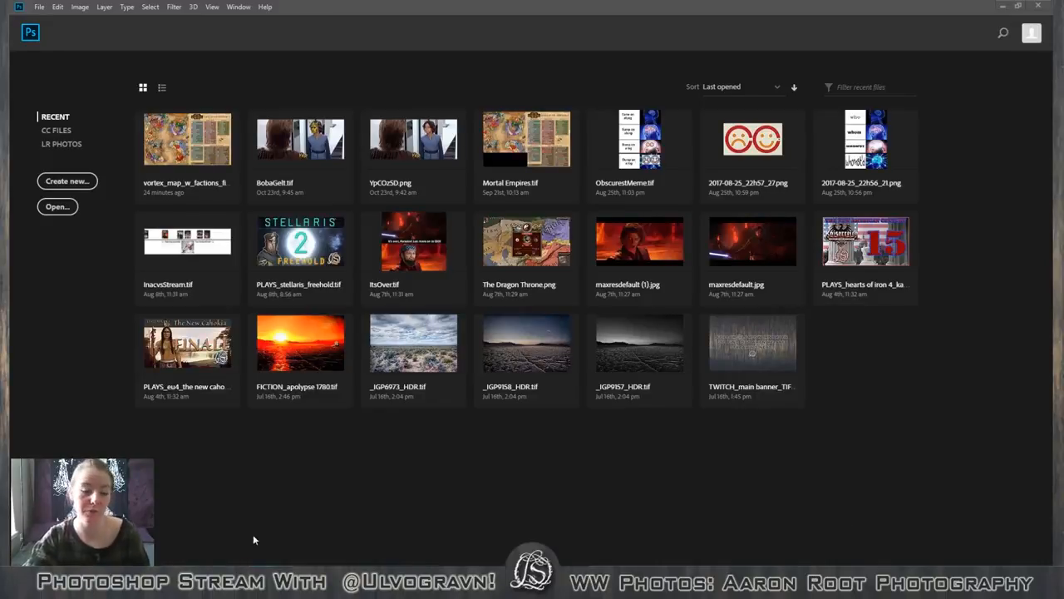
Switch to File Explorer and view the Image 2 folder inside Wonder Woman Stream with extra large icons.
left_click(224, 585)
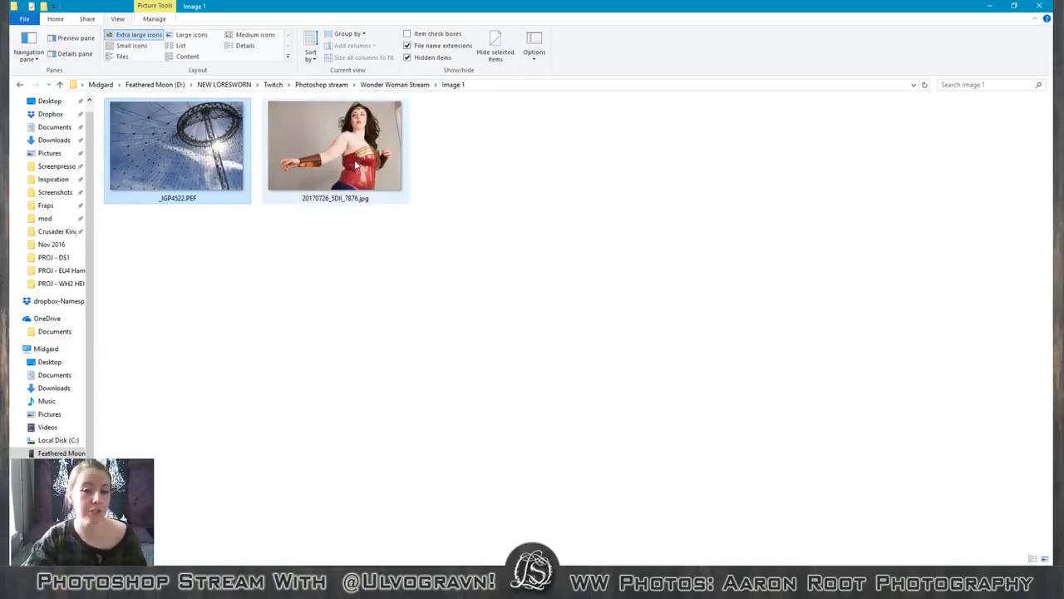
left_click(398, 85)
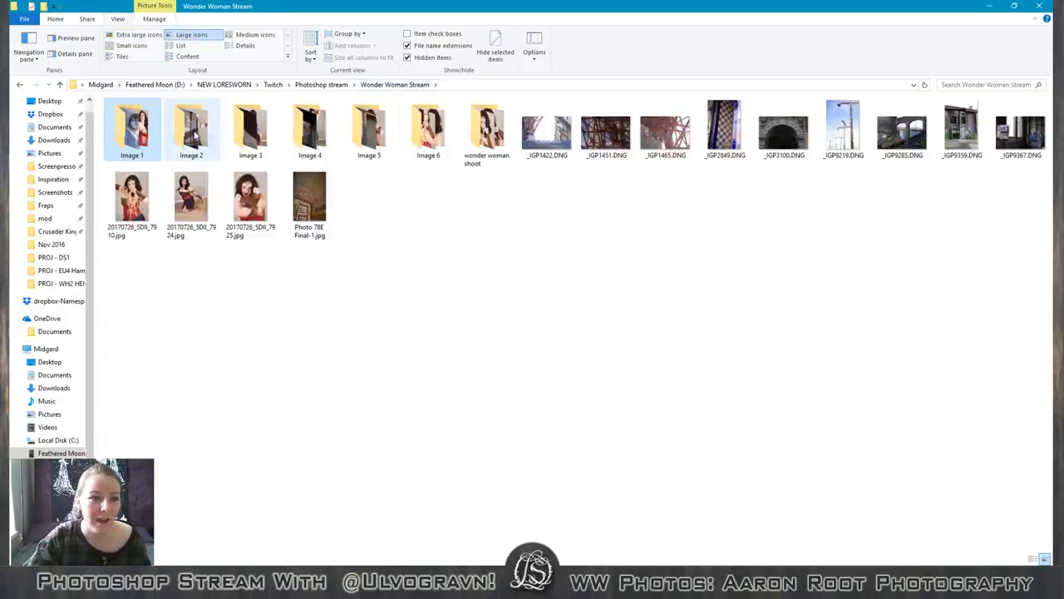
double_click(195, 151)
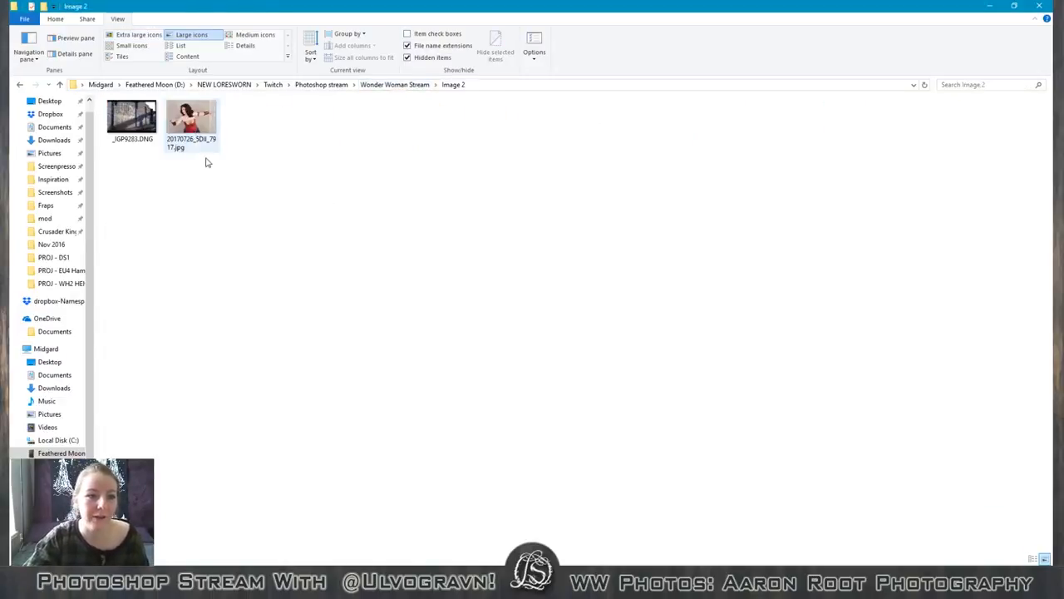
left_click(118, 38)
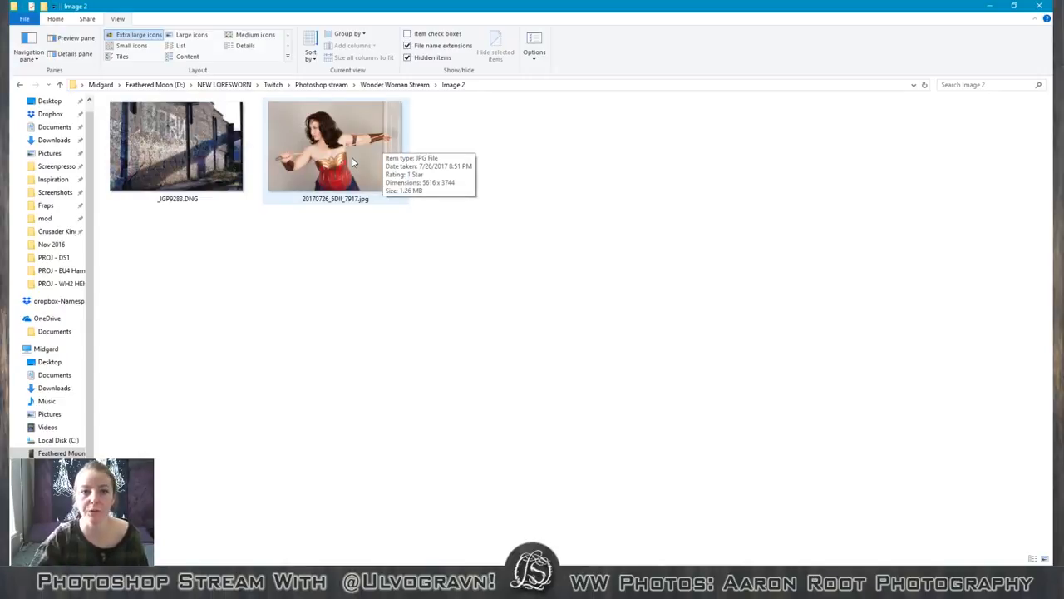
View the photos in the Image 3 and Image 4 folders of Wonder Woman Stream with extra large icons.
left_click(394, 84)
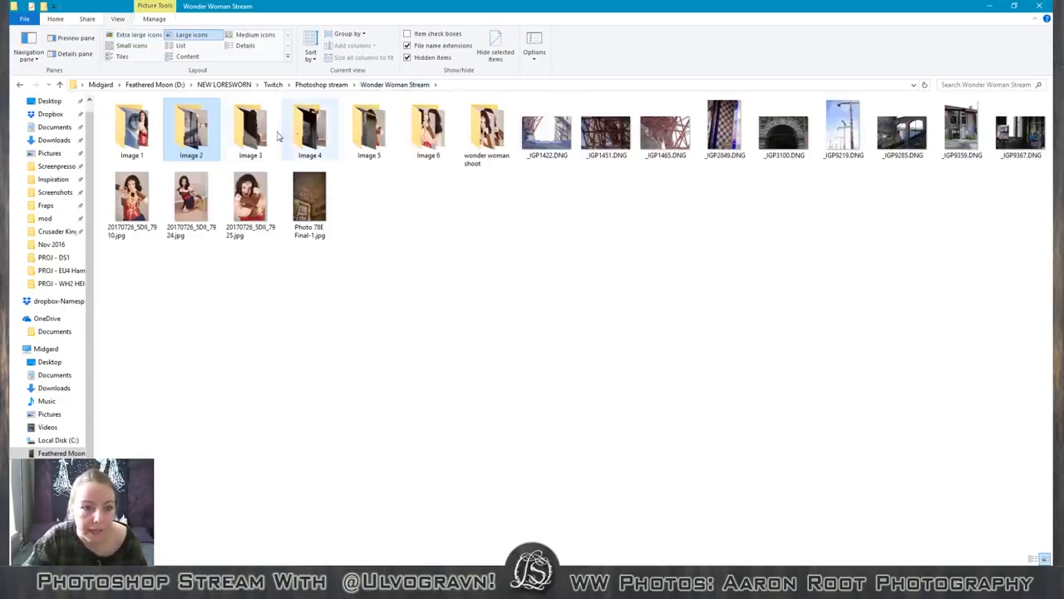
double_click(261, 143)
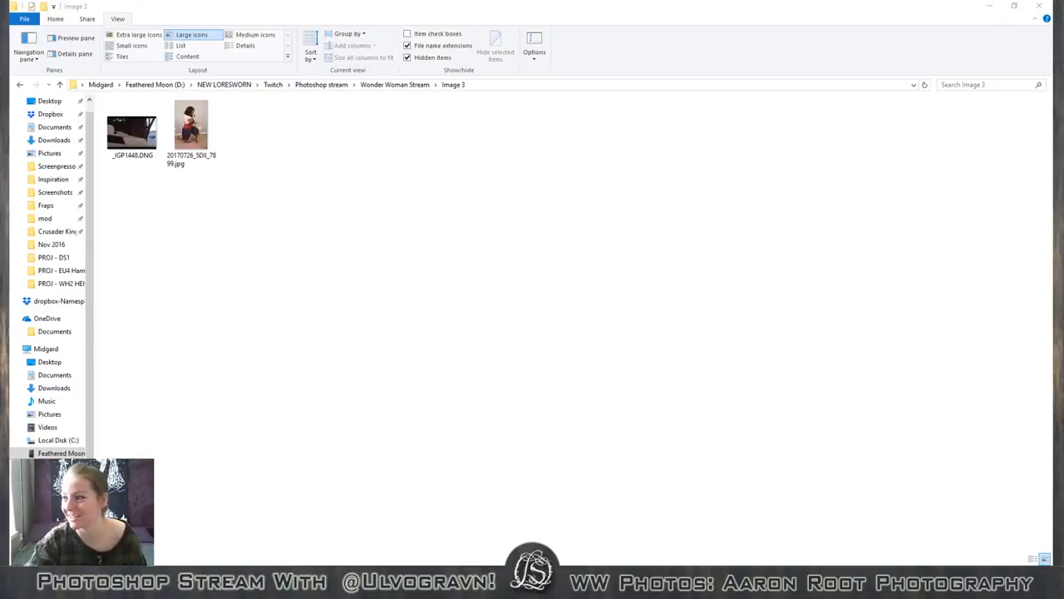
left_click(137, 36)
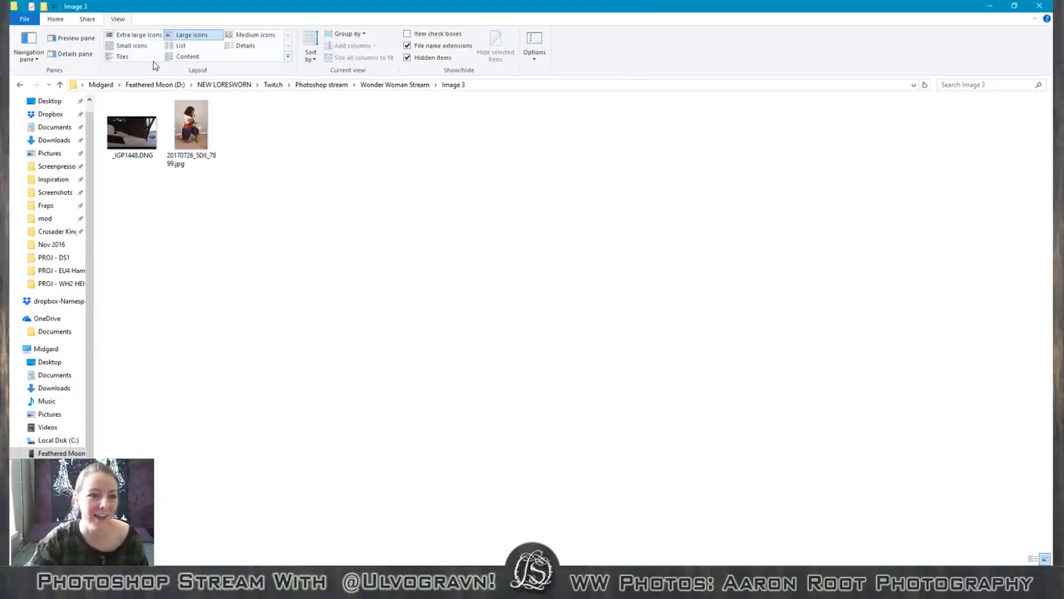
left_click(137, 34)
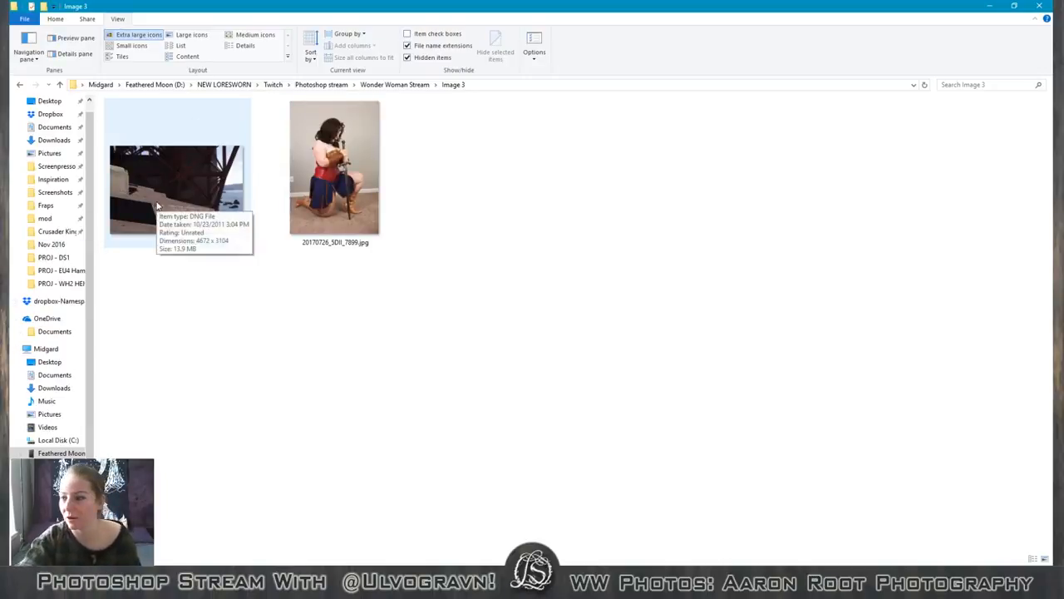
left_click(407, 85)
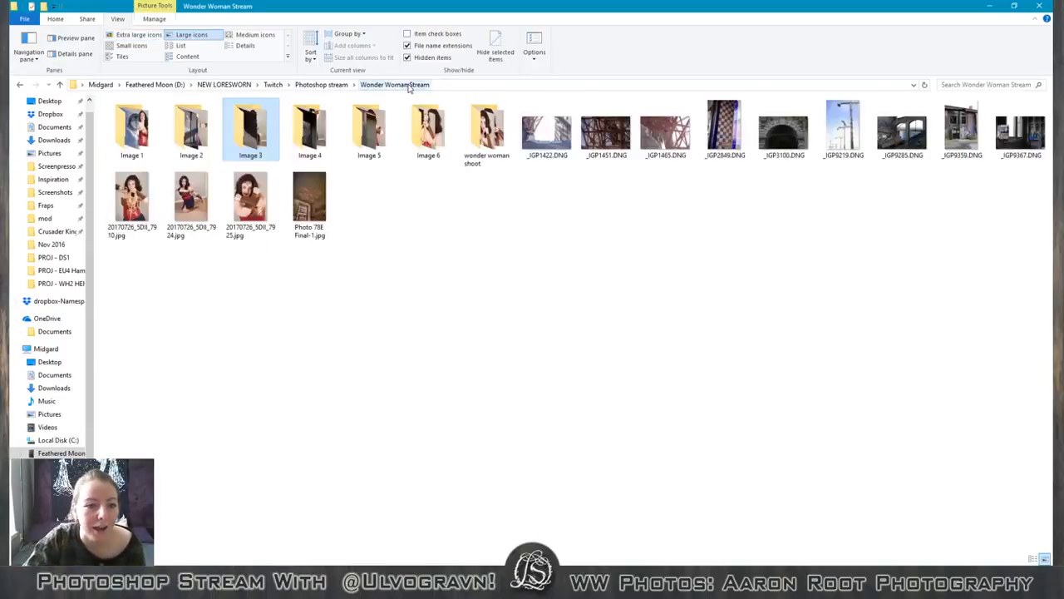
double_click(311, 130)
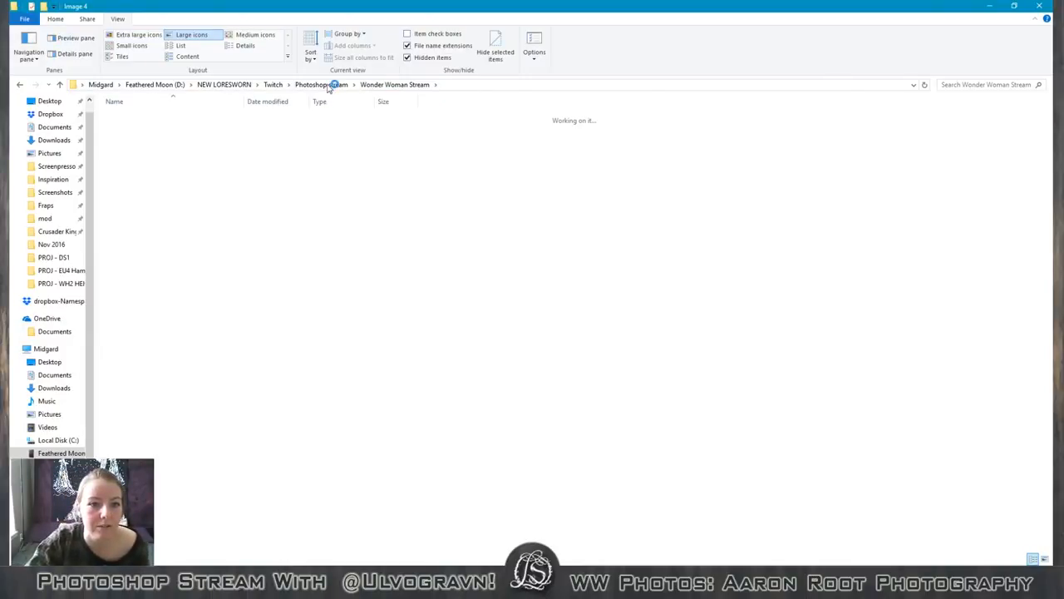
left_click(133, 35)
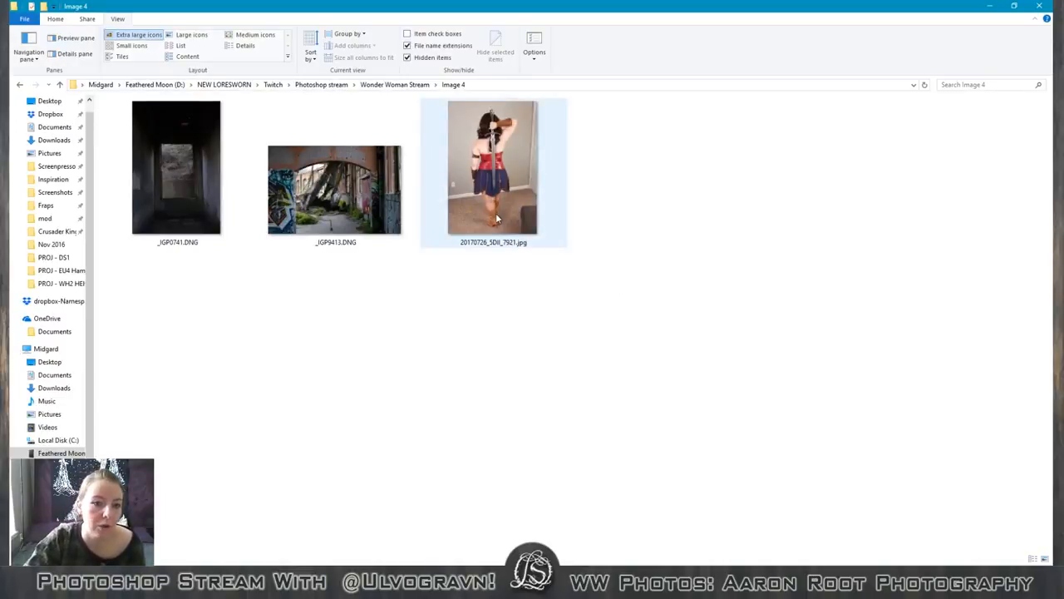
View the photos in the Image 5 and Image 6 folders of Wonder Woman Stream with extra large icons.
left_click(397, 85)
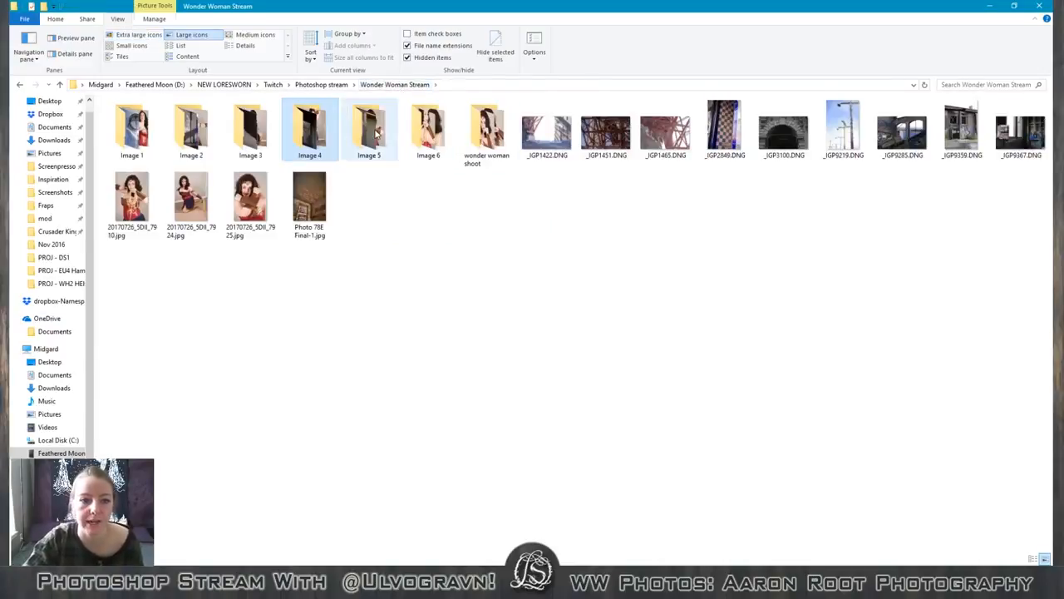
double_click(374, 133)
left_click(127, 35)
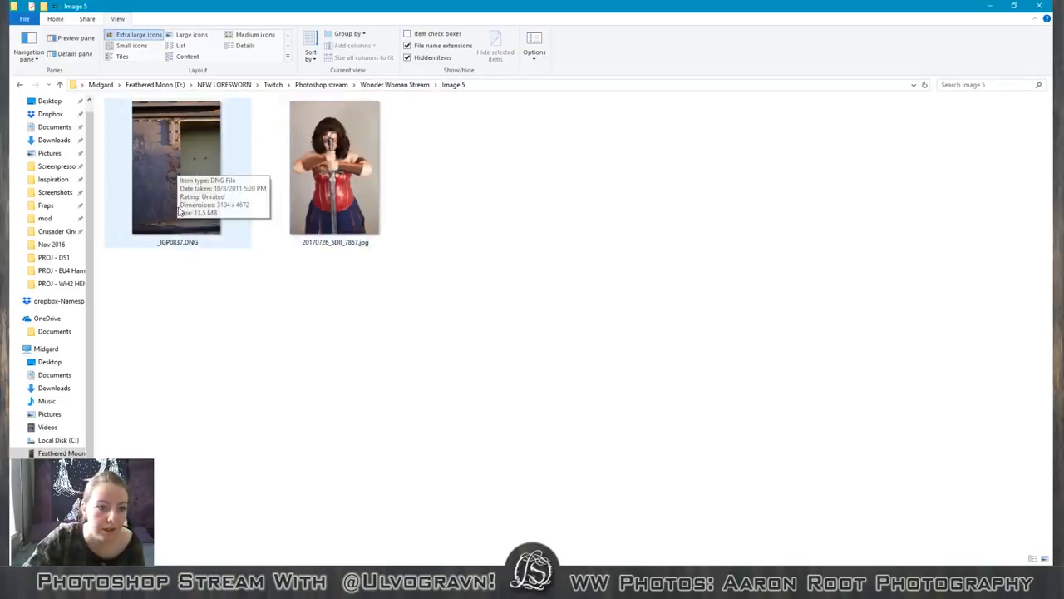
left_click(377, 84)
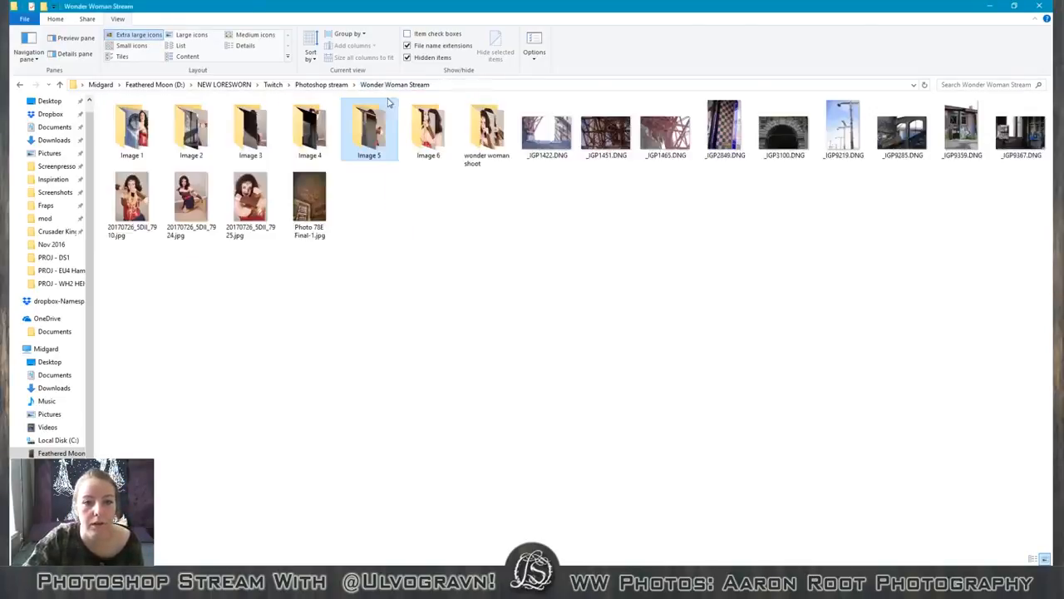
double_click(444, 121)
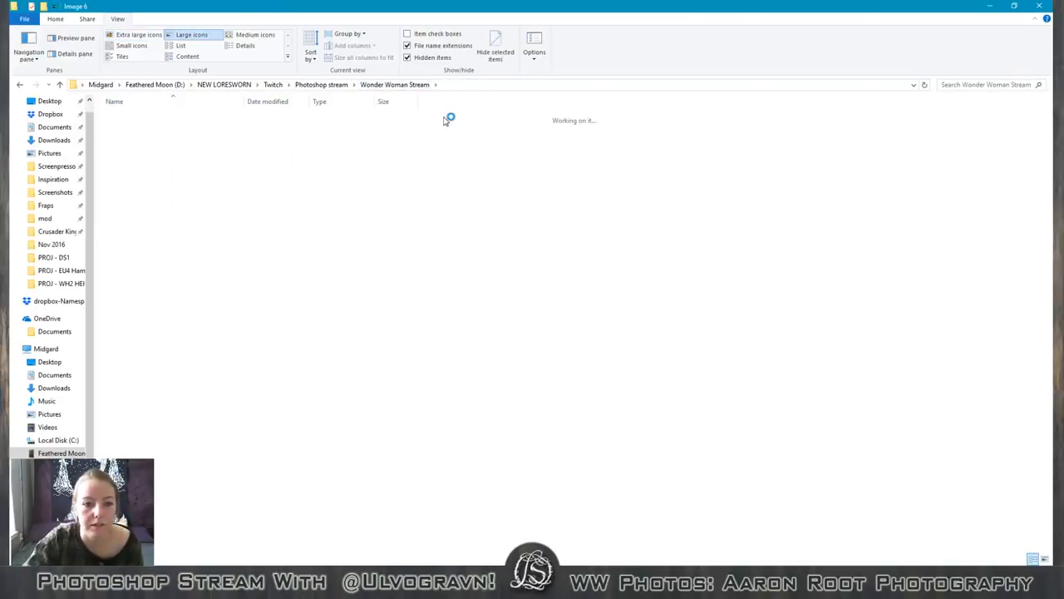
left_click(139, 34)
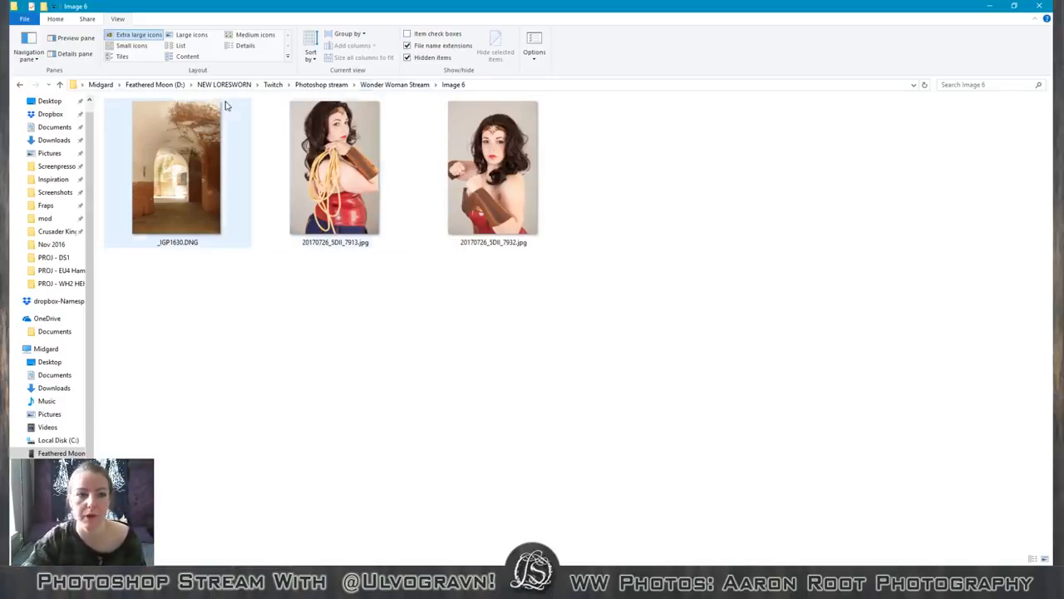
Return to the Image 1 folder and look over the background _IGP4522.PEF and the portrait 20170726_5DII_7876.jpg.
left_click(393, 83)
double_click(147, 140)
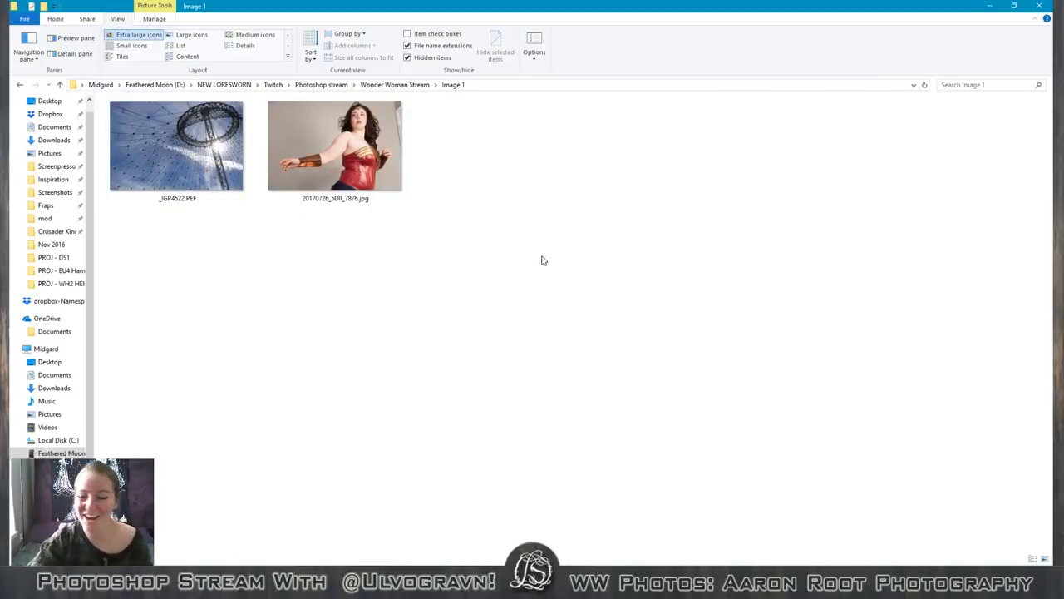
left_click(177, 151)
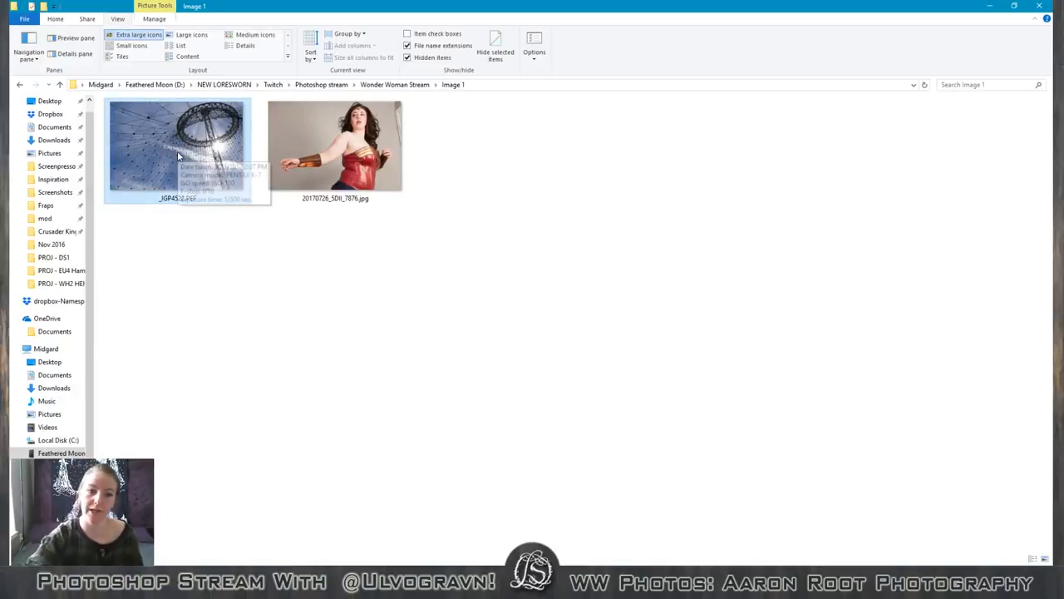
key("Right")
key("Left")
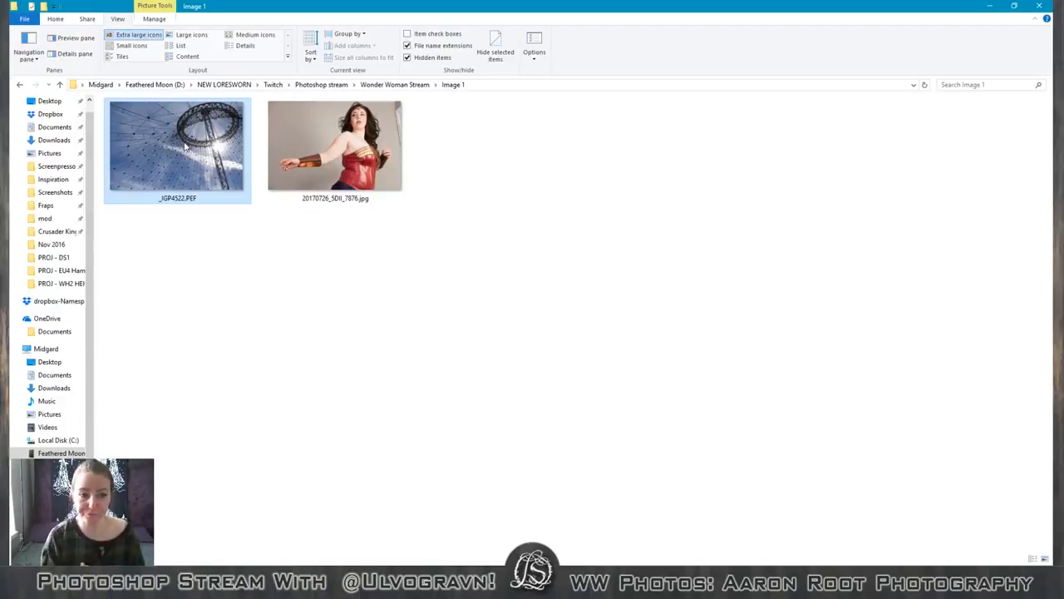
left_click(290, 116)
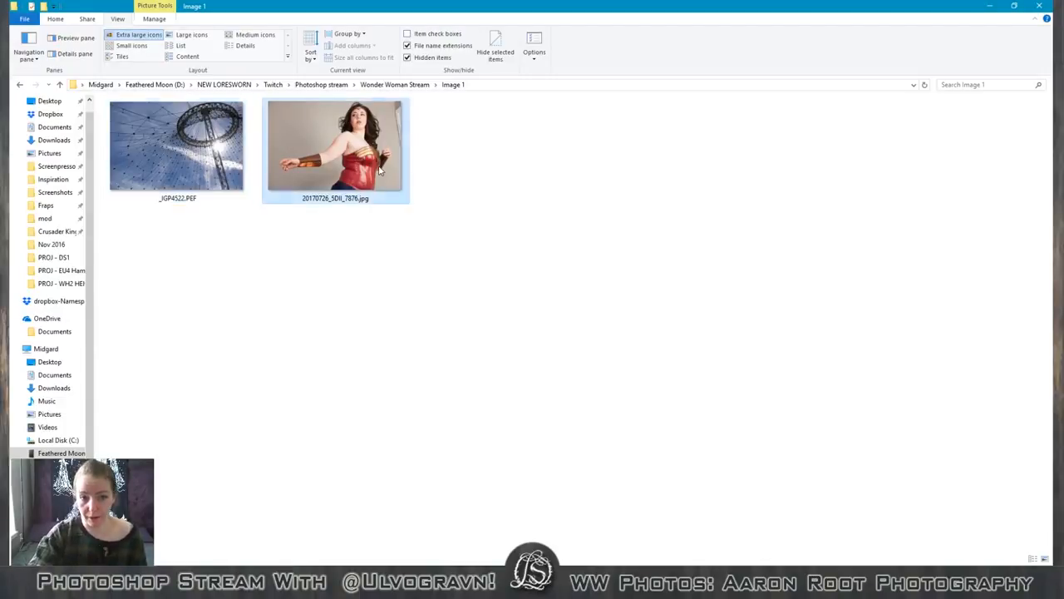
left_click(143, 139)
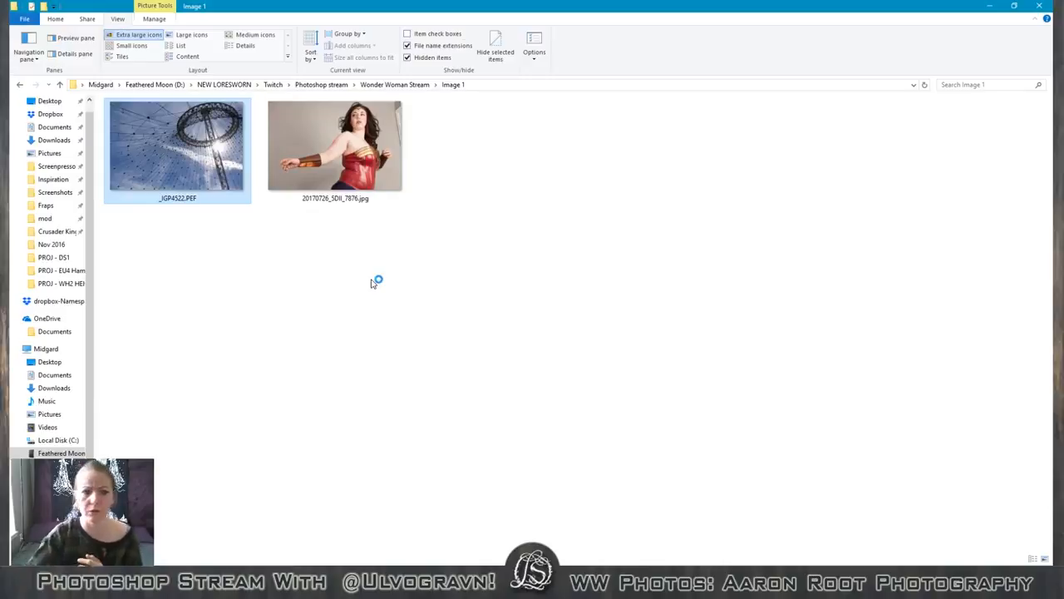
Go back through Photoshop stream to the Image 3 folder and check the file details of _IGP1448.DNG.
left_click(343, 85)
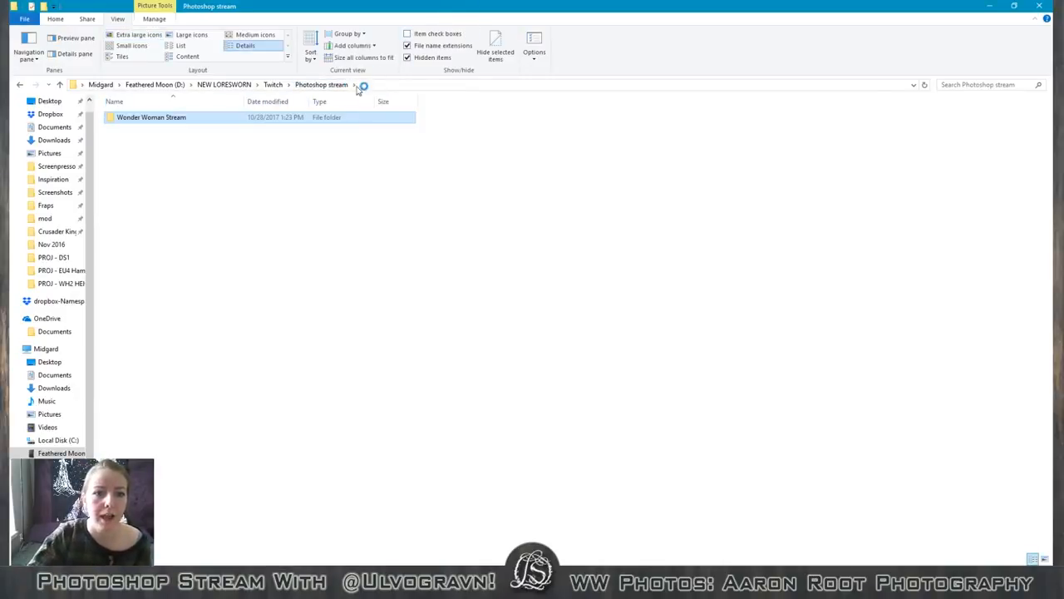
double_click(228, 118)
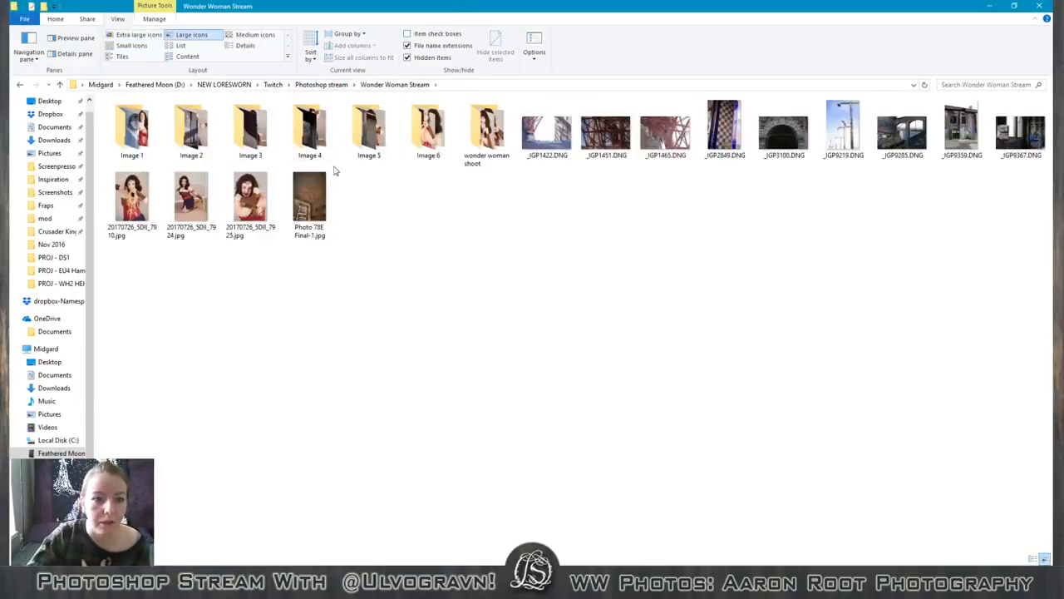
double_click(253, 131)
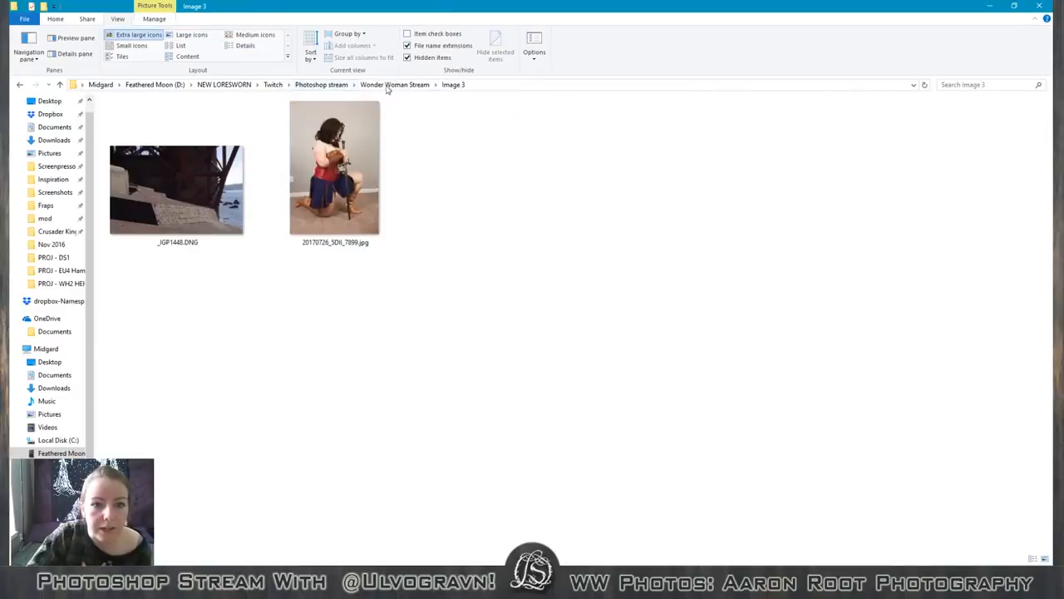
left_click(189, 179)
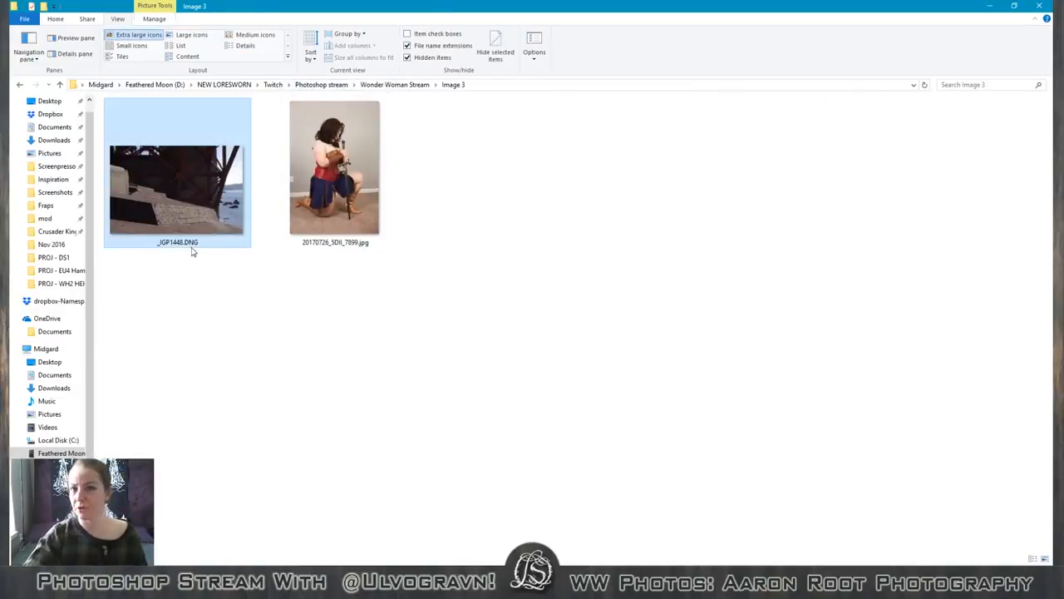
mouse_move(192, 251)
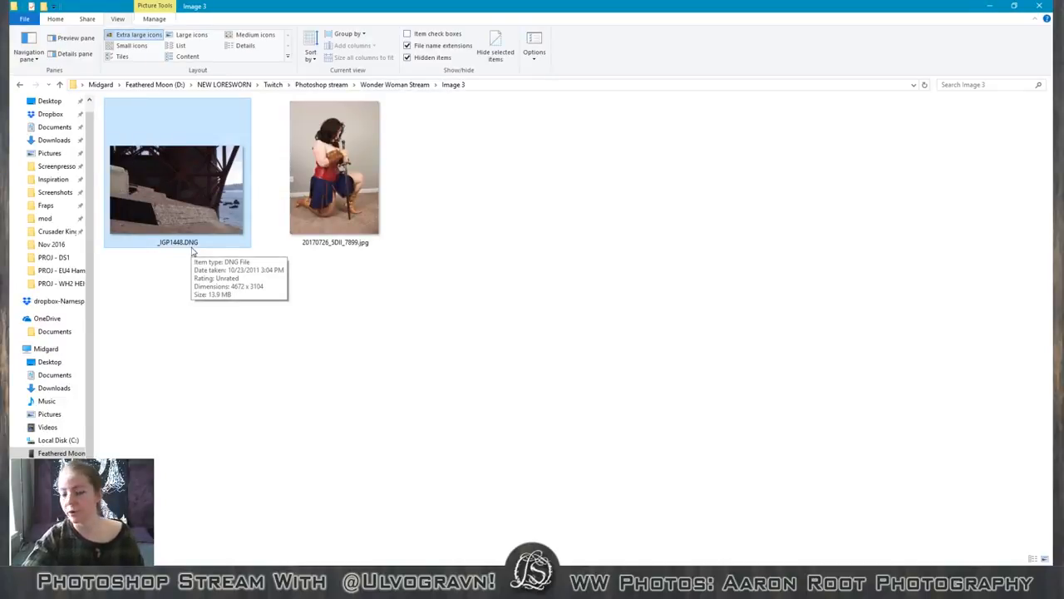
Go to the Image 1 folder in Wonder Woman Stream and open _IGP4522.PEF in Photoshop.
left_click(321, 84)
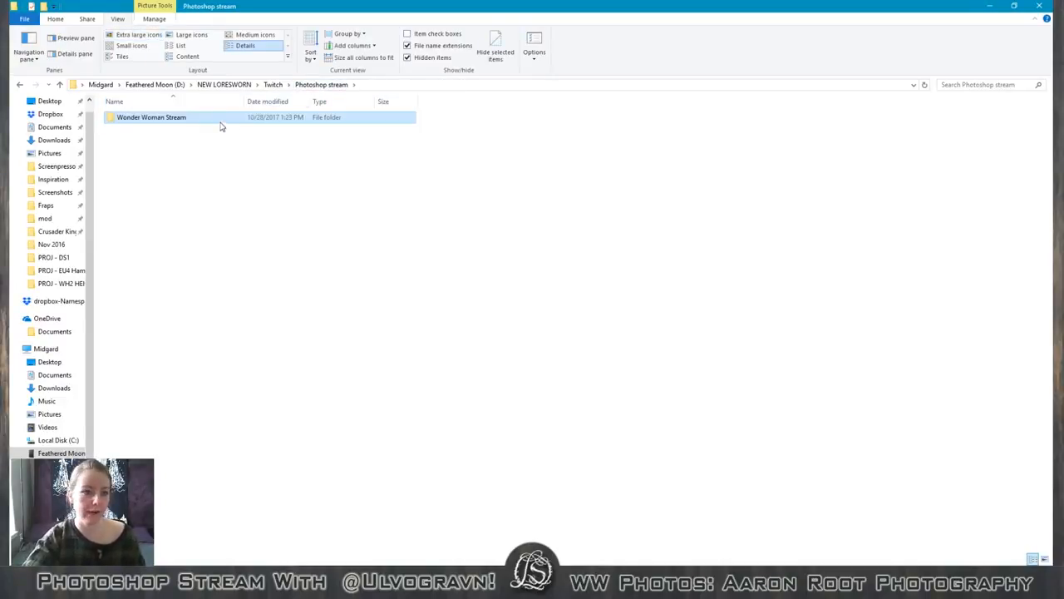
double_click(221, 126)
double_click(138, 135)
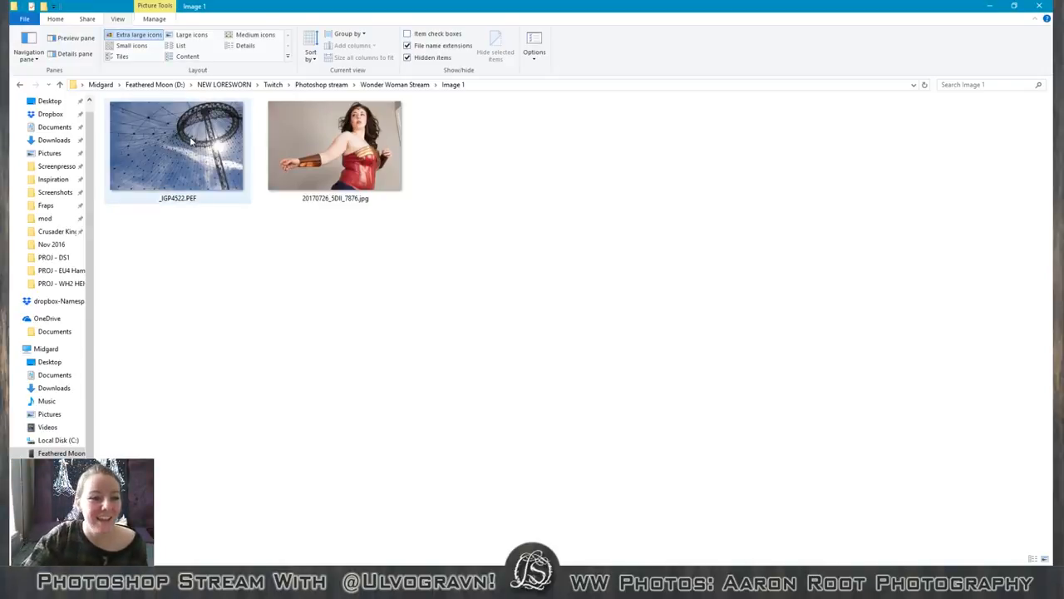
left_click_drag(192, 141, 903, 484)
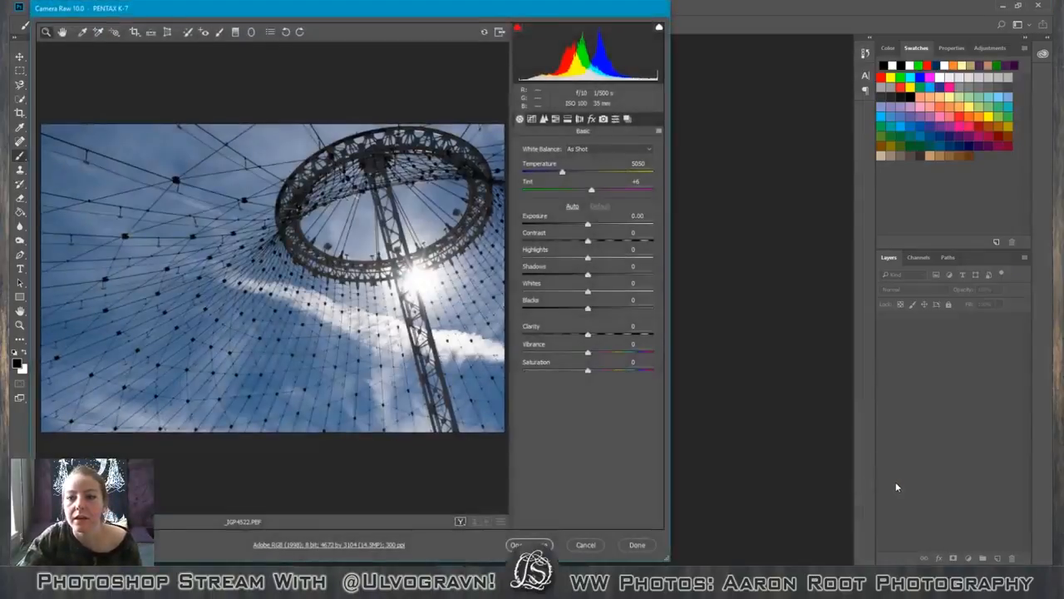
Reposition and shrink the Camera Raw window so the whole dialog fits on screen.
left_click_drag(343, 9, 488, 53)
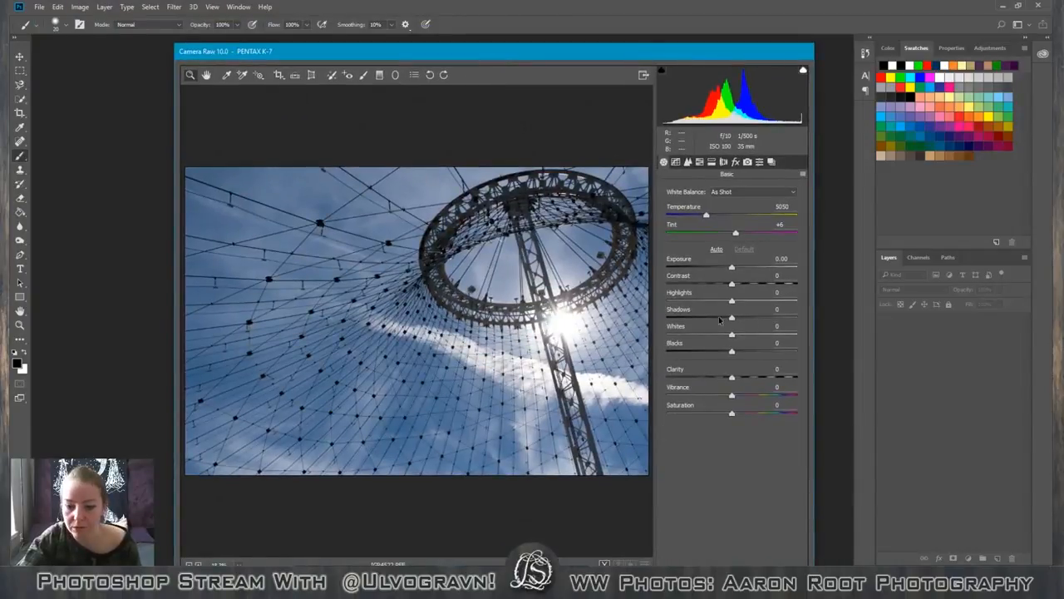
left_click_drag(624, 60, 607, 41)
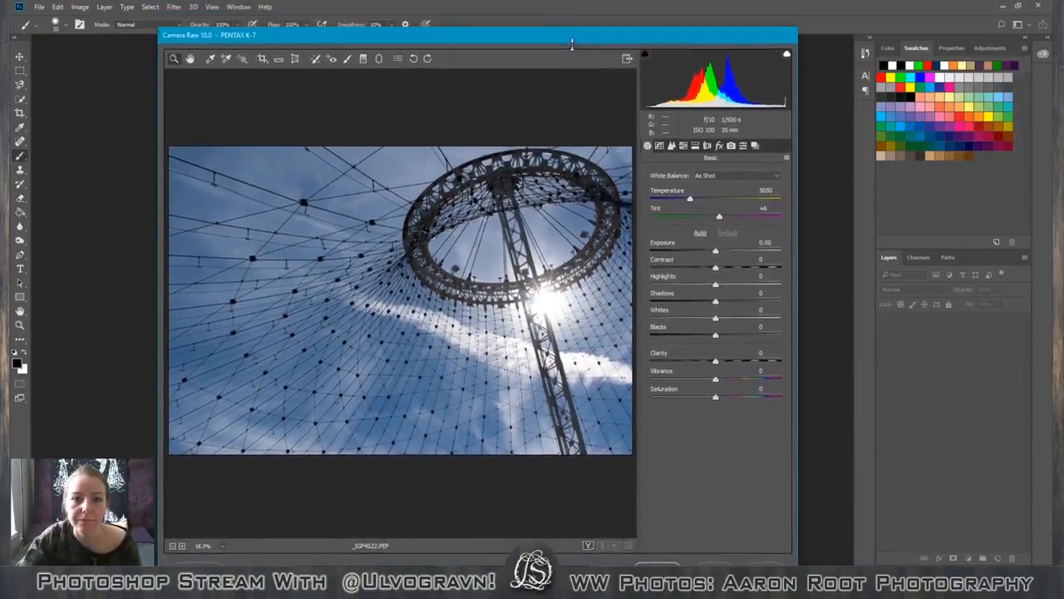
left_click_drag(575, 31, 573, 78)
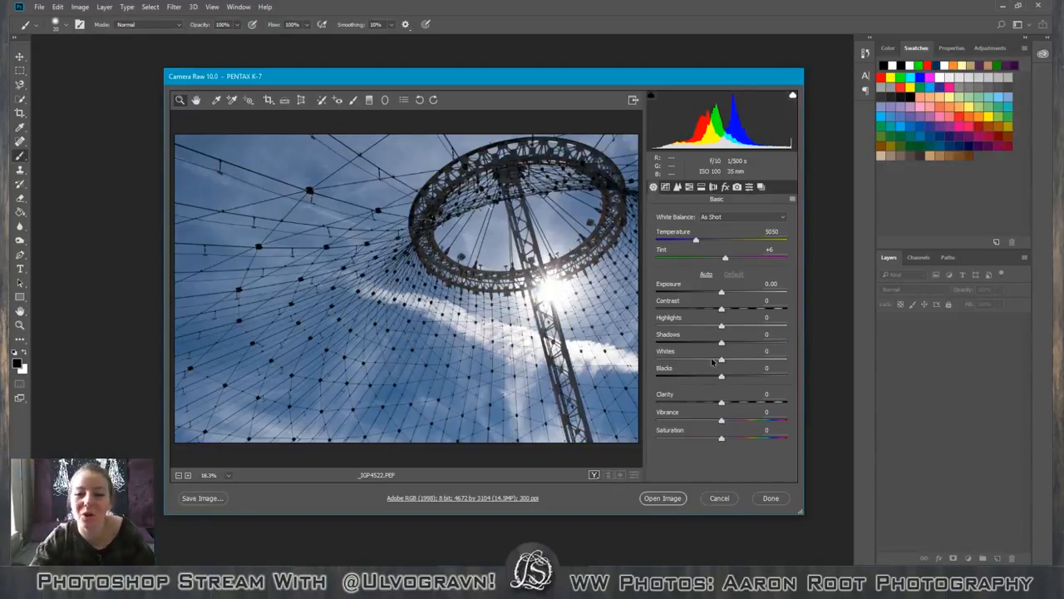
Look through the Camera Raw adjustment categories from Tone Curve to Camera Calibration and return to the Basic settings.
left_click(665, 186)
left_click(677, 186)
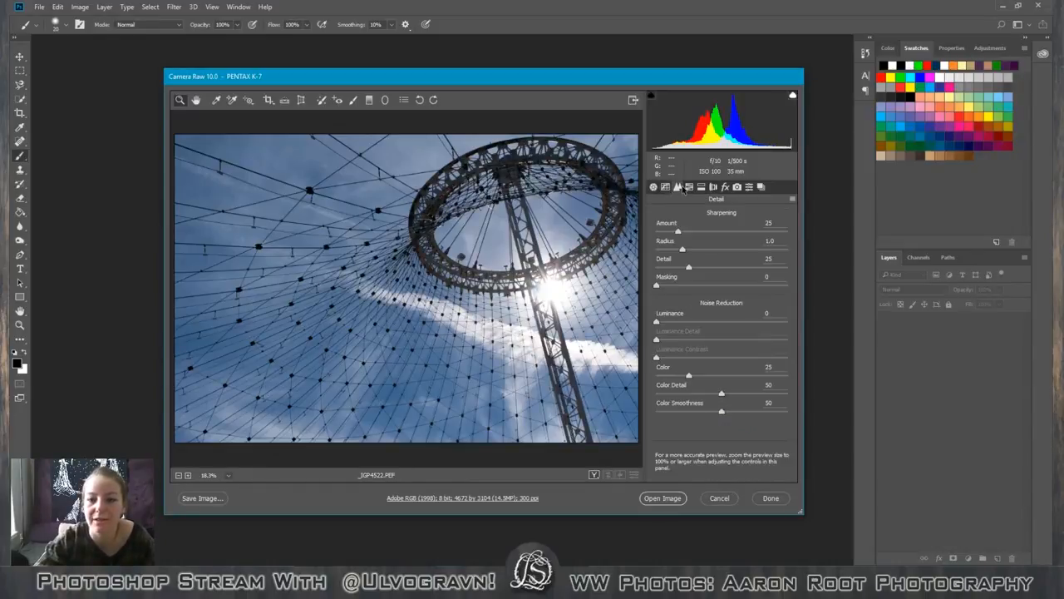
left_click(688, 186)
left_click(701, 186)
left_click(714, 187)
left_click(725, 187)
left_click(737, 186)
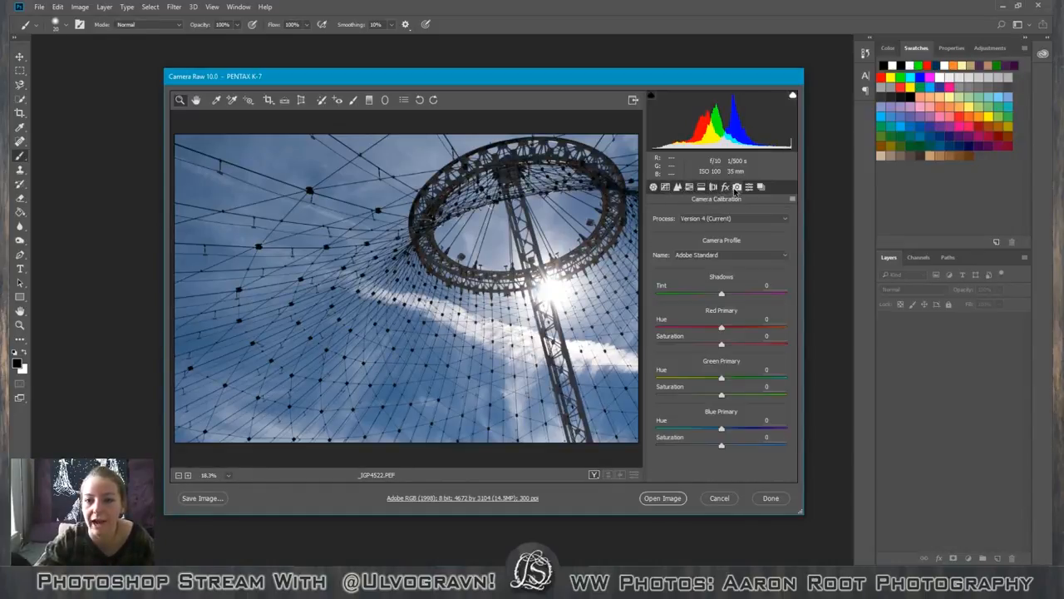
left_click(653, 187)
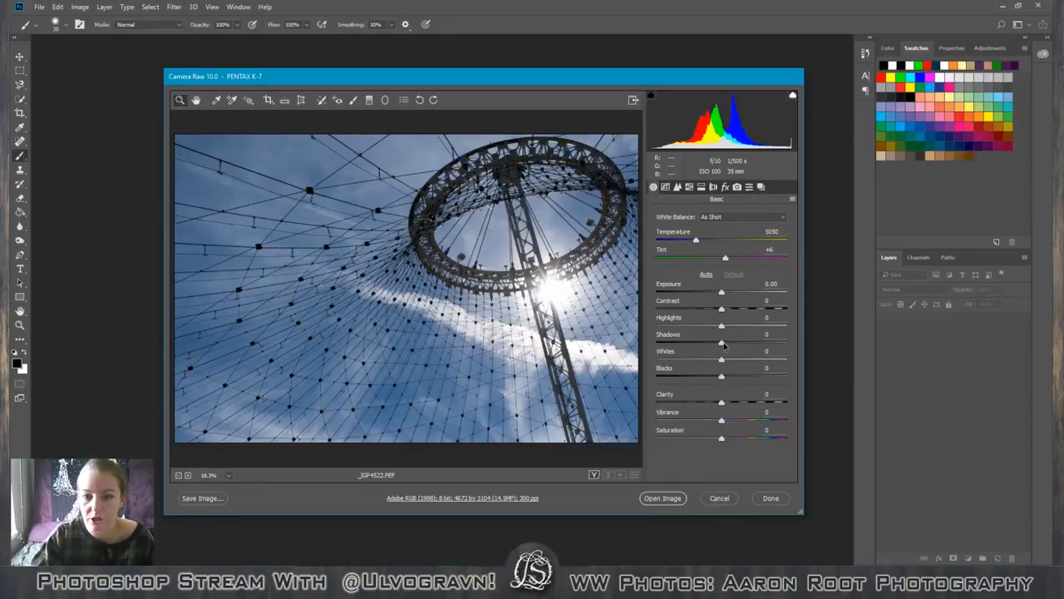
Set Shadows to +1, Whites to -17 and Blacks to +31 for the raw background photo.
left_click_drag(721, 342, 657, 363)
left_click_drag(720, 376, 758, 376)
double_click(777, 377)
double_click(657, 360)
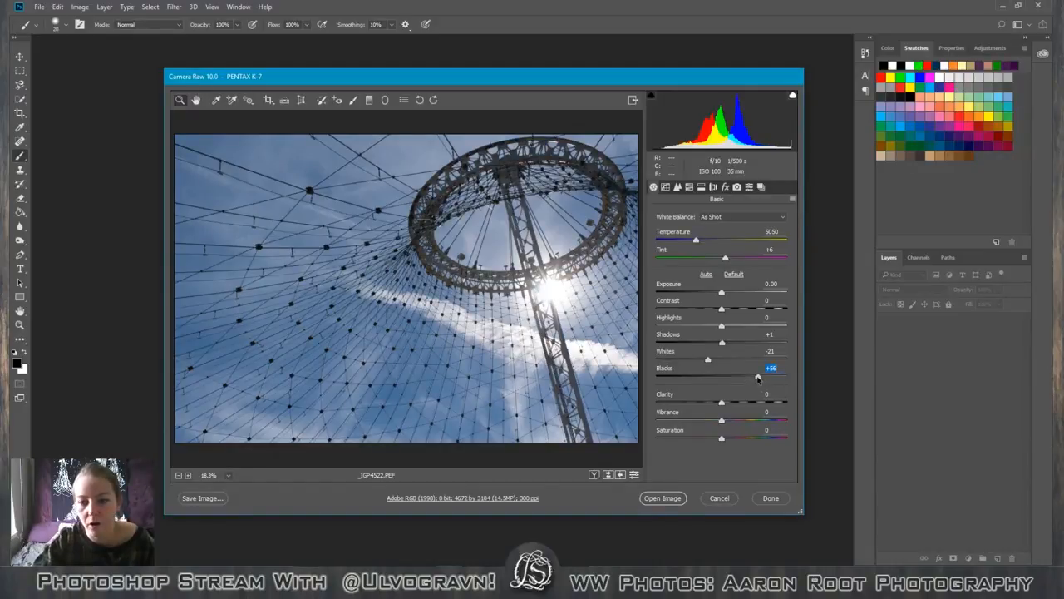
mouse_move(756, 379)
left_mouse_down()
mouse_move(713, 361)
mouse_move(742, 380)
left_mouse_up()
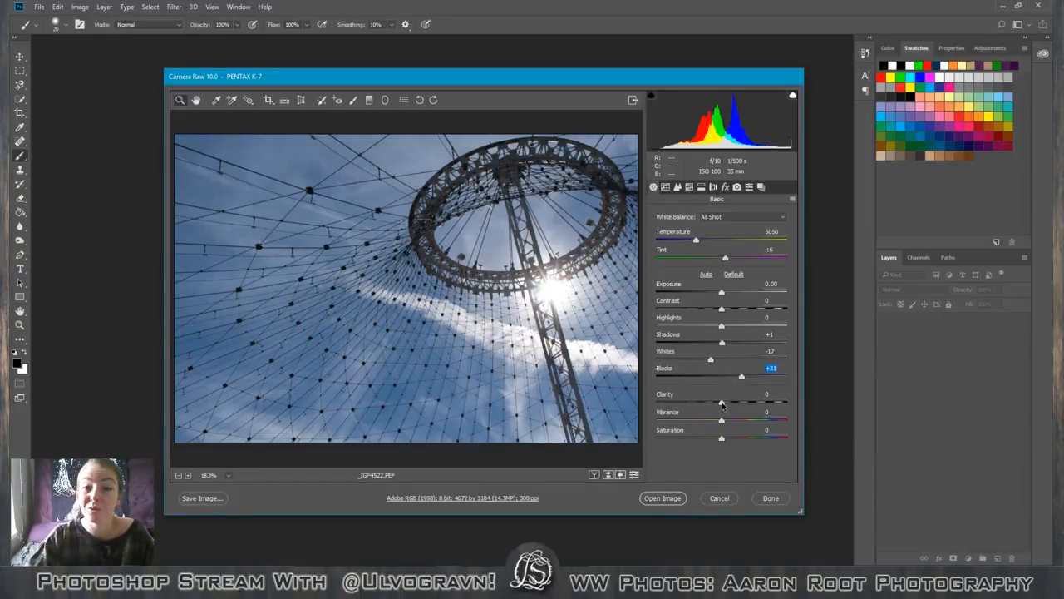
Set Clarity to +15 after comparing stronger and weaker amounts, and open the processed background image in Photoshop.
left_click_drag(721, 405, 767, 402)
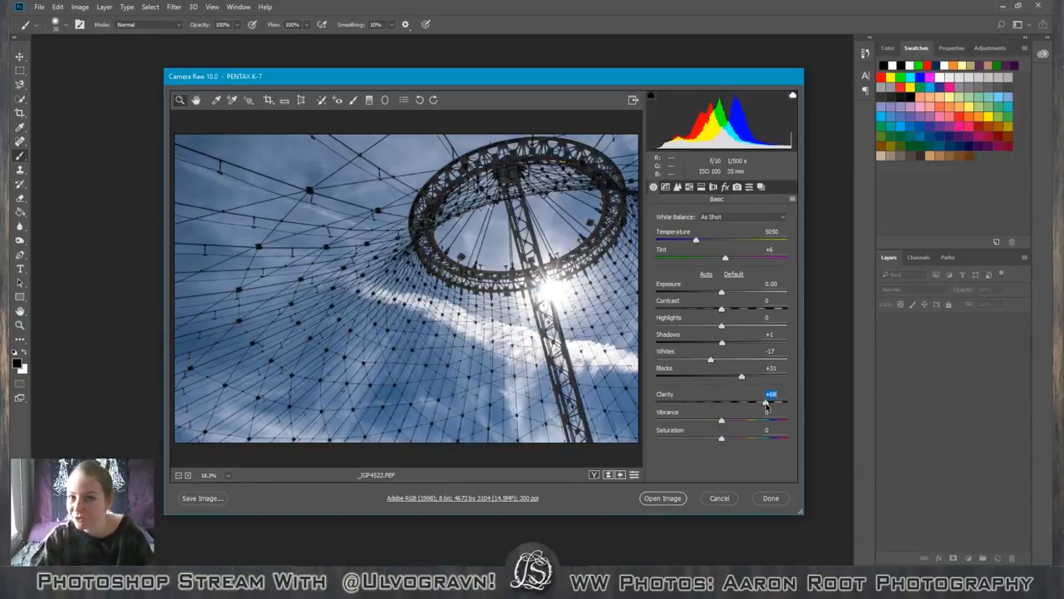
left_click_drag(766, 401, 756, 404)
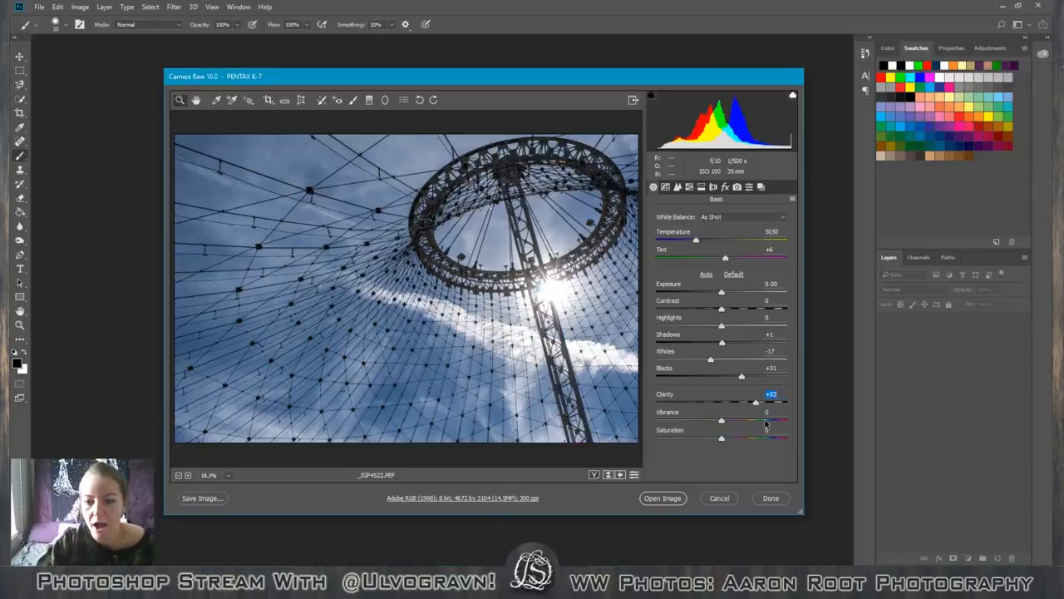
left_click_drag(757, 403, 726, 406)
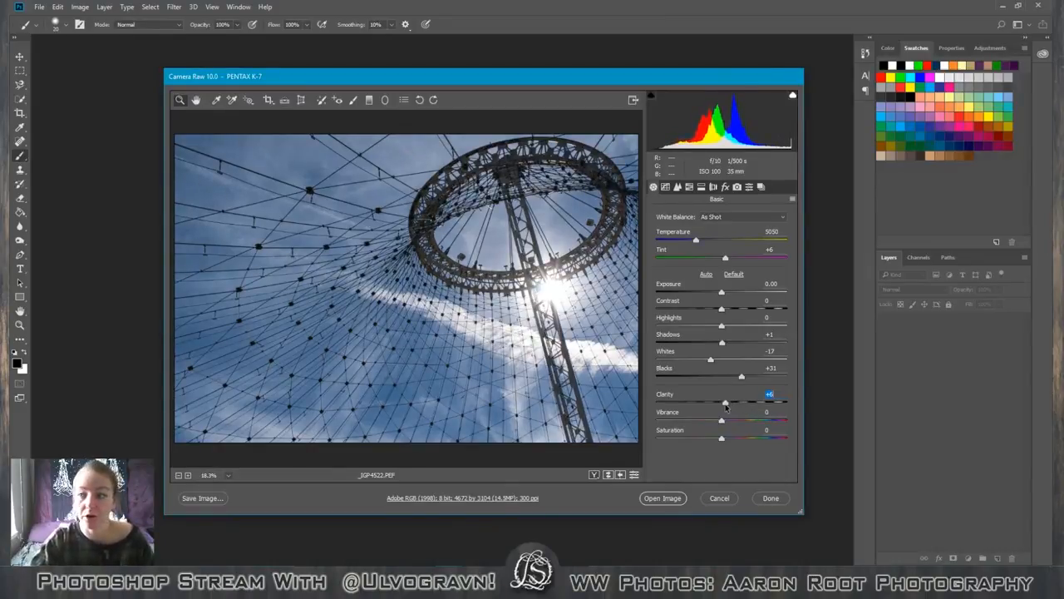
left_click_drag(725, 406, 732, 403)
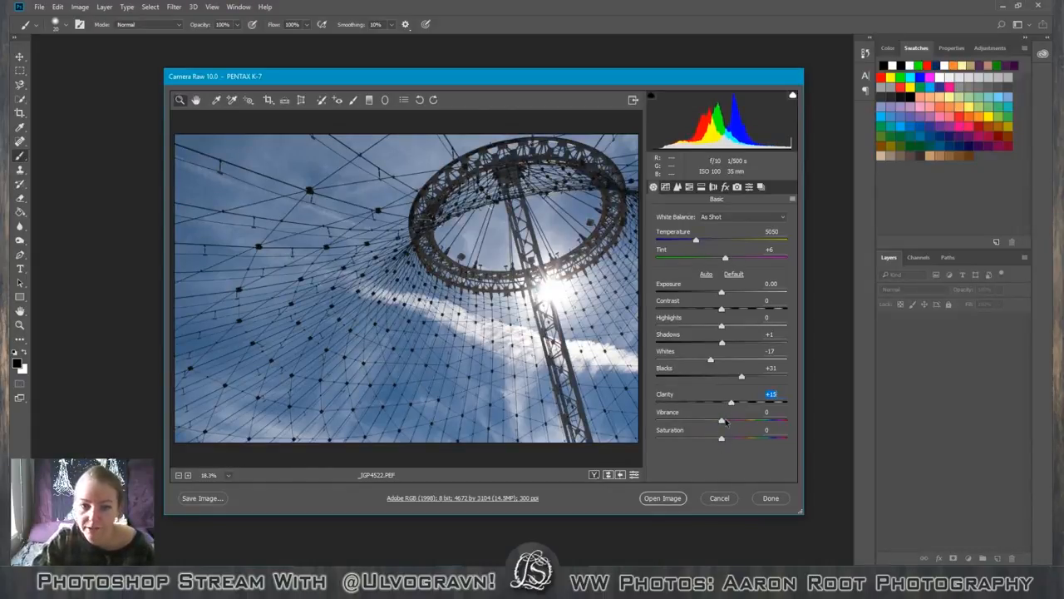
mouse_move(544, 71)
left_mouse_down()
mouse_move(558, 86)
mouse_move(1063, 80)
mouse_move(497, 77)
mouse_move(1063, 89)
mouse_move(1063, 102)
mouse_move(470, 84)
mouse_move(541, 80)
left_mouse_up()
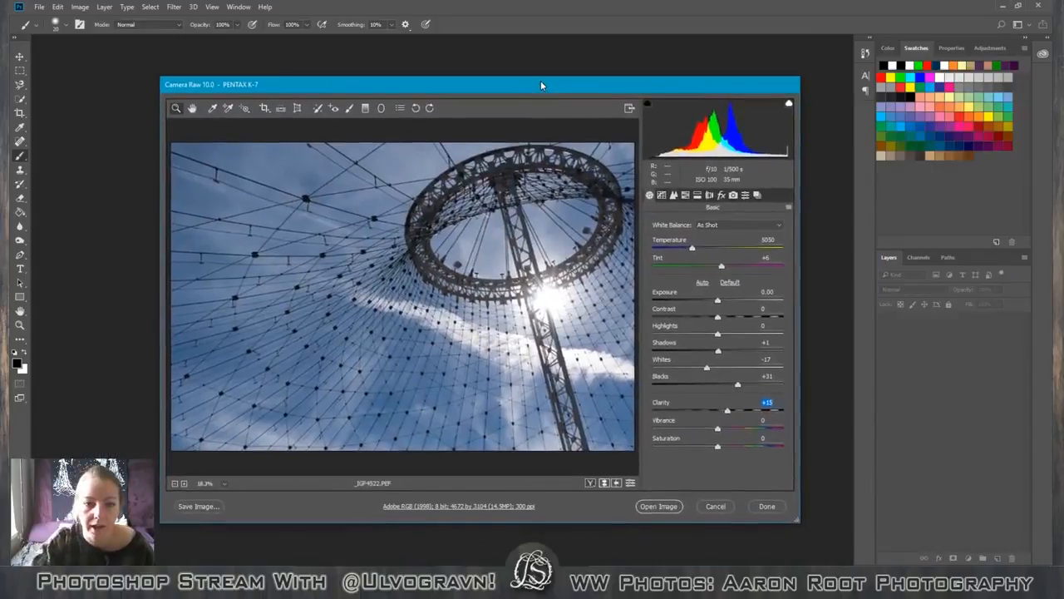
left_click(664, 507)
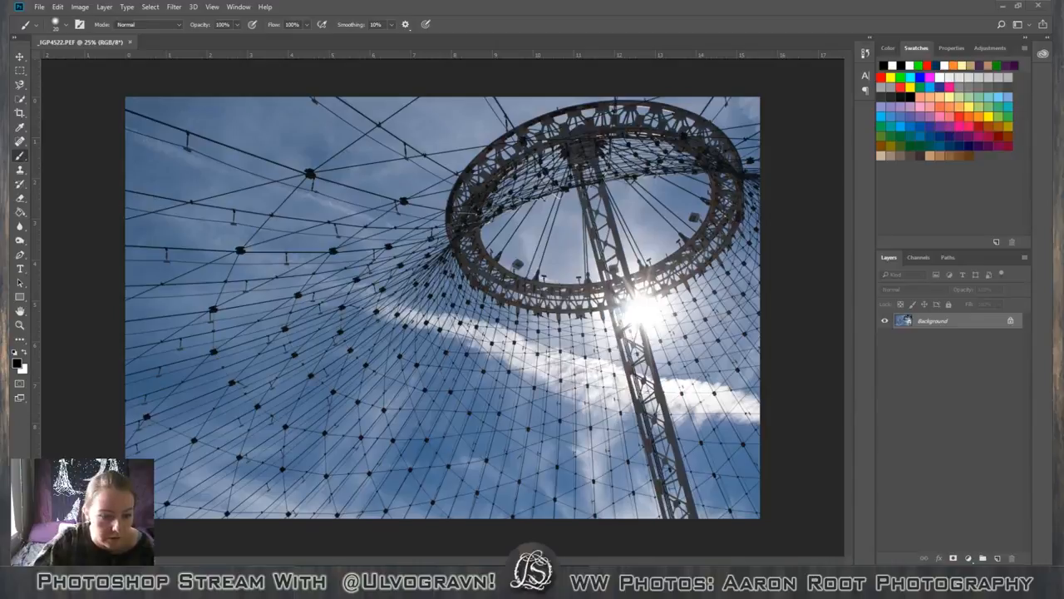
Place 20170726_5DII_7876.jpg from the Image 1 folder as a new layer above the background.
left_click(160, 581)
left_click_drag(506, 191, 466, 301)
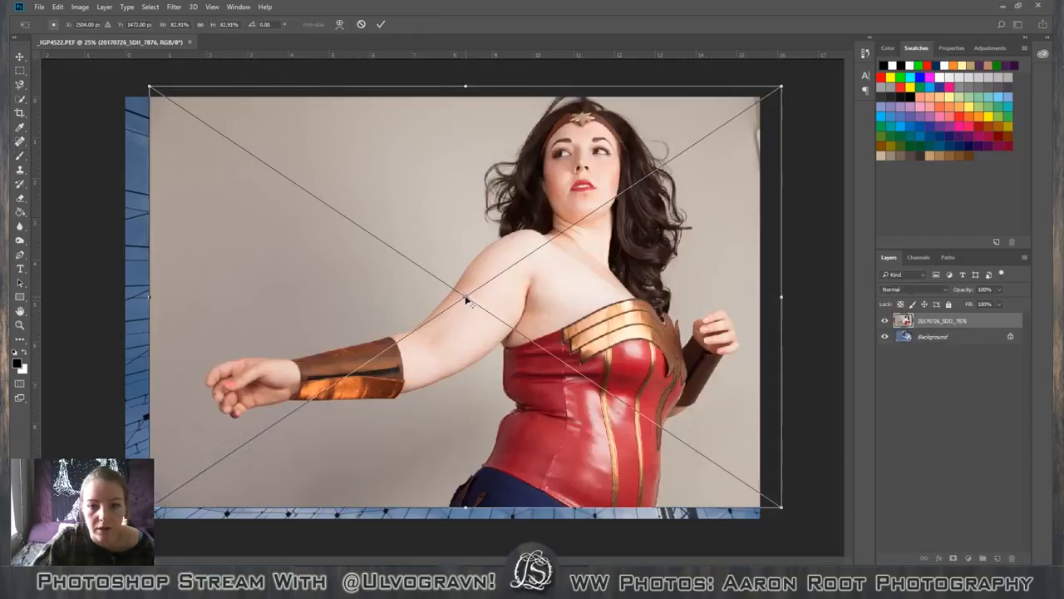
left_click(381, 24)
Move the Wonder Woman photo layer left and slightly down so it covers the canvas's left and bottom edges.
left_click(160, 581)
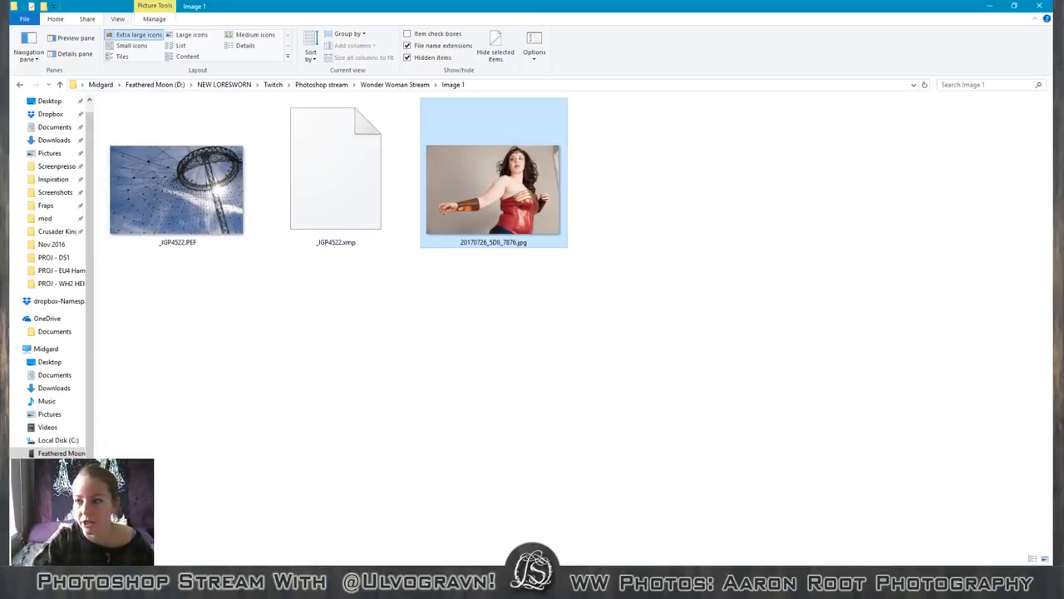
left_click(425, 580)
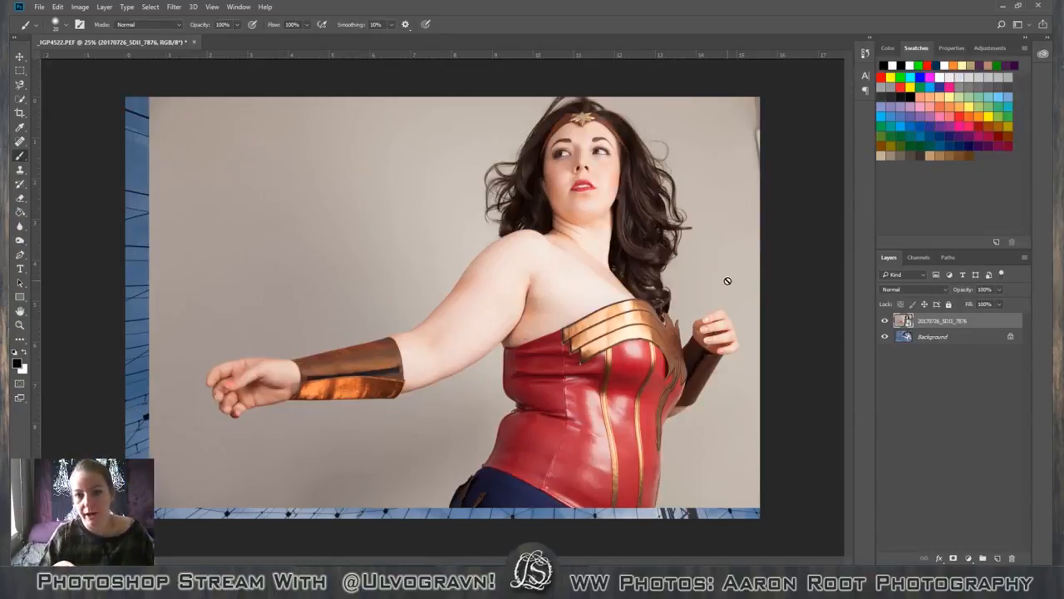
key("v")
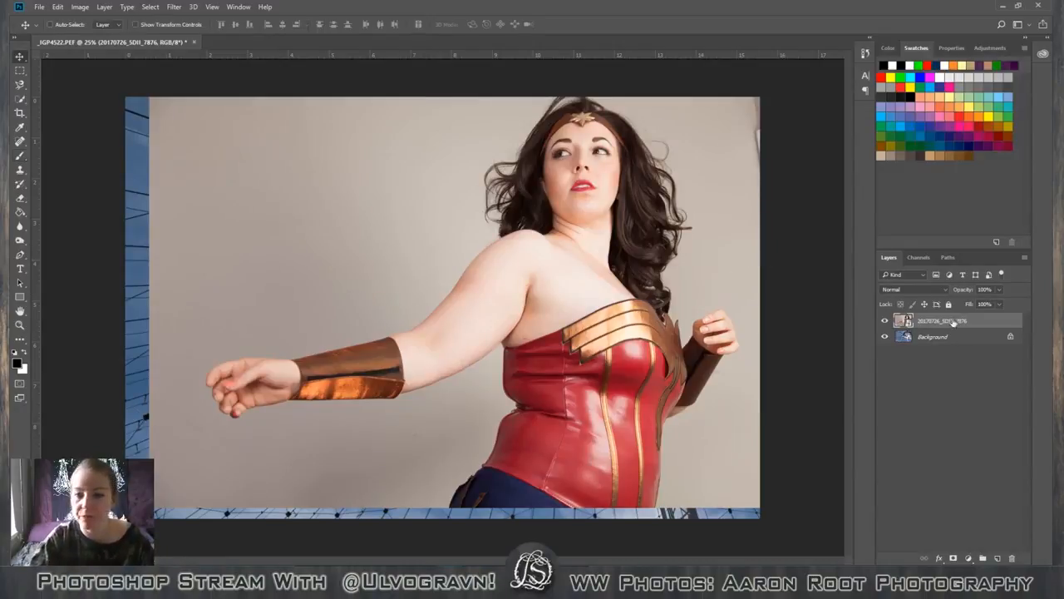
left_click_drag(600, 288, 549, 271)
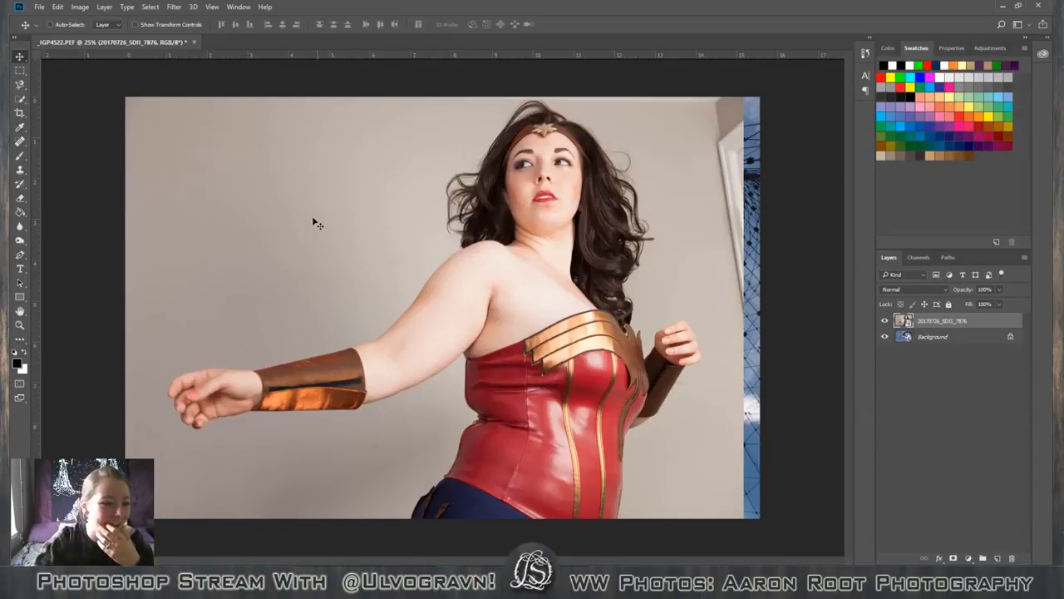
left_click(21, 99)
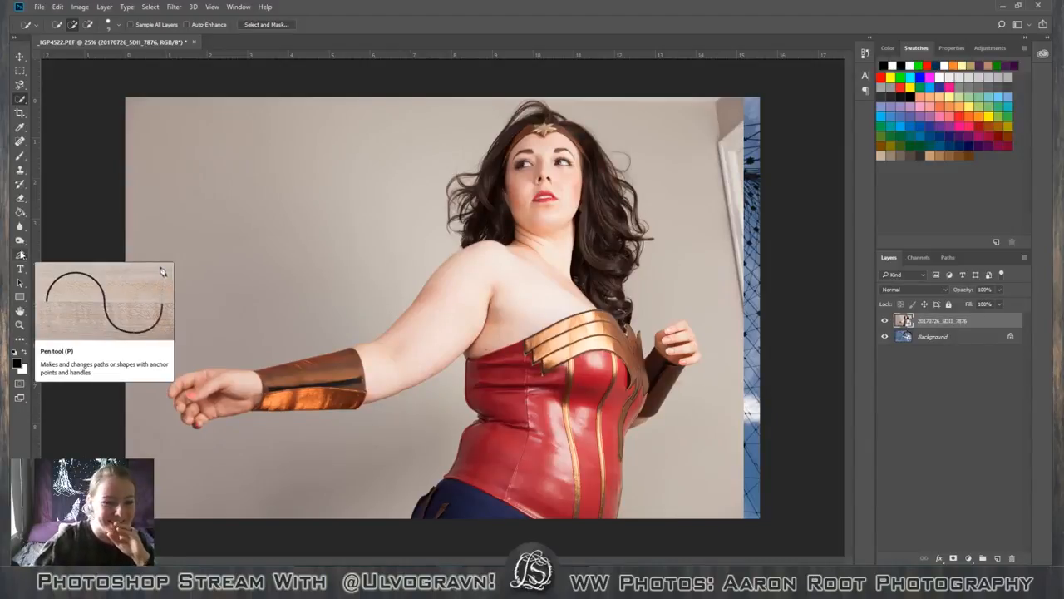
left_click(20, 85)
right_click(24, 86)
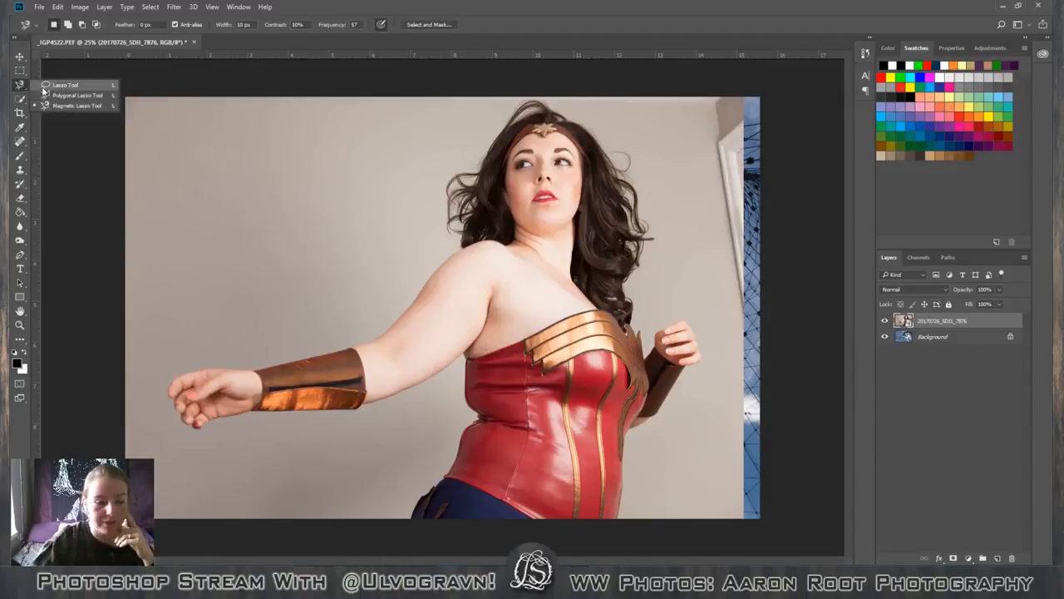
left_click(44, 87)
left_click(21, 72)
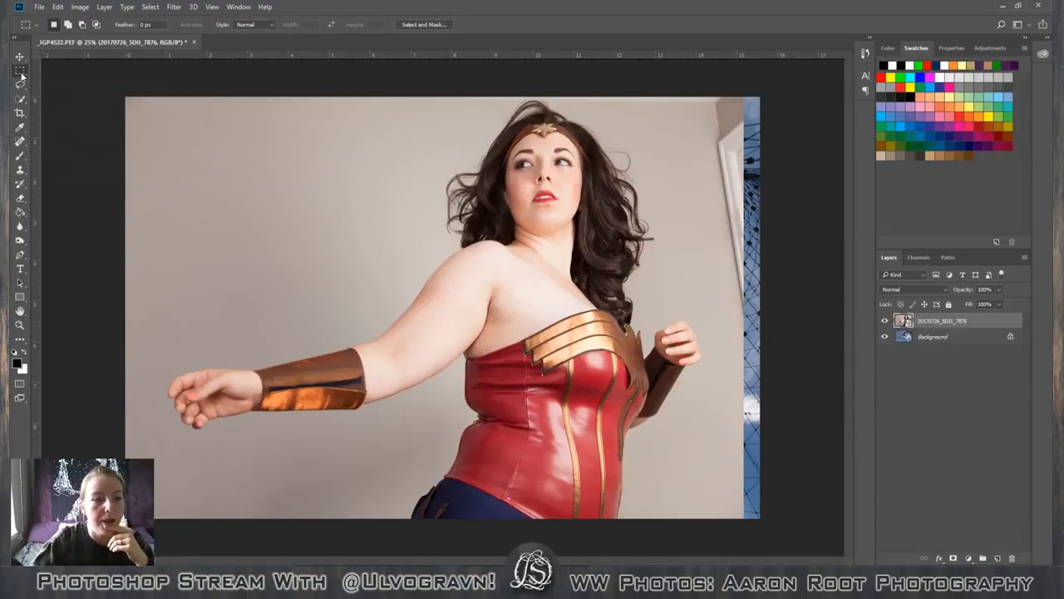
right_click(23, 75)
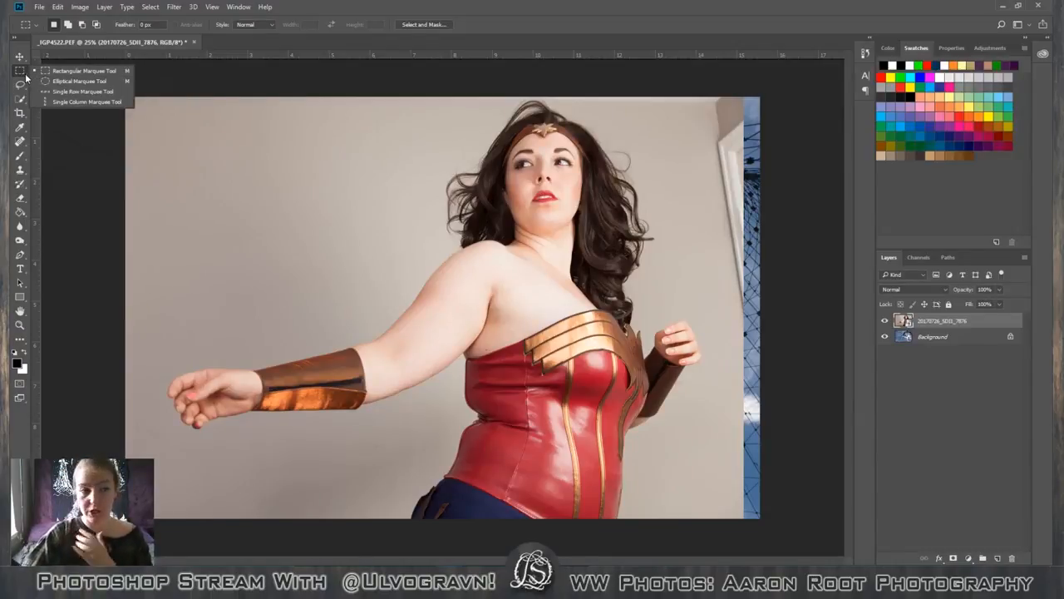
Try the Lasso tool with a loose freehand selection across the figure's hair and torso, and deselect it.
left_click(22, 84)
left_click(22, 84)
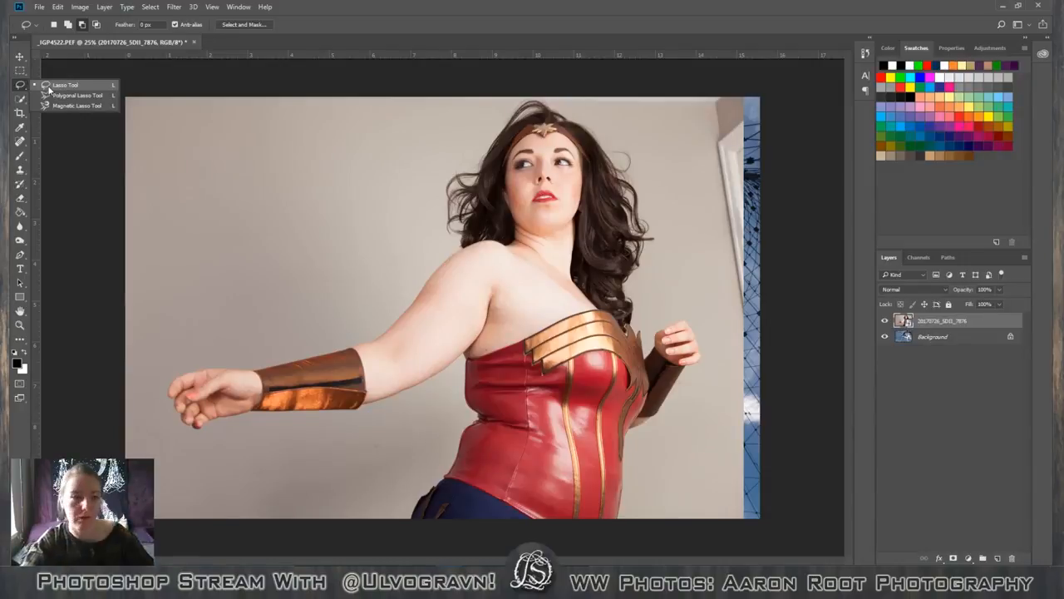
left_click(49, 88)
mouse_move(470, 180)
left_mouse_down()
mouse_move(827, 391)
mouse_move(449, 152)
mouse_move(429, 156)
left_mouse_up()
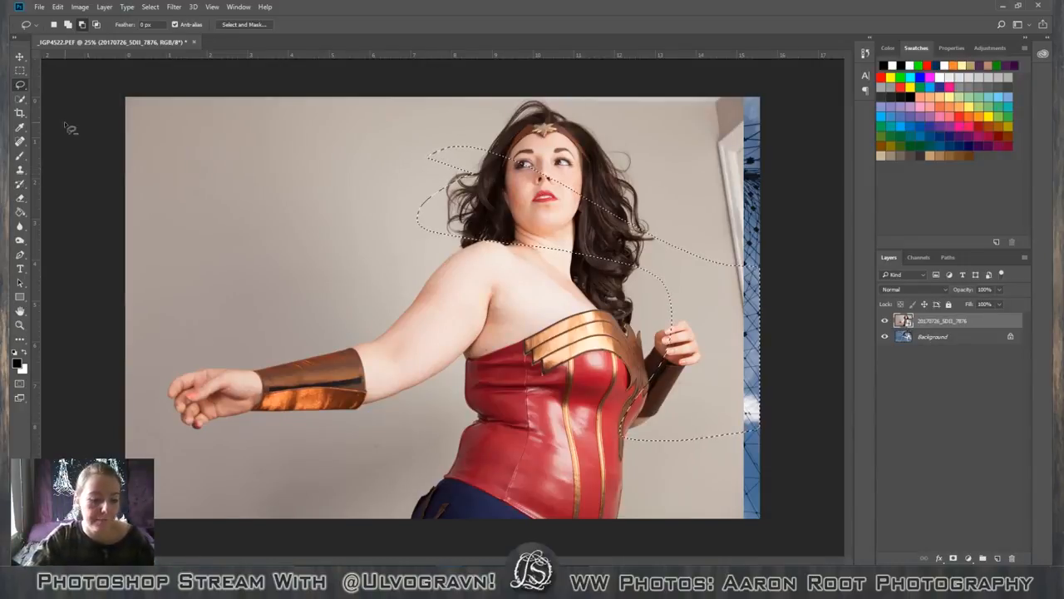
key("ctrl+d")
Try the Magnetic Lasso along the outstretched arm and bodice edge, close the outline through the wall area, and deselect it.
left_click(16, 84)
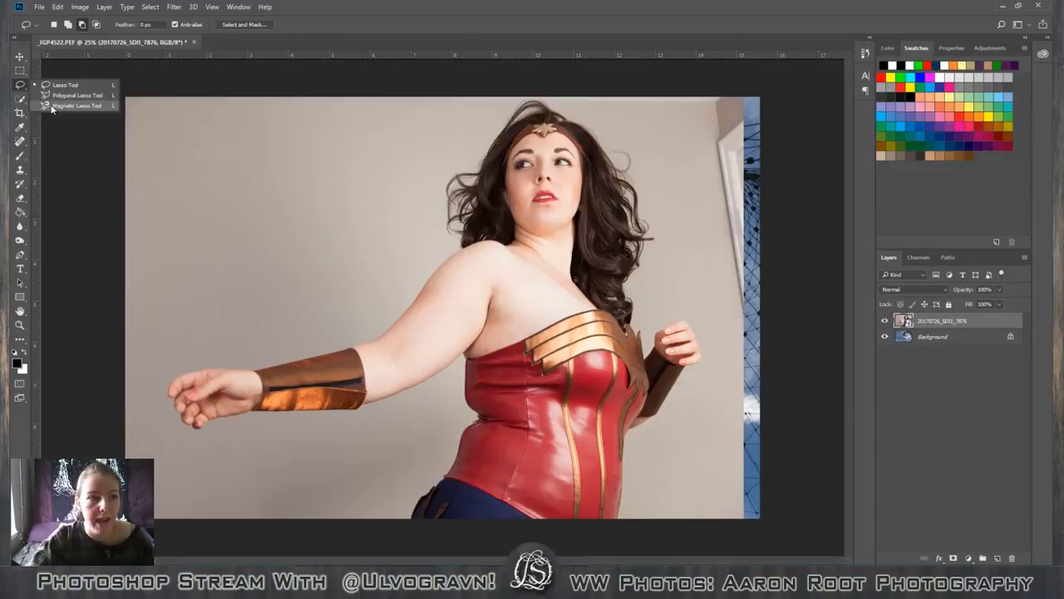
left_click(55, 105)
left_click(456, 254)
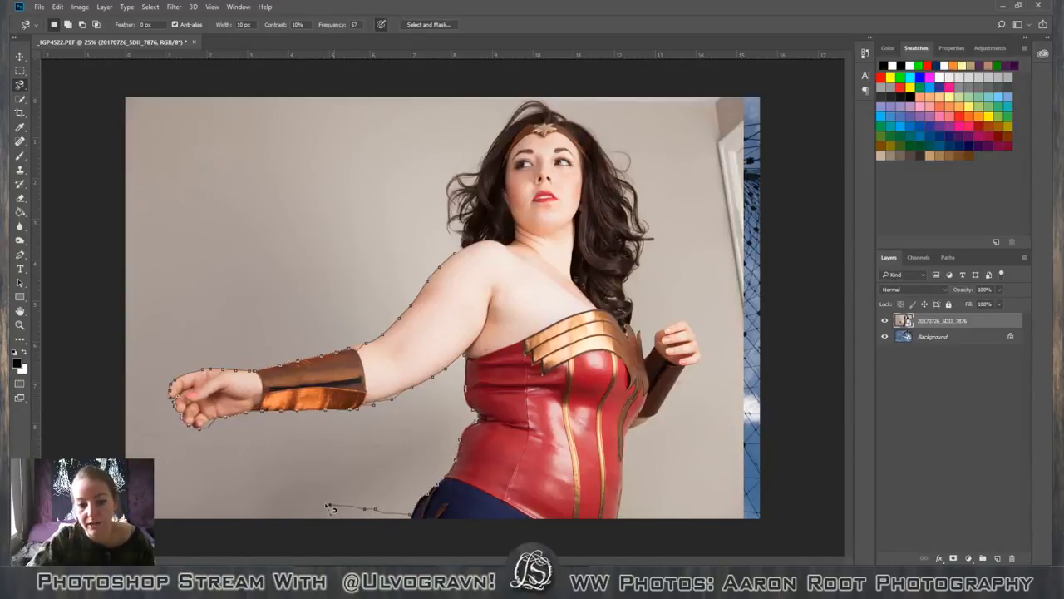
left_click(455, 255)
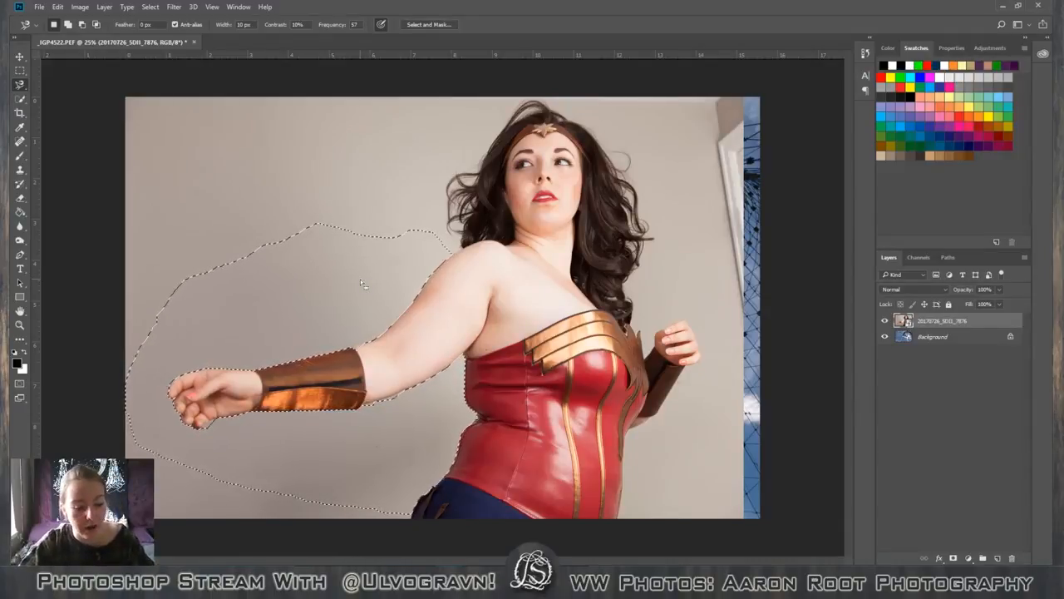
key("ctrl+d")
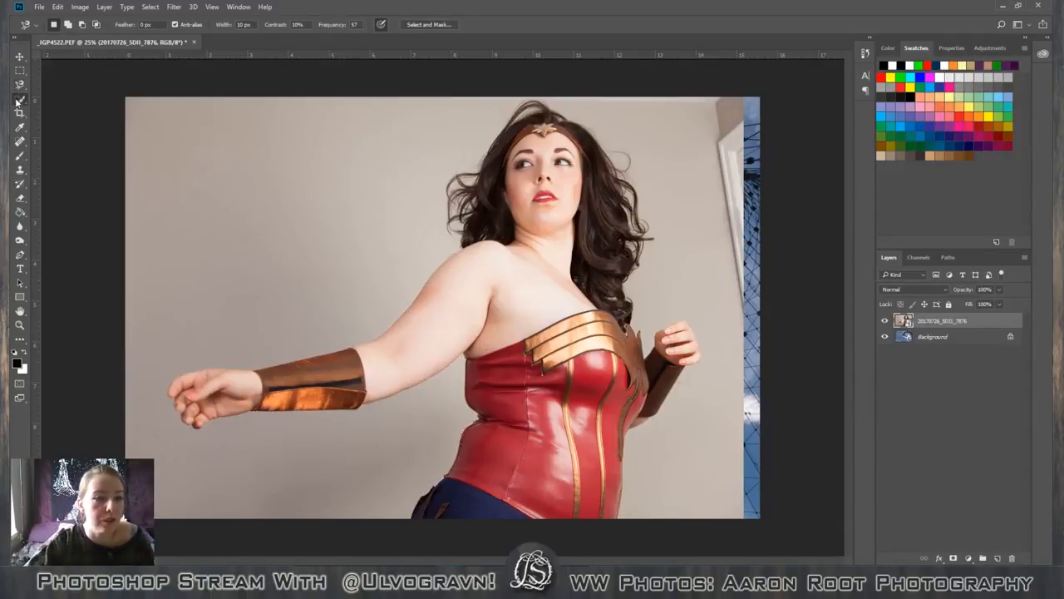
Try the Magic Wand with tolerance 12 on several red areas of the bodice.
left_click(20, 99)
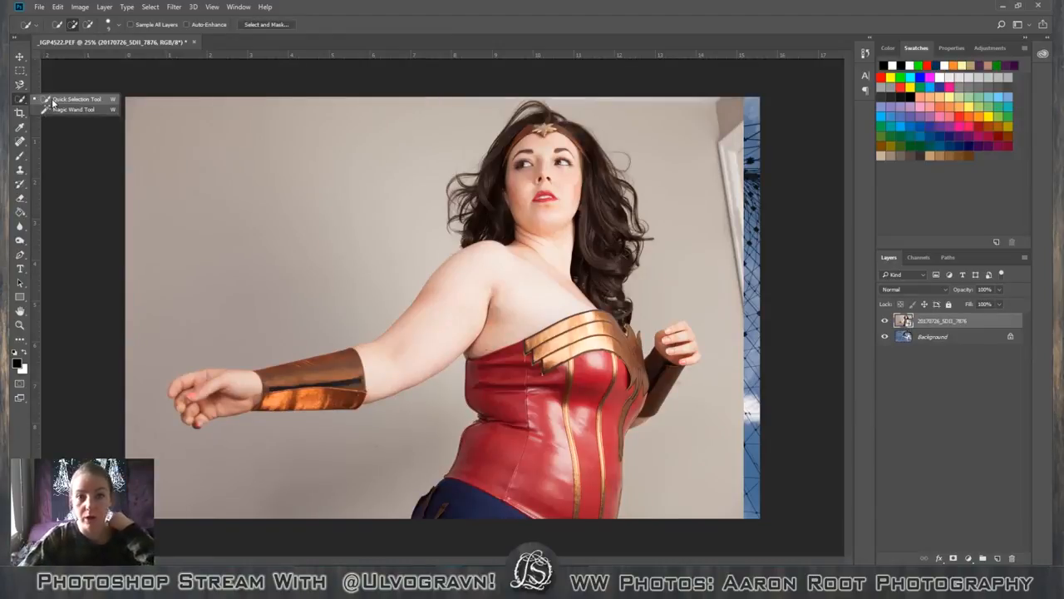
left_click(51, 109)
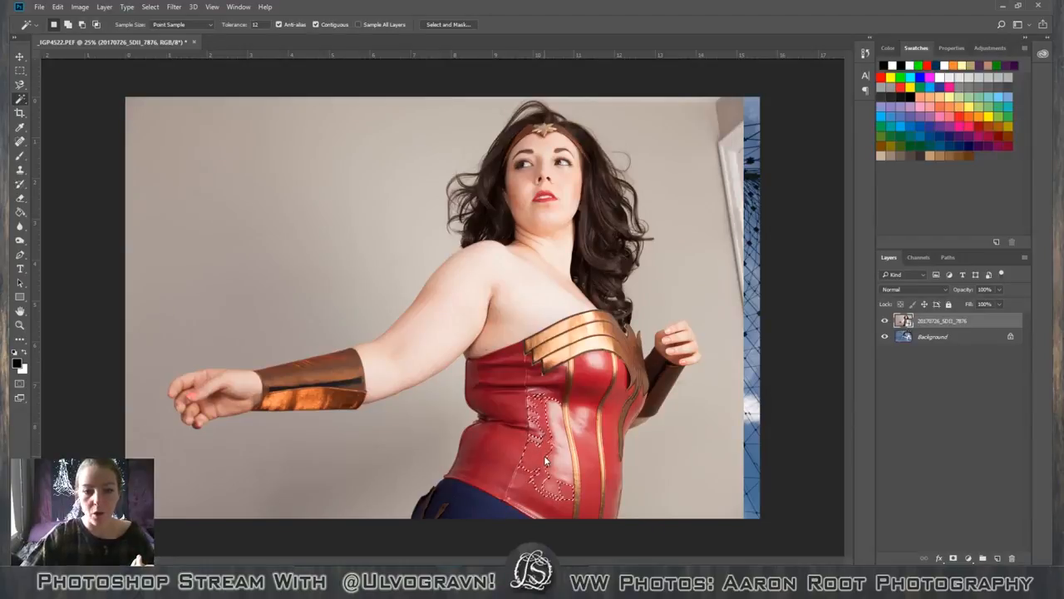
left_click(572, 454)
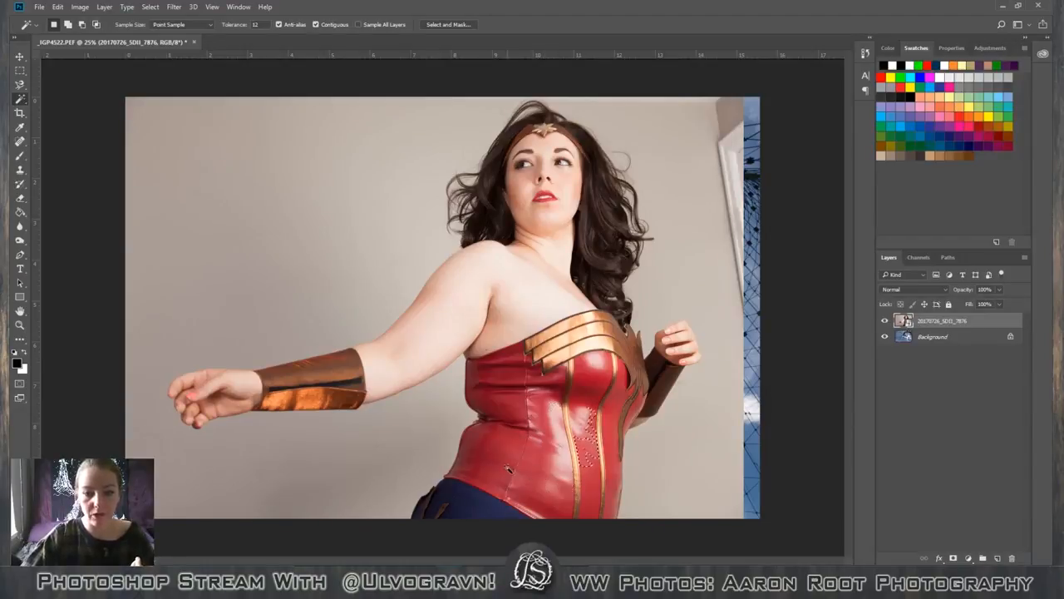
left_click(524, 420)
left_click(510, 400)
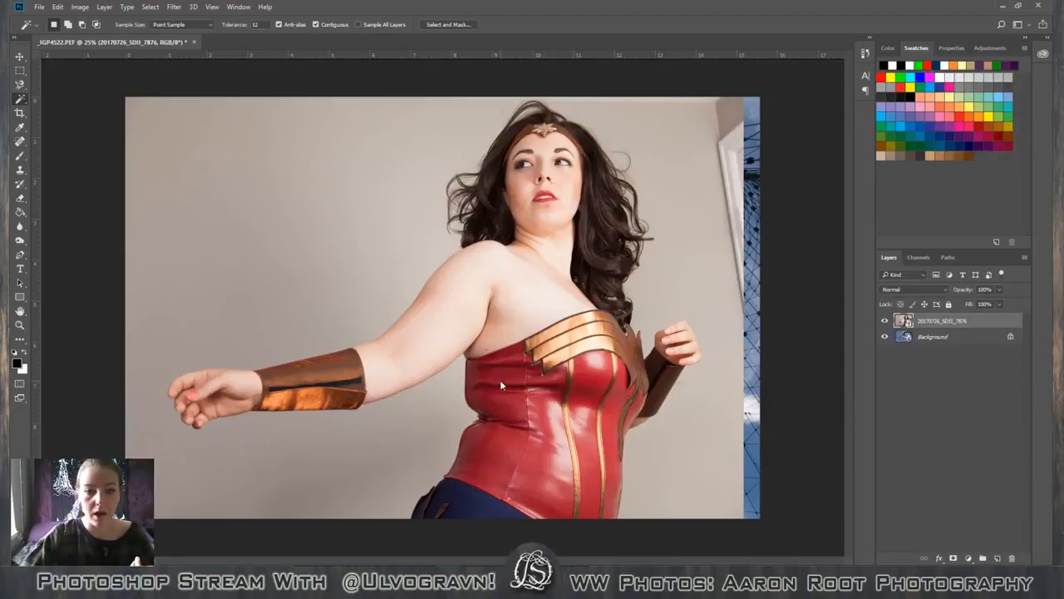
left_click(502, 385)
Set the Magic Wand tolerance to 30 and sample the bodice's centre panel and the red area below the gold trim.
left_click(253, 24)
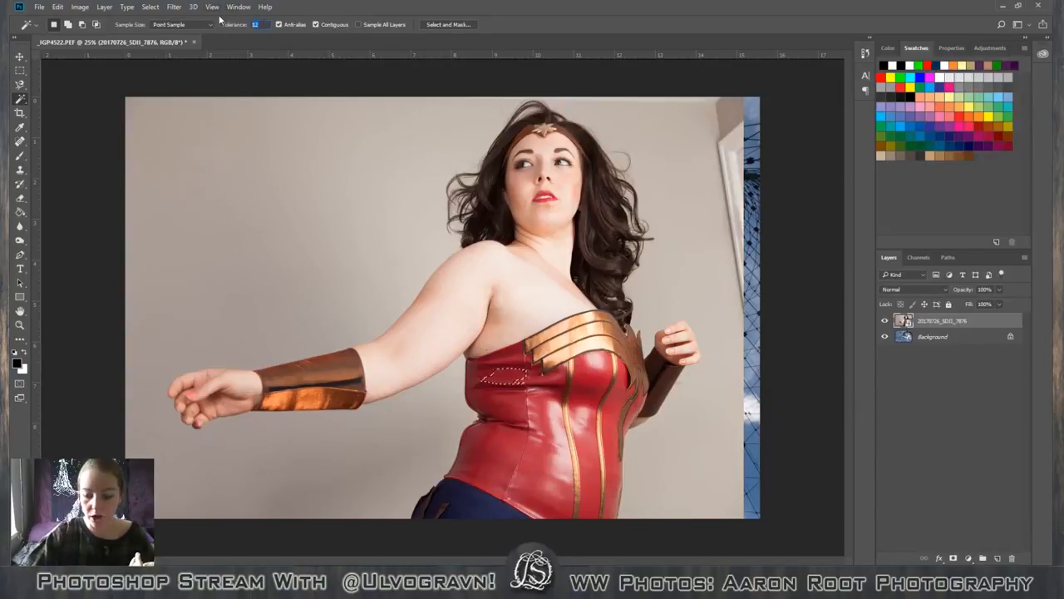
type("30")
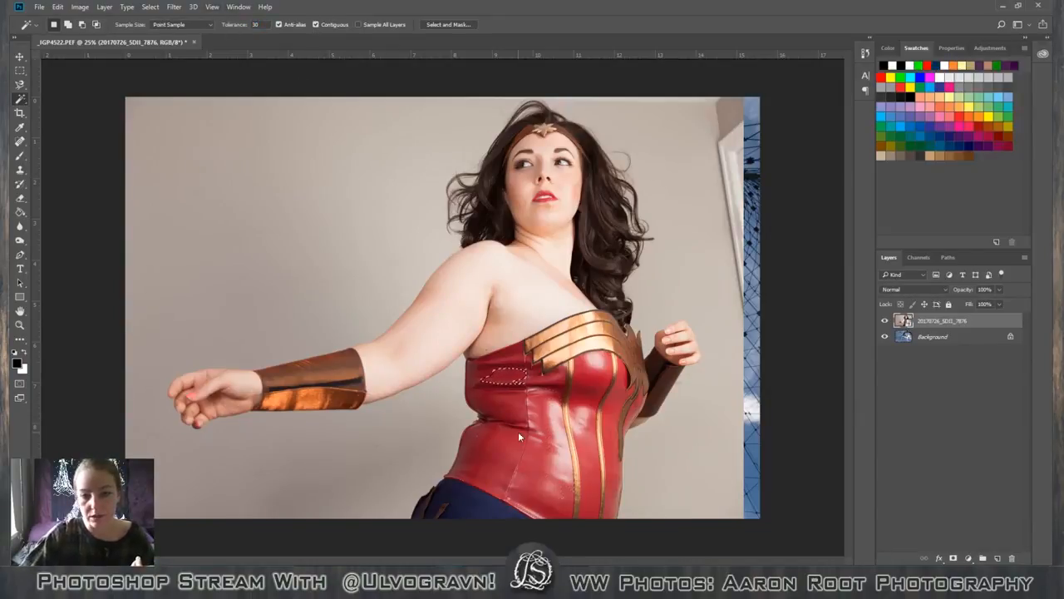
left_click(591, 438)
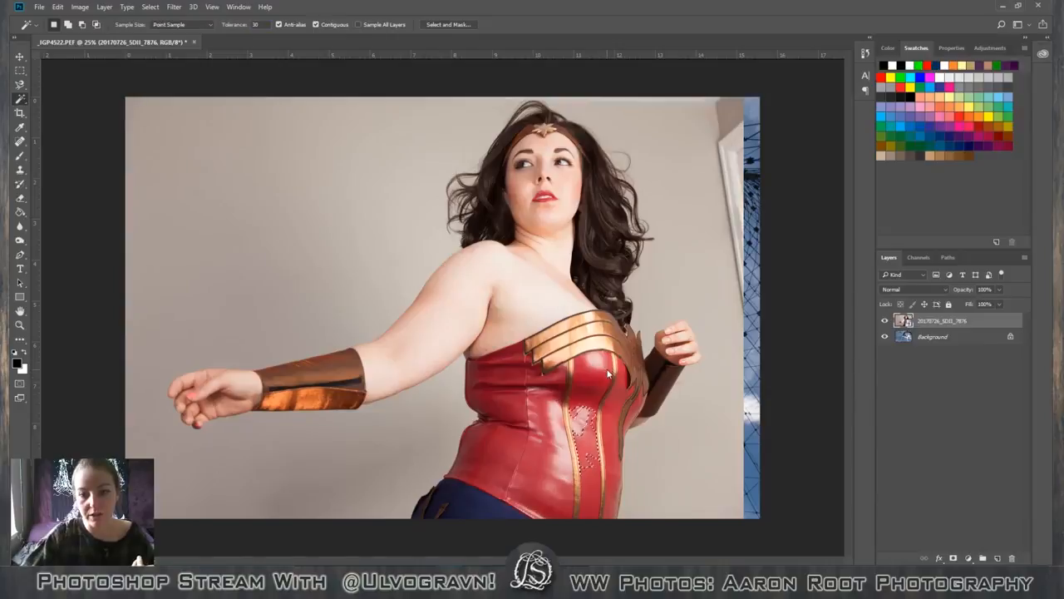
left_click(606, 373)
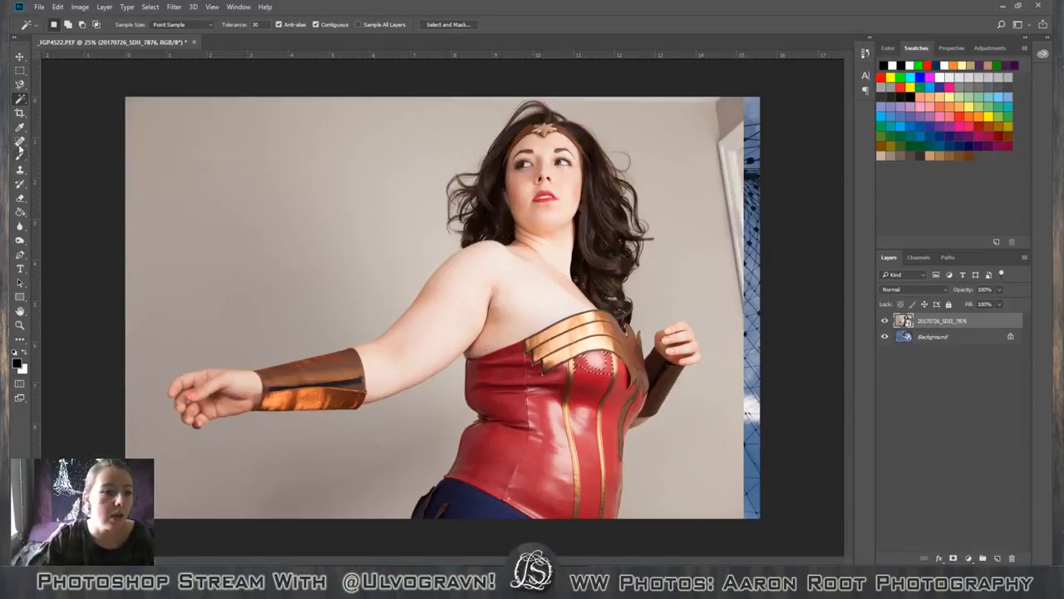
Switch to the Quick Selection tool and adjust its brush size up and down, settling on 200.
right_click(21, 100)
left_click(66, 99)
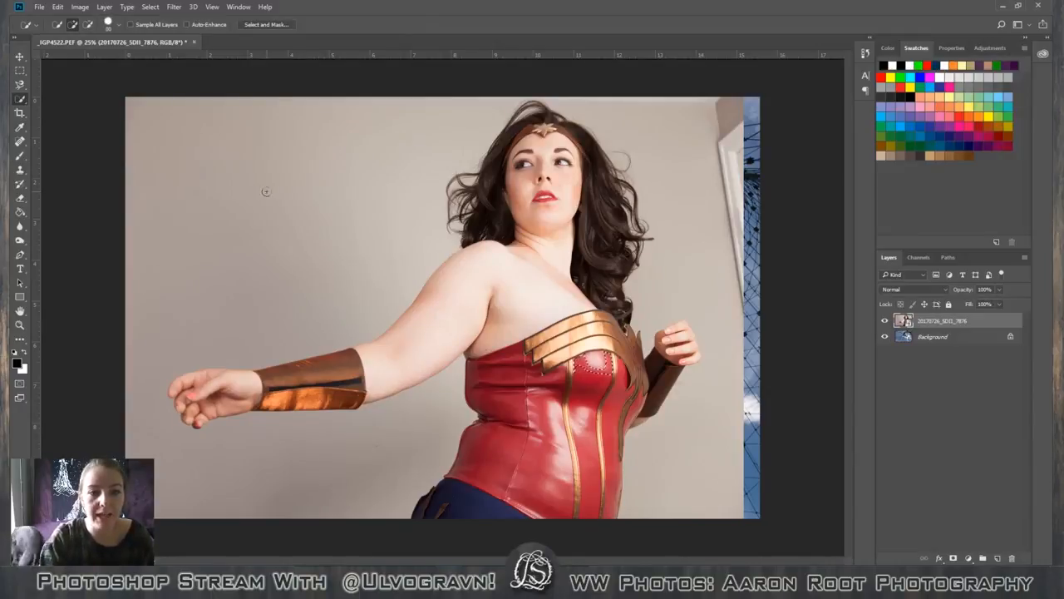
key("bracketright")
key("bracketright")
key("bracketright")
key("bracketright")
key("bracketright")
key("bracketright")
key("bracketright")
key("bracketright")
key("bracketright")
key("bracketright")
key("bracketright")
key("bracketright")
key("bracketright")
key("bracketright")
key("bracketright")
key("bracketright")
key("bracketright")
key("bracketright")
key("bracketright")
key("bracketright")
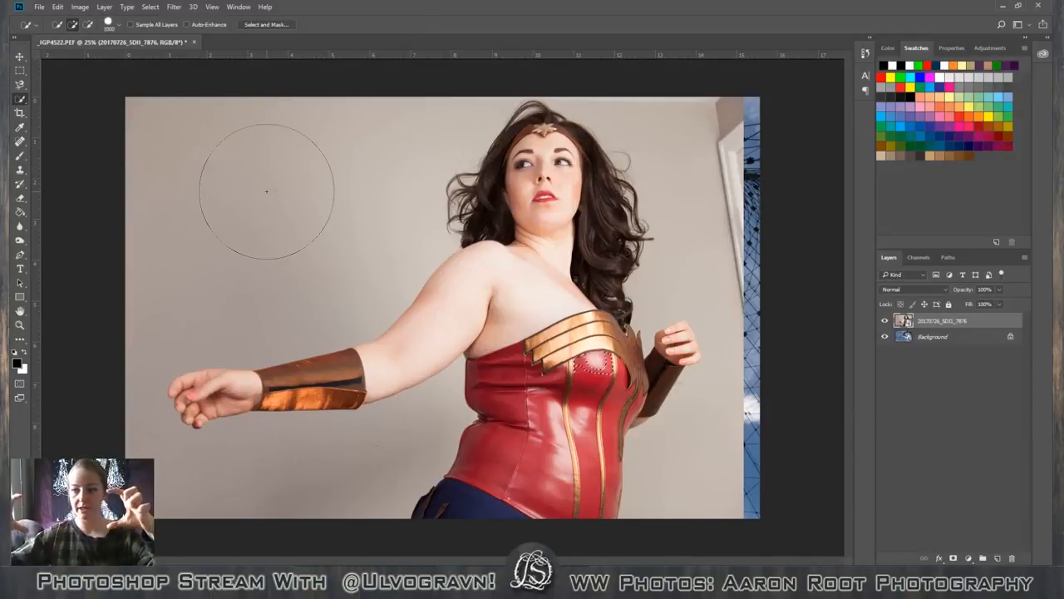
key("bracketleft")
key("bracketleft")
key("bracketleft")
key("bracketleft")
key("bracketleft")
key("bracketleft")
key("bracketleft")
key("bracketleft")
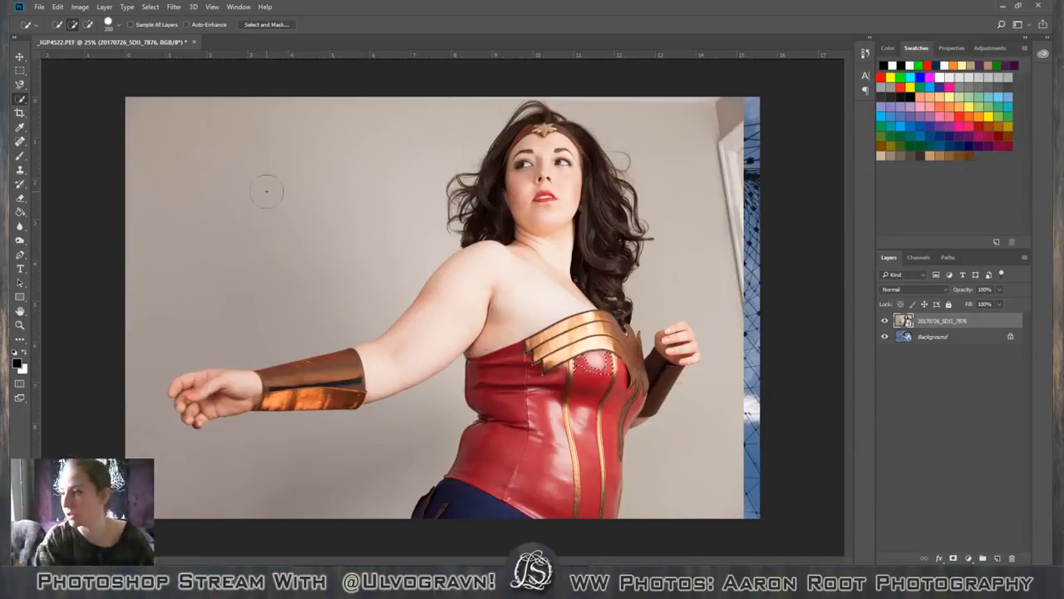
key("bracketright")
key("bracketright")
key("bracketleft")
key("bracketleft")
key("bracketleft")
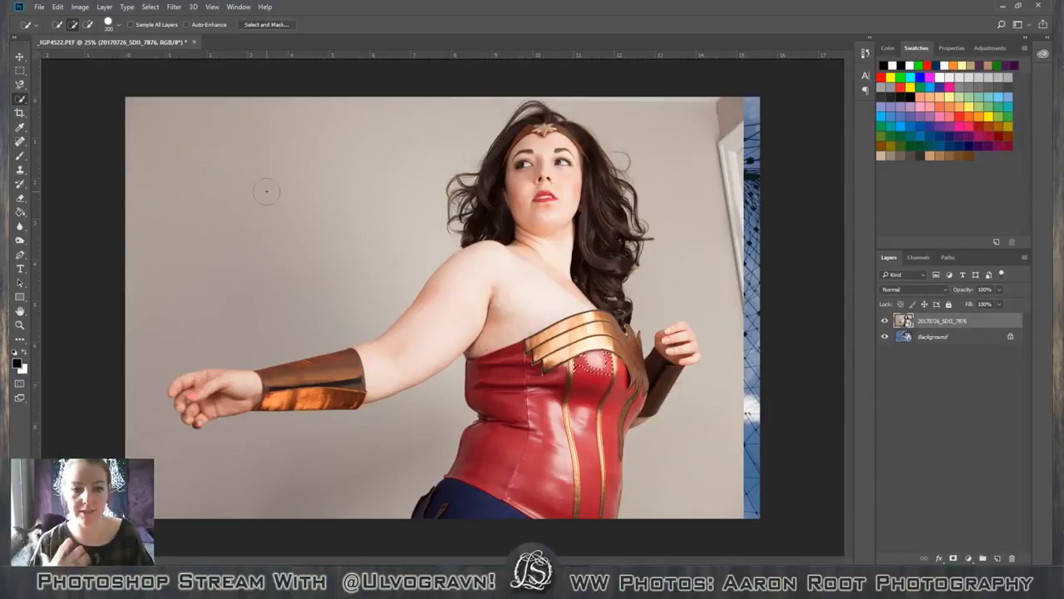
Try the Quick Selection tool on the wall on both sides of the figure and deselect the result.
left_click_drag(272, 167, 278, 233)
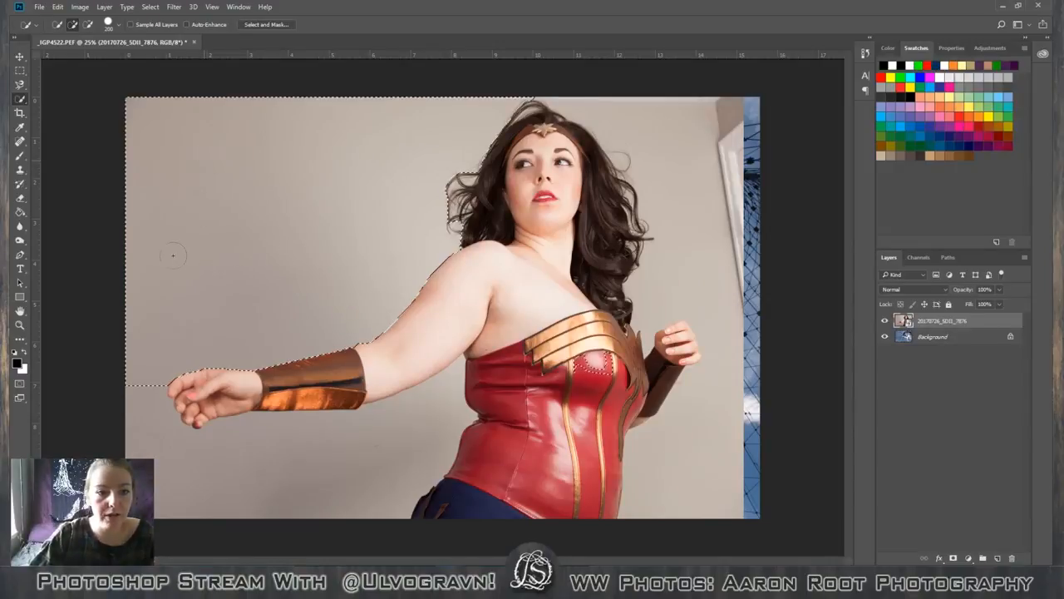
mouse_move(729, 411)
left_mouse_down()
mouse_move(760, 470)
mouse_move(711, 454)
mouse_move(687, 487)
left_mouse_up()
left_click_drag(694, 266, 673, 219)
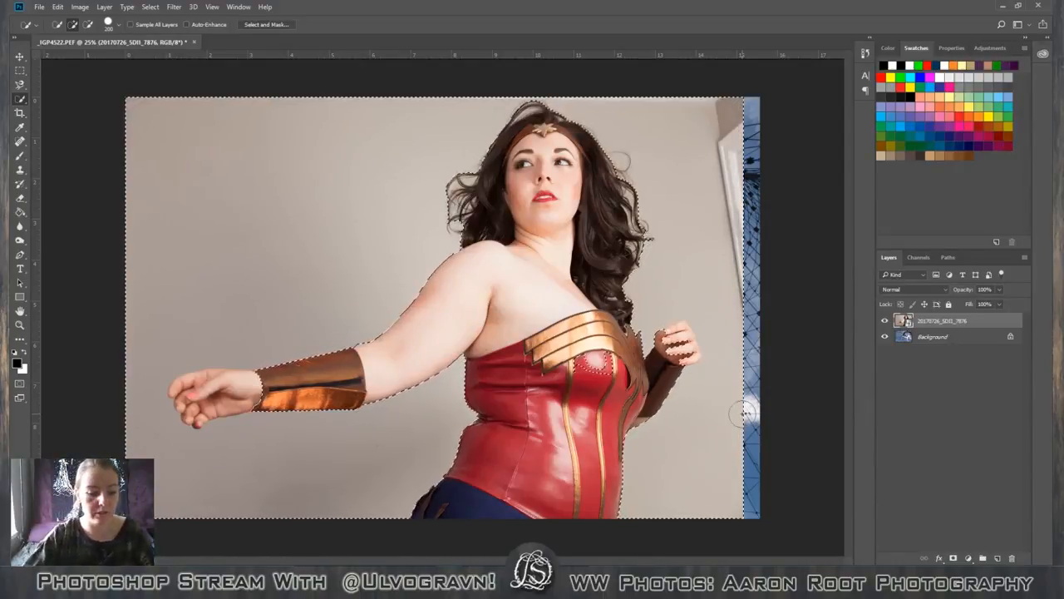
key("ctrl+d")
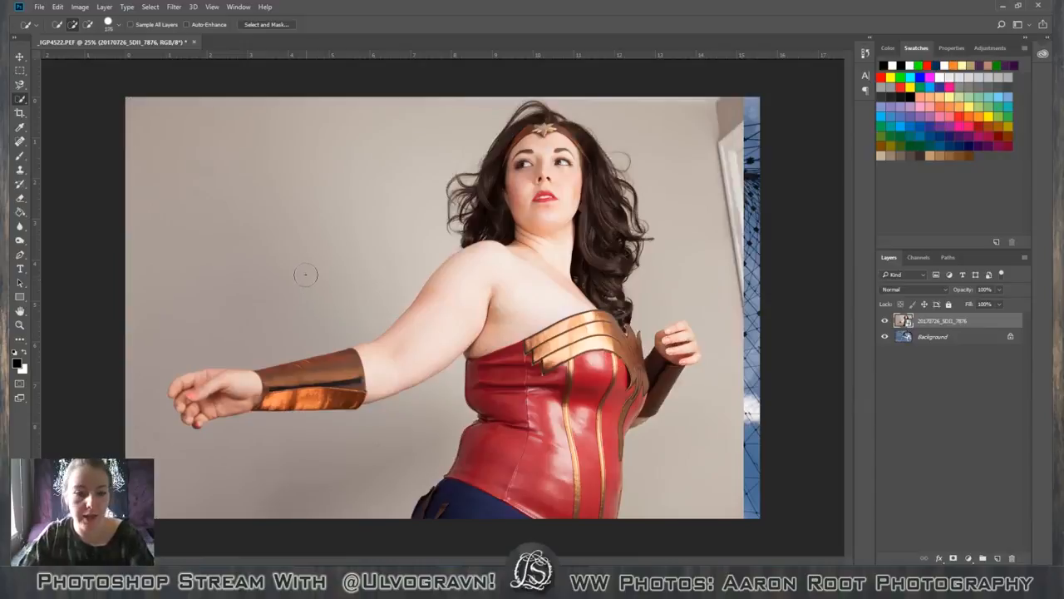
Reduce the Quick Selection brush size and select the wall backdrop all around the figure.
key("bracketleft")
key("bracketleft")
key("bracketleft")
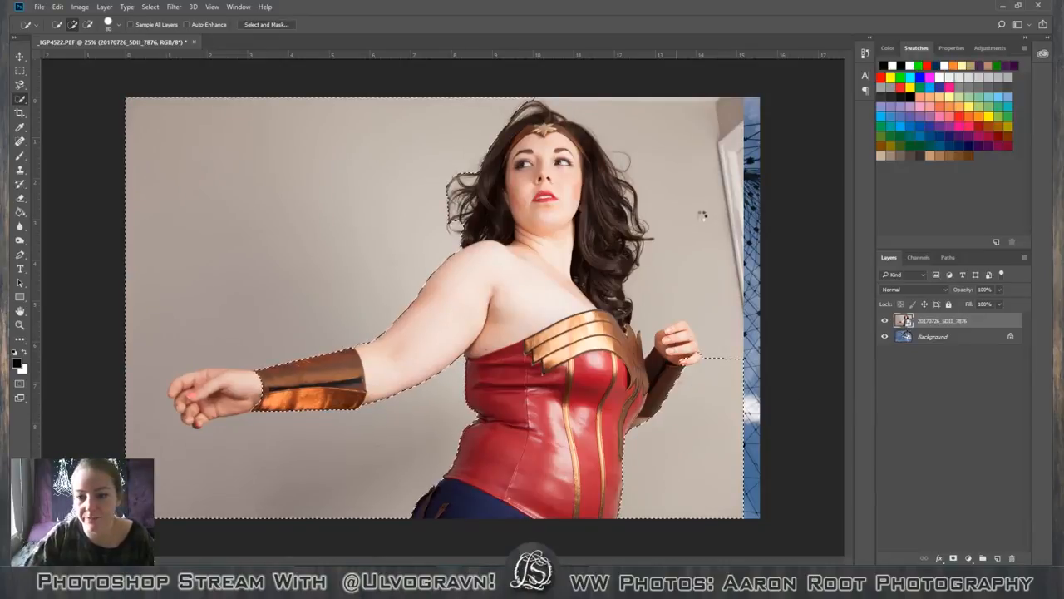
left_click_drag(703, 215, 693, 225)
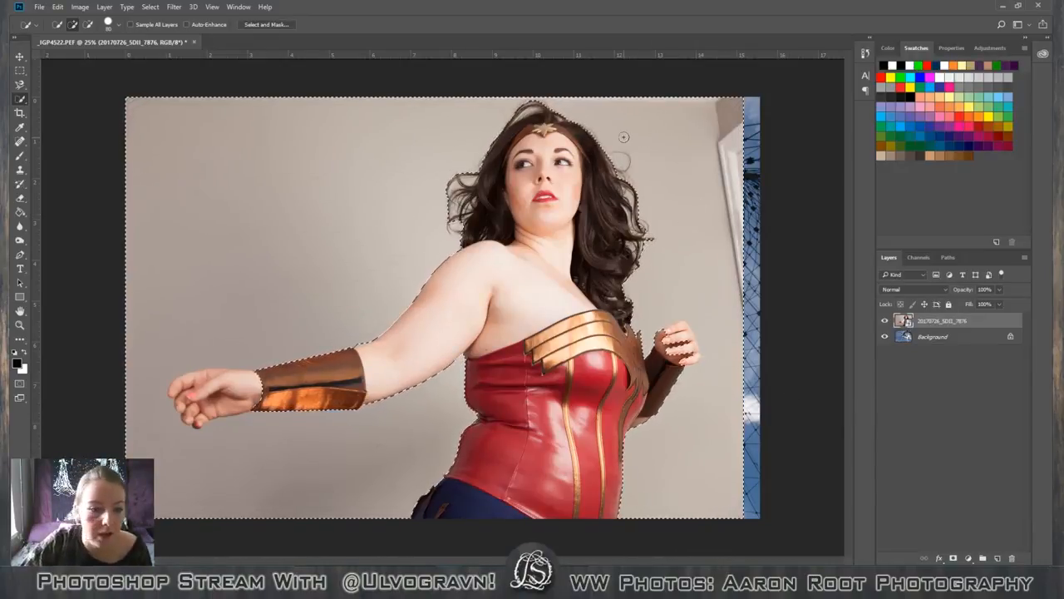
Switch to the Magnetic Lasso tool, try a fresh outline on the upper wall area, and undo it.
left_click(21, 88)
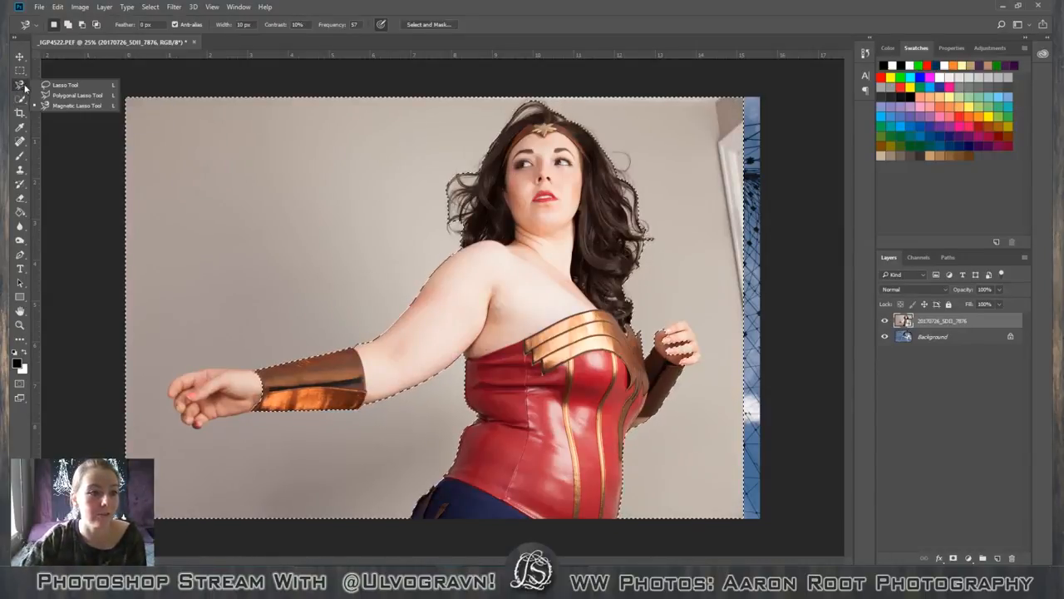
left_click(44, 105)
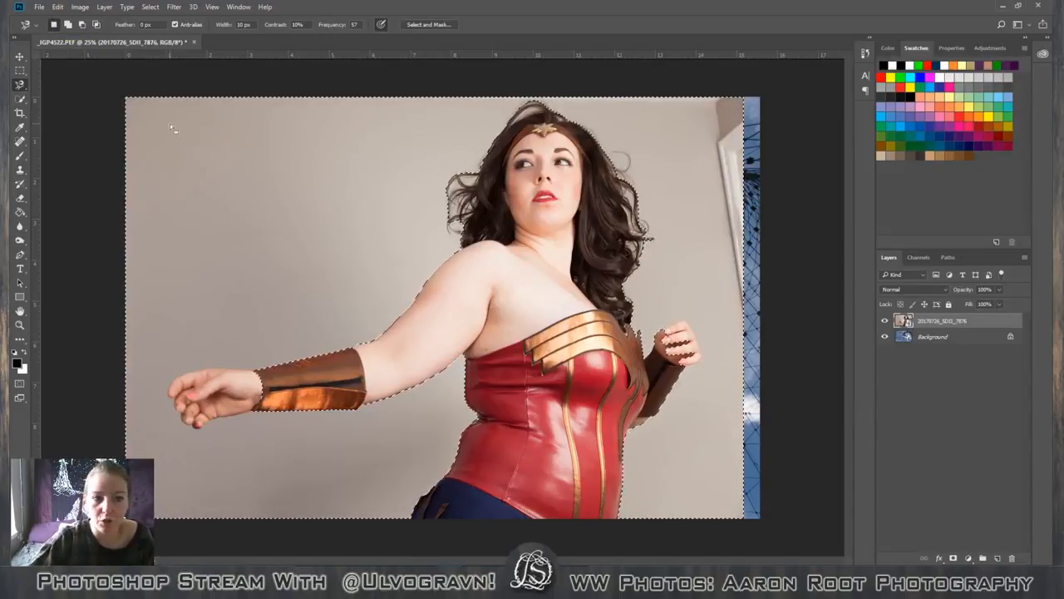
left_click_drag(170, 123, 200, 159)
key("ctrl+z")
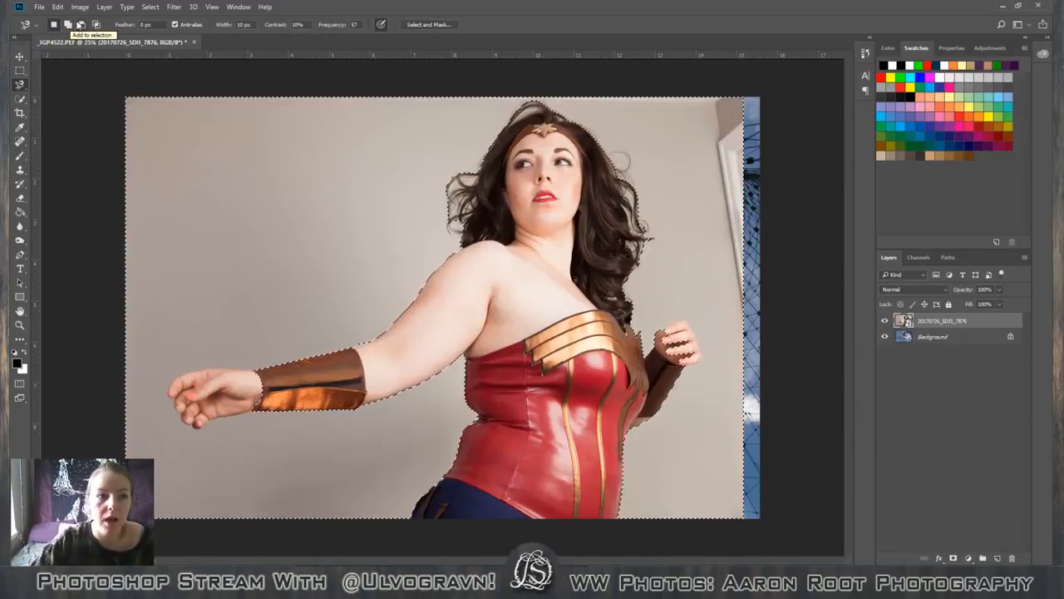
Try Magnetic Lasso outlines around the outstretched hand in subtract mode and in add mode, cancelling the last one.
left_click(70, 25)
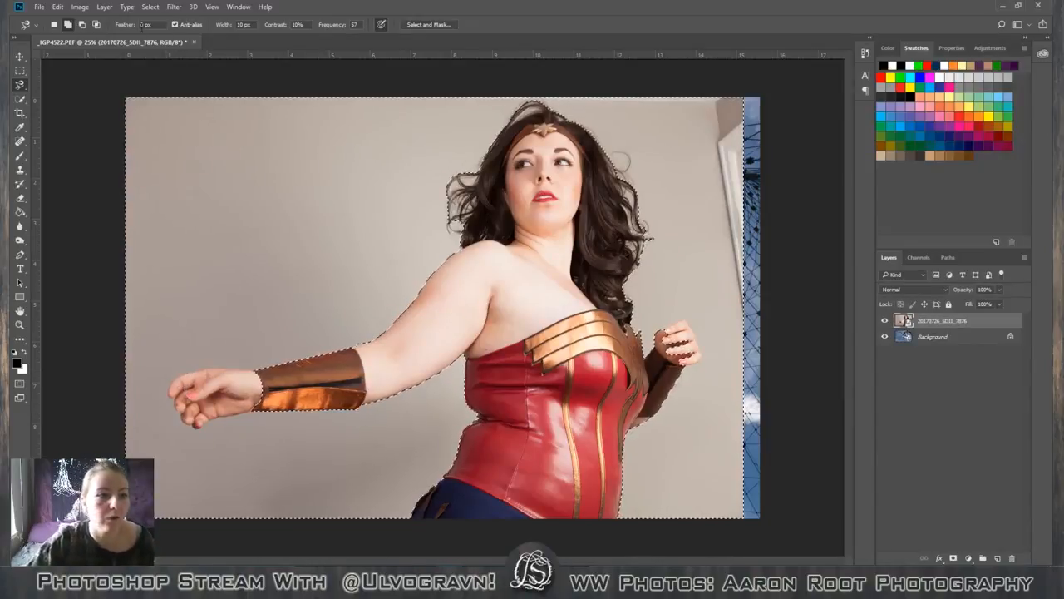
left_click(82, 25)
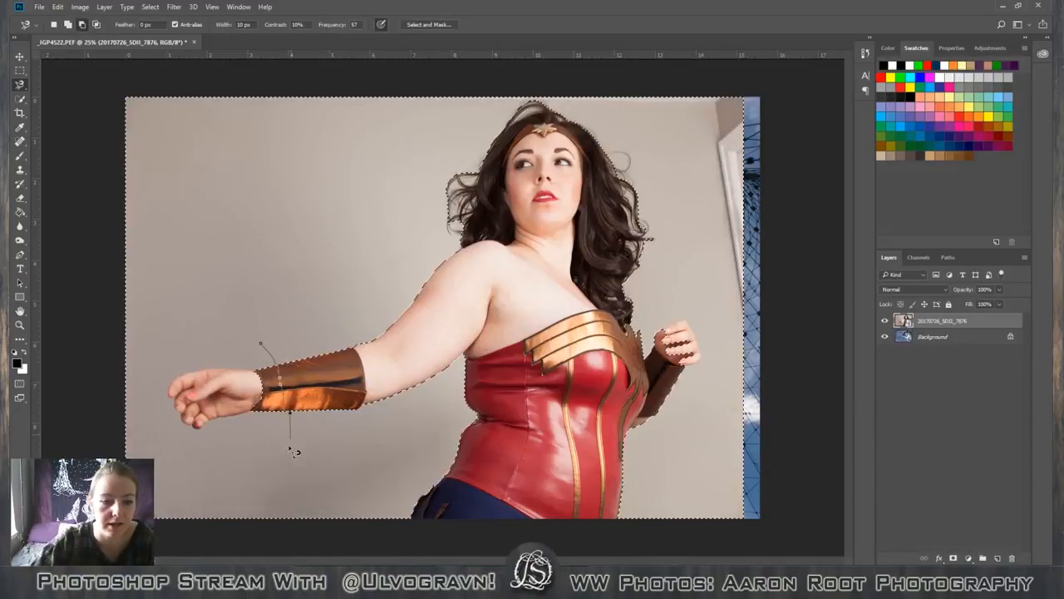
left_click(262, 347)
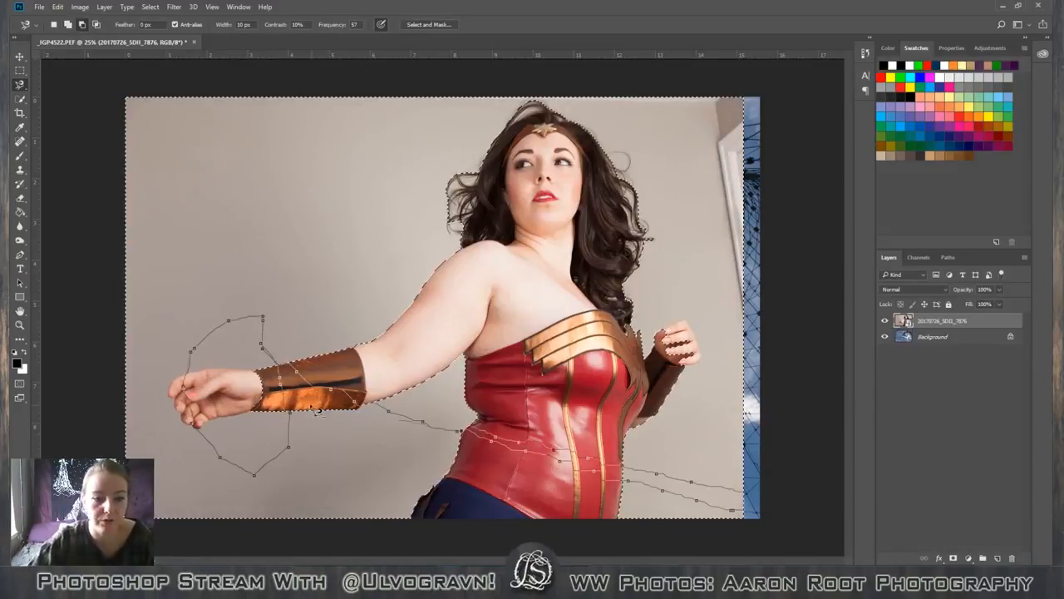
left_click(266, 346)
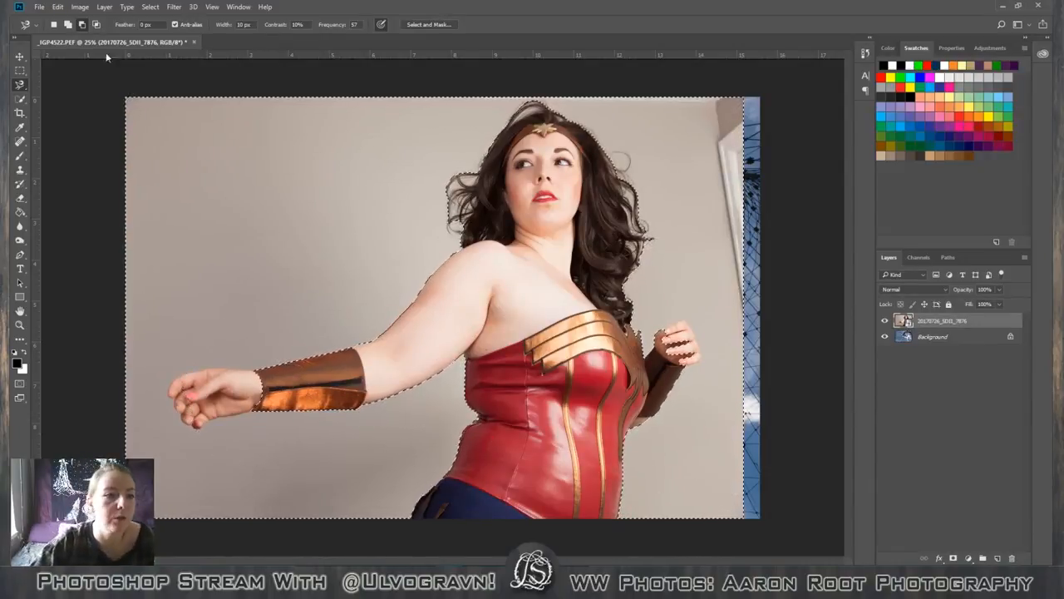
left_click(68, 24)
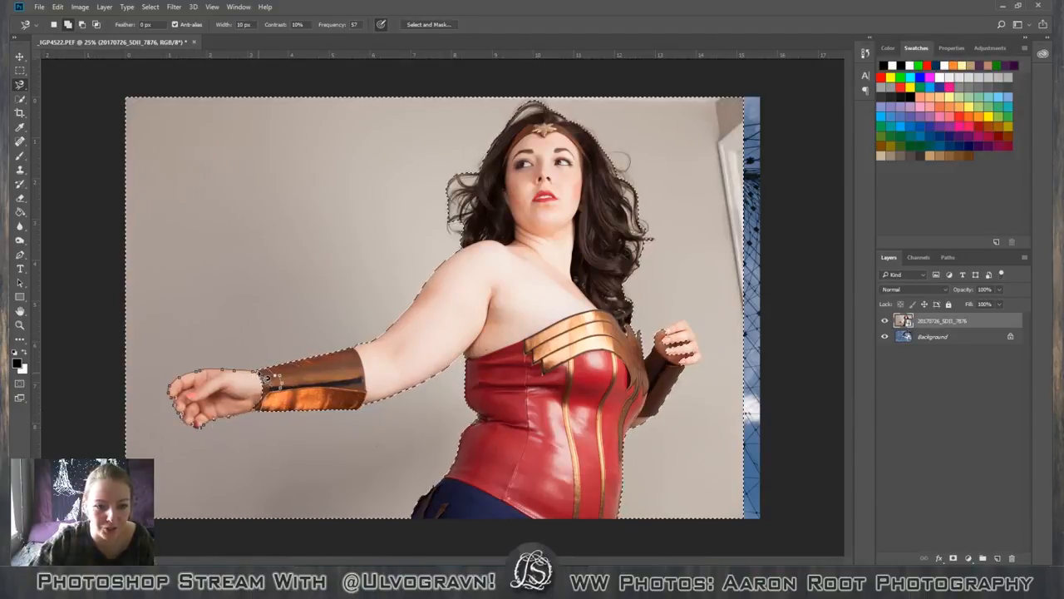
key("Escape")
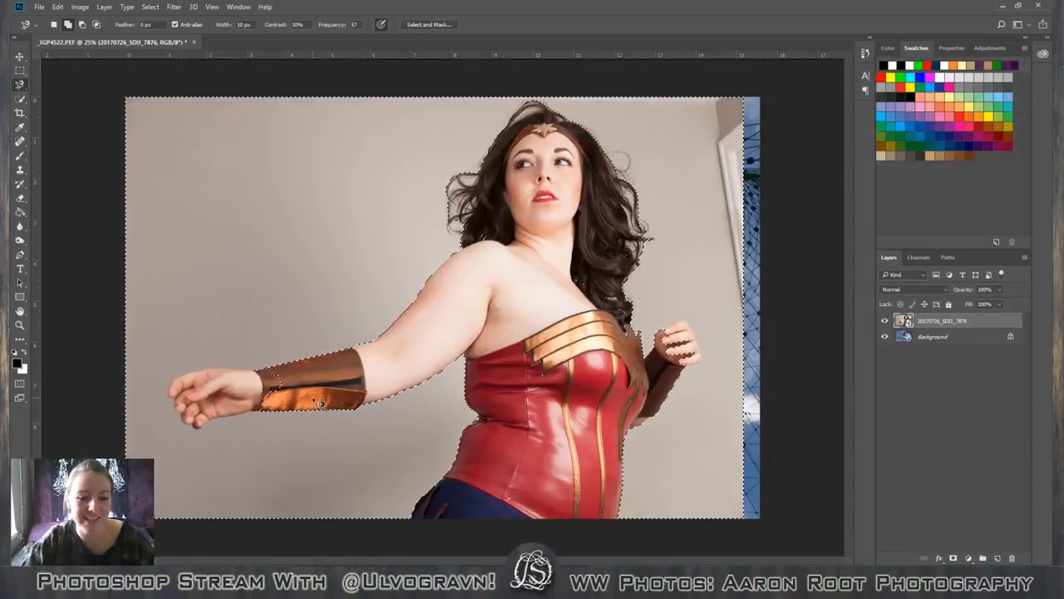
Subtract the hands from the backdrop selection by tracing their edges with the Magnetic Lasso in subtract mode.
left_click(82, 24)
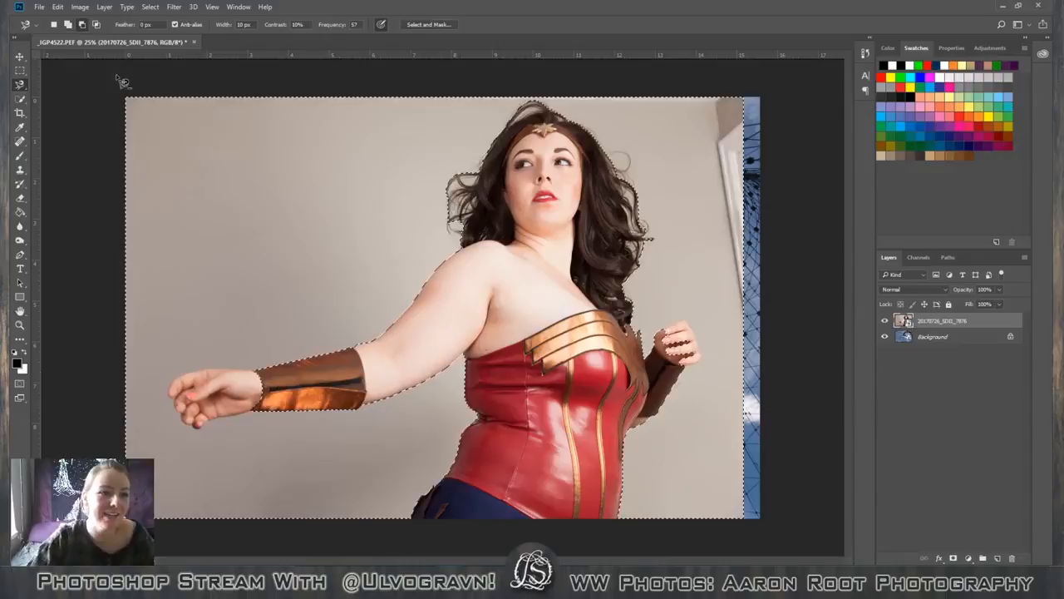
left_click(245, 376)
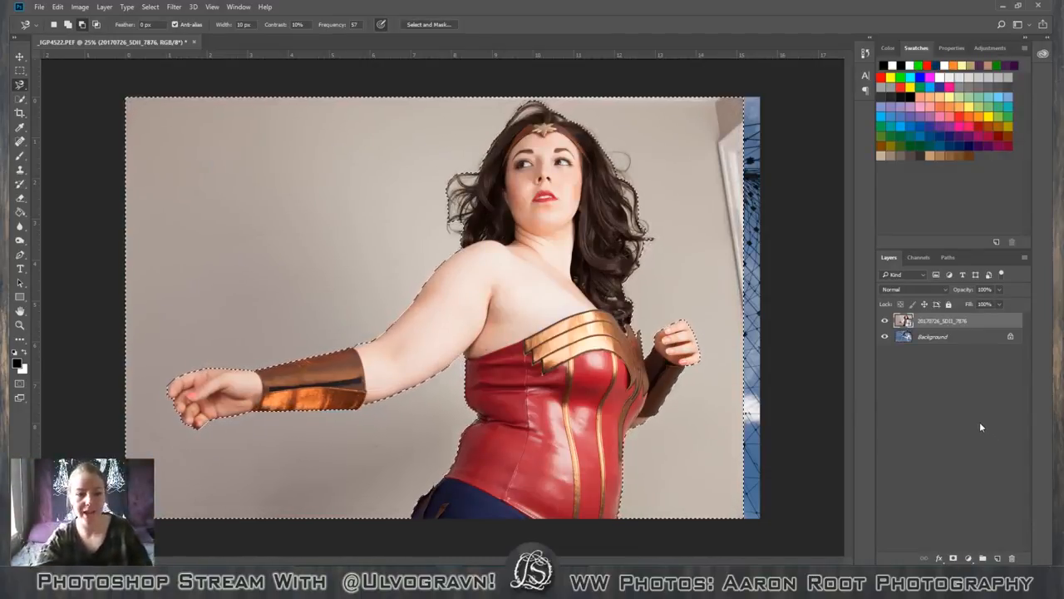
Add the missed wall sliver beside the outstretched hand's index finger to the selection with the Magnetic Lasso in add mode.
key("ctrl+plus")
key("ctrl+plus")
key("ctrl+plus")
key("ctrl+plus")
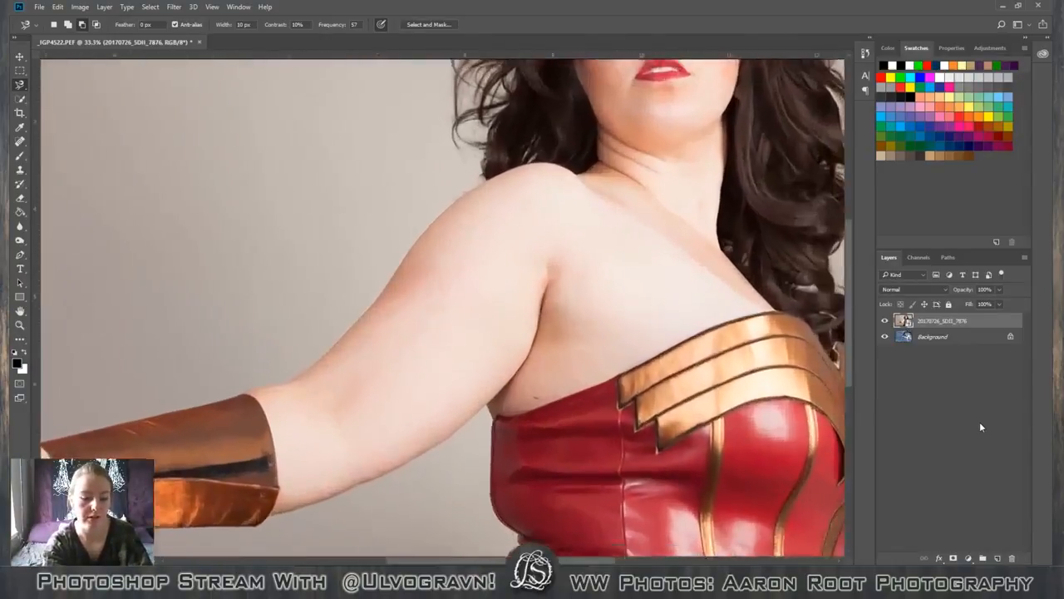
key("space")
left_click_drag(268, 367, 798, 108)
left_click_drag(352, 368, 841, 170)
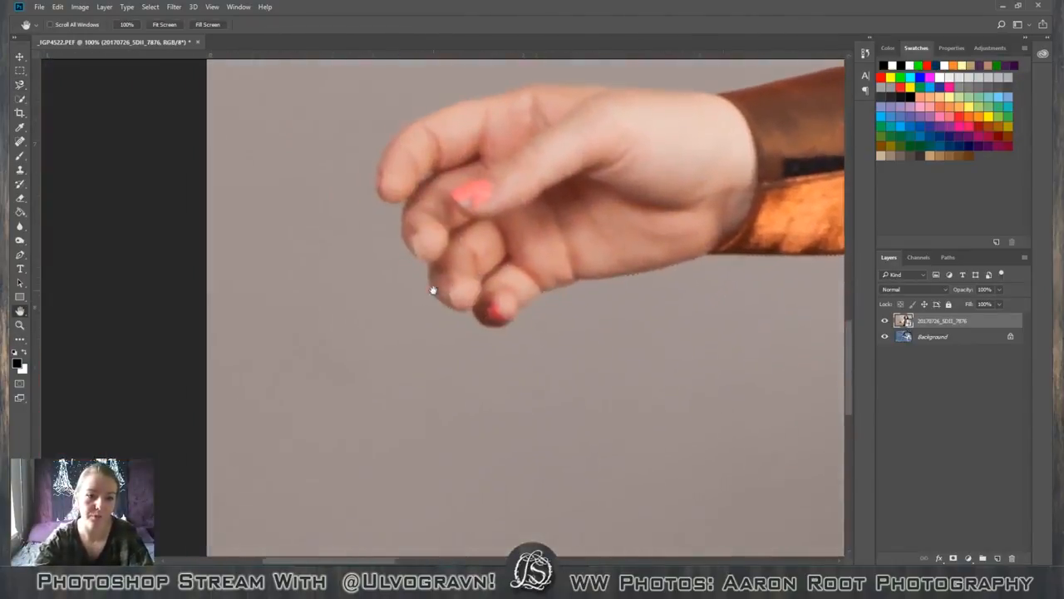
left_click_drag(449, 229, 434, 340)
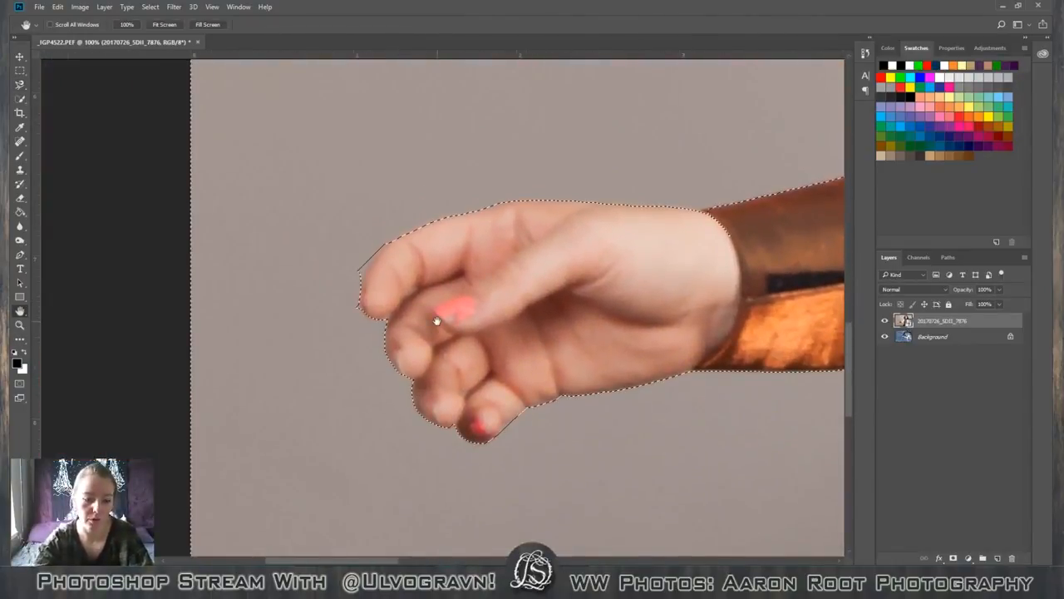
left_click(20, 84)
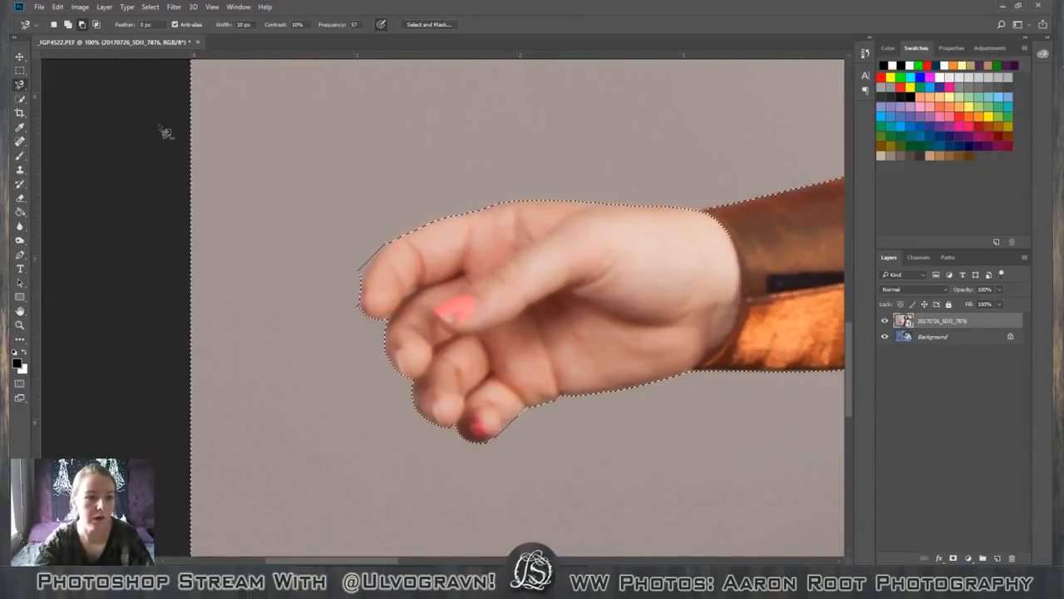
left_click(383, 248)
key("Escape")
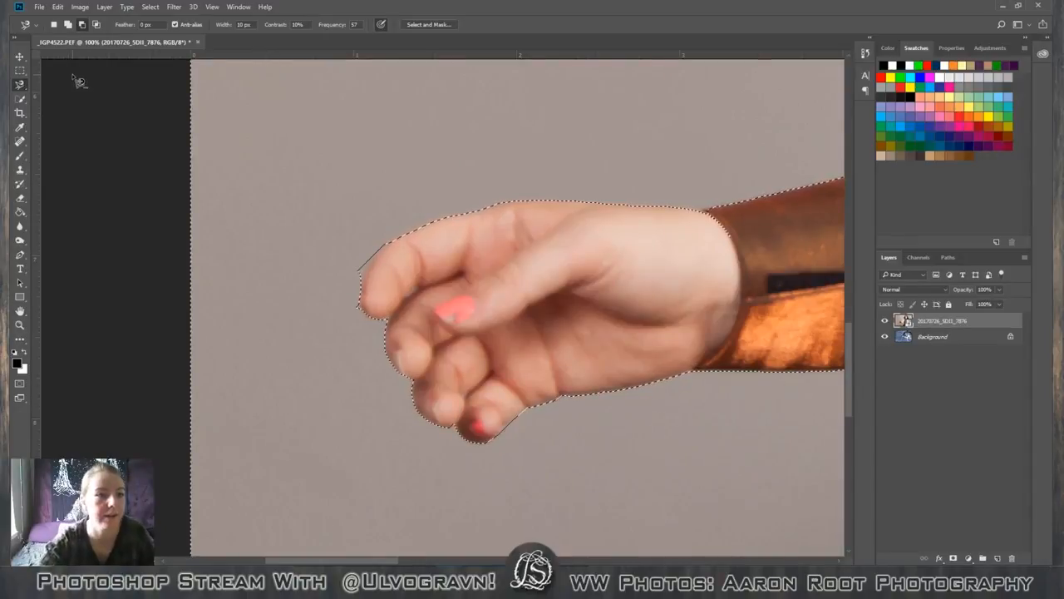
left_click(383, 246)
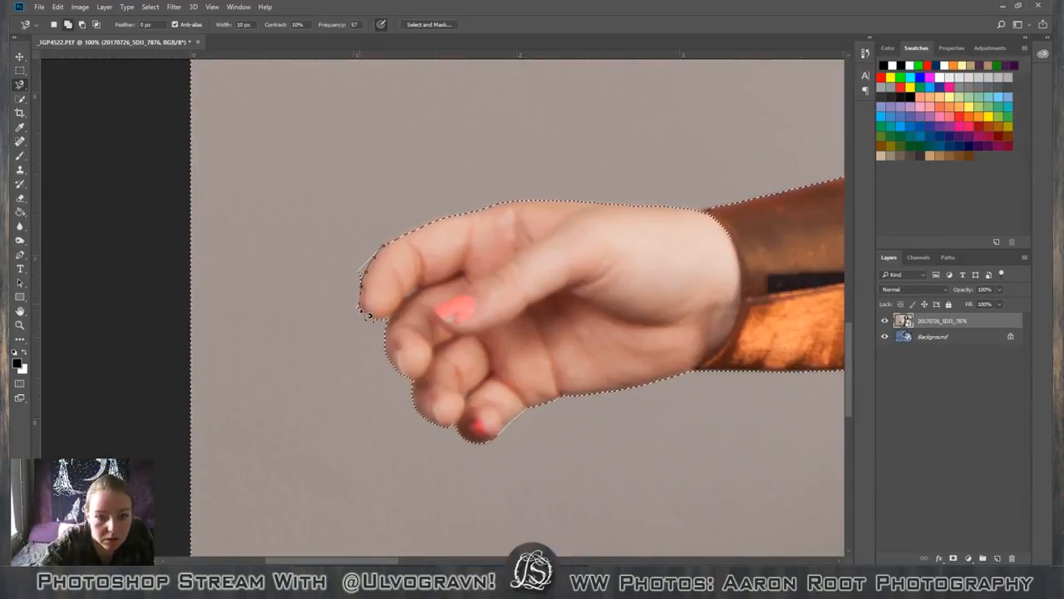
left_click(389, 252)
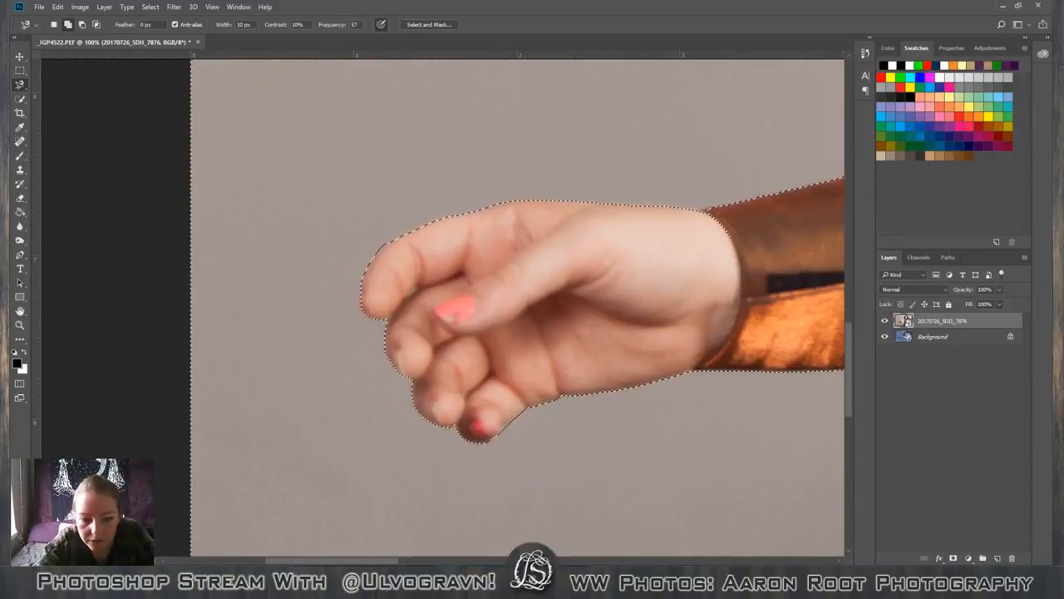
Subtract the leftover fingertip areas of the raised hand from the selection with the regular Lasso tool in subtract mode.
left_click_drag(390, 560, 735, 530)
scroll(358, 370, "up", 2)
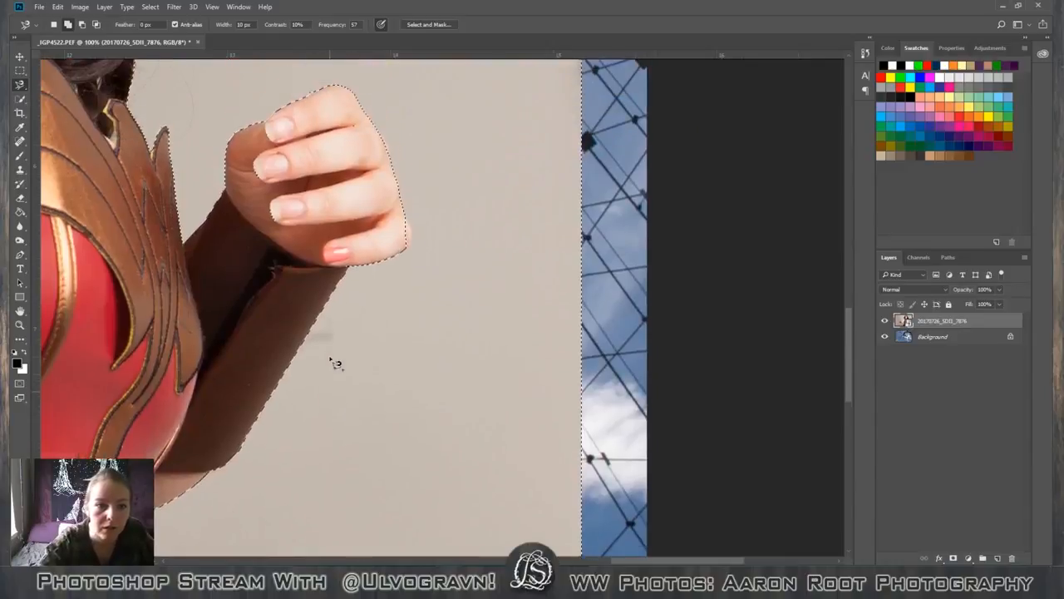
scroll(335, 363, "up", 2)
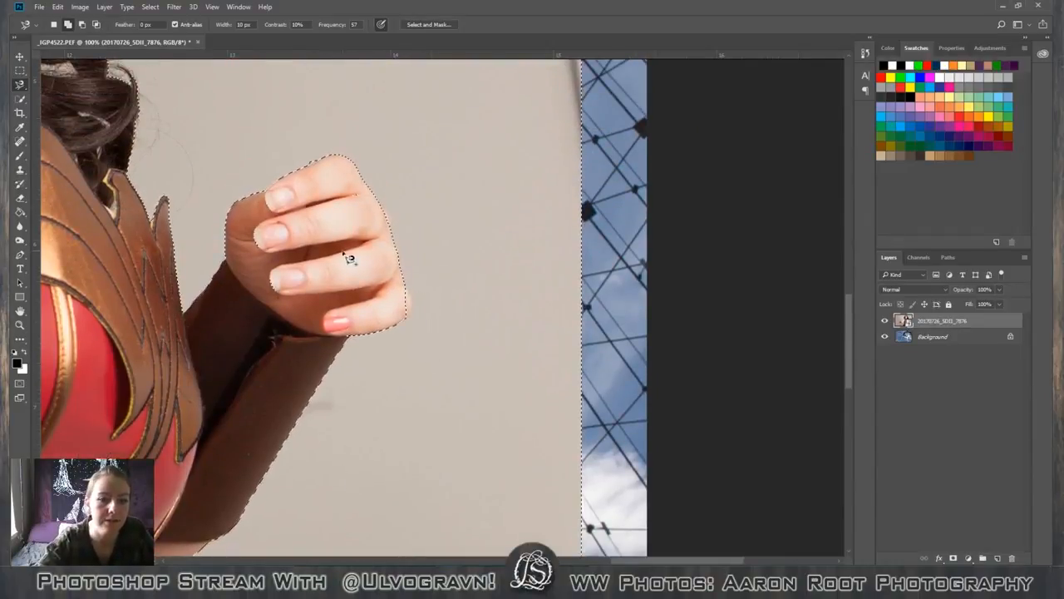
left_click(86, 27)
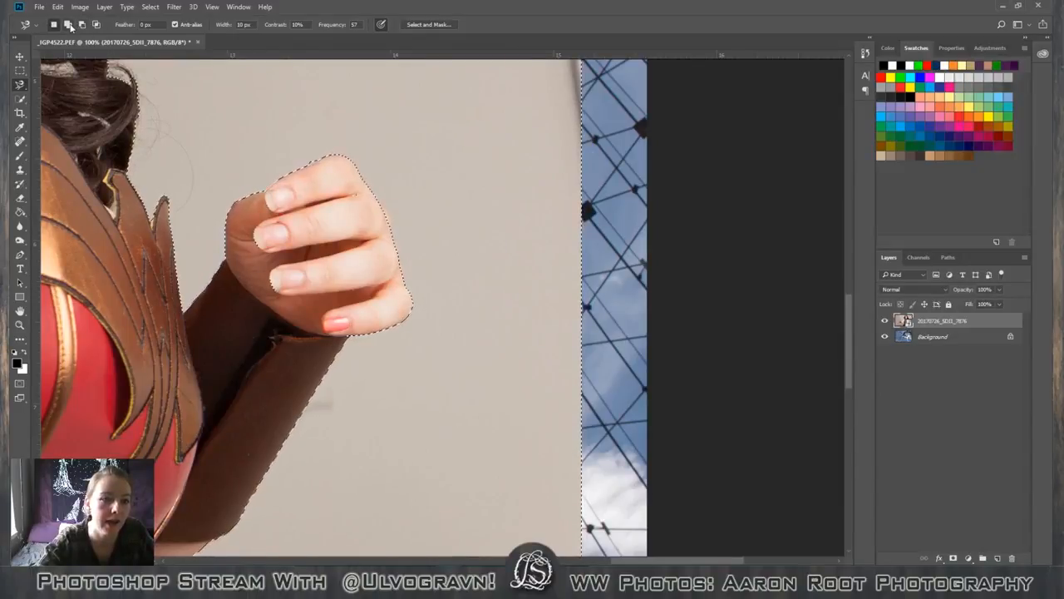
right_click(19, 84)
left_click(49, 82)
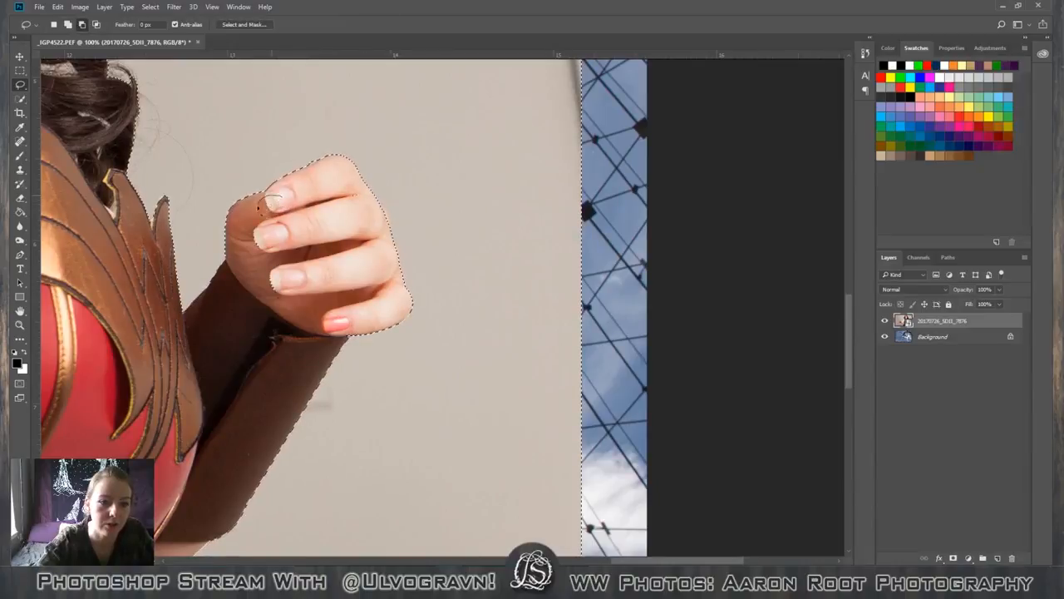
mouse_move(287, 219)
left_mouse_down()
mouse_move(243, 293)
mouse_move(293, 308)
mouse_move(285, 226)
left_mouse_up()
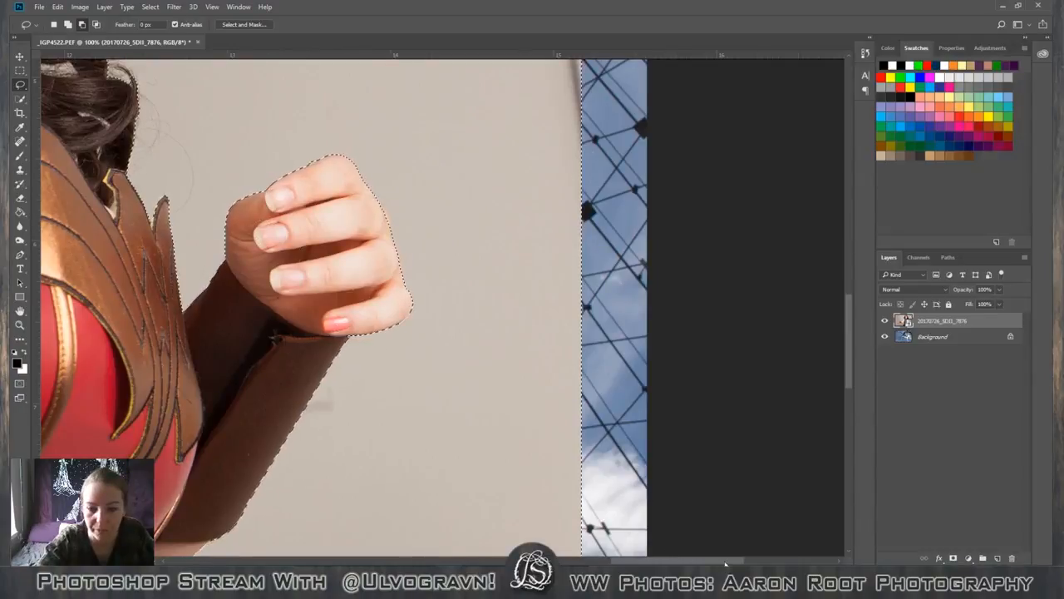
Add the missed wall sliver beside the outstretched hand's little finger to the selection with the Lasso in add mode.
left_click_drag(678, 560, 337, 560)
scroll(375, 542, "down", 4)
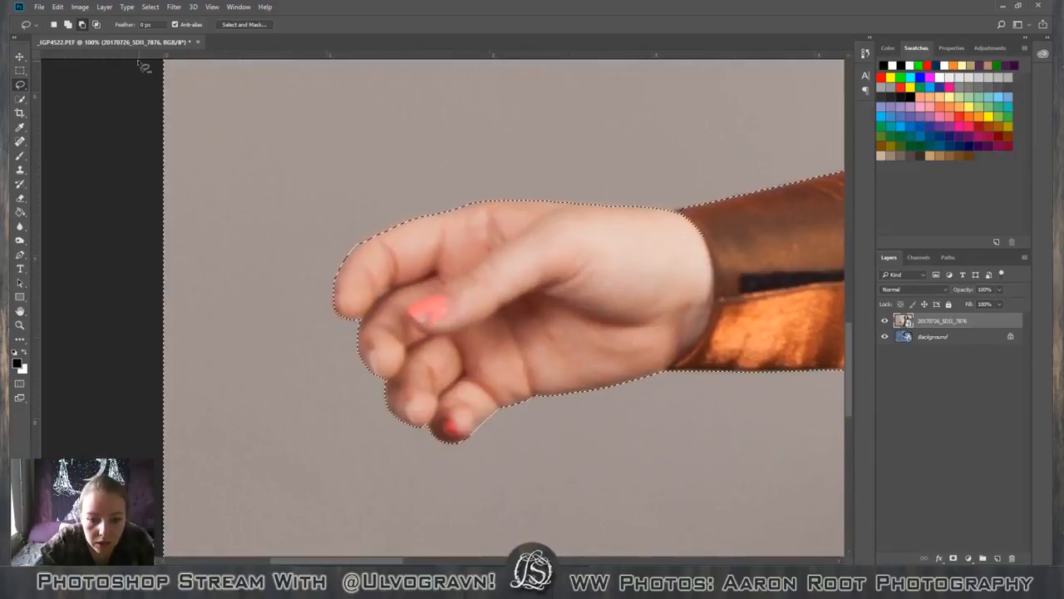
left_click(66, 27)
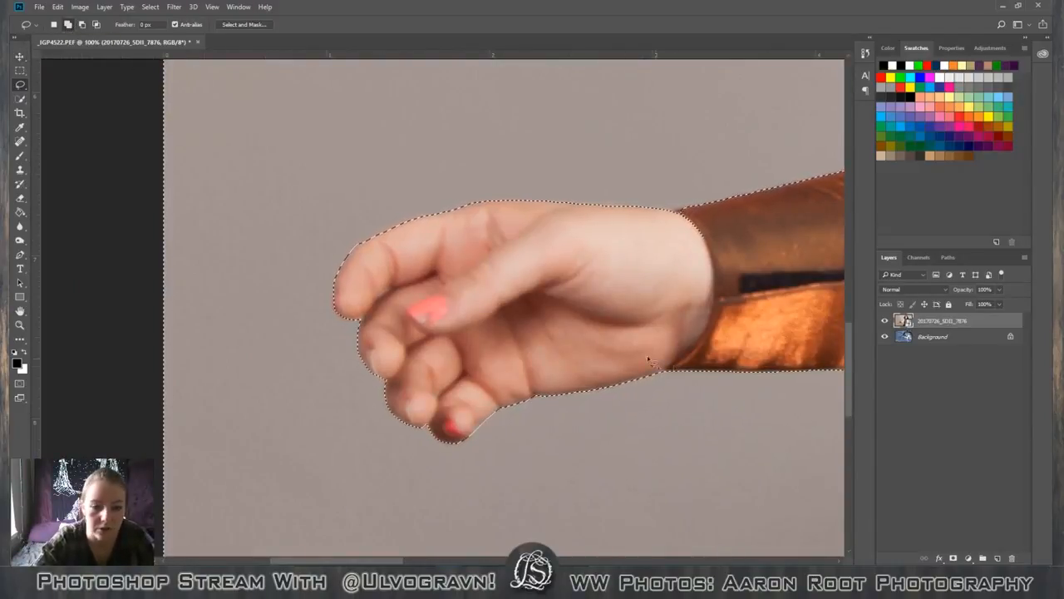
left_click_drag(490, 418, 474, 441)
mouse_move(472, 441)
left_mouse_down()
mouse_move(489, 421)
mouse_move(499, 442)
mouse_move(487, 430)
mouse_move(473, 439)
left_mouse_up()
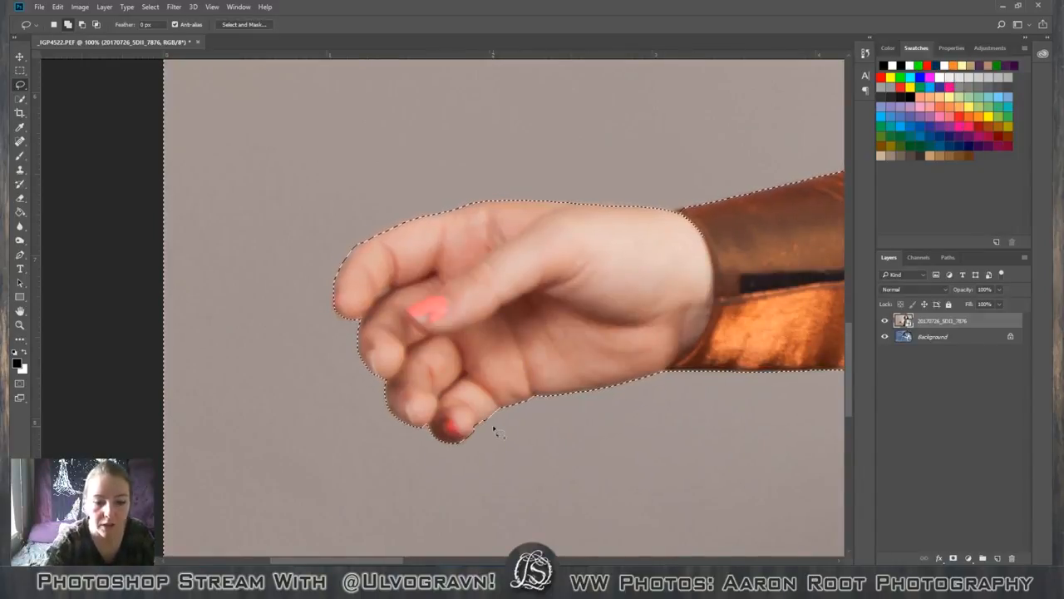
View the whole composition, switch to the Move tool, and hide and reshow the photo layer to check the background beneath.
key("ctrl+minus")
key("ctrl+minus")
key("ctrl+minus")
key("ctrl+minus")
key("ctrl+minus")
key("ctrl+minus")
key("ctrl+minus")
key("ctrl+minus")
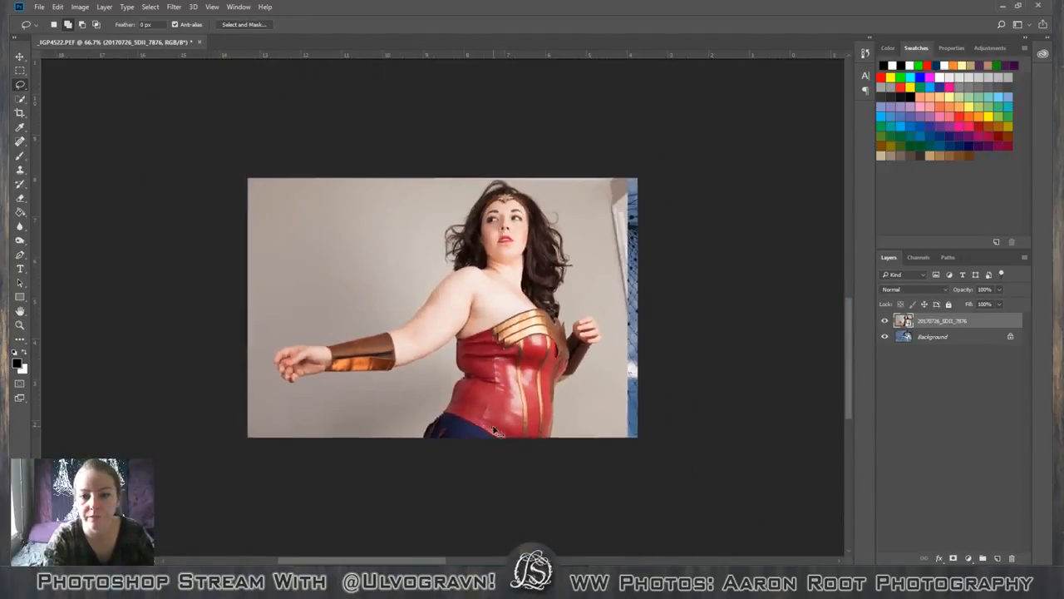
key("ctrl+plus")
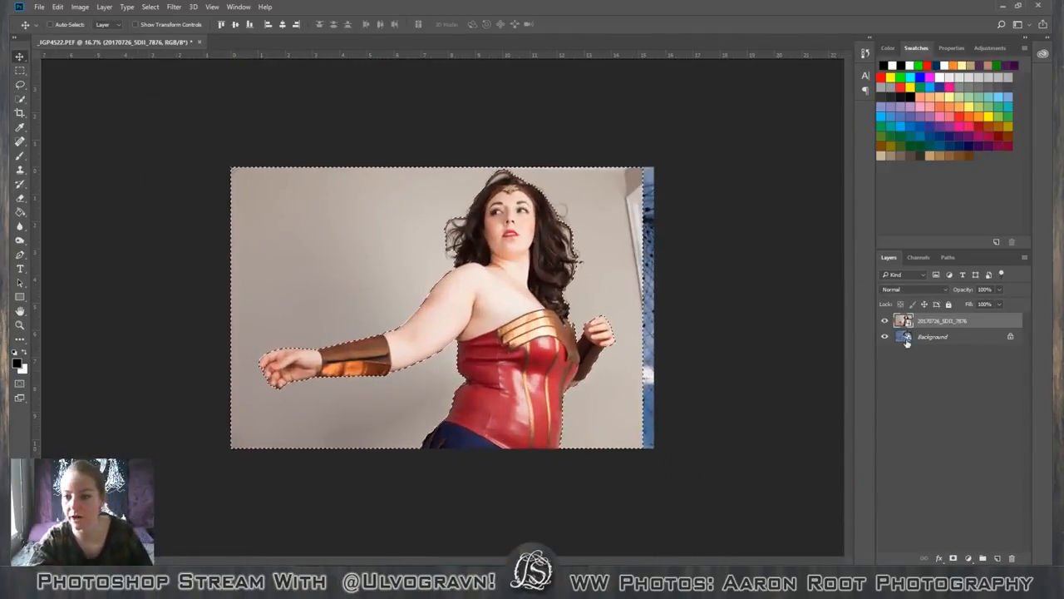
left_click(884, 320)
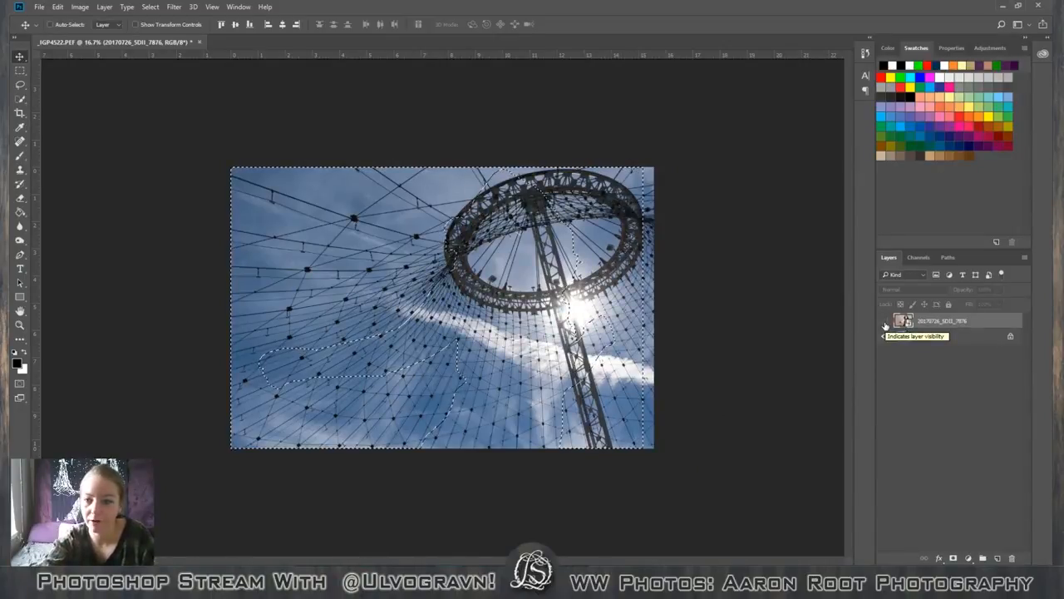
left_click(885, 323)
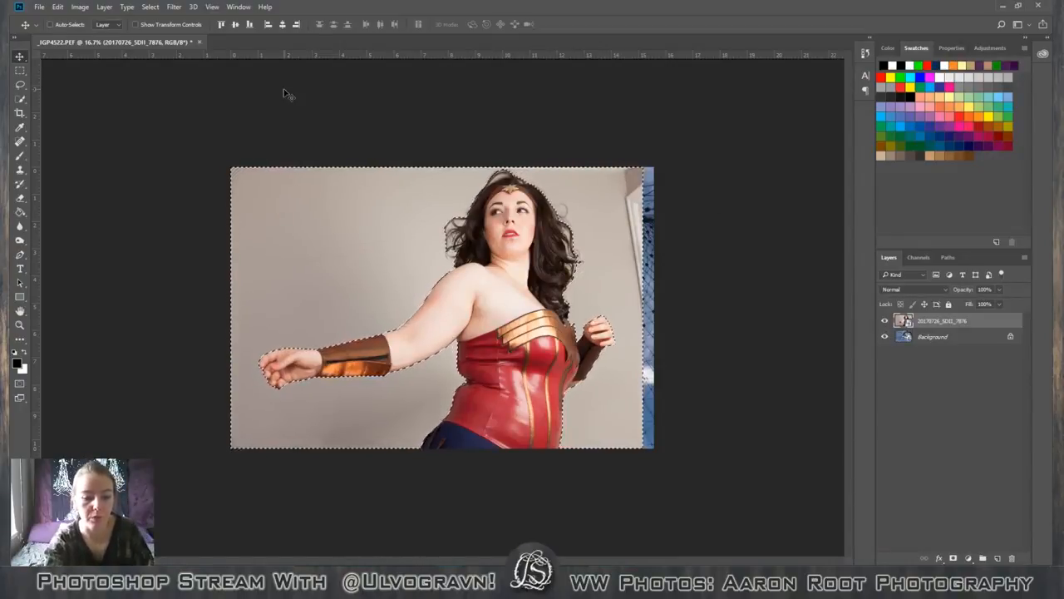
Preview the backdrop selection in Select and Mask and invert it so the figure is selected.
key("ctrl+plus")
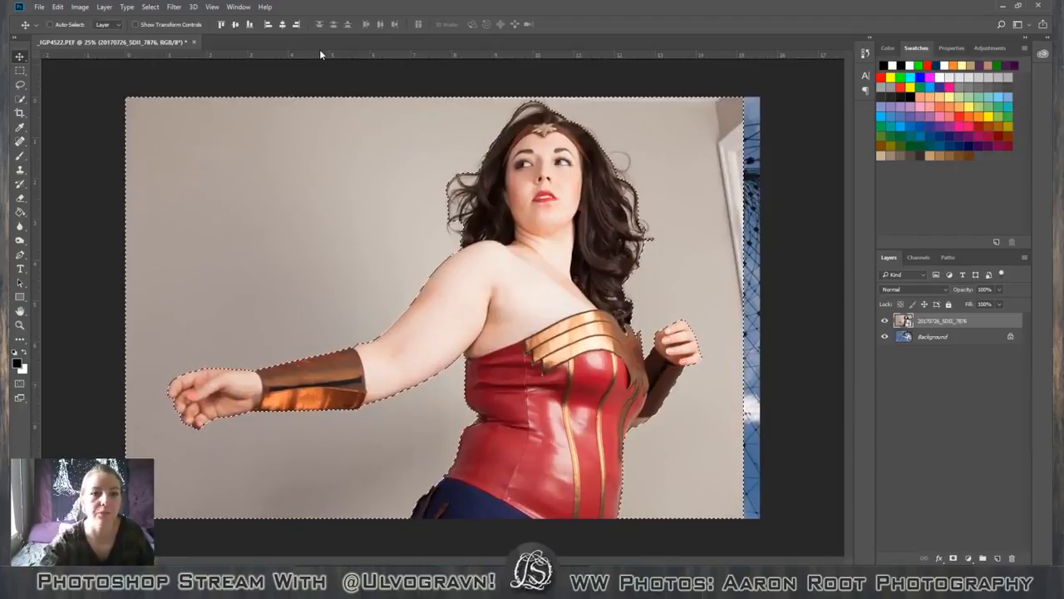
left_click(20, 69)
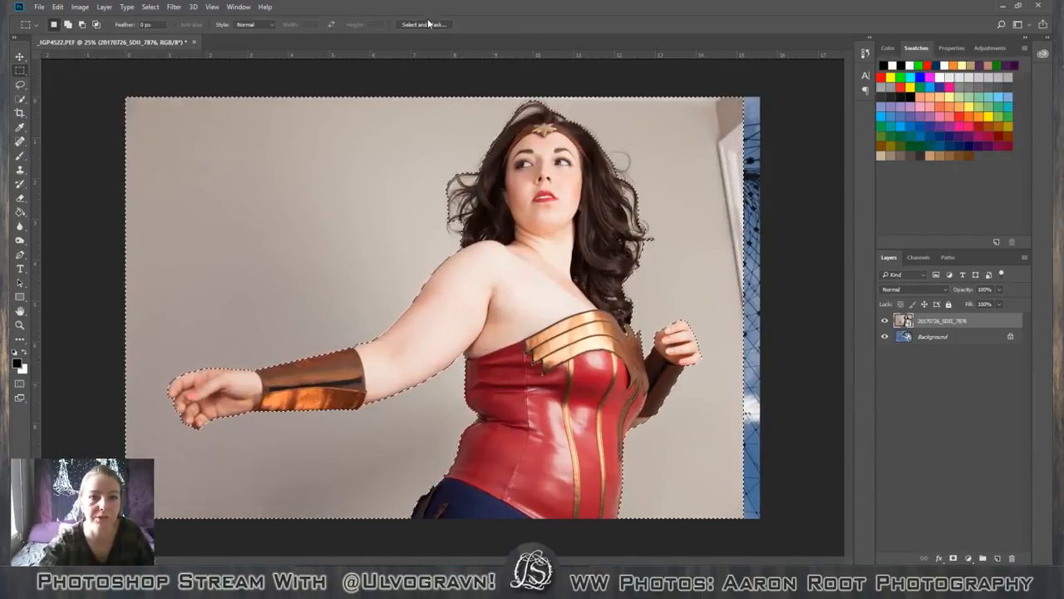
left_click(424, 24)
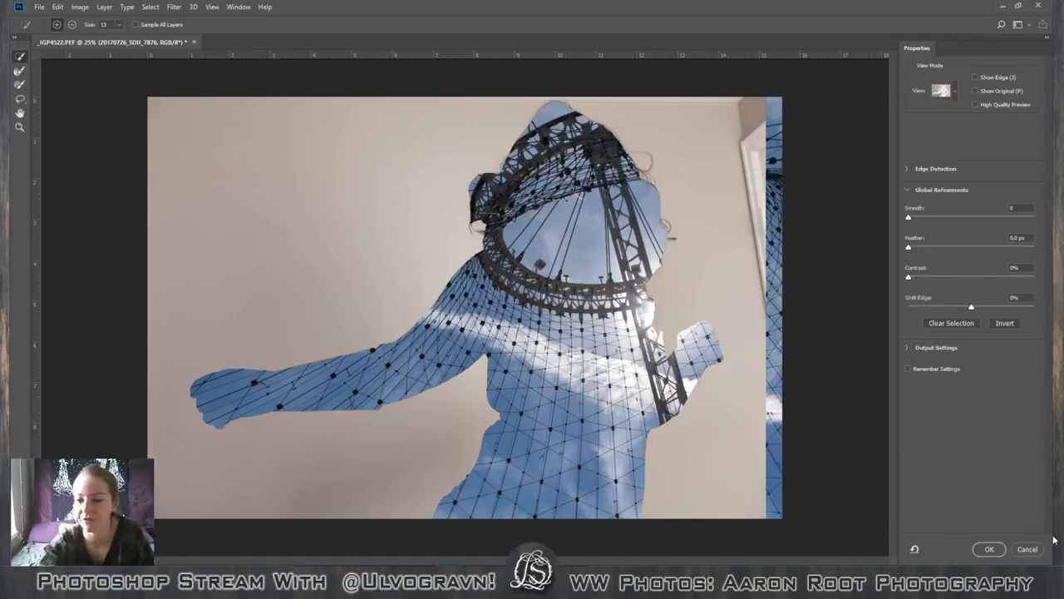
left_click(1000, 547)
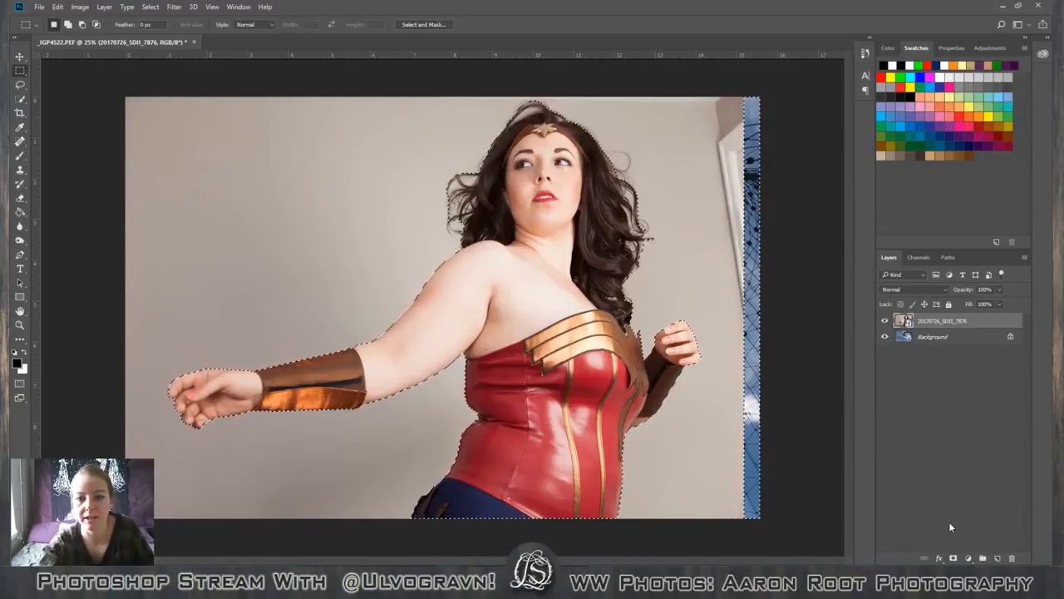
Try Select and Mask edge detection on the figure with Smart Radius on, testing radii such as 83, 184, 42 and 2 px.
left_click(422, 26)
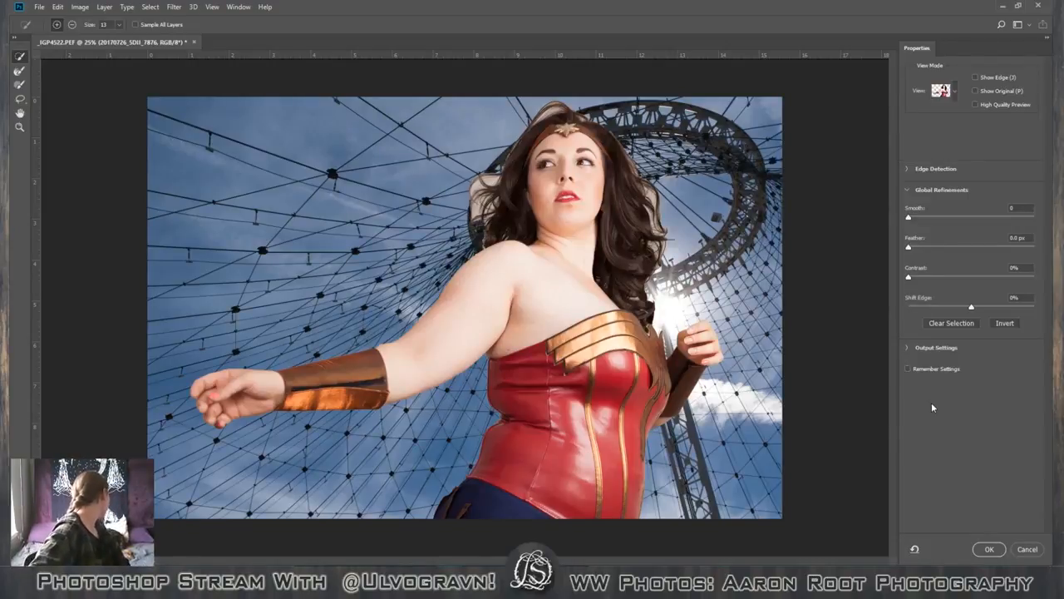
left_click(908, 170)
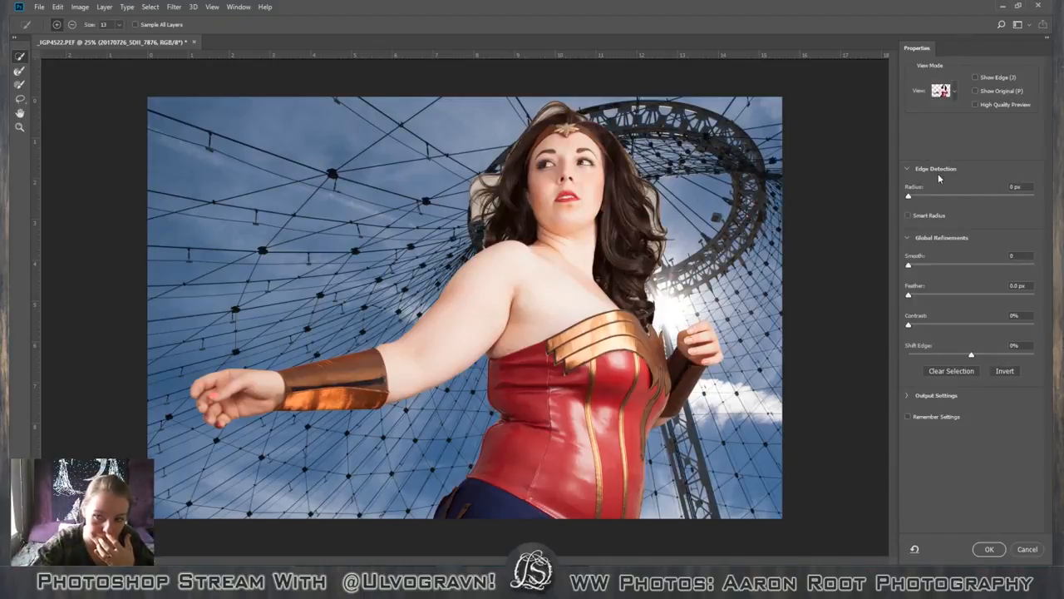
left_click(908, 215)
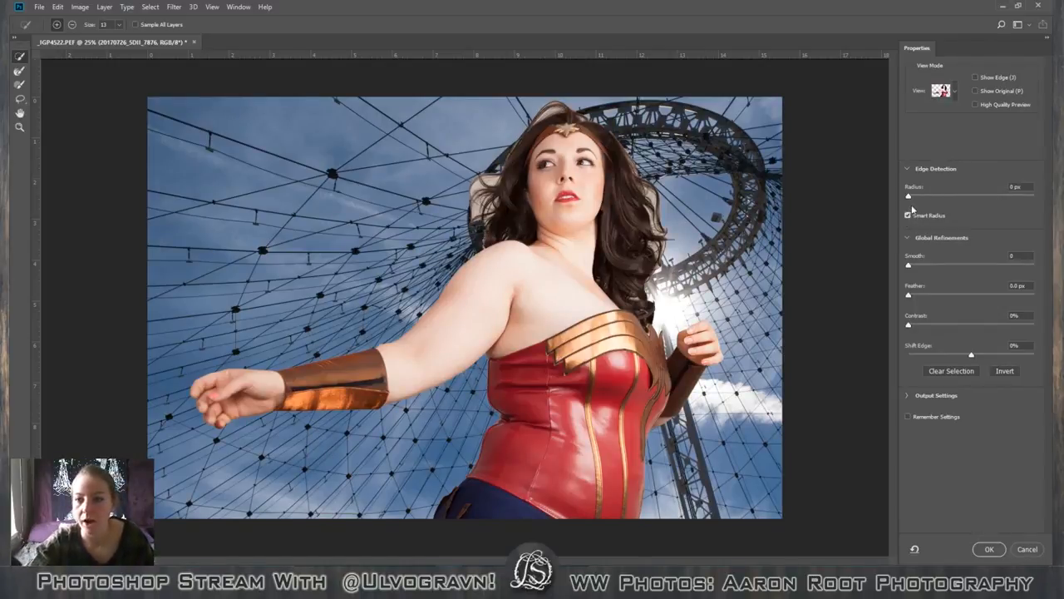
left_click_drag(909, 191, 1010, 195)
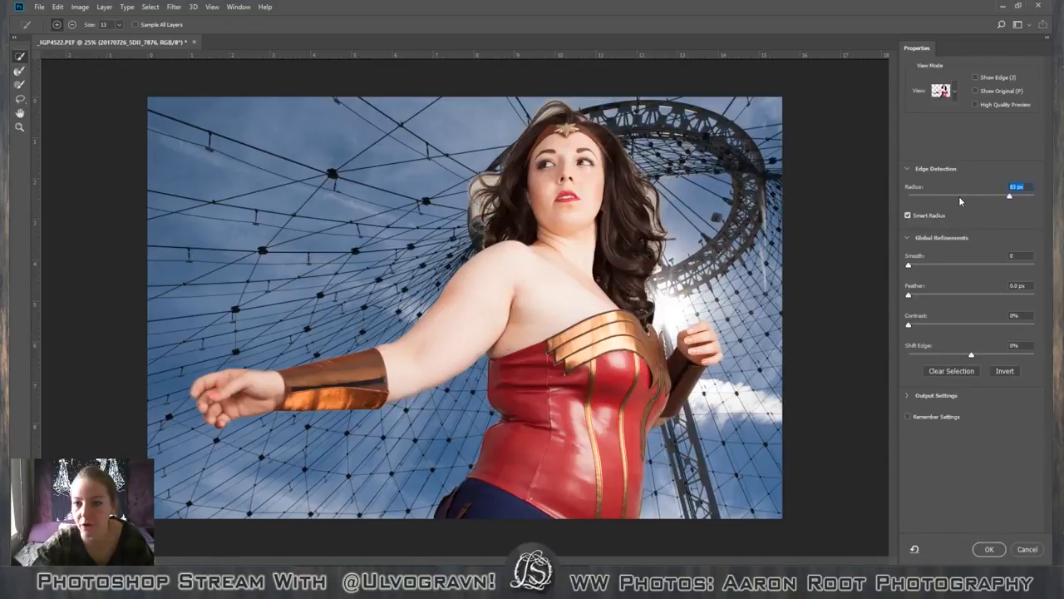
left_click_drag(996, 202, 1030, 198)
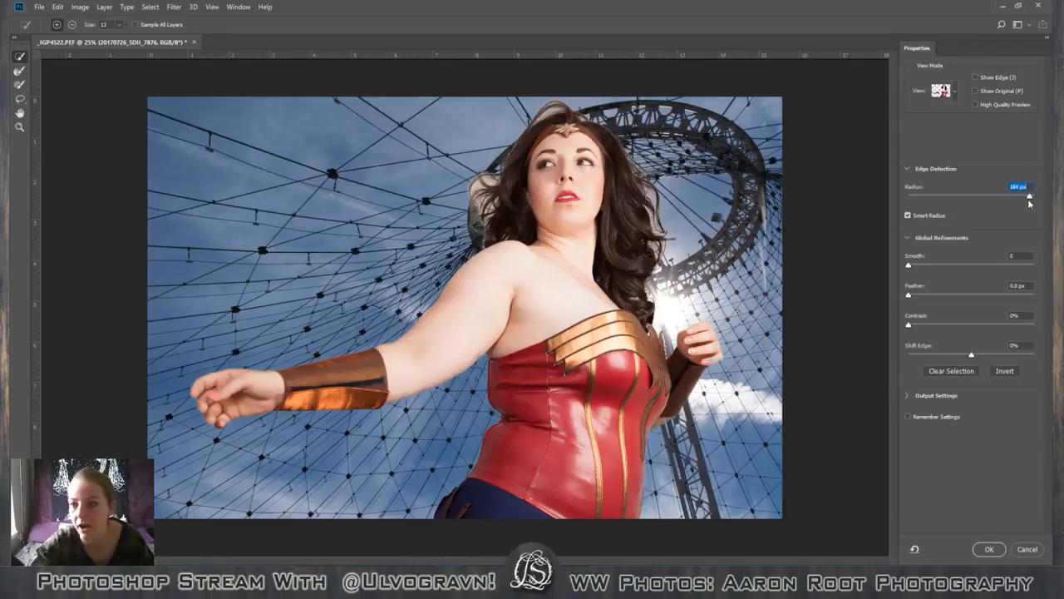
left_click_drag(1029, 197, 957, 200)
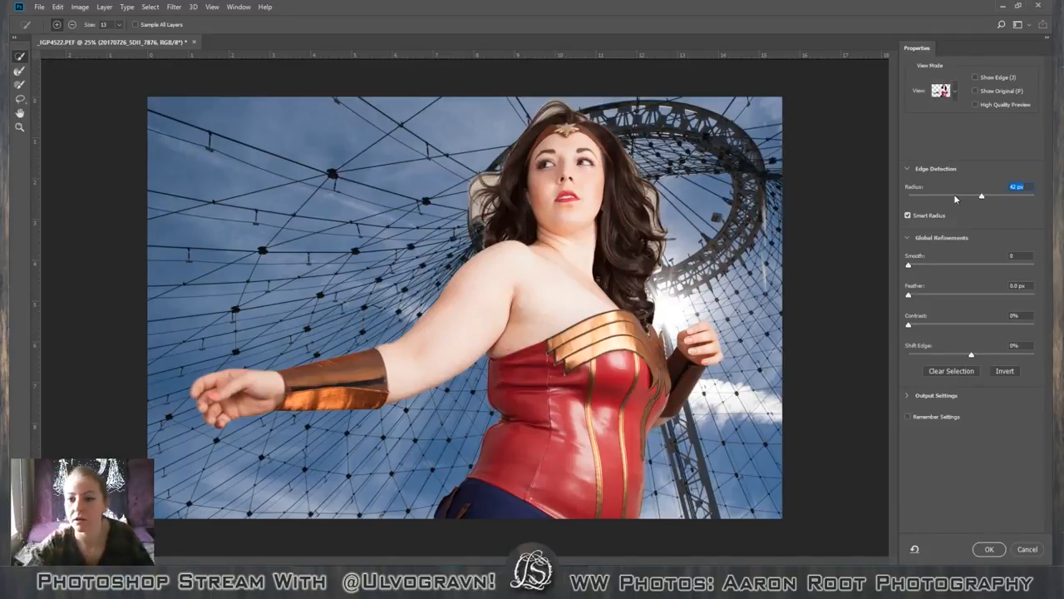
left_click(954, 195)
left_click(922, 195)
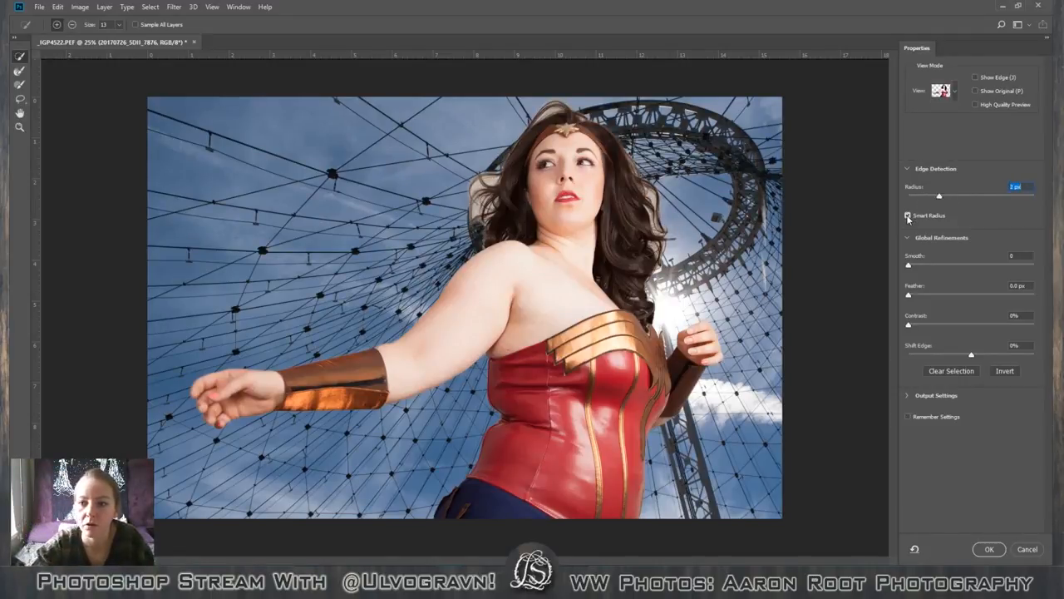
Try edge detection with Smart Radius off, testing radii from 52 px up to 250 px, and reset the radius to 0 px.
left_click(908, 214)
left_click(990, 194)
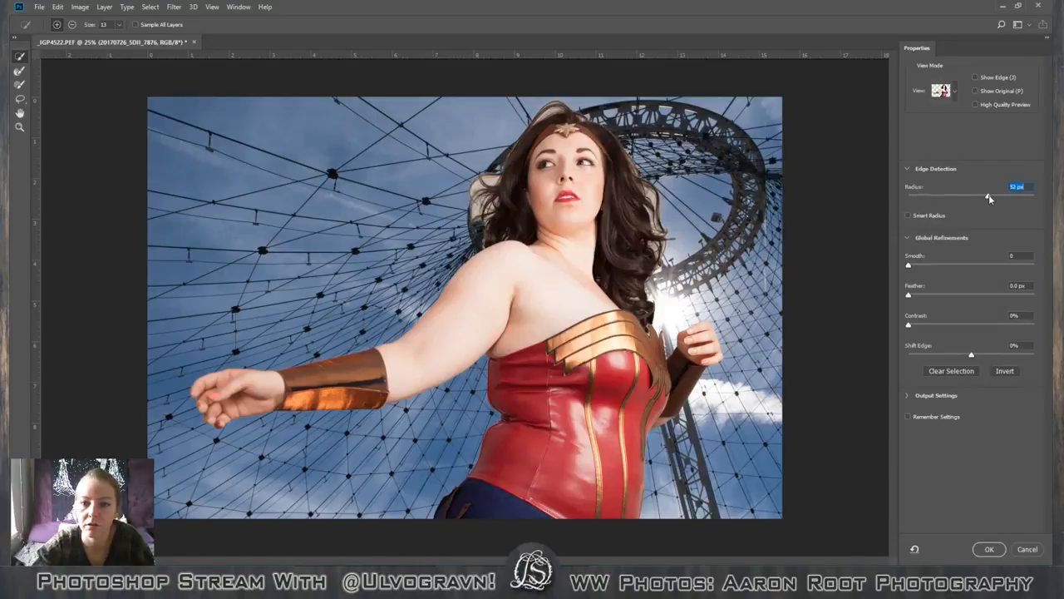
left_click(1015, 195)
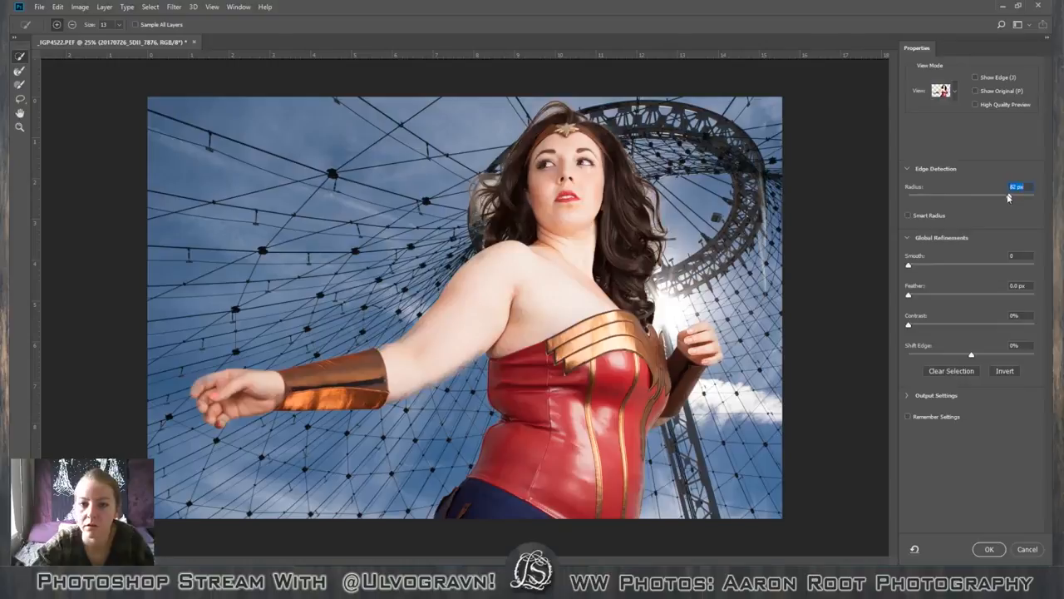
left_click_drag(1009, 196, 1025, 198)
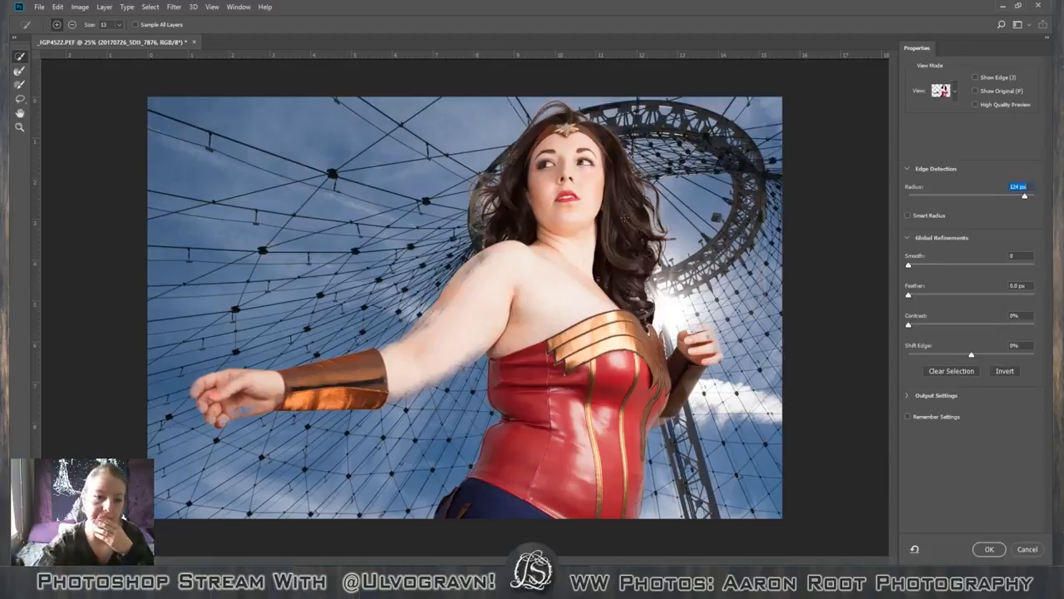
left_click_drag(1025, 196, 1041, 197)
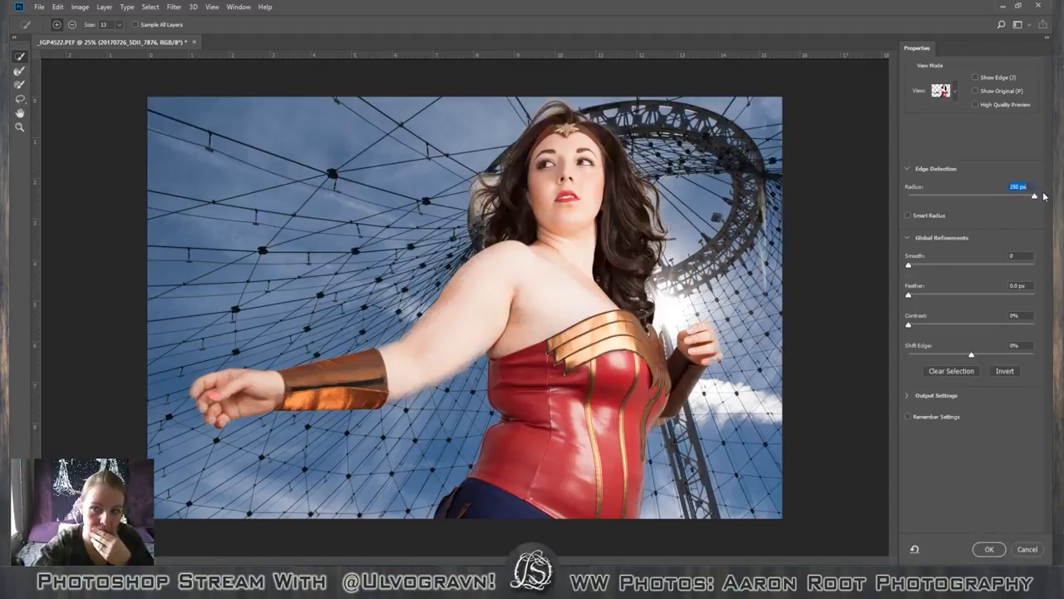
left_click(1005, 195)
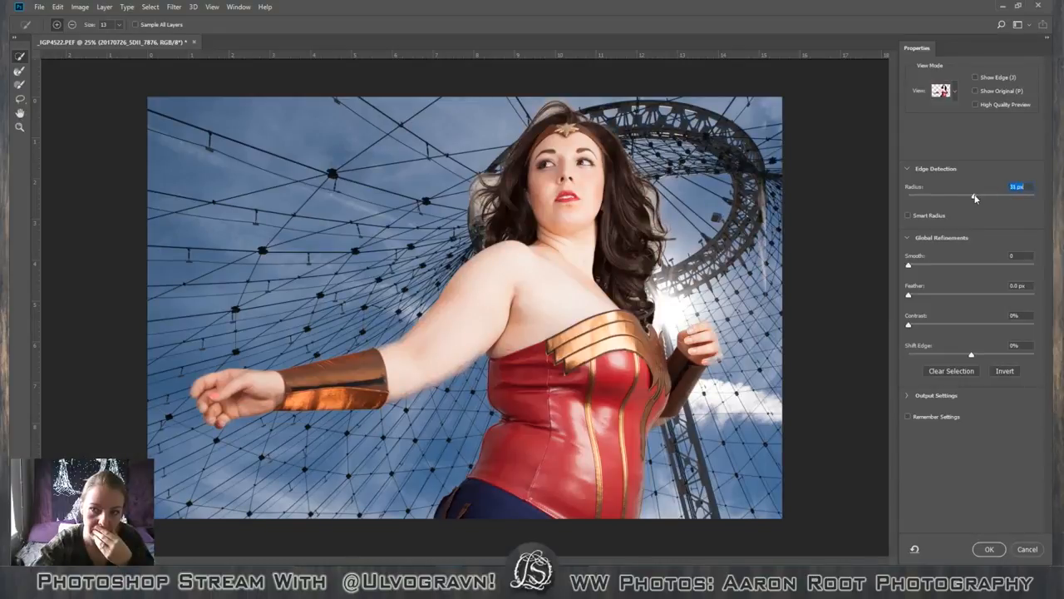
left_click(944, 198)
left_click_drag(944, 197, 983, 197)
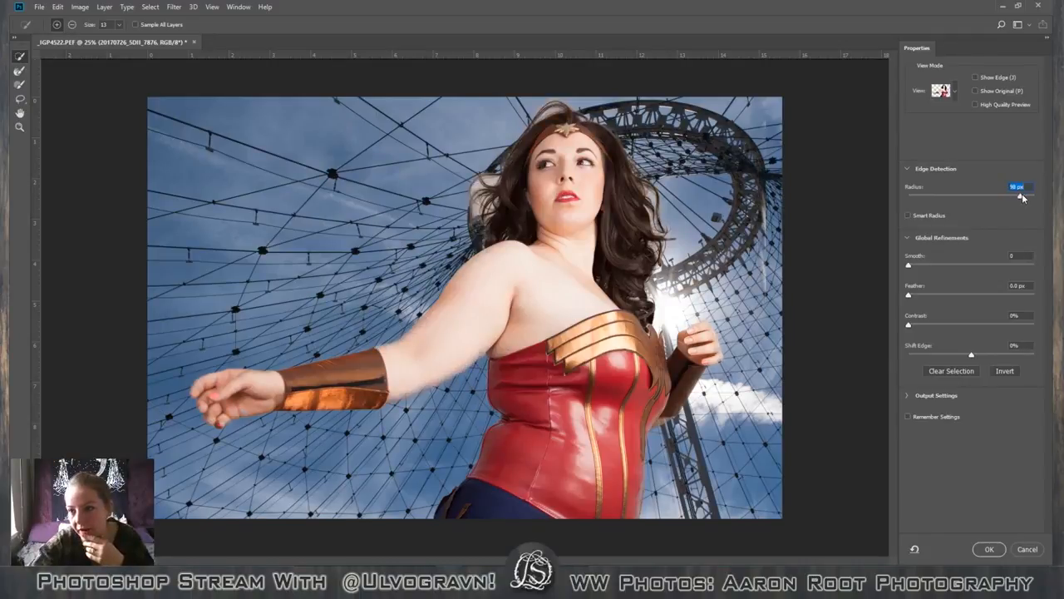
left_click_drag(1023, 198, 907, 196)
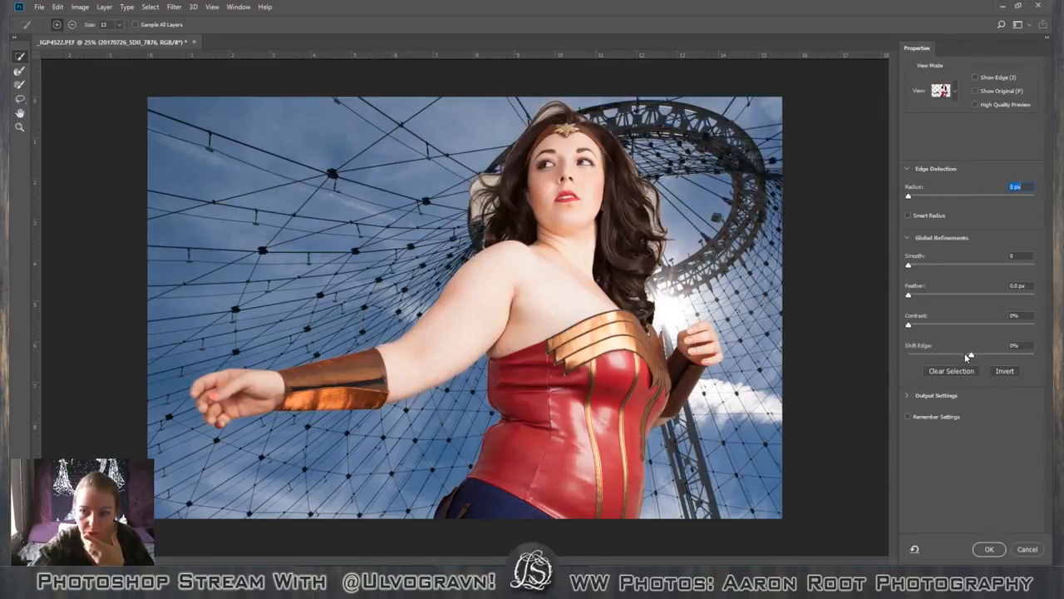
Try shifting the mask edge to +100%, reset it to 0%, and cancel the Select and Mask refinement.
left_click_drag(967, 358, 1040, 358)
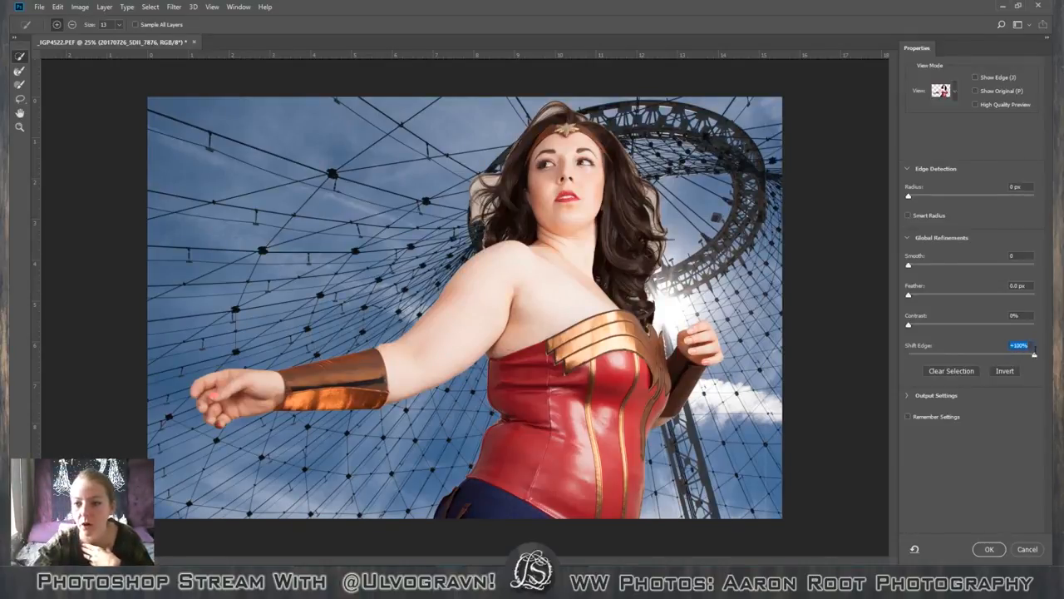
left_click_drag(1036, 356, 1022, 355)
left_click_drag(1023, 356, 971, 355)
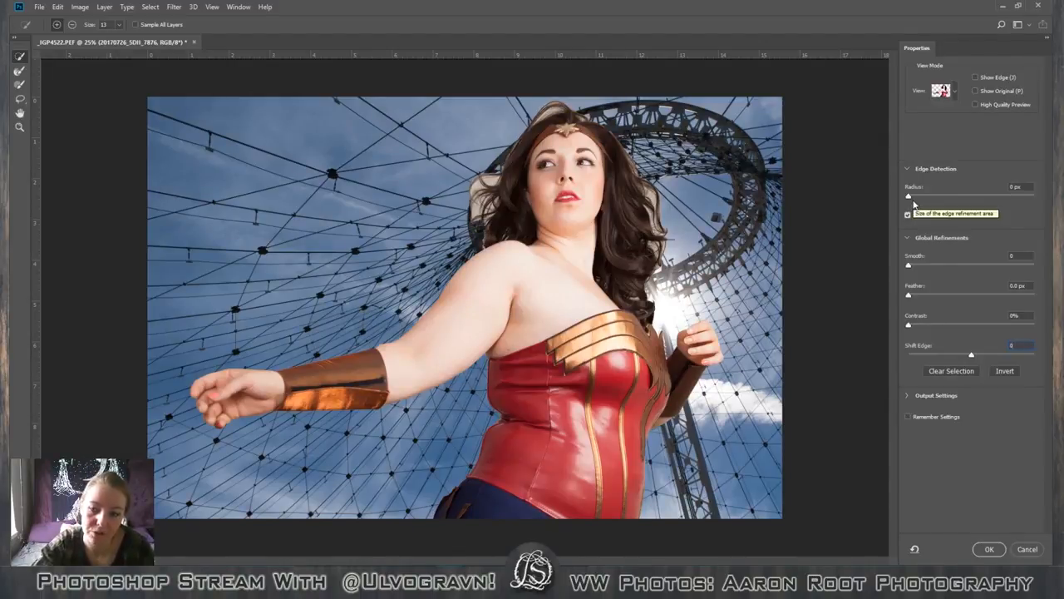
left_click(1028, 546)
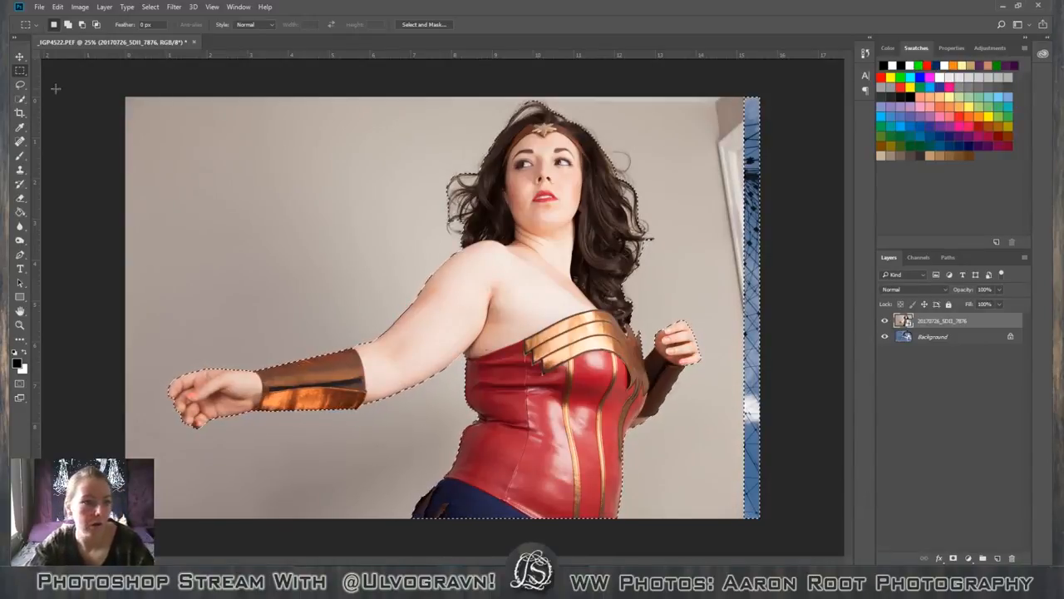
Subtract the outstretched arm, torso, raised hand and blue background strip from the selection with the Lasso tool.
left_click(22, 85)
left_click(41, 87)
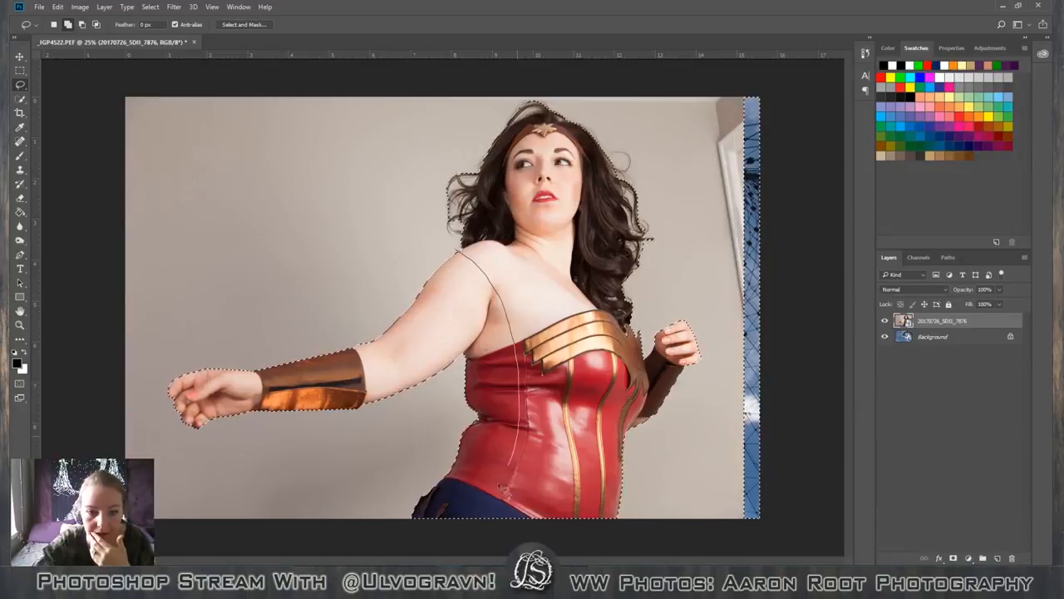
mouse_move(399, 532)
left_mouse_down()
mouse_move(178, 535)
mouse_move(166, 313)
mouse_move(429, 259)
mouse_move(410, 293)
mouse_move(463, 324)
mouse_move(450, 347)
left_mouse_up()
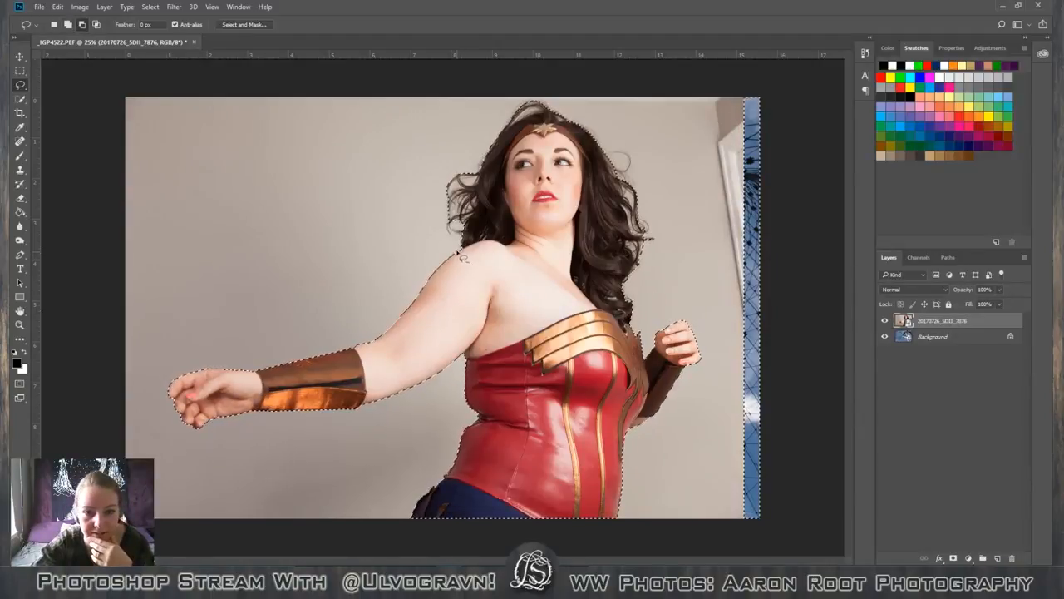
mouse_move(462, 256)
left_mouse_down()
mouse_move(518, 285)
mouse_move(550, 440)
mouse_move(73, 321)
mouse_move(465, 258)
left_mouse_up()
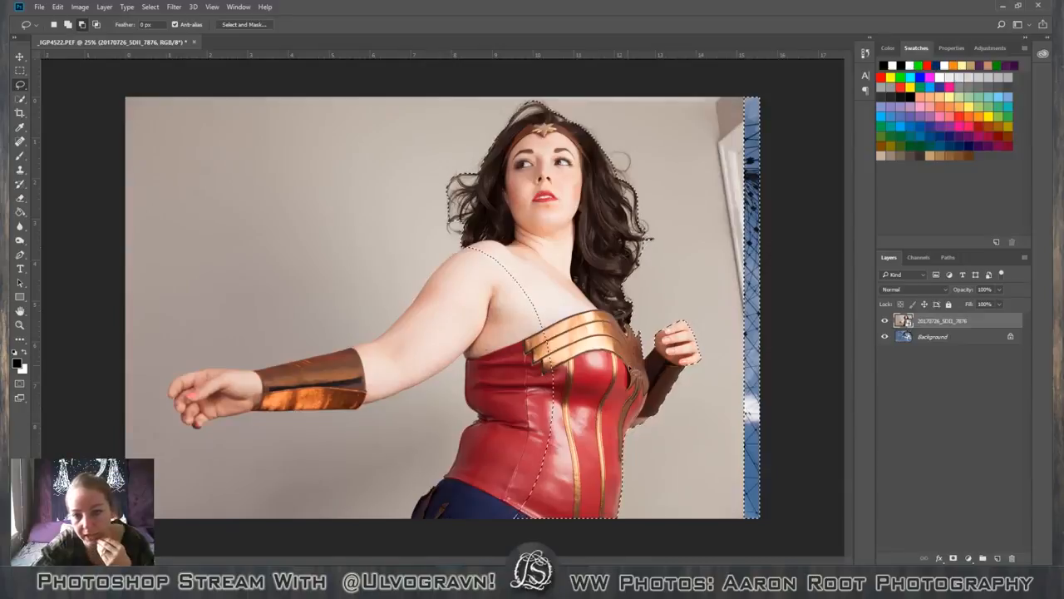
mouse_move(709, 295)
left_mouse_down()
mouse_move(655, 309)
mouse_move(632, 329)
mouse_move(595, 321)
mouse_move(490, 341)
mouse_move(414, 525)
mouse_move(413, 516)
mouse_move(823, 501)
mouse_move(828, 310)
mouse_move(761, 81)
mouse_move(711, 134)
mouse_move(704, 235)
mouse_move(713, 301)
left_mouse_up()
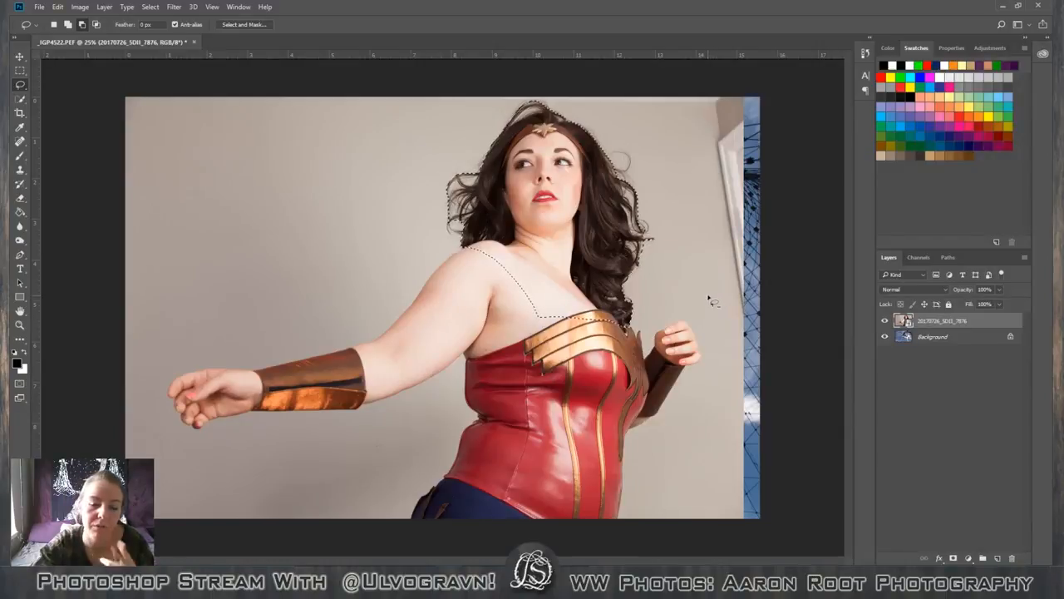
Subtract the bare shoulder beneath the hair from the selection by tracing closely along the hair's lower edge with the Lasso.
key("ctrl+plus")
key("ctrl+plus")
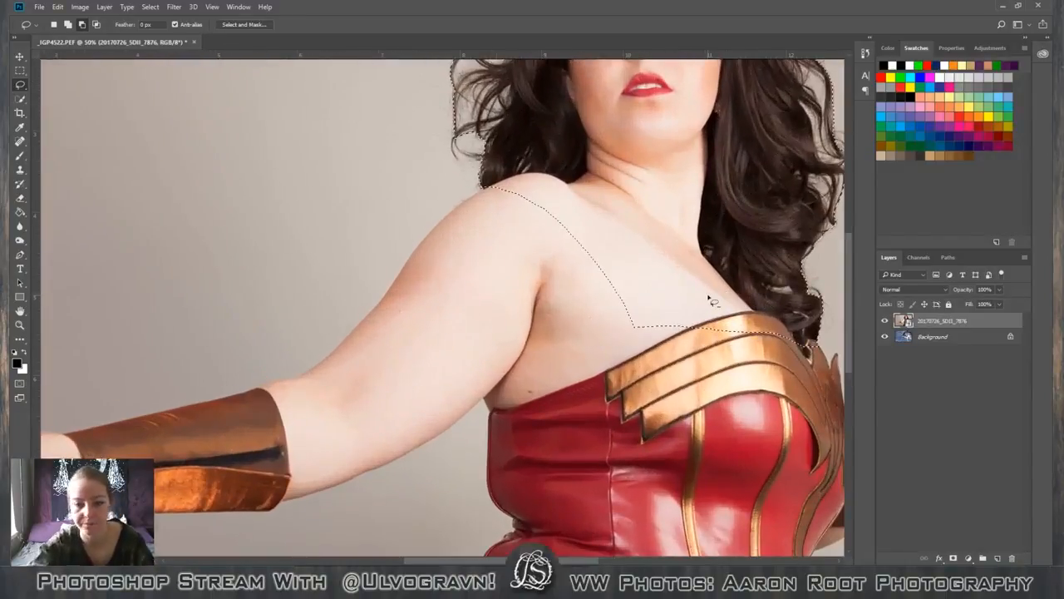
key("ctrl+plus")
key("ctrl+plus")
key("ctrl+plus")
key("ctrl+plus")
key("ctrl+plus")
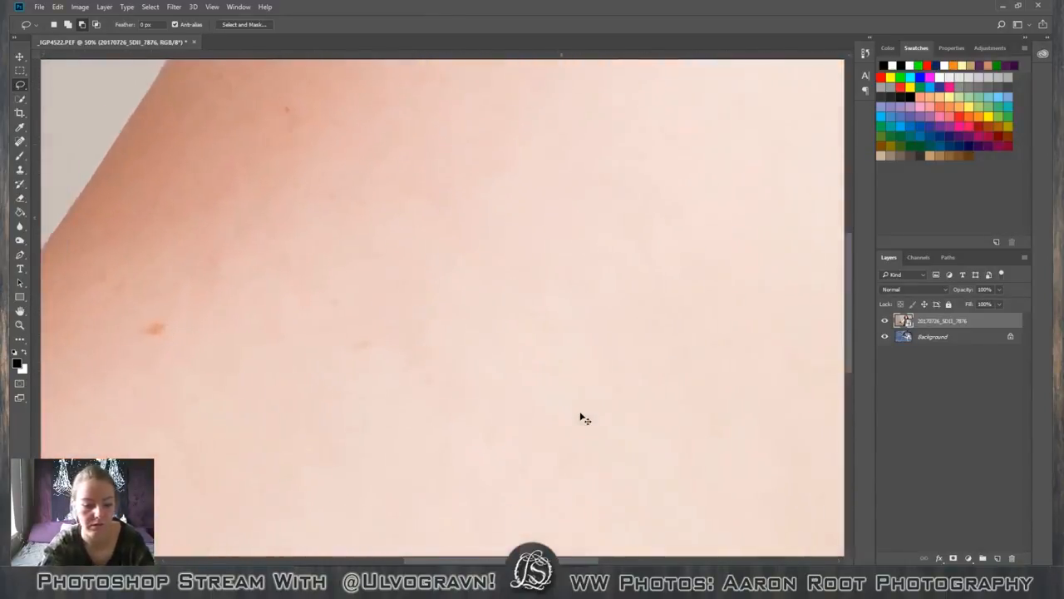
left_click_drag(558, 380, 204, 499)
left_click_drag(798, 93, 224, 290)
key("ctrl+minus")
key("ctrl+minus")
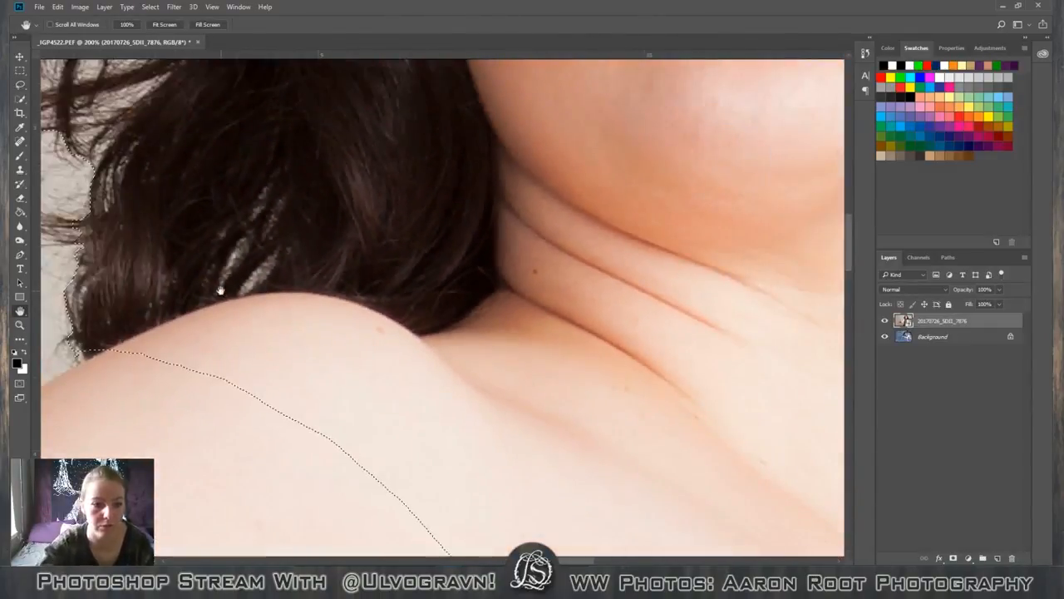
left_click(20, 84)
left_click(71, 68)
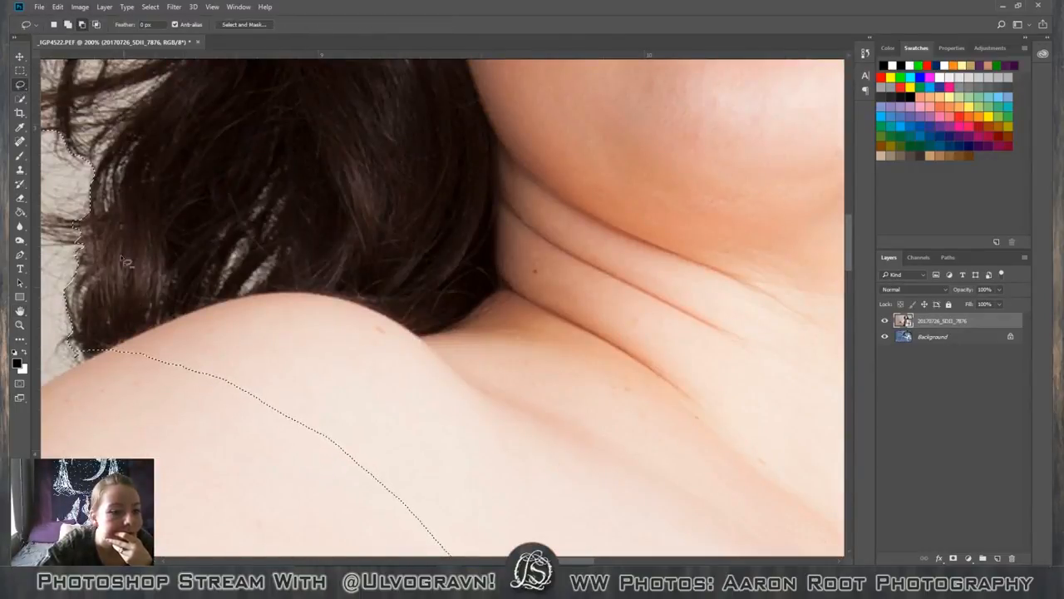
mouse_move(93, 347)
left_mouse_down()
mouse_move(172, 333)
mouse_move(210, 306)
mouse_move(337, 296)
mouse_move(407, 326)
mouse_move(458, 327)
mouse_move(635, 411)
mouse_move(427, 527)
left_mouse_up()
Subtract the remaining chest area below the neck with the Lasso so only the head, hair and neck stay selected.
key("ctrl+minus")
key("ctrl+minus")
key("ctrl+minus")
key("ctrl+minus")
key("ctrl+minus")
key("ctrl+minus")
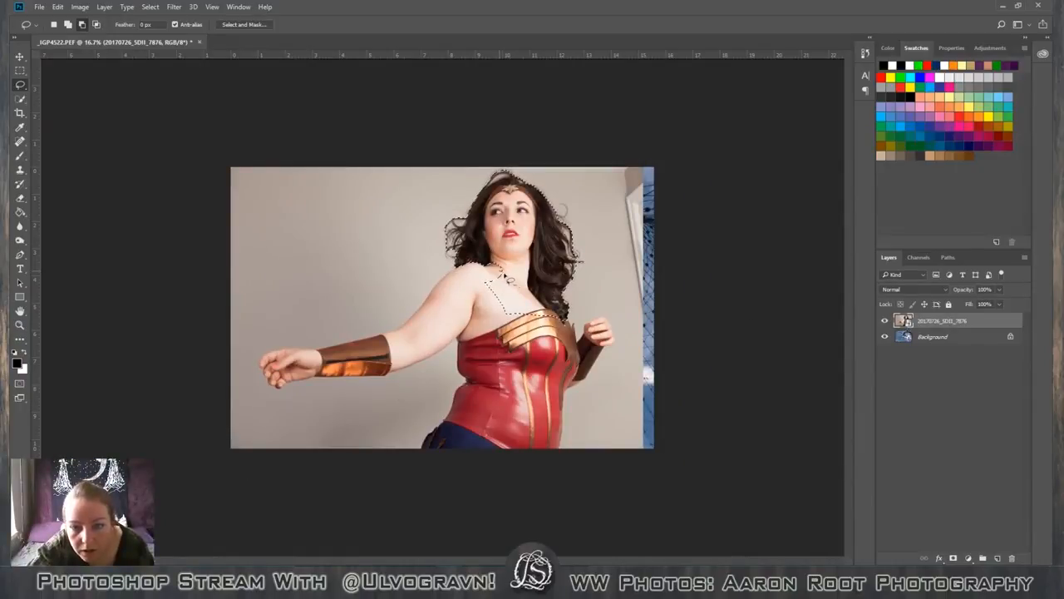
mouse_move(550, 314)
left_mouse_down()
mouse_move(559, 322)
mouse_move(519, 356)
mouse_move(487, 279)
mouse_move(503, 271)
left_mouse_up()
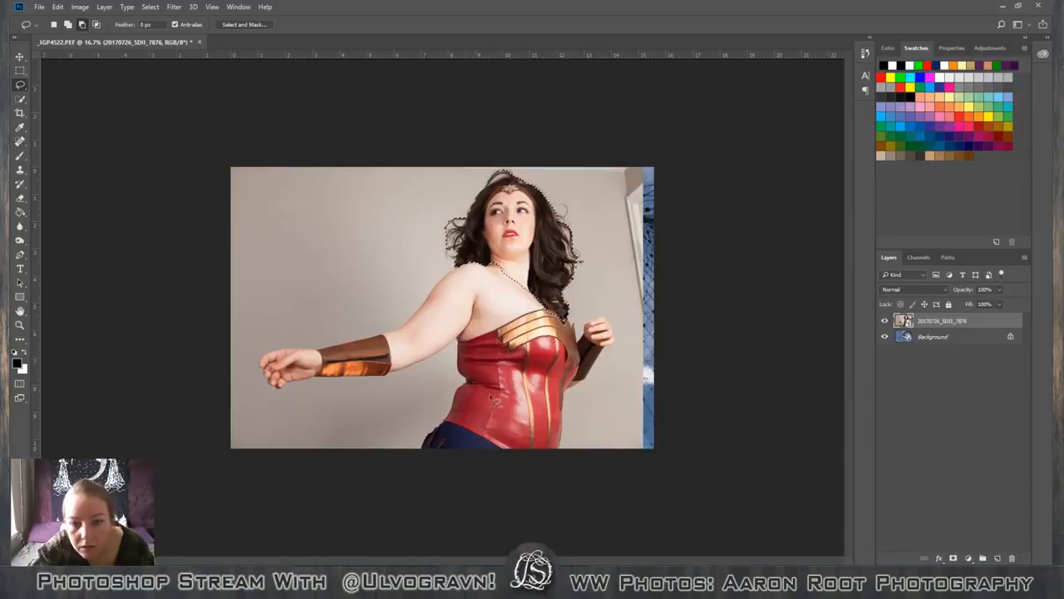
Open the head selection in Select and Mask and raise the Edge Detection radius to about 76 px.
left_click(258, 26)
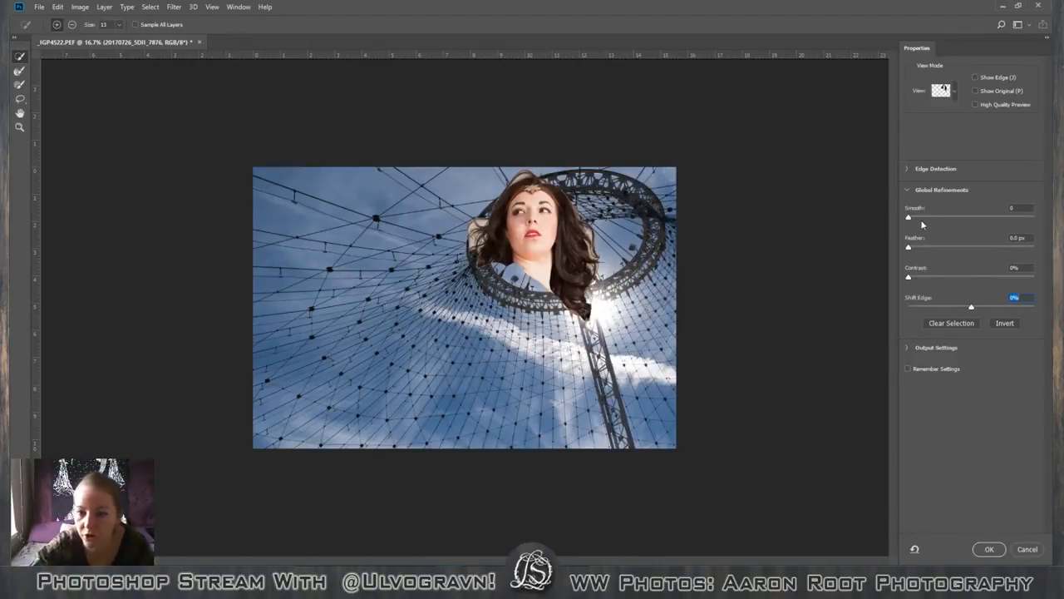
left_click(908, 169)
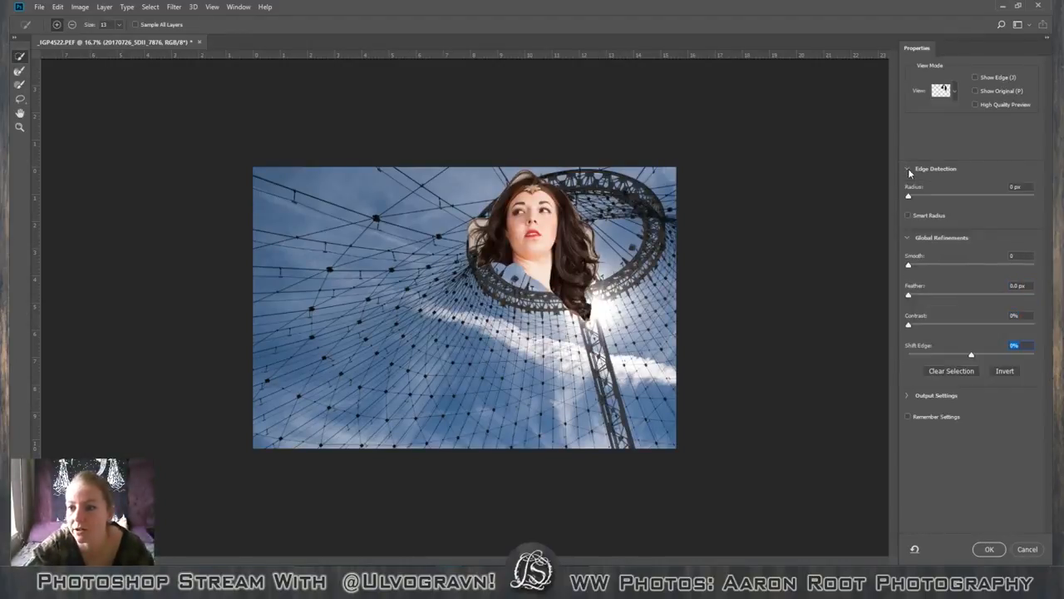
left_click_drag(906, 197, 935, 199)
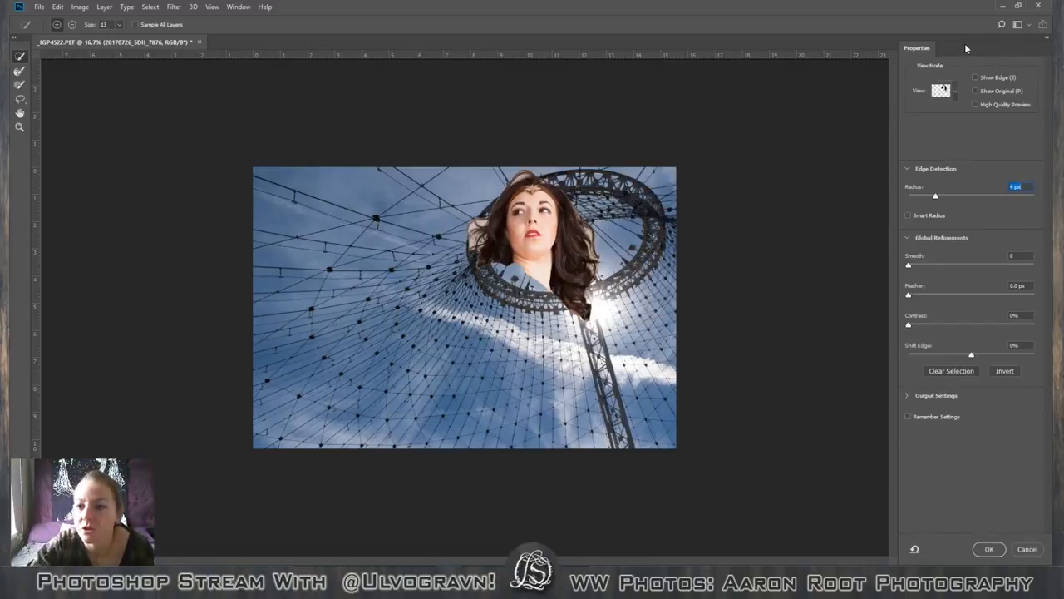
left_click_drag(935, 197, 989, 197)
key("ctrl+plus")
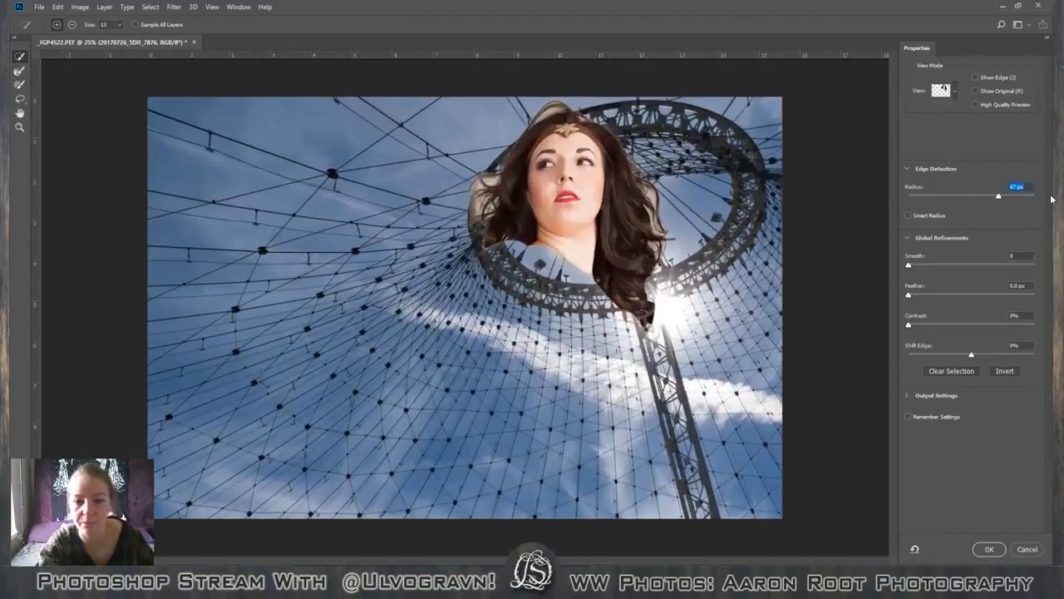
key("ctrl+plus")
left_click_drag(999, 199, 1005, 198)
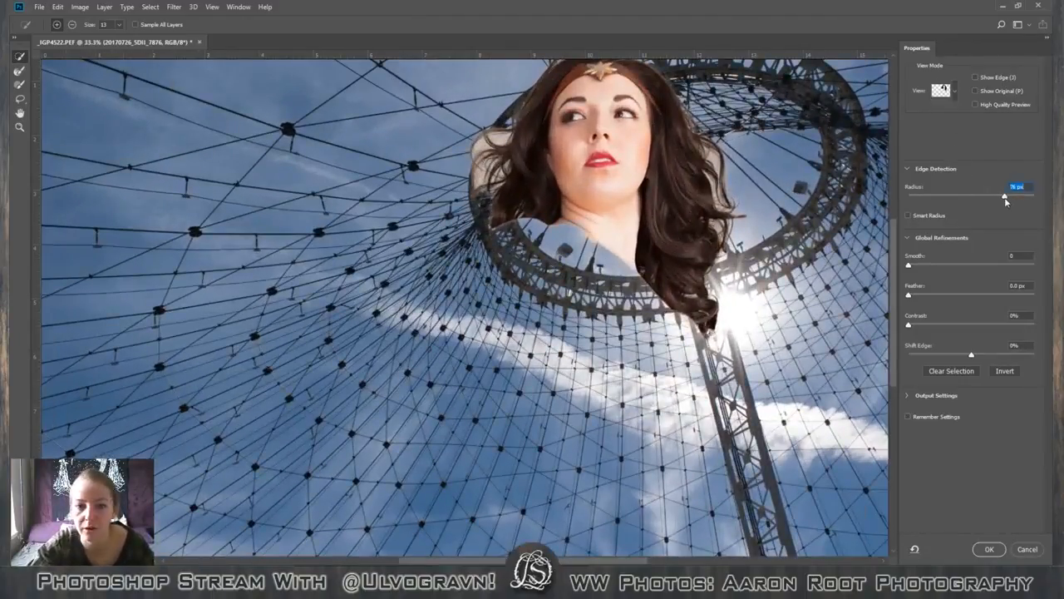
Try smaller and larger Edge Detection radii on the hair edge, up to about 242 px.
left_click(977, 195)
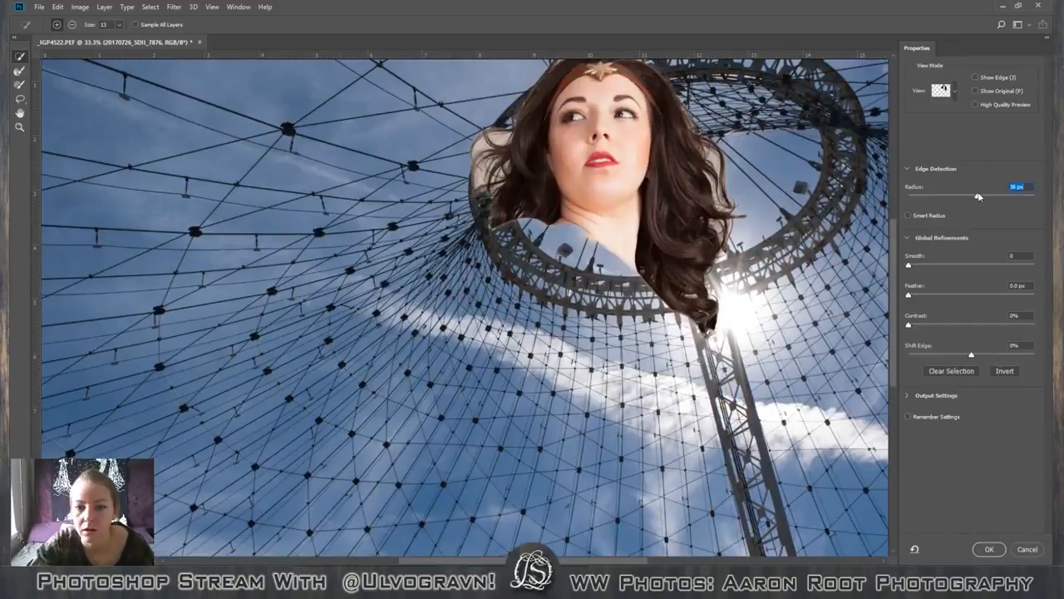
left_click_drag(1019, 197, 1028, 196)
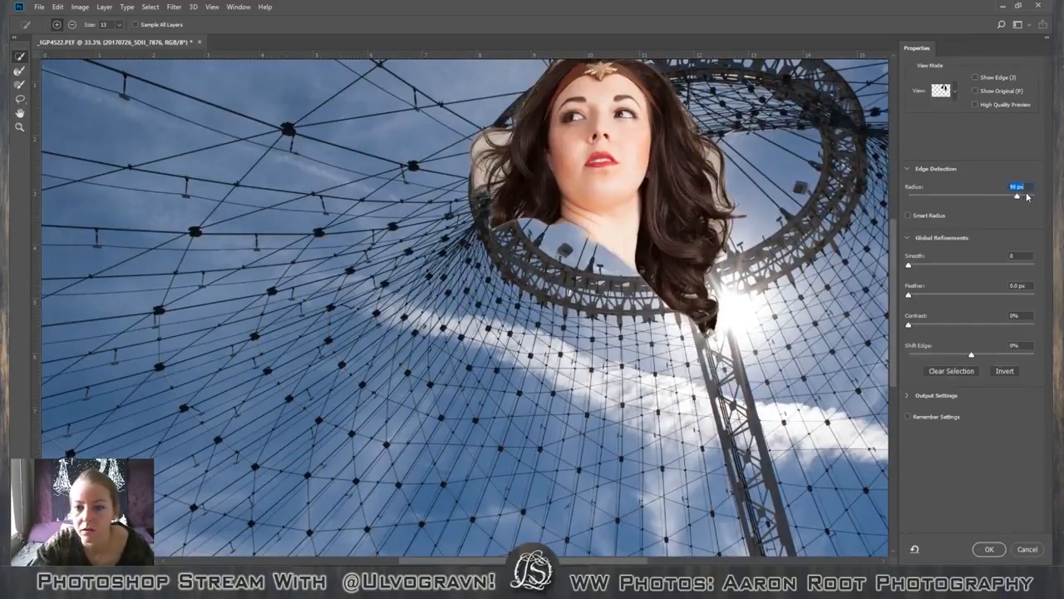
left_click(1028, 196)
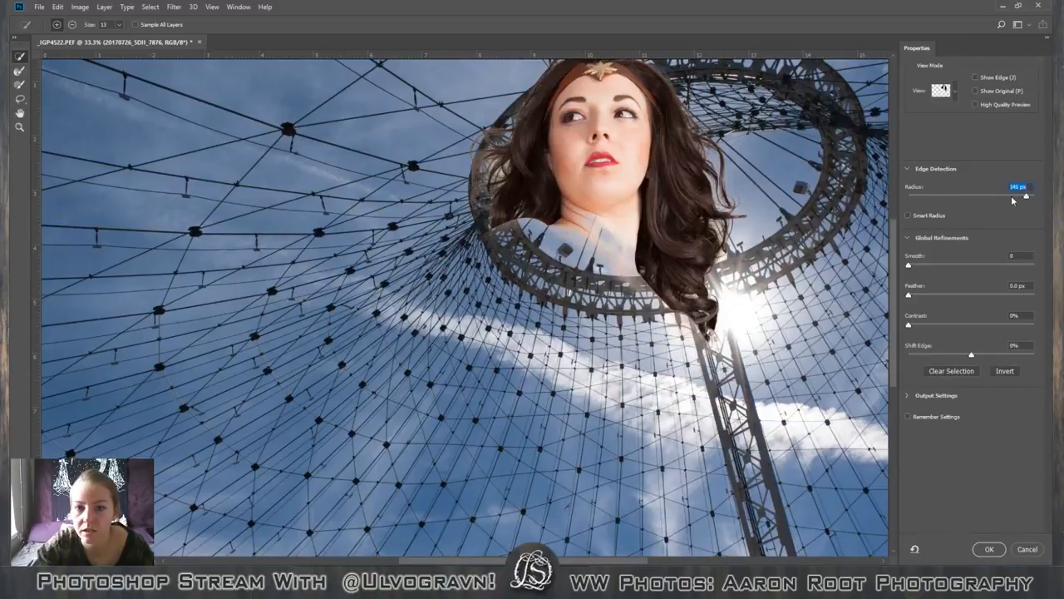
left_click_drag(1019, 200, 1030, 197)
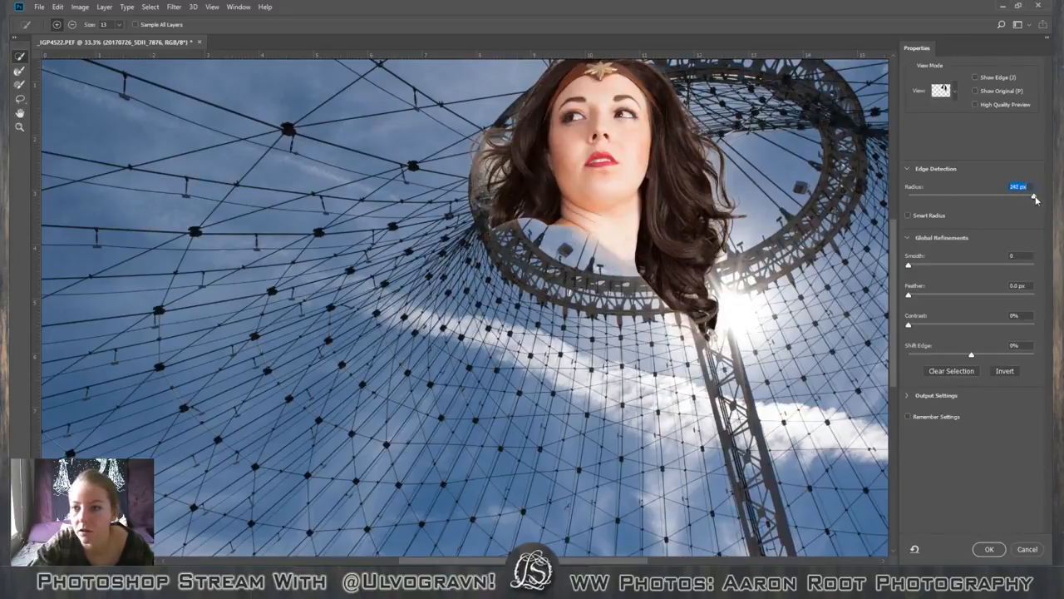
mouse_move(1034, 198)
left_mouse_down()
mouse_move(986, 197)
mouse_move(1016, 196)
left_mouse_up()
Set the Edge Detection radius to 100 px and apply the Select and Mask refinement.
type("57")
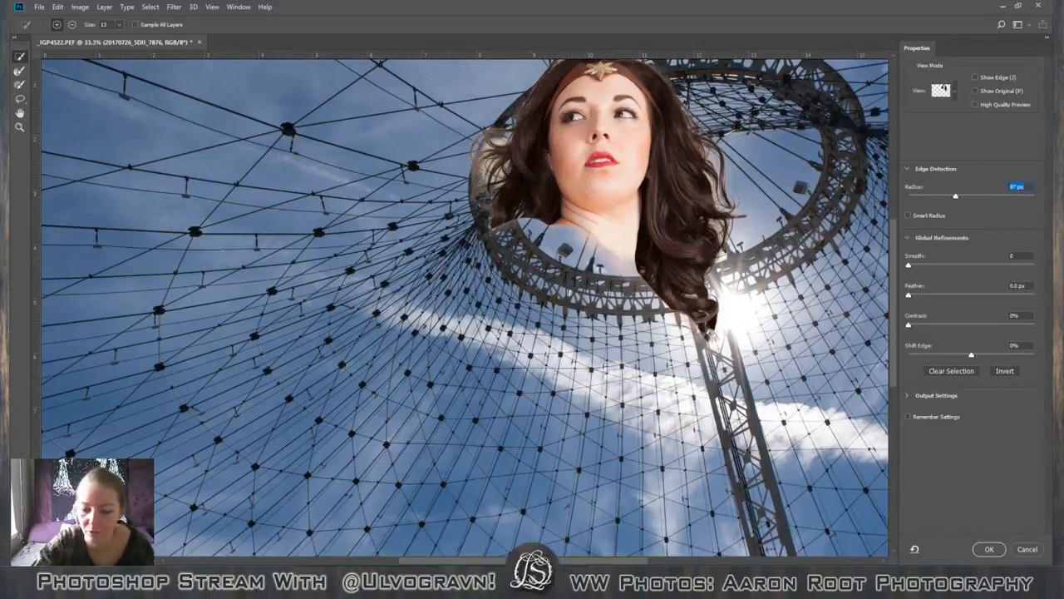
type("4")
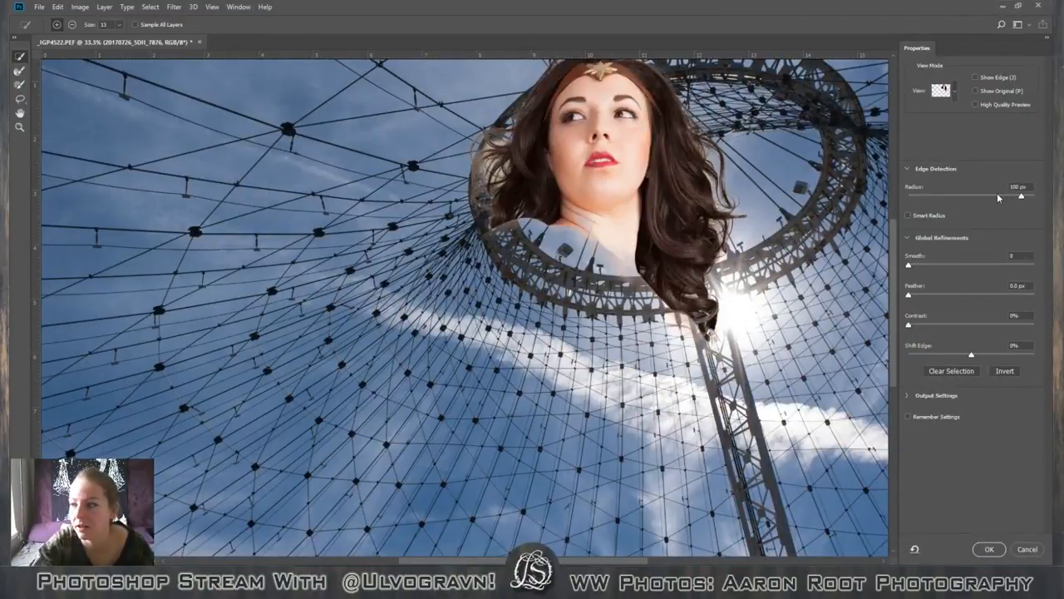
mouse_move(1018, 193)
left_mouse_down()
mouse_move(1002, 199)
mouse_move(1025, 197)
left_mouse_up()
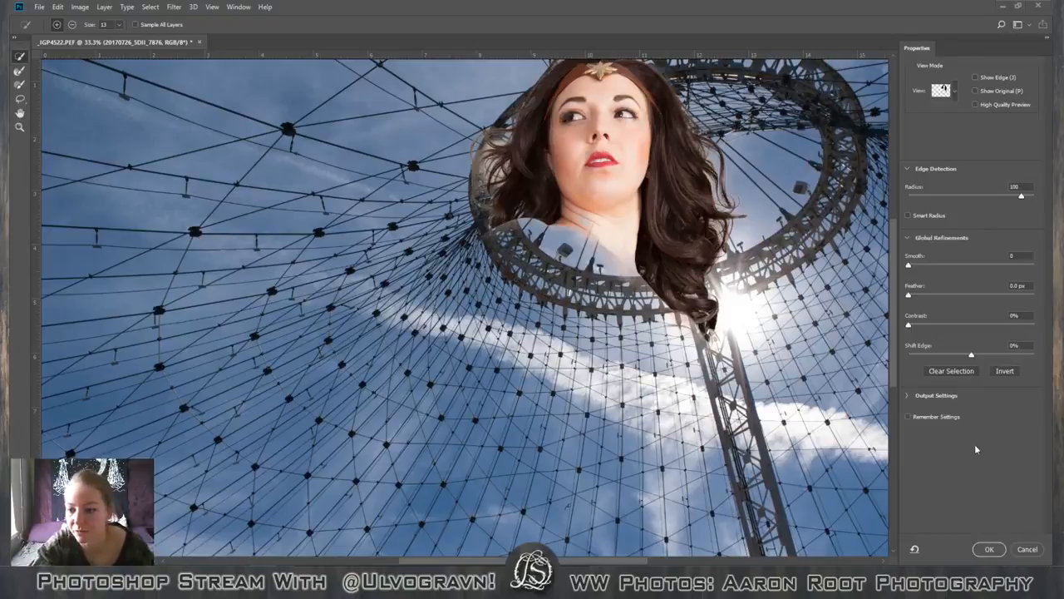
left_click(989, 548)
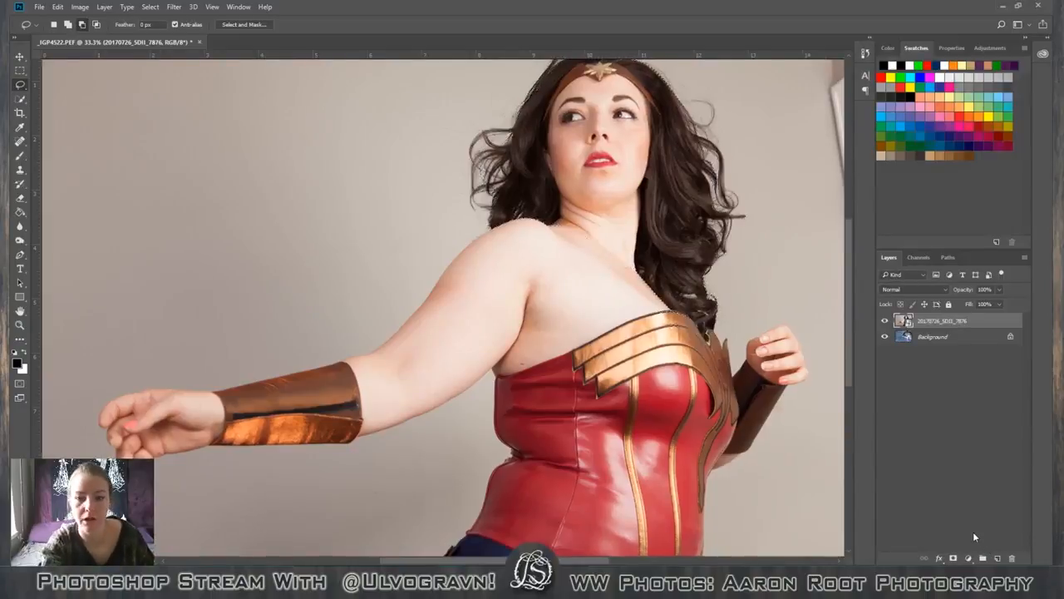
Add a layer mask from the refined head selection and duplicate the masked photo layer.
key("ctrl+minus")
key("ctrl+minus")
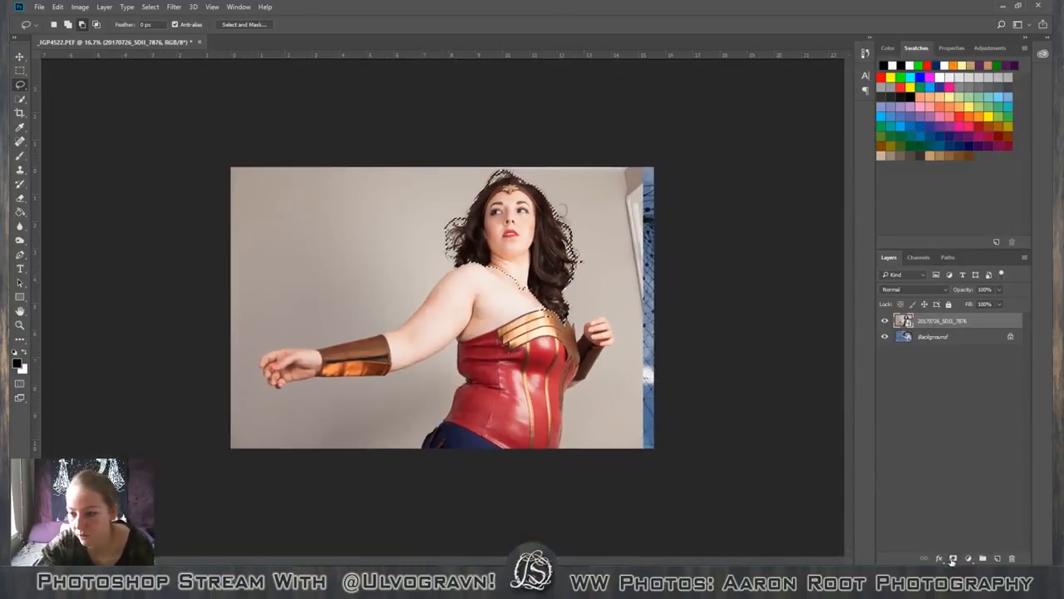
left_click(952, 559)
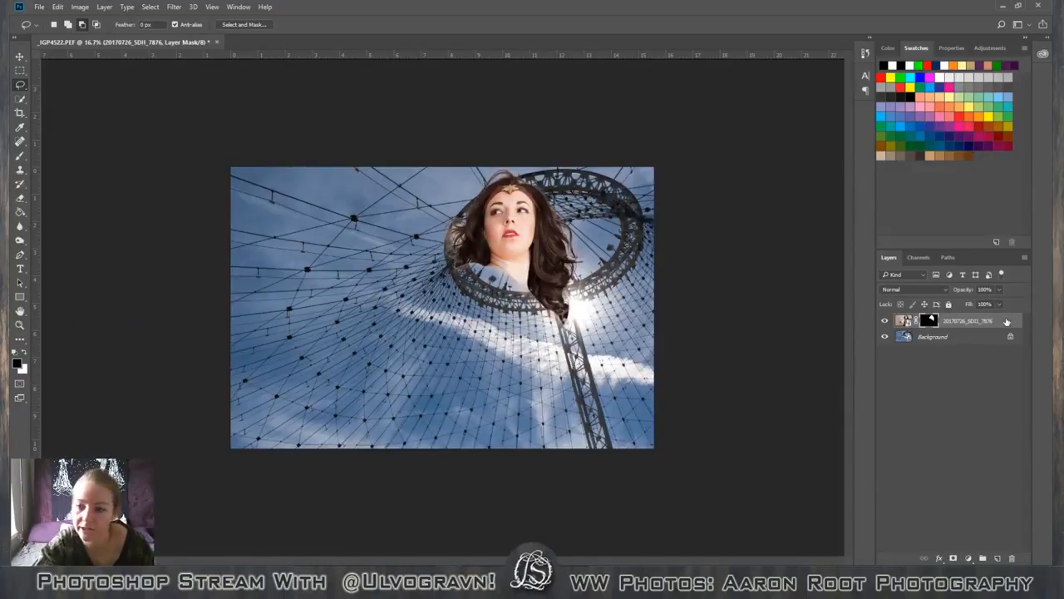
left_click_drag(1005, 325, 998, 558)
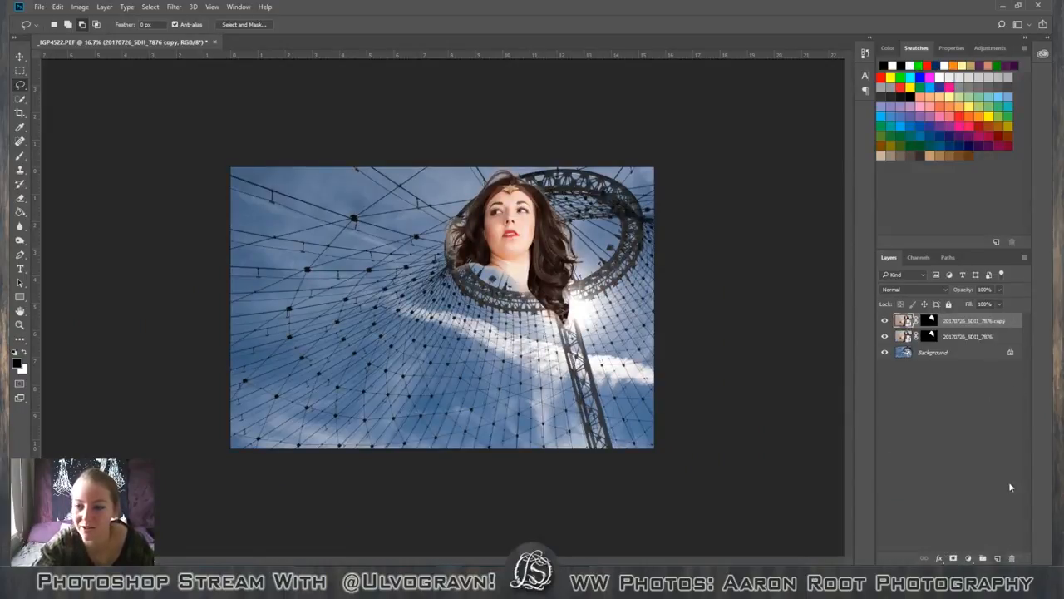
Delete the layer mask from the original photo layer beneath the copy.
left_click(936, 335)
right_click(930, 336)
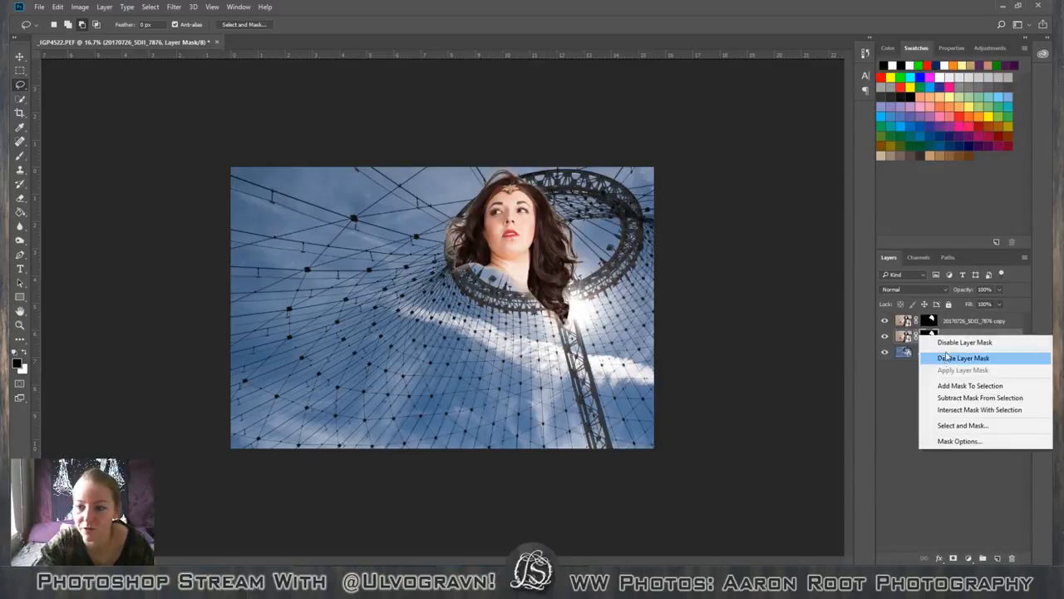
left_click(949, 358)
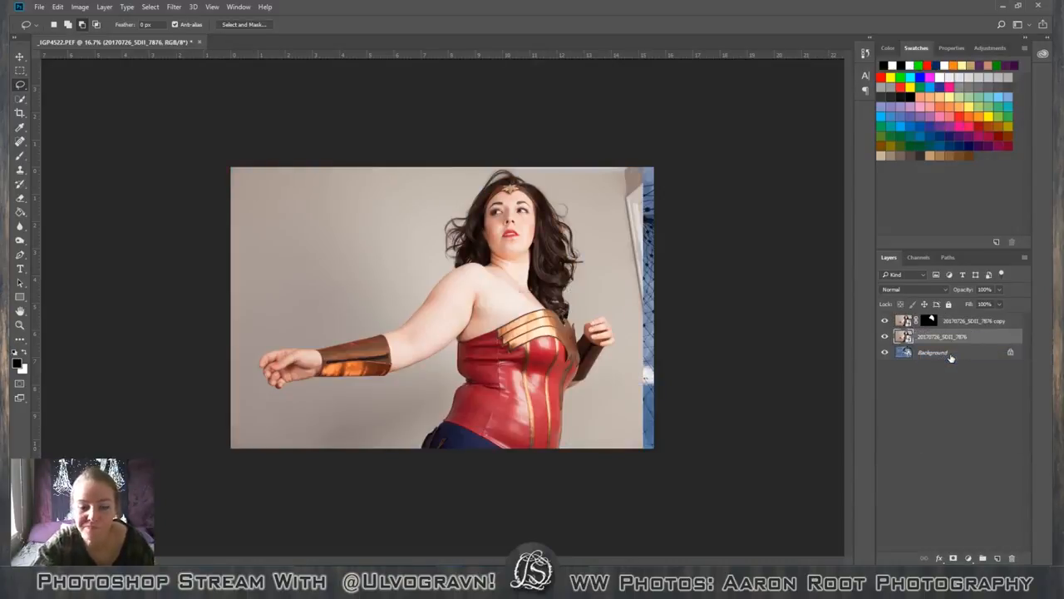
Select the grey wall around the figure on the unmasked photo layer with the Quick Selection tool.
key("ctrl+plus")
key("ctrl+plus")
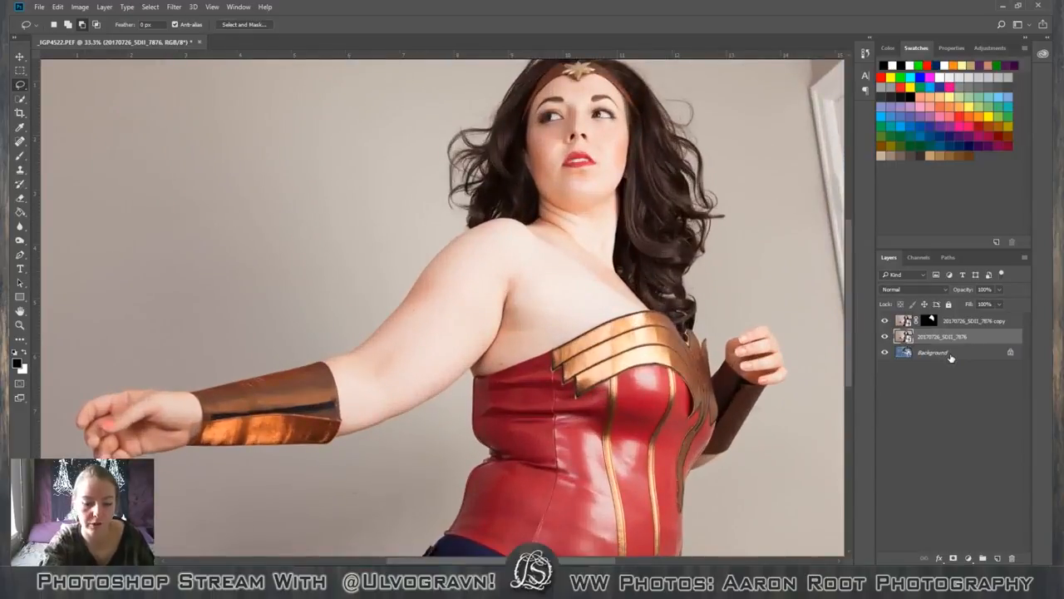
key("ctrl+minus")
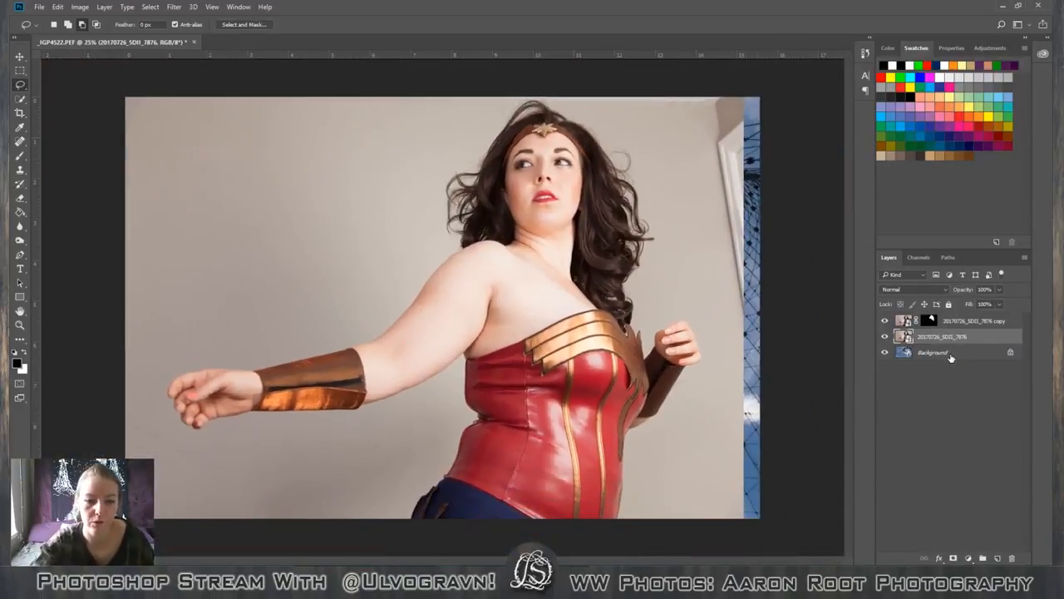
right_click(22, 100)
left_click(59, 98)
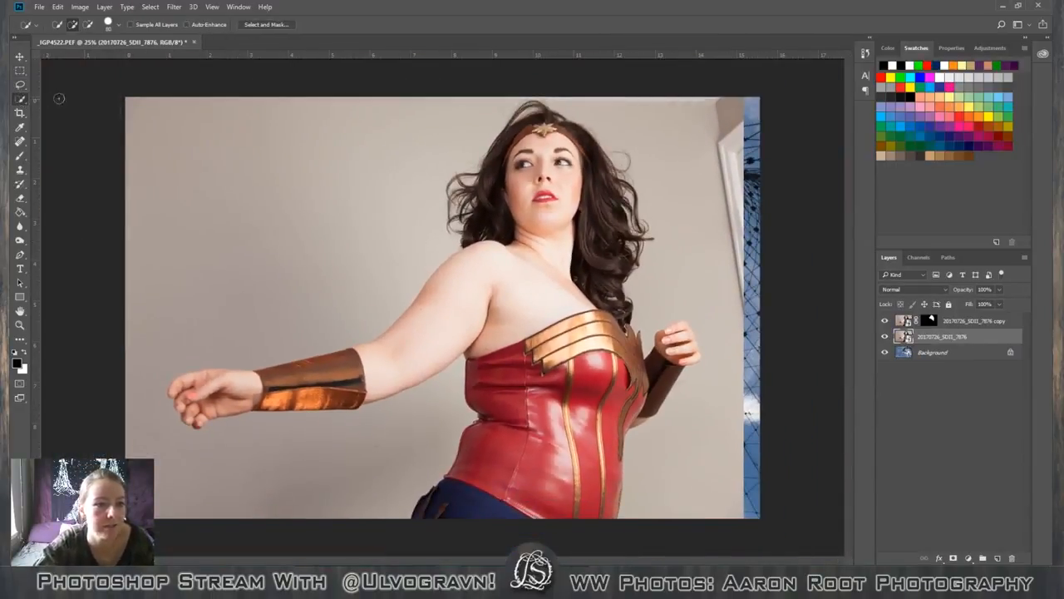
mouse_move(267, 157)
left_mouse_down()
mouse_move(237, 276)
mouse_move(380, 224)
mouse_move(151, 325)
mouse_move(92, 432)
mouse_move(339, 483)
mouse_move(339, 496)
mouse_move(657, 466)
mouse_move(738, 443)
mouse_move(720, 499)
mouse_move(727, 447)
mouse_move(708, 235)
left_mouse_up()
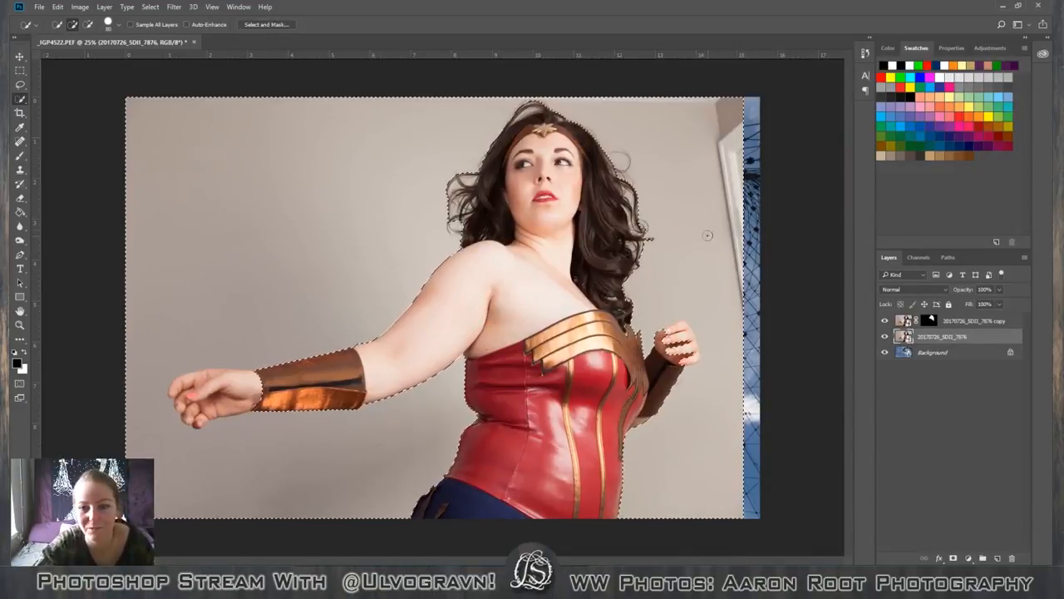
Add the head, hair and neck to the wall selection by tracing around them with the Lasso.
left_click(21, 87)
left_click(58, 84)
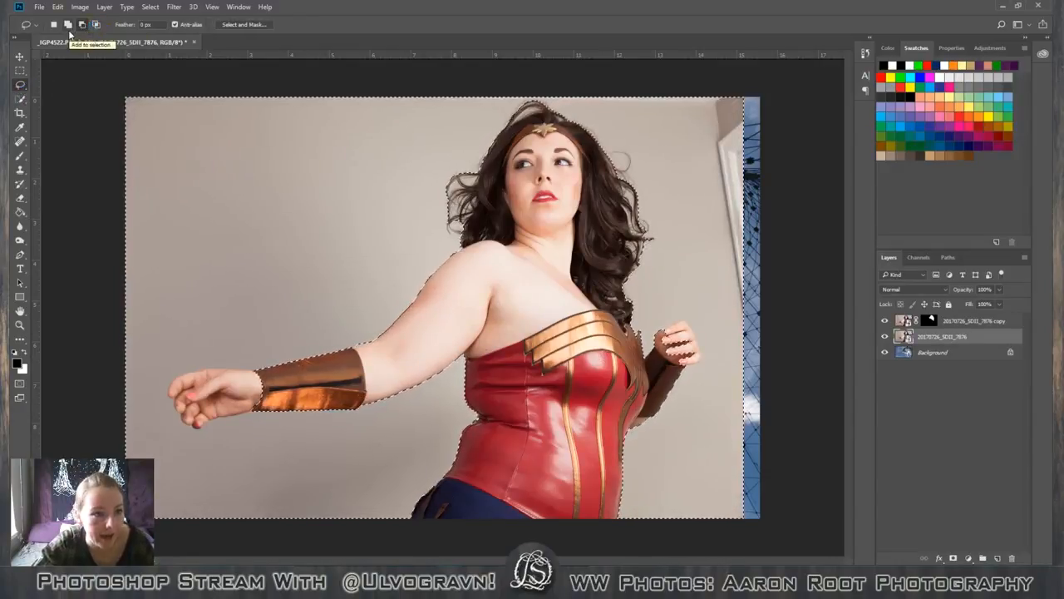
left_click(68, 24)
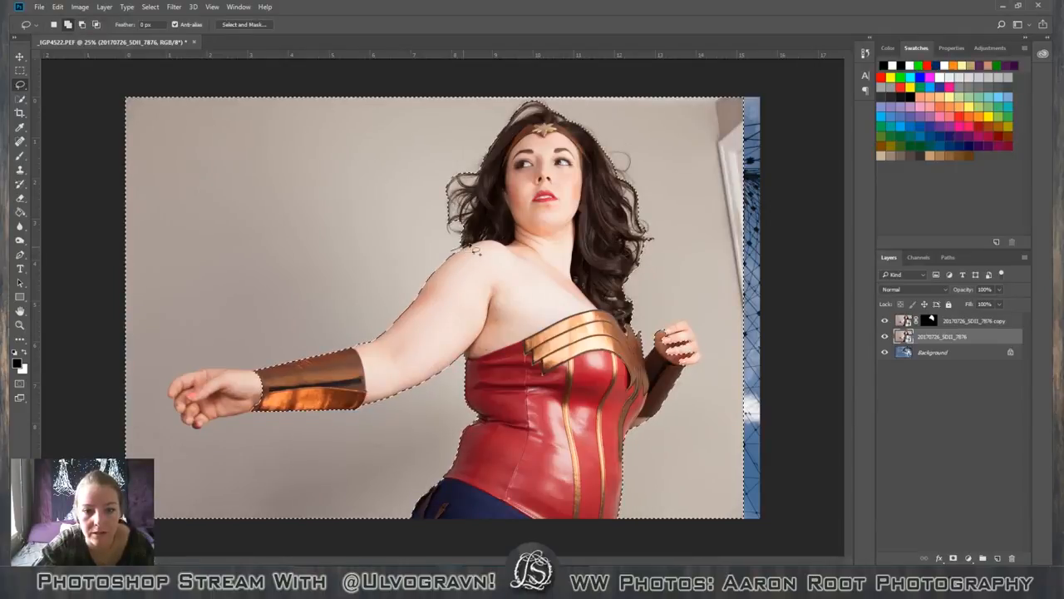
mouse_move(482, 244)
left_mouse_down()
mouse_move(556, 260)
mouse_move(593, 309)
mouse_move(688, 293)
mouse_move(685, 142)
mouse_move(549, 81)
mouse_move(427, 137)
mouse_move(460, 251)
left_mouse_up()
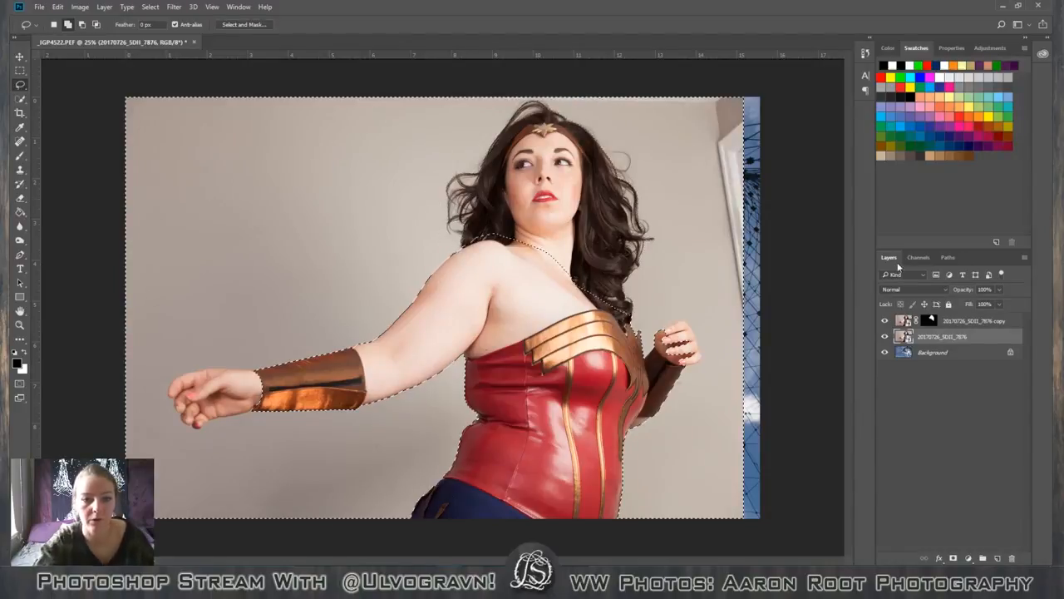
Subtract the outstretched hand from the selection by tracing its outline up to the bracer with the Magnetic Lasso.
key("ctrl+plus")
key("ctrl+plus")
key("ctrl+plus")
key("ctrl+plus")
key("h")
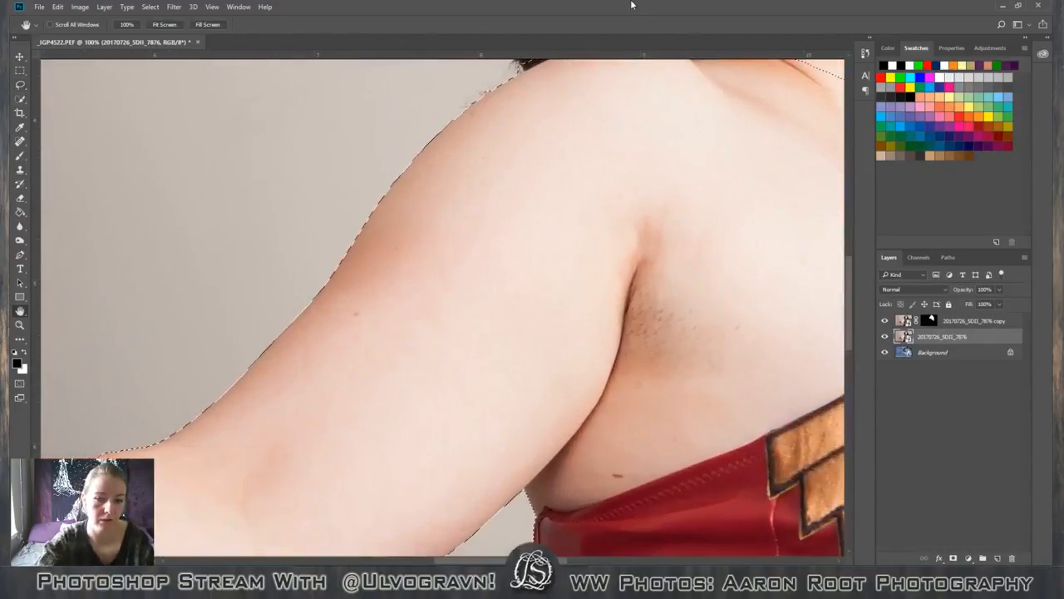
left_click_drag(37, 324, 561, 200)
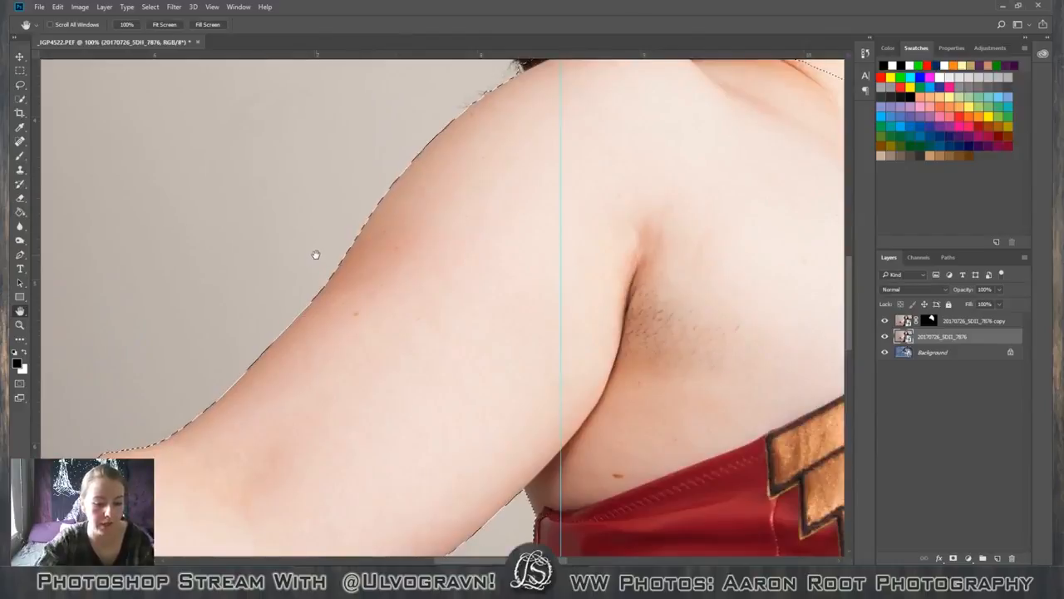
left_click_drag(154, 371, 824, 31)
left_click_drag(289, 328, 587, 308)
key("v")
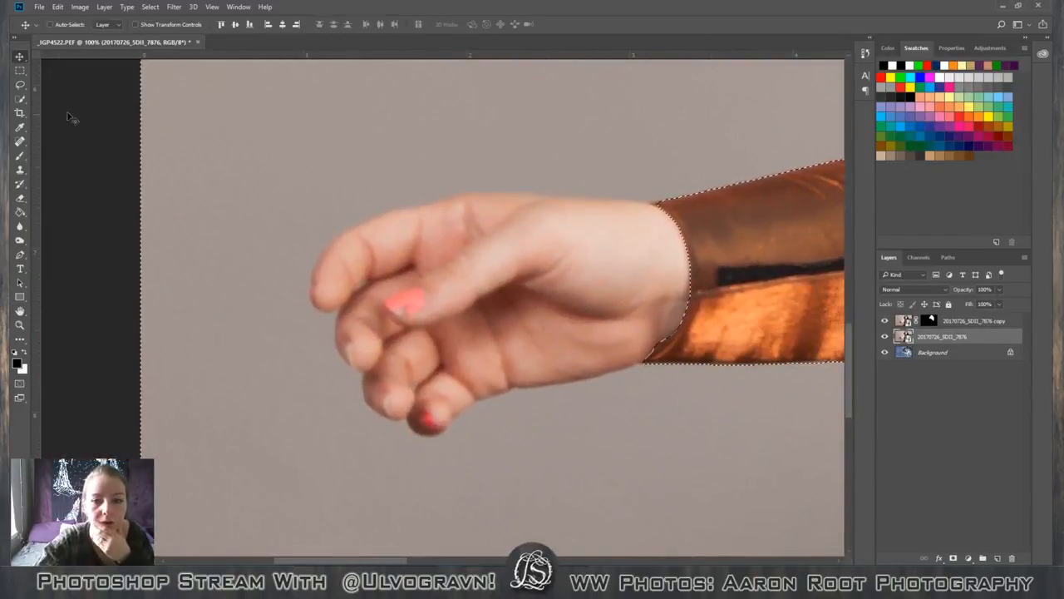
left_click(20, 71)
left_click(20, 84)
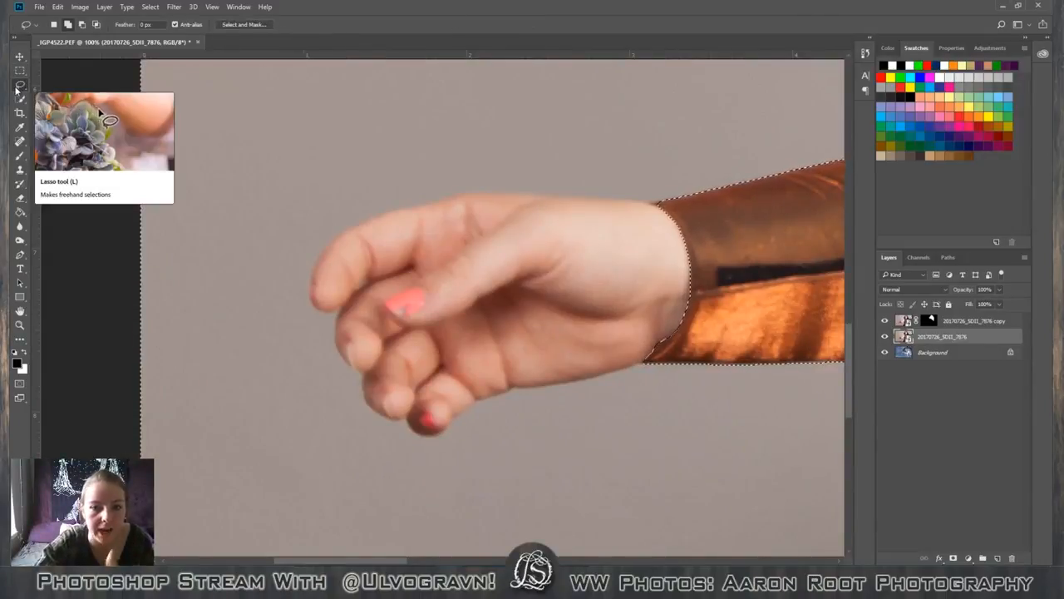
left_click(84, 26)
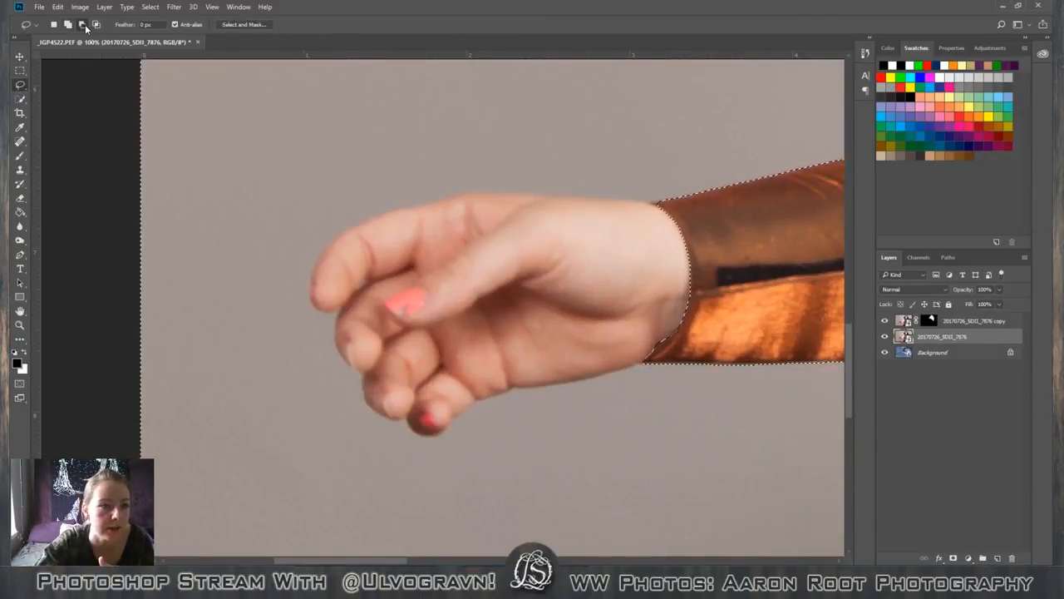
right_click(19, 84)
left_click(75, 106)
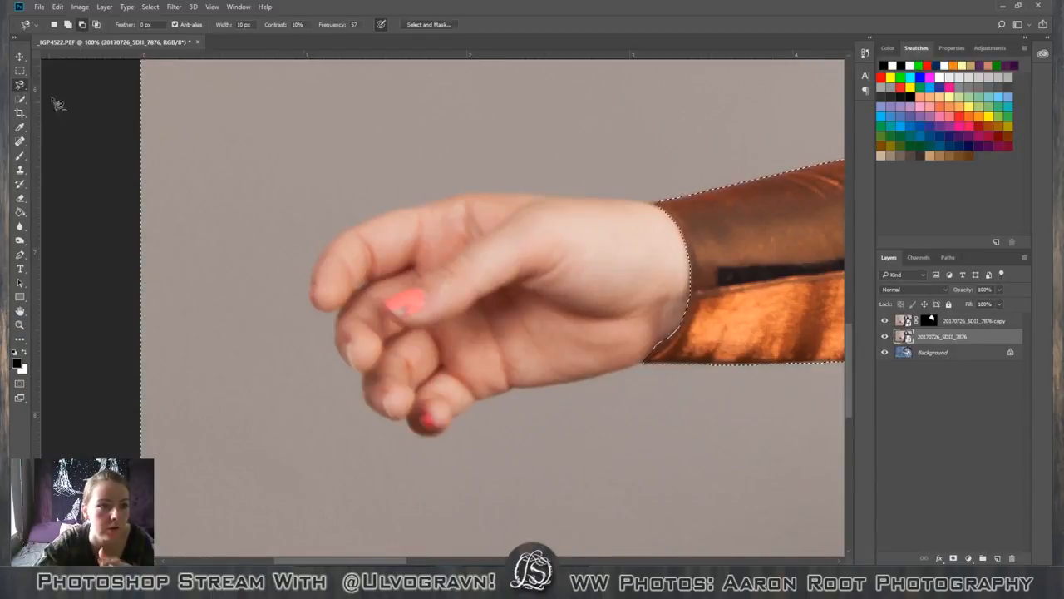
left_click(657, 206)
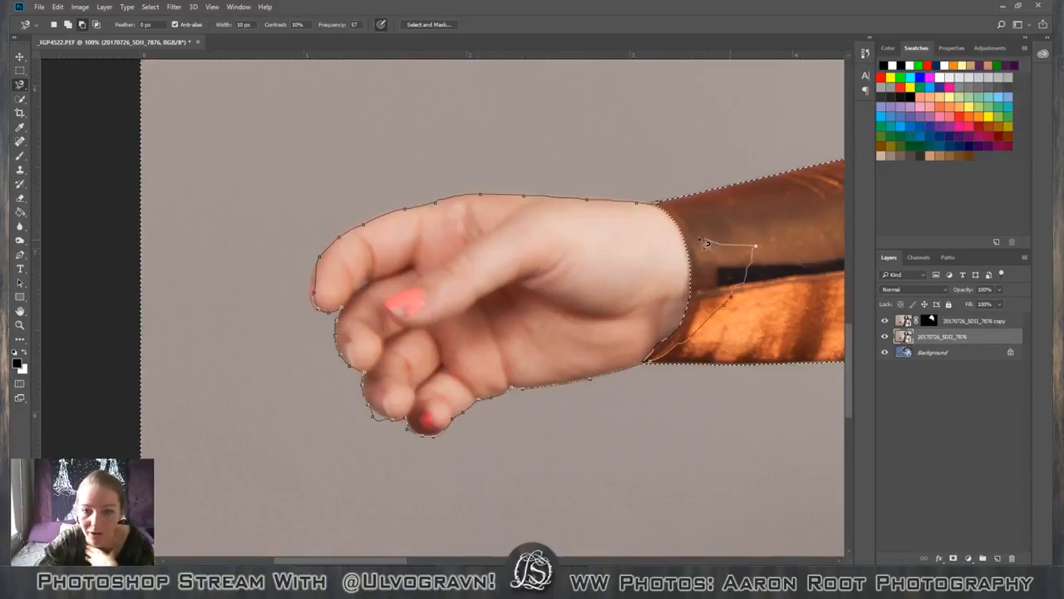
left_click(666, 211)
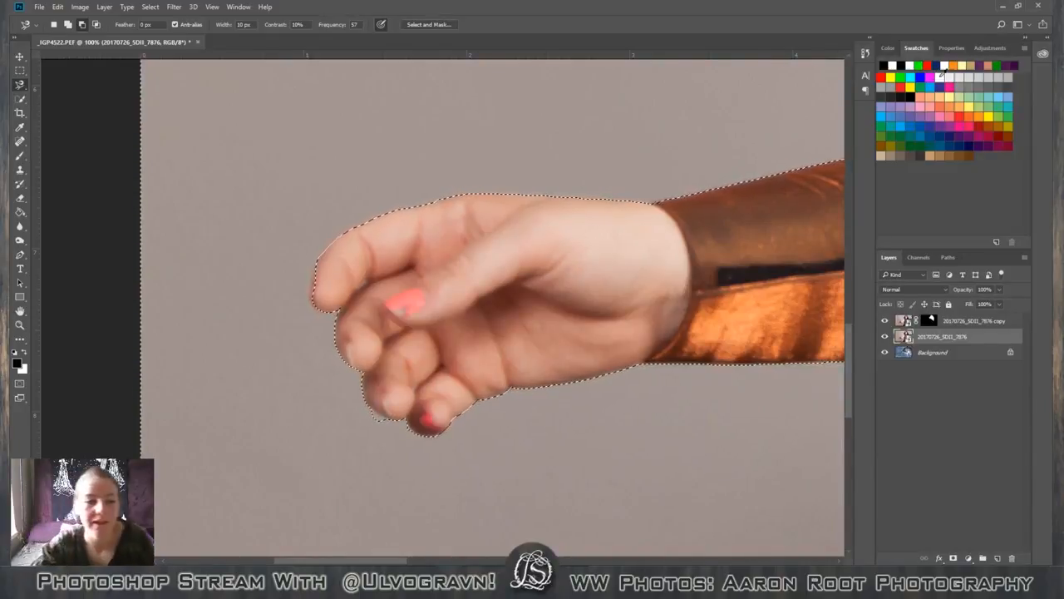
Add the leftover wall gap between the outstretched hand's lower fingertips to the selection with the Lasso.
right_click(25, 86)
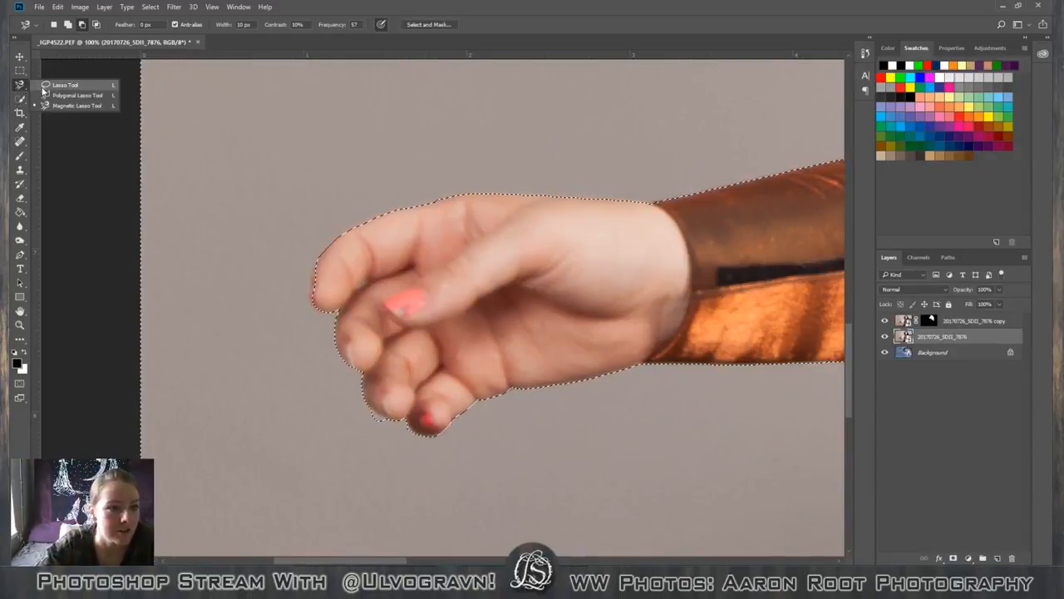
left_click(50, 84)
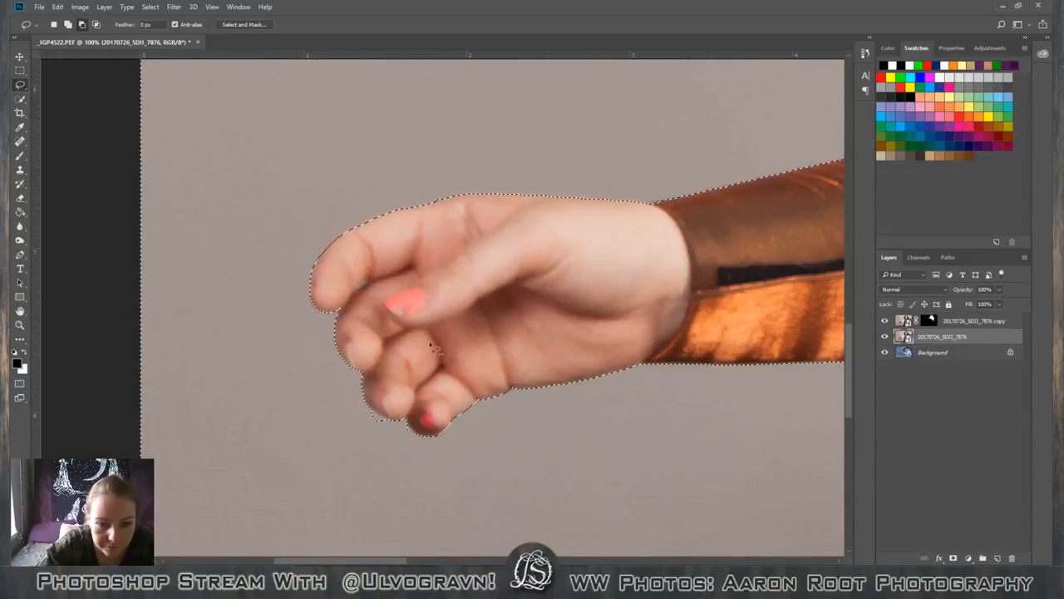
left_click(70, 24)
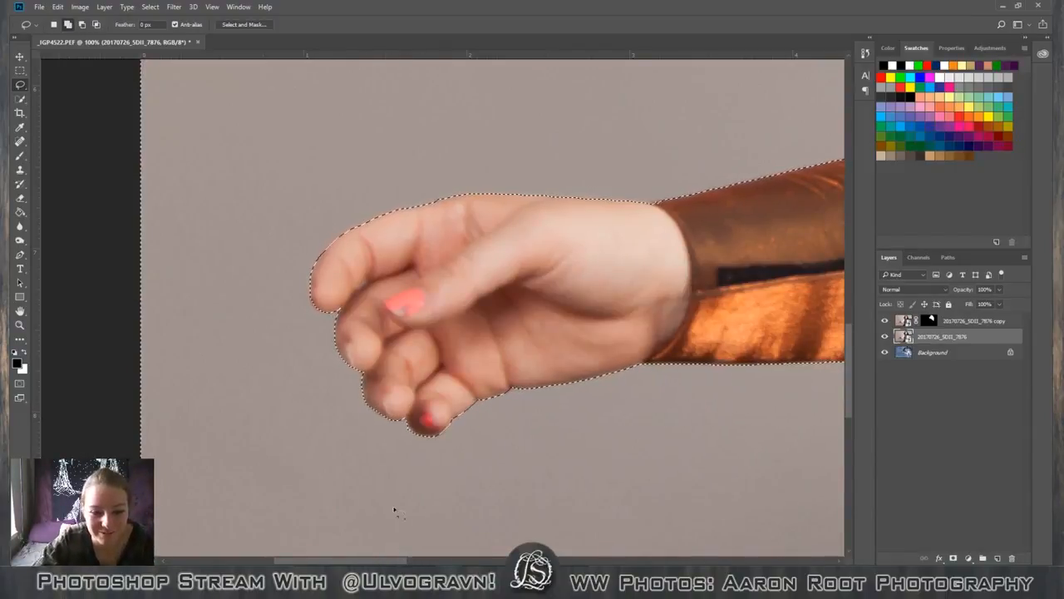
left_click_drag(407, 422, 400, 449)
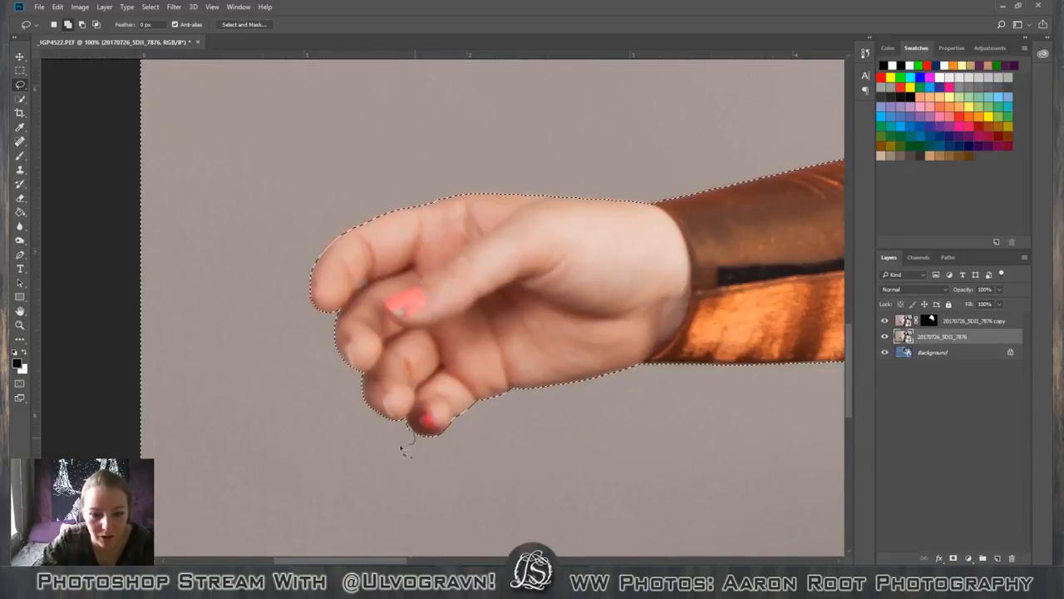
Subtract the sliver of arm at the bracer's upper elbow-side corner from the selection with the Lasso.
left_click_drag(386, 559, 467, 555)
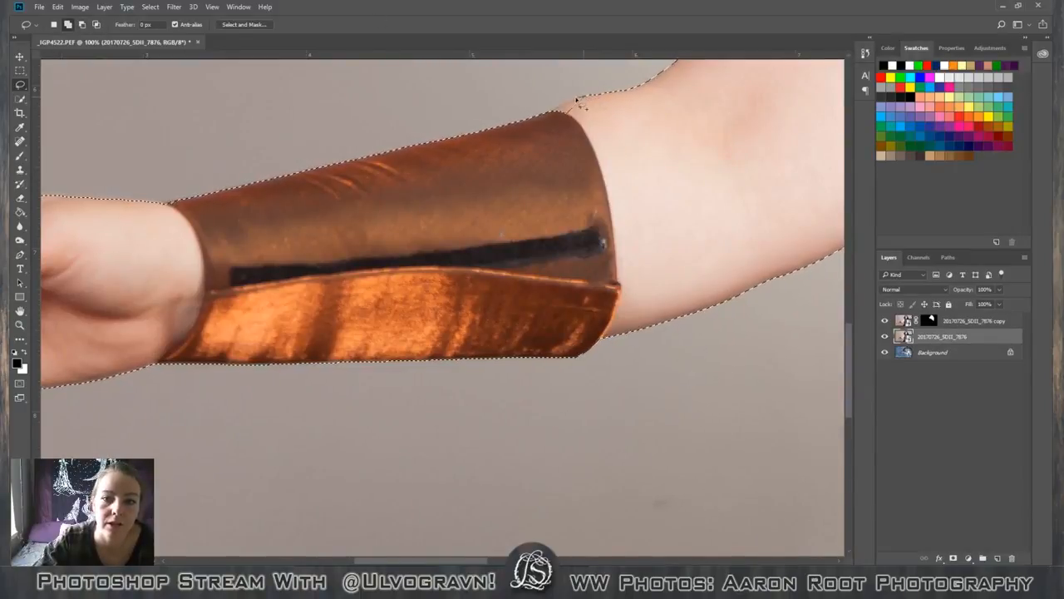
mouse_move(562, 105)
left_mouse_down()
mouse_move(549, 125)
mouse_move(590, 98)
left_mouse_up()
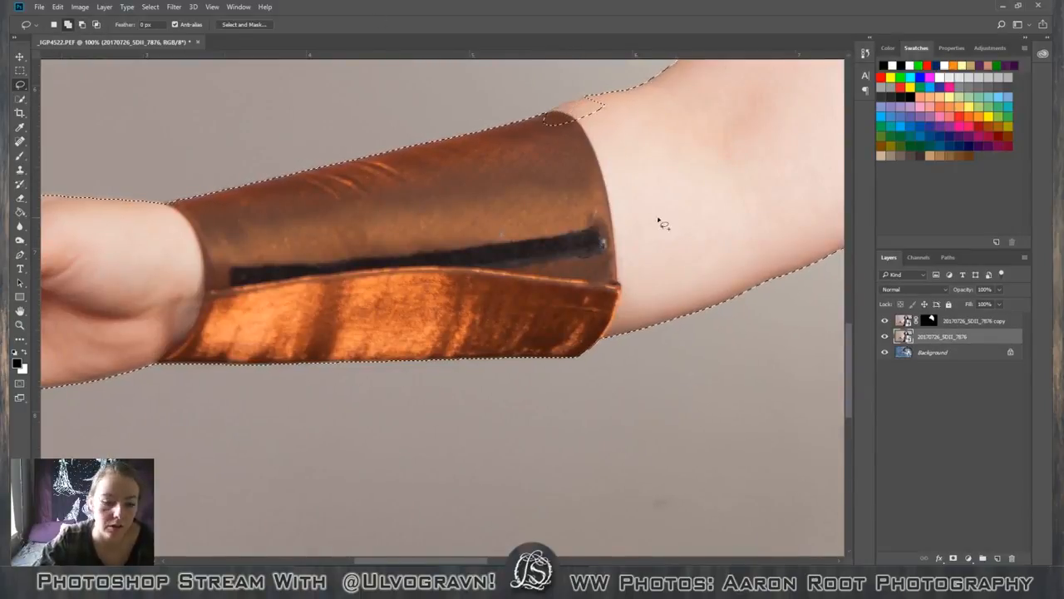
key("ctrl+z")
left_click(82, 25)
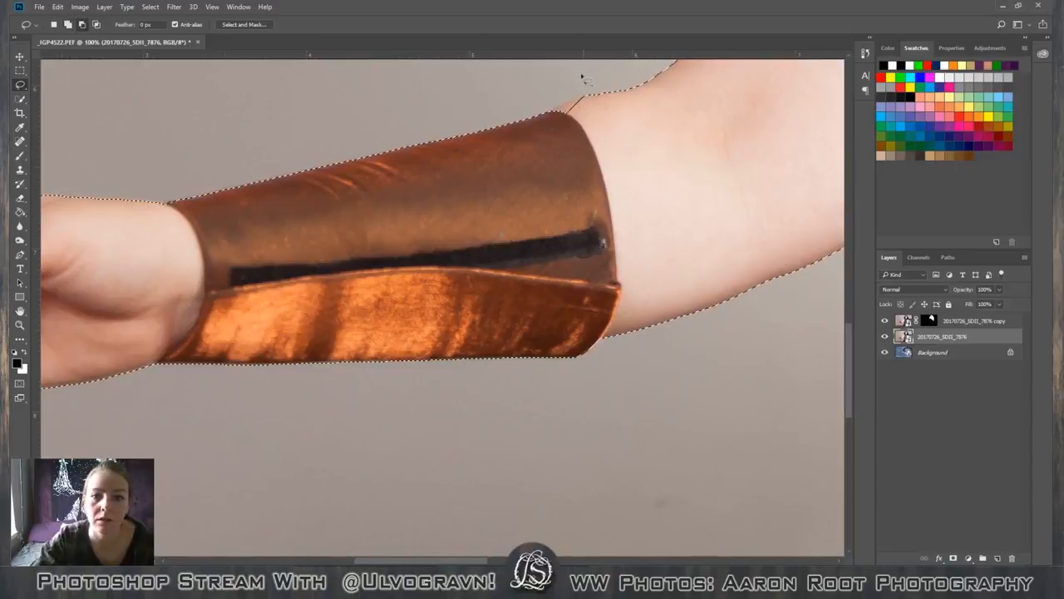
mouse_move(568, 113)
left_mouse_down()
mouse_move(587, 98)
mouse_move(558, 107)
mouse_move(599, 113)
left_mouse_up()
Subtract the raised fist's fingers from the selection by tracing around the hand with the Magnetic Lasso.
key("space")
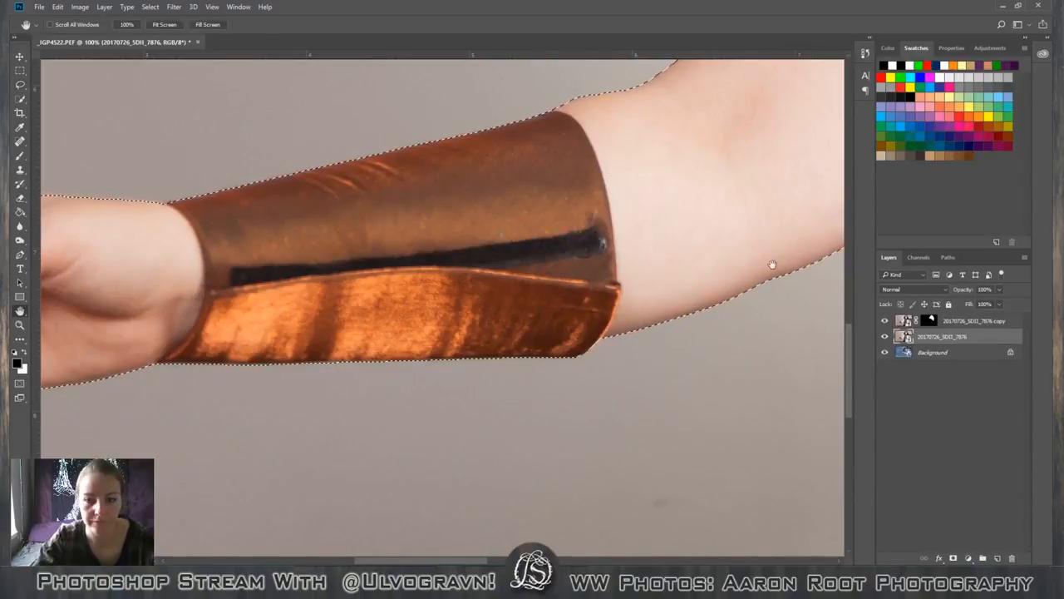
left_click_drag(770, 263, 242, 254)
left_click_drag(241, 115, 380, 303)
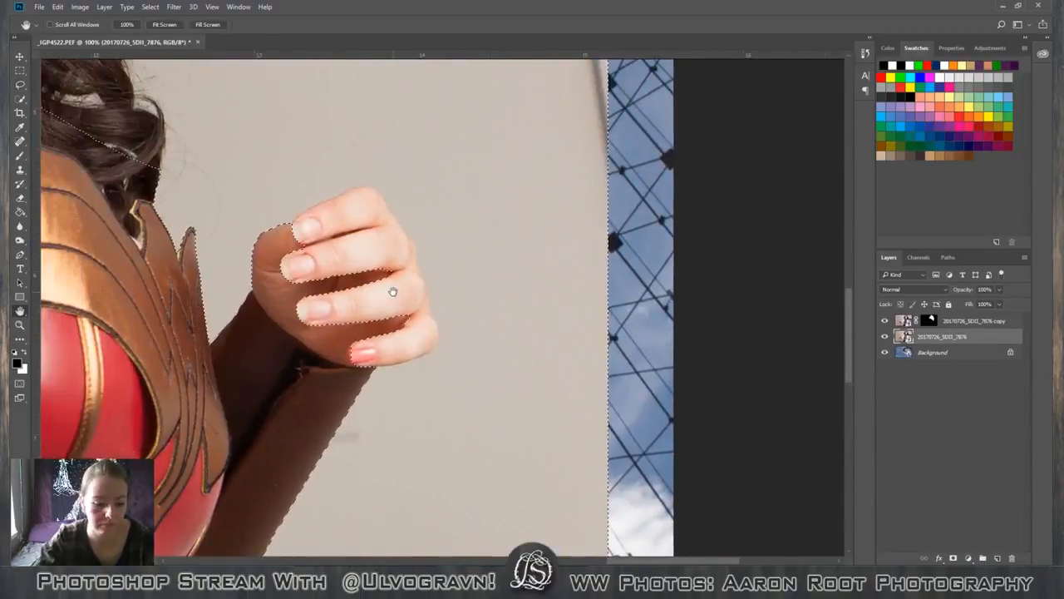
key("v")
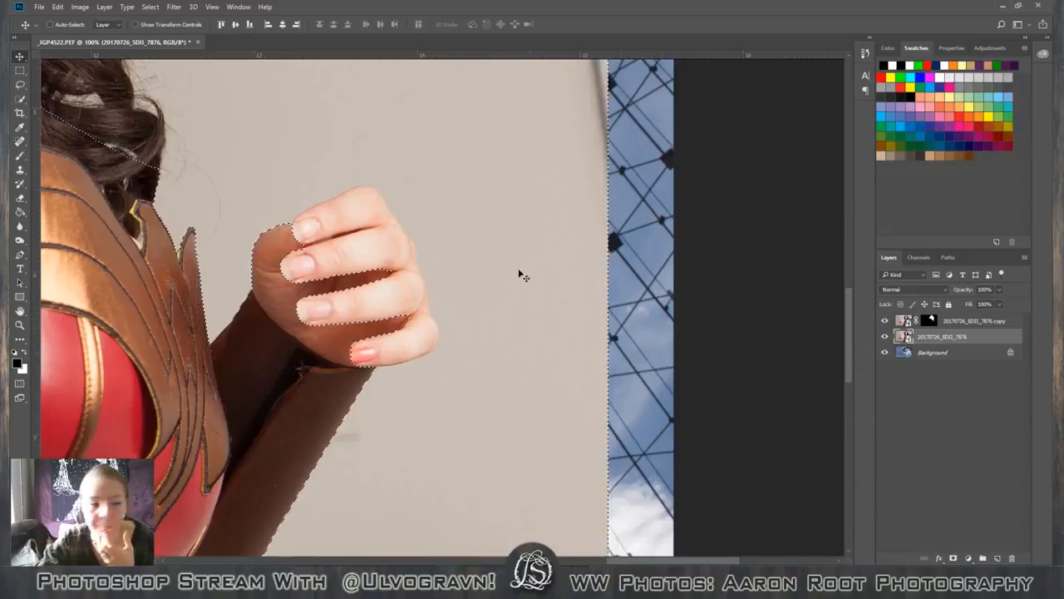
left_click(21, 86)
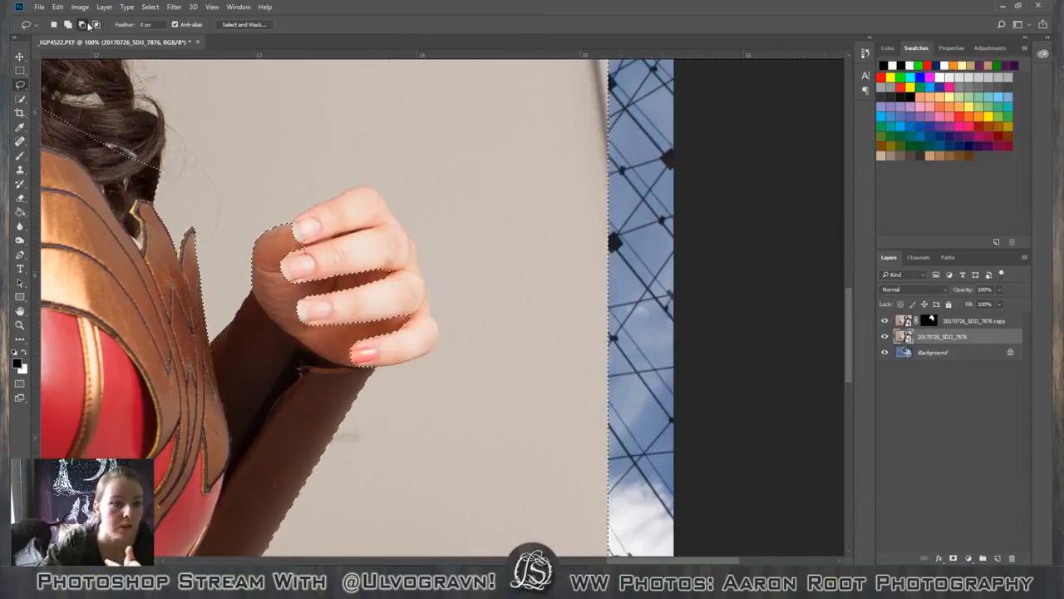
right_click(24, 87)
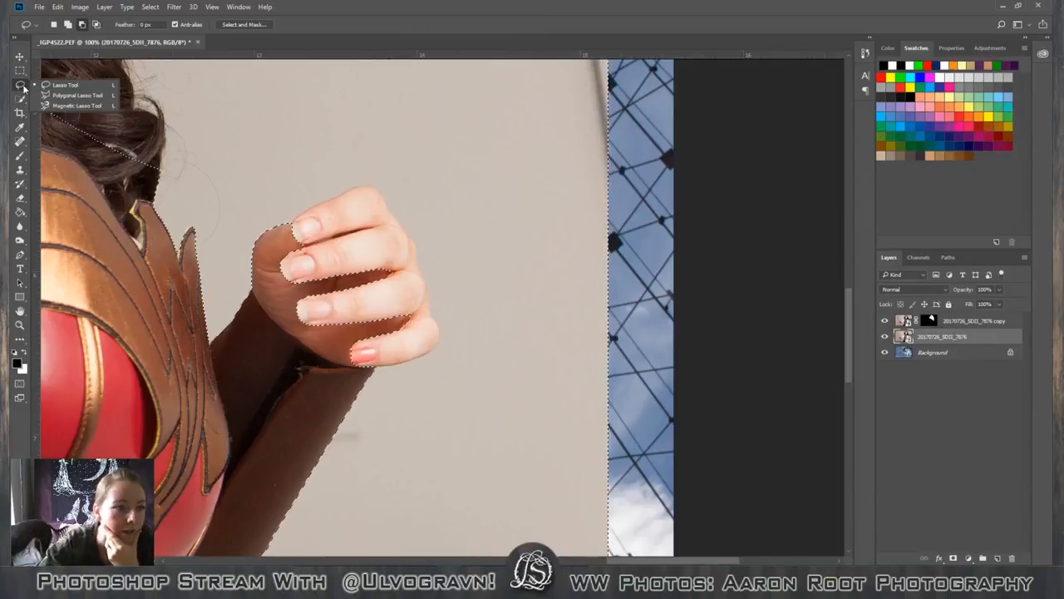
left_click(67, 107)
left_click(297, 225)
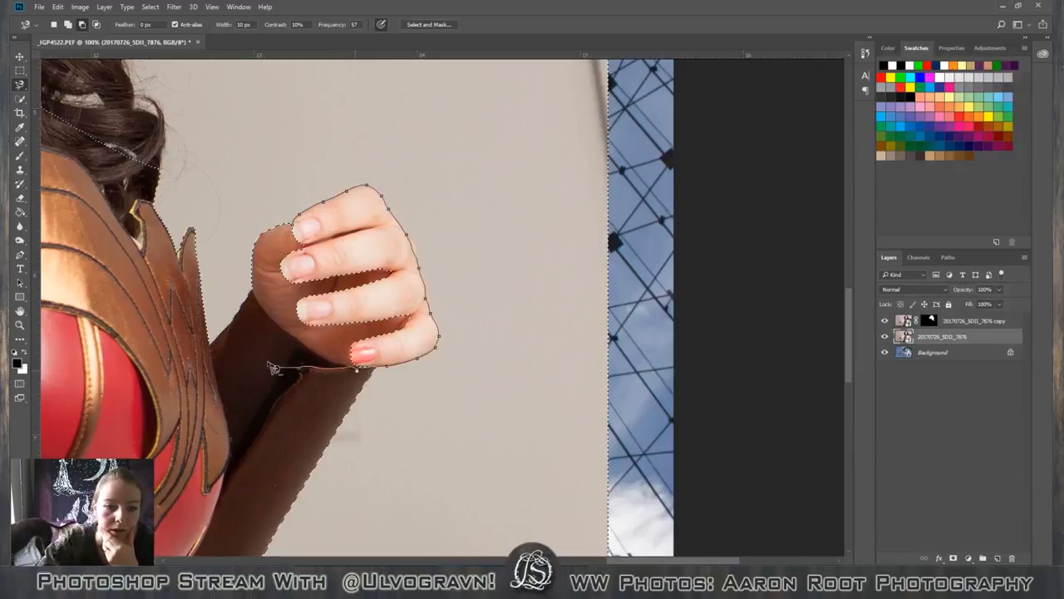
left_click(298, 227)
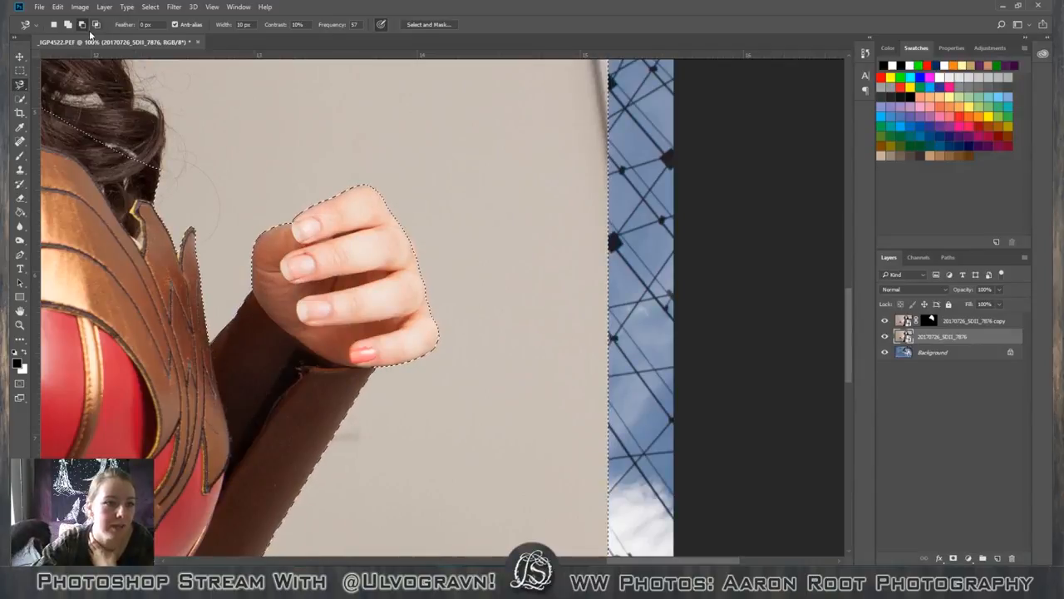
Remove the vertical guide running through the figure from the canvas.
left_click(23, 84)
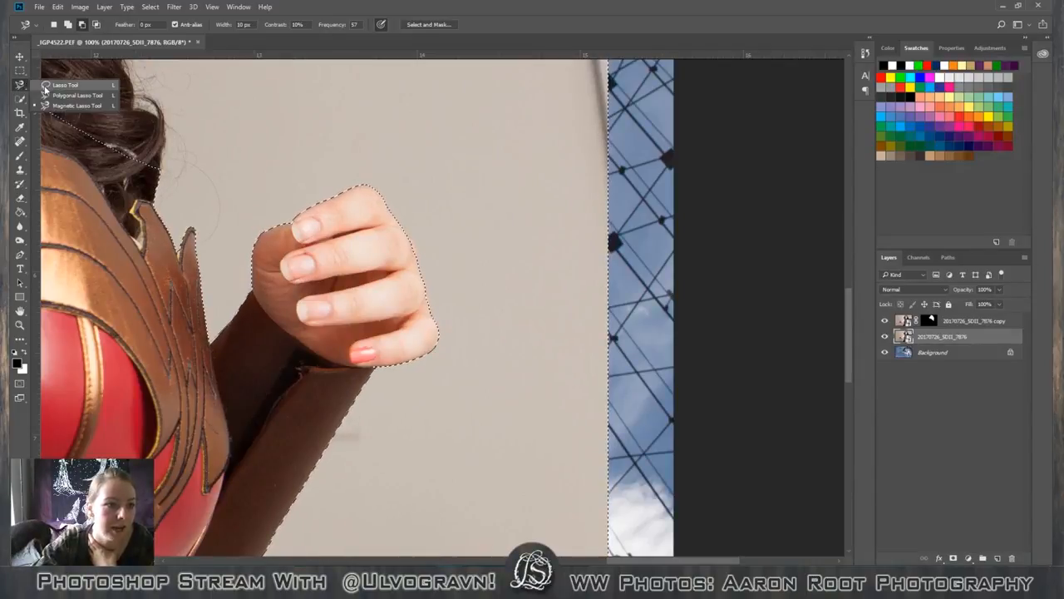
left_click(56, 86)
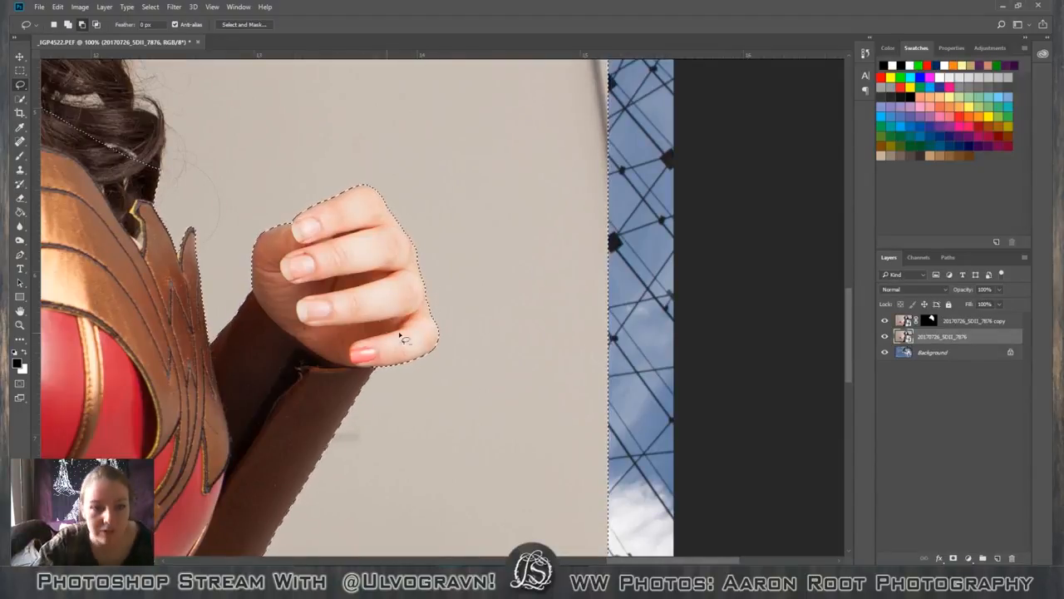
mouse_move(662, 561)
left_mouse_down()
mouse_move(588, 562)
mouse_move(662, 562)
left_mouse_up()
key("ctrl+minus")
key("ctrl+minus")
key("ctrl+minus")
key("ctrl+minus")
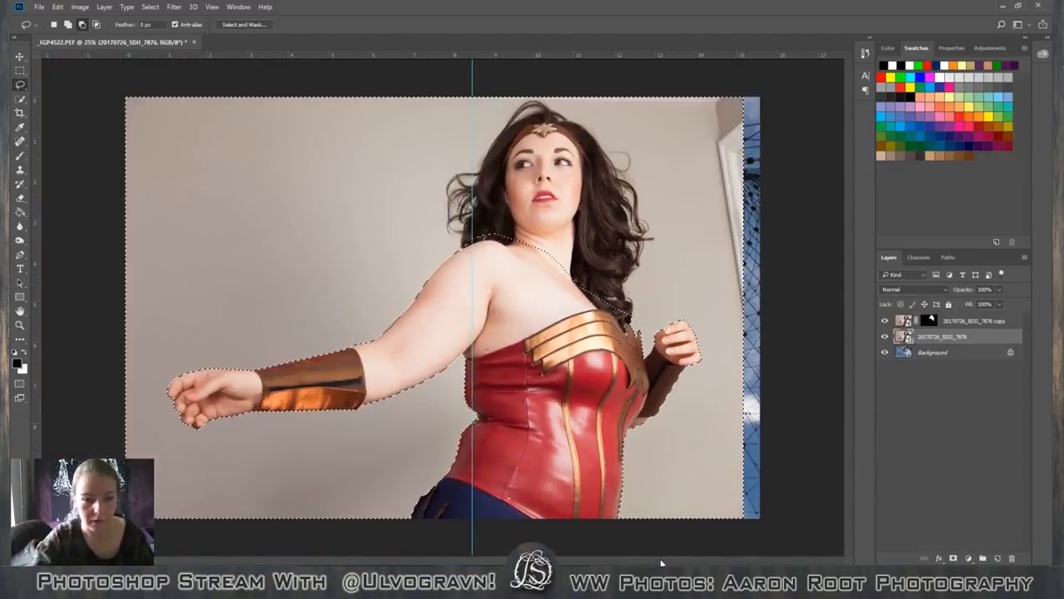
key("v")
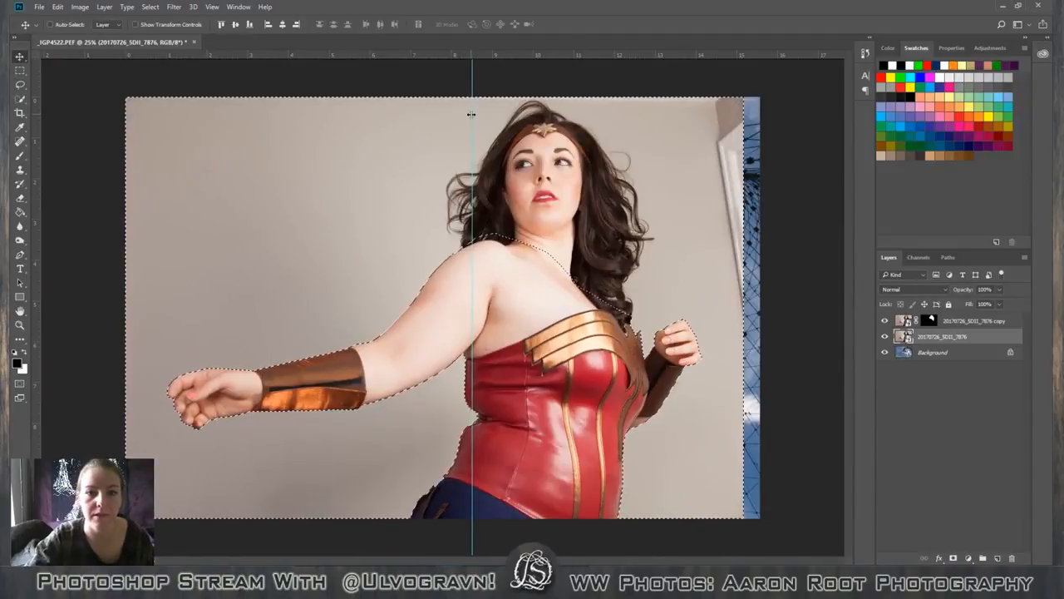
left_click_drag(472, 119, 40, 185)
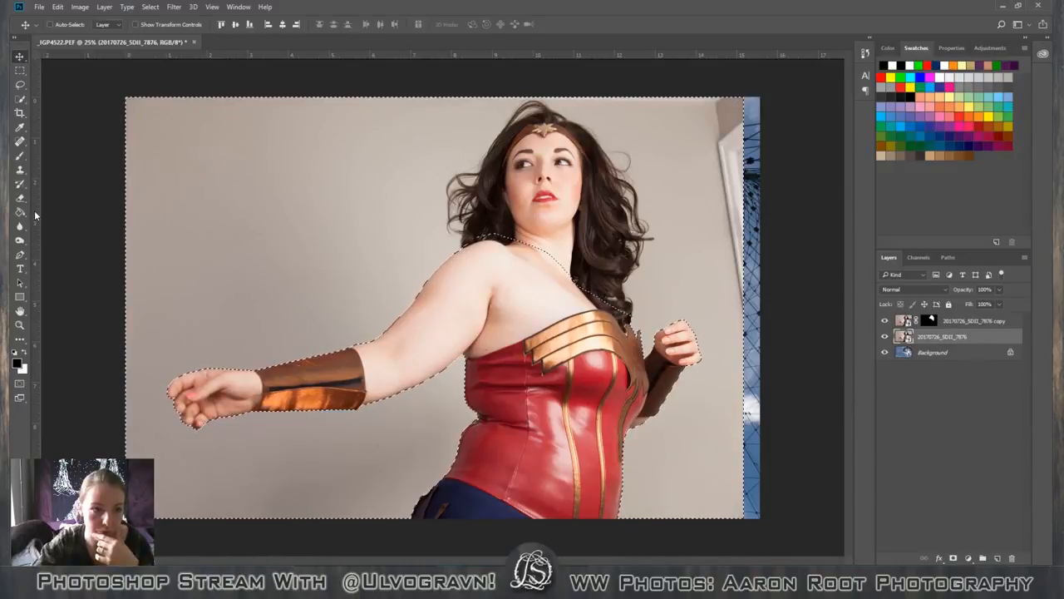
left_click_drag(36, 212, 25, 249)
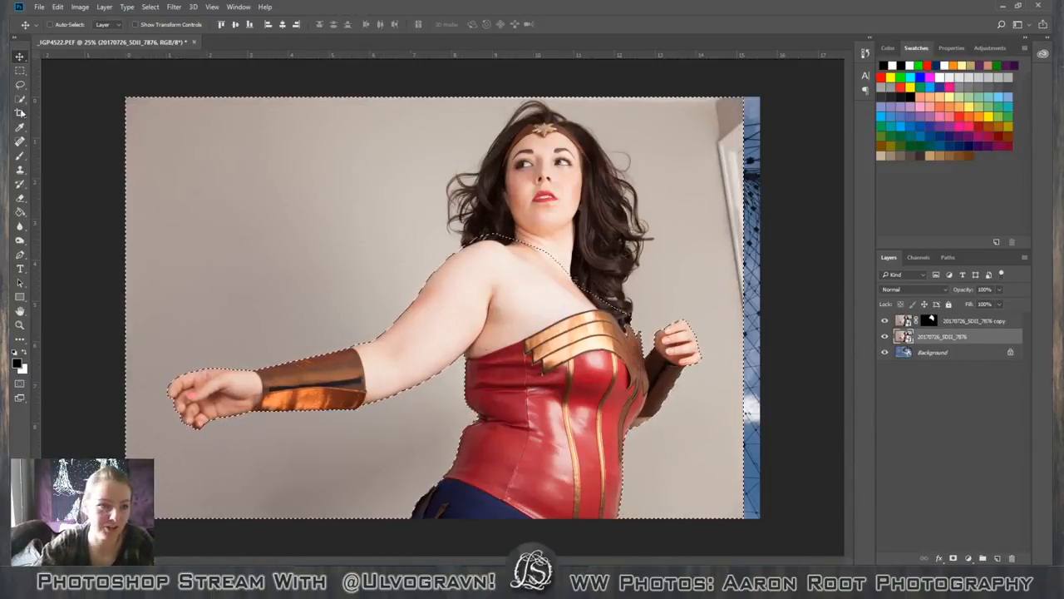
Invert the wall selection so that it covers the body, and open it in Select and Mask.
left_click(20, 84)
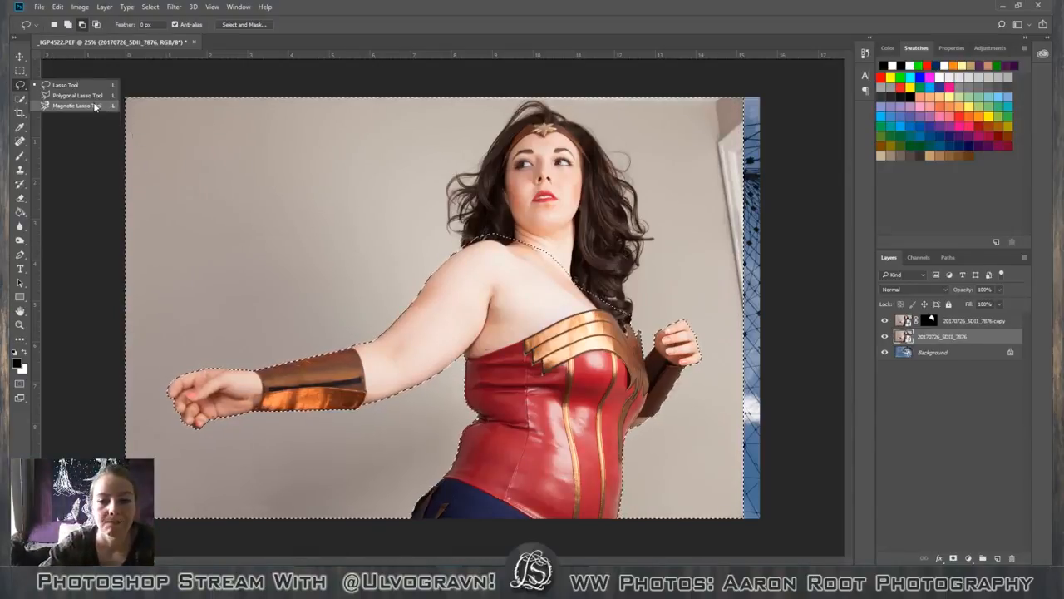
left_click(65, 84)
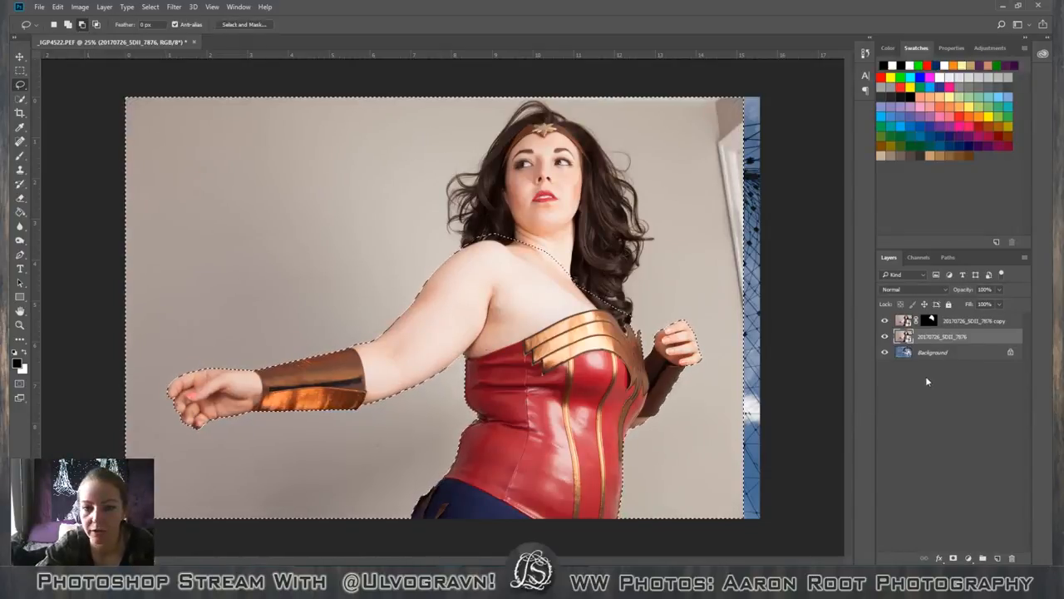
left_click(253, 26)
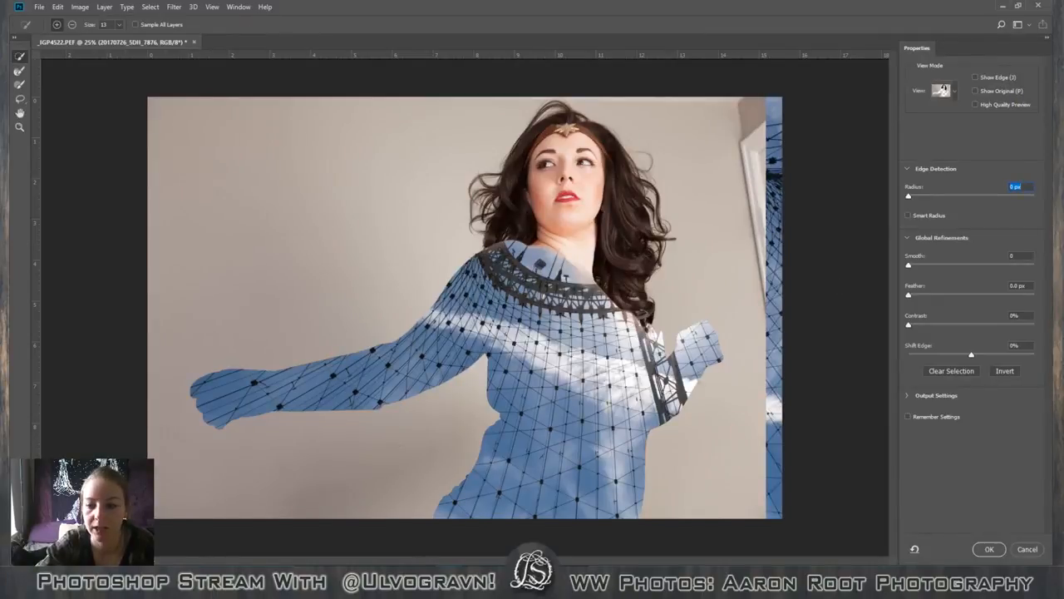
left_click(1019, 548)
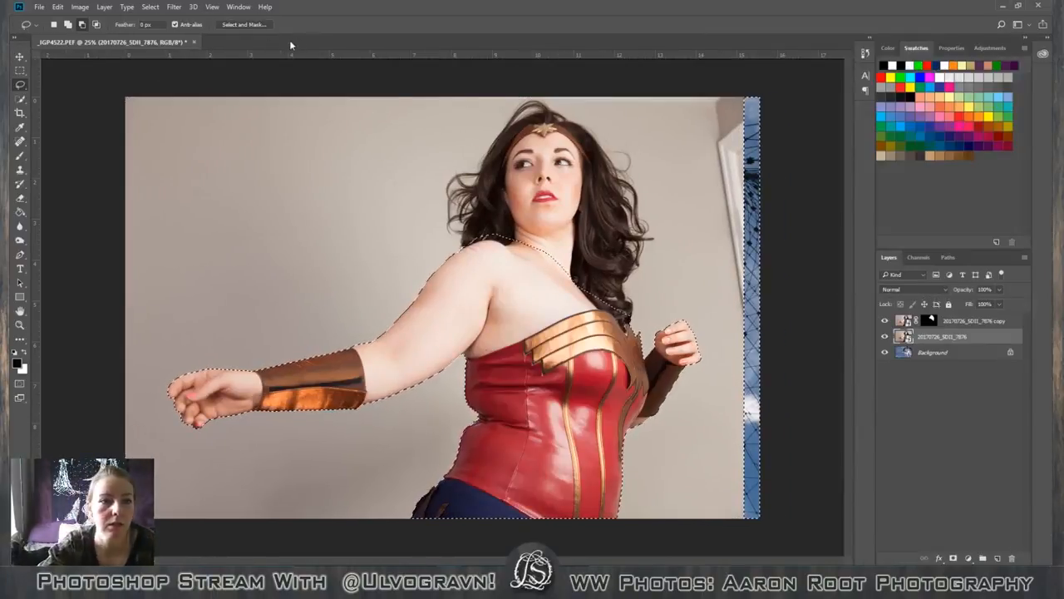
left_click(241, 24)
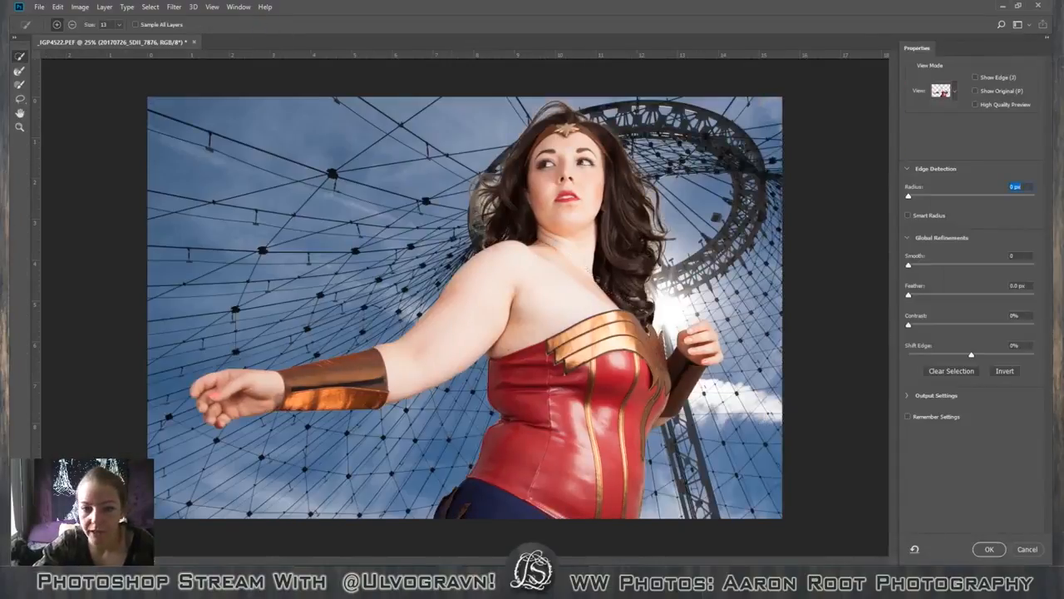
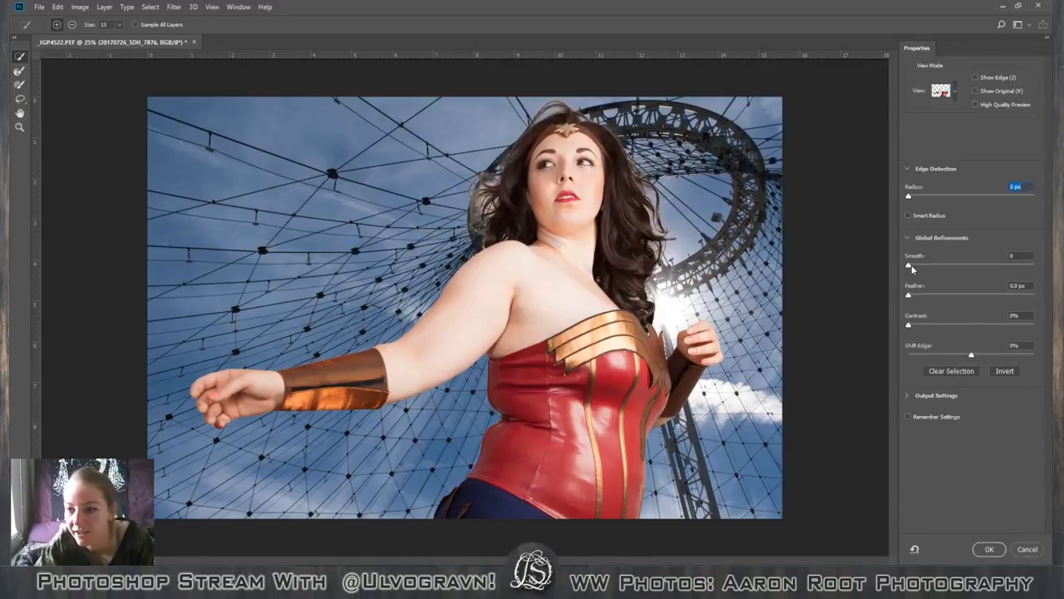
Refine the body selection with Smooth at 8 and Feather at 0 px, and apply it as the lower figure layer's mask.
left_click_drag(909, 268, 927, 267)
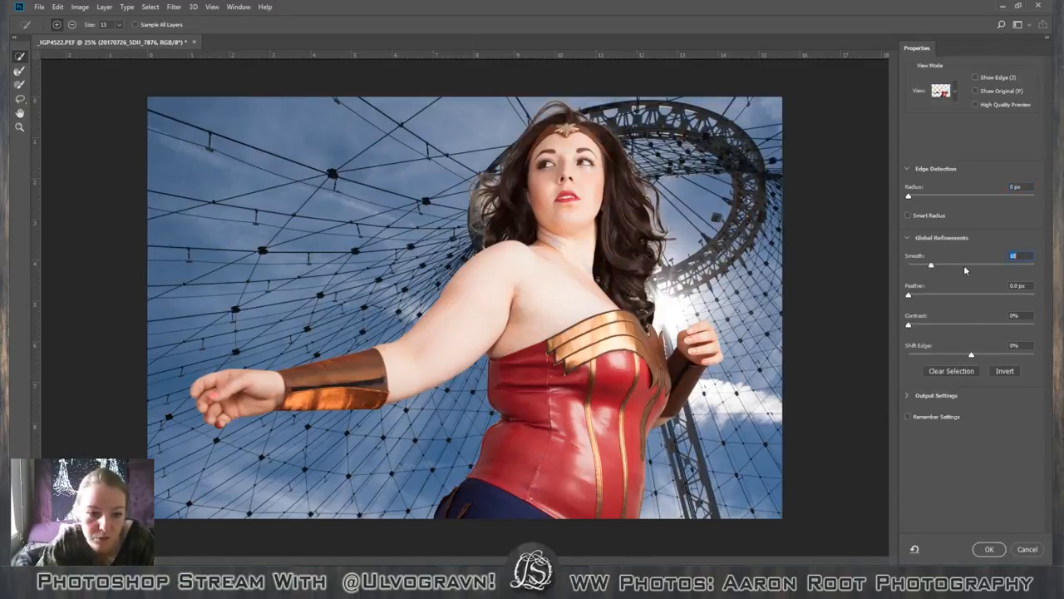
left_click_drag(997, 270, 1001, 263)
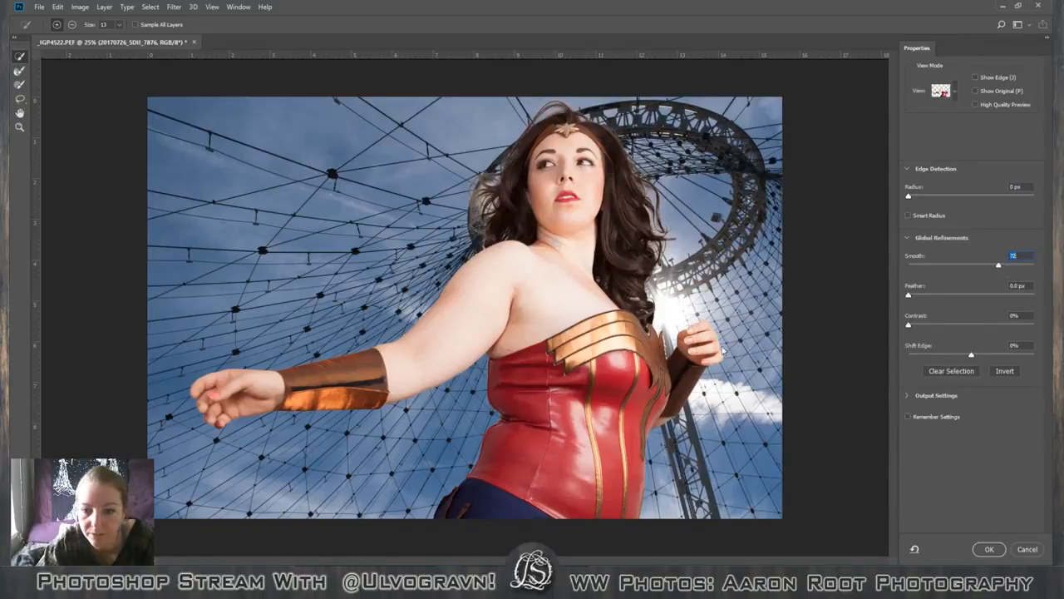
left_click_drag(998, 264, 988, 292)
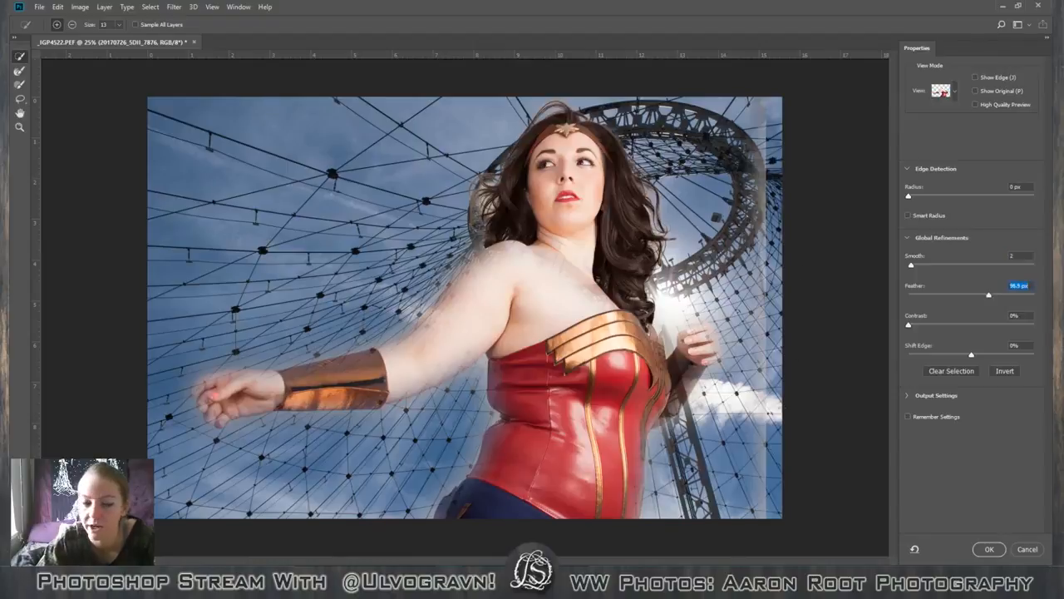
left_click_drag(989, 295, 860, 317)
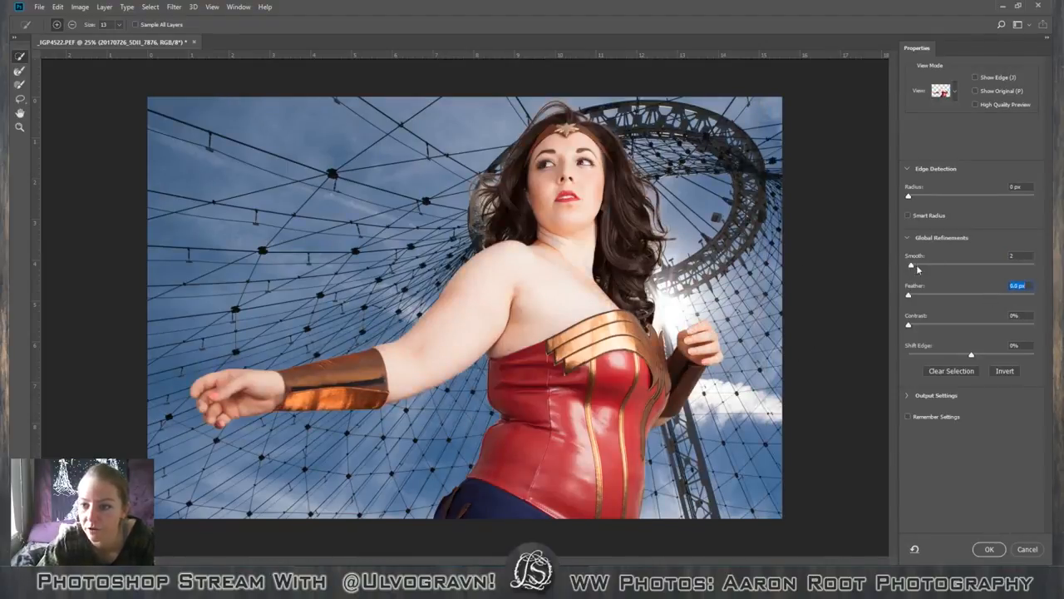
left_click_drag(912, 265, 922, 273)
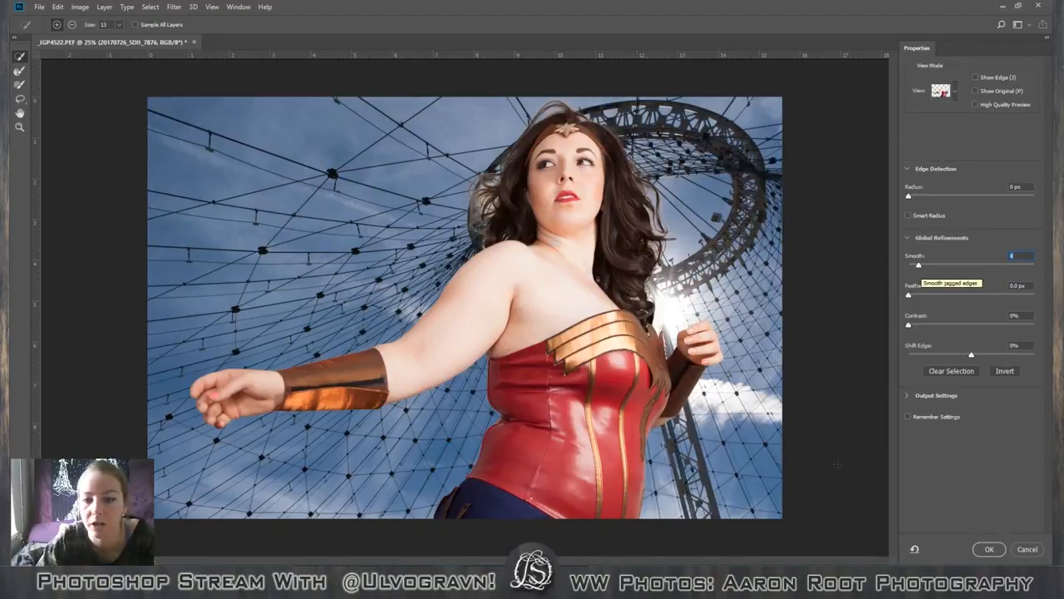
left_click(989, 550)
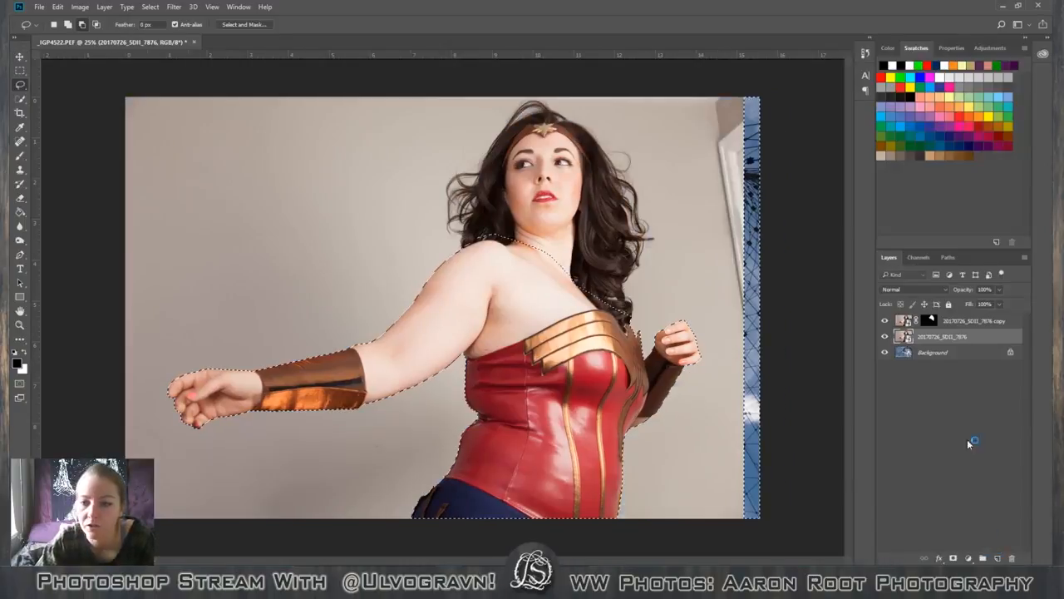
left_click(954, 558)
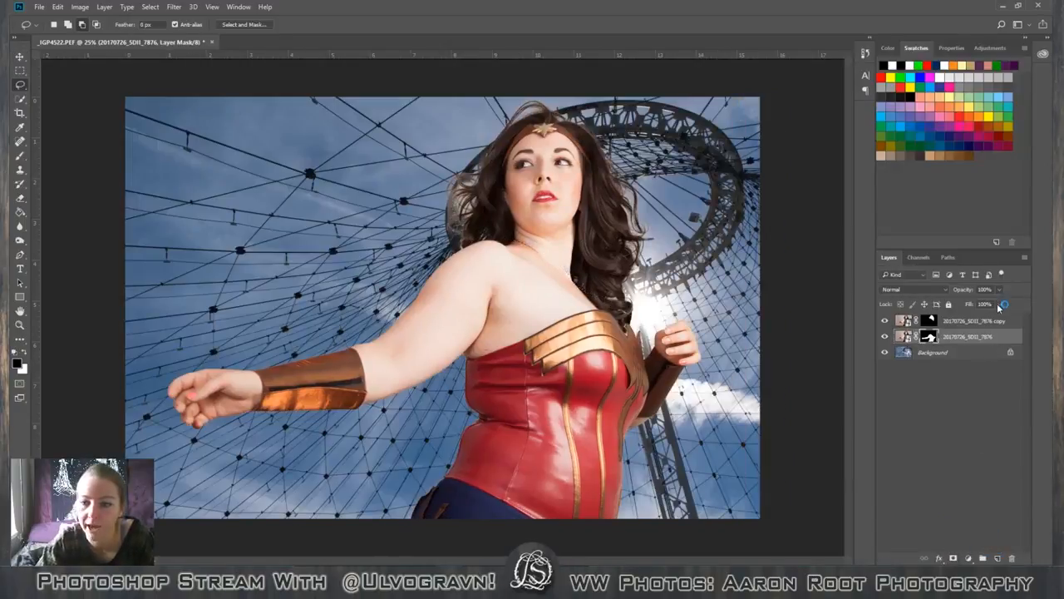
Link the head layer and the body layer, and move the figure slightly down and to the right.
left_click(1008, 321)
left_click(1011, 335, "shift")
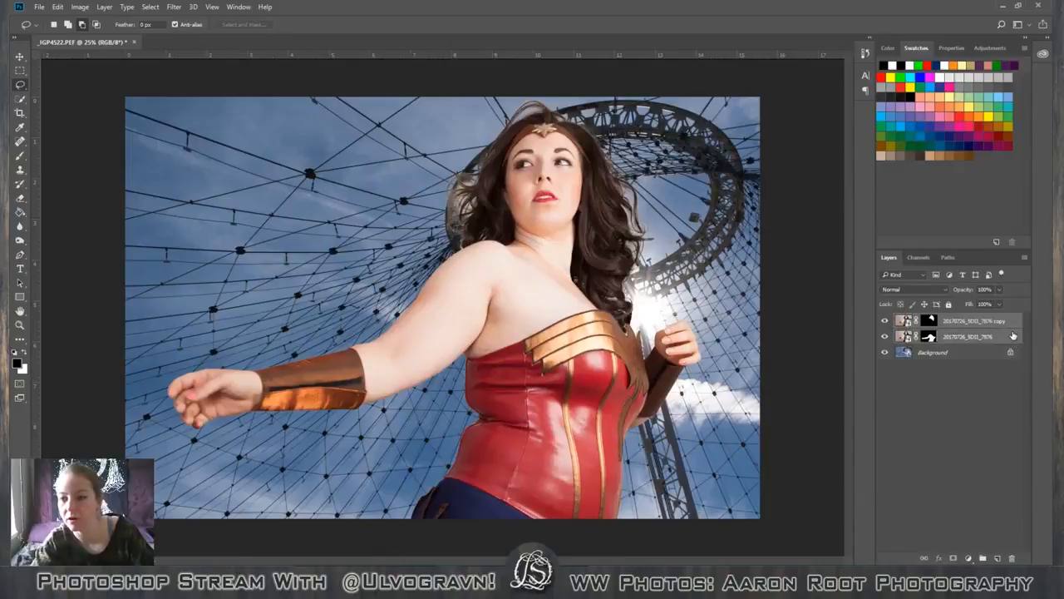
right_click(1011, 336)
left_click(924, 314)
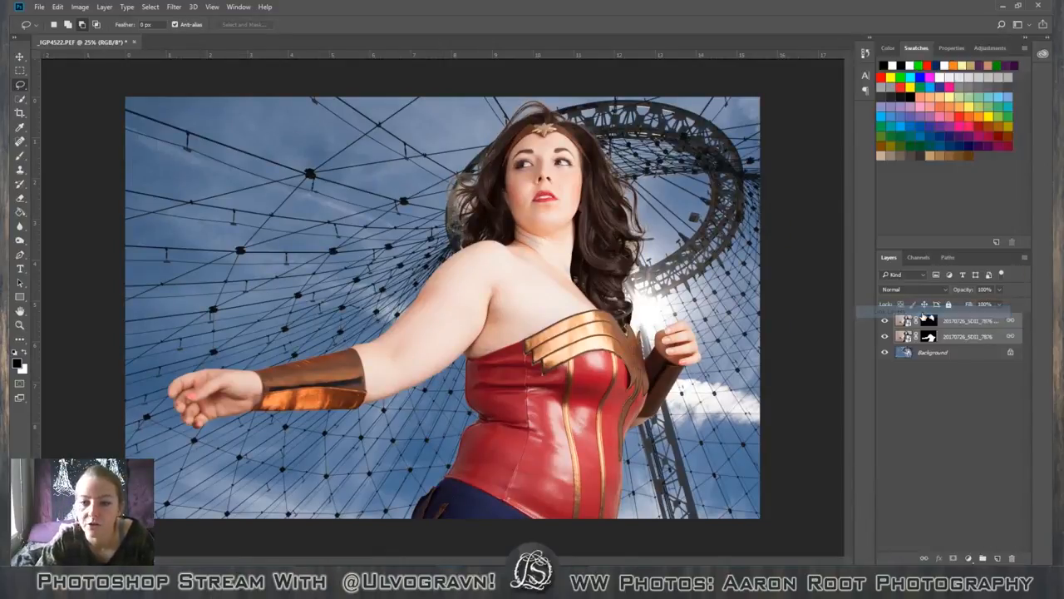
key("v")
mouse_move(558, 350)
left_mouse_down()
mouse_move(580, 379)
mouse_move(589, 457)
mouse_move(365, 246)
mouse_move(543, 459)
mouse_move(573, 369)
mouse_move(595, 378)
mouse_move(553, 370)
mouse_move(561, 359)
left_mouse_up()
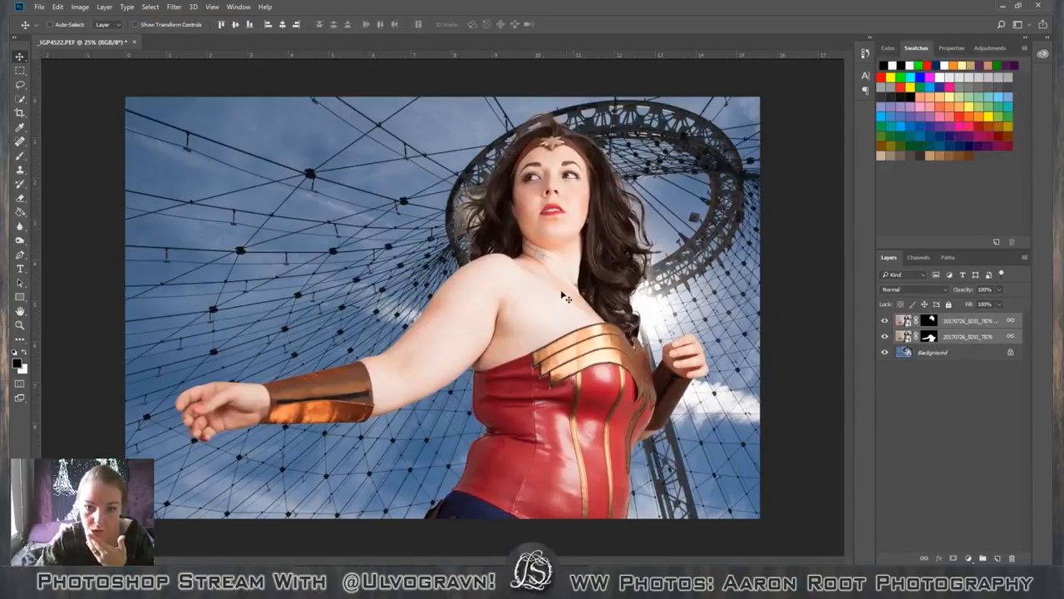
Try painting black over the face on the head layer's mask, and undo the stroke.
left_click(928, 324)
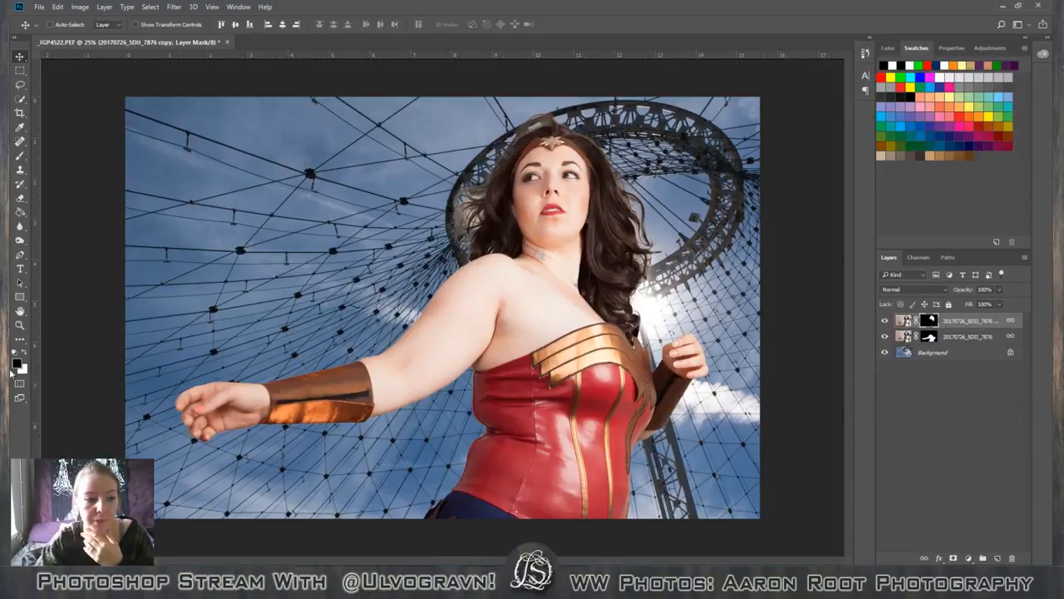
key("b")
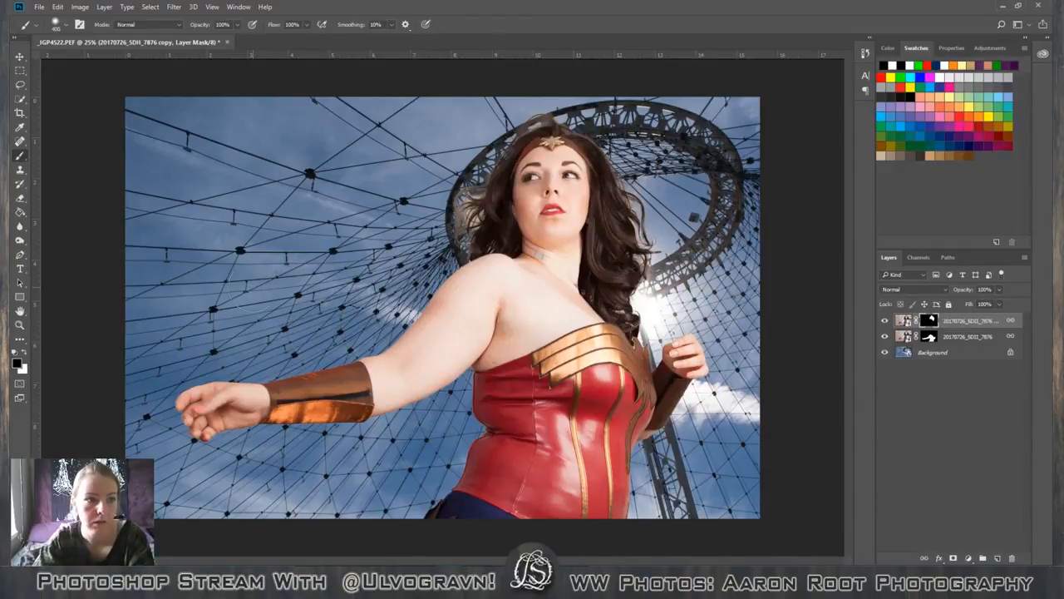
left_click_drag(556, 125, 582, 287)
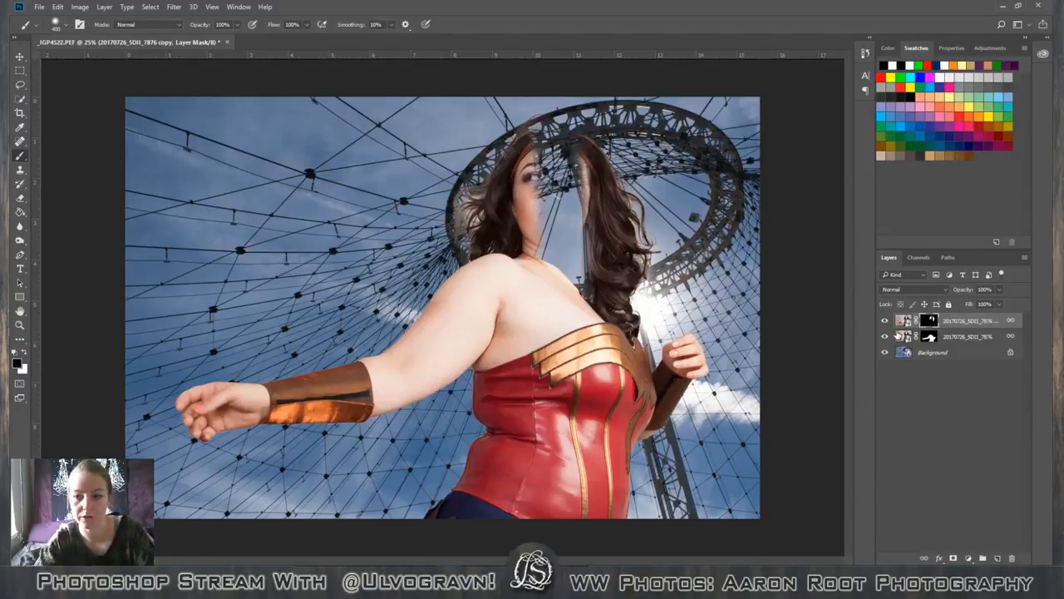
key("ctrl+z")
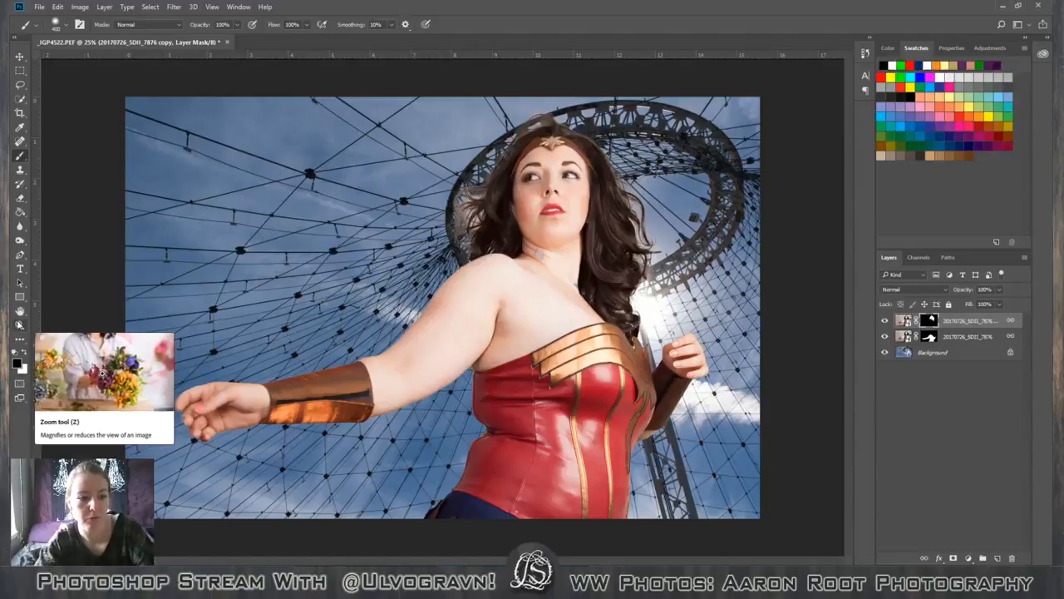
Try painting white across the sky beside the hair on the head layer's mask, and delete the brush strokes from the history.
key("x")
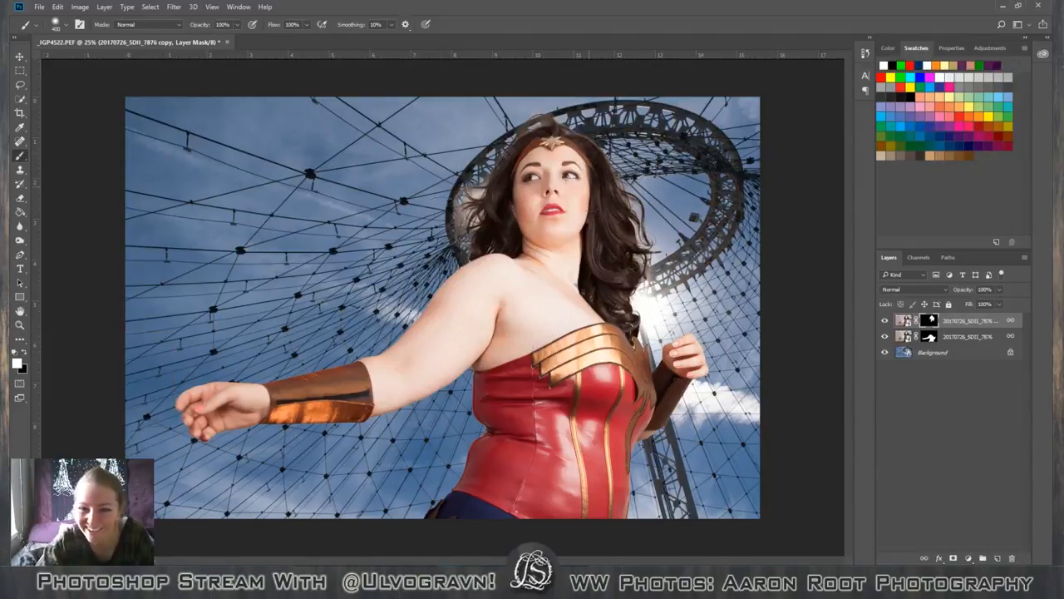
left_click_drag(445, 221, 264, 223)
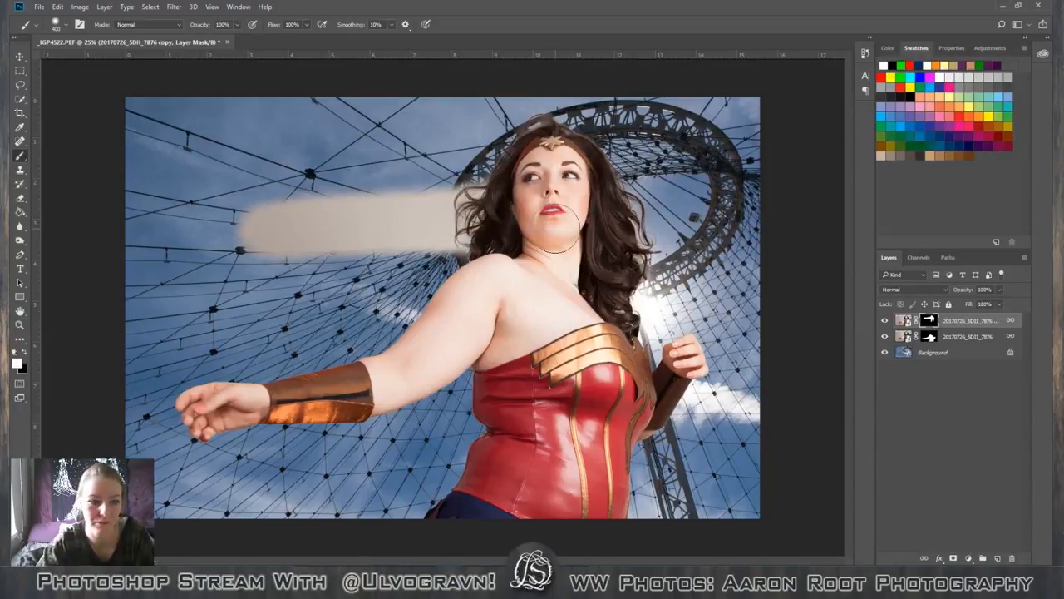
left_click(238, 7)
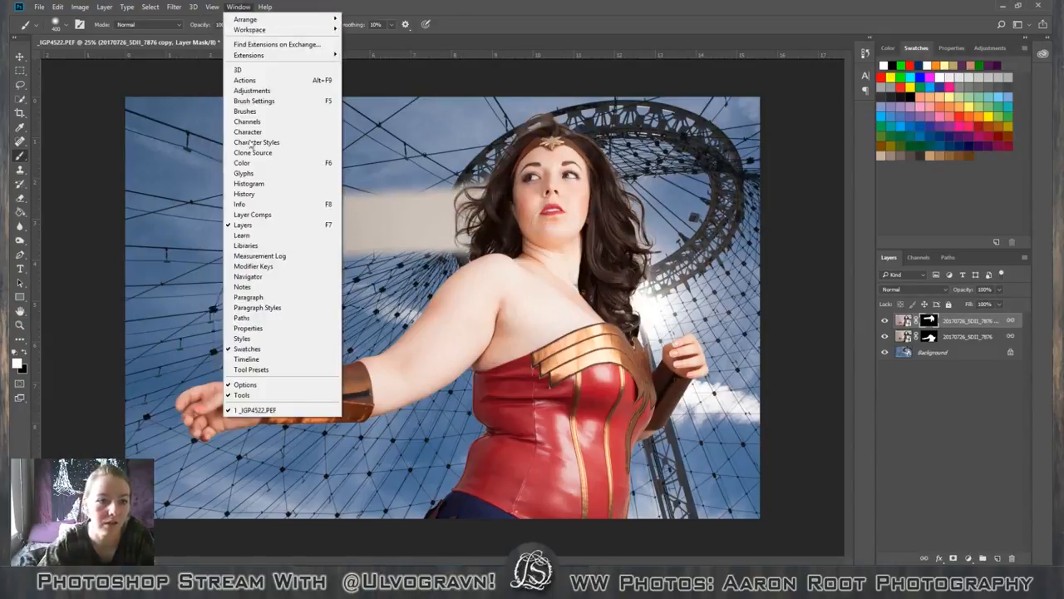
left_click(264, 193)
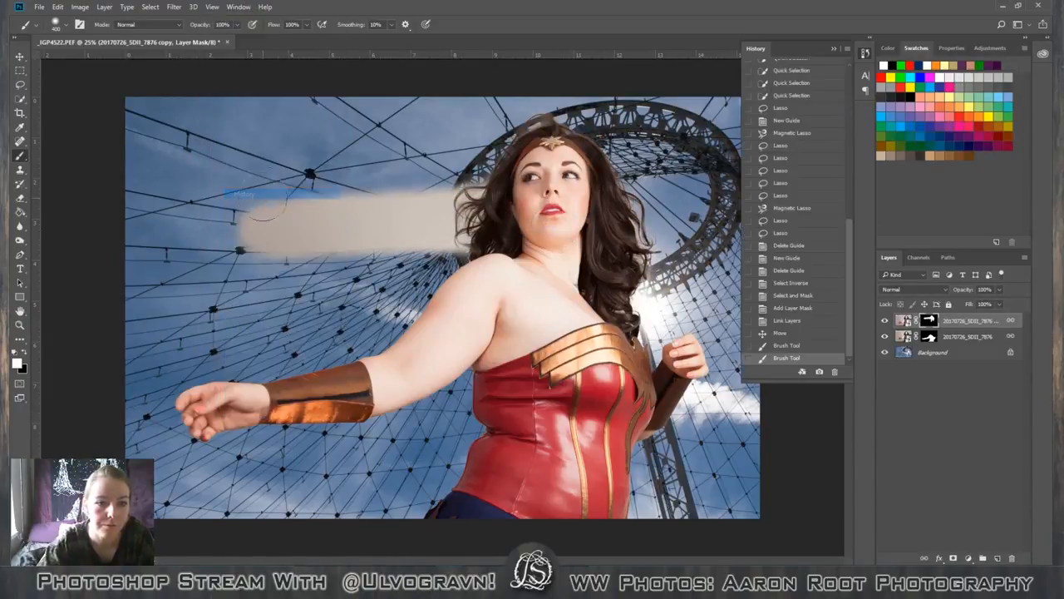
left_click(790, 345)
left_click(835, 371)
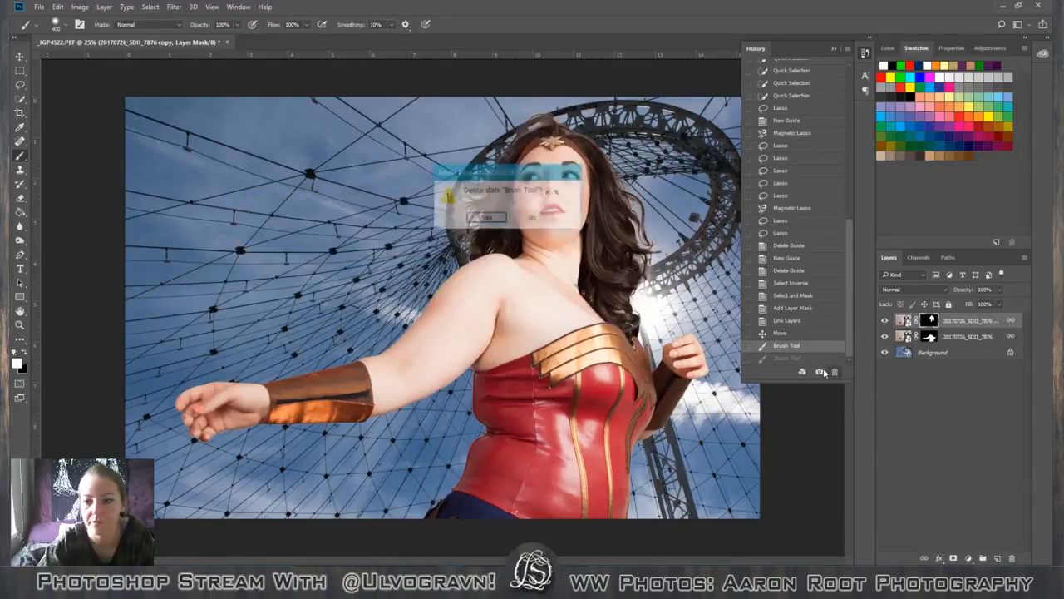
key("Return")
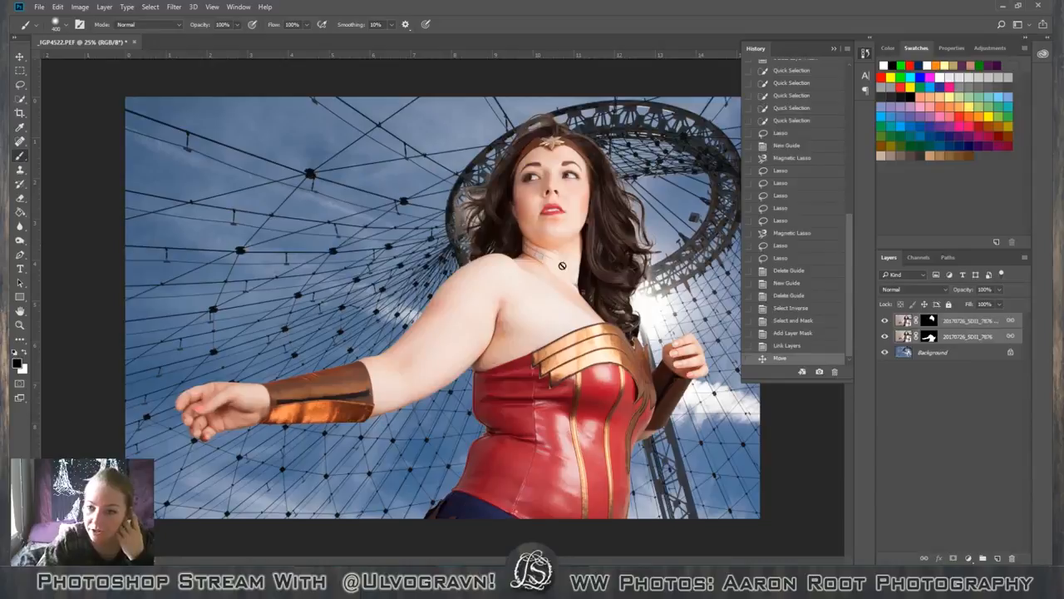
Try painting black over the neck on the head layer's mask, and undo the stroke.
left_click(928, 320)
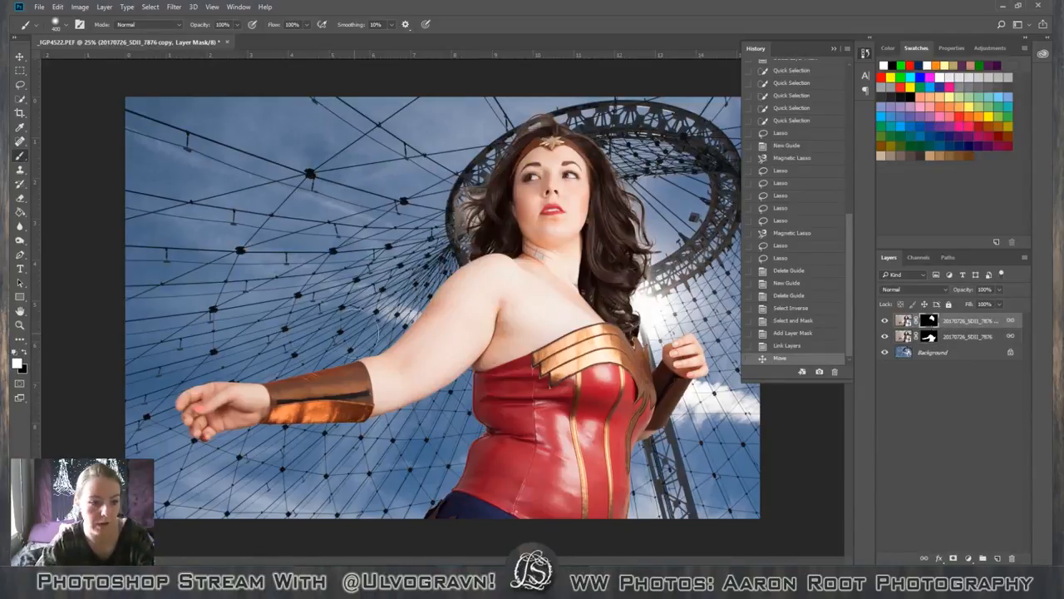
key("x")
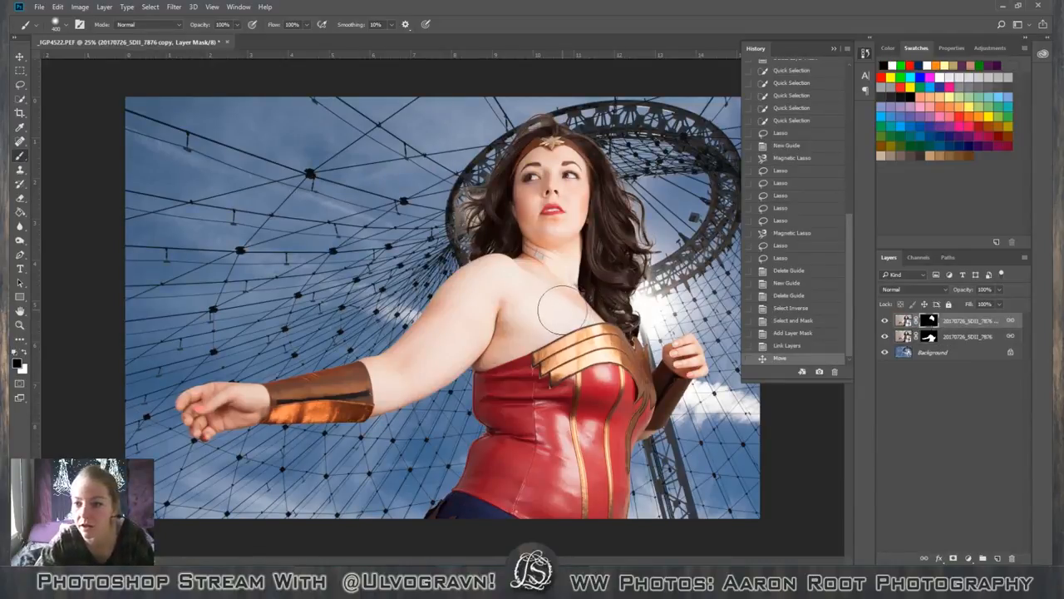
mouse_move(554, 305)
left_mouse_down()
mouse_move(530, 258)
mouse_move(540, 248)
mouse_move(543, 280)
left_mouse_up()
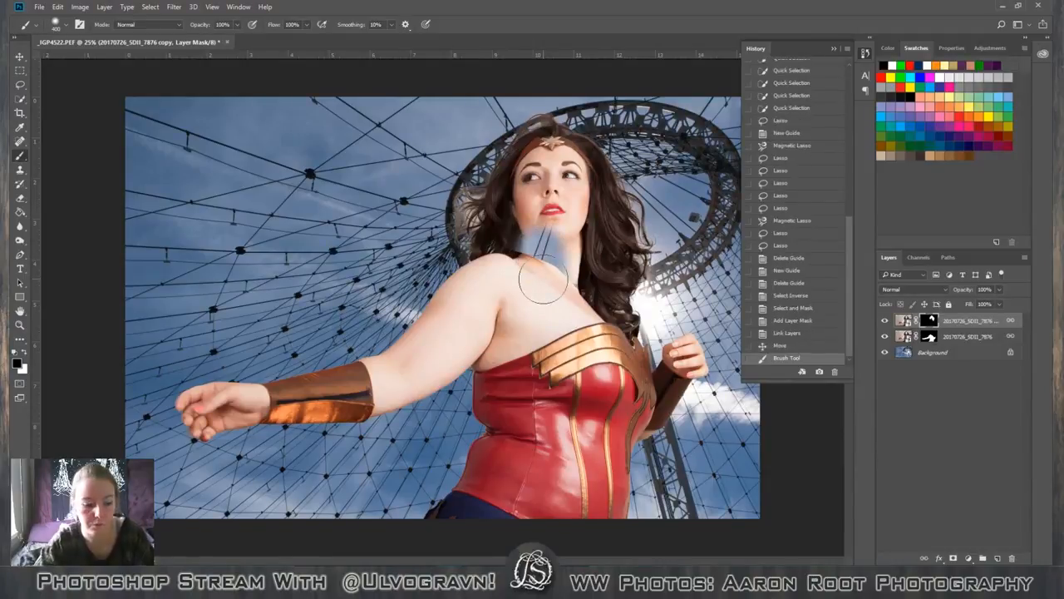
key("ctrl+z")
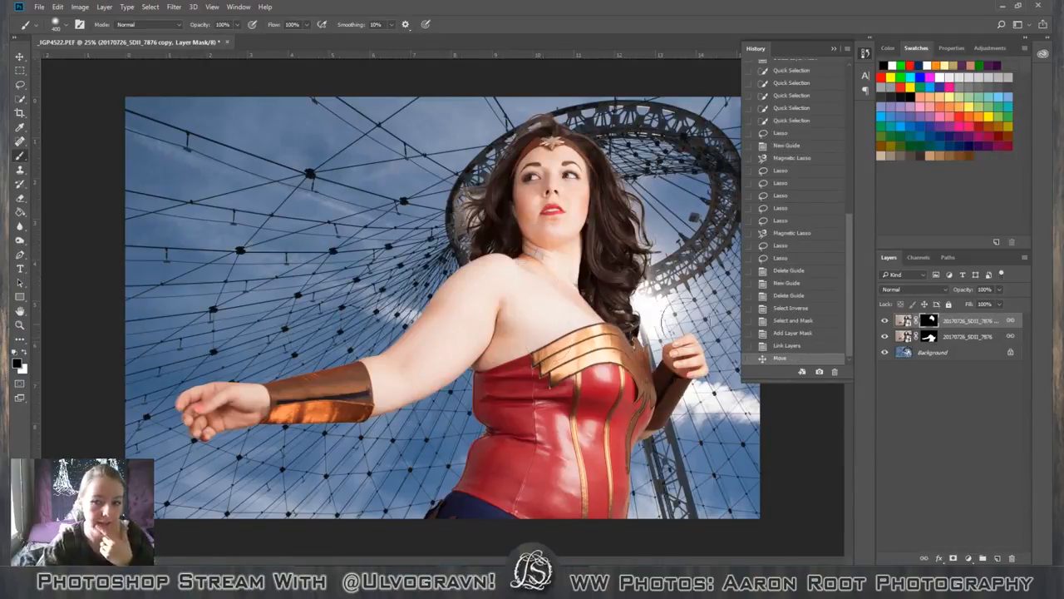
Fill the gap at the neck and collarbone by painting white on the body layer's mask, and reduce the brush size to 300.
left_click(930, 337)
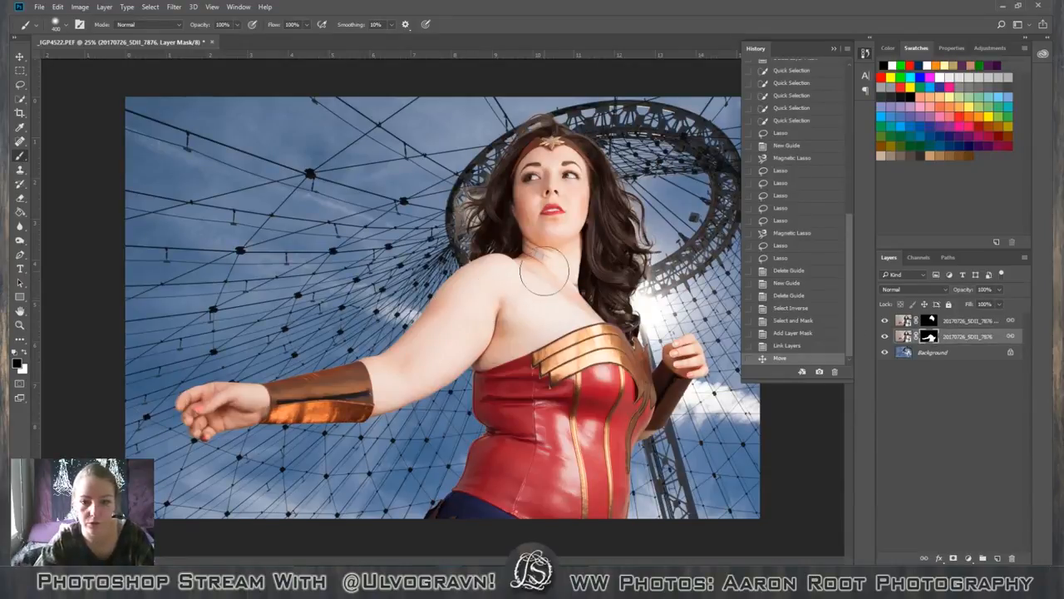
key("x")
left_click_drag(541, 268, 573, 306)
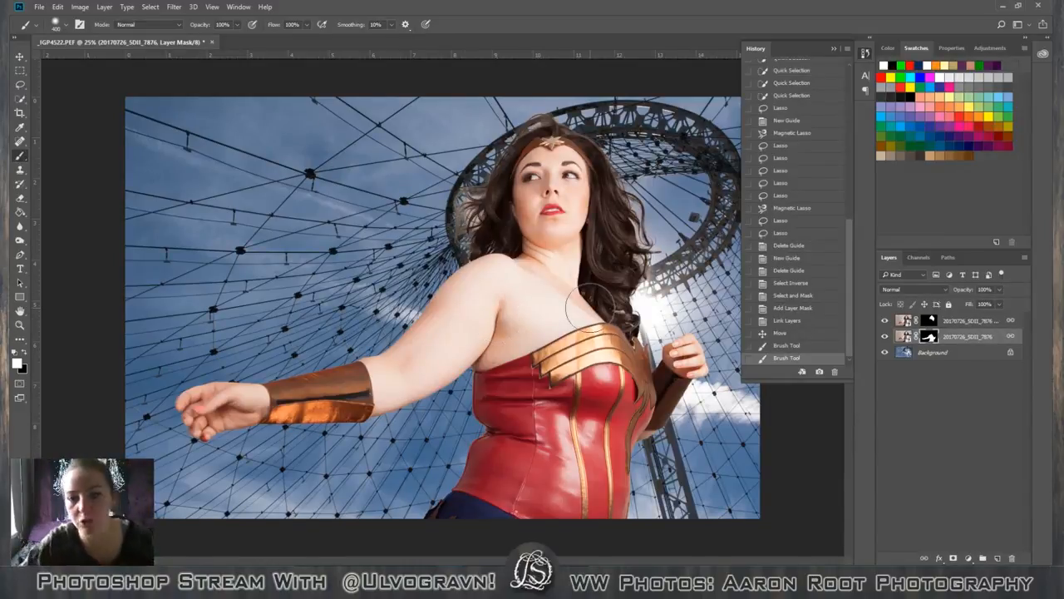
key("bracketleft")
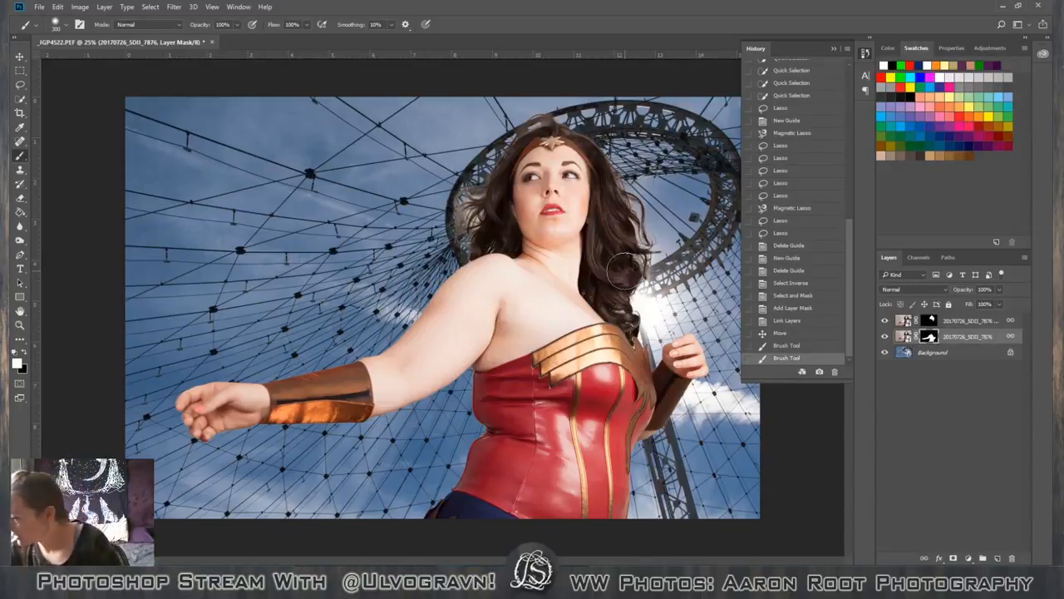
Place the head and body layers together in a new group and collapse it.
left_click(975, 321)
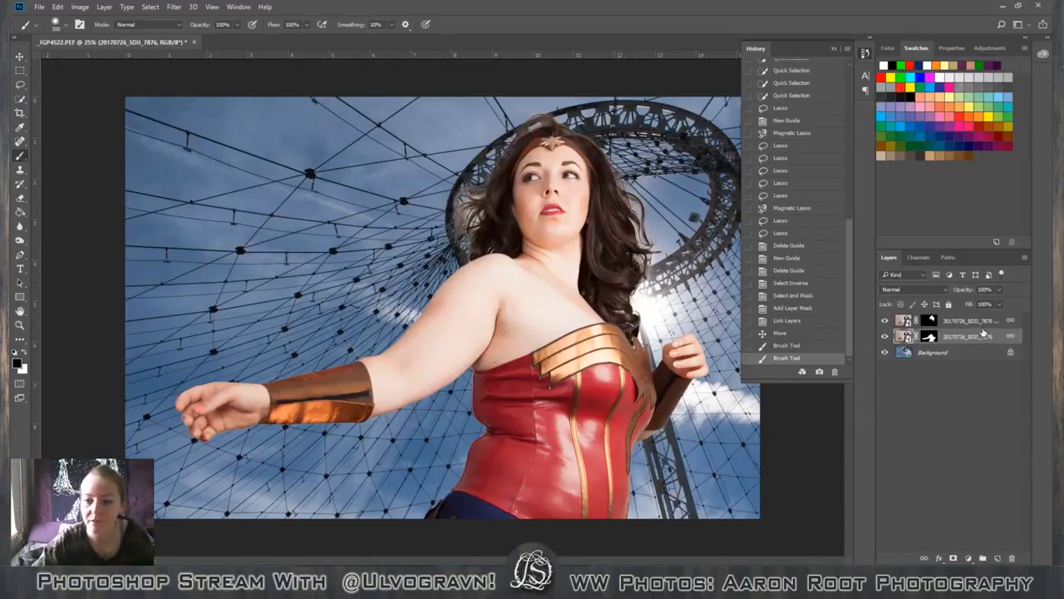
left_click(983, 558)
left_click(963, 337)
left_click(962, 350, "shift")
left_click_drag(963, 335, 963, 318)
left_click(903, 321)
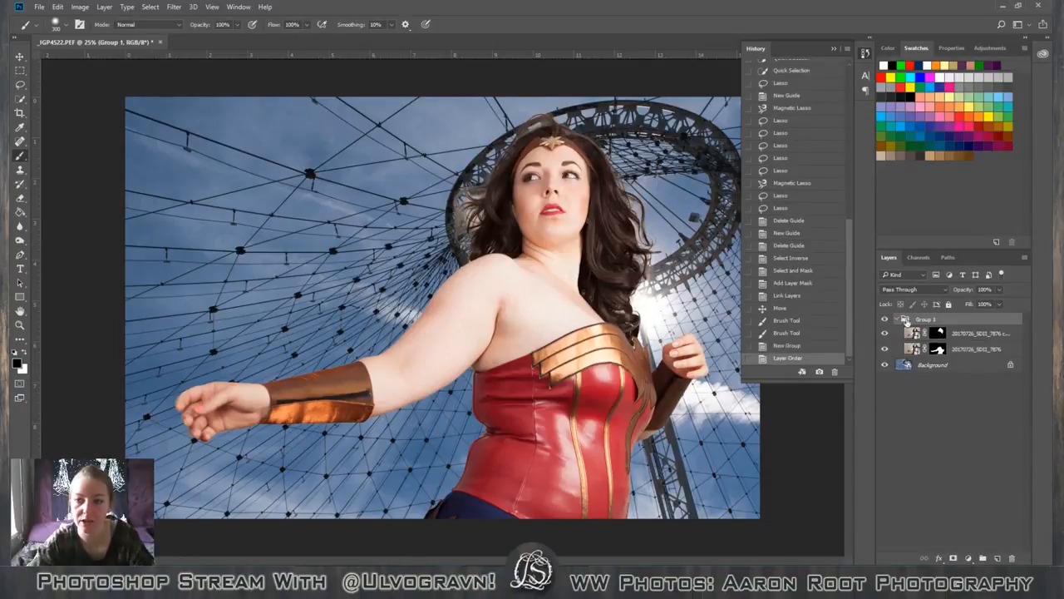
left_click(898, 320)
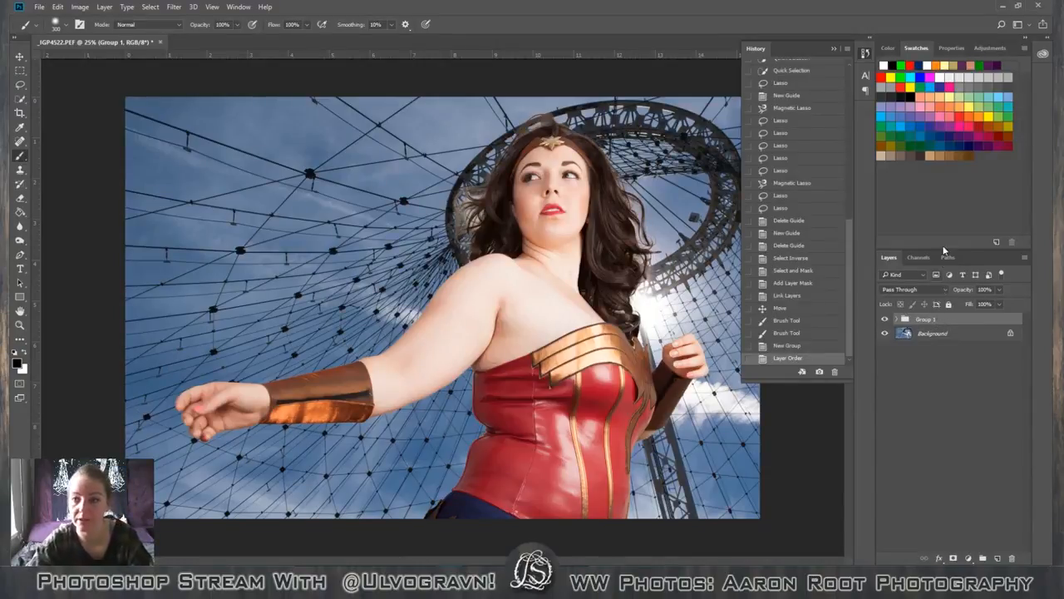
Add a Hue/Saturation adjustment layer above the figure group and clip it to the group.
left_click(888, 48)
left_click(950, 48)
left_click(977, 48)
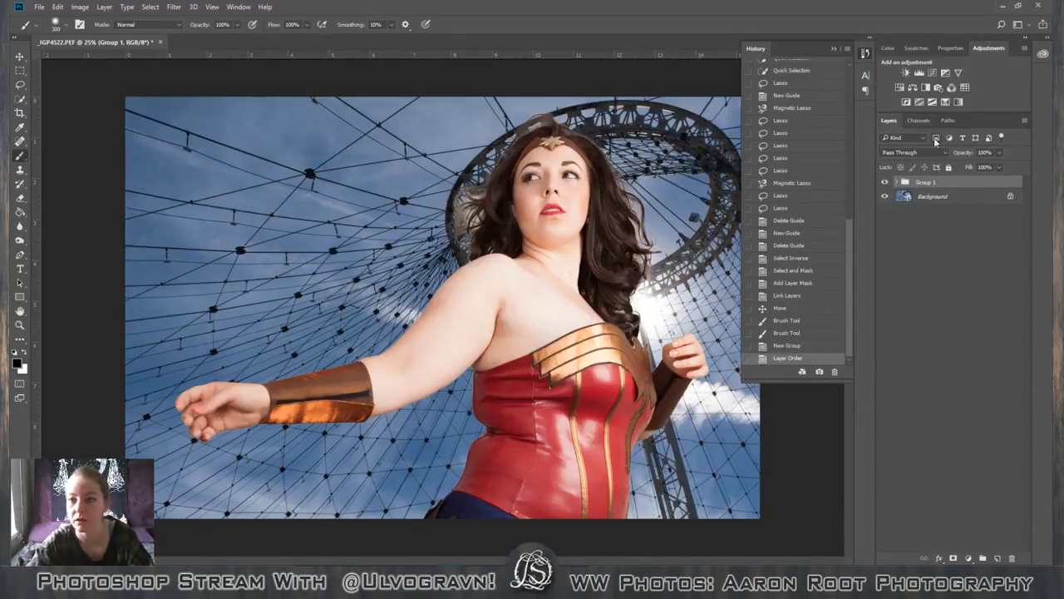
left_click(900, 88)
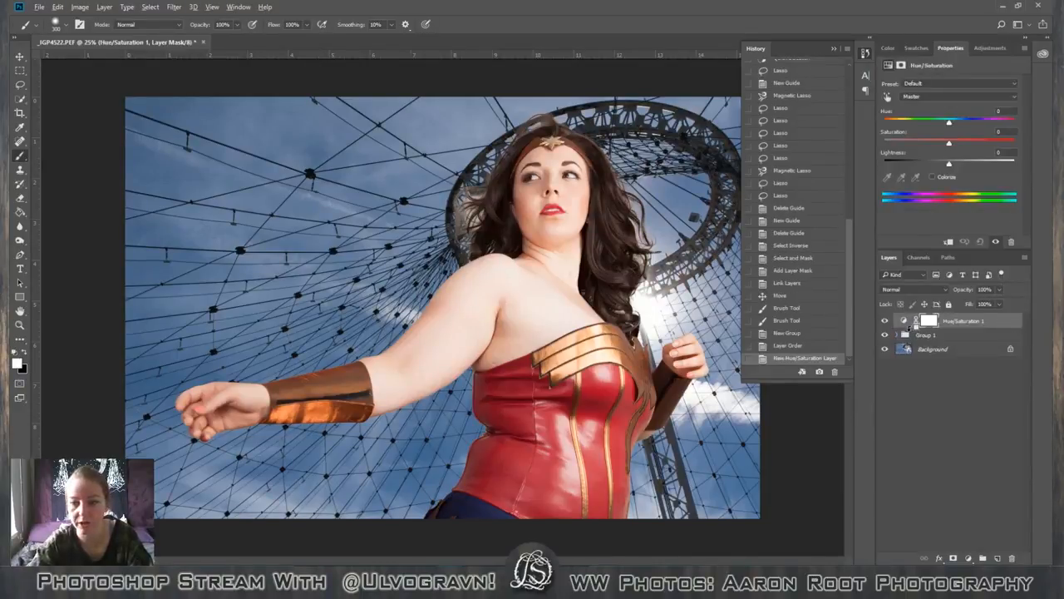
left_click(911, 328, "alt")
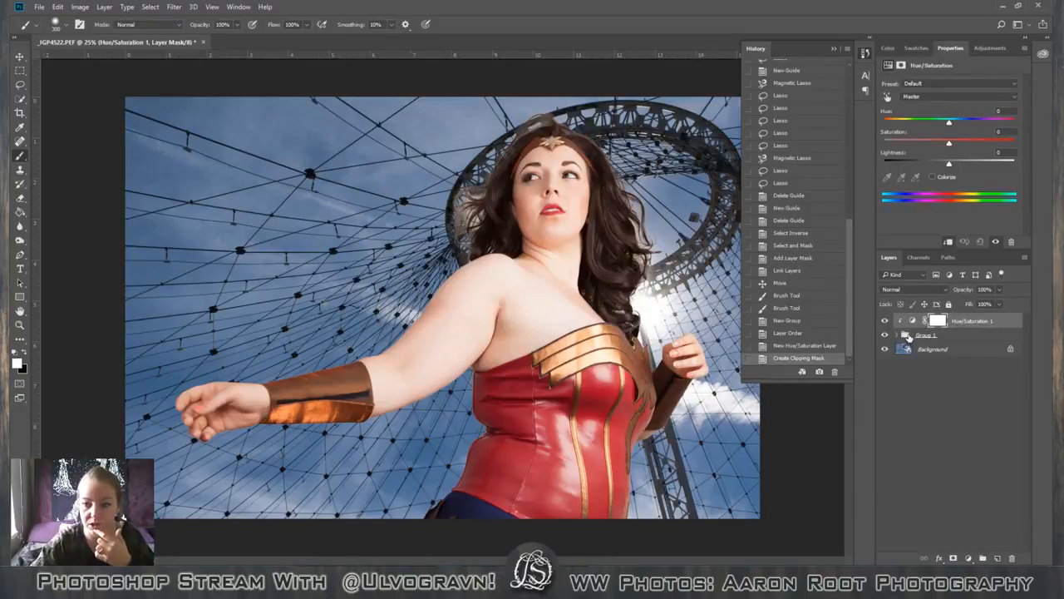
Delete the layer mask from the clipped Hue/Saturation adjustment layer.
right_click(965, 324)
left_click(1002, 374)
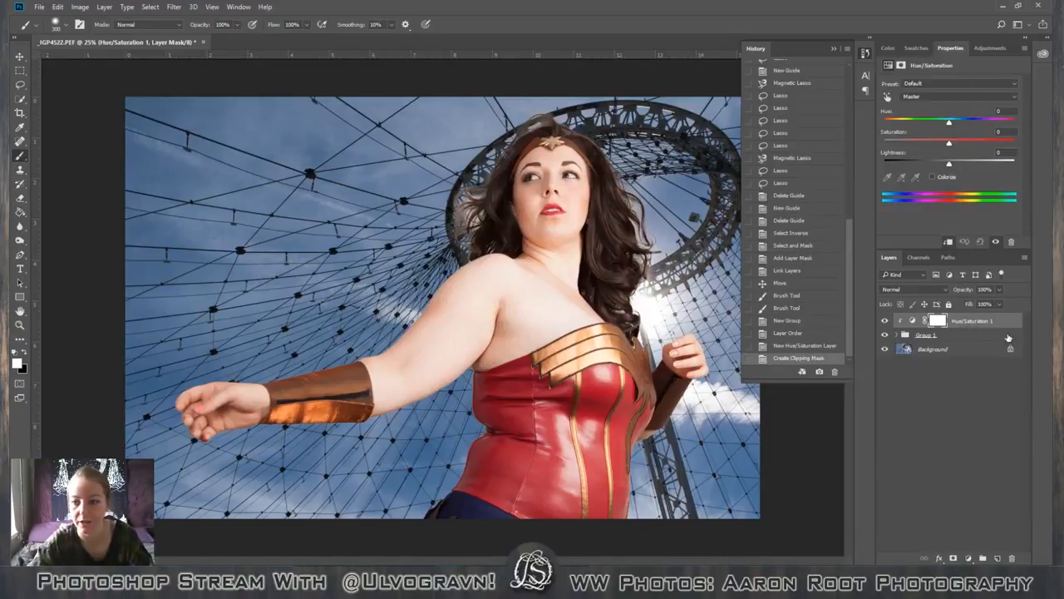
left_click(1011, 559)
key("Return")
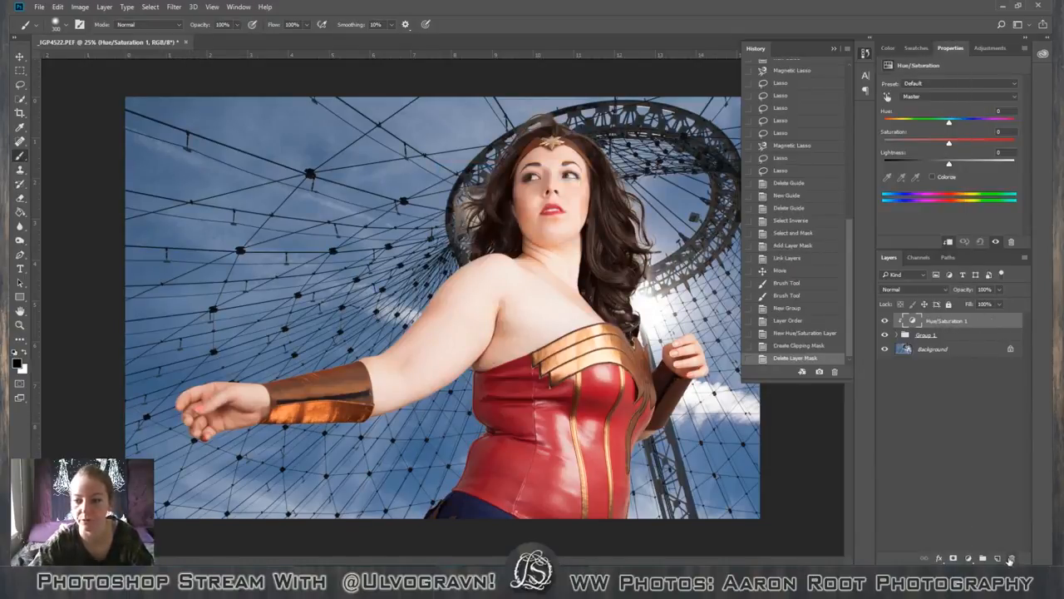
Delete the Hue/Saturation adjustment layer above the figure group.
left_click(1011, 559)
key("Return")
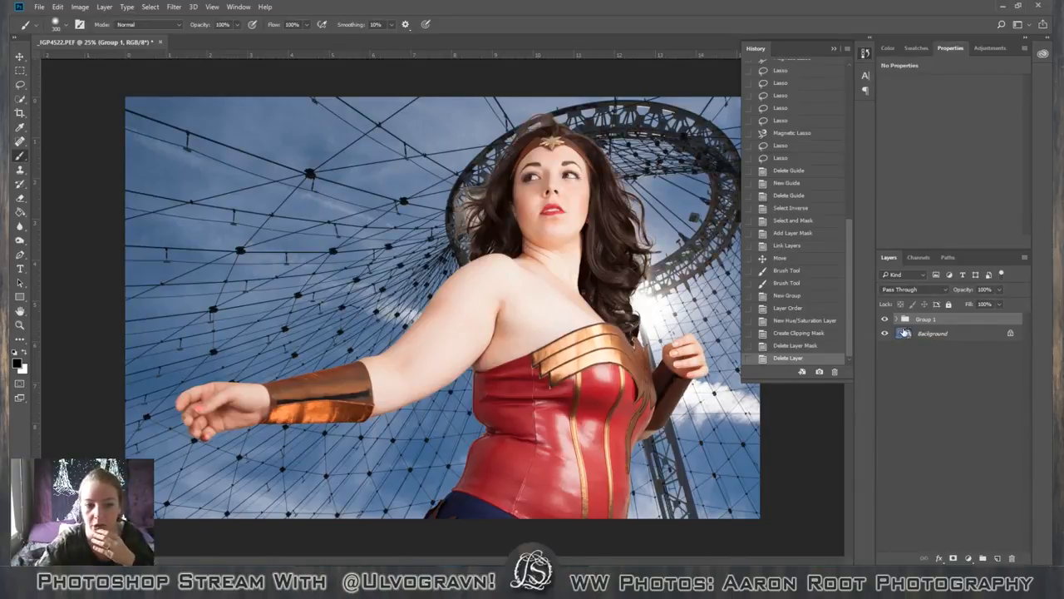
left_click(897, 319)
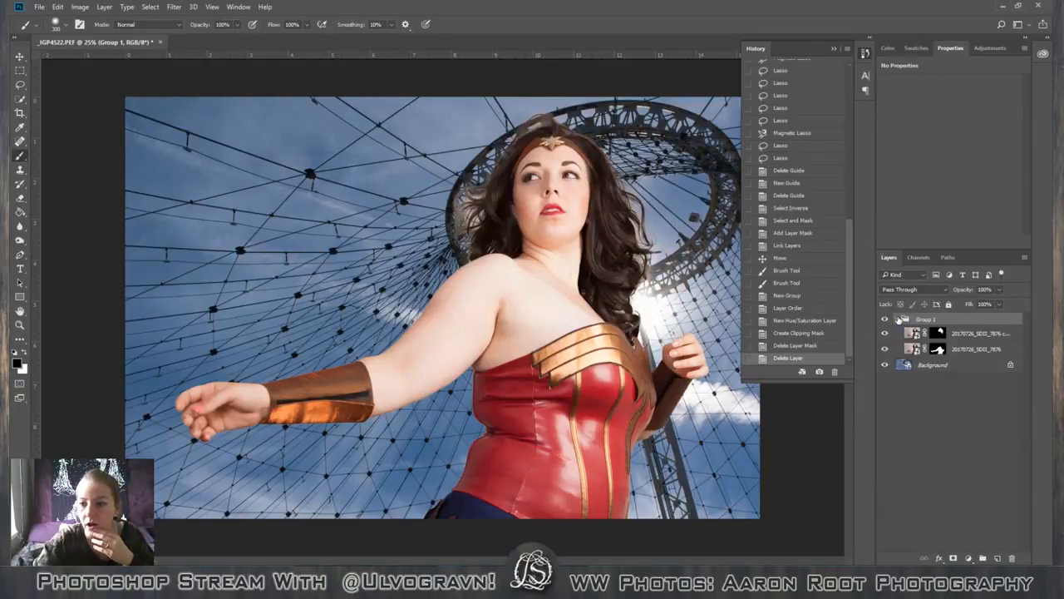
right_click(990, 321)
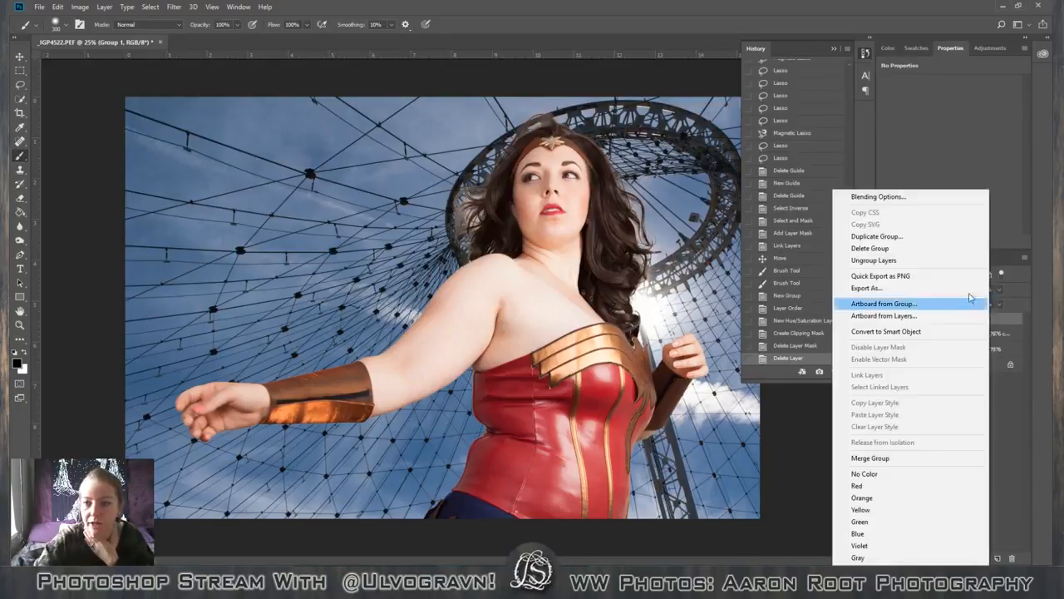
left_click(1020, 409)
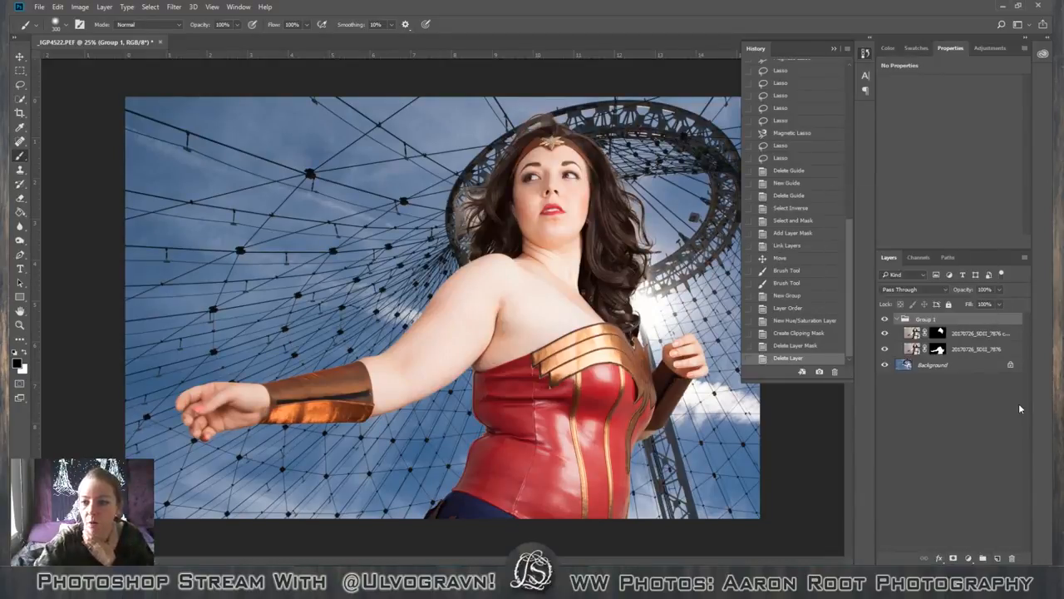
left_click(897, 319)
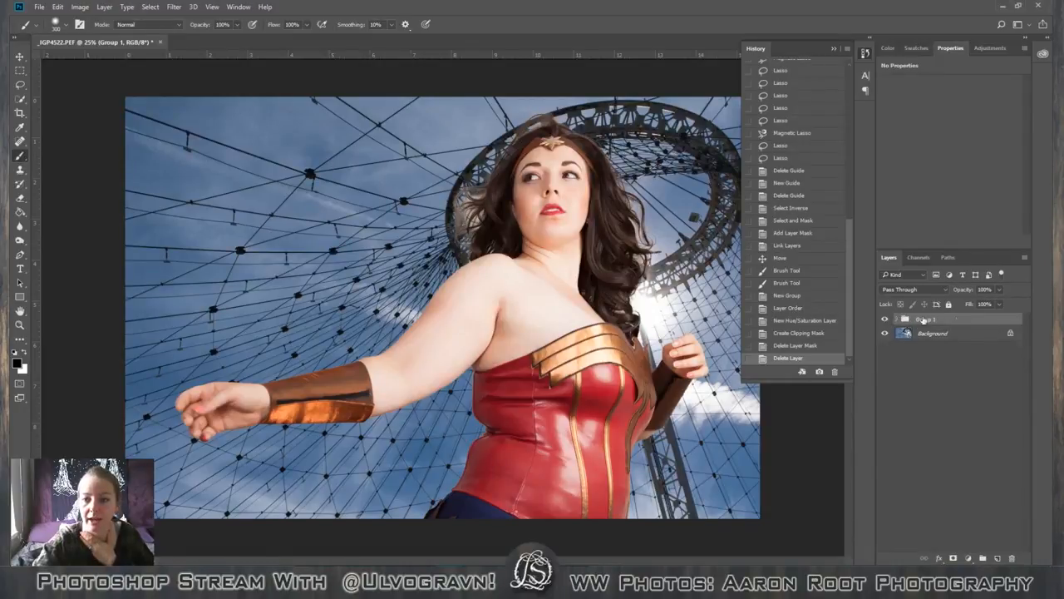
Duplicate the figure group with the original hidden as a backup, and convert the copy to a Smart Object.
left_click_drag(923, 332, 1000, 558)
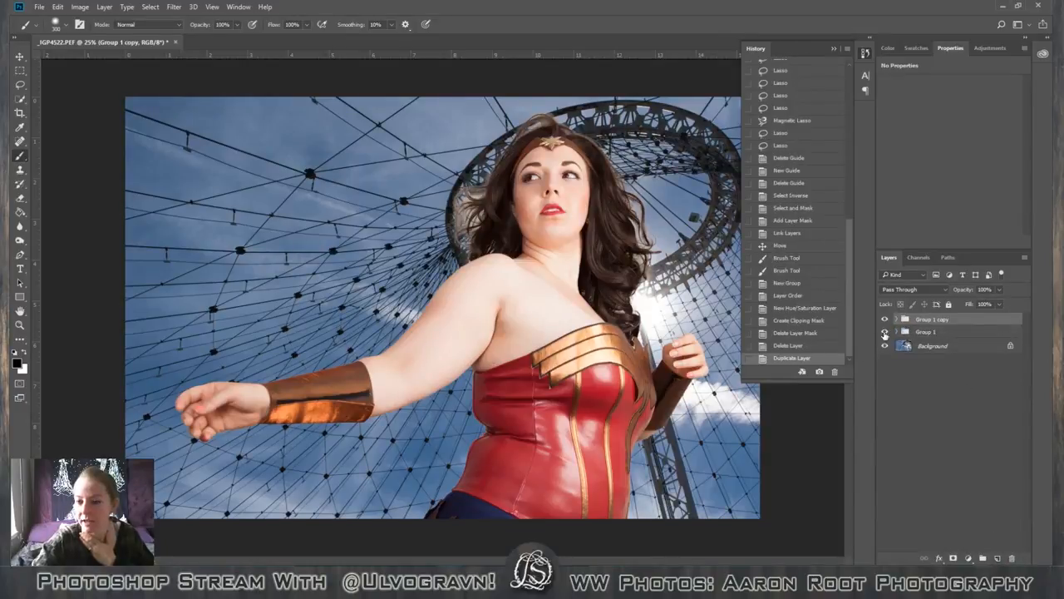
left_click(885, 332)
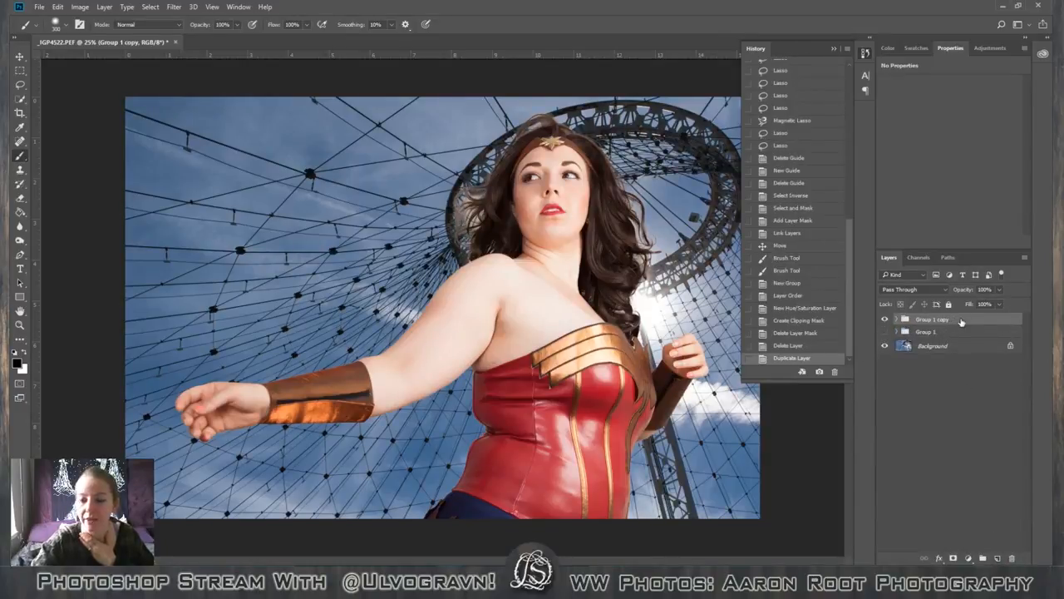
right_click(962, 322)
left_click(881, 331)
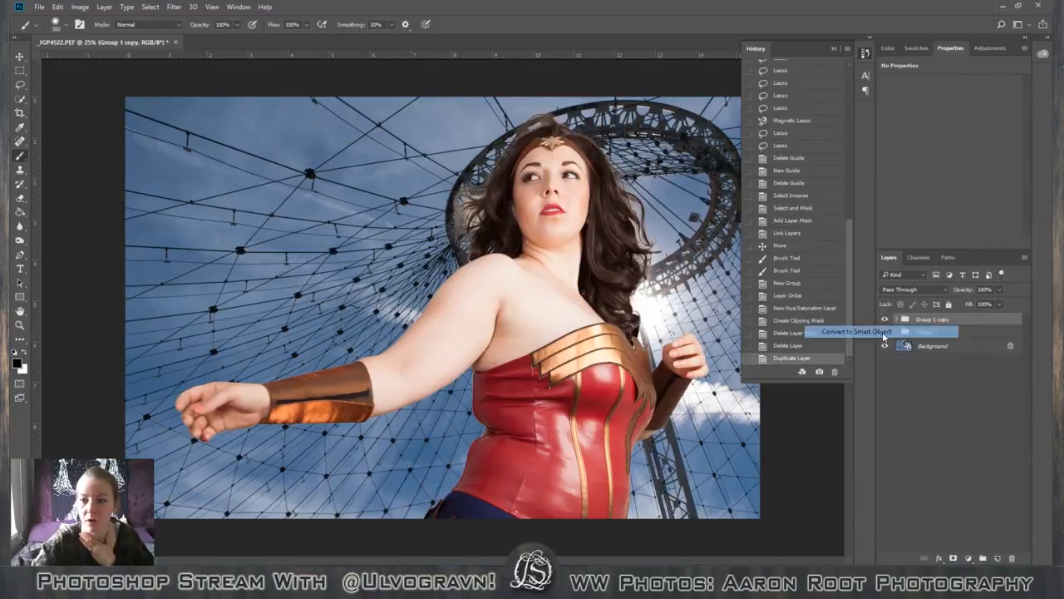
Free-transform the Smart Object figure to 88.4% scale with a -4.37 degree rotation, keeping her waist at the canvas's lower edge.
key("ctrl+t")
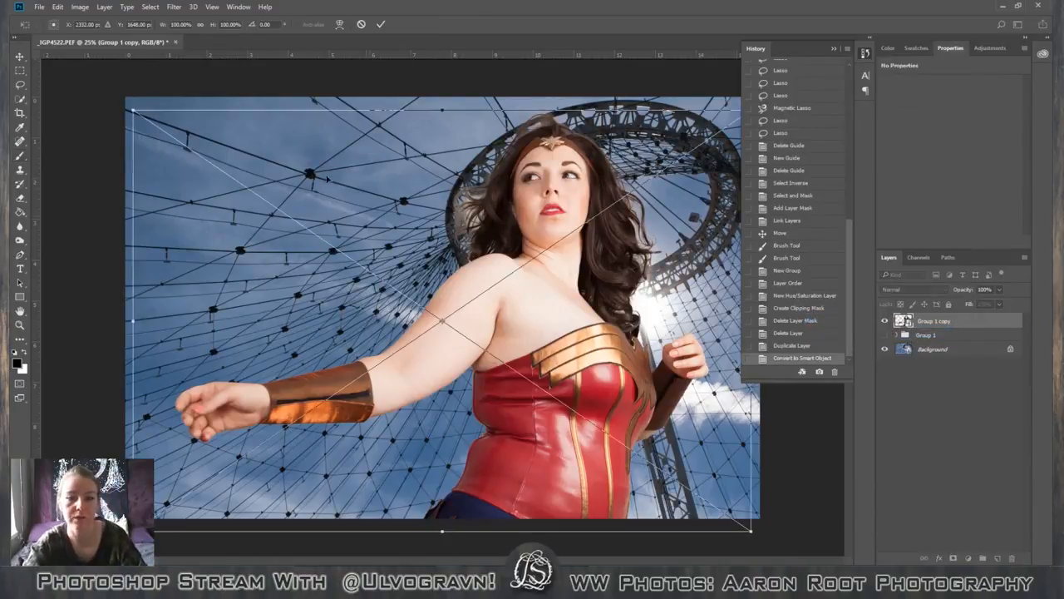
left_click_drag(132, 109, 146, 248)
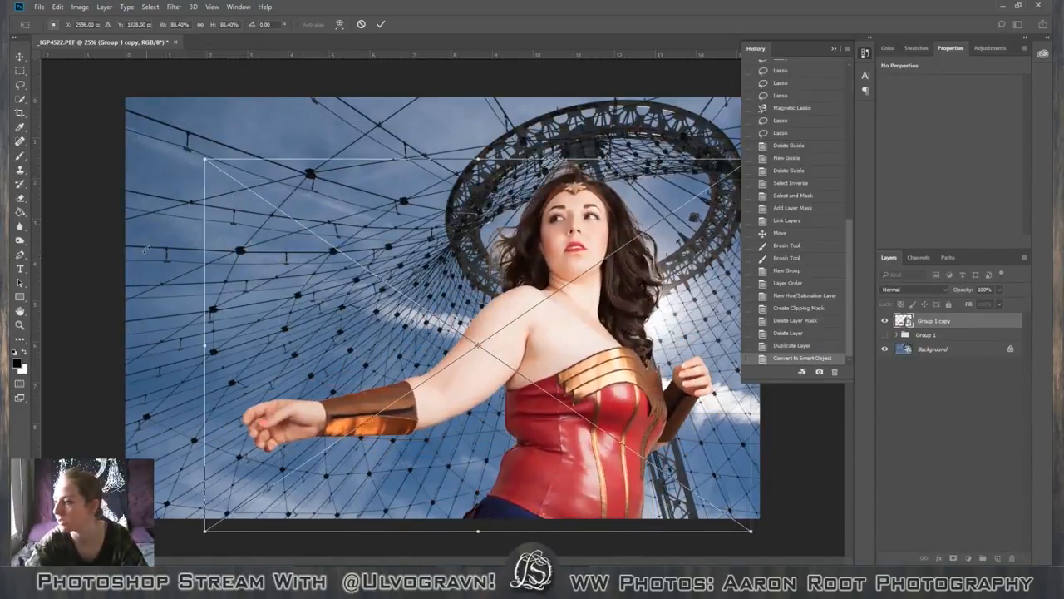
key("ctrl+minus")
key("ctrl+minus")
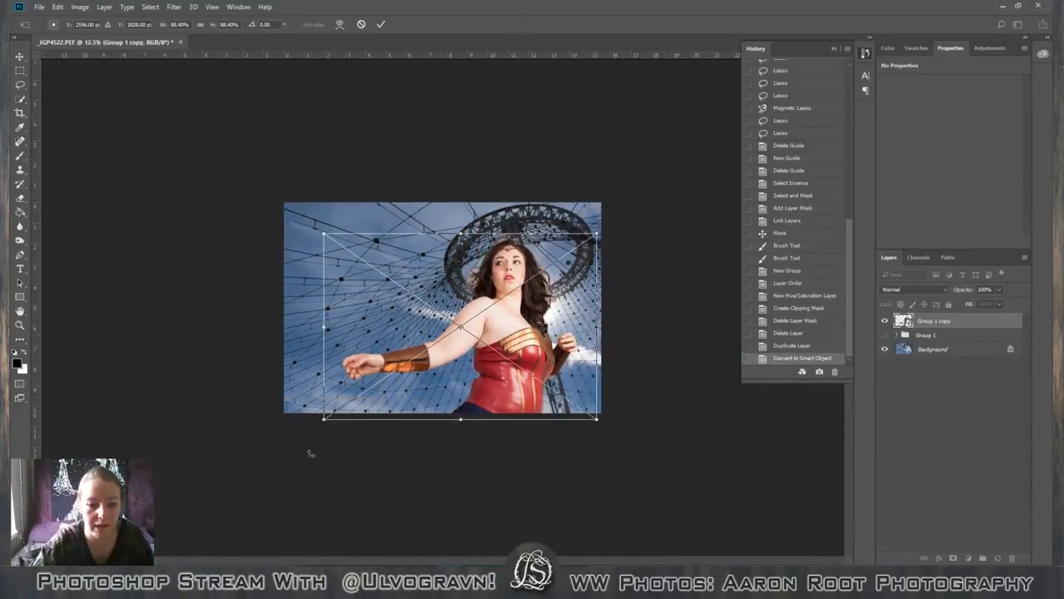
mouse_move(311, 440)
left_mouse_down()
mouse_move(324, 458)
mouse_move(312, 455)
left_mouse_up()
left_click_drag(539, 353, 505, 364)
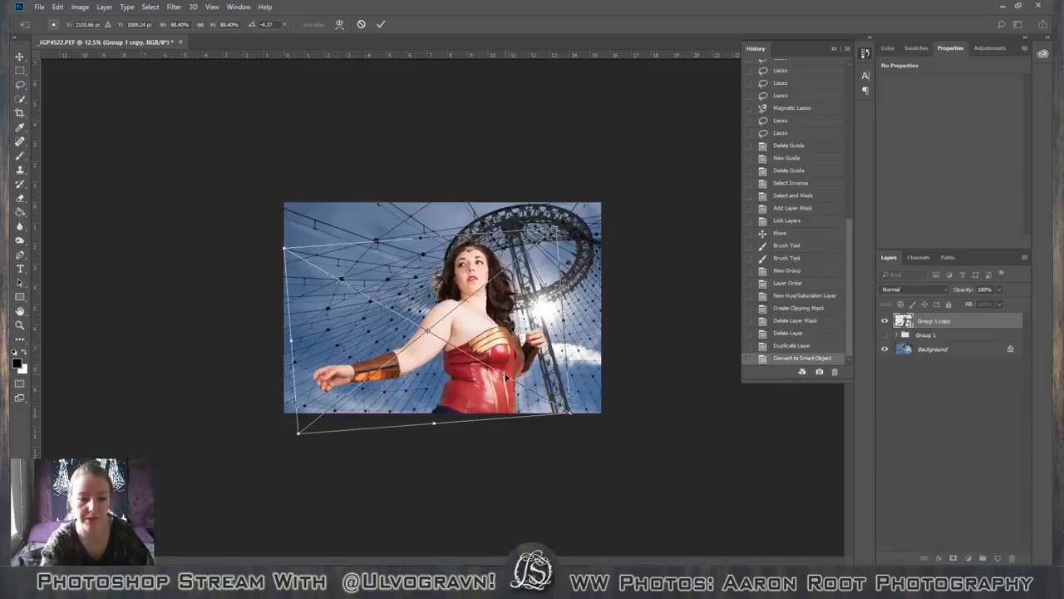
key("ctrl+plus")
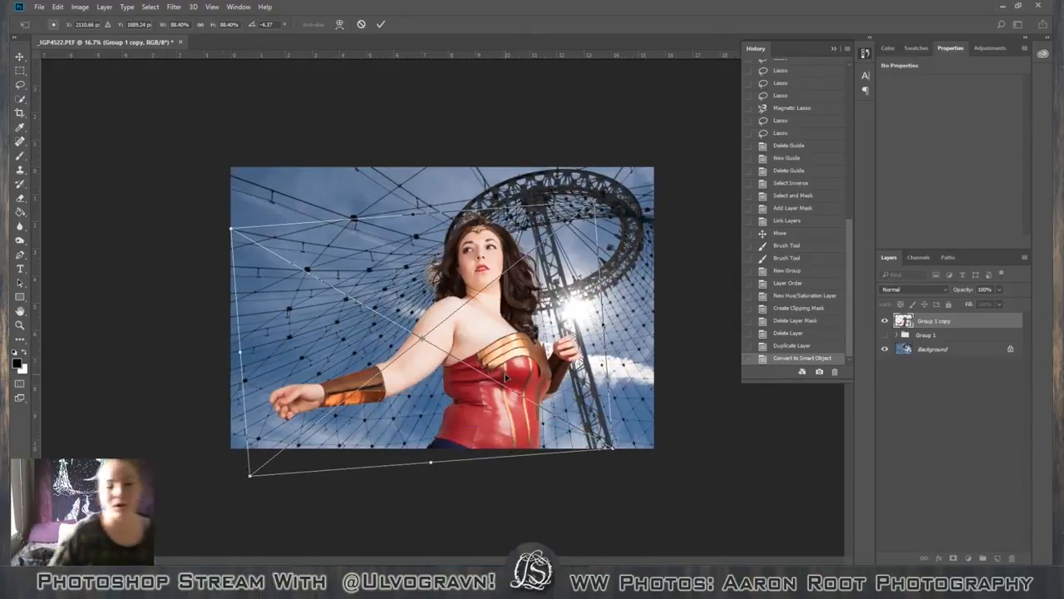
left_click_drag(550, 376, 529, 389)
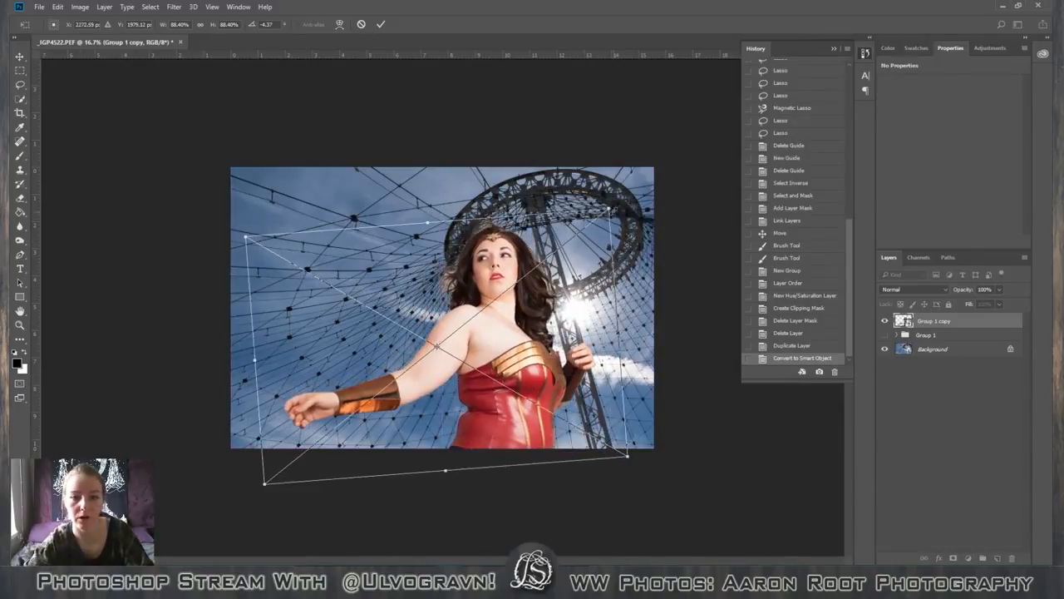
Try the figure at 73.26% scale, testing a placement near the canvas's right edge and back beside the sun.
left_click_drag(613, 209, 578, 266)
left_click_drag(545, 376, 567, 369)
left_click_drag(269, 260, 280, 266)
left_click_drag(549, 383, 556, 376)
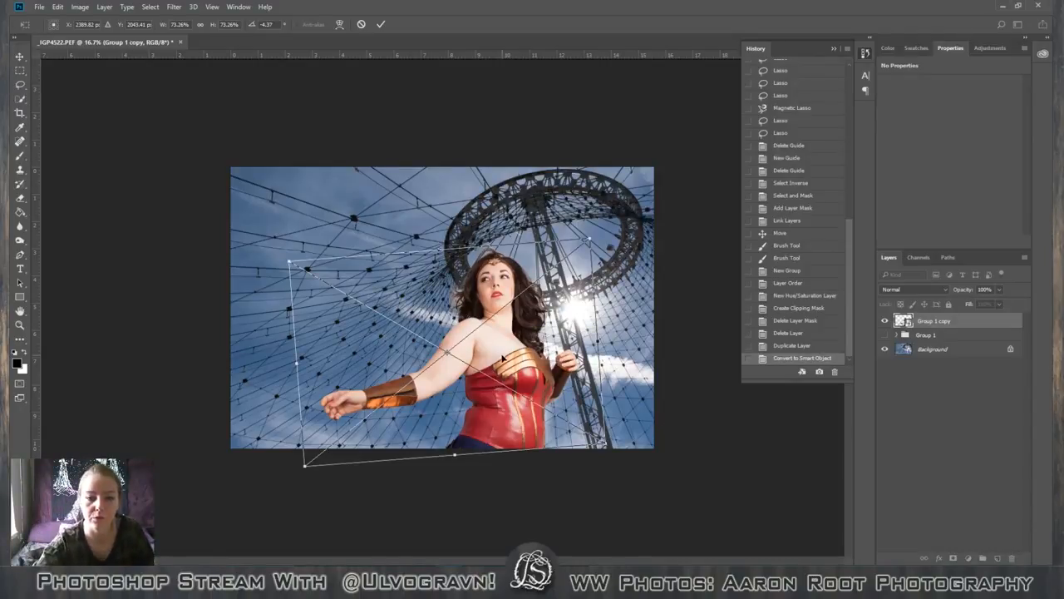
left_click_drag(499, 358, 571, 365)
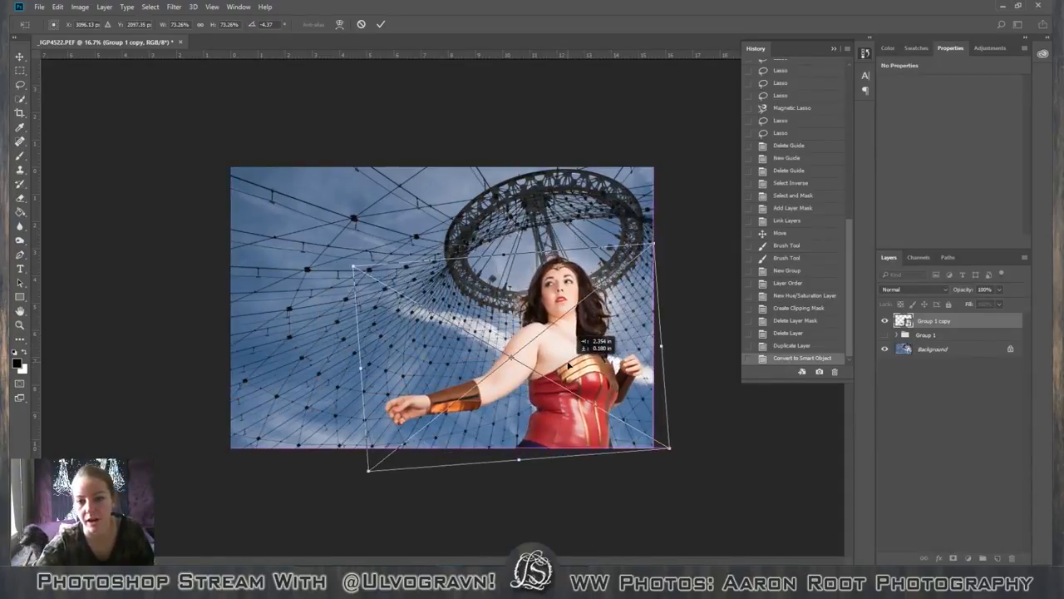
left_click_drag(569, 364, 506, 359)
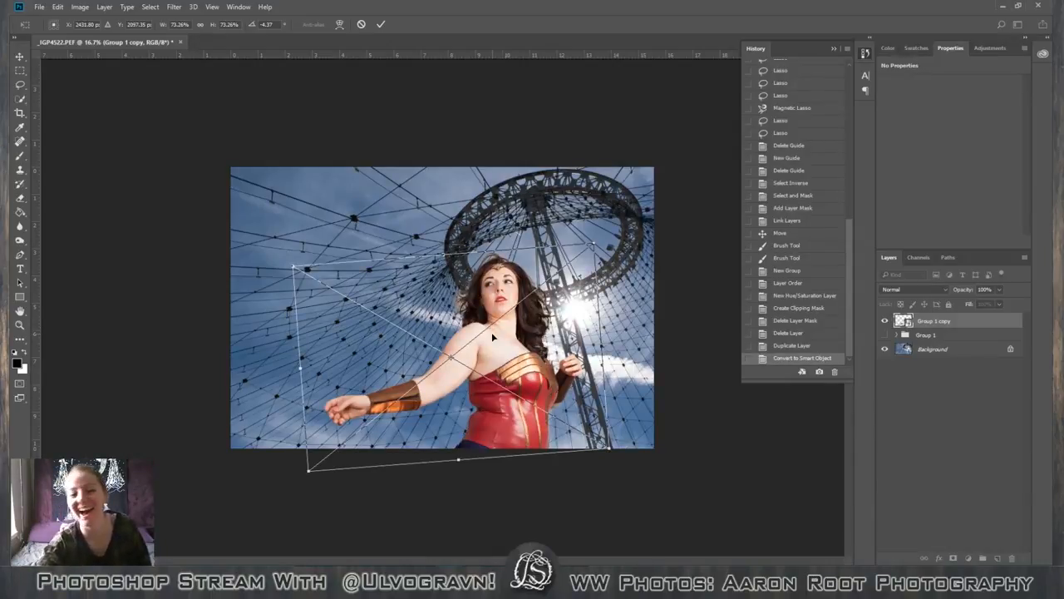
Scale the figure to 80.4%, place her beside the sun with her head overlapping the ring's lower left, and commit the transform.
left_click_drag(591, 244, 634, 221)
left_click_drag(596, 321, 572, 318)
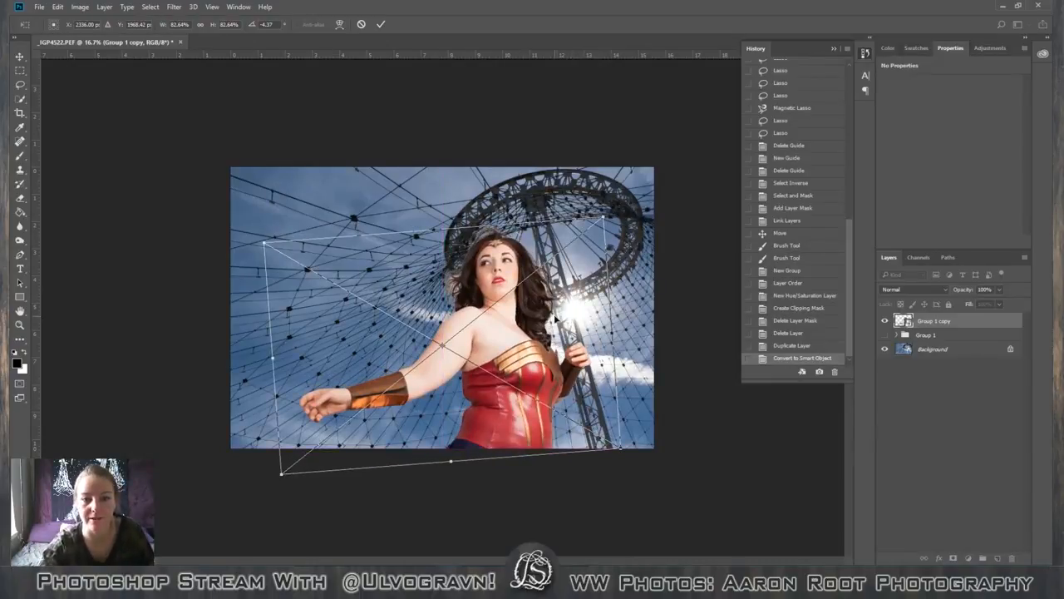
left_click_drag(554, 331, 560, 331)
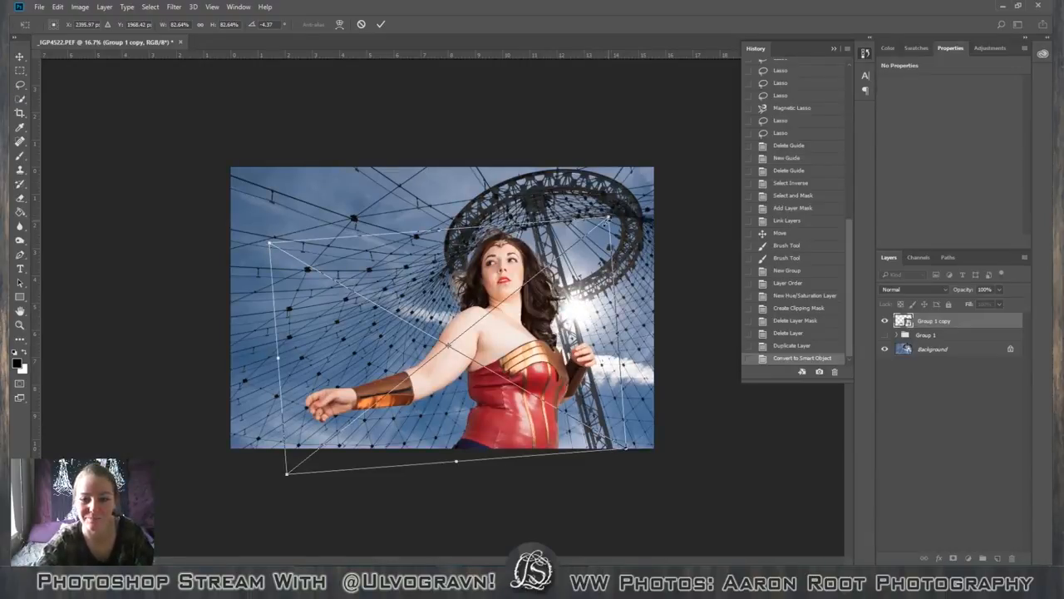
left_click_drag(609, 218, 600, 223)
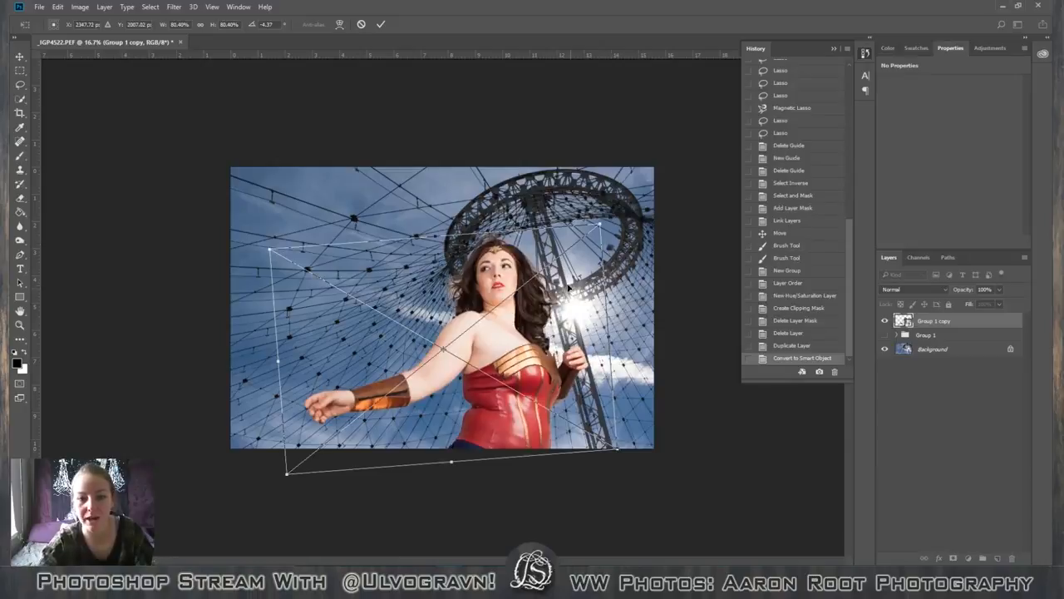
left_click_drag(557, 323, 560, 320)
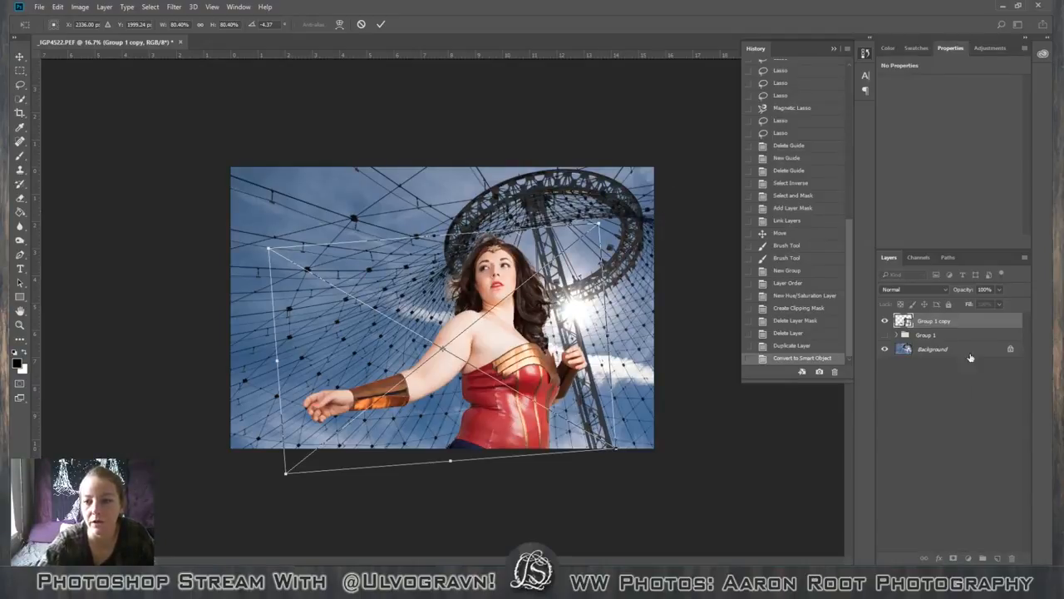
key("Return")
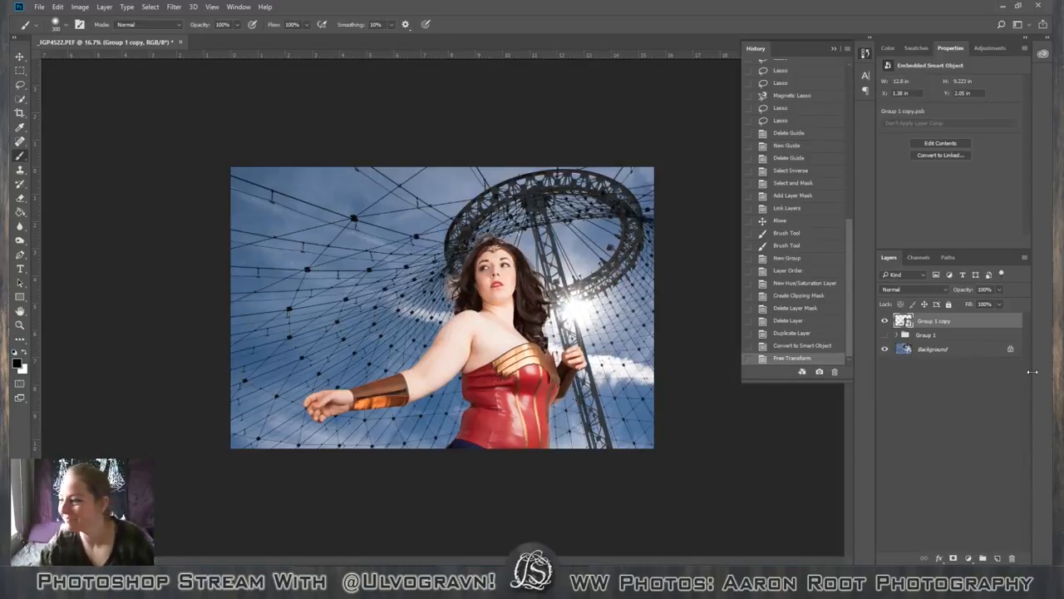
double_click(1000, 325)
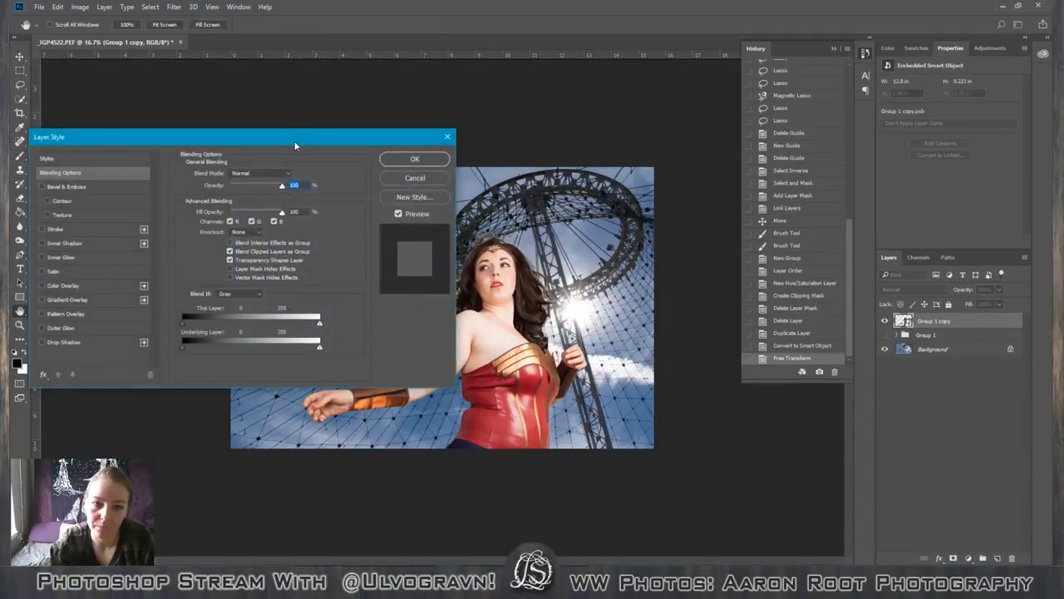
left_click_drag(296, 142, 374, 114)
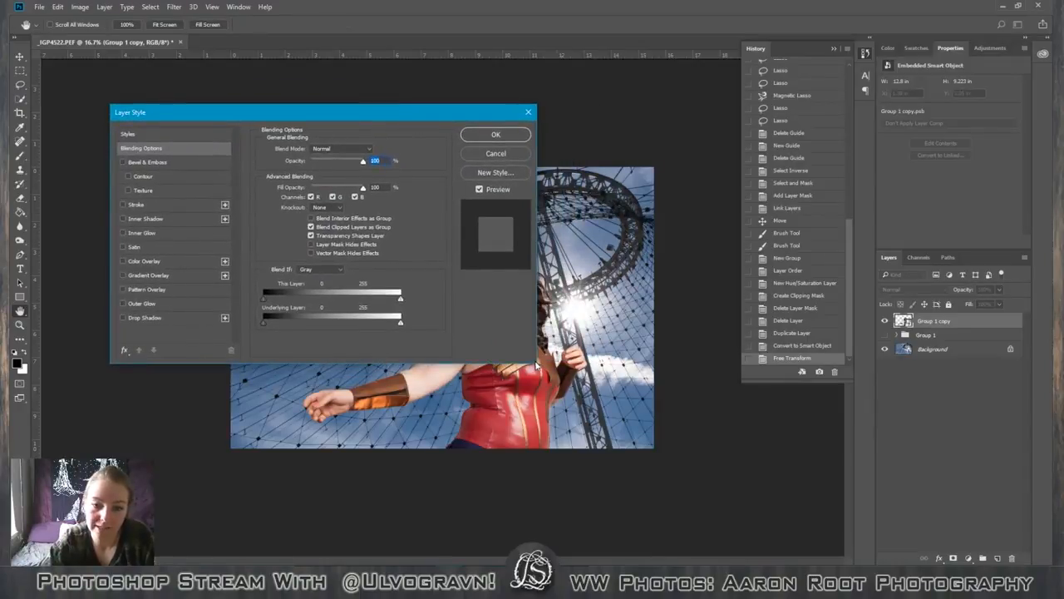
left_click_drag(278, 113, 768, 209)
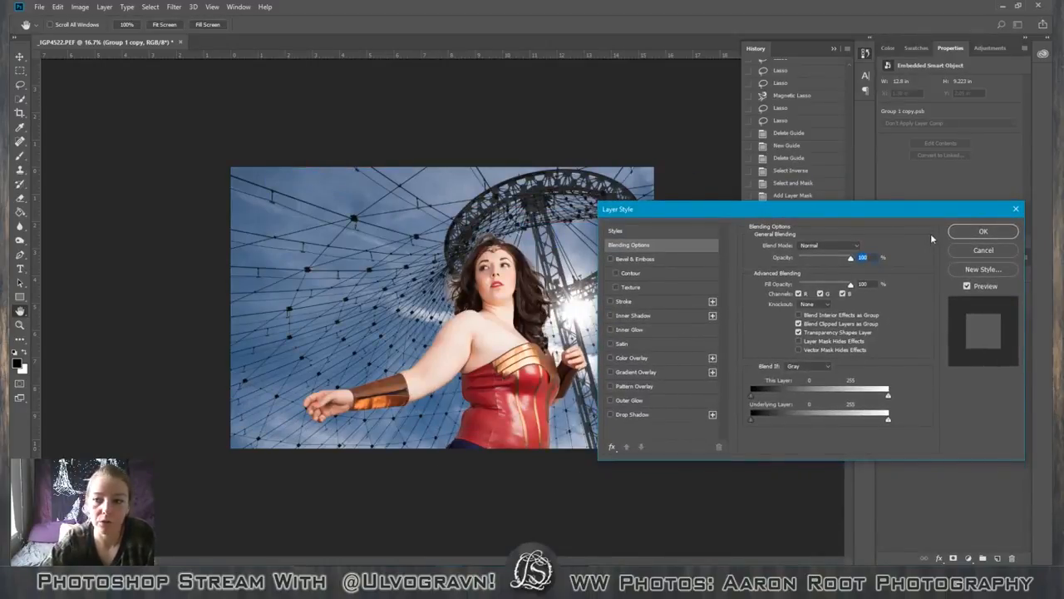
left_click_drag(923, 210, 779, 198)
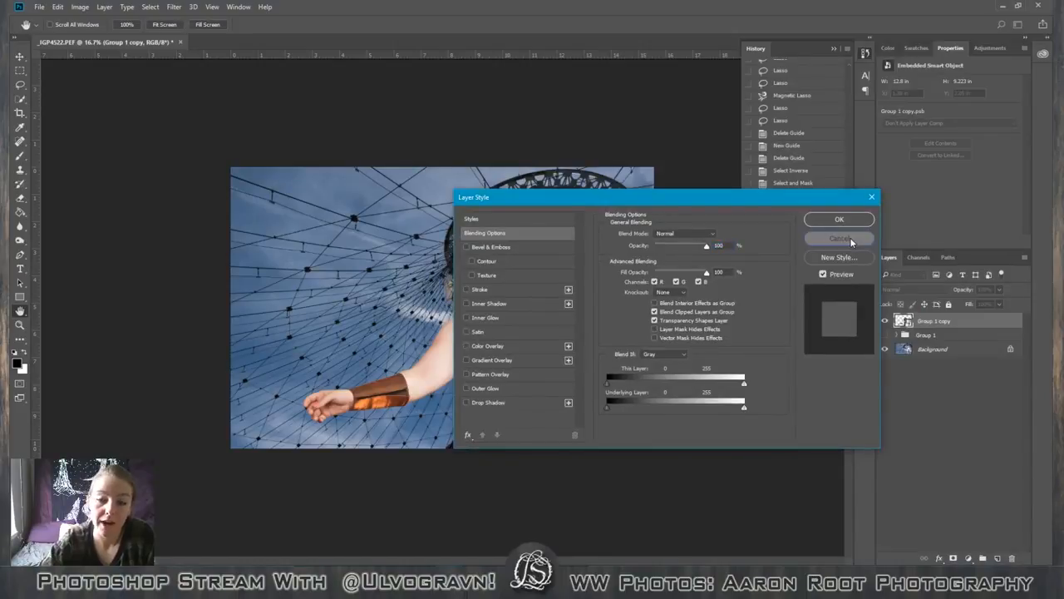
left_click(840, 239)
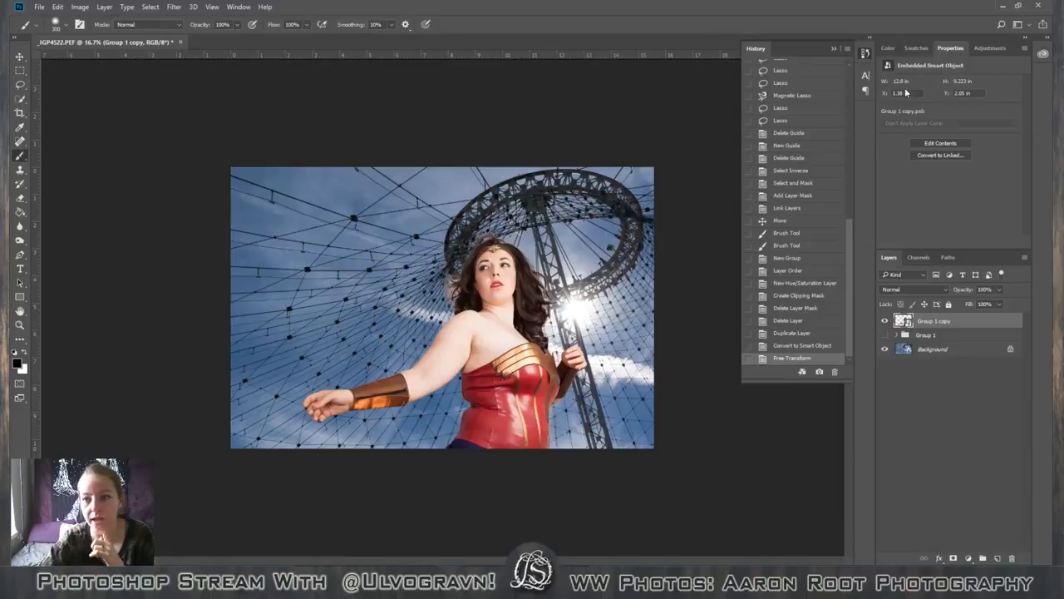
Add a Brightness/Contrast adjustment layer above the figure's Smart Object.
left_click(986, 48)
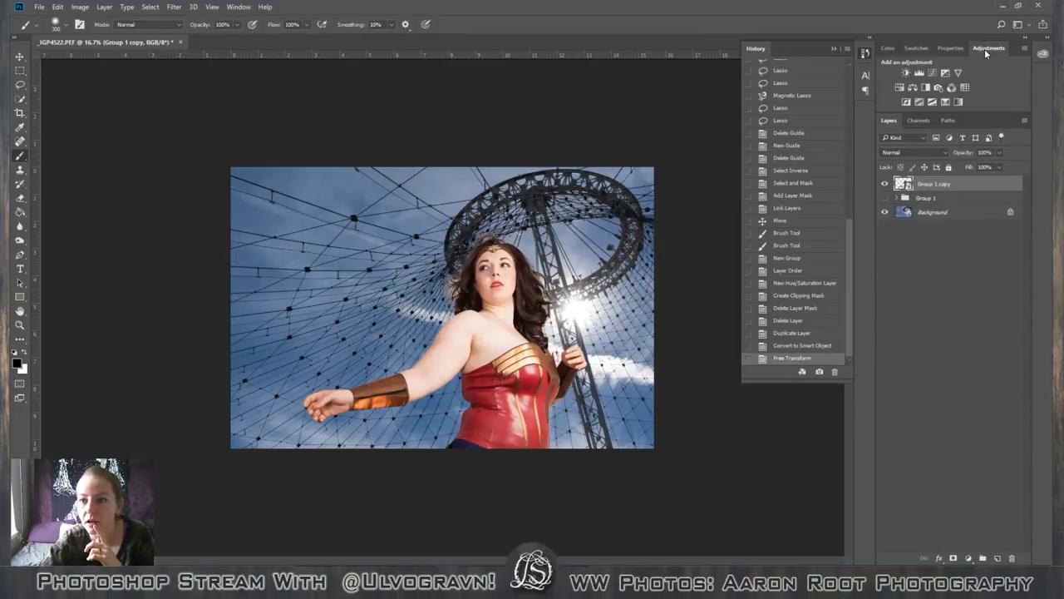
left_click(907, 72)
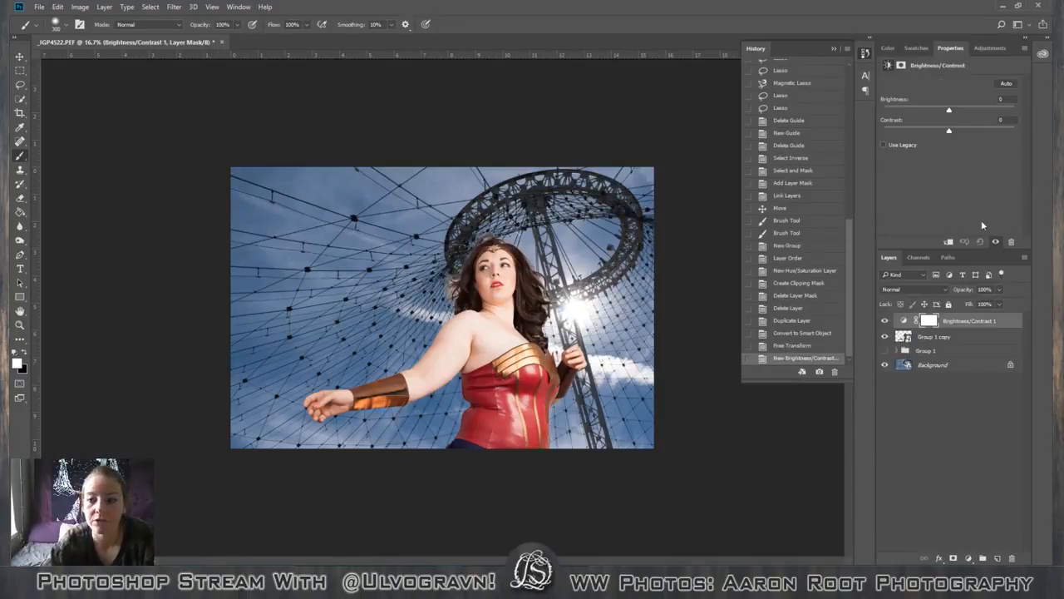
Clip and unclip the Brightness/Contrast layer, try a brightness of 110 on the whole image, and undo that change.
left_click(905, 328, "alt")
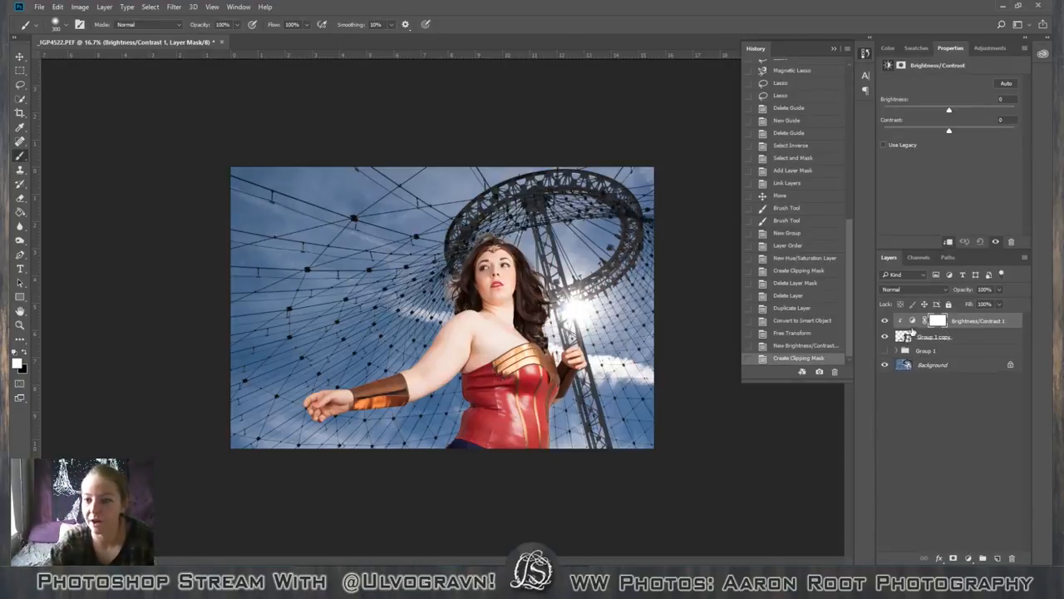
left_click(908, 327, "alt")
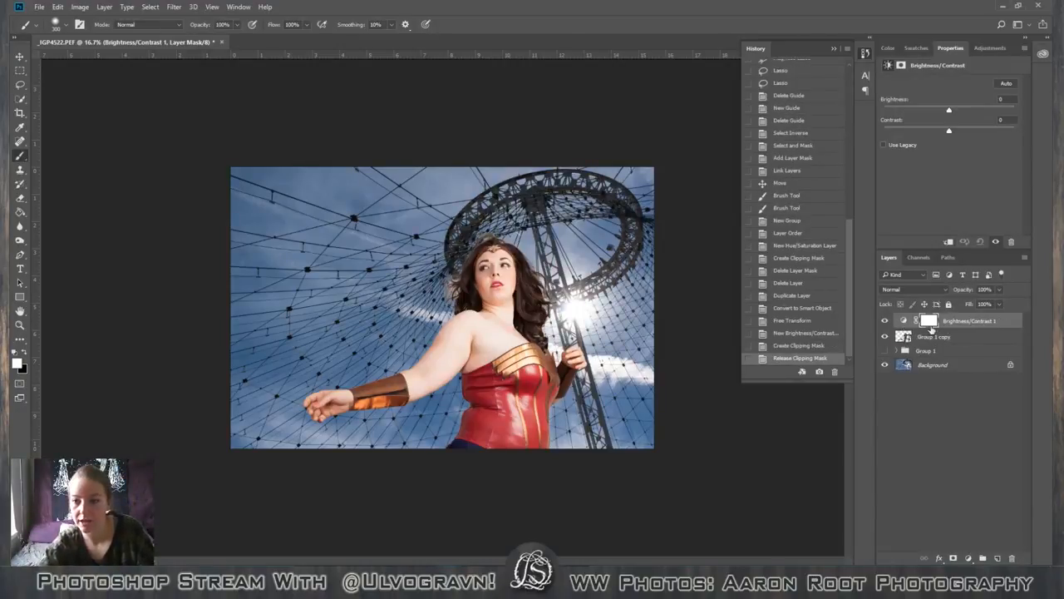
left_click(903, 321)
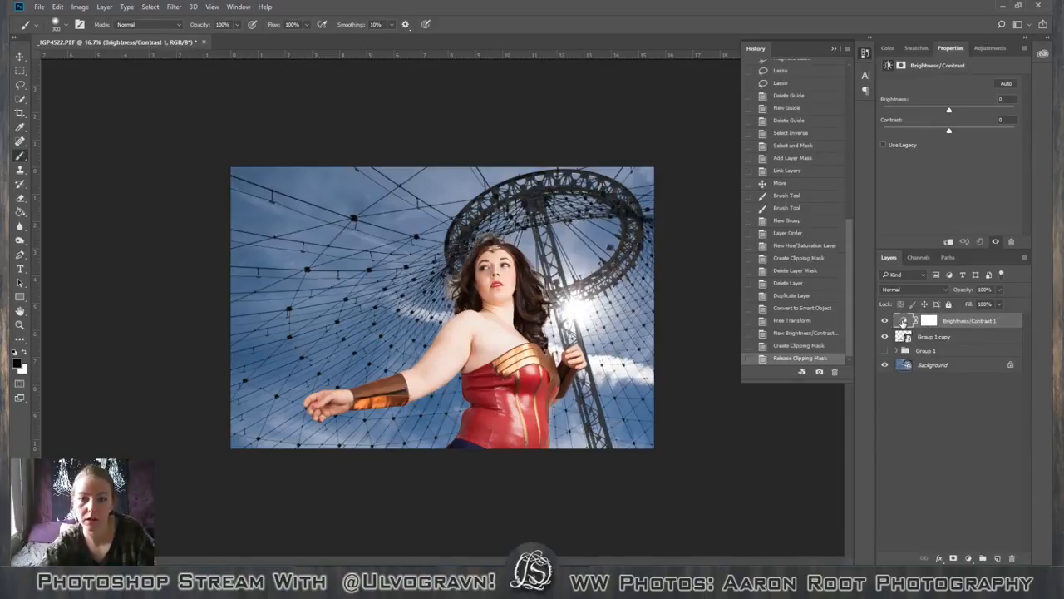
left_click_drag(949, 110, 997, 115)
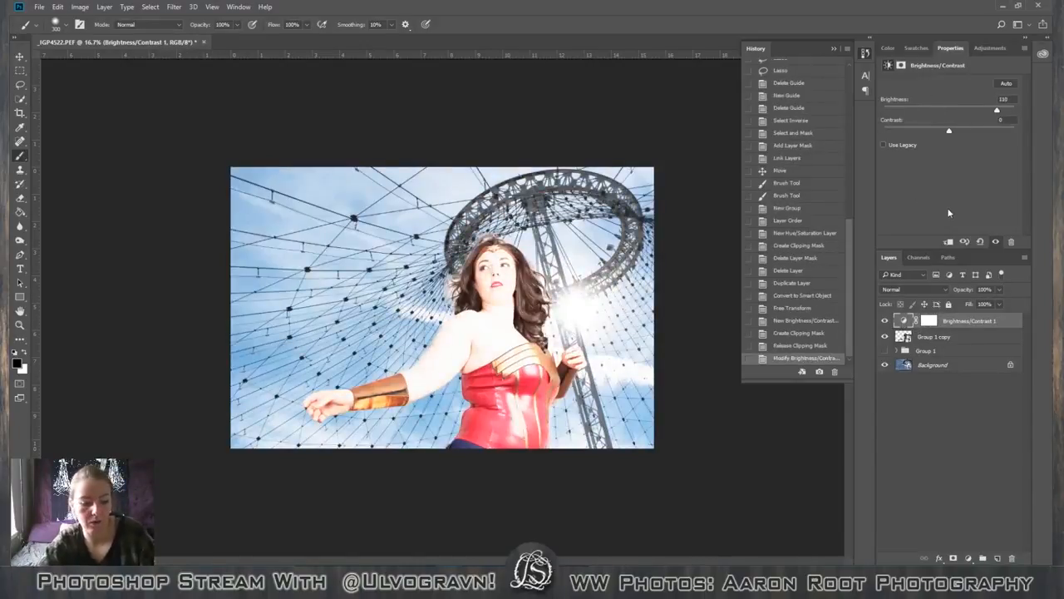
key("ctrl+z")
Clip the Brightness/Contrast adjustment layer to the figure's Smart Object, leaving its mask linked.
left_click(915, 321)
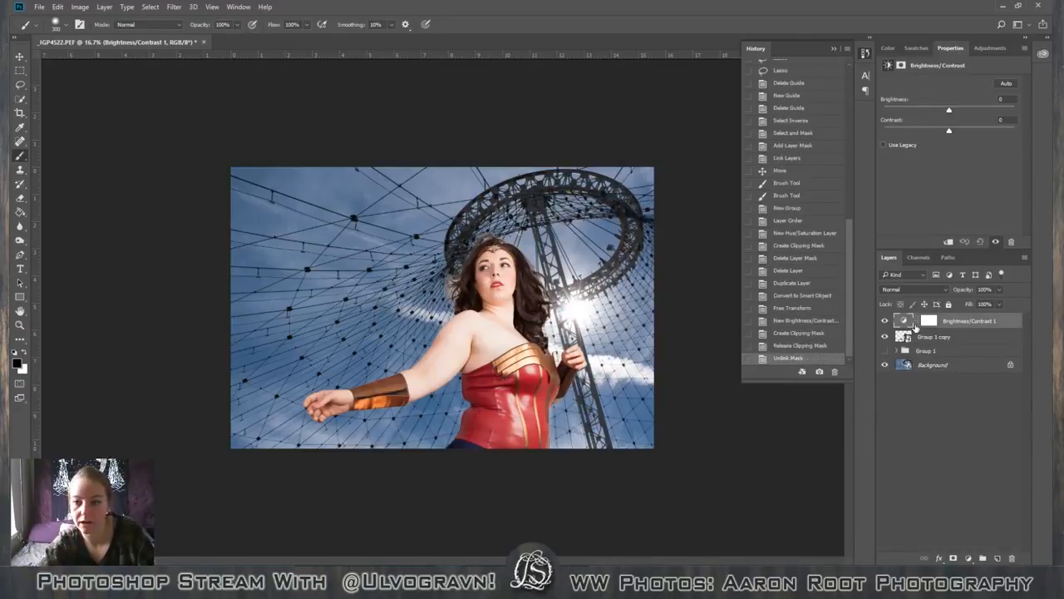
left_click(915, 323)
left_click(916, 328, "alt")
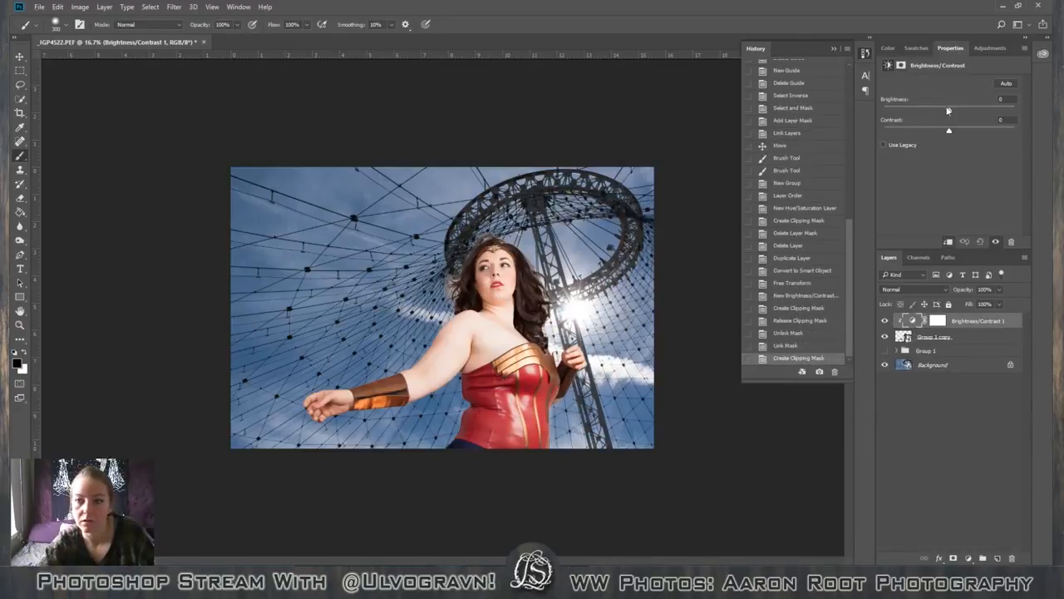
Try several brightness levels and a contrast of 10 on the clipped Brightness/Contrast layer, and reset both to 0.
left_click_drag(947, 111, 1029, 148)
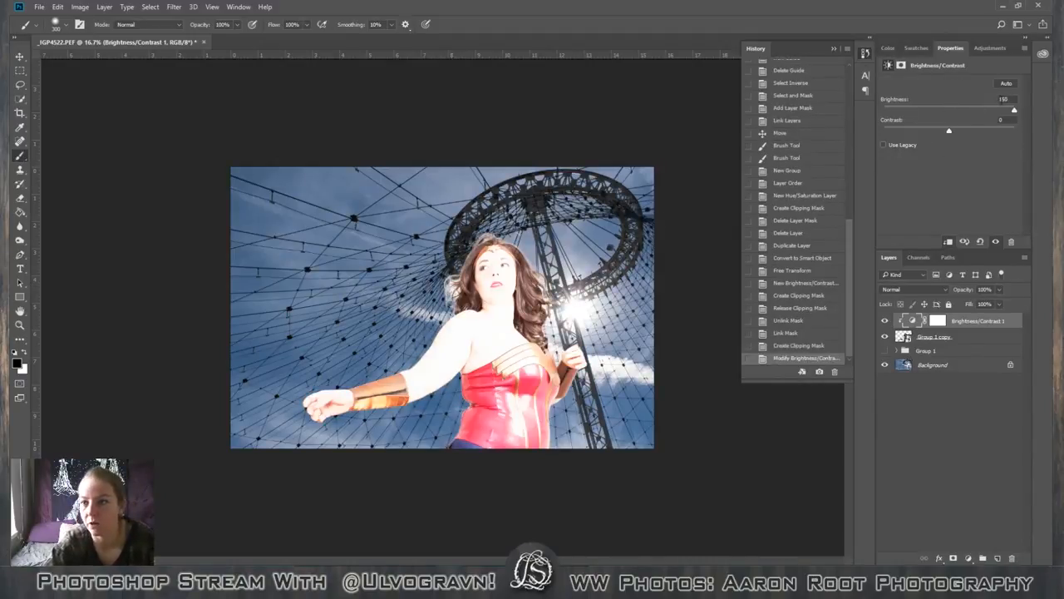
left_click_drag(1014, 110, 957, 113)
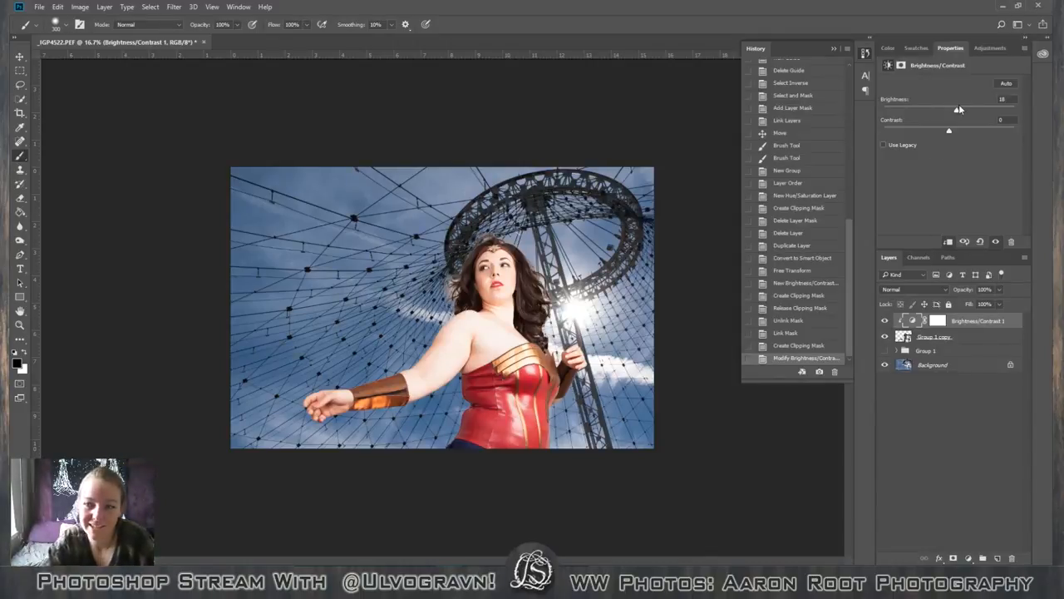
left_click_drag(958, 108, 952, 110)
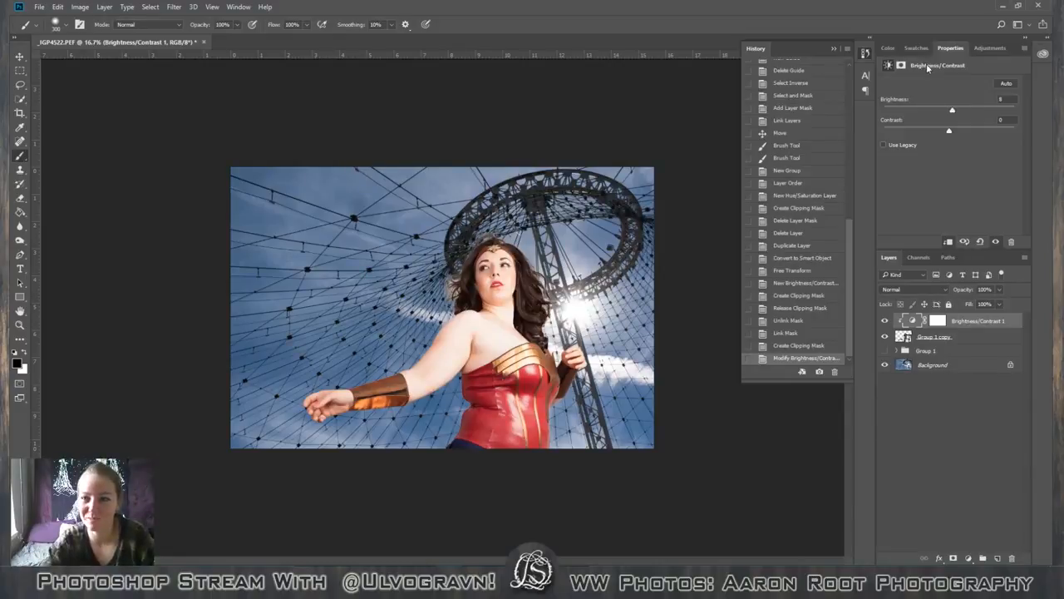
left_click_drag(953, 110, 969, 101)
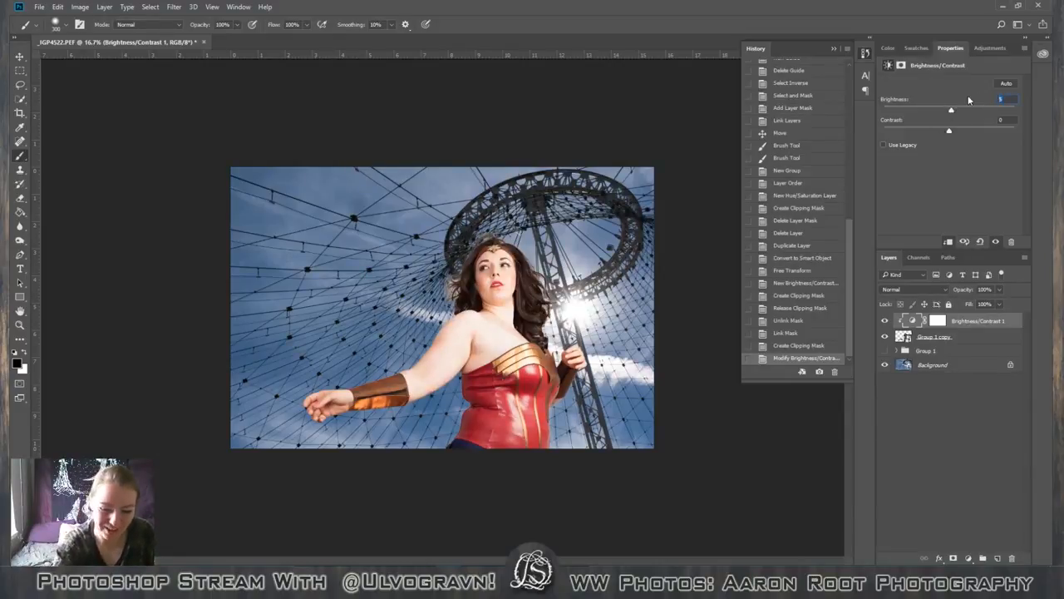
type("0")
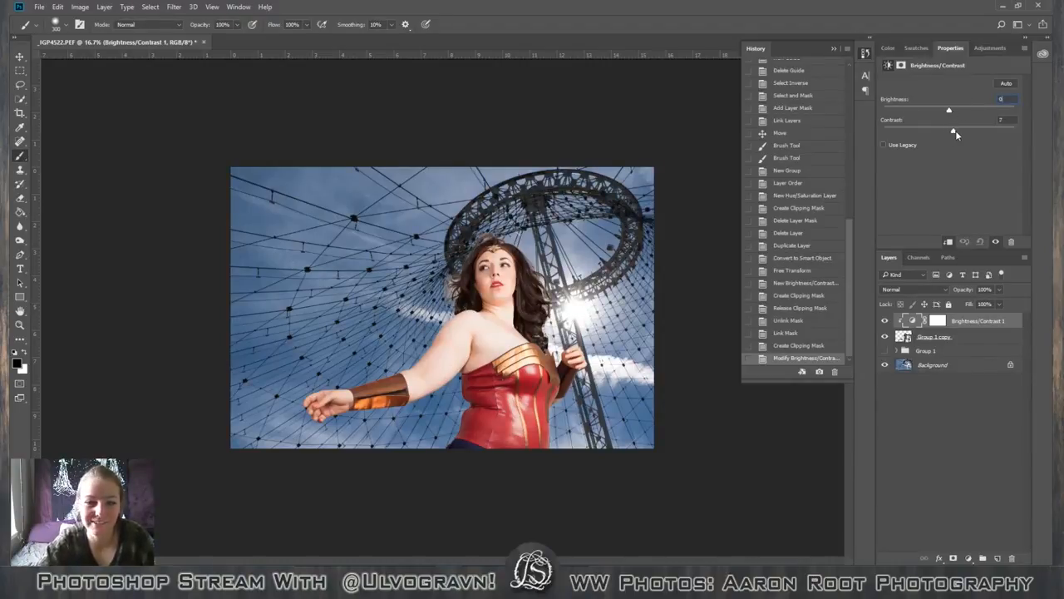
mouse_move(949, 131)
left_mouse_down()
mouse_move(925, 133)
mouse_move(972, 138)
mouse_move(921, 149)
mouse_move(950, 133)
mouse_move(907, 139)
mouse_move(979, 138)
mouse_move(943, 133)
mouse_move(957, 133)
left_mouse_up()
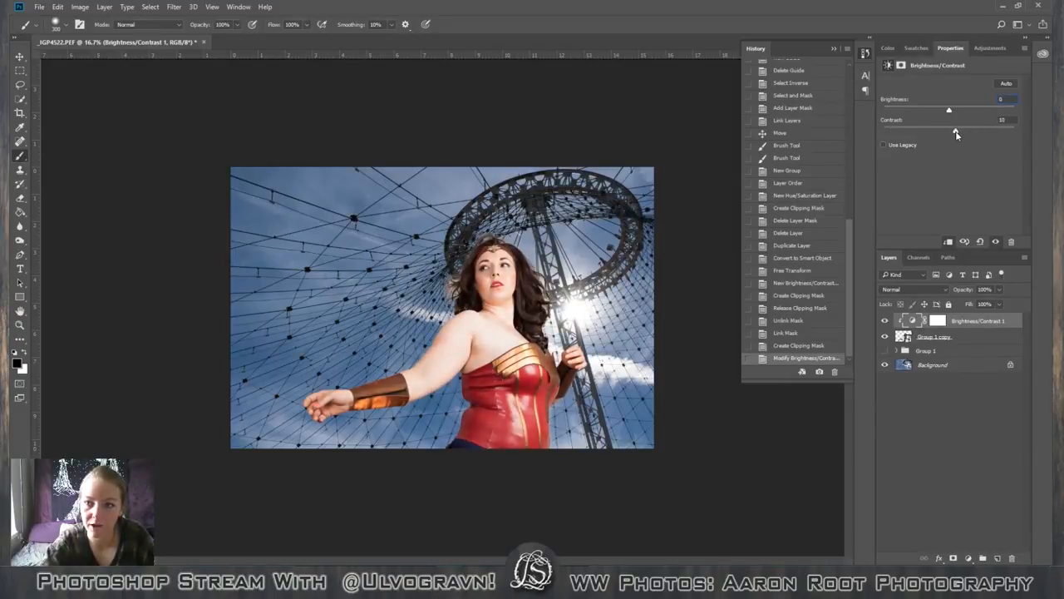
key("Tab")
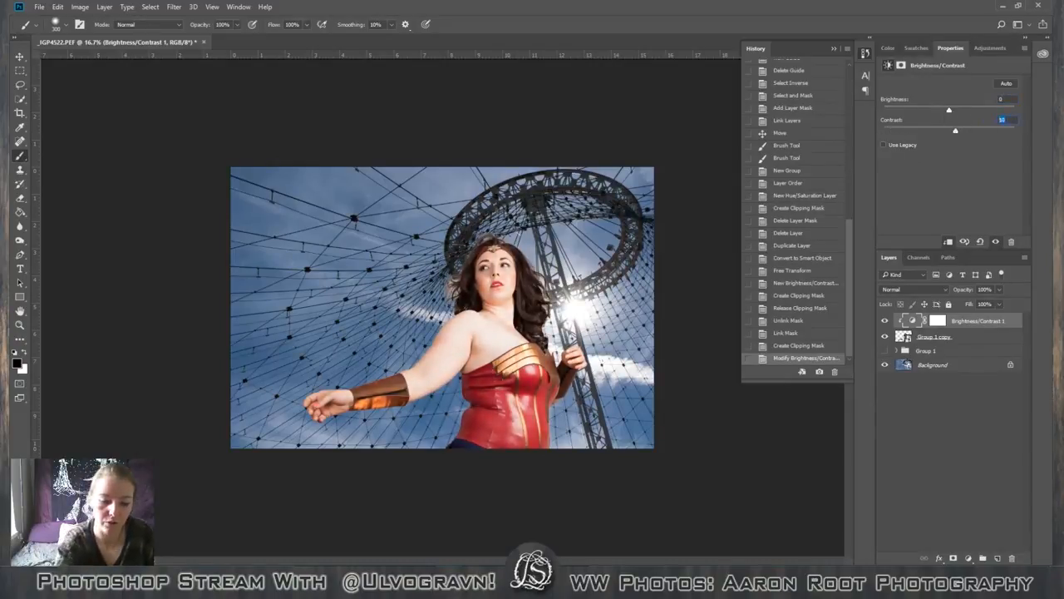
type("0")
Lower the Brightness/Contrast layer's brightness to -43 and fill its layer mask with black at 100% opacity.
left_click_drag(949, 110, 928, 111)
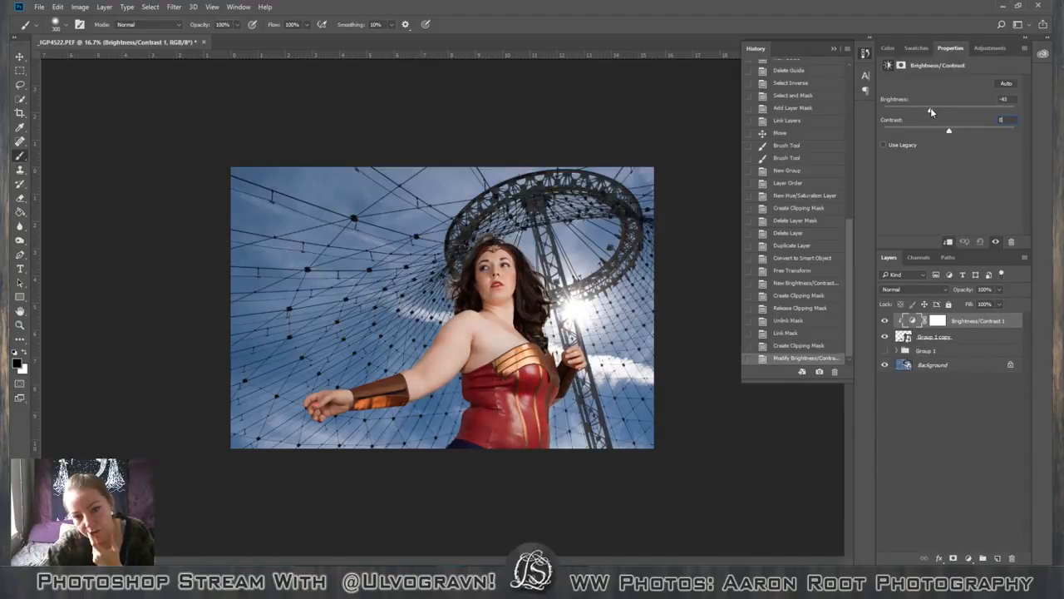
left_click(938, 321)
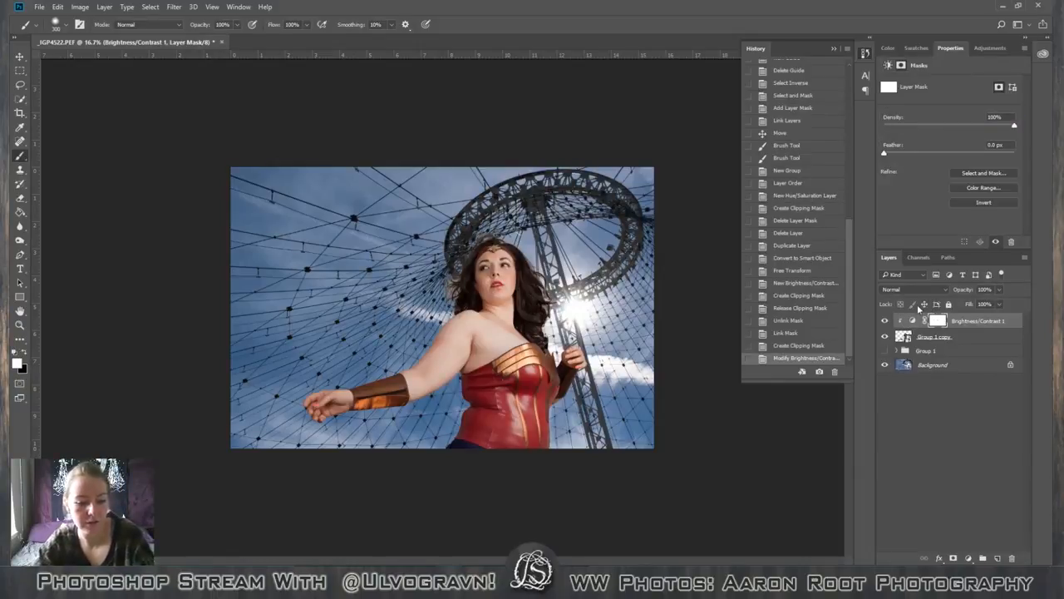
key("shift+BackSpace")
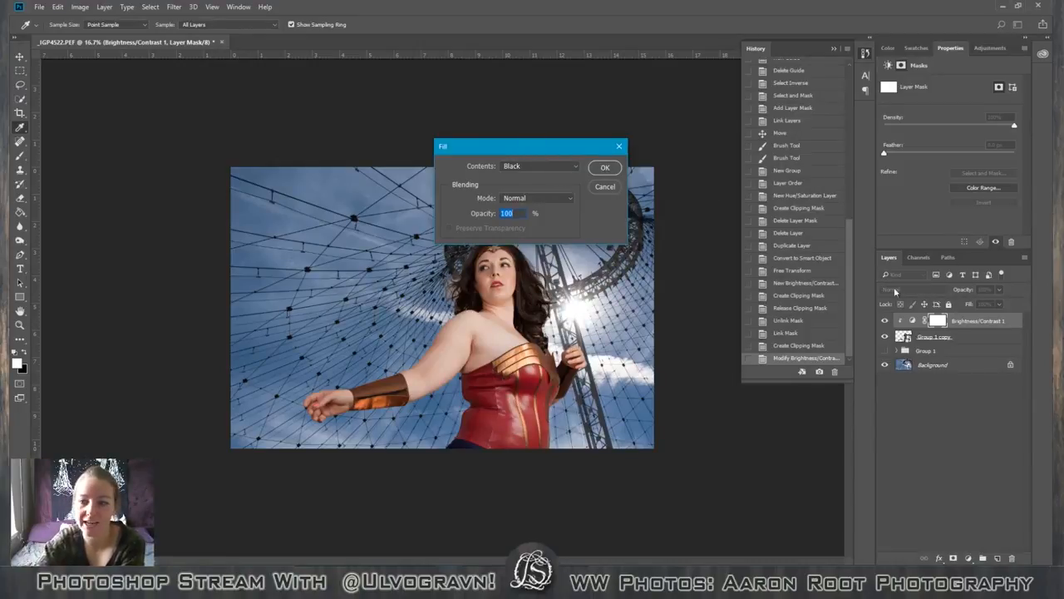
left_click(605, 168)
Paint trial strokes in white on the adjustment's mask over the corset's central highlights with a 300 px brush at 100% opacity.
key("b")
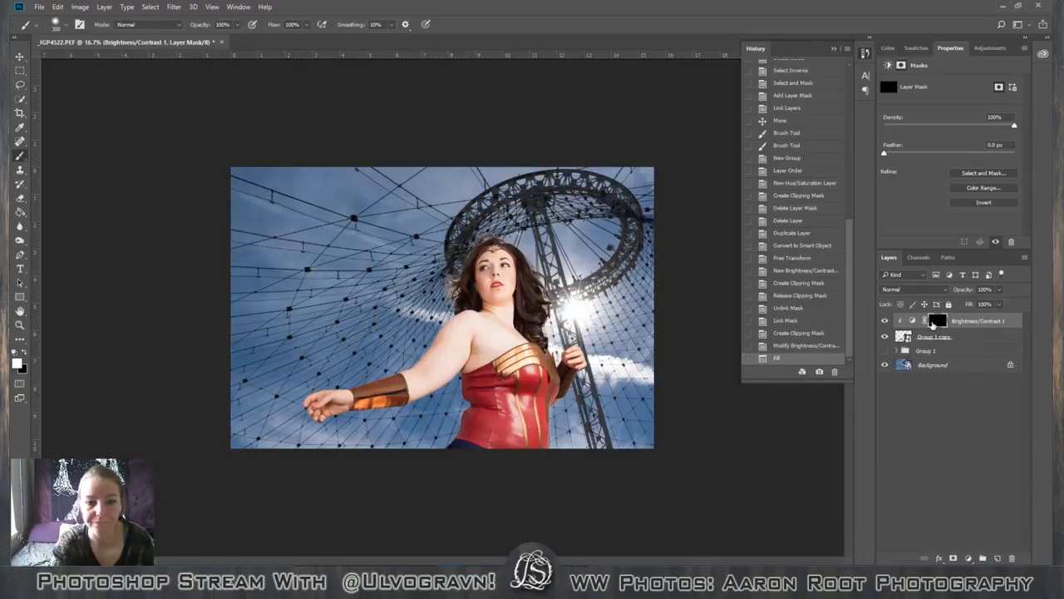
key("ctrl+plus")
key("ctrl+plus")
key("ctrl+plus")
key("ctrl+plus")
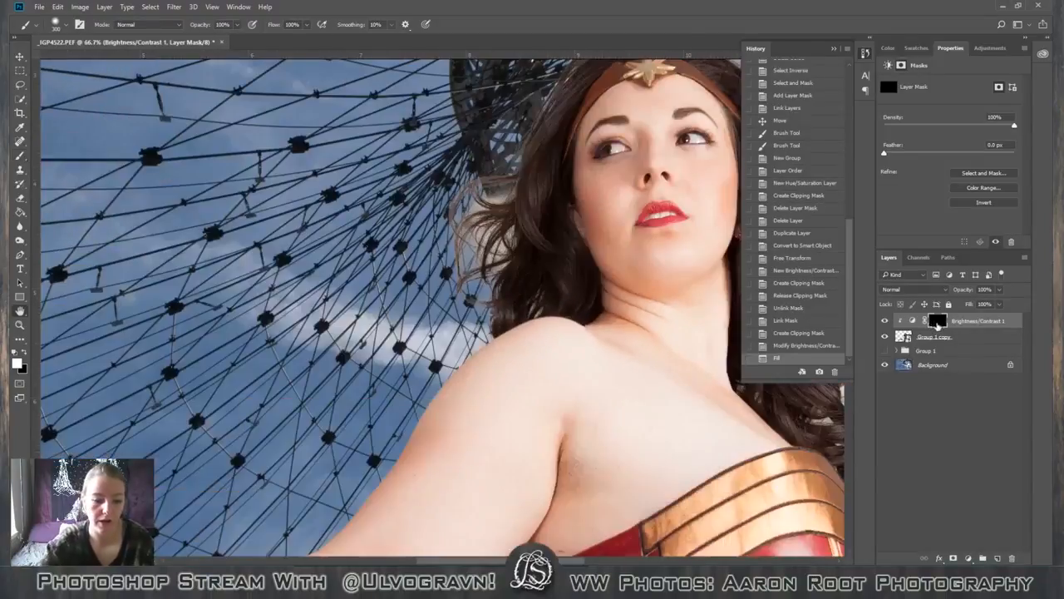
key("space")
left_click_drag(303, 398, 435, 352)
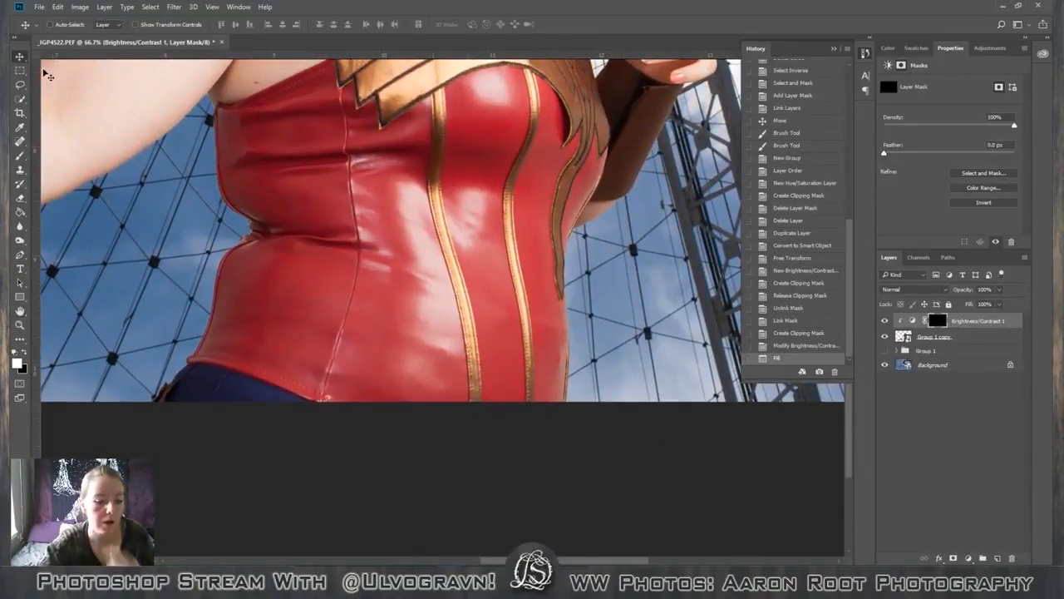
key("b")
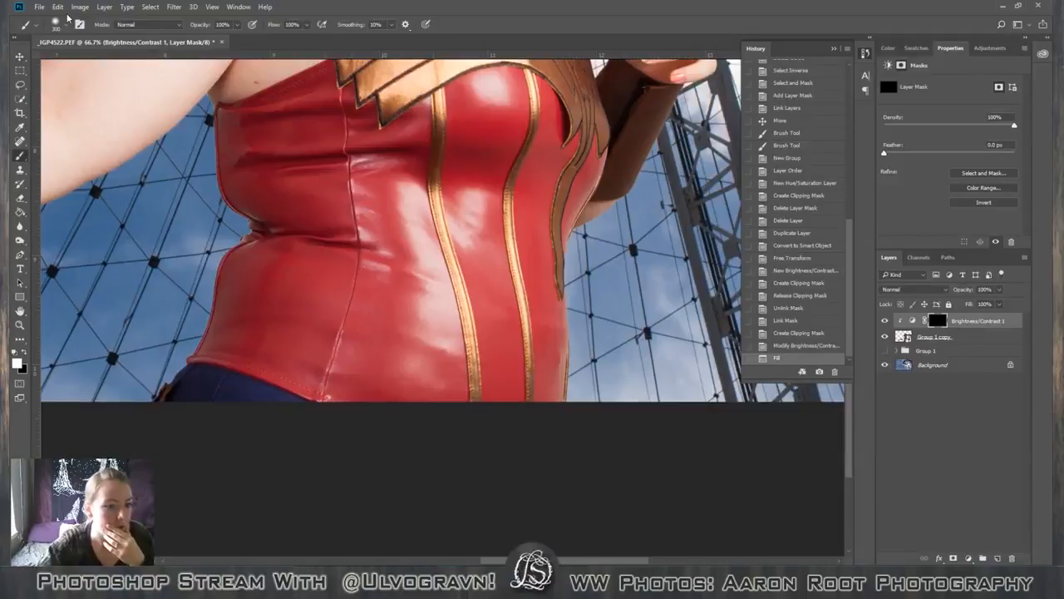
left_click(70, 28)
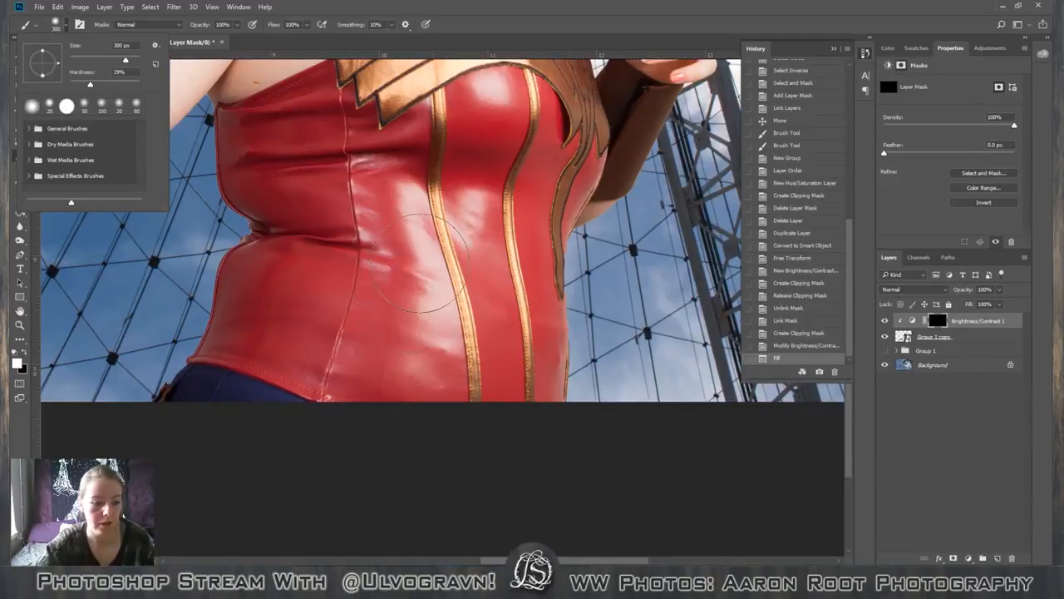
mouse_move(423, 220)
left_mouse_down()
mouse_move(435, 311)
mouse_move(416, 218)
mouse_move(409, 335)
mouse_move(411, 200)
mouse_move(434, 223)
mouse_move(439, 331)
mouse_move(428, 283)
left_mouse_up()
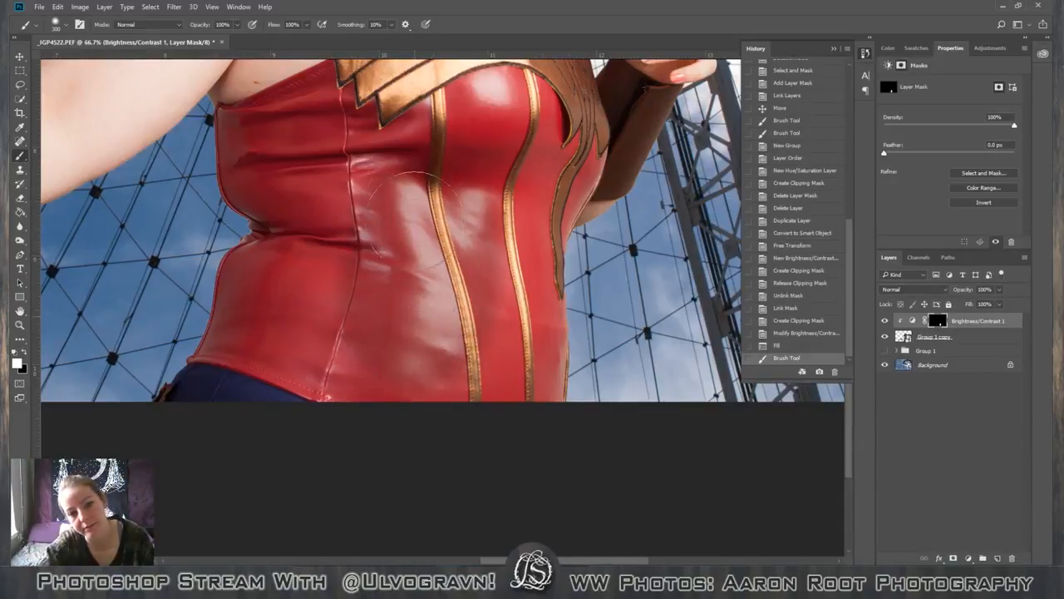
left_click(418, 315)
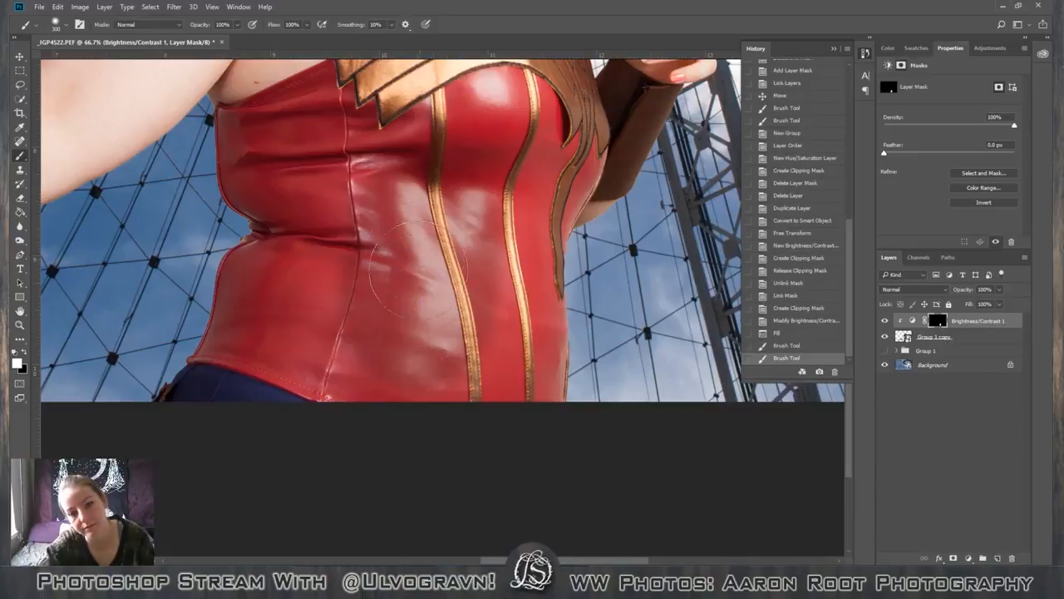
Set the brush hardness to 0% and delete the two trial brush strokes from the history.
left_click(63, 28)
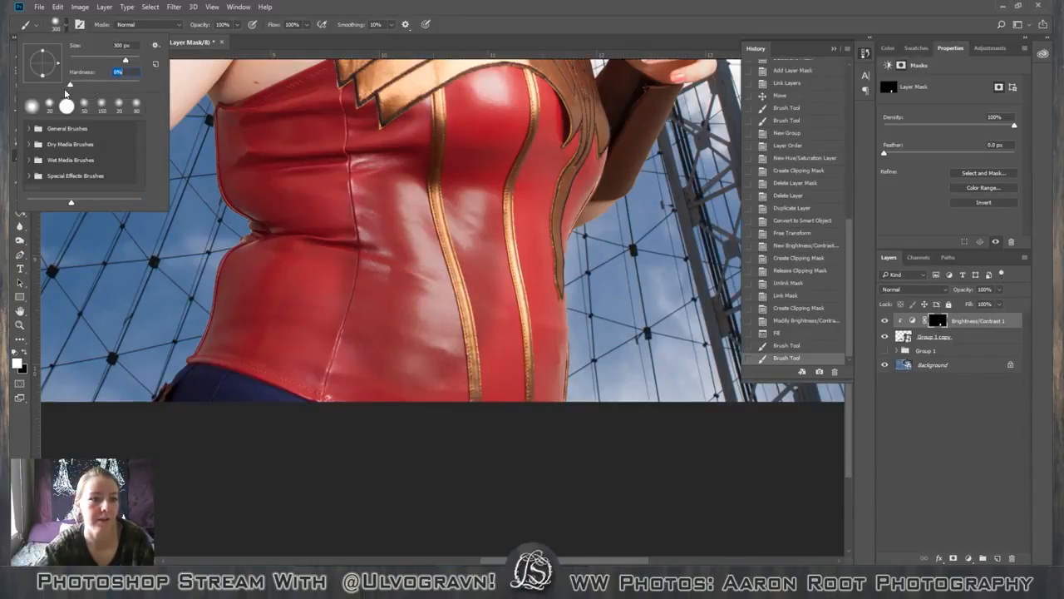
left_click(831, 346)
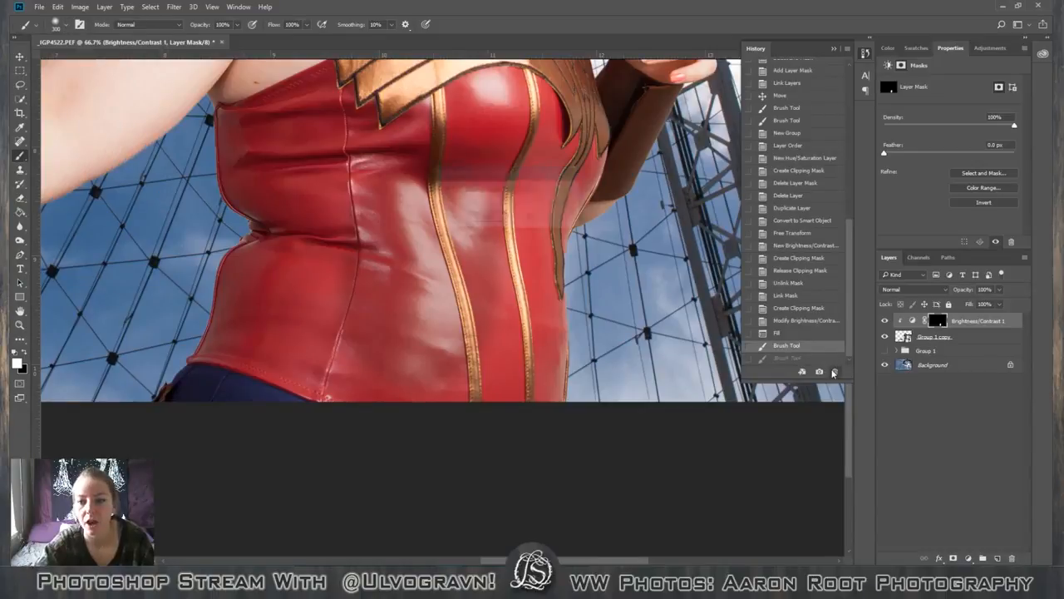
left_click(834, 371)
key("Return")
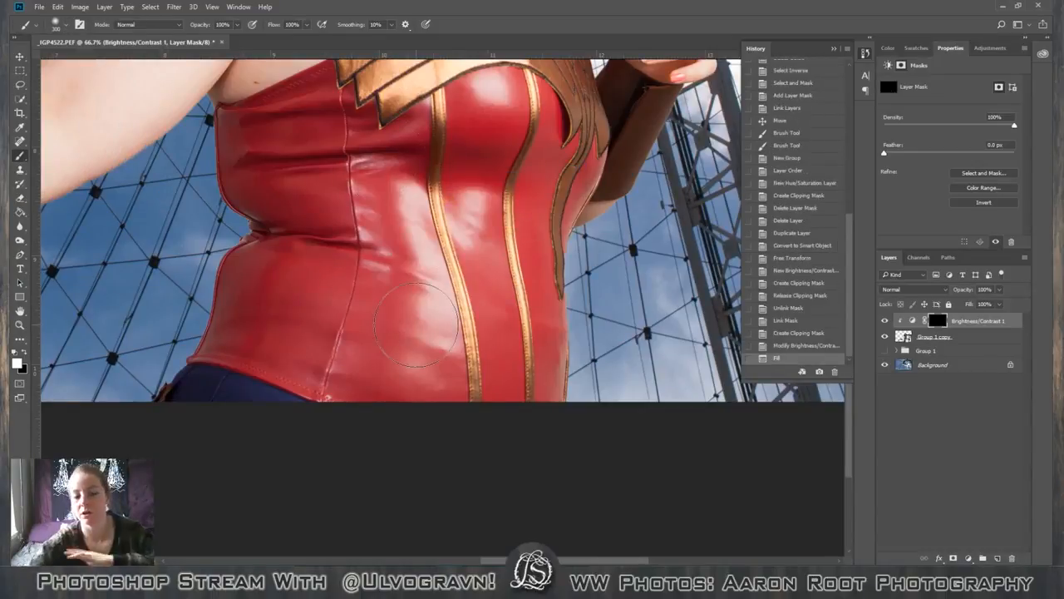
Reduce the brush to 100 px and 10% opacity, and paint white on the mask over the corset's lower central highlight.
key("bracketleft")
key("bracketleft")
key("bracketleft")
key("bracketleft")
key("bracketleft")
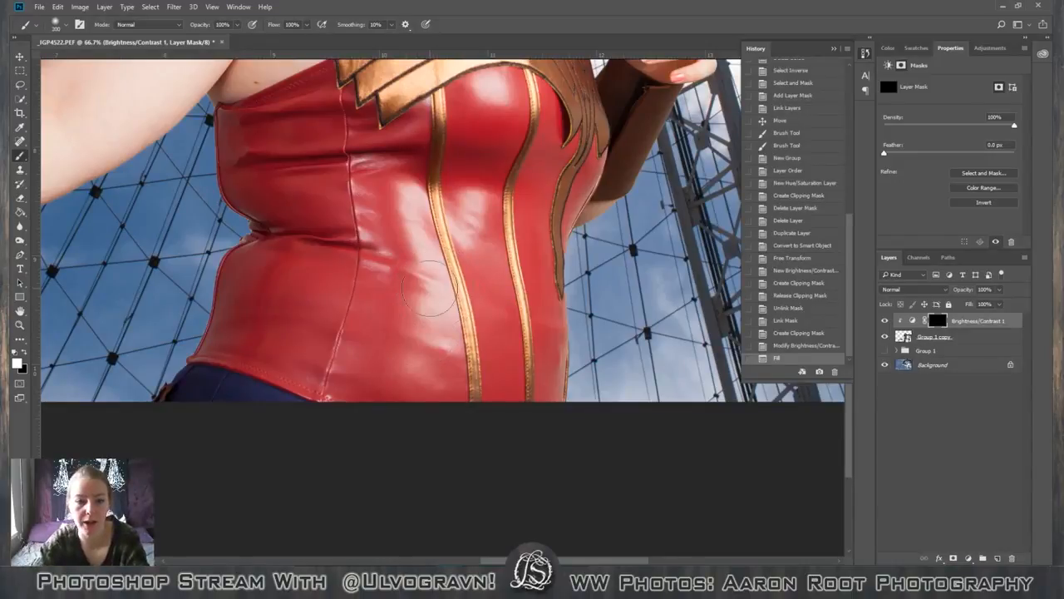
key("bracketleft")
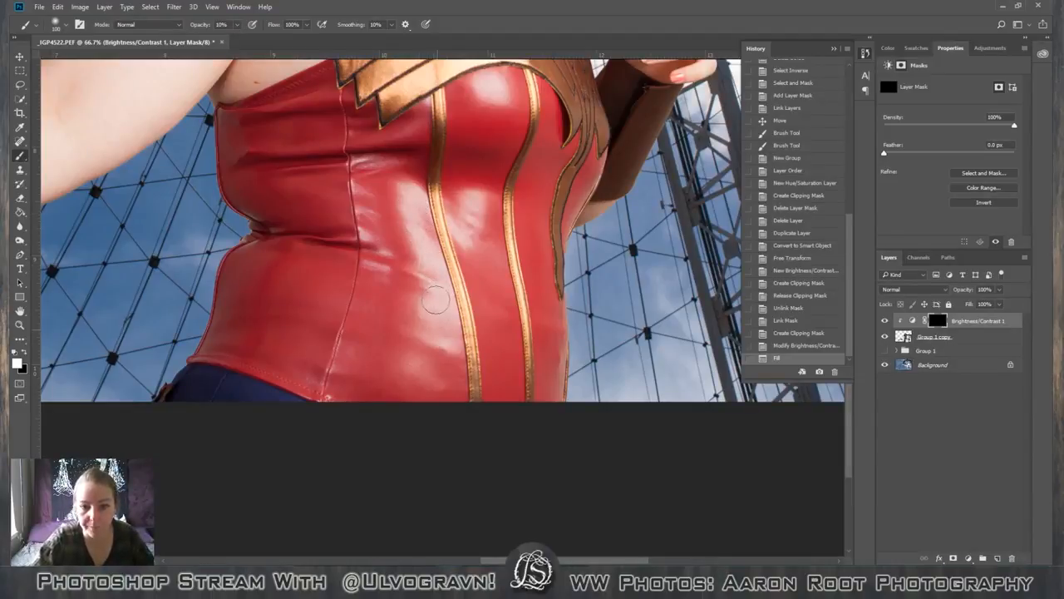
left_click_drag(435, 299, 441, 331)
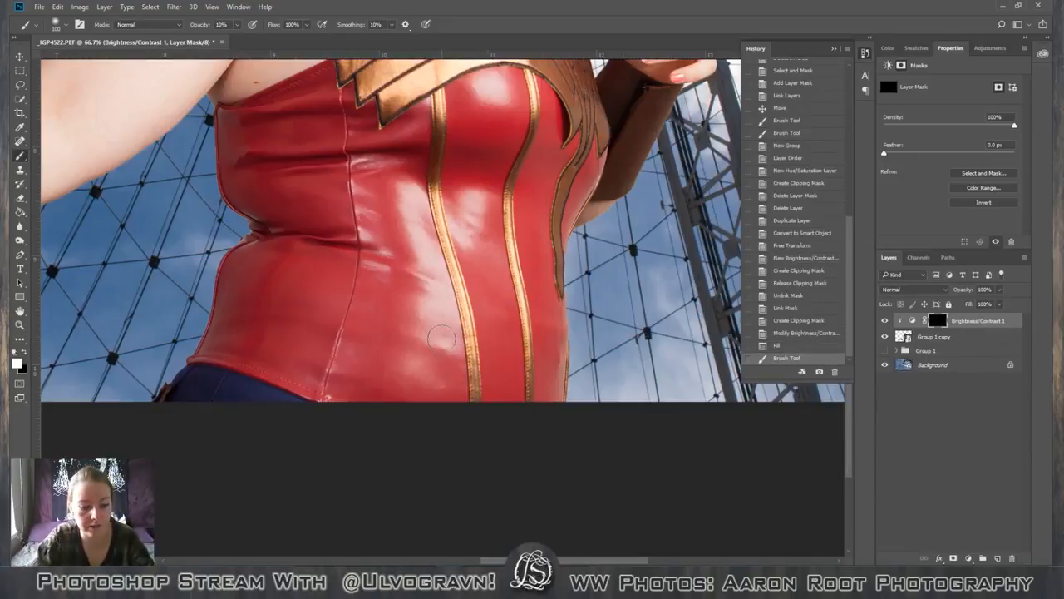
Raise the brush opacity to 20% and paint the mask over the corset's waist, centre and bust highlights.
key("2")
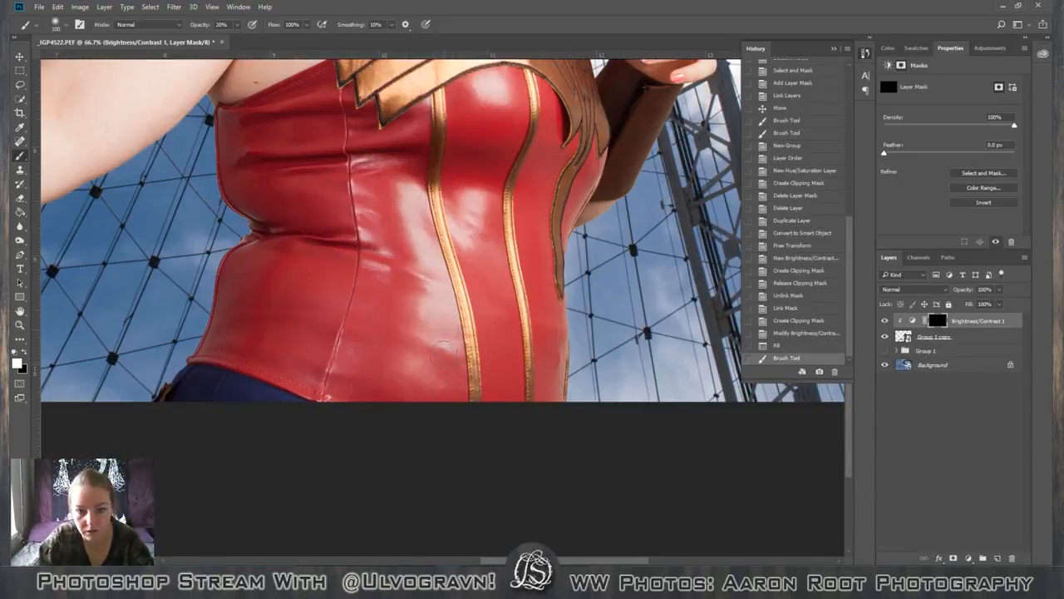
left_click_drag(434, 296, 432, 276)
left_click_drag(417, 199, 472, 220)
left_click_drag(488, 88, 491, 92)
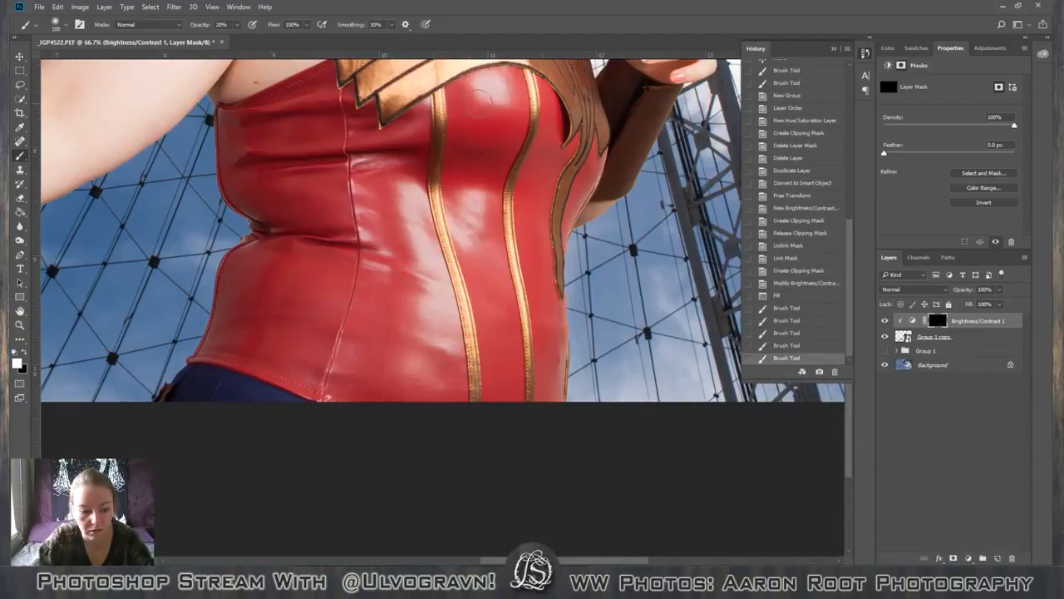
Paint the mask over the corset's lower highlights, side seam and creases at 40% brush opacity, reducing the brush to 40 px for the details.
key("4")
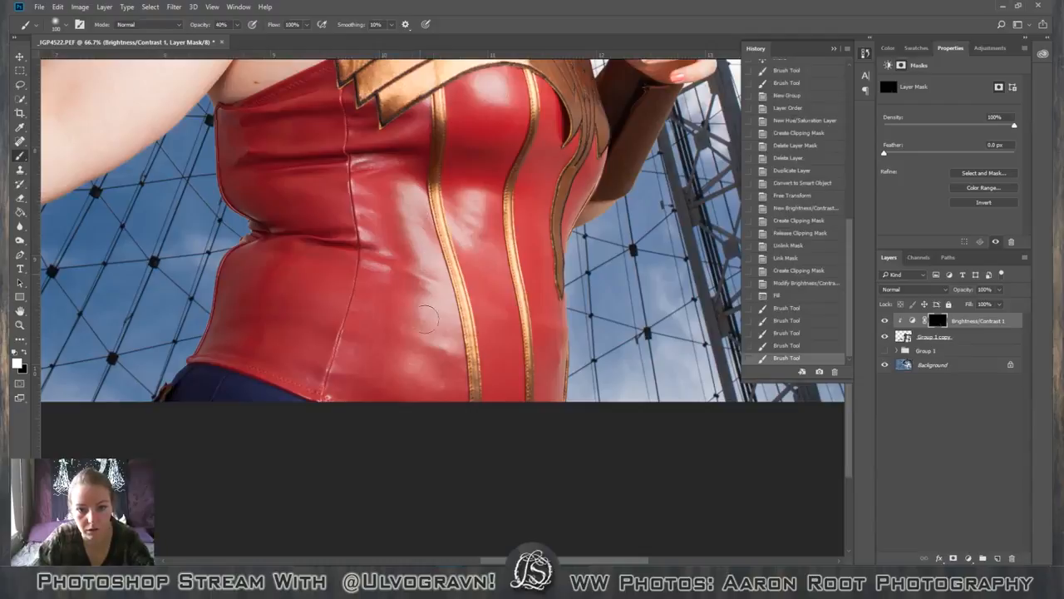
mouse_move(427, 317)
left_mouse_down()
mouse_move(428, 298)
mouse_move(446, 315)
mouse_move(444, 336)
mouse_move(402, 371)
left_mouse_up()
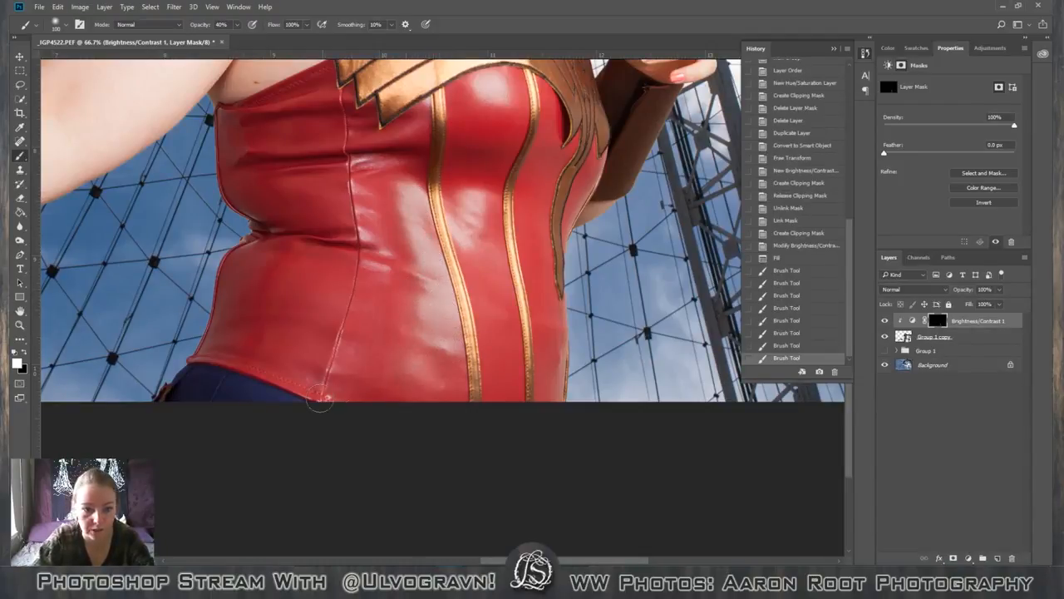
left_click_drag(320, 399, 382, 376)
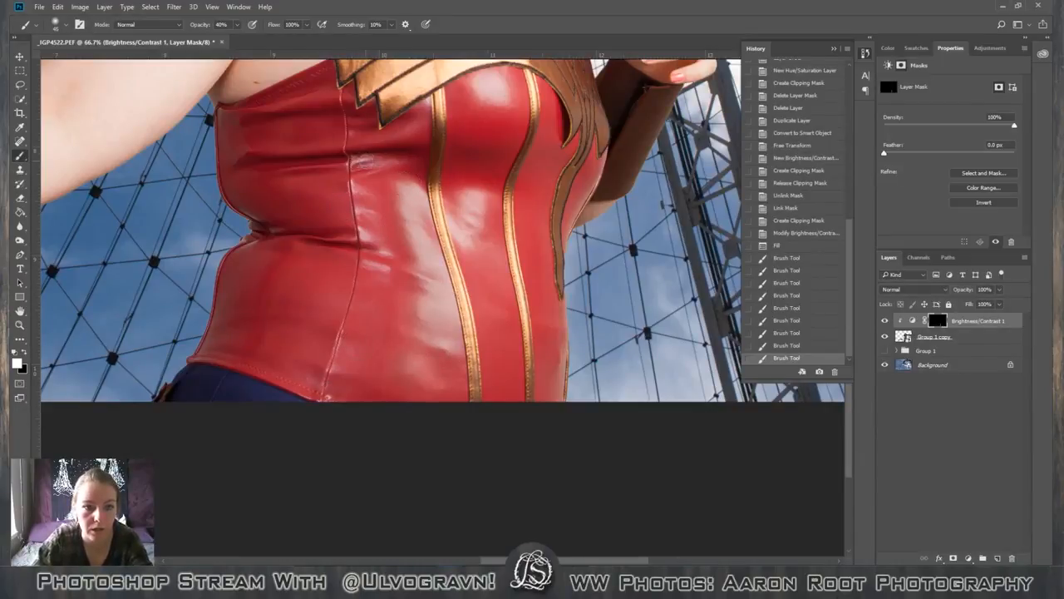
mouse_move(363, 243)
left_mouse_down()
mouse_move(374, 249)
mouse_move(365, 241)
left_mouse_up()
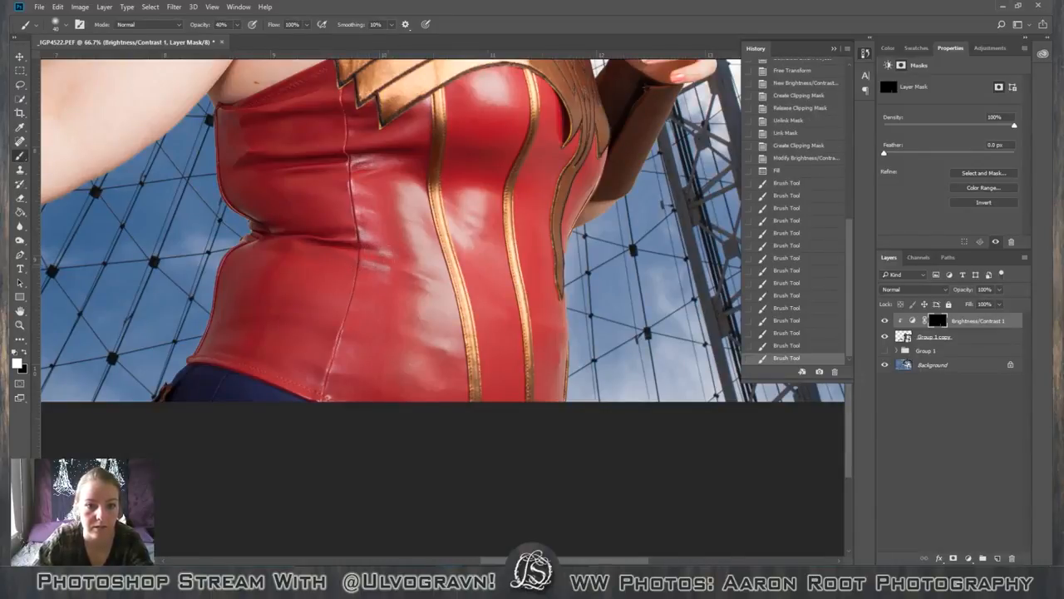
left_click_drag(349, 188, 366, 164)
left_click_drag(409, 206, 417, 225)
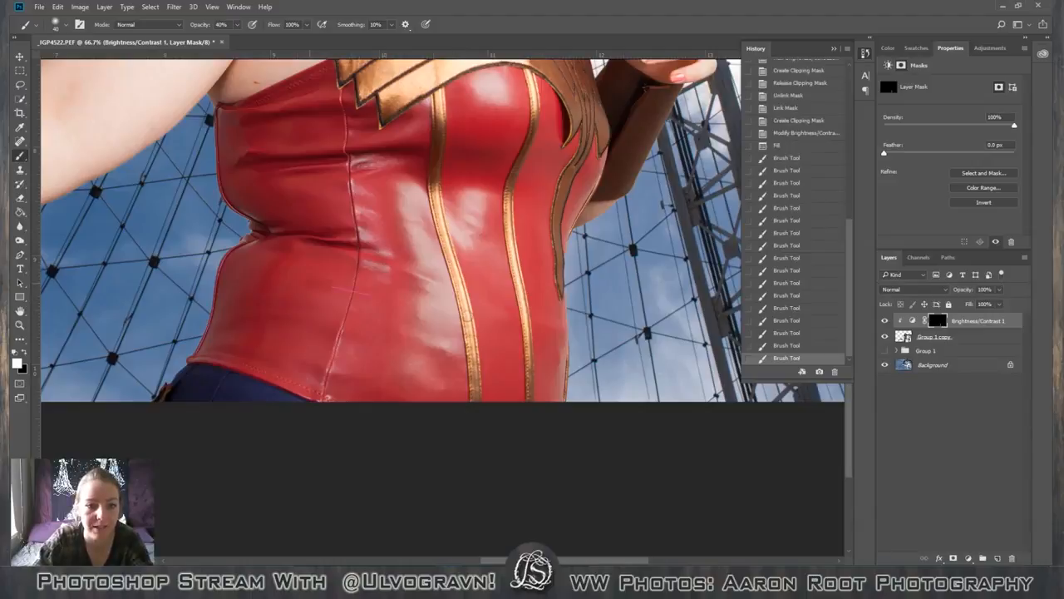
left_click_drag(372, 293, 470, 316)
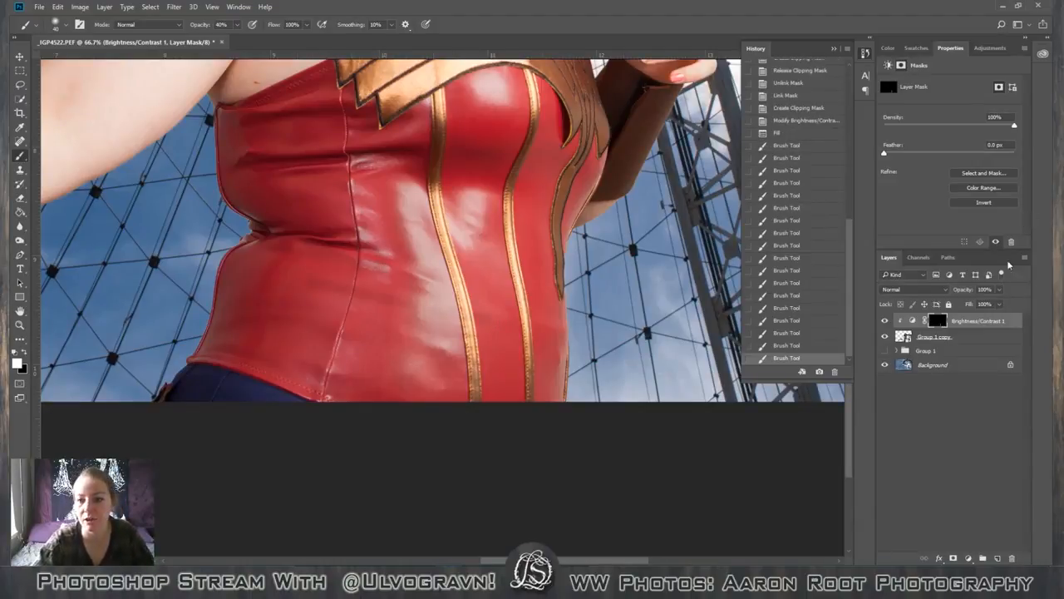
Try adjusting the Brightness/Contrast layer's opacity, and delete that change from the history.
left_click(999, 289)
mouse_move(1001, 302)
left_mouse_down()
mouse_move(971, 305)
mouse_move(998, 303)
left_mouse_up()
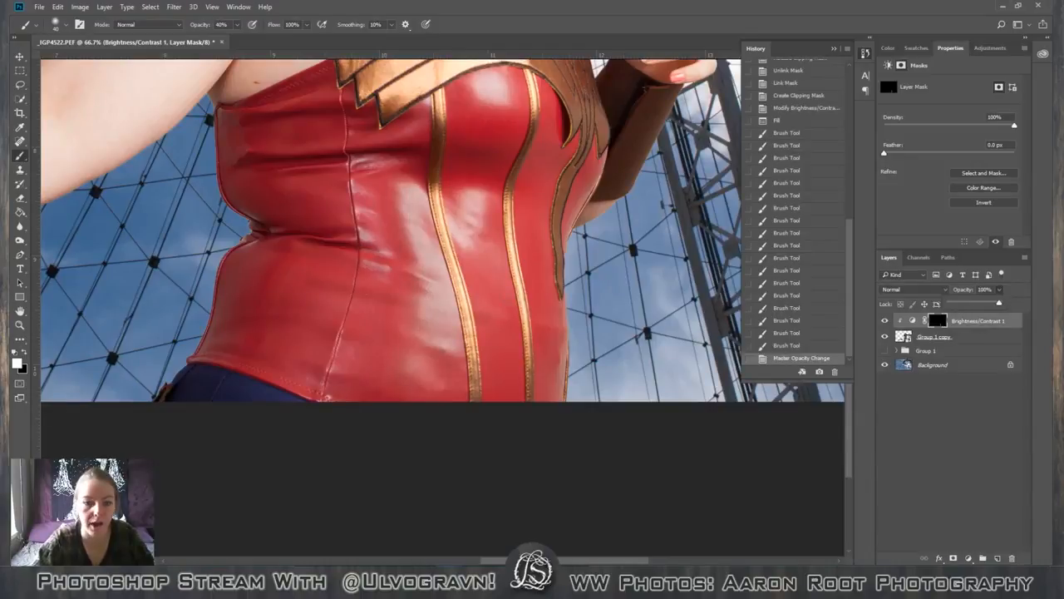
left_click(828, 348)
left_click(834, 372)
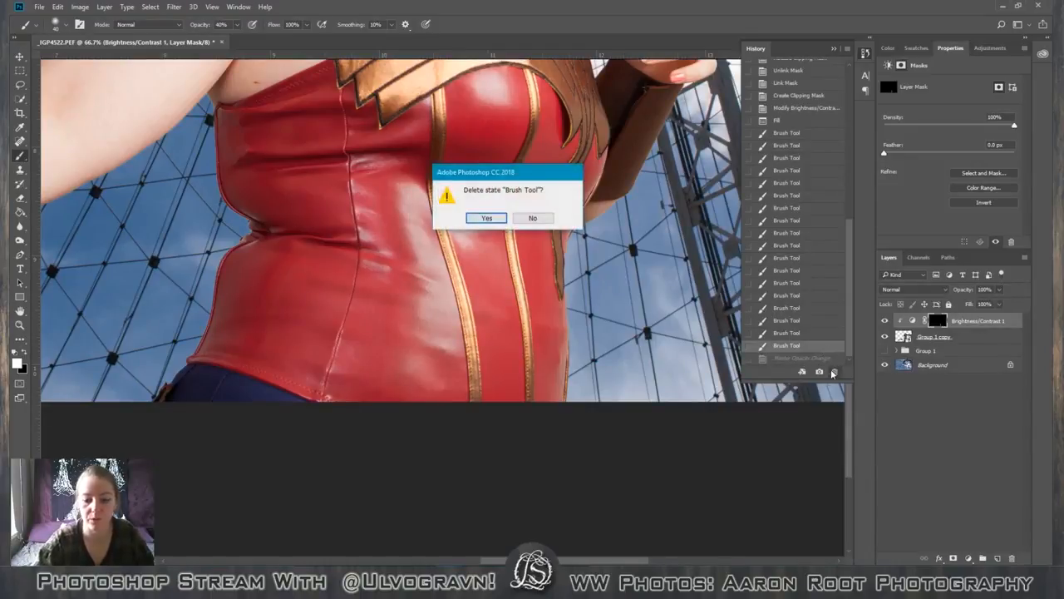
key("Return")
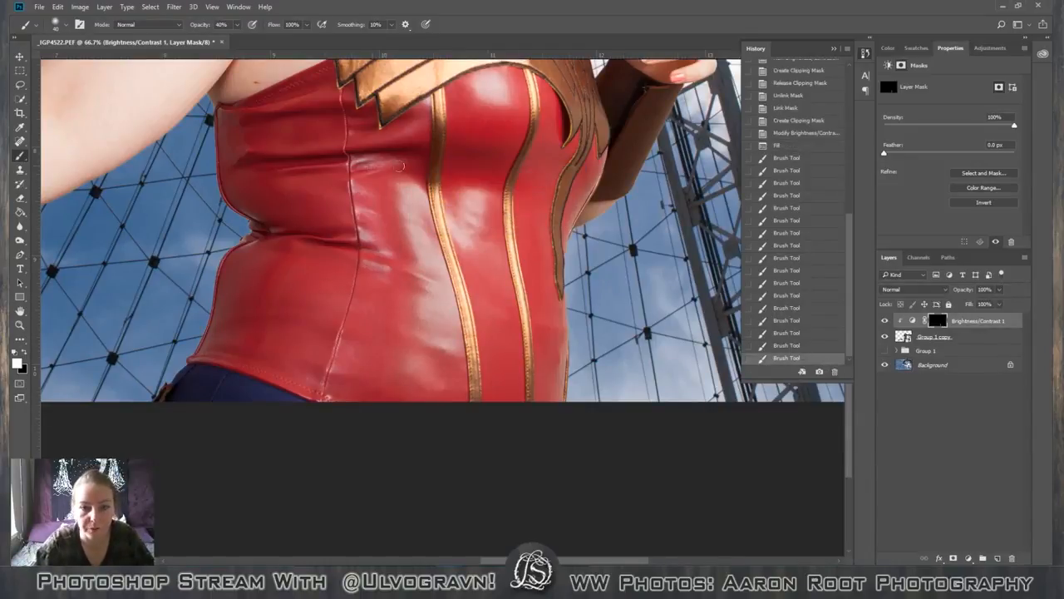
scroll(439, 193, "up", 1)
scroll(426, 220, "down", 1)
scroll(404, 367, "up", 10)
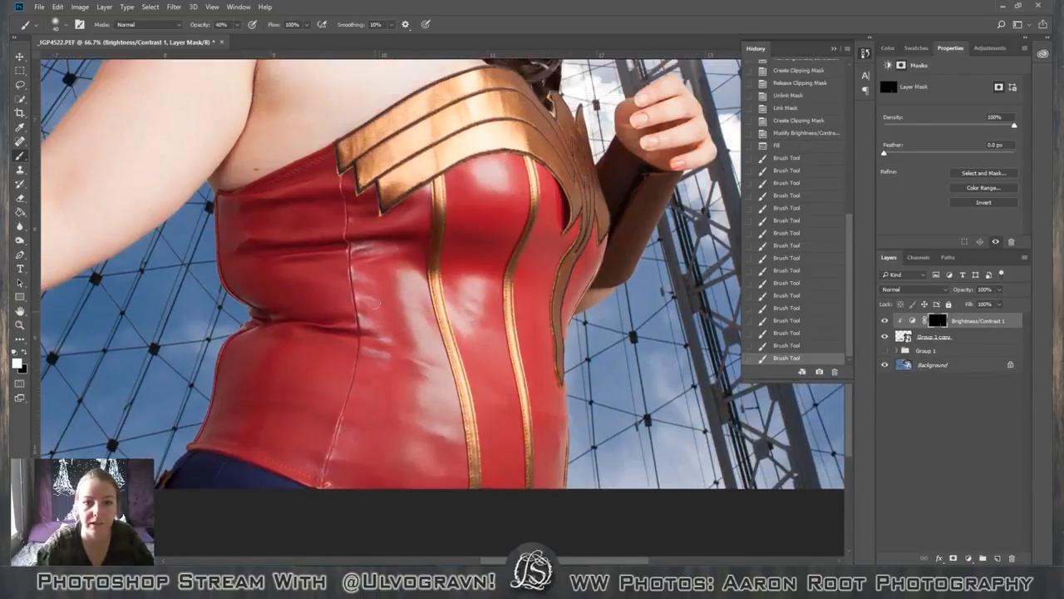
Paint white on the Brightness/Contrast mask over the upper chest and collarbone at 40% brush opacity.
scroll(343, 266, "up", 6)
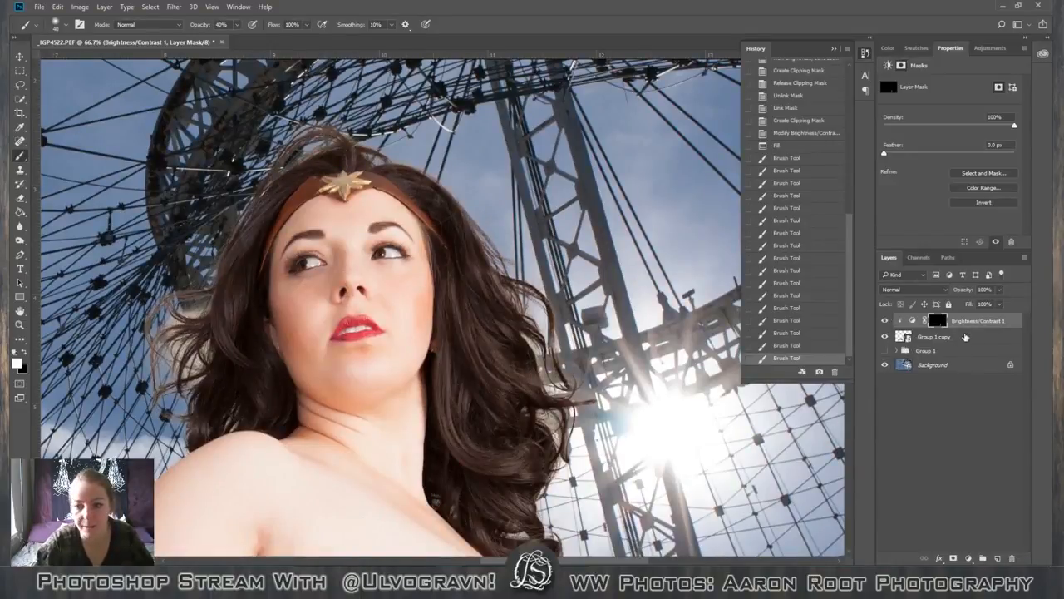
scroll(439, 303, "down", 2)
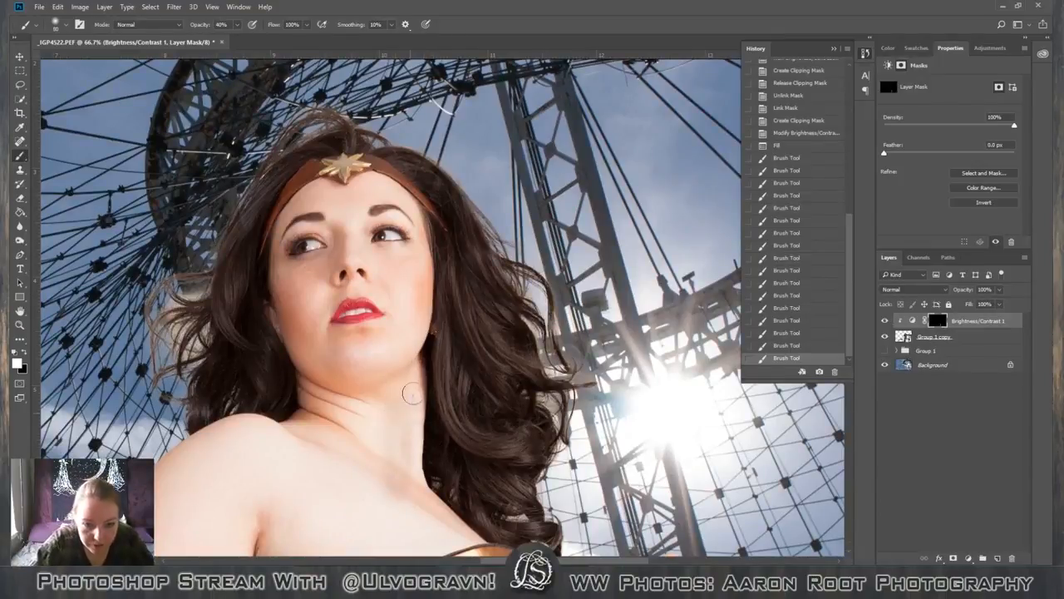
left_click_drag(413, 497, 405, 493)
scroll(358, 464, "down", 2)
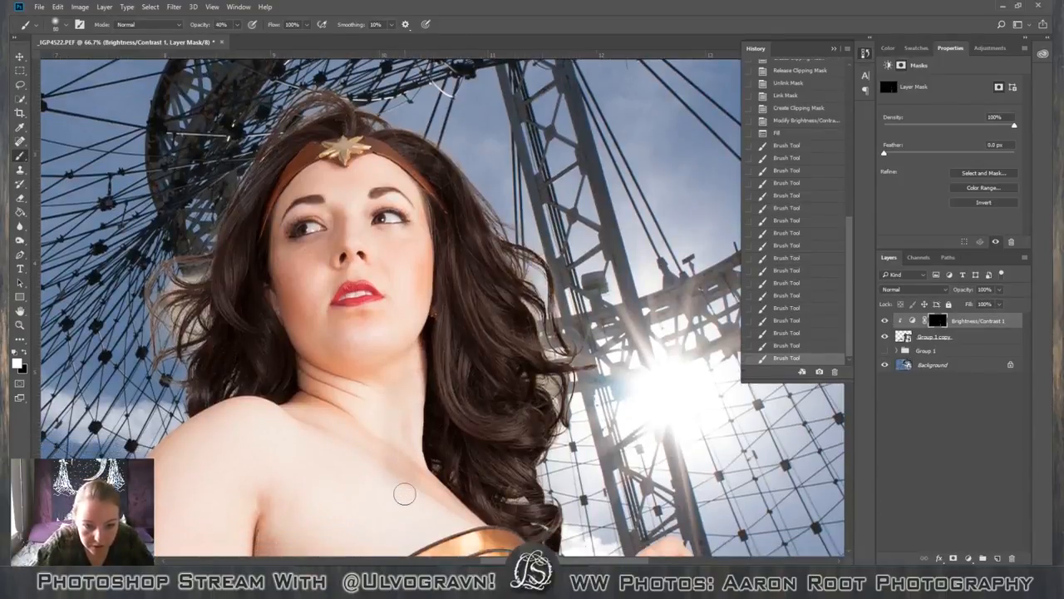
scroll(358, 464, "up", 2)
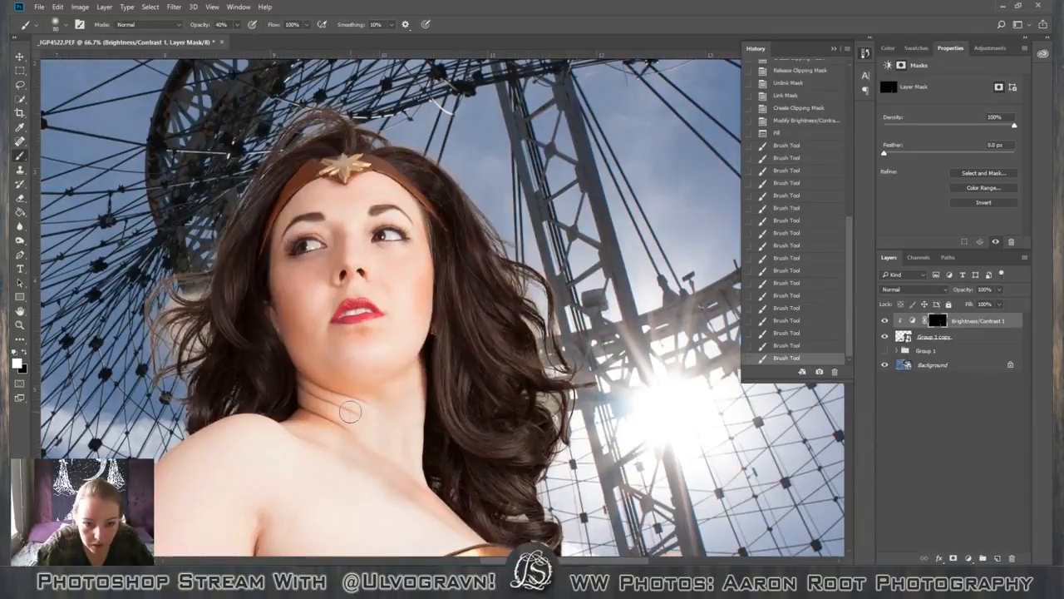
left_click_drag(412, 465, 333, 449)
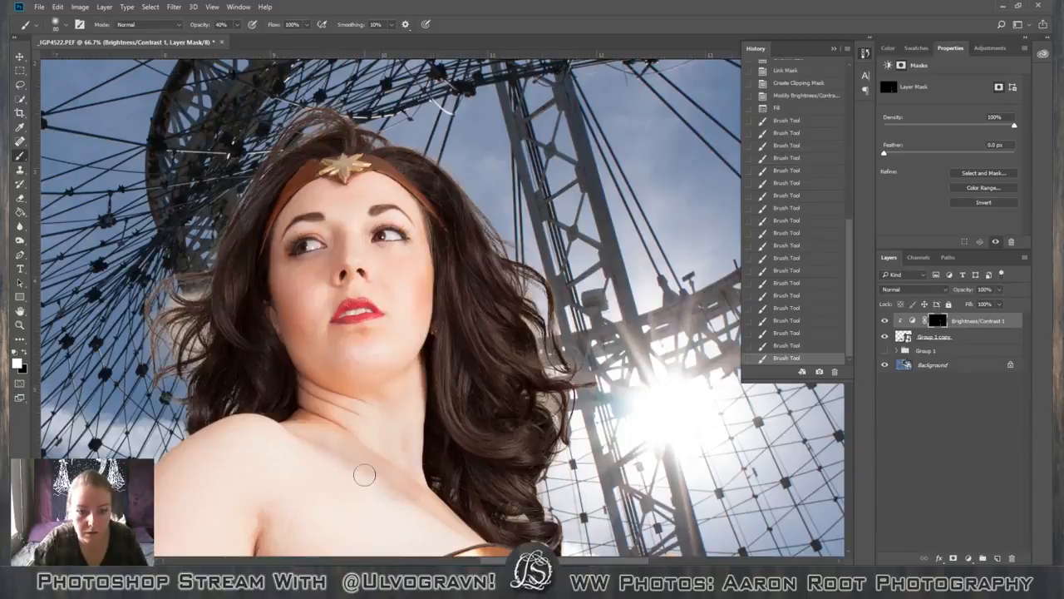
Enlarge the brush to 175 px and paint the mask over the chest, underarm and shoulder skin at 40% opacity.
scroll(360, 474, "down", 1)
scroll(348, 481, "down", 3)
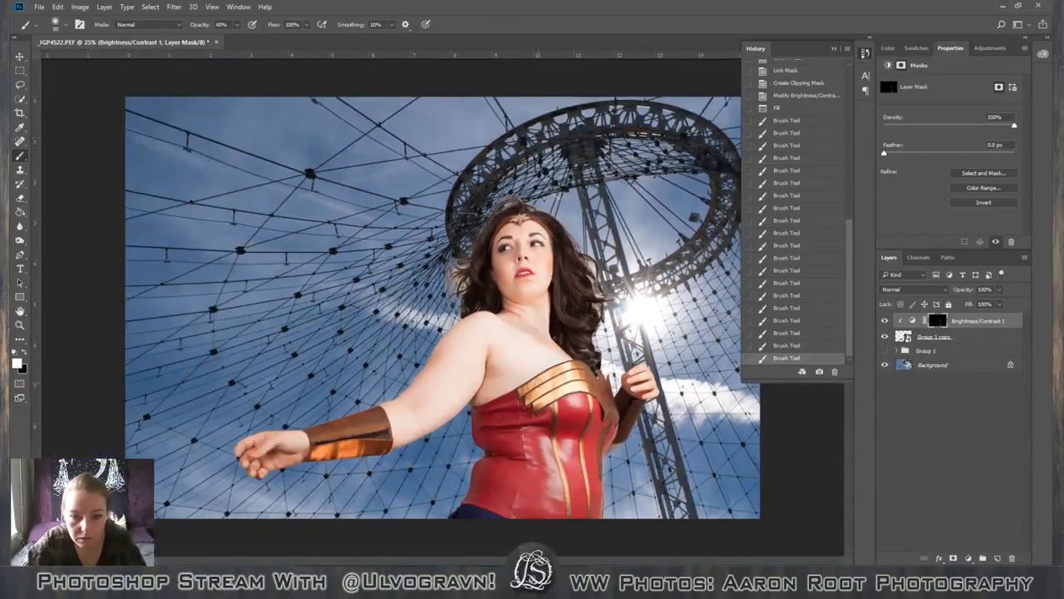
key("bracketright")
key("bracketright")
key("bracketright")
key("bracketright")
key("bracketright")
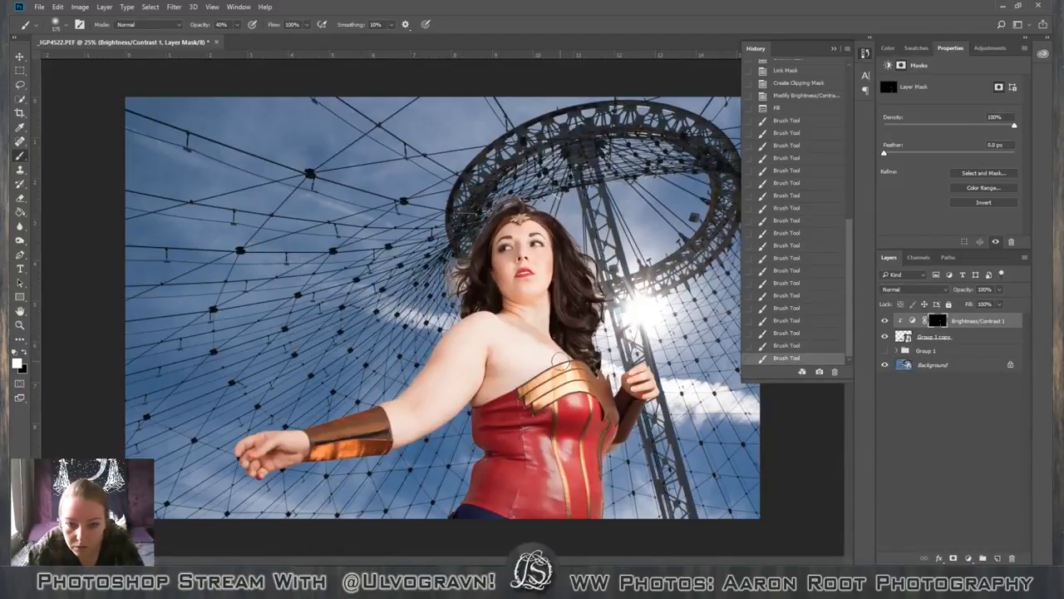
left_click_drag(561, 362, 497, 396)
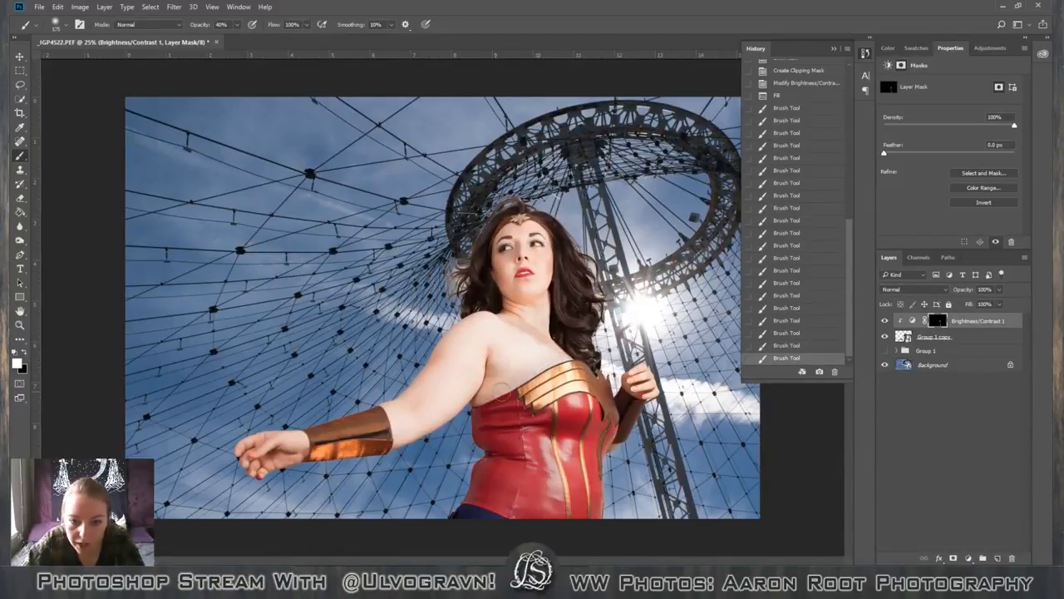
mouse_move(546, 359)
left_mouse_down()
mouse_move(514, 367)
mouse_move(541, 345)
mouse_move(498, 347)
mouse_move(493, 359)
mouse_move(506, 330)
mouse_move(484, 340)
mouse_move(473, 374)
mouse_move(487, 346)
left_mouse_up()
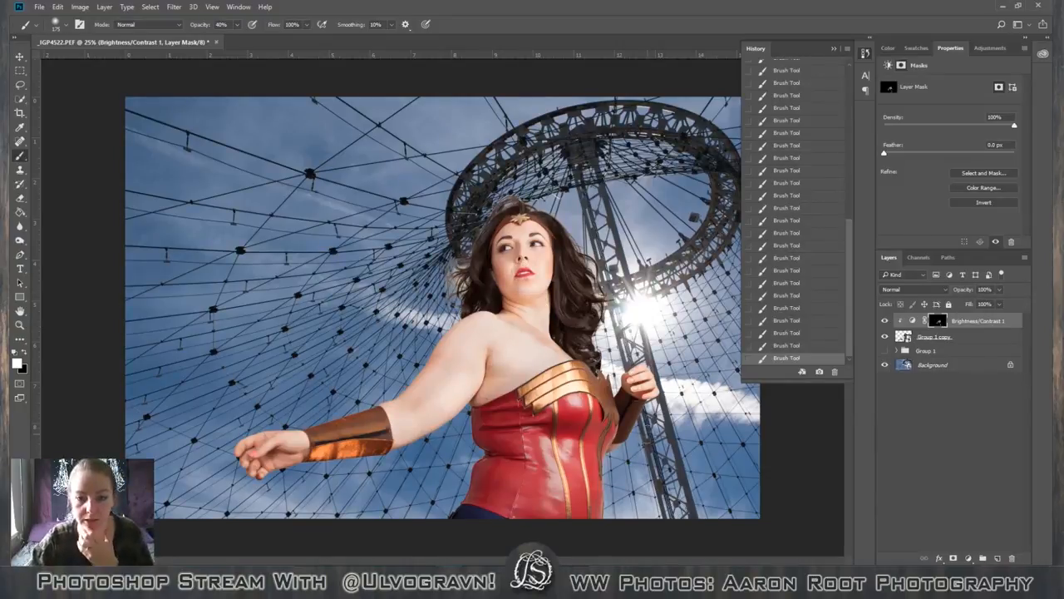
Reduce the mask brush to 125 px and its opacity to 20%.
key("bracketleft")
key("bracketleft")
key("bracketleft")
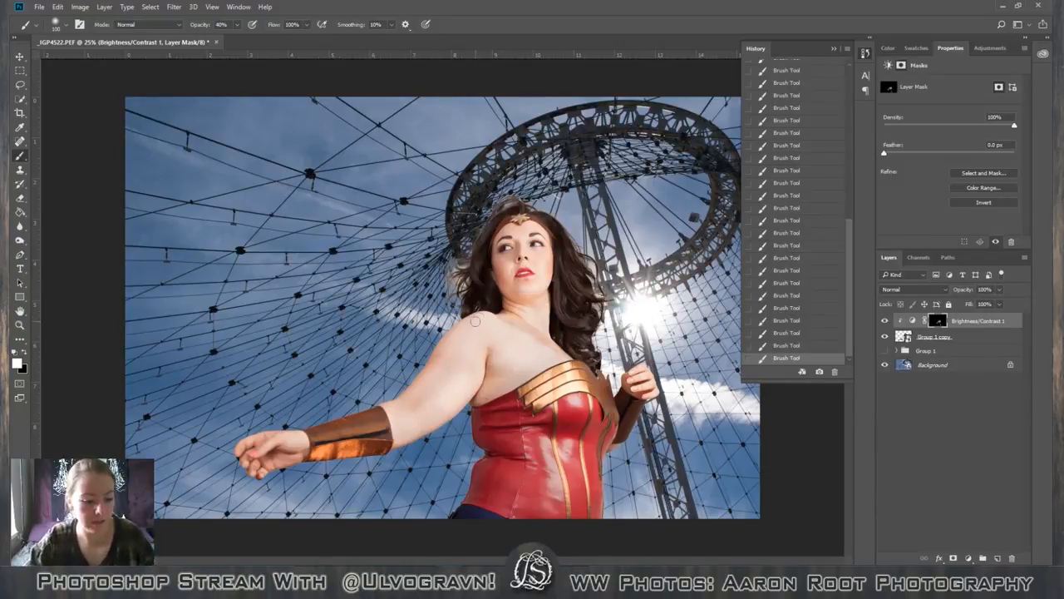
key("2")
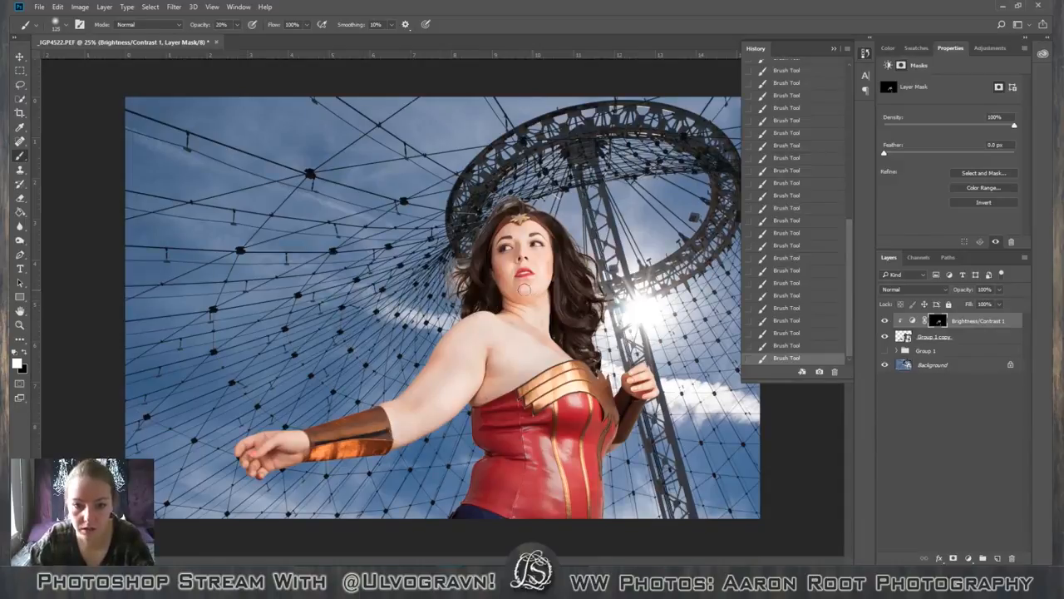
key("bracketright")
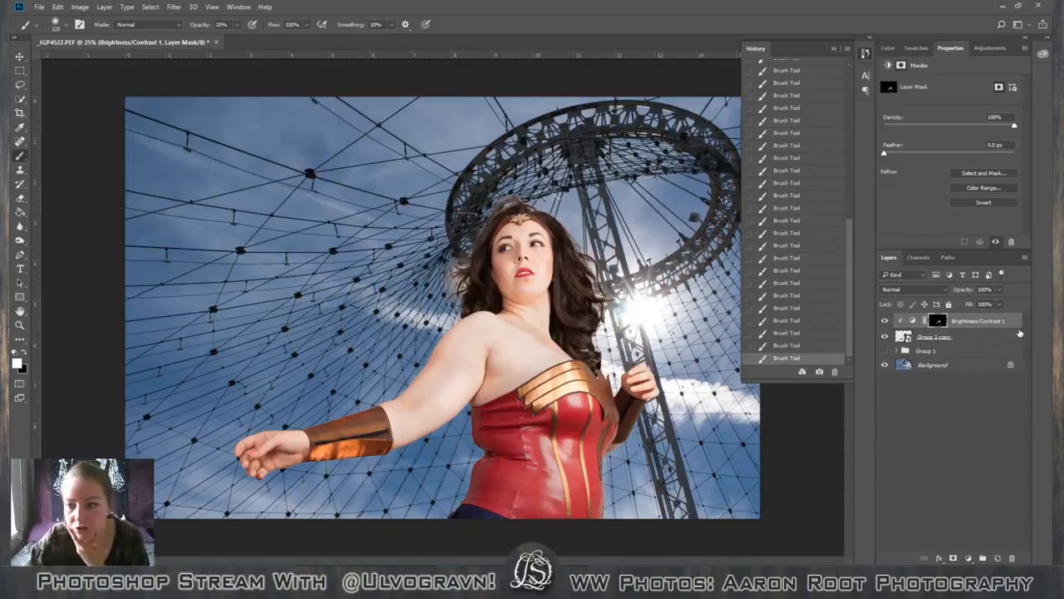
Toggle the Brightness/Contrast layer's visibility to compare the figure with and without the toning.
left_click(885, 322)
left_click(885, 322)
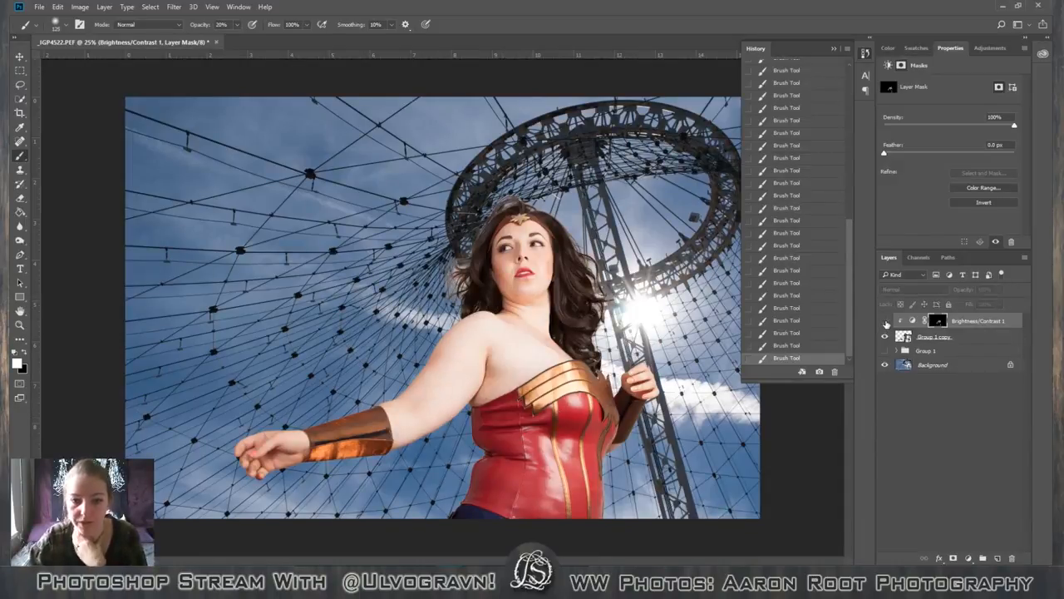
left_click(886, 322)
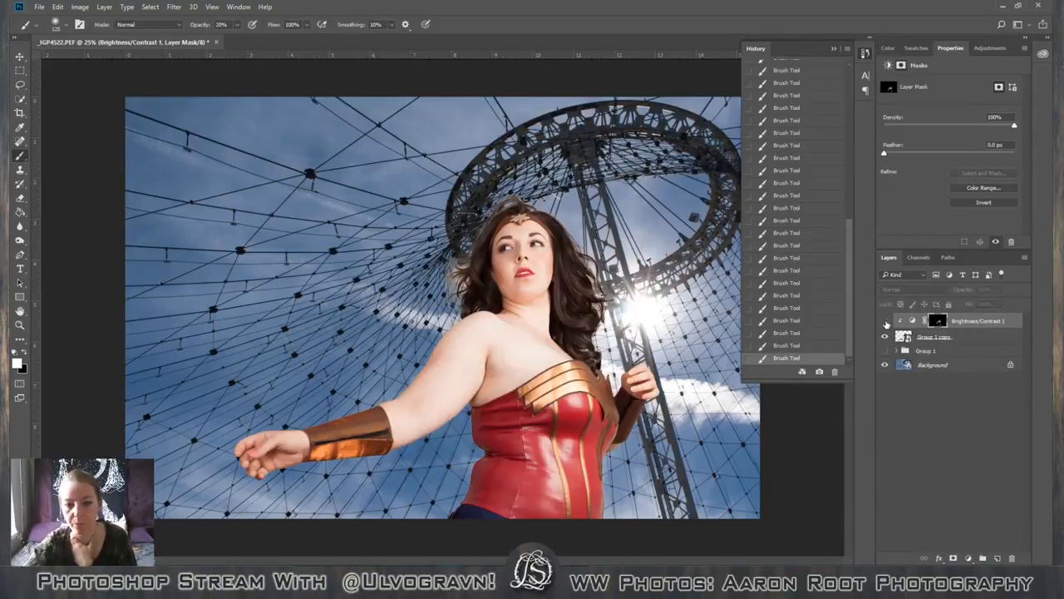
left_click(885, 322)
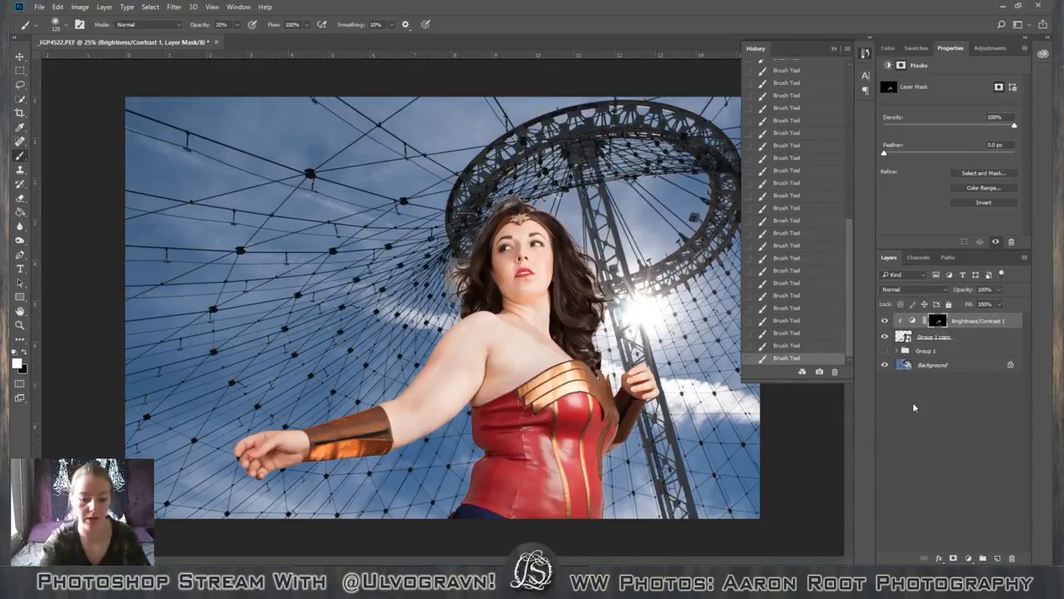
Try Contrast changes and Use Legacy on the Brightness/Contrast layer, then restore Contrast to 0 and Brightness to -43 with legacy off.
key("ctrl+minus")
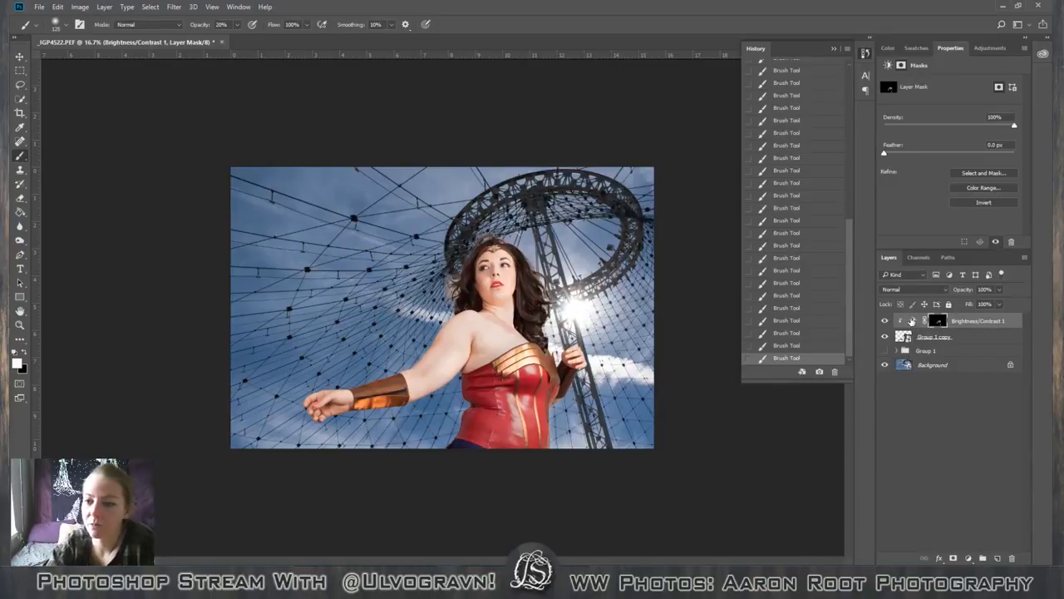
left_click(912, 321)
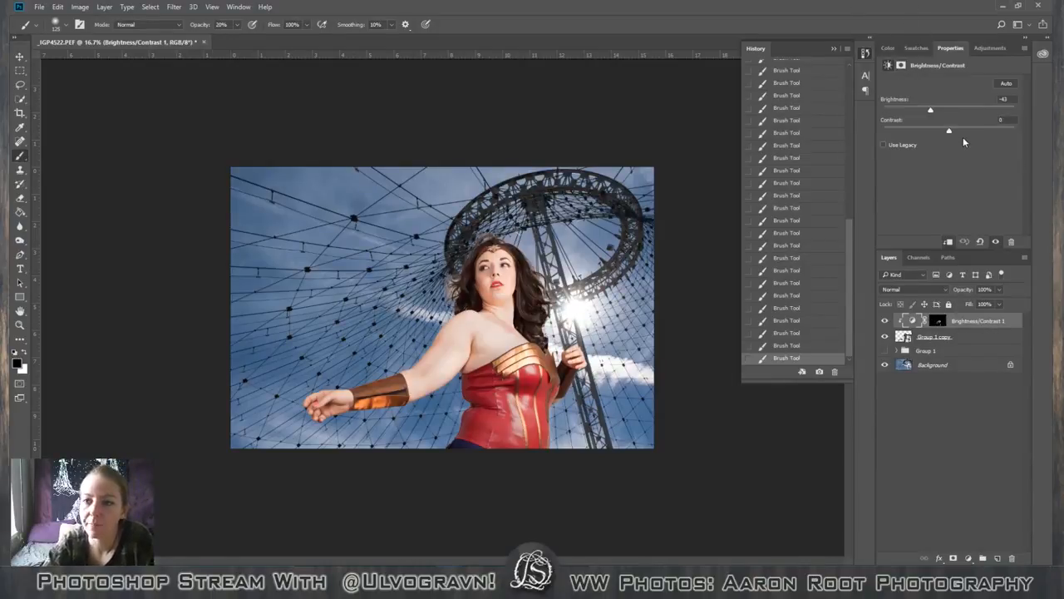
mouse_move(952, 136)
left_mouse_down()
mouse_move(898, 147)
mouse_move(979, 155)
mouse_move(952, 133)
left_mouse_up()
left_click(947, 131)
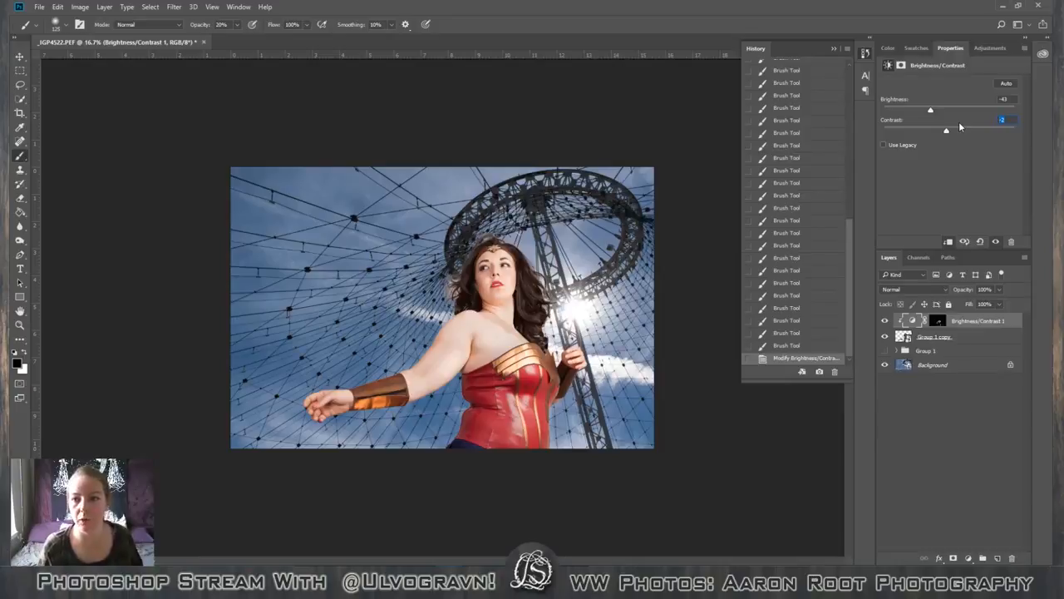
left_click(883, 145)
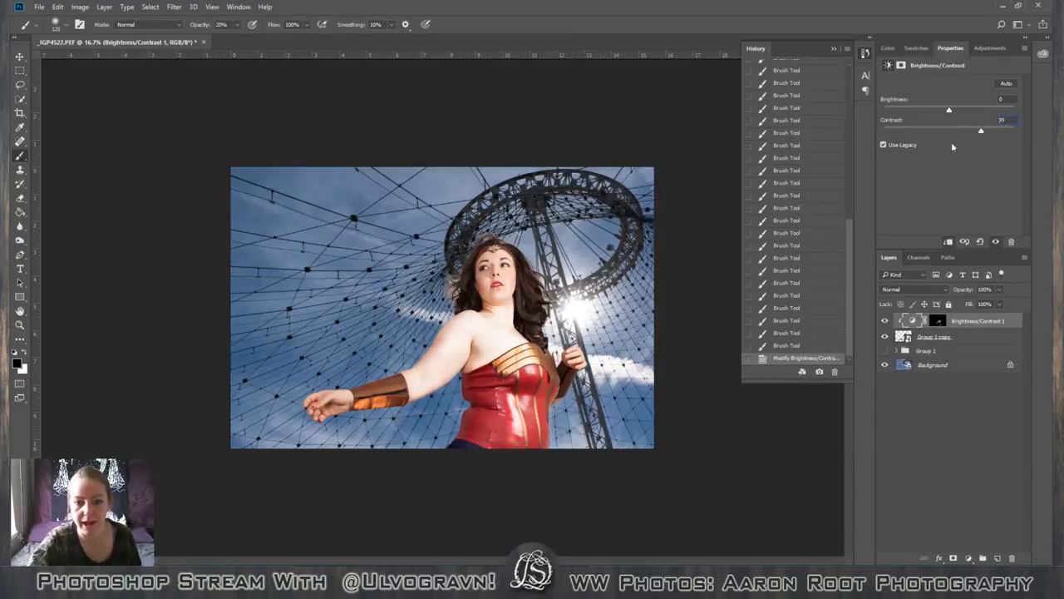
left_click_drag(952, 141, 860, 167)
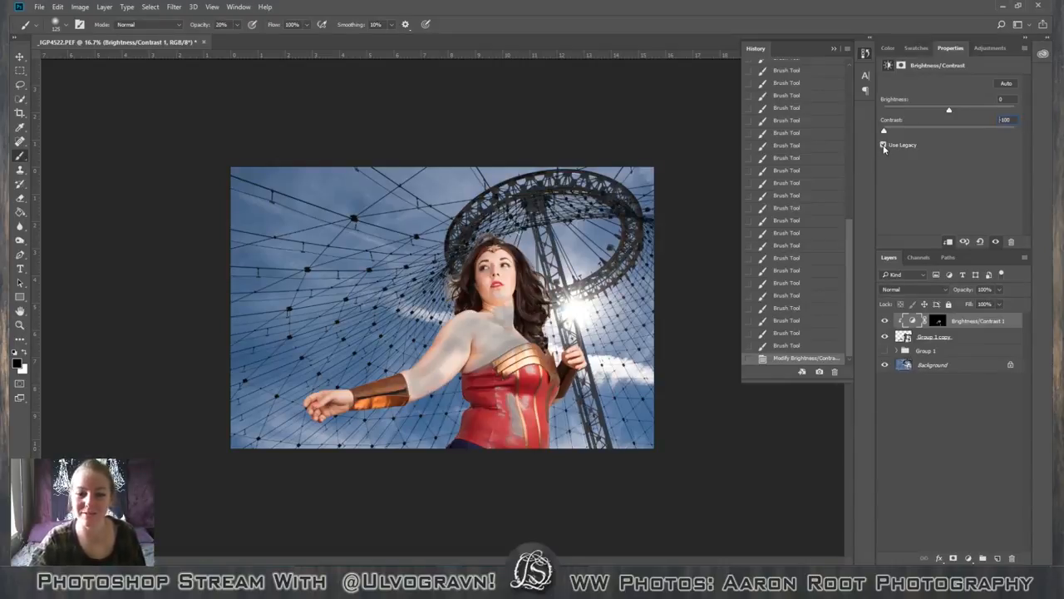
left_click(883, 145)
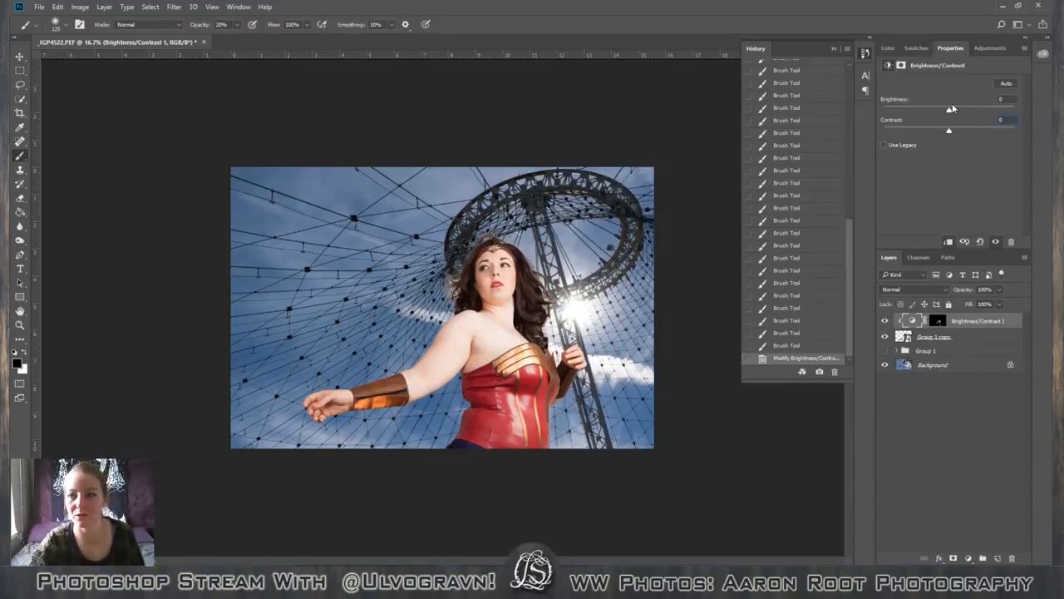
left_click_drag(1005, 100, 929, 113)
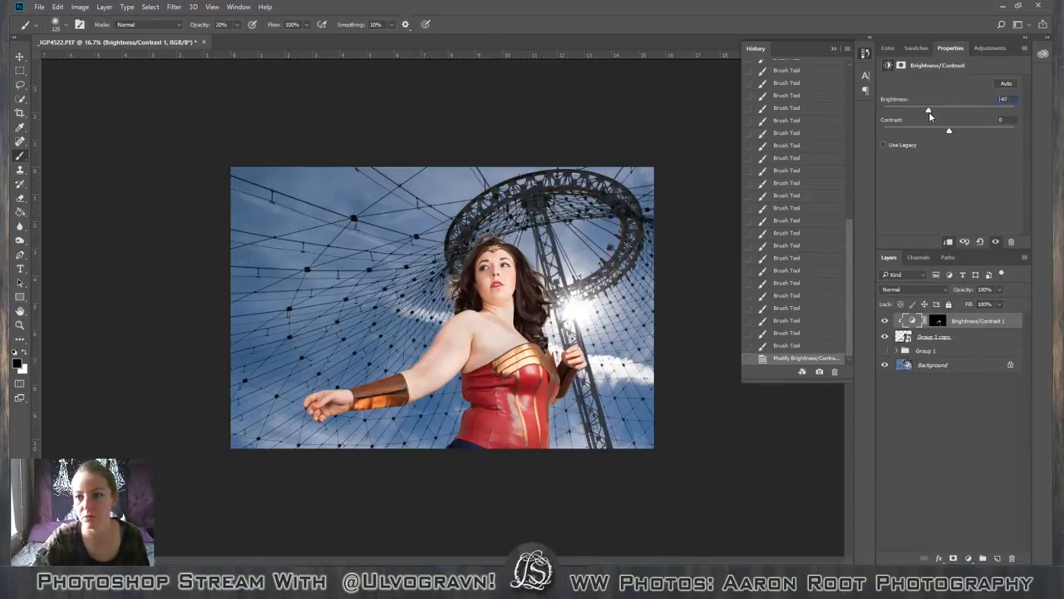
left_click_drag(930, 112, 931, 113)
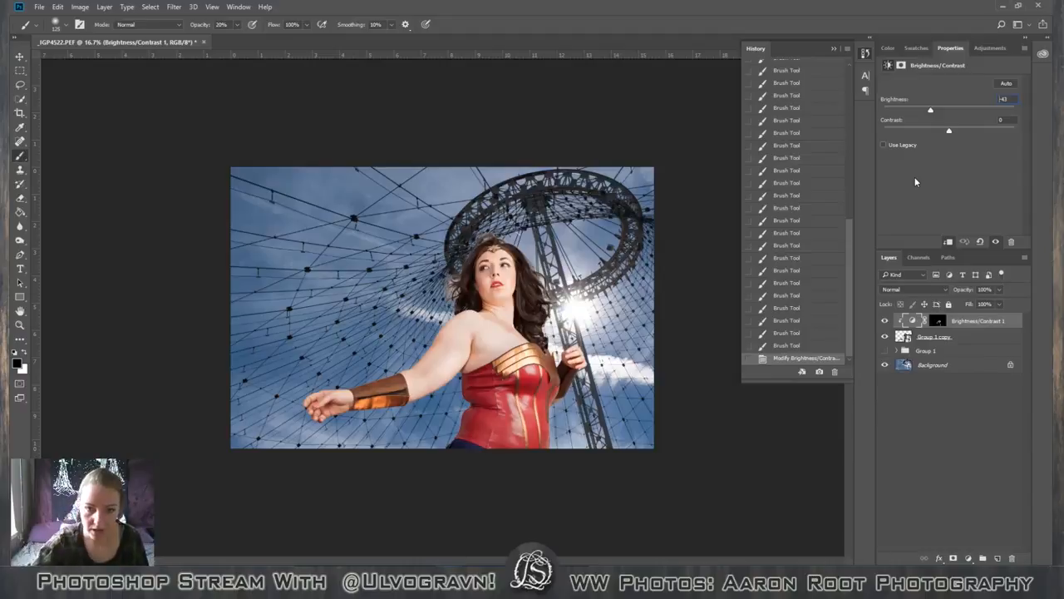
Use Distort on the Group 1 copy layer to widen the figure slightly to 81.69% width, and apply the transform.
left_click(957, 342)
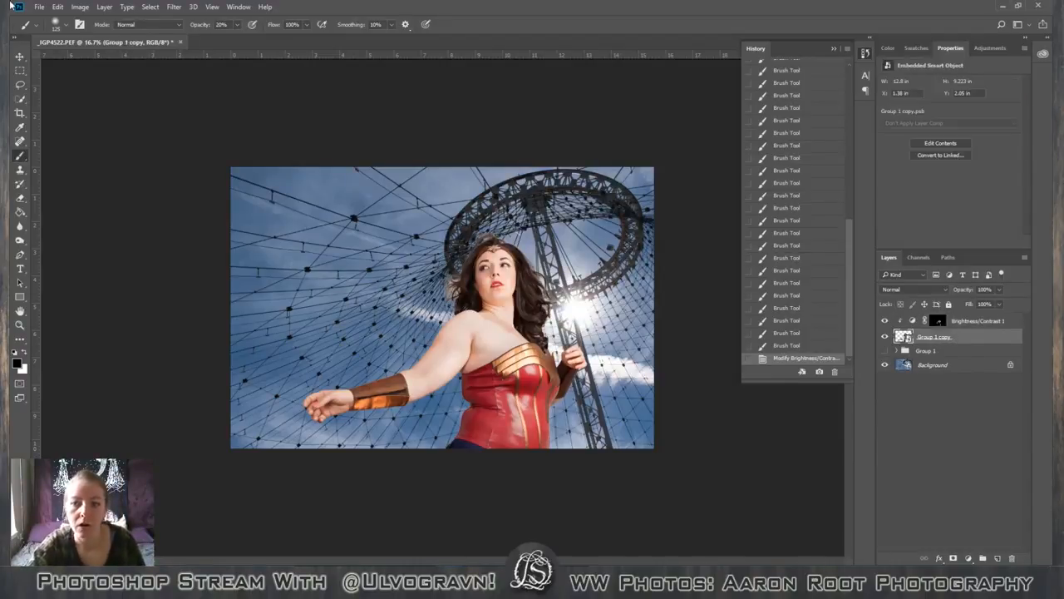
left_click(57, 7)
mouse_move(98, 240)
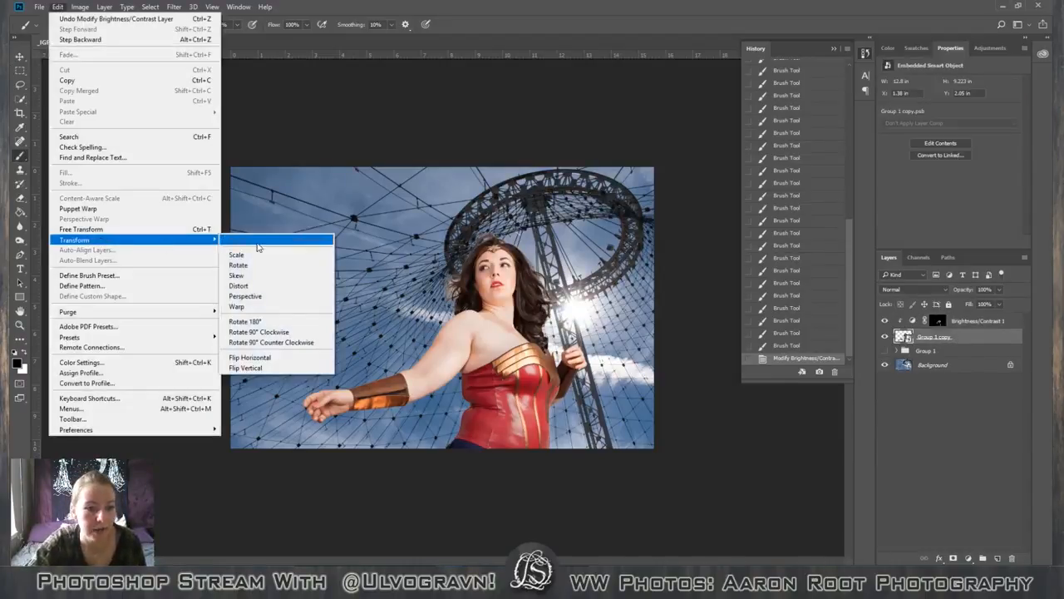
left_click(279, 286)
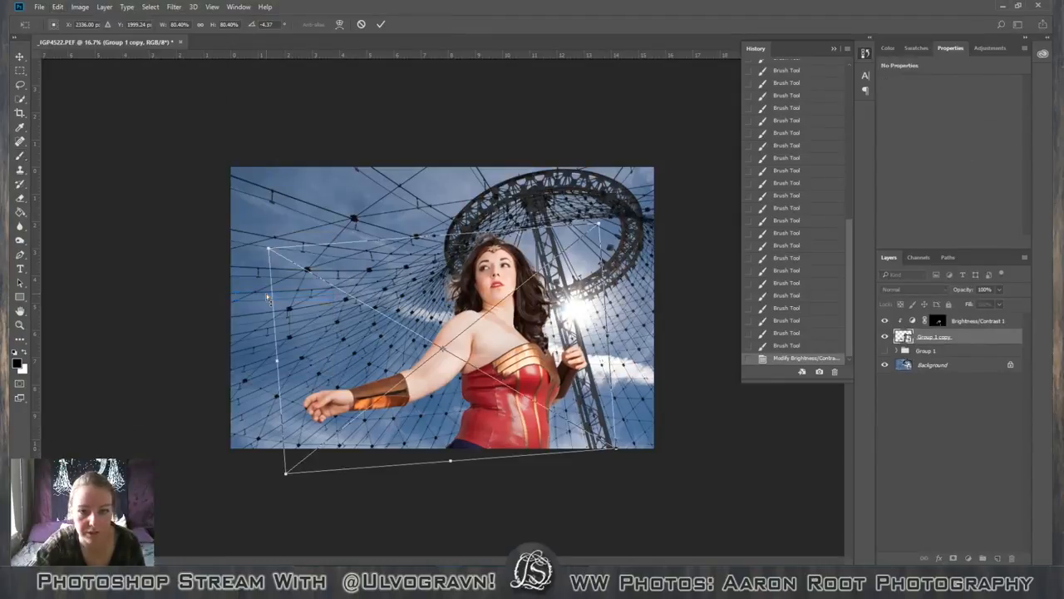
mouse_move(269, 249)
left_mouse_down()
mouse_move(274, 212)
mouse_move(236, 254)
mouse_move(256, 222)
mouse_move(255, 240)
left_mouse_up()
key("ctrl+z")
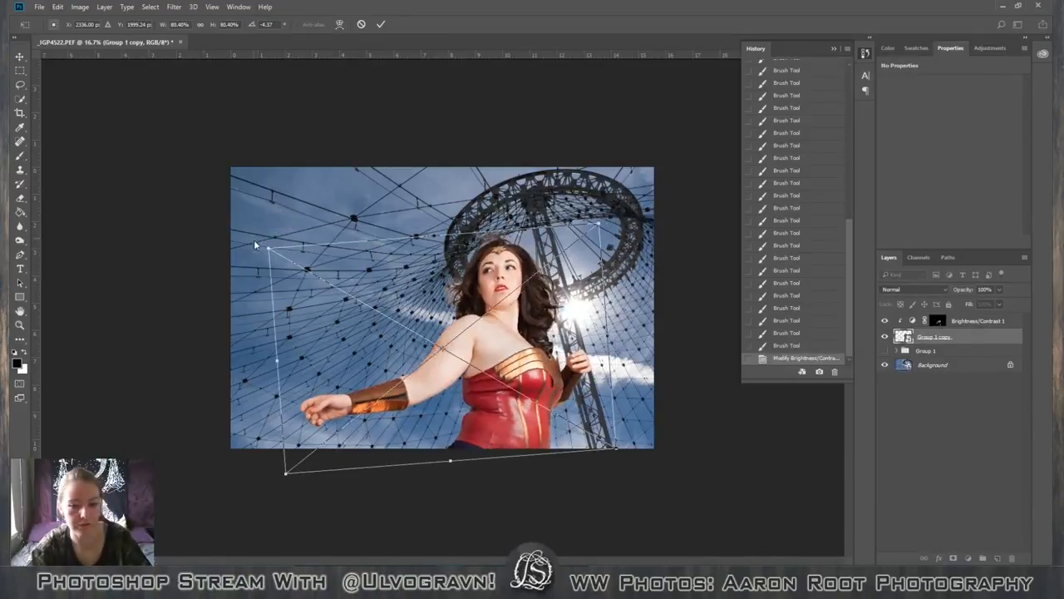
left_click_drag(617, 451, 619, 449)
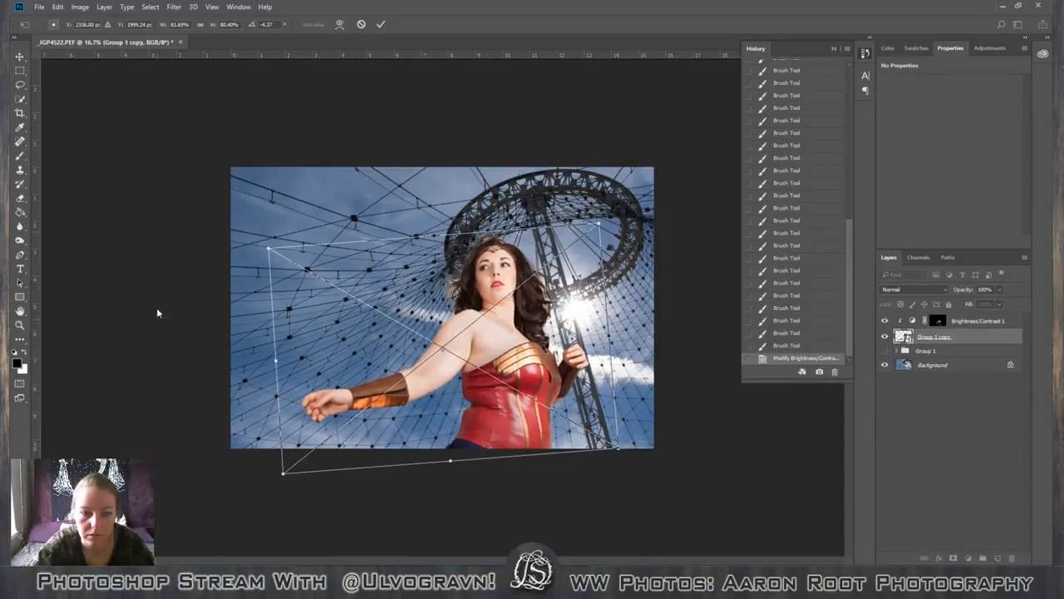
left_click(381, 24)
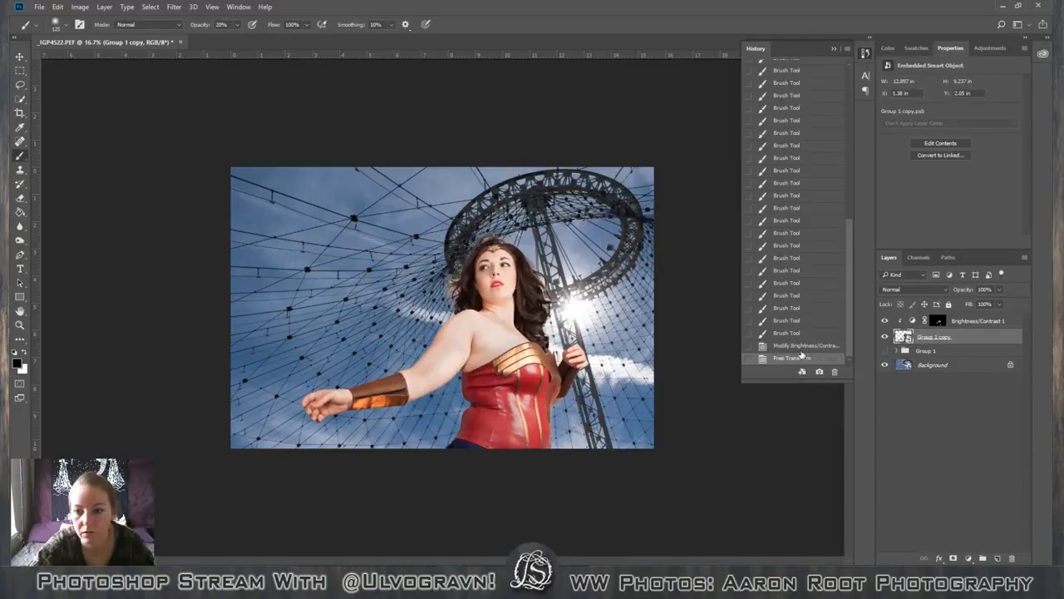
Compare the figure before and after the Free Transform using the history states, ending on the transformed state.
left_click(818, 349)
left_click(813, 358)
left_click(811, 346)
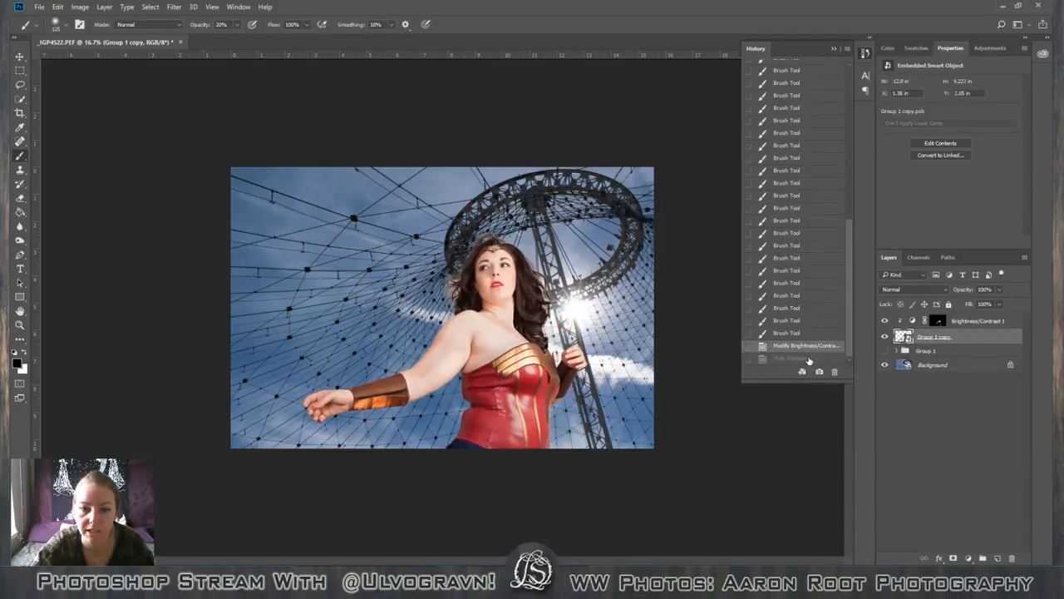
left_click(809, 358)
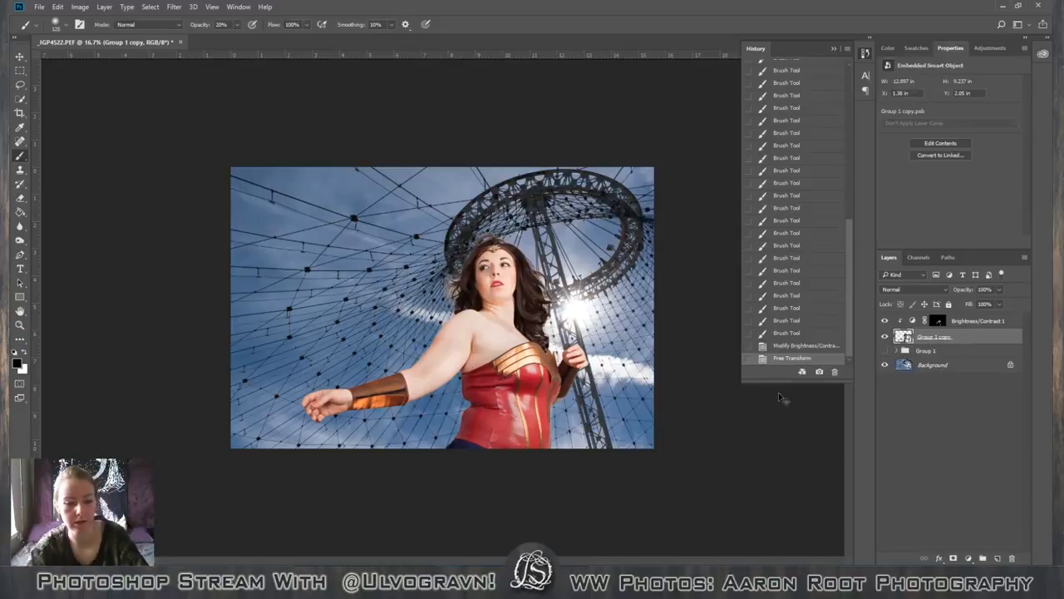
Rotate the Group 1 copy figure to -5.06° with Free Transform and apply it.
key("ctrl+t")
left_click_drag(224, 493, 225, 495)
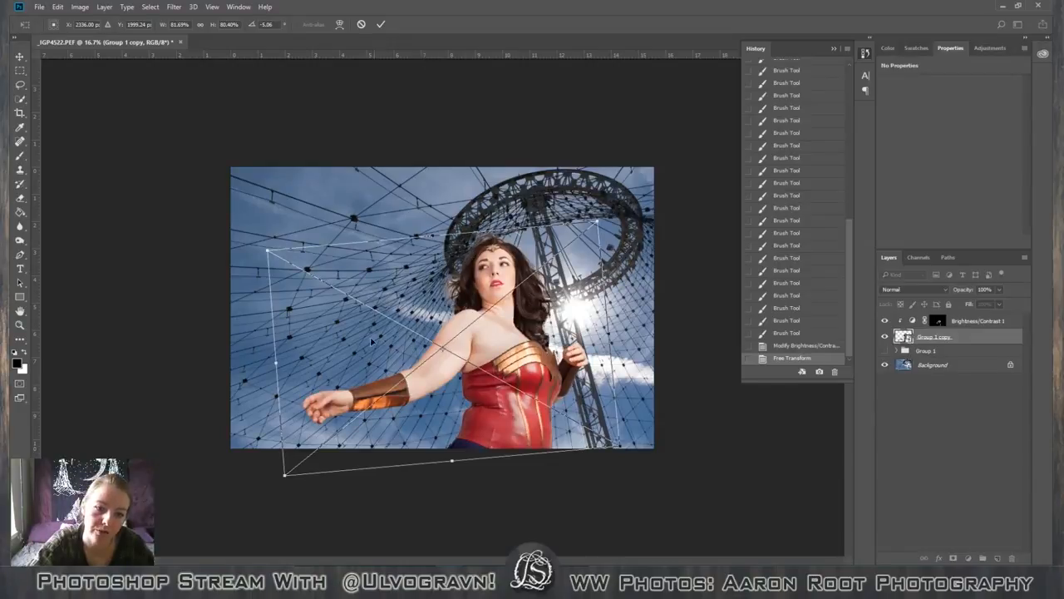
left_click(381, 24)
key("b")
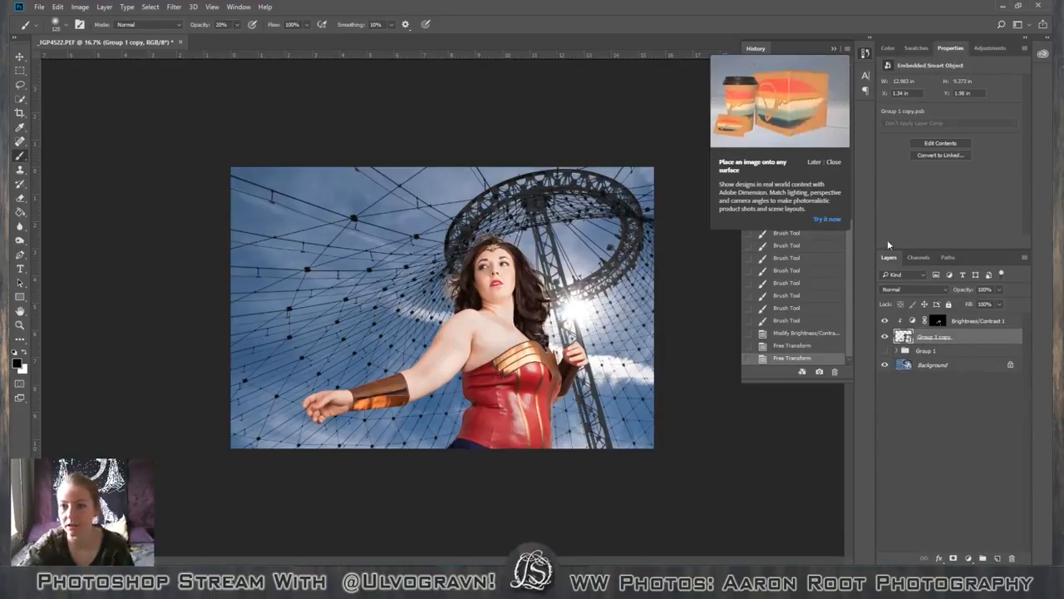
Move the Group 1 copy figure slightly to the right within the image so that she covers the sun.
left_click(831, 163)
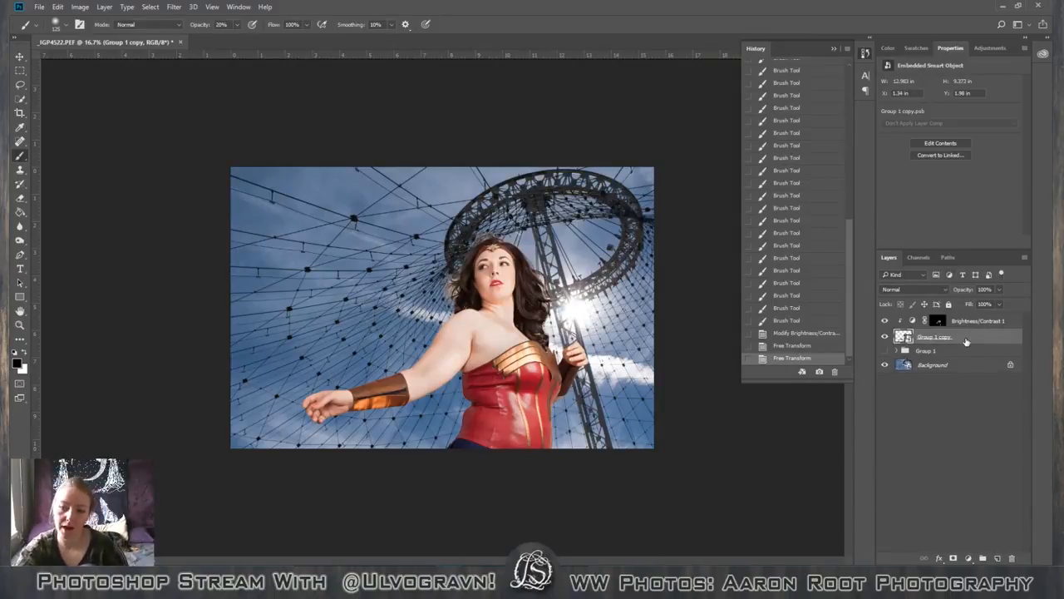
left_click(995, 50)
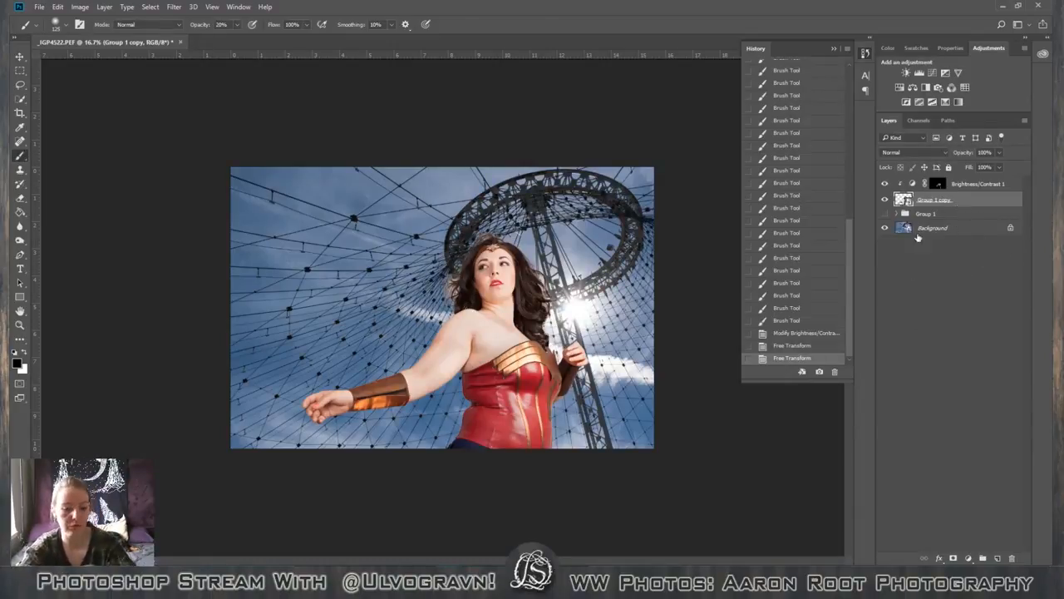
key("v")
left_click_drag(409, 380, 435, 385)
mouse_move(517, 392)
left_mouse_down()
mouse_move(520, 369)
mouse_move(519, 391)
left_mouse_up()
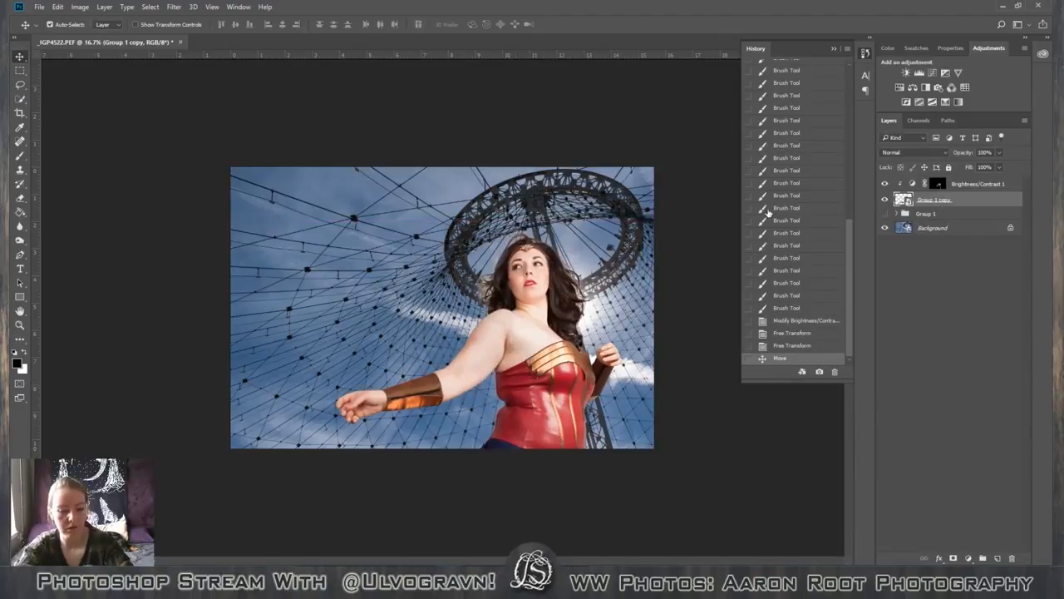
Try enlarging the Group 1 copy figure alone to 106.34% width with Free Transform, then undo the transform.
key("ctrl+t")
left_click_drag(634, 220, 639, 214)
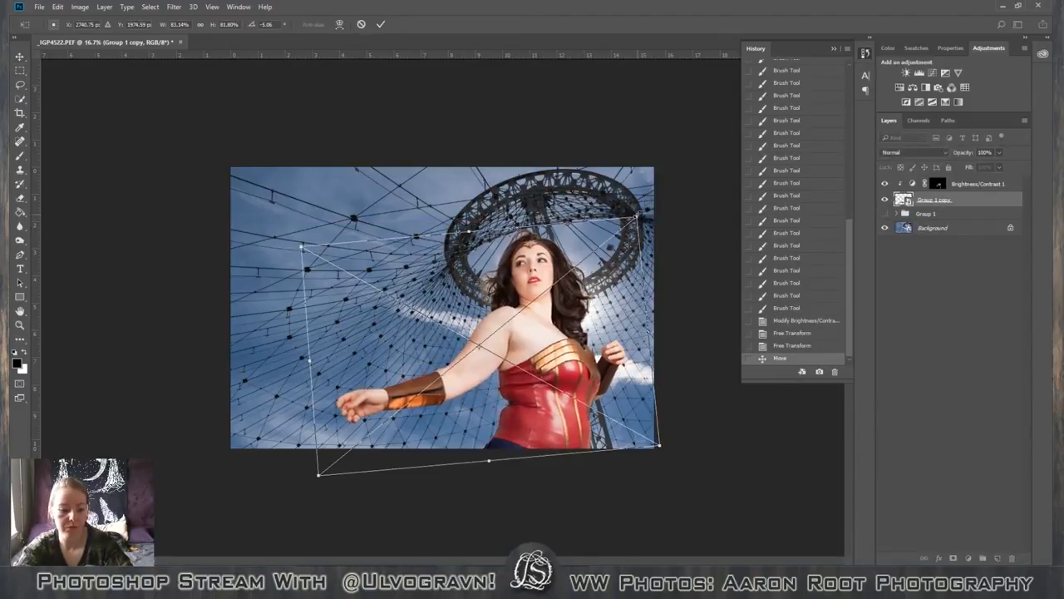
key("ctrl+z")
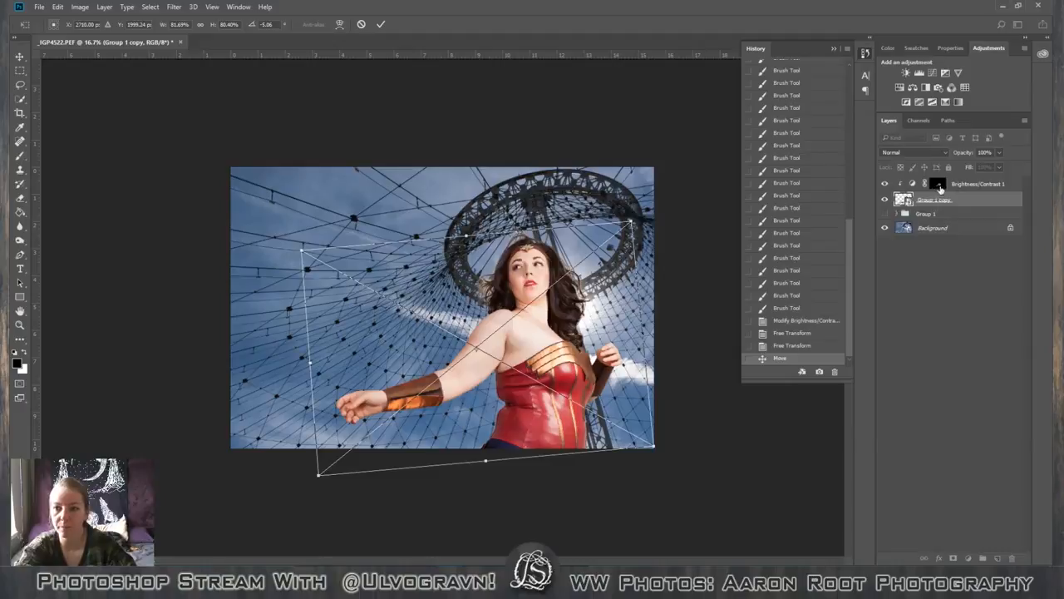
left_click_drag(632, 221, 722, 143)
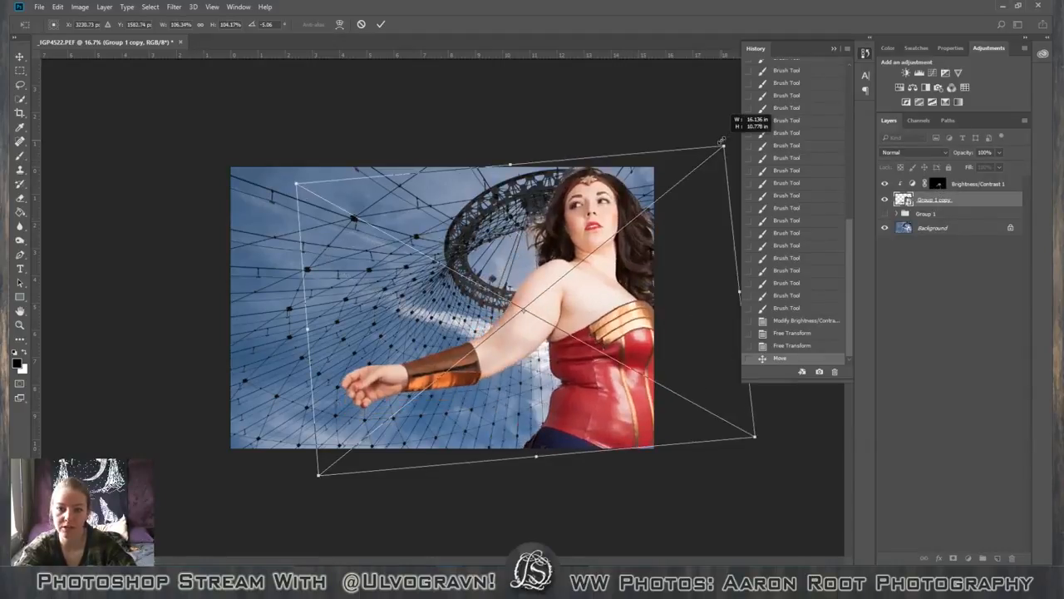
key("Return")
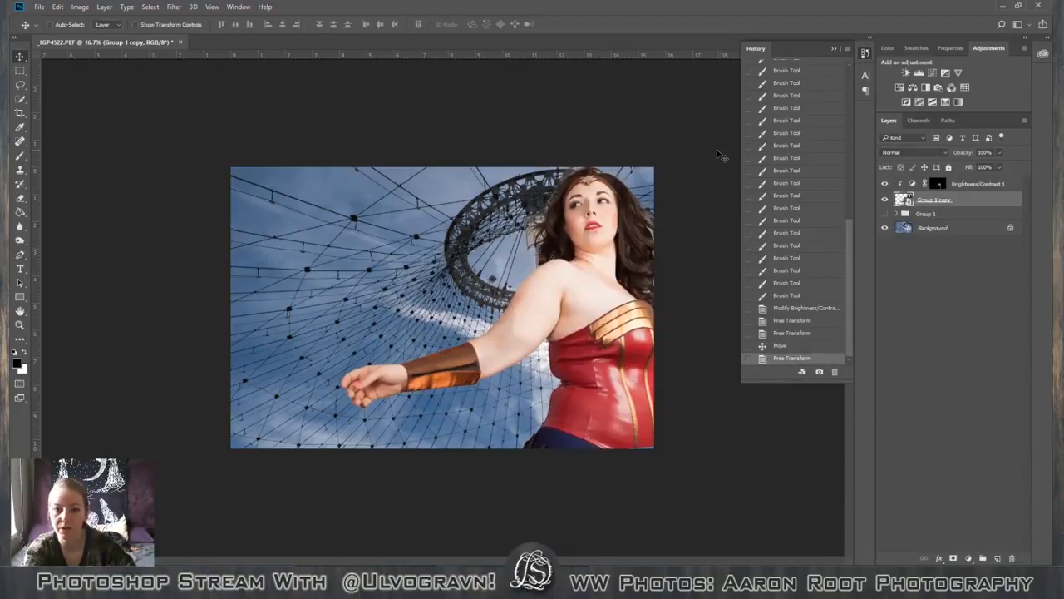
key("ctrl+z")
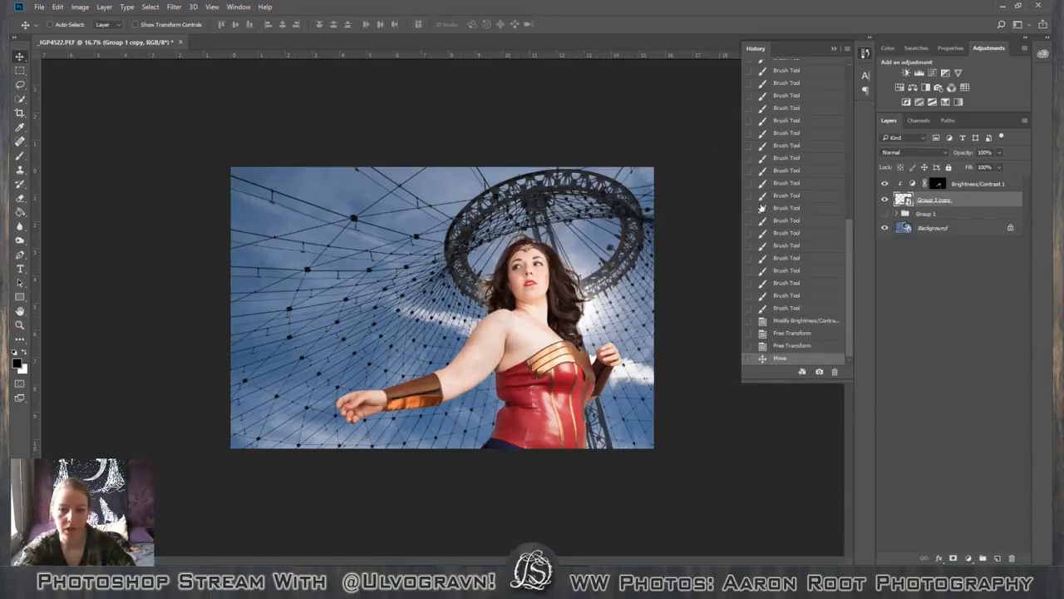
Link the Brightness/Contrast 1 layer with the Group 1 copy layer.
left_click(1014, 183)
left_click(997, 200)
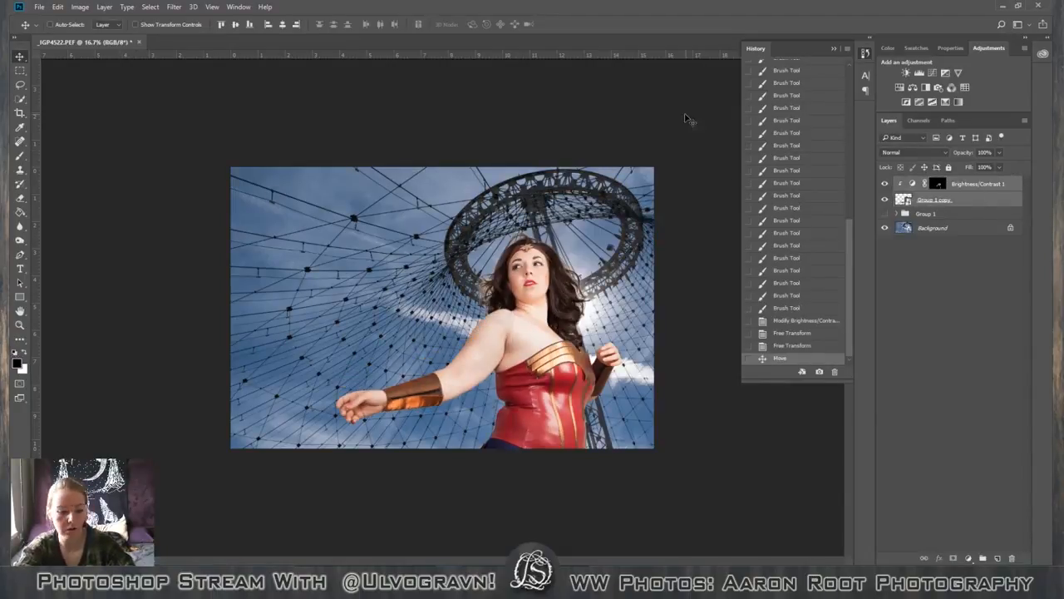
right_click(1024, 192)
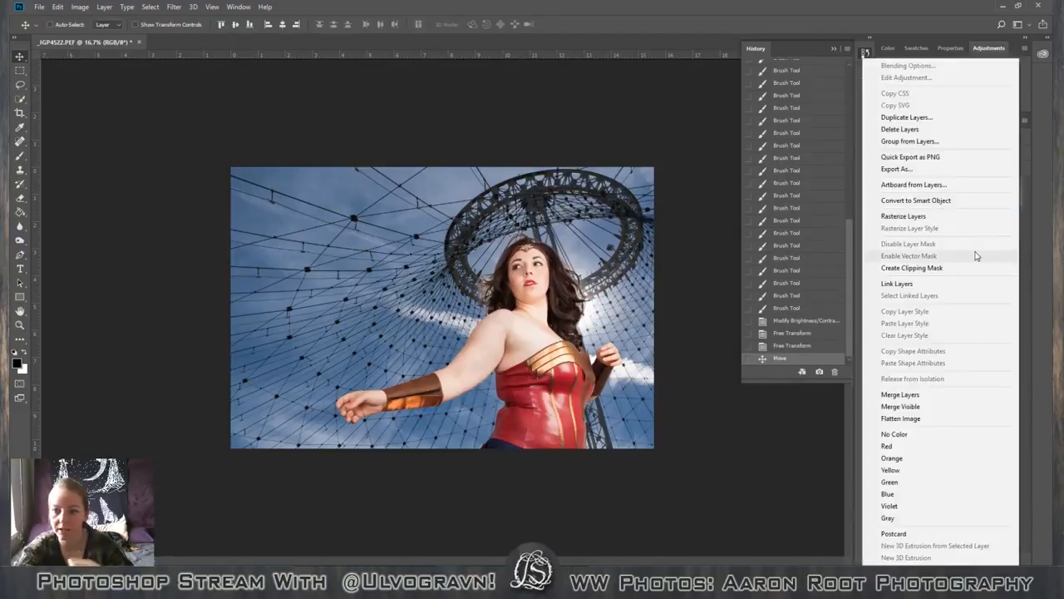
left_click(946, 284)
Scale the linked figure and adjustment layers together to 103.23%, apply the transform, and move them slightly left and down in the image.
key("ctrl+t")
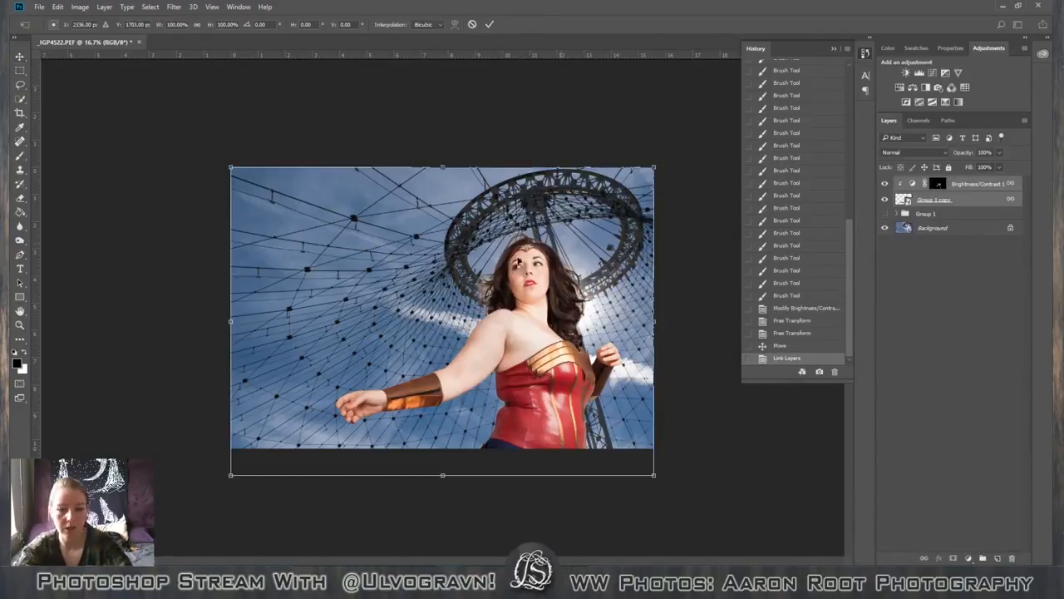
left_click_drag(655, 167, 669, 156)
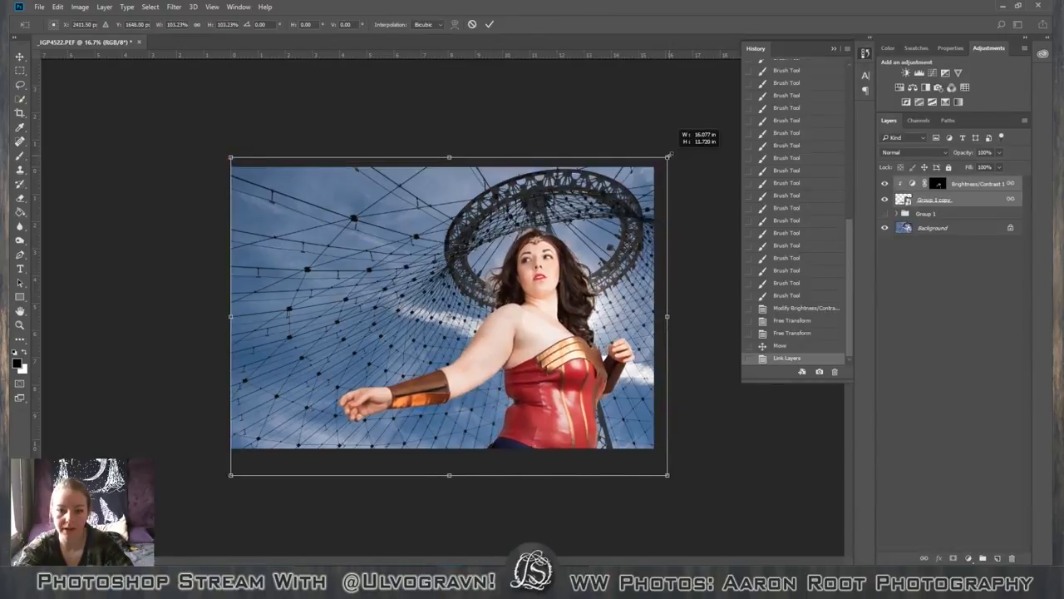
left_click(489, 24)
left_click_drag(570, 308, 537, 331)
left_click(975, 308)
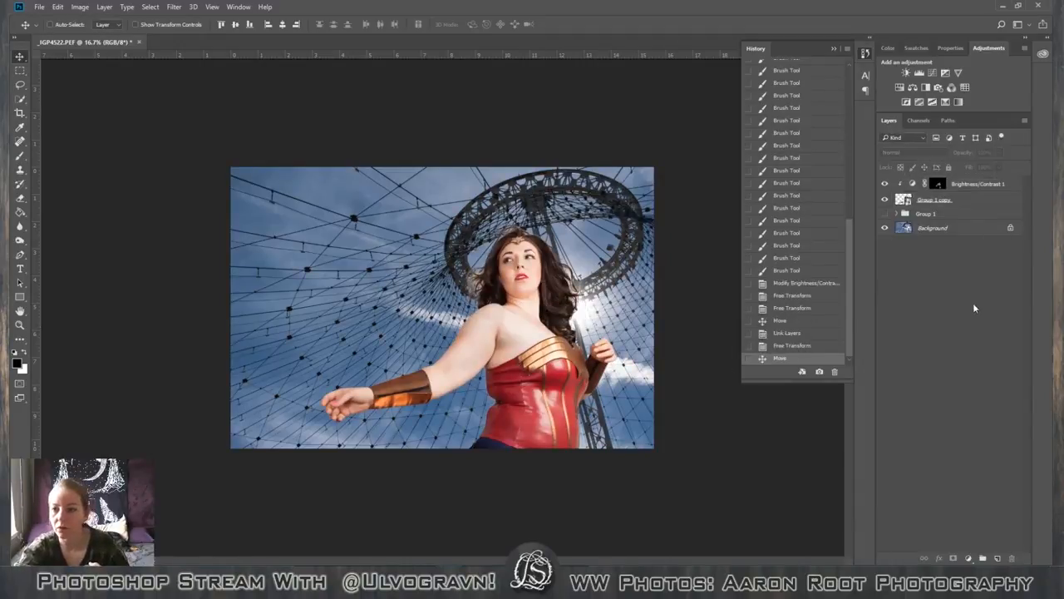
Add a Levels adjustment clipped to the Group 1 copy layer with input black point 7 and white point 250.
double_click(978, 199)
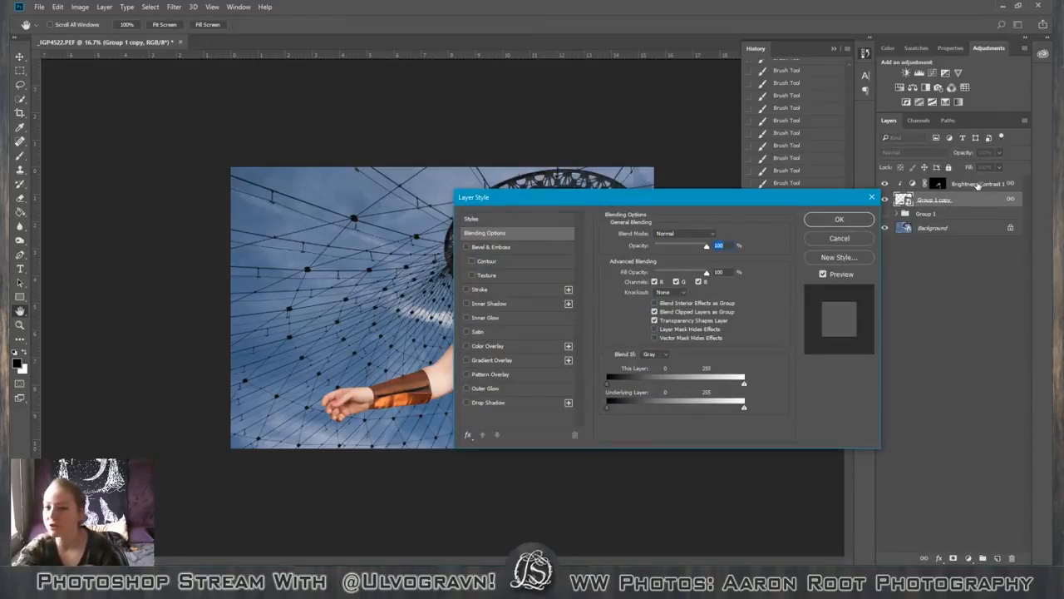
left_click(873, 197)
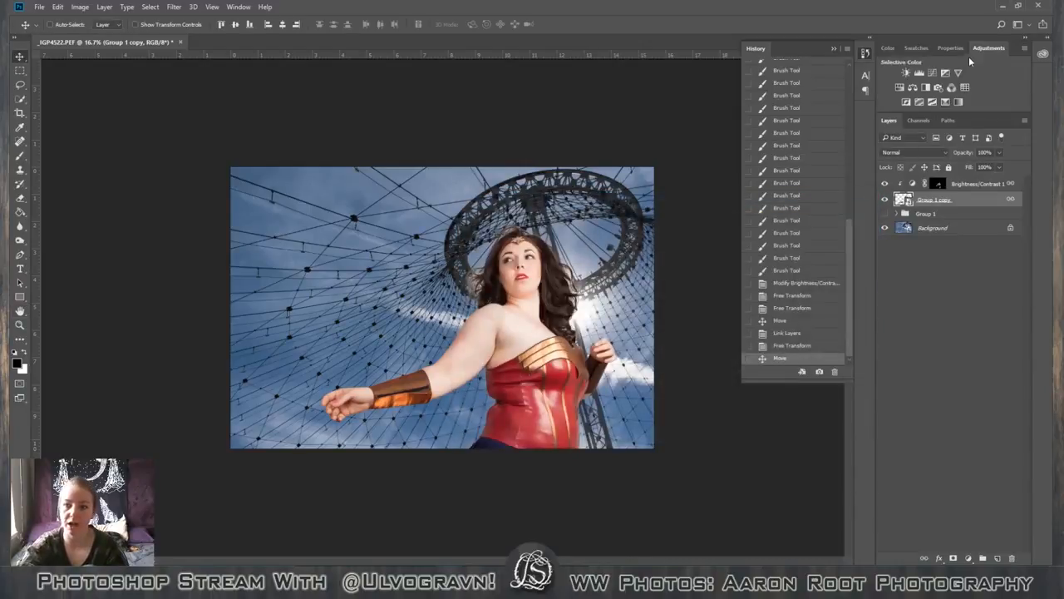
left_click(918, 73)
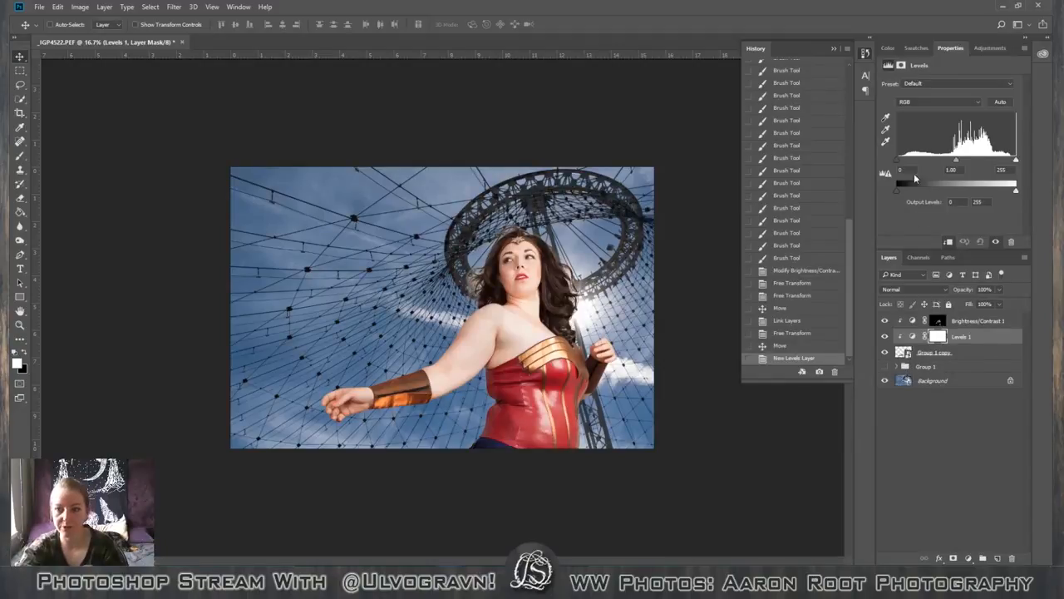
left_click_drag(900, 165, 903, 166)
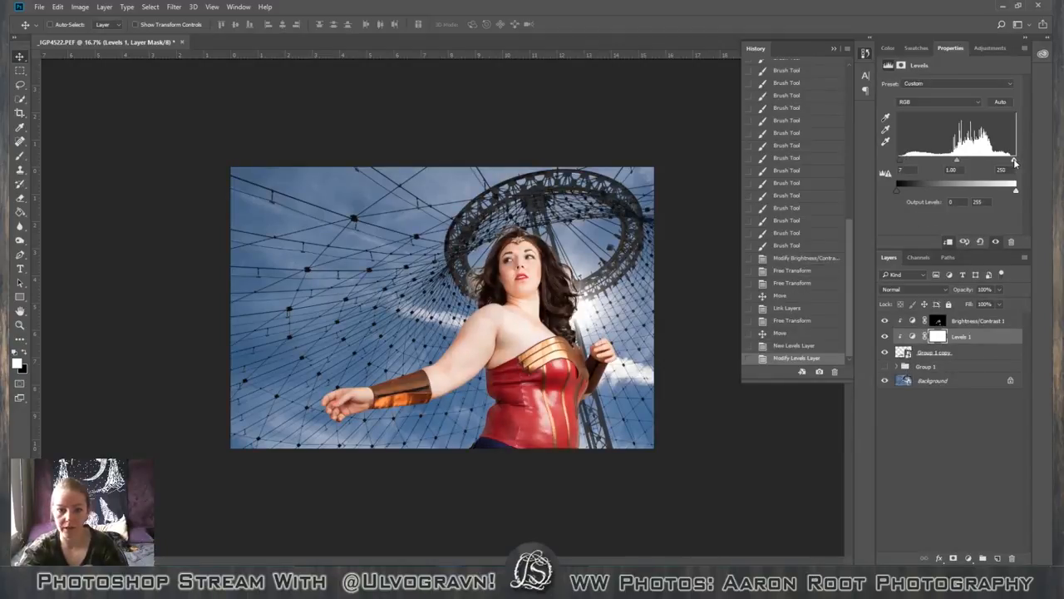
Compare the figure with and without the Levels 1 adjustment, leaving the layer visible.
left_click(883, 336)
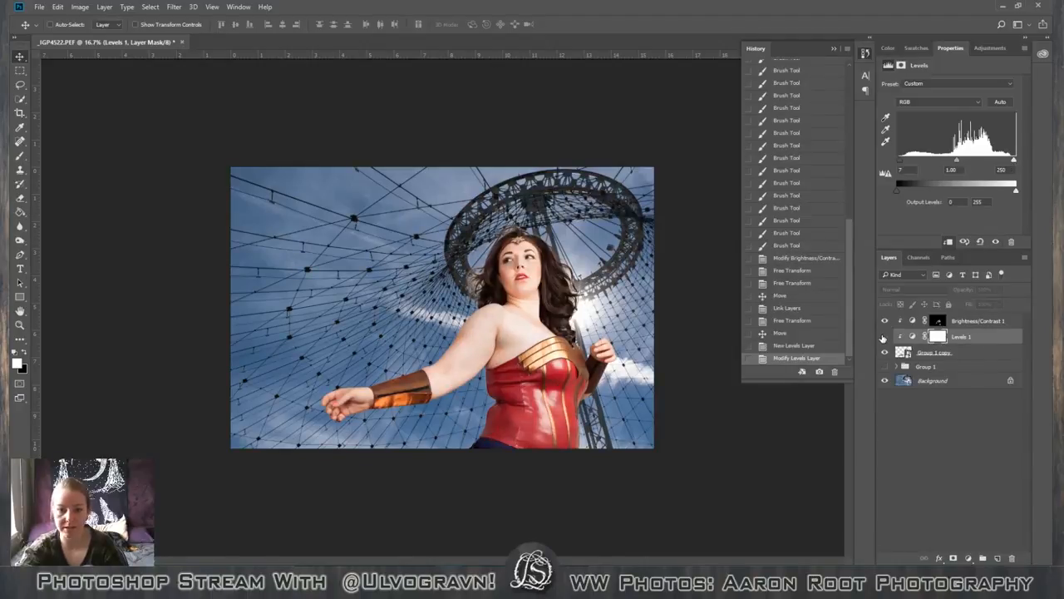
left_click(884, 337)
left_click(883, 337)
left_click(883, 336)
left_click(883, 337)
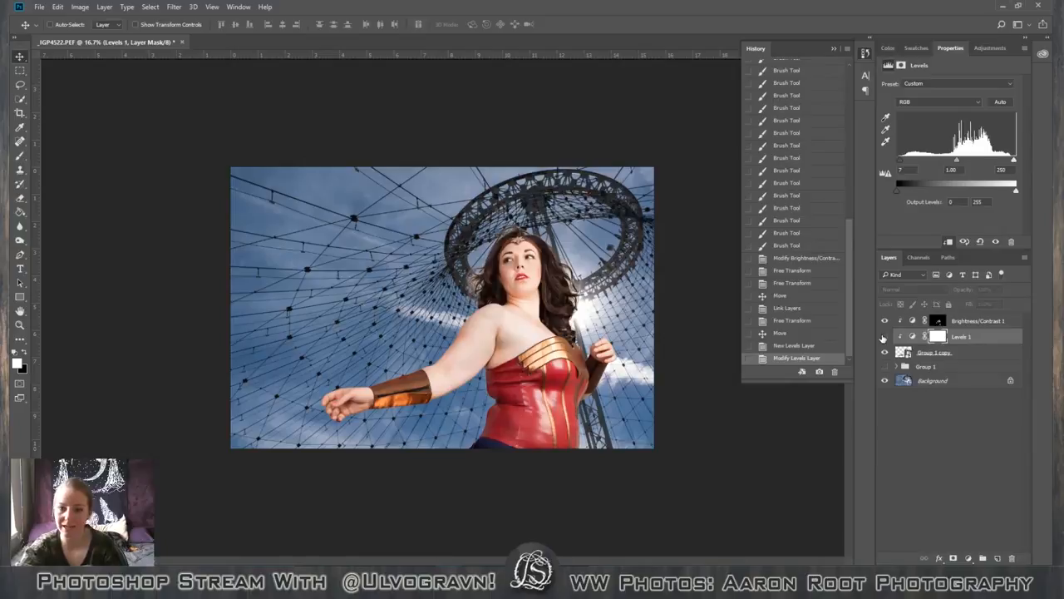
left_click(883, 336)
left_click(883, 337)
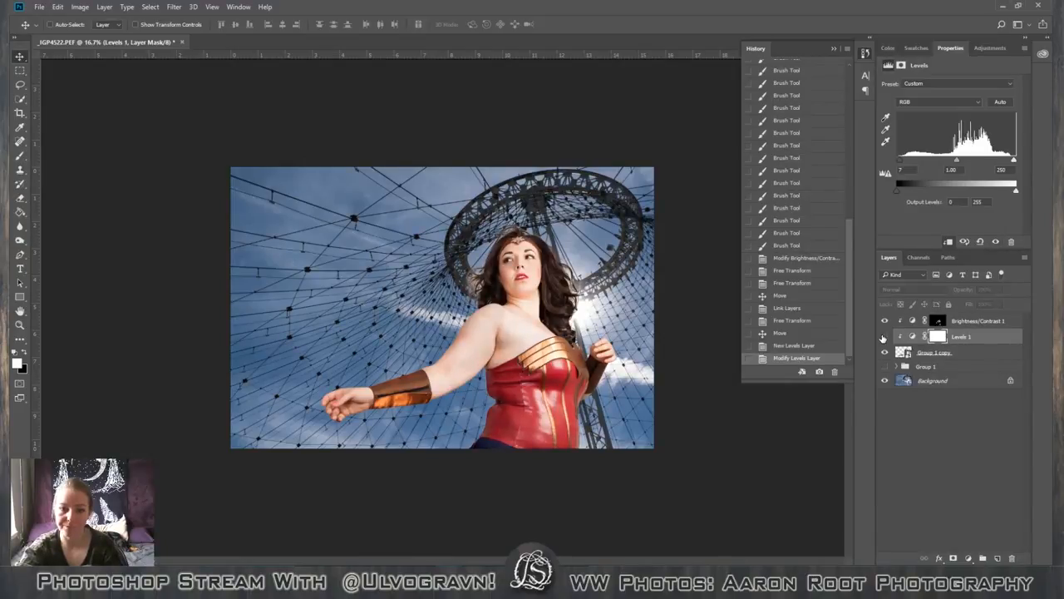
left_click(883, 337)
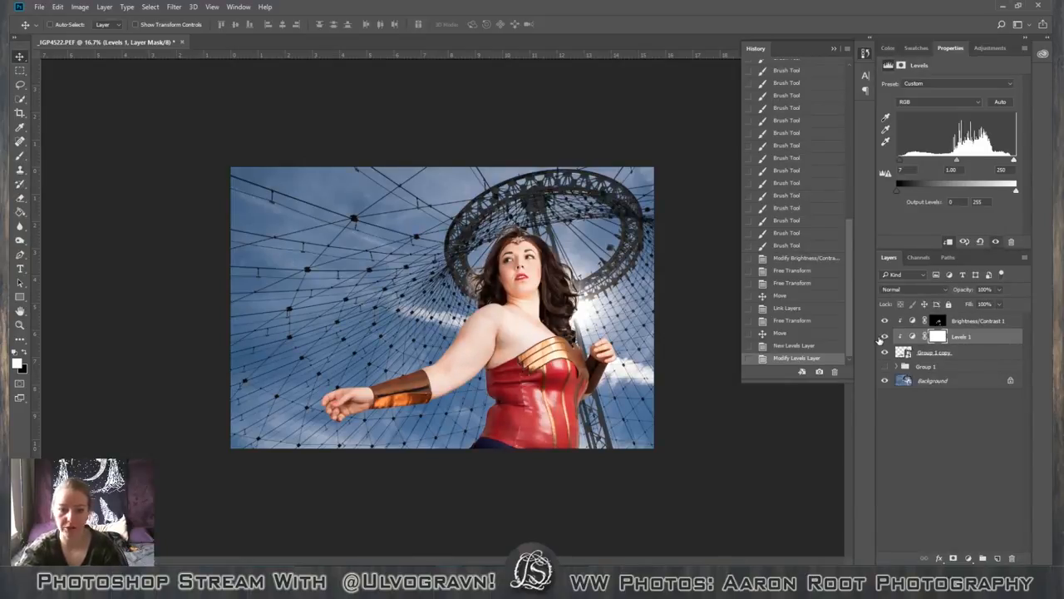
Preview an Outer Glow on the Group 1 copy layer to check the cutout edges, then cancel the layer style.
left_click(1001, 354)
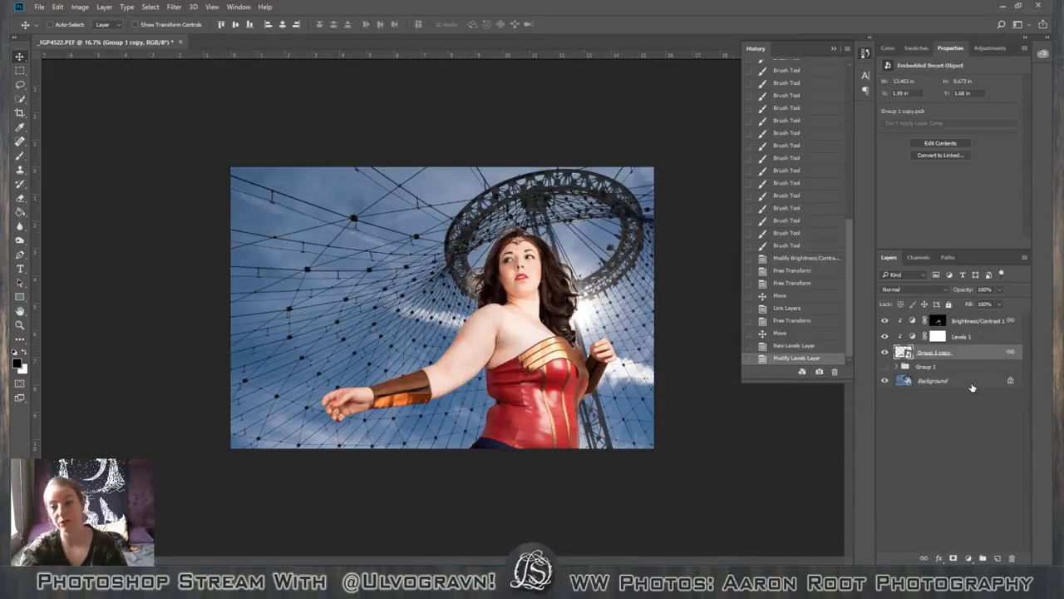
double_click(975, 351)
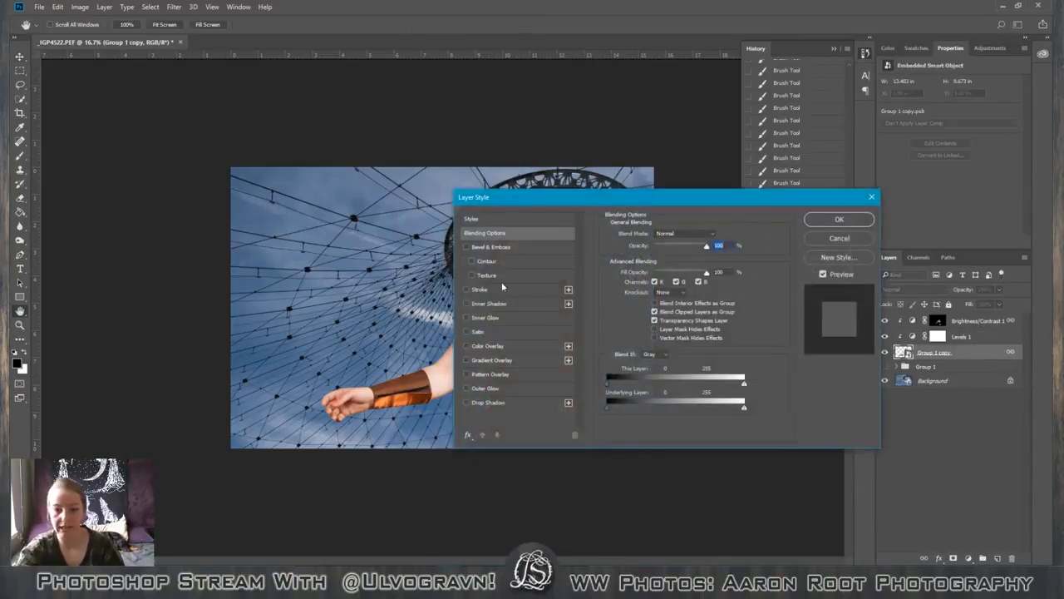
left_click_drag(610, 205, 202, 76)
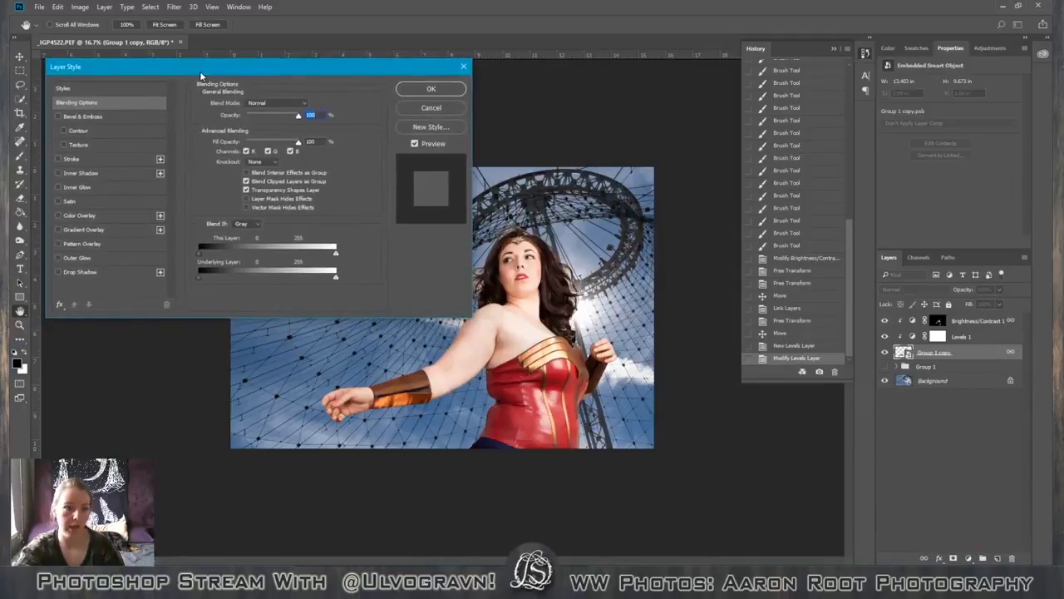
left_click(80, 257)
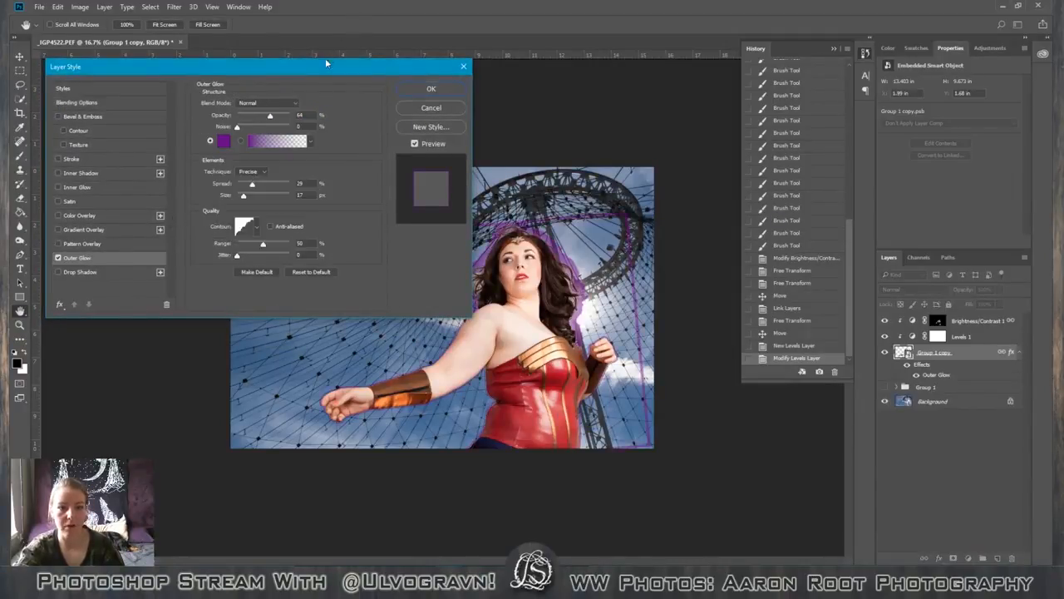
left_click_drag(326, 63, 236, 45)
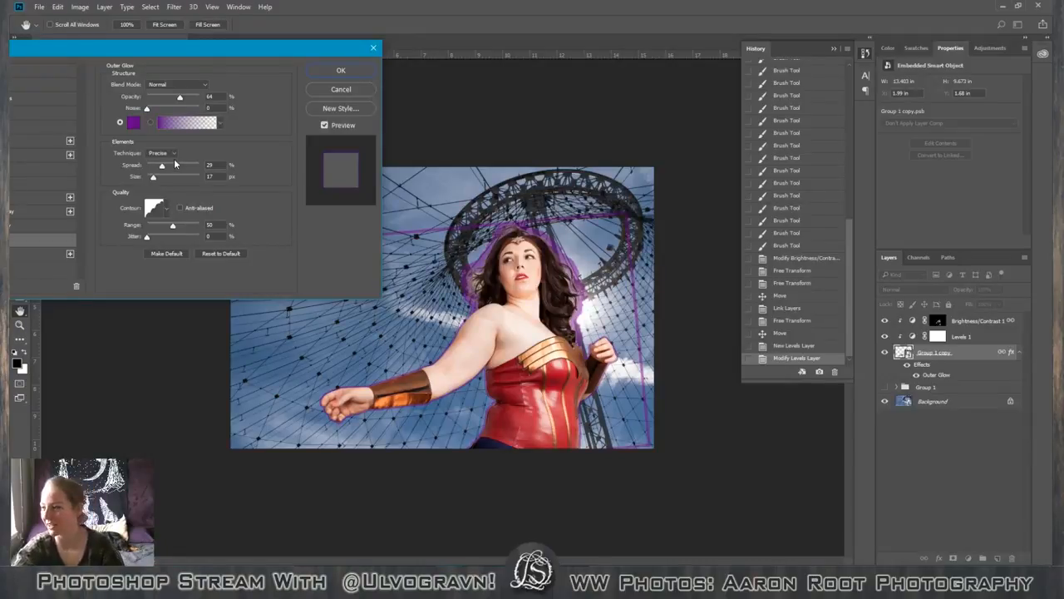
left_click(339, 89)
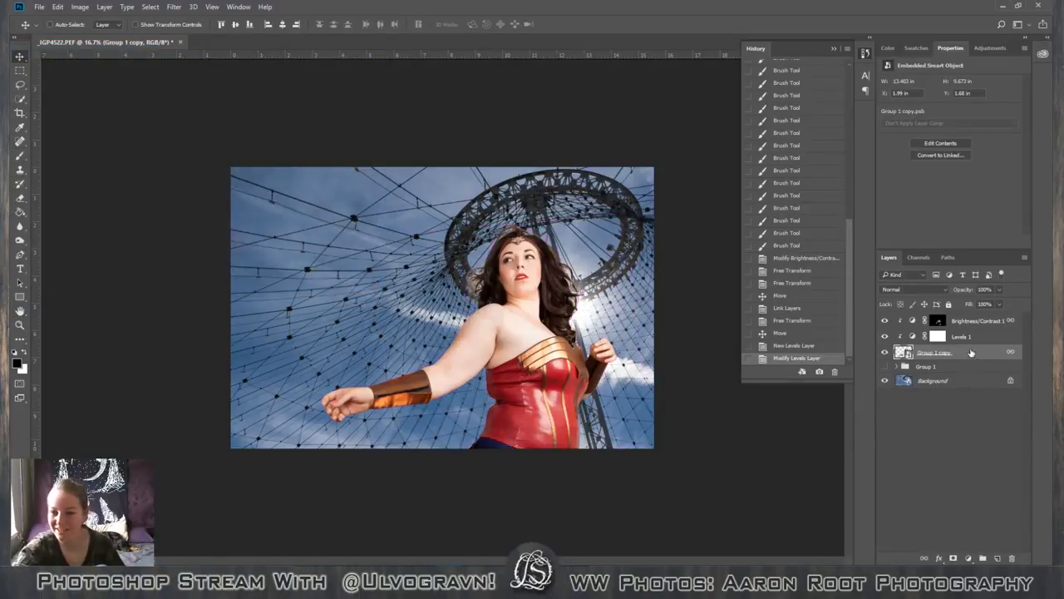
Add a layer mask to the Group 1 copy layer and enlarge the Brush to 700 px for painting on it.
left_click(954, 559)
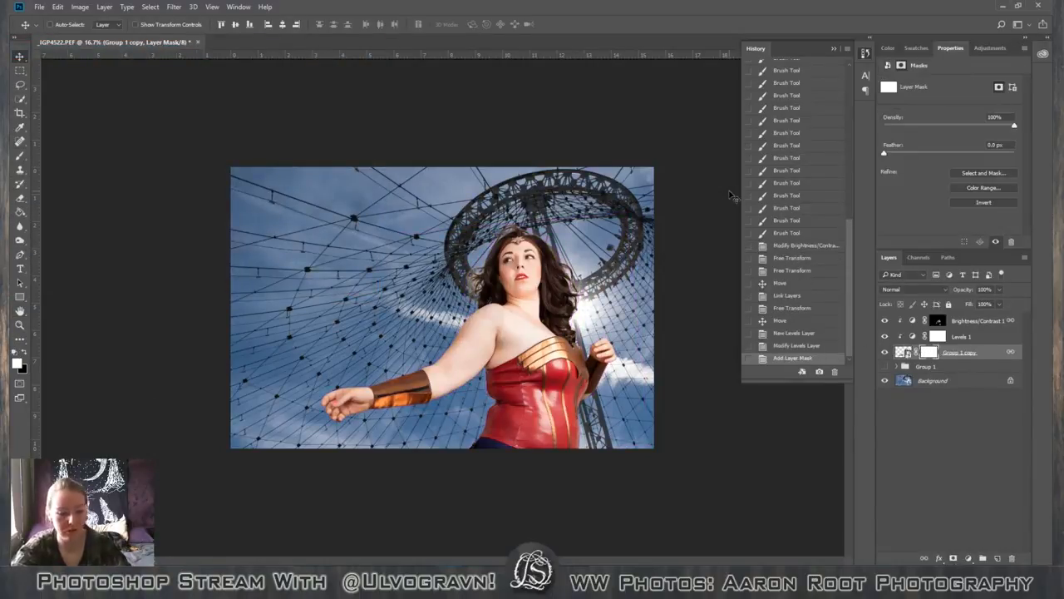
key("b")
key("bracketright")
key("bracketright")
key("bracketright")
key("bracketright")
key("bracketright")
key("bracketright")
key("bracketright")
key("bracketright")
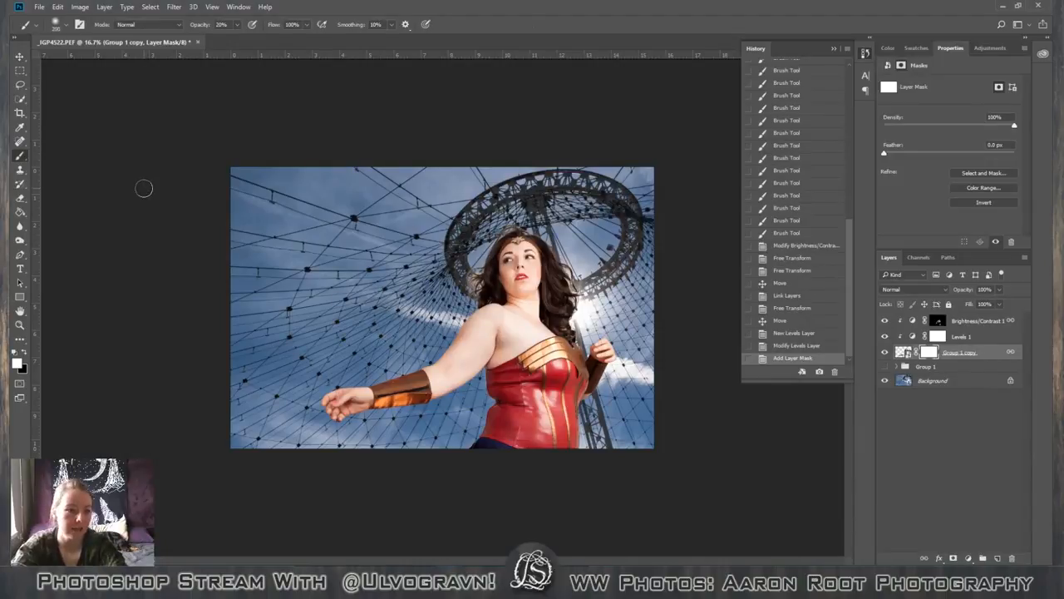
key("shift+BackSpace")
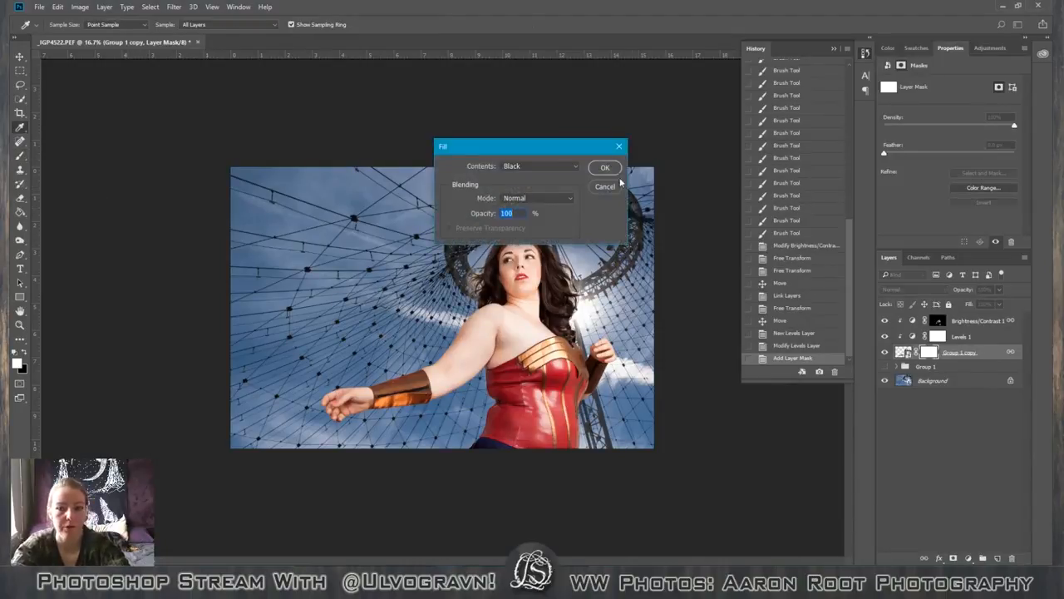
left_click(608, 188)
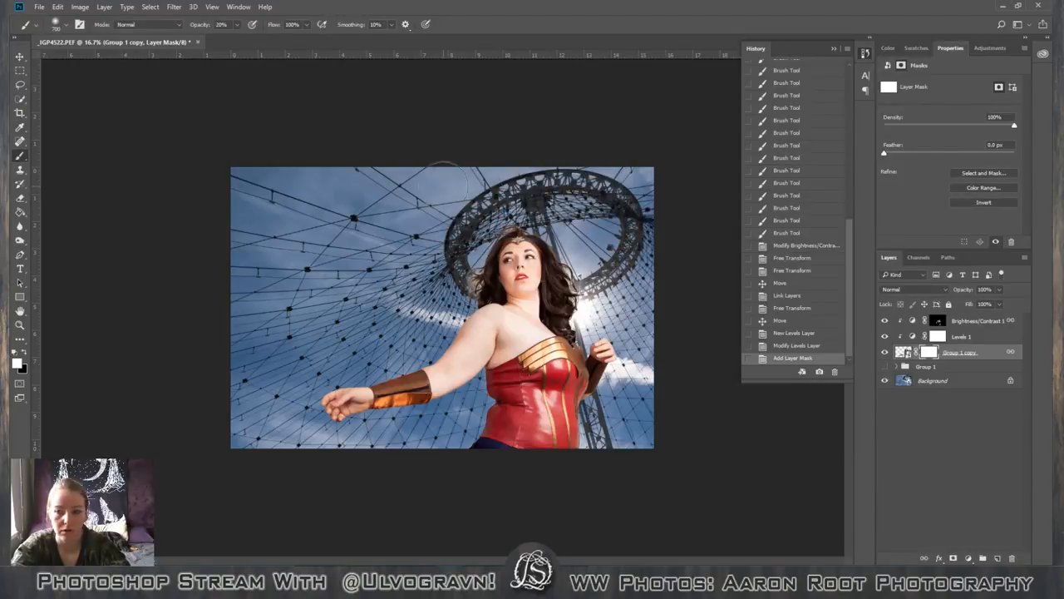
Paint black around the figure on the Group 1 copy mask to hide stray cutout remnants, raising the Brush opacity to 100%.
key("x")
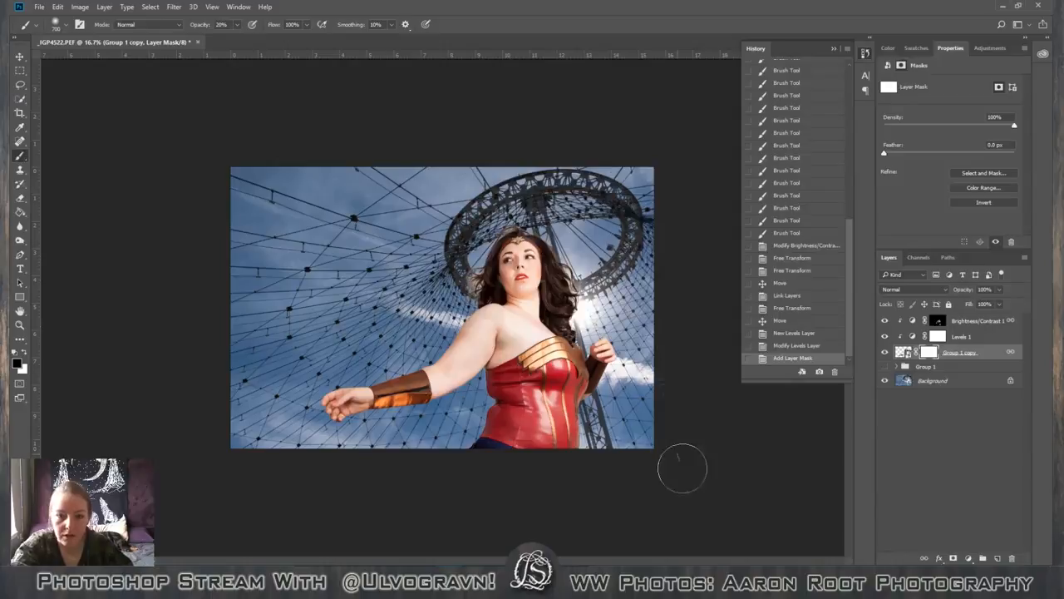
left_click_drag(681, 468, 684, 470)
mouse_move(518, 237)
left_mouse_down()
mouse_move(478, 282)
mouse_move(158, 285)
mouse_move(218, 292)
mouse_move(248, 355)
mouse_move(243, 510)
mouse_move(232, 511)
left_mouse_up()
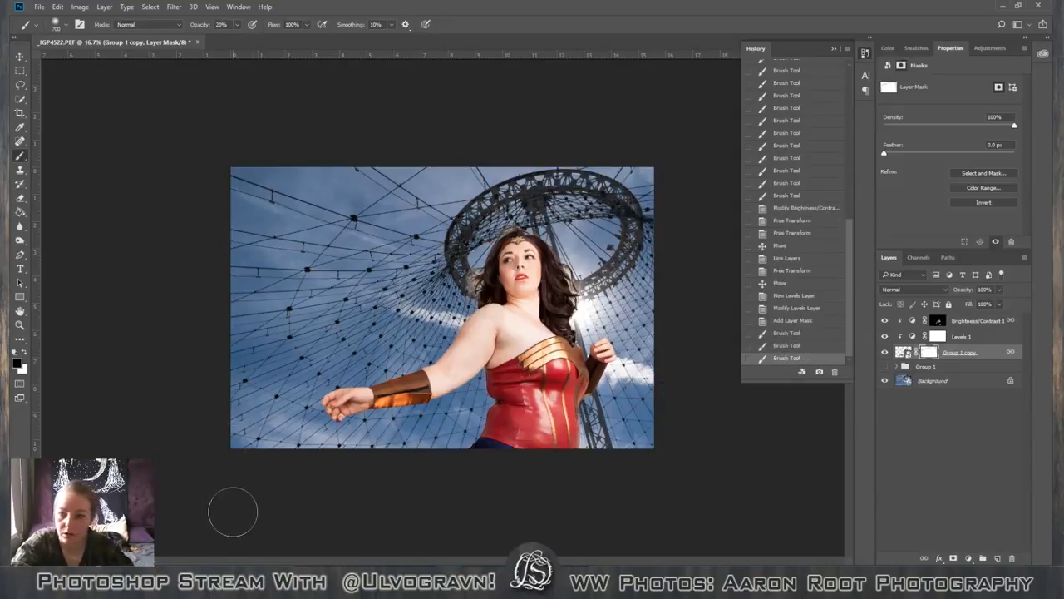
key("0")
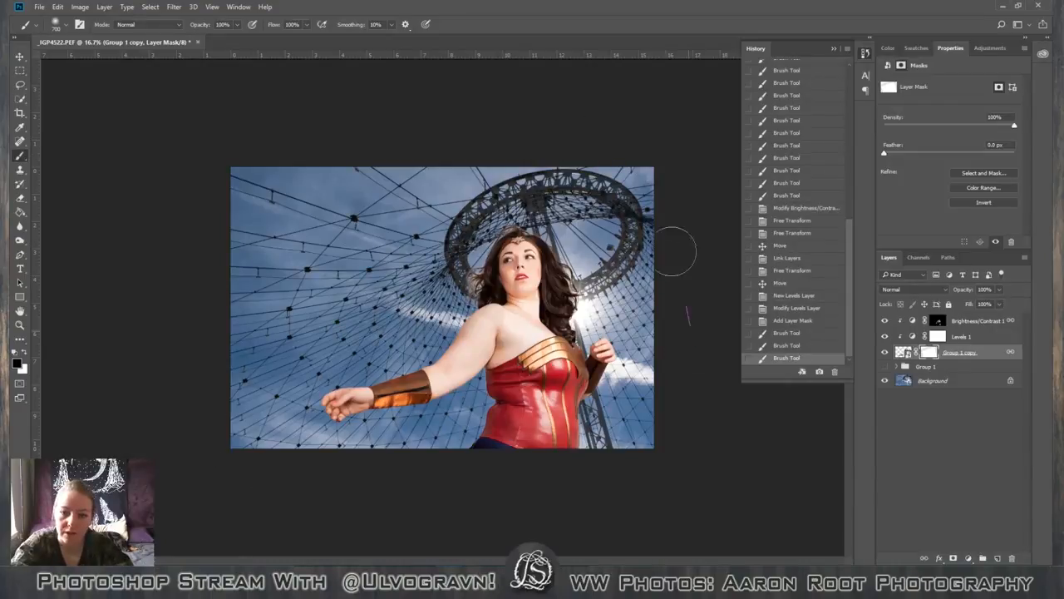
left_click(636, 431)
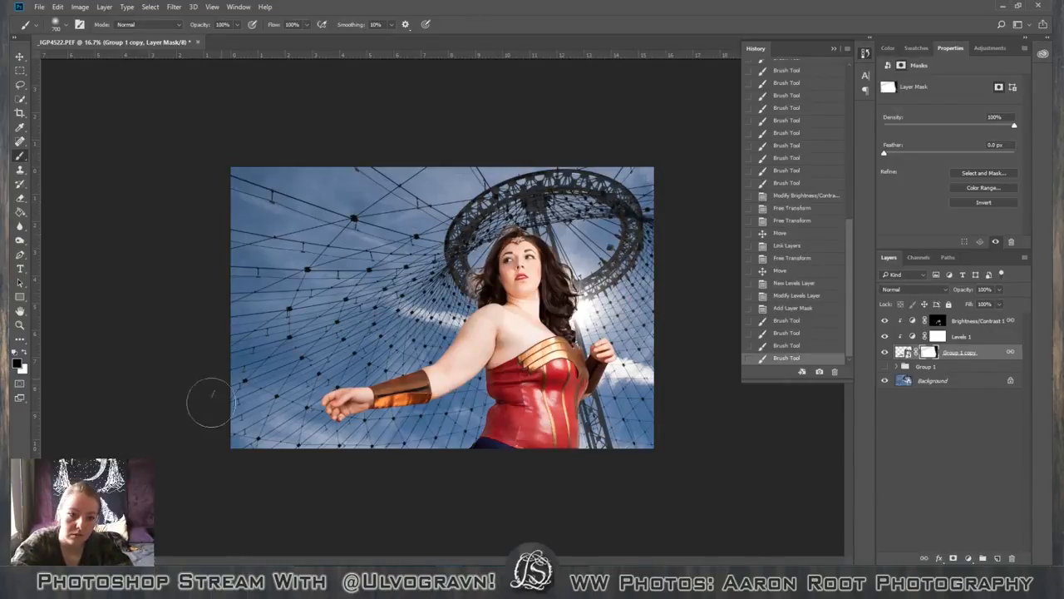
left_click_drag(209, 423, 374, 287)
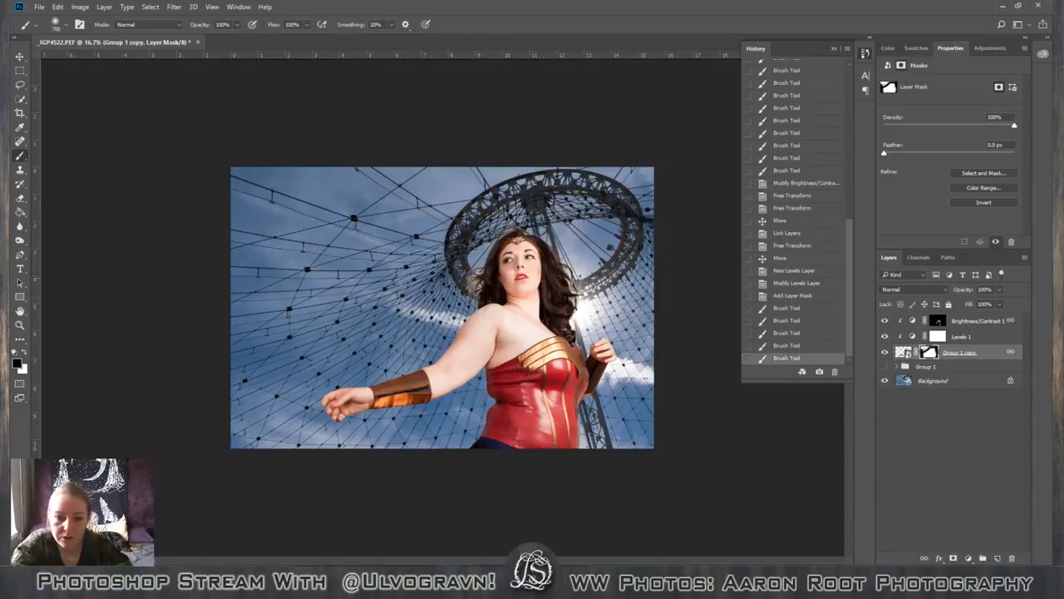
left_click_drag(425, 219, 436, 300)
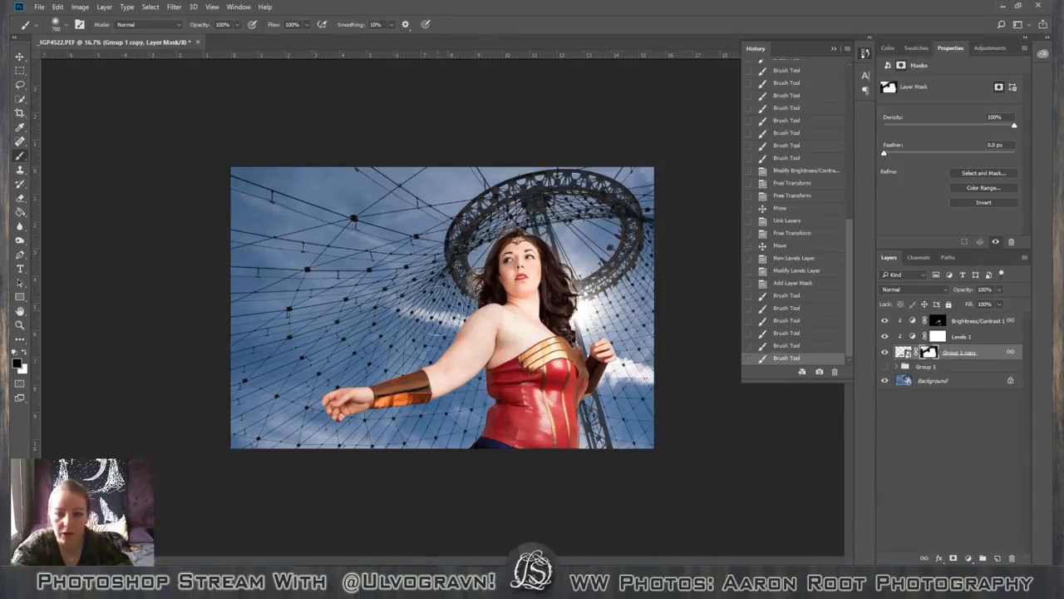
Try an Outer Glow recolored to near-white on the Group 1 copy layer to inspect the masked edges, and cancel the layer style.
key("h")
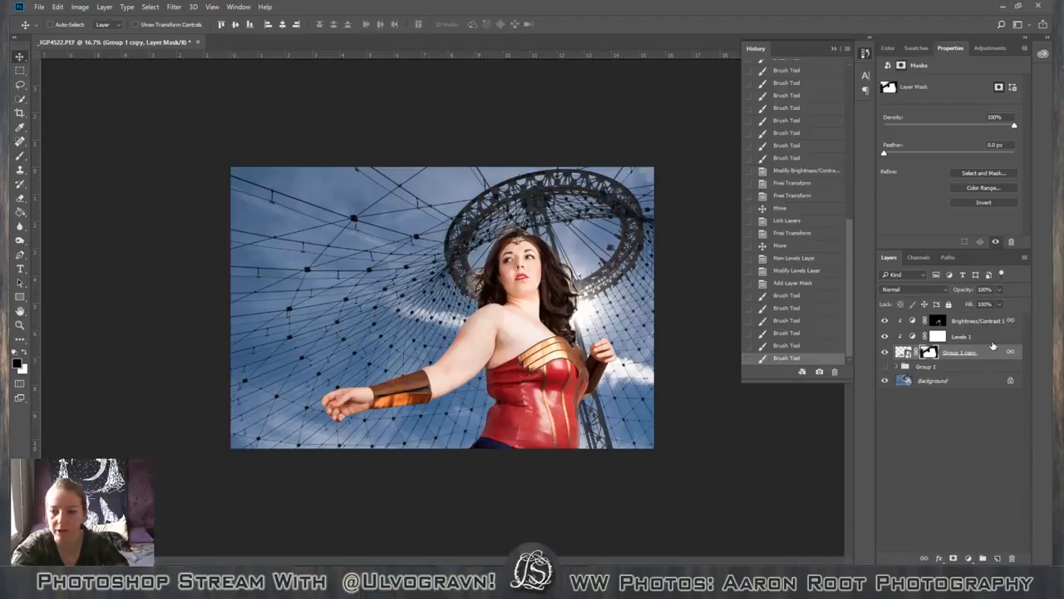
double_click(991, 354)
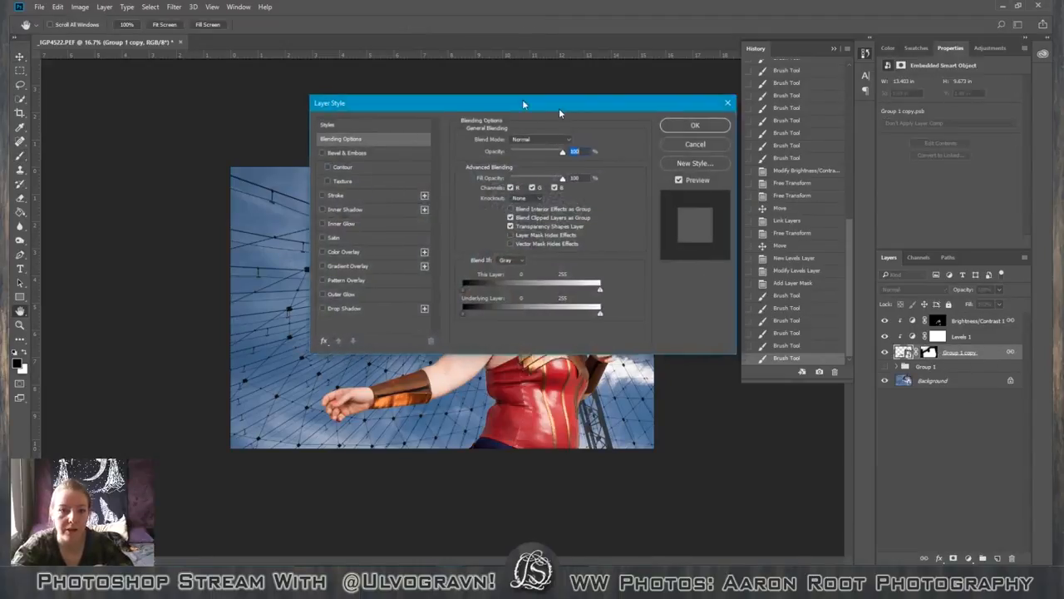
left_click_drag(559, 108, 269, 62)
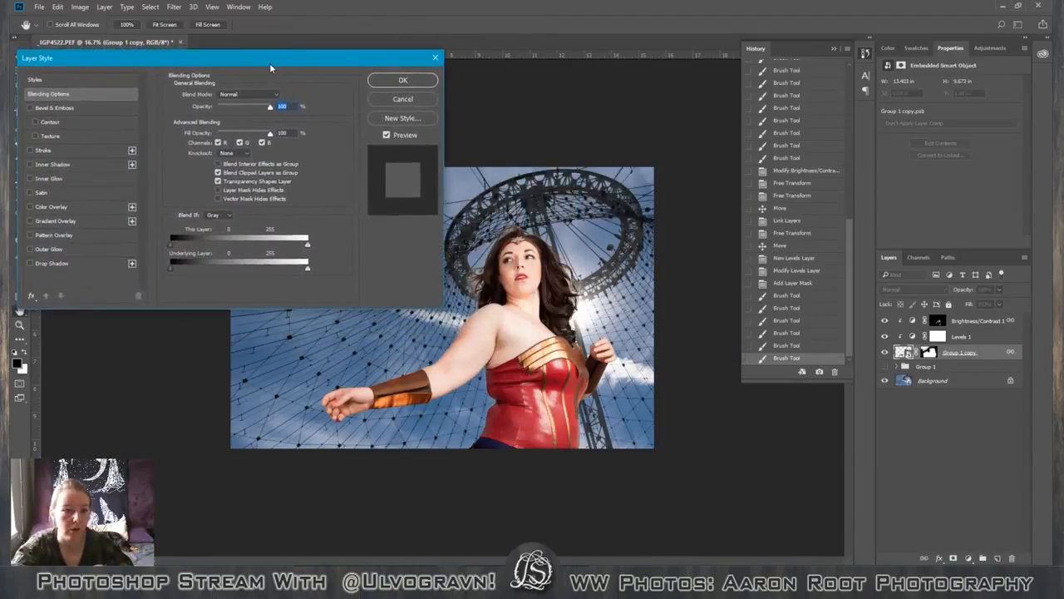
left_click(110, 249)
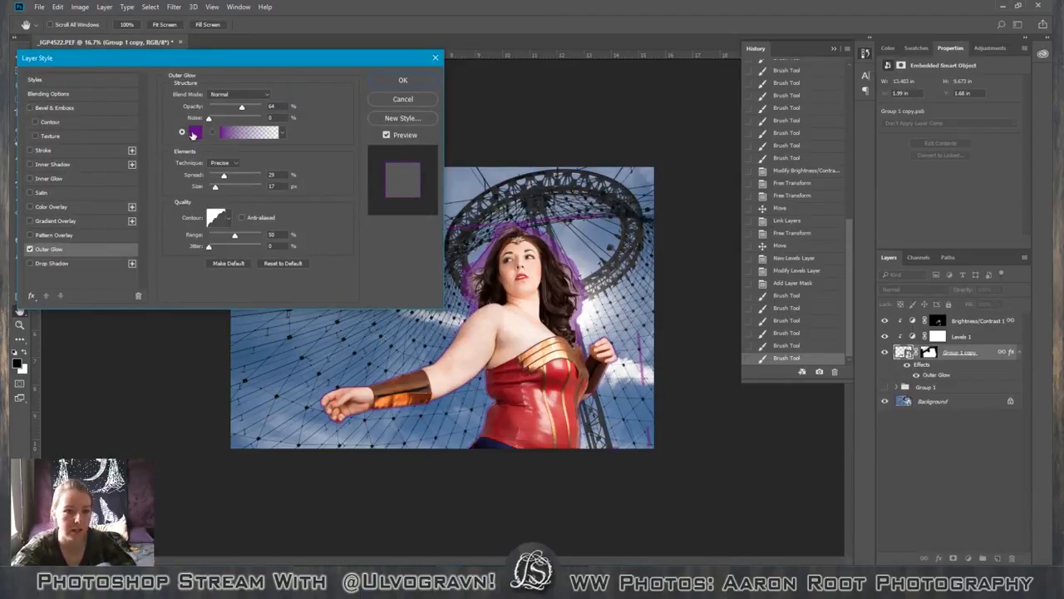
left_click(196, 133)
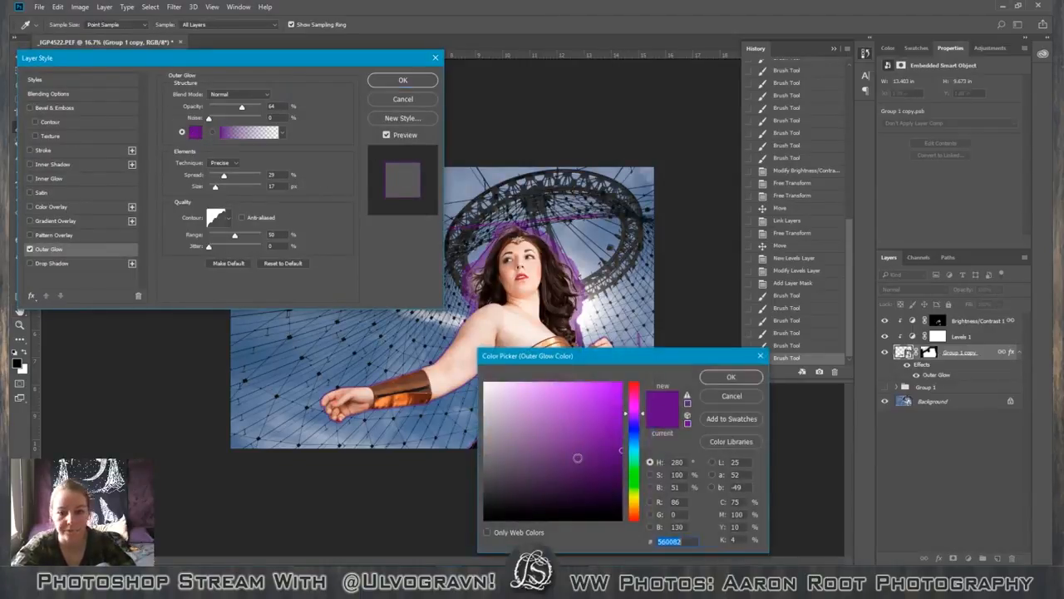
left_click(632, 503)
left_click(491, 384)
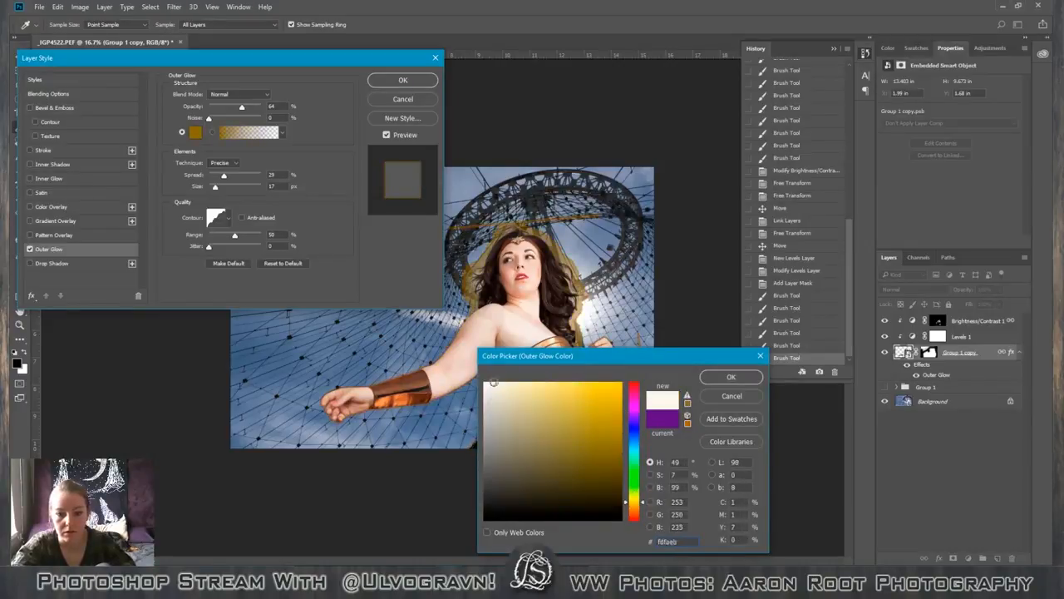
left_click(488, 383)
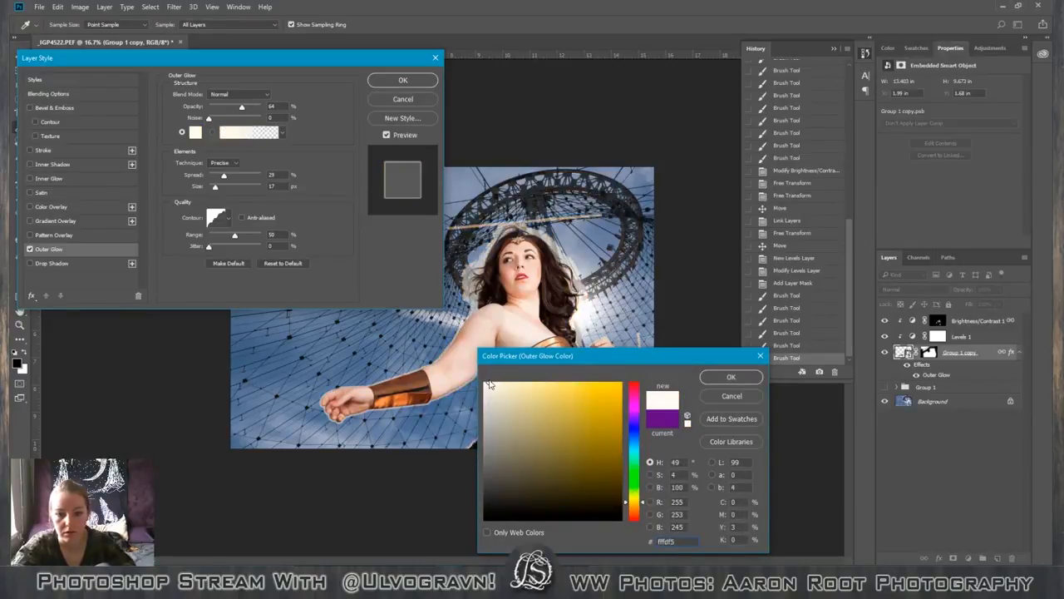
left_click(720, 381)
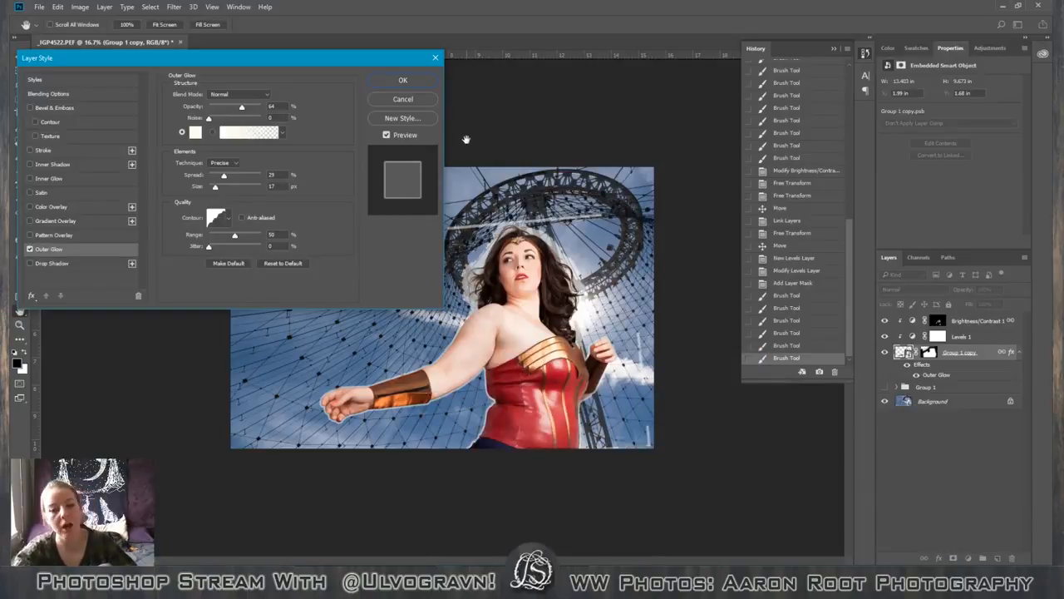
left_click(385, 99)
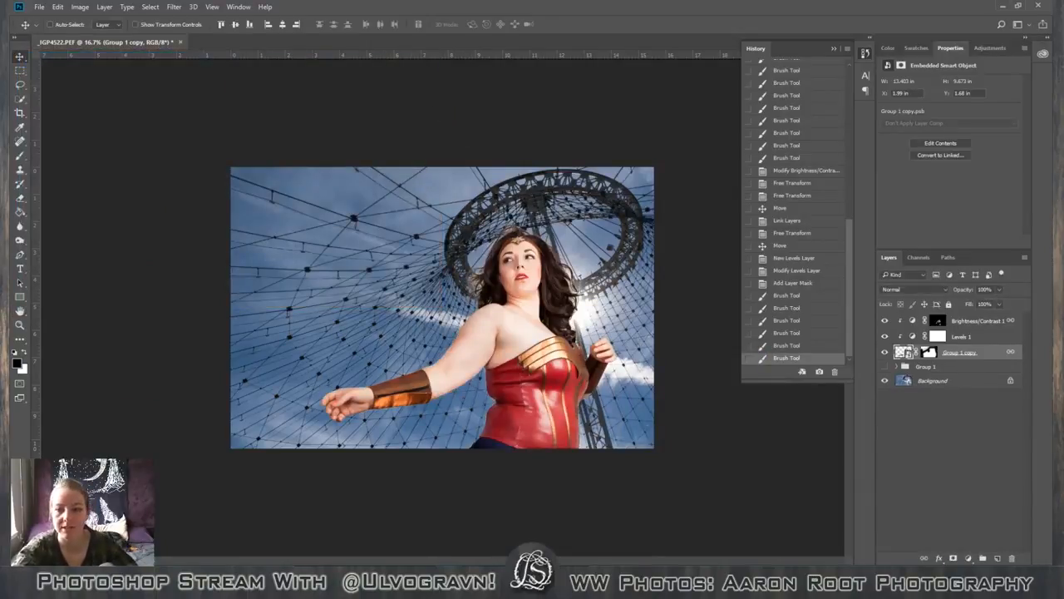
Add a new unclipped layer between the Group 1 copy layer and Group 1, undoing the one added above Group 1 copy.
left_click(998, 558)
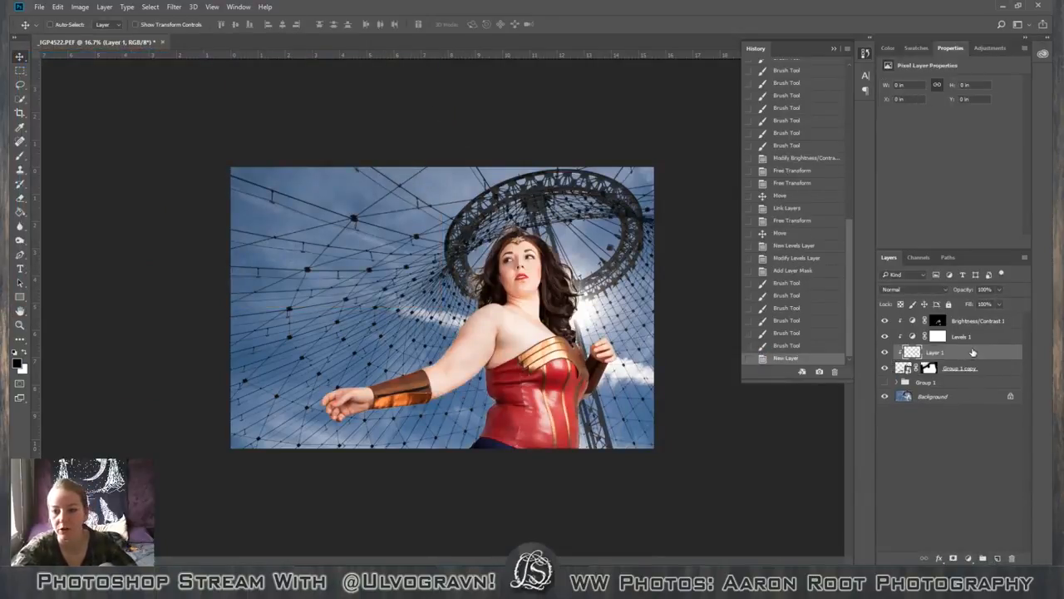
key("ctrl+z")
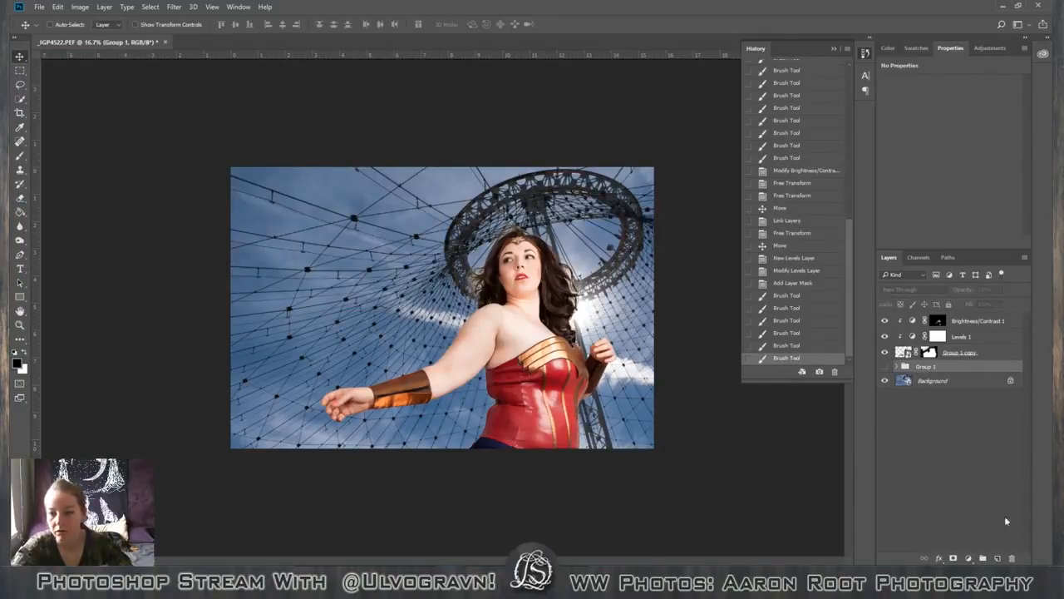
left_click(998, 558)
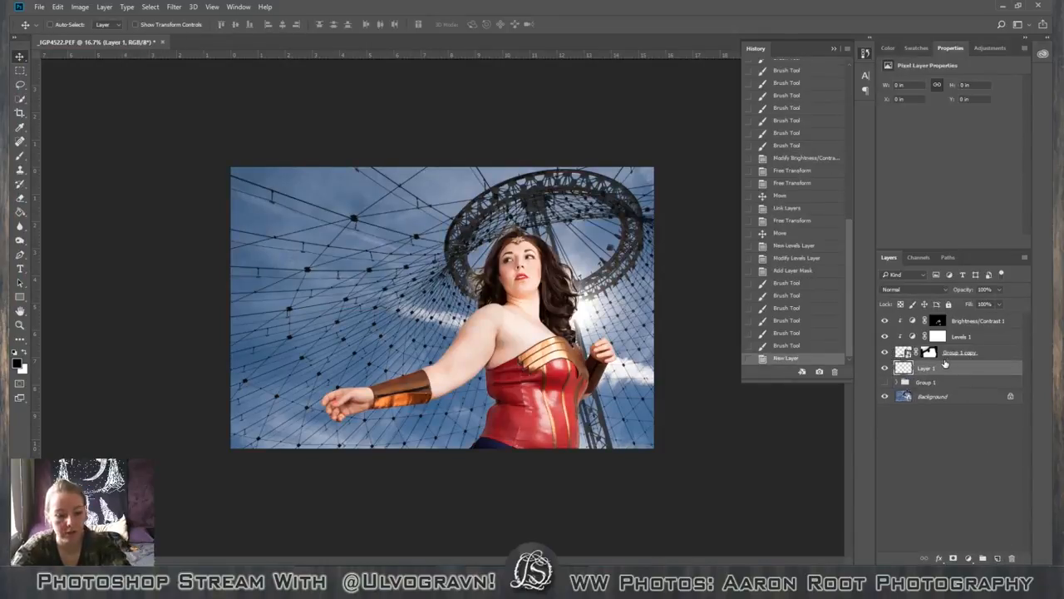
Fill Layer 1 with the pale cream color f6f3dc in Normal mode at 100% opacity.
key("shift+BackSpace")
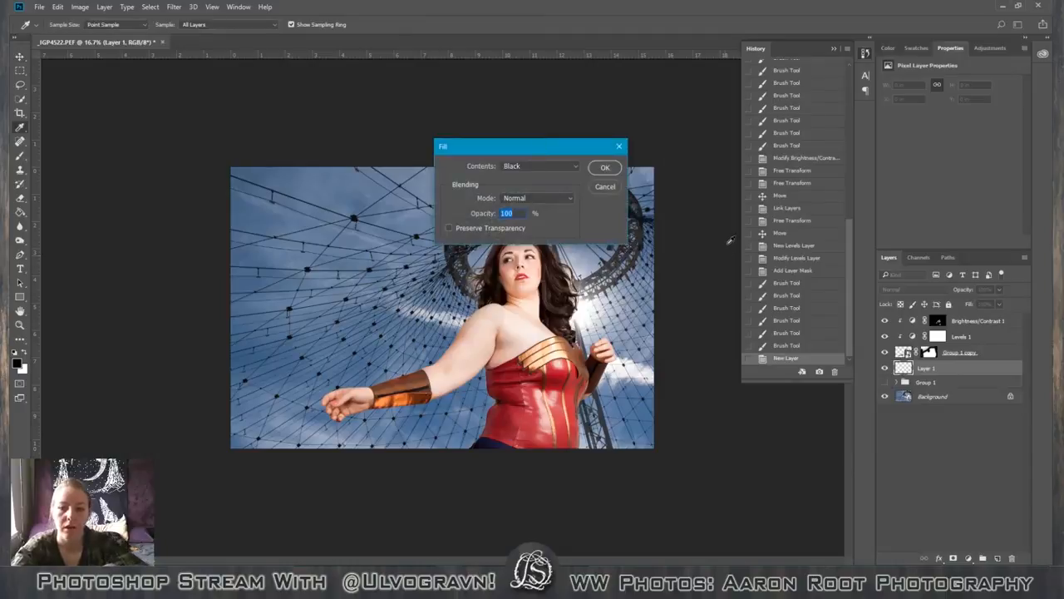
left_click(557, 166)
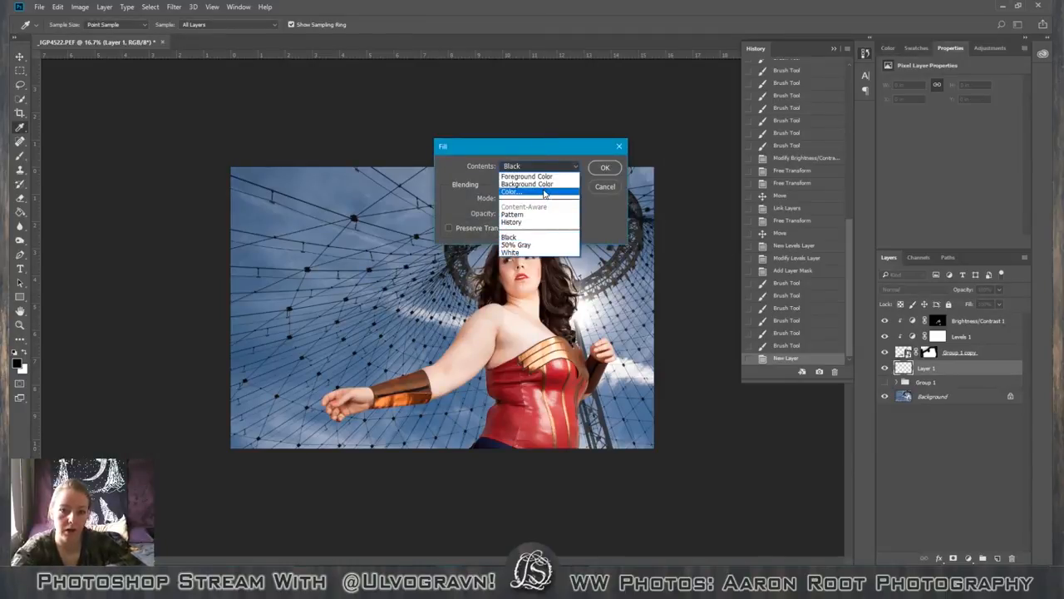
left_click(511, 191)
left_click(640, 501)
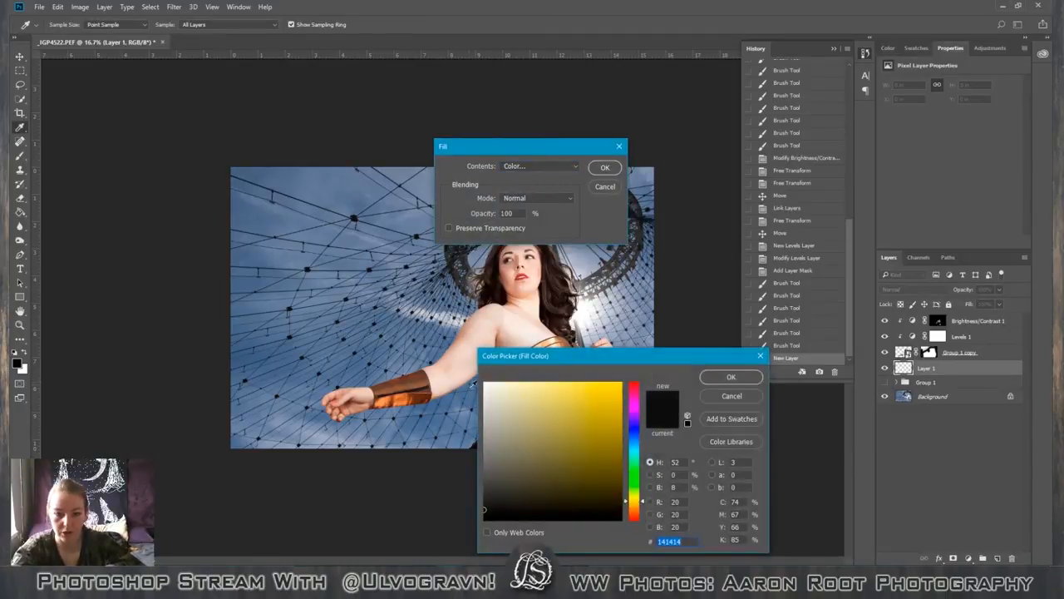
left_click(485, 385)
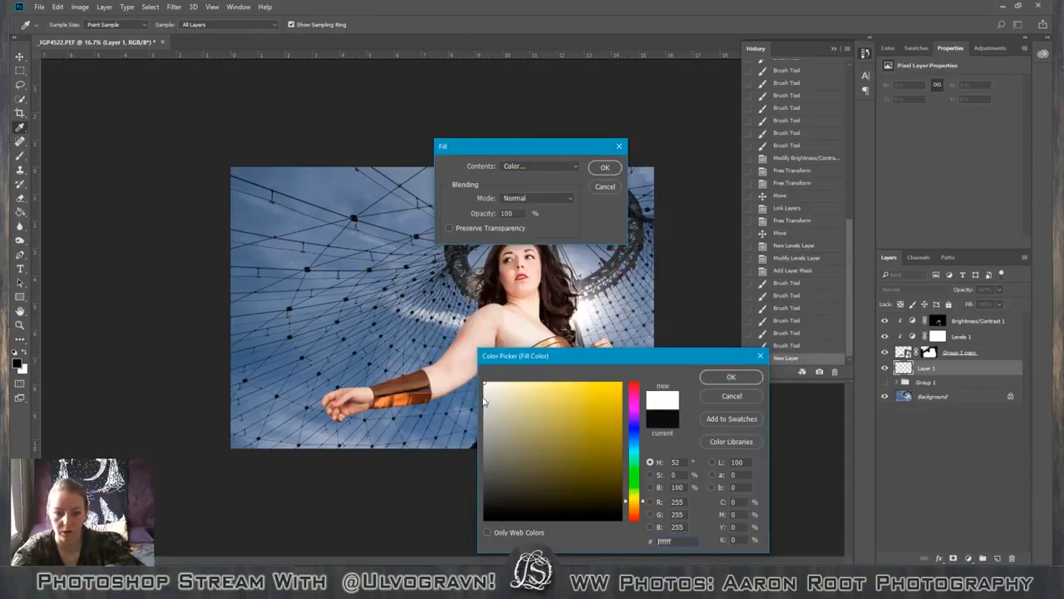
left_click_drag(485, 399, 520, 375)
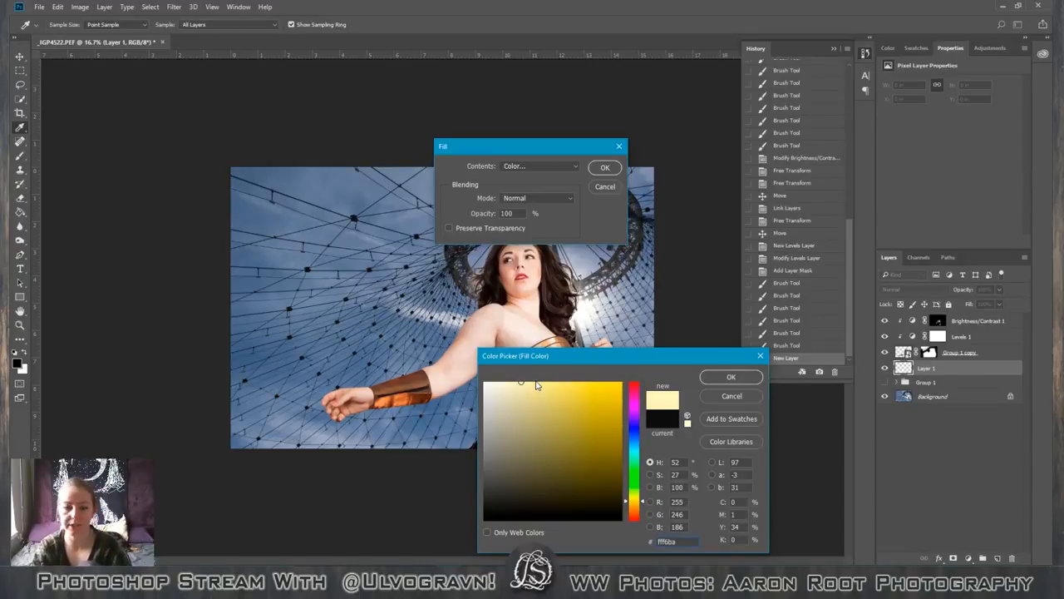
mouse_move(500, 389)
left_mouse_down()
mouse_move(500, 377)
mouse_move(497, 387)
left_mouse_up()
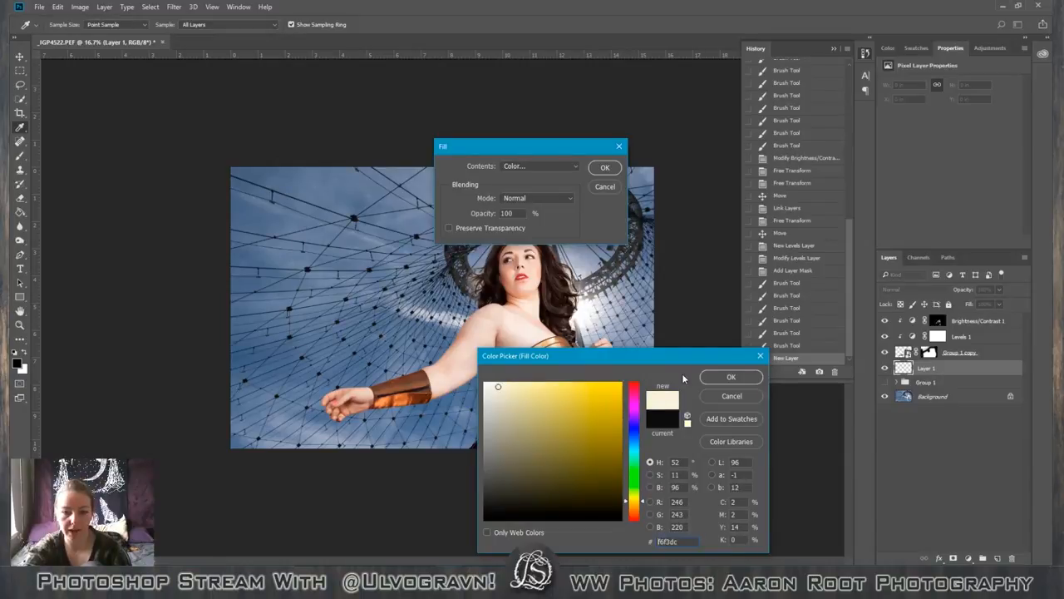
left_click(730, 377)
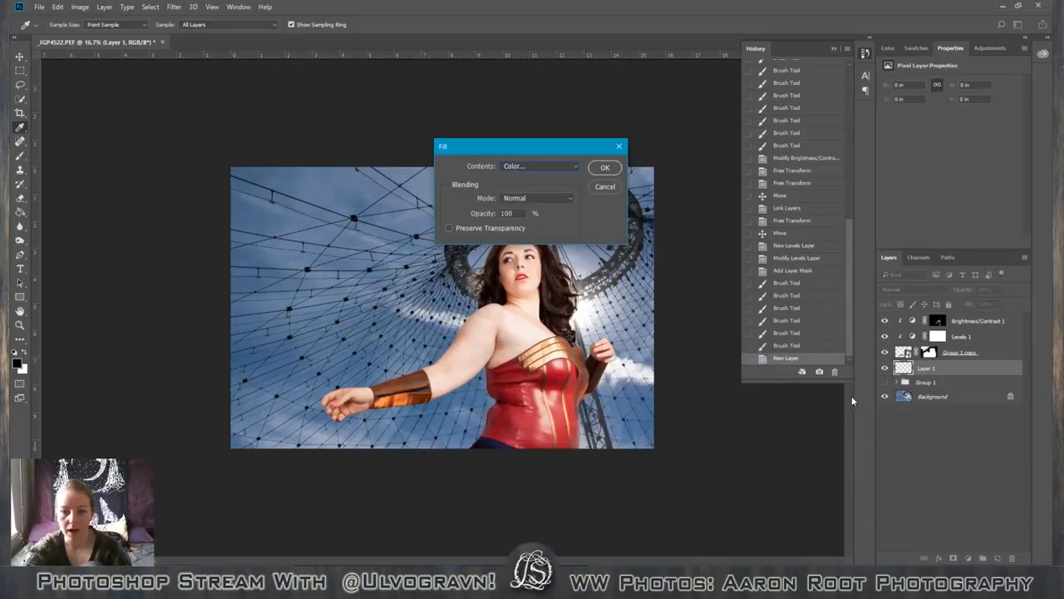
left_click(612, 168)
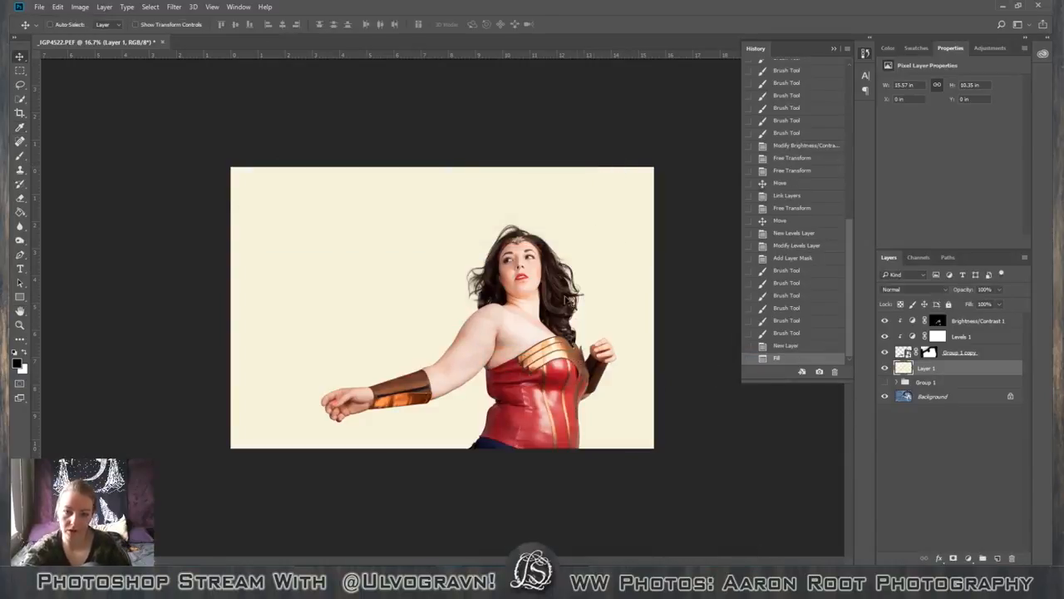
Add a layer mask to Layer 1 and fill the mask with black.
left_click(954, 559)
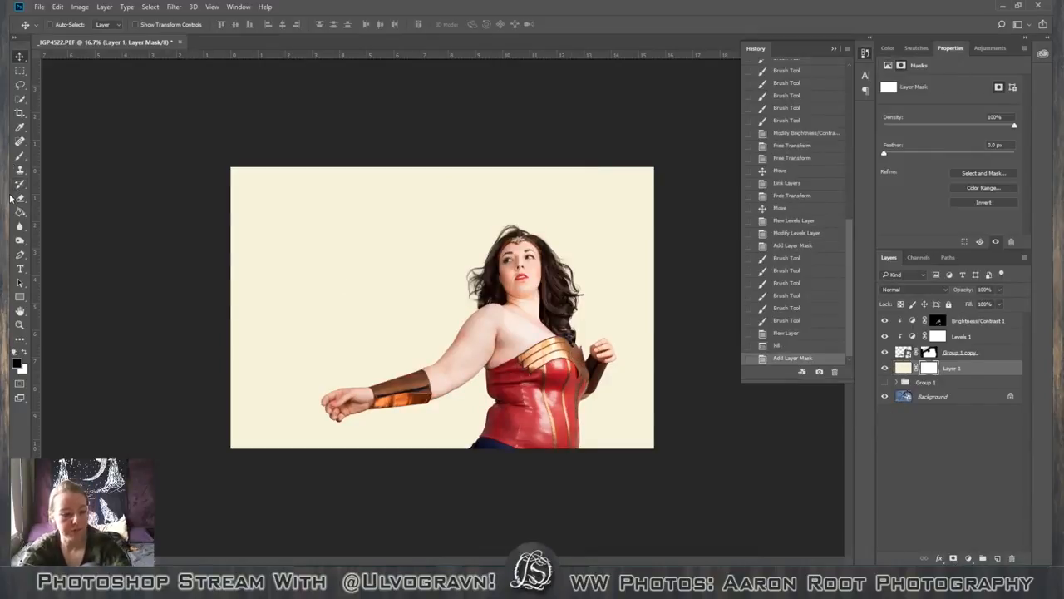
key("shift+F5")
left_click(562, 167)
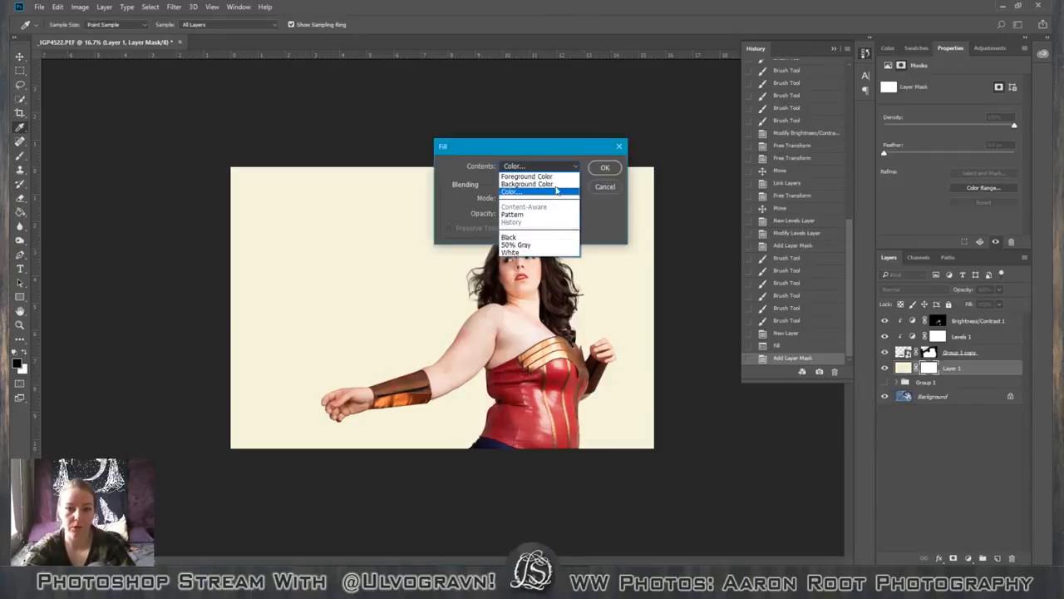
left_click(547, 238)
left_click(616, 168)
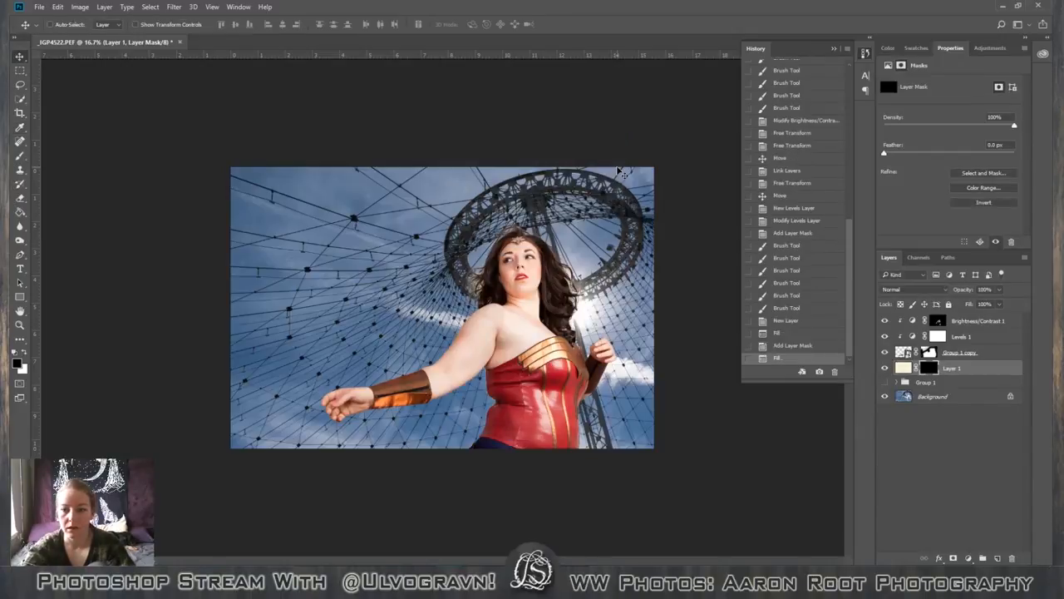
Draw a white Foreground to Transparent radial gradient on Layer 1's mask, from the figure's chest out past her outstretched hand.
key("g")
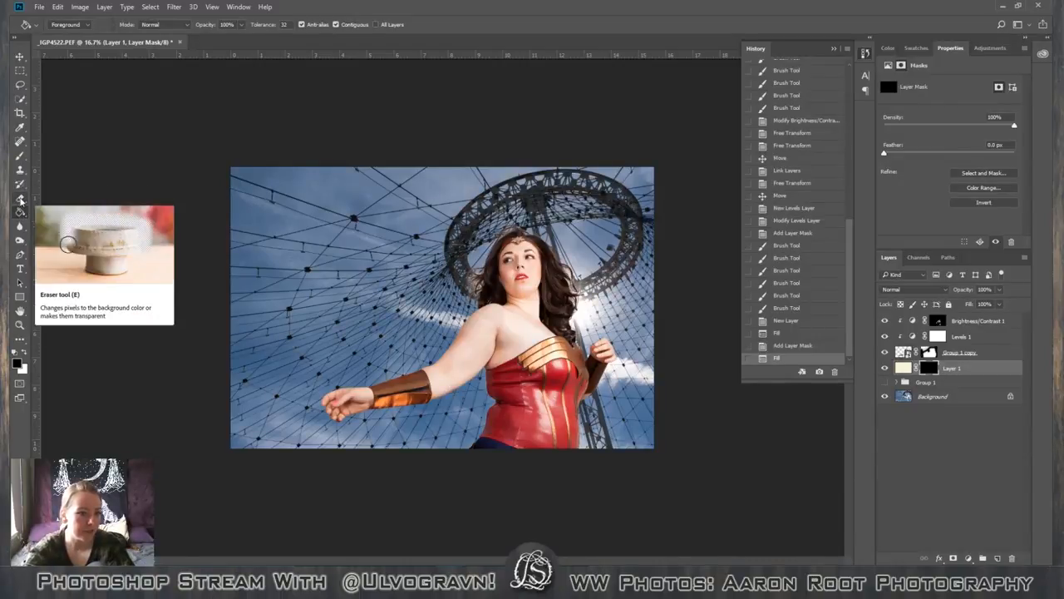
left_click(20, 211)
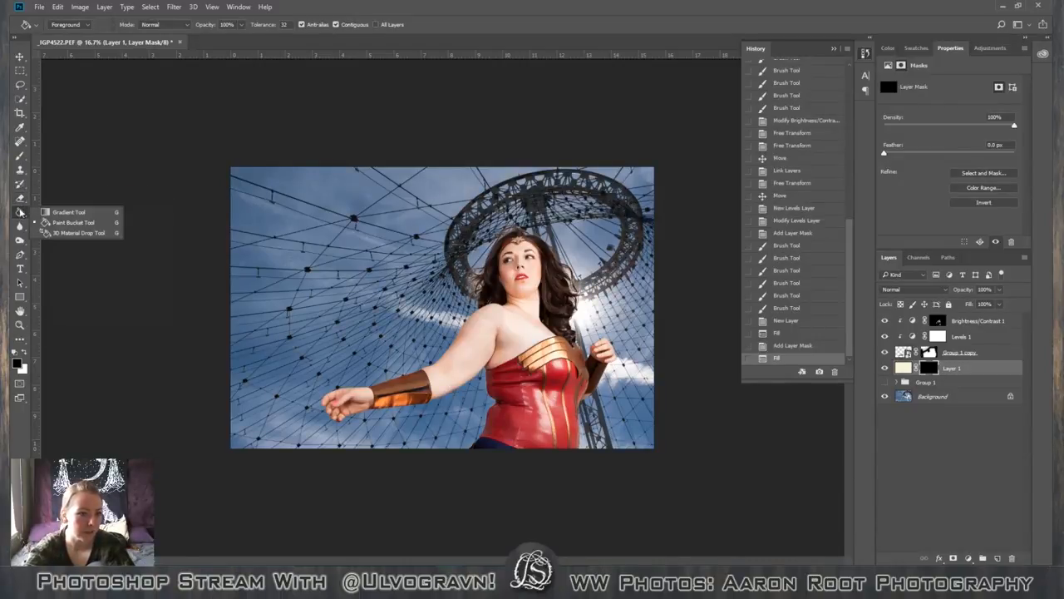
left_click(38, 212)
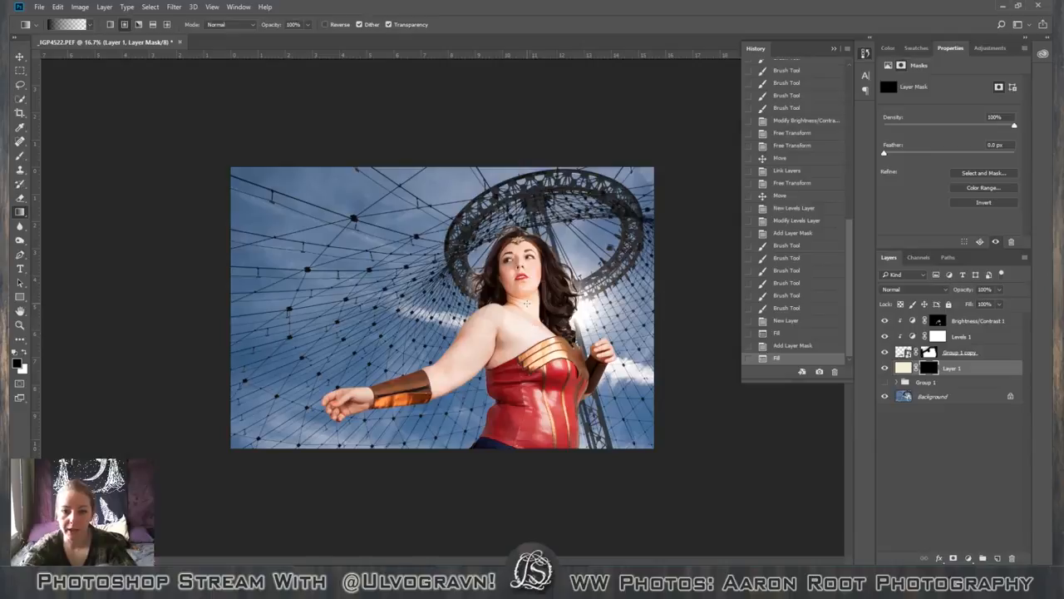
left_click_drag(554, 308, 333, 289)
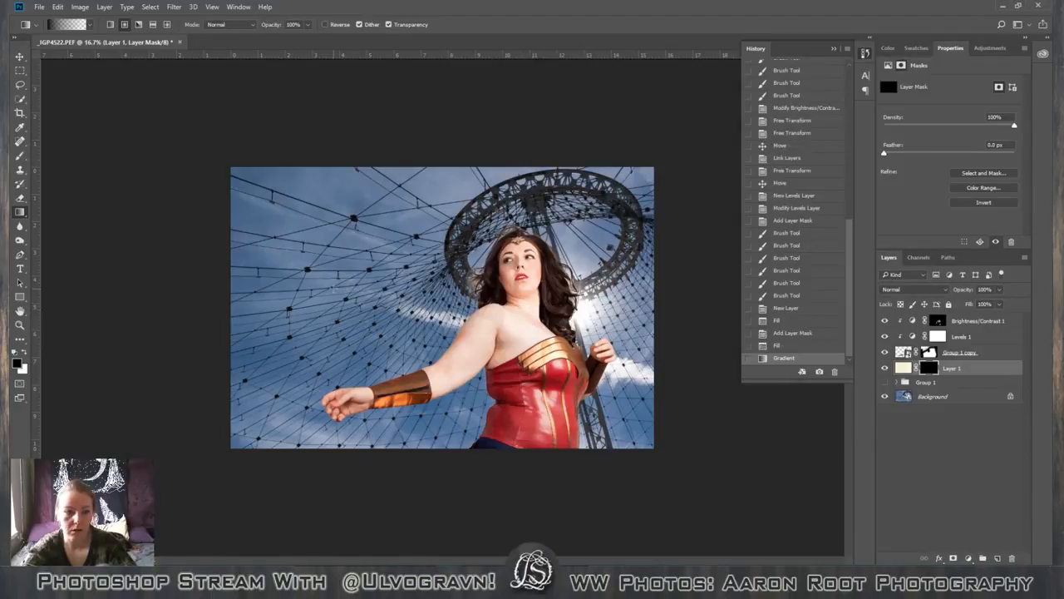
left_click(52, 24)
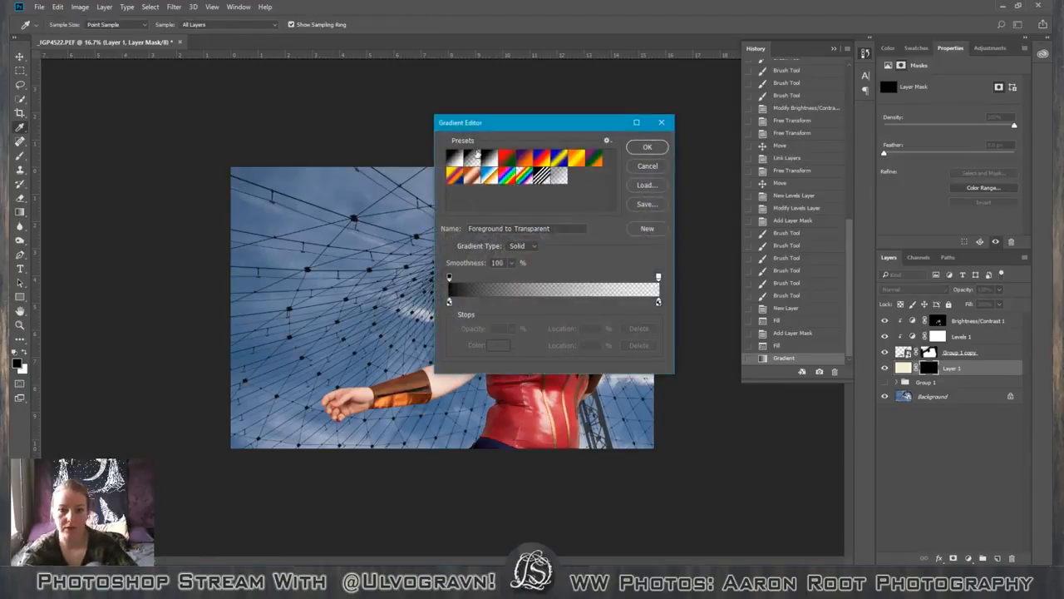
left_click(652, 167)
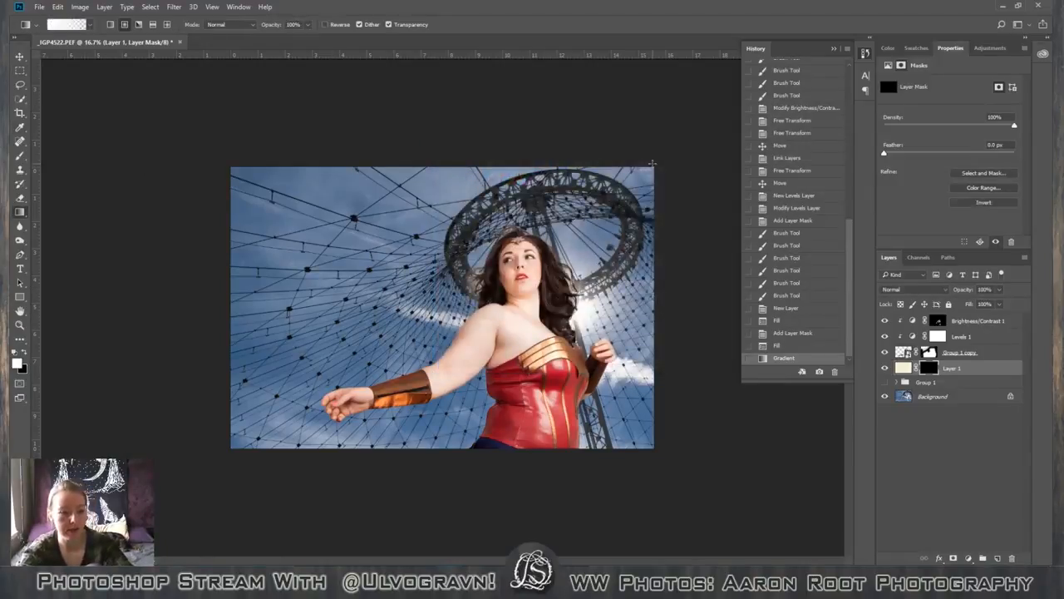
left_click(58, 24)
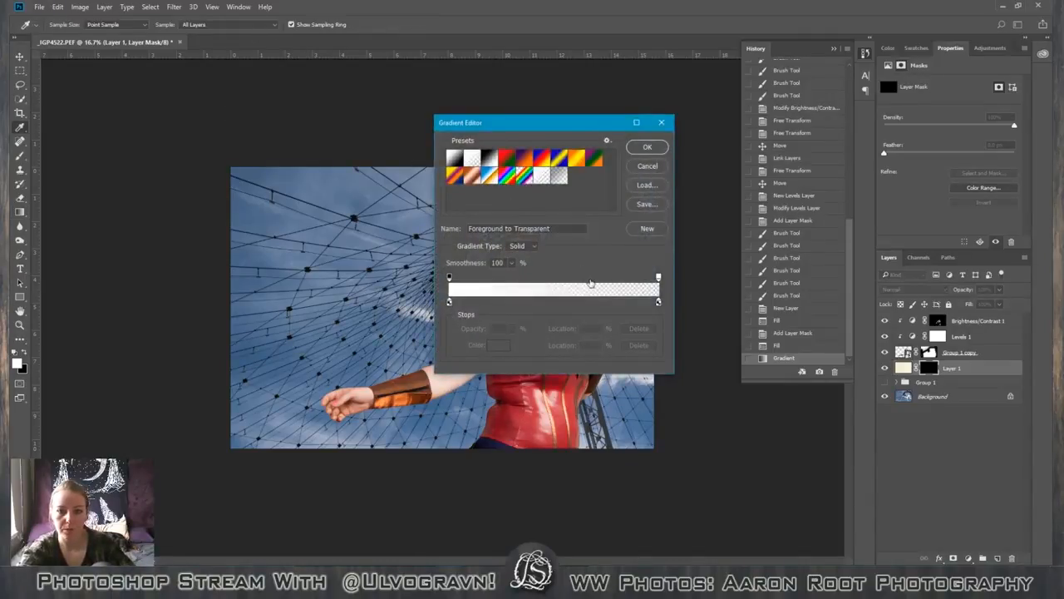
left_click(647, 147)
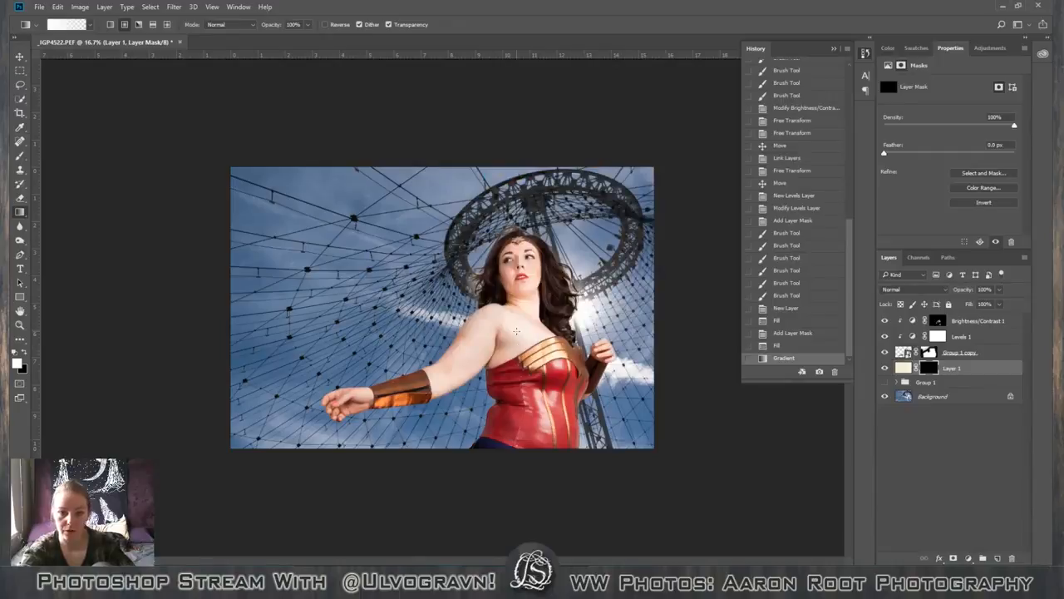
left_click_drag(549, 331, 299, 326)
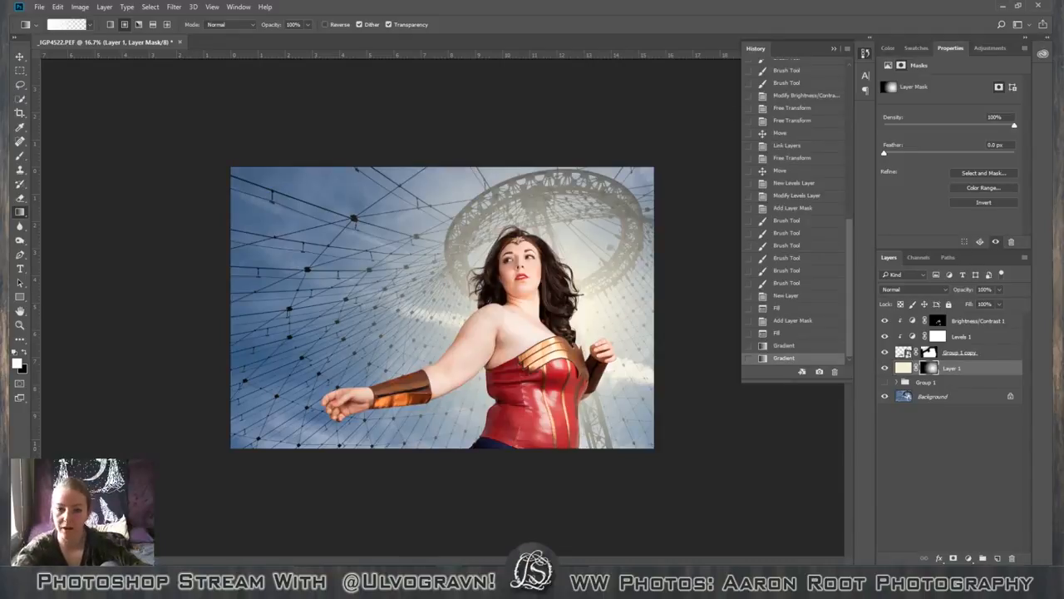
Lower Layer 1's opacity to 41% and keep its fill at 100%.
left_click_drag(976, 305, 962, 304)
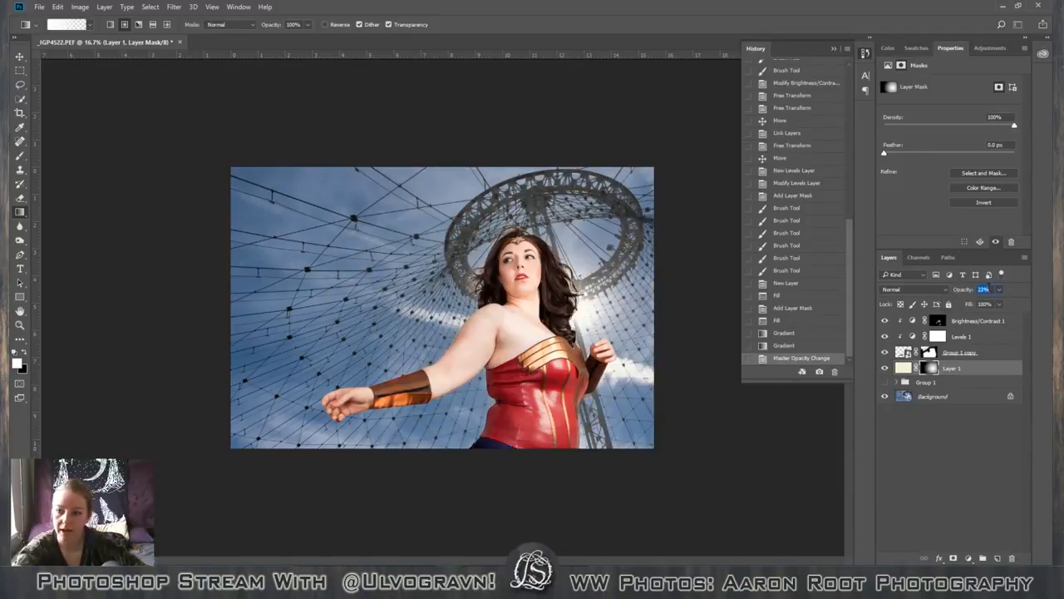
left_click(999, 289)
left_click_drag(976, 304, 1002, 293)
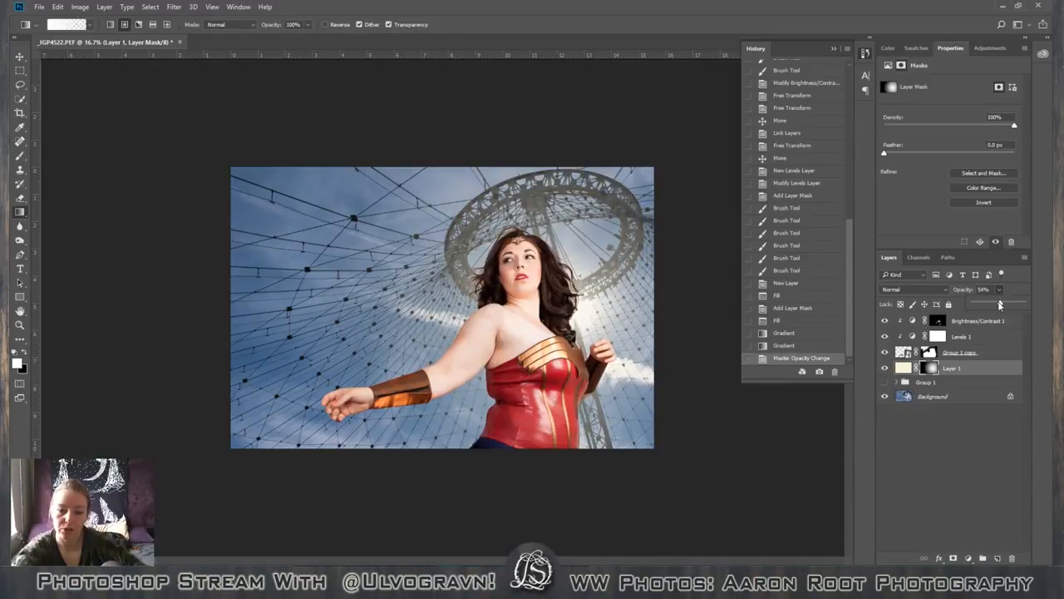
left_click_drag(998, 305, 1011, 325)
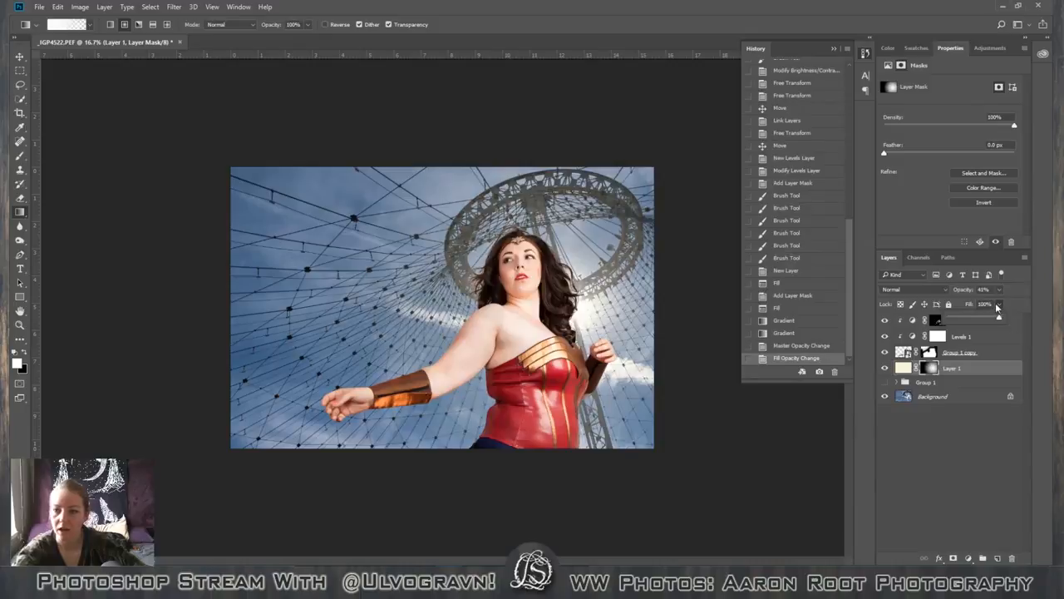
Try Layer 1 in the blend modes from Dissolve through Luminosity, and return it to Normal.
left_click(913, 289)
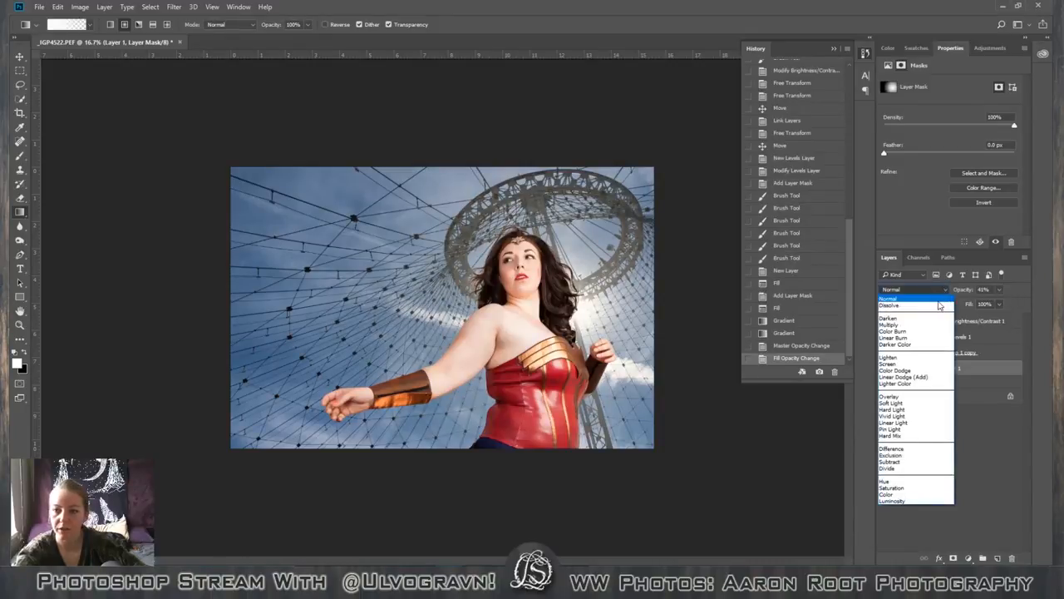
left_click(936, 304)
key("Down")
key("Down")
key("Down")
key("Down")
key("Down")
key("Down")
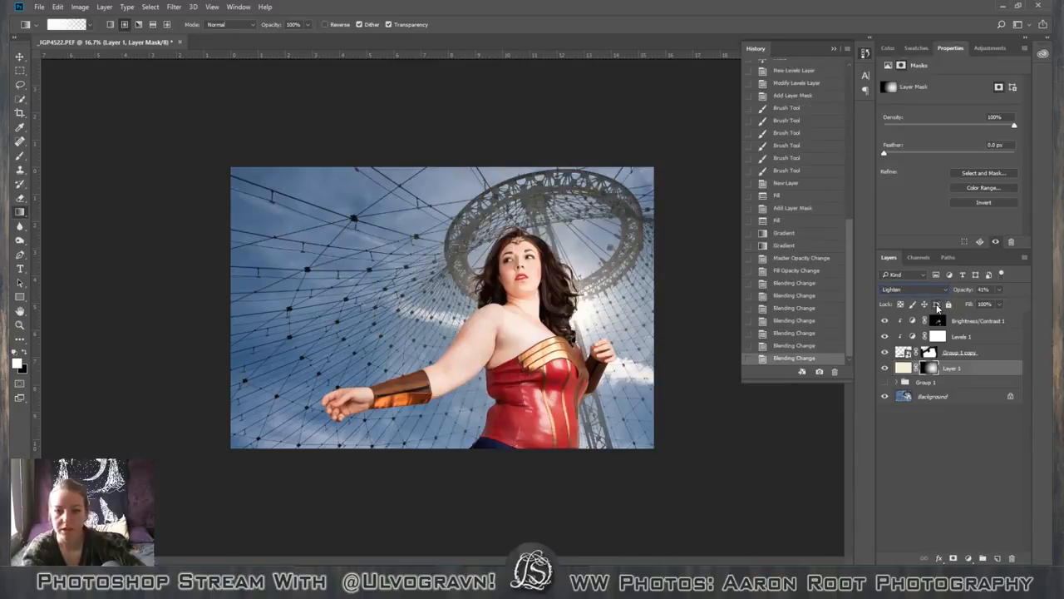
key("Down")
key("Down")
key("Down")
key("Down")
key("Down")
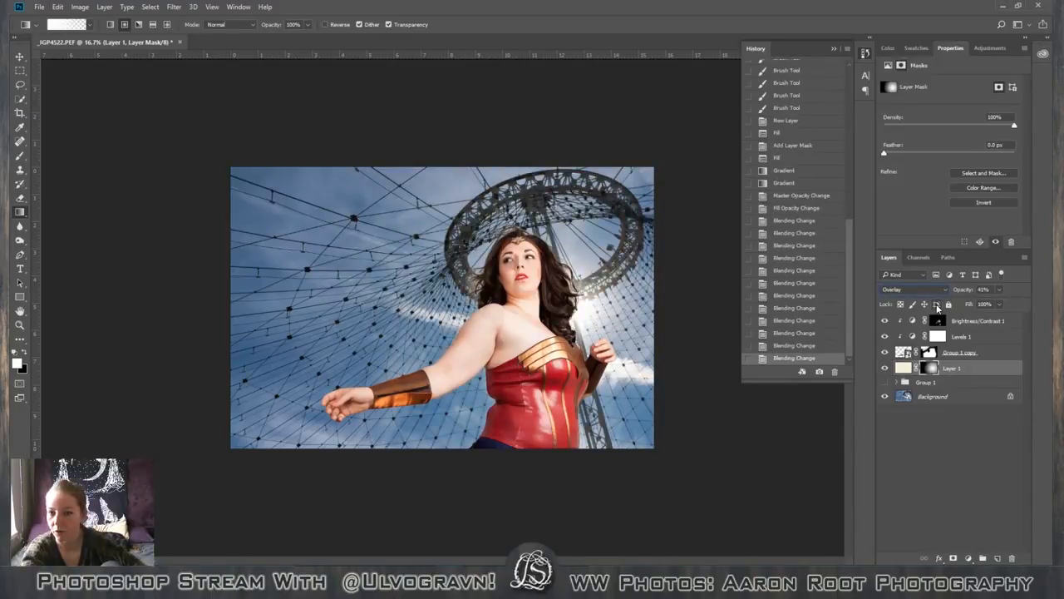
key("Up")
key("Down")
key("Down")
key("Down")
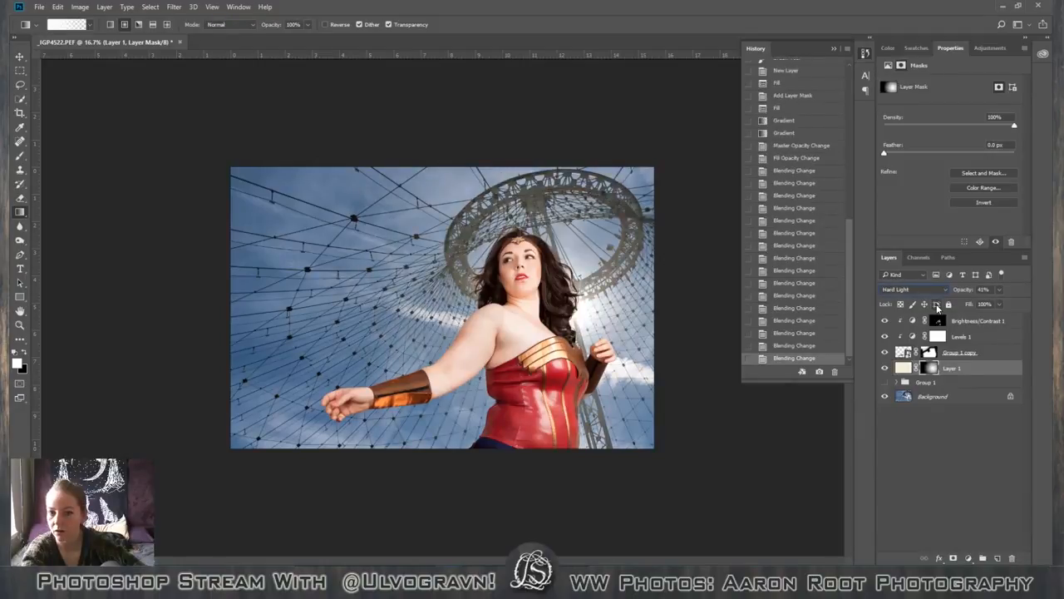
key("Down")
key("Down")
key("Down")
key("Down")
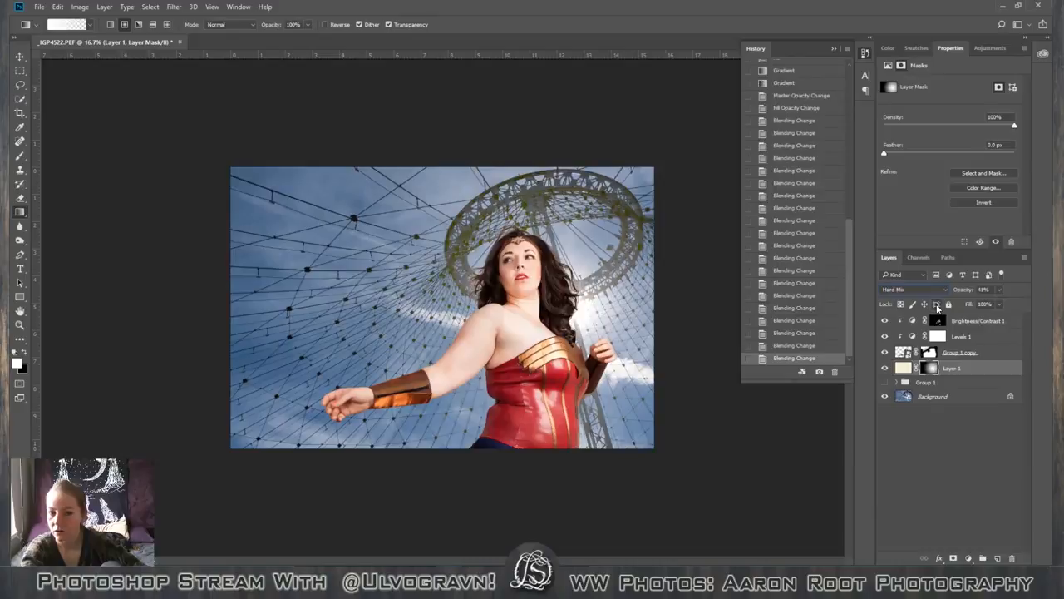
key("Down")
key("Down")
key("Down")
key("Down")
key("Down")
key("Down")
key("Down")
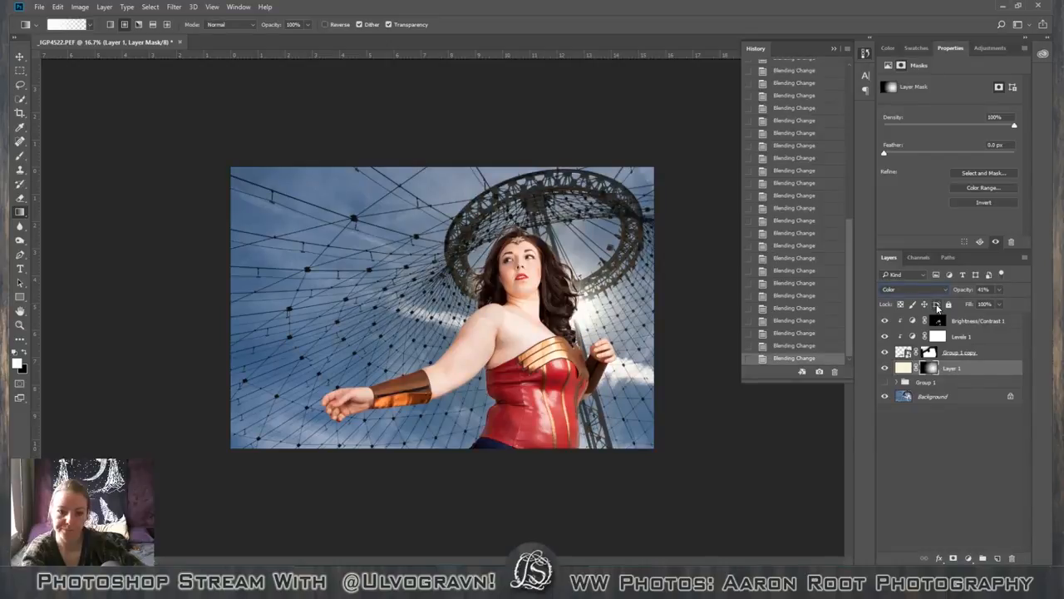
key("Down")
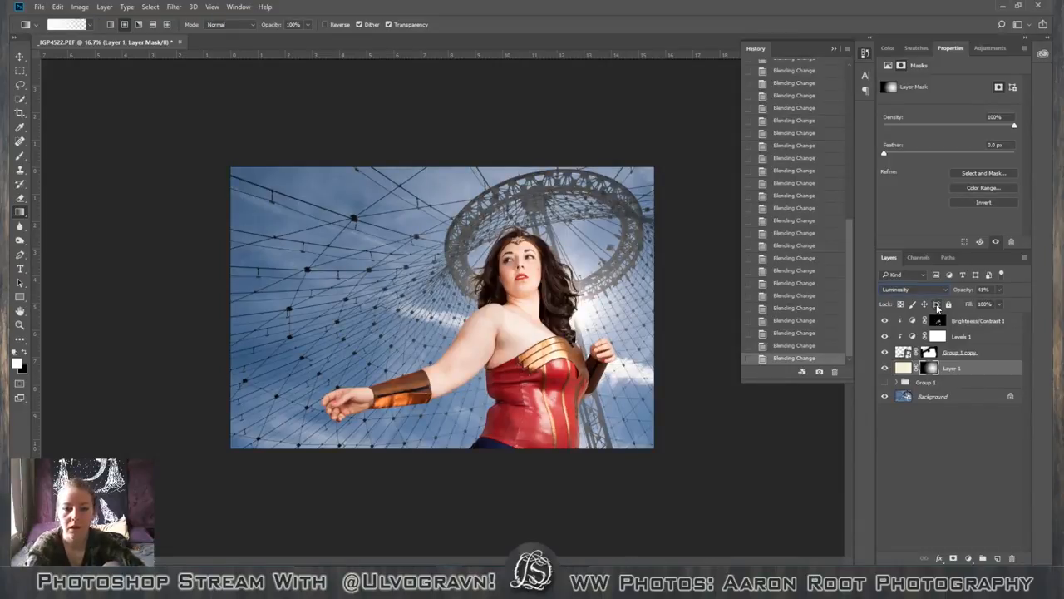
key("Up")
key("Up")
key("Up")
key("Up")
key("Up")
key("Up")
key("Up")
key("Up")
key("Up")
key("Up")
key("Up")
key("Up")
key("Up")
key("Up")
key("Up")
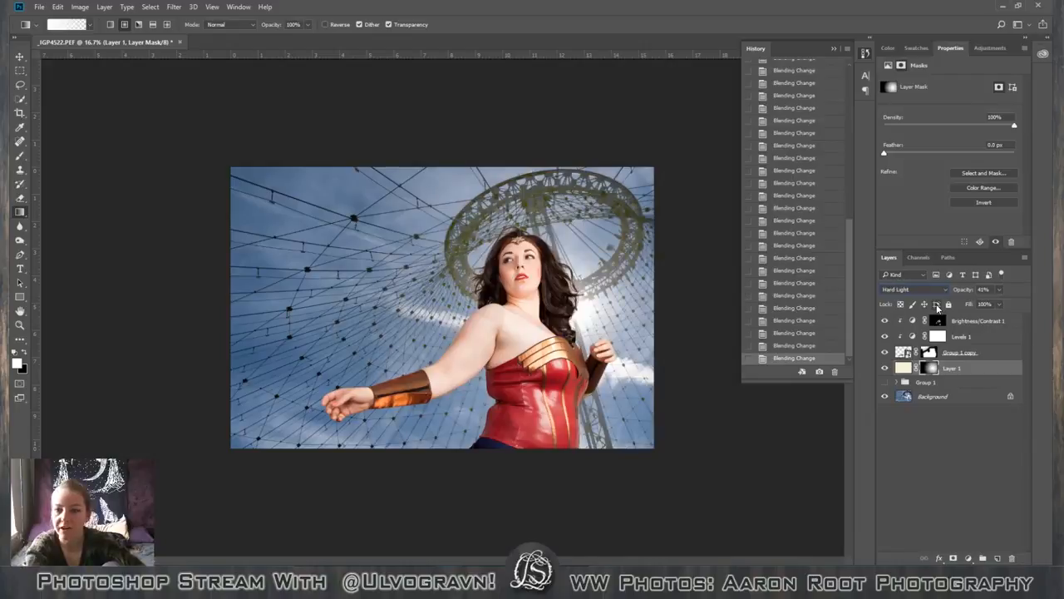
key("Up")
key("Up")
key("Up")
key("Up")
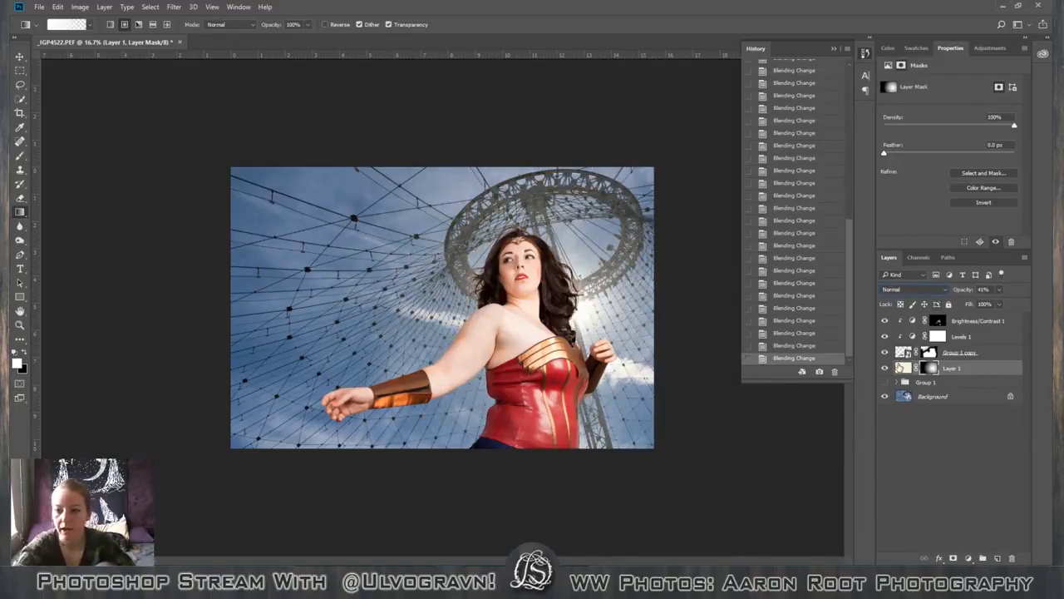
Fill Layer 1's pixels with white in place of the cream color.
left_click(903, 367)
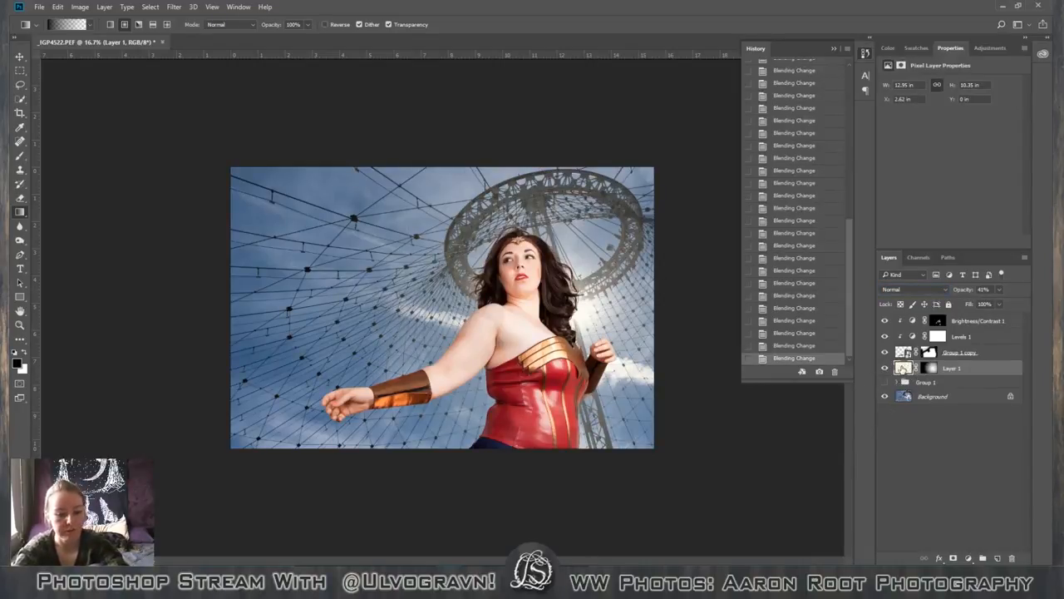
key("shift+F5")
left_click(512, 167)
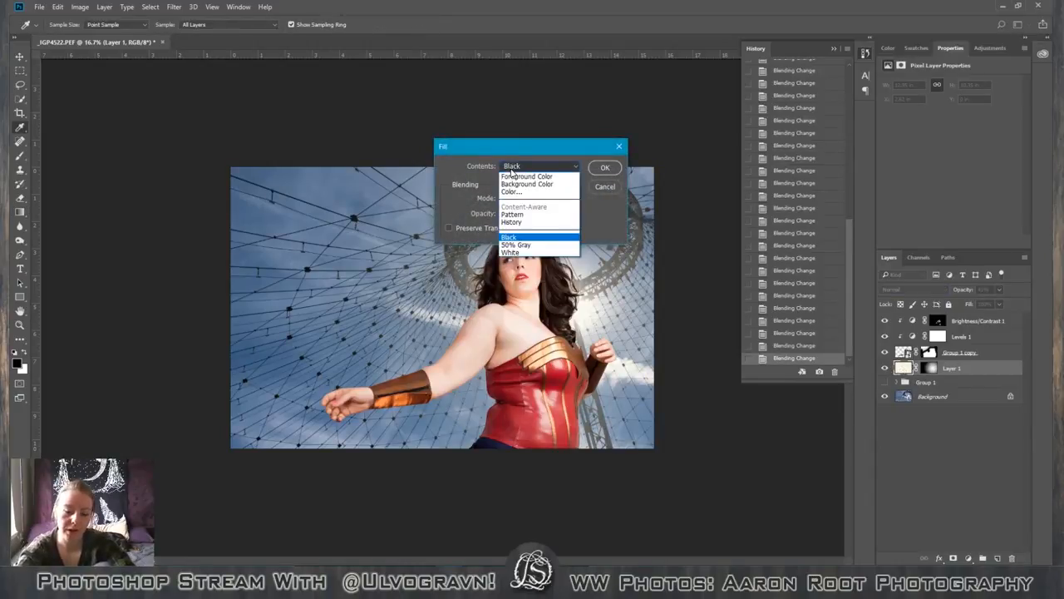
left_click(511, 252)
left_click(604, 169)
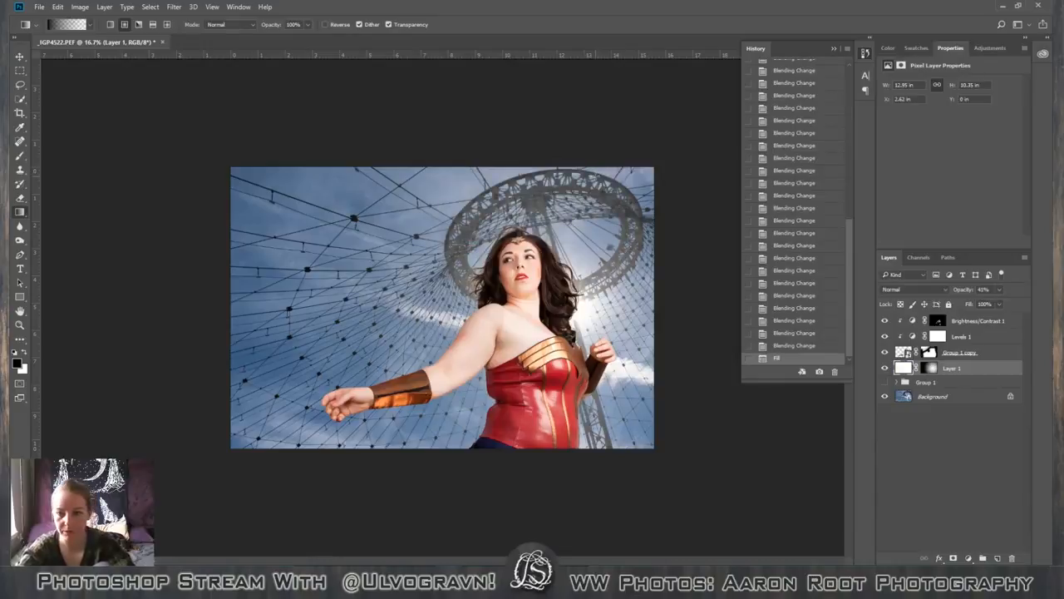
Reduce the white glow layer's opacity to about 22%.
left_click(1001, 290)
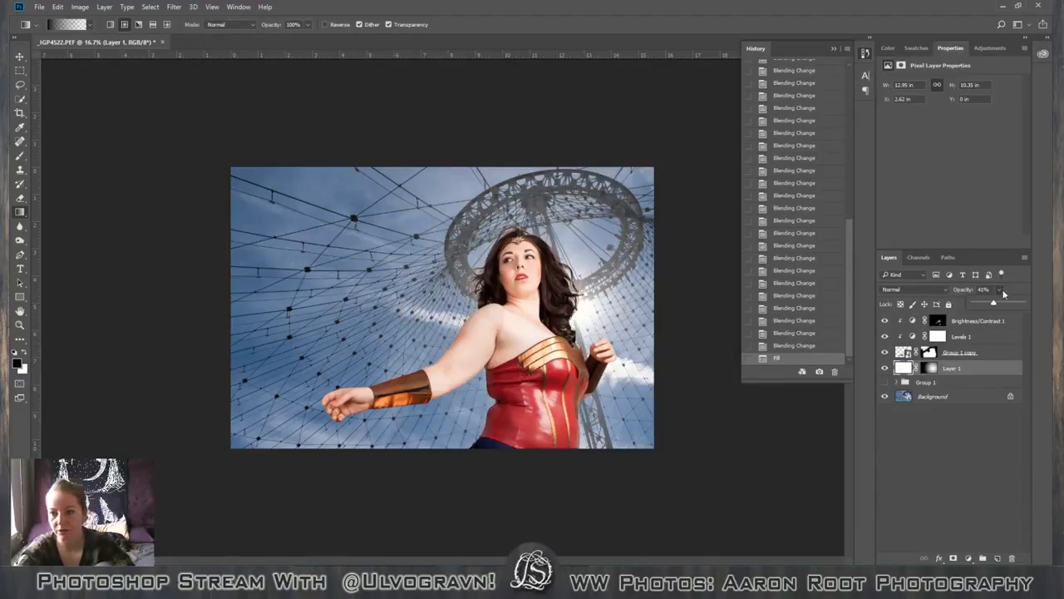
left_click_drag(994, 305, 988, 305)
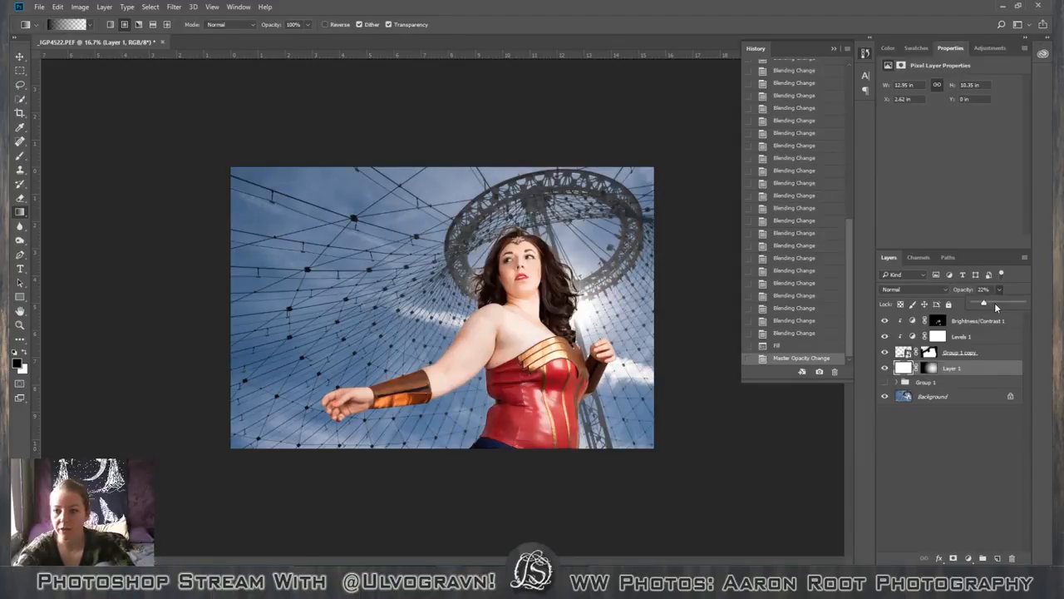
left_click_drag(987, 306, 985, 306)
Duplicate the Background layer directly above the original.
left_click(964, 386)
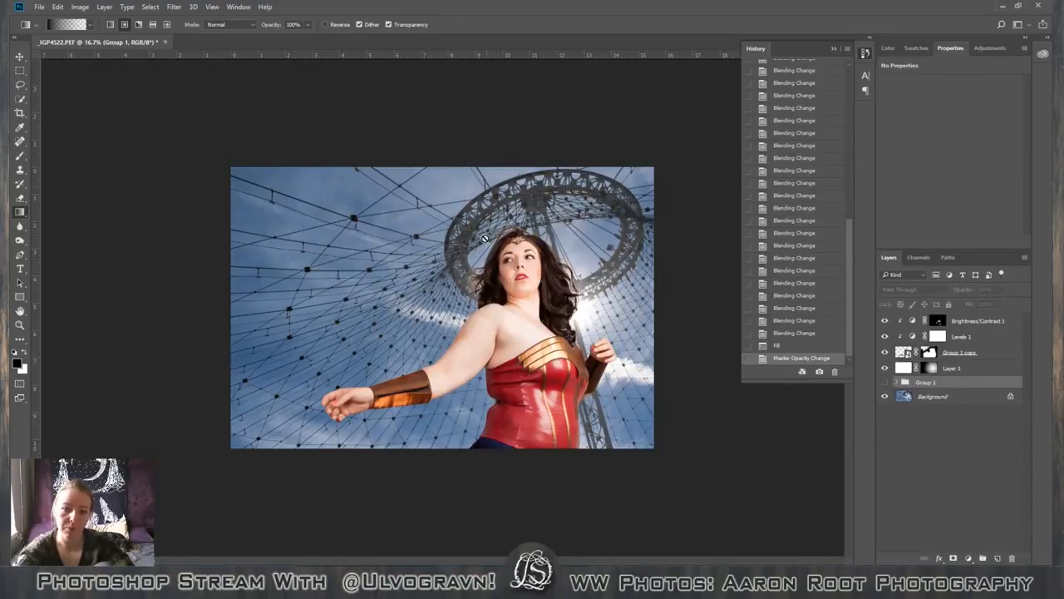
left_click(957, 398)
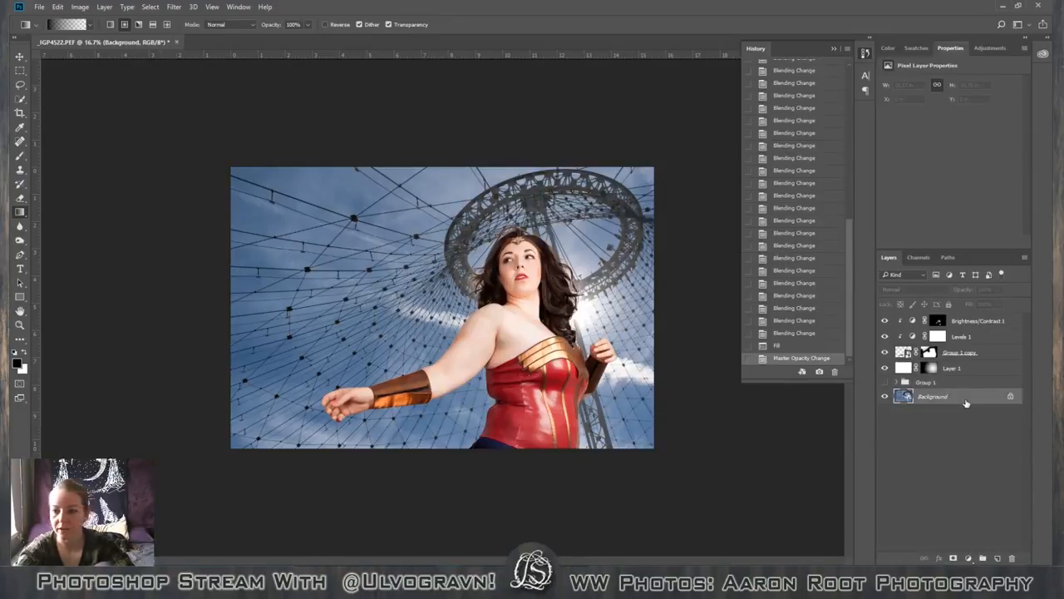
left_click_drag(969, 401, 1002, 558)
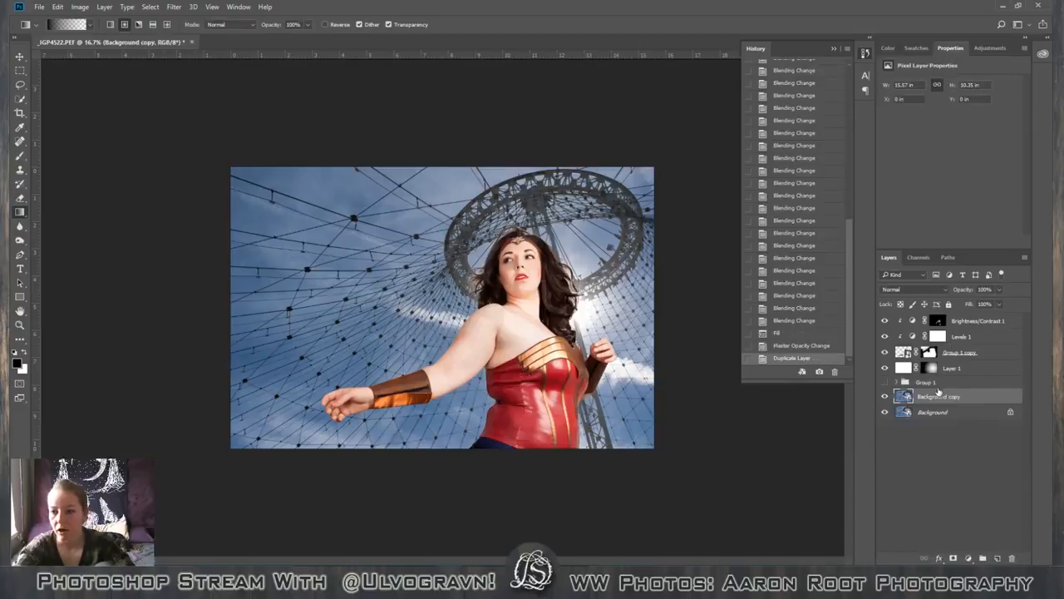
Add a Curves adjustment clipped to the Background copy layer and move its black point inward slightly to deepen the shadows.
left_click(927, 50)
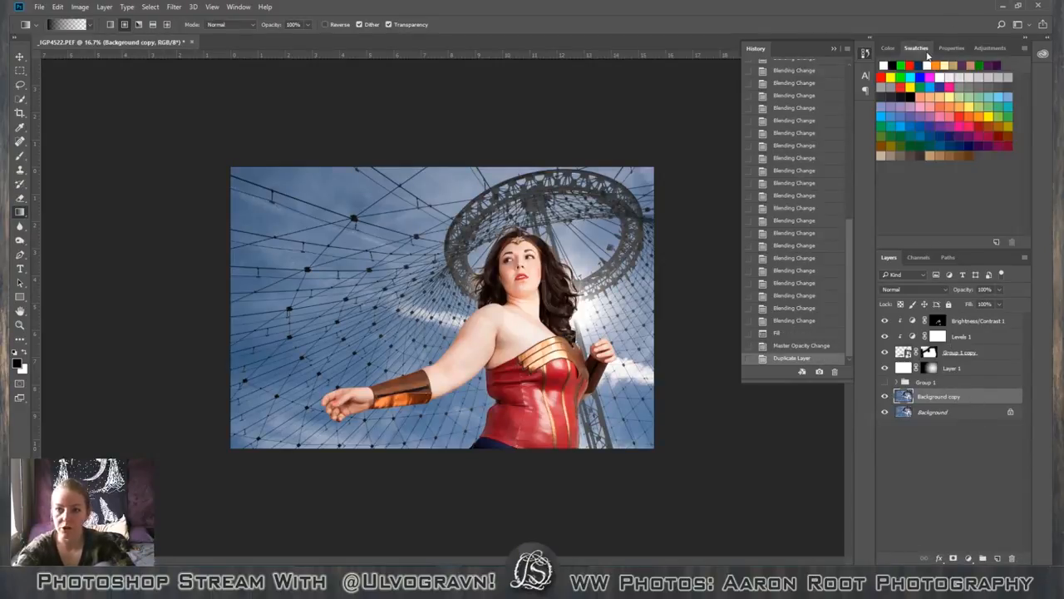
left_click(989, 49)
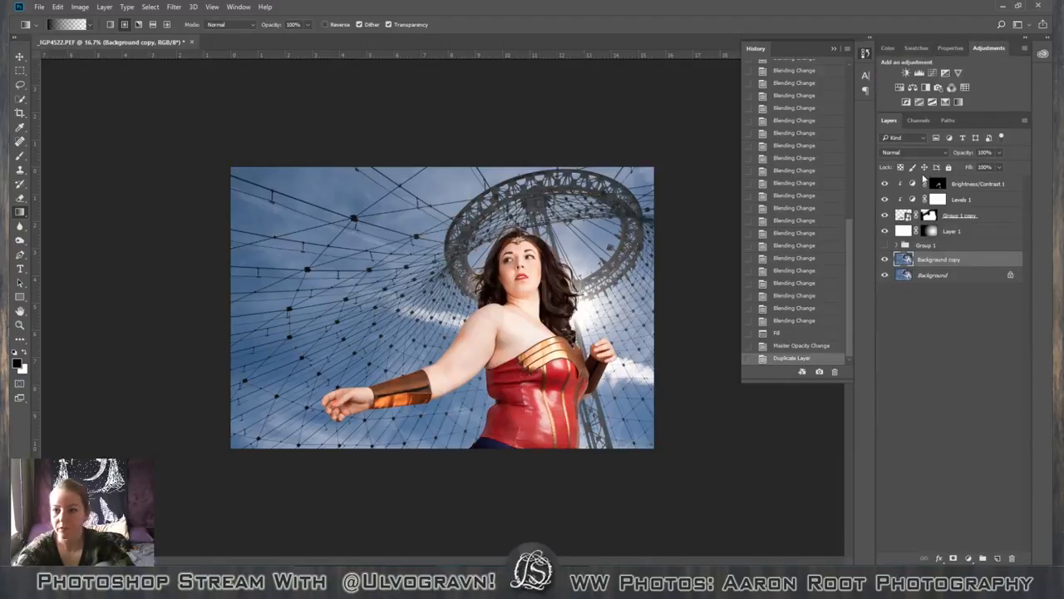
left_click(928, 76)
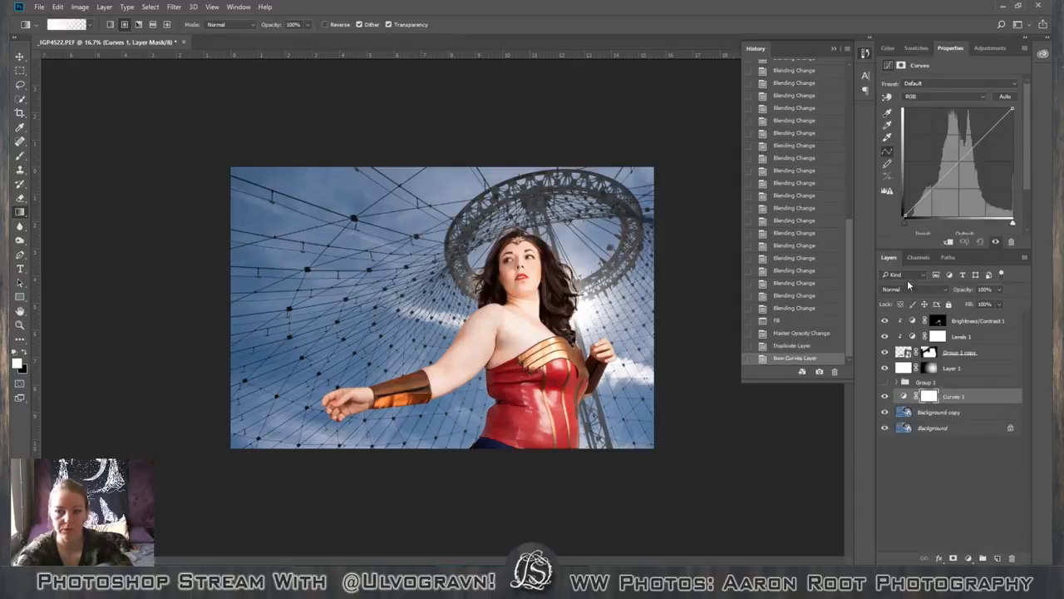
left_click(928, 405, "alt")
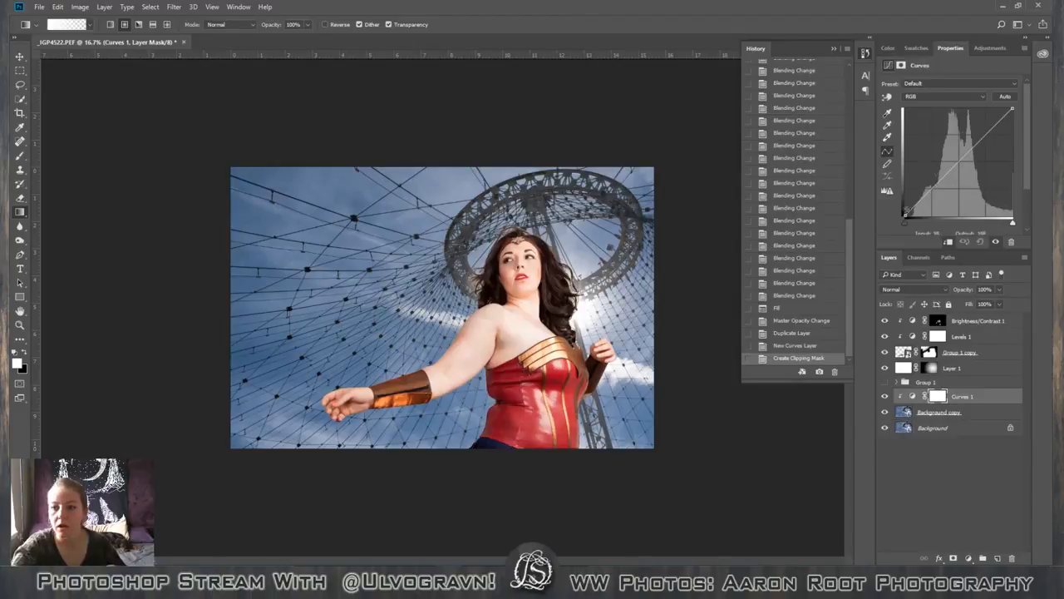
left_click_drag(906, 223, 913, 227)
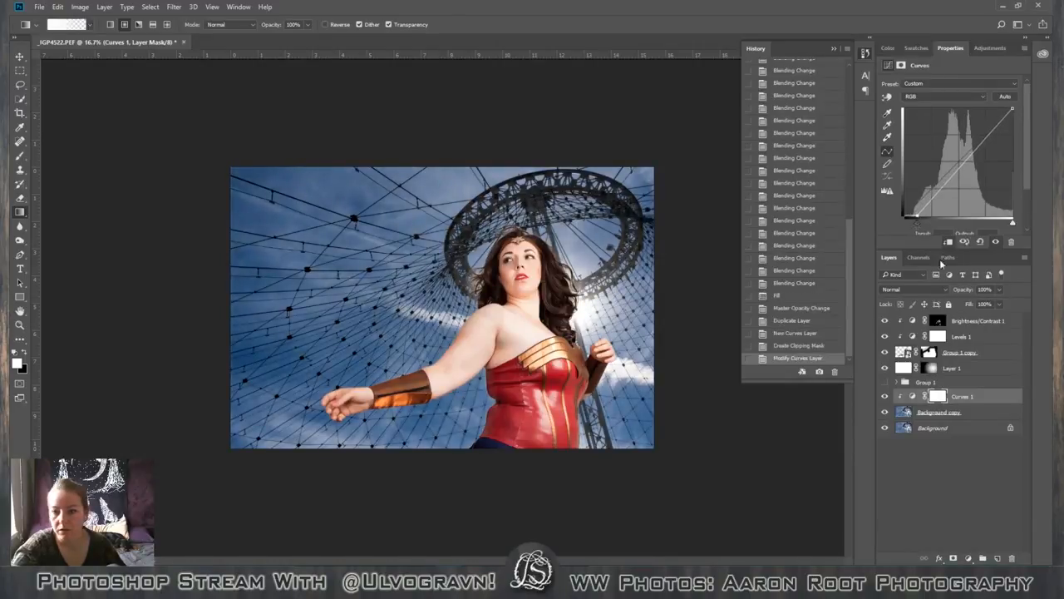
Raise the opacity of the white glow layer behind the figure to about 46%.
left_click(956, 368)
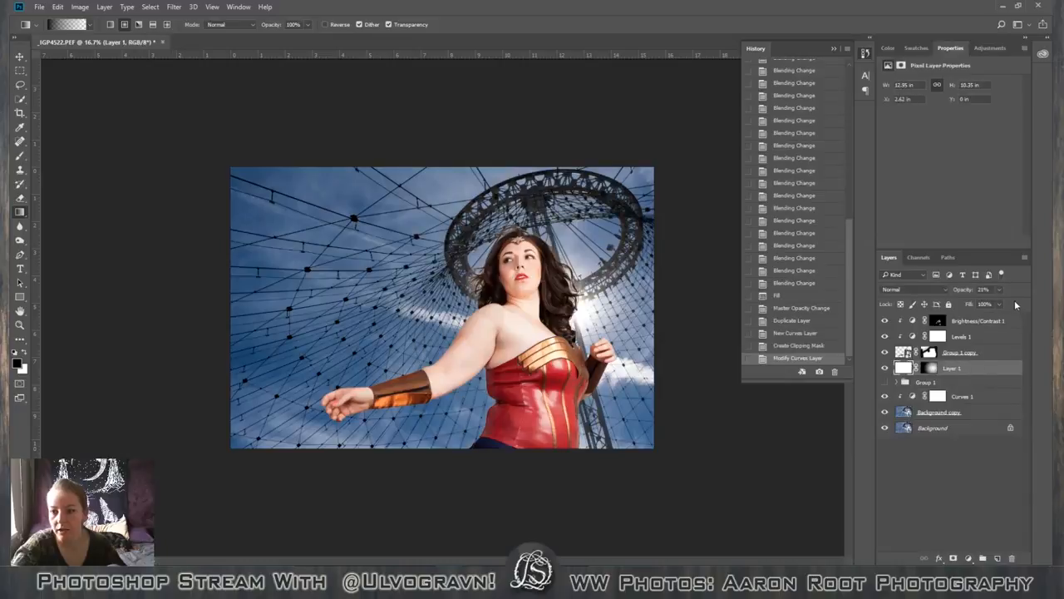
left_click_drag(990, 305, 996, 306)
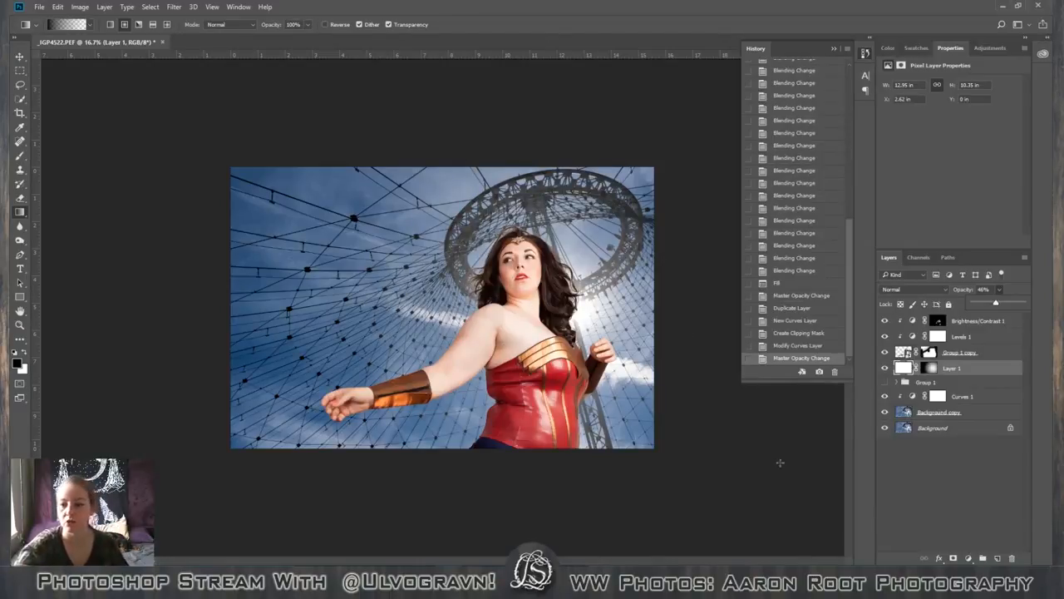
left_click(965, 425)
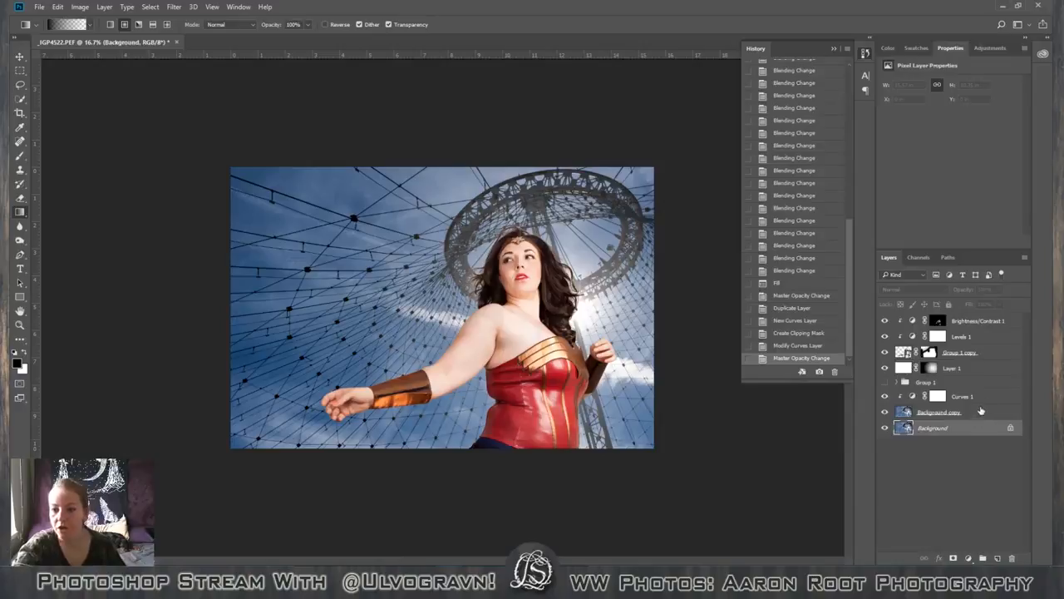
Create a new layer above the Brightness/Contrast adjustment, filled with black, and give it a layer mask.
left_click(1015, 325)
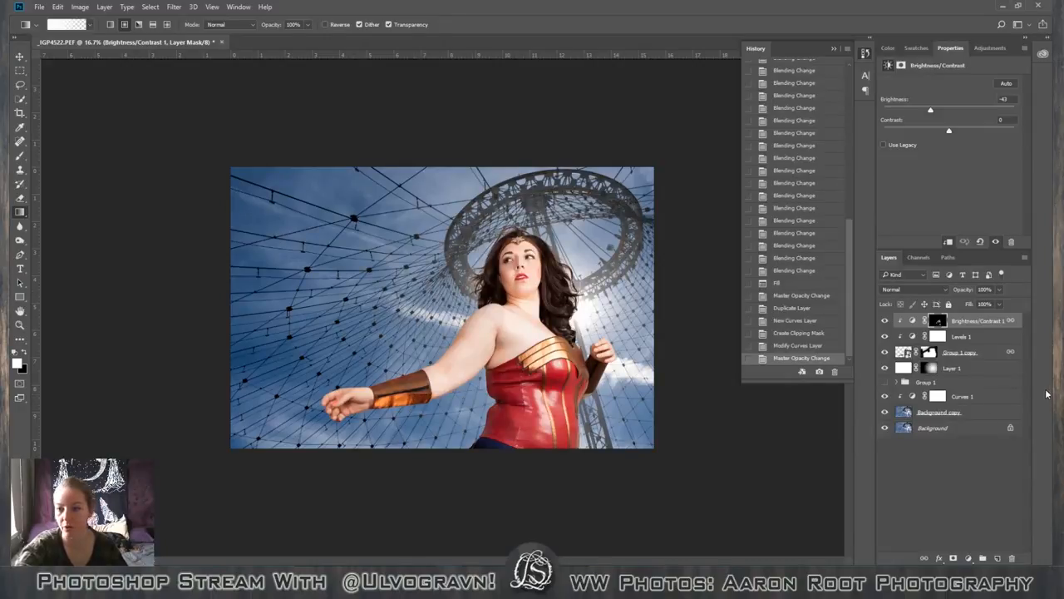
left_click(975, 318)
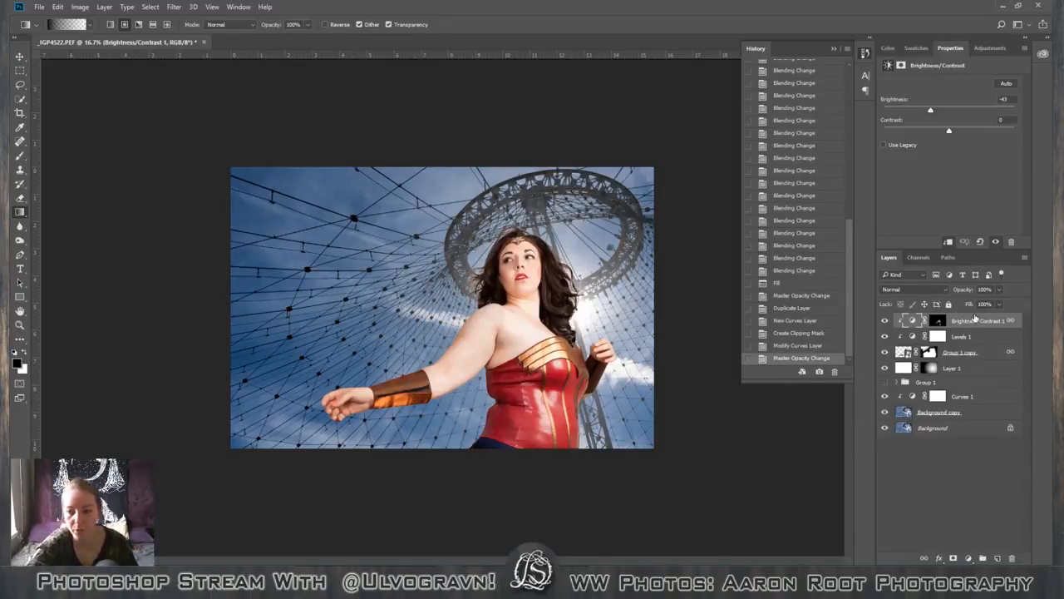
left_click(997, 558)
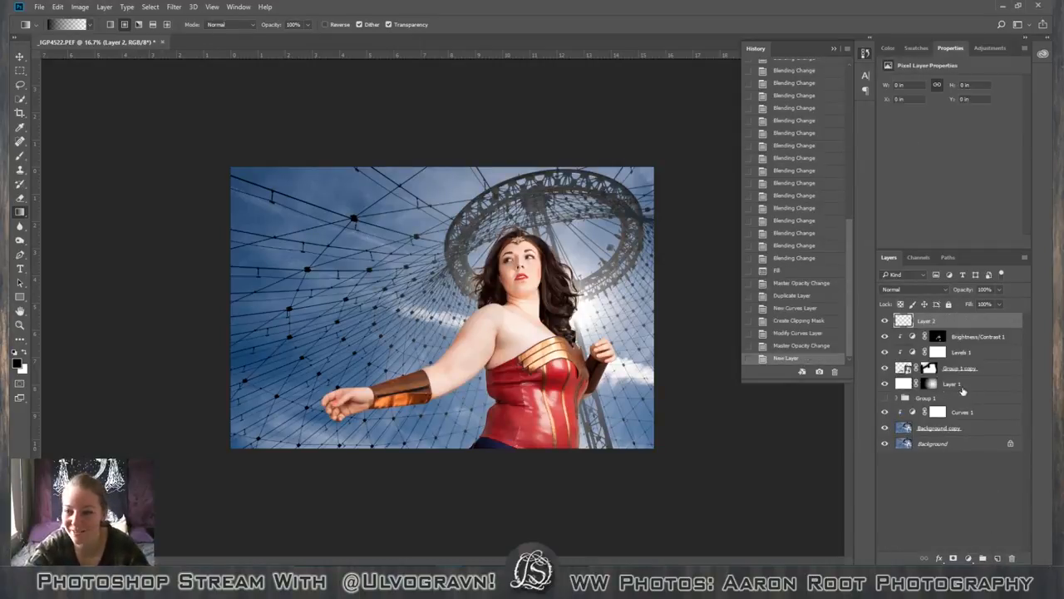
key("shift+F5")
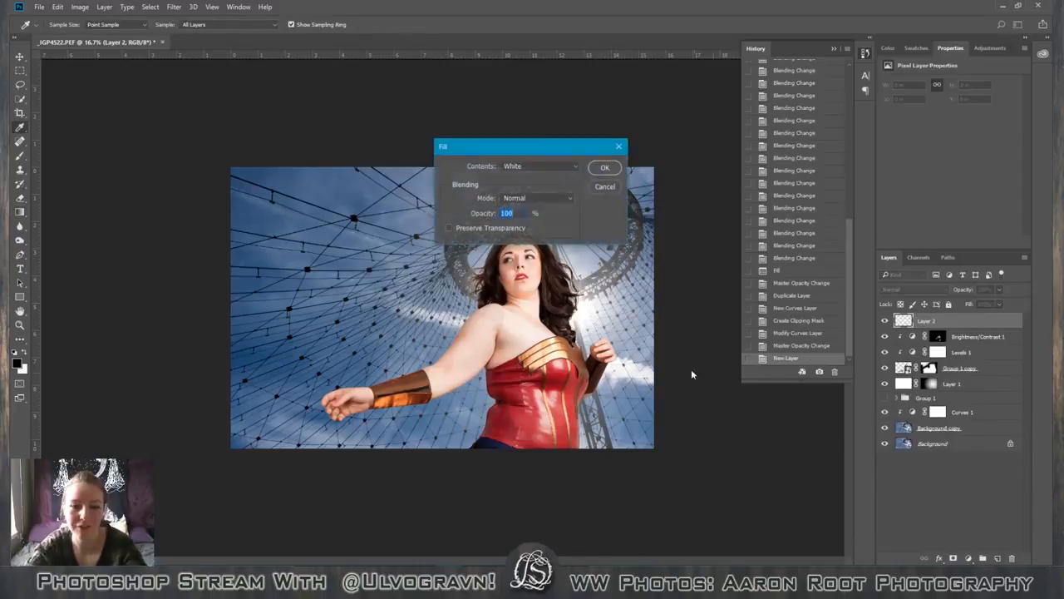
left_click(519, 166)
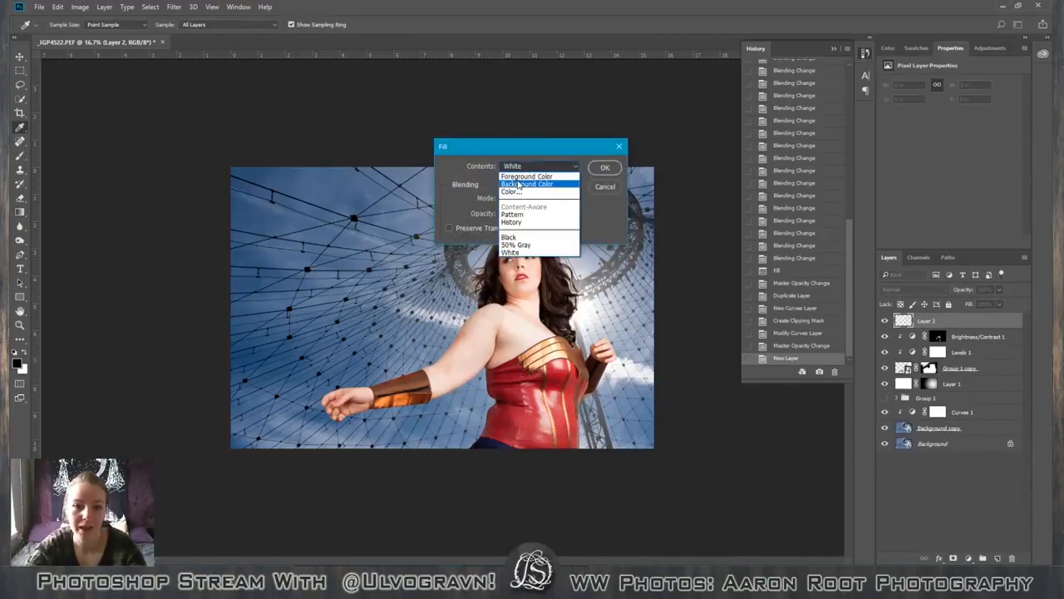
left_click(516, 239)
left_click(604, 167)
key("g")
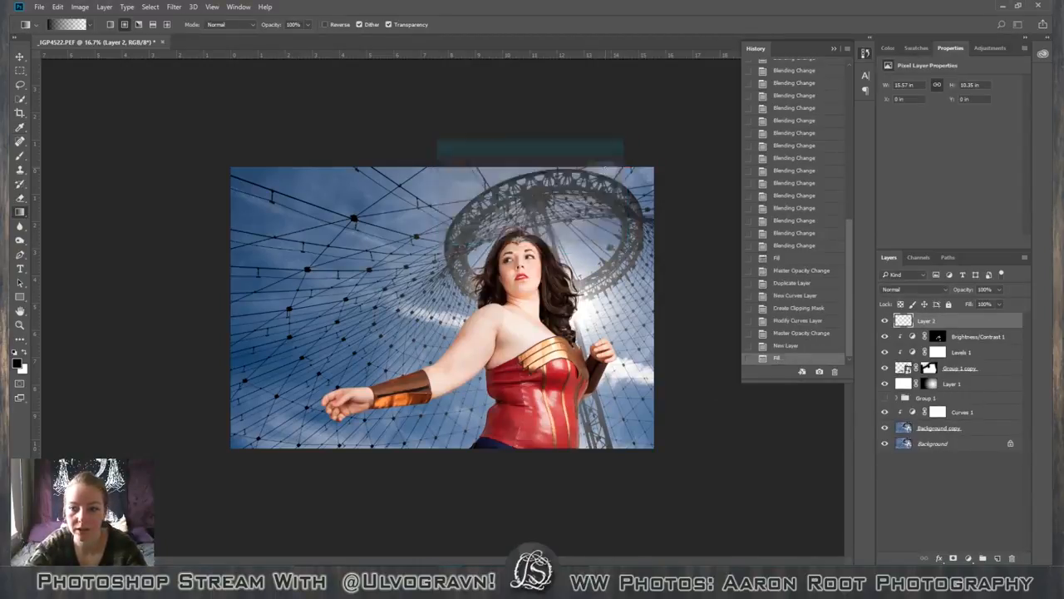
left_click(953, 558)
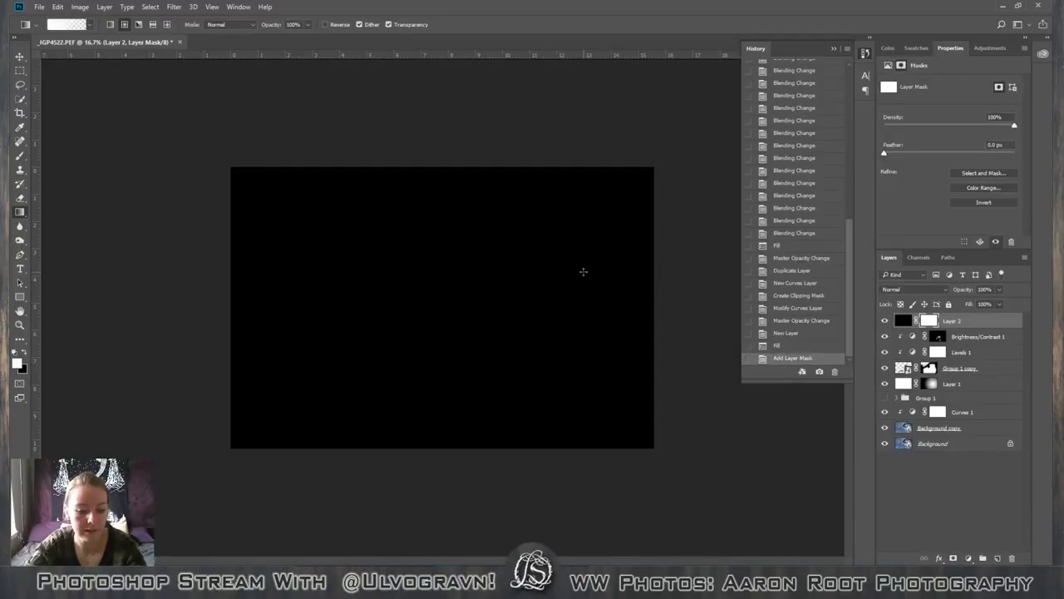
Fill the black layer's mask with white.
key("shift+BackSpace")
left_click(539, 166)
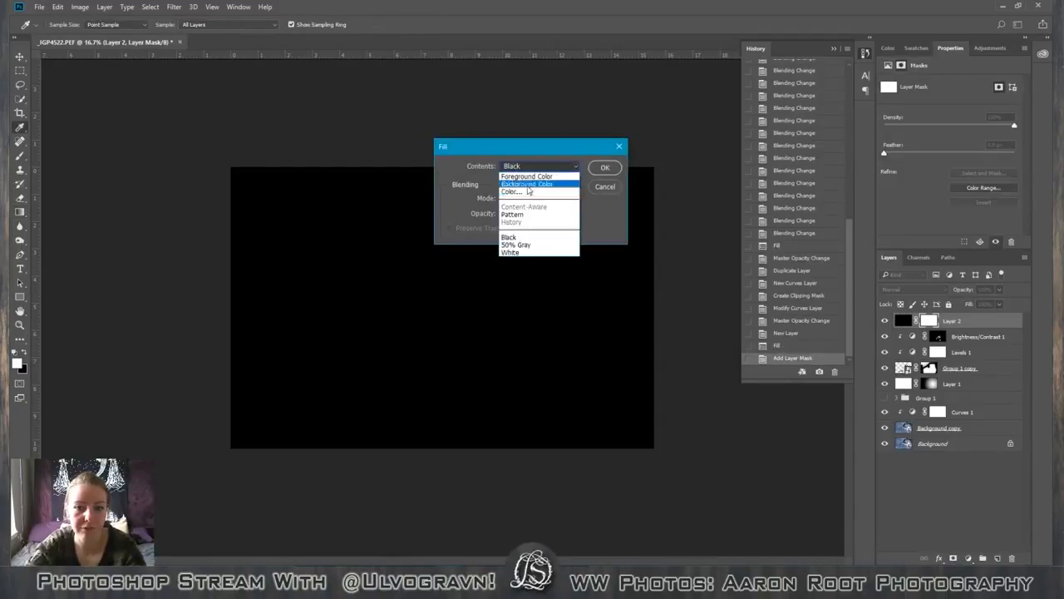
left_click(514, 253)
left_click(604, 167)
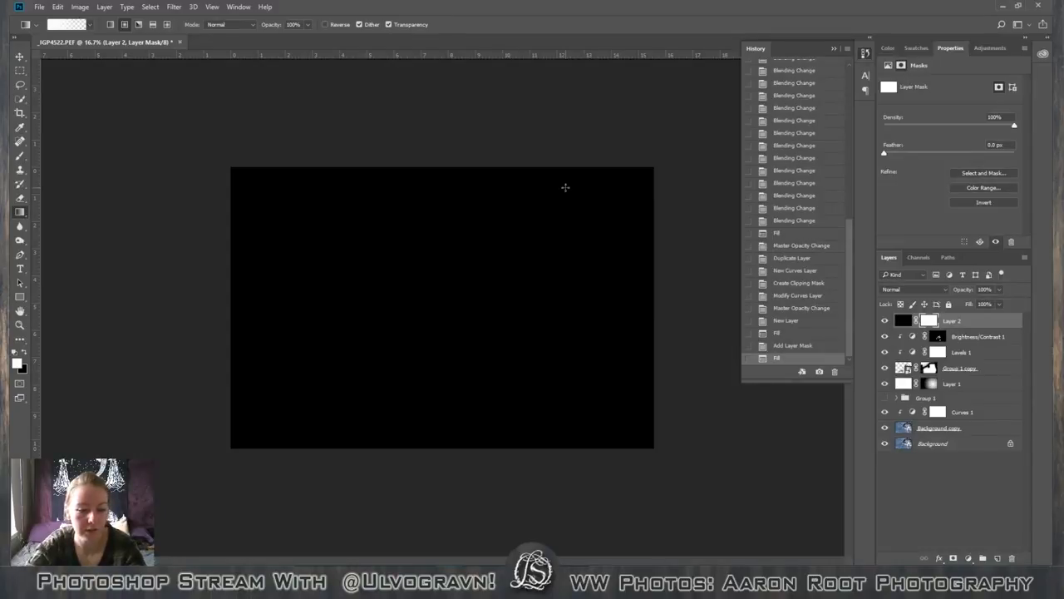
Fill the black layer's mask with black so the layer is fully hidden.
key("shift+BackSpace")
left_click(567, 168)
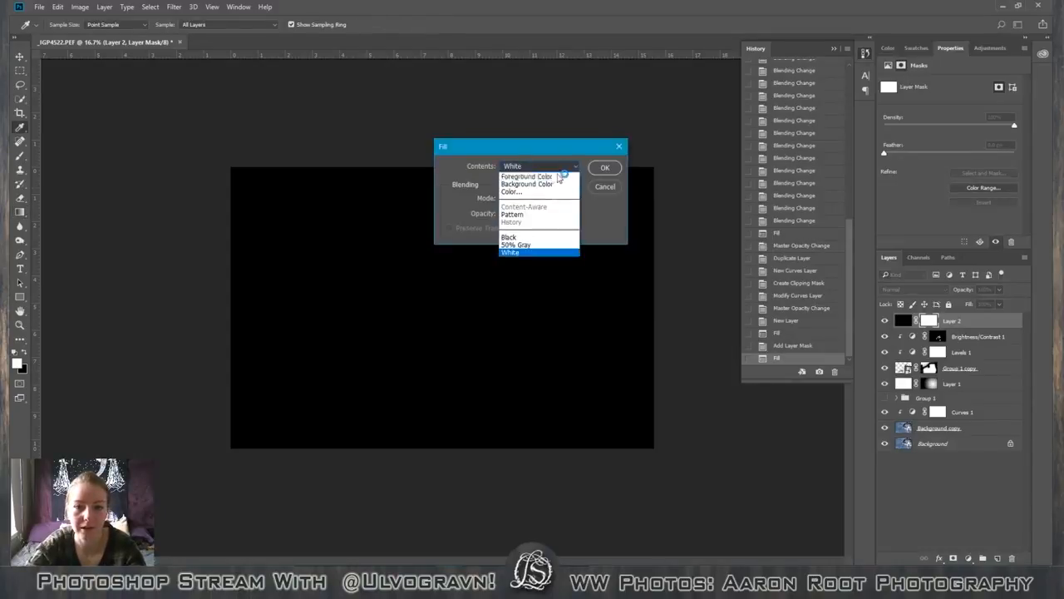
left_click(532, 239)
left_click(605, 168)
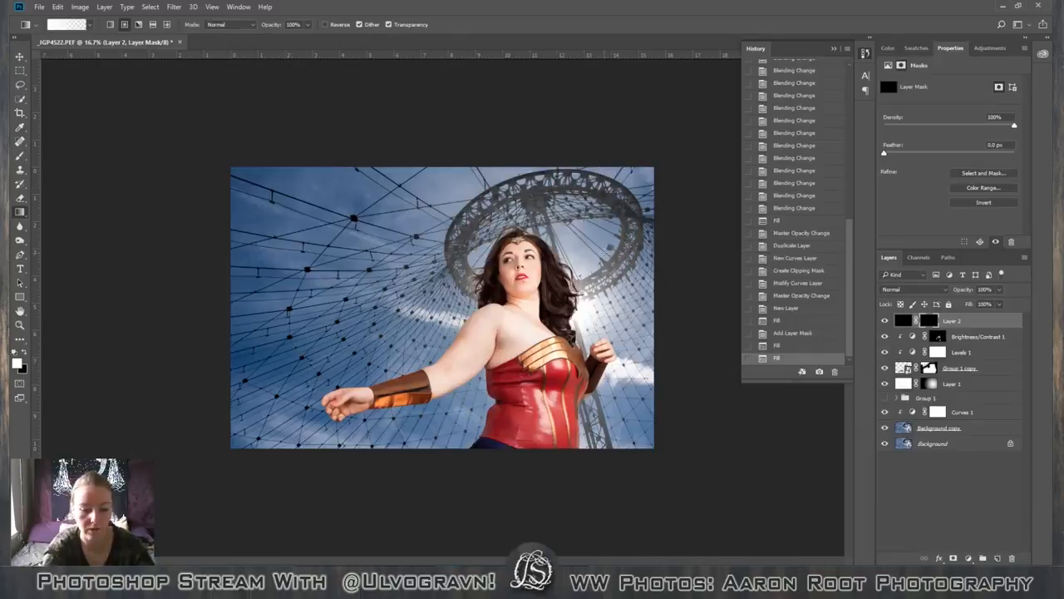
Set up the Brush tool with a 2500 px size and 0% hardness for painting on the mask.
key("ctrl+minus")
key("ctrl+minus")
key("ctrl+minus")
key("ctrl+minus")
key("b")
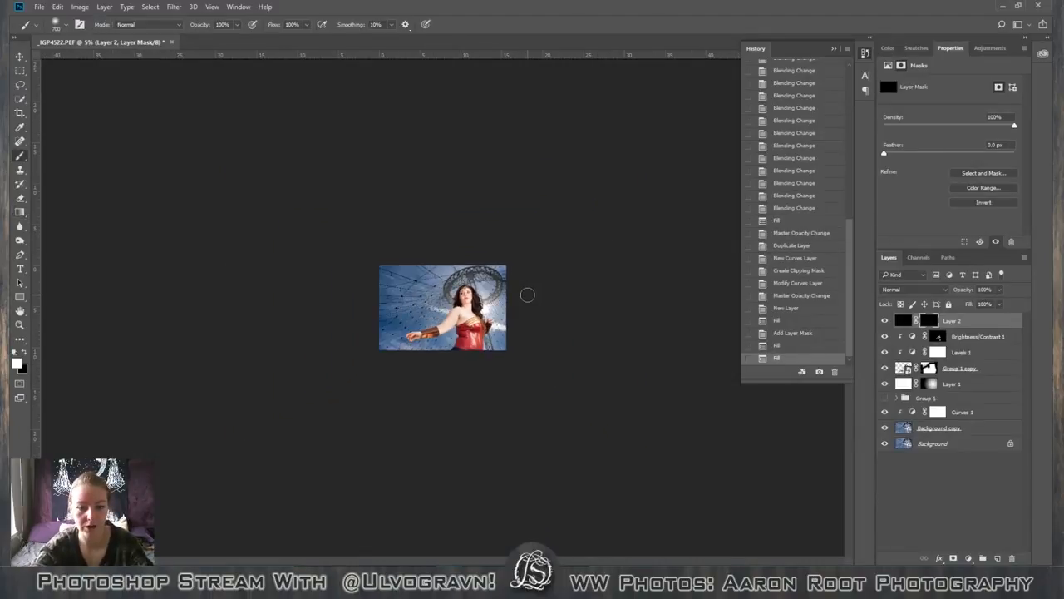
key("bracketright")
key("bracketright")
key("bracketright")
key("bracketright")
key("bracketright")
key("bracketright")
key("bracketright")
key("bracketright")
key("bracketright")
key("bracketright")
key("bracketright")
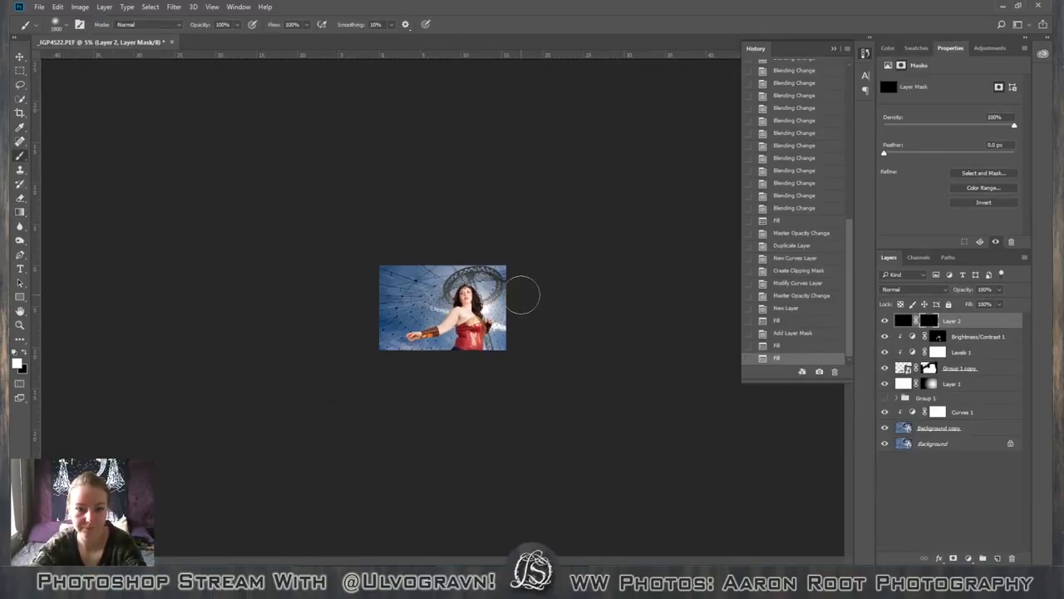
key("bracketright")
key("bracketright")
key("bracketright")
key("bracketright")
key("bracketright")
key("bracketright")
key("bracketright")
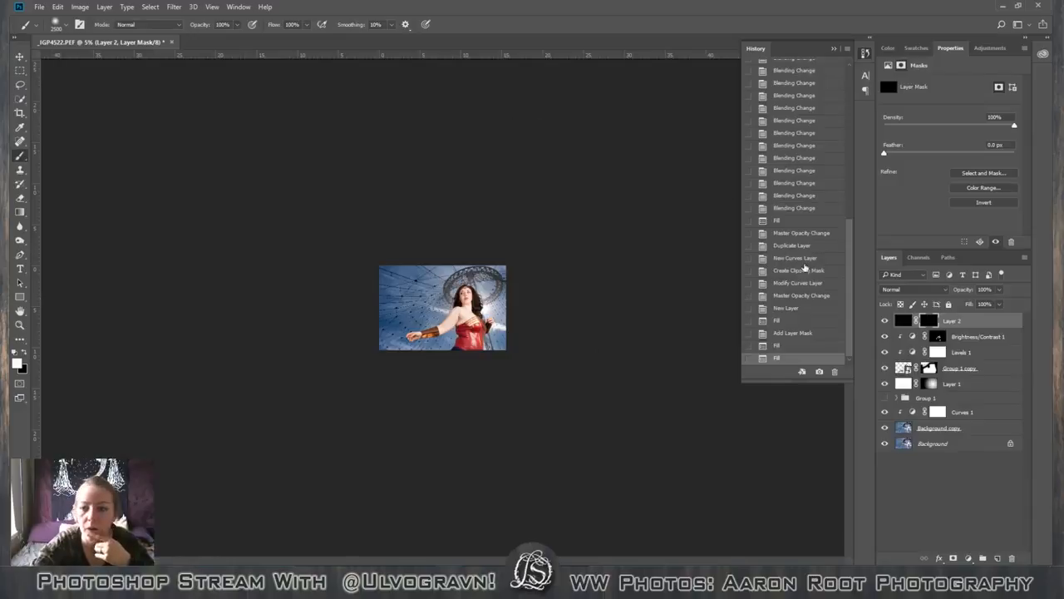
left_click(67, 25)
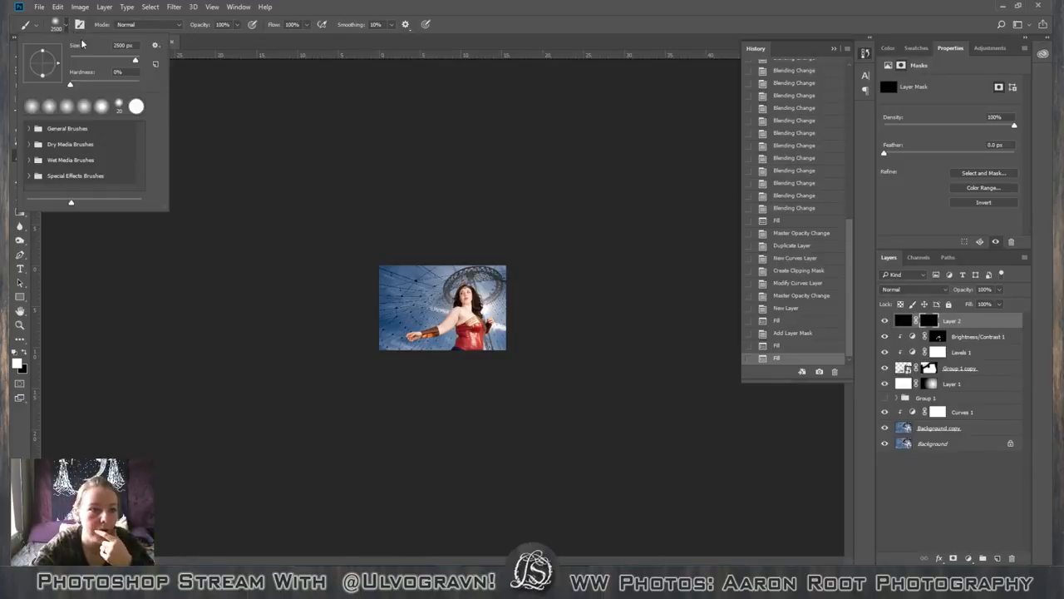
left_click_drag(72, 85, 64, 86)
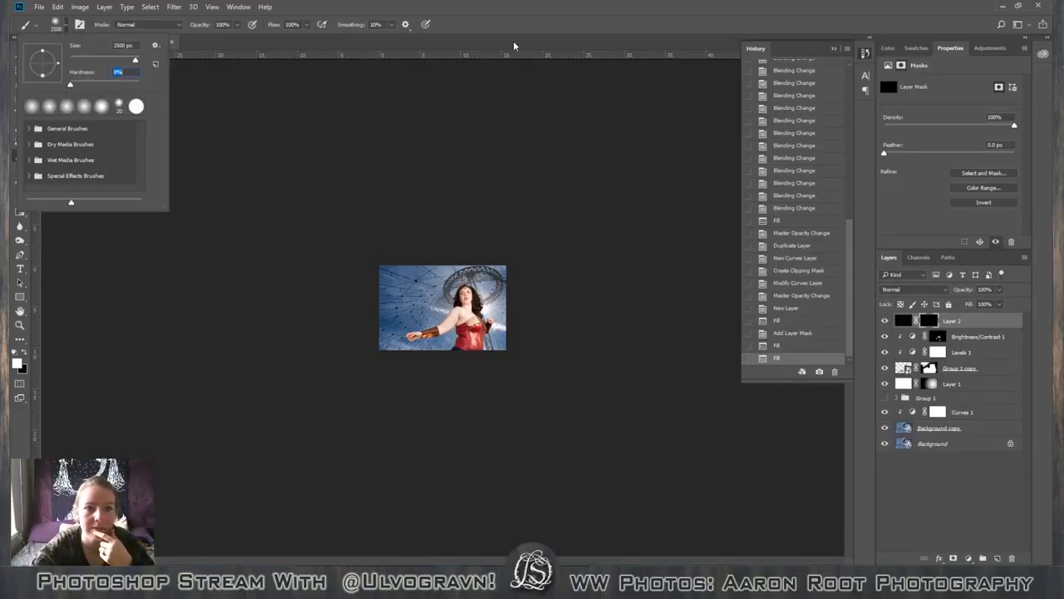
left_click(514, 46)
Paint white on the black layer's mask around the photo's upper-left corner and along its outer edges to form a dark vignette.
mouse_move(435, 237)
left_mouse_down()
mouse_move(404, 245)
mouse_move(354, 308)
mouse_move(339, 391)
left_mouse_up()
left_click_drag(372, 261, 333, 346)
left_click_drag(472, 211, 635, 308)
mouse_move(477, 234)
left_mouse_down()
mouse_move(368, 269)
mouse_move(374, 258)
mouse_move(292, 399)
left_mouse_up()
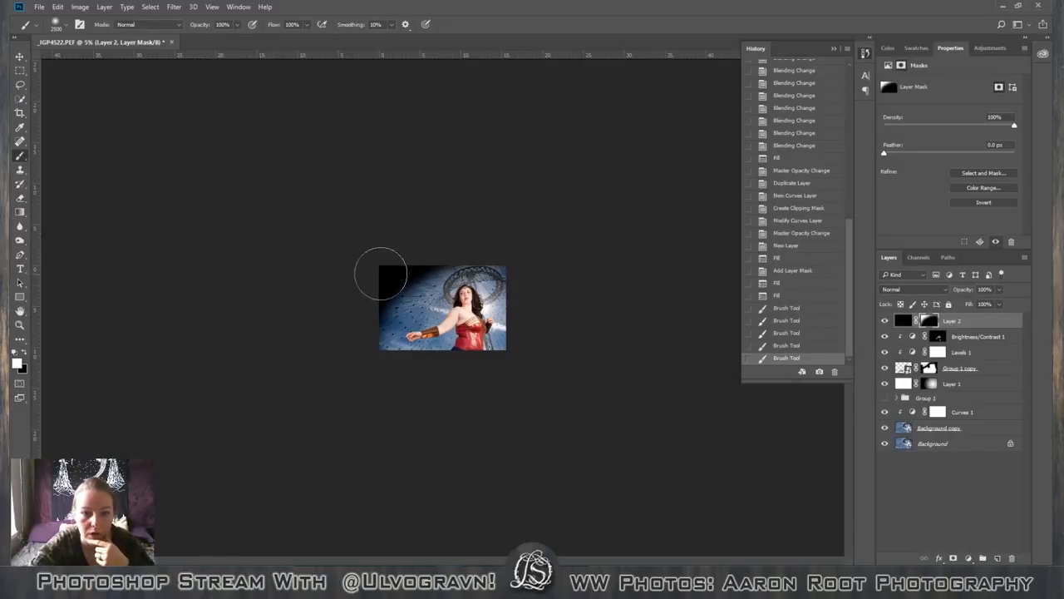
left_click_drag(387, 269, 267, 391)
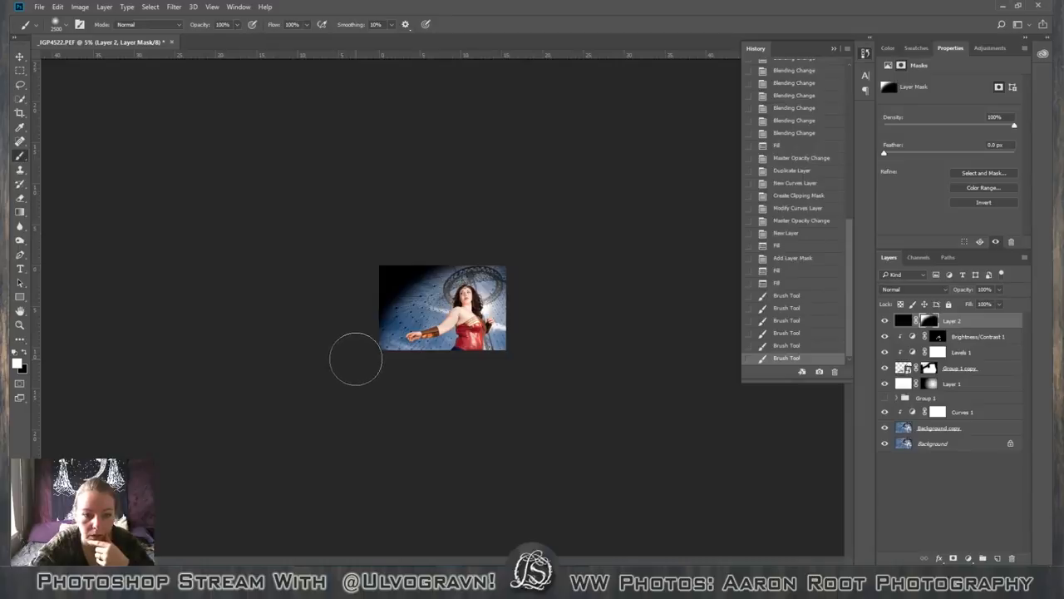
left_click_drag(358, 342, 428, 409)
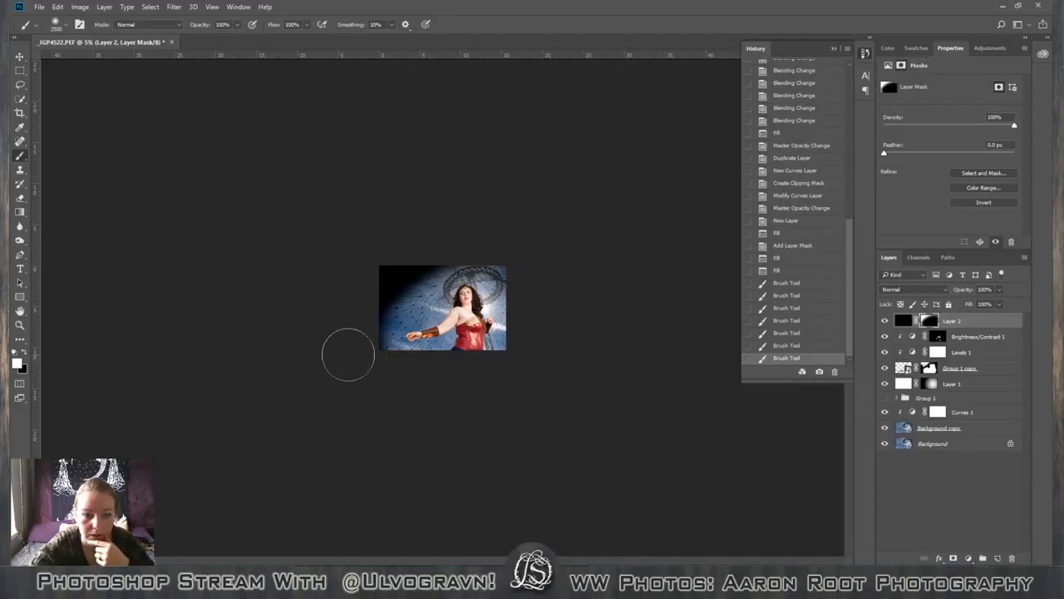
left_click_drag(347, 355, 474, 405)
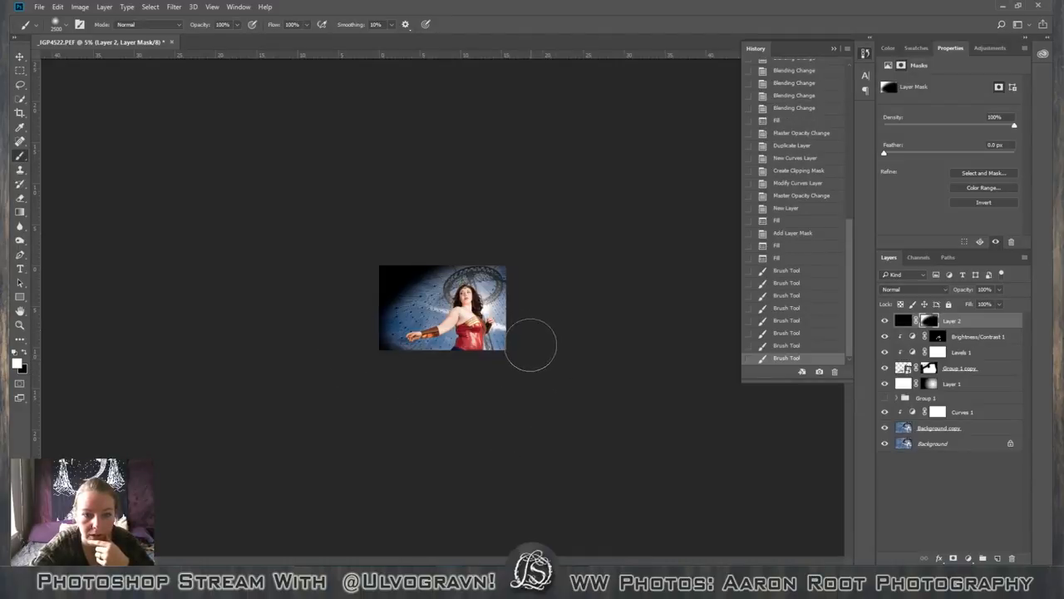
Extend the dark vignette by dabbing white on the mask along the photo's right and upper edges.
left_click(532, 345)
mouse_move(556, 292)
left_mouse_down()
mouse_move(541, 335)
mouse_move(536, 264)
left_mouse_up()
left_click(531, 250)
left_click(508, 231)
left_click(499, 231)
left_click(453, 234)
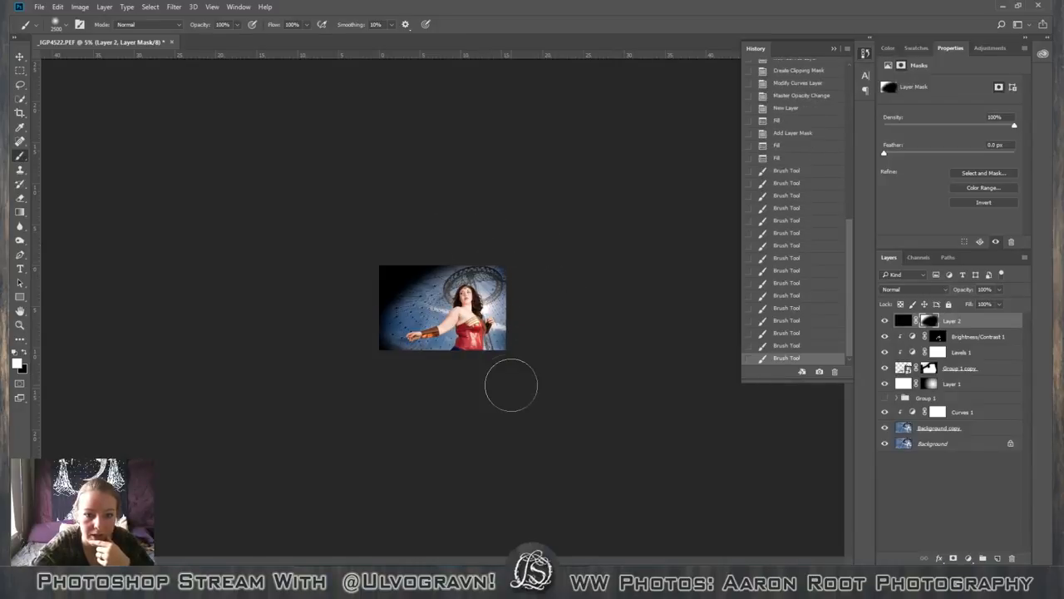
Extend the dark vignette by dabbing white on the mask along the photo's lower and left edges.
left_click(470, 386)
left_click(418, 385)
left_click(387, 375)
left_click(330, 352)
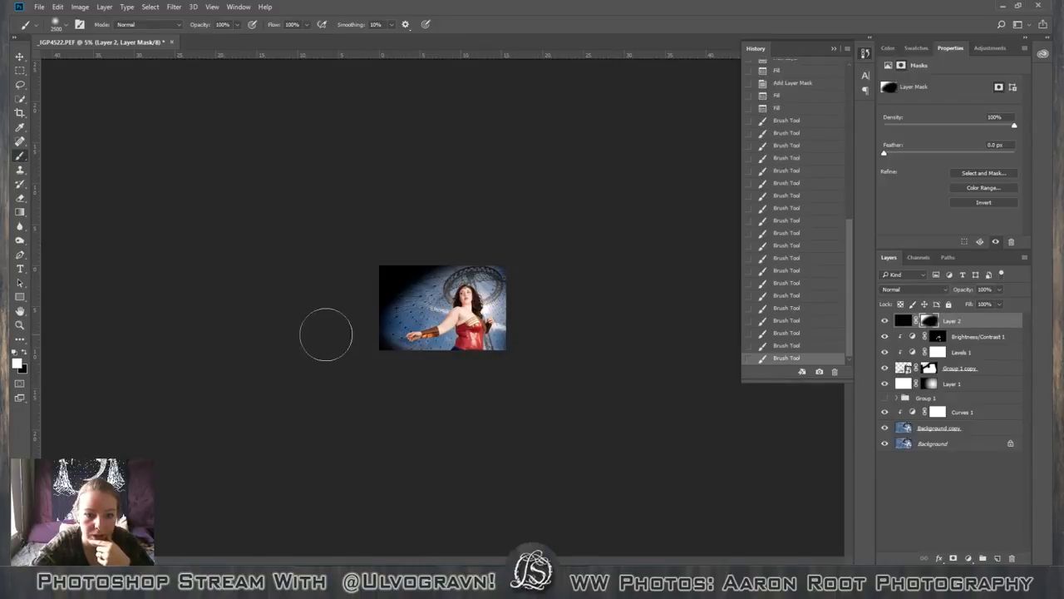
left_click(349, 336)
left_click(347, 342)
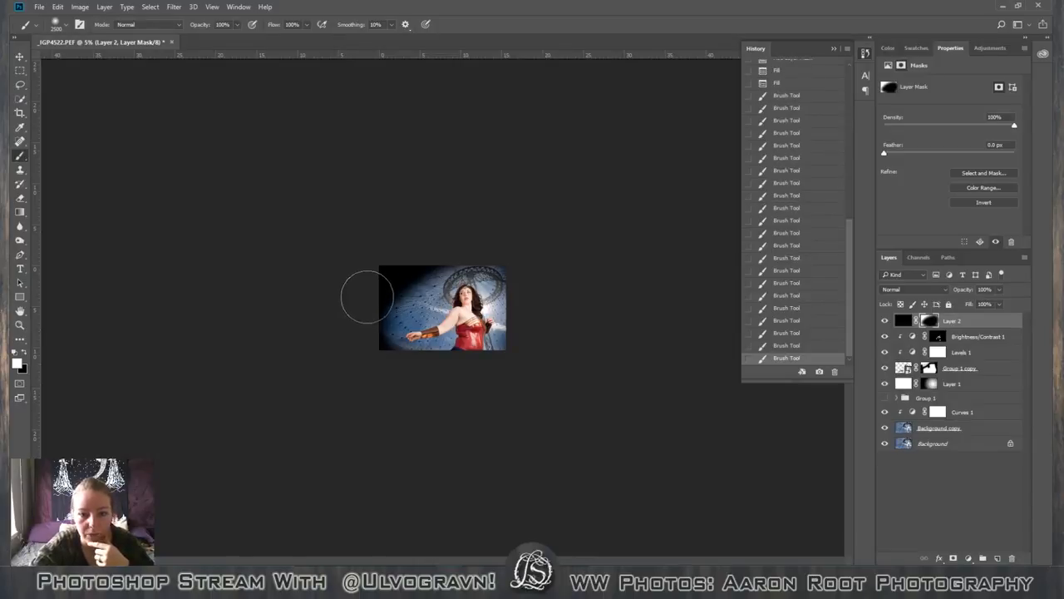
left_click(363, 308)
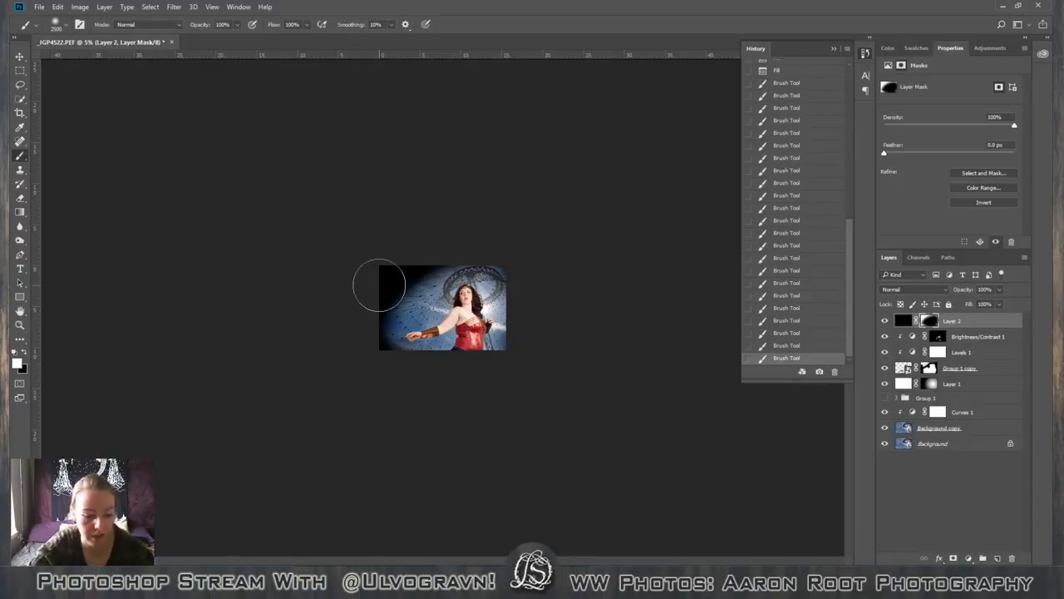
Soften the vignette's inner edge on the photo's left side with black on the mask, finishing with an 1100 px brush at 10% opacity.
key("x")
left_click(407, 295)
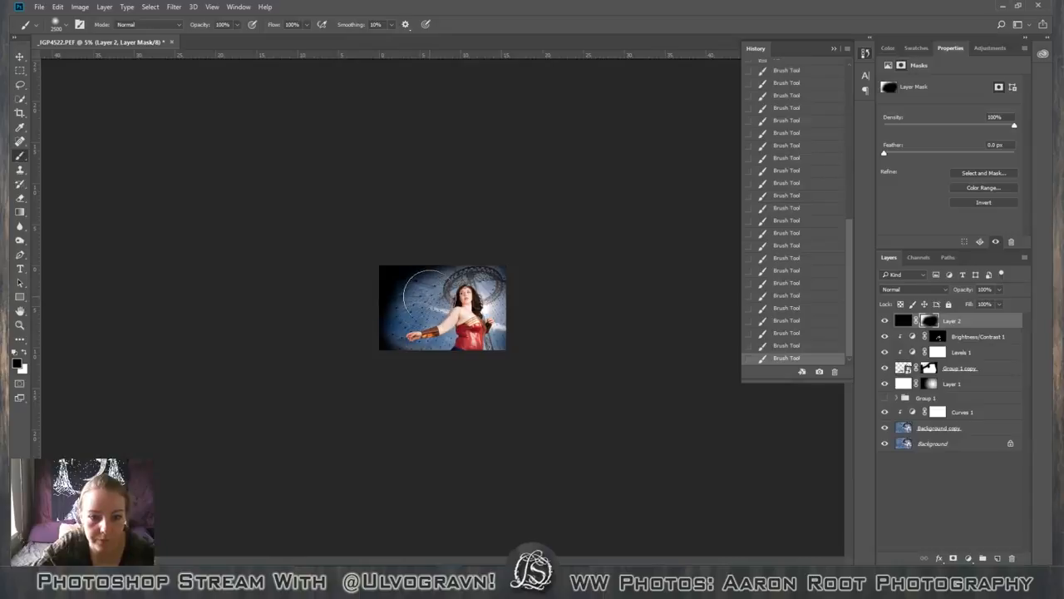
key("x")
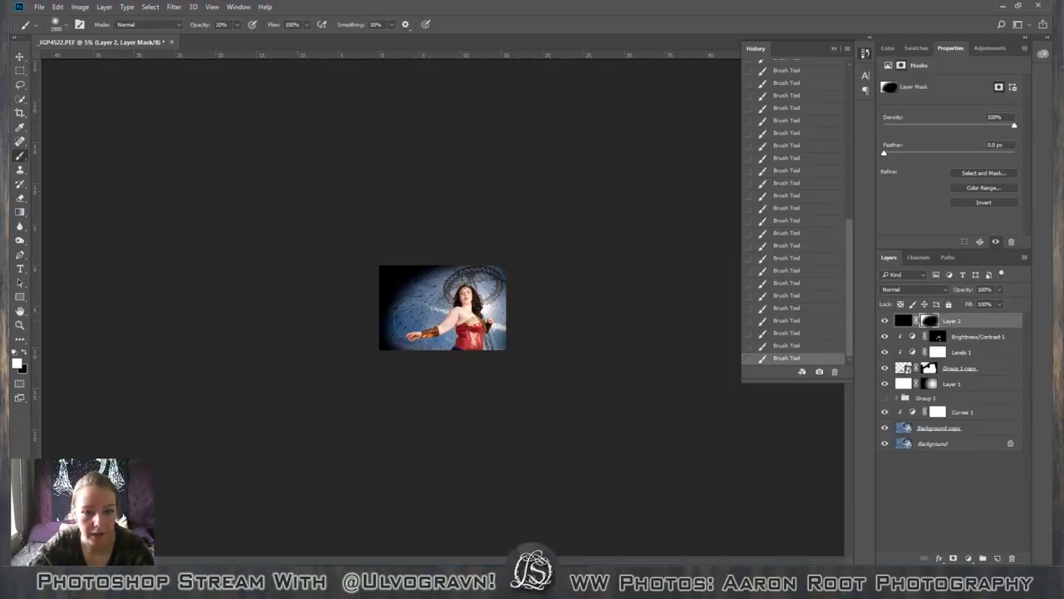
key("bracketleft")
key("bracketleft")
key("bracketleft")
key("bracketleft")
key("bracketleft")
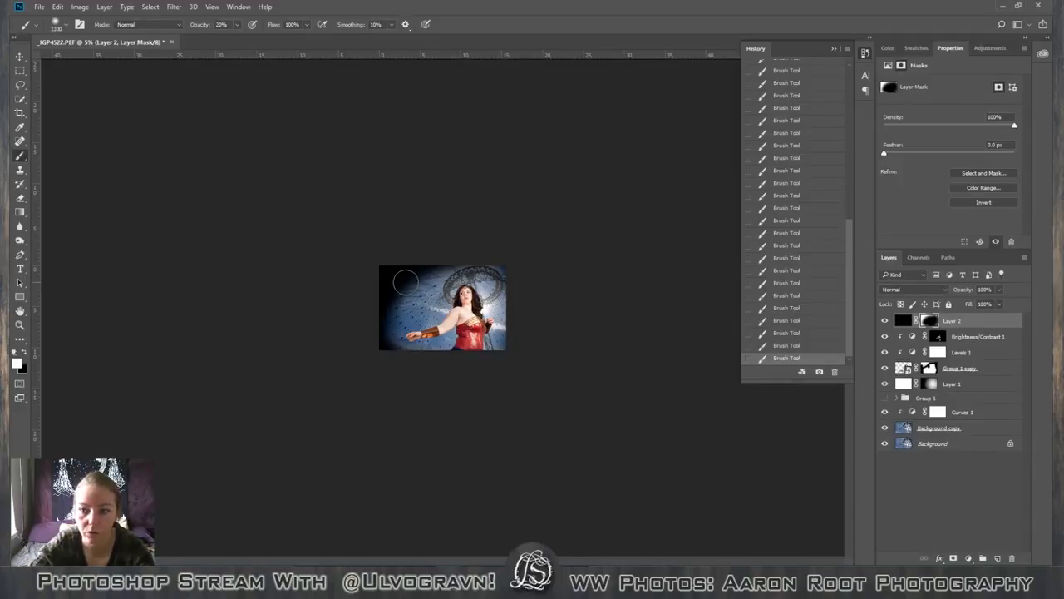
key("x")
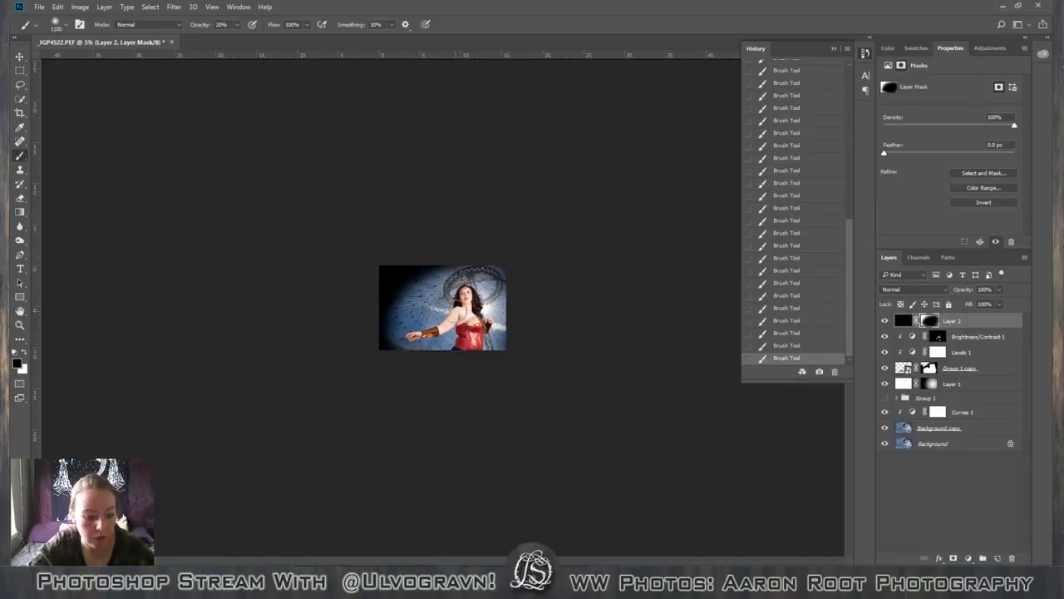
key("1")
mouse_move(411, 289)
left_mouse_down()
mouse_move(393, 312)
mouse_move(397, 344)
left_mouse_up()
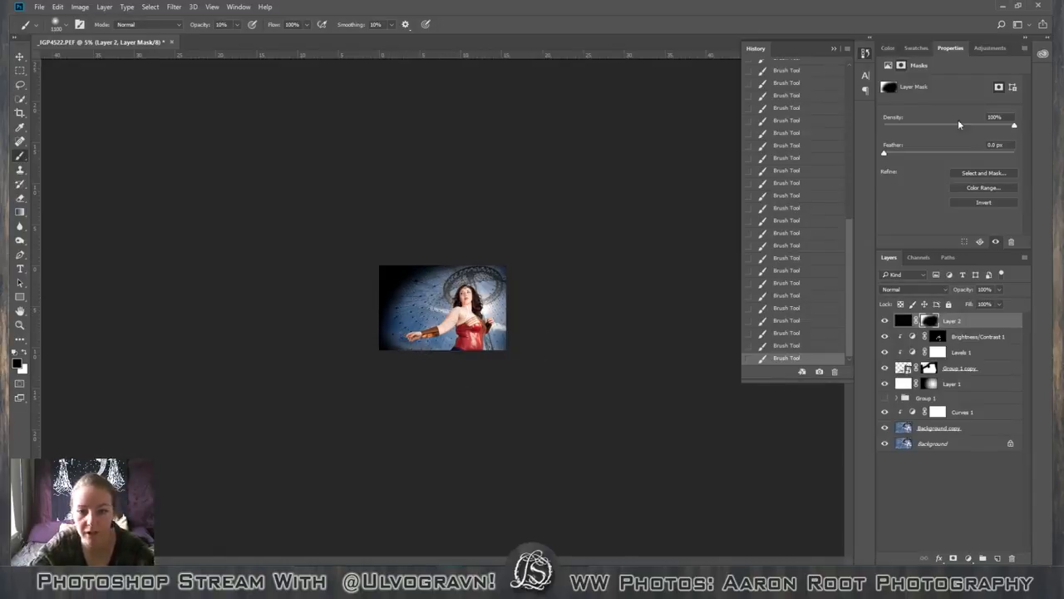
Reduce the black vignette layer's opacity to 25%.
left_click(1000, 290)
left_click_drag(999, 302, 962, 303)
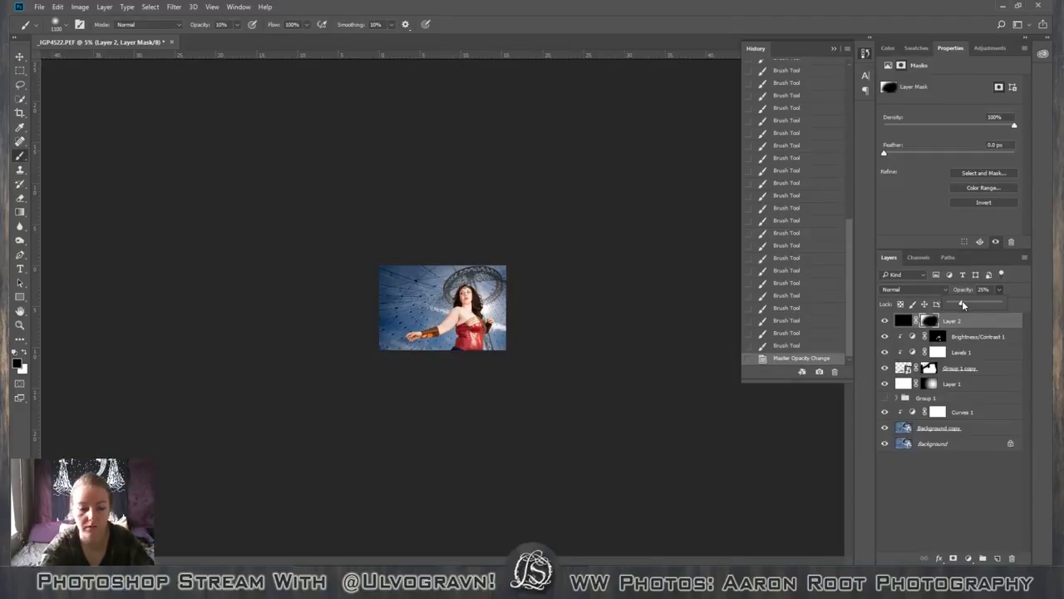
key("ctrl+plus")
key("ctrl+plus")
key("ctrl+plus")
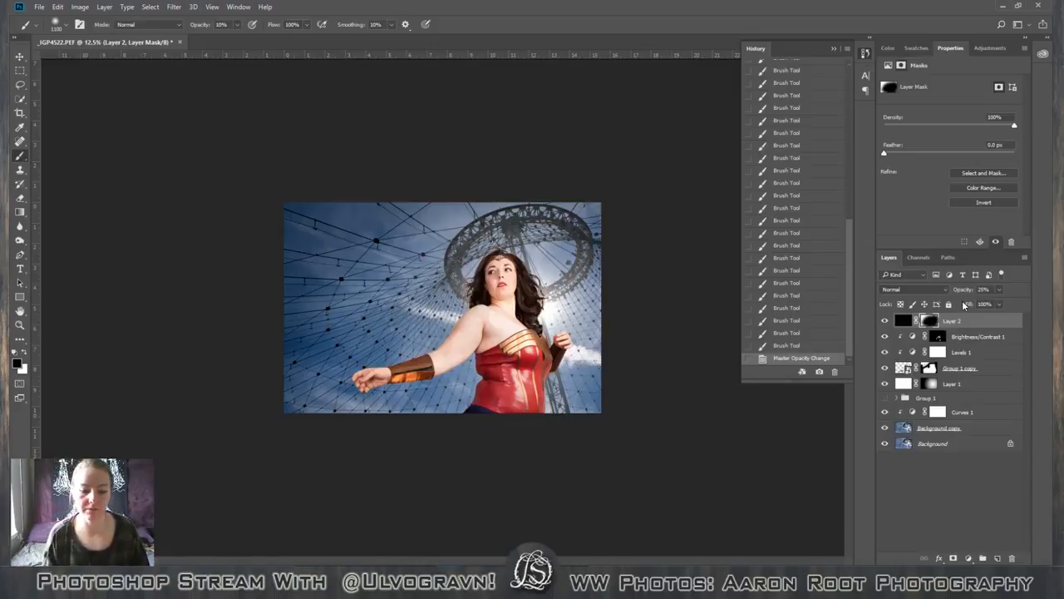
key("ctrl+plus")
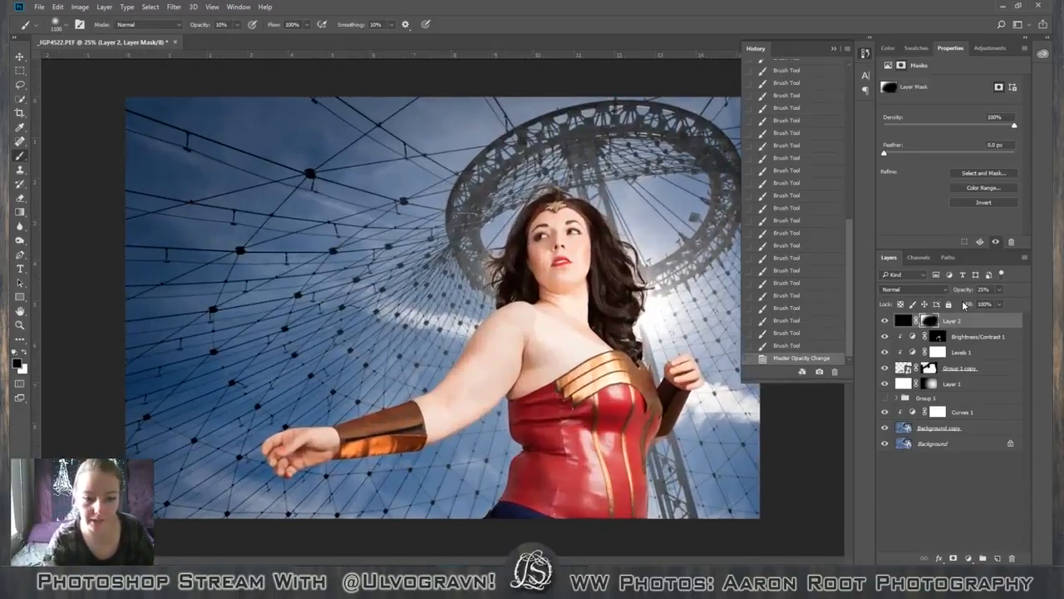
key("ctrl+plus")
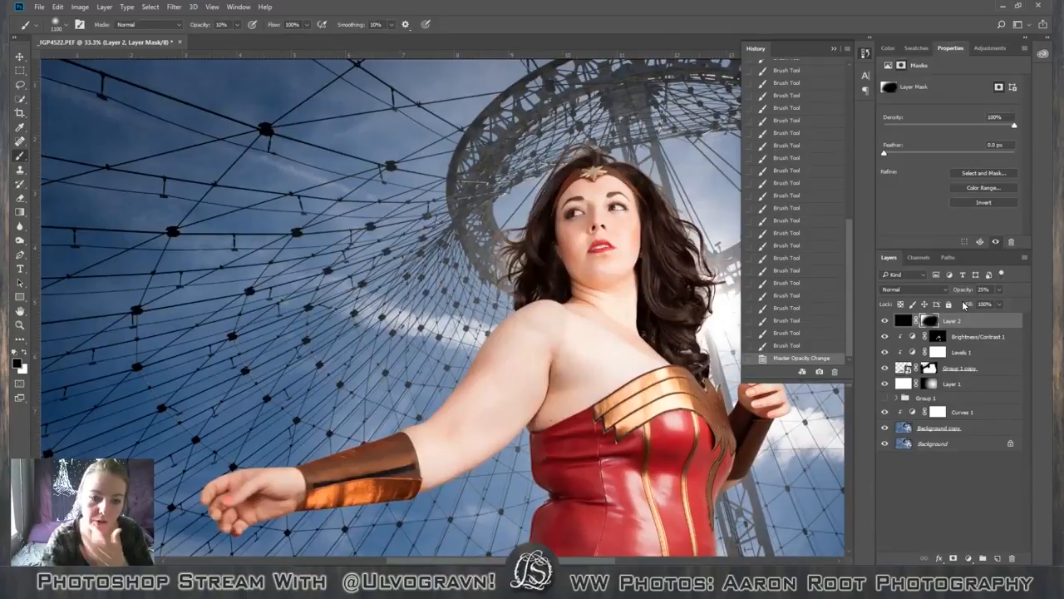
key("ctrl+minus")
key("ctrl+minus")
key("ctrl+plus")
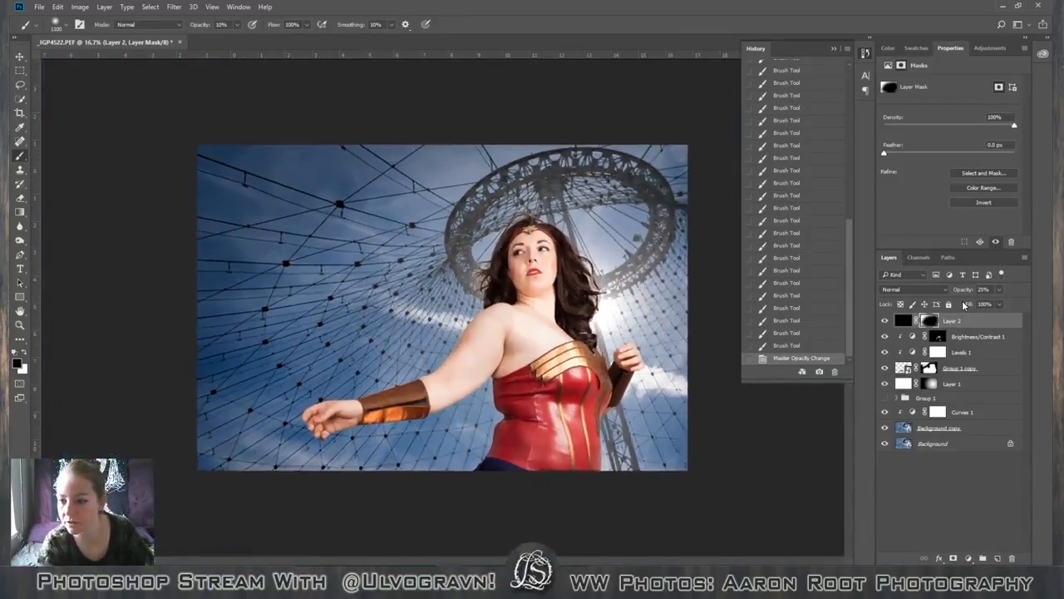
Convert the locked Background layer into a regular layer named Layer 0.
left_click(960, 398)
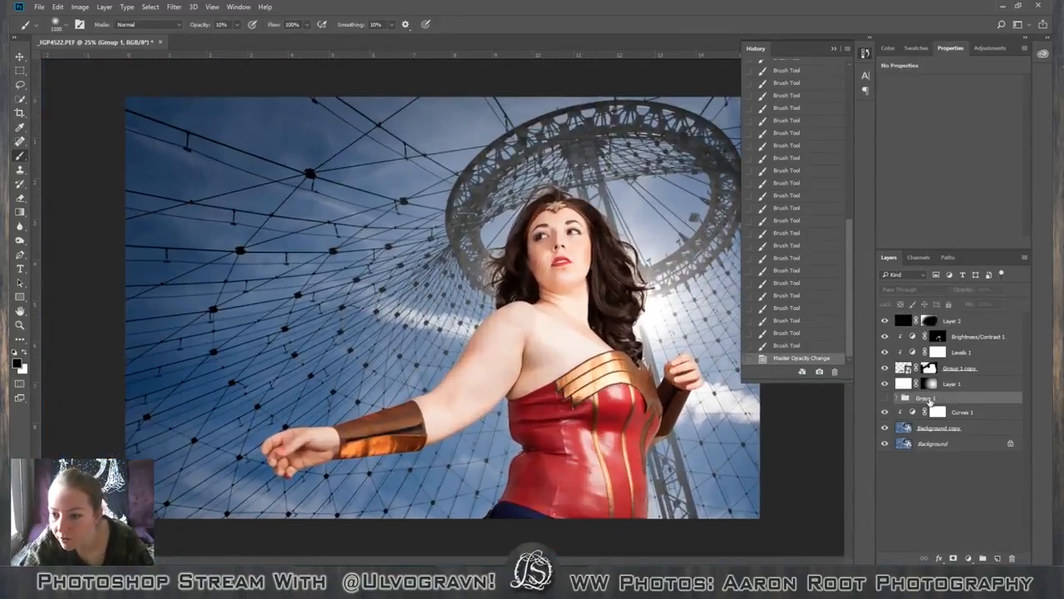
left_click_drag(955, 431, 966, 395)
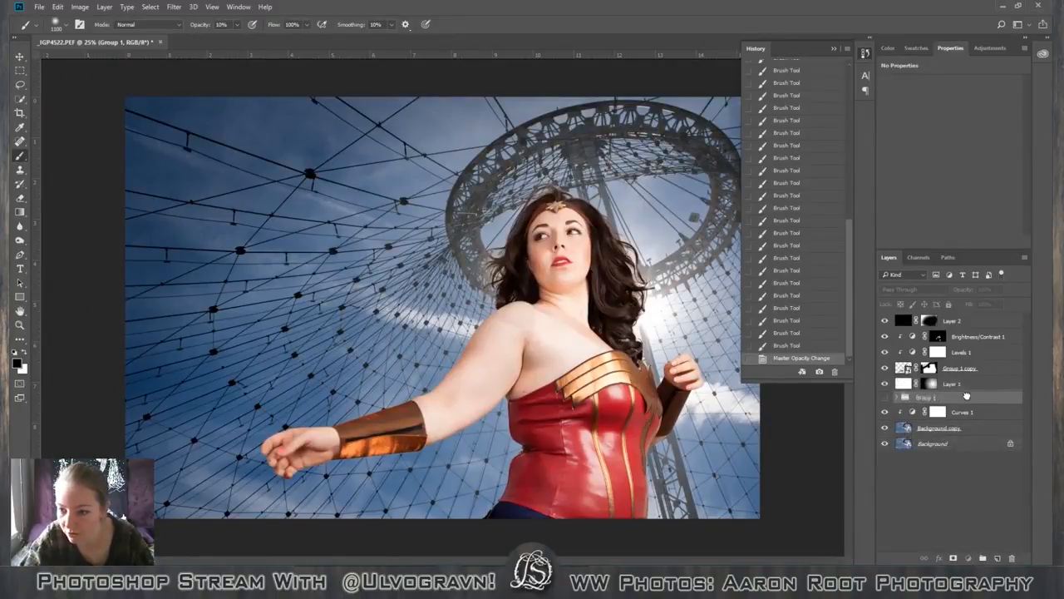
left_click(974, 443)
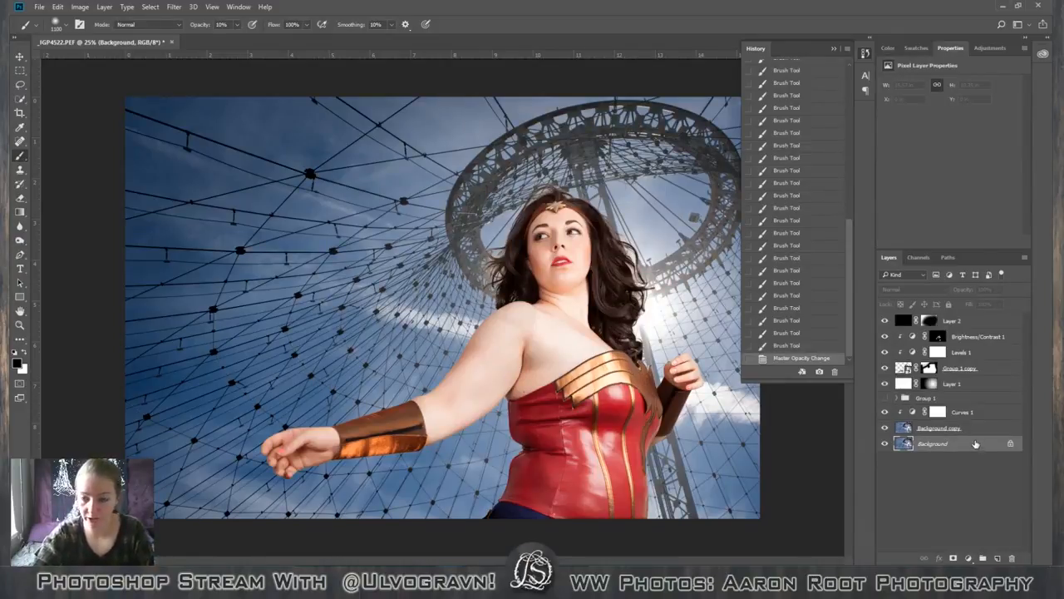
right_click(973, 441)
left_click(989, 294)
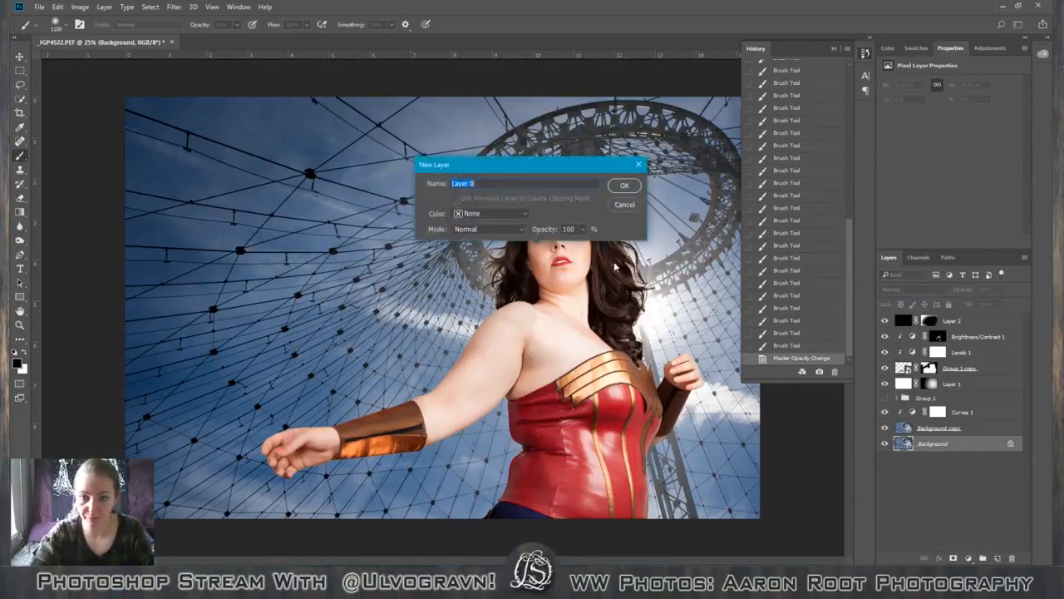
left_click(635, 185)
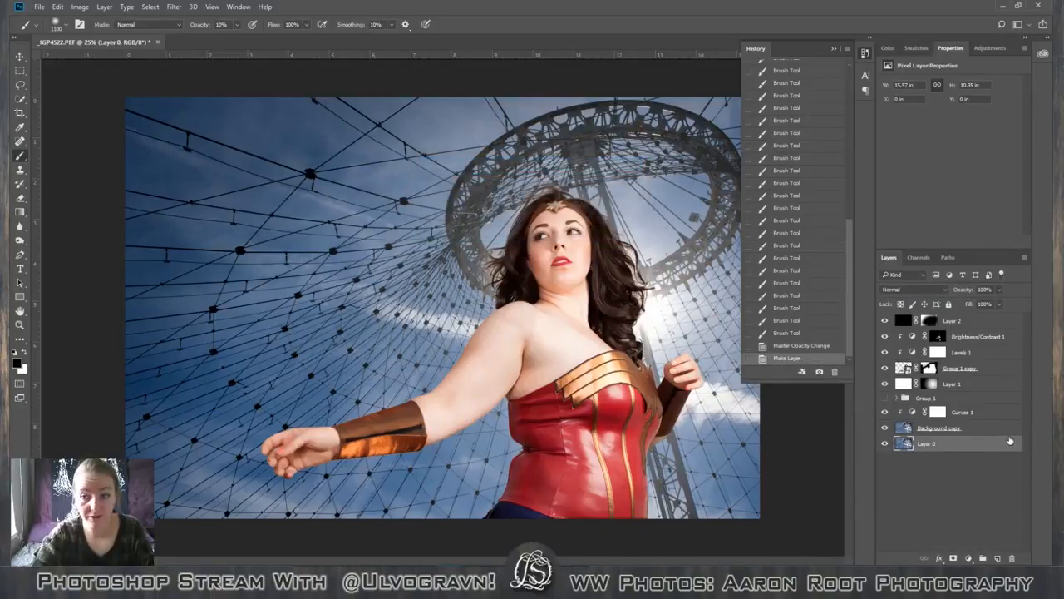
Create a new layer group above the Curves 1 layer and name it Background.
left_click(995, 415)
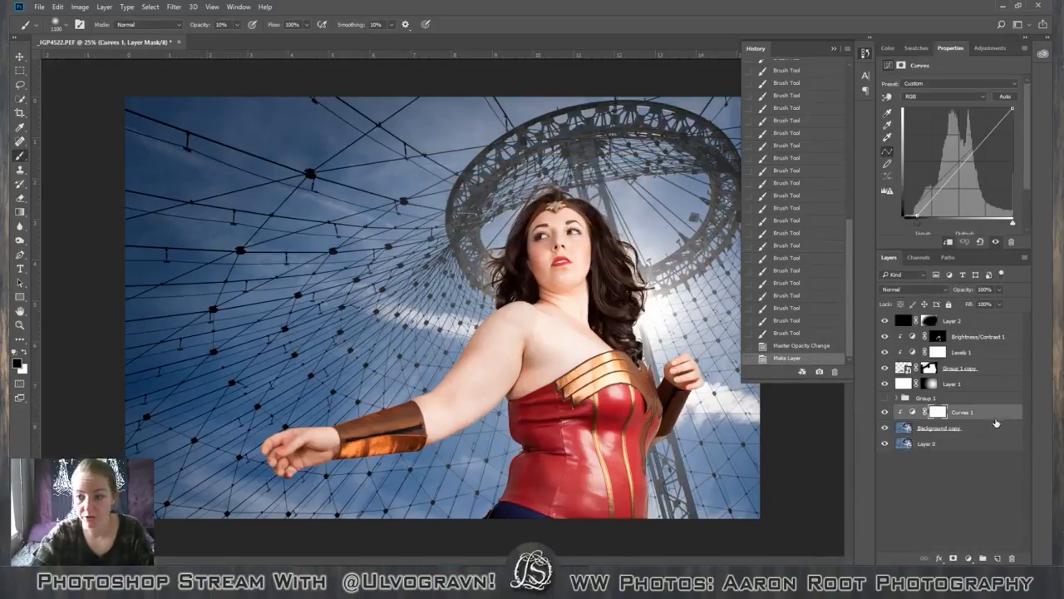
left_click(983, 558)
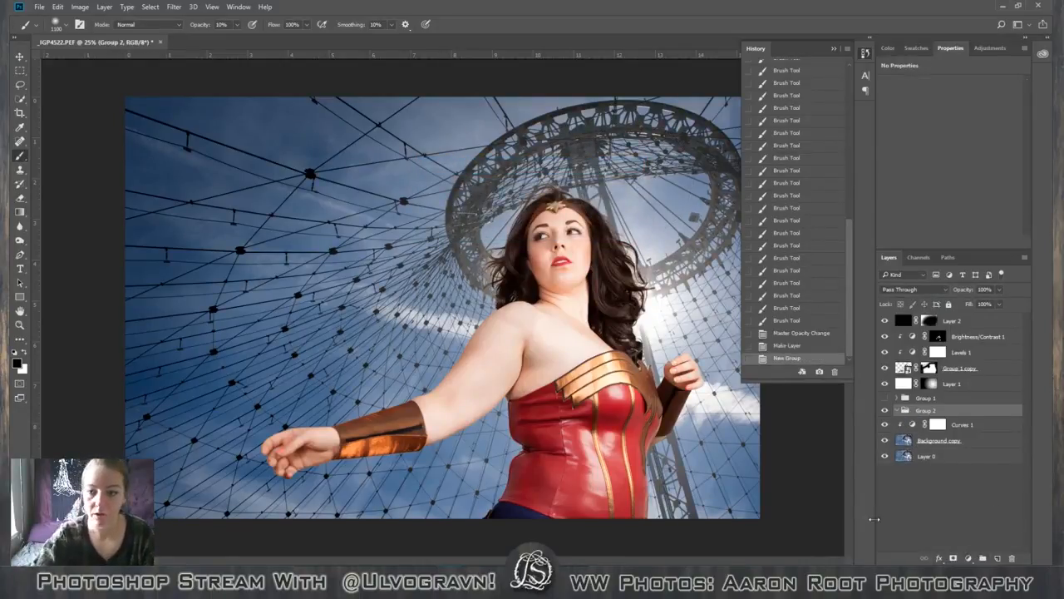
double_click(925, 411)
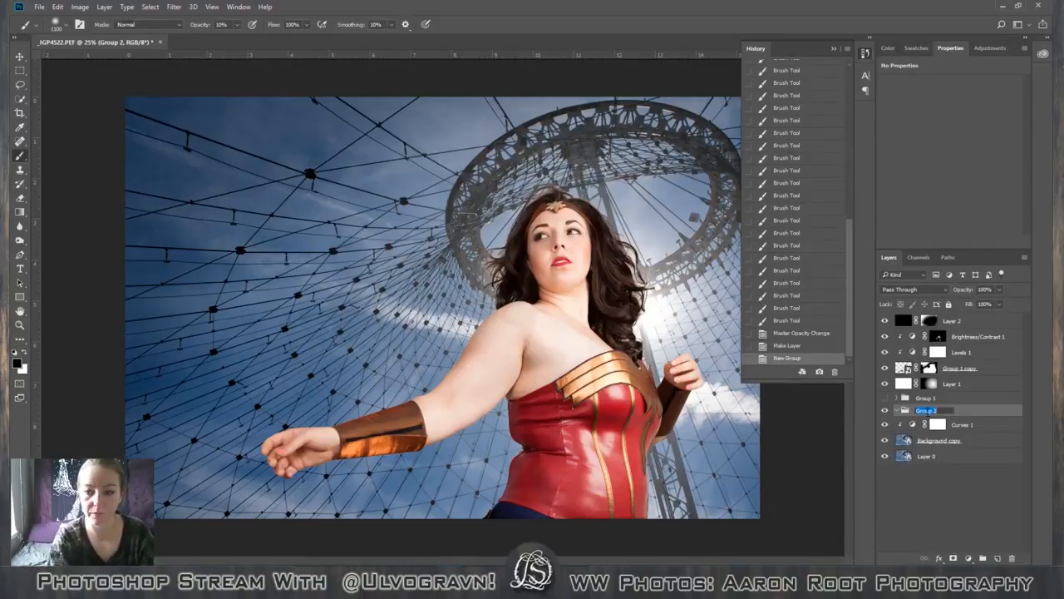
type("Backg")
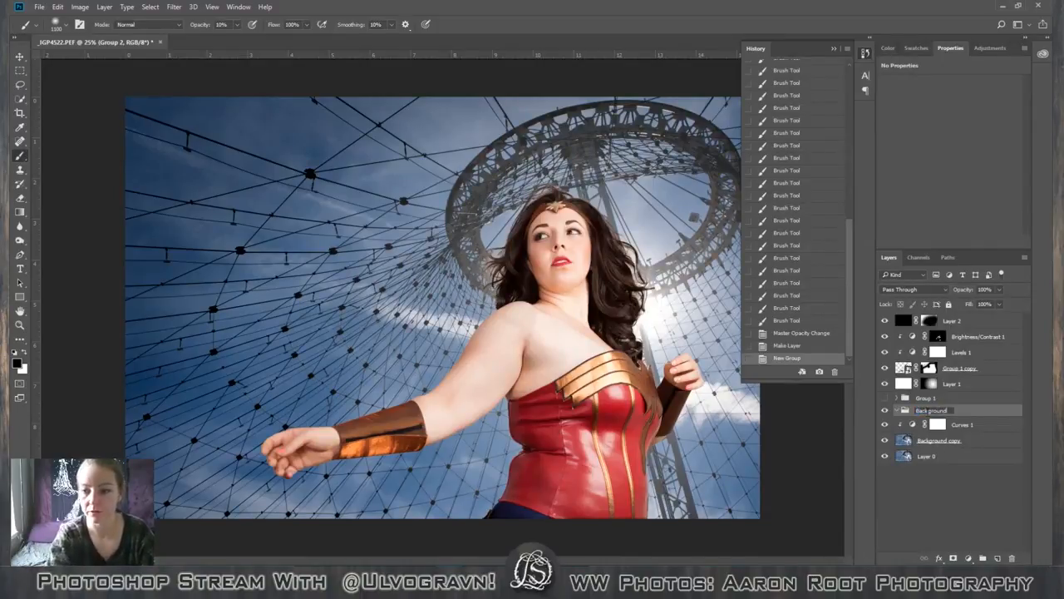
type("round")
Move Curves 1, Background copy and Layer 0 into the Background group, and place the hidden Group 1 beneath that group.
left_click(962, 425)
left_click(926, 455, "shift")
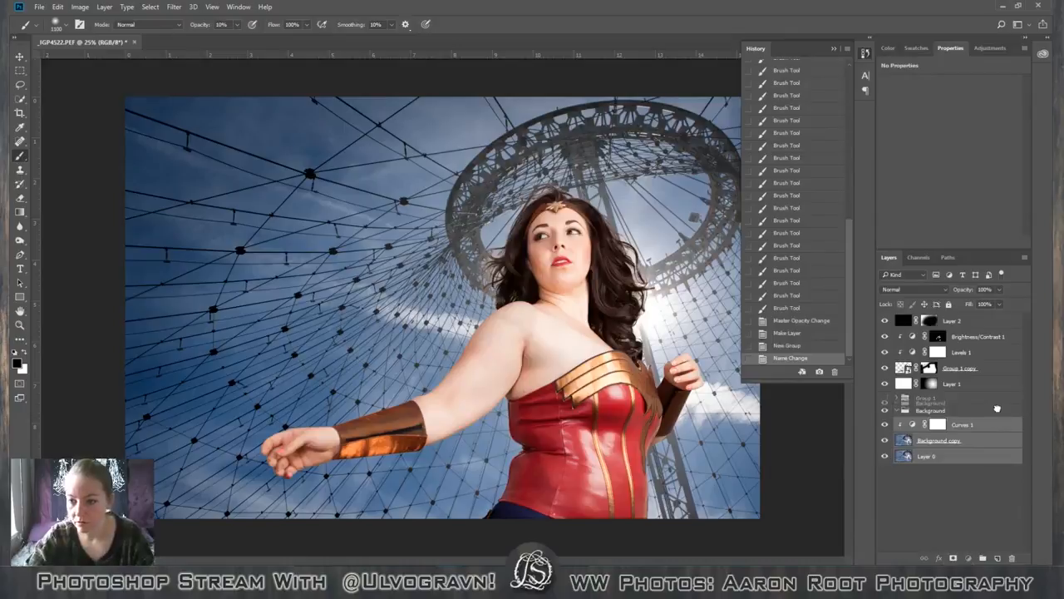
left_click_drag(996, 416, 927, 424)
left_click(898, 410)
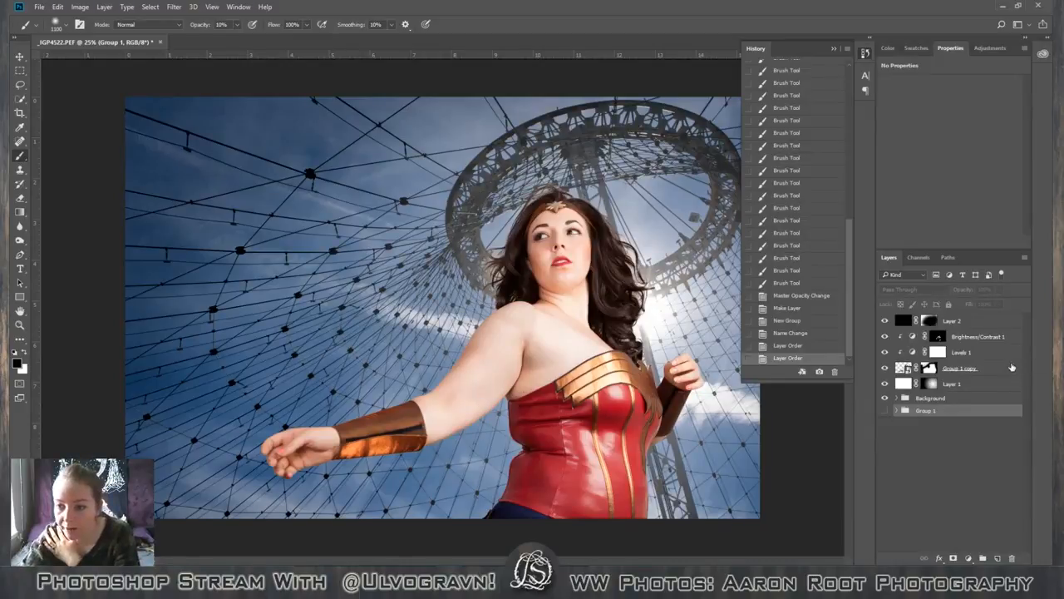
Rename the black vignette layer, Layer 2, as Vinette.
left_click(997, 325)
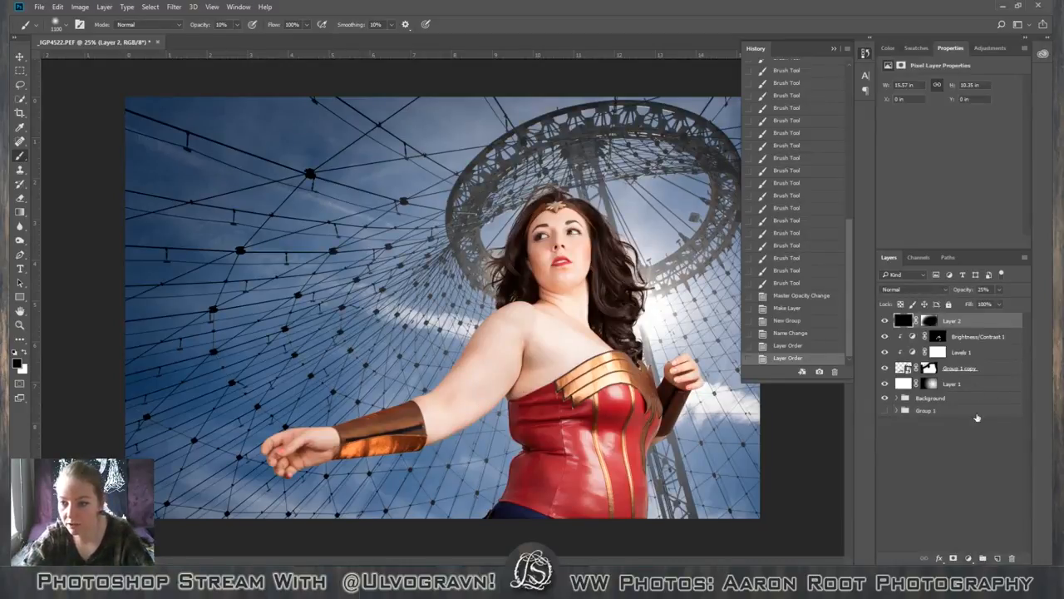
double_click(956, 321)
type("Vin")
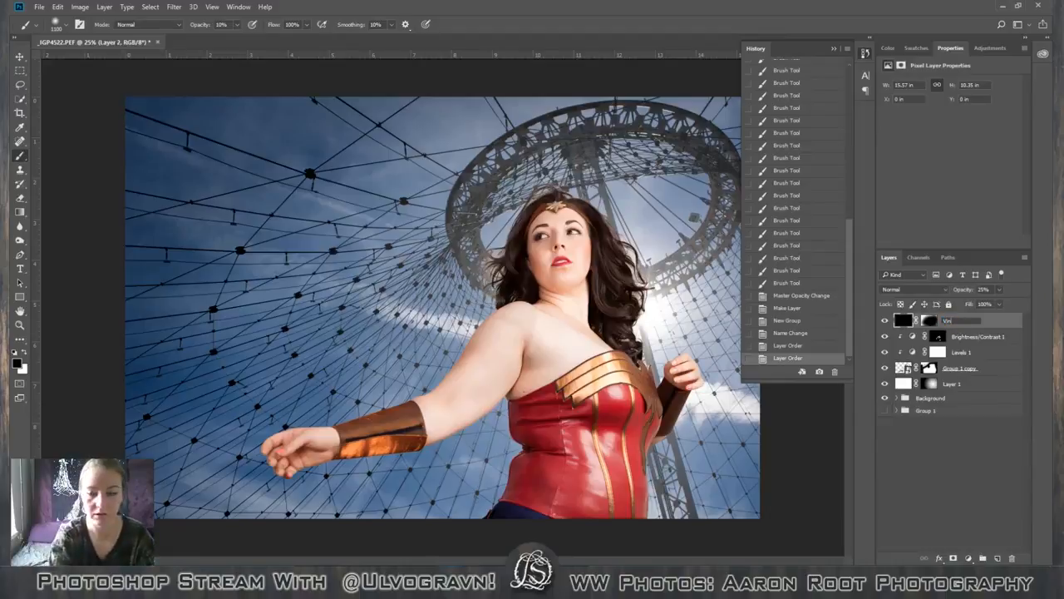
type("etta")
key("Return")
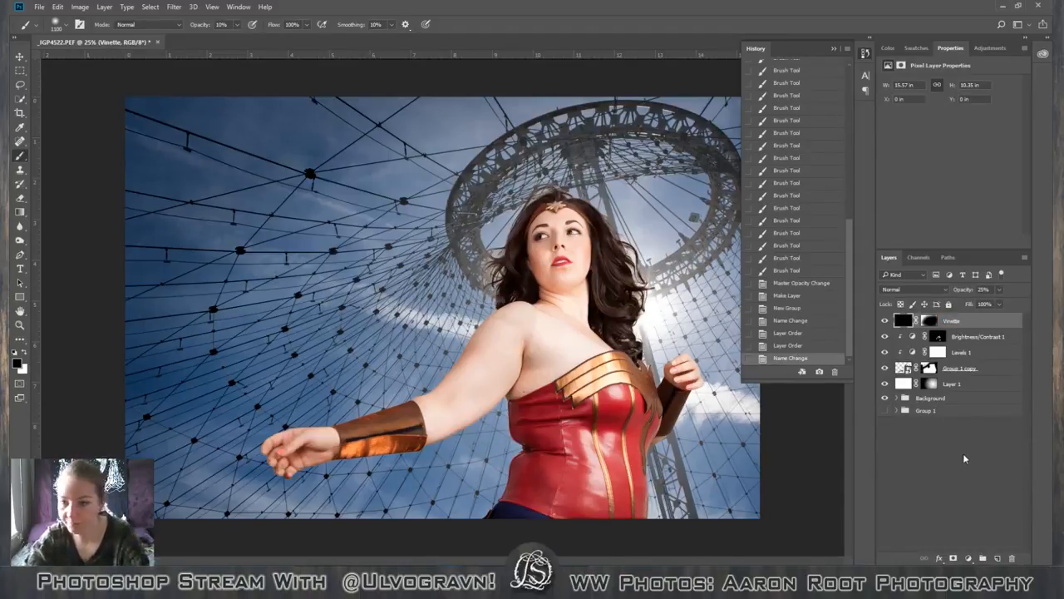
Create a new layer group above Brightness/Contrast 1 and name it with the model's first name.
left_click(971, 336)
left_click(983, 559)
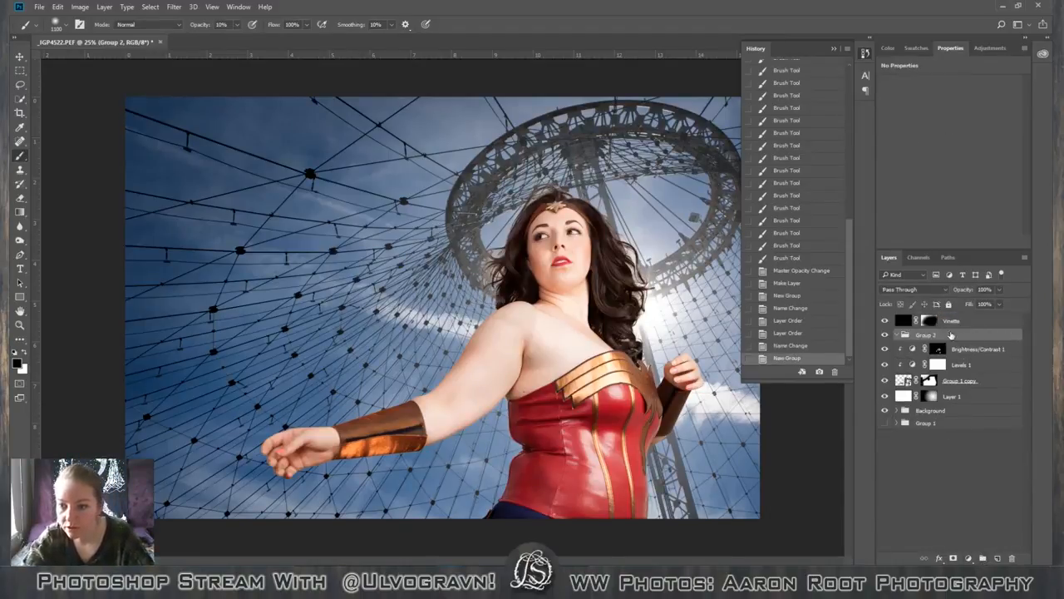
type("C")
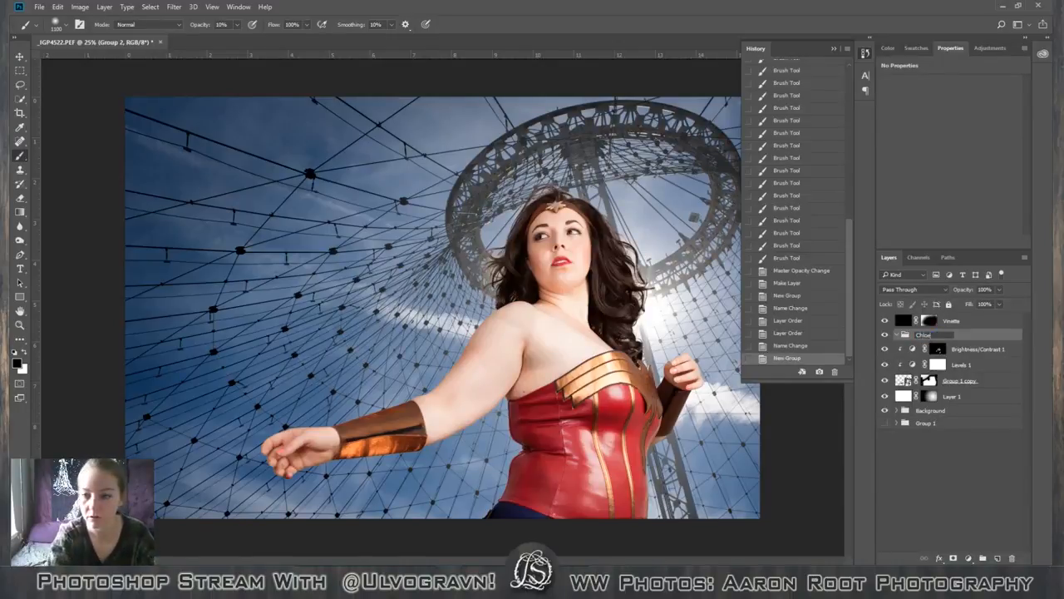
type("hloe")
key("Return")
Move Brightness/Contrast 1, Levels 1, Group 1 copy and Layer 1 into the model's group and collapse it.
left_click(998, 350)
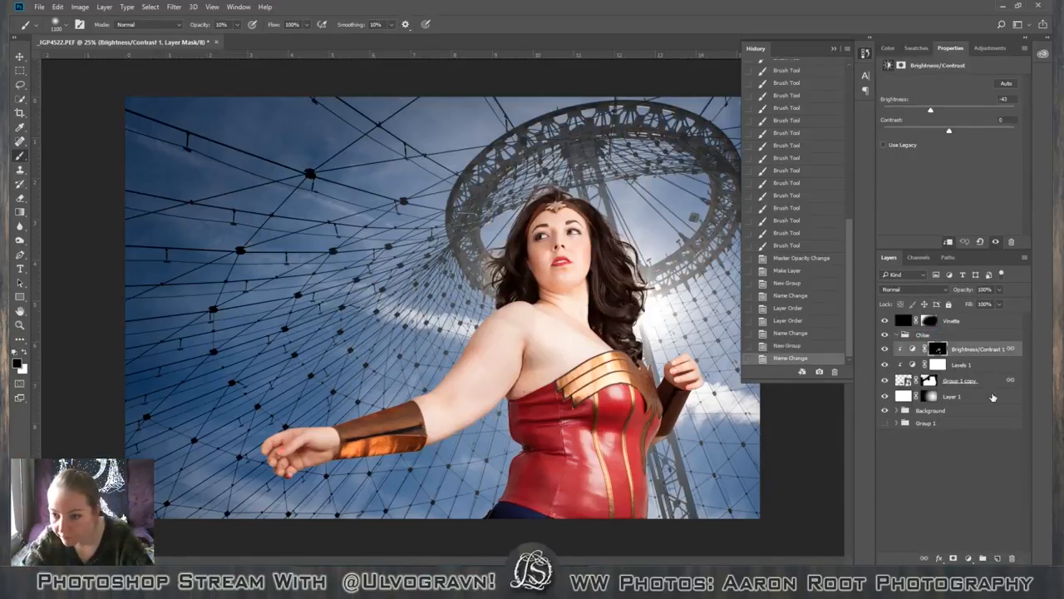
left_click(885, 397)
left_click(886, 397)
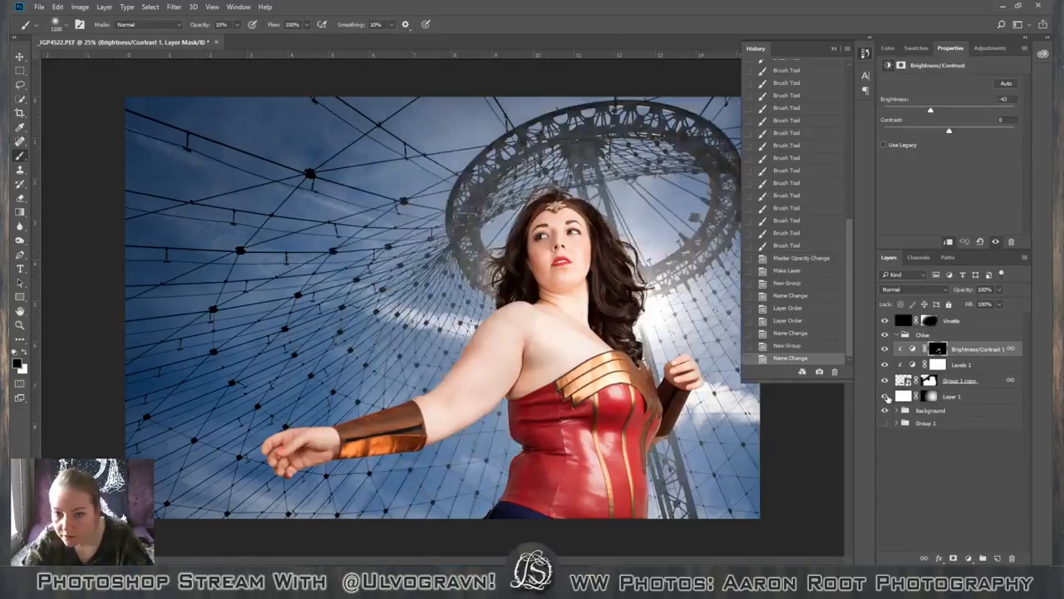
left_click(973, 397, "shift")
left_click_drag(973, 397, 928, 338)
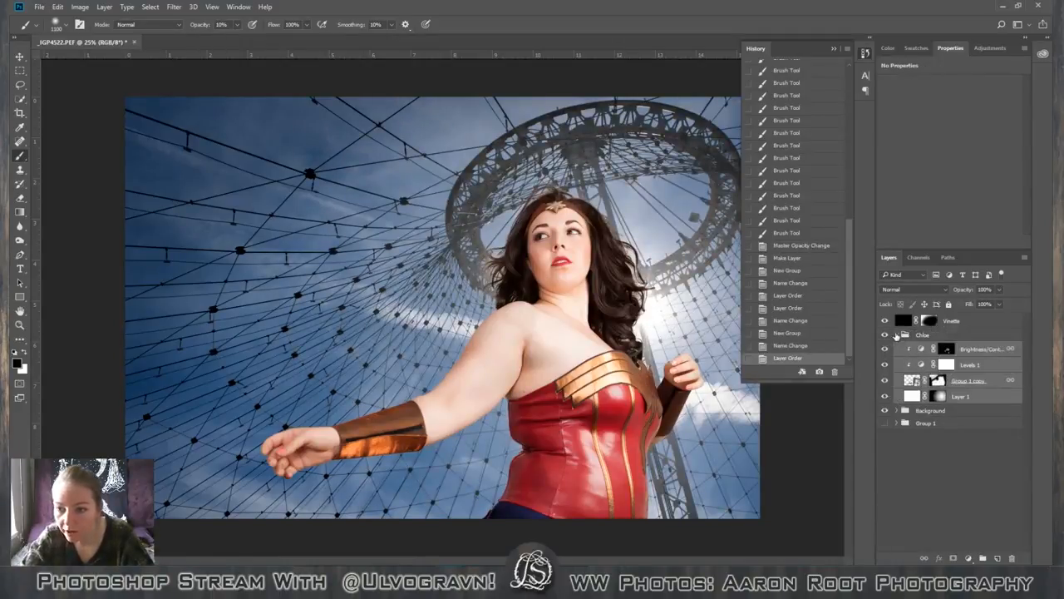
left_click(895, 334)
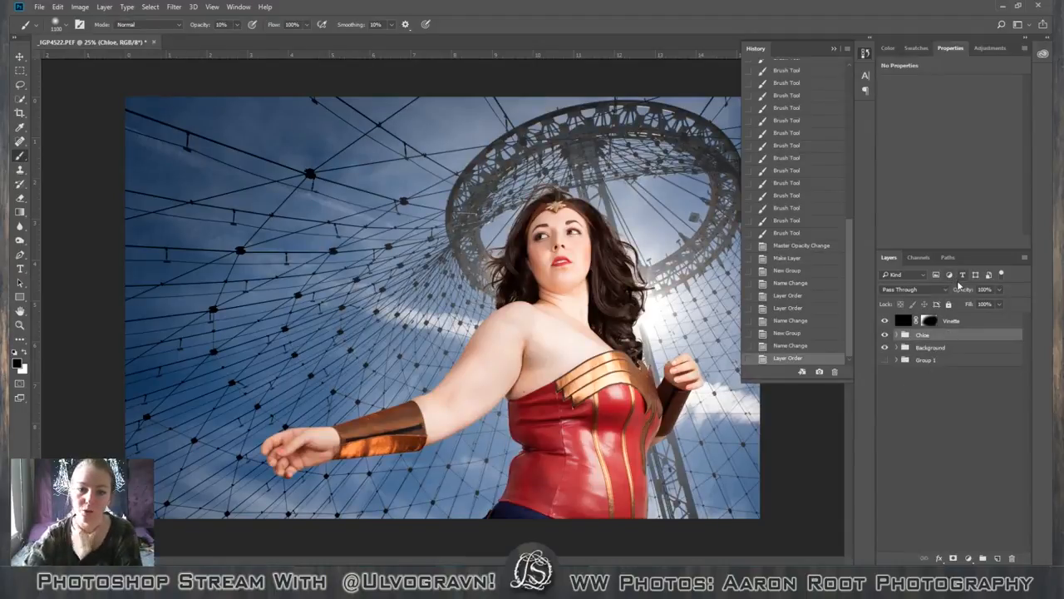
Show the available adjustments and switch to the Burn tool.
left_click(977, 48)
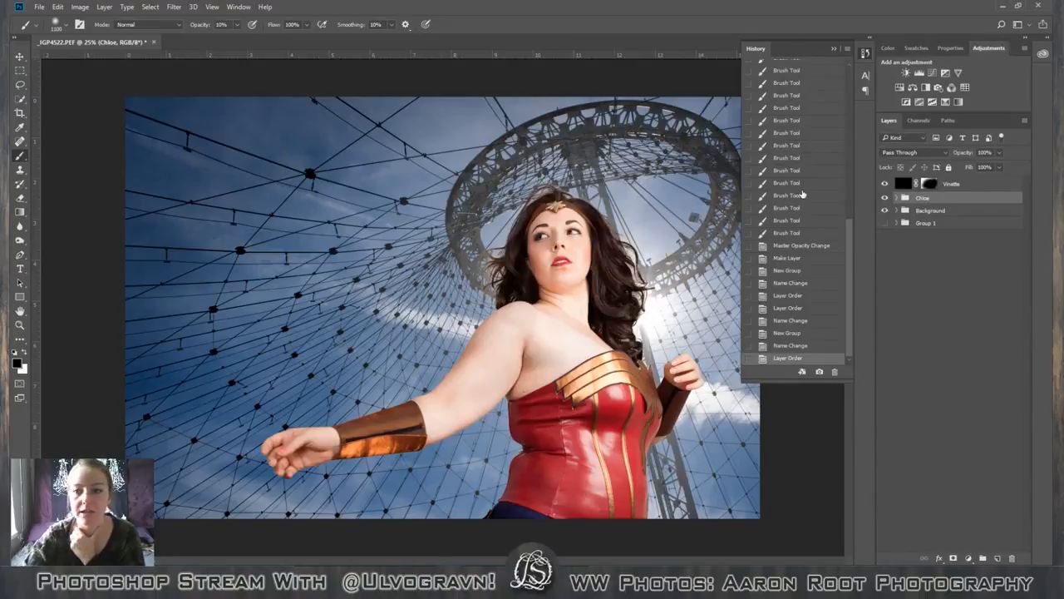
left_click(21, 226)
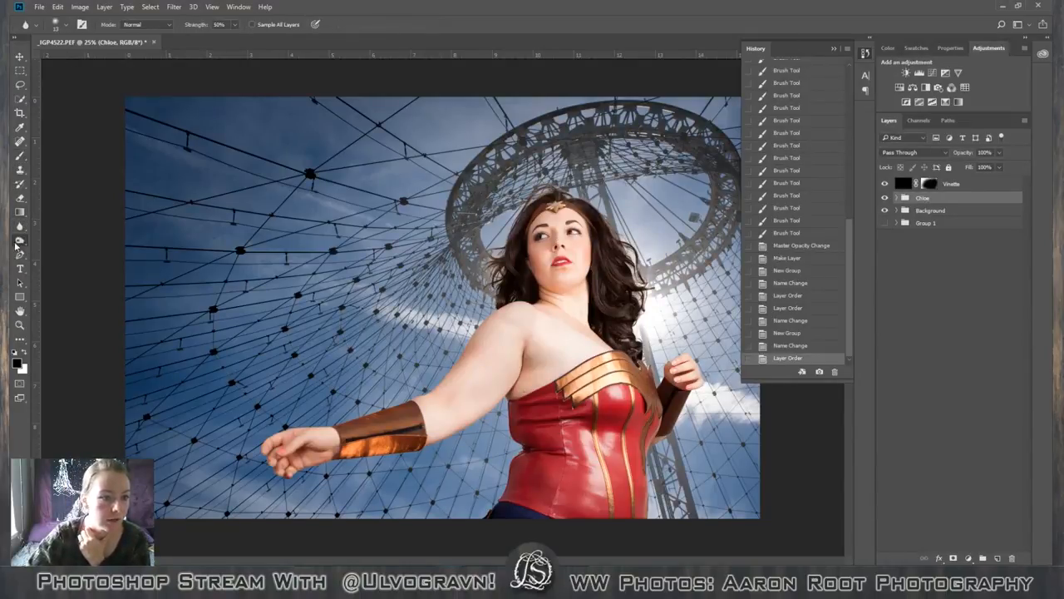
left_click(20, 241)
left_click(48, 250)
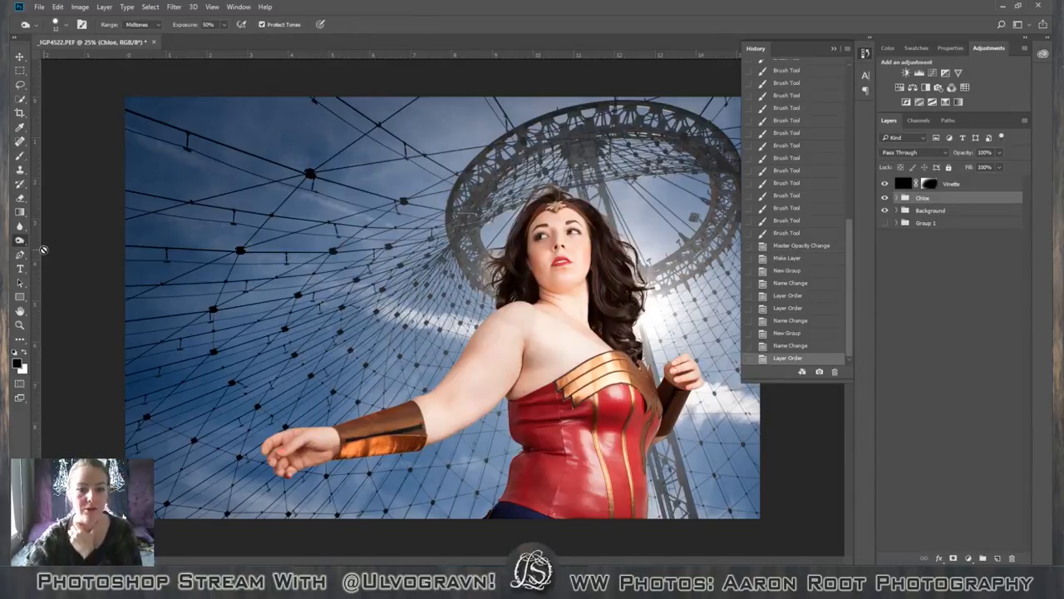
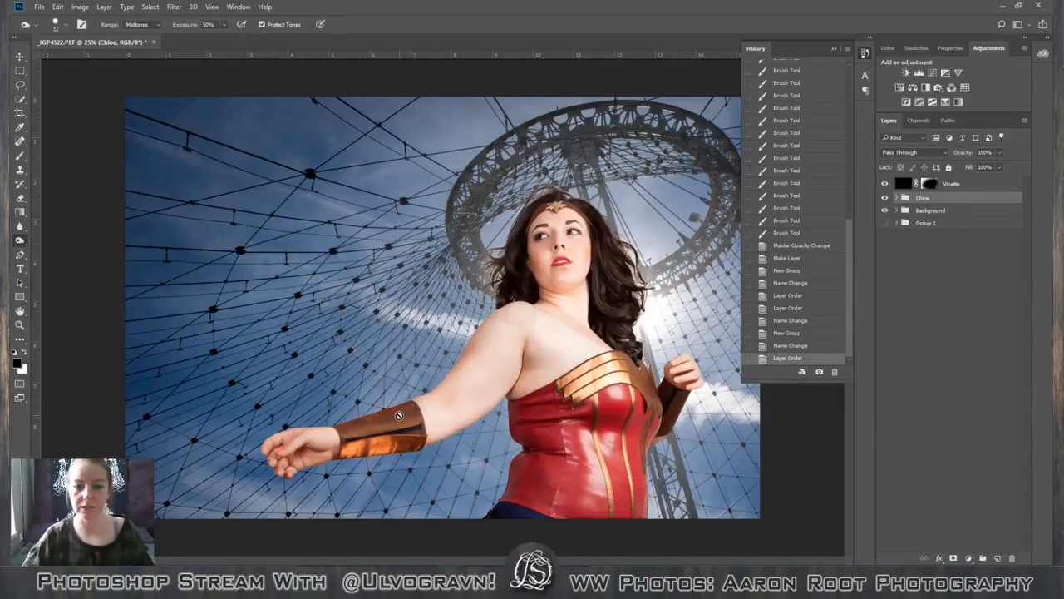
Add a Brightness/Contrast adjustment layer above the model's layer group and clip it to the group.
left_click(907, 74)
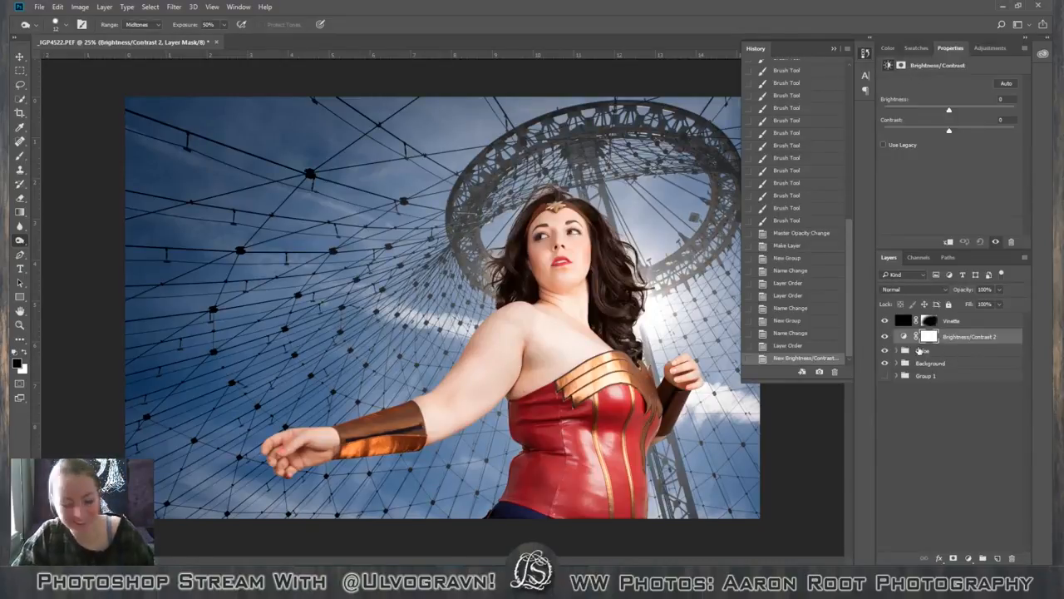
left_click(920, 343, "alt")
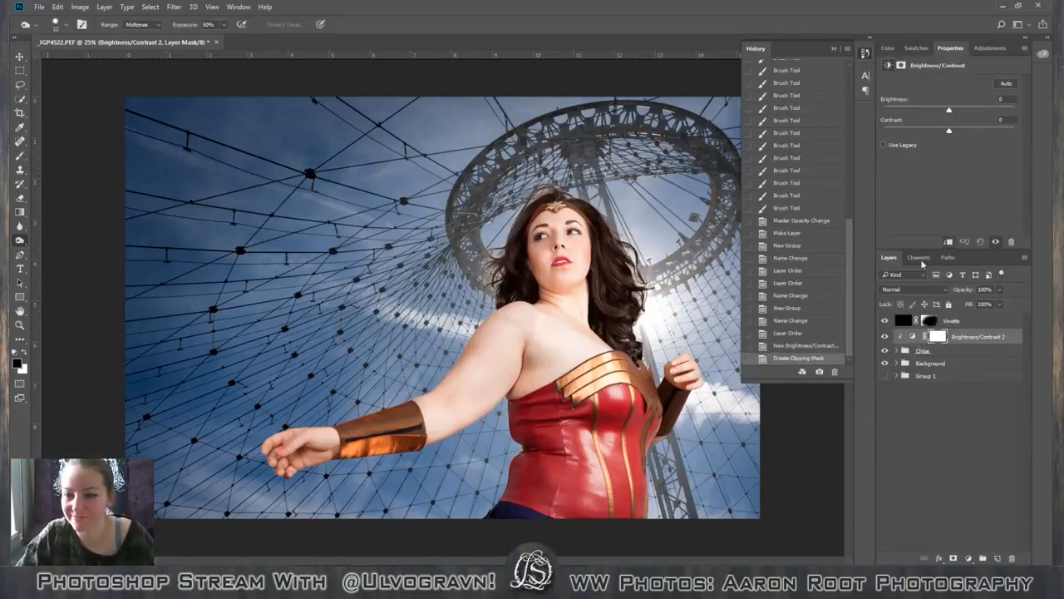
right_click(20, 240)
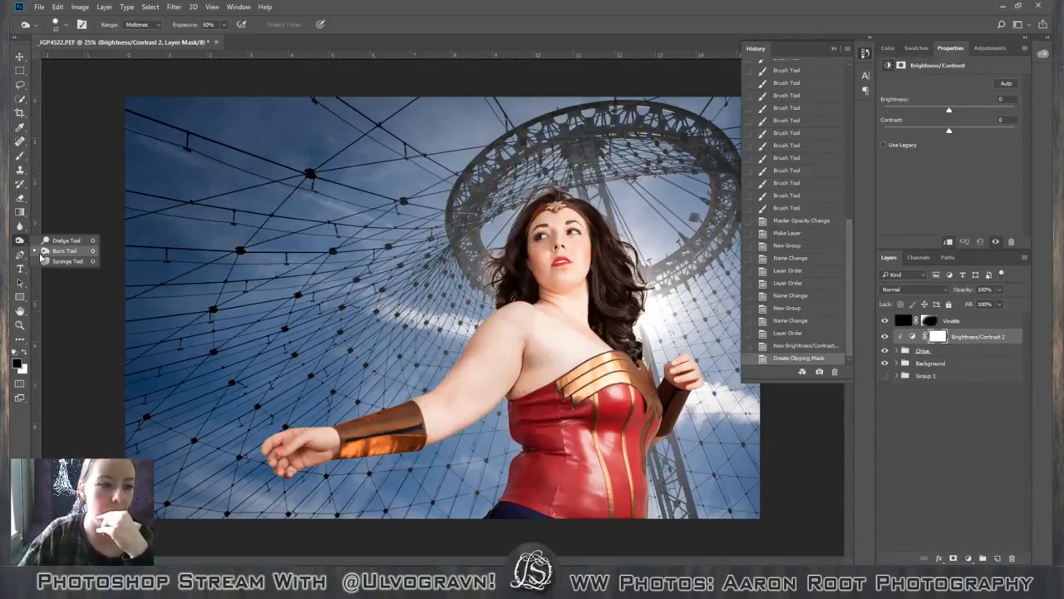
left_click(43, 251)
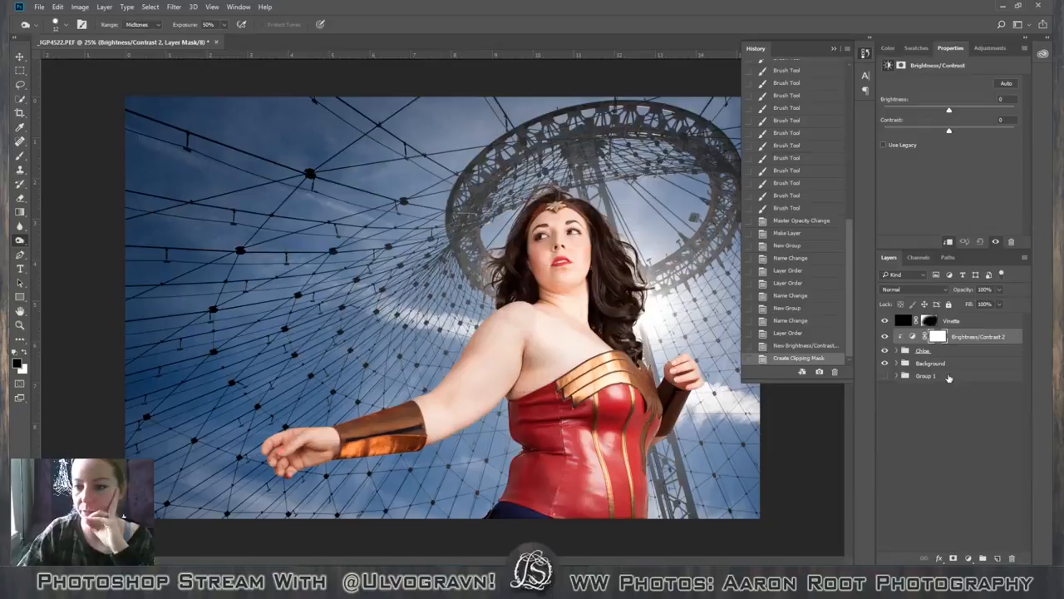
left_click(896, 350)
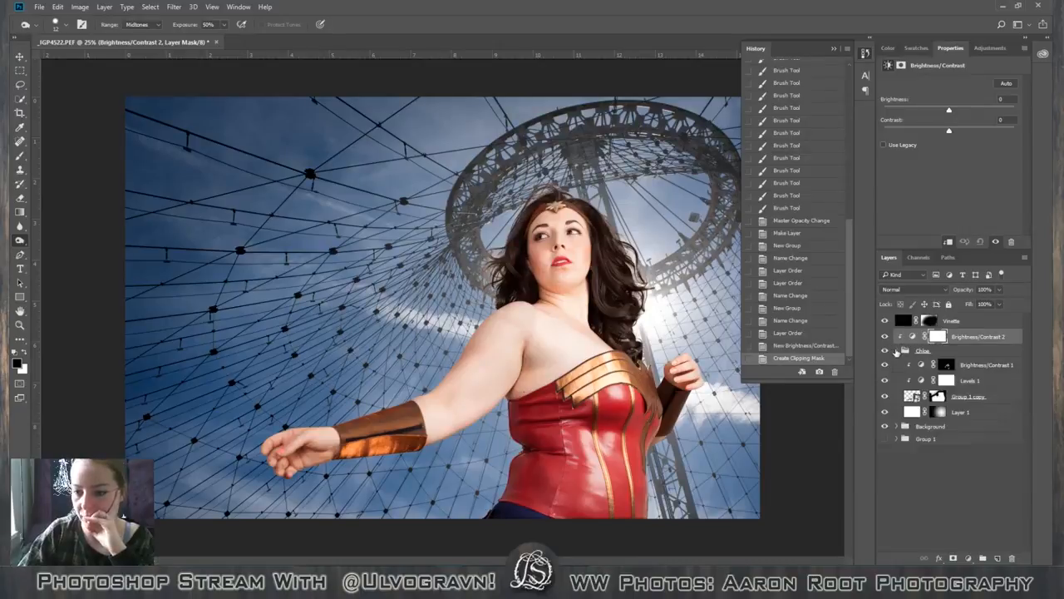
left_click(994, 398)
left_click(555, 306)
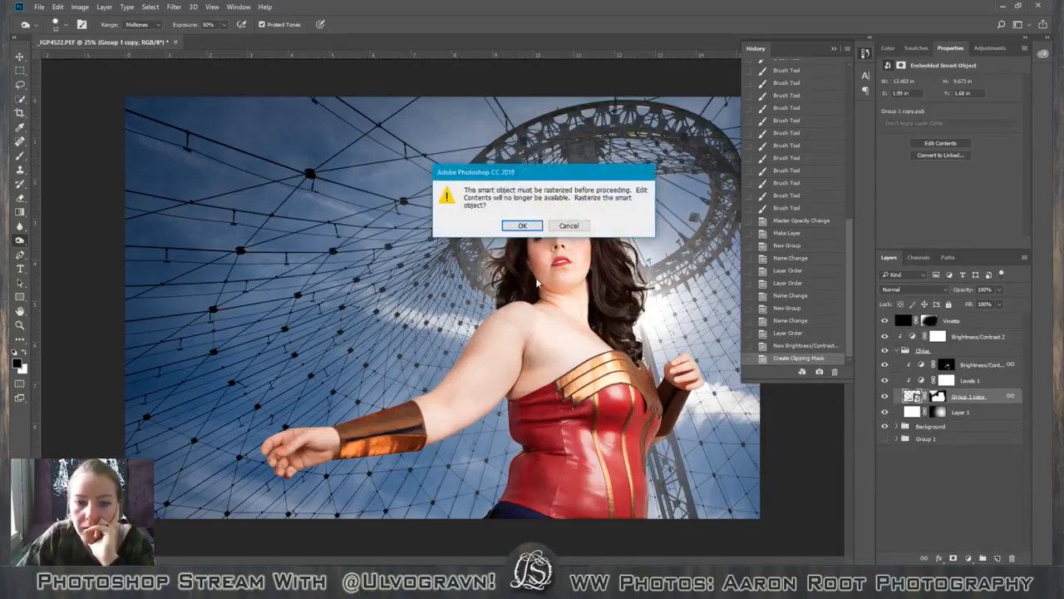
left_click(569, 225)
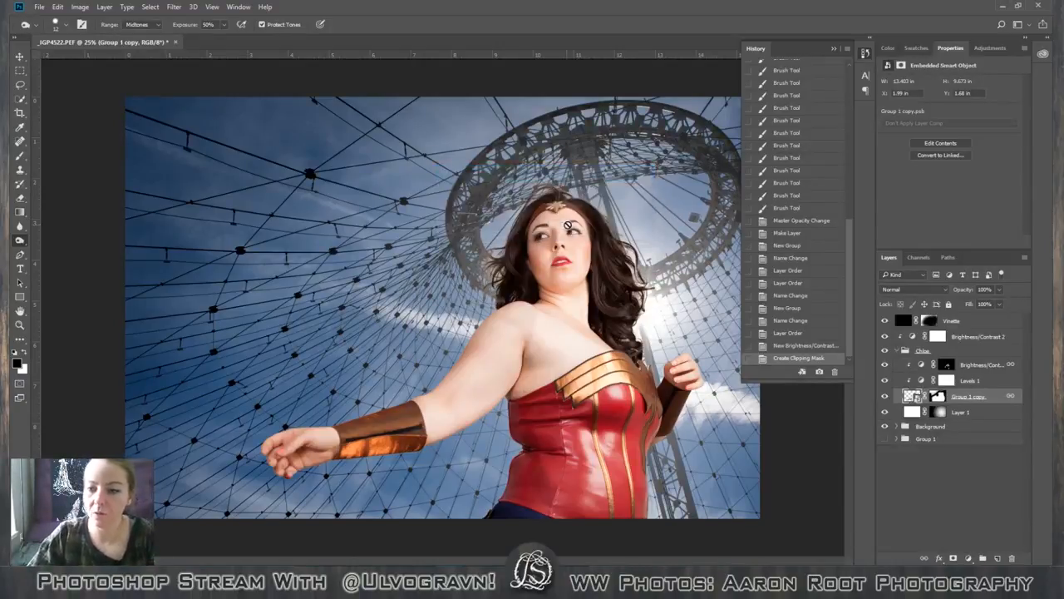
left_click(897, 350)
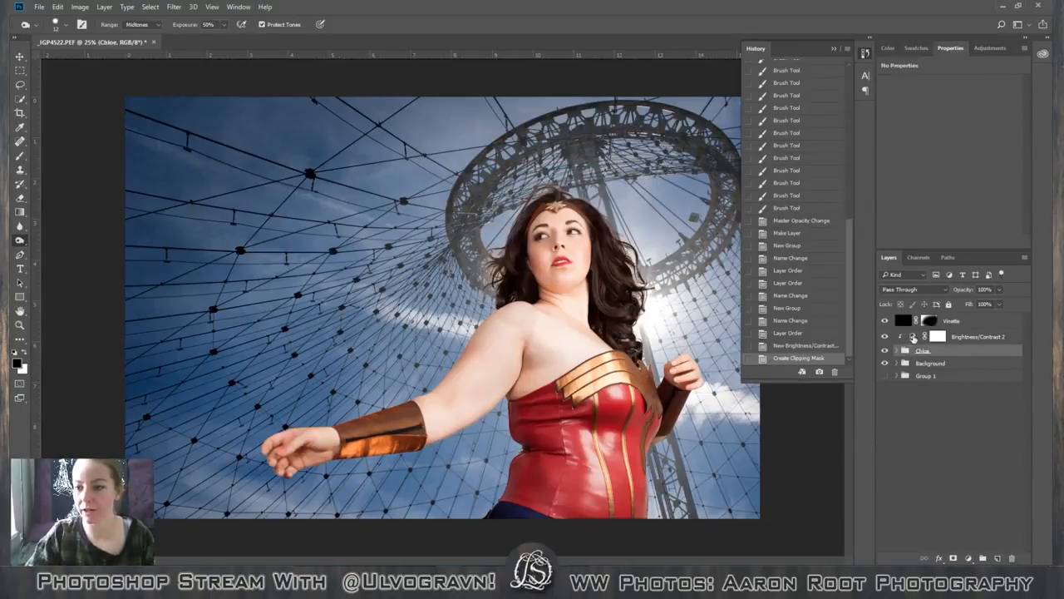
Set Brightness to -52 and Contrast to -7 on the clipped Brightness/Contrast 2 layer.
left_click(936, 338)
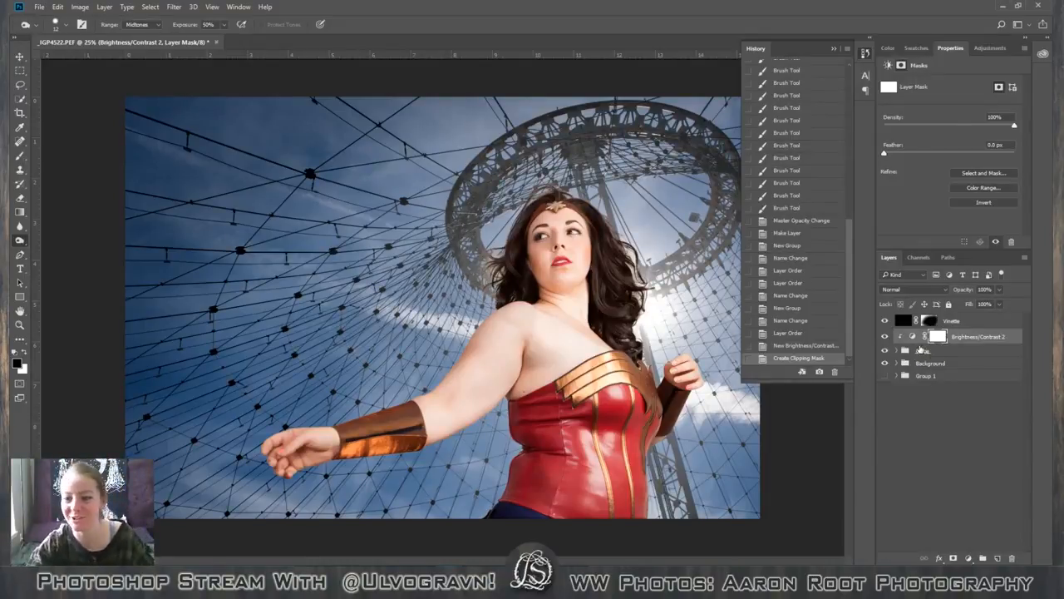
key("v")
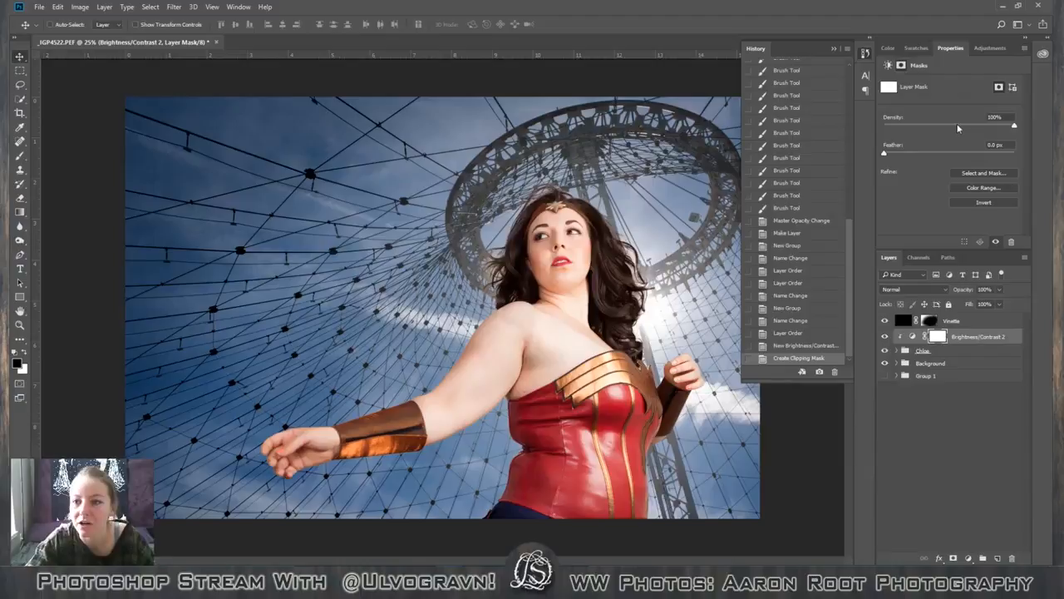
left_click(915, 336)
left_click_drag(950, 111, 940, 131)
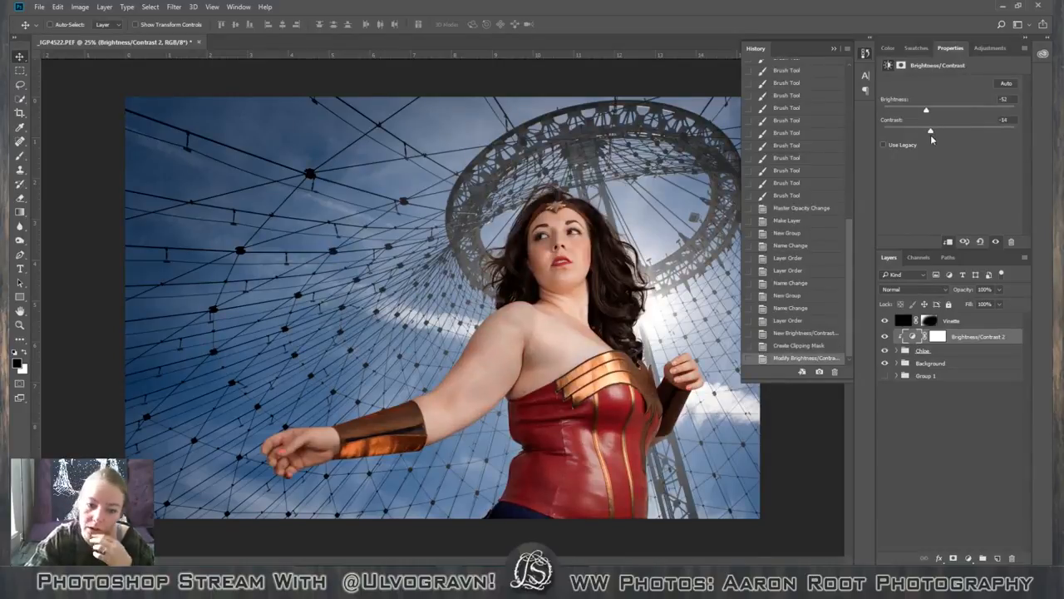
Delete the Brightness/Contrast 2 adjustment layer.
right_click(1006, 338)
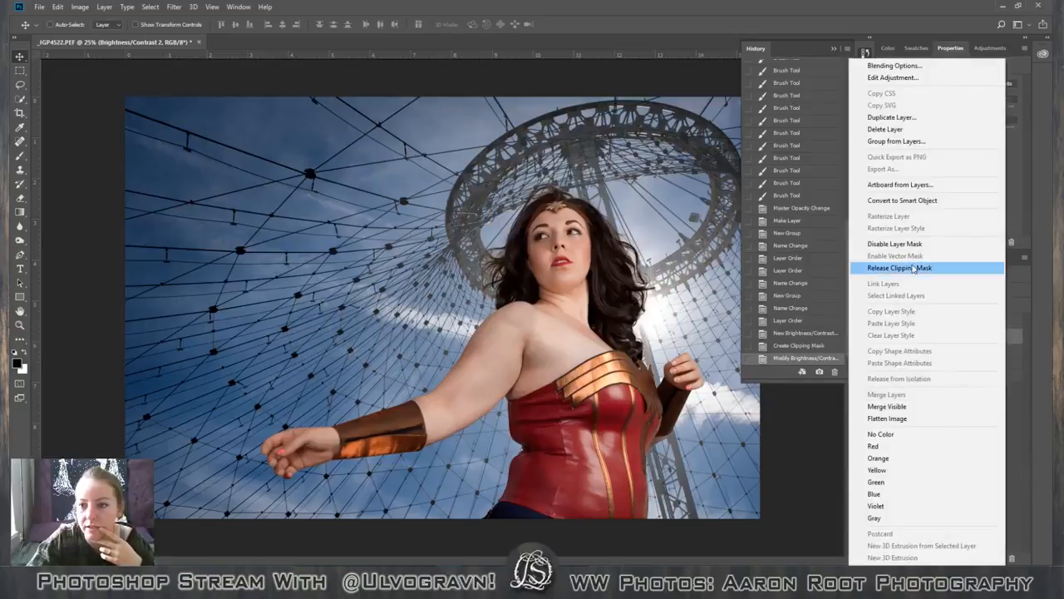
left_click(909, 131)
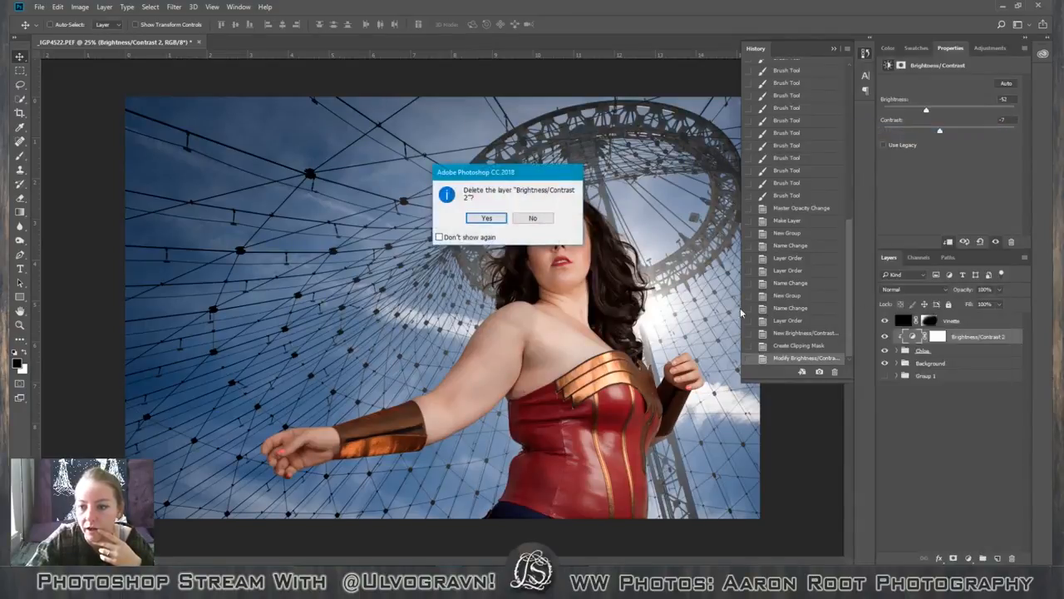
left_click(472, 218)
Add a Hue/Saturation adjustment layer above the model's layer group and clip it to the group.
left_click(987, 48)
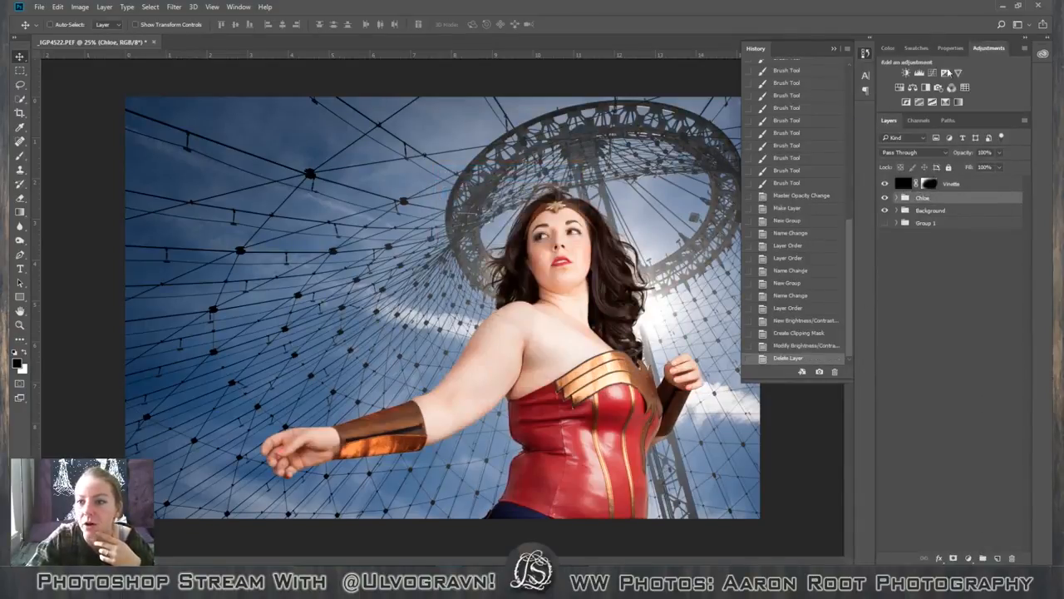
left_click(912, 87)
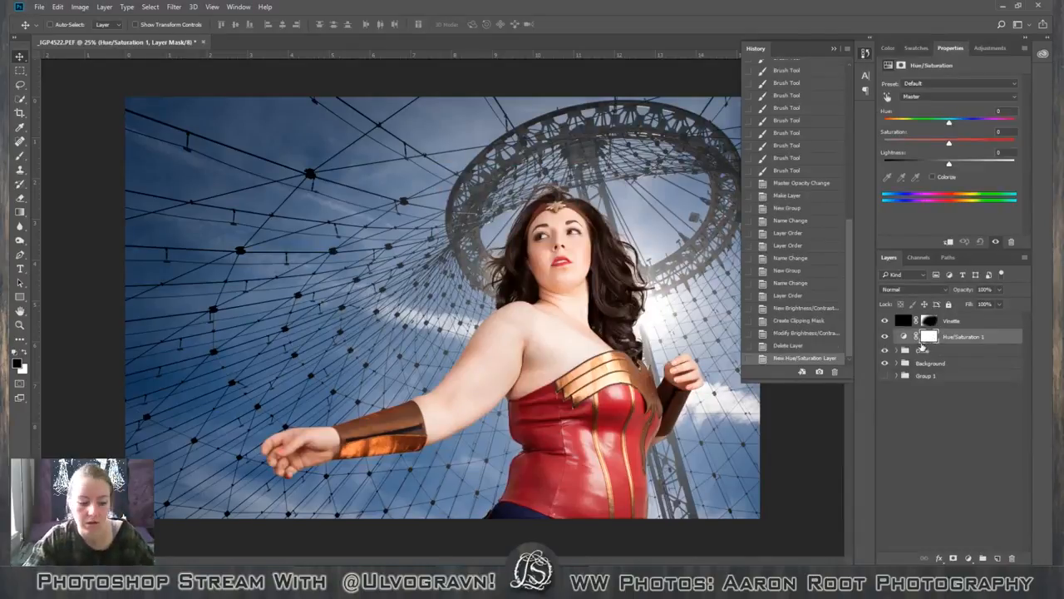
left_click(915, 341, "alt")
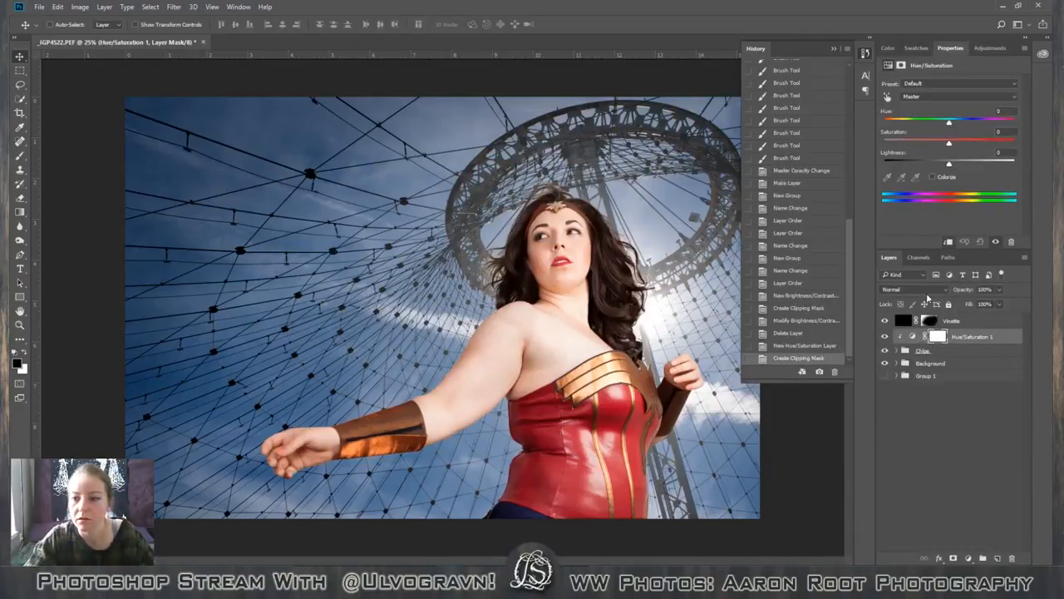
Try a negative hue shift on the Yellows range of Hue/Saturation 1, then reset its hue to 0.
left_click(938, 97)
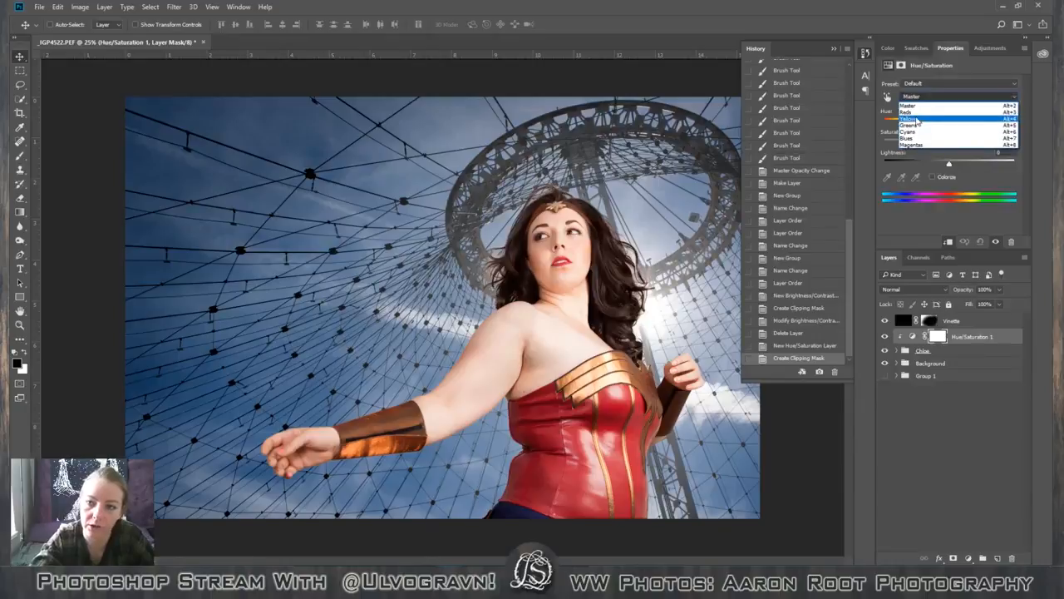
left_click(918, 120)
left_click(916, 120)
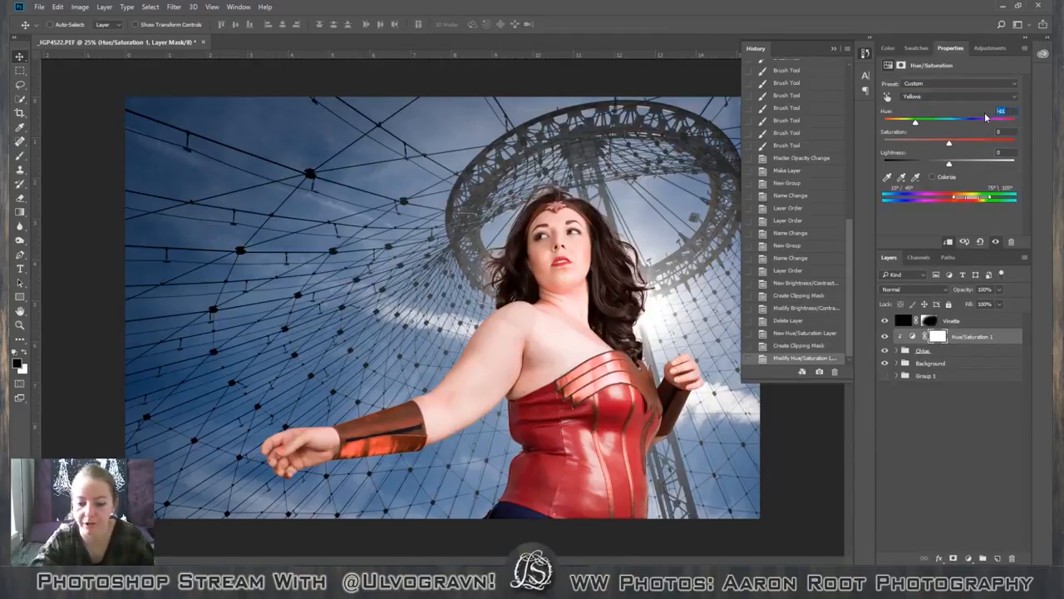
type("0")
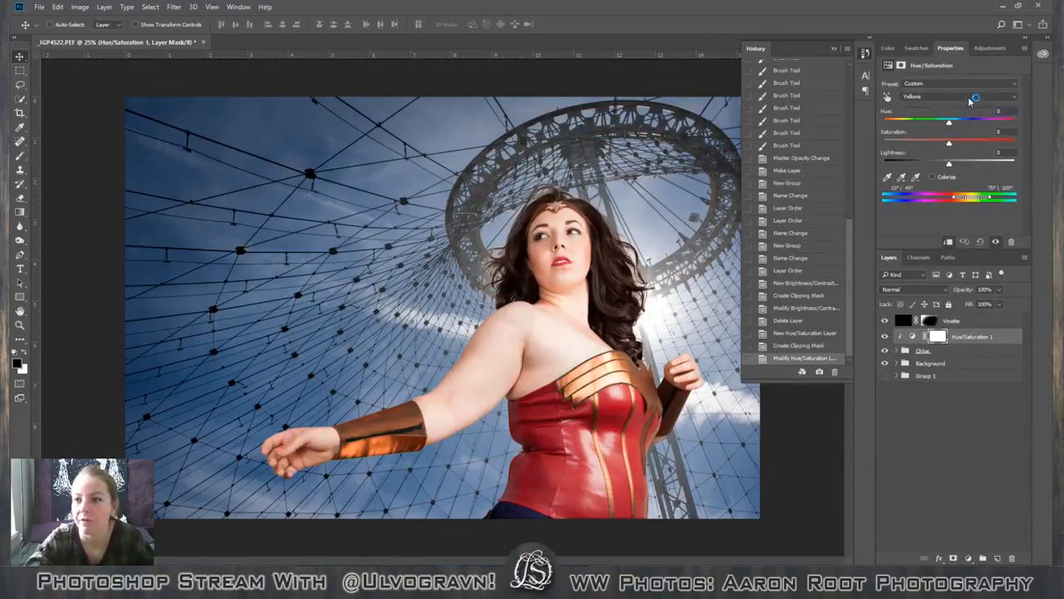
Try a positive hue shift on the Reds range of Hue/Saturation 1, then reset its hue to 0.
left_click(965, 96)
left_click(952, 110)
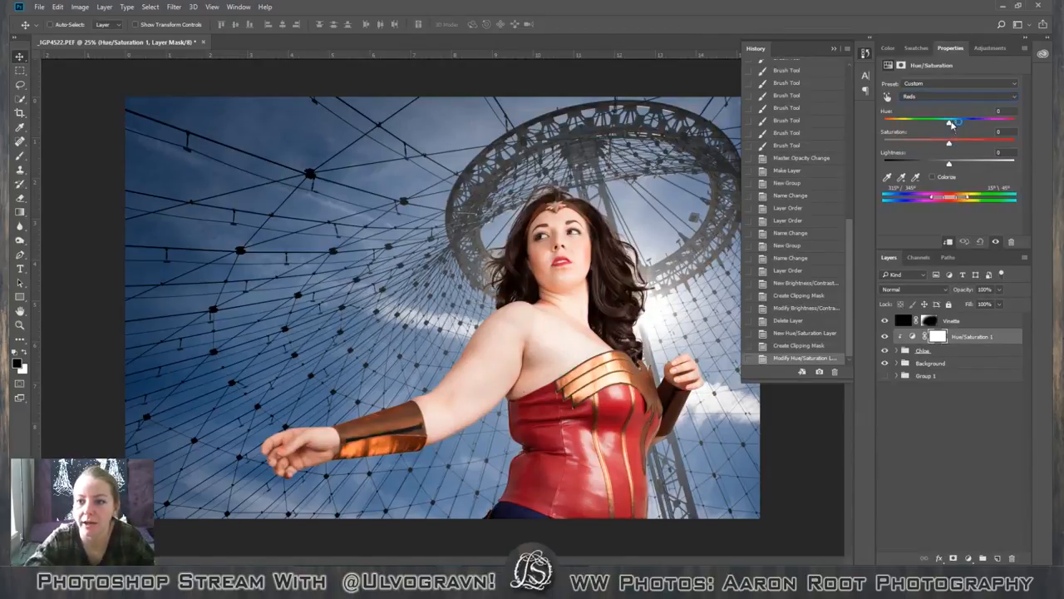
mouse_move(950, 122)
left_mouse_down()
mouse_move(1009, 126)
mouse_move(999, 138)
mouse_move(871, 151)
mouse_move(1003, 151)
mouse_move(769, 156)
mouse_move(908, 151)
mouse_move(932, 147)
mouse_move(795, 156)
mouse_move(963, 125)
left_mouse_up()
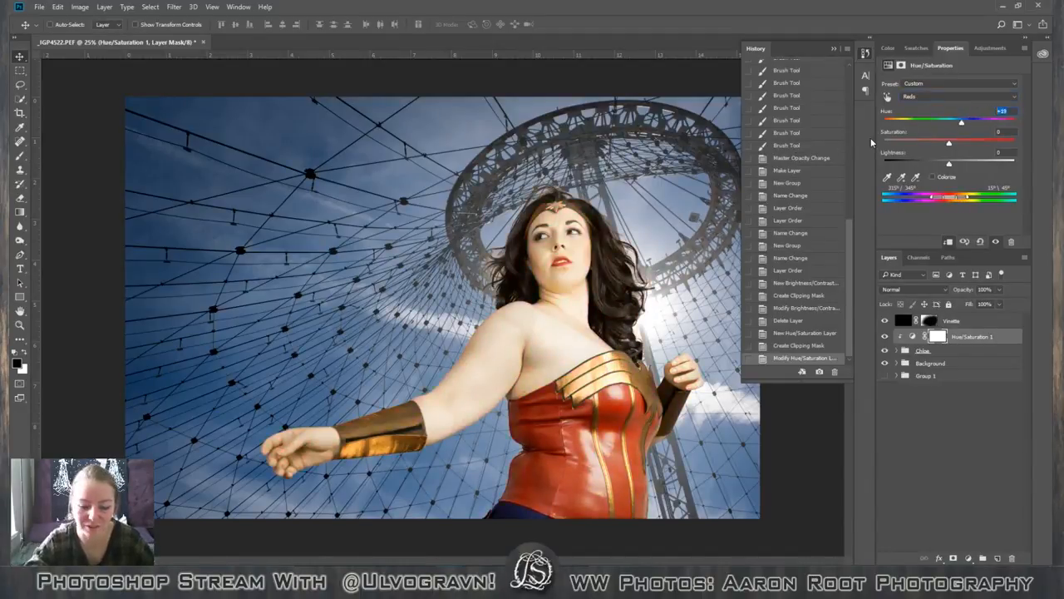
type("0")
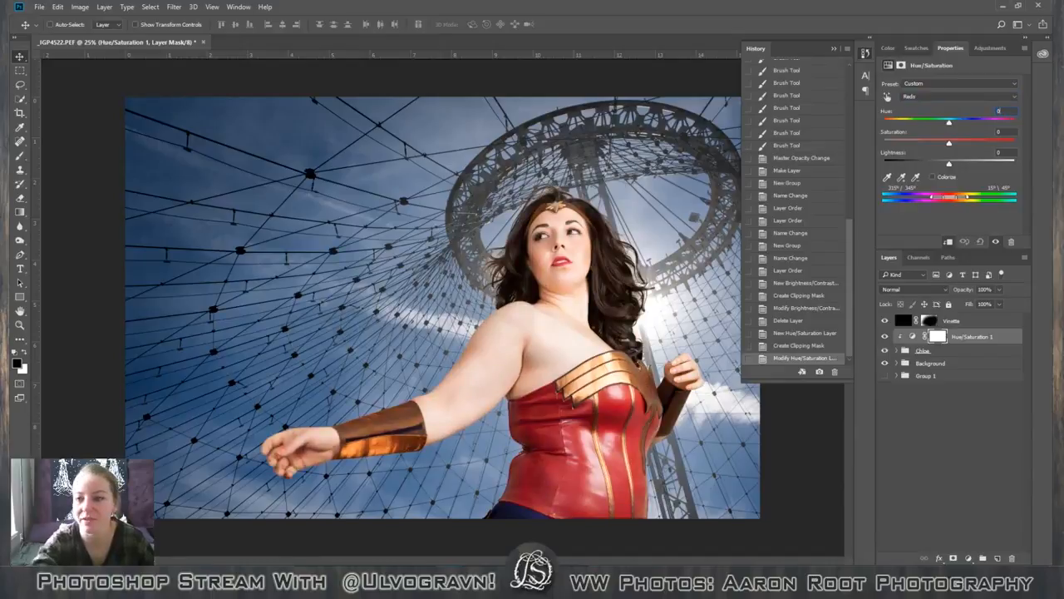
Set the Master range of Hue/Saturation 1 to Saturation +13 and Lightness -27.
left_click(922, 97)
left_click(926, 105)
left_click(926, 98)
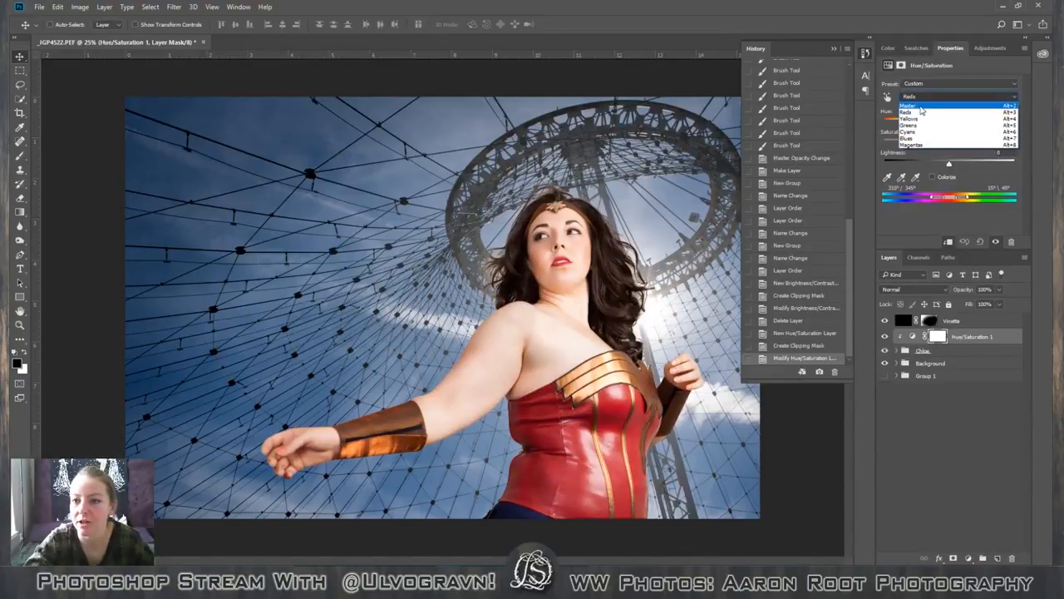
left_click(919, 108)
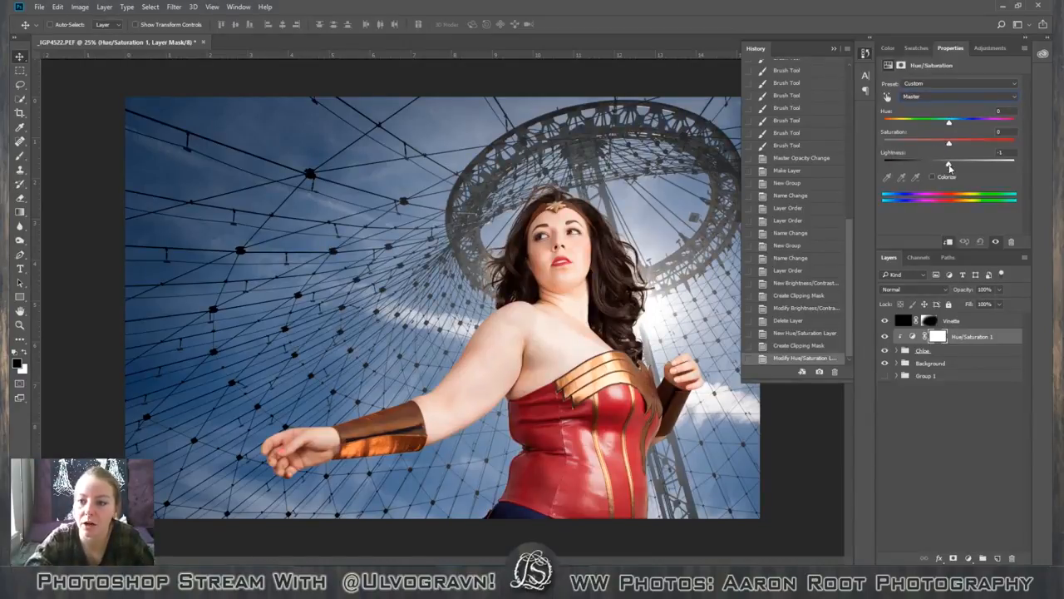
mouse_move(949, 167)
left_mouse_down()
mouse_move(933, 166)
mouse_move(959, 149)
left_mouse_up()
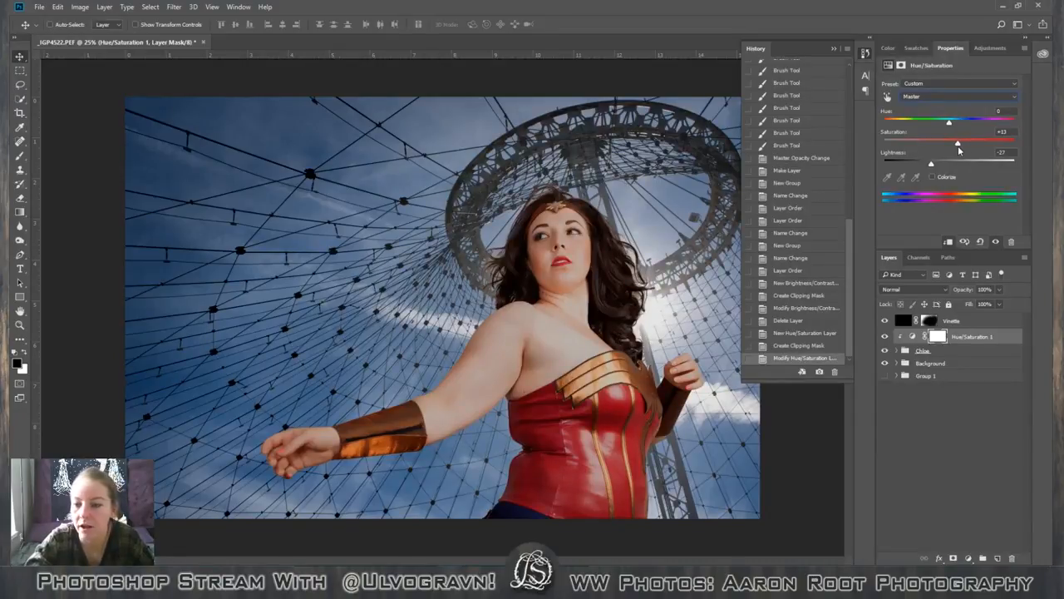
Fill the Hue/Saturation 1 layer mask with black at 100% opacity in Normal mode.
left_click(937, 336)
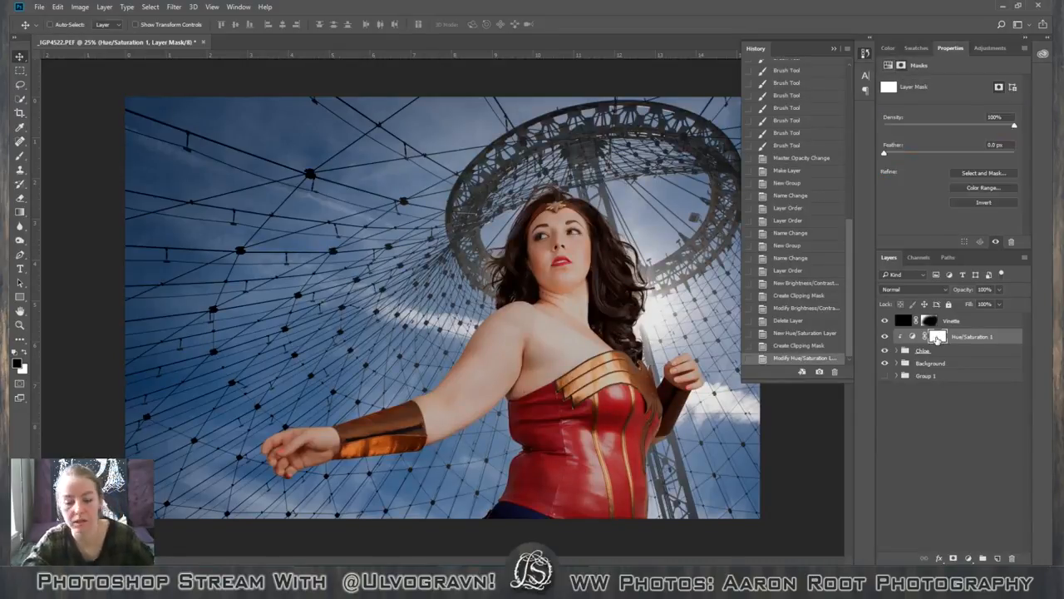
key("shift+BackSpace")
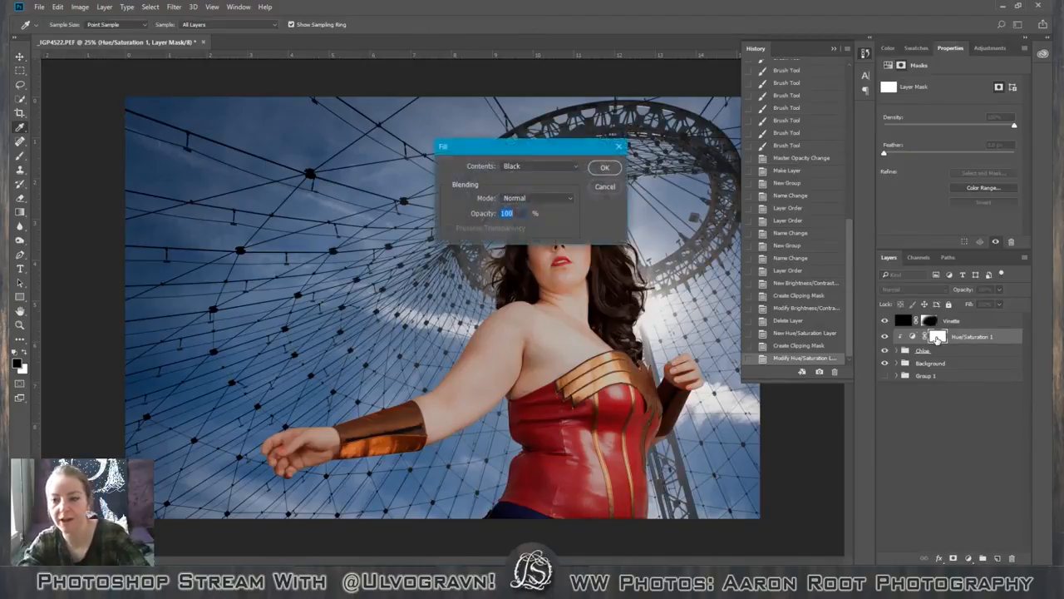
left_click(604, 168)
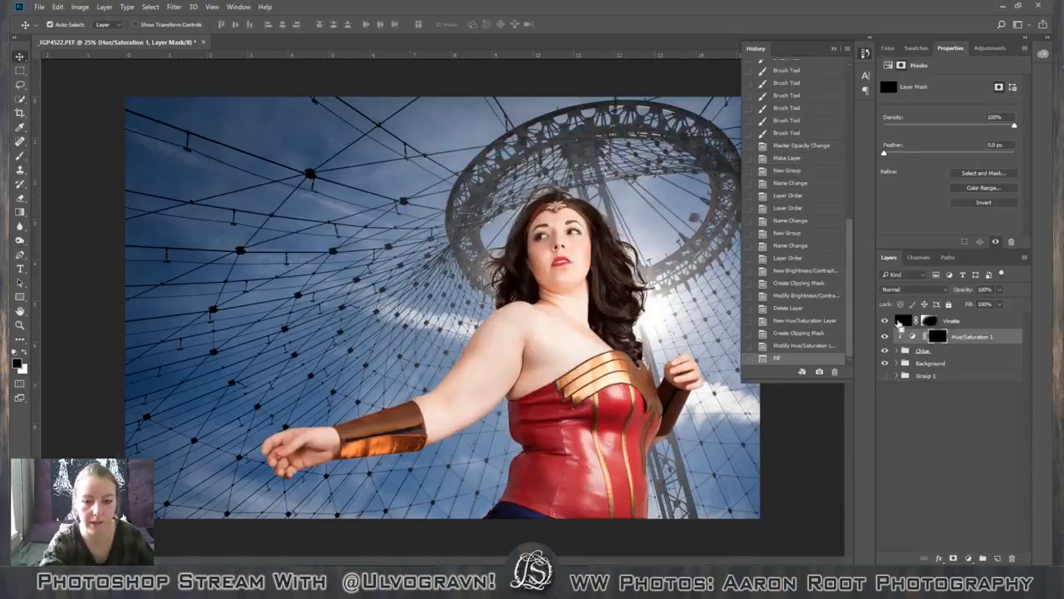
Switch to the Brush tool, reduce its size to 300 px and make white the foreground colour for painting the mask.
key("ctrl+plus")
scroll(555, 369, "down", 3)
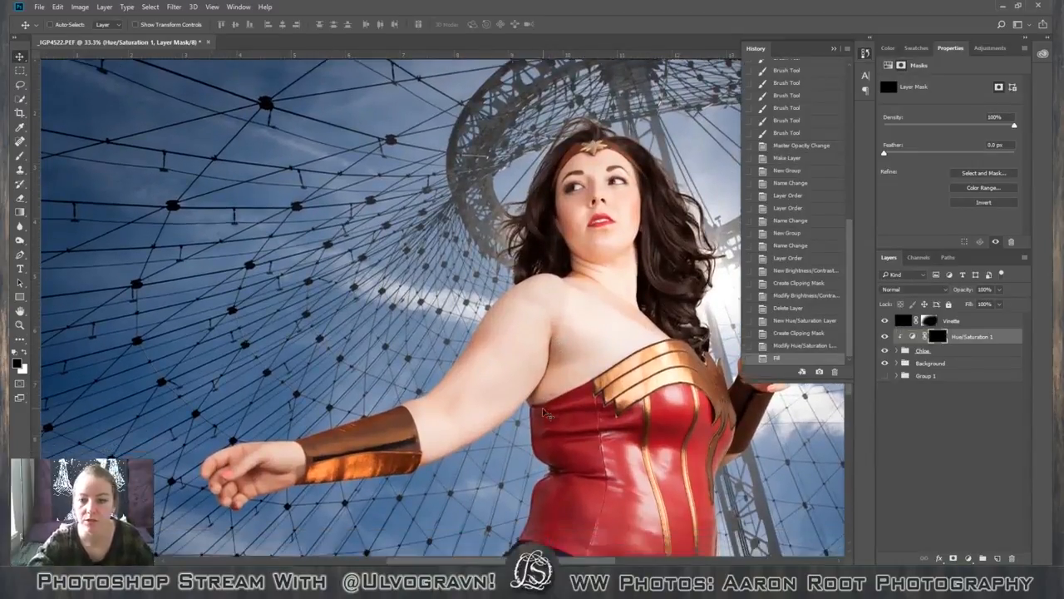
key("b")
key("bracketleft")
key("bracketleft")
key("bracketleft")
key("bracketleft")
key("bracketleft")
key("bracketleft")
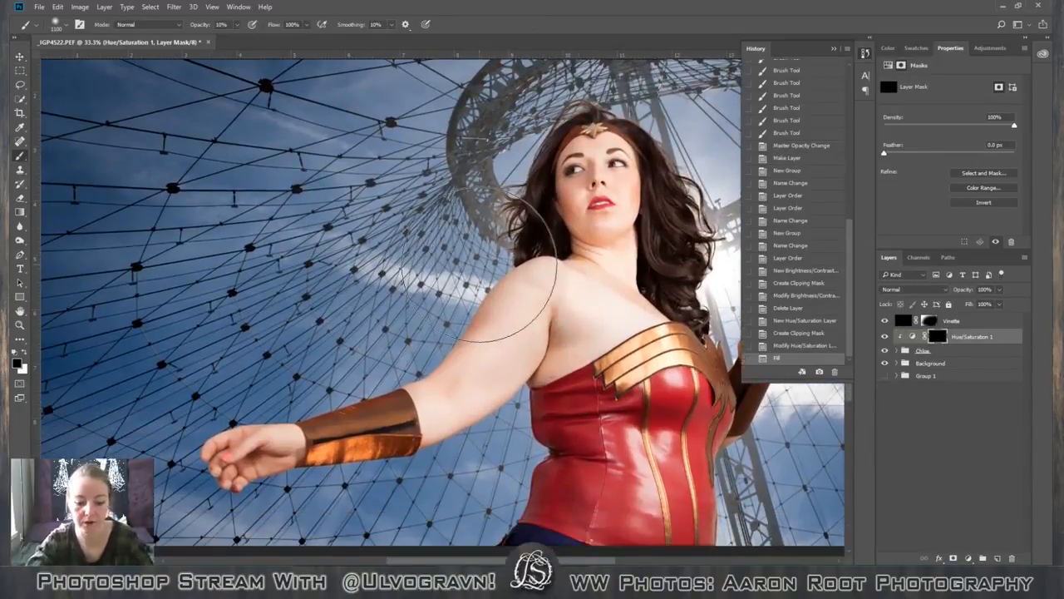
key("bracketleft")
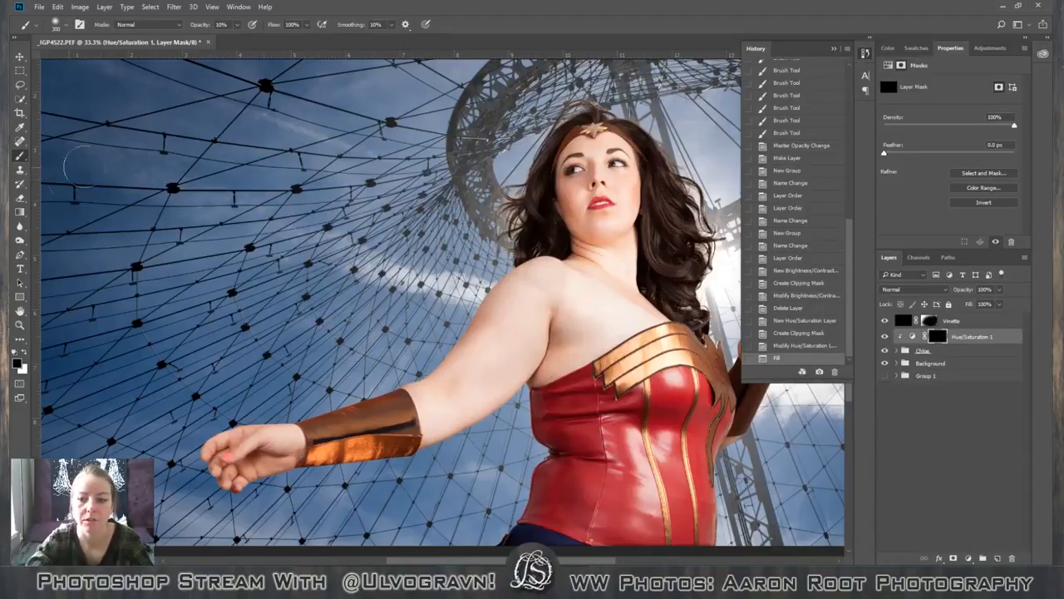
key("x")
left_click(67, 28)
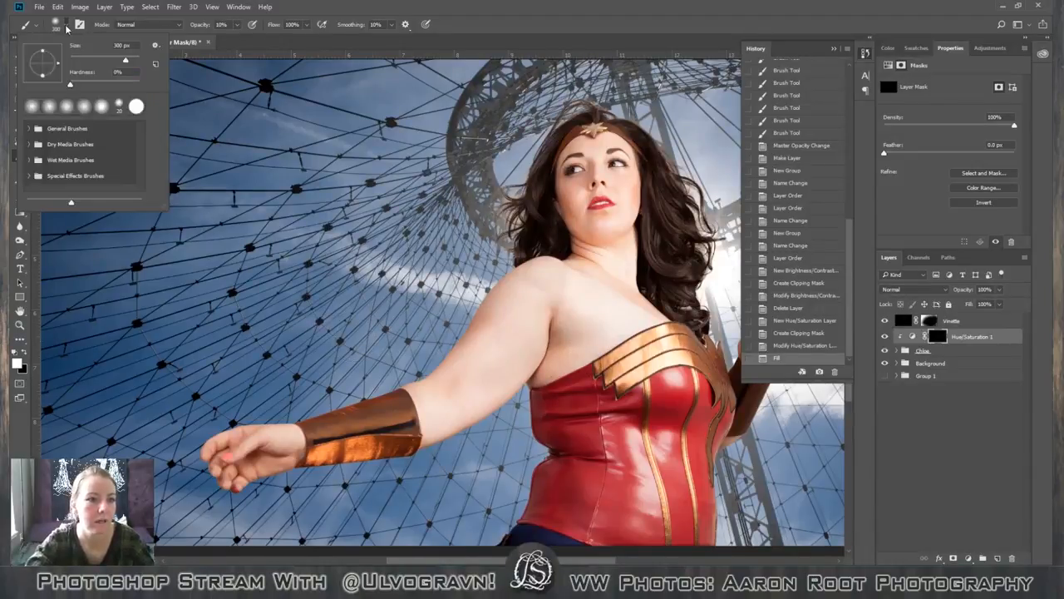
left_click(66, 29)
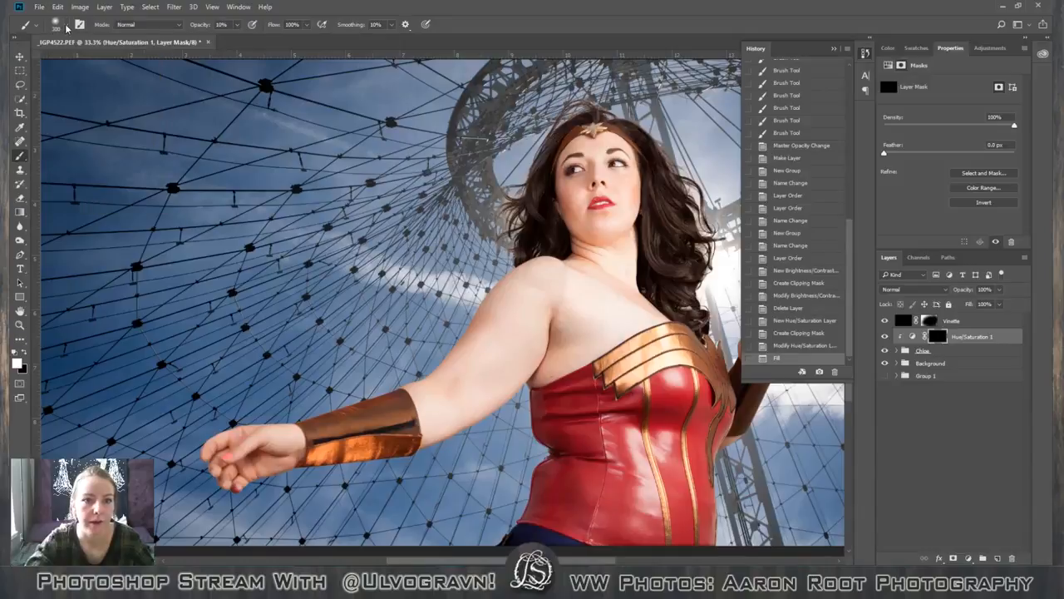
left_click(392, 26)
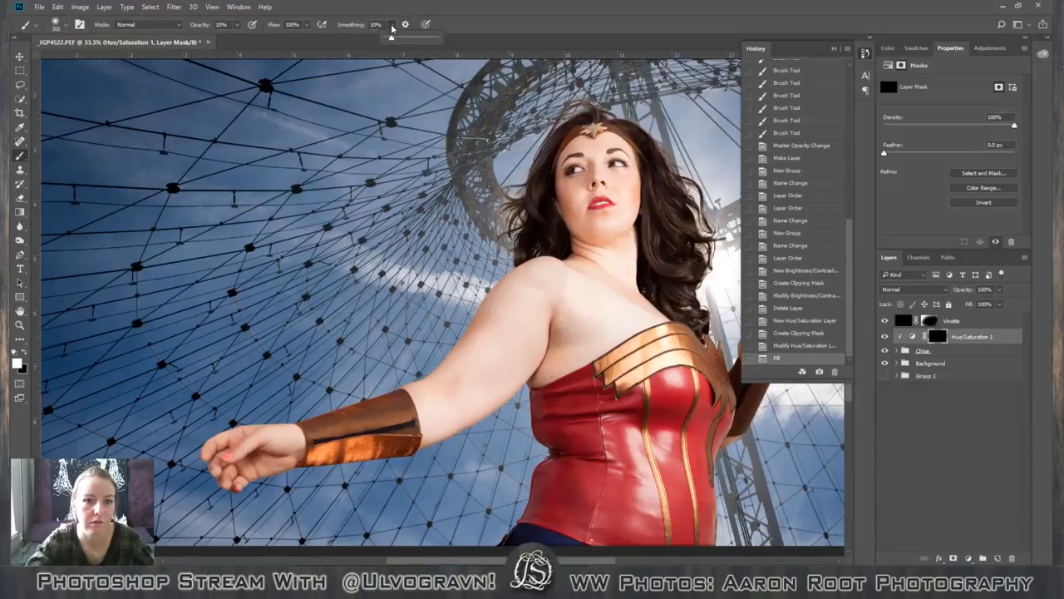
left_click(392, 26)
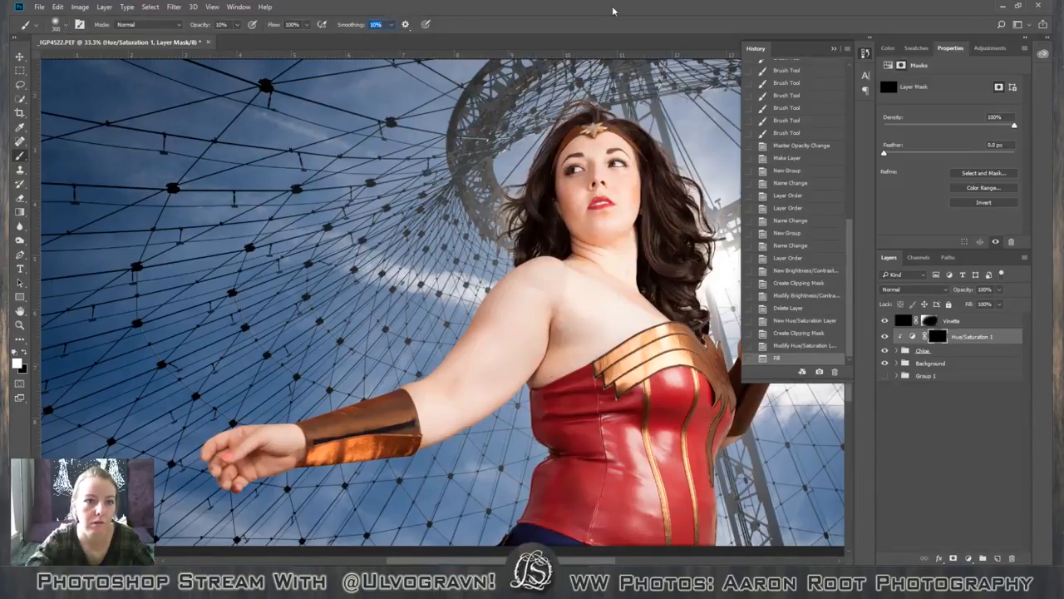
Set the brush opacity to 100%.
left_click(539, 22)
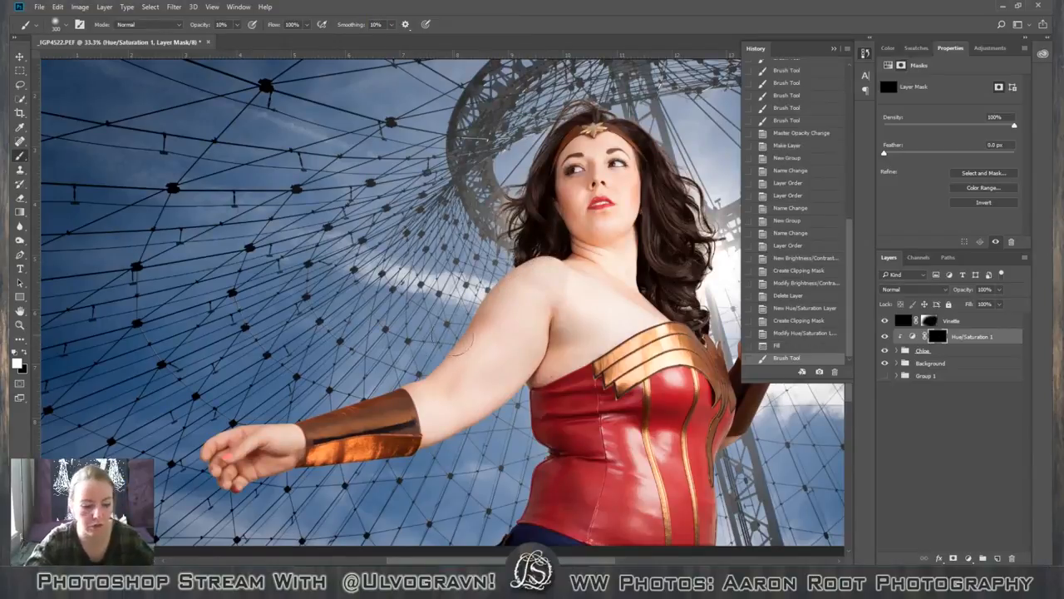
key("0")
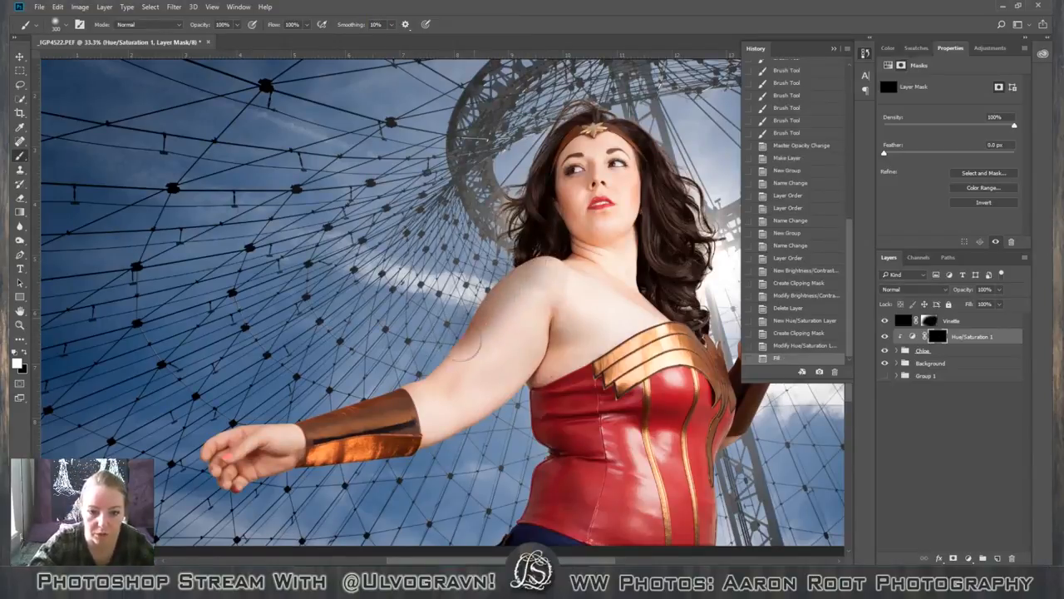
left_click_drag(411, 383, 559, 379)
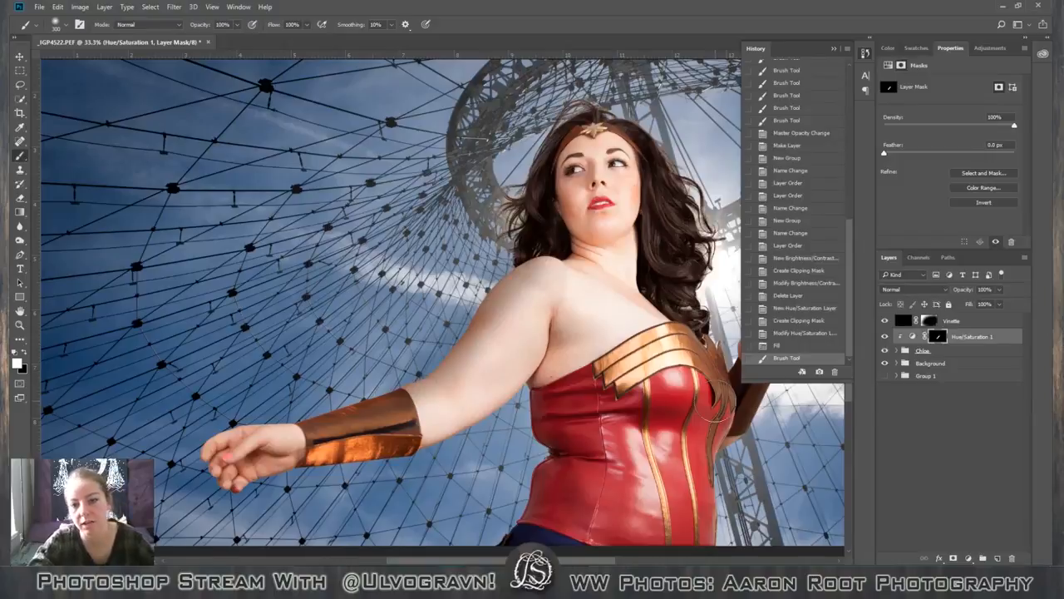
key("ctrl+z")
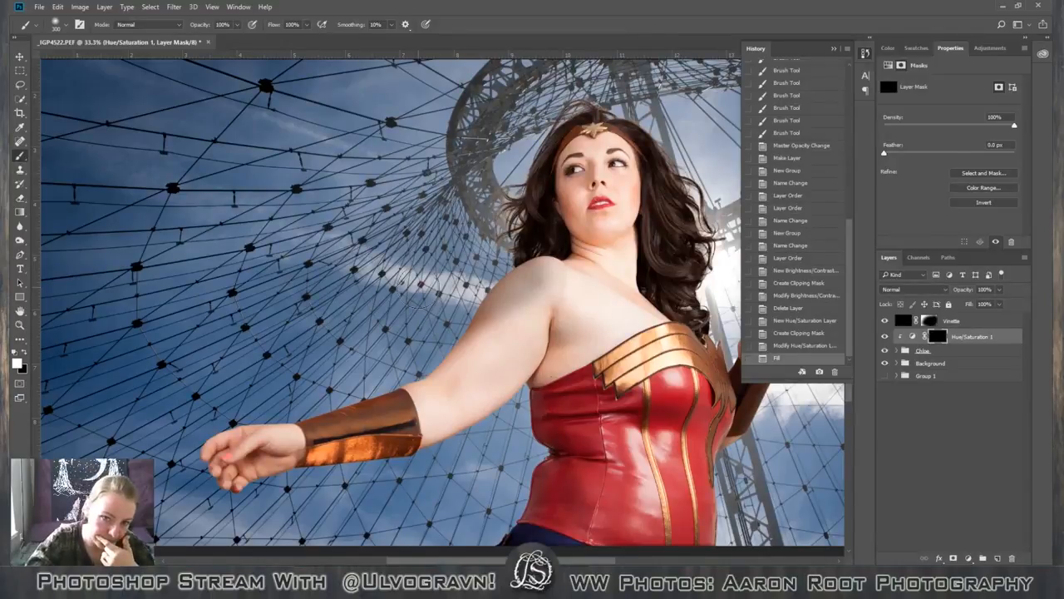
left_click_drag(418, 286, 416, 285)
key("ctrl+z")
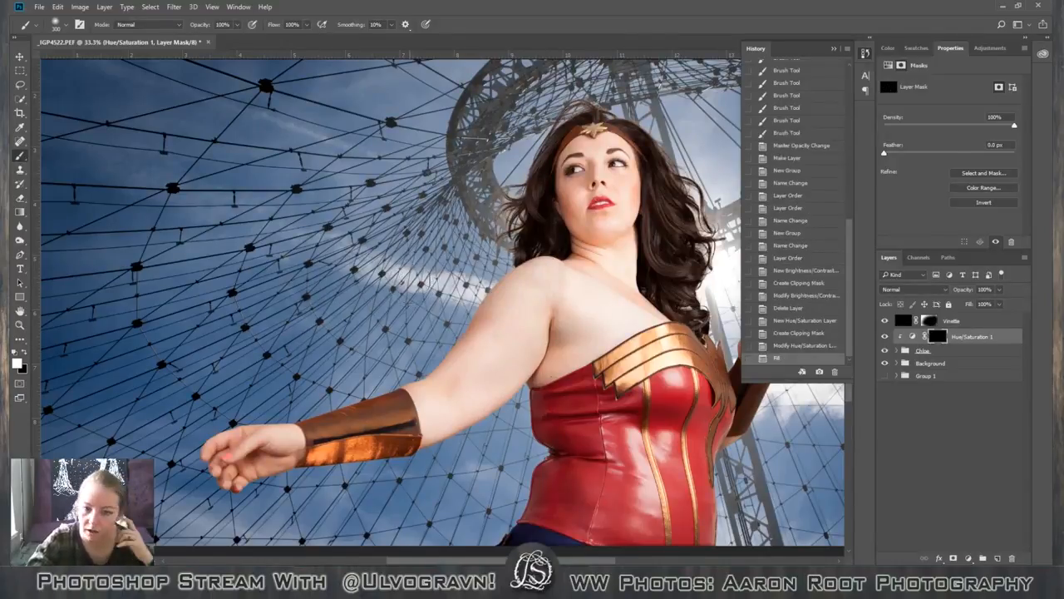
Move Layer 1 out of the figure's group and place it directly above the Background group.
left_click(901, 350)
left_click(899, 351)
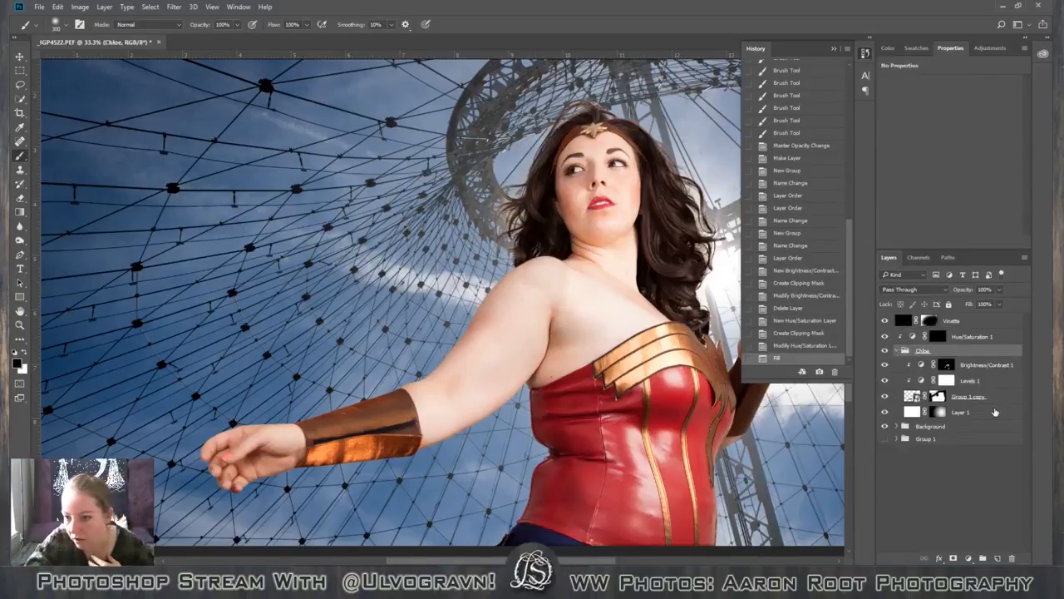
left_click_drag(993, 412, 950, 402)
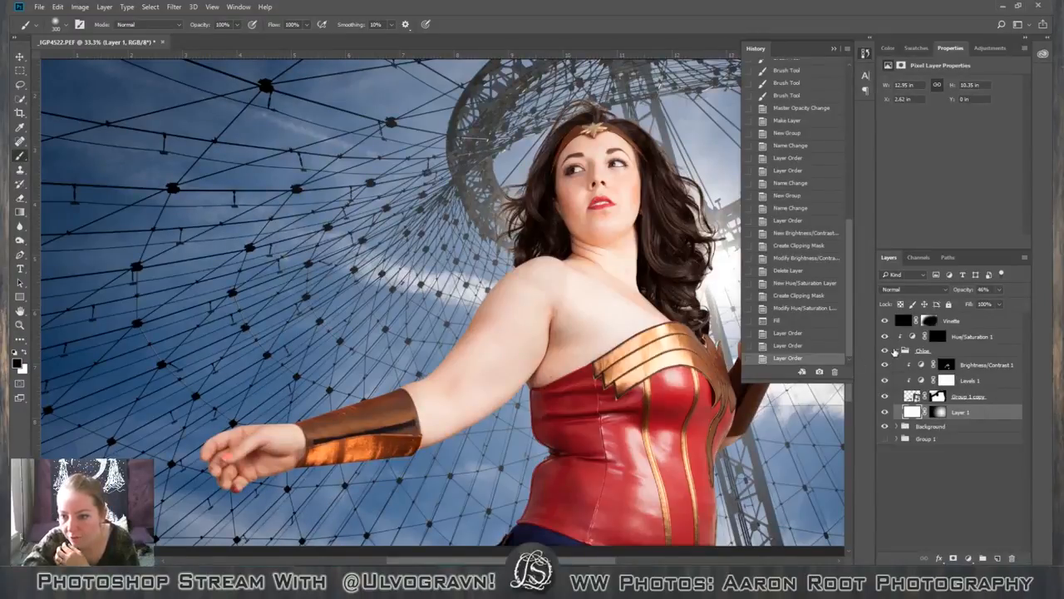
left_click(901, 352)
left_click_drag(998, 413, 961, 372)
left_click(898, 366)
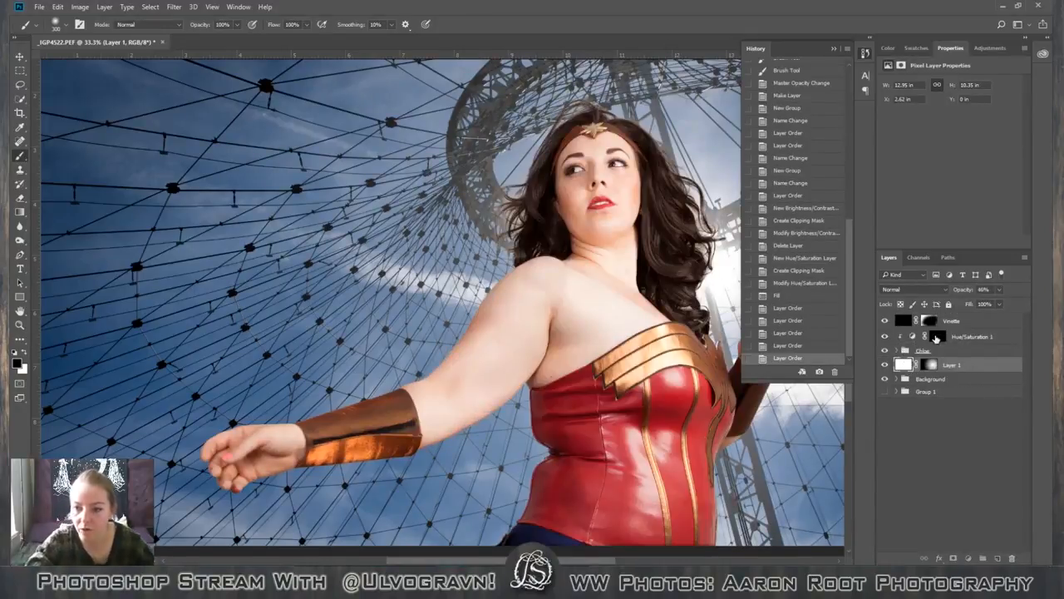
Paint white at 100% opacity on the Hue/Saturation 1 mask to darken the shaded side of the outstretched arm, bracer and hand.
left_click(937, 336)
key("v")
key("x")
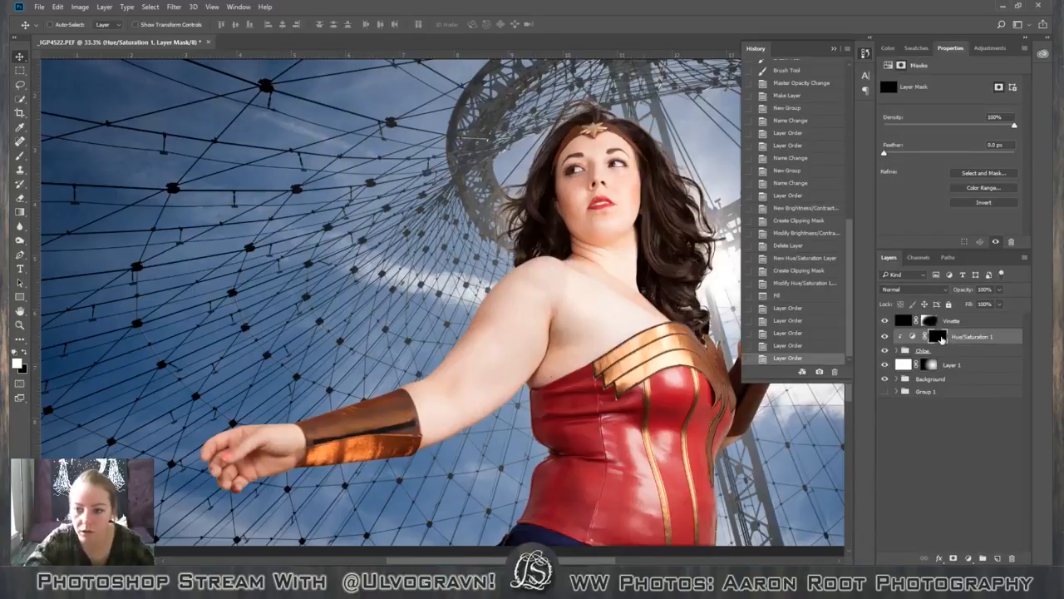
key("b")
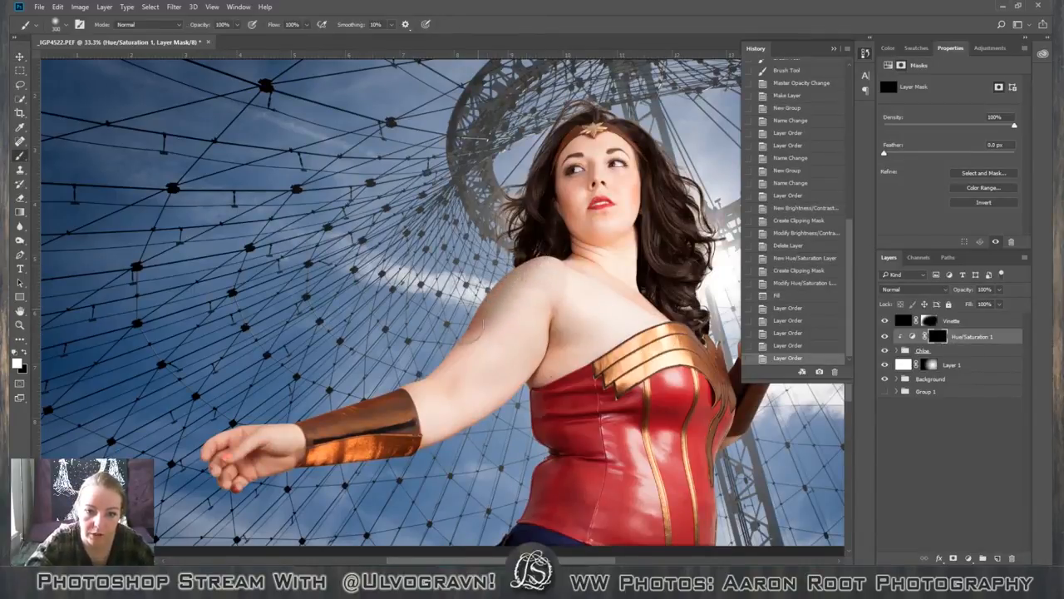
left_click_drag(320, 441, 403, 422)
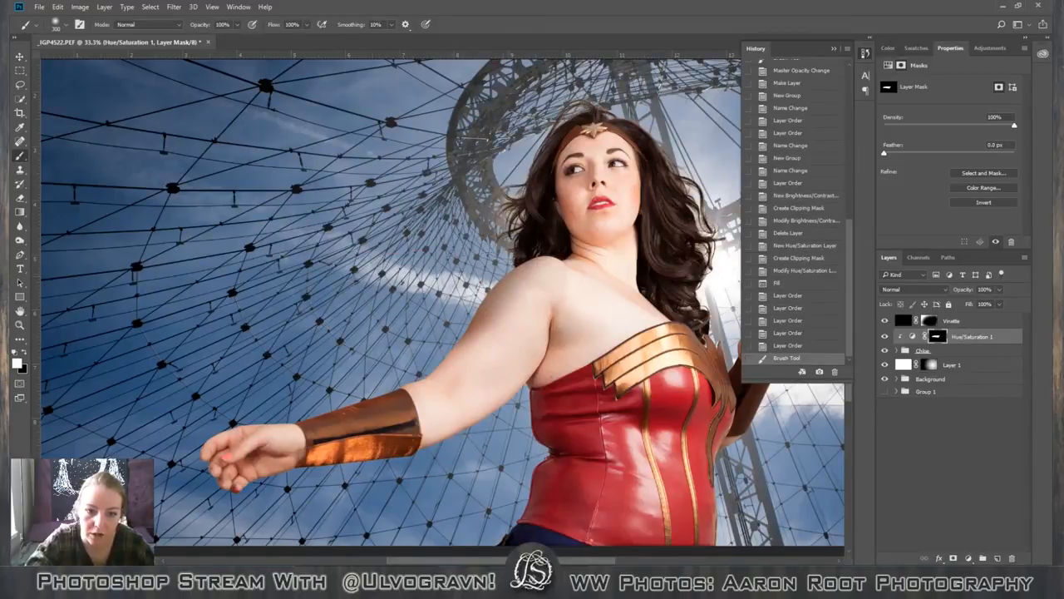
mouse_move(508, 279)
left_mouse_down()
mouse_move(548, 244)
mouse_move(516, 284)
left_mouse_up()
key("ctrl+z")
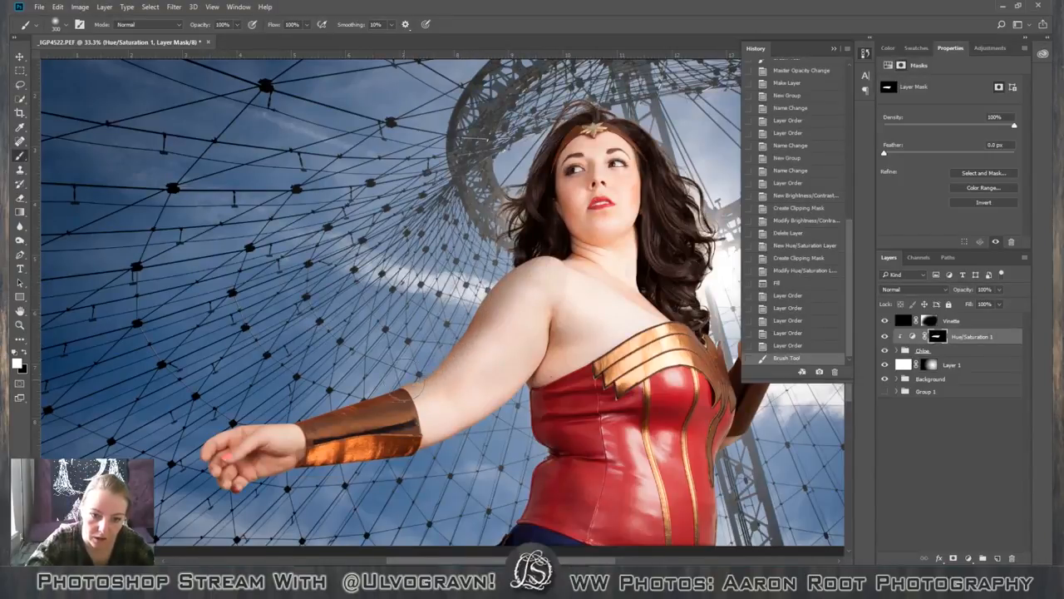
left_click_drag(366, 408, 213, 452)
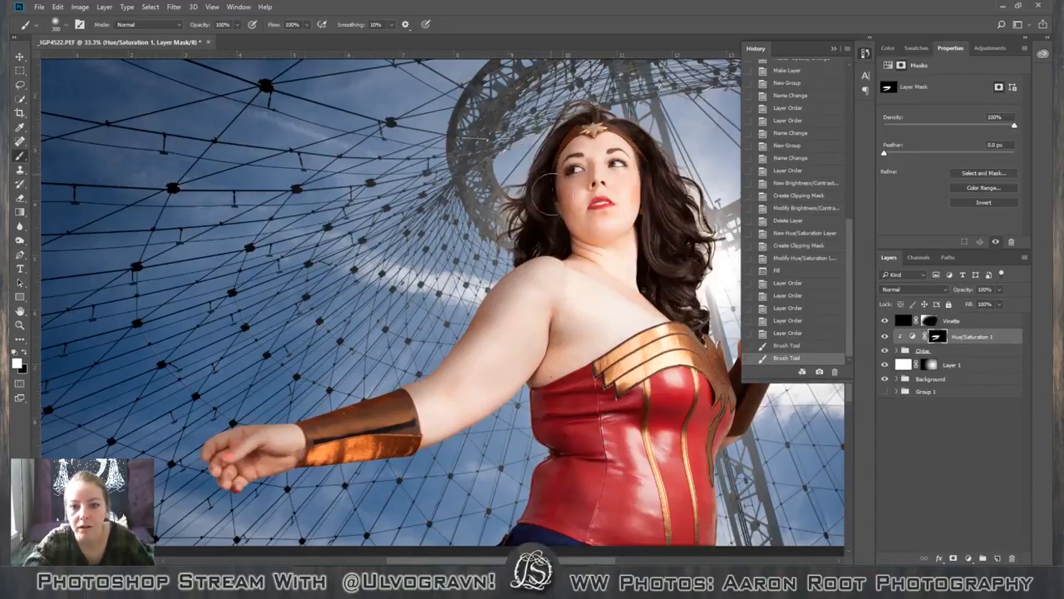
Paint white on the Hue/Saturation 1 mask over the tiara, hair and shaded side of the face.
left_click(555, 198)
left_click(599, 126)
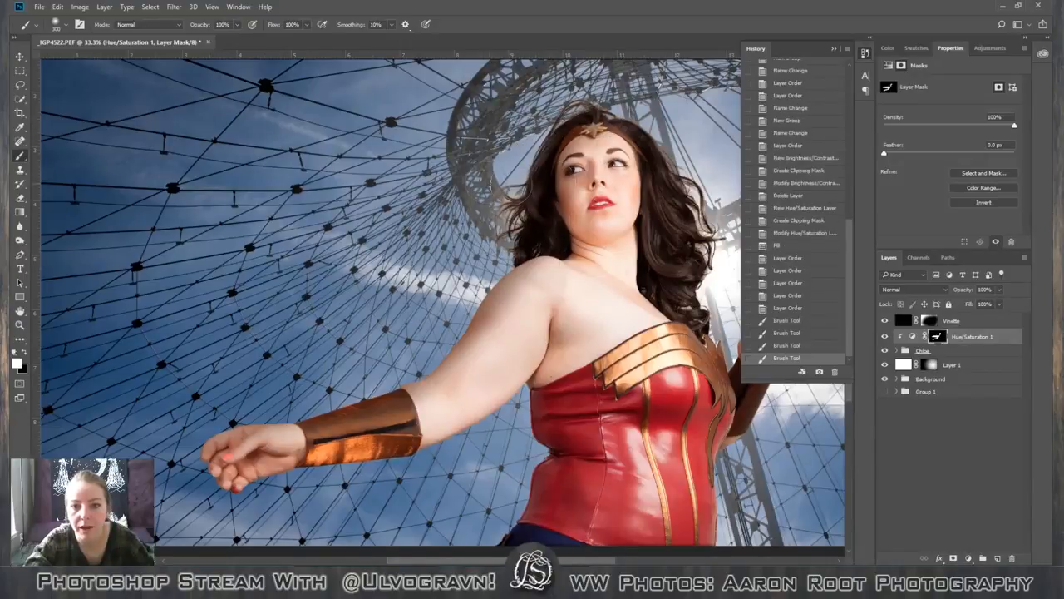
mouse_move(630, 125)
left_mouse_down()
mouse_move(587, 121)
mouse_move(561, 177)
mouse_move(567, 218)
left_mouse_up()
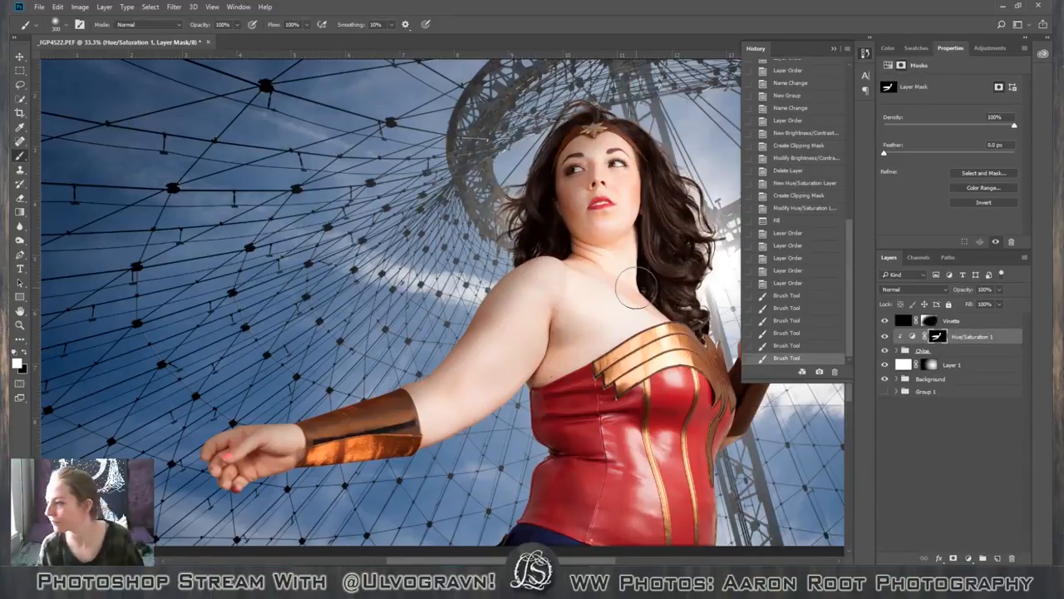
Compare the whole composite with the Hue/Saturation 1 layer hidden and shown.
key("ctrl+minus")
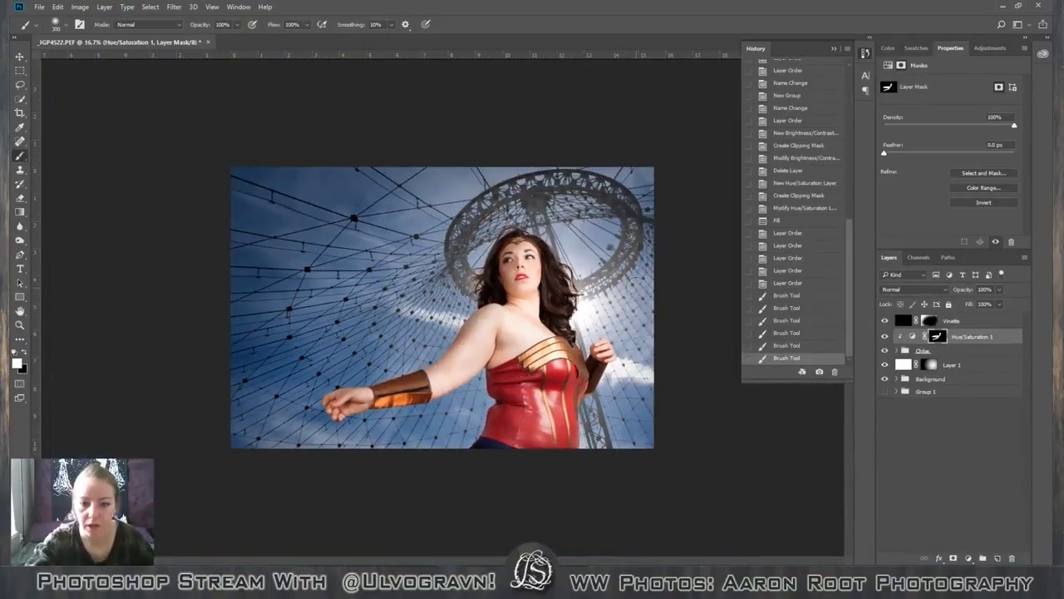
left_click(884, 336)
left_click(884, 336)
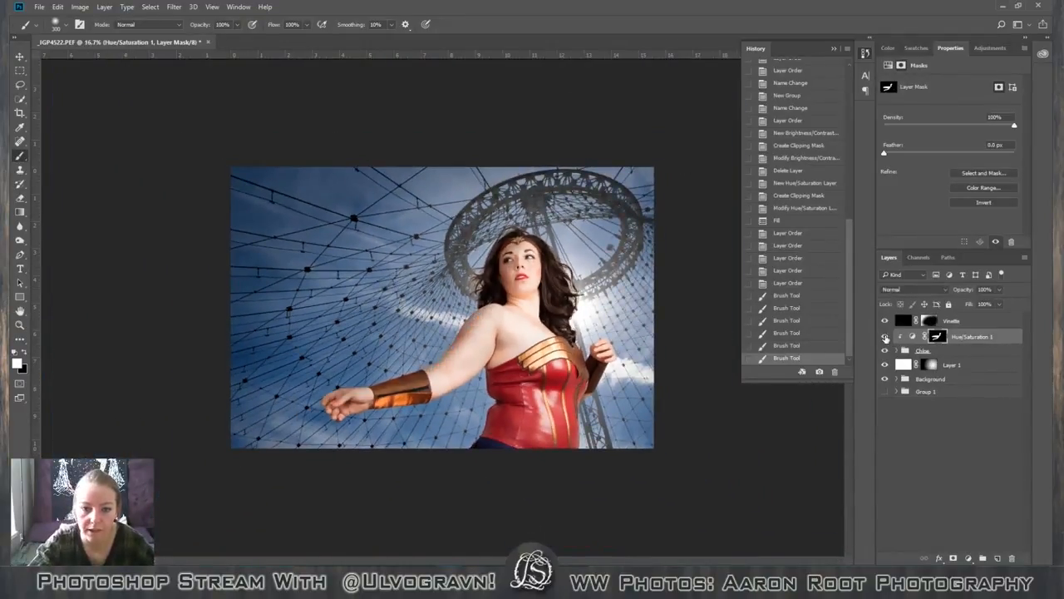
left_click(884, 336)
left_click(884, 336)
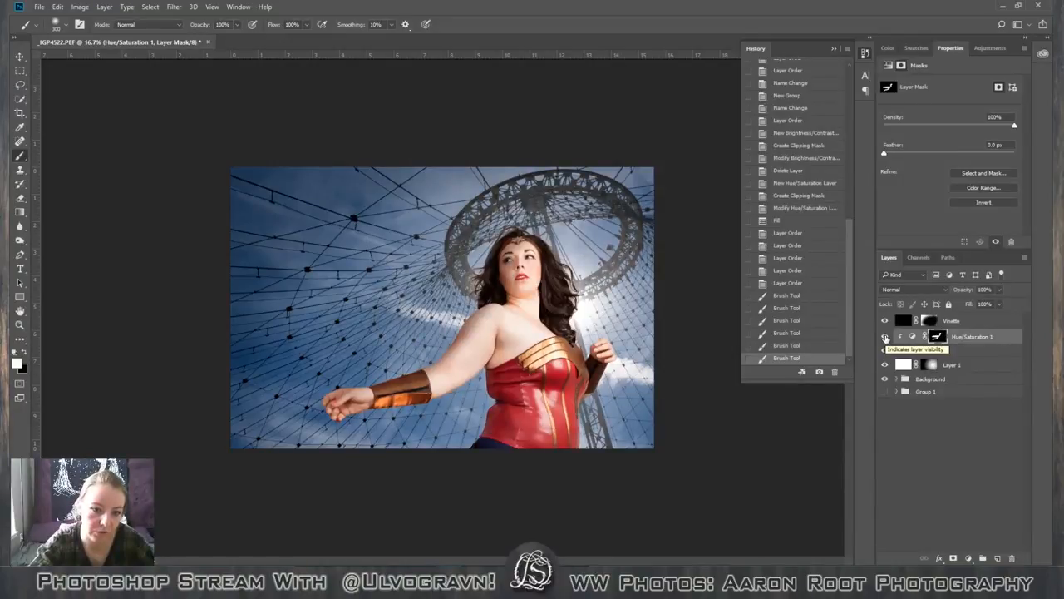
left_click(885, 336)
left_click(885, 336)
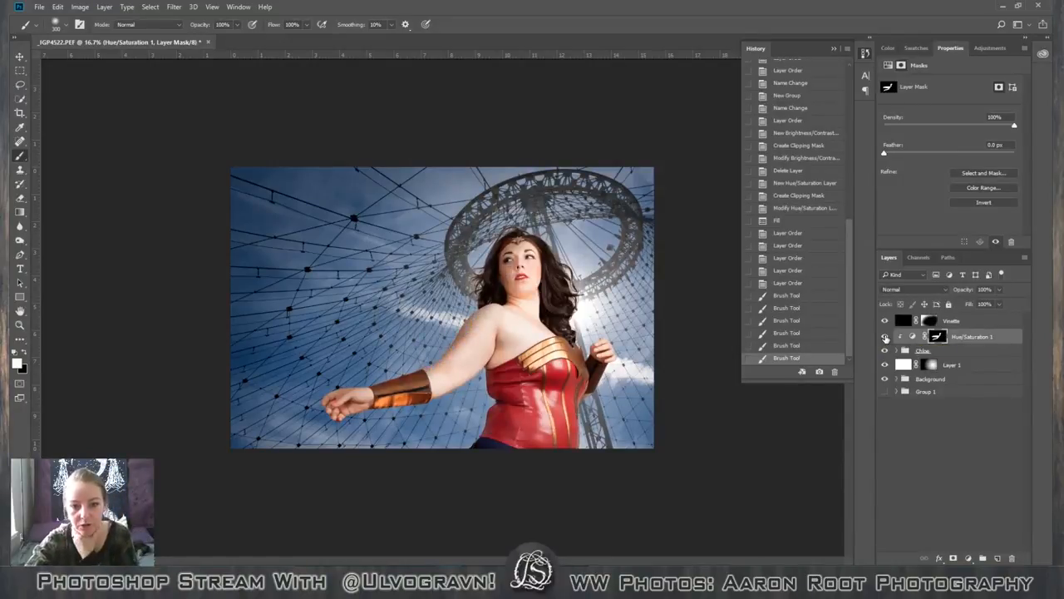
left_click(885, 336)
left_click(885, 336)
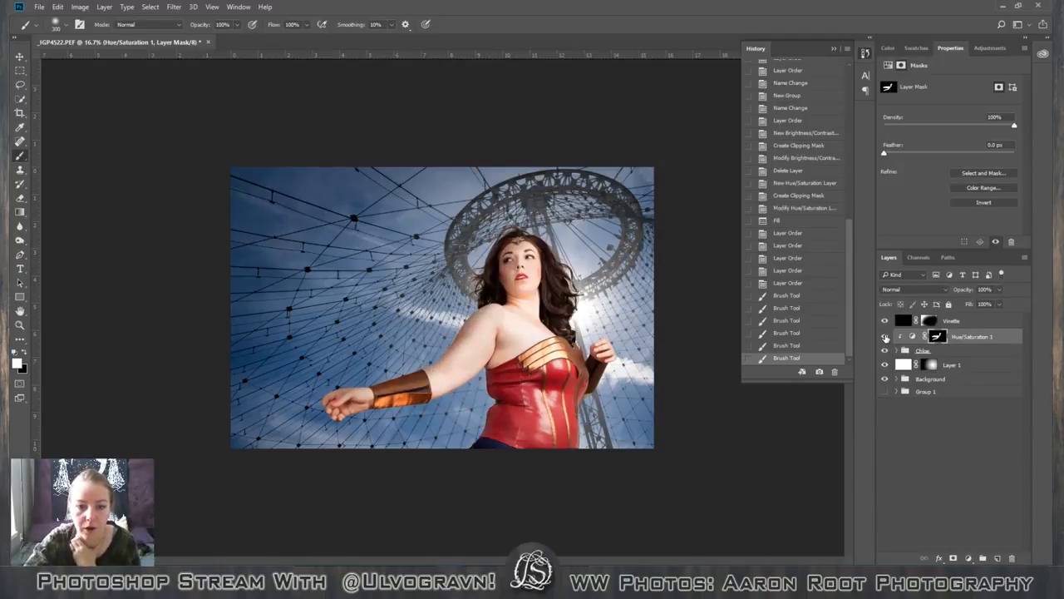
left_click(885, 336)
left_click(885, 336)
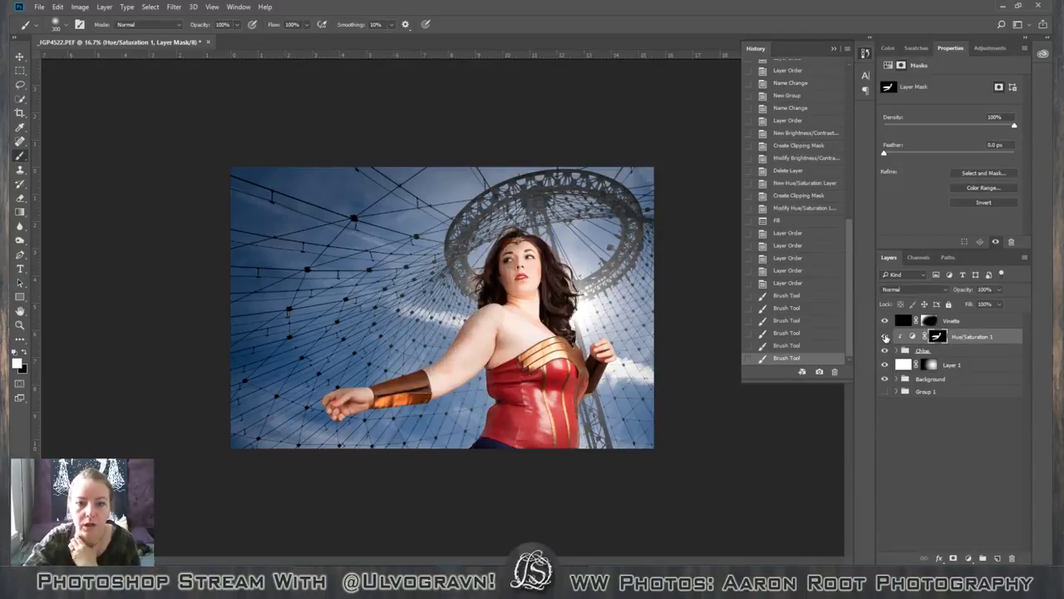
left_click(885, 336)
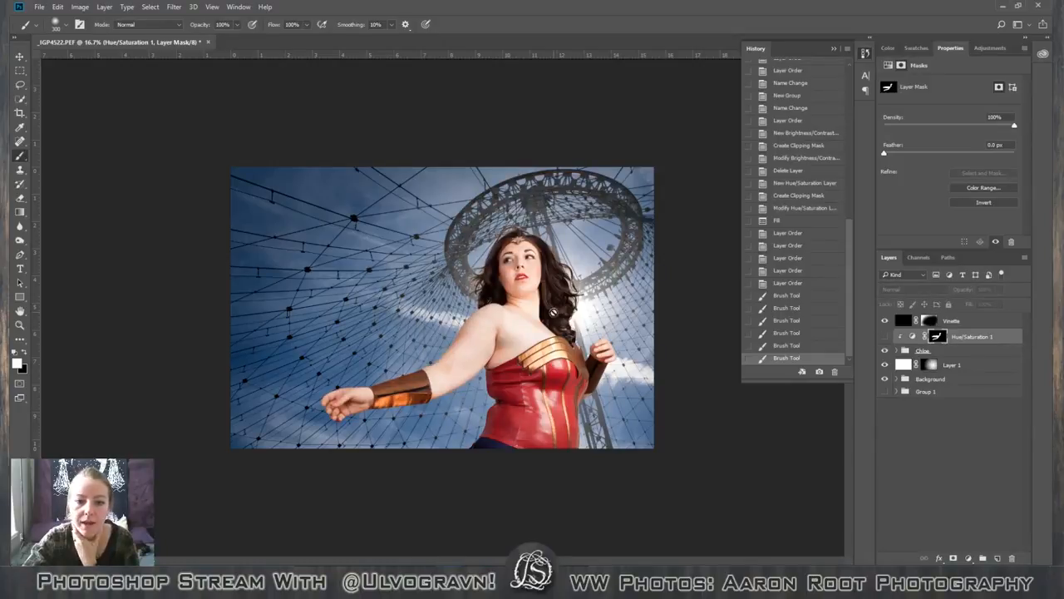
left_click(885, 336)
left_click(885, 336)
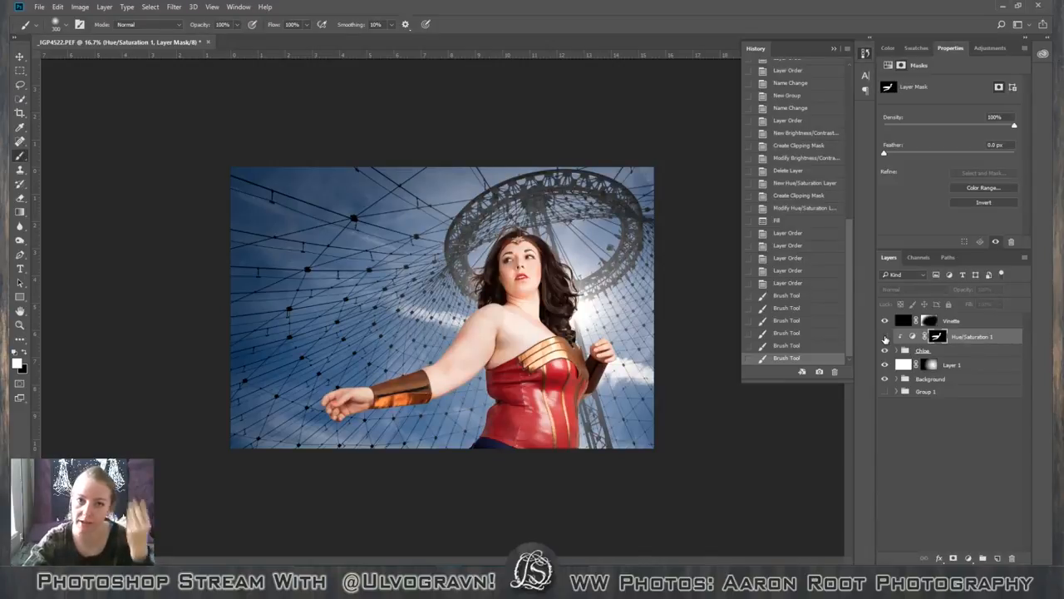
left_click(884, 335)
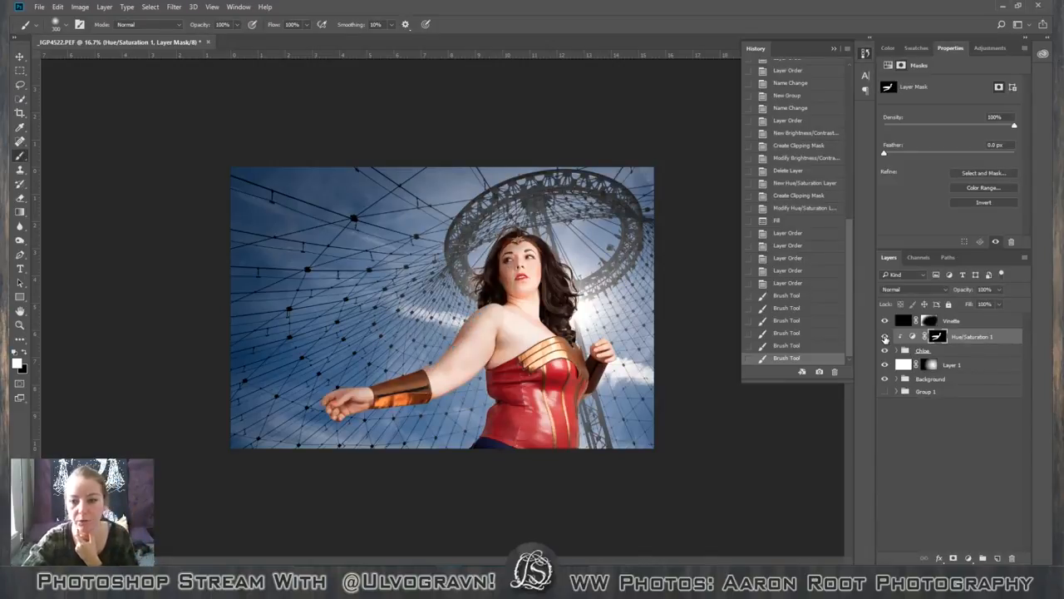
left_click(885, 335)
left_click(884, 336)
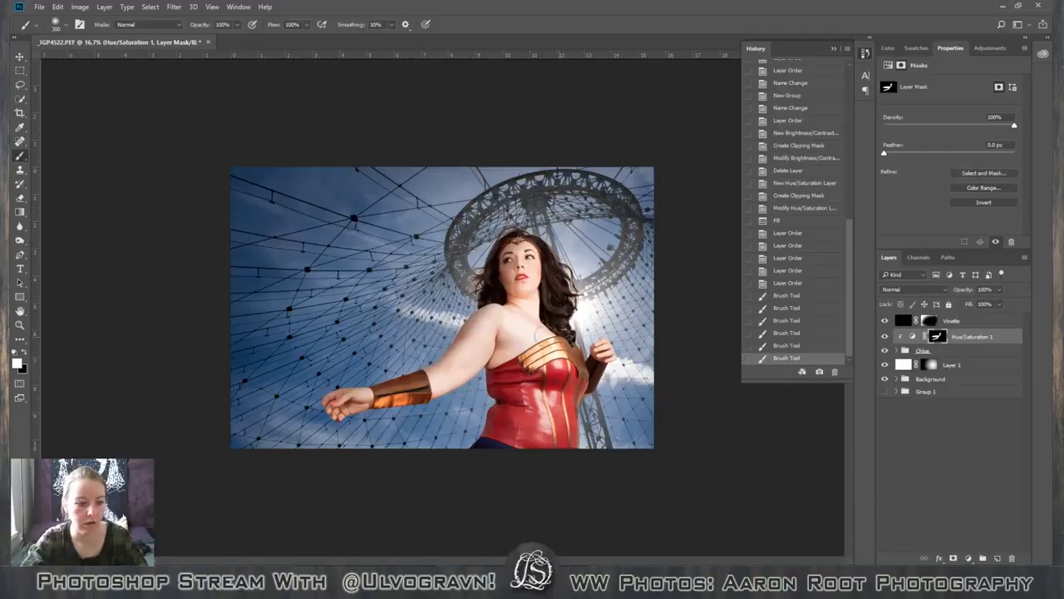
Paint black on the Hue/Saturation 1 mask over the hair beside the shaded side of the face.
key("x")
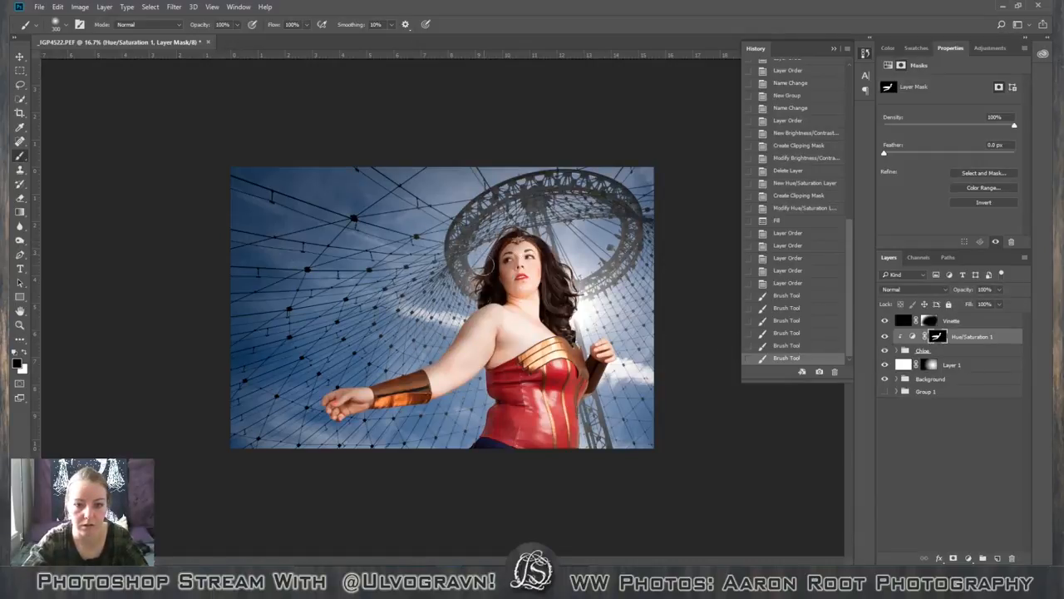
left_click_drag(485, 266, 488, 283)
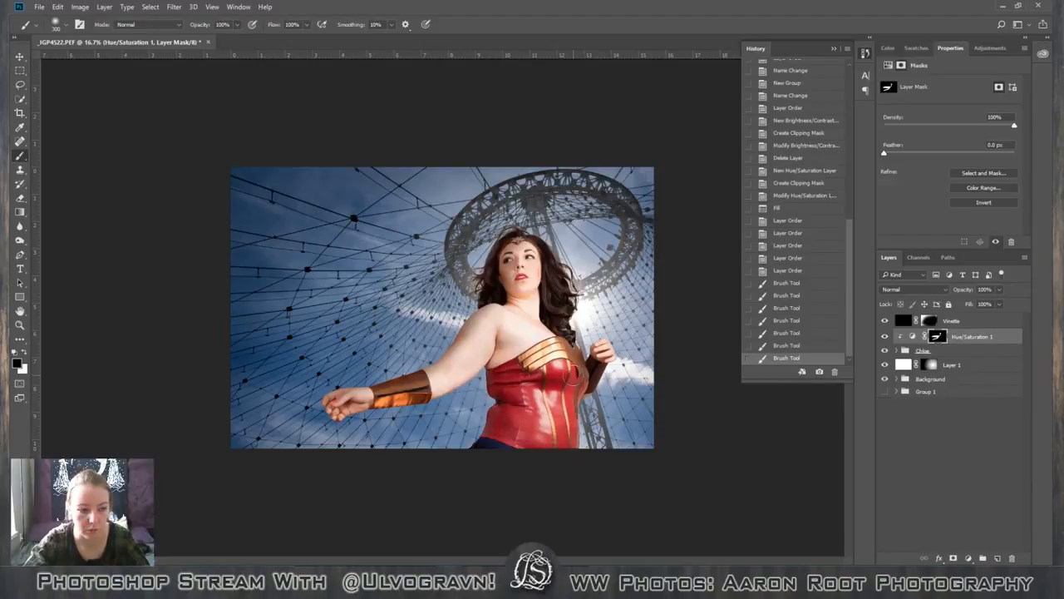
Paint white on the Hue/Saturation 1 mask along the corset's shaded side, and black around the armpit and upper chest.
key("x")
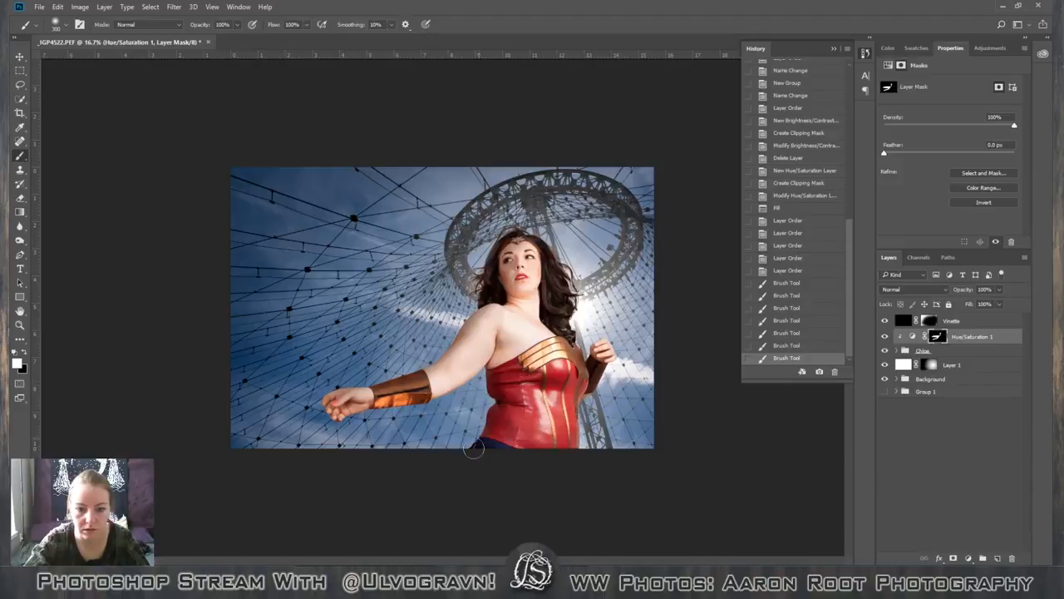
mouse_move(473, 449)
left_mouse_down()
mouse_move(503, 400)
mouse_move(487, 474)
left_mouse_up()
left_click_drag(497, 357, 487, 450)
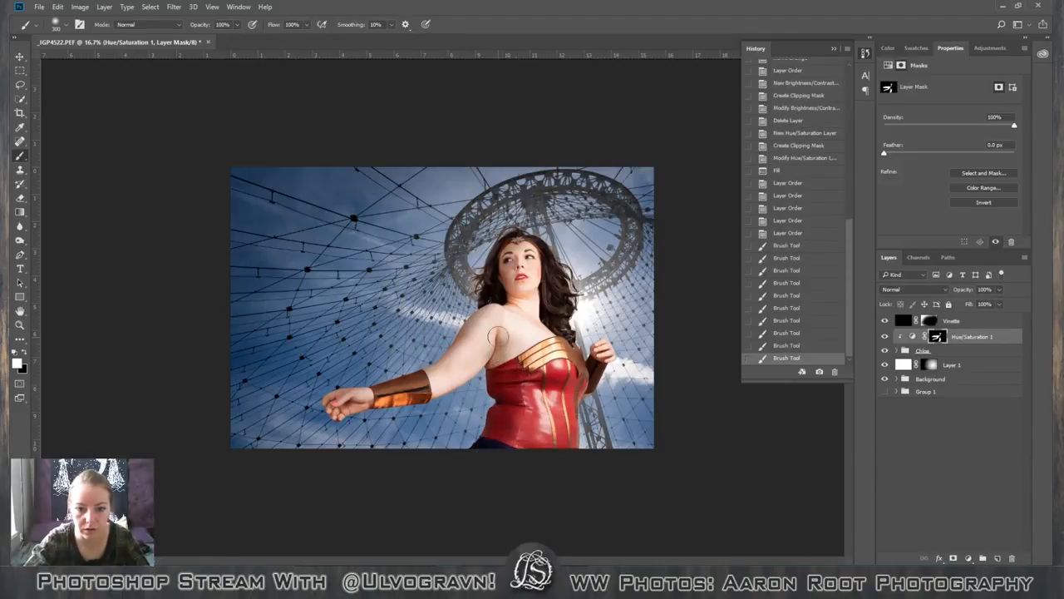
key("x")
left_click_drag(503, 366, 515, 331)
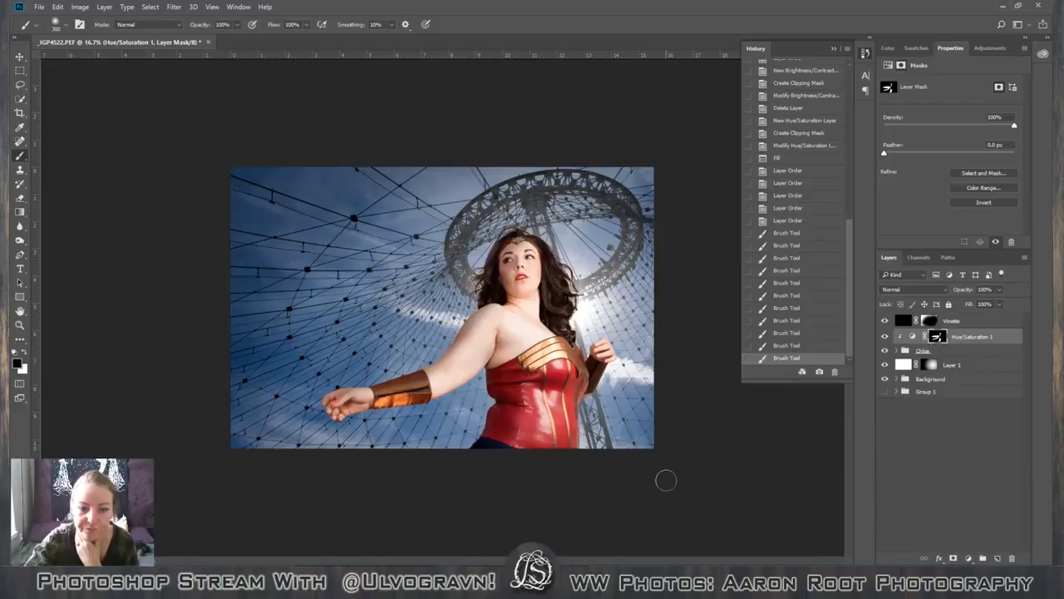
Toggle the Hue/Saturation 1 layer's visibility to check the refined shading on the figure.
left_click(885, 336)
left_click(886, 337)
left_click(886, 337)
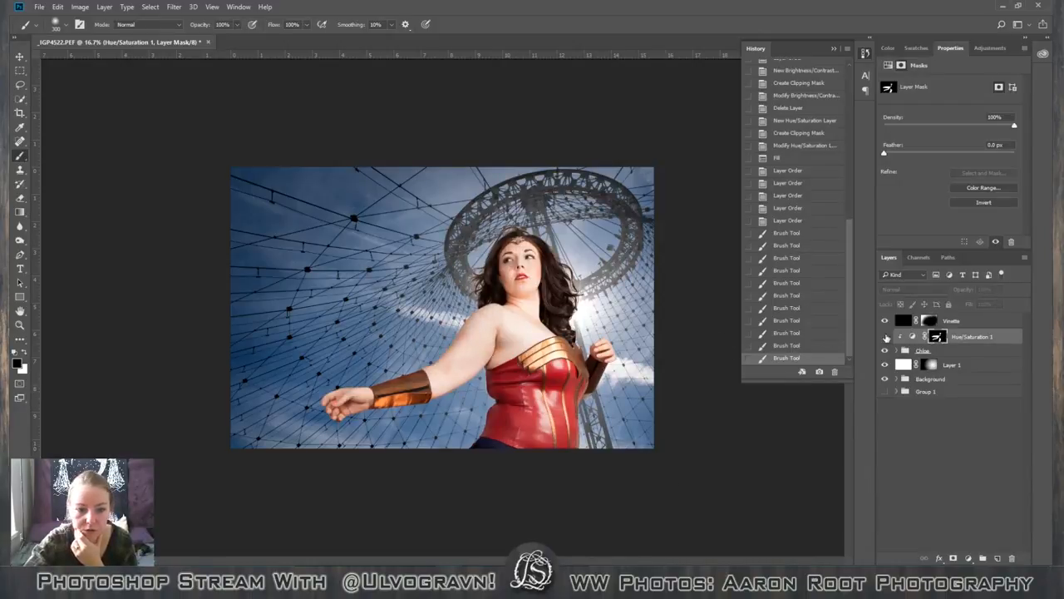
left_click(887, 337)
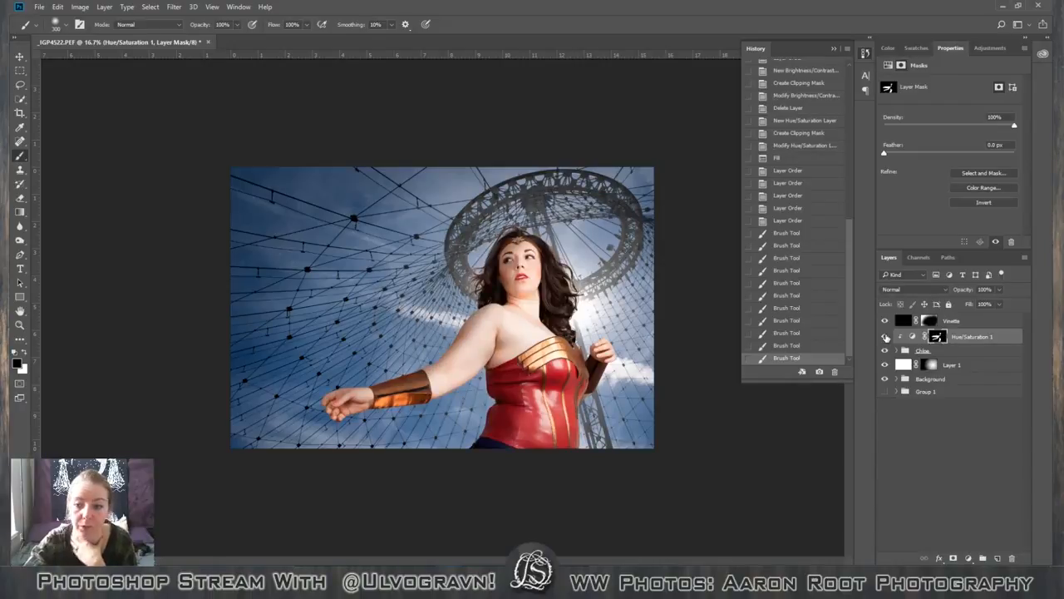
Rename the Hue/Saturation 1 layer as Dark Shadows.
double_click(973, 337)
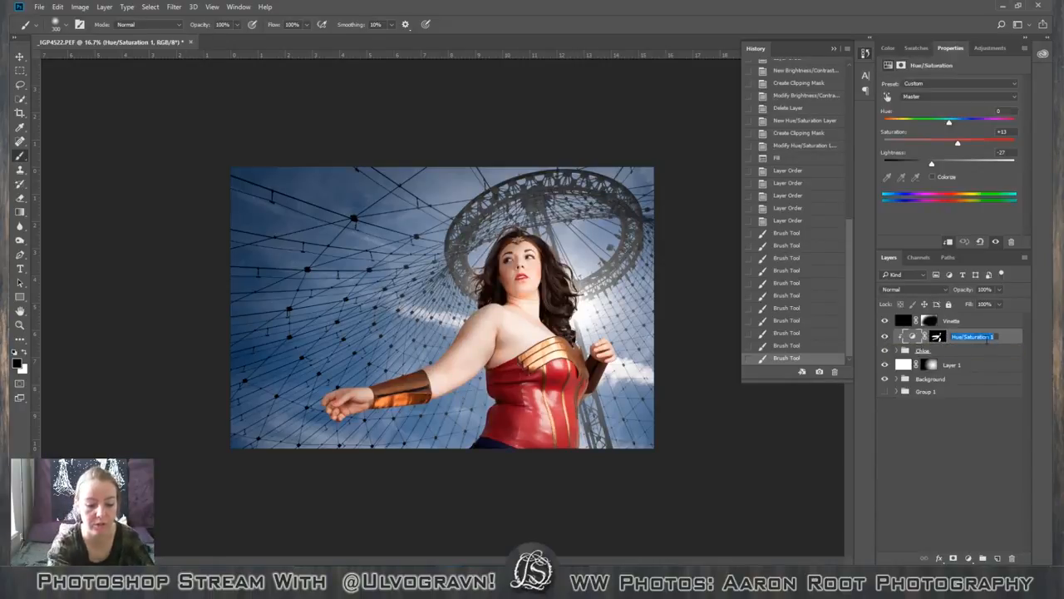
type("Dark")
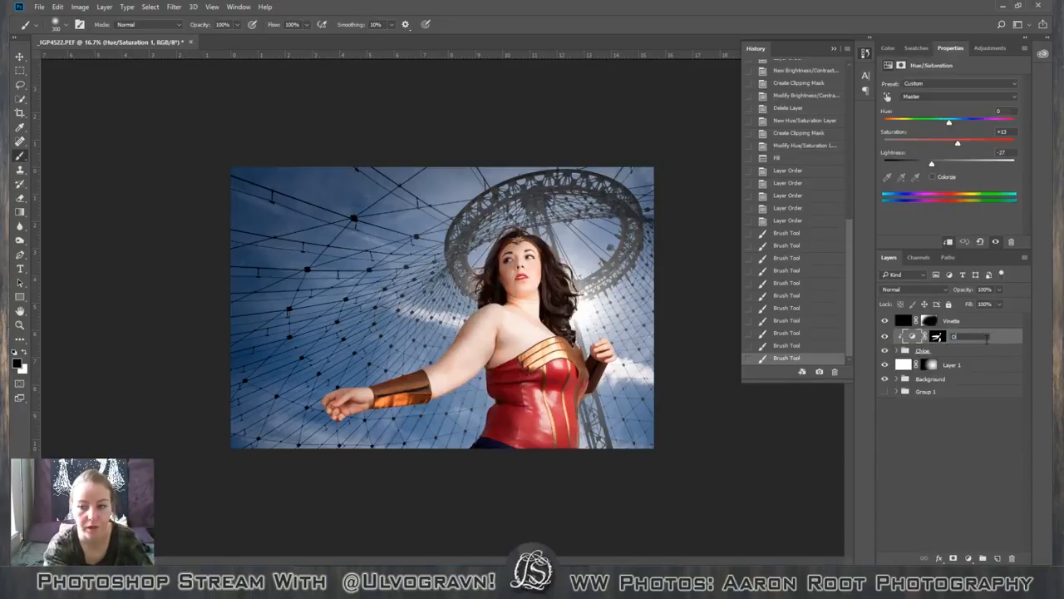
type(" S")
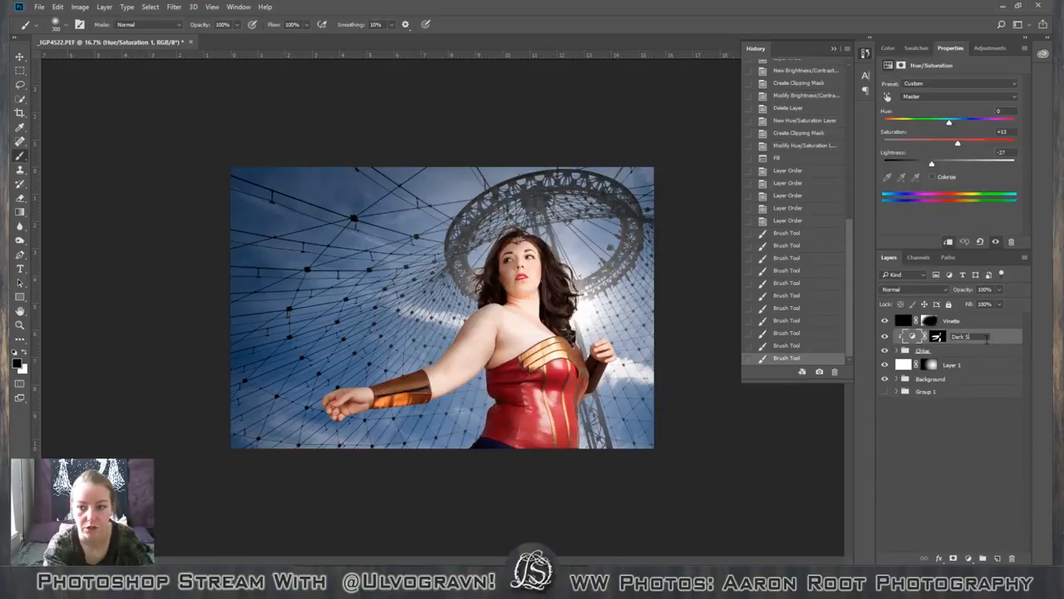
type("hadows")
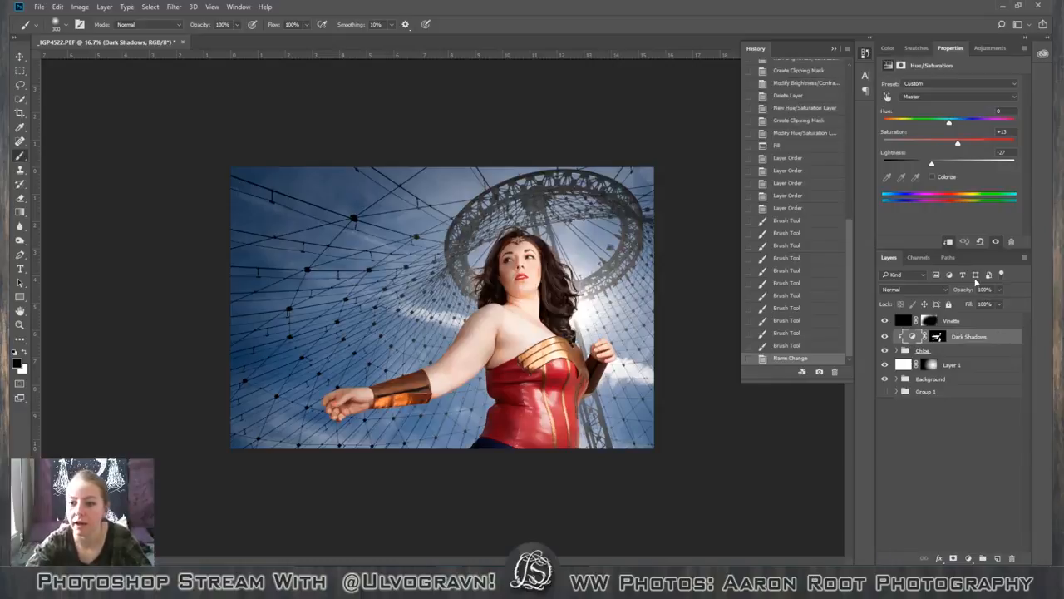
Add a clipped Hue/Saturation adjustment layer directly above the figure's group and name it Bright spots.
left_click(967, 353)
left_click(988, 48)
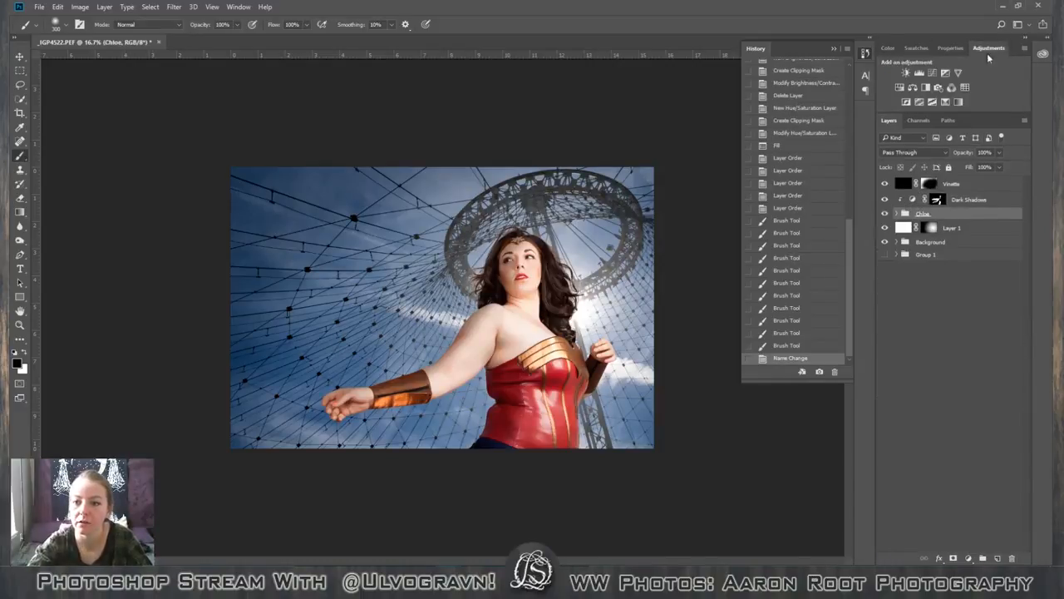
left_click(899, 88)
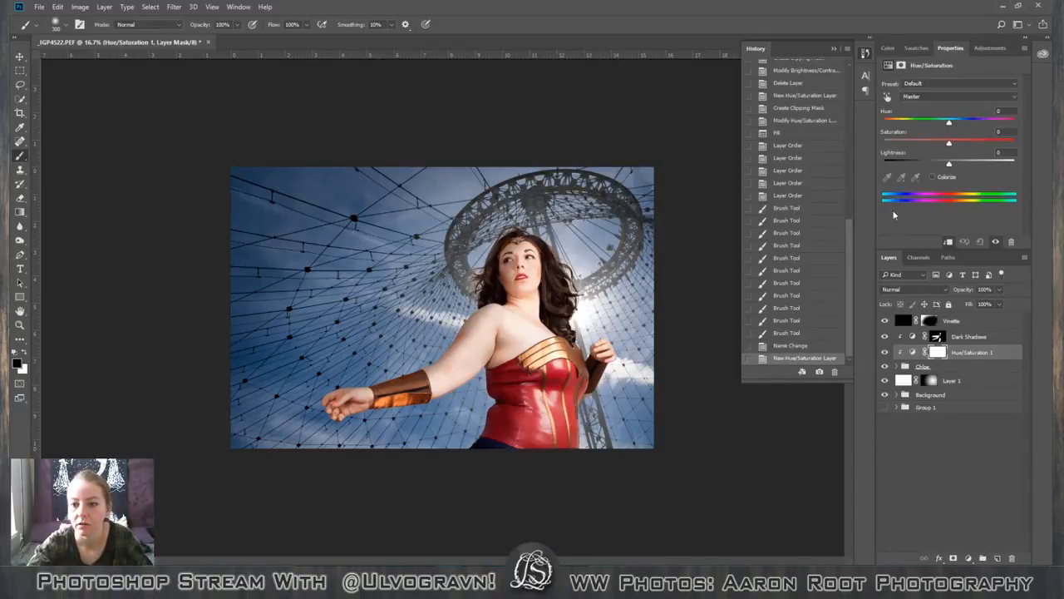
double_click(965, 352)
key("BackSpace")
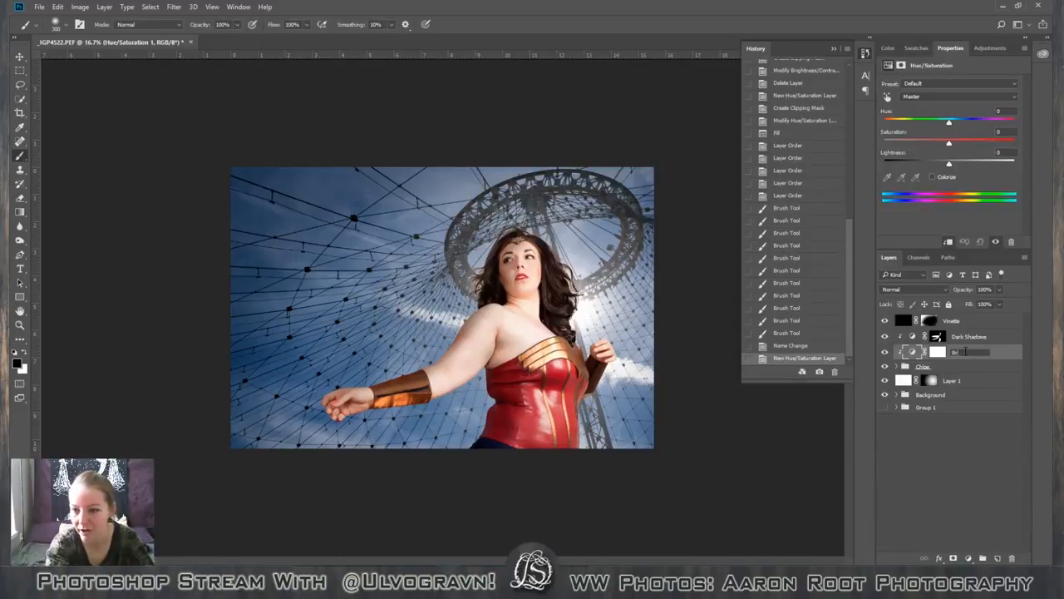
type("Bright spot")
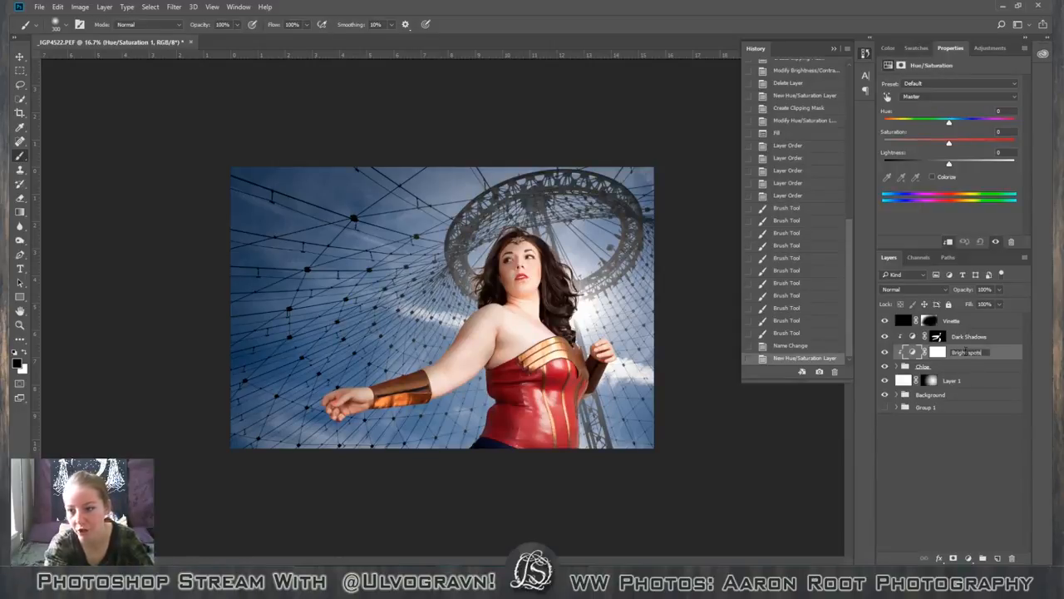
type("s")
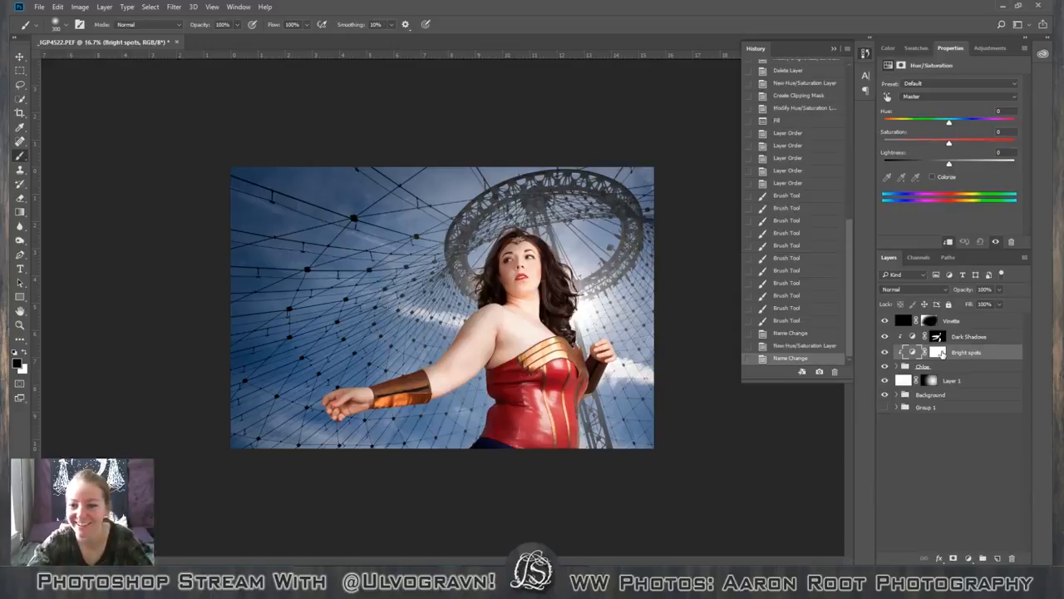
left_click(940, 352)
key("shift+F5")
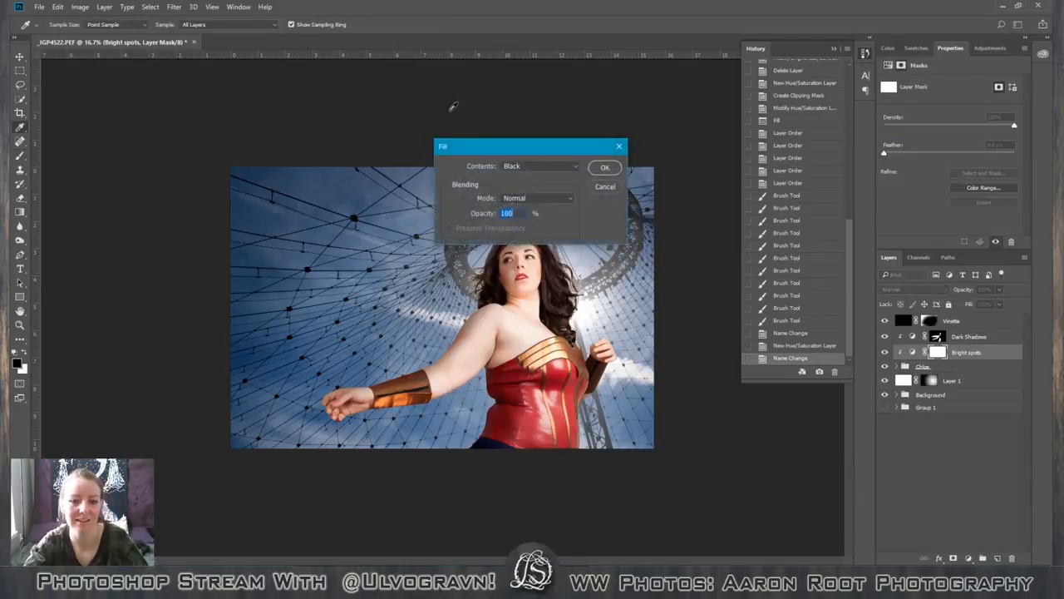
left_click(570, 167)
left_click(612, 190)
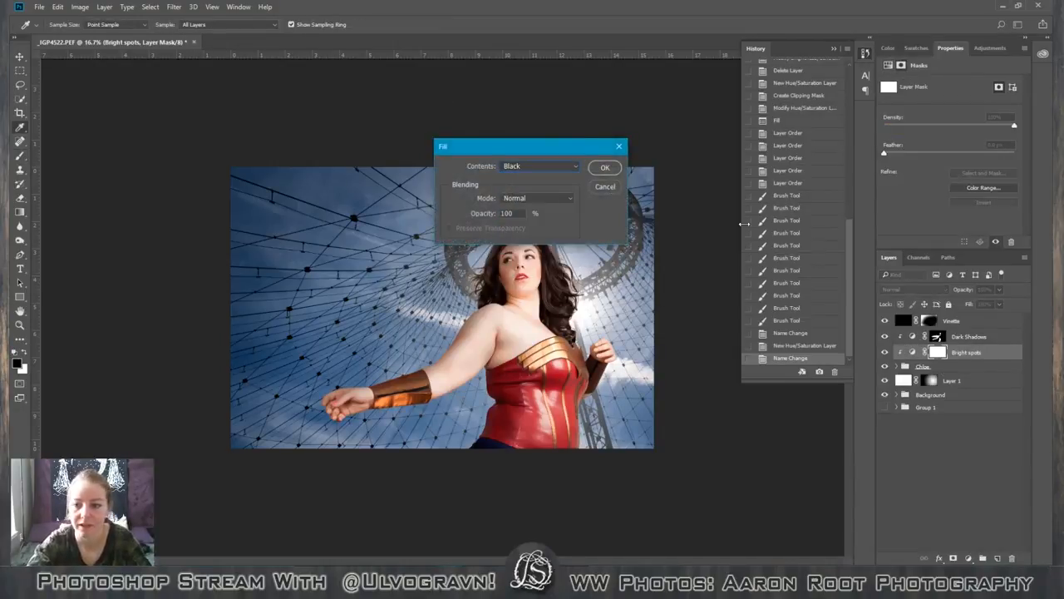
left_click(604, 189)
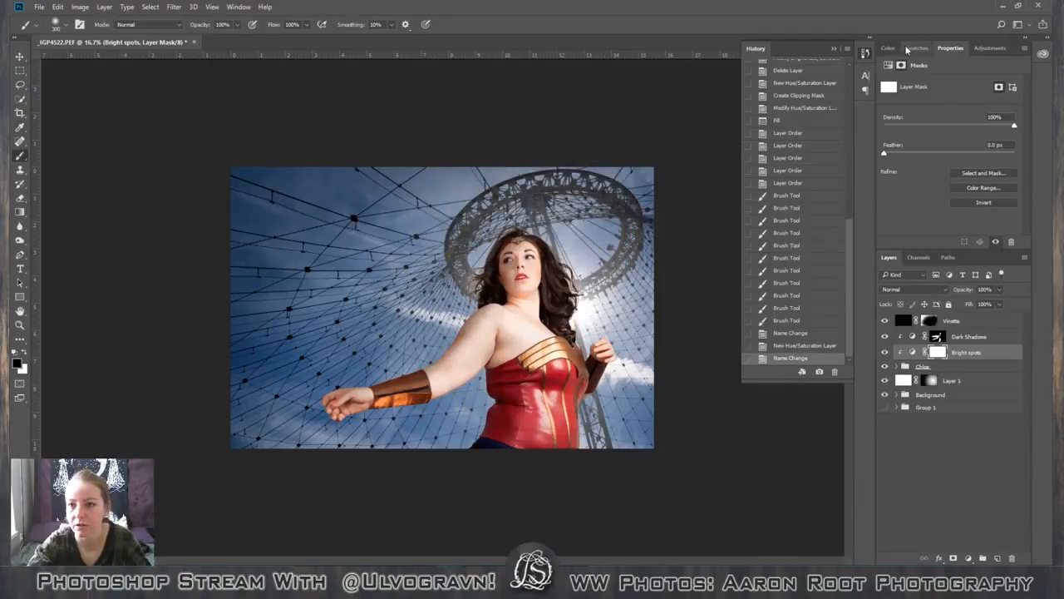
Set the Bright spots adjustment to Saturation +14 and Lightness +10, and fill its mask with black.
left_click(914, 354)
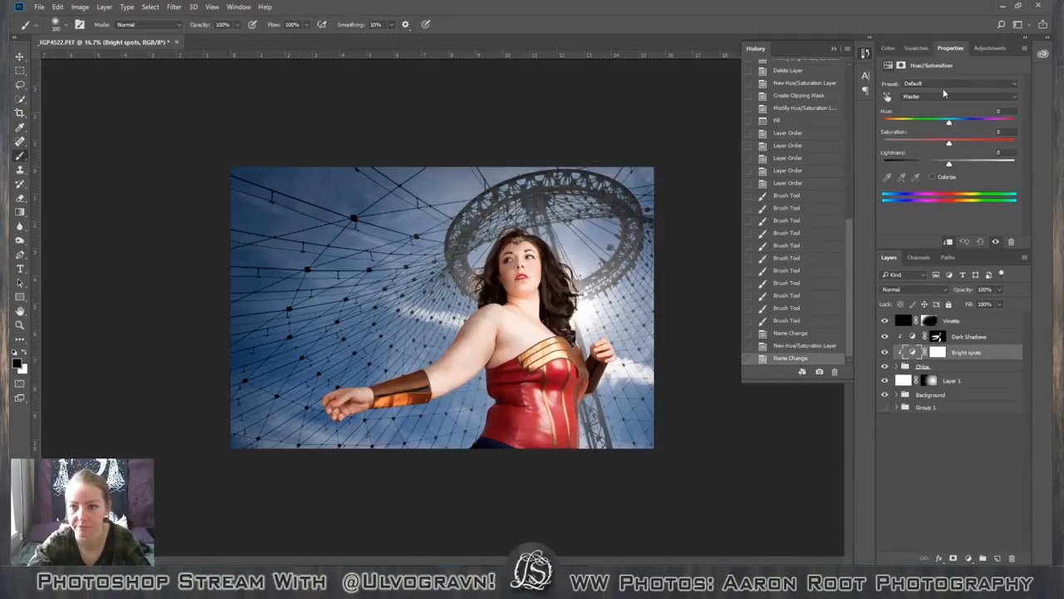
mouse_move(952, 164)
left_mouse_down()
mouse_move(975, 164)
mouse_move(955, 165)
mouse_move(960, 146)
left_mouse_up()
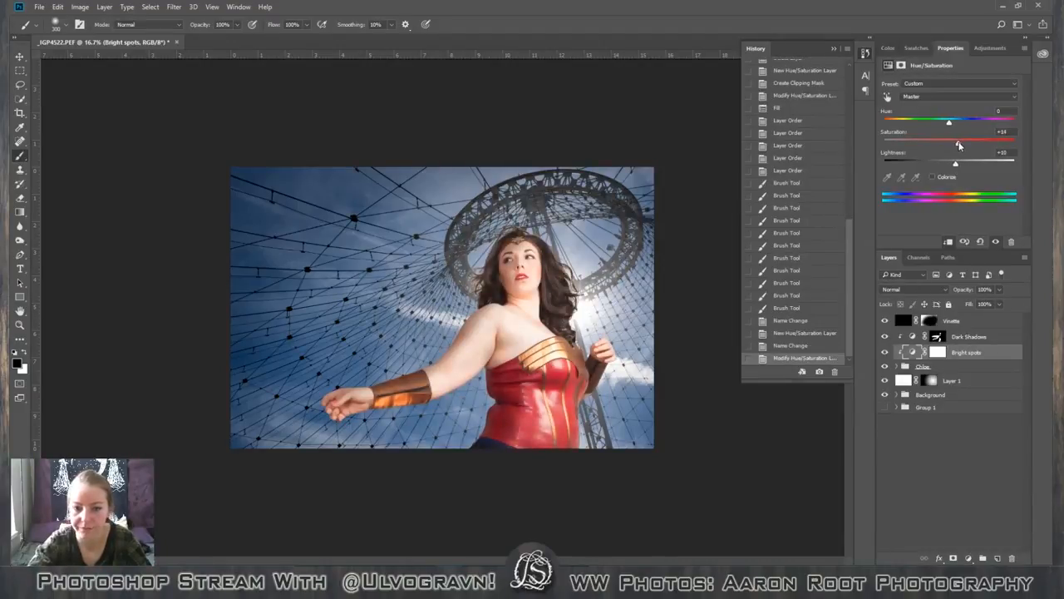
left_click(937, 352)
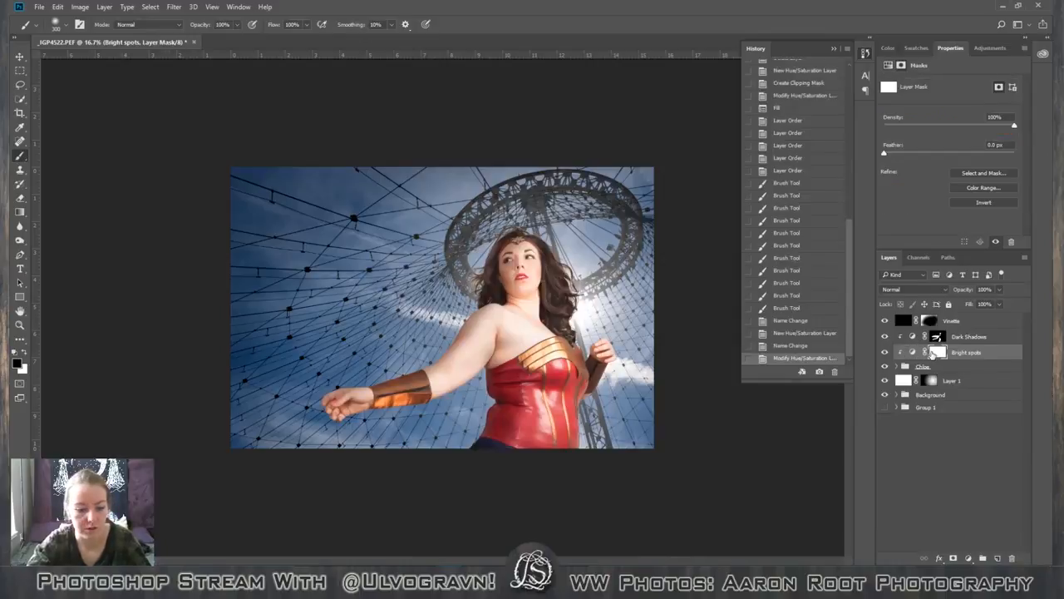
key("shift+F5")
left_click(616, 170)
Paint white on the Bright spots mask over the outstretched hand with a 200 px brush.
key("b")
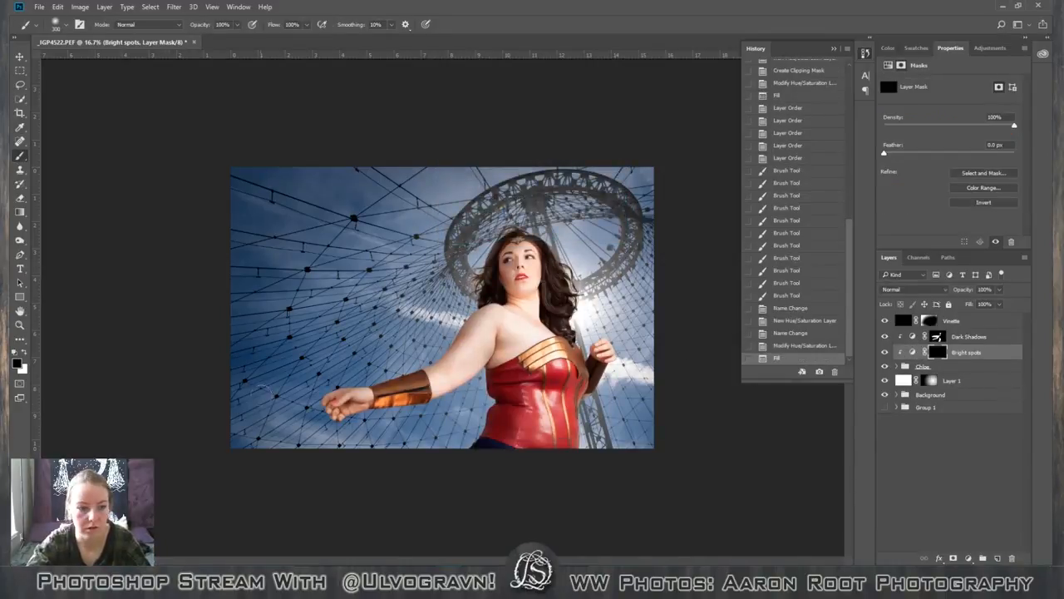
key("x")
key("bracketleft")
key("bracketleft")
key("bracketleft")
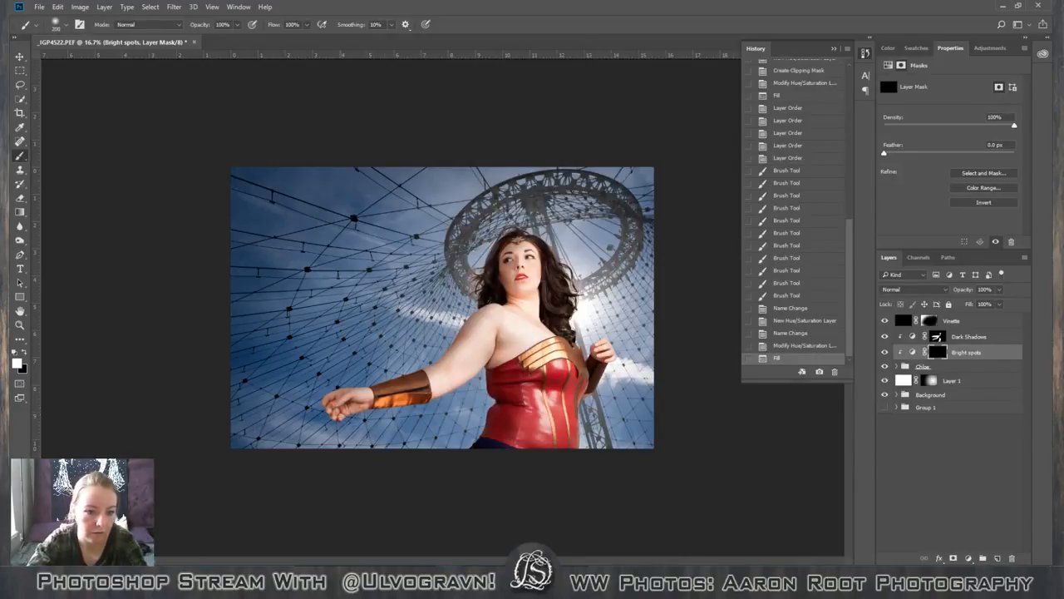
mouse_move(350, 402)
left_mouse_down()
mouse_move(339, 411)
mouse_move(347, 407)
left_mouse_up()
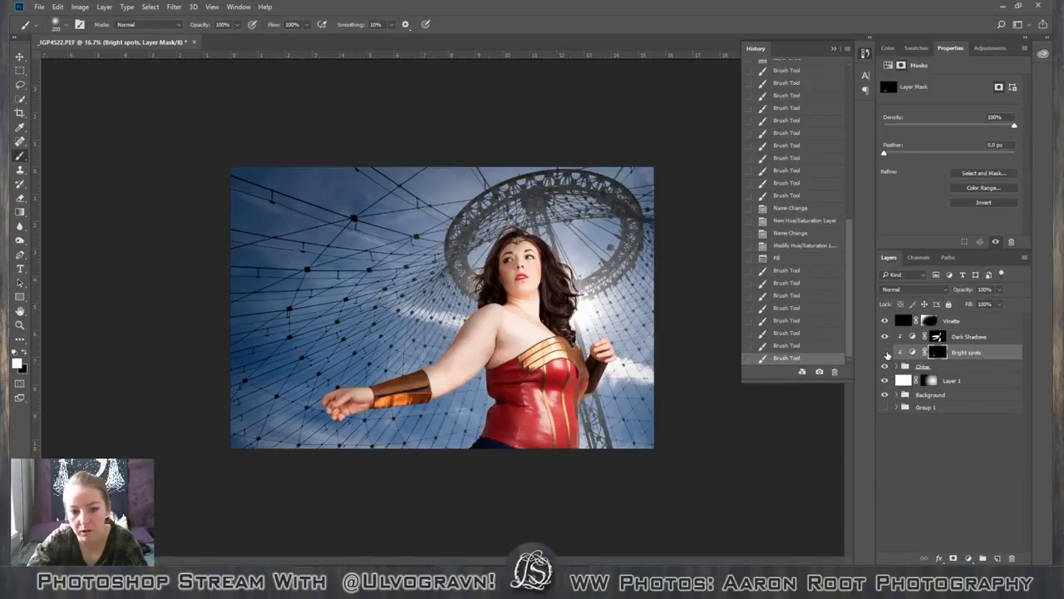
Toggle the Bright spots layer's visibility to compare the brightening on the outstretched hand.
left_click(885, 352)
left_click(885, 352)
left_click(885, 352)
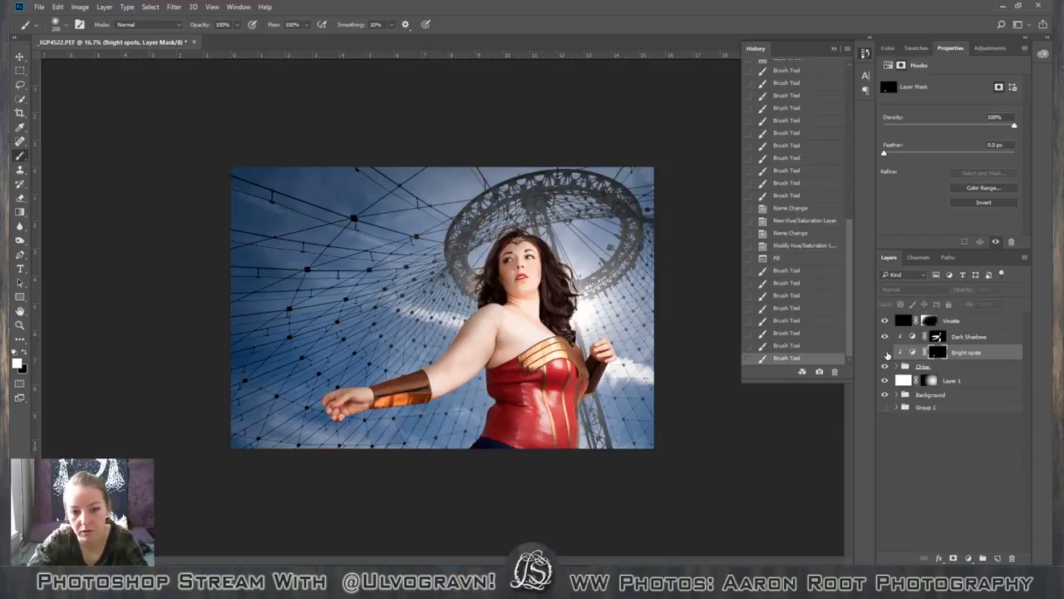
left_click(885, 351)
Paint black on the Bright spots mask over the outstretched hand's palm and wrist to reduce the brightening.
key("x")
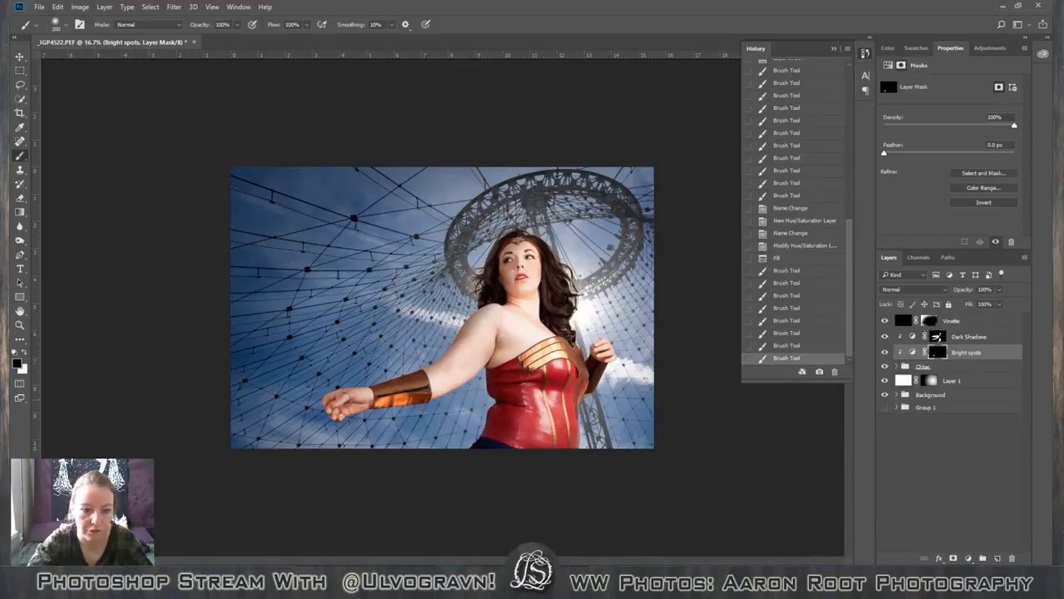
left_click_drag(343, 400, 360, 397)
left_click_drag(360, 395, 367, 395)
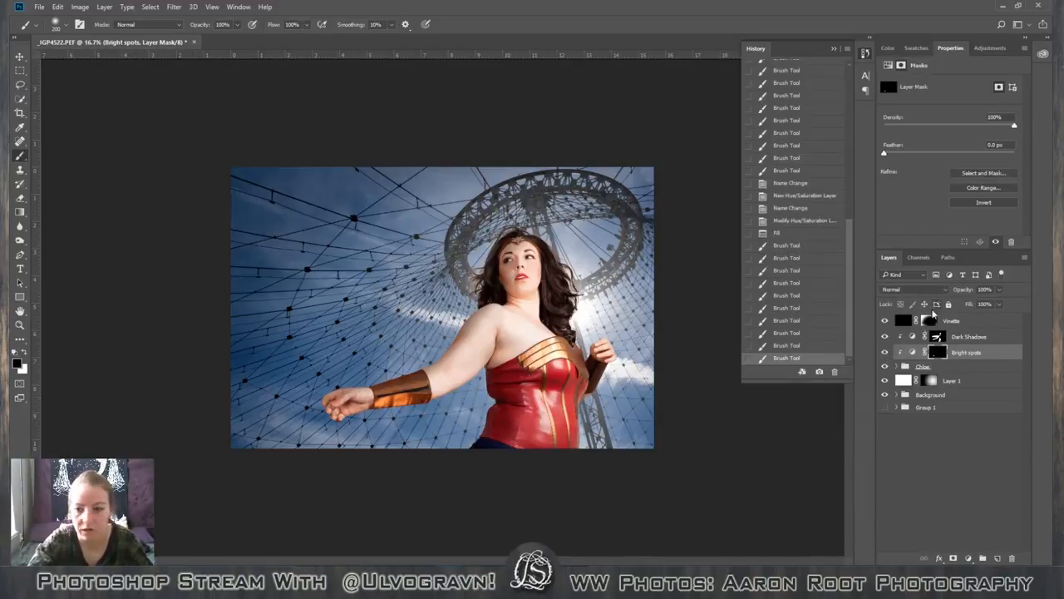
Hide and show the Bright spots layer to check the reduced brightening on the hand.
left_click(887, 352)
left_click(886, 353)
left_click(886, 352)
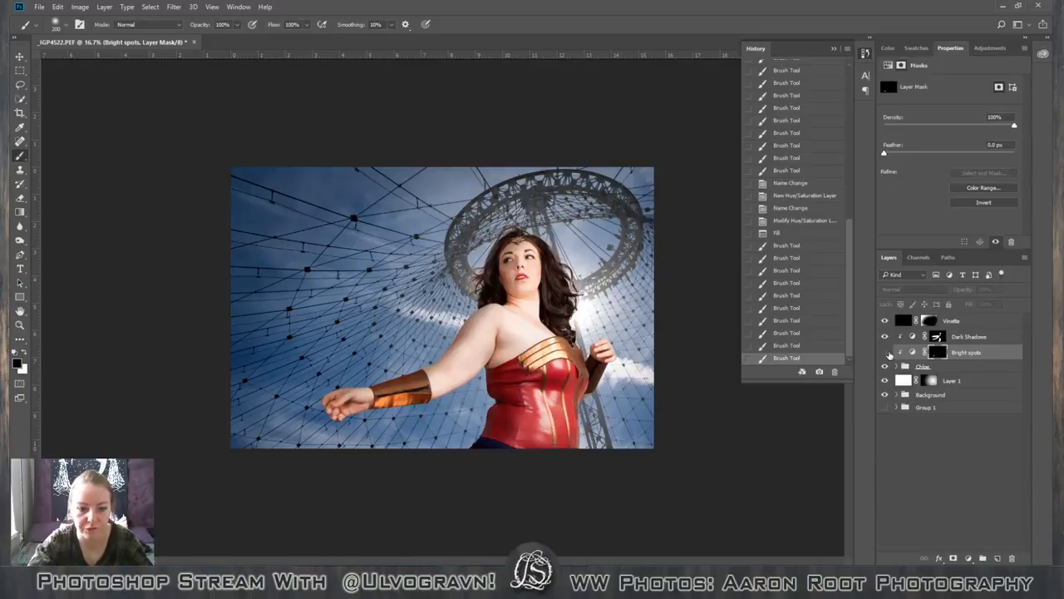
left_click(887, 352)
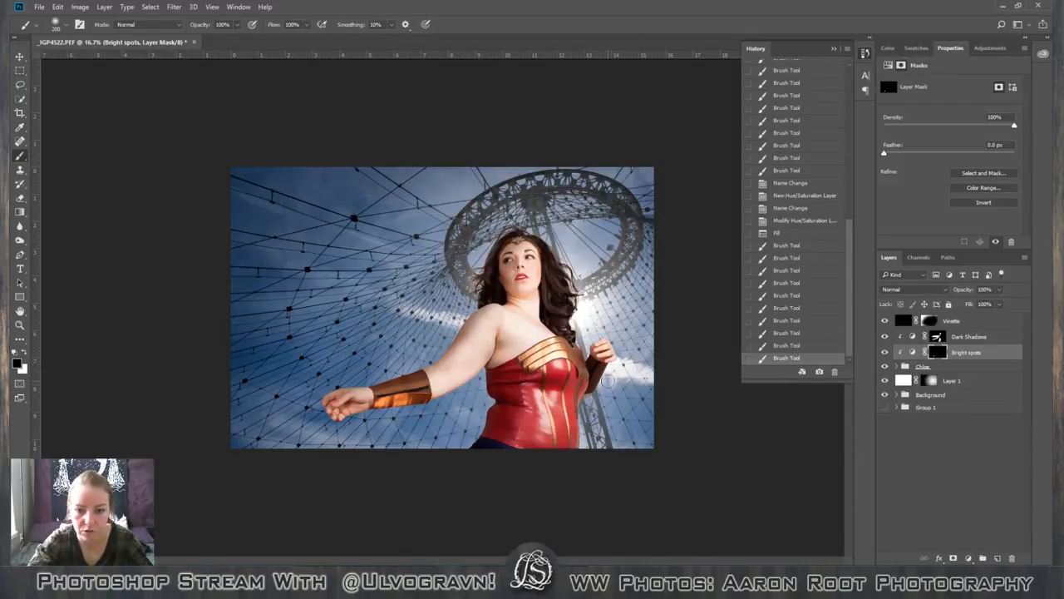
Paint white on the Bright spots mask over the raised arm's bracer and the adjacent edge of the corset.
key("x")
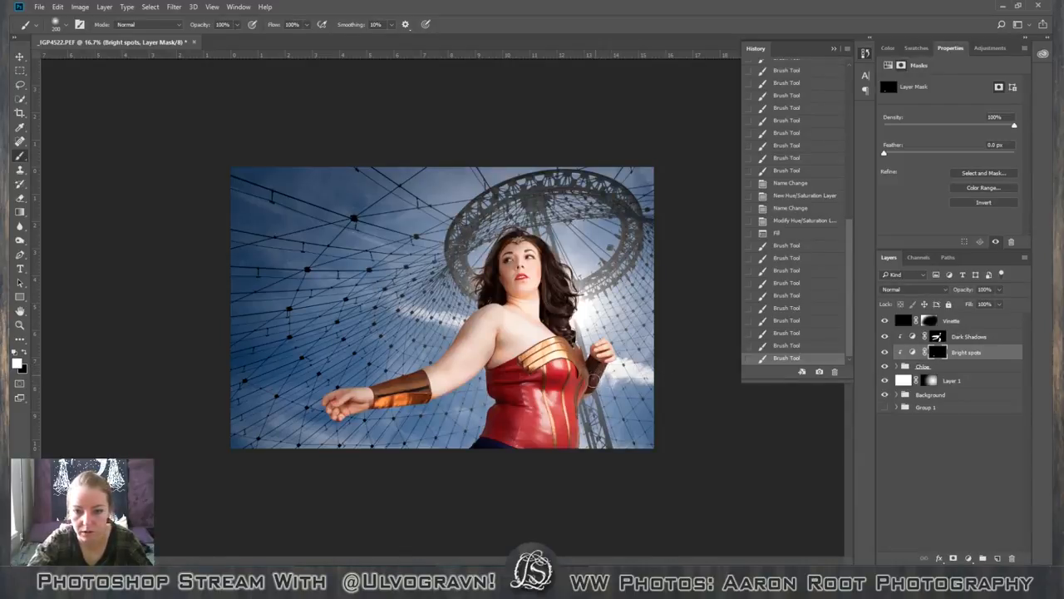
left_click(595, 387)
left_click(595, 368)
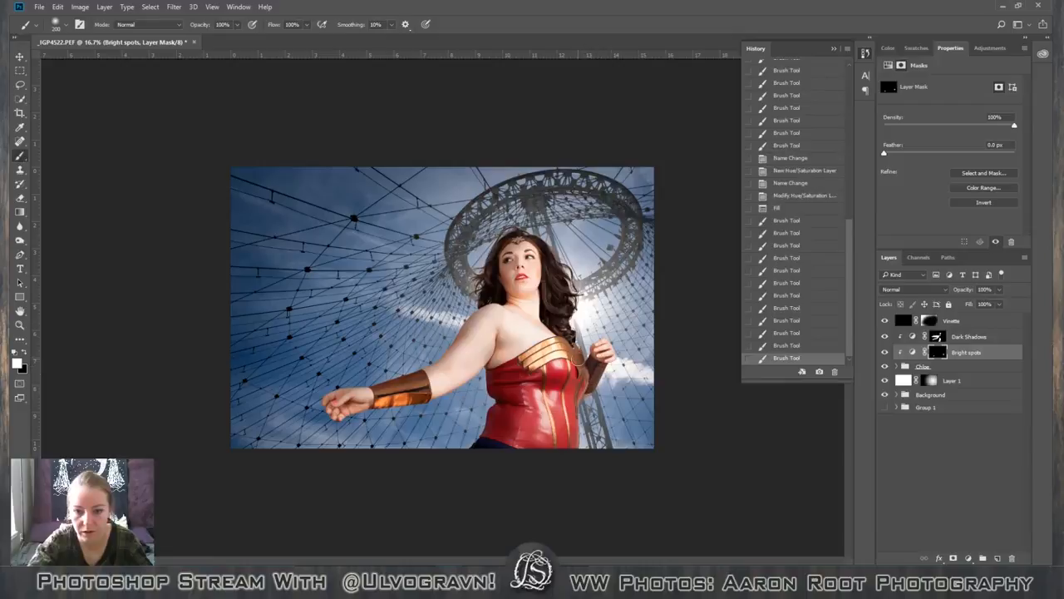
left_click(582, 385)
left_click(581, 380)
left_click(580, 370)
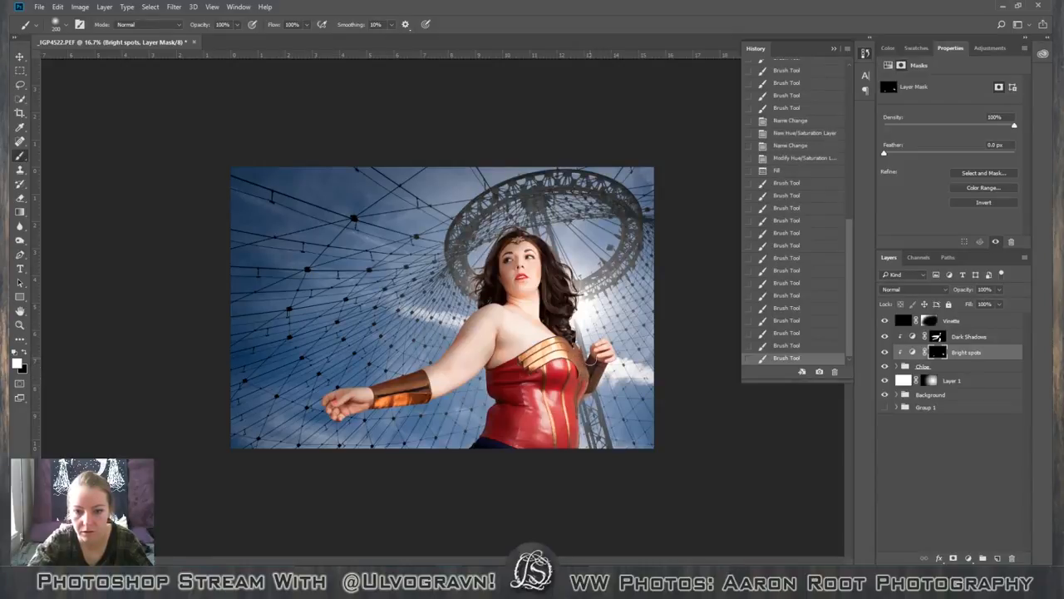
left_click(586, 371)
left_click(582, 386)
left_click(582, 385)
left_click(584, 386)
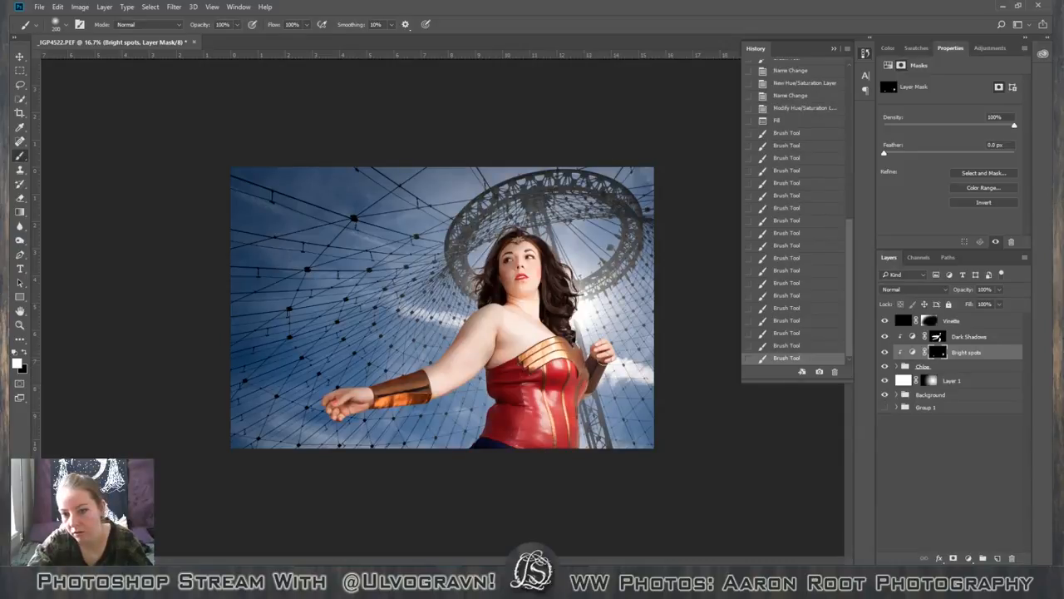
Paint white on the Bright spots mask over the raised fist's knuckles and fingers.
left_click(938, 338)
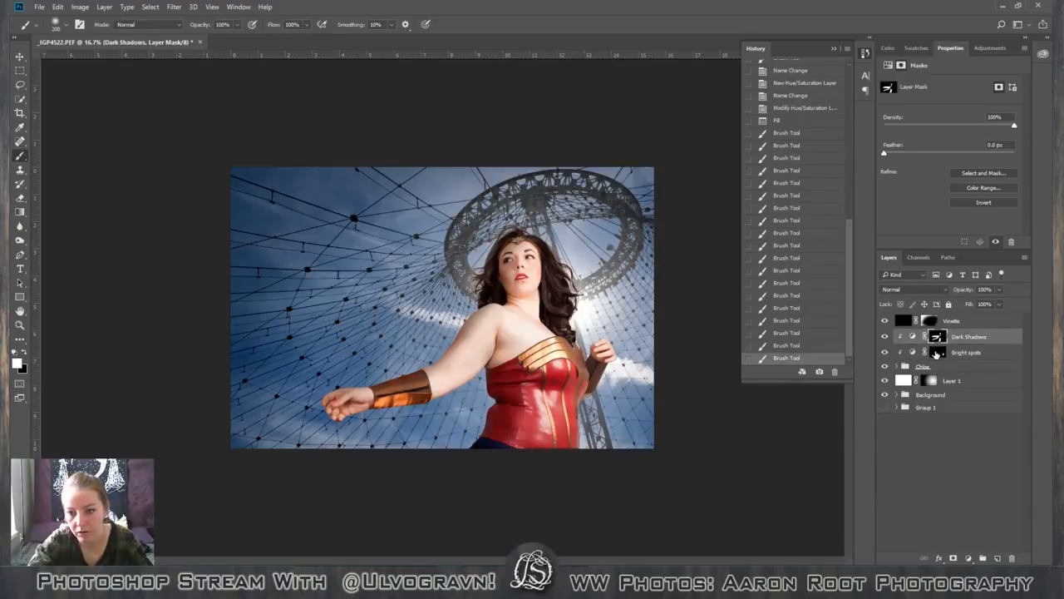
left_click(935, 353)
left_click(600, 344)
left_click(607, 347)
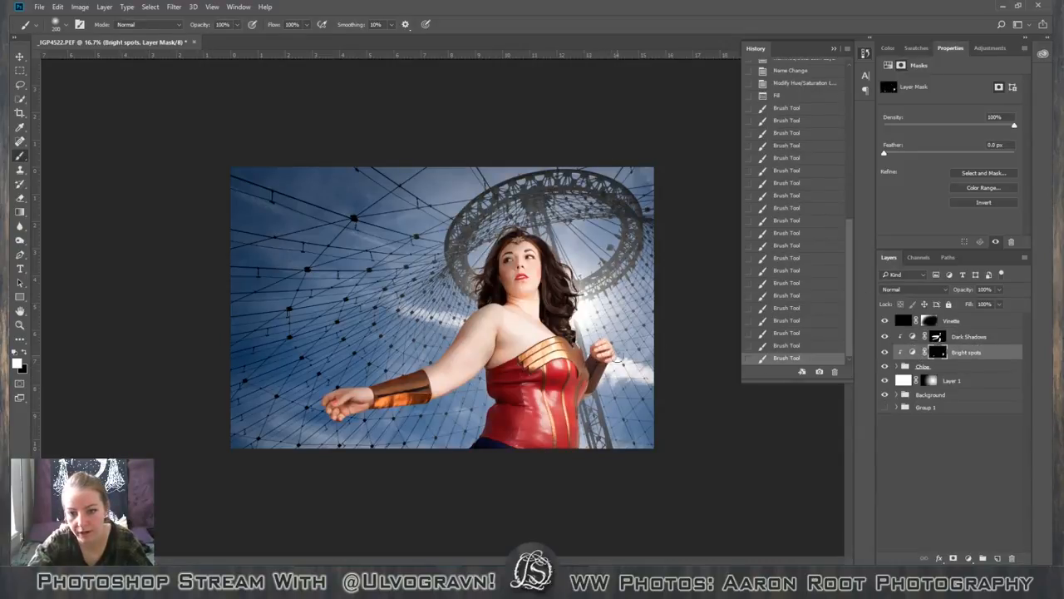
left_click(611, 353)
left_click(601, 338)
left_click(603, 340)
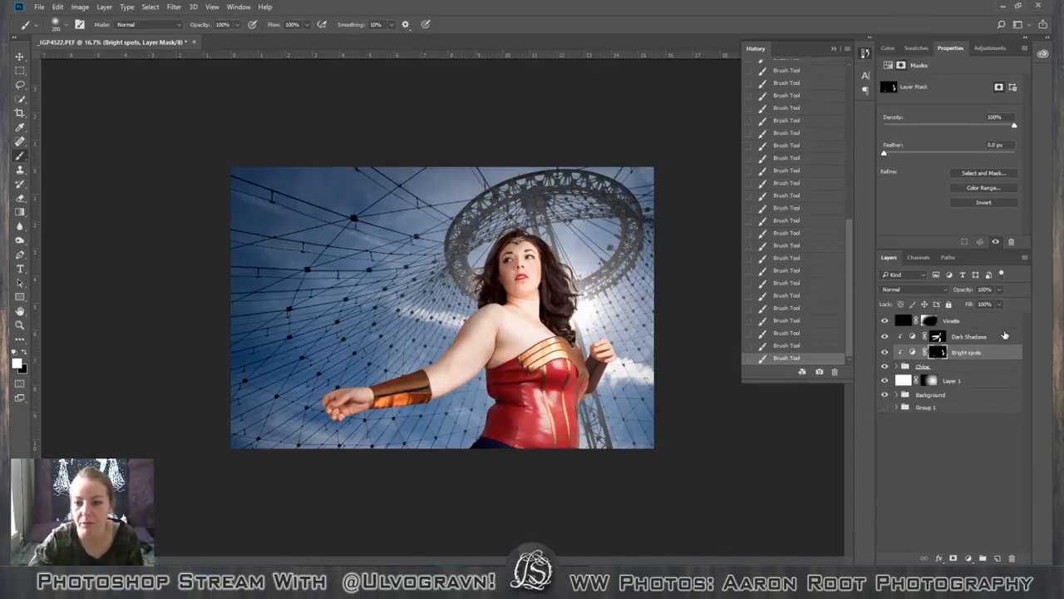
Set the Vinette layer's opacity to 37%.
left_click(1002, 322)
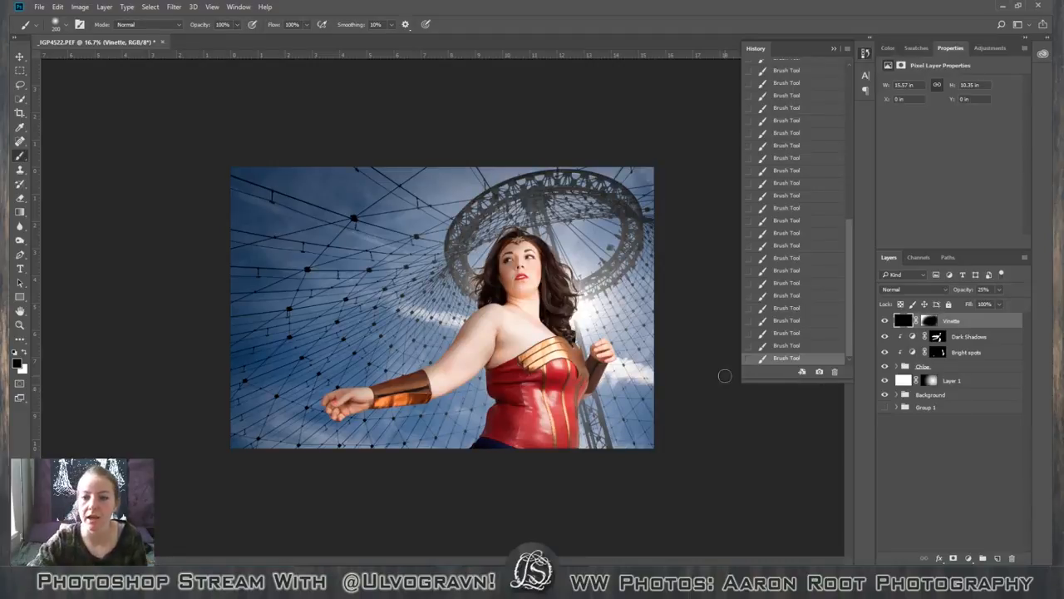
left_click(998, 290)
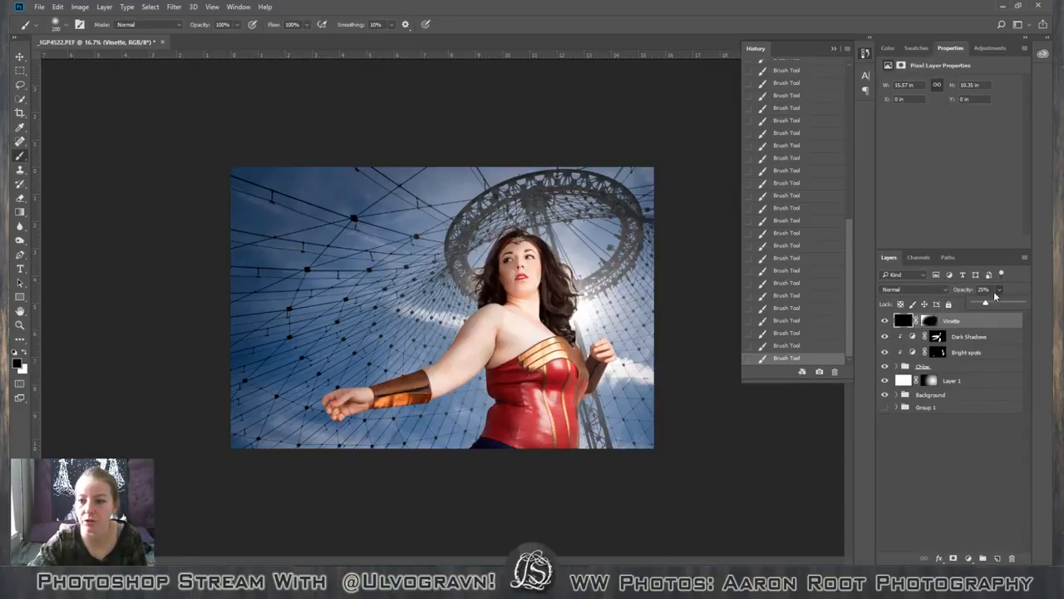
left_click_drag(981, 306, 991, 306)
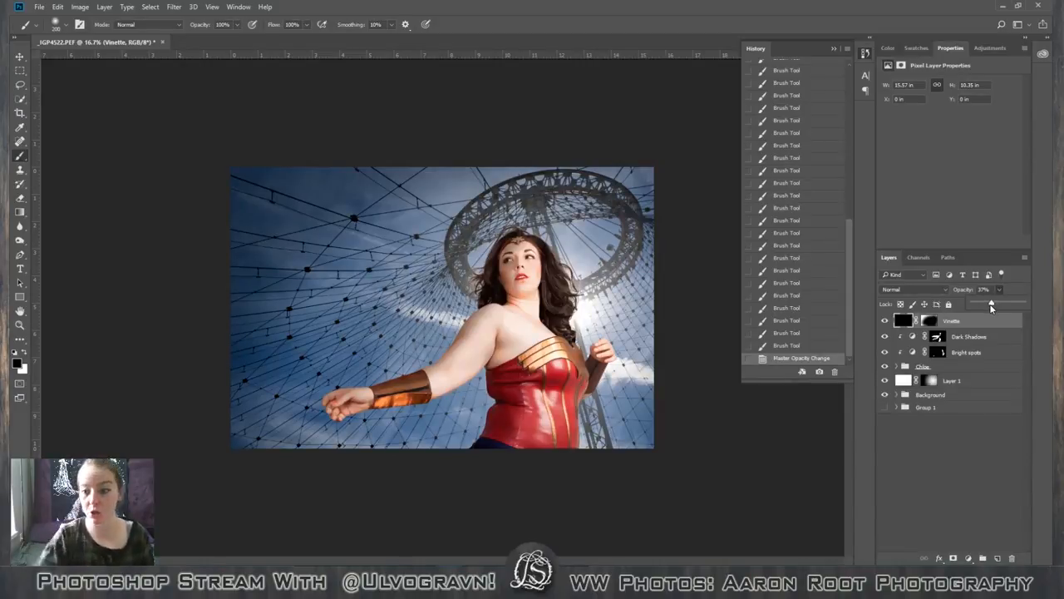
Save the document with its layers as an uncompressed TIFF named LOREBRATORY_cosplay_wonder woman_photoshoot_1, using interleaved pixel order and RLE layer compression.
left_click(37, 7)
left_click(67, 123)
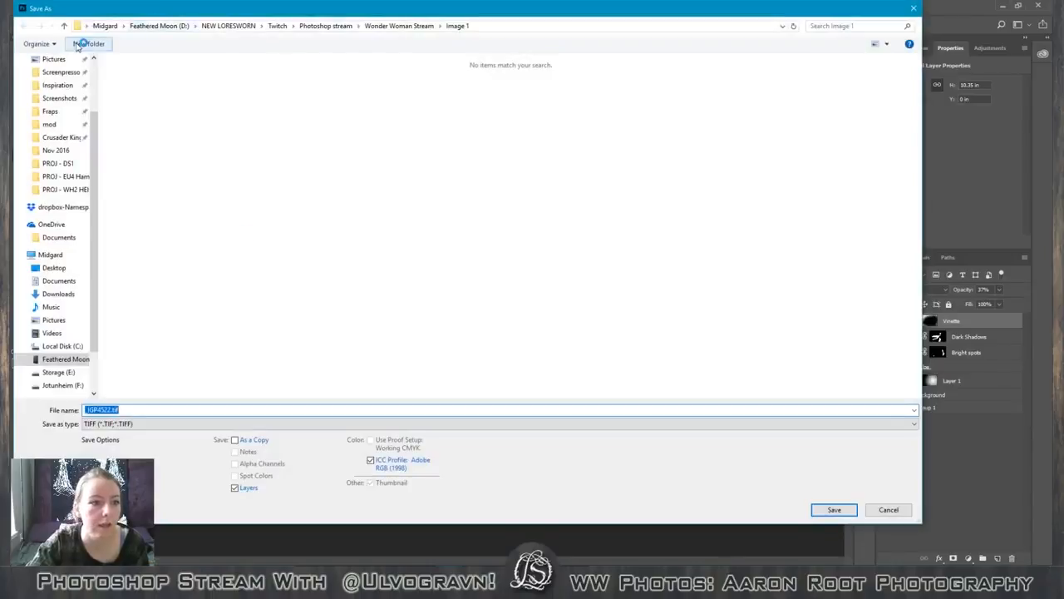
left_click(197, 408)
left_click_drag(188, 411, 19, 413)
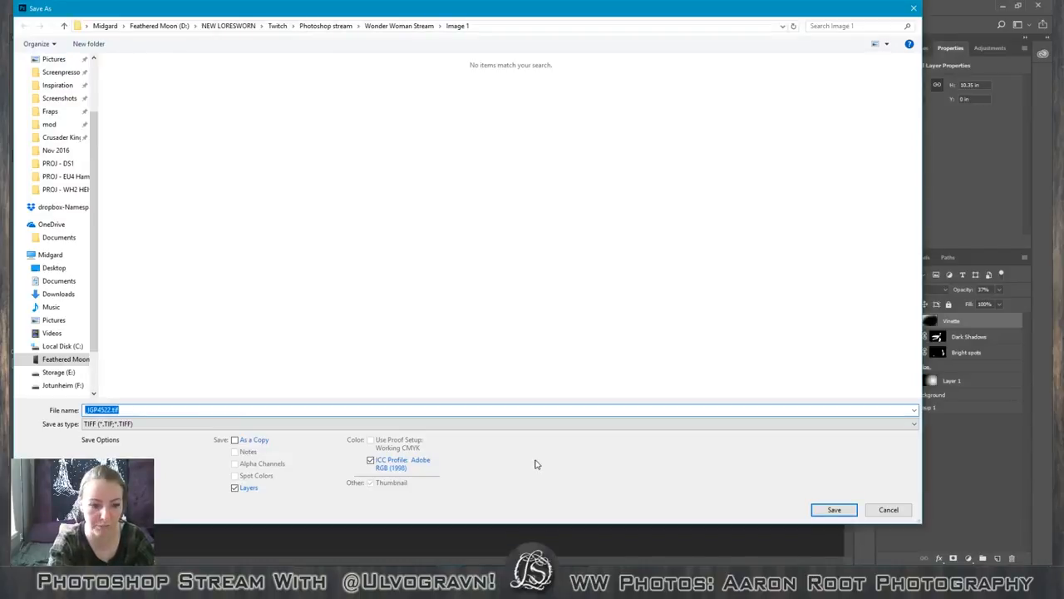
key("BackSpace")
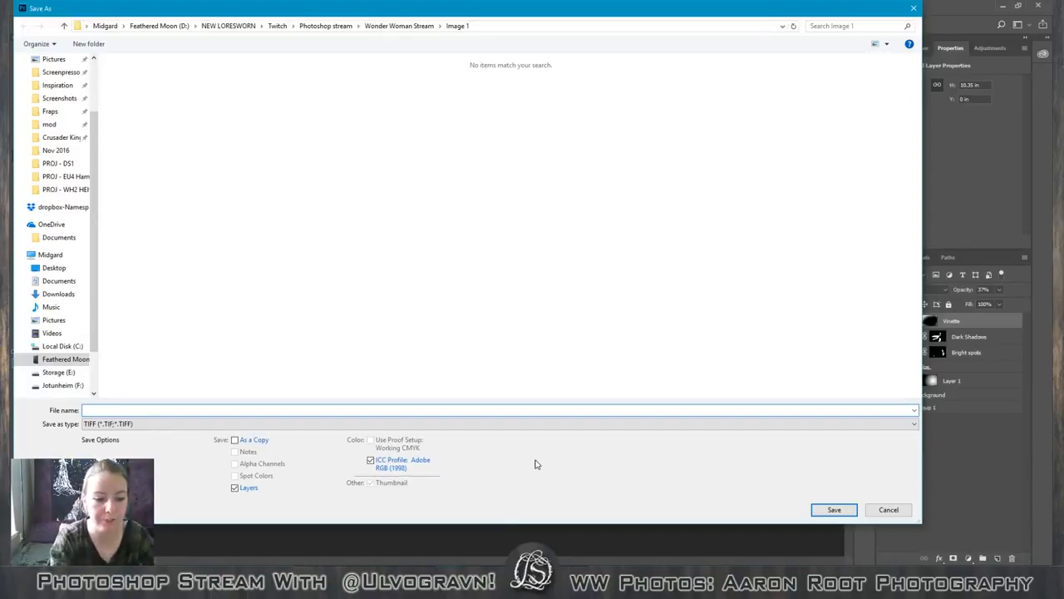
type("LORE")
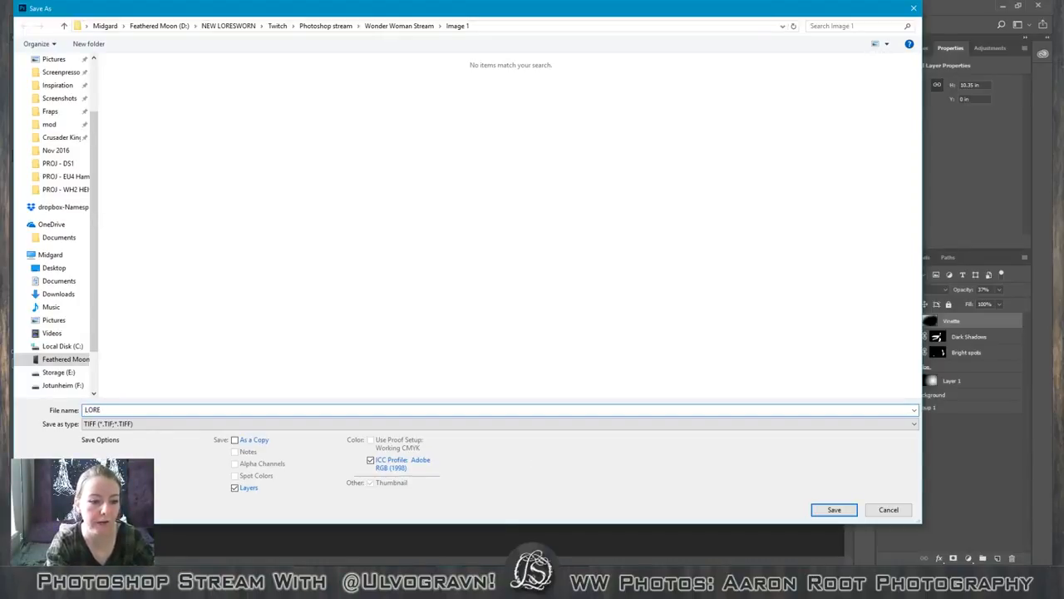
type("BRATORY_COSP")
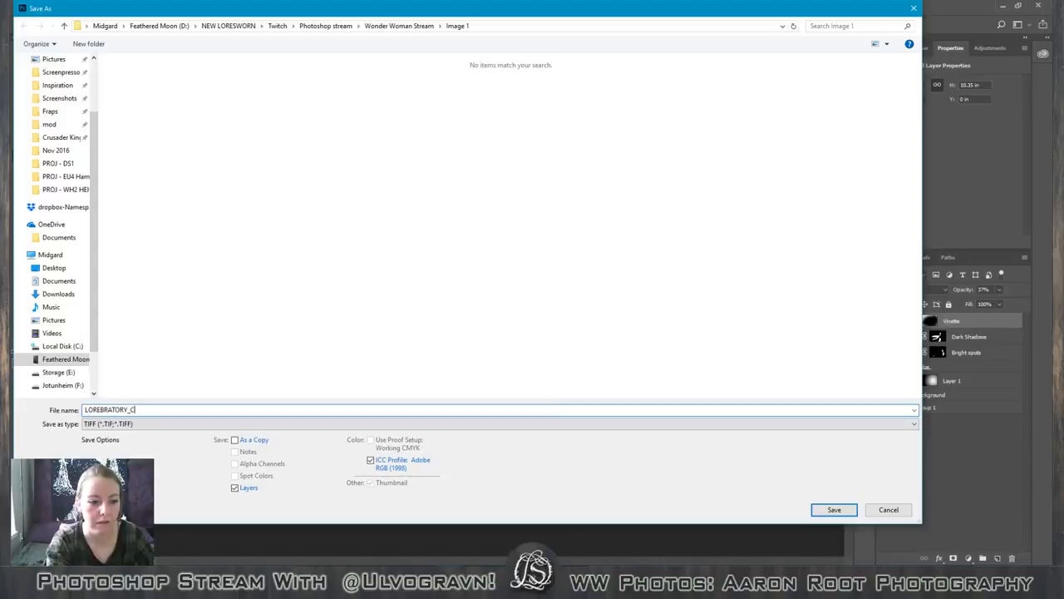
key("BackSpace")
key("BackSpace")
key("BackSpace")
key("BackSpace")
type("cospl")
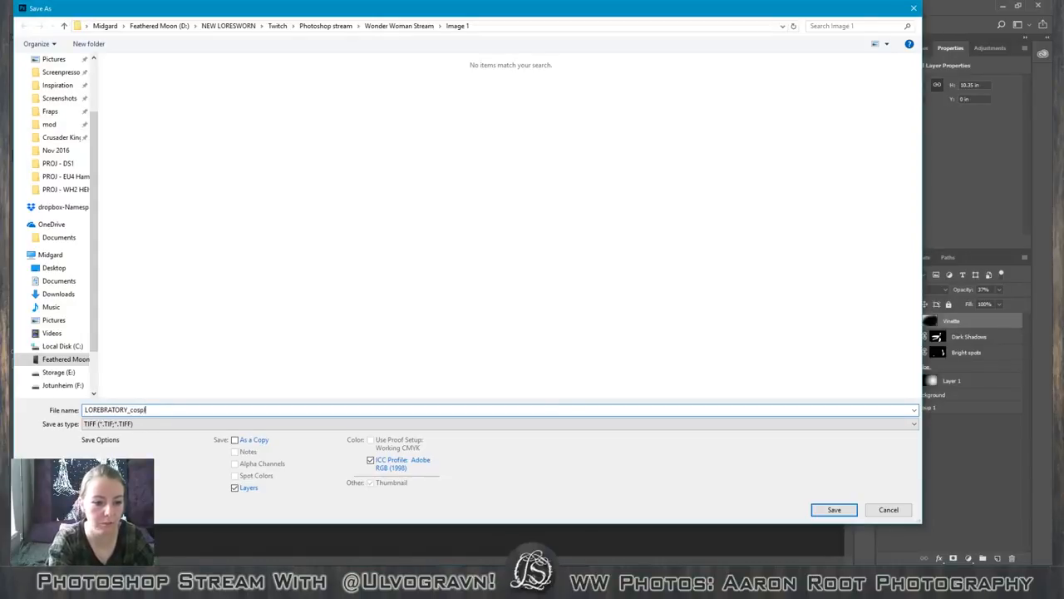
type("ay_wonder woman_")
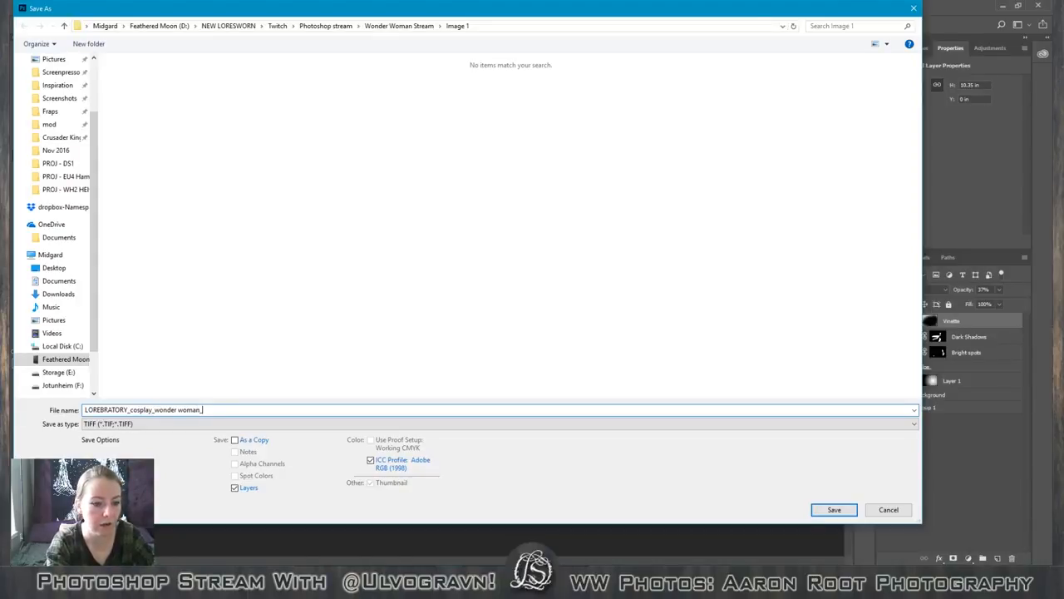
type("photo")
key("BackSpace")
key("BackSpace")
key("BackSpace")
key("BackSpace")
key("BackSpace")
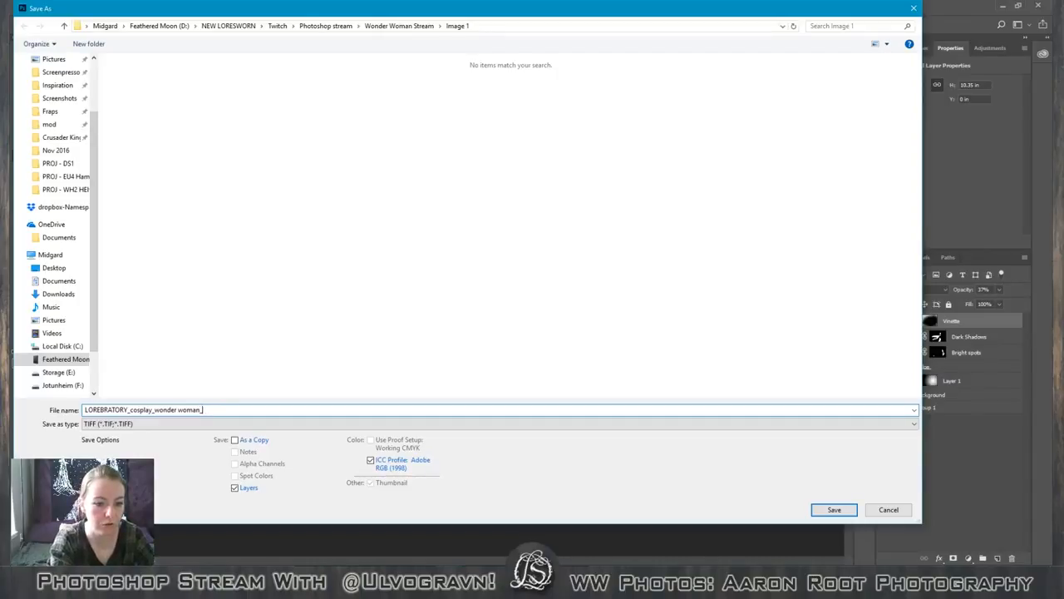
type("photoshoot")
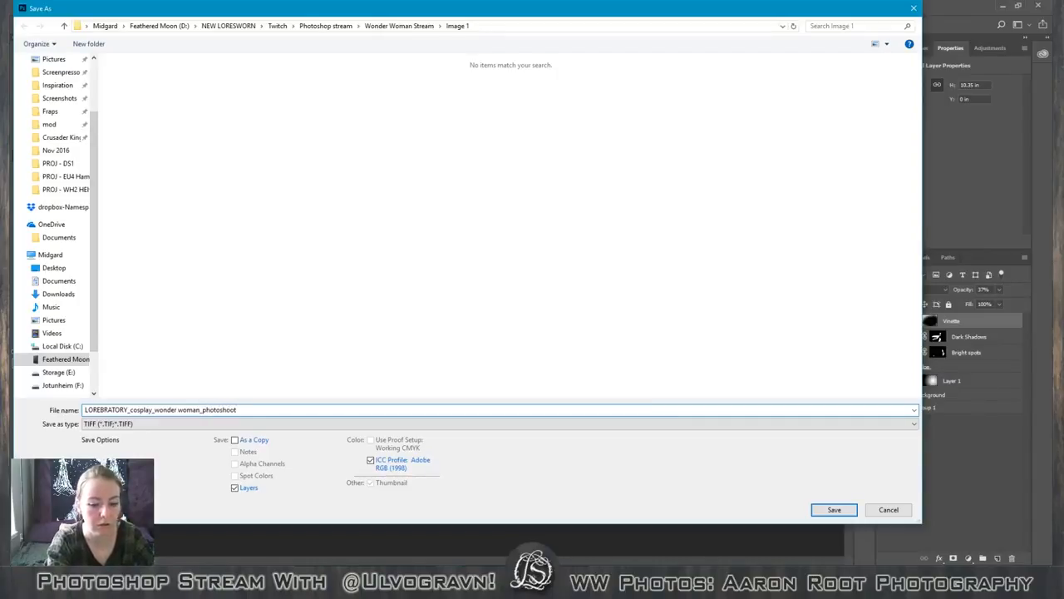
type("_1")
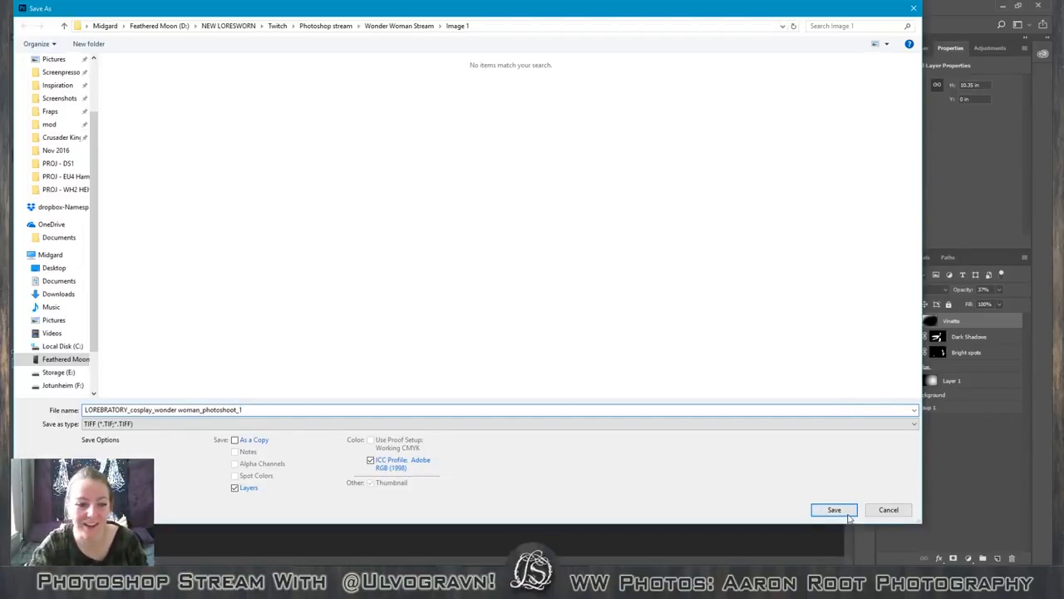
left_click(832, 510)
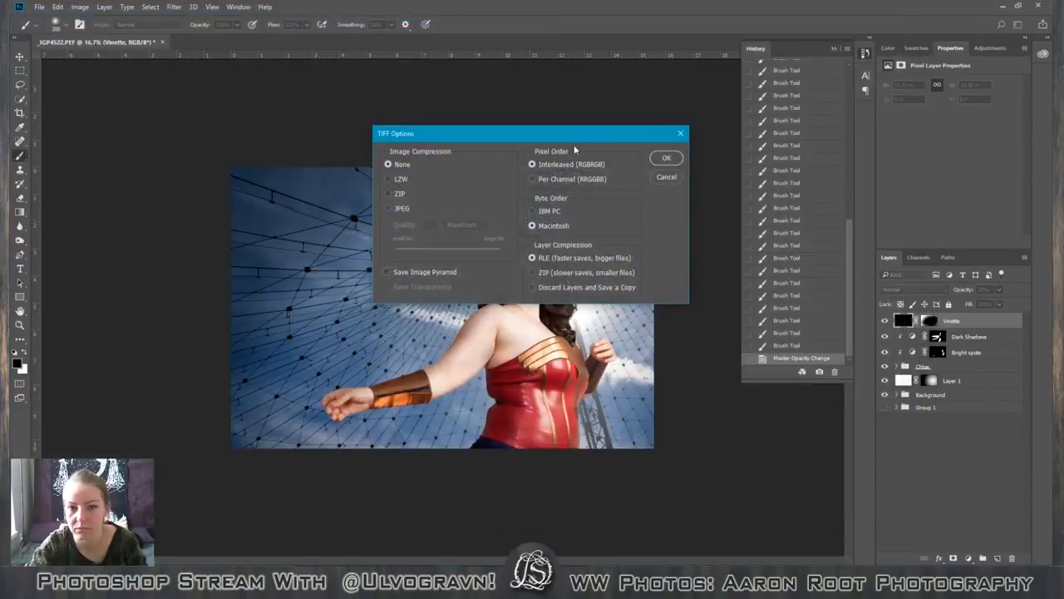
left_click(661, 156)
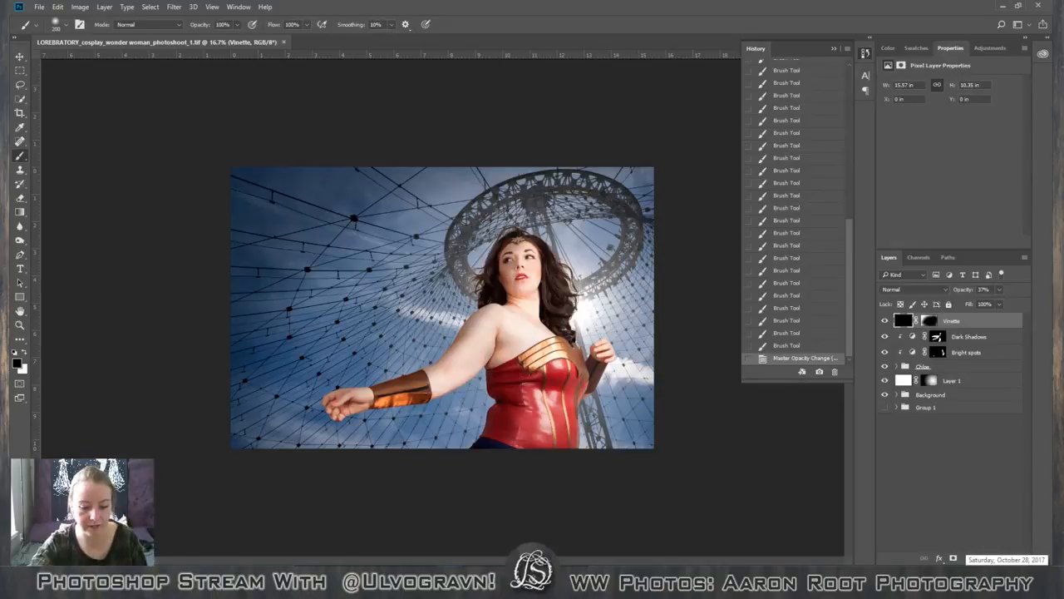
right_click(928, 440)
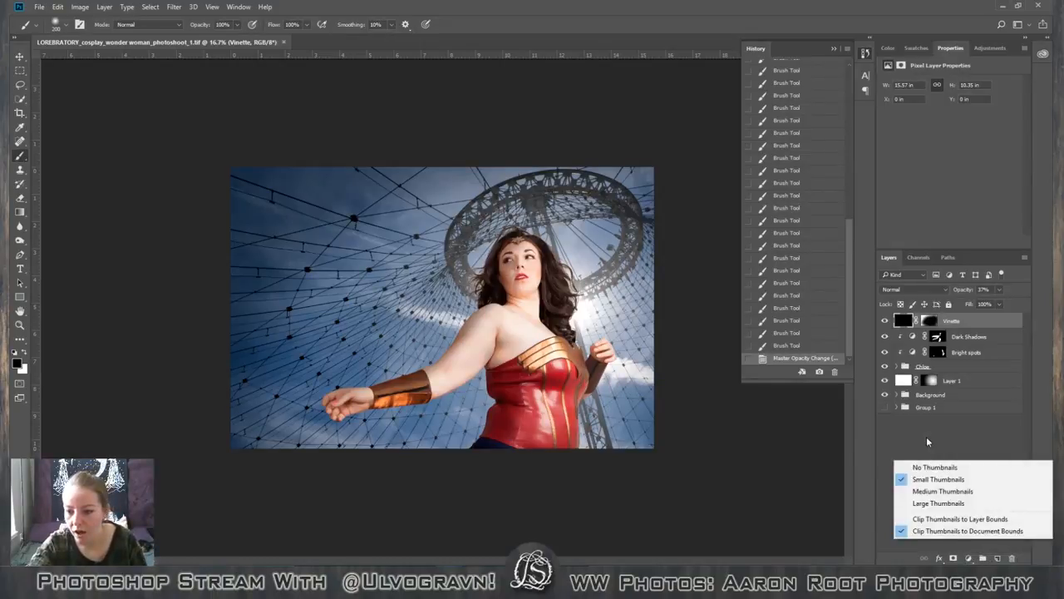
left_click(929, 440)
right_click(945, 408)
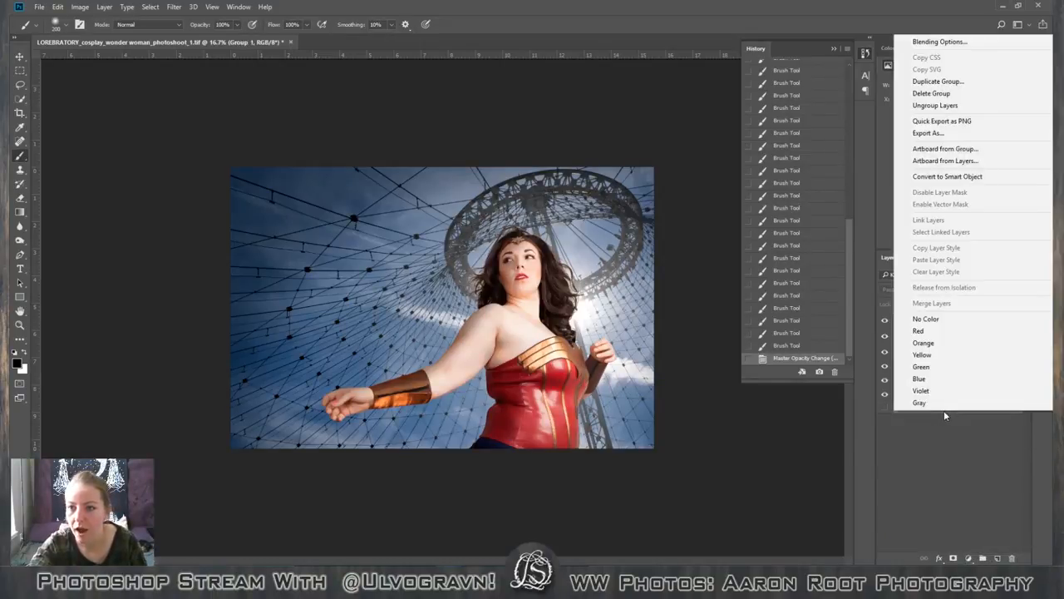
left_click(939, 443)
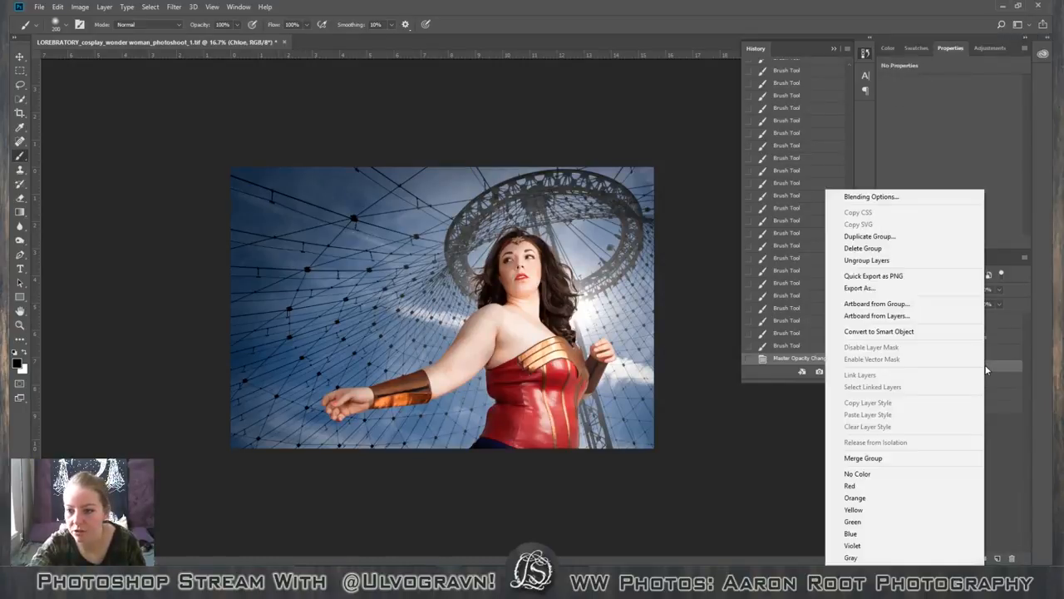
right_click(983, 369)
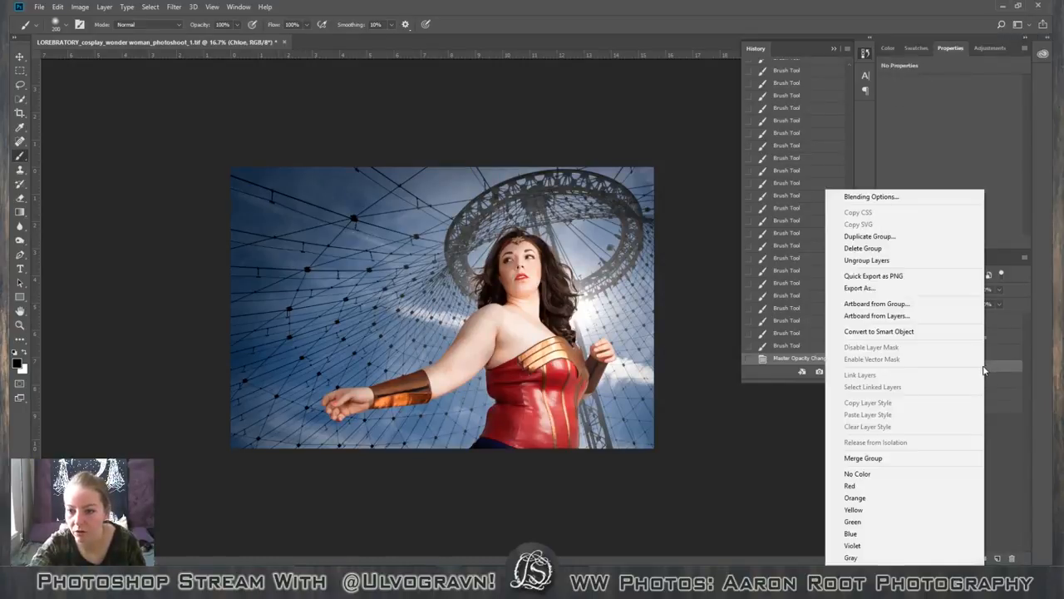
left_click(998, 419)
Flatten the image into a single background layer, discarding the hidden layers.
left_click(58, 7)
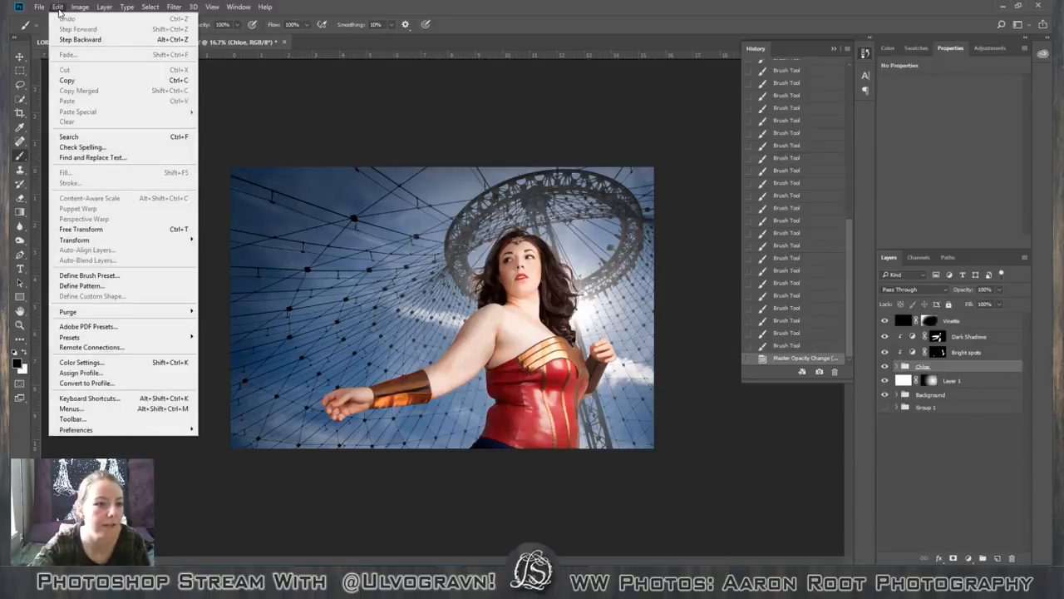
mouse_move(75, 7)
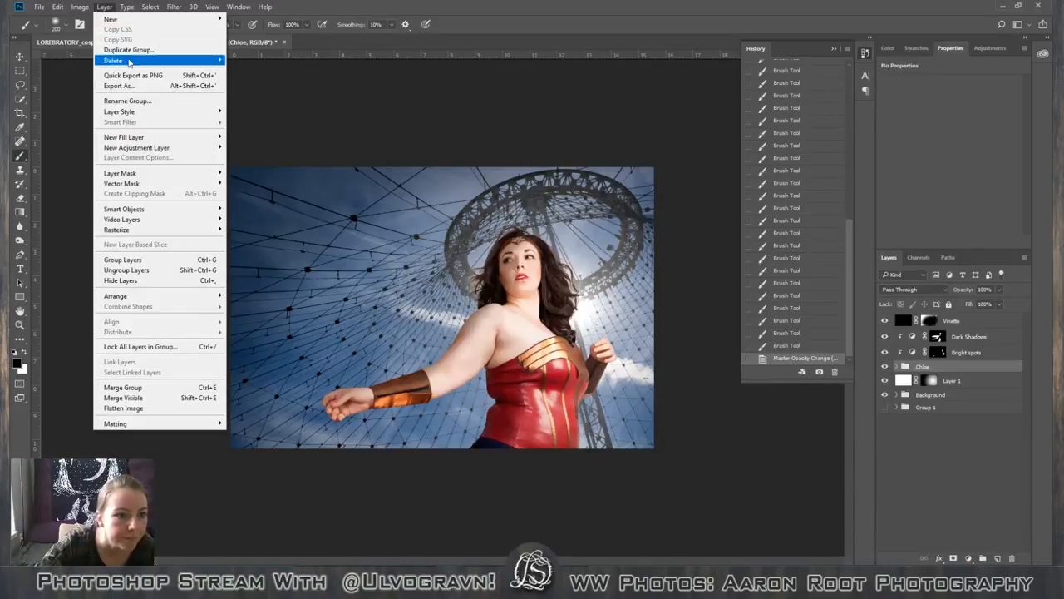
mouse_move(137, 113)
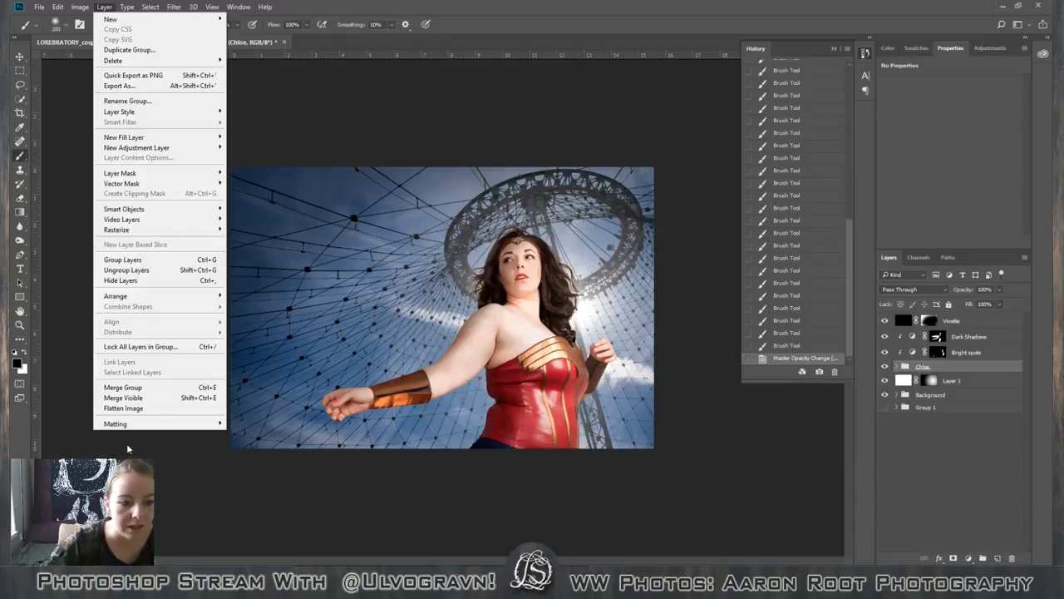
key("Up")
key("Up")
key("Return")
key("Return")
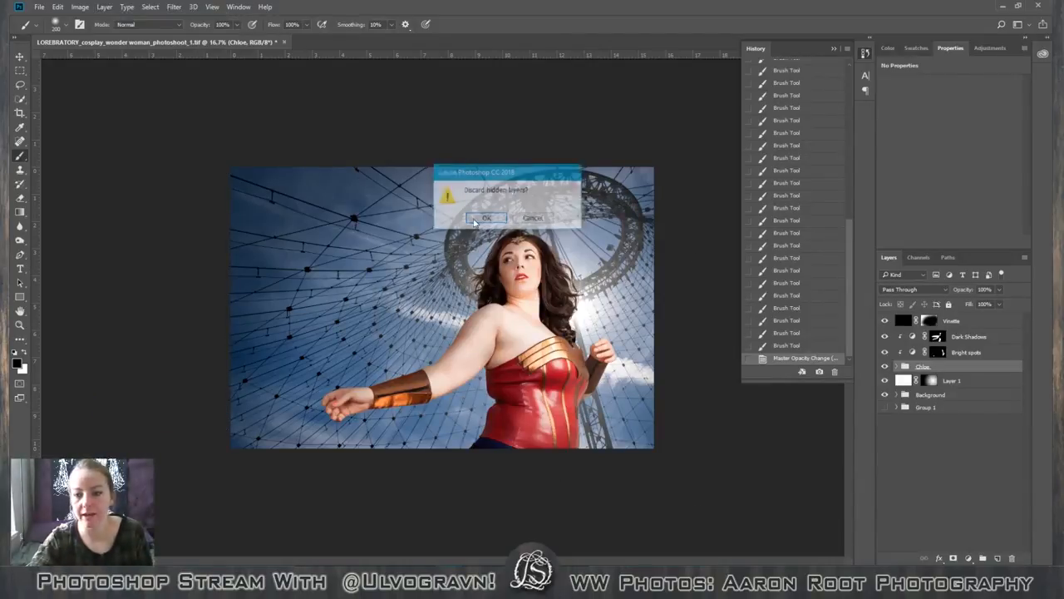
Apply Smart Sharpen to the flattened image with amount 33%, radius 2.0 px, noise reduction 10% and Gaussian Blur removal.
left_click(174, 8)
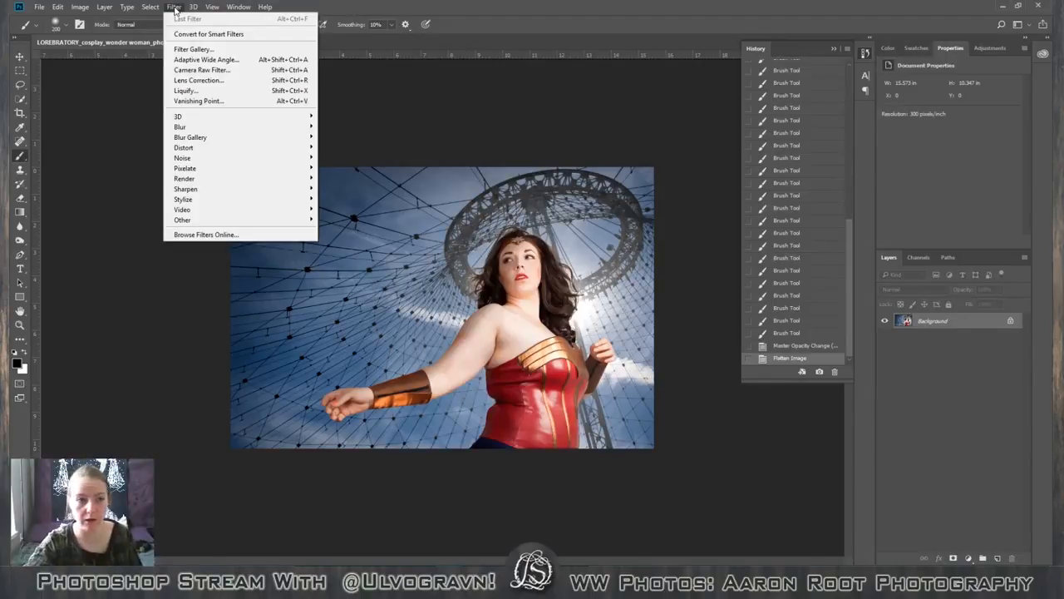
left_click(176, 47)
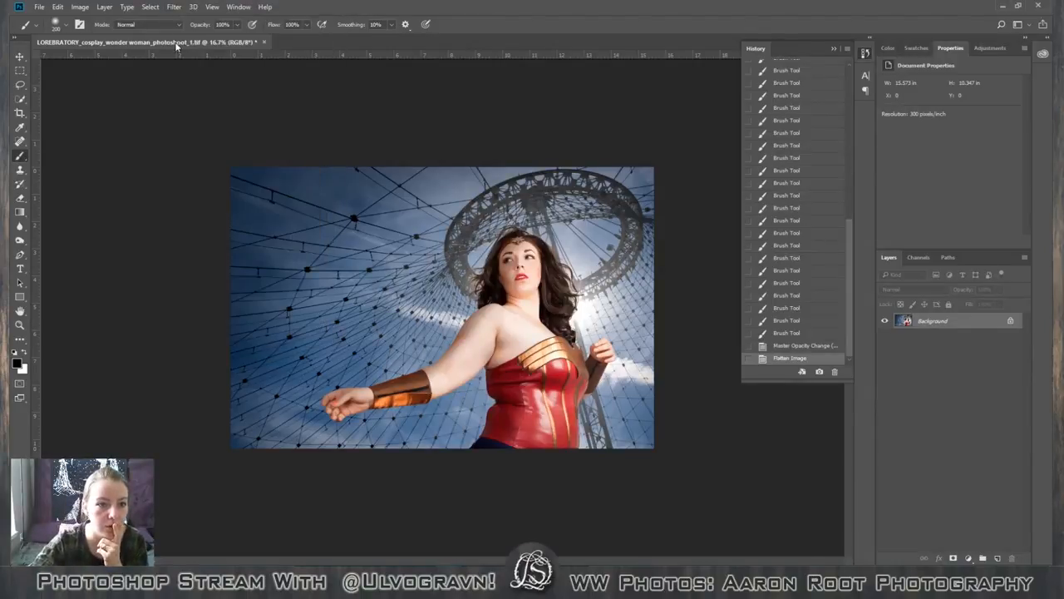
left_click(174, 7)
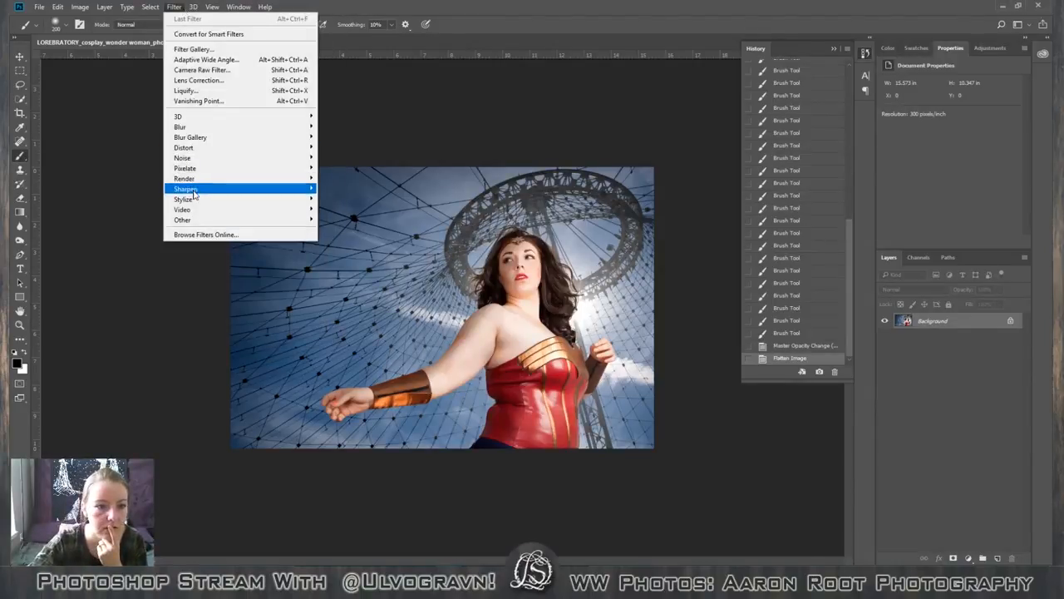
mouse_move(193, 193)
left_click(345, 230)
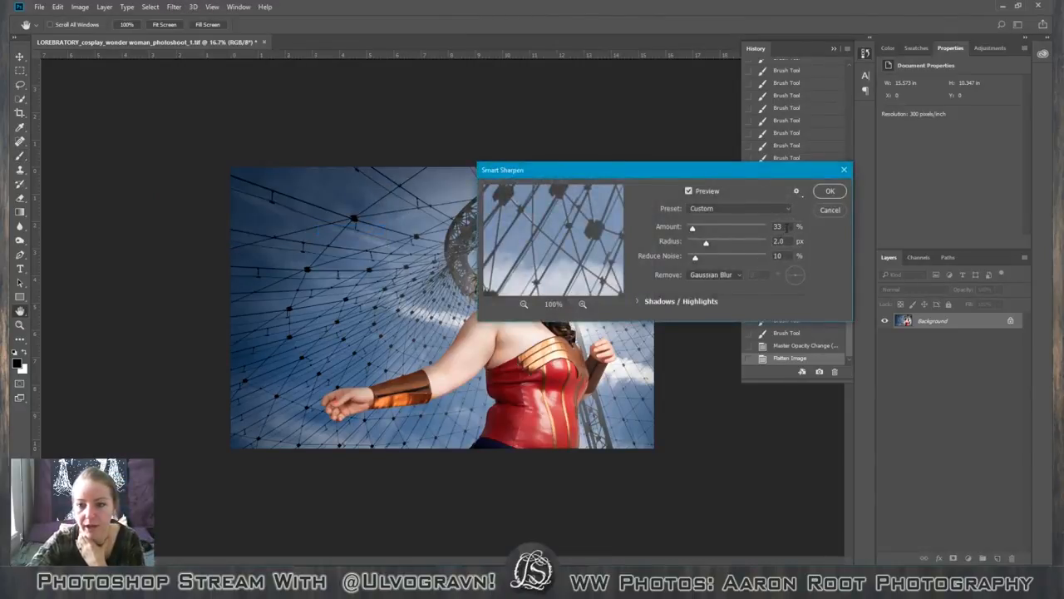
left_click(830, 190)
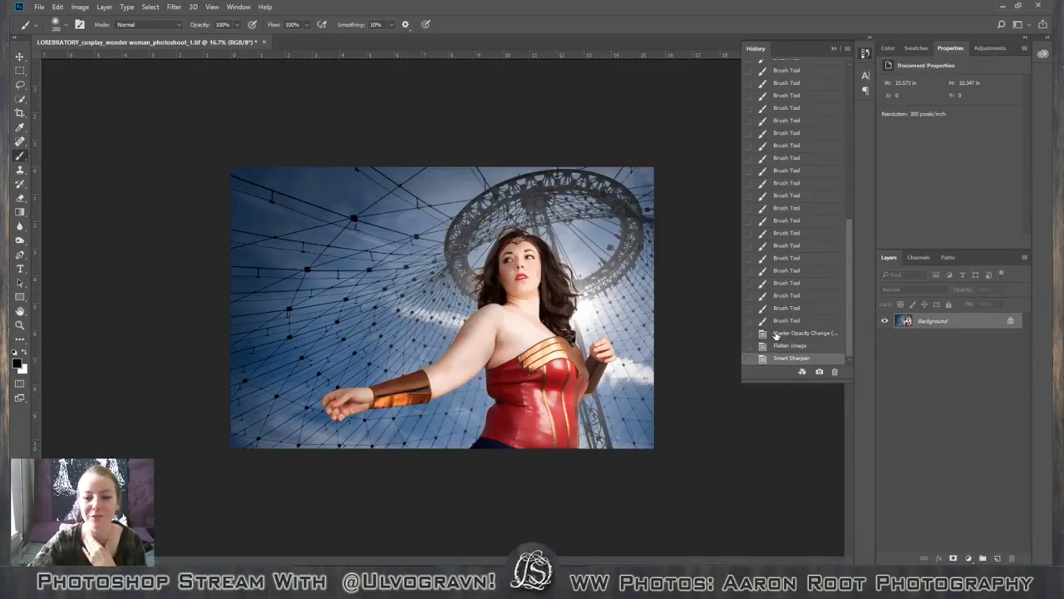
Compare the image before and after sharpening by switching between the Flatten Image and Smart Sharpen history states, inspecting the structure's cables up close.
left_click(796, 346)
left_click(810, 358)
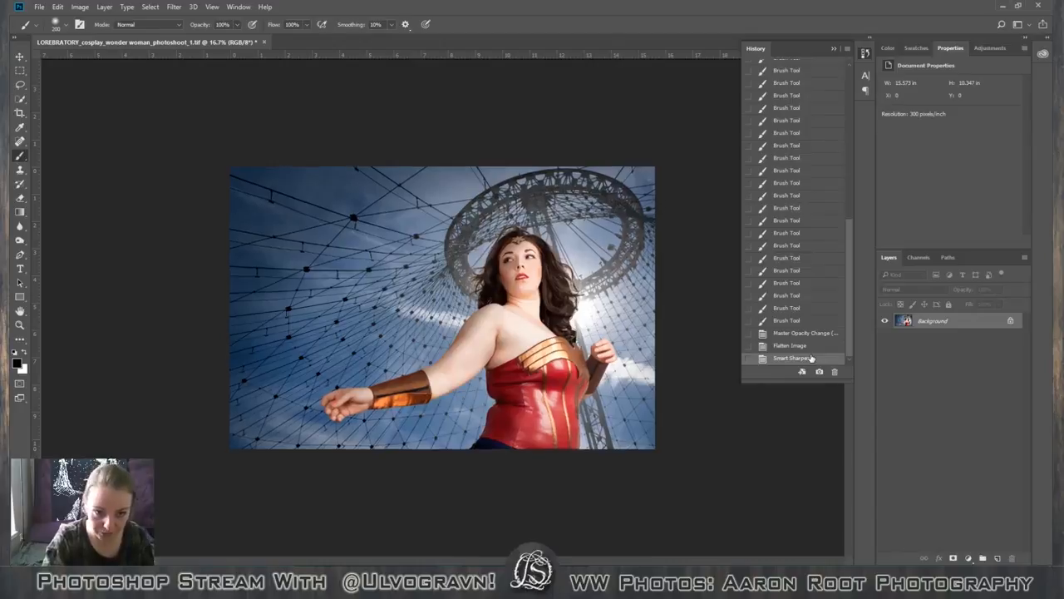
key("ctrl+plus")
key("ctrl+plus")
key("ctrl+plus")
key("ctrl+plus")
key("ctrl+plus")
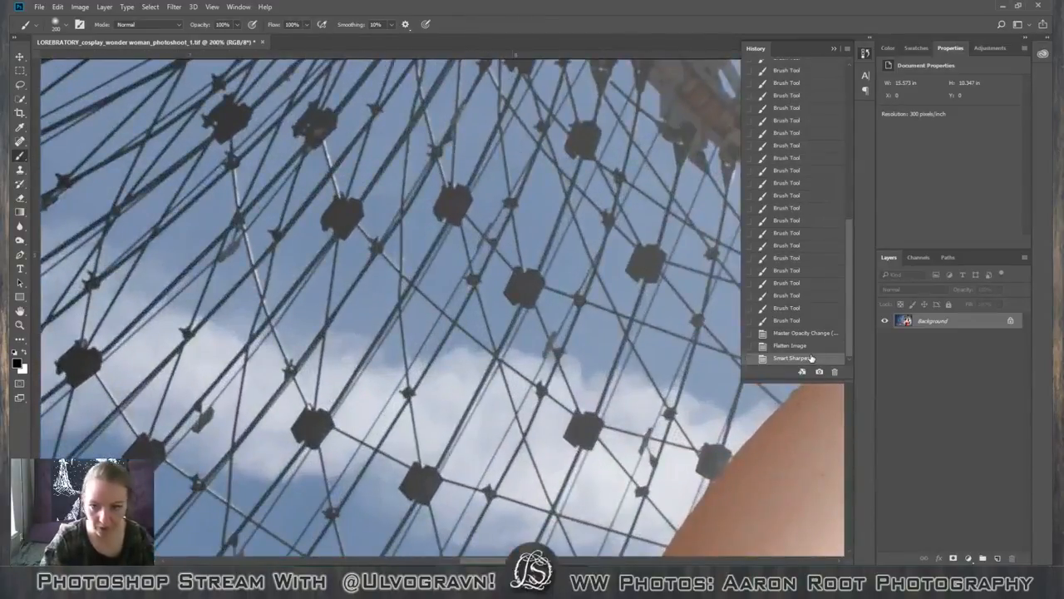
left_click(802, 347)
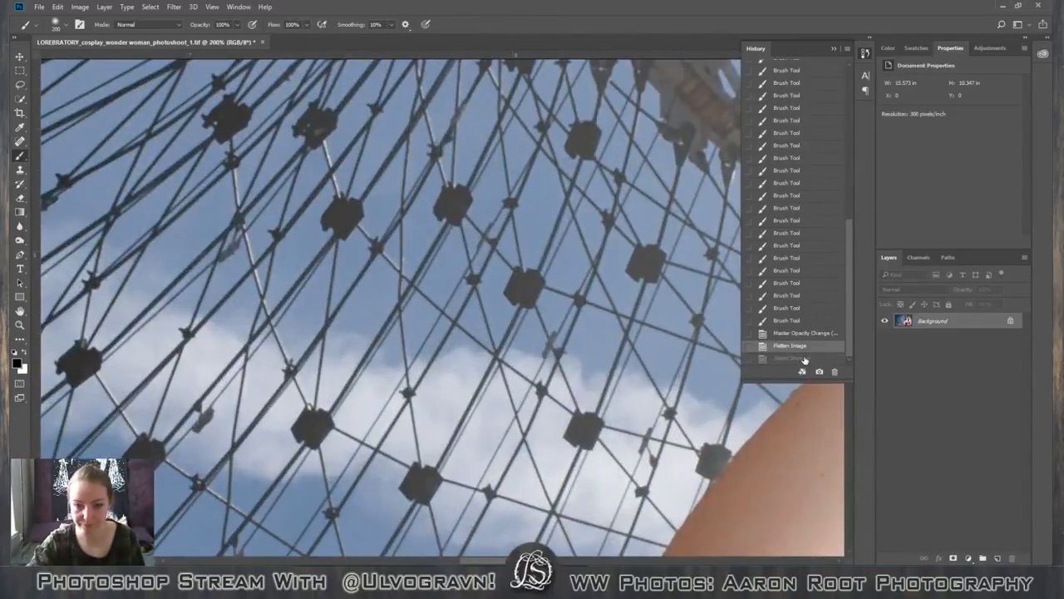
left_click(804, 360)
left_click(804, 348)
left_click(803, 360)
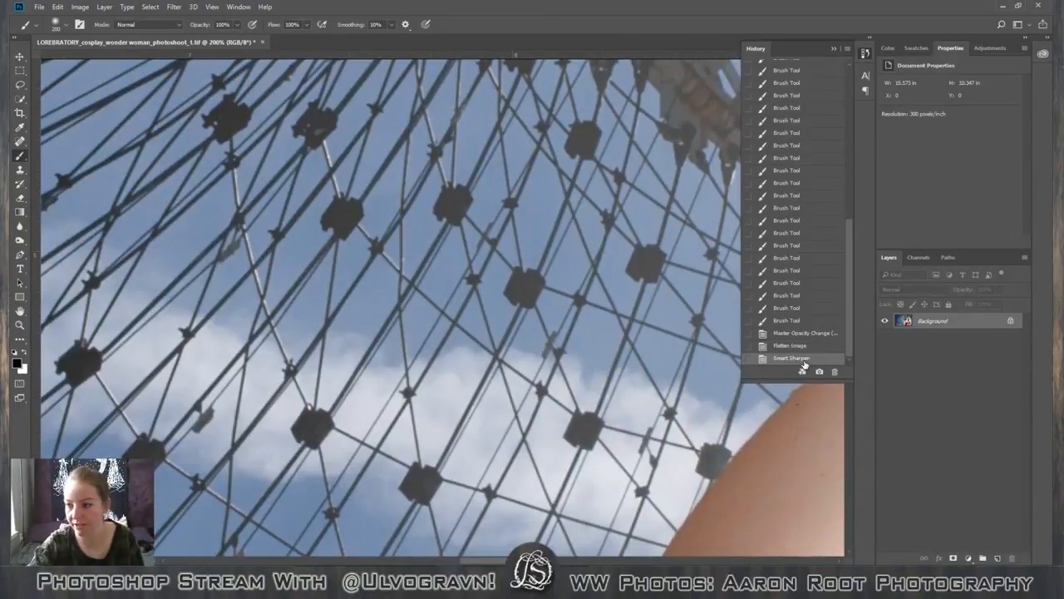
left_click(803, 350)
left_click(802, 357)
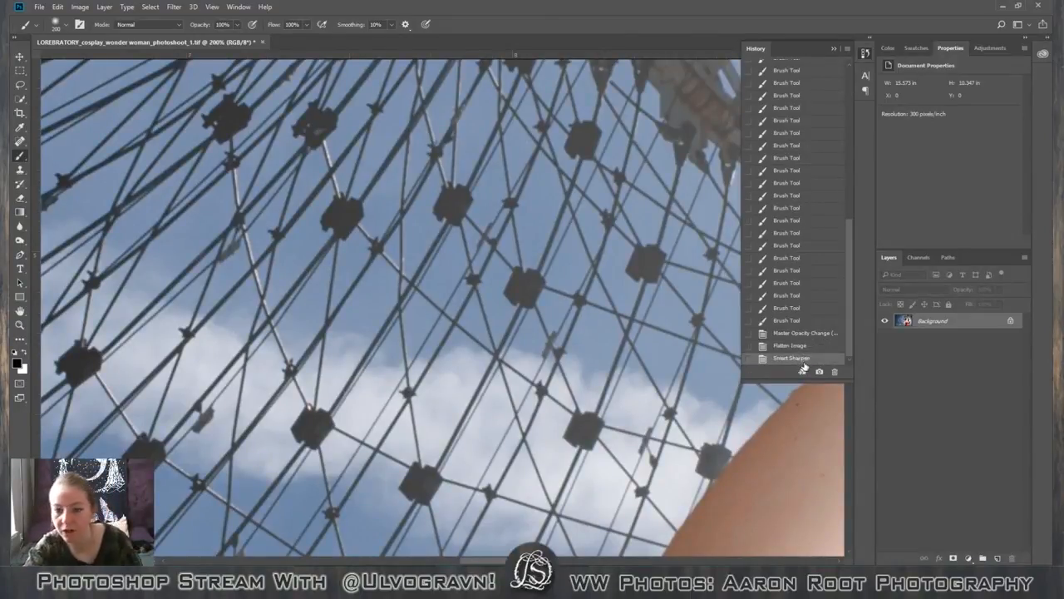
left_click(805, 347)
left_click(804, 359)
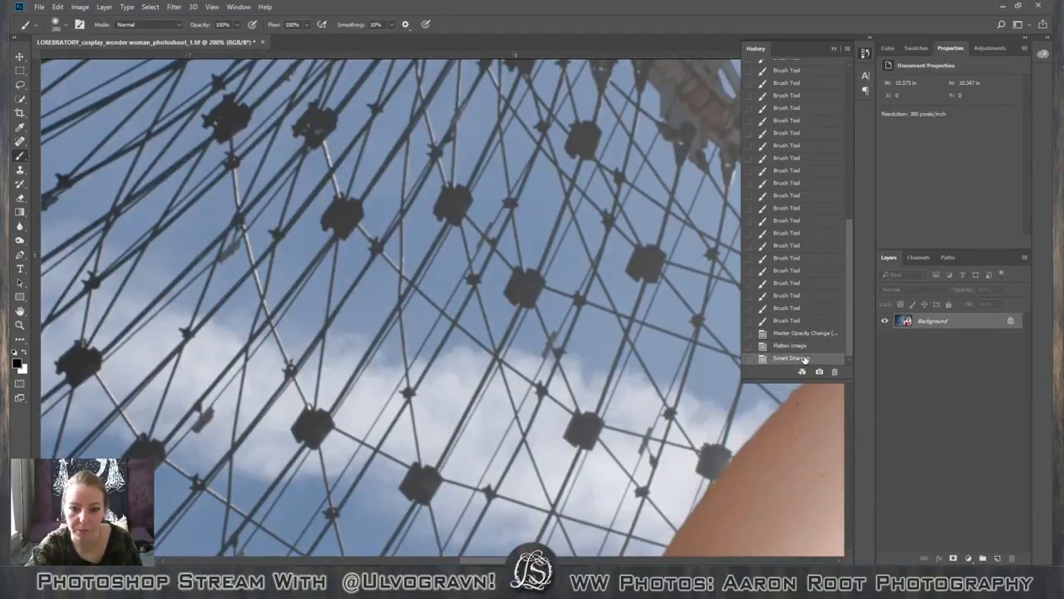
key("ctrl+minus")
key("ctrl+minus")
key("ctrl+minus")
key("ctrl+minus")
key("ctrl+minus")
key("ctrl+minus")
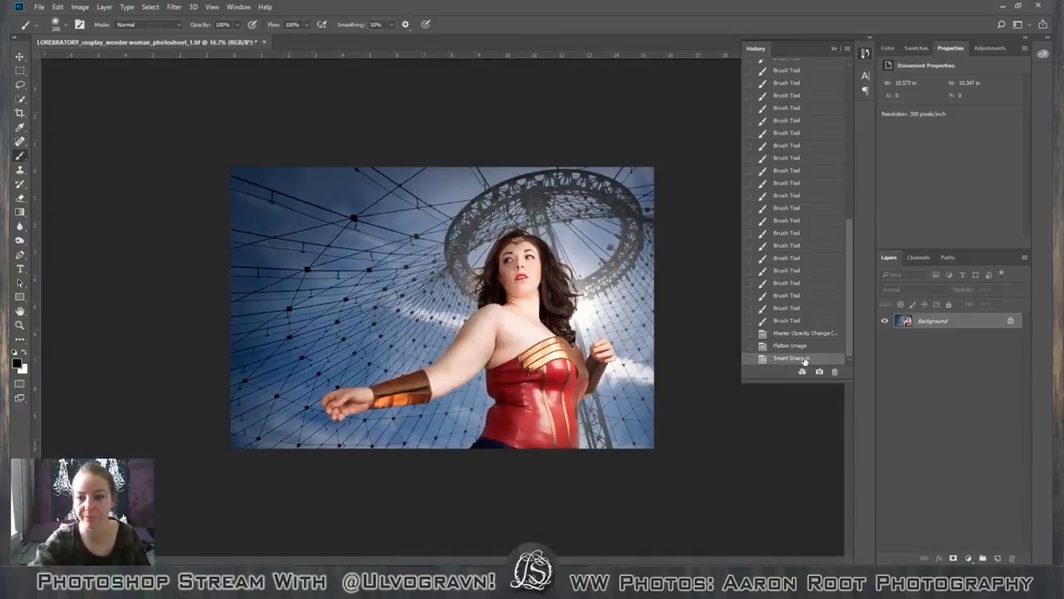
Undo the sharpening and delete the Flatten Image history state to restore the separate layers.
left_click(800, 345)
left_click(835, 371)
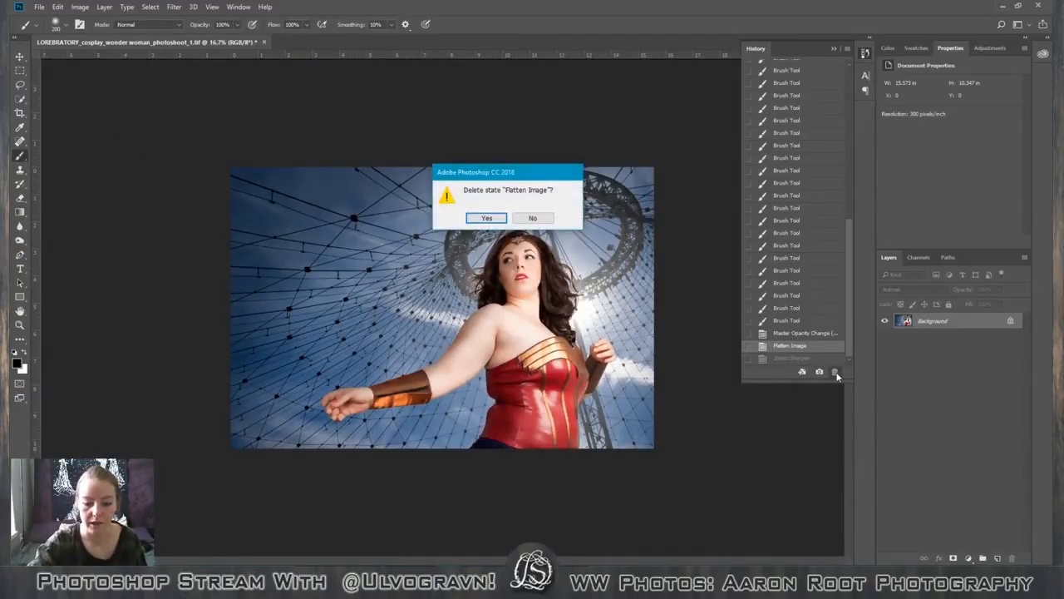
key("Return")
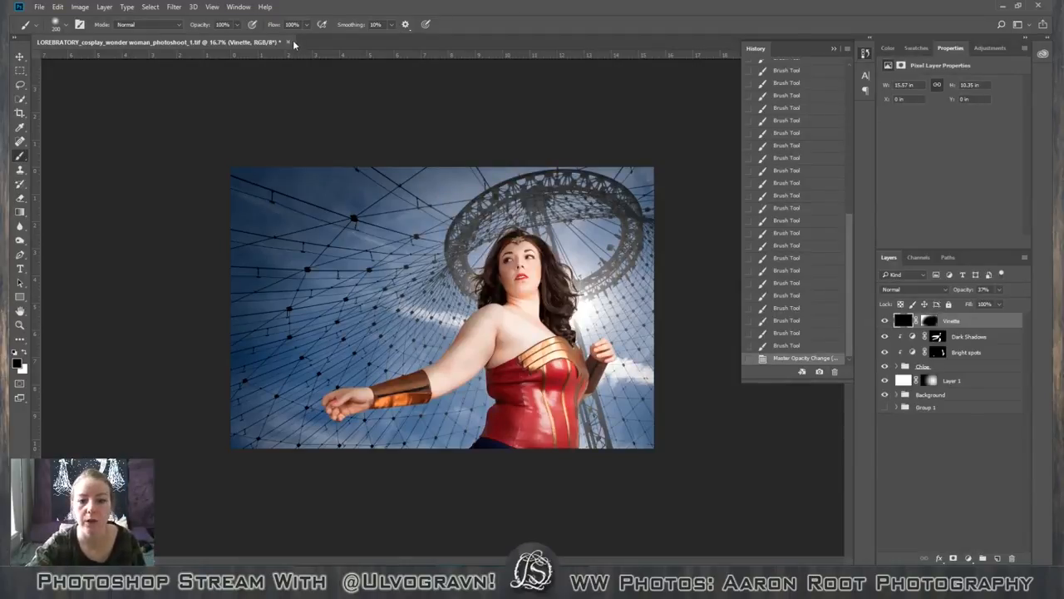
Close the layered Wonder Woman composite without saving the latest changes.
left_click(286, 45)
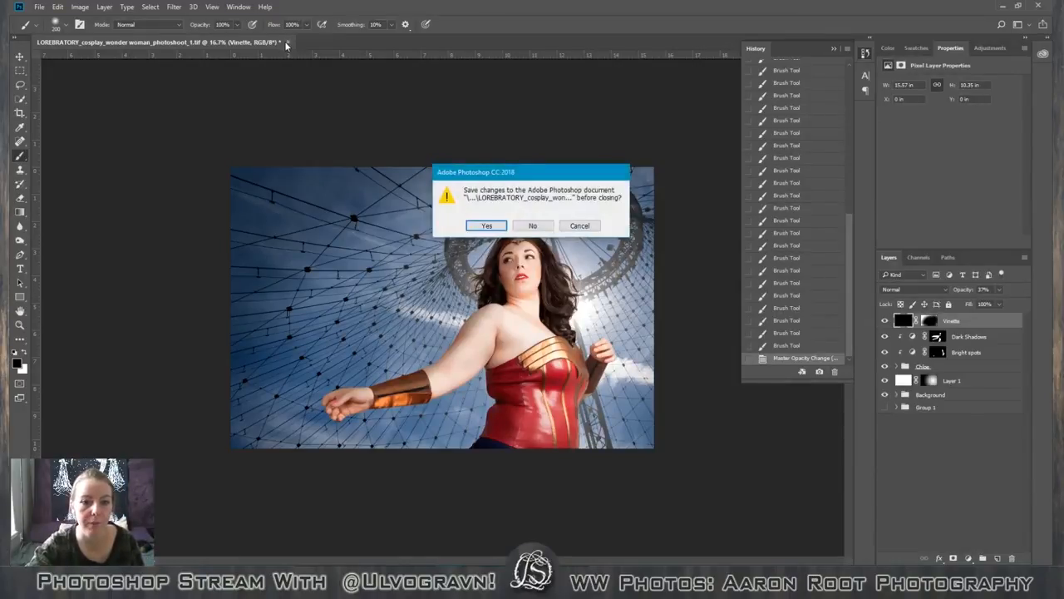
left_click(545, 223)
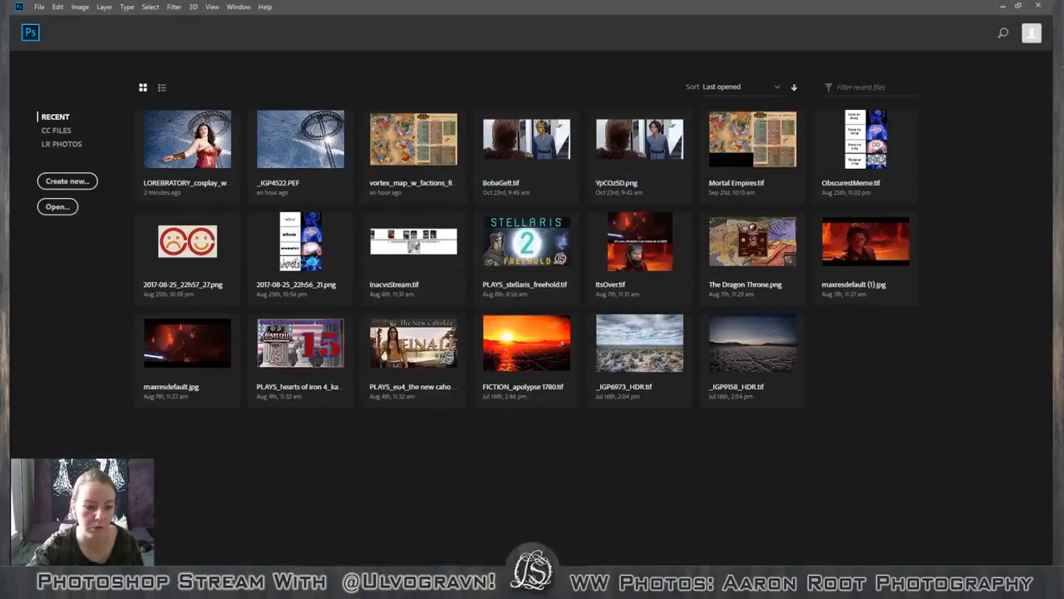
Switch to File Explorer and look through the Image 2 to Image 6 folders of Wonder Woman Stream for the next photo pairing.
left_click(125, 576)
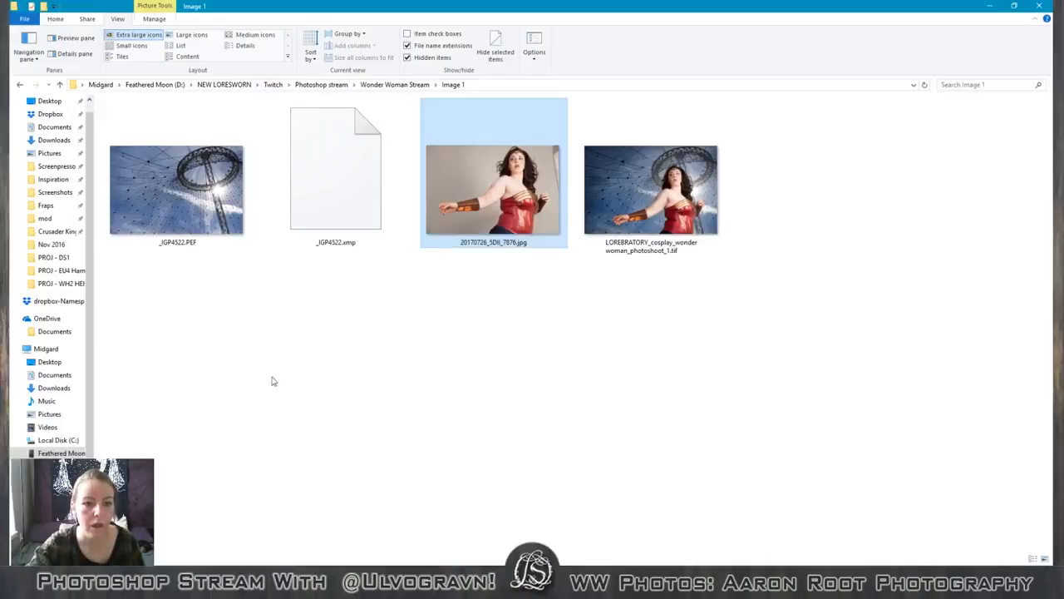
left_click(403, 325)
left_click(373, 86)
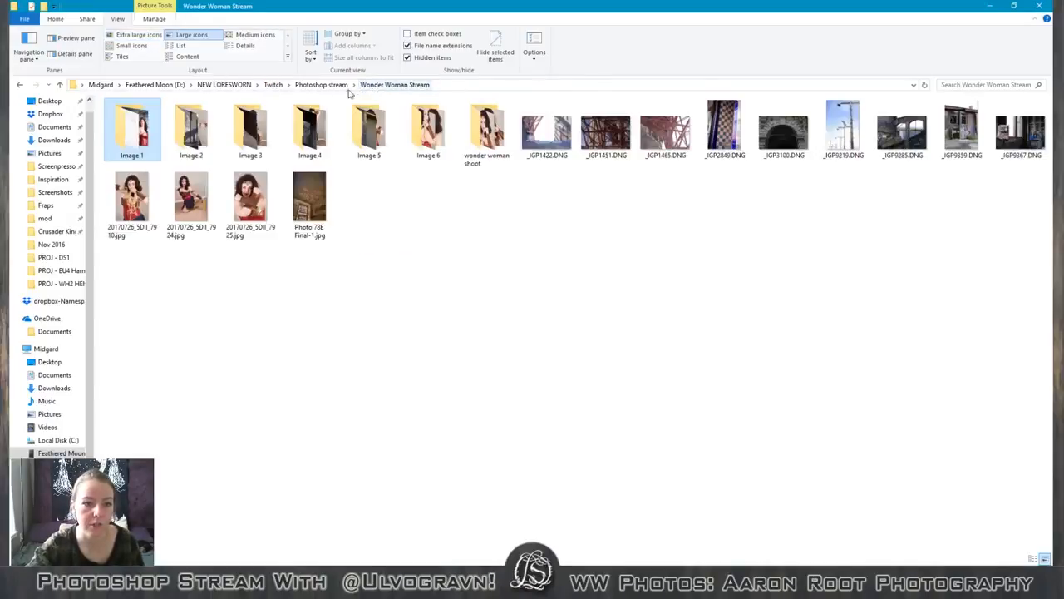
double_click(208, 131)
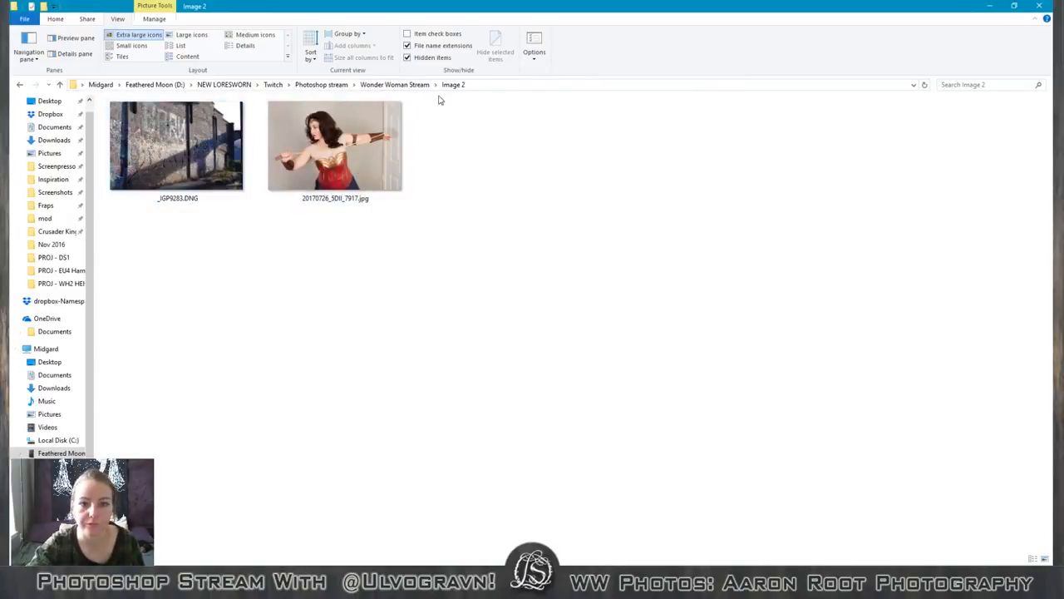
left_click(394, 84)
double_click(260, 141)
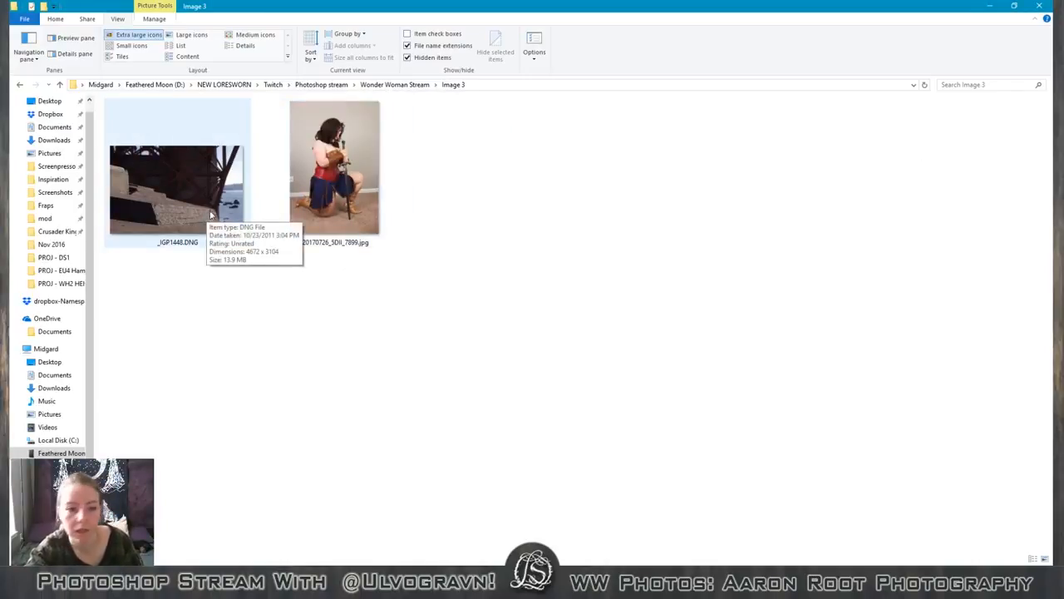
left_click(395, 84)
double_click(304, 136)
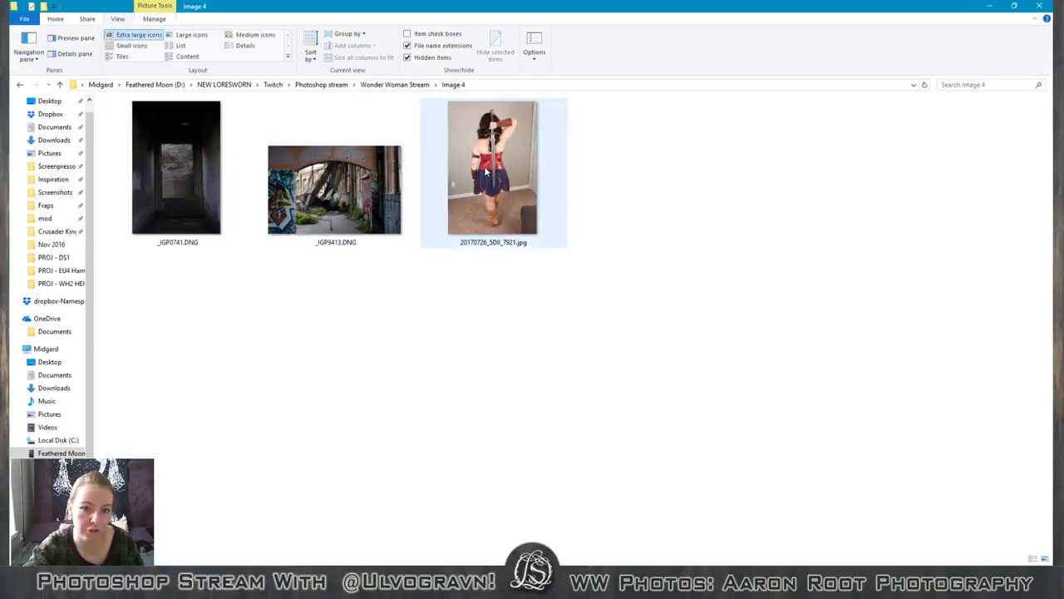
left_click(395, 84)
double_click(384, 127)
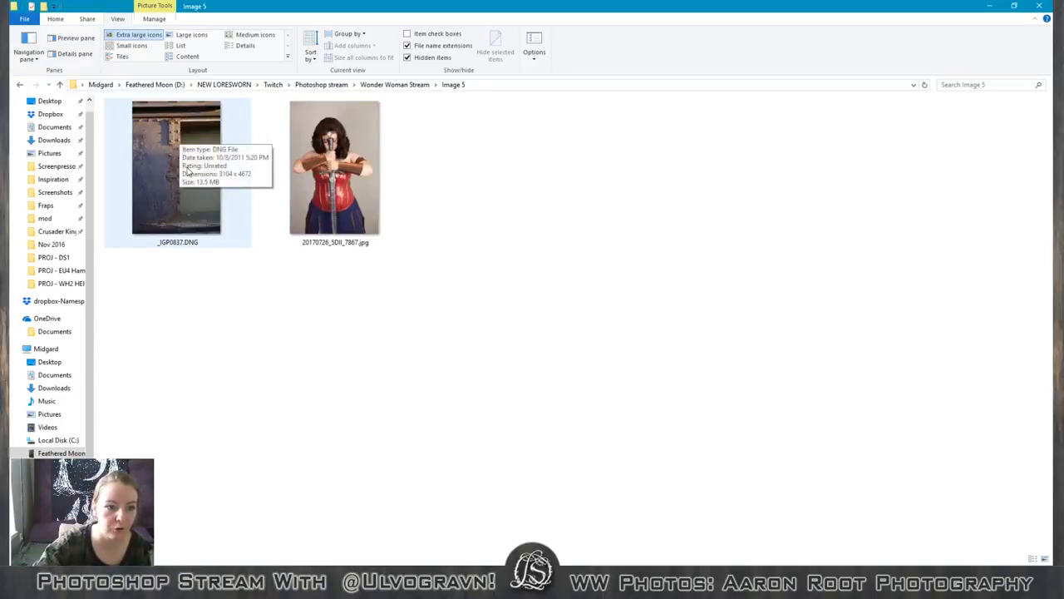
left_click(407, 86)
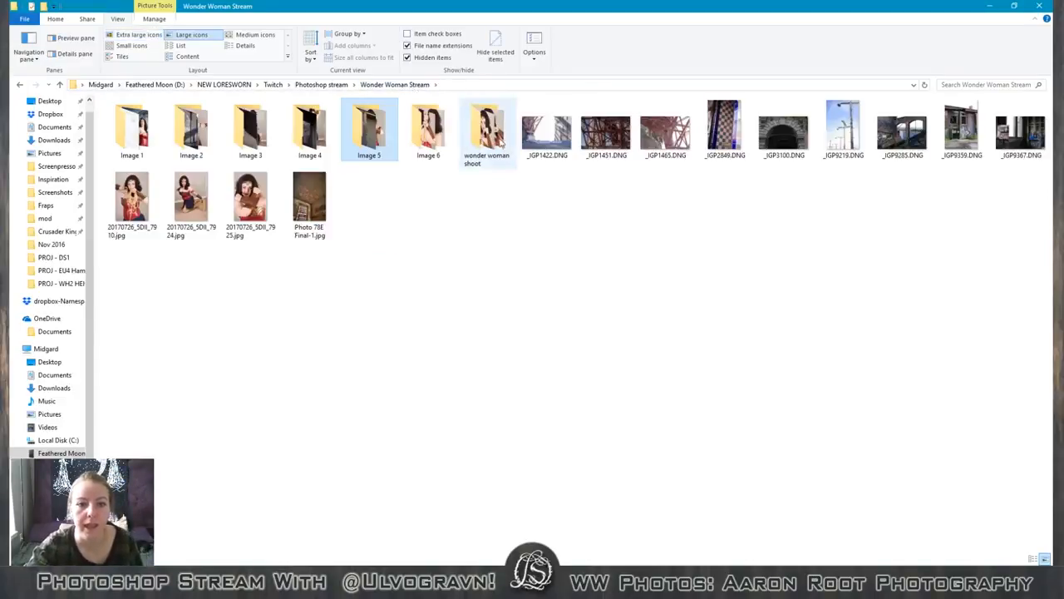
left_click(430, 135)
double_click(432, 137)
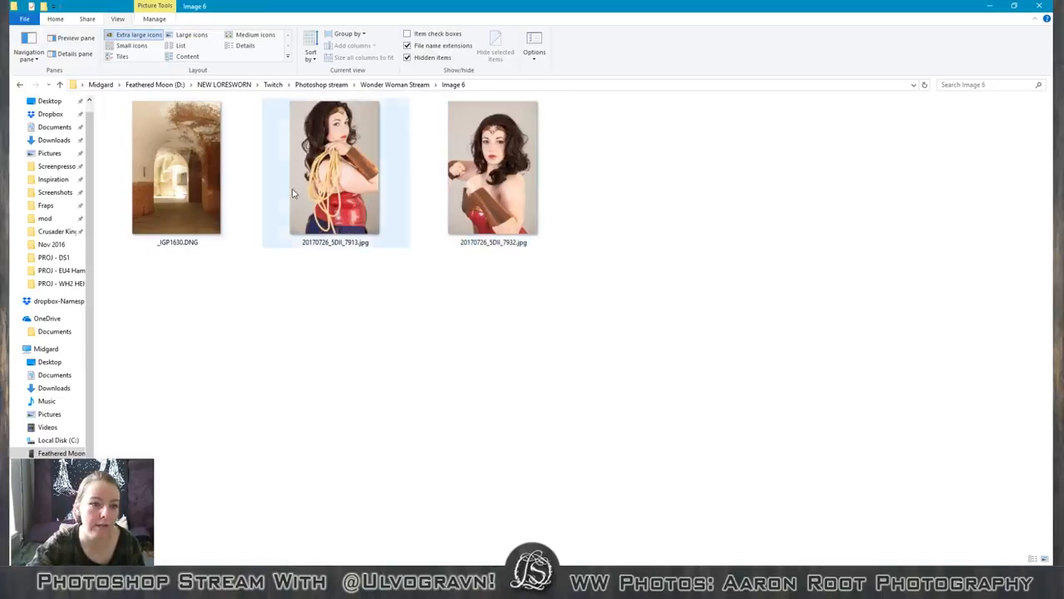
left_click(390, 84)
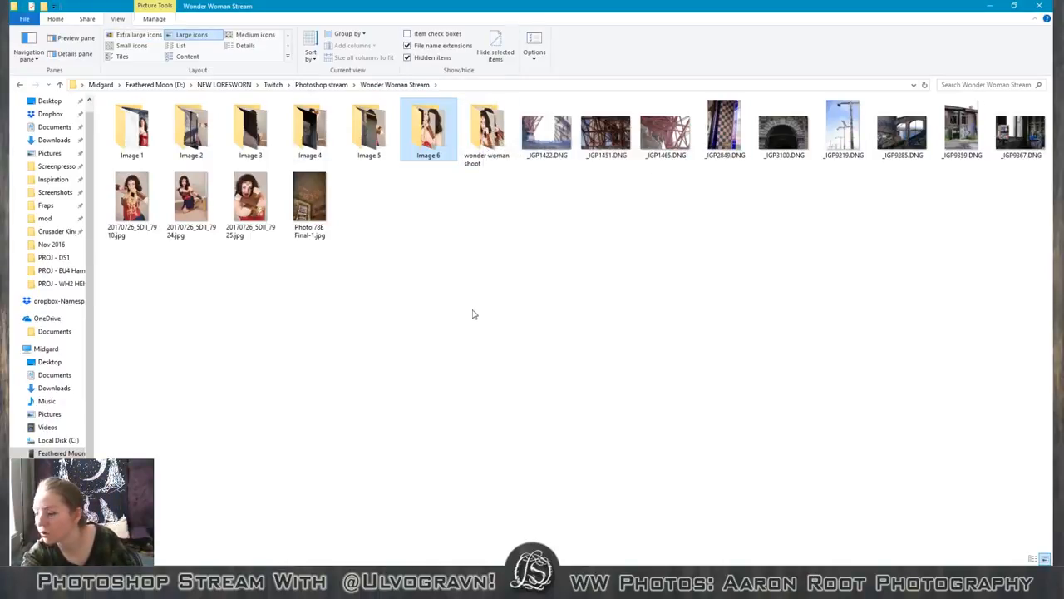
Re-examine the photos in the Image 5 and Image 6 folders to choose between the two pairings.
left_click(384, 123)
double_click(384, 123)
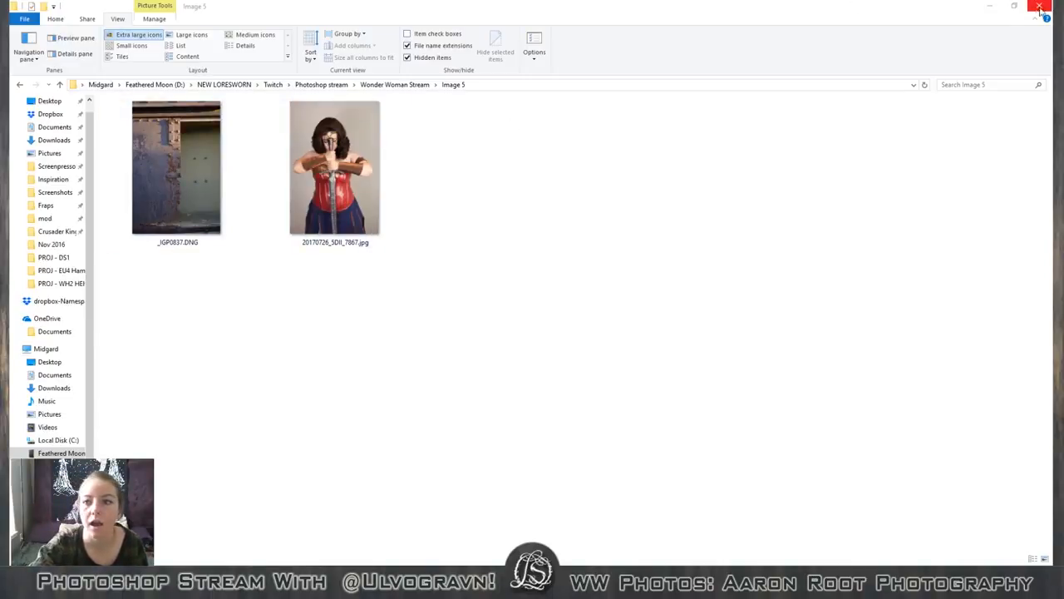
left_click(180, 172)
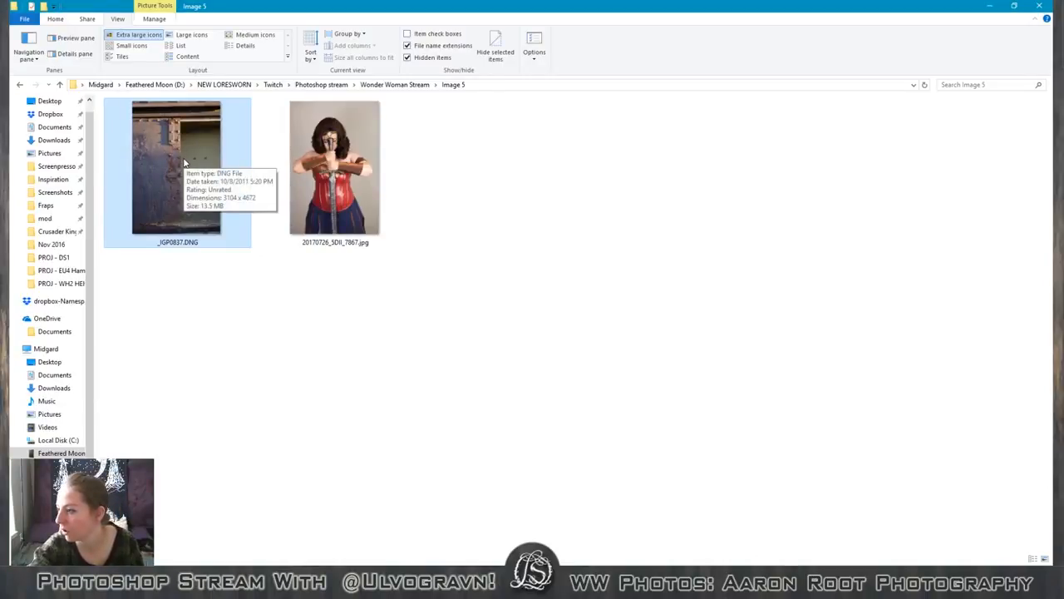
left_click(396, 83)
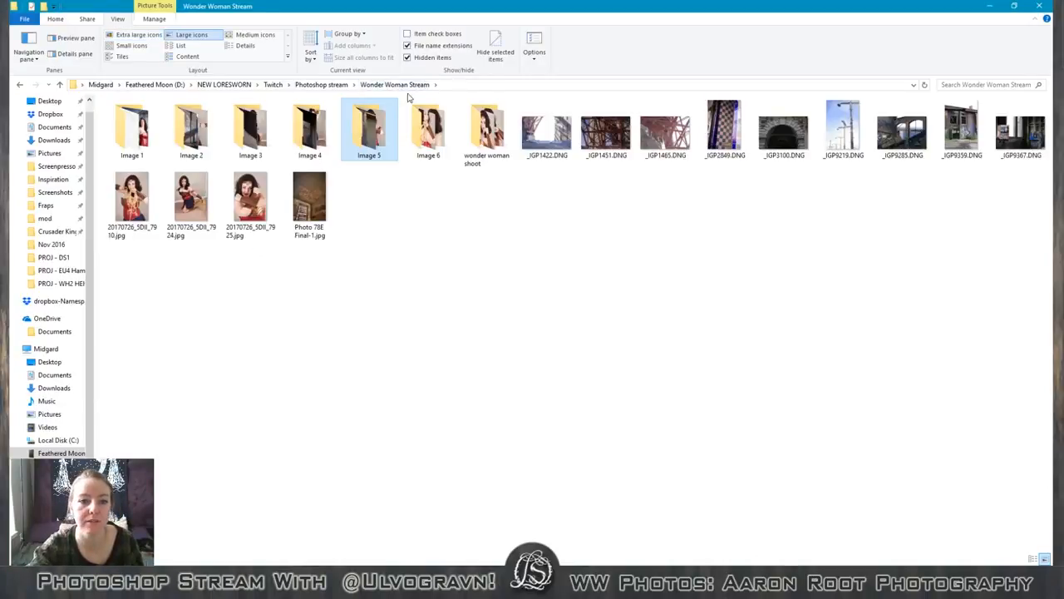
double_click(433, 131)
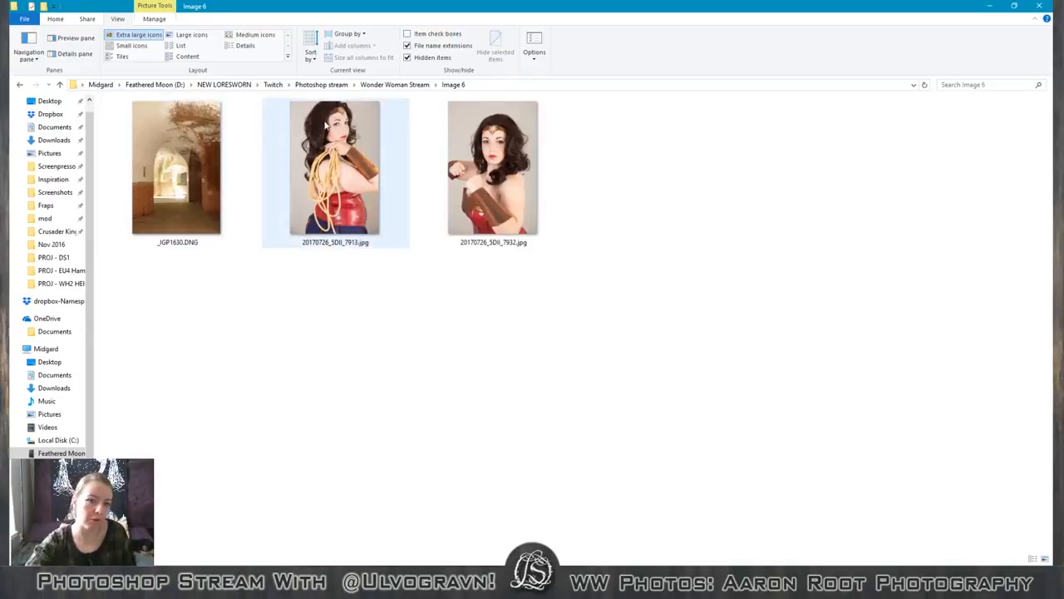
left_click(416, 84)
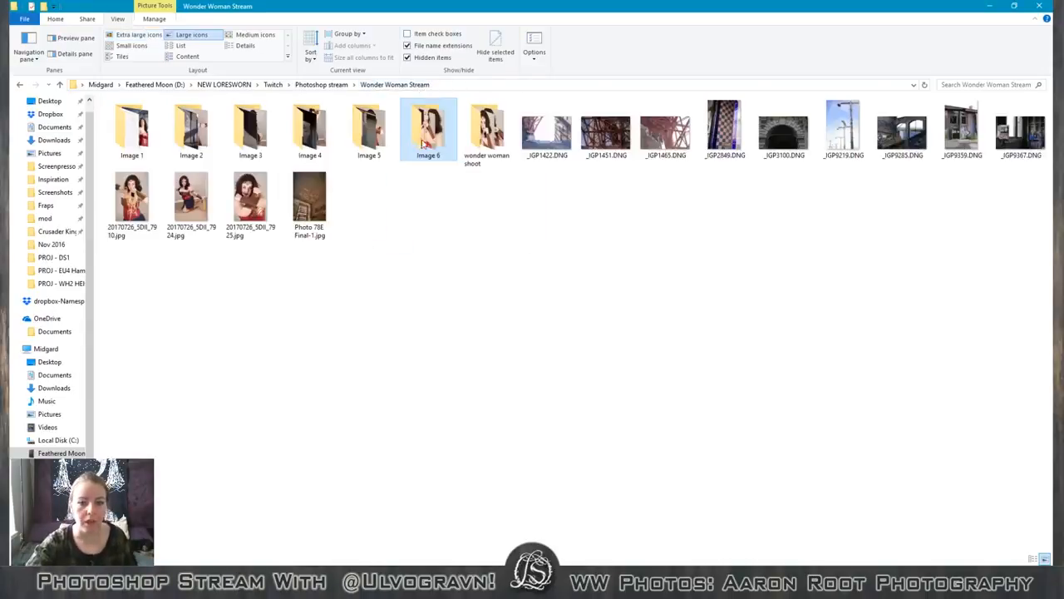
Open _IGP0837.DNG from the Image 5 folder in Photoshop's Camera Raw and enlarge the dialog for a bigger preview.
double_click(369, 133)
left_click_drag(158, 154, 509, 454)
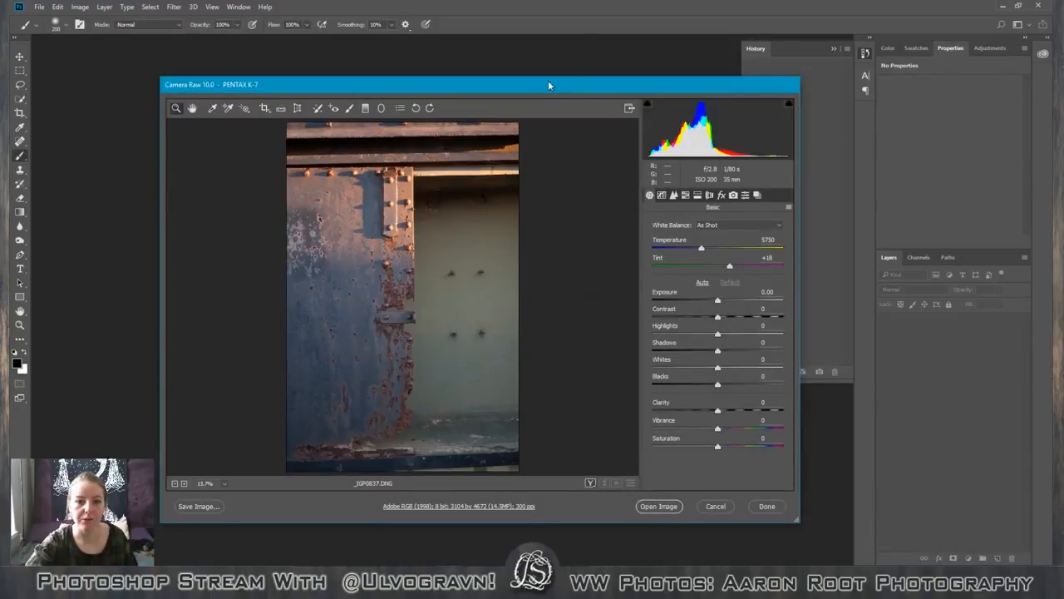
left_click_drag(548, 84, 531, 42)
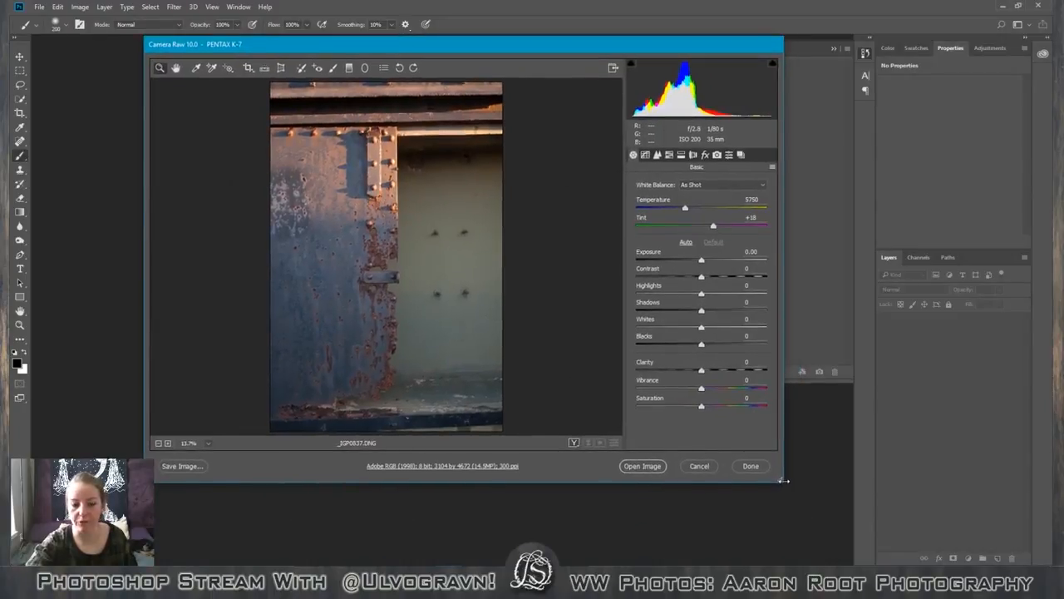
left_click_drag(783, 479, 830, 549)
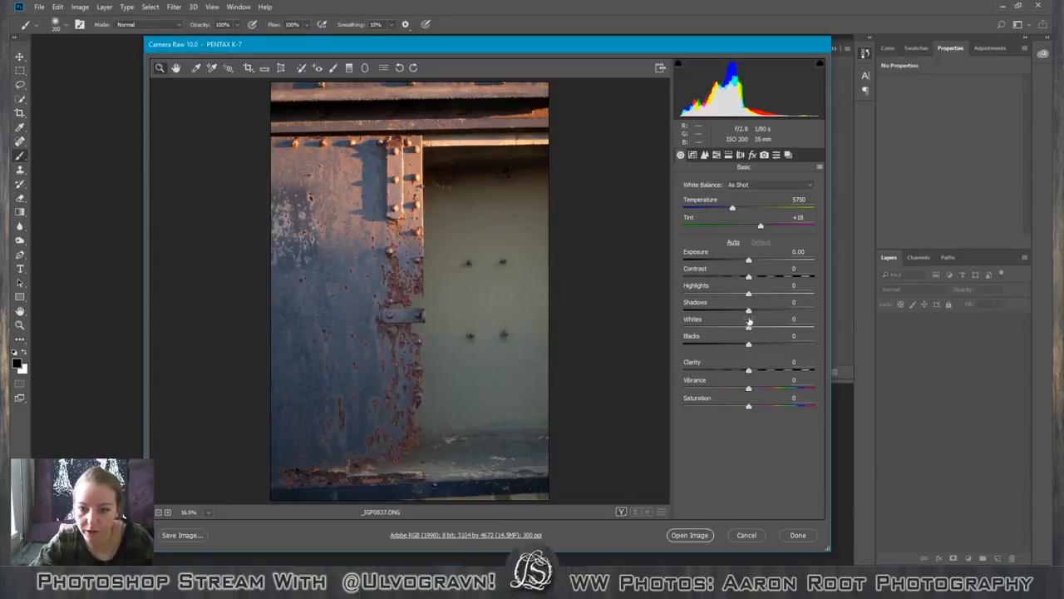
Brighten the rusty metal photo with shadows +81 and exposure +0.65, and set its contrast to +16.
left_click_drag(749, 310, 803, 333)
left_click_drag(748, 259, 756, 261)
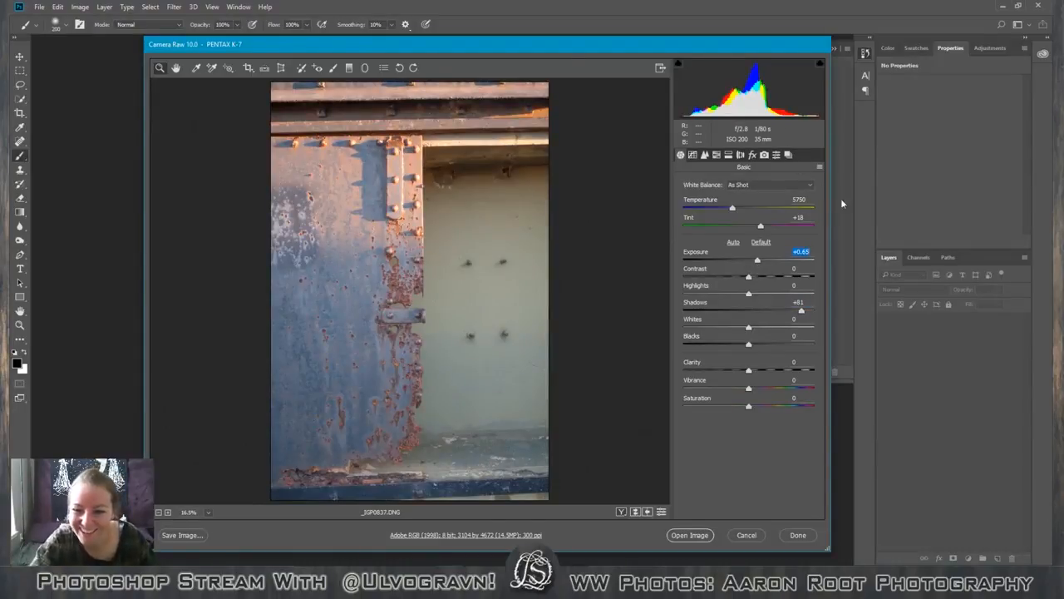
left_click_drag(753, 276, 740, 296)
double_click(740, 295)
double_click(764, 277)
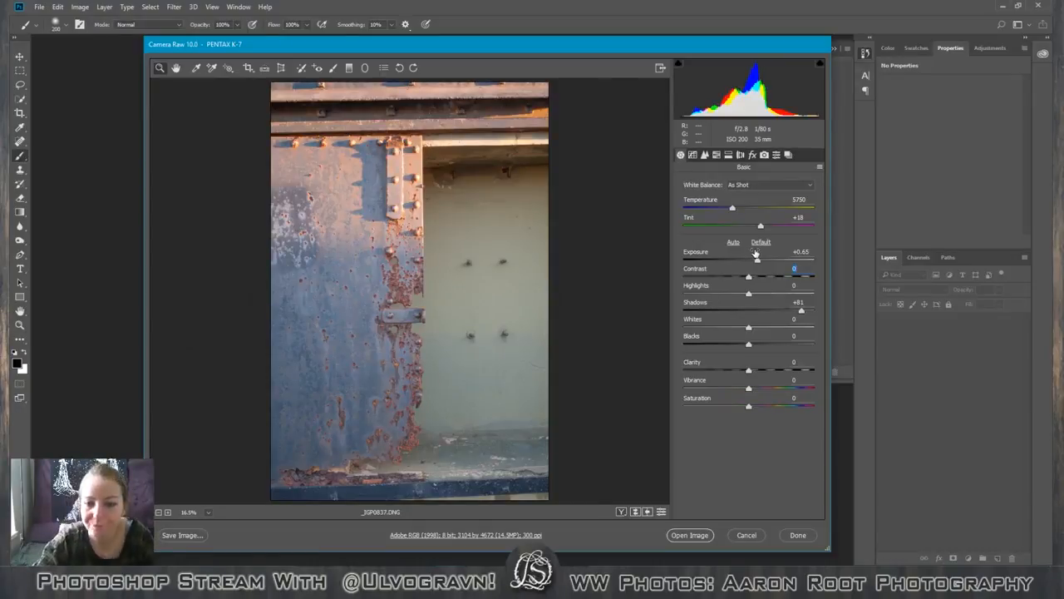
left_click_drag(751, 280, 758, 283)
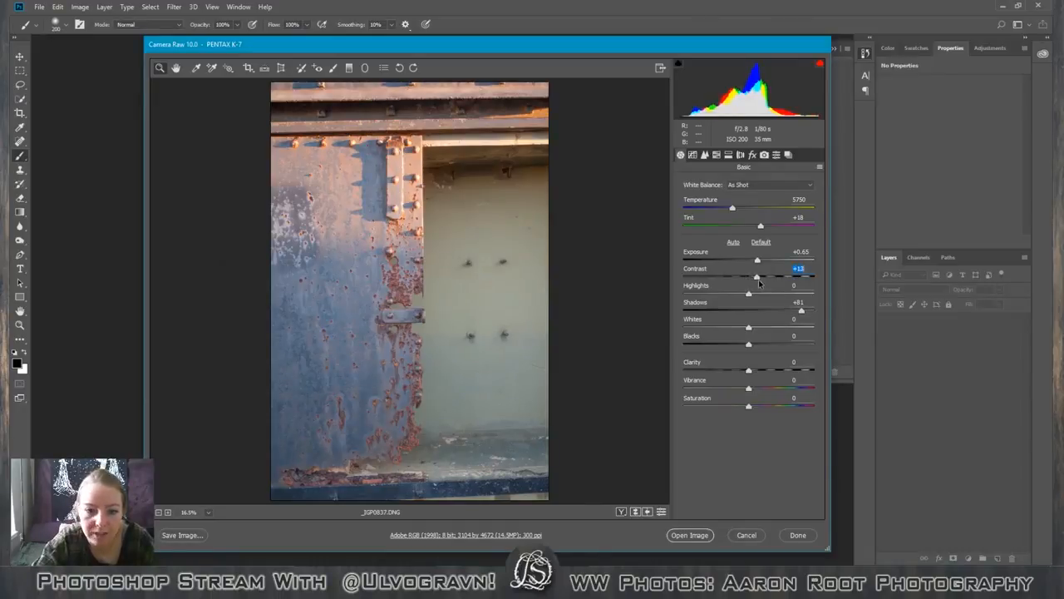
Set the raw photo's clarity to +43 and open it as an image for editing.
left_click_drag(749, 370, 786, 379)
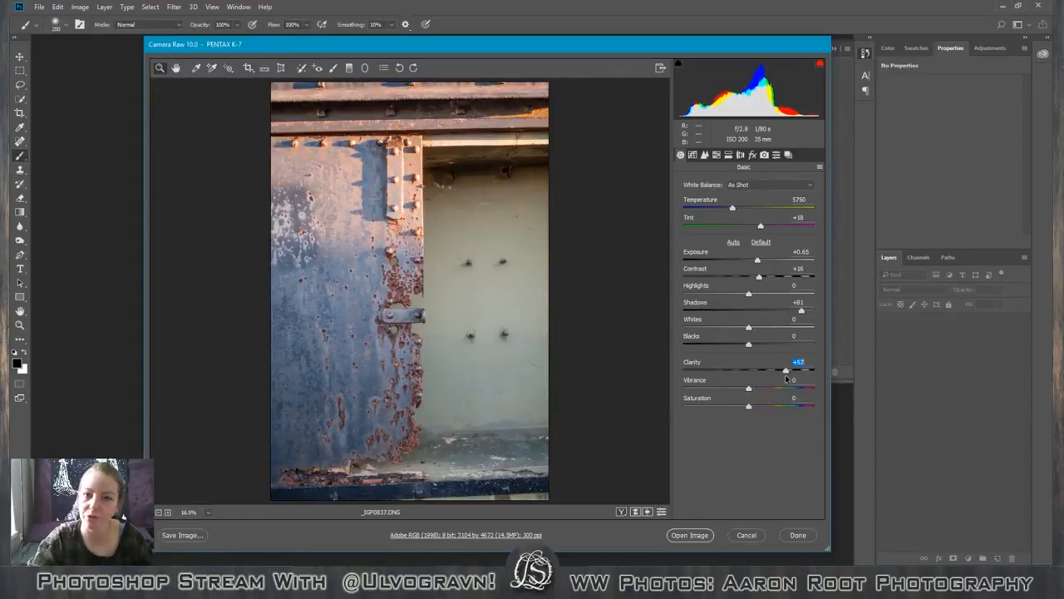
left_click_drag(786, 379, 781, 375)
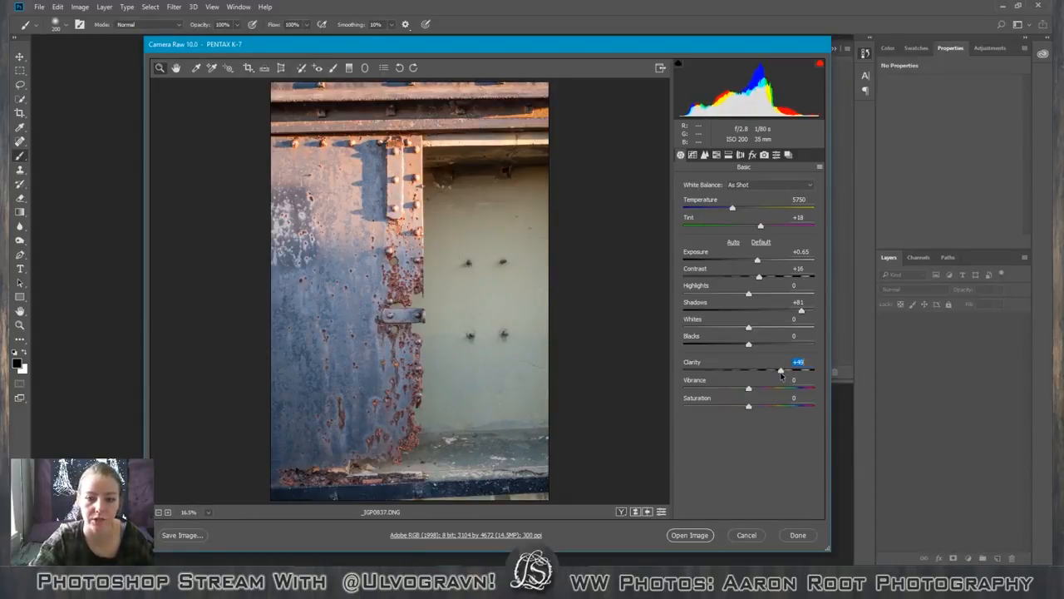
left_click_drag(782, 375, 778, 376)
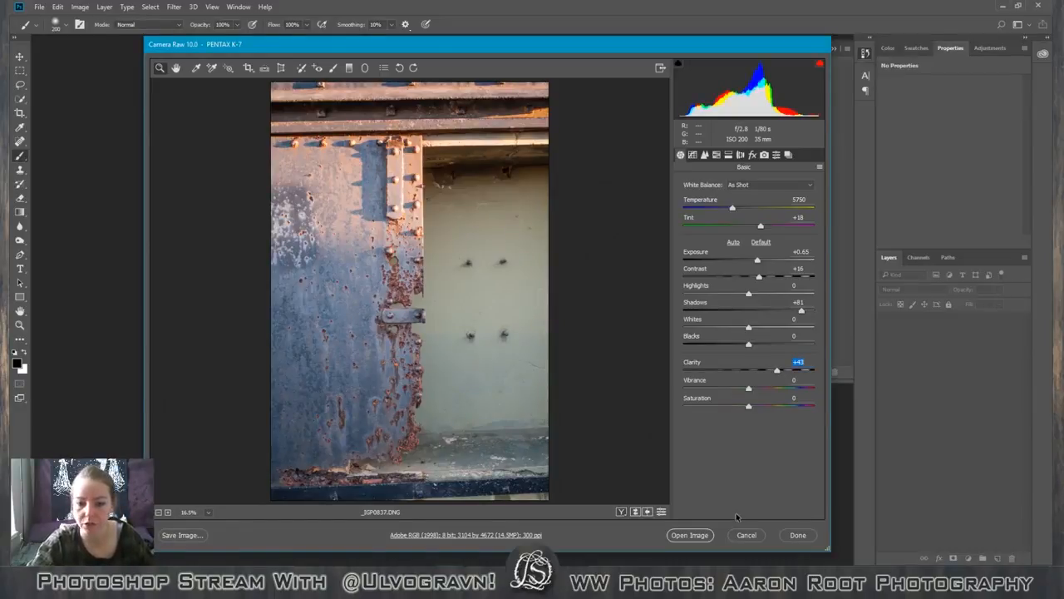
left_click(690, 536)
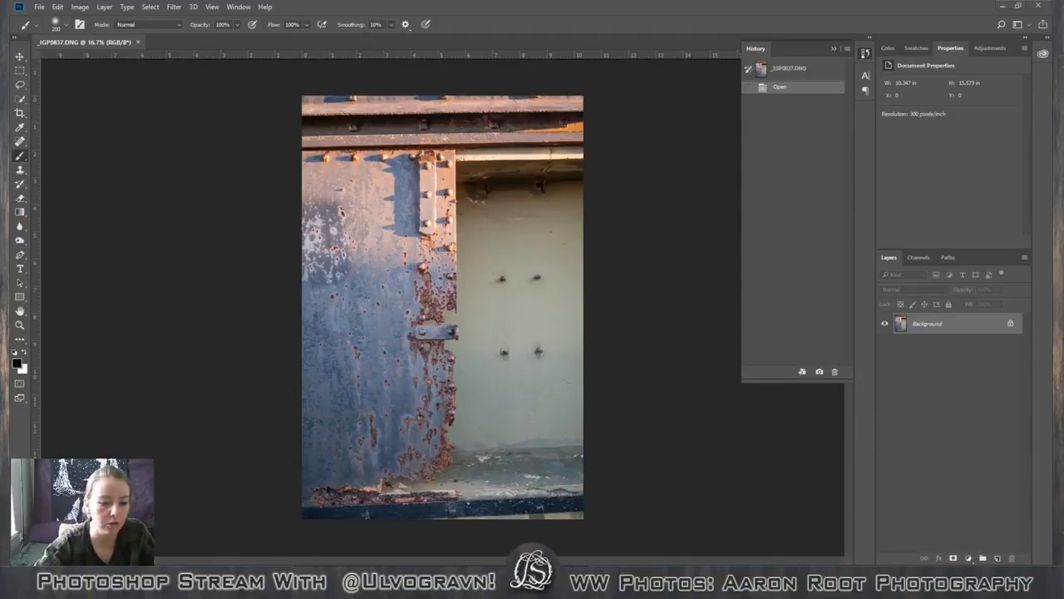
Place 20170726_5DII_7867.jpg over the metal background as an embedded smart object, with its lower edge aligned to the canvas bottom.
left_click(241, 579)
left_click_drag(336, 167, 458, 243)
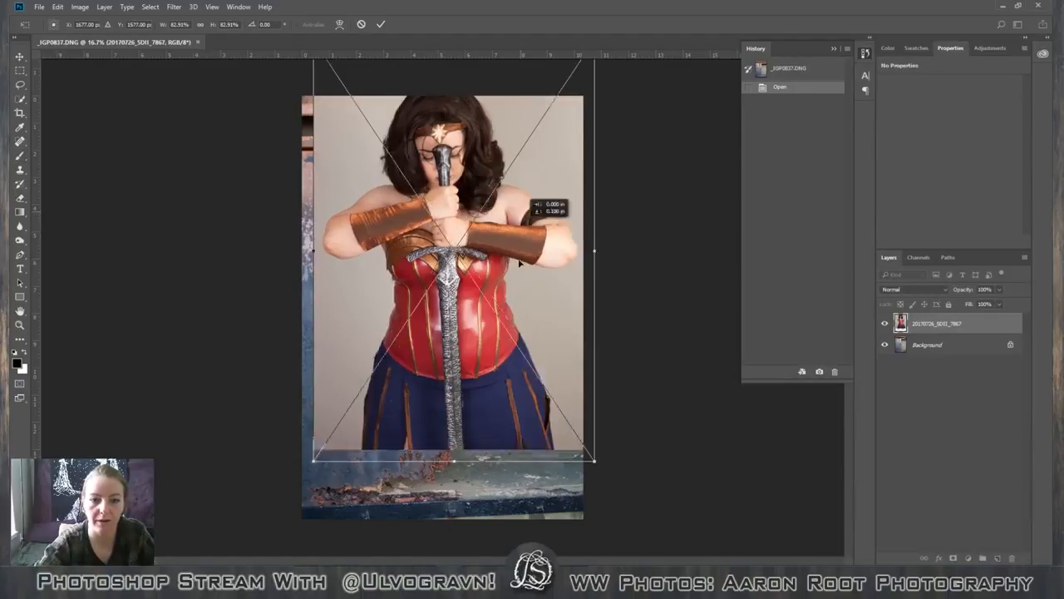
left_click_drag(520, 262, 512, 309)
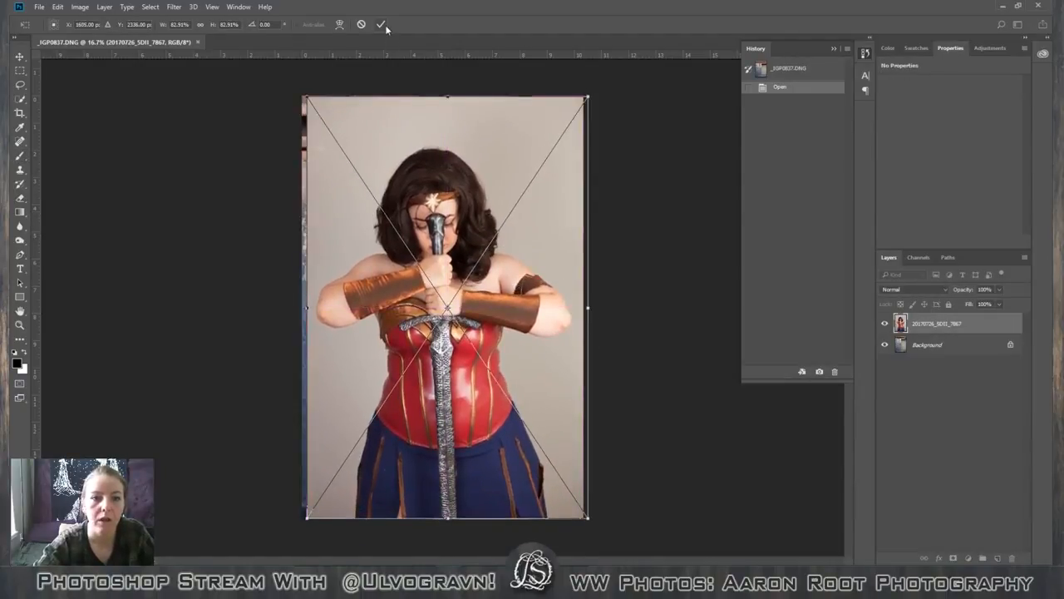
key("b")
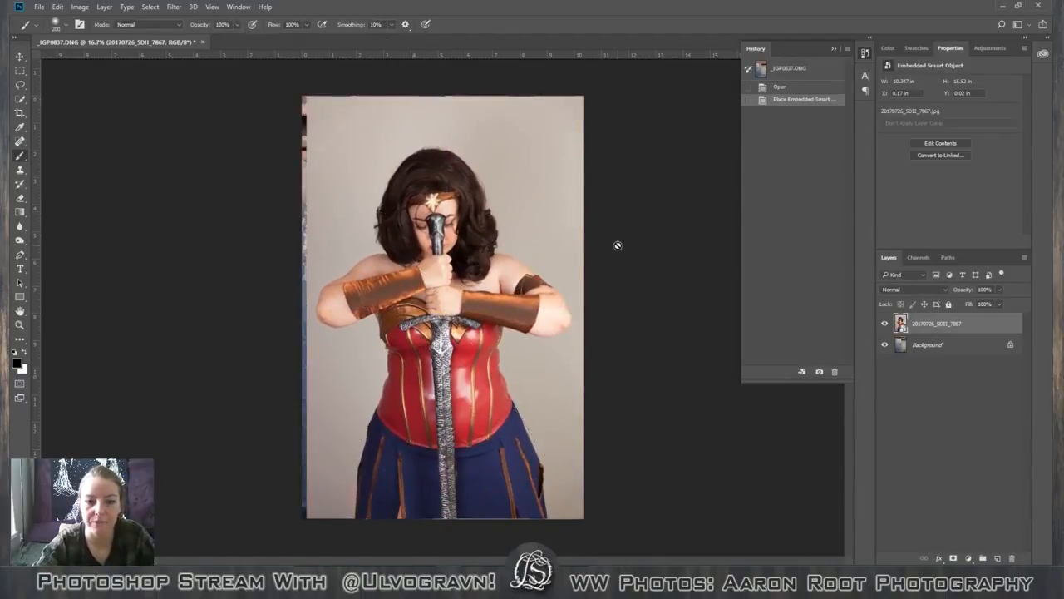
With the figure layer at 29% opacity, rotate it 2.02° and shift it slightly right and down, restoring its opacity to 100%.
mouse_move(978, 305)
left_mouse_down()
mouse_move(955, 306)
mouse_move(964, 307)
left_mouse_up()
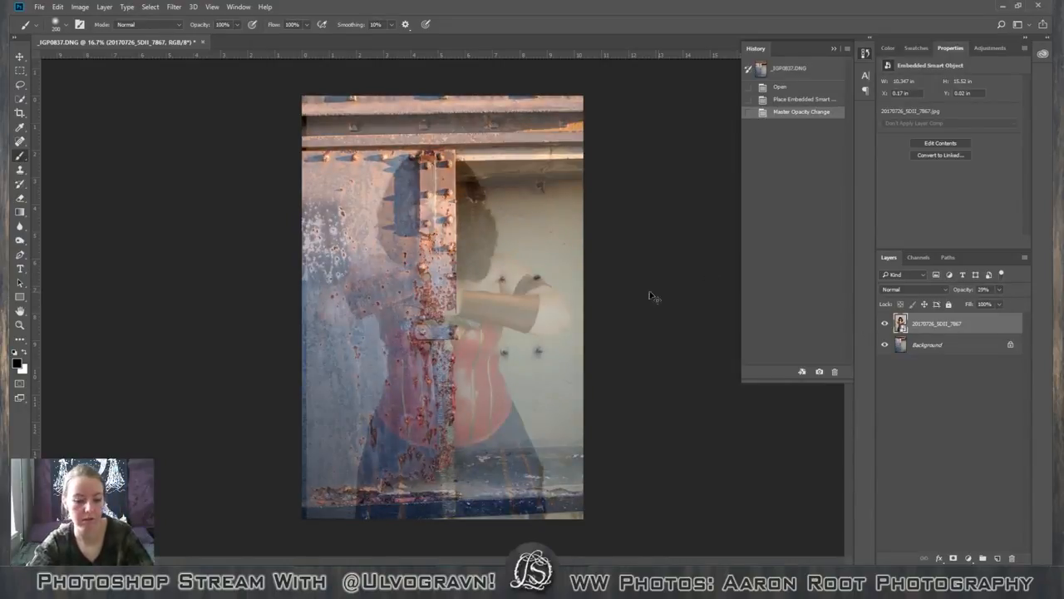
key("ctrl+t")
left_click_drag(649, 241, 646, 234)
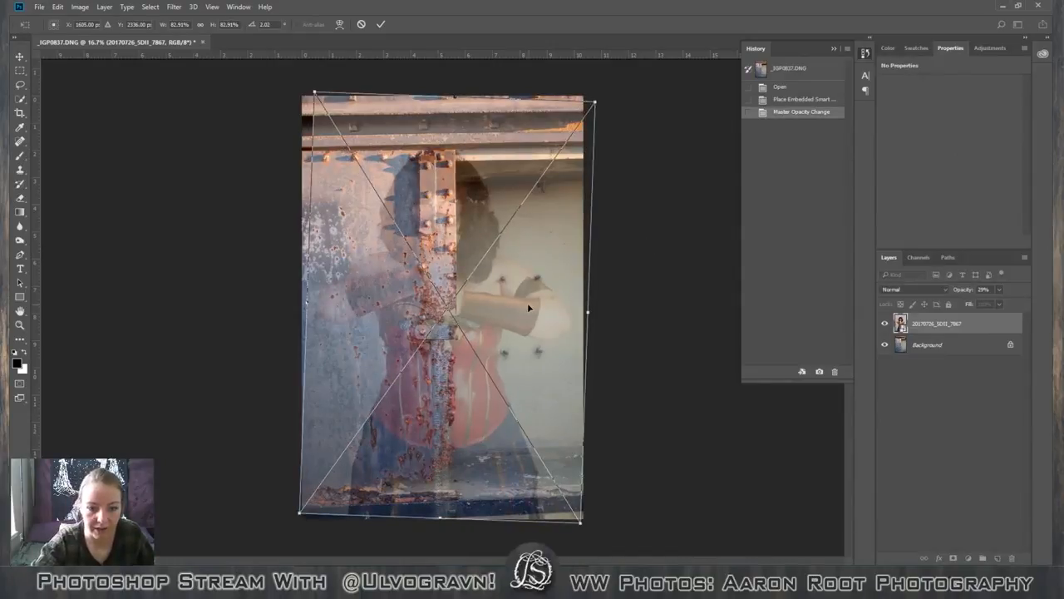
left_click_drag(528, 302, 537, 313)
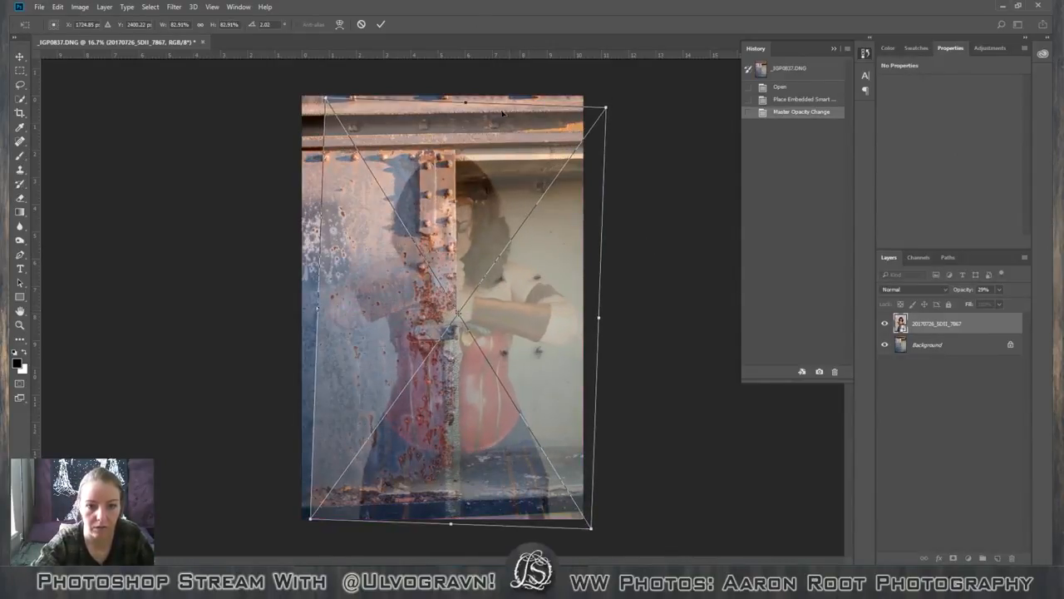
left_click(381, 24)
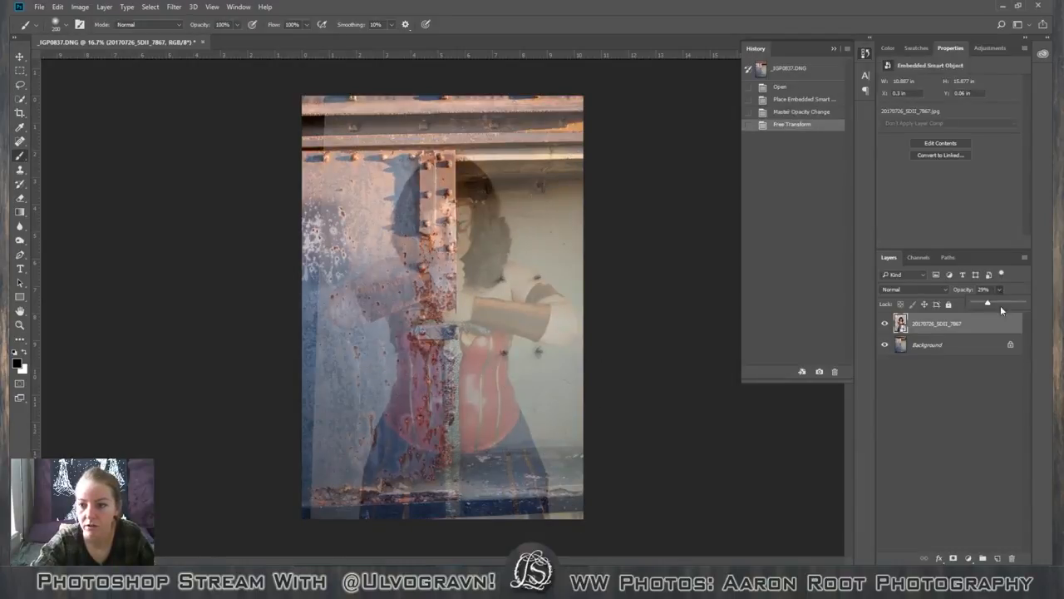
left_click_drag(1002, 307, 1021, 305)
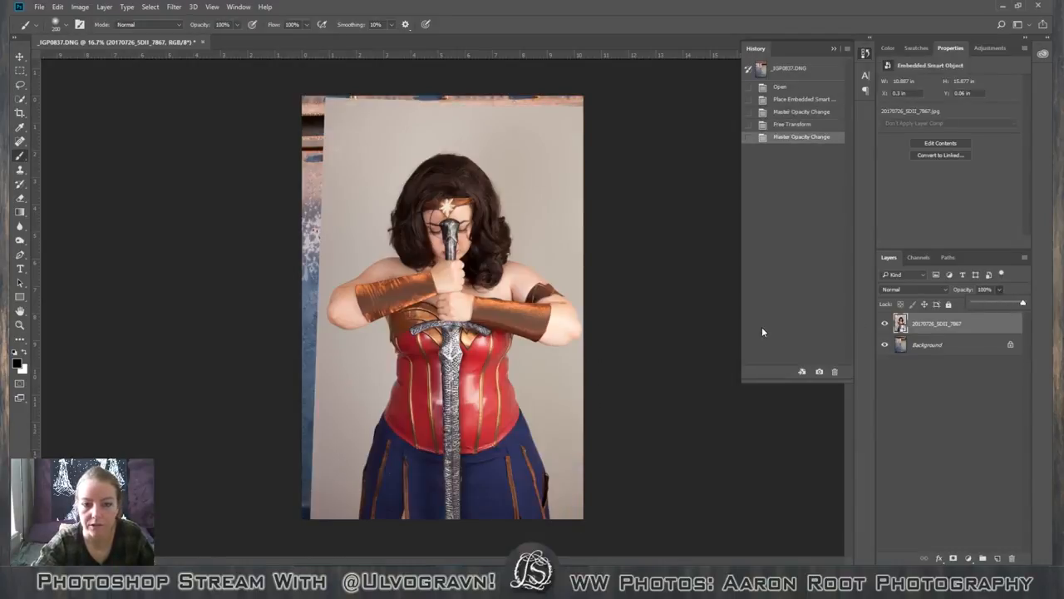
left_click(973, 319)
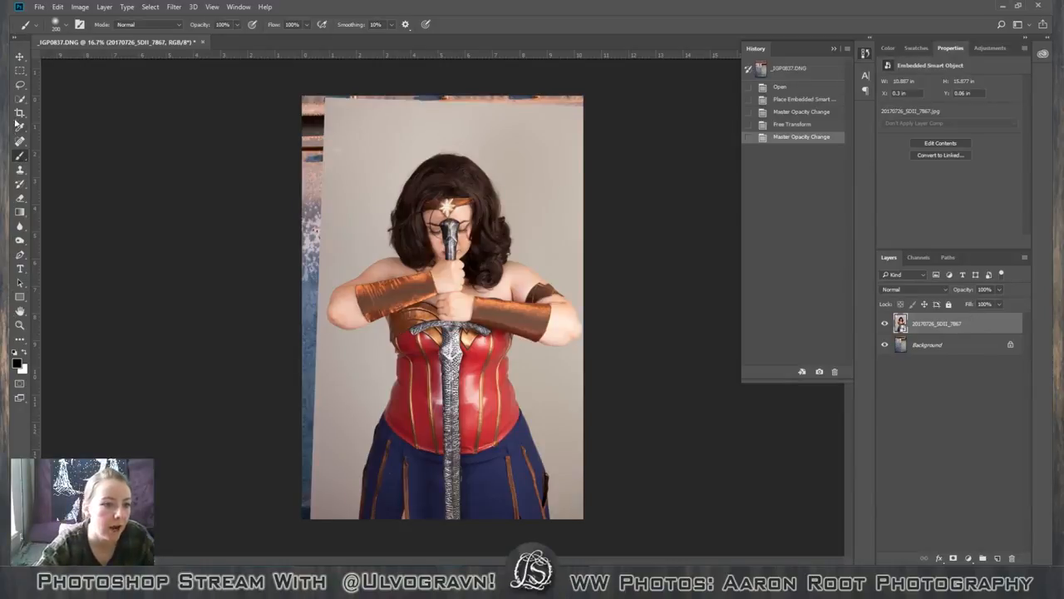
Select the grey studio backdrop on both sides of the figure using the Quick Selection tool with a size 300 brush.
left_click(20, 85)
left_click(22, 98)
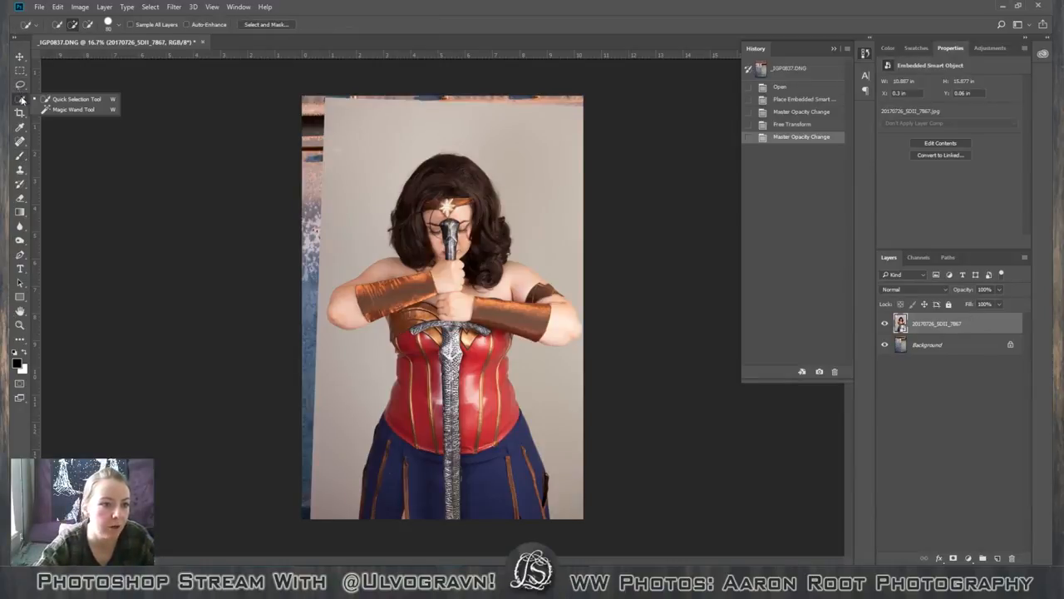
left_click(50, 98)
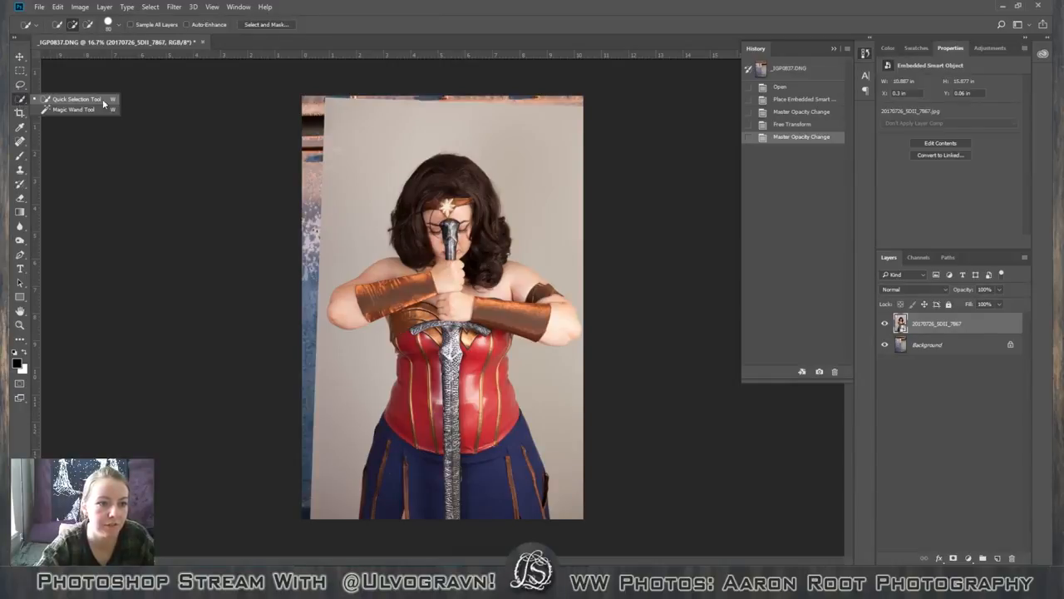
left_click_drag(513, 132, 565, 223)
mouse_move(581, 409)
left_mouse_down()
mouse_move(565, 437)
mouse_move(581, 478)
left_mouse_up()
left_click_drag(337, 383, 305, 433)
mouse_move(321, 331)
left_mouse_down()
mouse_move(337, 178)
mouse_move(285, 467)
left_mouse_up()
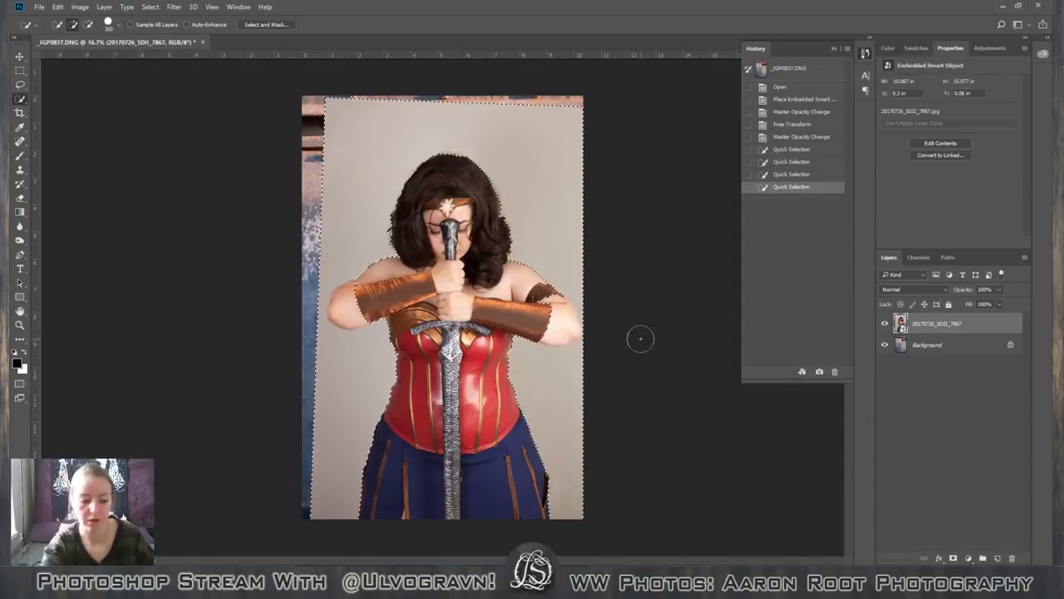
Trace the bare elbow on the picture's left side with the Magnetic Lasso to subtract it from the backdrop selection.
key("ctrl+plus")
key("ctrl+plus")
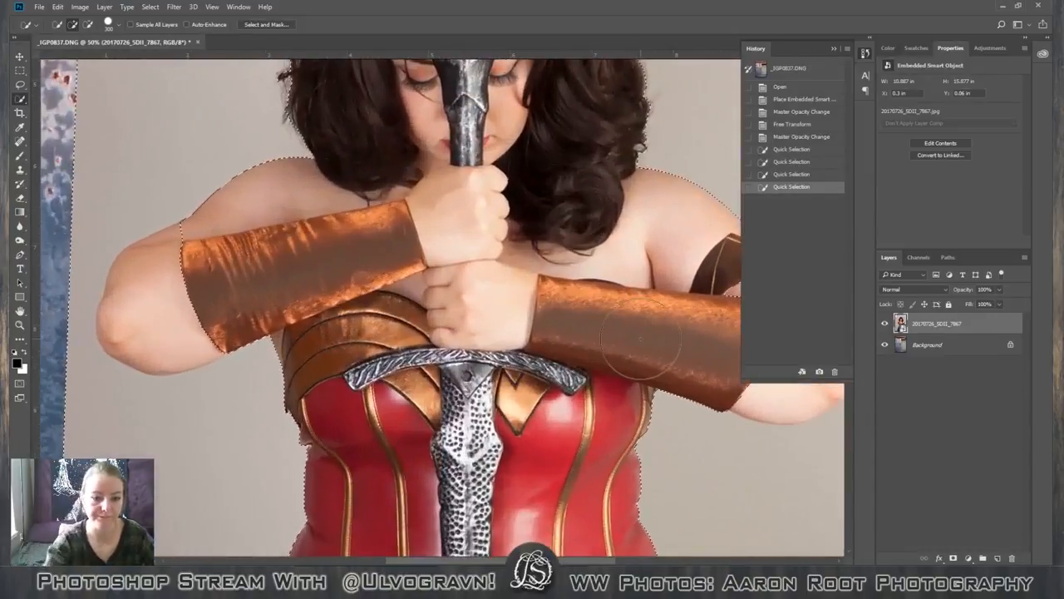
left_click_drag(311, 266, 457, 270)
key("b")
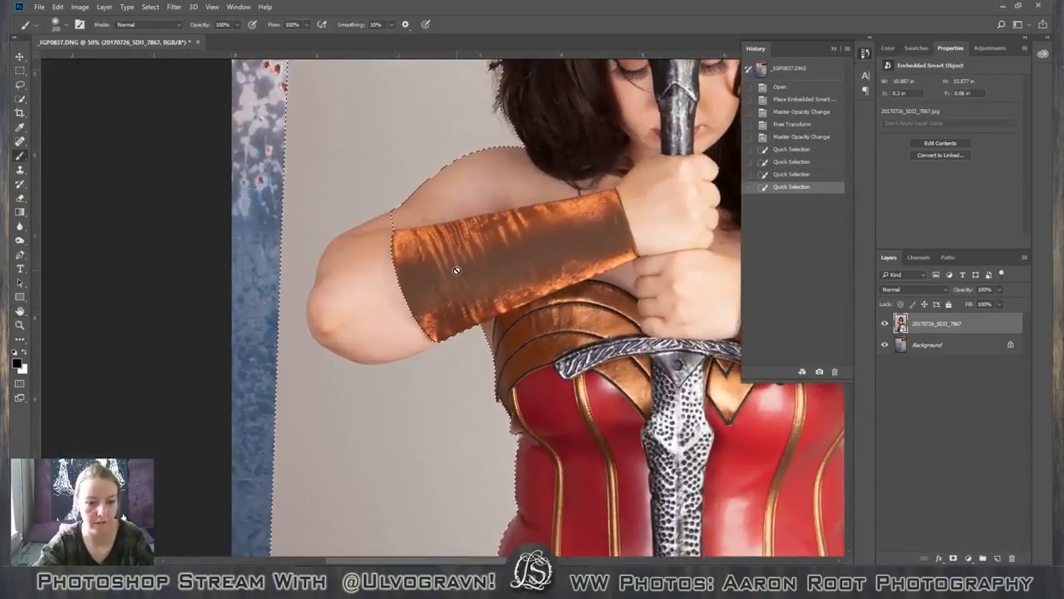
right_click(21, 85)
left_click(52, 86)
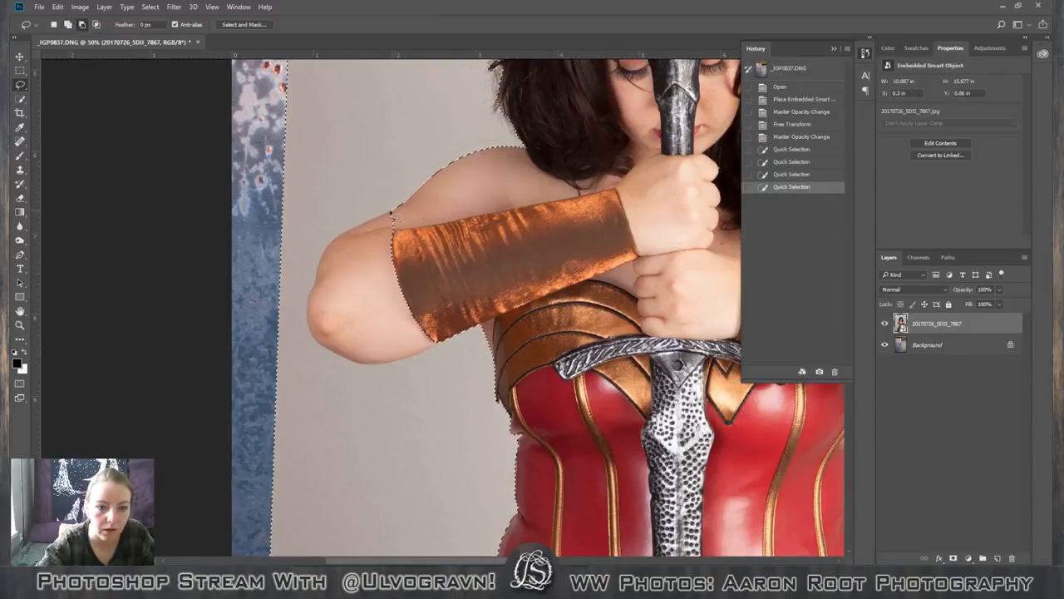
right_click(21, 85)
left_click(57, 105)
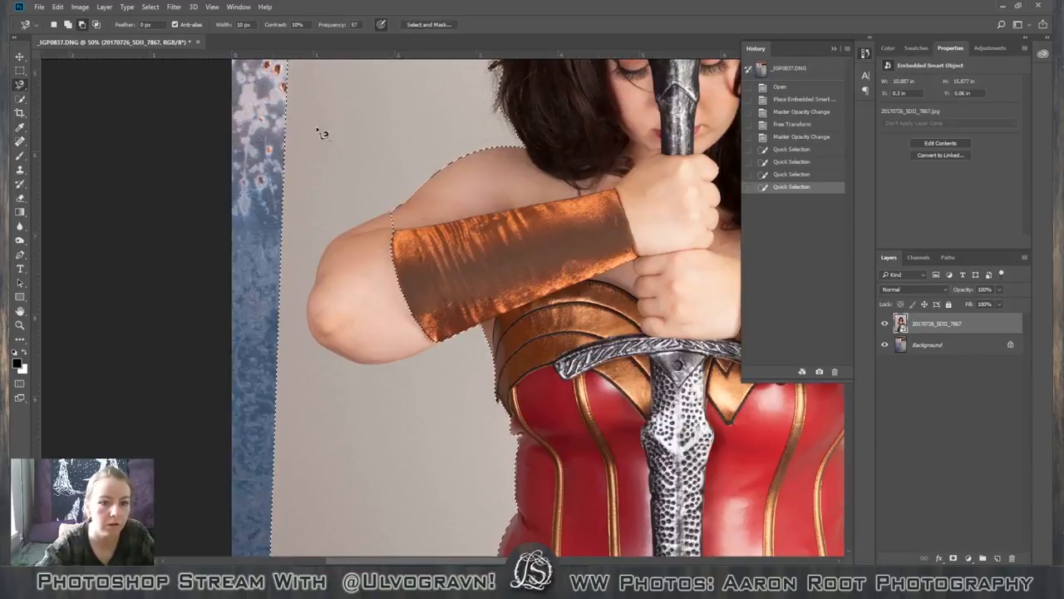
left_click(358, 226)
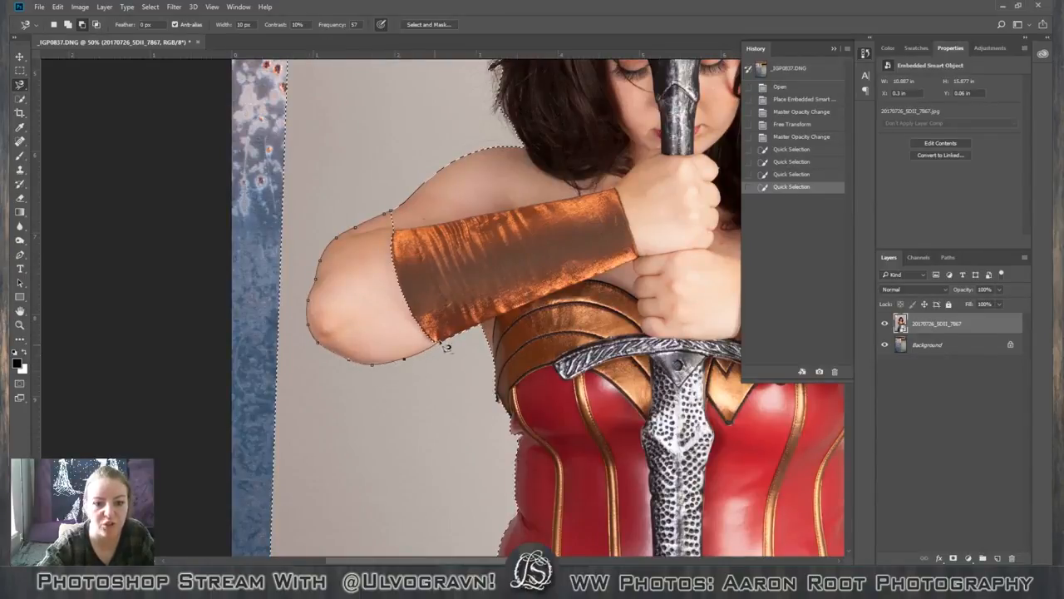
left_click(398, 218)
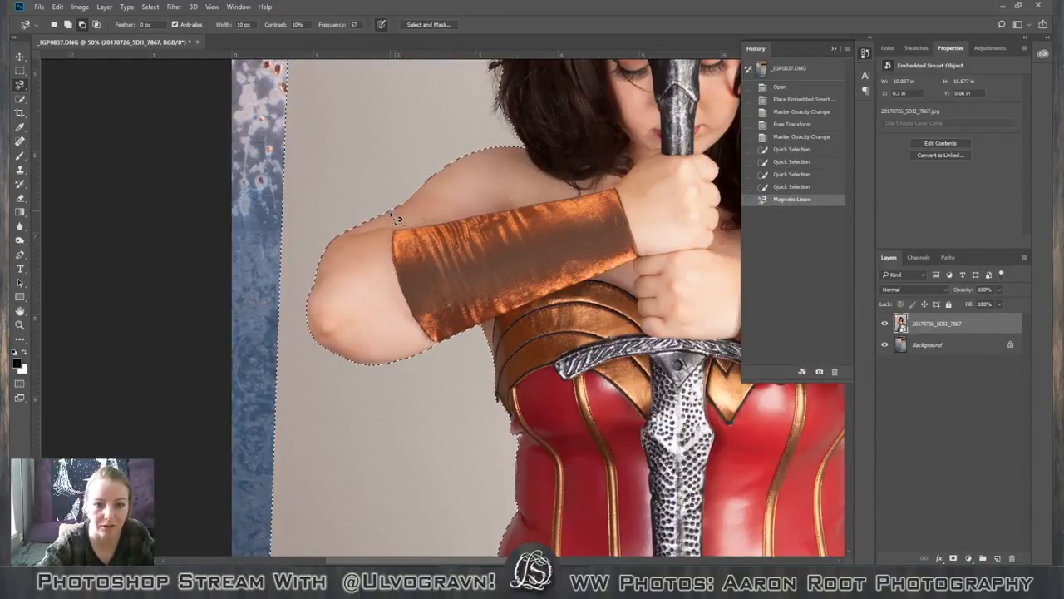
Subtract the bare elbow on the picture's right side from the backdrop selection with the Magnetic Lasso.
left_click_drag(514, 560, 671, 555)
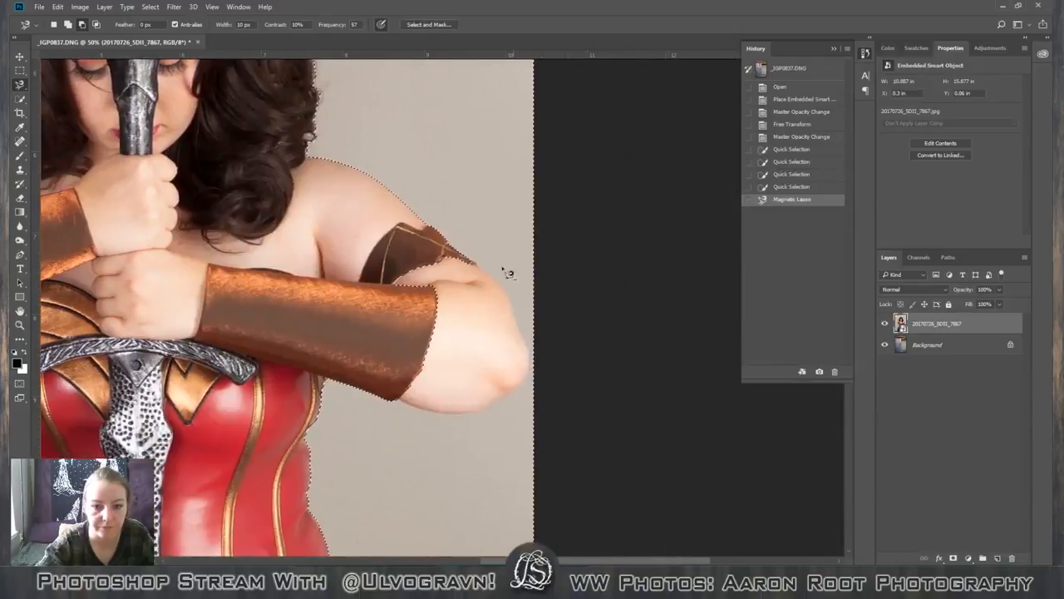
left_click(467, 259)
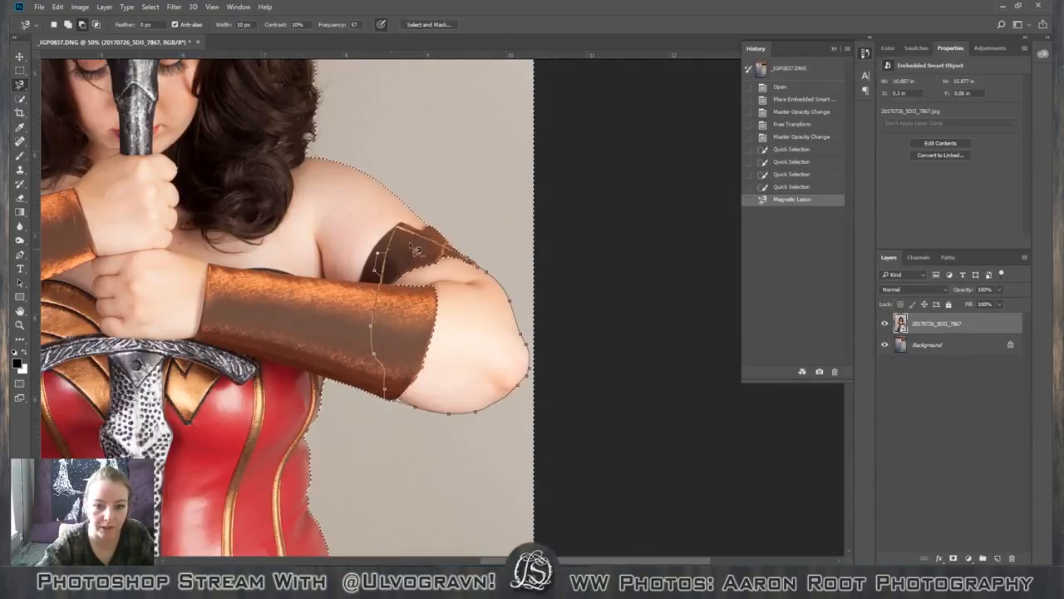
left_click(473, 264)
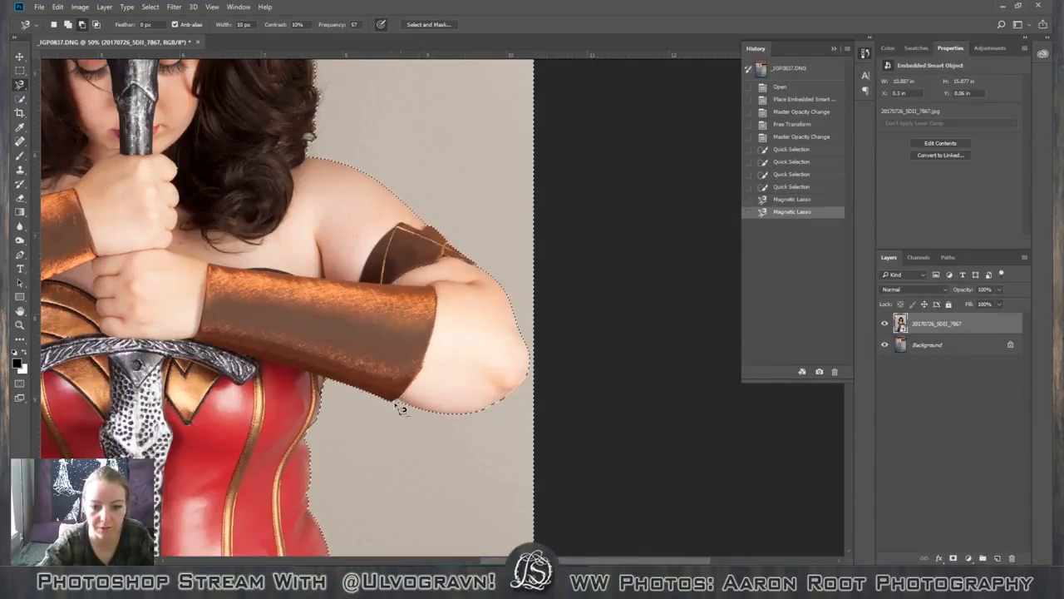
Add the missed sliver of backdrop where the right-hand bracer meets the elbow to the selection with the Lasso tool.
key("ctrl+plus")
key("ctrl+plus")
key("ctrl+plus")
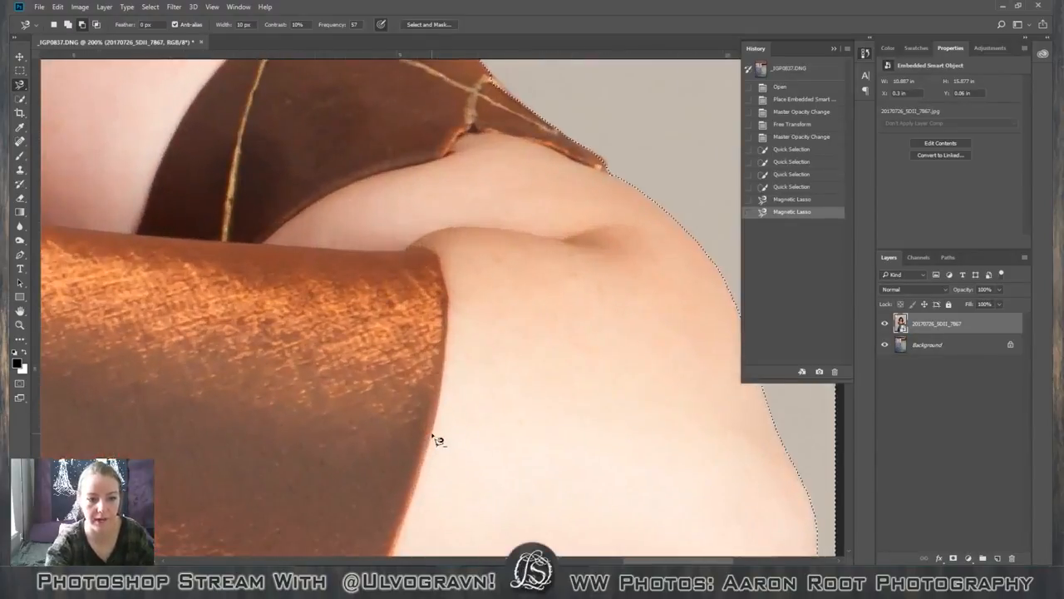
key("space")
left_click_drag(424, 439, 408, 311)
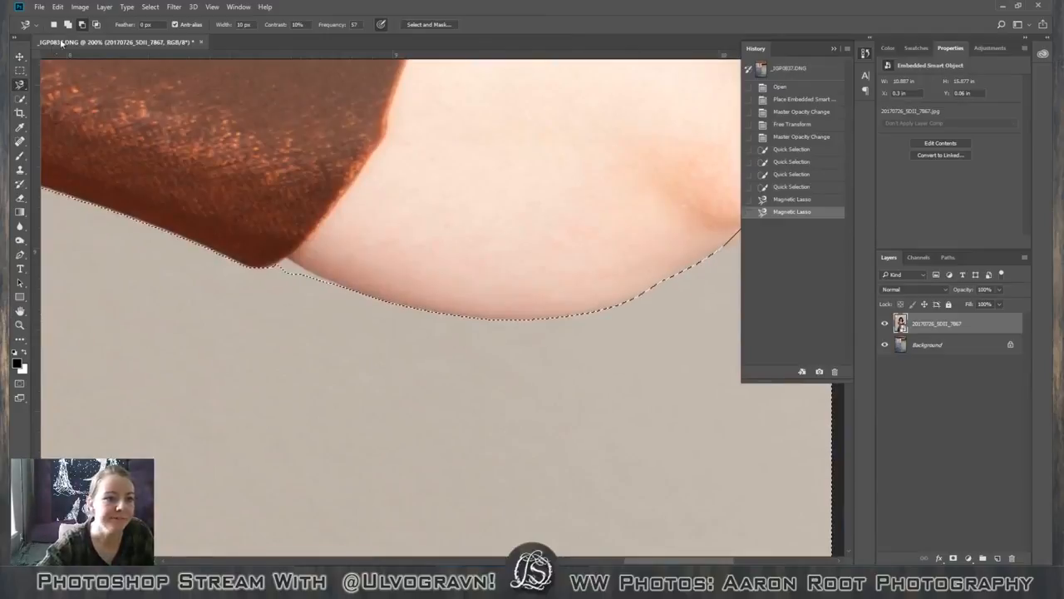
right_click(20, 84)
left_click(67, 84)
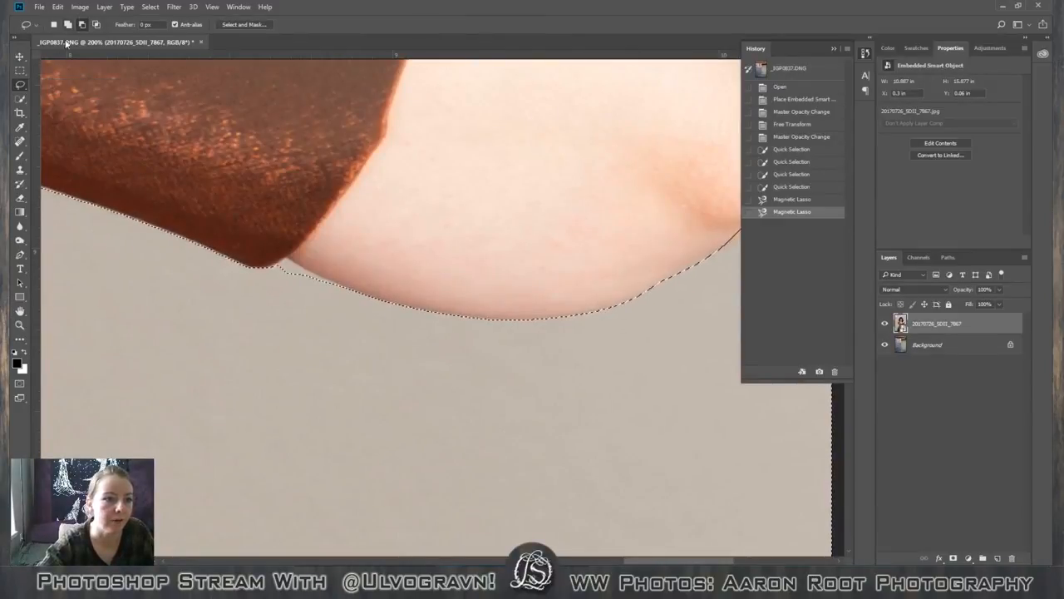
left_click(68, 24)
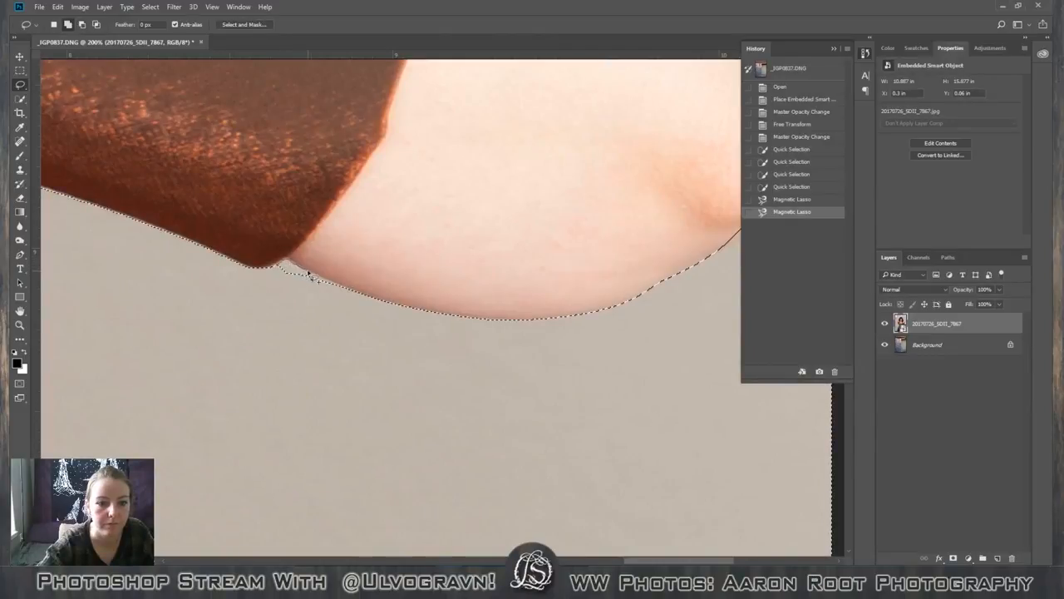
mouse_move(341, 286)
left_mouse_down()
mouse_move(285, 319)
mouse_move(171, 276)
mouse_move(268, 277)
left_mouse_up()
Invert the backdrop selection so that it covers the figure instead.
key("ctrl+minus")
key("ctrl+minus")
key("ctrl+minus")
key("ctrl+minus")
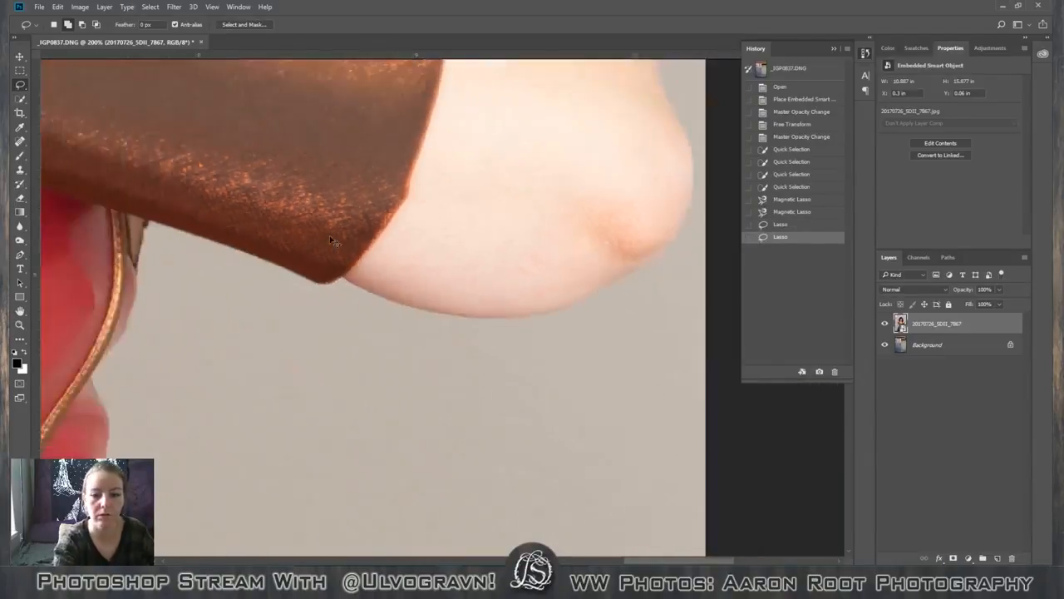
key("ctrl+minus")
key("ctrl+minus")
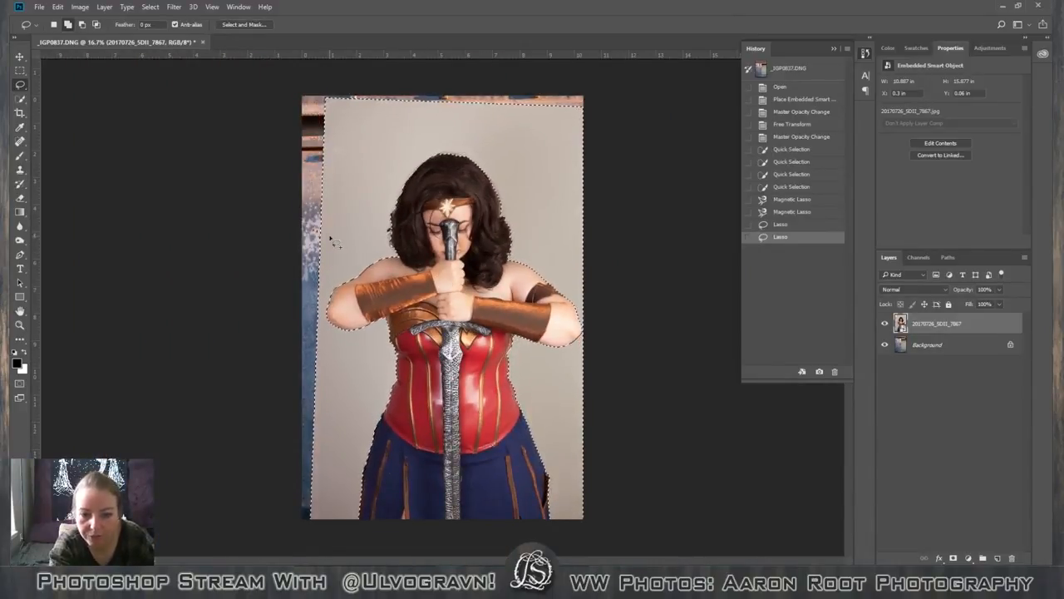
key("ctrl+shift+i")
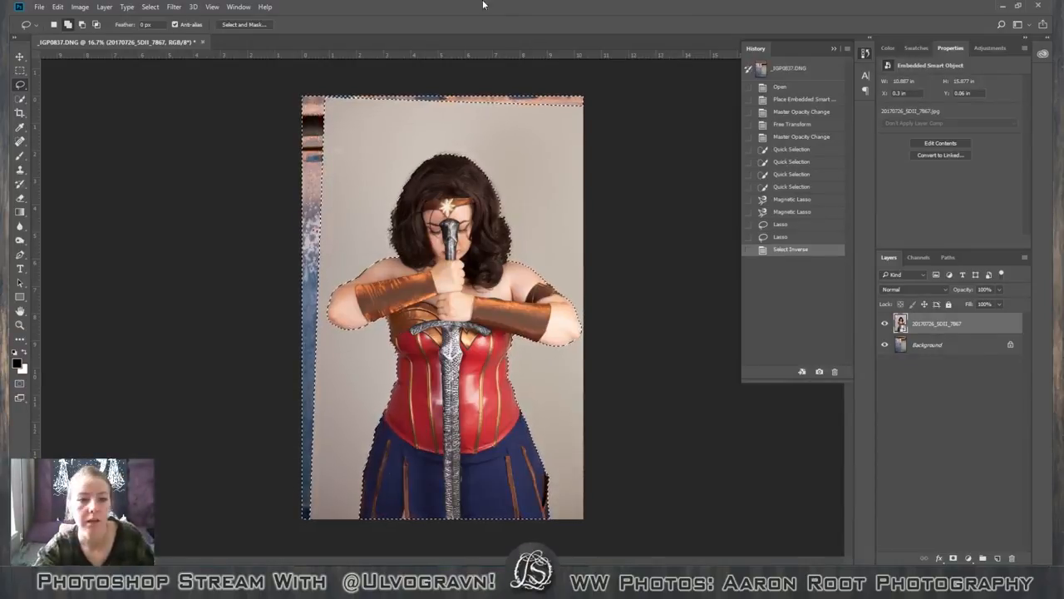
Refine the figure selection in Select and Mask with an edge detection radius of 132 px.
left_click(243, 24)
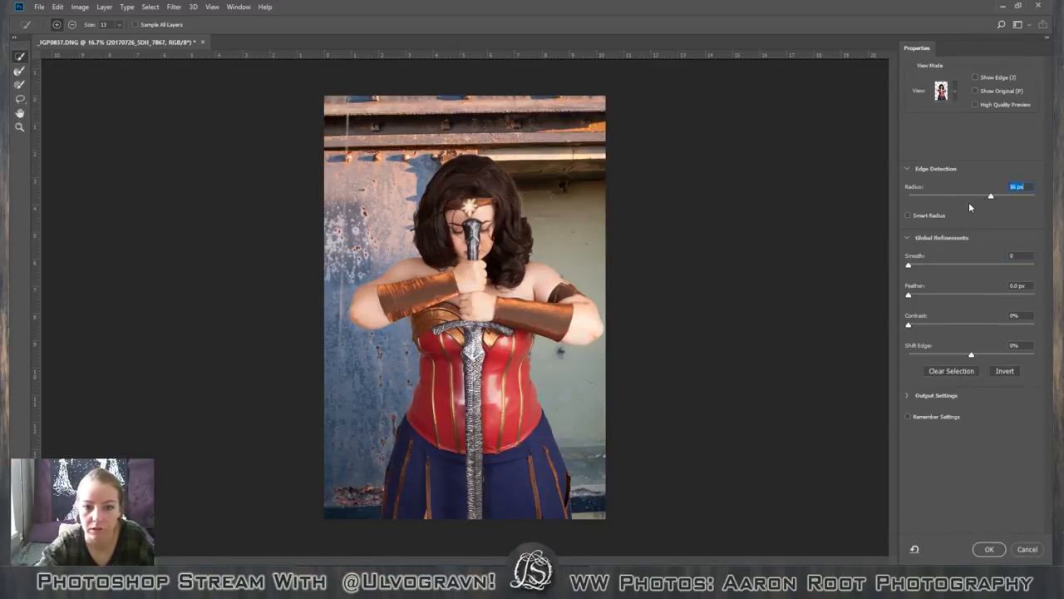
left_click_drag(995, 197, 1031, 201)
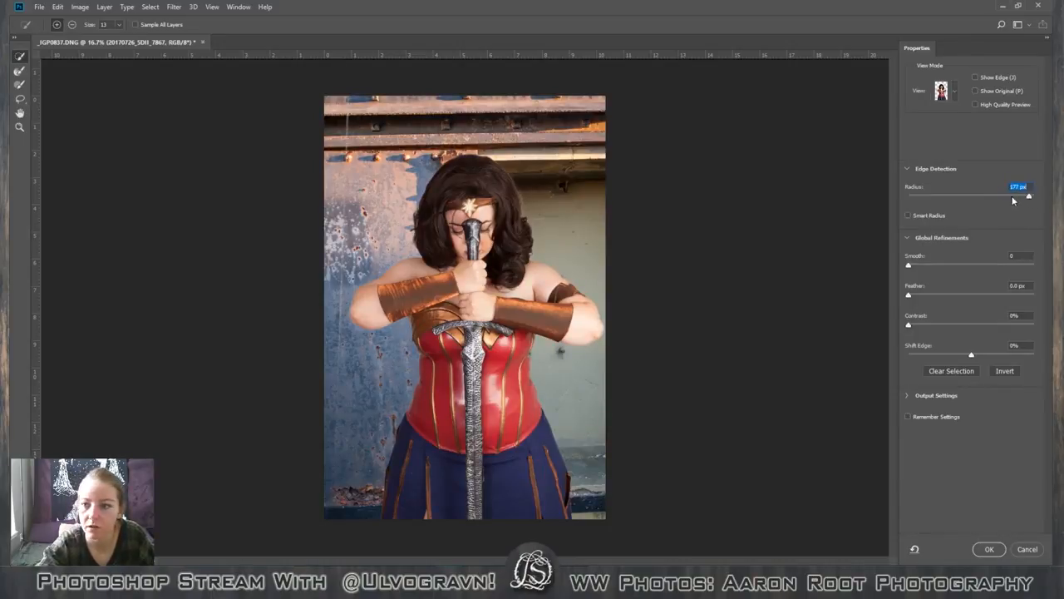
left_click_drag(1007, 195, 1027, 202)
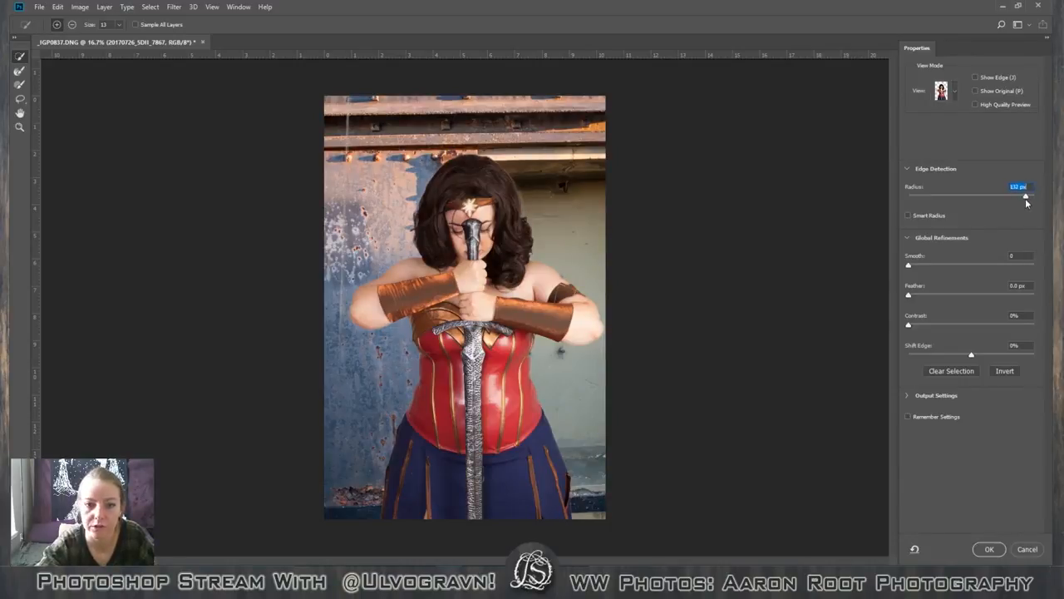
left_click(990, 549)
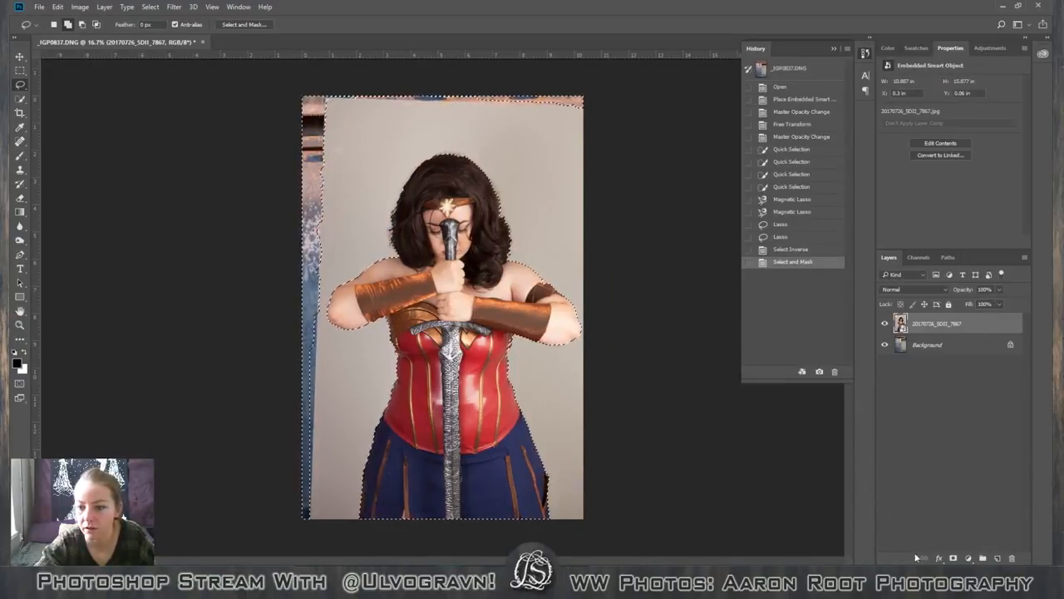
Mask the figure layer with the selection and duplicate it, naming the copy Head.
left_click_drag(983, 316, 998, 557)
double_click(961, 324)
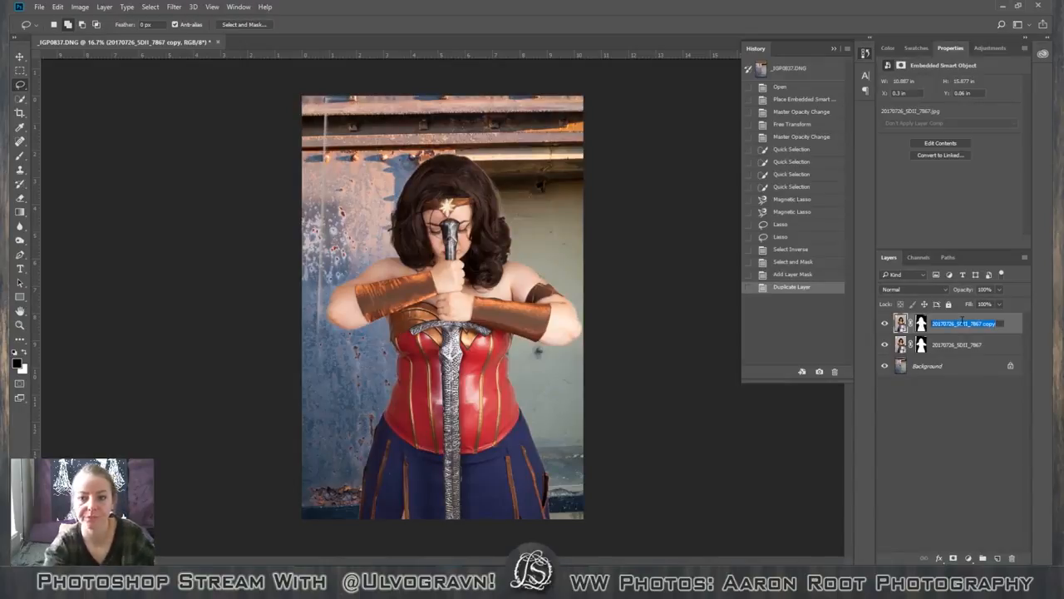
type("Head")
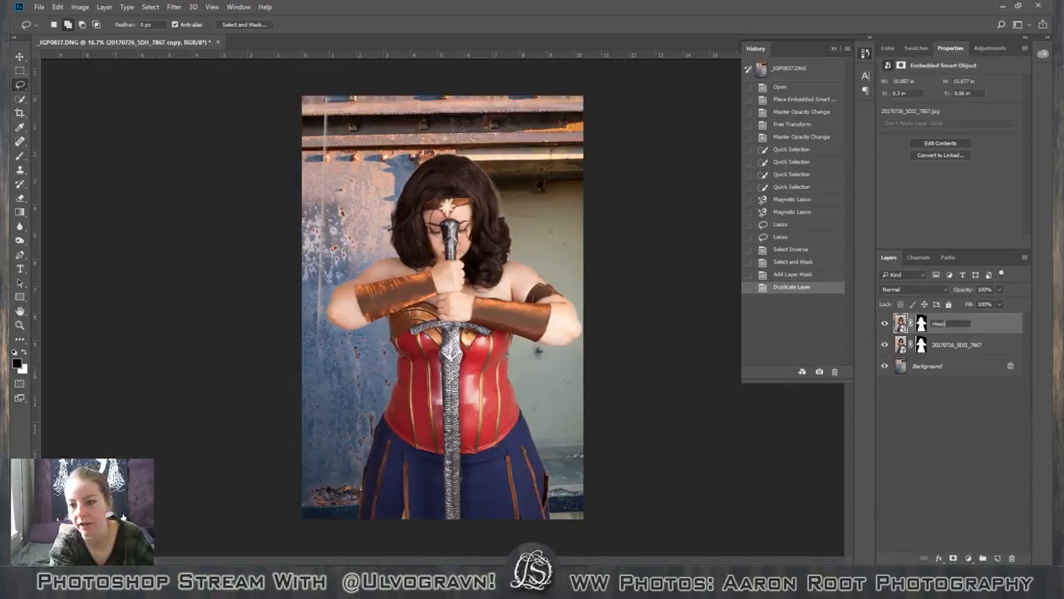
Rename the original masked figure layer Body.
double_click(960, 345)
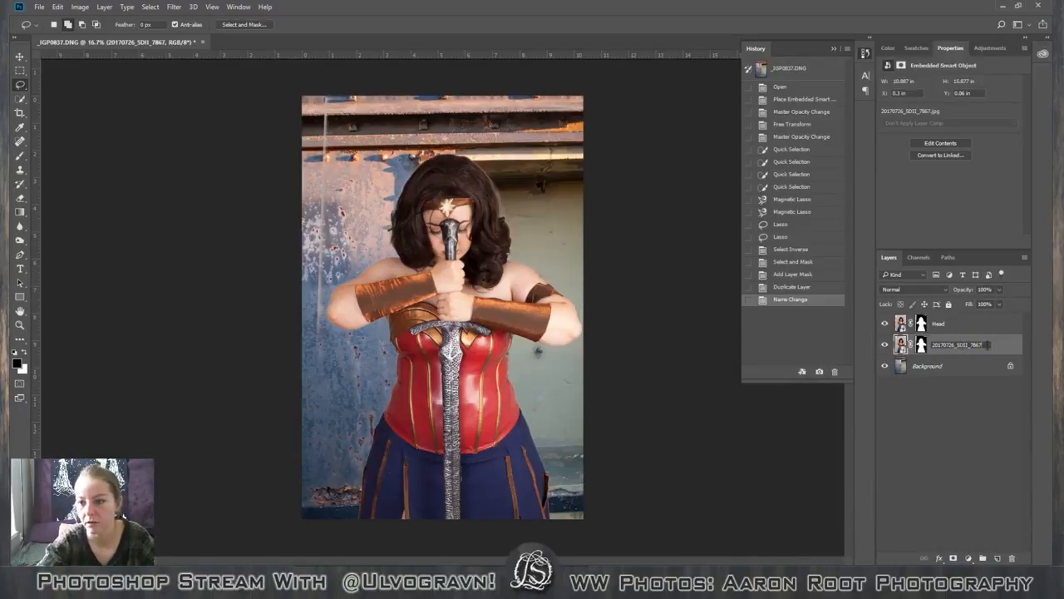
type("B")
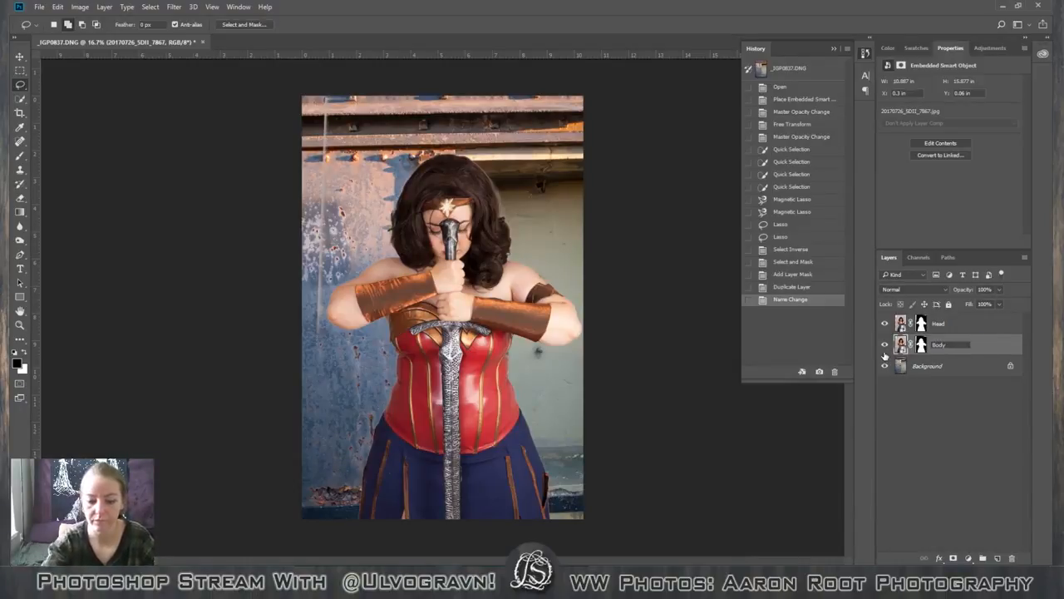
type("ody")
key("Return")
right_click(929, 349)
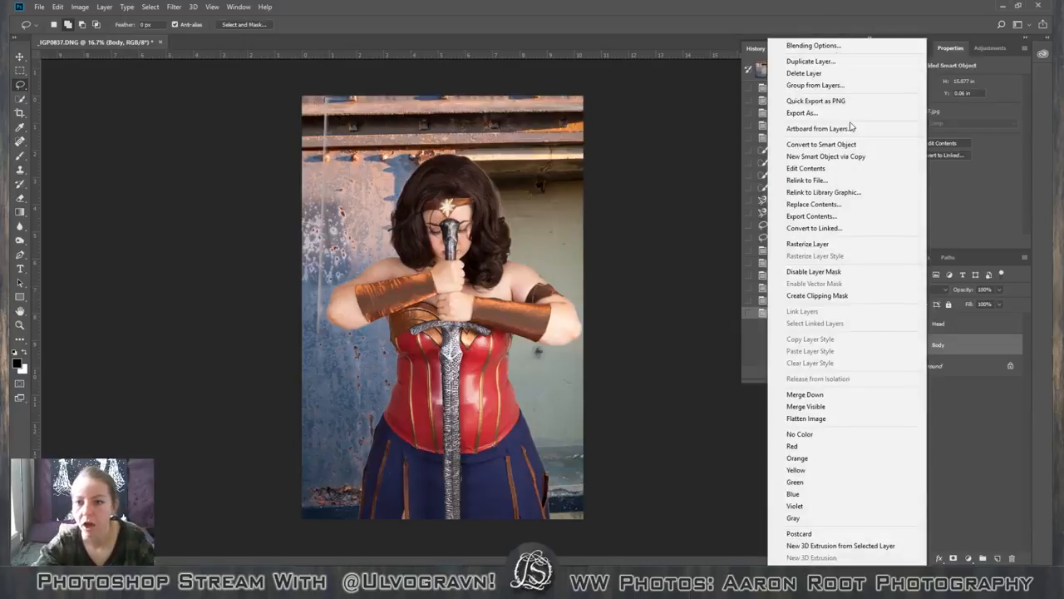
left_click(961, 391)
Undo the layer renaming, the duplication and the layer mask by deleting the Add Layer Mask history state.
left_click(816, 299)
left_click(819, 287)
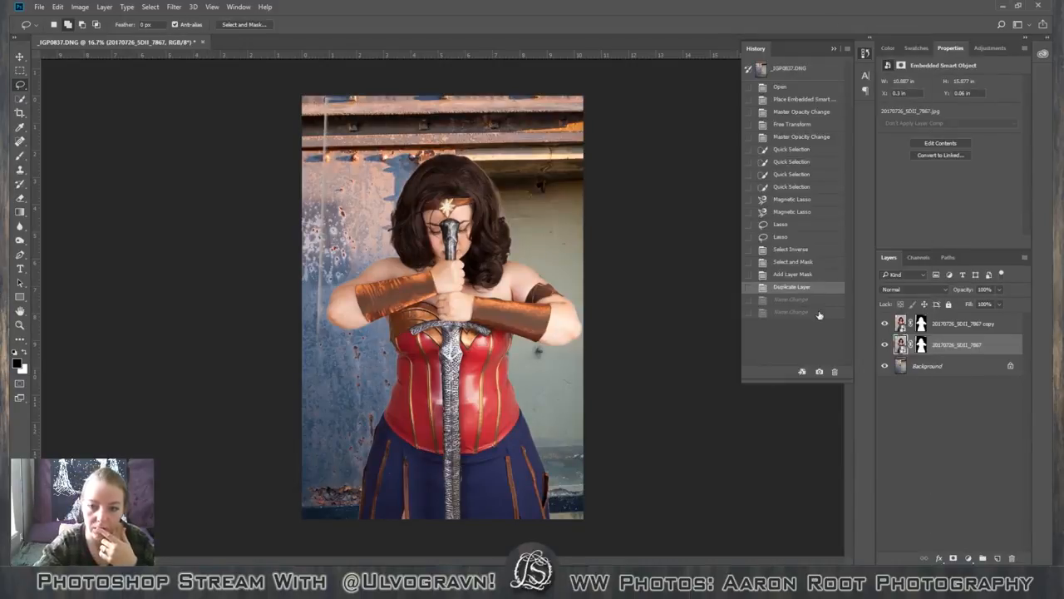
left_click(819, 275)
left_click(835, 373)
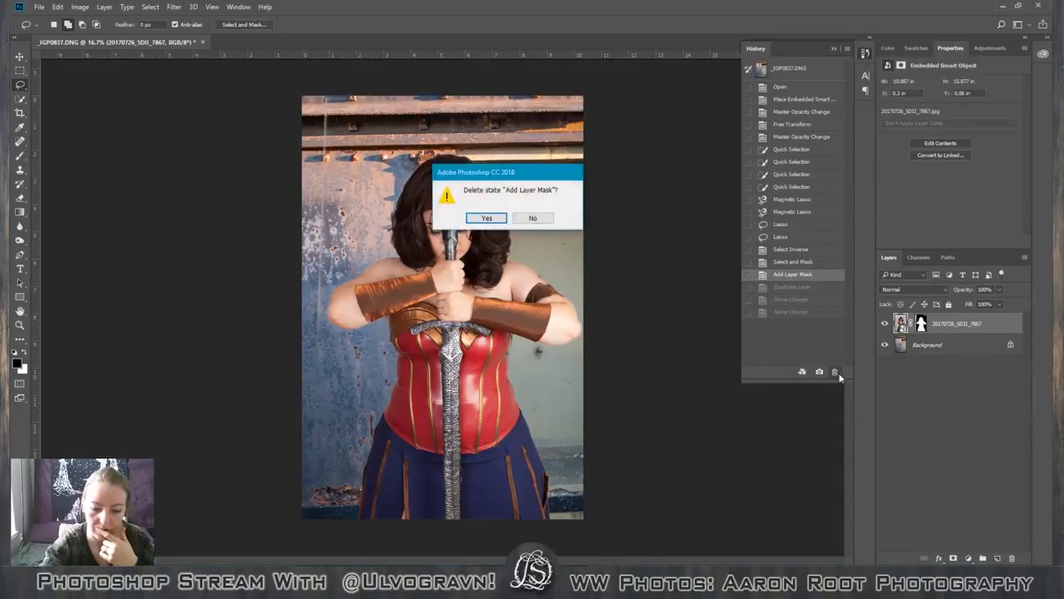
key("Return")
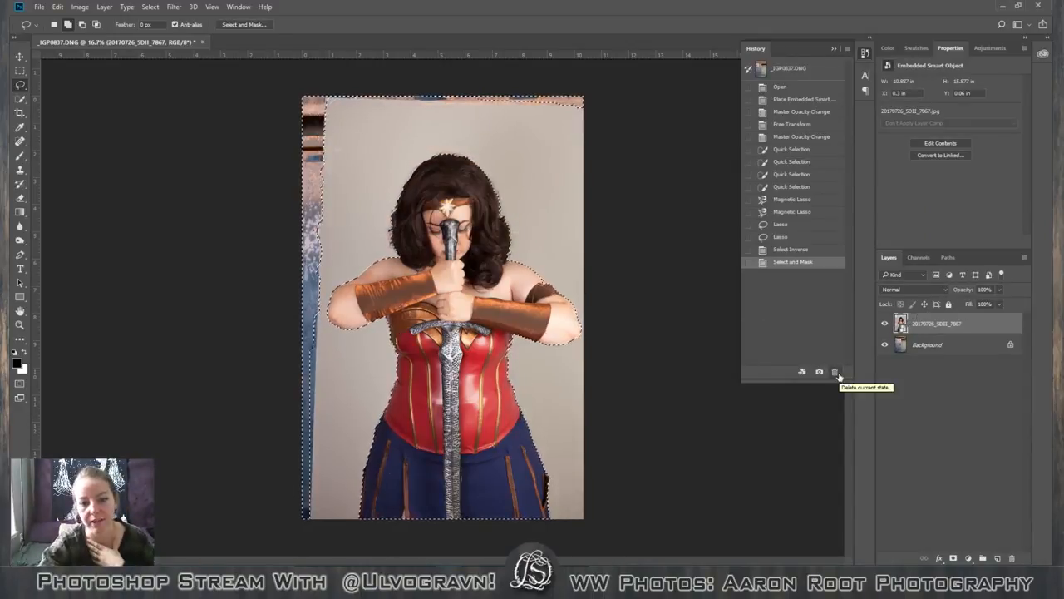
Delete the Select and Mask history state to return to the unrefined inverted selection.
left_click(824, 250)
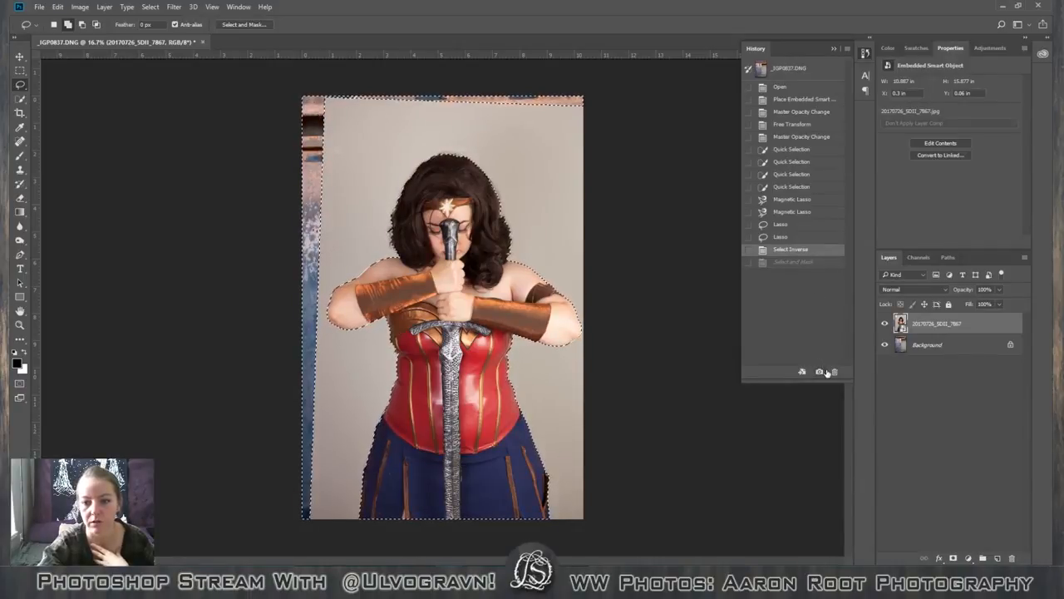
left_click(817, 262)
left_click(833, 372)
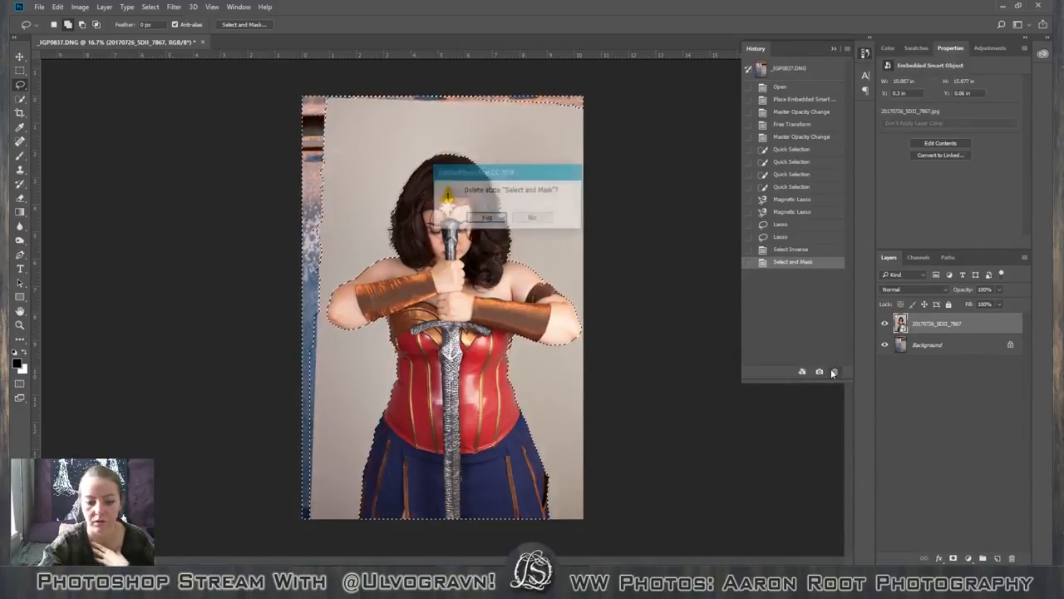
key("Return")
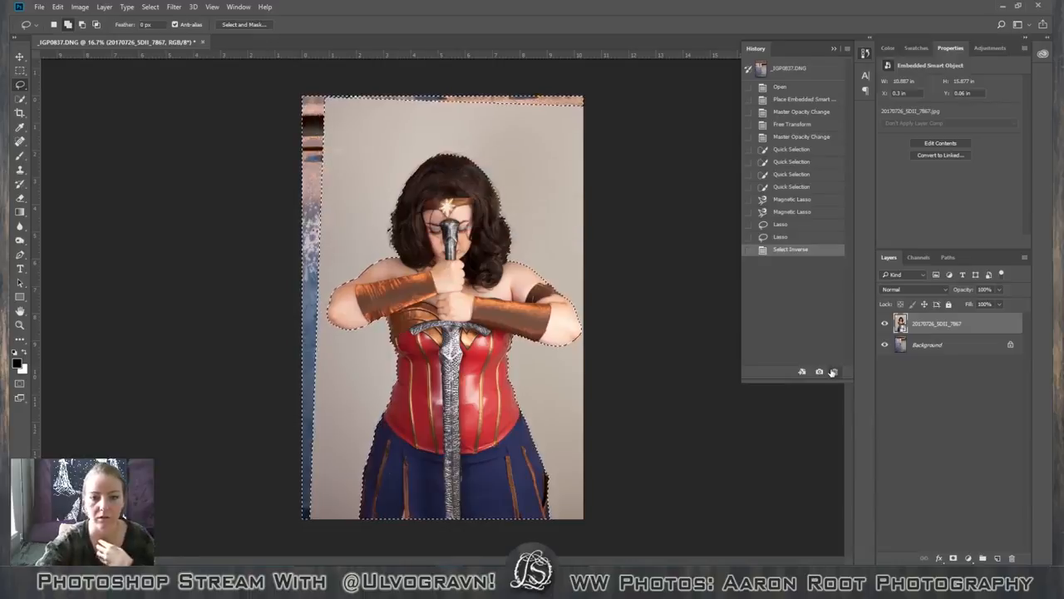
Save the current figure selection to a new channel named Main body selection.
left_click(148, 7)
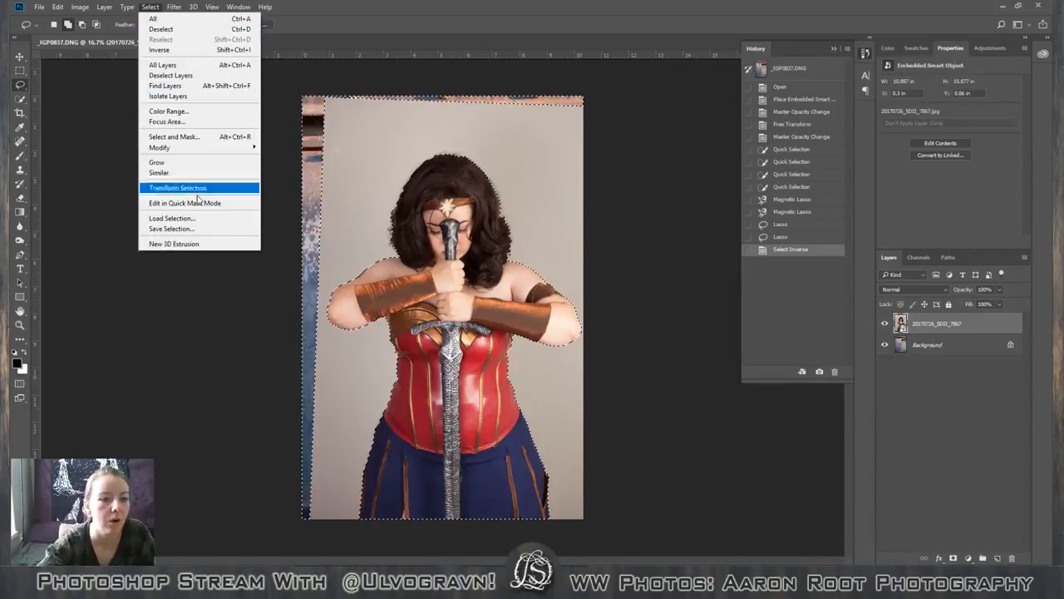
left_click(184, 229)
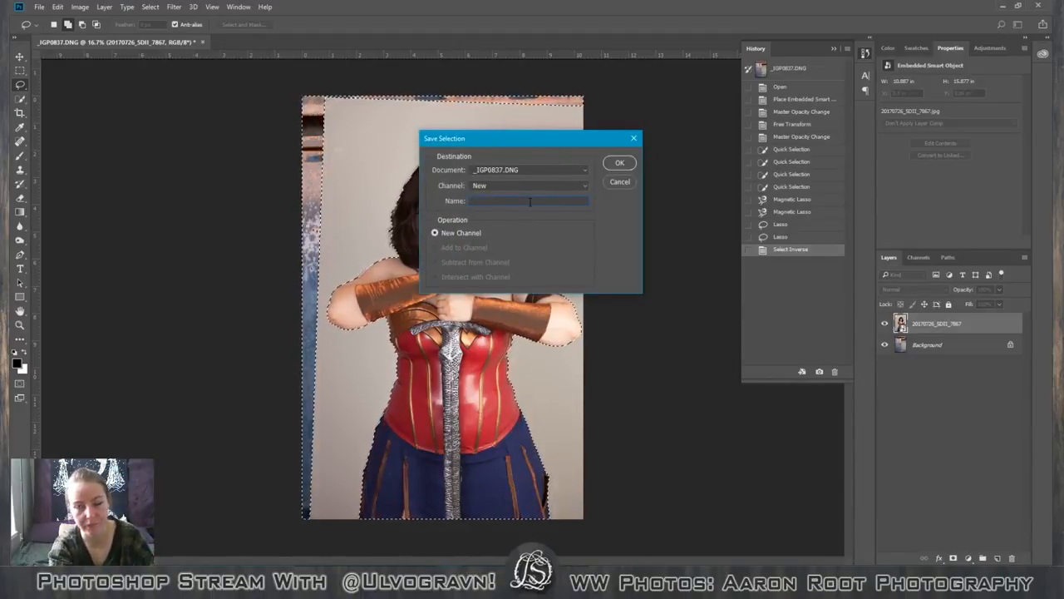
type("Main ")
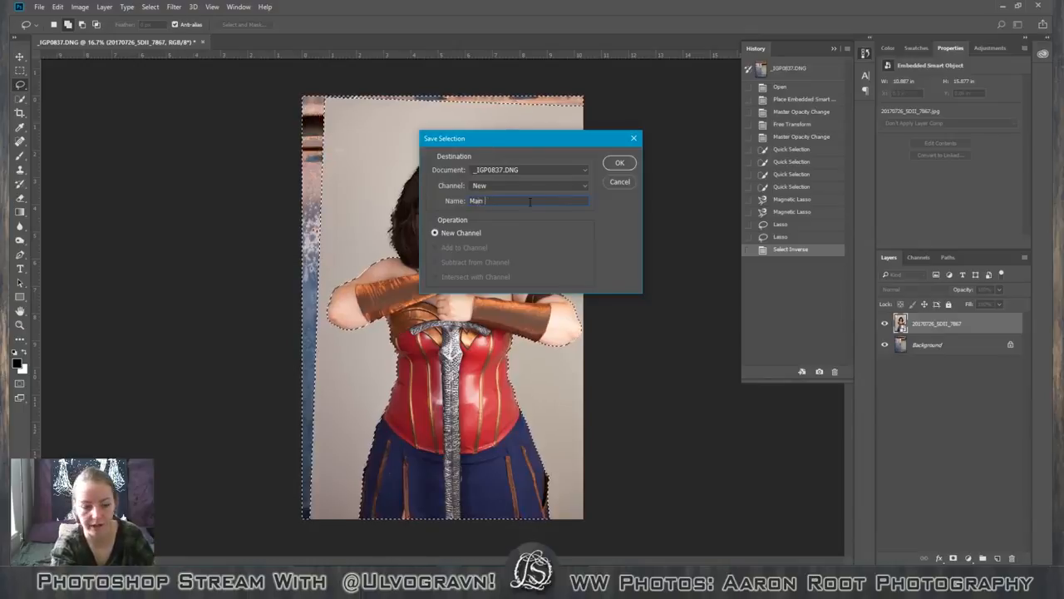
type("body selection")
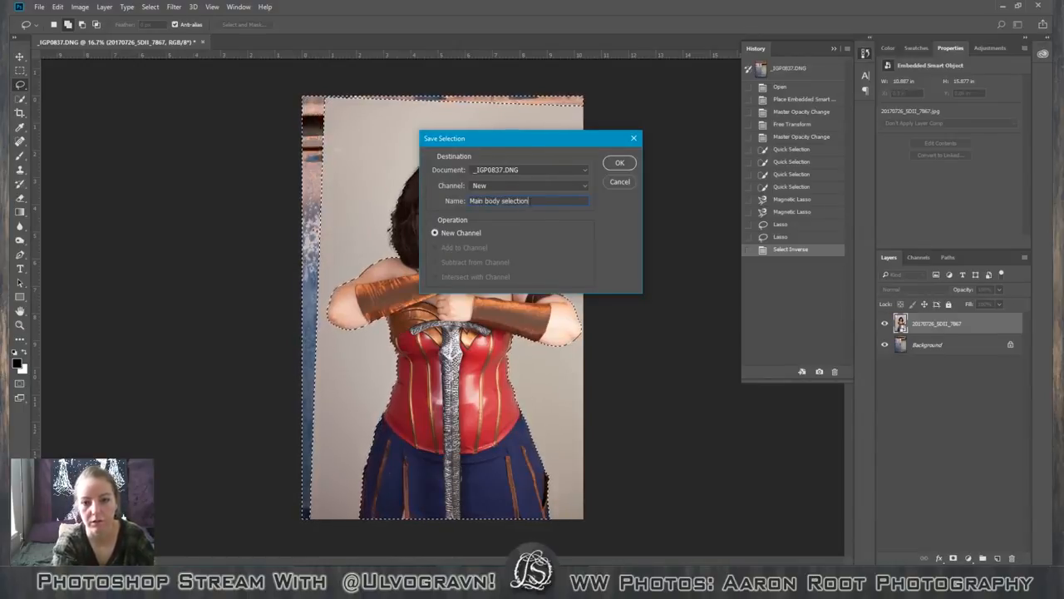
key("Return")
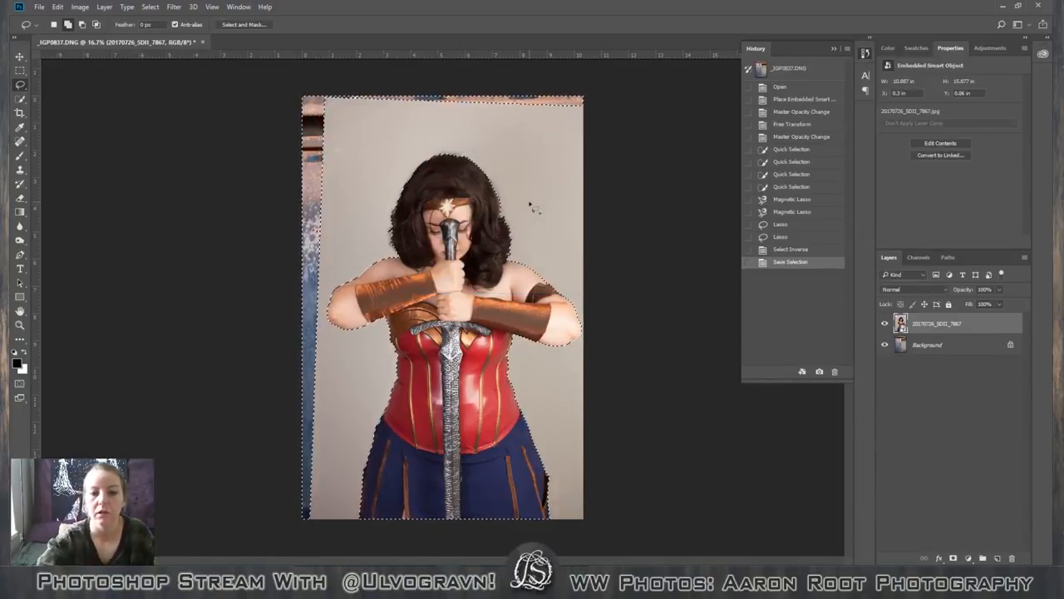
Refine the selection in Select and Mask with an edge detection radius of 223 px and apply it.
left_click(244, 24)
left_click(1023, 195)
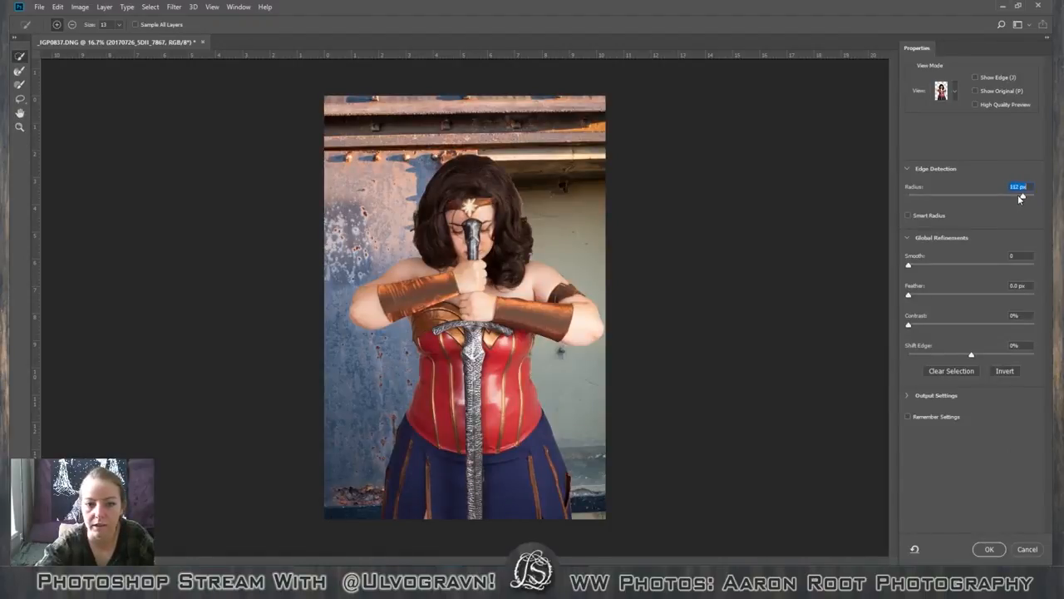
left_click(1032, 196)
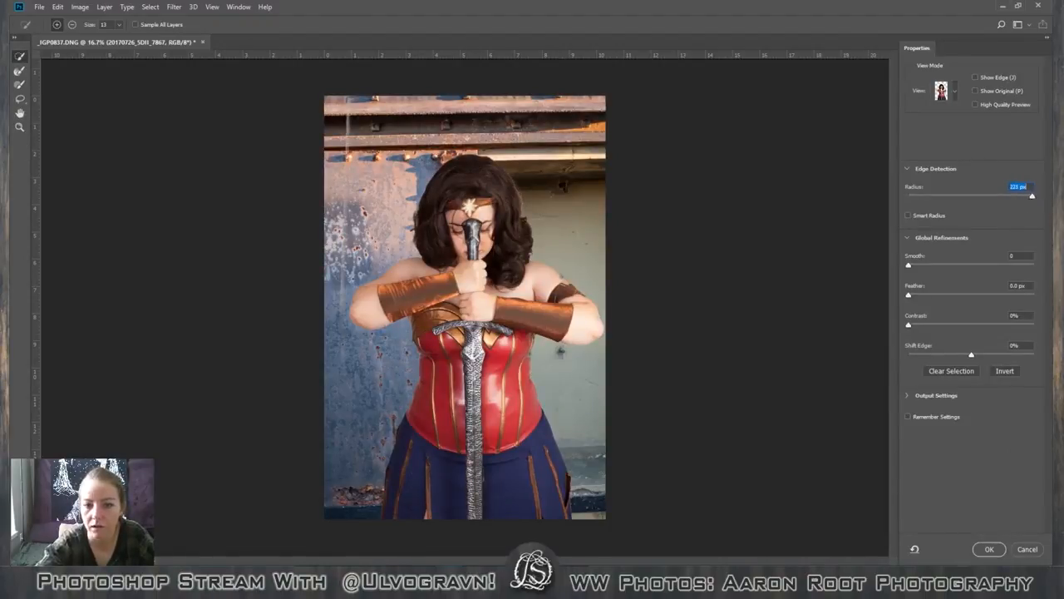
left_click(986, 553)
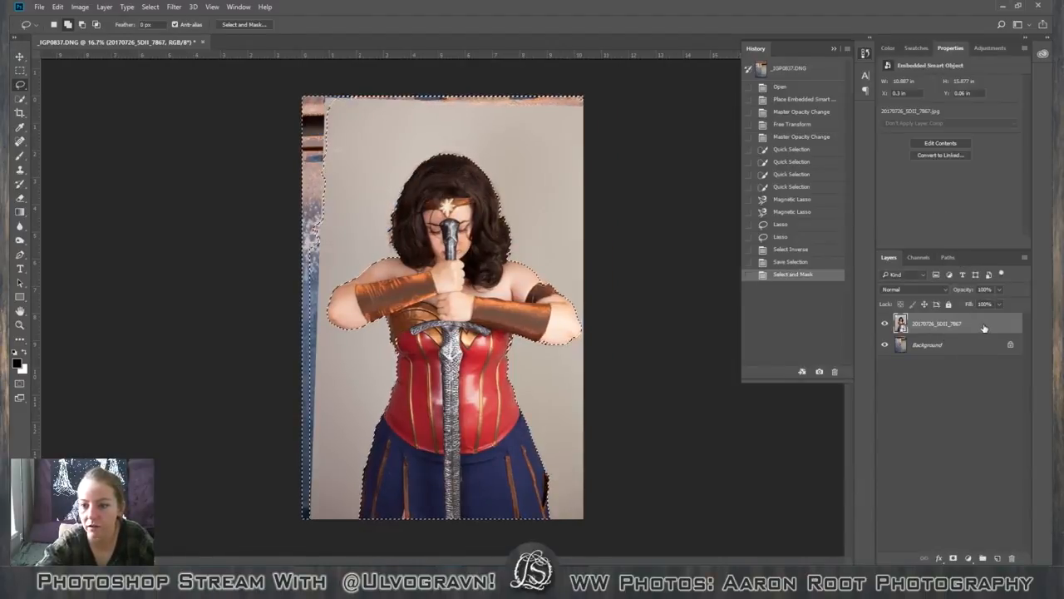
Mask the figure layer with the refined selection and duplicate it, naming the copy Head.
left_click(953, 558)
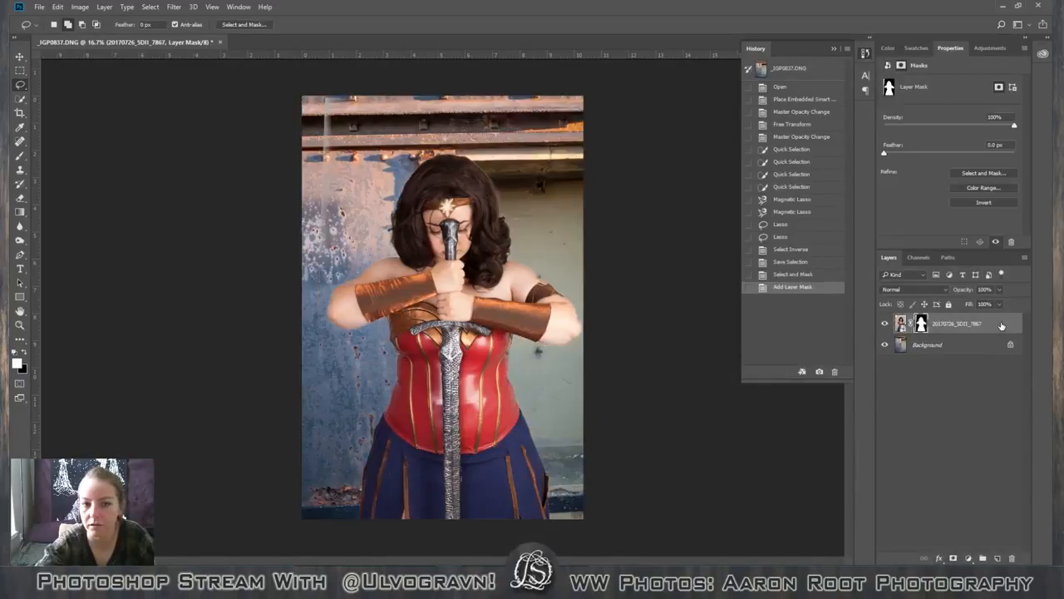
left_click_drag(1025, 330, 994, 555)
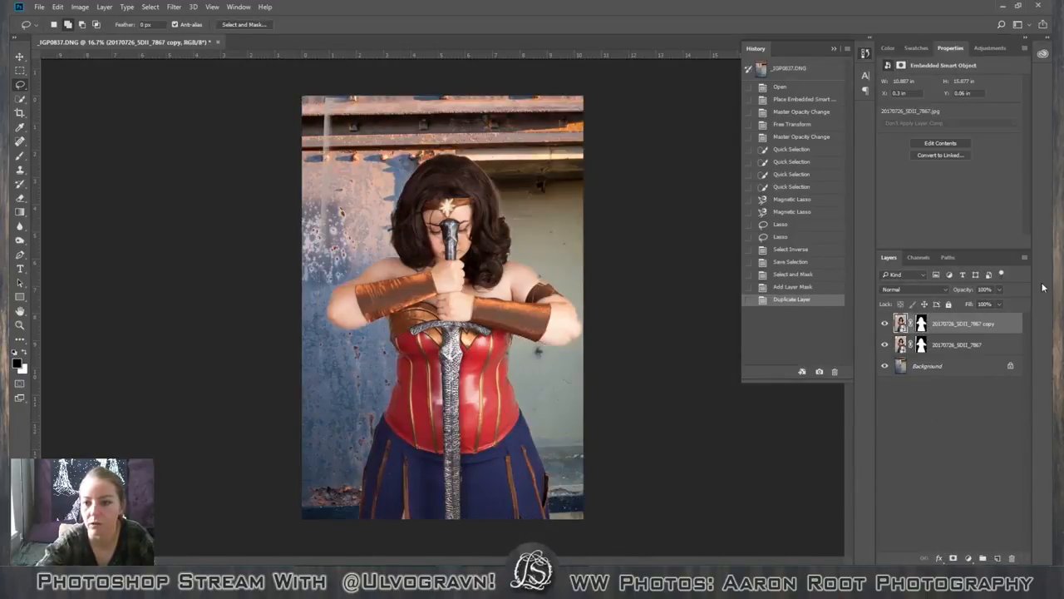
double_click(961, 329)
type("H")
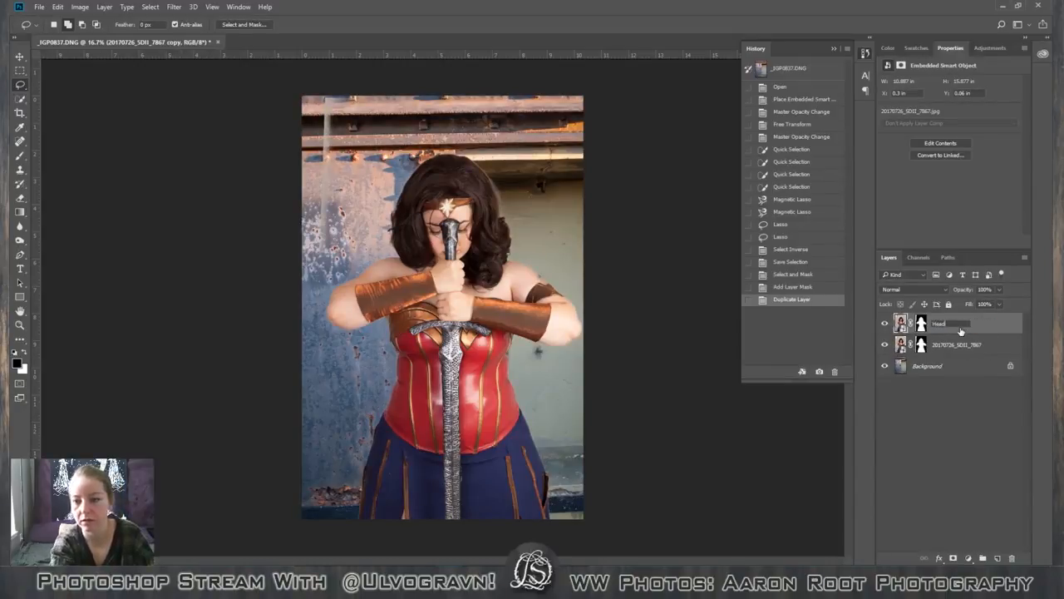
type("ead")
key("Return")
Rename the original figure layer Body and delete its layer mask.
double_click(954, 344)
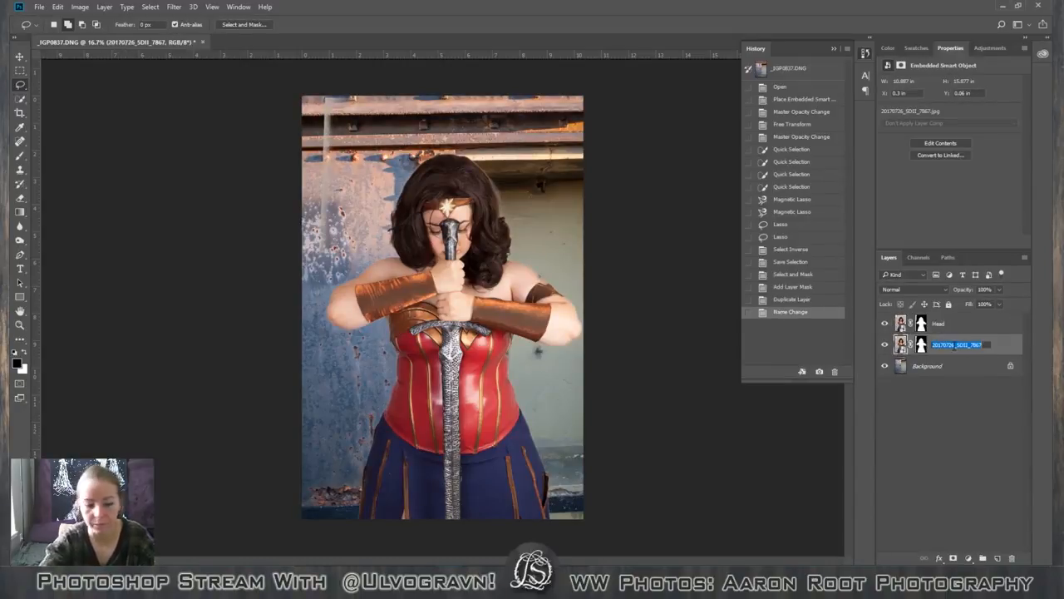
type("B")
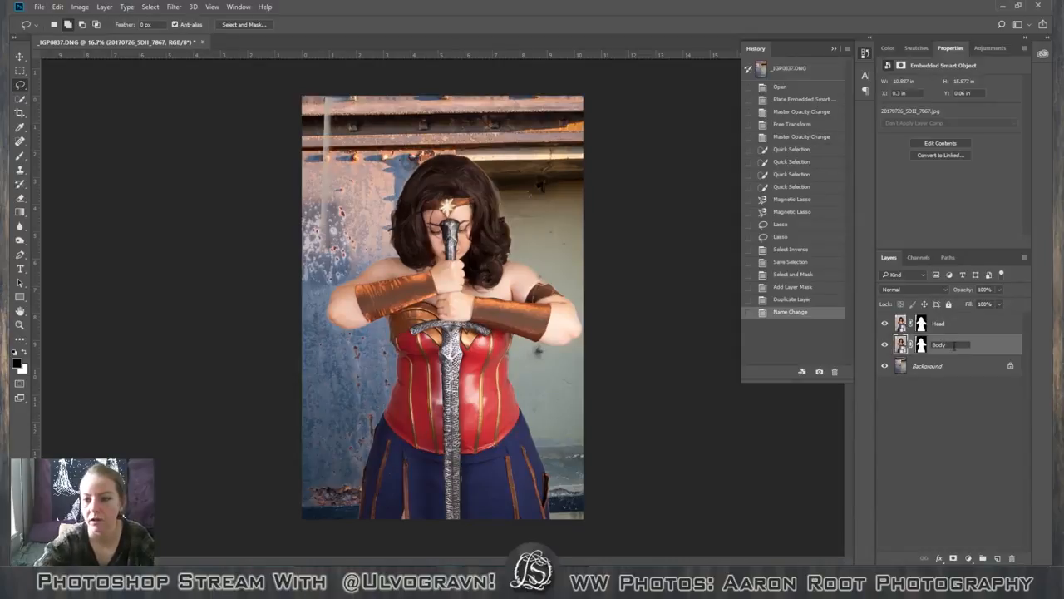
type("ody")
key("Return")
right_click(919, 344)
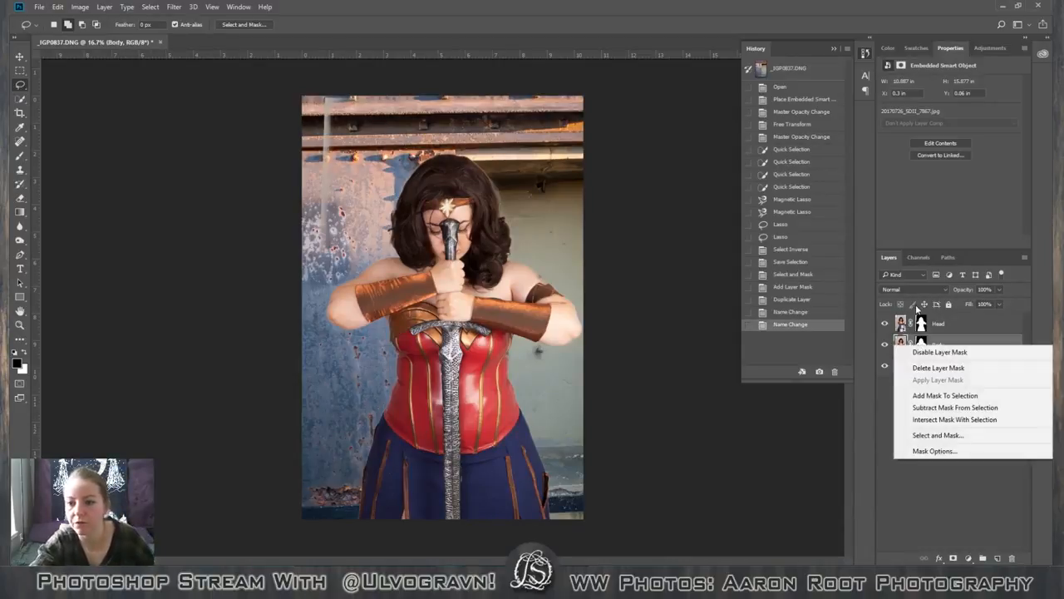
left_click(947, 369)
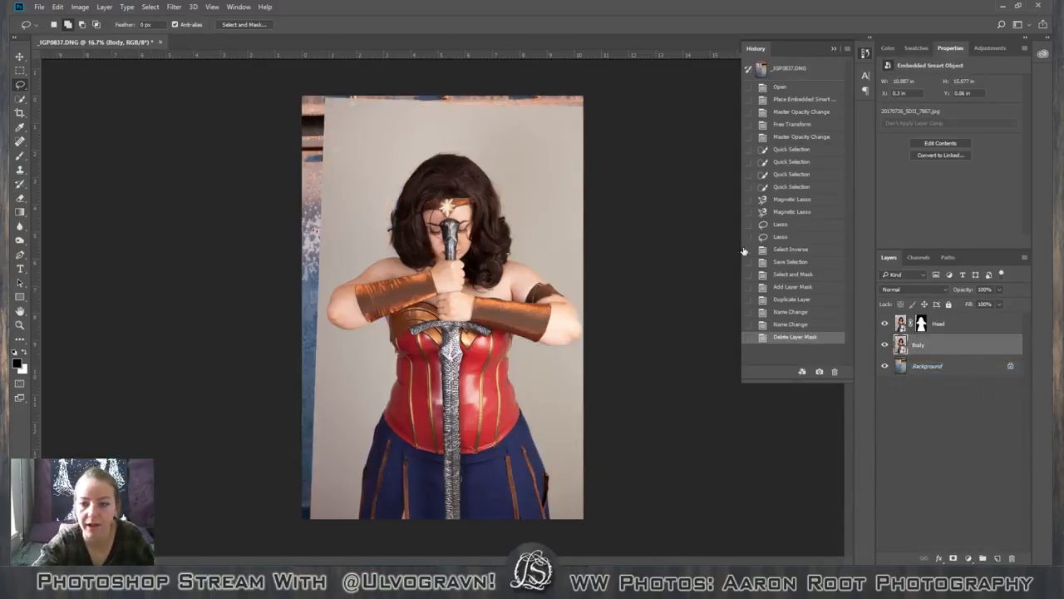
Load the saved Main body selection as a new selection on the Body layer.
left_click(150, 7)
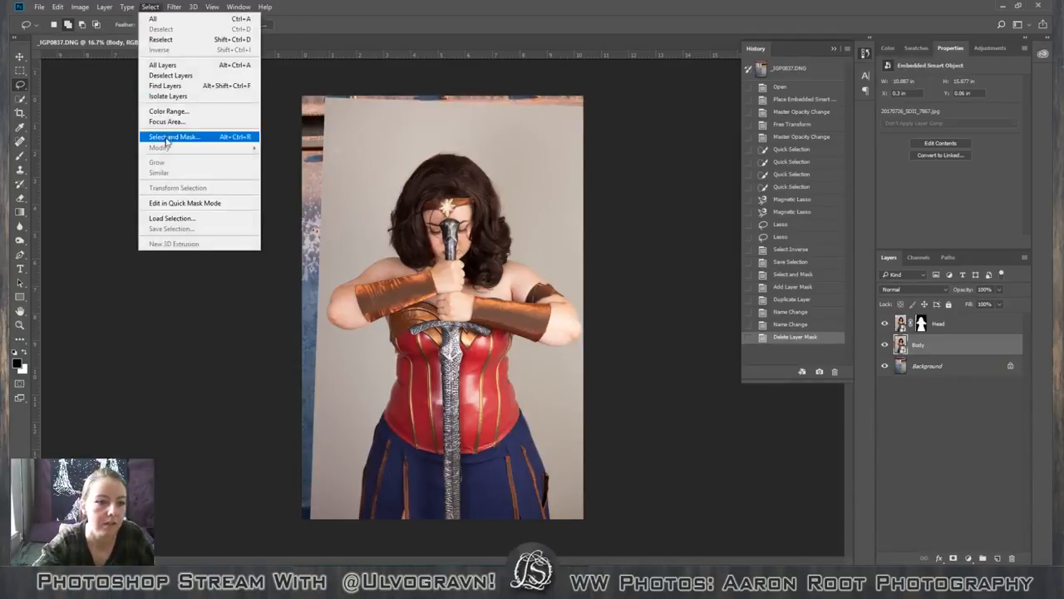
left_click(178, 218)
left_click(532, 186)
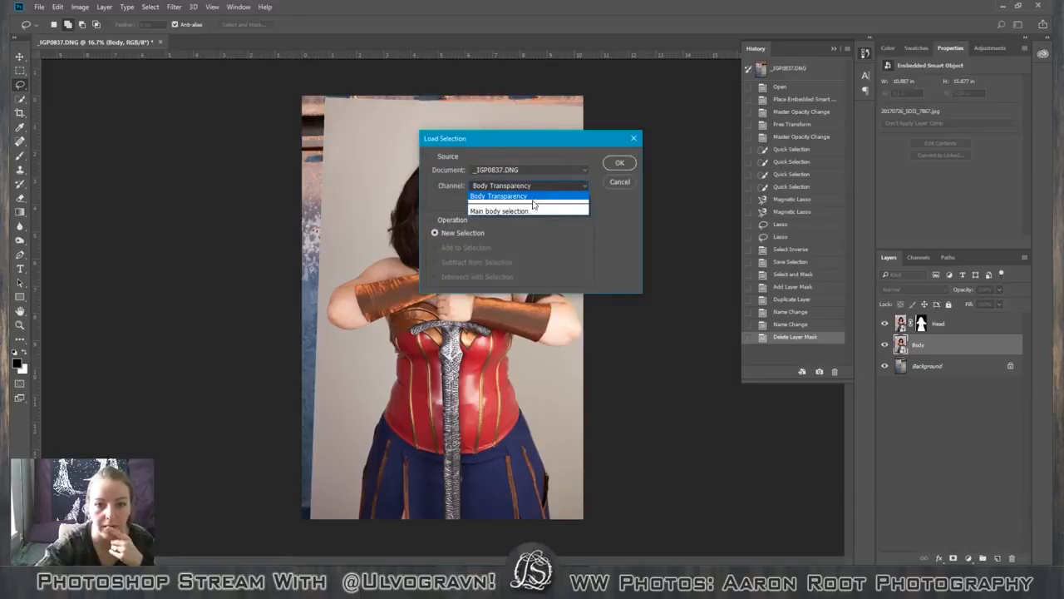
left_click(507, 209)
left_click(619, 162)
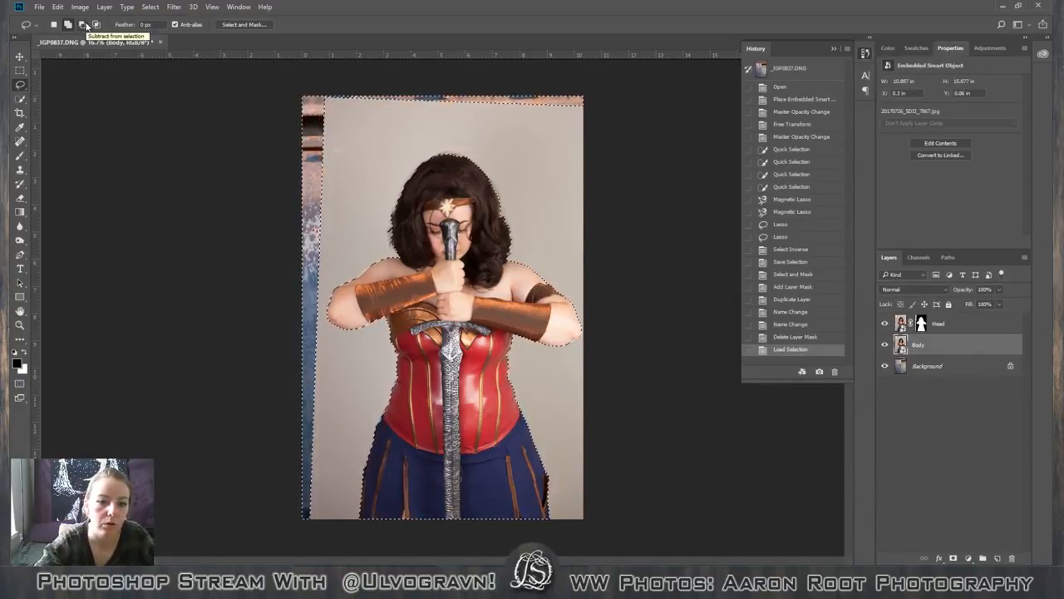
Subtract the head and hair from the loaded selection with the Lasso, cutting across just below the neck.
left_click(80, 28)
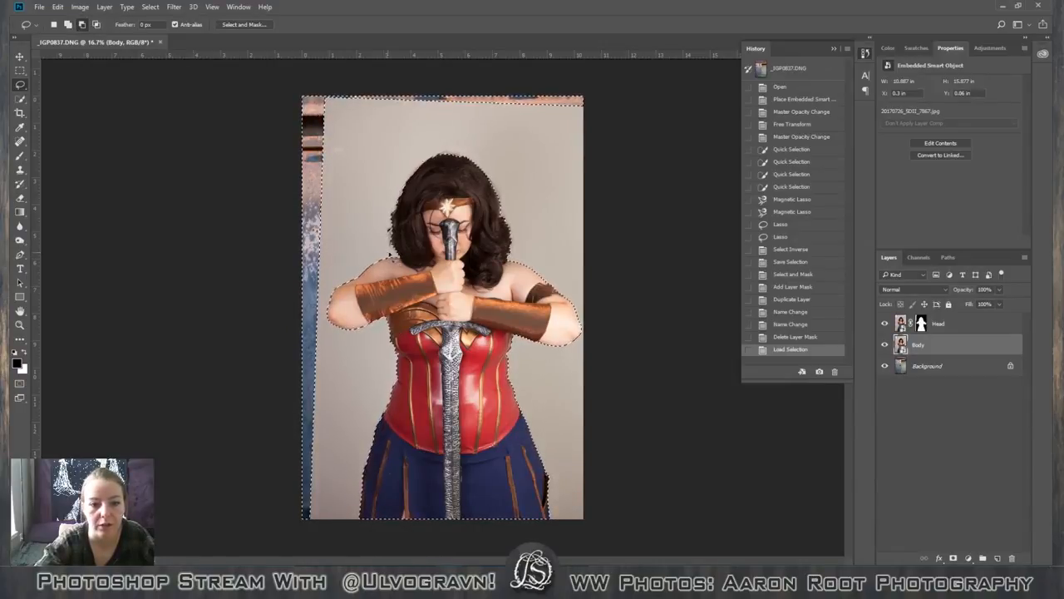
mouse_move(406, 266)
left_mouse_down()
mouse_move(510, 283)
mouse_move(528, 268)
mouse_move(541, 174)
mouse_move(372, 170)
left_mouse_up()
left_click_drag(389, 249, 389, 253)
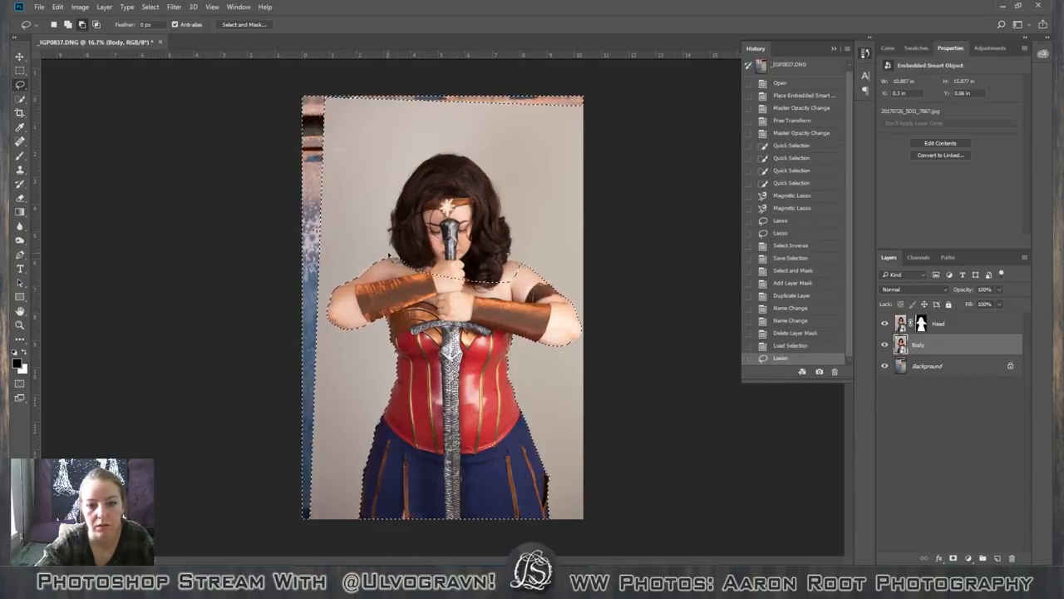
Add the bare shoulder and chest area beside the hair curls back to the body selection with the Magnetic Lasso.
key("ctrl+plus")
key("ctrl+plus")
key("ctrl+plus")
key("ctrl+plus")
key("ctrl+plus")
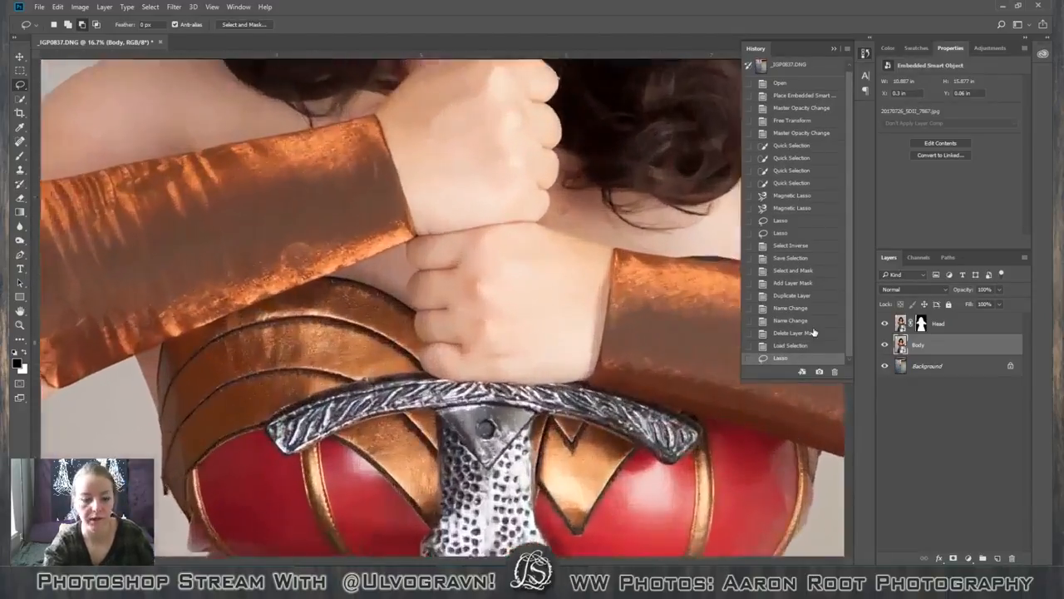
key("space")
mouse_move(524, 298)
left_mouse_down()
mouse_move(511, 313)
mouse_move(484, 298)
mouse_move(474, 309)
left_mouse_up()
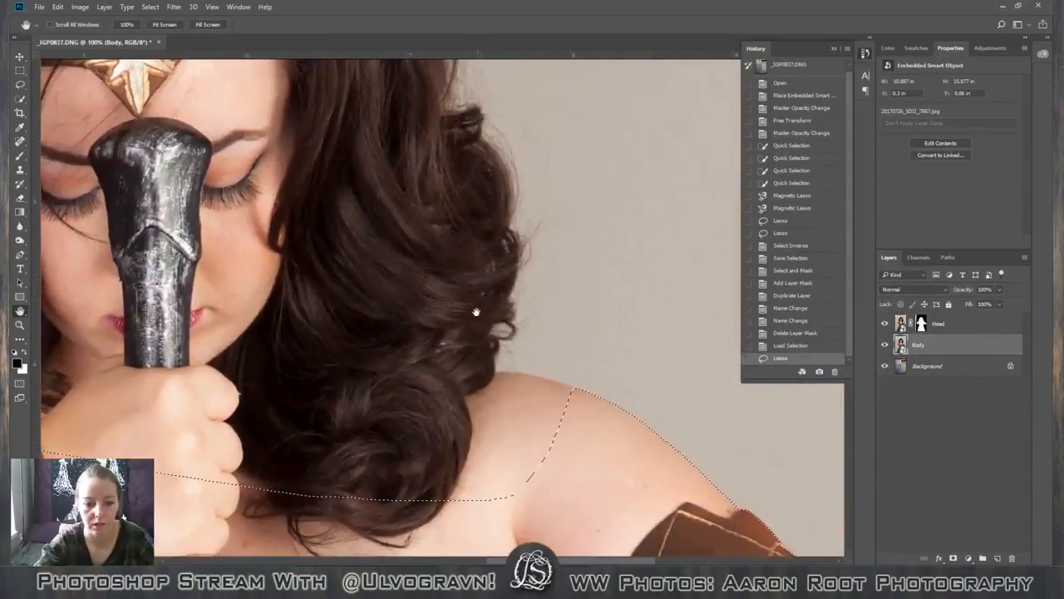
key("b")
left_click(20, 83)
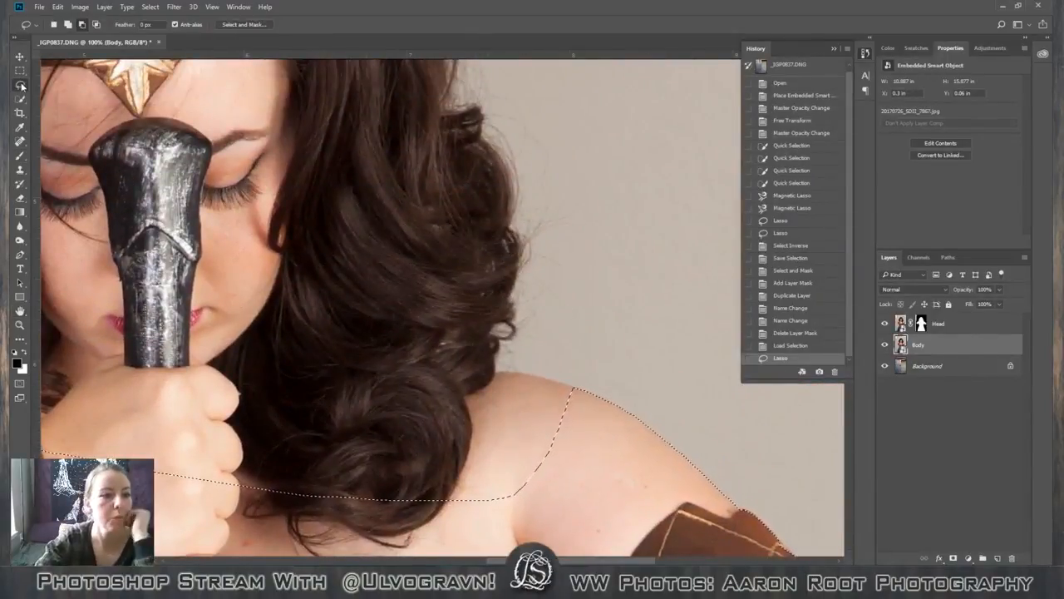
left_click(70, 26)
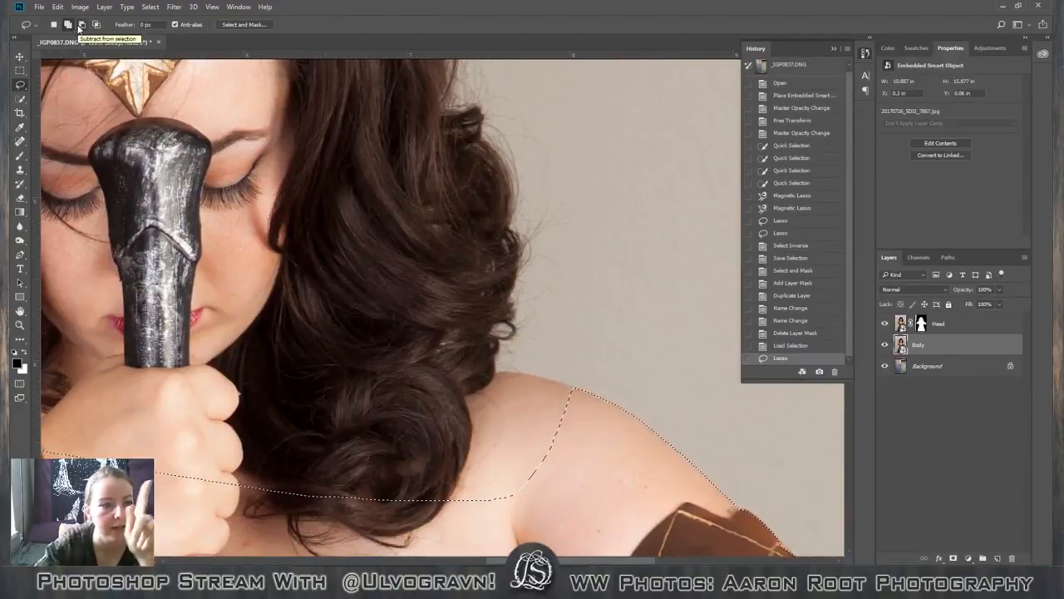
left_click(79, 27)
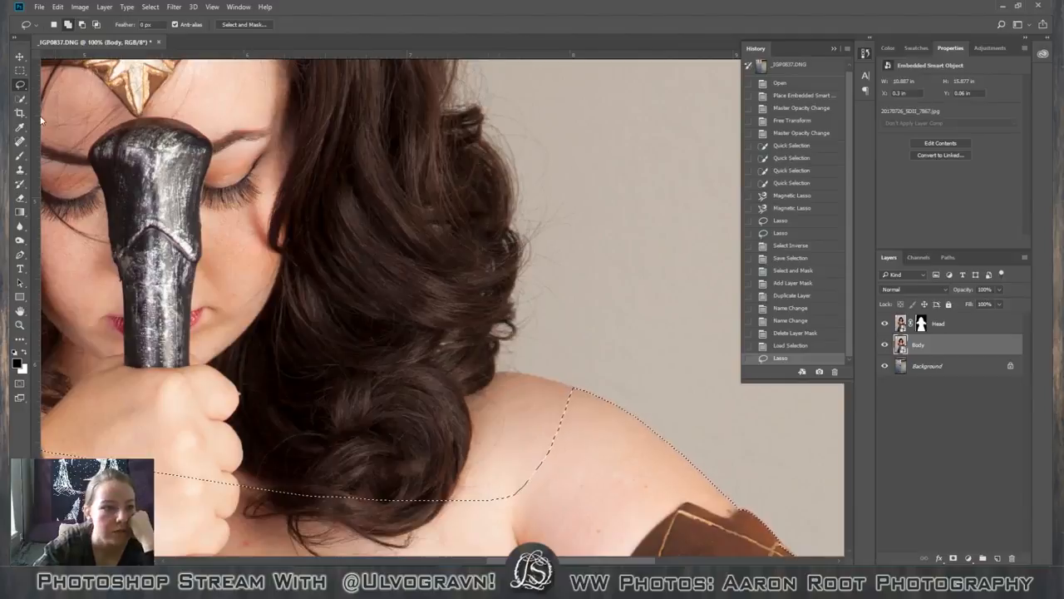
left_click(26, 87)
left_click(71, 108)
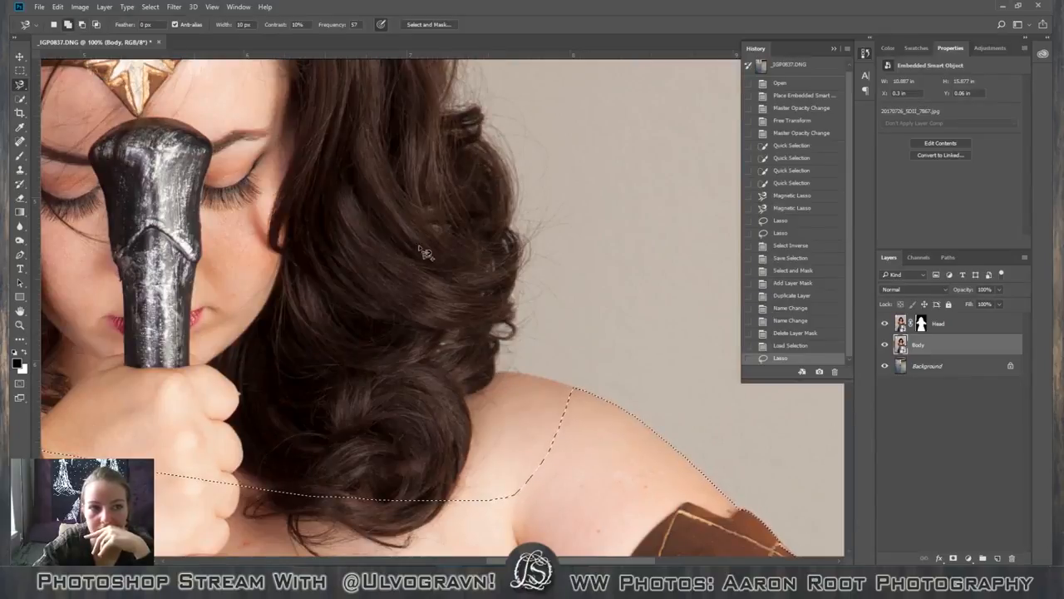
left_click(494, 371)
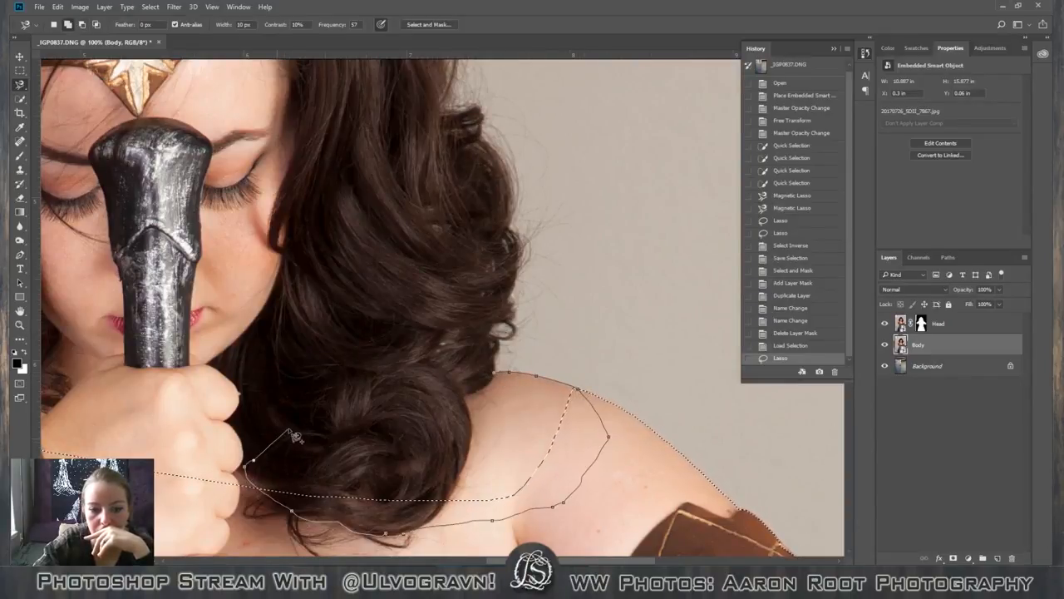
left_click(496, 373)
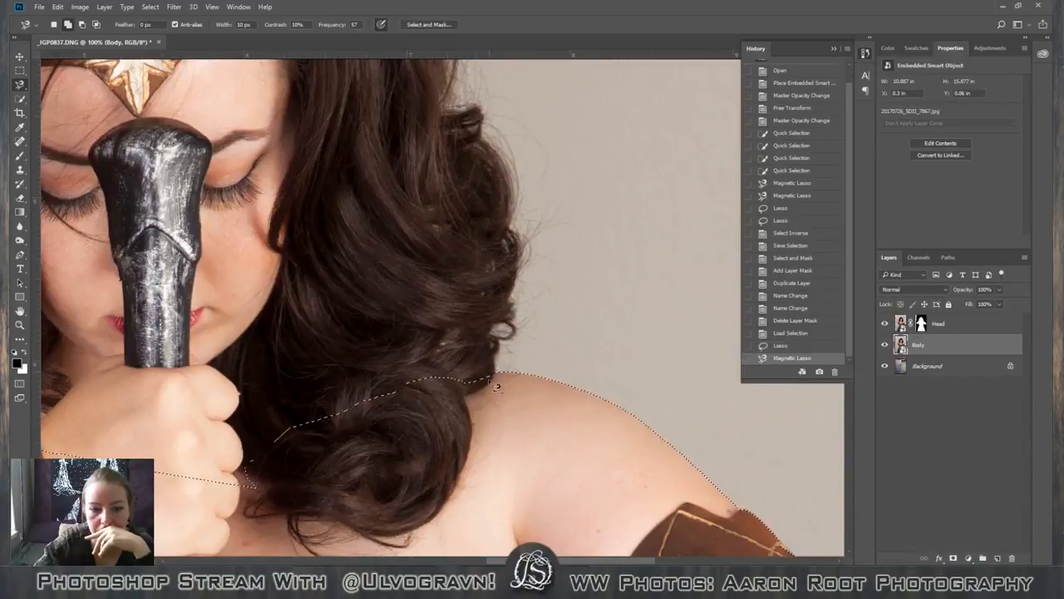
Bring the body selection into Select and Mask and set Smooth to 13.
key("ctrl+minus")
key("ctrl+minus")
key("ctrl+minus")
key("ctrl+minus")
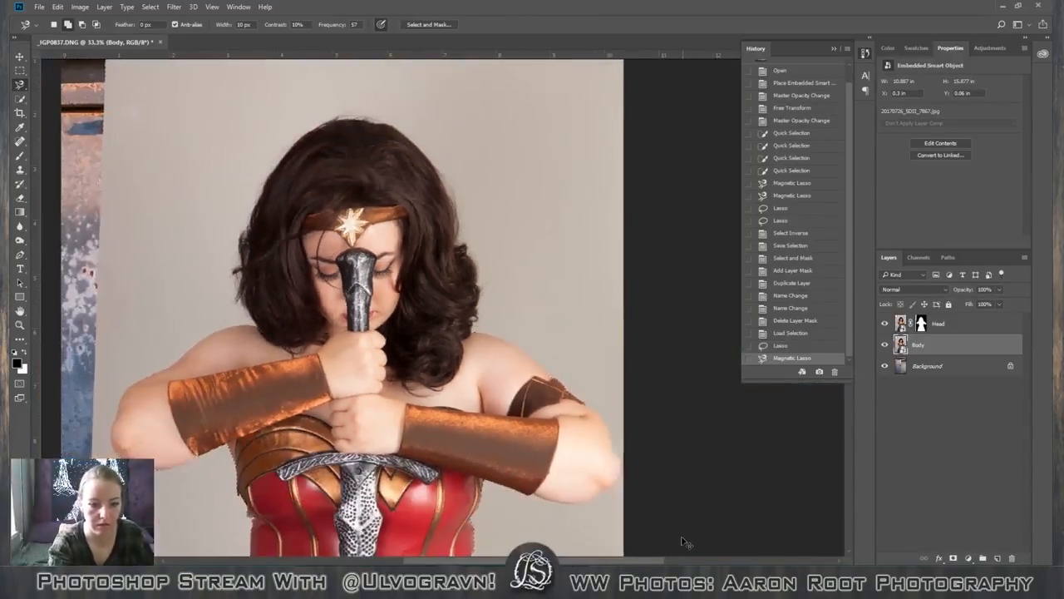
key("ctrl+minus")
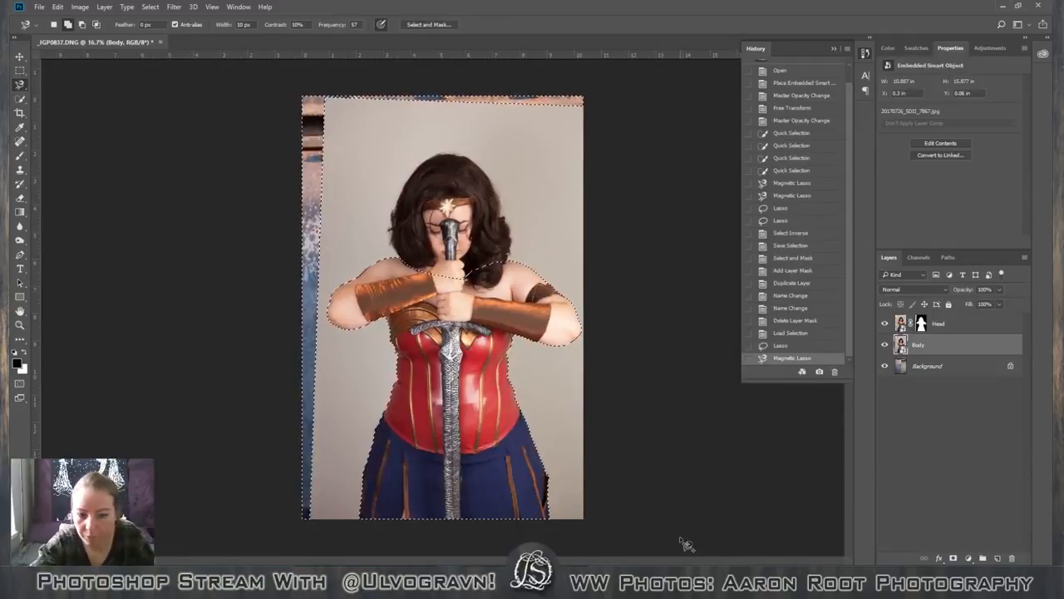
key("ctrl+alt+r")
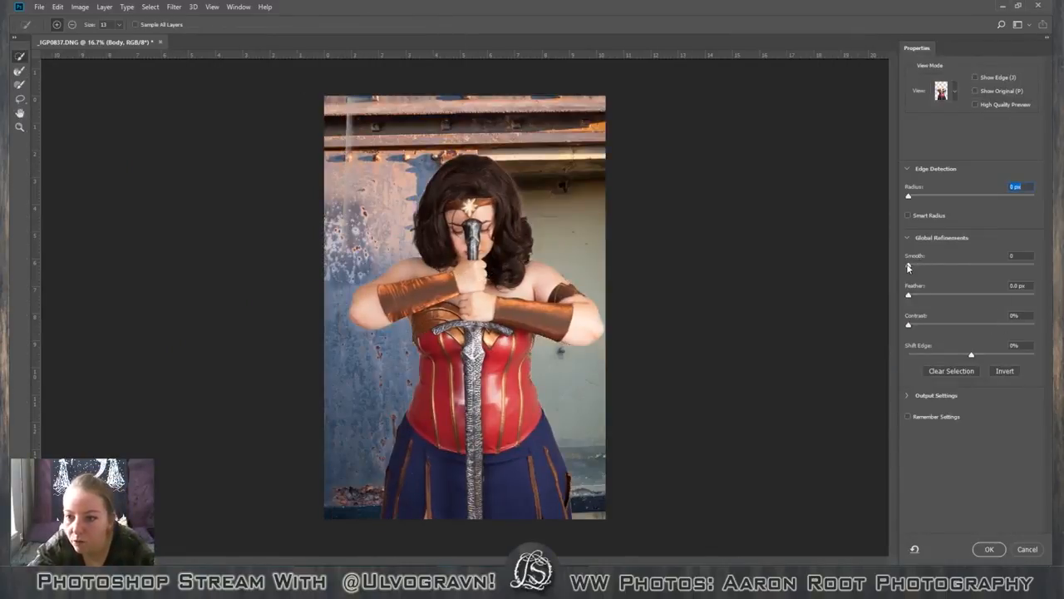
left_click_drag(909, 267, 913, 267)
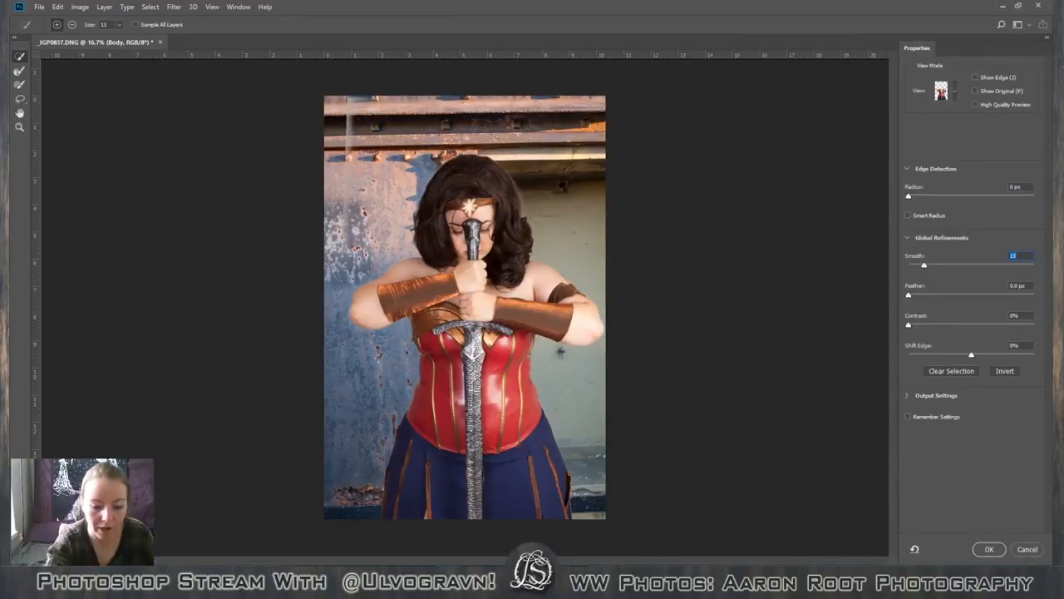
Set the body selection's Shift Edge to -100% and reduce Smooth to 5 while checking the arm edges.
key("ctrl+plus")
key("ctrl+plus")
key("ctrl+plus")
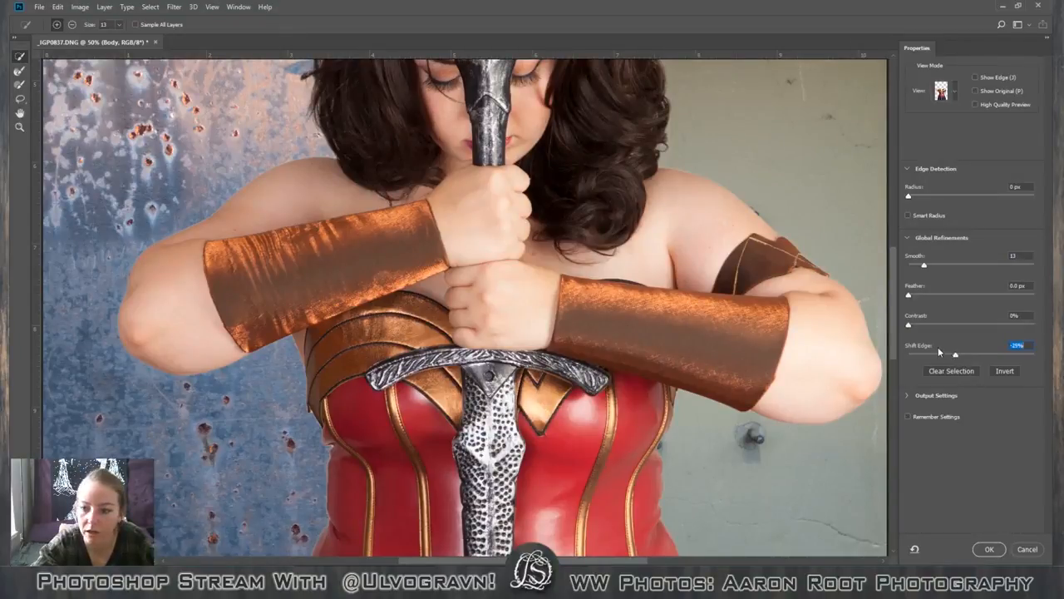
left_click_drag(957, 356, 948, 355)
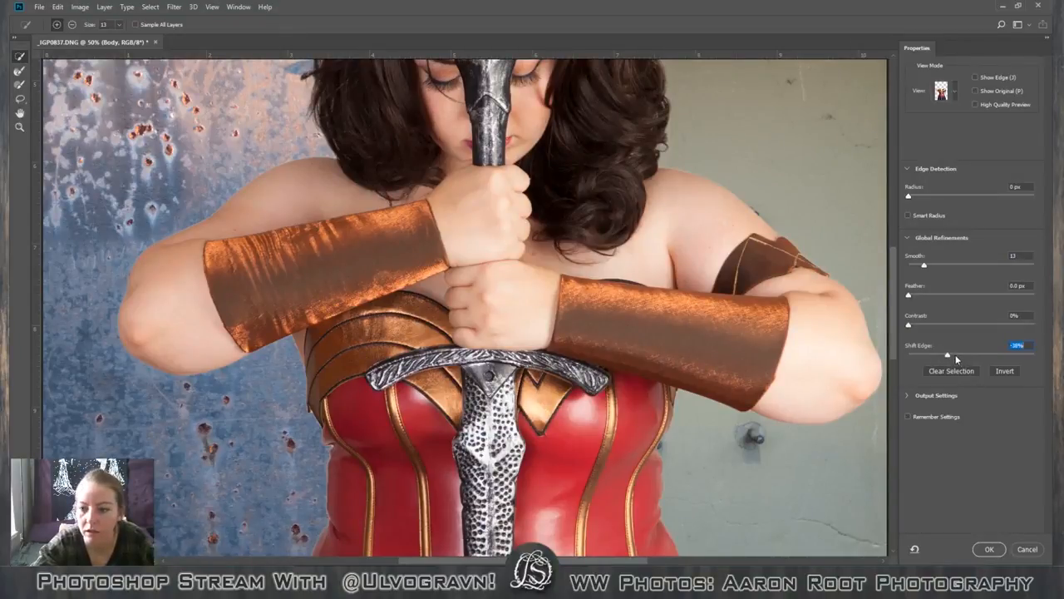
left_click(1018, 355)
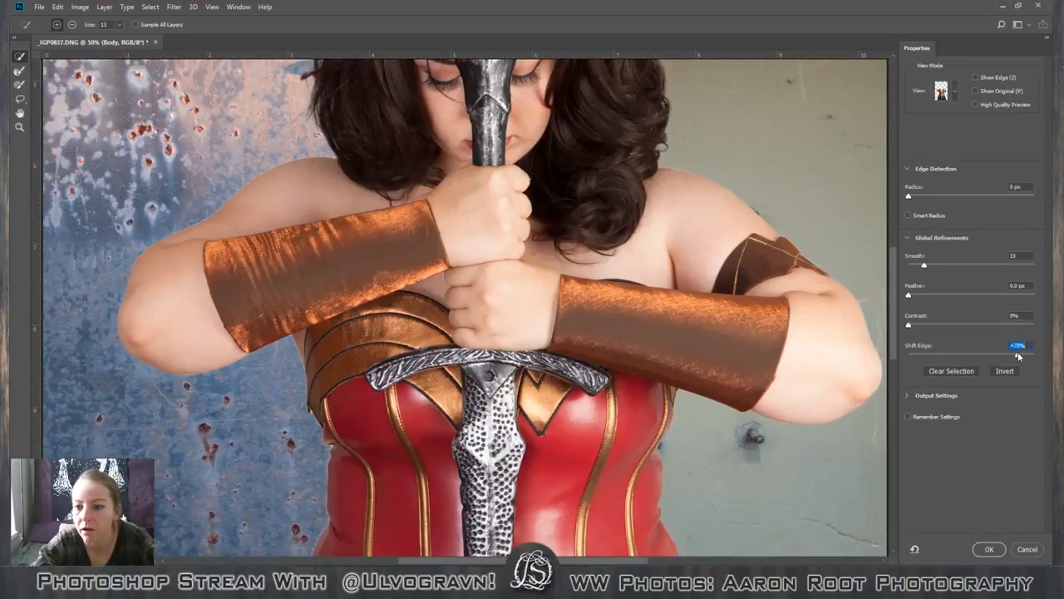
left_click(918, 356)
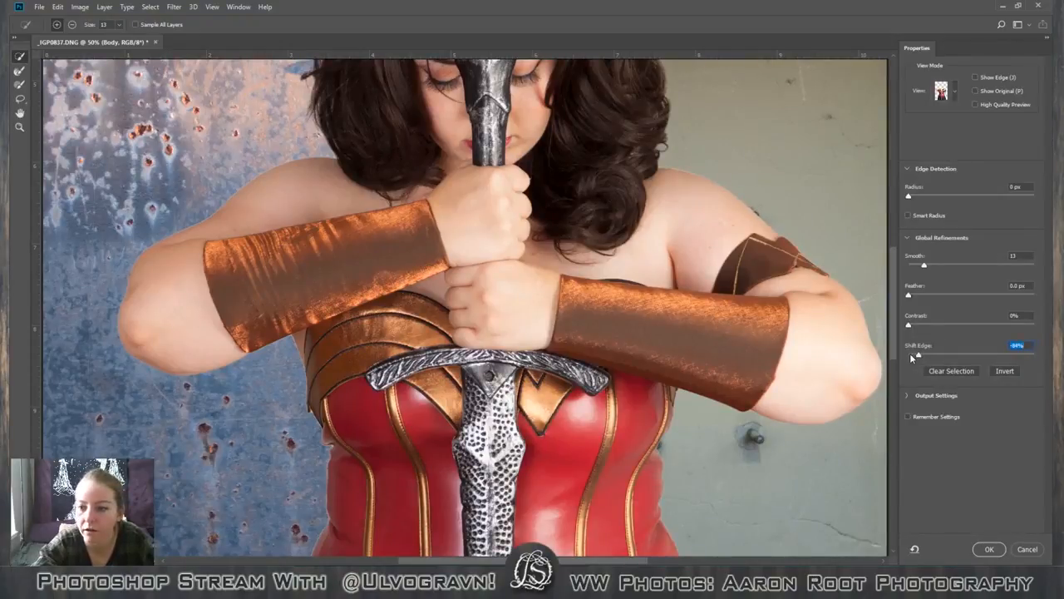
key("Up")
key("Down")
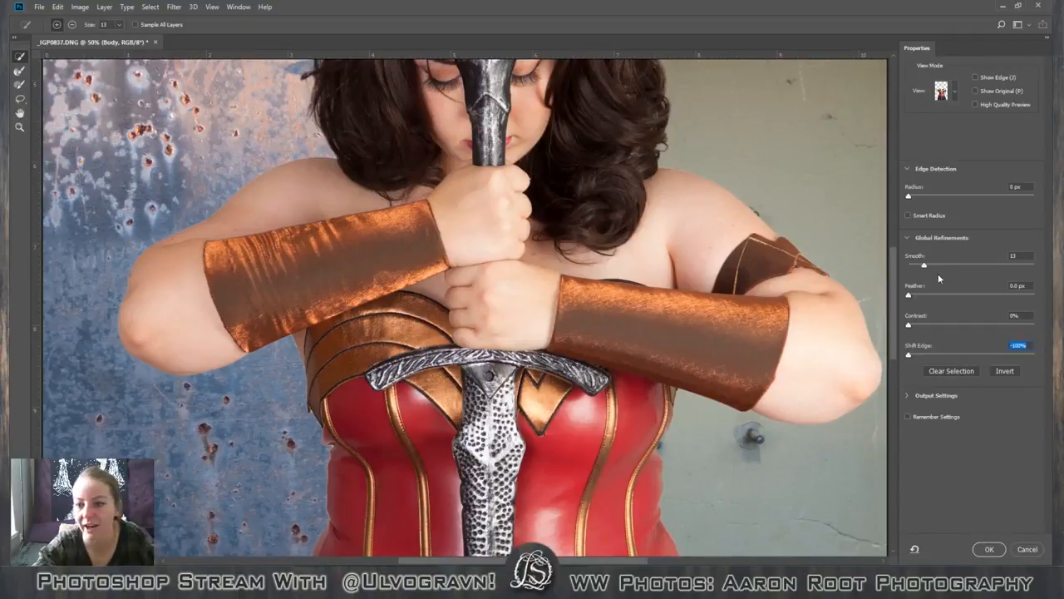
left_click_drag(924, 264, 916, 266)
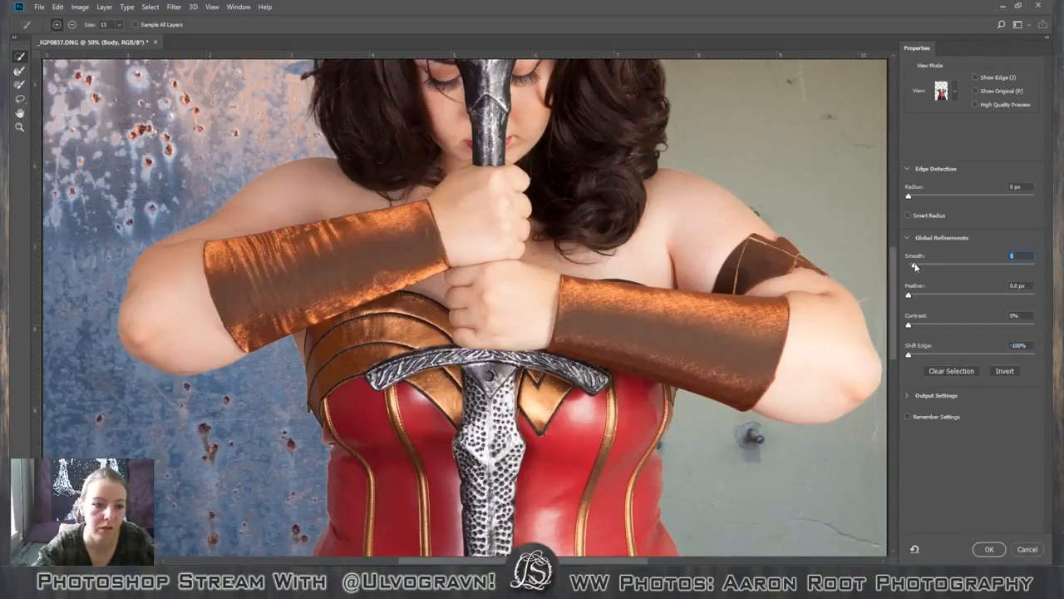
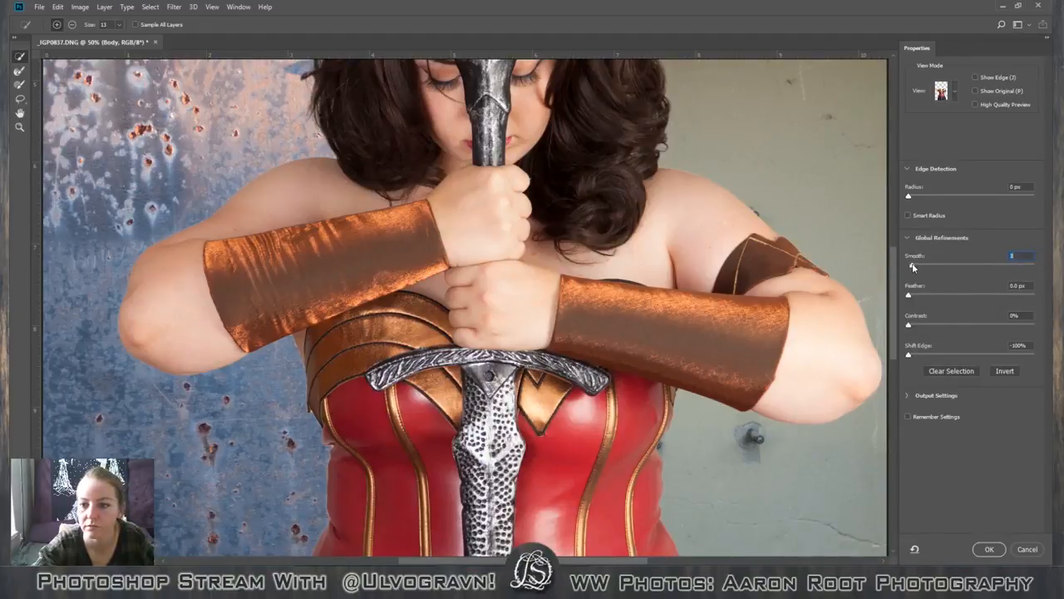
Accept the refined body selection and turn it into a layer mask on the Body layer.
left_click(989, 549)
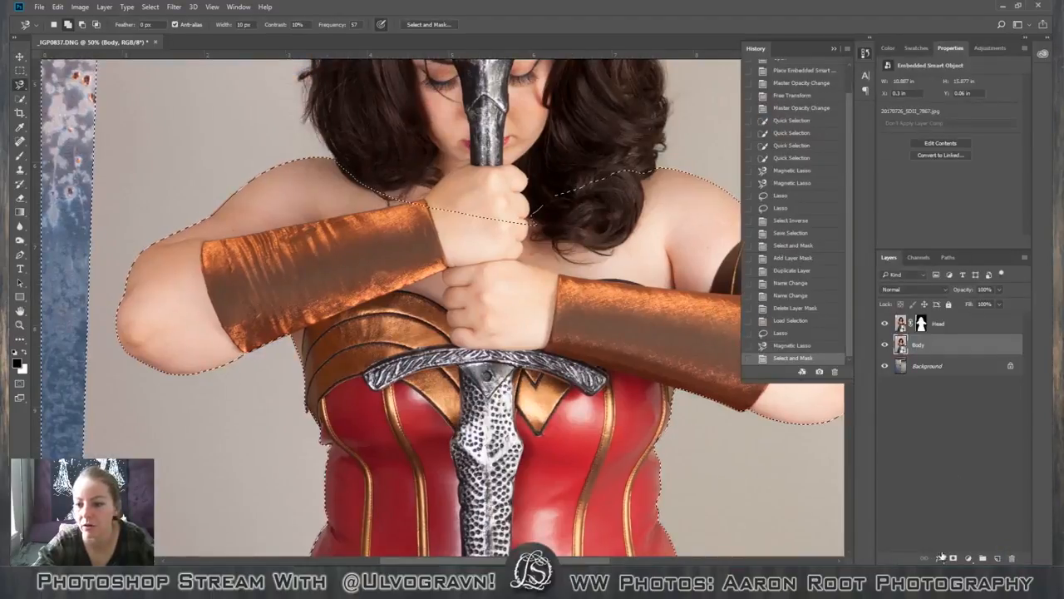
left_click(952, 559)
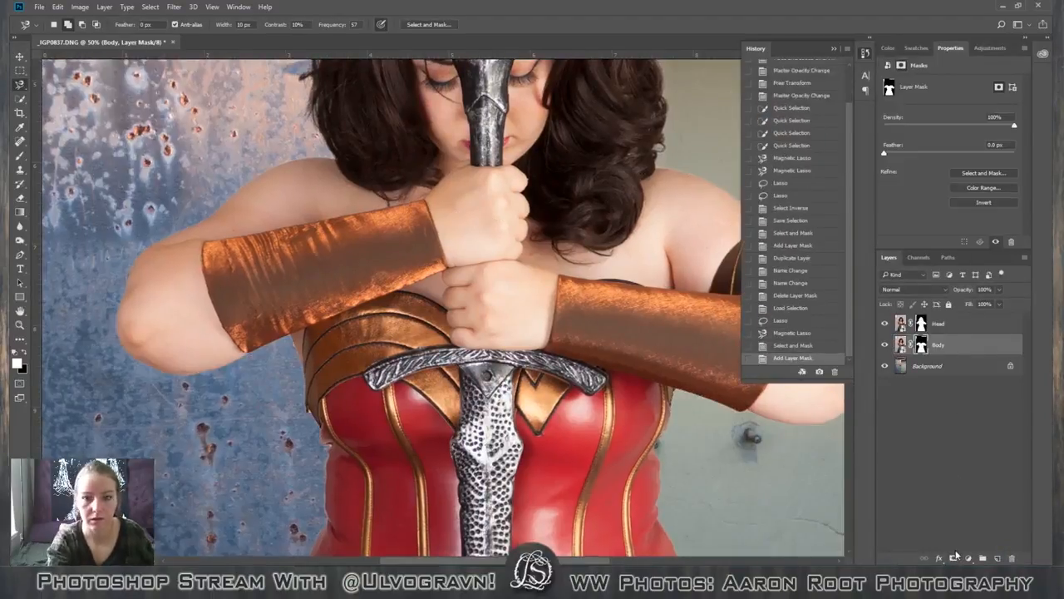
key("ctrl+0")
key("ctrl+minus")
key("ctrl+minus")
key("ctrl+minus")
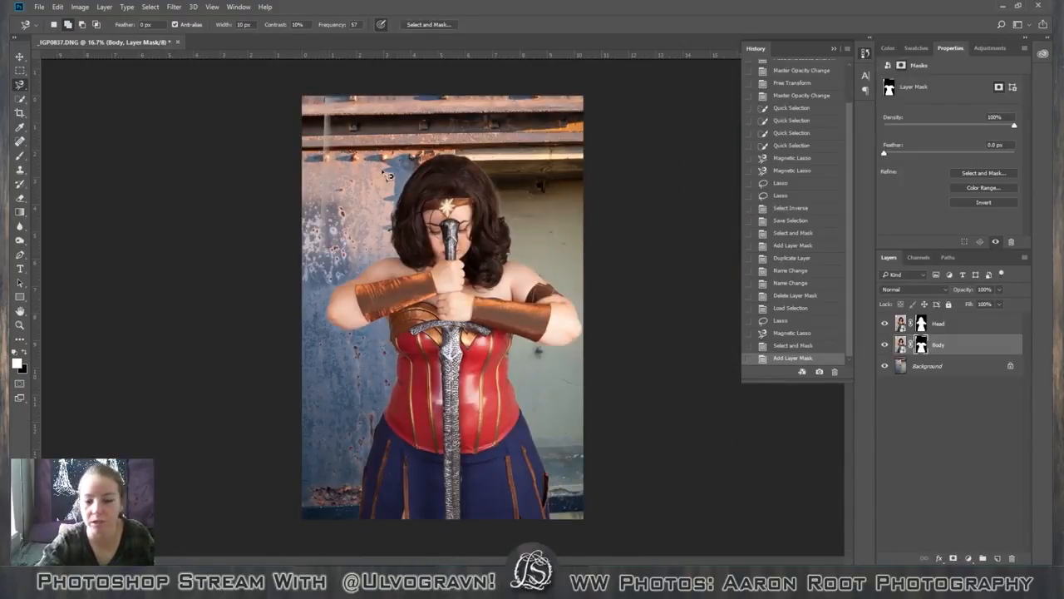
Paint black on the Head layer's mask with a large soft brush to hide everything outside the head, including arms, torso, skirt and stray photo edges.
left_click(946, 329)
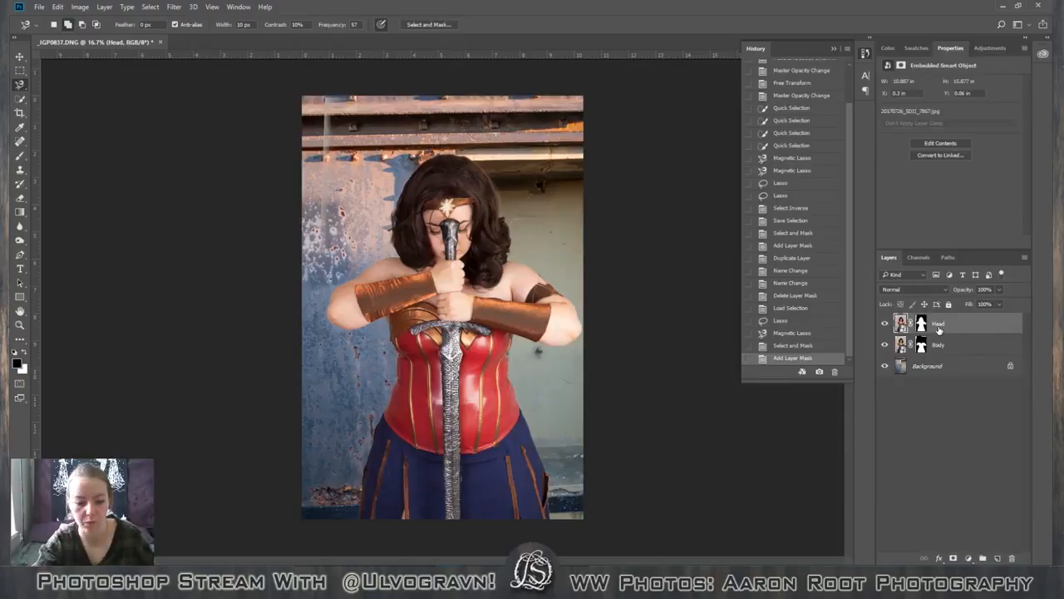
left_click(922, 324)
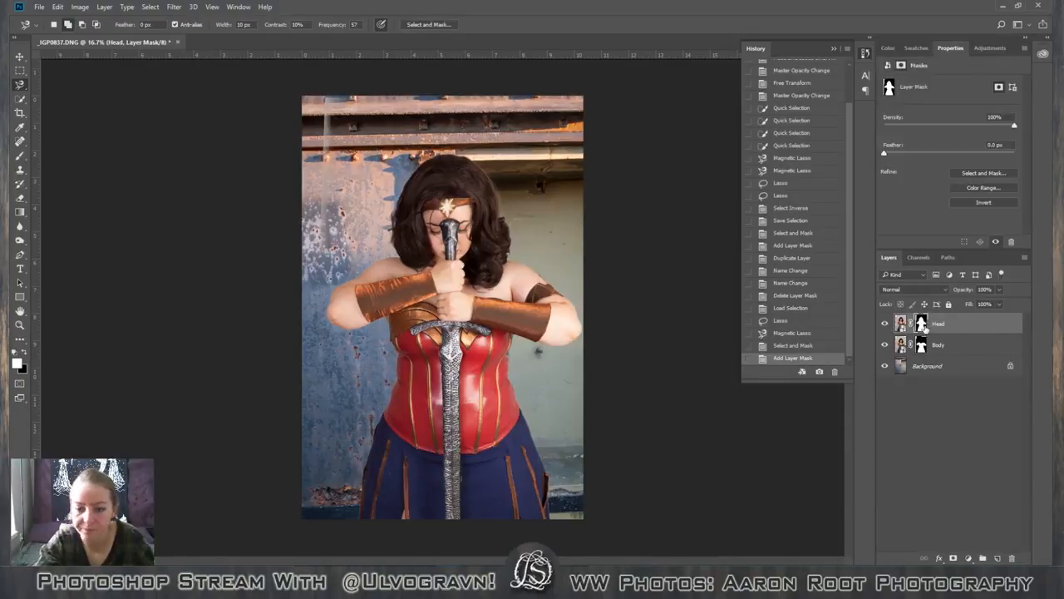
key("b")
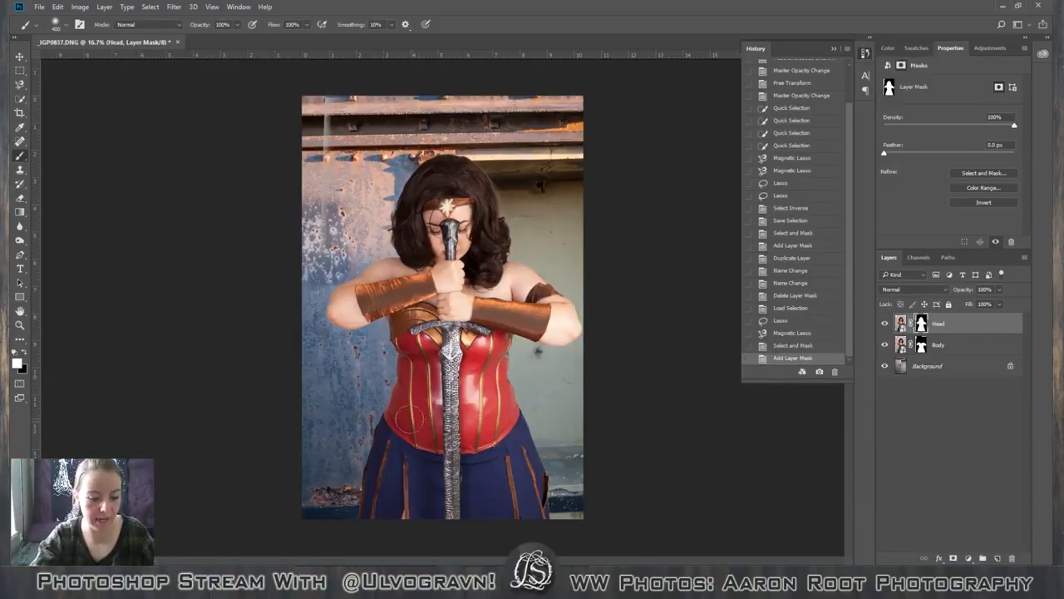
key("x")
key("bracketright")
key("bracketright")
key("bracketright")
key("bracketright")
key("bracketright")
key("bracketright")
key("bracketright")
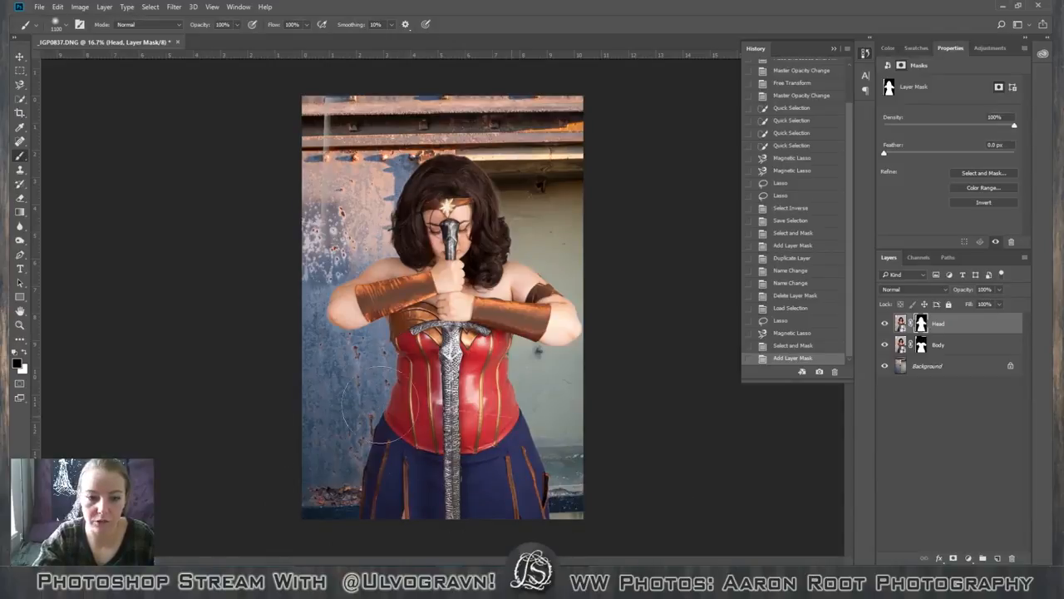
left_click_drag(403, 391, 374, 393)
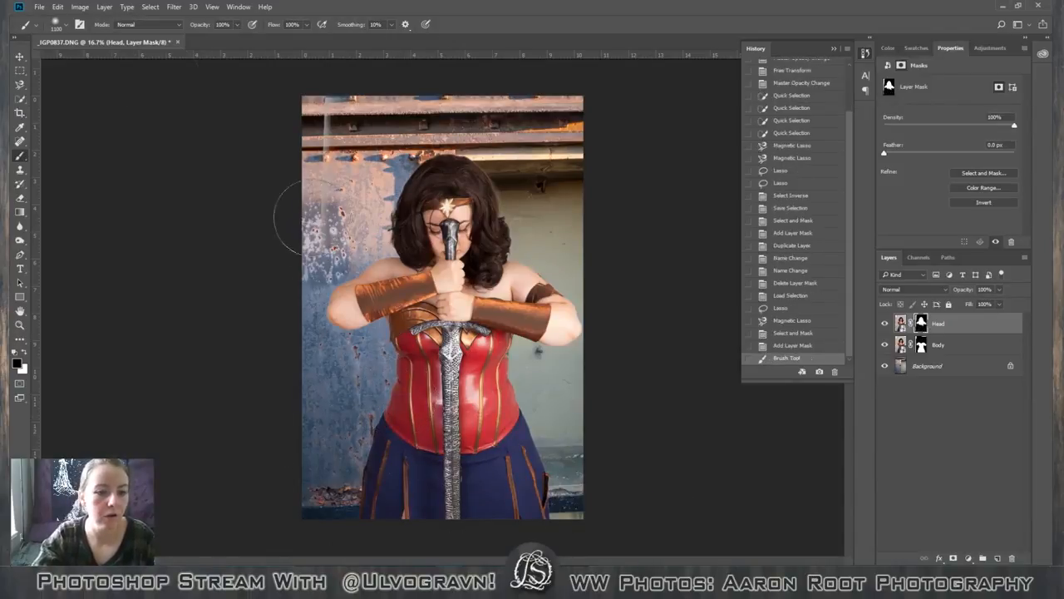
left_click(374, 368)
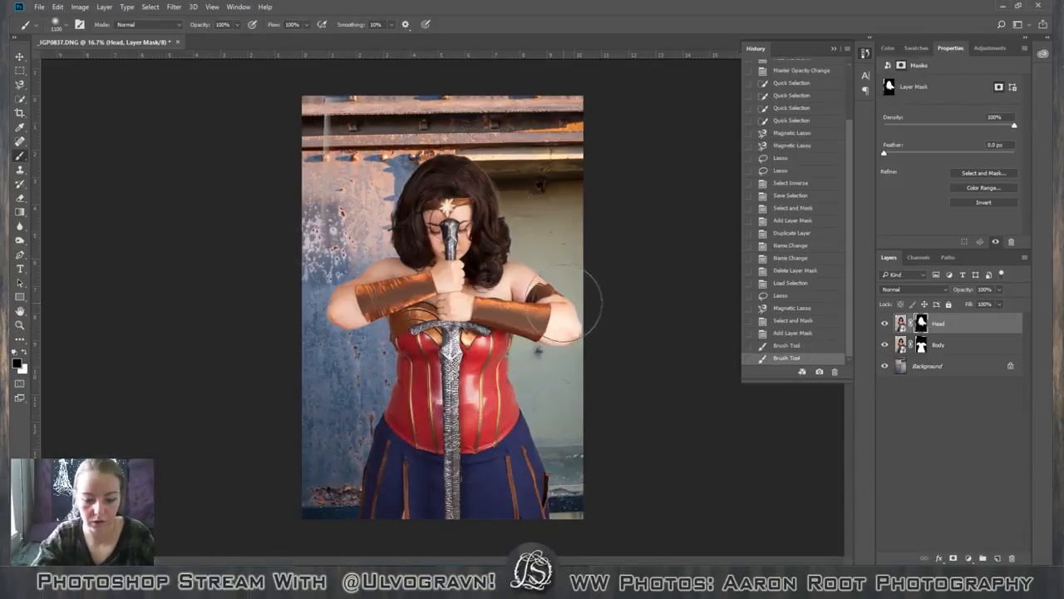
mouse_move(533, 272)
left_mouse_down()
mouse_move(569, 328)
mouse_move(566, 357)
left_mouse_up()
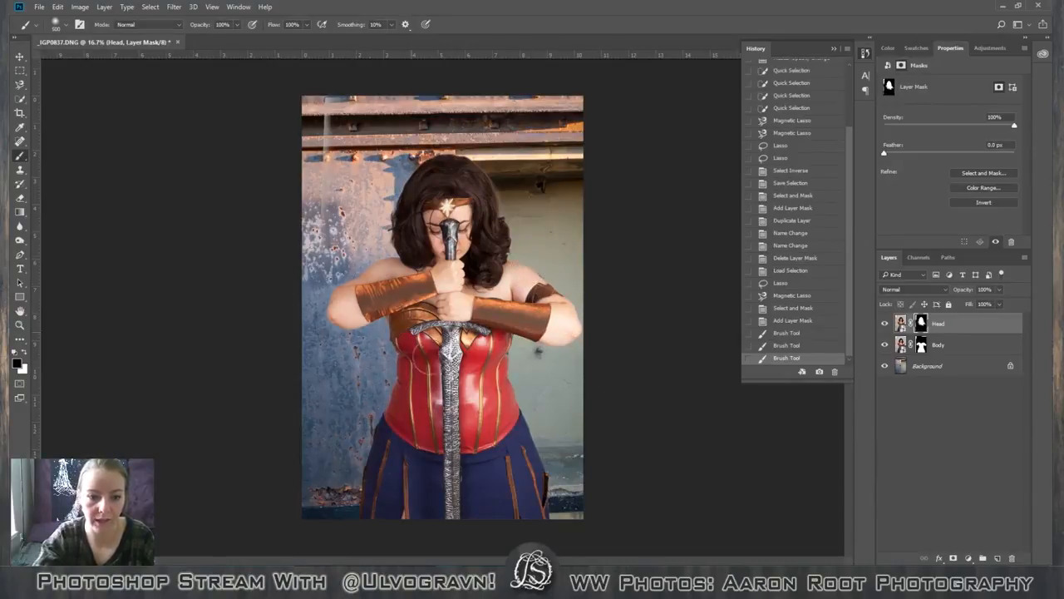
left_click_drag(472, 422, 504, 423)
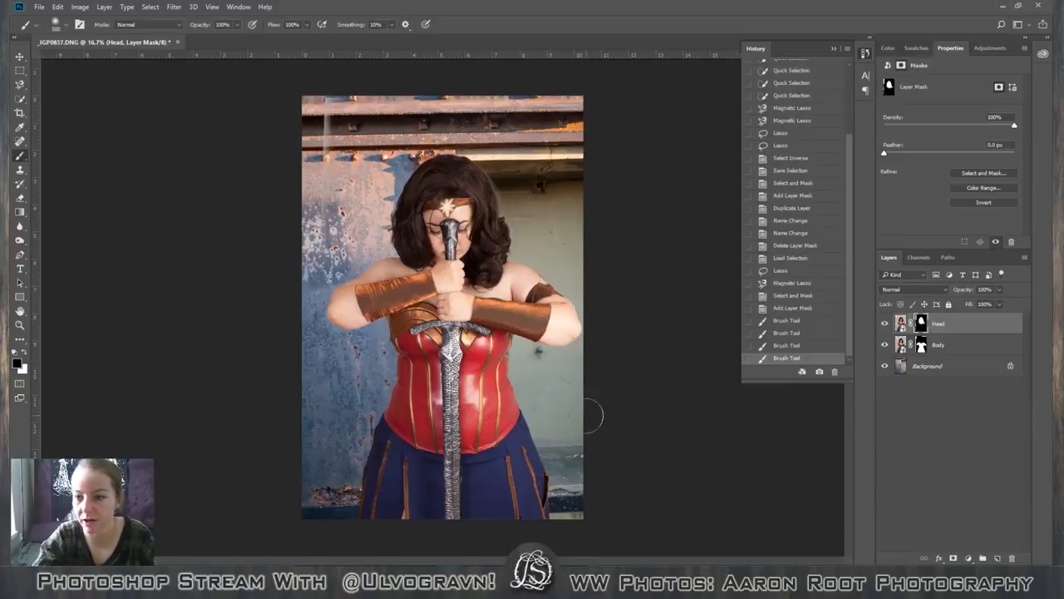
mouse_move(341, 96)
left_mouse_down()
mouse_move(311, 143)
mouse_move(311, 220)
mouse_move(322, 84)
mouse_move(314, 266)
mouse_move(296, 191)
left_mouse_up()
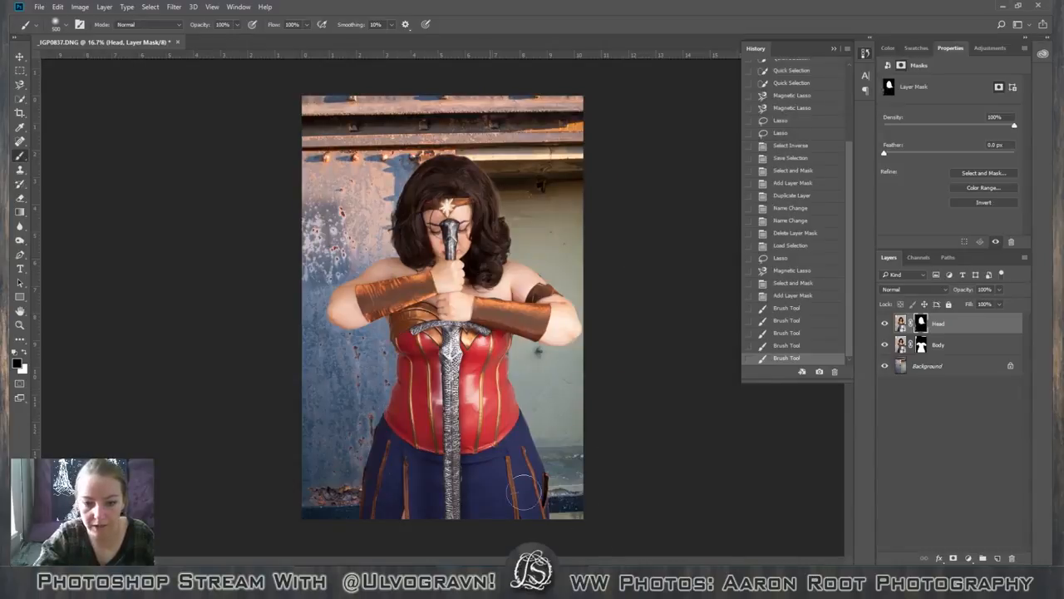
mouse_move(346, 428)
left_mouse_down()
mouse_move(362, 463)
mouse_move(476, 458)
left_mouse_up()
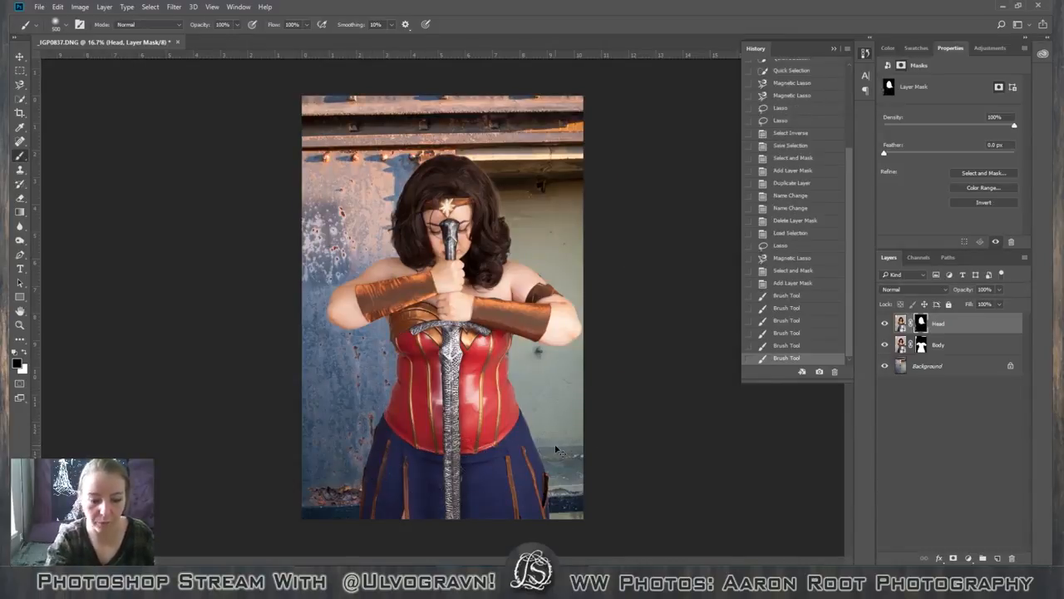
Erase the pale halo along the hair's outer edge on the Head layer's mask with a small black brush.
key("ctrl+plus")
key("ctrl+plus")
key("ctrl+plus")
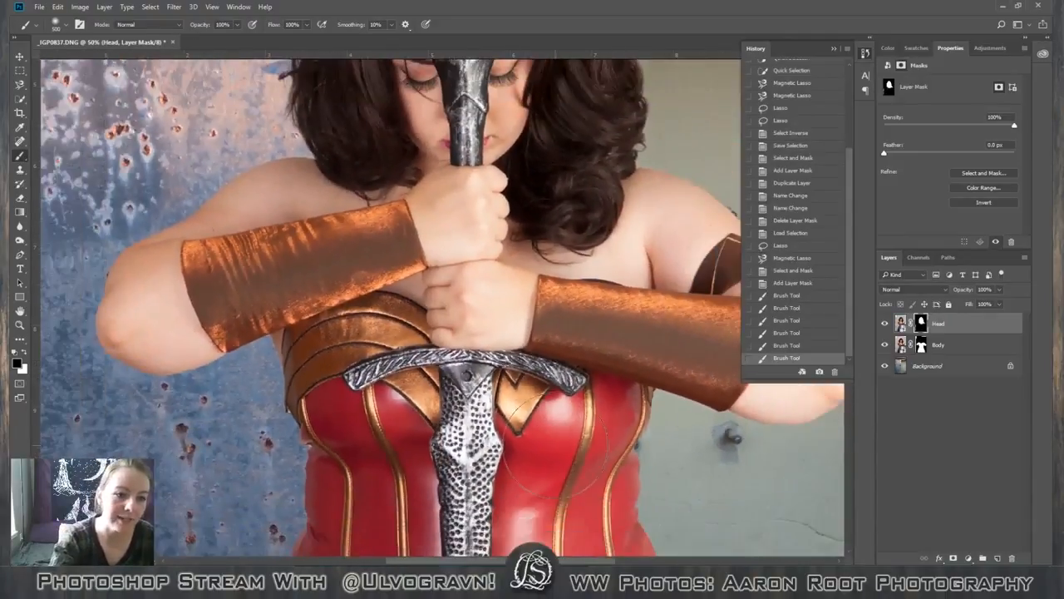
key("ctrl+minus")
key("ctrl+minus")
key("ctrl+minus")
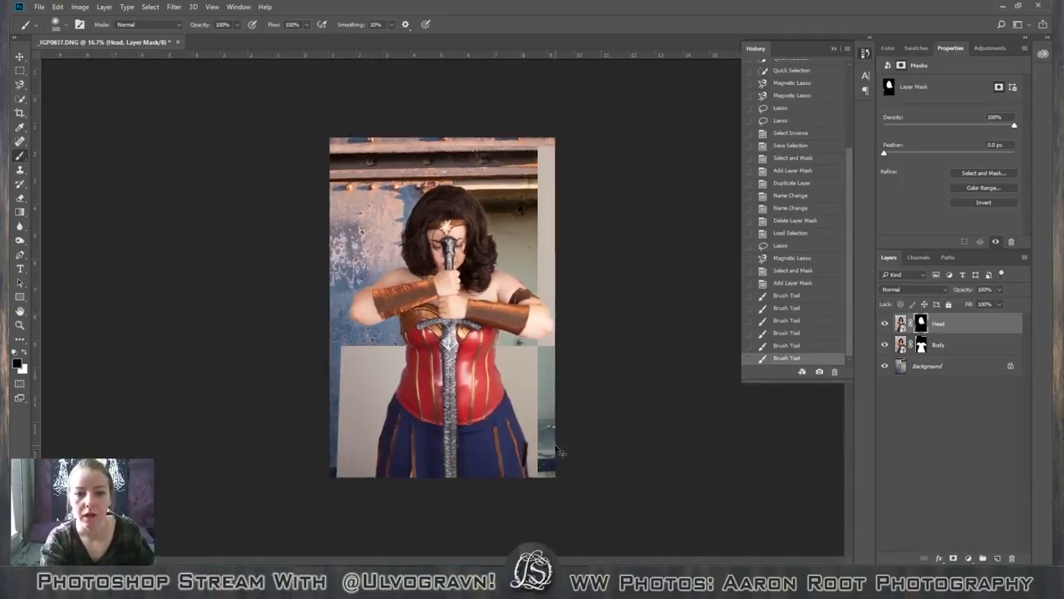
key("ctrl+plus")
key("ctrl+plus")
key("ctrl+plus")
key("space")
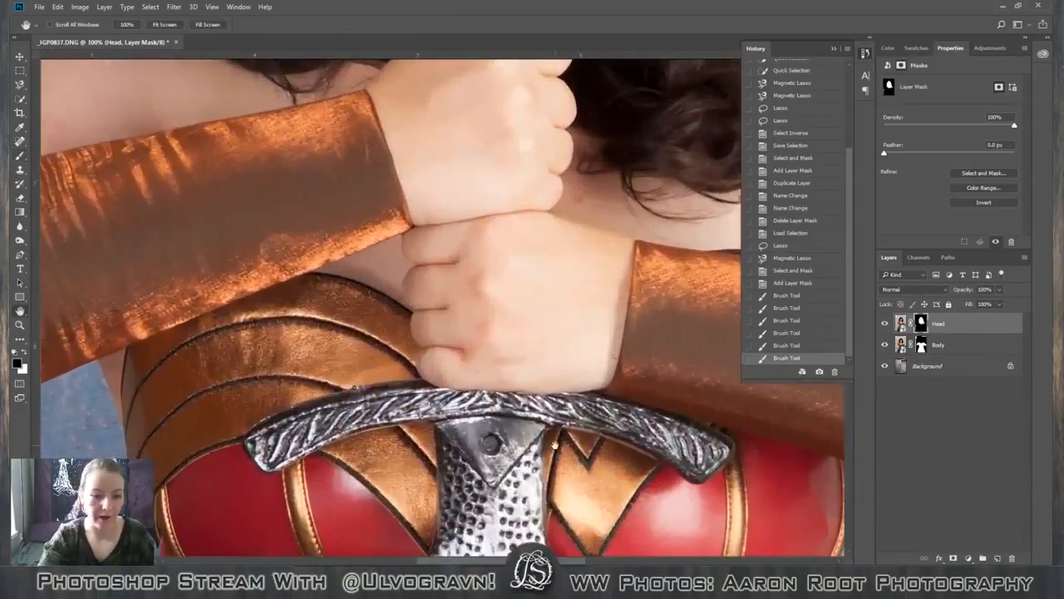
left_click_drag(473, 114, 369, 383)
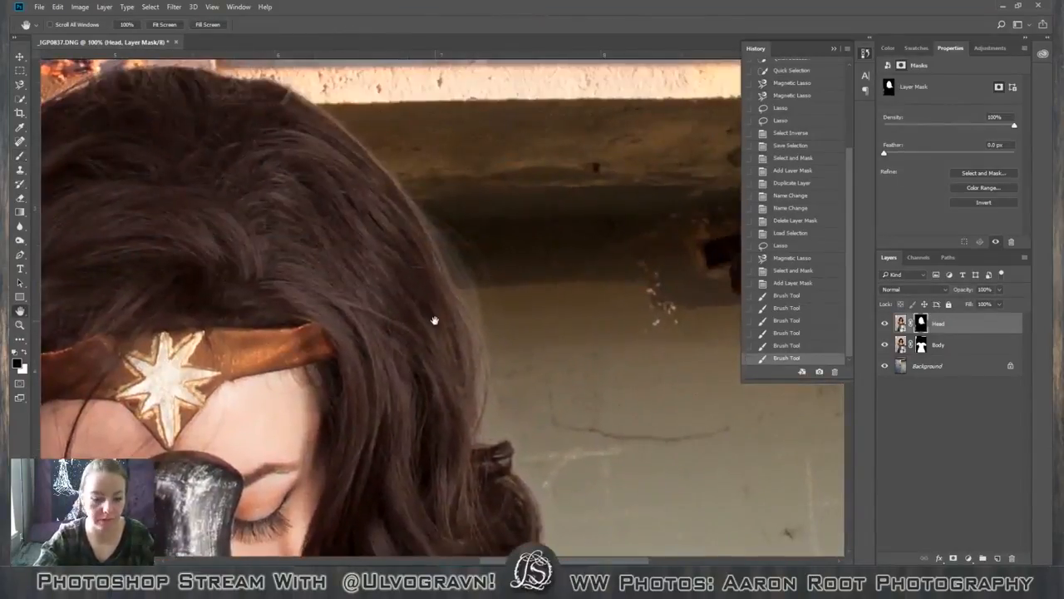
key("bracketleft")
key("bracketleft")
key("bracketleft")
key("bracketleft")
key("bracketleft")
key("bracketleft")
key("bracketleft")
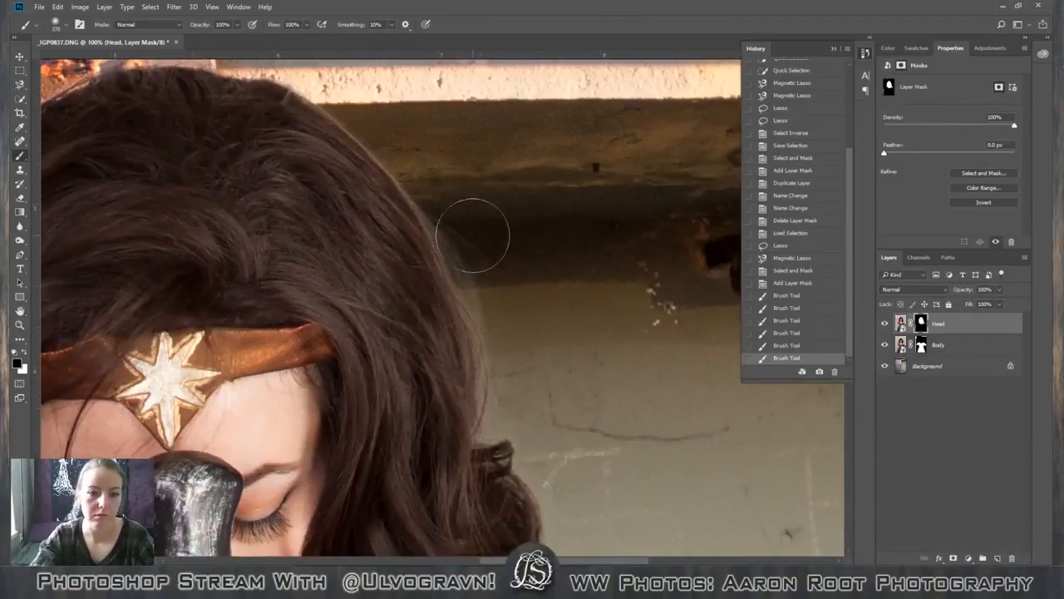
left_click_drag(453, 213, 497, 295)
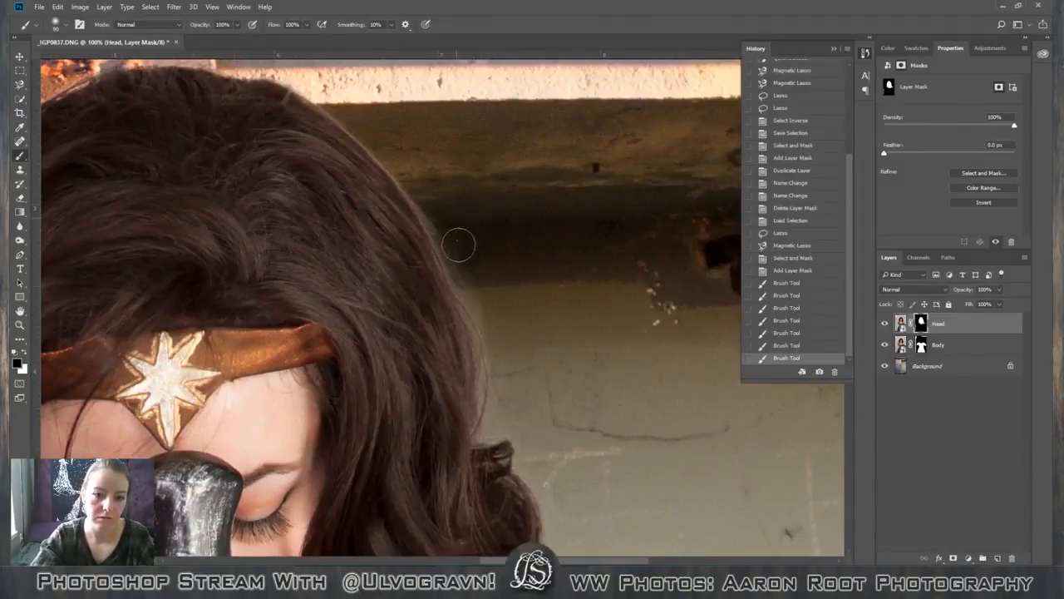
mouse_move(458, 245)
left_mouse_down()
mouse_move(481, 291)
mouse_move(504, 275)
left_mouse_up()
mouse_move(456, 241)
left_mouse_down()
mouse_move(499, 312)
mouse_move(534, 346)
mouse_move(477, 281)
left_mouse_up()
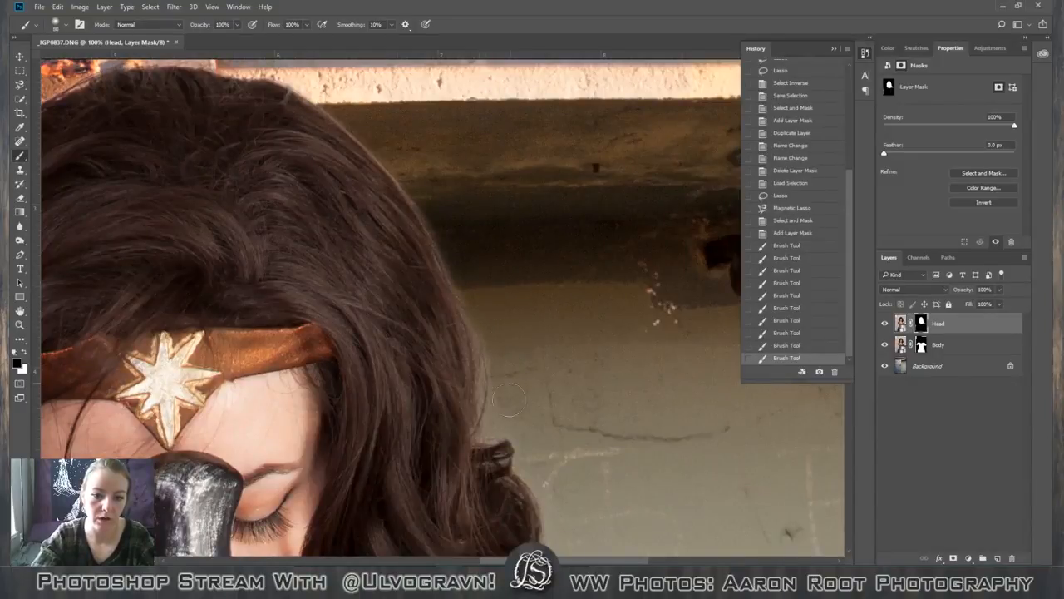
left_click_drag(509, 400, 454, 247)
left_click_drag(339, 99, 416, 178)
Create a new layer group above the Head layer and name it with the model's first name.
key("ctrl+minus")
key("ctrl+minus")
key("ctrl+minus")
key("ctrl+minus")
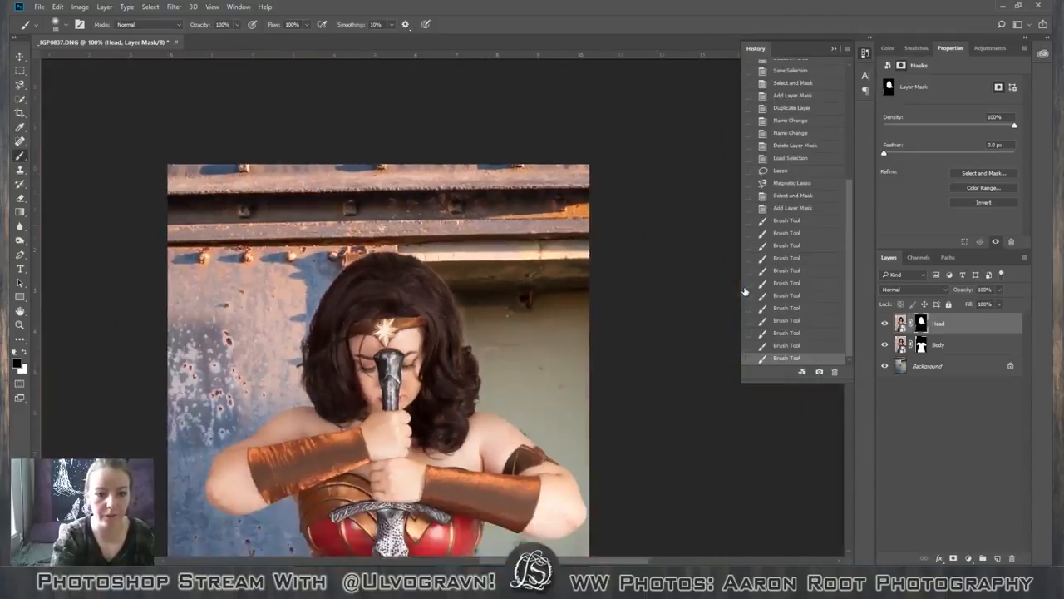
key("ctrl+minus")
key("ctrl+minus")
key("ctrl+minus")
key("ctrl+minus")
key("ctrl+minus")
key("ctrl+minus")
key("ctrl+plus")
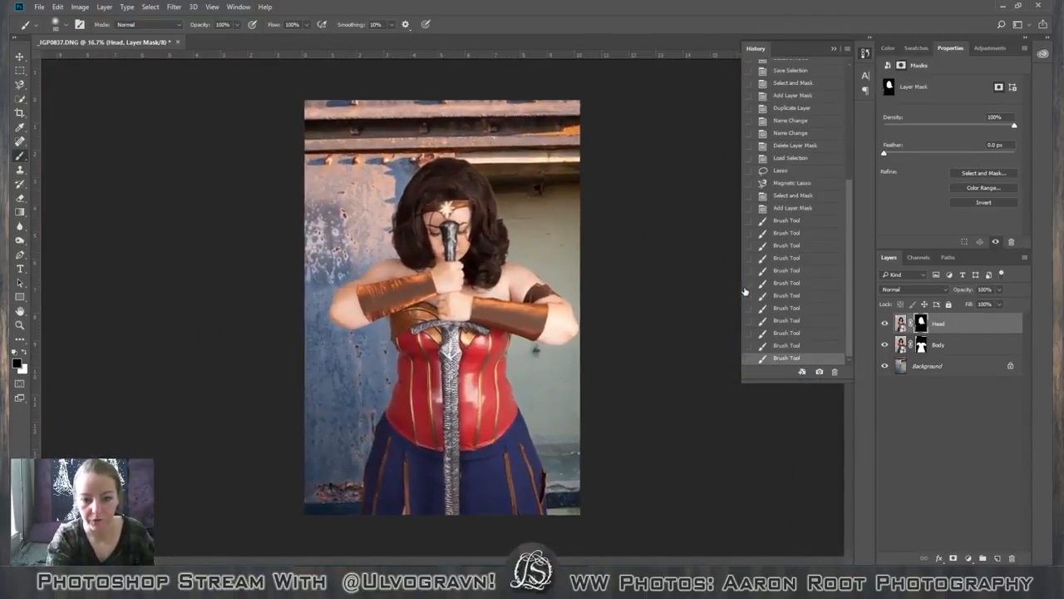
key("ctrl+minus")
key("v")
left_click(968, 323)
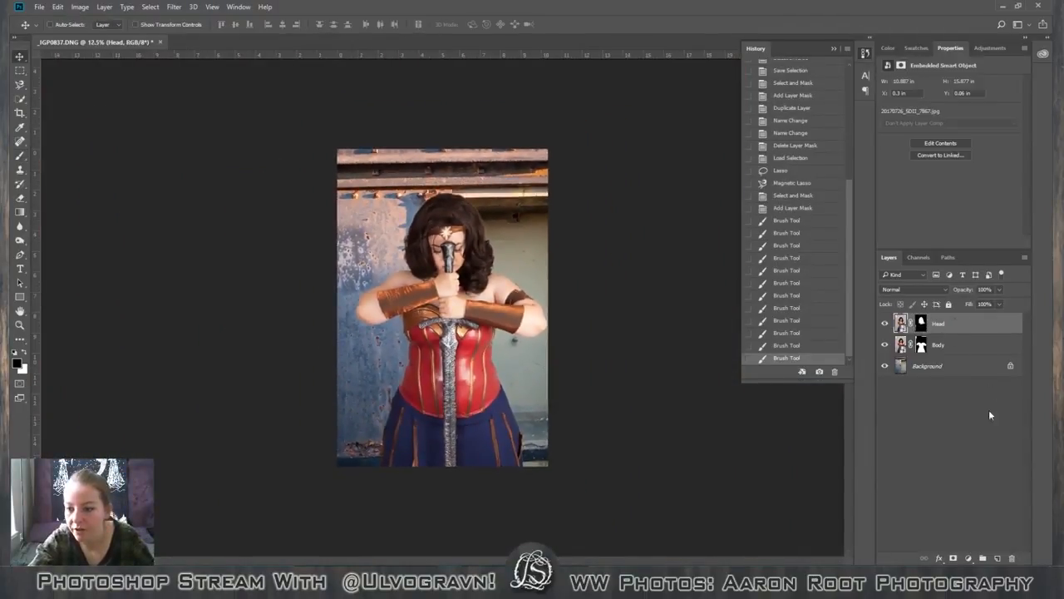
left_click(983, 558)
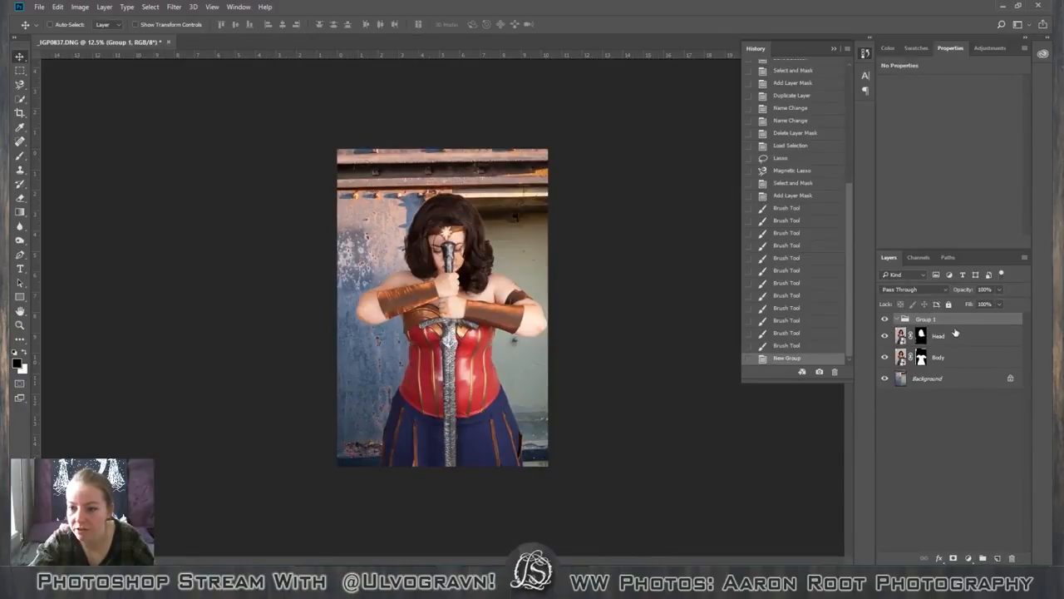
double_click(934, 321)
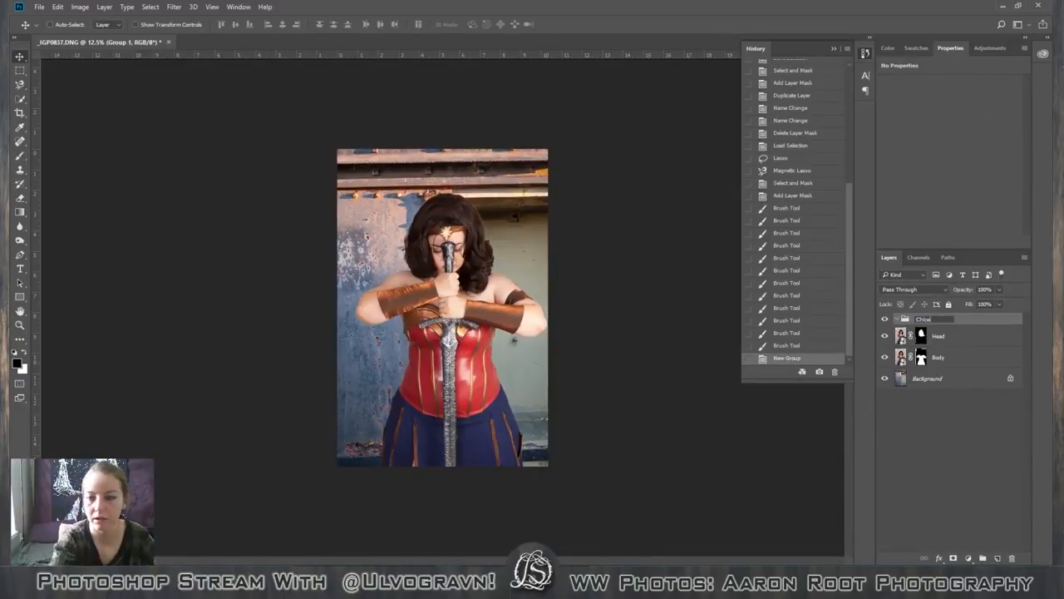
key("Return")
Move the Head and Body layers together into the newly named group.
left_click(948, 336)
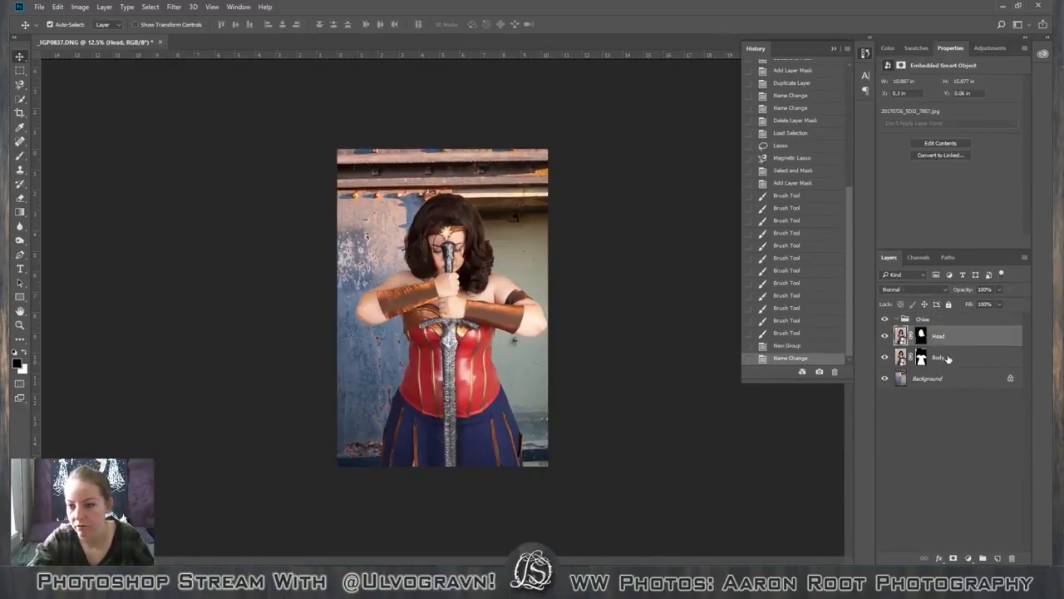
left_click(948, 358, "shift")
left_click_drag(948, 358, 956, 325)
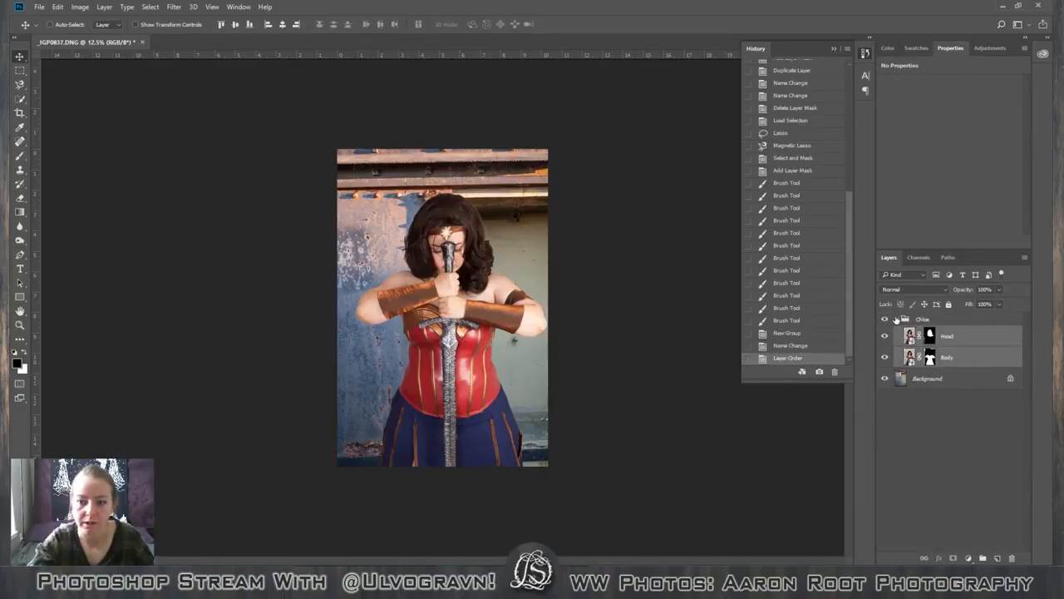
left_click(895, 319)
left_click(895, 320)
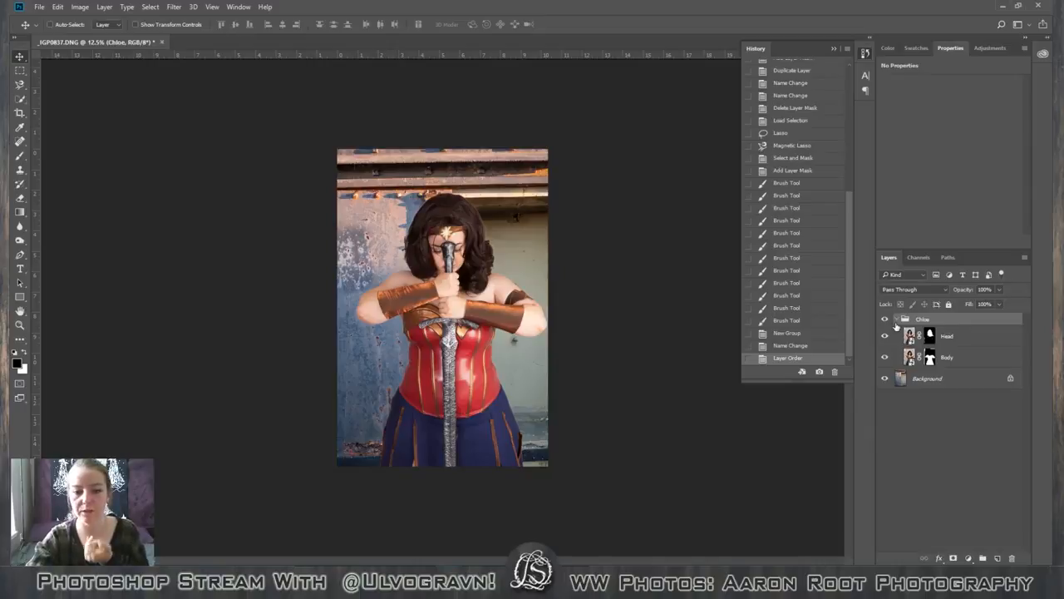
left_click(896, 320)
left_click(897, 320)
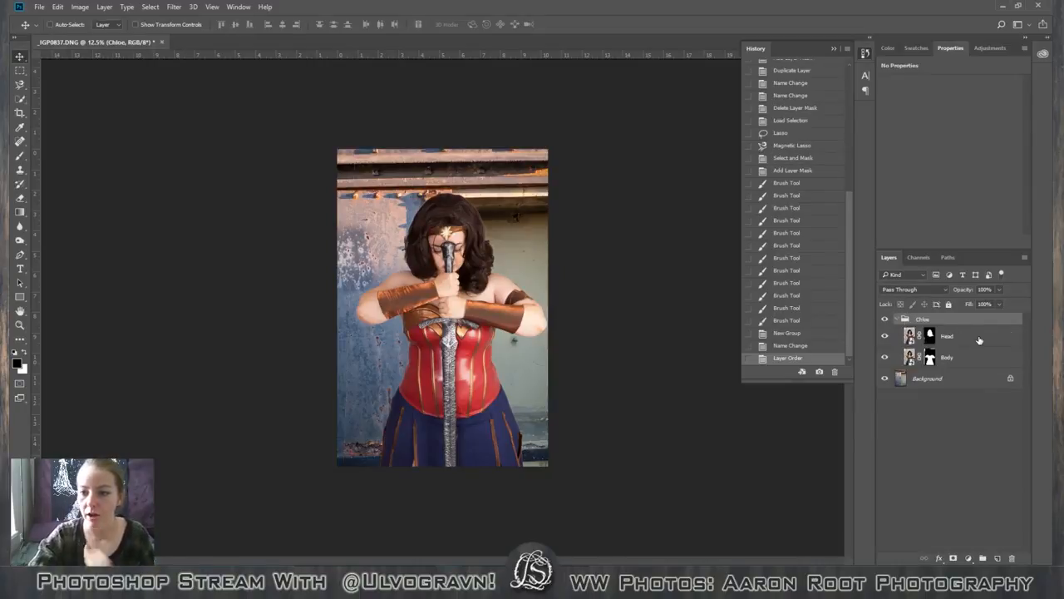
Link the Head and Body layers together and collapse their group.
left_click(968, 336)
left_click(972, 353, "shift")
right_click(973, 354)
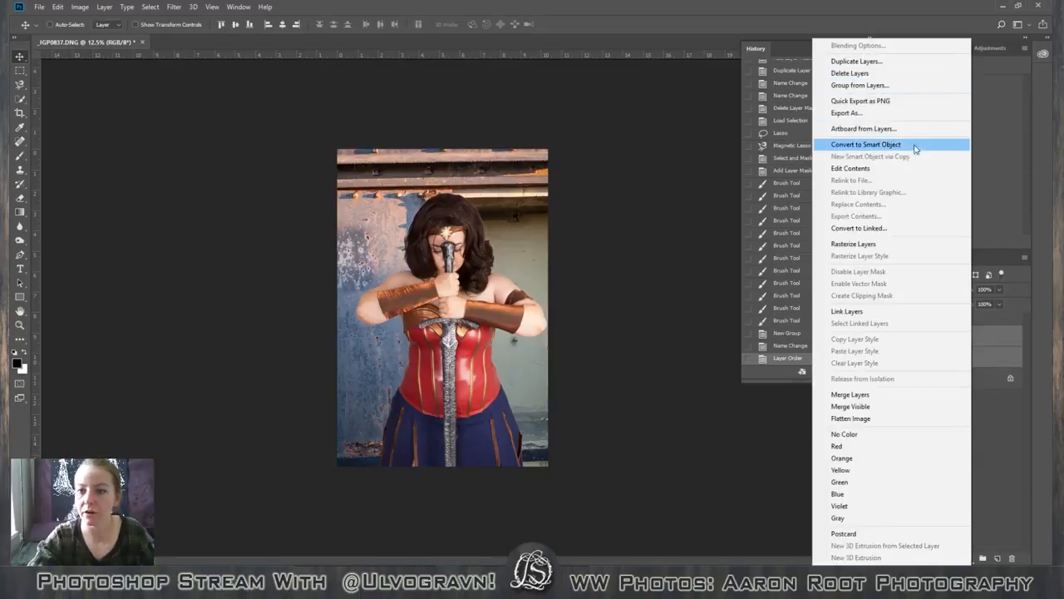
left_click(865, 311)
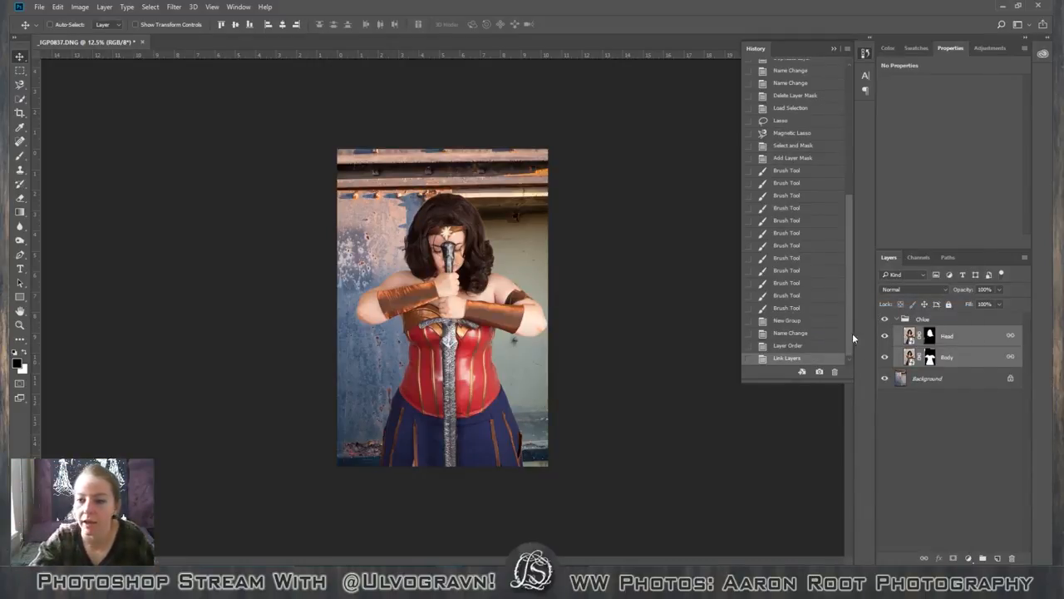
left_click(895, 319)
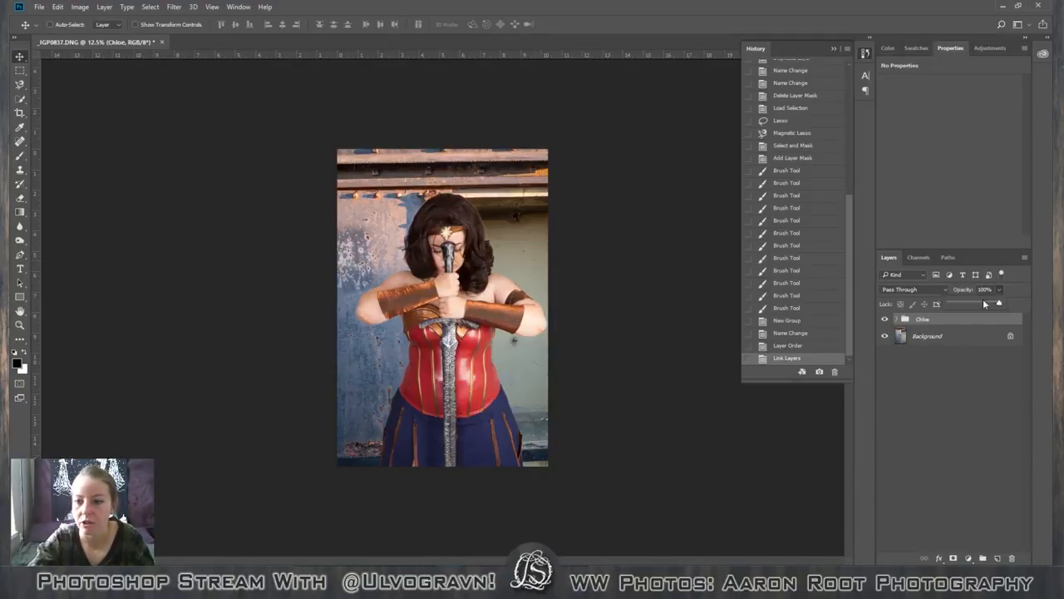
Lower the figure group's opacity to 46% and reposition it toward the background's lower right, scaled to about 76%.
left_click_drag(986, 304, 974, 301)
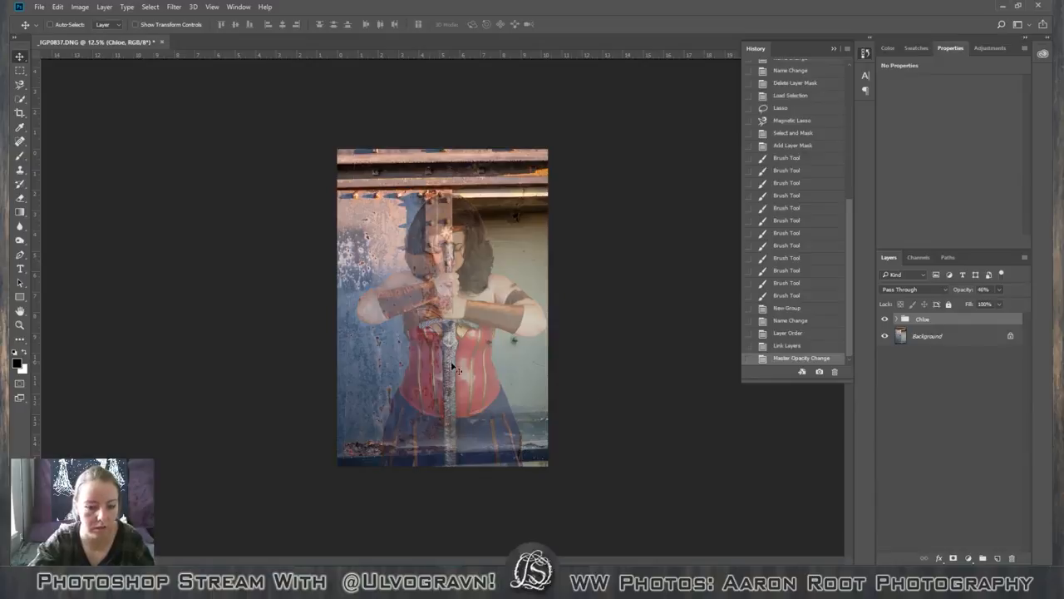
left_click_drag(463, 352, 464, 349)
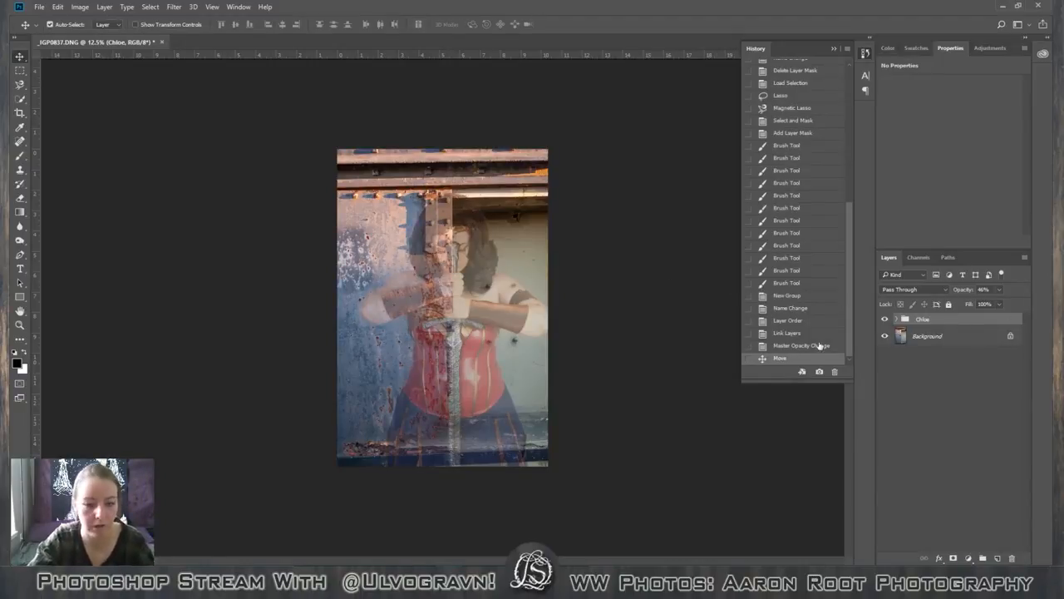
key("ctrl+t")
left_click_drag(348, 150, 400, 226)
key("Return")
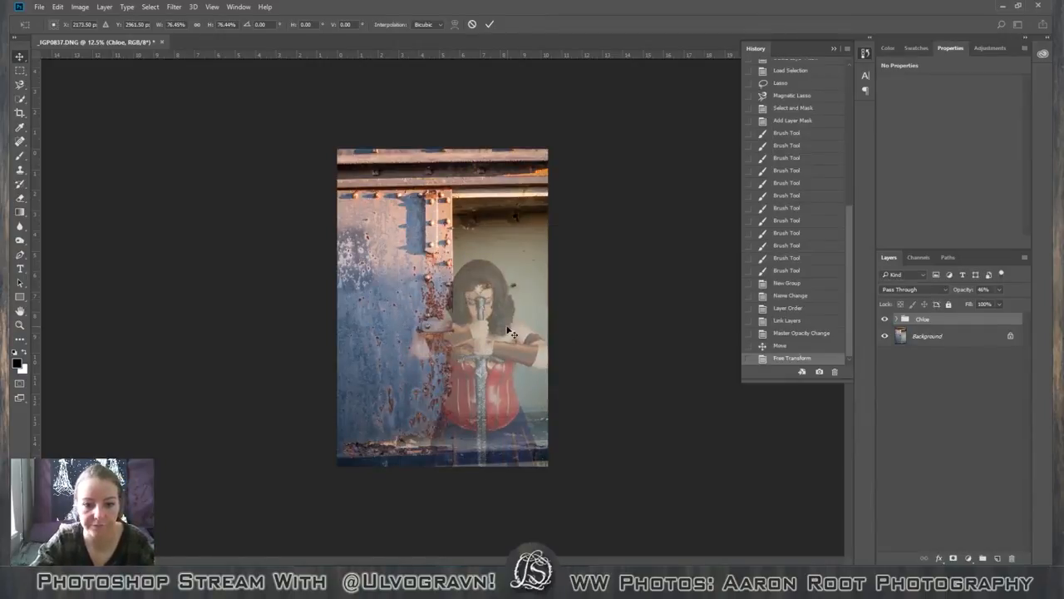
Shift the figure group to the middle of the background and add a vertical guide at the canvas center.
left_click_drag(507, 334, 474, 334)
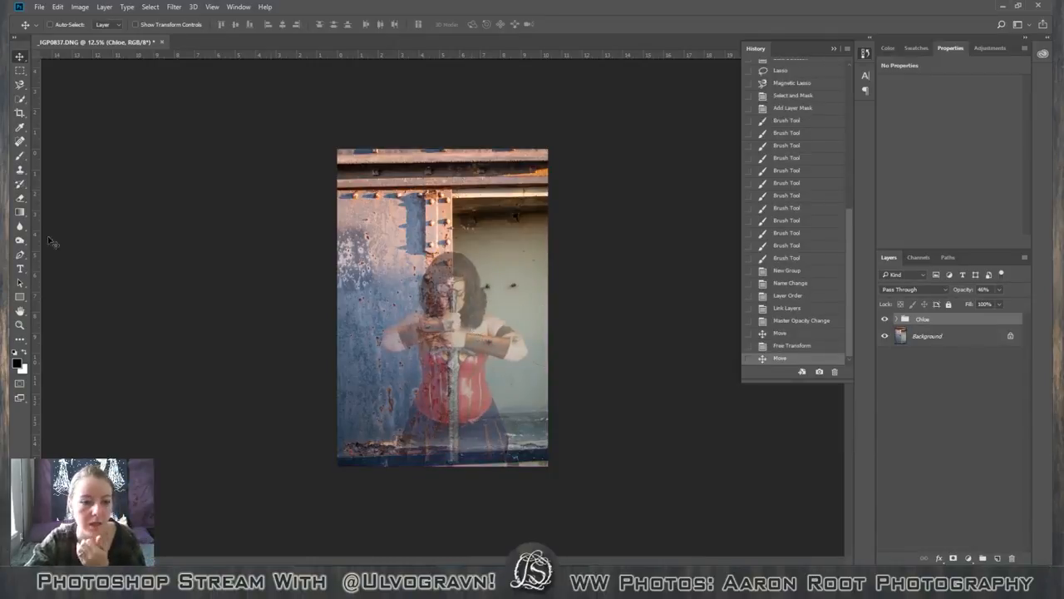
left_click_drag(39, 281, 442, 299)
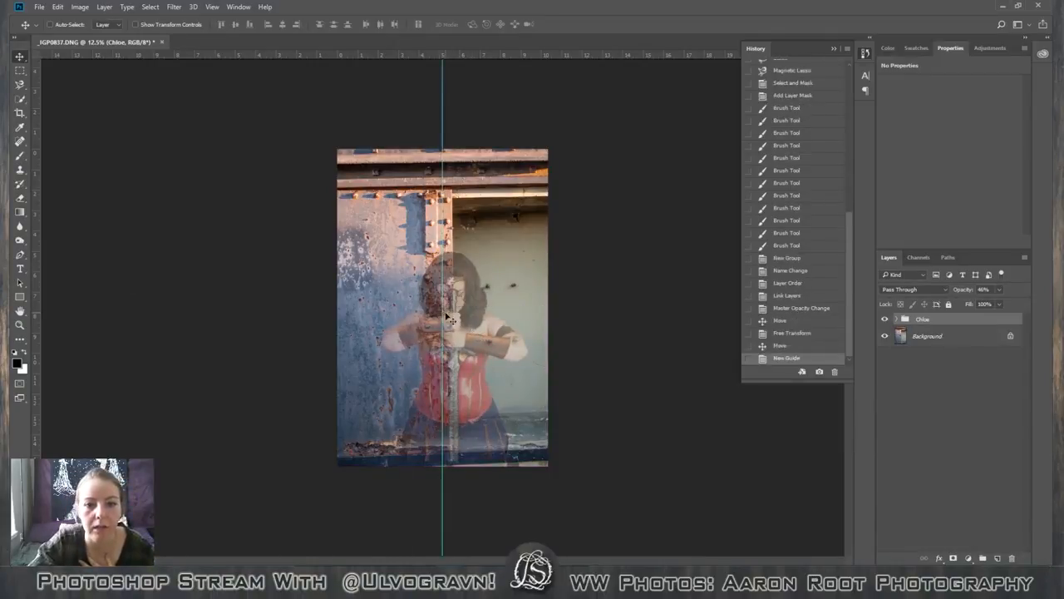
key("ctrl+plus")
key("ctrl+plus")
key("ctrl+plus")
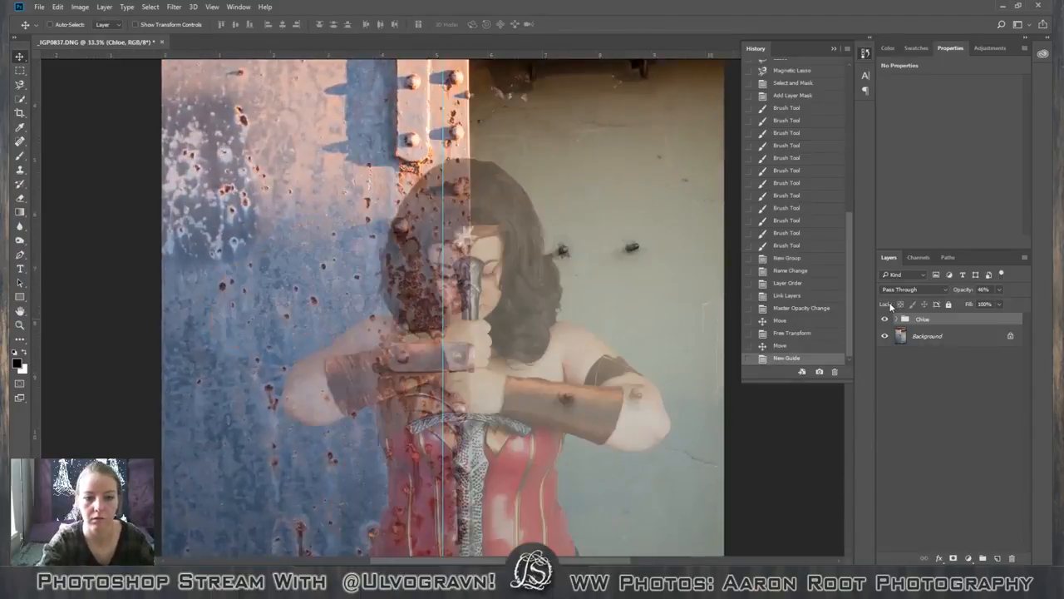
right_click(938, 336)
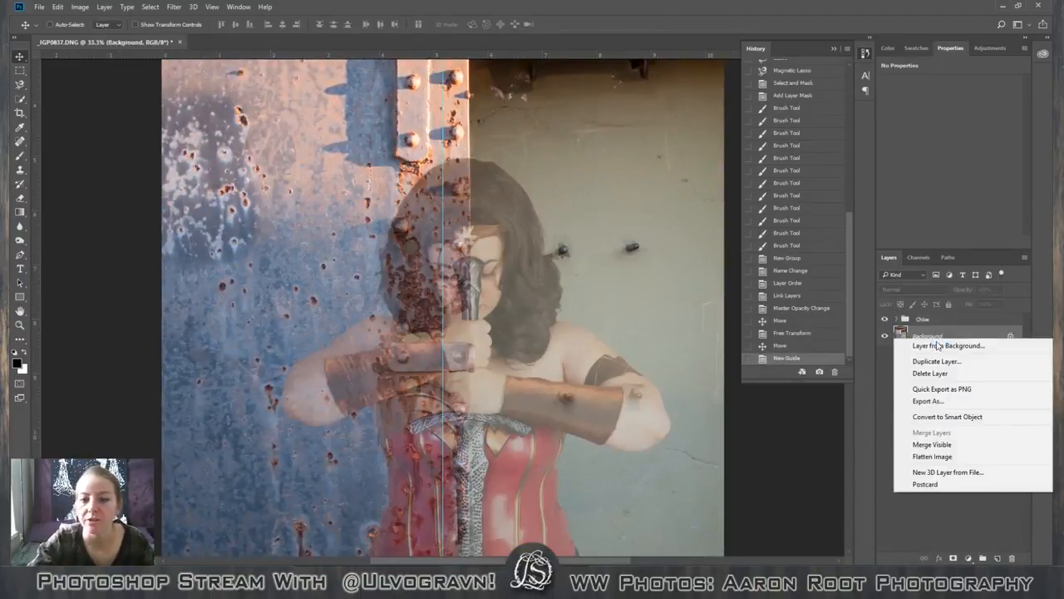
left_click(888, 408)
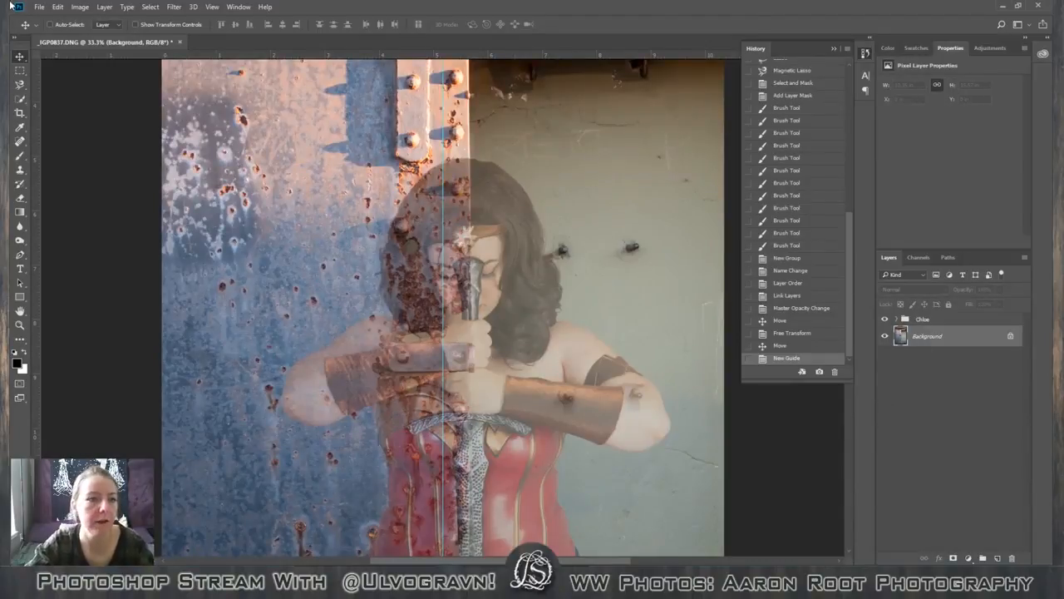
left_click(73, 7)
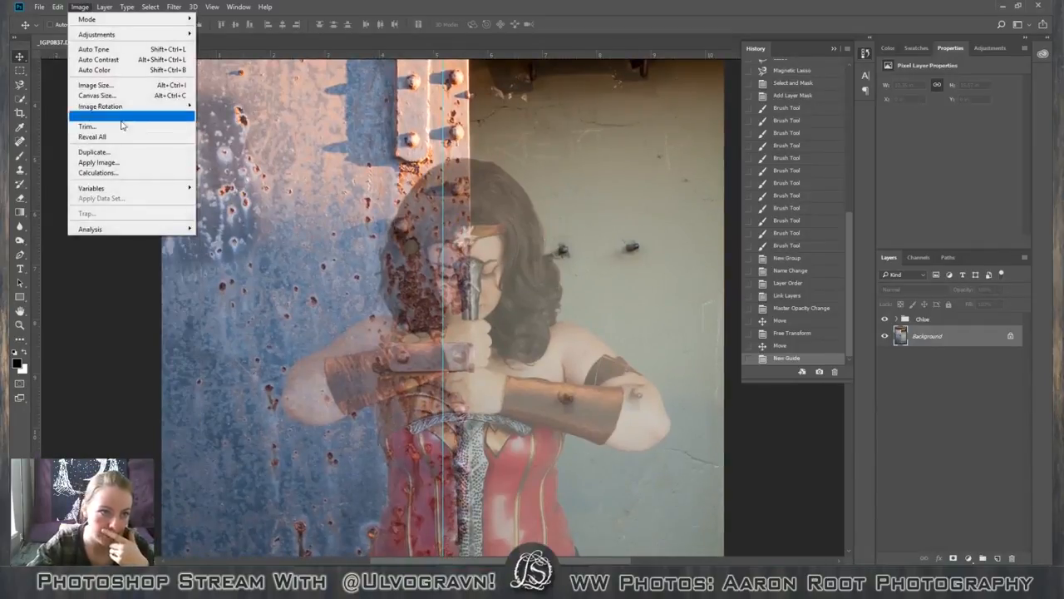
mouse_move(145, 109)
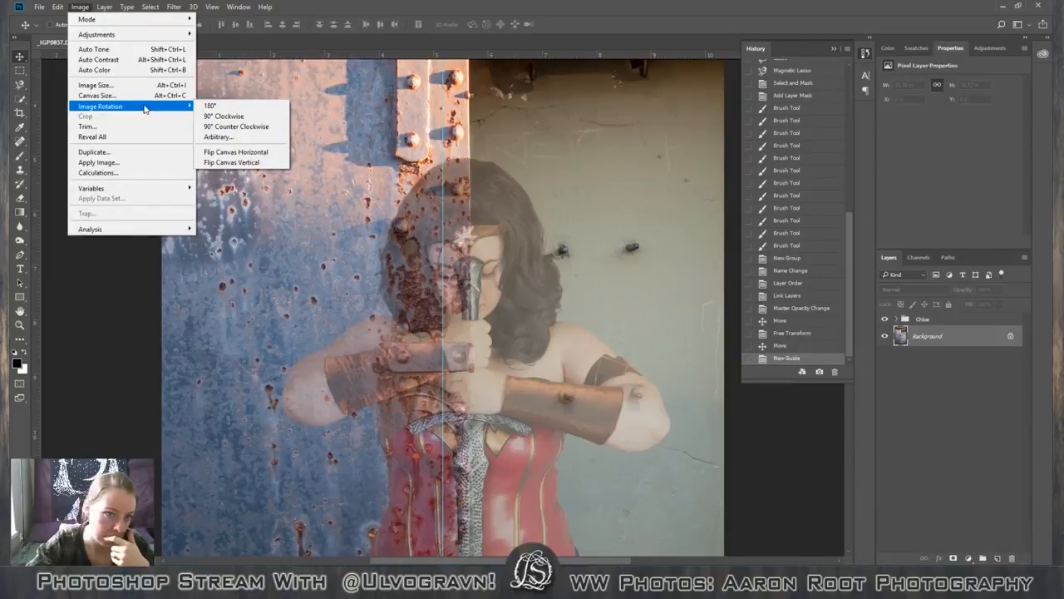
left_click(718, 4)
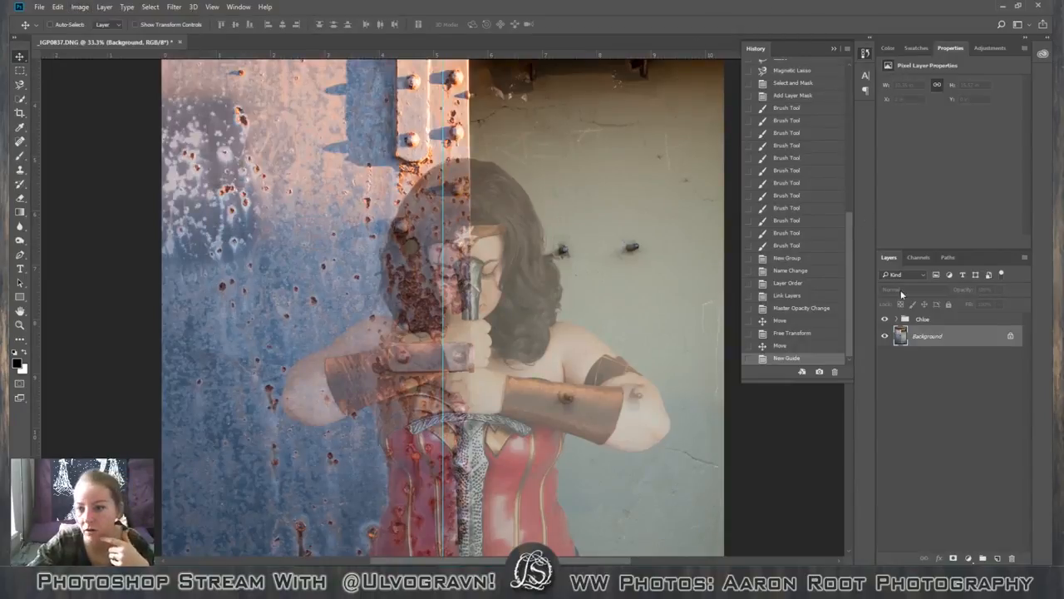
Convert the locked background to a regular layer with the default name and duplicate it.
right_click(941, 338)
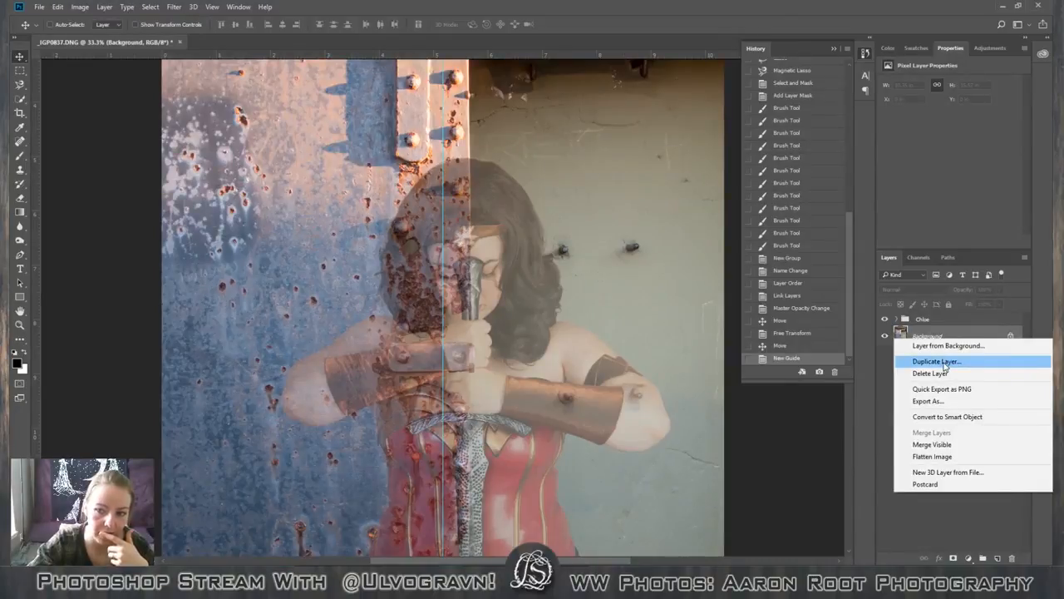
left_click(948, 345)
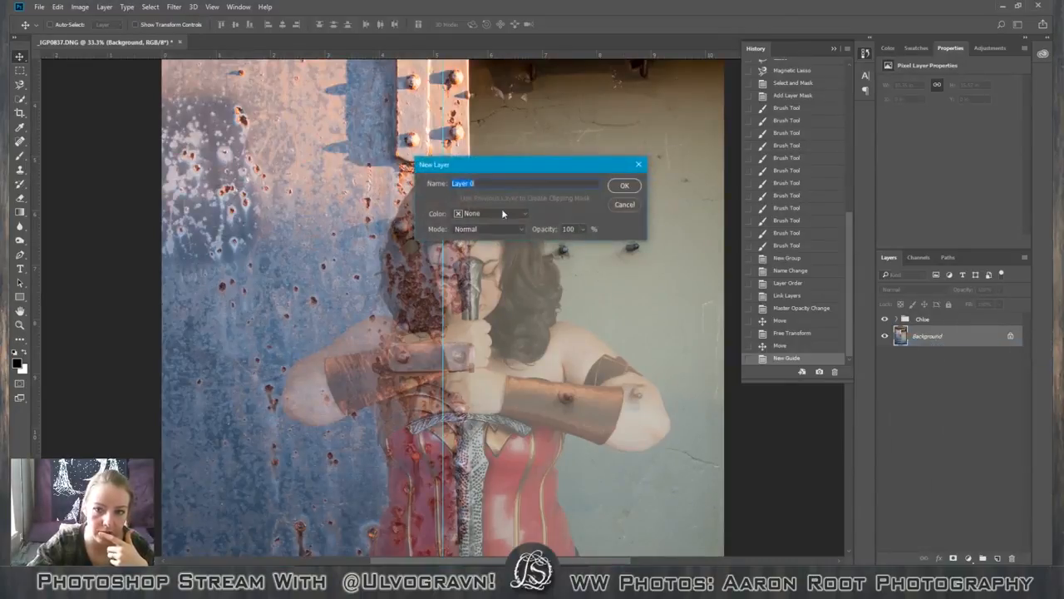
left_click(624, 184)
left_click_drag(943, 339, 997, 558)
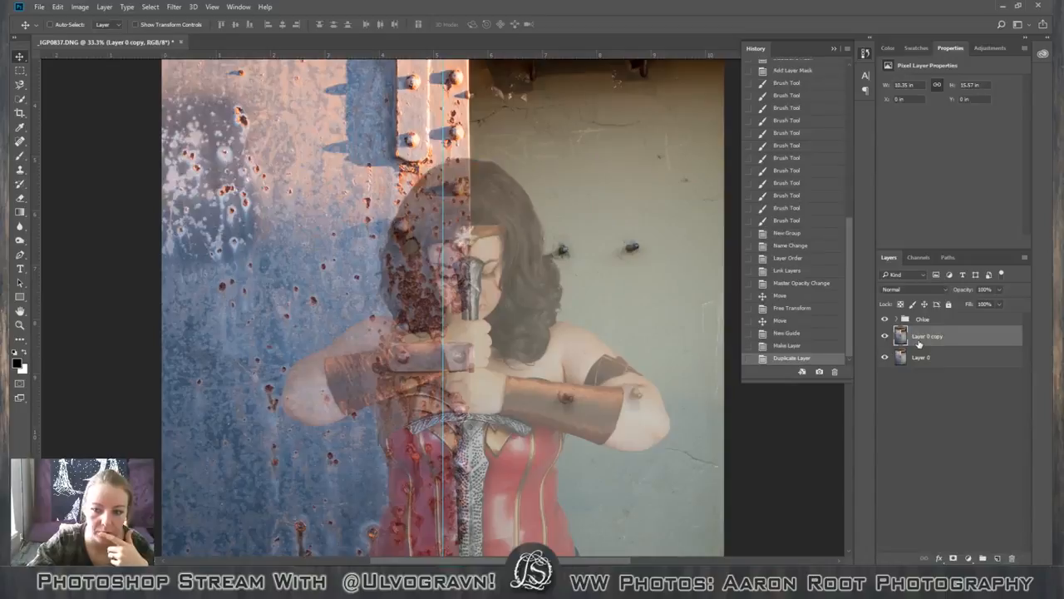
Hide the original background layer and select the figure group together with the background copy.
left_click(884, 358)
key("ctrl")
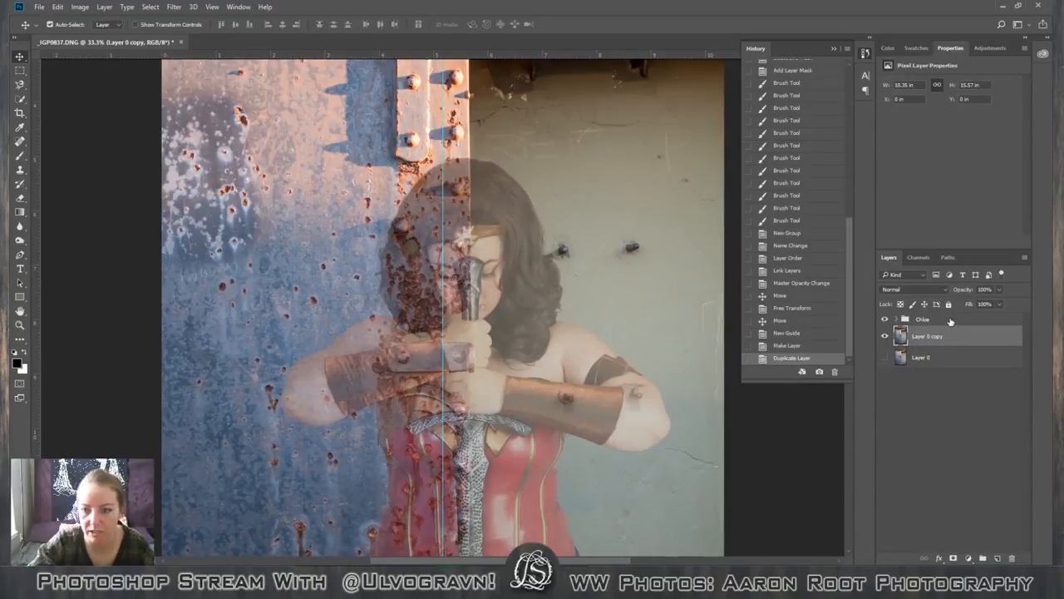
left_click(950, 321, "ctrl")
key("ctrl+t")
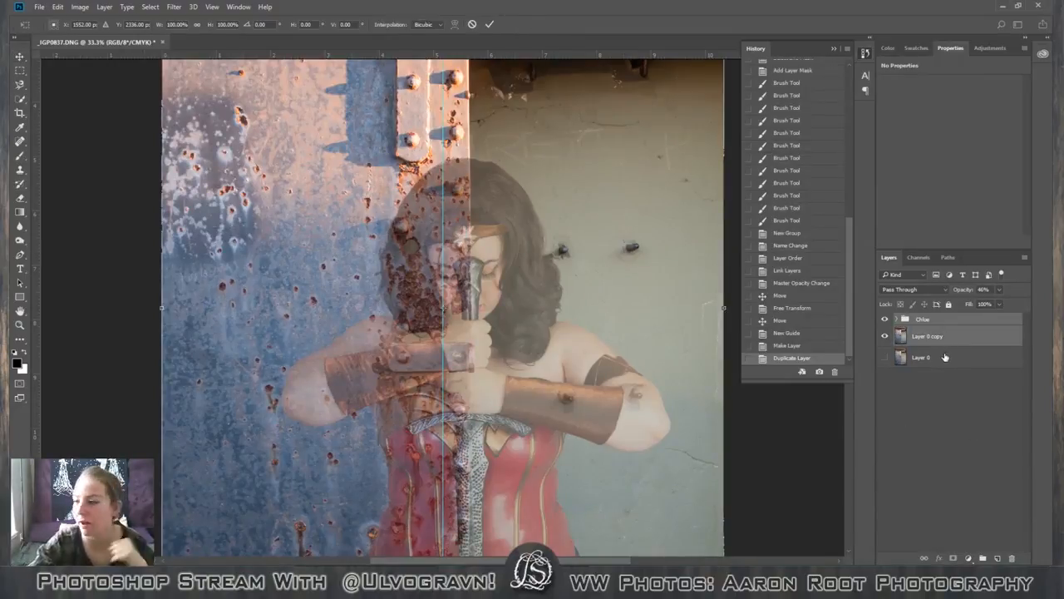
left_click_drag(113, 321, 115, 318)
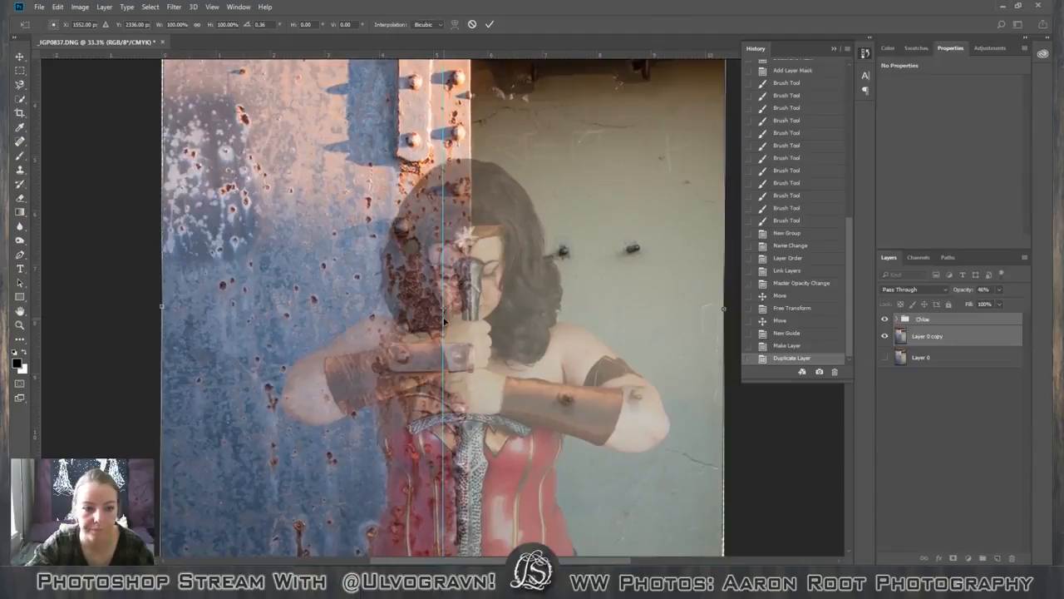
key("Escape")
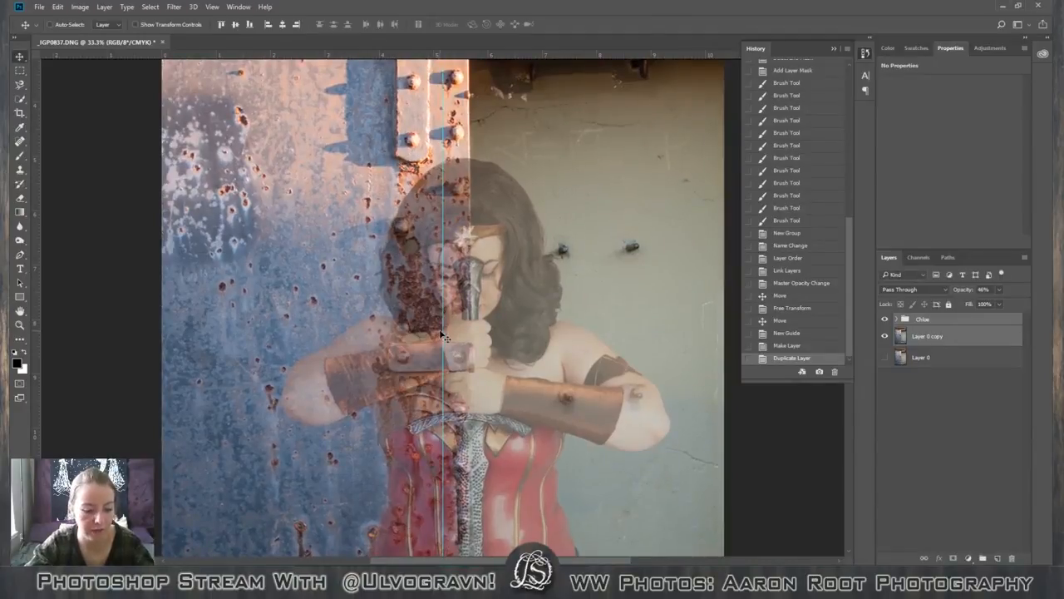
Align the vertical guide with the riveted post's right edge and rotate the selected group and background copy about 0.95° clockwise.
left_click_drag(443, 334, 467, 335)
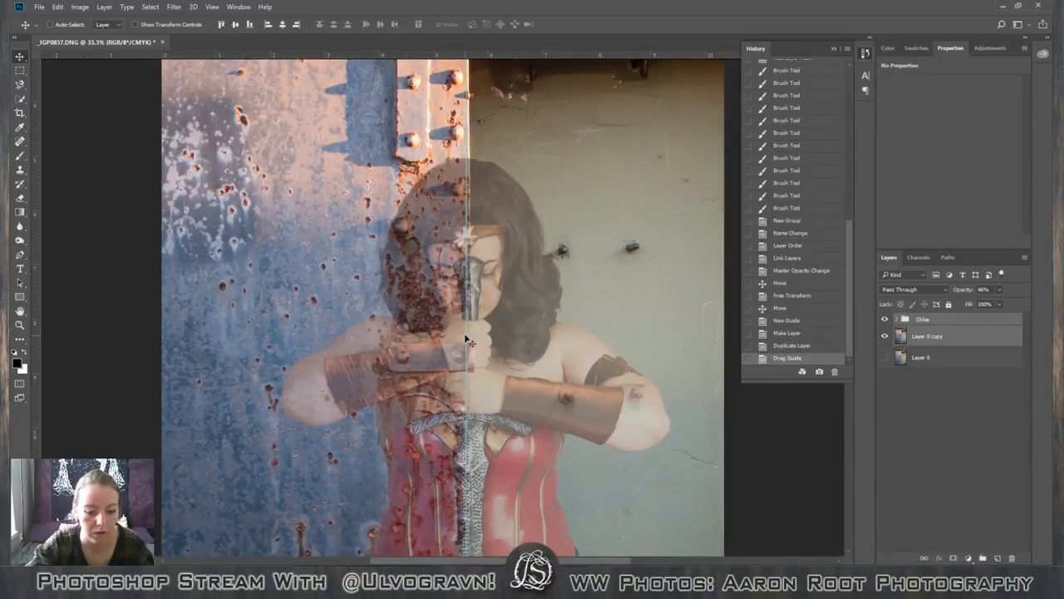
key("ctrl")
key("ctrl+t")
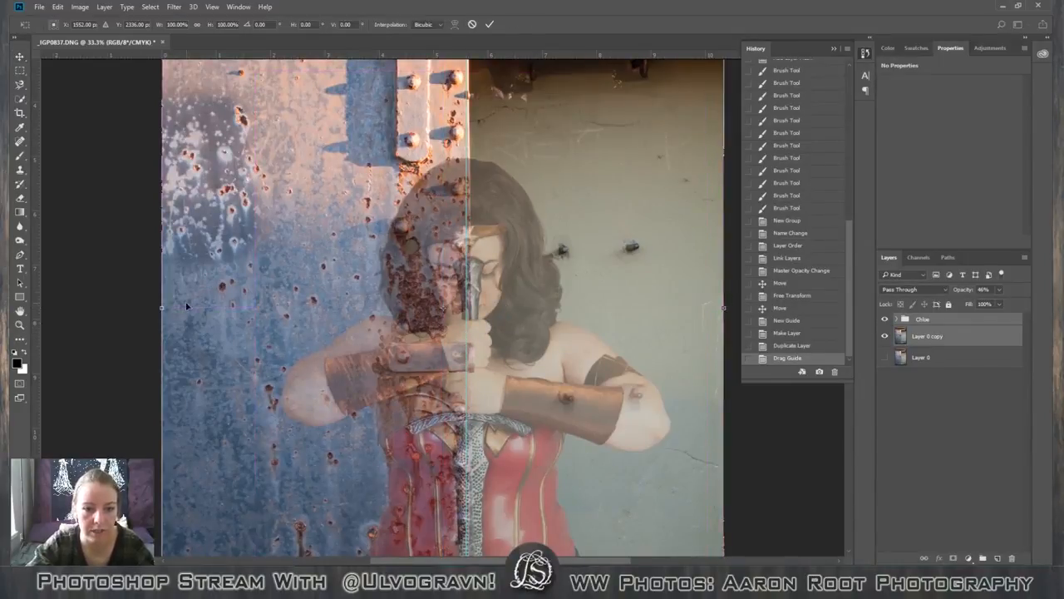
left_click_drag(118, 320, 121, 316)
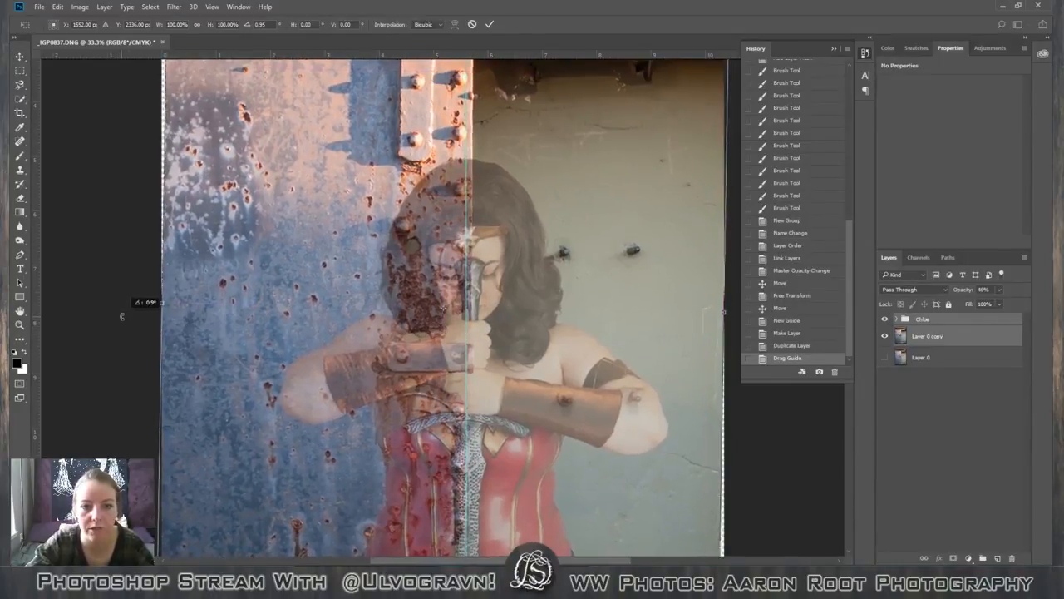
Add a horizontal guide at about 1.7 in along the upper beam and adjust the selected layers' rotation to about 1.04°.
key("ctrl+minus")
key("ctrl+minus")
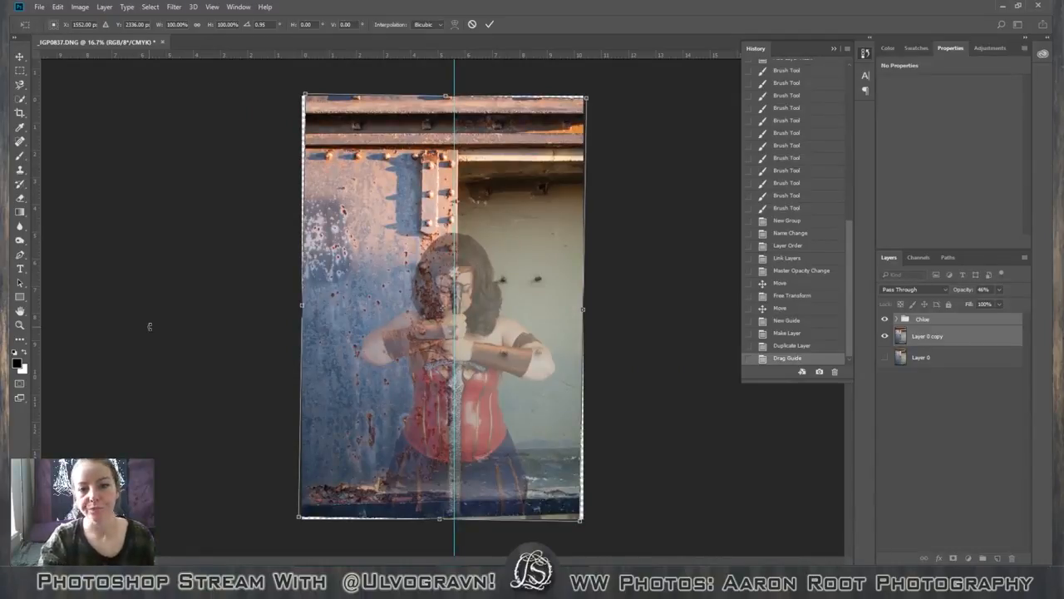
left_click_drag(517, 61, 527, 142)
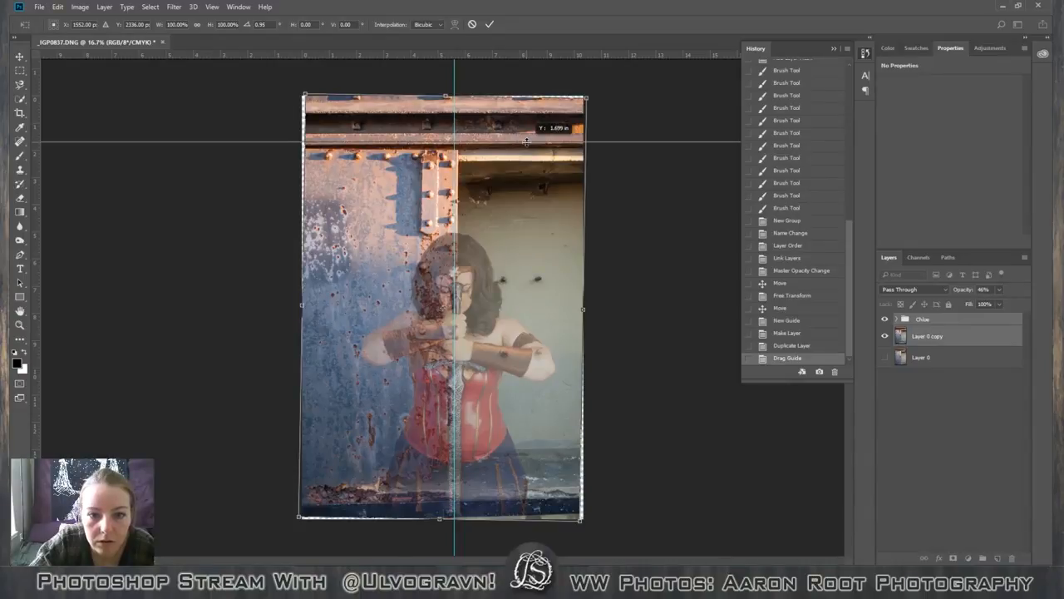
left_click_drag(526, 142, 525, 142)
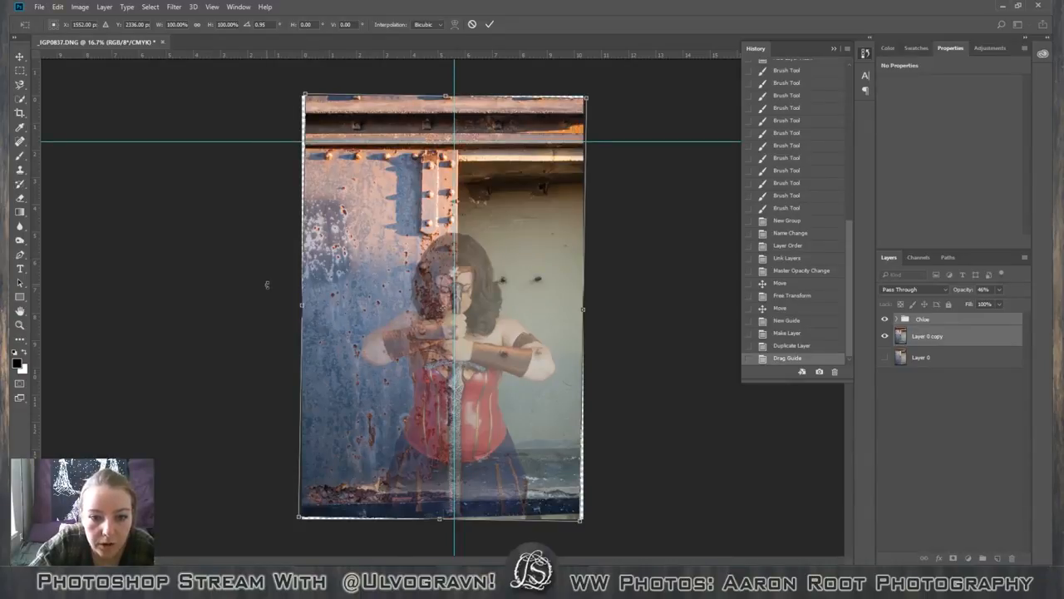
left_click_drag(266, 286, 270, 282)
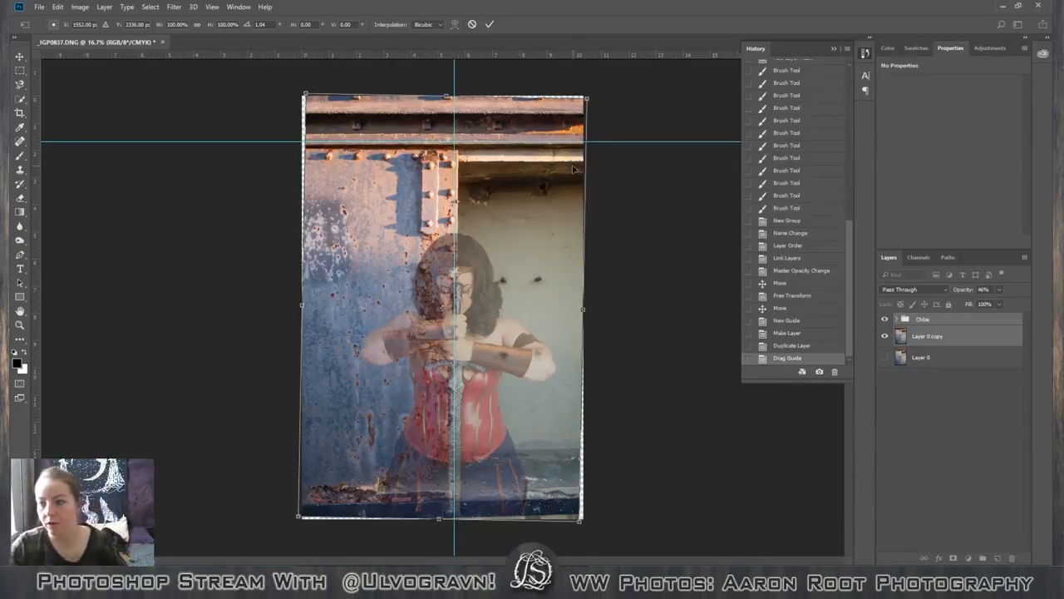
left_click(490, 25)
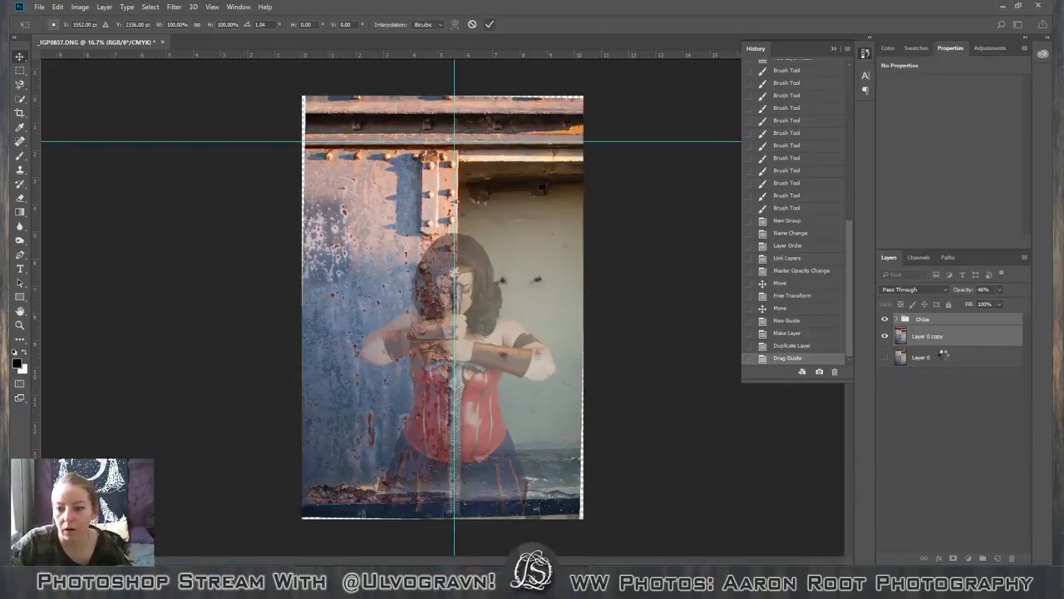
Convert the background copy alone to a smart object.
left_click(964, 339)
right_click(967, 339)
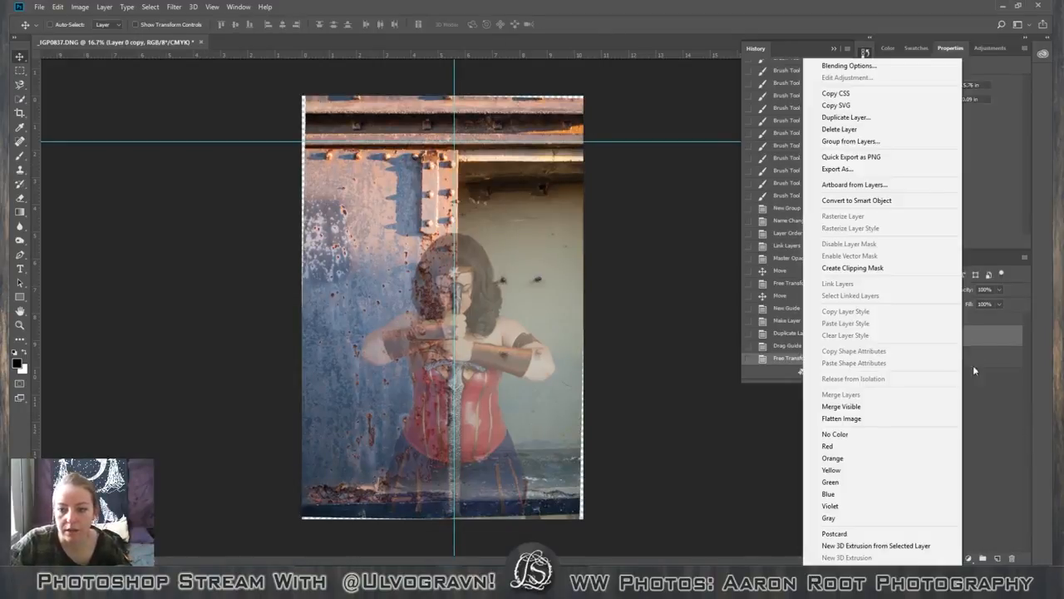
left_click(974, 364)
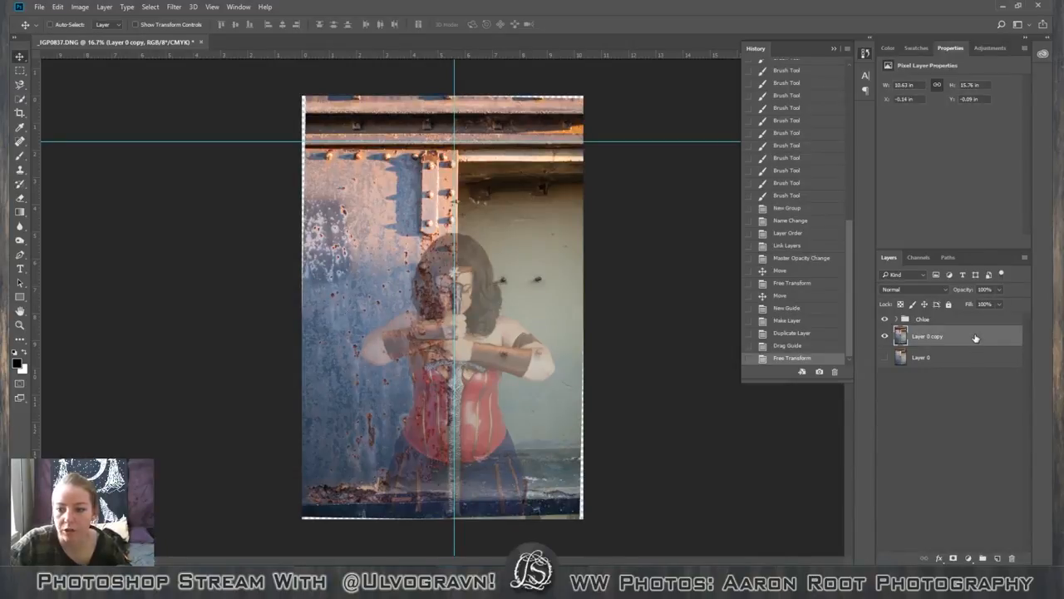
right_click(975, 337)
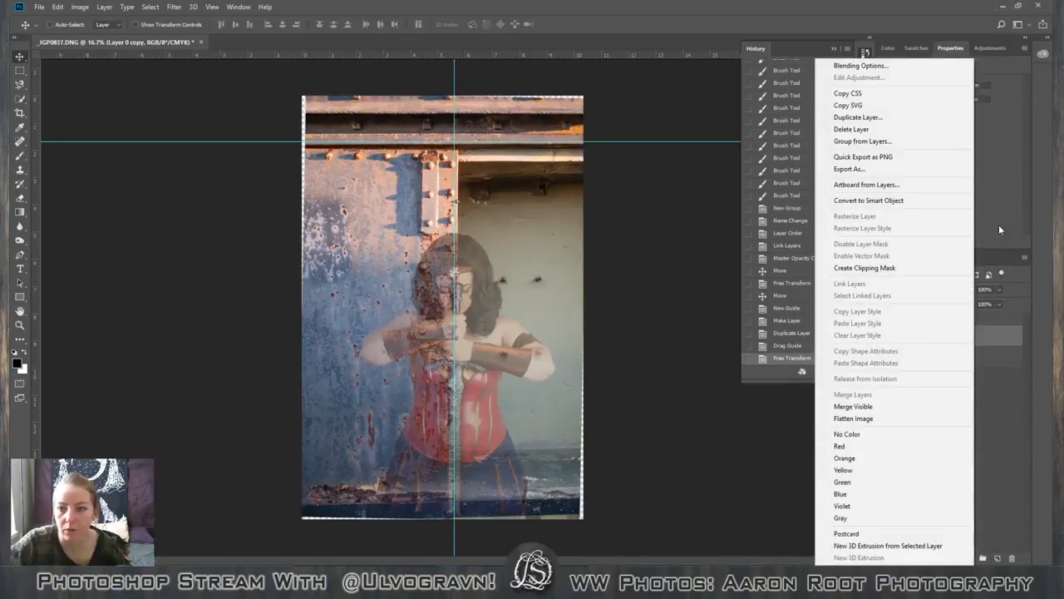
left_click(881, 200)
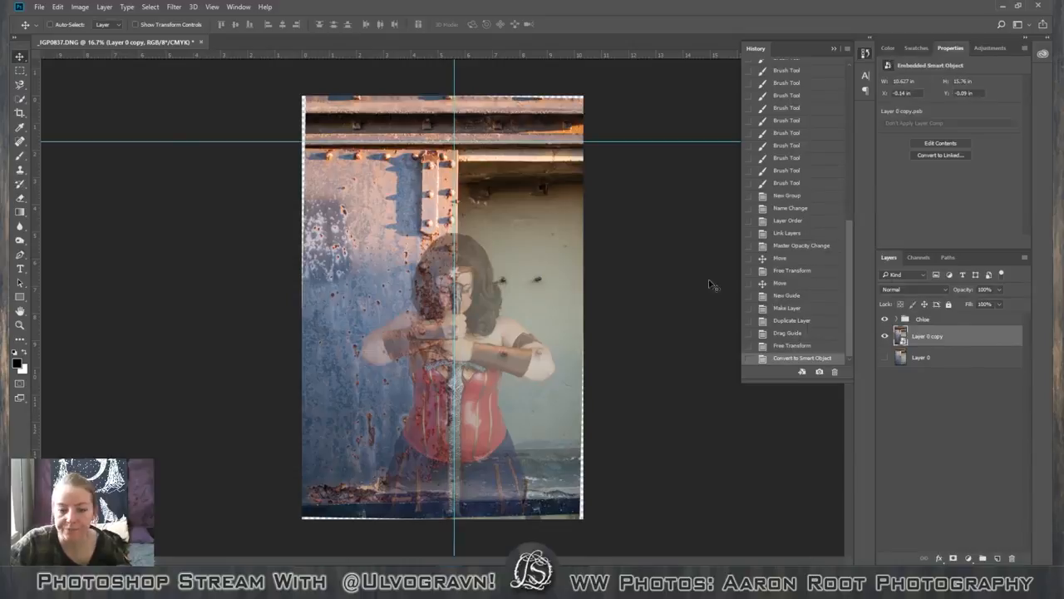
Apply a Perspective transform to the background copy, pulling its top corners slightly inward.
left_click(57, 7)
mouse_move(80, 7)
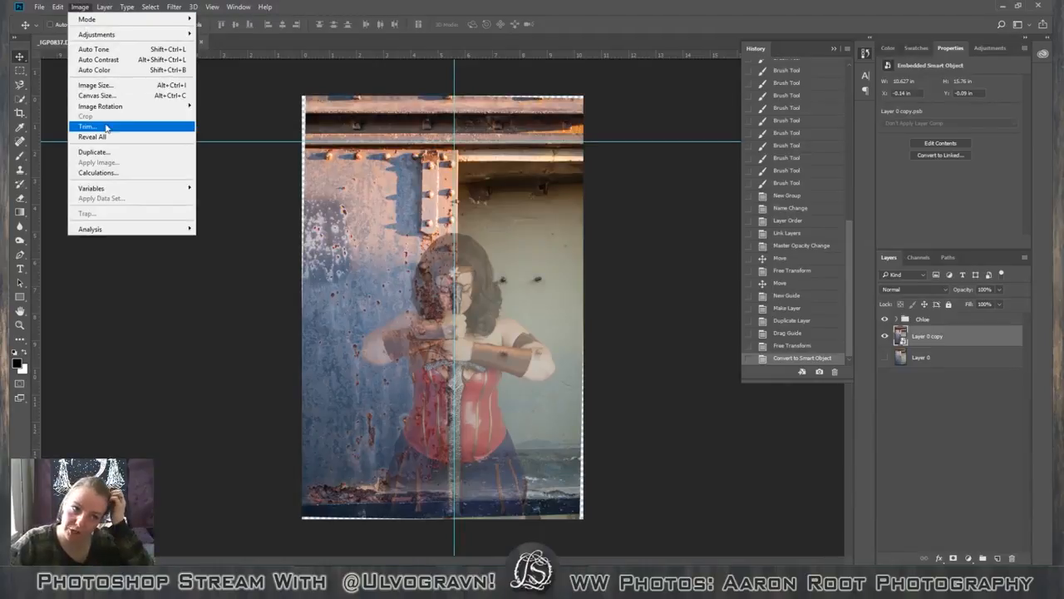
mouse_move(109, 112)
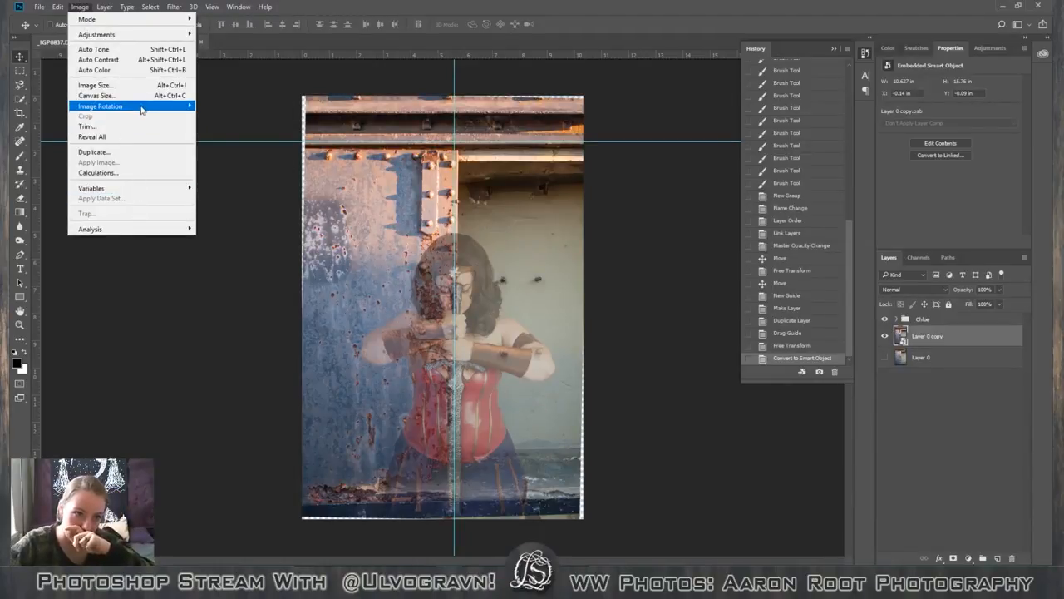
mouse_move(141, 110)
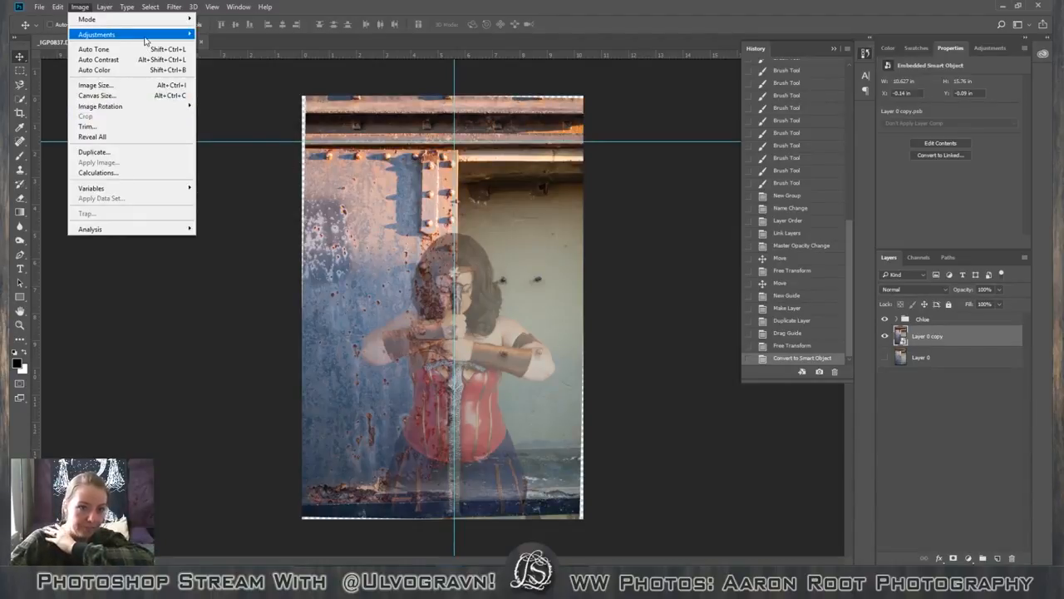
mouse_move(145, 40)
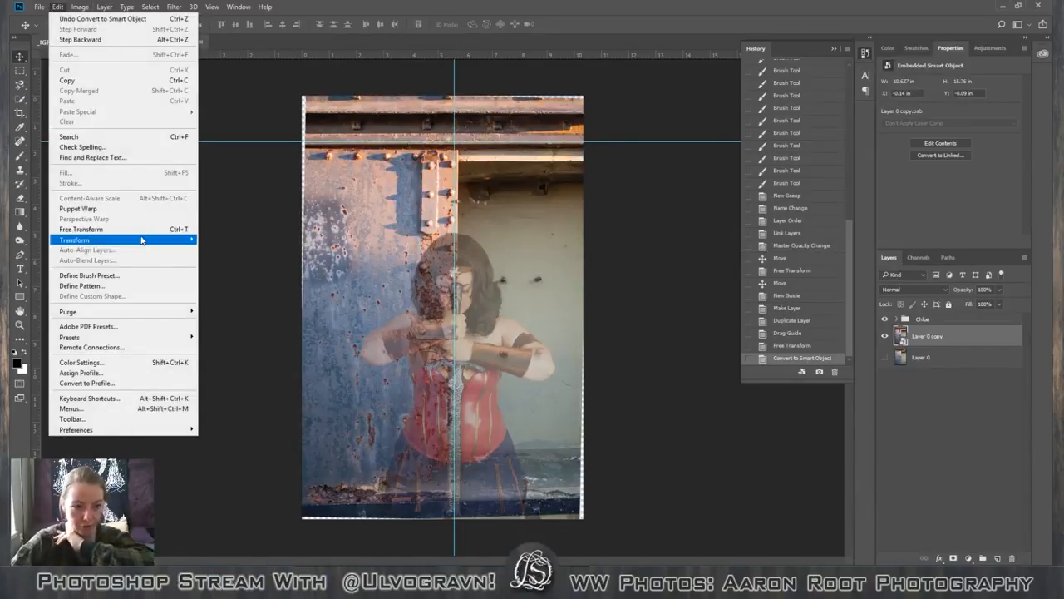
mouse_move(142, 240)
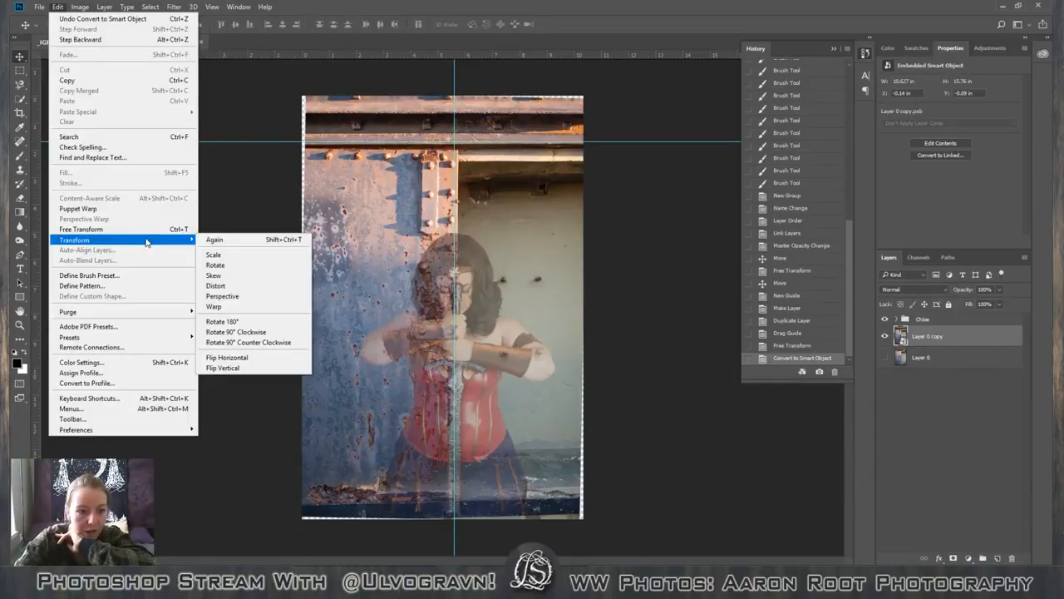
left_click(250, 296)
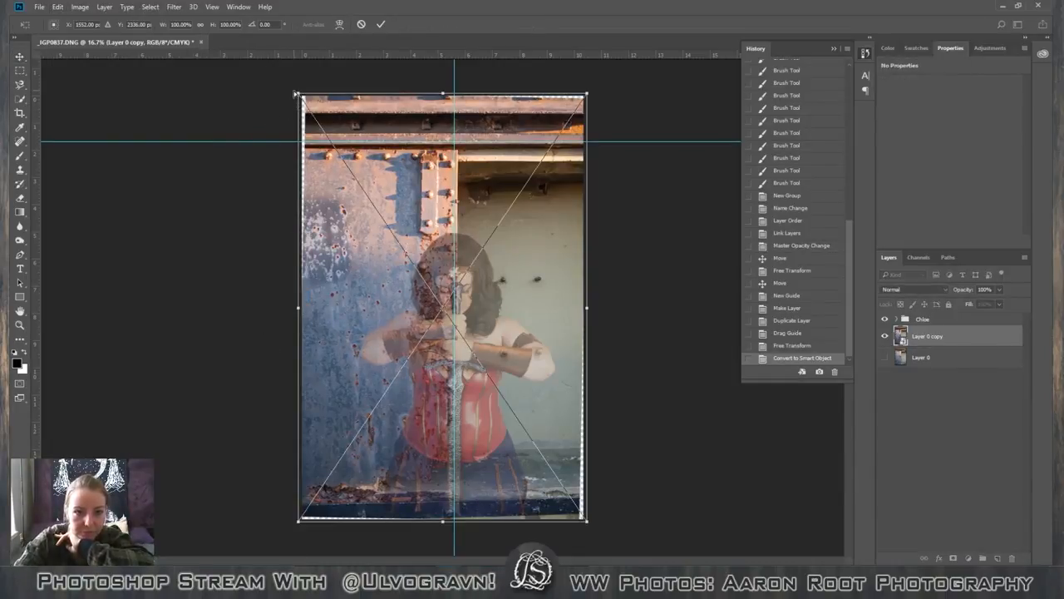
left_click_drag(299, 96, 300, 95)
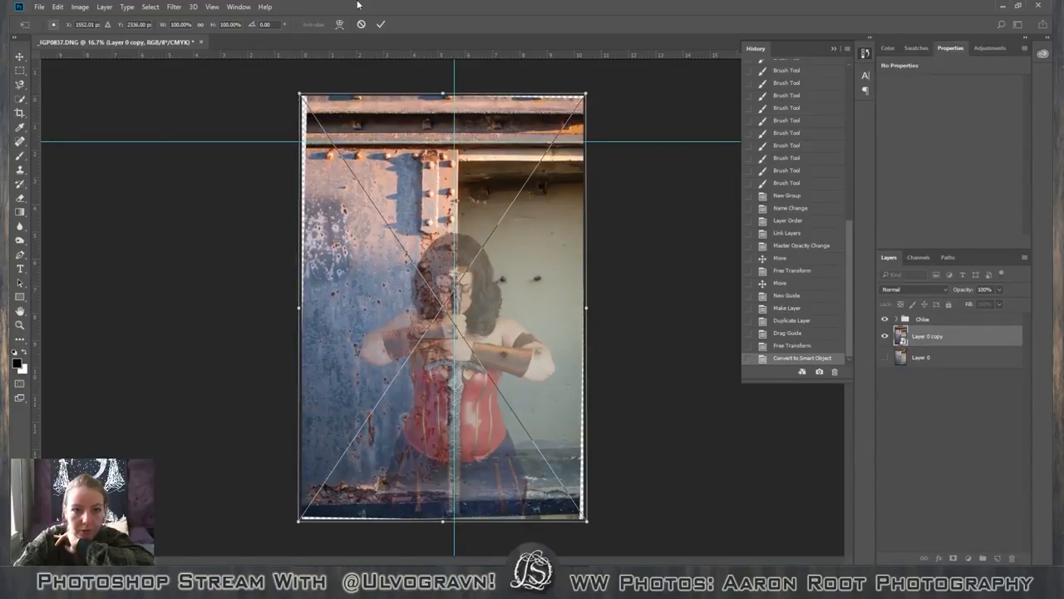
left_click(381, 24)
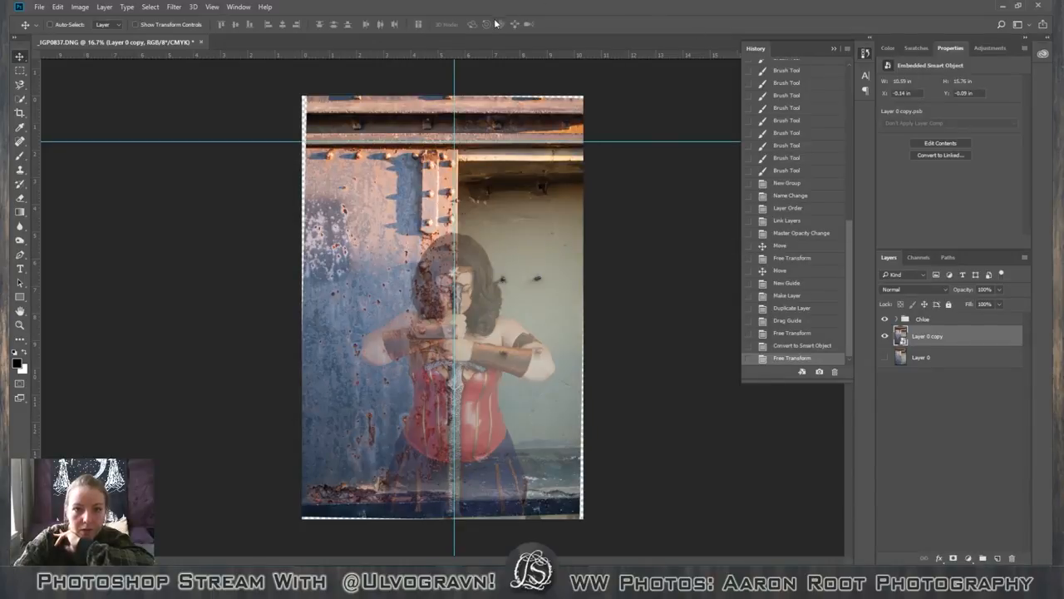
Raise the opacity of the sword-holding figure's group to 100%.
left_click(956, 321)
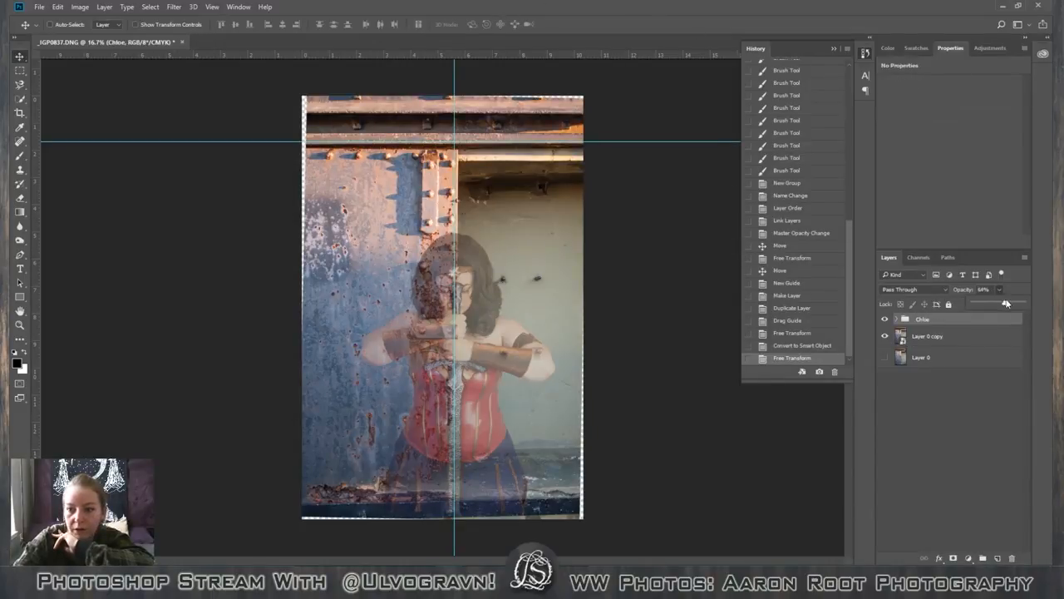
left_click_drag(1006, 303, 1024, 302)
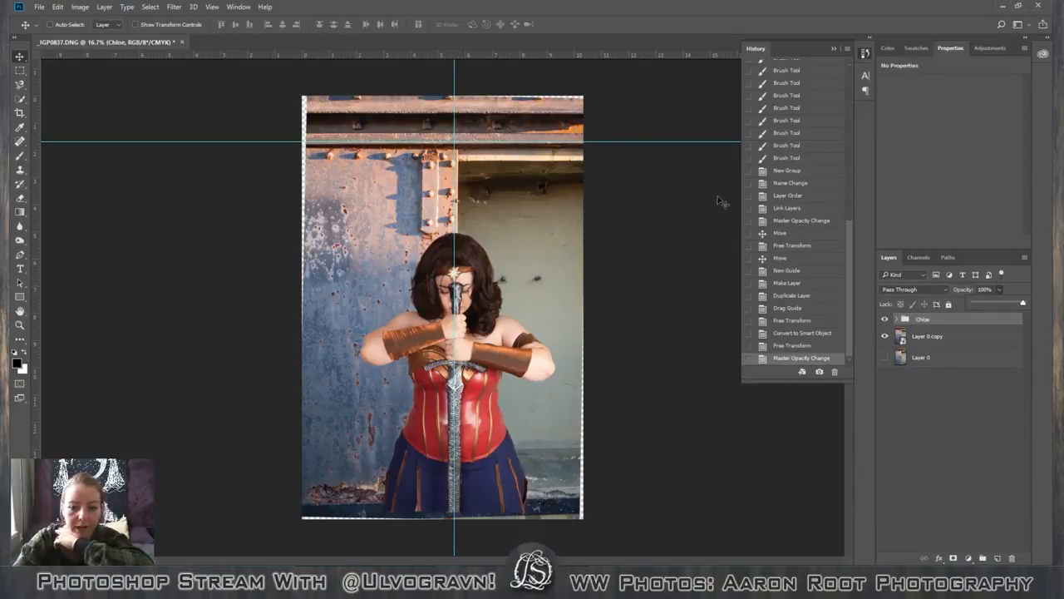
Apply another Perspective transform to the background copy, stretching its upper-left corner slightly upward to about 100.5% height.
left_click(952, 335)
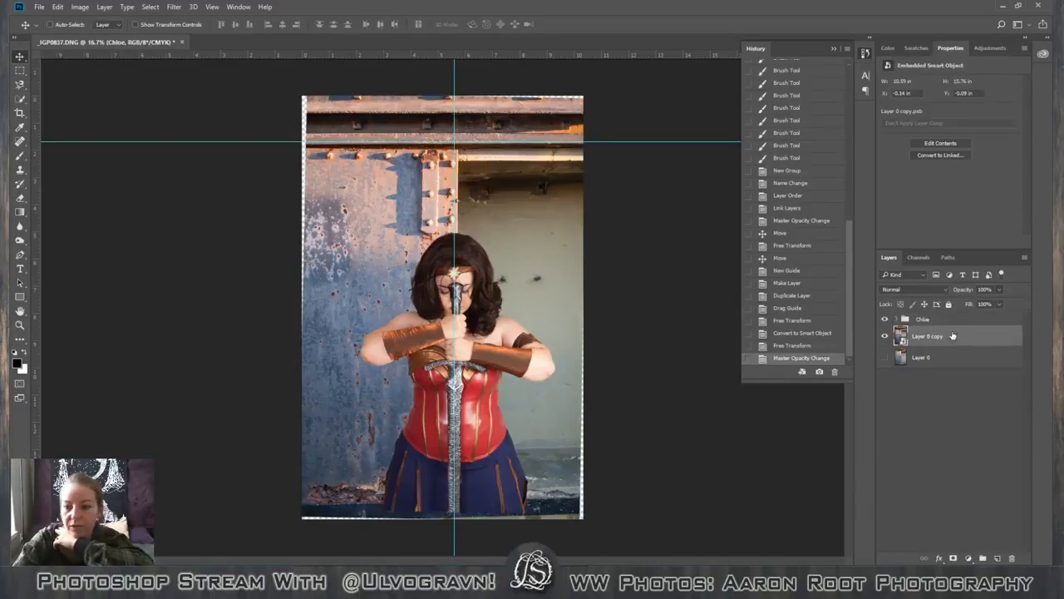
left_click(986, 322)
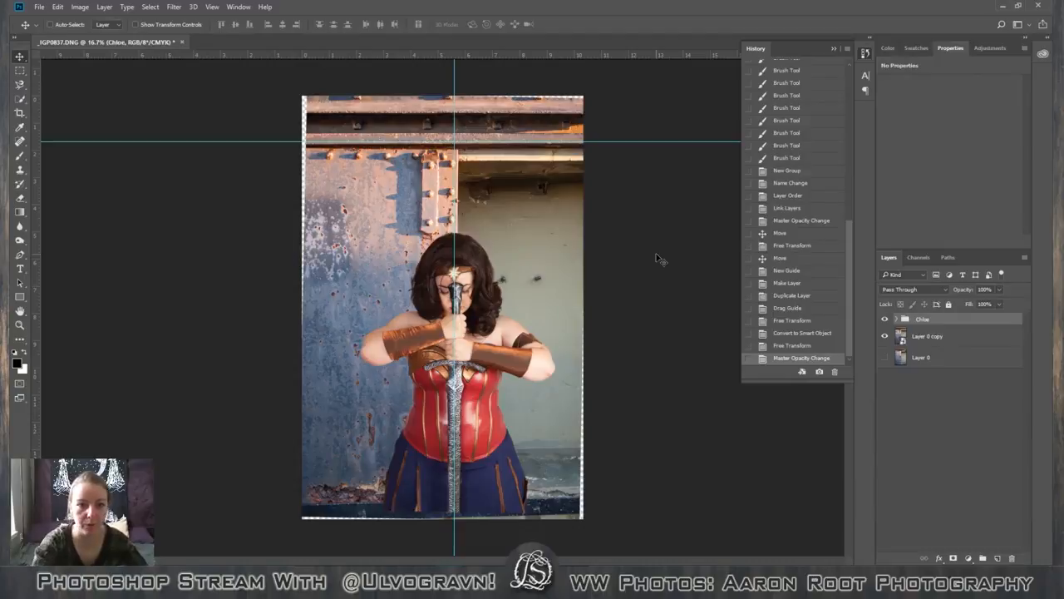
left_click(986, 336)
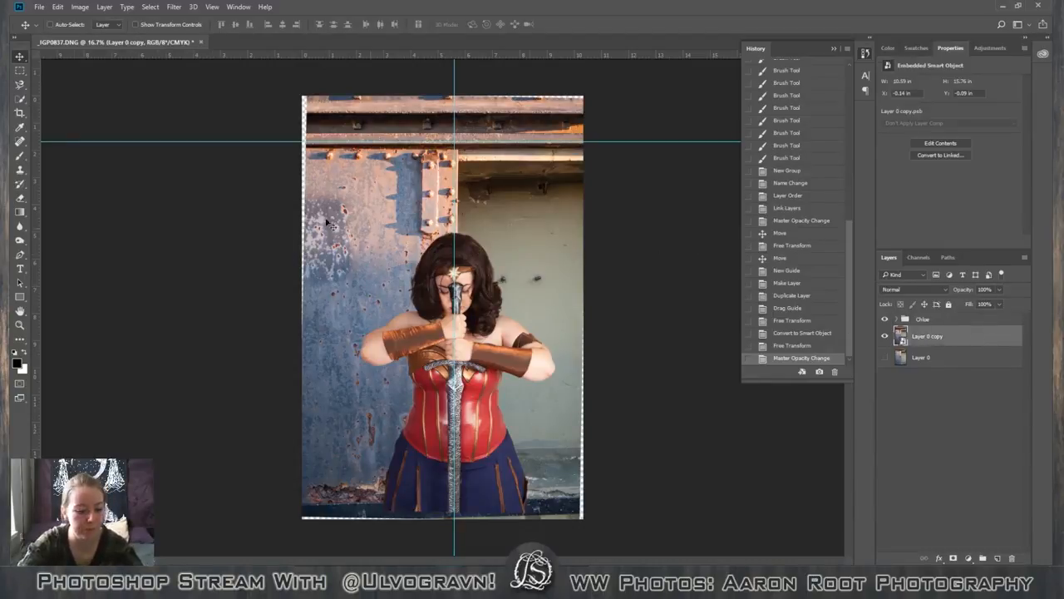
left_click(58, 7)
mouse_move(107, 240)
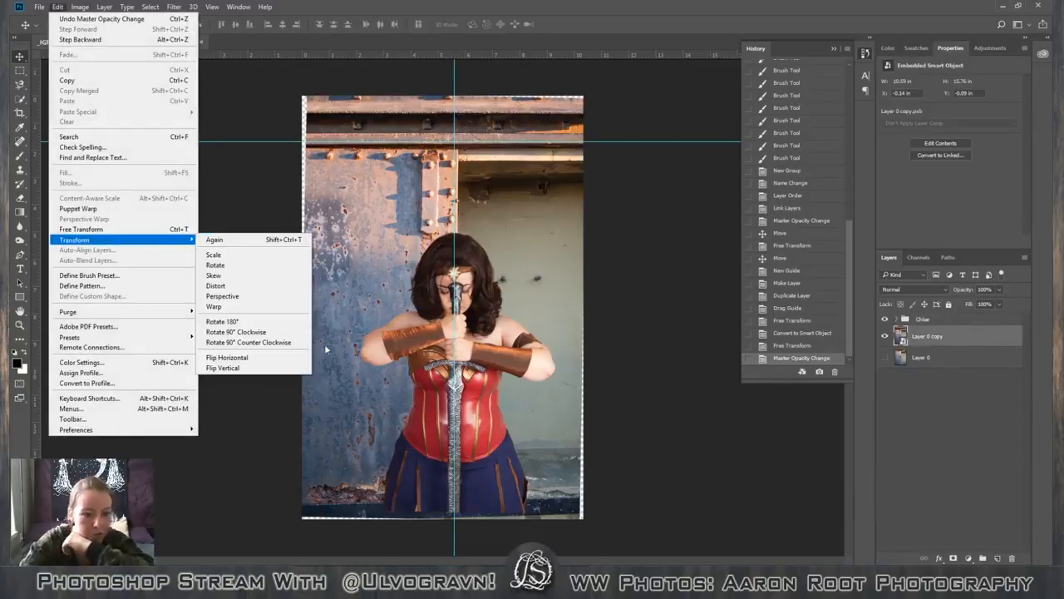
left_click(250, 297)
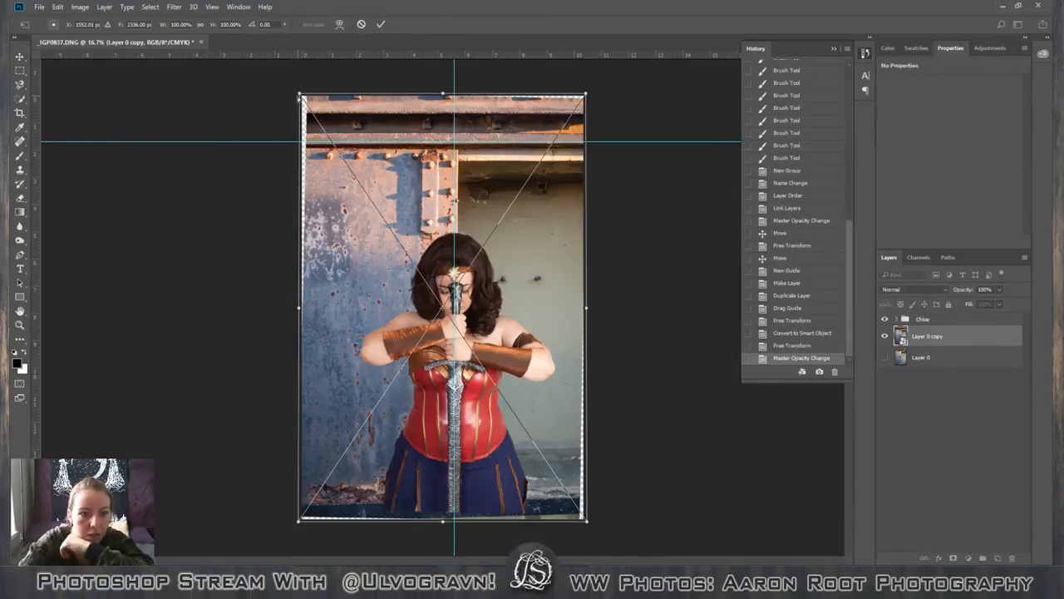
left_click_drag(301, 97, 301, 94)
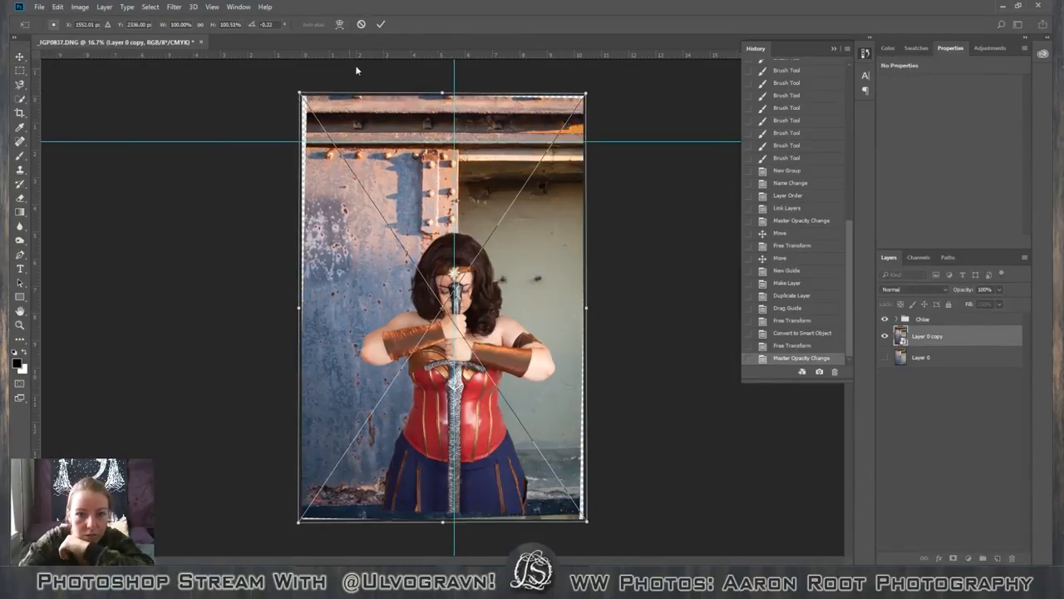
left_click(381, 24)
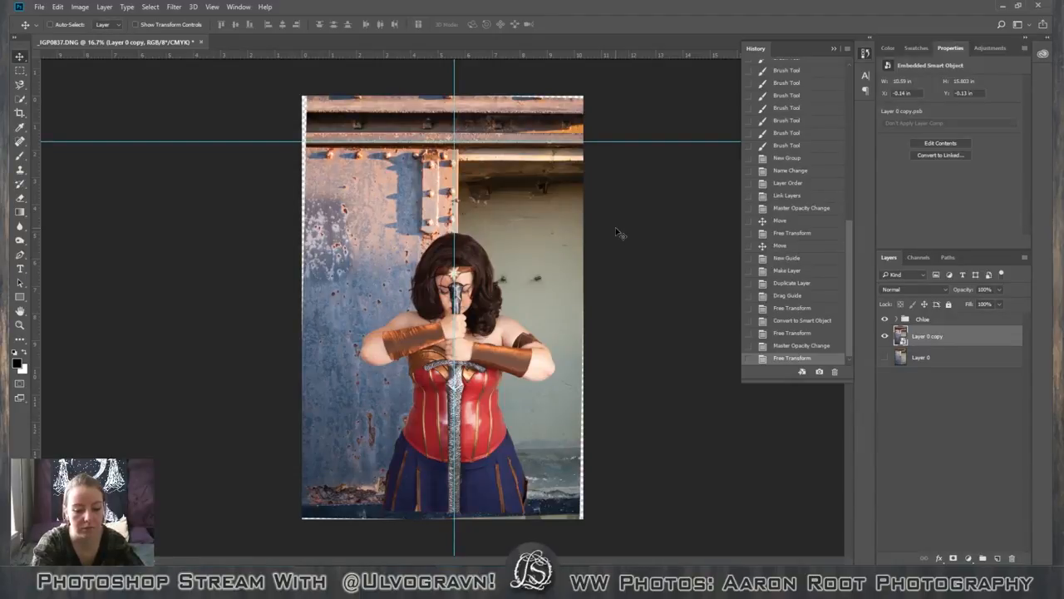
Toggle the guides to compare the alignment, leaving them hidden.
key("ctrl+semicolon")
key("ctrl+semicolon")
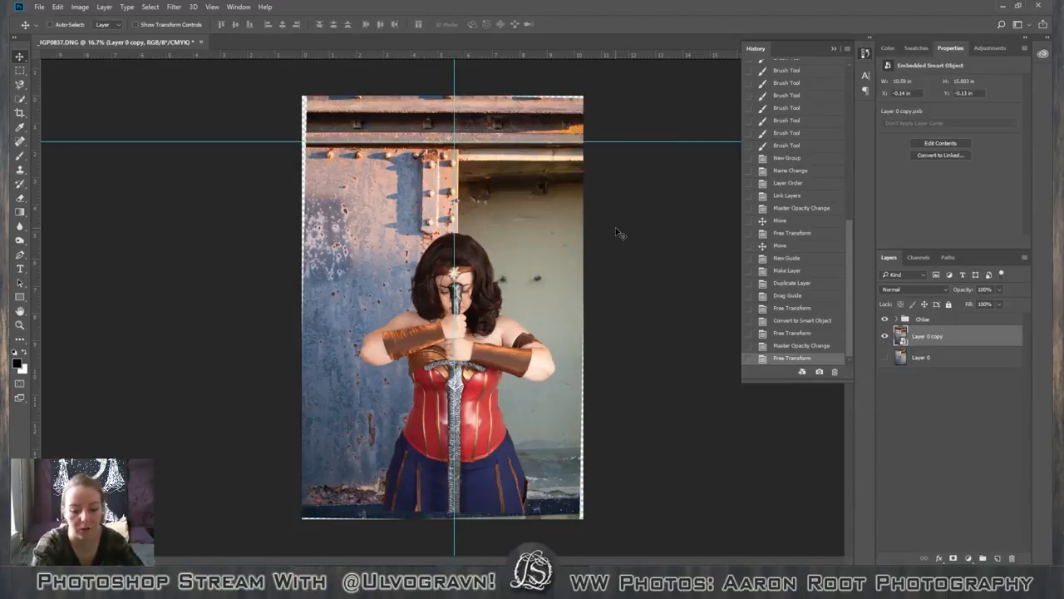
key("ctrl+semicolon")
key("ctrl+semicolon")
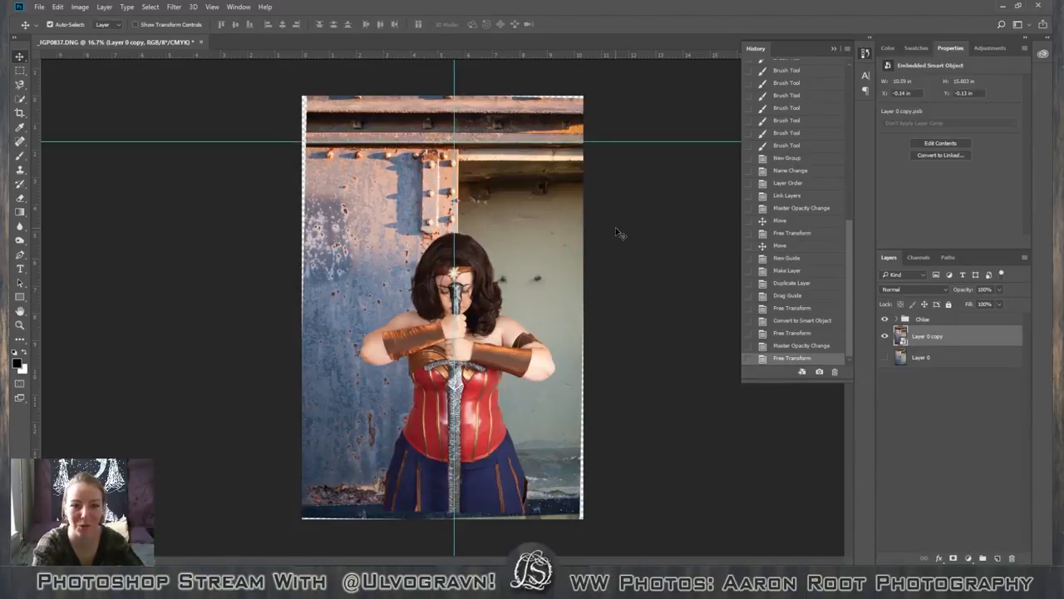
key("ctrl+semicolon")
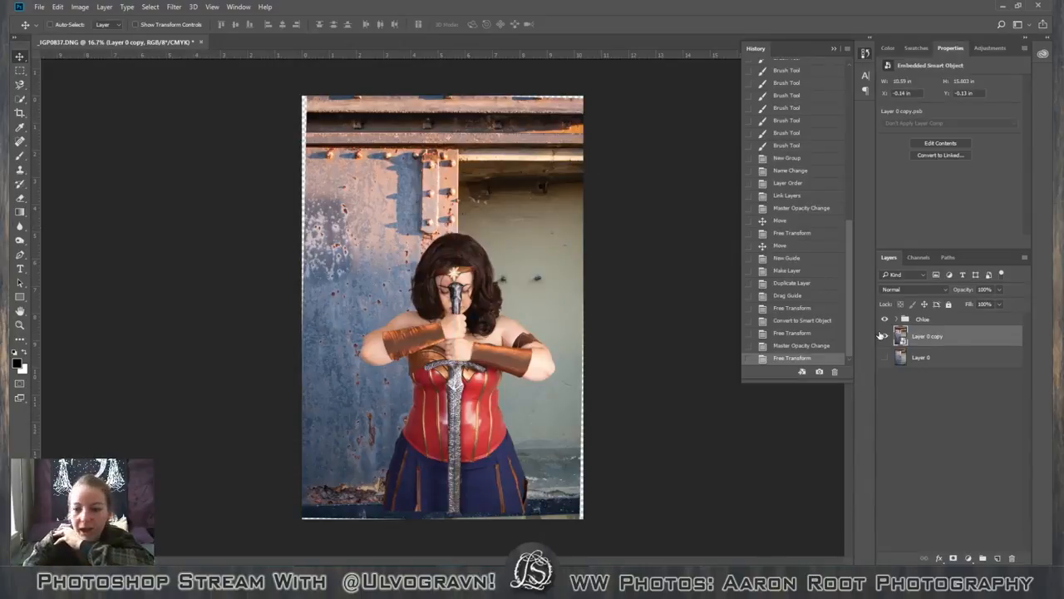
Scale the figure's group down to about 94.4% and recentre it on the riveted post's edge.
left_click(952, 325)
key("ctrl+t")
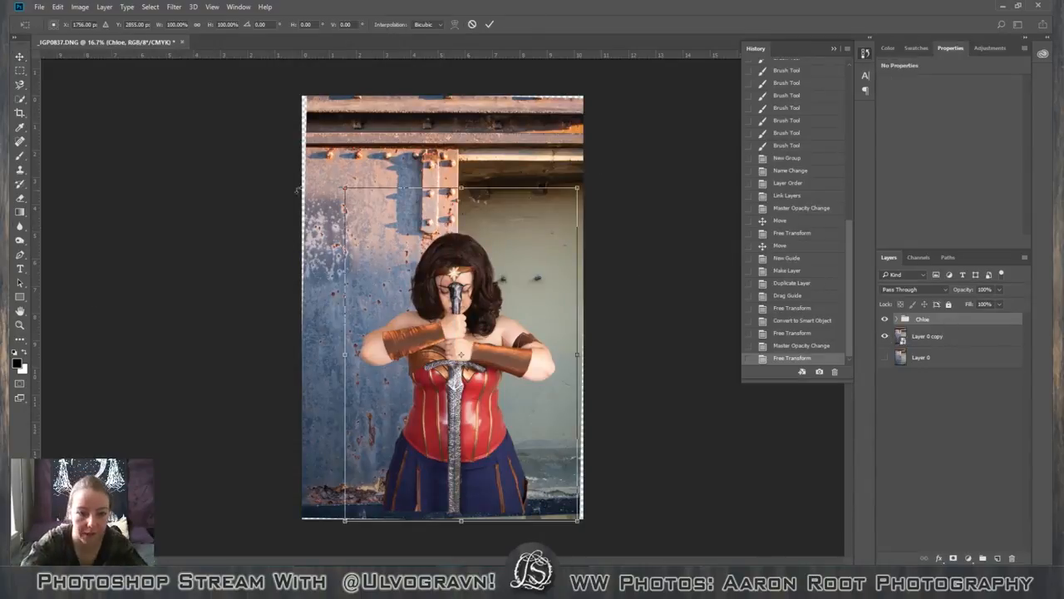
left_click_drag(345, 188, 358, 206)
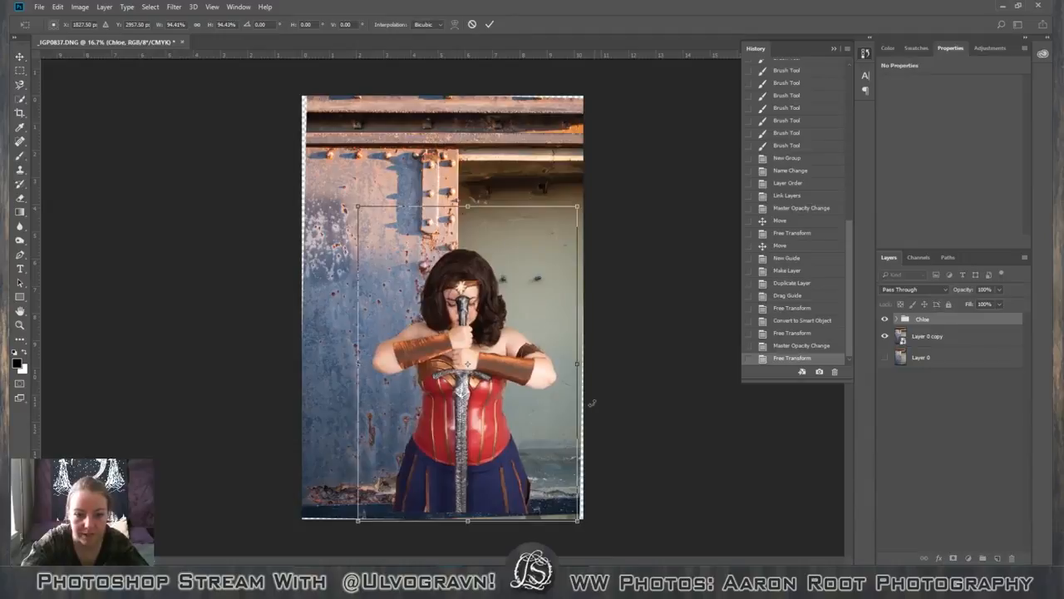
mouse_move(513, 433)
left_mouse_down()
mouse_move(509, 381)
mouse_move(542, 348)
mouse_move(496, 420)
mouse_move(492, 458)
mouse_move(459, 415)
mouse_move(506, 429)
left_mouse_up()
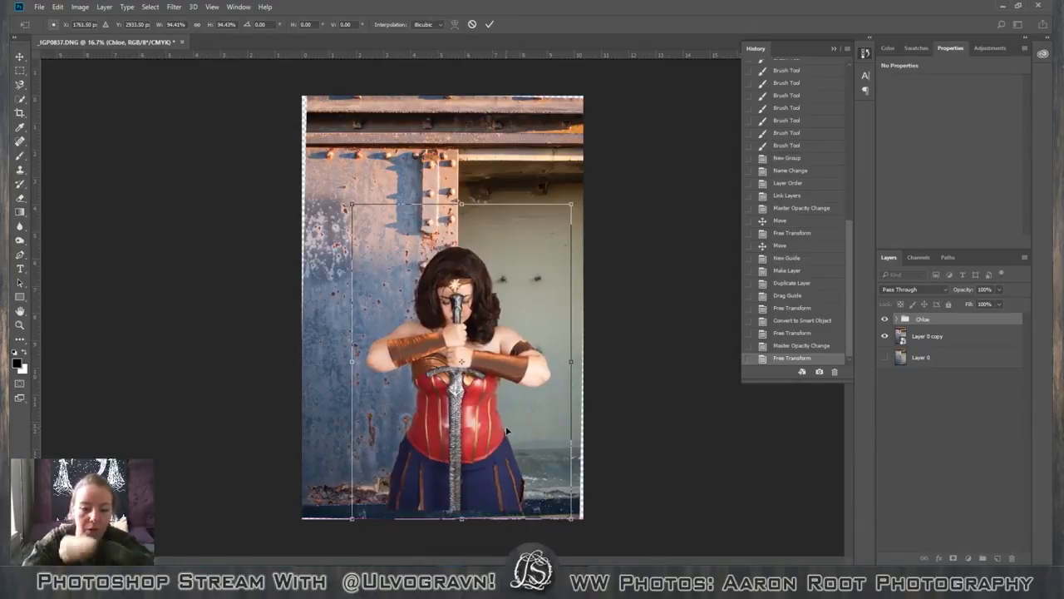
left_click(489, 24)
Crop the image to remove the strip along its left side and the dark ledge at its bottom.
key("c")
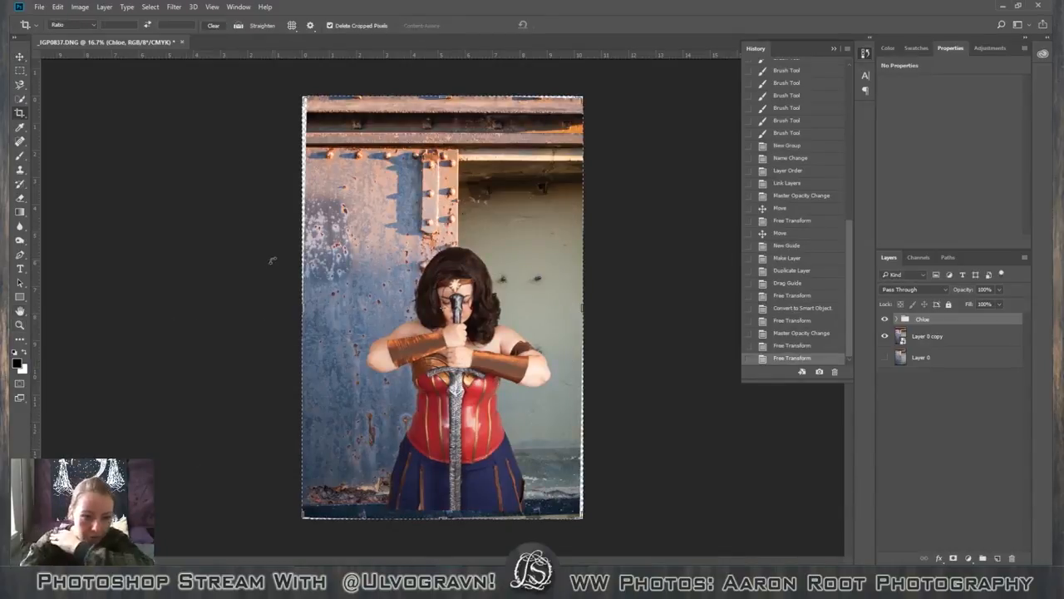
left_click_drag(303, 309, 317, 316)
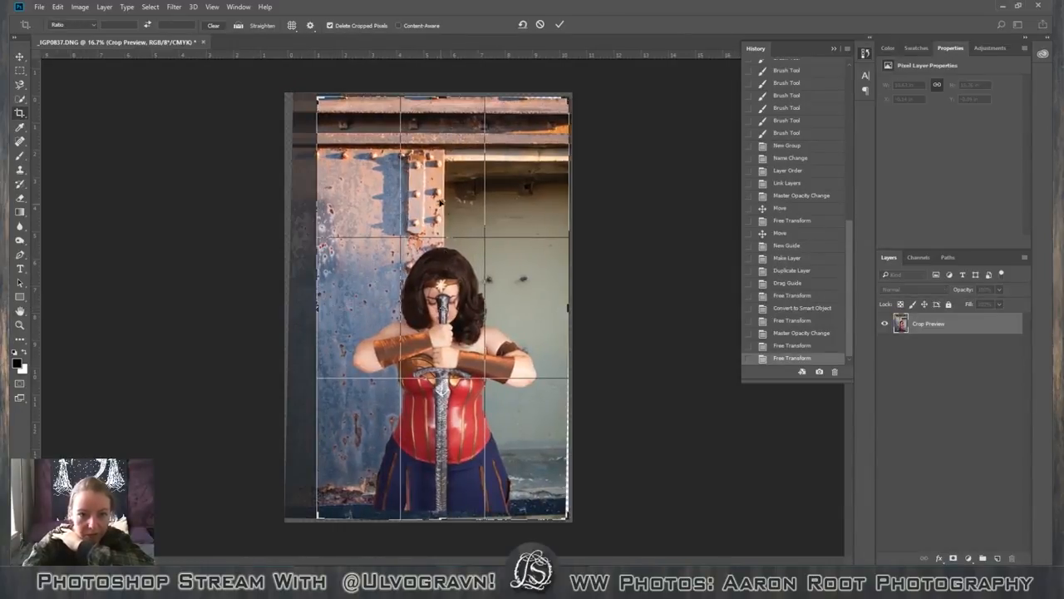
left_click_drag(441, 517, 447, 502)
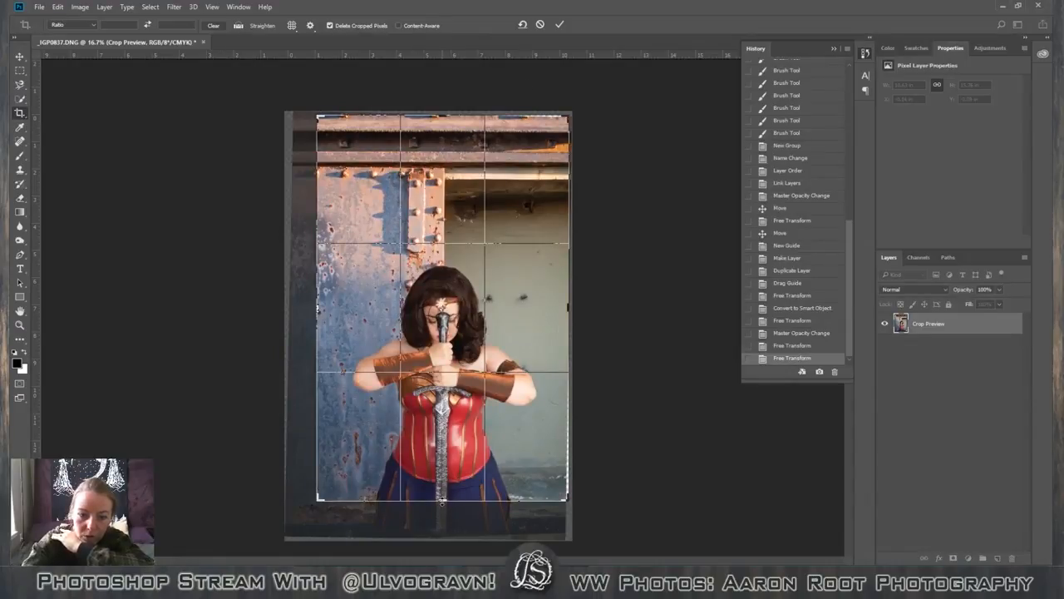
left_click(559, 24)
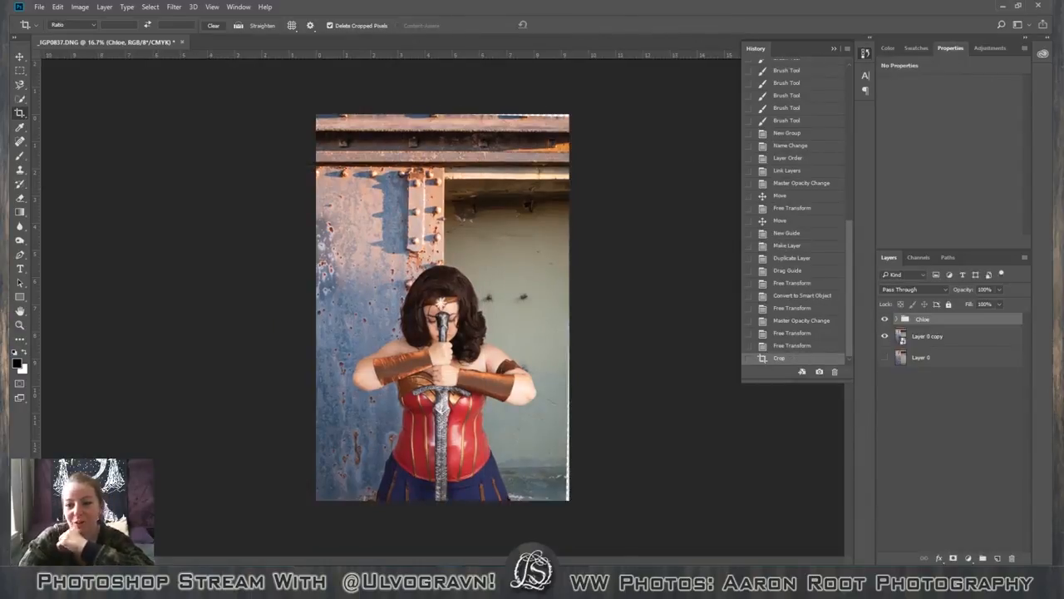
left_click(1002, 339)
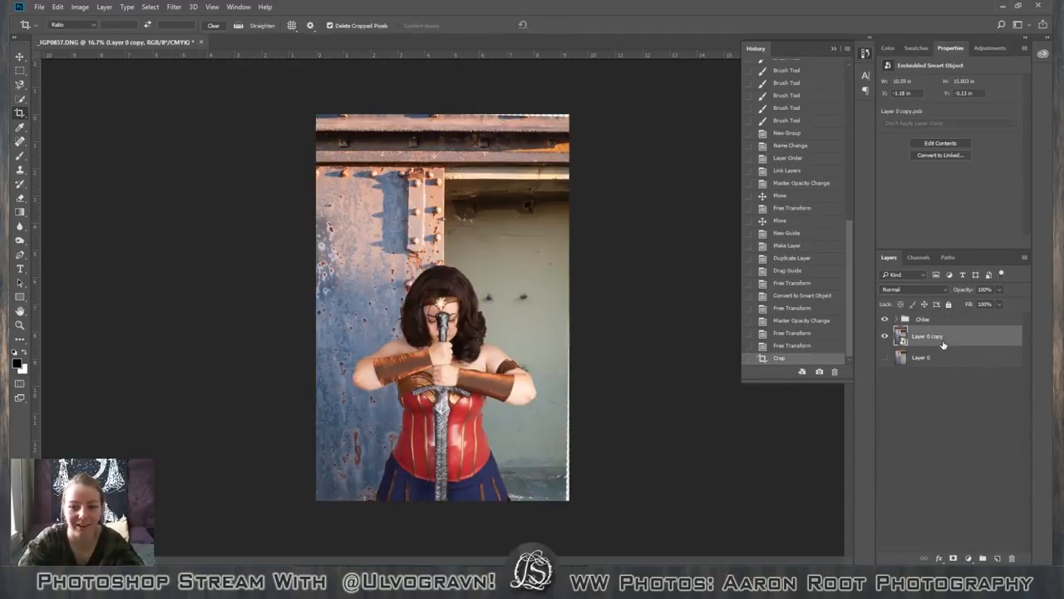
left_click(941, 322)
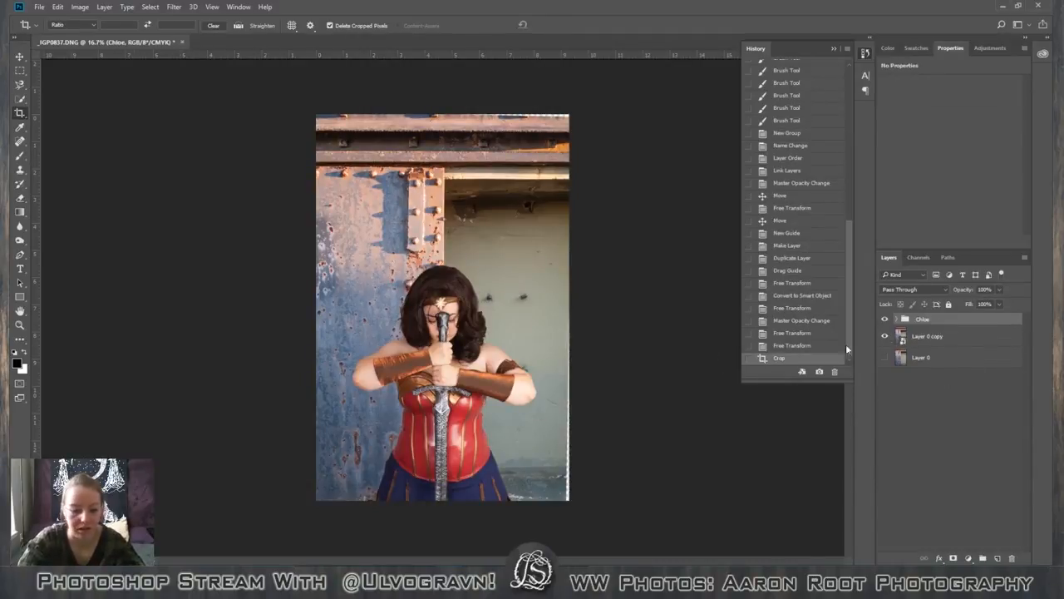
key("v")
left_click_drag(485, 453, 485, 454)
Start a second crop and pull its right edge inward past the transparent strip beside the background.
key("c")
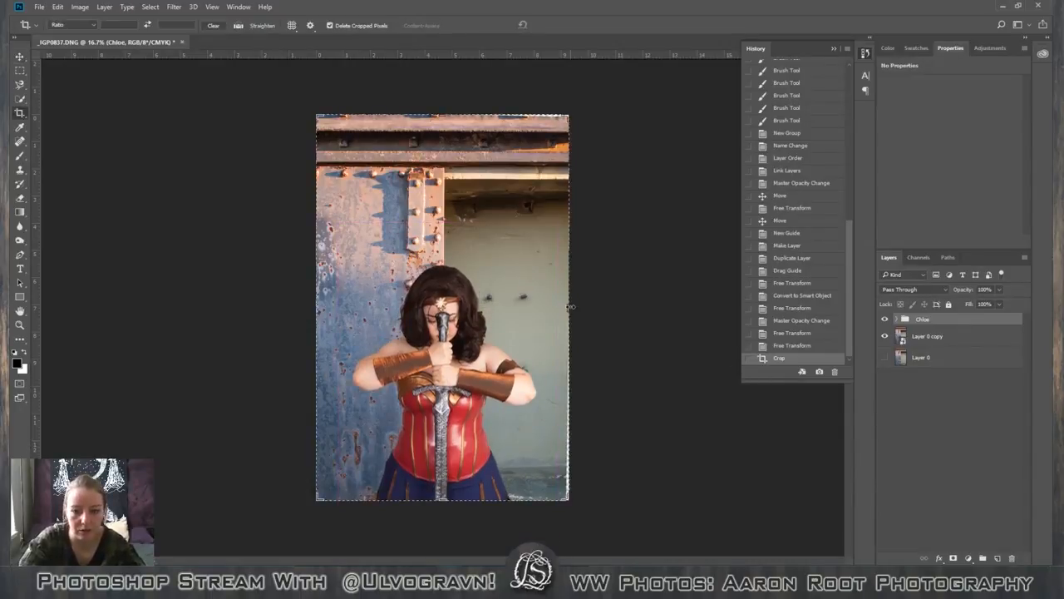
left_click_drag(569, 309, 569, 308)
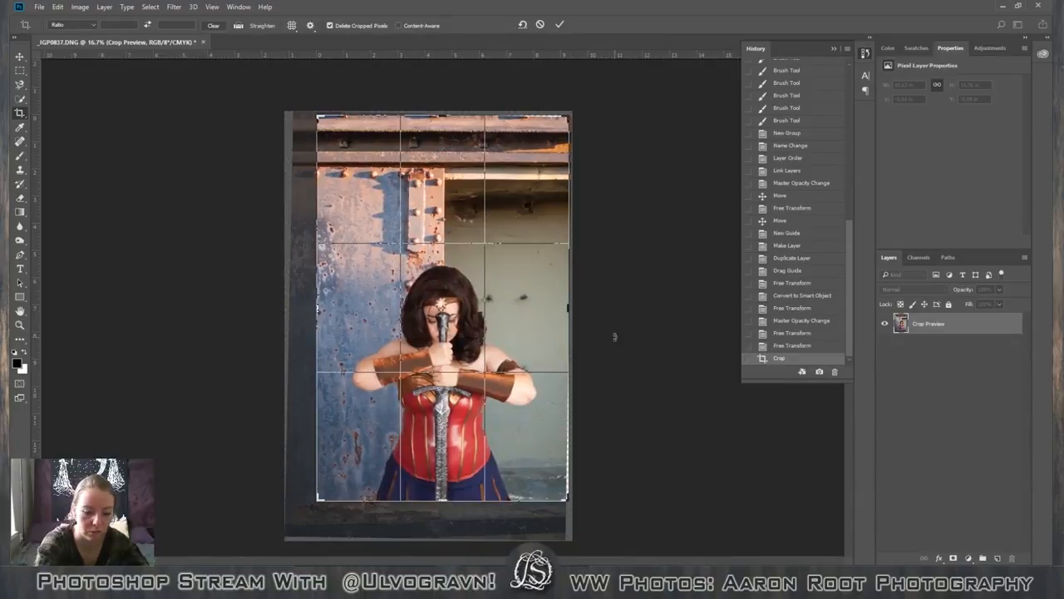
key("ctrl+plus")
key("ctrl+plus")
key("ctrl+plus")
key("ctrl+plus")
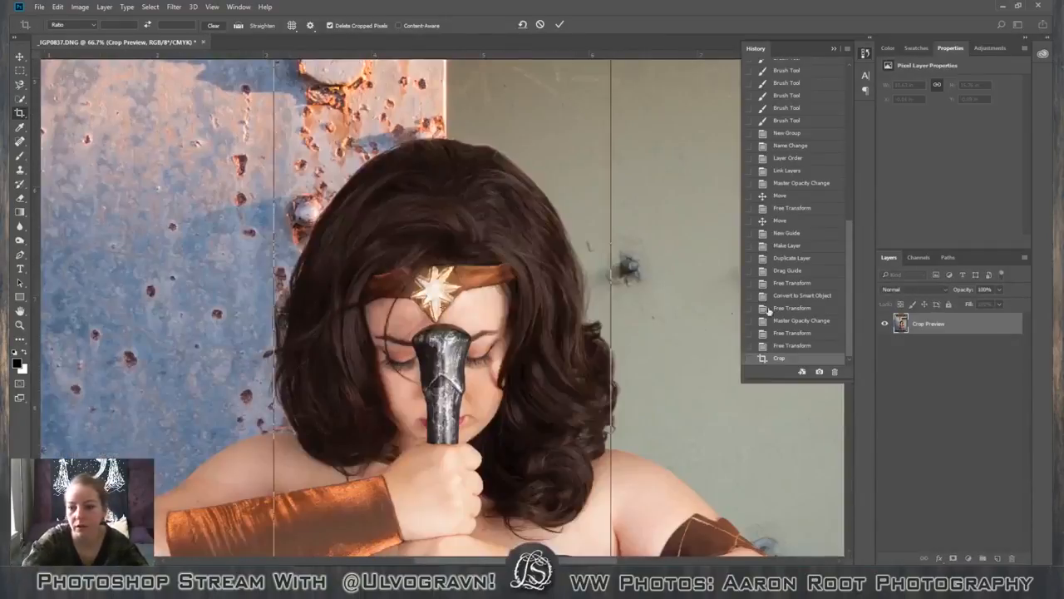
scroll(595, 382, "down", 10)
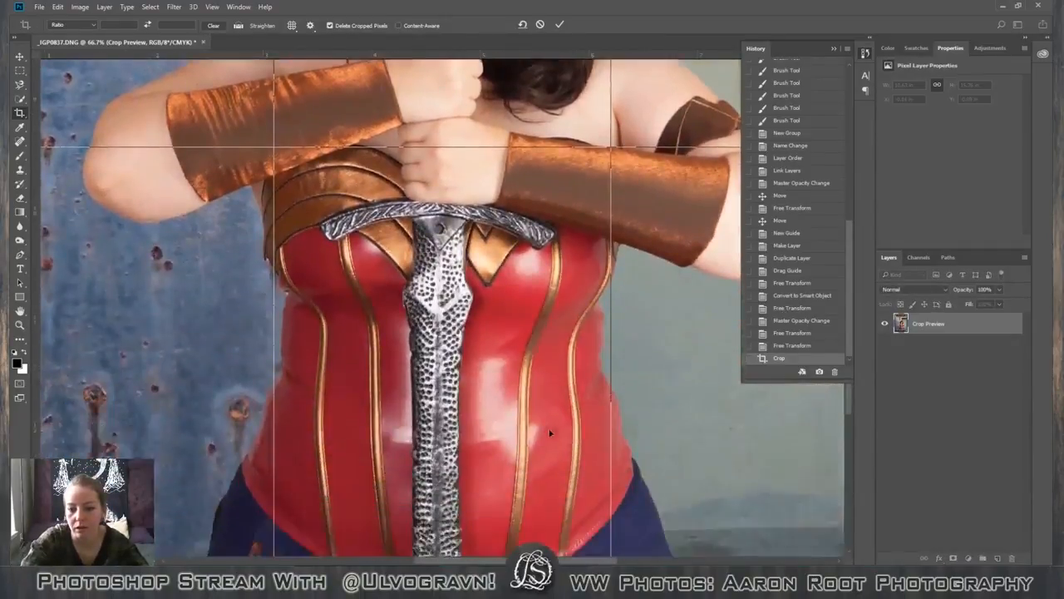
scroll(550, 433, "down", 5)
scroll(518, 388, "right", 6)
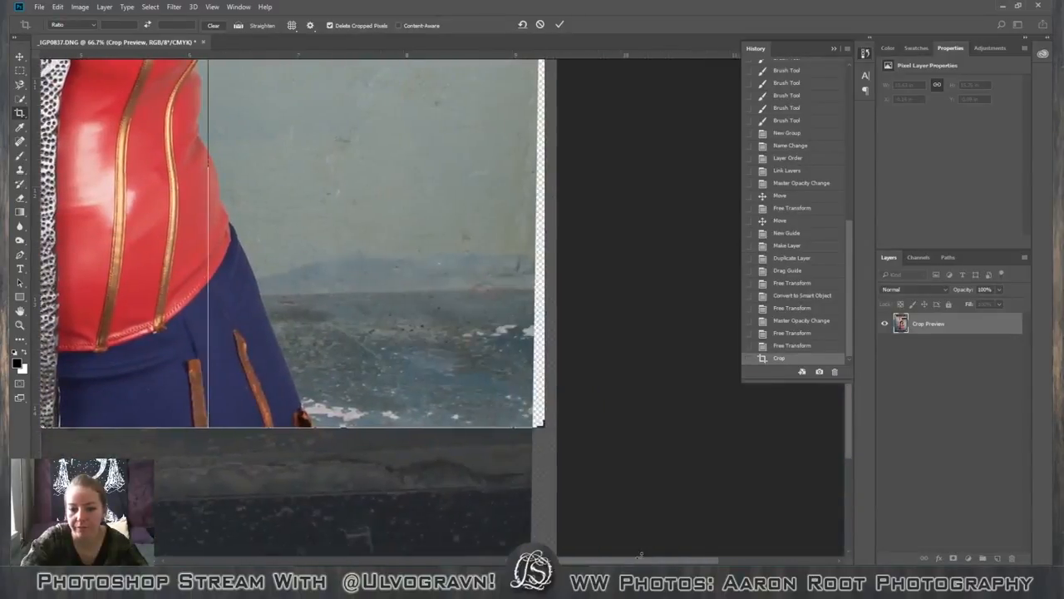
left_click_drag(558, 363, 549, 363)
key("ctrl+minus")
key("ctrl+minus")
key("ctrl+minus")
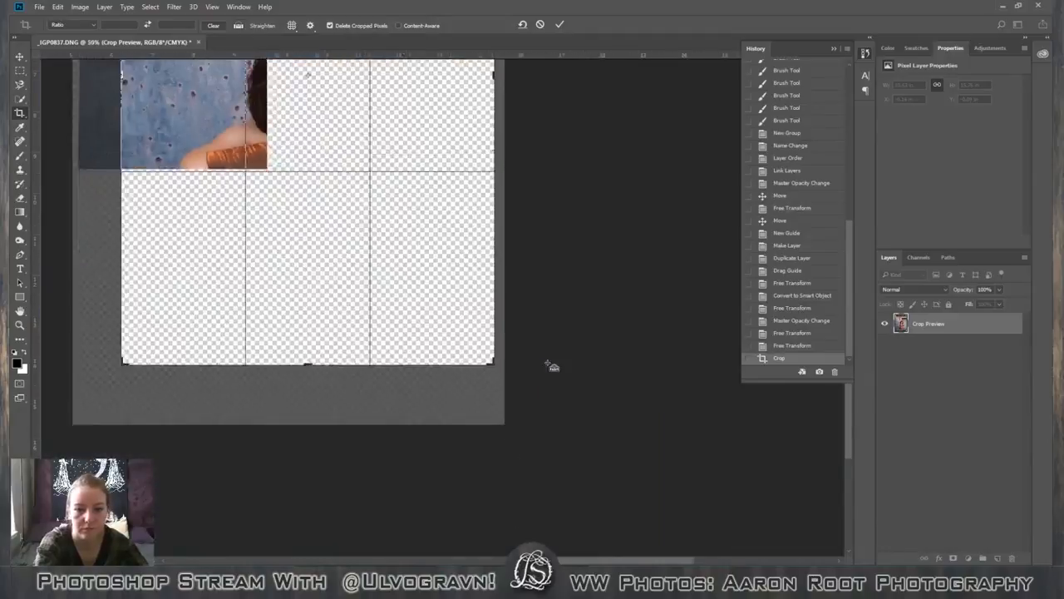
key("ctrl+minus")
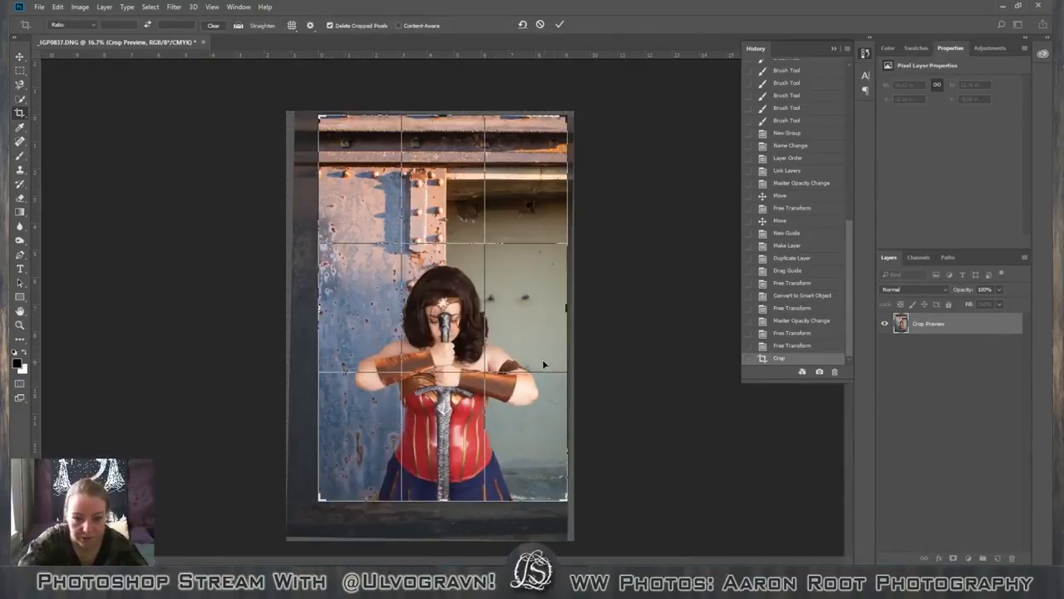
Fine-tune the crop's left edge on the rusty blue panel and apply the crop.
left_click_drag(318, 325, 318, 324)
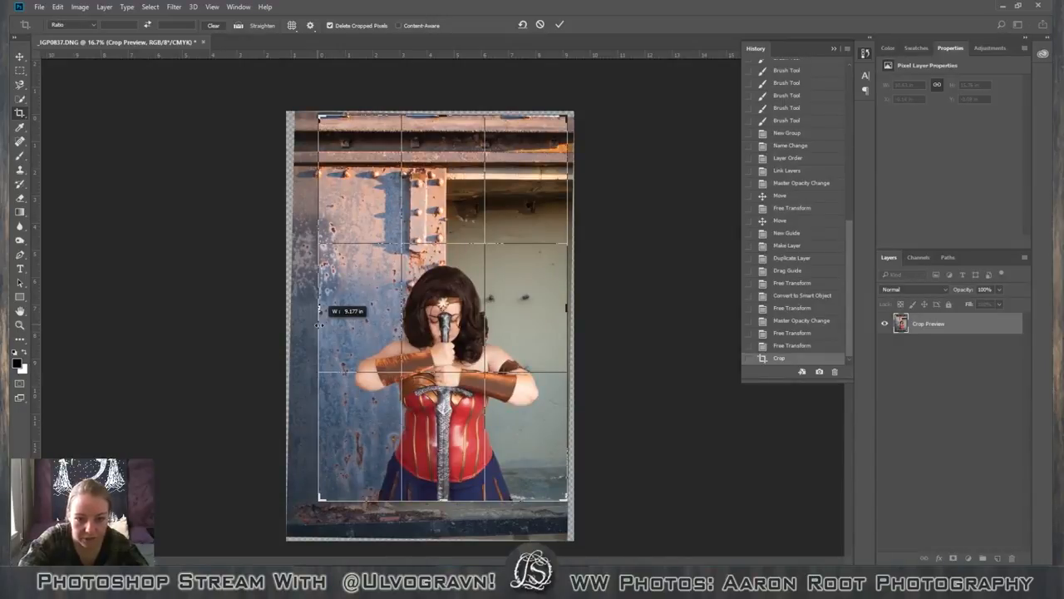
left_click_drag(319, 325, 319, 327)
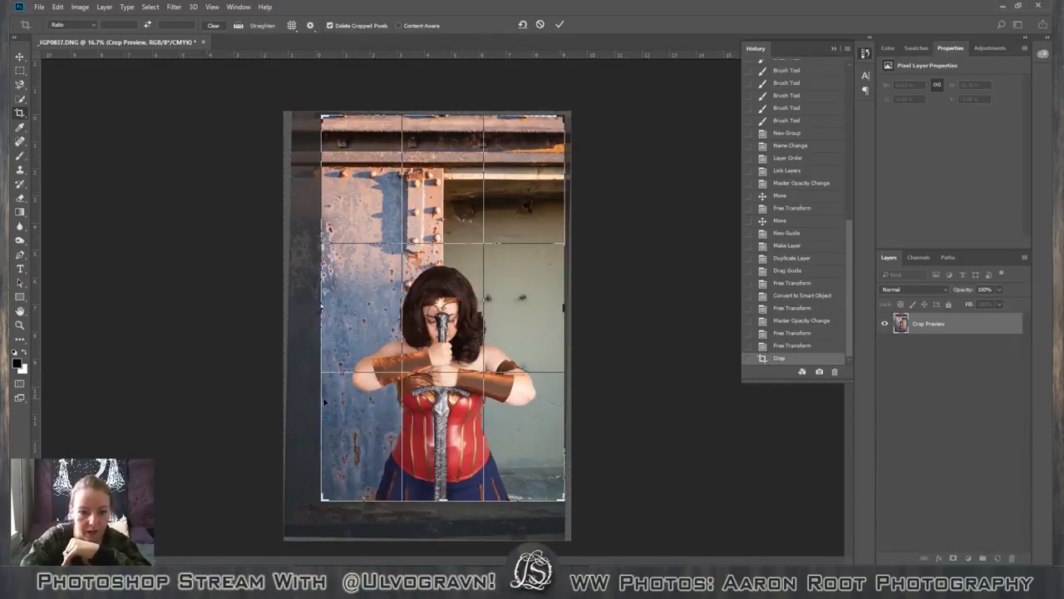
left_click_drag(321, 396, 319, 396)
key("ctrl+plus")
key("ctrl+plus")
key("ctrl+plus")
key("ctrl+plus")
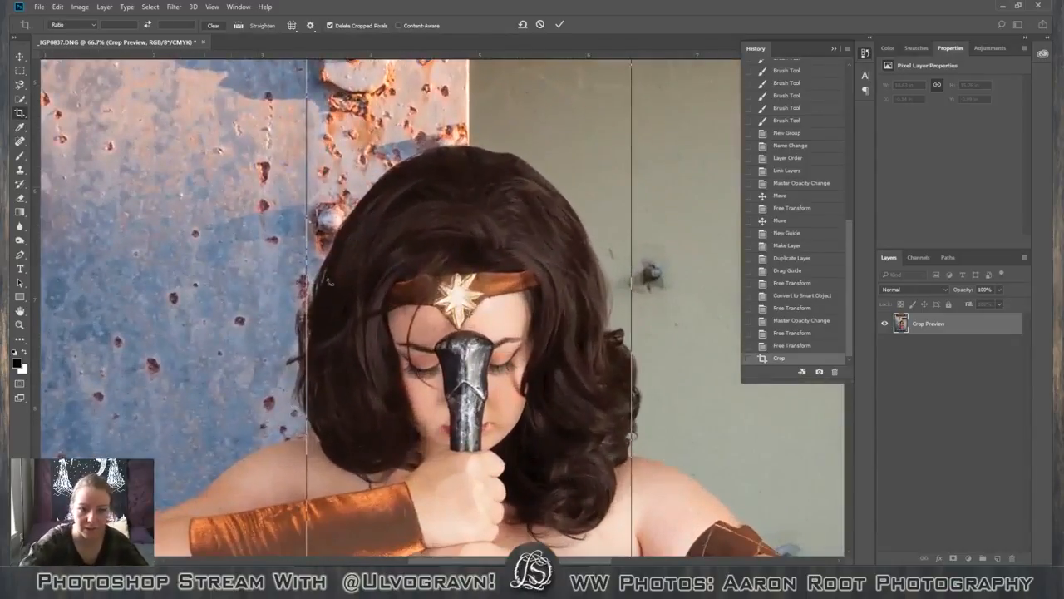
left_click_drag(564, 559, 458, 560)
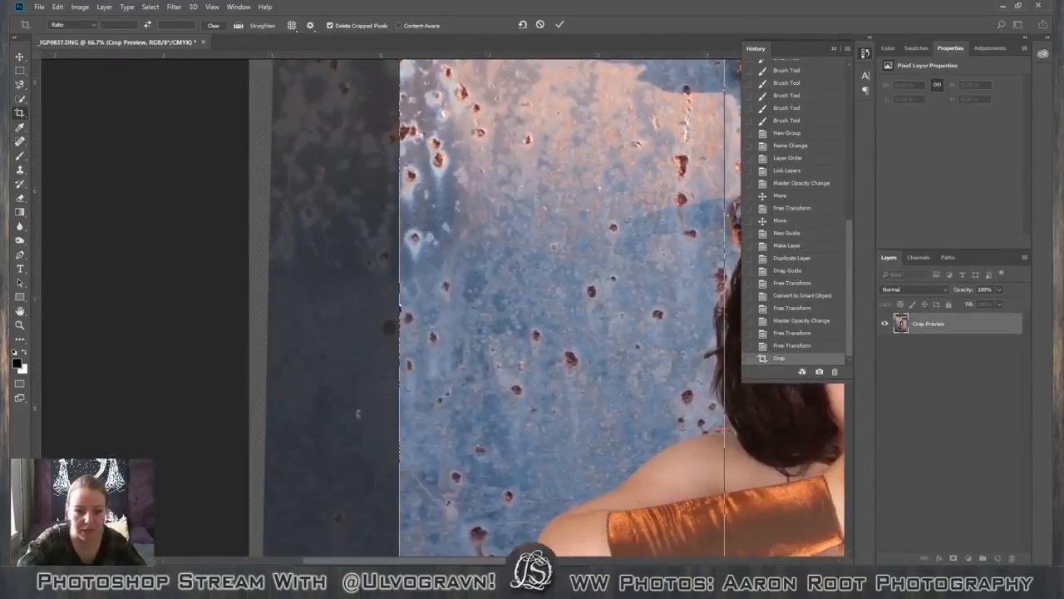
left_click_drag(396, 420, 391, 420)
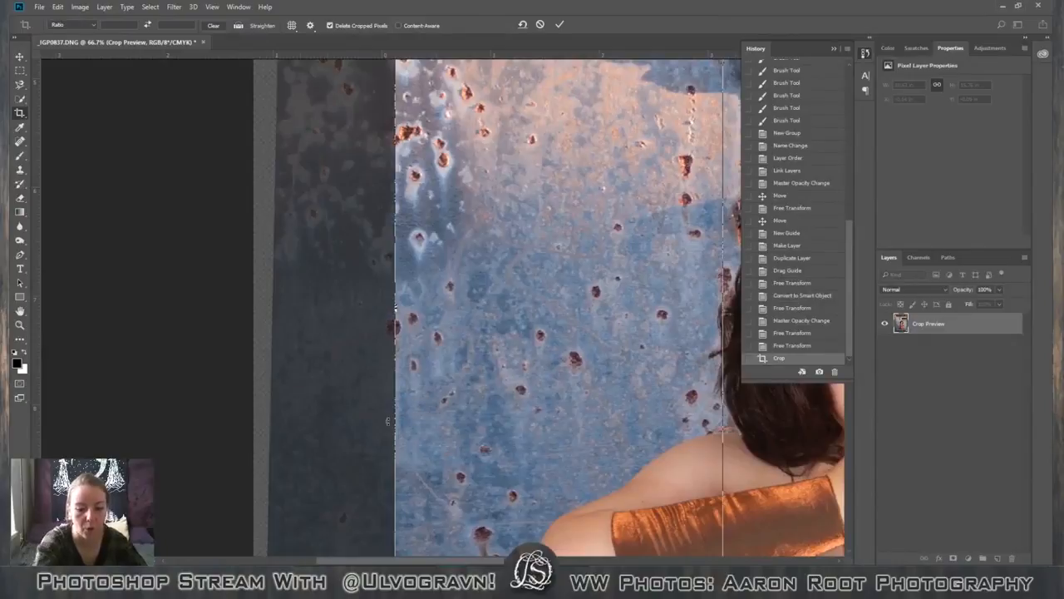
key("ctrl+minus")
key("ctrl+minus")
key("ctrl+minus")
key("ctrl+minus")
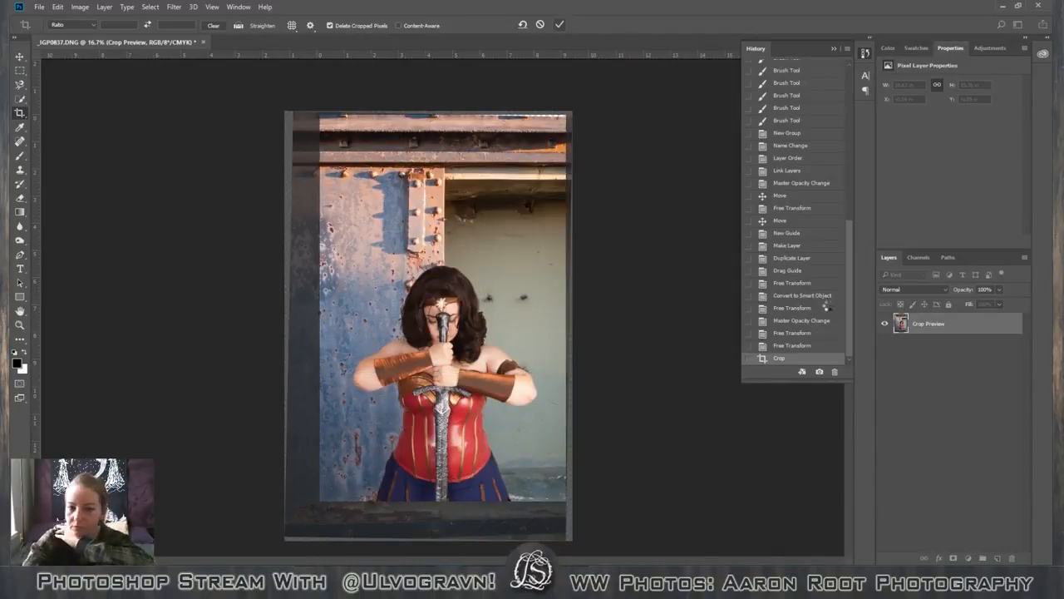
key("Return")
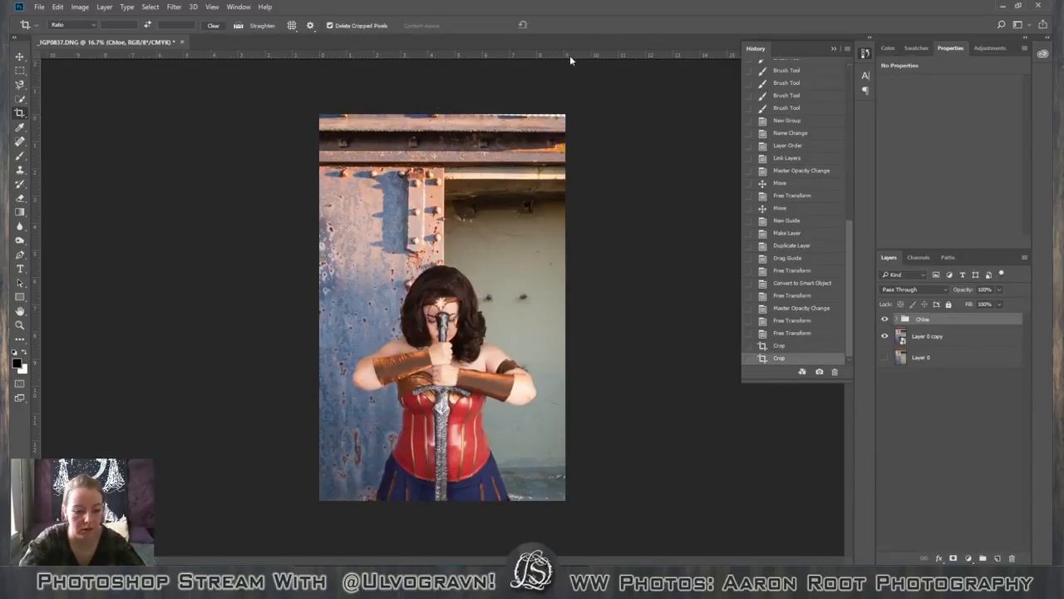
Crop away the upper rusty ledge so the image starts at the dark beam with the square bolts.
left_click(929, 402)
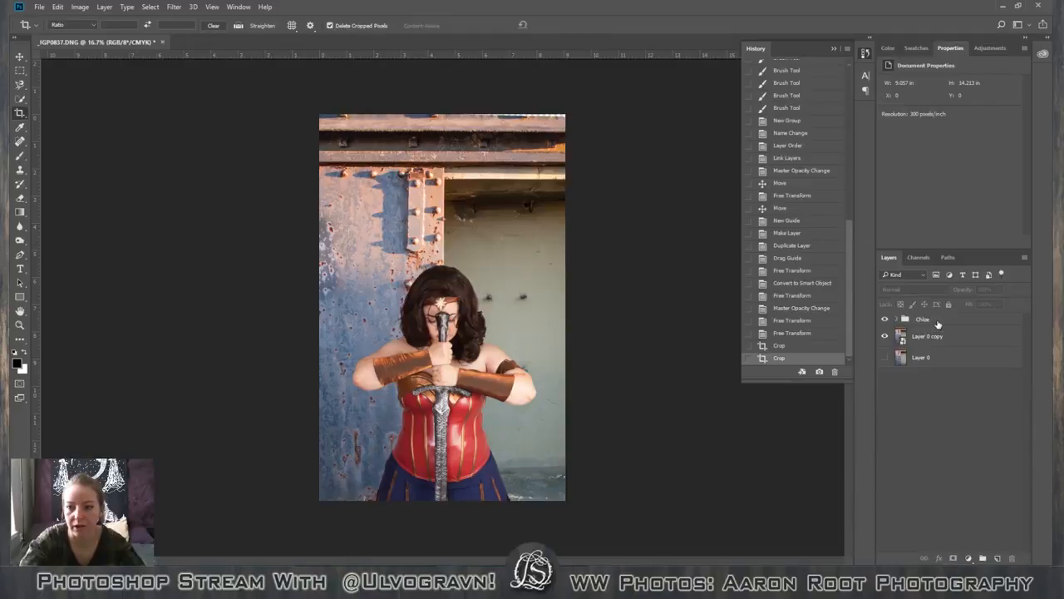
left_click(937, 323)
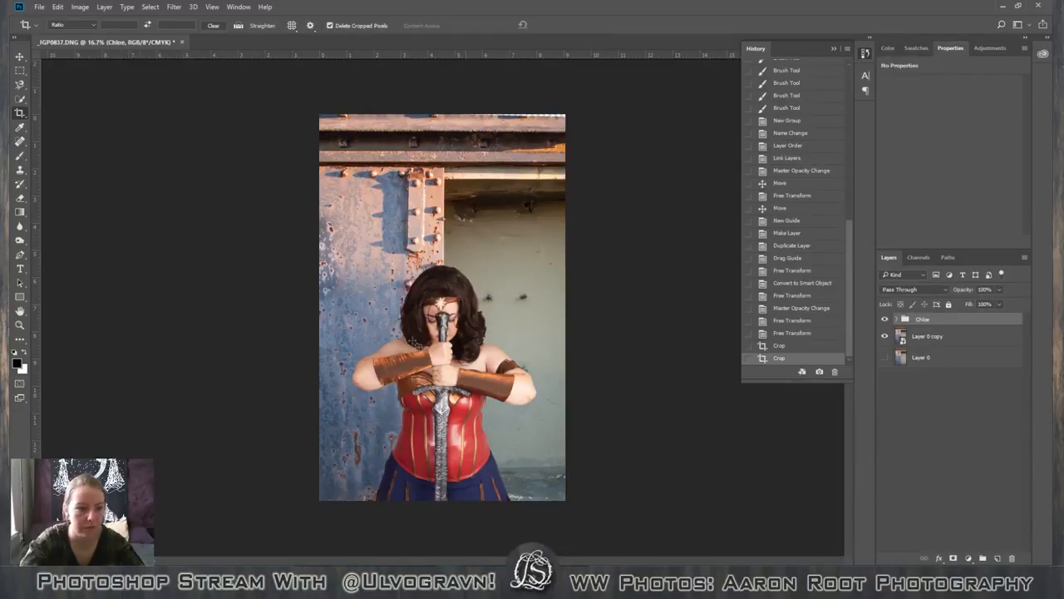
key("ctrl+a")
left_click_drag(442, 115, 449, 125)
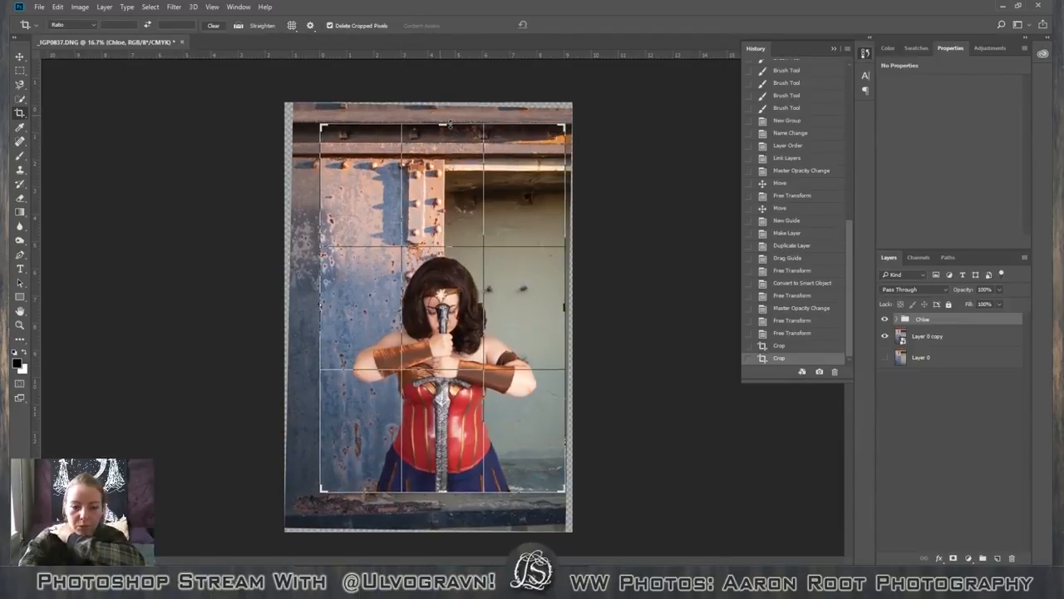
left_click(558, 25)
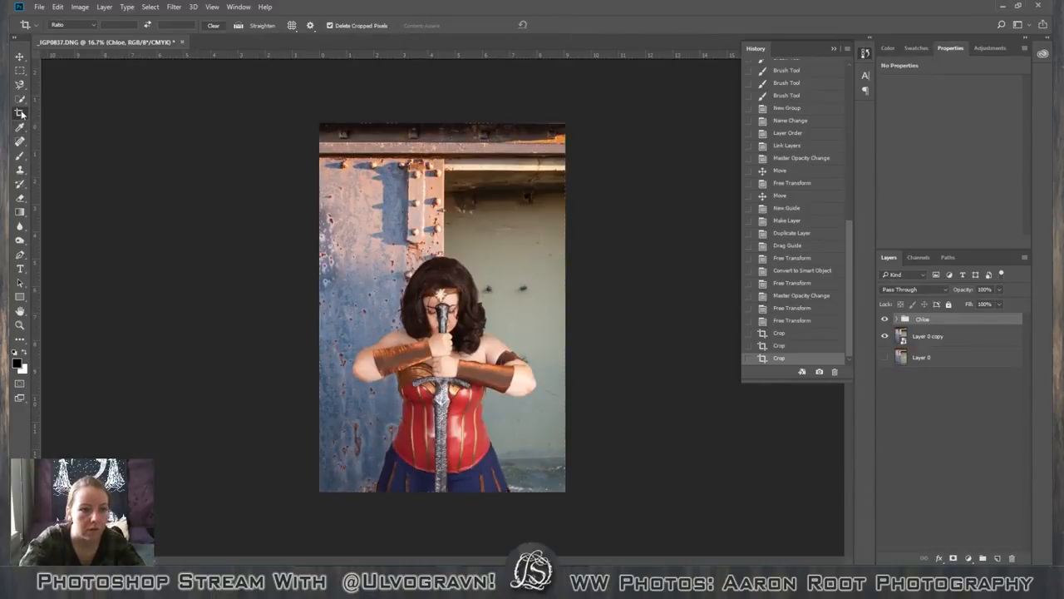
Trim a further thin sliver off the image's top edge along the dark bolted beam and apply the crop.
left_click(443, 125)
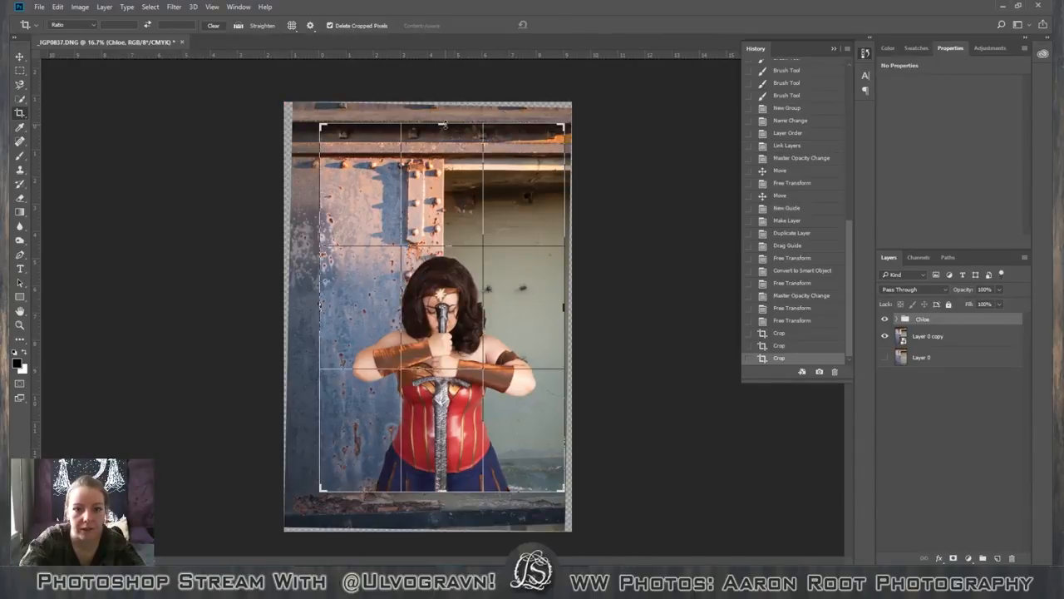
left_click_drag(444, 125, 443, 126)
scroll(444, 127, "up", 3)
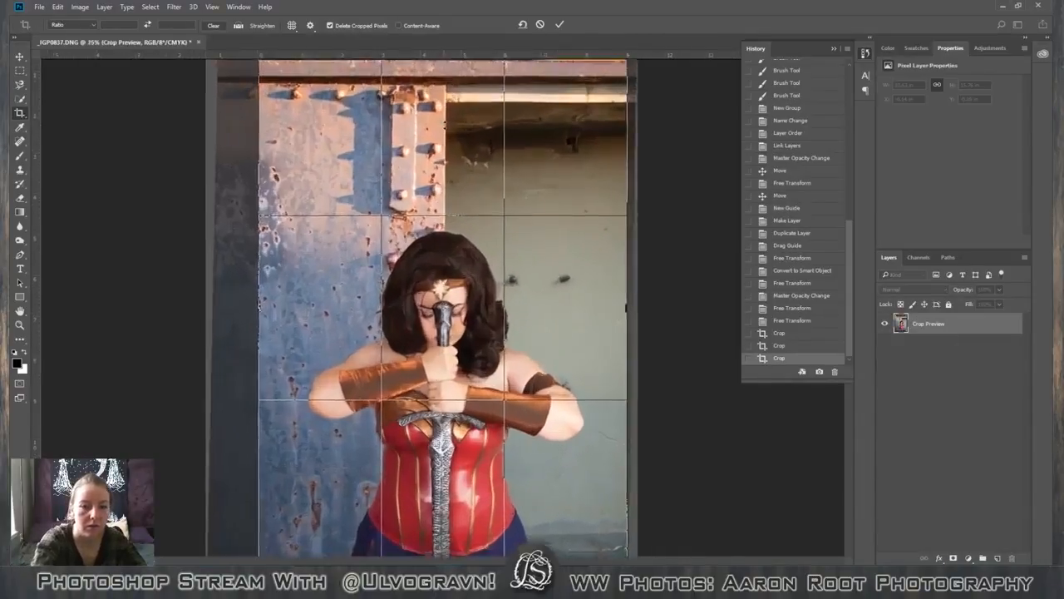
scroll(445, 127, "up", 10)
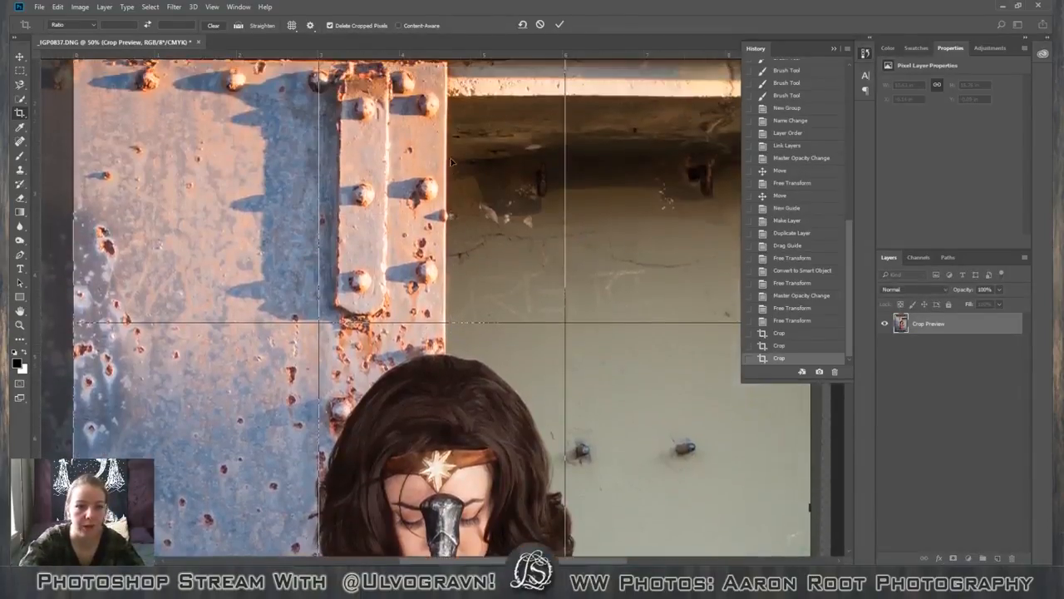
scroll(450, 163, "up", 4)
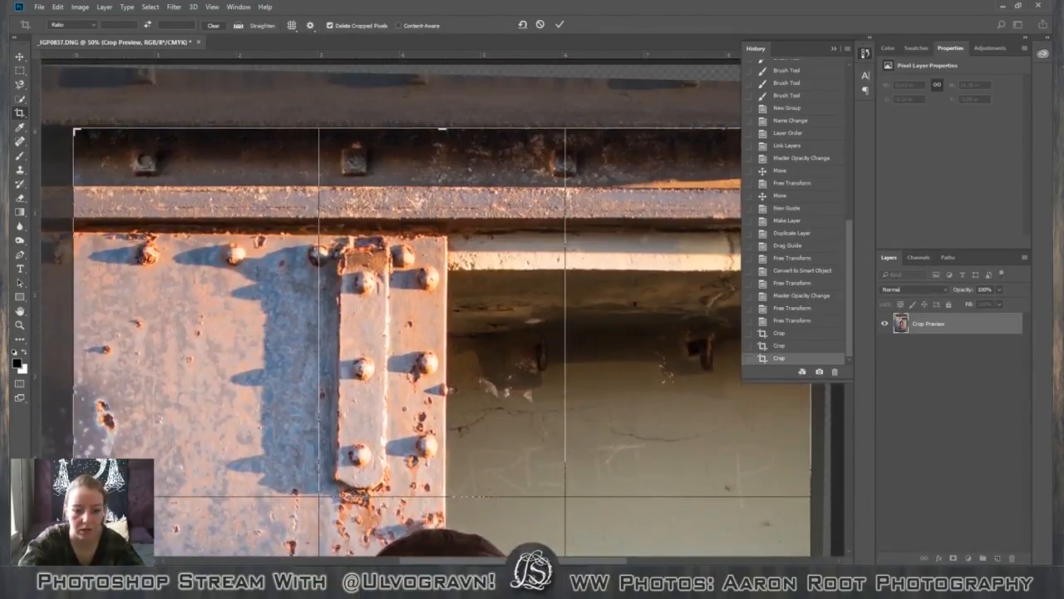
scroll(202, 155, "right", 7)
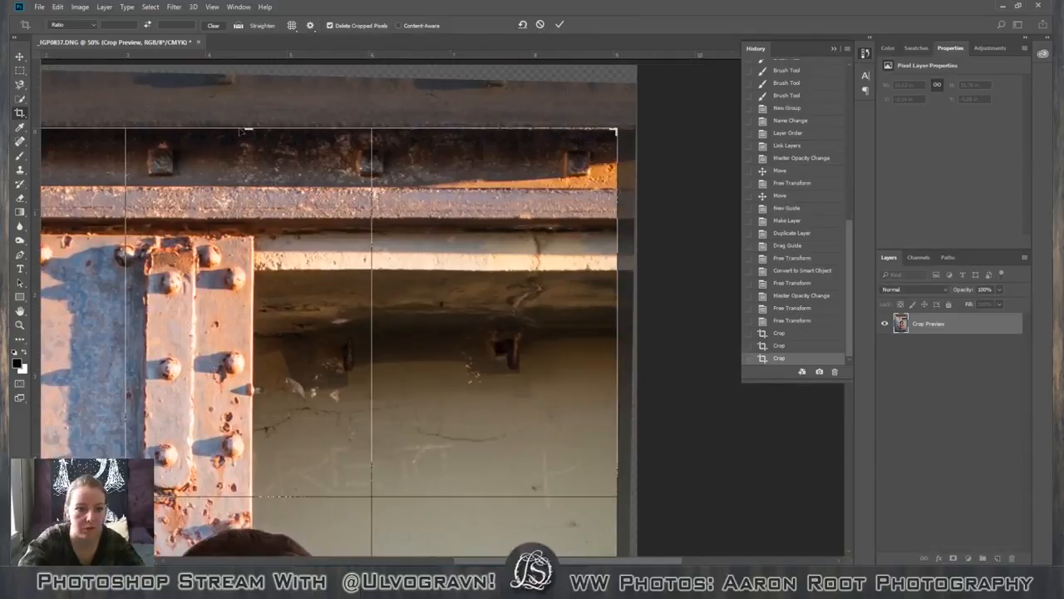
left_click_drag(248, 129, 248, 133)
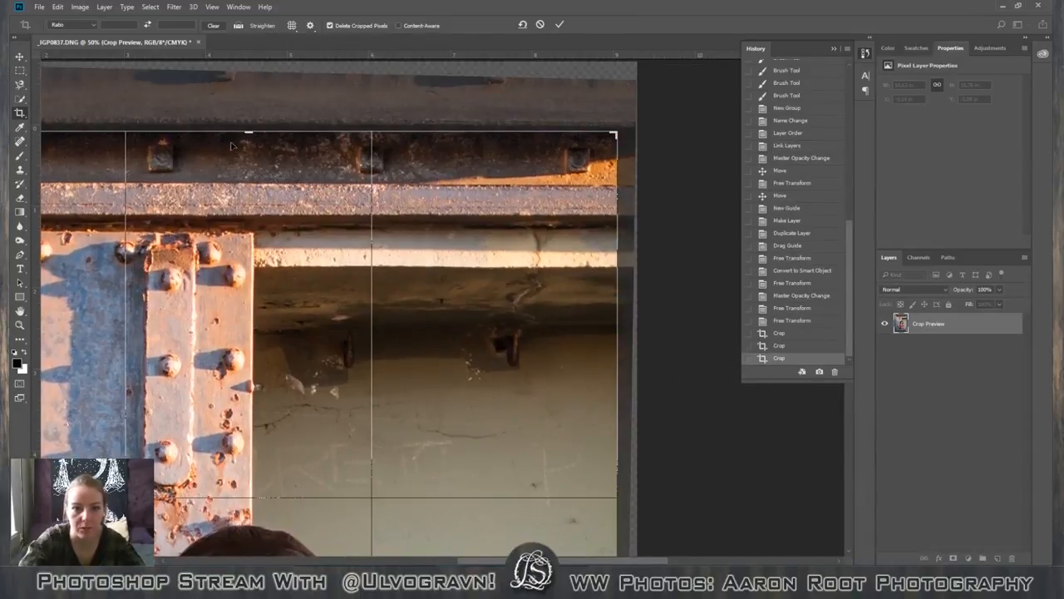
left_click(561, 24)
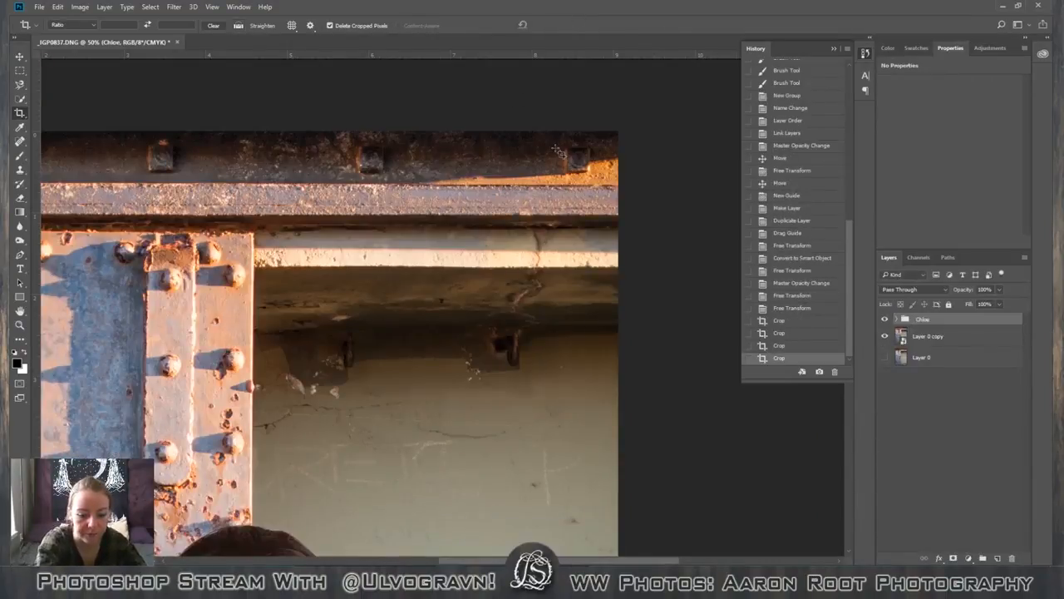
Move the figure's group slightly upward to expose its lower cut-off edge, and check the Head and Body layers and masks inside.
scroll(559, 152, "down", 3)
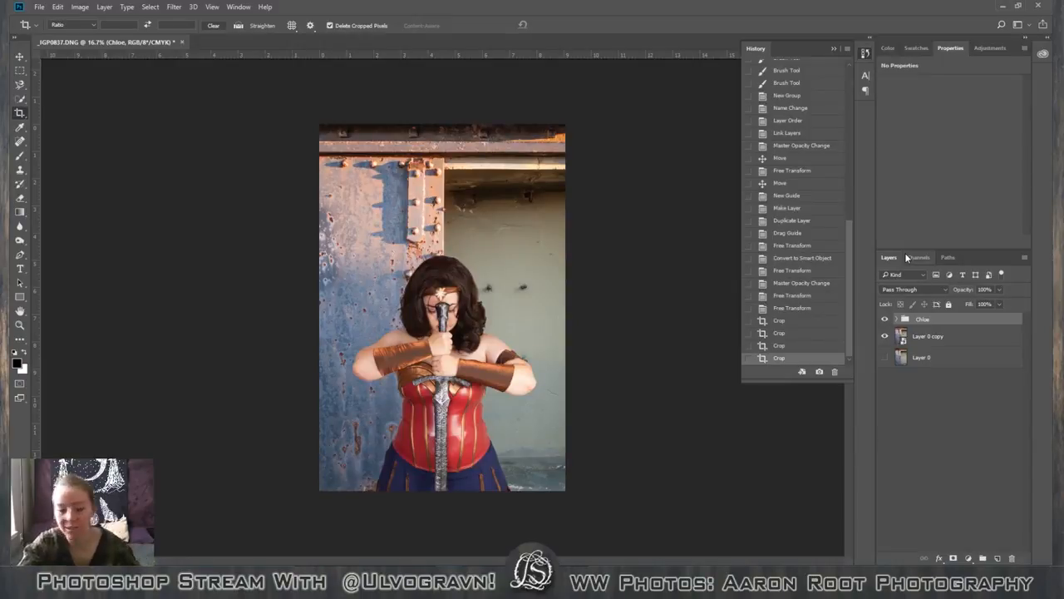
key("v")
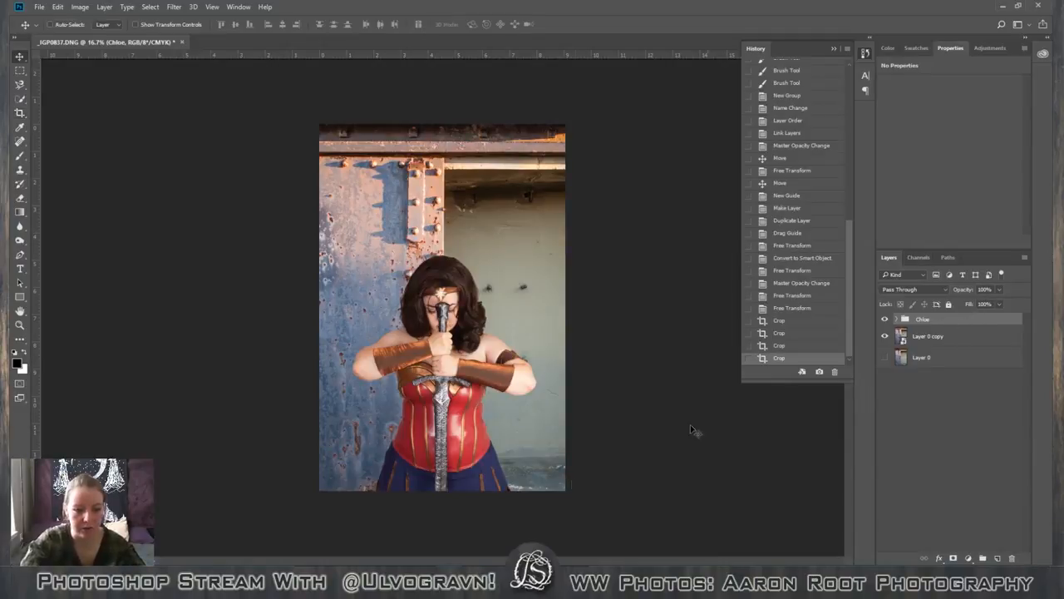
left_click_drag(504, 462, 504, 440)
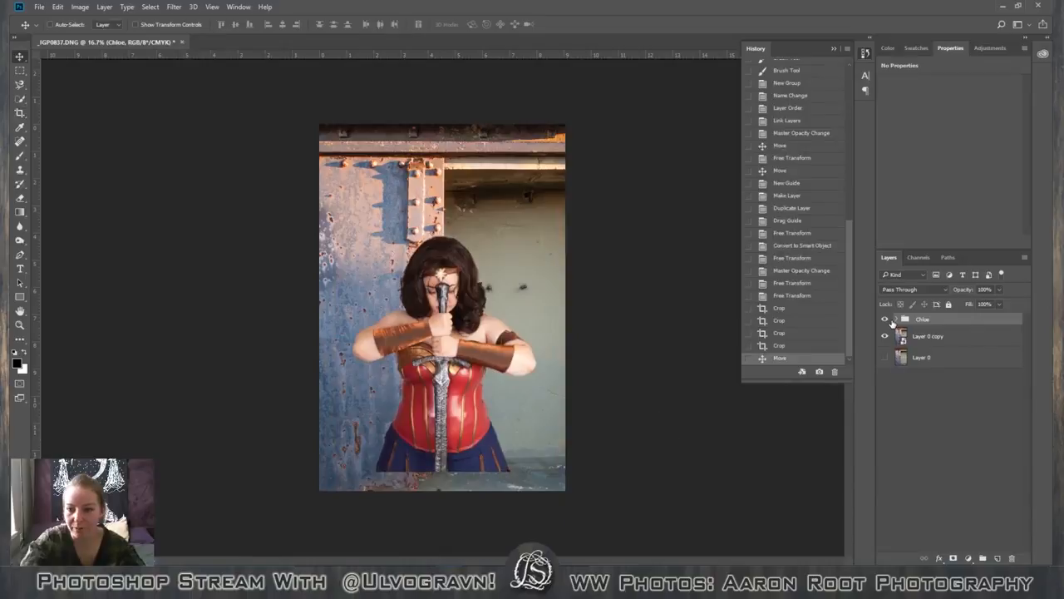
left_click(898, 320)
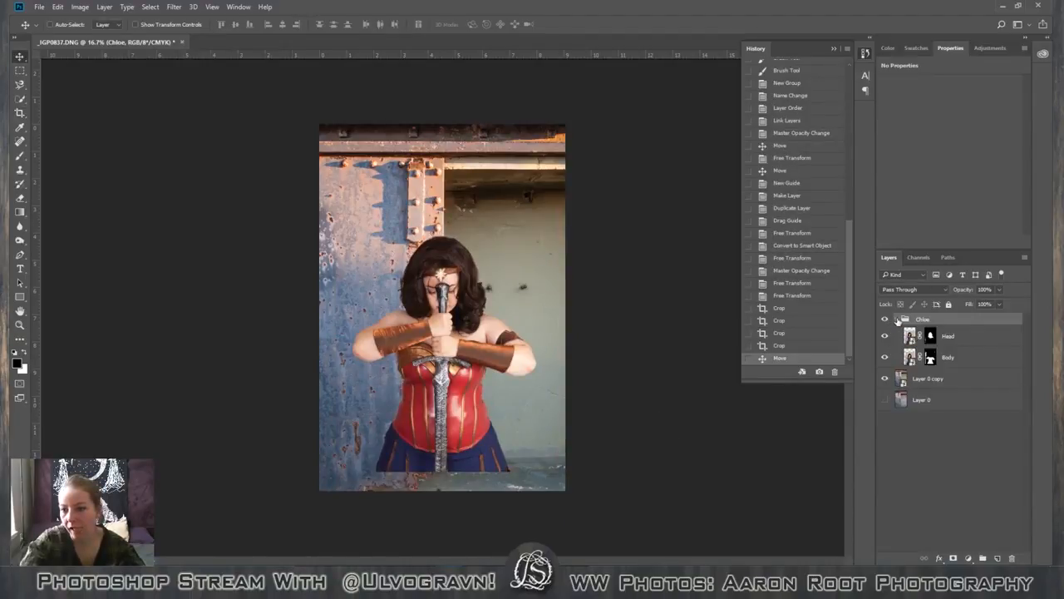
left_click(897, 320)
left_click(897, 320)
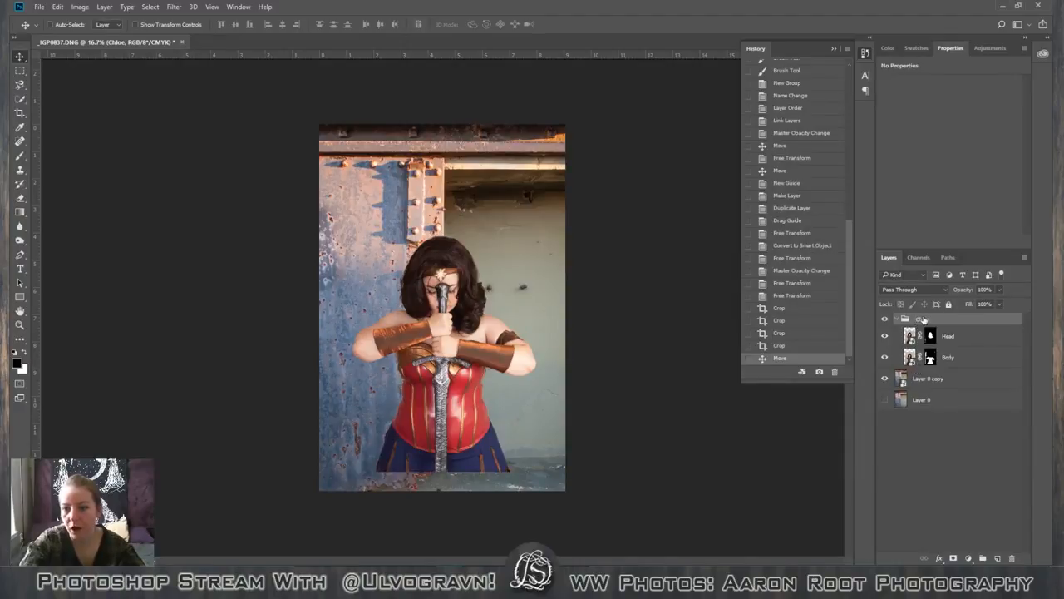
left_click(897, 321)
left_click(897, 321)
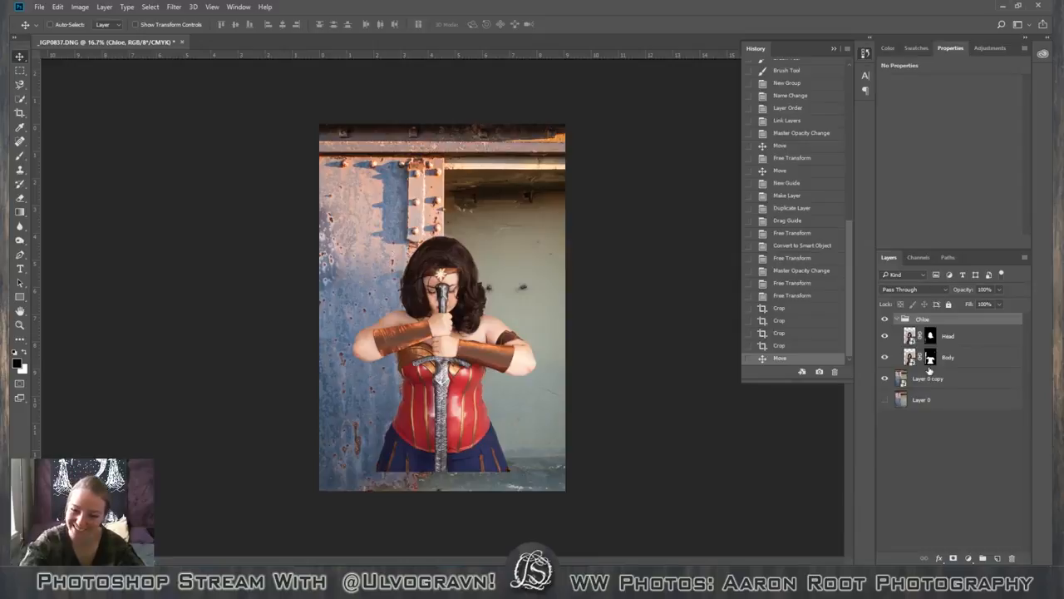
Delete the history from the first crop onward to restore the uncropped image, and check the figure's group layers again.
left_click(779, 308)
left_click(835, 373)
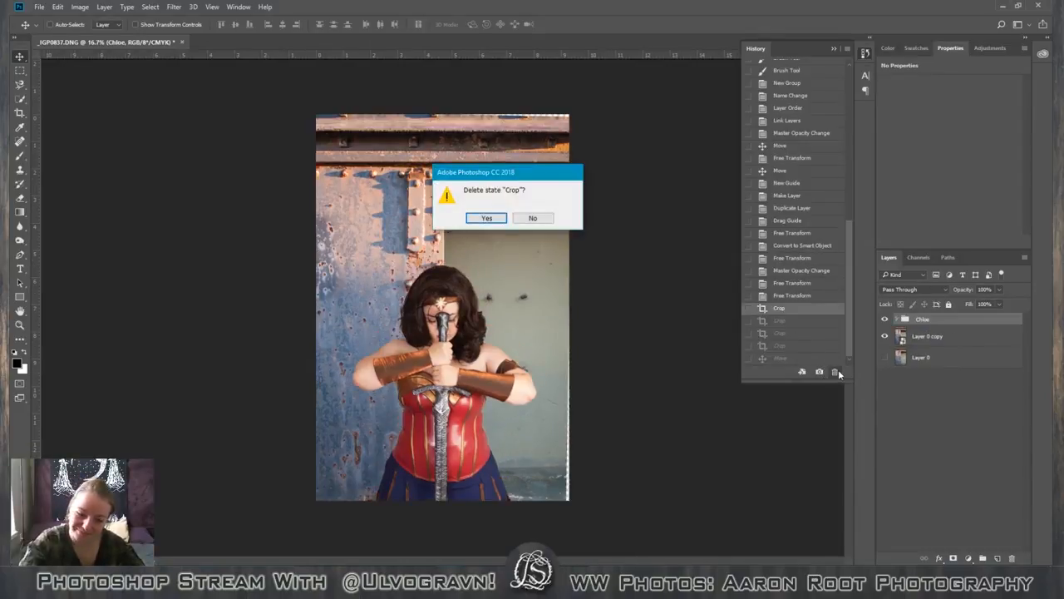
key("Return")
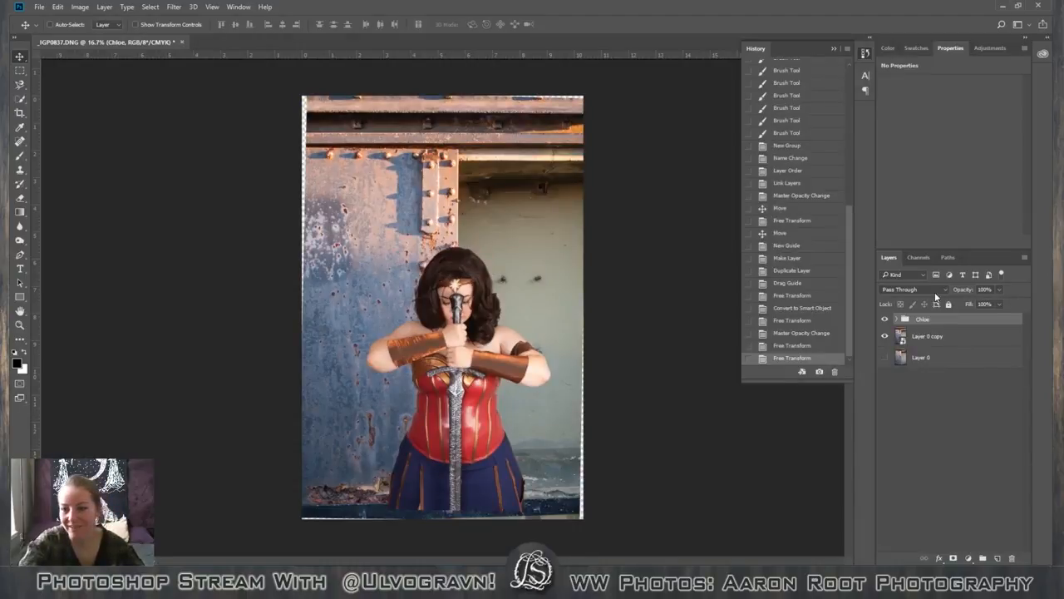
left_click(895, 320)
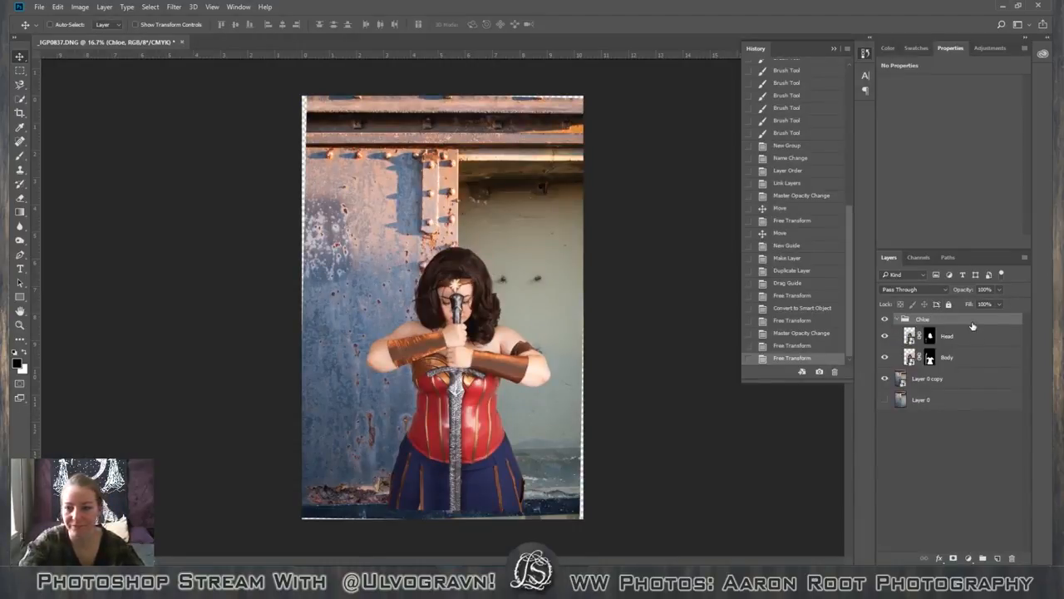
left_click(895, 320)
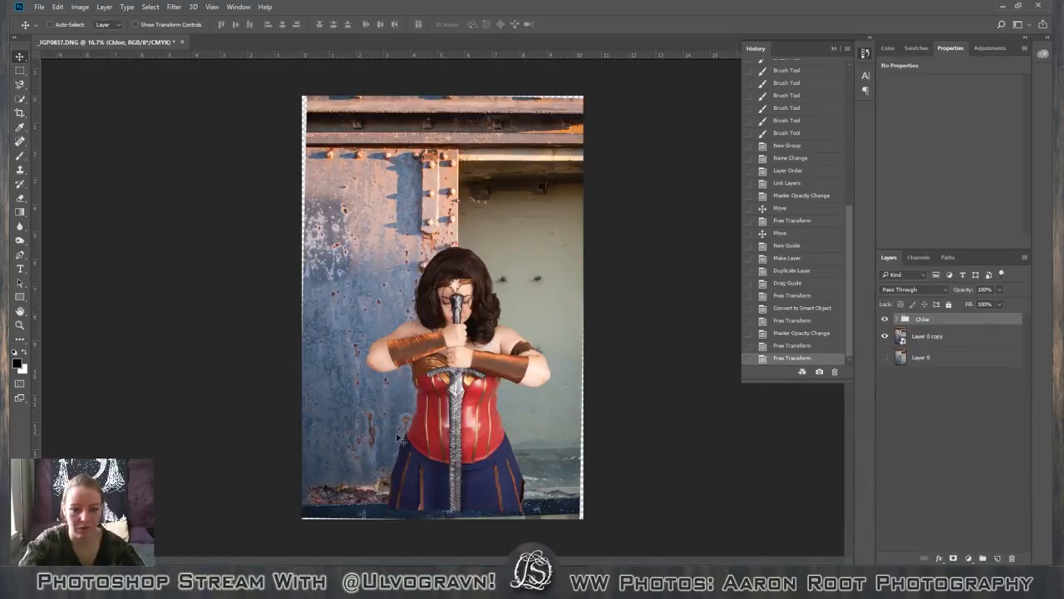
Move the figure's group up clear of the bottom ledge, then crop all four sides of the image inside the transparent edges and that ledge.
left_click_drag(433, 431, 438, 354)
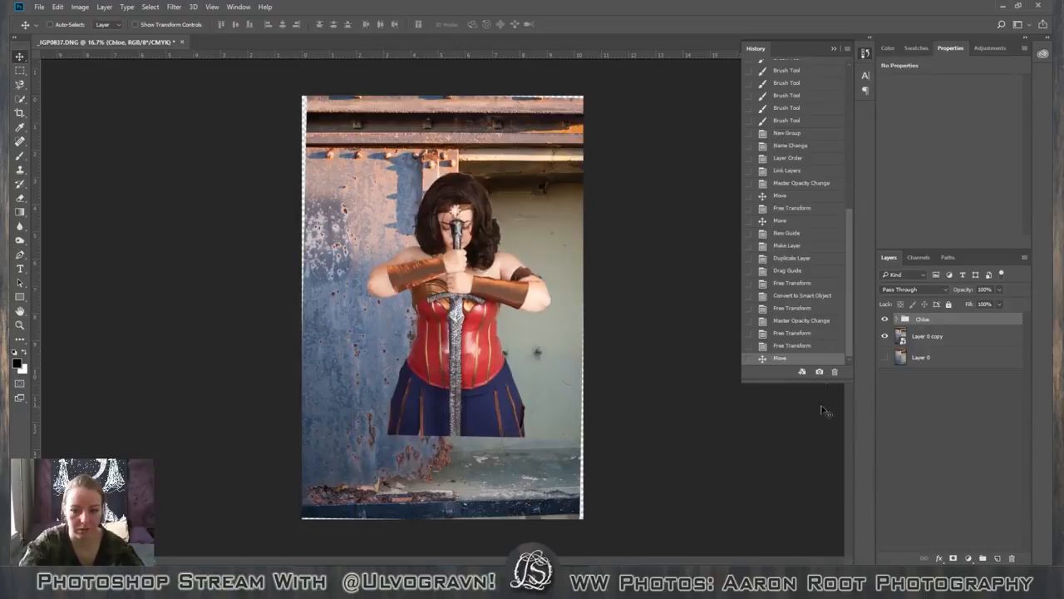
key("c")
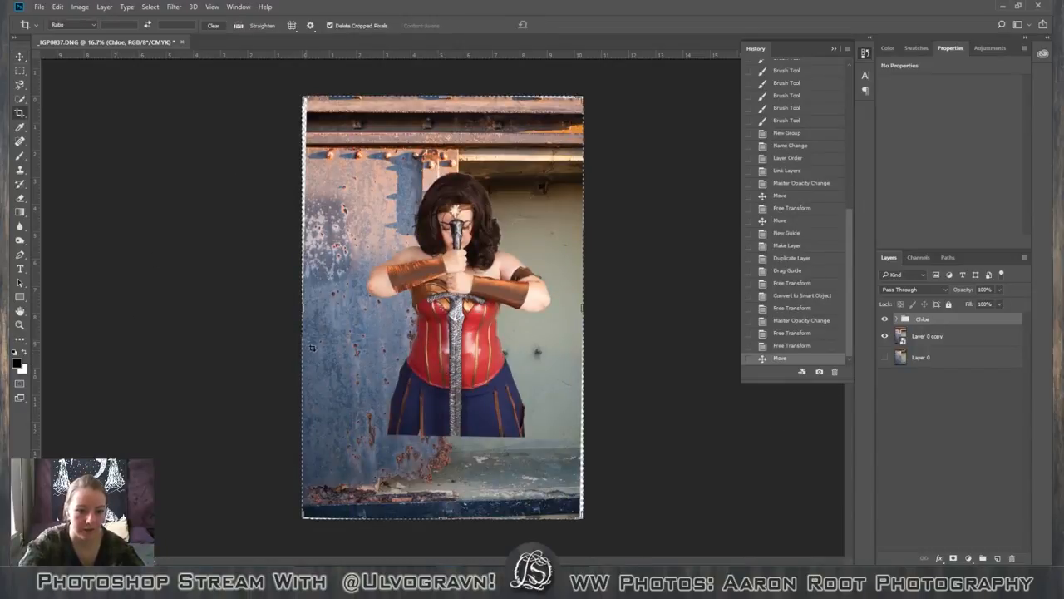
left_click_drag(304, 309, 317, 311)
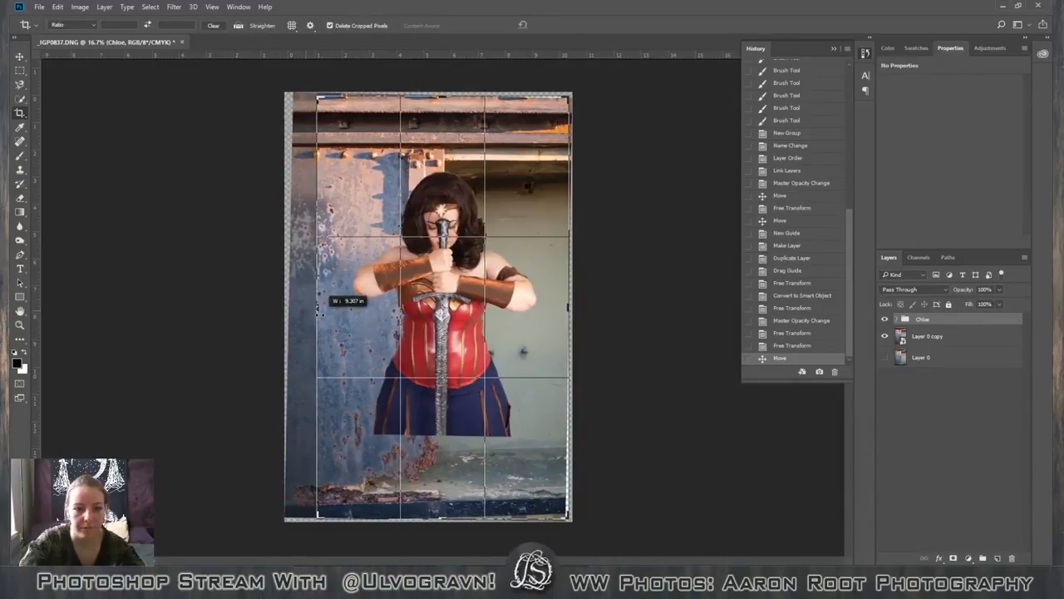
left_click_drag(439, 97, 439, 108)
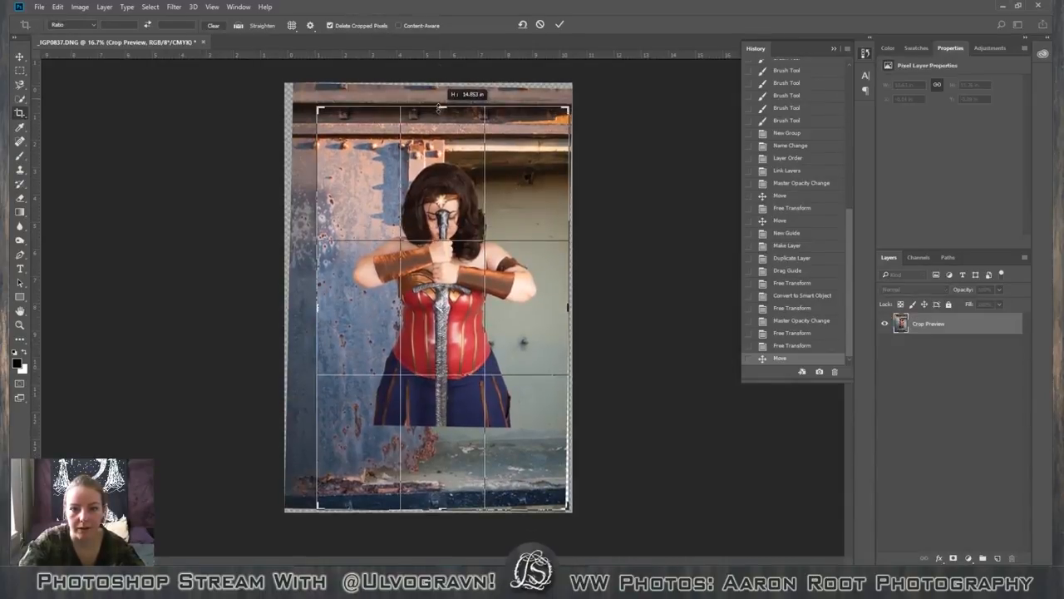
left_click_drag(569, 309, 565, 308)
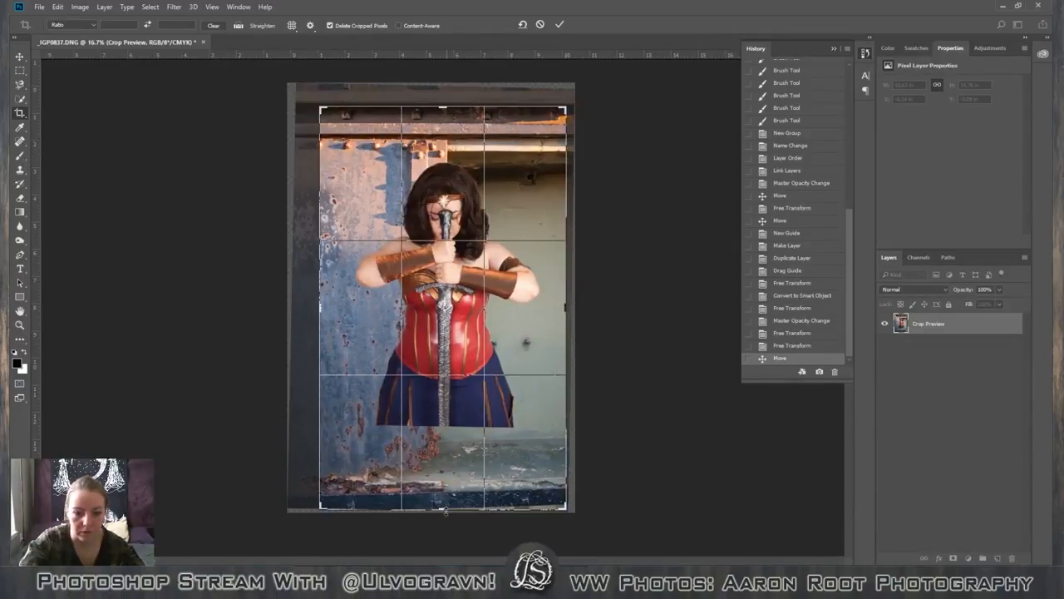
left_click_drag(449, 510, 450, 494)
left_click(558, 25)
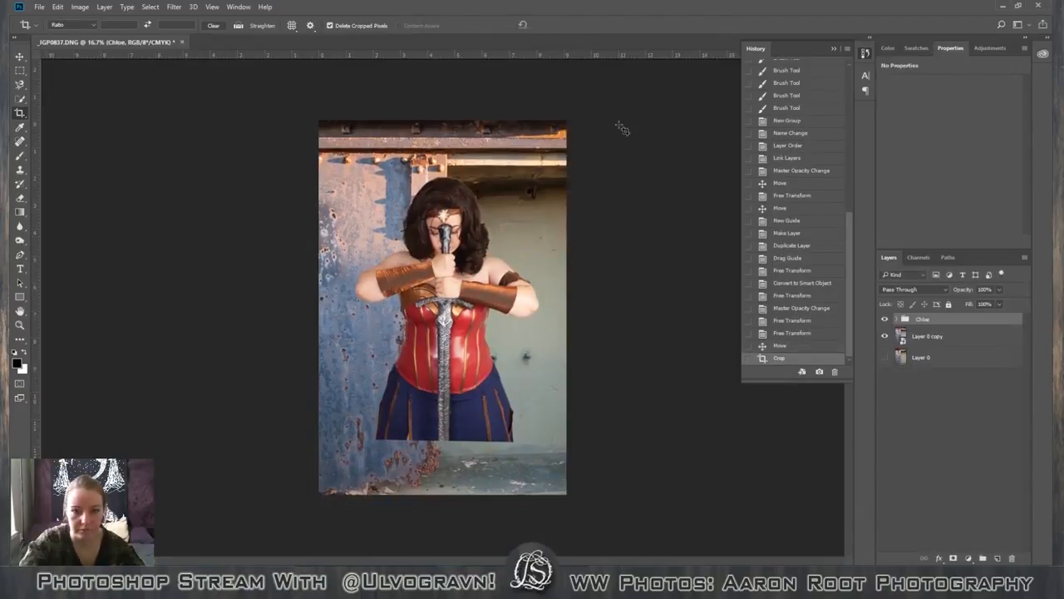
Move the figure's group back down until the cut-off edge of the skirt meets the bottom of the cropped image.
key("v")
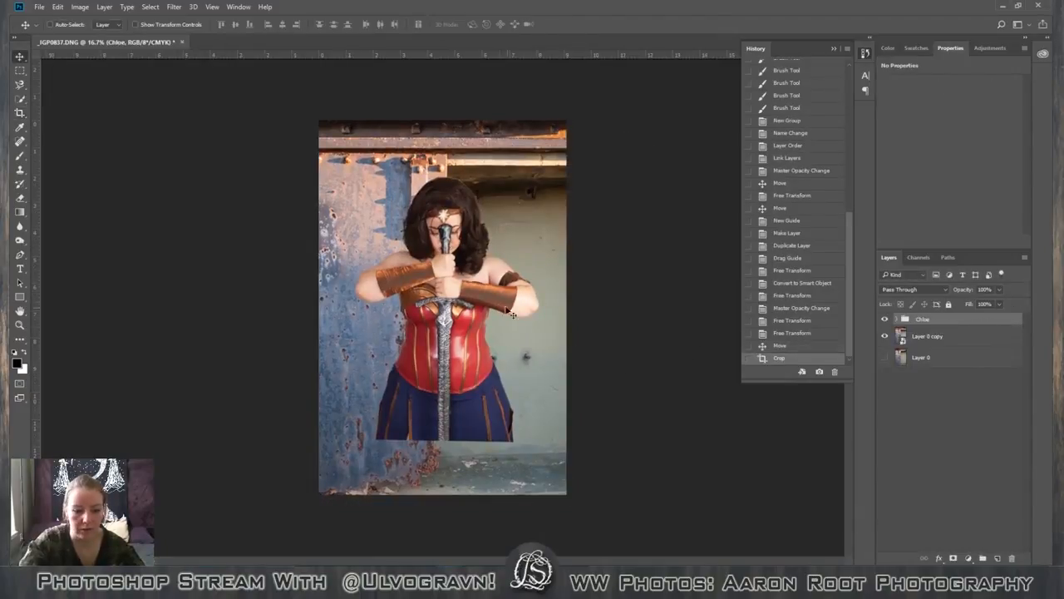
left_click_drag(492, 289, 479, 343)
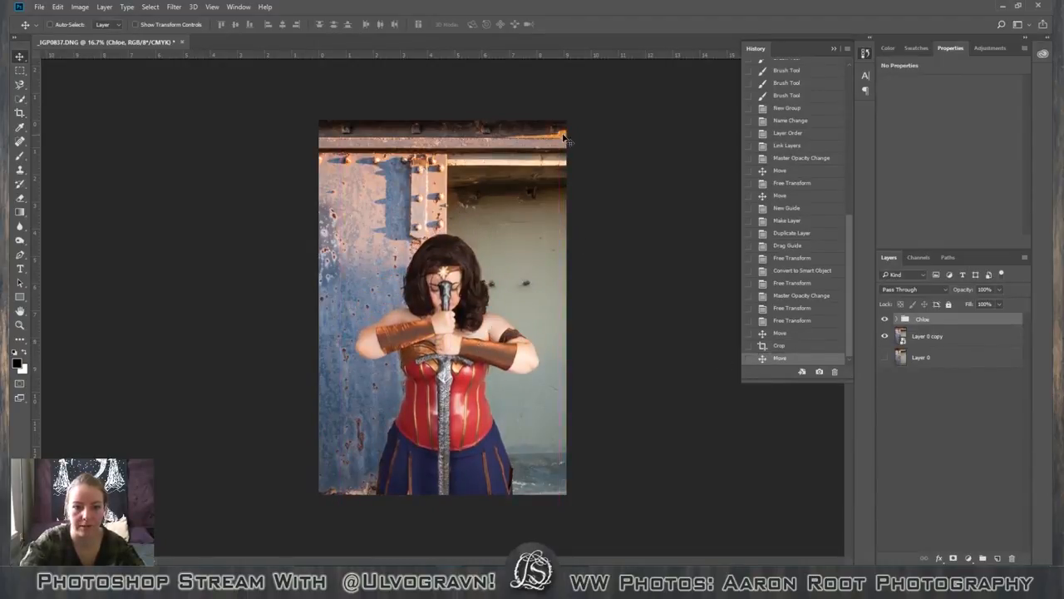
left_click_drag(457, 399, 462, 360)
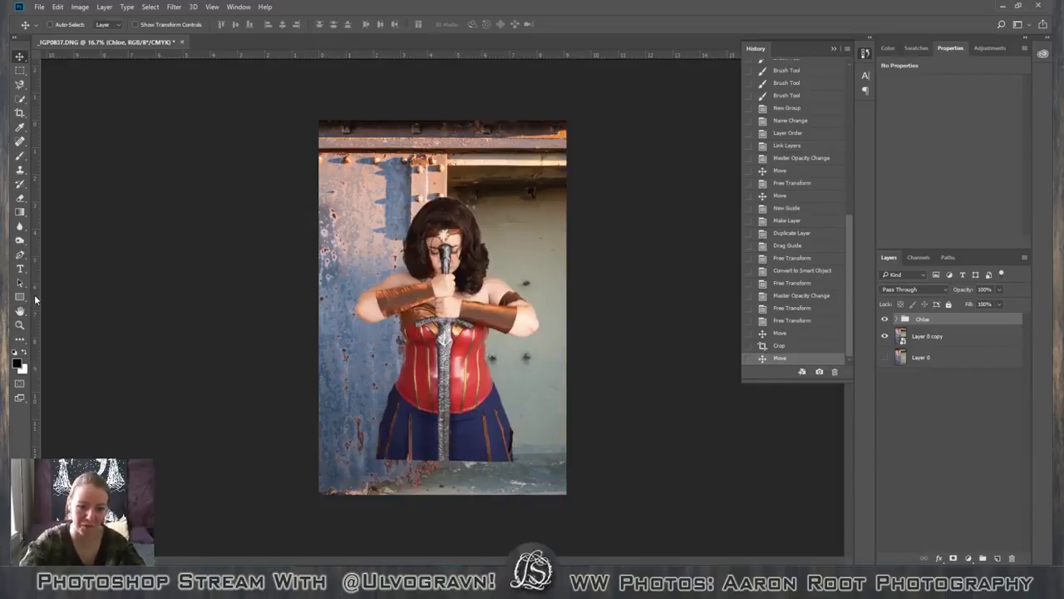
left_click_drag(497, 317, 499, 352)
key("ctrl+z")
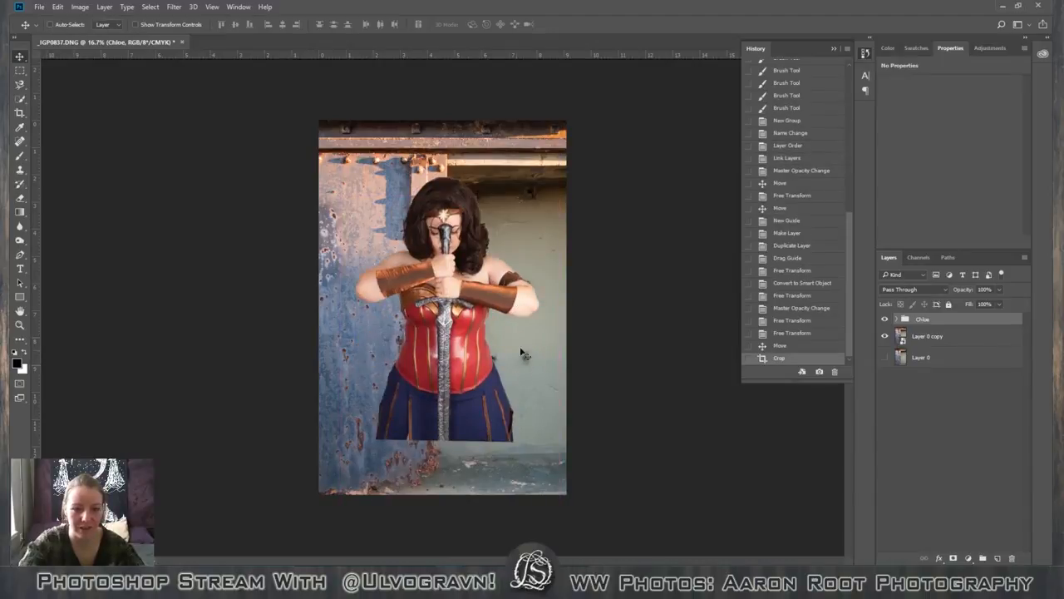
left_click_drag(454, 290, 454, 349)
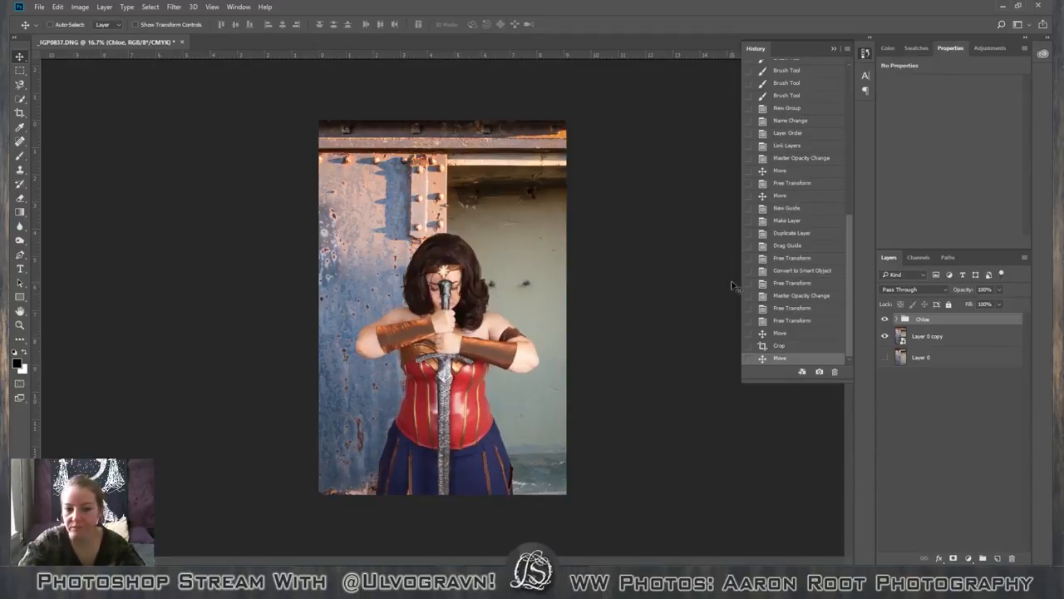
Add a Hue/Saturation adjustment layer above the figure's group.
left_click(985, 333)
left_click(986, 321)
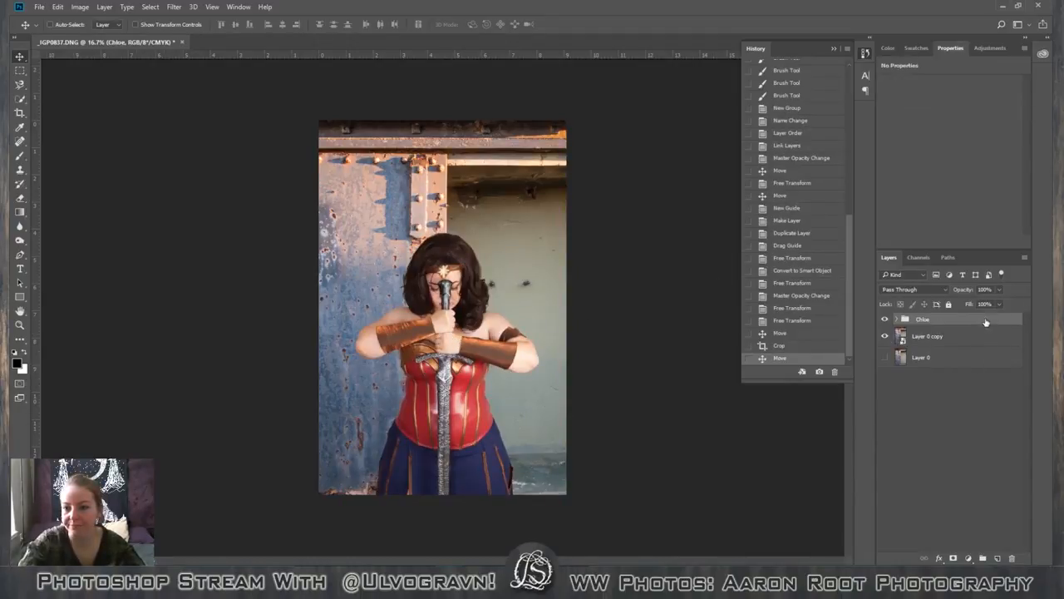
left_click(990, 49)
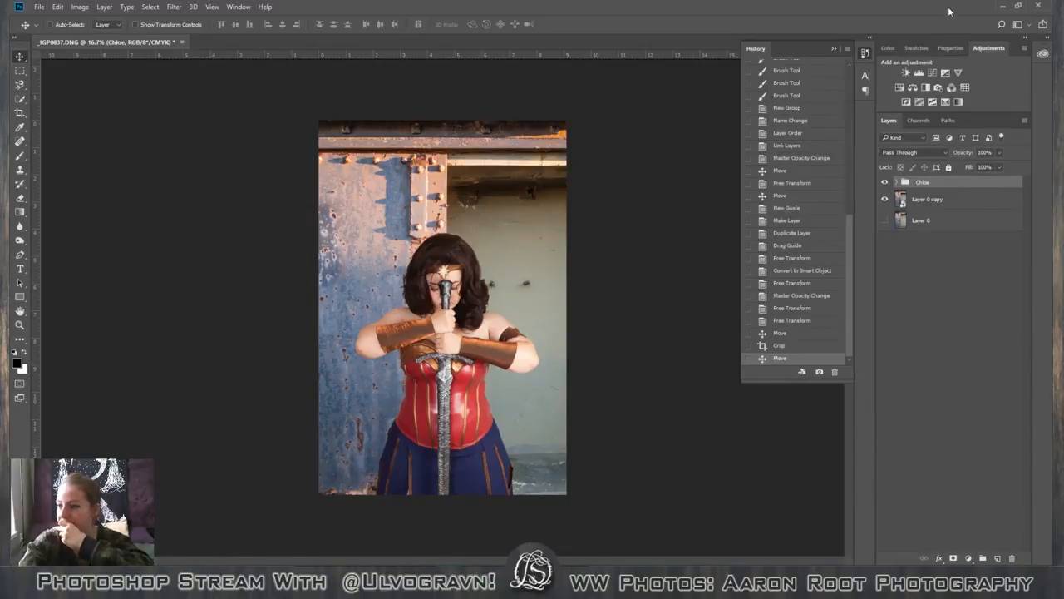
left_click(898, 86)
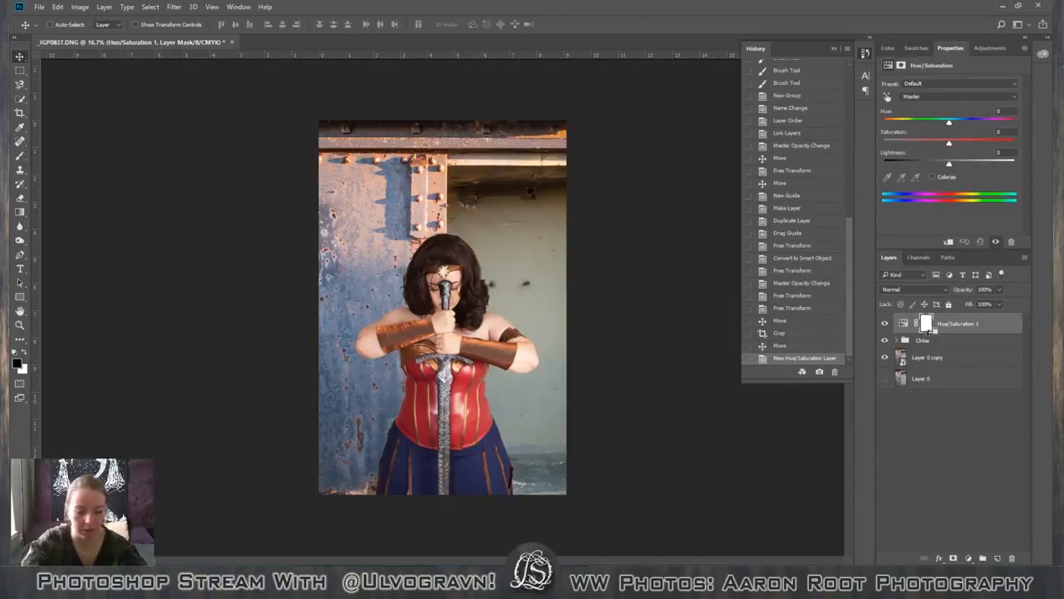
Clip the Hue/Saturation adjustment layer to the figure's group and rename it Shadows.
left_click(928, 332, "alt")
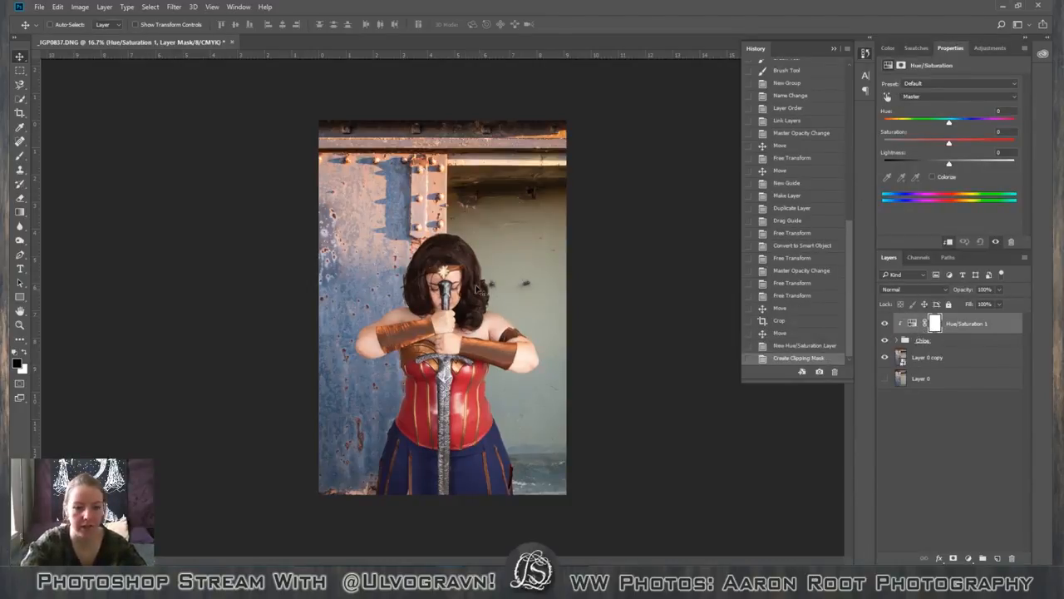
key("ctrl+plus")
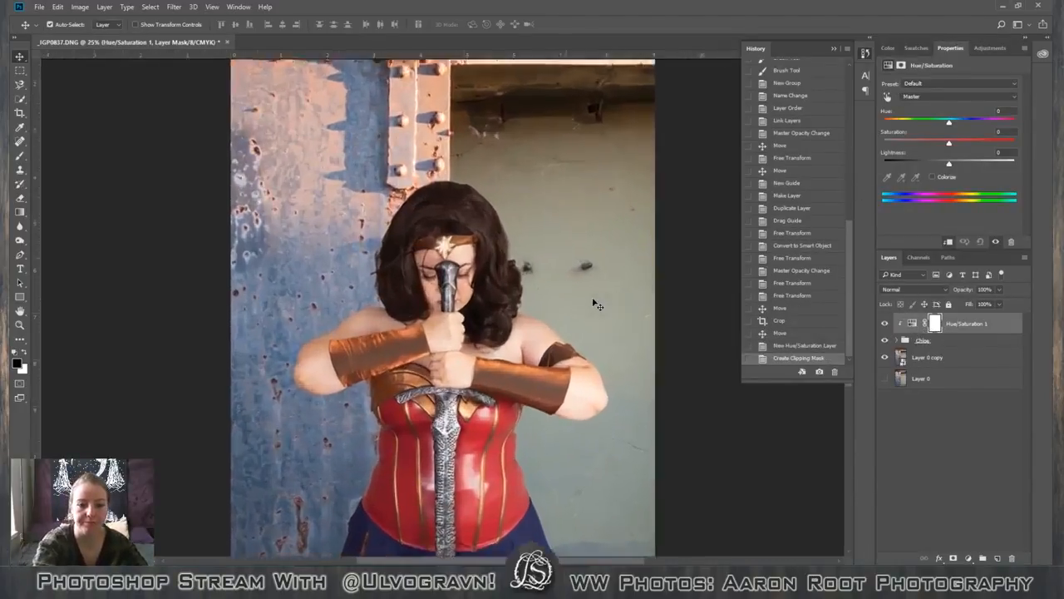
scroll(586, 291, "down", 3)
scroll(586, 291, "up", 2)
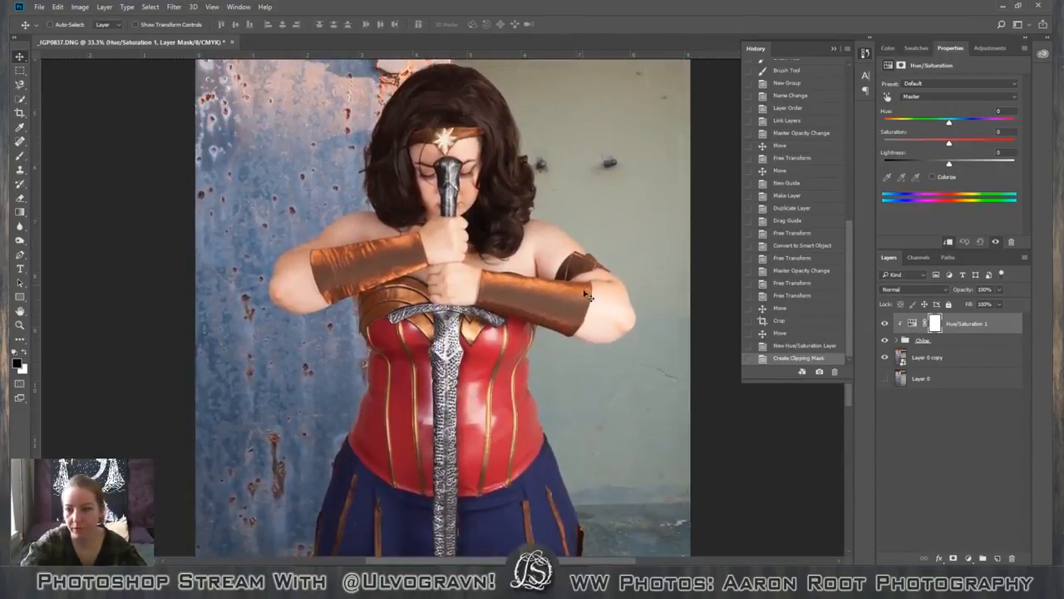
double_click(966, 323)
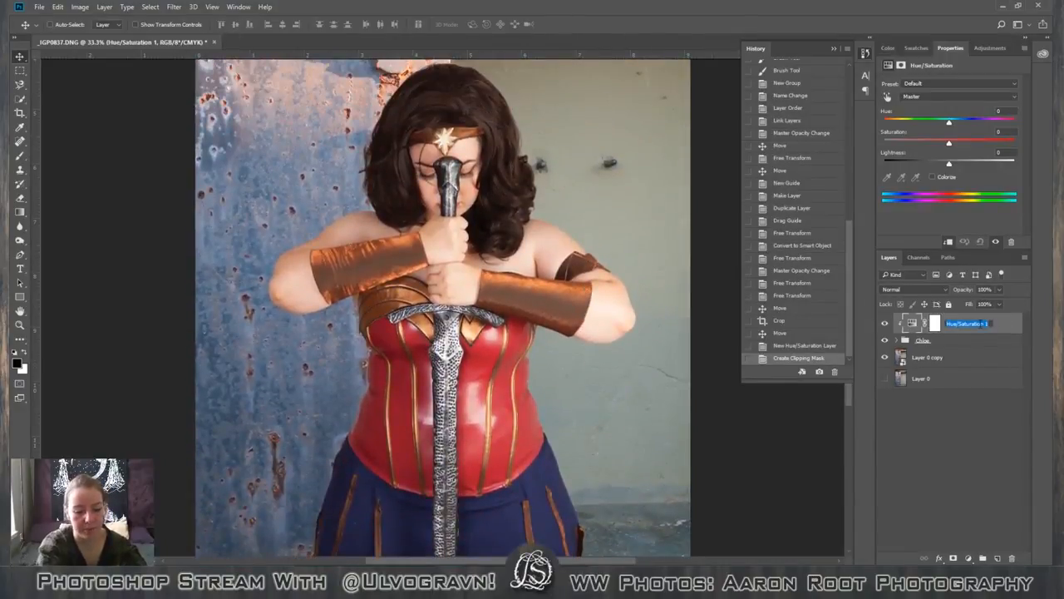
type("Shadows")
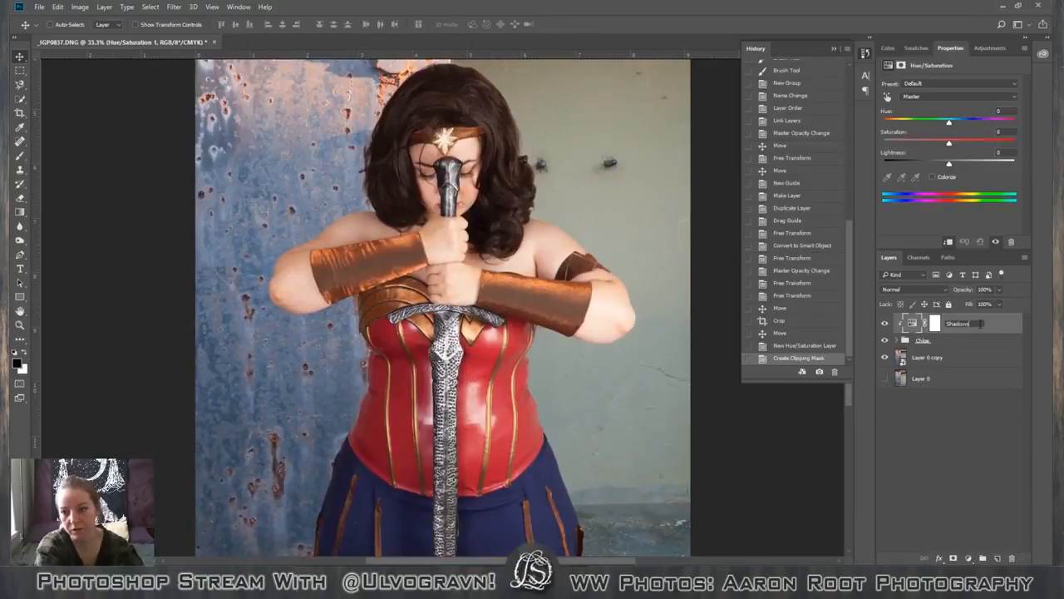
left_click(960, 344)
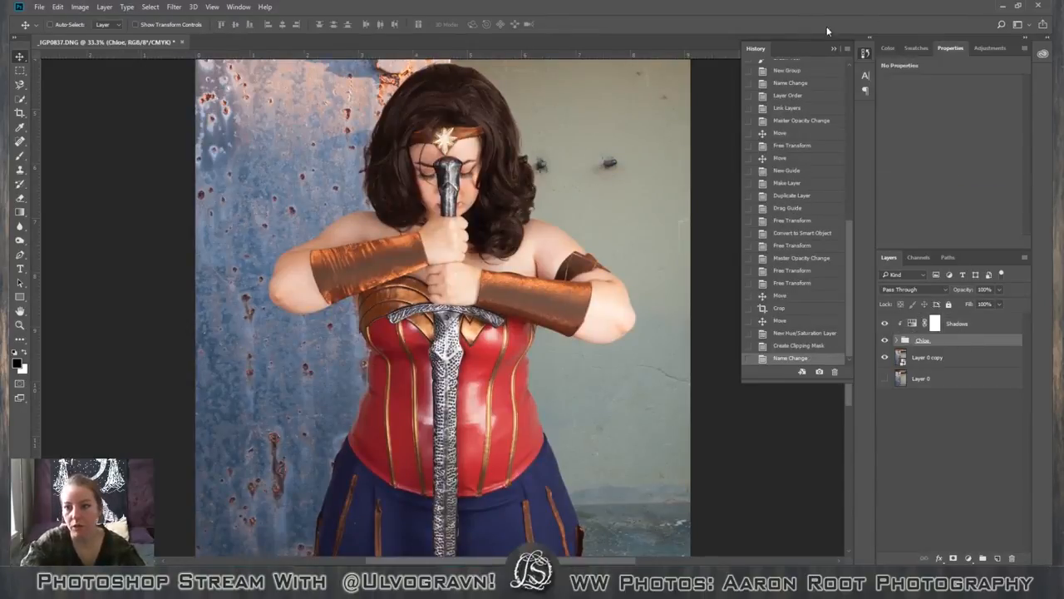
Add a second Hue/Saturation adjustment layer clipped to the figure's group, below Shadows, and name it Brights.
left_click(990, 47)
left_click(903, 88)
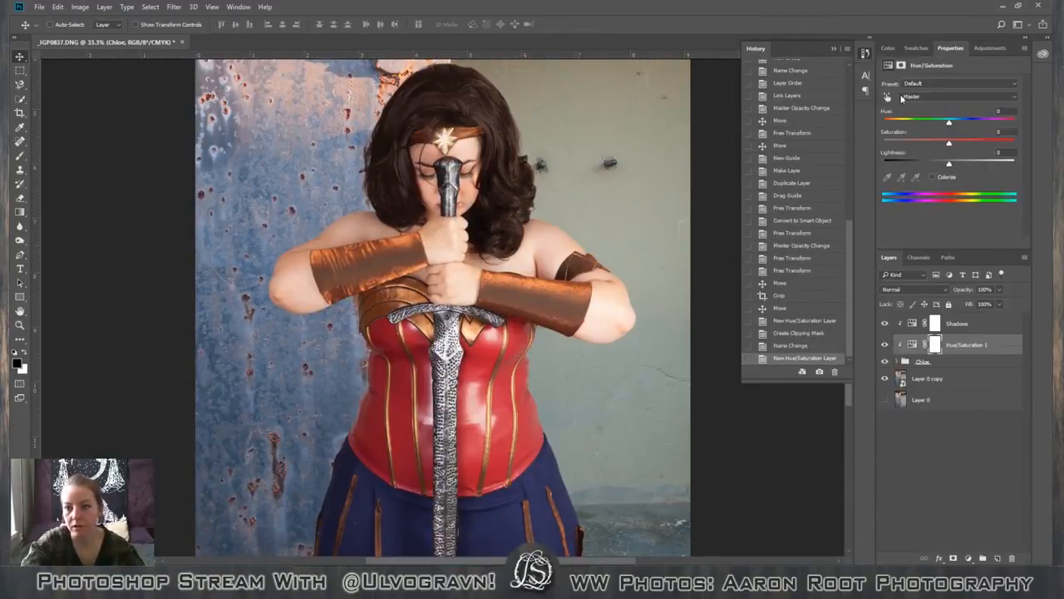
double_click(958, 346)
type("Bright")
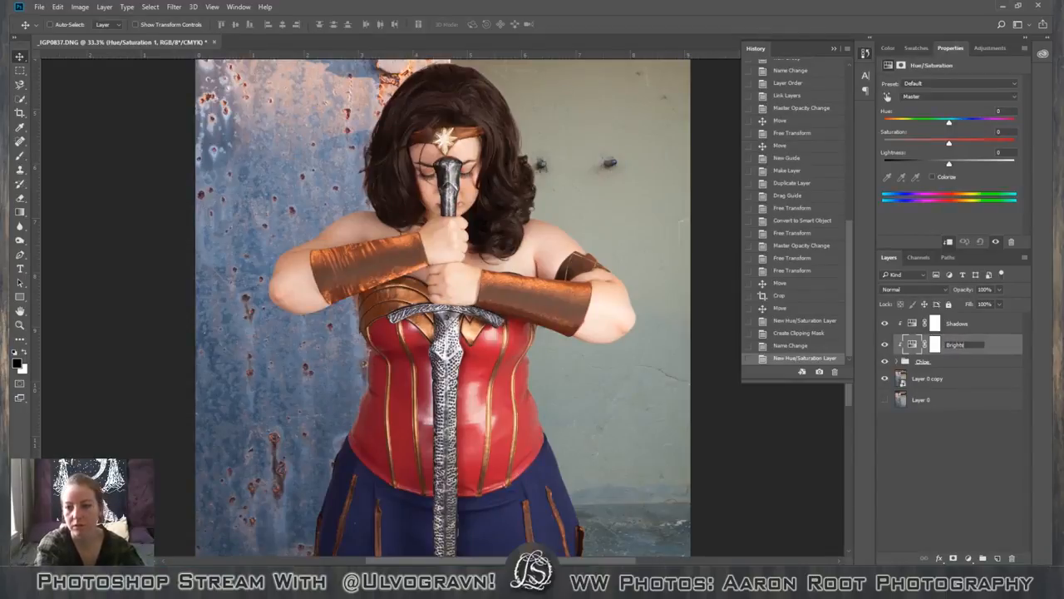
key("Return")
Set the Shadows adjustment's lightness to -24 and its saturation to +12.
left_click(907, 324)
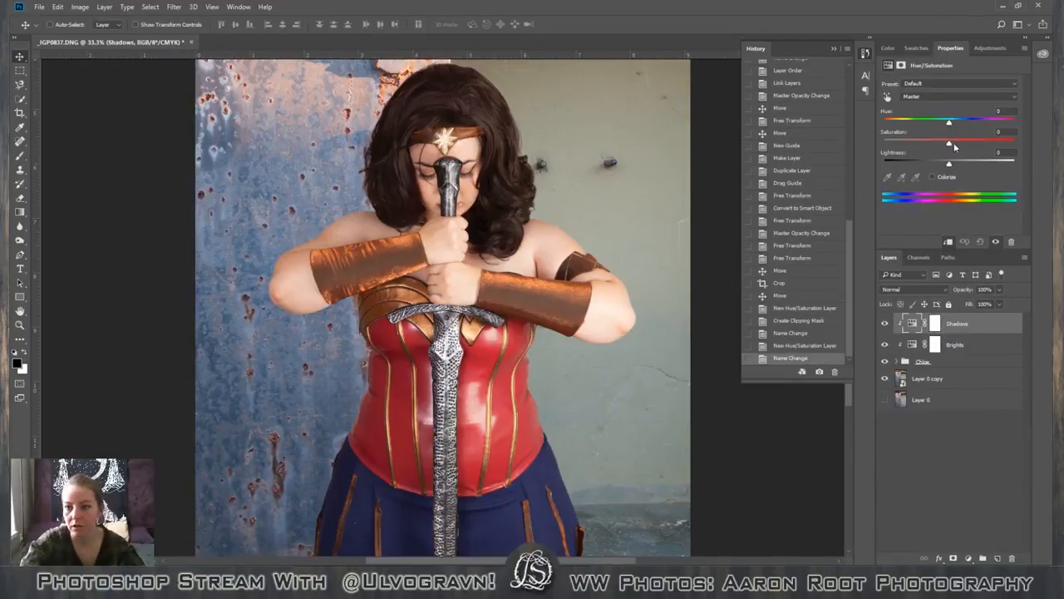
left_click_drag(949, 163, 941, 167)
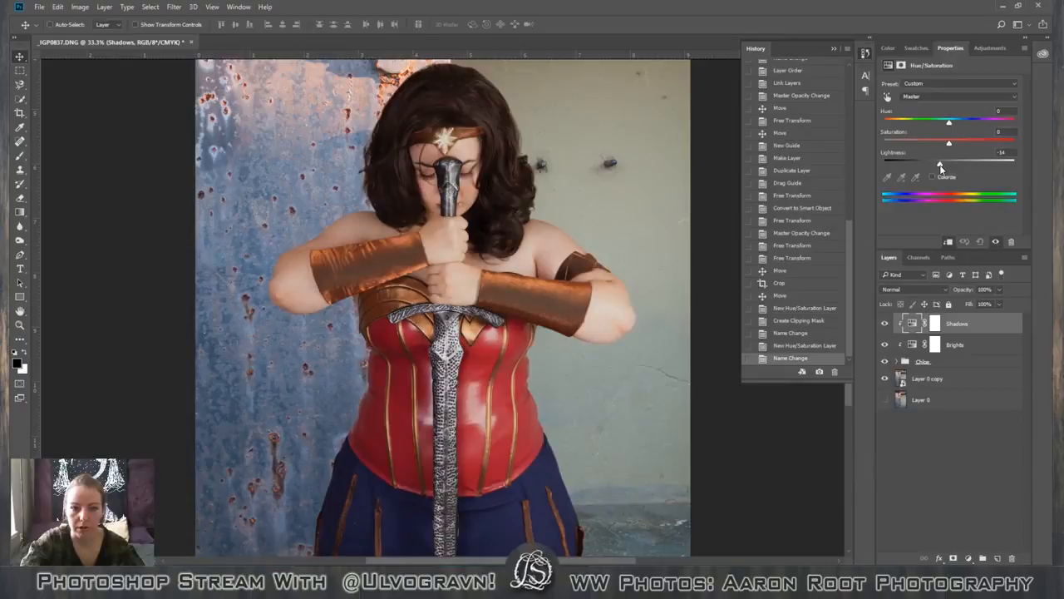
left_click_drag(941, 167, 934, 166)
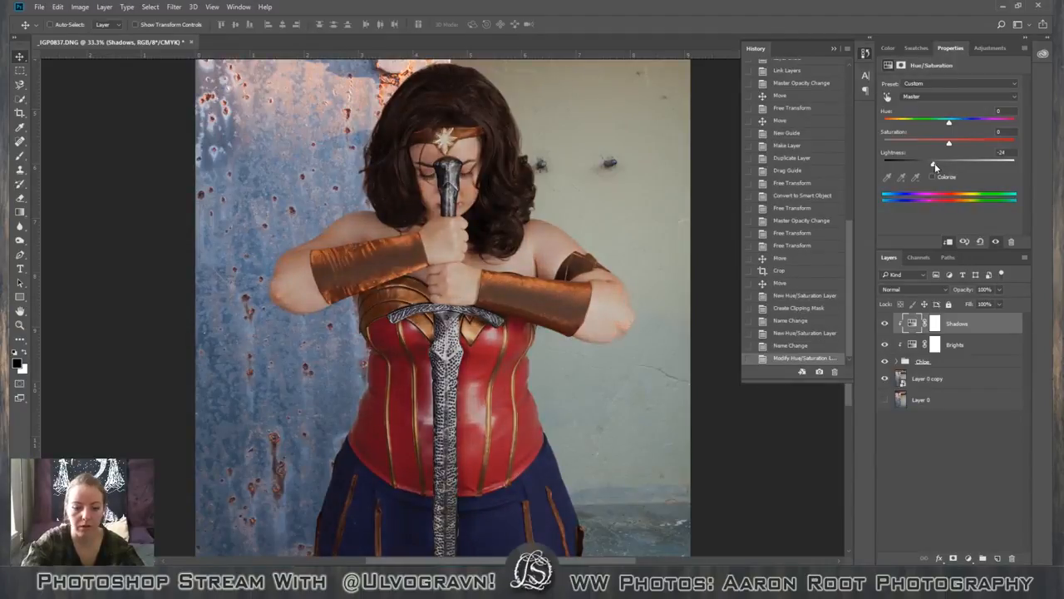
key("ctrl+minus")
key("ctrl+minus")
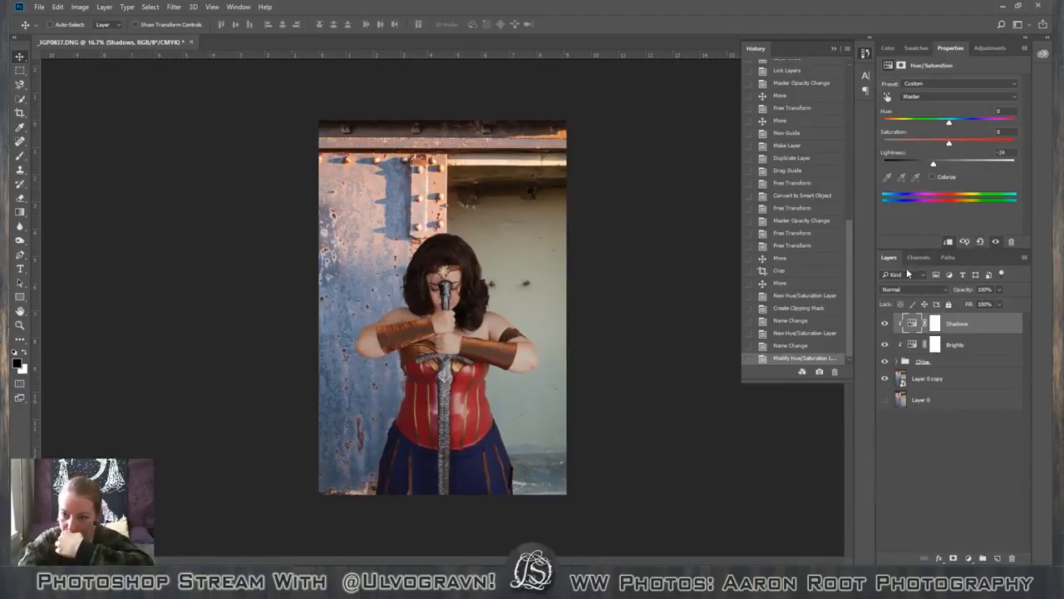
left_click_drag(950, 144, 958, 146)
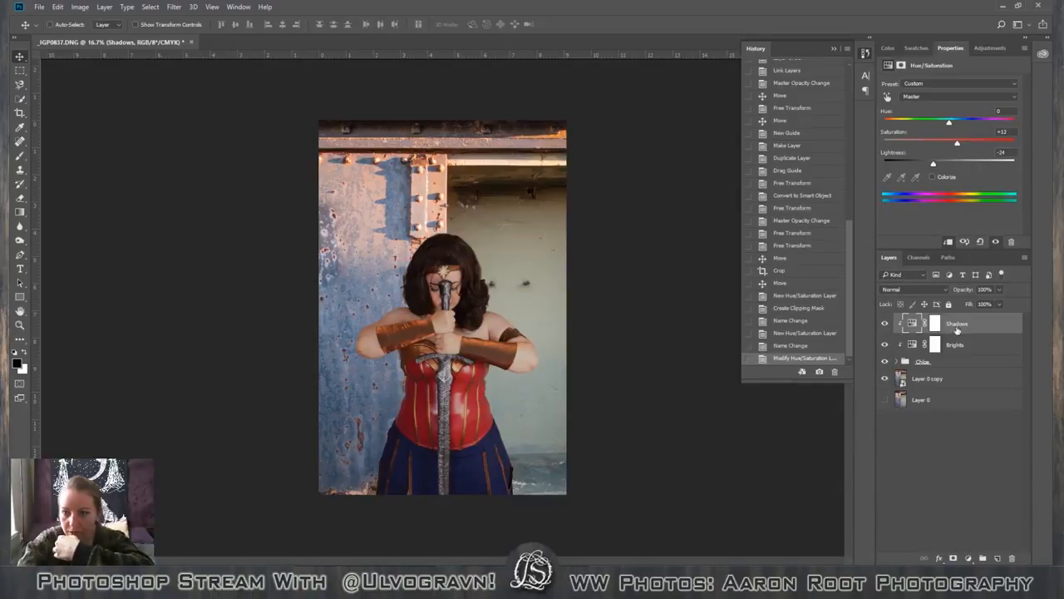
Fill the Shadows layer's mask with black at 100% opacity.
left_click(935, 324)
key("i")
key("shift+F5")
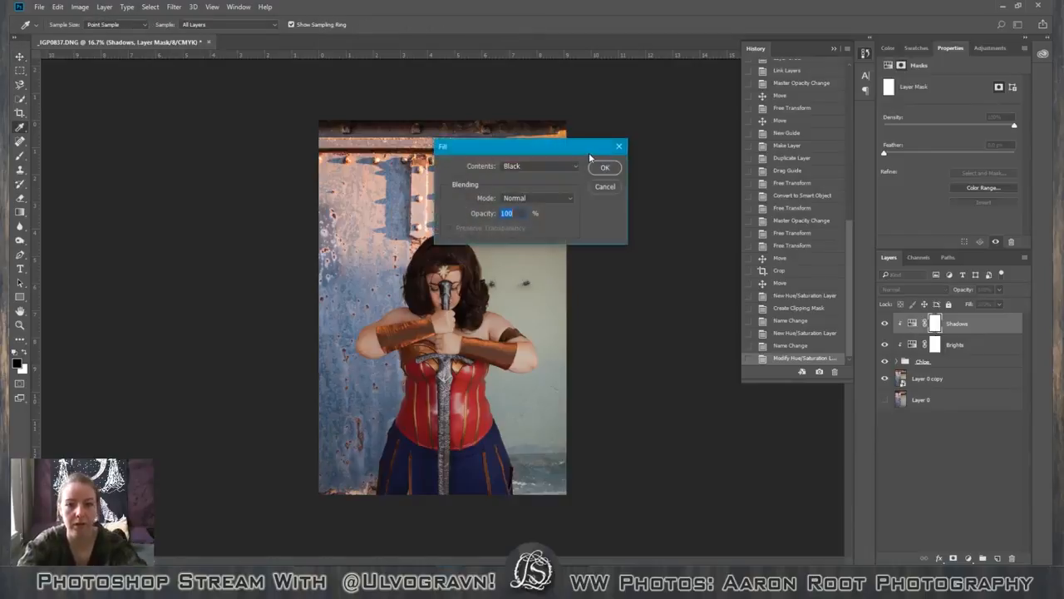
left_click(617, 168)
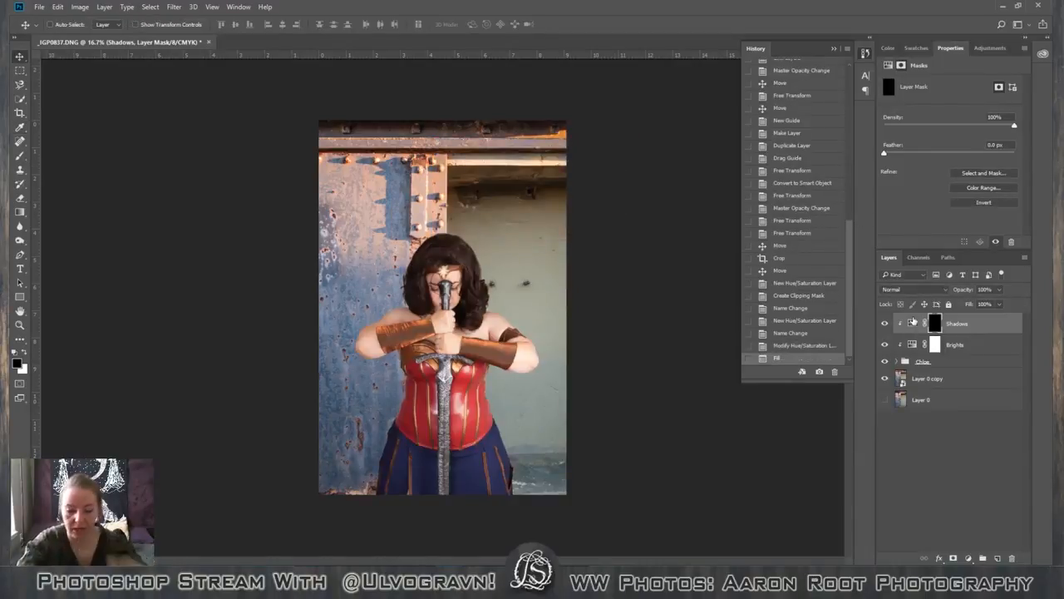
key("ctrl+plus")
key("ctrl+plus")
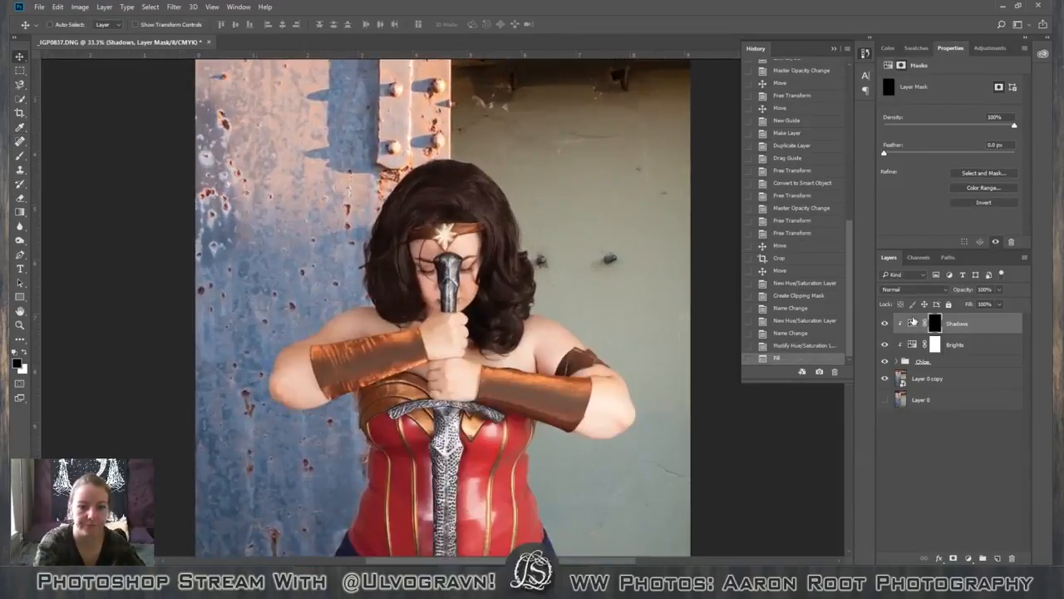
key("ctrl+plus")
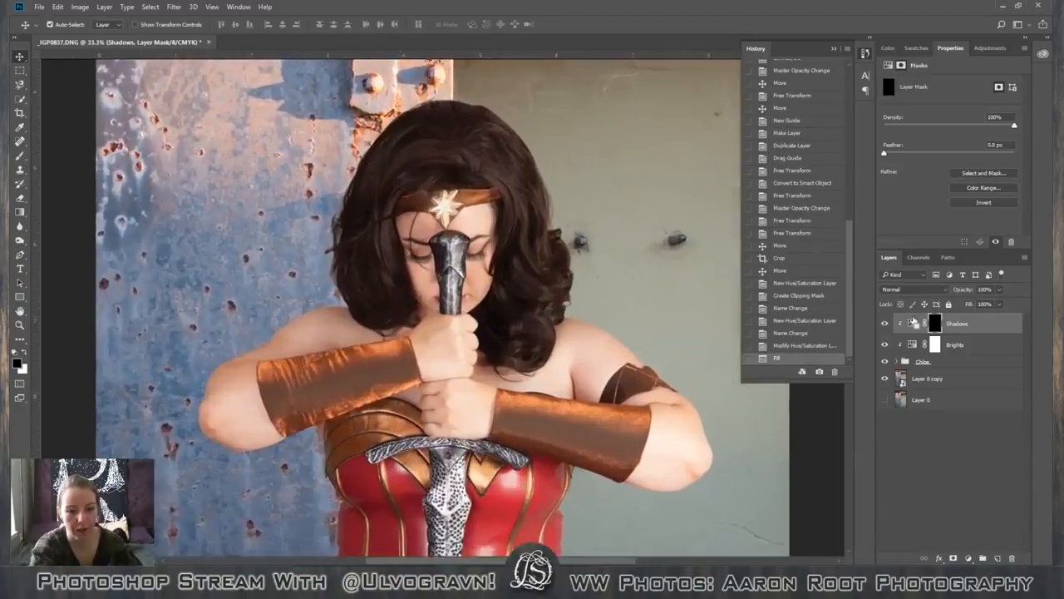
key("ctrl+minus")
key("ctrl+minus")
key("ctrl+minus")
key("ctrl+minus")
key("ctrl+plus")
key("ctrl+plus")
key("ctrl+plus")
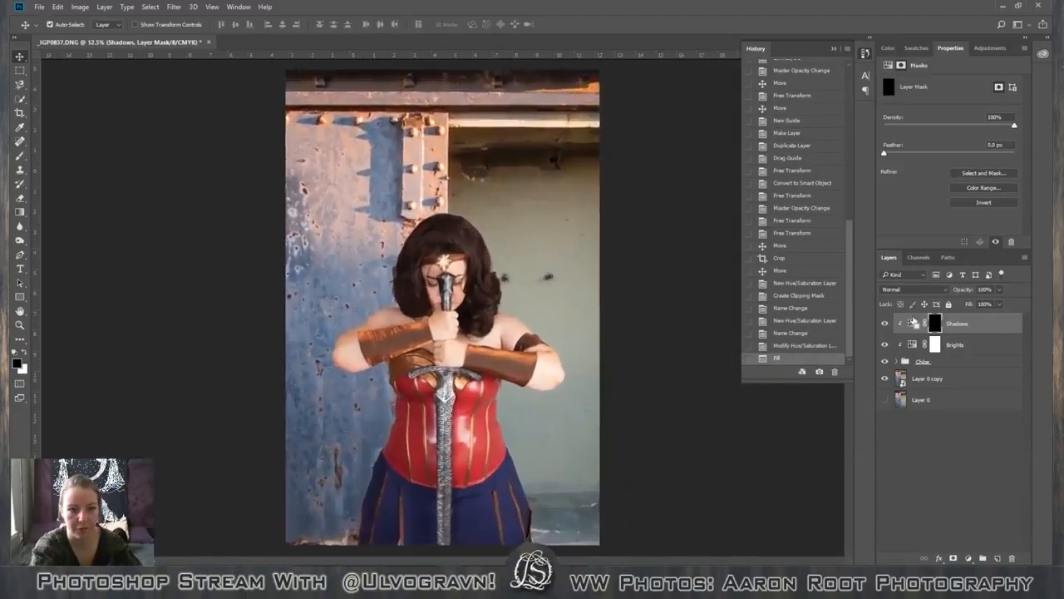
key("ctrl+minus")
key("ctrl+minus")
key("ctrl+minus")
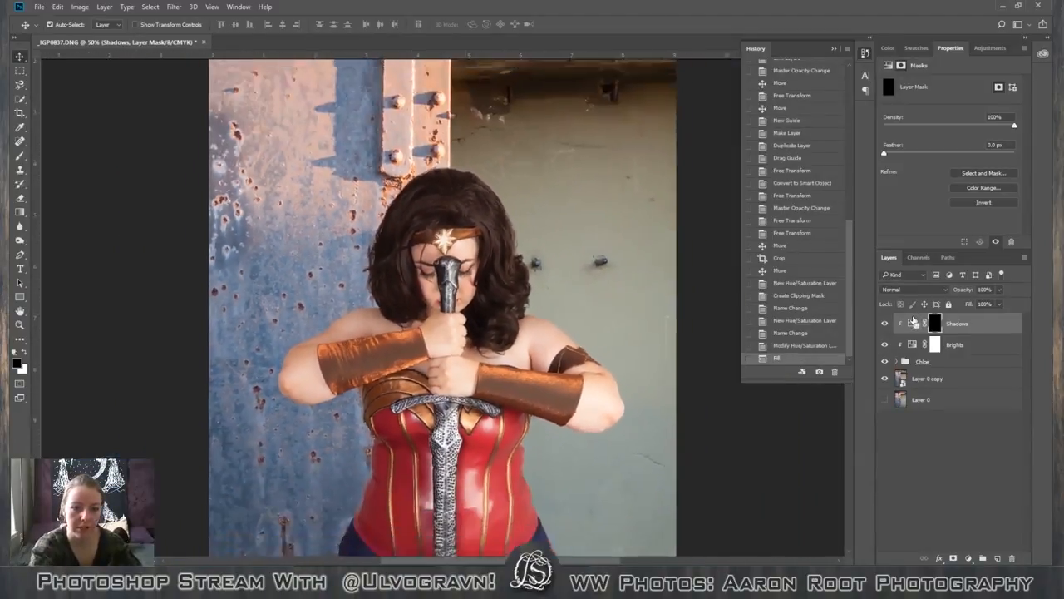
key("ctrl+plus")
key("ctrl+plus")
key("ctrl+plus")
key("space")
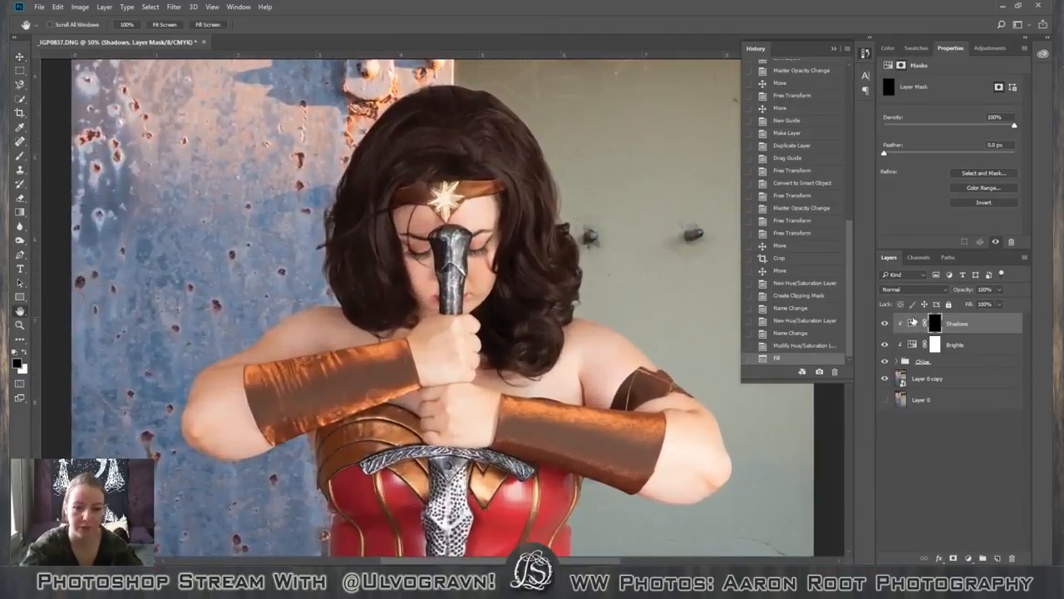
mouse_move(204, 176)
left_mouse_down()
mouse_move(418, 335)
mouse_move(422, 376)
mouse_move(200, 190)
left_mouse_up()
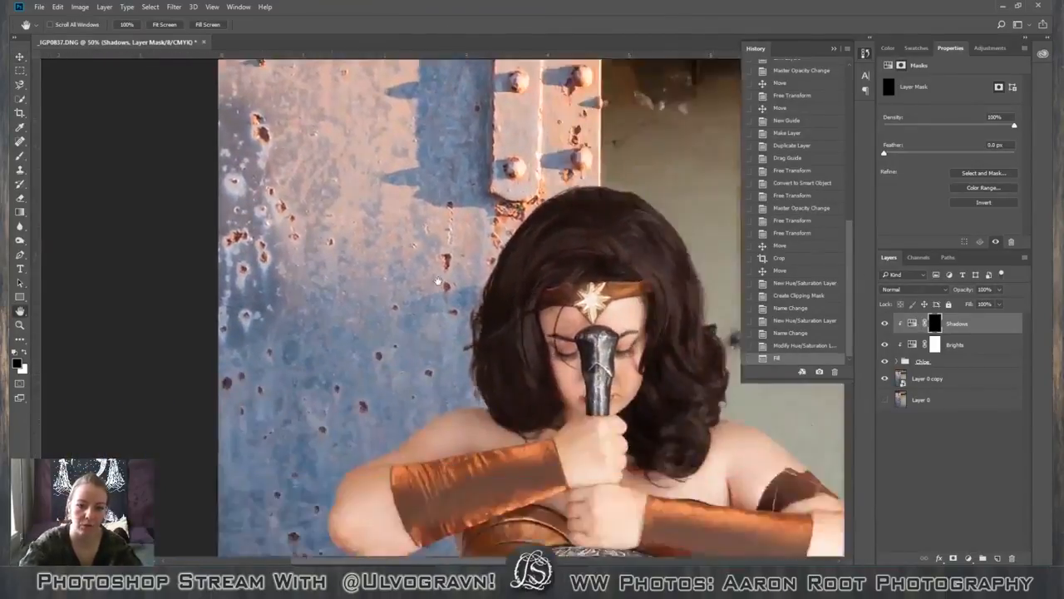
left_click_drag(491, 433, 442, 280)
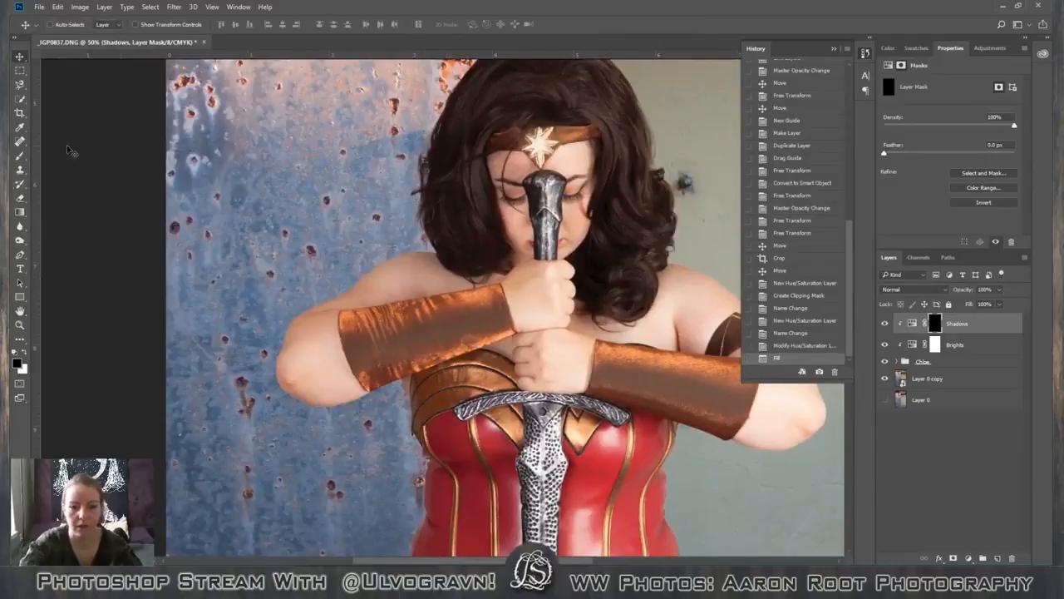
Set up the Brush tool with white as the foreground colour and a brush size of 200.
key("b")
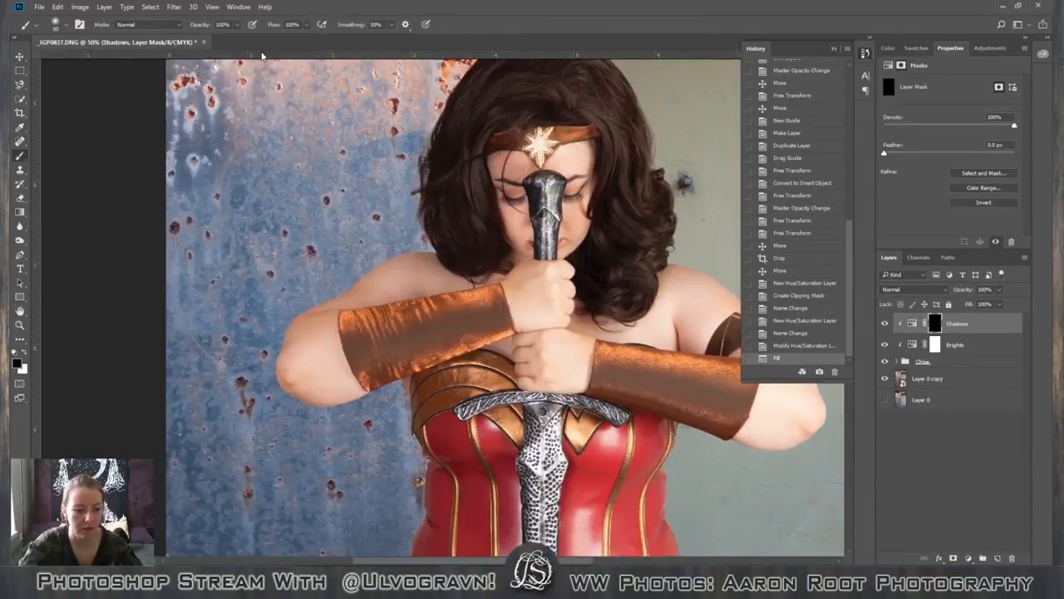
key("x")
left_click(54, 24)
left_click(54, 24)
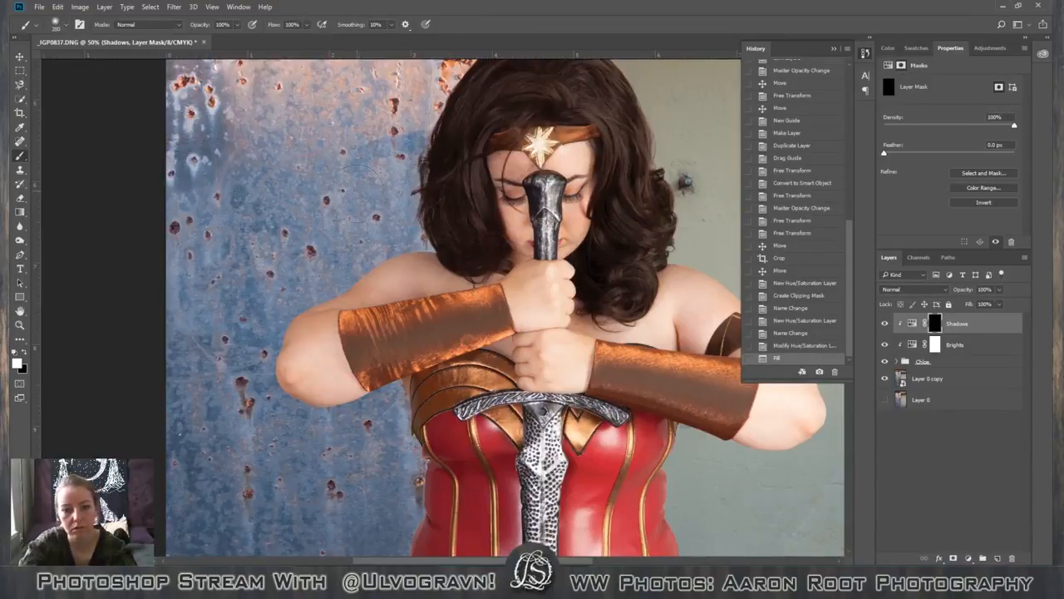
Try painting white at full opacity on the Shadows mask over the figure's arm, hair, face and hands.
mouse_move(445, 258)
left_mouse_down()
mouse_move(304, 333)
mouse_move(293, 374)
left_mouse_up()
key("ctrl+minus")
key("ctrl+minus")
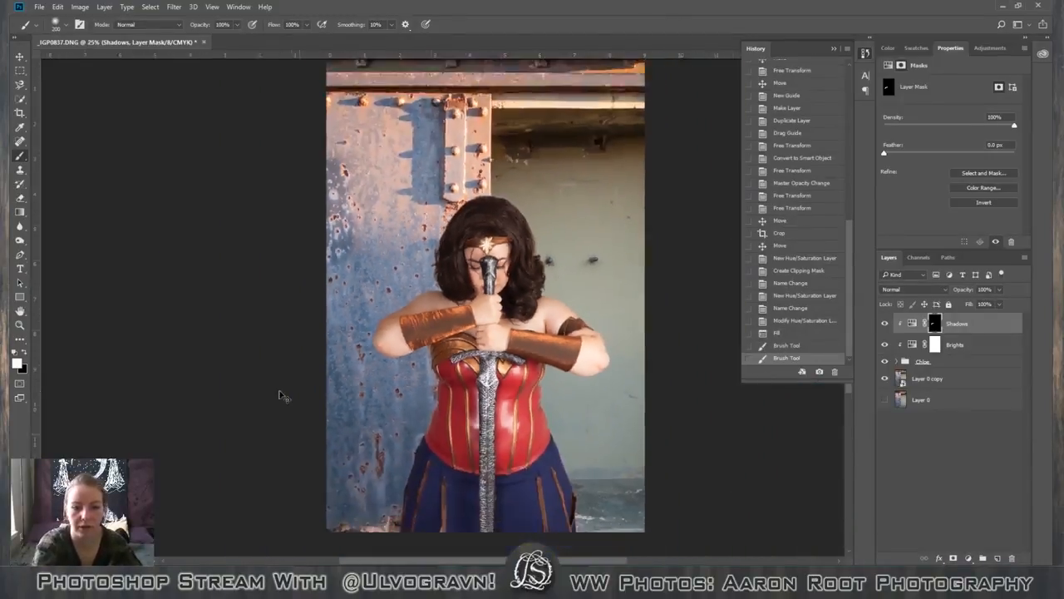
key("ctrl+minus")
mouse_move(363, 352)
left_mouse_down()
mouse_move(367, 324)
mouse_move(392, 331)
left_mouse_up()
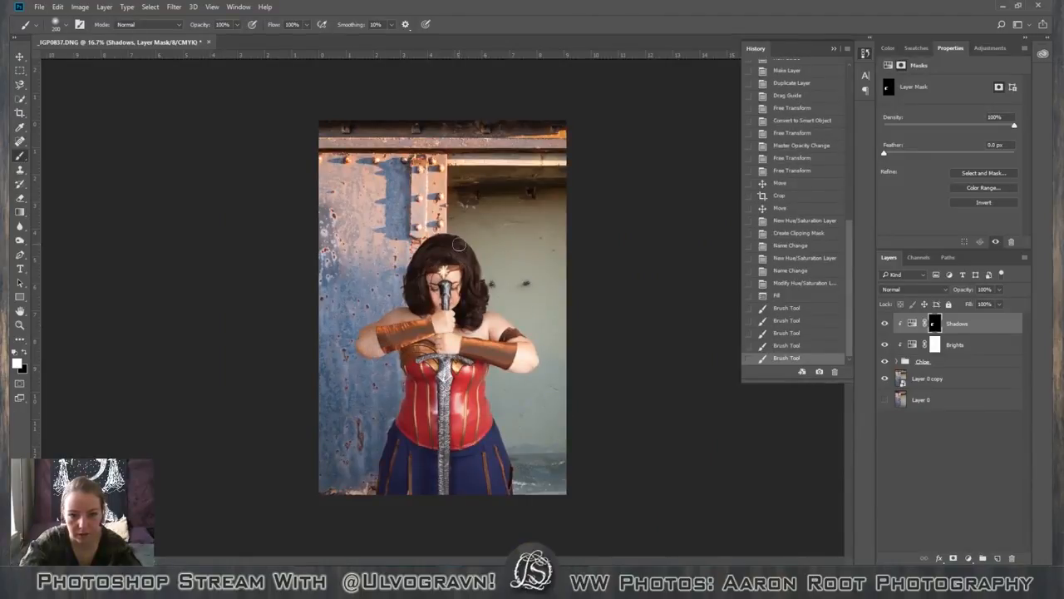
mouse_move(436, 250)
left_mouse_down()
mouse_move(413, 287)
mouse_move(428, 309)
left_mouse_up()
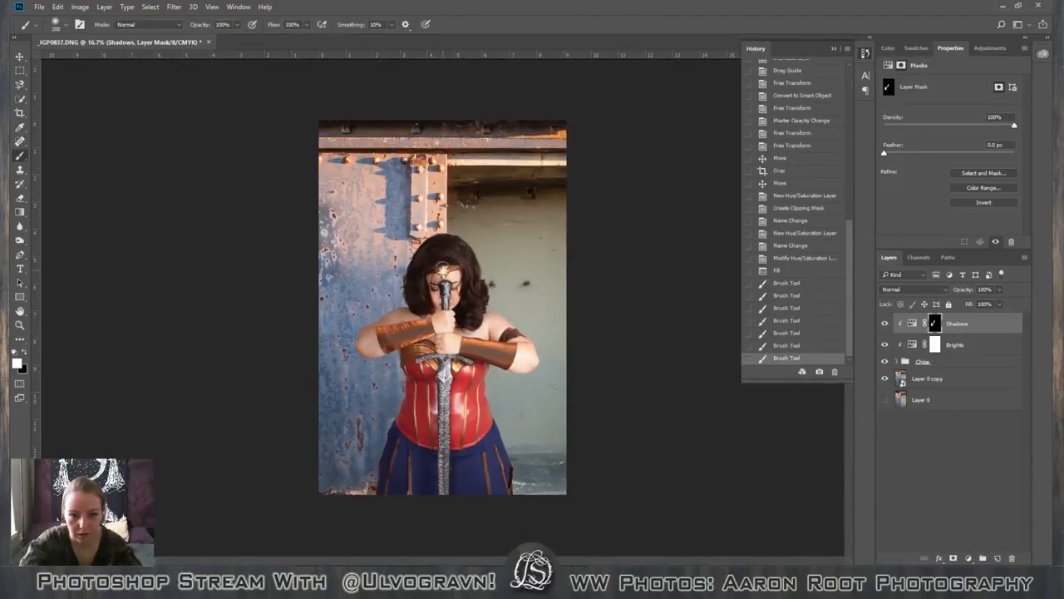
left_click_drag(444, 267, 437, 301)
left_click_drag(424, 235, 421, 265)
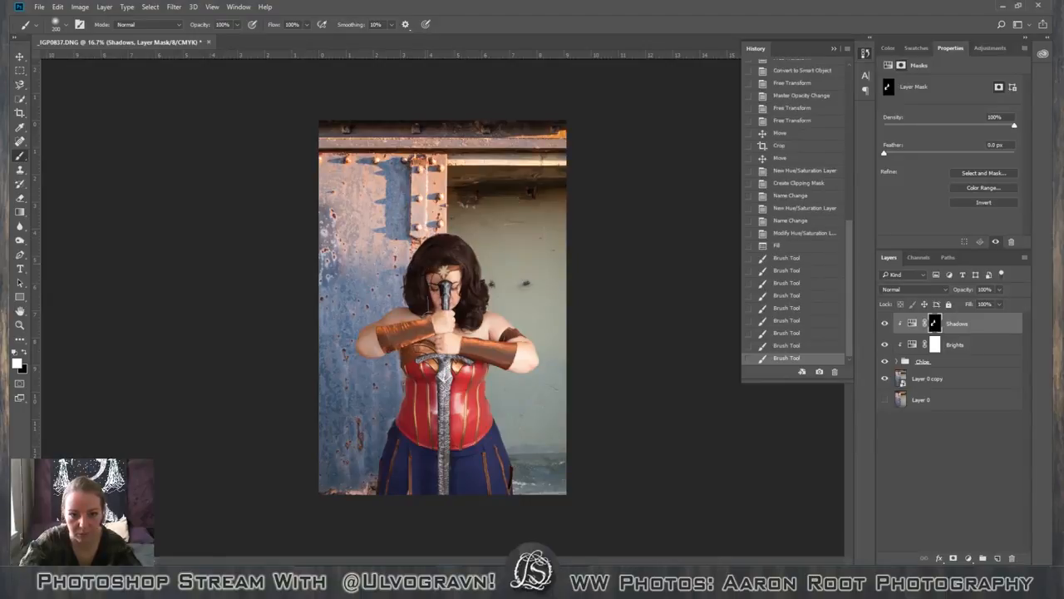
mouse_move(428, 316)
left_mouse_down()
mouse_move(433, 307)
mouse_move(438, 349)
mouse_move(449, 356)
left_mouse_up()
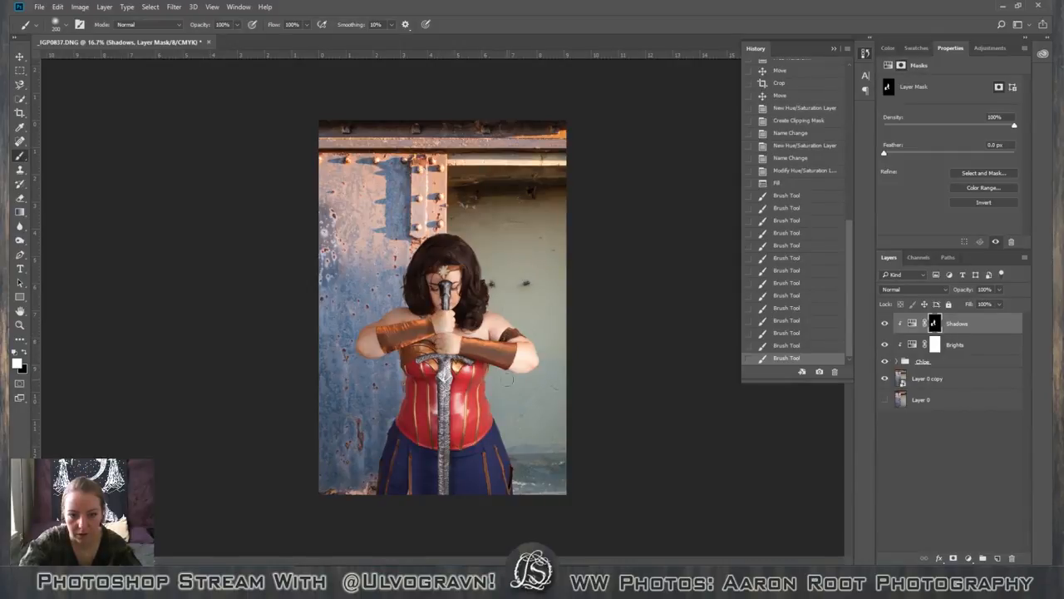
left_click(448, 319)
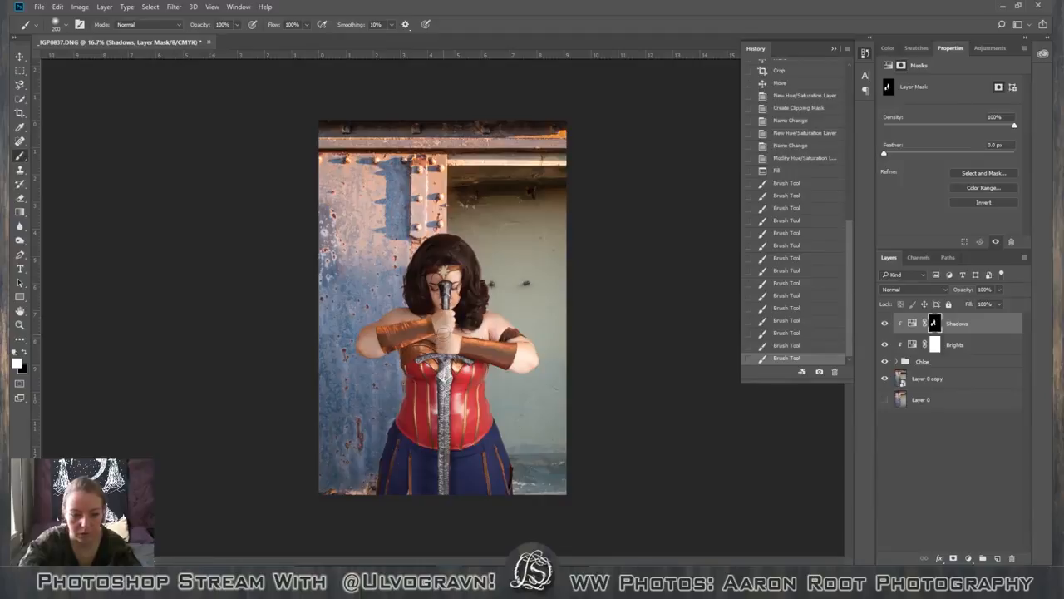
Delete the history from the first full-opacity brush stroke onward to restore the black Shadows mask.
left_click(819, 184)
left_click(834, 372)
key("Return")
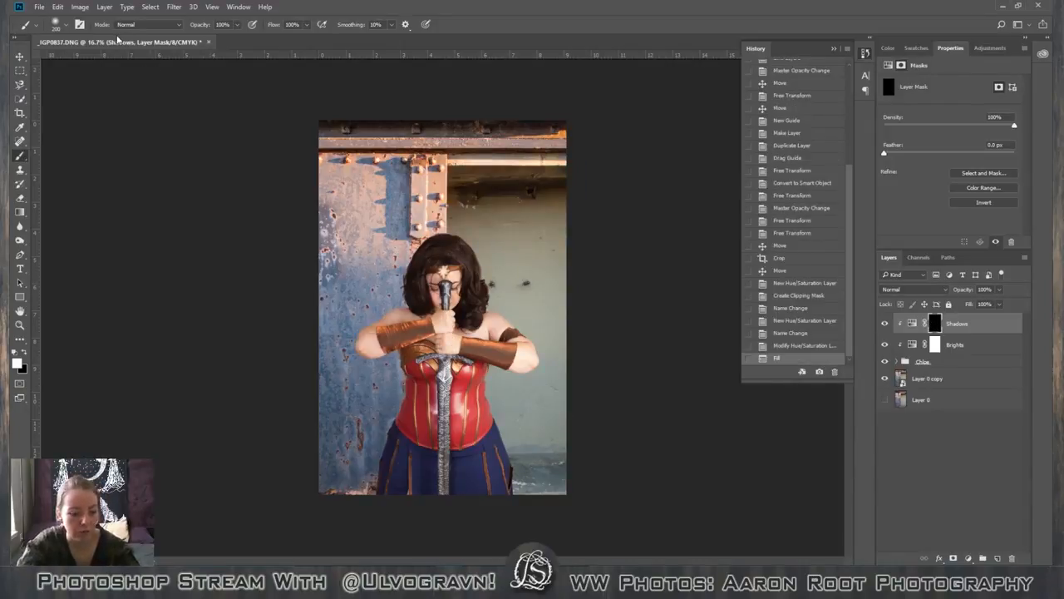
Build up white at 20% brush opacity on the Shadows mask over the bent elbow and forearm beside the blue rusty wall.
key("2")
left_click(366, 340)
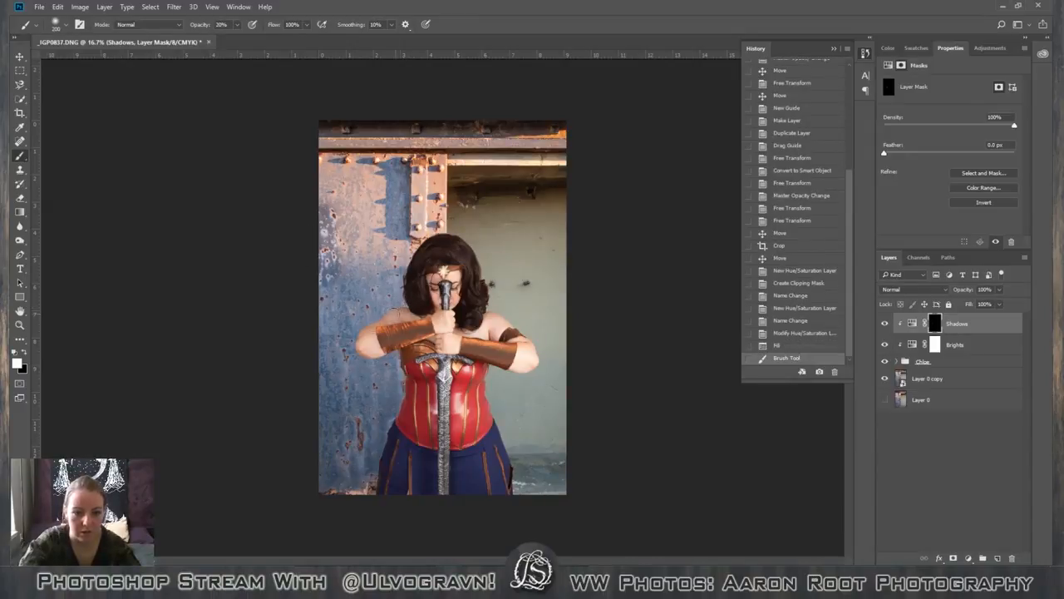
left_click(366, 339)
left_click(366, 339)
left_click(366, 340)
left_click(366, 339)
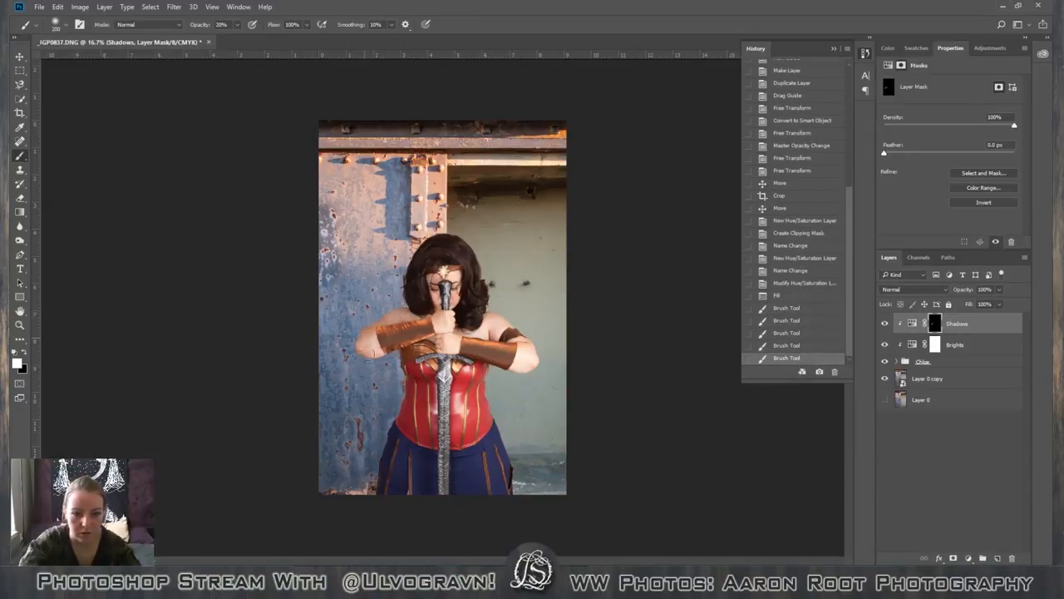
left_click(366, 339)
left_click(366, 339)
left_click(365, 339)
left_click(366, 339)
left_click(366, 341)
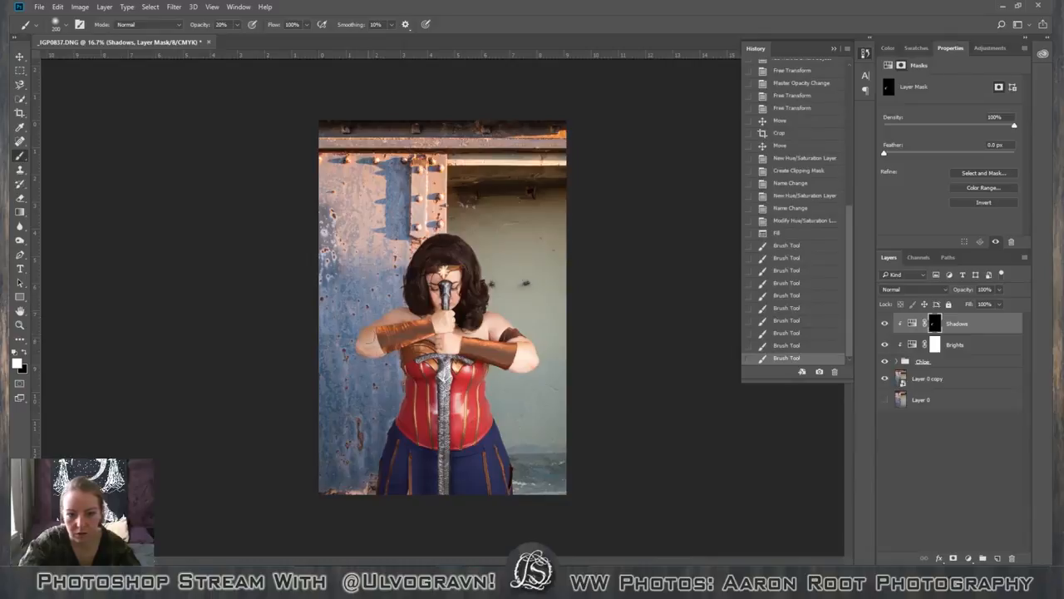
left_click(365, 349)
left_click(363, 361)
left_click(363, 342)
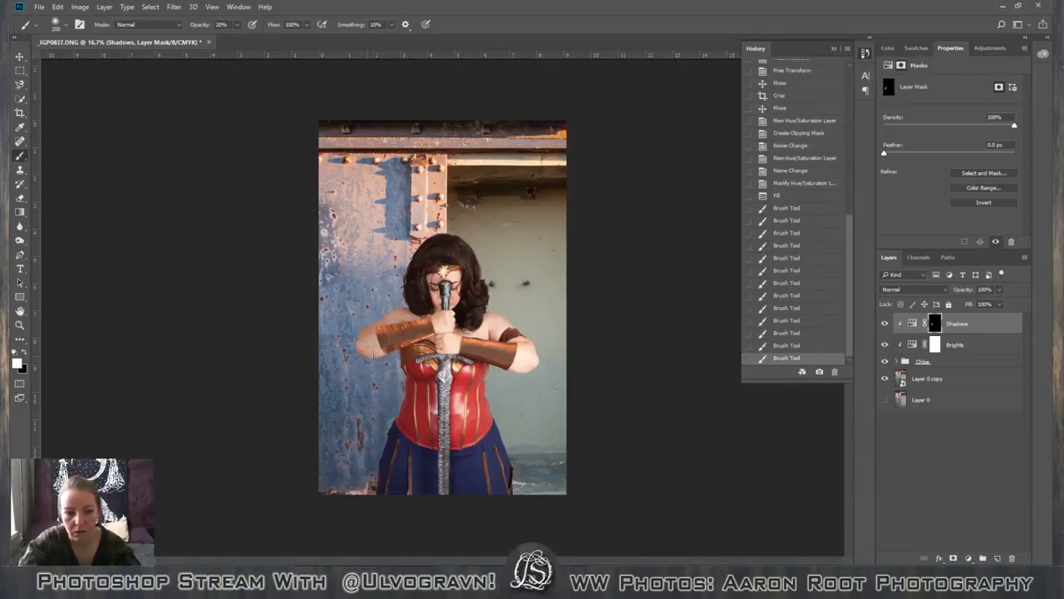
left_click(364, 342)
left_click(368, 344)
left_click(370, 347)
left_click(370, 347)
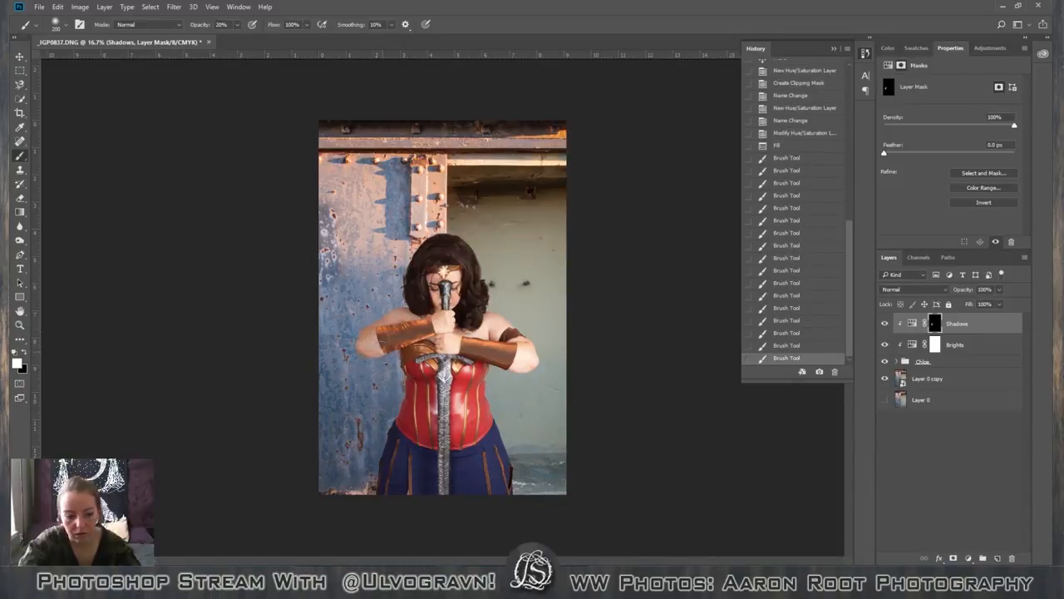
Paint white at 20% opacity on the Shadows mask over the side of the golden chest armour, below the bracer.
left_click(407, 349)
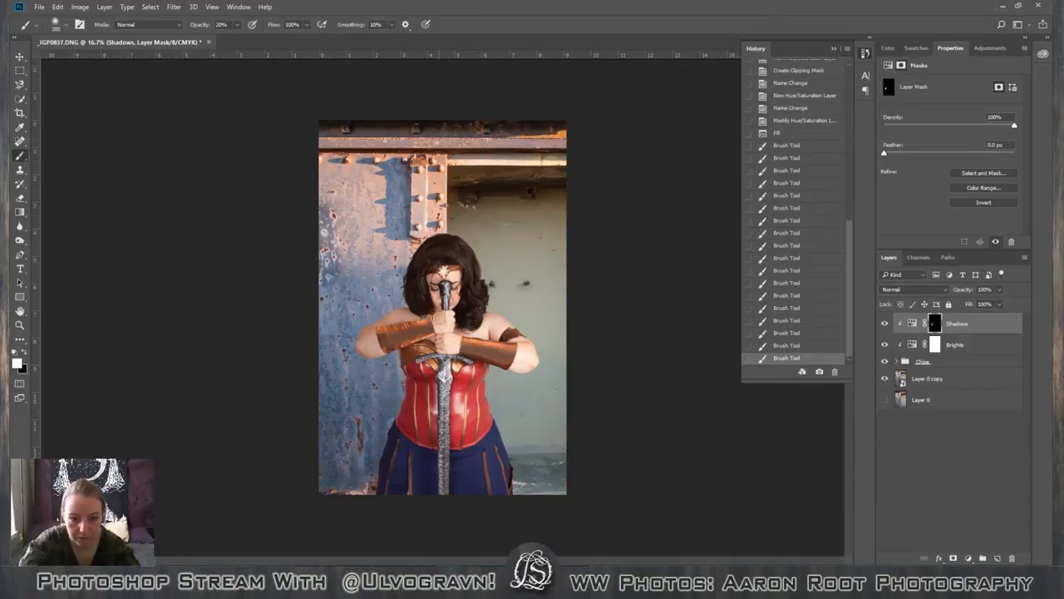
left_click(408, 349)
left_click(407, 349)
left_click(407, 350)
Paint white at 20% opacity on the Shadows mask over both hands gripping the sword.
key("ctrl+plus")
key("ctrl+plus")
key("ctrl+plus")
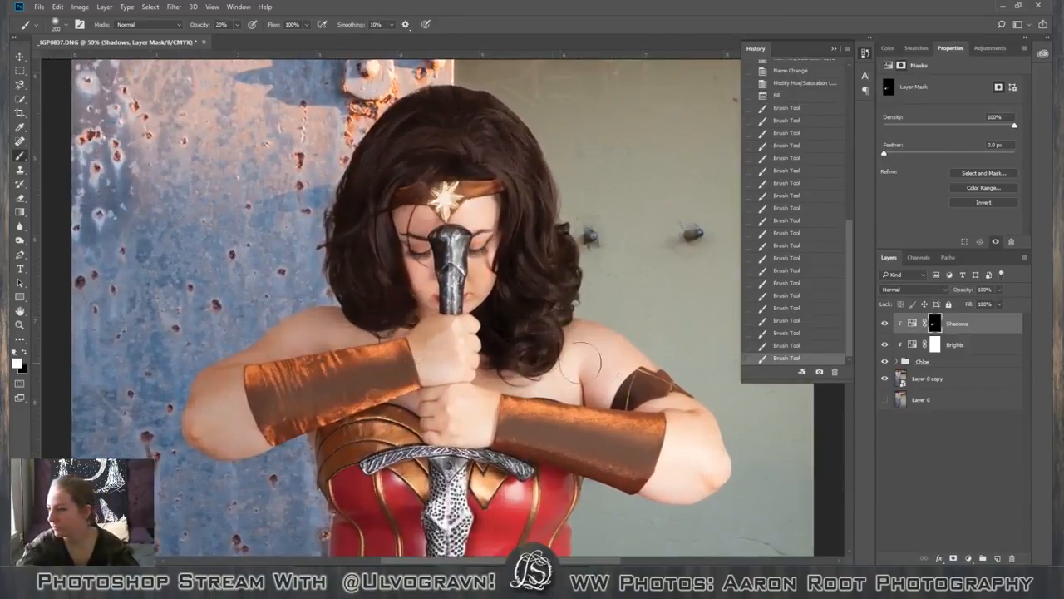
left_click(442, 348)
left_click(438, 363)
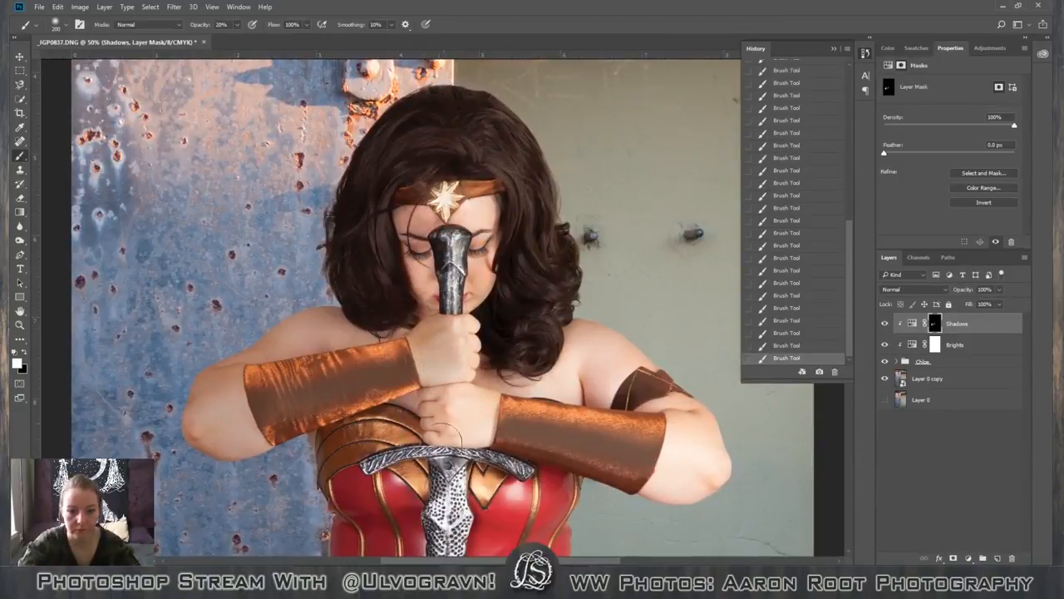
mouse_move(448, 431)
left_mouse_down()
mouse_move(450, 415)
mouse_move(444, 425)
left_mouse_up()
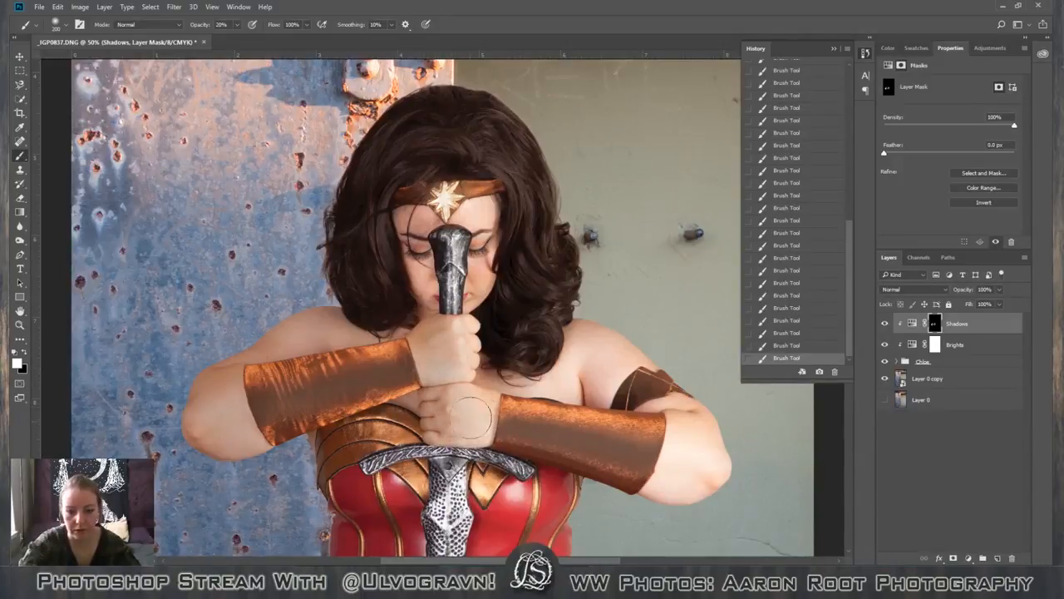
key("v")
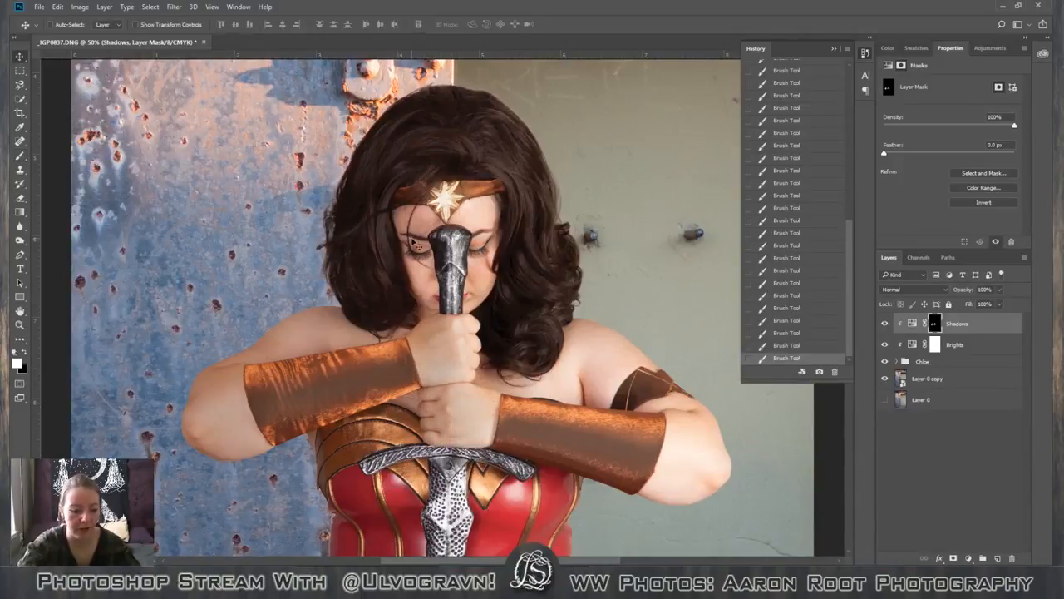
key("b")
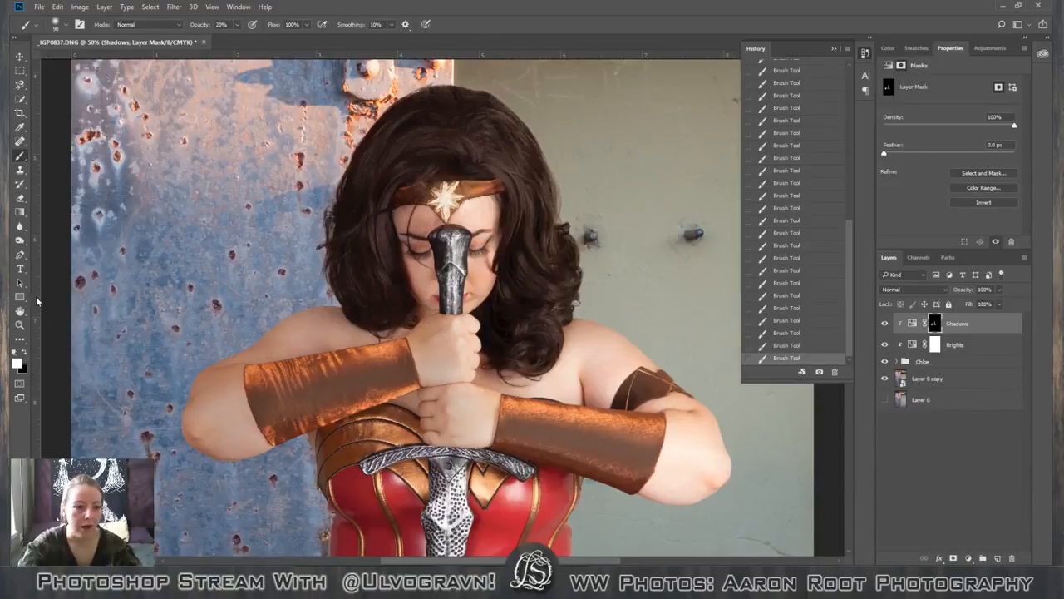
Place a vertical guide through the centre of the tiara's star and move the other guide away from it.
left_click_drag(69, 300, 443, 322)
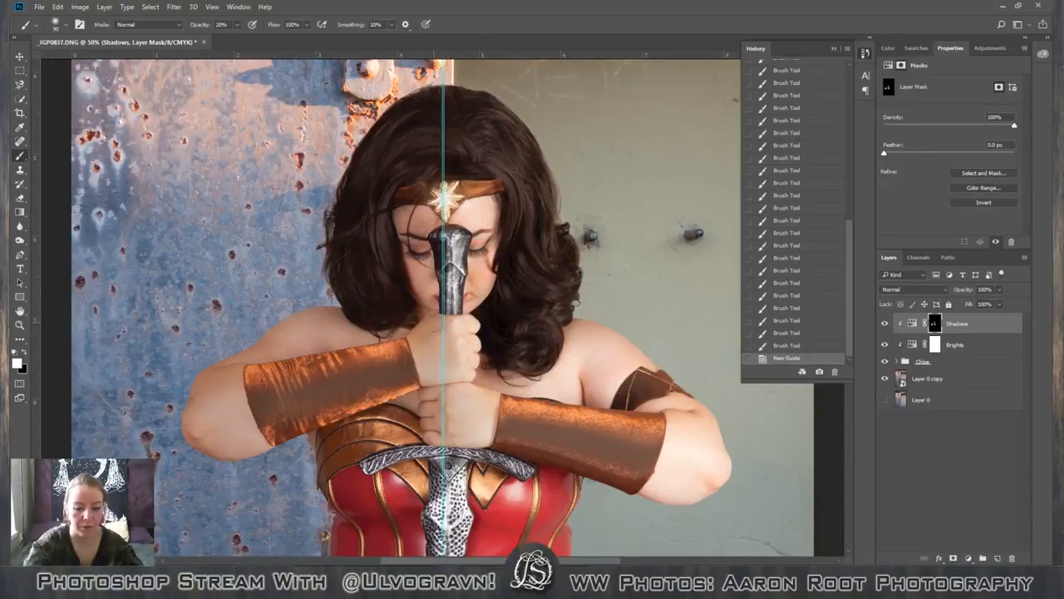
scroll(432, 320, "up", 5)
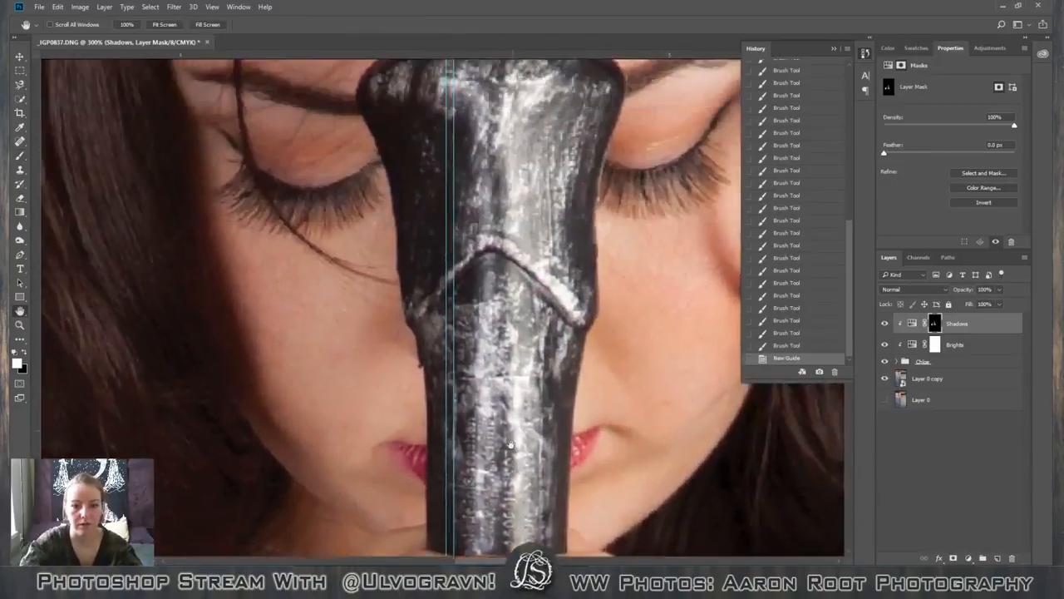
scroll(512, 407, "up", 6)
scroll(557, 383, "up", 4)
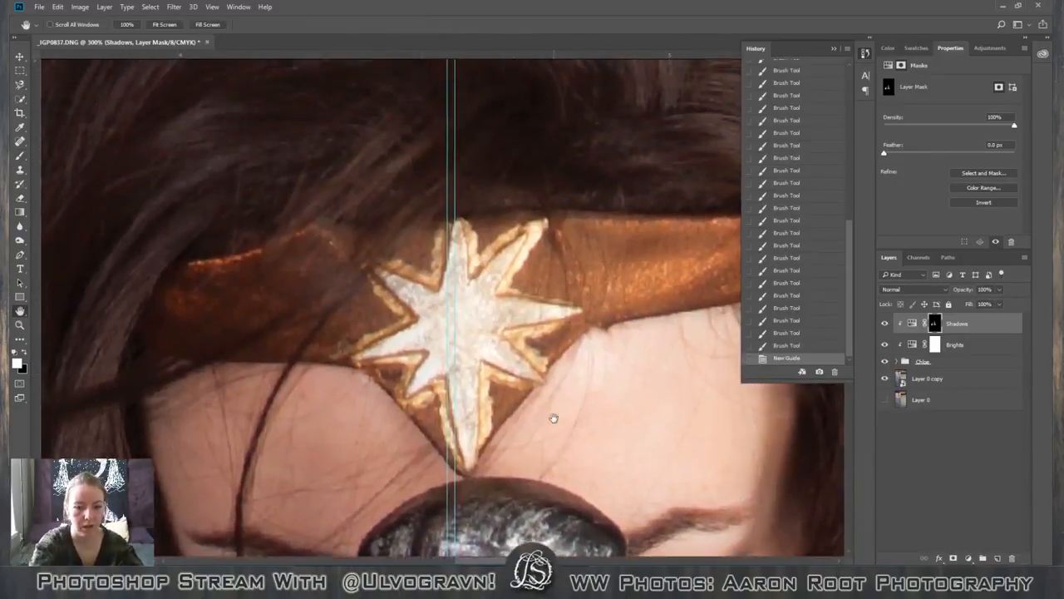
key("v")
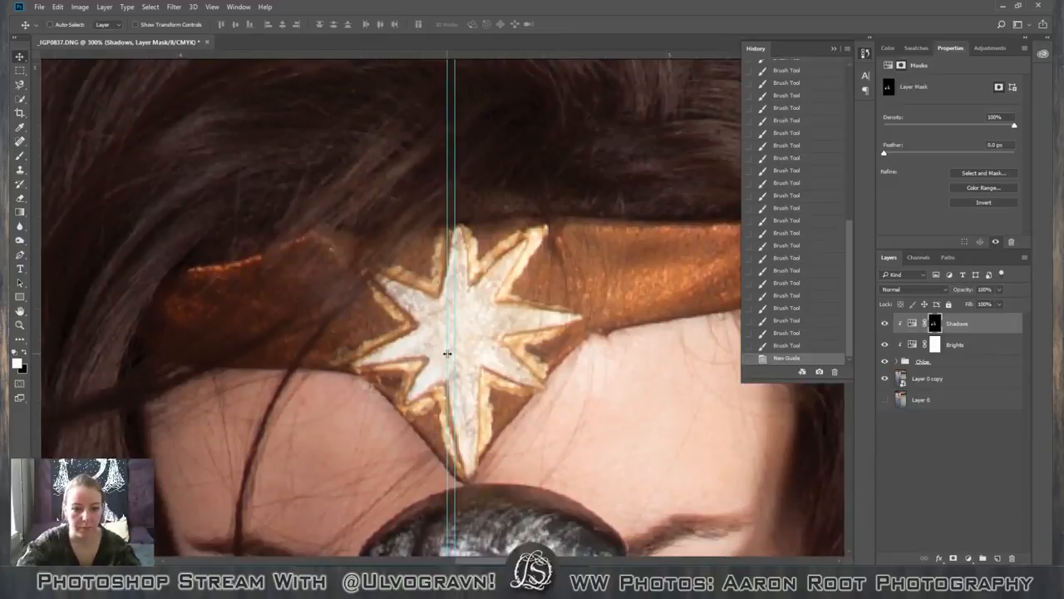
left_click_drag(447, 354, 42, 341)
left_click_drag(455, 308, 463, 307)
Make a rectangular selection around the star's left half, ending at the centre guide, for painting with the Brush tool.
key("m")
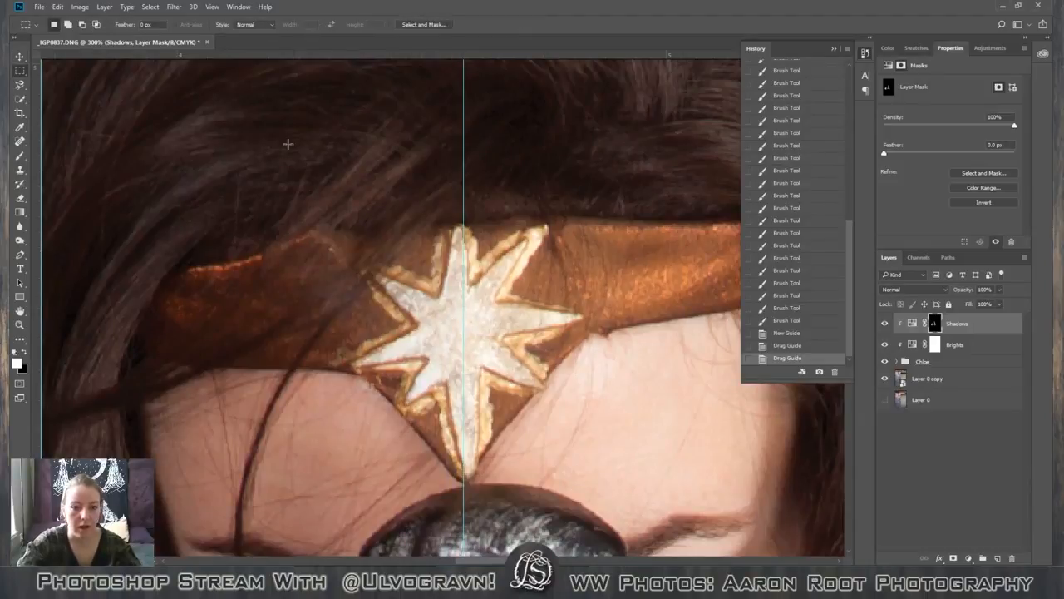
mouse_move(440, 221)
left_mouse_down()
mouse_move(470, 453)
mouse_move(463, 492)
left_mouse_up()
key("b")
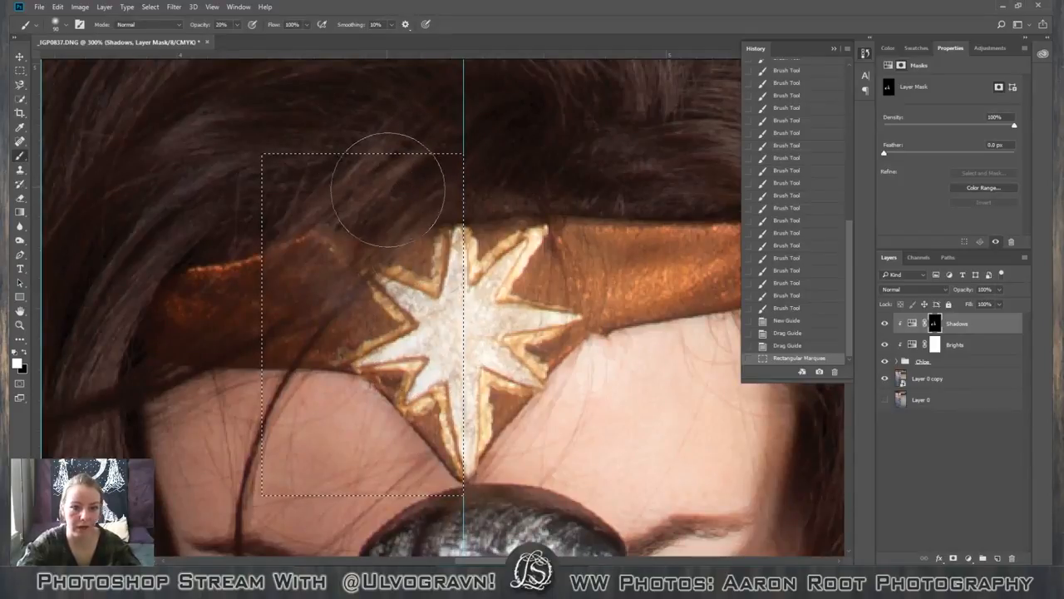
Shade the selected left half of the star by painting white at 20% opacity on the Shadows mask.
left_click_drag(454, 295, 444, 296)
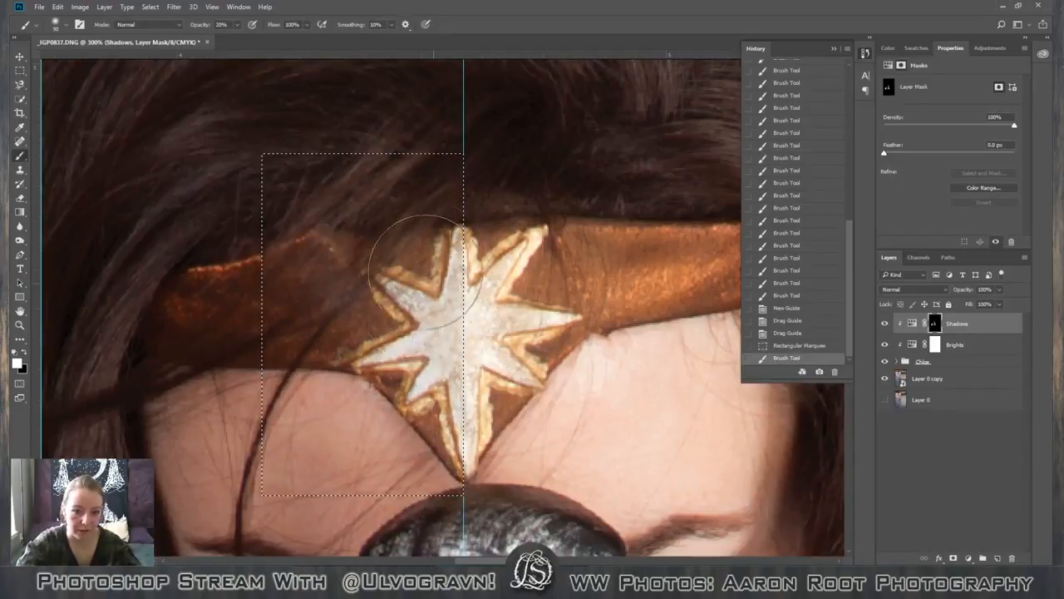
left_click(422, 276)
left_click(391, 299)
left_click(387, 332)
left_click(399, 362)
left_click(409, 387)
left_click(418, 424)
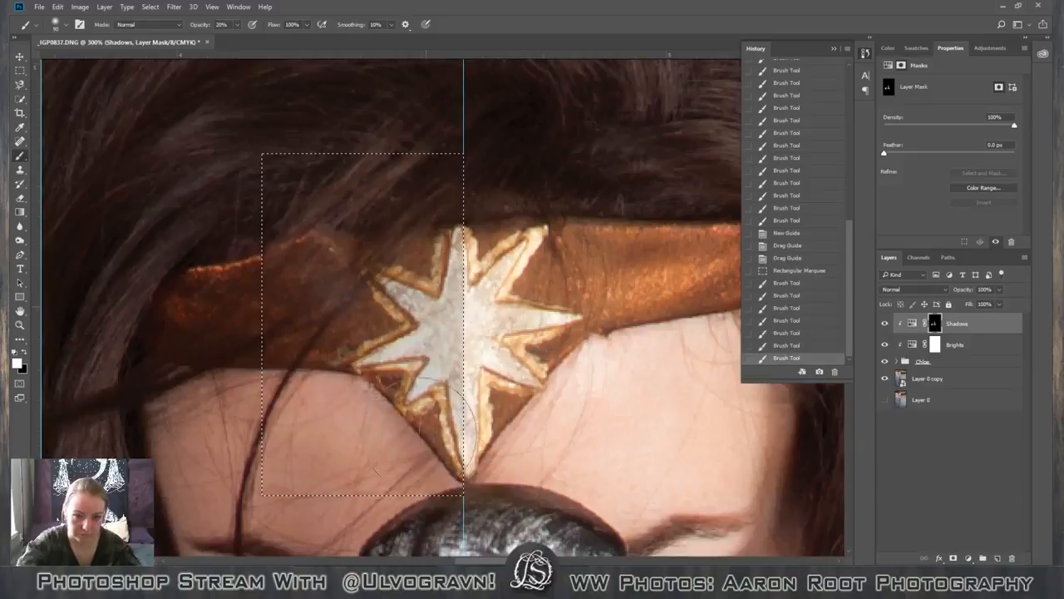
left_click(439, 272)
left_click(433, 233)
left_click(431, 304)
left_click(429, 332)
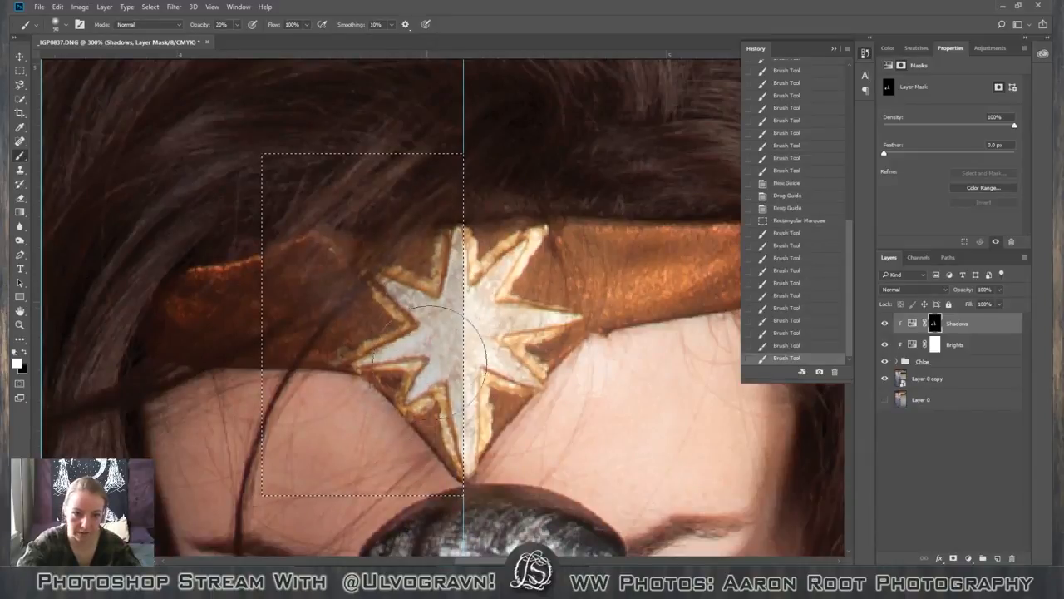
left_click(429, 362)
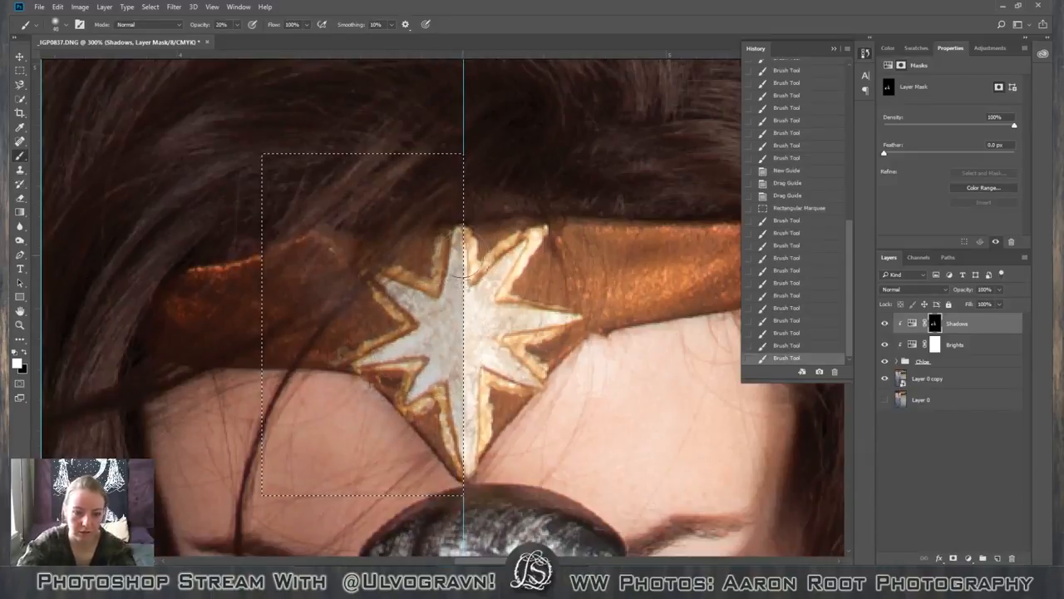
left_click(450, 311)
left_click(452, 349)
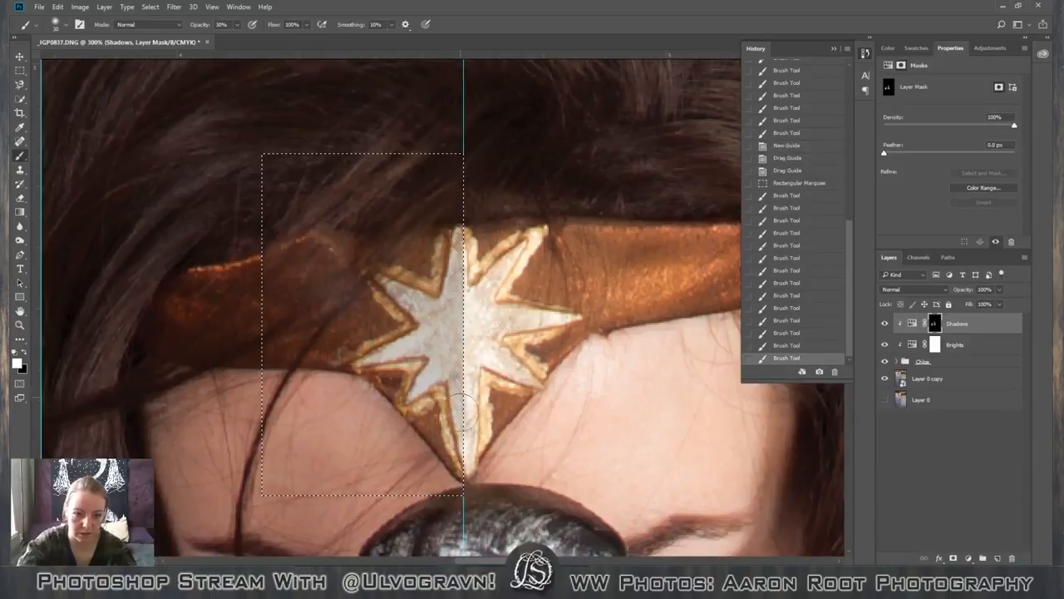
Deepen the star's left-half shading with a size 30 brush at 30% opacity, then deselect and hide the guides.
left_click(455, 399)
left_click(458, 441)
left_click(422, 388)
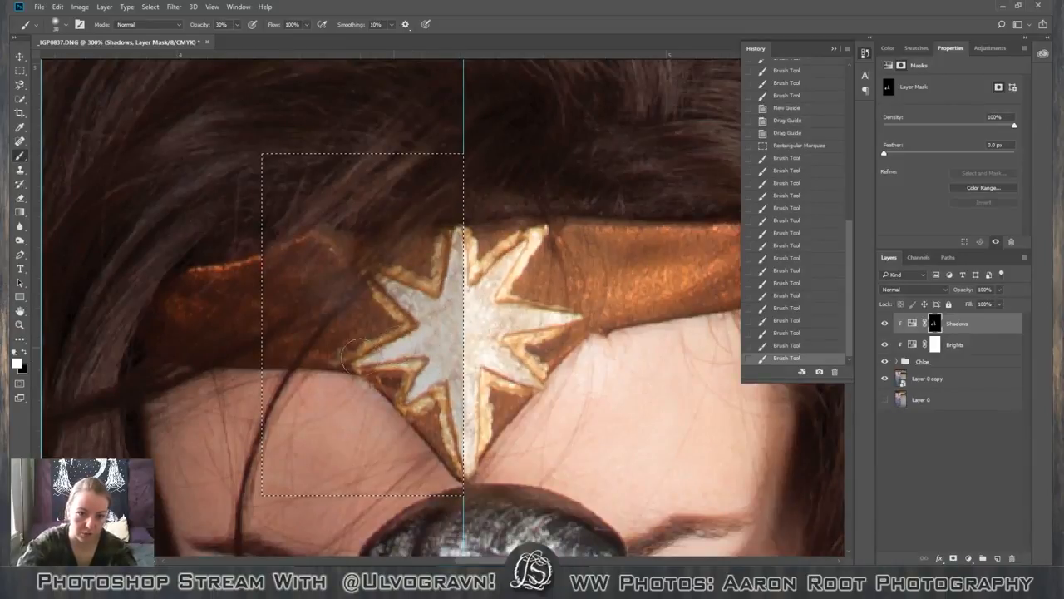
left_click(446, 320)
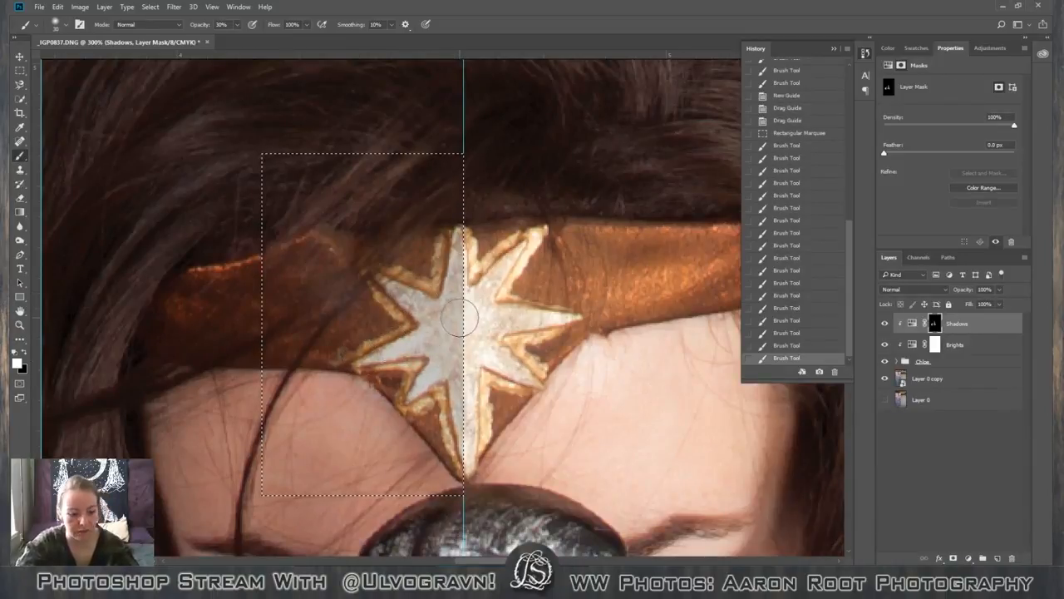
key("ctrl+d")
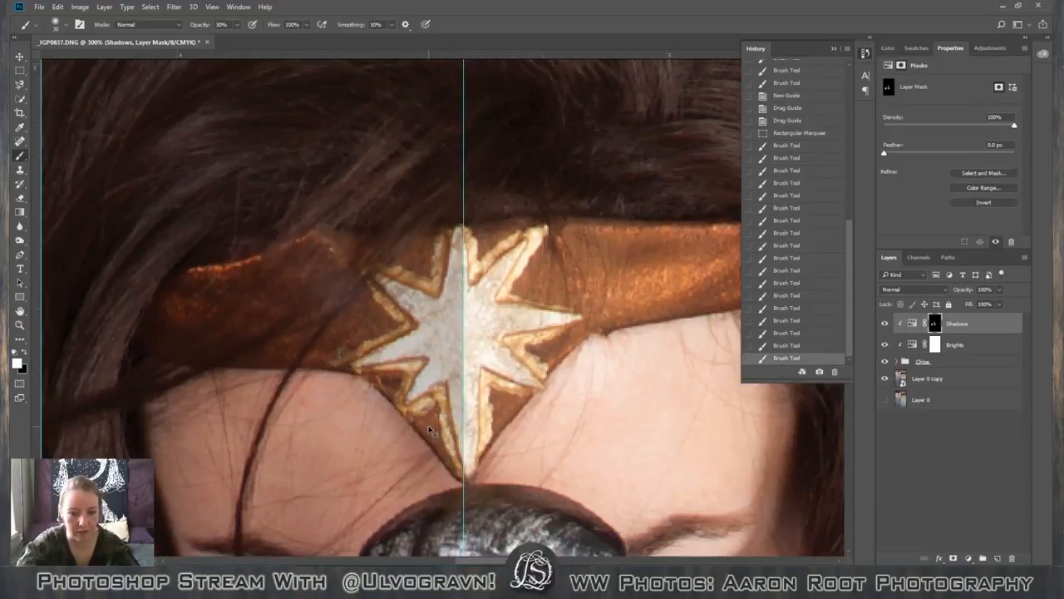
key("ctrl+semicolon")
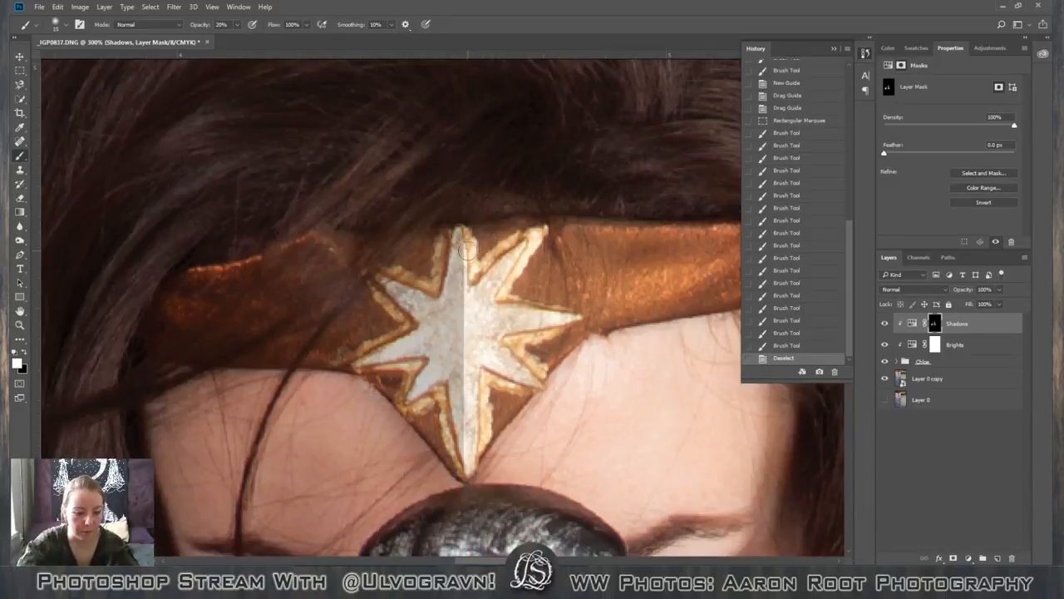
Refine the shadow edge along the star's upper centre on the Shadows mask, alternating black and white at 20% and 40% opacity.
key("x")
mouse_move(463, 258)
left_mouse_down()
mouse_move(465, 282)
mouse_move(468, 241)
mouse_move(469, 328)
left_mouse_up()
key("4")
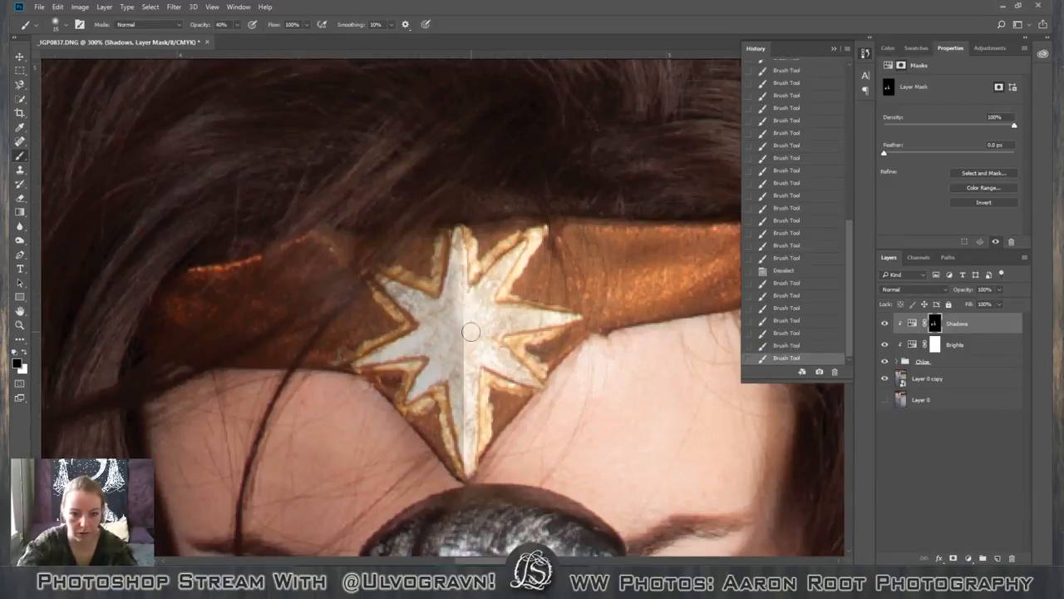
key("x")
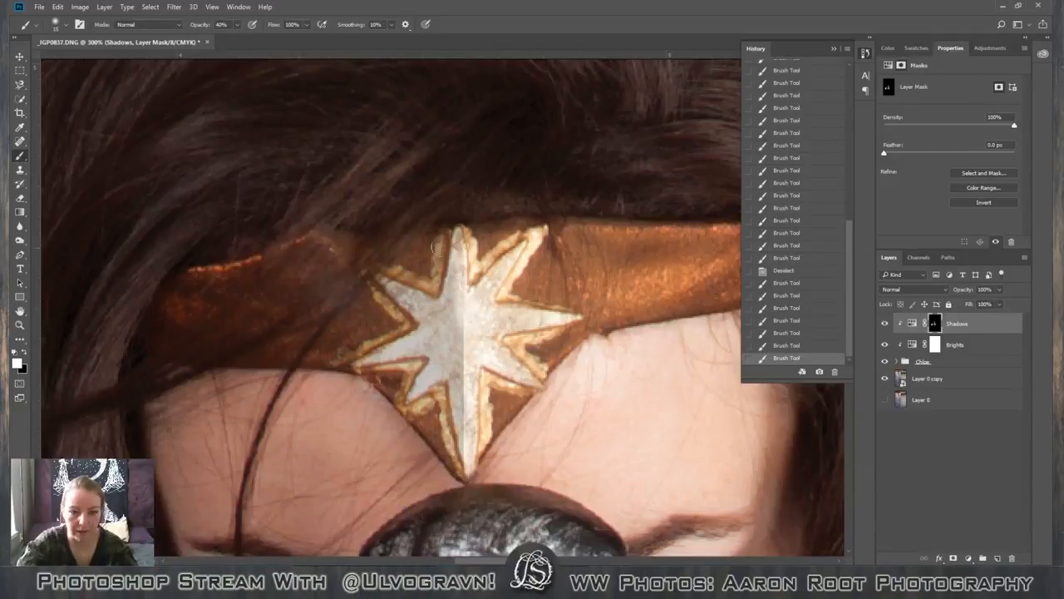
mouse_move(451, 253)
left_mouse_down()
mouse_move(453, 295)
mouse_move(456, 262)
mouse_move(445, 332)
mouse_move(461, 348)
mouse_move(473, 305)
mouse_move(469, 360)
mouse_move(468, 316)
mouse_move(470, 342)
left_mouse_up()
key("x")
left_click(472, 321)
Soften the shadow edge down the star's lower point on the Shadows mask, alternating black and white at 40% opacity.
mouse_move(470, 314)
left_mouse_down()
mouse_move(438, 379)
mouse_move(438, 339)
mouse_move(456, 319)
mouse_move(465, 462)
left_mouse_up()
key("x")
mouse_move(462, 428)
left_mouse_down()
mouse_move(455, 351)
mouse_move(460, 369)
mouse_move(469, 357)
mouse_move(469, 384)
mouse_move(471, 354)
mouse_move(460, 404)
mouse_move(460, 359)
left_mouse_up()
key("x")
key("x")
key("x")
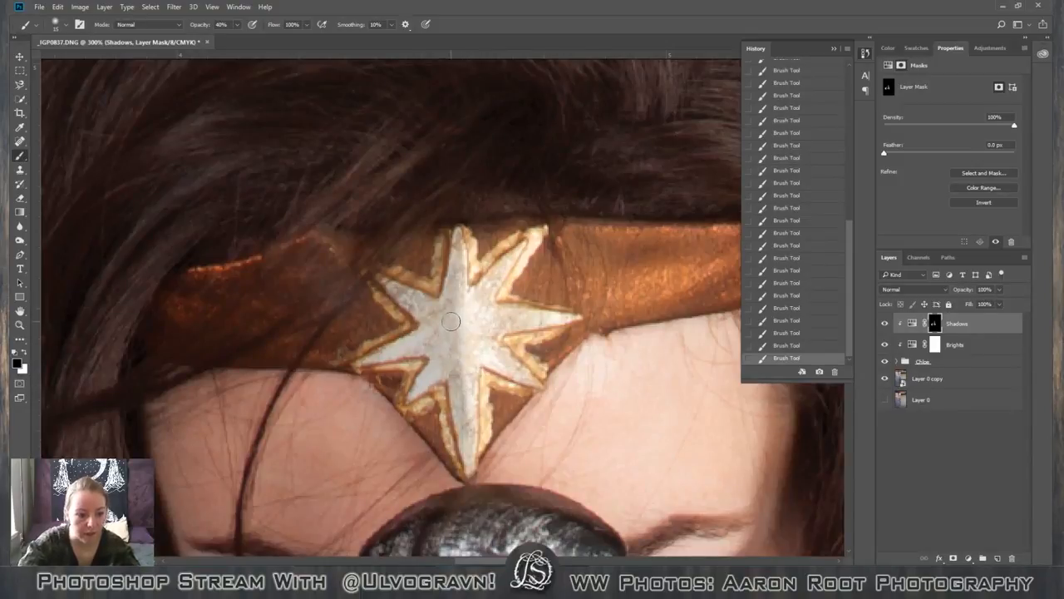
key("x")
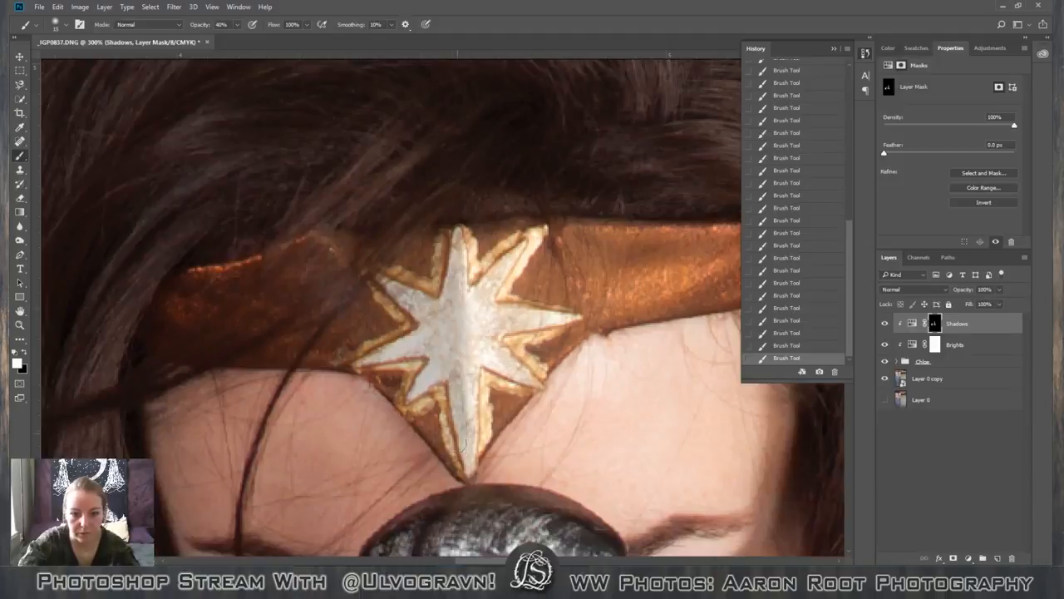
Compare the whole composite with the Shadows layer shown and hidden.
key("c")
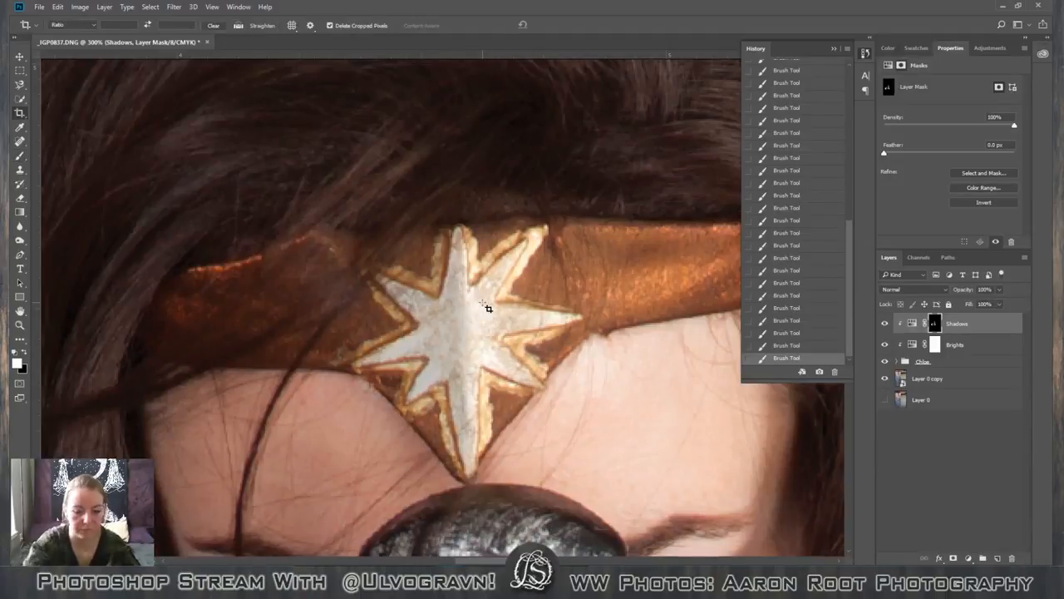
scroll(488, 307, "down", 7)
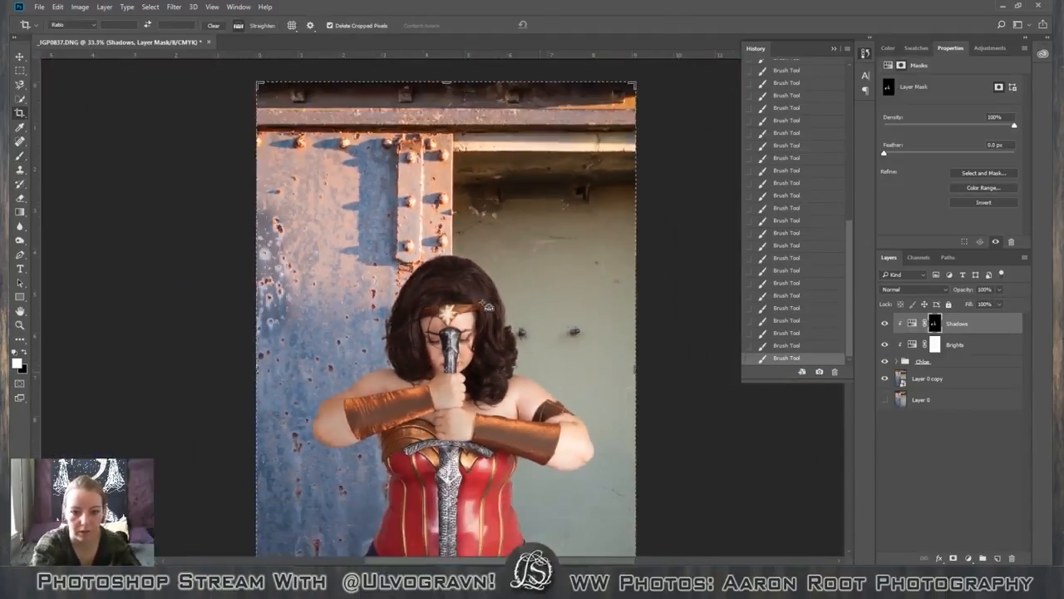
scroll(488, 307, "down", 2)
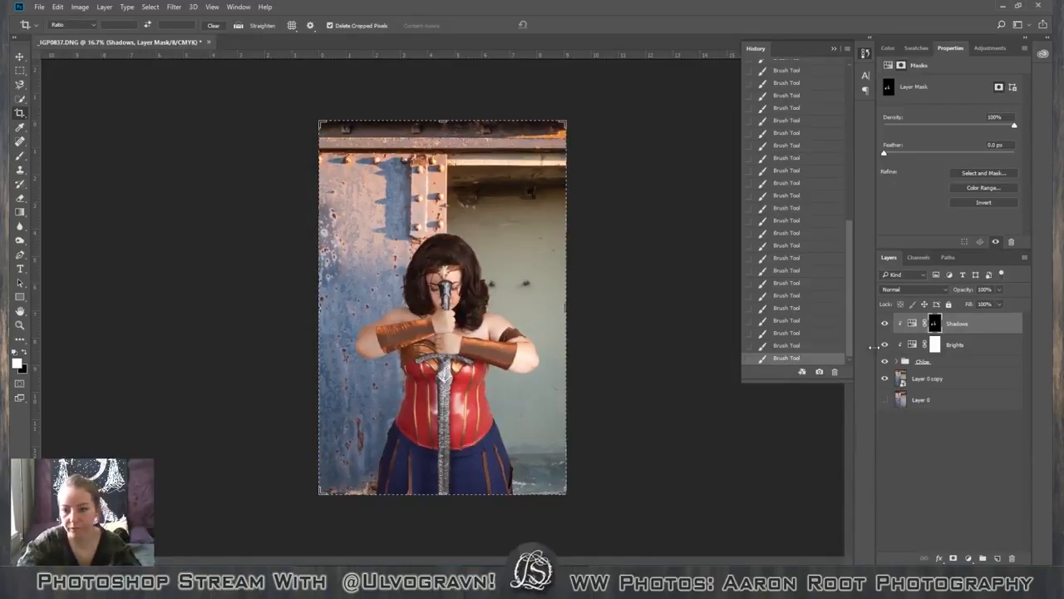
left_click(885, 324)
left_click(885, 325)
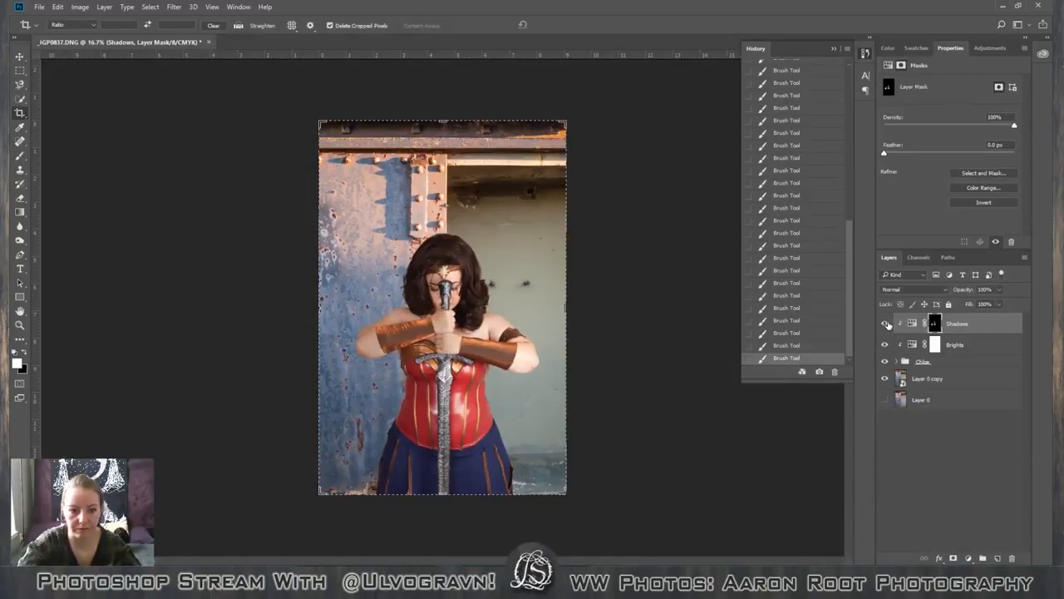
left_click(885, 324)
left_click(886, 324)
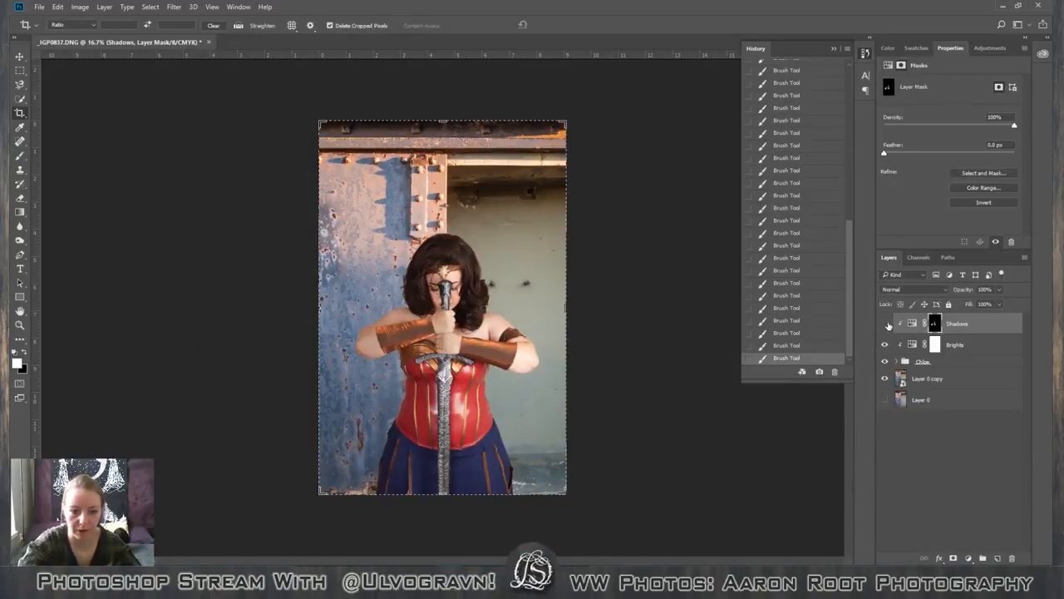
Compare the figure with Shadows on and off once more, and inspect the face, sword and corset at 100% zoom.
left_click(886, 324)
left_click(886, 324)
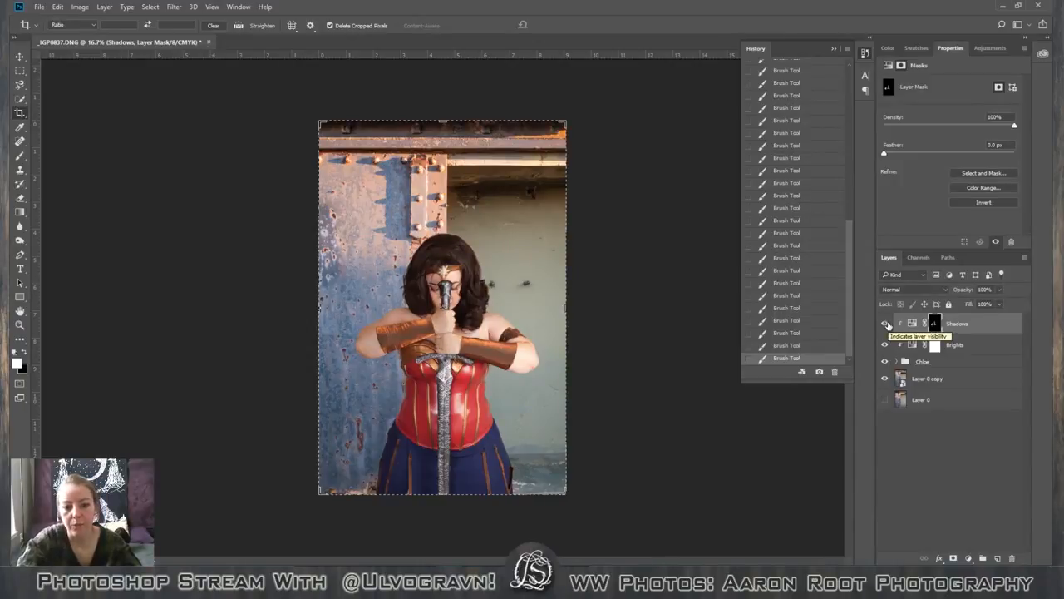
left_click(885, 324)
left_click(886, 324)
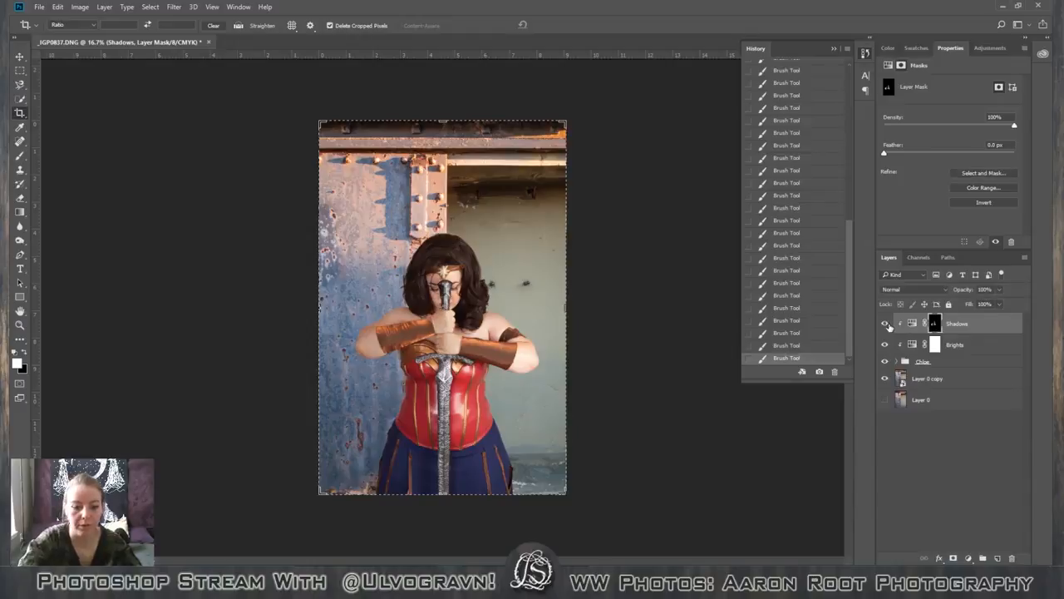
key("ctrl+plus")
key("ctrl+plus")
key("ctrl+plus")
key("ctrl+plus")
key("ctrl+plus")
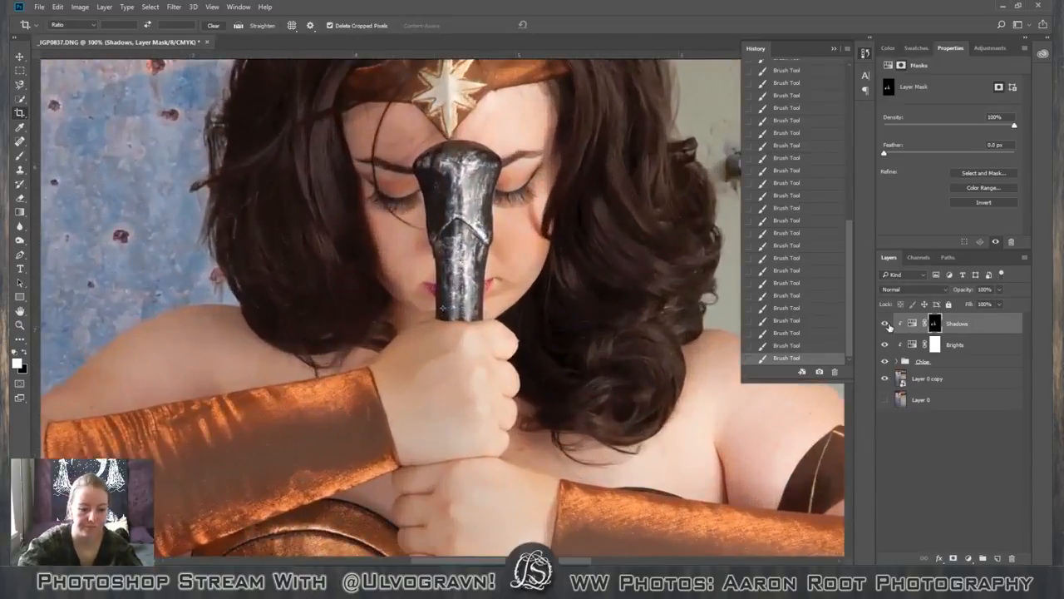
key("space")
left_click_drag(419, 407, 470, 141)
left_click_drag(532, 324, 425, 284)
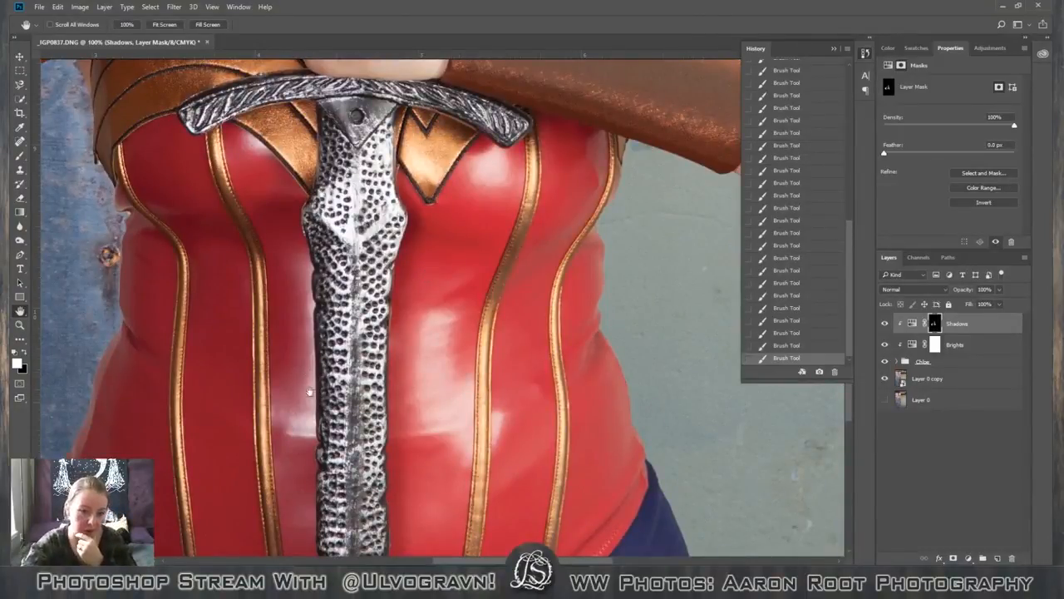
scroll(319, 493, "down", 4)
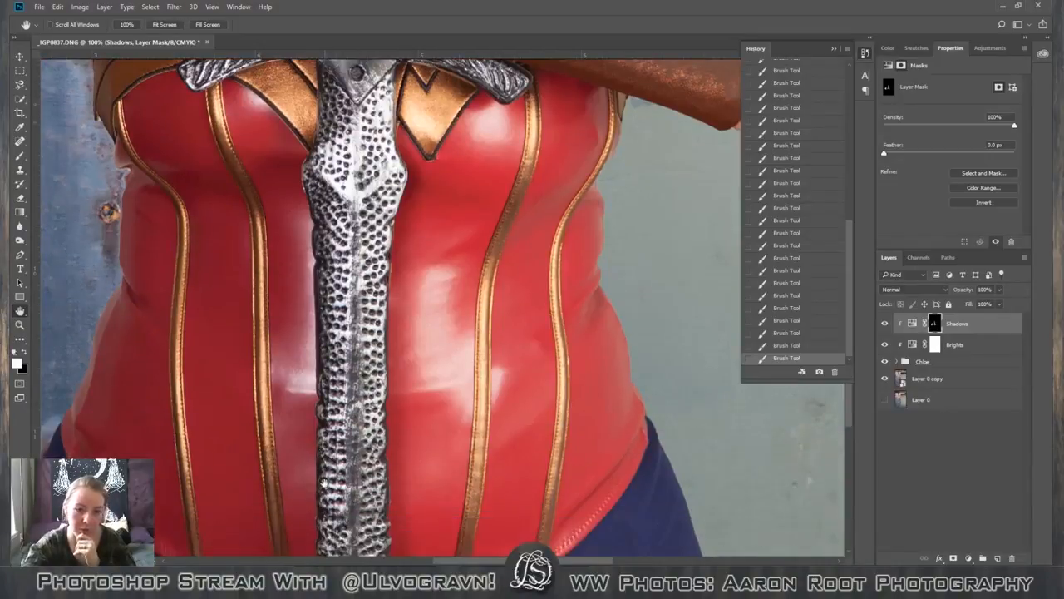
left_click(970, 375)
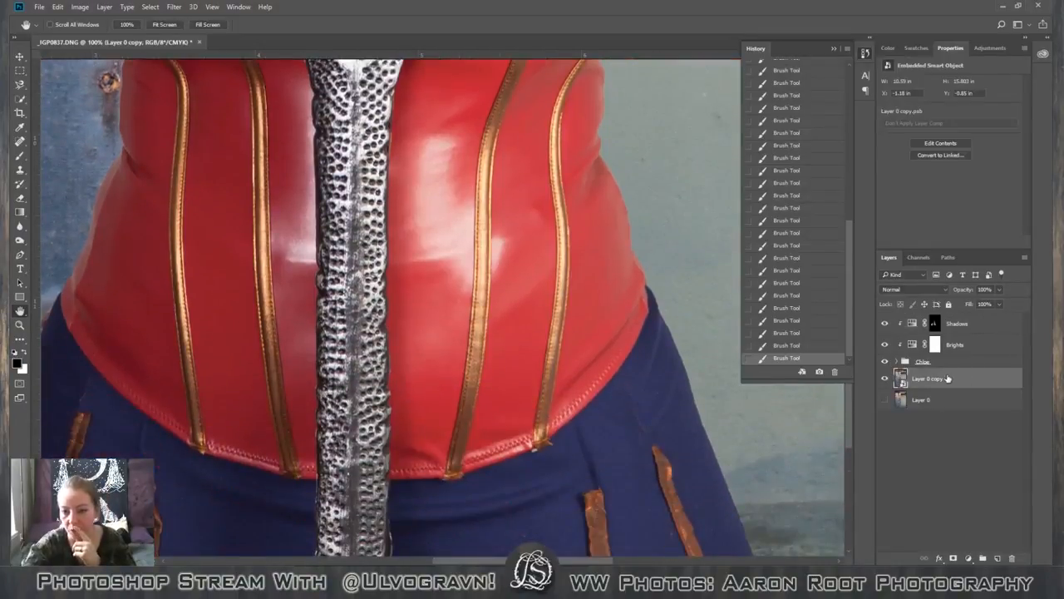
left_click(896, 362)
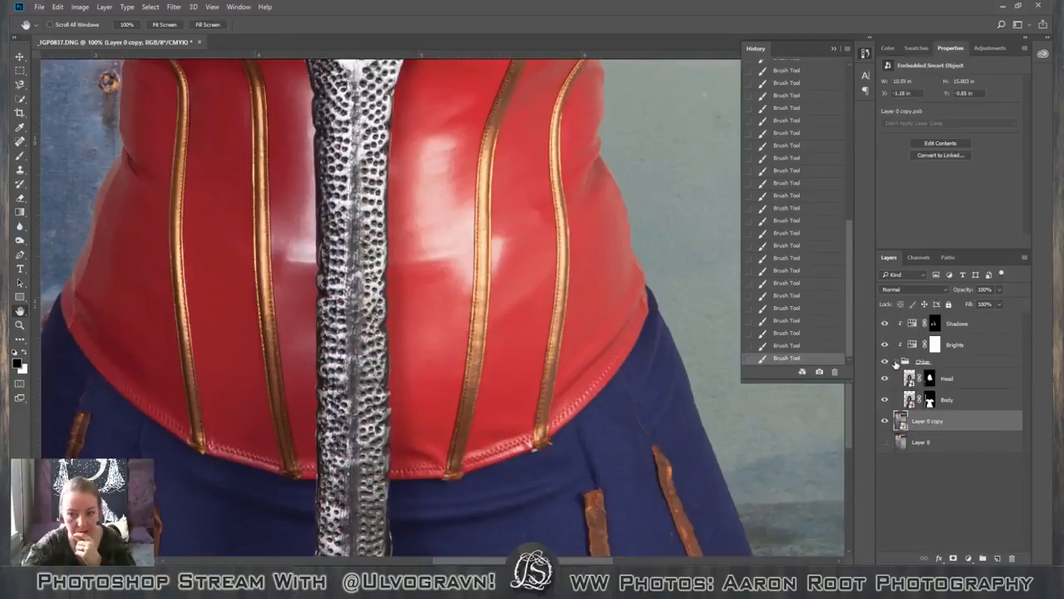
left_click(895, 363)
left_click(896, 362)
left_click(896, 363)
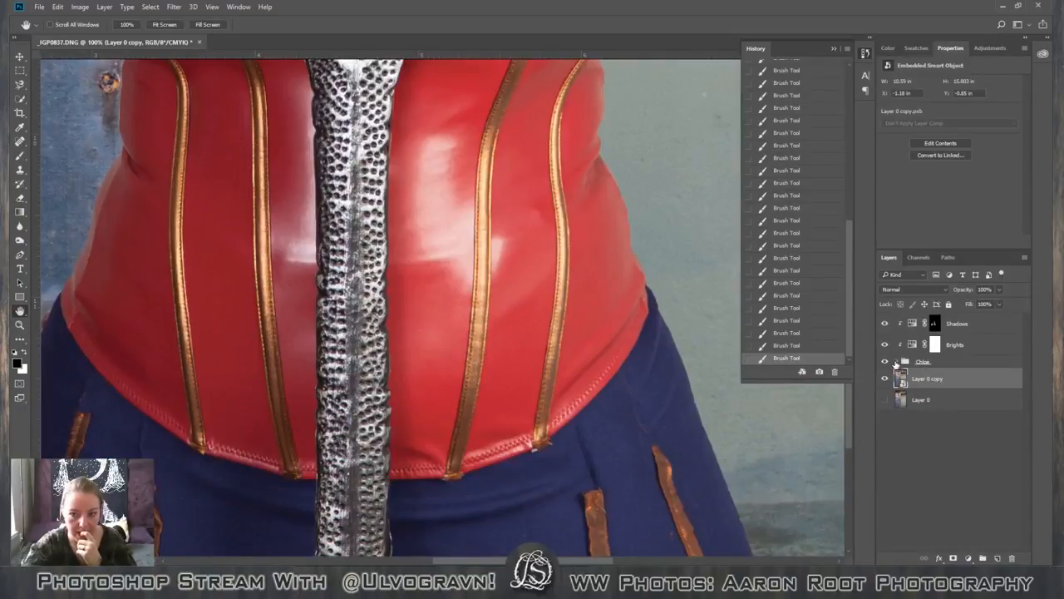
left_click(895, 363)
left_click(895, 362)
left_click(896, 362)
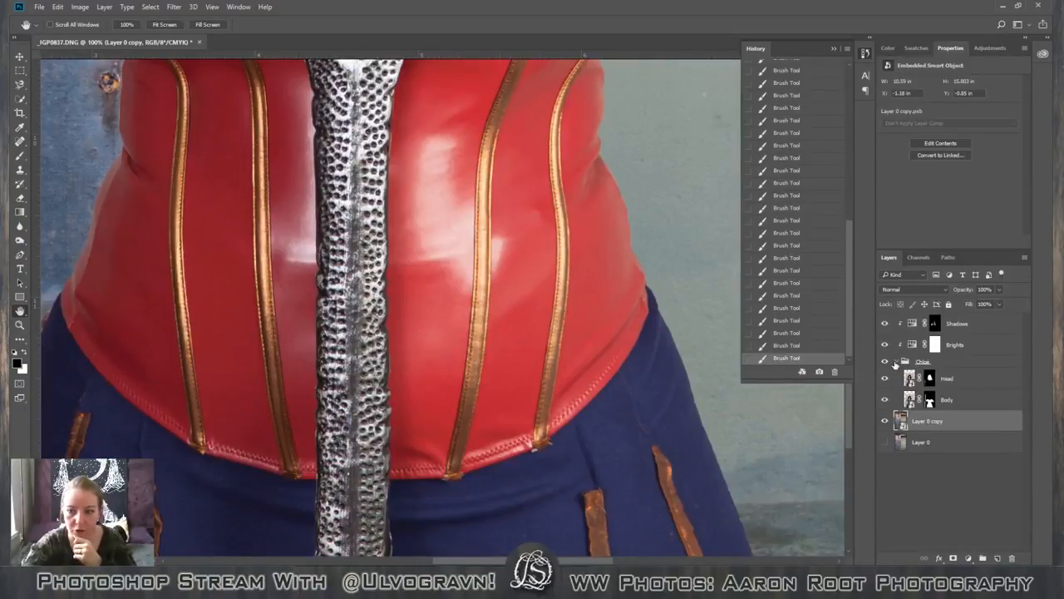
Duplicate the figure's layer group and convert the copy into a smart object.
left_click(963, 363)
left_click(896, 363)
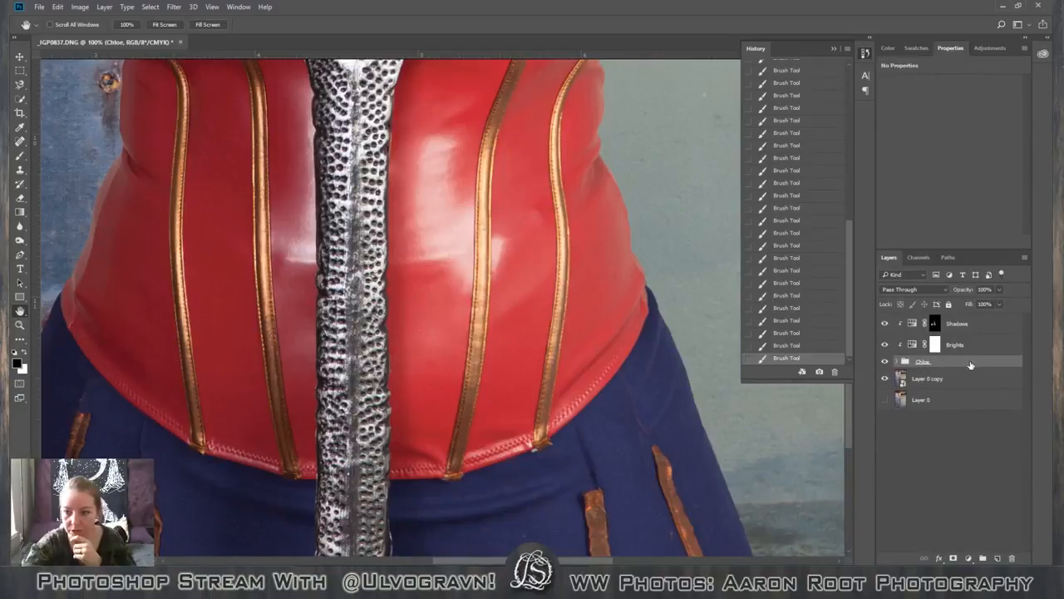
left_click_drag(970, 364, 998, 559)
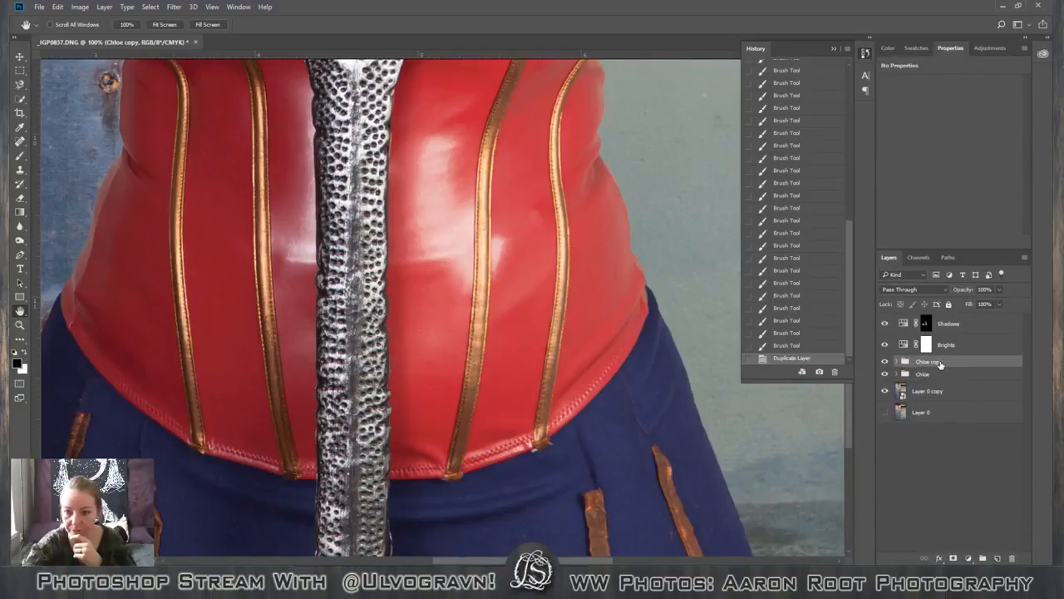
right_click(939, 365)
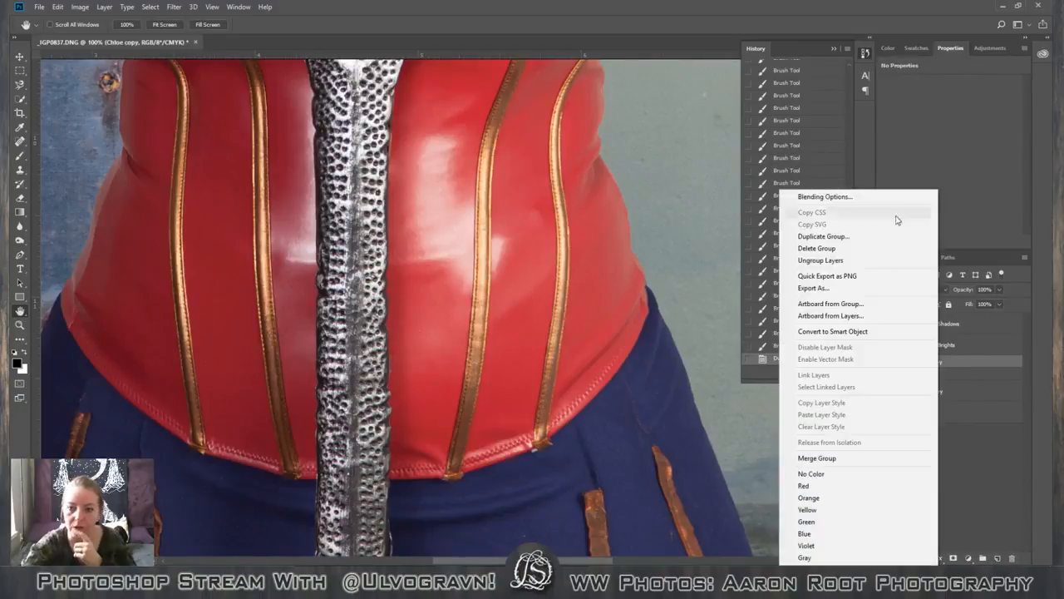
left_click(865, 332)
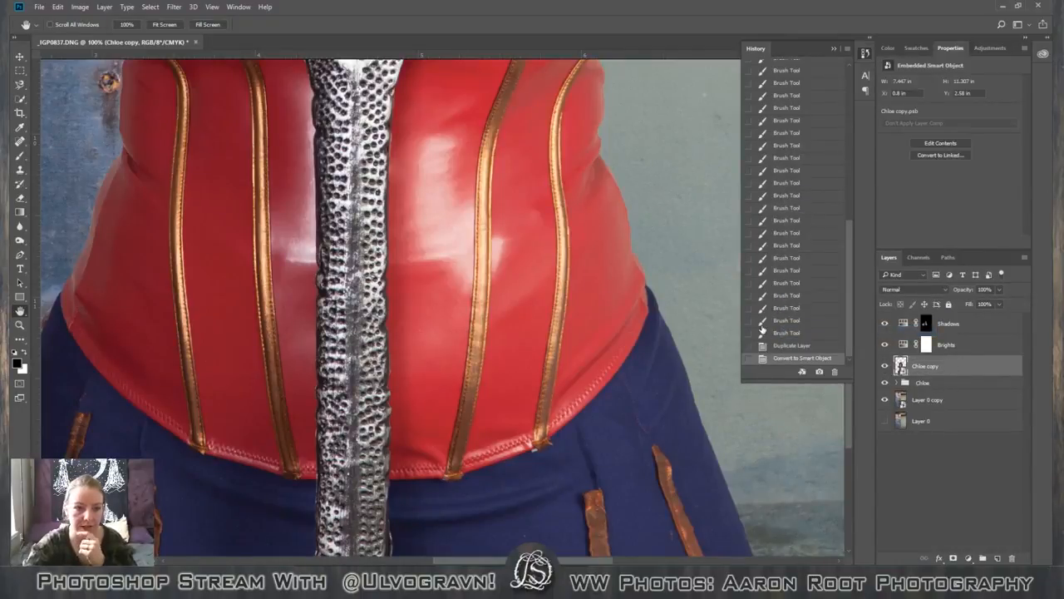
Lasso a red corset patch about 0.23 by 0.75 in beside the sword, below the glossy highlight, and copy it to a new layer.
scroll(405, 356, "up", 2)
scroll(404, 356, "up", 2)
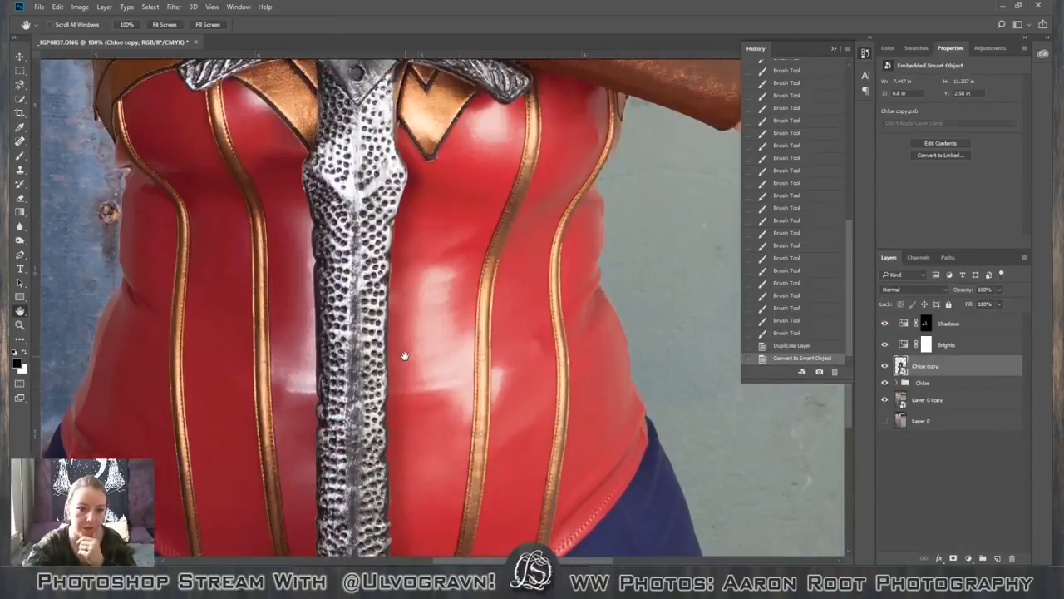
scroll(404, 356, "down", 2)
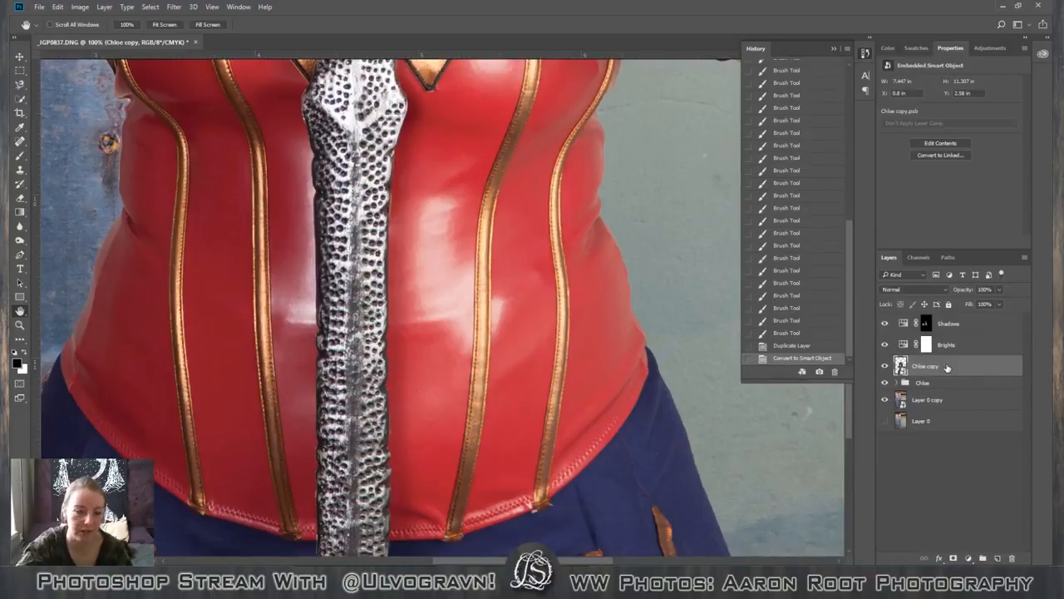
left_click(21, 99)
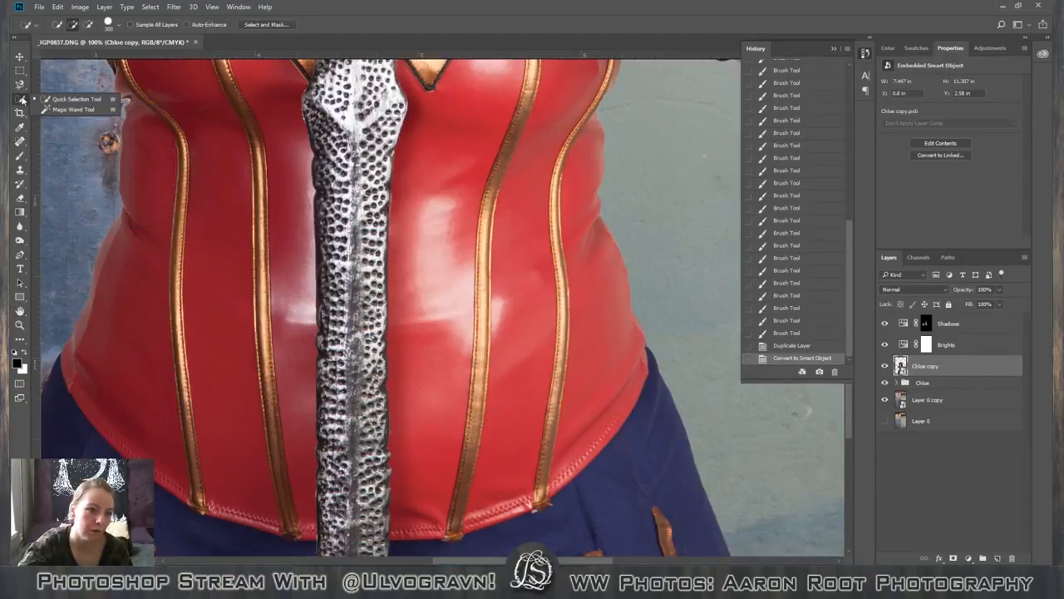
left_click(21, 85)
left_click(55, 87)
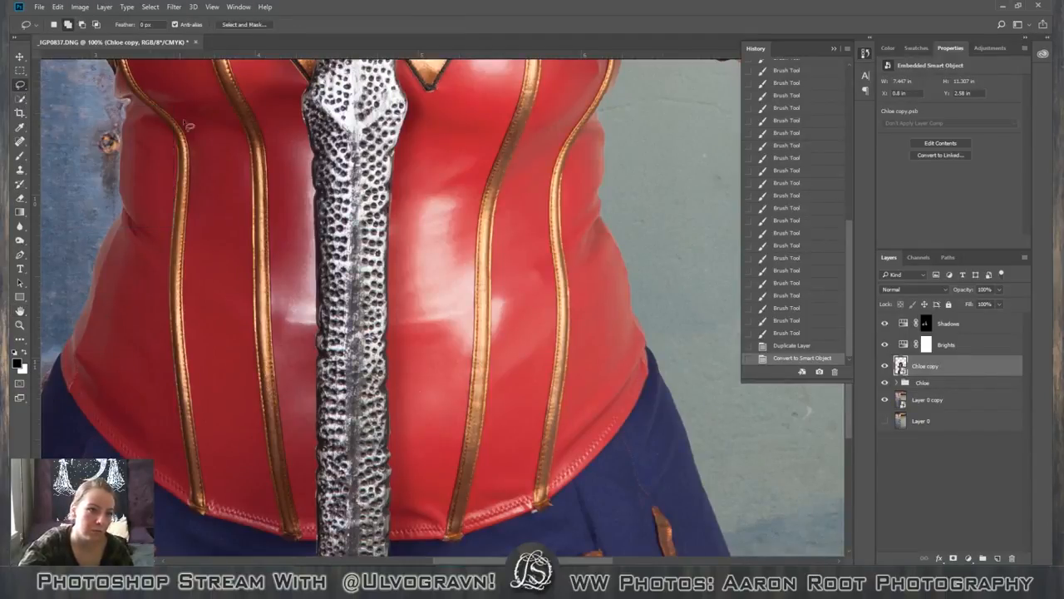
mouse_move(310, 334)
left_mouse_down()
mouse_move(312, 456)
mouse_move(291, 439)
mouse_move(278, 395)
mouse_move(279, 347)
mouse_move(285, 333)
mouse_move(312, 336)
left_mouse_up()
right_click(311, 336)
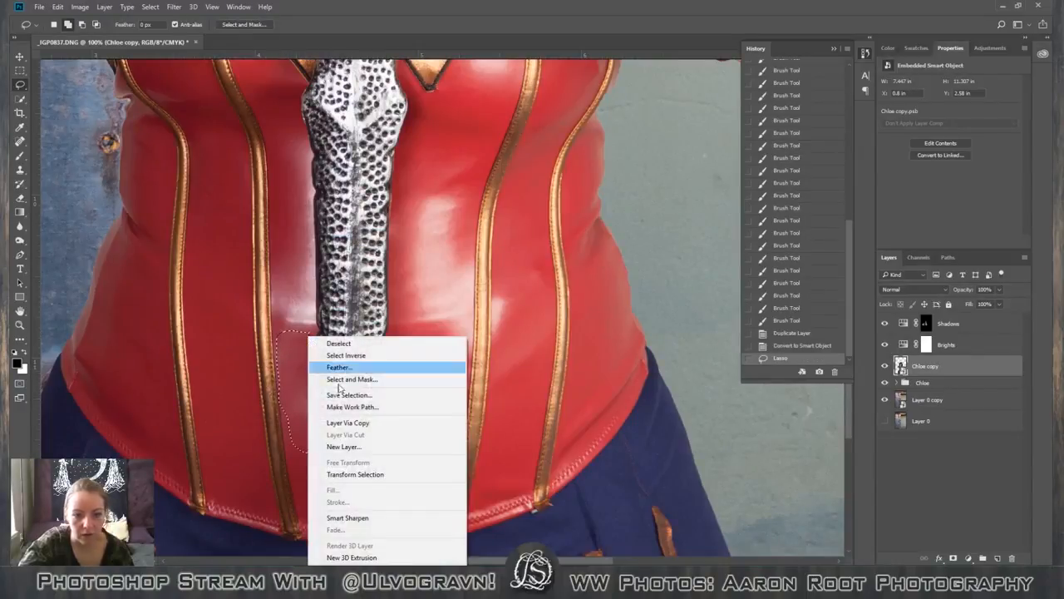
left_click(387, 423)
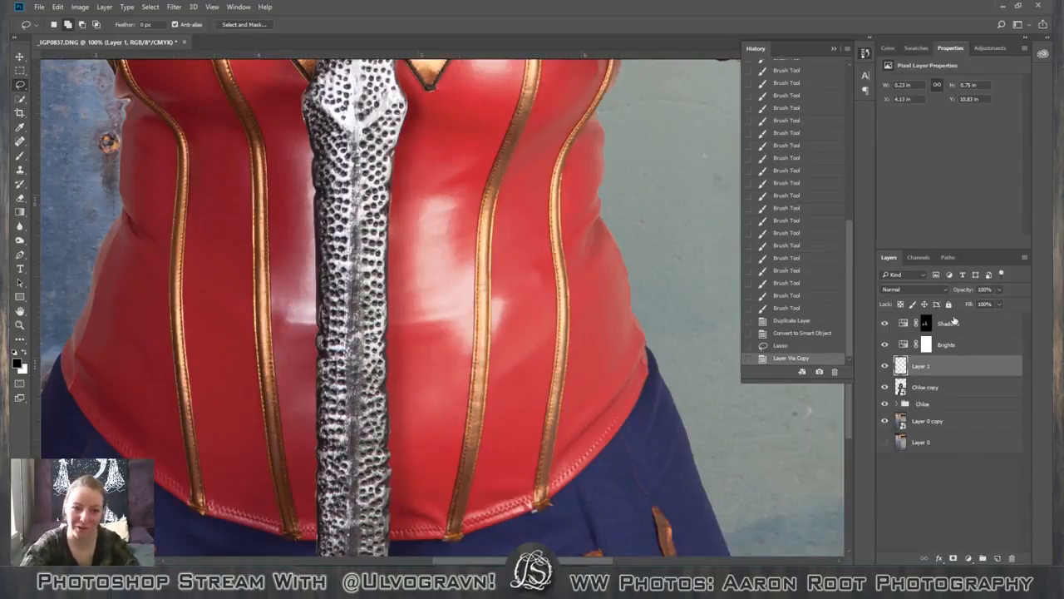
Move the copied patch straight up over the glossy highlight beside the sword and convert it into a smart object.
key("v")
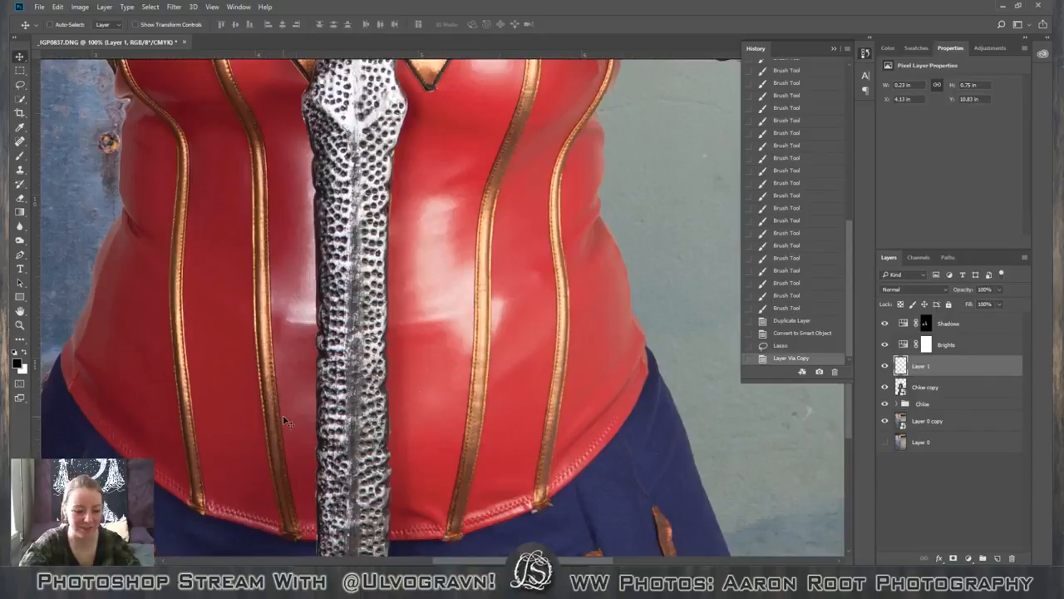
left_click_drag(290, 407, 304, 337)
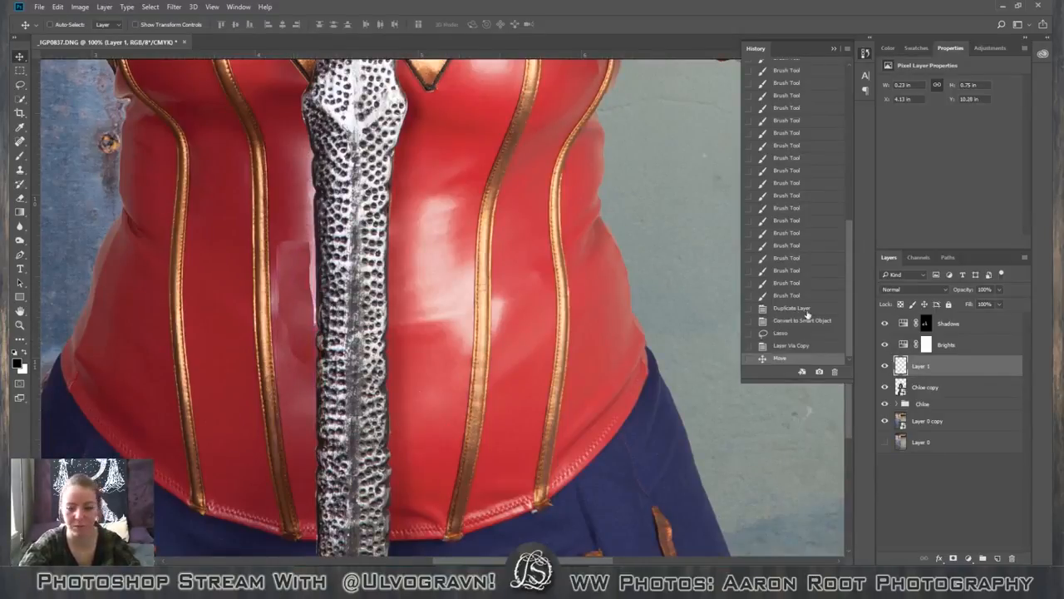
right_click(952, 358)
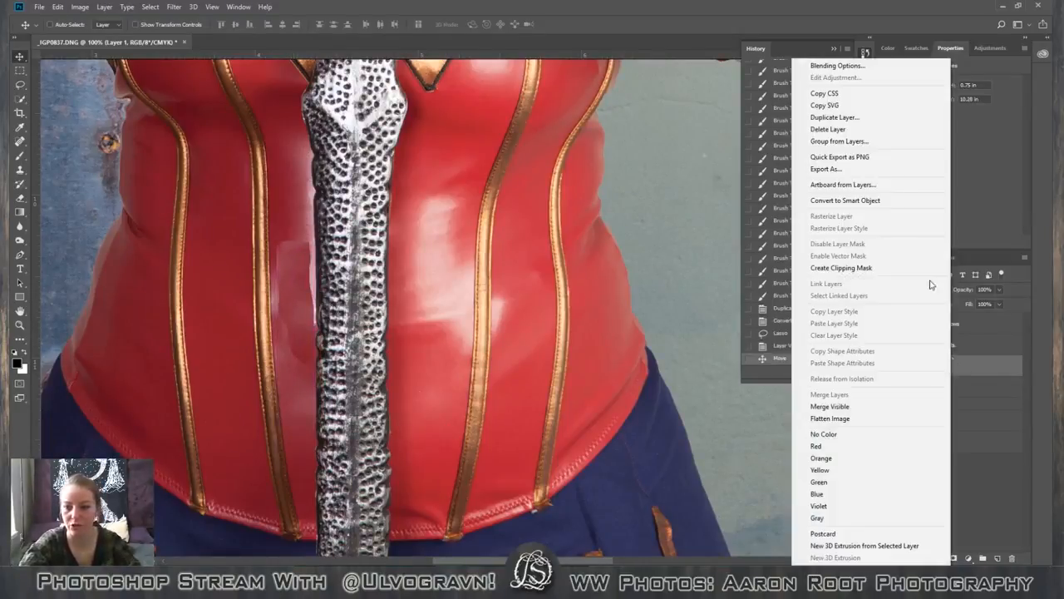
left_click(870, 208)
key("ctrl+t")
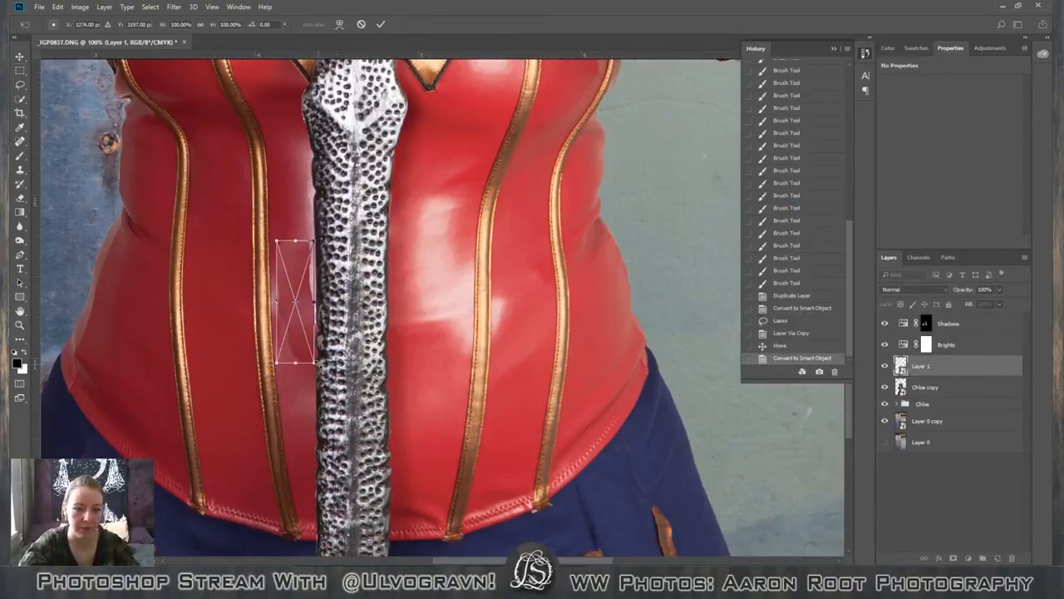
left_click_drag(315, 363, 338, 446)
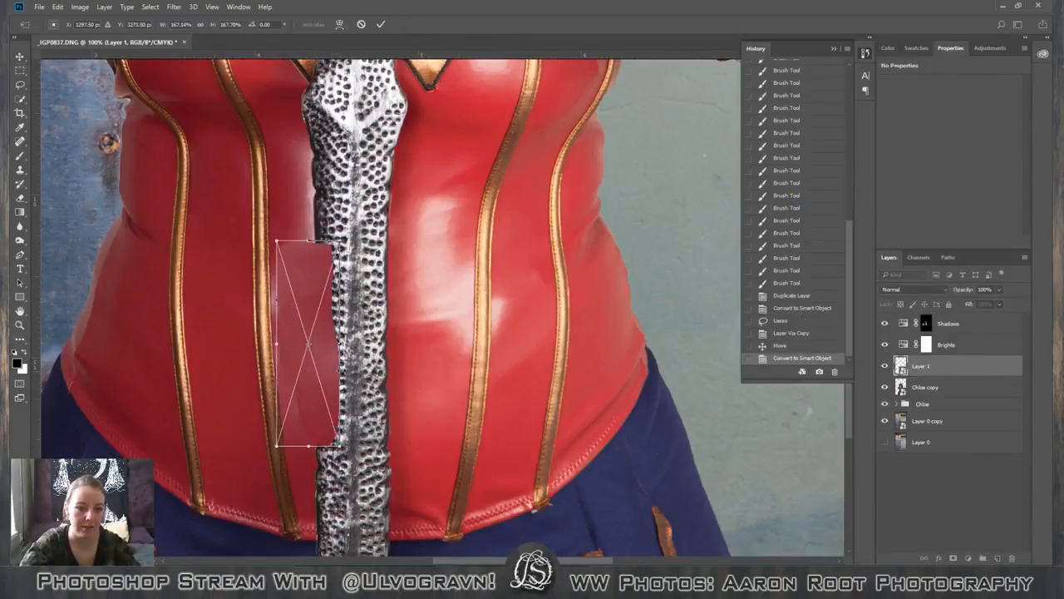
left_click_drag(336, 369, 316, 322)
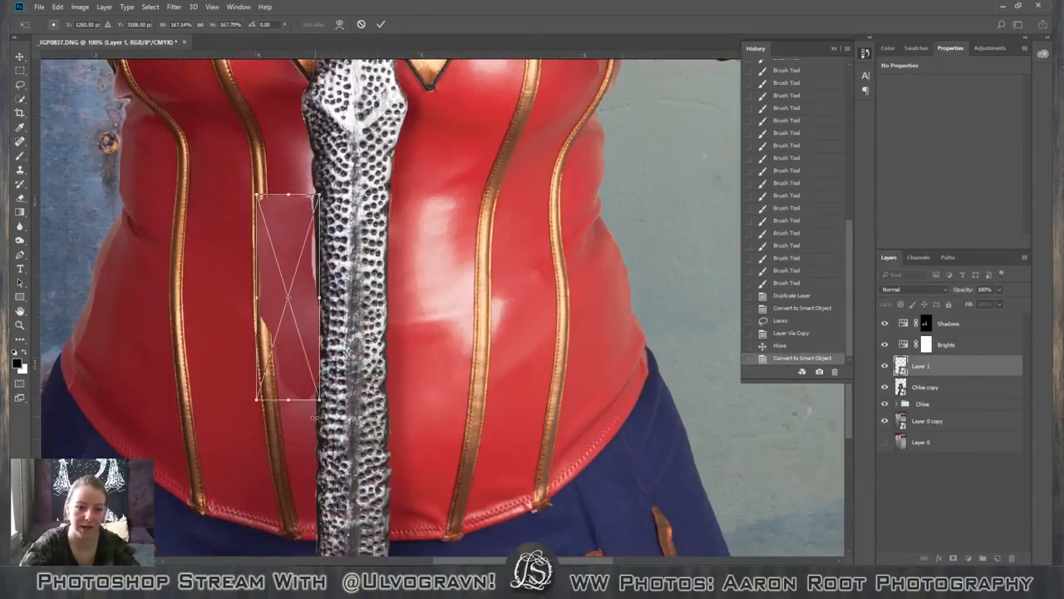
left_click_drag(334, 396, 249, 123)
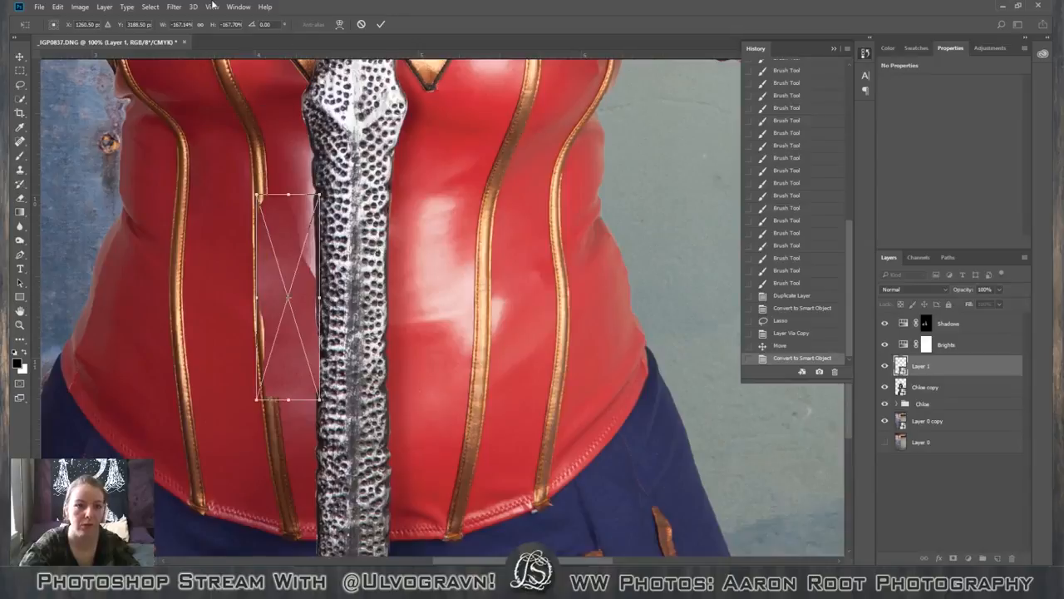
left_click(361, 24)
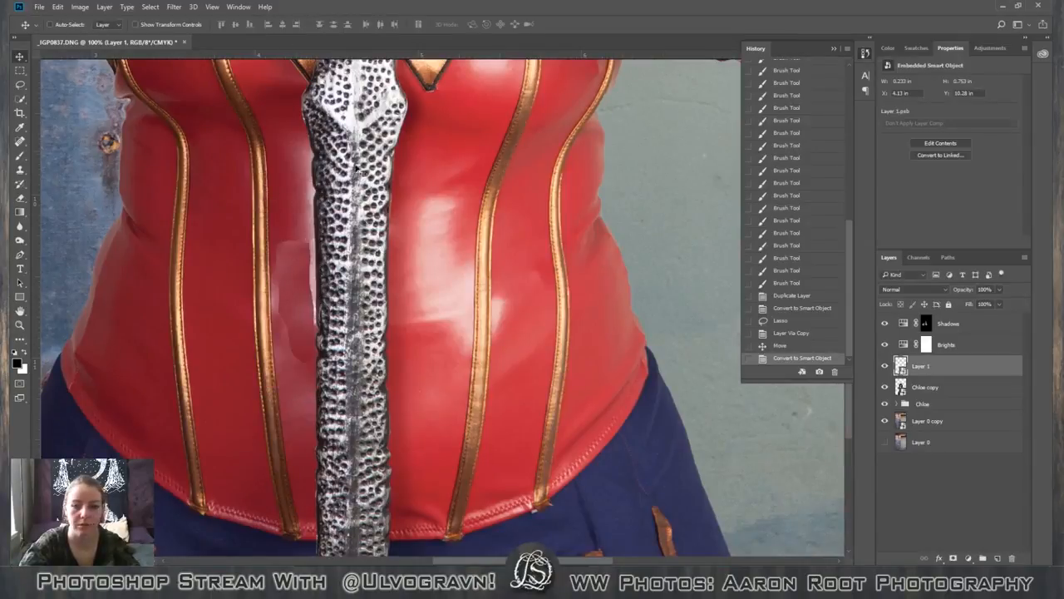
Enlarge the corset patch to about 156% with both axes inverted, and flip it horizontally.
key("ctrl+t")
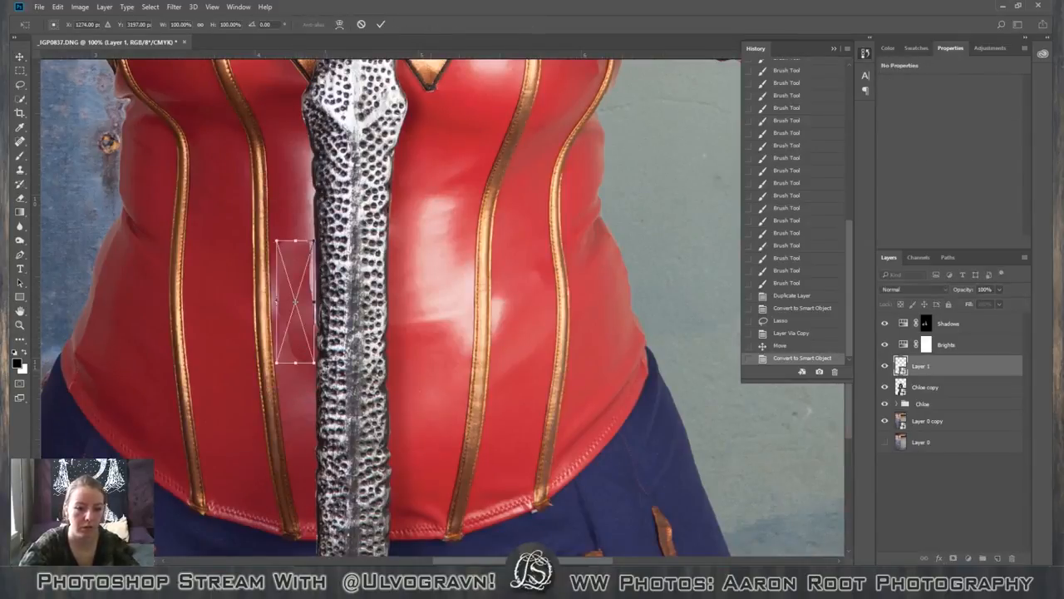
left_click_drag(318, 362, 282, 236)
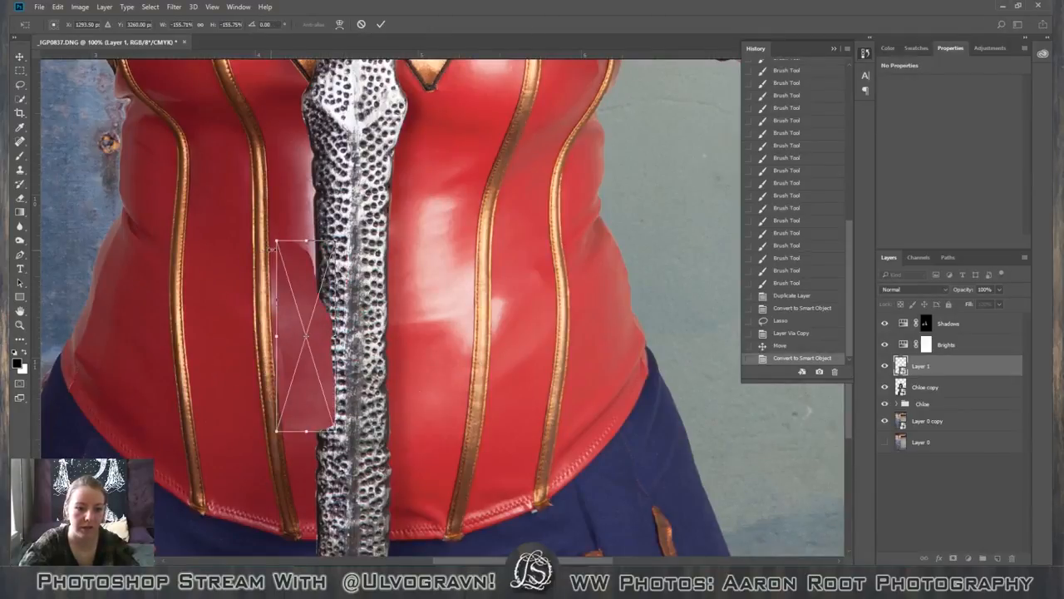
left_click(382, 24)
left_click(52, 8)
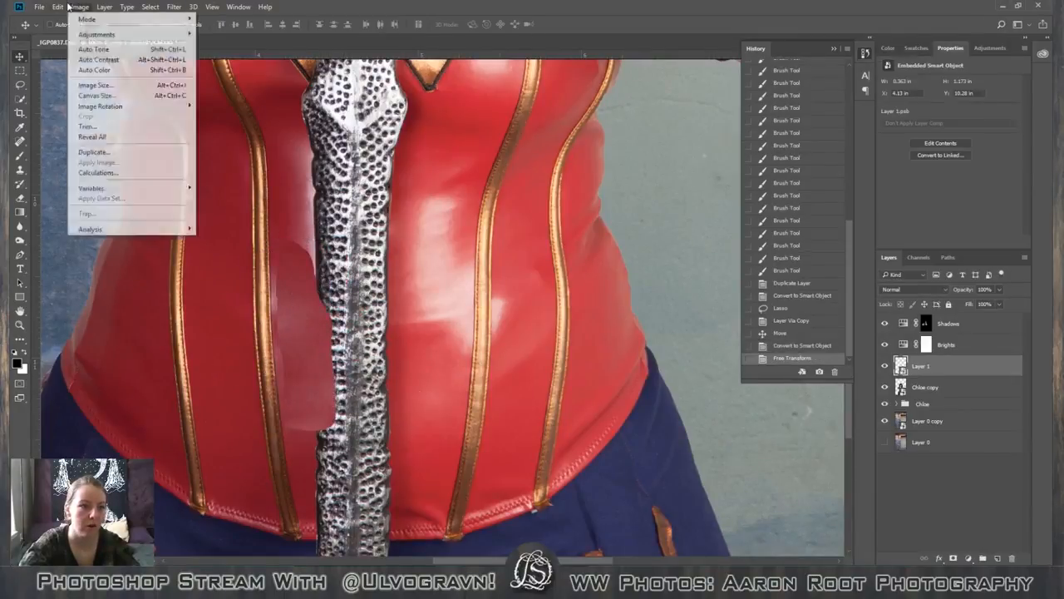
mouse_move(74, 241)
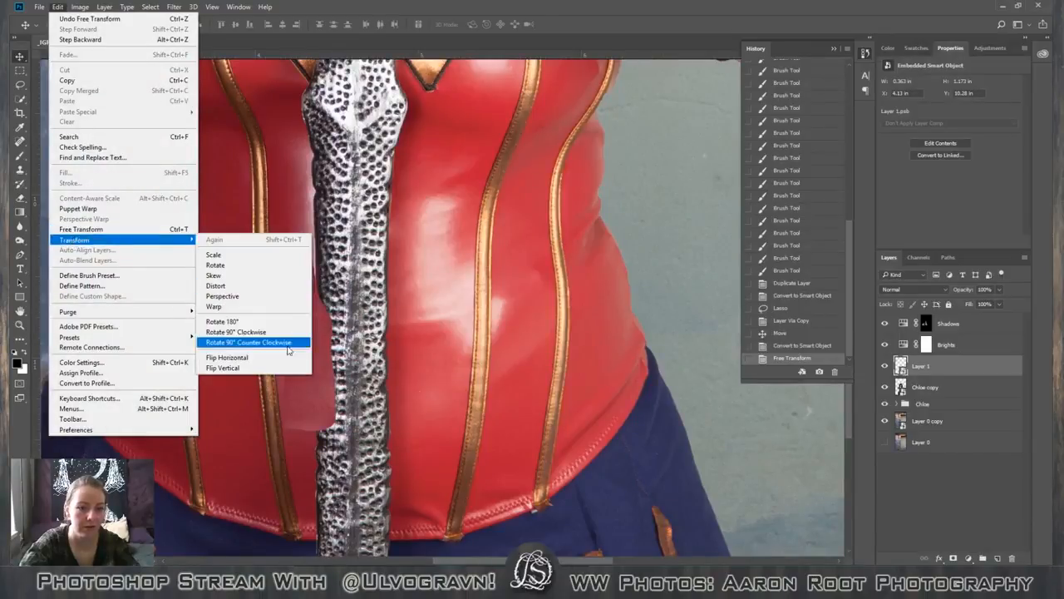
left_click(231, 355)
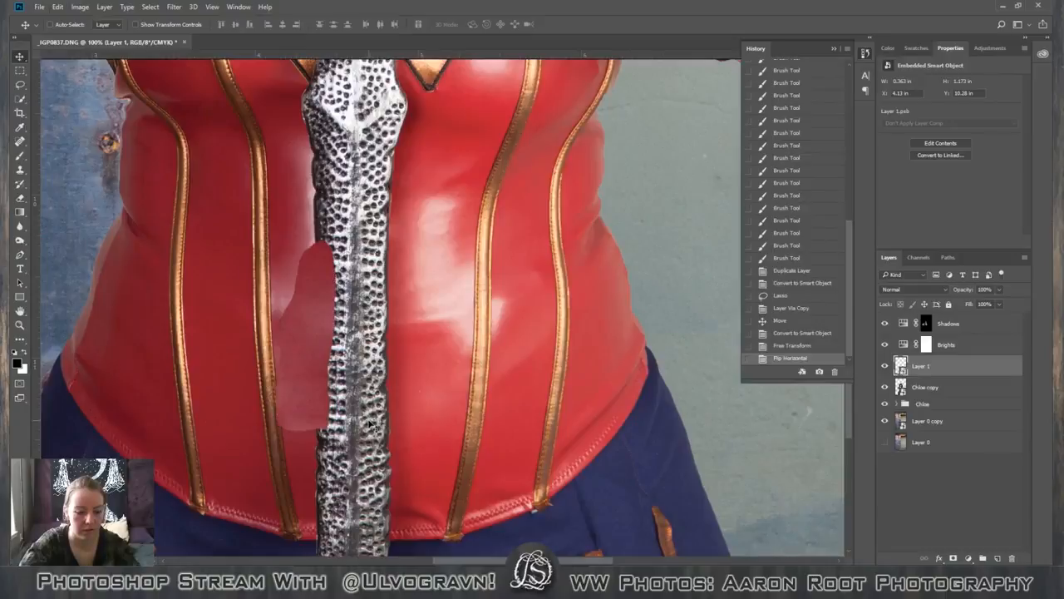
Rotate the corset patch to about 178.23° and move it up over the glossy highlight beside the sword.
key("ctrl+t")
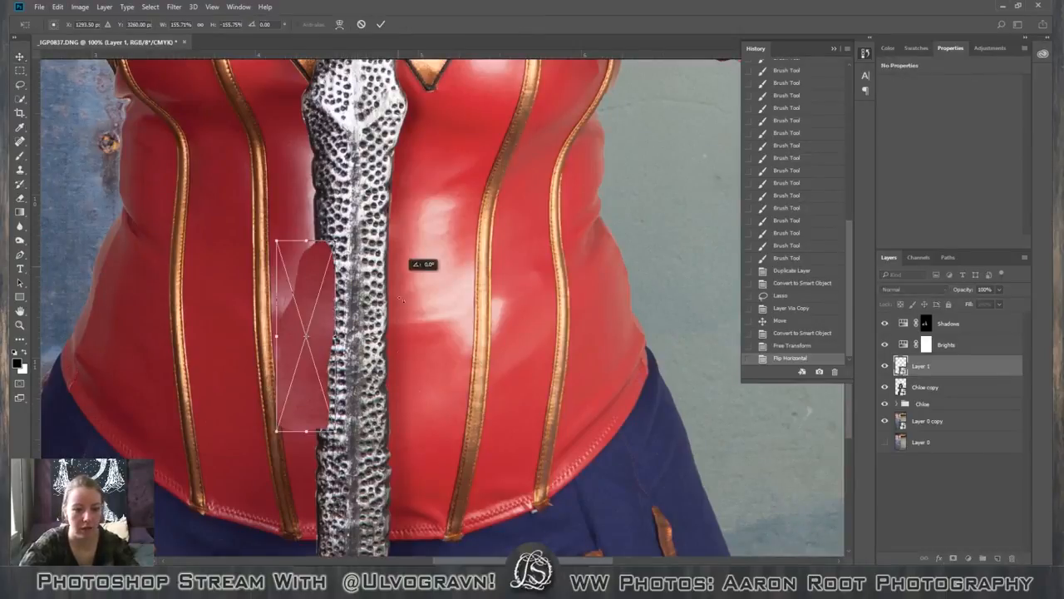
left_click_drag(400, 299, 356, 291)
key("Return")
left_click_drag(306, 403, 272, 310)
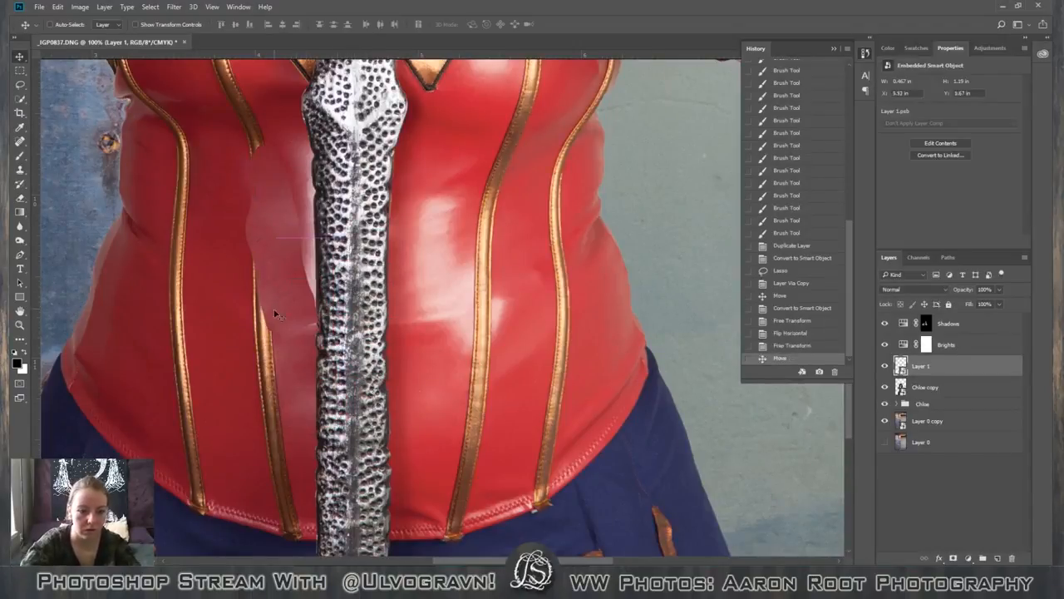
key("ctrl+t")
left_click_drag(446, 412, 425, 436)
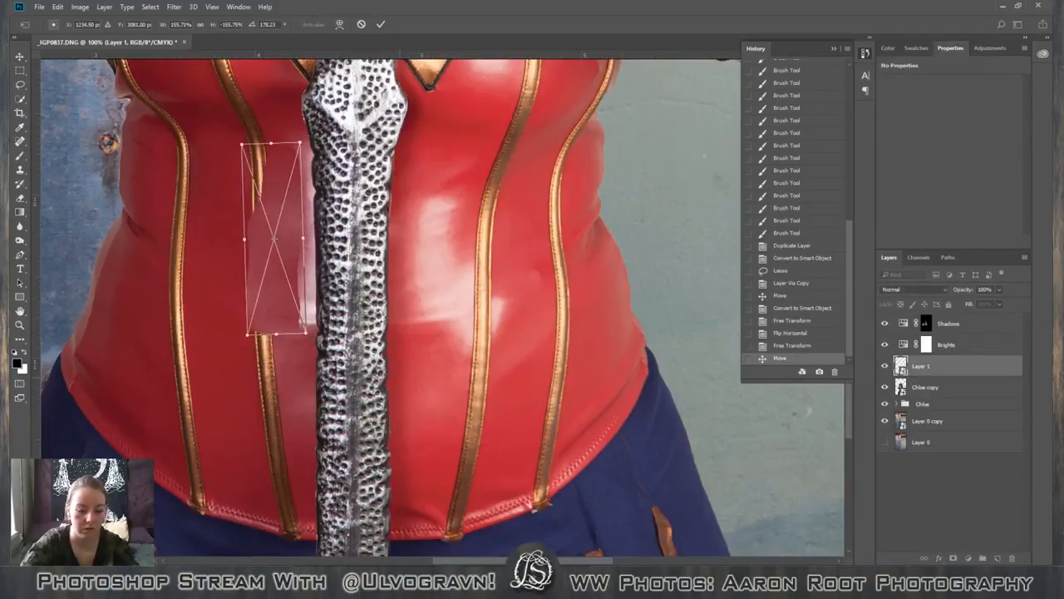
key("Return")
Enlarge the corset patch to about 207% and shift it between the gold seam and the sword.
key("ctrl+t")
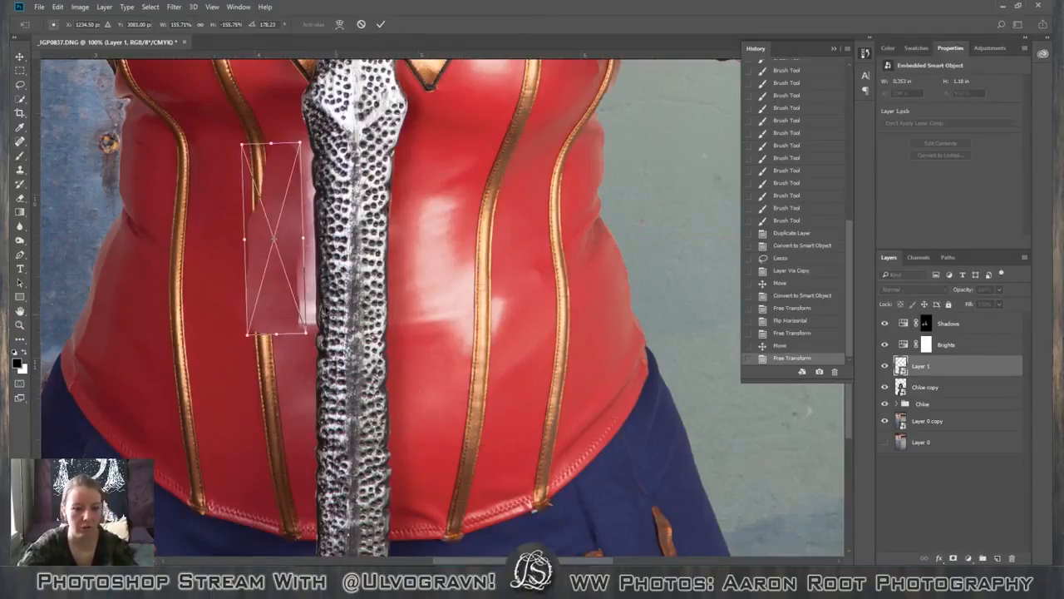
left_click_drag(309, 334, 371, 383)
mouse_move(303, 291)
left_mouse_down()
mouse_move(433, 301)
mouse_move(397, 367)
mouse_move(297, 263)
mouse_move(313, 267)
mouse_move(324, 391)
mouse_move(326, 291)
mouse_move(314, 272)
mouse_move(307, 279)
left_mouse_up()
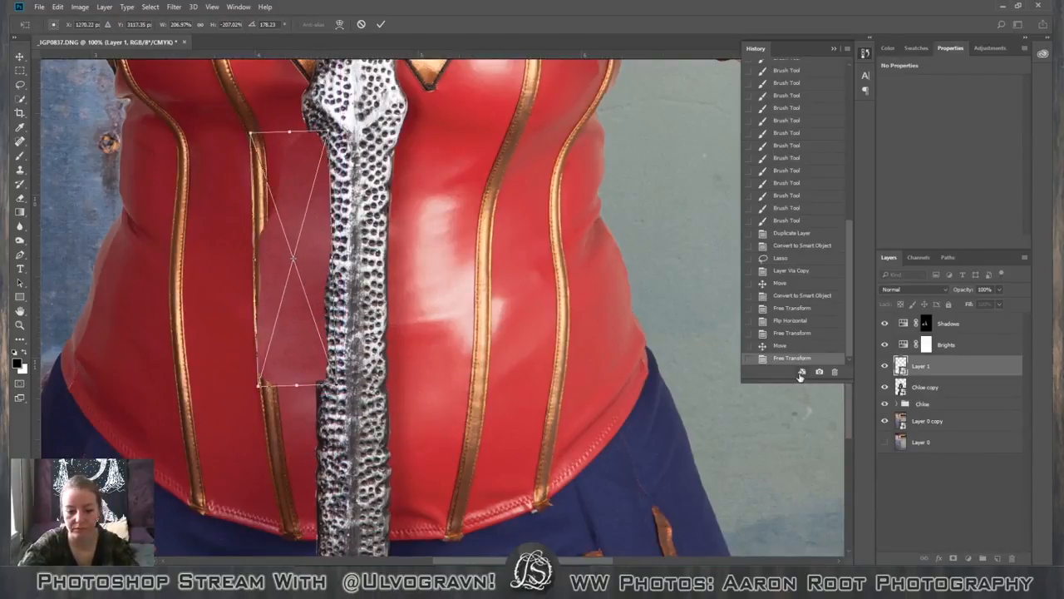
key("Return")
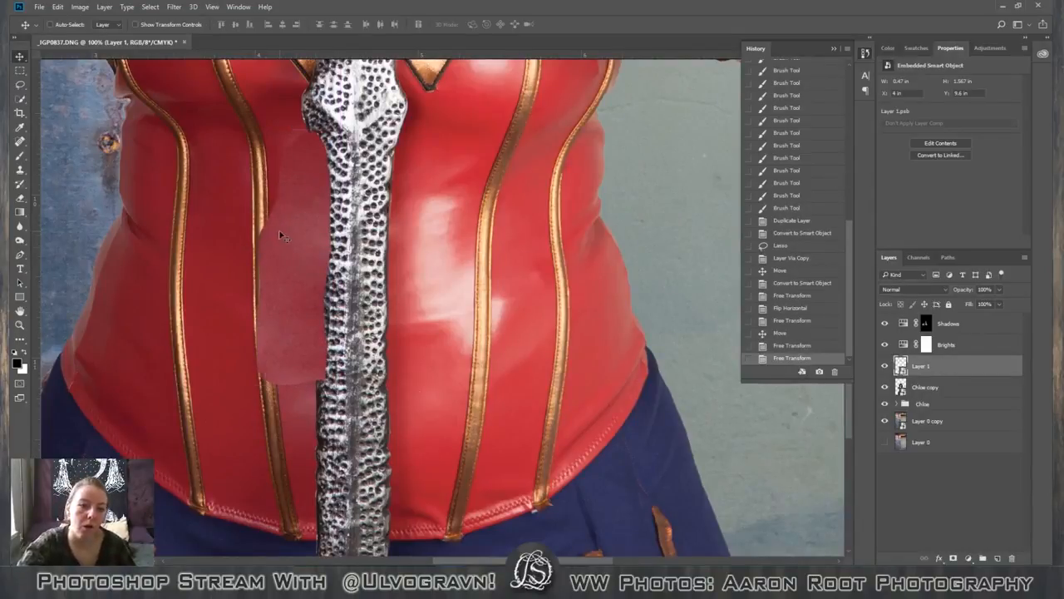
Move the corset patch aside to the opposite side of the sword and delete its layer.
left_click_drag(281, 237, 516, 299)
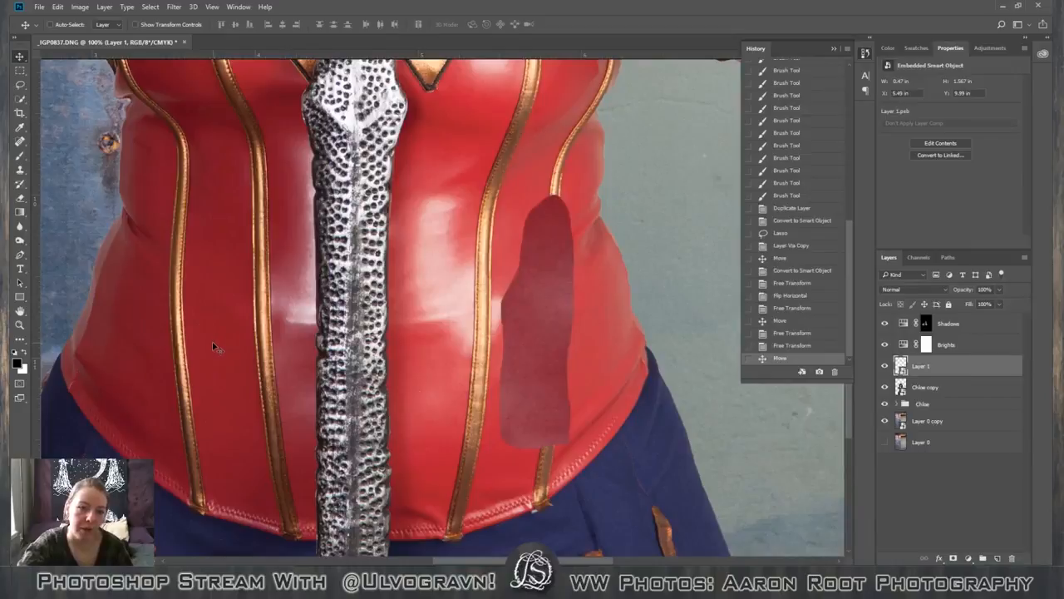
right_click(943, 358)
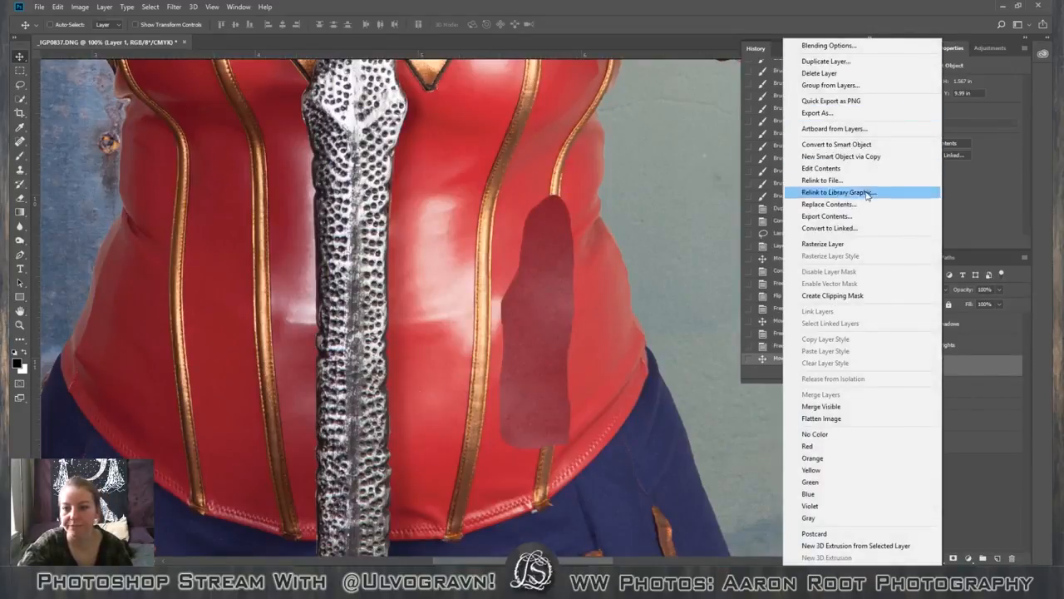
left_click(859, 73)
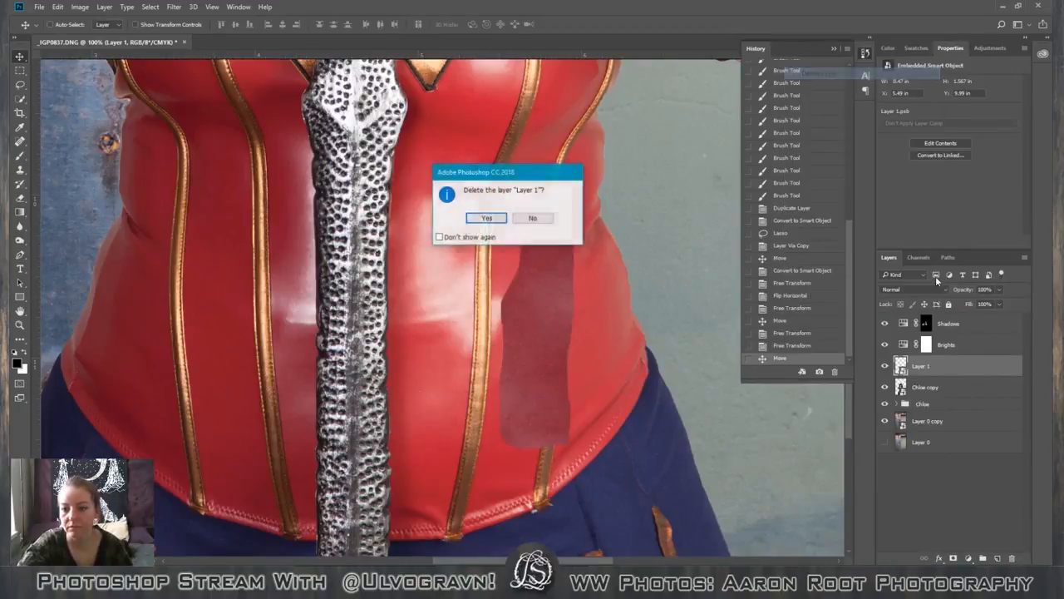
key("Return")
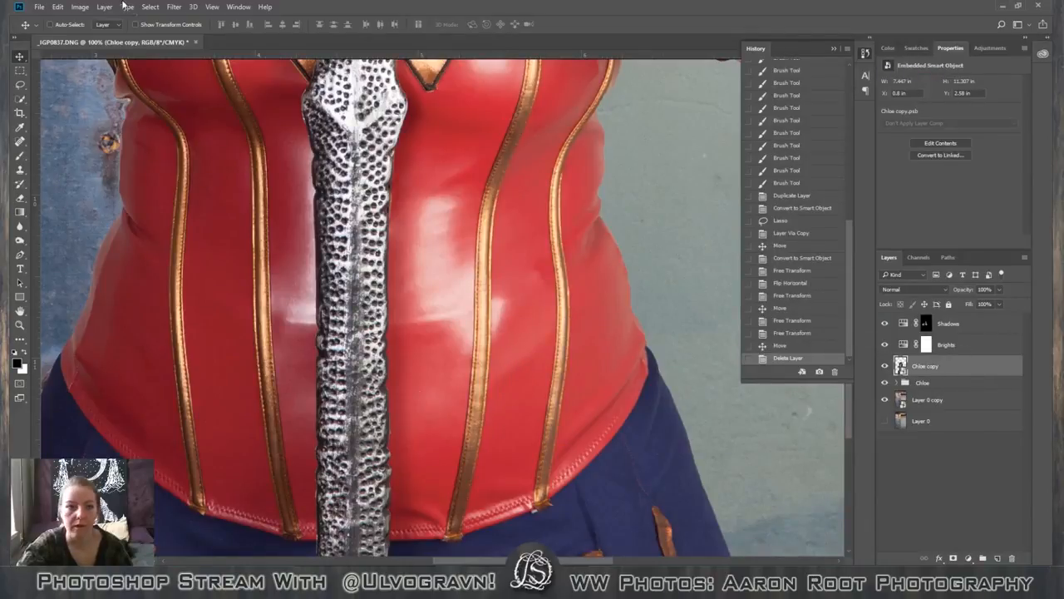
Lasso a tall red area about 0.42 by 1.61 in between the two gold seams beside the sword, and copy it to a new layer.
key("l")
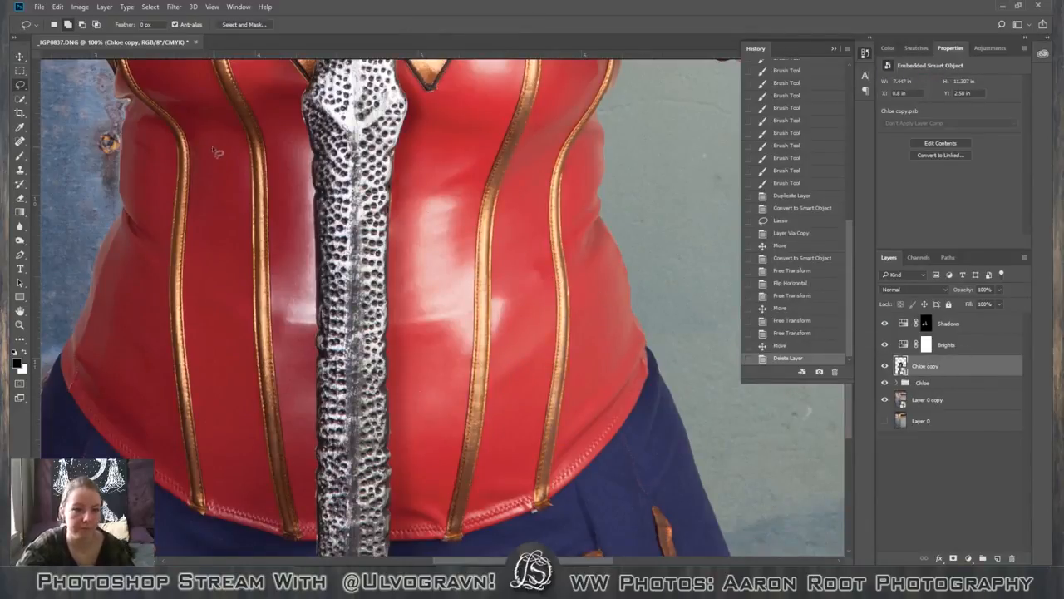
mouse_move(205, 146)
left_mouse_down()
mouse_move(237, 153)
mouse_move(251, 174)
mouse_move(254, 361)
mouse_move(235, 407)
mouse_move(204, 353)
mouse_move(190, 291)
mouse_move(206, 153)
left_mouse_up()
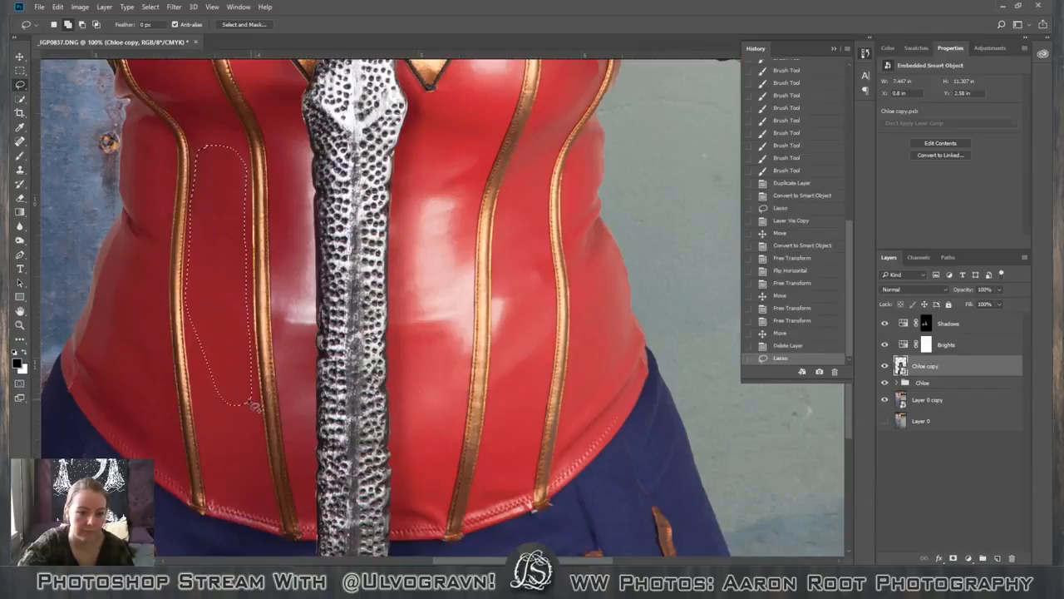
mouse_move(221, 408)
left_mouse_down()
mouse_move(188, 368)
mouse_move(186, 320)
mouse_move(200, 303)
mouse_move(187, 323)
mouse_move(196, 395)
mouse_move(181, 380)
mouse_move(176, 283)
left_mouse_up()
left_click(81, 25)
right_click(252, 114)
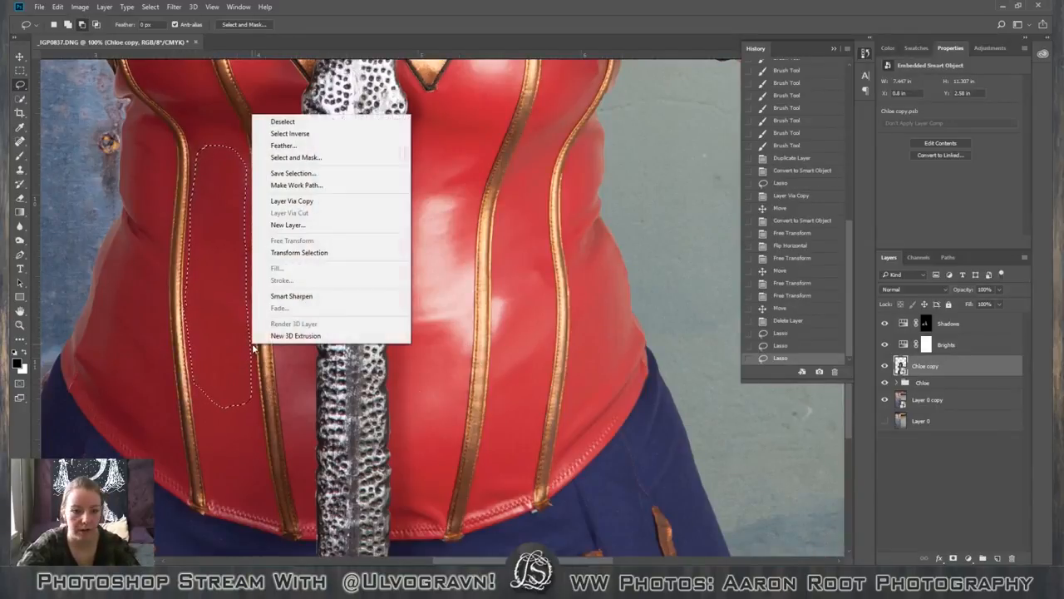
left_click(301, 201)
Move the new red patch over the glossy highlight between the gold seam and the sword, and convert it into a smart object.
key("v")
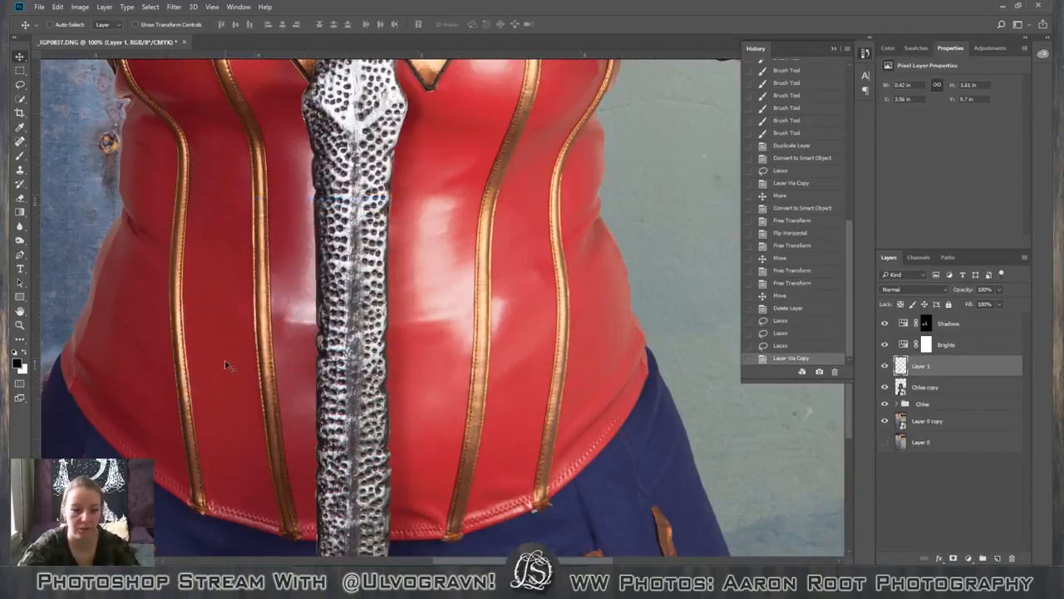
left_click_drag(228, 366, 302, 387)
key("ctrl+t")
left_click_drag(325, 431, 354, 517)
key("Return")
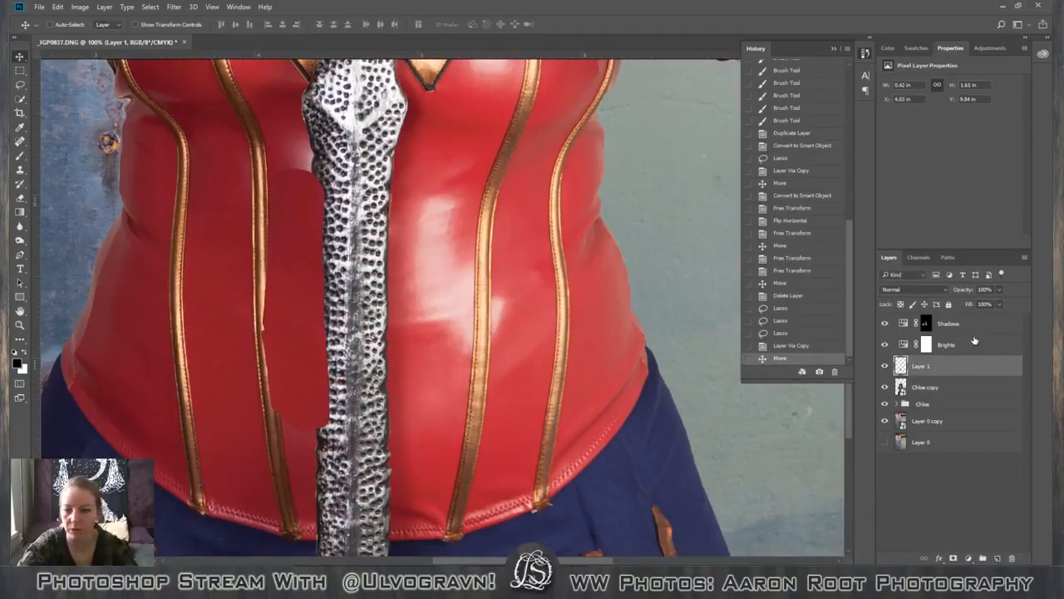
right_click(952, 373)
left_click(844, 200)
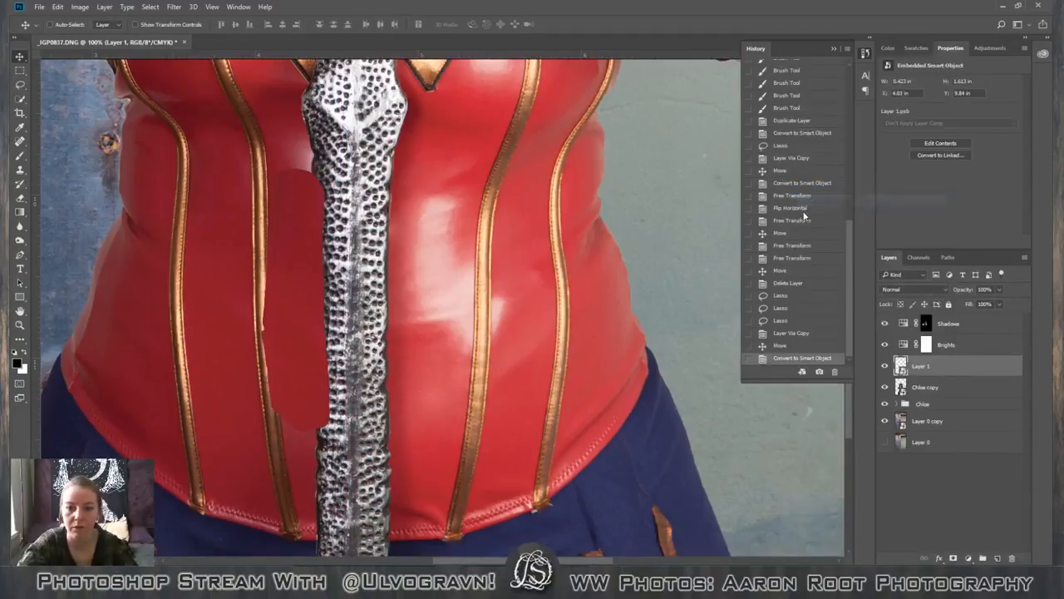
Enlarge the patch to about 136% so it covers the highlight beside the sword, and add a layer mask to it.
key("ctrl+t")
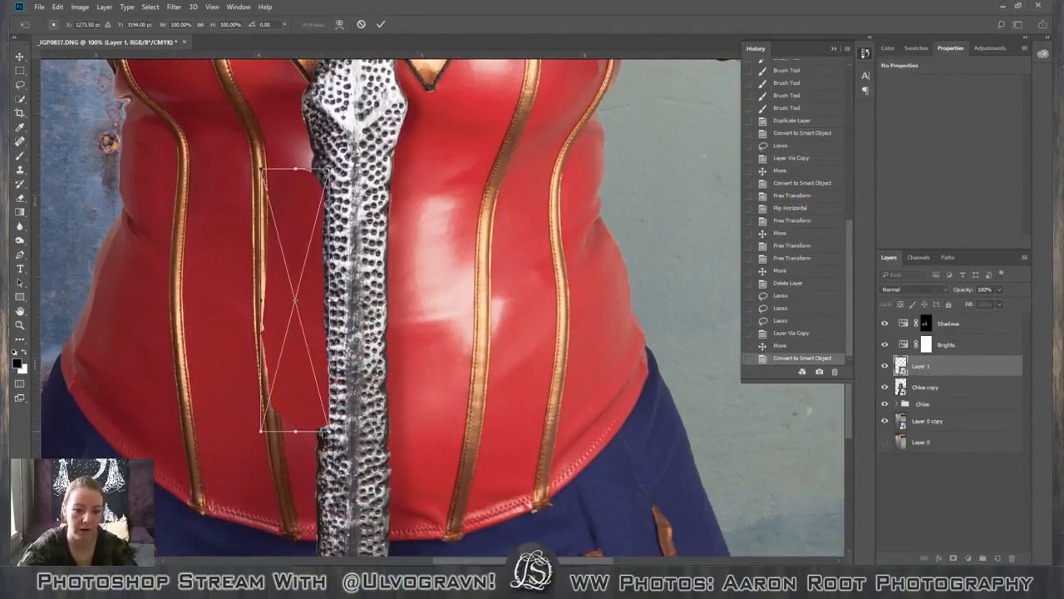
left_click_drag(316, 433, 356, 525)
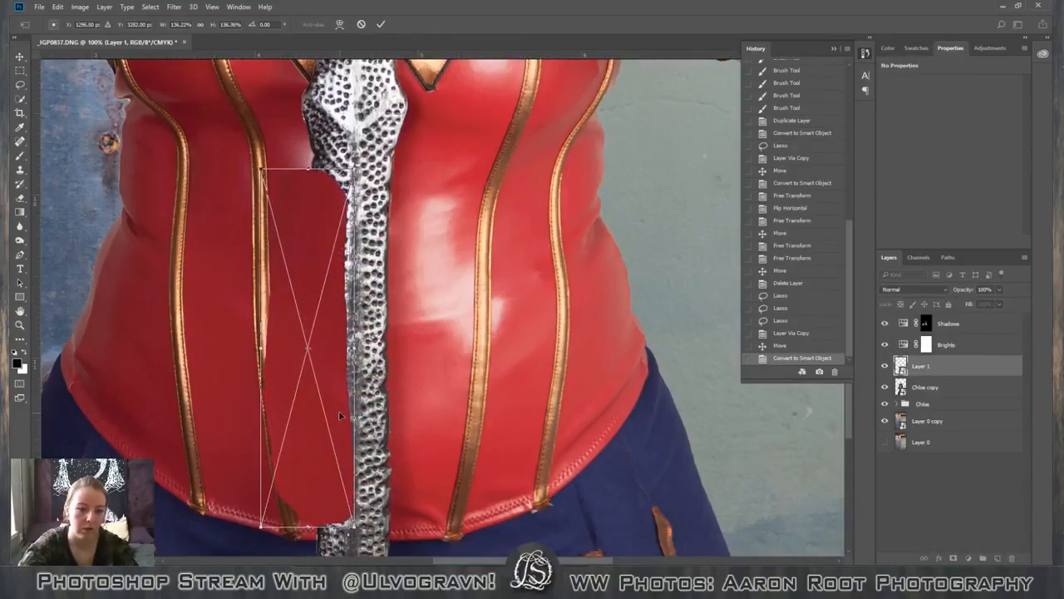
left_click_drag(340, 415, 326, 361)
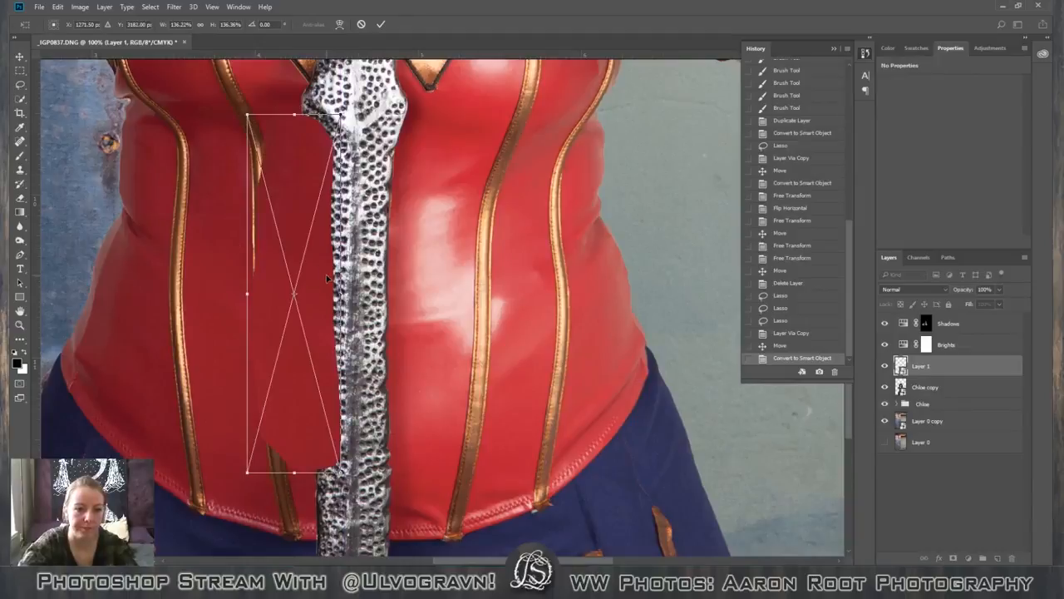
left_click(381, 24)
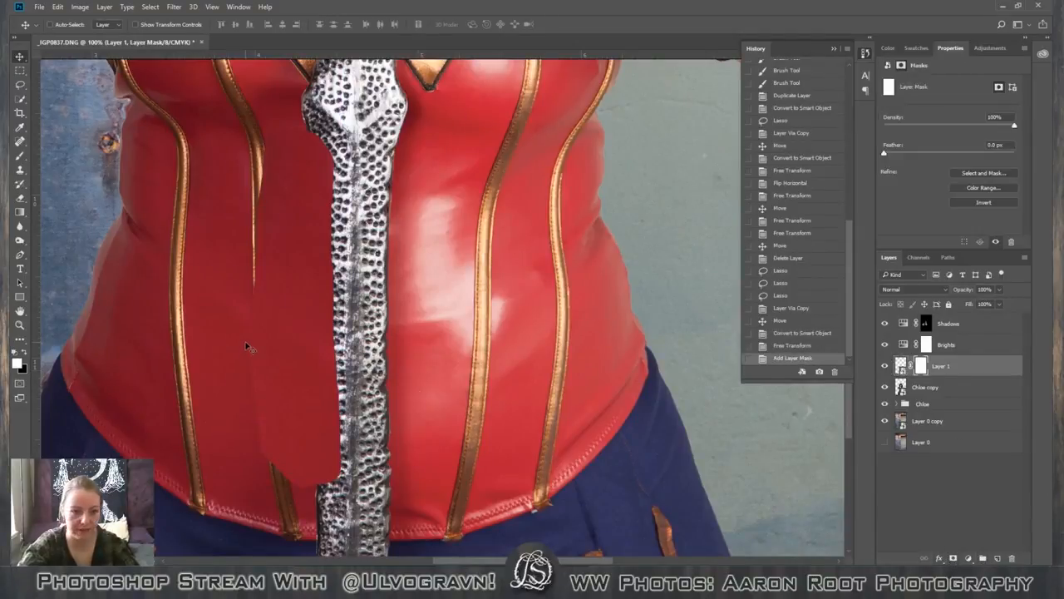
Hide the patch layer and begin a Magnetic Lasso outline along the sword's edge on the figure's smart object copy.
left_click(884, 366)
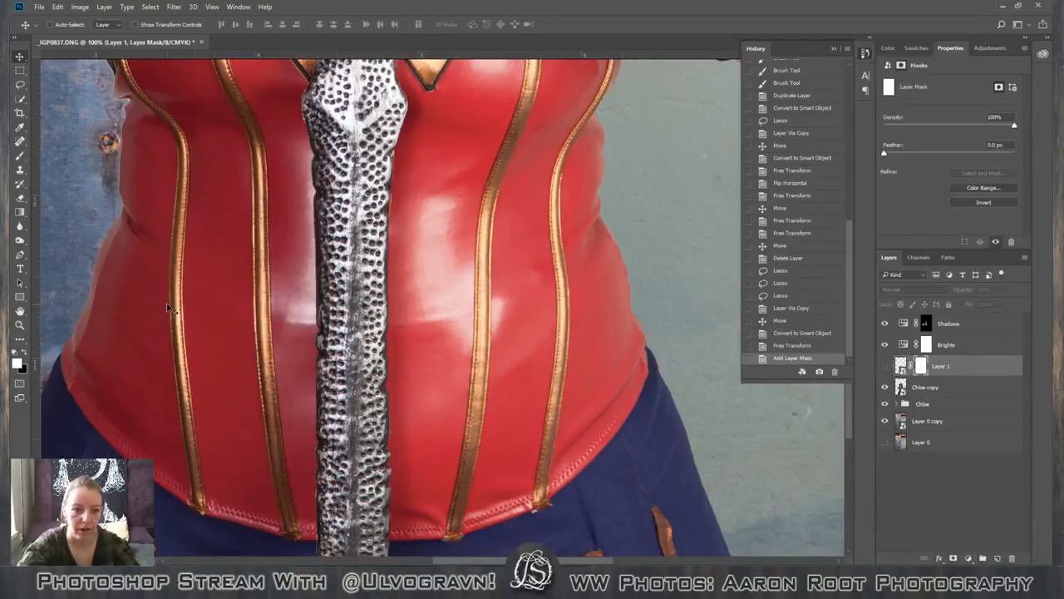
left_click(20, 84)
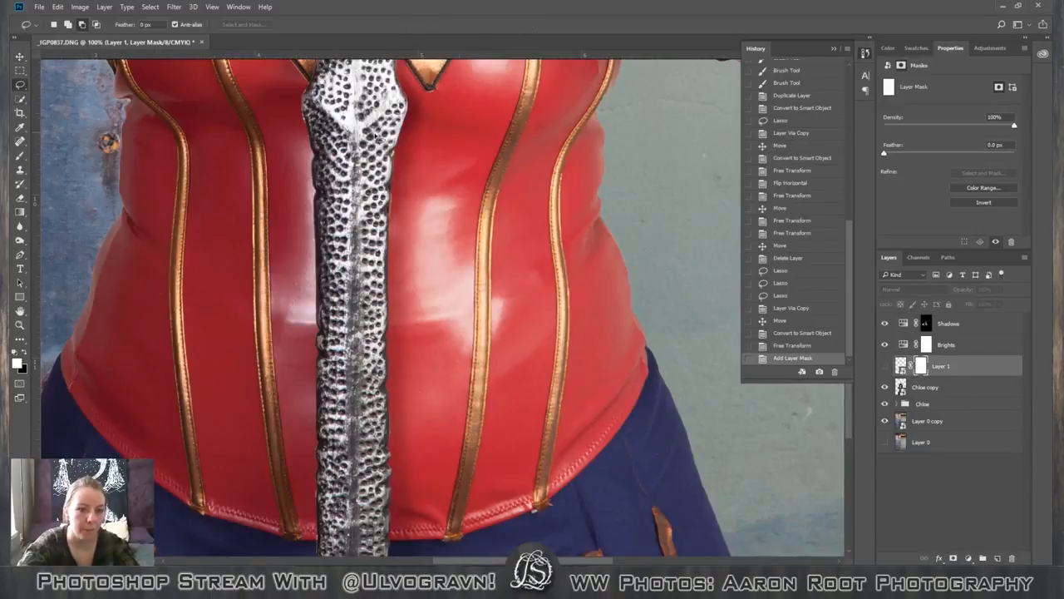
right_click(19, 85)
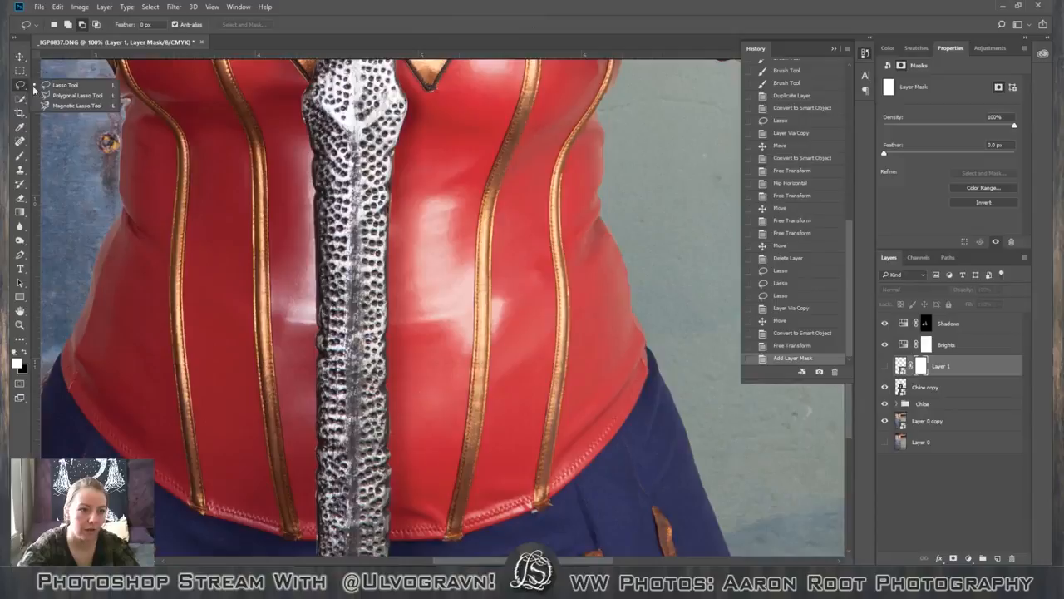
left_click(80, 105)
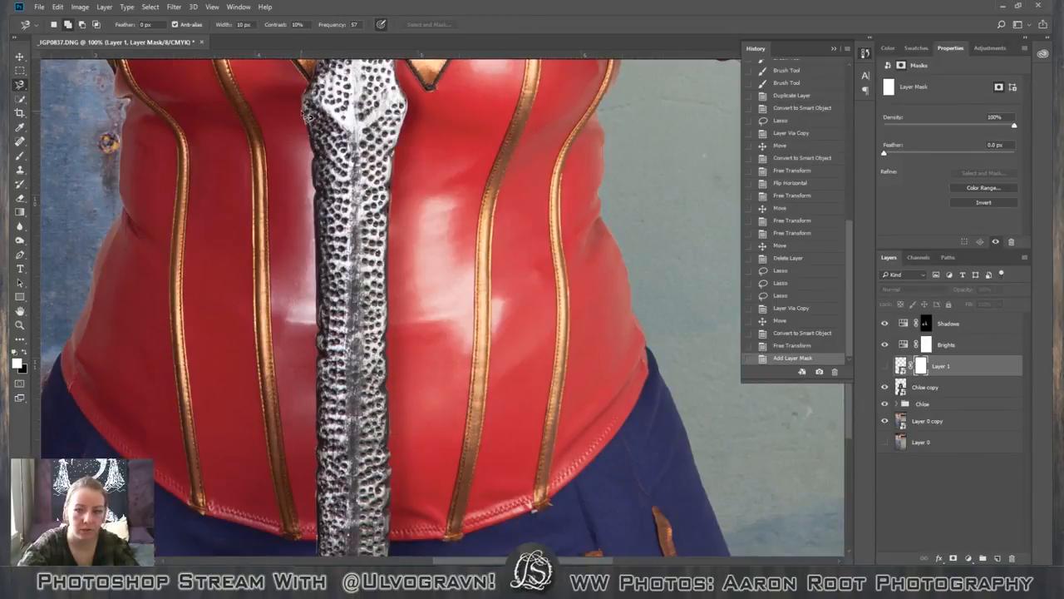
left_click(929, 386)
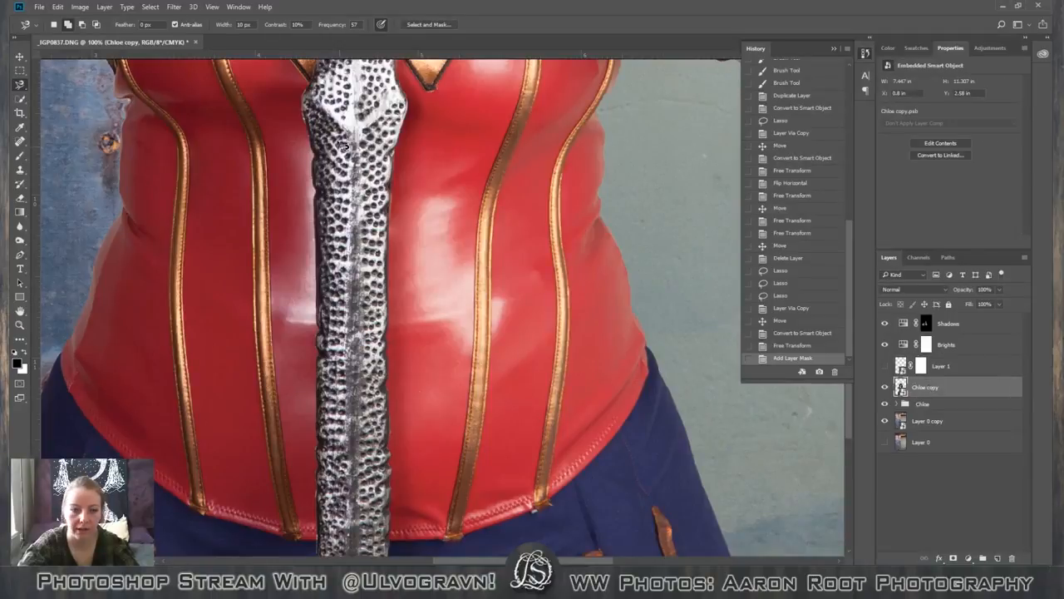
left_click(303, 97)
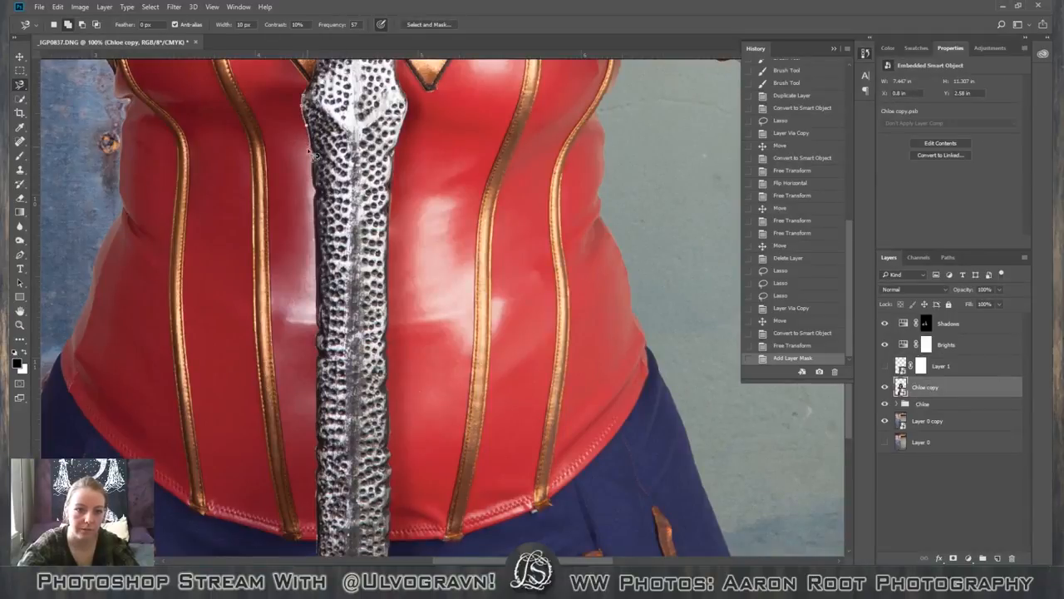
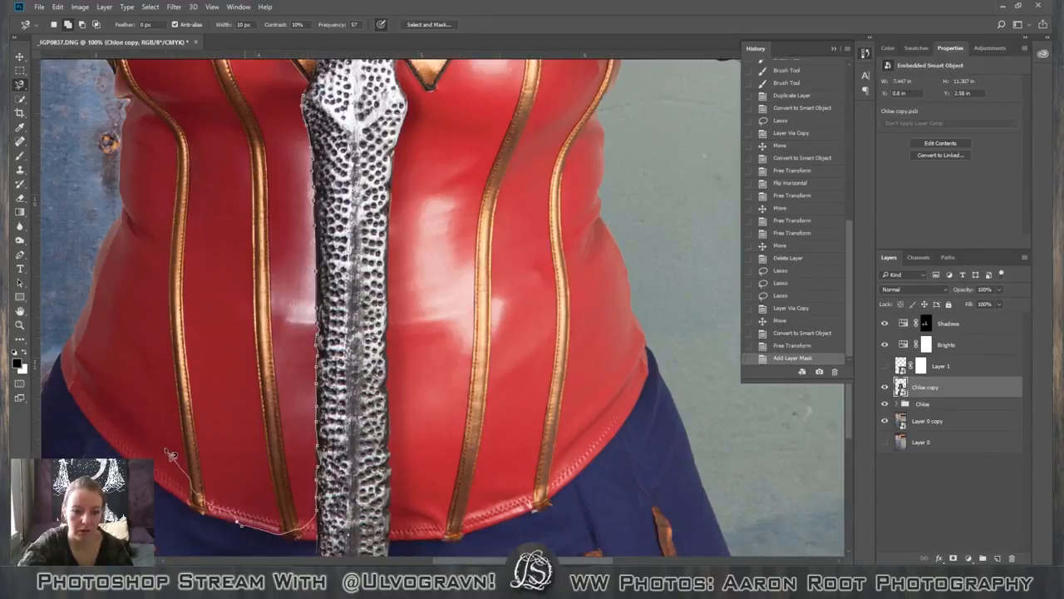
Select the red corset panel directly beside the blade with the Magnetic Lasso, subtracting the gold trim and the corset area outside it.
left_click(309, 102)
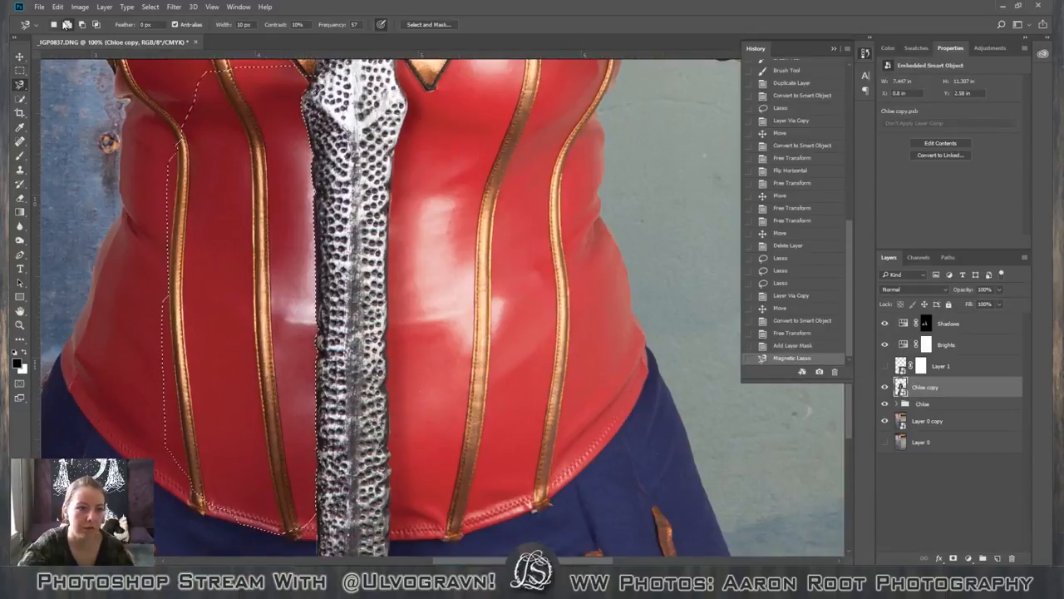
left_click(238, 84)
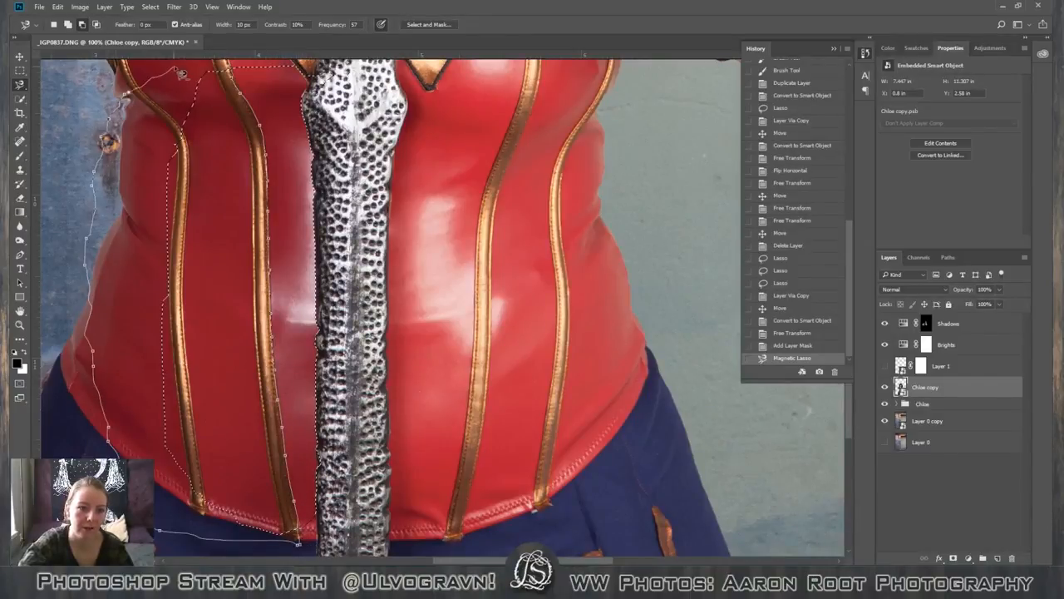
left_click(235, 73)
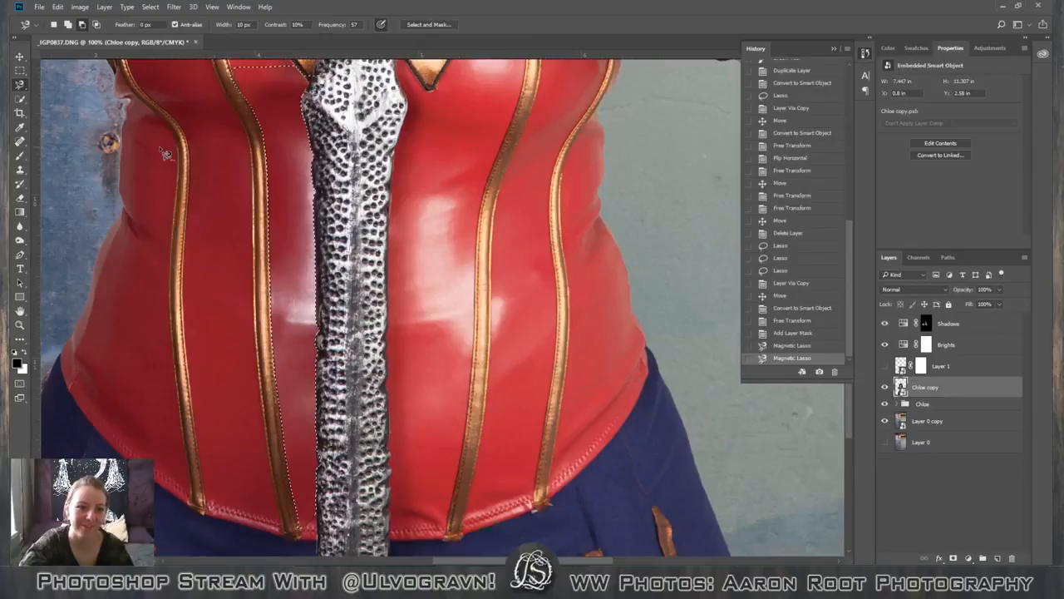
scroll(164, 146, "up", 2)
scroll(171, 150, "up", 3)
scroll(171, 150, "down", 4)
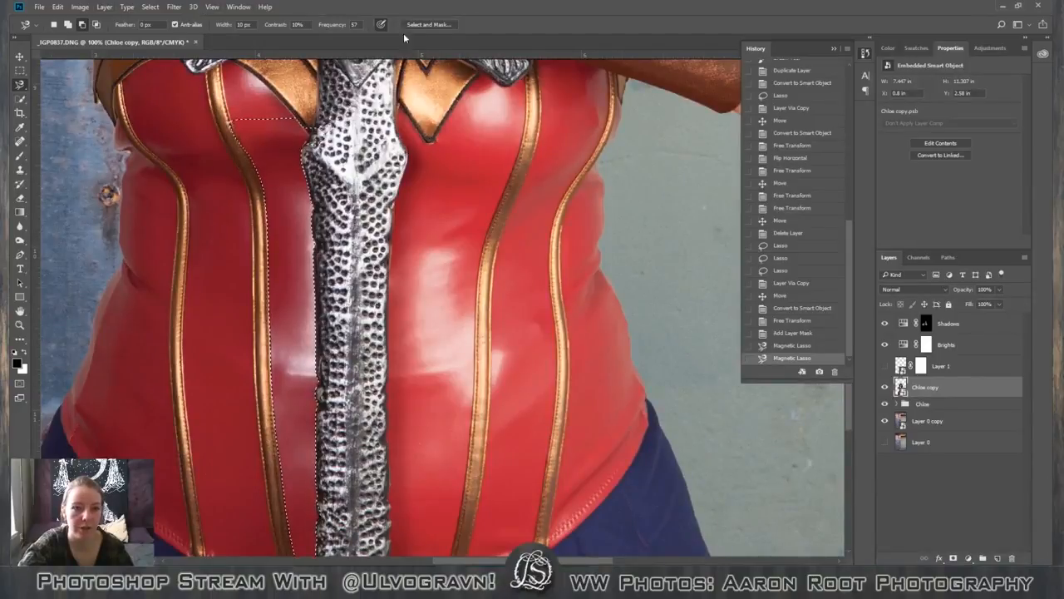
Refine the selection in Select and Mask using the On White view, with Smooth at 8 and Shift Edge at -100%.
left_click(430, 28)
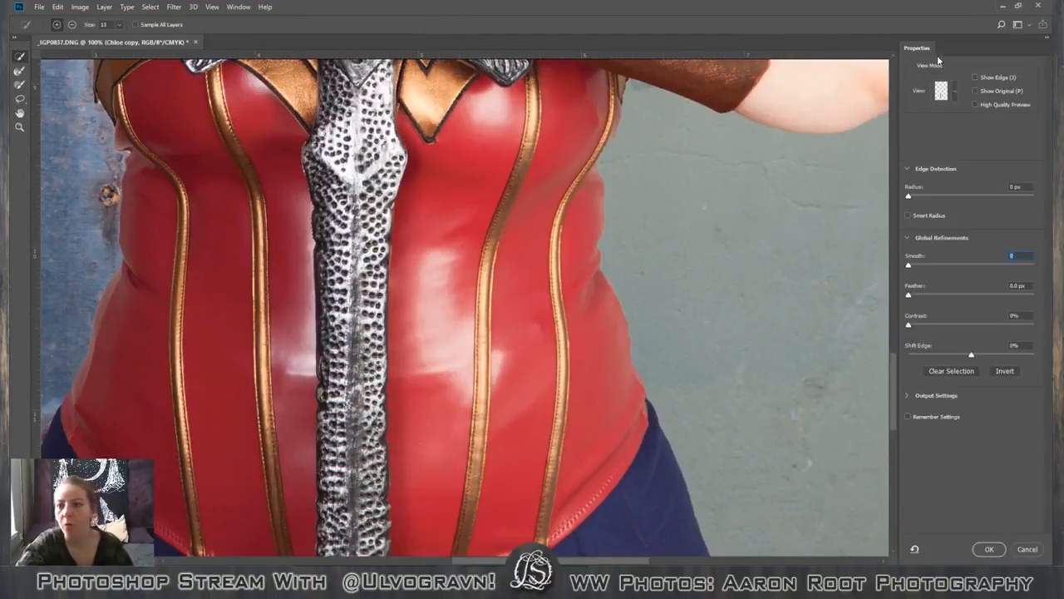
left_click(954, 88)
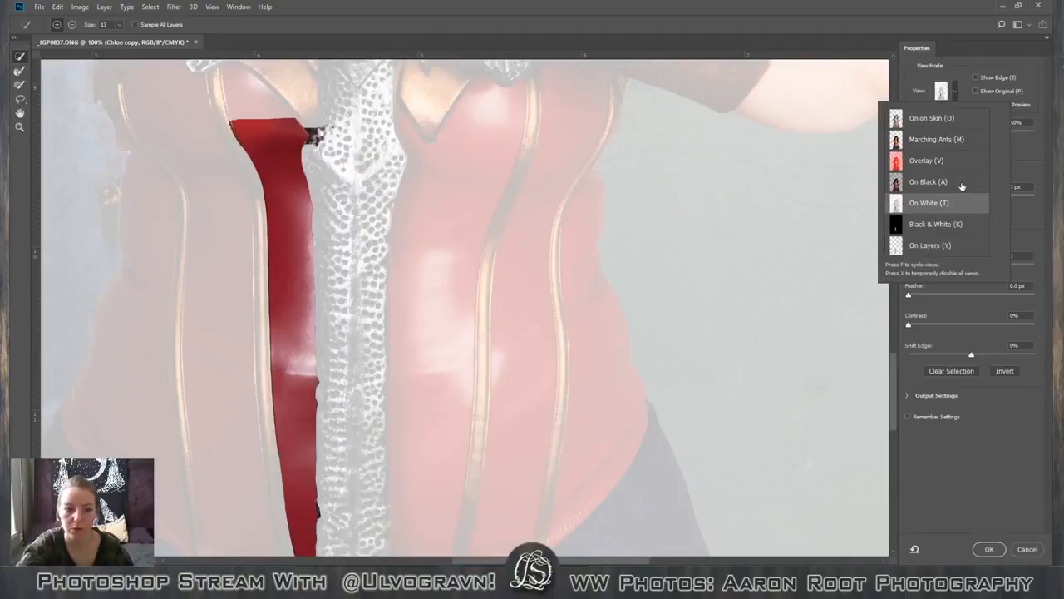
left_click(954, 203)
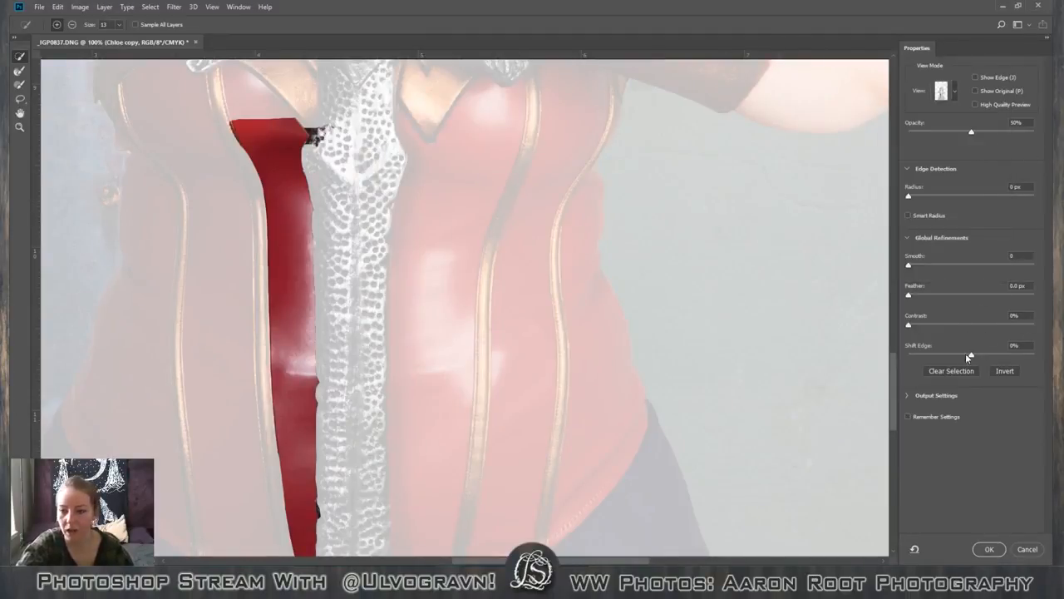
left_click_drag(967, 355, 956, 356)
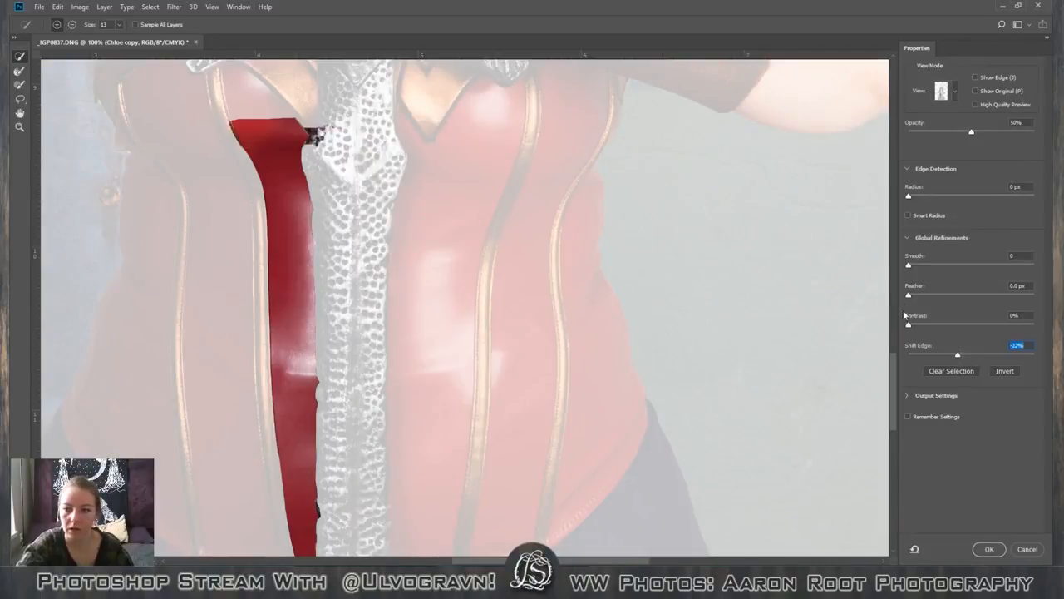
left_click_drag(916, 266, 919, 269)
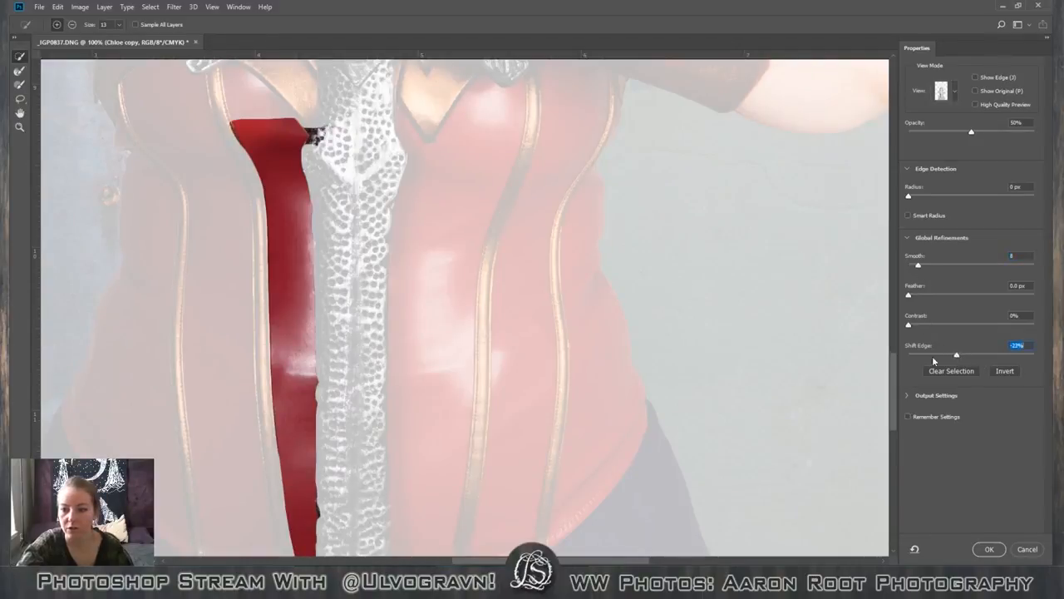
left_click_drag(933, 360, 824, 360)
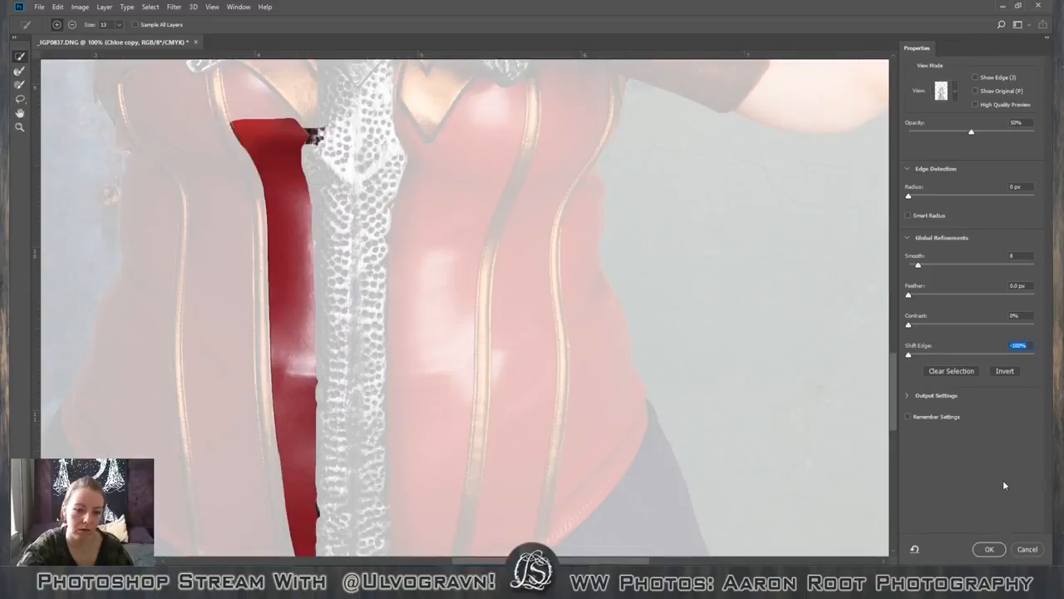
left_click(992, 549)
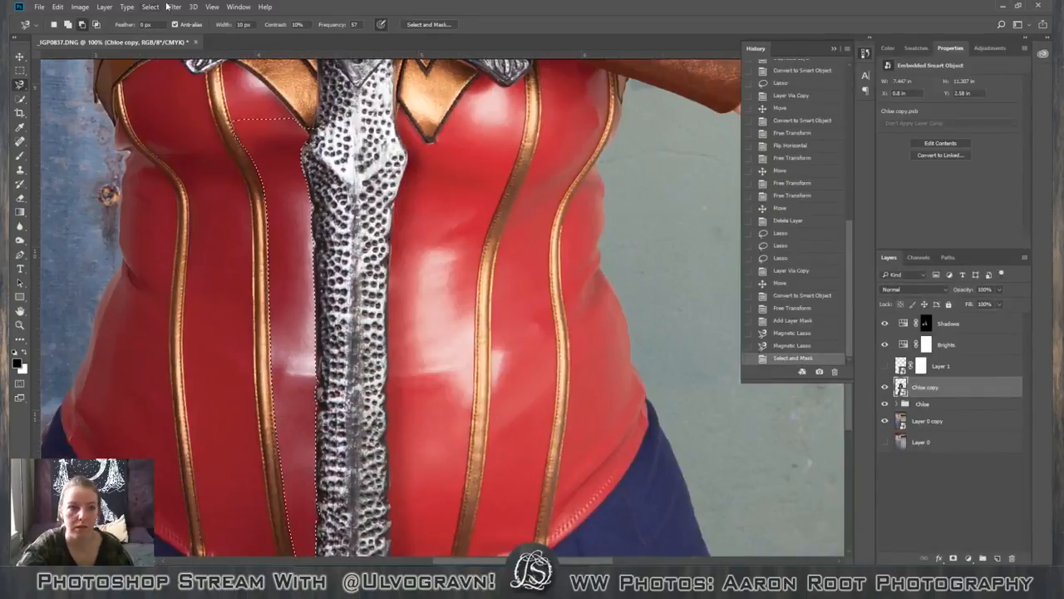
Save the selection as a new channel named "corset sheen hiding".
left_click(212, 6)
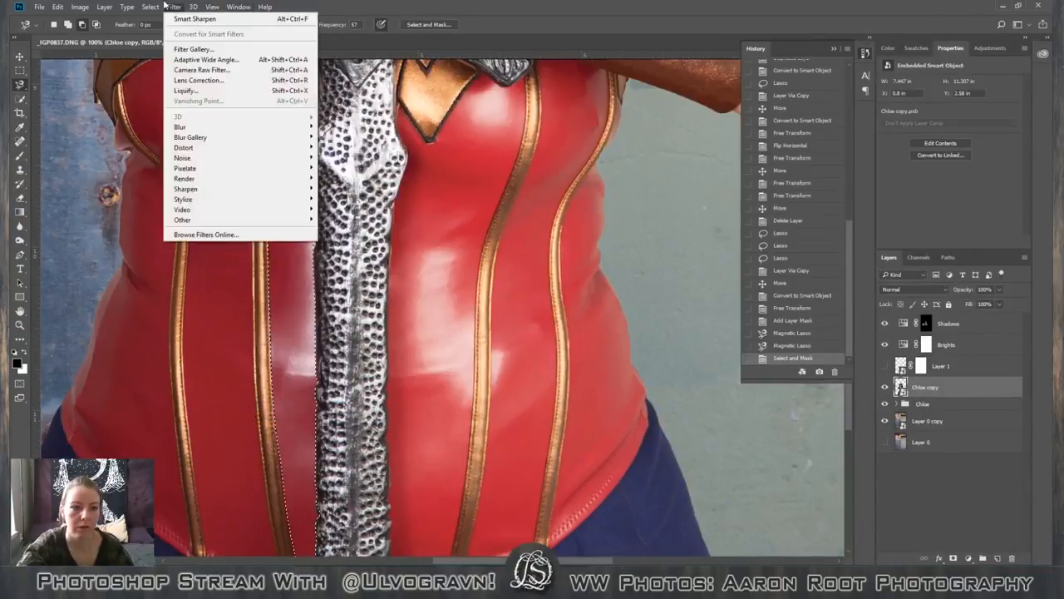
left_click(167, 229)
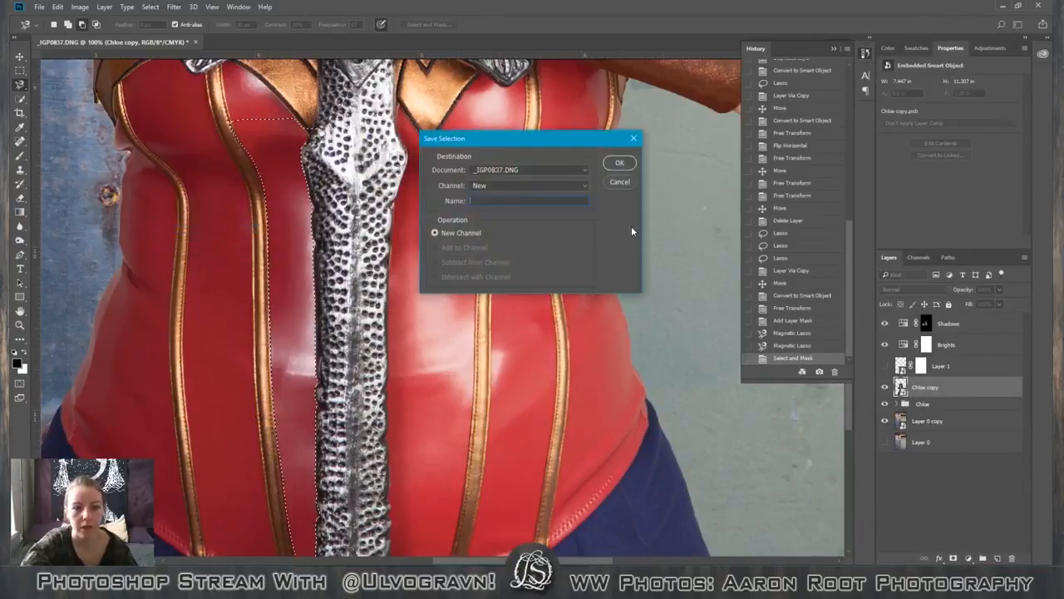
type("corset she")
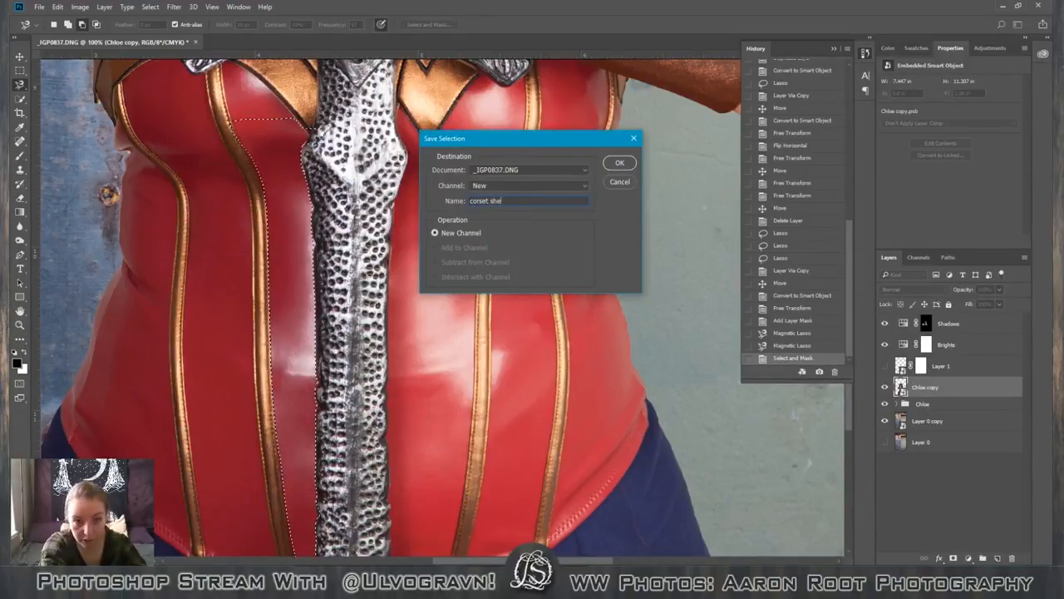
type("en hid")
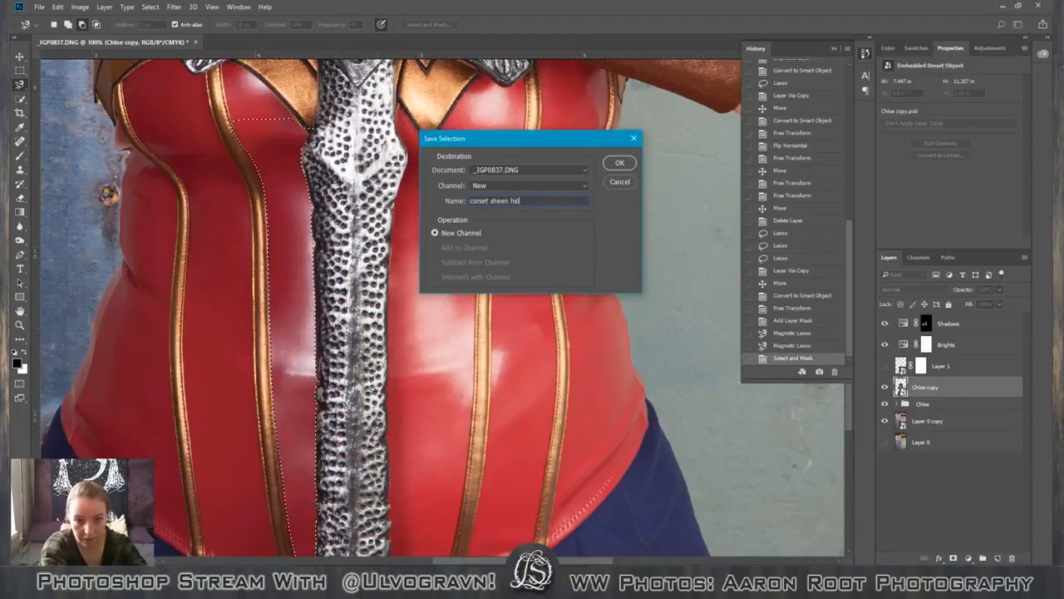
type("ing")
left_click(617, 162)
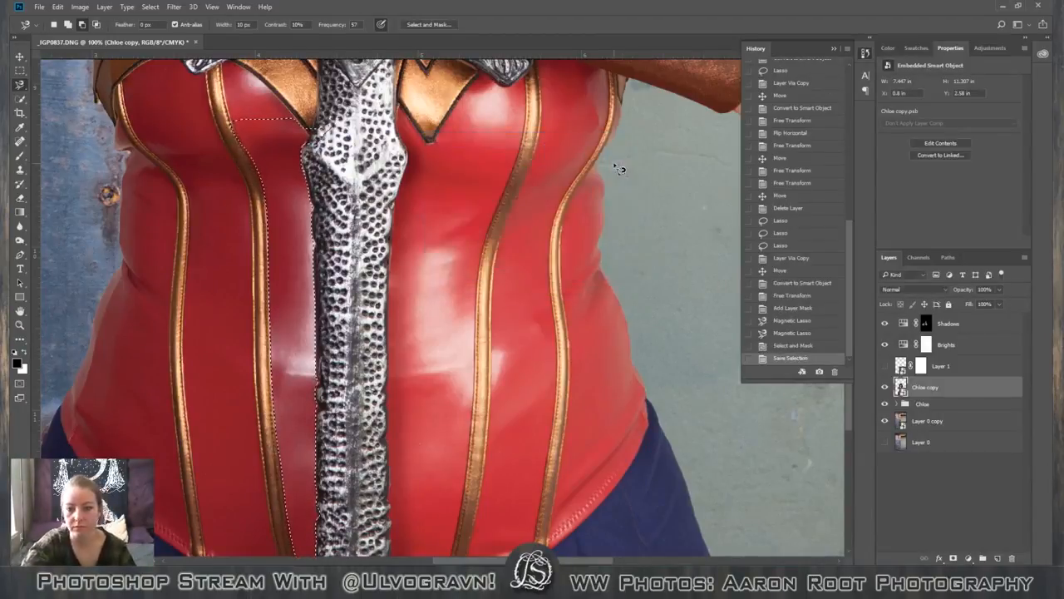
Make Layer 1 visible and select it as the active layer.
left_click(884, 366)
left_click(952, 366)
left_click(954, 558)
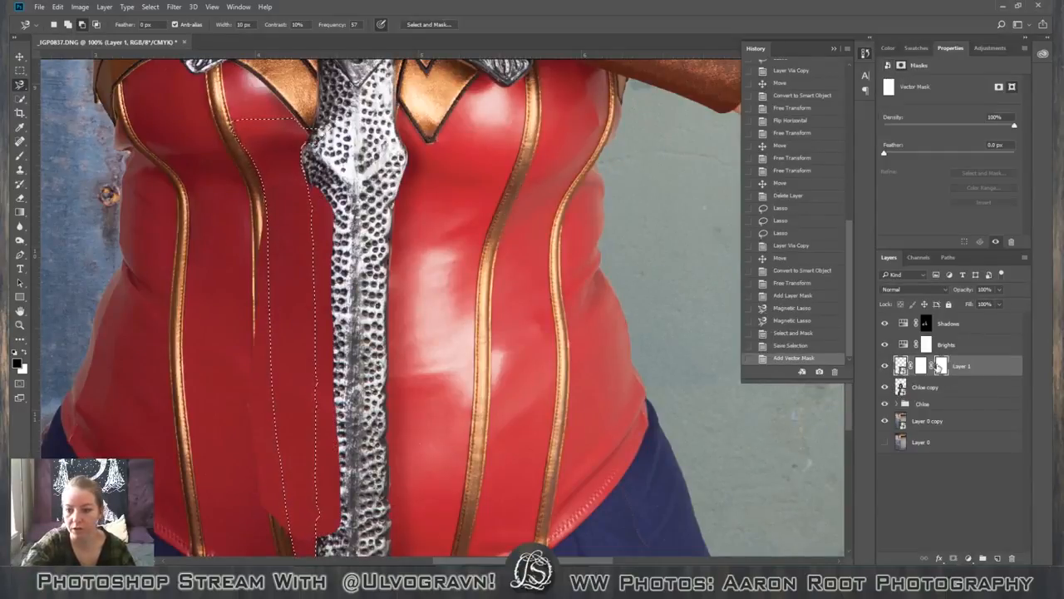
right_click(940, 366)
left_click(939, 386)
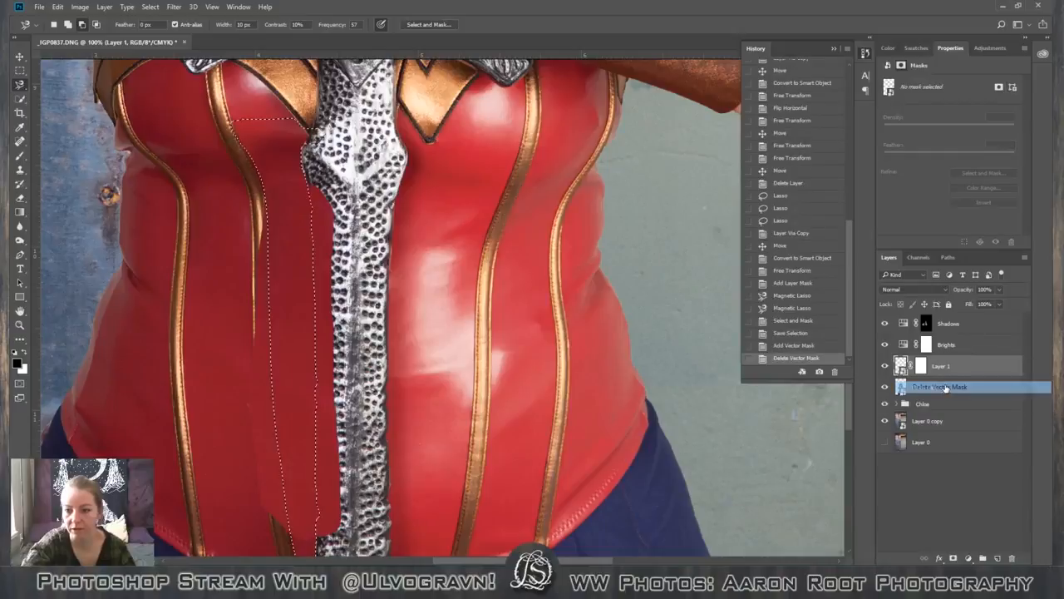
right_click(929, 370)
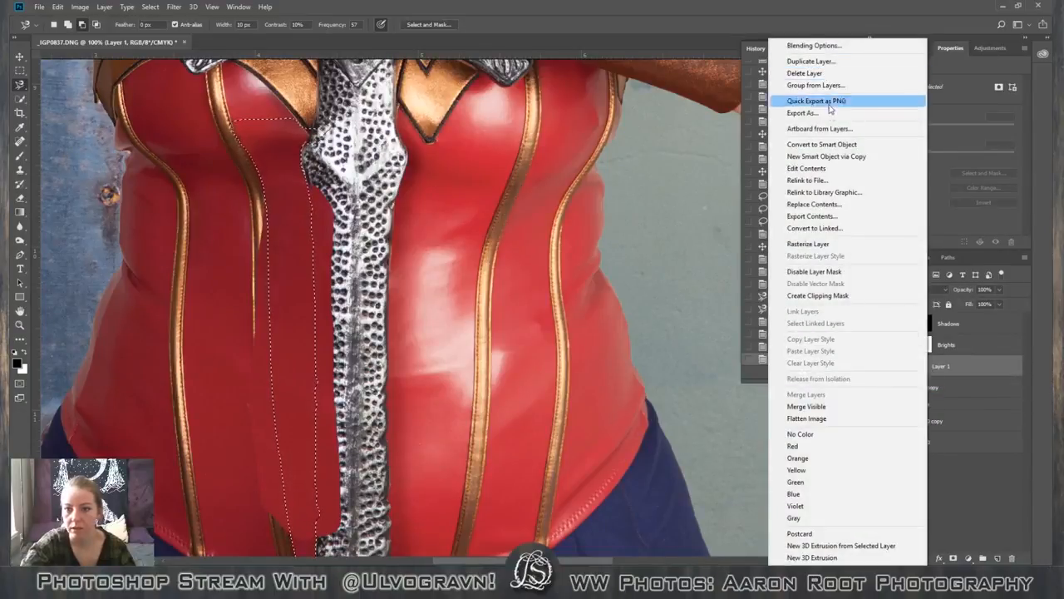
left_click(1022, 468)
Replace Layer 1's existing layer mask with a new layer mask made from the corset panel selection.
right_click(920, 366)
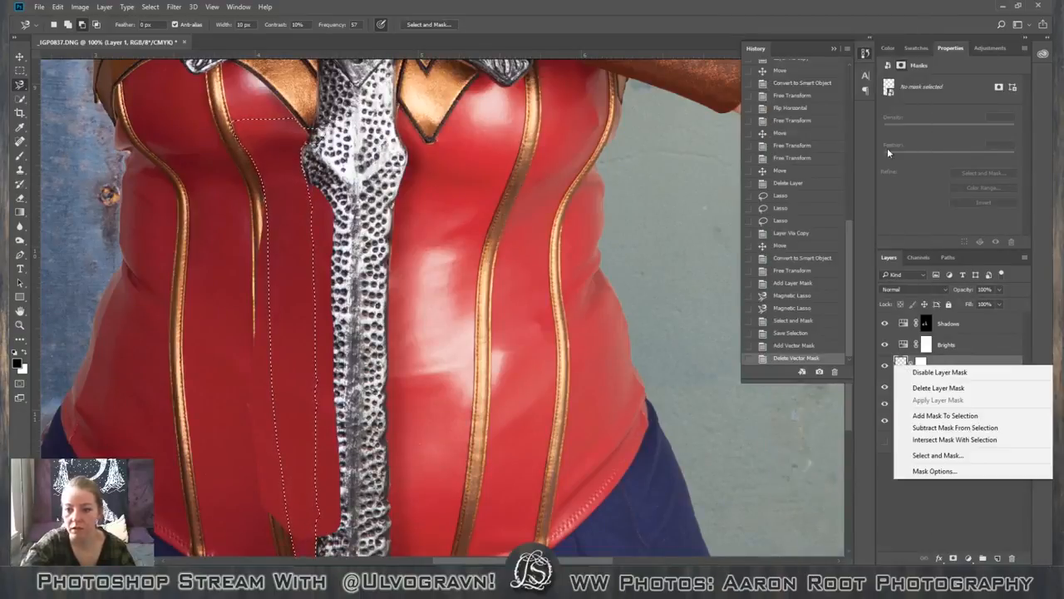
left_click(927, 389)
left_click(954, 559)
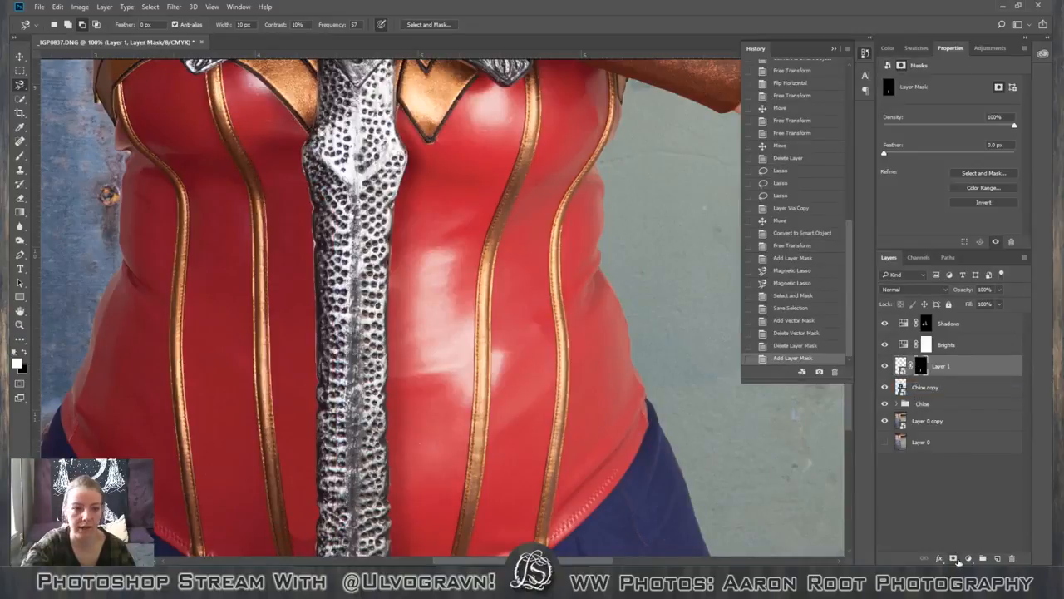
Review how the masked corset patch blends in, viewing the whole photo and then the figure closer up.
key("ctrl+minus")
key("ctrl+minus")
key("ctrl+minus")
key("ctrl+minus")
key("ctrl+minus")
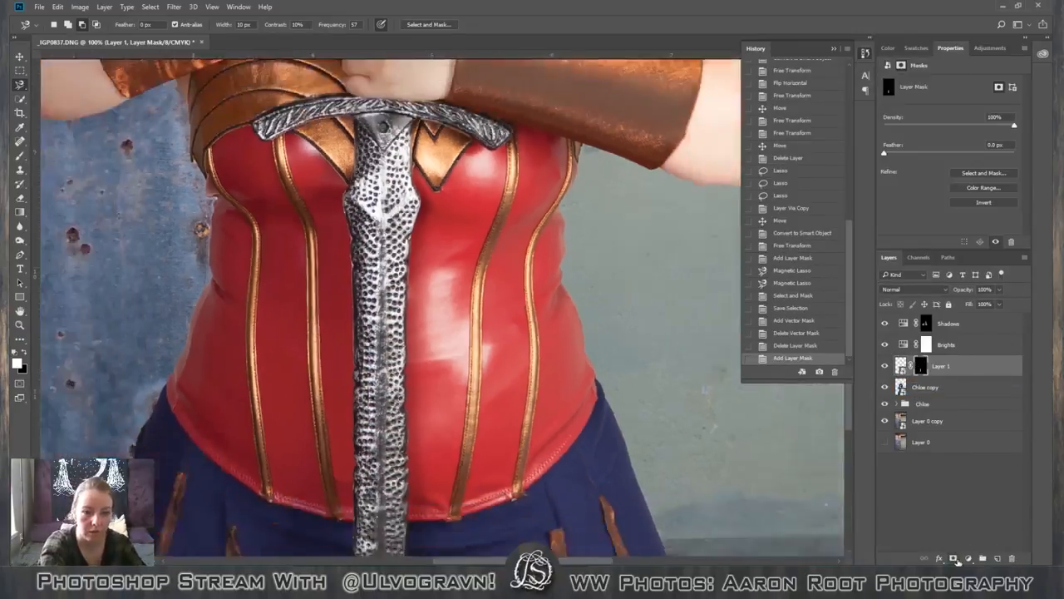
key("ctrl+minus")
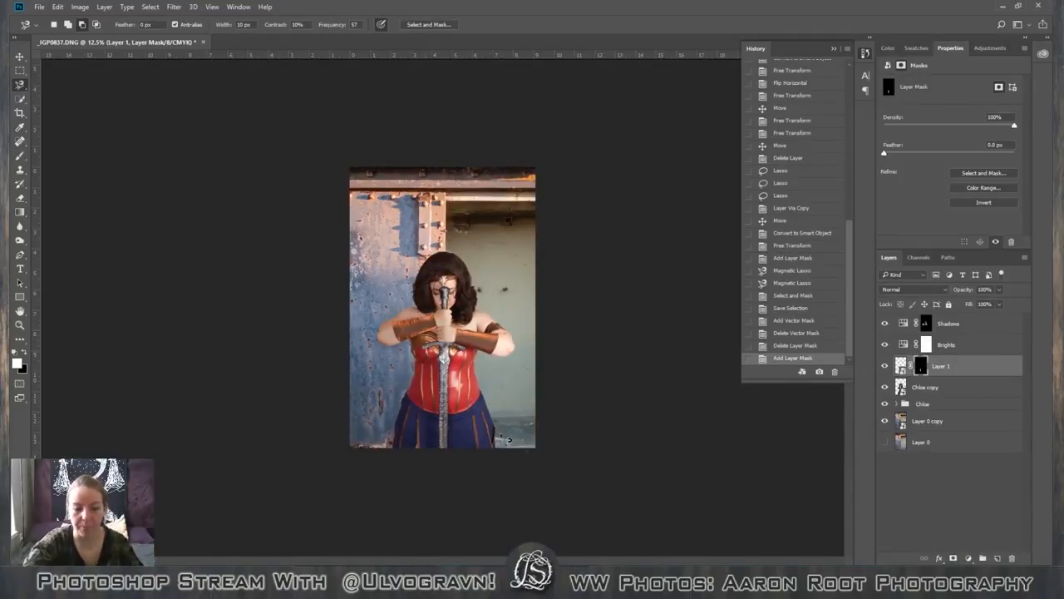
key("ctrl+plus")
key("ctrl+plus")
key("ctrl+plus")
key("ctrl+plus")
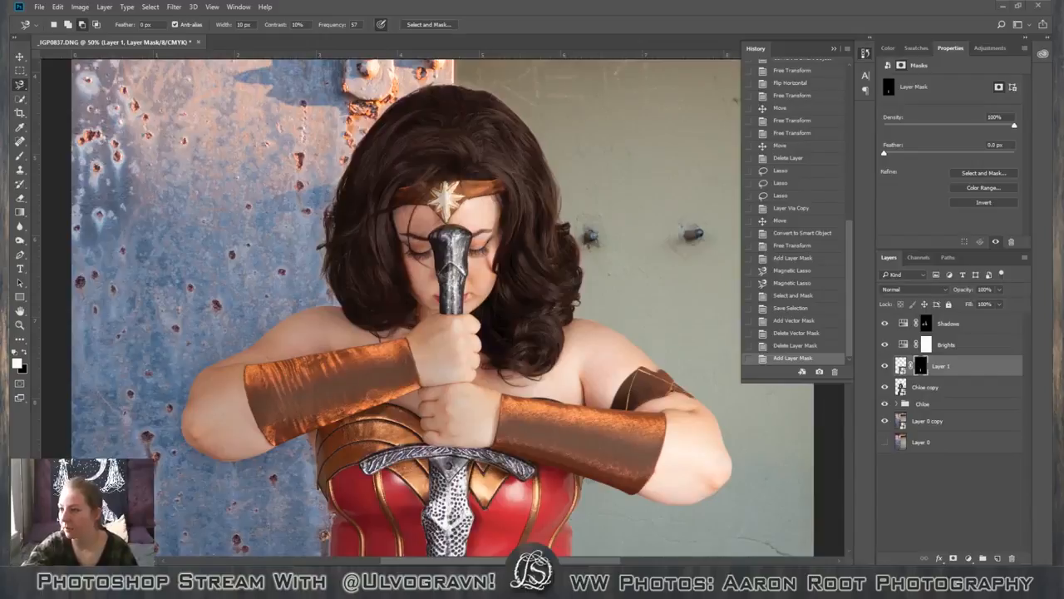
Switch to Chrome and view the images helmet02.jpg and PICT0148.jpg linked in the Twitch chat, then return to Photoshop.
left_click_drag(1063, 37, 514, 85)
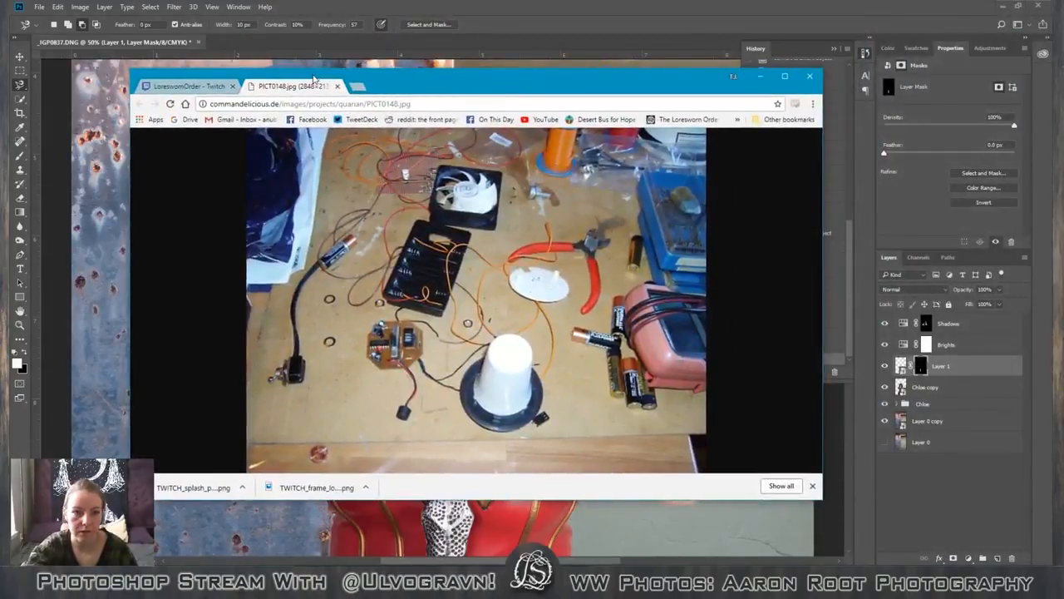
left_click(210, 85)
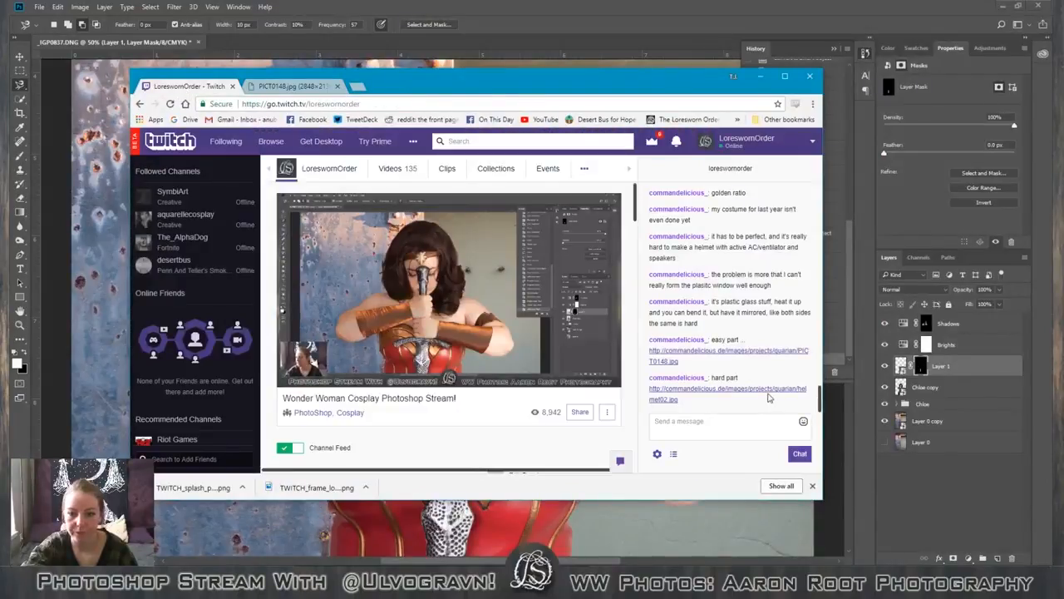
left_click(756, 394)
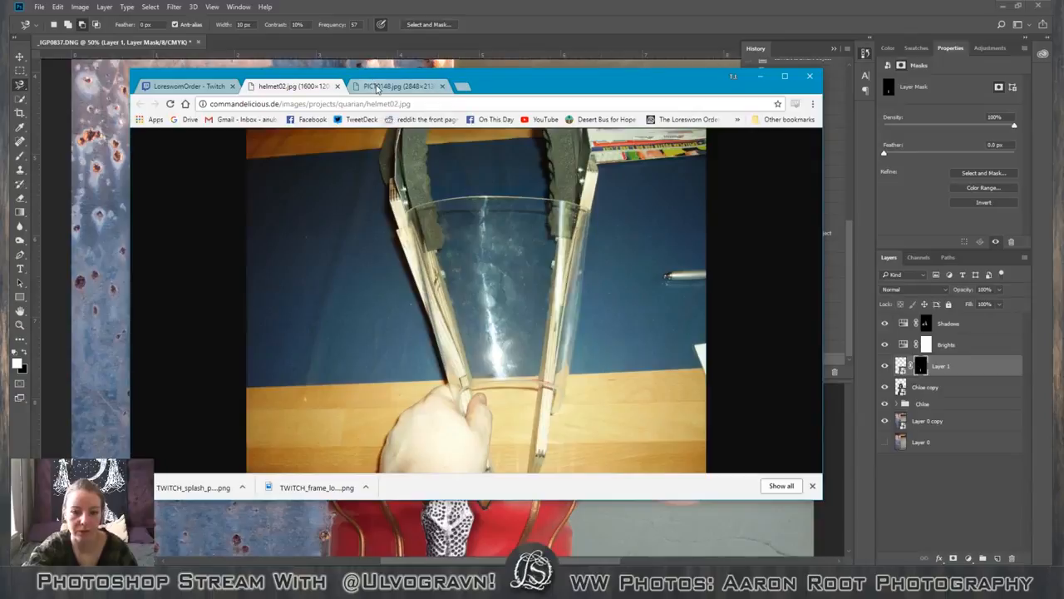
left_click(377, 87)
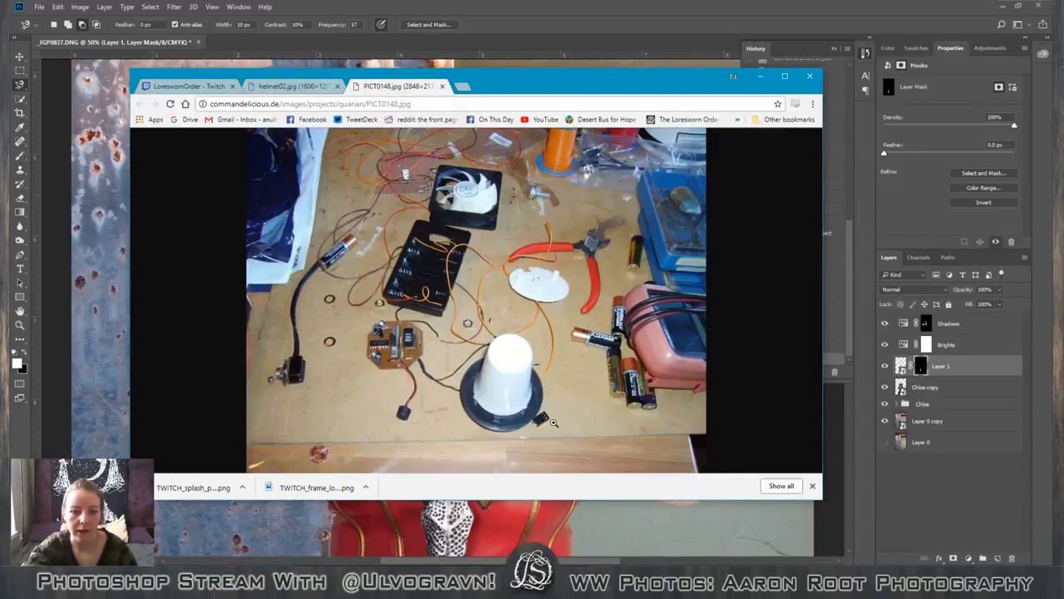
left_click(270, 89)
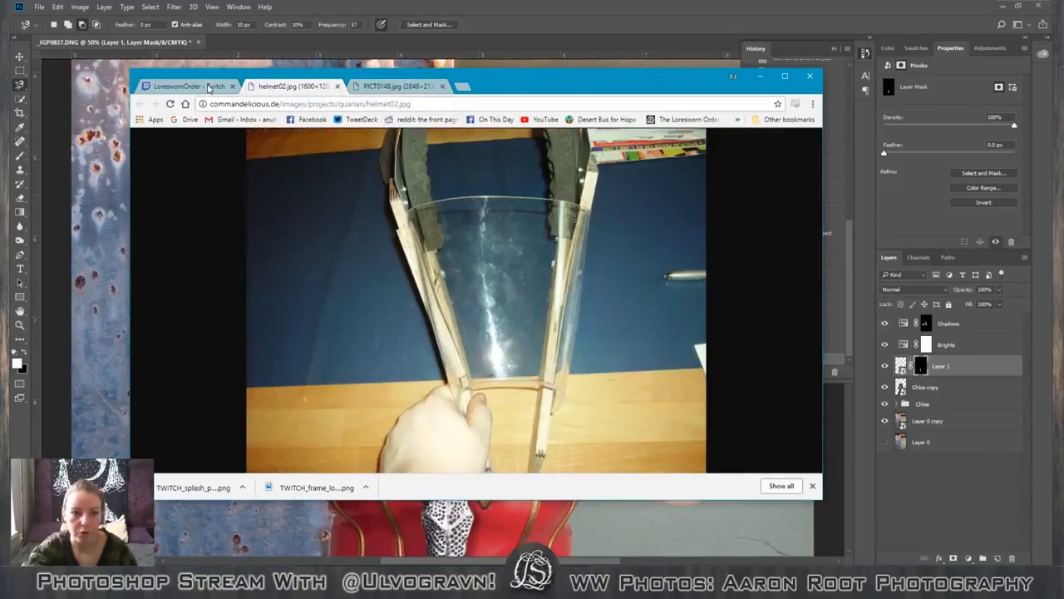
left_click(210, 86)
left_click_drag(533, 91, 0, 91)
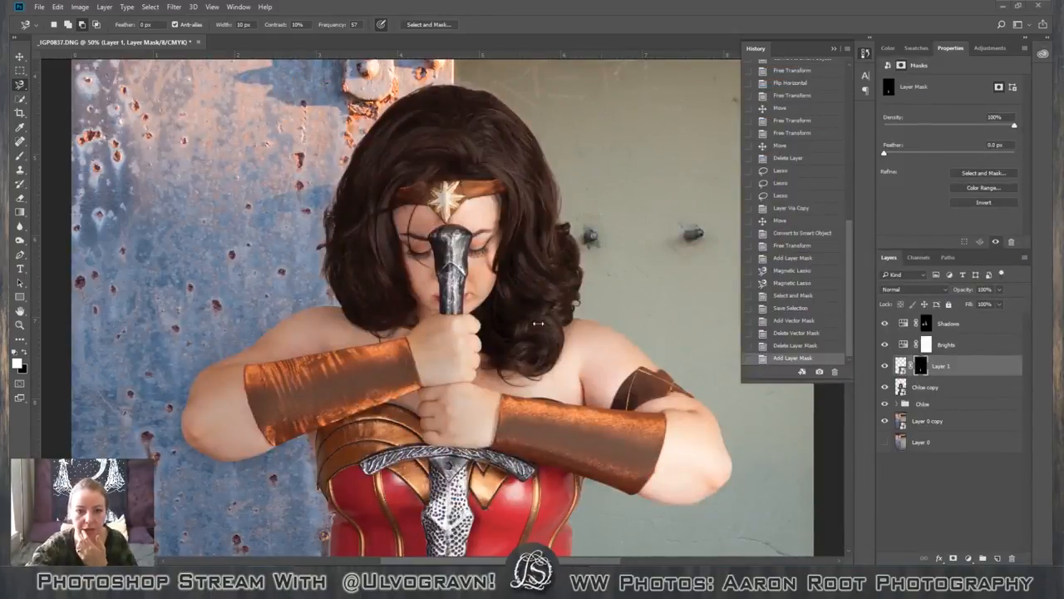
Set up the Brush at 15 px with 98% hardness for touching up Layer 1's mask beside the sword blade.
scroll(466, 391, "down", 5)
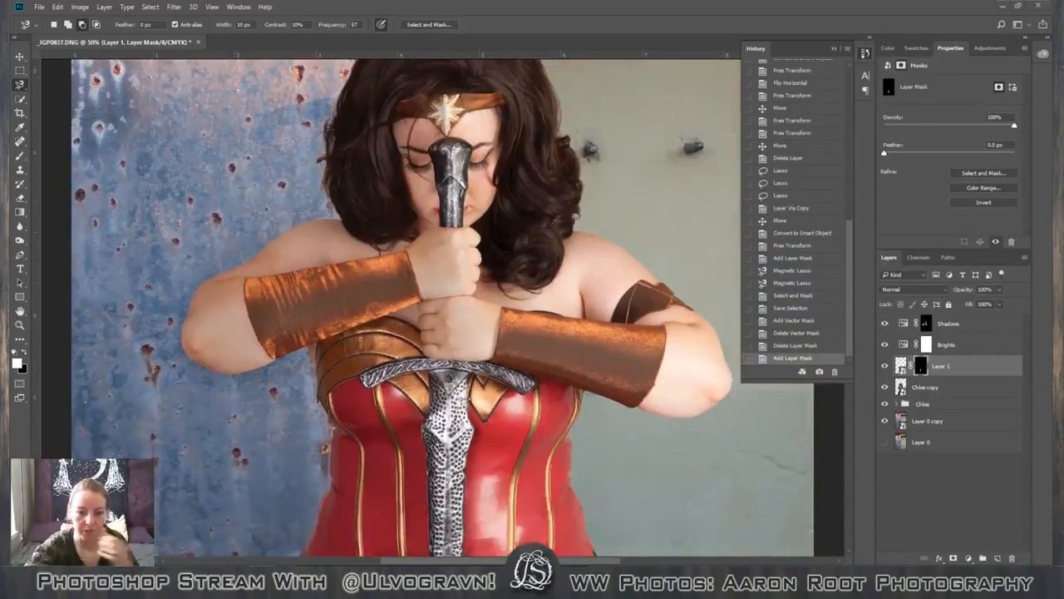
scroll(466, 404, "down", 8)
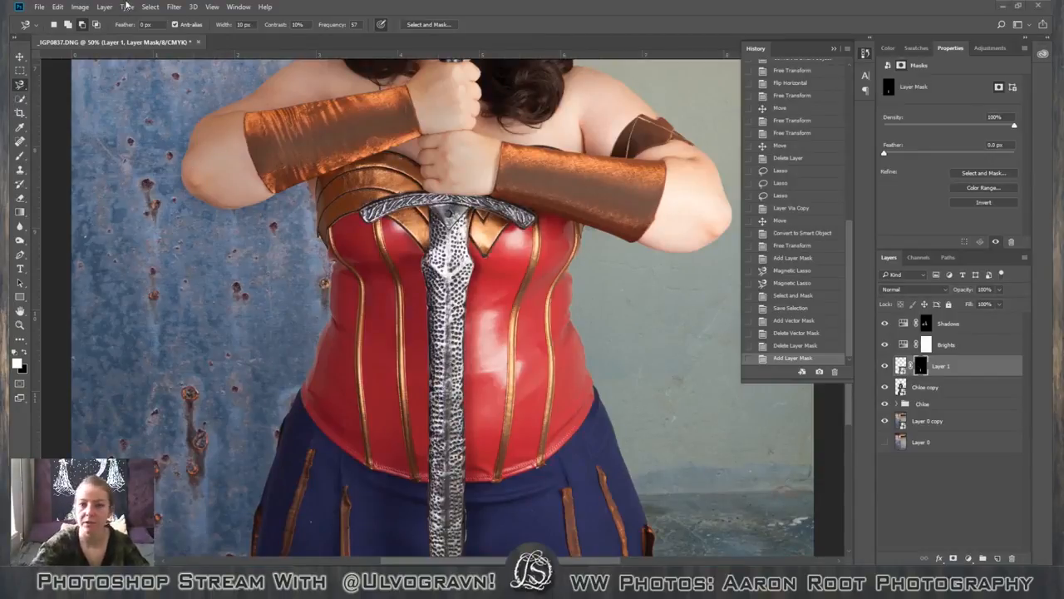
key("ctrl+plus")
key("ctrl+plus")
key("ctrl+plus")
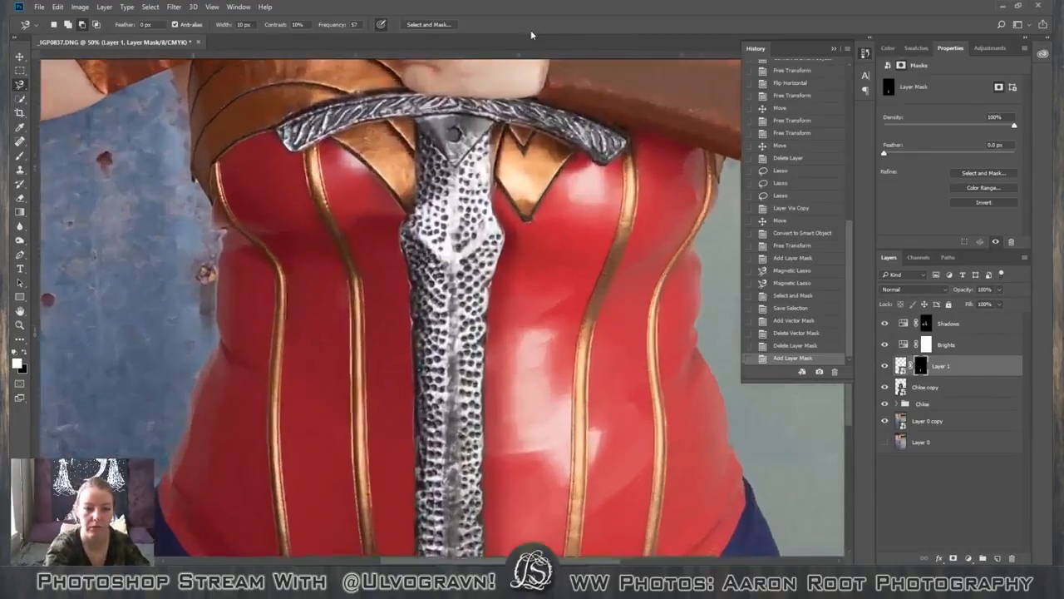
key("space")
left_click_drag(381, 365, 447, 308)
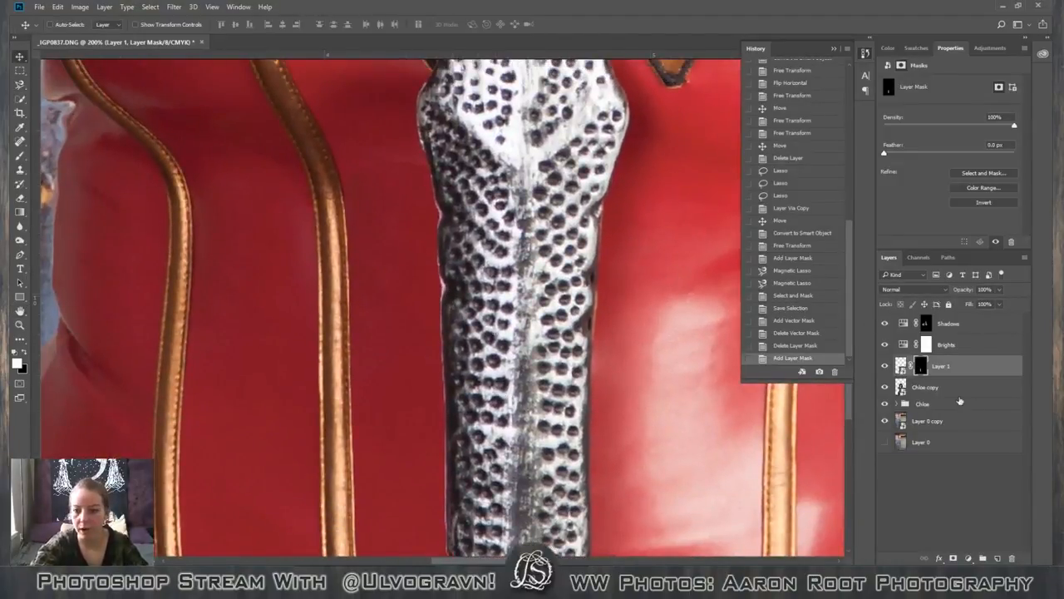
key("b")
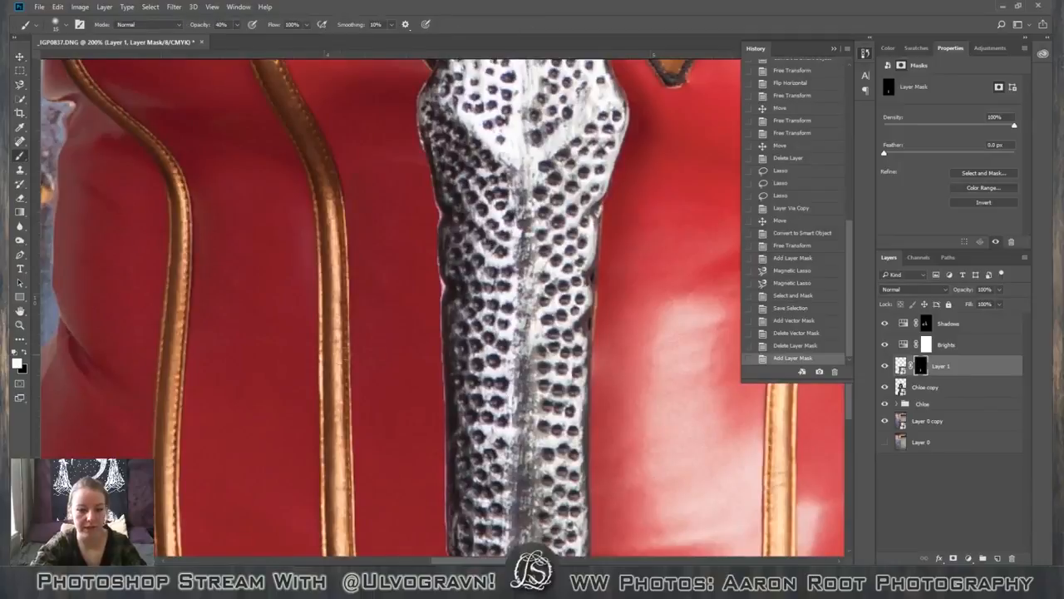
left_click(58, 24)
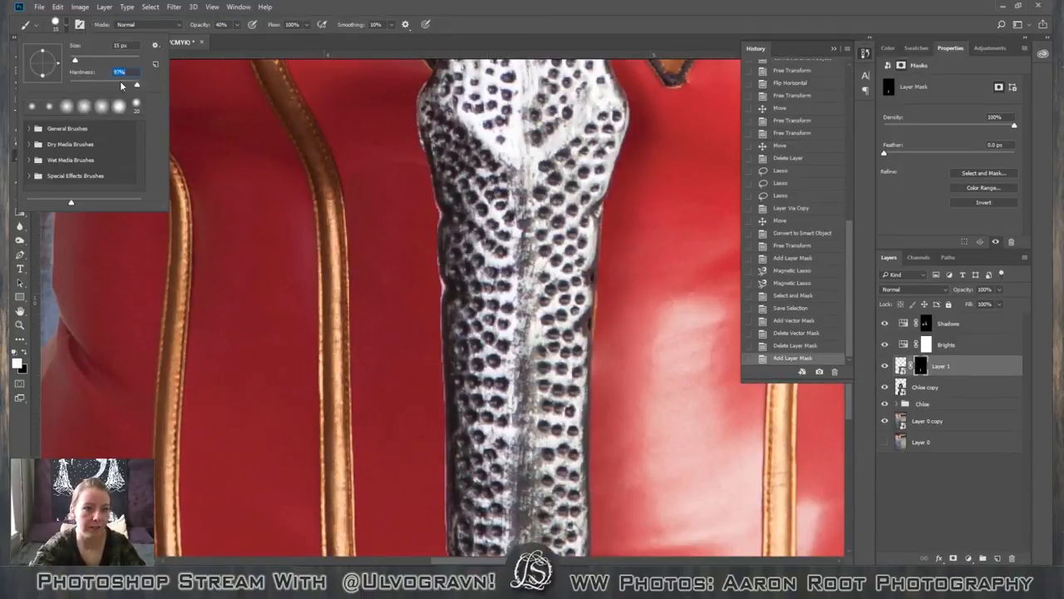
left_click_drag(137, 85, 139, 89)
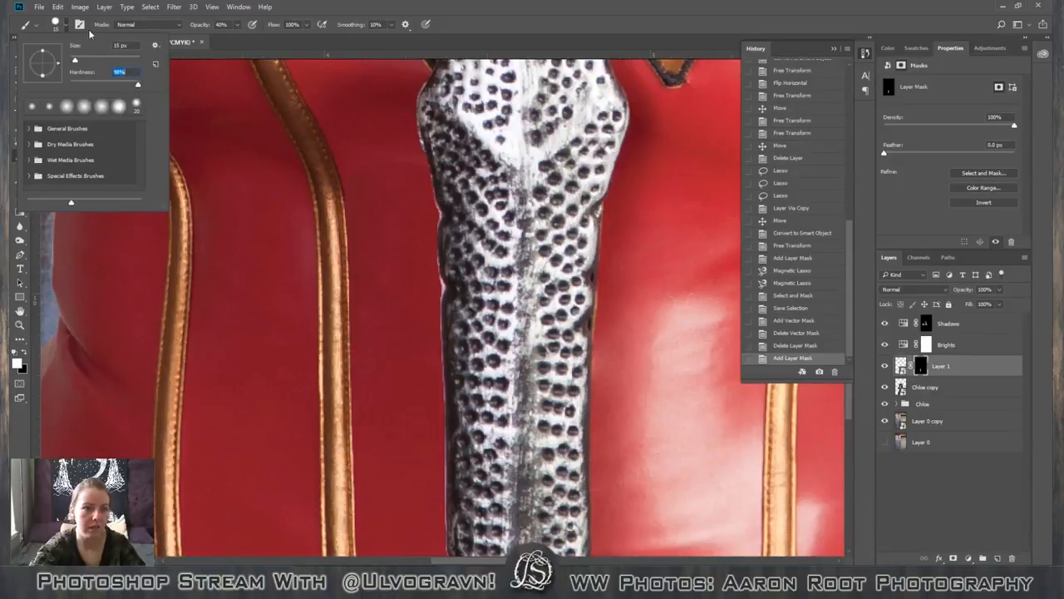
left_click(65, 25)
left_click(65, 25)
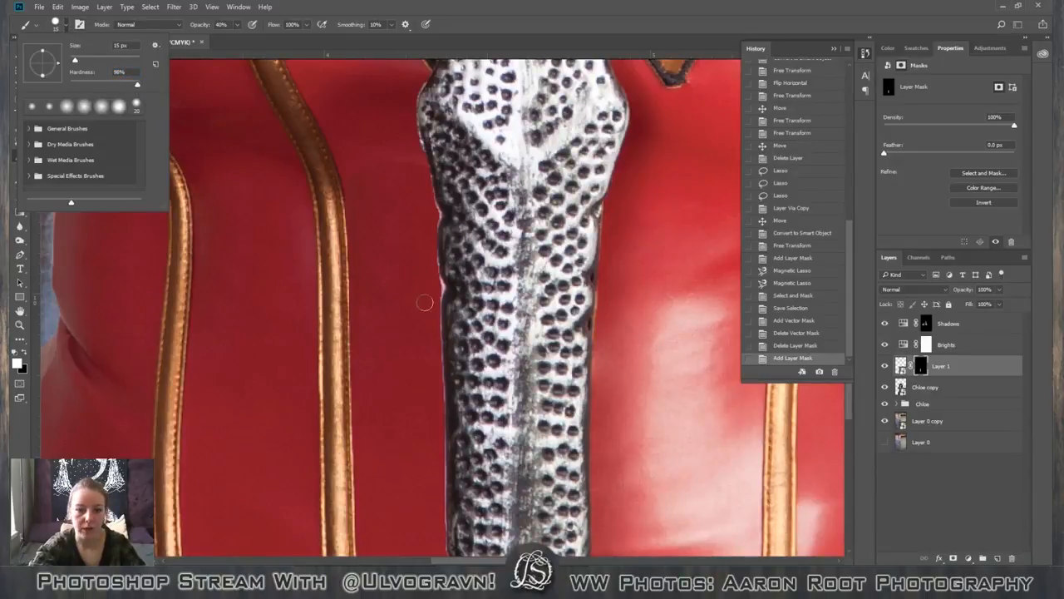
Undo a trial stroke beside the blade, then set the brush hardness to 99% and reduce the brush size.
left_click_drag(435, 285, 433, 295)
key("ctrl+z")
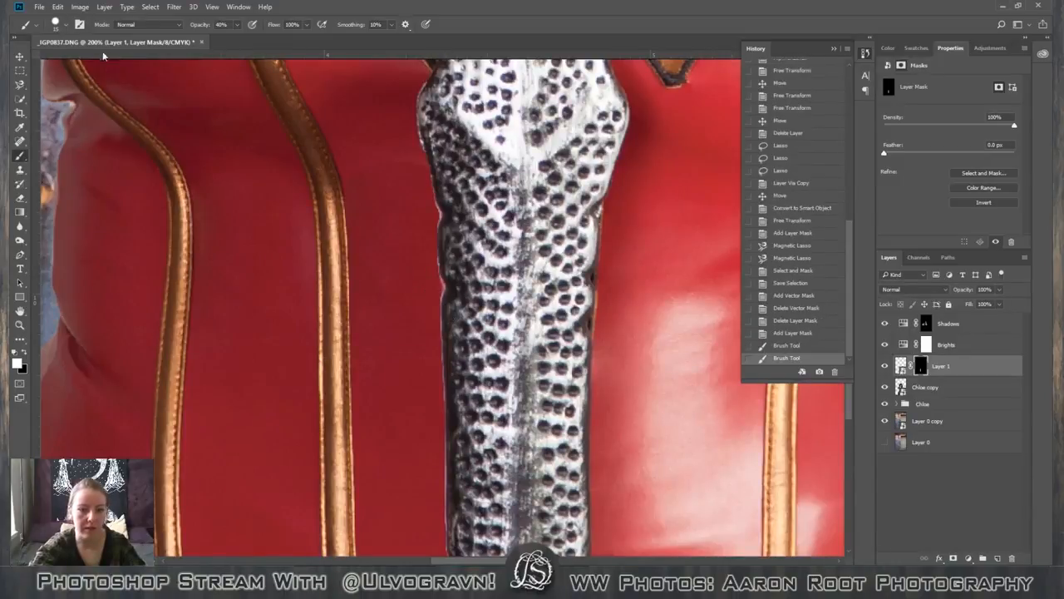
left_click(66, 26)
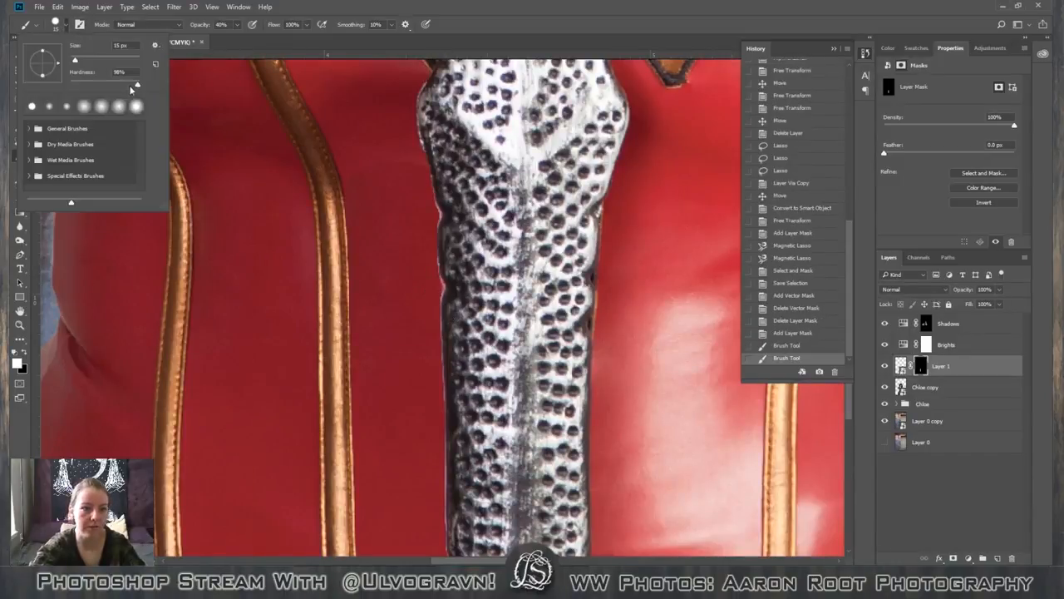
left_click_drag(129, 85, 141, 83)
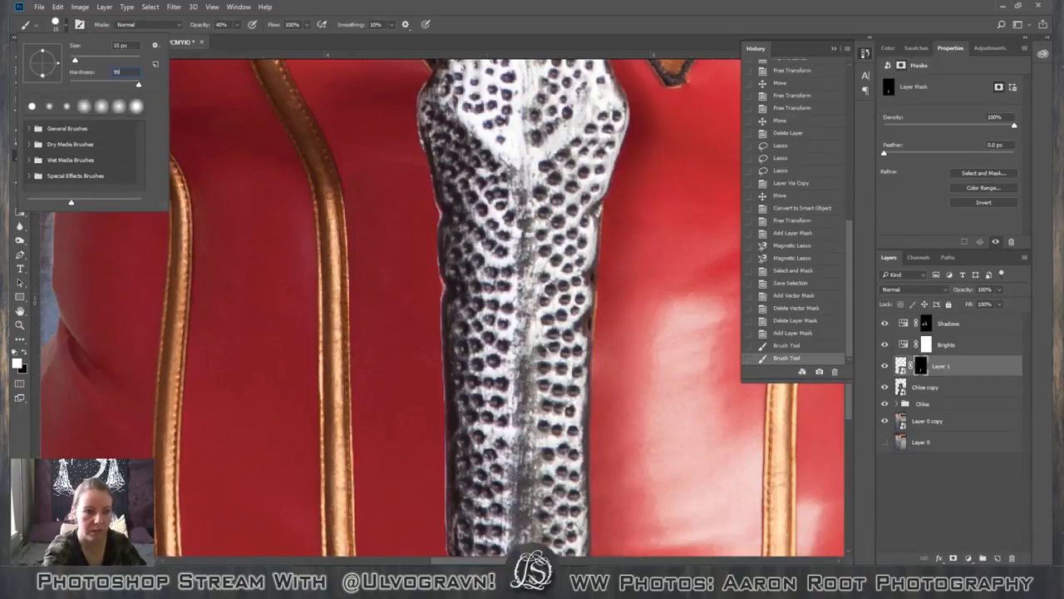
left_click(507, 26)
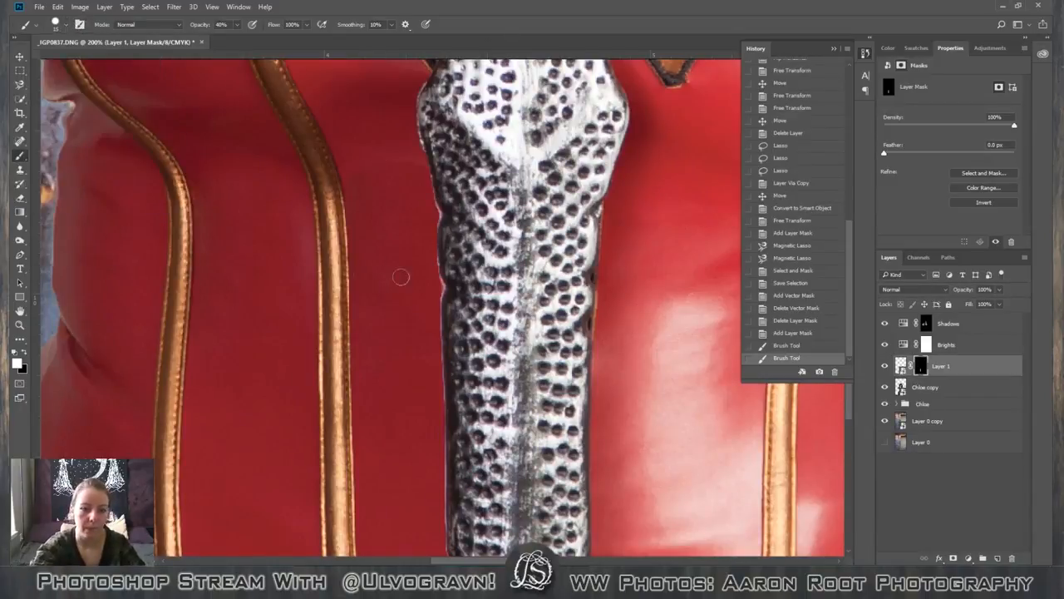
key("bracketleft")
key("bracketleft")
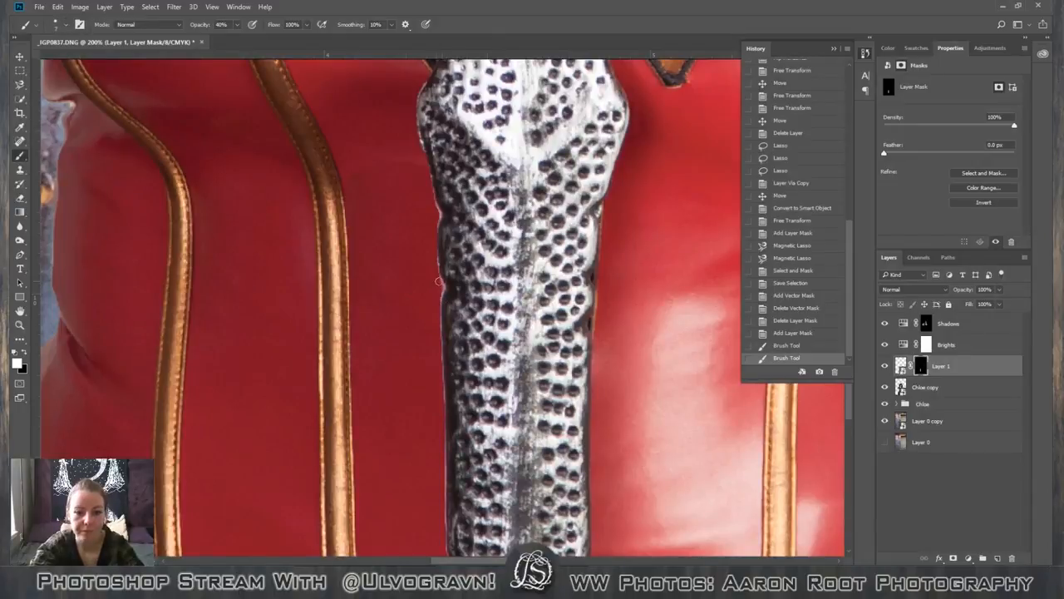
Paint white at 40% opacity on Layer 1's mask along the blade's left edge, around and below the notch.
left_click_drag(440, 286, 441, 288)
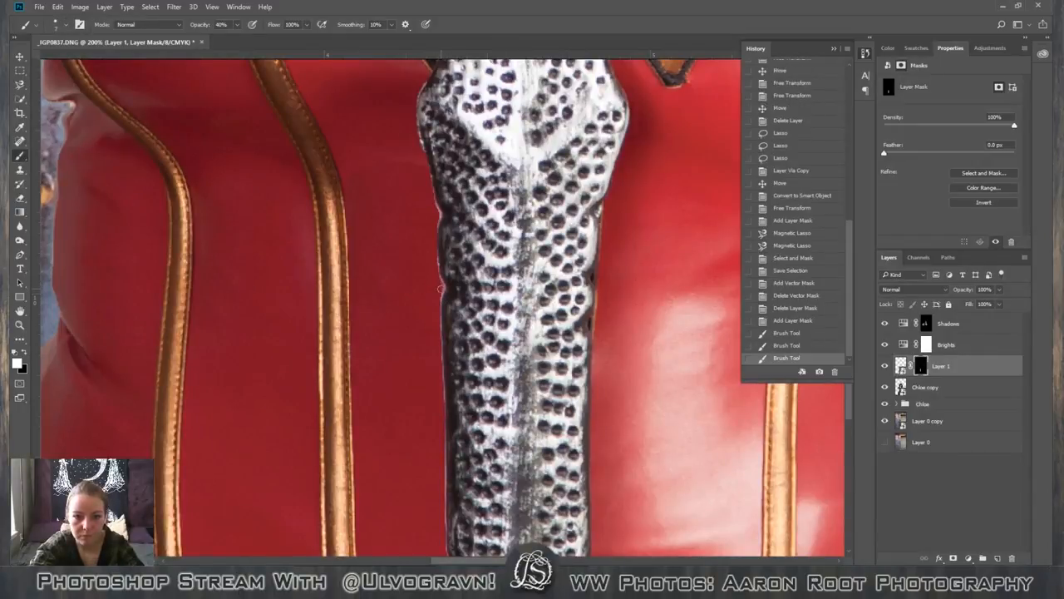
left_click(437, 296)
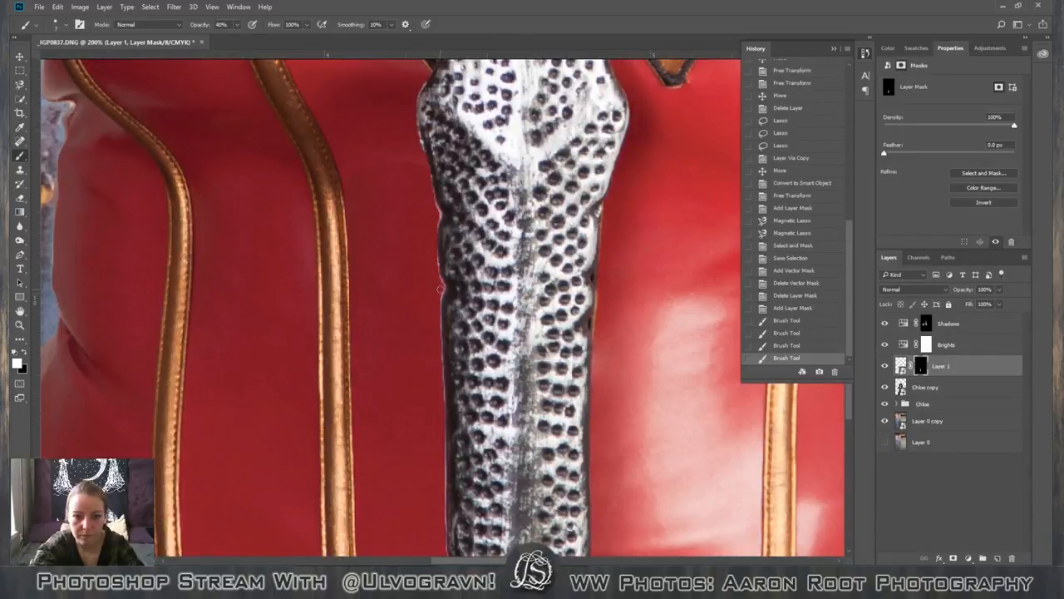
left_click(438, 297)
left_click_drag(440, 299, 438, 350)
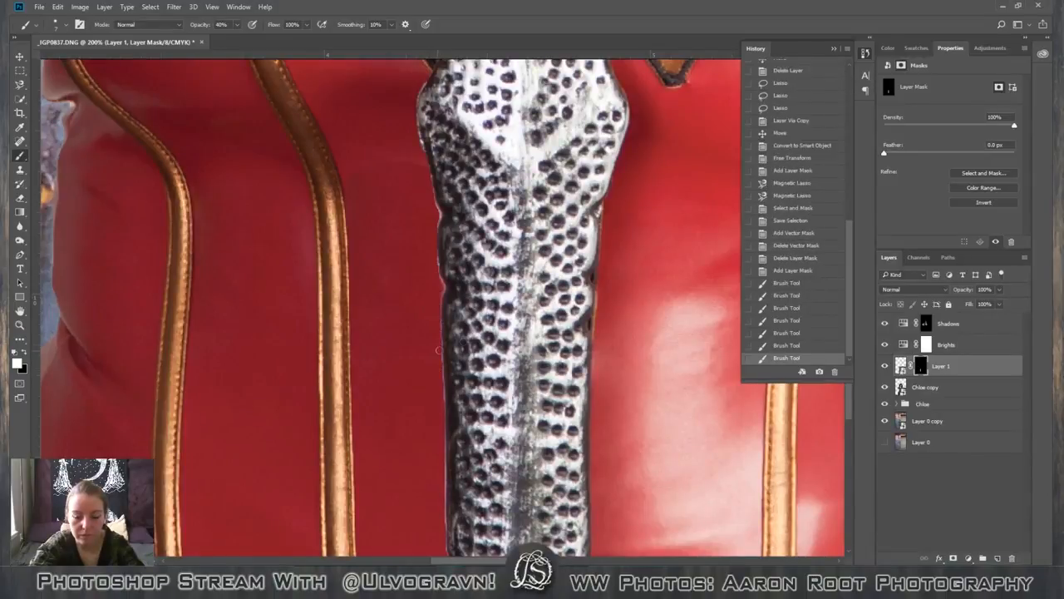
Paint black on Layer 1's mask over the blade's dark edge at the notch, raising the brush opacity to 100%.
scroll(465, 338, "up", 4)
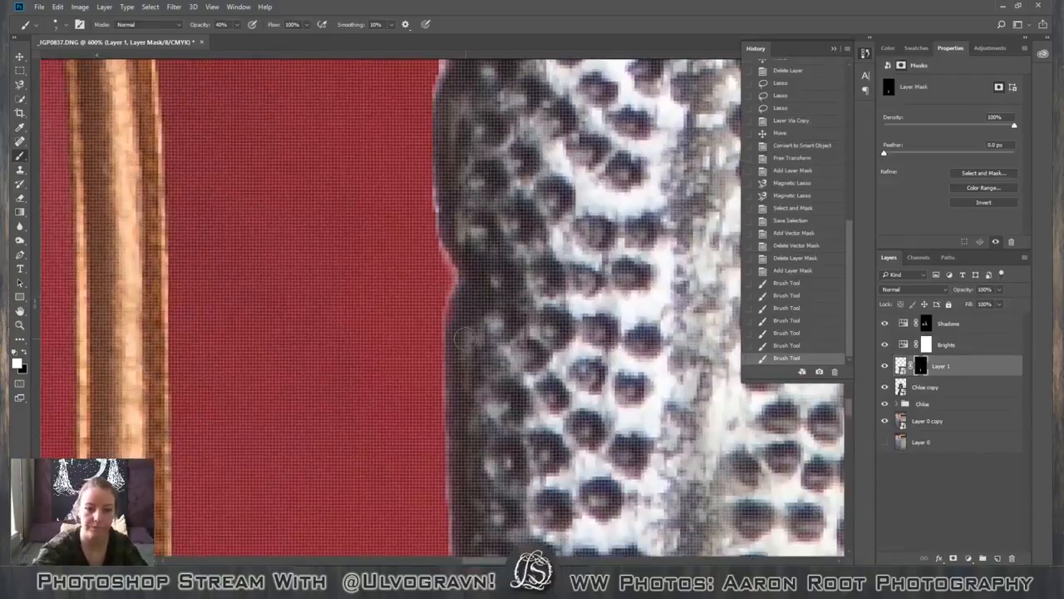
key("x")
mouse_move(459, 242)
left_mouse_down()
mouse_move(471, 272)
mouse_move(467, 257)
left_mouse_up()
key("0")
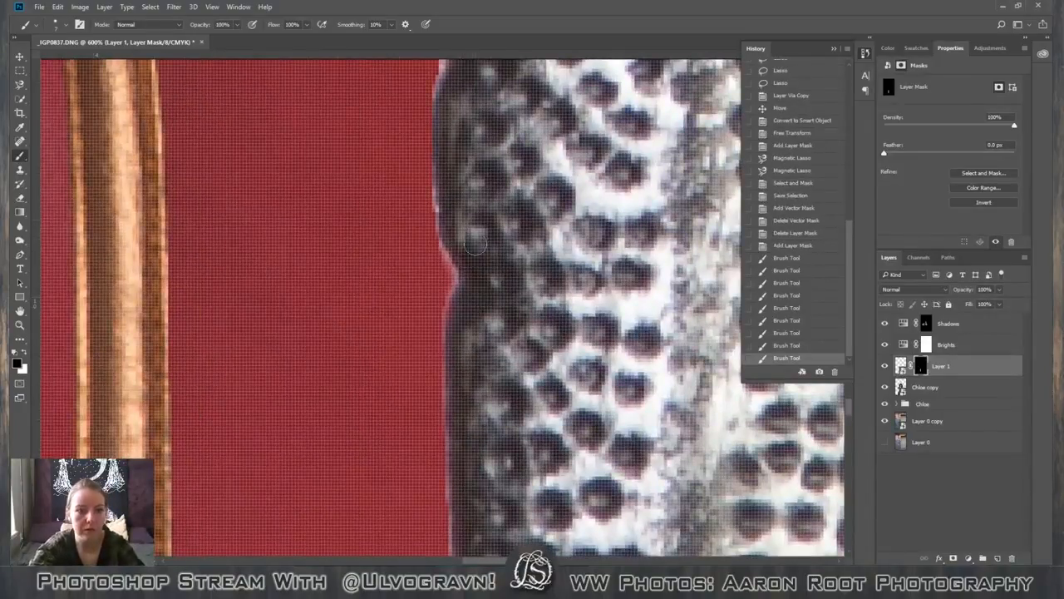
left_click_drag(475, 295, 473, 283)
left_click_drag(470, 266, 455, 375)
Paint white at full opacity on Layer 1's mask to cover the light fringe along the blade edge below the notch.
key("x")
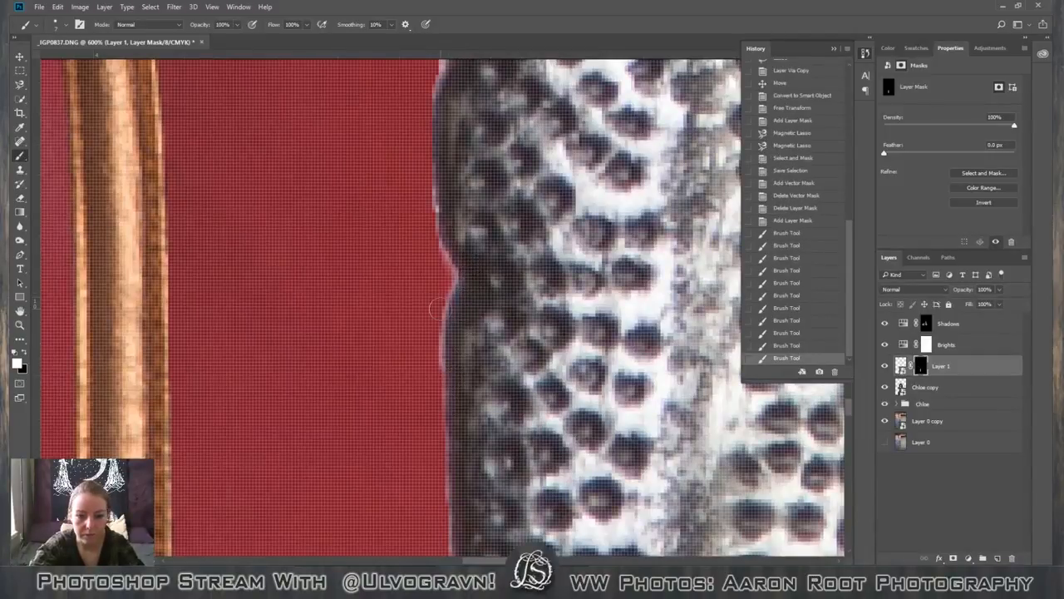
left_click_drag(435, 310, 432, 412)
left_click_drag(436, 474, 433, 536)
scroll(385, 503, "down", 5)
scroll(372, 457, "up", 1)
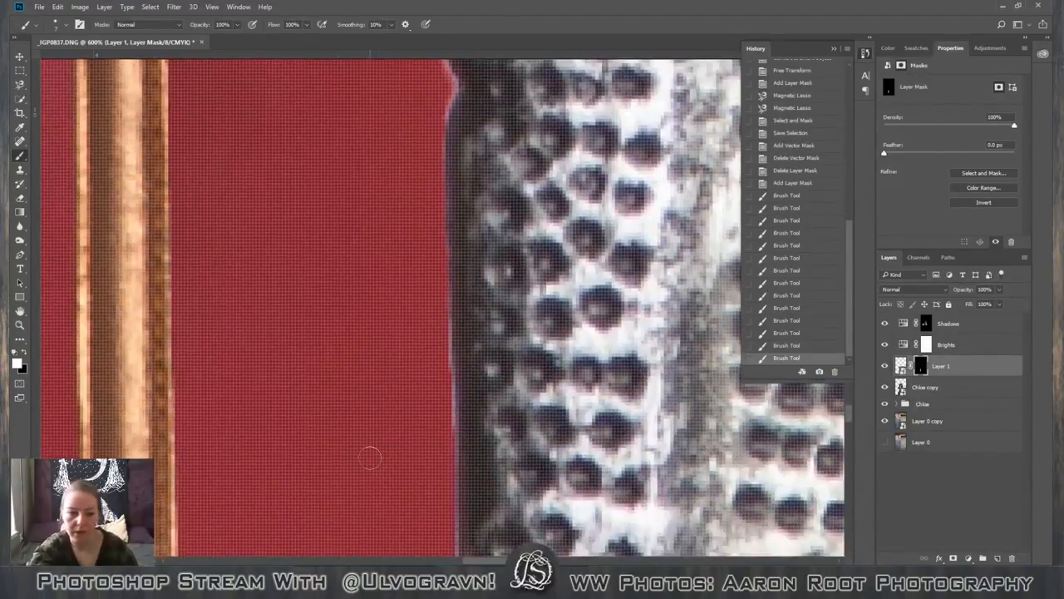
scroll(374, 457, "down", 1)
scroll(412, 329, "up", 2)
scroll(407, 325, "up", 5)
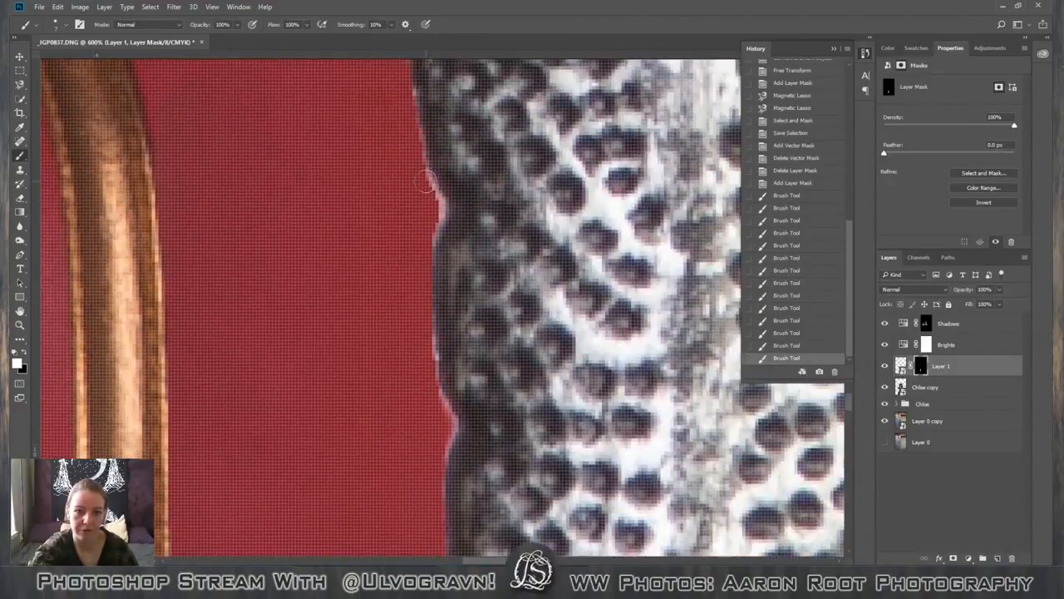
Paint white on the mask around the next notch further up the blade's left edge.
mouse_move(433, 209)
left_mouse_down()
mouse_move(404, 261)
mouse_move(535, 208)
mouse_move(510, 200)
mouse_move(463, 266)
left_mouse_up()
scroll(404, 261, "up", 2)
key("x")
key("x")
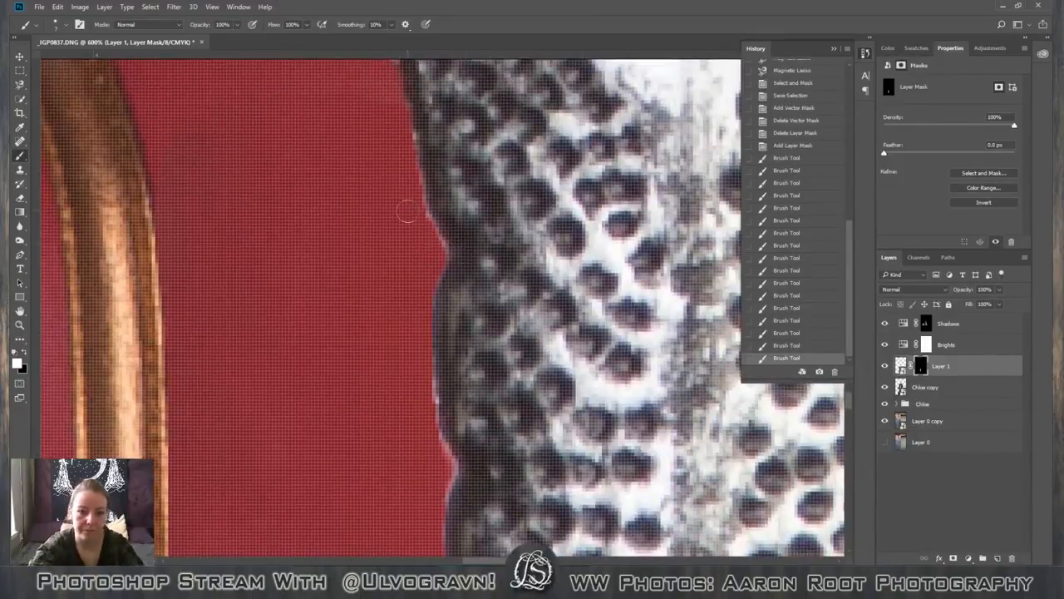
left_click_drag(416, 218, 427, 231)
Extend the white mask painting along the flared upper part of the blade, down to the upper notch.
scroll(346, 300, "up", 3)
scroll(345, 300, "up", 9)
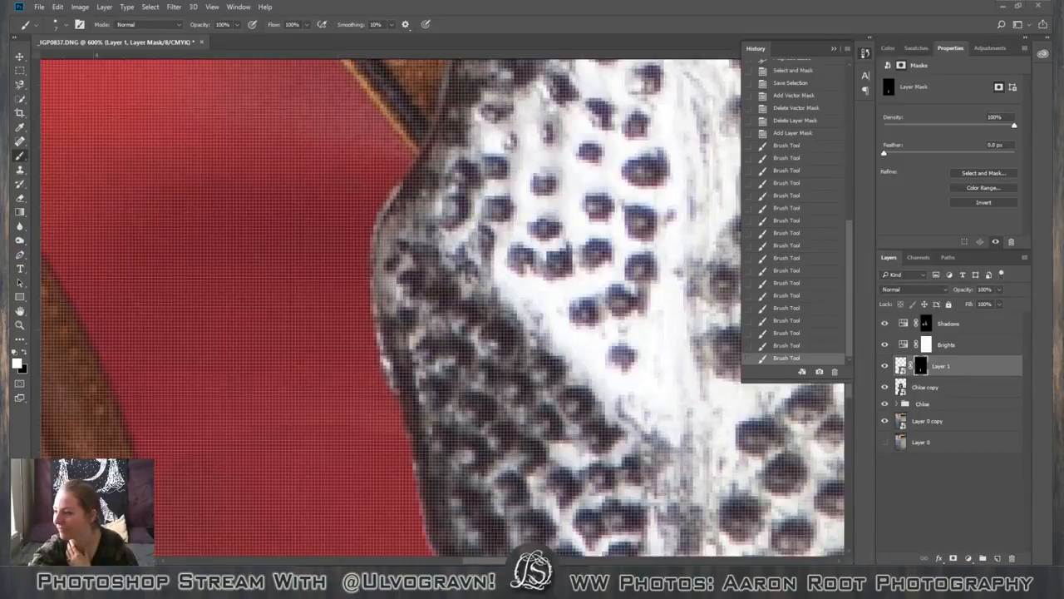
left_click(371, 366)
left_click_drag(374, 393, 399, 469)
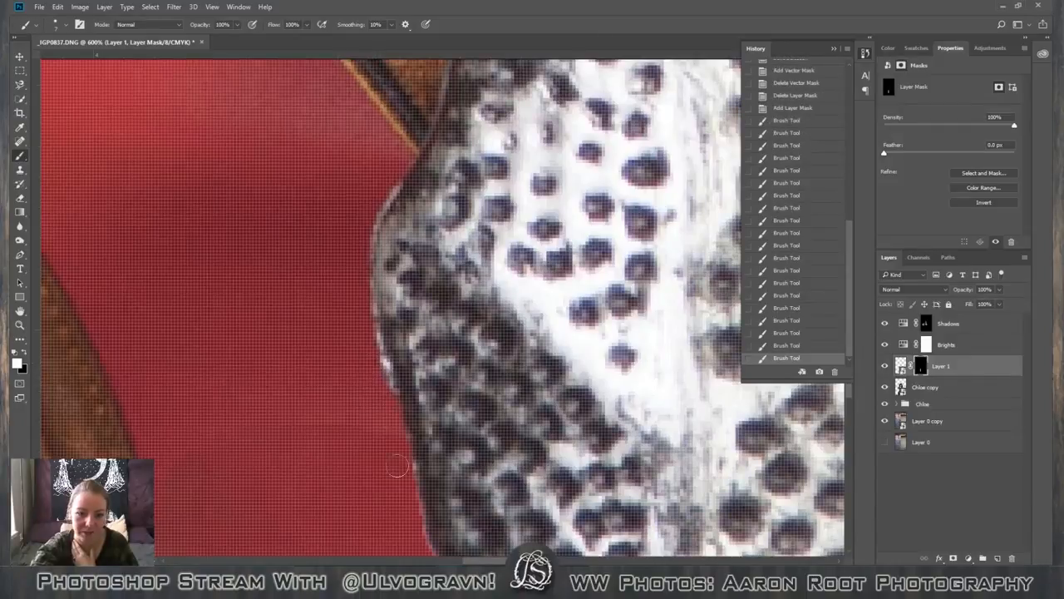
left_click(404, 474)
scroll(402, 517, "down", 3)
scroll(402, 517, "down", 2)
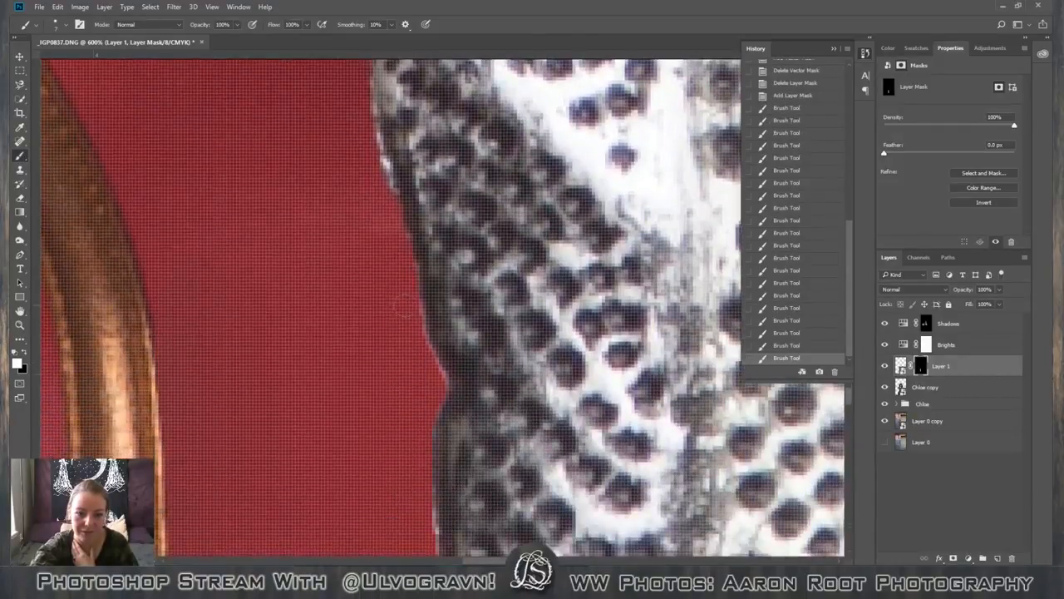
left_click(418, 349)
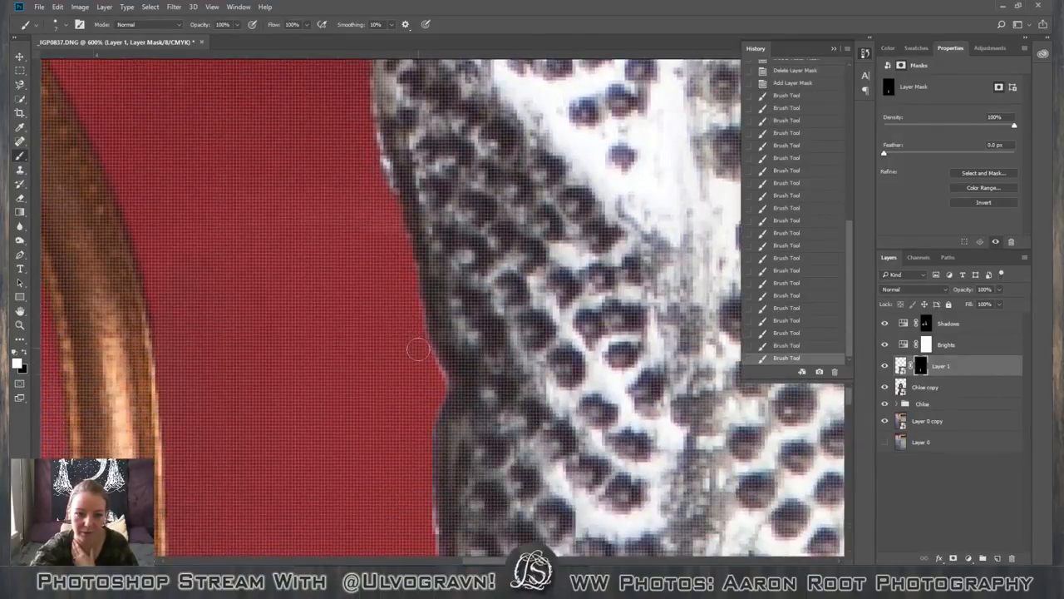
left_click(432, 379)
Touch up the mask in white along the blade edge between the upper and lower notches.
scroll(401, 459, "down", 3)
scroll(401, 459, "down", 3)
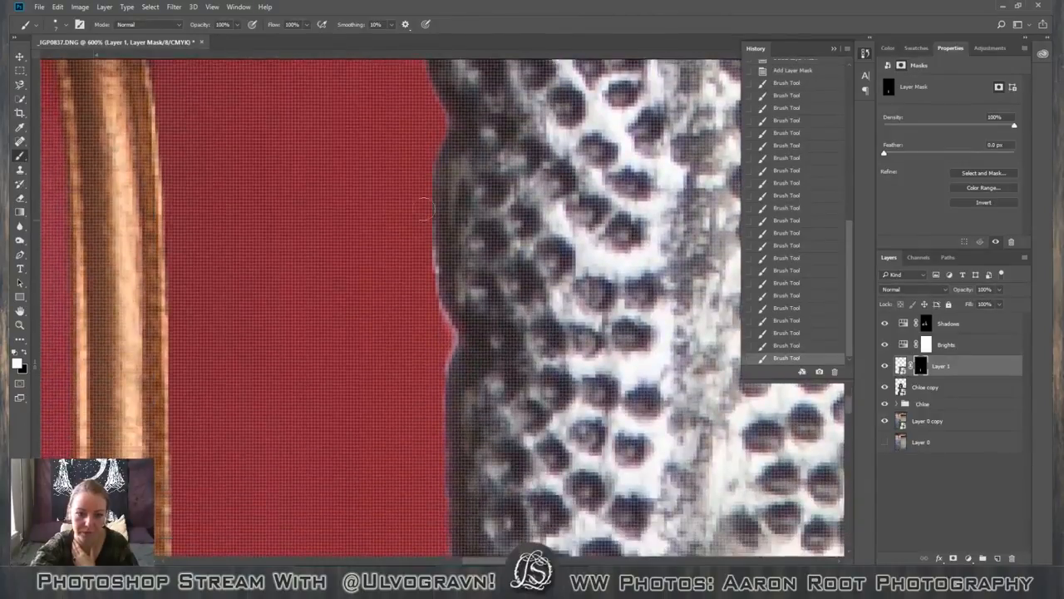
left_click(426, 285)
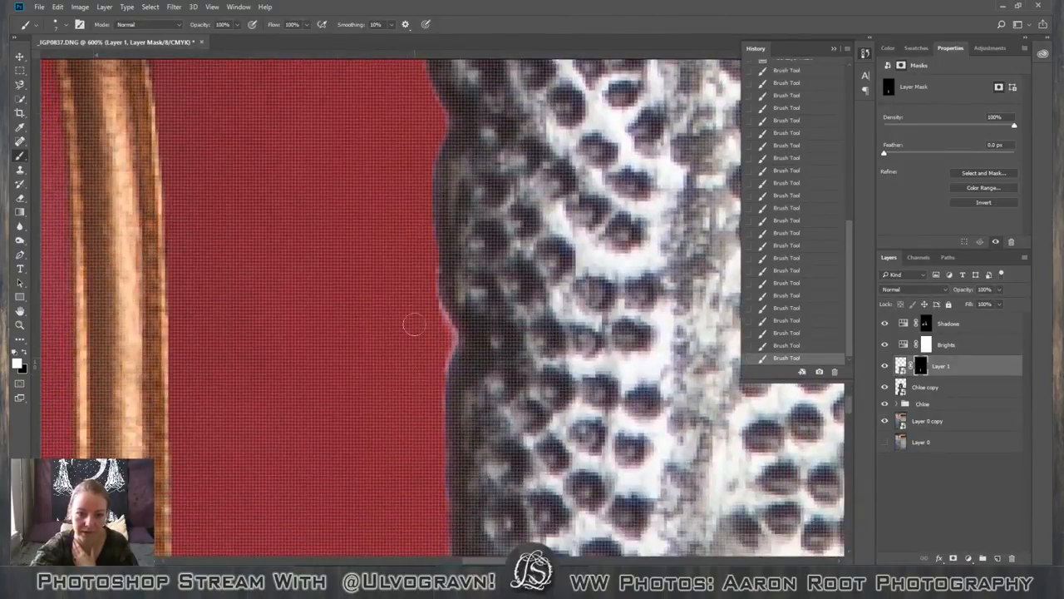
left_click(433, 360)
scroll(403, 394, "down", 5)
scroll(404, 398, "down", 4)
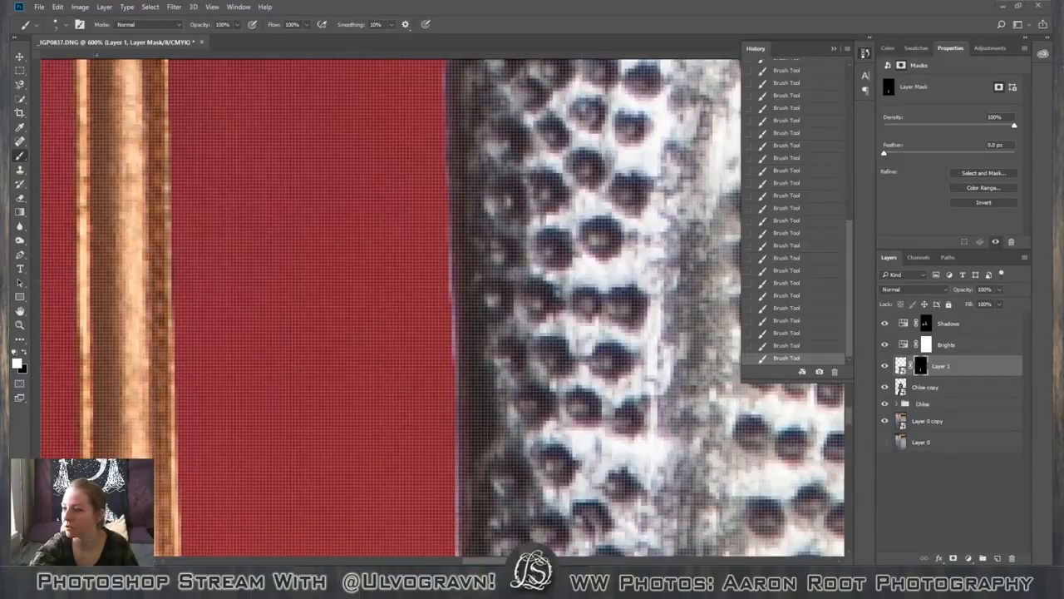
Switch to Chrome and view the Male_quarian.jpg image, then return to Photoshop.
left_click_drag(1063, 49, 701, 43)
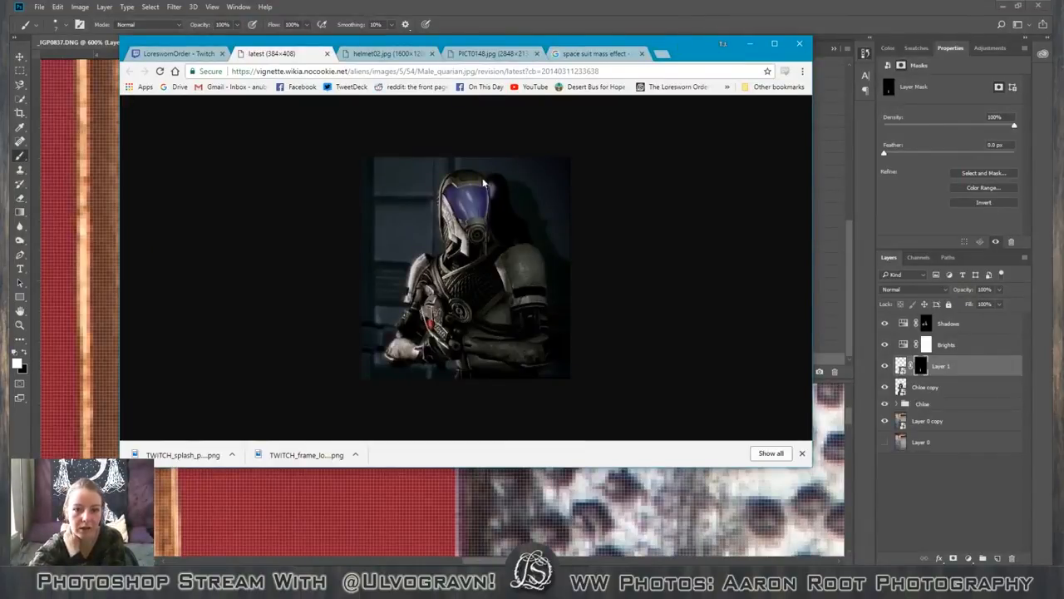
left_click_drag(503, 45, 1063, 129)
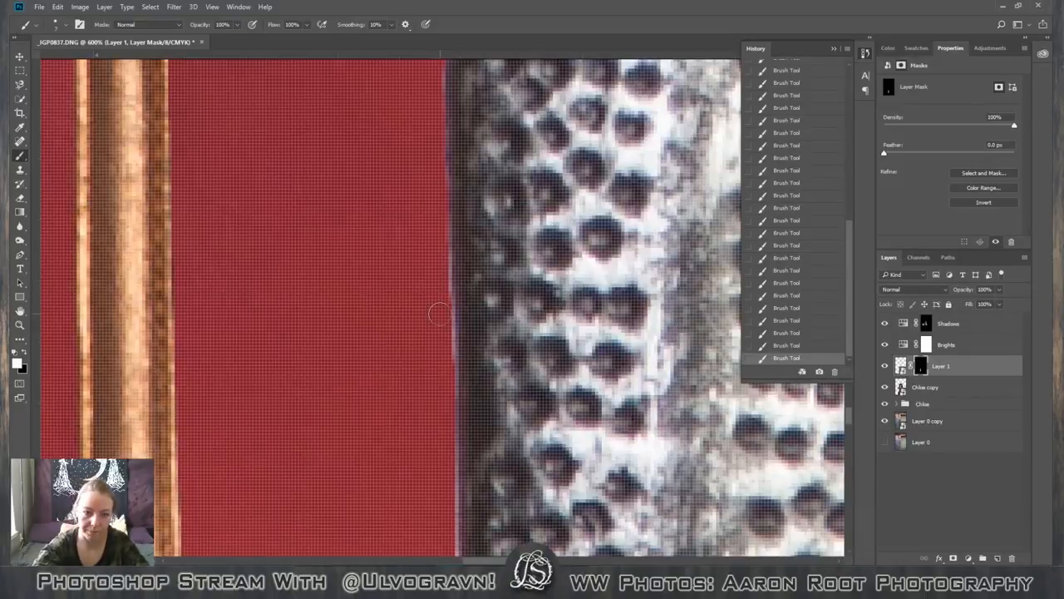
Examine the masked patch edge along the blade down to the corset hem and in the full view of the photo.
scroll(414, 394, "down", 7)
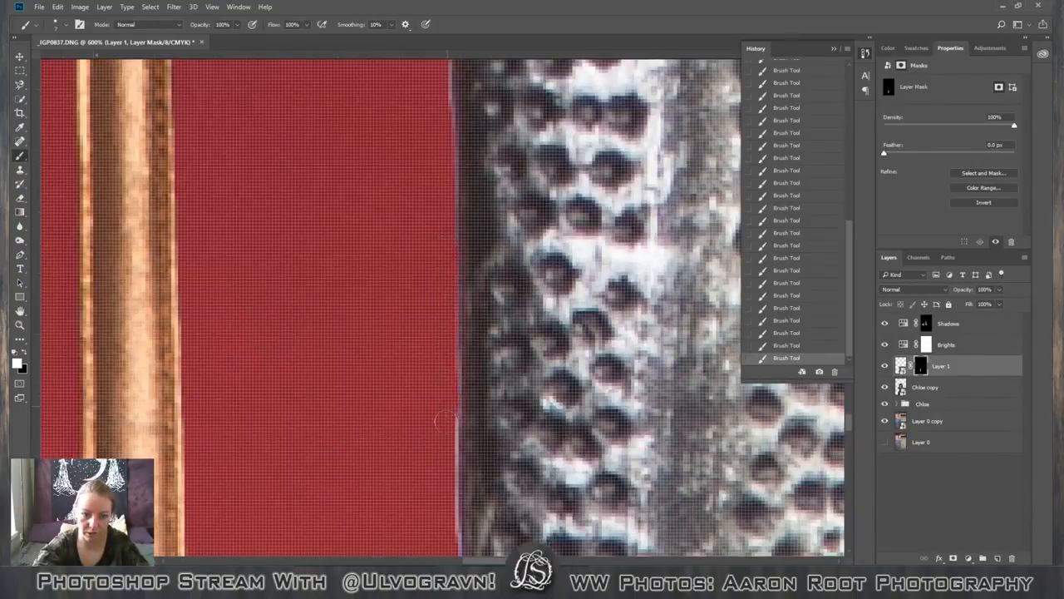
scroll(444, 461, "down", 3)
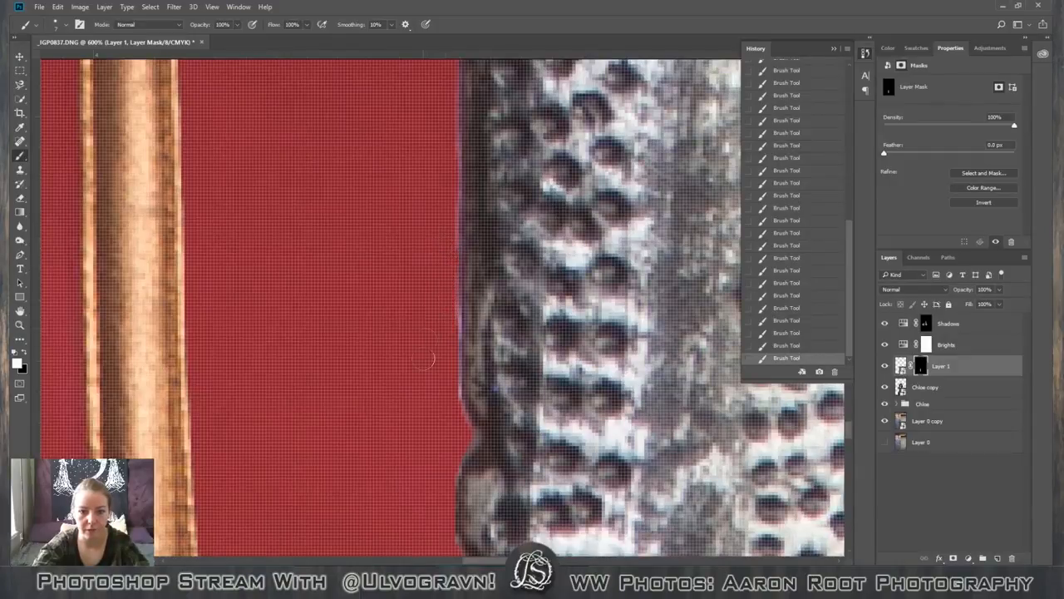
scroll(424, 374, "down", 5)
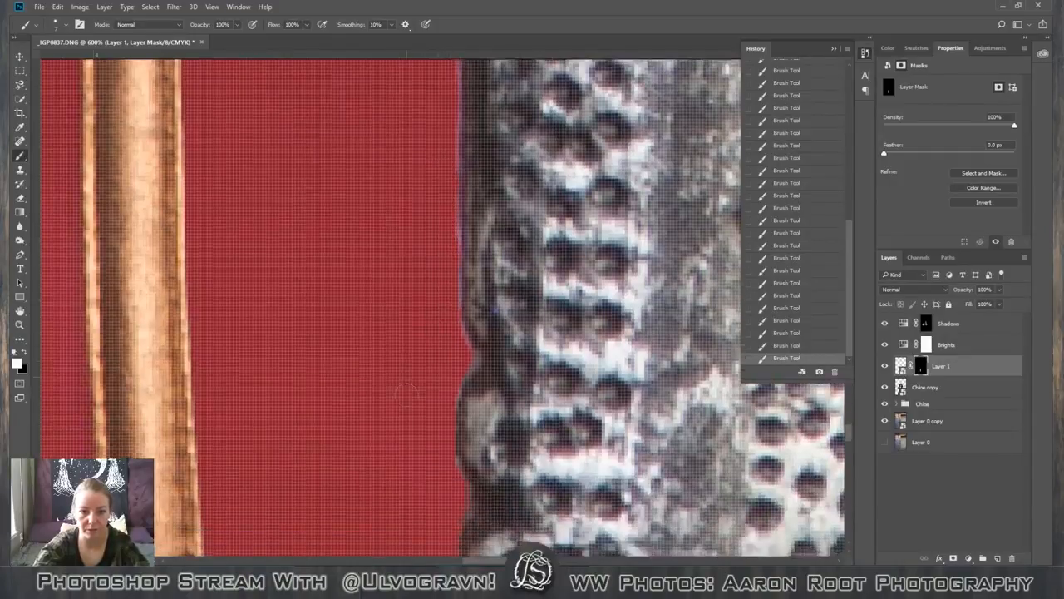
scroll(399, 419, "down", 8)
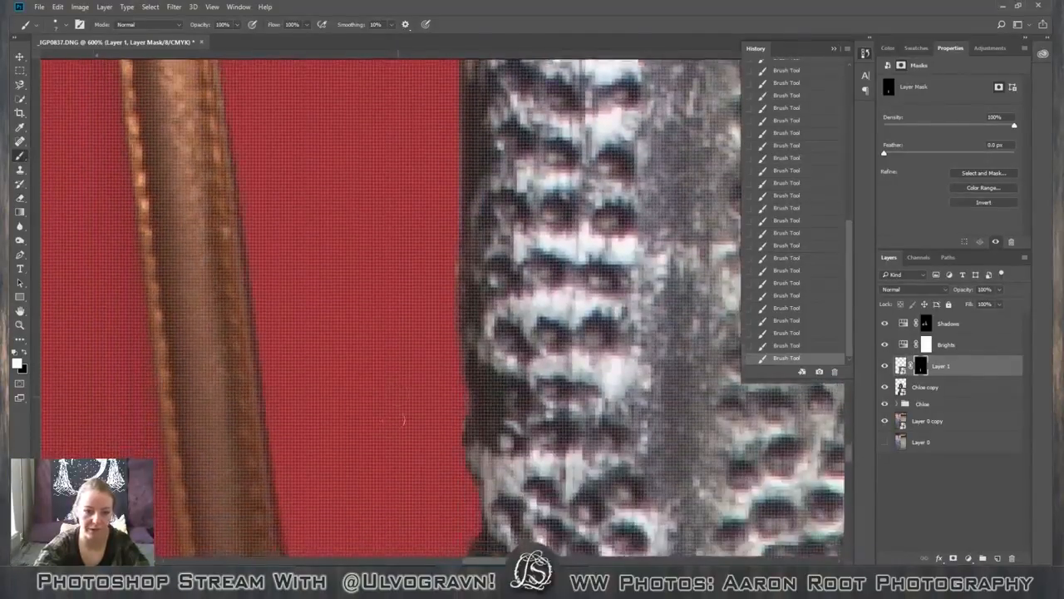
scroll(390, 442, "down", 8)
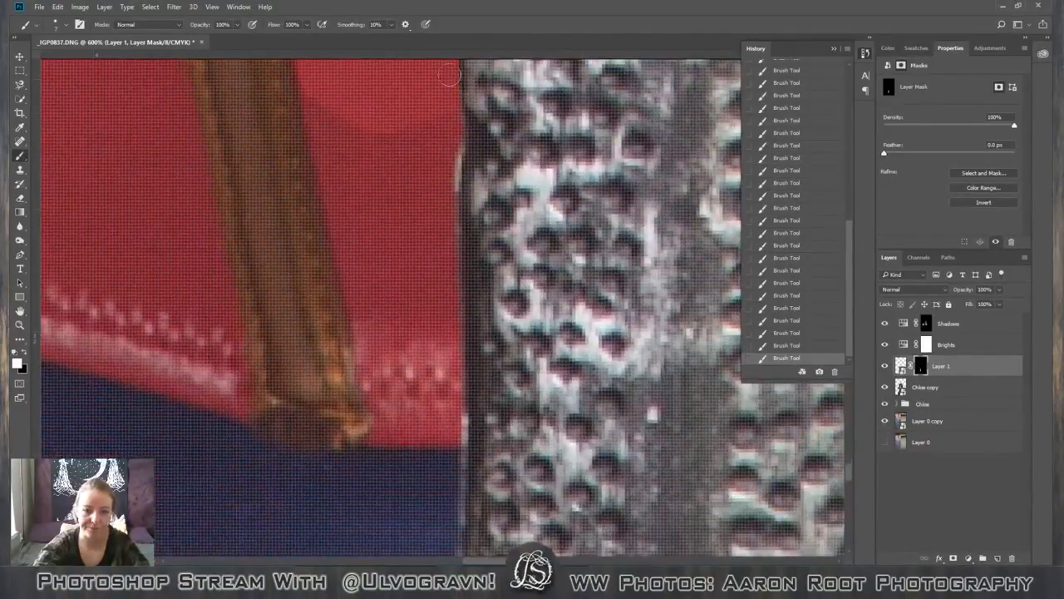
scroll(424, 196, "up", 5)
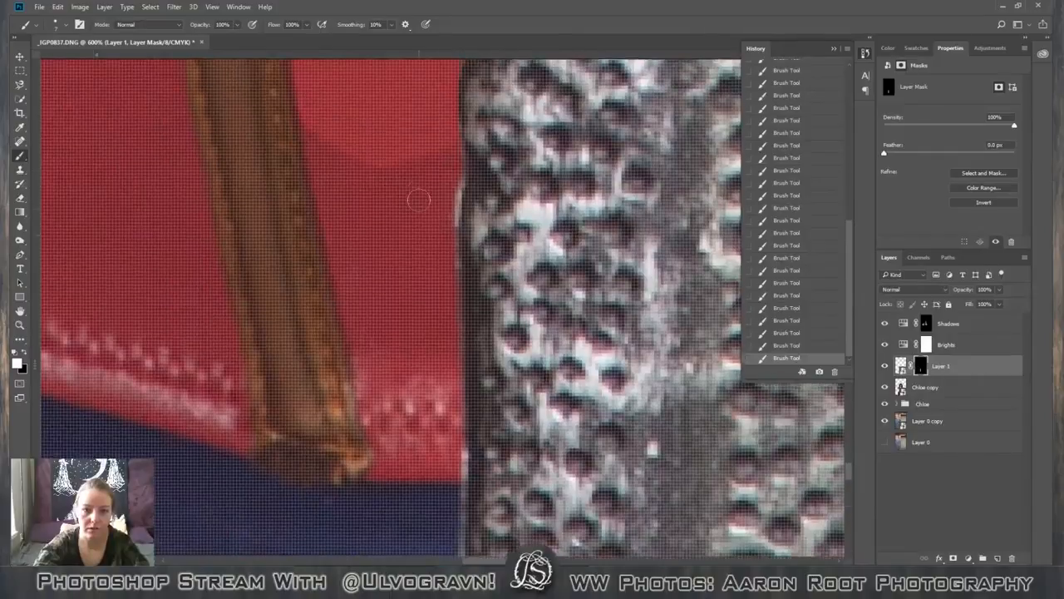
scroll(425, 216, "up", 2)
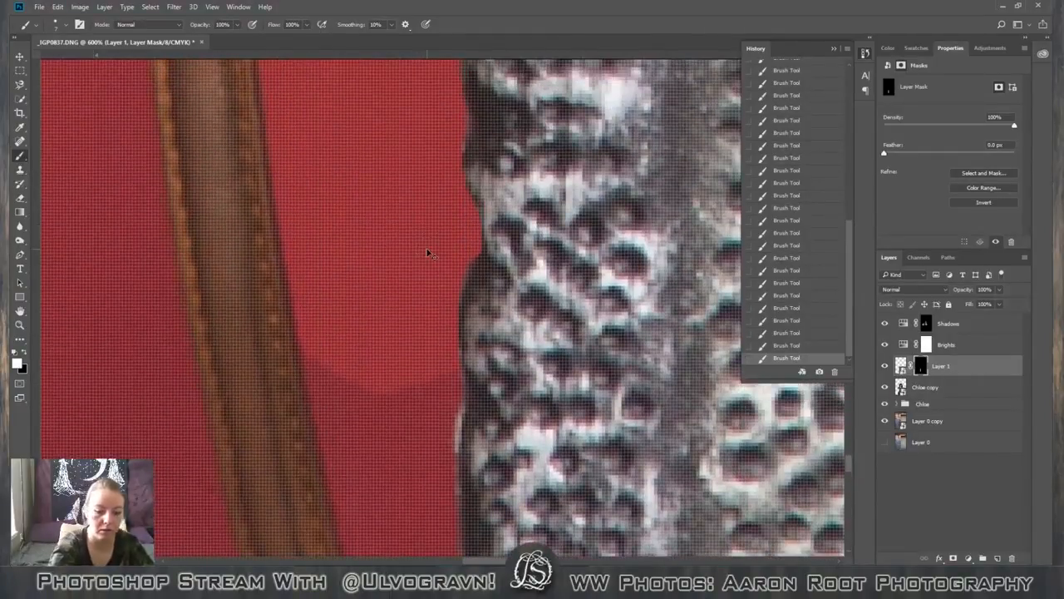
scroll(427, 249, "down", 3)
scroll(427, 252, "down", 8)
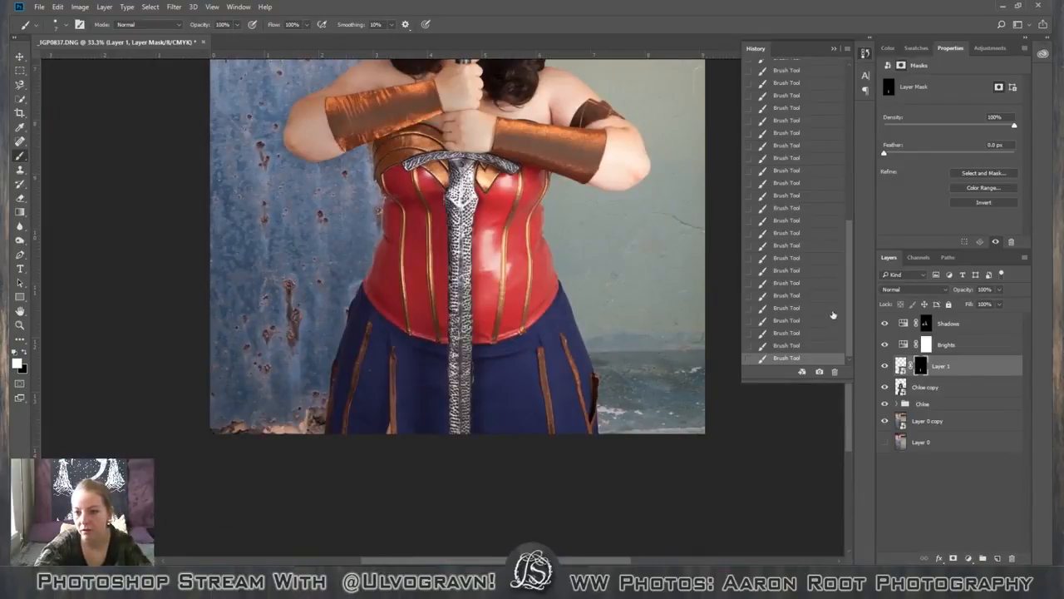
Hide and show Layer 1 repeatedly to compare the corset with and without the patch.
left_click(885, 368)
left_click(885, 368)
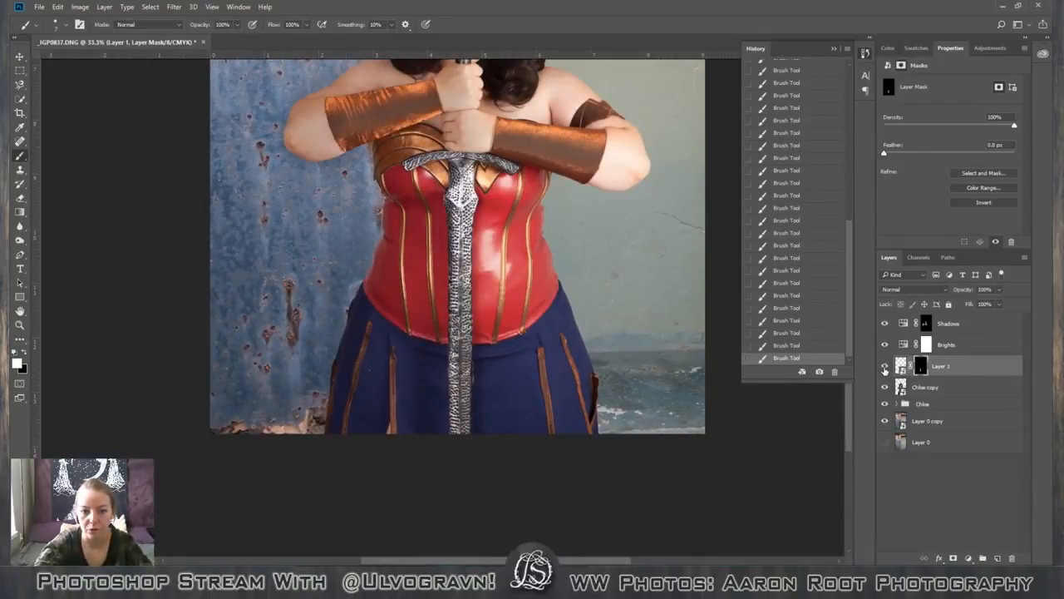
left_click(885, 367)
left_click(885, 367)
left_click(885, 367)
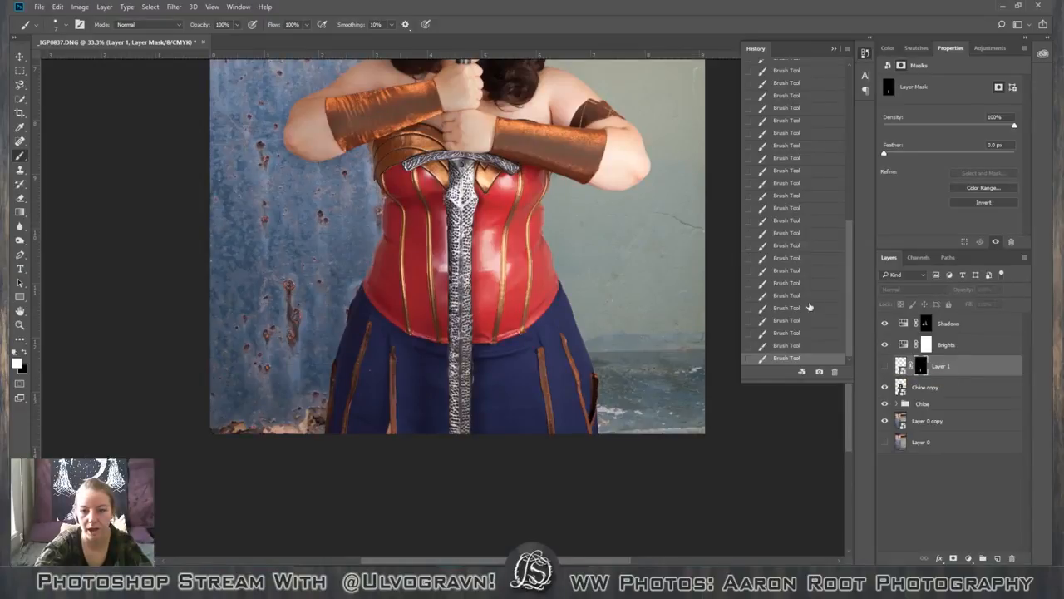
left_click(884, 367)
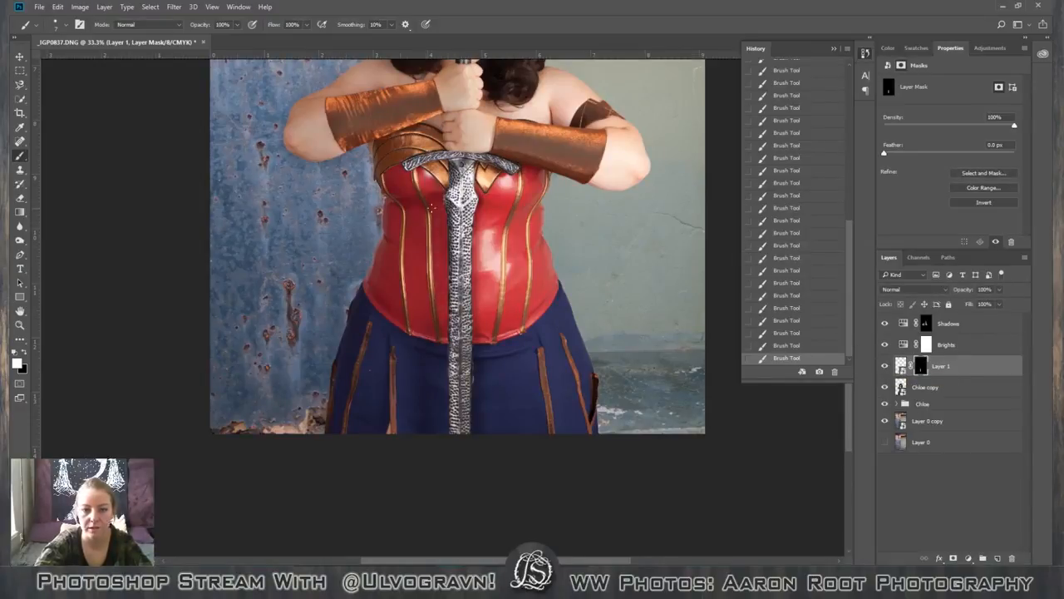
key("v")
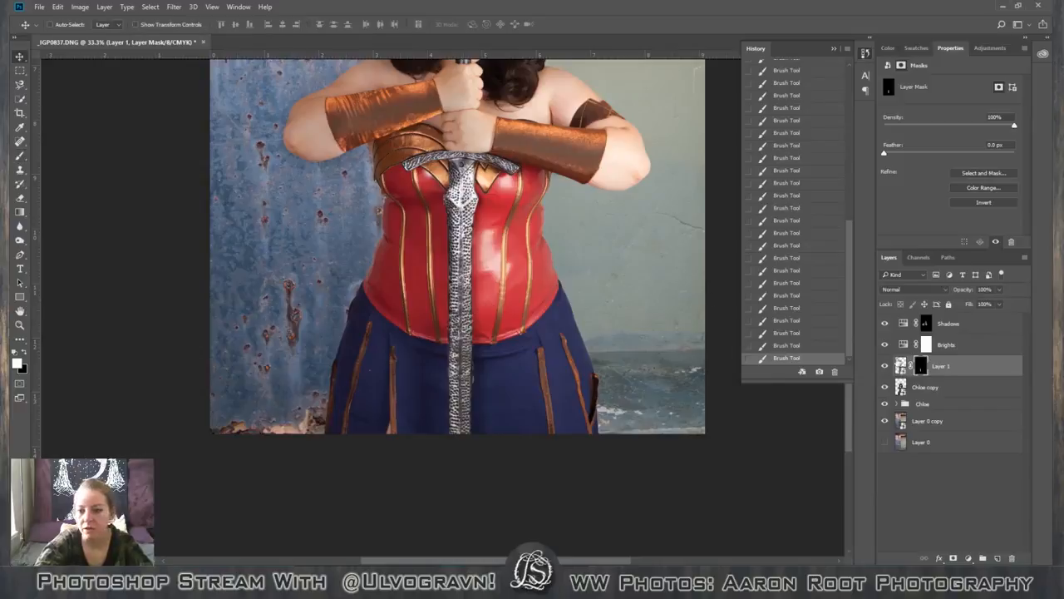
left_click(902, 367)
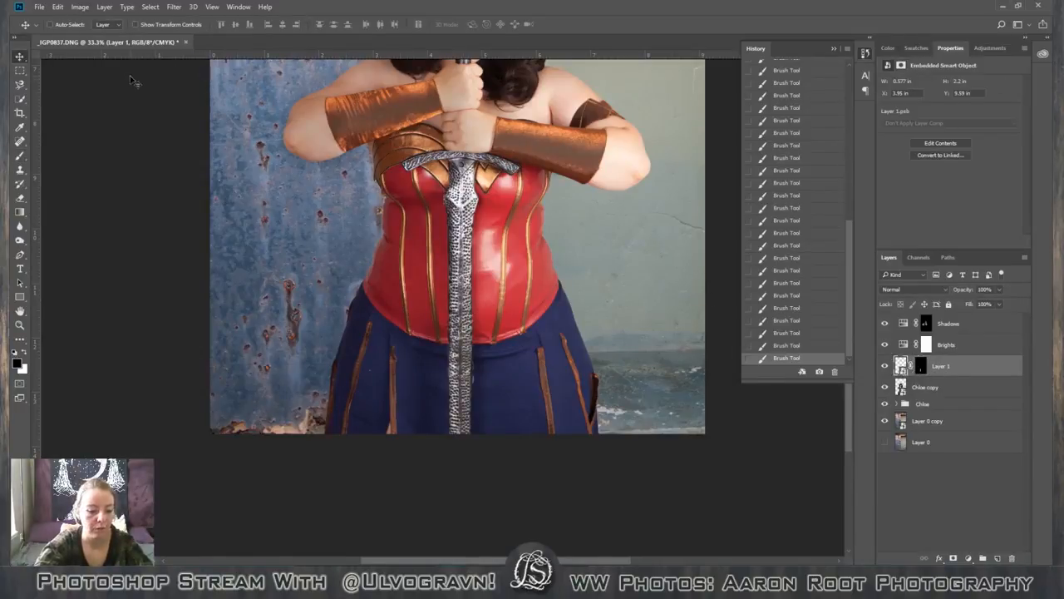
key("b")
left_click(65, 25)
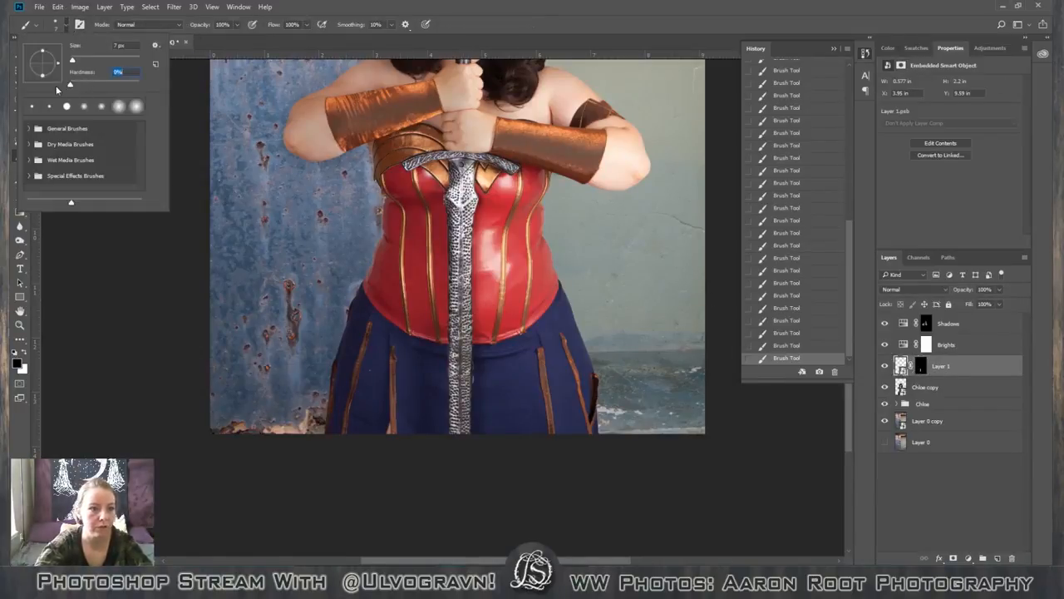
left_click(67, 30)
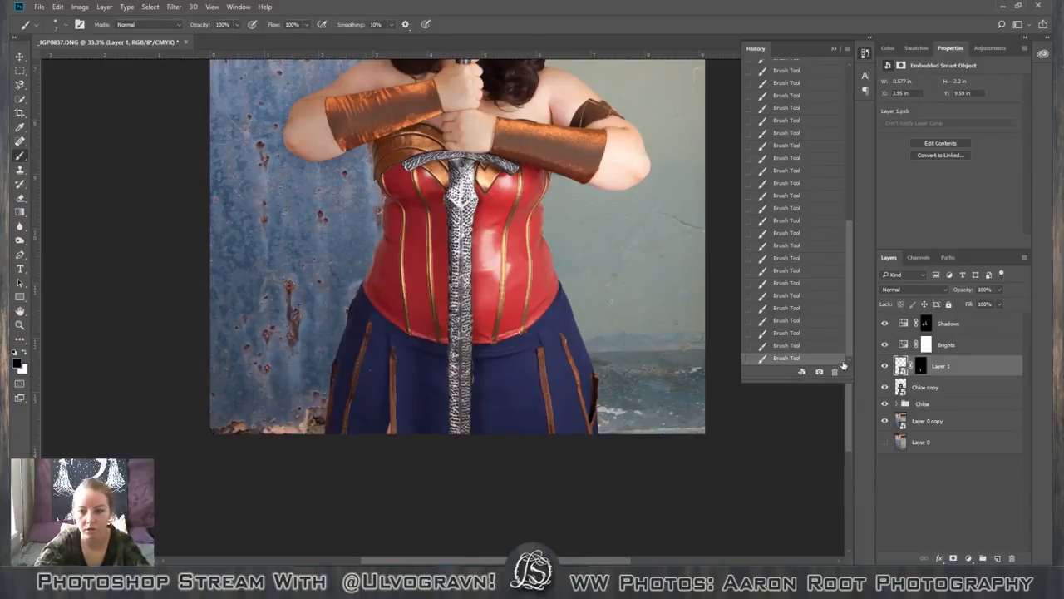
double_click(924, 369)
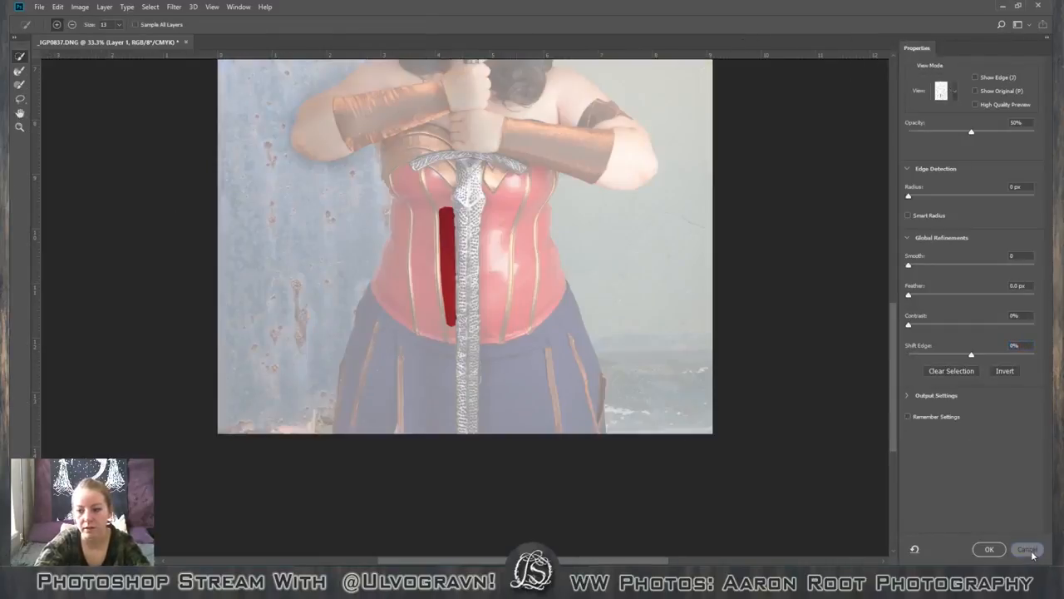
left_click(1027, 548)
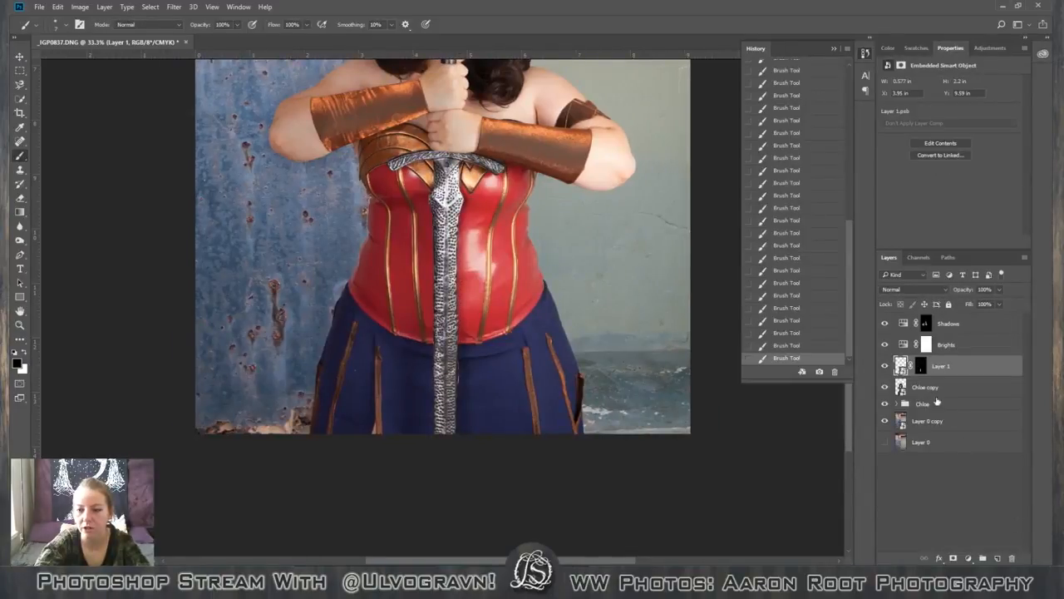
View the contents of Layer 1's smart object, then return to the photo and reselect the layer's mask.
double_click(901, 367)
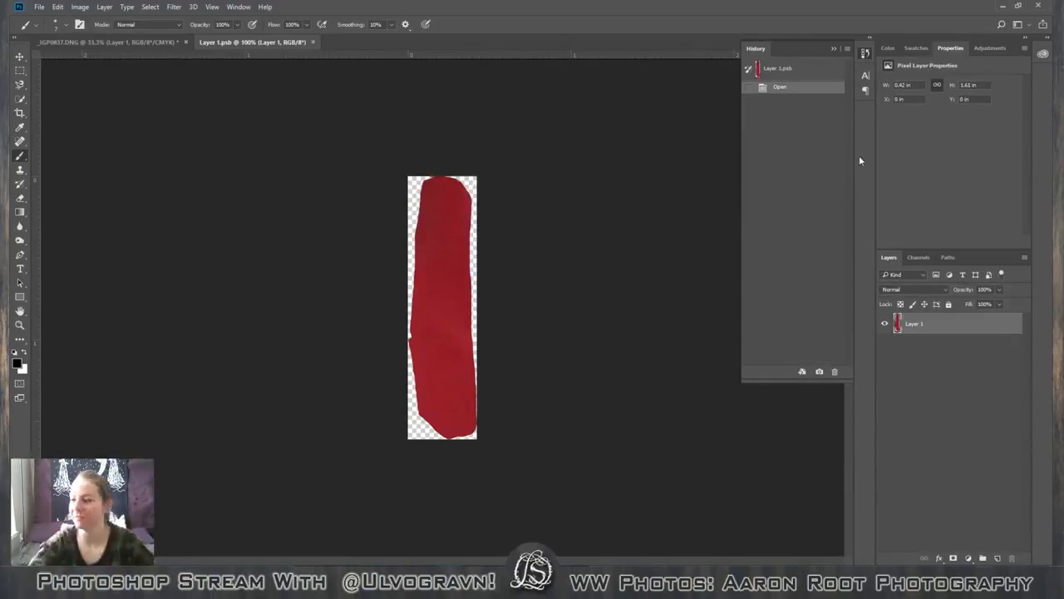
left_click(313, 41)
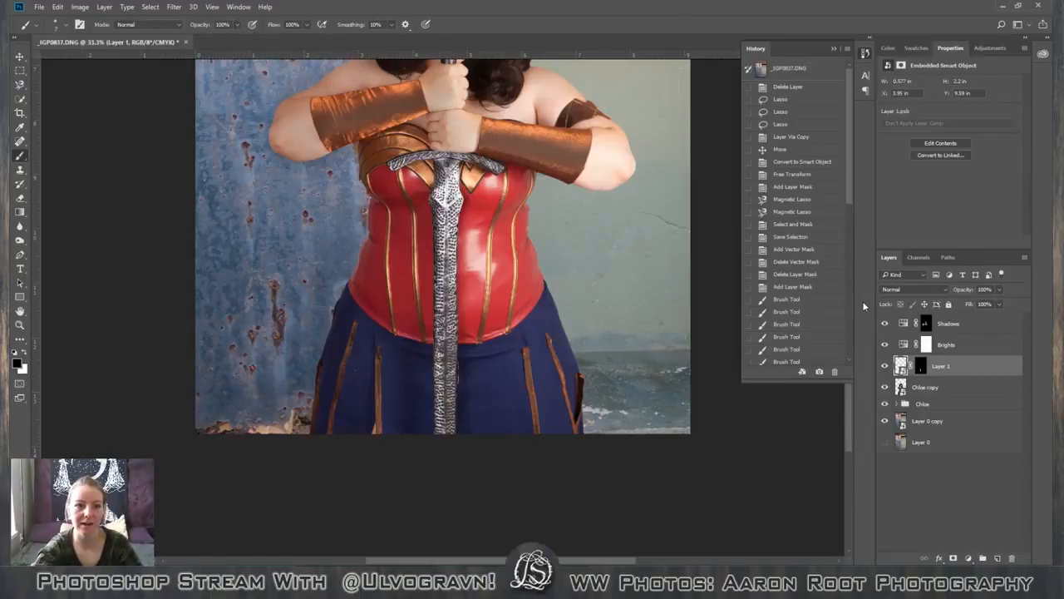
double_click(921, 368)
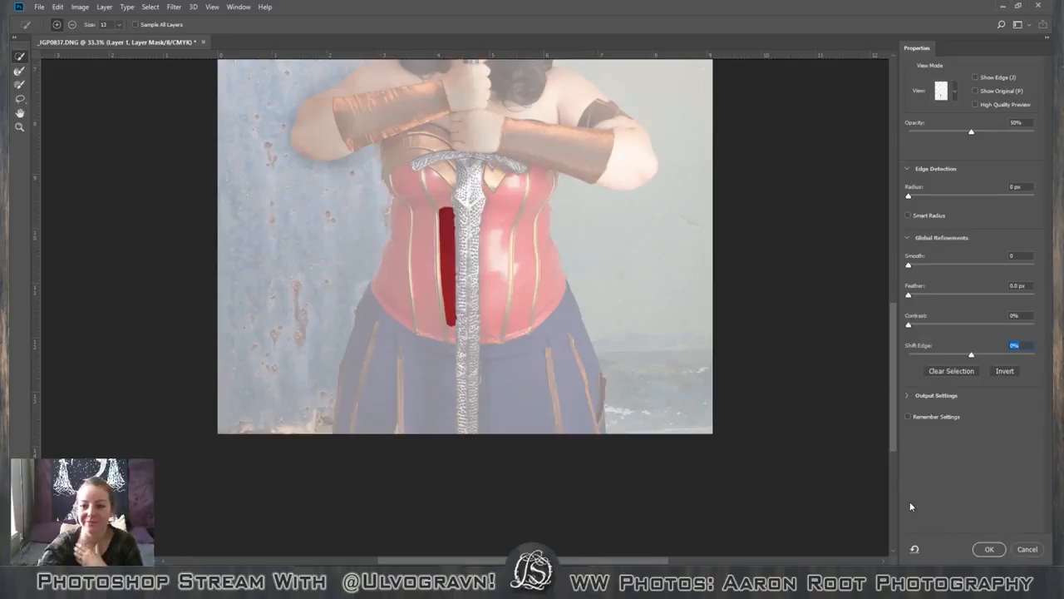
left_click(1037, 551)
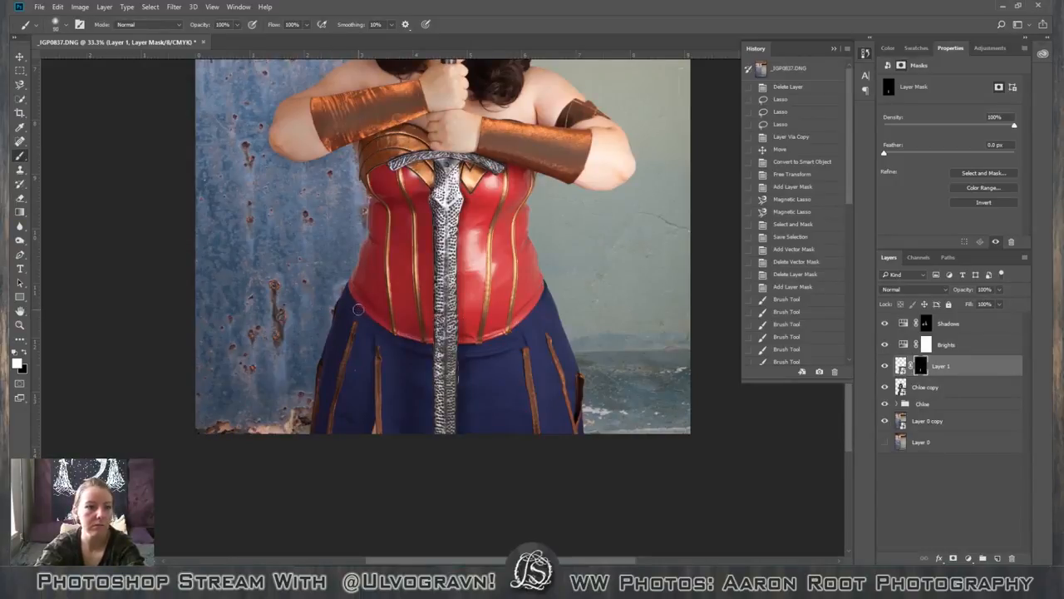
Paint black on Layer 1's mask at the patch's lower end above the corset hem, using a 125 px brush at 20% opacity.
key("bracketright")
key("bracketright")
key("bracketright")
key("bracketright")
key("bracketright")
key("bracketright")
key("bracketright")
key("bracketright")
key("bracketright")
key("bracketright")
key("bracketright")
key("bracketright")
key("bracketright")
key("bracketright")
key("bracketright")
key("bracketleft")
key("bracketleft")
key("bracketleft")
key("bracketleft")
key("bracketleft")
key("bracketleft")
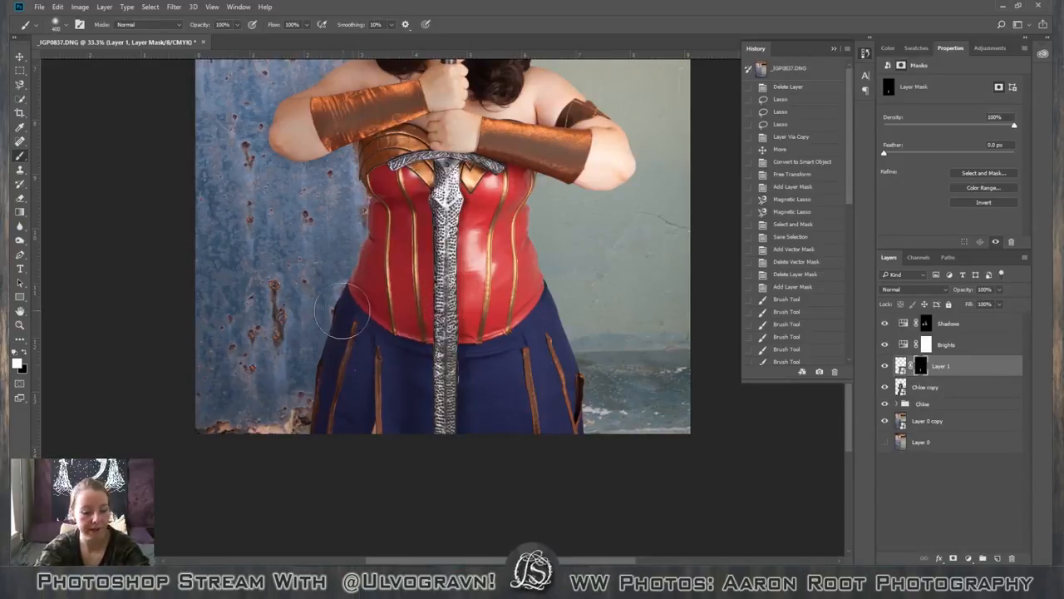
key("2")
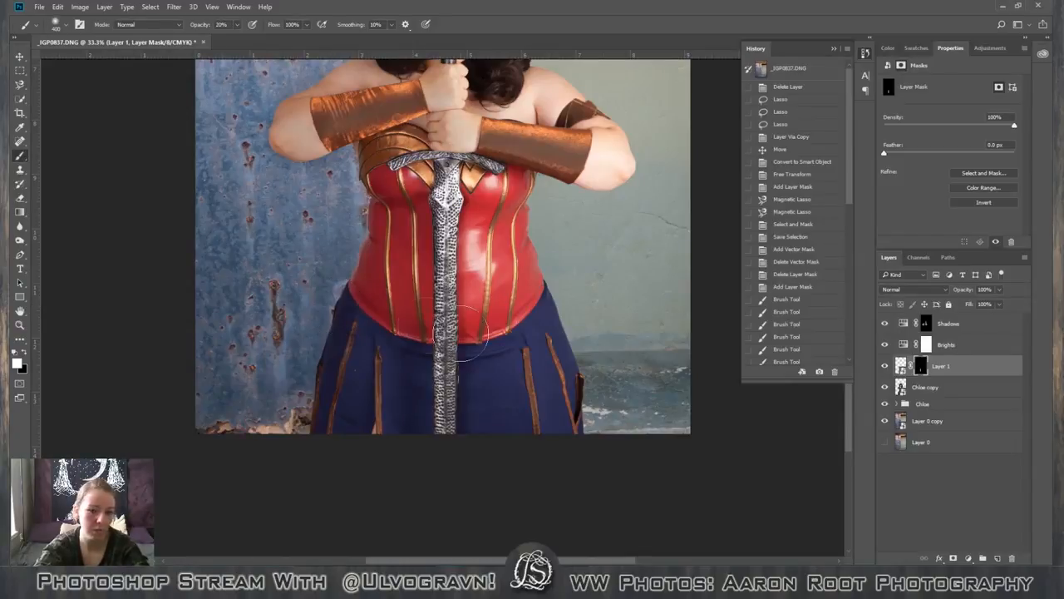
key("bracketleft")
key("bracketleft")
key("bracketleft")
key("bracketleft")
key("bracketleft")
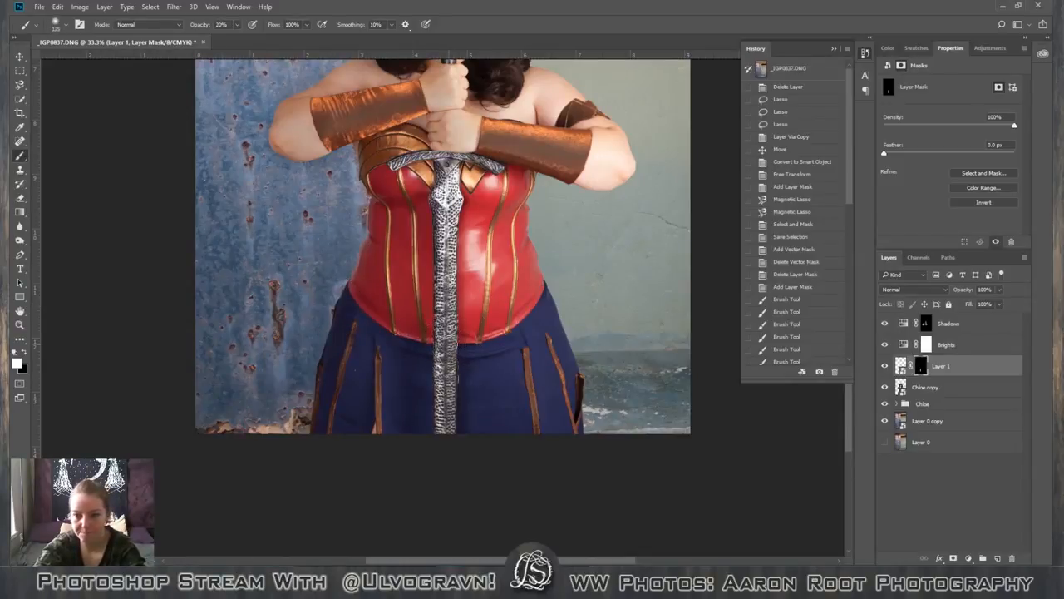
key("x")
left_click_drag(424, 333, 426, 328)
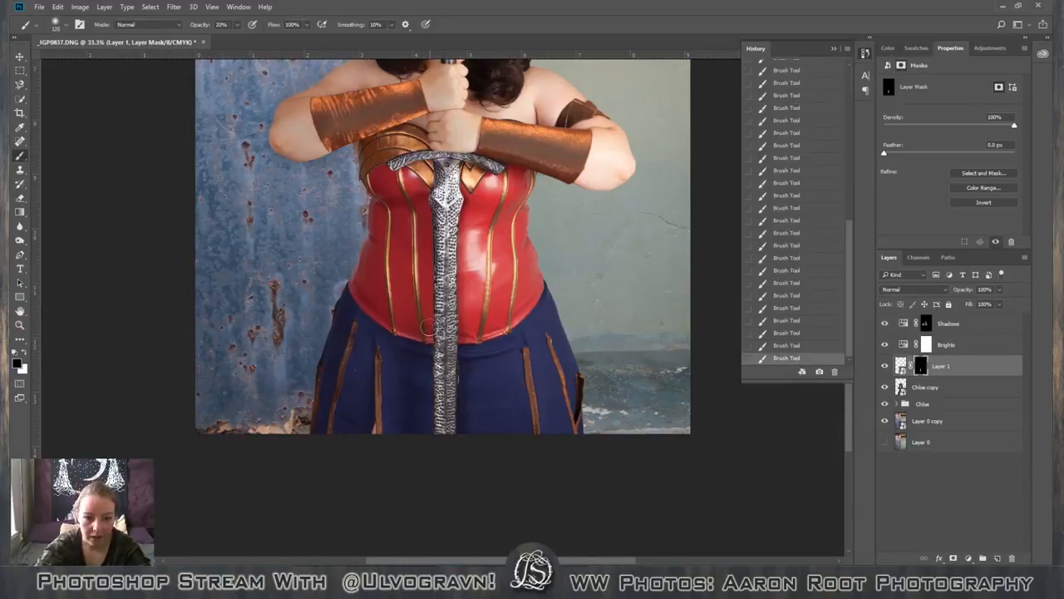
Inspect the patch from the corset hem up to the sword guard, comparing it with Layer 1 hidden and shown.
scroll(433, 343, "up", 6)
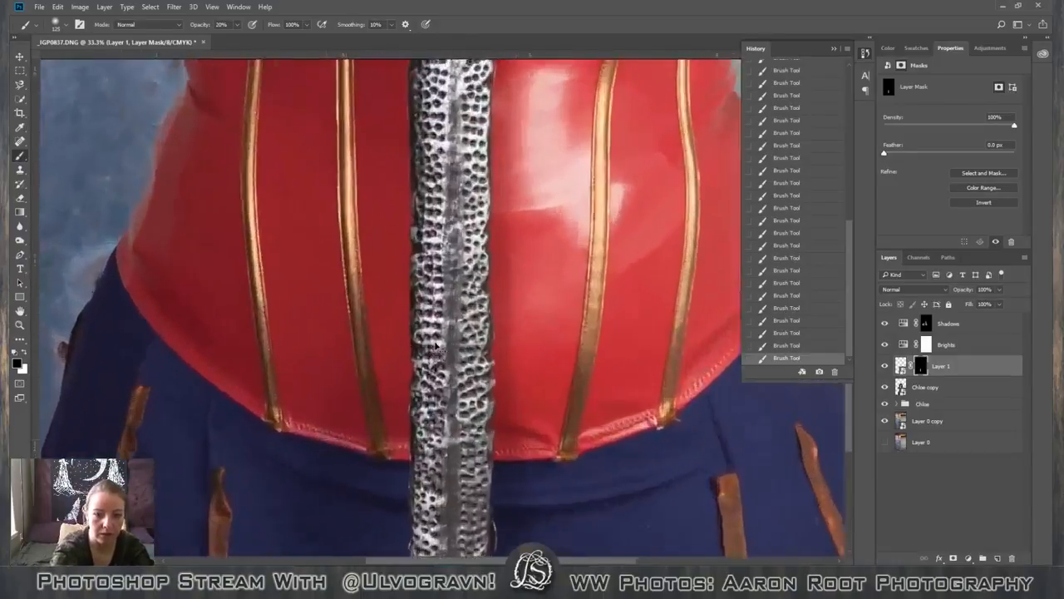
scroll(428, 437, "down", 4)
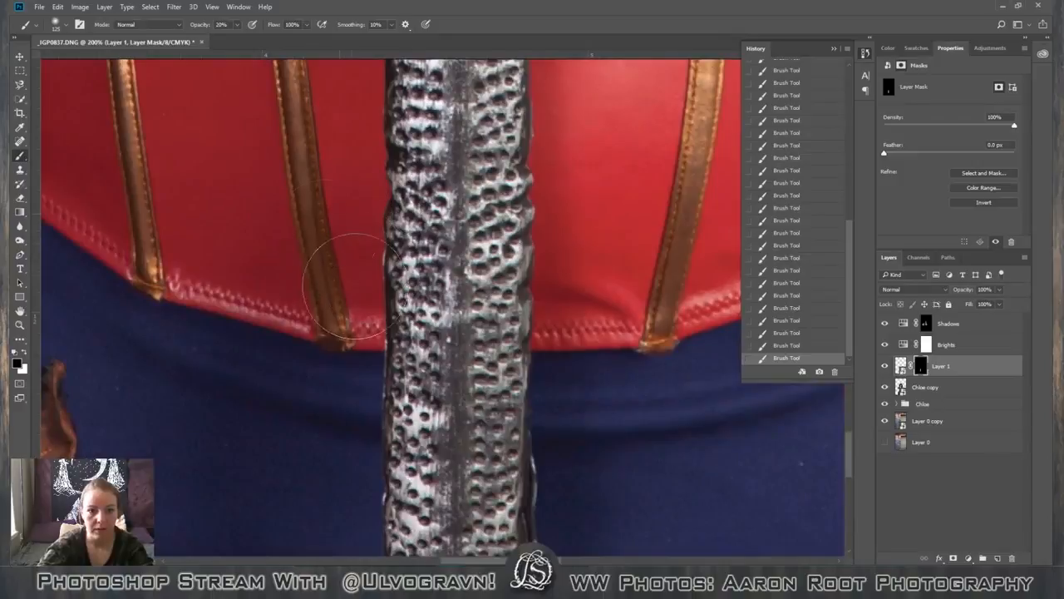
scroll(462, 386, "up", 2)
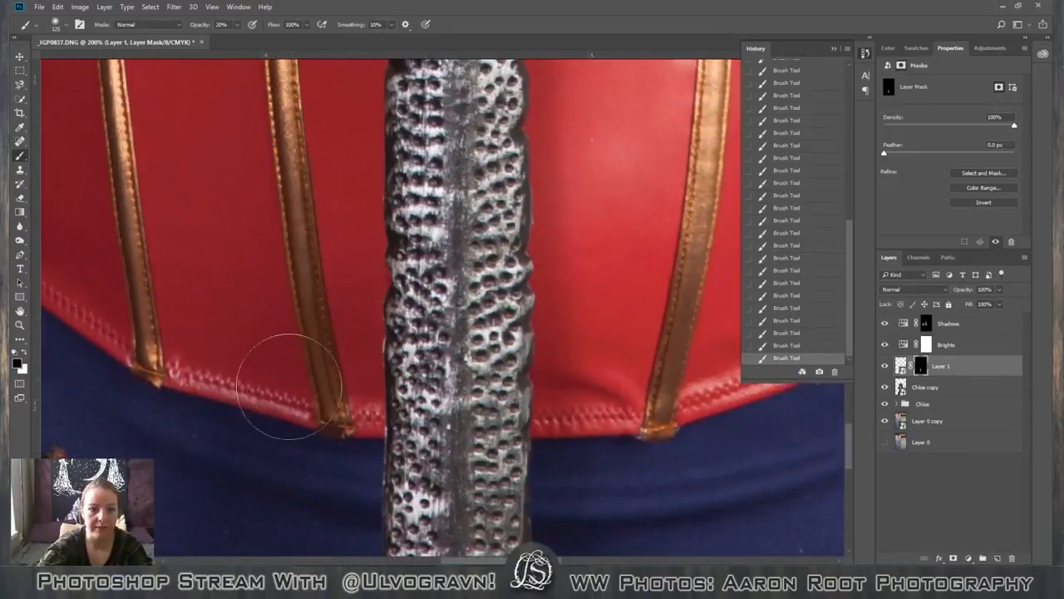
scroll(482, 426, "up", 1)
key("space")
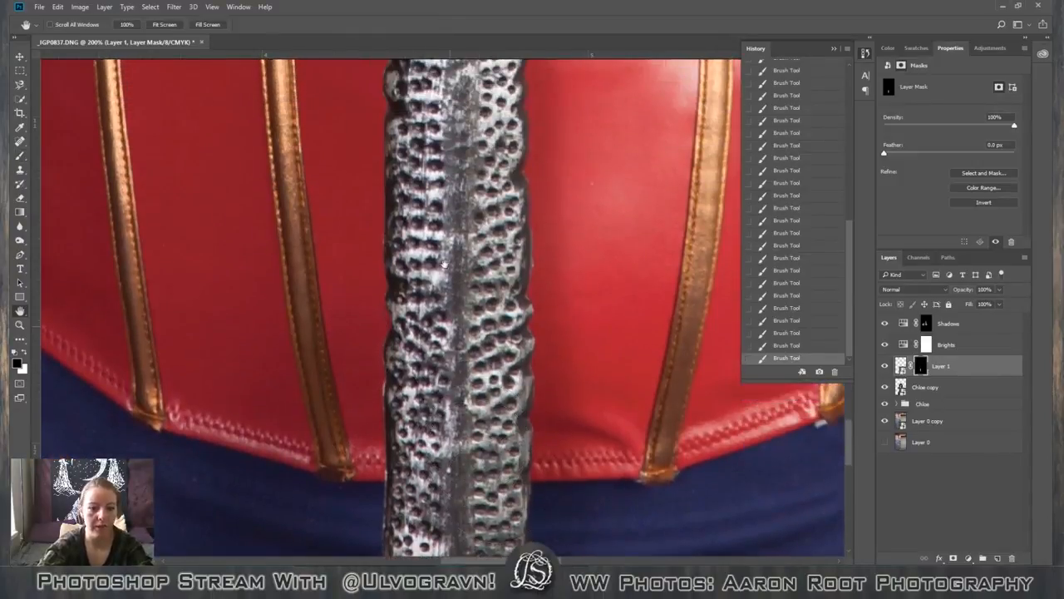
left_click_drag(383, 108, 335, 195)
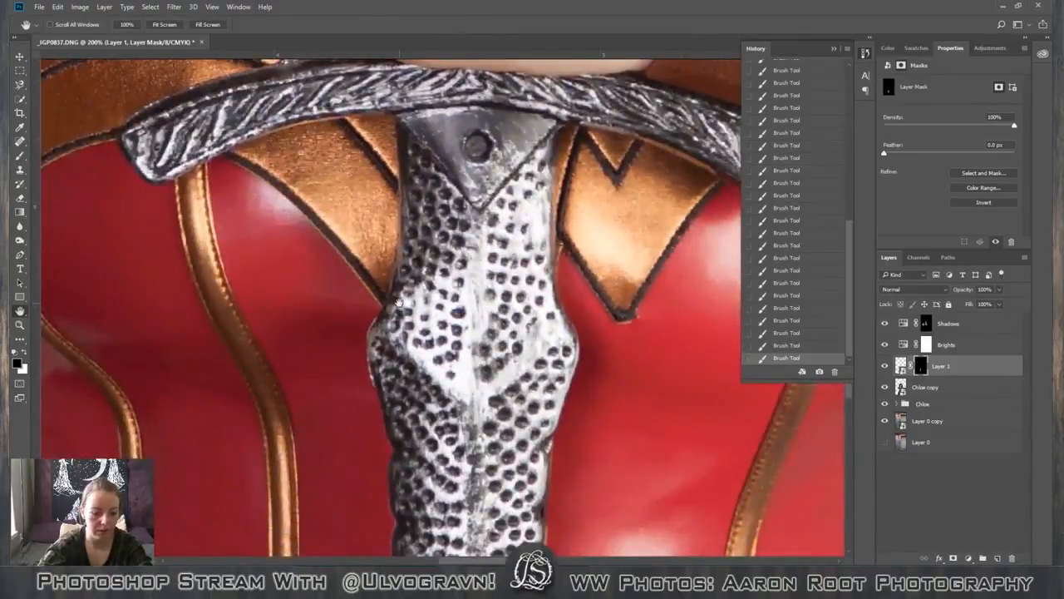
left_click(886, 366)
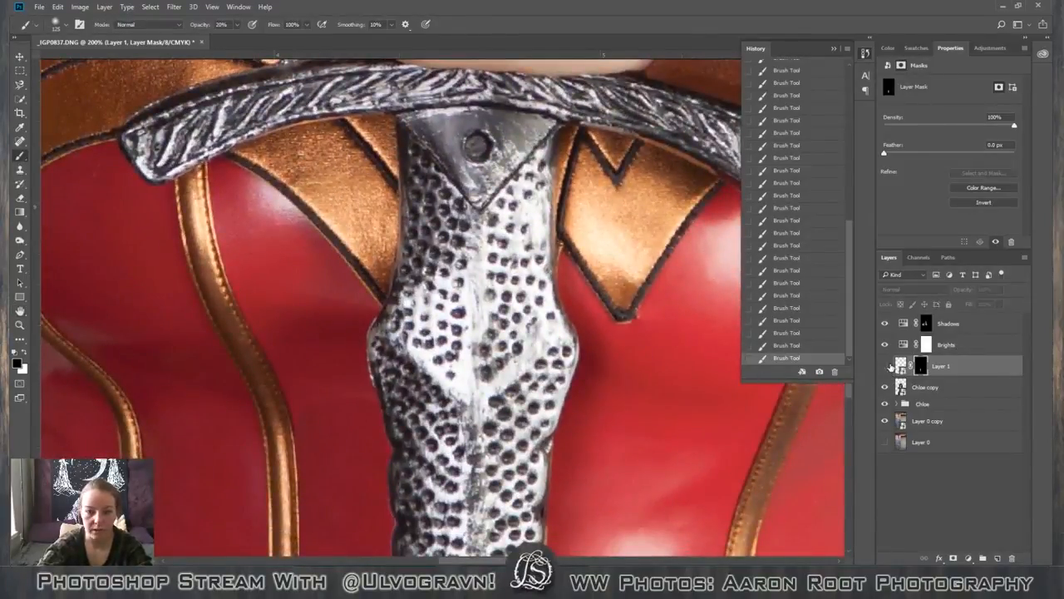
left_click(886, 366)
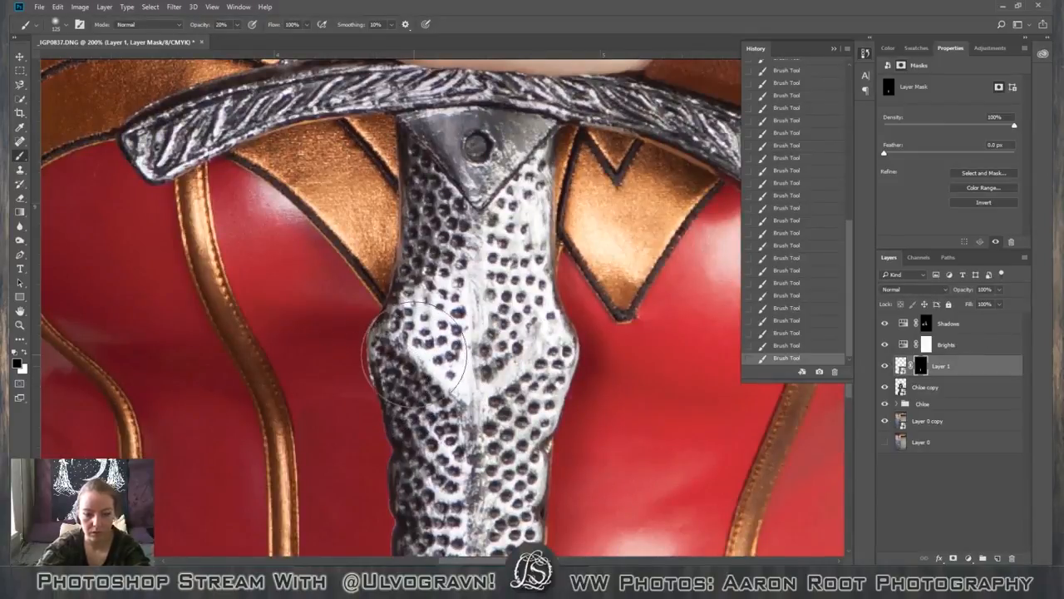
Reduce the brush size for finer painting on Layer 1's mask and set the brush opacity to 100%.
key("bracketleft")
key("bracketleft")
key("bracketleft")
key("bracketleft")
key("bracketleft")
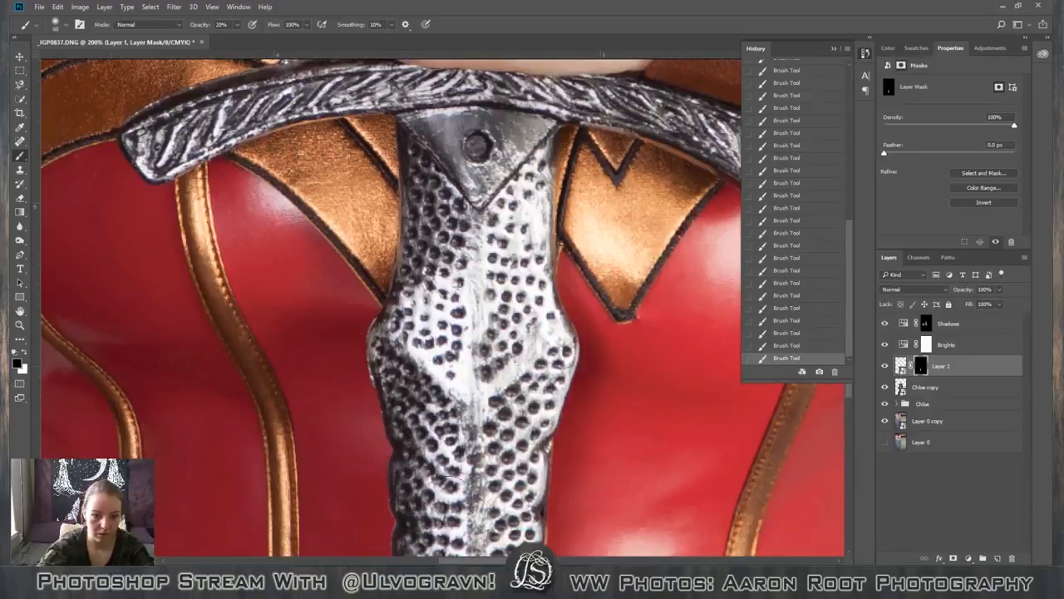
key("x")
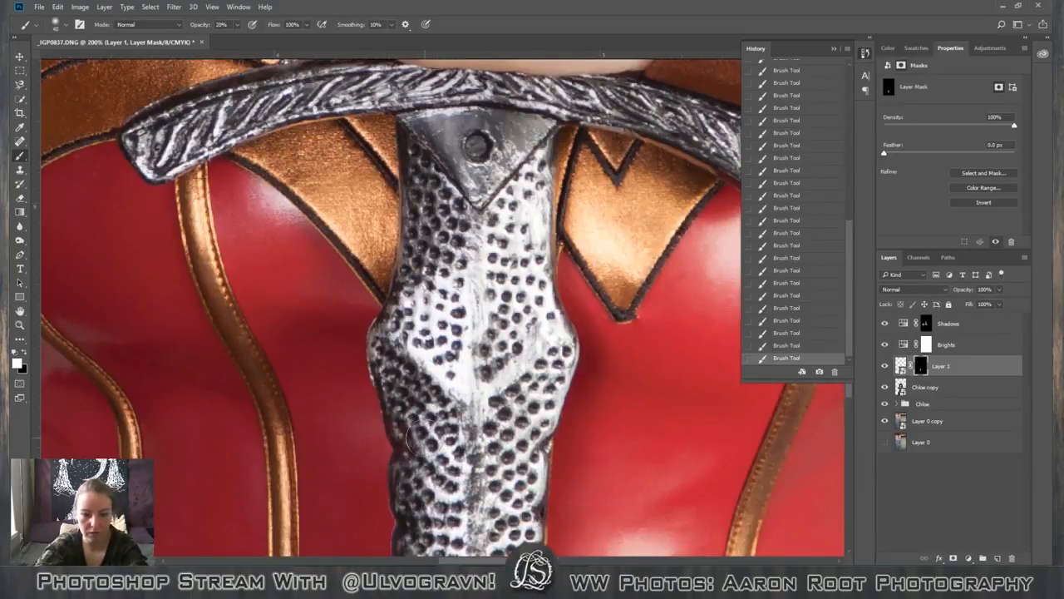
key("x")
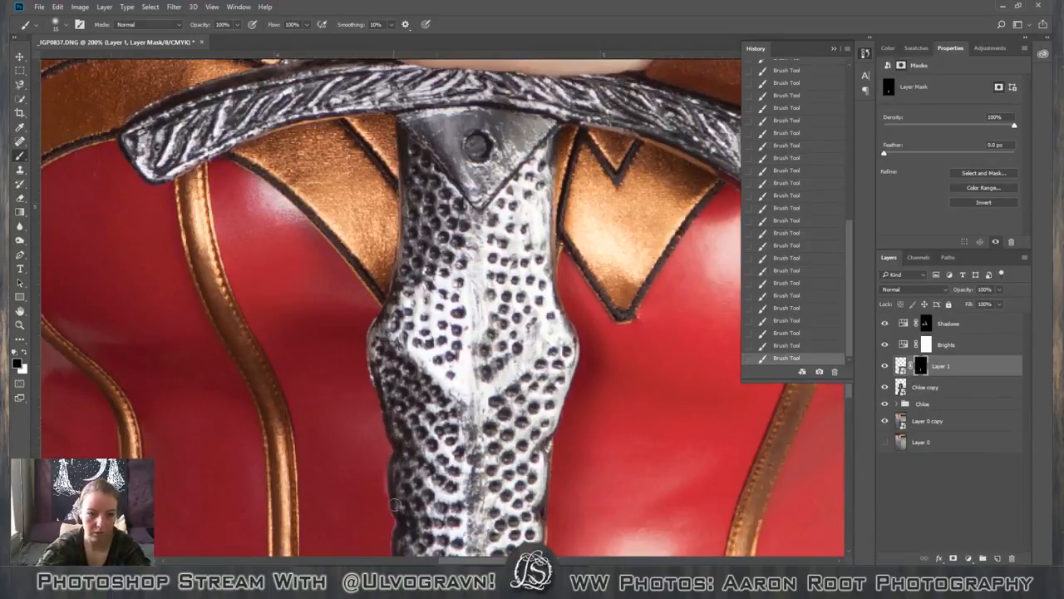
key("0")
scroll(408, 507, "up", 2)
scroll(412, 494, "down", 2)
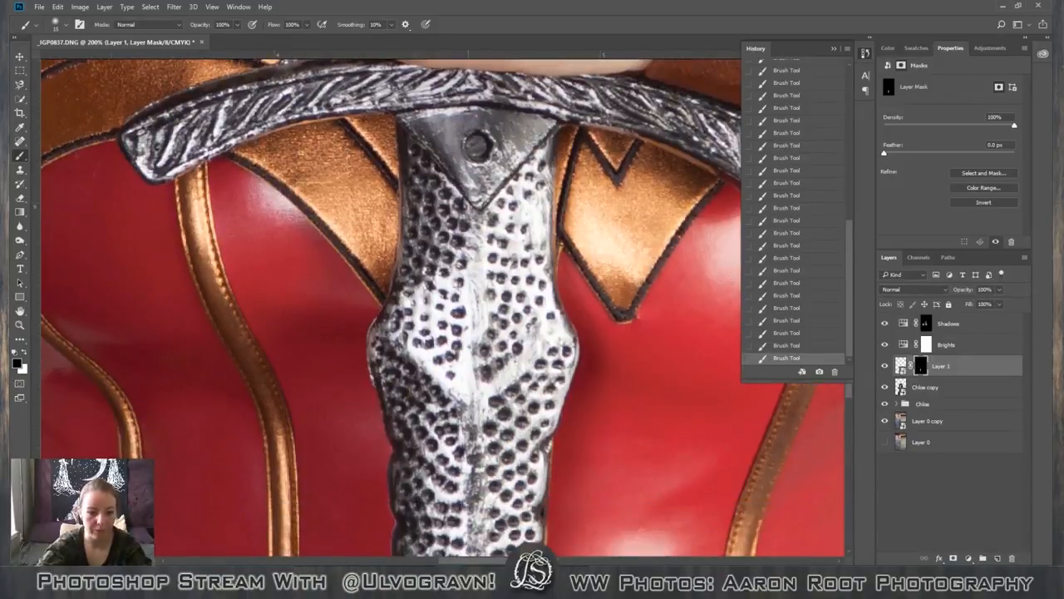
scroll(416, 499, "up", 5)
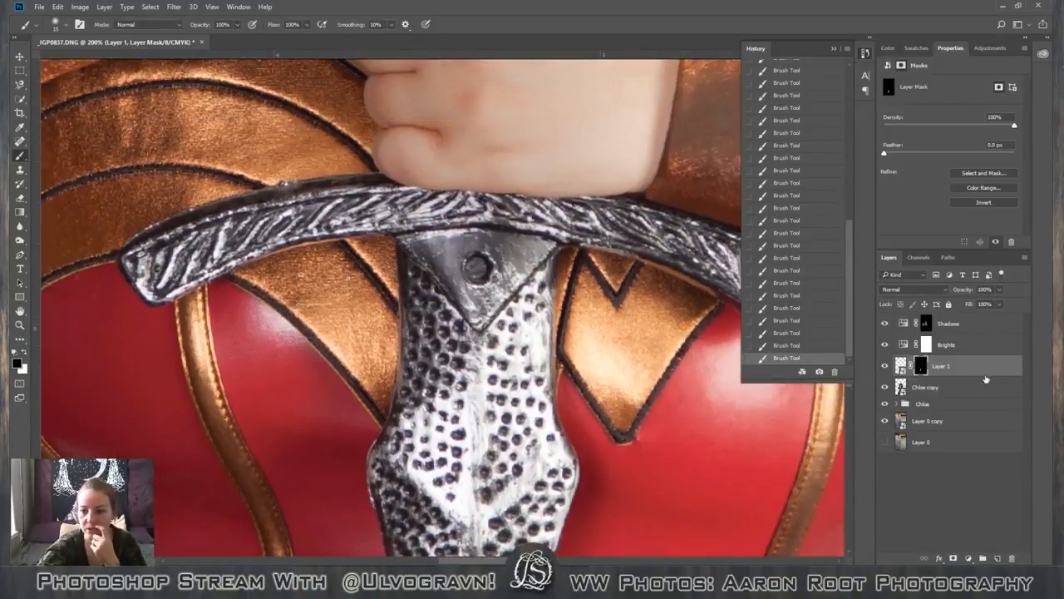
Try out a duplicate of Layer 1 moved up over the sword guard, and delete the duplicate.
left_click_drag(986, 378, 998, 557)
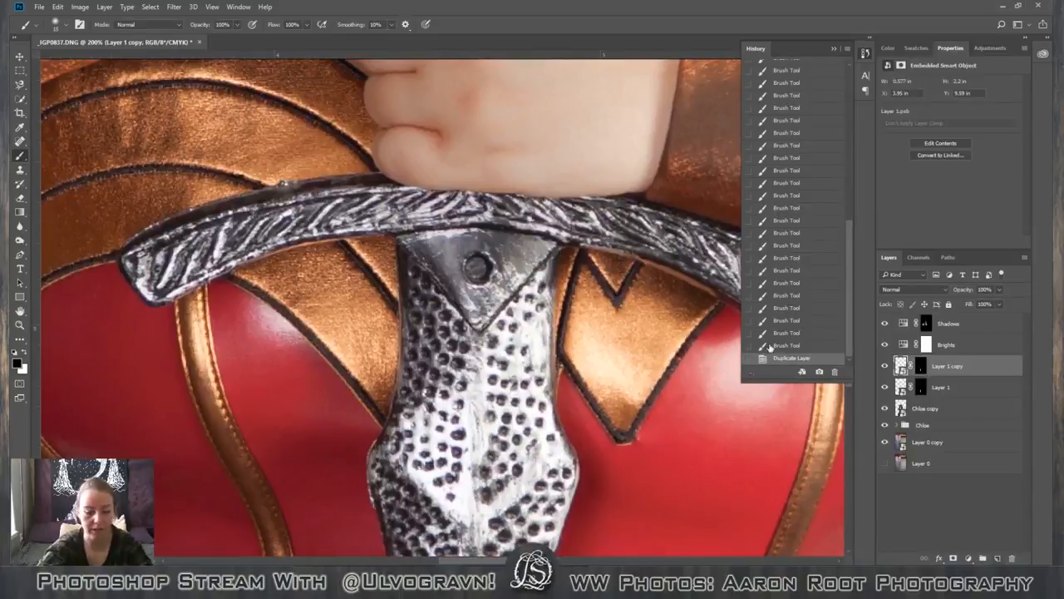
key("v")
mouse_move(336, 142)
left_mouse_down()
mouse_move(340, 208)
mouse_move(384, 358)
mouse_move(384, 319)
mouse_move(453, 320)
mouse_move(444, 336)
mouse_move(441, 315)
mouse_move(652, 406)
mouse_move(383, 106)
mouse_move(412, 87)
mouse_move(486, 241)
mouse_move(425, 166)
mouse_move(453, 229)
mouse_move(428, 215)
mouse_move(416, 224)
mouse_move(595, 275)
mouse_move(631, 345)
left_mouse_up()
right_click(998, 367)
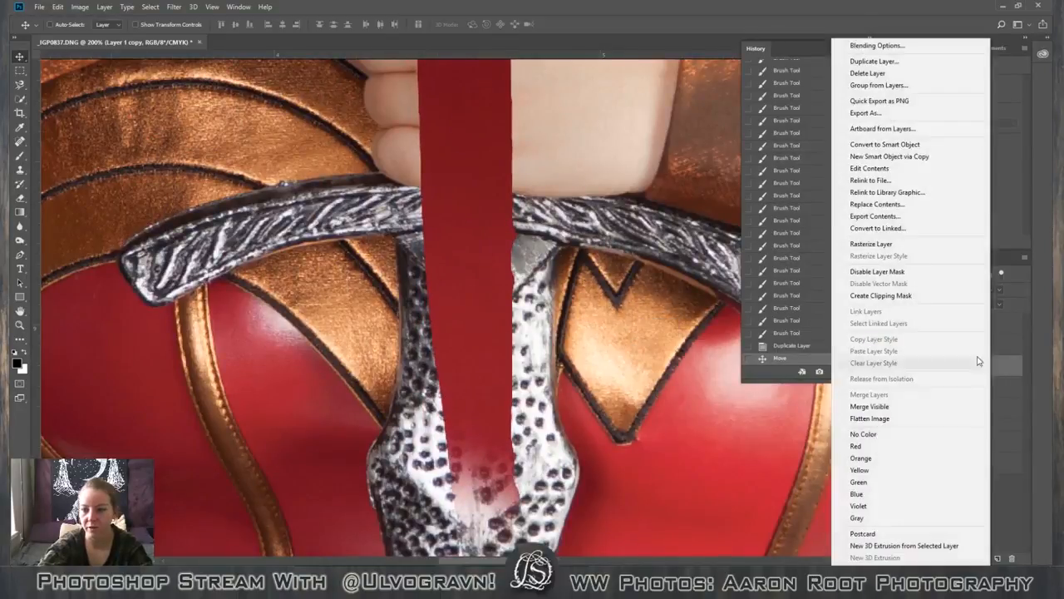
left_click(867, 72)
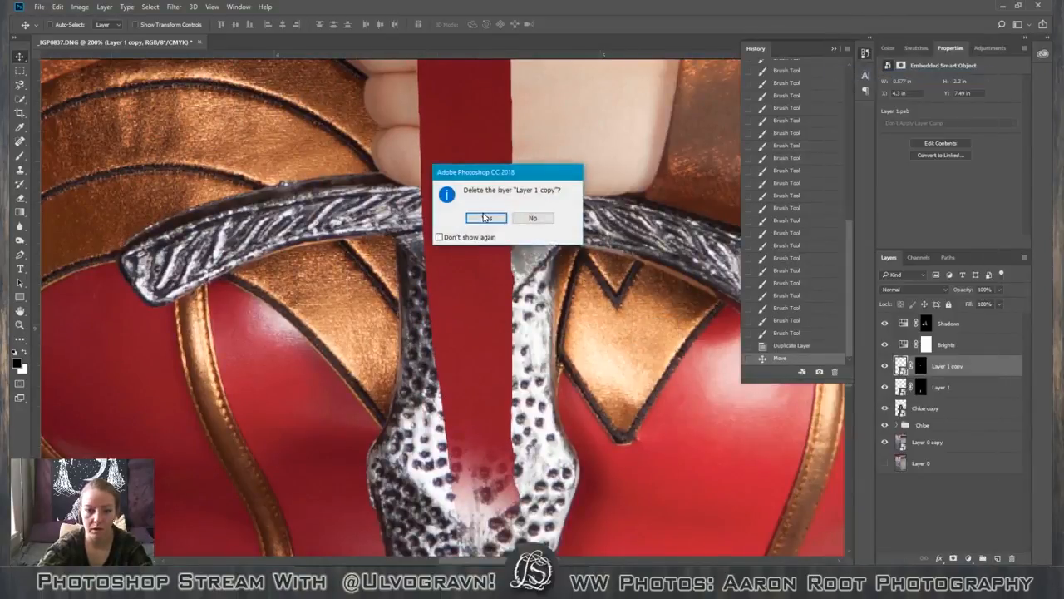
left_click(486, 218)
On the Chloe copy layer, lasso an oval of plain red corset just below the sheen left of the sword and copy it to a new layer.
left_click(938, 387)
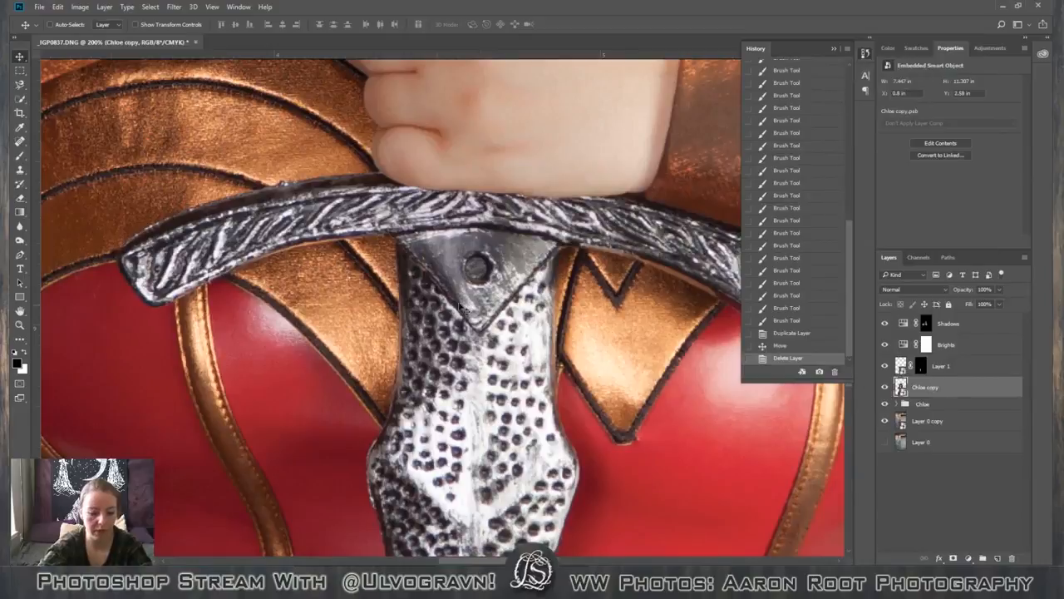
key("l")
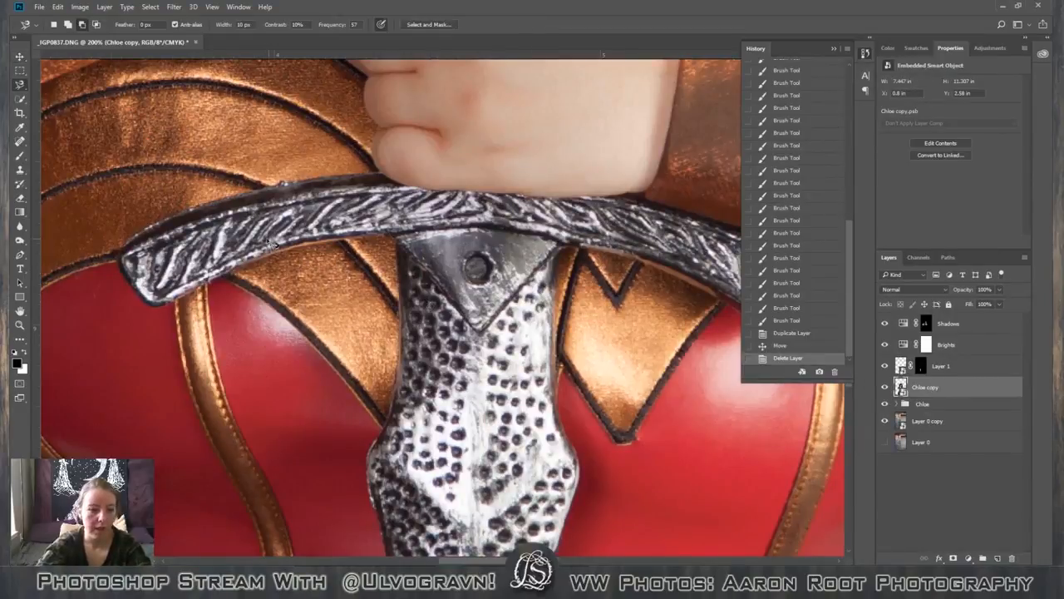
left_click(242, 366)
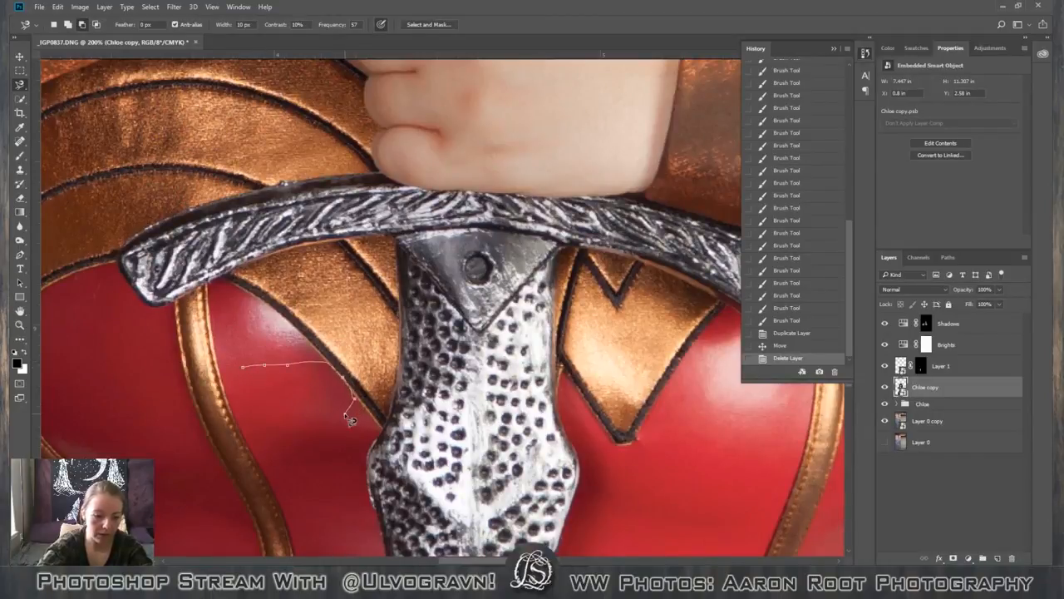
key("Escape")
right_click(27, 90)
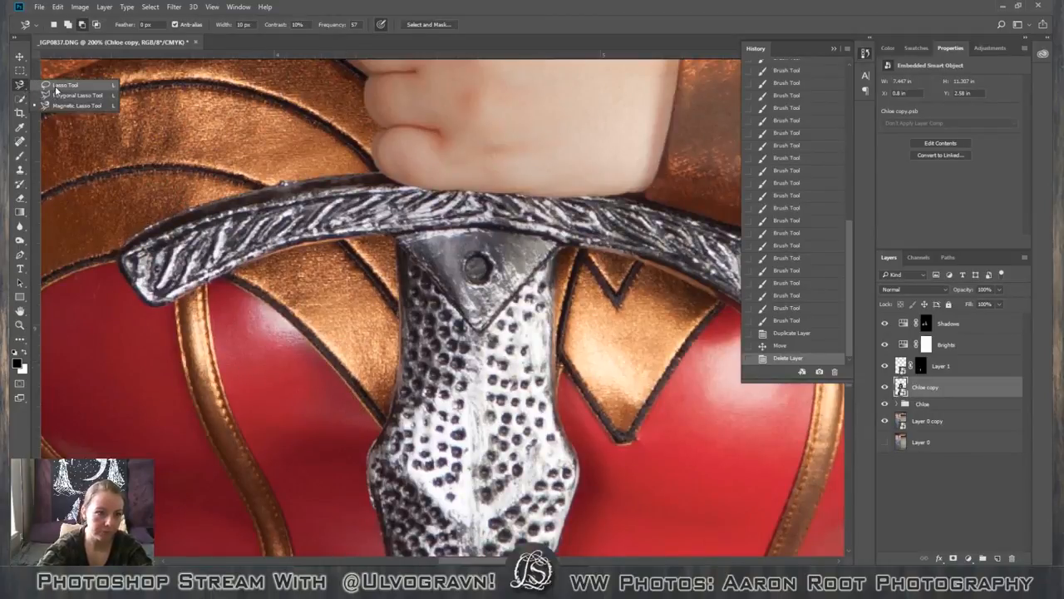
left_click(64, 85)
mouse_move(237, 371)
left_mouse_down()
mouse_move(298, 366)
mouse_move(343, 385)
mouse_move(342, 409)
mouse_move(266, 414)
mouse_move(237, 391)
mouse_move(238, 371)
left_mouse_up()
right_click(342, 397)
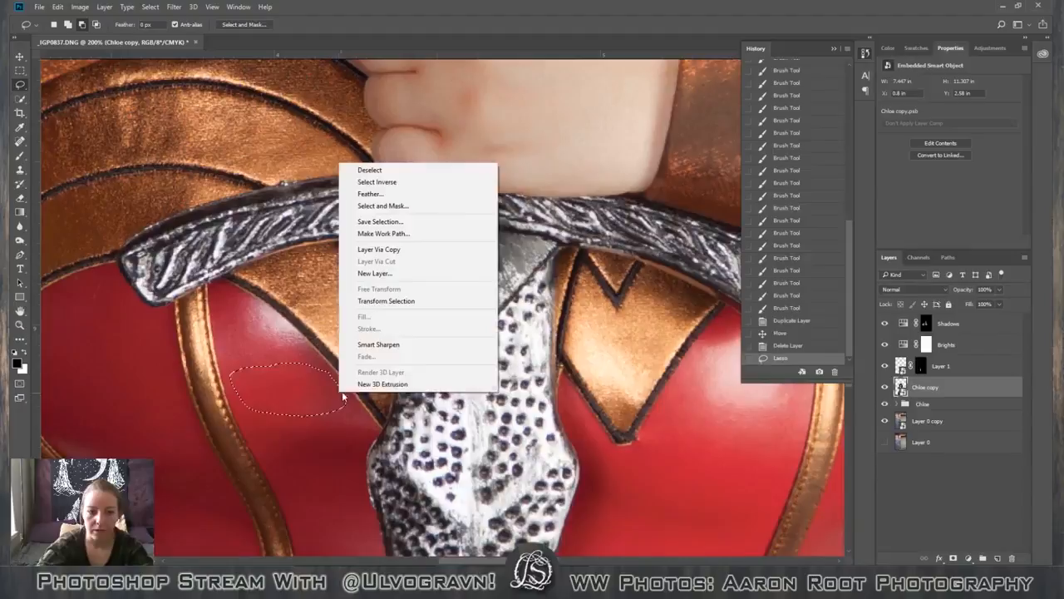
left_click(389, 248)
Move the copied red patch up over the corset sheen beneath the sword guard.
key("v")
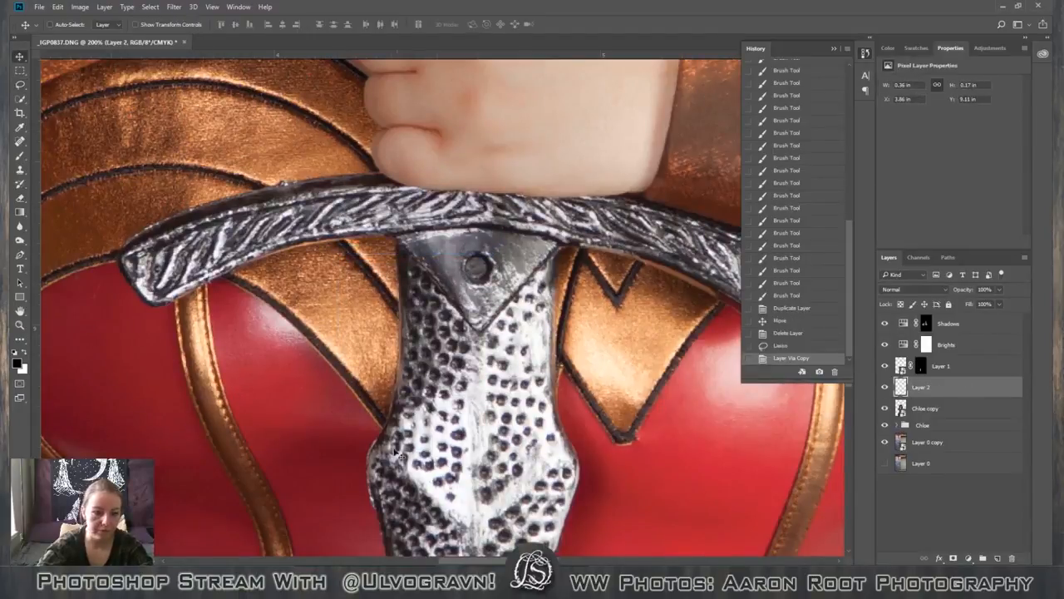
left_click_drag(393, 452, 351, 388)
key("ctrl+t")
key("Return")
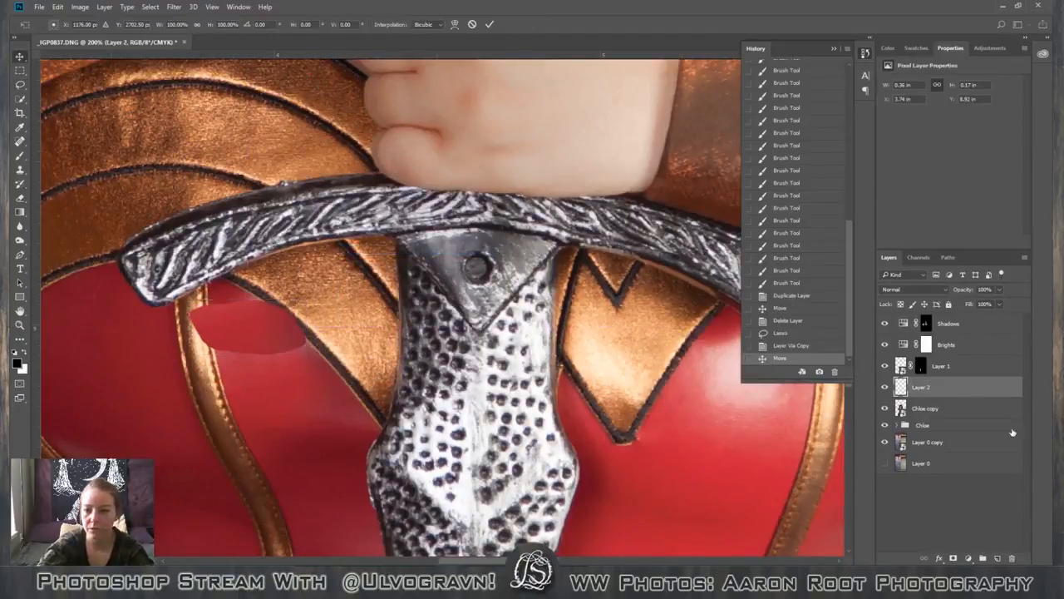
Convert Layer 2 to a smart object and scale the red patch up to about 151%.
right_click(921, 386)
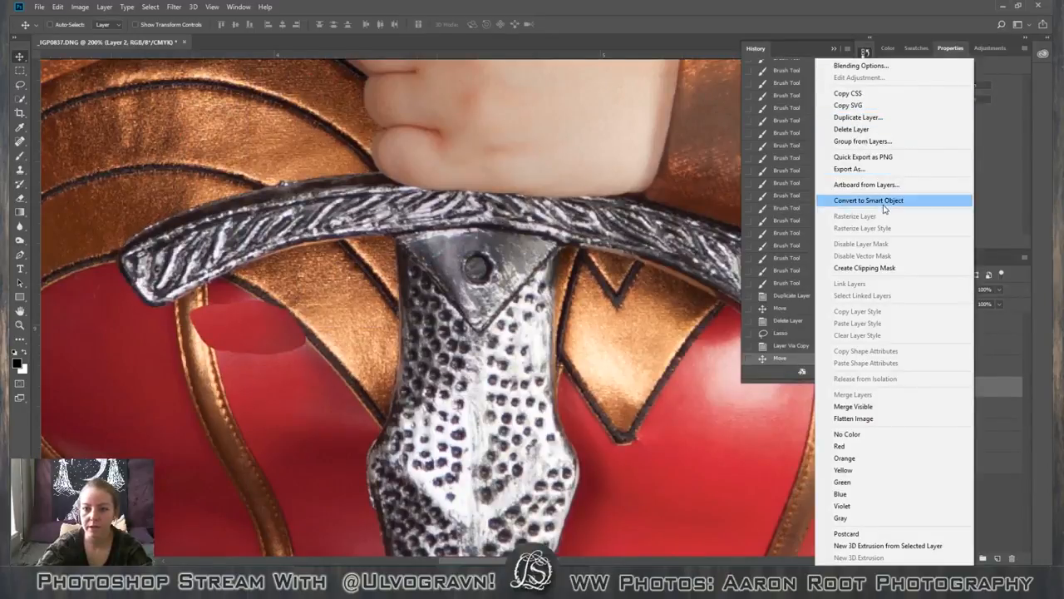
left_click(881, 200)
key("ctrl+t")
left_click_drag(310, 302, 376, 274)
key("Return")
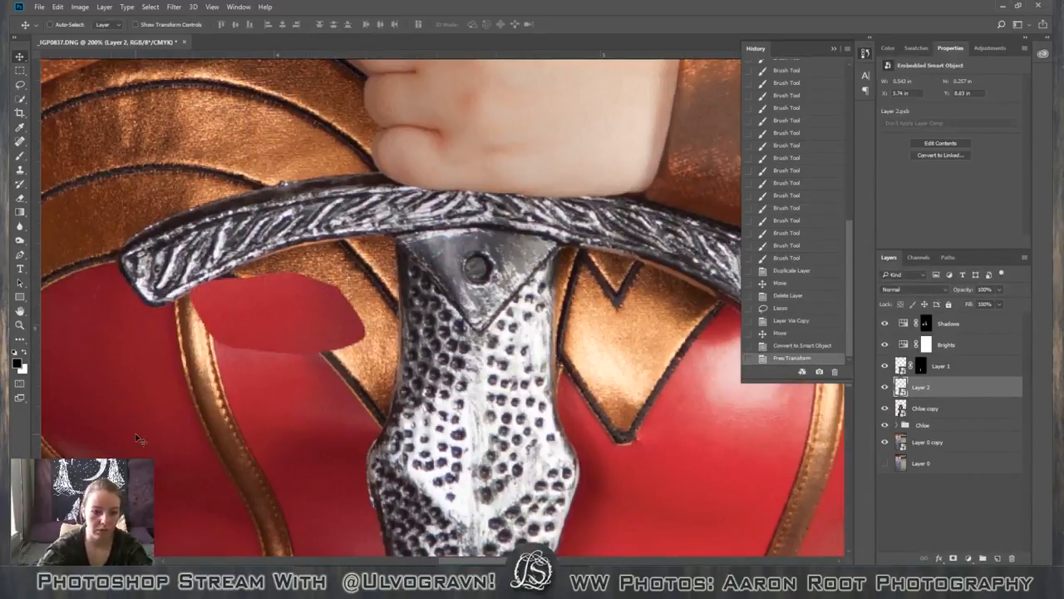
Rotate the Layer 2 patch about 18 degrees counterclockwise, and enlarge and reposition it to cover the sheen between seam and gold trim.
key("ctrl+t")
left_click_drag(141, 441, 167, 452)
left_click_drag(278, 404, 284, 365)
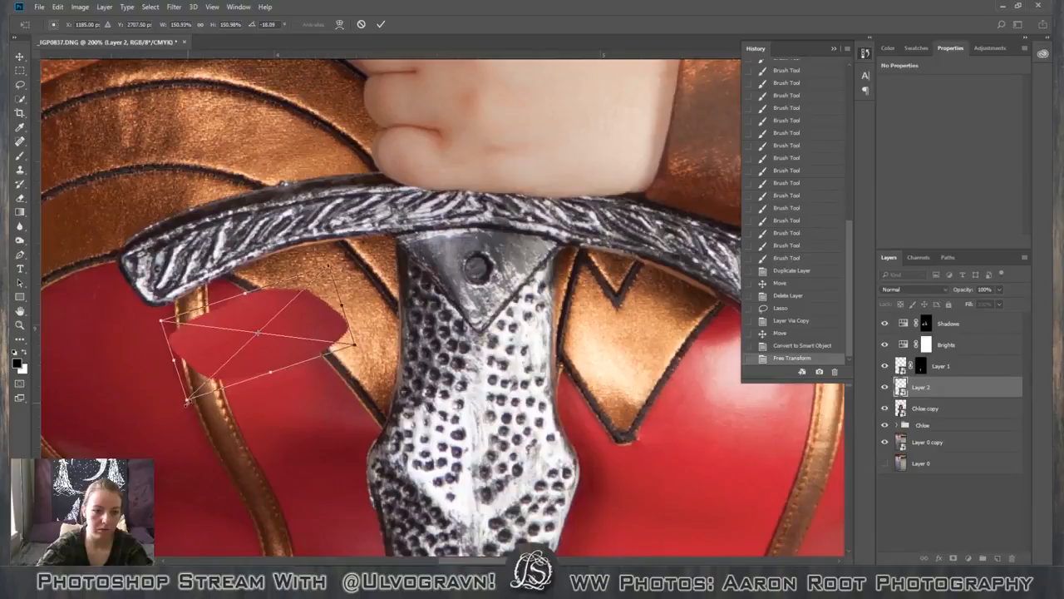
left_click_drag(329, 268, 349, 258)
key("Return")
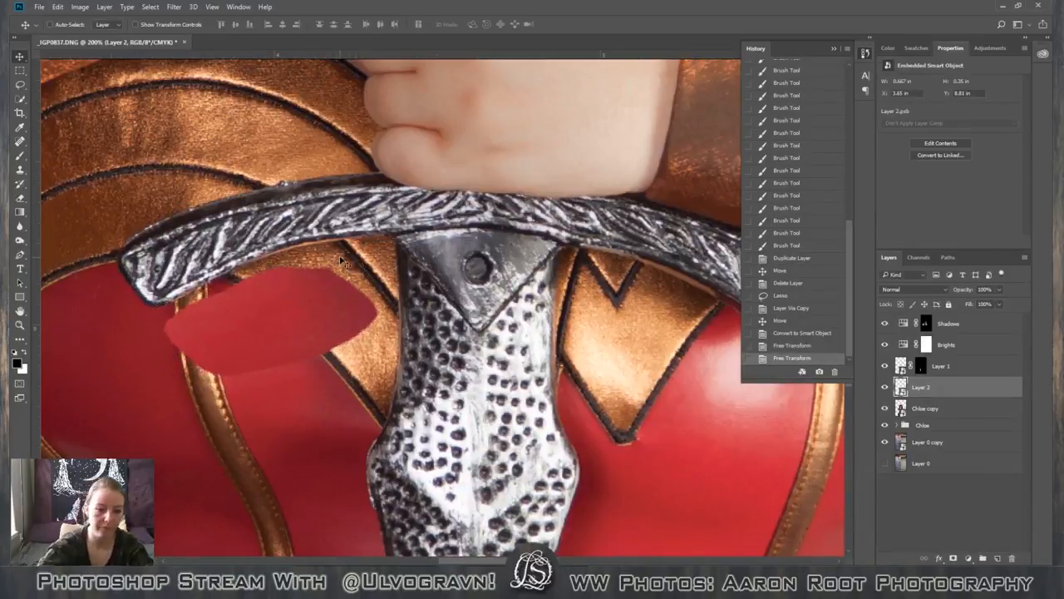
left_click_drag(296, 383, 280, 400)
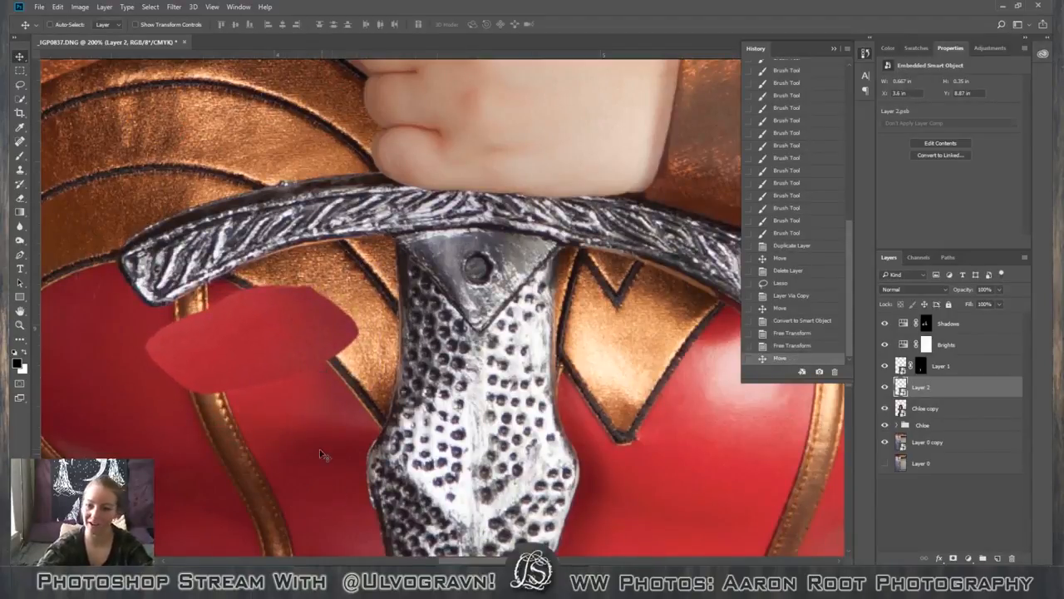
With the Chloe copy layer active, load the saved "corset sheen hiding" selection and deselect it.
left_click(170, 8)
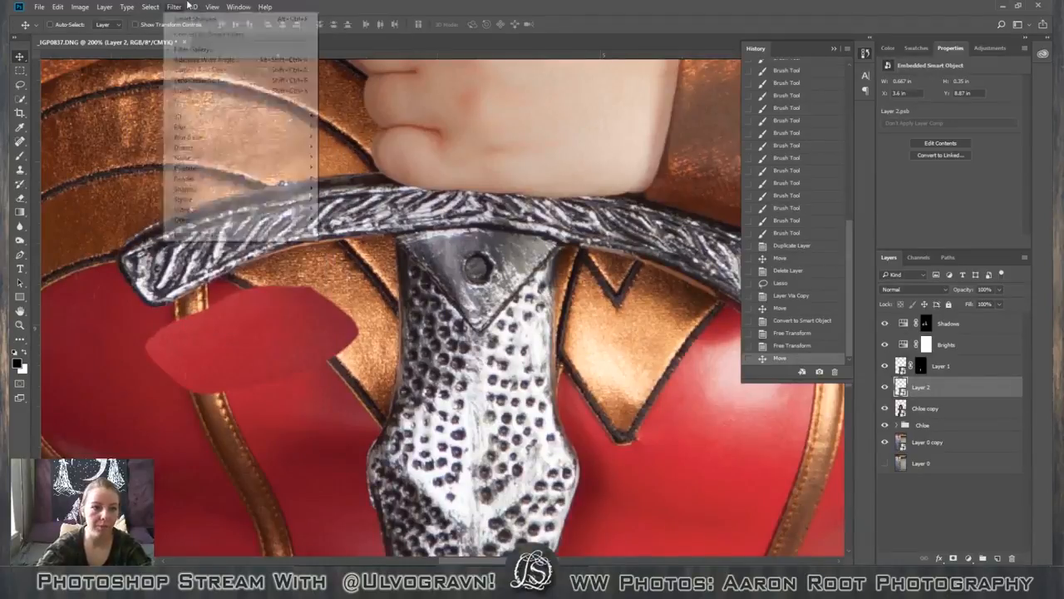
left_click(239, 7)
left_click(940, 402)
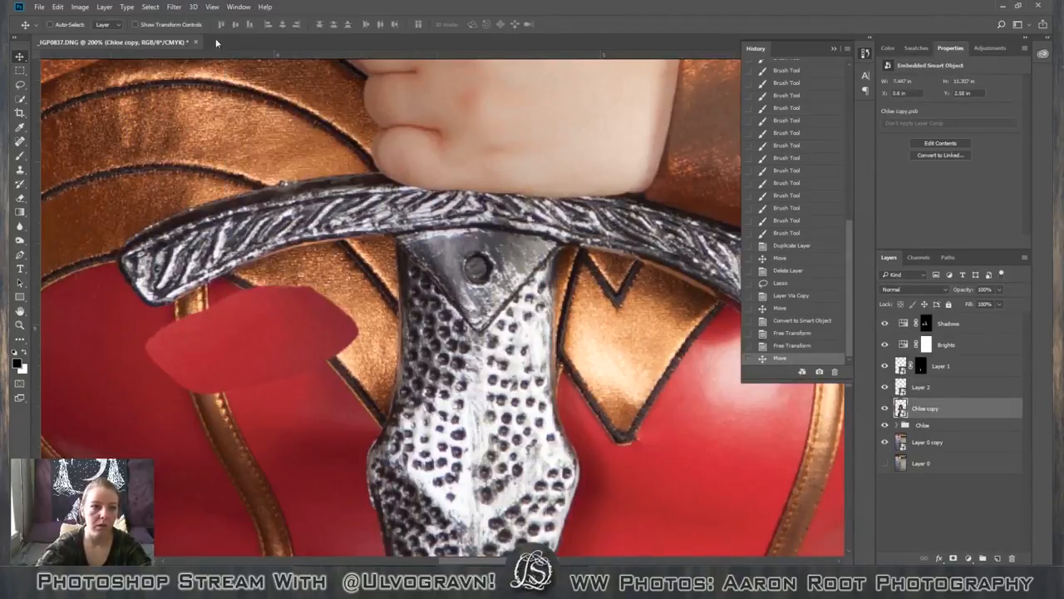
left_click(174, 7)
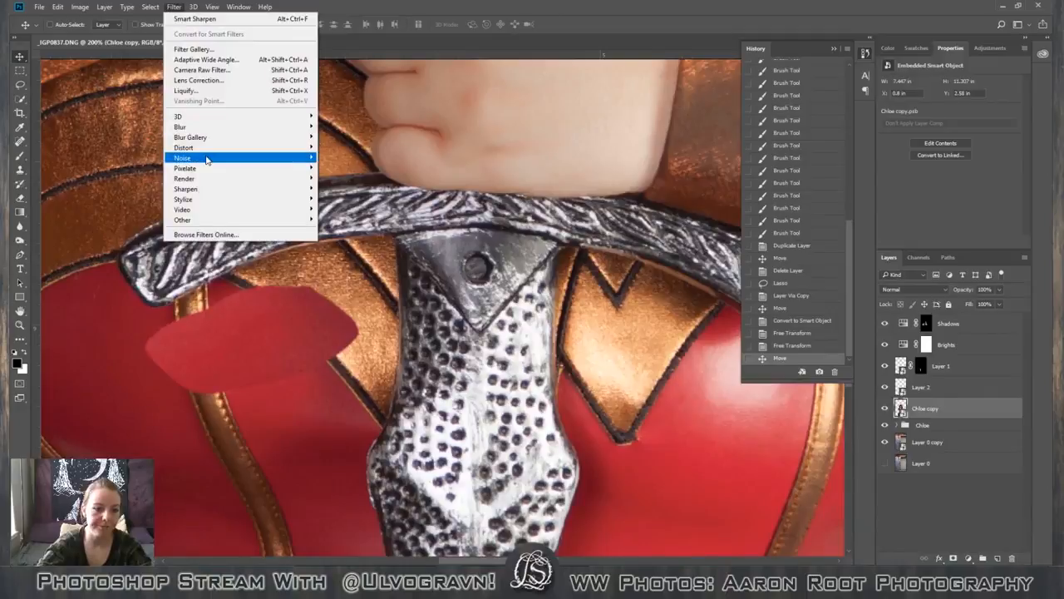
mouse_move(206, 159)
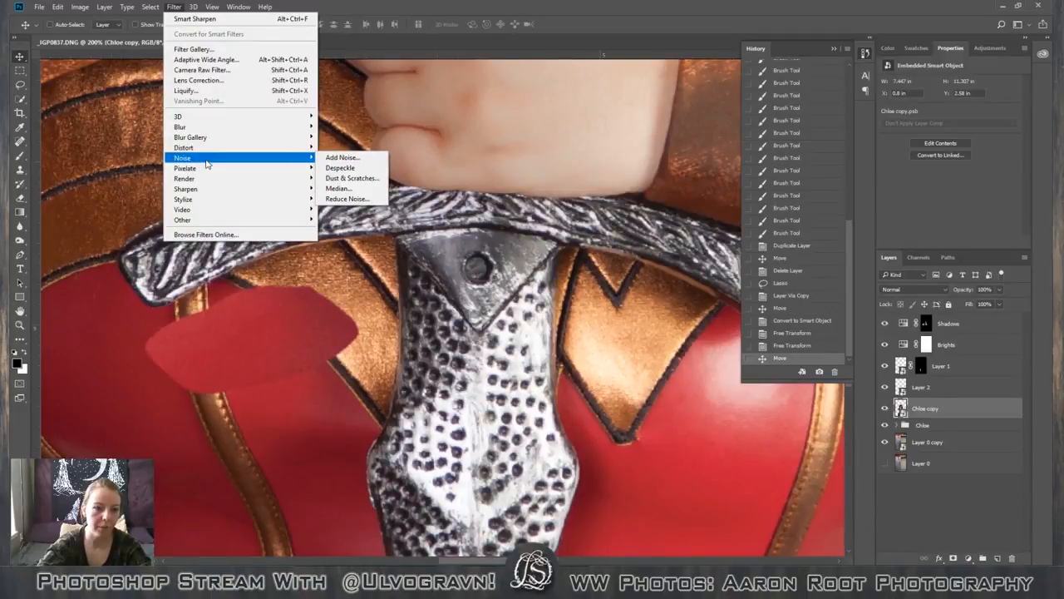
mouse_move(204, 8)
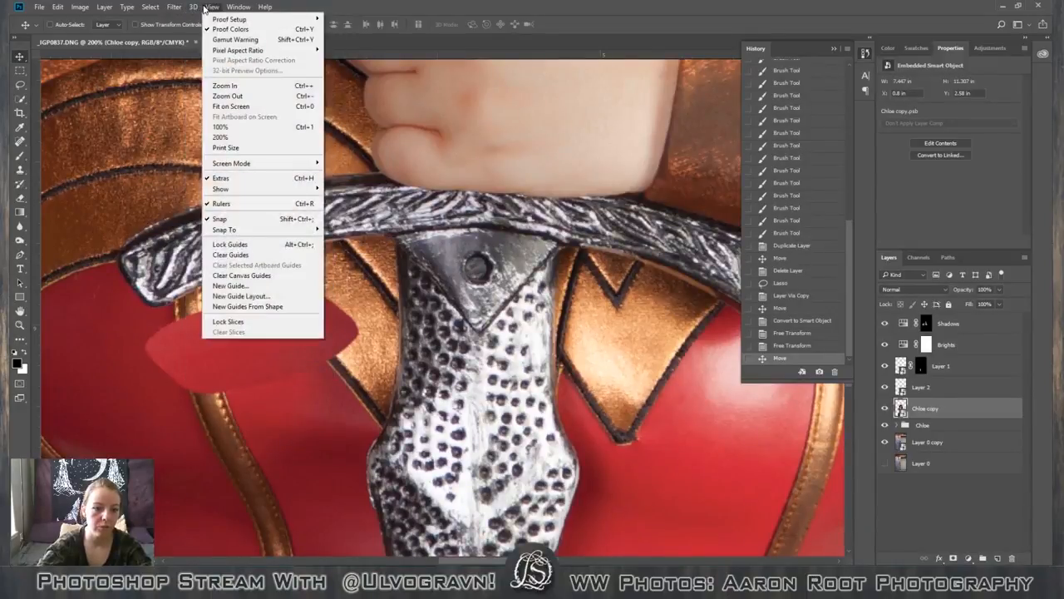
mouse_move(147, 10)
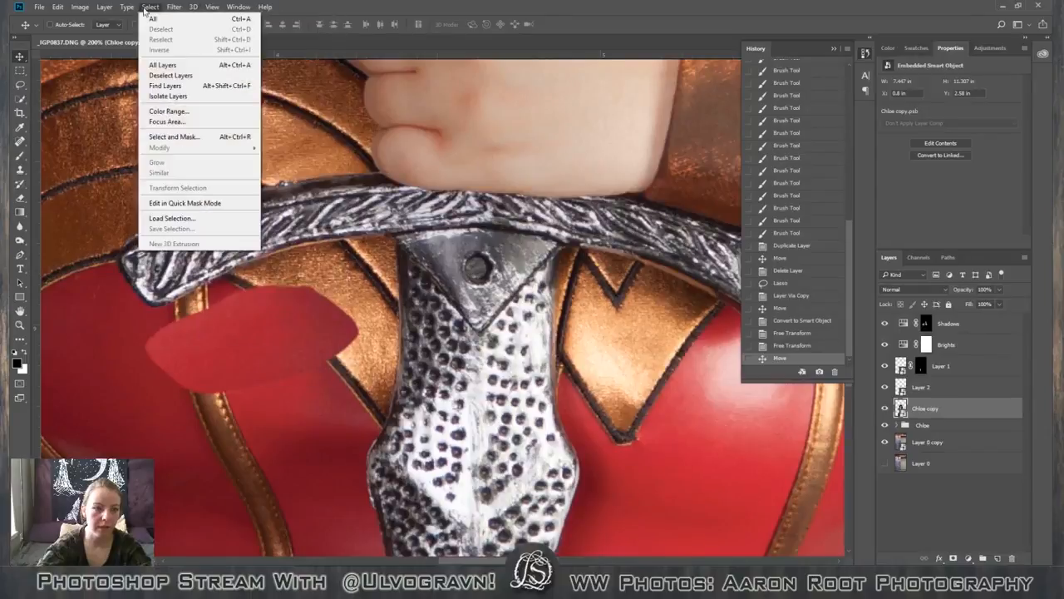
left_click(170, 218)
left_click(528, 186)
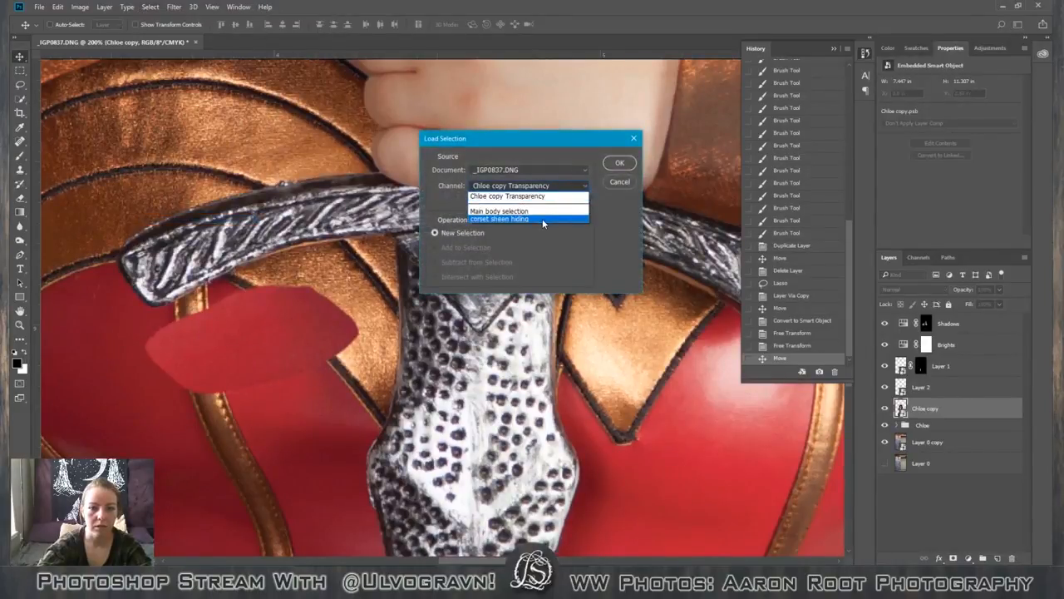
left_click(542, 218)
left_click(619, 163)
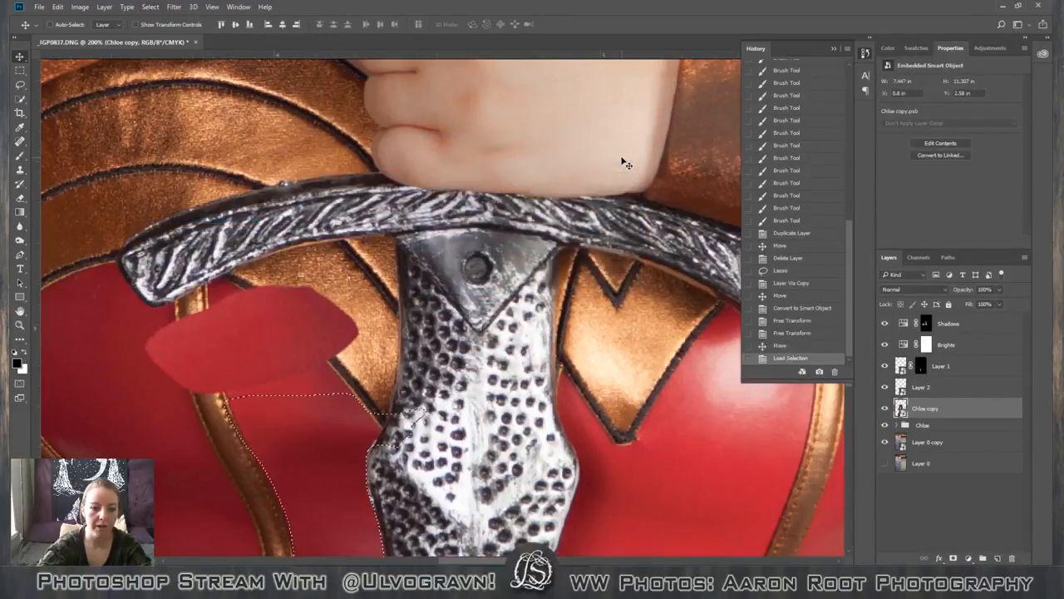
key("ctrl+d")
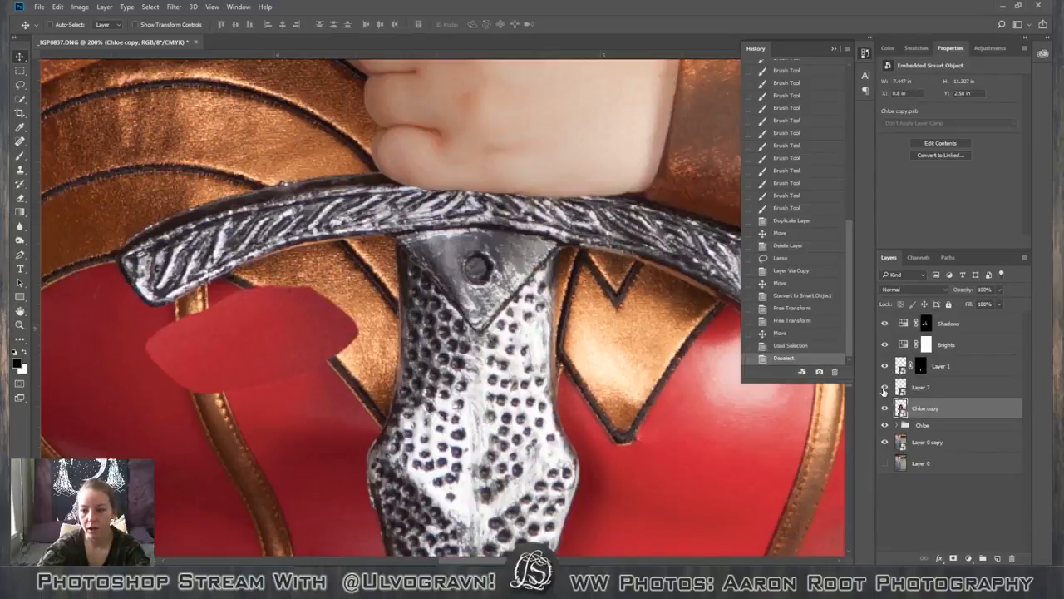
With Layer 2 hidden, outline the shiny red area between the seam and gold trim using the Magnetic Lasso, and show Layer 2 again.
left_click(885, 386)
left_click(21, 85)
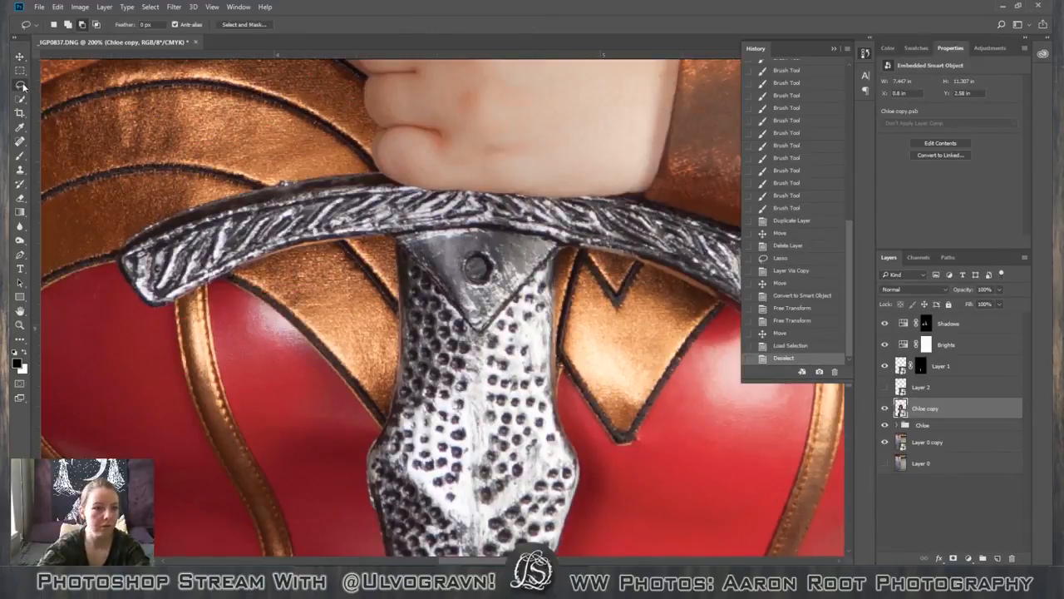
left_click(75, 105)
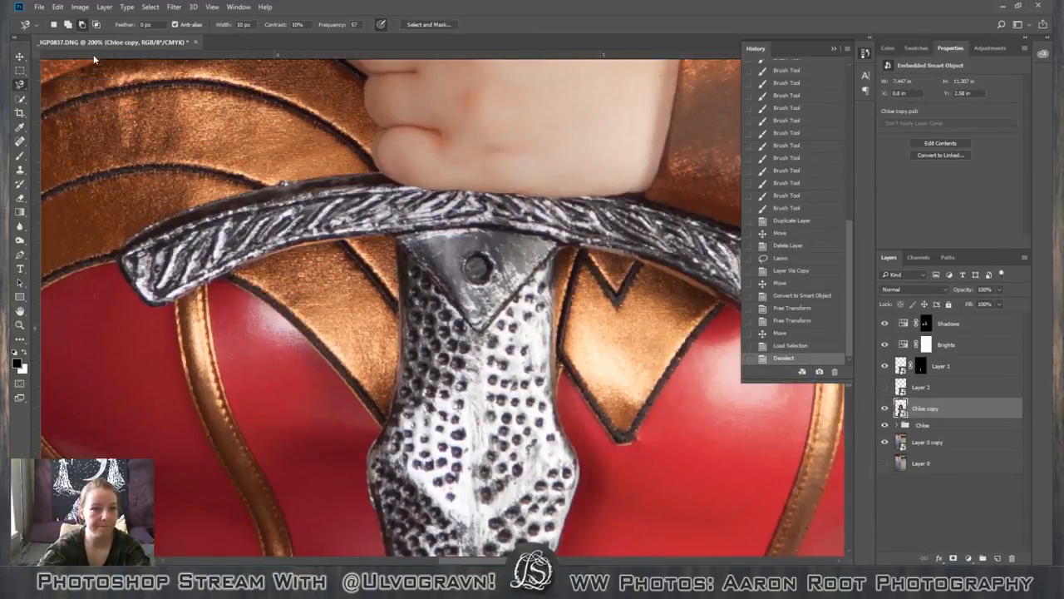
left_click(242, 292)
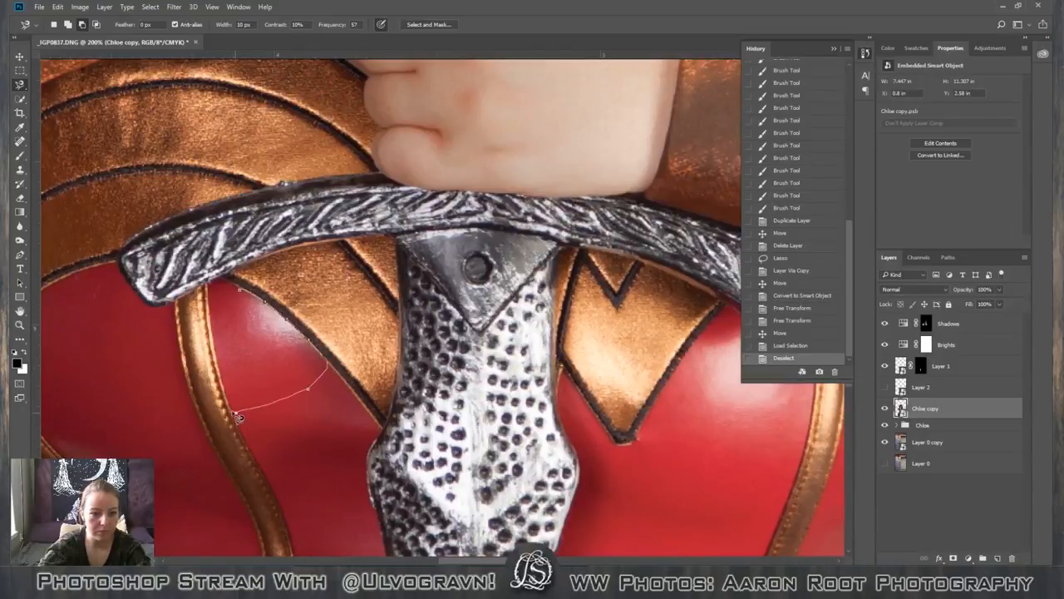
left_click(215, 301)
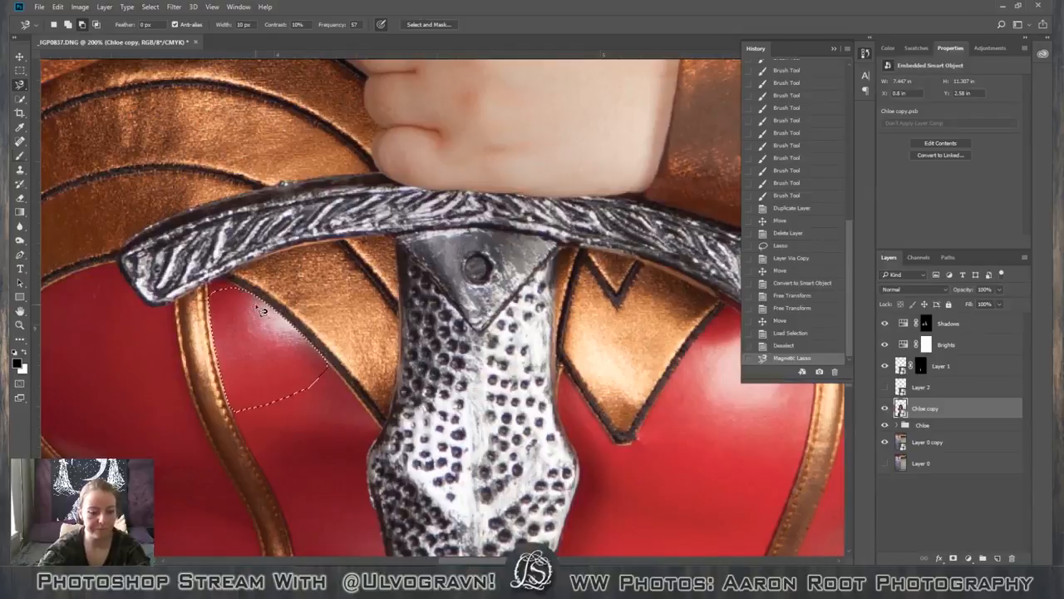
key("b")
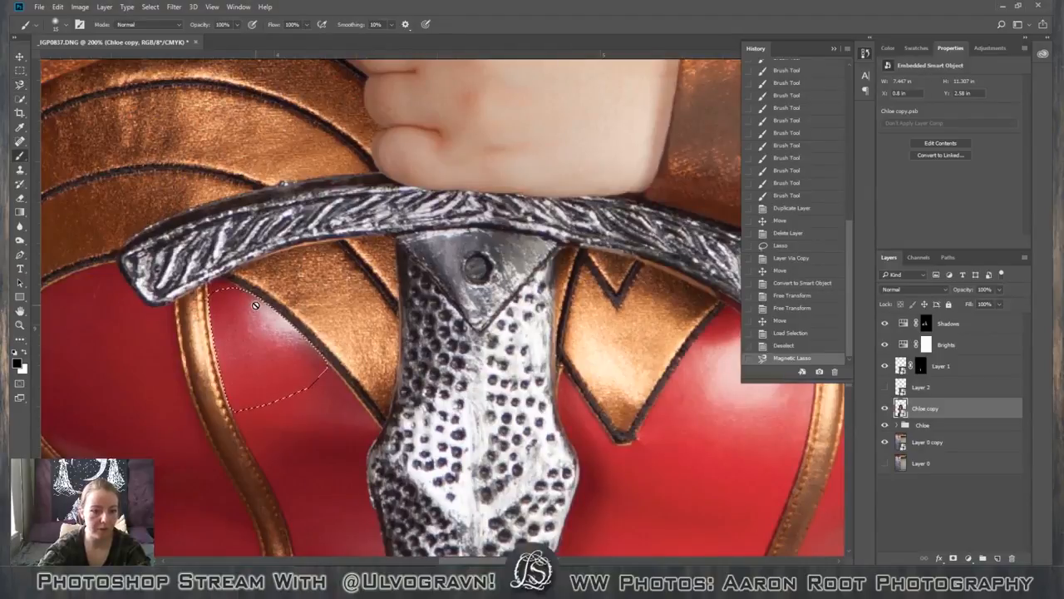
left_click(884, 386)
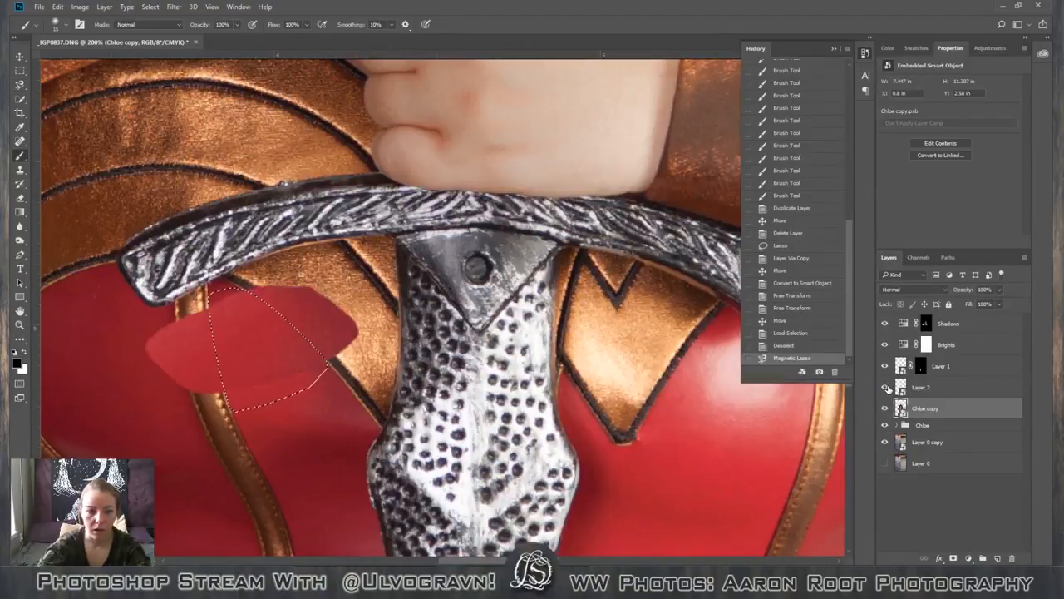
Run the lasso selection through Select and Mask with Layer 2 active and turn it into a layer mask on Layer 2.
left_click(954, 558)
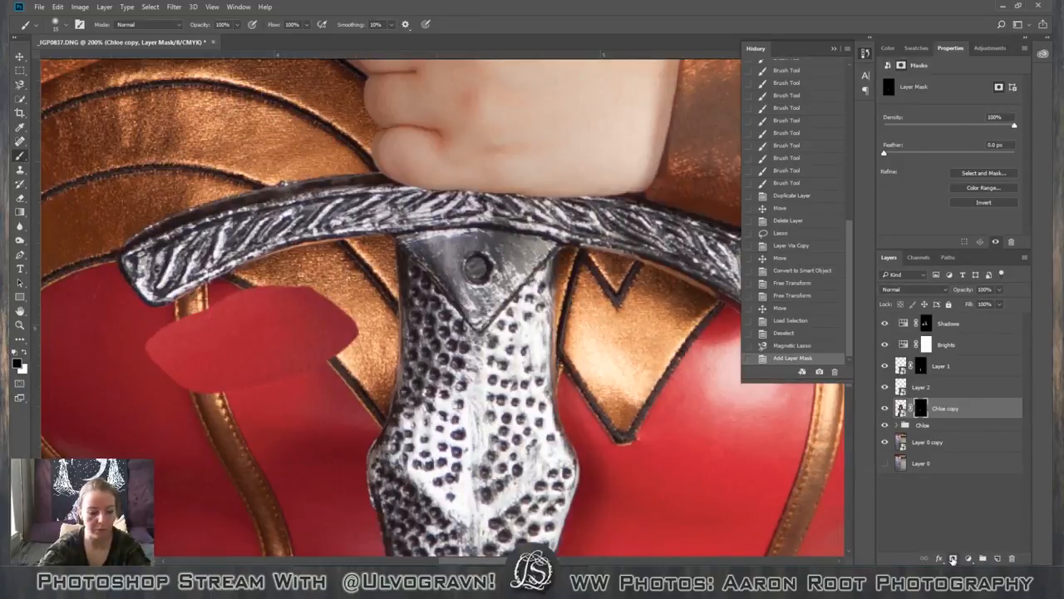
key("ctrl+z")
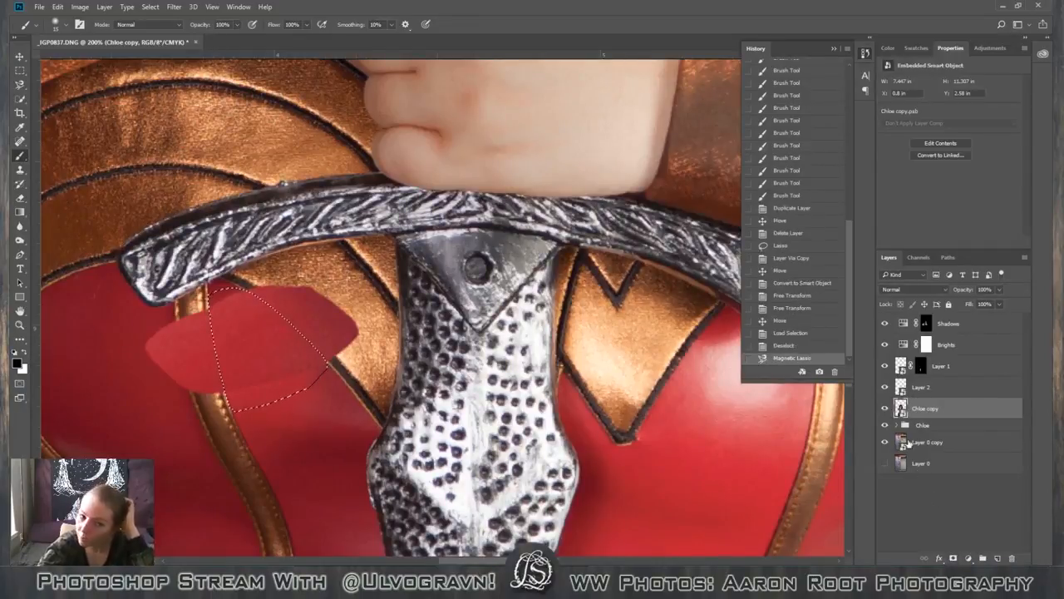
left_click(944, 388)
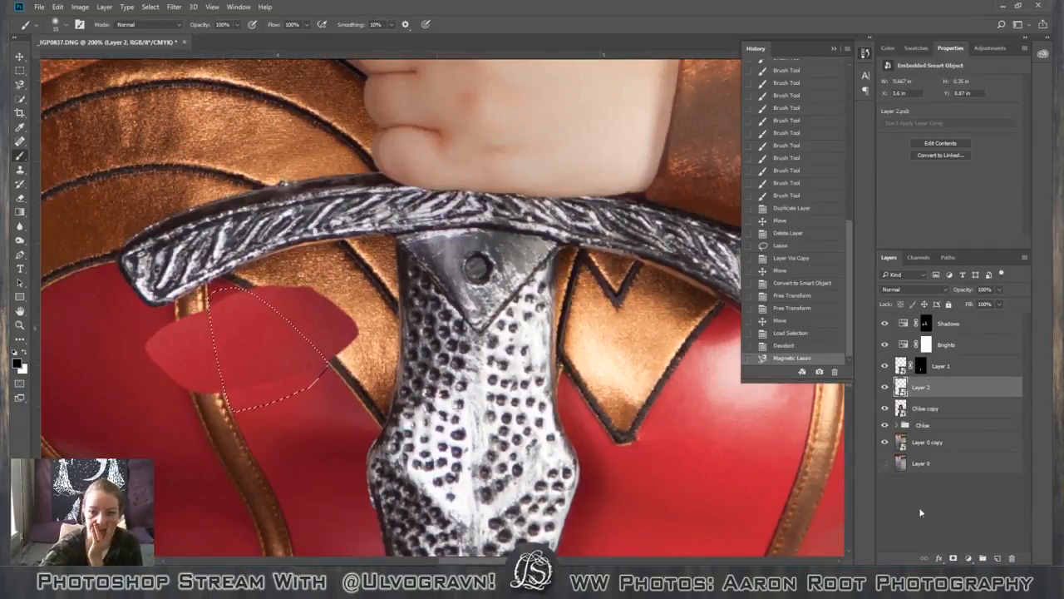
left_click(21, 99)
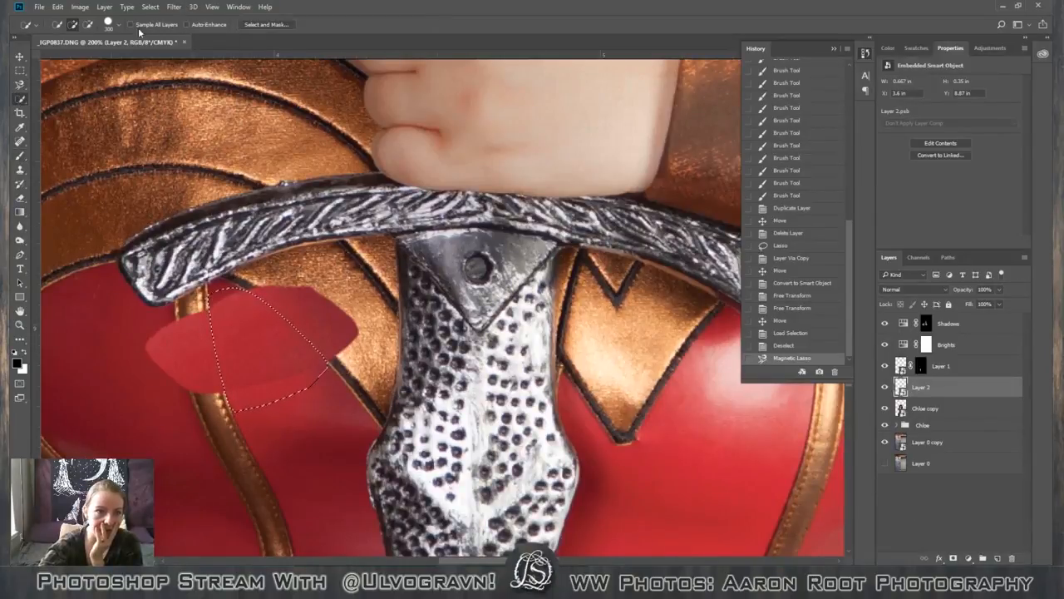
left_click(266, 24)
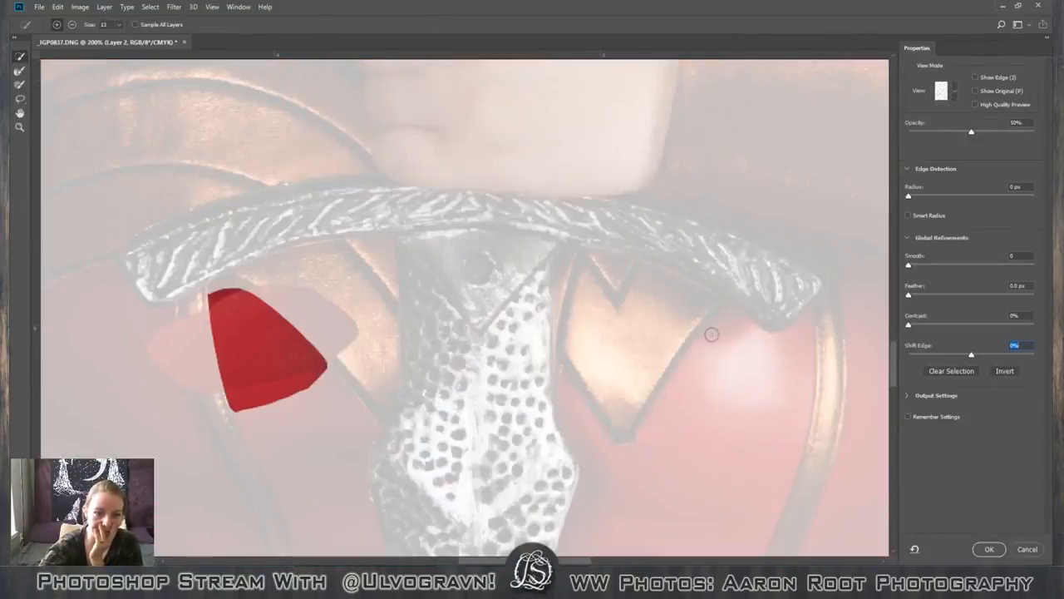
left_click(910, 266)
left_click(989, 548)
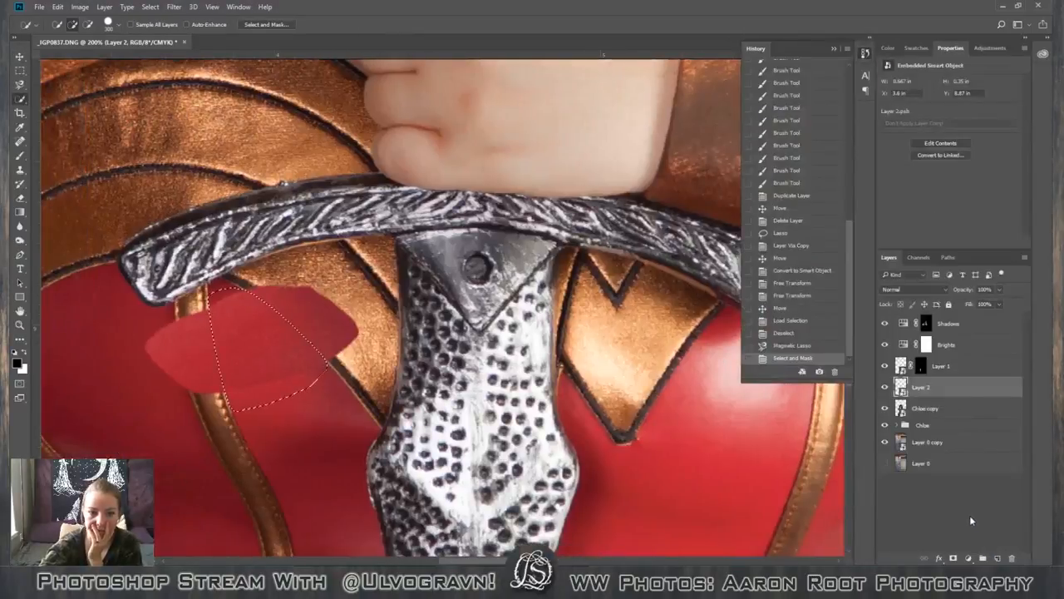
left_click(954, 559)
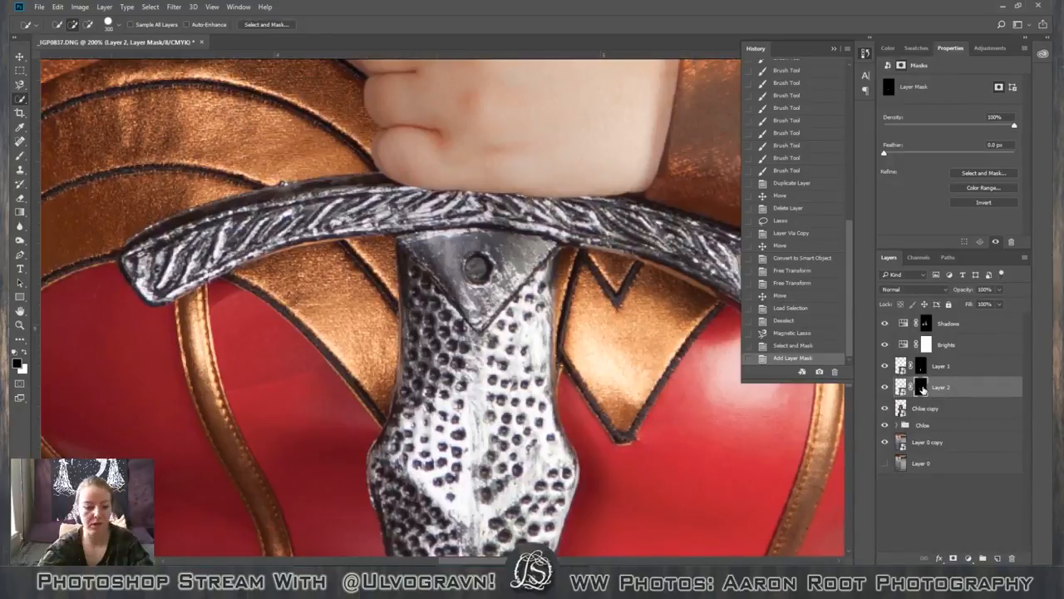
Paint black on the Layer 2 mask with a 40 px brush to blend the patch's lower edge into the corset.
key("b")
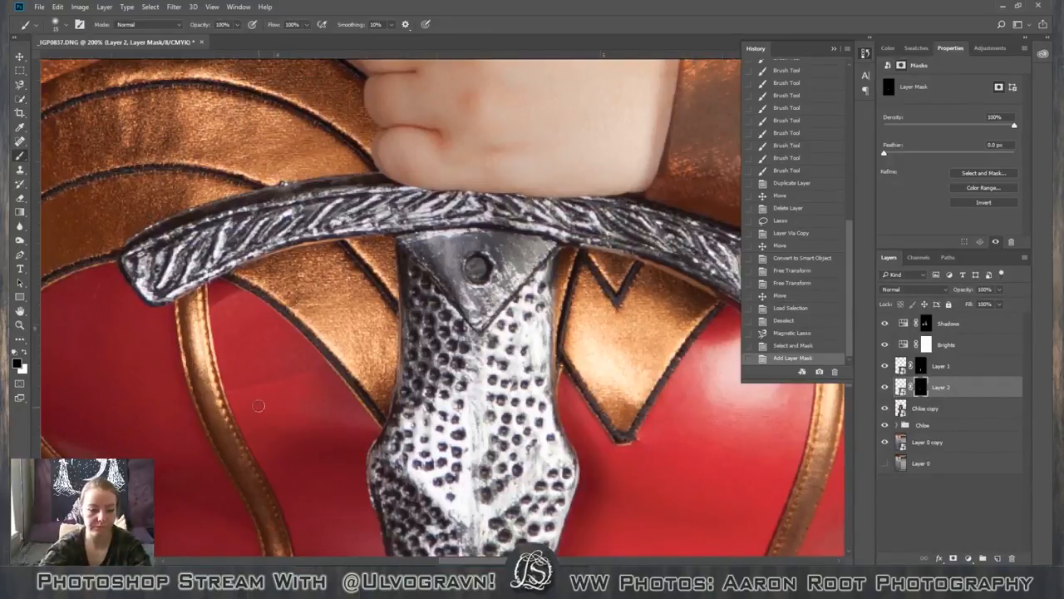
key("bracketright")
key("bracketright")
key("bracketright")
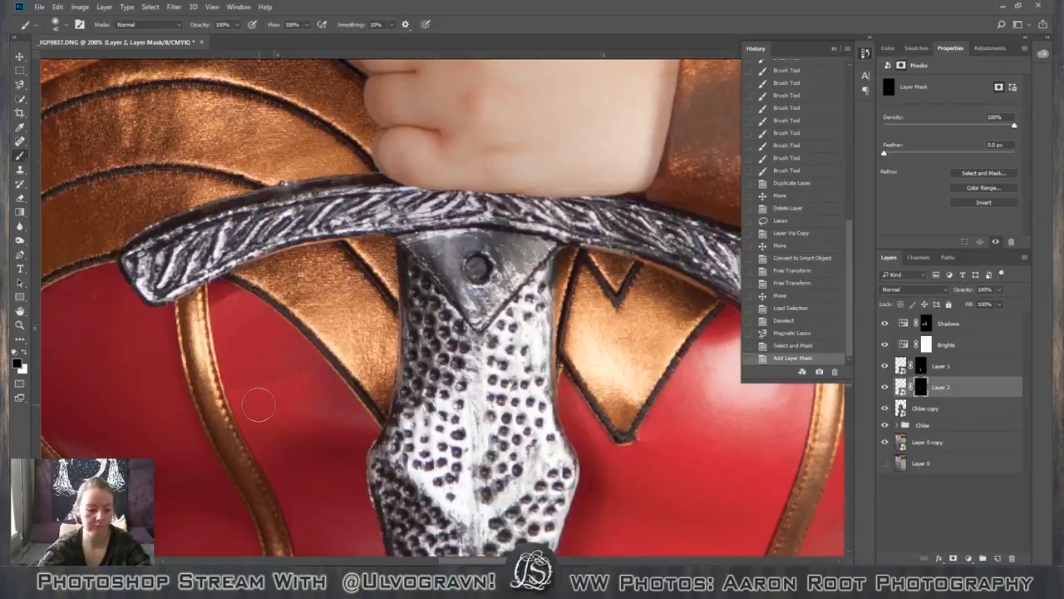
key("x")
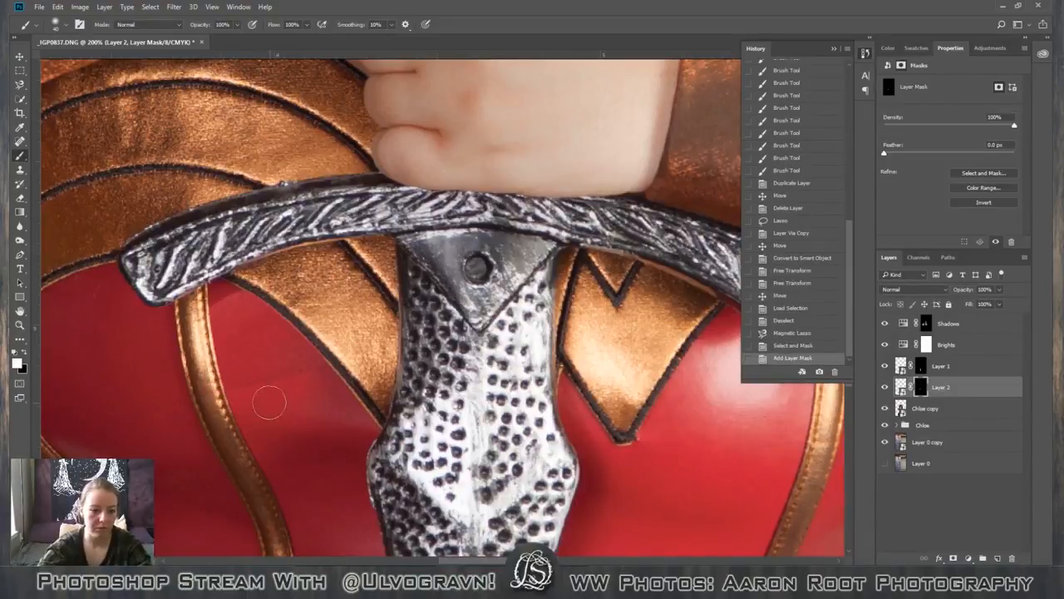
key("x")
mouse_move(259, 417)
left_mouse_down()
mouse_move(254, 404)
mouse_move(315, 426)
mouse_move(278, 409)
left_mouse_up()
mouse_move(282, 399)
left_mouse_down()
mouse_move(336, 407)
mouse_move(243, 396)
mouse_move(220, 382)
mouse_move(240, 407)
left_mouse_up()
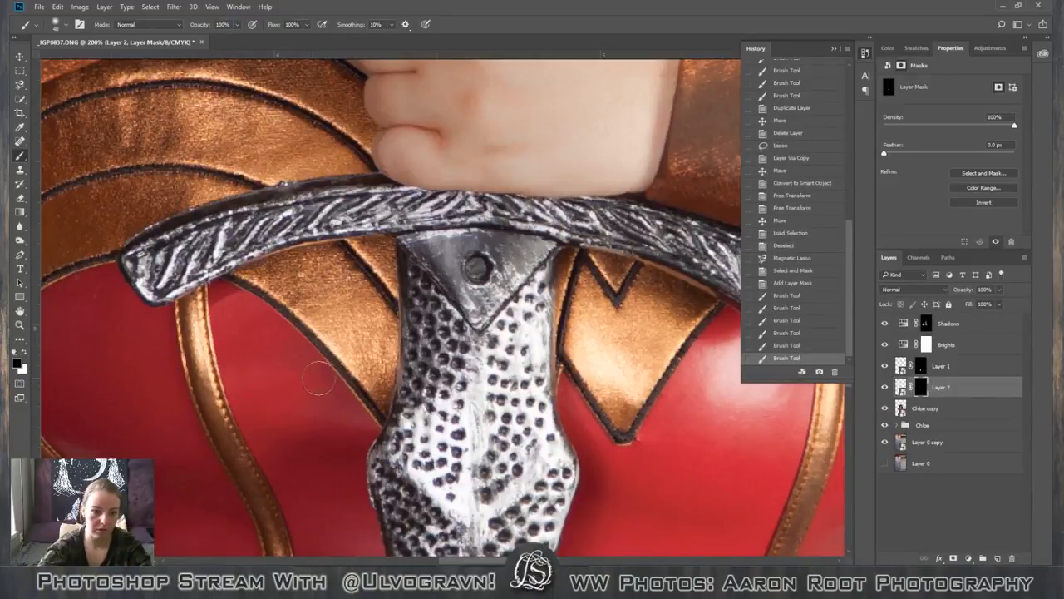
Blend the patch's upper tip and seam edge on the Layer 2 mask, deleting unwanted brush strokes from the history.
mouse_move(221, 282)
left_mouse_down()
mouse_move(250, 301)
mouse_move(223, 313)
mouse_move(233, 308)
left_mouse_up()
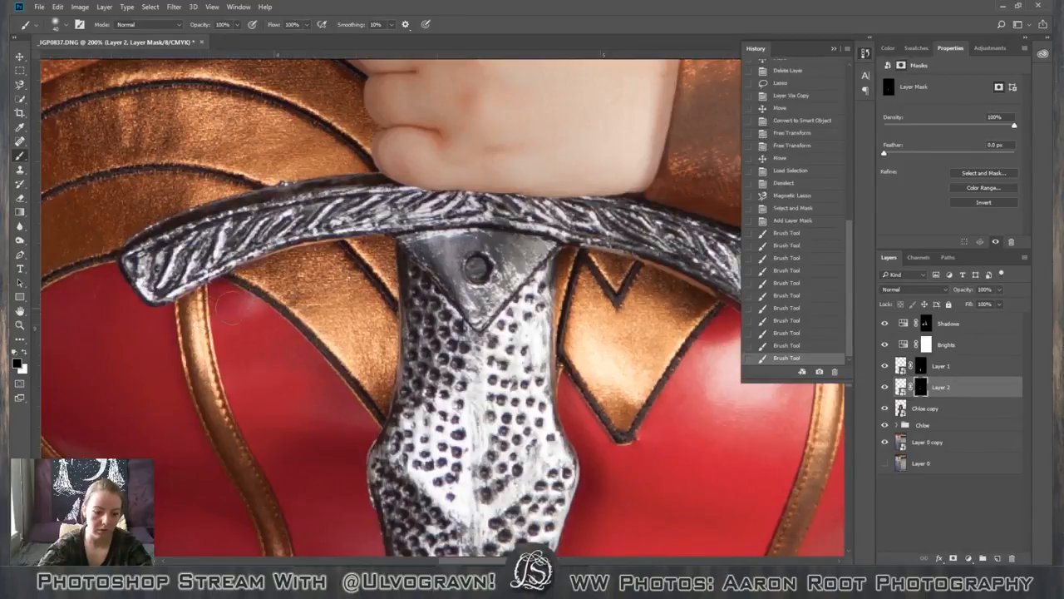
left_click(781, 333)
left_click(834, 372)
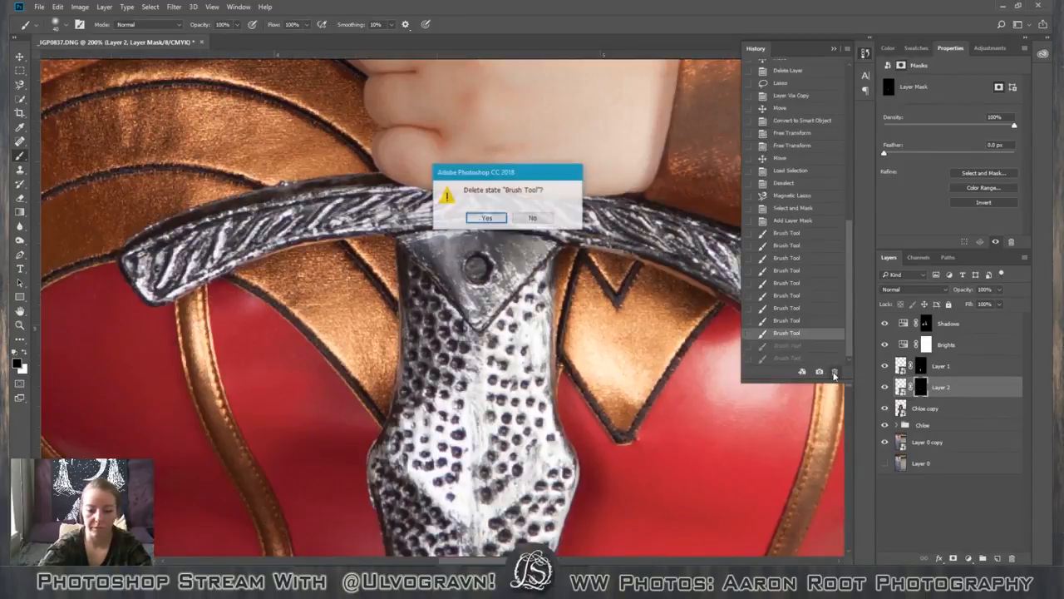
key("Return")
mouse_move(247, 293)
left_mouse_down()
mouse_move(212, 279)
mouse_move(202, 308)
left_mouse_up()
left_click_drag(191, 345, 213, 363)
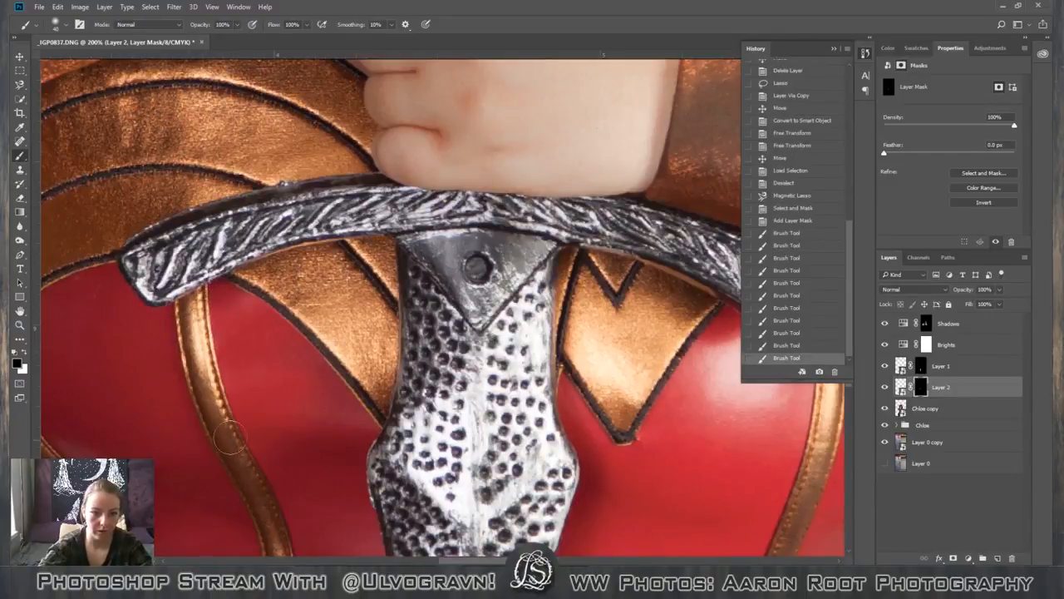
key("ctrl+z")
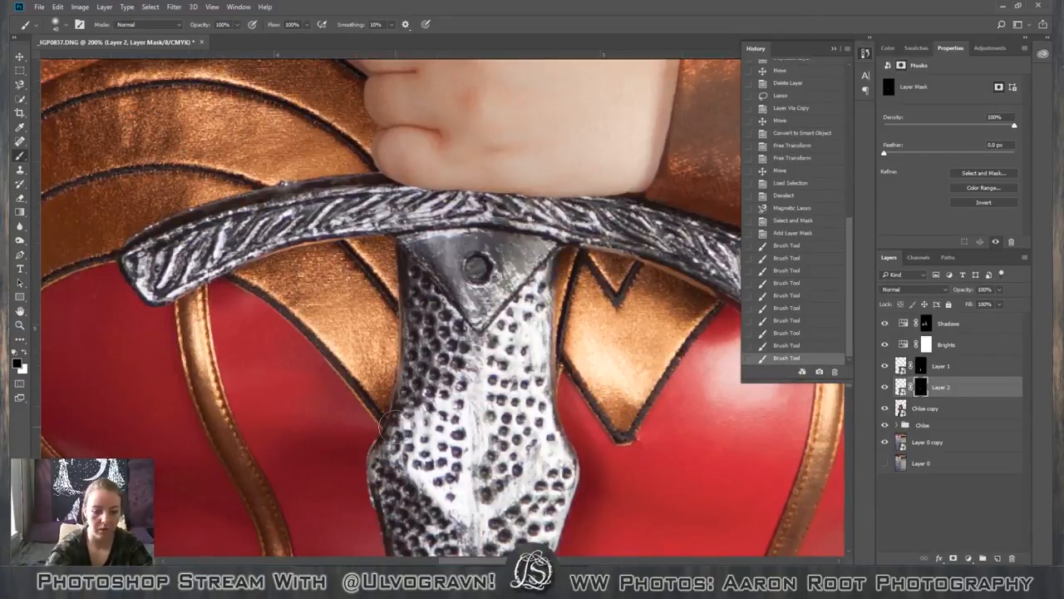
Create a new layer group above Layer 1 and name it "Corset sheen hider".
key("ctrl+minus")
key("ctrl+minus")
key("ctrl+minus")
key("ctrl+minus")
key("ctrl+minus")
key("ctrl+minus")
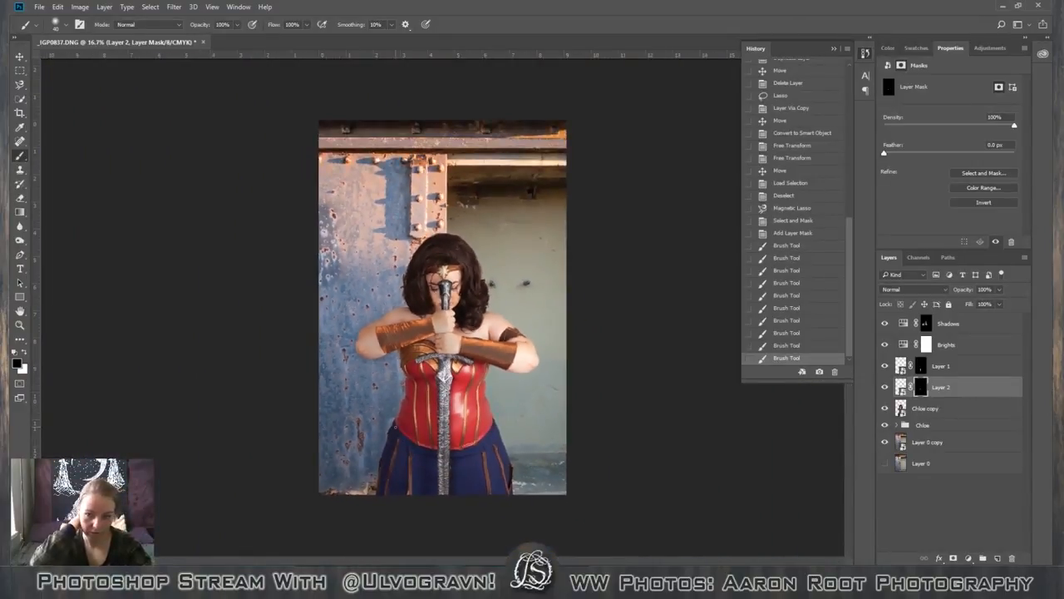
left_click(965, 372)
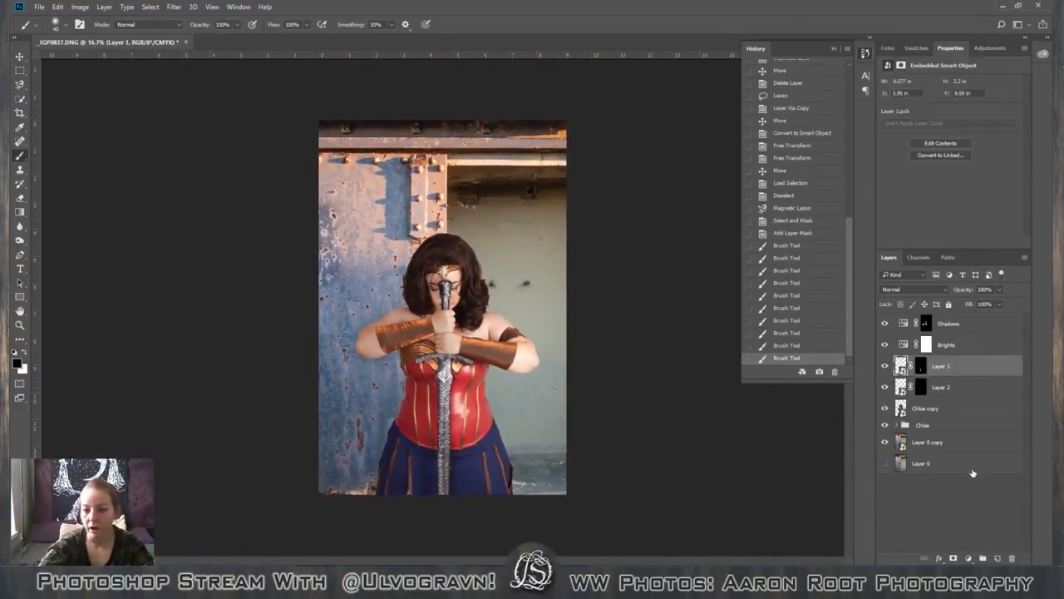
left_click(983, 558)
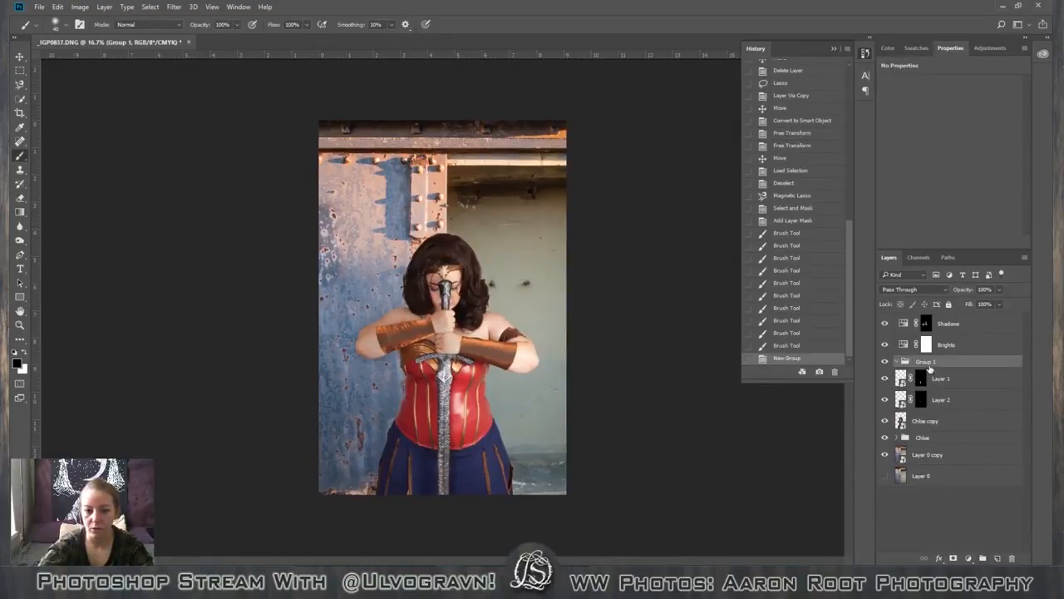
double_click(928, 364)
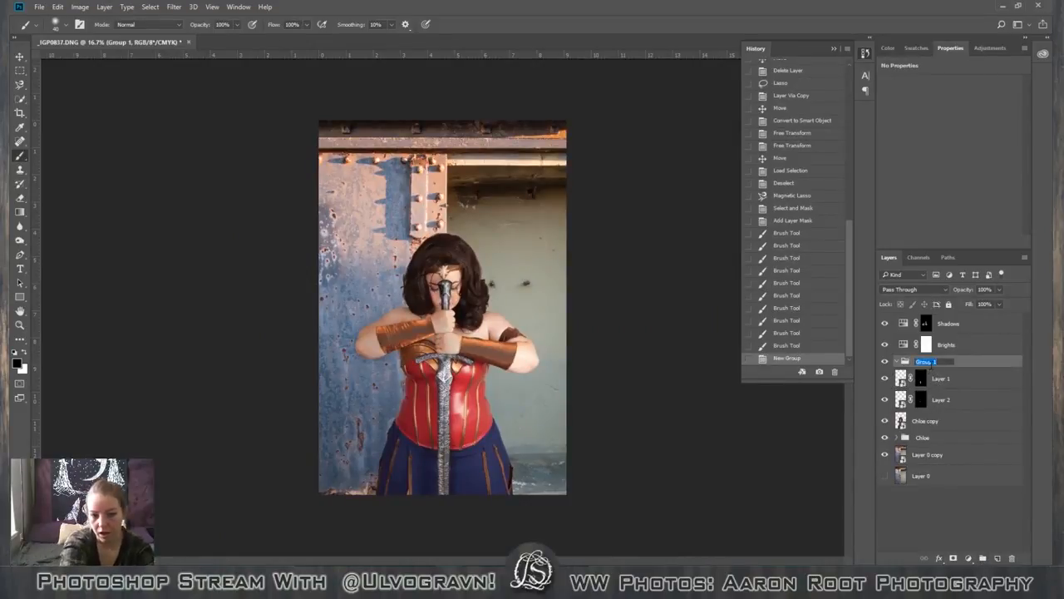
type("Col")
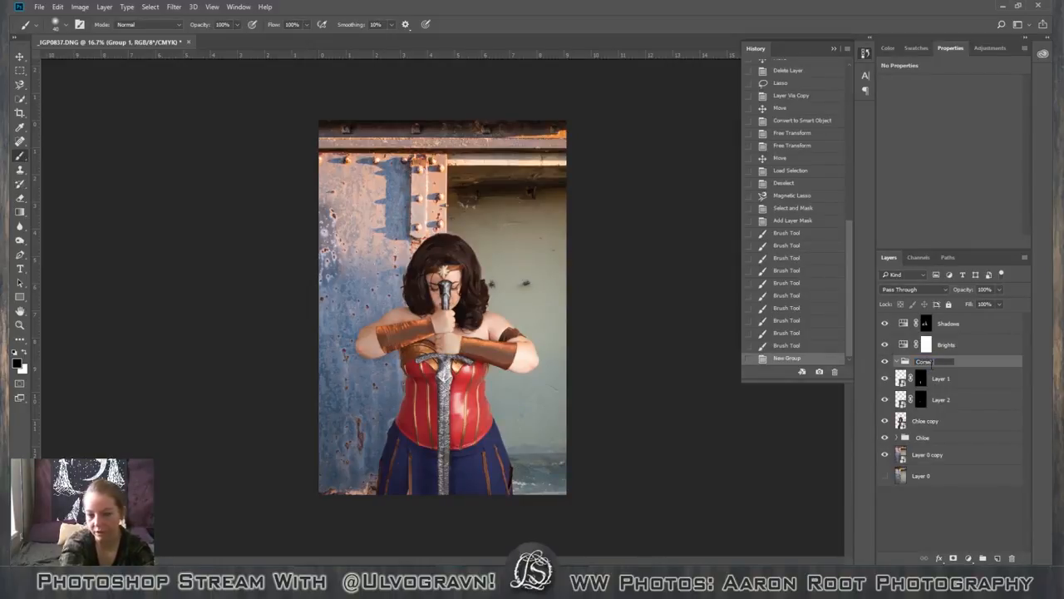
type("set sheen hi")
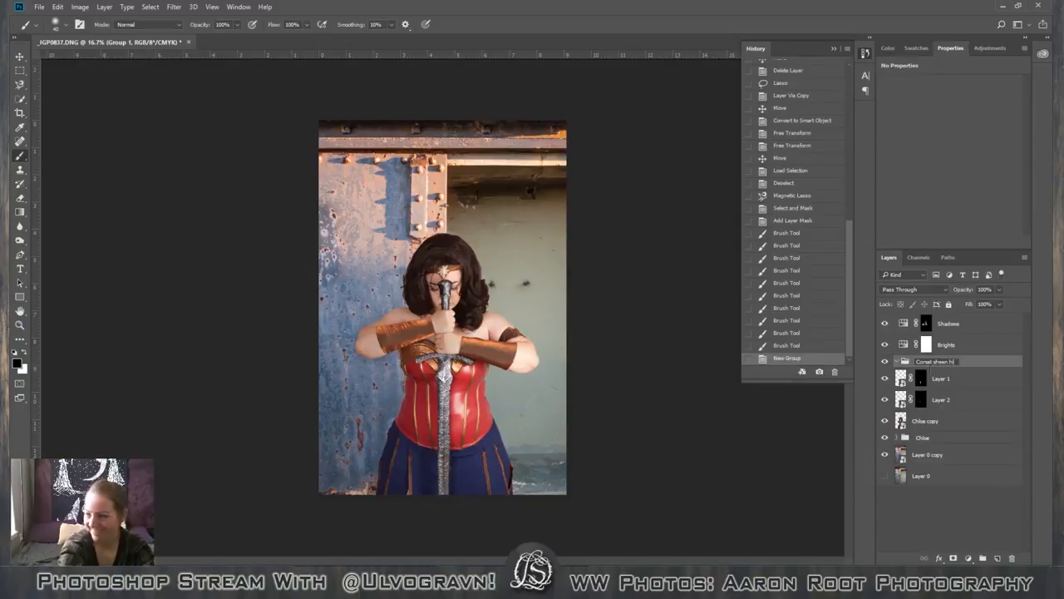
type("der")
key("Return")
Move Layer 1 and Layer 2 into the Corset sheen hider group, collapse it, and toggle its visibility to compare the retouch.
left_click(947, 380)
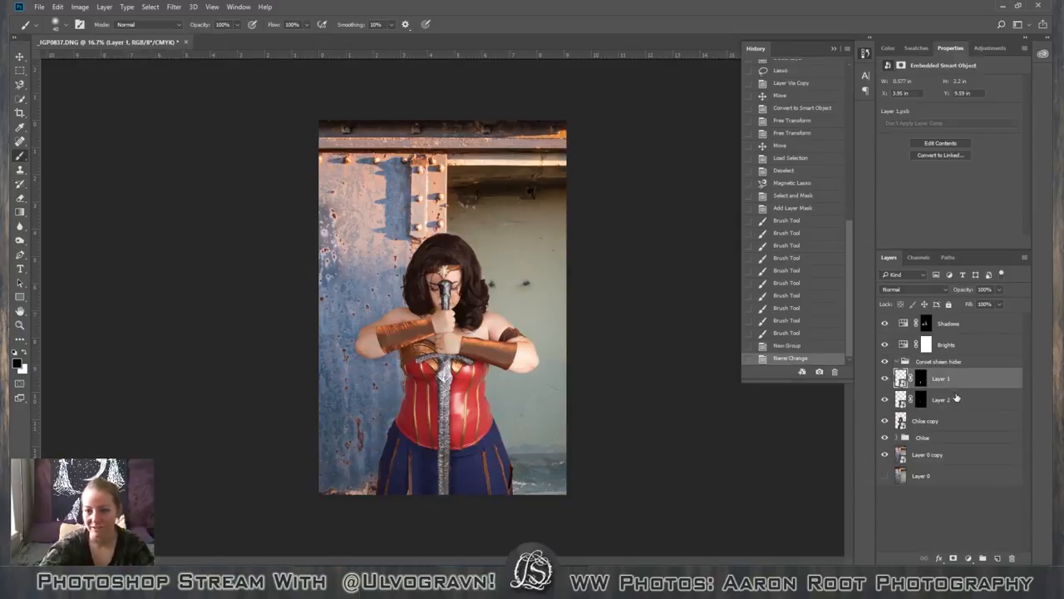
left_click(957, 398, "shift")
left_click_drag(957, 382, 931, 365)
left_click(896, 363)
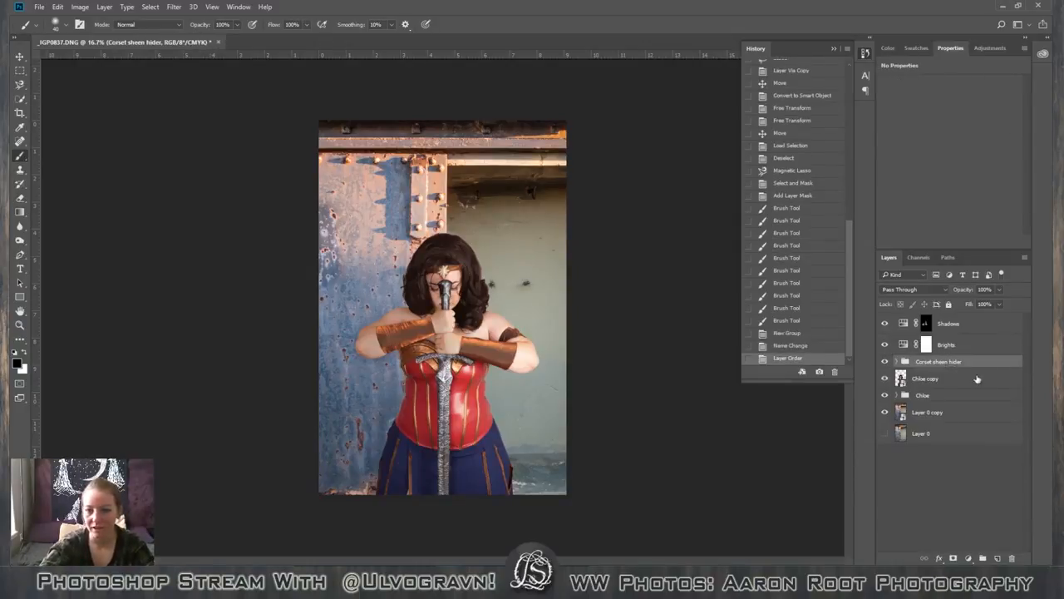
left_click(885, 362)
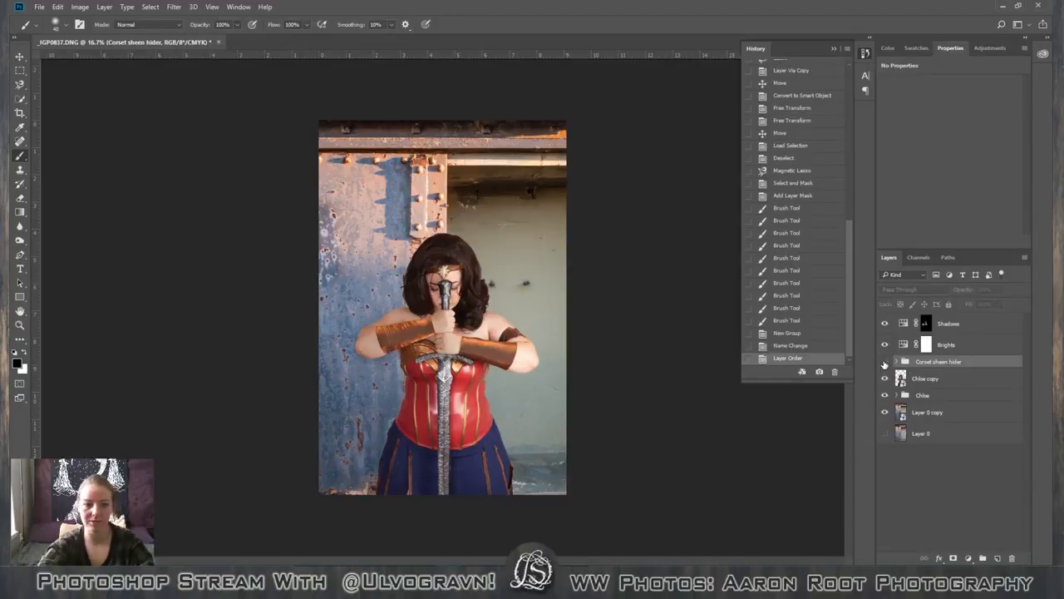
left_click(885, 362)
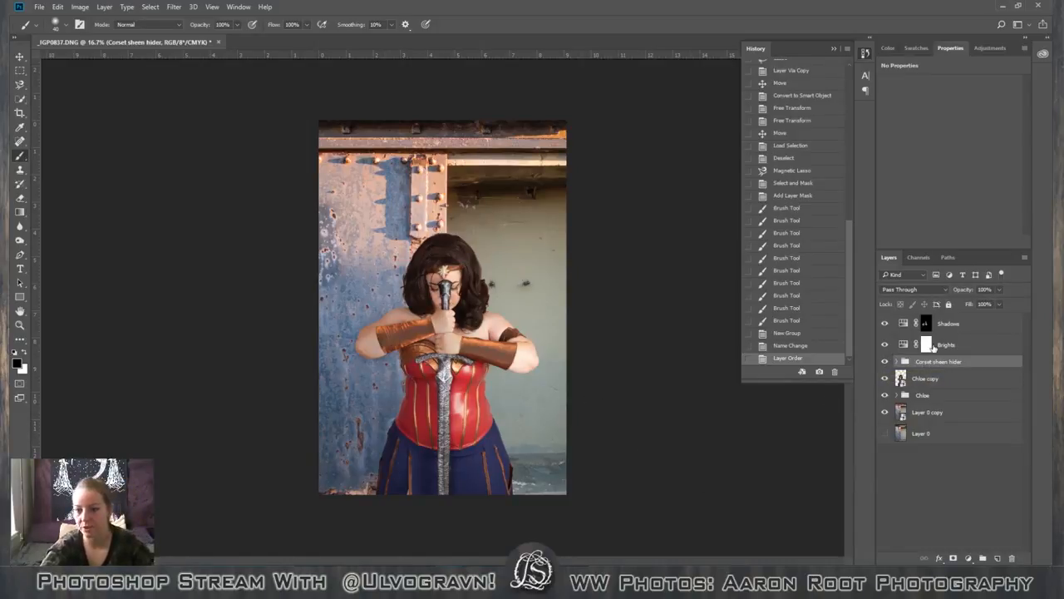
Paint white on the Shadows layer mask with a 1000 px brush to extend the darkening down the figure's shaded side.
left_click(979, 325)
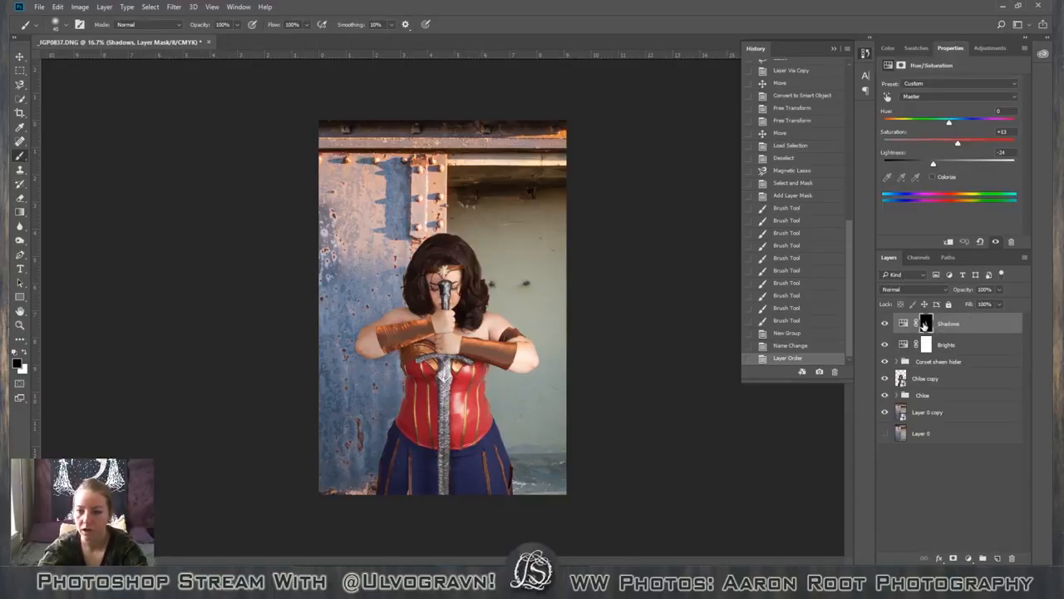
left_click(925, 324)
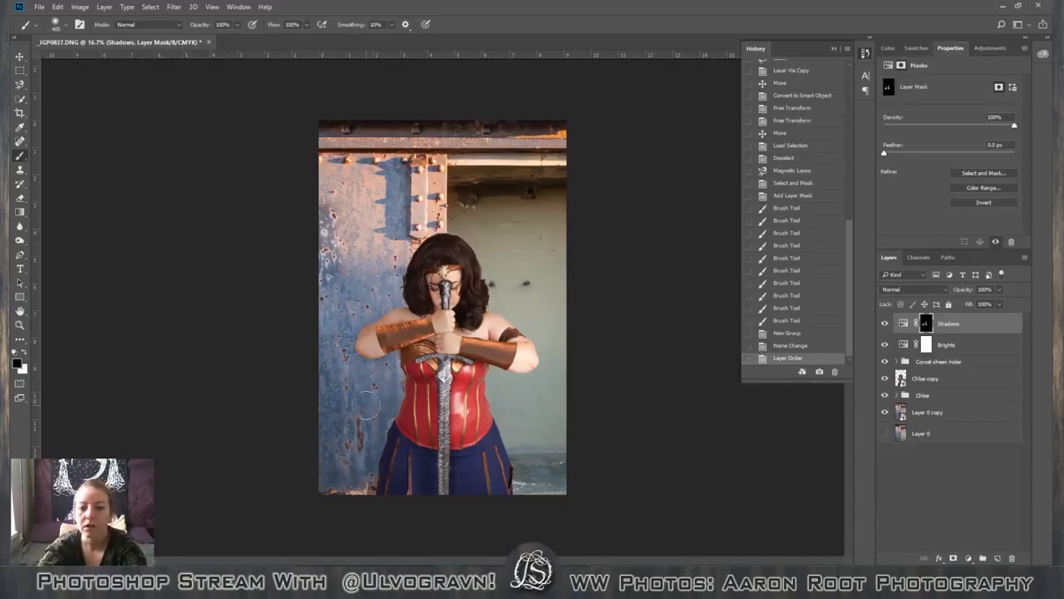
key("bracketright")
key("bracketright")
key("bracketright")
key("bracketright")
key("x")
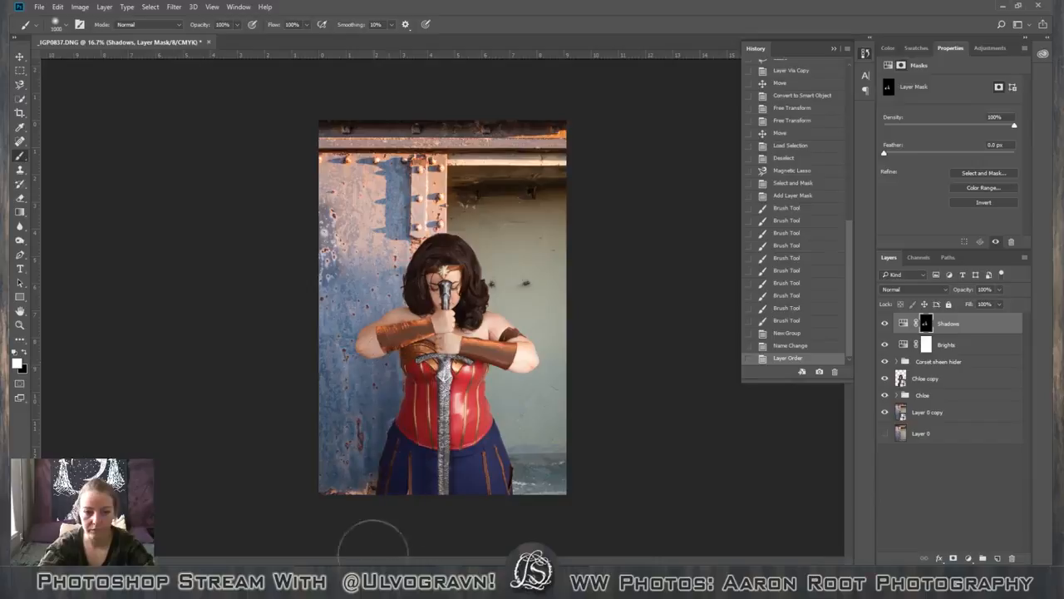
left_click_drag(374, 555, 373, 559)
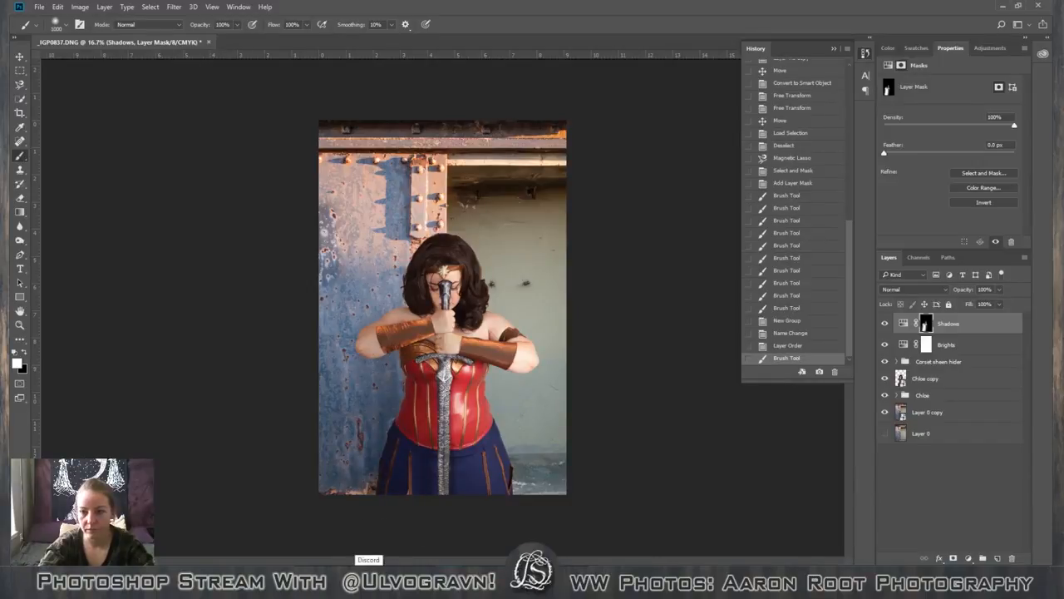
Move the Corset sheen hider group above Shadows, and clip the Brights and Shadows adjustments to the Chloe copy layer.
left_click_drag(956, 362, 973, 316)
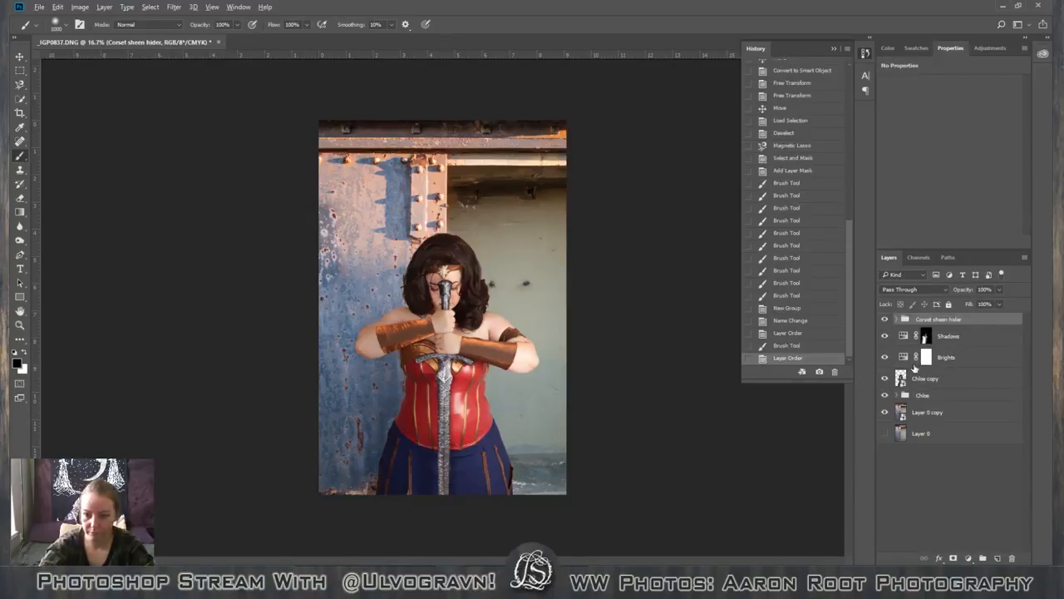
left_click(915, 368, "alt")
left_click(915, 341, "alt")
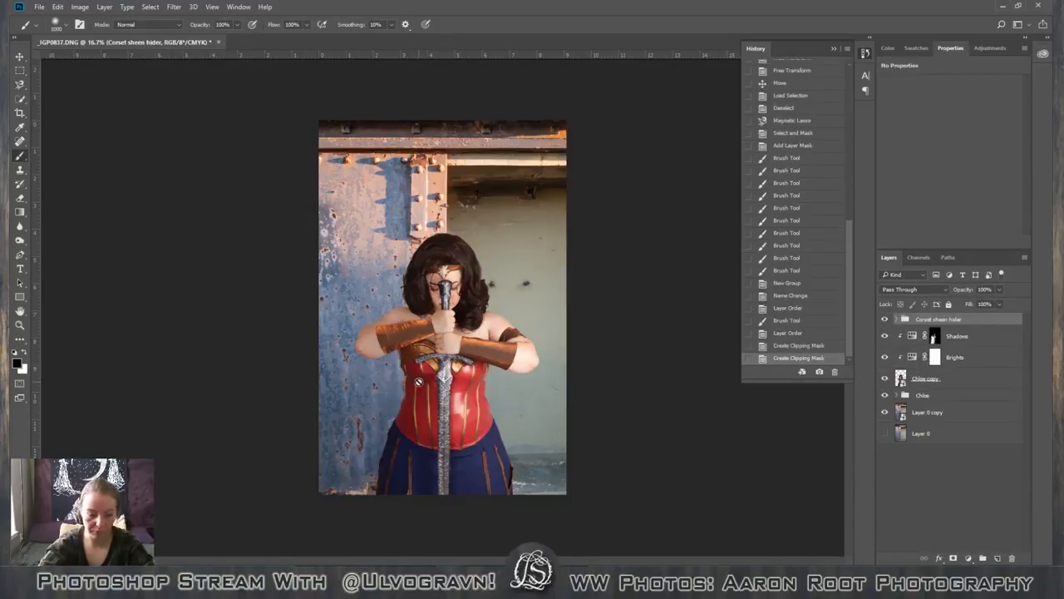
Paint white on the Shadows layer mask with a 125 px brush along the sword's shaded edge, down the corset and skirt.
left_click(934, 341)
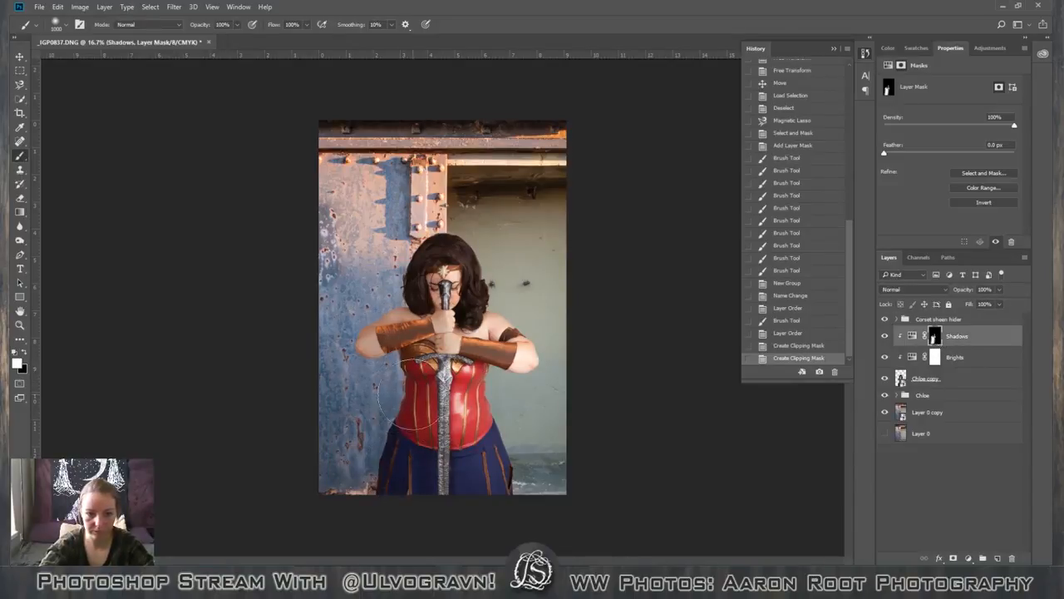
scroll(399, 337, "up", 3)
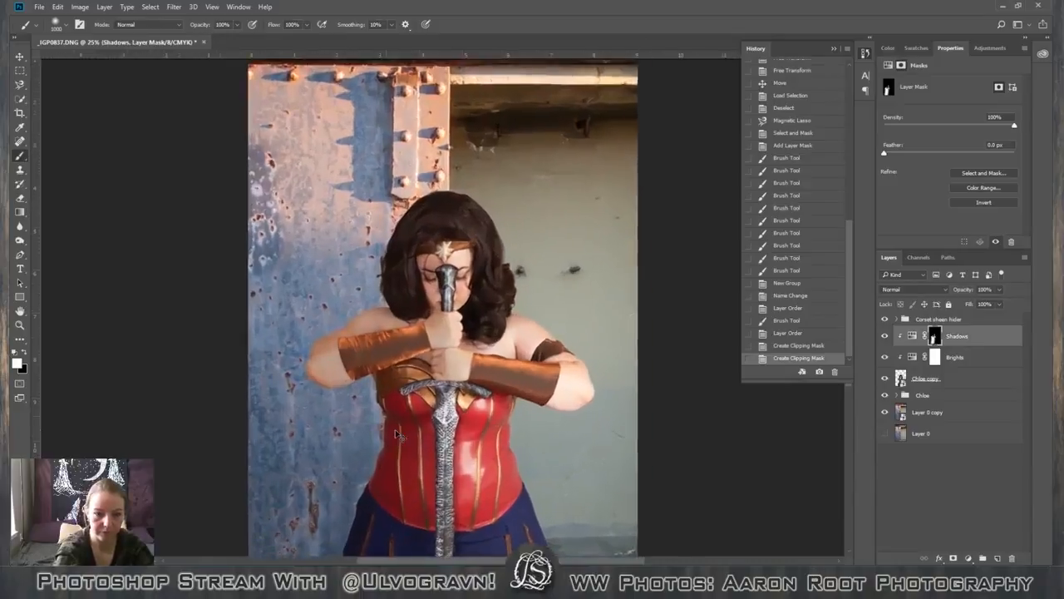
scroll(394, 331, "down", 6)
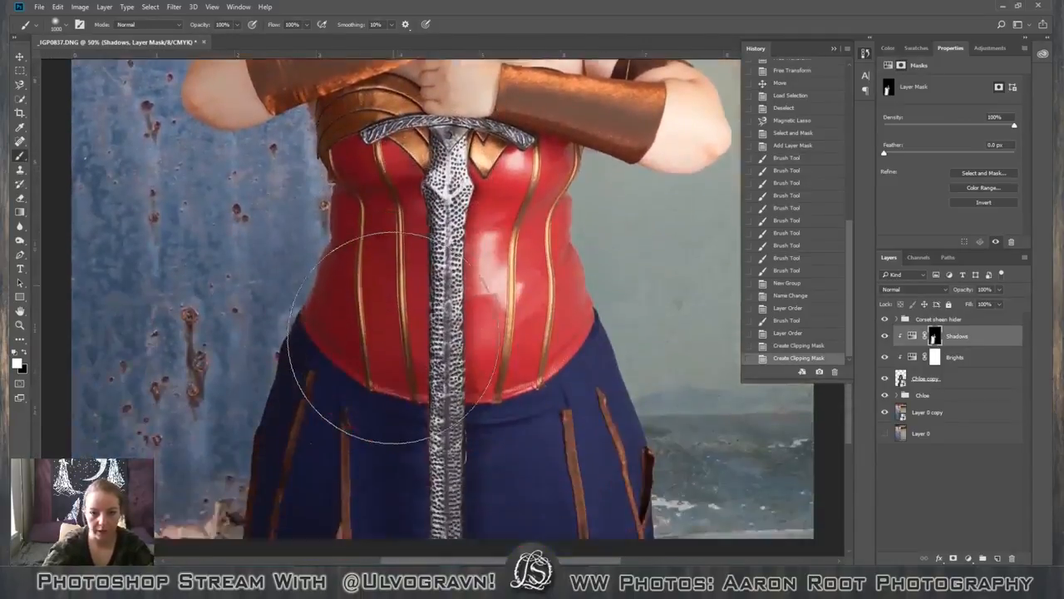
scroll(387, 337, "up", 1)
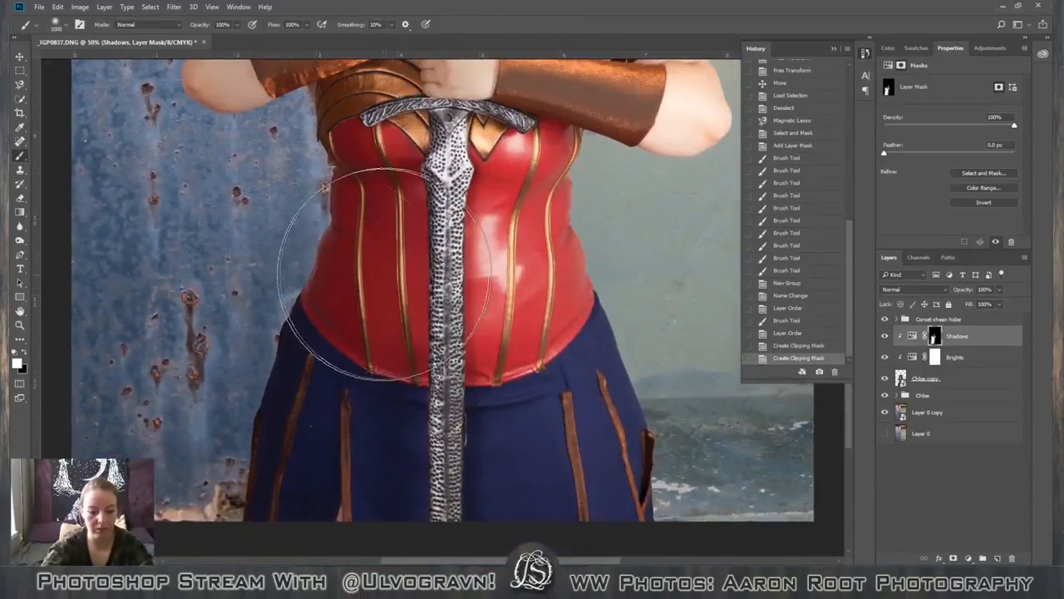
key("bracketleft")
key("bracketleft")
key("bracketleft")
key("bracketleft")
key("bracketleft")
key("bracketleft")
key("bracketleft")
key("bracketleft")
key("bracketleft")
key("bracketleft")
key("bracketleft")
key("bracketleft")
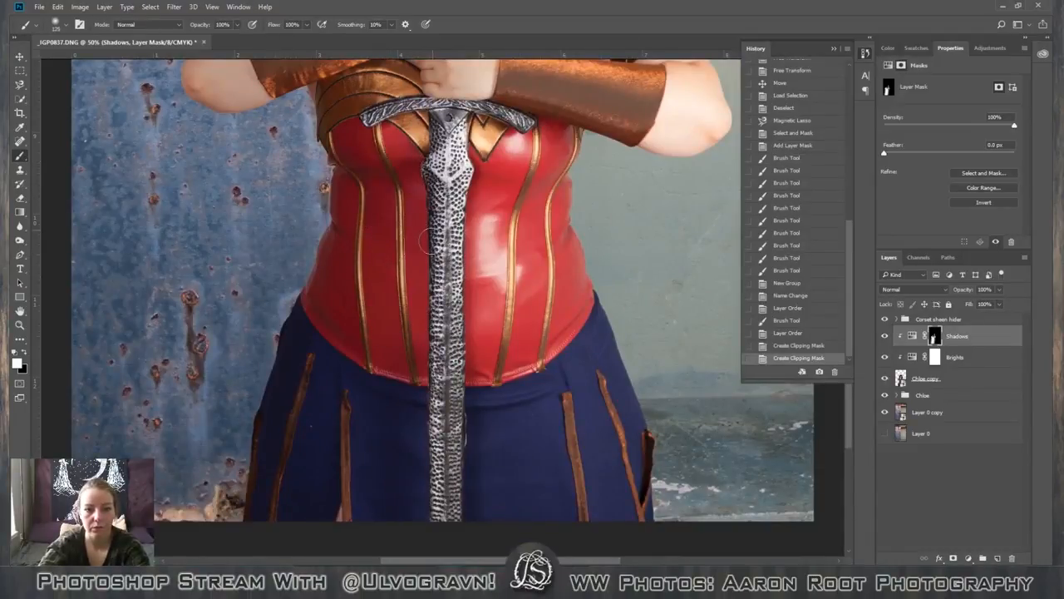
left_click_drag(430, 349, 431, 369)
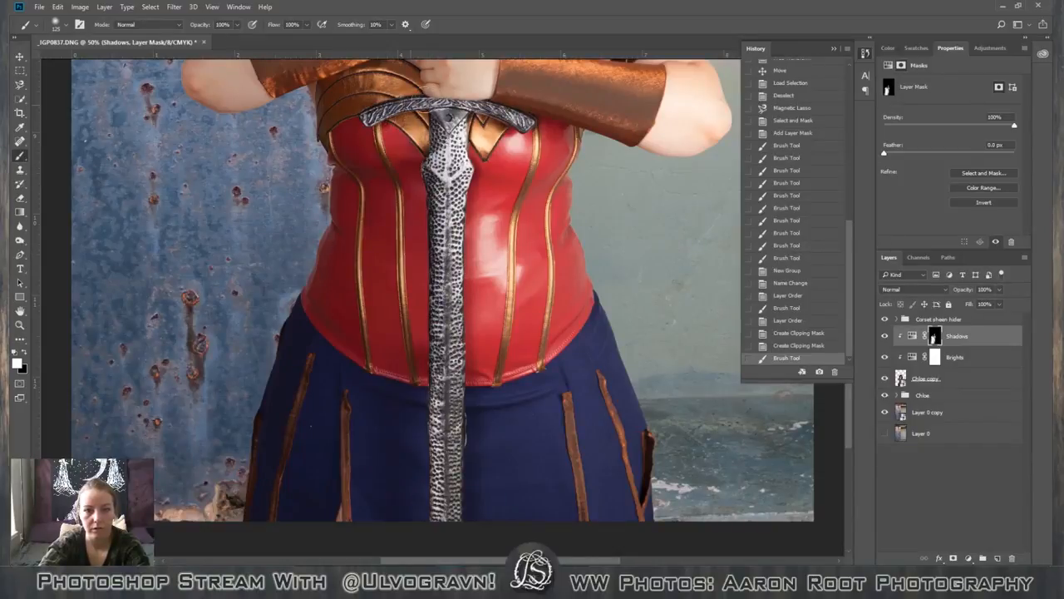
left_click(425, 96)
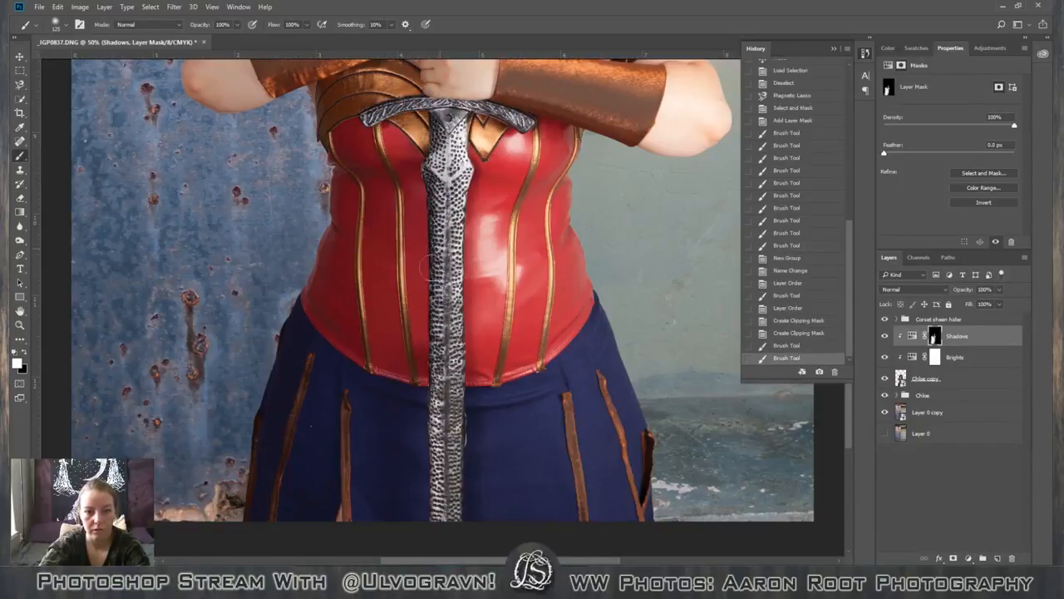
left_click_drag(429, 363, 428, 494)
left_click_drag(431, 448, 431, 530)
left_click_drag(426, 454, 424, 514)
Extend the Shadows mask over the shaded side of the skirt and corset with white strokes from a 300 px brush.
key("bracketright")
key("bracketright")
key("bracketright")
key("bracketright")
key("bracketright")
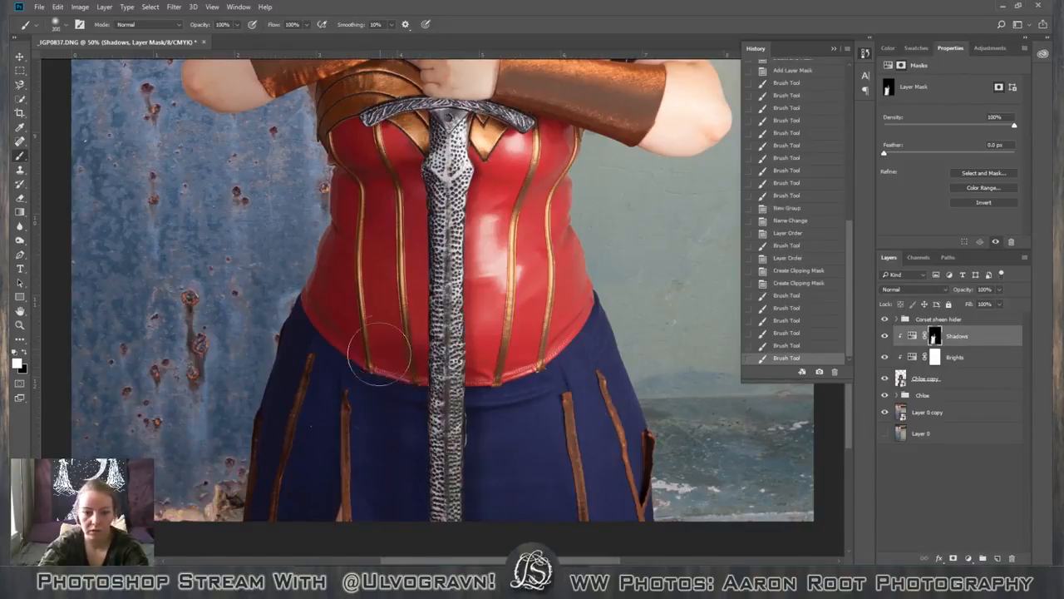
mouse_move(379, 353)
left_mouse_down()
mouse_move(322, 582)
mouse_move(324, 375)
mouse_move(299, 493)
left_mouse_up()
left_click_drag(314, 374, 312, 434)
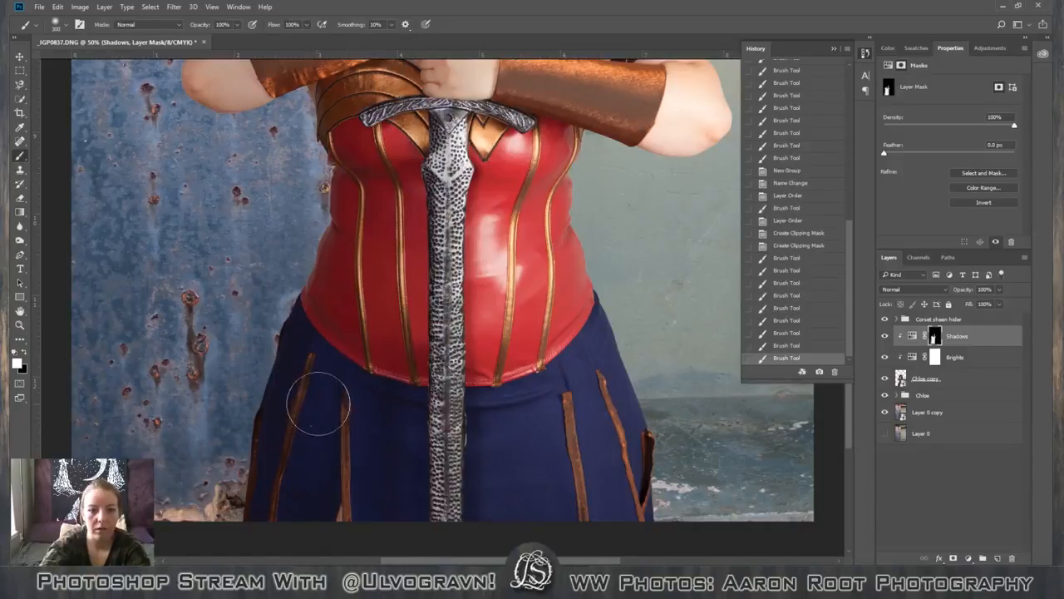
scroll(340, 405, "up", 3)
scroll(345, 406, "up", 3)
left_click_drag(396, 360, 400, 403)
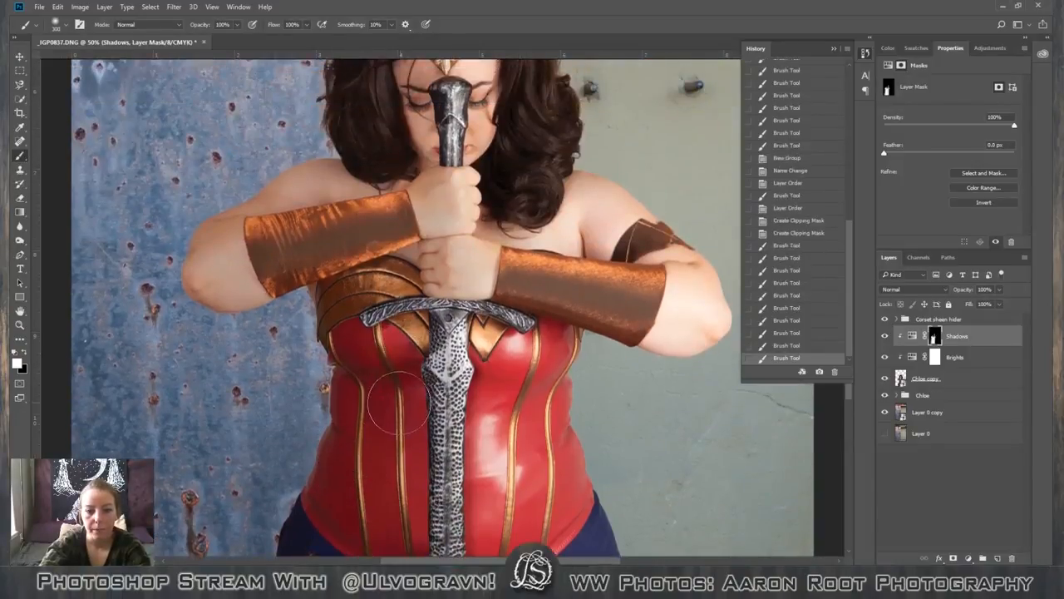
mouse_move(380, 444)
left_mouse_down()
mouse_move(385, 331)
mouse_move(395, 424)
mouse_move(381, 462)
left_mouse_up()
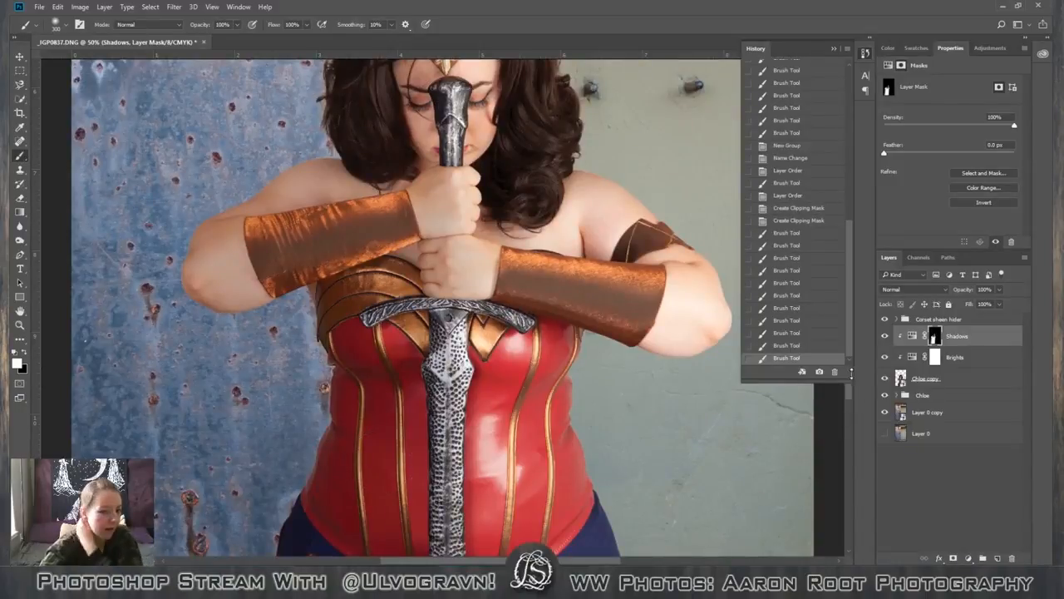
Paint black on the Shadows mask with the 300 px brush across the shaded side of the corset's bust.
key("x")
mouse_move(372, 339)
left_mouse_down()
mouse_move(365, 328)
mouse_move(391, 353)
mouse_move(429, 366)
left_mouse_up()
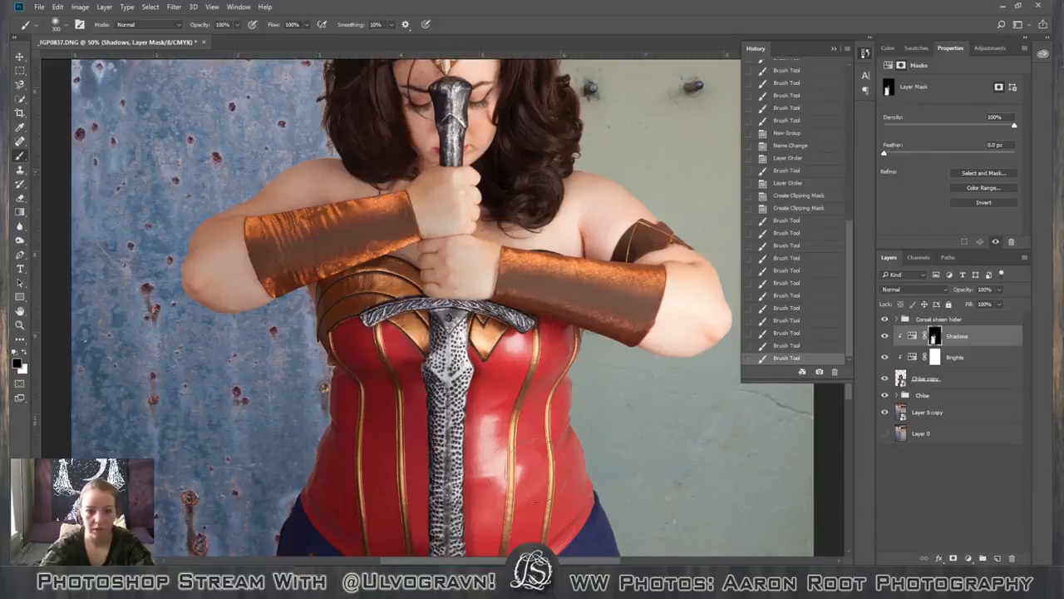
left_click(931, 321)
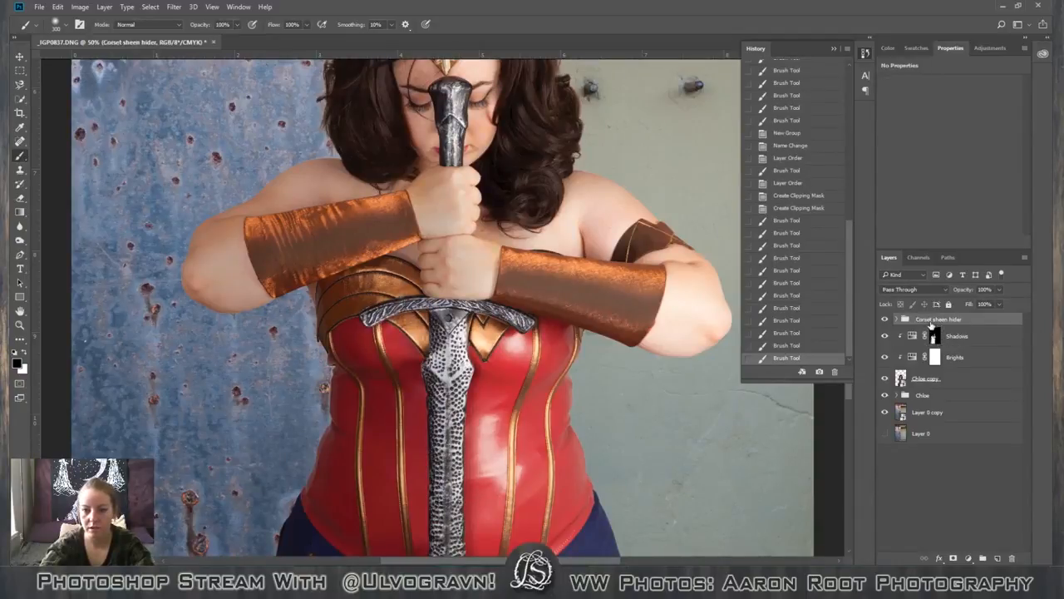
scroll(463, 287, "up", 5)
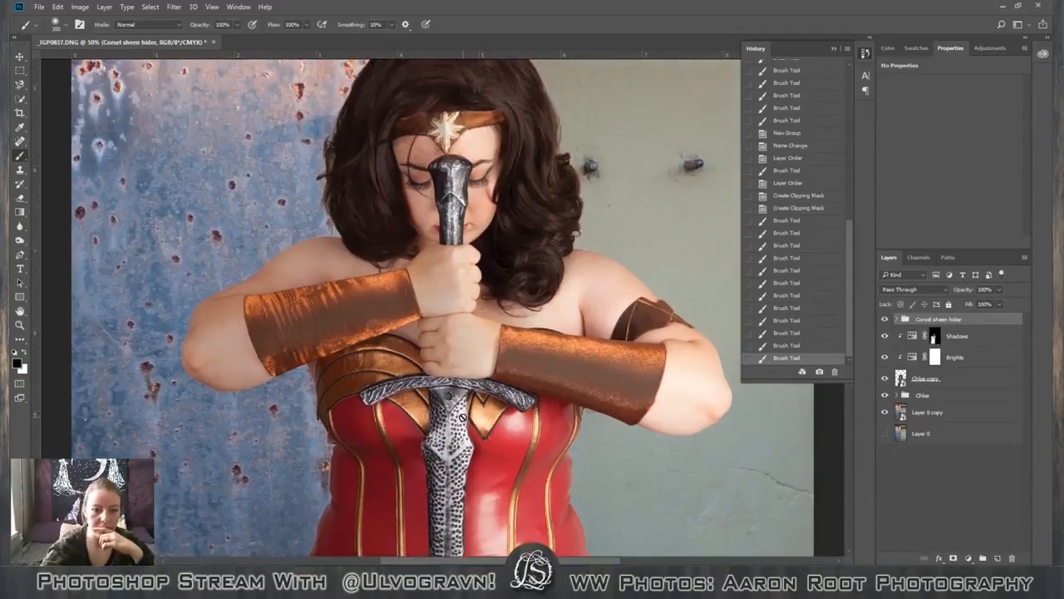
Paint white on the Shadows mask with small brushes, down to 25 px, over the sword's crossguard and the gold corset seams.
left_click(935, 336)
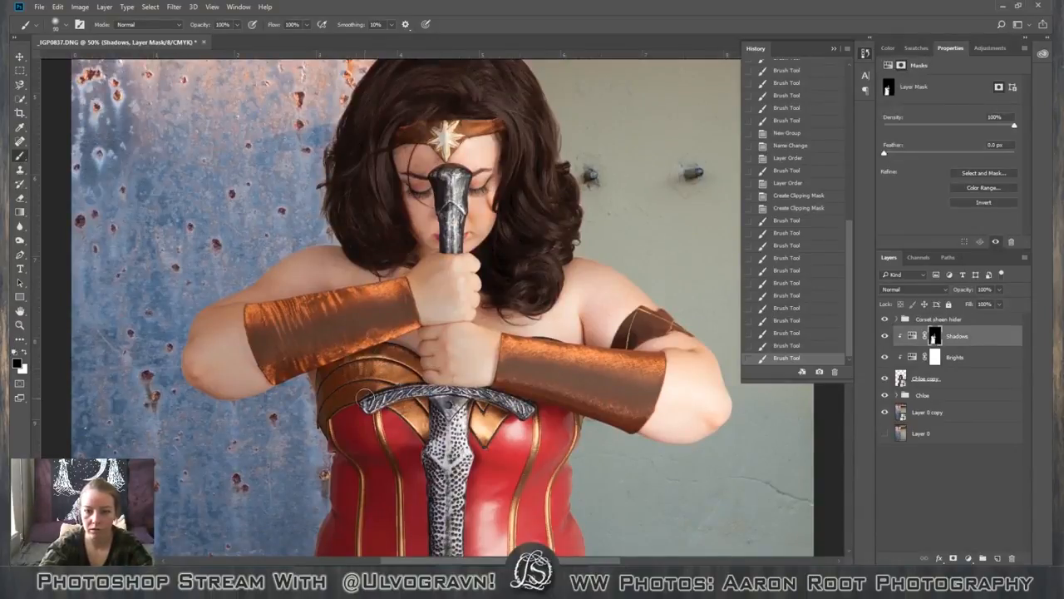
key("x")
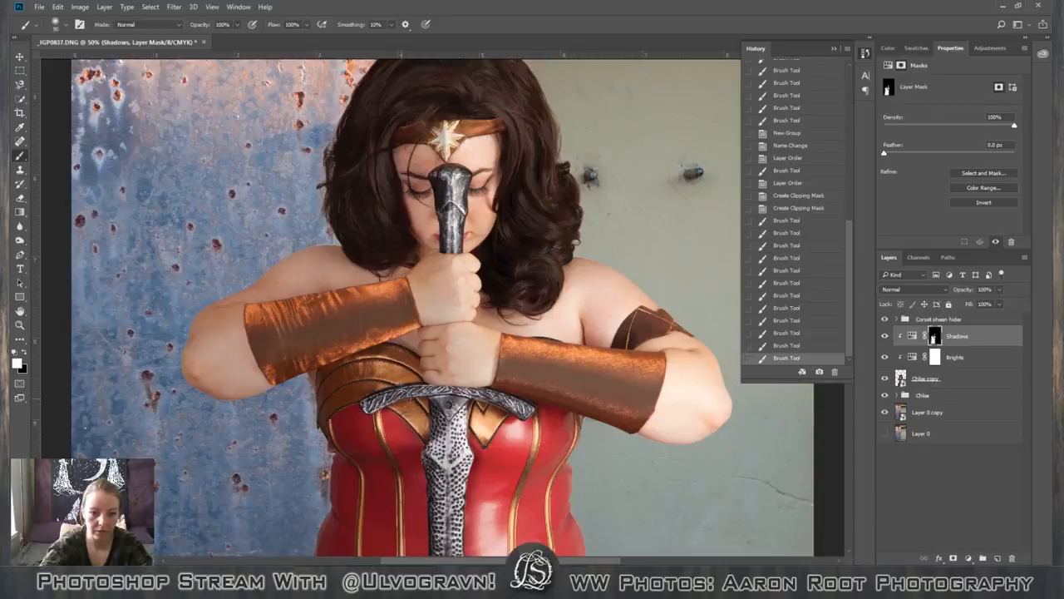
left_click_drag(400, 395, 368, 391)
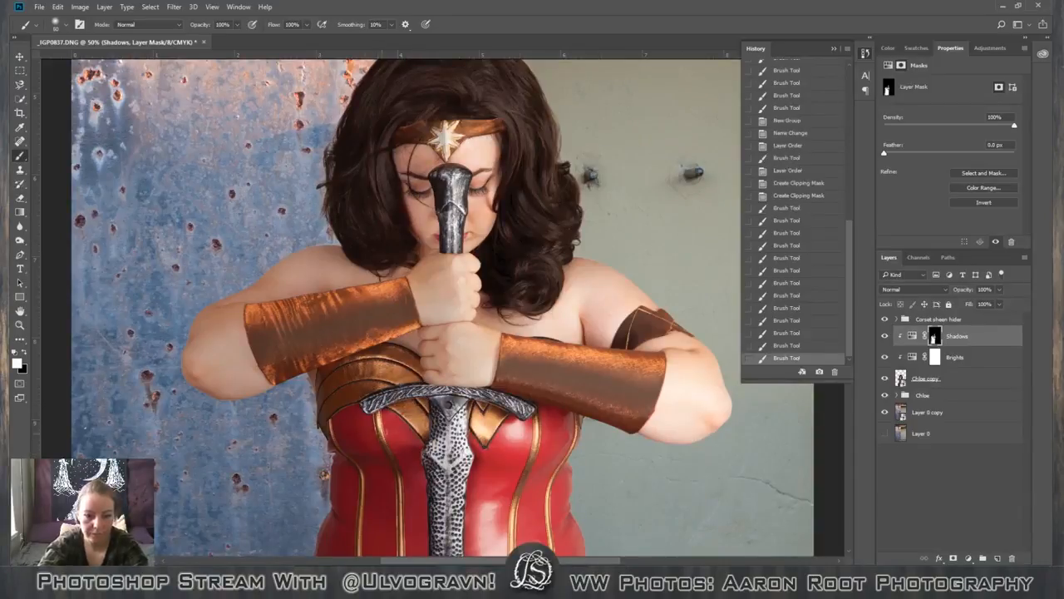
left_click(380, 435)
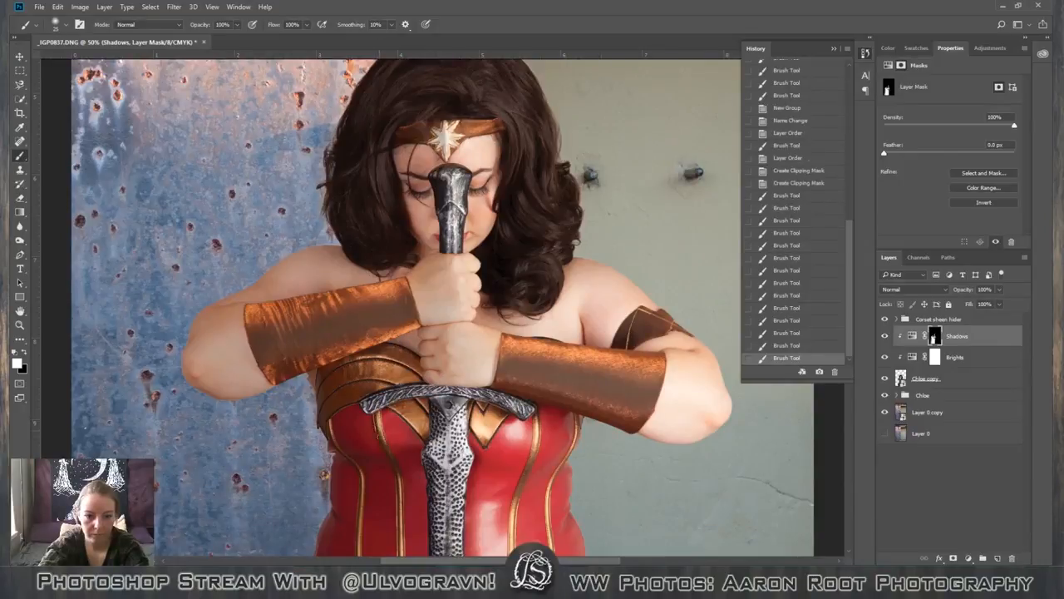
left_click(380, 436)
left_click(406, 513)
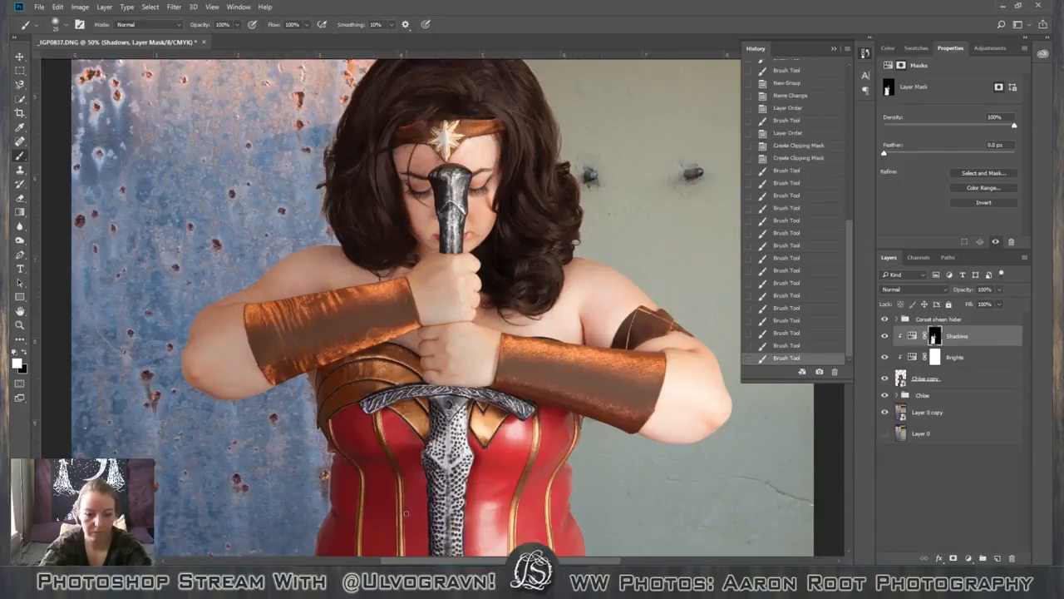
key("ctrl+plus")
key("ctrl+plus")
key("ctrl+plus")
key("ctrl+bracketleft")
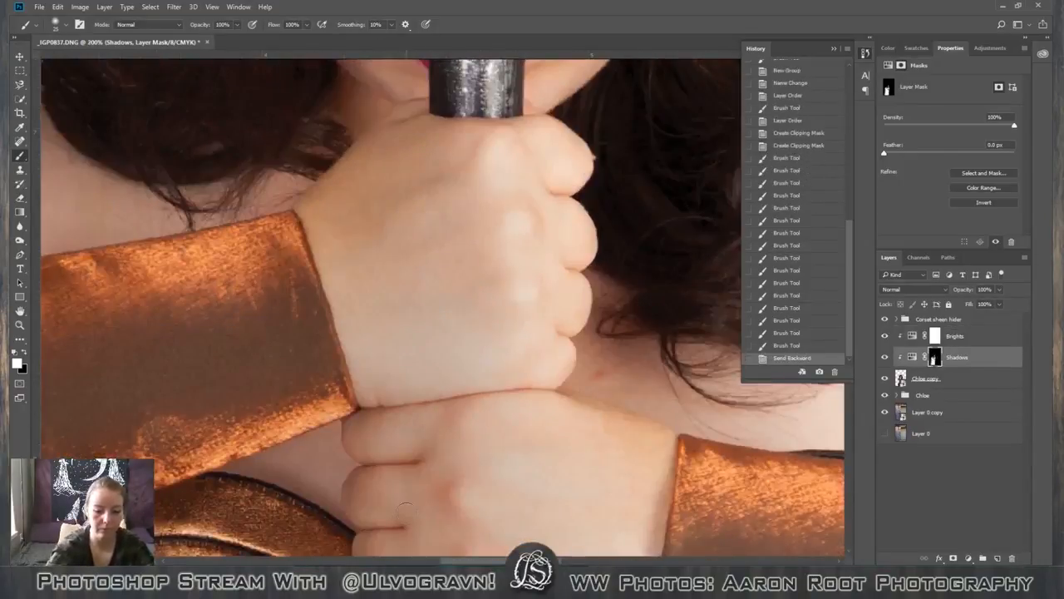
key("h")
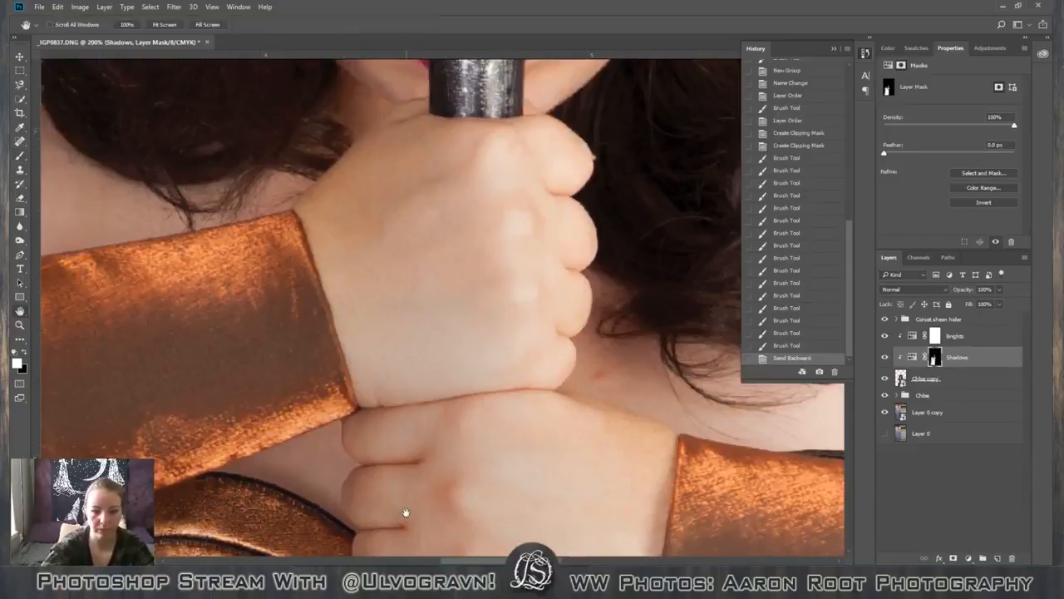
left_click(835, 372)
key("Return")
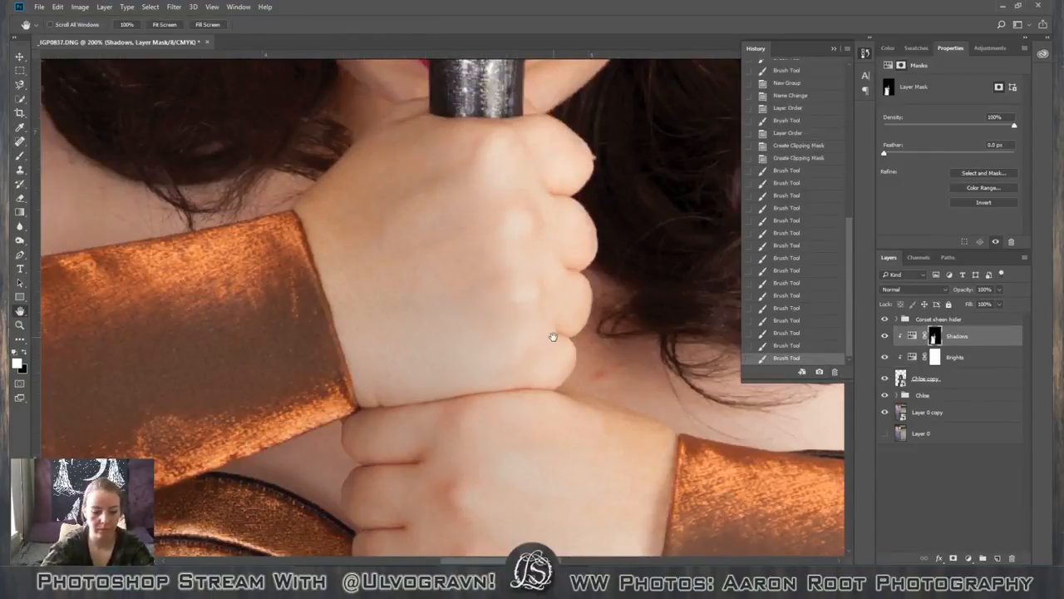
key("v")
left_click_drag(497, 182, 504, 174)
key("ctrl+z")
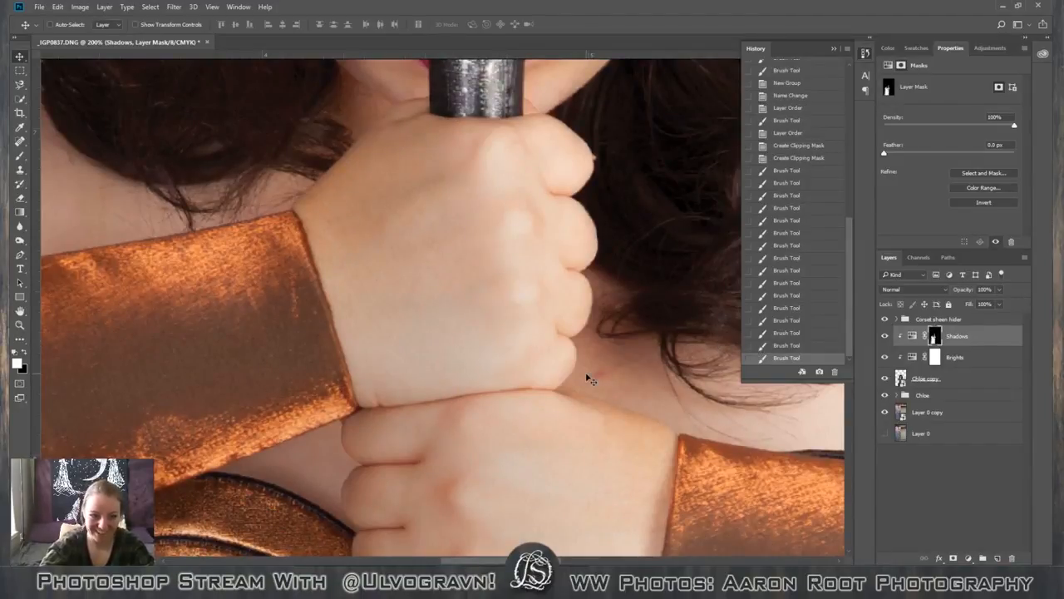
Paint white on the Shadows mask with the 25 px brush over the gold corset seam directly below the crossguard's shaded end.
key("h")
left_click_drag(374, 430, 408, 313)
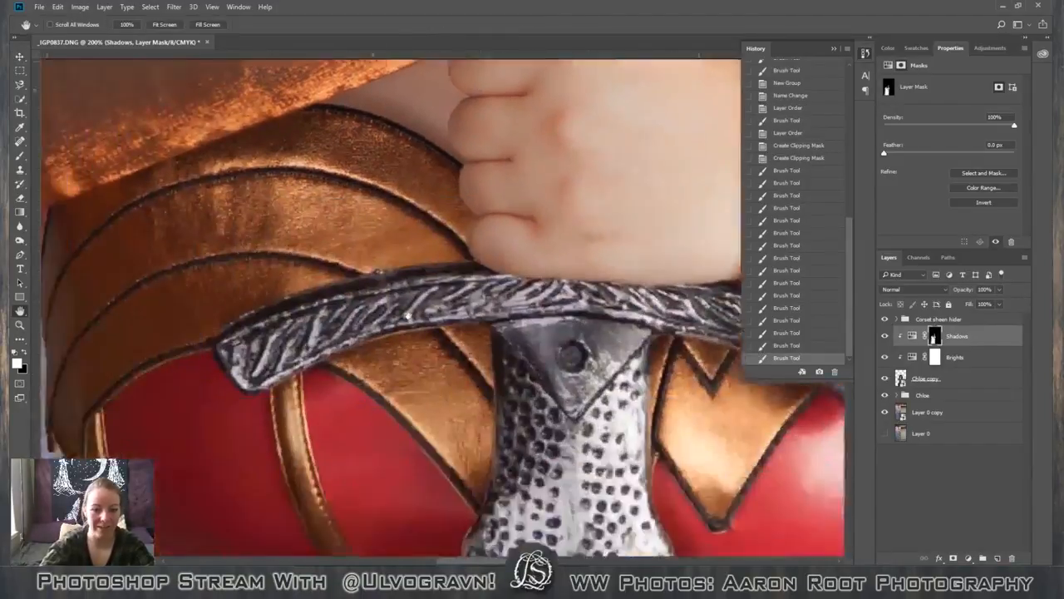
left_click_drag(446, 356, 488, 366)
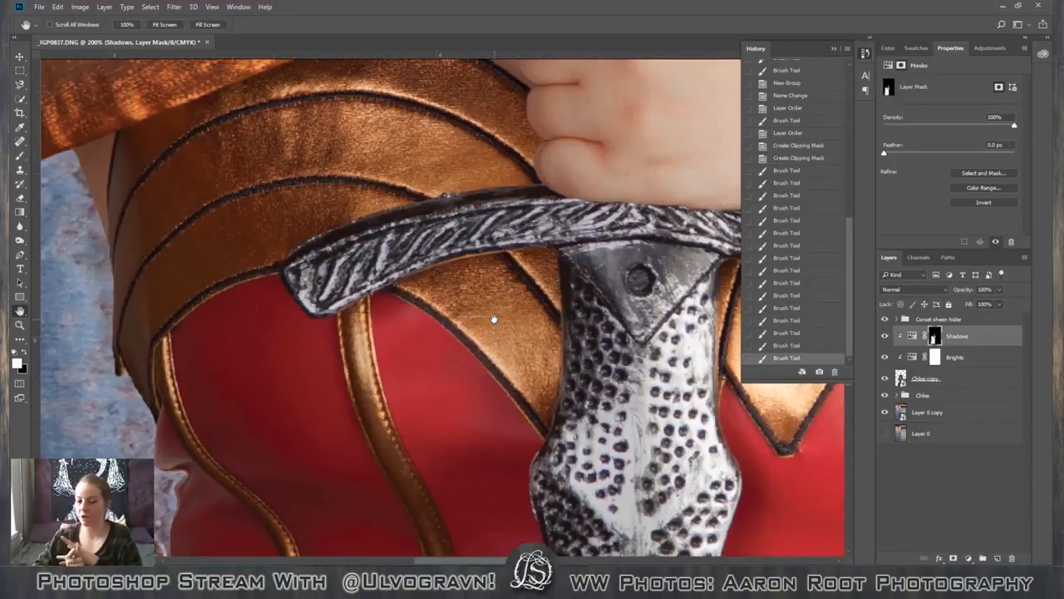
key("v")
scroll(522, 385, "down", 3)
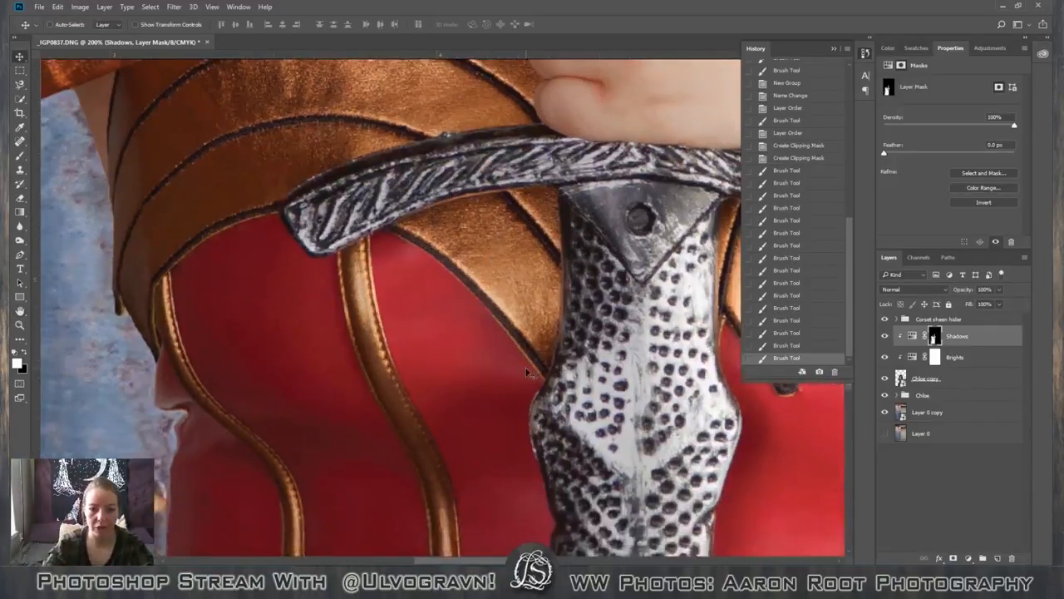
scroll(521, 388, "up", 2)
scroll(518, 403, "down", 1)
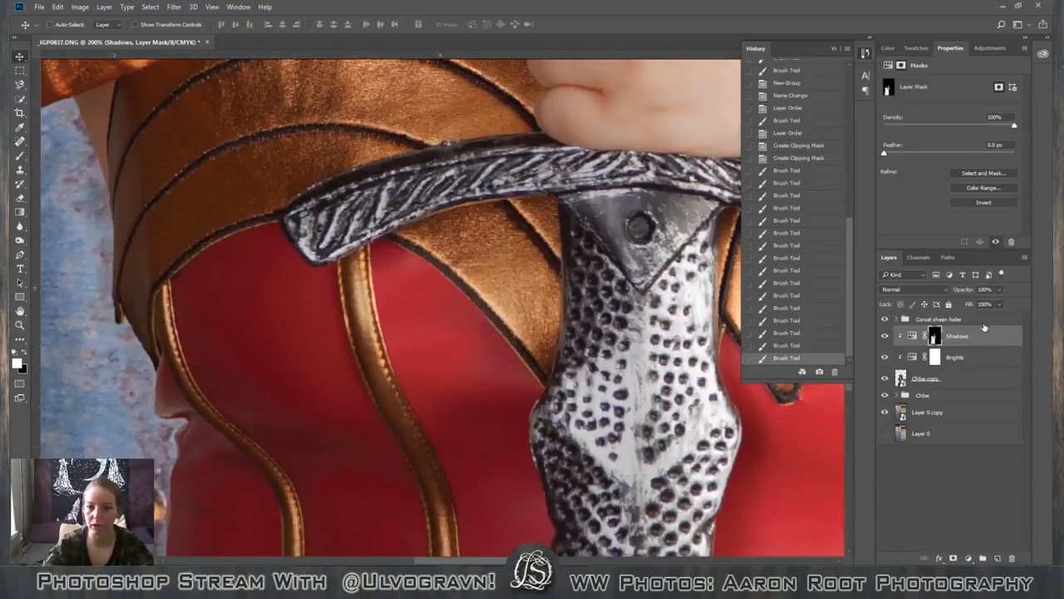
key("b")
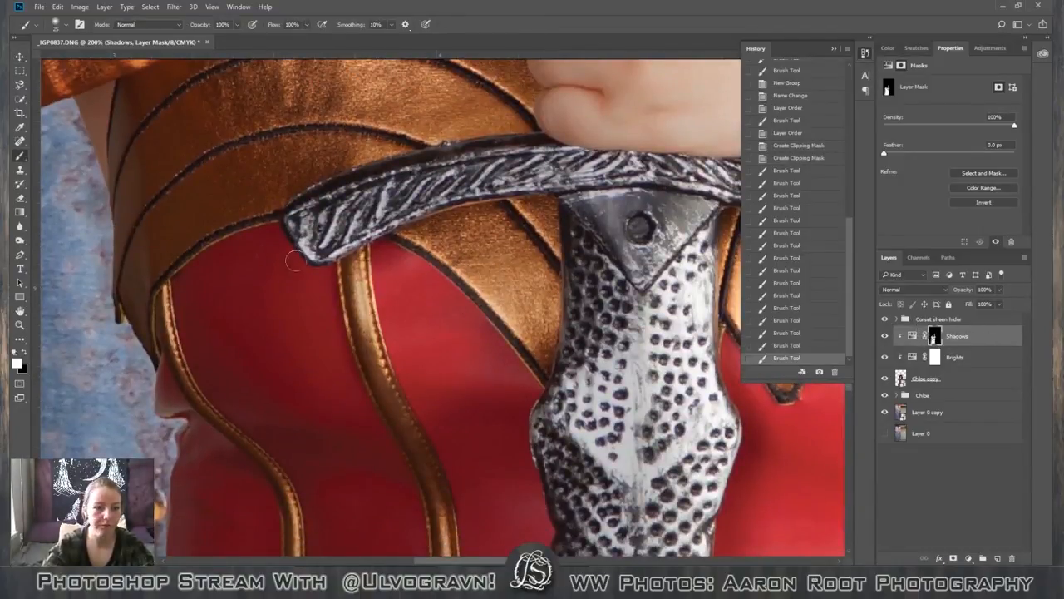
mouse_move(357, 261)
left_mouse_down()
mouse_move(350, 311)
mouse_move(377, 369)
left_mouse_up()
Continue the white mask strokes down the gold seam nearest the sword, through the waist of the corset.
scroll(450, 463, "down", 4)
scroll(450, 463, "down", 10)
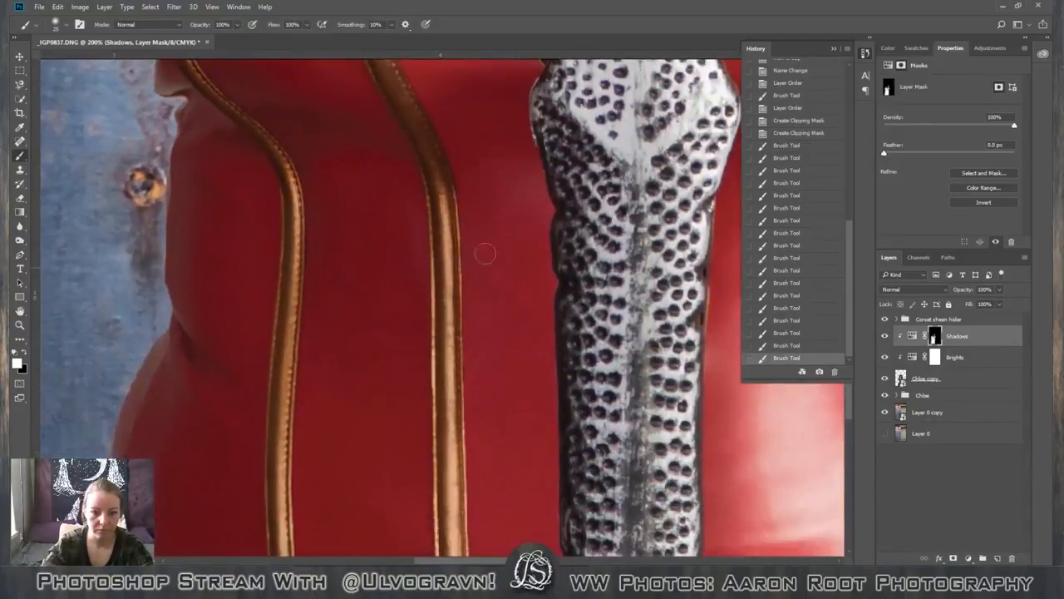
left_click_drag(436, 363, 453, 524)
scroll(449, 503, "down", 6)
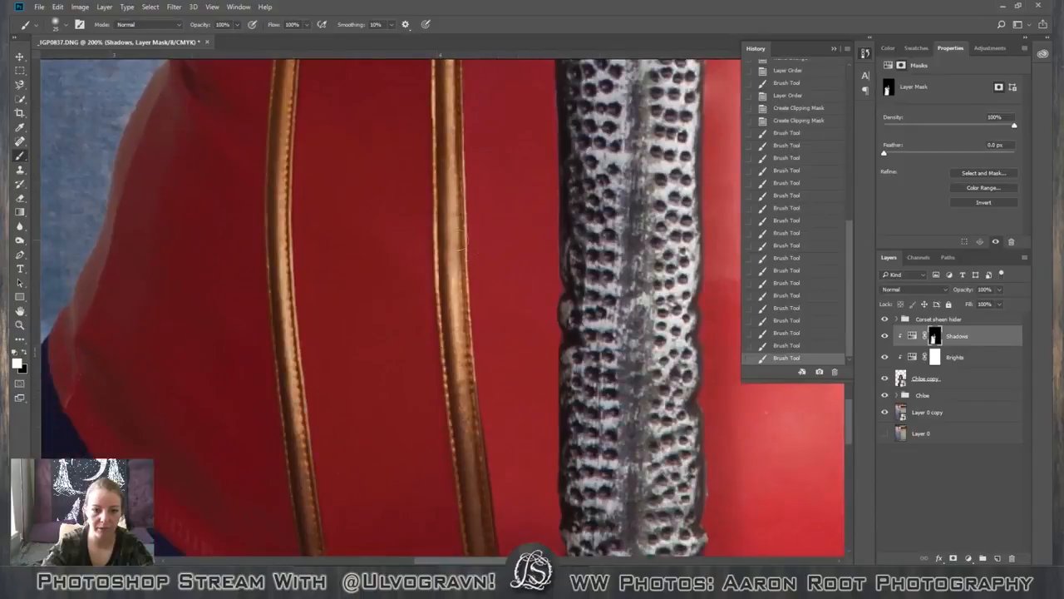
left_click_drag(449, 280, 459, 416)
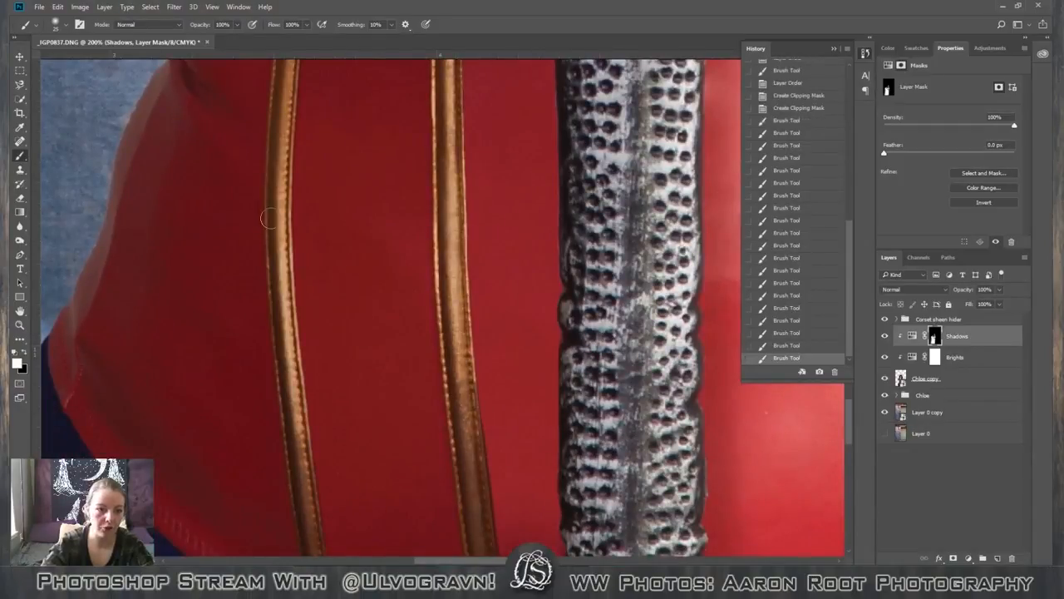
Darken the outer gold seam on the corset's shaded side with white 25 px strokes on the Shadows mask.
left_click_drag(275, 281, 278, 317)
left_click_drag(276, 262, 279, 337)
scroll(516, 506, "down", 8)
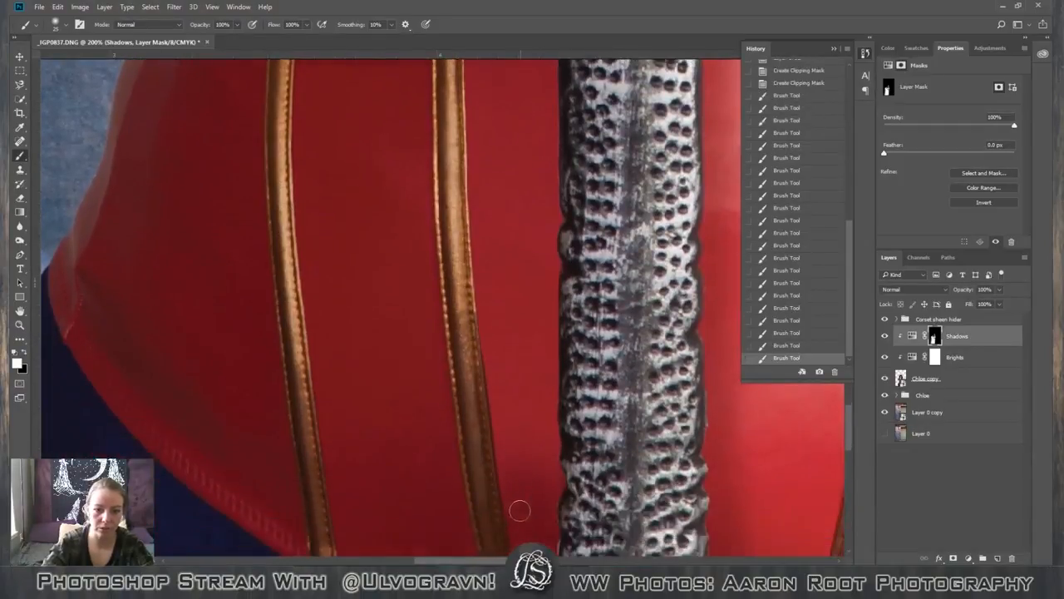
scroll(512, 506, "down", 1)
scroll(487, 461, "up", 8)
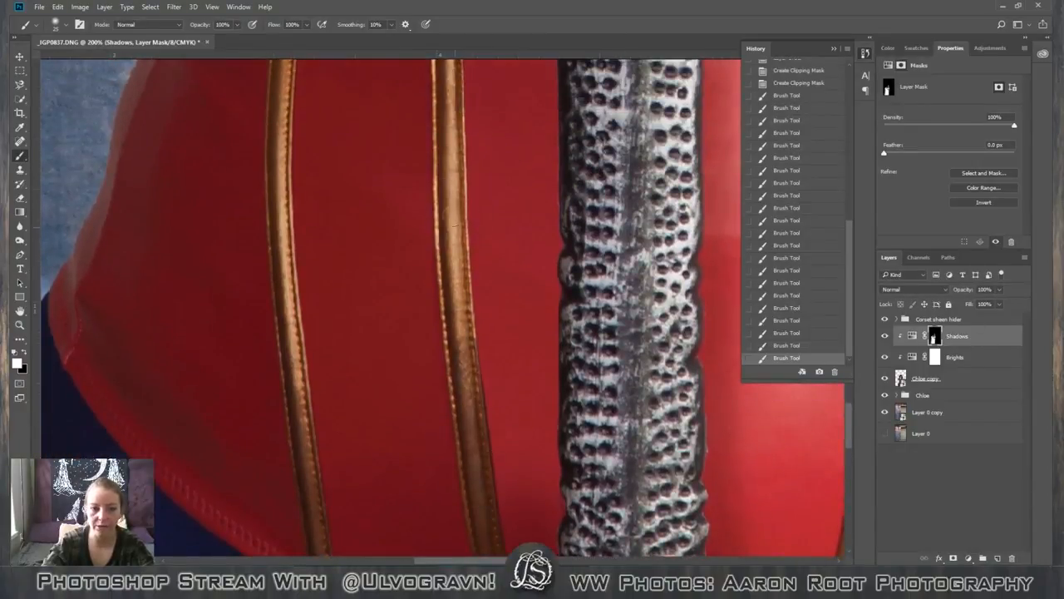
scroll(489, 322, "down", 5)
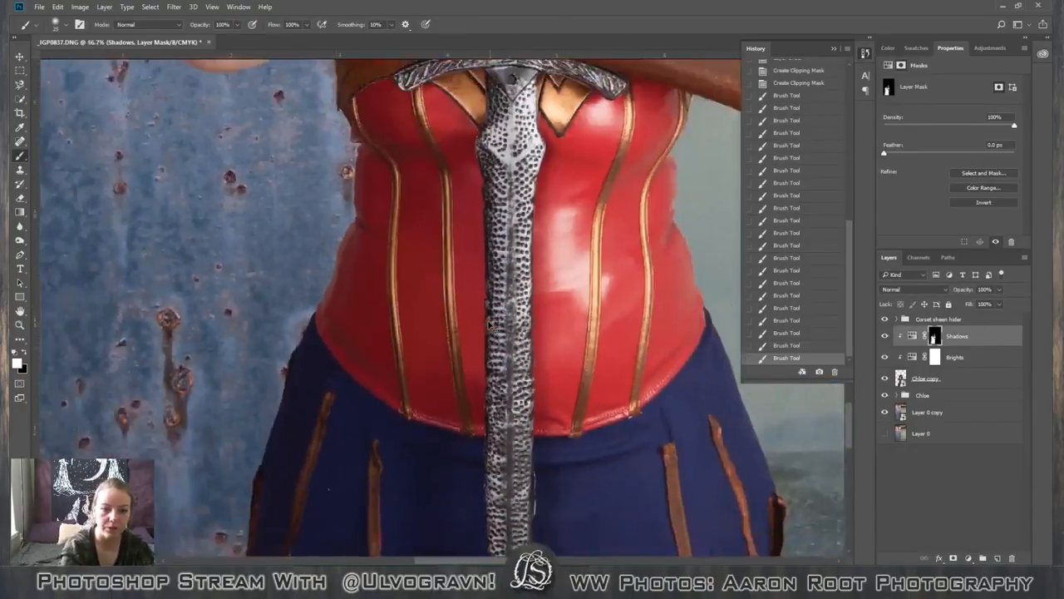
scroll(489, 328, "down", 2)
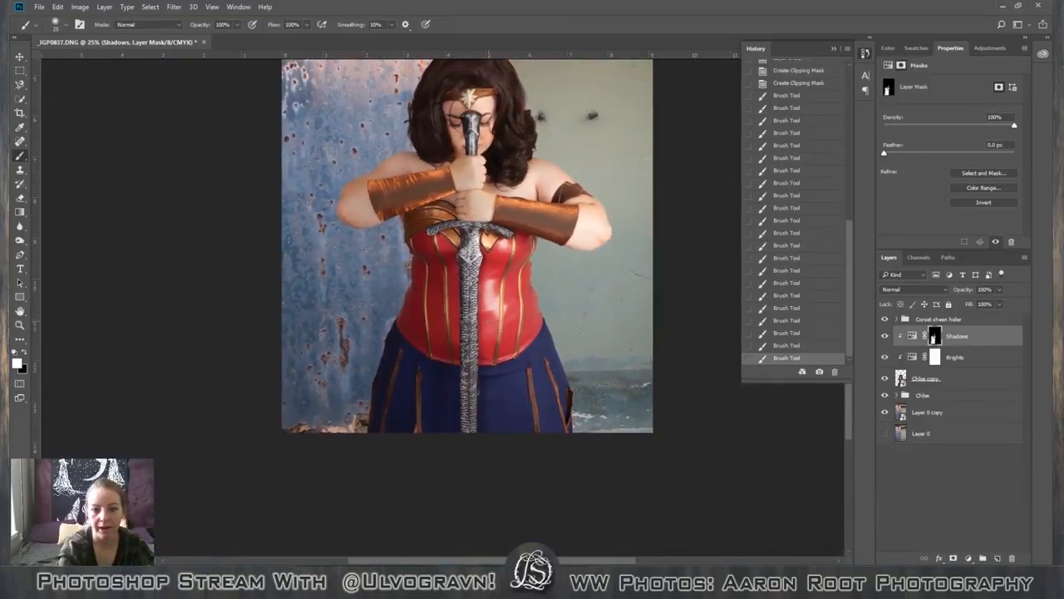
Set the Brights Hue/Saturation adjustment to Lightness +13 and Saturation +8.
scroll(491, 326, "down", 2)
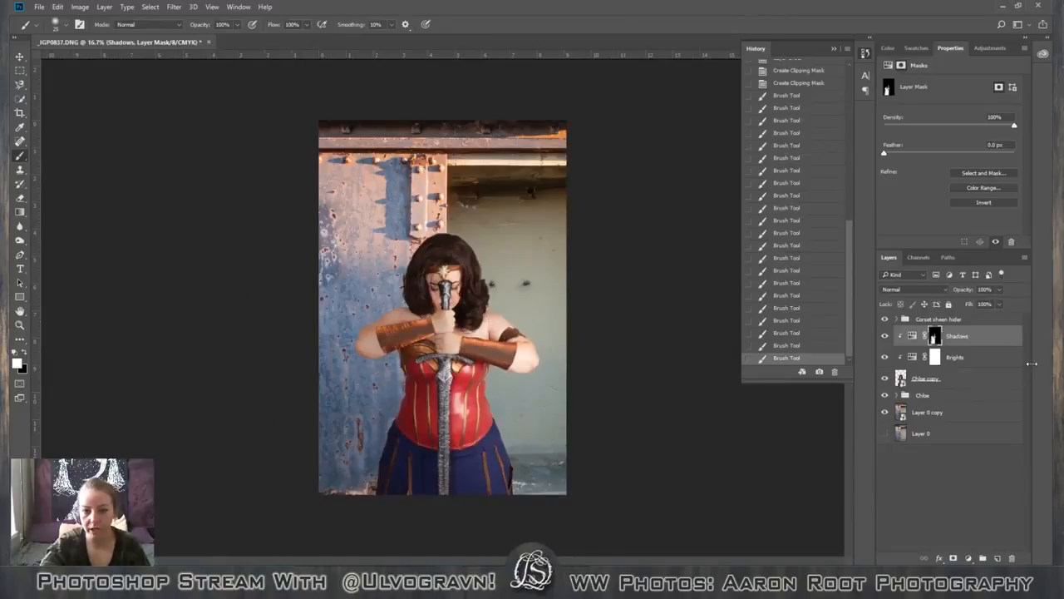
left_click(936, 357)
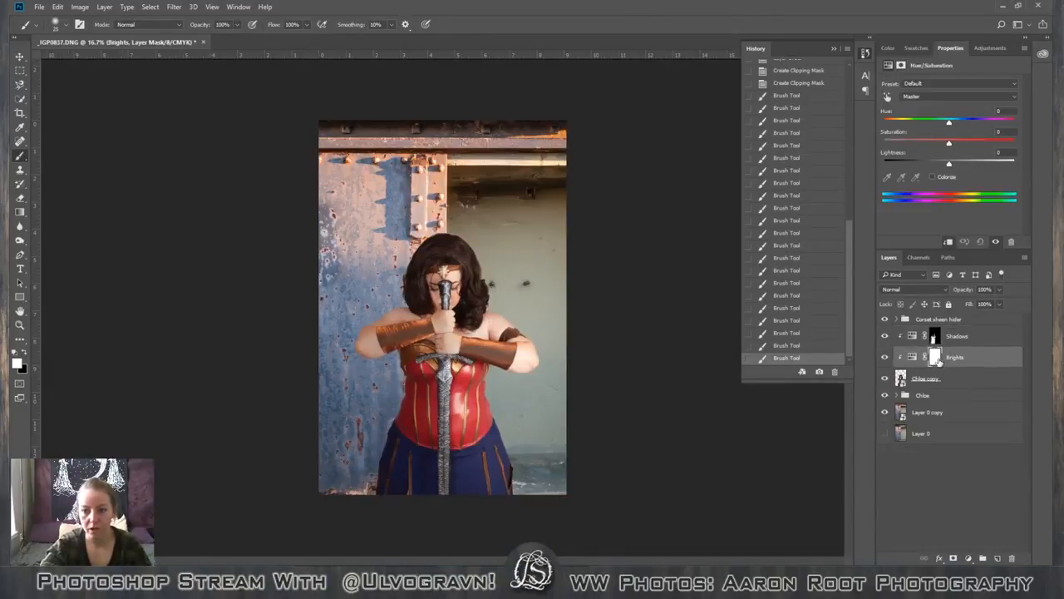
left_click(913, 358)
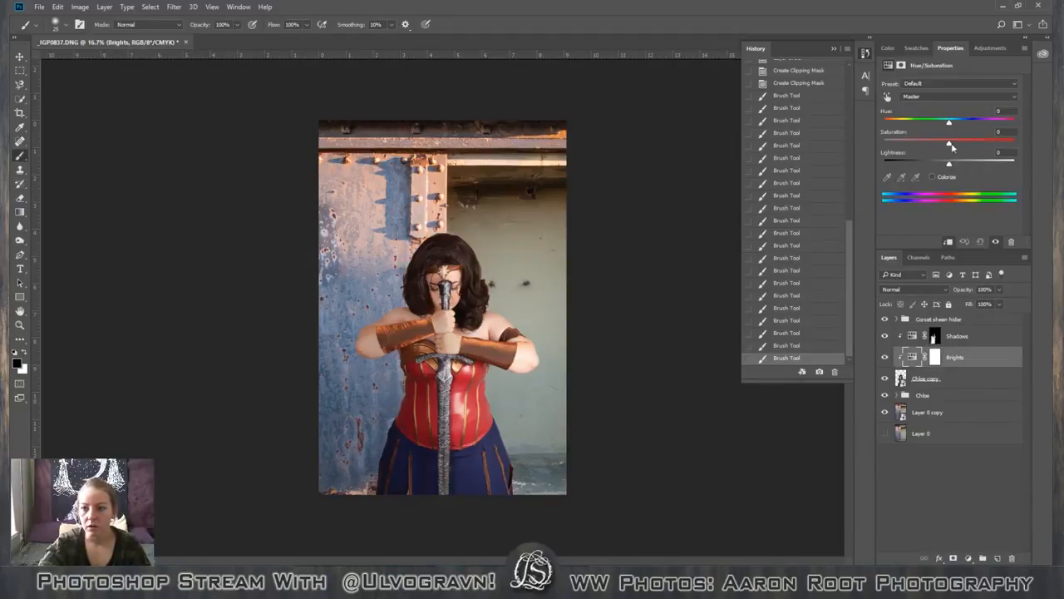
left_click_drag(948, 163, 957, 166)
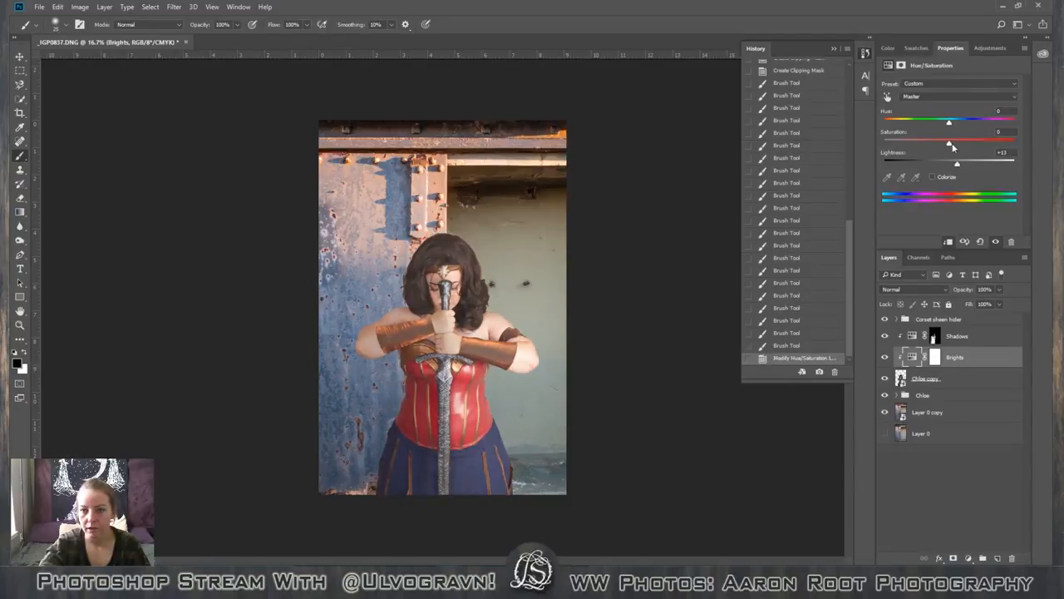
left_click_drag(949, 143, 955, 145)
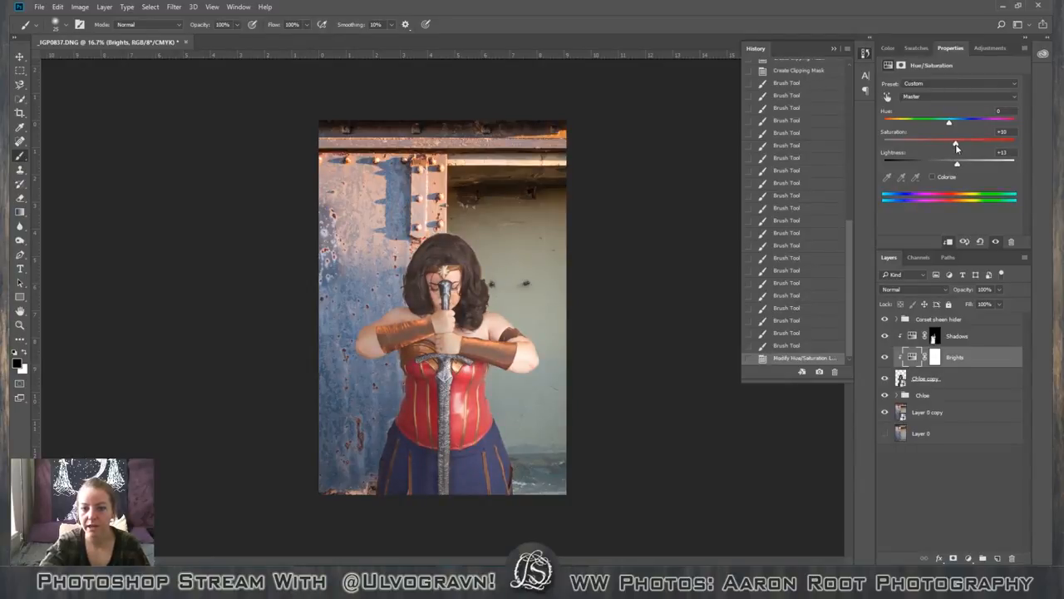
left_click_drag(957, 148, 956, 147)
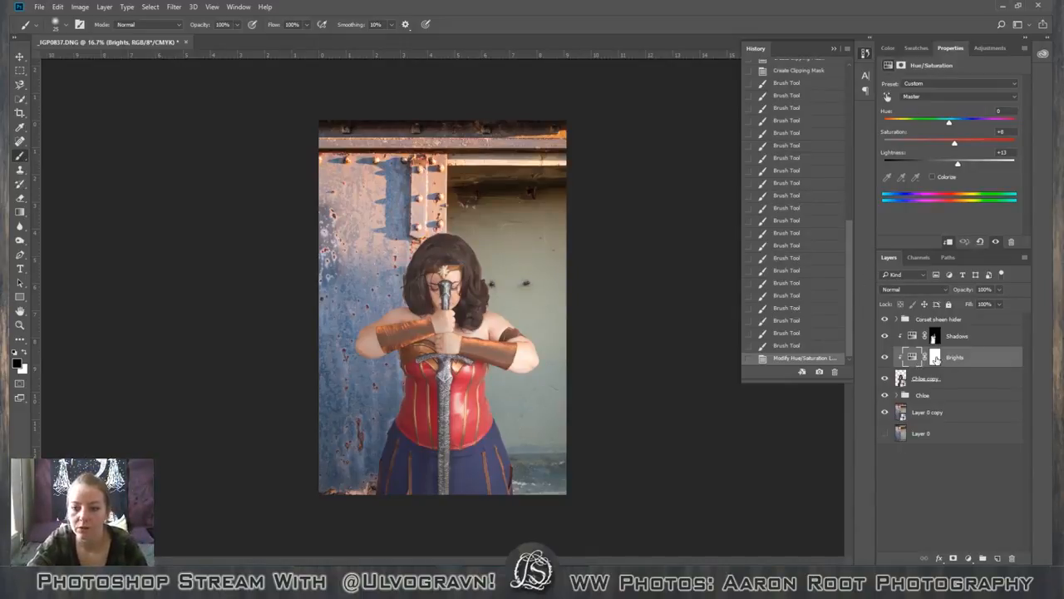
Fill the Brights layer mask with black at 100% opacity.
left_click(936, 357)
key("shift+BackSpace")
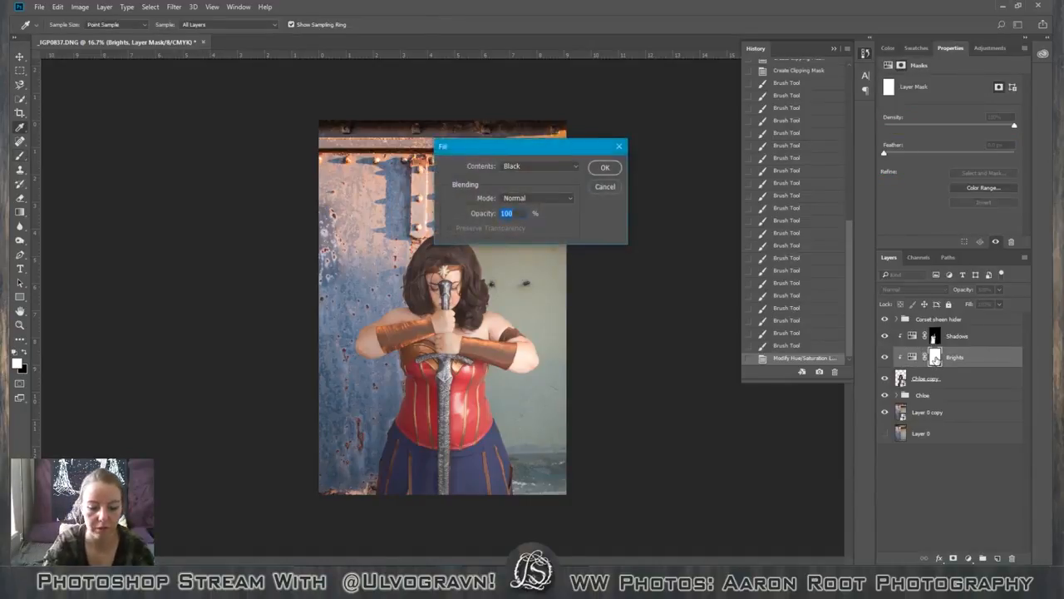
key("Return")
Examine the figure's face, bracers, sword and corset up close to judge where the light falls.
key("ctrl+plus")
key("ctrl+plus")
key("ctrl+plus")
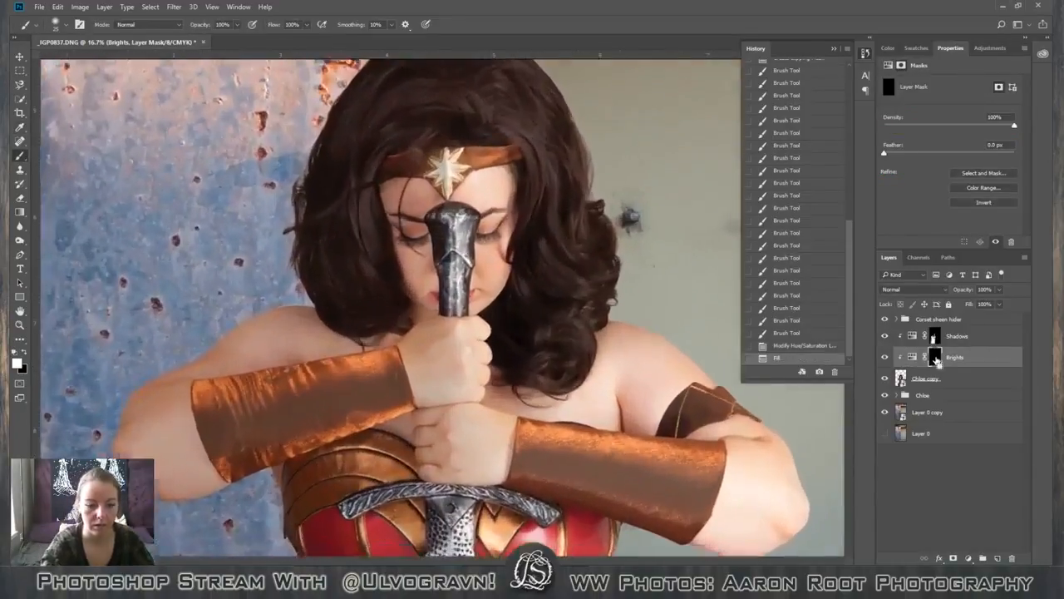
key("space")
left_click_drag(411, 447, 487, 150)
left_click_drag(423, 244, 348, 343)
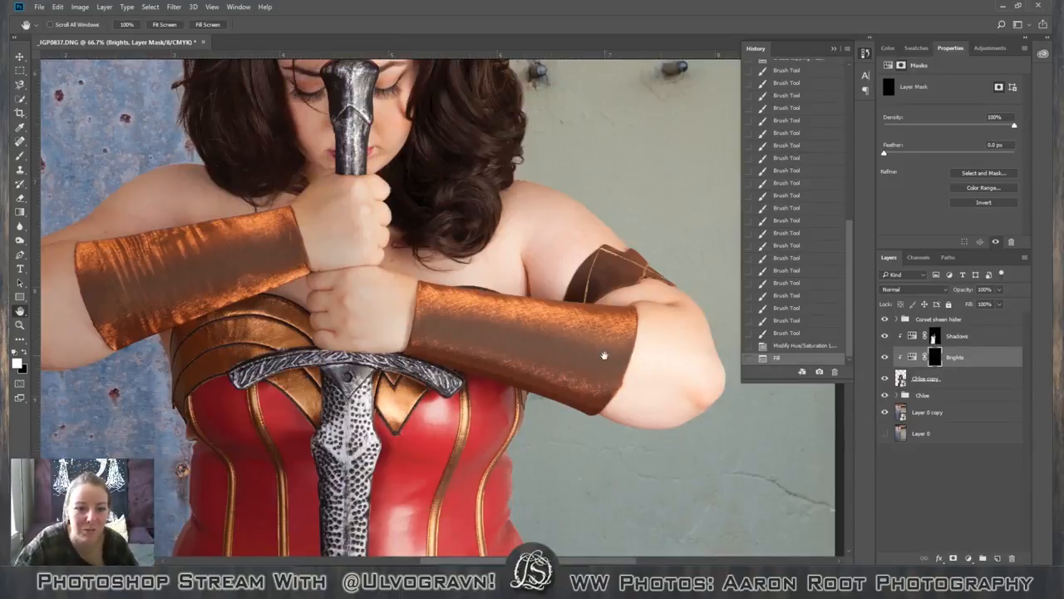
scroll(604, 356, "down", 3)
scroll(598, 350, "down", 4)
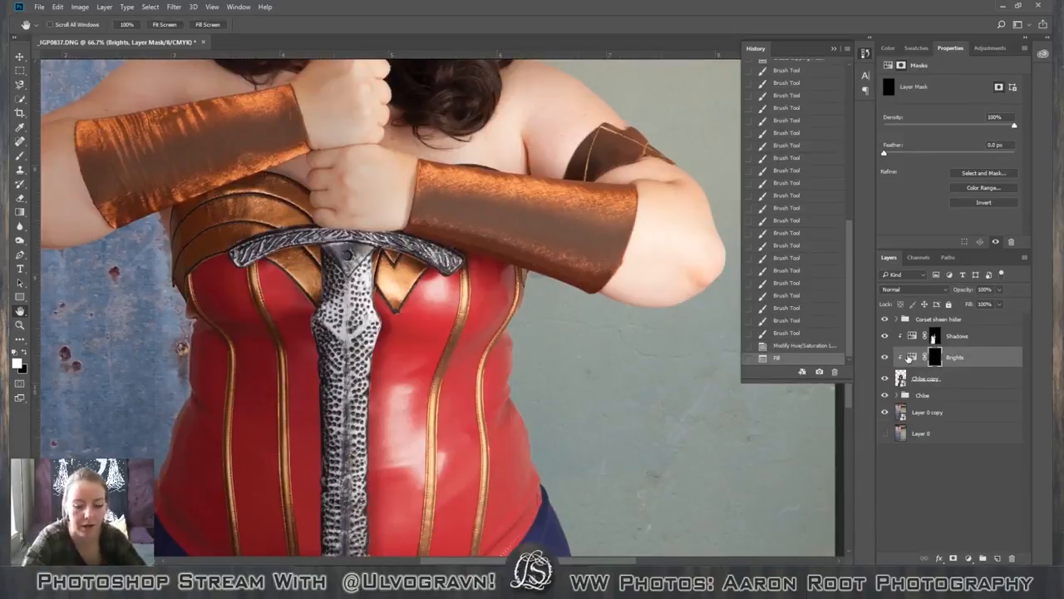
key("ctrl+minus")
key("ctrl+minus")
key("ctrl+minus")
key("ctrl+minus")
Try to brighten the figure's lit side with broad white 1000 px strokes on the Brights mask.
key("b")
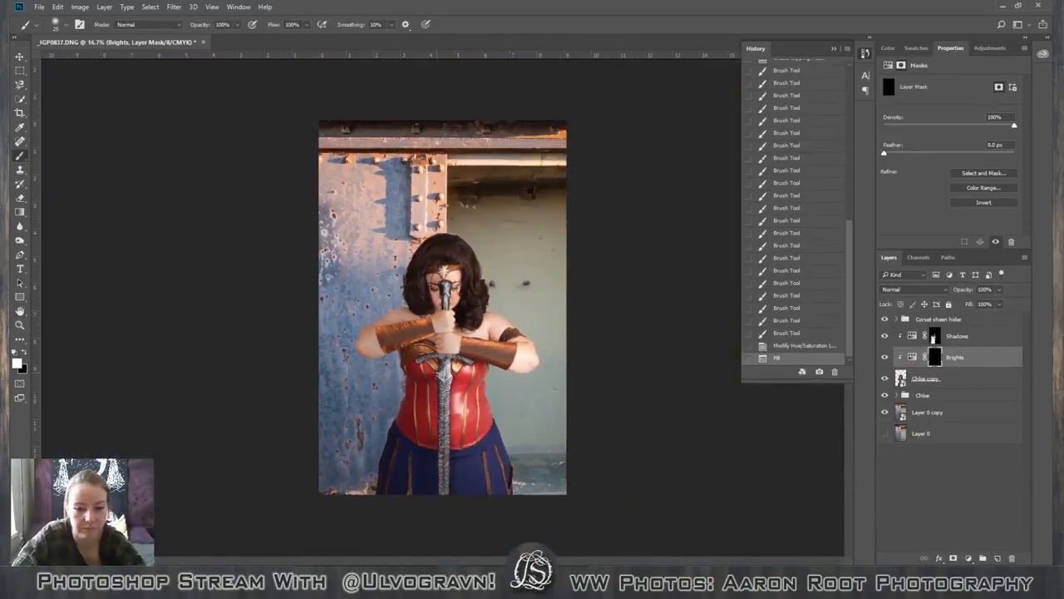
key("bracketright")
key("bracketright")
key("bracketright")
key("bracketright")
key("bracketright")
key("bracketright")
key("bracketright")
key("bracketright")
key("bracketright")
key("bracketright")
key("bracketright")
key("bracketright")
key("bracketright")
key("bracketright")
key("bracketright")
key("bracketright")
key("bracketright")
key("bracketright")
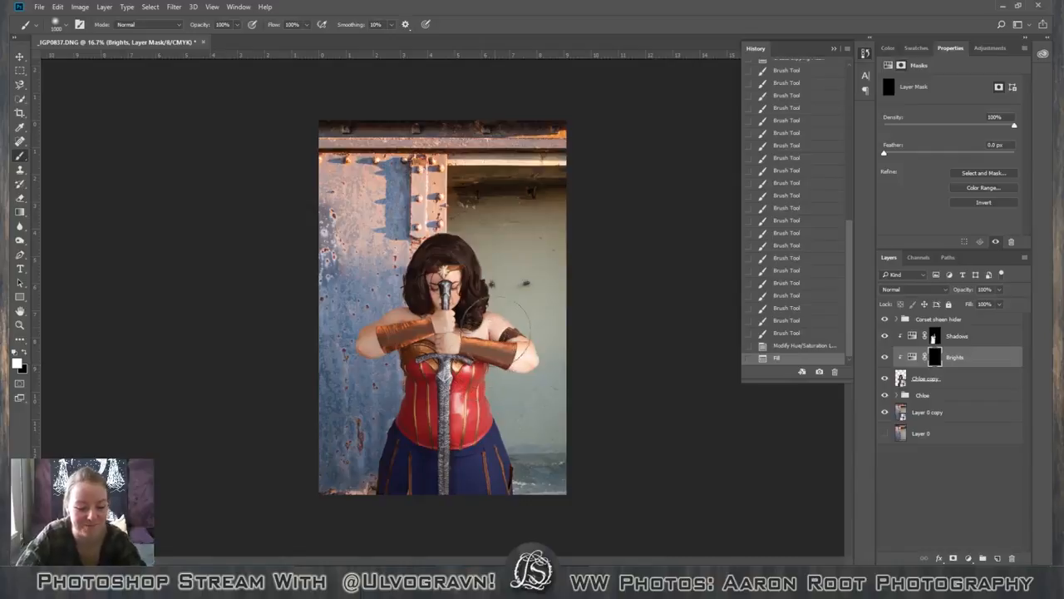
left_click(236, 25)
left_click(236, 27)
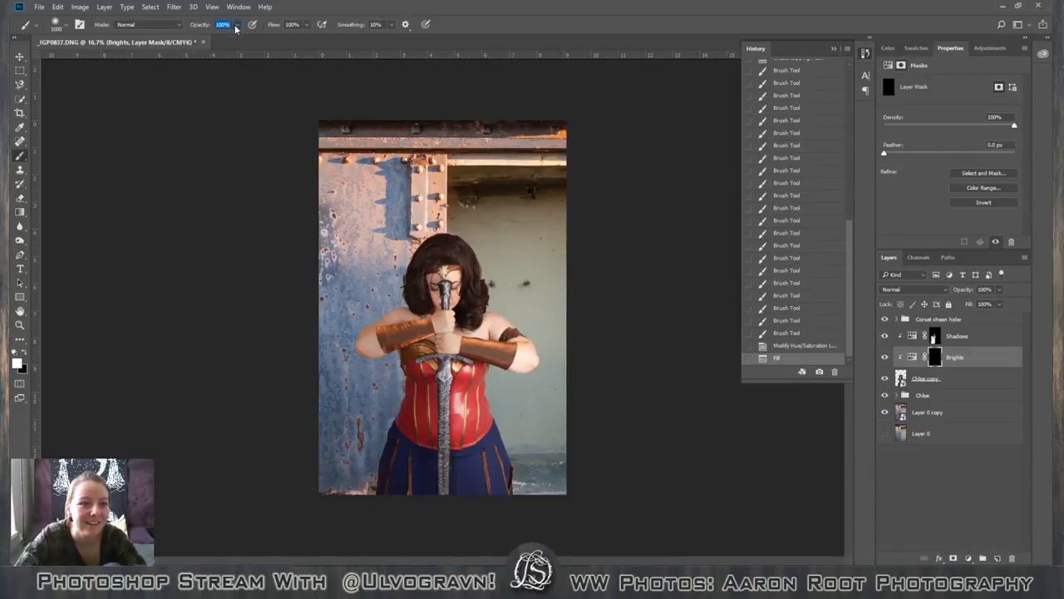
left_click(236, 28)
left_click(237, 27)
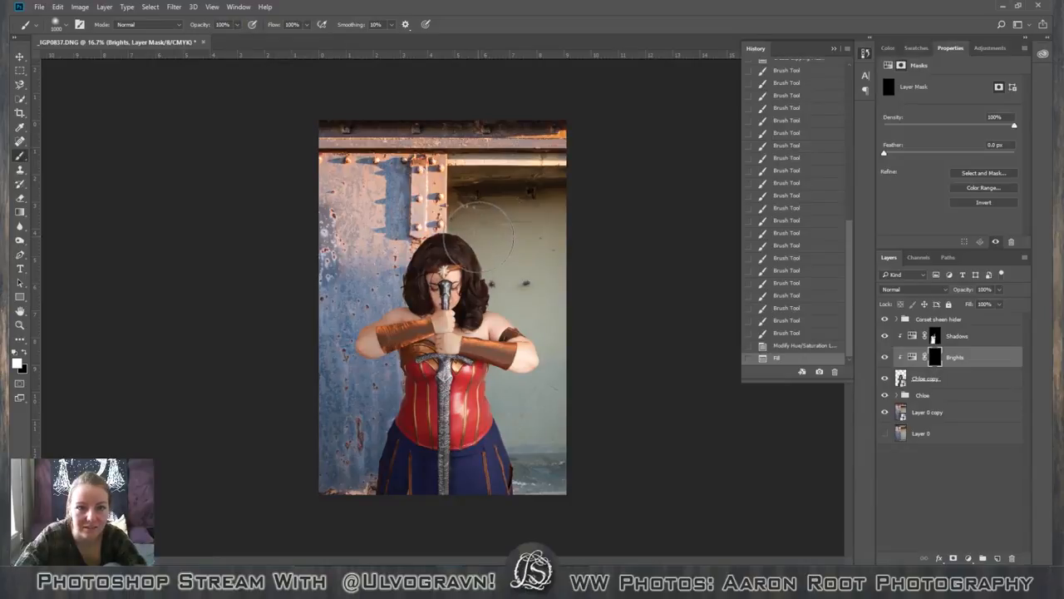
mouse_move(479, 237)
left_mouse_down()
mouse_move(468, 287)
mouse_move(494, 507)
left_mouse_up()
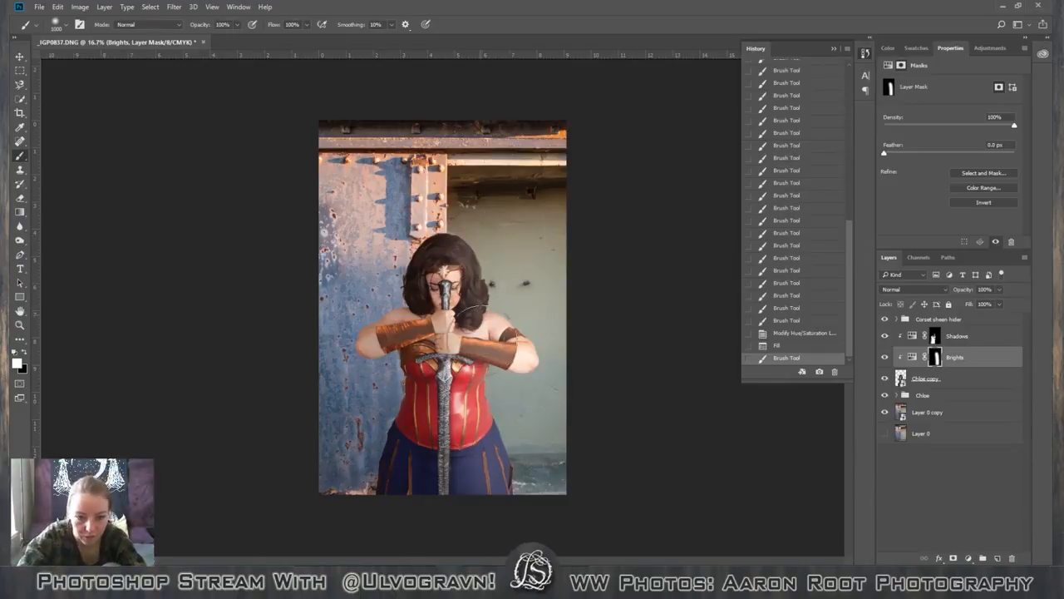
left_click_drag(482, 399, 484, 519)
key("ctrl+z")
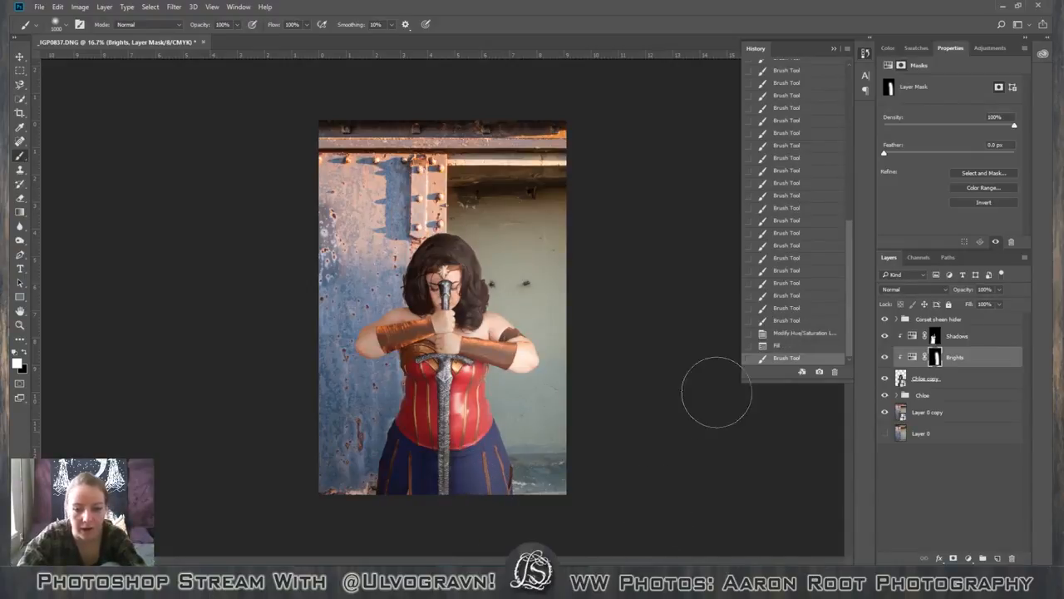
left_click(835, 372)
key("Return")
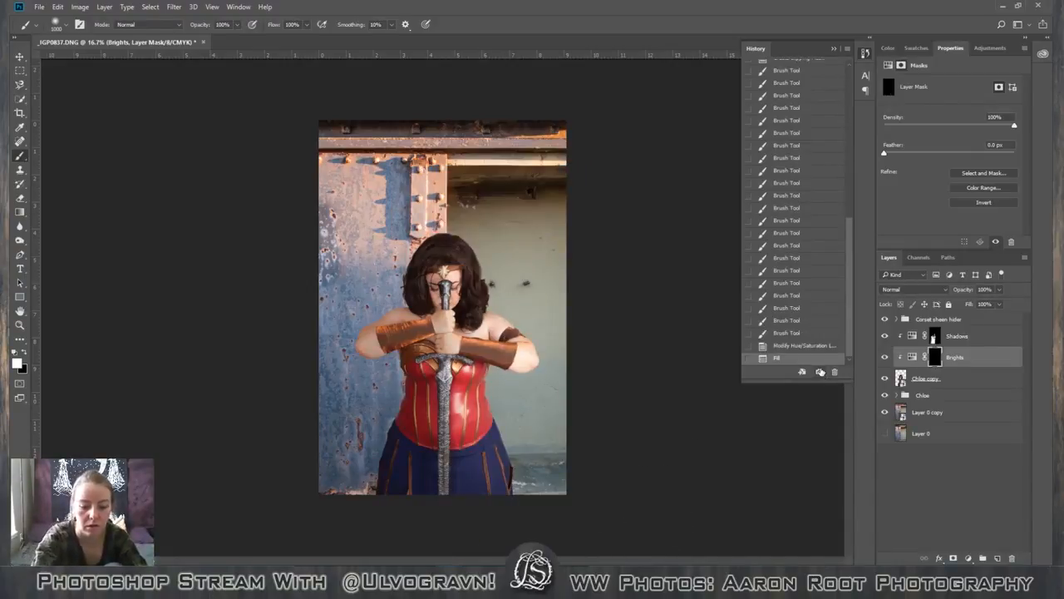
Reduce the brush to 80 px and set its hardness to 65% for detailed masking around the sword.
key("ctrl+plus")
key("ctrl+plus")
key("ctrl+plus")
key("ctrl+plus")
key("space")
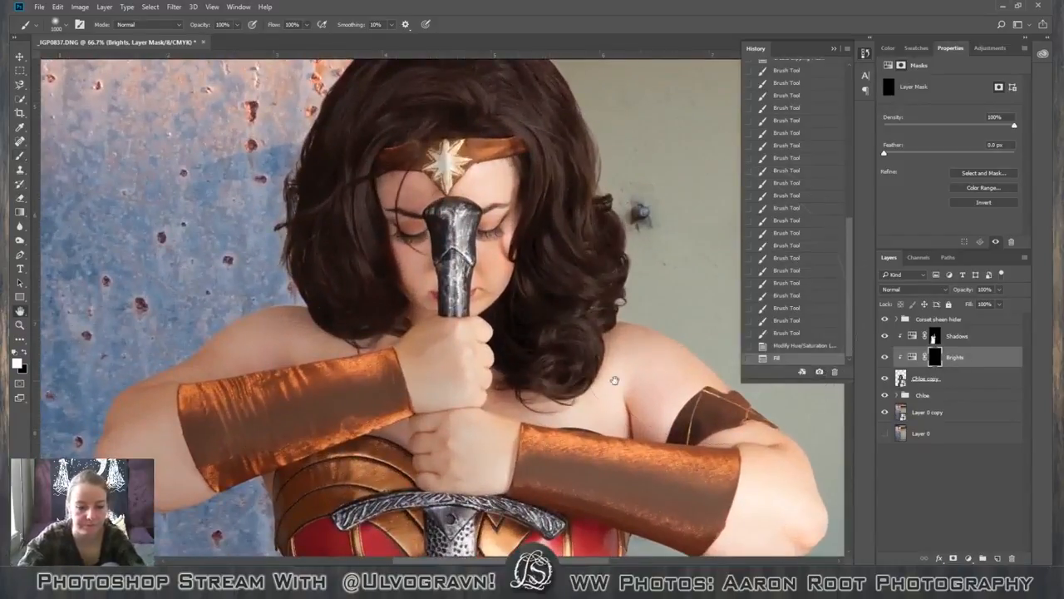
left_click_drag(562, 387, 558, 307)
left_click_drag(483, 270, 473, 327)
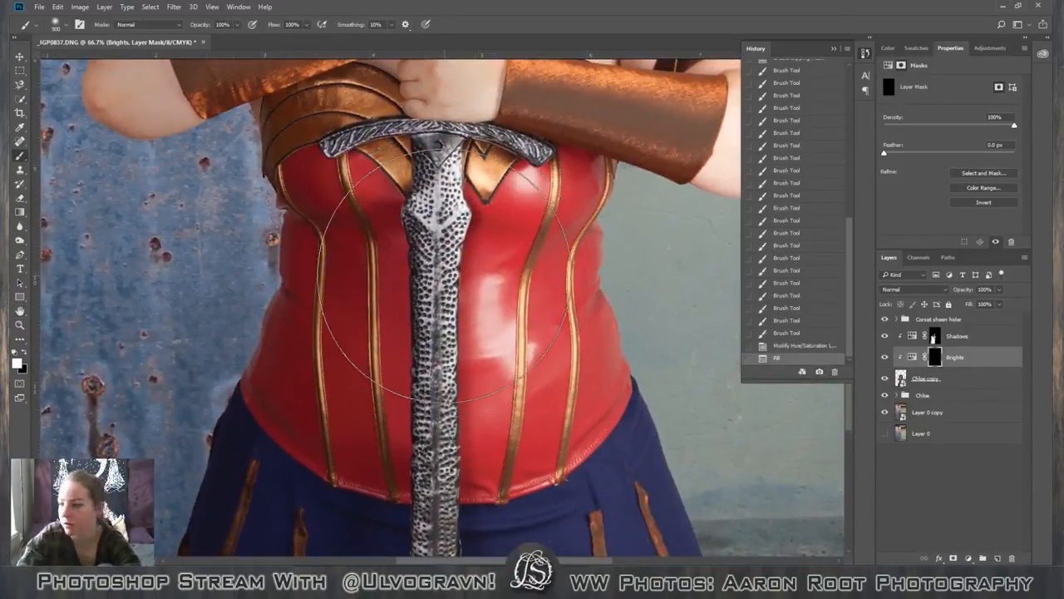
key("bracketleft")
key("bracketleft")
key("bracketleft")
key("bracketleft")
key("bracketleft")
key("bracketleft")
key("bracketleft")
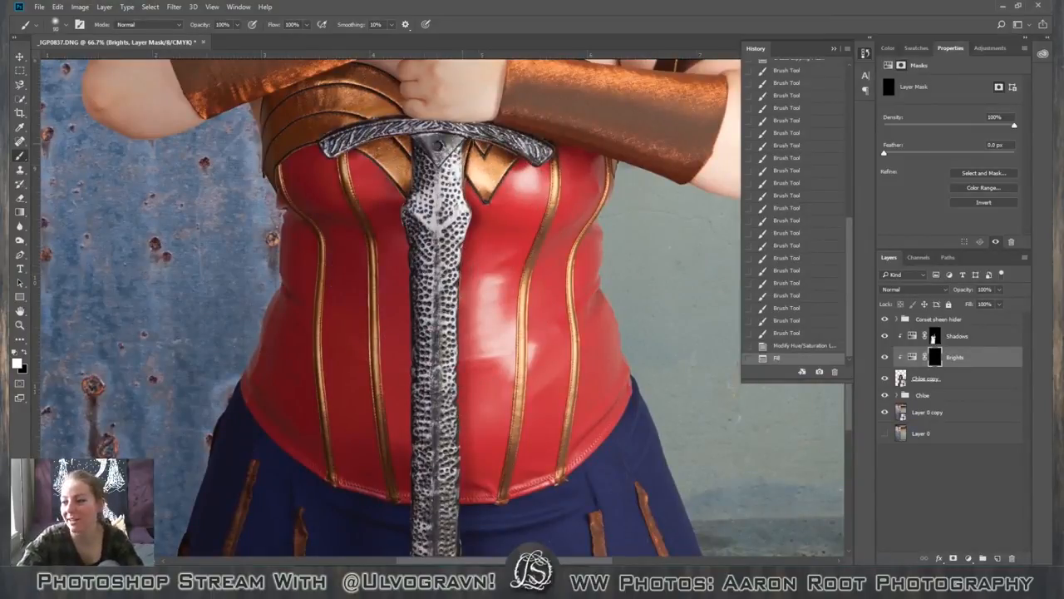
left_click(62, 24)
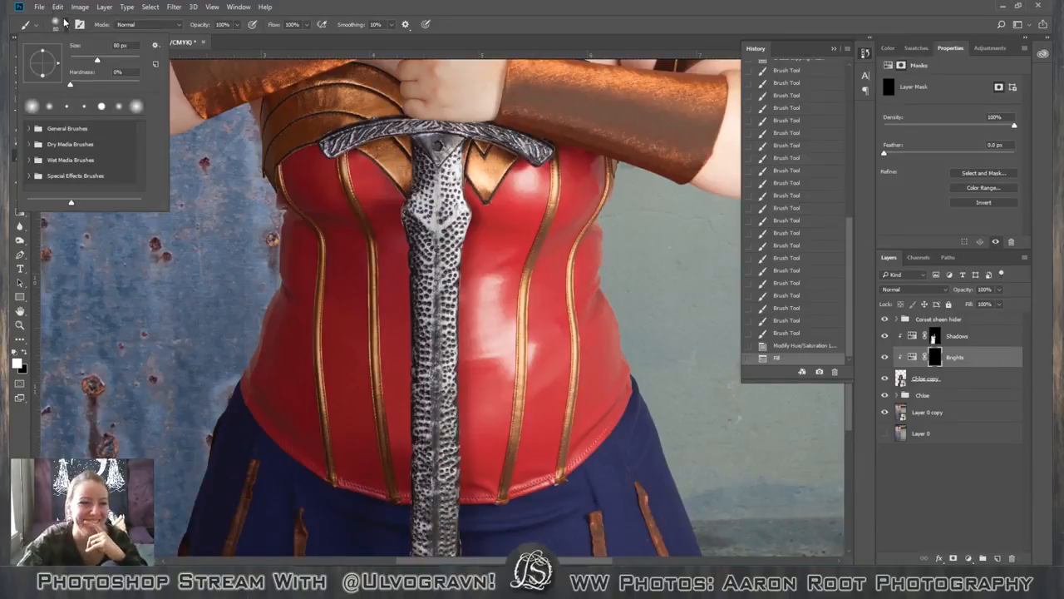
mouse_move(92, 81)
left_mouse_down()
mouse_move(133, 85)
mouse_move(114, 83)
left_mouse_up()
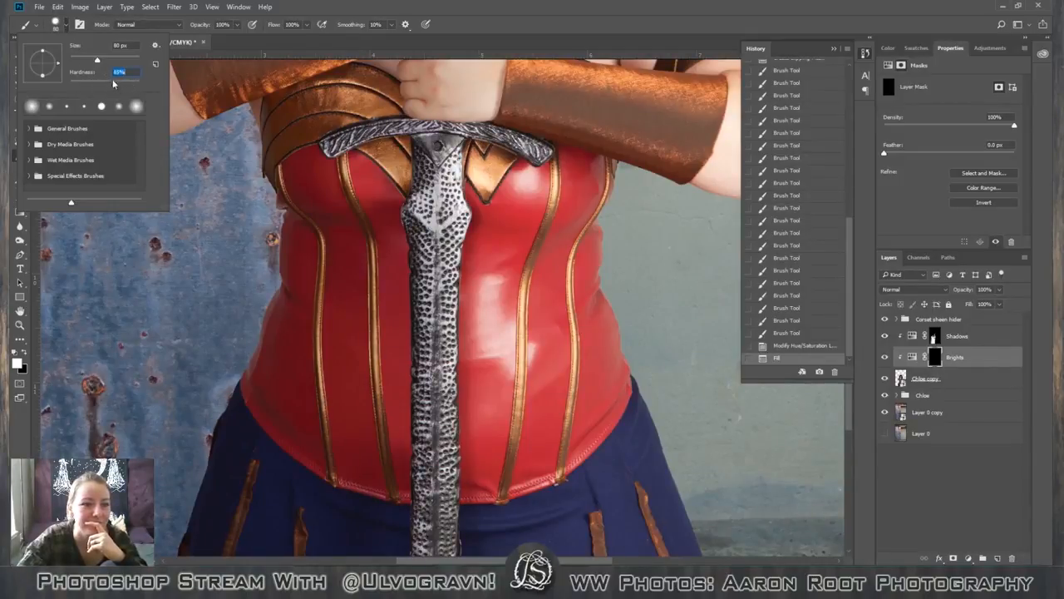
left_click(66, 27)
left_click(67, 27)
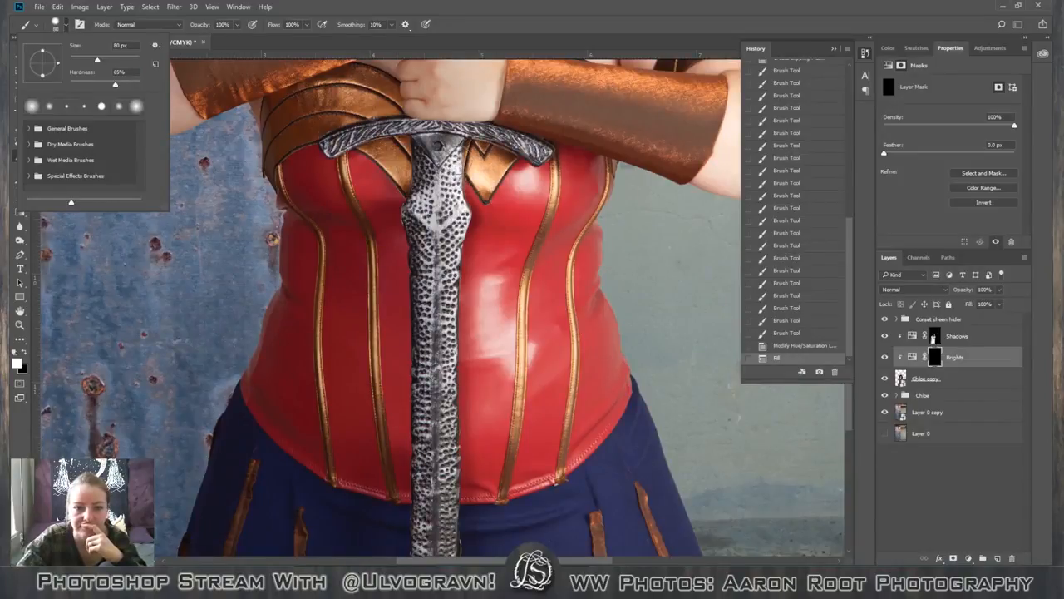
Paint white on the Brights mask down the lit half of the sword blade, from below the crossguard to the photo's lower edge.
left_click(458, 189)
left_click(449, 237)
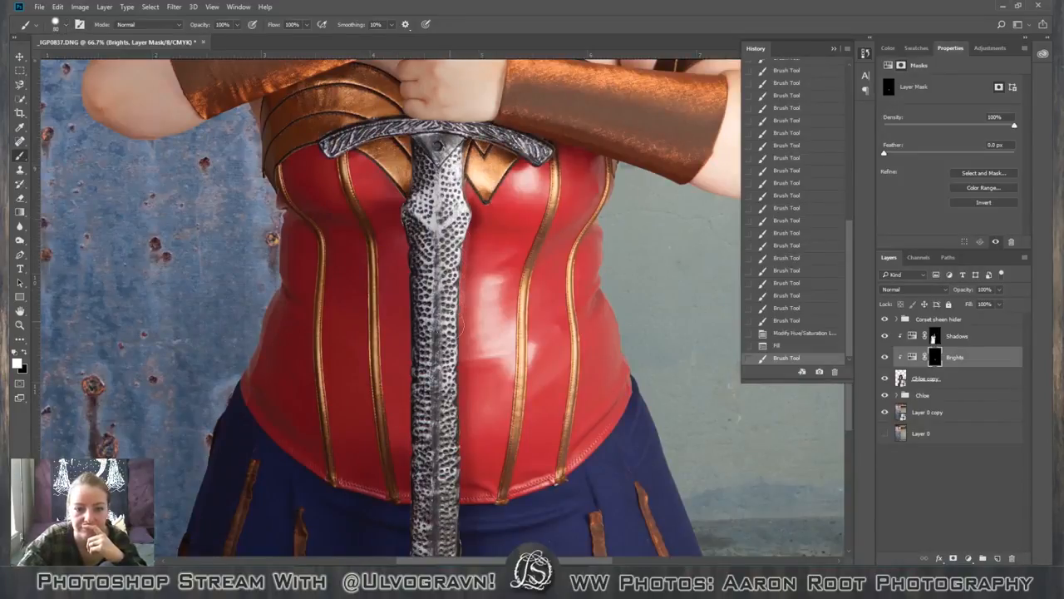
left_click_drag(450, 374, 450, 376)
scroll(463, 363, "down", 2)
mouse_move(457, 240)
left_mouse_down()
mouse_move(455, 326)
mouse_move(453, 384)
left_mouse_up()
scroll(453, 384, "down", 3)
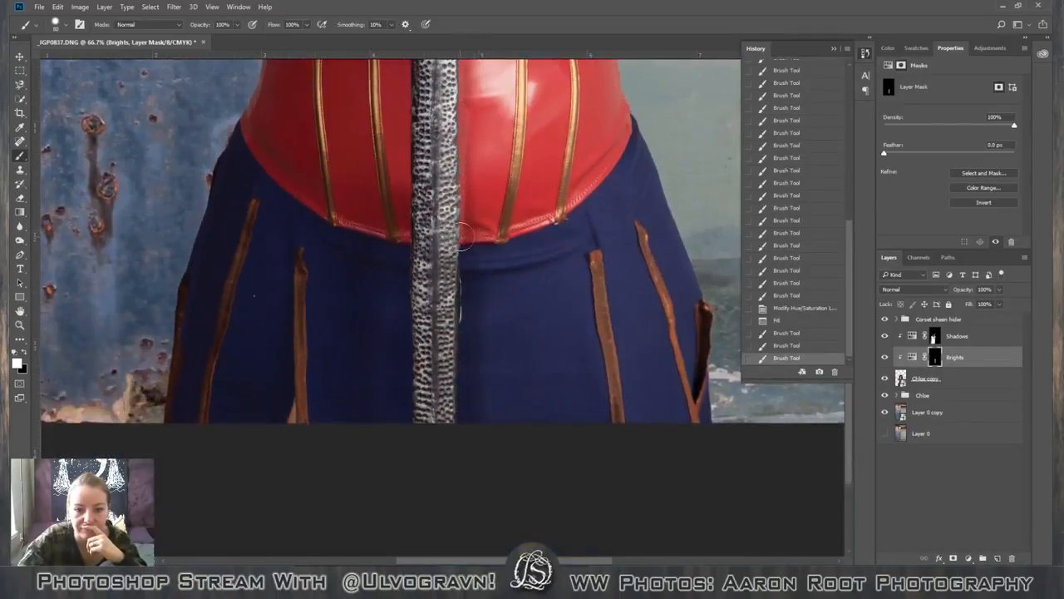
left_click_drag(461, 226, 451, 442)
scroll(453, 441, "up", 4)
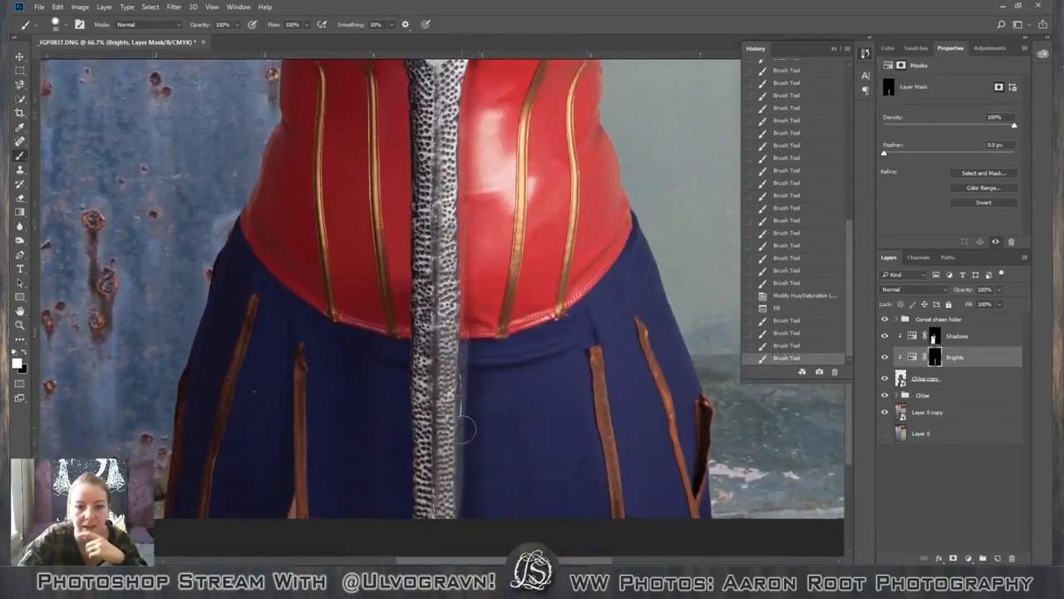
scroll(464, 418, "up", 4)
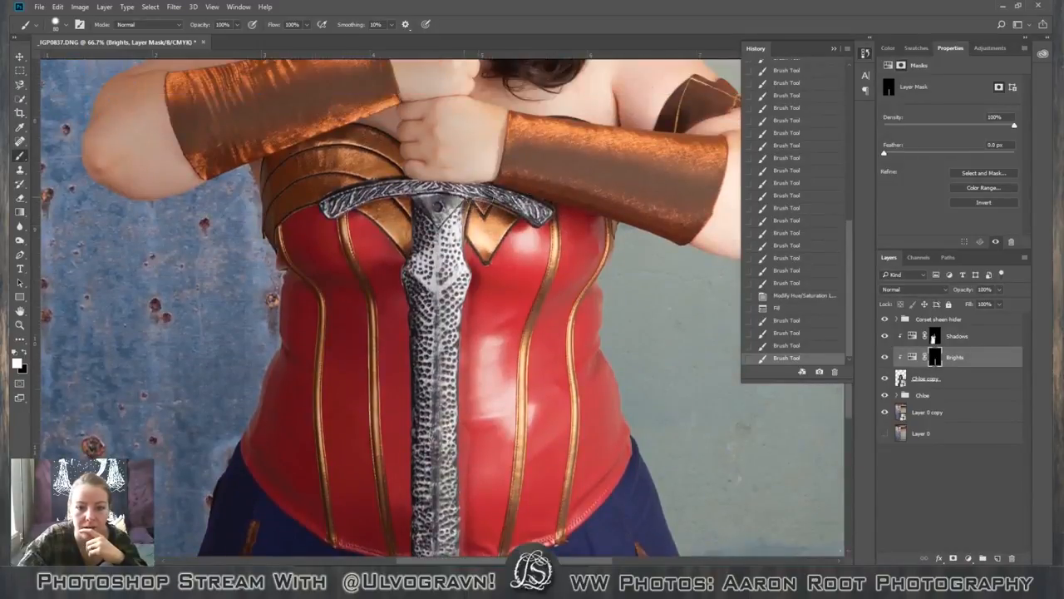
Paint white on the Brights mask over the lit arm of the crossguard and in to the blade.
left_click(546, 212)
mouse_move(541, 206)
left_mouse_down()
mouse_move(454, 198)
mouse_move(449, 233)
left_mouse_up()
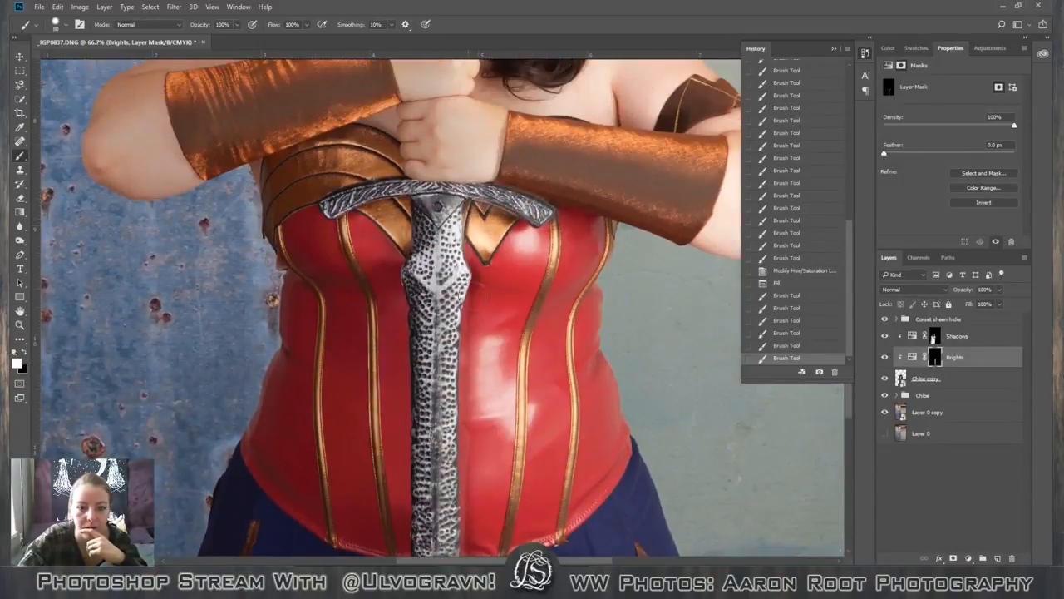
scroll(341, 258, "down", 6)
scroll(341, 258, "up", 3)
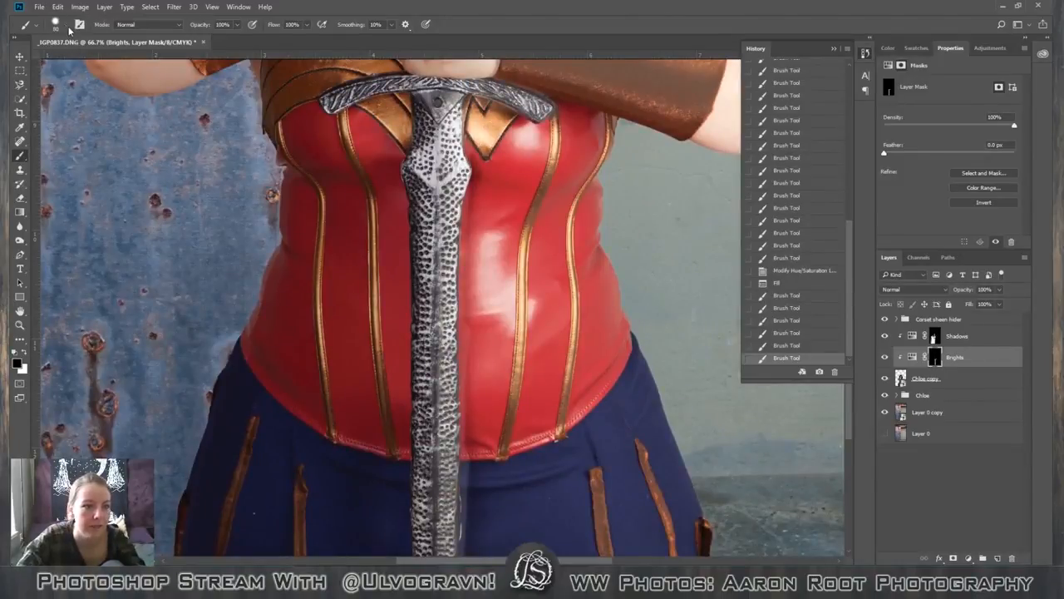
Set the brush hardness to 94% and paint black on the Brights mask beside the blade's lit edge, over the lower corset and skirt.
left_click(67, 25)
left_click(135, 84)
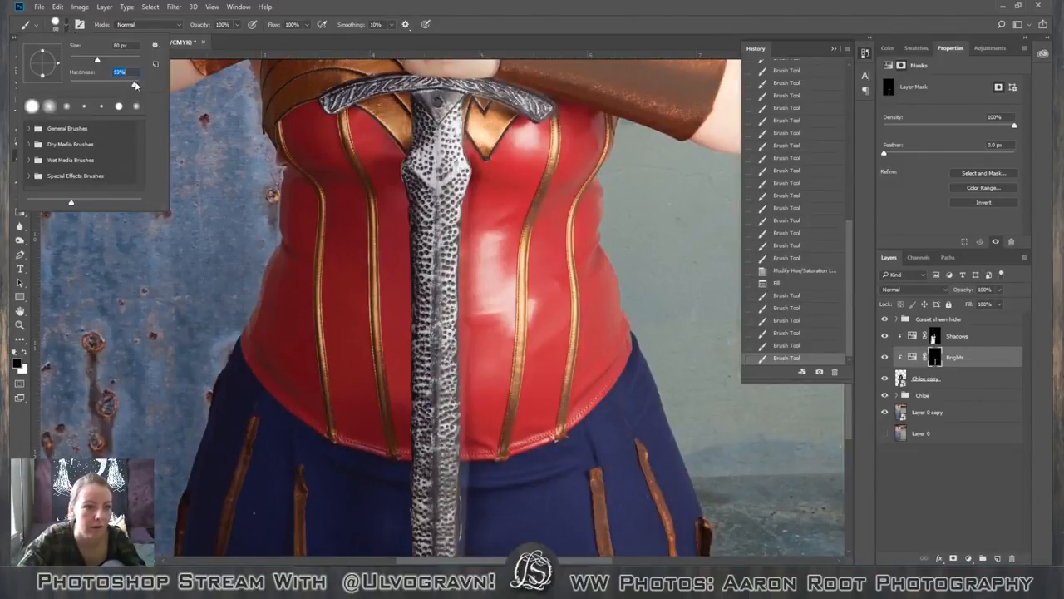
left_click(67, 27)
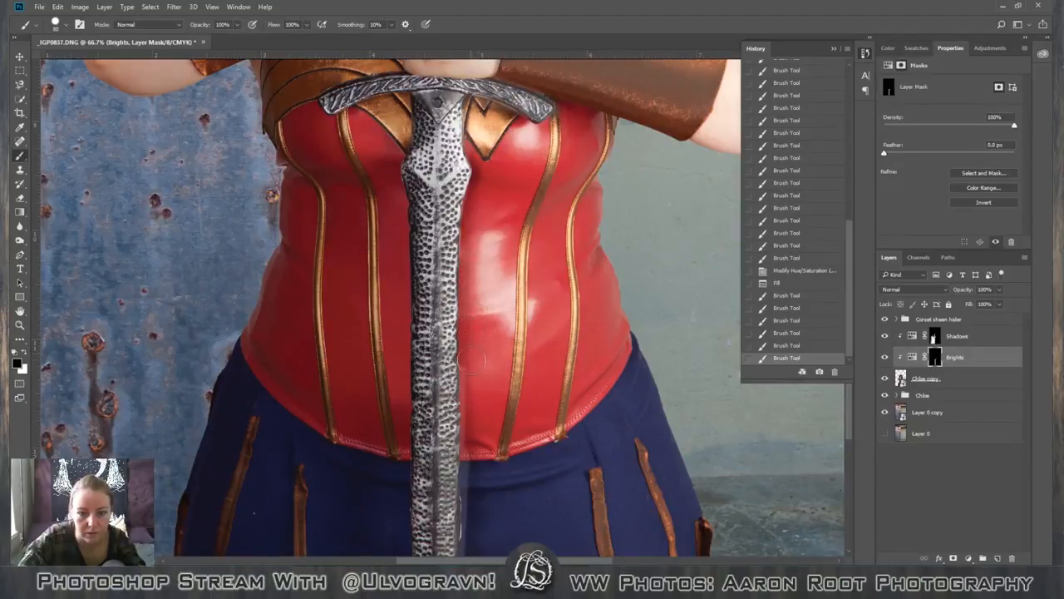
mouse_move(470, 359)
left_mouse_down()
mouse_move(464, 389)
mouse_move(479, 465)
left_mouse_up()
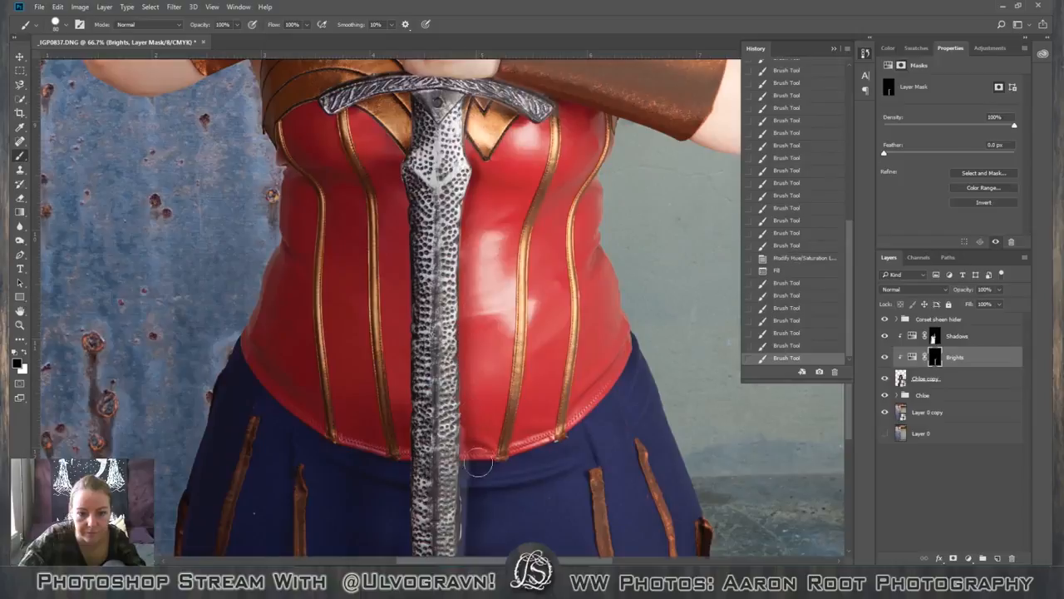
scroll(479, 465, "down", 5)
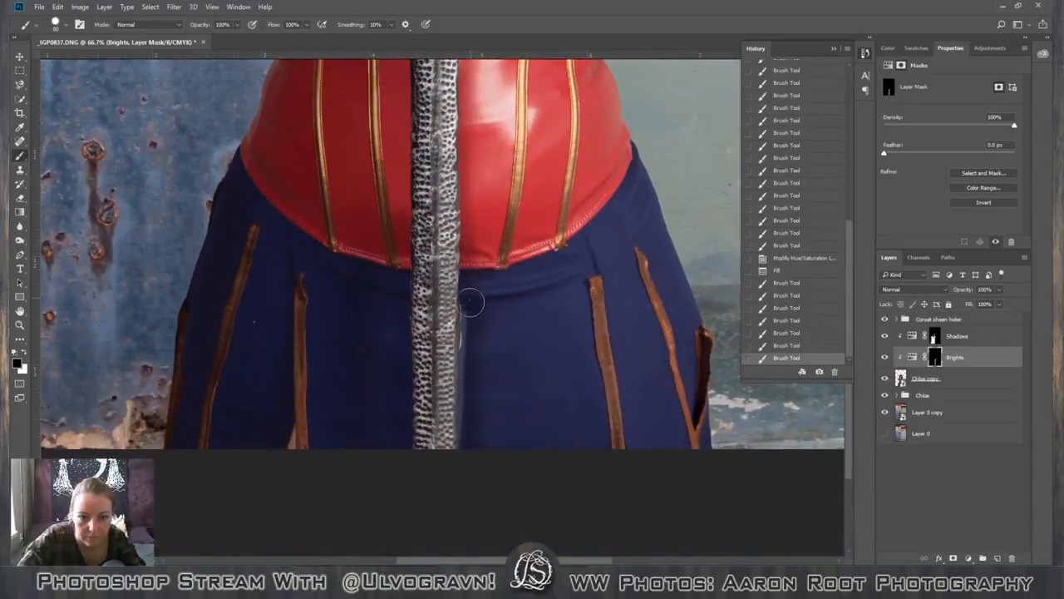
left_click_drag(470, 302, 471, 508)
scroll(475, 499, "up", 4)
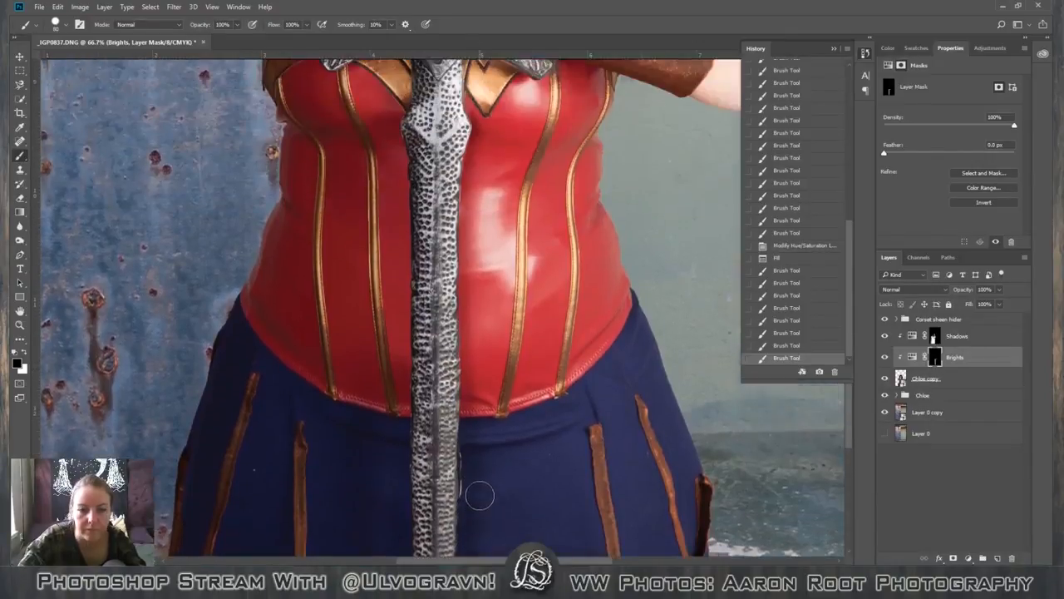
scroll(479, 496, "up", 8)
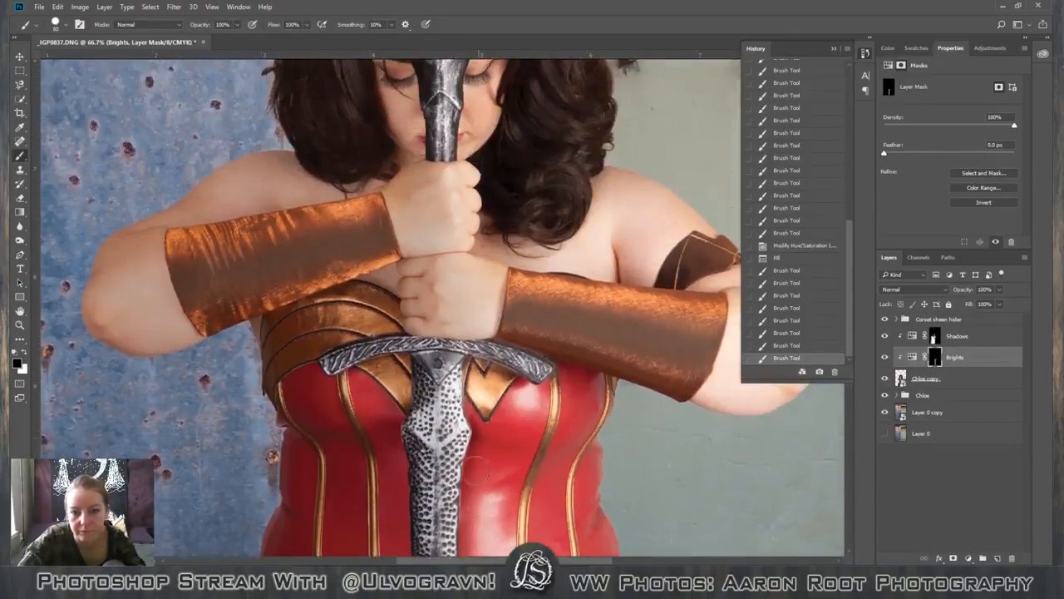
Paint black on the Brights mask over the lower hand and adjoining bracer edge above the crossguard, and switch the foreground colour to white.
scroll(476, 473, "up", 1)
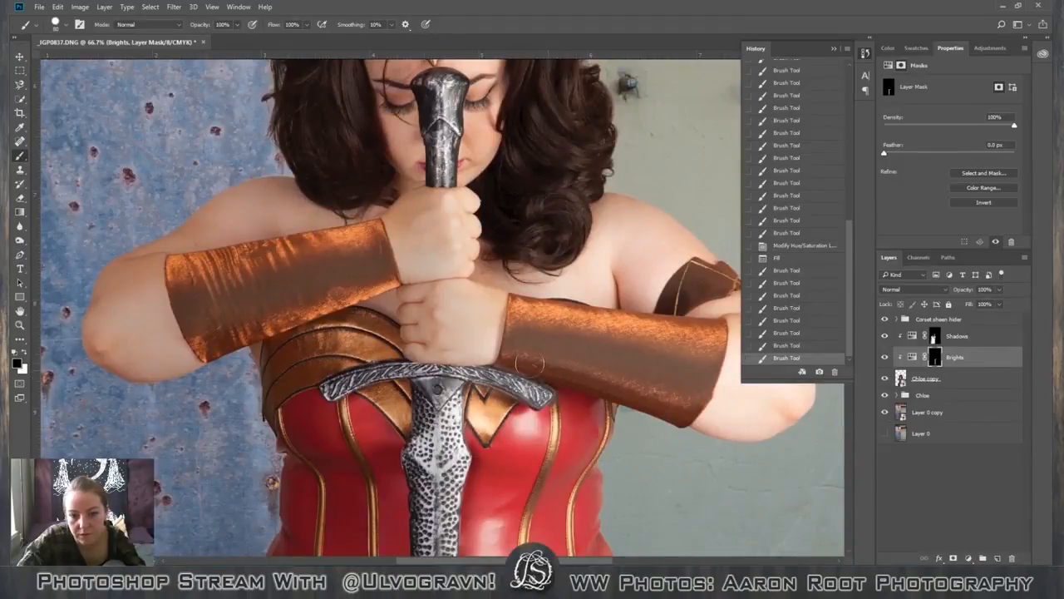
left_click_drag(530, 364, 465, 339)
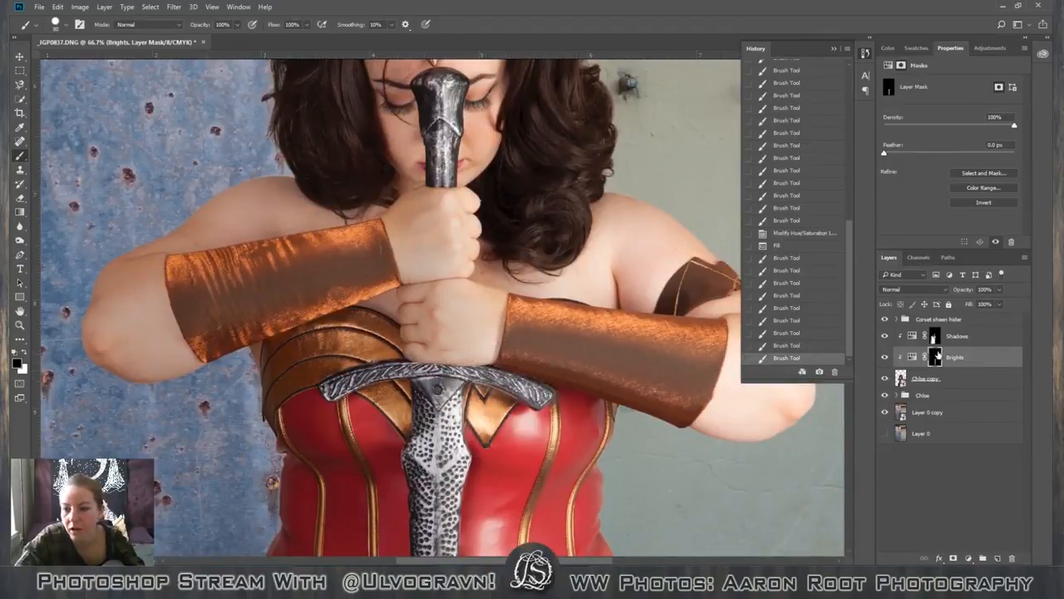
key("x")
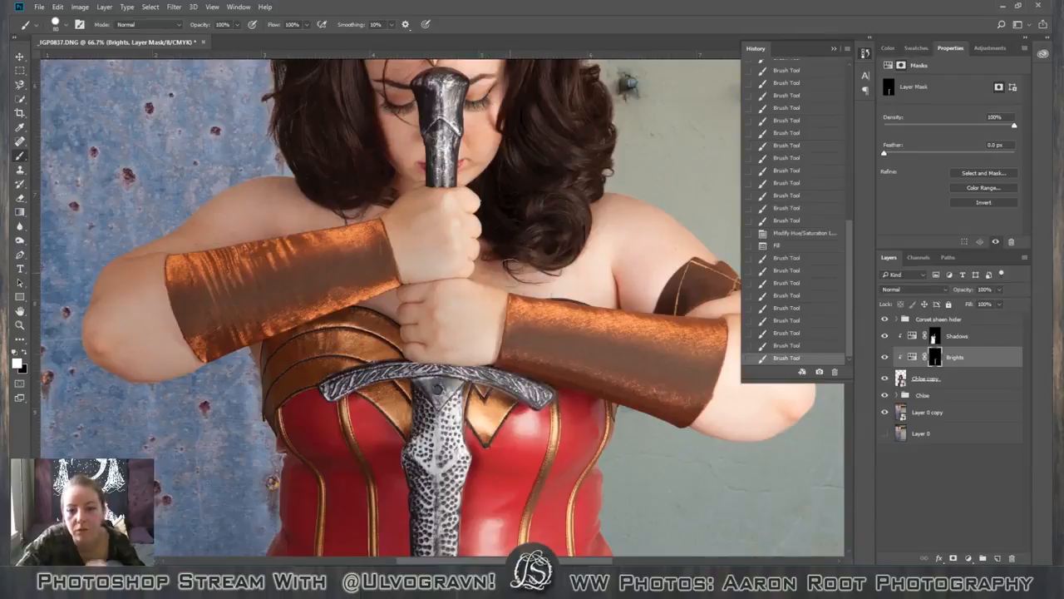
Try painting white on the Brights mask over the lit shoulder with a hard 150 px brush, and undo the painting.
scroll(609, 453, "down", 1)
scroll(616, 357, "right", 3)
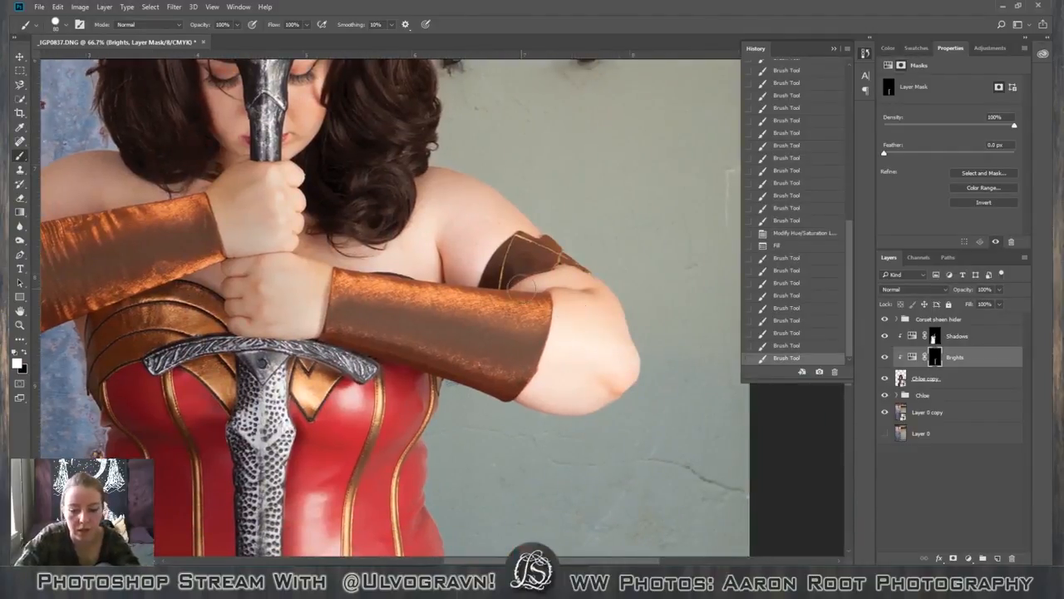
key("ctrl+minus")
key("ctrl+minus")
key("ctrl+minus")
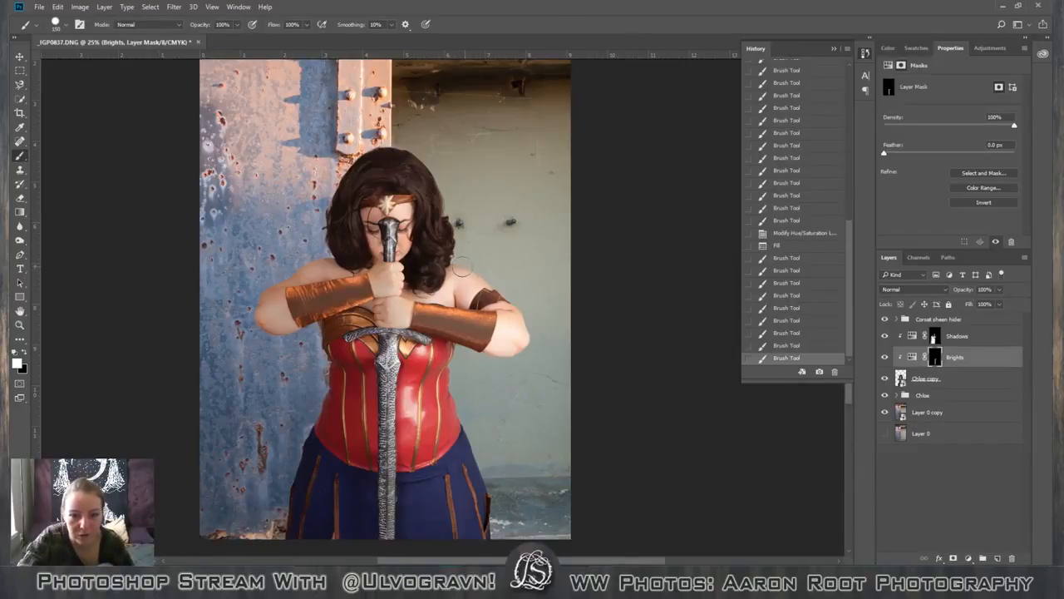
left_click_drag(462, 268, 486, 287)
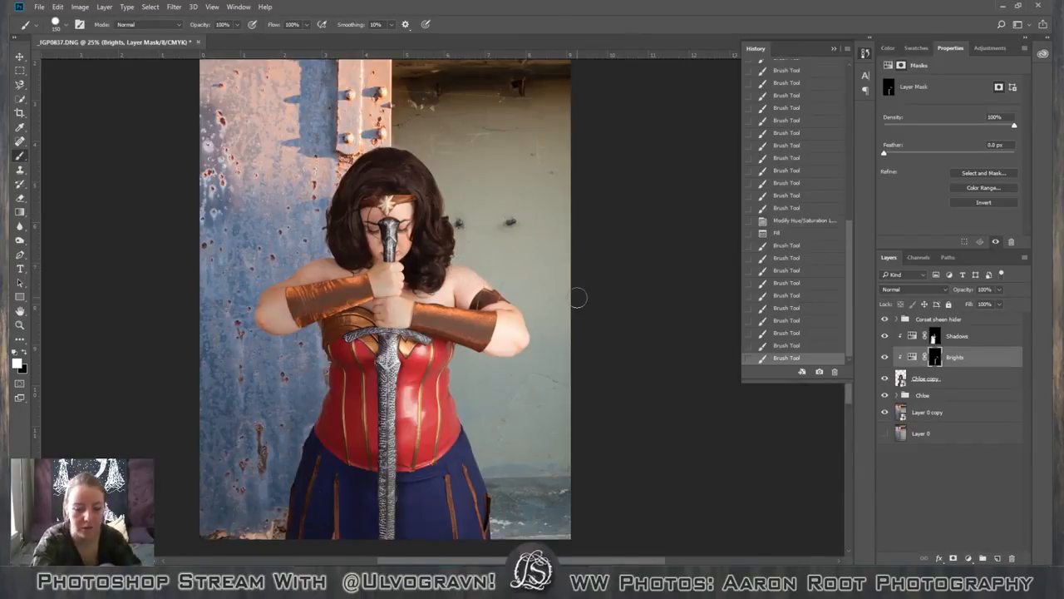
key("ctrl+plus")
key("ctrl+plus")
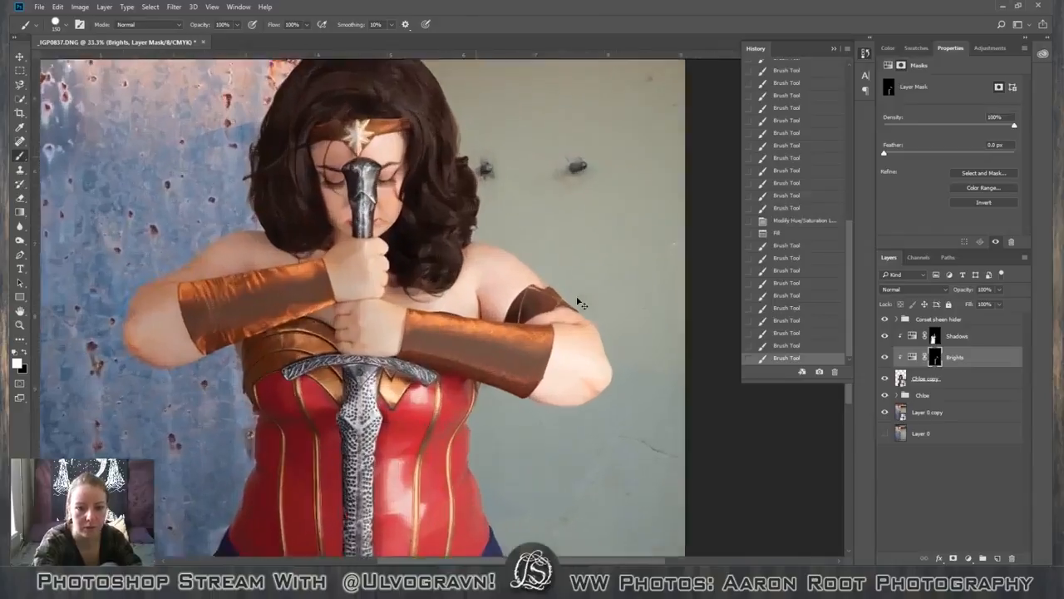
key("ctrl+z")
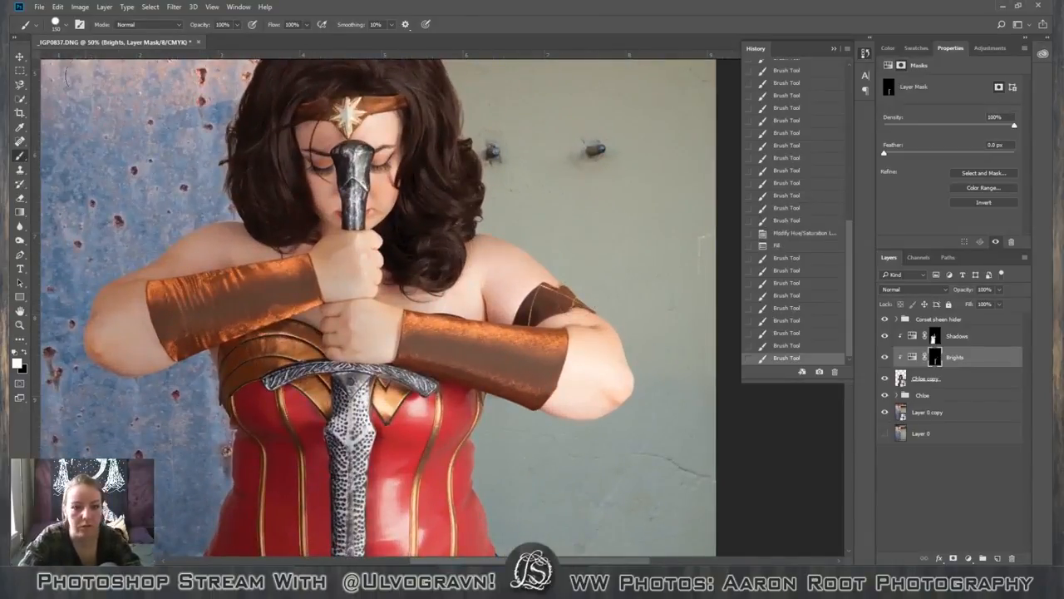
Soften the 150 px brush by lowering its hardness and paint white on the Brights mask over the lit shoulder, upper arm and elbow.
left_click(66, 26)
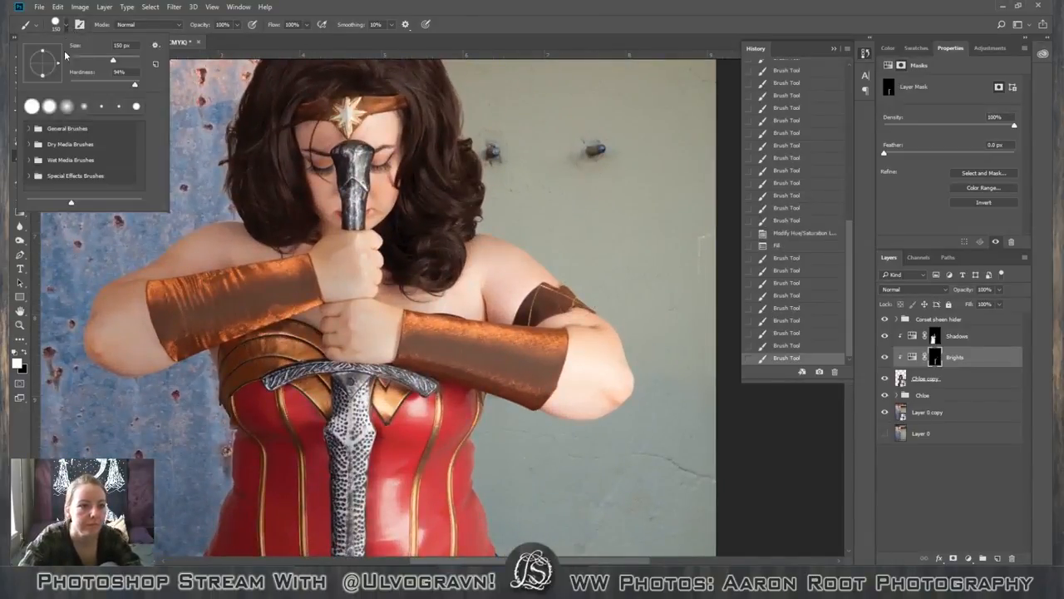
left_click(71, 84)
left_click(66, 26)
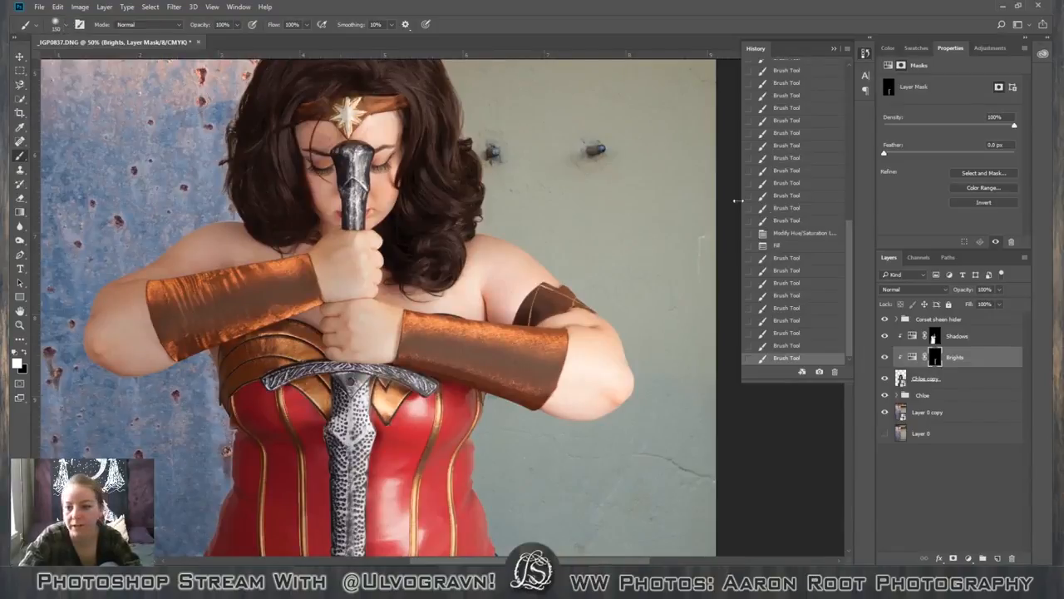
mouse_move(486, 236)
left_mouse_down()
mouse_move(571, 298)
mouse_move(628, 371)
left_mouse_up()
left_click_drag(579, 313, 603, 342)
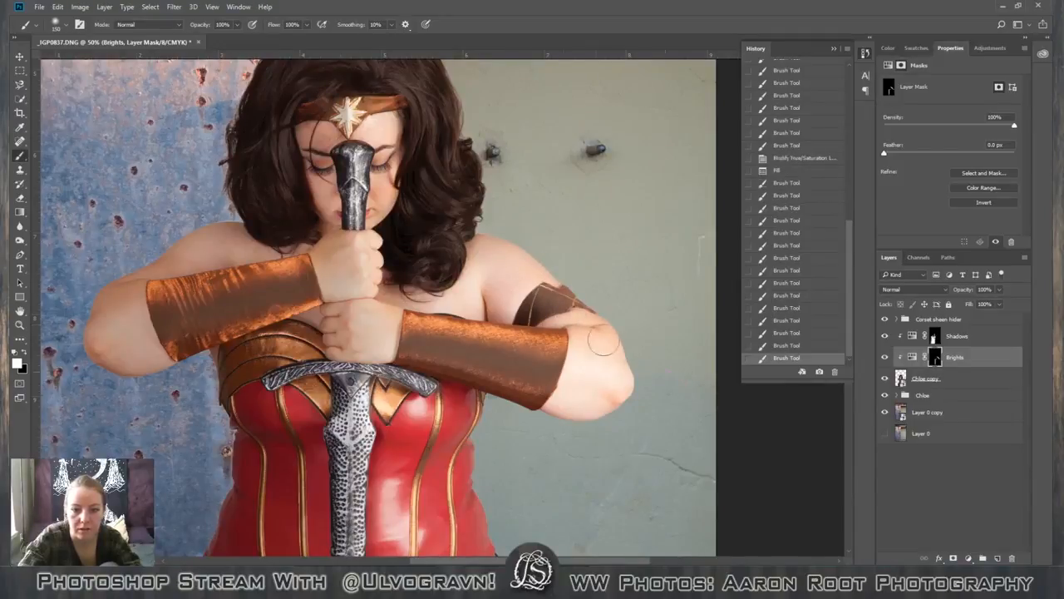
mouse_move(483, 276)
left_mouse_down()
mouse_move(642, 356)
mouse_move(645, 382)
left_mouse_up()
left_click_drag(567, 288, 643, 358)
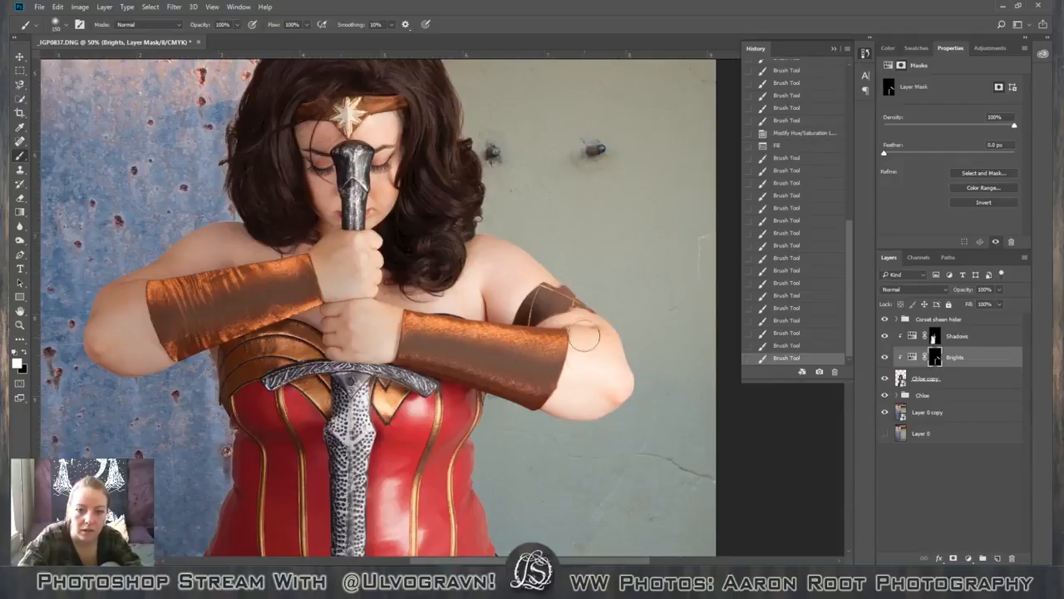
mouse_move(585, 335)
left_mouse_down()
mouse_move(638, 325)
mouse_move(661, 347)
left_mouse_up()
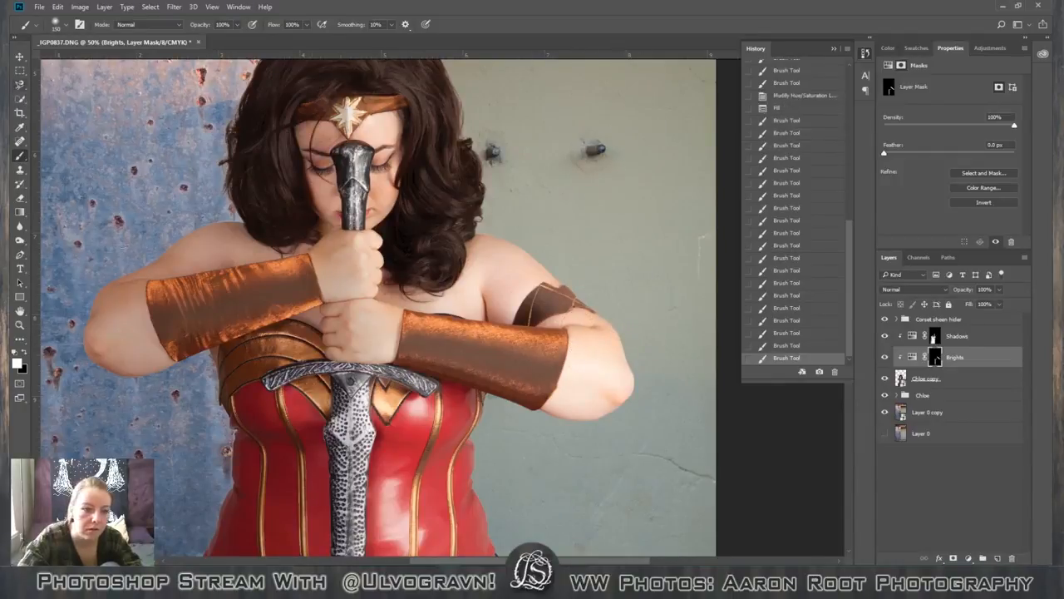
scroll(250, 305, "down", 3)
left_click_drag(467, 163, 474, 183)
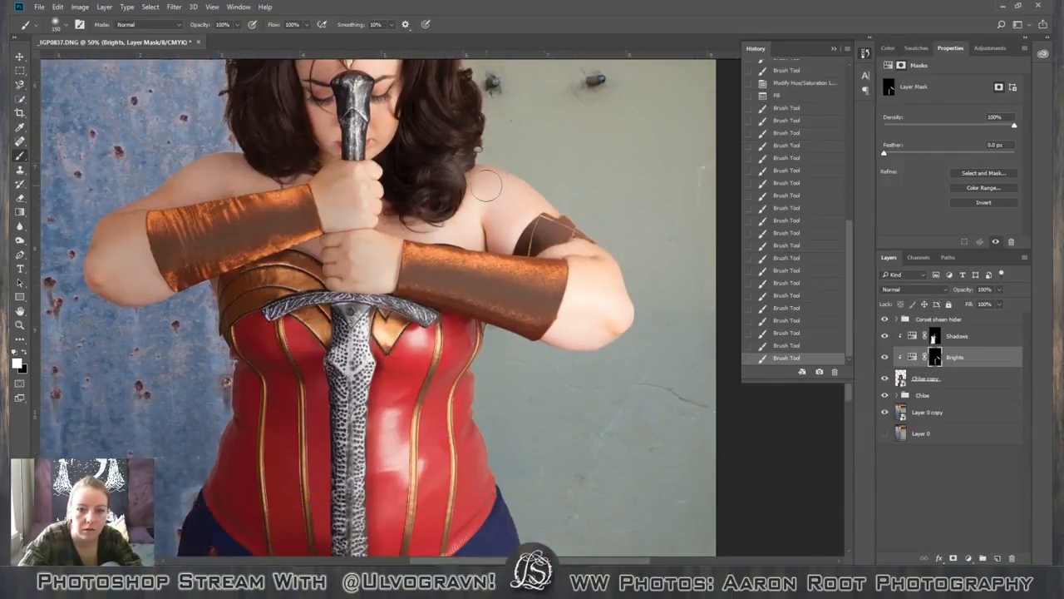
Paint white on the Brights mask over the lit half of the hair, from the crown down to the curls beside the face.
scroll(490, 188, "up", 6)
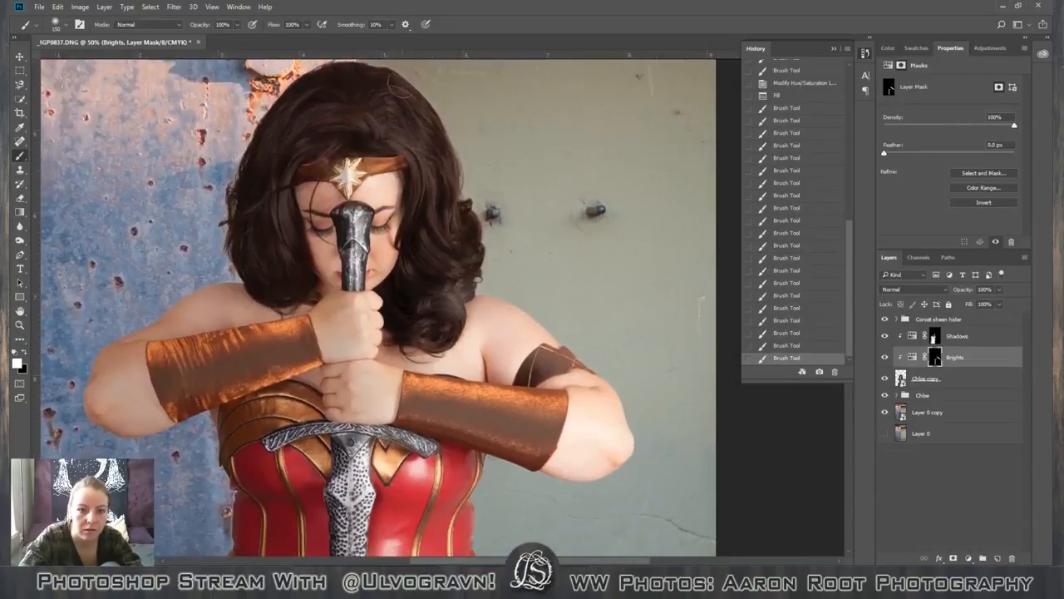
mouse_move(399, 77)
left_mouse_down()
mouse_move(463, 121)
mouse_move(490, 198)
mouse_move(425, 116)
mouse_move(473, 166)
mouse_move(513, 250)
mouse_move(451, 179)
mouse_move(464, 223)
left_mouse_up()
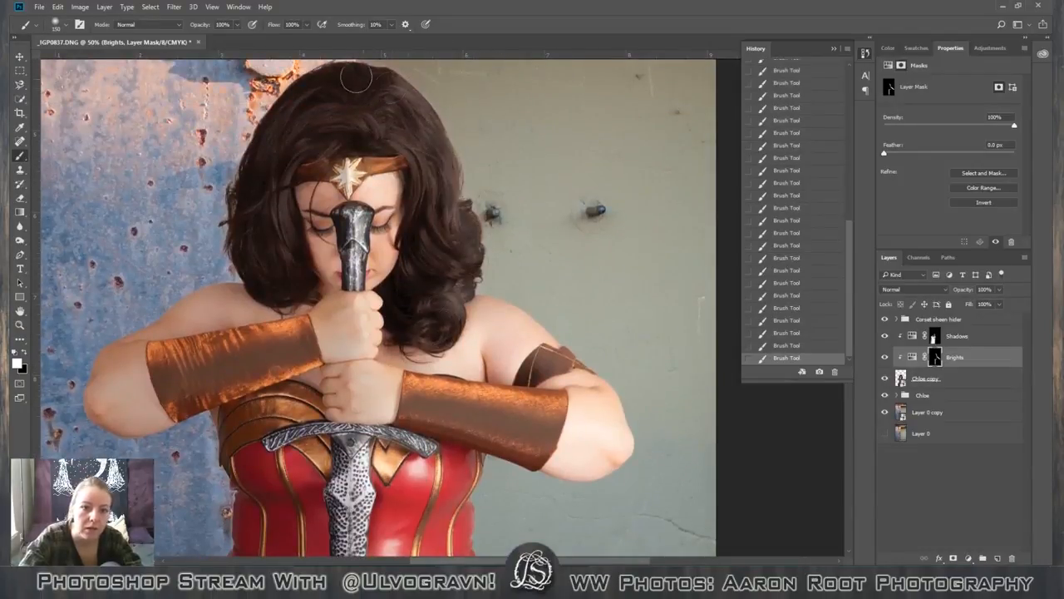
left_click_drag(350, 66, 364, 72)
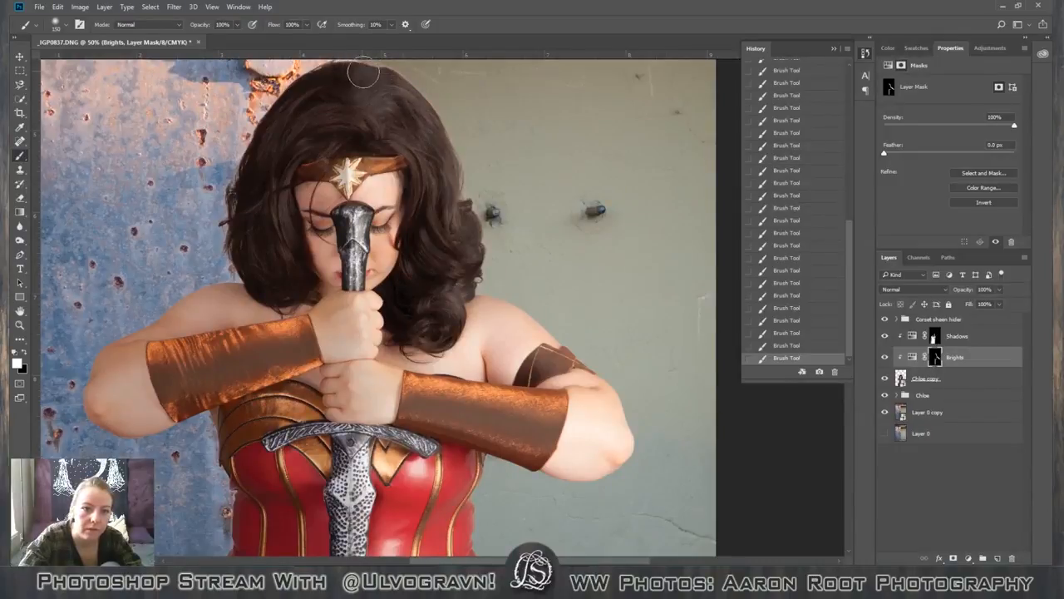
mouse_move(375, 115)
left_mouse_down()
mouse_move(400, 122)
mouse_move(427, 166)
left_mouse_up()
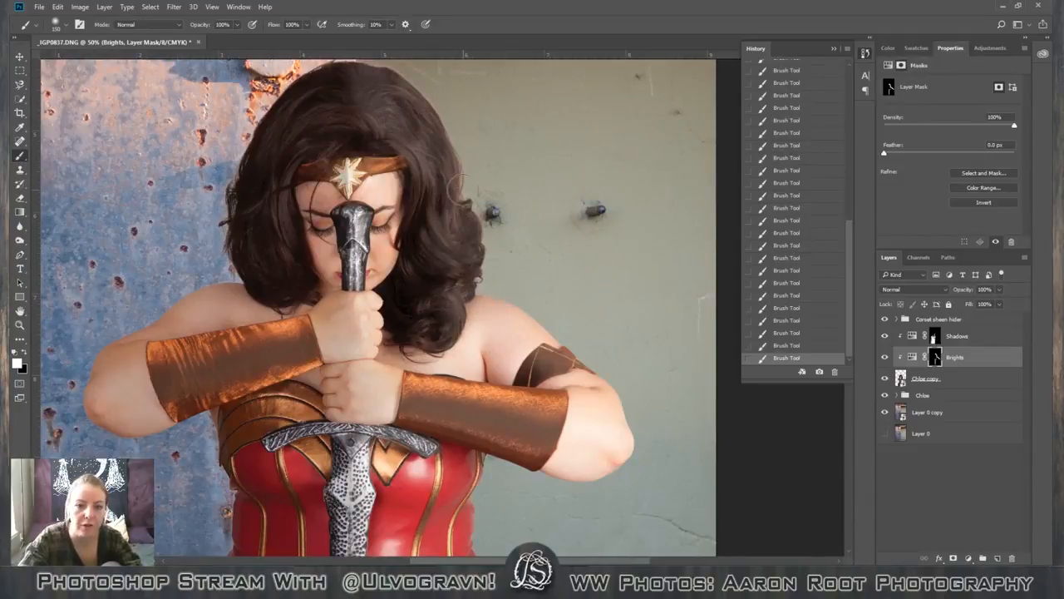
Examine the brightened hair and arm against the whole photo at several magnifications.
key("ctrl+minus")
key("ctrl+minus")
key("ctrl+minus")
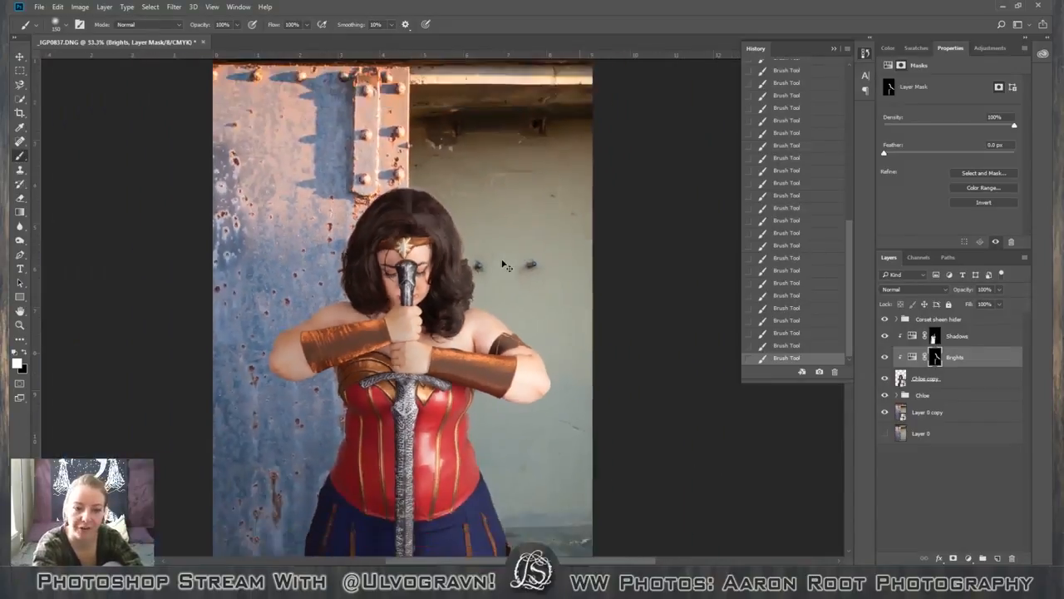
key("ctrl+plus")
key("ctrl+plus")
key("ctrl+plus")
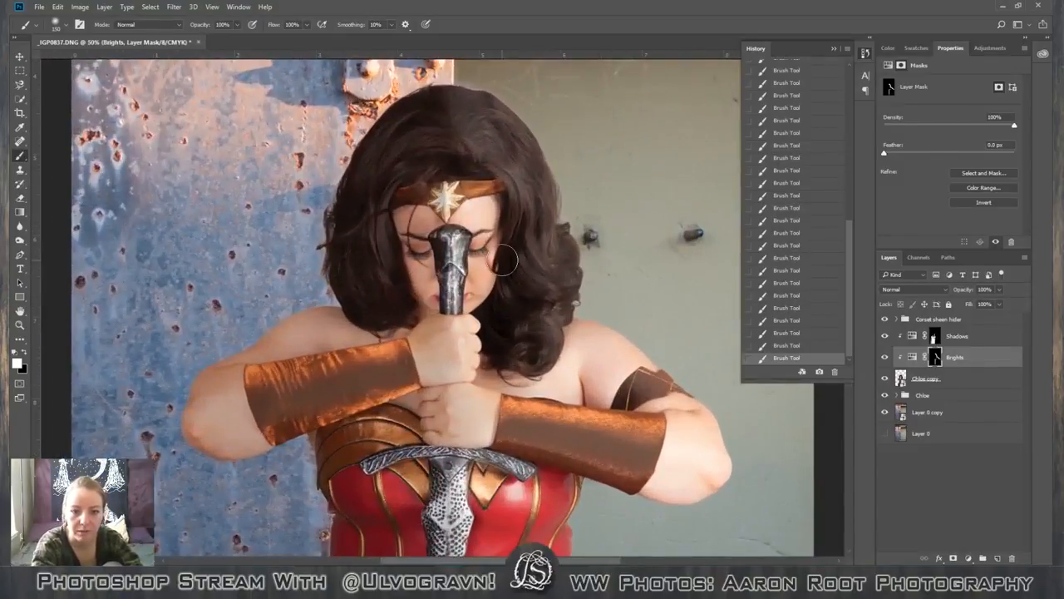
key("ctrl+minus")
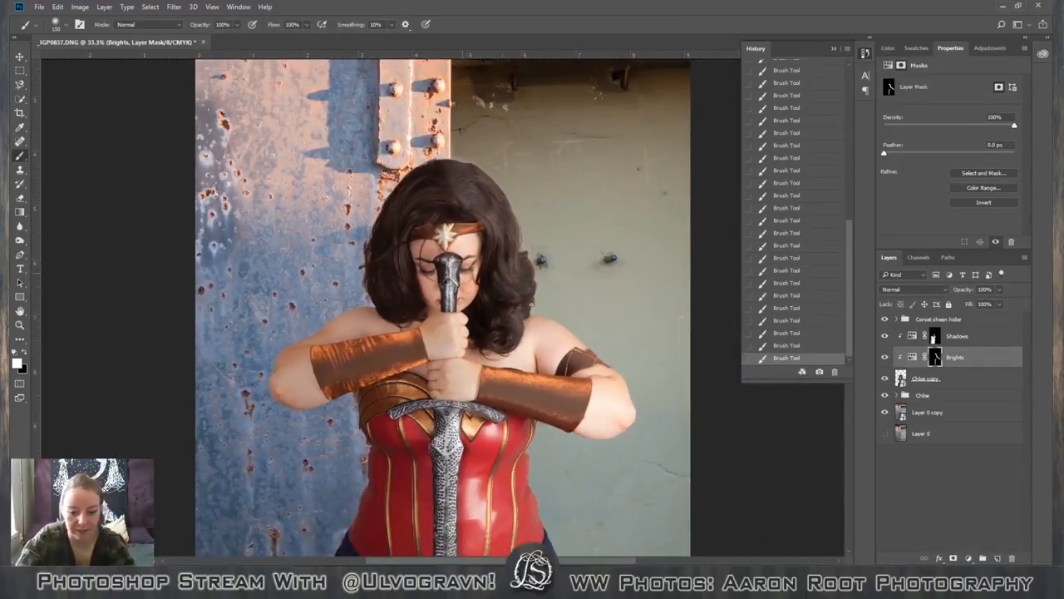
key("bracketleft")
key("bracketleft")
key("bracketleft")
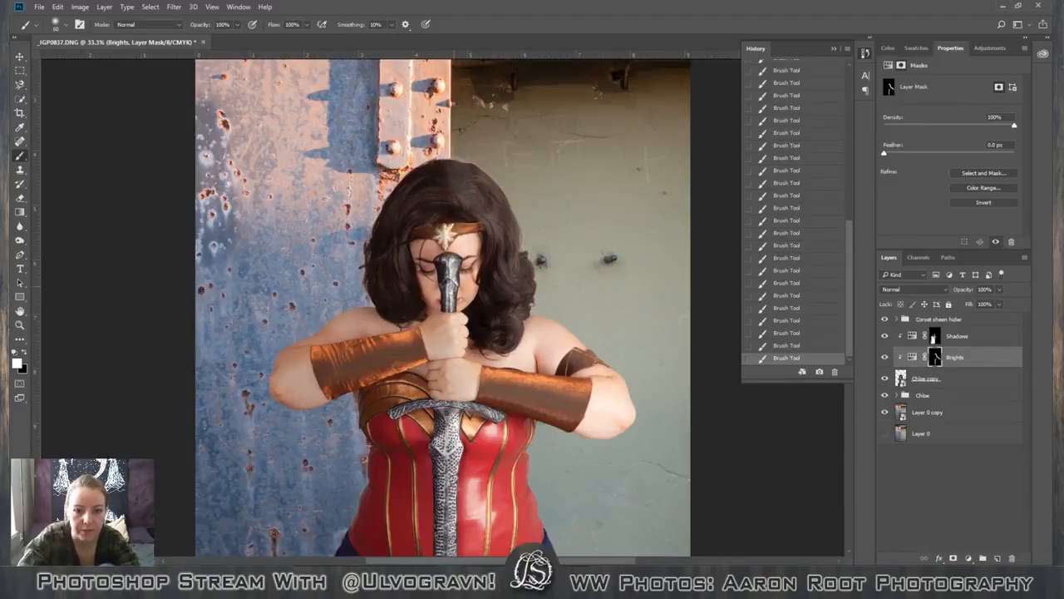
left_click(933, 339)
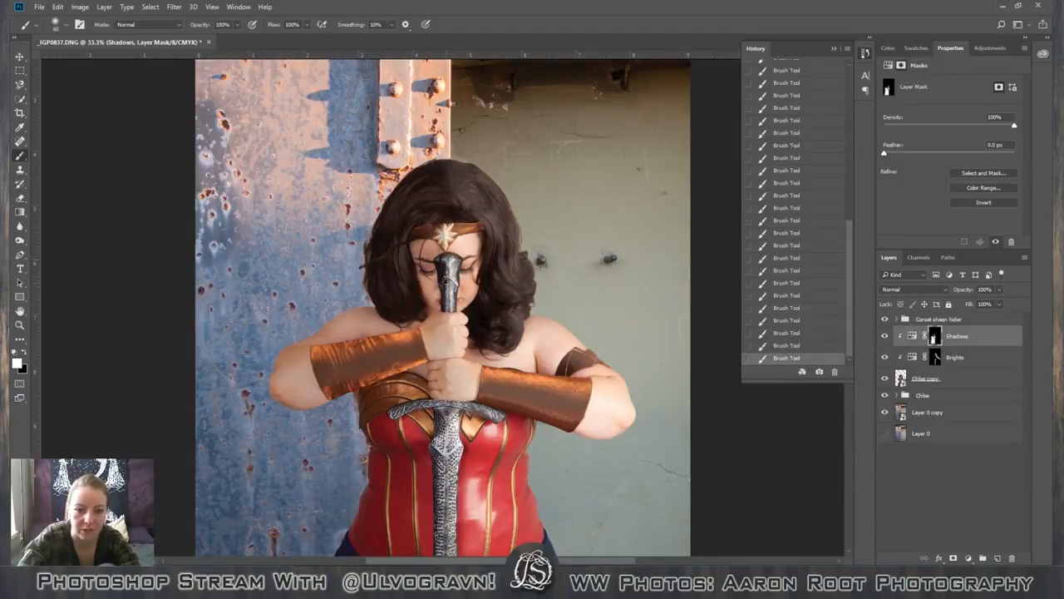
scroll(580, 218, "down", 5)
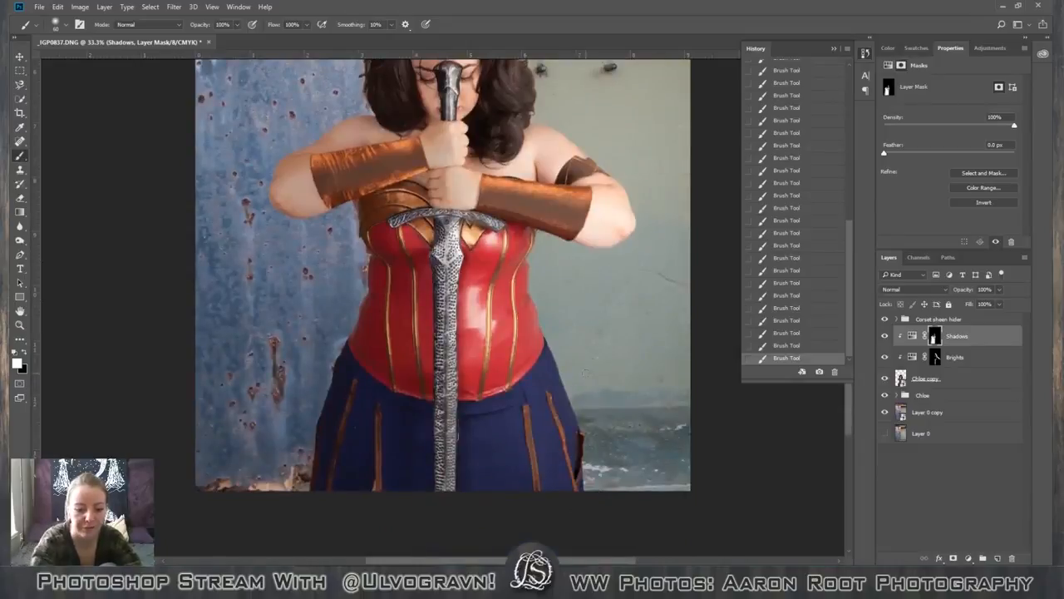
scroll(587, 377, "down", 4)
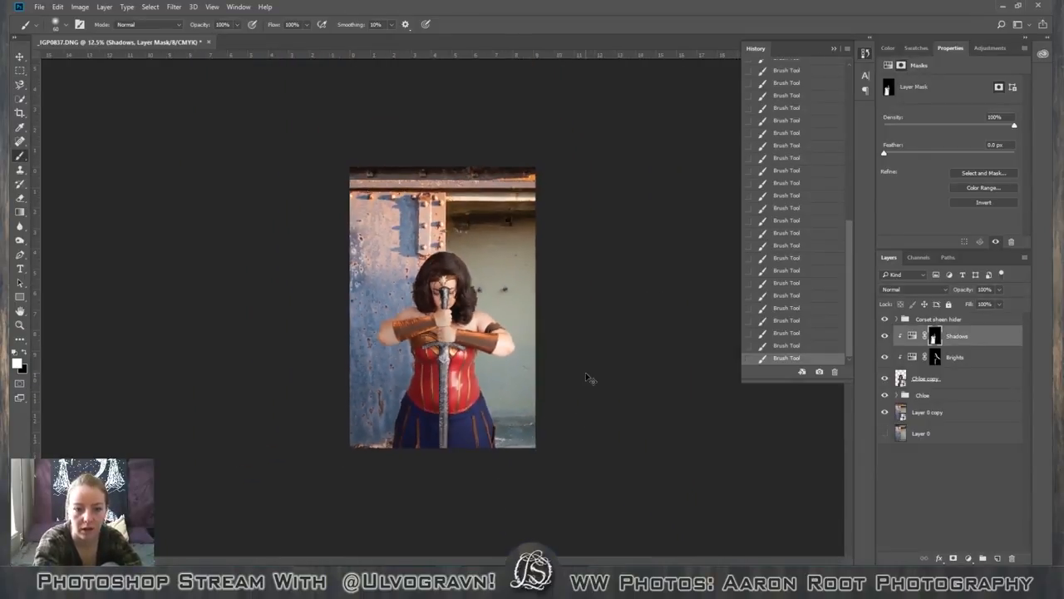
key("ctrl+plus")
key("ctrl+plus")
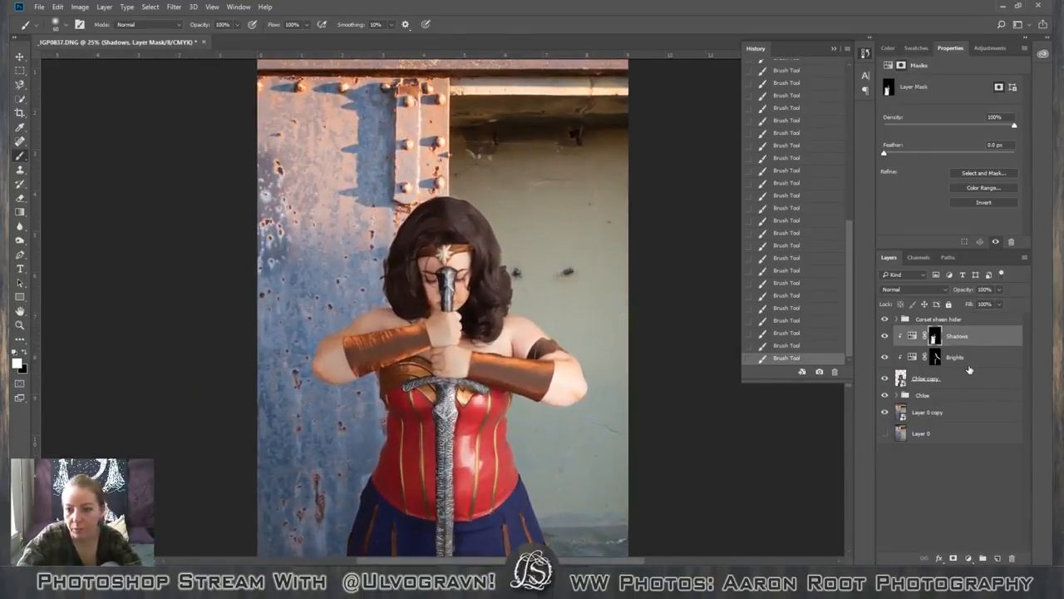
Target the Brights layer's mask and set up a 175 px brush at 22% opacity with black as the foreground colour.
left_click(967, 365)
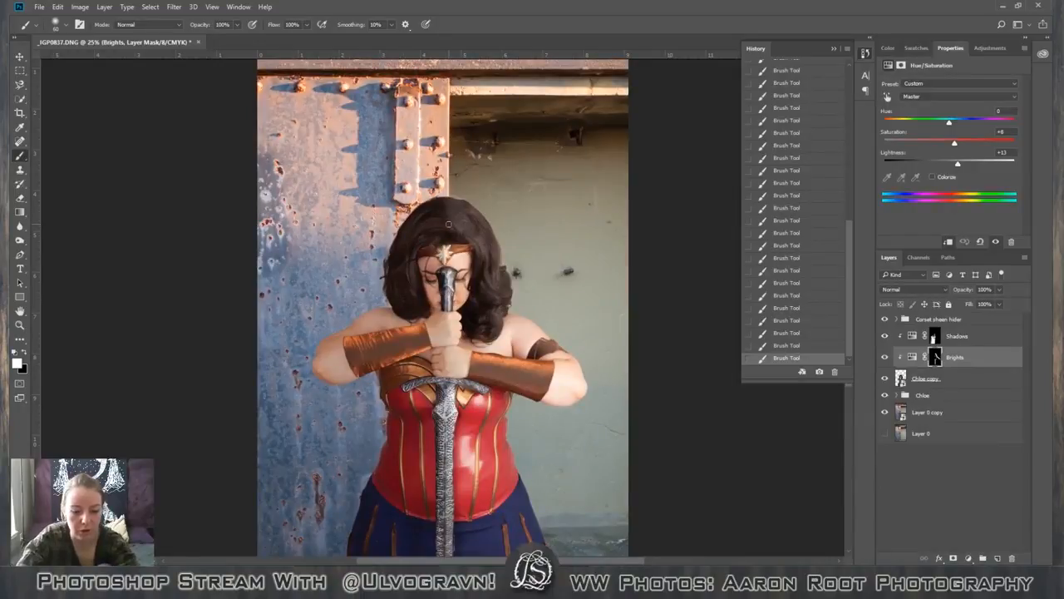
key("1")
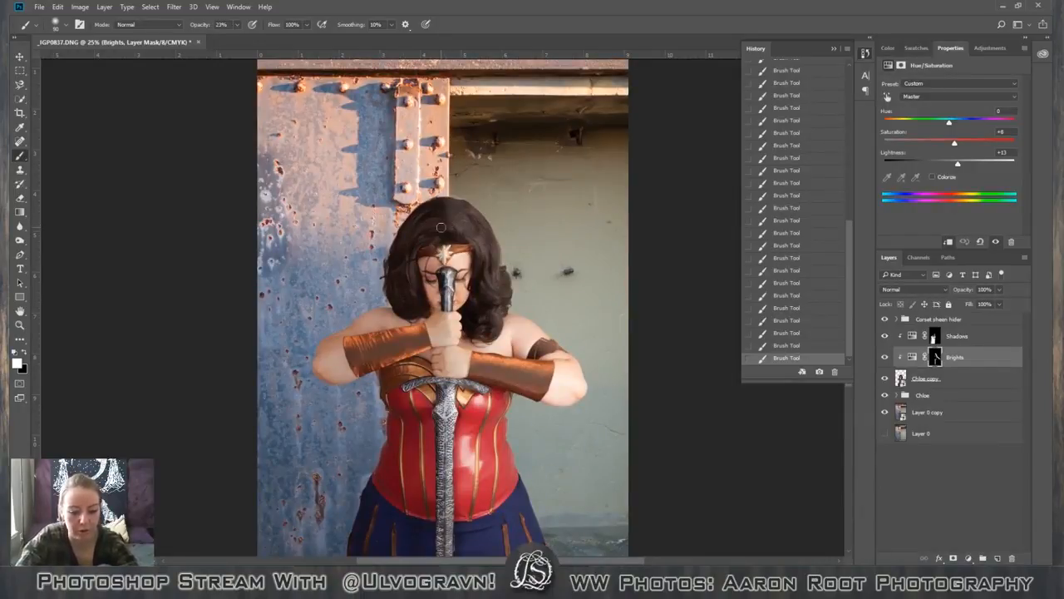
key("bracketright")
key("bracketright")
key("bracketright")
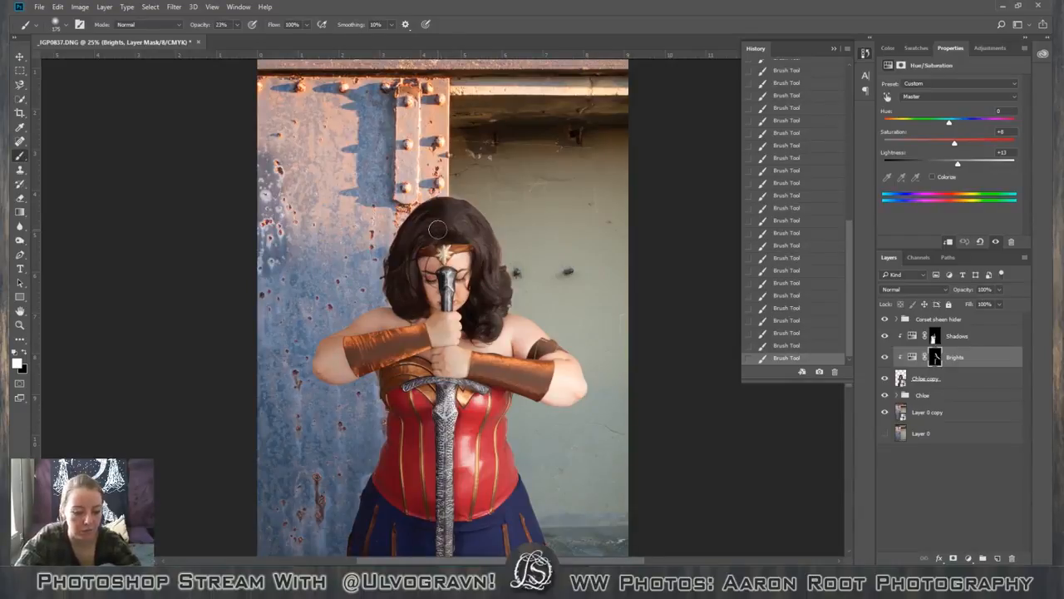
key("x")
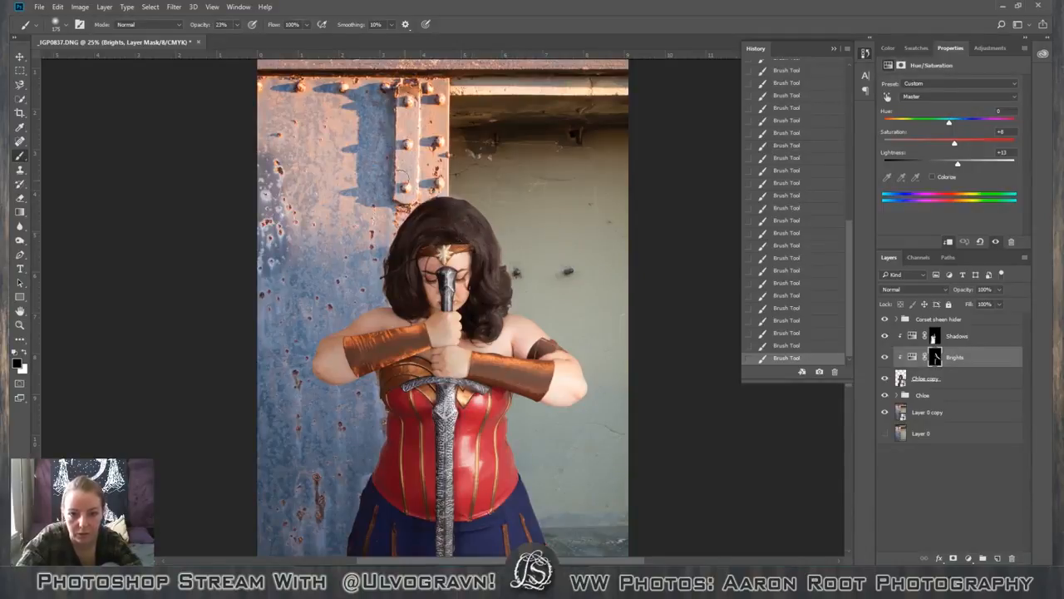
Compare the photo with the Shadows and Brights layers hidden and shown to judge their combined effect on the figure.
scroll(478, 333, "down", 5)
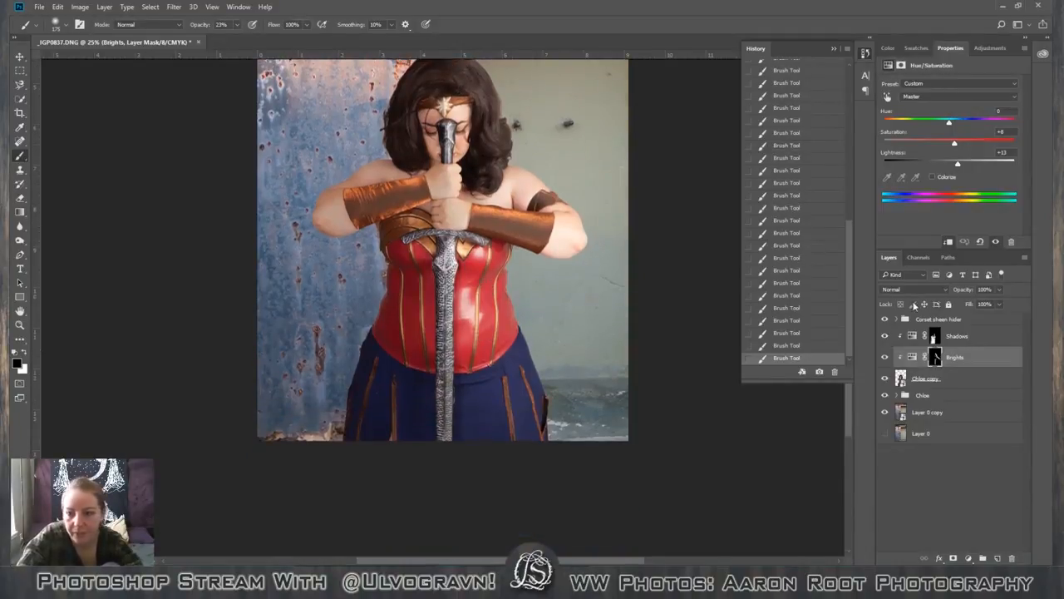
scroll(698, 365, "up", 1)
scroll(699, 373, "up", 2)
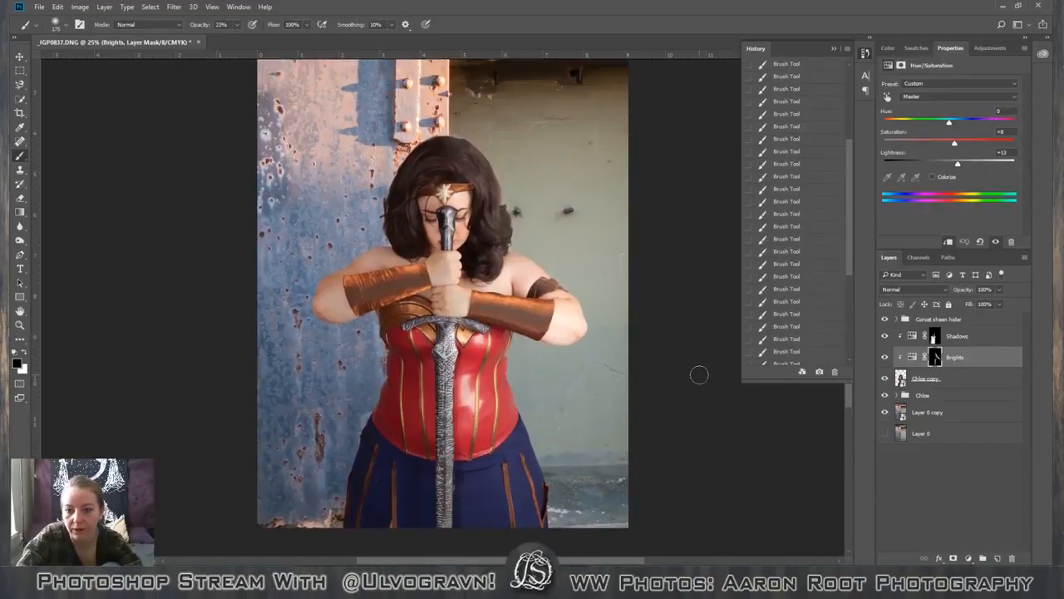
left_click(884, 336)
left_click(885, 357)
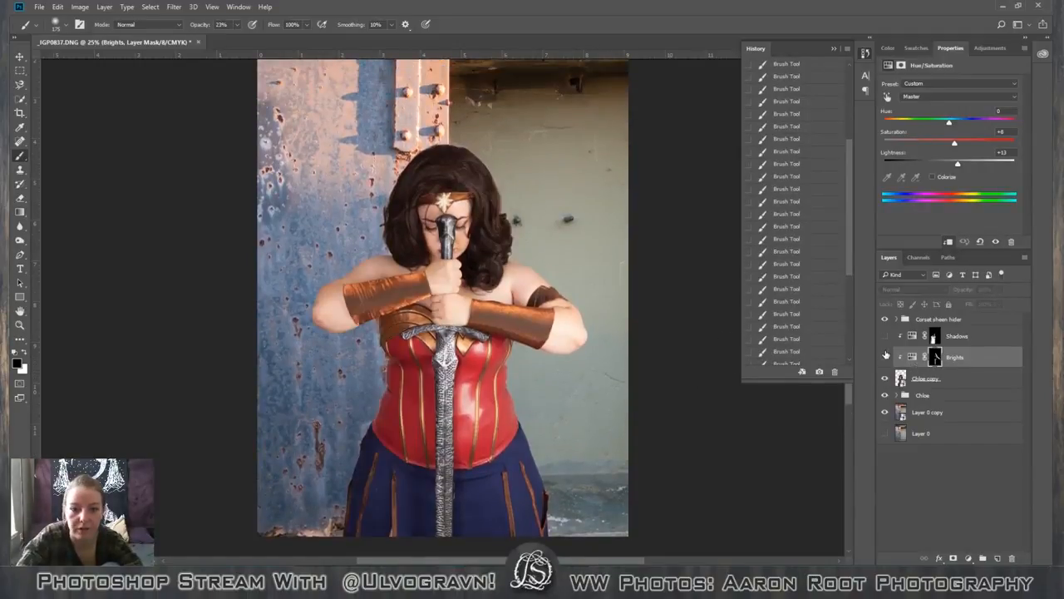
key("ctrl+minus")
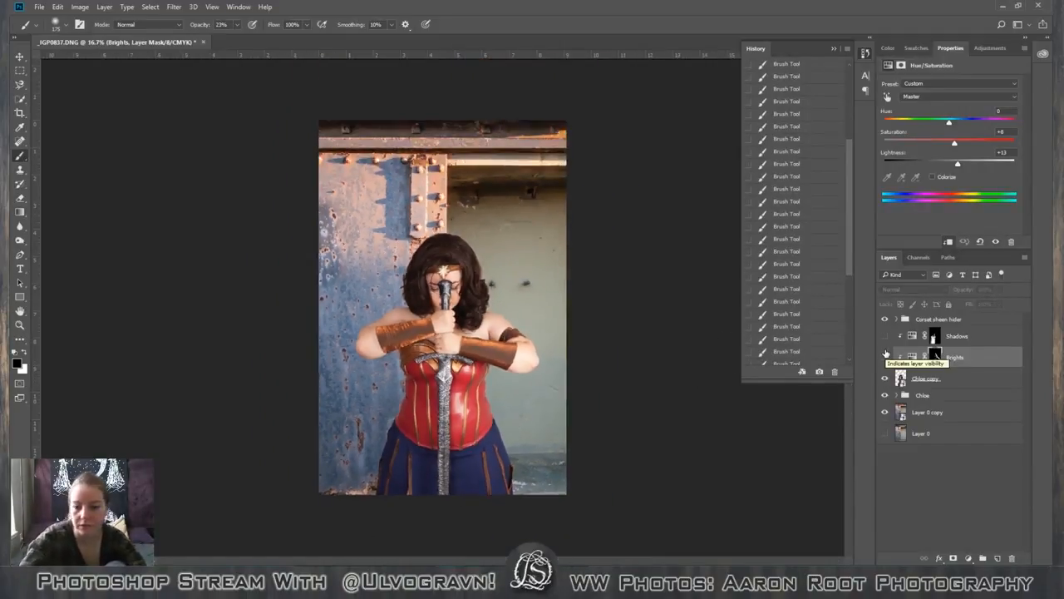
left_click(886, 336)
left_click(884, 356)
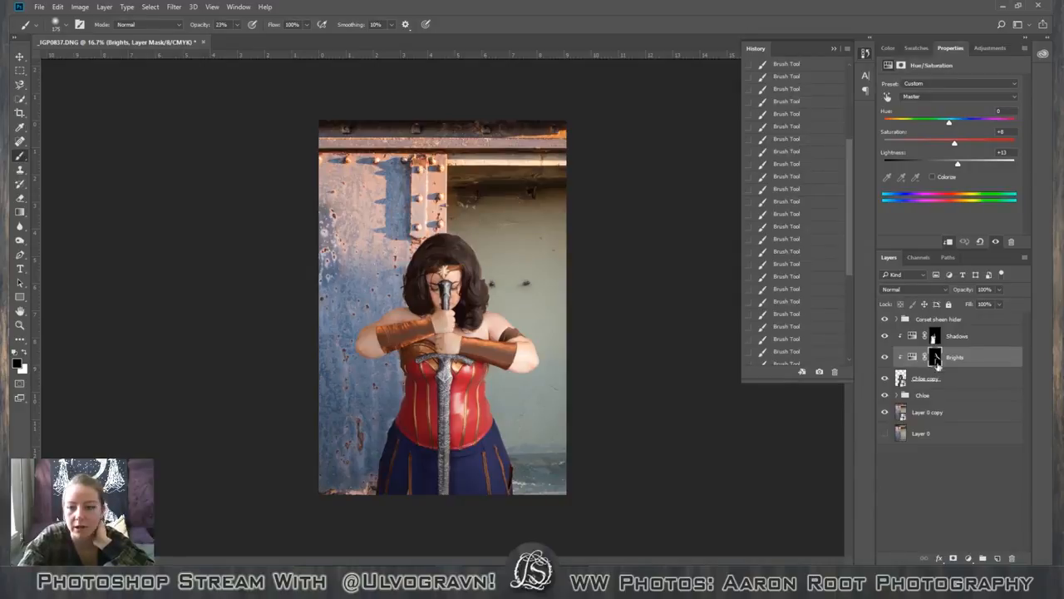
Add a Levels adjustment above the Corset sheen hider group, with the input black point at 5 and white point at 248.
left_click(982, 332)
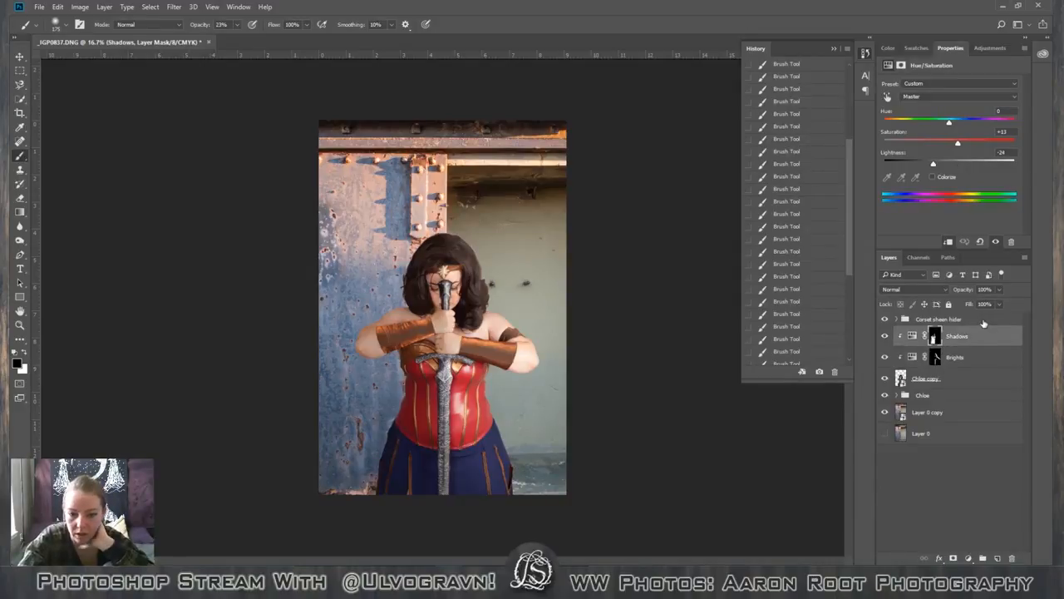
left_click(984, 321)
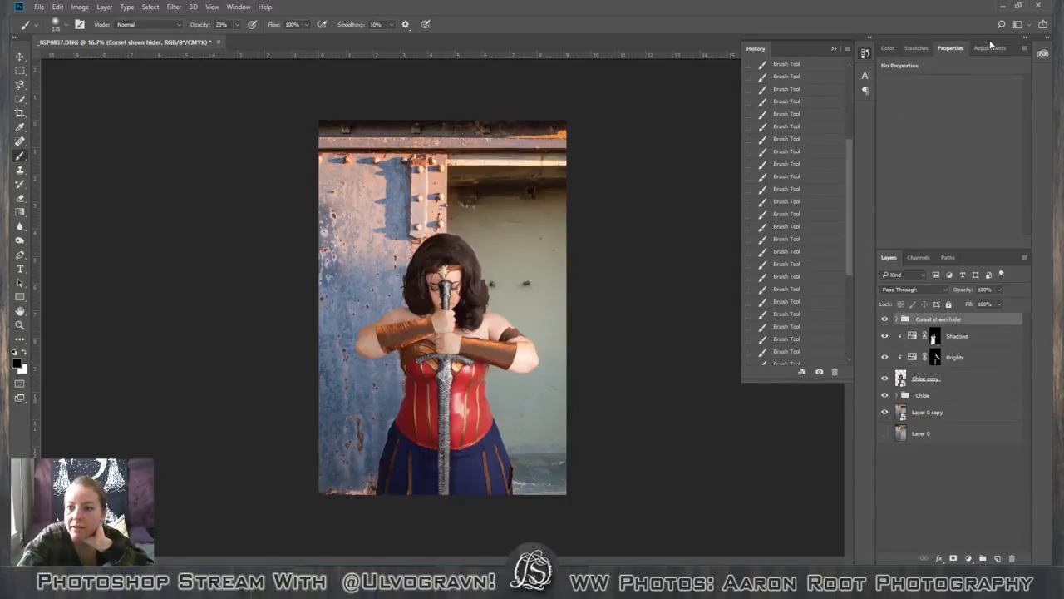
left_click(987, 47)
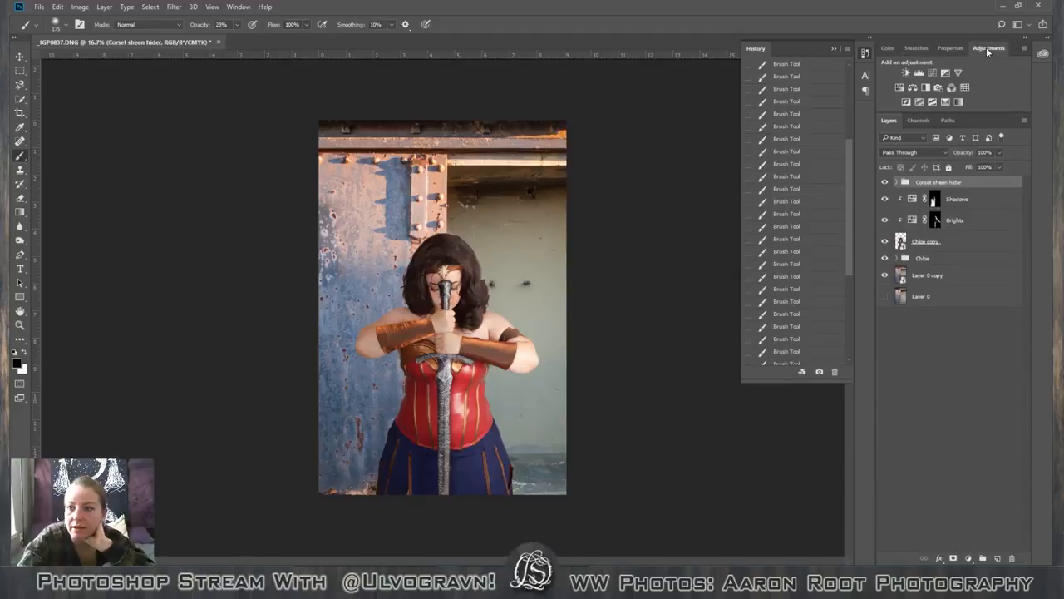
left_click(931, 73)
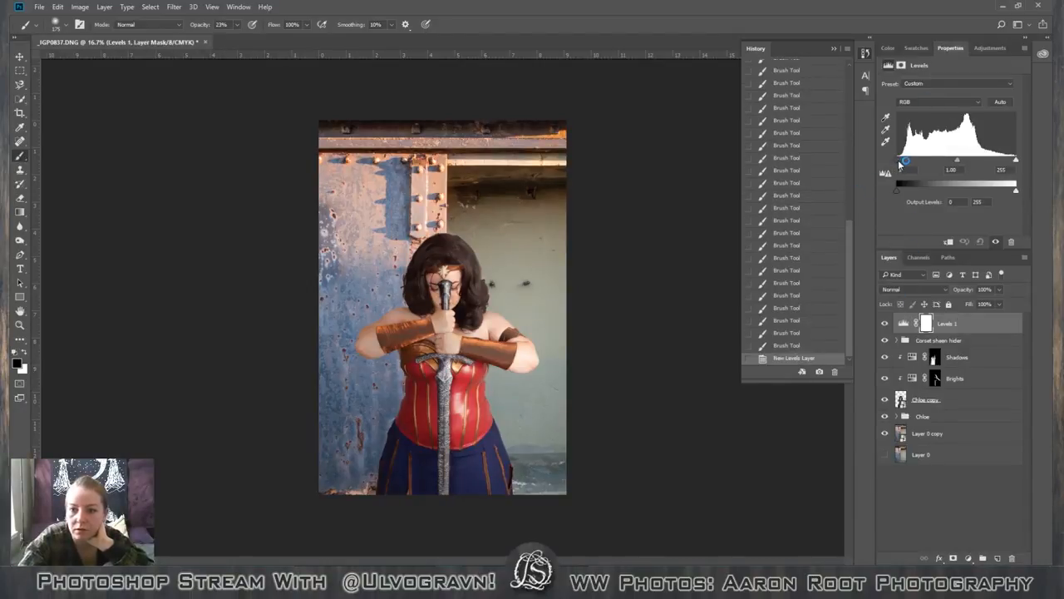
left_click_drag(899, 166, 903, 165)
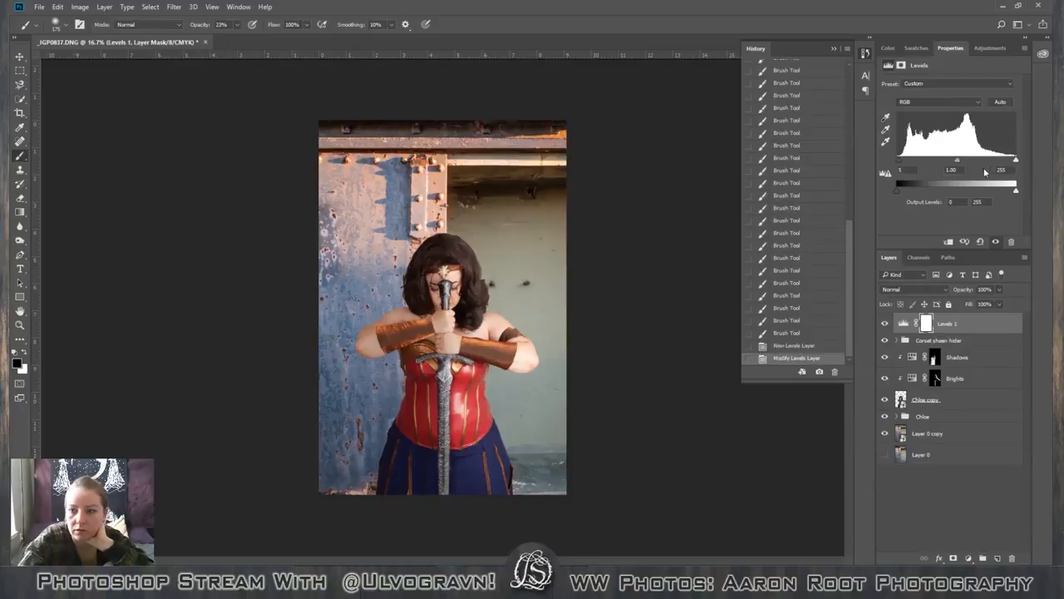
left_click_drag(1014, 162, 1014, 162)
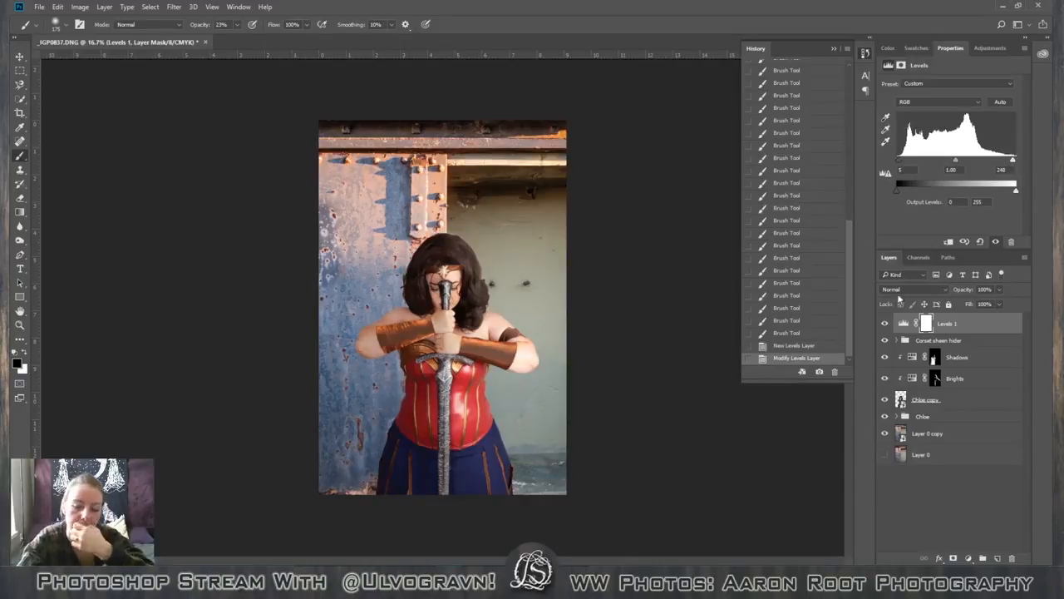
Set the Lightness of the Shadows Hue/Saturation adjustment to -23.
left_click(985, 361)
left_click(935, 357)
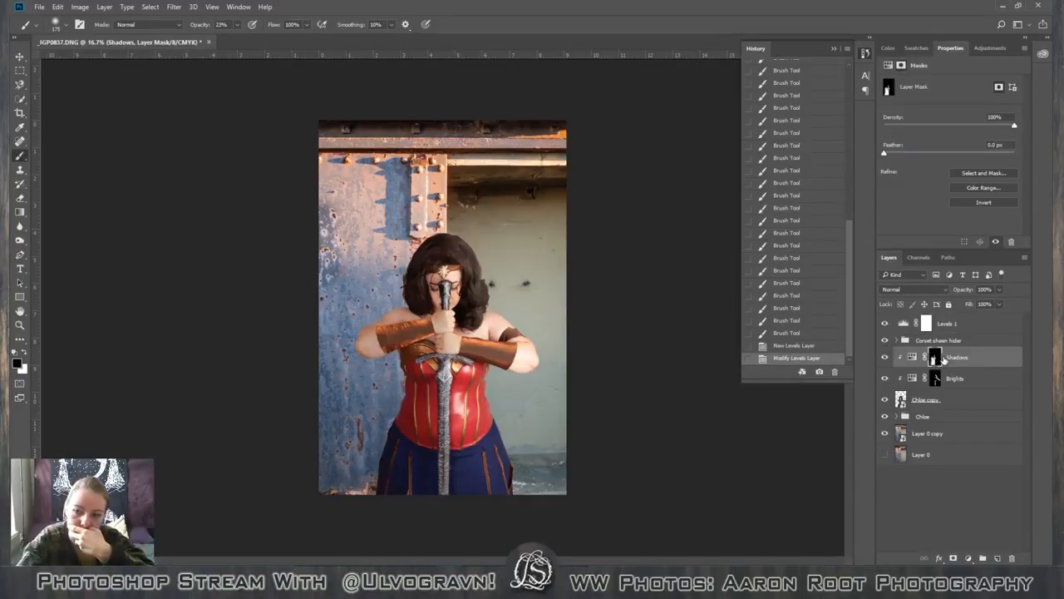
left_click(912, 356)
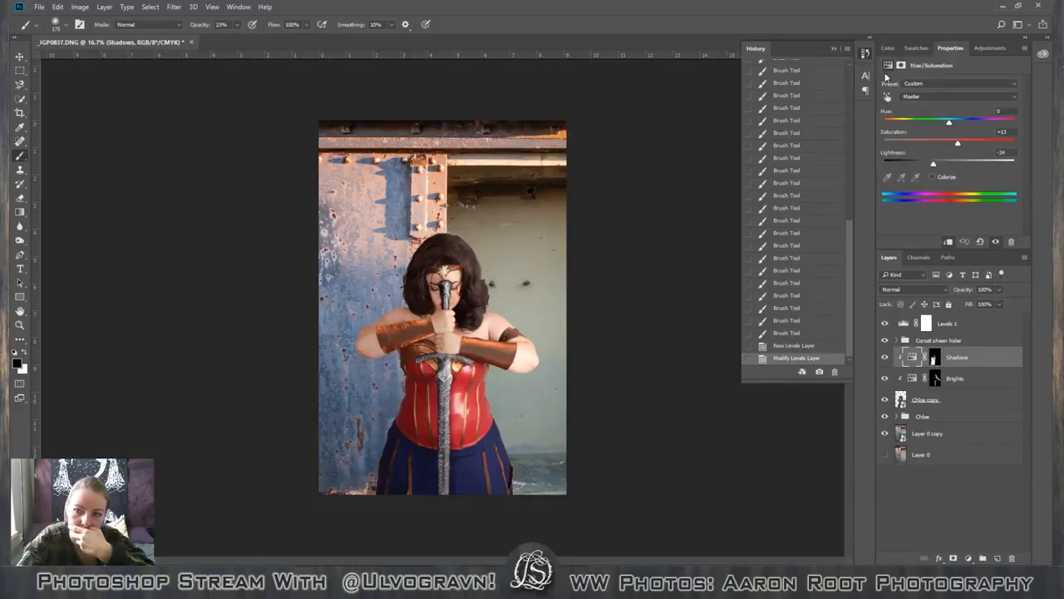
left_click_drag(960, 146, 927, 164)
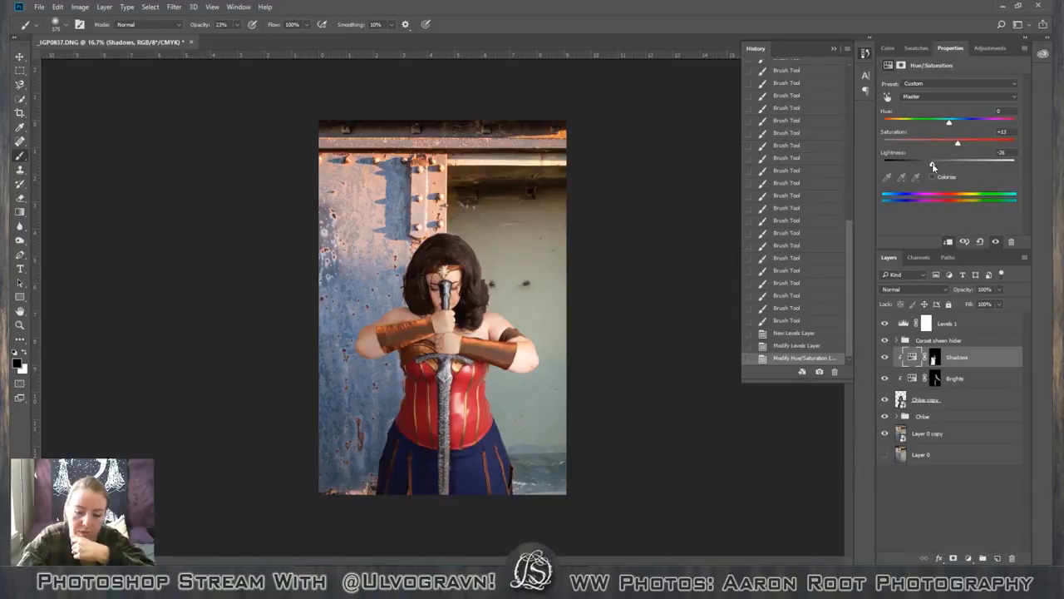
left_click_drag(932, 167, 934, 167)
Shift the Hue of the Yellows range in the Shadows adjustment to -5.
left_click(947, 96)
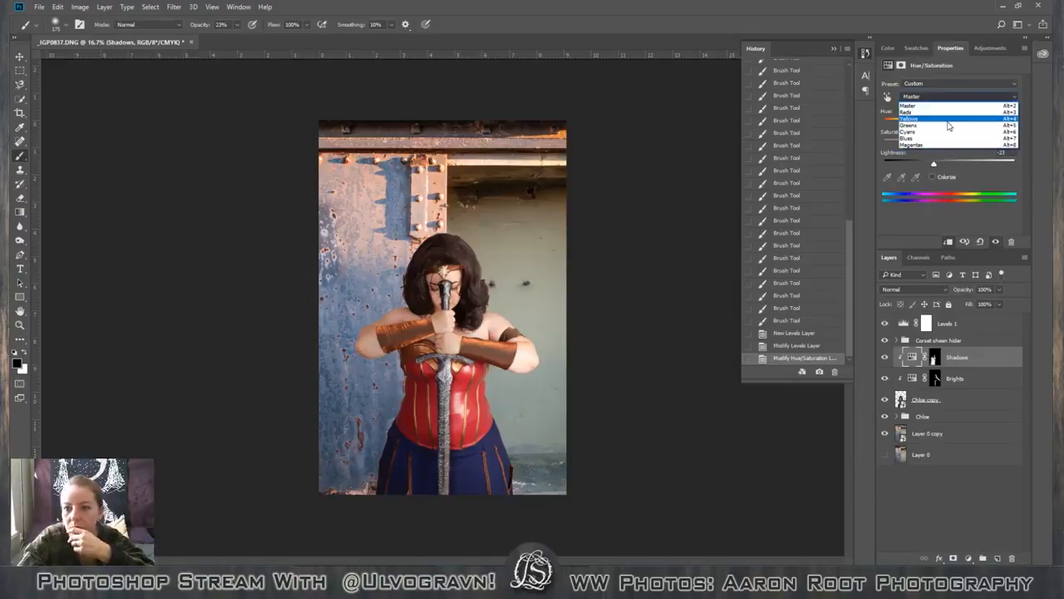
left_click(948, 121)
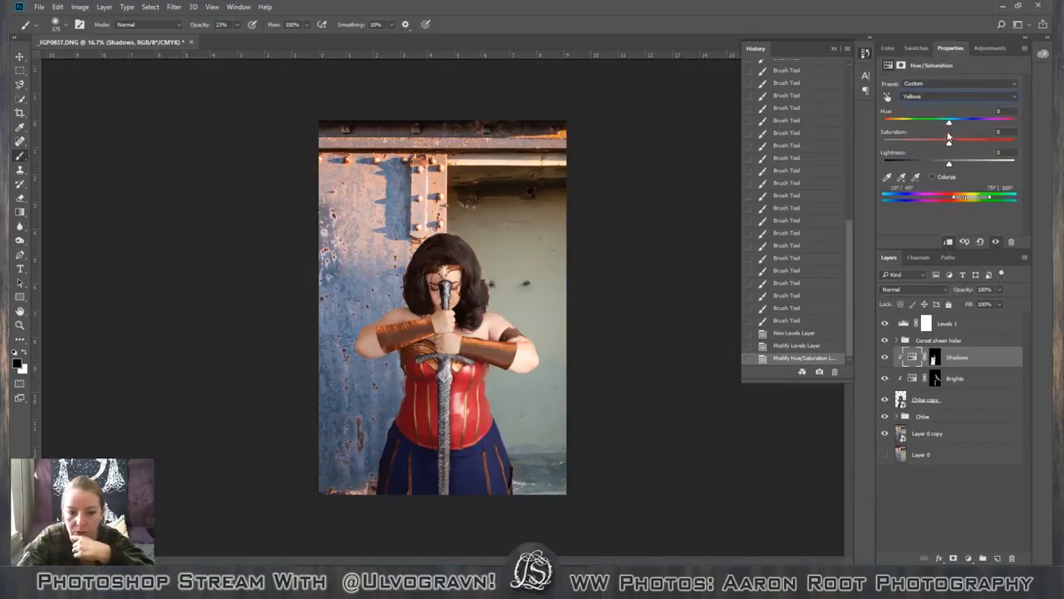
mouse_move(950, 122)
left_mouse_down()
mouse_move(940, 123)
mouse_move(978, 123)
mouse_move(923, 123)
mouse_move(947, 126)
left_mouse_up()
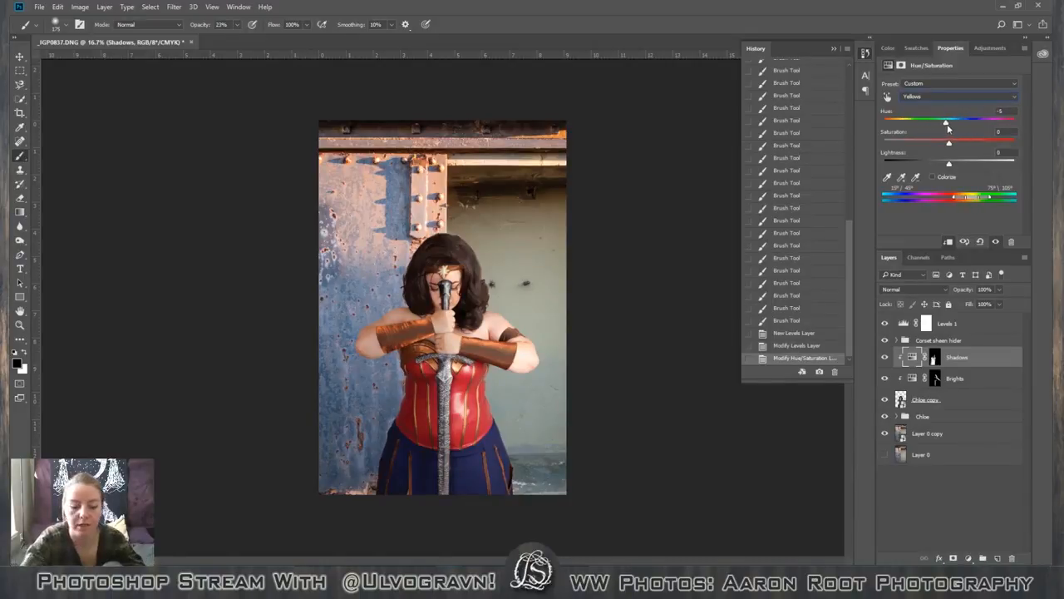
Examine the figure's shaded skin at 50% magnification and switch to the Chrome window with the color wheel search results.
key("ctrl+plus")
key("ctrl+plus")
key("ctrl+plus")
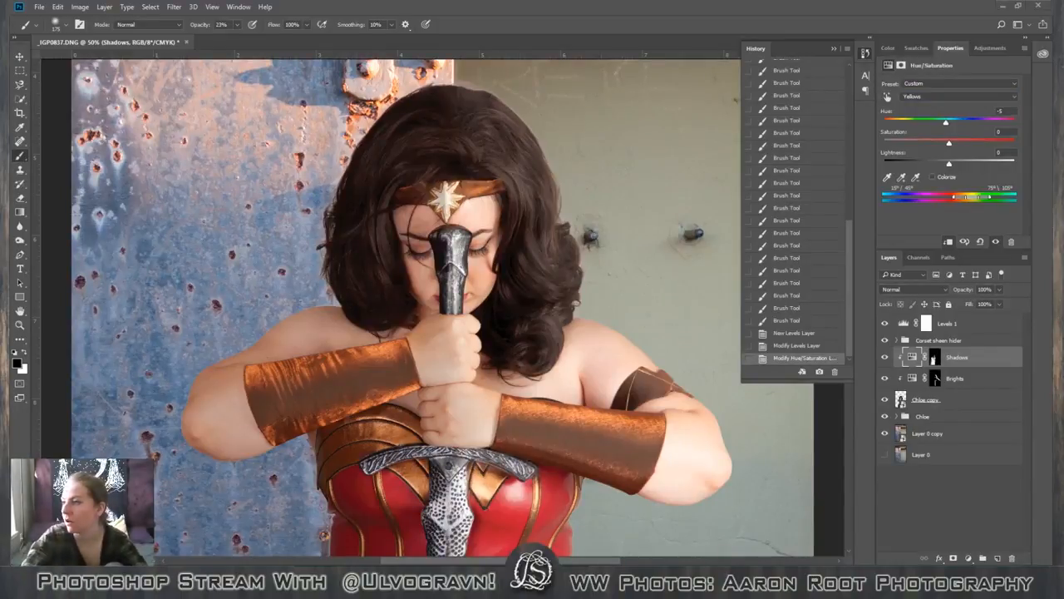
key("alt+Tab")
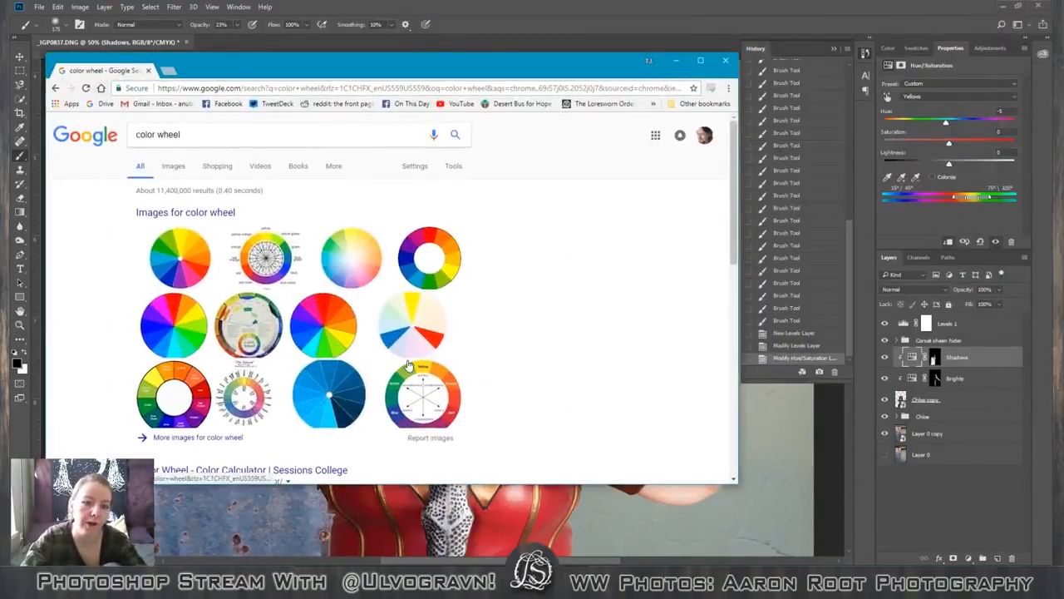
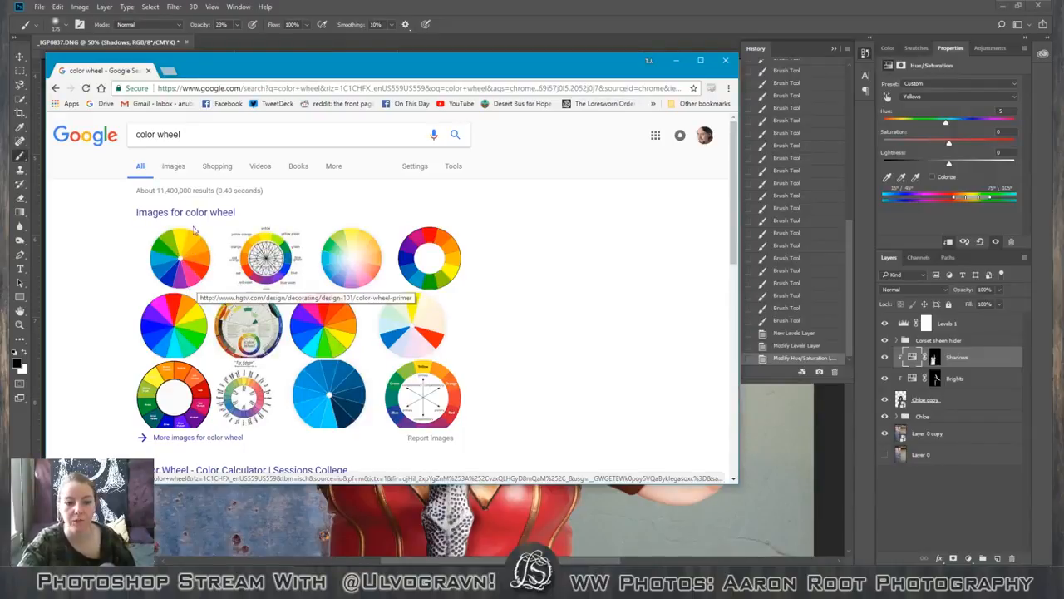
Close the color wheel search window and set the Hue of the Yellows range in the Shadows adjustment to -38.
left_click(725, 60)
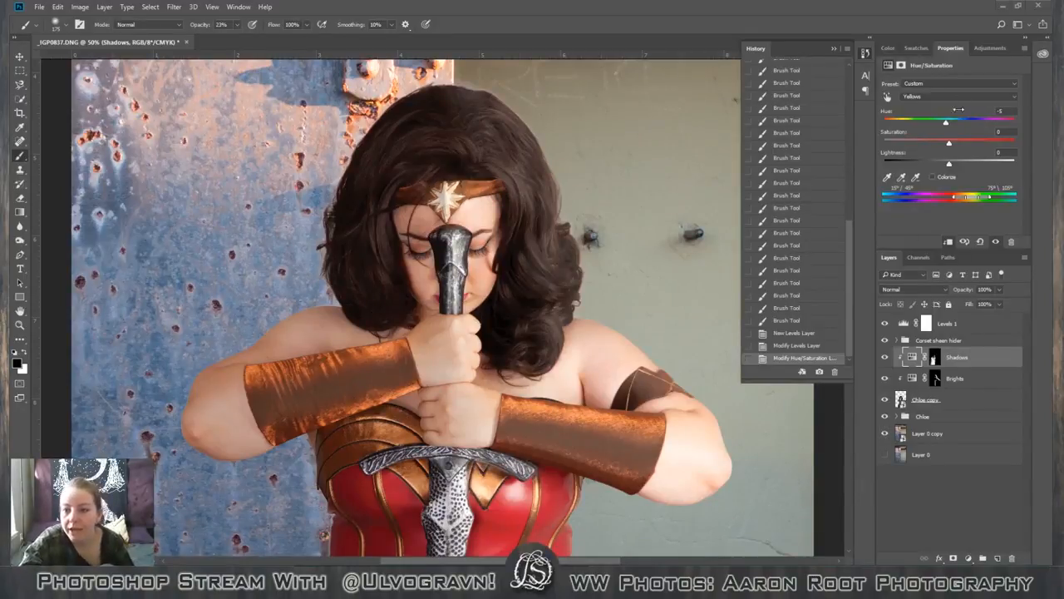
left_click_drag(946, 125, 969, 127)
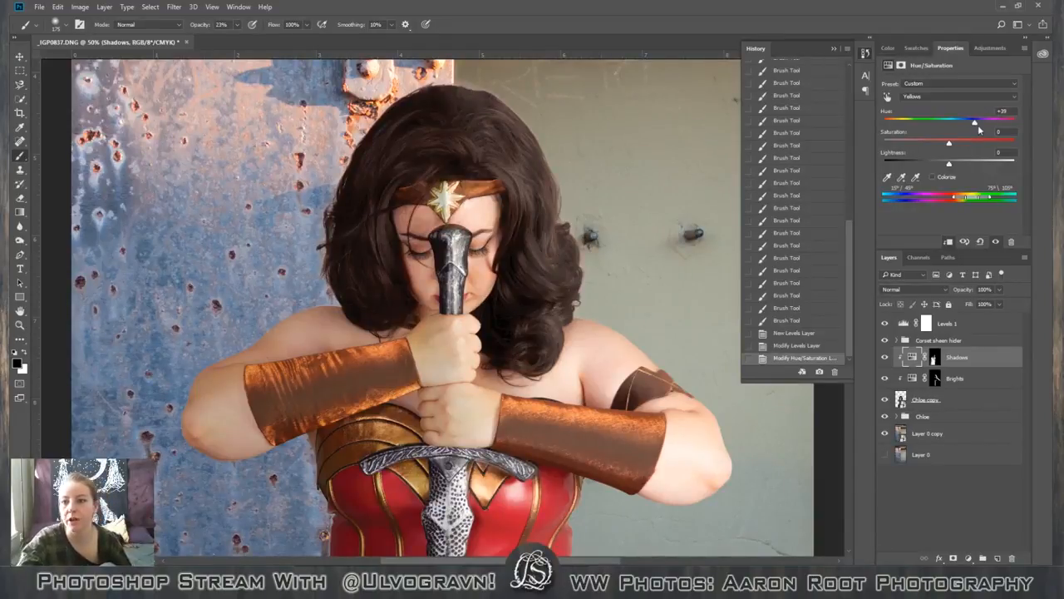
left_click_drag(975, 123, 922, 128)
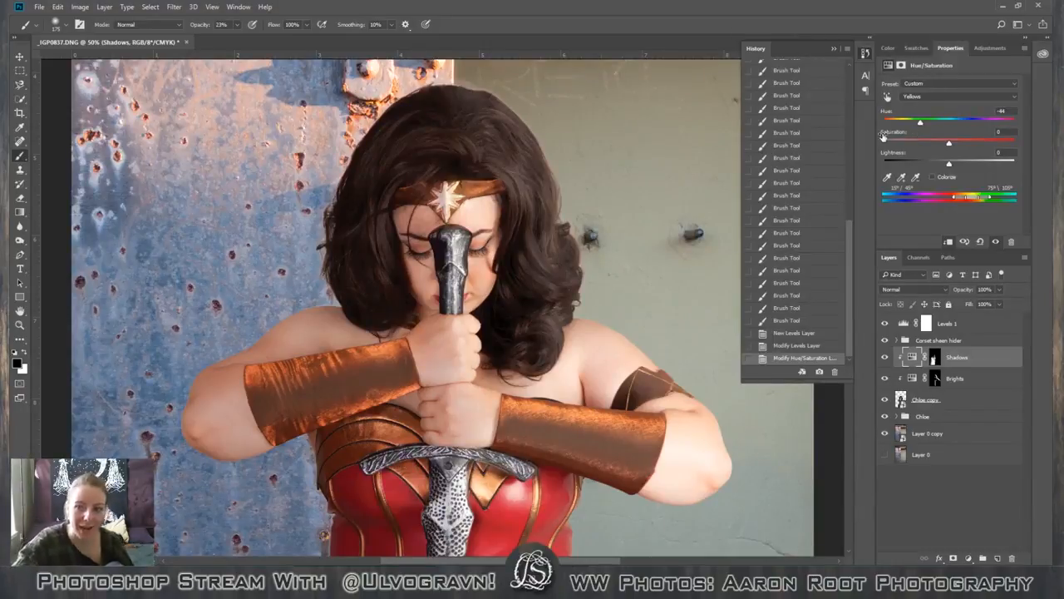
mouse_move(921, 122)
left_mouse_down()
mouse_move(880, 125)
mouse_move(925, 127)
left_mouse_up()
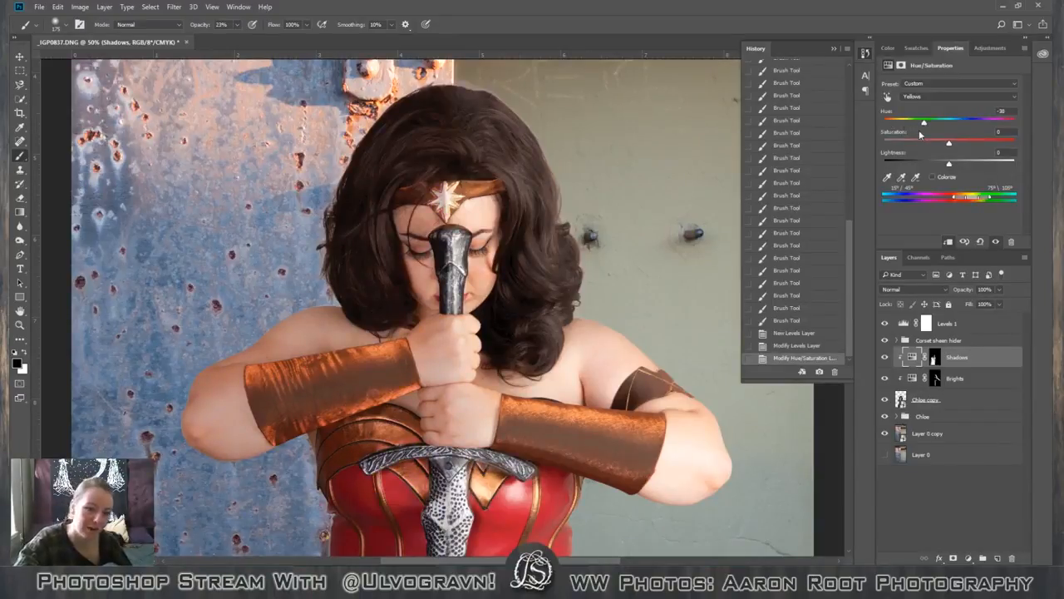
Move the Levels 1 adjustment between the Shadows and Brights layers, comparing the whole image before and after the move.
left_click(898, 343)
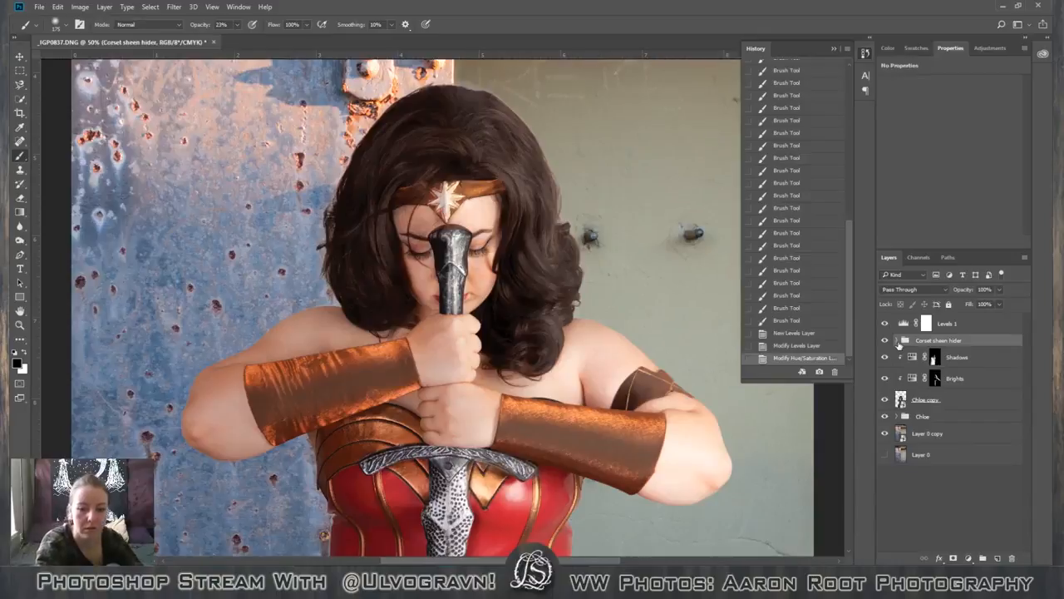
key("ctrl+minus")
key("ctrl+minus")
key("ctrl+minus")
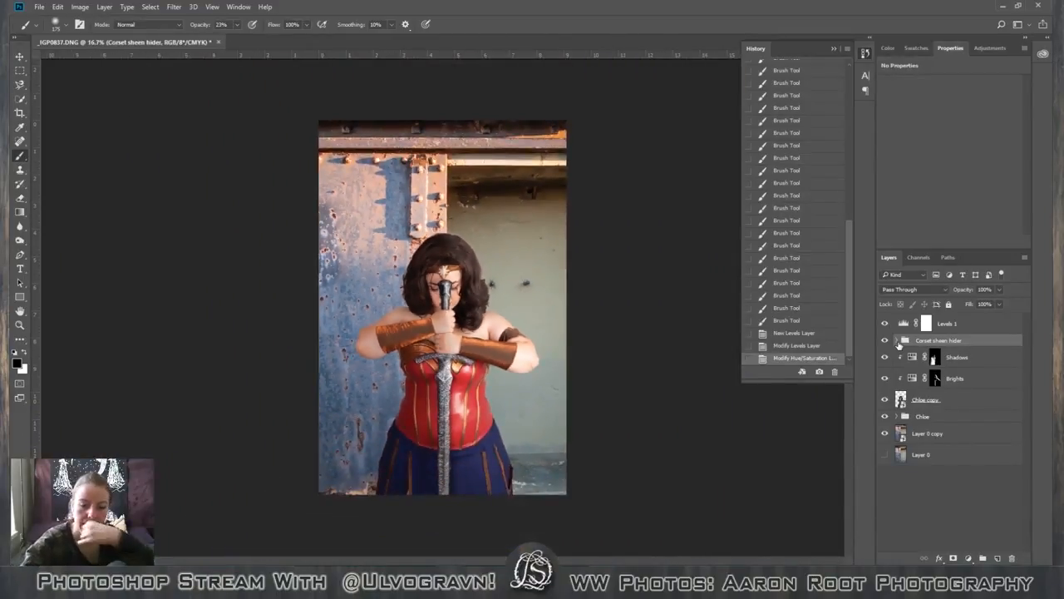
left_click(970, 329)
left_click(969, 341)
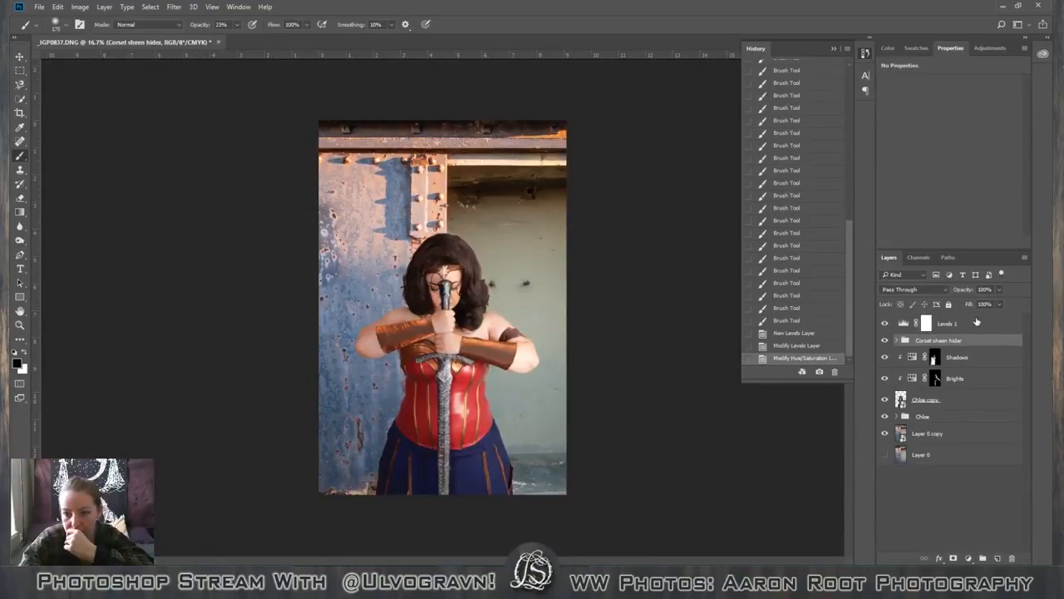
left_click(977, 322)
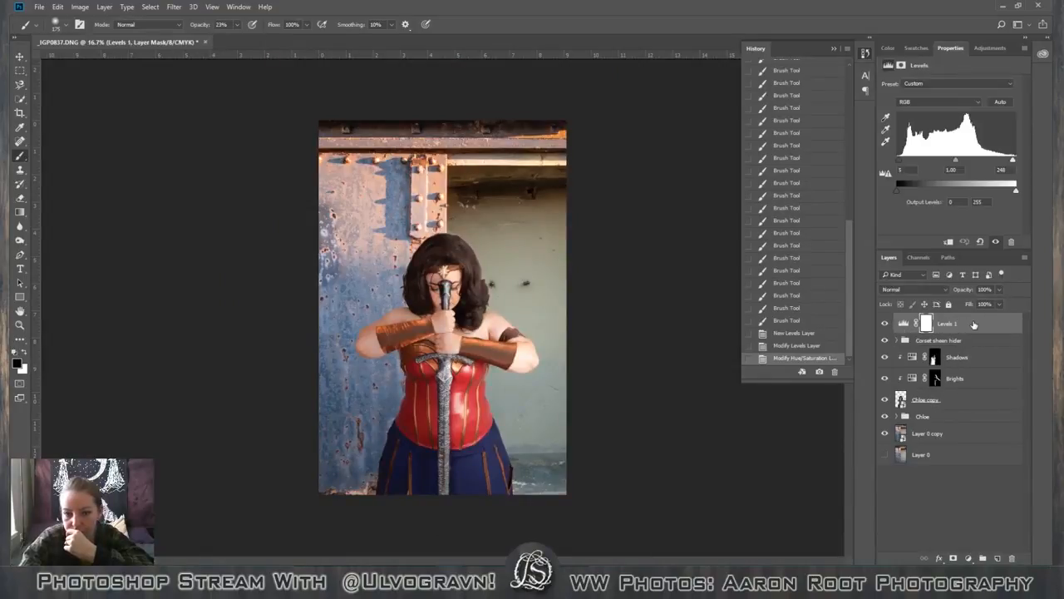
left_click_drag(974, 323, 961, 371)
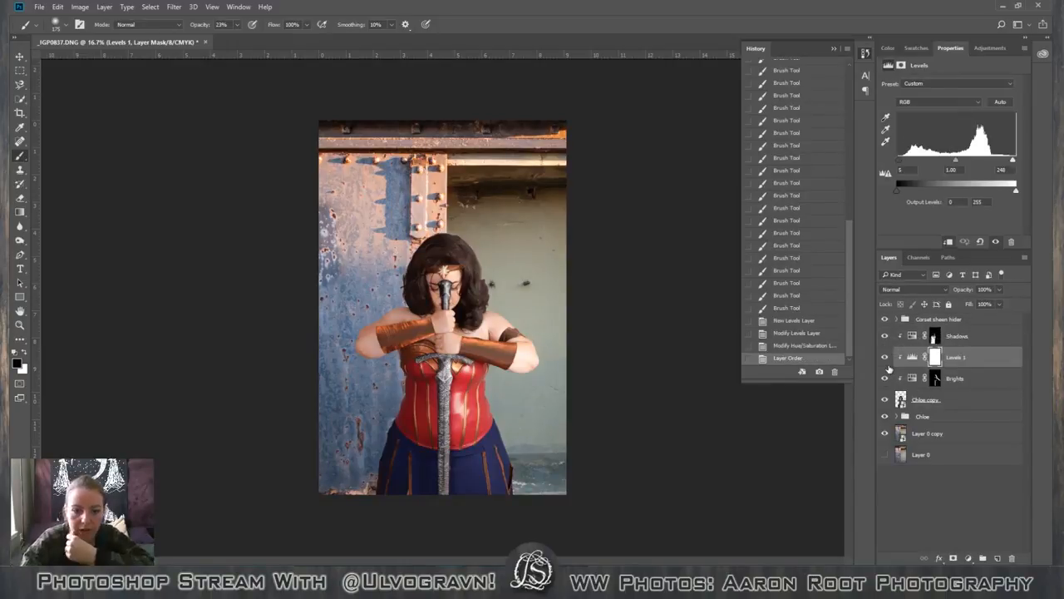
left_click(799, 345)
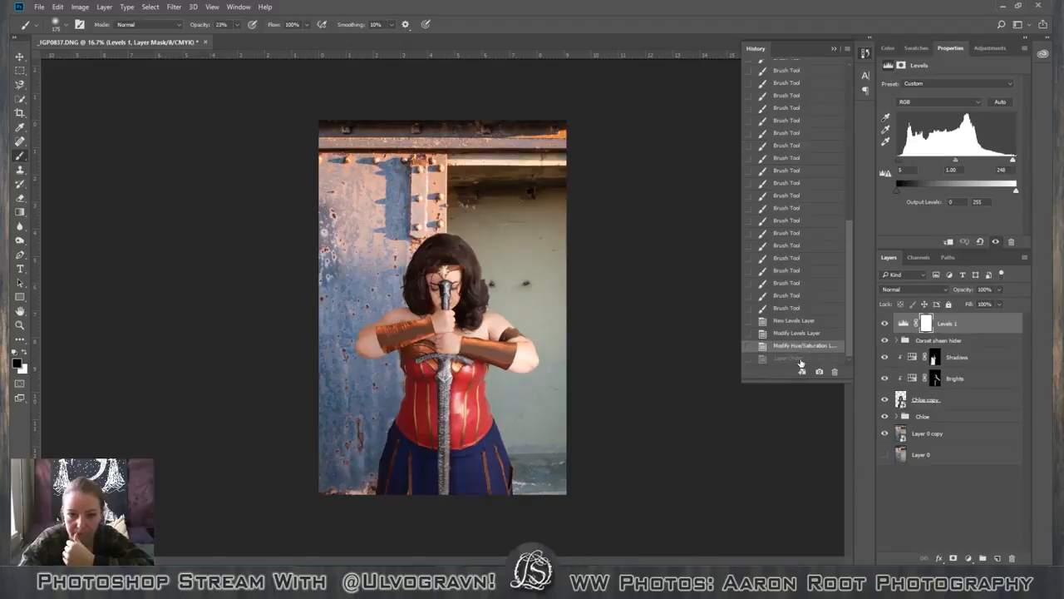
left_click(798, 357)
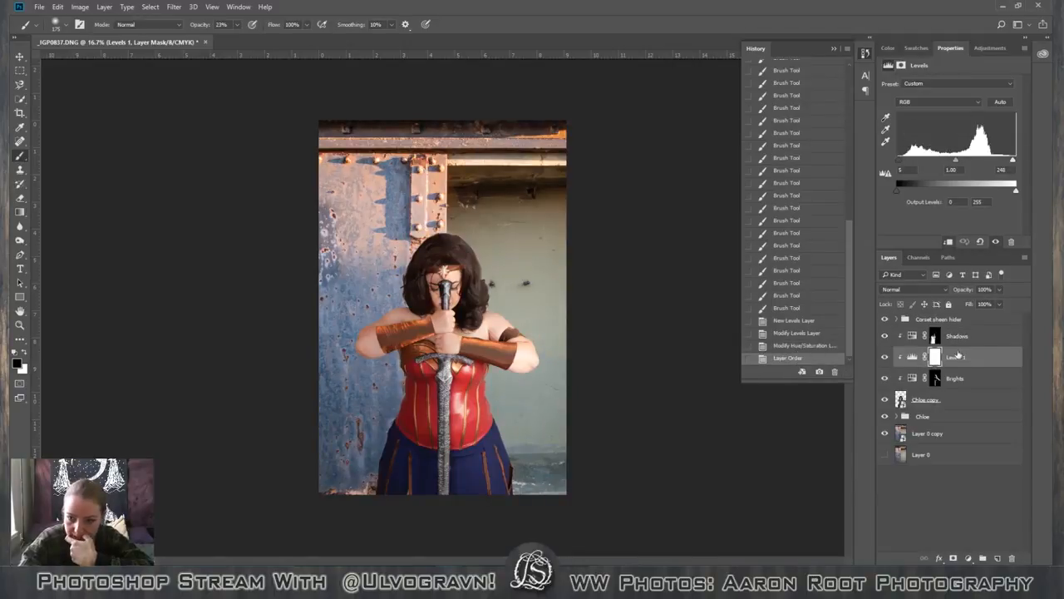
Add an Exposure adjustment above Levels 1 with Exposure set to -0.28.
left_click(987, 48)
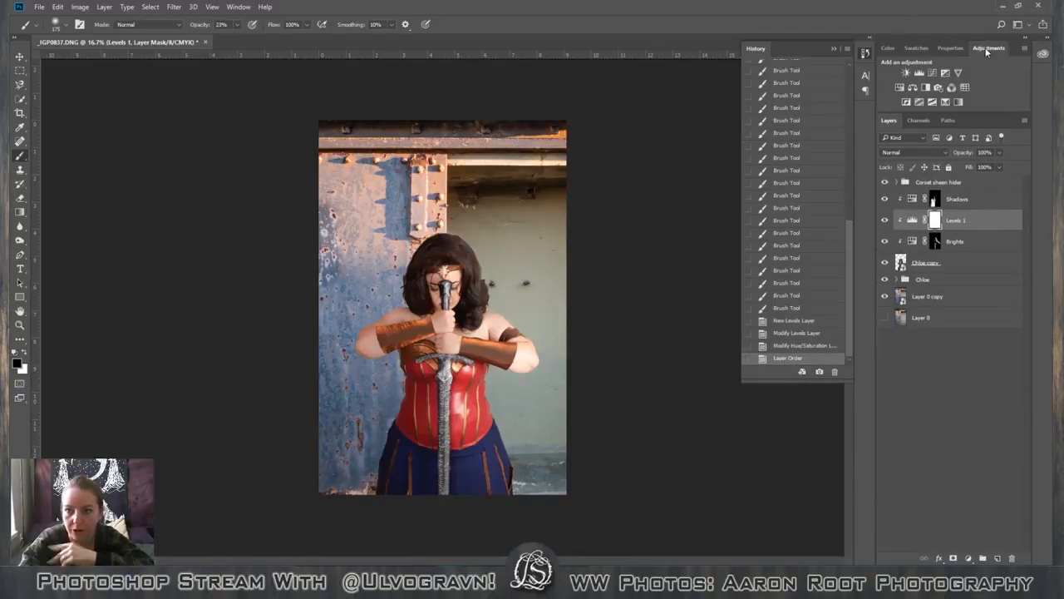
left_click(946, 75)
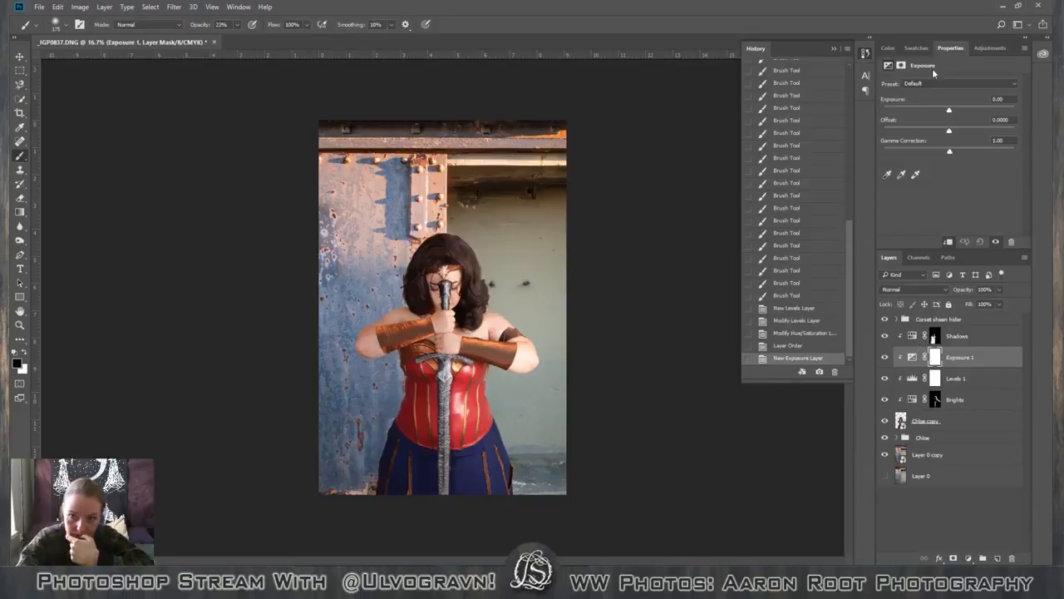
left_click_drag(953, 111, 947, 112)
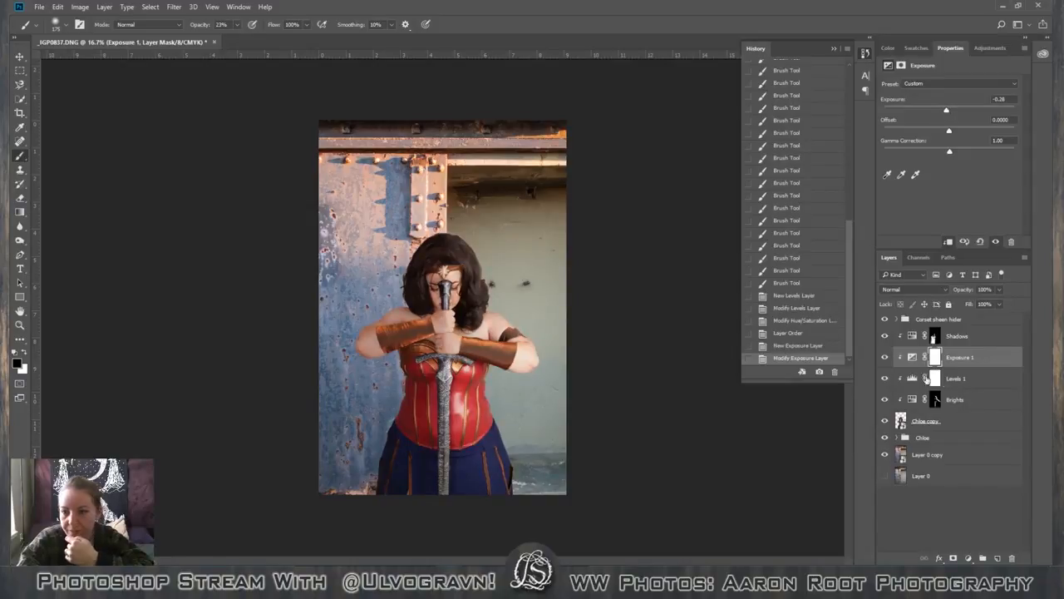
Set the Lightness of the Brights Hue/Saturation adjustment to +23.
left_click(958, 400)
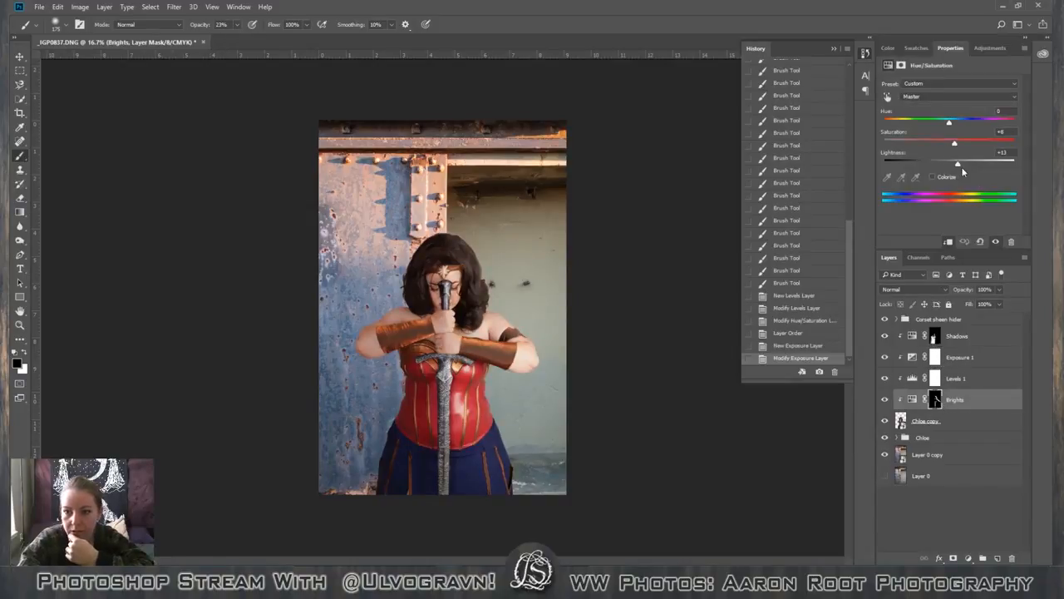
left_click_drag(958, 167, 963, 169)
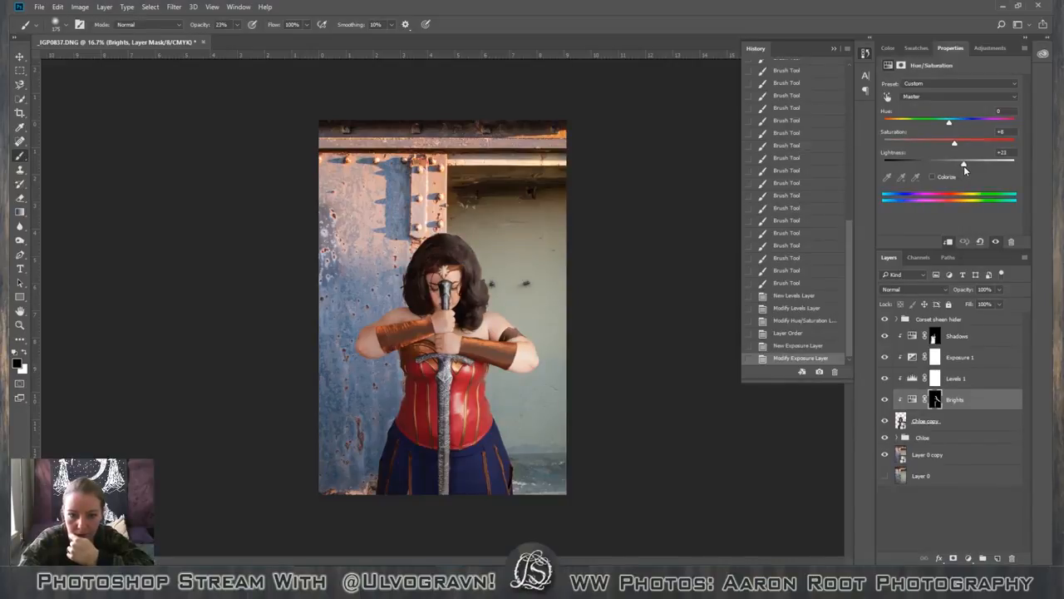
left_click_drag(964, 166, 964, 165)
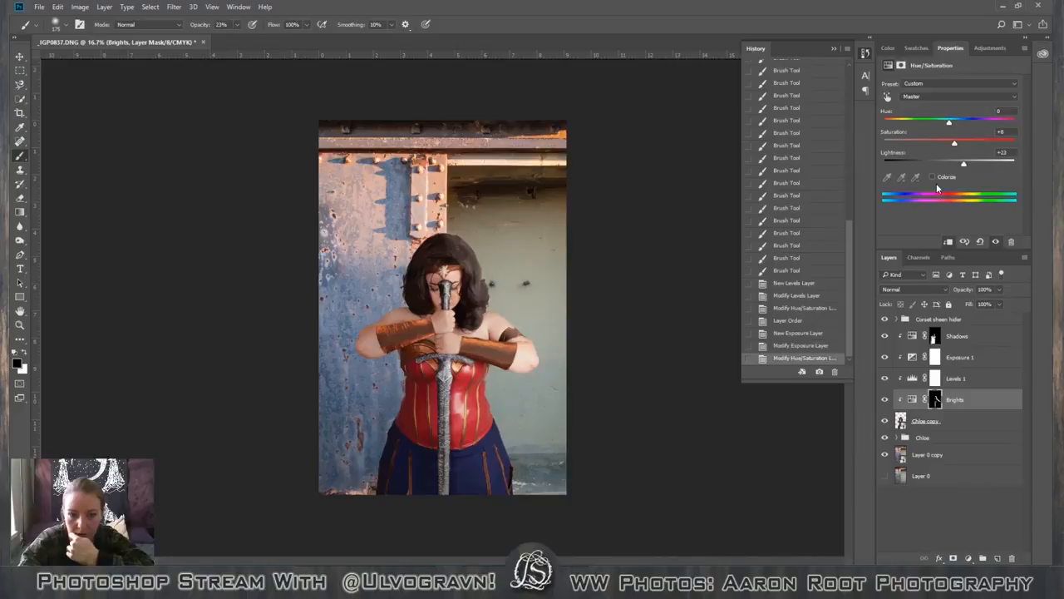
Add a Brightness/Contrast adjustment above Brights with Brightness -6 and Contrast 8.
left_click(983, 49)
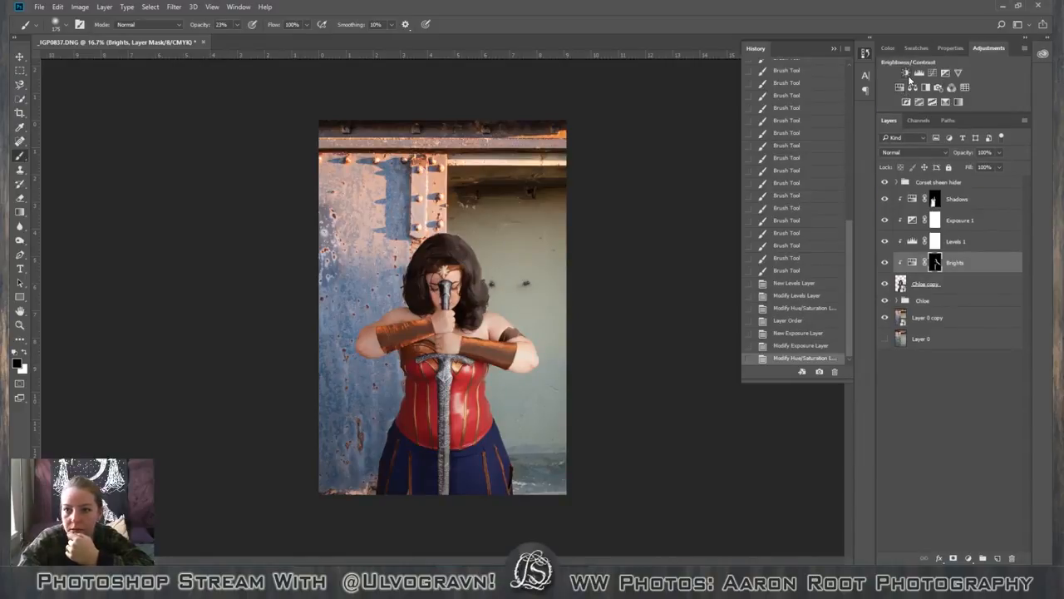
left_click(908, 74)
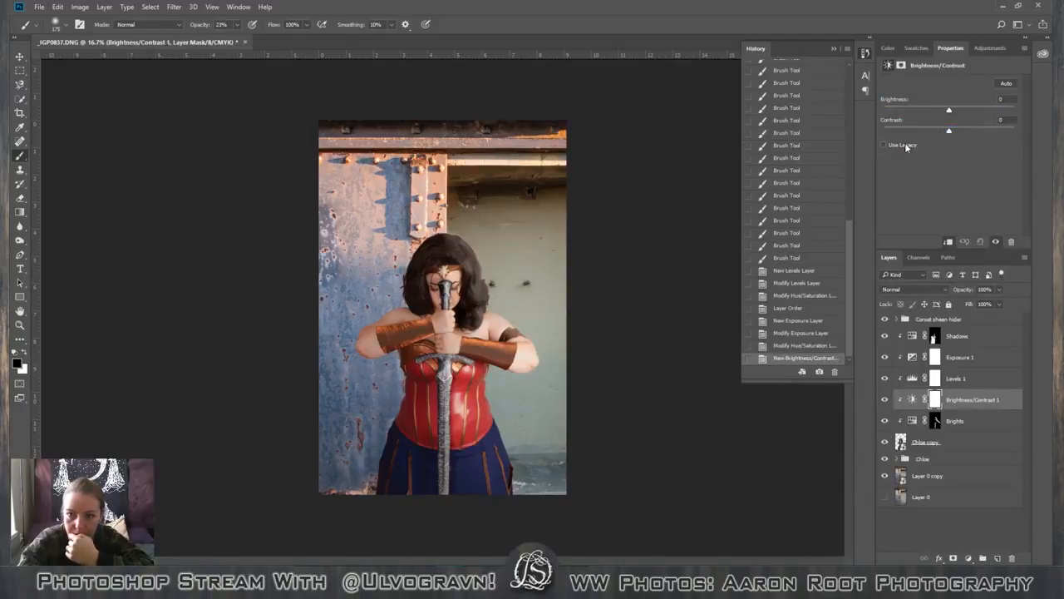
left_click_drag(949, 131, 949, 112)
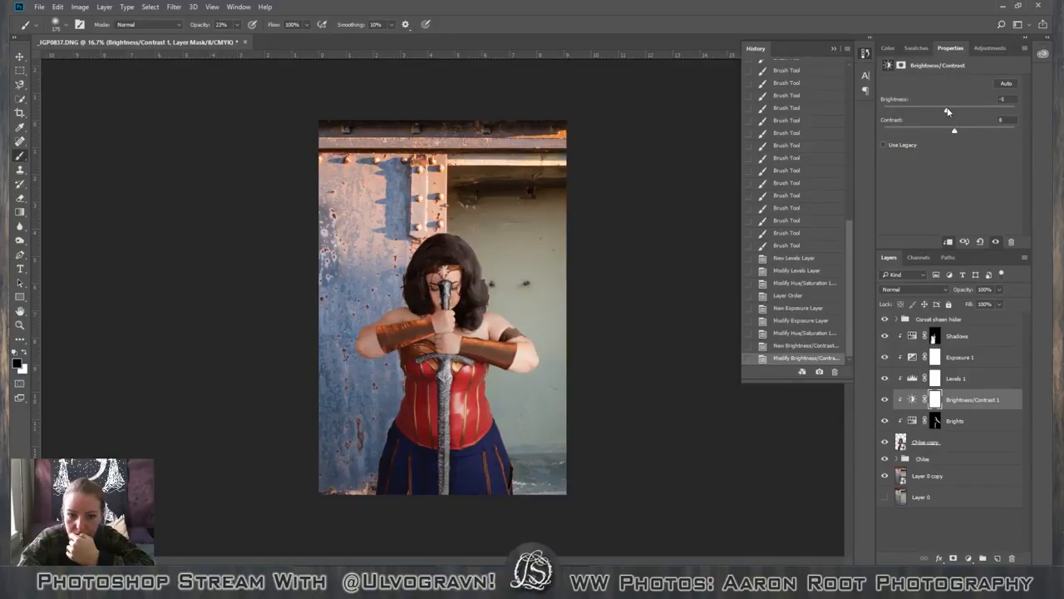
Try outlining the figure's cutout smart object with a dark grey outside Stroke layer style.
key("ctrl+1")
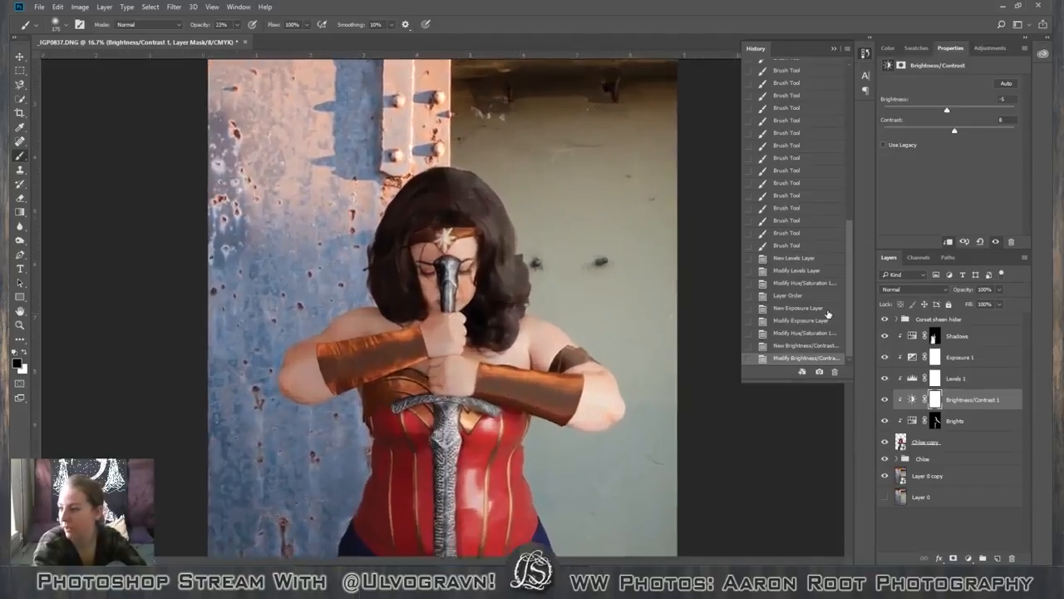
key("space")
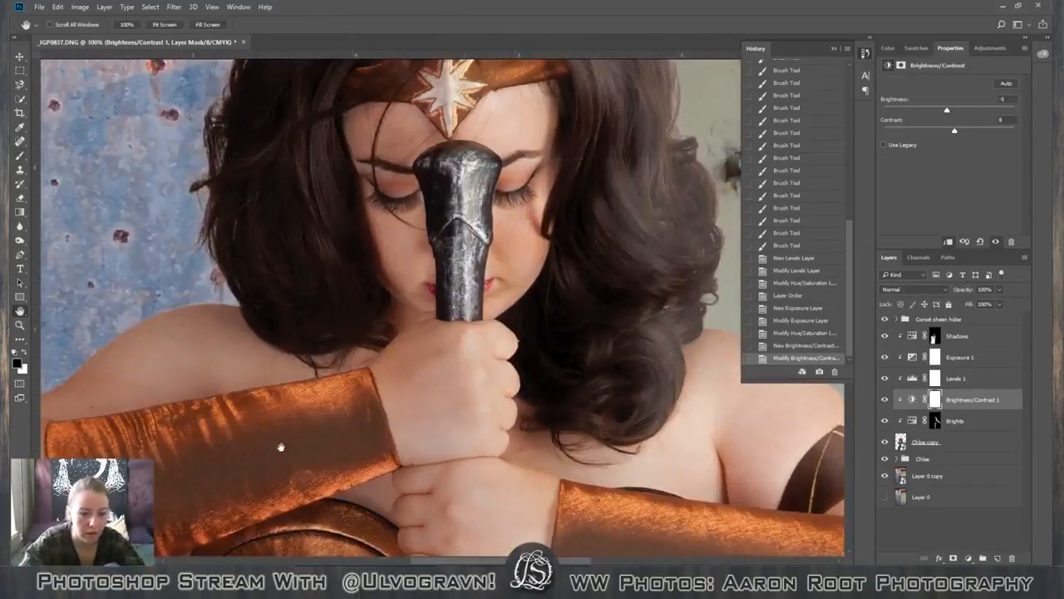
left_click_drag(165, 432, 488, 105)
left_click_drag(430, 296, 407, 383)
left_click_drag(374, 251, 301, 325)
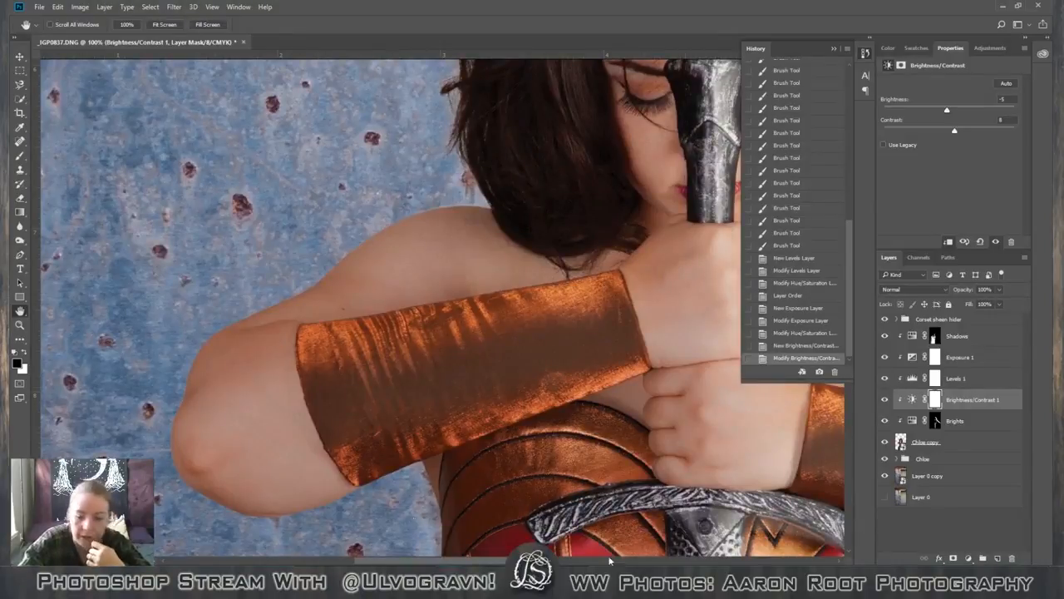
left_click(984, 449)
double_click(987, 449)
left_click_drag(156, 60, 729, 156)
left_click(657, 239)
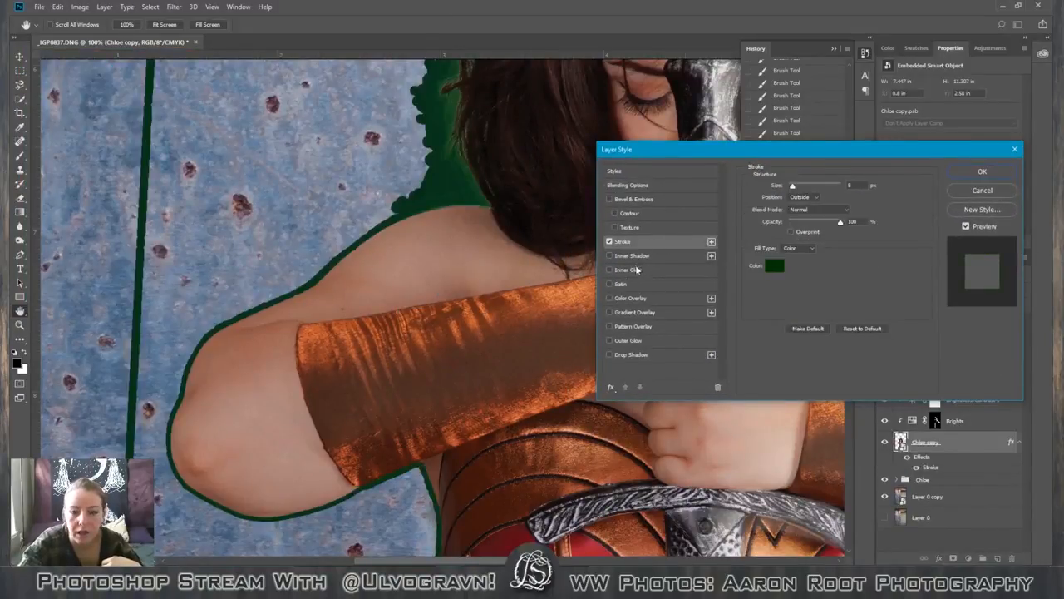
left_click(774, 265)
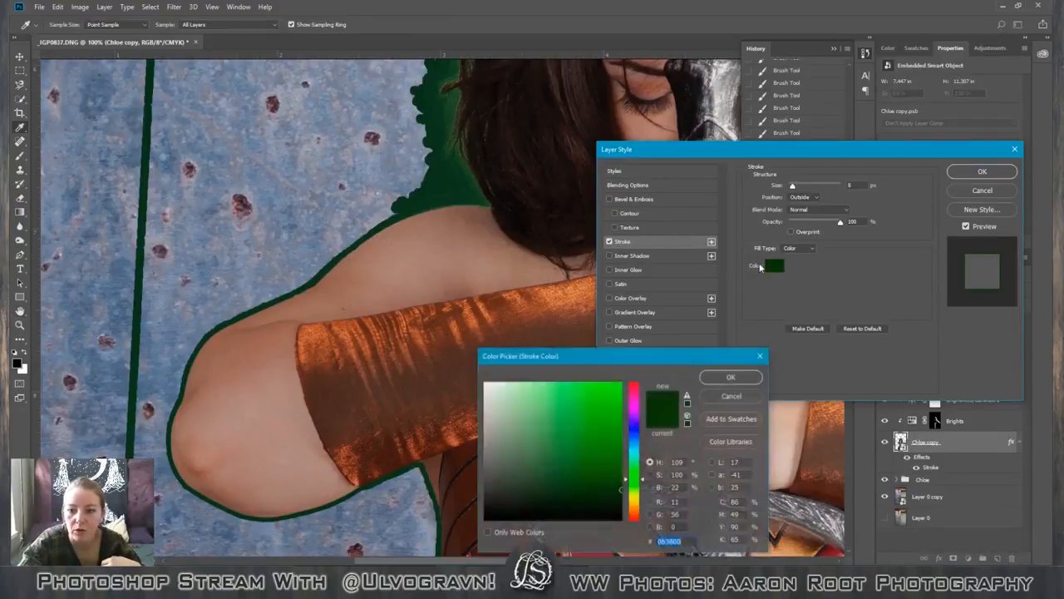
left_click(496, 496)
left_click_drag(496, 497, 466, 486)
left_click(711, 379)
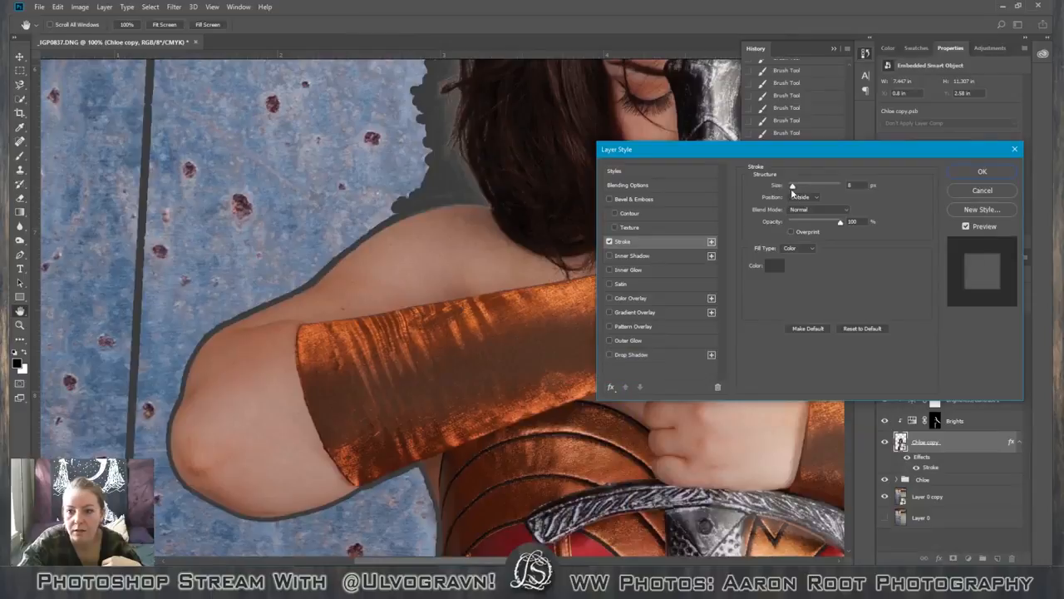
Try thinning the figure's stroke to 1 px at 40% opacity, check the edges, and discard the layer style.
left_click_drag(794, 188, 788, 190)
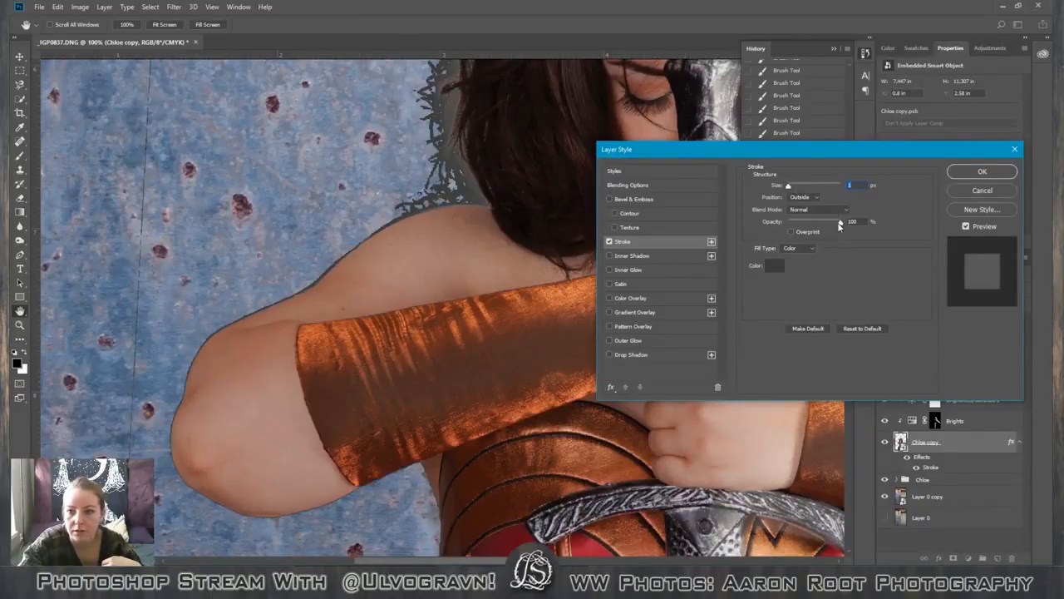
mouse_move(840, 225)
left_mouse_down()
mouse_move(800, 226)
mouse_move(810, 225)
left_mouse_up()
key("ctrl+minus")
key("ctrl+minus")
key("ctrl+minus")
key("ctrl+minus")
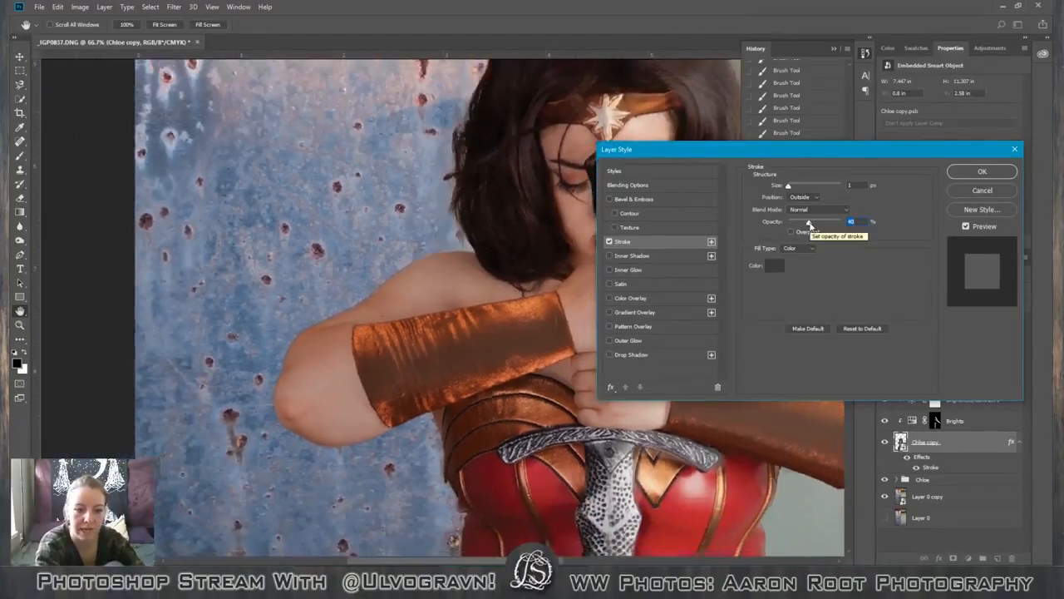
key("ctrl+minus")
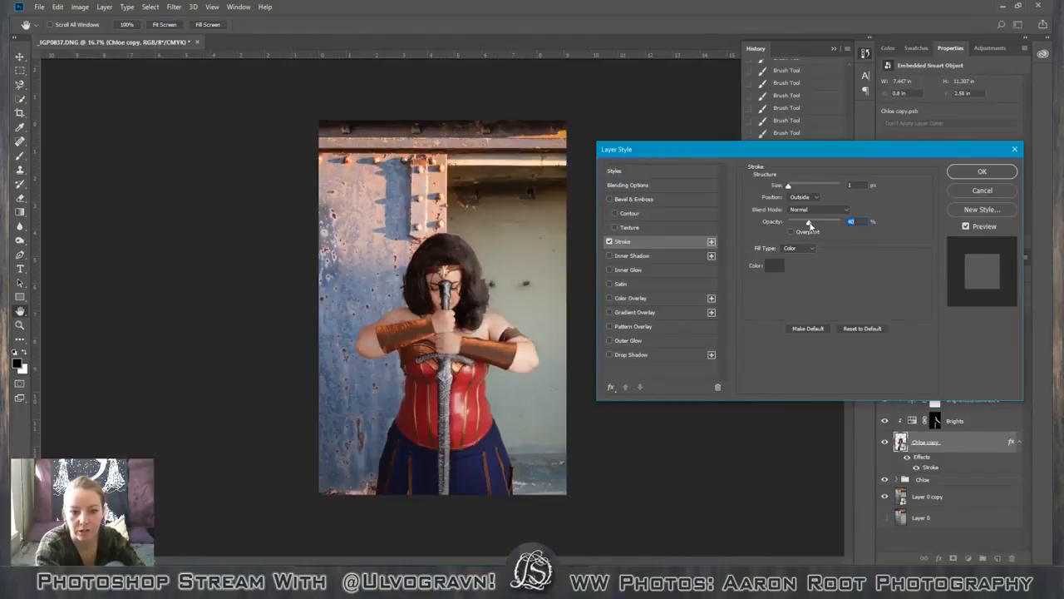
key("ctrl+plus")
key("ctrl+plus")
key("ctrl+plus")
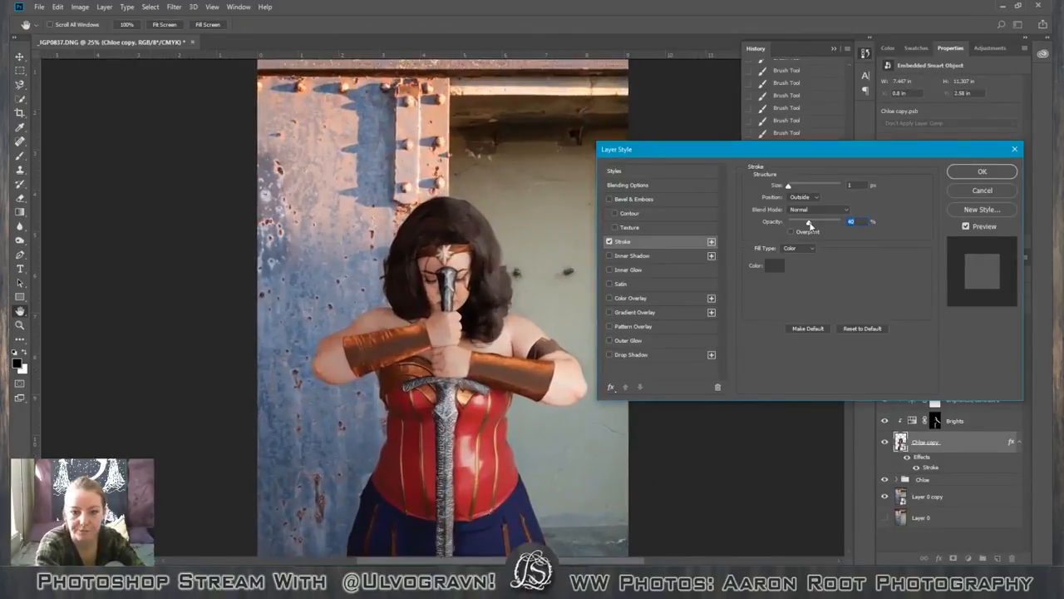
key("ctrl+plus")
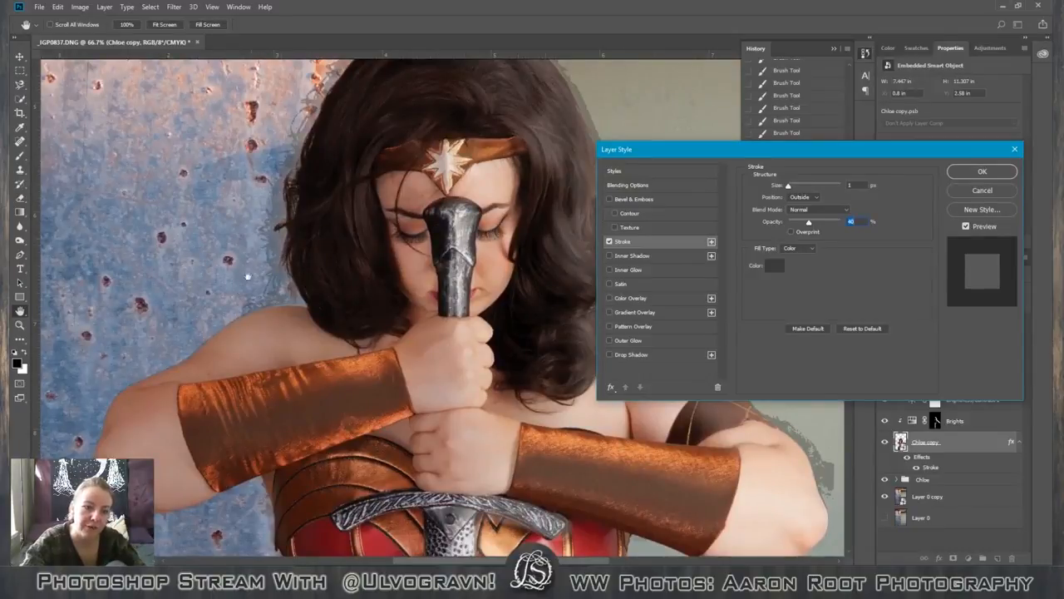
left_click(982, 191)
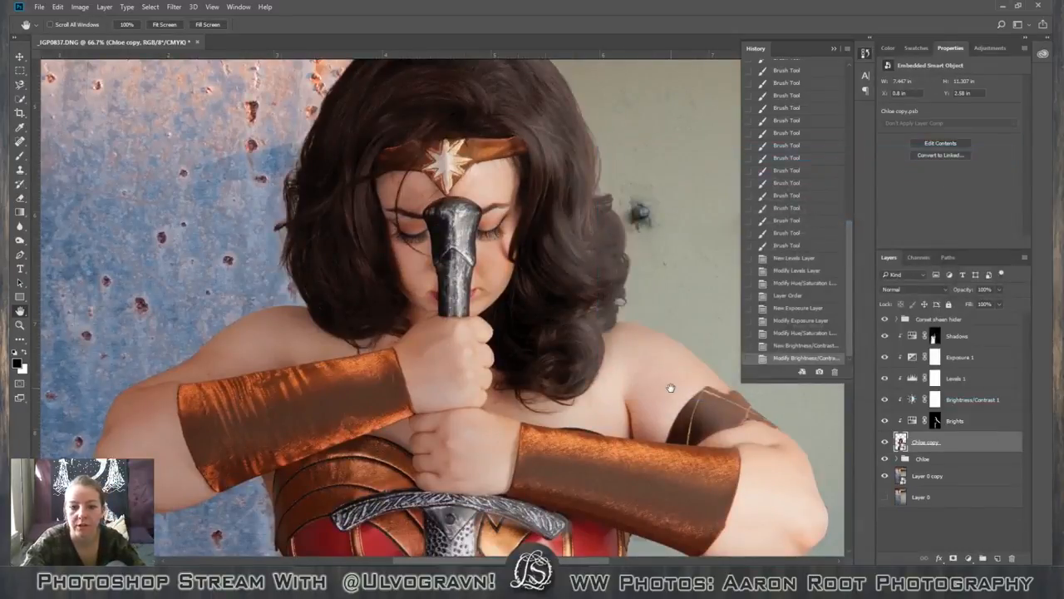
Rename the Brightness/Contrast 1 adjustment layer as "Spot contrast".
scroll(671, 387, "down", 3)
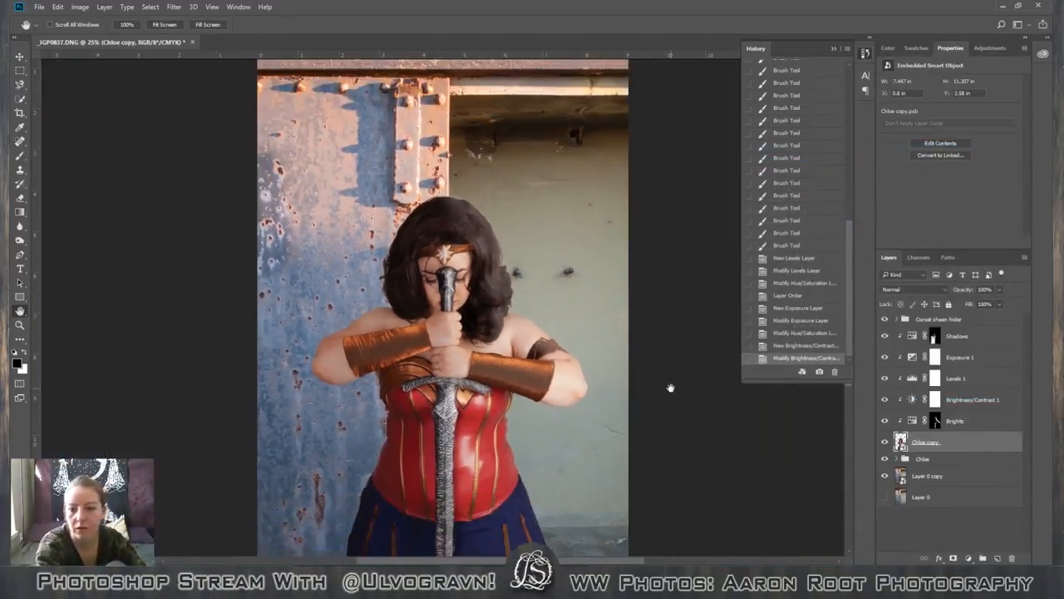
scroll(671, 387, "down", 1)
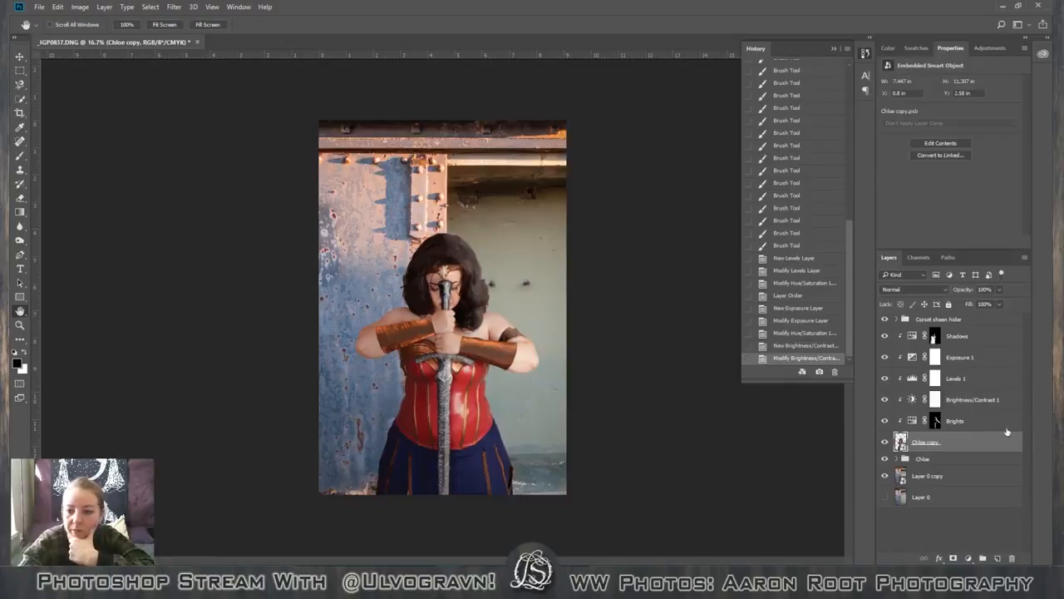
double_click(971, 399)
type("cl")
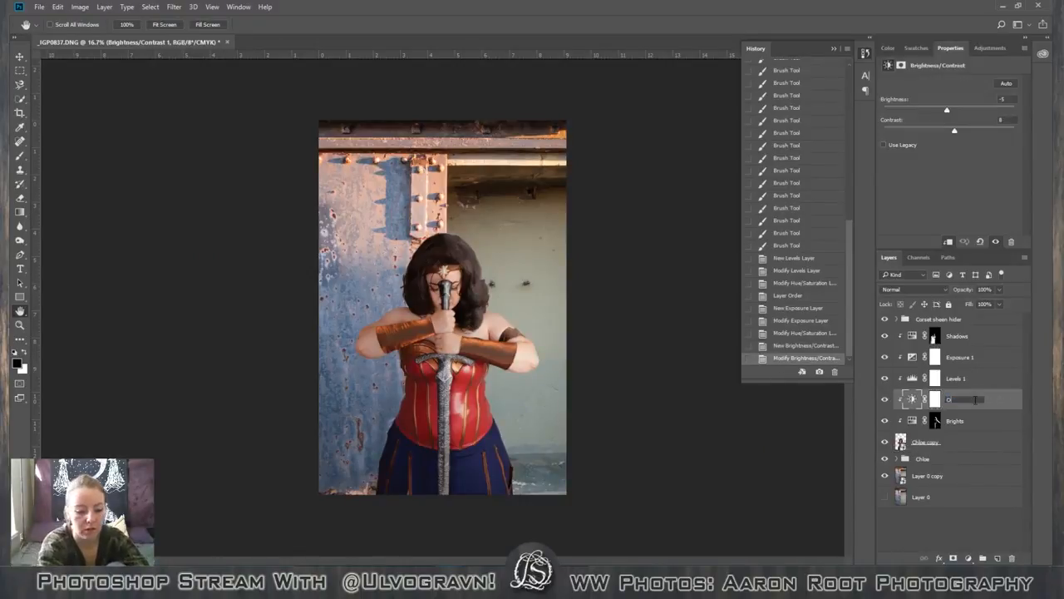
key("BackSpace")
key("BackSpace")
key("BackSpace")
key("BackSpace")
key("BackSpace")
key("BackSpace")
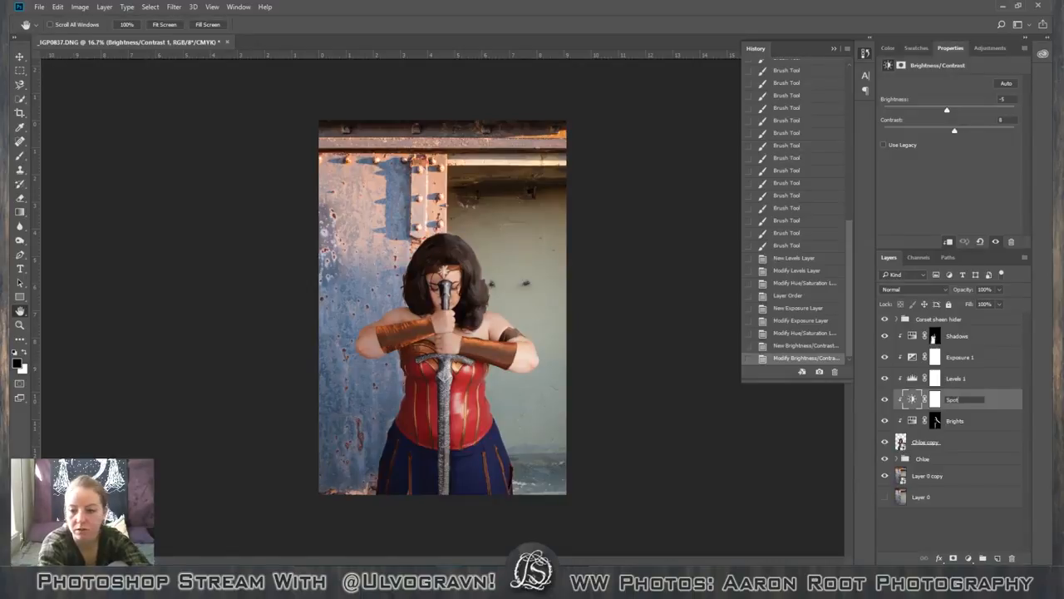
type("Spot contrast")
key("Return")
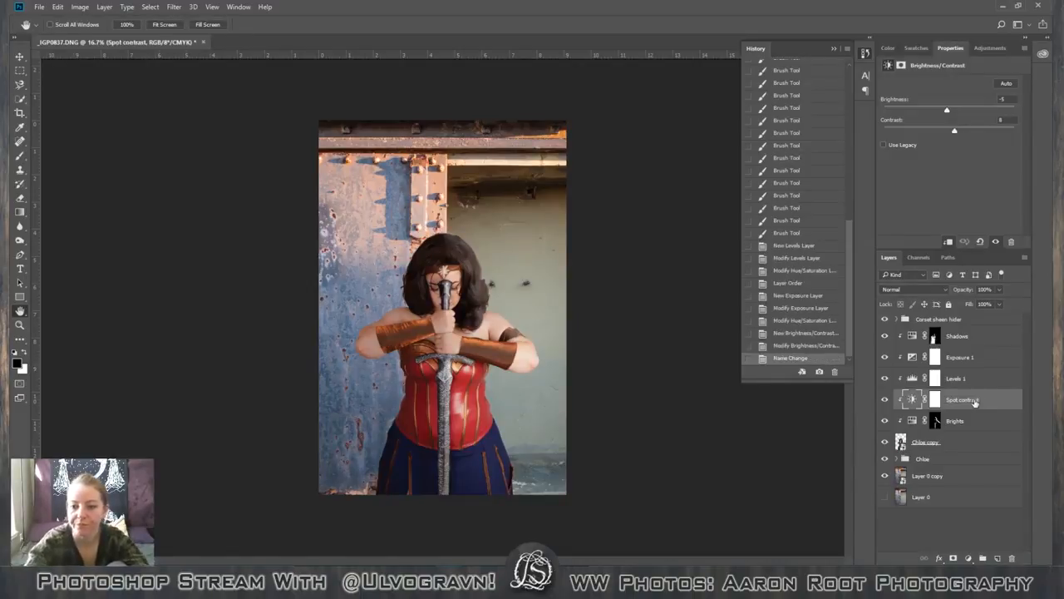
Try several contrast strengths on the Spot contrast adjustment and settle on a Contrast of 36.
left_click_drag(955, 132, 981, 135)
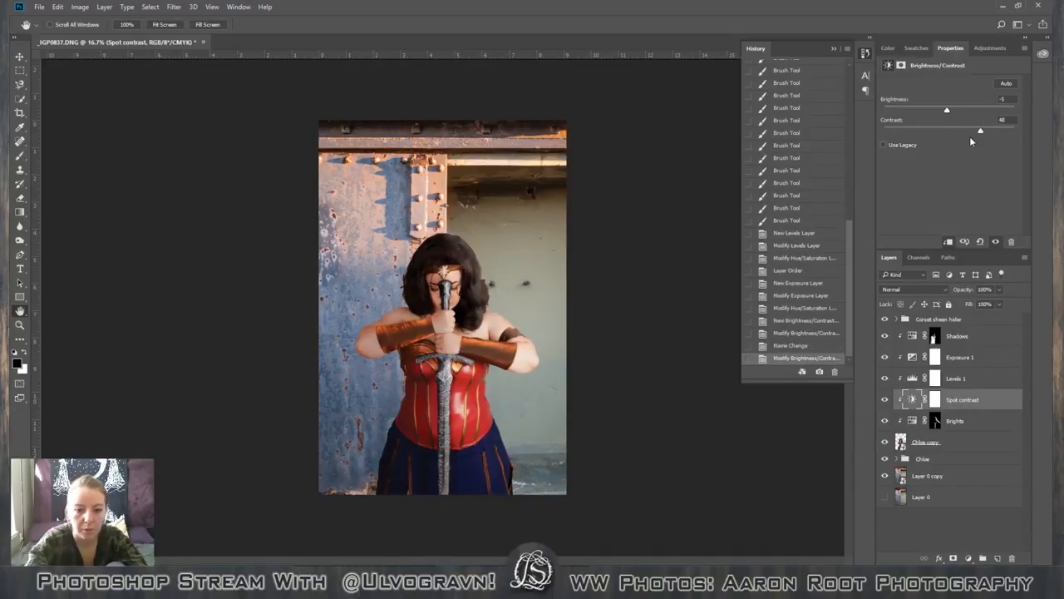
key("ctrl+plus")
key("ctrl+plus")
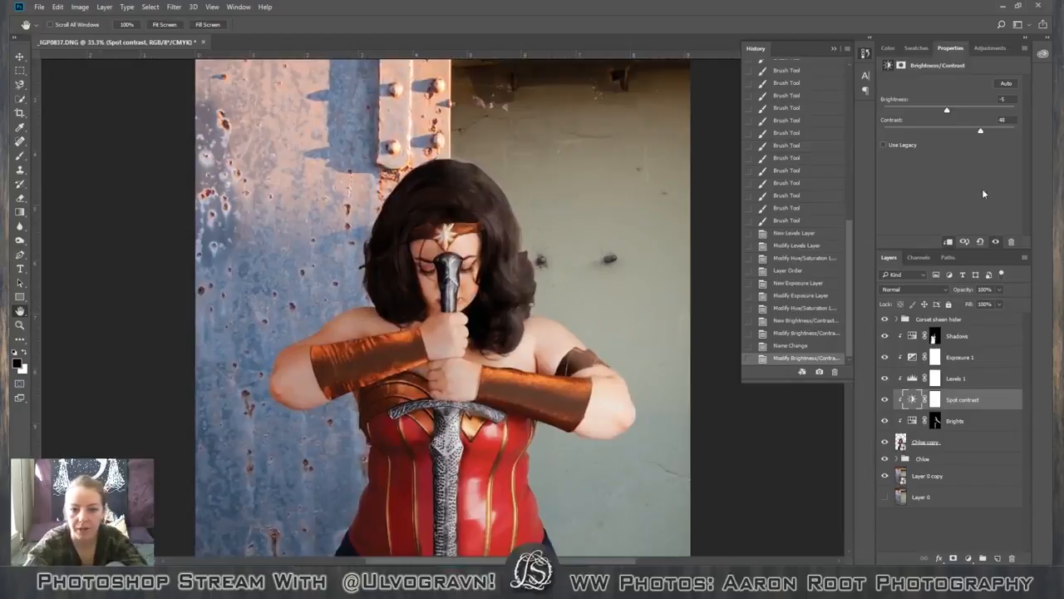
left_click_drag(986, 135, 967, 135)
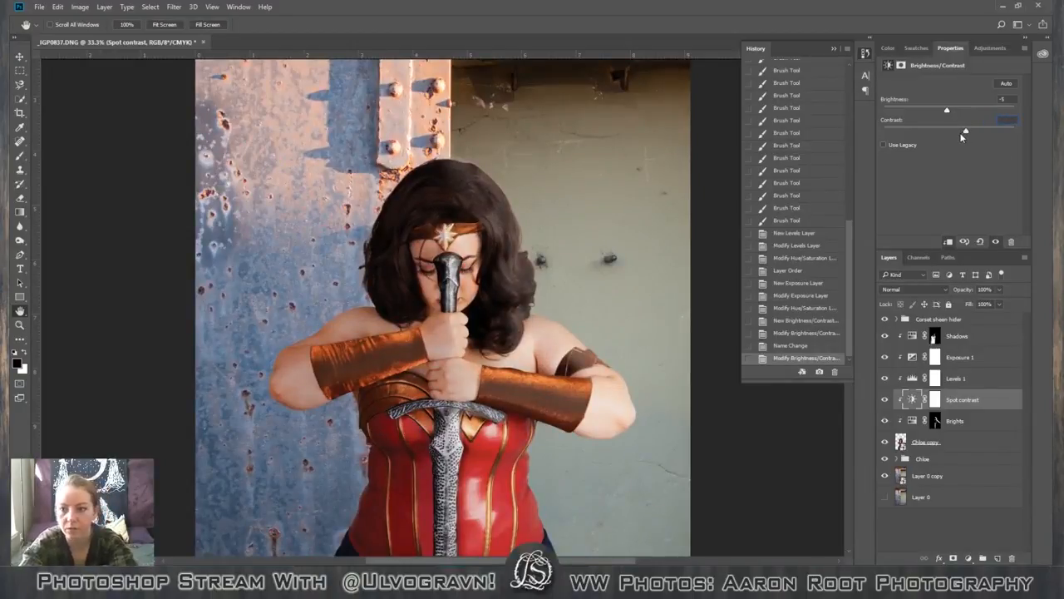
type("0")
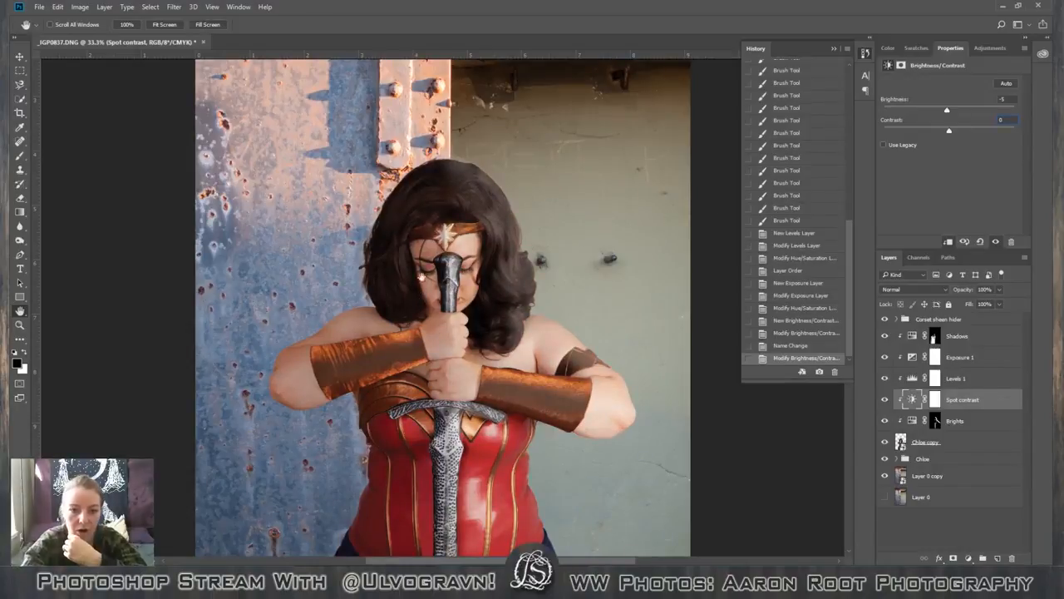
left_click_drag(950, 130, 980, 143)
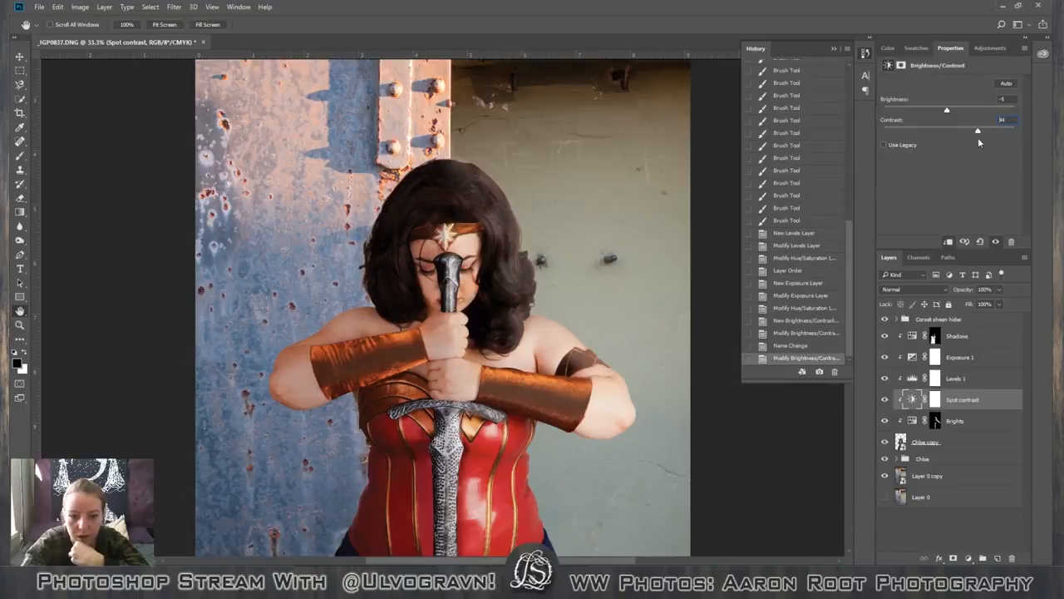
left_click_drag(979, 143, 975, 144)
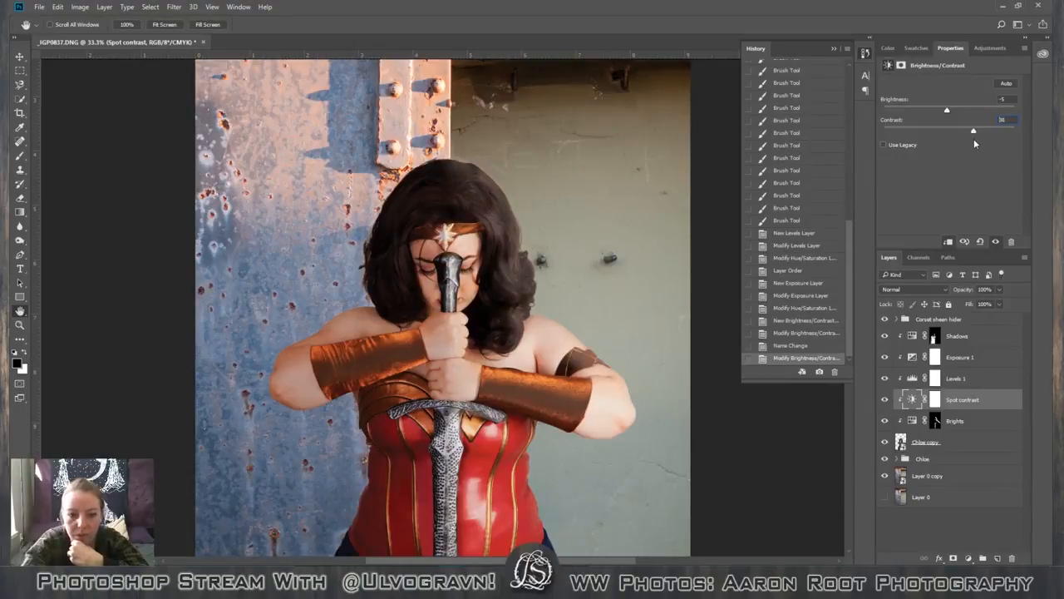
Fill the Spot contrast layer mask with black at 100% opacity to hide the adjustment.
left_click(936, 400)
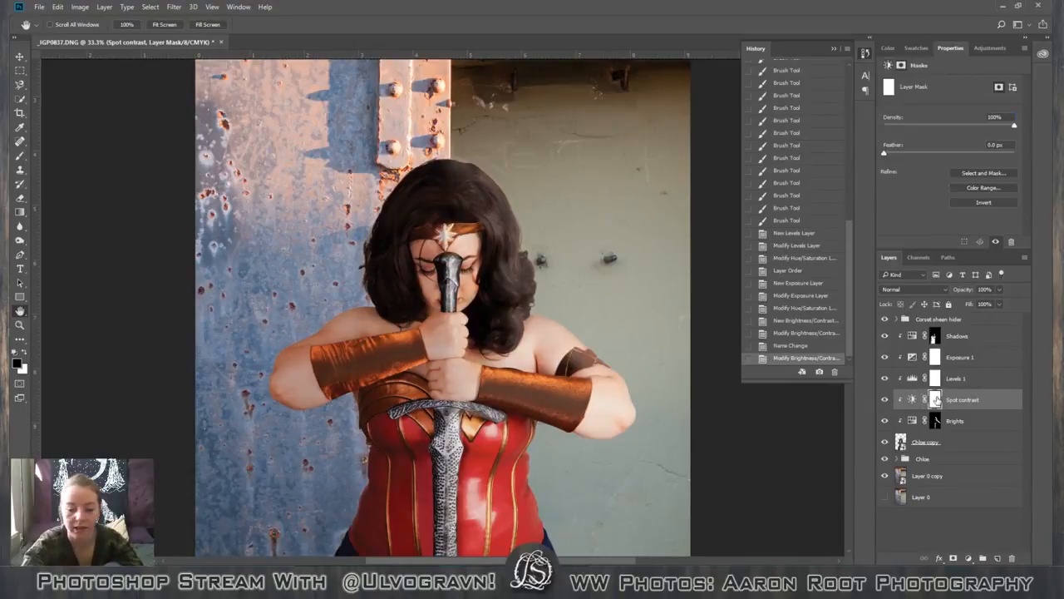
key("ctrl+minus")
key("ctrl+minus")
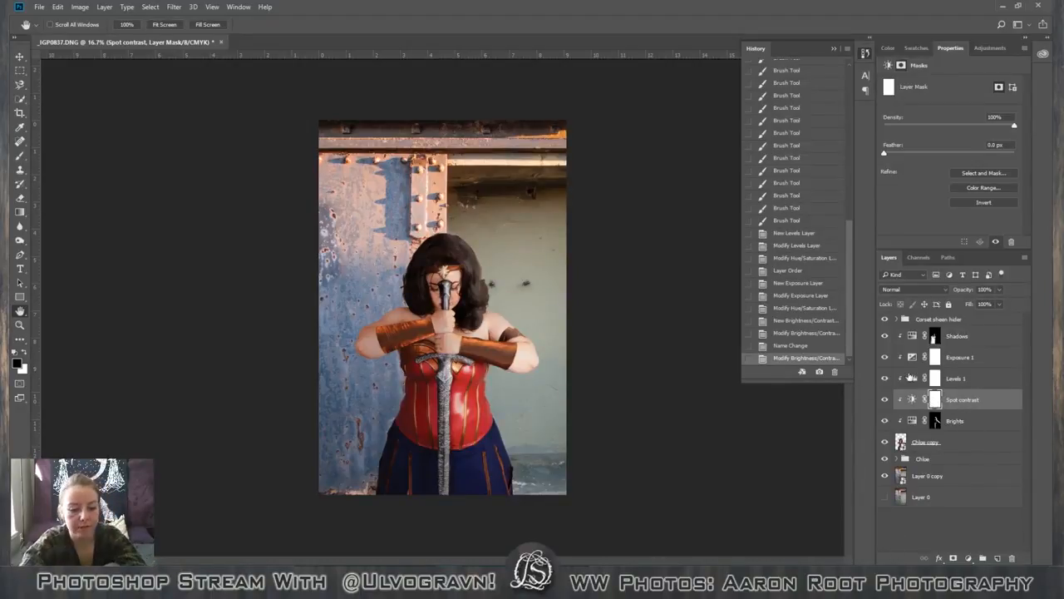
key("shift+BackSpace")
left_click(604, 169)
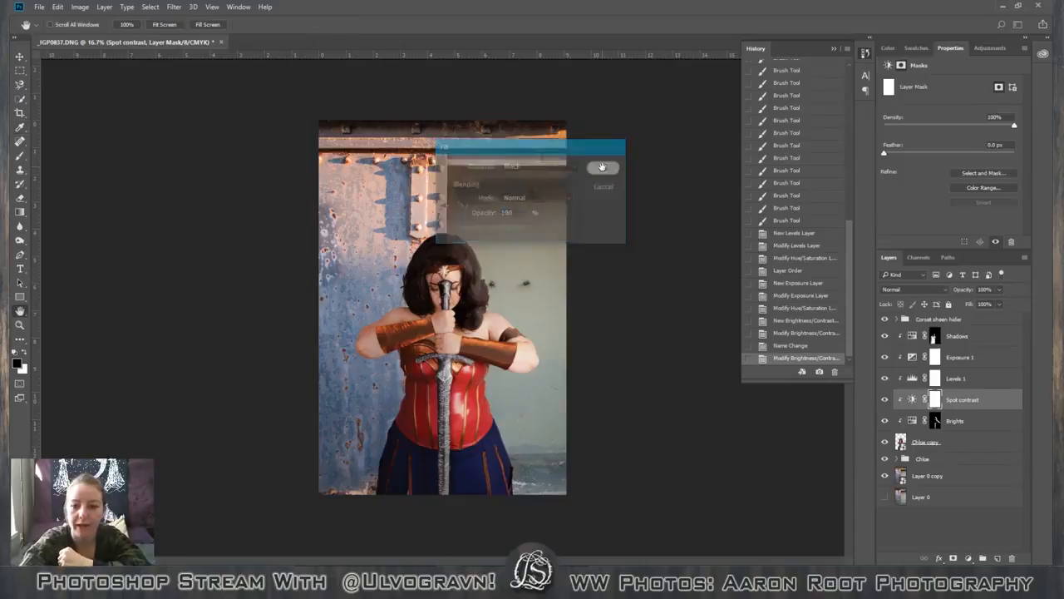
key("ctrl+plus")
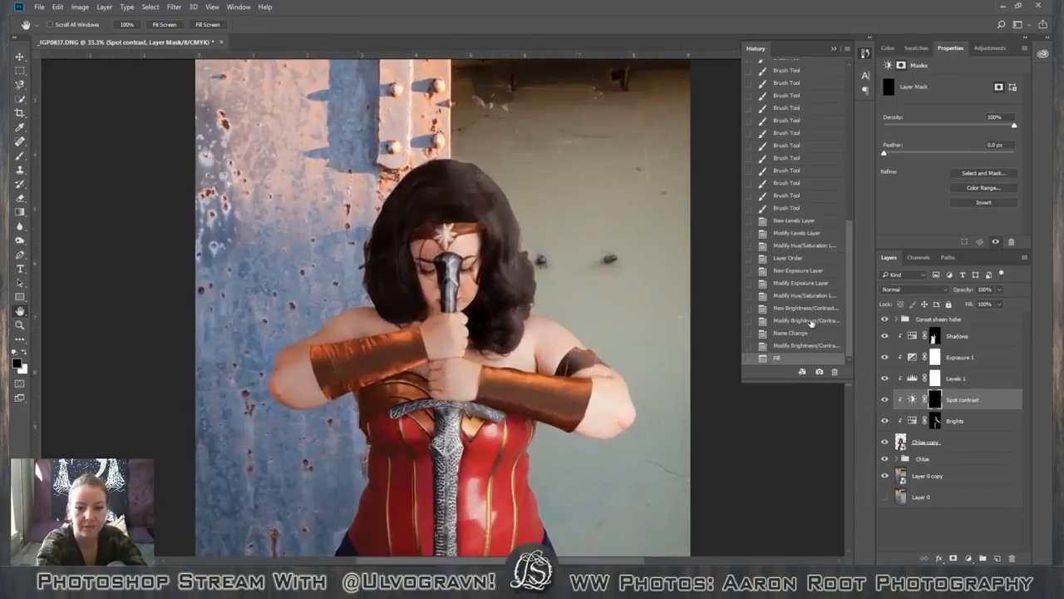
key("ctrl+minus")
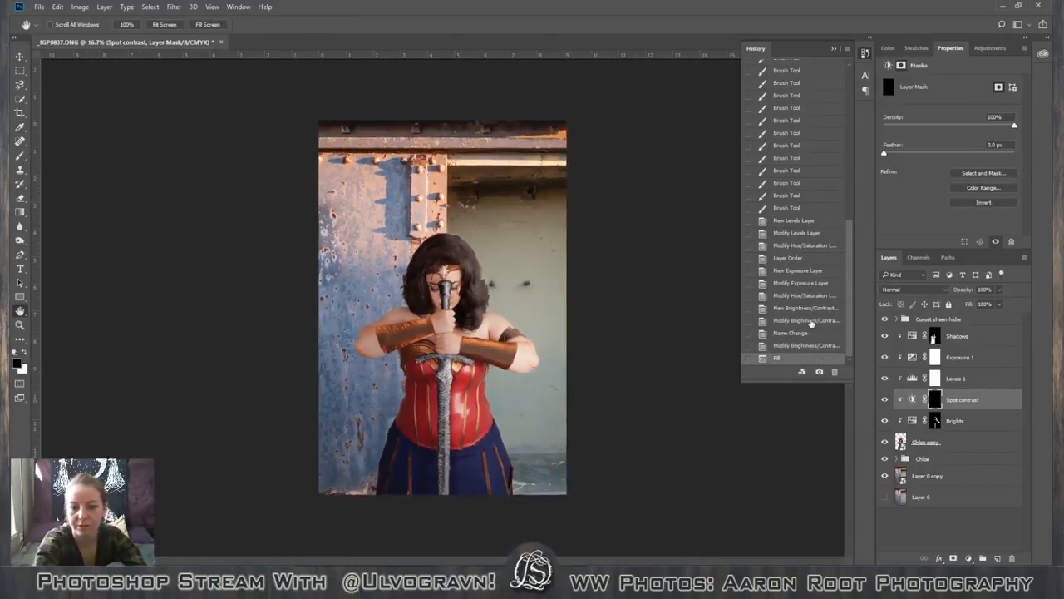
Duplicate the Spot contrast adjustment layer and lower the copy's opacity to 13%.
left_click_drag(983, 420, 998, 557)
left_click(1000, 291)
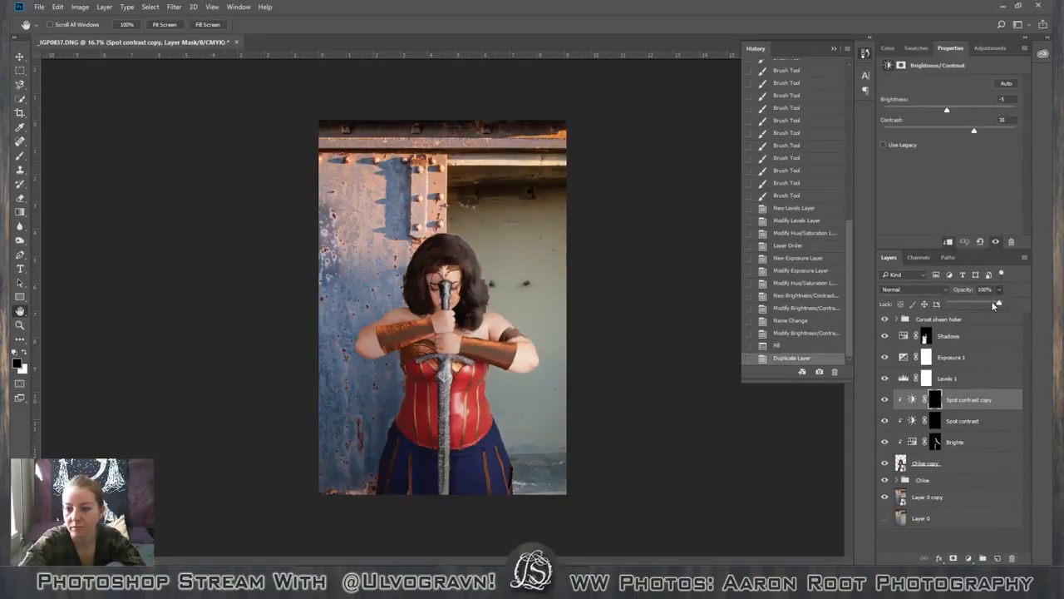
left_click_drag(998, 308, 958, 304)
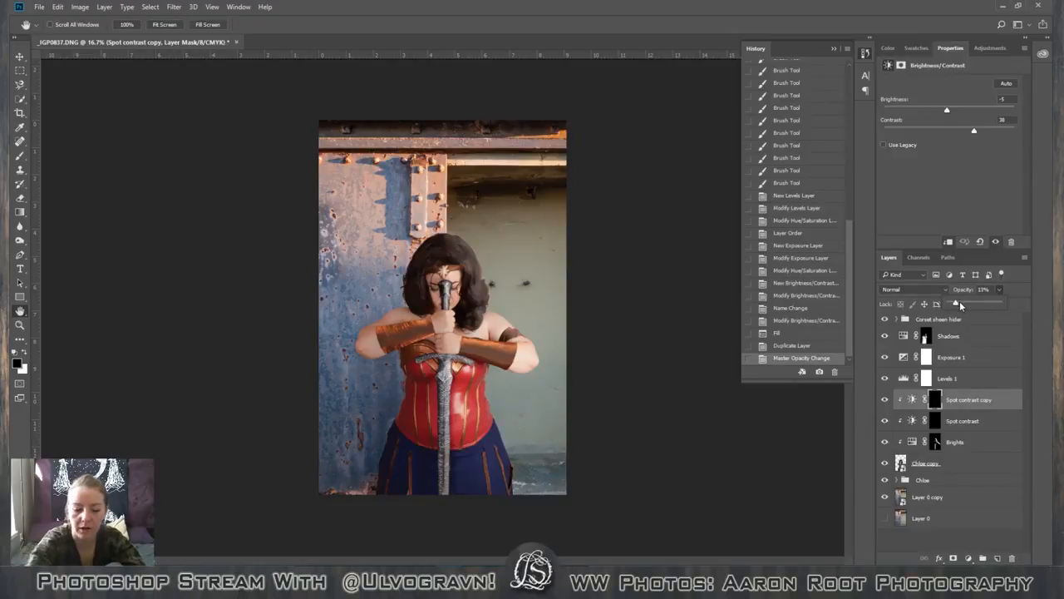
key("ctrl+plus")
key("ctrl+plus")
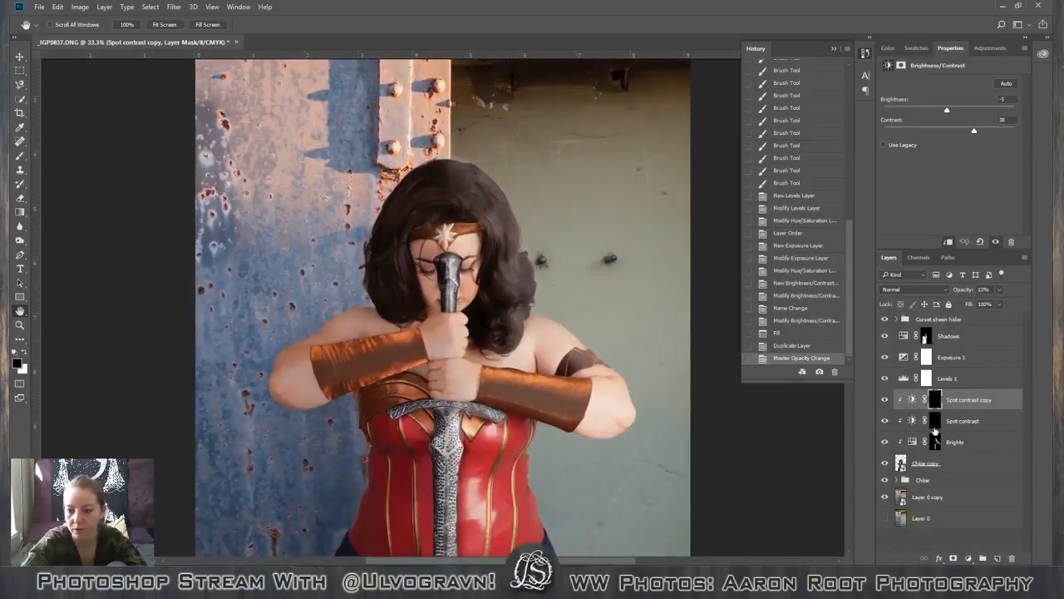
Rename the Spot contrast copy layer as "Overall Contrast".
double_click(965, 400)
type("Over")
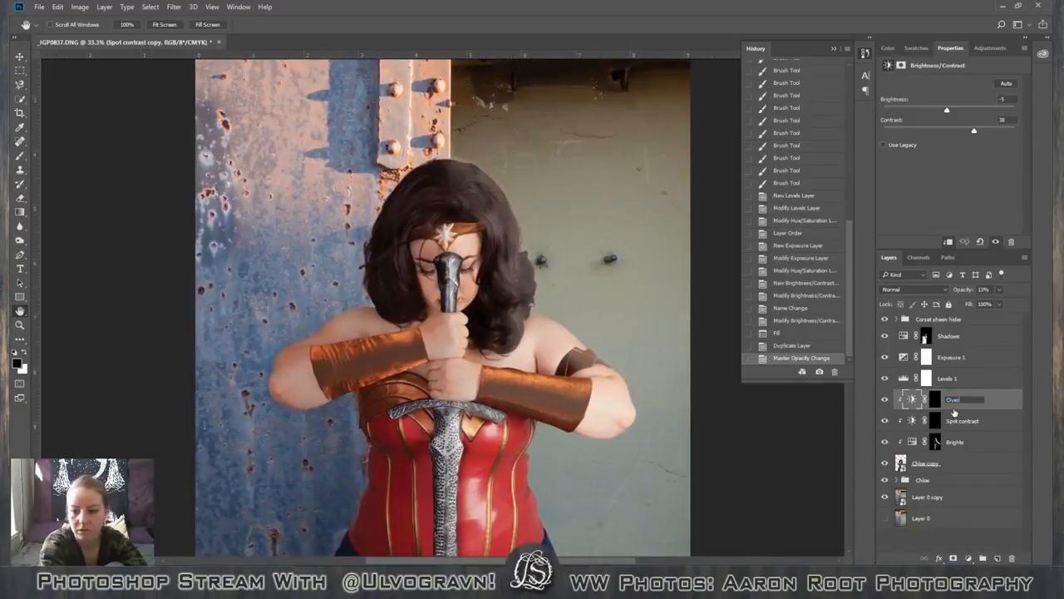
type("all Contrast")
key("Return")
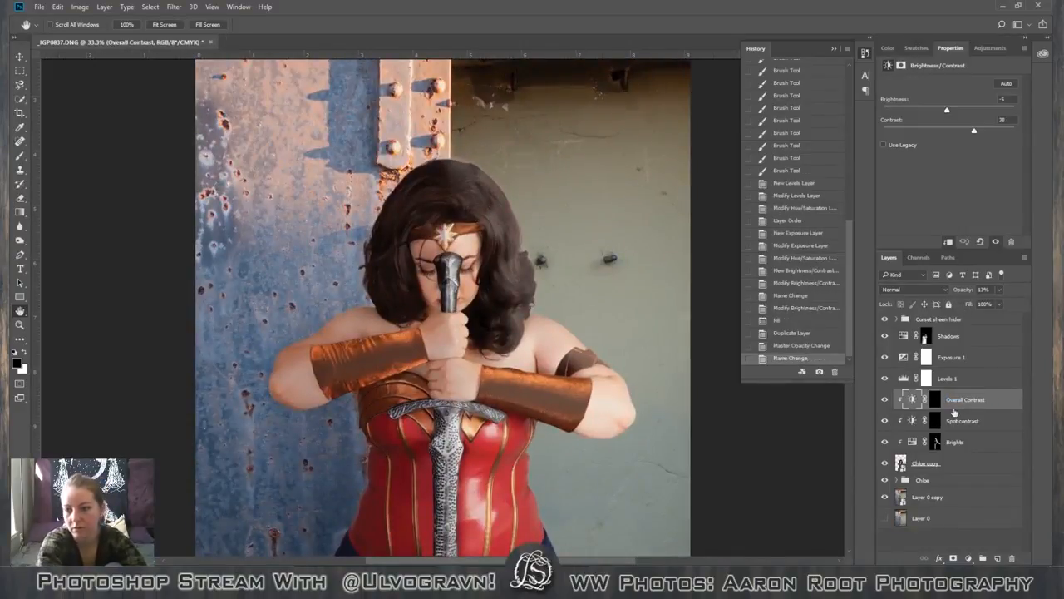
Paint white with a soft, low-opacity brush on the Spot contrast mask over the crown and curls of the hair.
left_click(937, 421)
key("b")
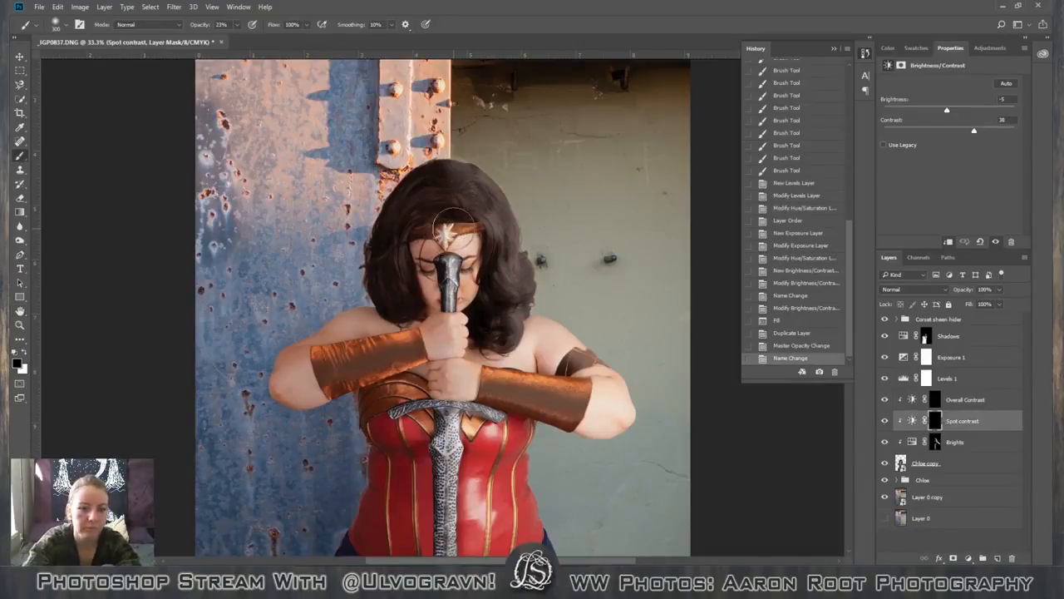
key("x")
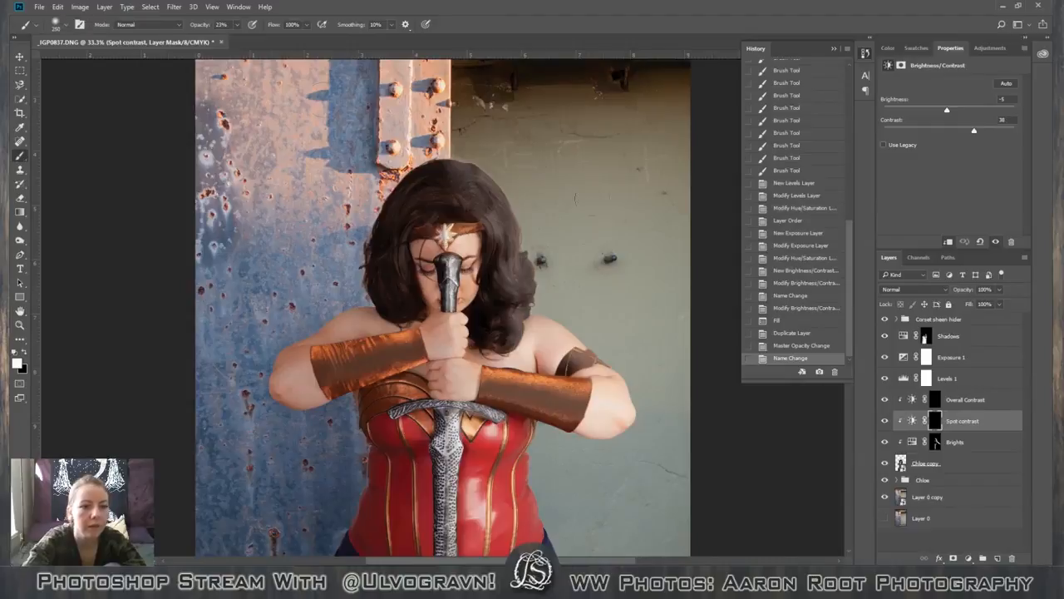
left_click_drag(477, 201, 459, 179)
left_click_drag(500, 262, 502, 291)
mouse_move(497, 279)
left_mouse_down()
mouse_move(497, 332)
mouse_move(509, 299)
mouse_move(464, 207)
mouse_move(509, 303)
mouse_move(505, 334)
left_mouse_up()
mouse_move(504, 333)
left_mouse_down()
mouse_move(509, 291)
mouse_move(514, 323)
mouse_move(524, 279)
mouse_move(529, 287)
left_mouse_up()
mouse_move(516, 241)
left_mouse_down()
mouse_move(504, 204)
mouse_move(512, 237)
left_mouse_up()
scroll(603, 435, "down", 2)
scroll(603, 435, "up", 6)
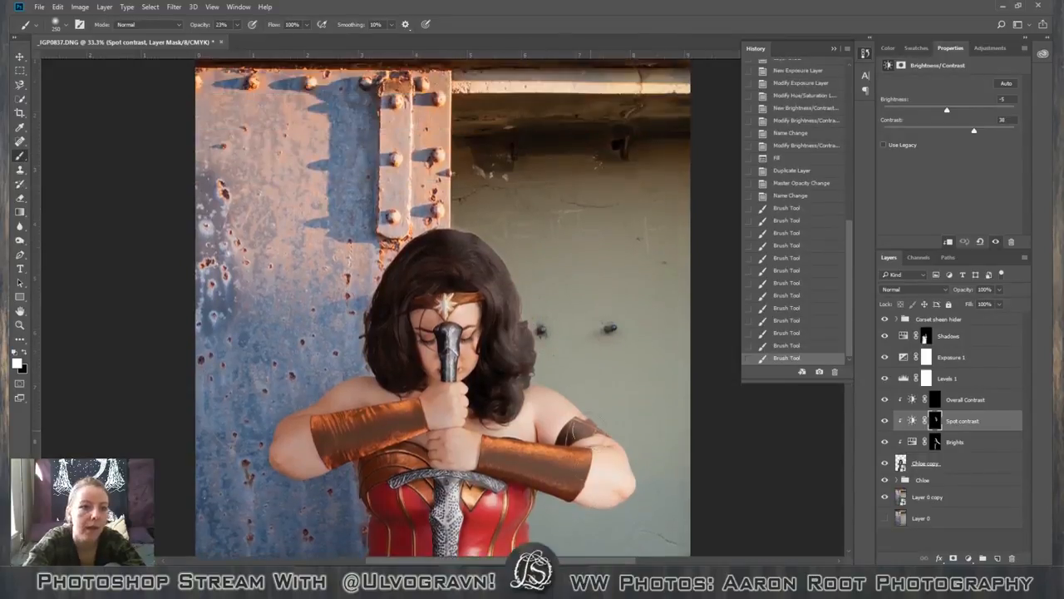
Raise the brush opacity to 40% and strengthen the spot contrast over the hair, forehead and face.
key("4")
mouse_move(486, 251)
left_mouse_down()
mouse_move(493, 276)
mouse_move(509, 262)
mouse_move(447, 244)
mouse_move(451, 263)
mouse_move(409, 333)
left_mouse_up()
left_click_drag(506, 304, 507, 334)
left_click_drag(434, 325, 455, 314)
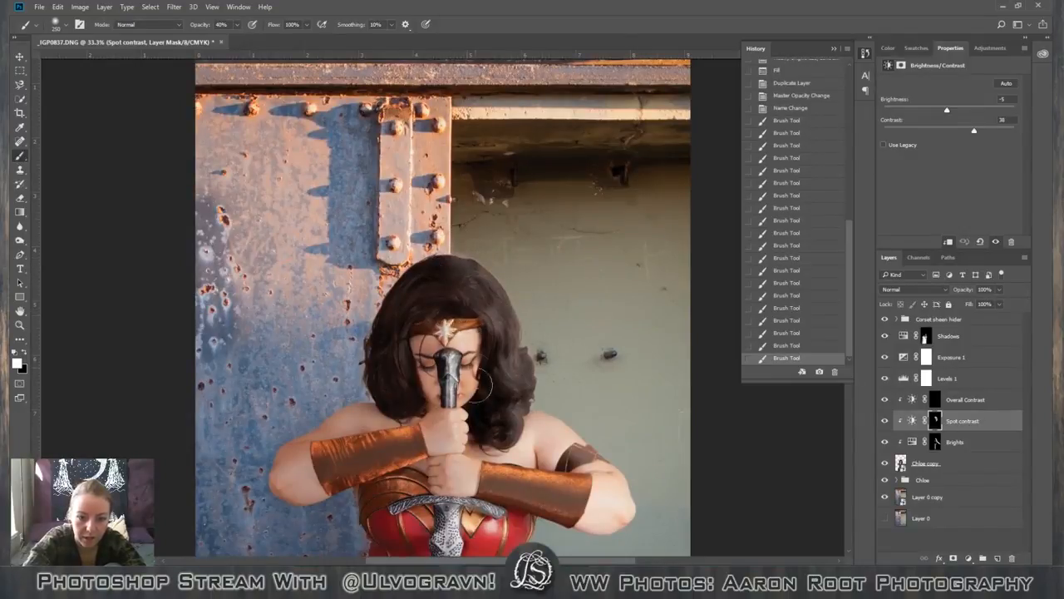
mouse_move(484, 387)
left_mouse_down()
mouse_move(482, 431)
mouse_move(516, 439)
mouse_move(515, 397)
left_mouse_up()
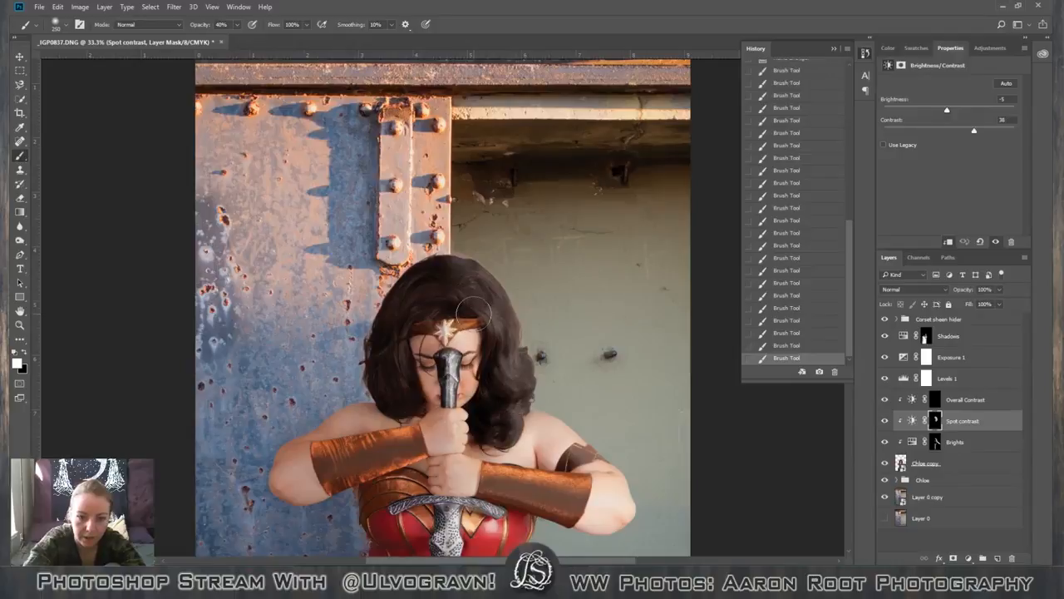
Brush spot contrast onto the leather bracers and reduce the brush size to 40 px for finer areas.
scroll(463, 418, "down", 2)
scroll(460, 420, "down", 5)
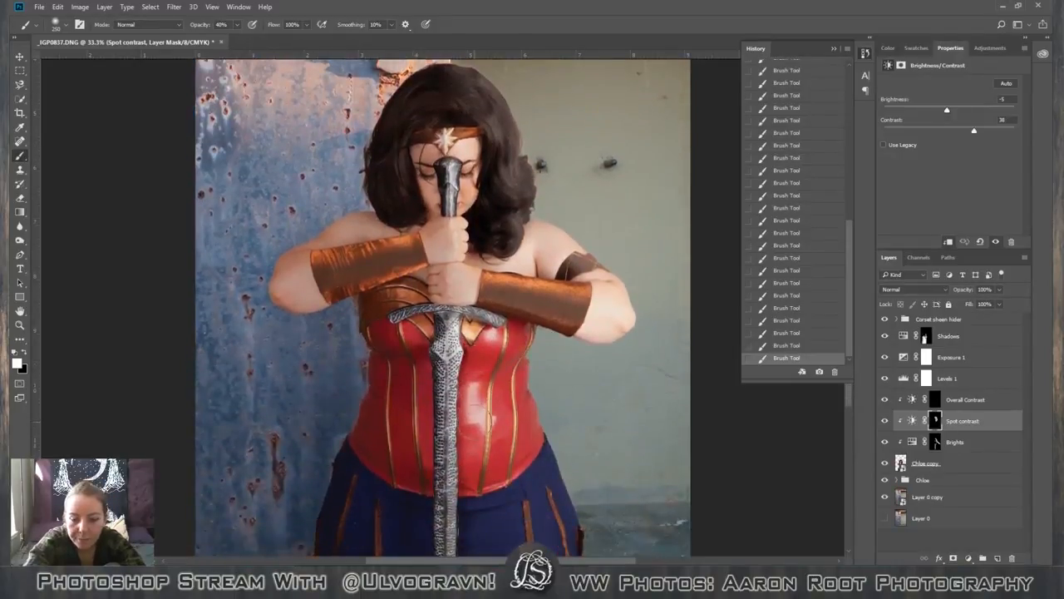
scroll(466, 432, "down", 1)
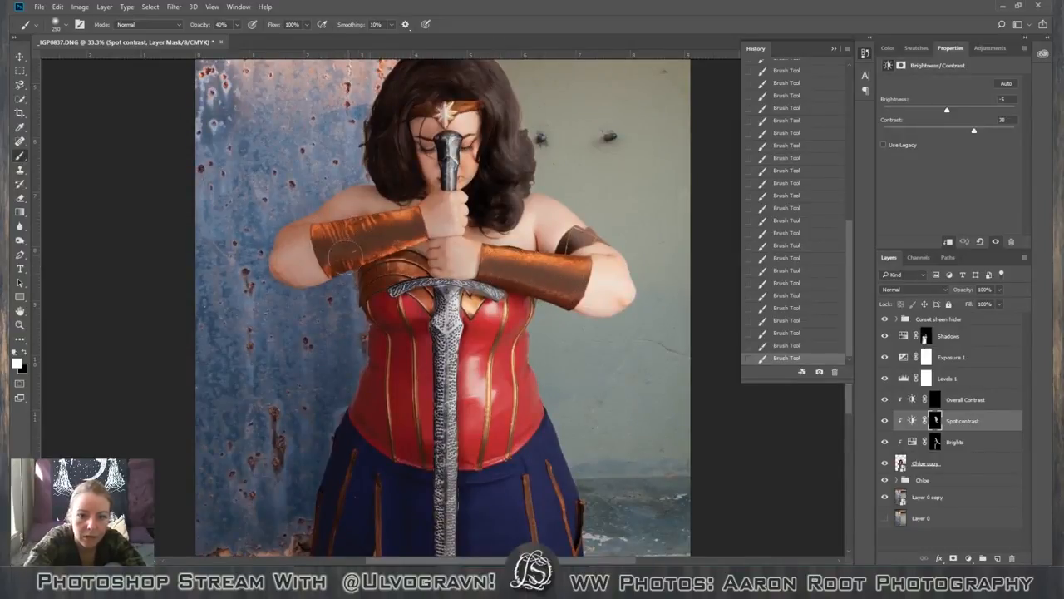
scroll(333, 283, "up", 1)
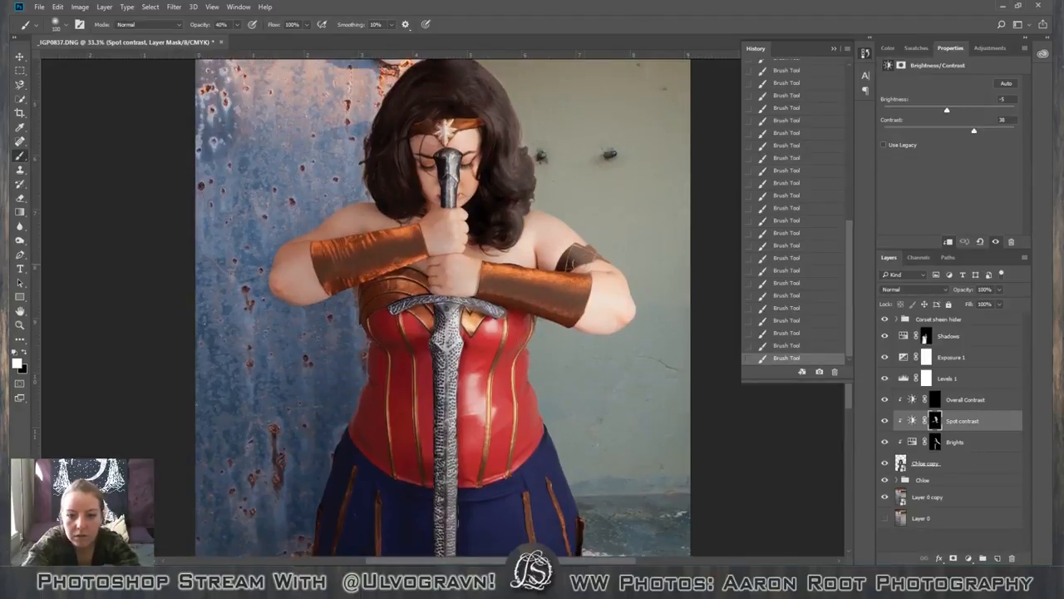
key("bracketleft")
key("bracketleft")
key("bracketleft")
key("bracketleft")
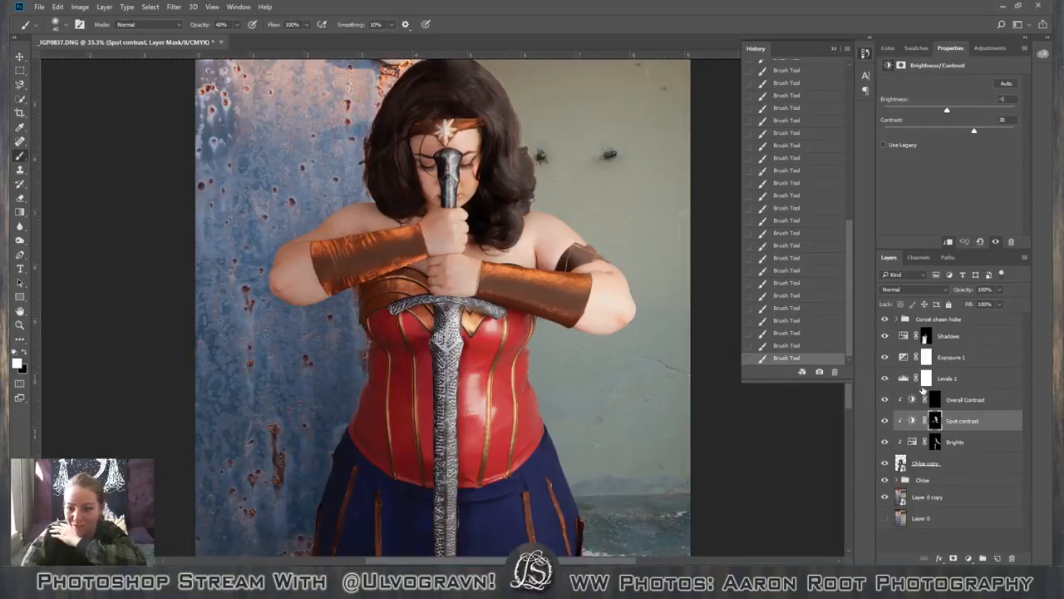
Target the Brights layer mask and set up a black brush at 100% opacity for corrections.
left_click(956, 444)
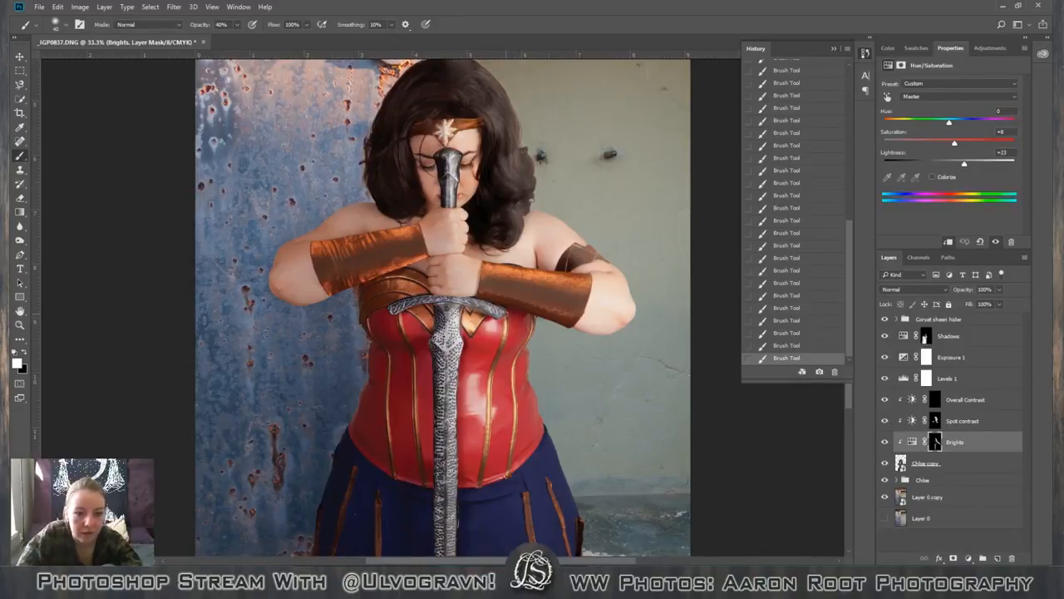
key("x")
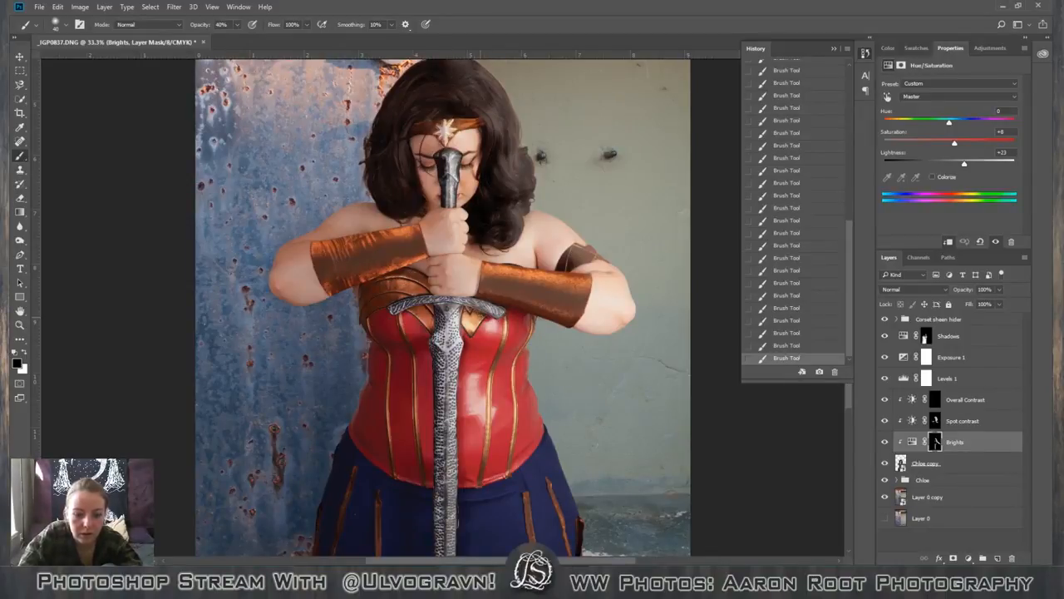
key("0")
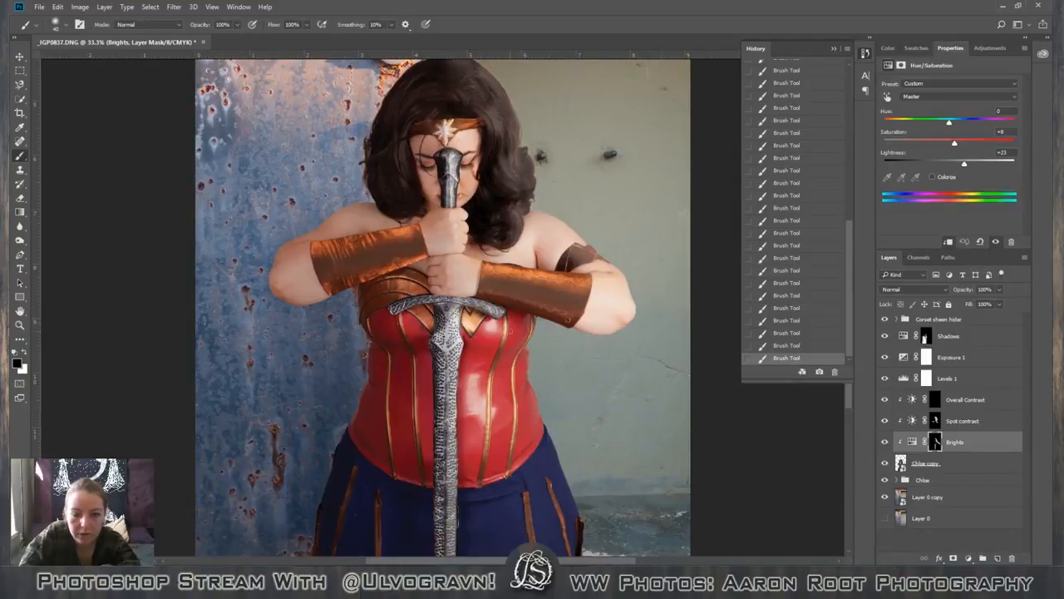
Target the Spot contrast layer mask and set up a white 125 px brush at 30% opacity.
left_click(944, 422)
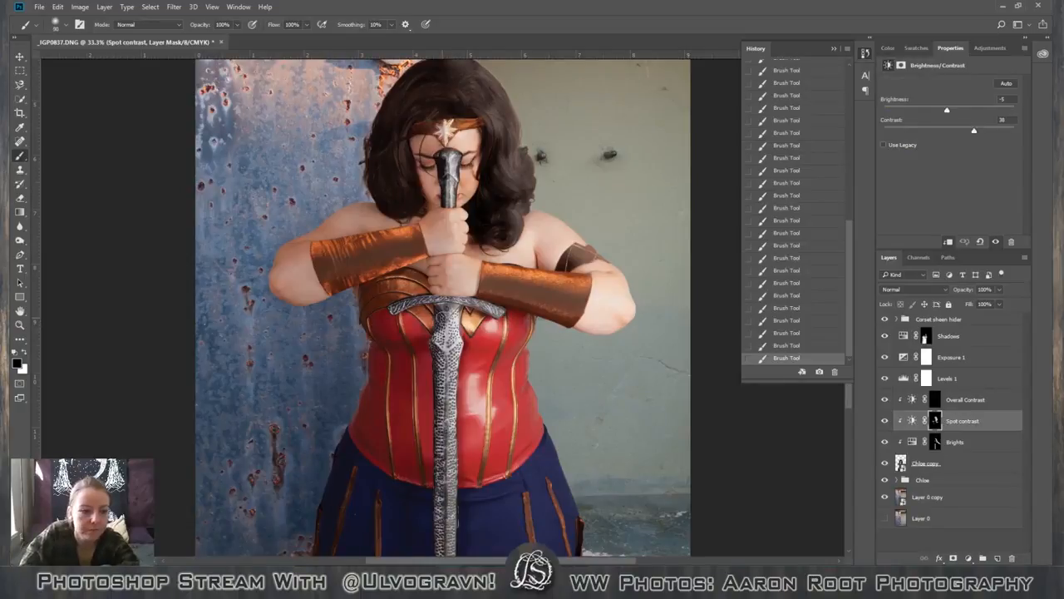
key("x")
key("3")
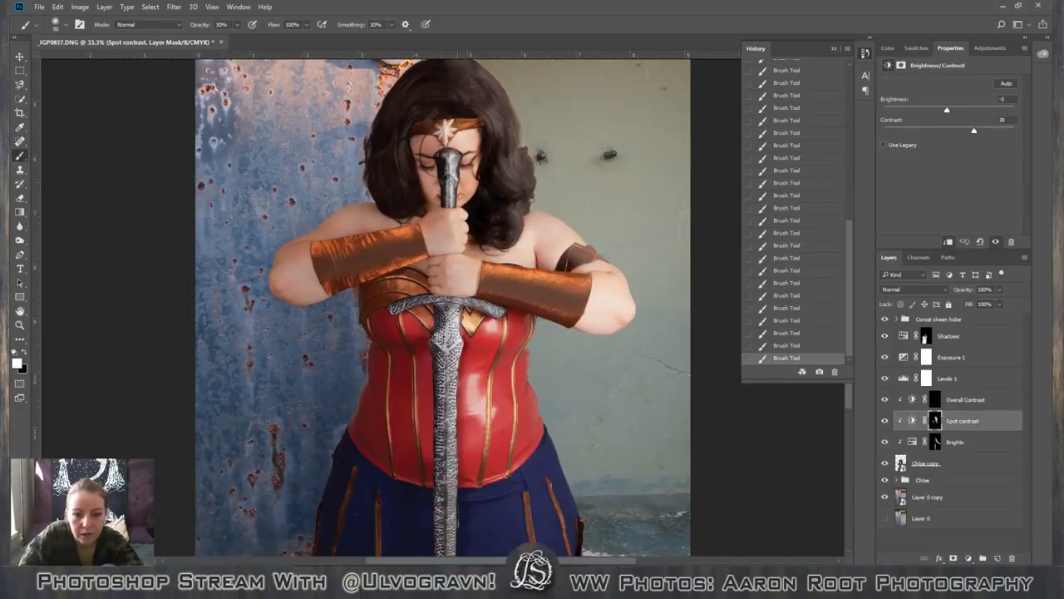
scroll(452, 358, "down", 5)
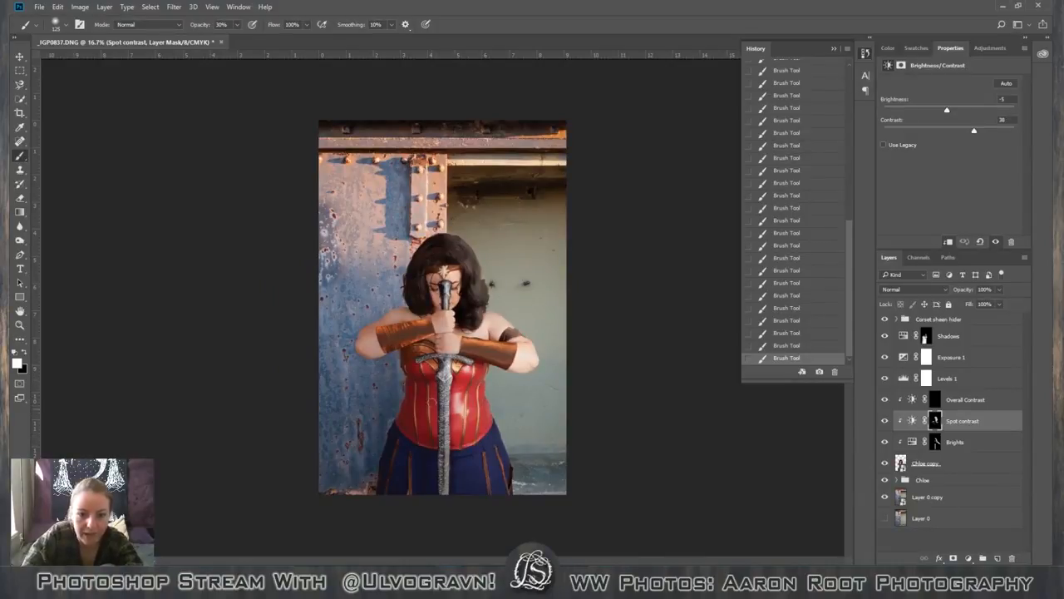
key("ctrl+plus")
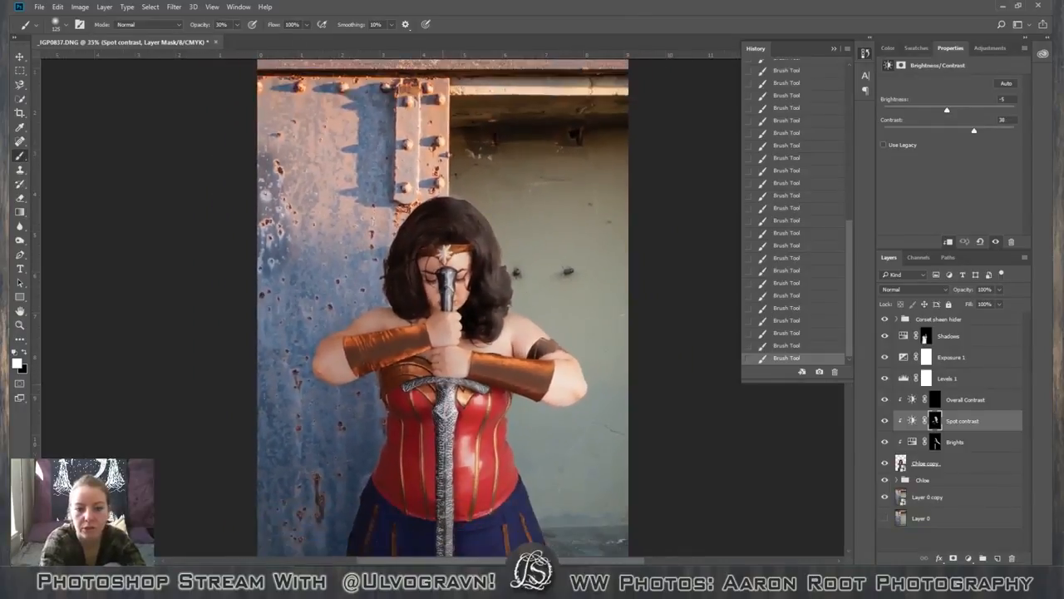
key("ctrl+plus")
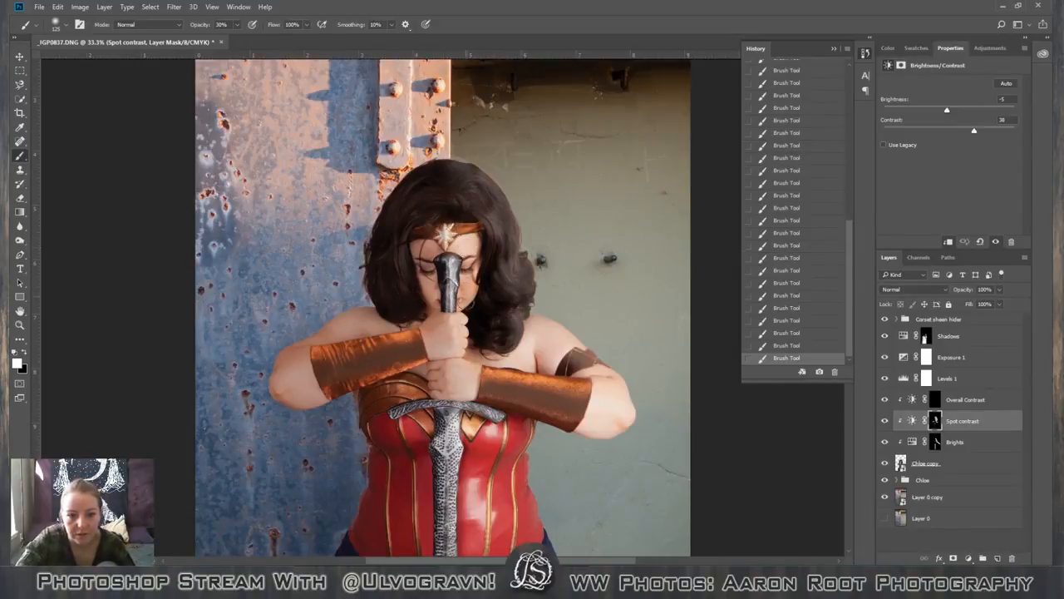
Paint spot contrast onto the skirt's brown leather strips with a 30 px white brush at 100% opacity.
scroll(520, 427, "down", 5)
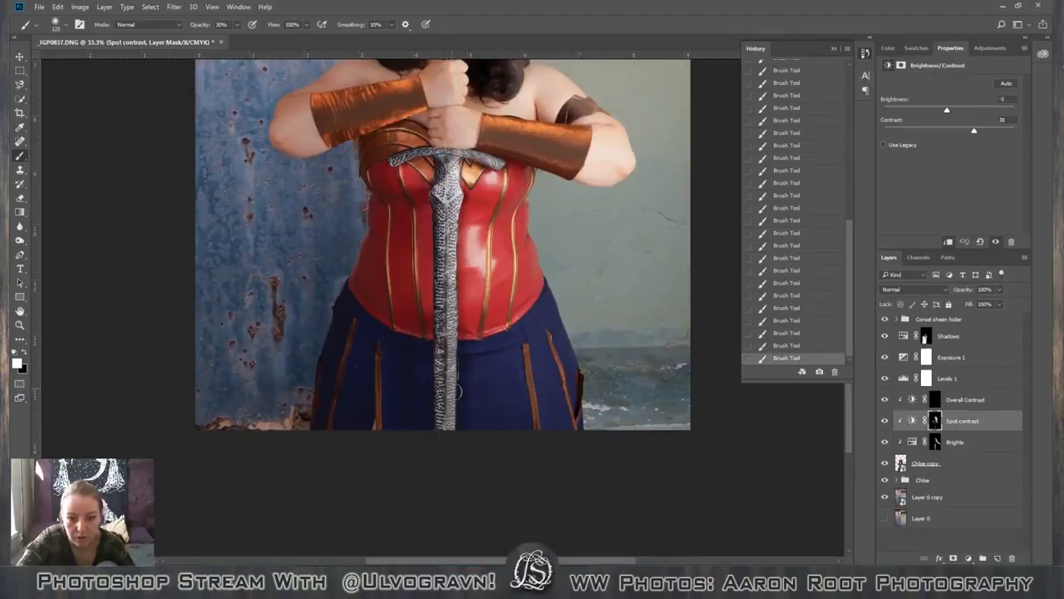
scroll(484, 399, "up", 1)
scroll(485, 399, "down", 2)
key("bracketleft")
key("bracketleft")
key("bracketleft")
key("bracketleft")
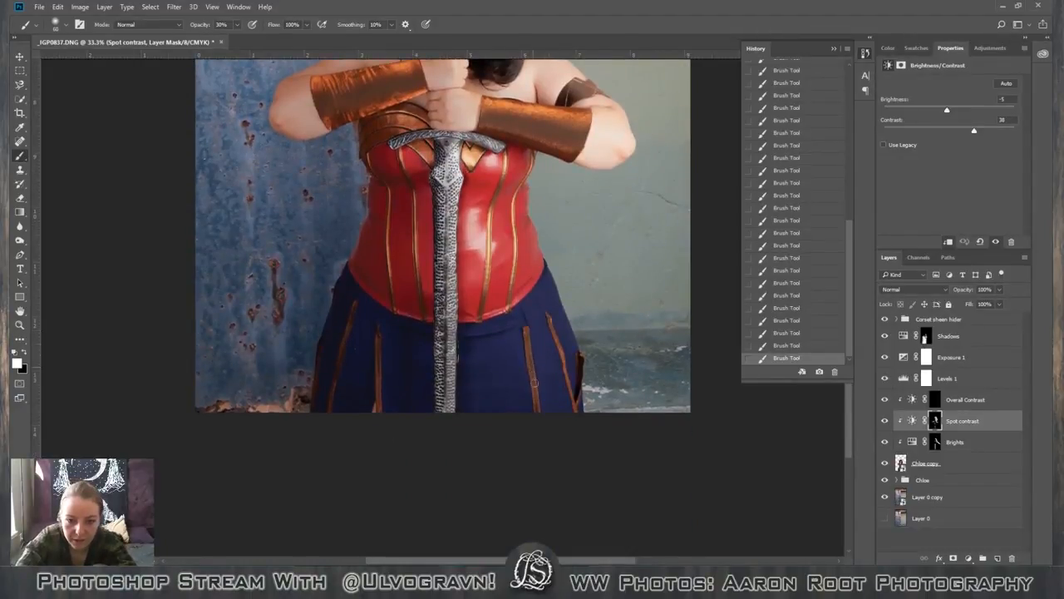
key("0")
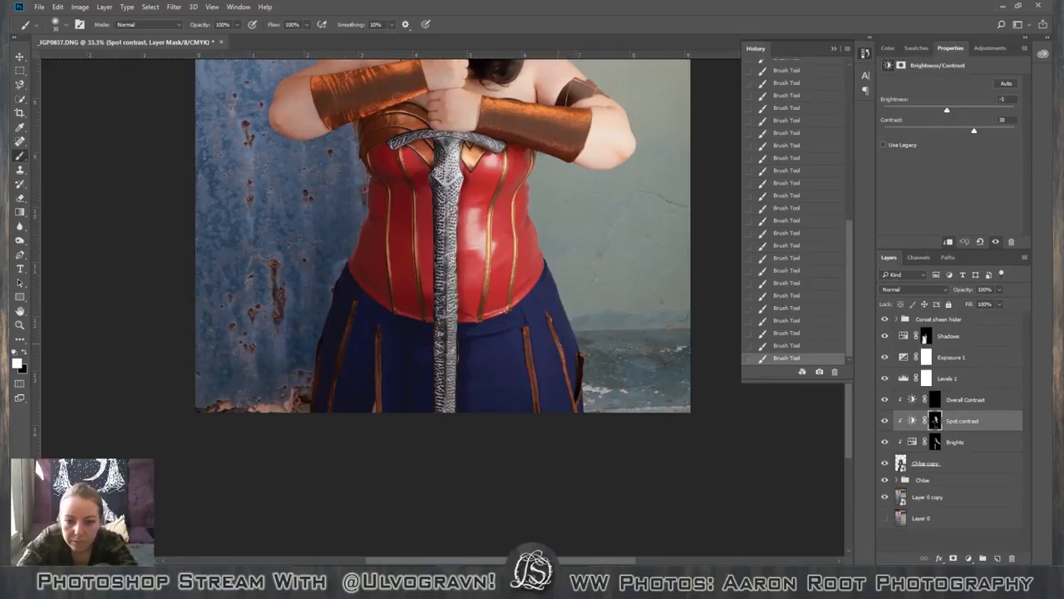
scroll(553, 382, "down", 1)
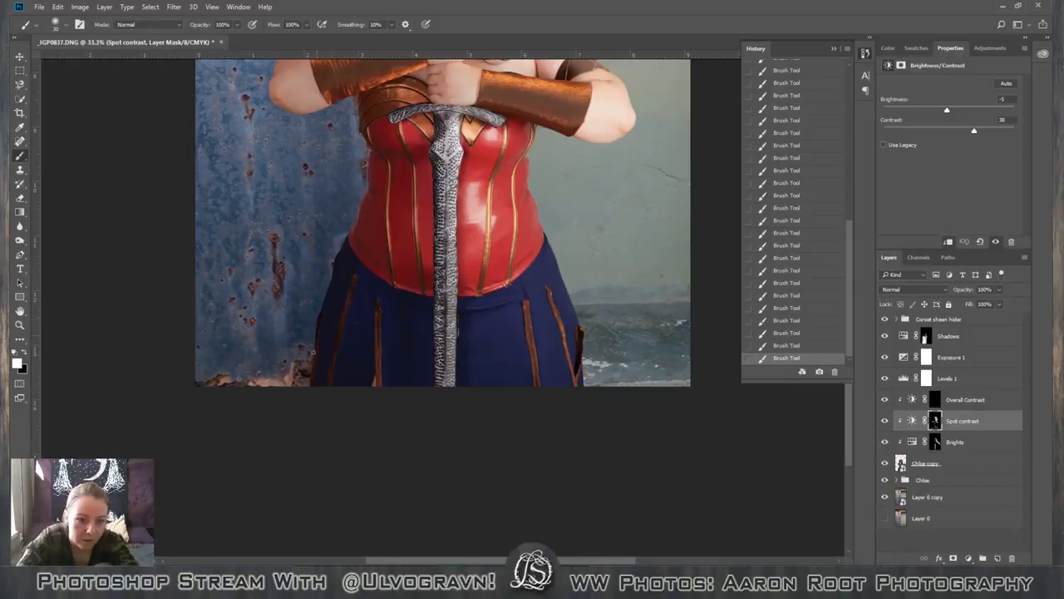
scroll(312, 375, "up", 5)
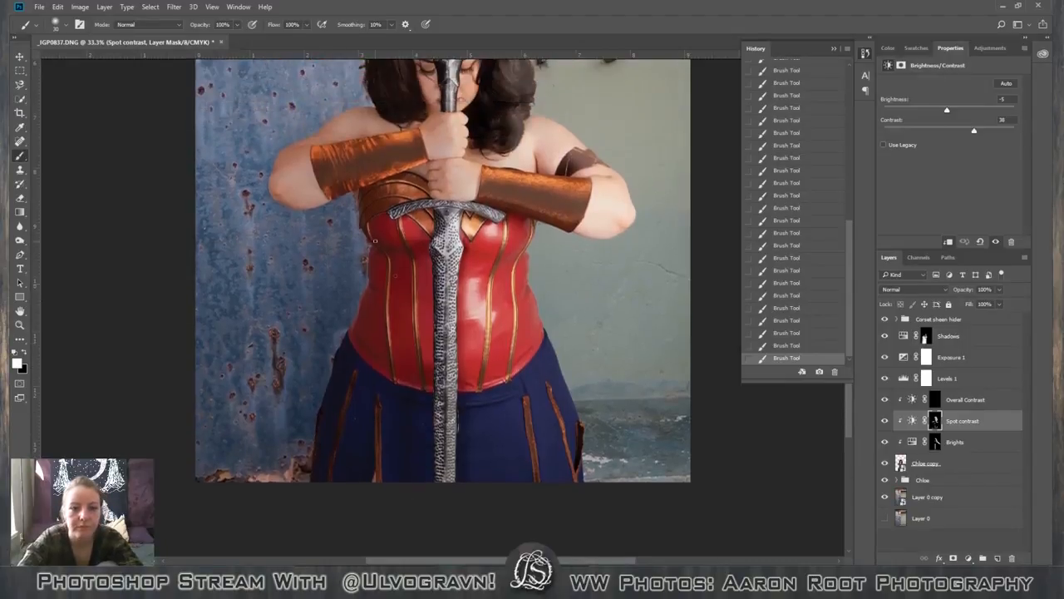
scroll(404, 286, "down", 1)
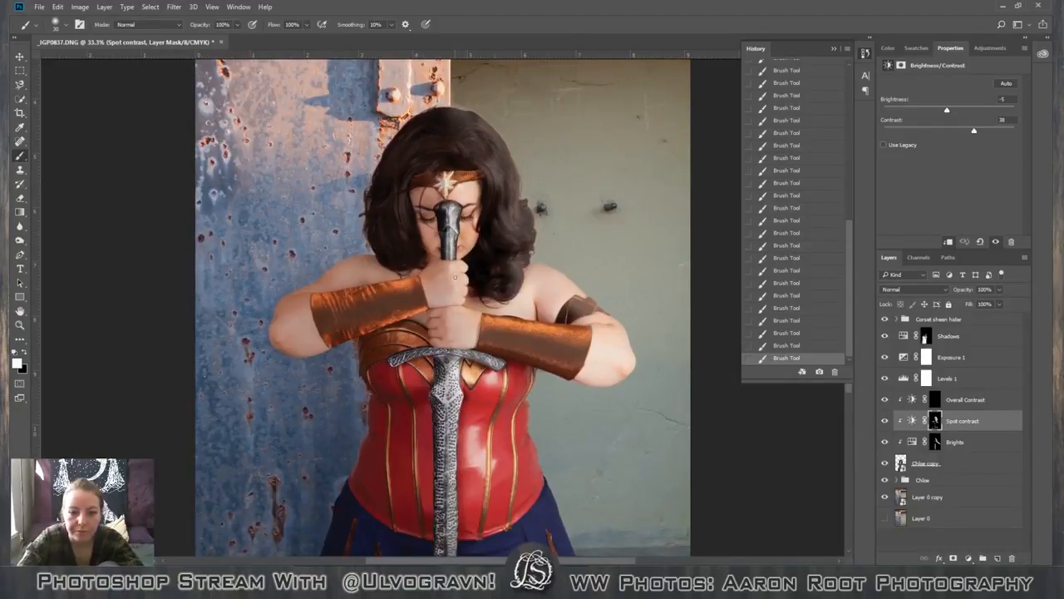
scroll(442, 306, "down", 2)
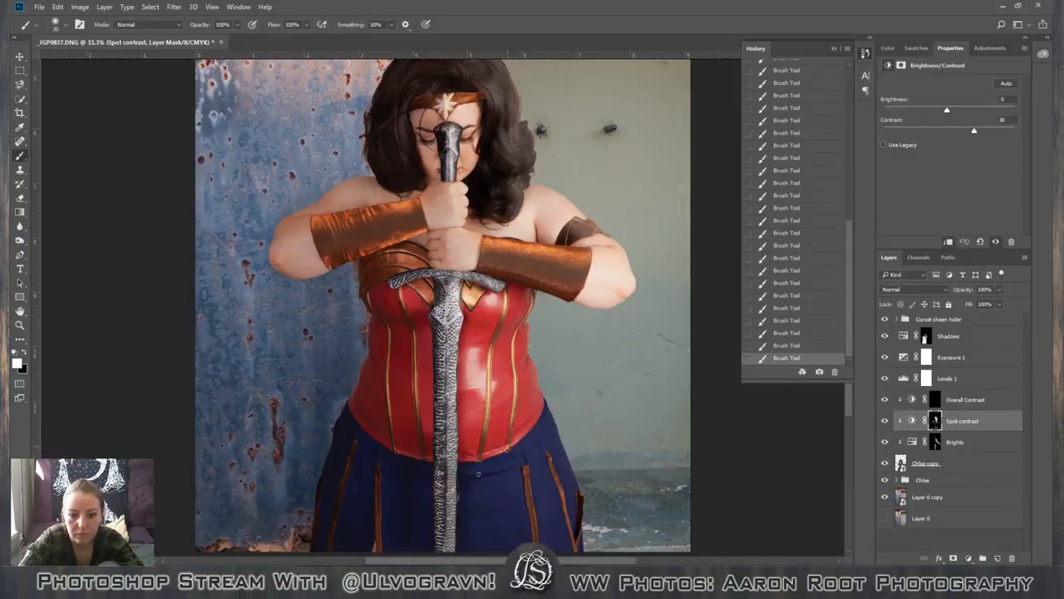
Brush spot contrast along the gold trim of the red corset.
key("ctrl+plus")
key("ctrl+plus")
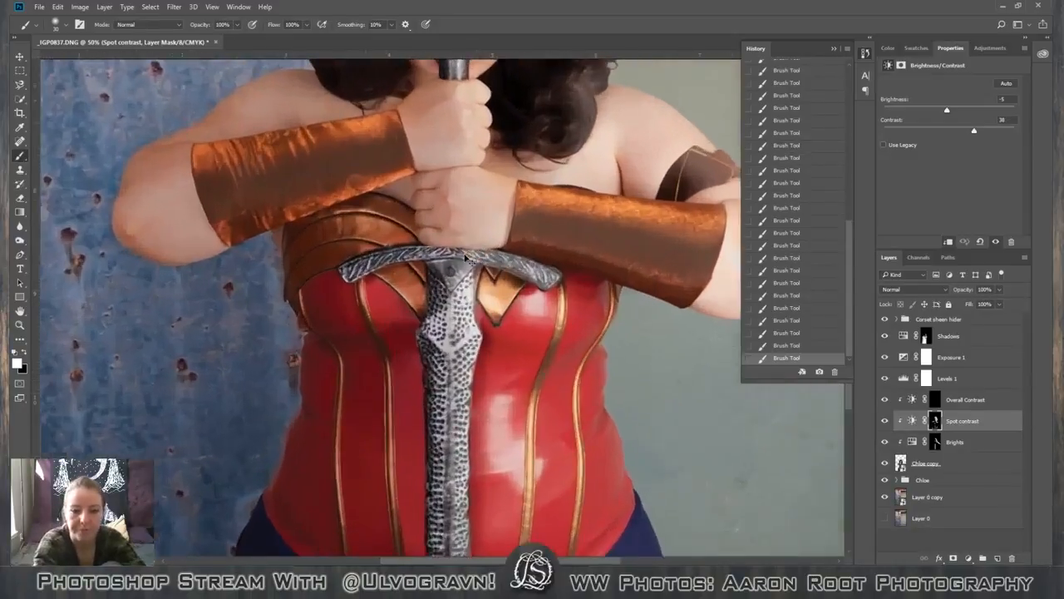
scroll(473, 256, "down", 5)
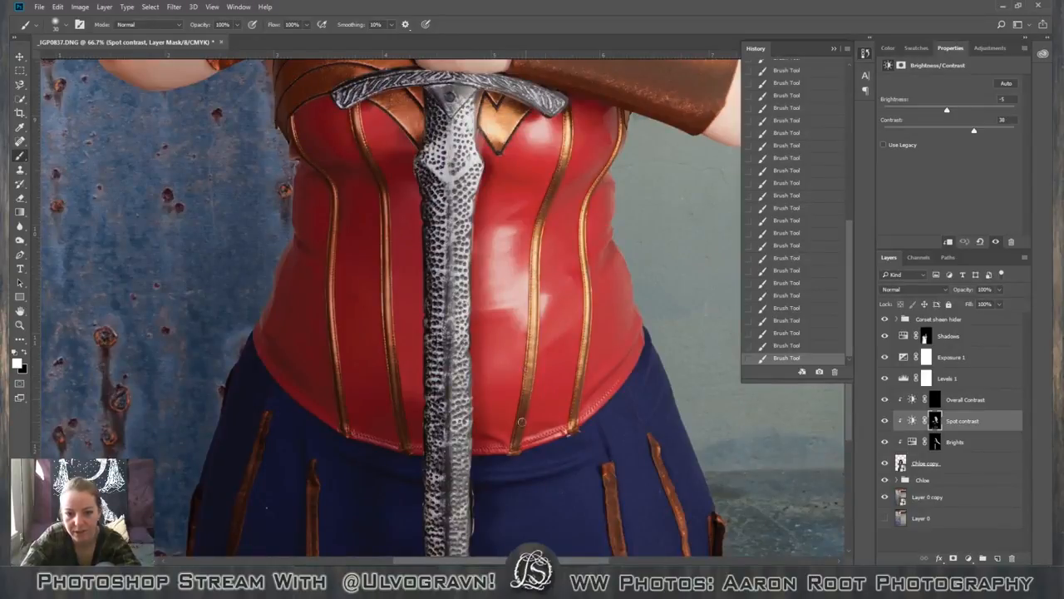
scroll(516, 454, "up", 3)
scroll(511, 274, "up", 1)
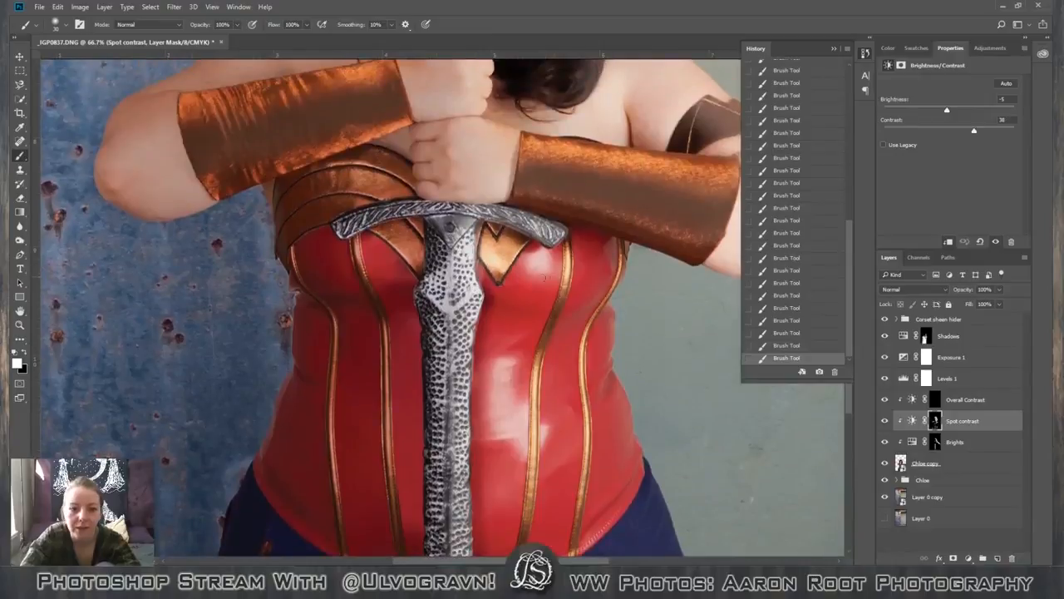
scroll(554, 232, "down", 3)
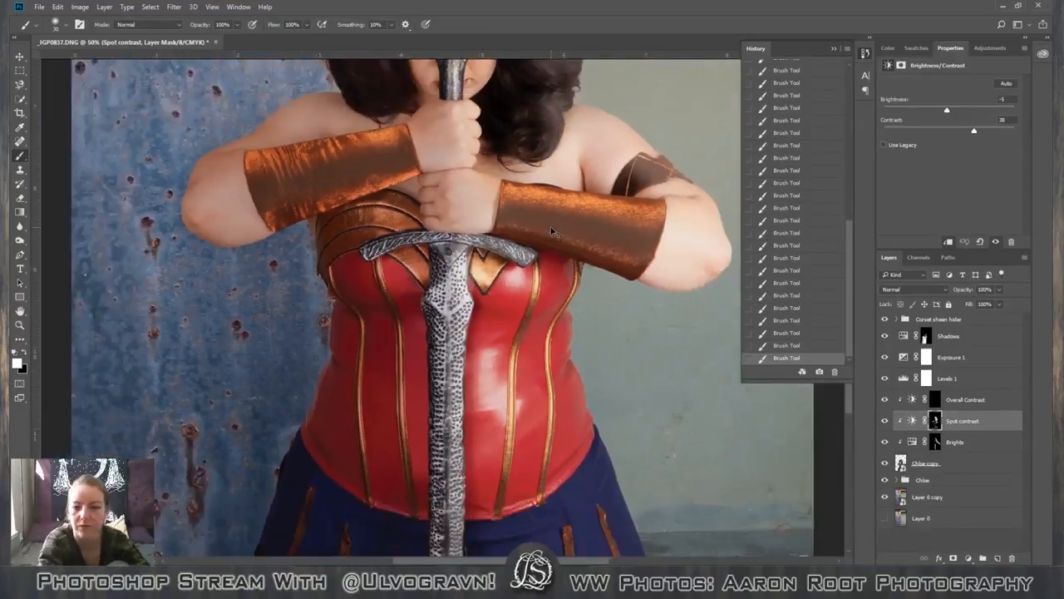
Compare the whole photo with the adjustment layers and the corset sheen group hidden and shown.
scroll(550, 226, "down", 1)
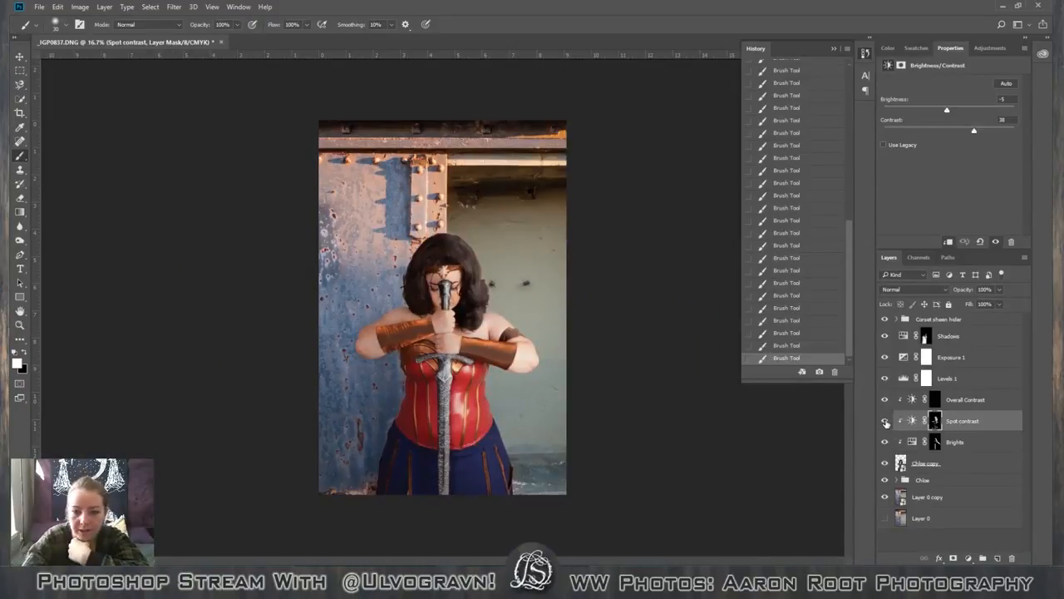
left_click(971, 395)
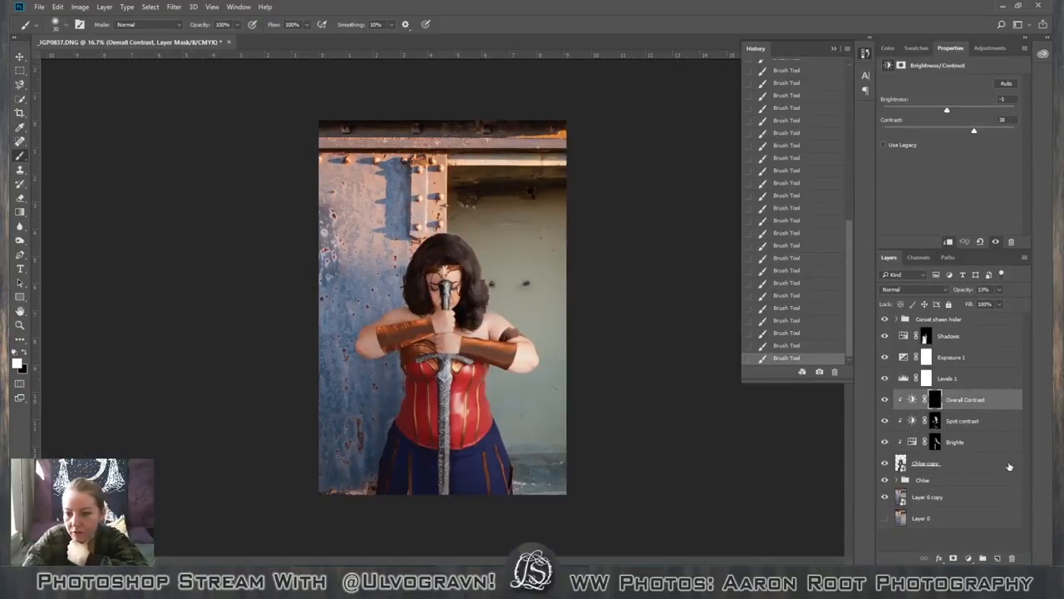
left_click_drag(883, 400, 884, 443)
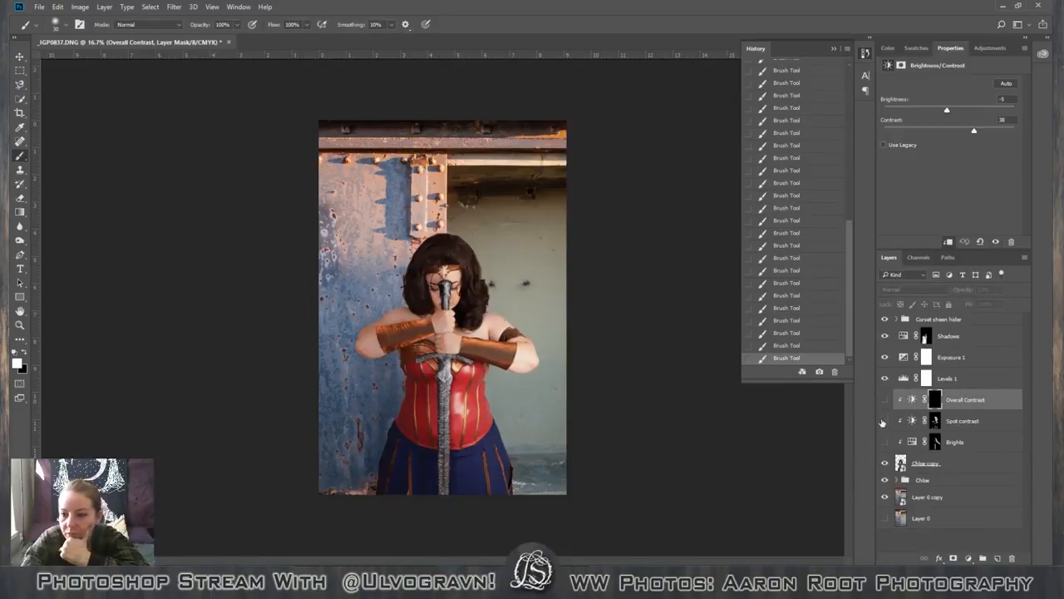
left_click(885, 378)
left_click(885, 358)
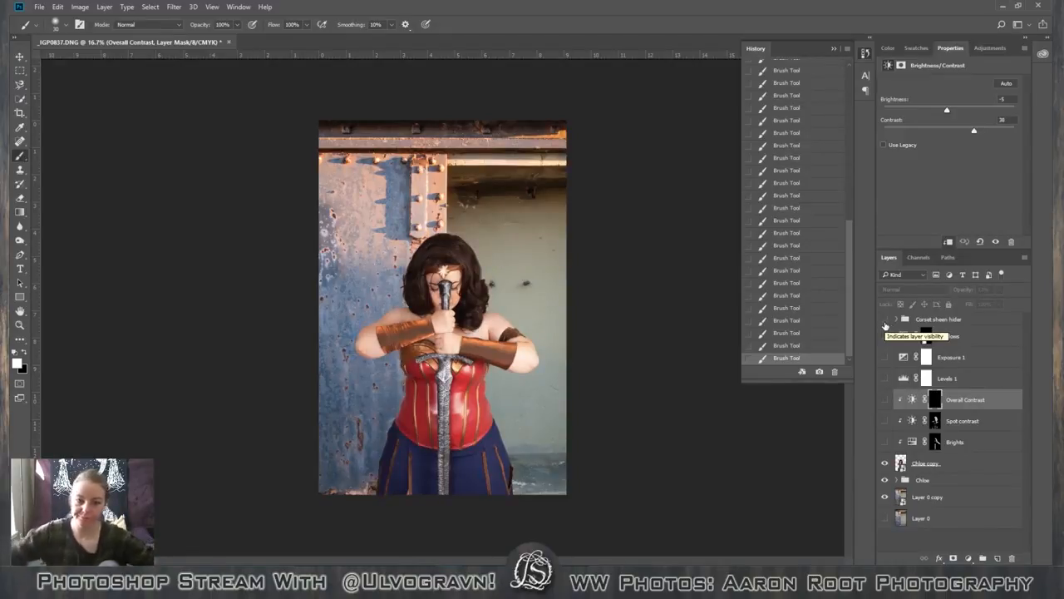
left_click_drag(885, 450, 884, 321)
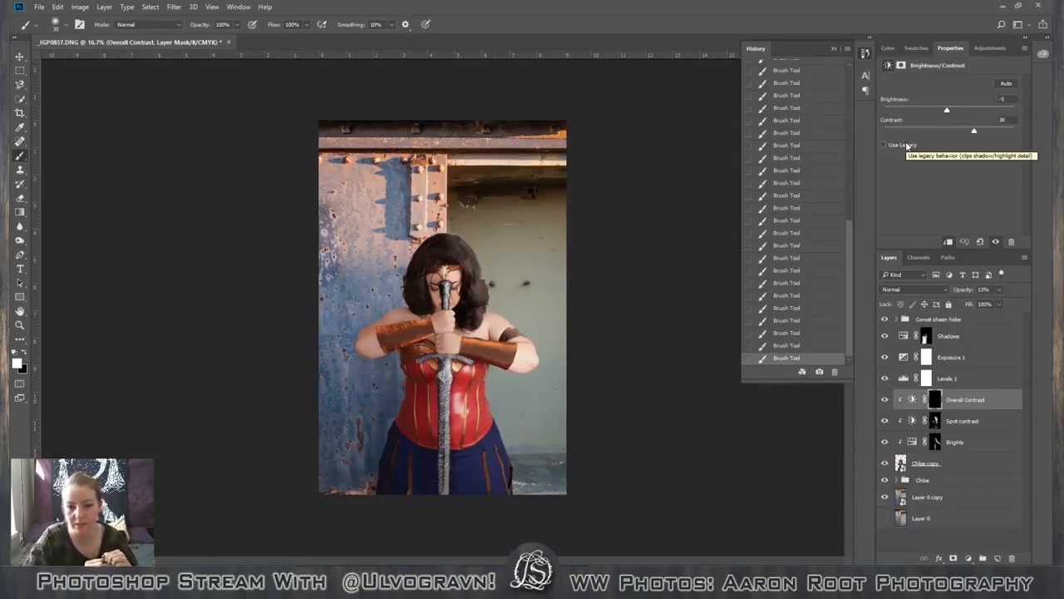
Move the Shadows layer below Levels 1, directly above Overall Contrast.
key("ctrl+plus")
key("ctrl+plus")
key("ctrl+plus")
key("ctrl+plus")
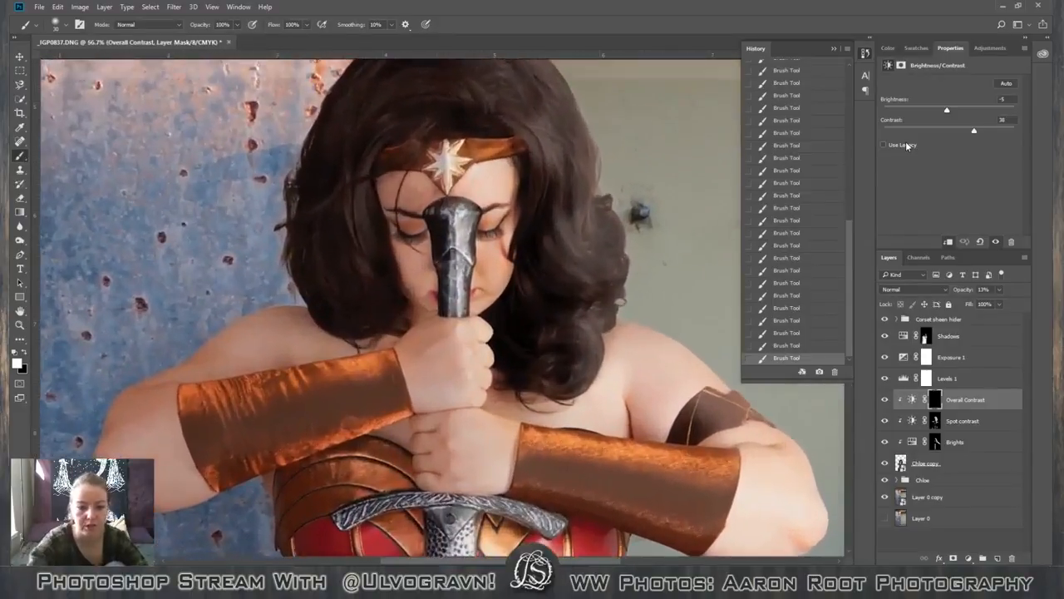
key("space")
left_click_drag(538, 282, 454, 337)
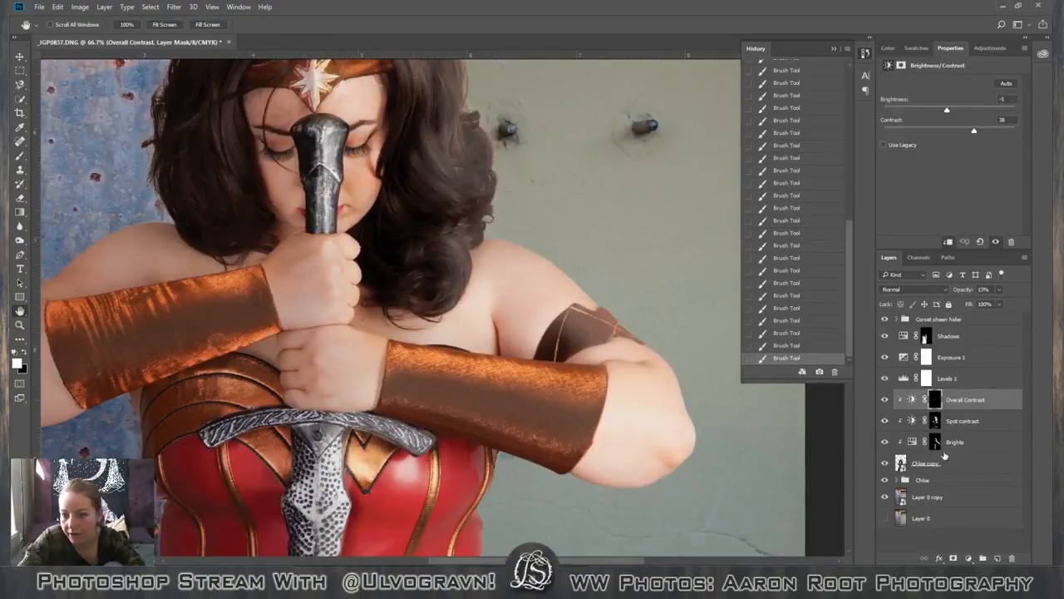
left_click(924, 339)
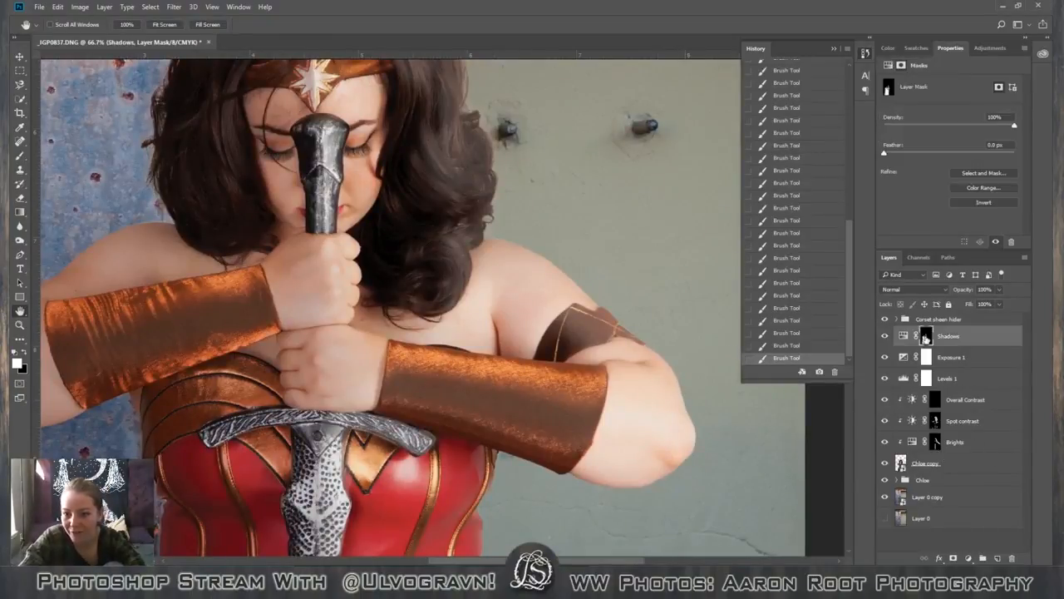
left_click_drag(986, 337, 972, 389)
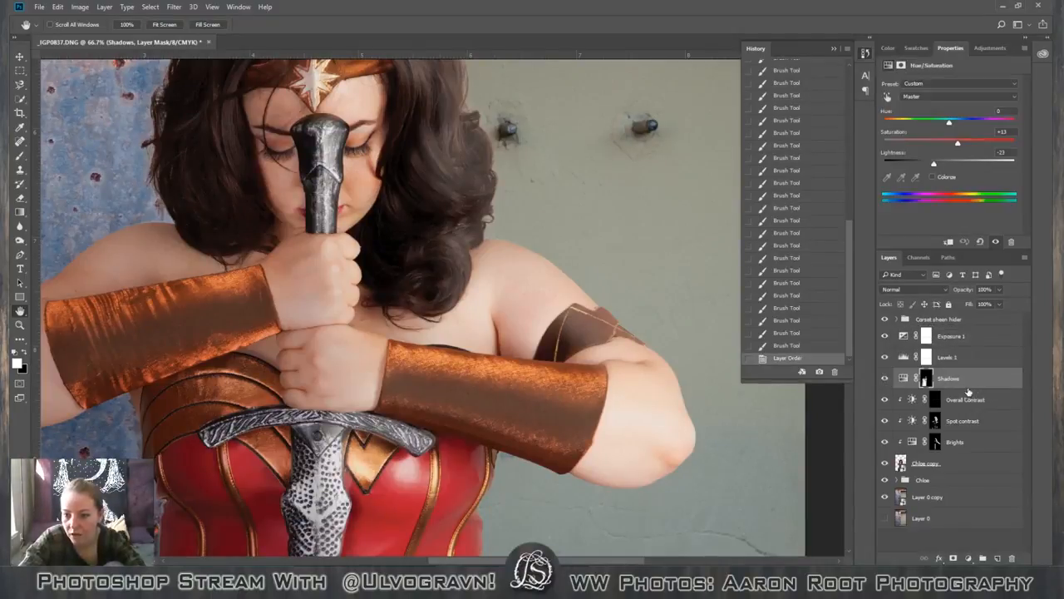
Try clipping the Shadows layer to the figure layer, compare it with the unclipped version, and revert to the layer reordering state.
left_click(925, 388, "alt")
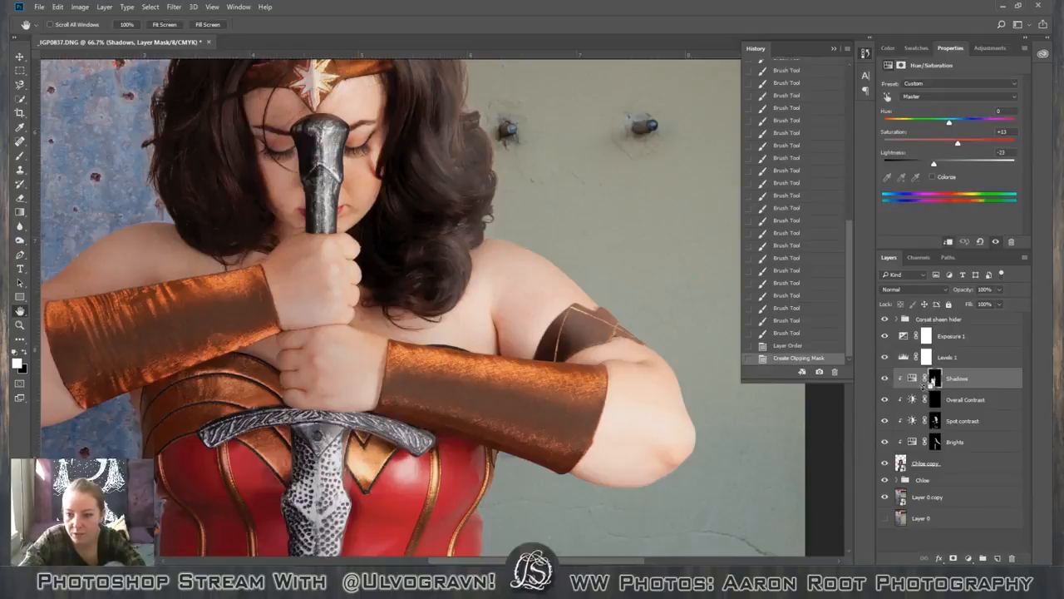
key("ctrl+minus")
key("ctrl+minus")
key("ctrl+minus")
key("ctrl+minus")
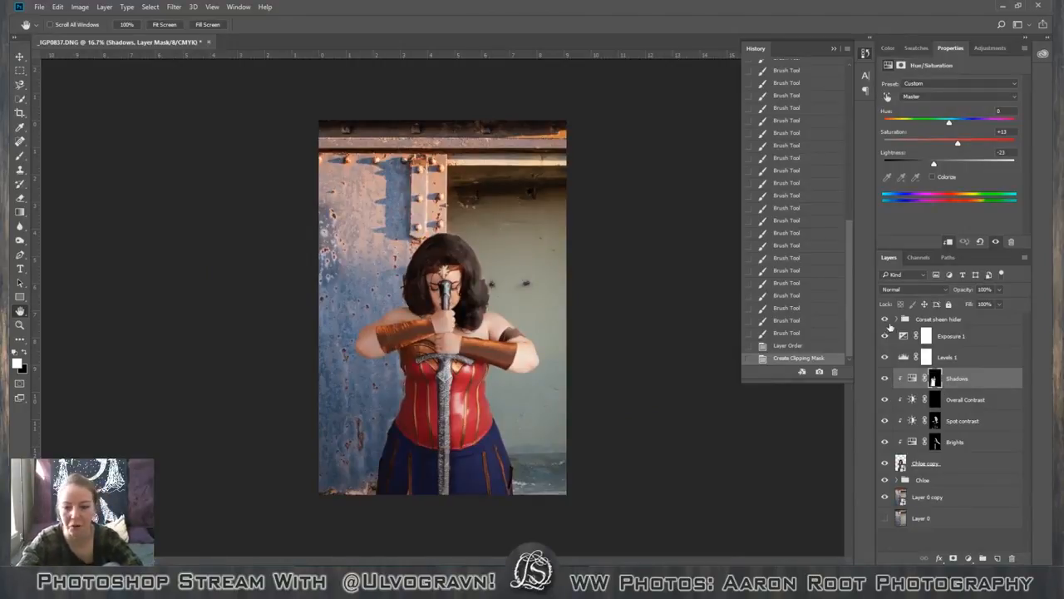
left_click(835, 372)
key("Return")
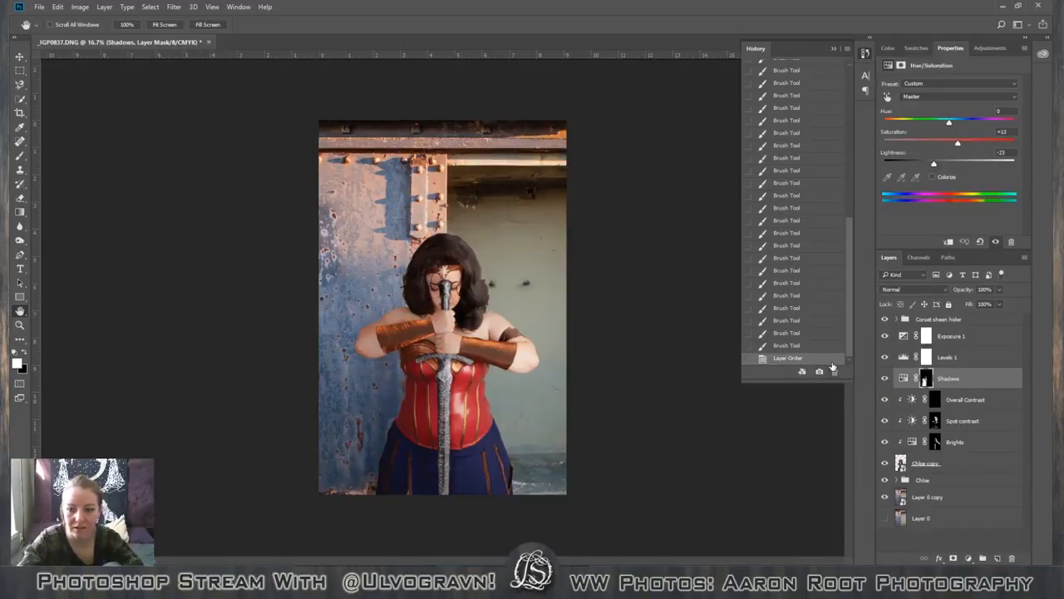
key("ctrl+alt+g")
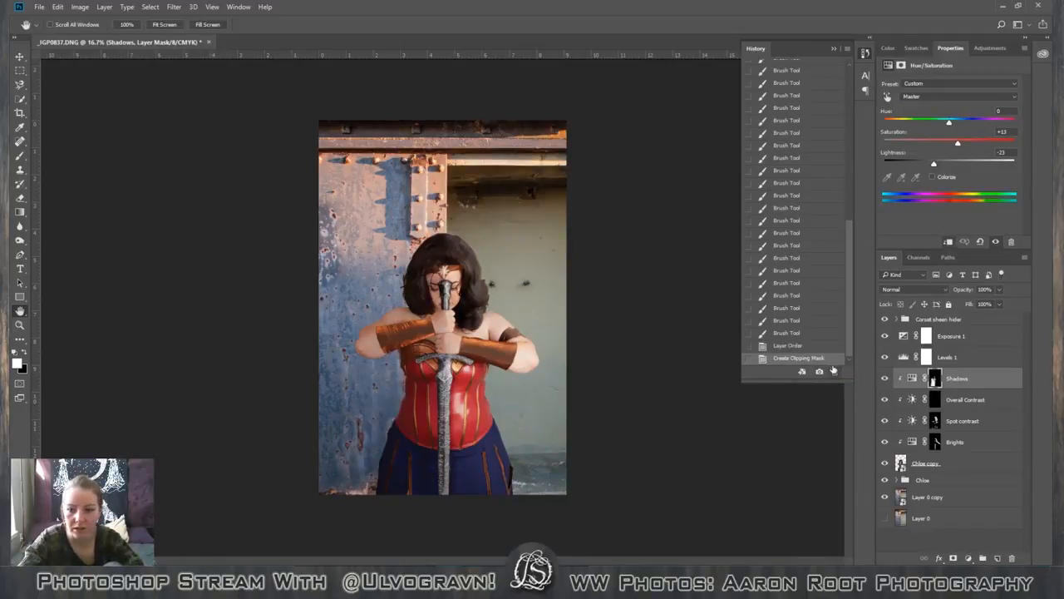
left_click(824, 347)
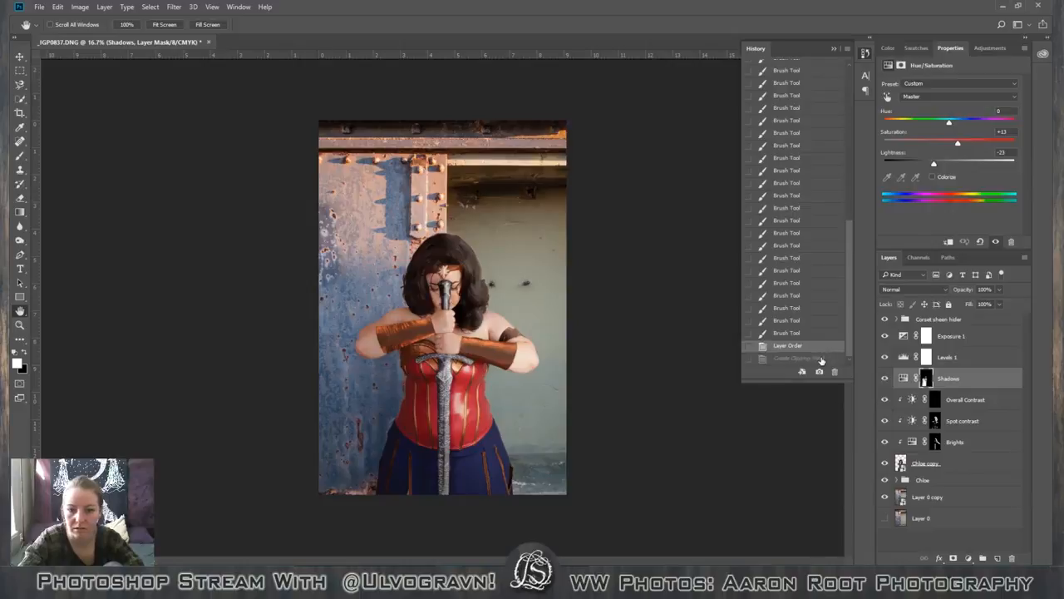
left_click(821, 359)
left_click(829, 343)
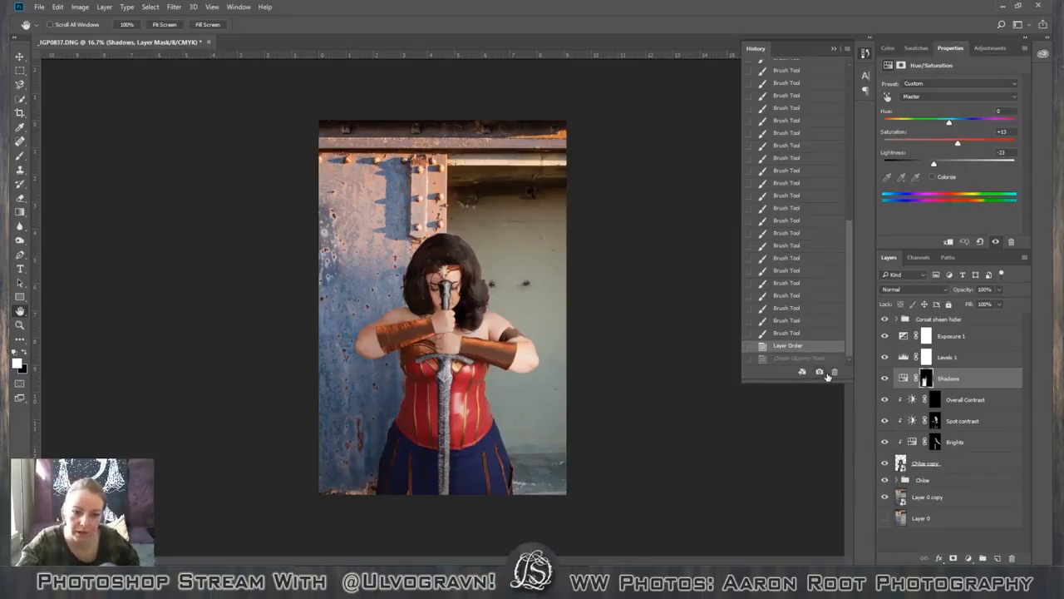
Target the Shadows layer mask and enlarge the brush to 900 px.
left_click(926, 378)
key("b")
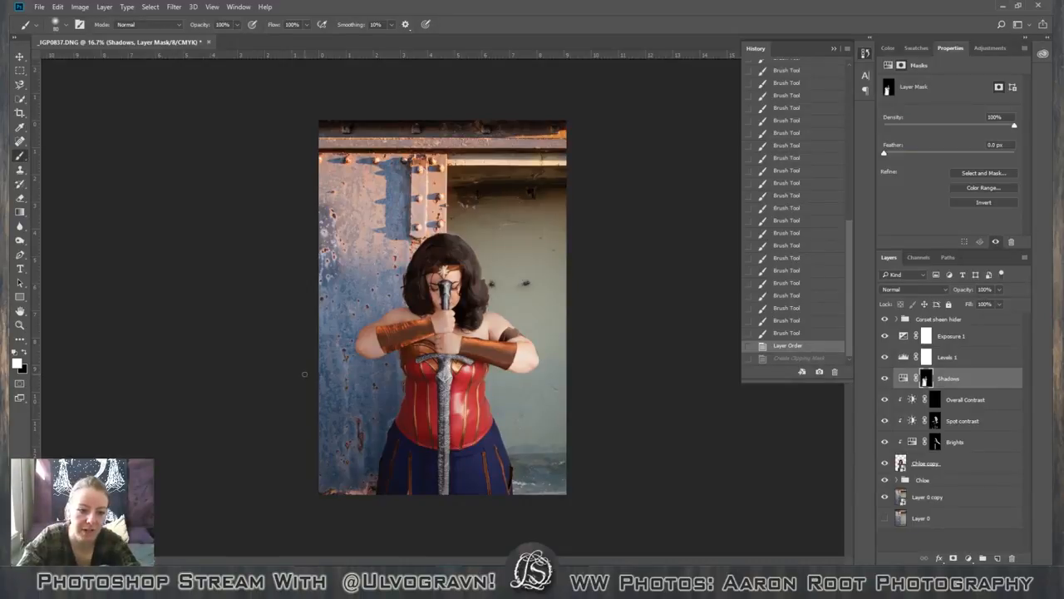
key("bracketright")
key("bracketright")
key("bracketright")
key("bracketright")
key("bracketright")
key("bracketright")
key("bracketright")
key("bracketright")
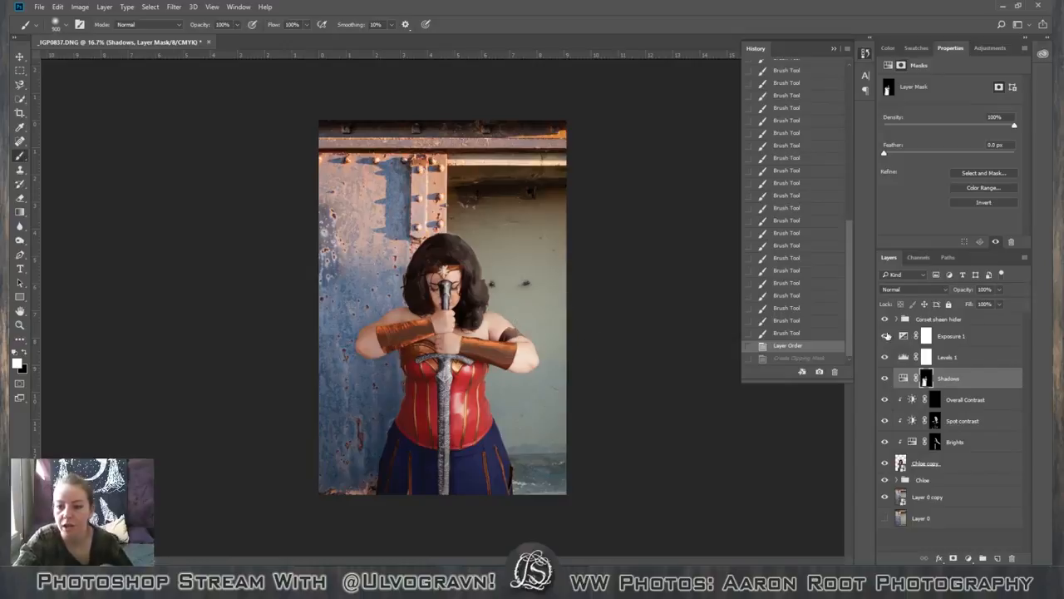
Hide and show all the adjustments above the figure layer to compare the photo before and after.
left_click_drag(884, 443, 885, 319)
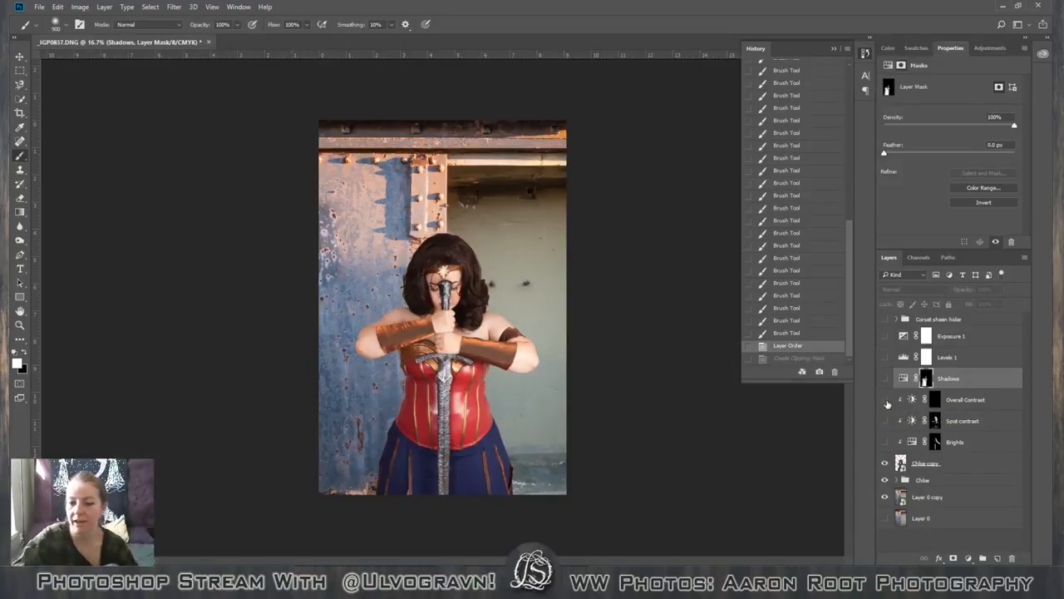
left_click_drag(888, 403, 885, 321)
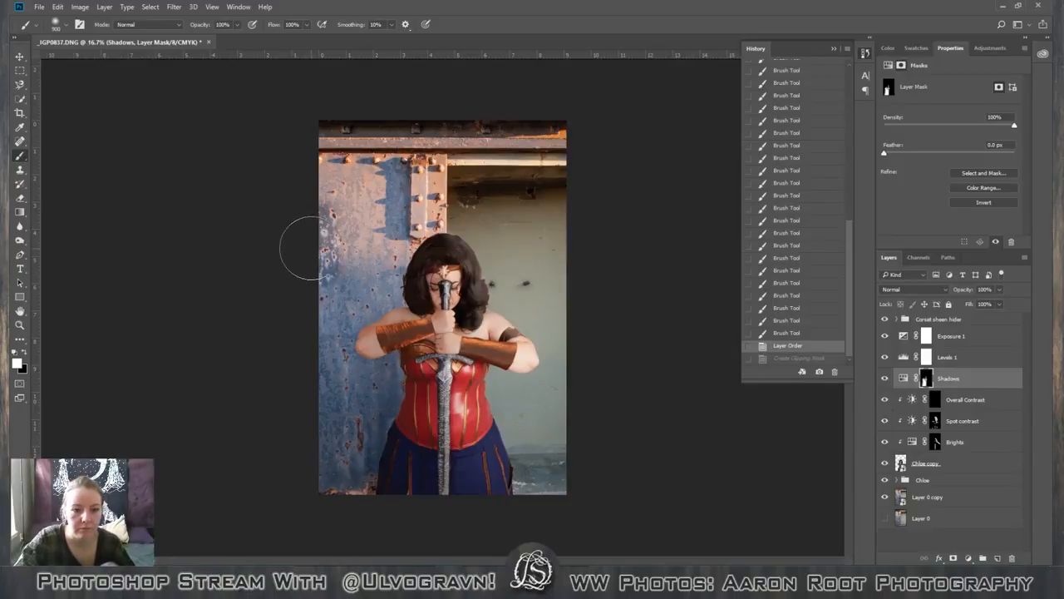
Darken the photo's left edge by painting white on the Shadows layer mask with repeated strokes at 30% brush opacity.
left_click_drag(299, 240, 281, 424)
key("3")
key("ctrl+z")
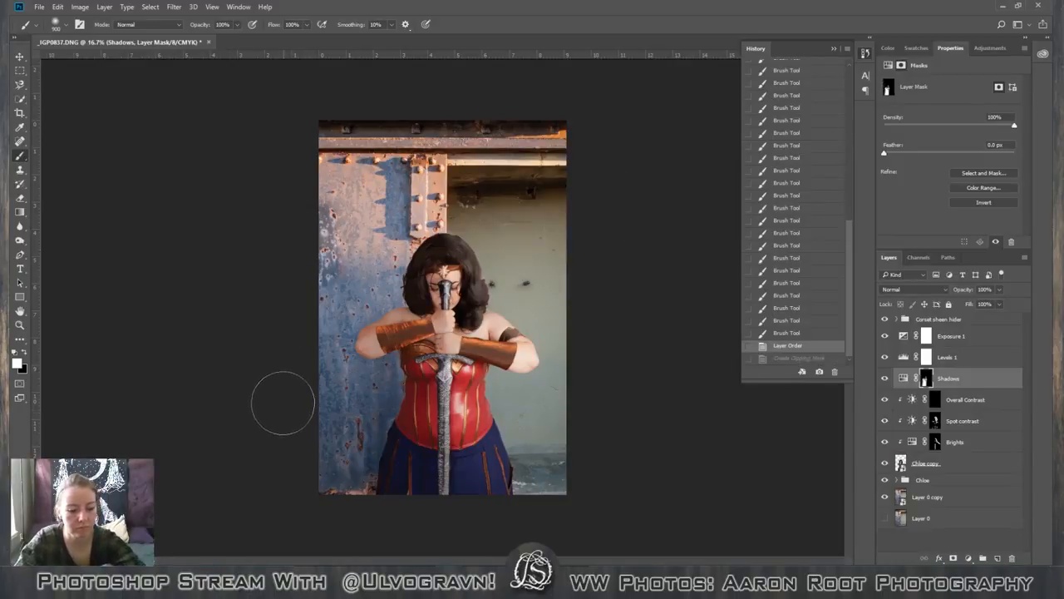
mouse_move(297, 274)
left_mouse_down()
mouse_move(311, 376)
mouse_move(317, 339)
mouse_move(300, 497)
mouse_move(320, 480)
mouse_move(339, 487)
mouse_move(330, 543)
mouse_move(326, 462)
mouse_move(280, 369)
left_mouse_up()
mouse_move(292, 215)
left_mouse_down()
mouse_move(306, 227)
mouse_move(301, 277)
left_mouse_up()
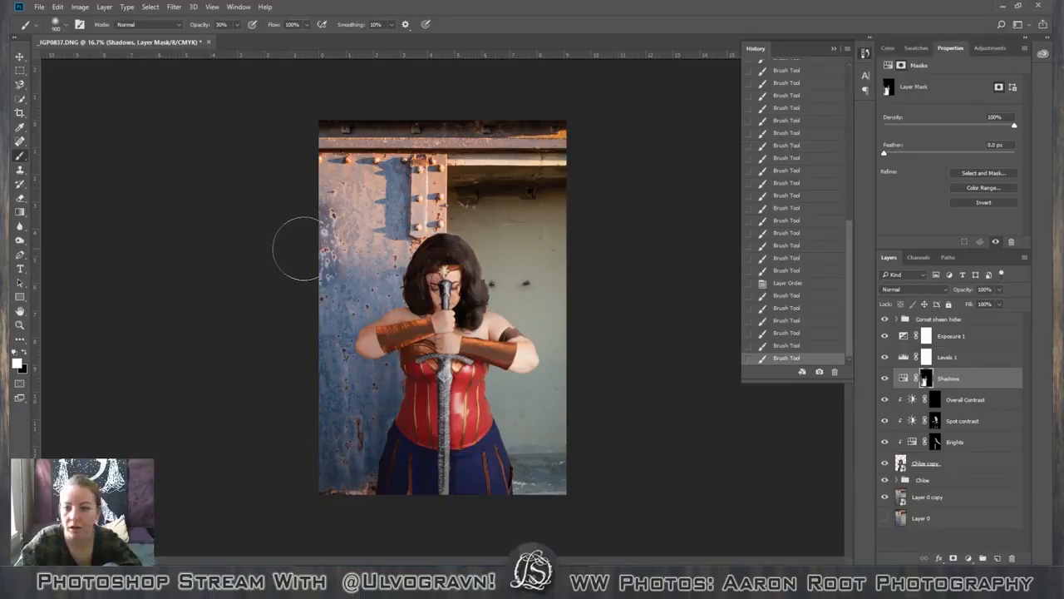
mouse_move(322, 171)
left_mouse_down()
mouse_move(312, 153)
mouse_move(283, 202)
left_mouse_up()
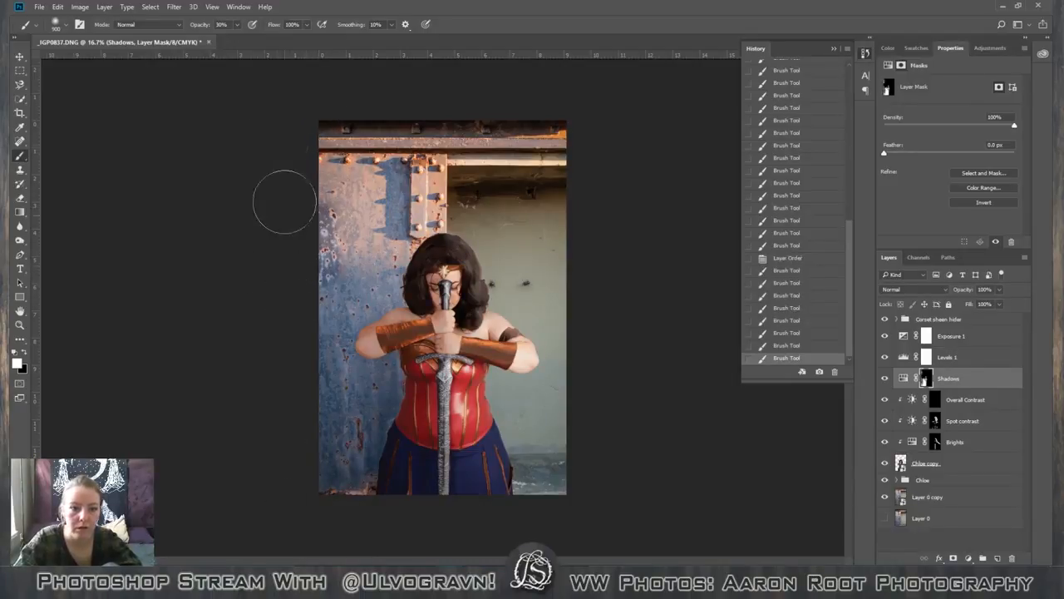
mouse_move(278, 118)
left_mouse_down()
mouse_move(314, 254)
mouse_move(287, 121)
mouse_move(325, 217)
mouse_move(317, 261)
left_mouse_up()
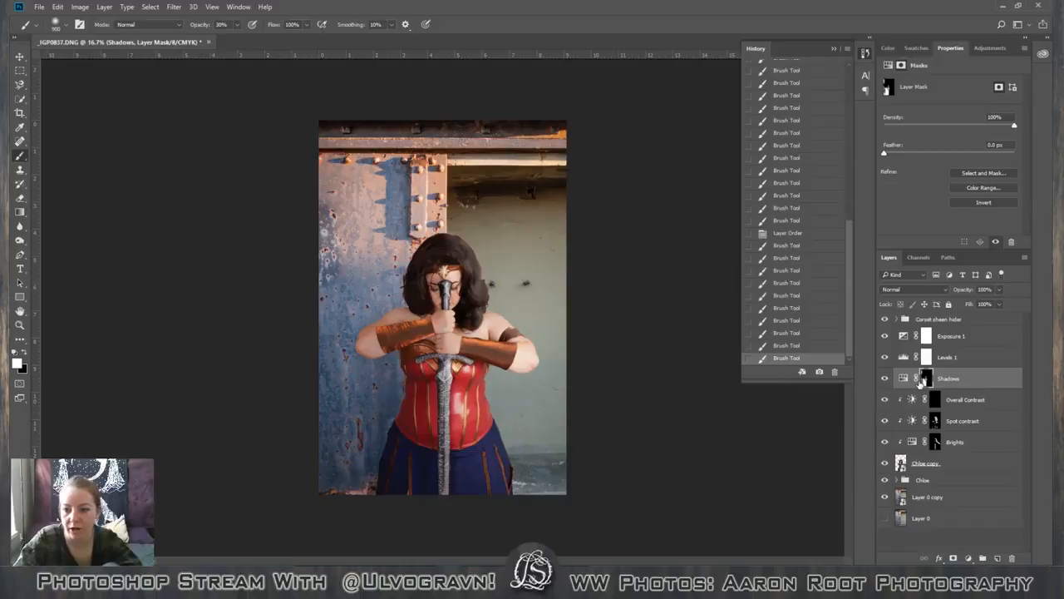
left_click_drag(333, 138, 316, 247)
left_click_drag(328, 188, 313, 324)
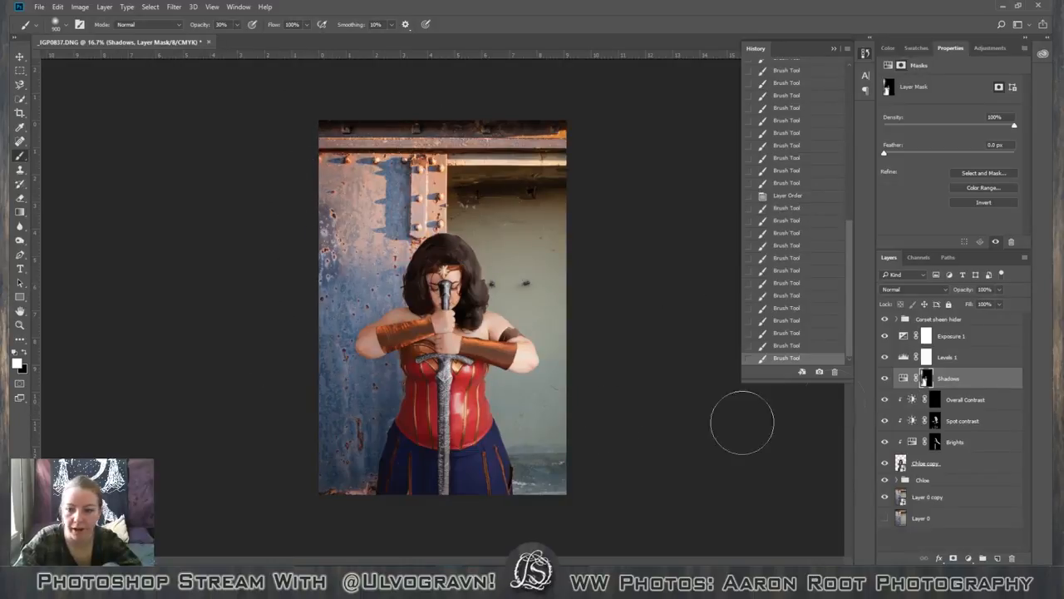
left_click_drag(336, 131, 292, 292)
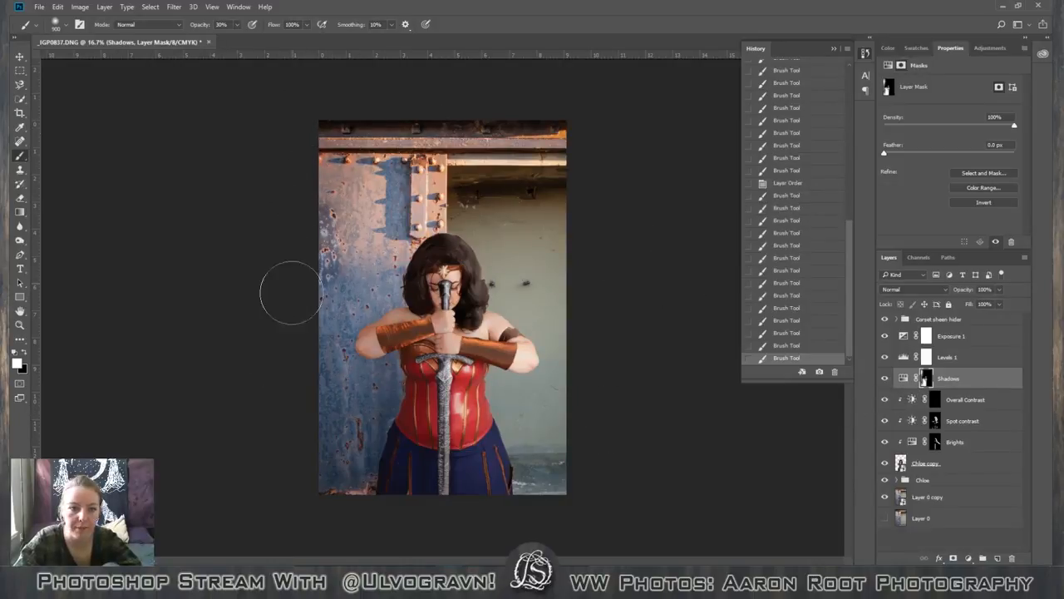
left_click_drag(320, 179, 261, 315)
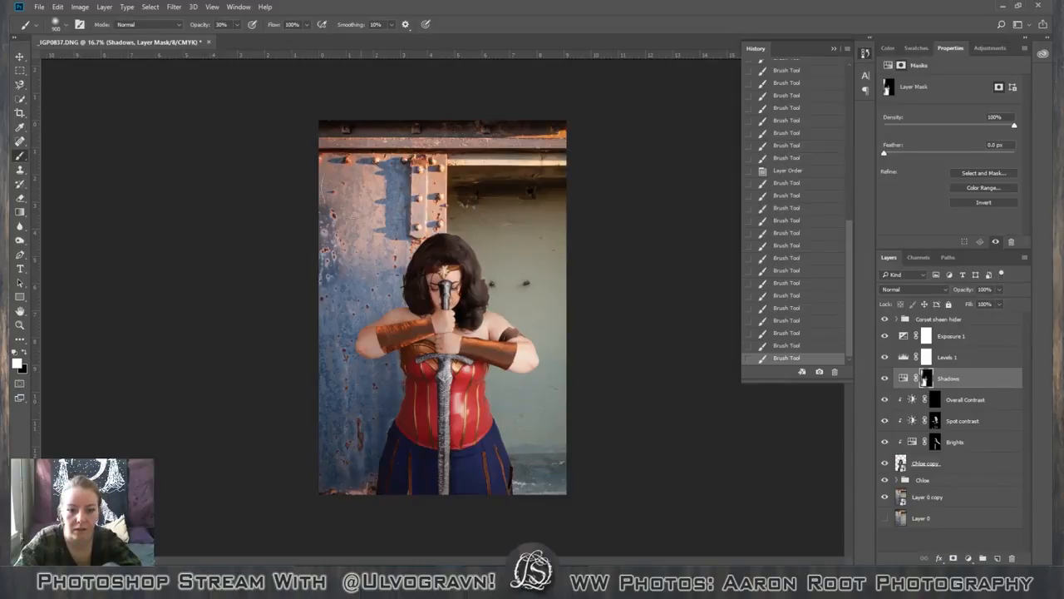
left_click_drag(330, 173, 318, 384)
left_click_drag(307, 242, 321, 486)
left_click_drag(323, 548, 323, 554)
Inspect the figure's arms and bracers up close, comparing them with the Shadows layer hidden and shown.
key("ctrl+plus")
key("ctrl+plus")
key("ctrl+plus")
key("ctrl+plus")
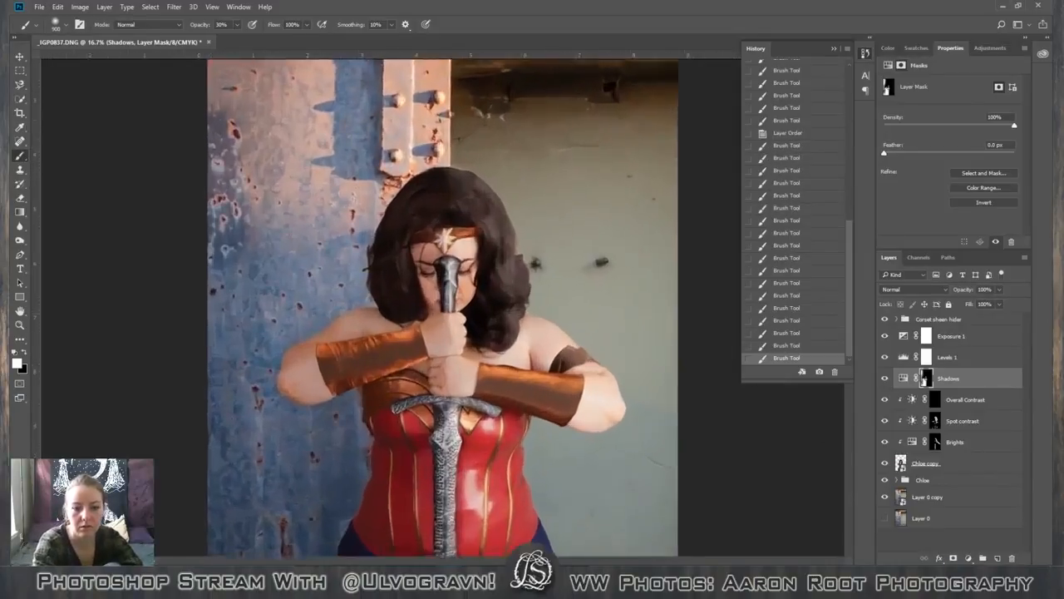
key("space")
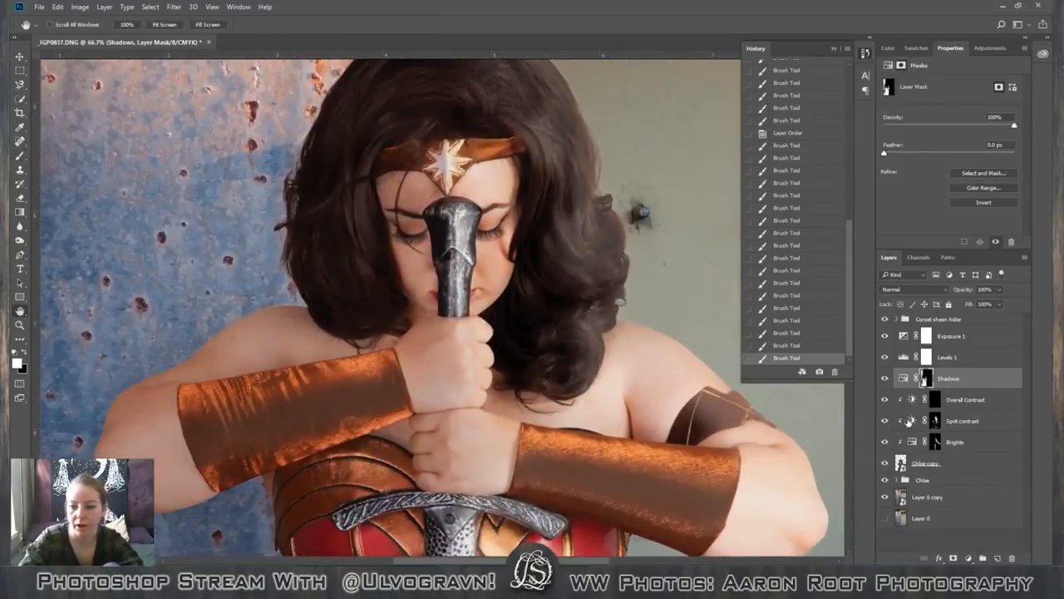
left_click_drag(591, 368, 528, 355)
left_click_drag(250, 255, 475, 335)
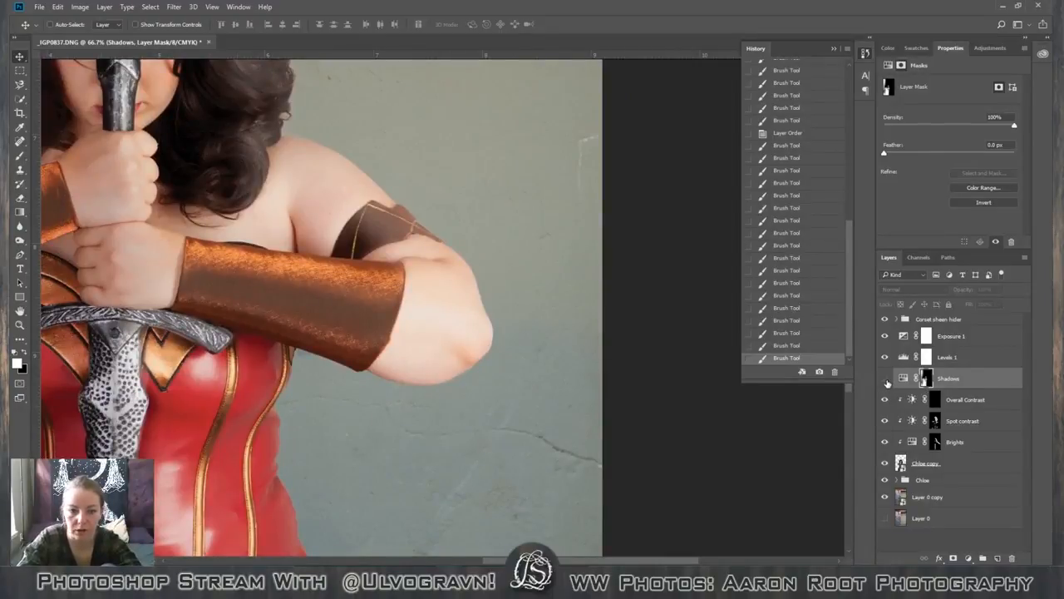
left_click(886, 380)
left_click(885, 380)
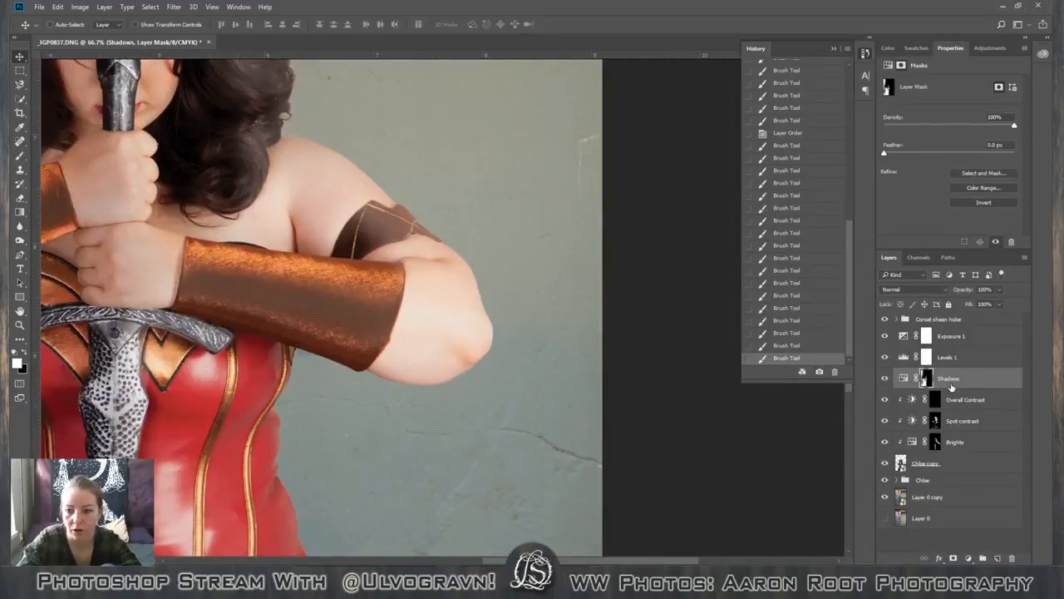
Reduce the brush to 125 px and paint white on the Shadows mask over the bright elbow below the dark armband.
key("b")
key("bracketleft")
key("bracketleft")
key("bracketleft")
key("bracketleft")
key("bracketleft")
key("bracketleft")
key("bracketleft")
key("bracketleft")
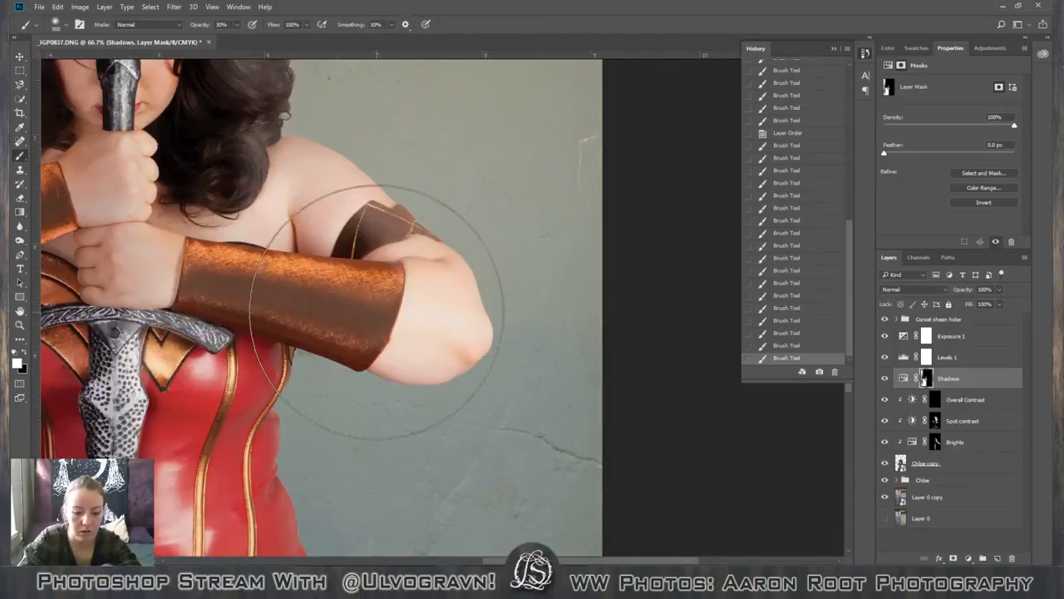
key("bracketleft")
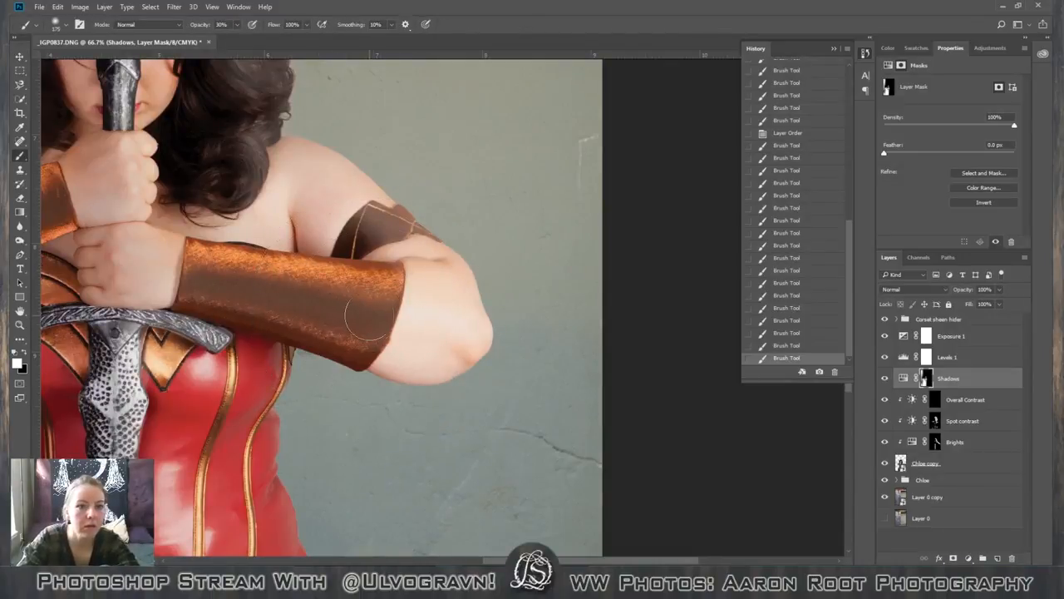
key("bracketleft")
key("bracketleft")
mouse_move(384, 359)
left_mouse_down()
mouse_move(436, 365)
mouse_move(416, 364)
mouse_move(462, 348)
mouse_move(411, 349)
mouse_move(410, 306)
mouse_move(412, 335)
mouse_move(432, 307)
mouse_move(451, 330)
mouse_move(408, 276)
left_mouse_up()
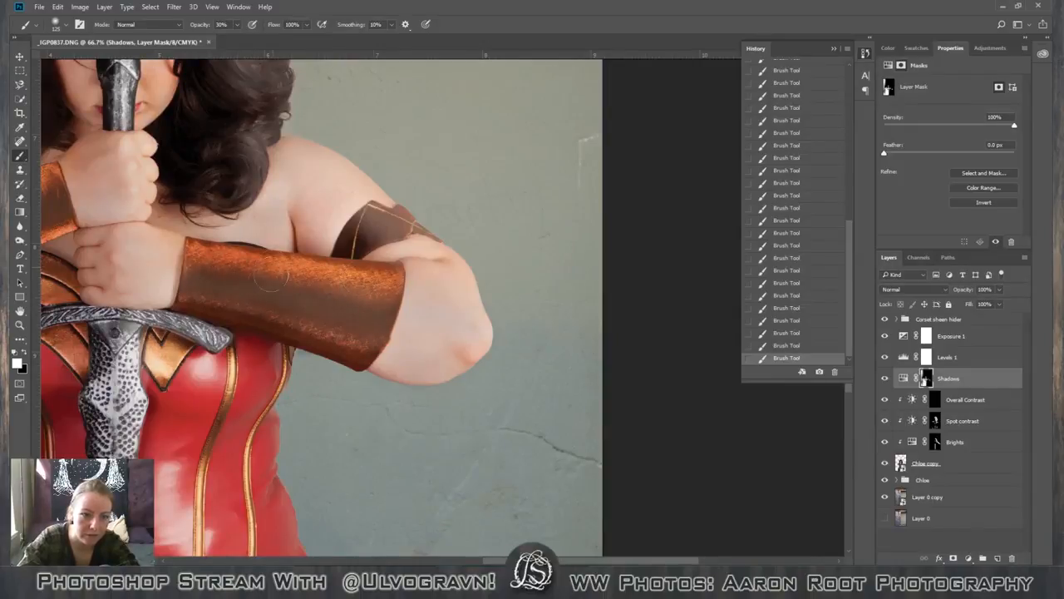
Continue shading the figure's hands and bracers on the Shadows mask with a smaller brush.
left_click_drag(630, 563, 530, 563)
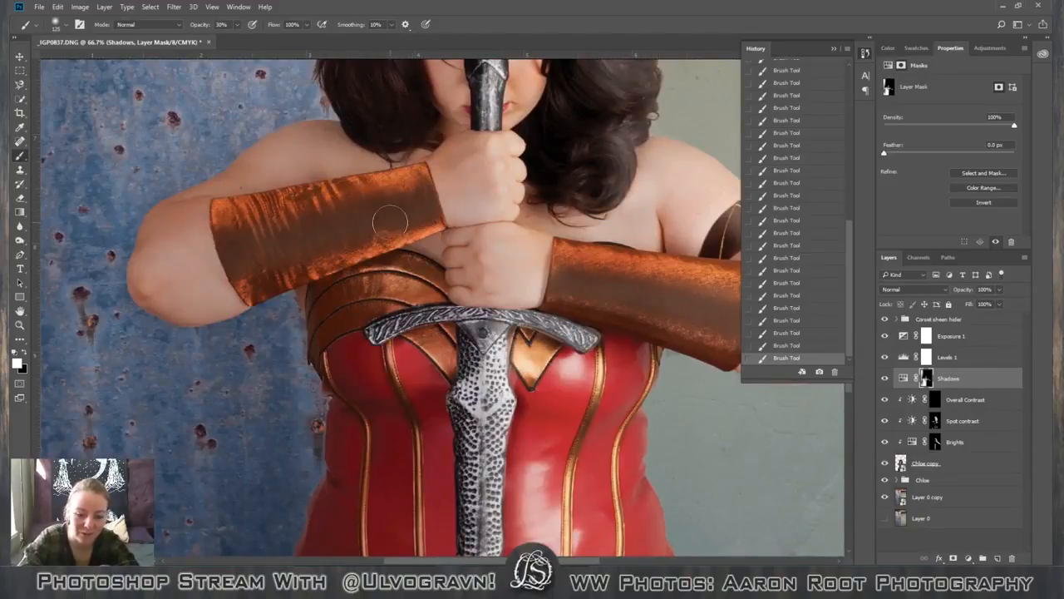
key("bracketleft")
key("bracketleft")
key("bracketleft")
key("bracketleft")
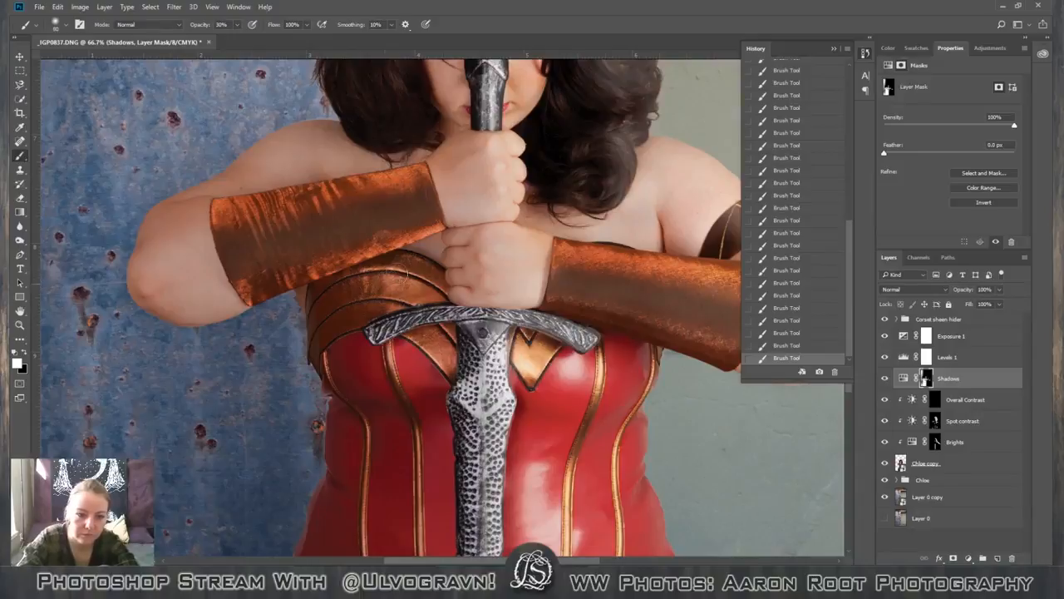
scroll(410, 300, "up", 5)
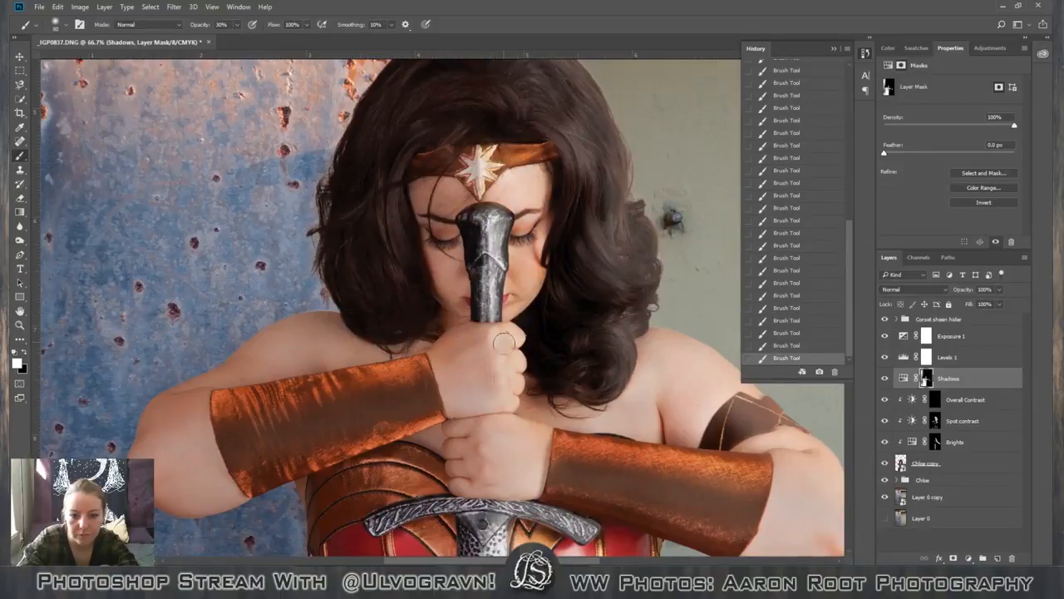
left_click_drag(455, 563, 508, 563)
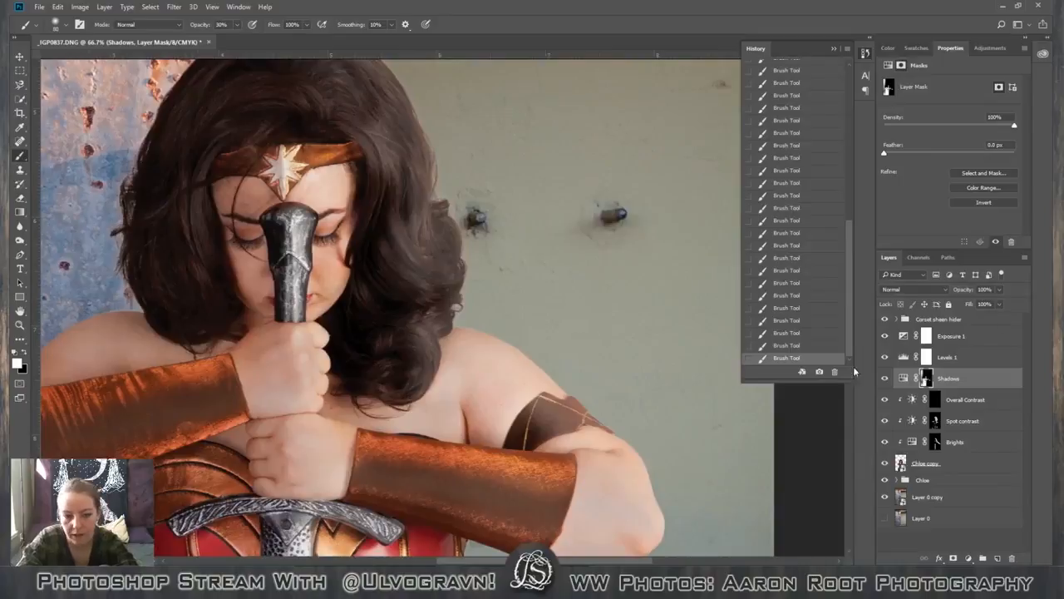
Target the Brights layer mask with a 125 px brush and check the whole photo.
left_click(933, 440)
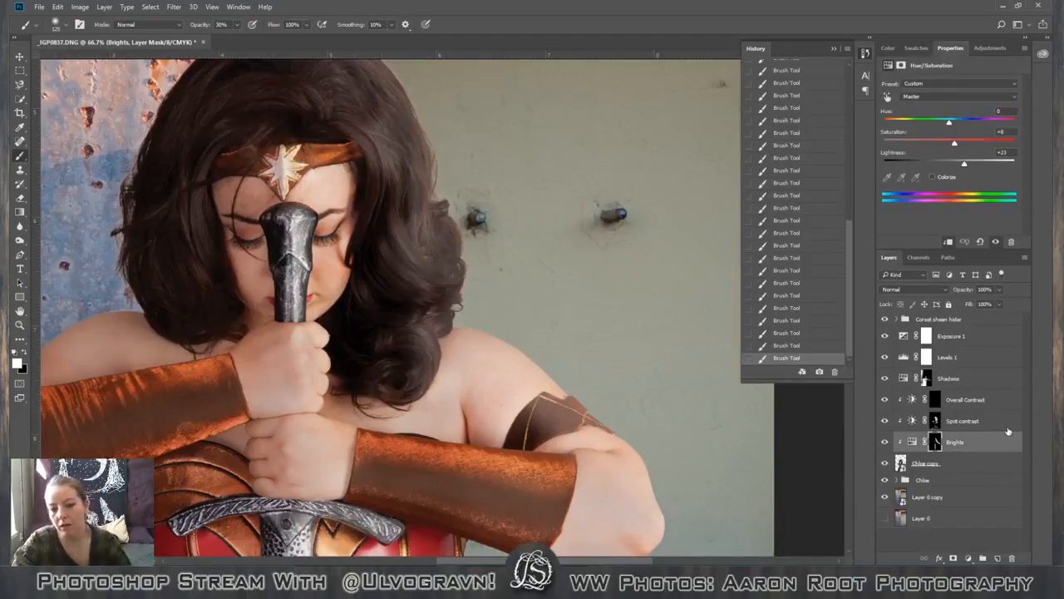
key("ctrl+minus")
key("ctrl+minus")
key("ctrl+minus")
key("ctrl+minus")
key("ctrl+minus")
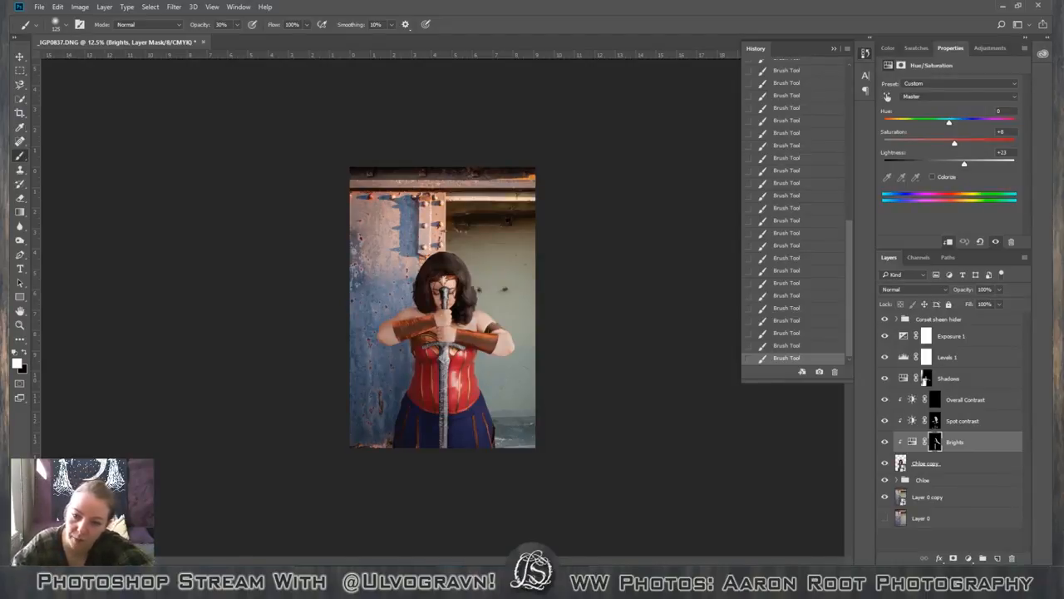
Create a new layer above the Corset sheen hider group and fill it with black at 100% opacity.
left_click(955, 324)
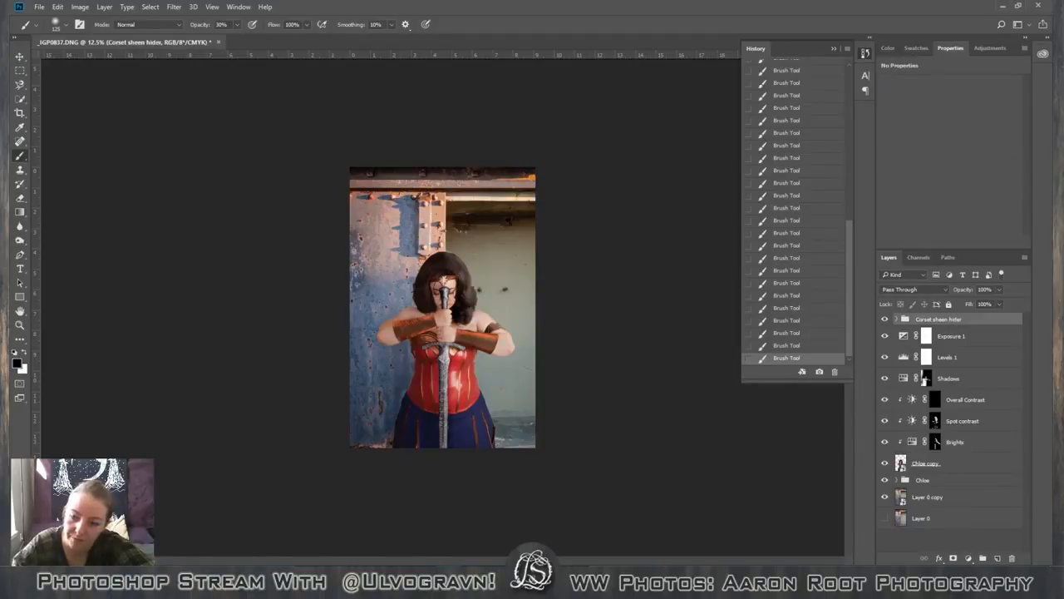
left_click(998, 558)
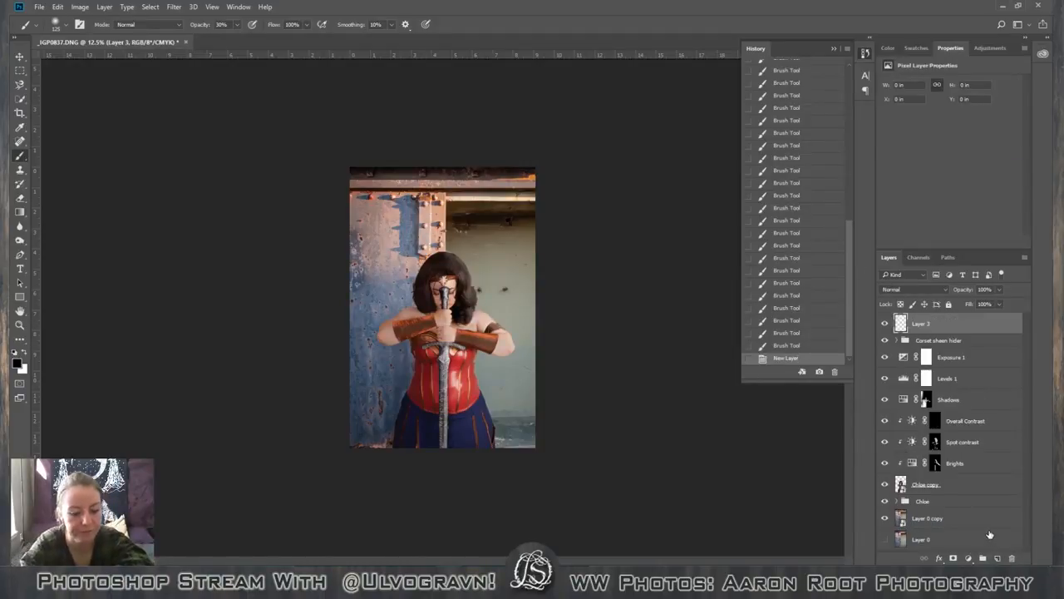
key("a")
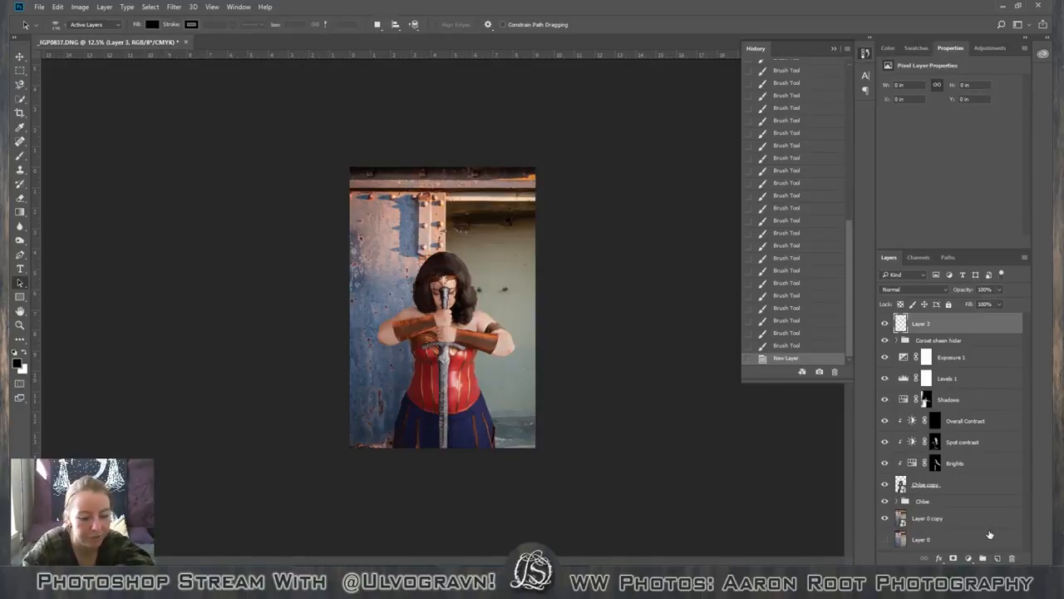
key("F5")
key("shift+F5")
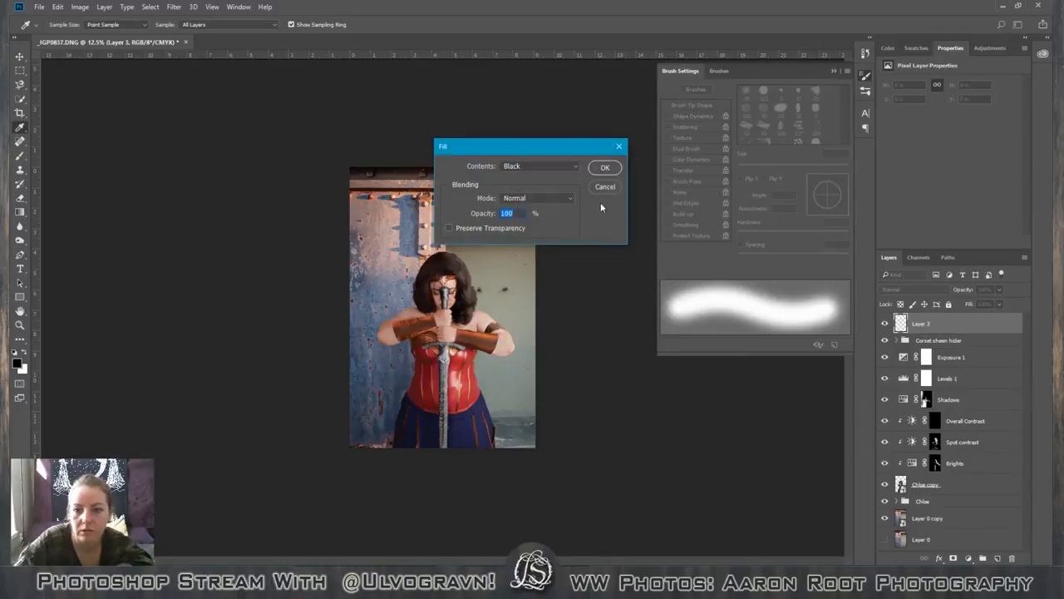
left_click(605, 167)
key("b")
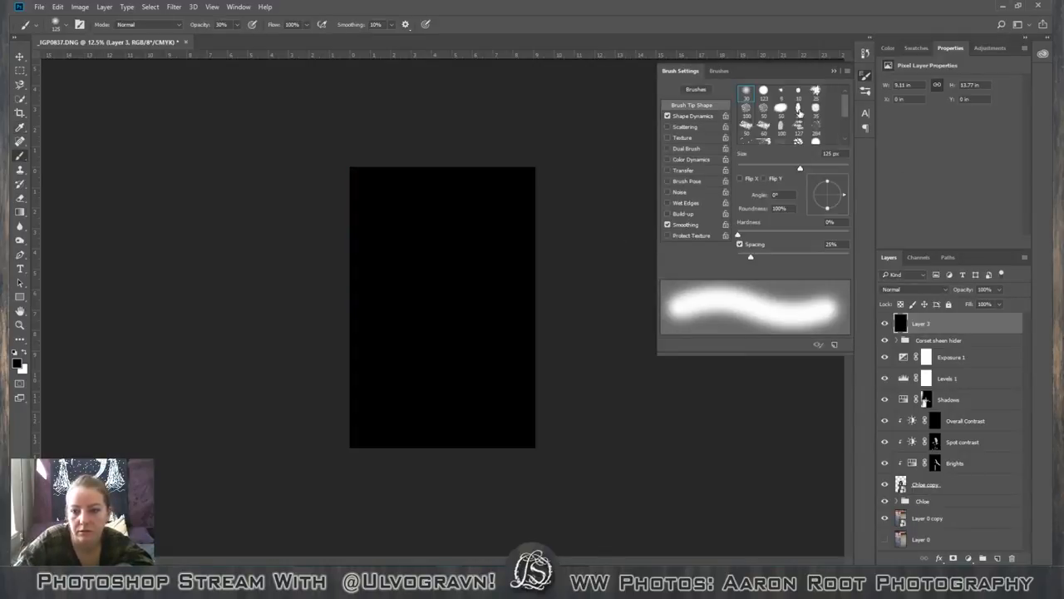
left_click(835, 71)
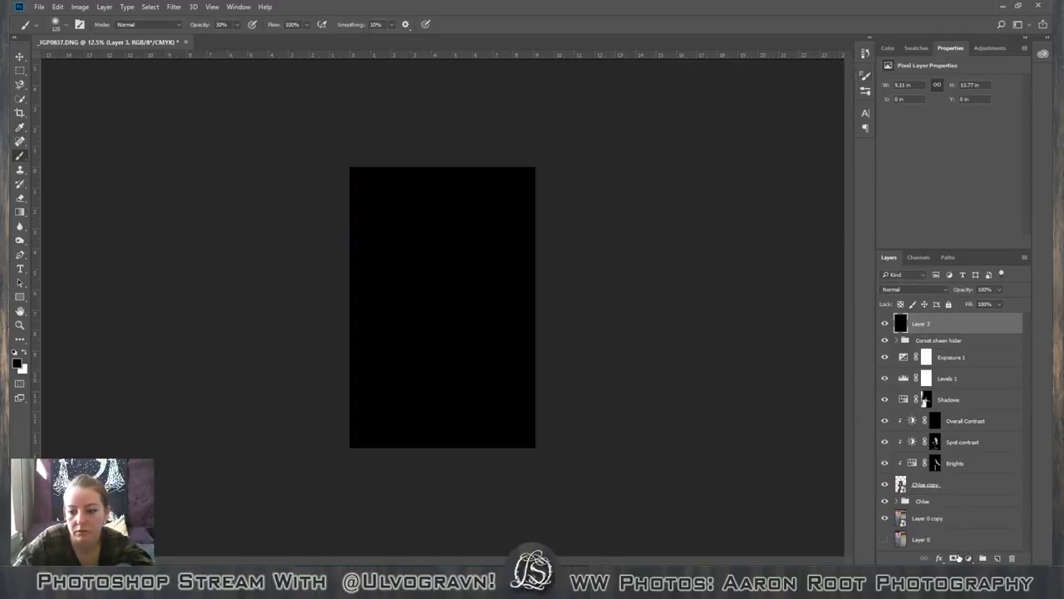
Add a layer mask to the black layer and fill the mask with black.
left_click(953, 558)
key("shift+F5")
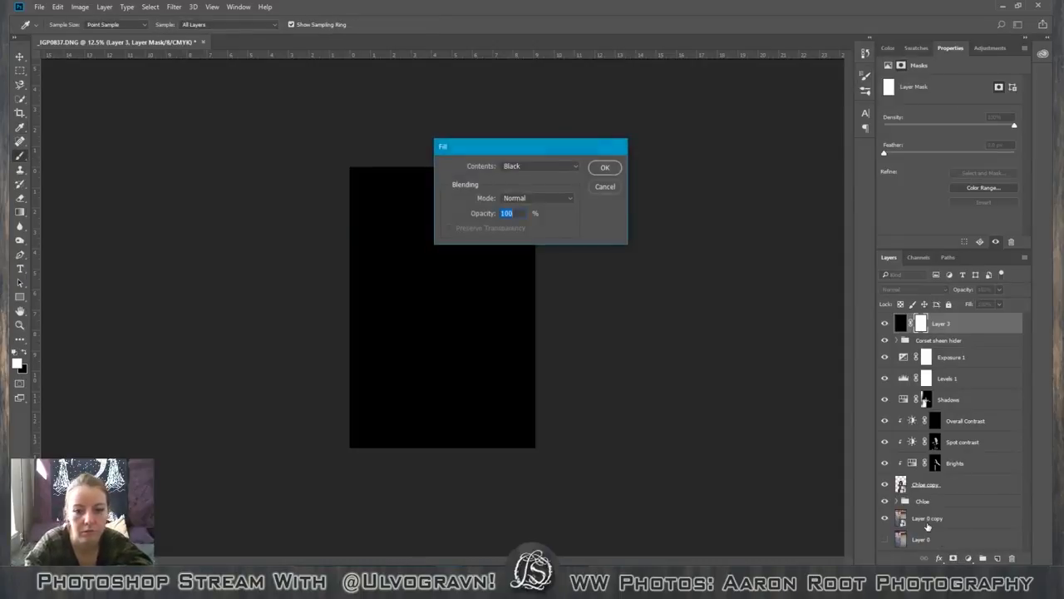
key("Return")
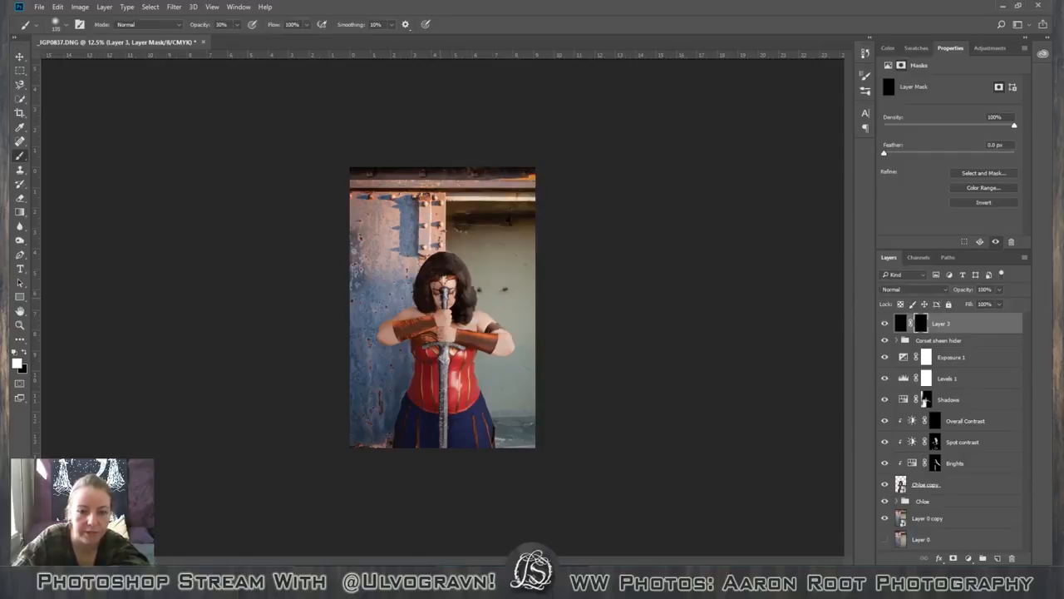
Paint a vignette along the photo's top and side edges on the black layer's mask with a 1500 px white brush, reducing brush opacity to 10%.
key("bracketright")
key("bracketright")
key("bracketright")
key("bracketright")
key("bracketright")
key("bracketright")
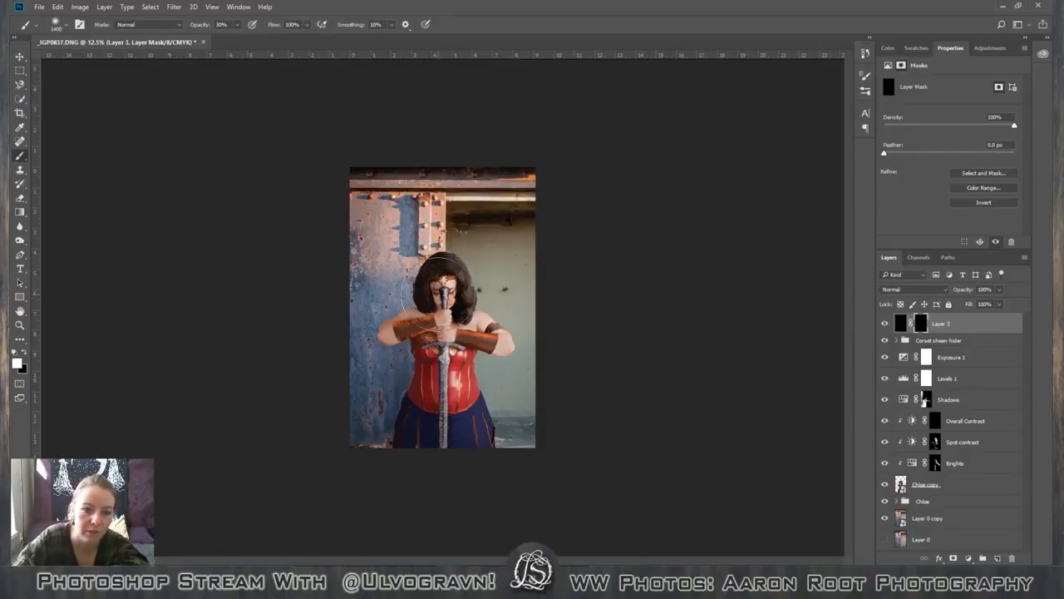
key("bracketright")
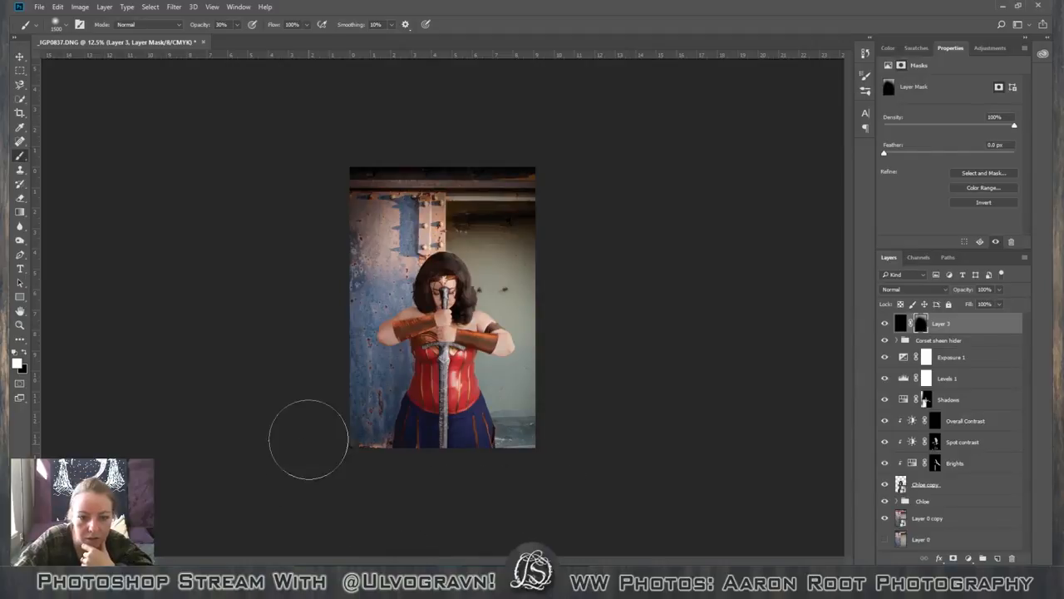
key("x")
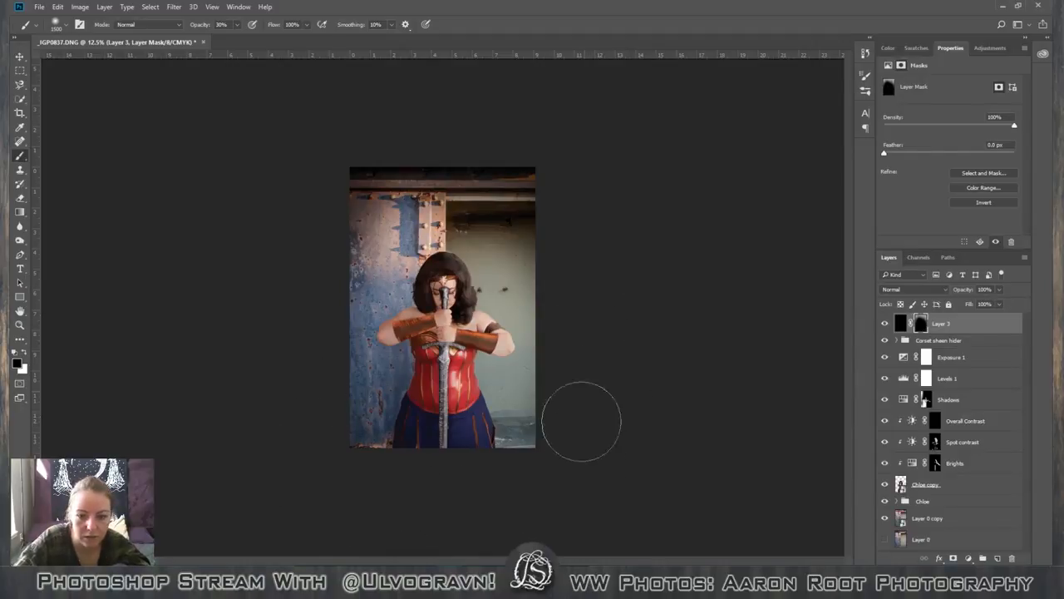
key("x")
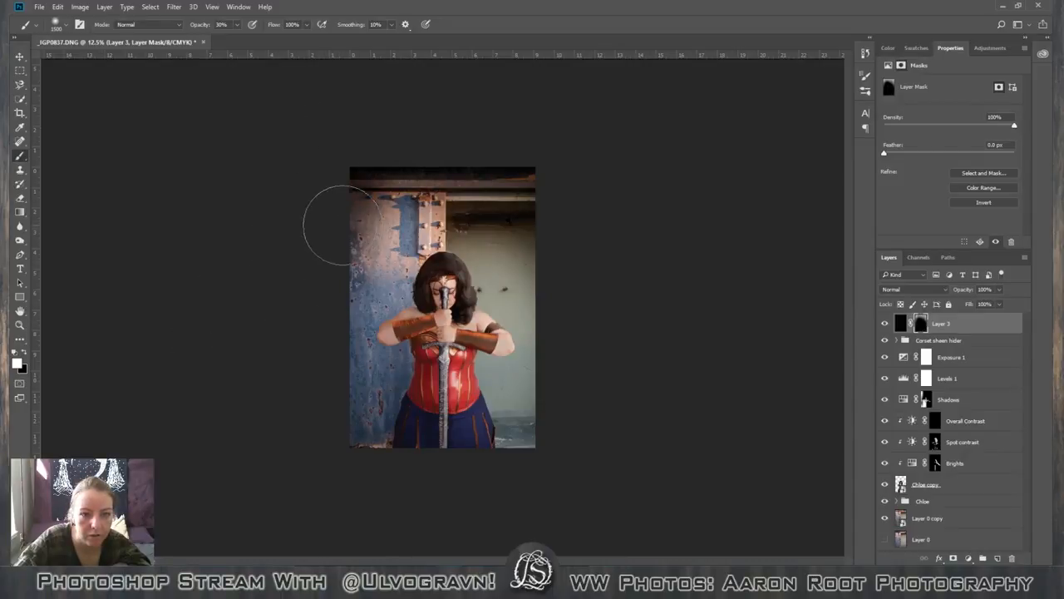
key("1")
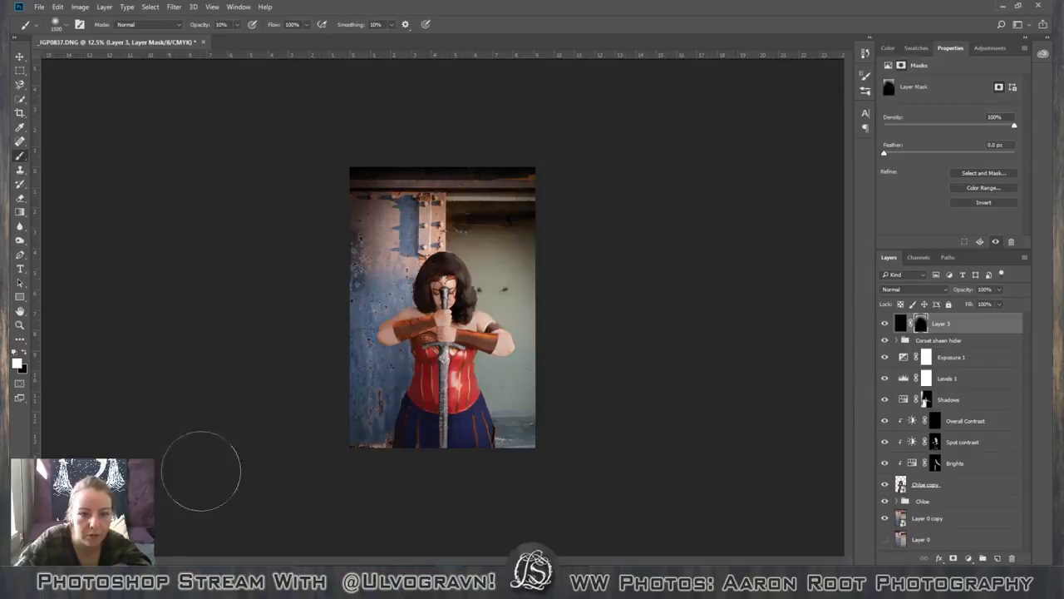
Lower the vignette layer's opacity to 32%.
left_click(998, 289)
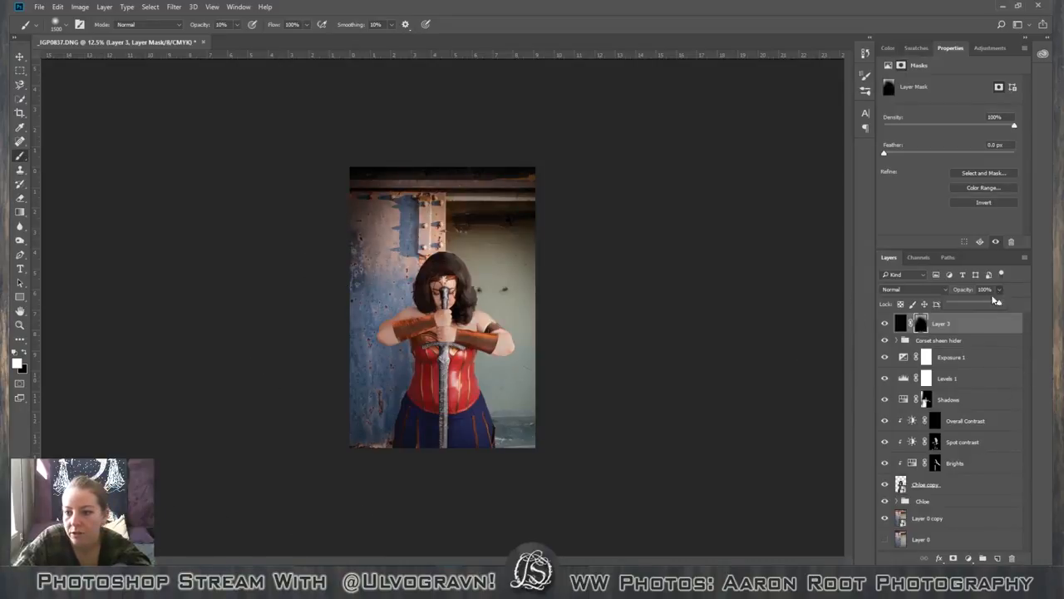
left_click_drag(957, 307, 966, 304)
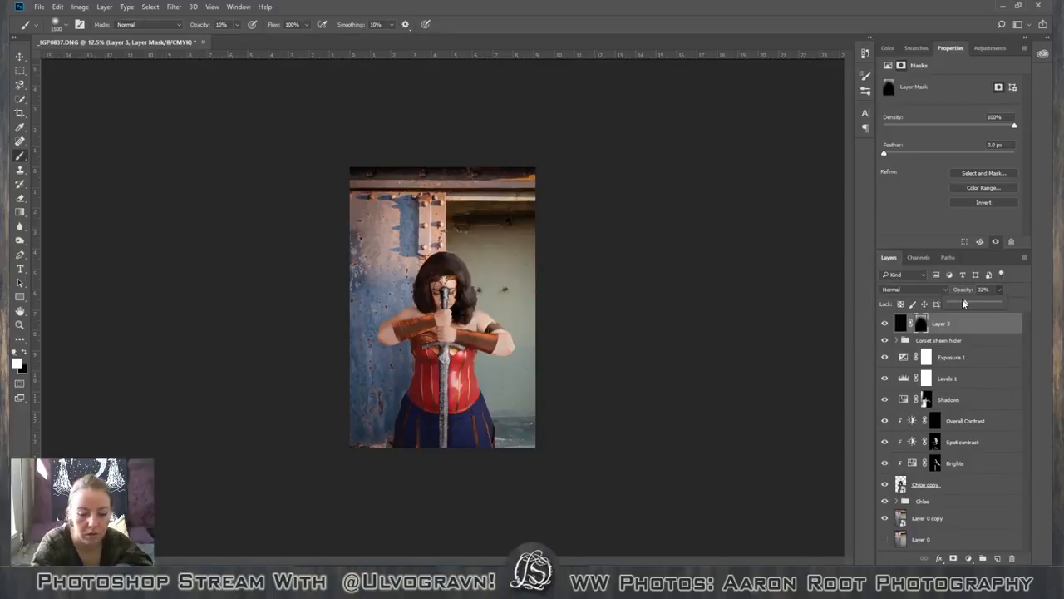
Crop a thin strip off the photo's top edge, leaving the image 9.11 in wide and 13.09 in high.
key("Return")
key("ctrl+plus")
key("v")
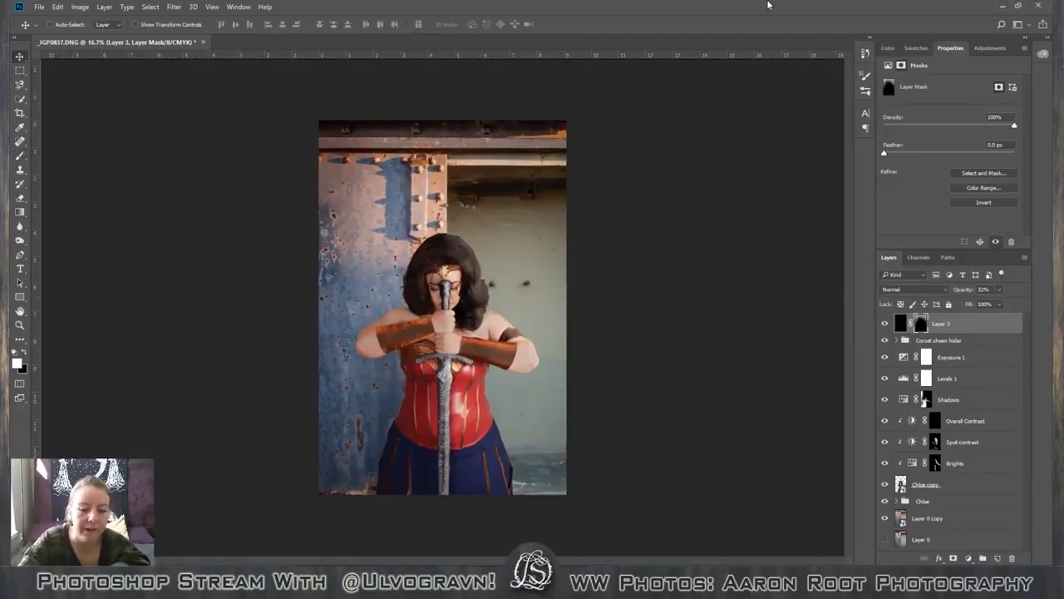
key("c")
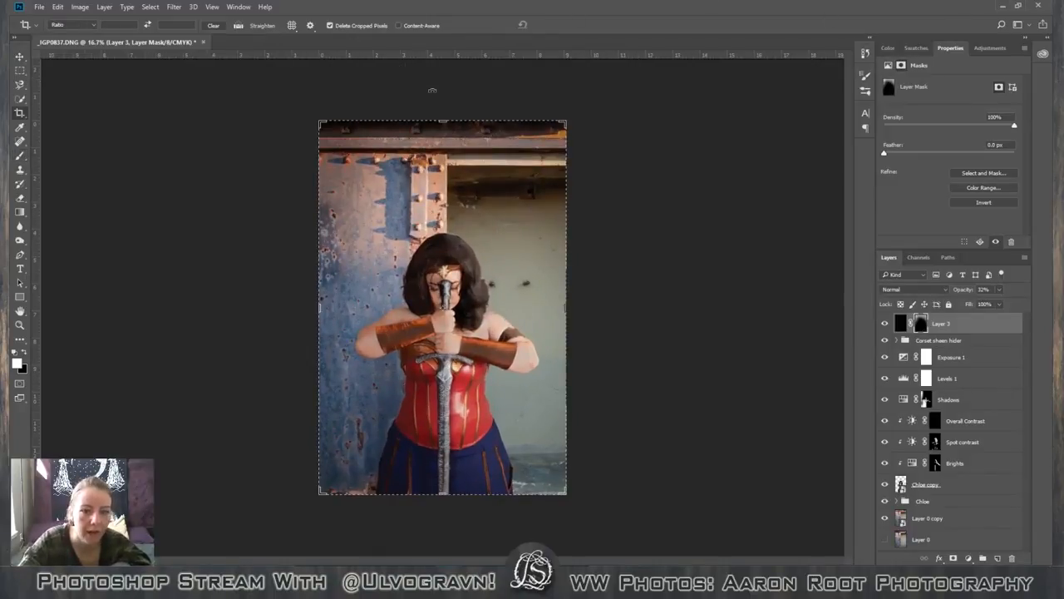
left_click_drag(442, 122, 442, 130)
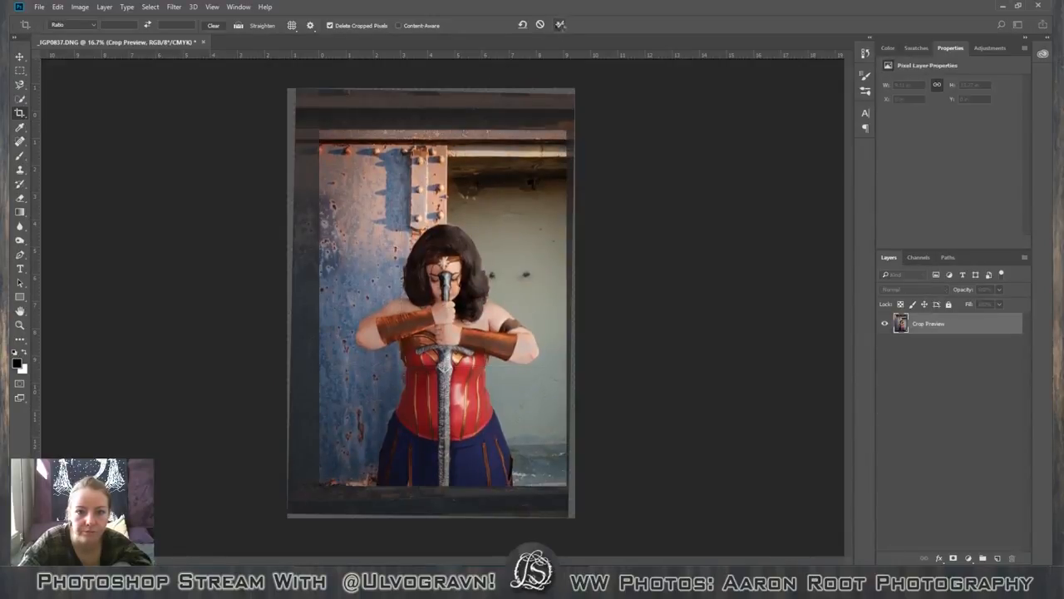
left_click(560, 25)
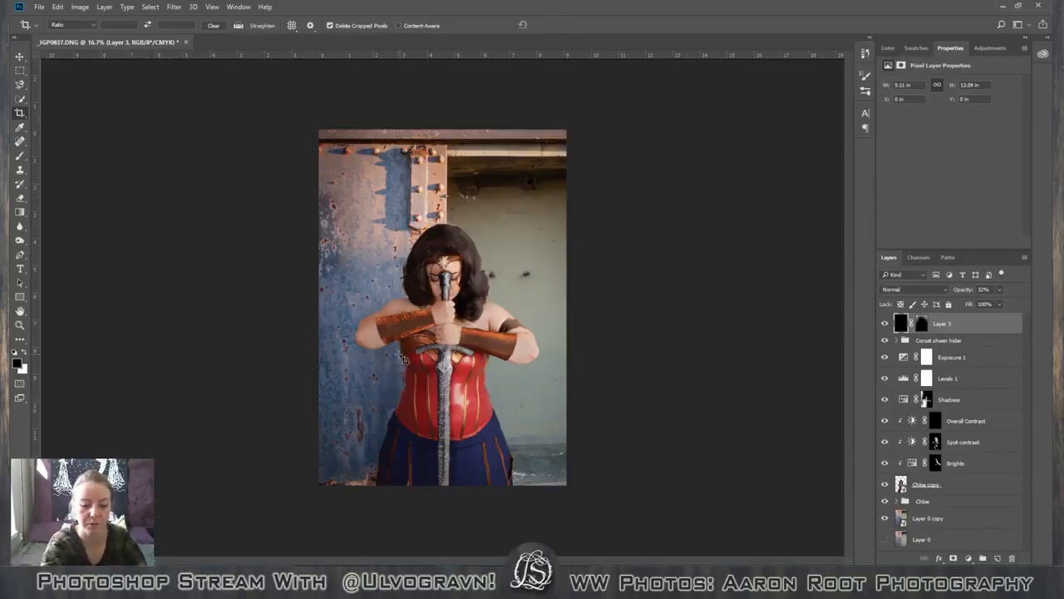
Raise the saturation of the Shadows Hue/Saturation layer to +21.
key("ctrl+plus")
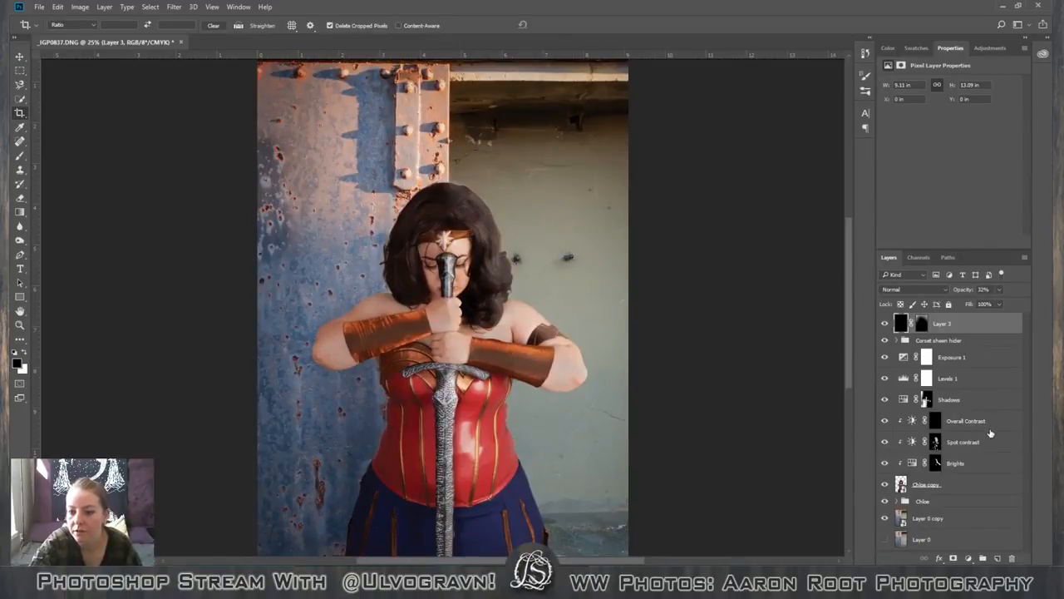
left_click(966, 400)
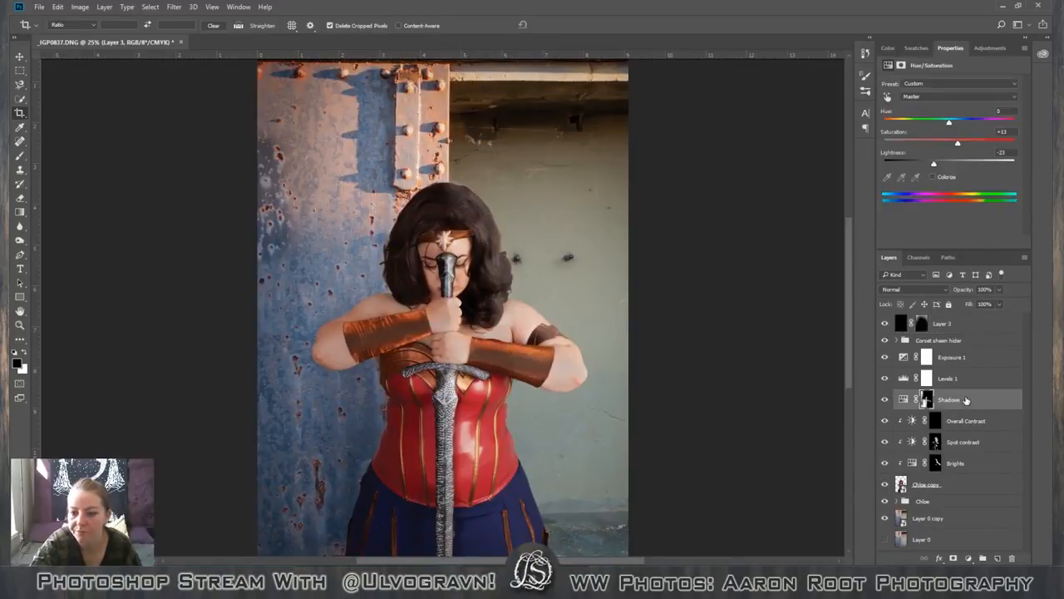
double_click(966, 400)
left_click(973, 190)
key("c")
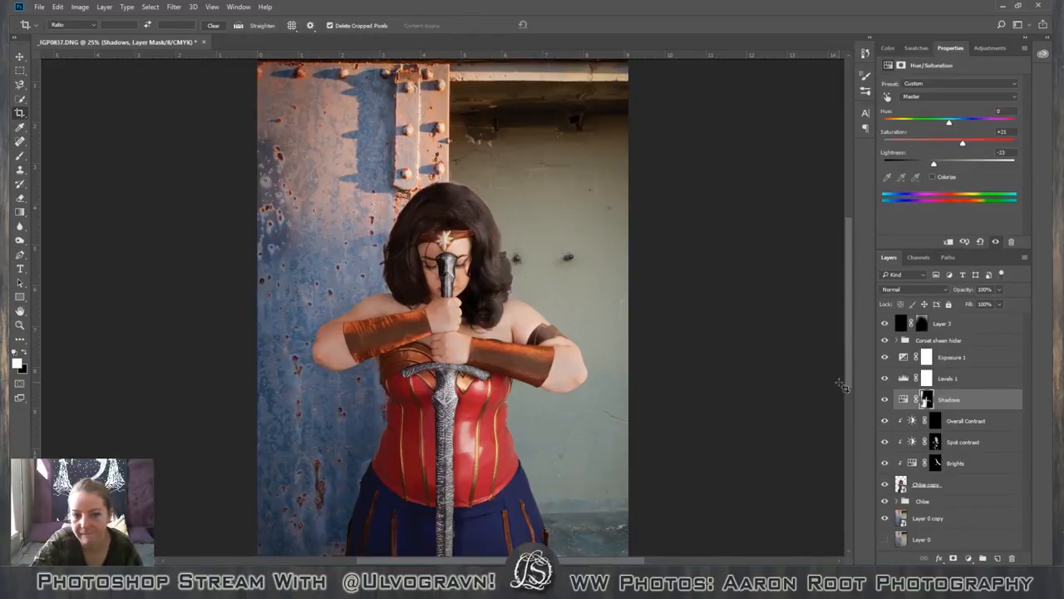
Examine the cropped photo from top to bottom, up close and as a whole, to judge the figure's shading.
scroll(784, 373, "down", 1)
scroll(777, 375, "up", 3)
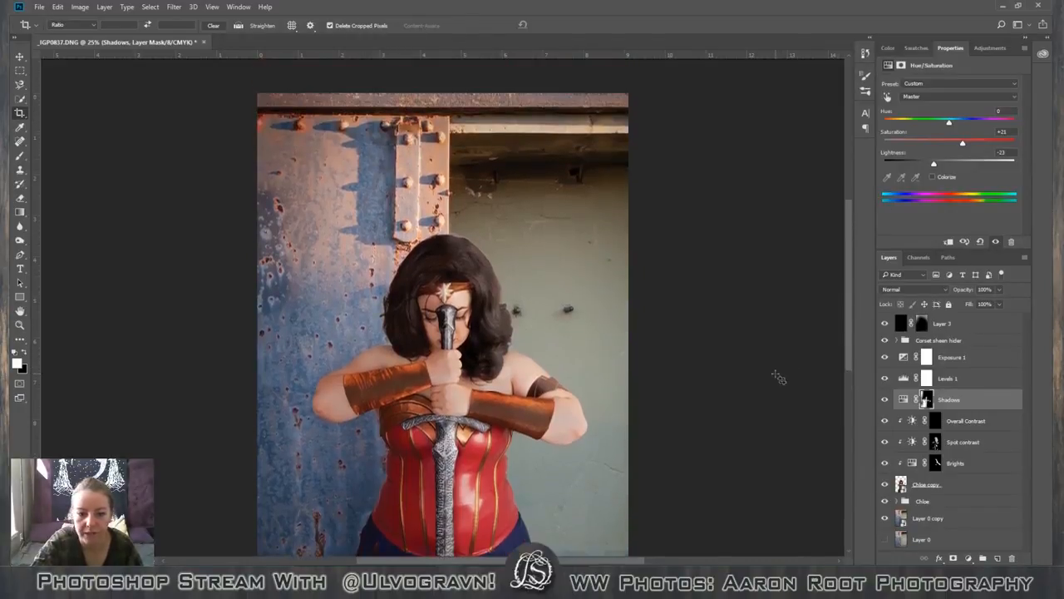
scroll(777, 375, "up", 2)
scroll(776, 378, "down", 2)
scroll(776, 381, "up", 1)
scroll(774, 383, "down", 2)
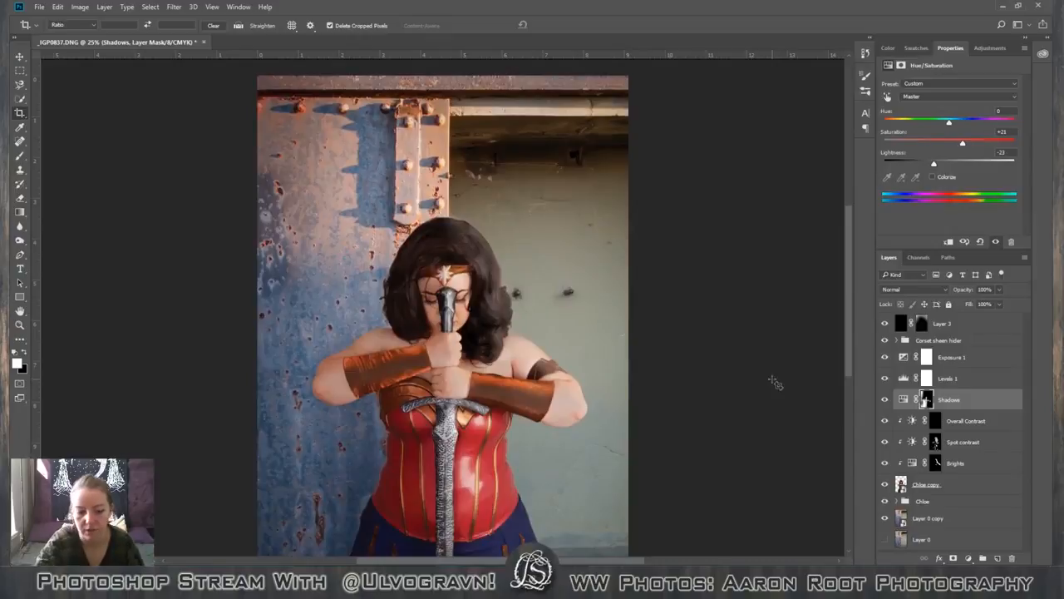
key("ctrl+minus")
key("ctrl+minus")
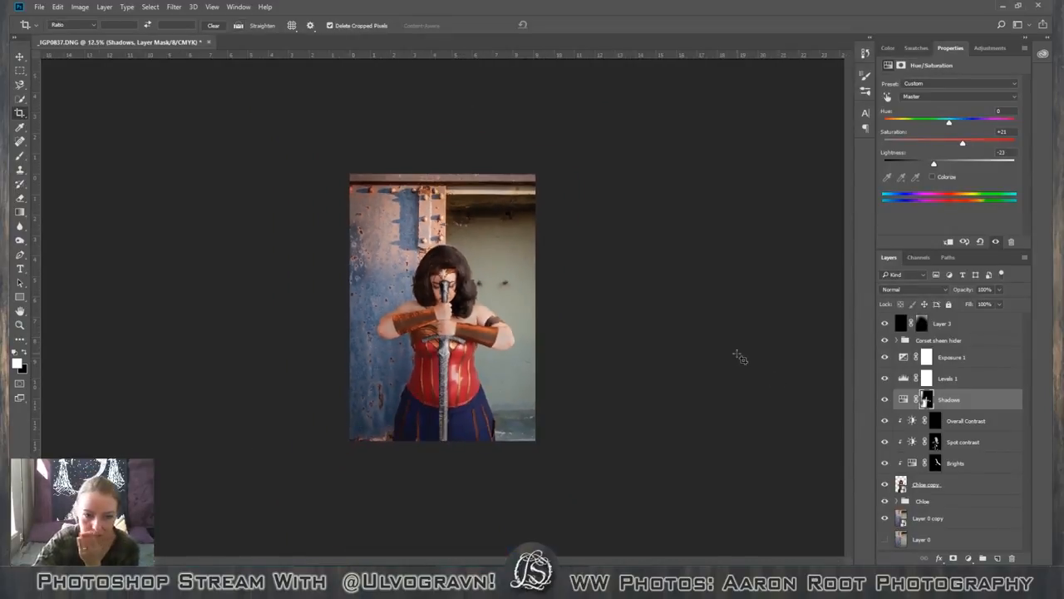
Add a clipped Brightness/Contrast adjustment layer above Spot contrast and lower its brightness to -59.
left_click(971, 402)
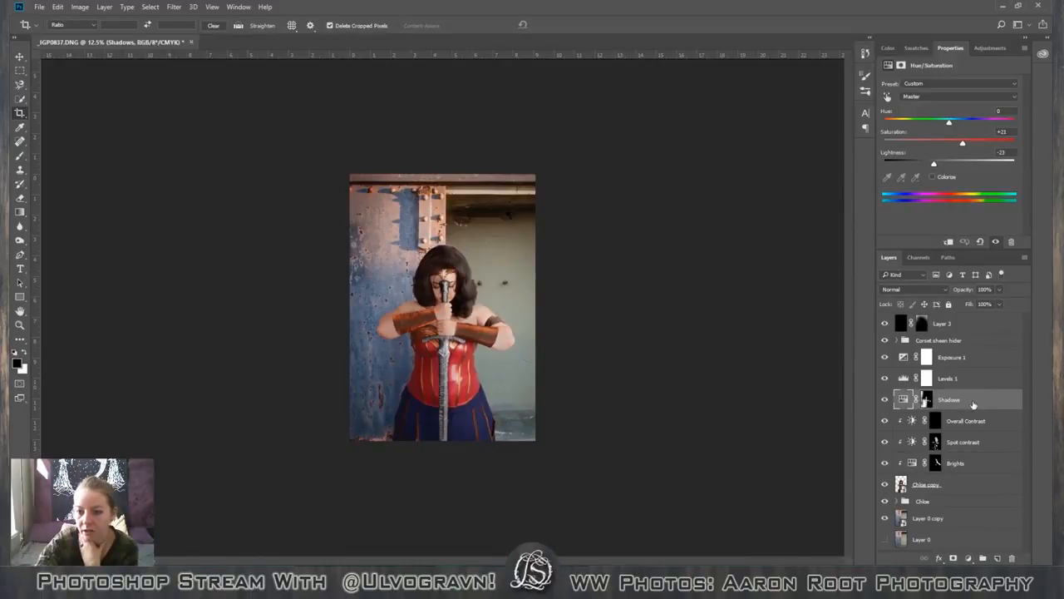
left_click(1008, 440)
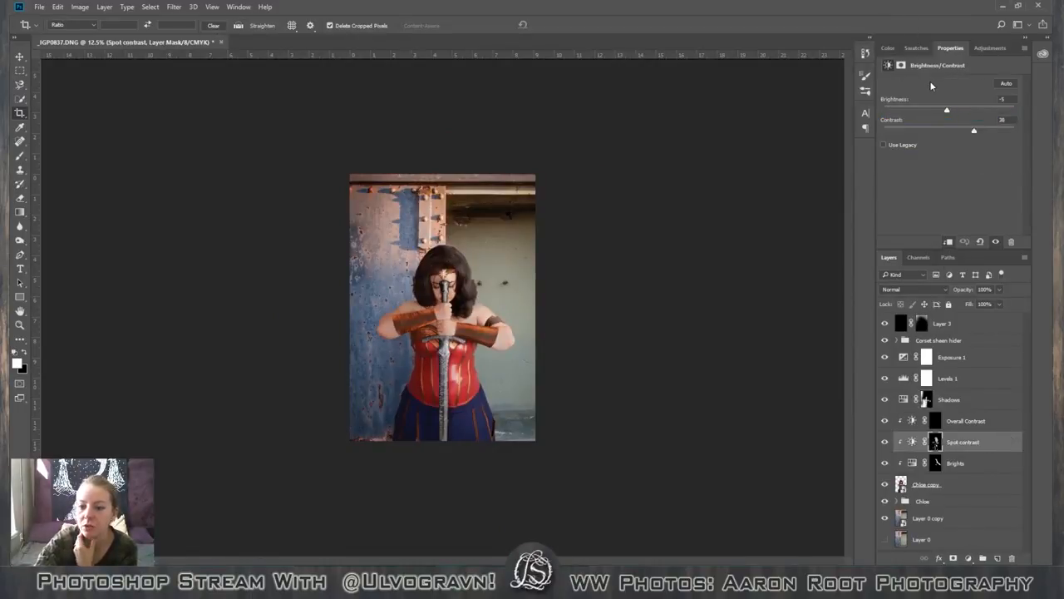
left_click(989, 50)
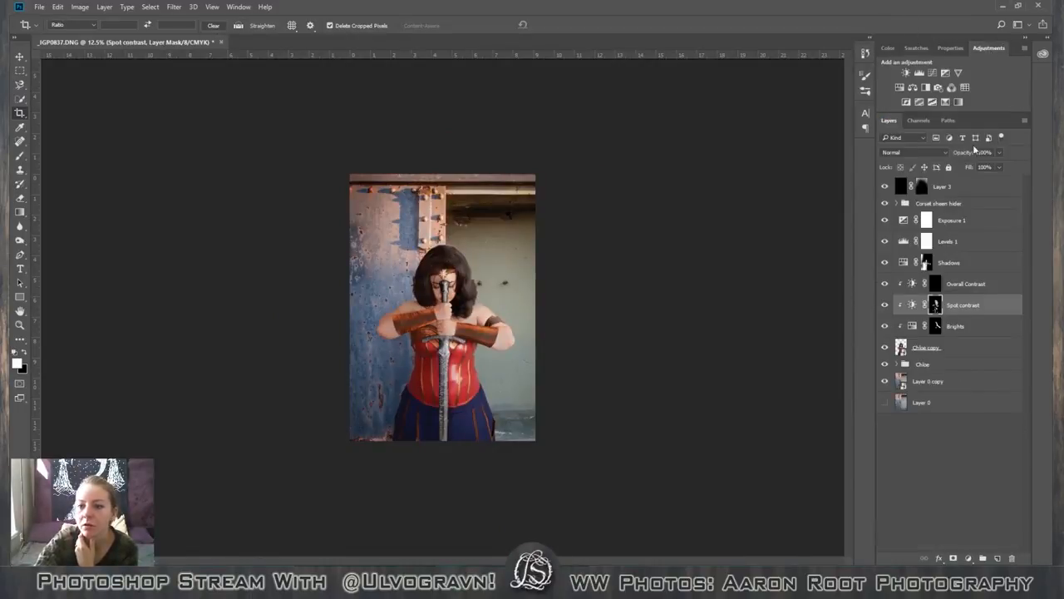
left_click(909, 74)
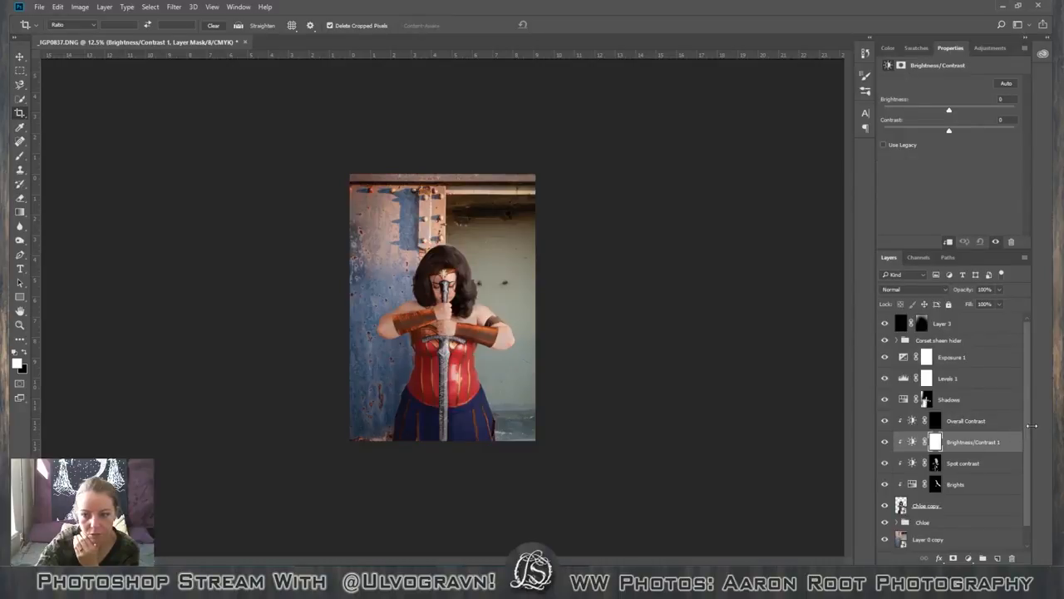
scroll(1028, 439, "down", 1)
scroll(1028, 439, "down", 1)
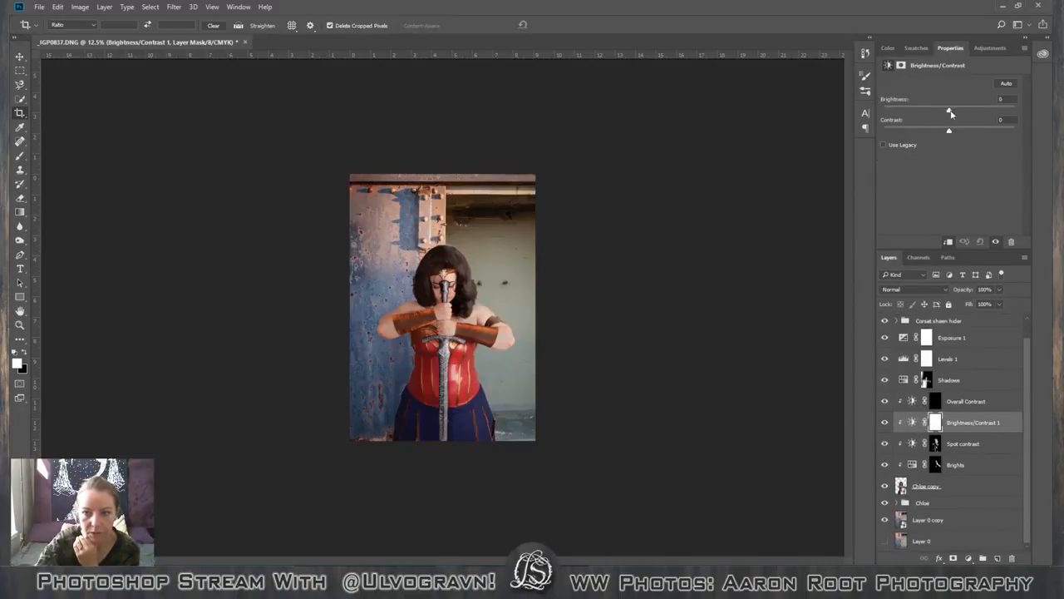
left_click_drag(950, 112, 925, 108)
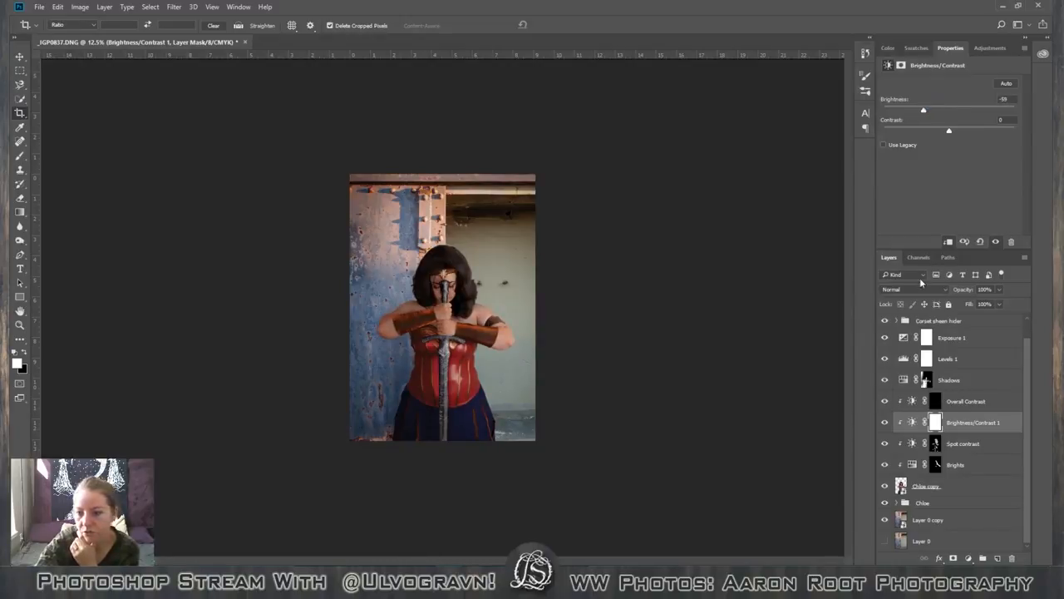
Fill the new Brightness/Contrast layer's mask with black.
left_click(935, 424)
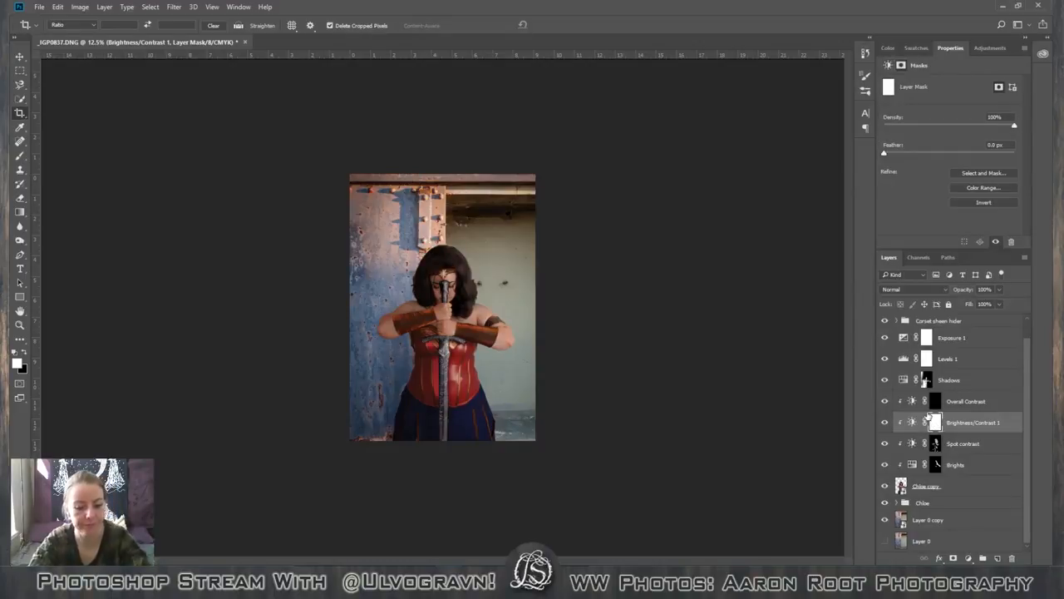
key("shift+F5")
key("Return")
key("c")
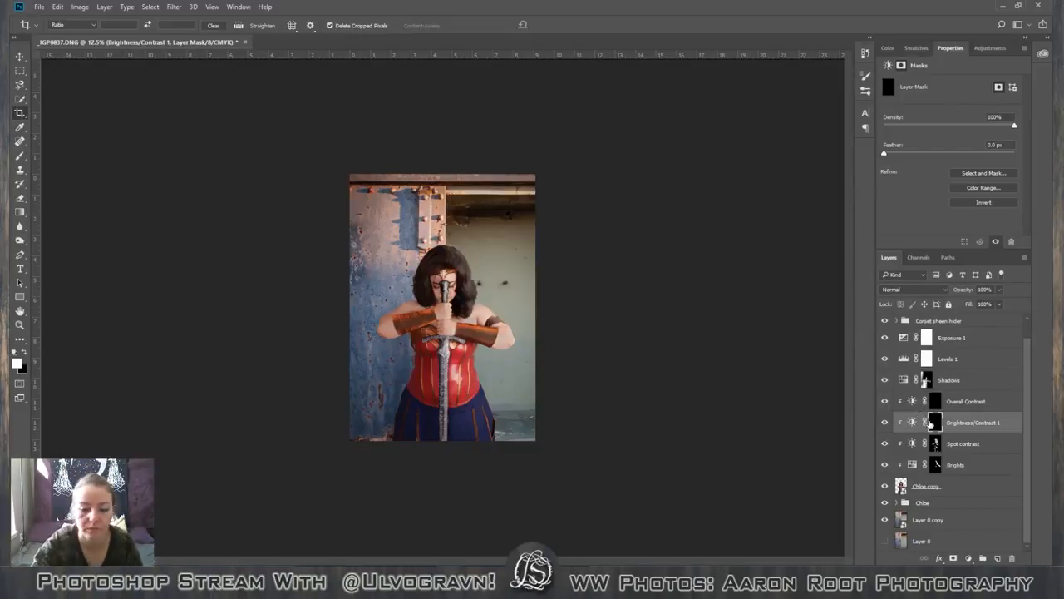
Paint white on the Brightness/Contrast mask over the figure's shaded arm and shoulder with a 400 px brush, raising brush opacity to 100%.
key("ctrl+plus")
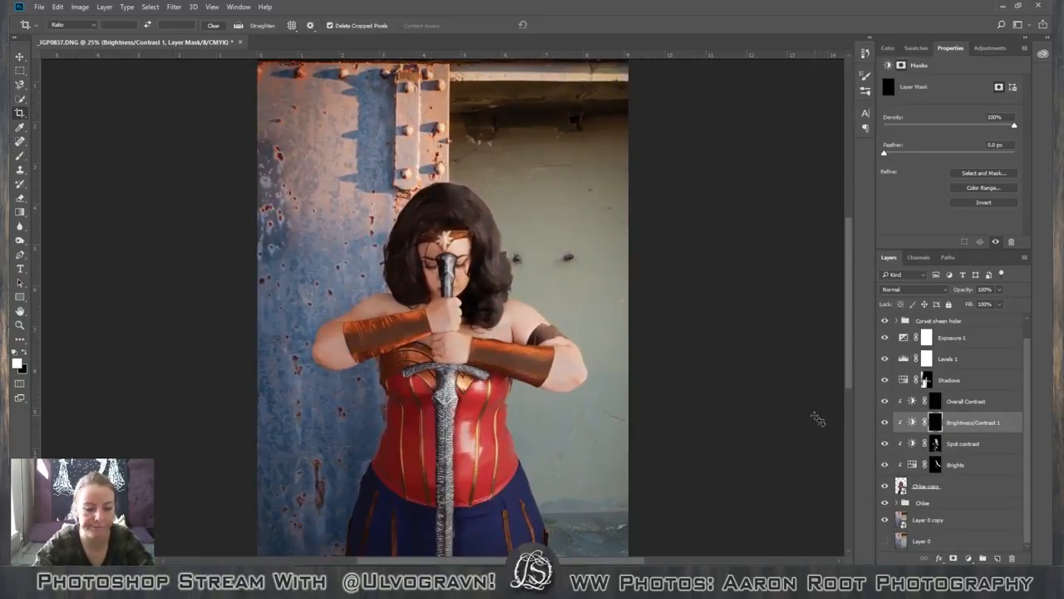
key("b")
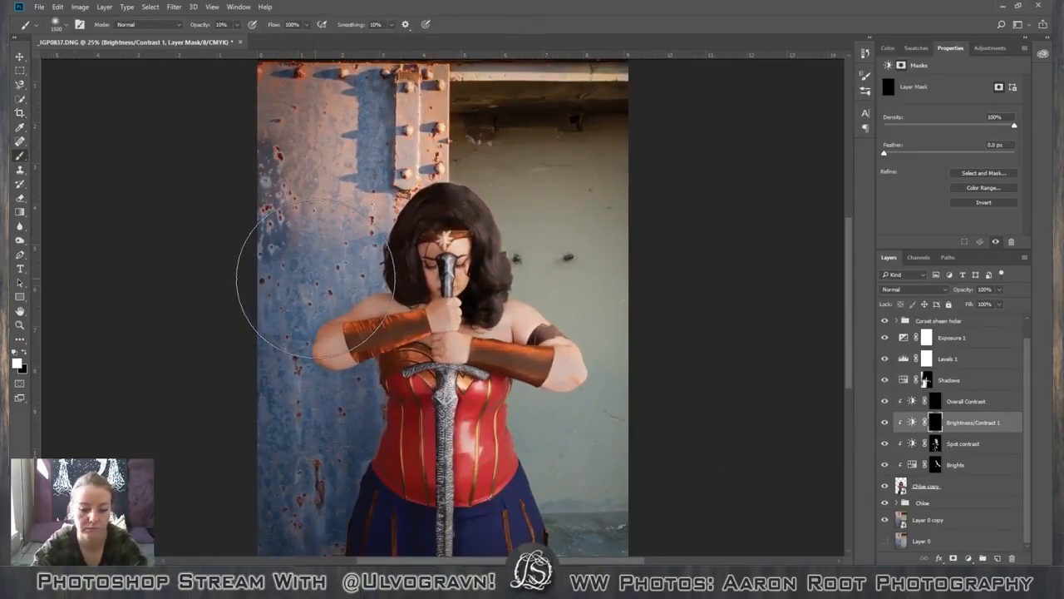
key("bracketleft")
key("bracketleft")
key("bracketleft")
key("bracketleft")
key("bracketleft")
key("bracketleft")
key("bracketleft")
key("bracketleft")
key("bracketleft")
key("bracketleft")
key("bracketleft")
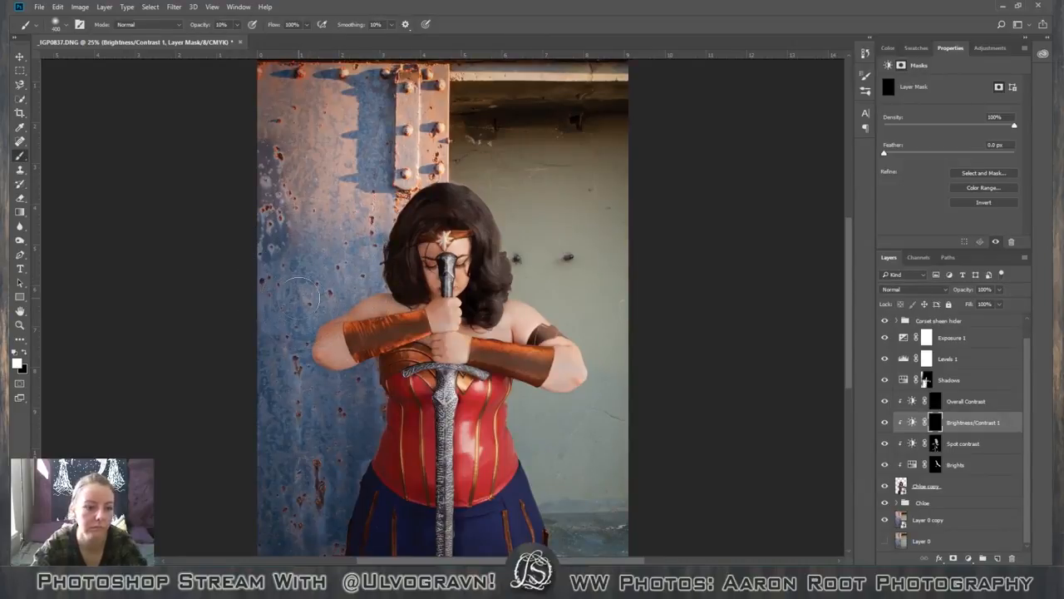
key("2")
mouse_move(336, 323)
left_mouse_down()
mouse_move(331, 376)
mouse_move(340, 383)
mouse_move(375, 337)
mouse_move(351, 338)
left_mouse_up()
key("0")
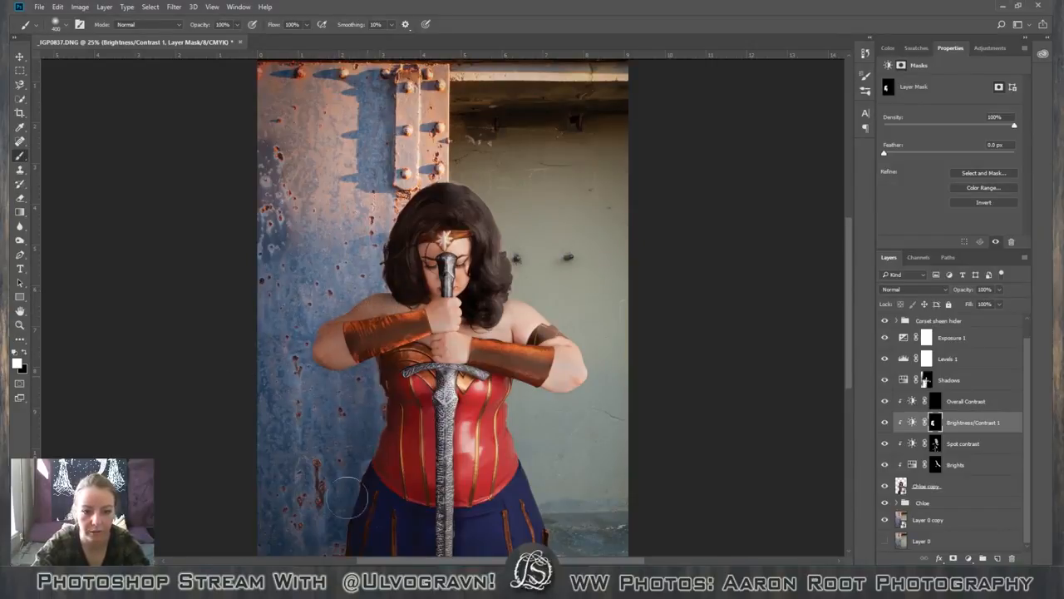
Extend the white mask painting over the shaded side of the skirt, corset, face and hair with the 400 px brush.
scroll(329, 494, "down", 2)
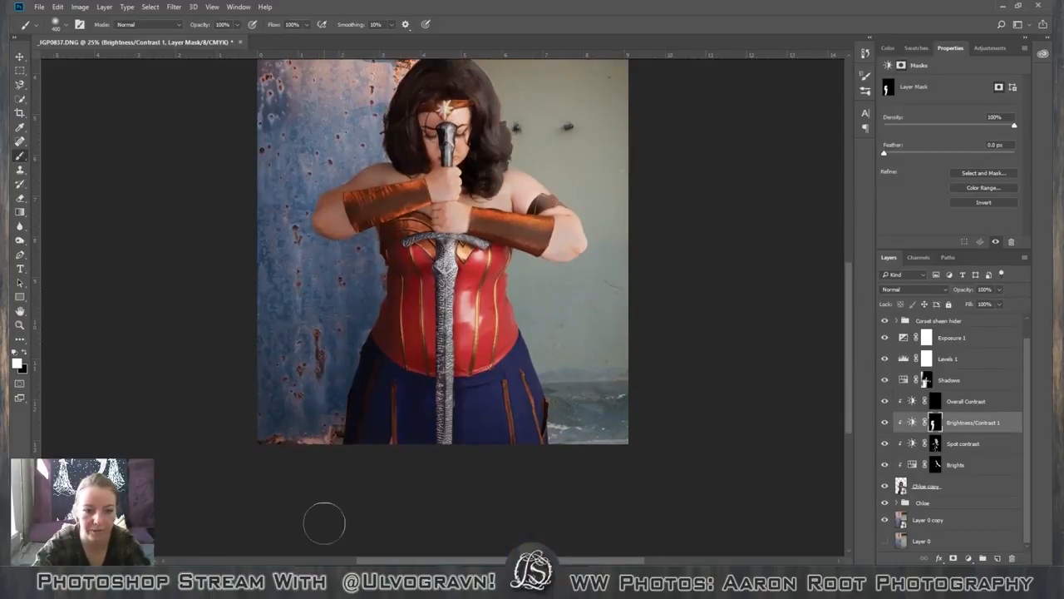
scroll(345, 482, "up", 2)
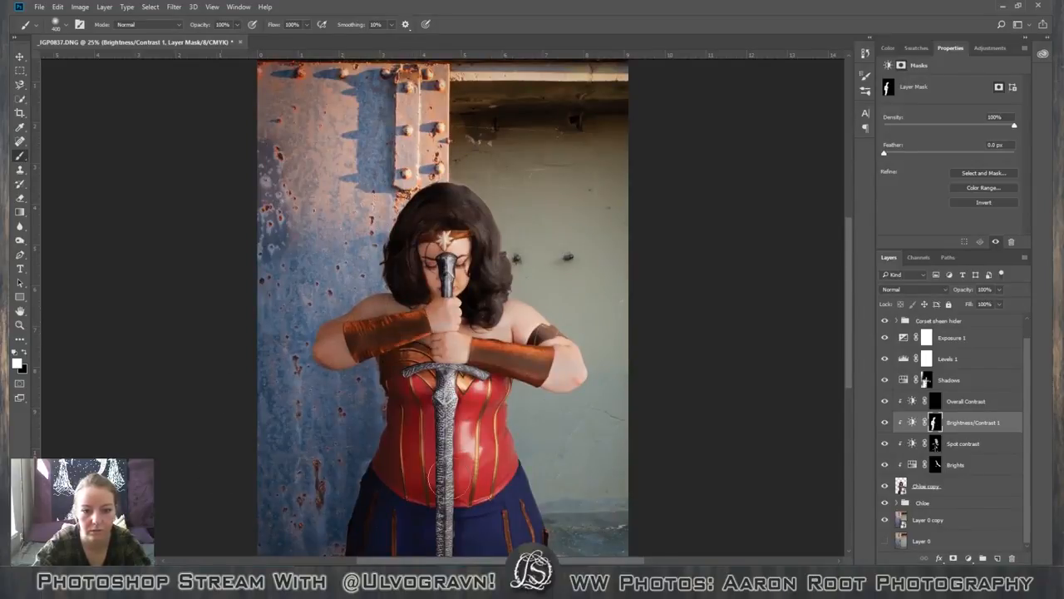
scroll(420, 475, "down", 2)
scroll(420, 476, "up", 3)
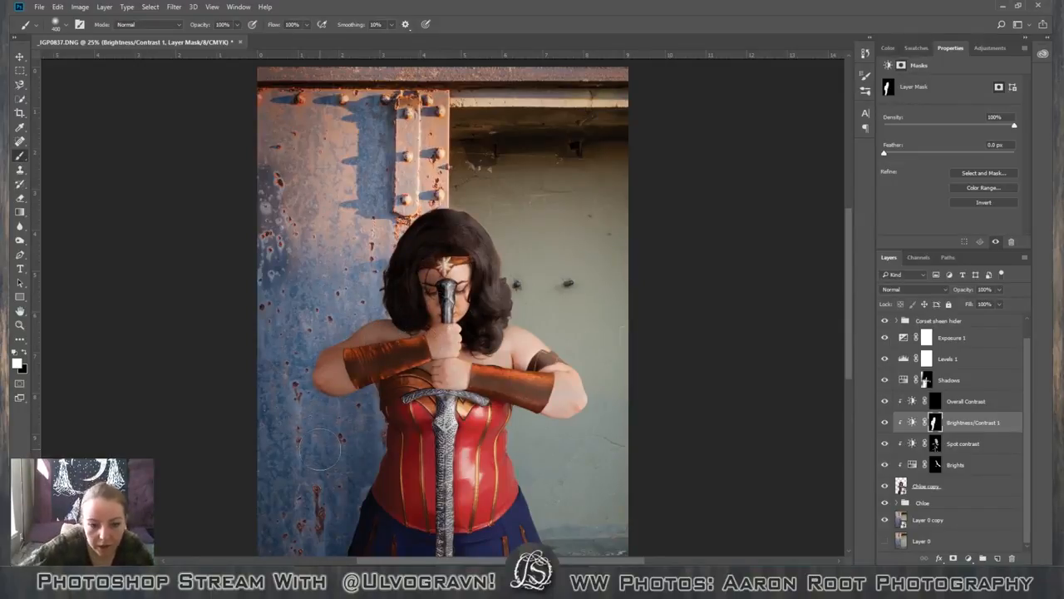
Refine the mask around the shaded side of the corset and skirt with a 200 px white brush.
key("bracketleft")
key("bracketleft")
key("bracketleft")
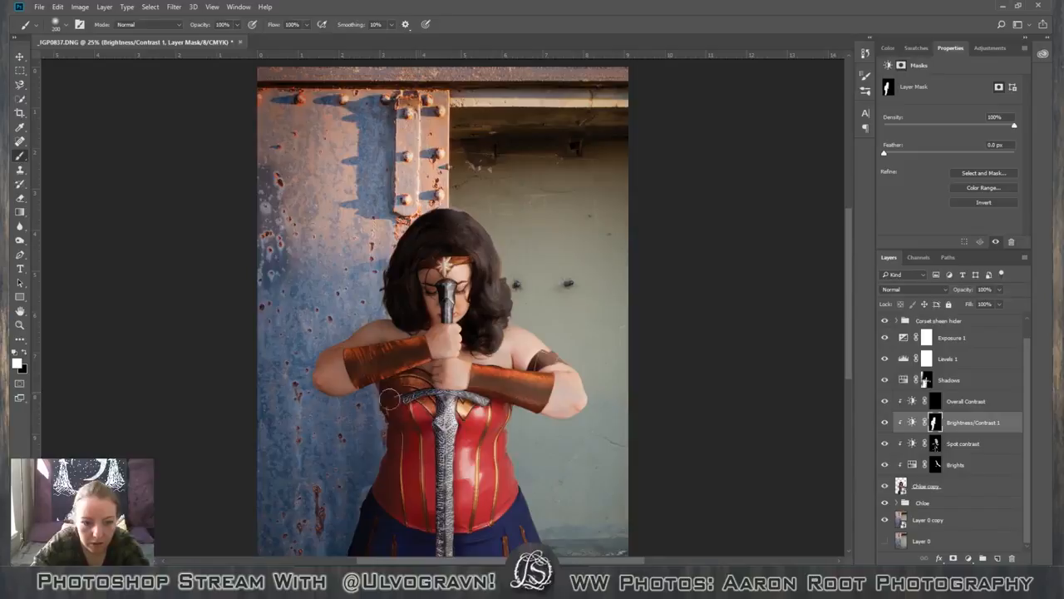
scroll(404, 497, "down", 3)
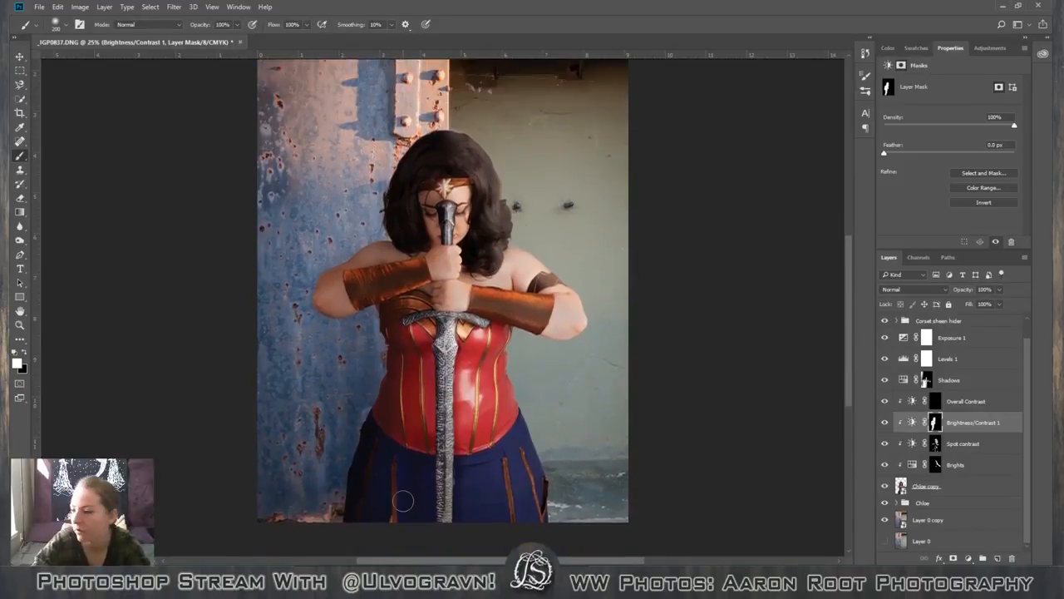
scroll(404, 499, "up", 1)
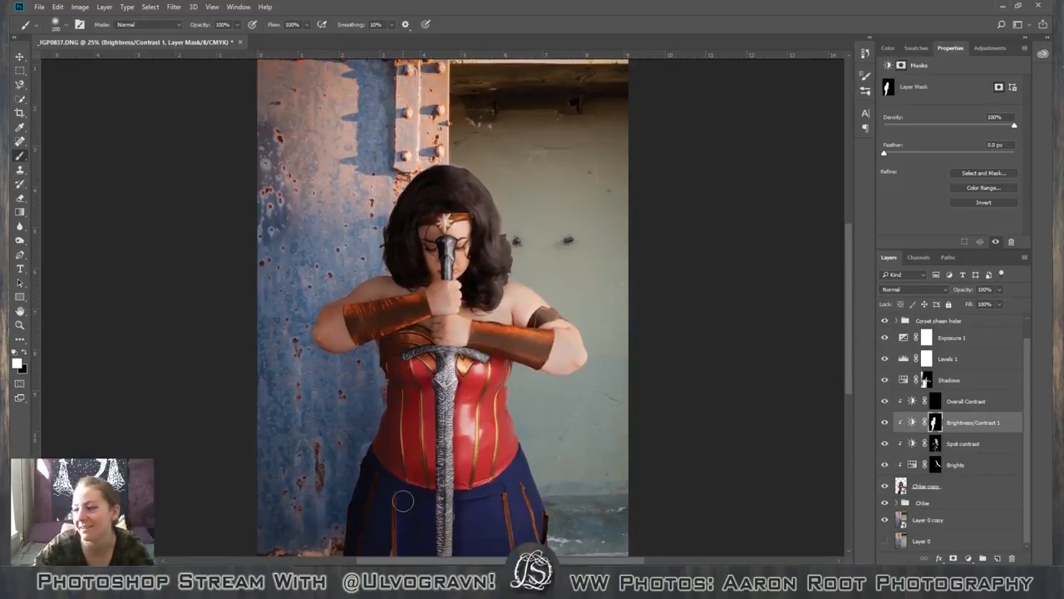
scroll(425, 466, "down", 3)
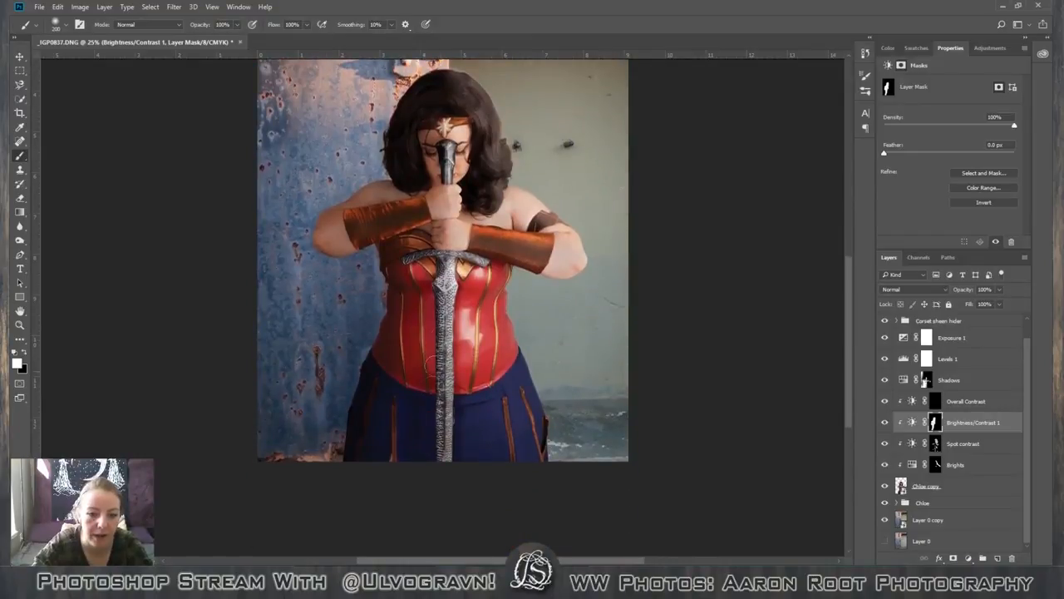
Paint white on the mask along the shaded edge of the sword's upper blade with a 70 px brush.
key("bracketleft")
key("bracketleft")
key("bracketleft")
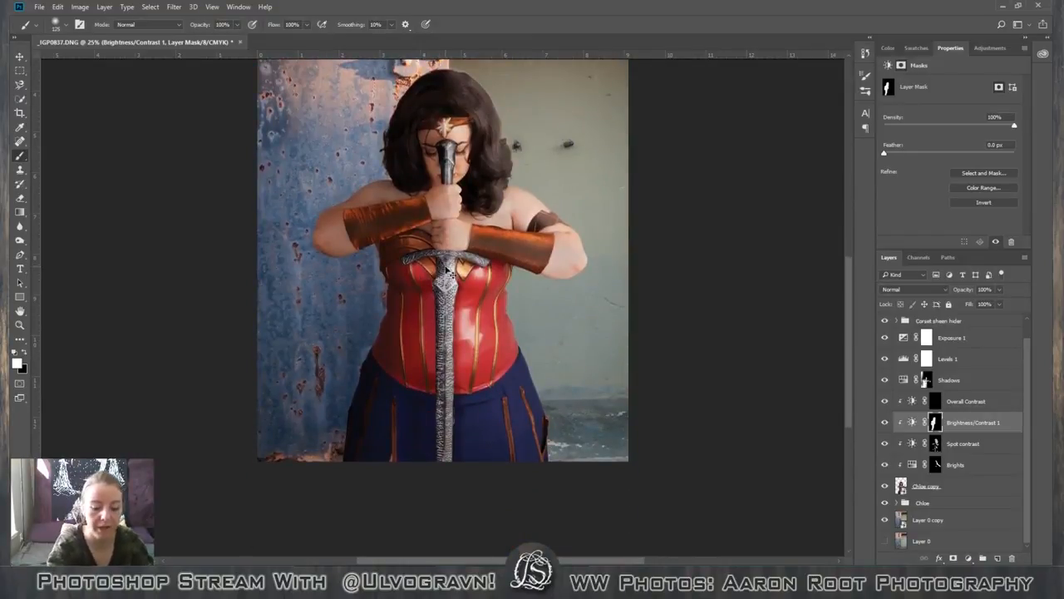
scroll(446, 270, "up", 3)
scroll(447, 270, "down", 2)
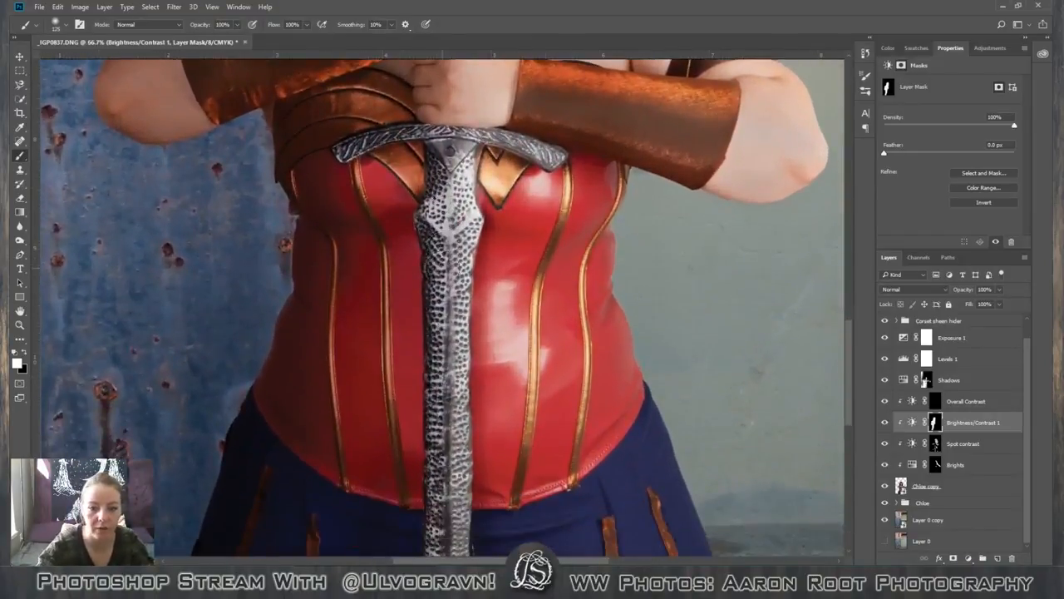
key("bracketleft")
key("bracketleft")
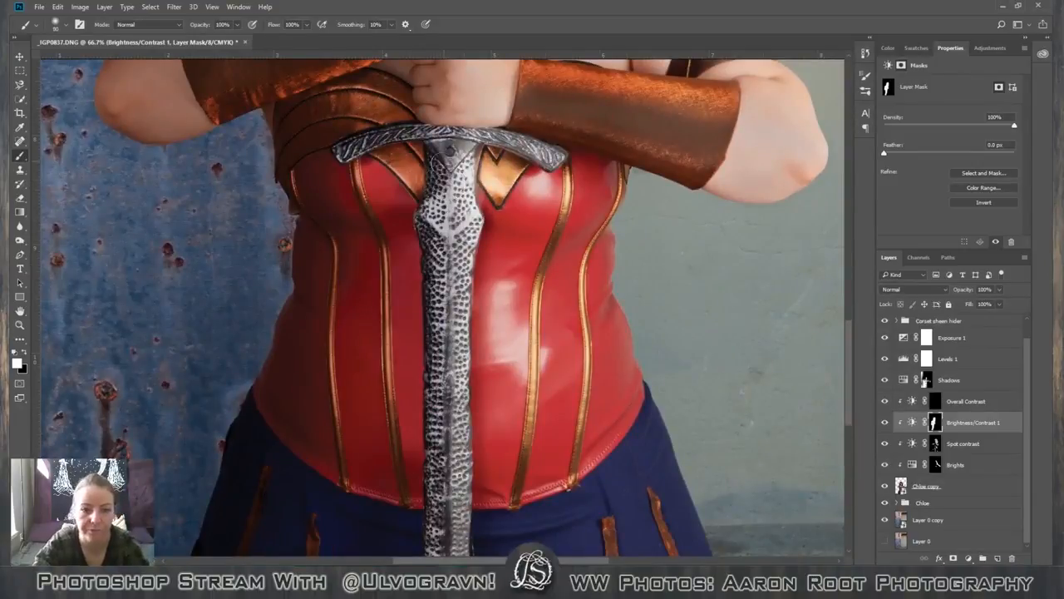
key("bracketleft")
key("bracketleft")
left_click_drag(435, 164, 440, 323)
Continue the white mask painting down the shaded edge of the lower blade to the photo's bottom edge.
scroll(395, 316, "down", 2)
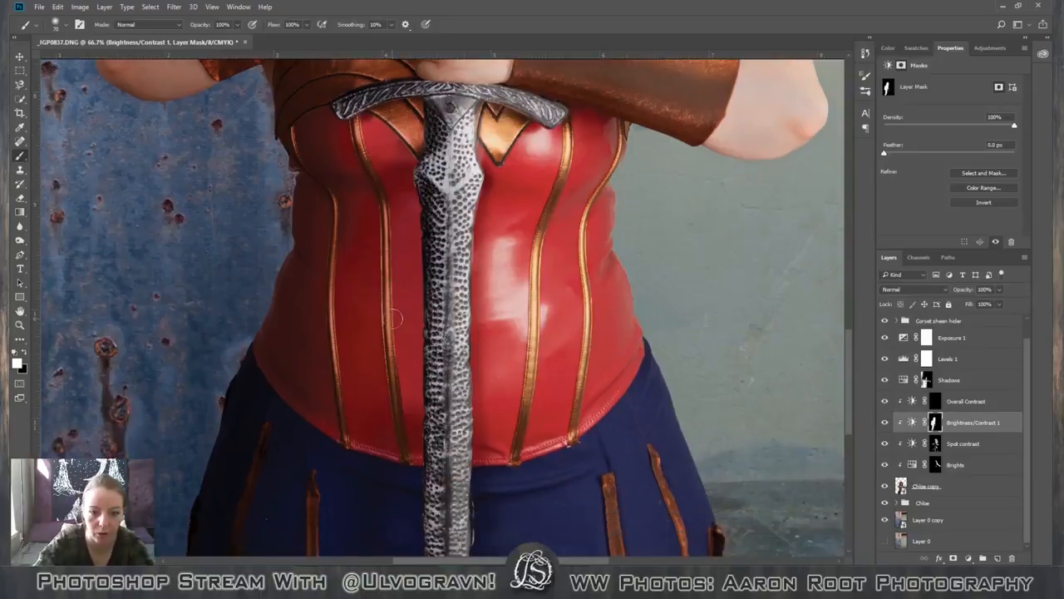
scroll(395, 317, "down", 3)
left_click_drag(439, 243, 435, 411)
scroll(487, 449, "down", 6)
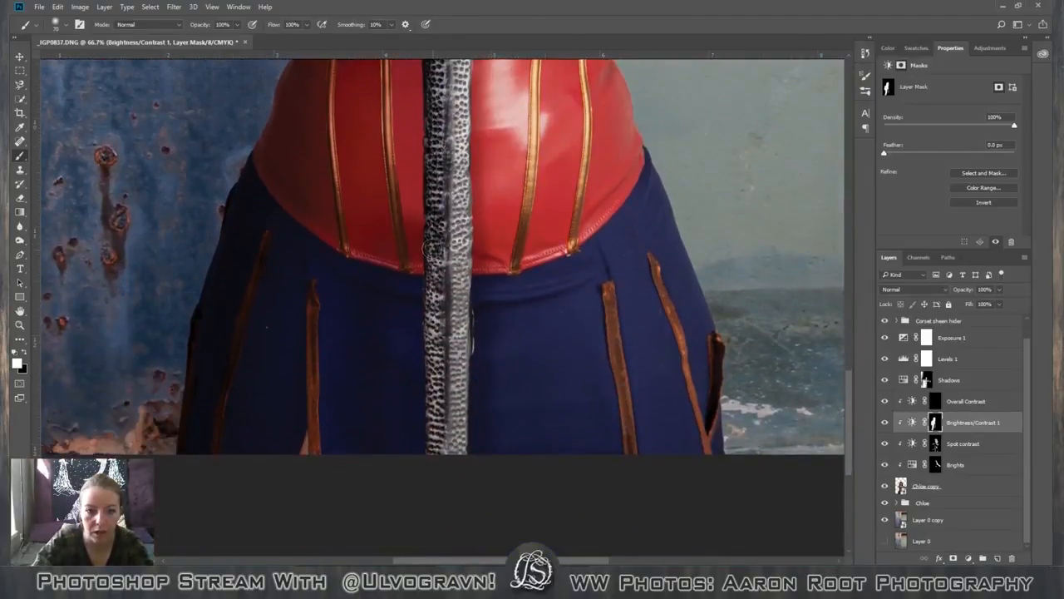
left_click_drag(433, 248, 429, 493)
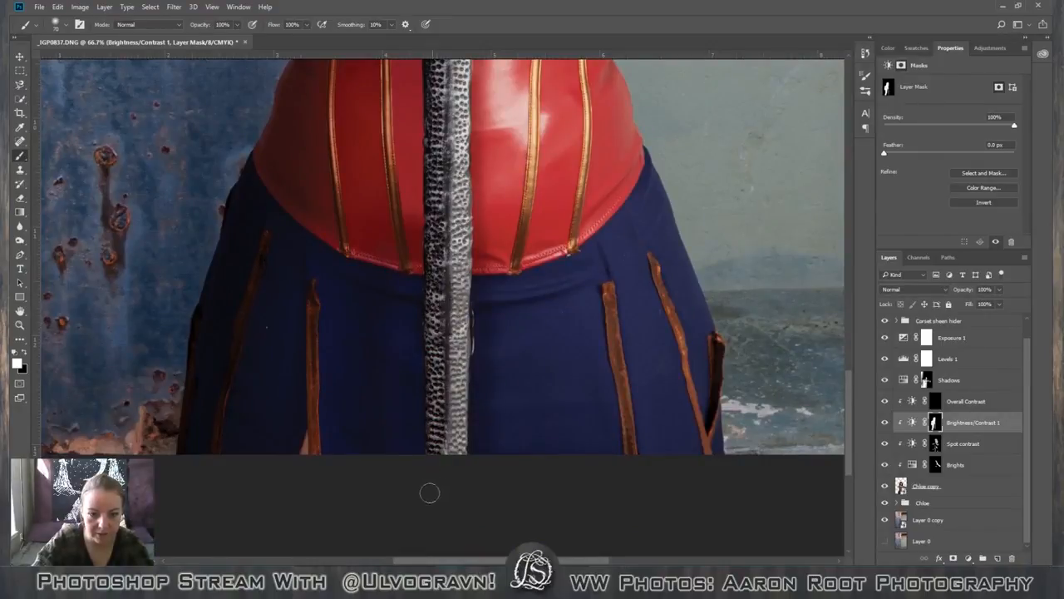
scroll(374, 503, "up", 1)
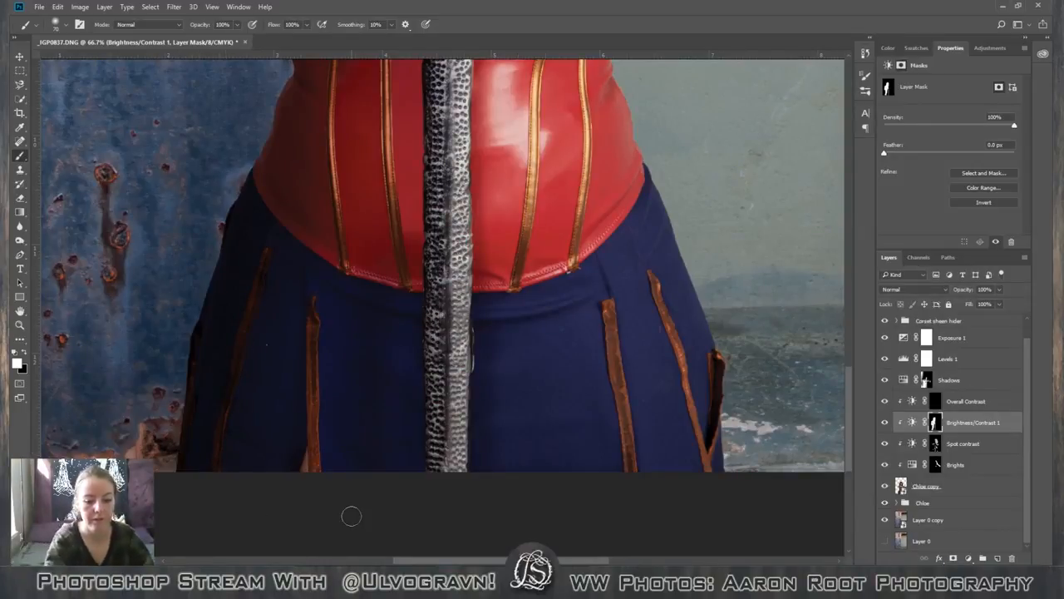
key("ctrl+minus")
key("ctrl+minus")
key("ctrl+minus")
key("ctrl+minus")
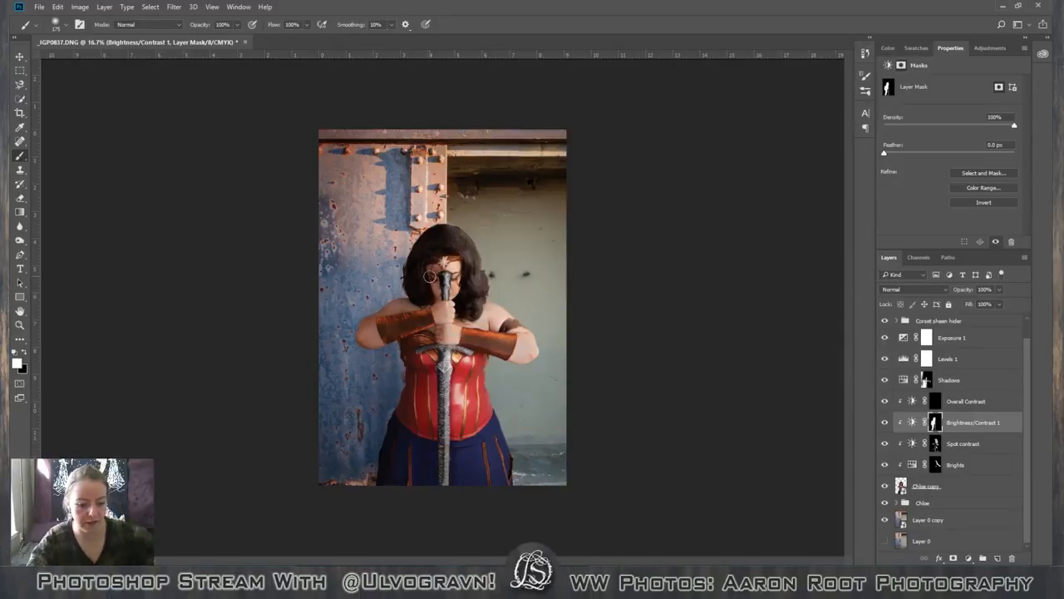
key("x")
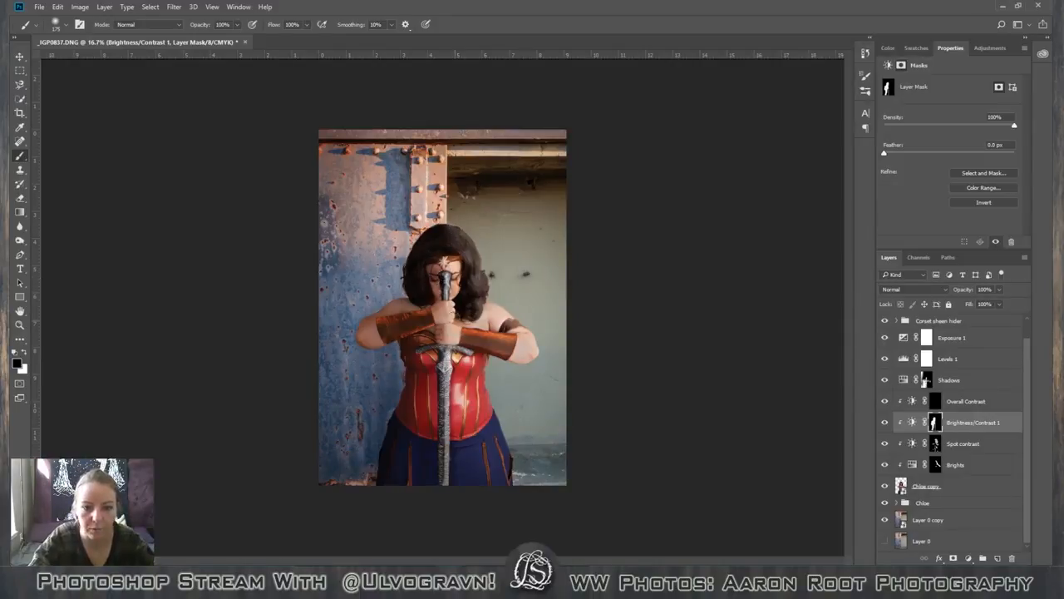
key("x")
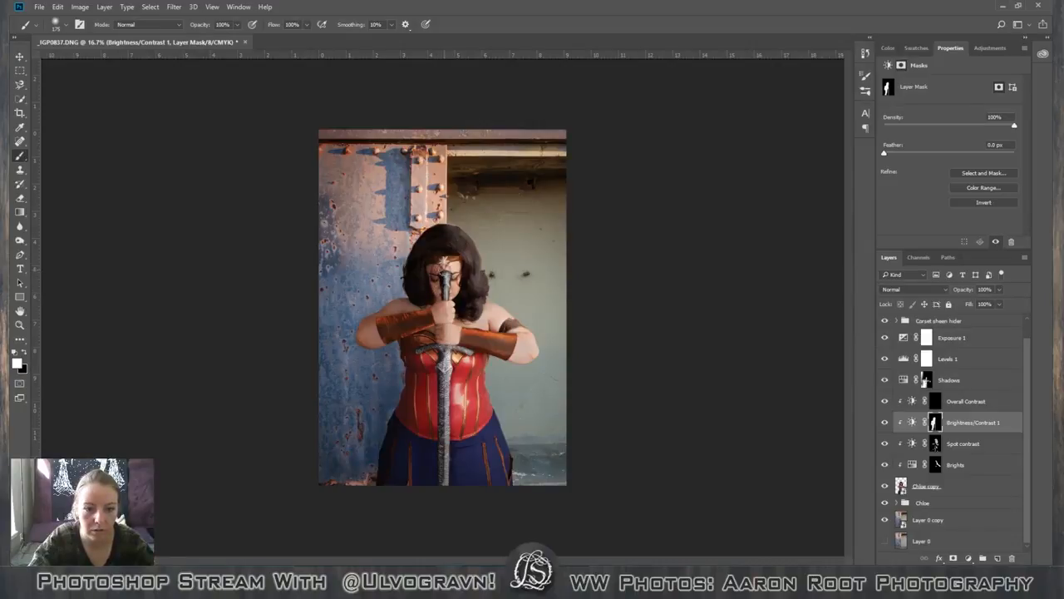
key("x")
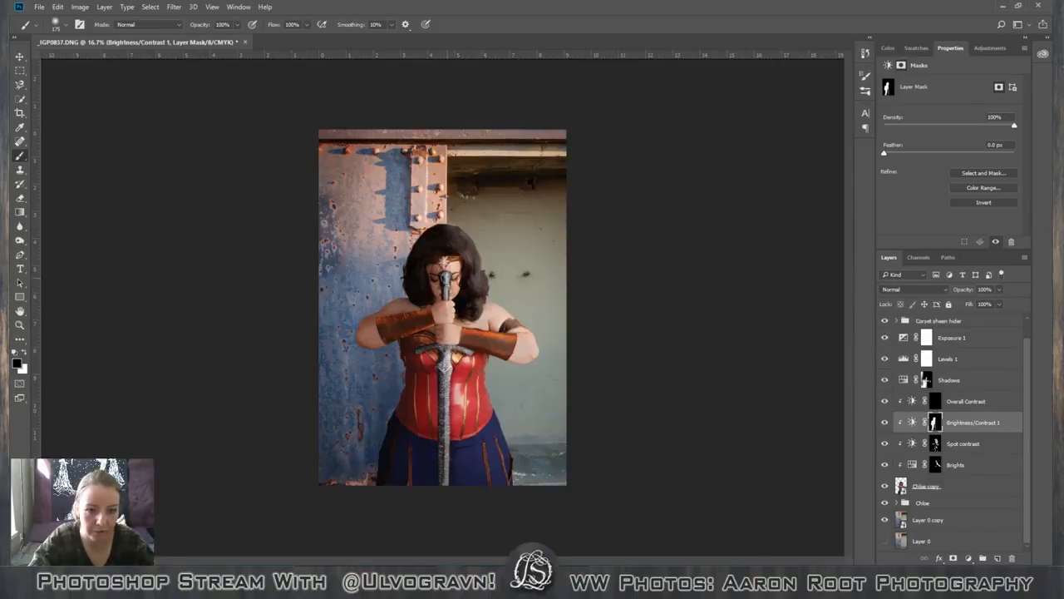
key("x")
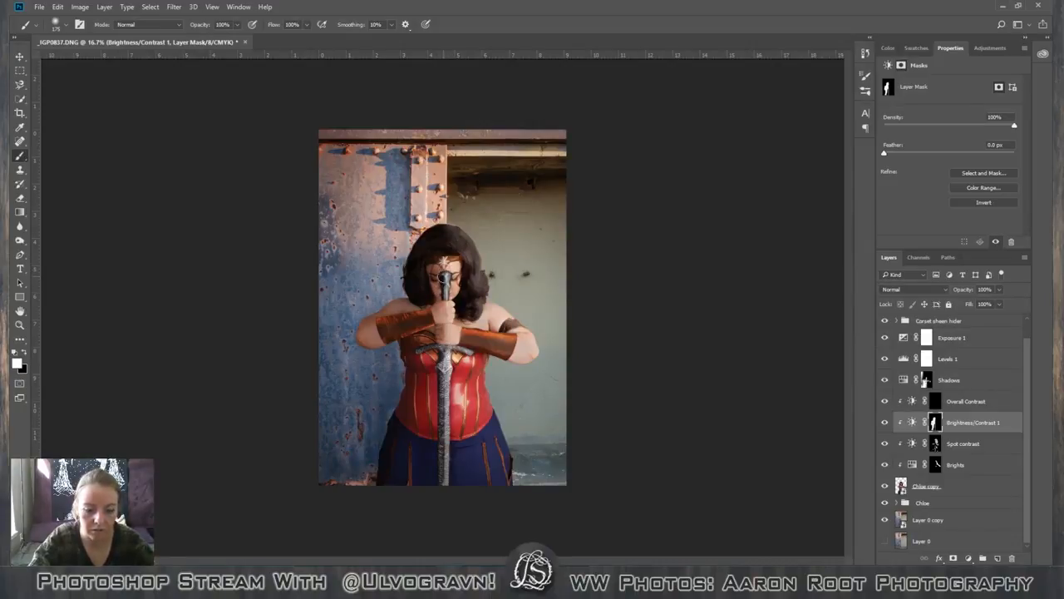
key("bracketleft")
key("bracketleft")
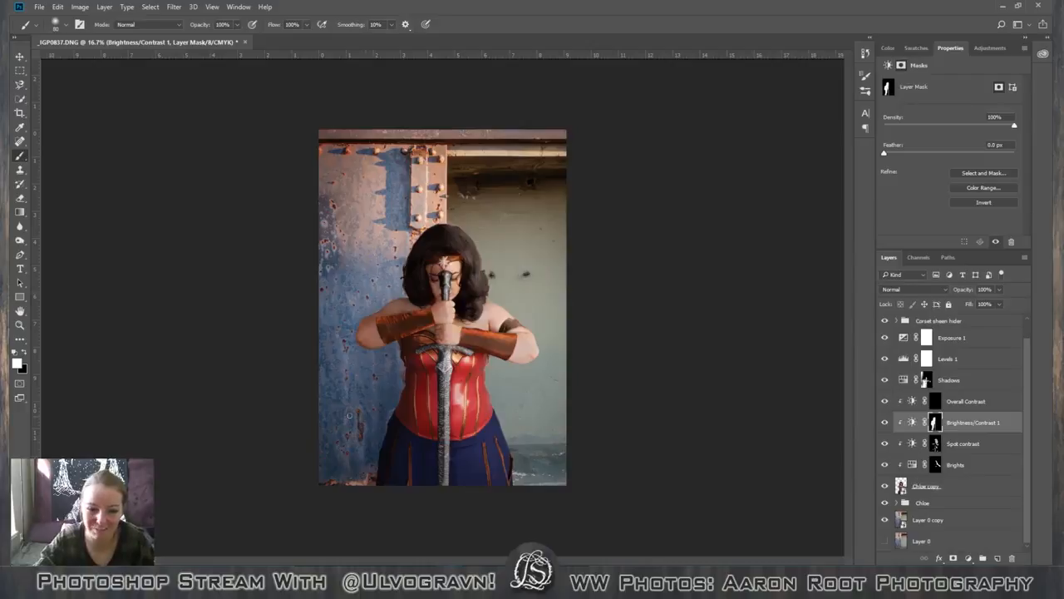
Compare the corset and skirt with the Brightness/Contrast 1 and Shadows adjustments hidden and shown in turn.
key("ctrl+plus")
key("ctrl+plus")
key("ctrl+plus")
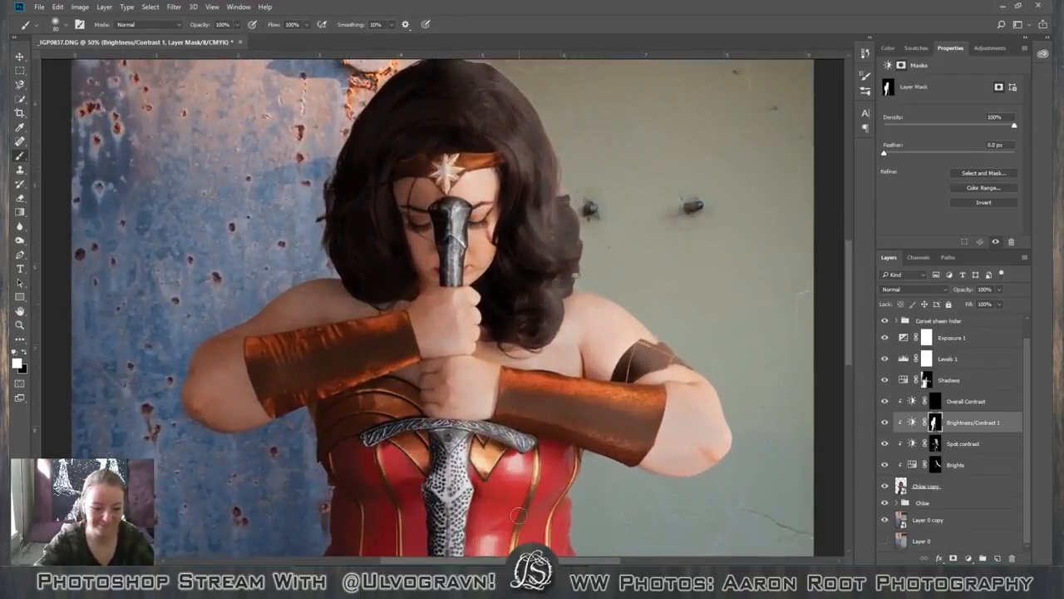
key("space")
left_click_drag(387, 456, 407, 124)
left_click_drag(449, 448, 497, 333)
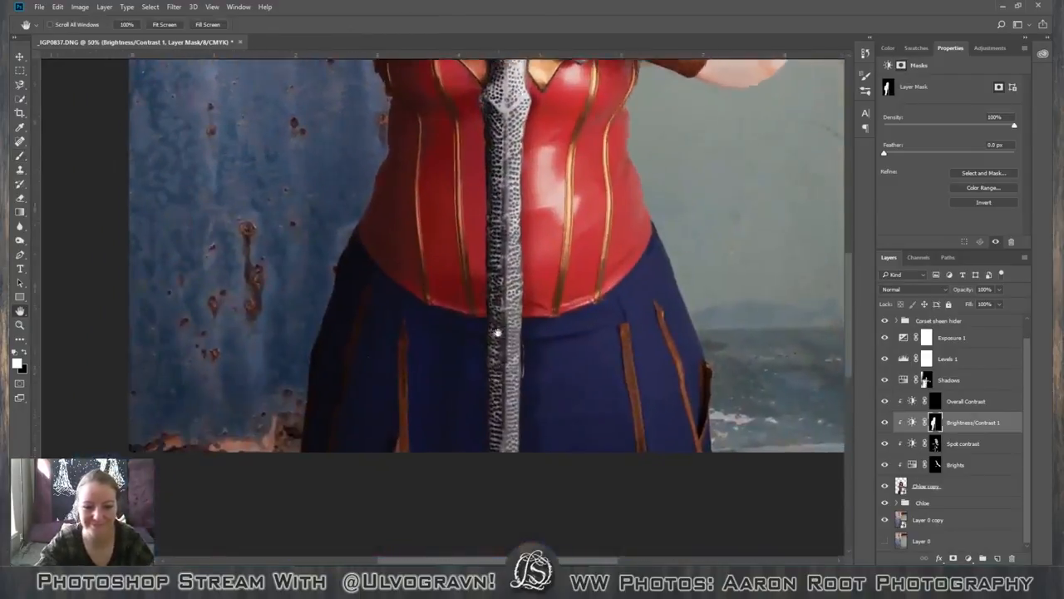
left_click_drag(592, 352, 581, 354)
left_click(885, 424)
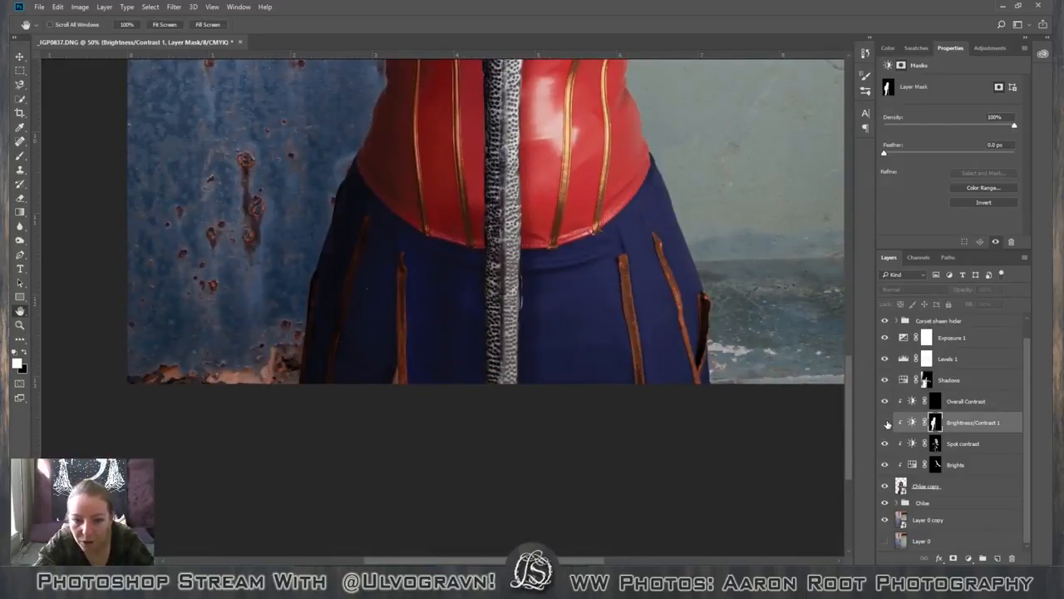
left_click(886, 423)
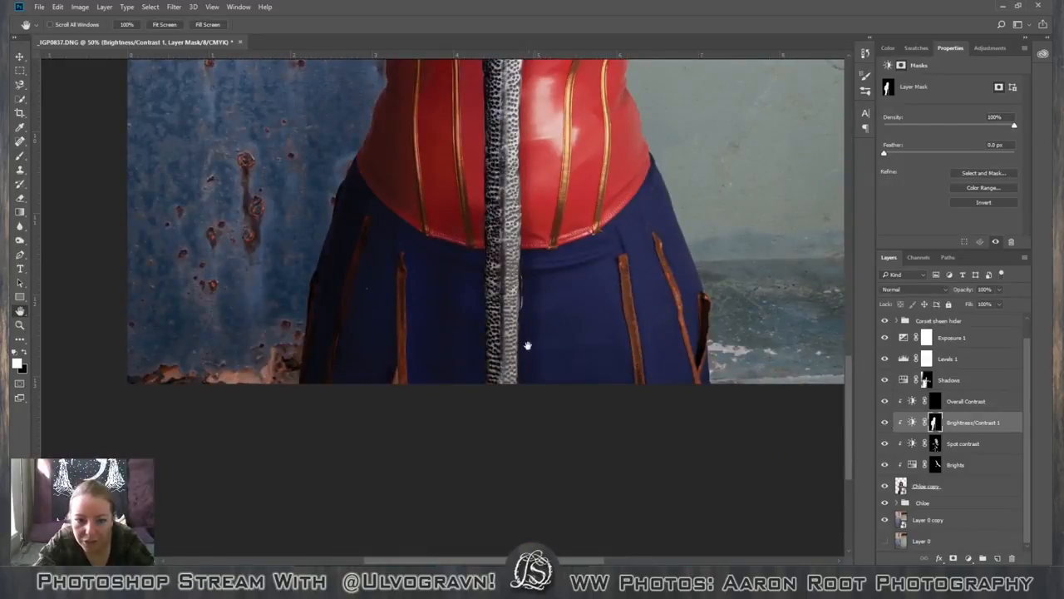
left_click(885, 380)
left_click(886, 380)
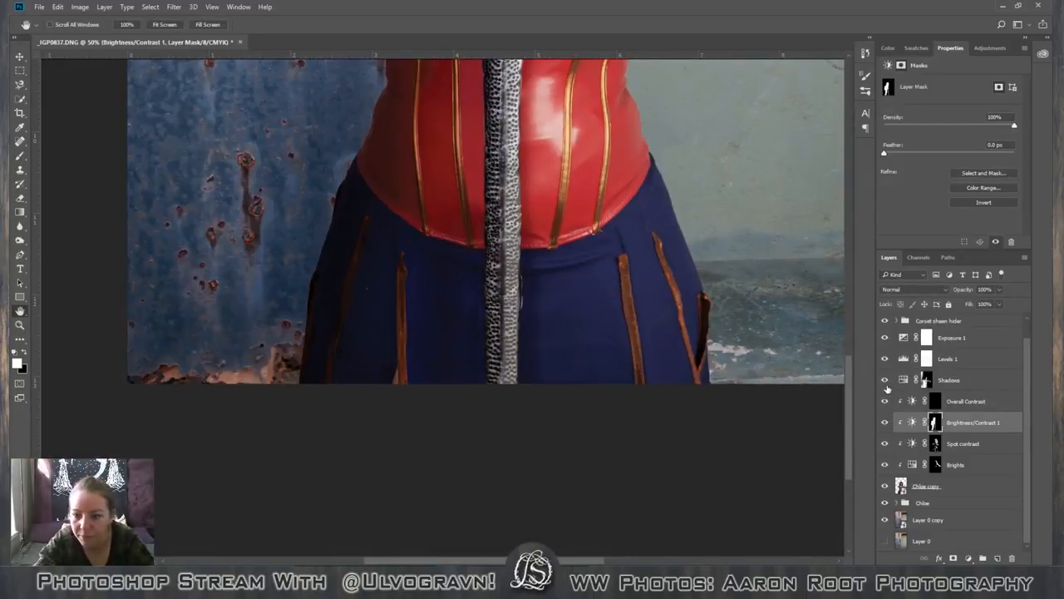
Try a white brush stroke on the Brights mask over the skirt beside the sword, and undo it.
left_click(956, 468)
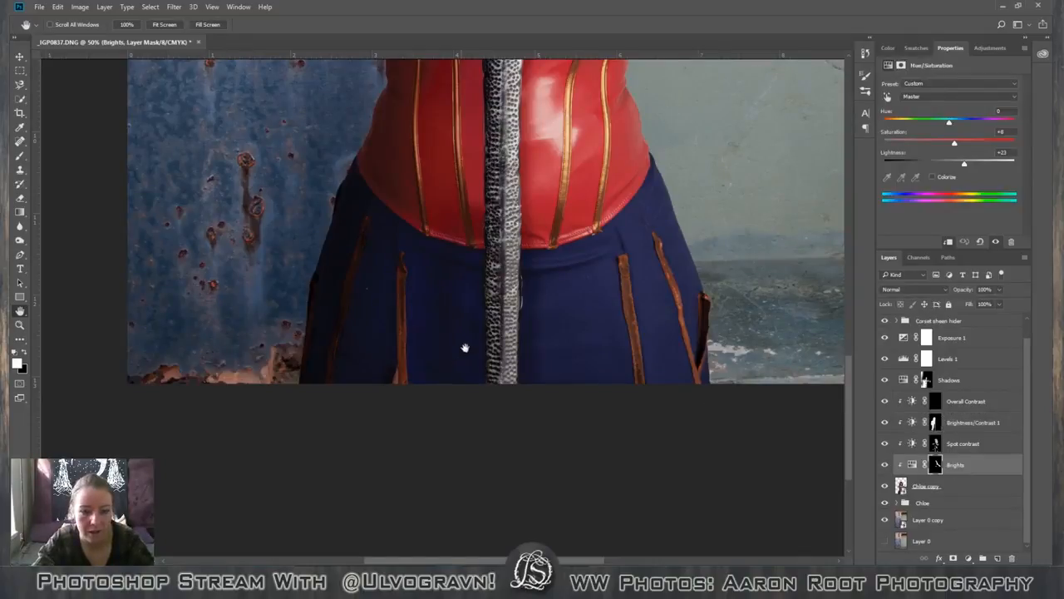
key("b")
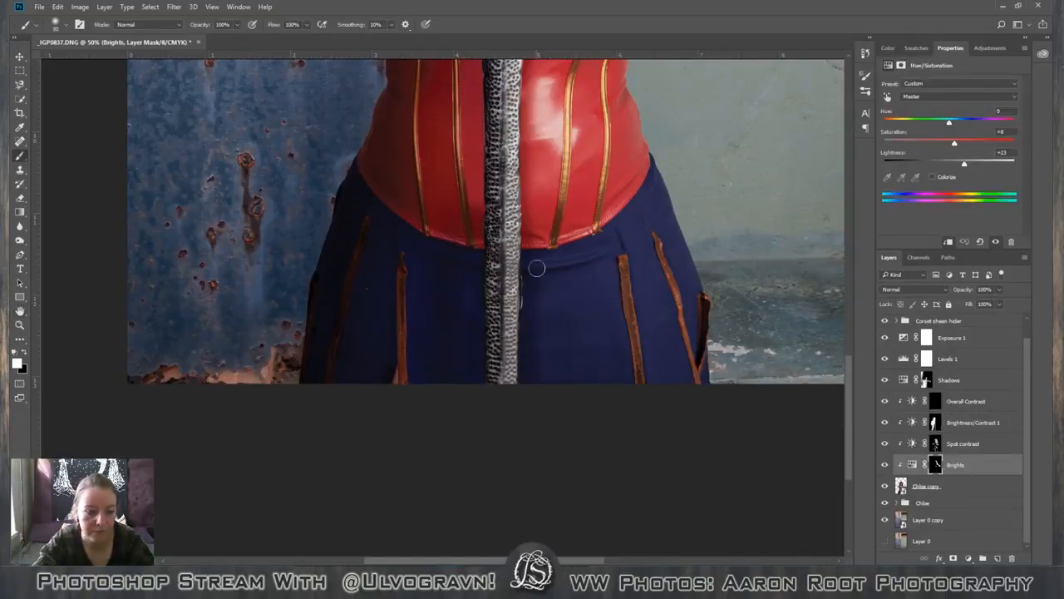
left_click_drag(533, 262, 537, 337)
key("ctrl+z")
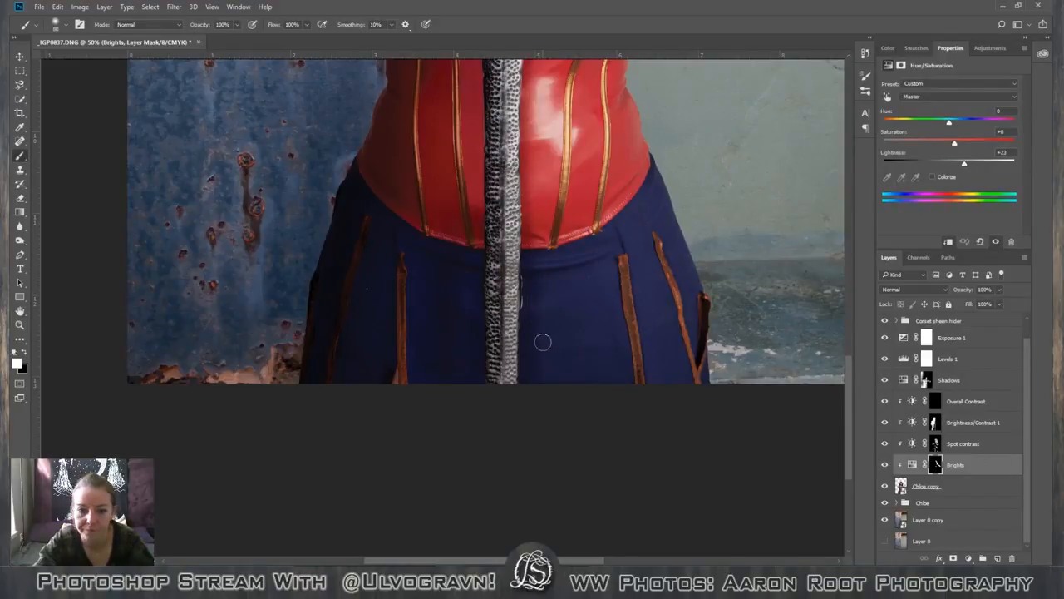
Apply an Outer Glow effect to the cut-out figure's smart object layer, leaving Drop Shadow disabled.
scroll(456, 504, "up", 10)
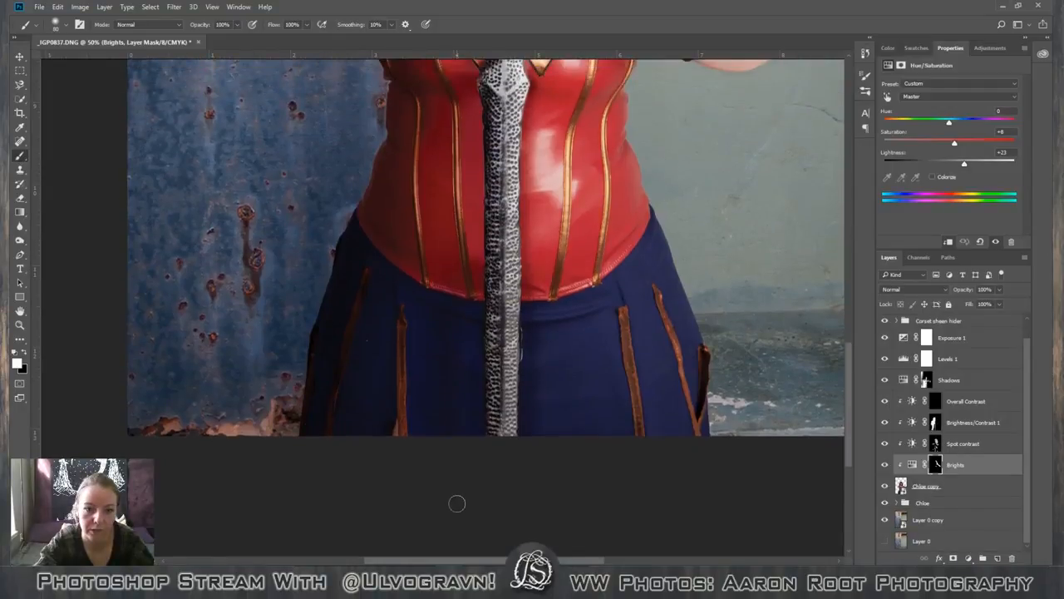
scroll(457, 504, "up", 1)
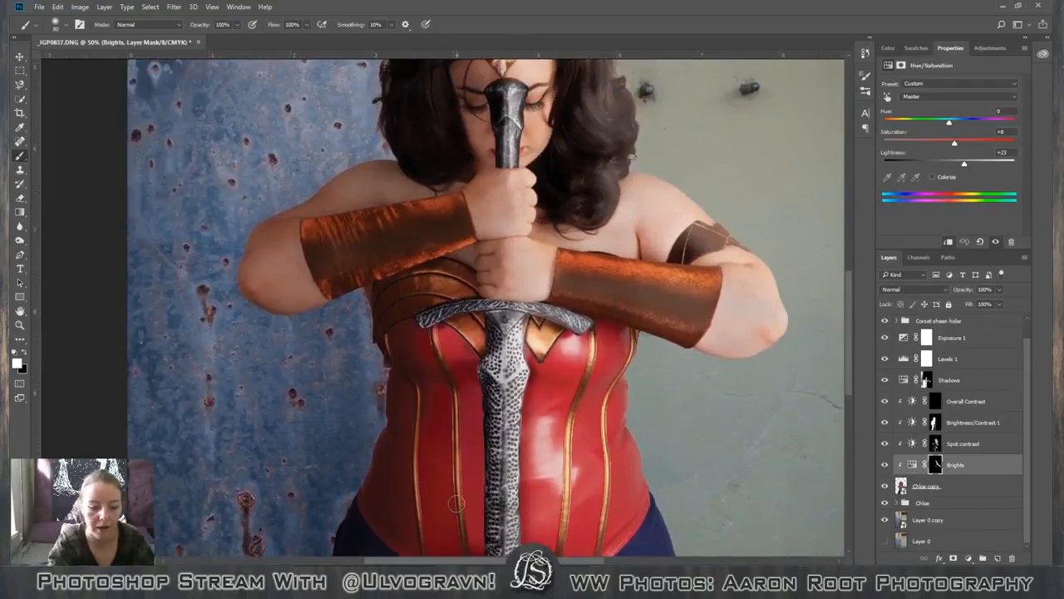
key("ctrl+minus")
key("ctrl+minus")
key("ctrl+minus")
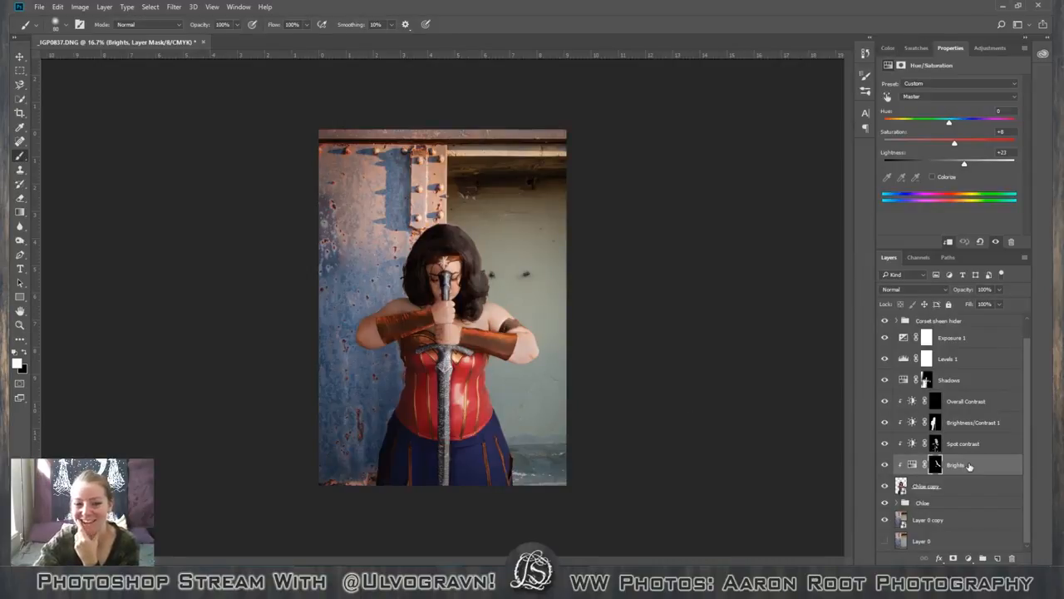
left_click(966, 485)
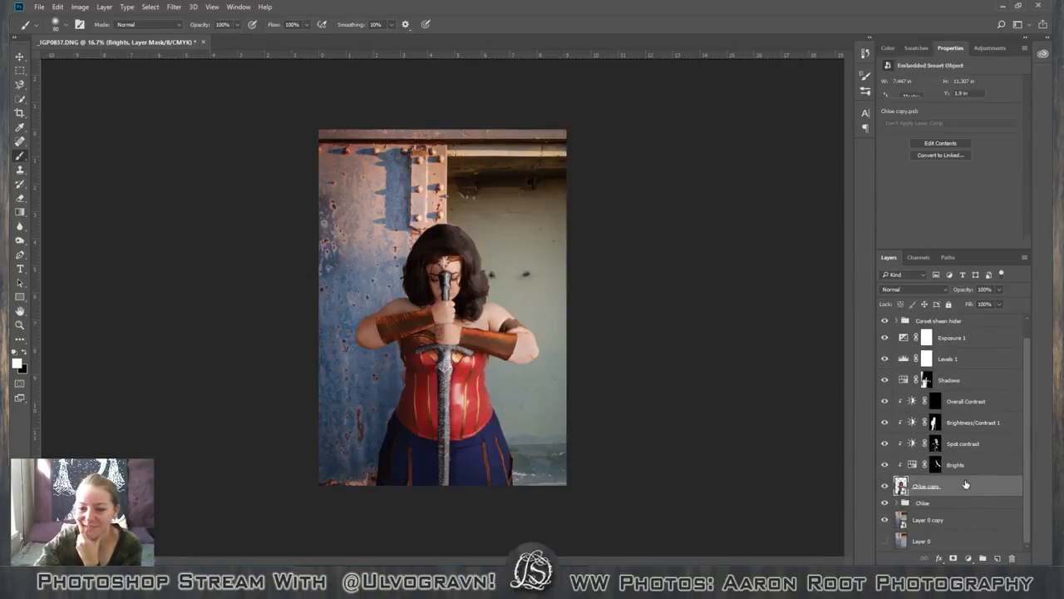
double_click(965, 485)
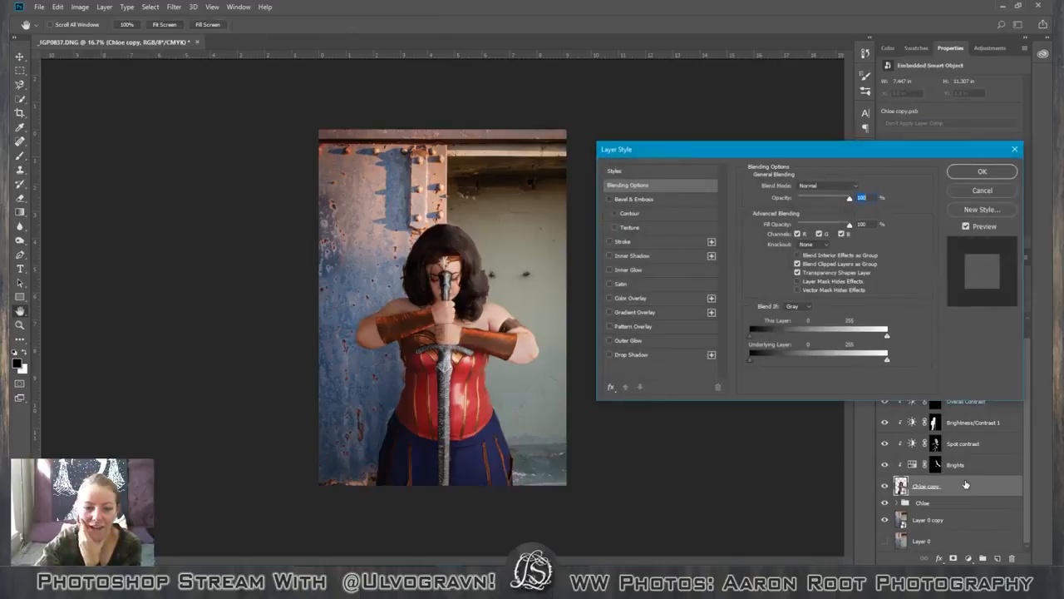
left_click(659, 355)
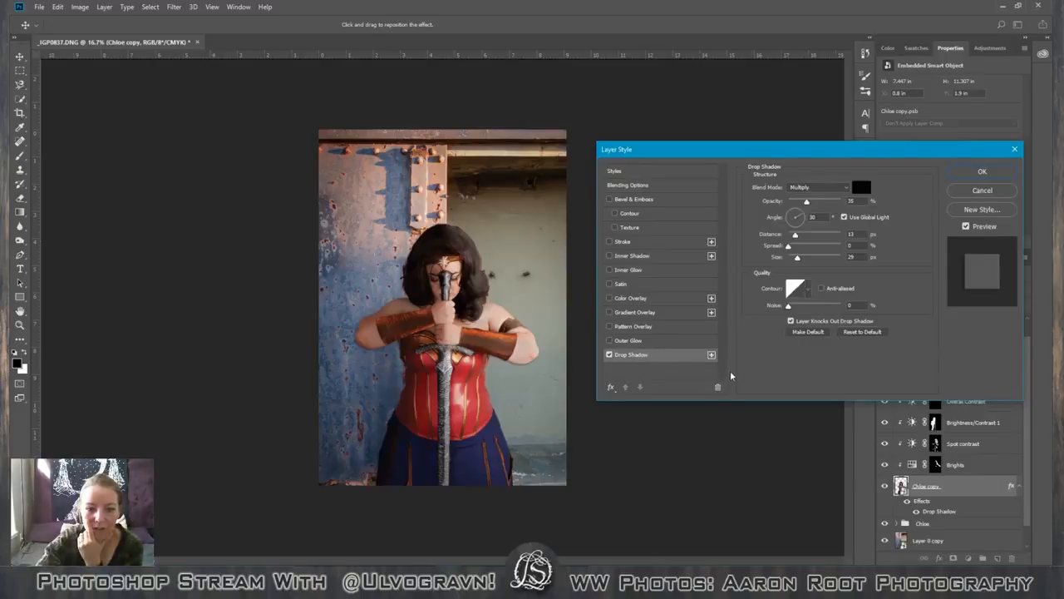
left_click(609, 355)
left_click(610, 340)
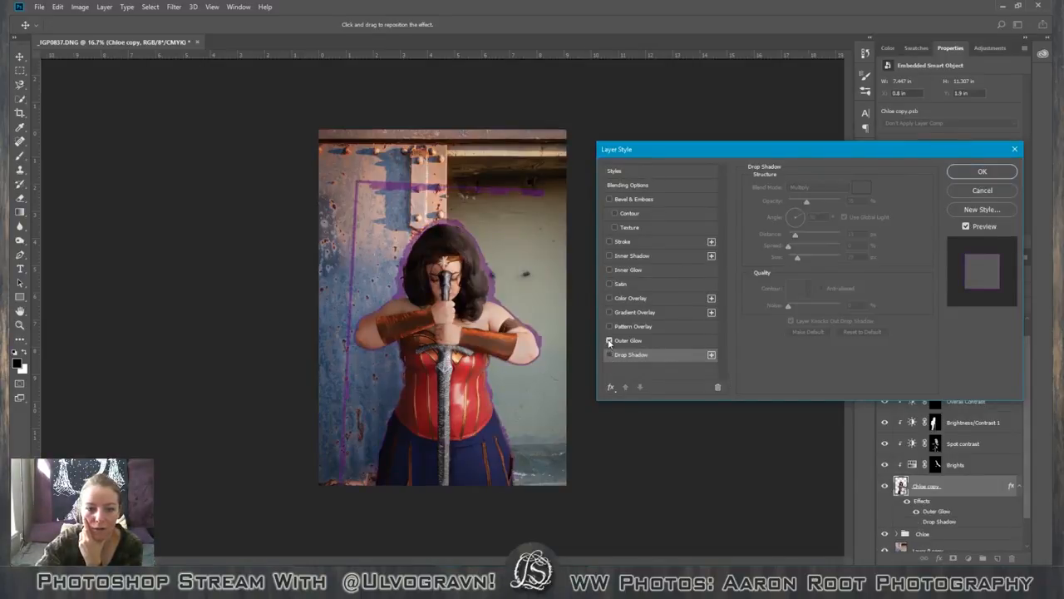
left_click(971, 191)
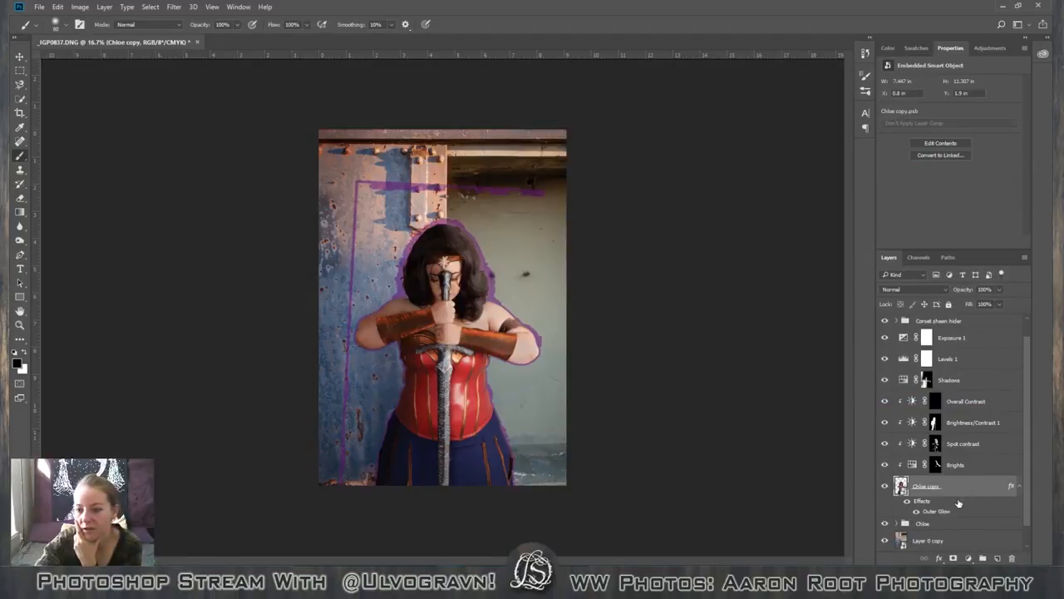
Add a layer mask to the figure's layer and paint black over the stray purple glow lines above and beside the figure.
left_click(954, 558)
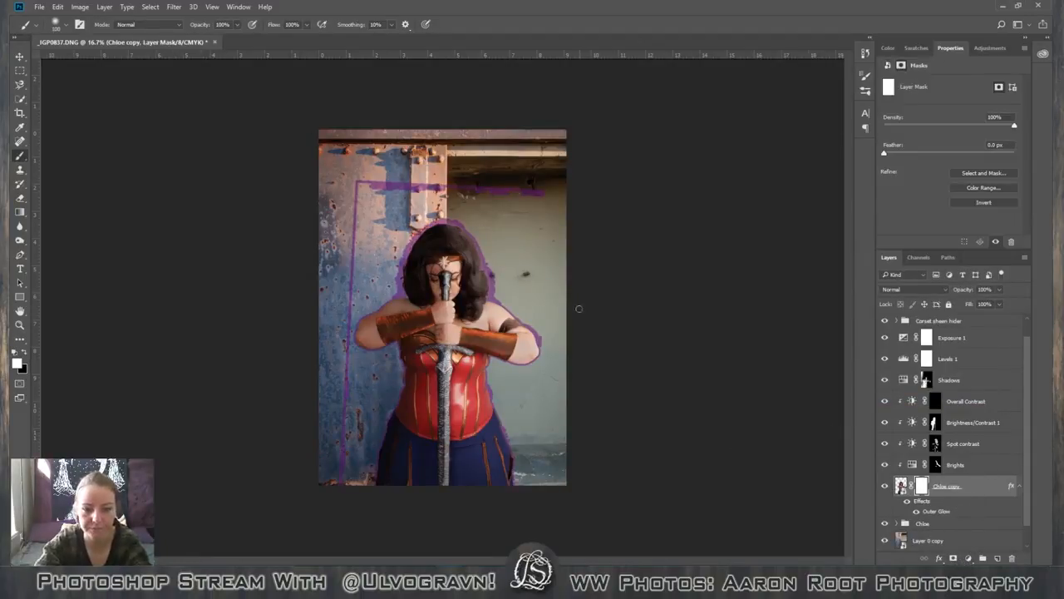
key("c")
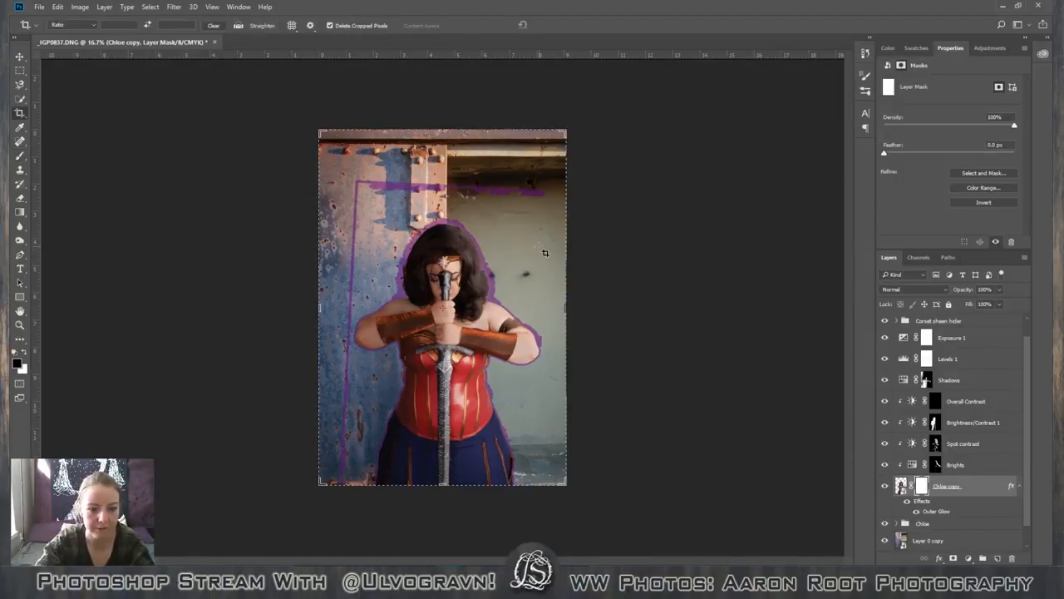
key("b")
key("x")
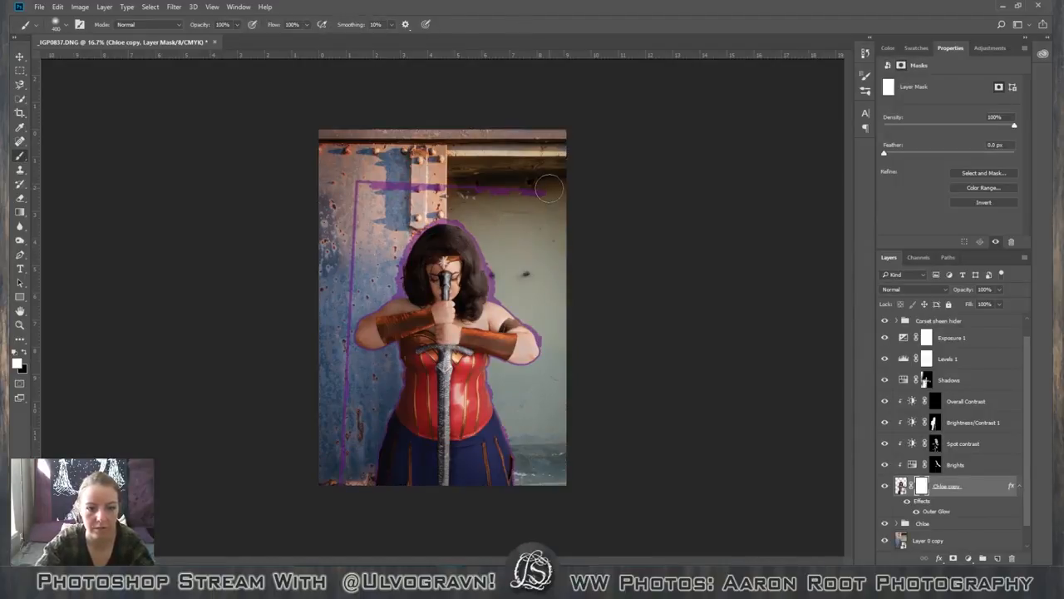
key("x")
left_click_drag(556, 190, 341, 181)
left_click_drag(356, 246, 351, 221)
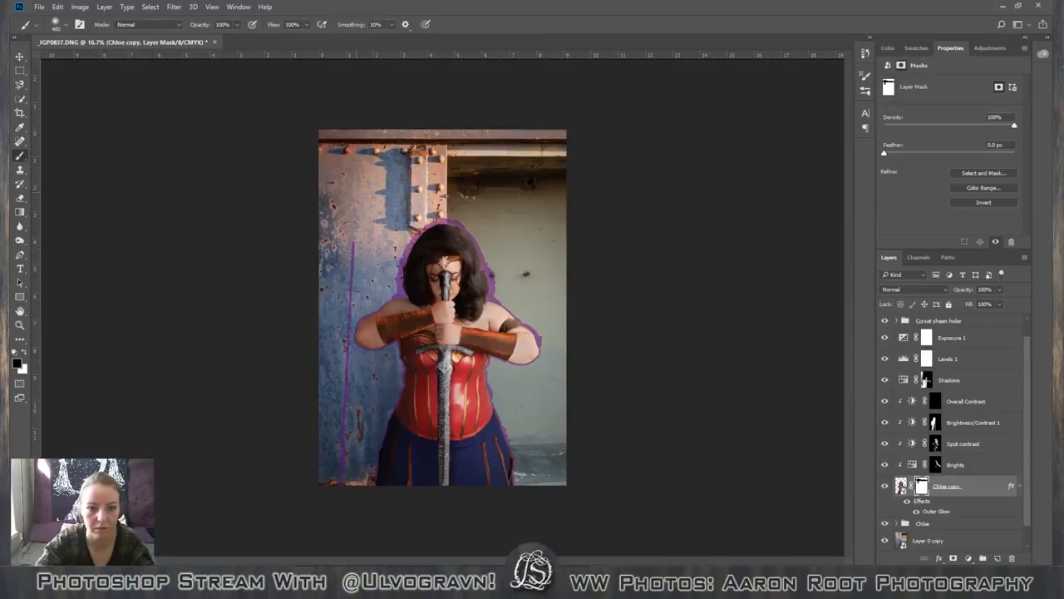
left_click_drag(351, 259, 350, 284)
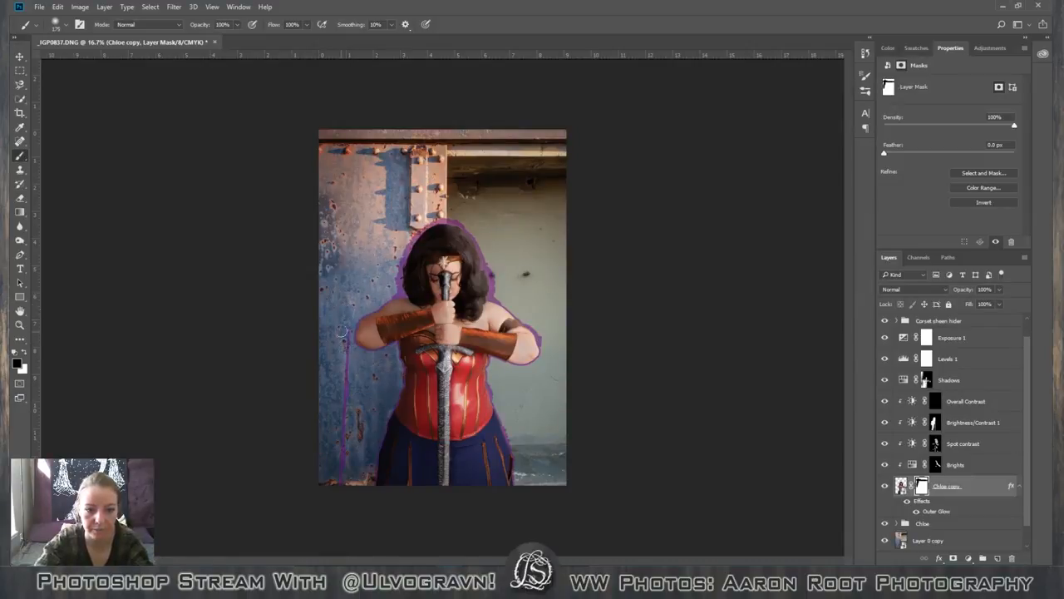
mouse_move(343, 331)
left_mouse_down()
mouse_move(343, 477)
mouse_move(353, 416)
mouse_move(346, 462)
mouse_move(343, 453)
left_mouse_up()
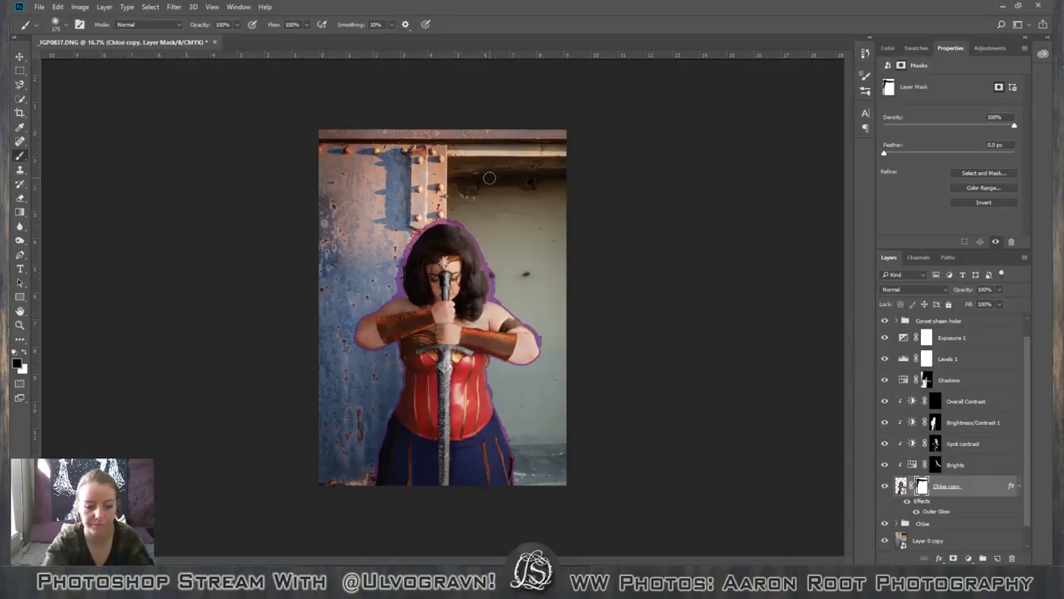
Paint black on the mask over the leftover purple glow marks on the blue wall beside the figure's elbow with a 175 px brush.
scroll(490, 177, "up", 3)
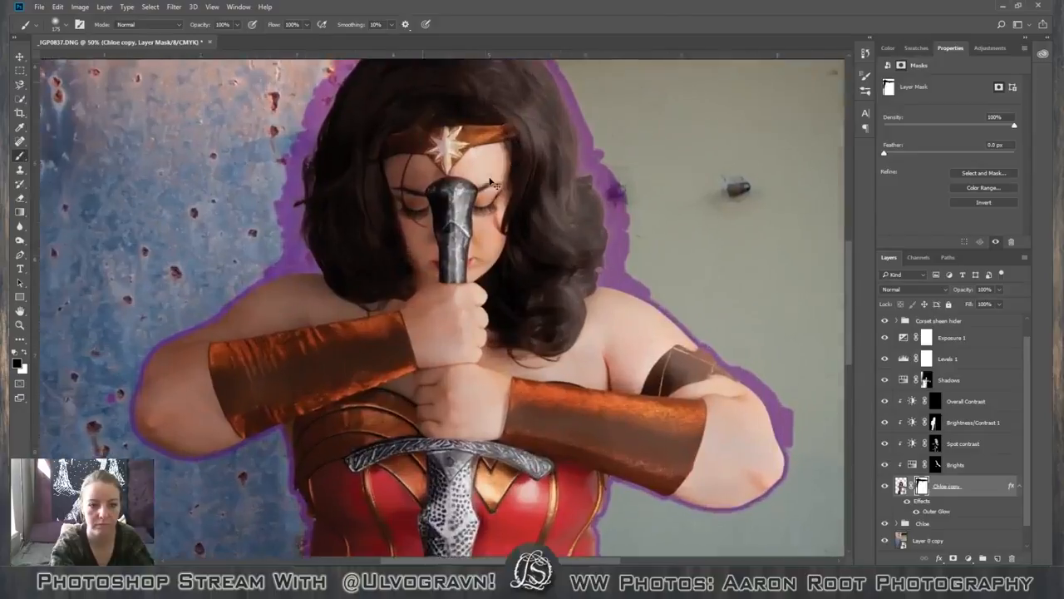
key("ctrl+plus")
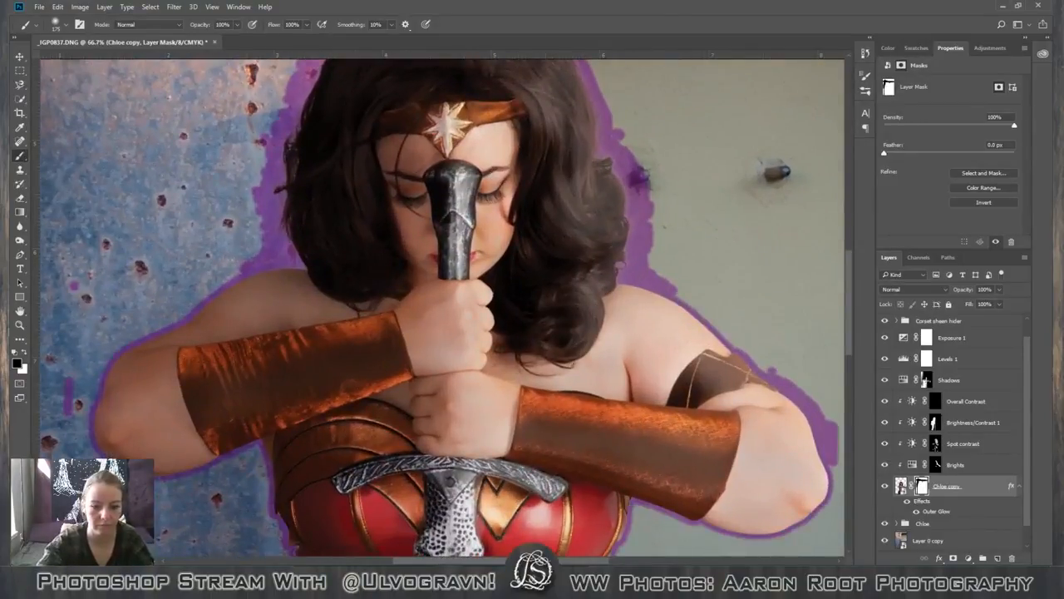
scroll(284, 428, "left", 3)
scroll(278, 447, "down", 1)
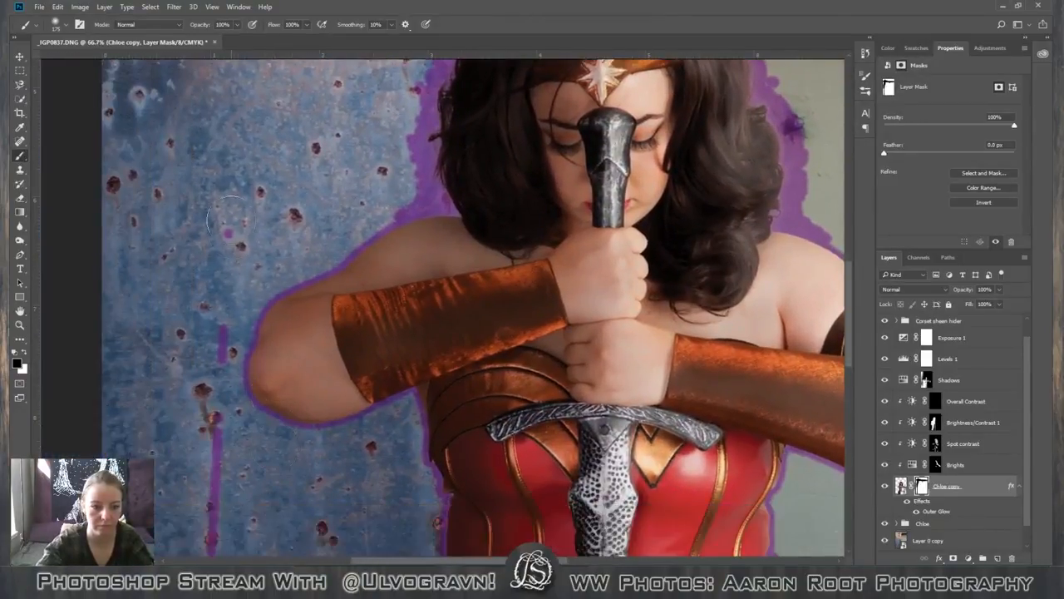
left_click(232, 227)
left_click_drag(207, 362, 213, 338)
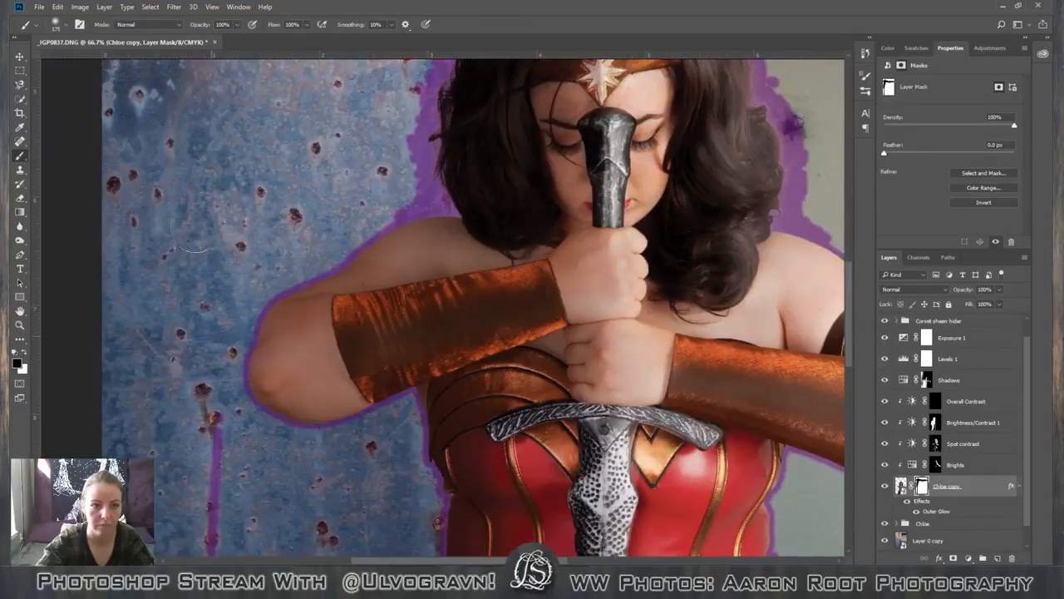
left_click_drag(213, 422, 222, 542)
scroll(331, 526, "down", 2)
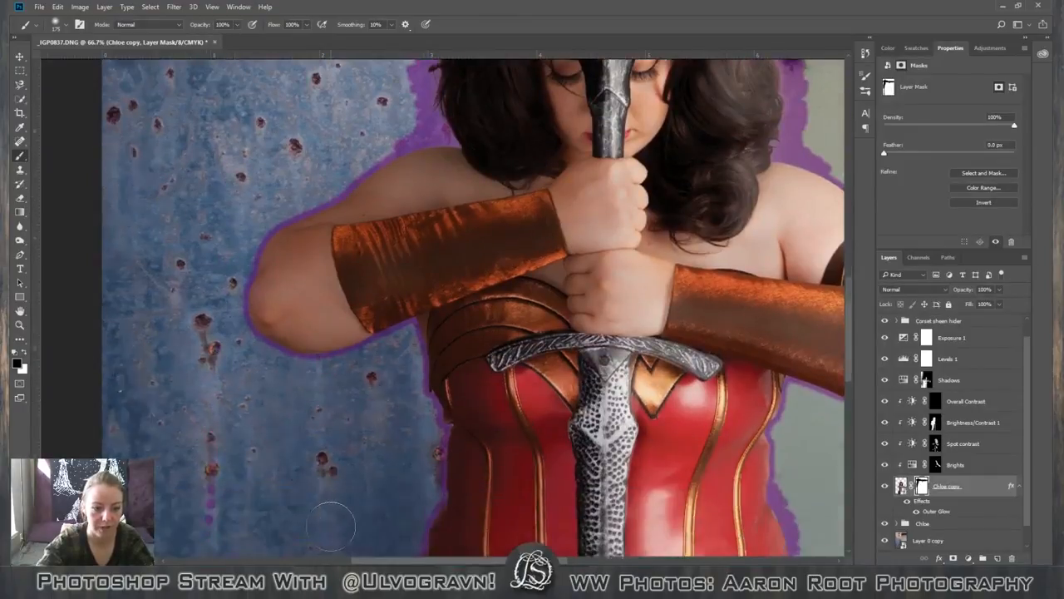
scroll(331, 526, "down", 2)
scroll(395, 434, "up", 4)
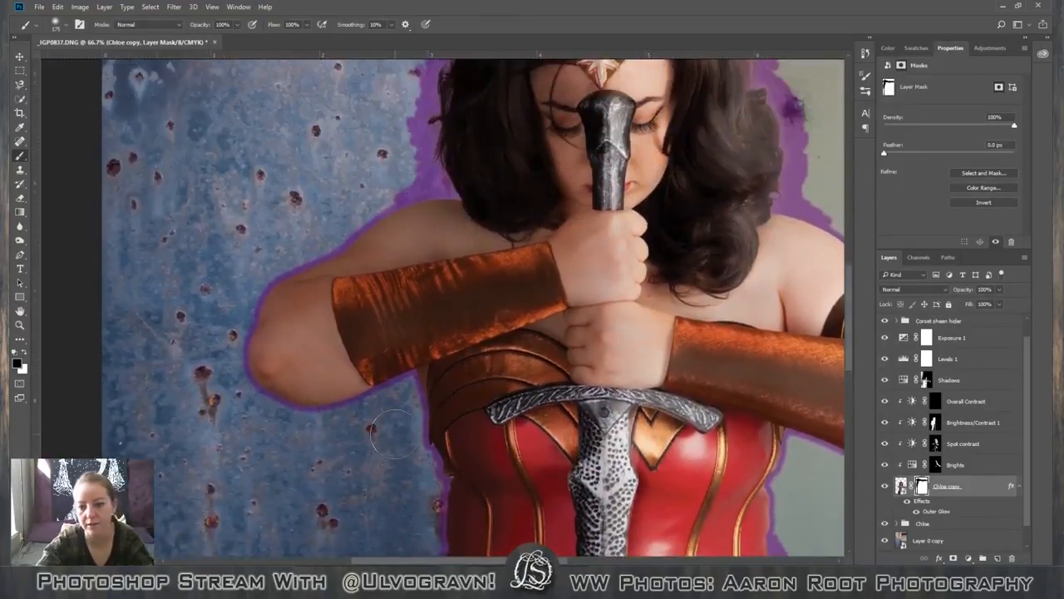
Paint black on the figure's layer mask over the stray purple glow beside the corset and skirt on the green wall side.
scroll(395, 433, "down", 4)
scroll(515, 449, "right", 5)
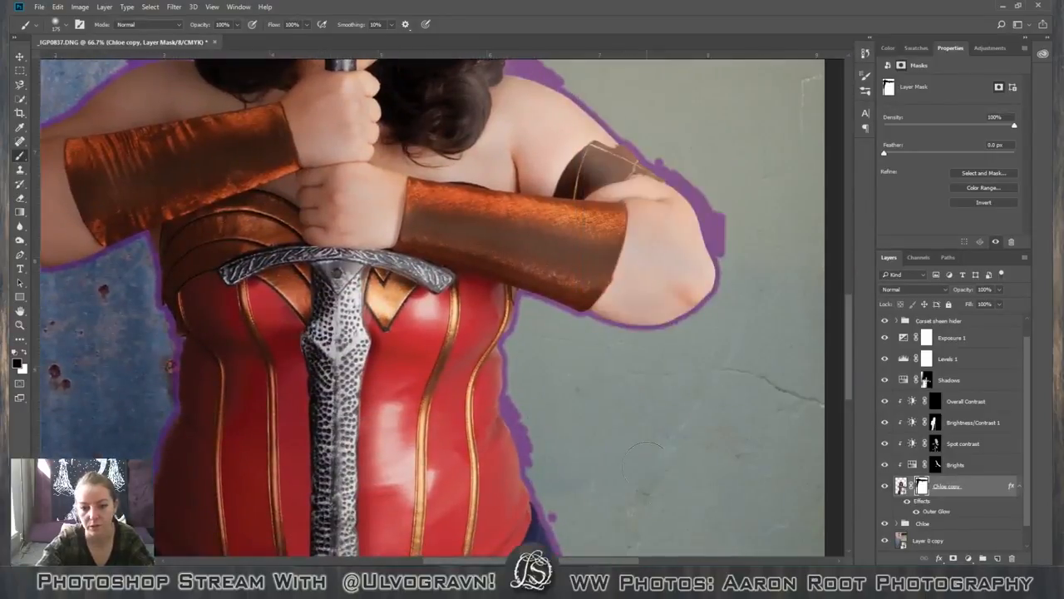
scroll(644, 457, "down", 4)
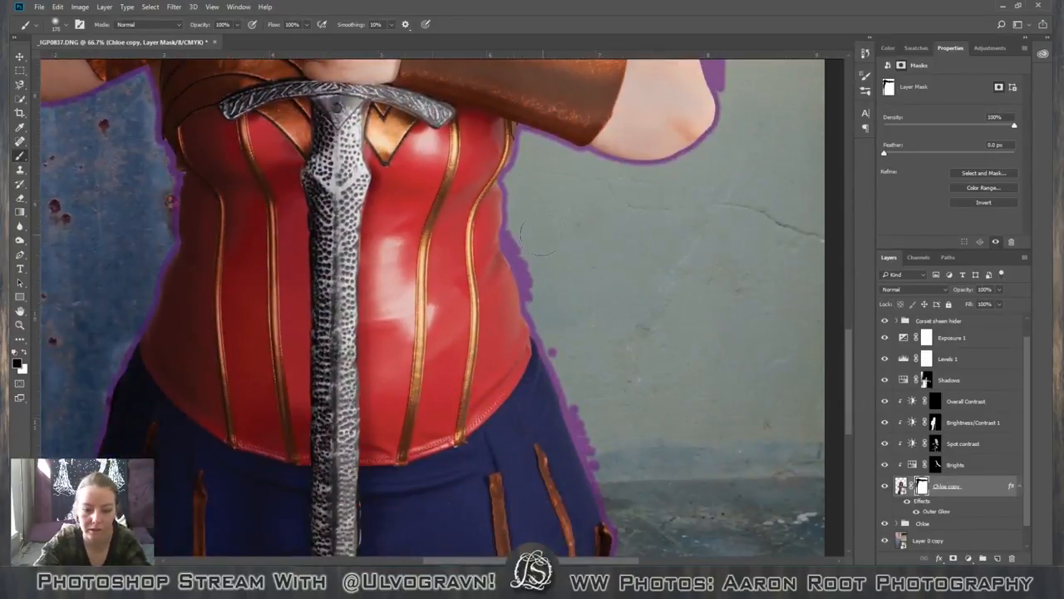
mouse_move(513, 223)
left_mouse_down()
mouse_move(511, 245)
mouse_move(534, 284)
left_mouse_up()
left_click(551, 351)
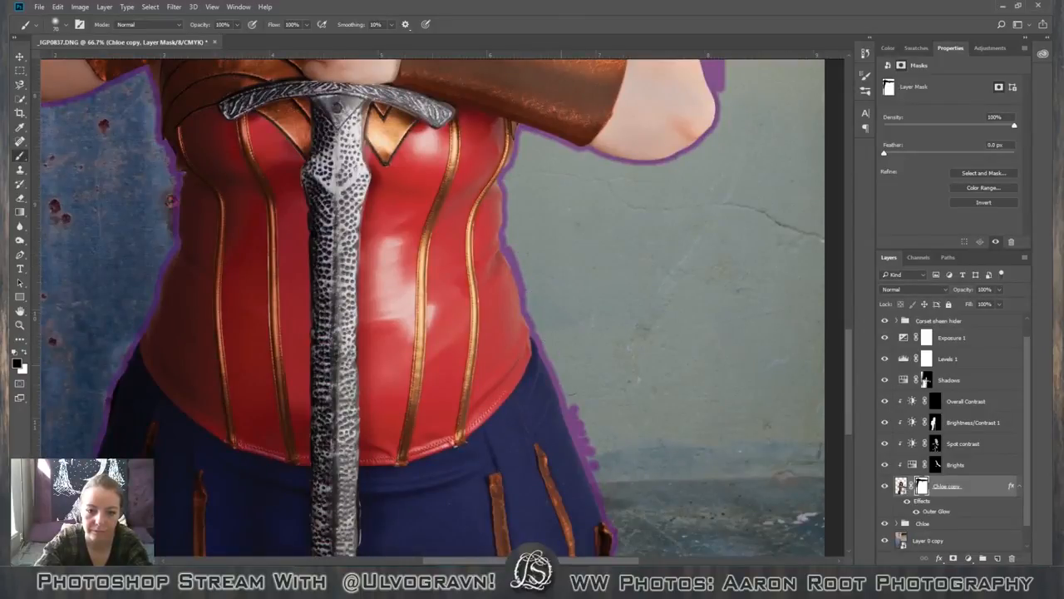
left_click_drag(573, 411, 594, 467)
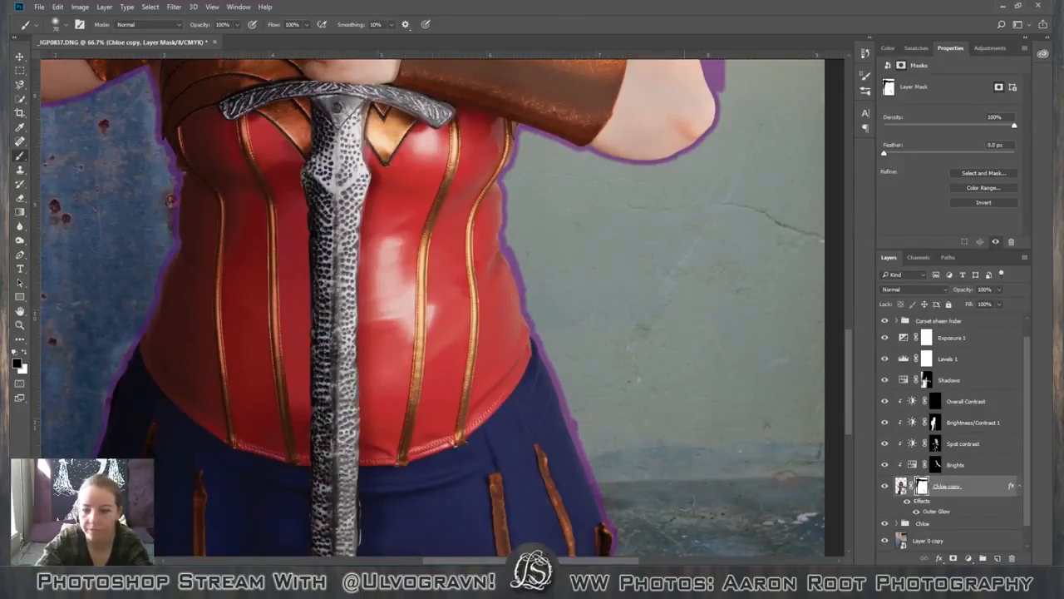
Mask out the excess purple glow beside the armband and elbow on the green wall side.
scroll(491, 420, "up", 3)
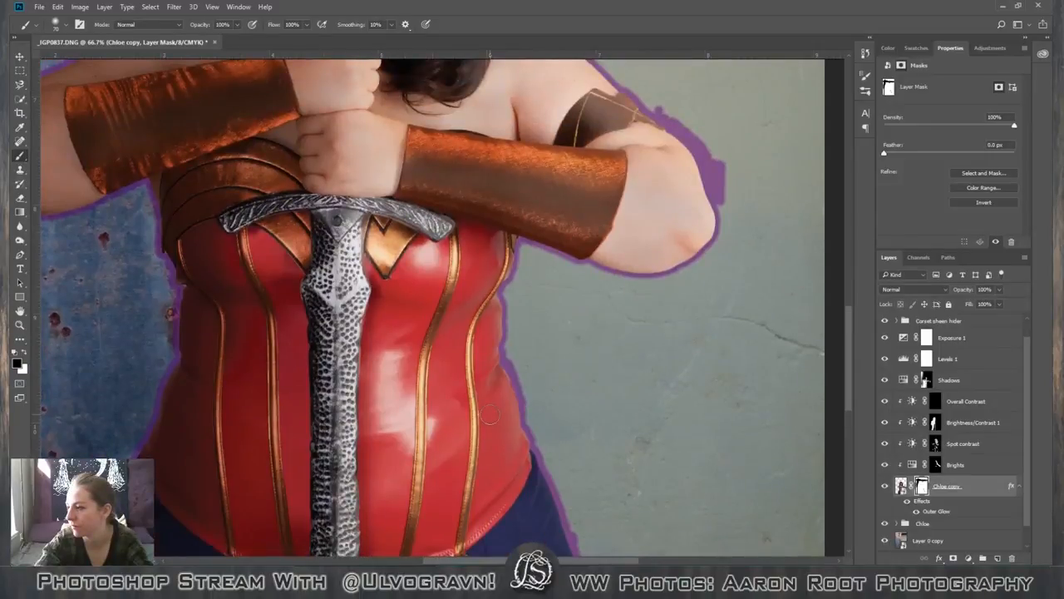
scroll(491, 413, "up", 6)
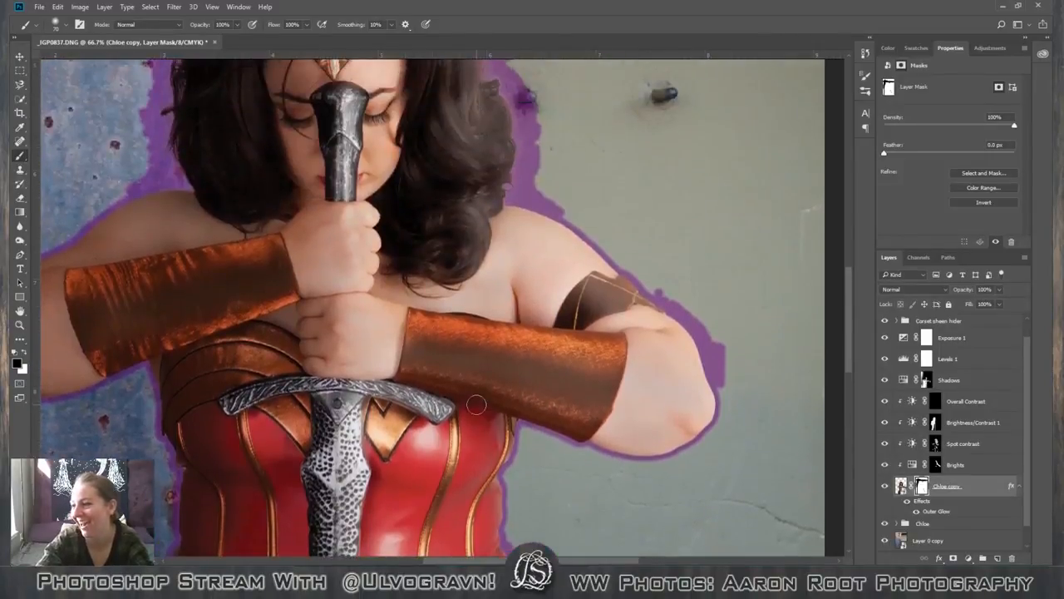
scroll(449, 403, "up", 3)
scroll(456, 391, "down", 3)
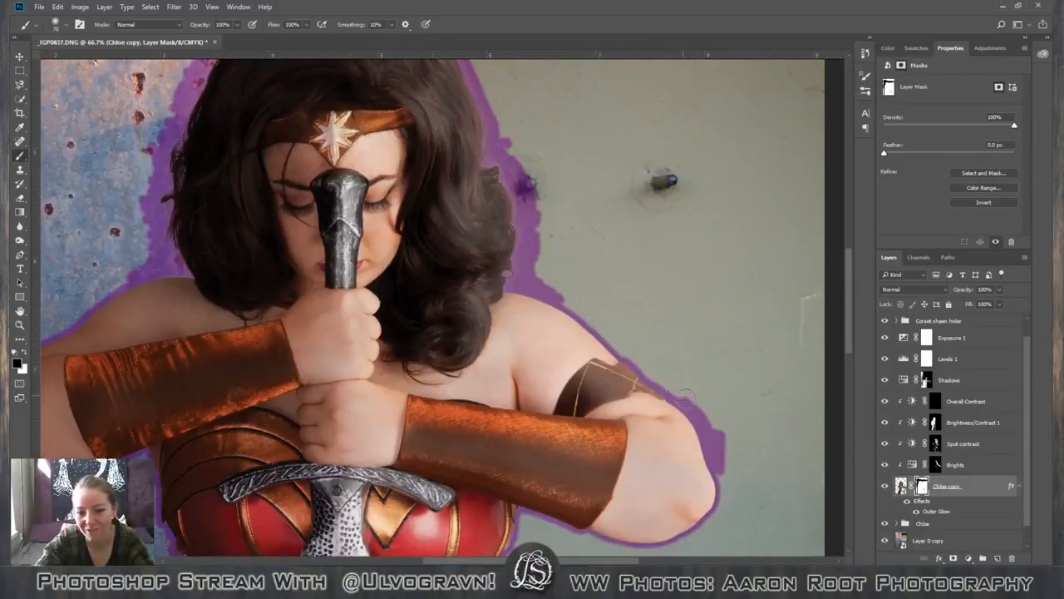
left_click_drag(694, 406, 722, 467)
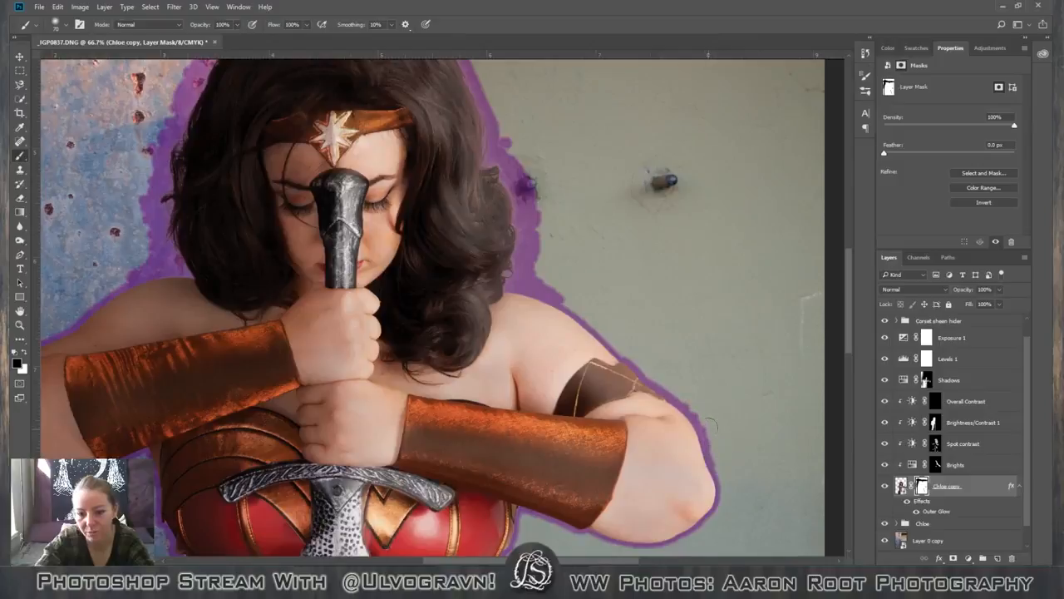
Paint black on the mask with a 125 px brush to trim the outer edge of the purple glow around the hair.
scroll(532, 291, "up", 5)
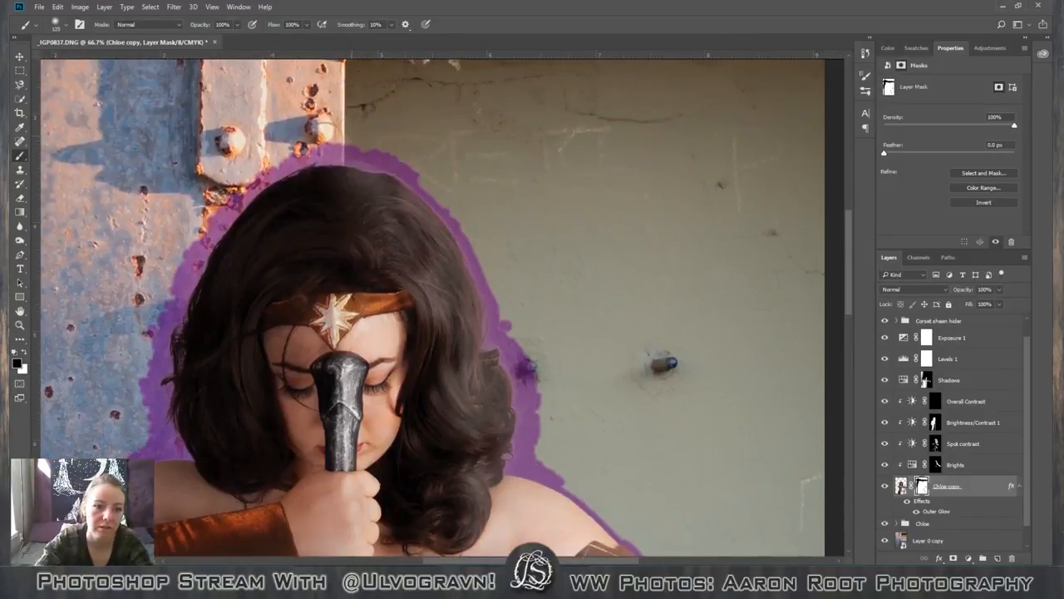
mouse_move(330, 135)
left_mouse_down()
mouse_move(297, 163)
mouse_move(273, 146)
mouse_move(258, 158)
mouse_move(168, 292)
mouse_move(148, 374)
mouse_move(148, 449)
left_mouse_up()
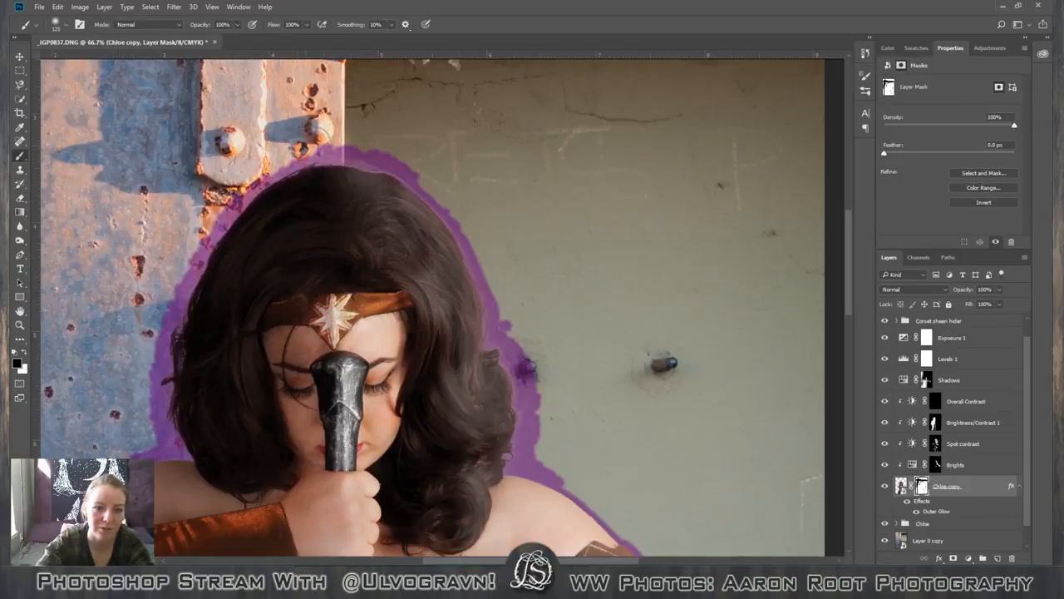
mouse_move(318, 140)
left_mouse_down()
mouse_move(365, 152)
mouse_move(401, 153)
mouse_move(449, 190)
left_mouse_up()
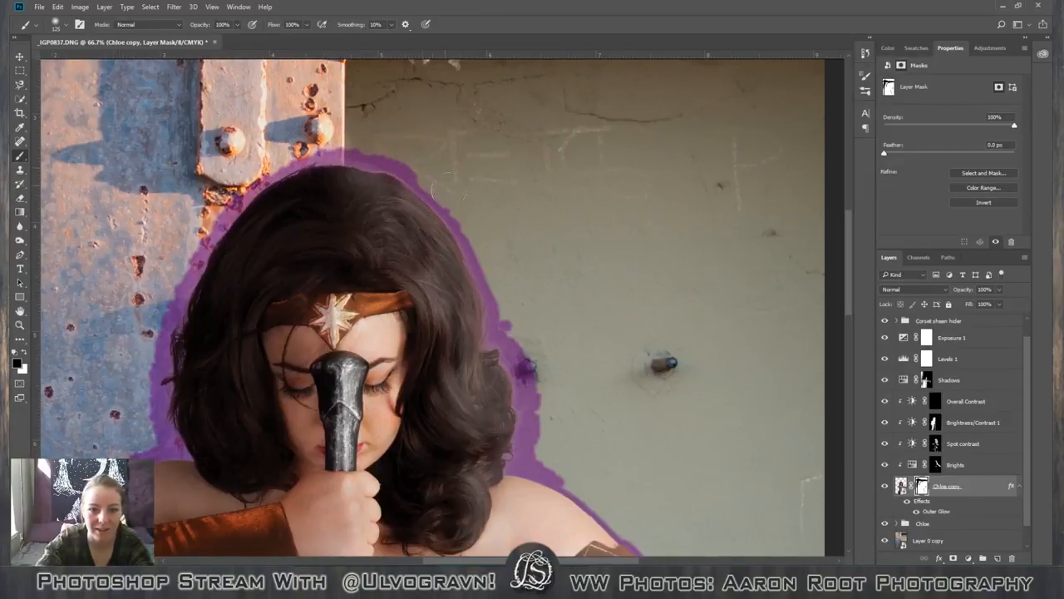
mouse_move(509, 292)
left_mouse_down()
mouse_move(545, 388)
mouse_move(542, 455)
mouse_move(578, 472)
mouse_move(538, 456)
mouse_move(470, 212)
left_mouse_up()
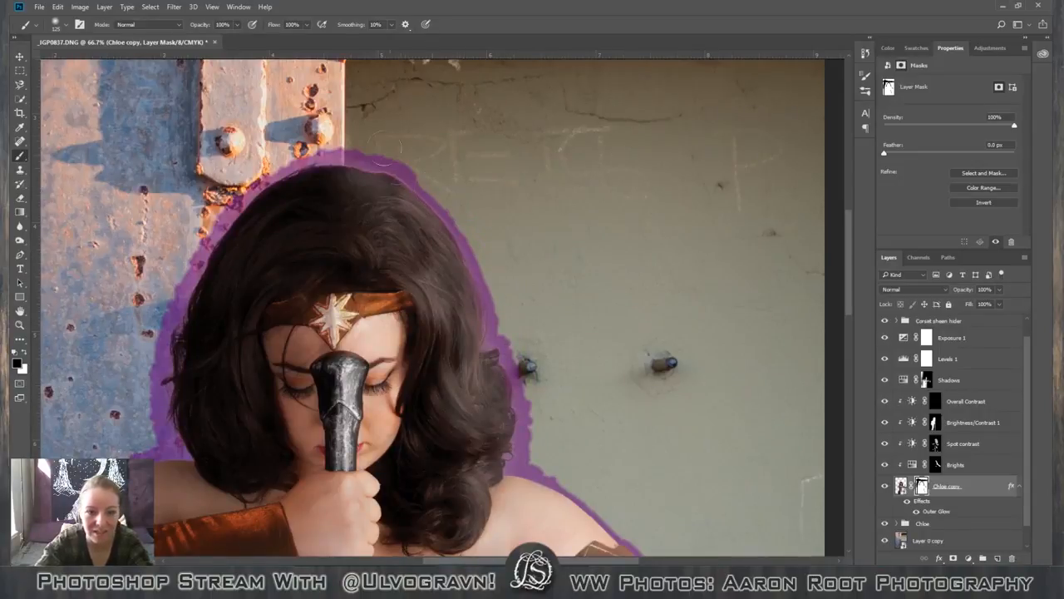
Trim the purple glow closer to the hair and down to the shoulder on the mask with a smaller brush.
key("bracketleft")
key("bracketleft")
key("bracketleft")
key("bracketleft")
key("bracketleft")
key("bracketleft")
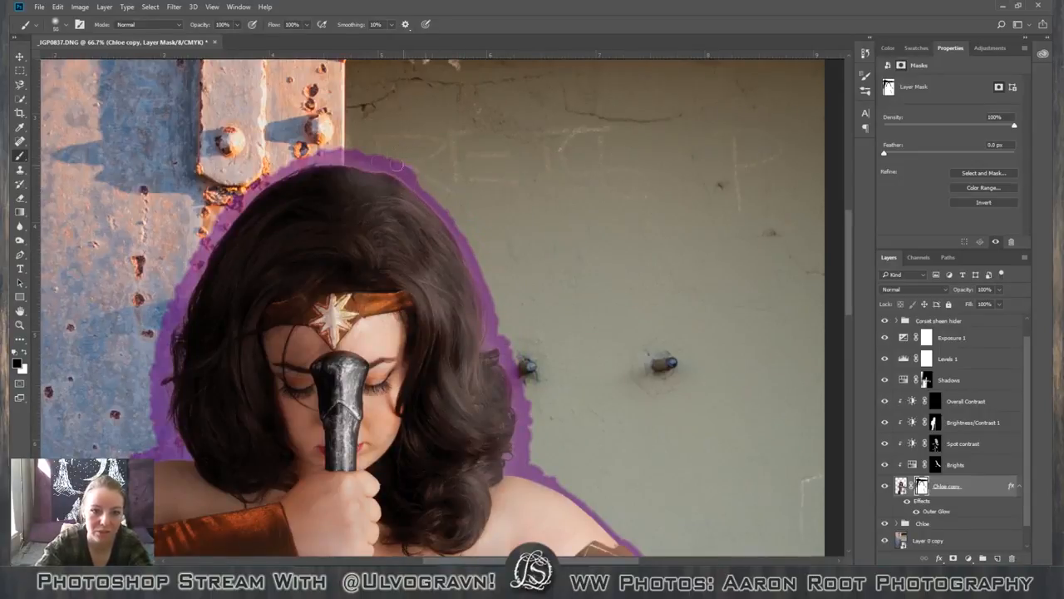
mouse_move(396, 166)
left_mouse_down()
mouse_move(329, 150)
mouse_move(259, 176)
mouse_move(219, 216)
mouse_move(186, 266)
mouse_move(156, 364)
mouse_move(161, 441)
mouse_move(151, 449)
left_mouse_up()
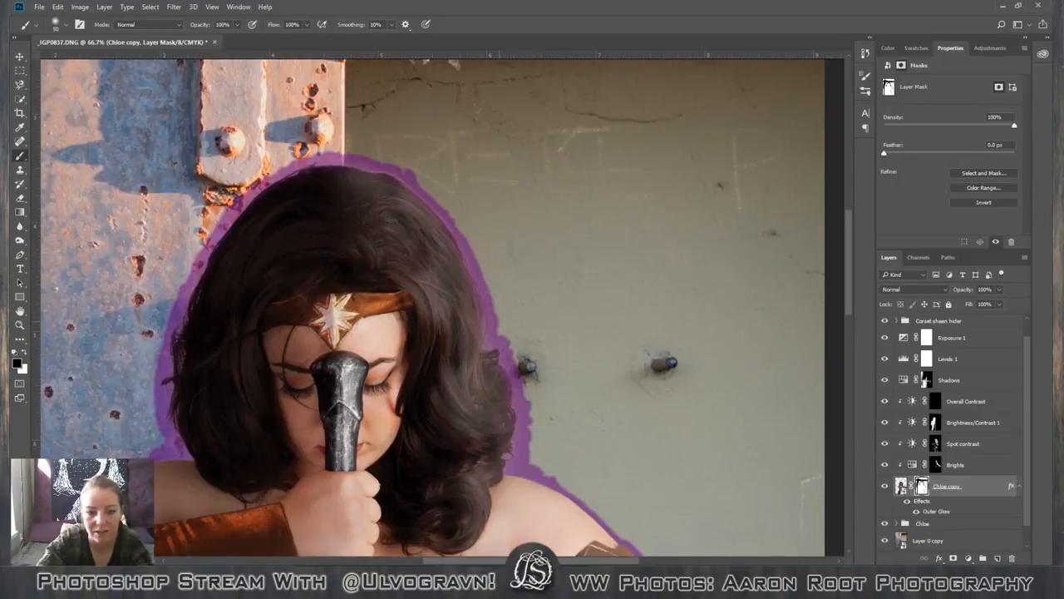
mouse_move(504, 337)
left_mouse_down()
mouse_move(519, 374)
mouse_move(523, 465)
mouse_move(566, 476)
left_mouse_up()
Edit the layer style of the figure's layer, disabling Outer Glow and enabling Drop Shadow.
key("ctrl+minus")
key("ctrl+minus")
key("ctrl+minus")
key("ctrl+minus")
key("ctrl+minus")
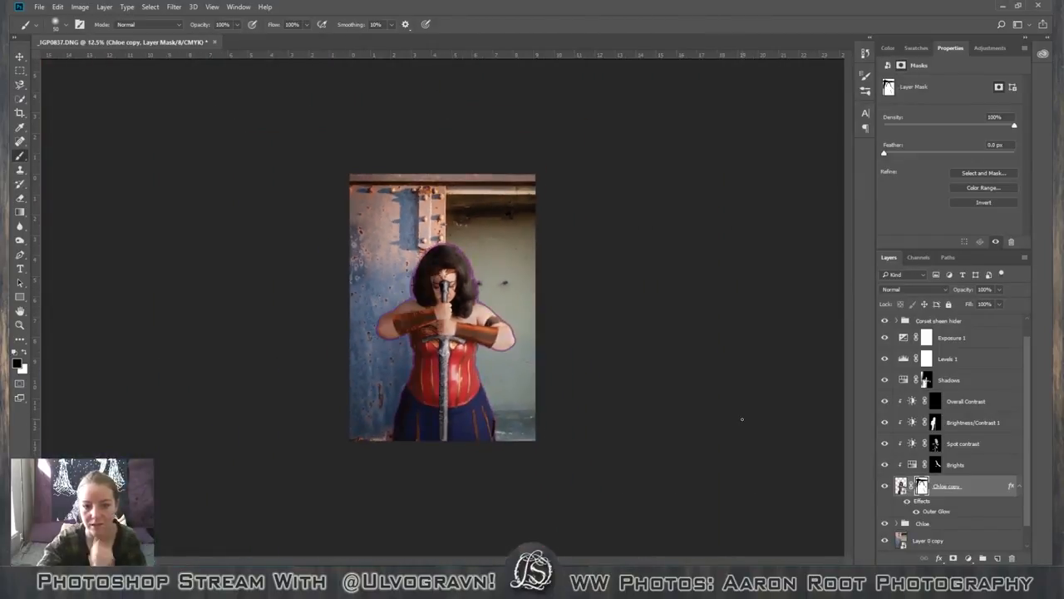
left_click(977, 510)
double_click(976, 509)
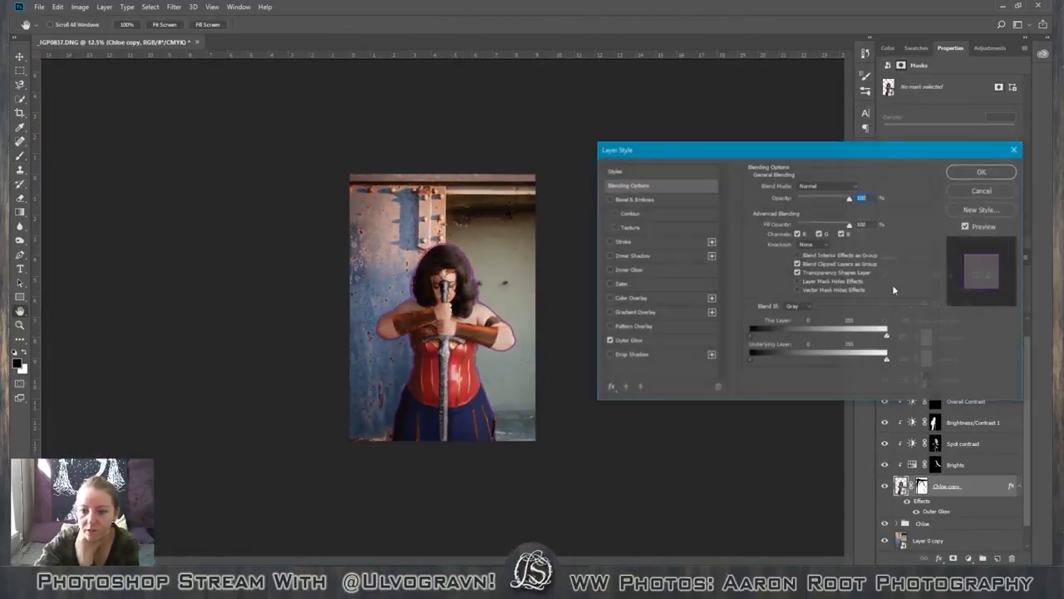
left_click(608, 340)
left_click(609, 355)
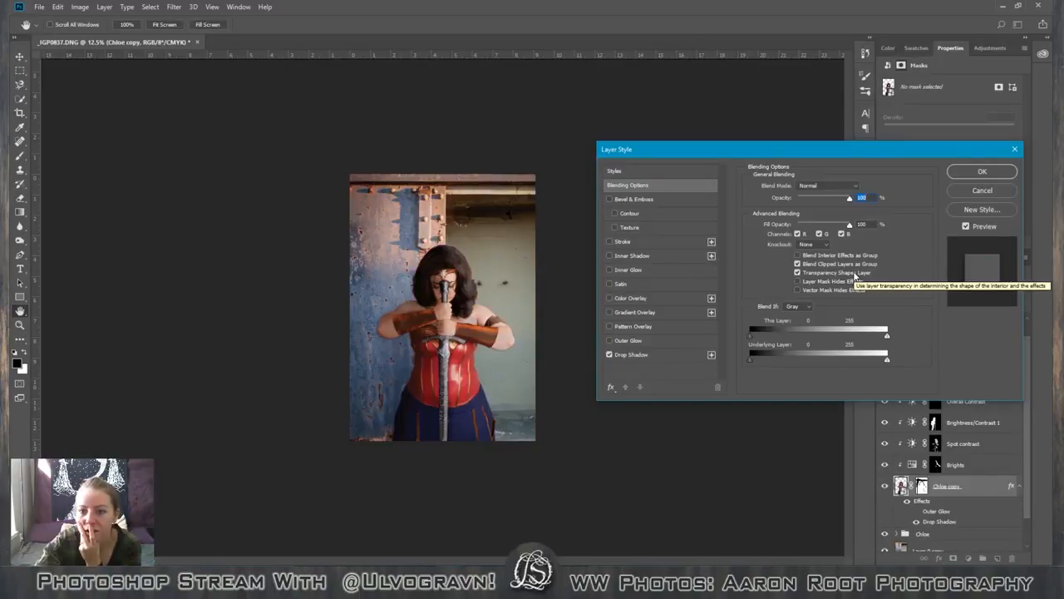
left_click(832, 186)
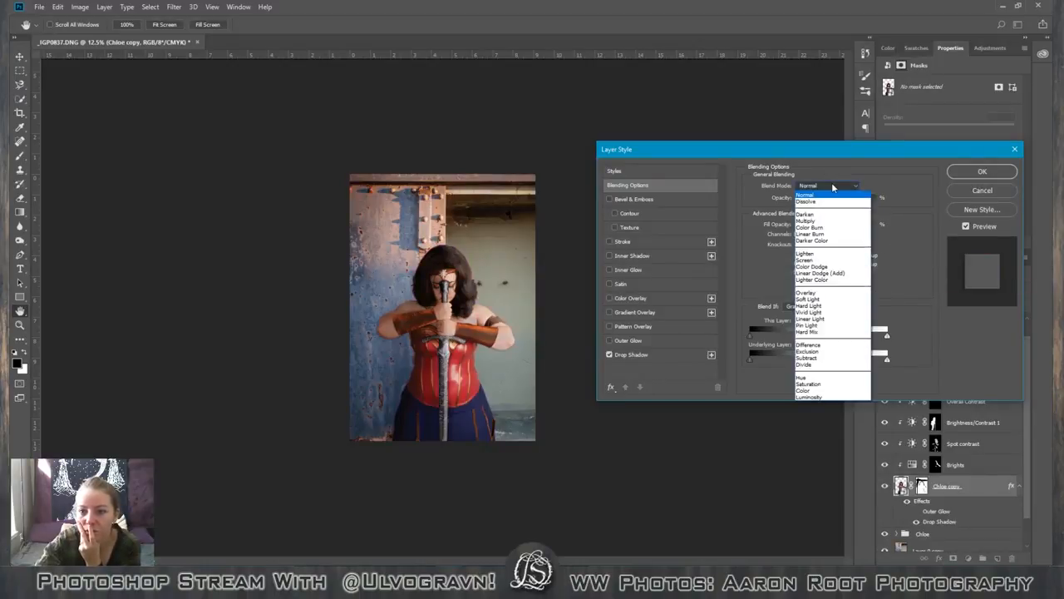
left_click(832, 186)
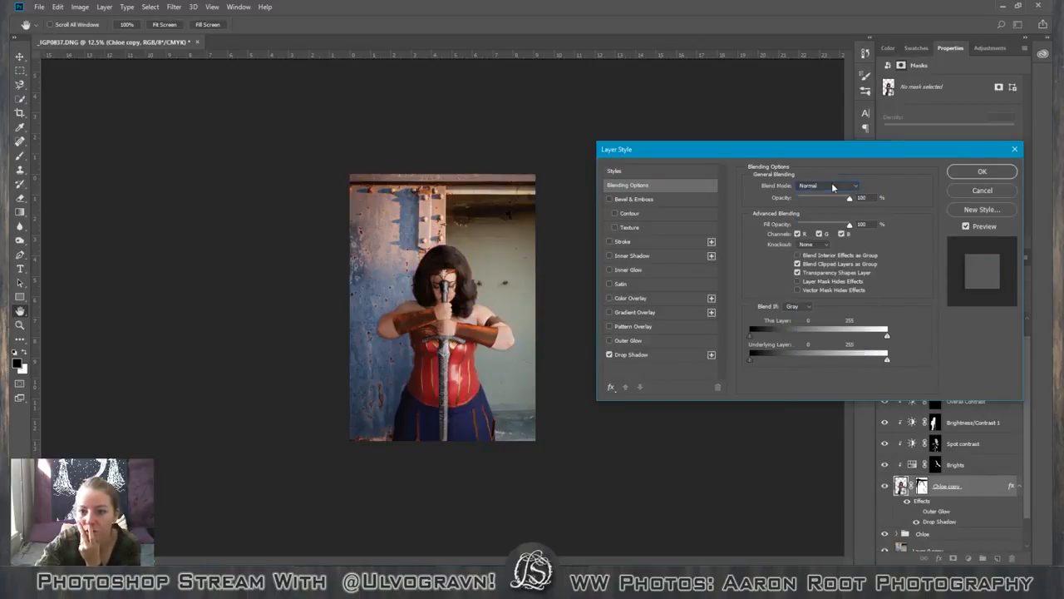
left_click(815, 245)
left_click(832, 252)
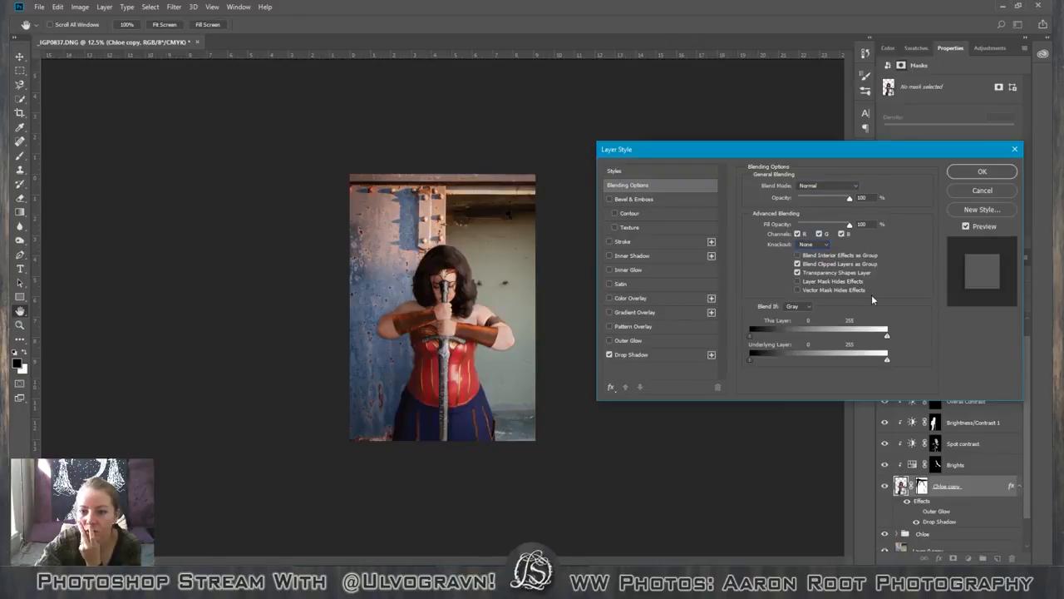
Try a second Drop Shadow instance on the figure's layer, toggle both to compare, and delete the duplicate.
left_click(711, 355)
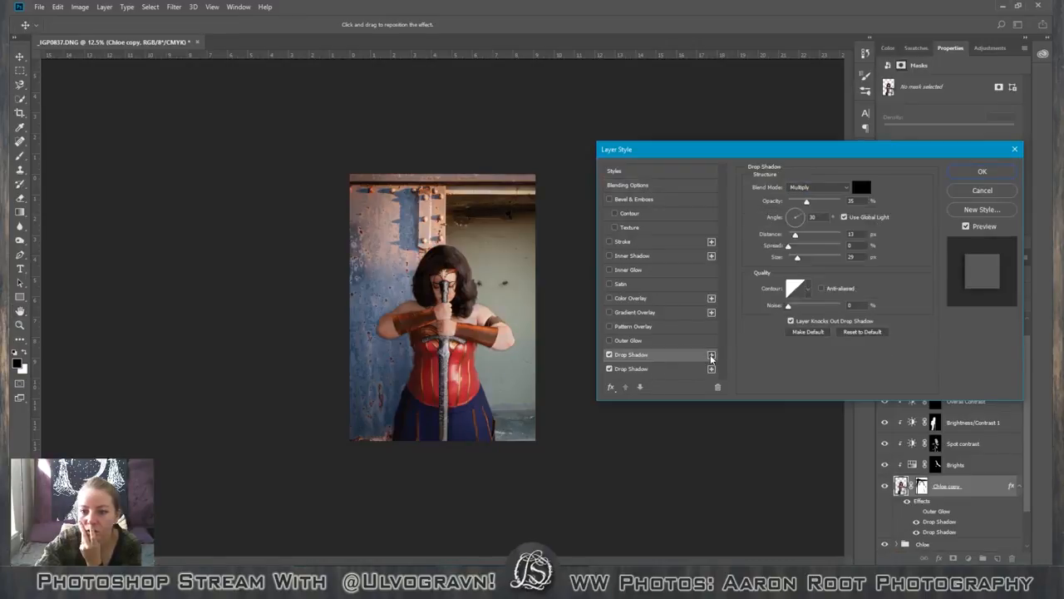
left_click(658, 369)
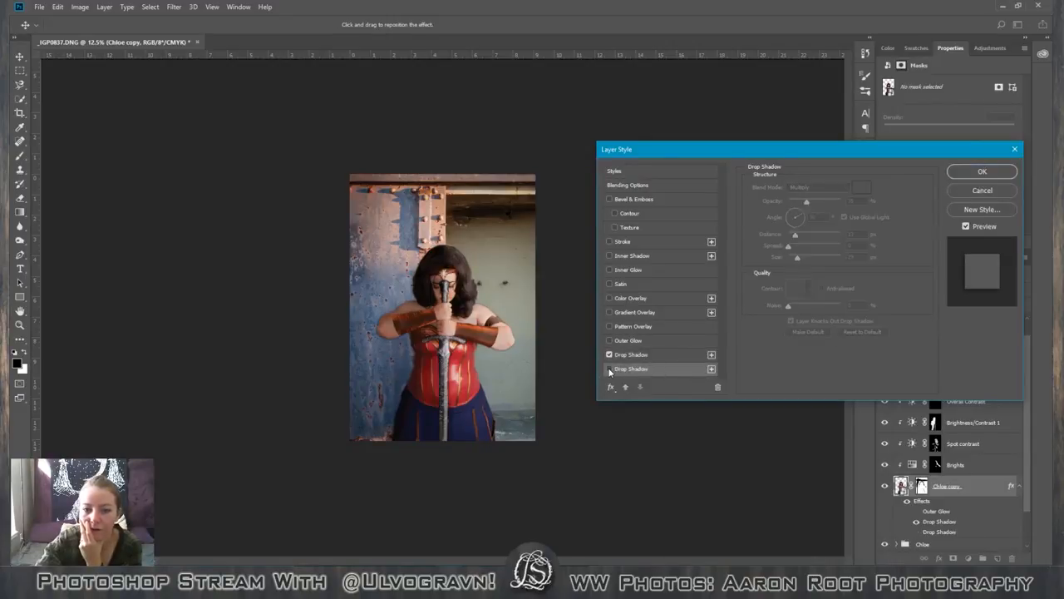
left_click(609, 356)
left_click(609, 355)
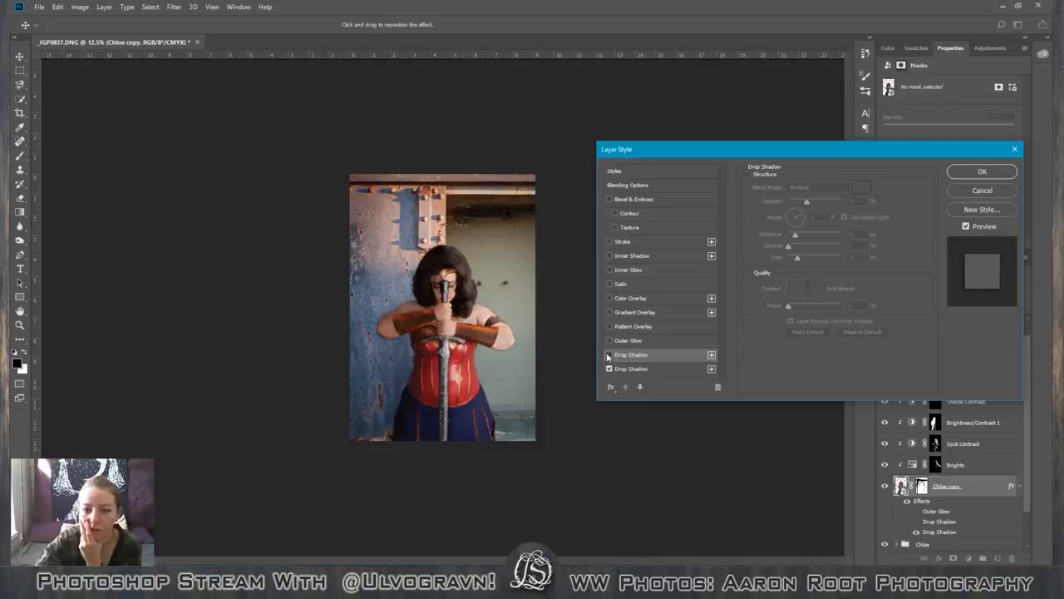
left_click(609, 355)
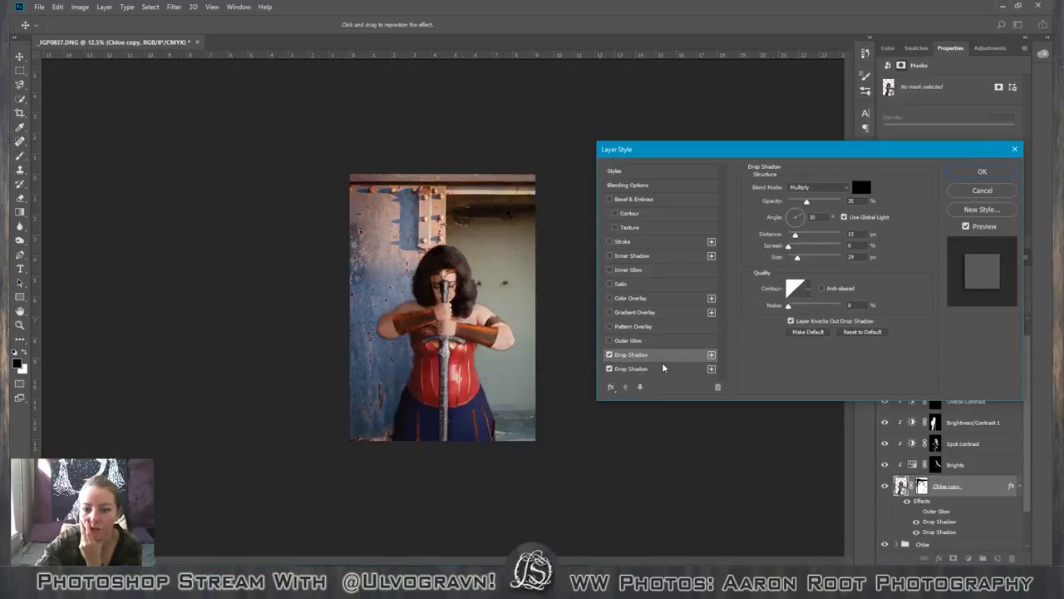
left_click(667, 370)
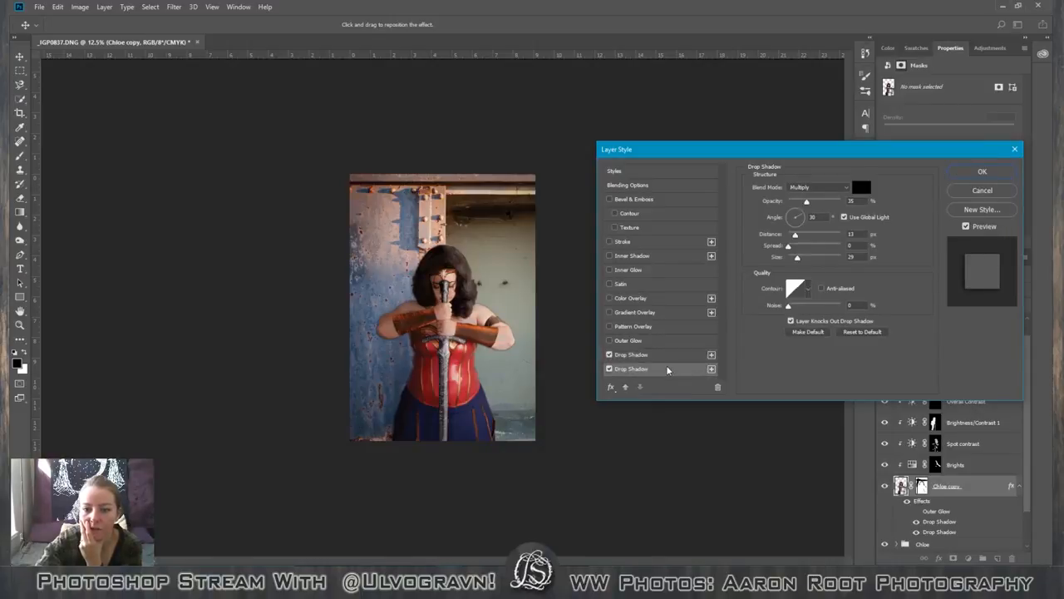
left_click(718, 388)
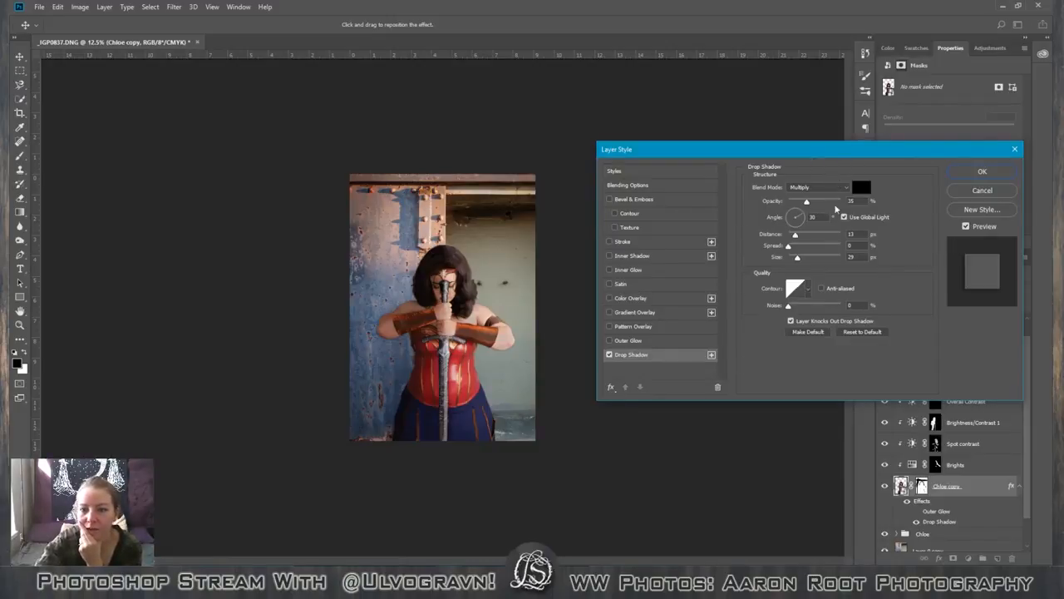
Set the drop shadow's angle to 0° and its distance to 151 px.
left_click_drag(803, 220, 803, 218)
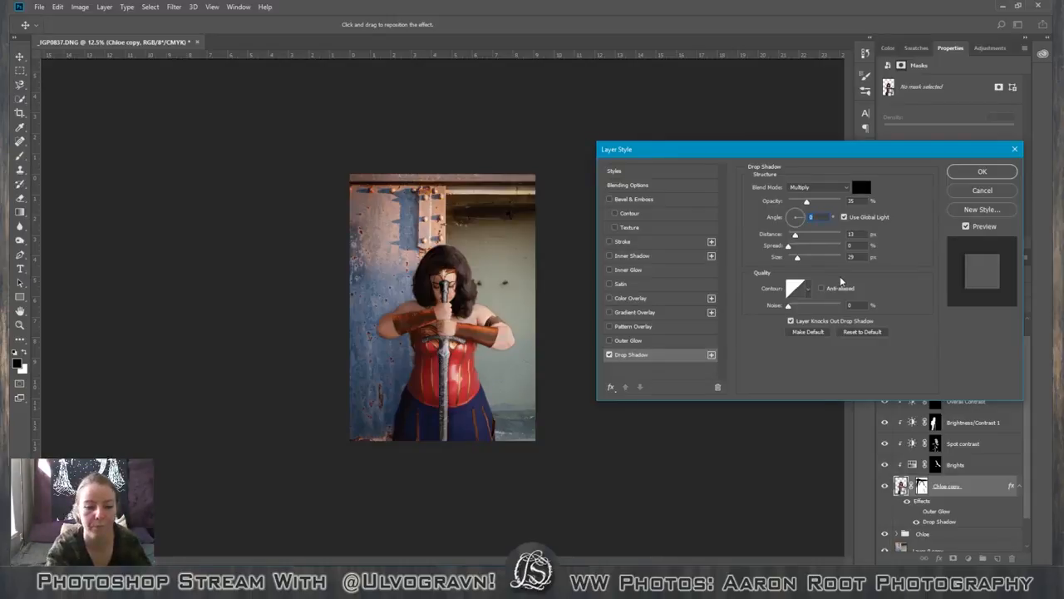
key("ctrl+plus")
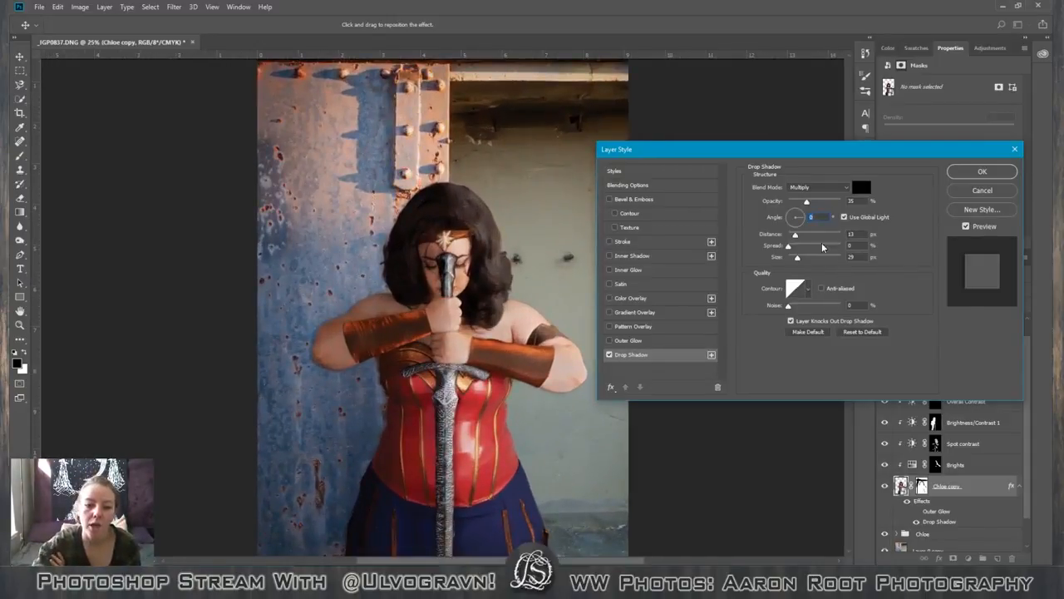
left_click_drag(795, 235, 830, 236)
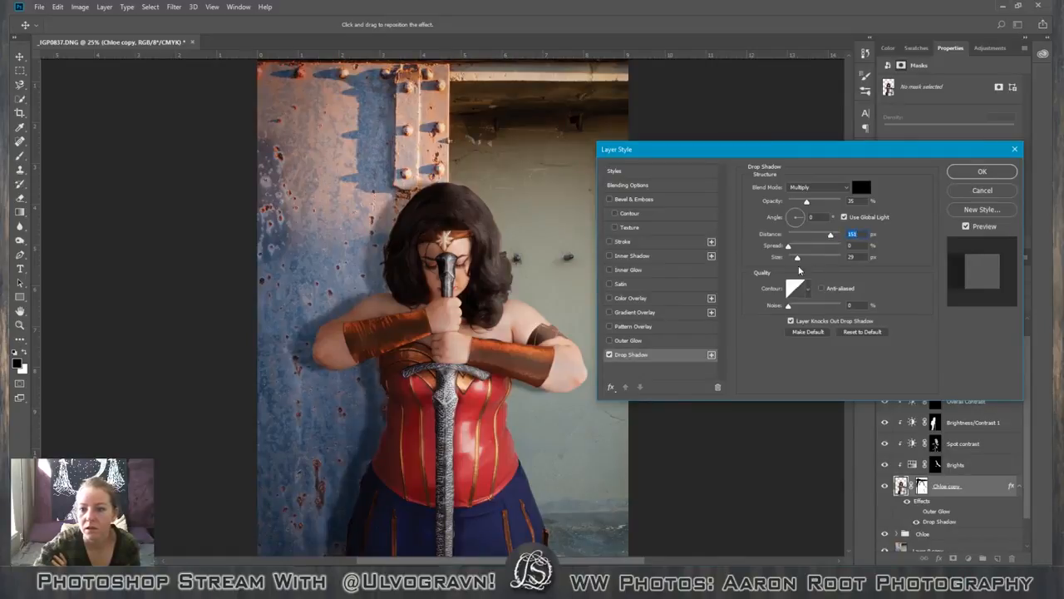
Try the preset contours on the drop shadow one after another and return to the linear contour.
left_click(802, 287)
left_click(759, 317)
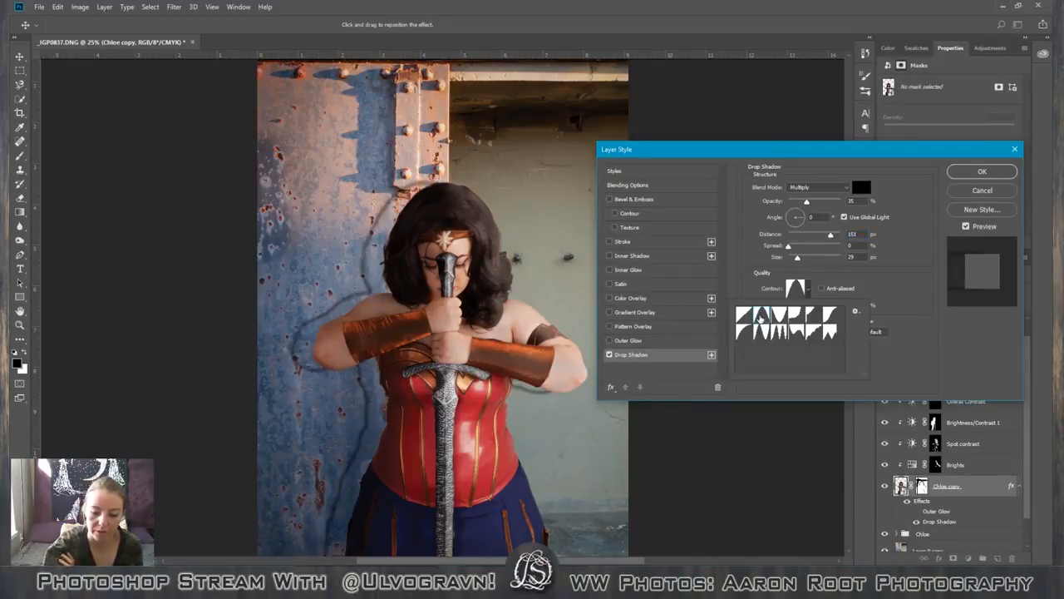
key("Right")
key("Right")
key("Right")
key("Right")
key("Right")
key("Right")
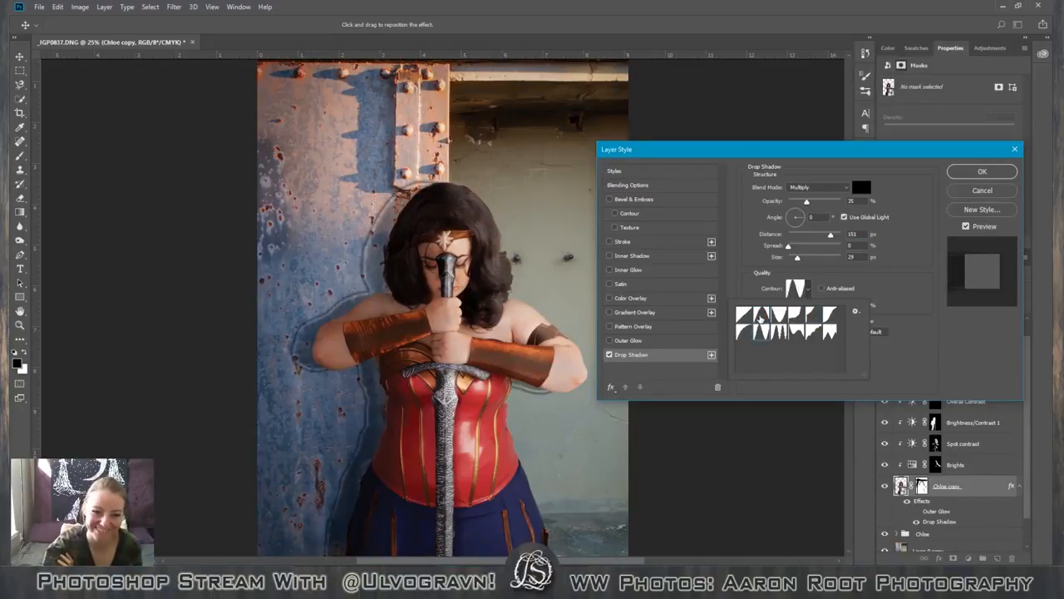
key("Right")
key("Right")
key("Right")
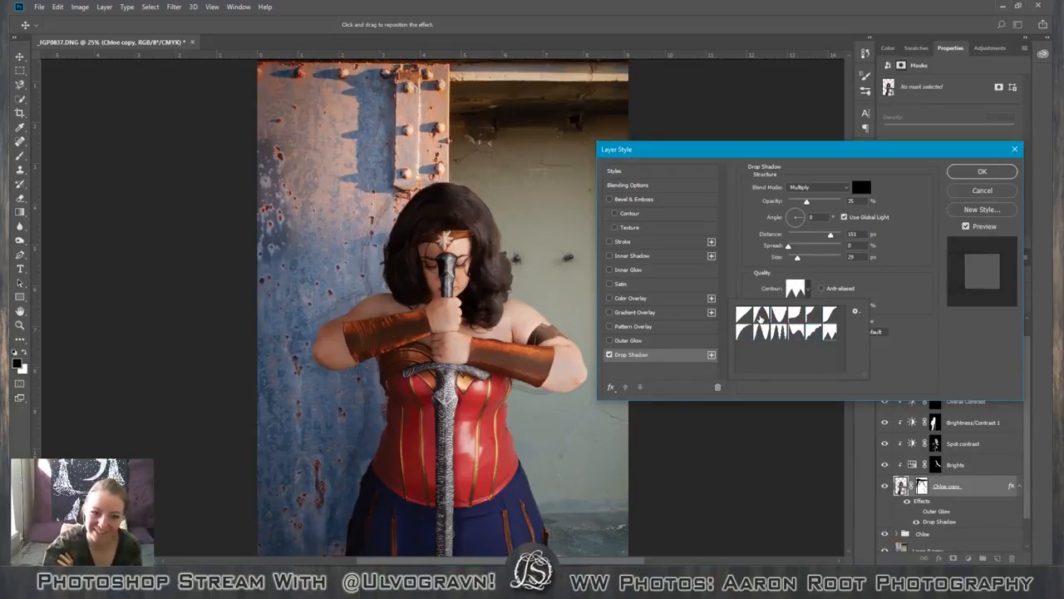
key("Right")
key("Right")
key("Right")
key("Right")
key("Right")
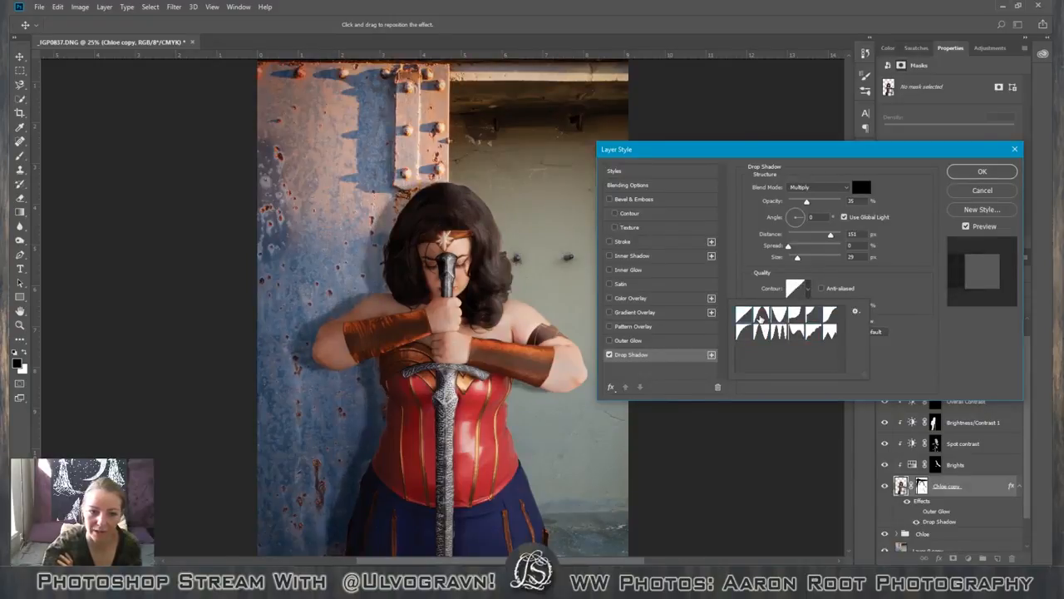
key("Return")
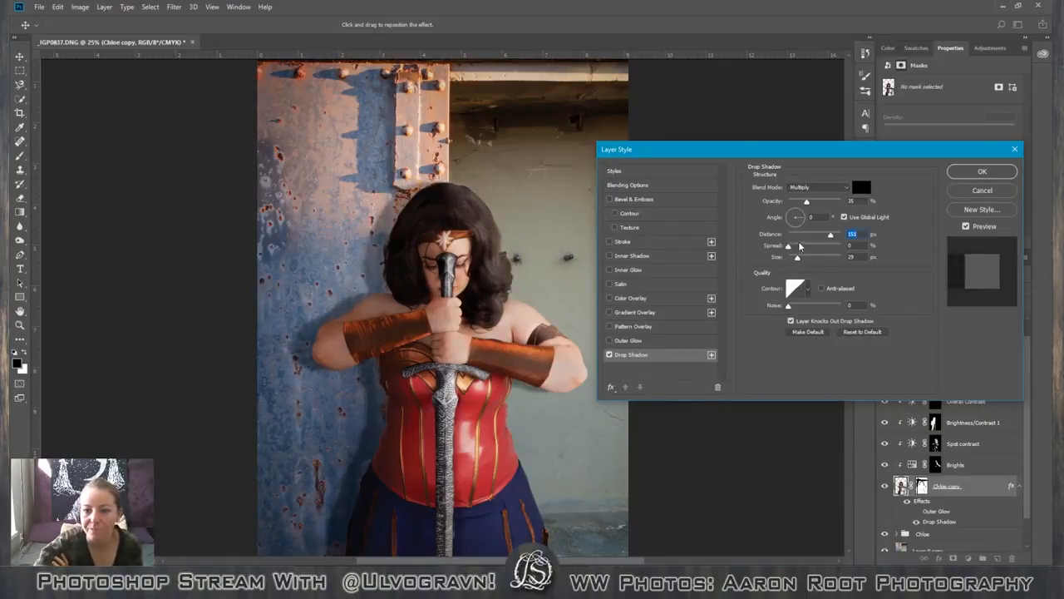
Set the drop shadow's opacity to 10% and its angle to 13°, keeping the spread at 0%.
left_click_drag(806, 201, 794, 209)
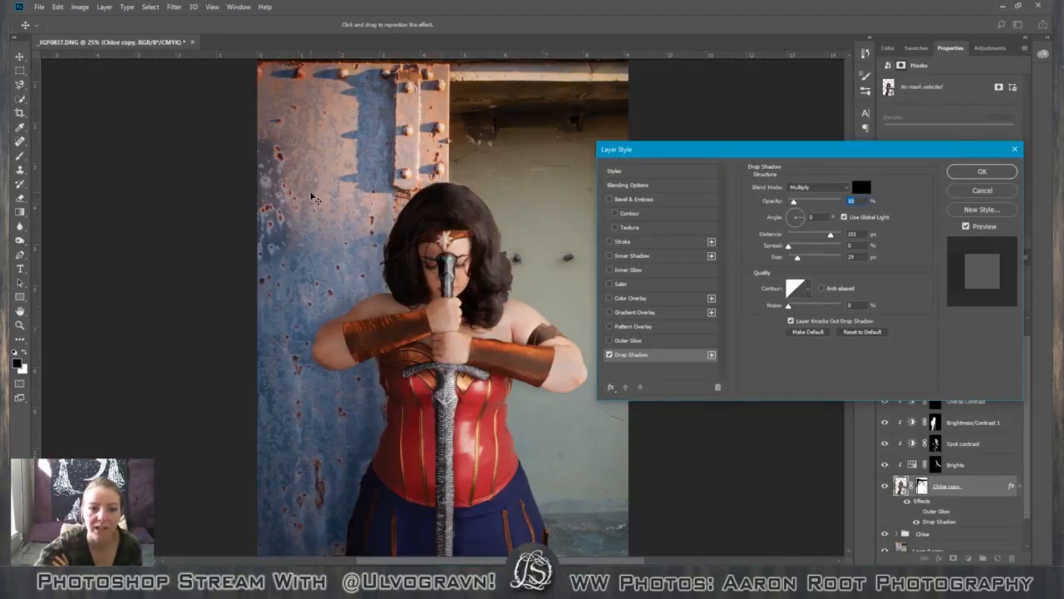
left_click(803, 218)
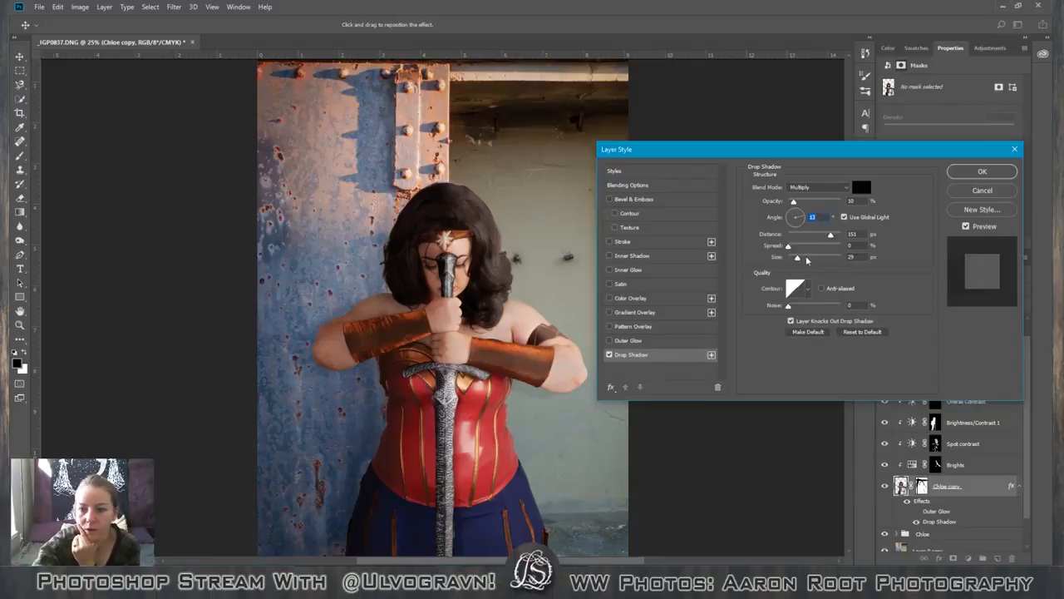
mouse_move(788, 245)
left_mouse_down()
mouse_move(815, 248)
mouse_move(789, 248)
left_mouse_up()
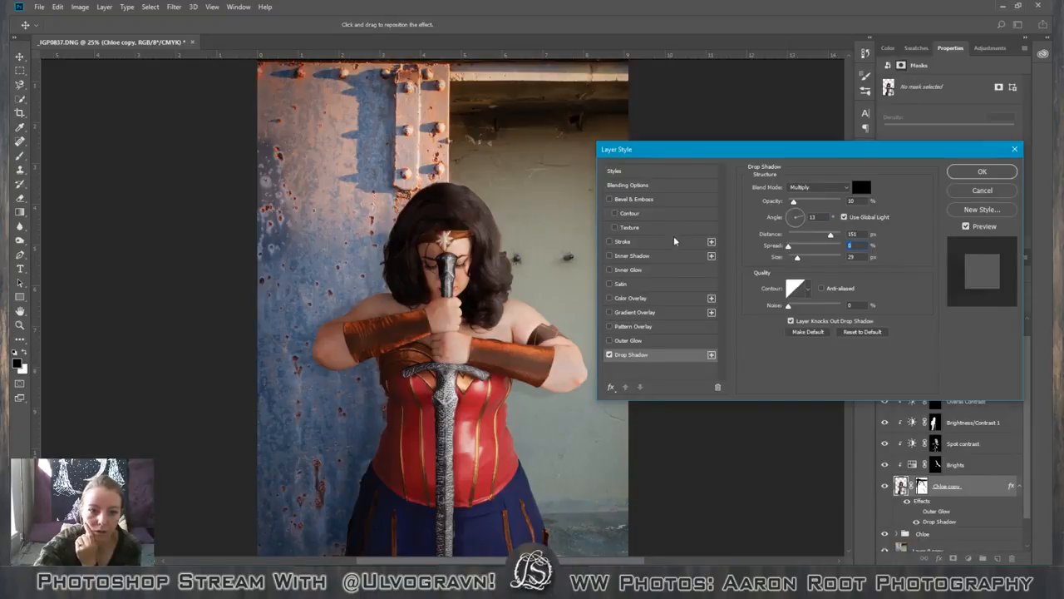
Try Normal, Color Burn, Linear Burn, Screen and Overlay as the drop shadow's blend mode and return to Multiply.
left_click(842, 189)
left_click(823, 196)
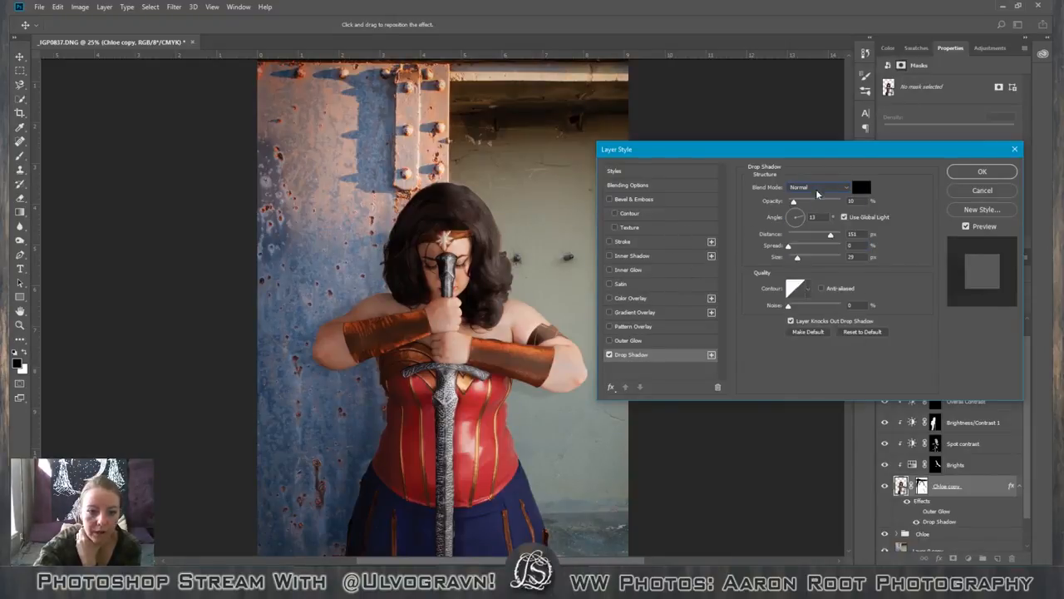
left_click(824, 186)
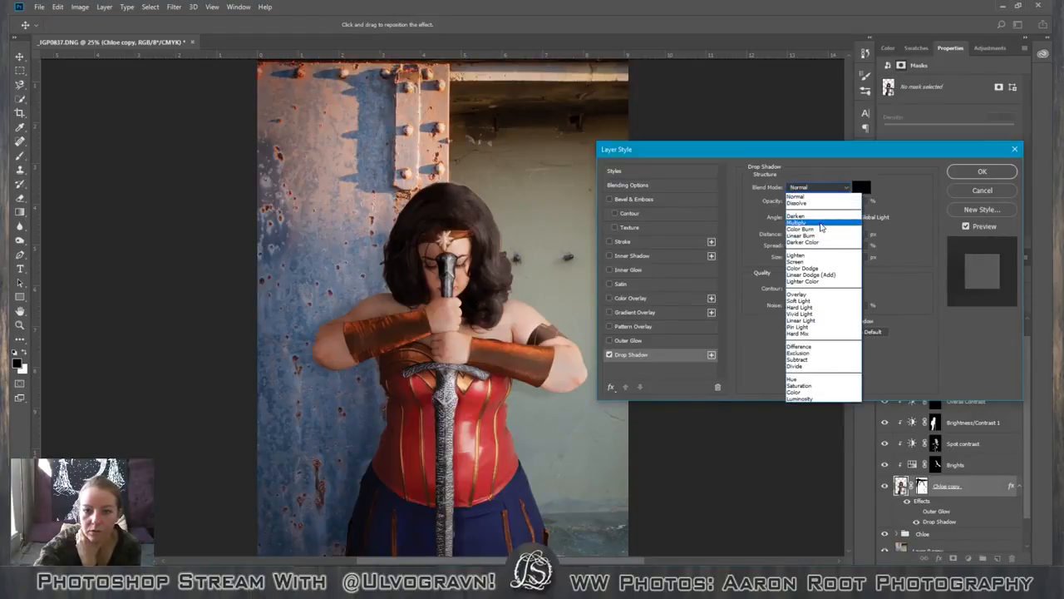
left_click(821, 226)
left_click(823, 188)
left_click(815, 210)
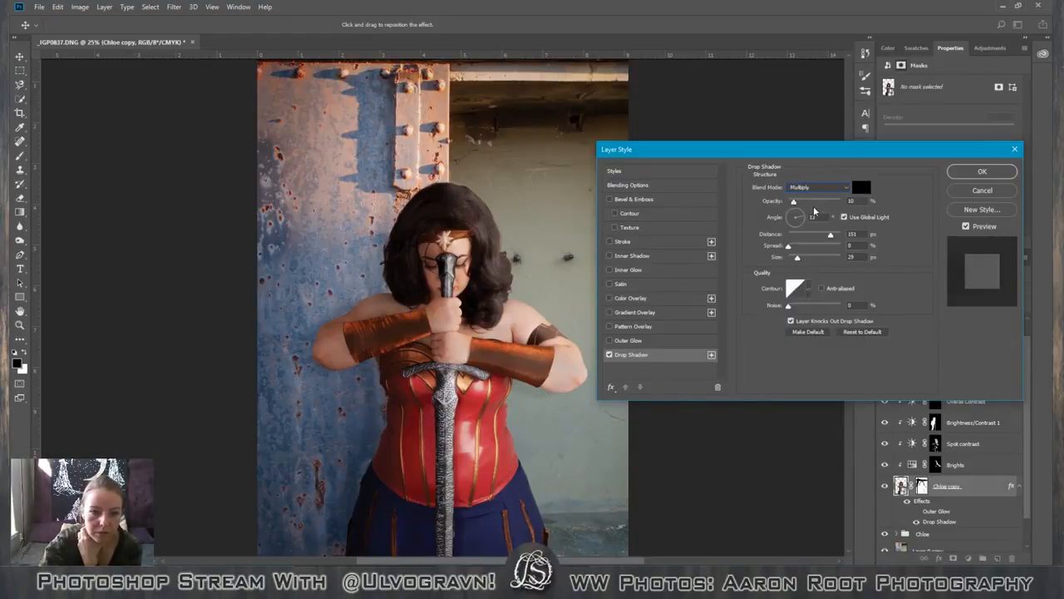
key("Down")
key("Down")
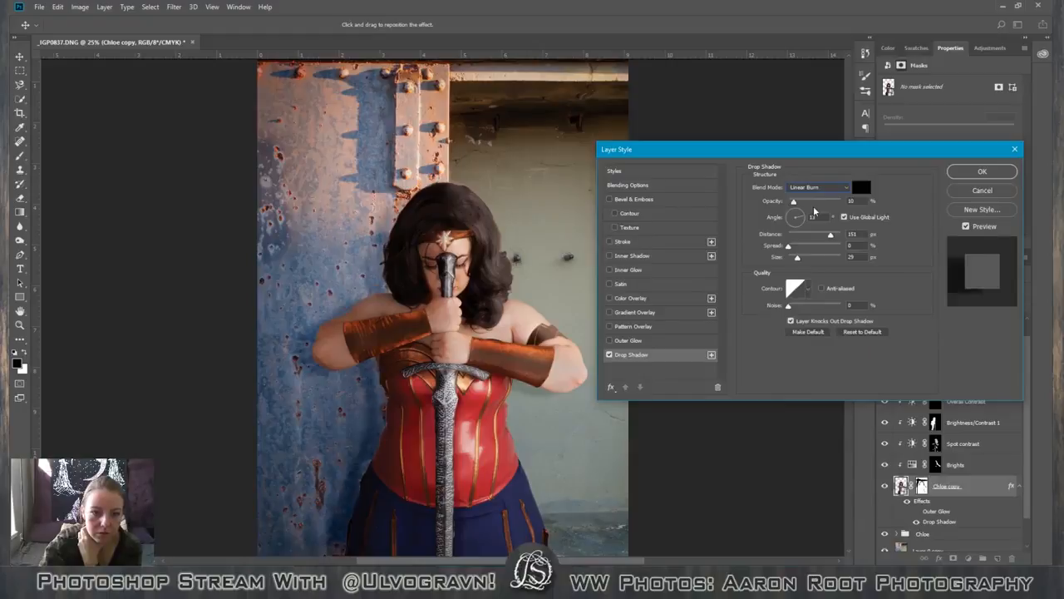
key("Up")
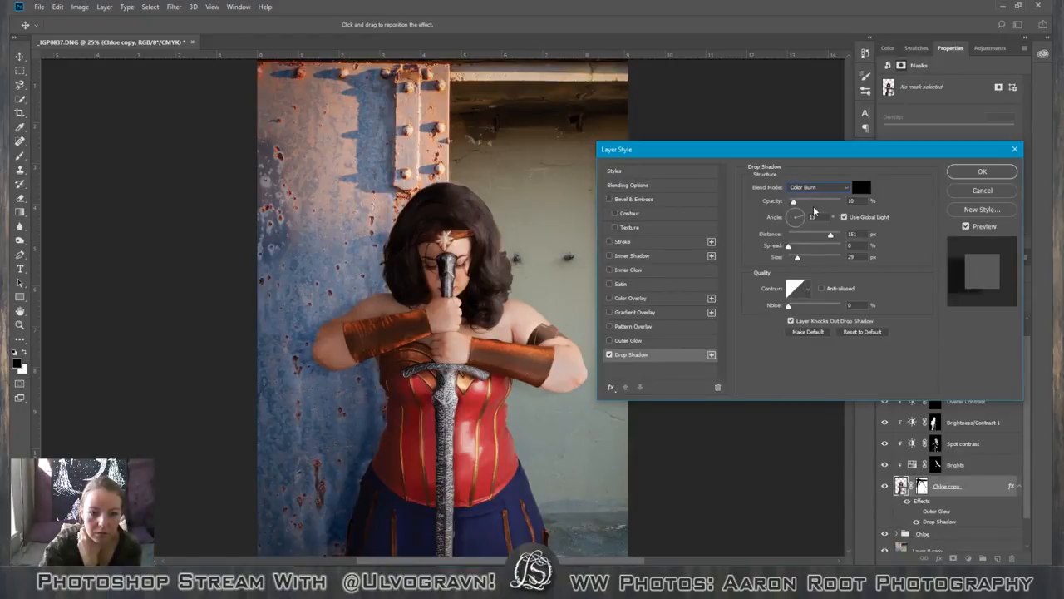
key("Down")
key("Up")
key("Down")
key("Up")
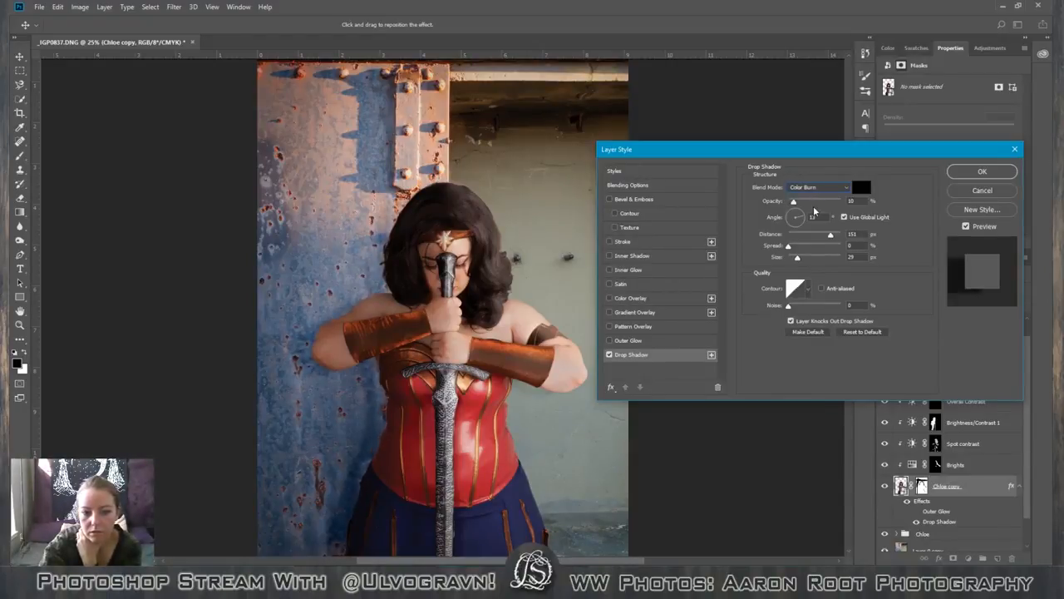
key("Down")
key("Up")
key("Down")
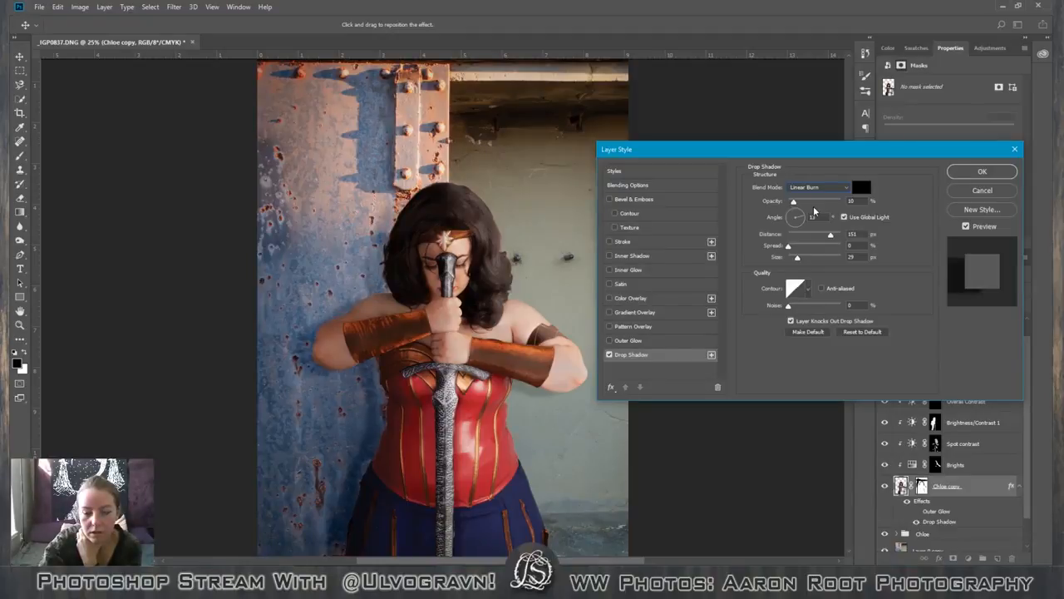
key("Down")
key("Down")
key("Down")
key("Down")
key("Down")
key("Down")
key("Down")
key("Down")
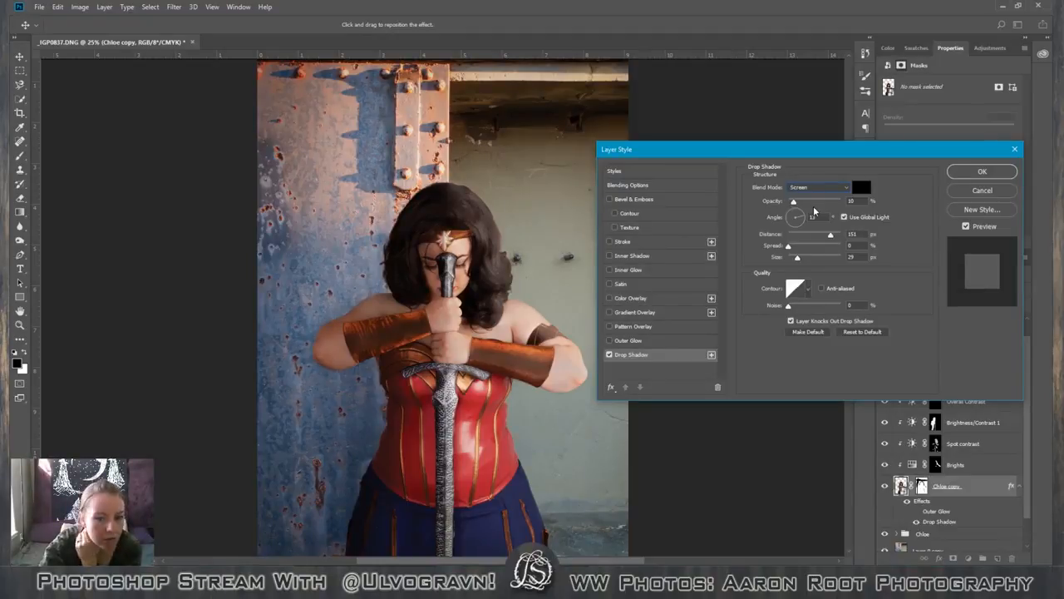
key("Up")
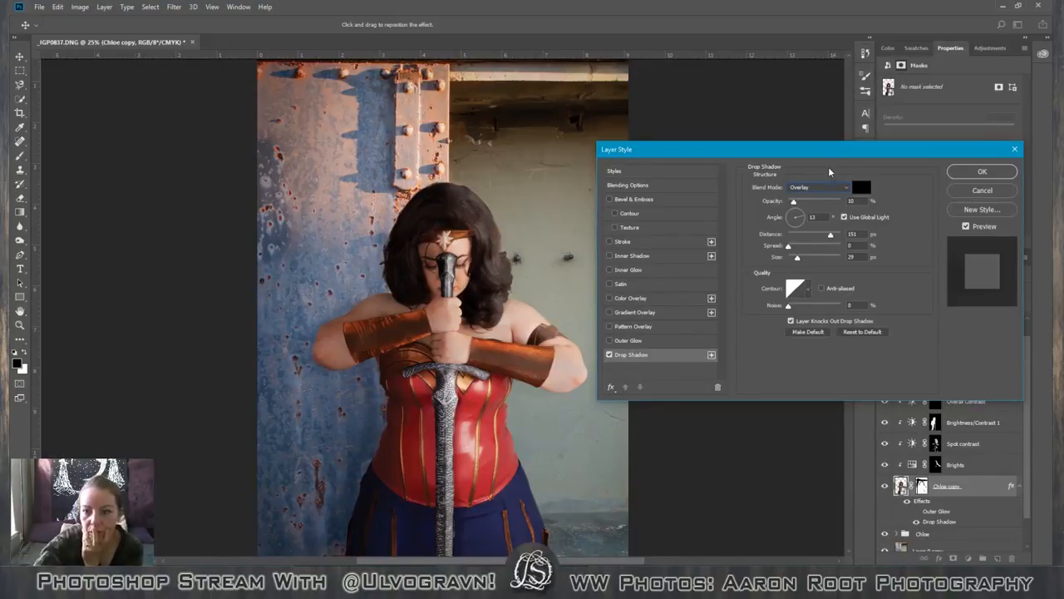
left_click(839, 187)
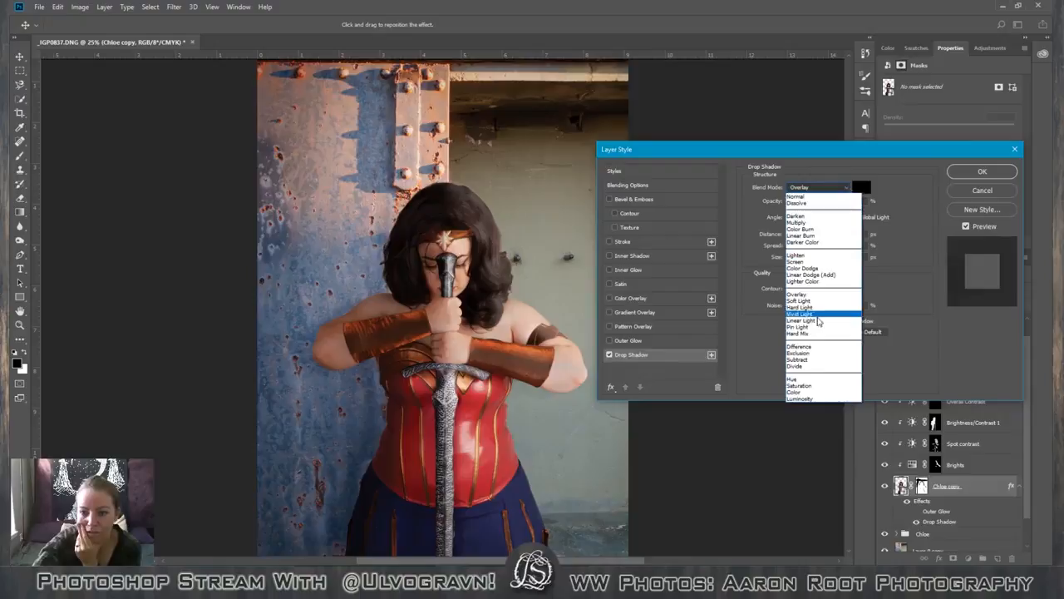
left_click(812, 222)
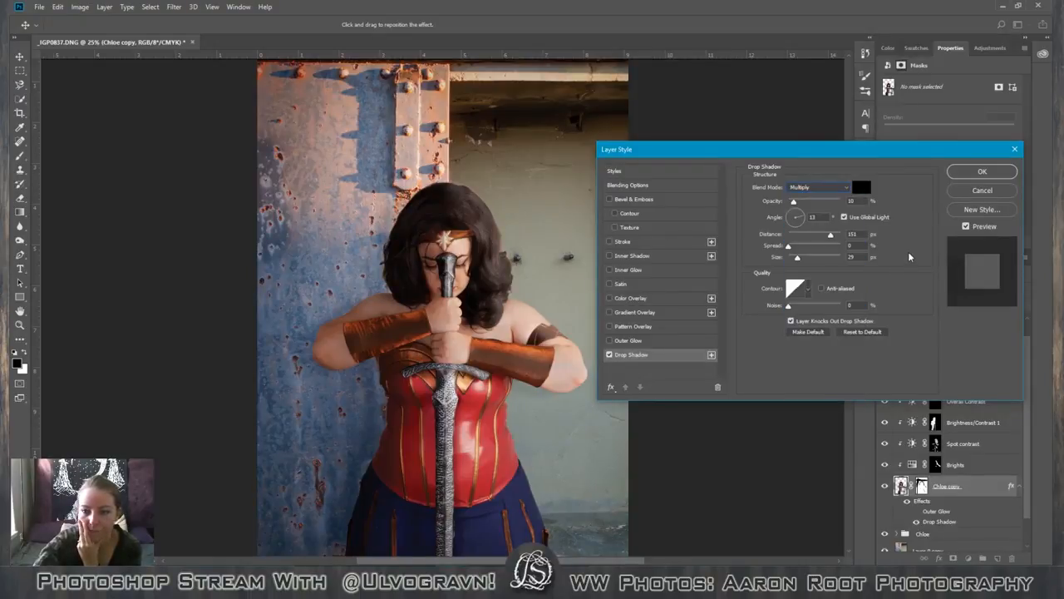
Discard the pending drop shadow changes on the figure's layer.
key("ctrl+minus")
key("ctrl+minus")
key("ctrl+minus")
key("ctrl+minus")
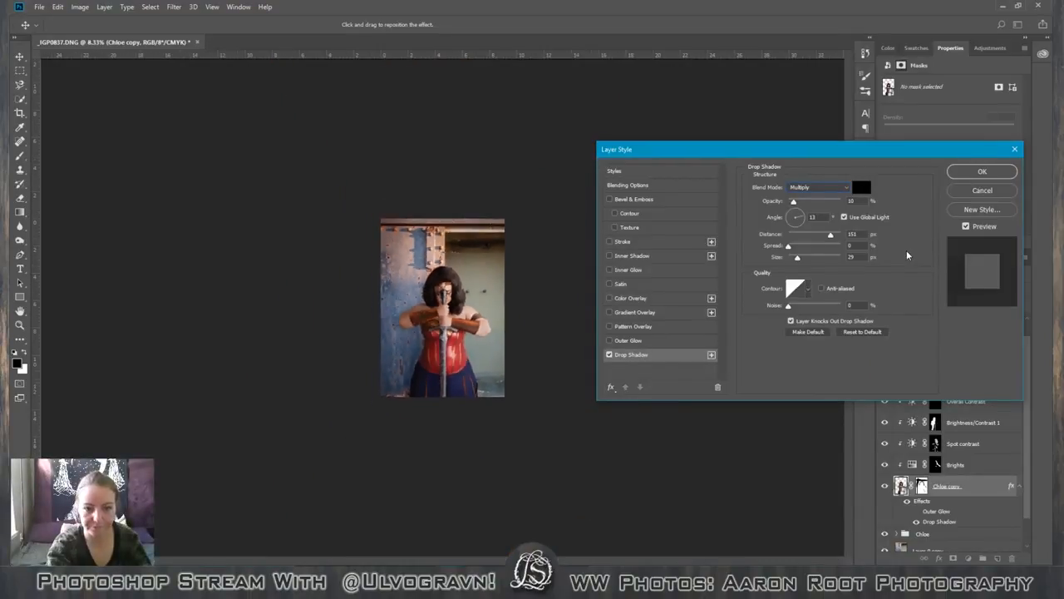
key("ctrl+plus")
key("ctrl+plus")
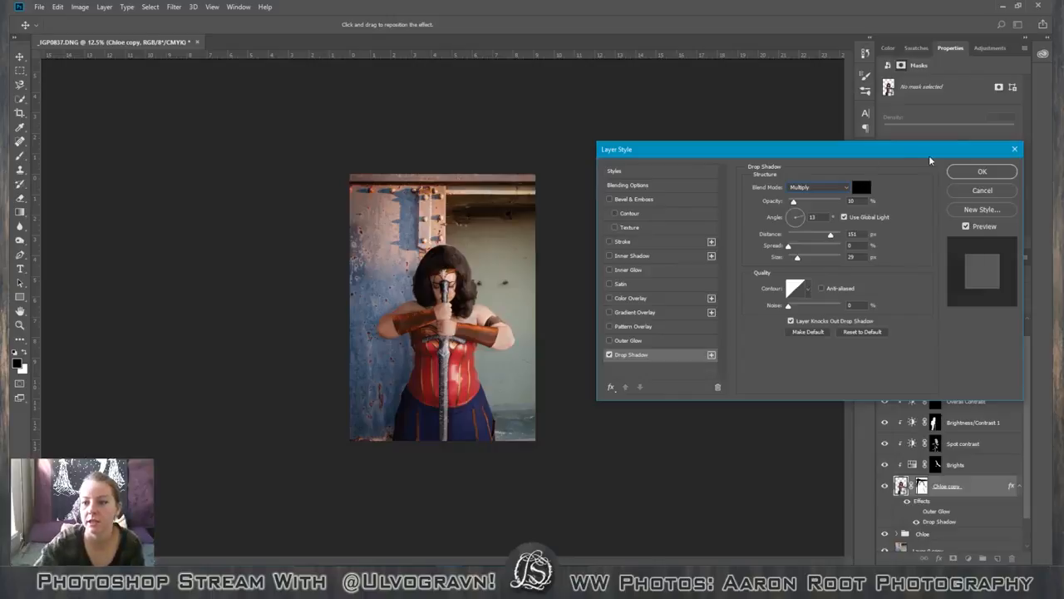
left_click(979, 189)
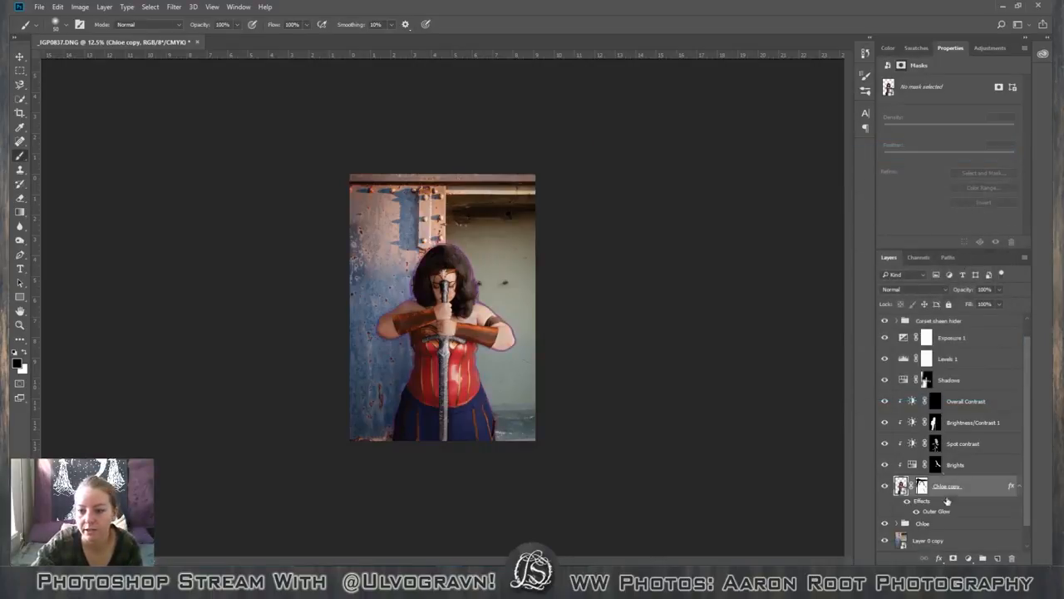
Reopen the figure's layer style, enable Drop Shadow, disable Outer Glow and show the drop shadow settings.
double_click(973, 513)
left_click(610, 355)
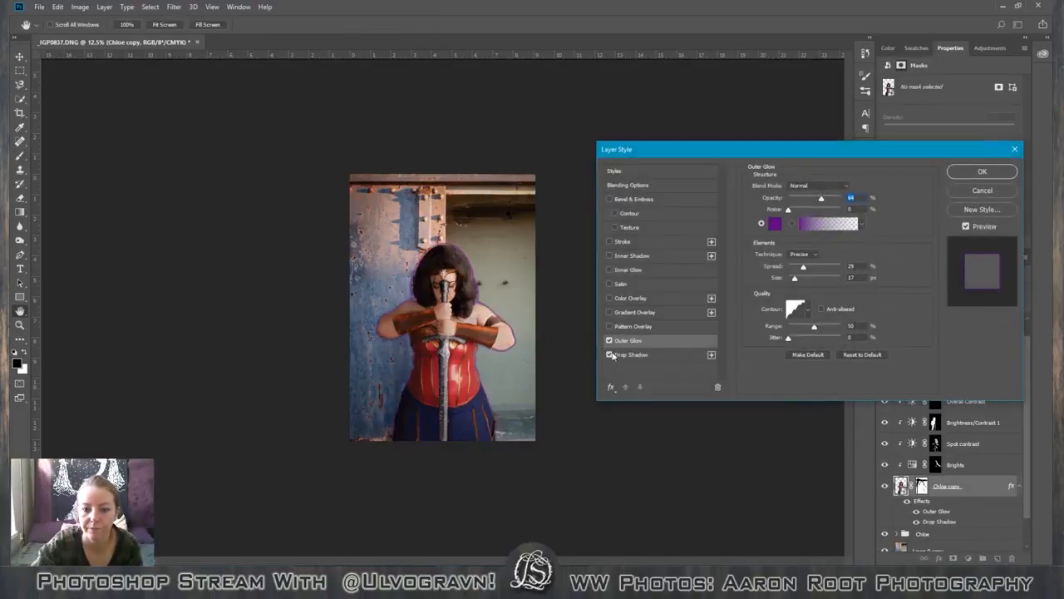
left_click(610, 340)
left_click(688, 360)
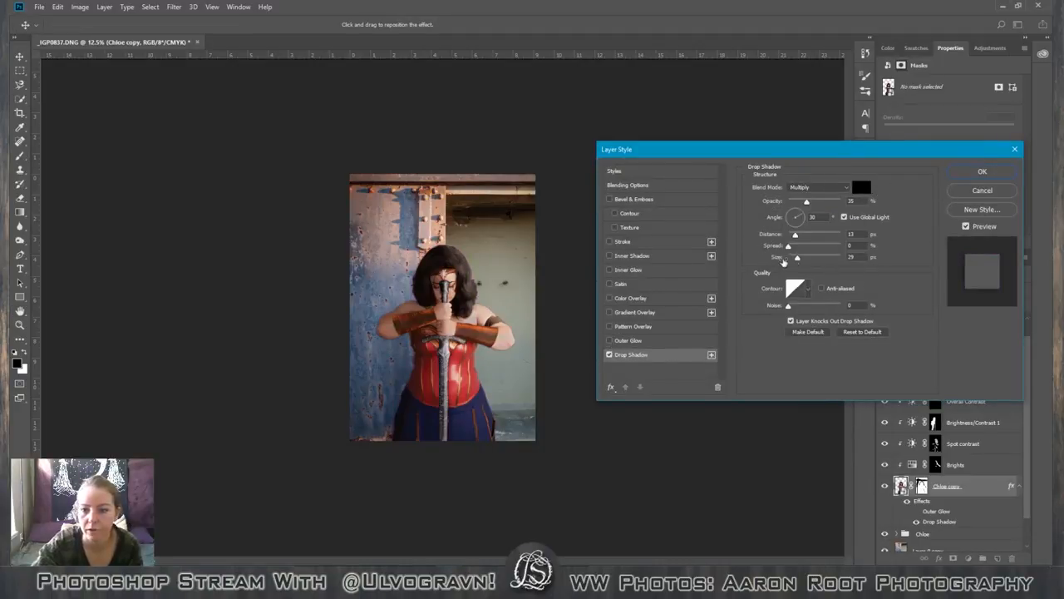
Try the drop shadow at 100% opacity with a size of 32 px.
left_click_drag(807, 202, 843, 203)
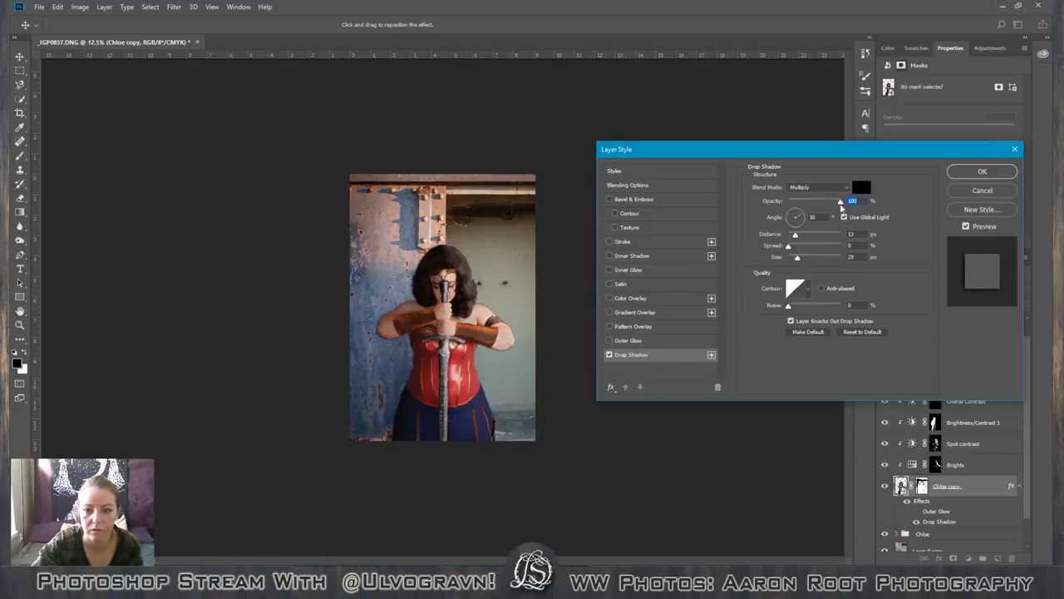
left_click(797, 259)
left_click_drag(797, 259, 799, 261)
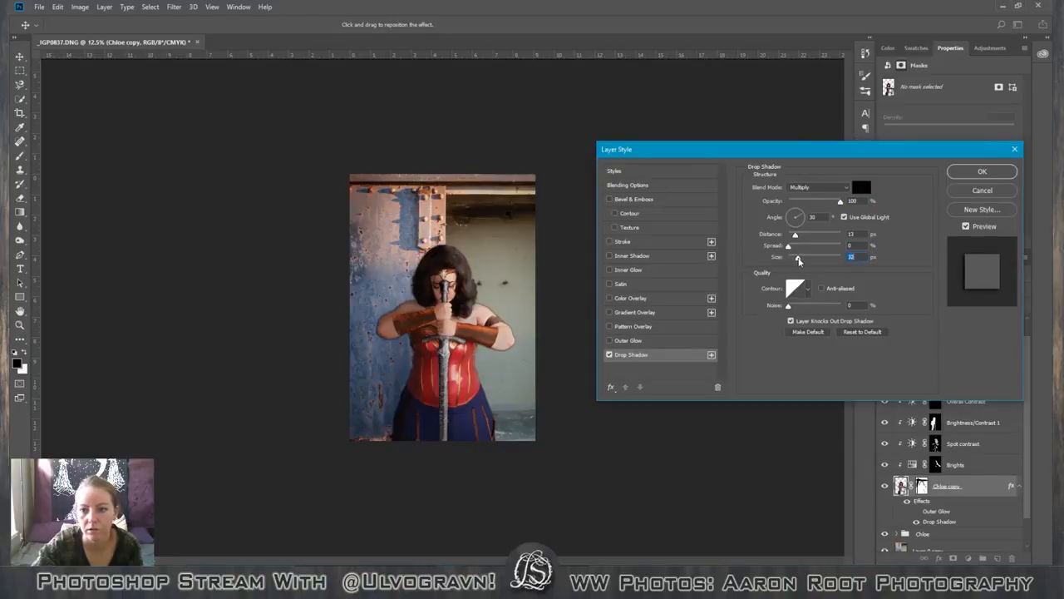
key("ctrl+plus")
key("ctrl+plus")
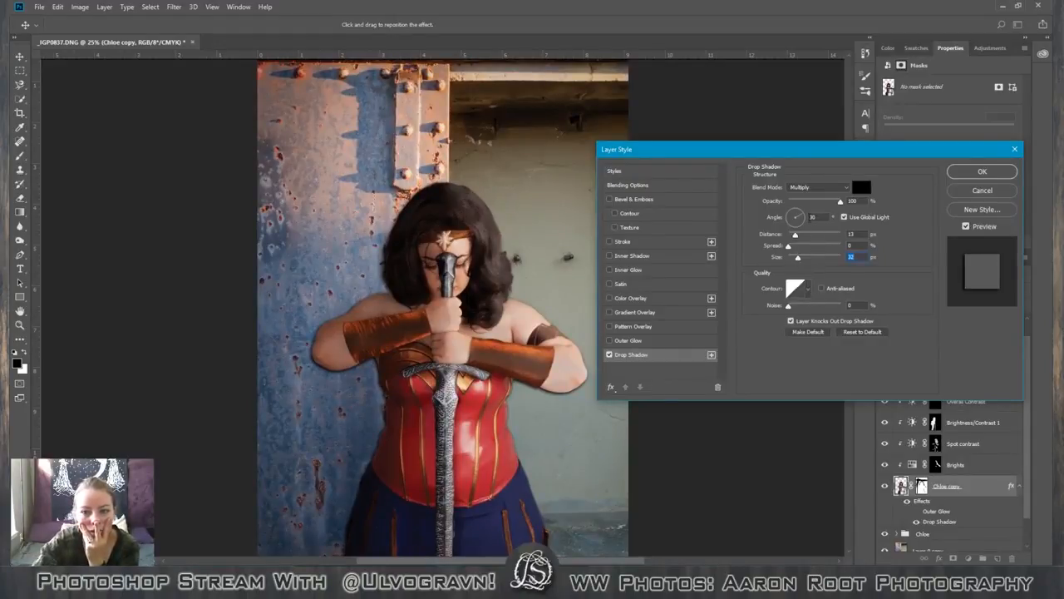
Set the drop shadow to 35% opacity, a size of 229 px and a distance of about 190 px, and apply the layer style.
mouse_move(795, 238)
left_mouse_down()
mouse_move(833, 242)
mouse_move(795, 257)
left_mouse_up()
left_click_drag(840, 202, 813, 210)
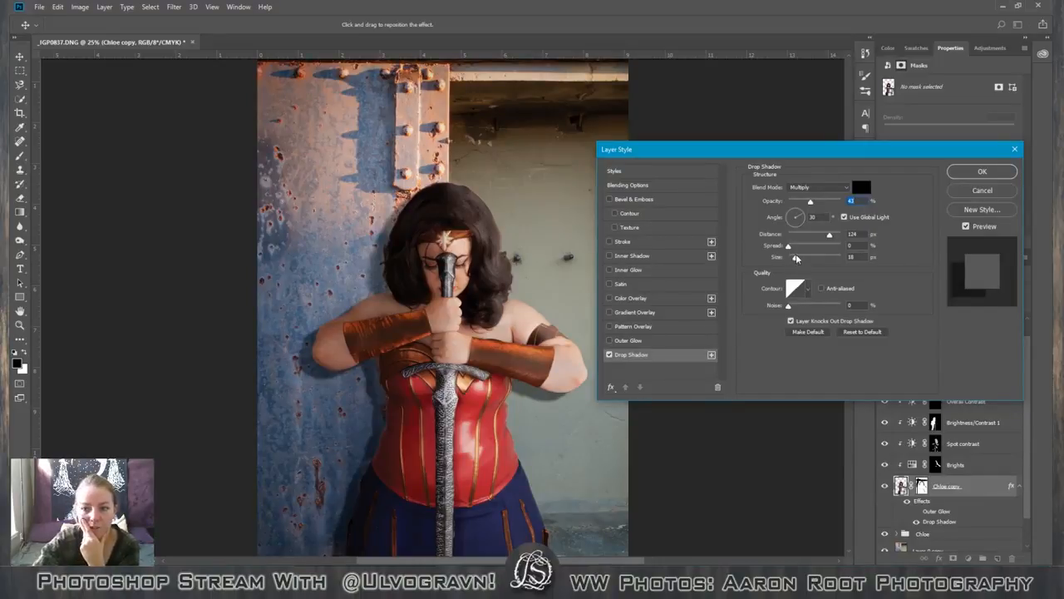
left_click_drag(795, 258, 838, 260)
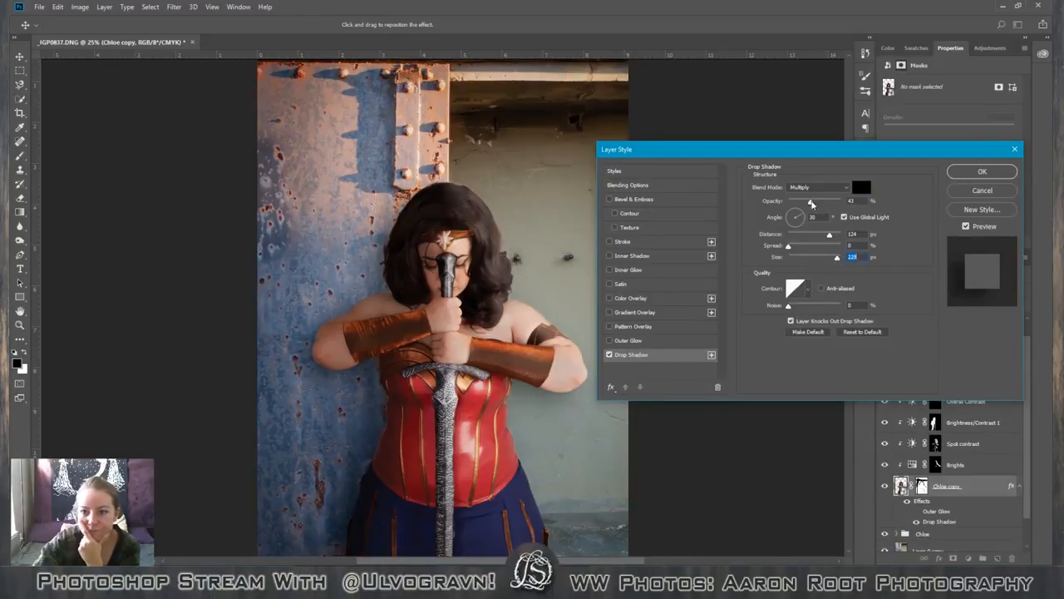
left_click_drag(811, 203, 808, 207)
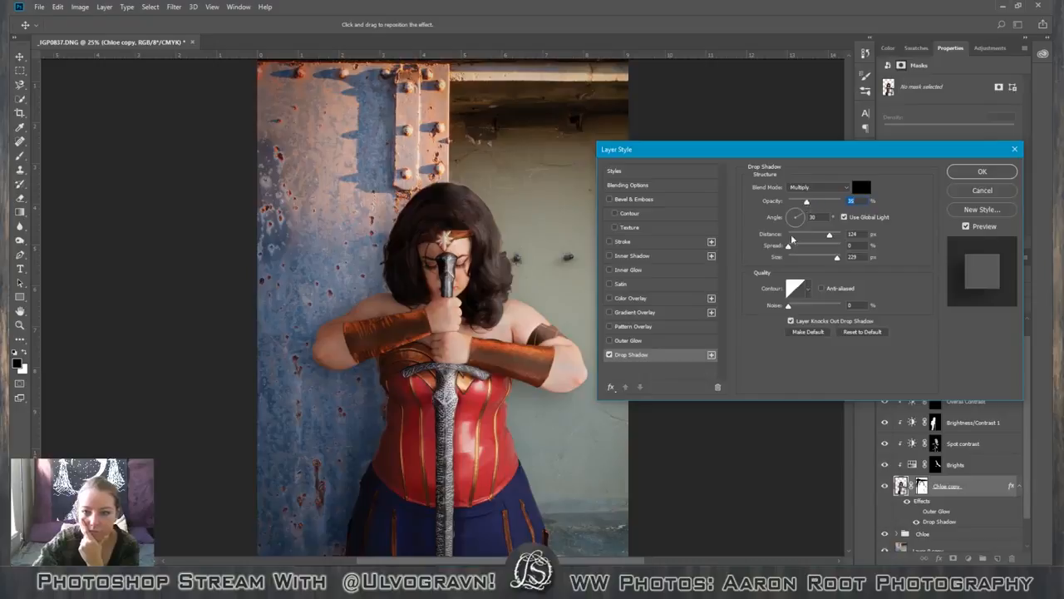
left_click_drag(829, 235, 833, 237)
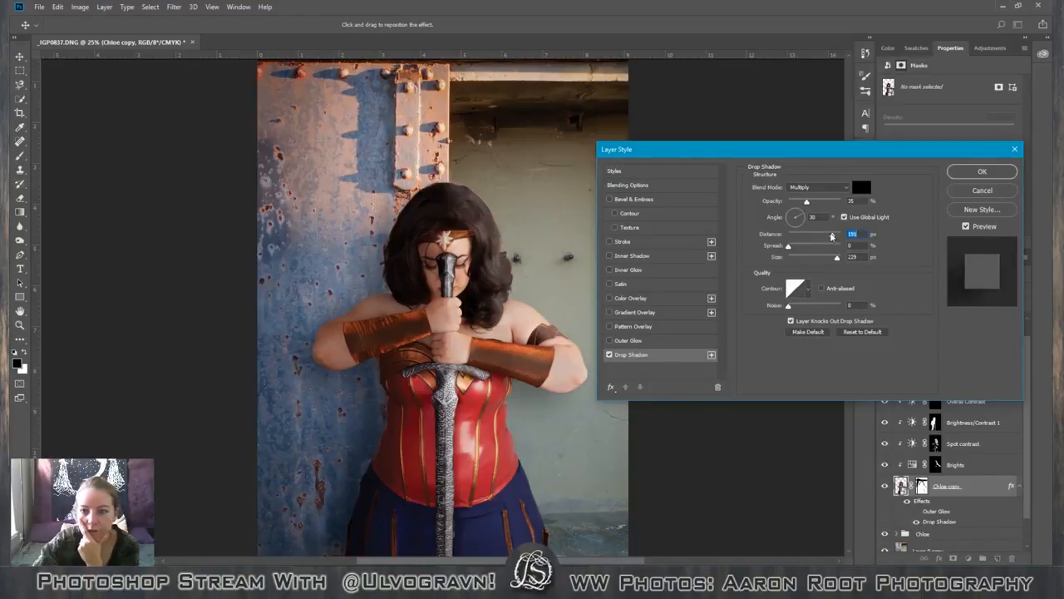
left_click(989, 172)
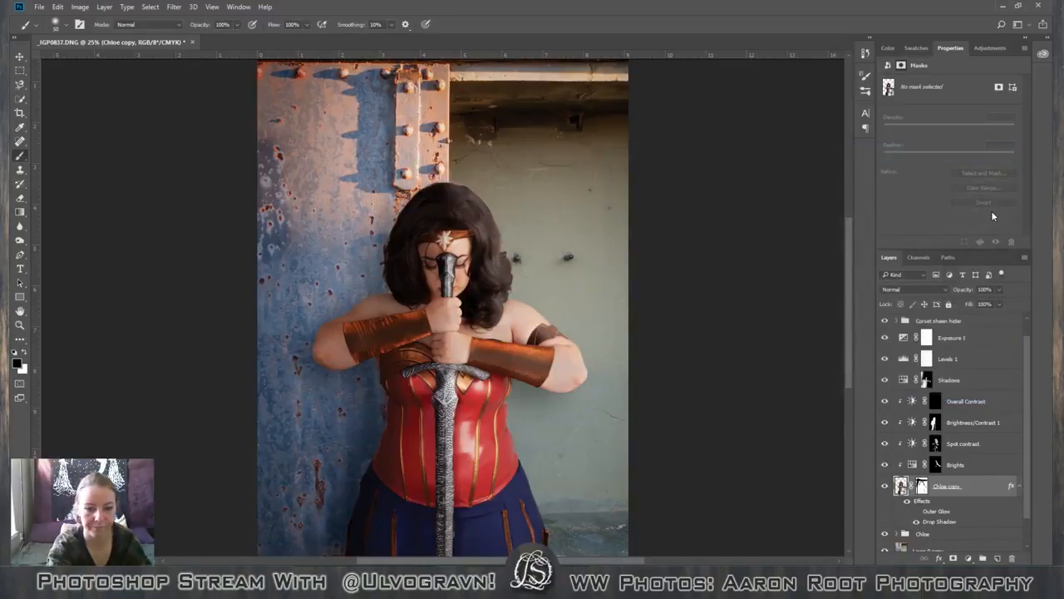
Compare the whole photo with and without the figure's drop shadow, leaving the effect switched on.
key("ctrl+minus")
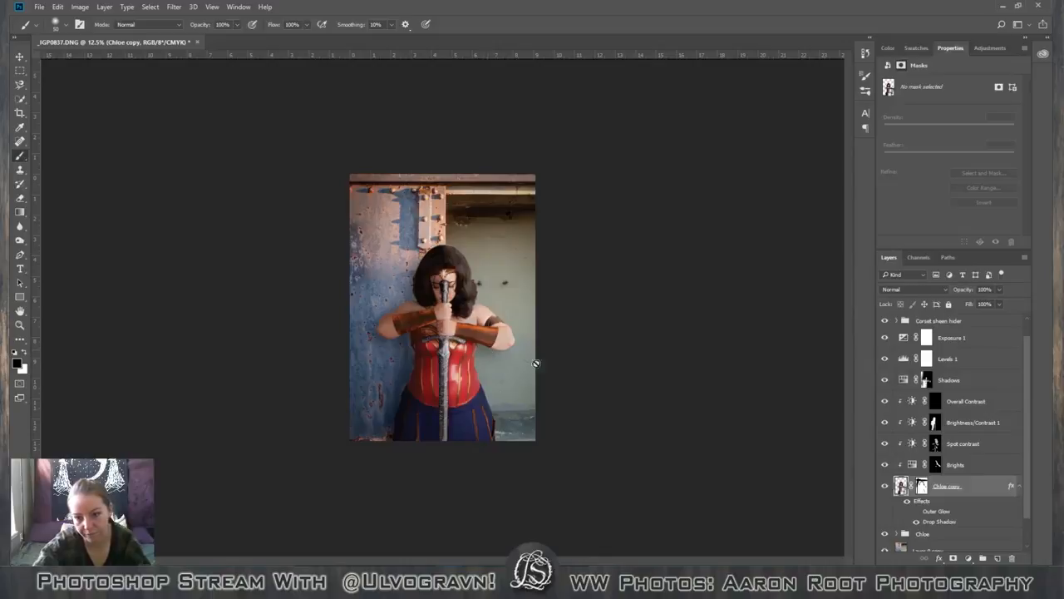
left_click(922, 524)
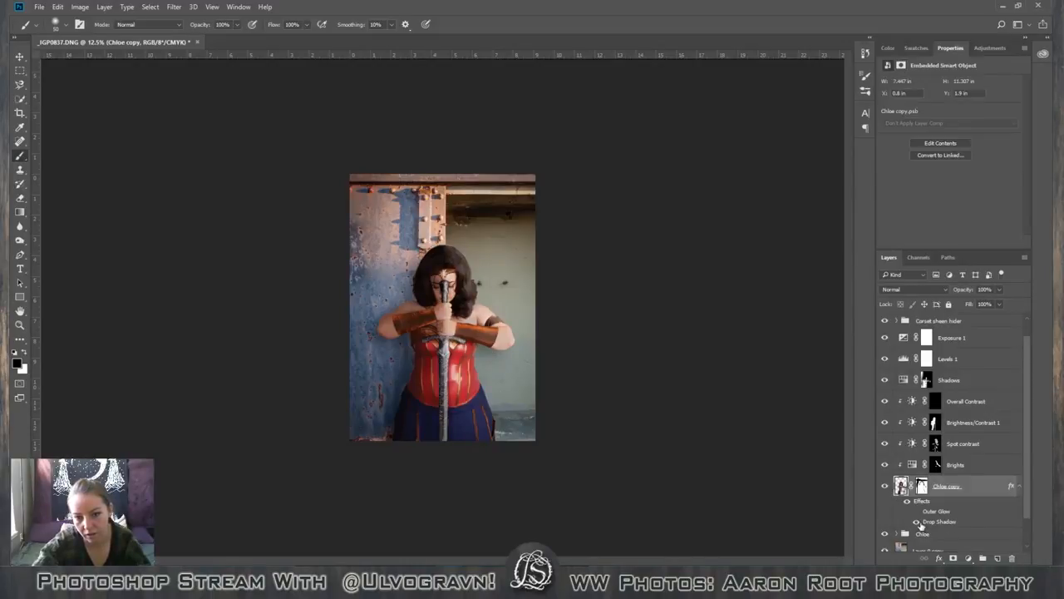
left_click(916, 521)
left_click(916, 522)
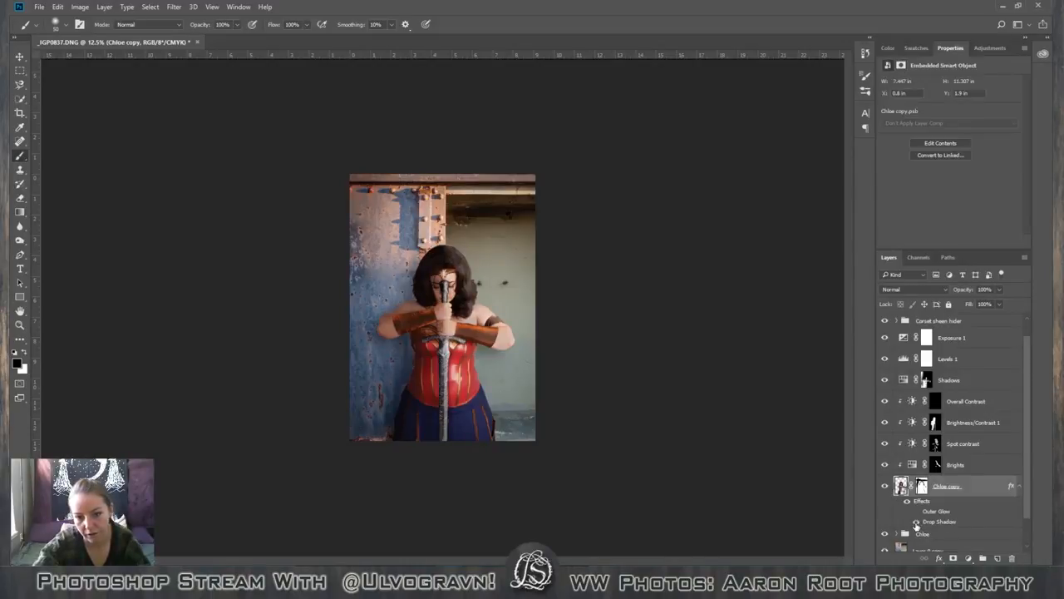
left_click(915, 522)
left_click(915, 521)
left_click(916, 521)
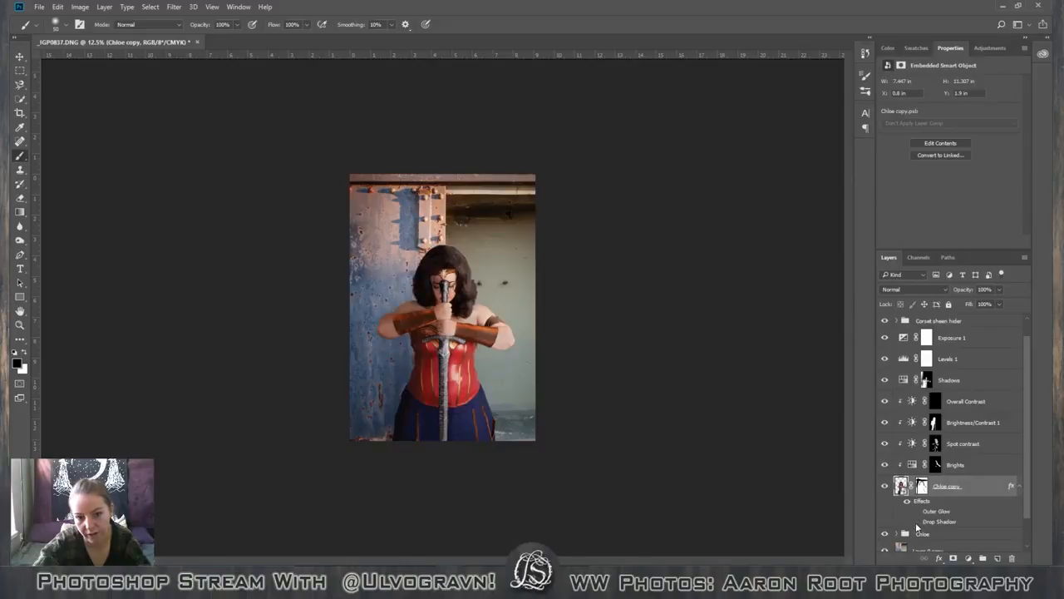
left_click(916, 522)
left_click(916, 522)
left_click(915, 522)
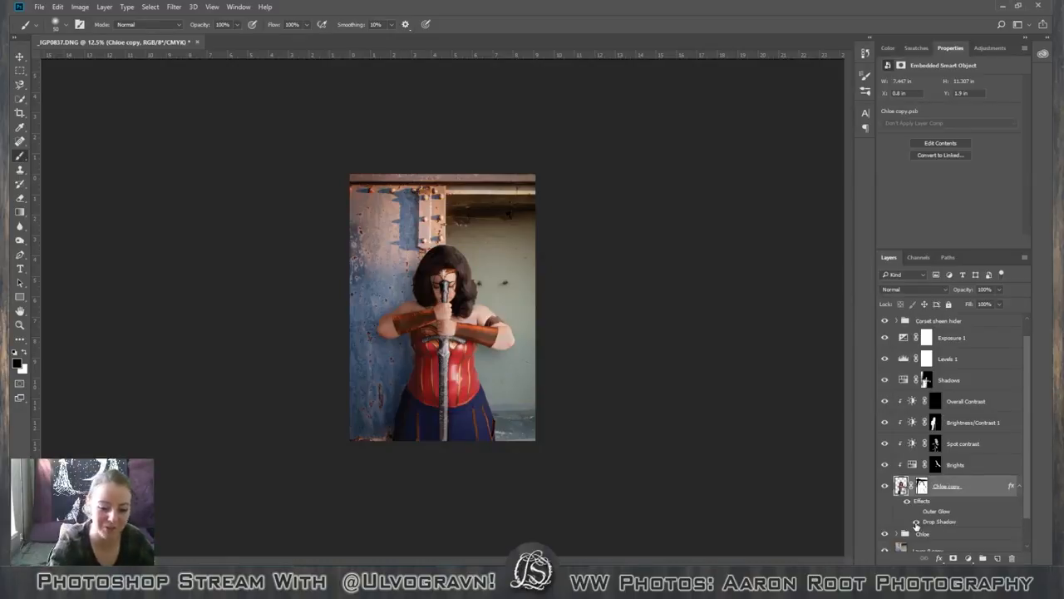
Hide the figure's cut-out layer that carries the drop shadow.
key("ctrl+plus")
key("ctrl+plus")
key("ctrl+plus")
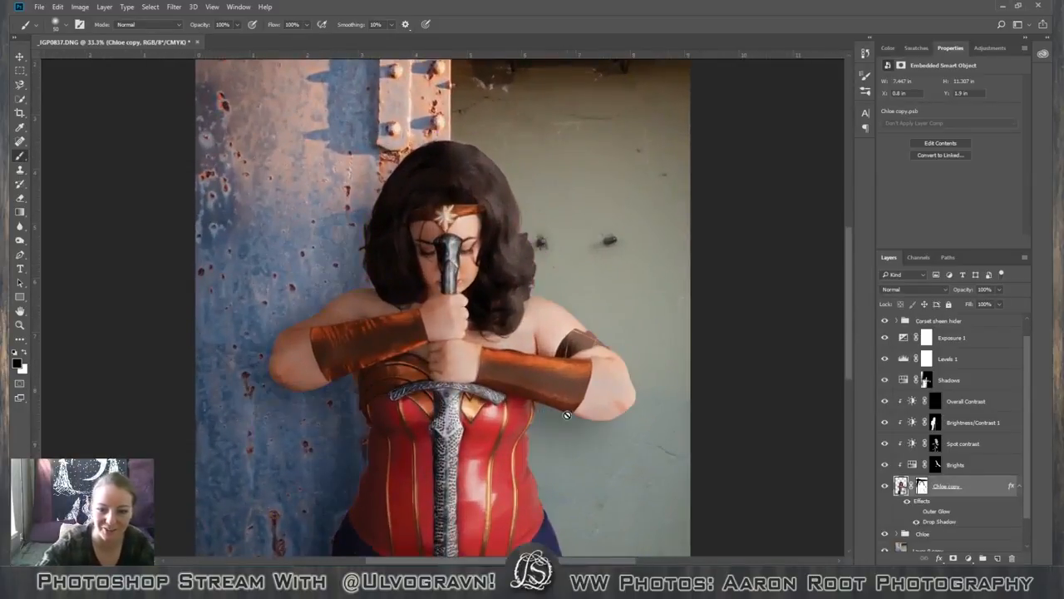
scroll(566, 414, "down", 4)
key("ctrl+plus")
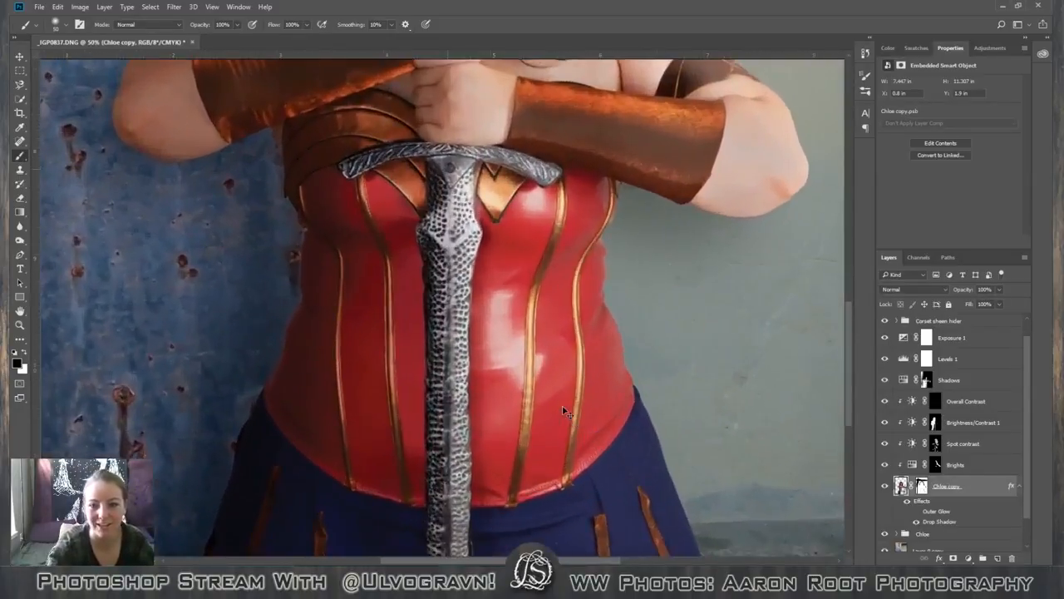
scroll(790, 323, "up", 3)
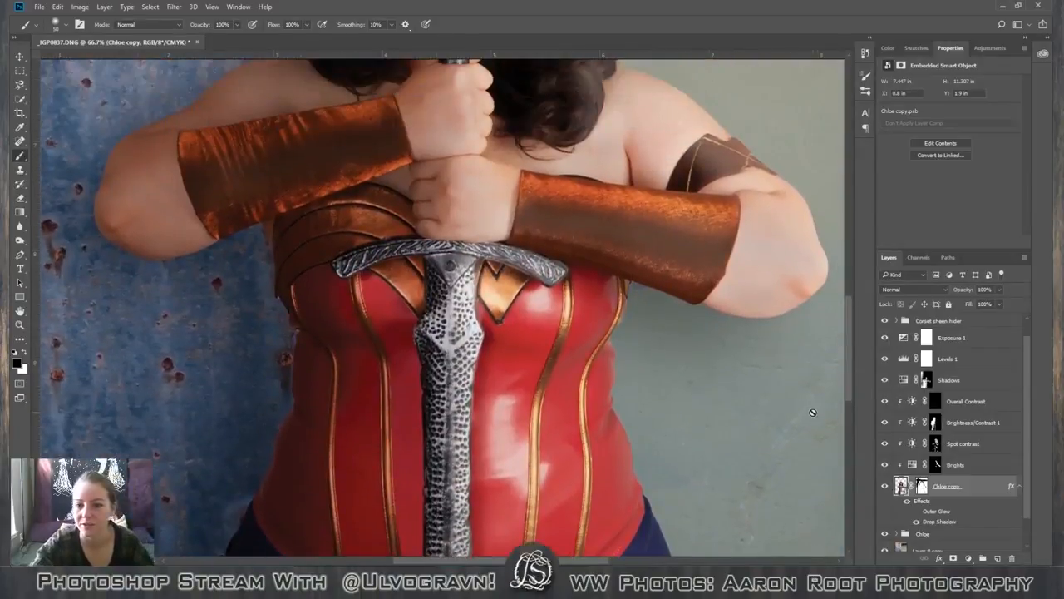
left_click(886, 486)
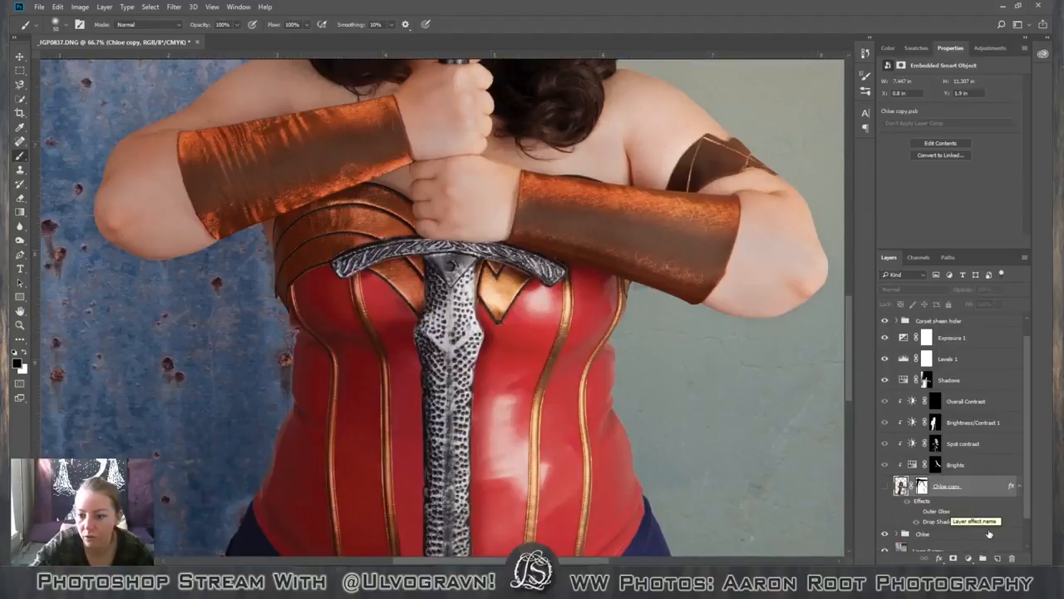
On Layer 0 copy, draw a large freehand lasso selection from the sword and corset across the lower forearm and elbow to the green wall.
scroll(958, 519, "down", 1)
left_click(958, 519)
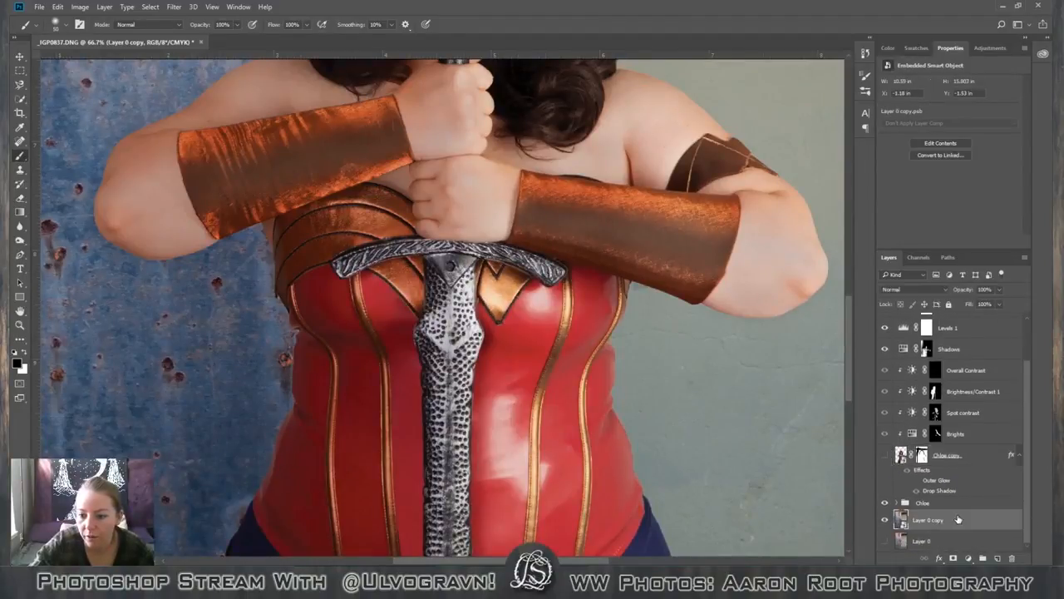
key("l")
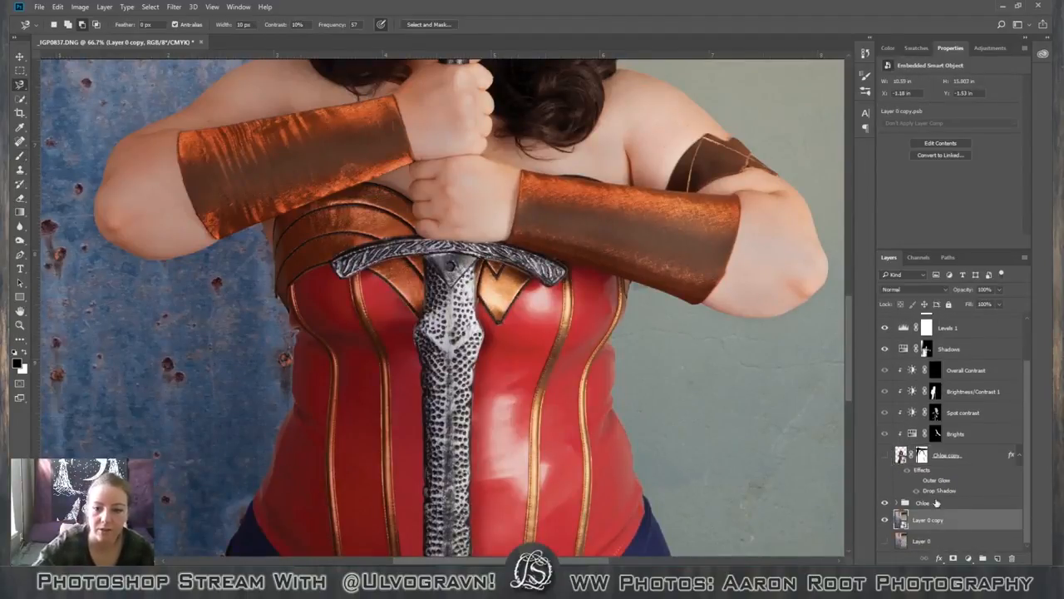
right_click(20, 86)
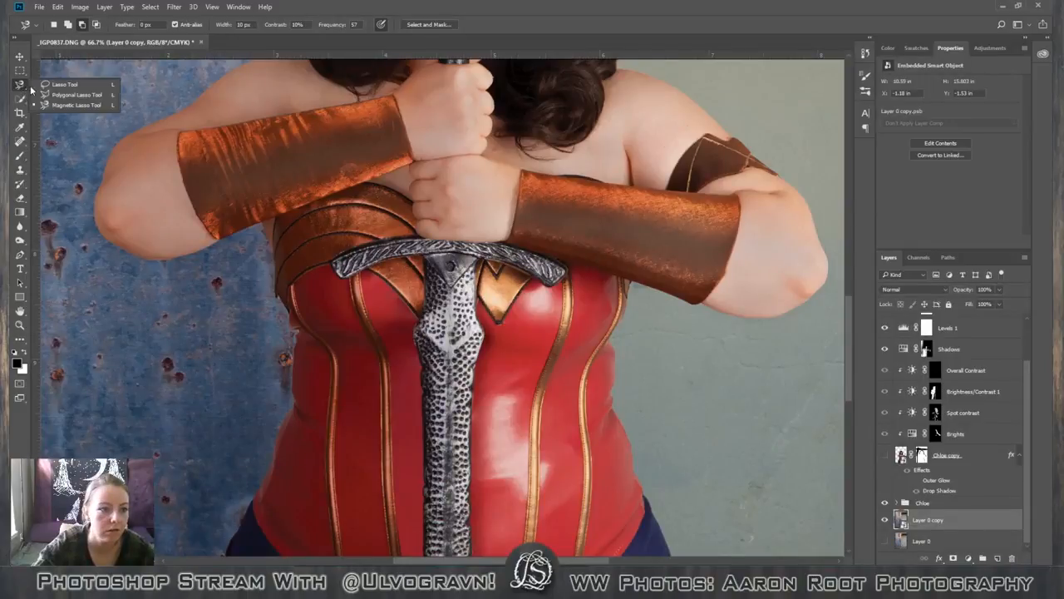
left_click(52, 84)
mouse_move(594, 267)
left_mouse_down()
mouse_move(730, 275)
mouse_move(780, 323)
mouse_move(813, 399)
mouse_move(798, 488)
mouse_move(666, 539)
mouse_move(509, 473)
mouse_move(530, 287)
mouse_move(595, 265)
left_mouse_up()
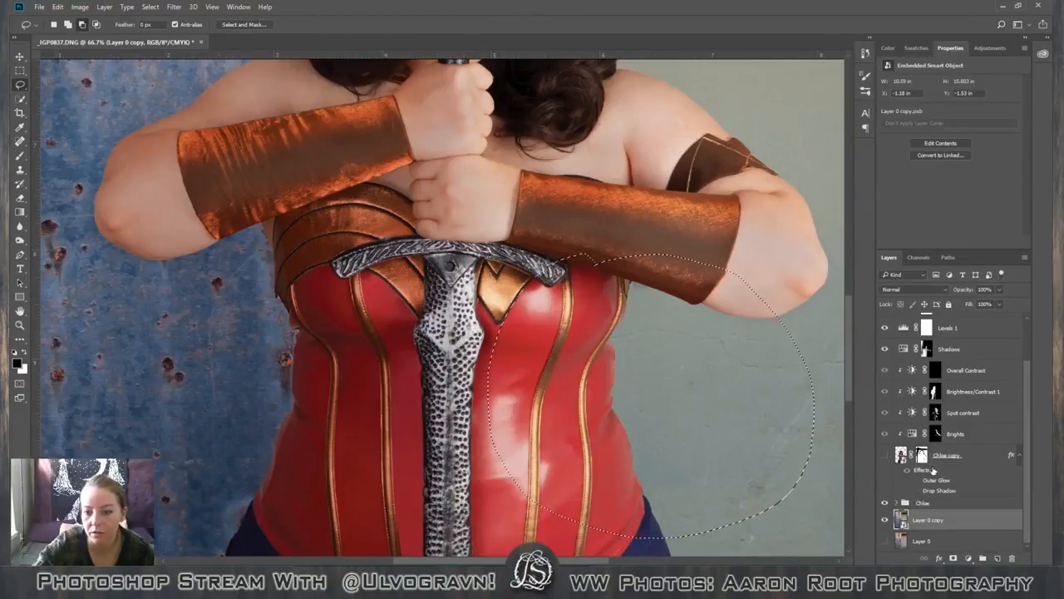
left_click(68, 25)
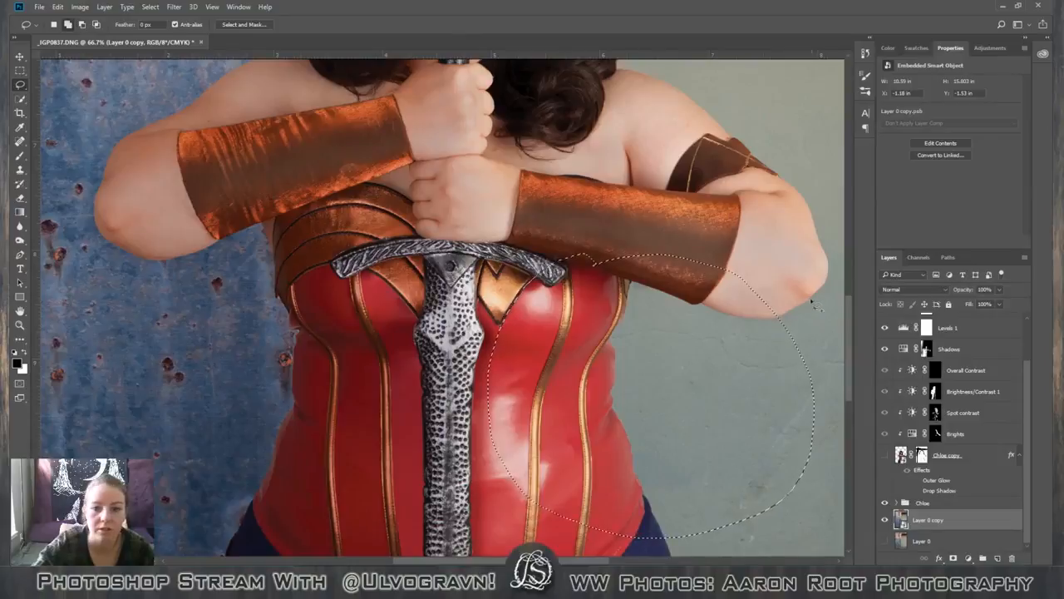
mouse_move(554, 223)
left_mouse_down()
mouse_move(872, 319)
mouse_move(865, 450)
mouse_move(371, 467)
mouse_move(401, 370)
mouse_move(425, 355)
mouse_move(462, 364)
left_mouse_up()
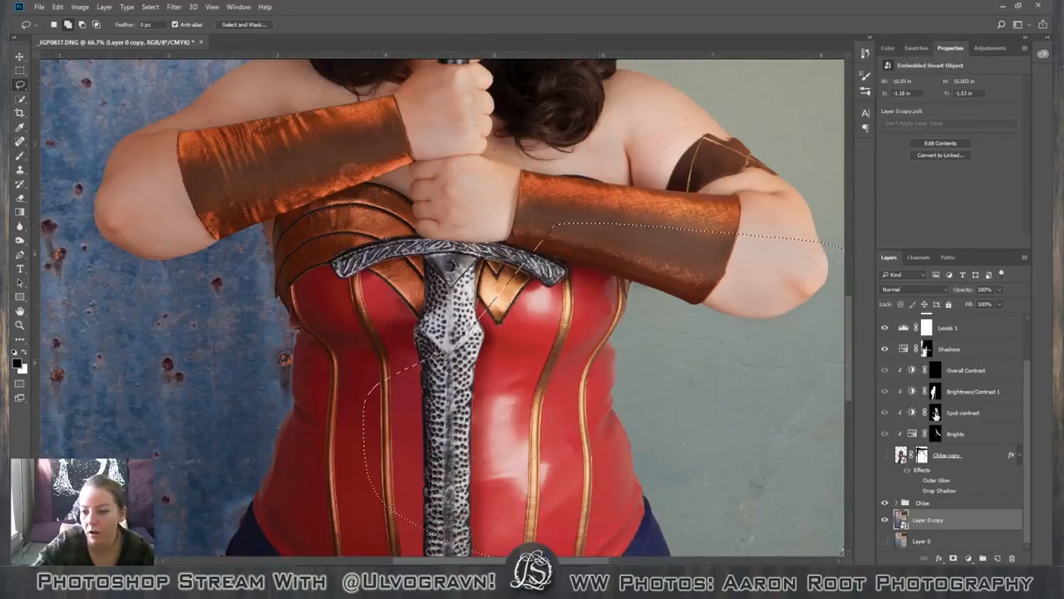
Copy the selected area of Layer 0 copy to a new layer.
right_click(930, 520)
right_click(582, 280)
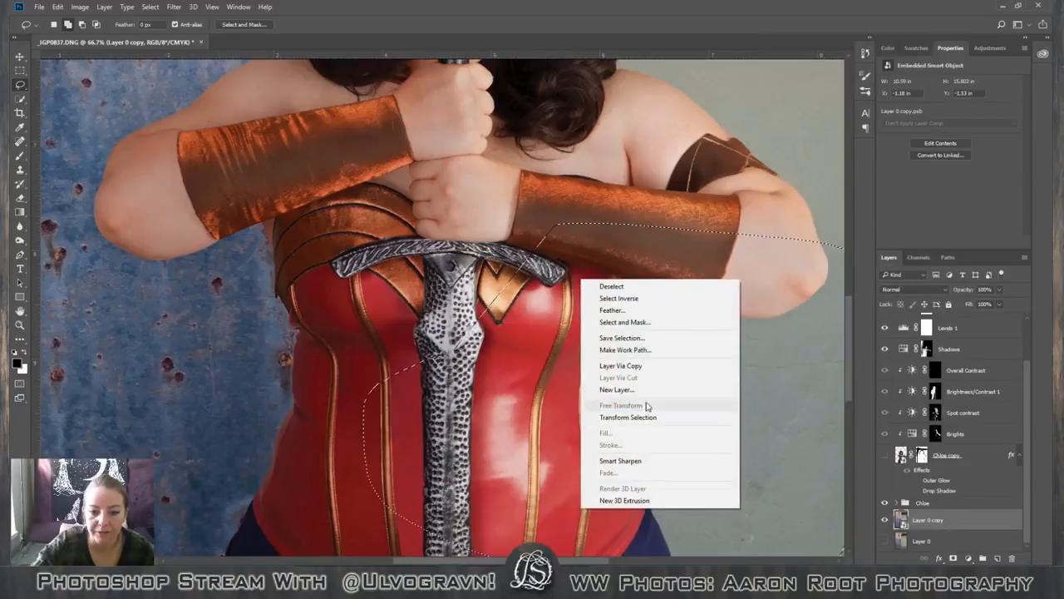
left_click(653, 366)
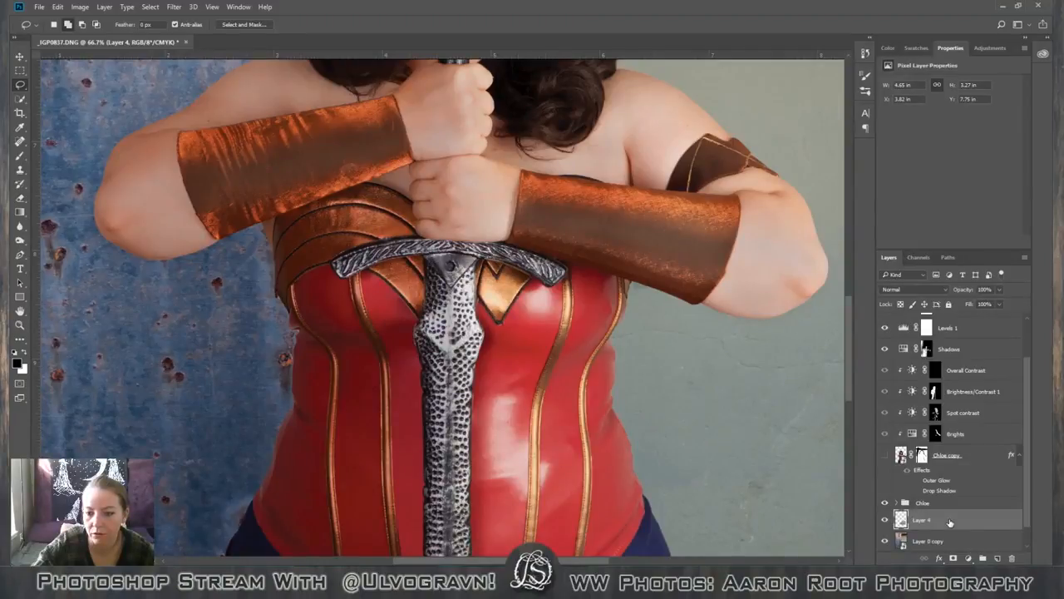
Move the copied wall patch directly beneath the Corset sheen hider group and lower its opacity to 18%.
left_click_drag(951, 522, 977, 353)
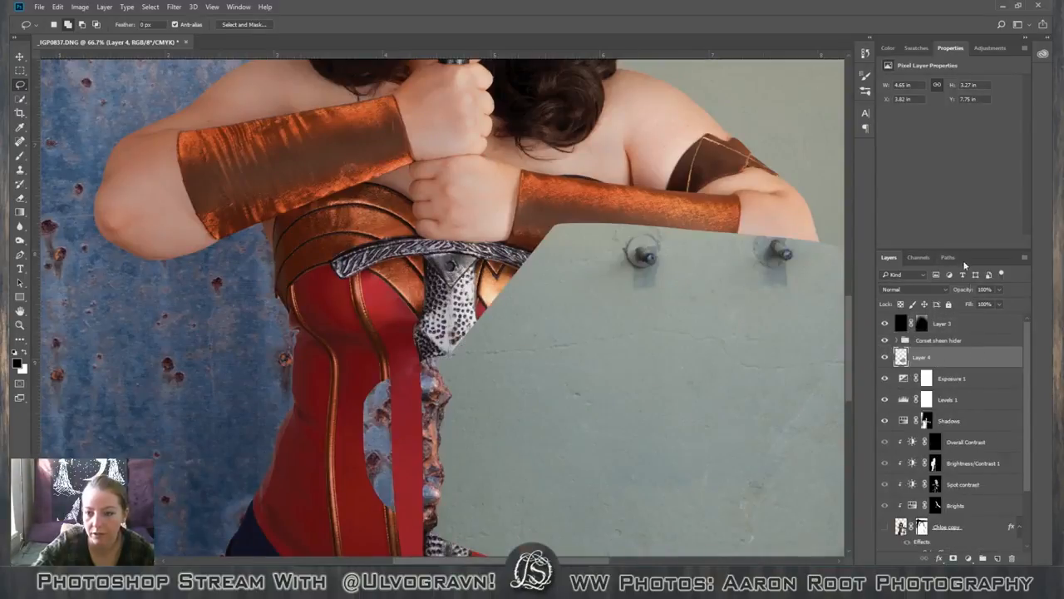
left_click(999, 289)
left_click_drag(968, 305, 958, 304)
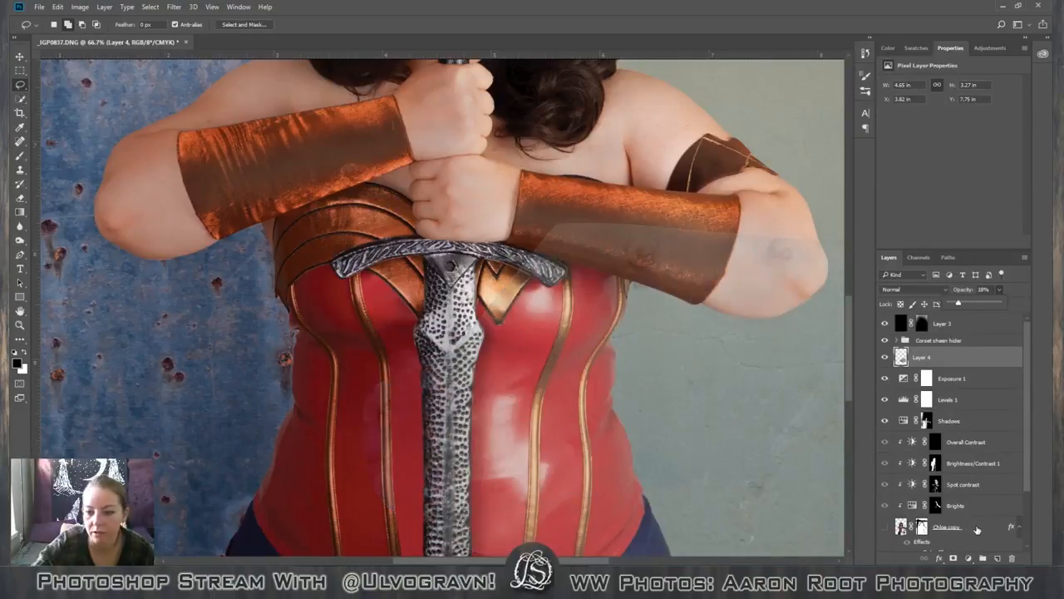
On the Chloe copy layer, trace the underside of the elbow beside the green wall with the Magnetic Lasso.
left_click(969, 526)
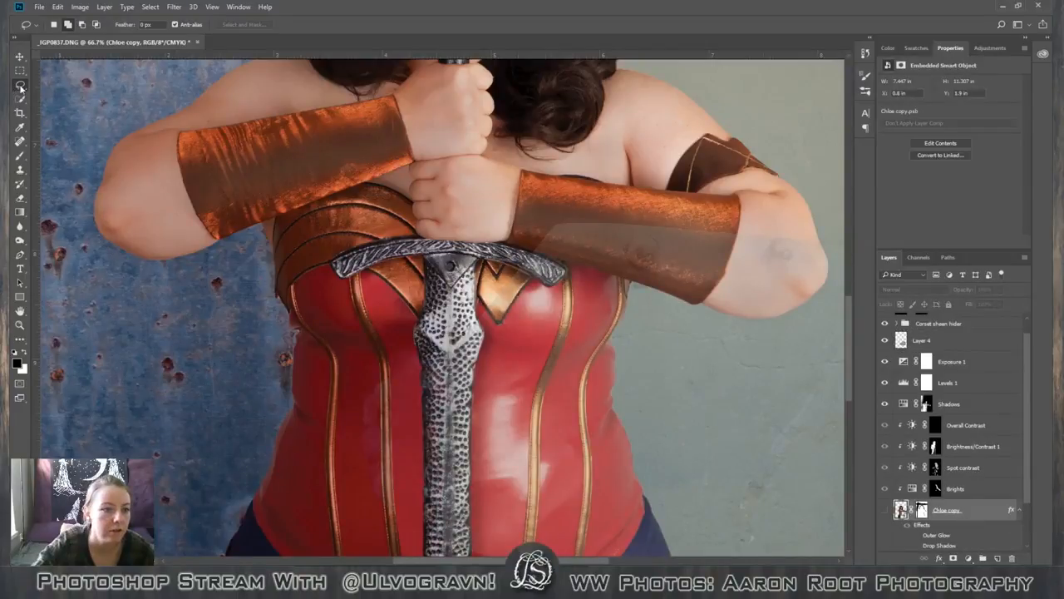
left_click_drag(20, 86, 75, 106)
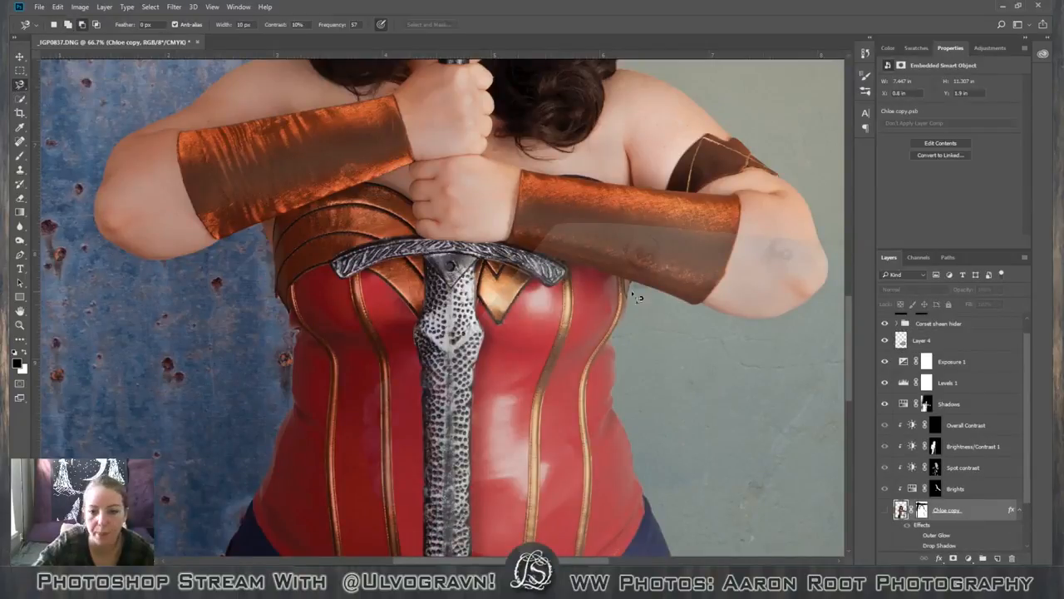
left_click(812, 302)
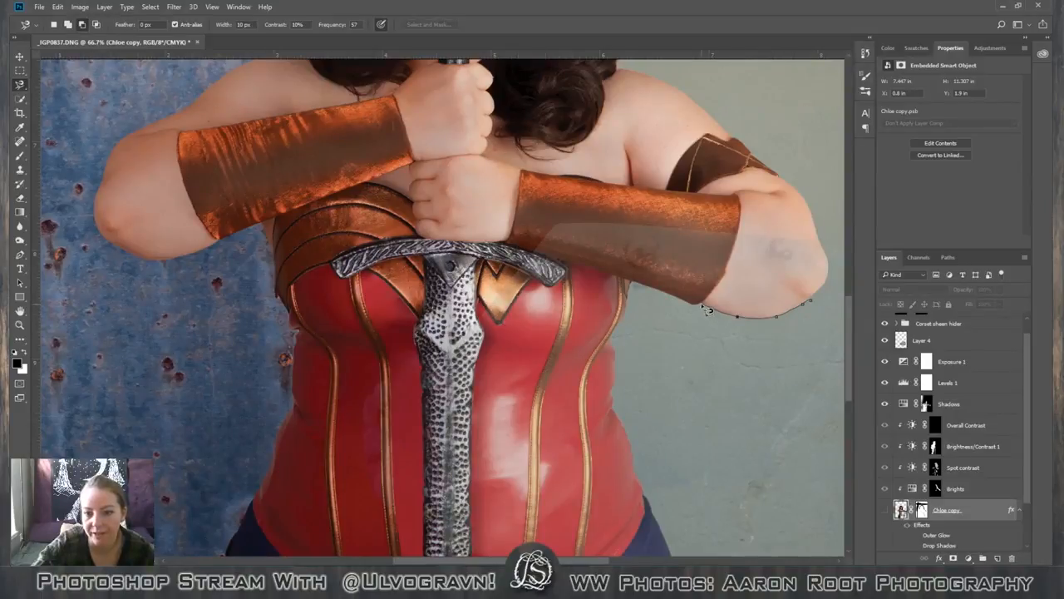
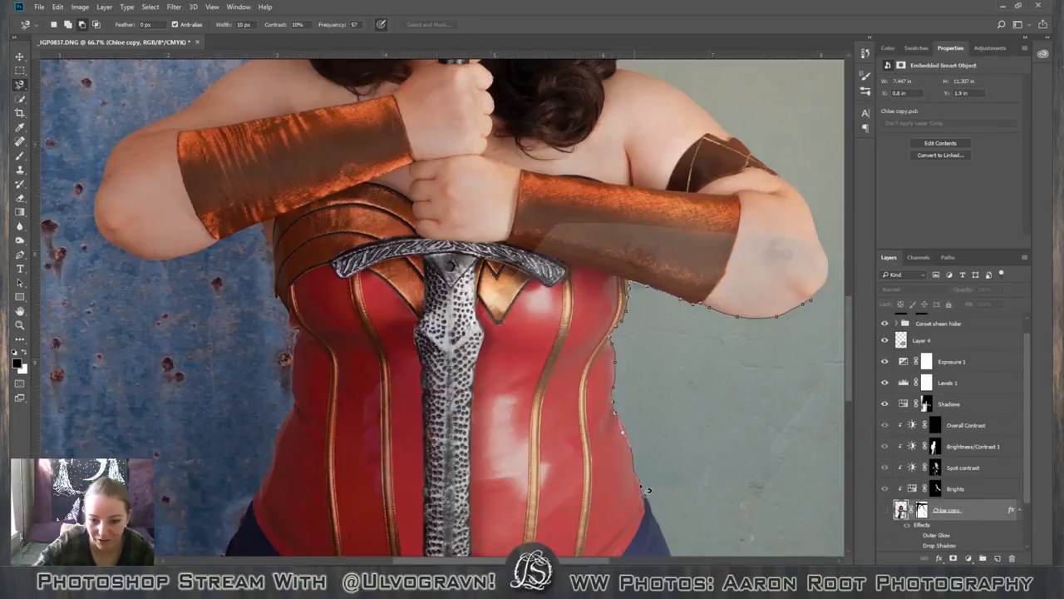
Close the lasso outline under the elbow and mask Layer 4 with it after slightly smoothing its edge in Select and Mask.
left_click(819, 305)
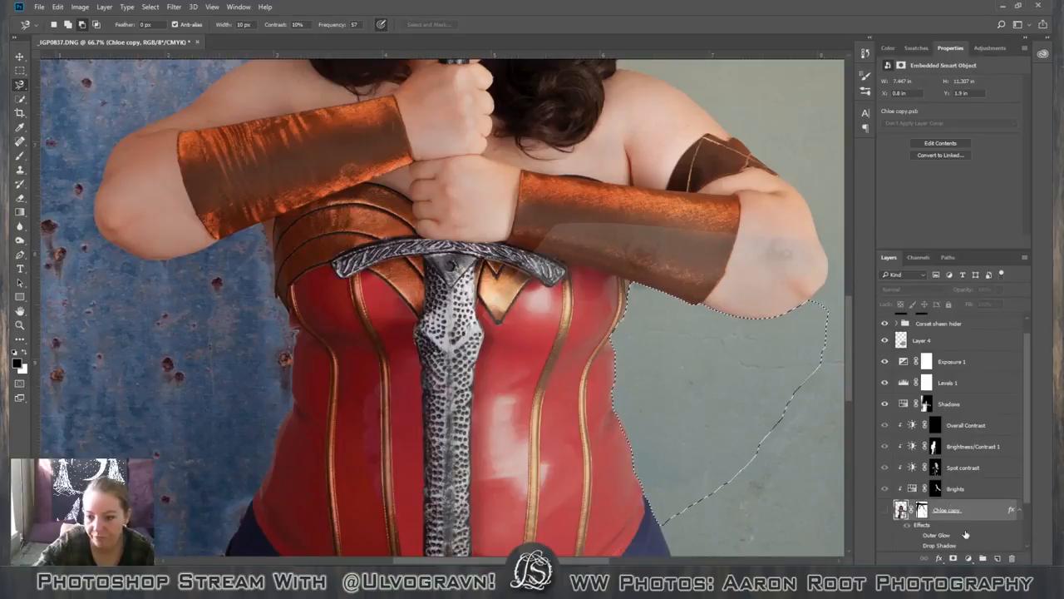
left_click(956, 340)
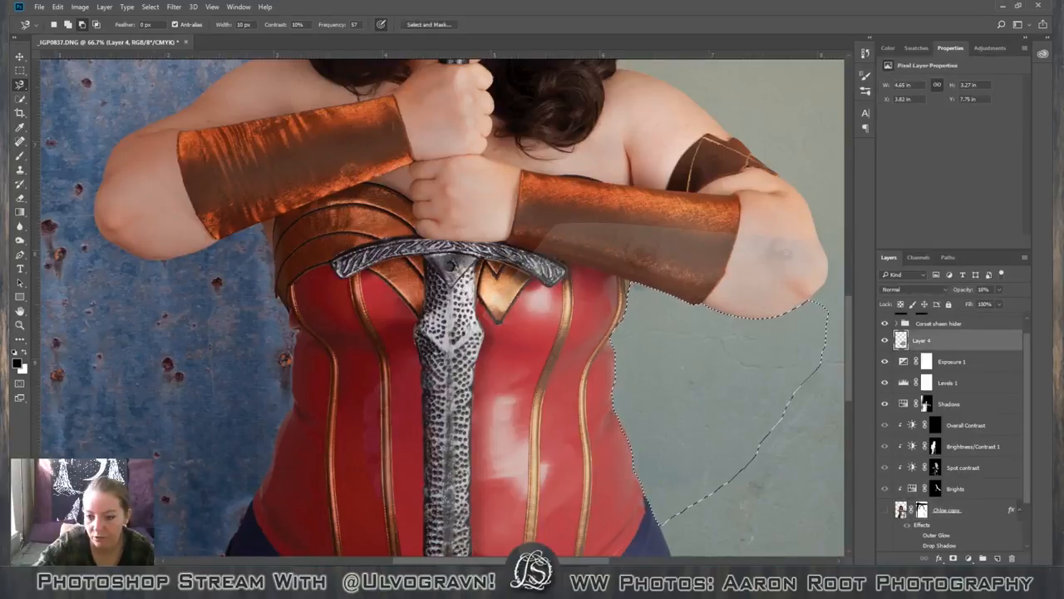
left_click(428, 25)
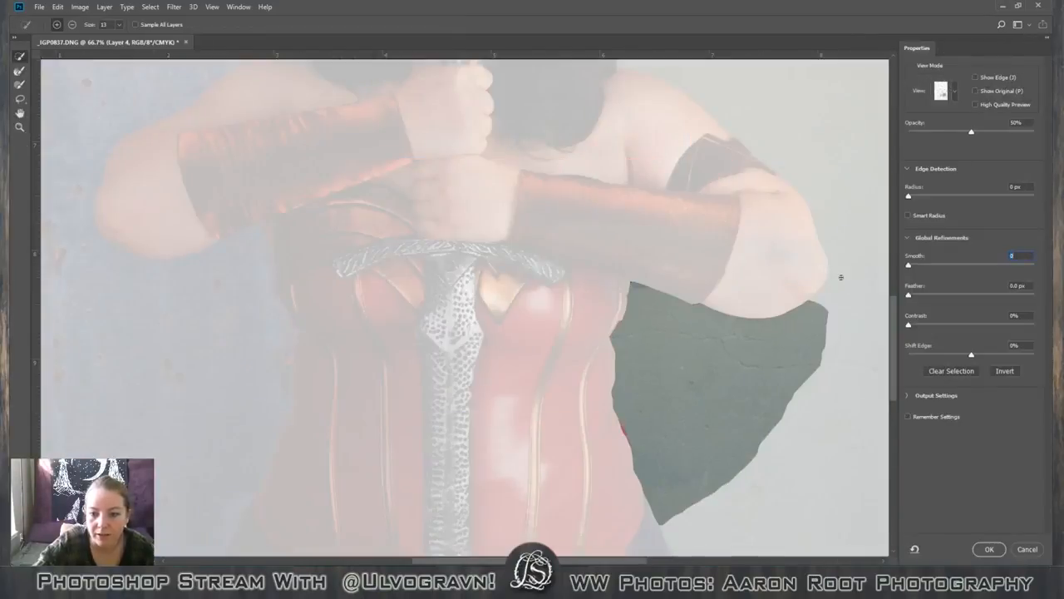
left_click_drag(909, 266, 921, 267)
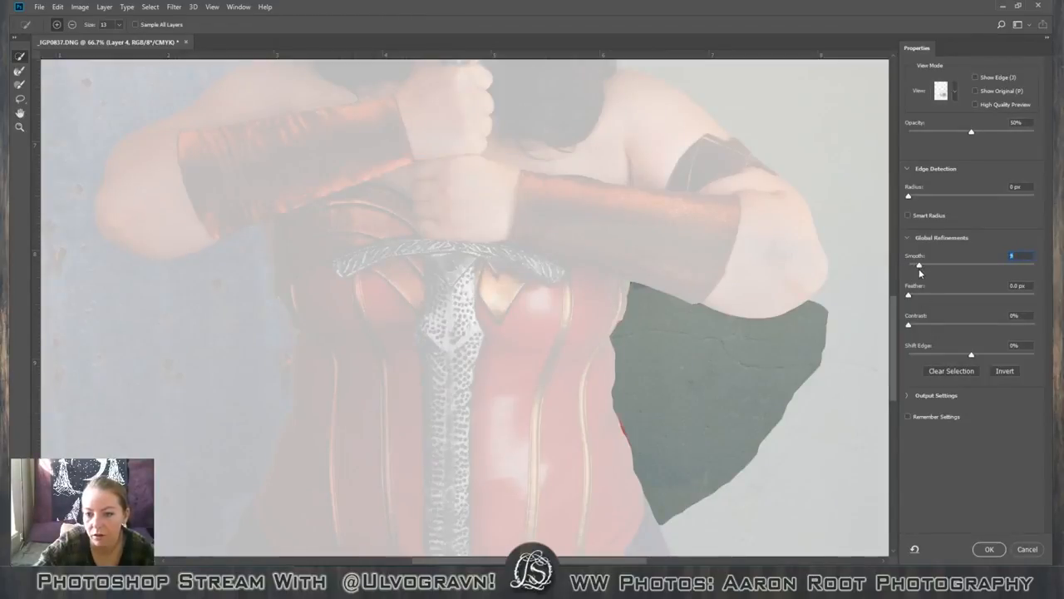
left_click_drag(923, 266, 916, 266)
left_click(989, 549)
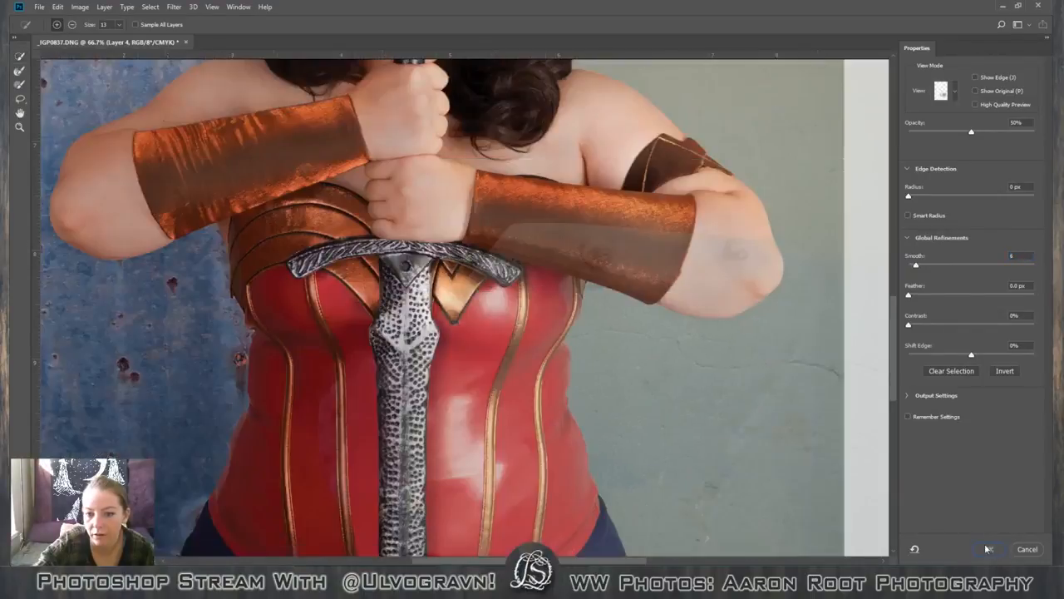
left_click(954, 558)
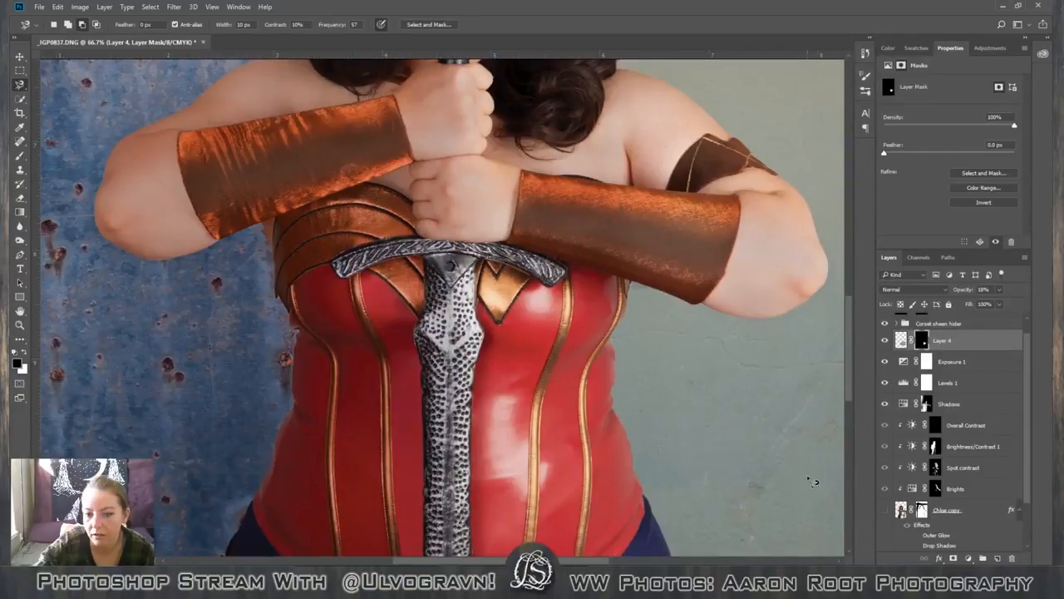
key("ctrl+minus")
key("ctrl+minus")
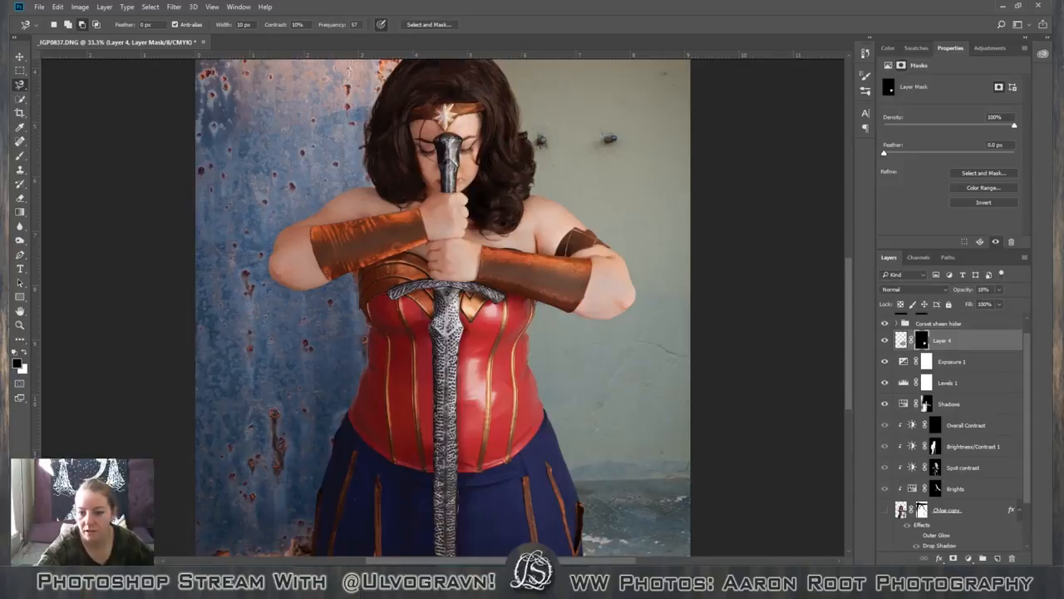
Rename Layer 4 as "Shadow covering under arm".
scroll(896, 356, "up", 1)
double_click(942, 357)
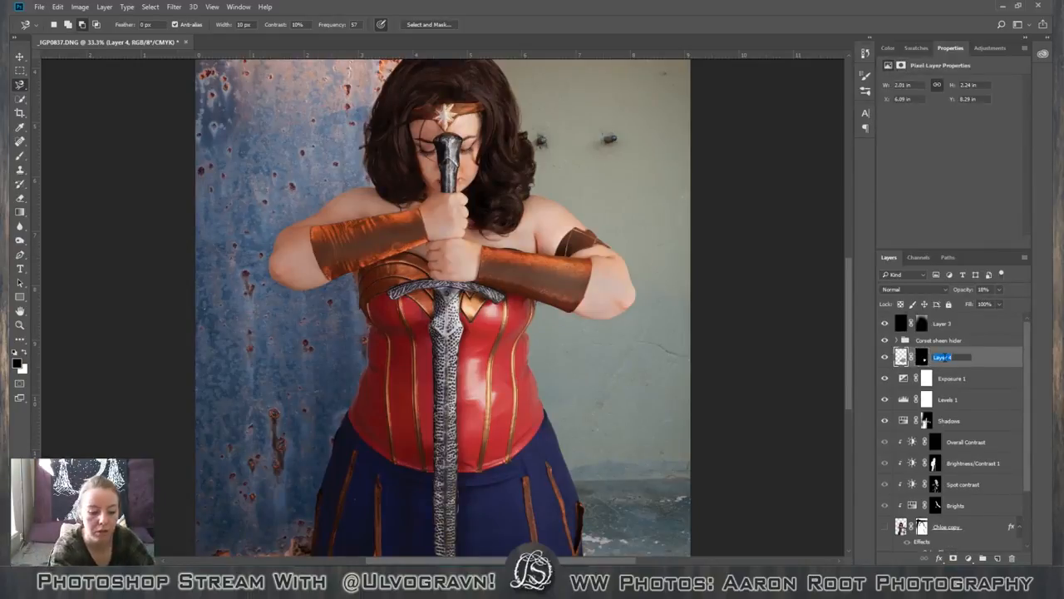
type("Shadow covering")
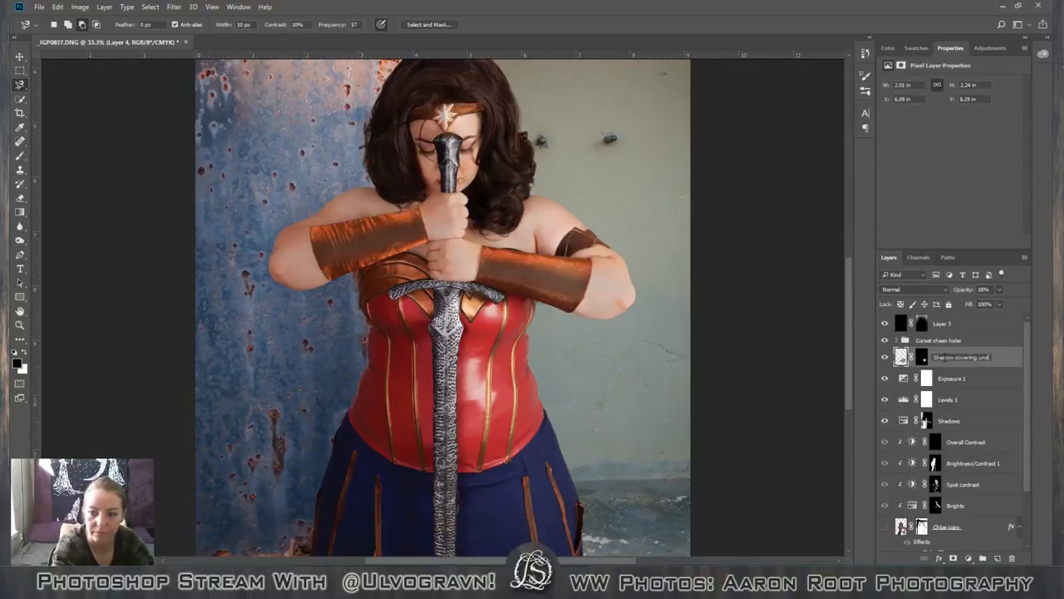
type("under arm")
key("Return")
scroll(944, 359, "down", 3)
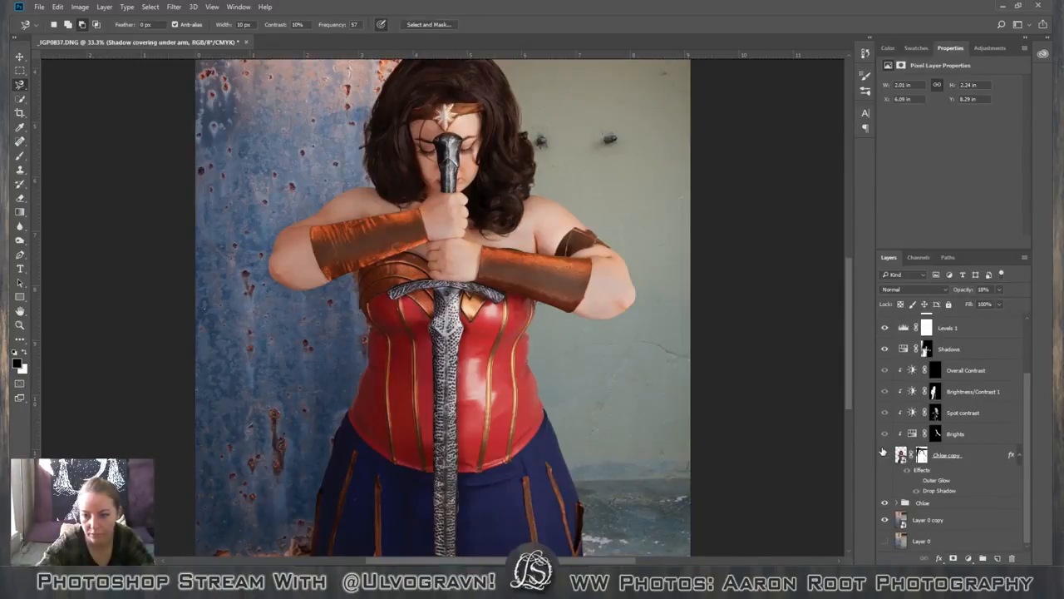
left_click(884, 454)
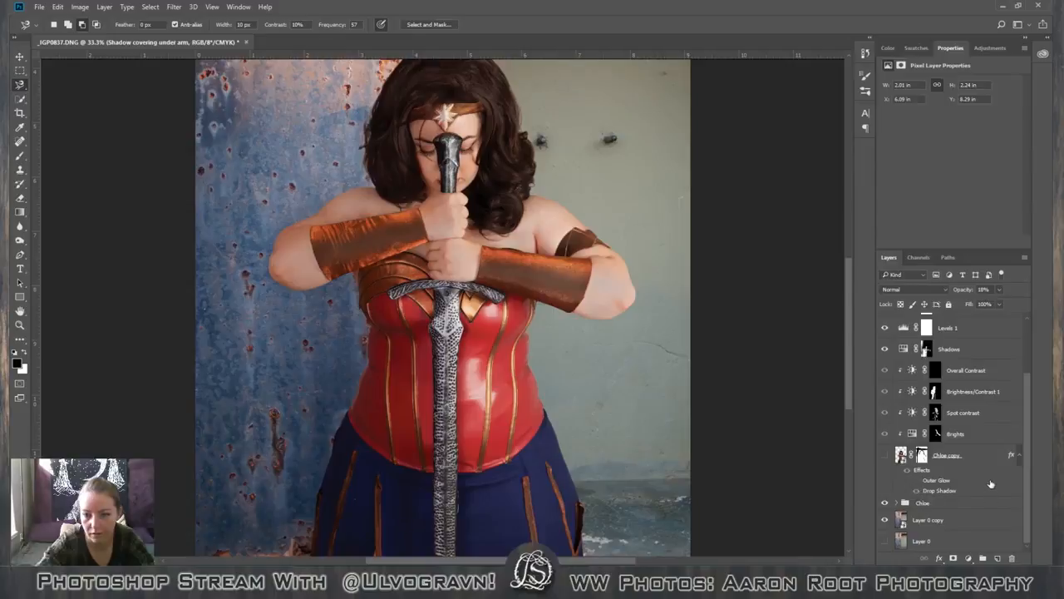
double_click(936, 480)
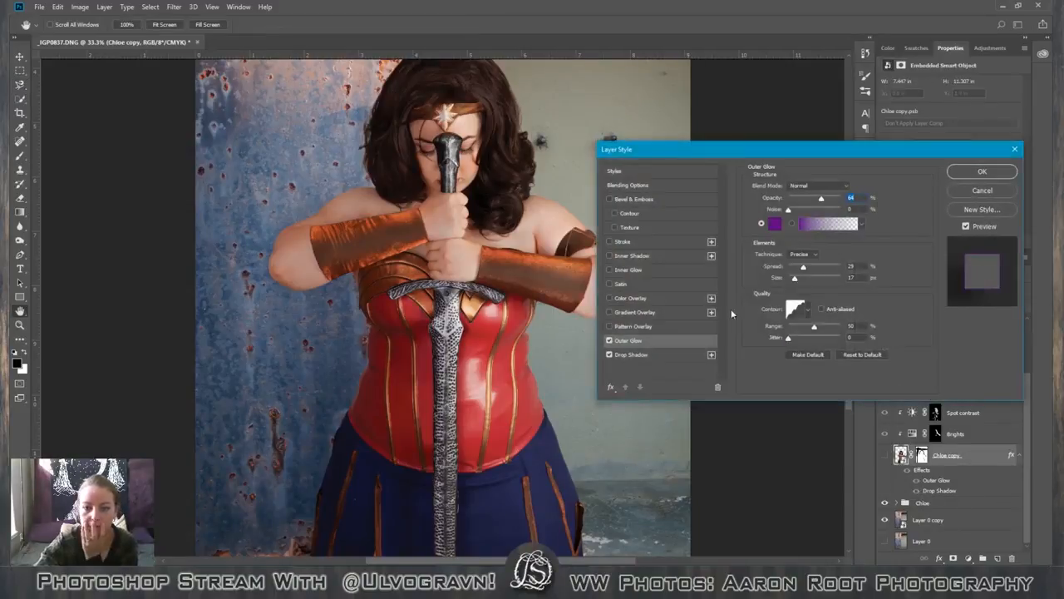
left_click(608, 340)
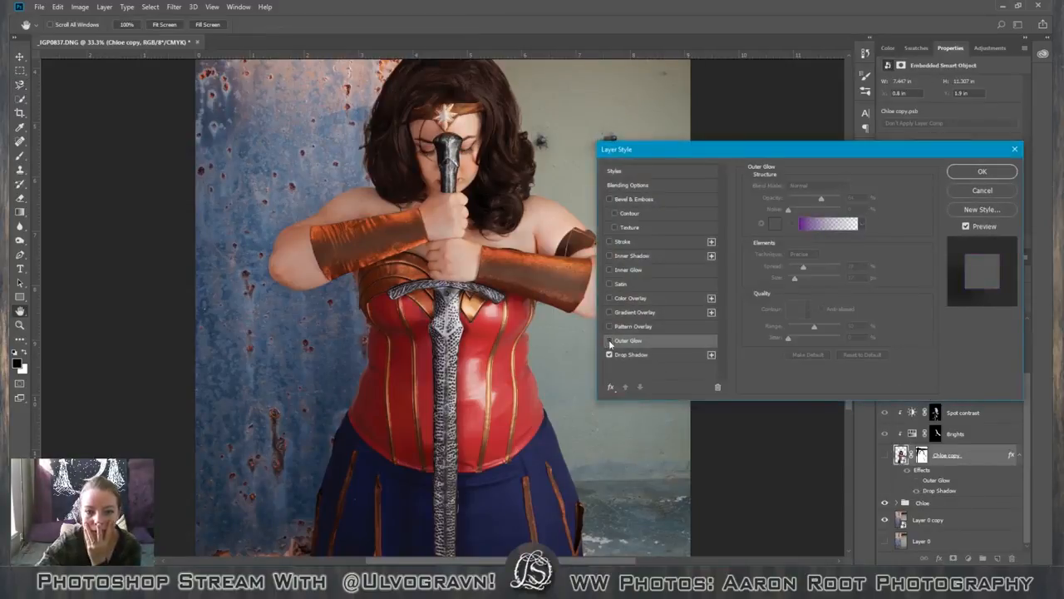
left_click(668, 355)
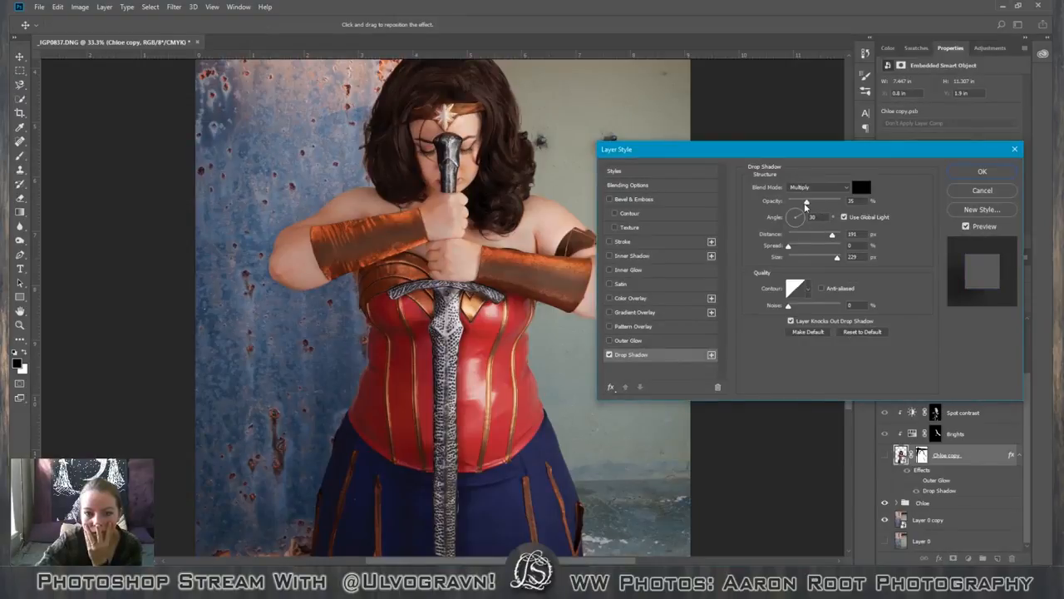
left_click_drag(807, 203, 833, 205)
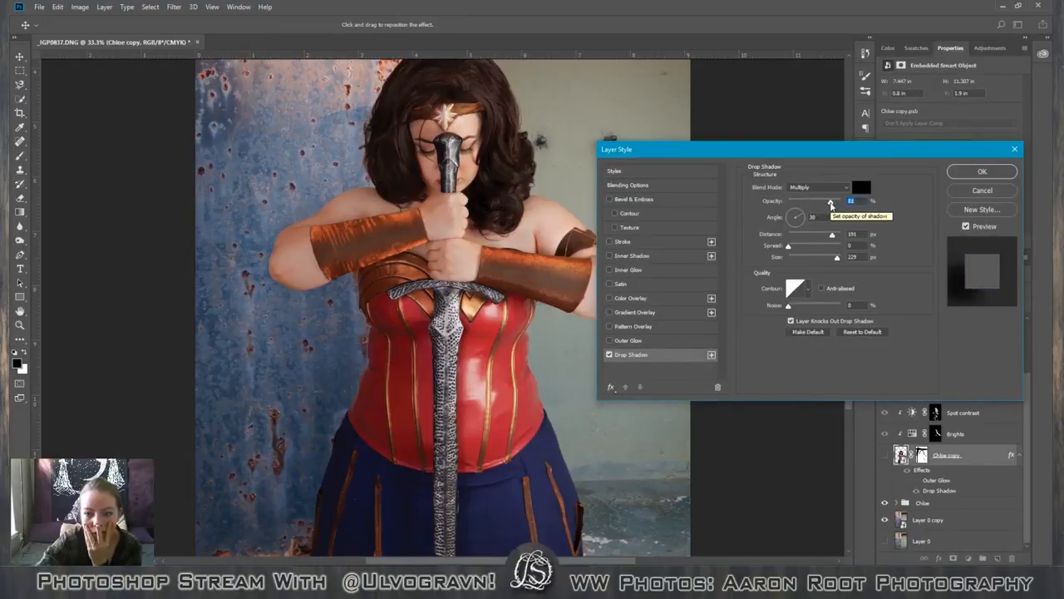
left_click_drag(831, 205, 819, 206)
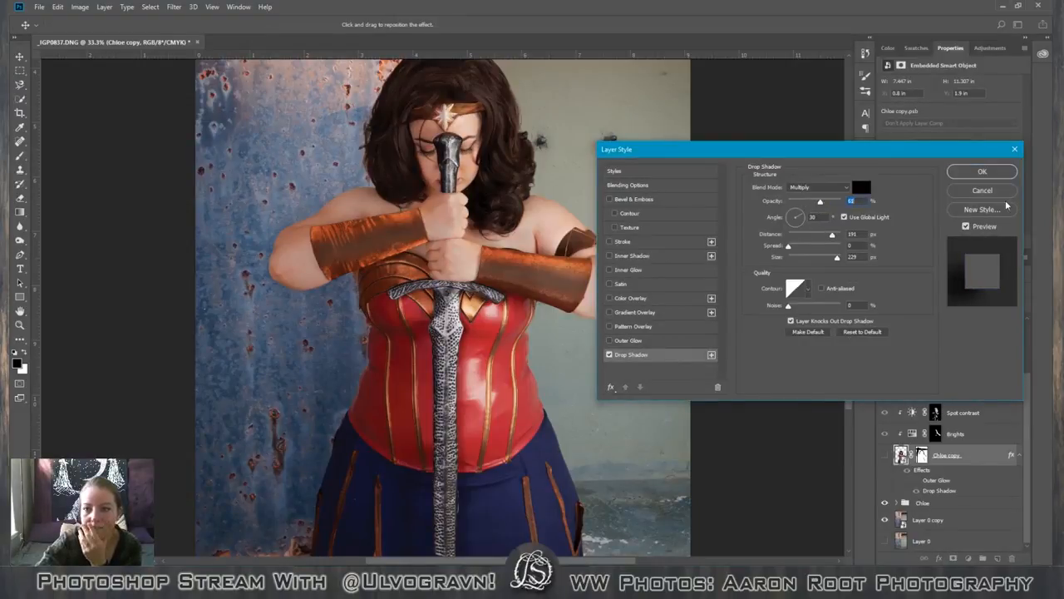
left_click(980, 191)
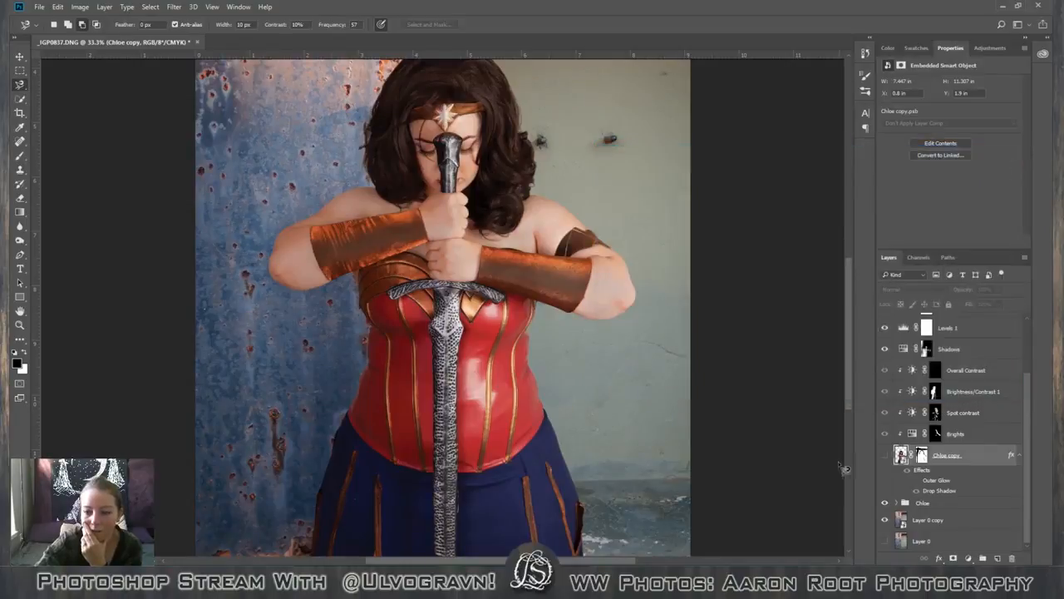
Show the cut-out figure's copy layer and compare the photo with and without the Shadow covering under arm layer.
left_click(884, 455)
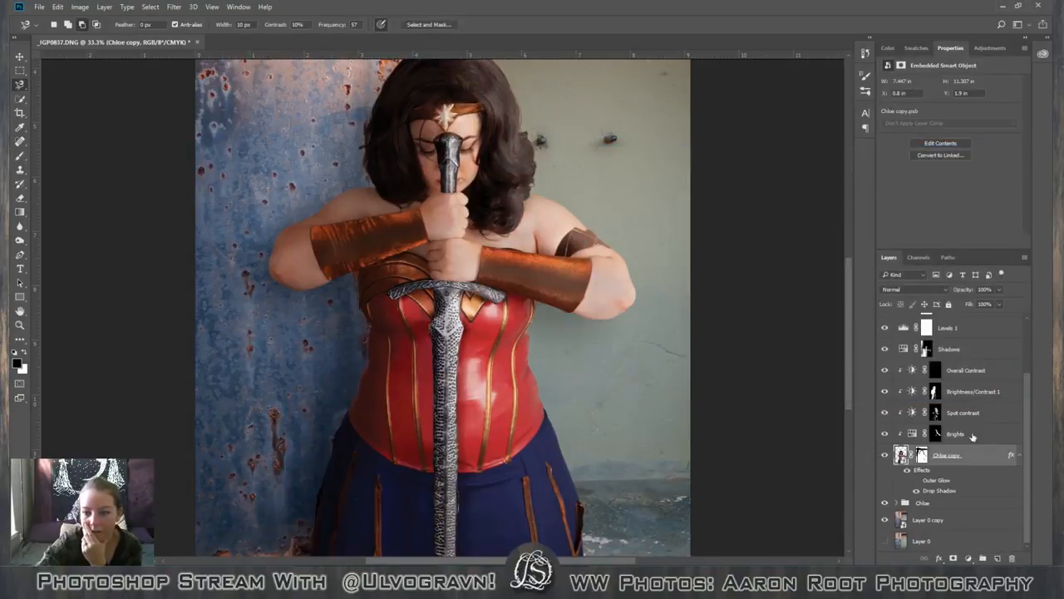
scroll(1029, 399, "up", 3)
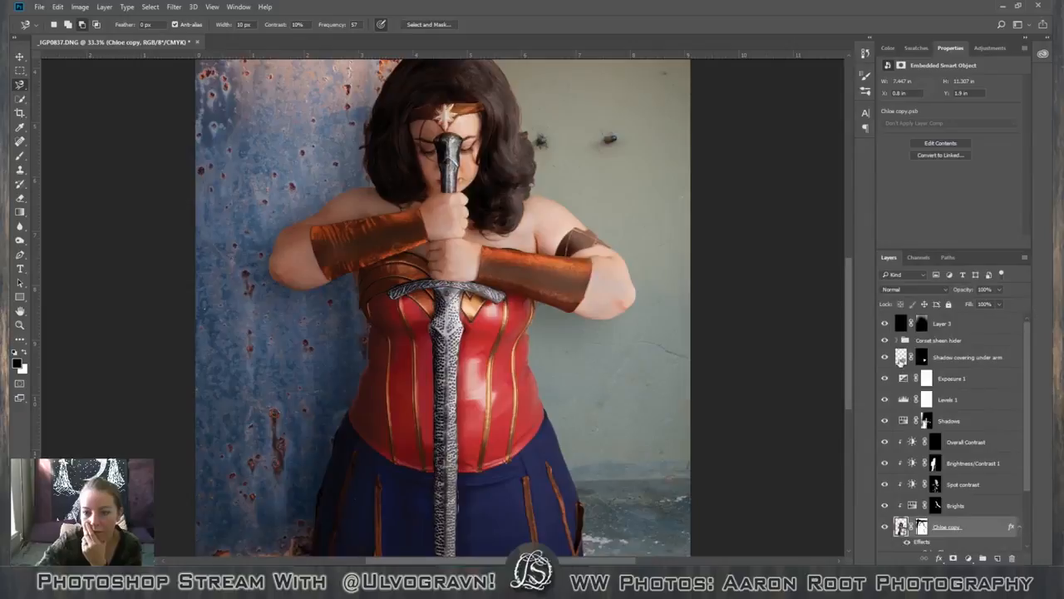
left_click(885, 359)
left_click(884, 359)
left_click(885, 359)
left_click(884, 358)
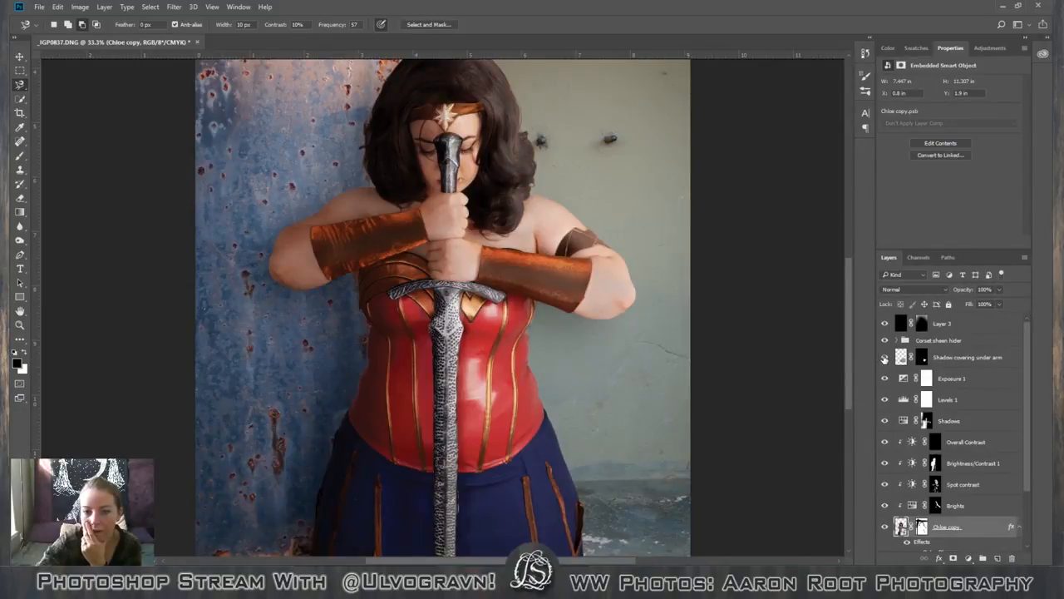
left_click(884, 358)
left_click(885, 358)
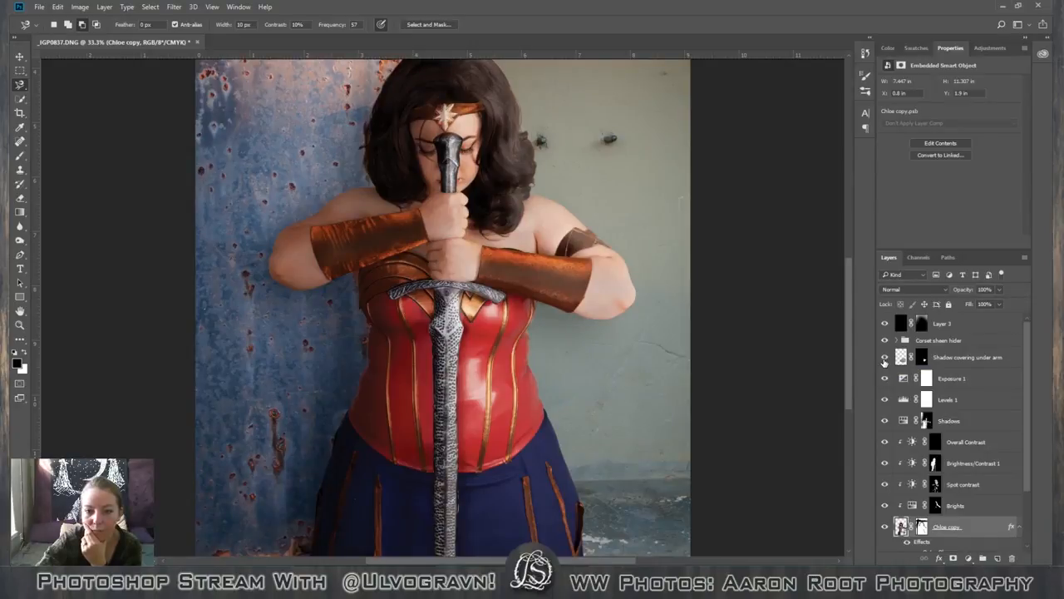
left_click(885, 359)
left_click(885, 358)
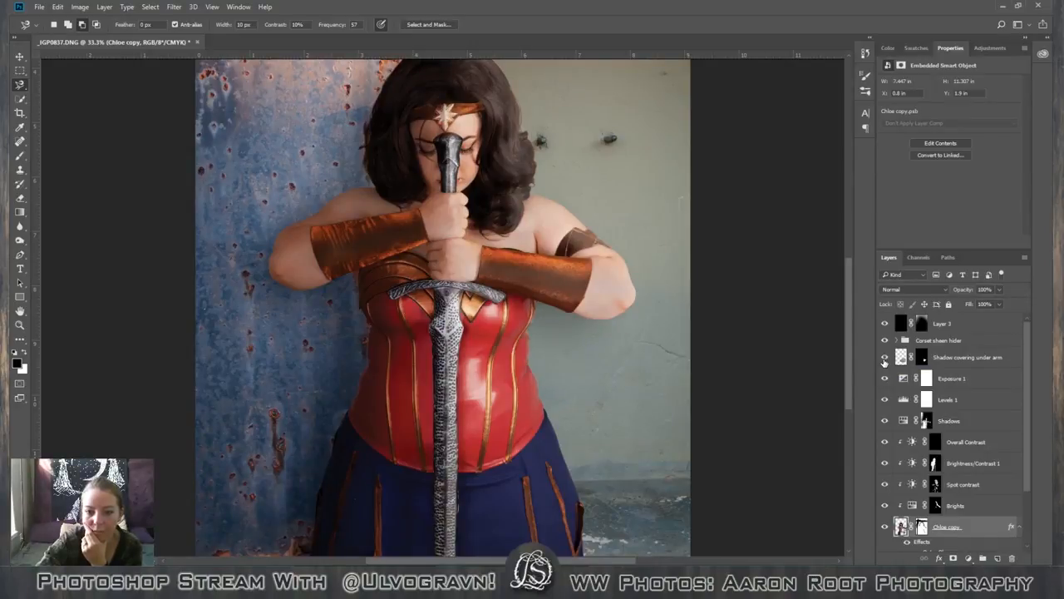
Examine the whole photo at reduced size with the Shadow covering under arm layer switched off and on.
left_click(923, 358)
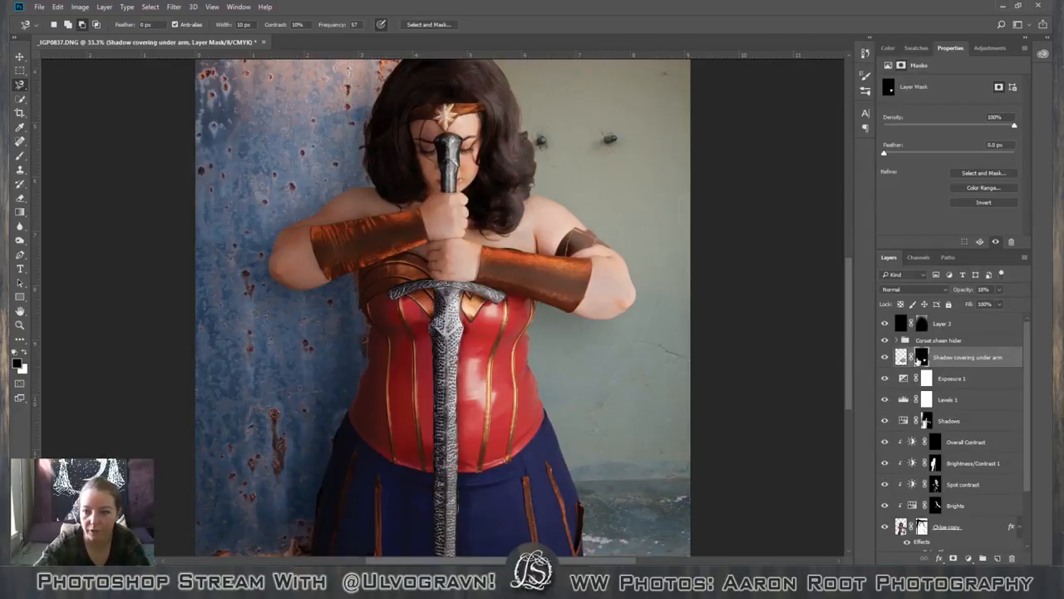
key("b")
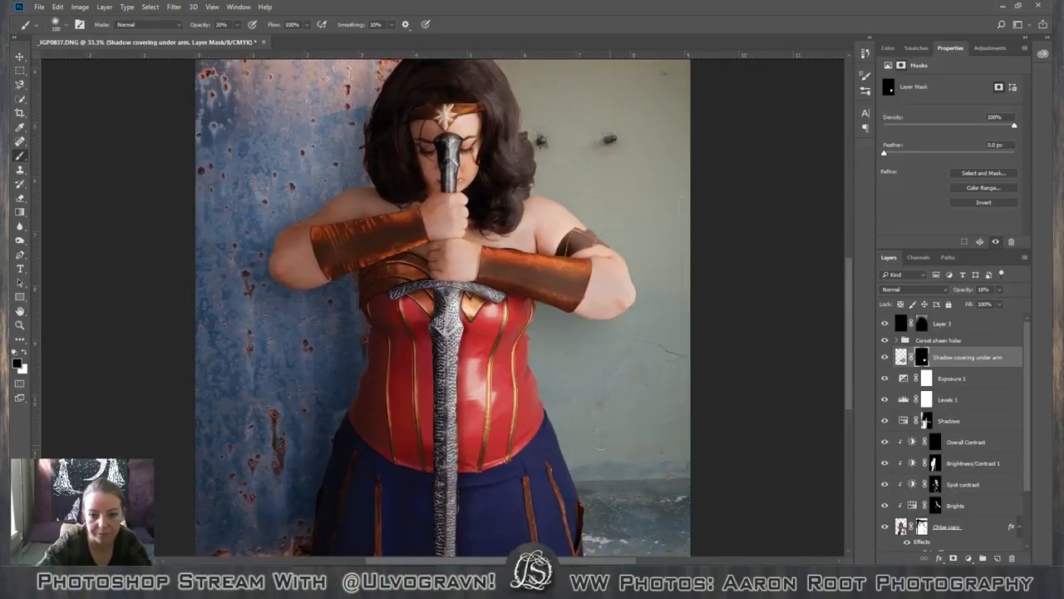
key("ctrl+minus")
key("ctrl+minus")
key("ctrl+minus")
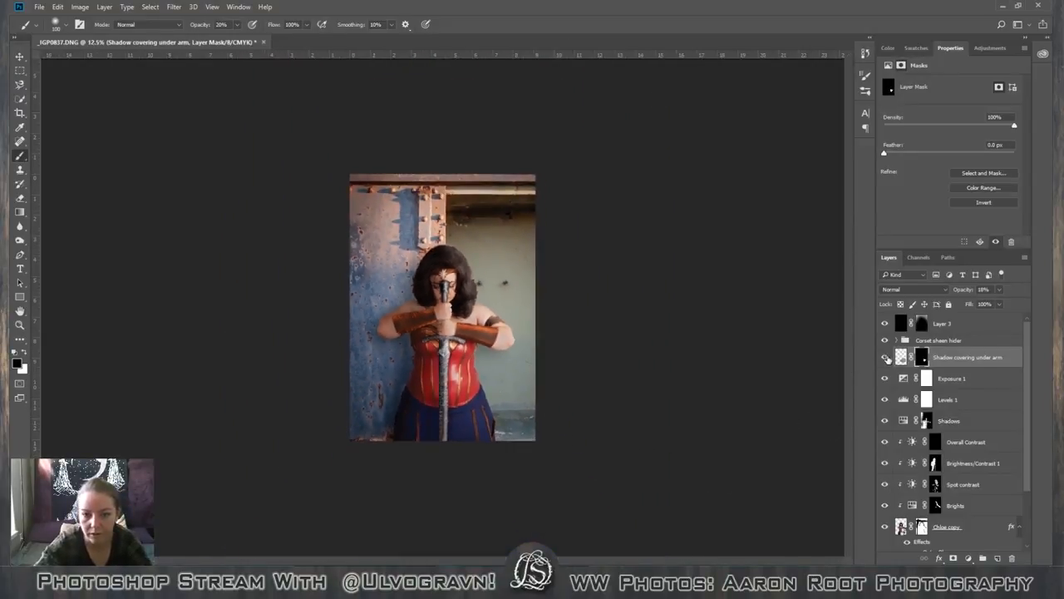
left_click(886, 358)
left_click(887, 357)
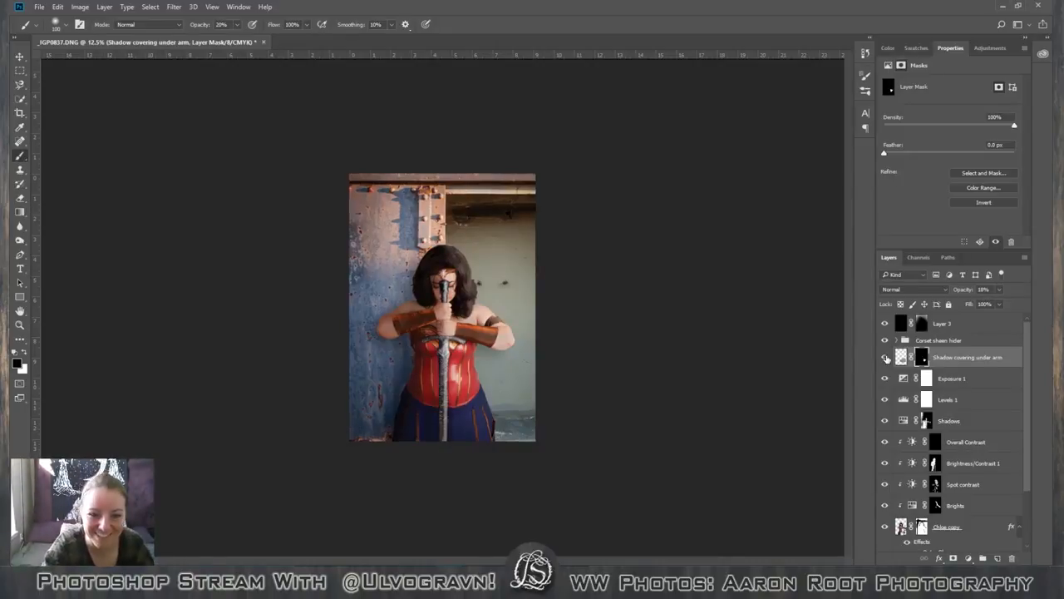
key("ctrl+plus")
key("ctrl+minus")
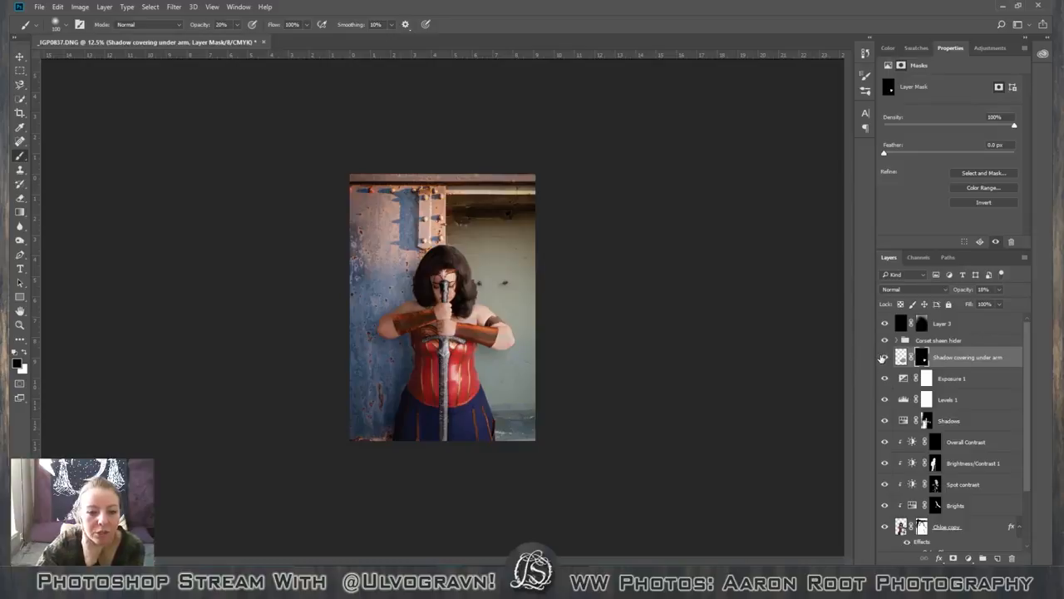
Create a new layer group directly above the Shadow covering under arm layer and name it after the model.
left_click(991, 328)
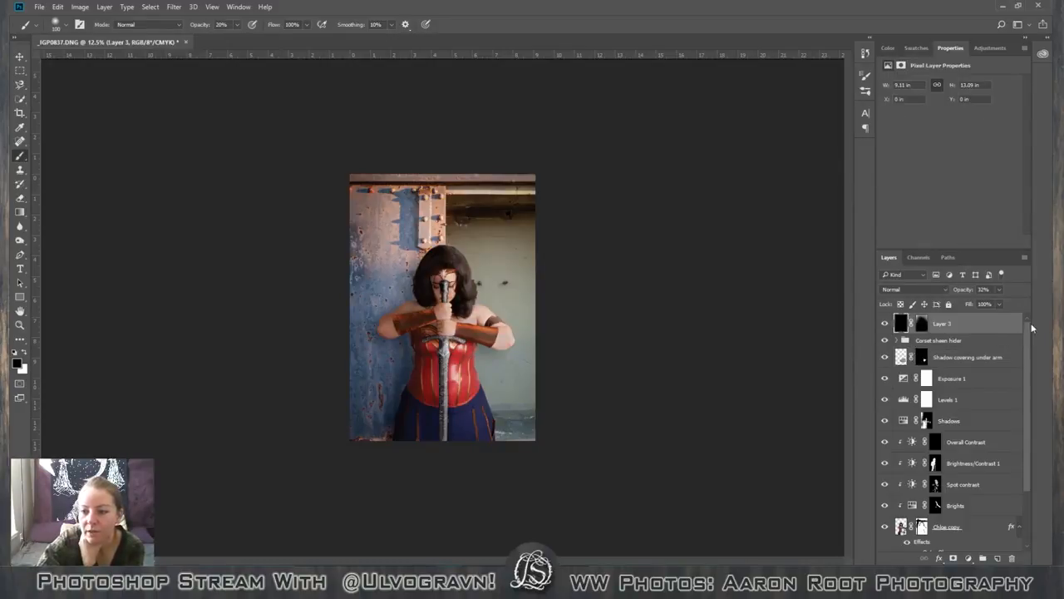
mouse_move(1025, 331)
left_mouse_down()
mouse_move(1028, 351)
mouse_move(1027, 331)
left_mouse_up()
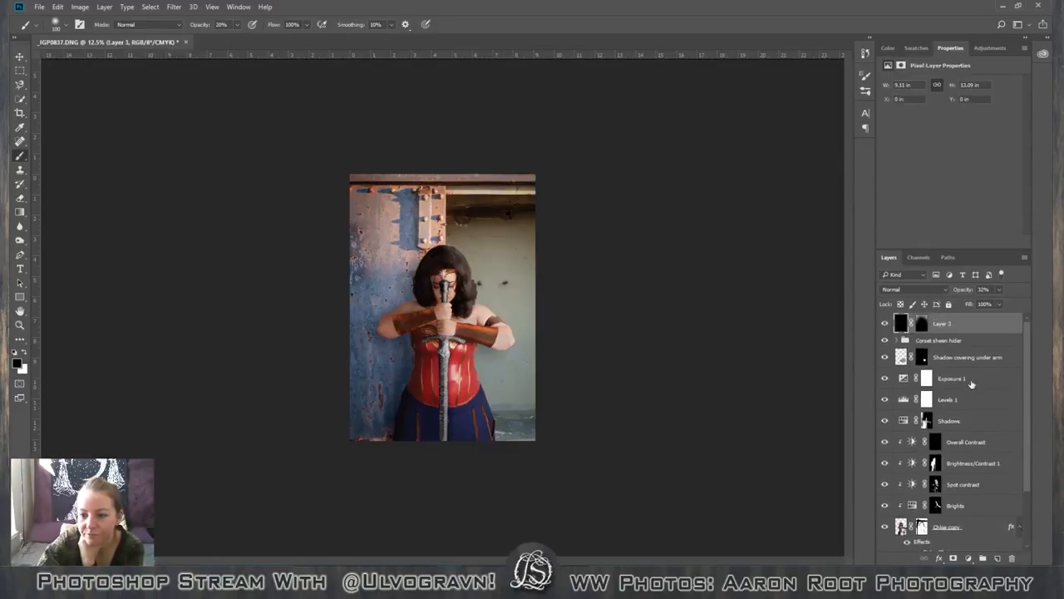
scroll(982, 531, "down", 2)
scroll(982, 529, "up", 2)
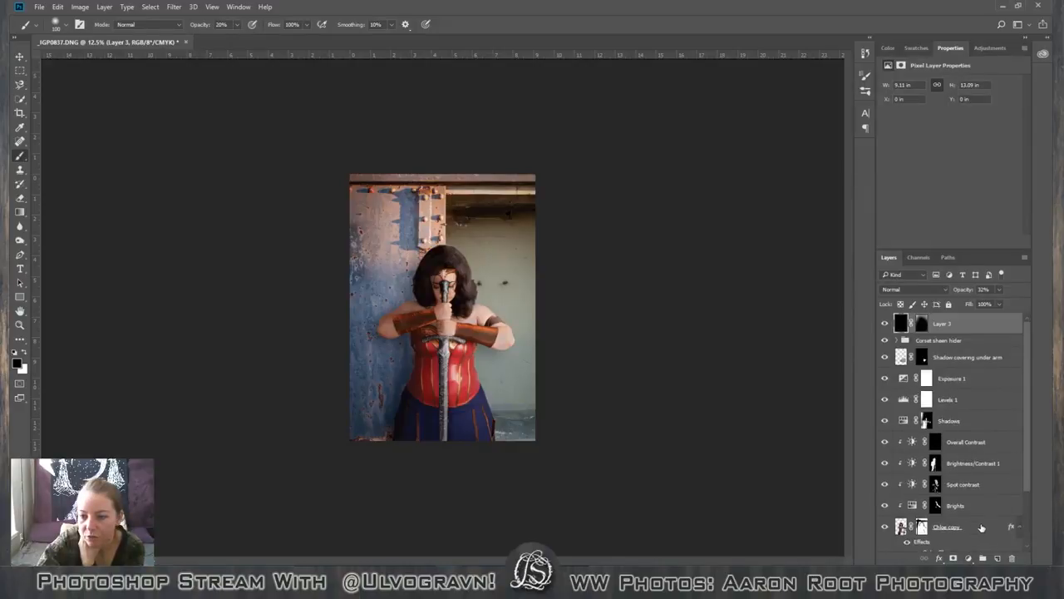
left_click(974, 358)
left_click(983, 559)
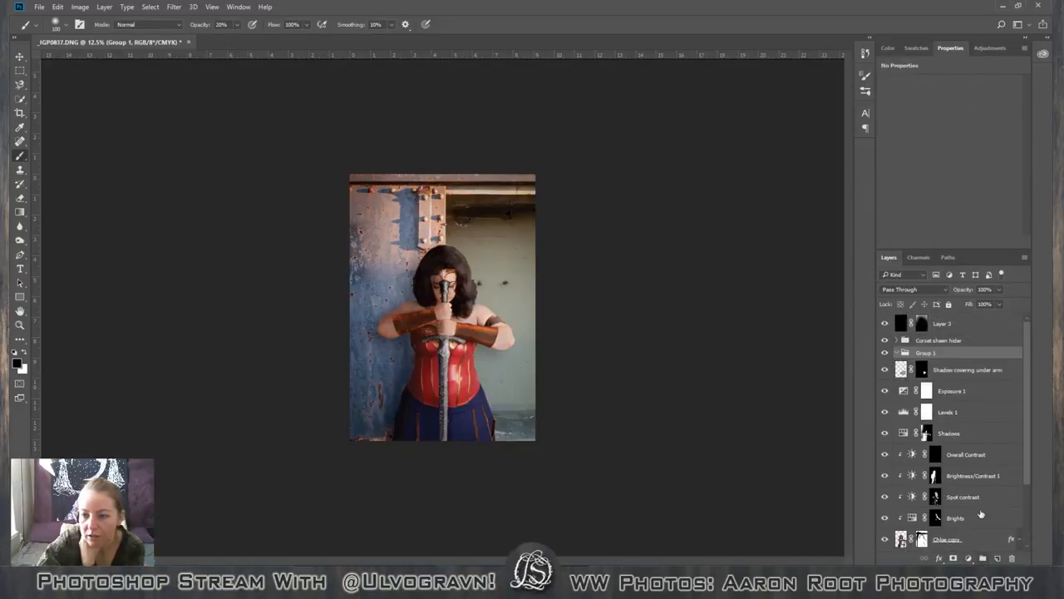
double_click(928, 353)
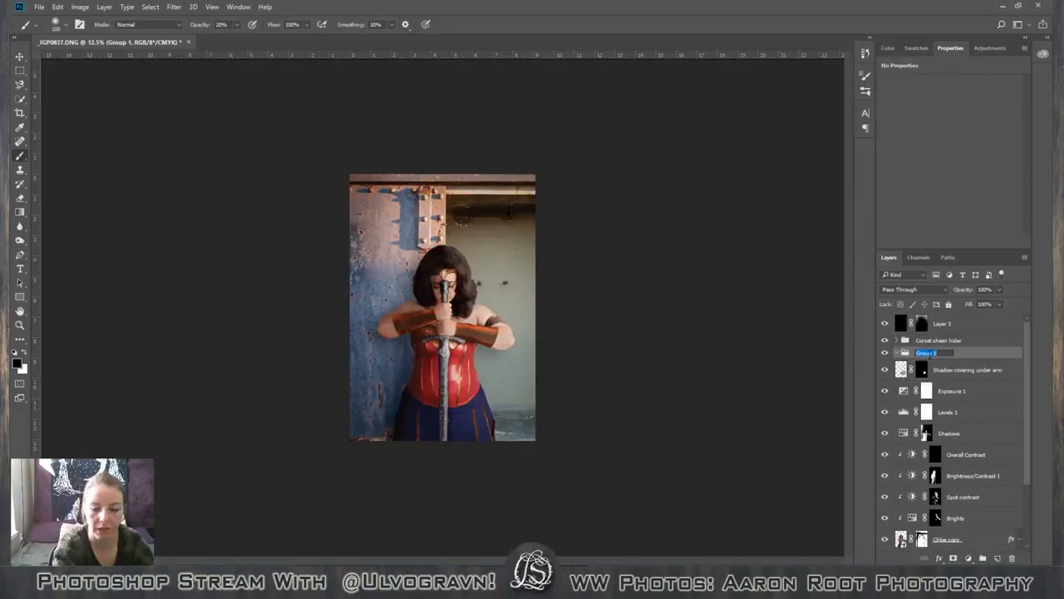
type("Chloe")
key("Return")
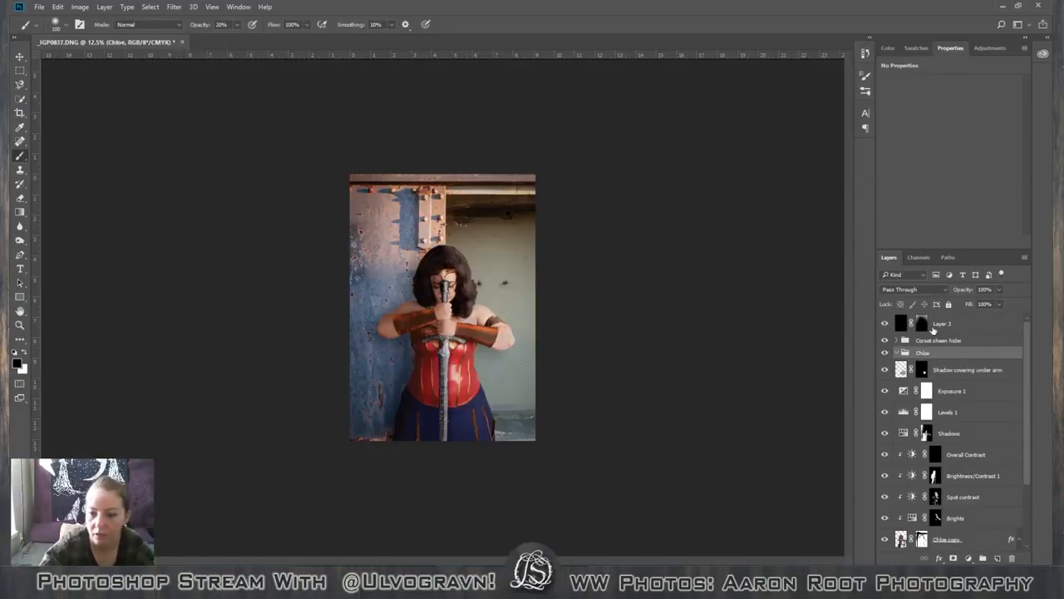
Move all the figure layers, from the Corset sheen hider group down to the original figure group, into the model's new group and collapse it.
left_click(938, 370)
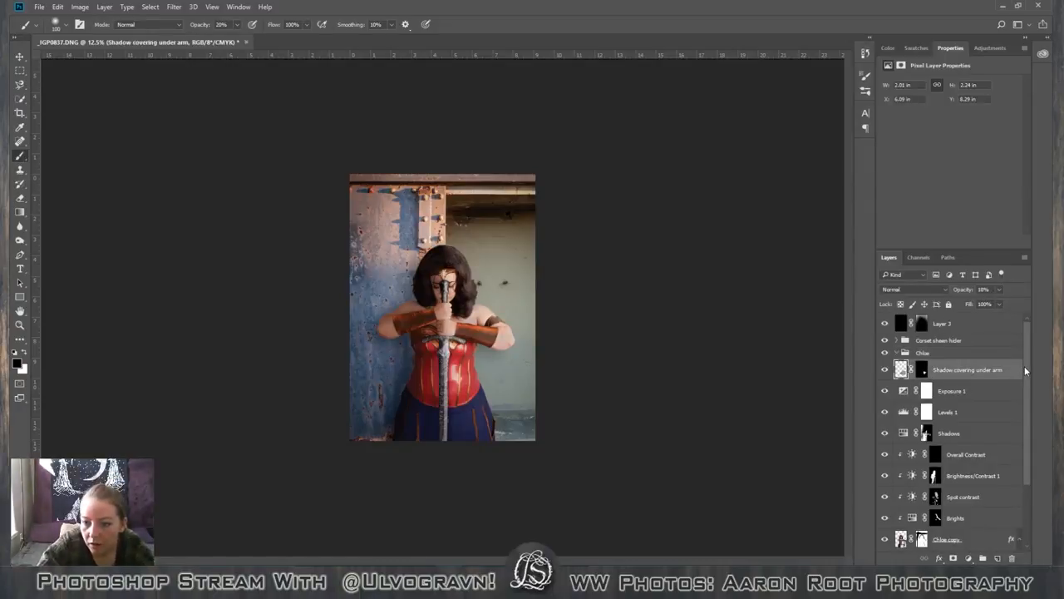
left_click_drag(1026, 372, 1032, 444)
left_click(982, 463)
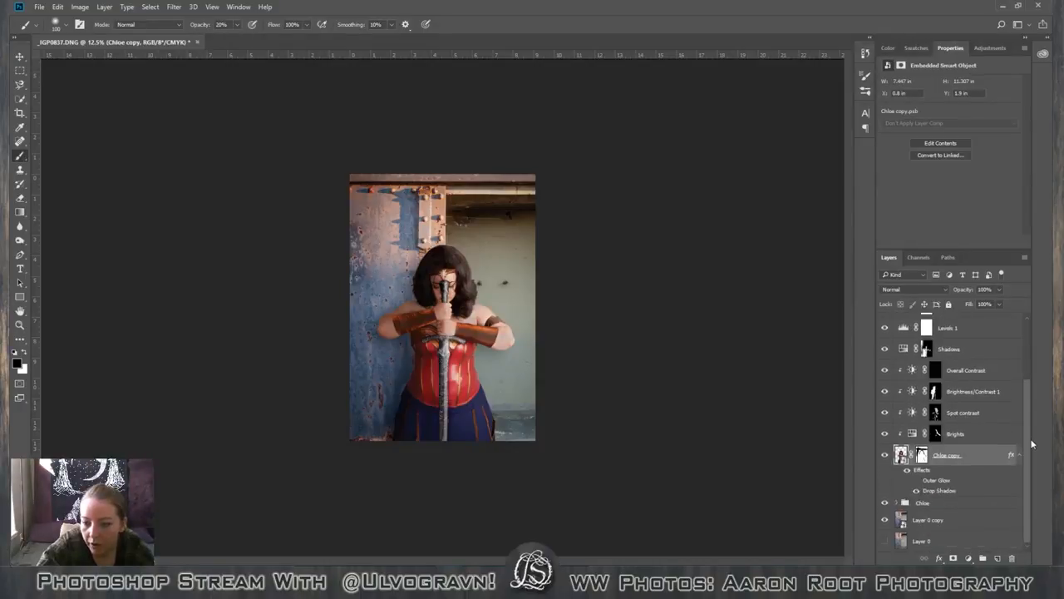
left_click(961, 504)
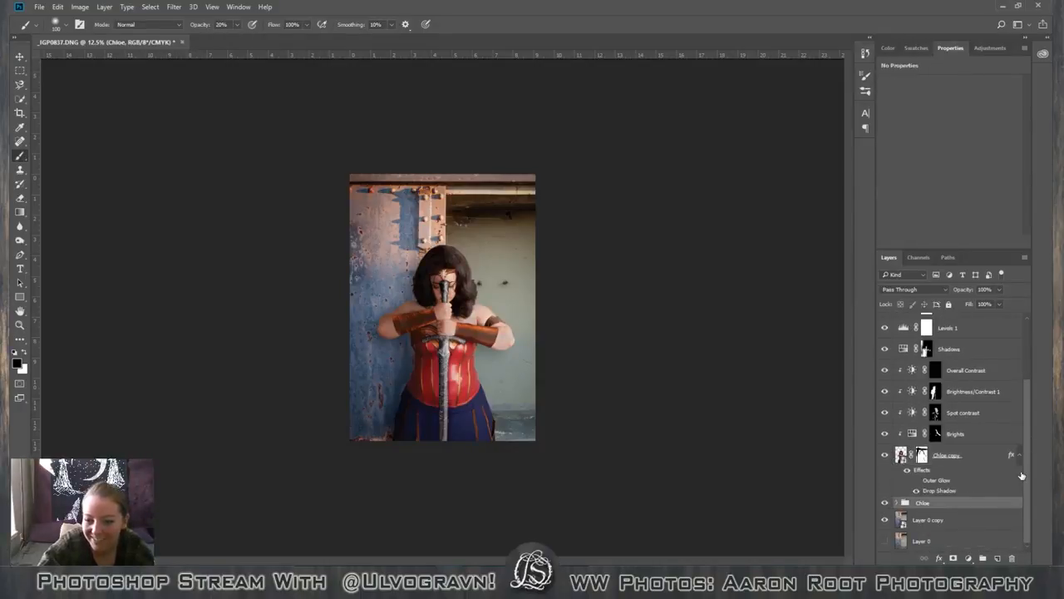
left_click_drag(1030, 473, 963, 359)
left_click(969, 368, "shift")
left_click(897, 341)
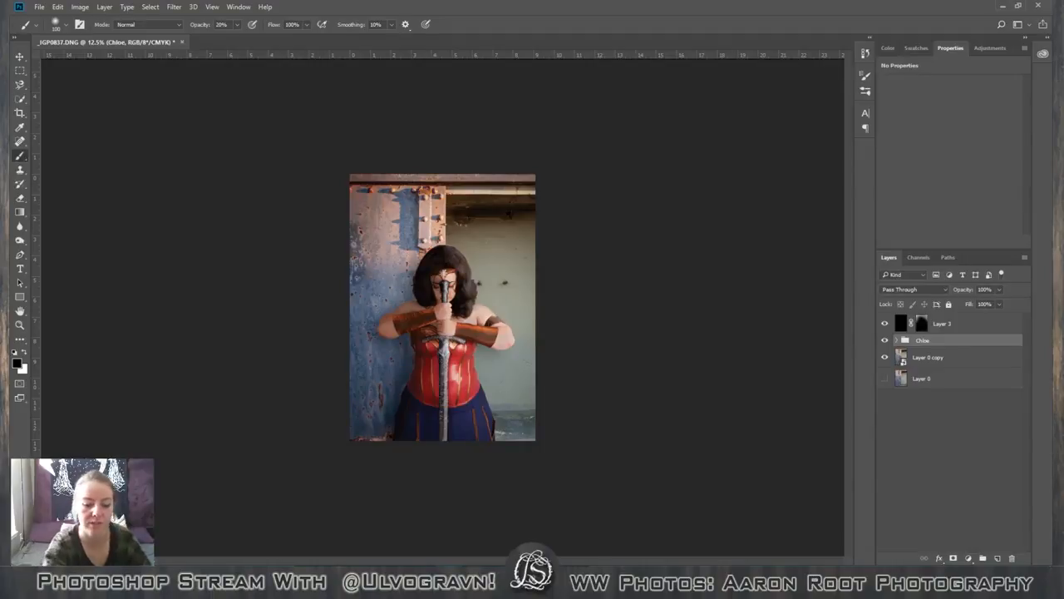
Examine the figure's hands, elbow, shoulder and bracer edges against the blue wall up close.
key("ctrl+plus")
key("ctrl+plus")
key("ctrl+plus")
key("ctrl+plus")
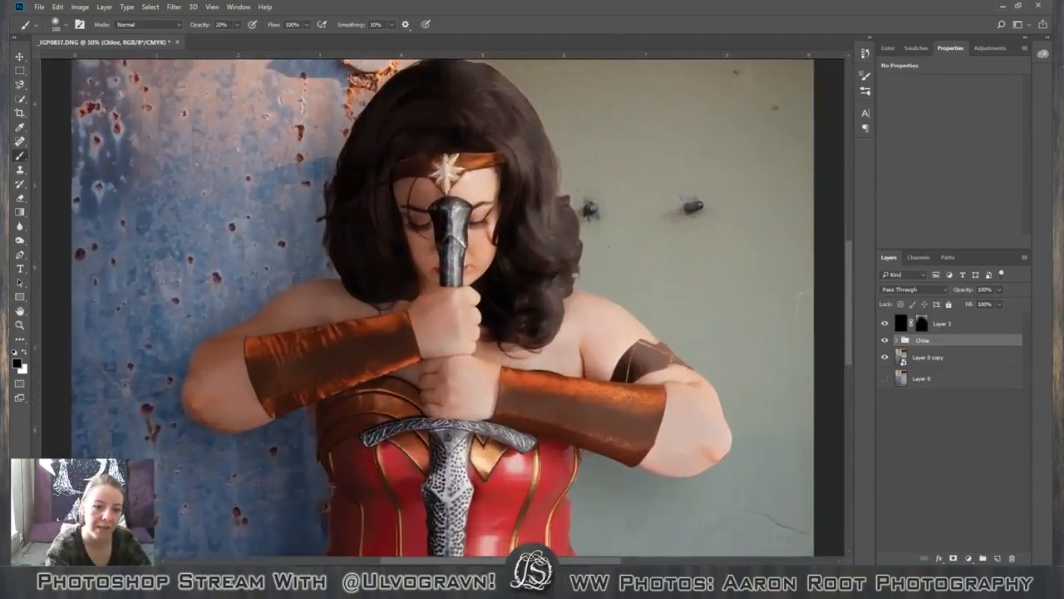
key("ctrl+plus")
key("ctrl+minus")
key("ctrl+minus")
key("ctrl+minus")
key("ctrl+minus")
key("ctrl+minus")
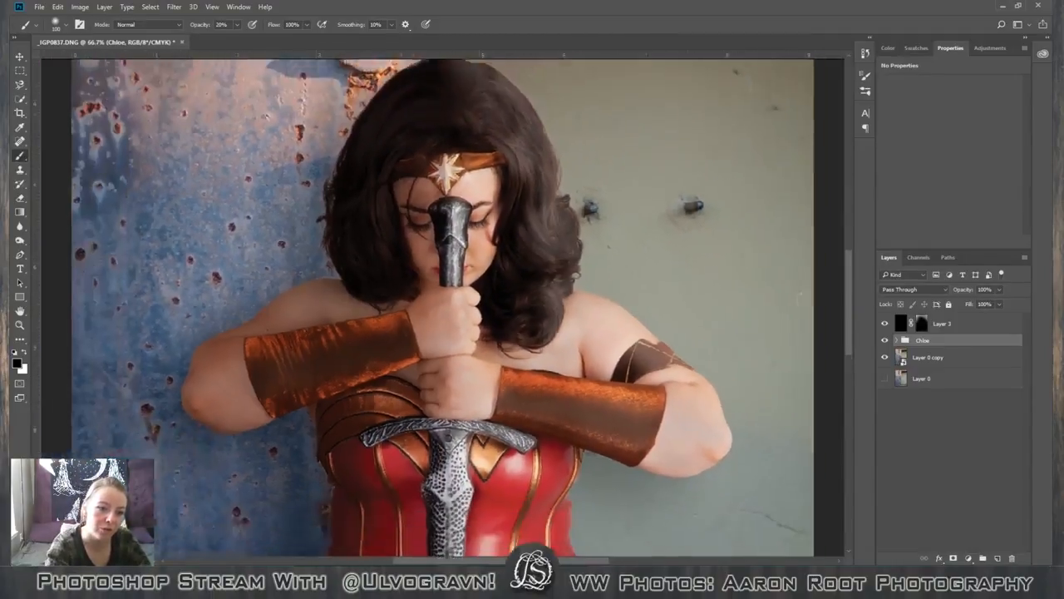
key("ctrl+plus")
key("ctrl+plus")
key("ctrl+plus")
key("ctrl+plus")
key("ctrl+plus")
key("ctrl+plus")
key("ctrl+plus")
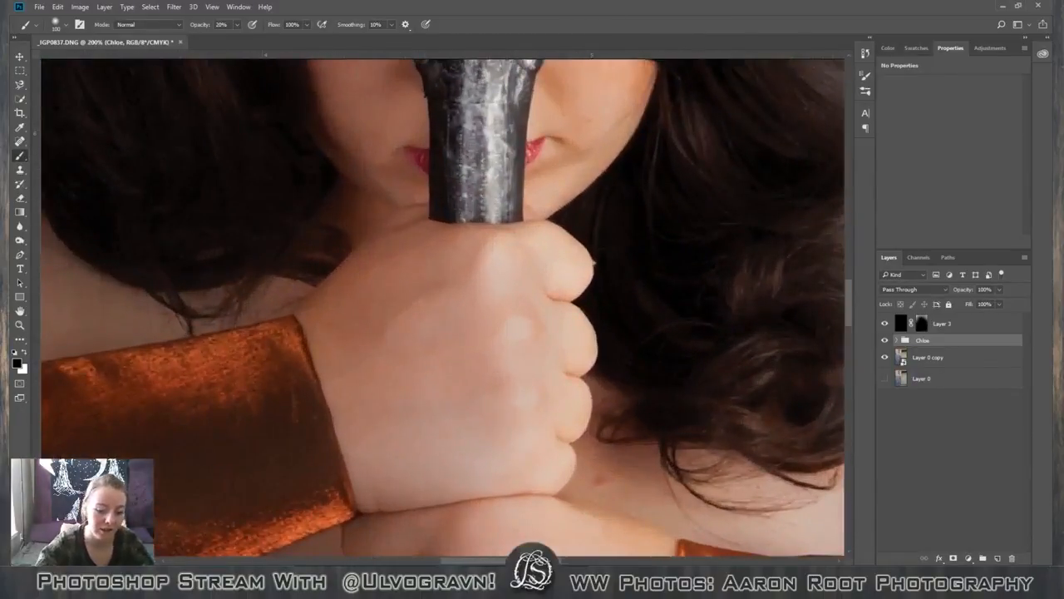
key("space")
left_click_drag(225, 321, 504, 261)
left_click_drag(632, 263, 605, 133)
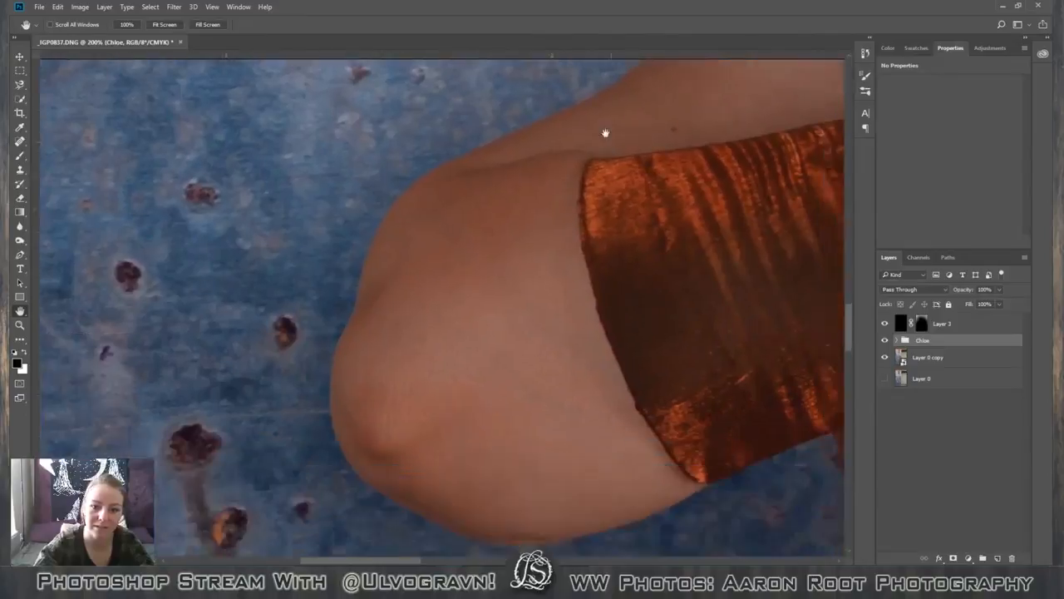
left_click_drag(548, 207, 502, 278)
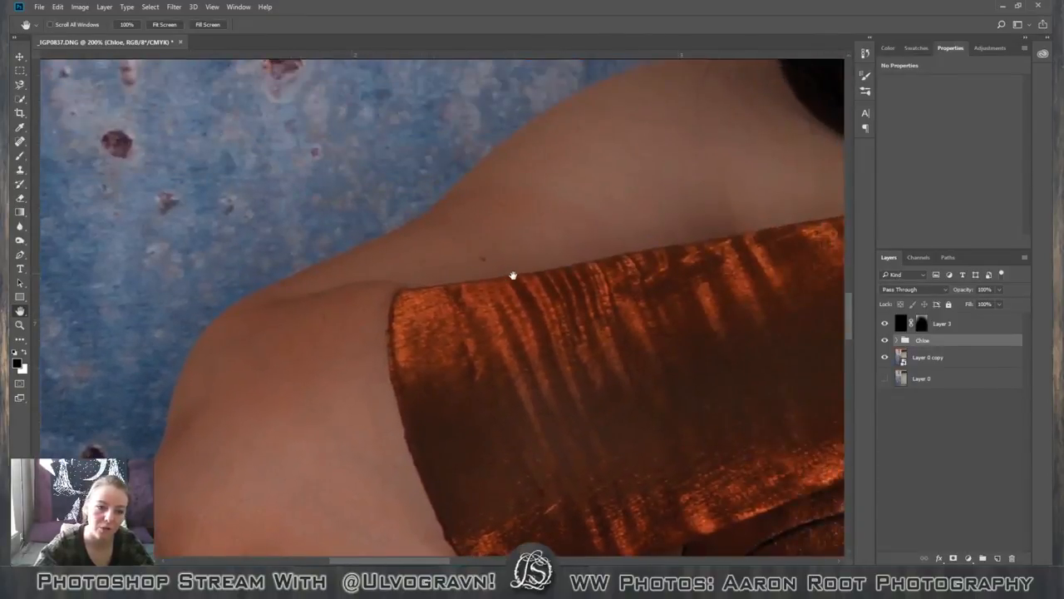
key("ctrl+0")
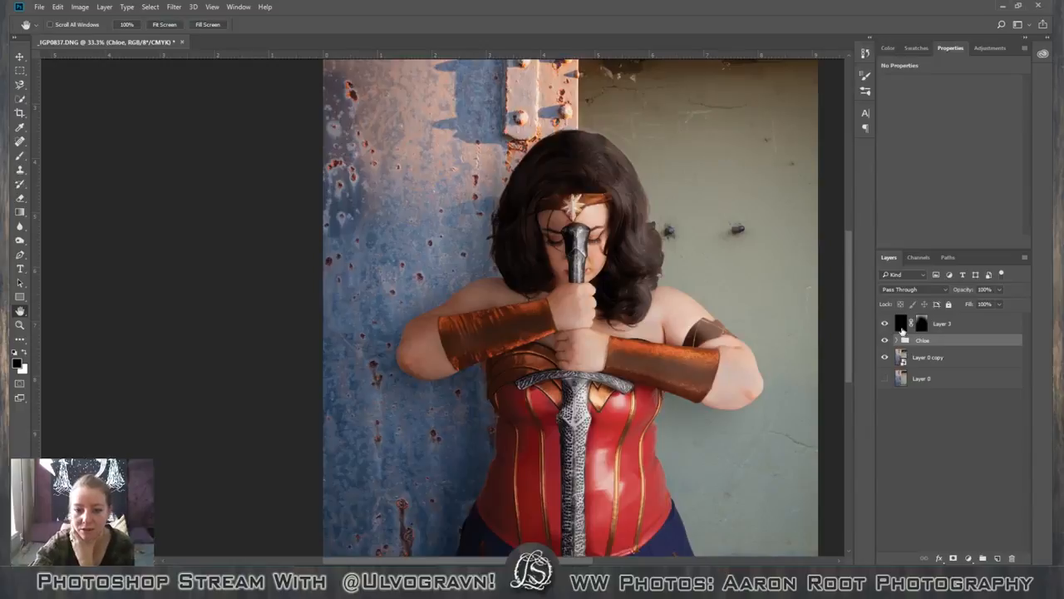
Examine the whole figure and the shaded side edge of the corset at several magnifications.
scroll(750, 414, "down", 5)
scroll(750, 414, "up", 10)
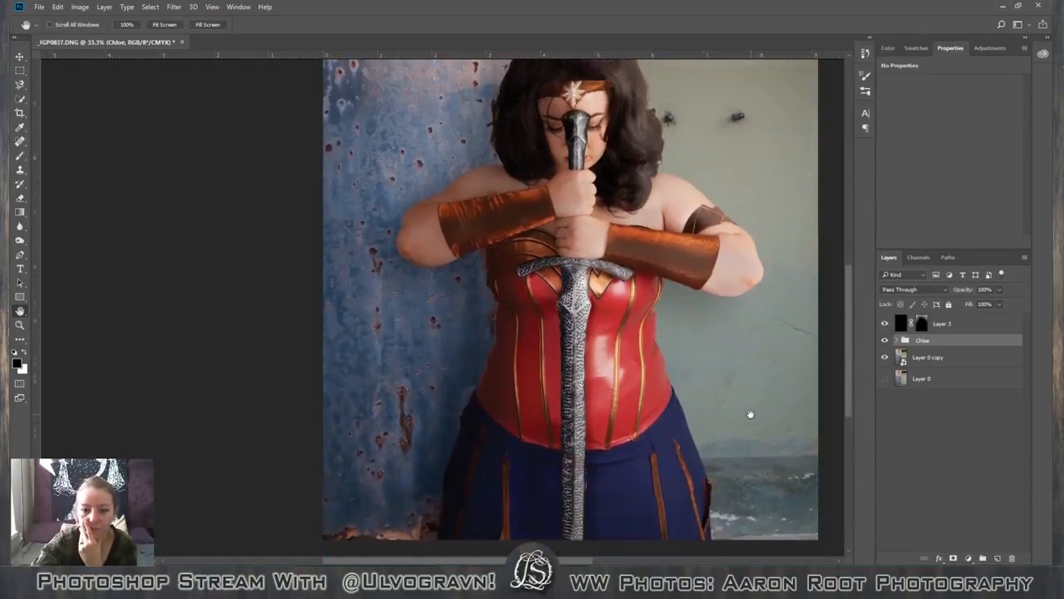
scroll(750, 413, "down", 3)
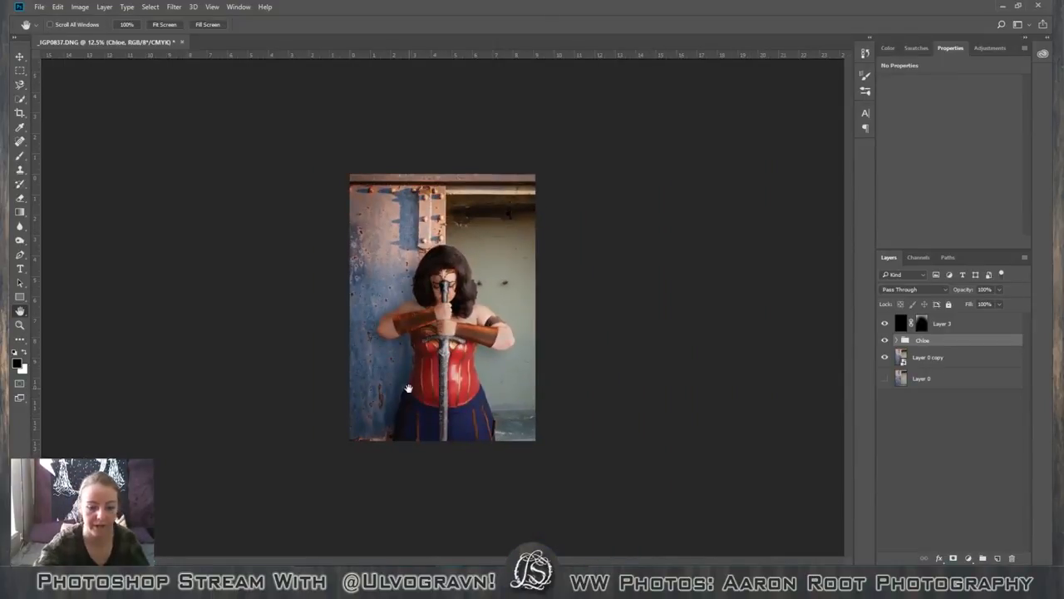
scroll(408, 388, "up", 7)
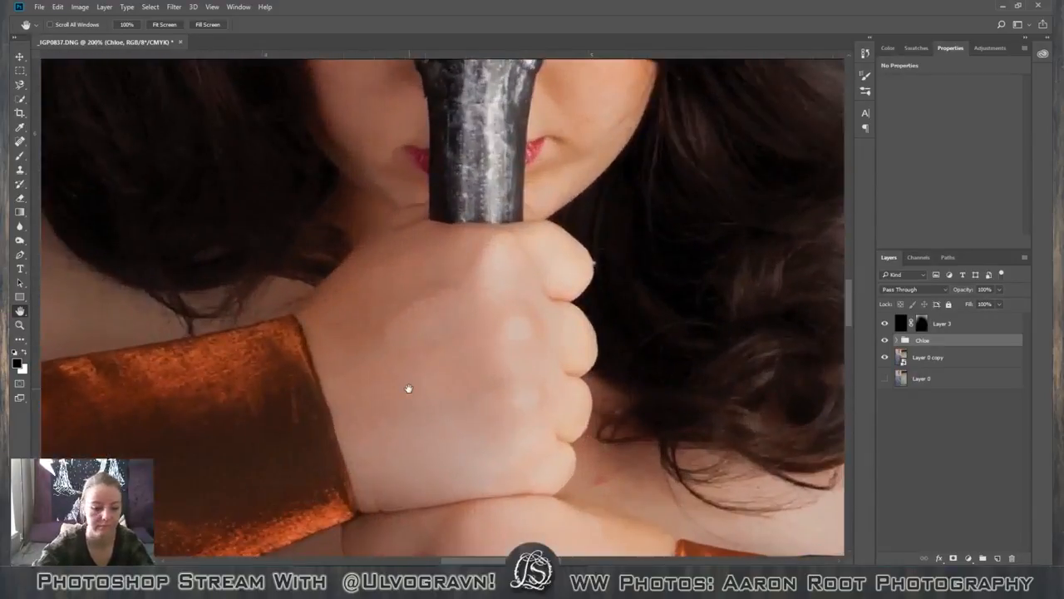
left_click_drag(282, 532, 404, 141)
mouse_move(228, 512)
left_mouse_down()
mouse_move(399, 423)
mouse_move(444, 311)
mouse_move(452, 385)
mouse_move(487, 366)
mouse_move(507, 383)
left_mouse_up()
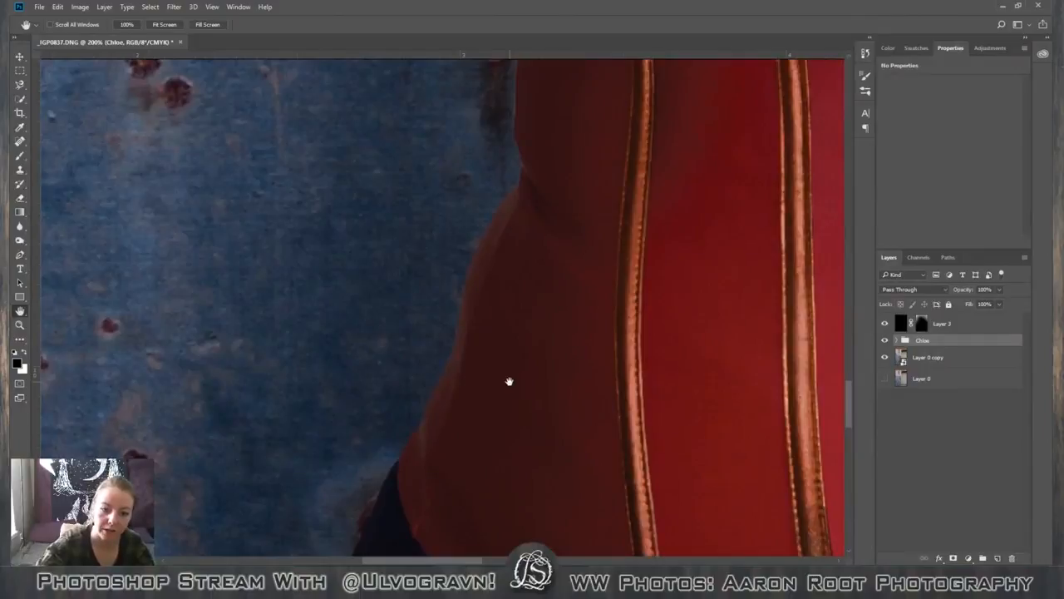
scroll(510, 382, "down", 3)
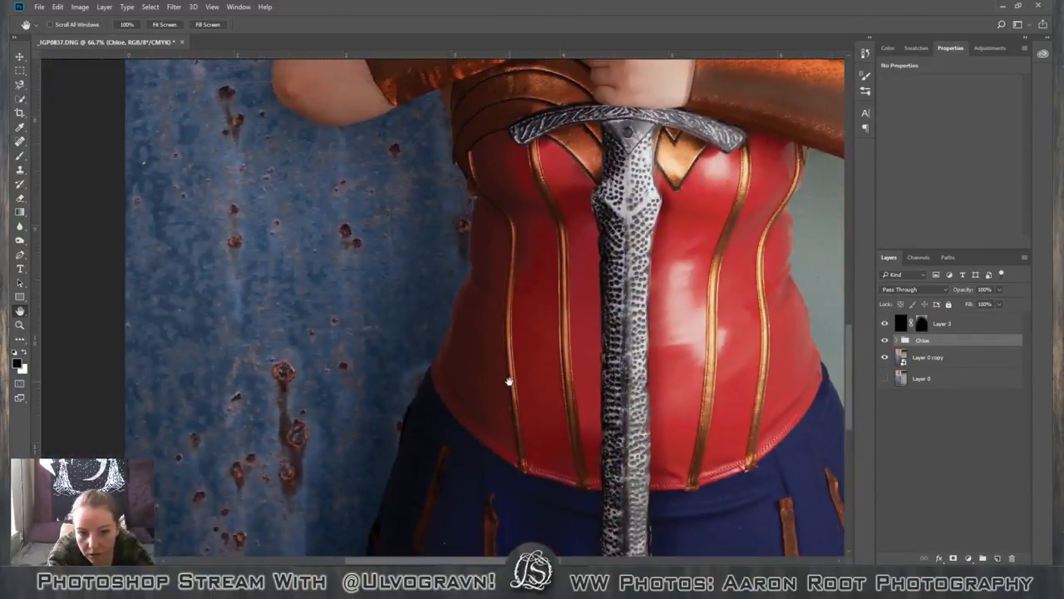
scroll(509, 382, "up", 4)
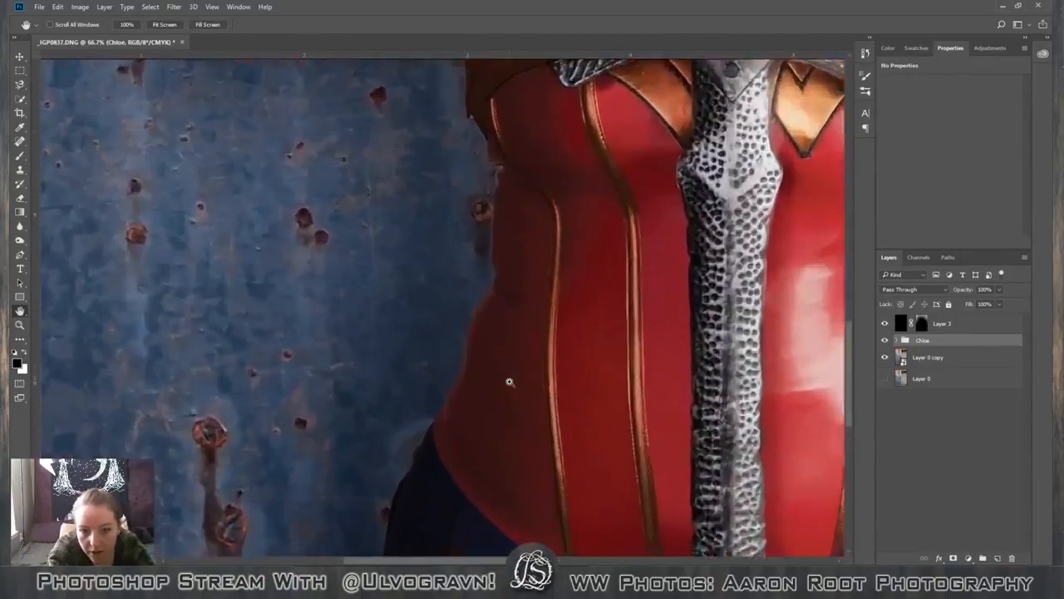
scroll(509, 381, "down", 4)
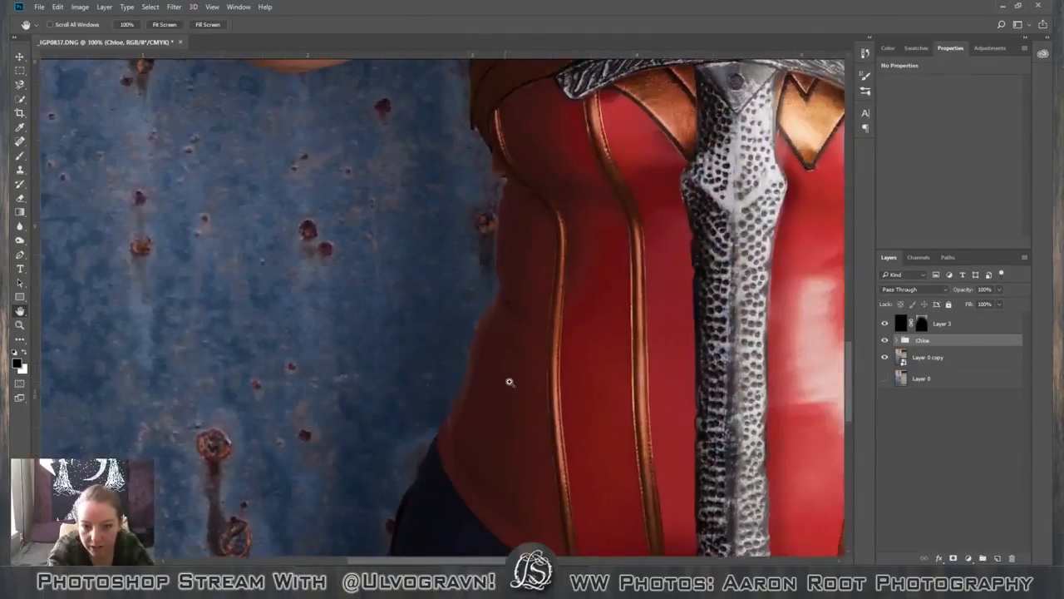
scroll(509, 382, "up", 3)
scroll(510, 382, "down", 1)
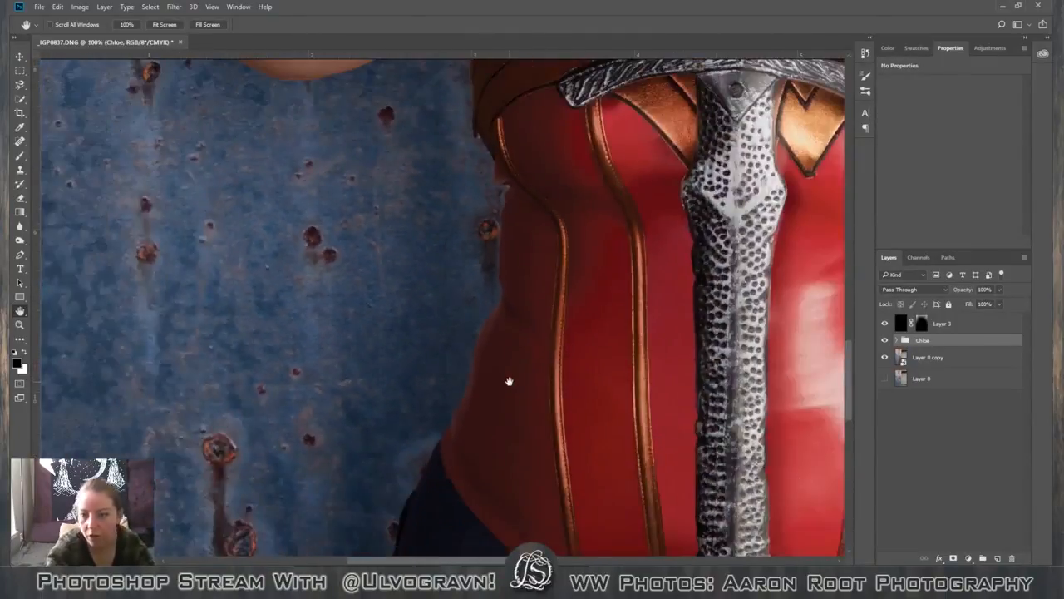
Compare the corset edge with the model's group off and on, and with the Brightness/Contrast 1 layer inside it off and on.
left_click(885, 341)
left_click(886, 341)
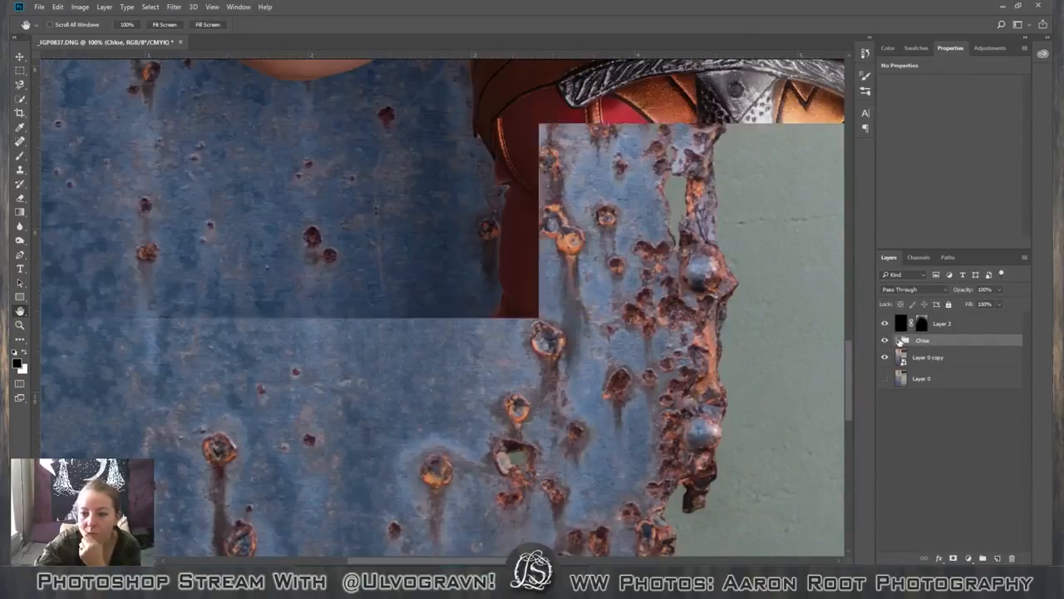
left_click(898, 341)
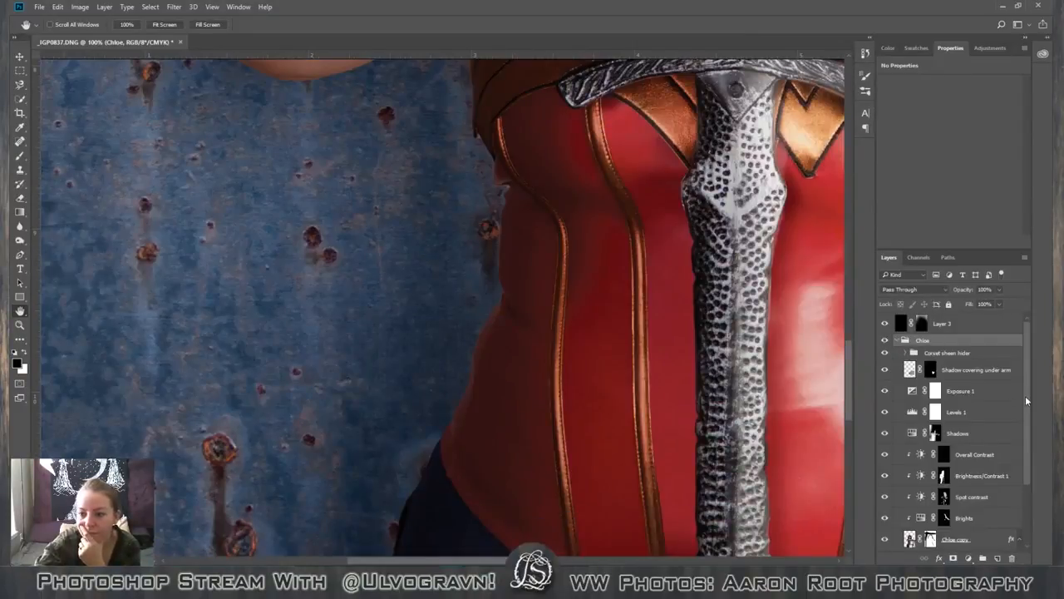
scroll(1037, 475, "down", 3)
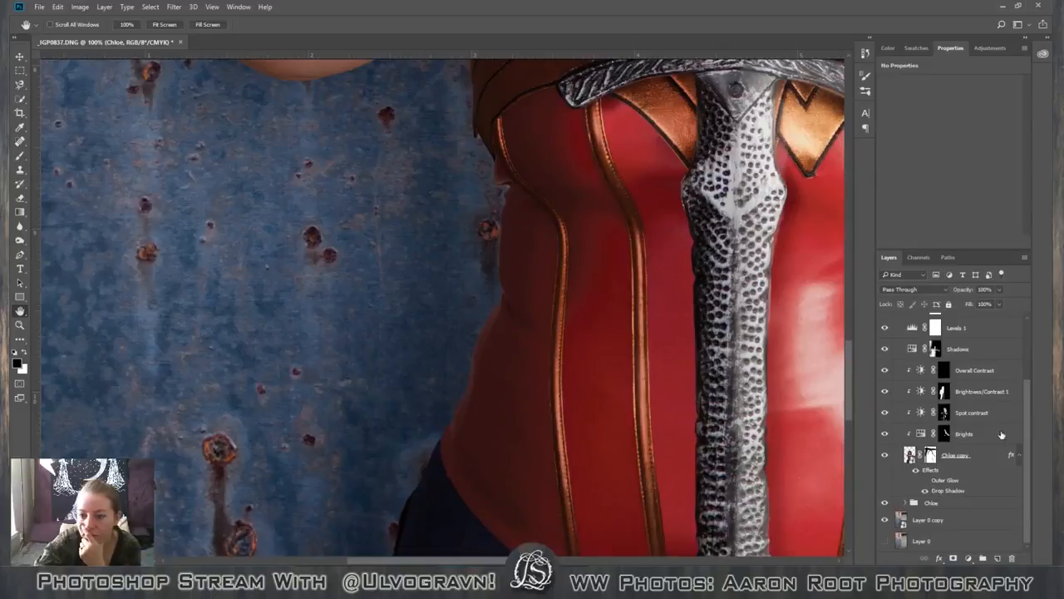
left_click(884, 391)
left_click(883, 391)
left_click(884, 391)
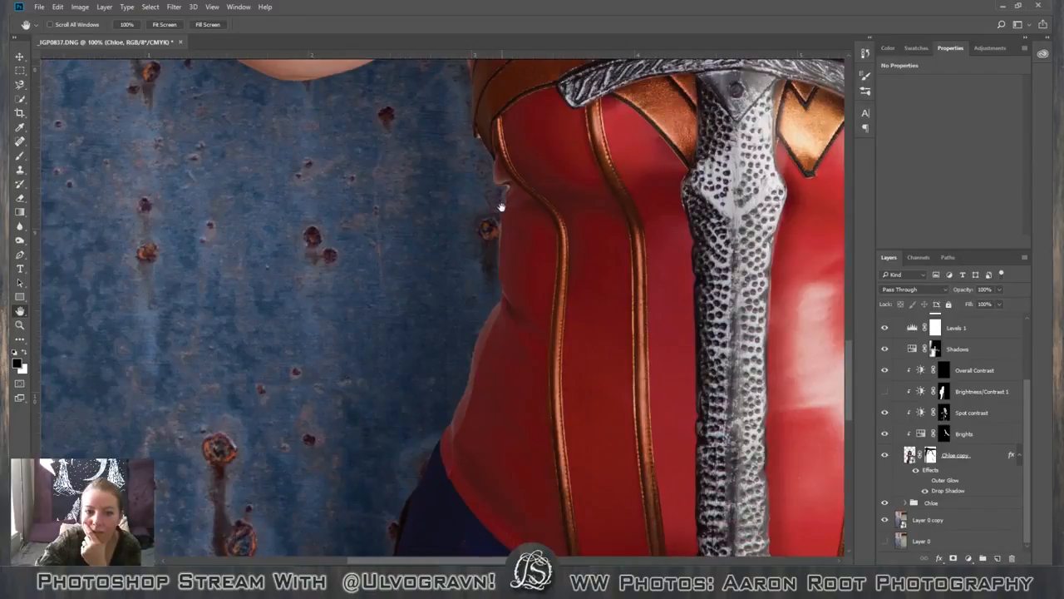
left_click(884, 392)
Target the layer mask of the figure's copy layer and set up a small, nearly full-hardness brush at 20% opacity.
left_click(960, 458)
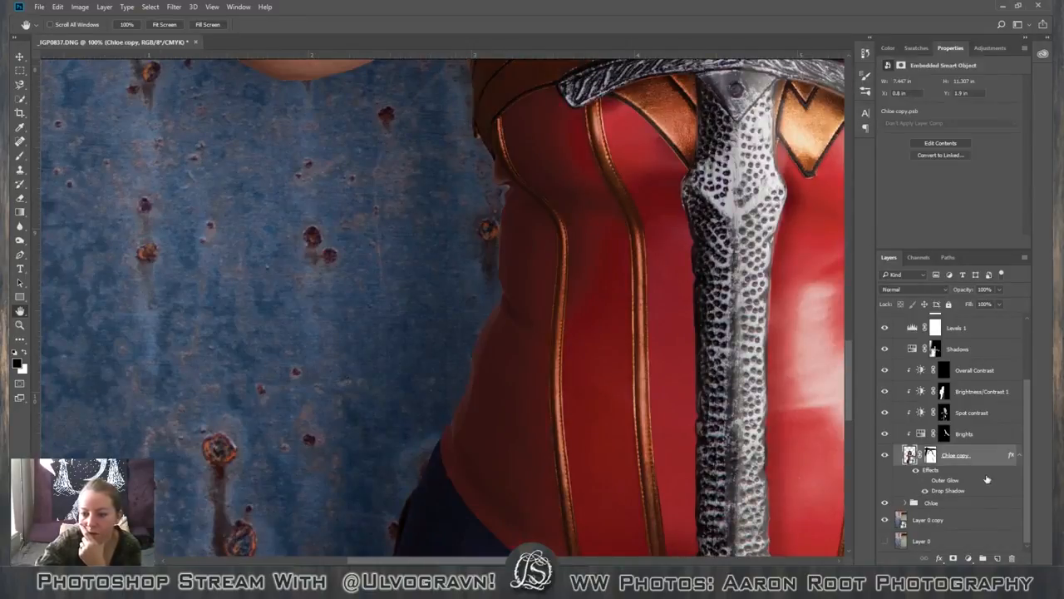
left_click(931, 456)
key("b")
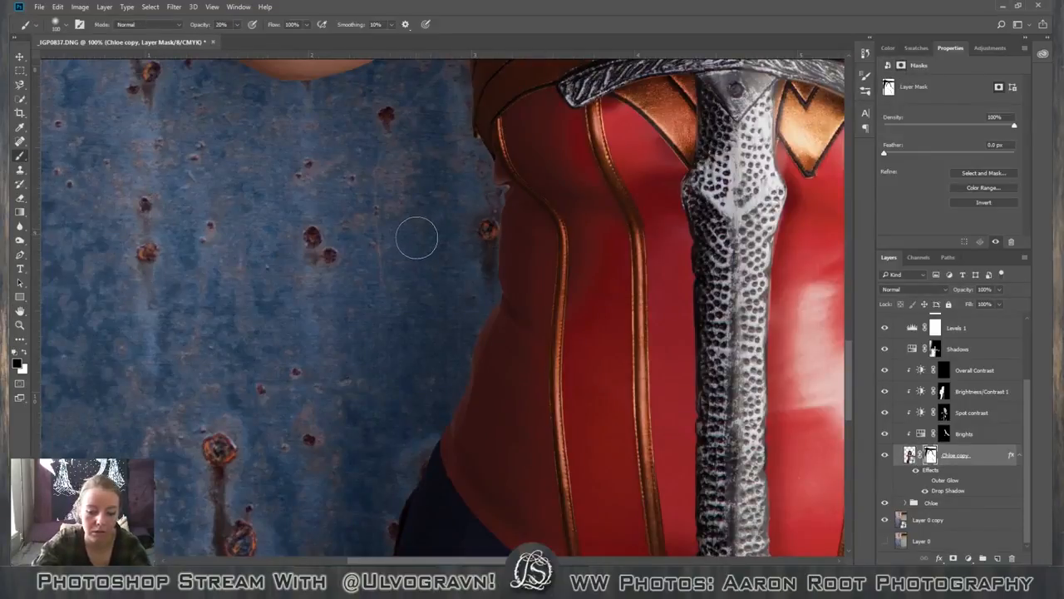
left_click(64, 28)
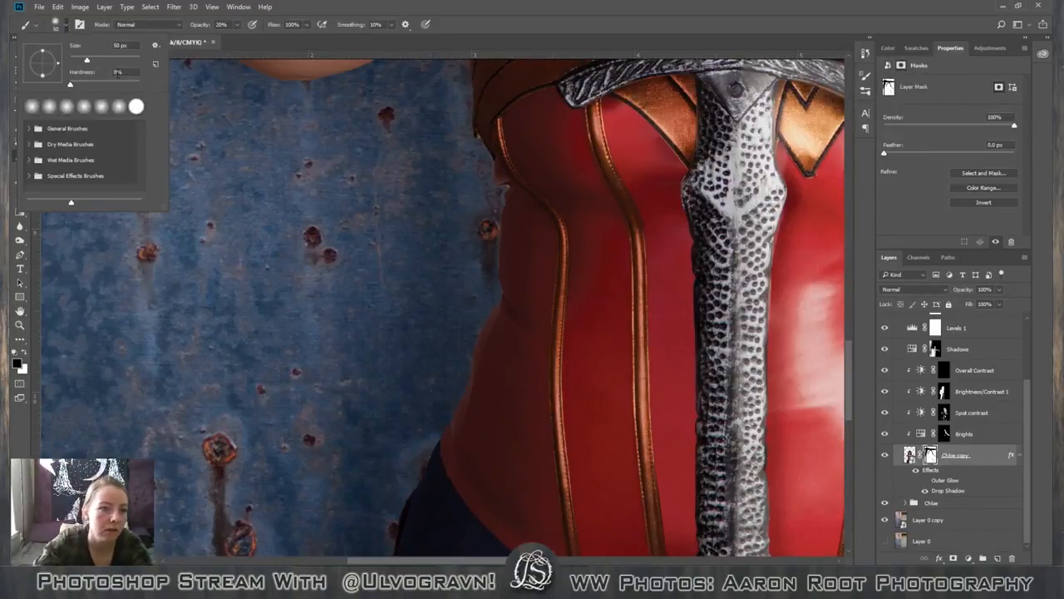
left_click(138, 85)
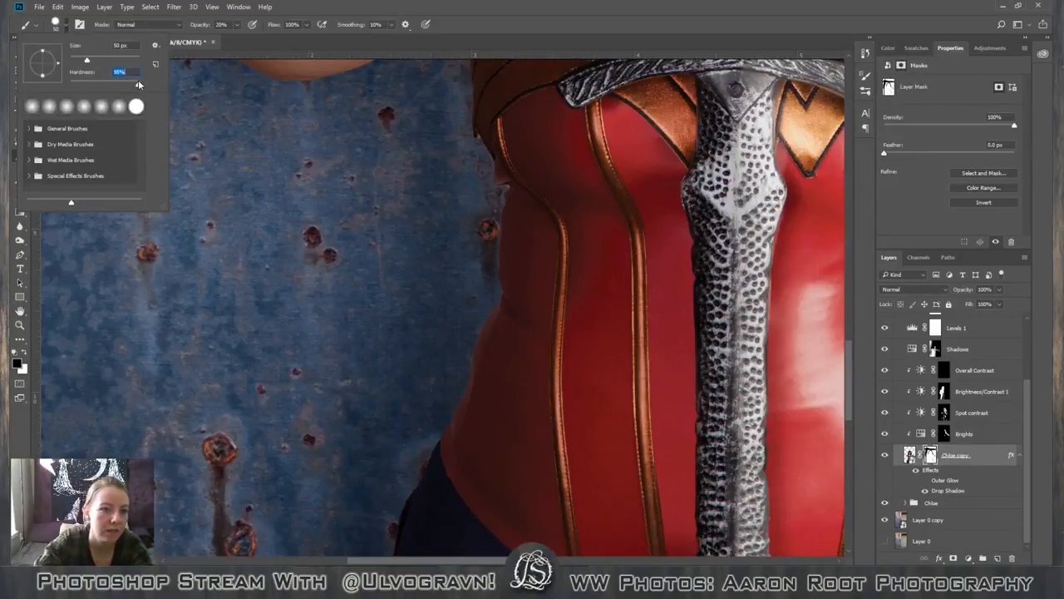
left_click(503, 25)
key("bracketleft")
key("bracketleft")
key("bracketleft")
key("bracketleft")
key("bracketleft")
key("bracketleft")
key("bracketleft")
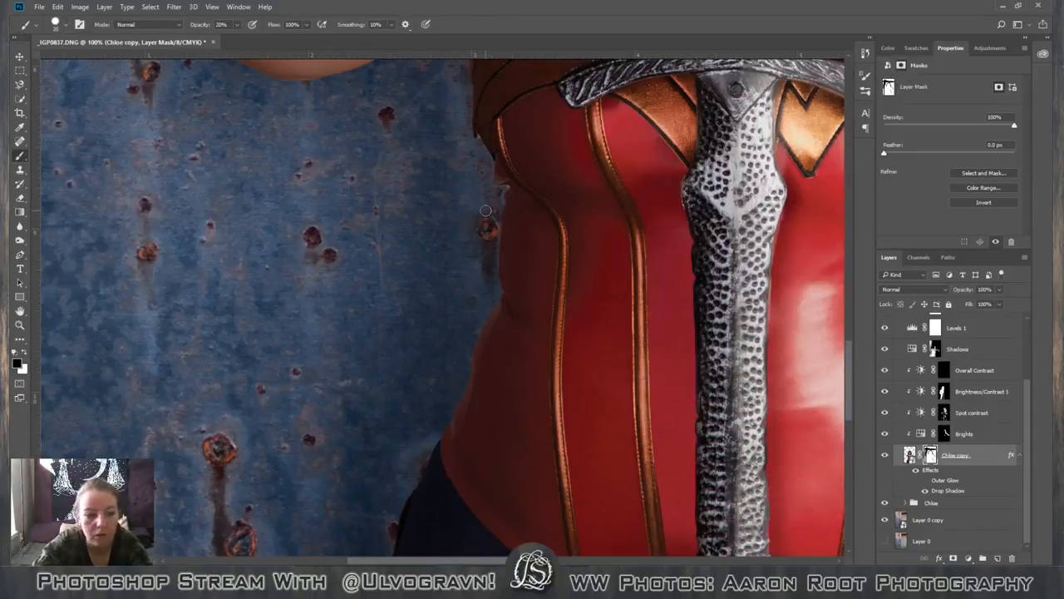
Try to mask out the pale fringe at the notch in the corset's shaded side edge with a tiny black brush.
key("ctrl+plus")
key("ctrl+plus")
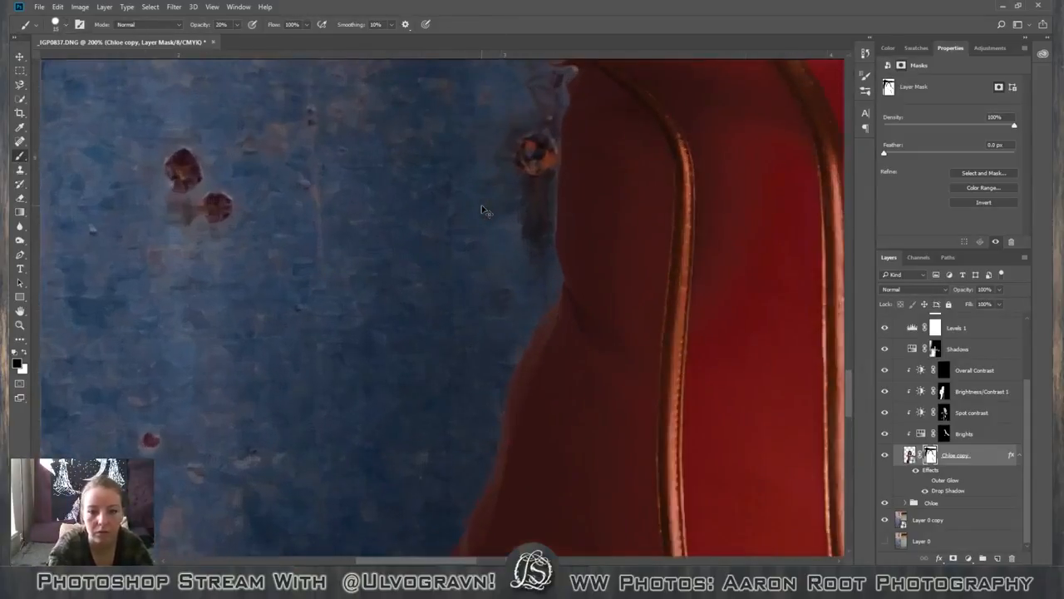
key("space")
left_click_drag(559, 178, 434, 281)
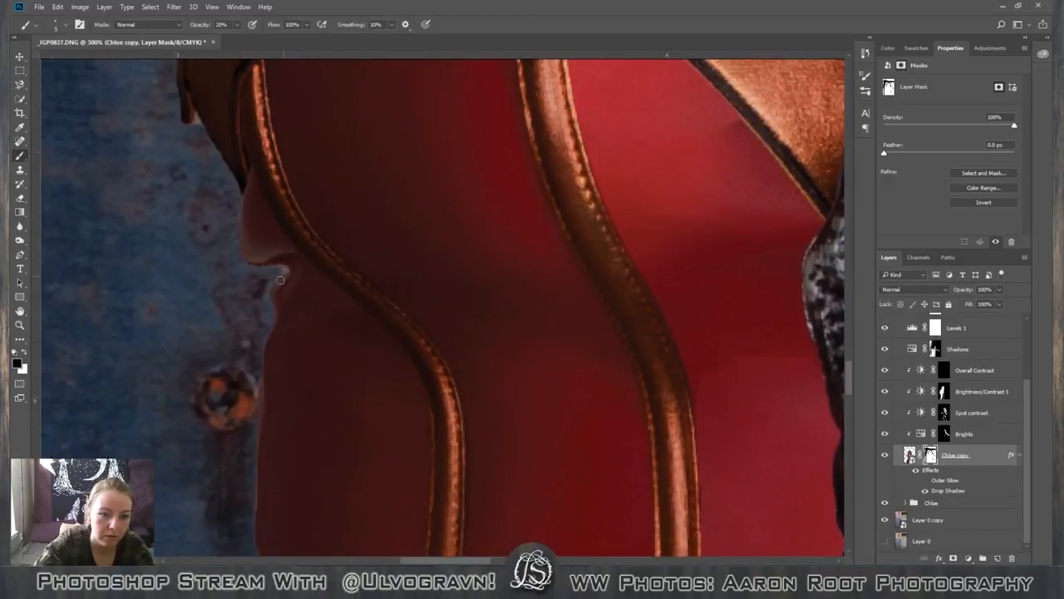
left_click_drag(279, 281, 263, 308)
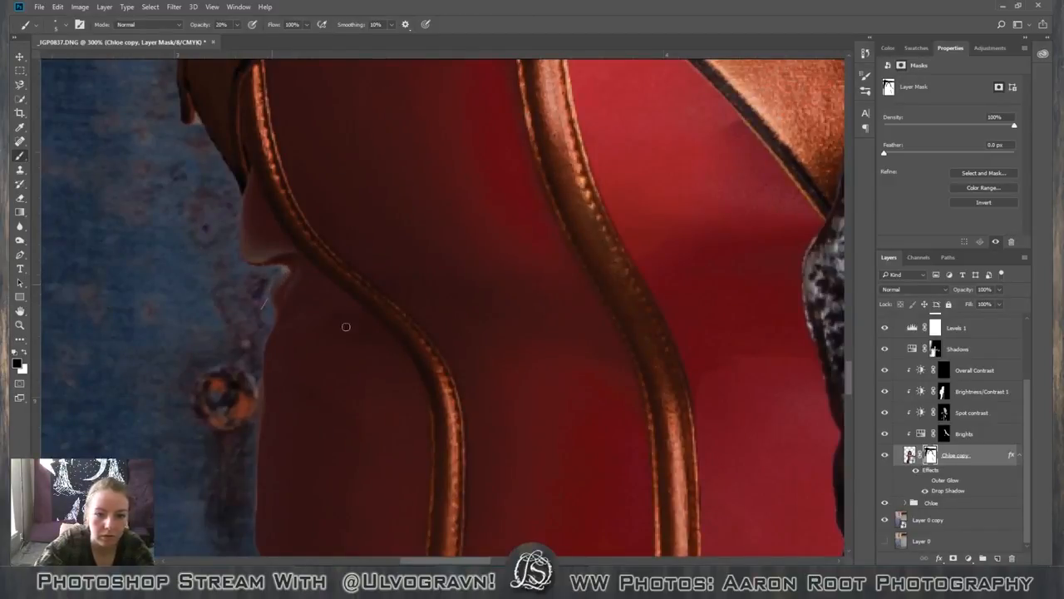
Check the corset edge with the figure's copy layer off and on, and hide the nested group holding the Head and Body layers.
left_click(885, 455)
left_click(885, 455)
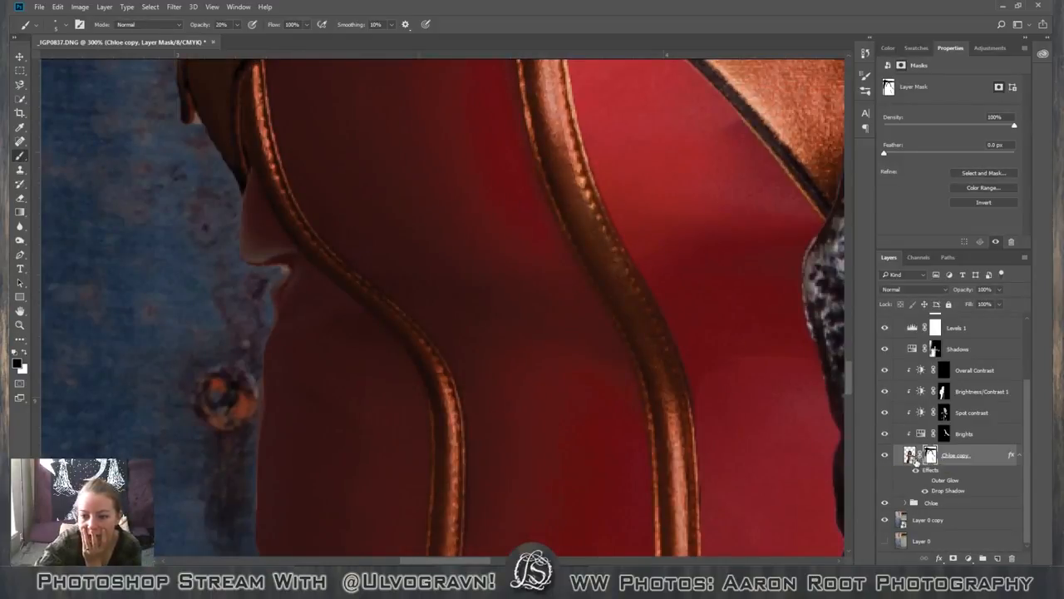
left_click(905, 502)
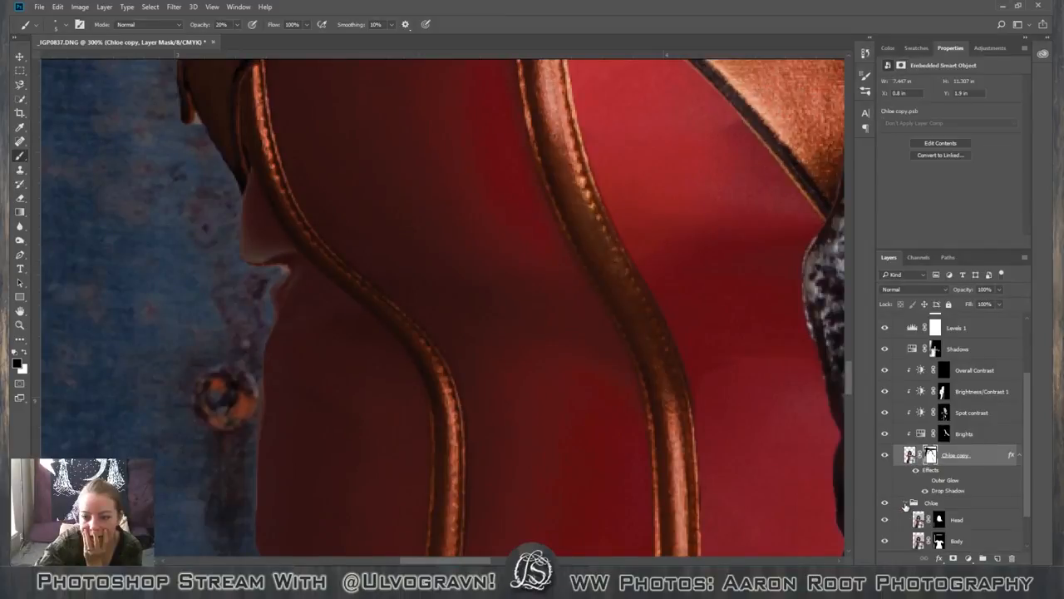
scroll(1019, 519, "down", 2)
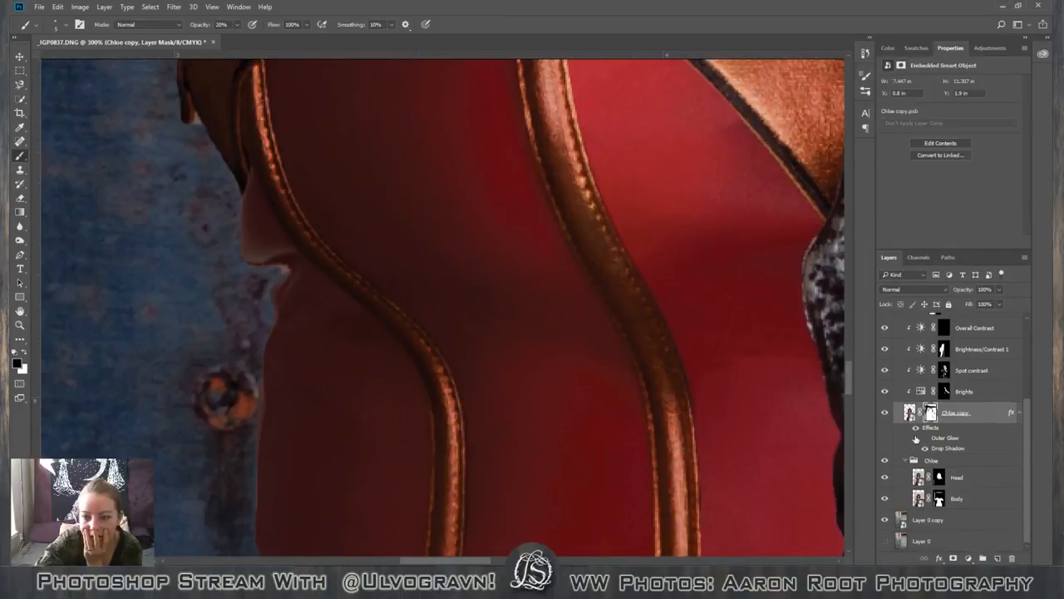
left_click(886, 412)
left_click(886, 412)
left_click(885, 461)
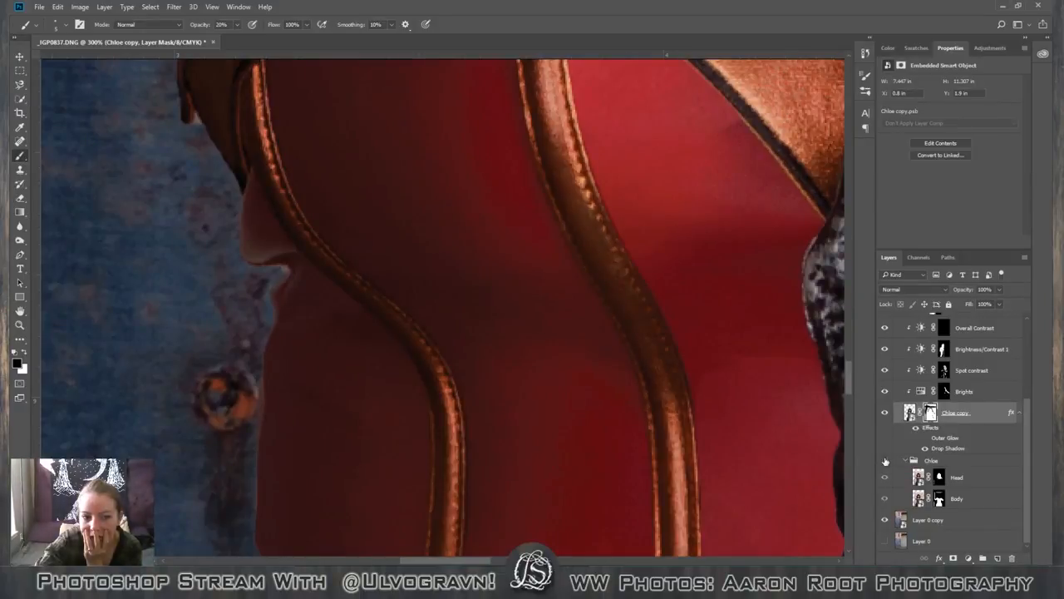
left_click(905, 462)
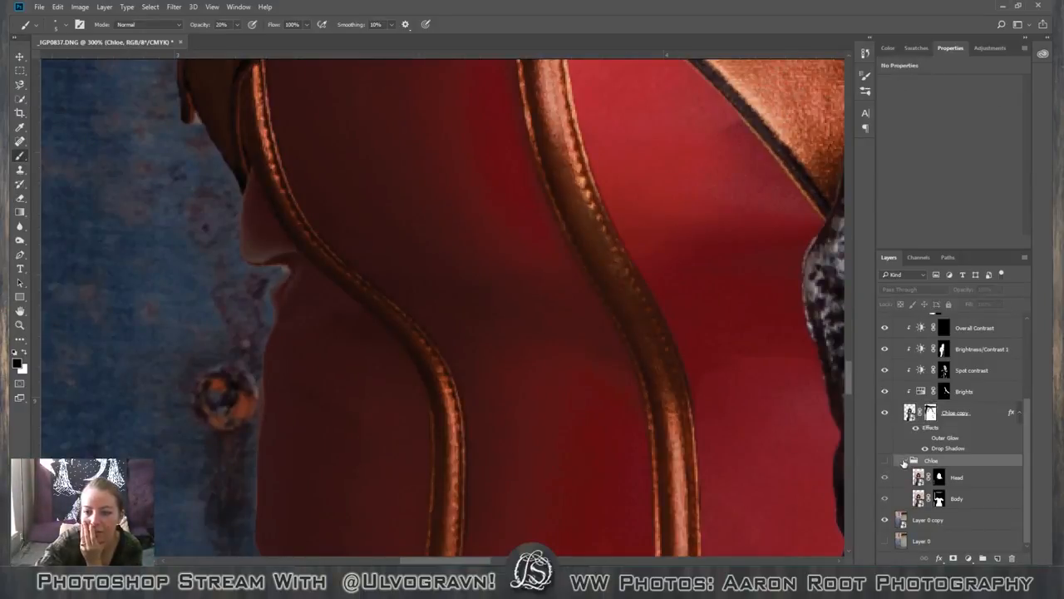
Collapse the hidden group holding the Head and Body layers and move it out of the figure's main group, directly below Layer 0 copy.
left_click(905, 461)
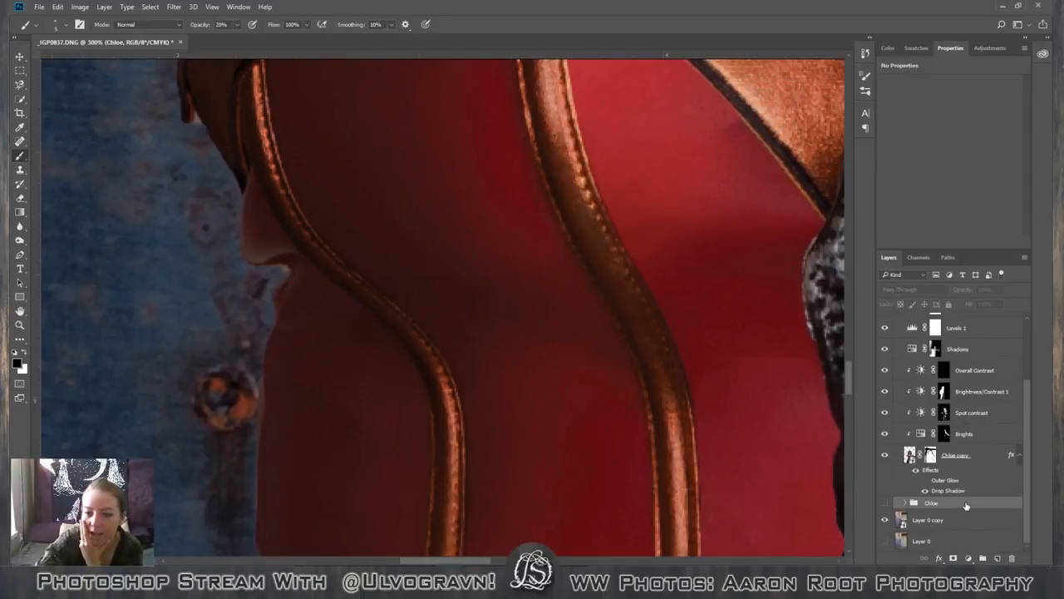
left_click_drag(963, 510, 963, 530)
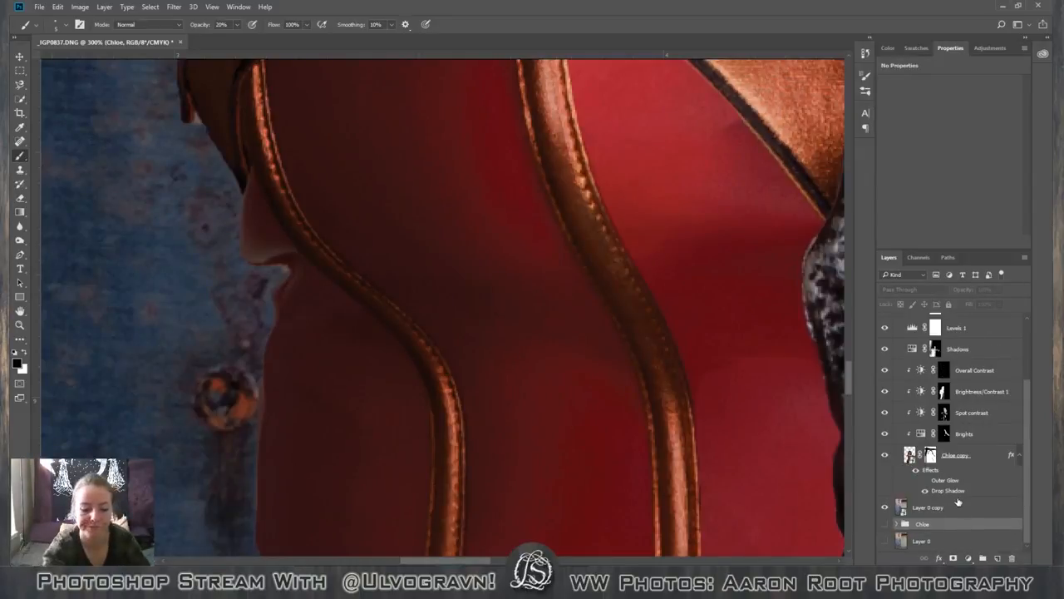
key("ctrl+minus")
key("ctrl+minus")
key("ctrl+minus")
key("ctrl+minus")
key("ctrl+minus")
key("ctrl+minus")
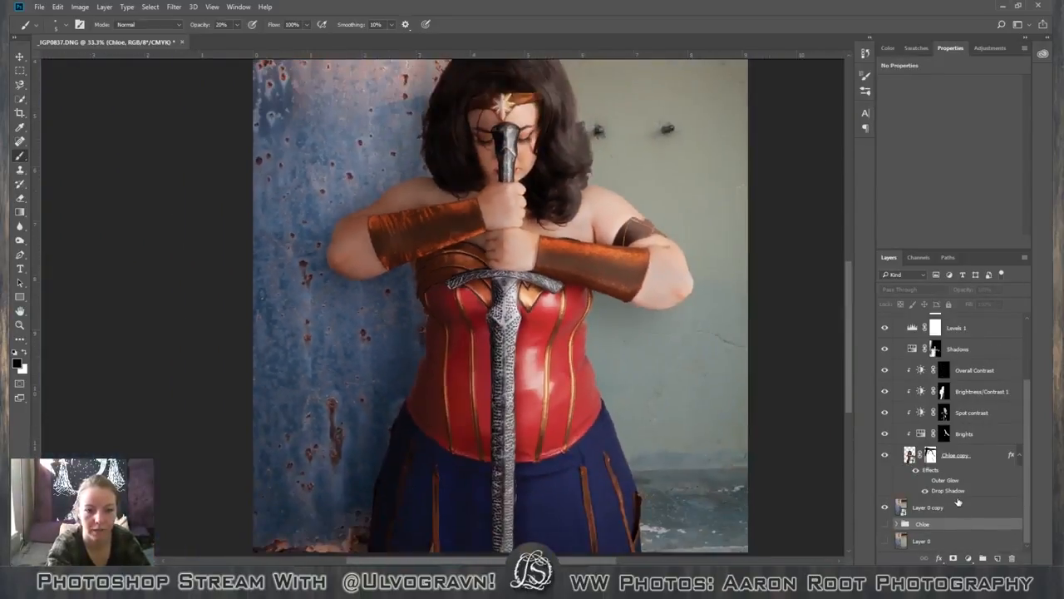
key("ctrl+minus")
key("ctrl+minus")
Target the layer mask of the figure's copy layer at the corset's shaded side and set the brush opacity to 60%.
key("ctrl+plus")
key("ctrl+plus")
key("ctrl+plus")
key("ctrl+plus")
key("ctrl+plus")
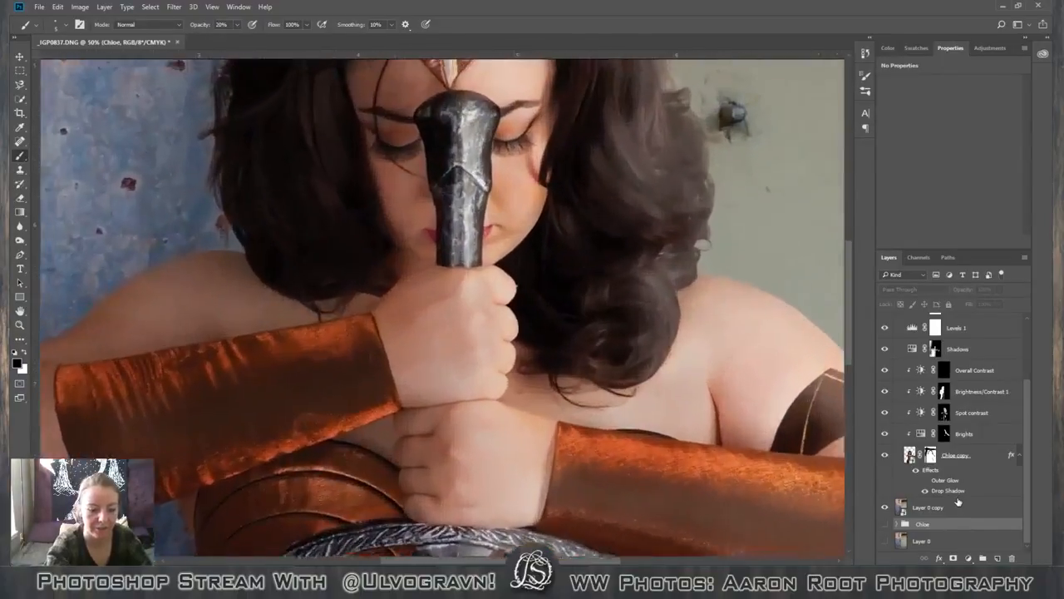
key("space")
left_click_drag(416, 479, 499, 249)
left_click_drag(367, 462, 748, 208)
left_click_drag(513, 276, 219, 258)
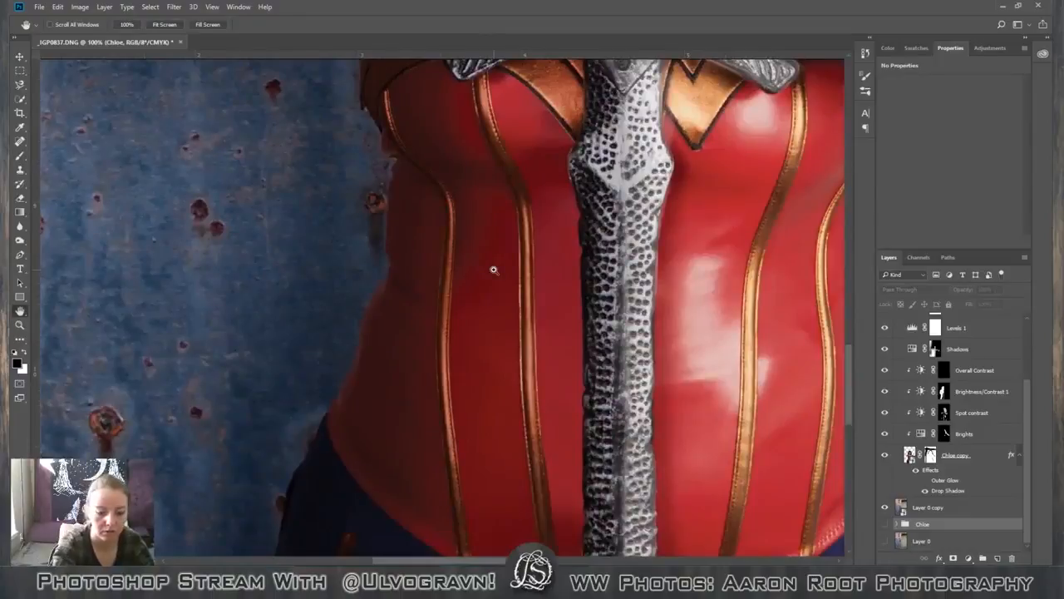
key("ctrl+plus")
scroll(451, 313, "down", 4)
scroll(450, 314, "up", 3)
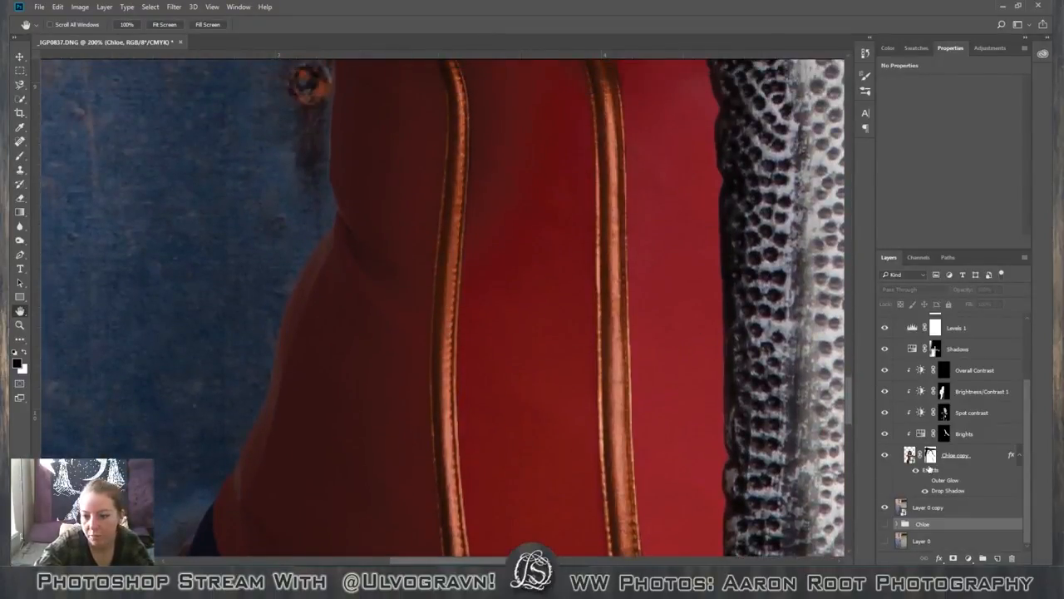
left_click(927, 465)
key("b")
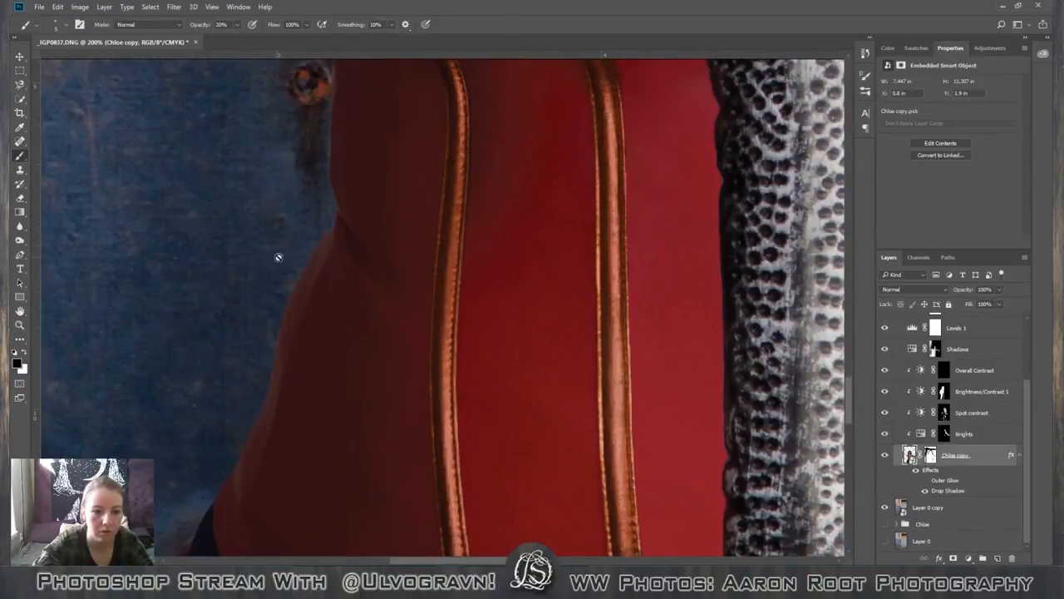
left_click(929, 455)
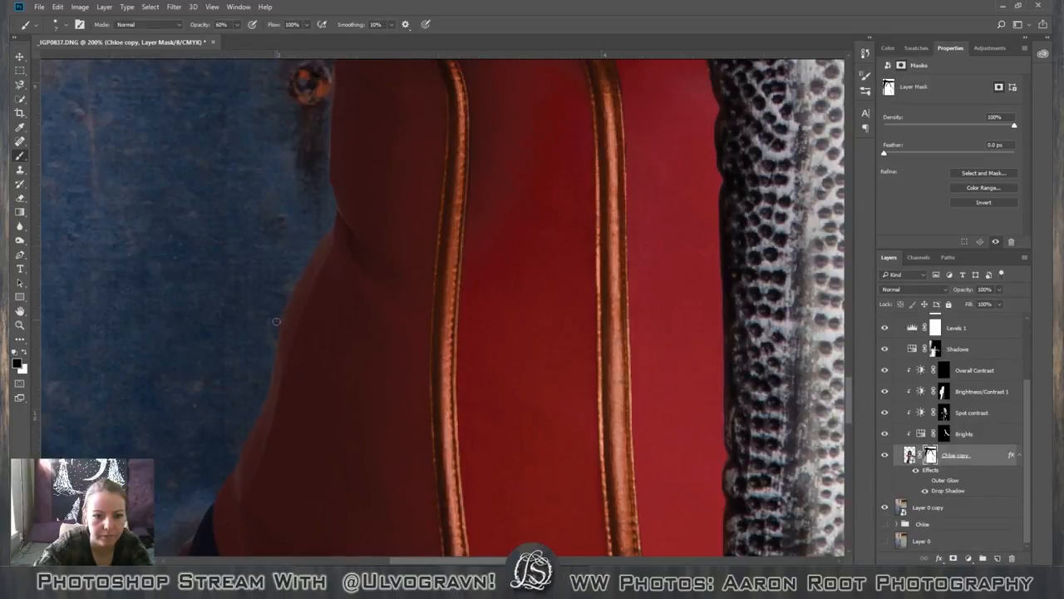
Refine the mask along the corset's shaded side edge, from the skirt up to the chest wrap, with a small brush at 60% opacity.
scroll(273, 333, "down", 2)
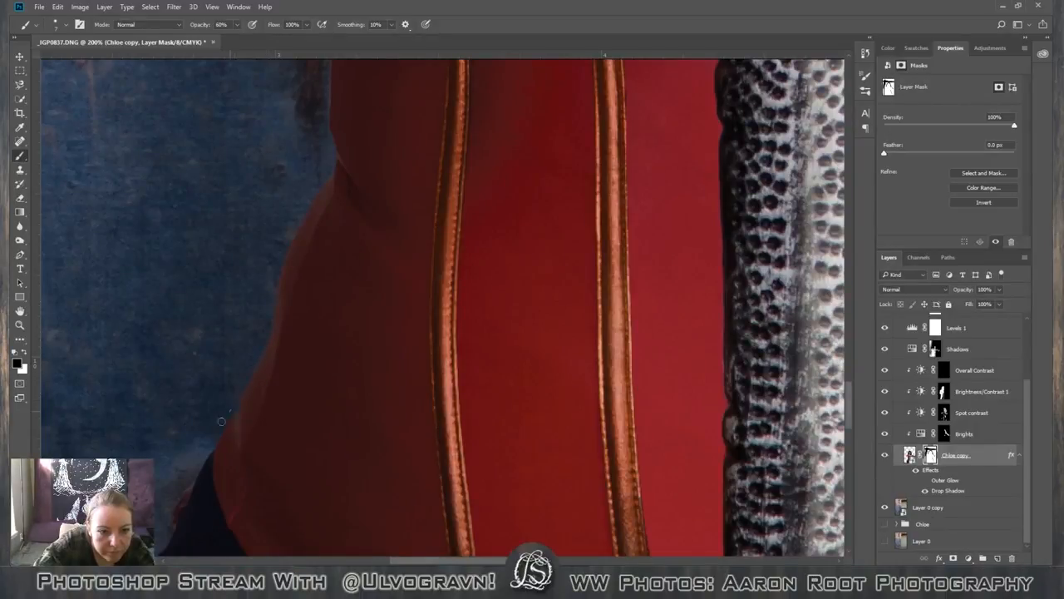
scroll(208, 310, "up", 5)
scroll(208, 310, "up", 2)
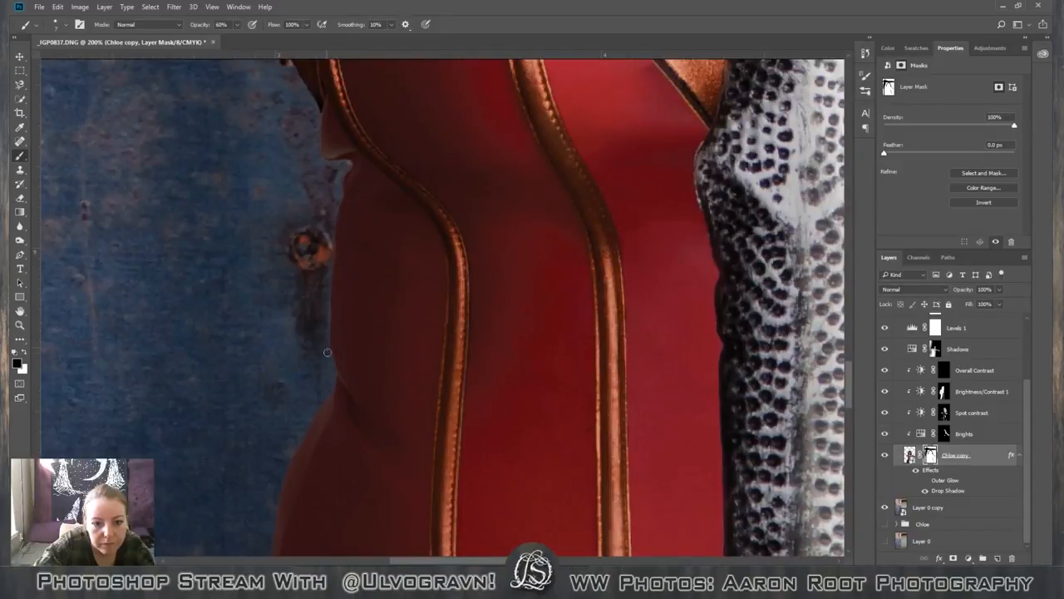
scroll(199, 379, "down", 1)
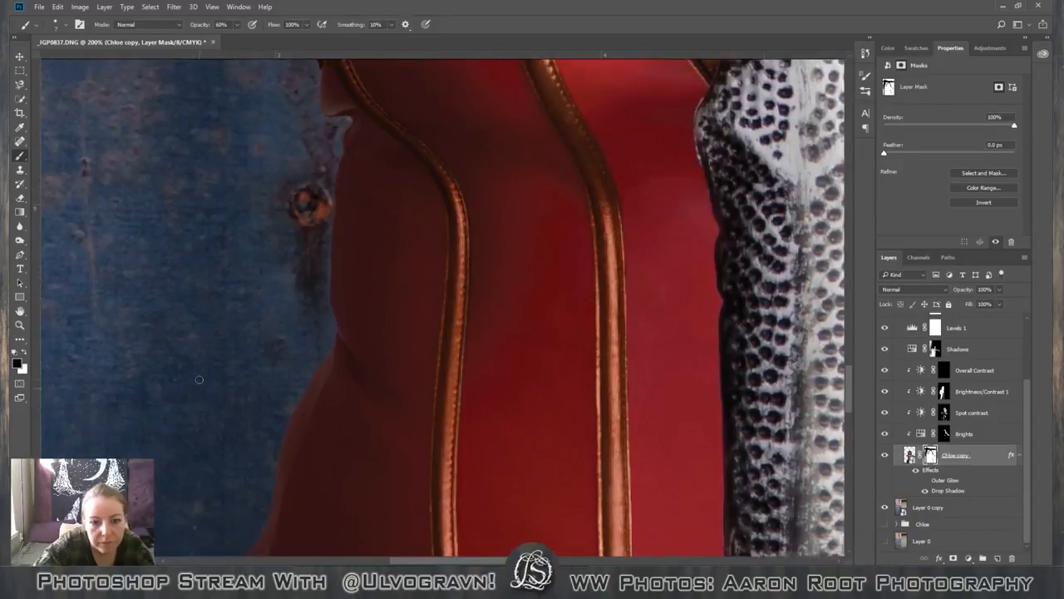
scroll(198, 379, "up", 4)
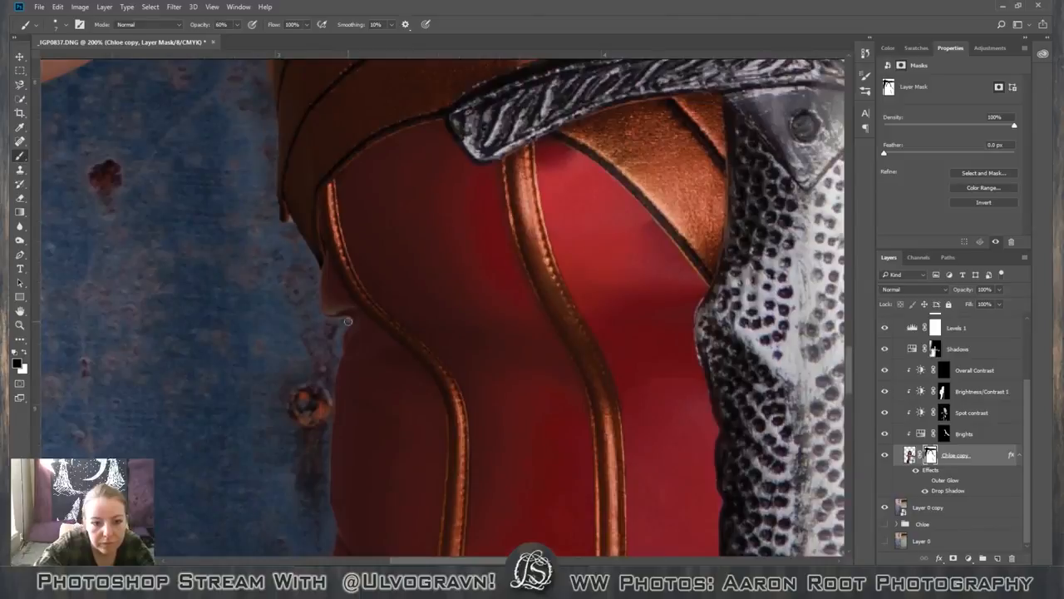
scroll(279, 337, "up", 3)
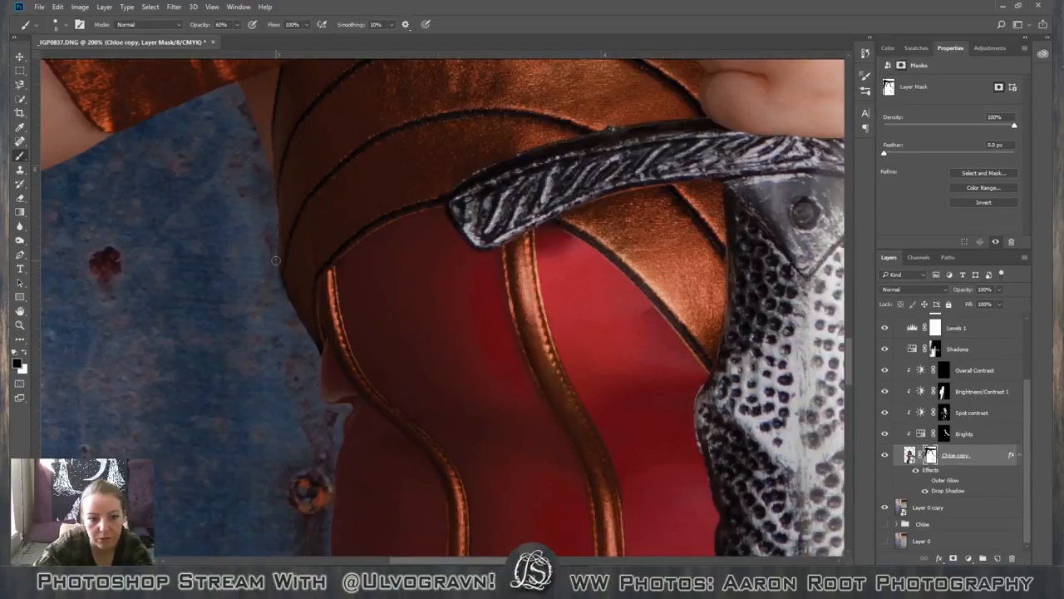
key("x")
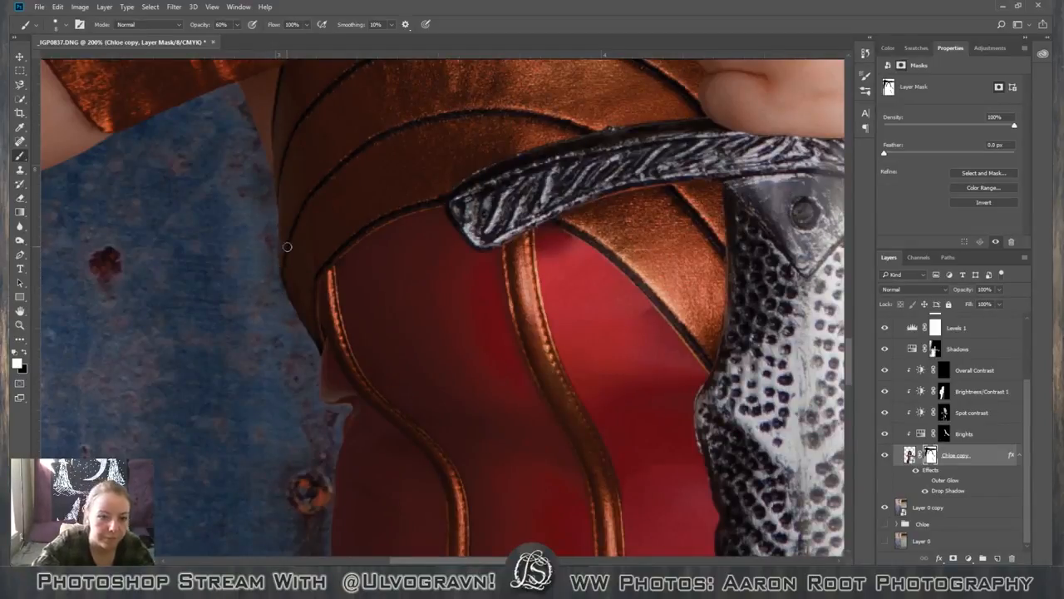
scroll(343, 373, "down", 3)
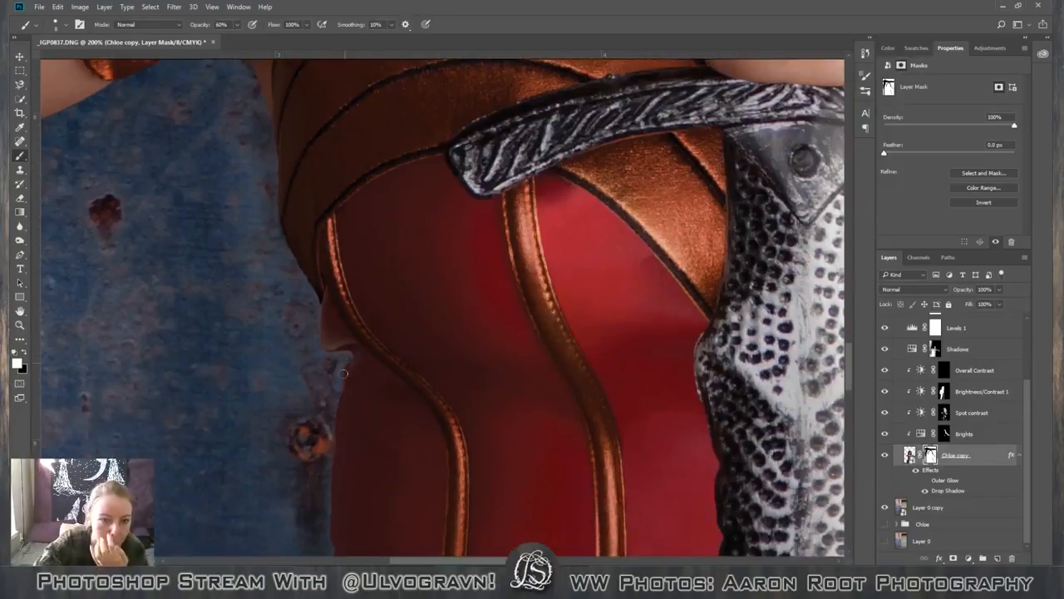
scroll(344, 373, "down", 10)
scroll(337, 335, "up", 9)
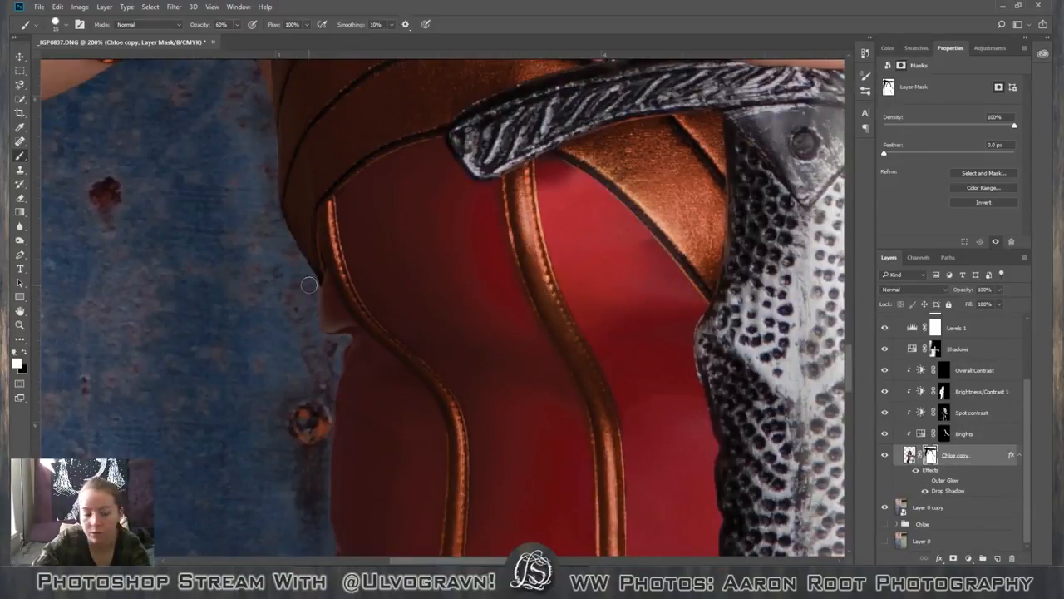
Mask out the protruding bump below the chest wrap with a slightly larger black brush, raising the brush opacity to 100%.
key("x")
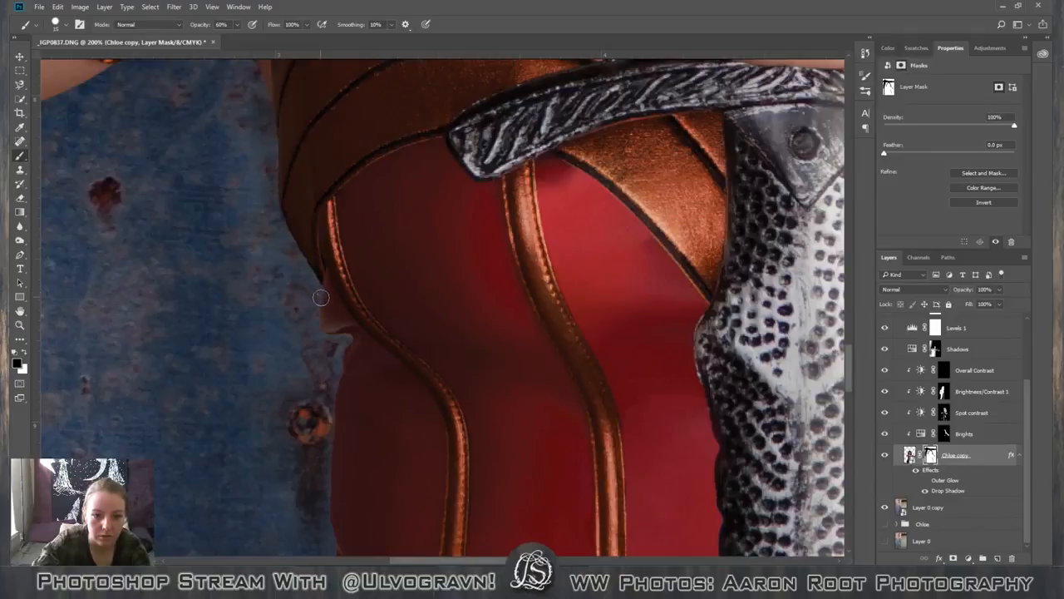
mouse_move(321, 297)
left_mouse_down()
mouse_move(338, 332)
mouse_move(326, 318)
left_mouse_up()
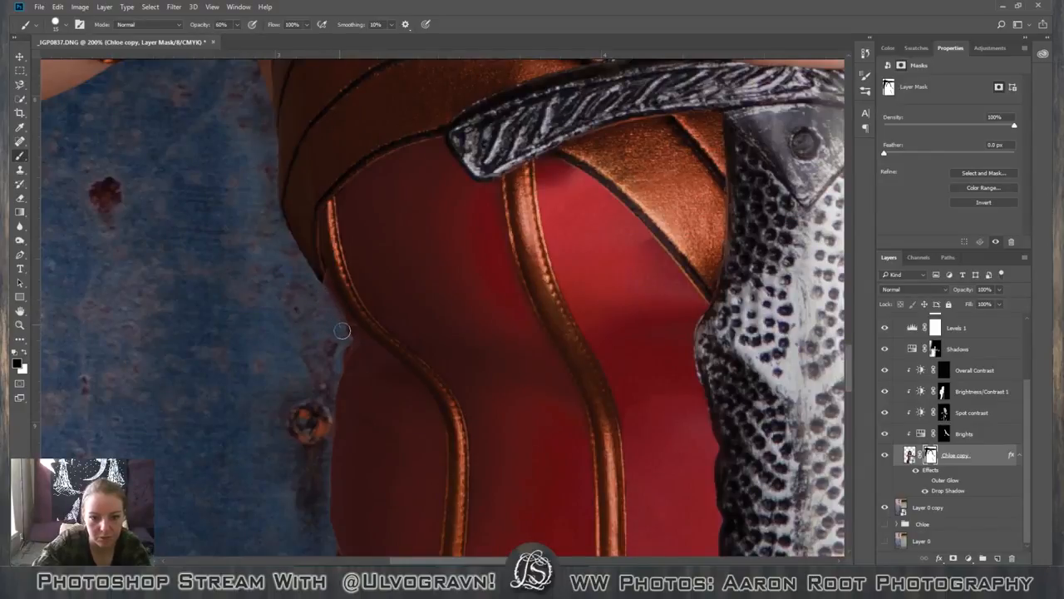
left_click(236, 25)
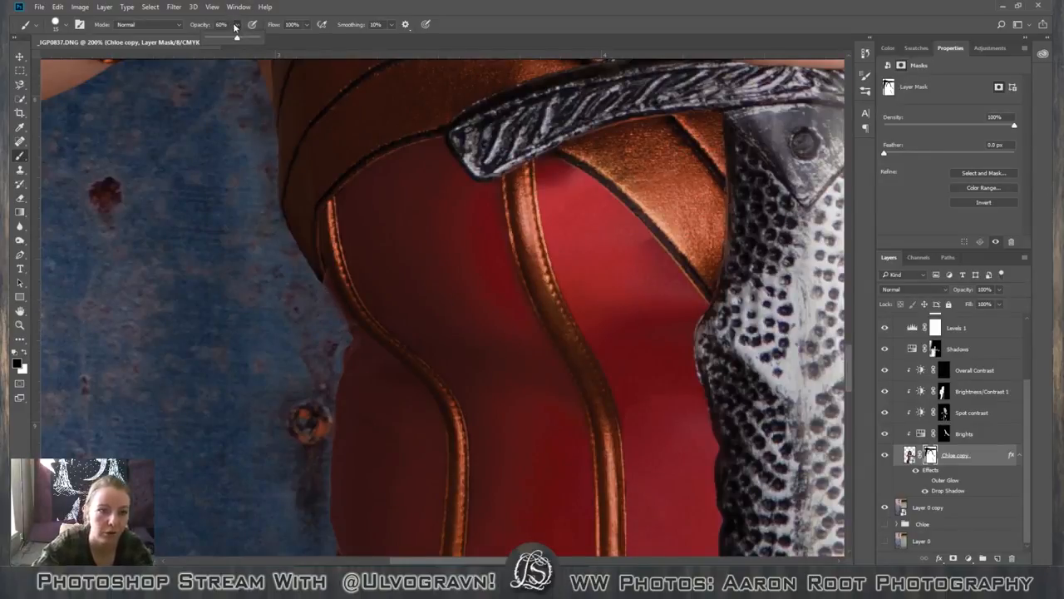
left_click(317, 290)
key("0")
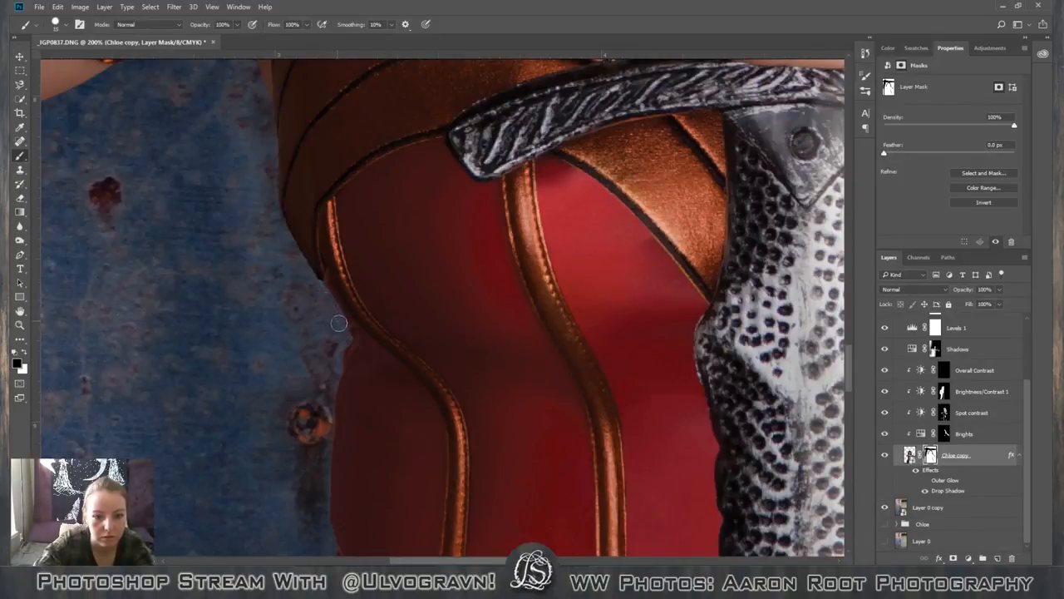
left_click_drag(342, 332, 331, 390)
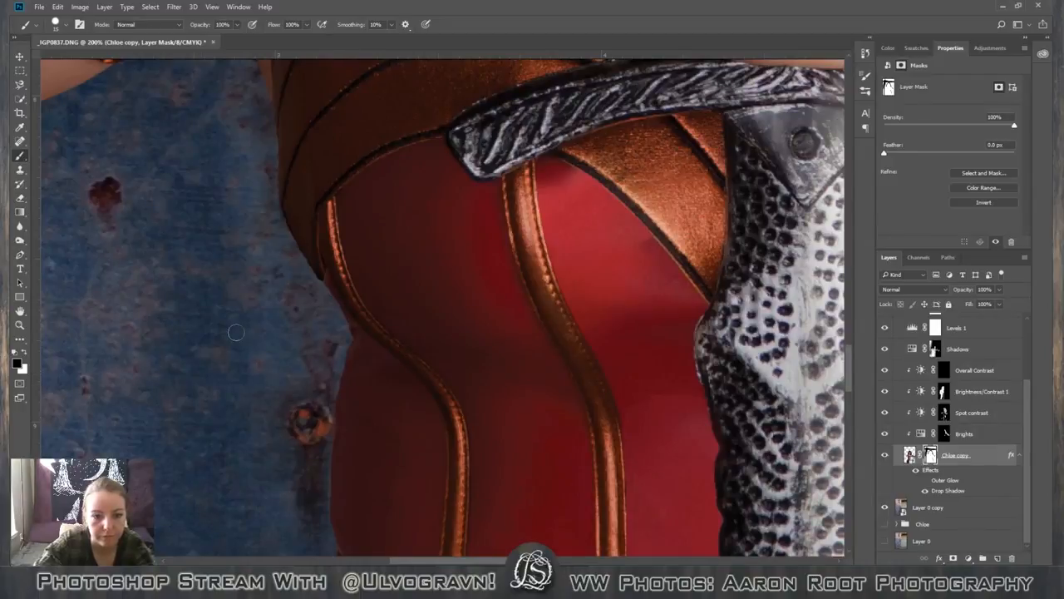
Examine the whole image at several magnifications to judge the cleaned corset edge and the overall picture.
scroll(515, 427, "down", 4)
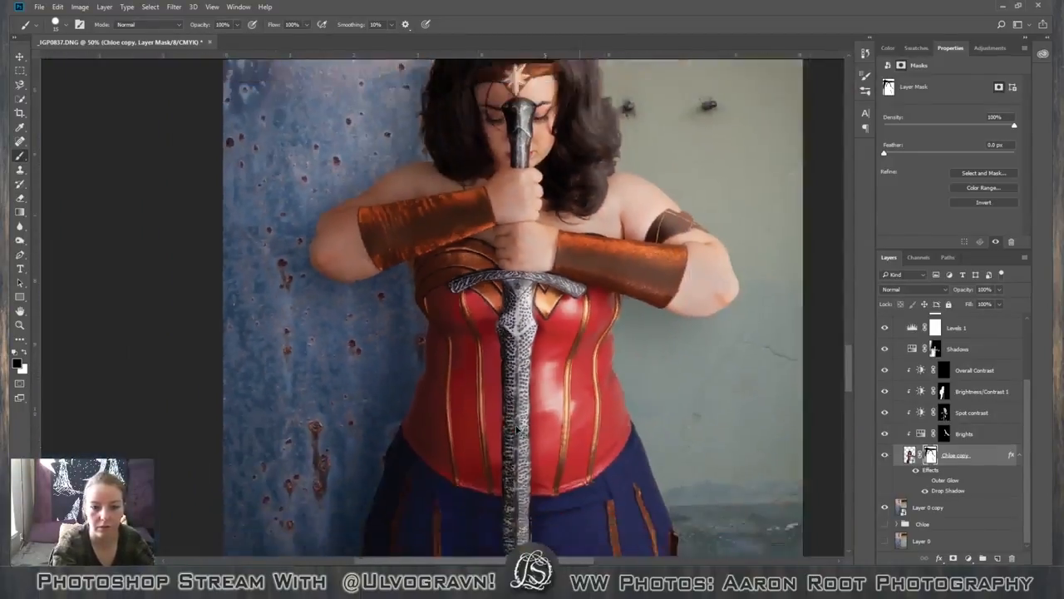
scroll(517, 430, "down", 2)
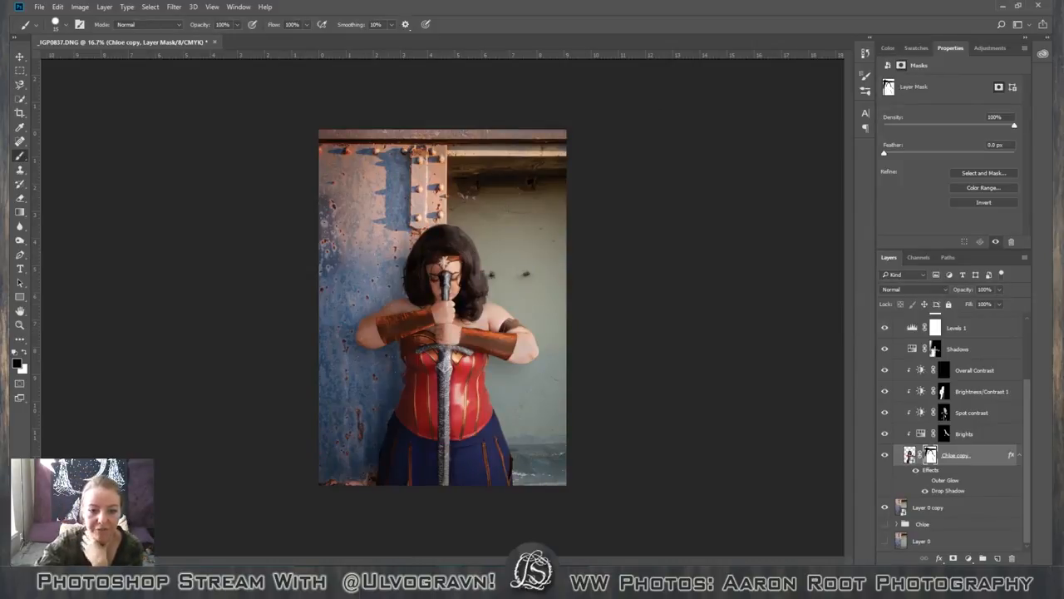
key("ctrl+plus")
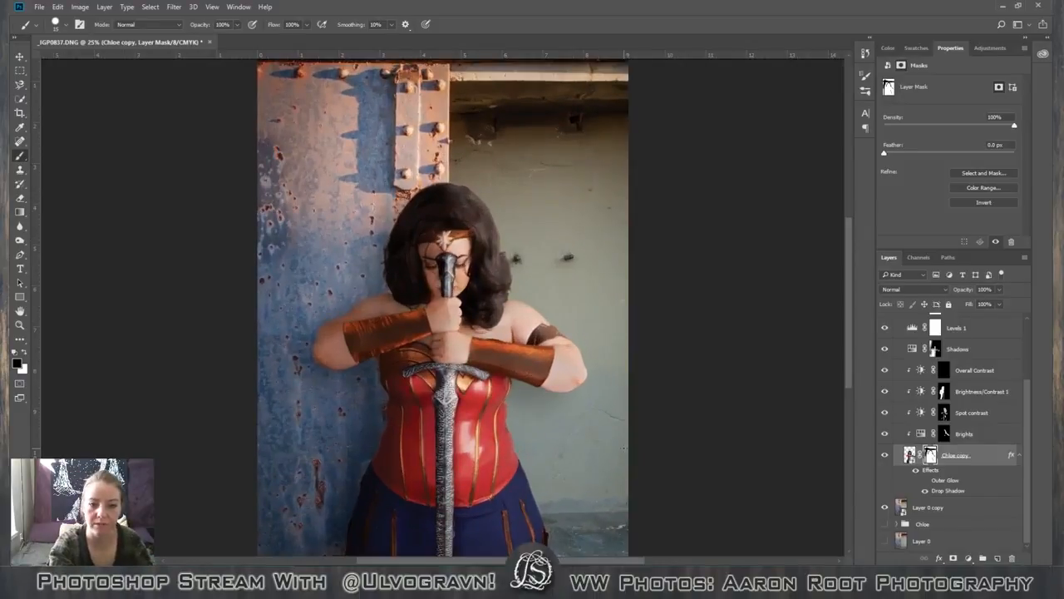
key("ctrl+minus")
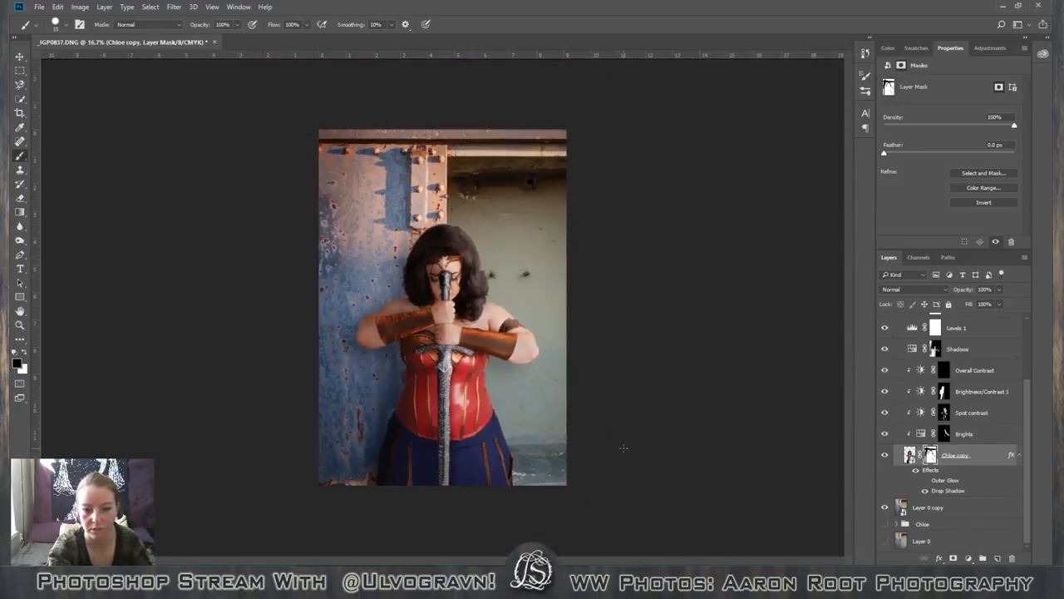
key("ctrl+plus")
key("ctrl+plus")
key("ctrl+minus")
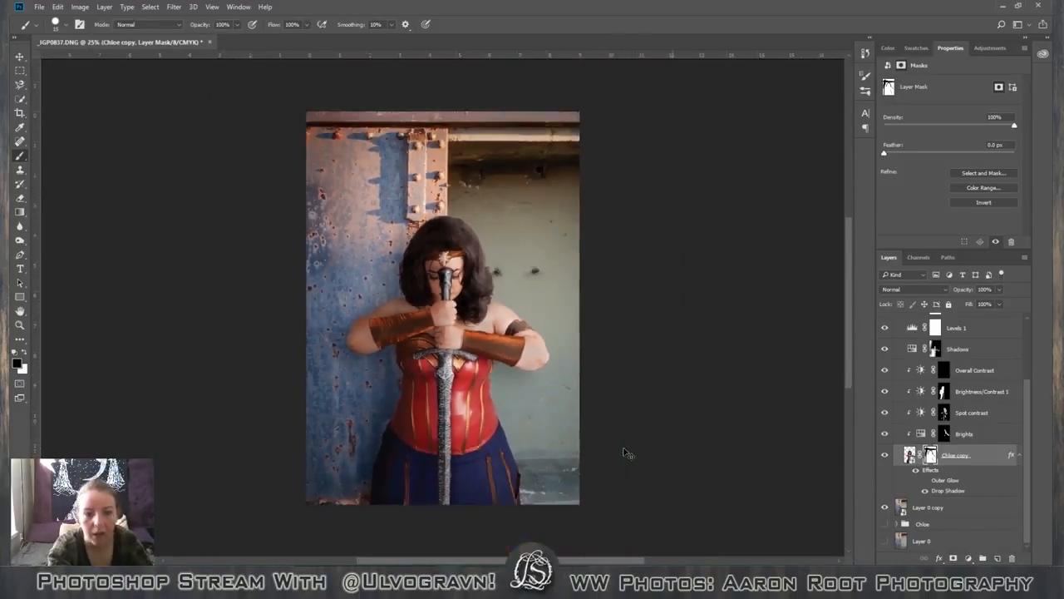
key("ctrl+minus")
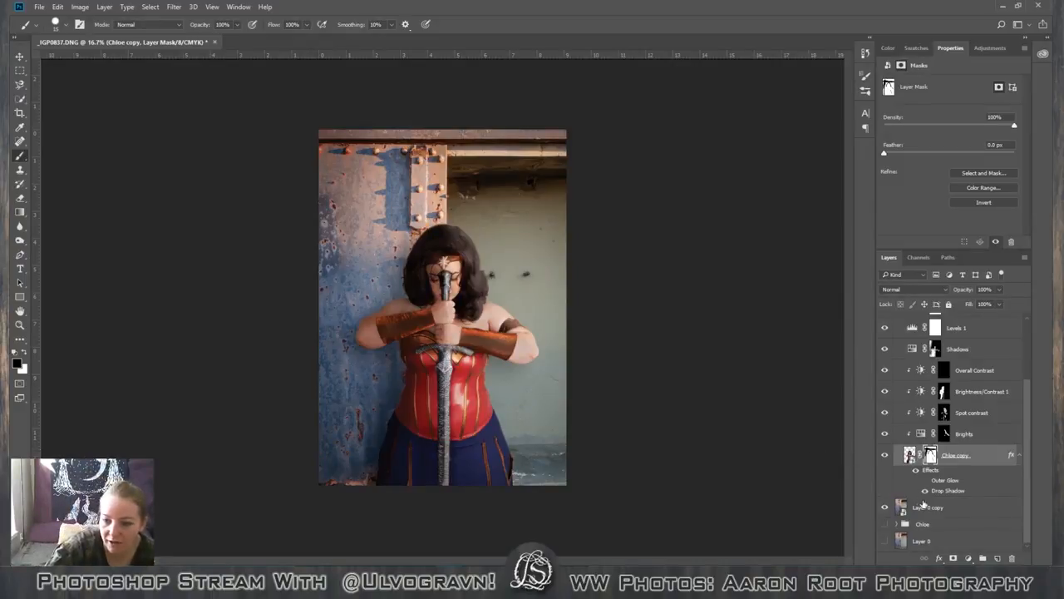
Create a layer group named background above Layer 0 copy, move that layer into it and collapse the group.
left_click(981, 511)
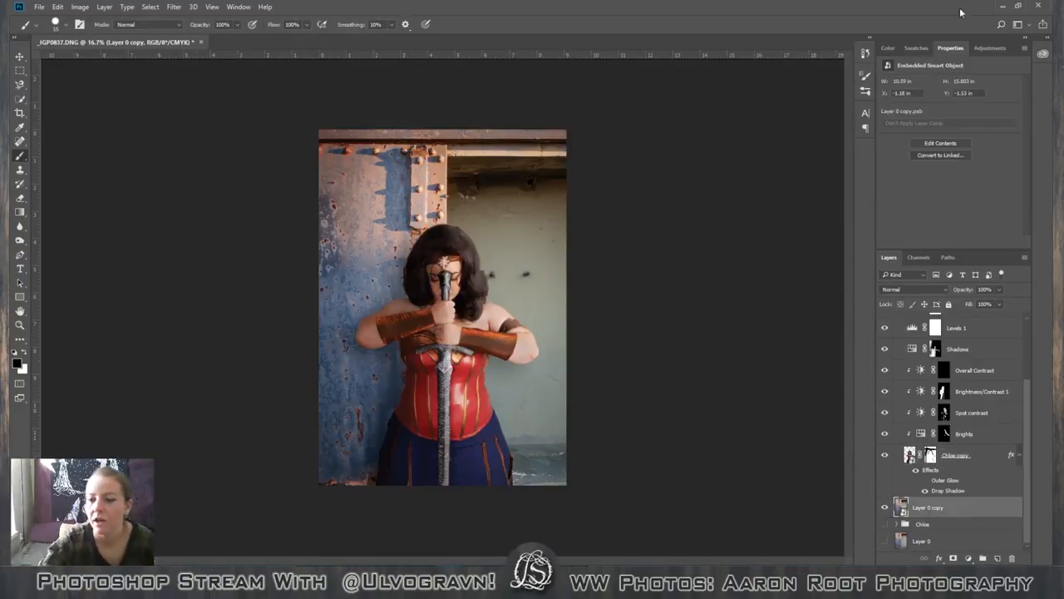
left_click(986, 47)
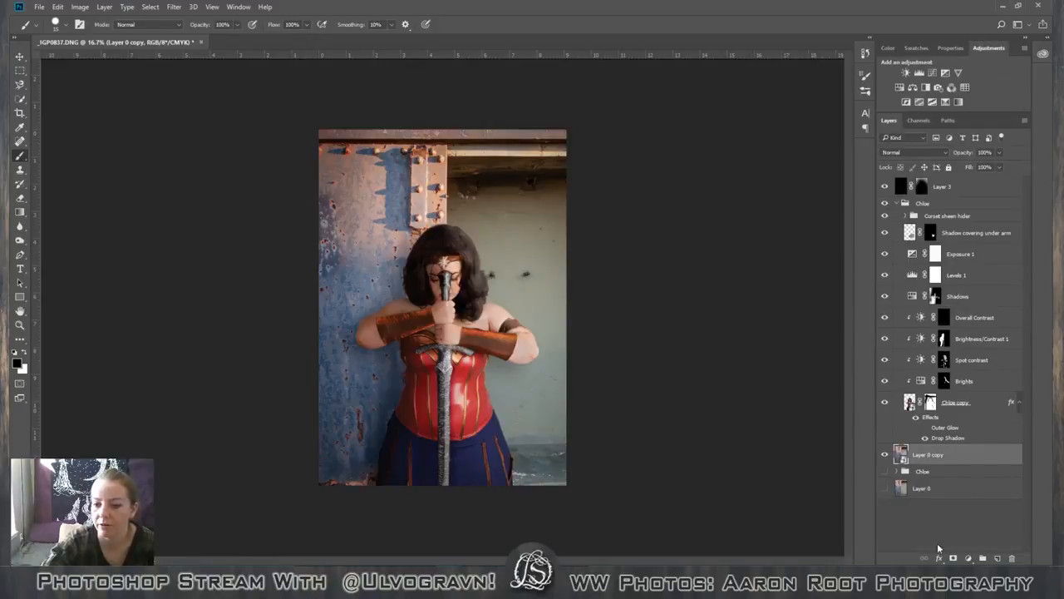
left_click(983, 558)
double_click(958, 454)
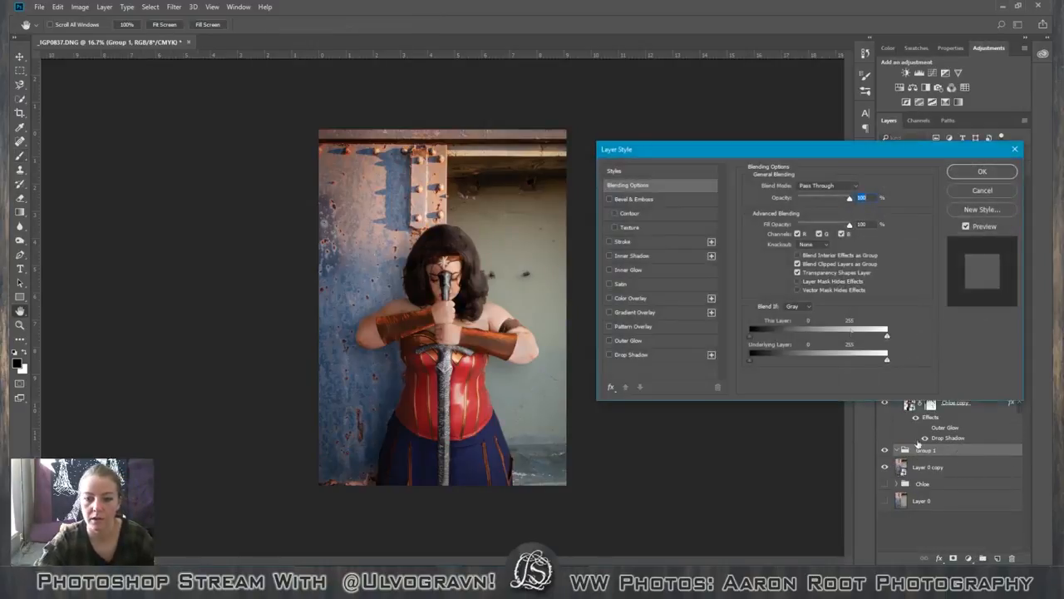
left_click(981, 194)
double_click(926, 449)
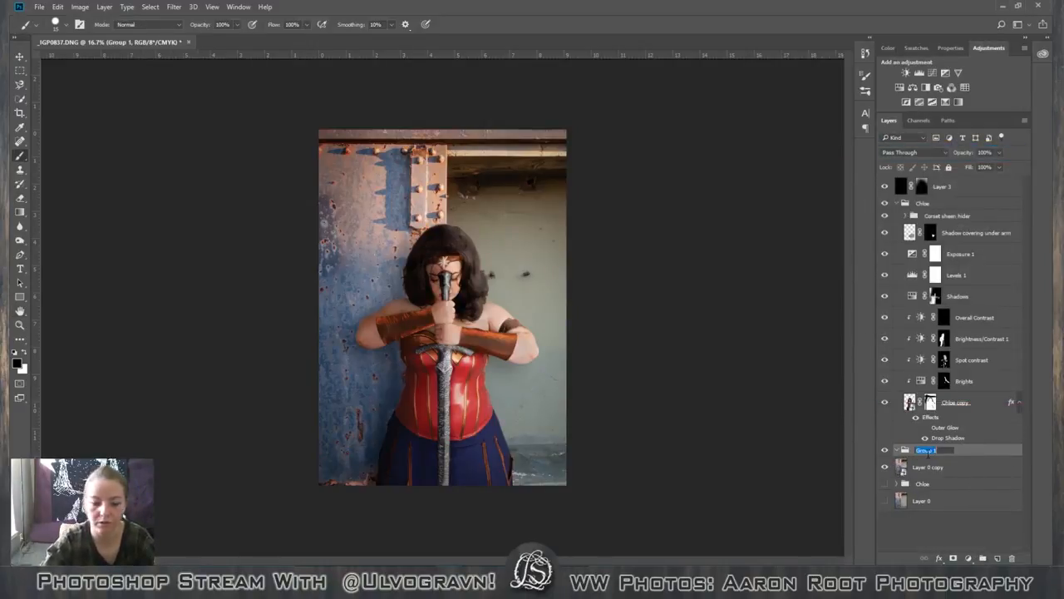
type("background")
key("Return")
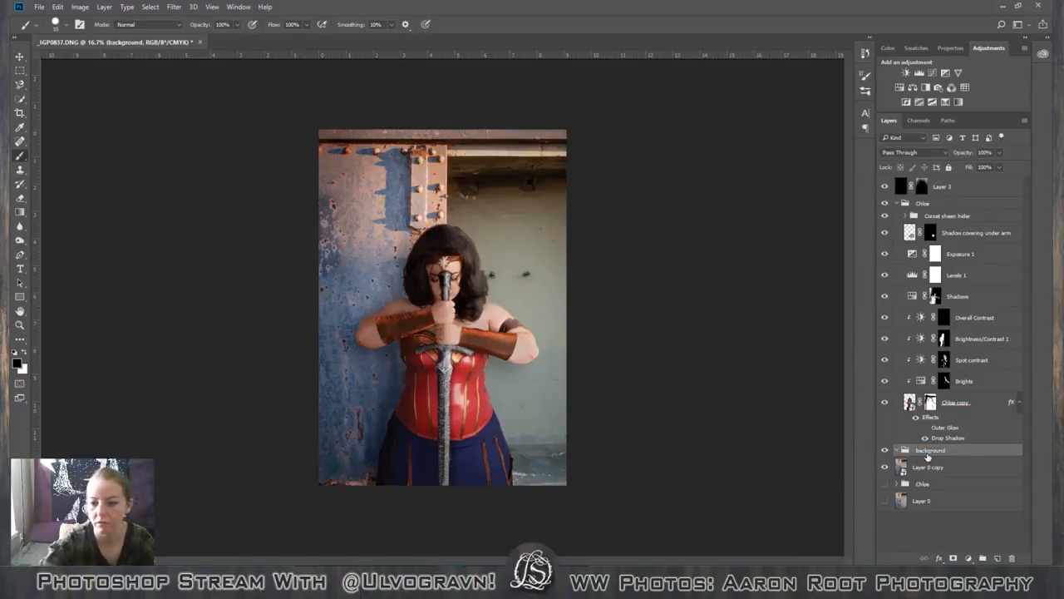
left_click_drag(936, 467, 956, 450)
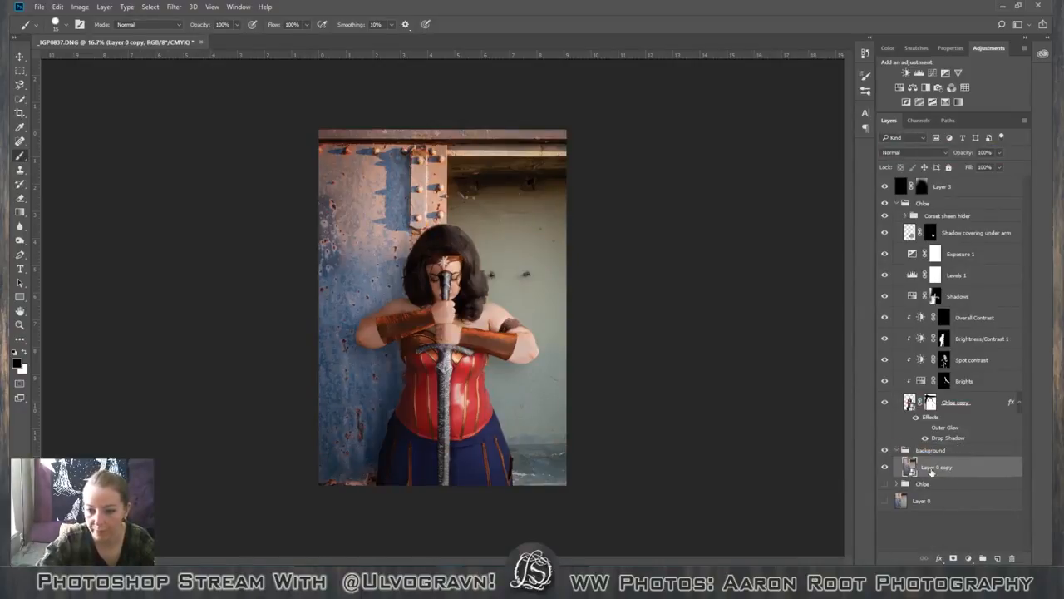
left_click(896, 449)
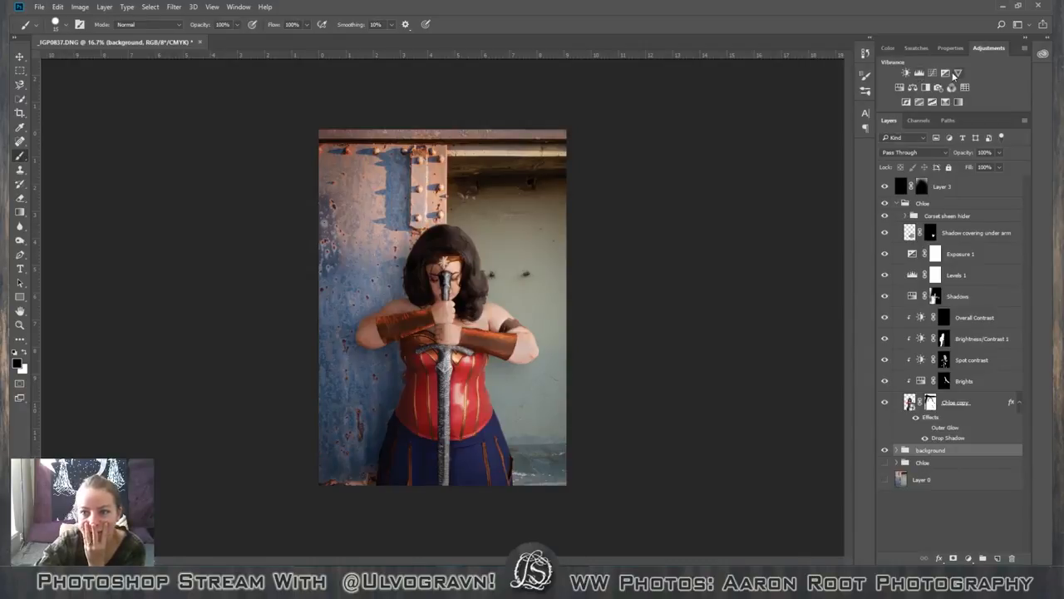
Add a Brightness/Contrast adjustment layer directly above the background group.
left_click(908, 71)
scroll(994, 425, "down", 2)
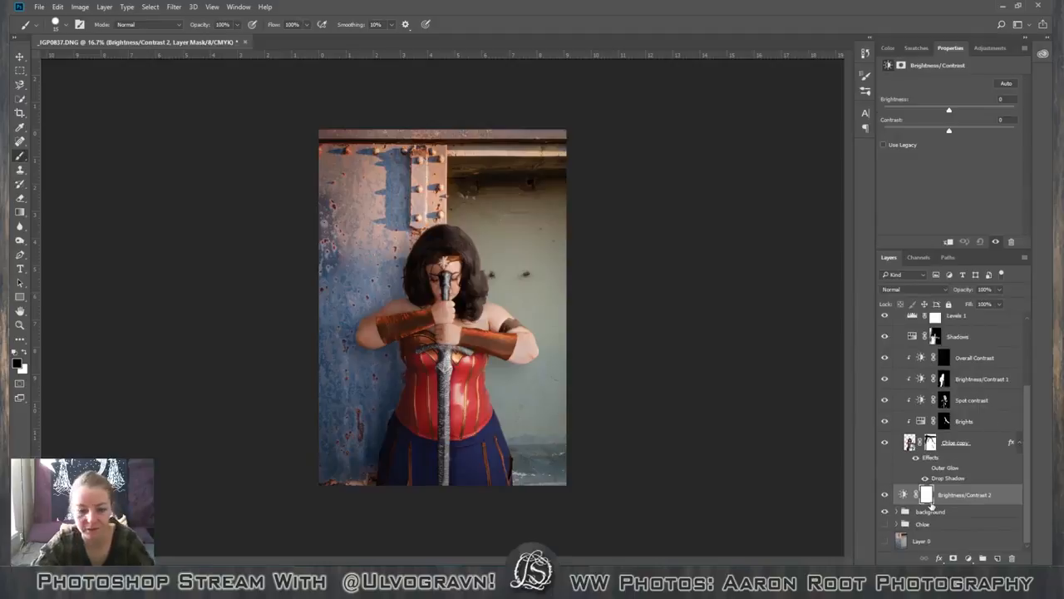
Clip the new Brightness/Contrast layer to the background group, set its contrast to 49, and compare the picture with and without it.
left_click(911, 502, "alt")
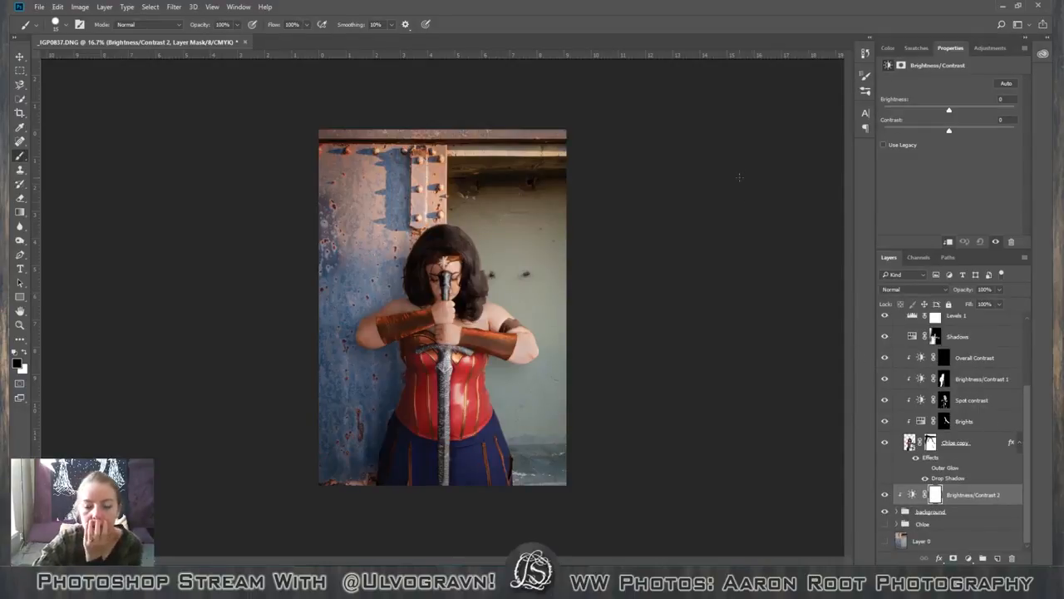
mouse_move(951, 134)
left_mouse_down()
mouse_move(965, 135)
mouse_move(940, 143)
left_mouse_up()
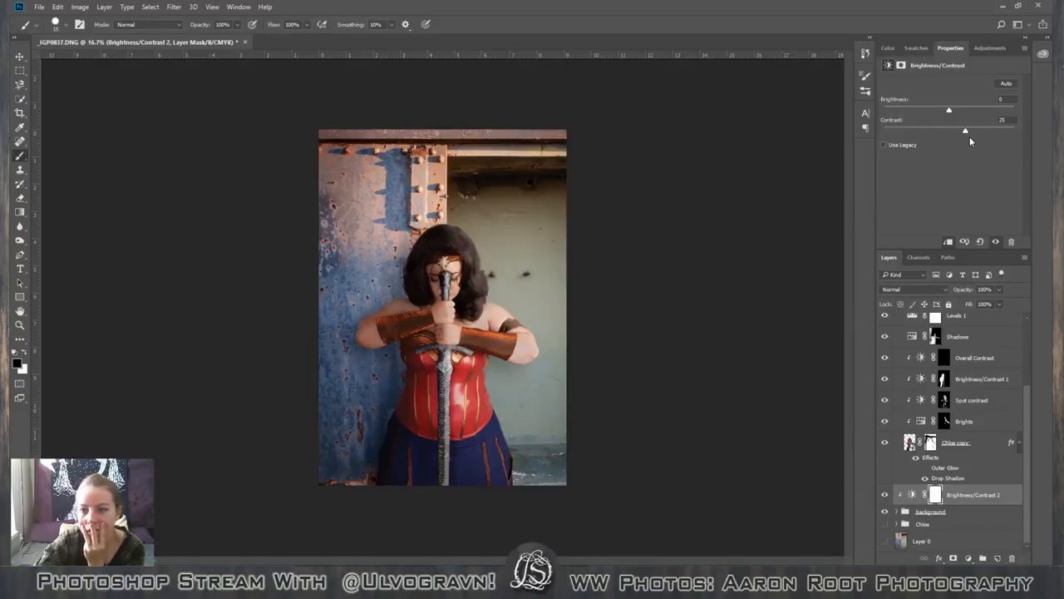
left_click_drag(965, 131, 970, 132)
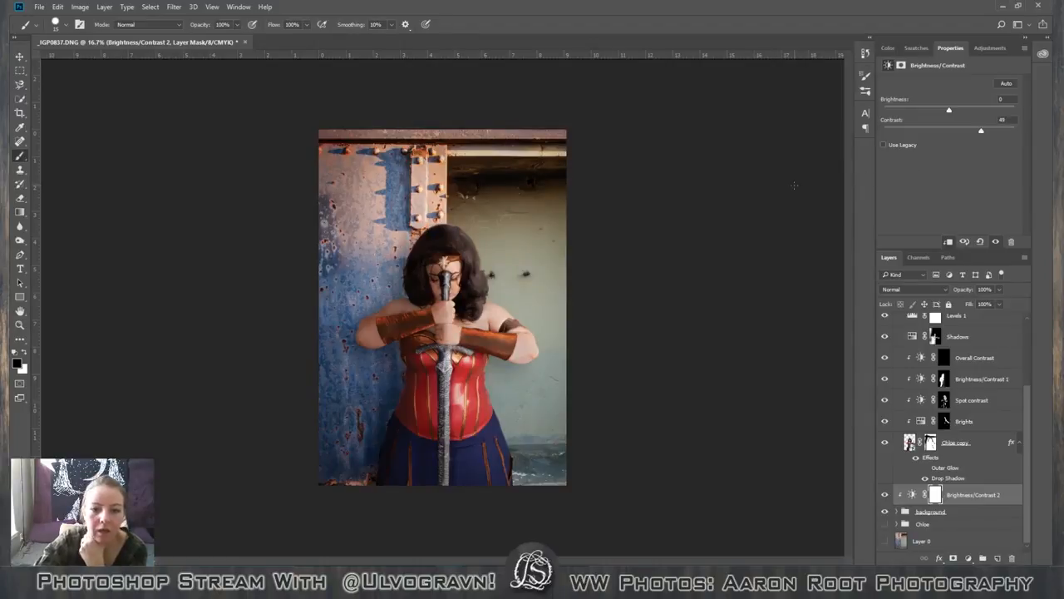
left_click(885, 495)
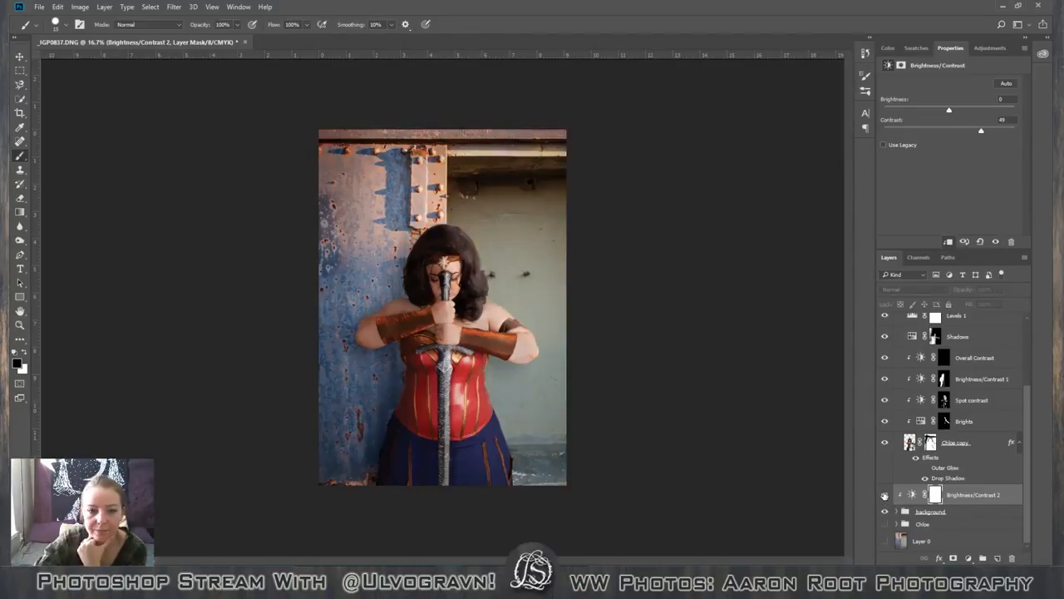
left_click(885, 495)
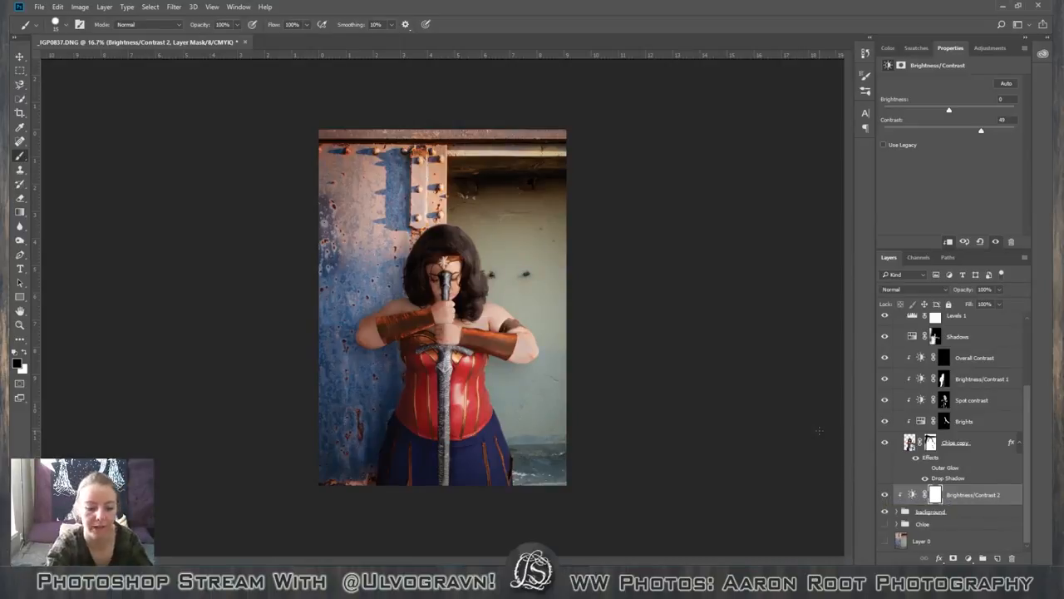
key("ctrl+minus")
key("ctrl+plus")
key("ctrl+plus")
key("ctrl+minus")
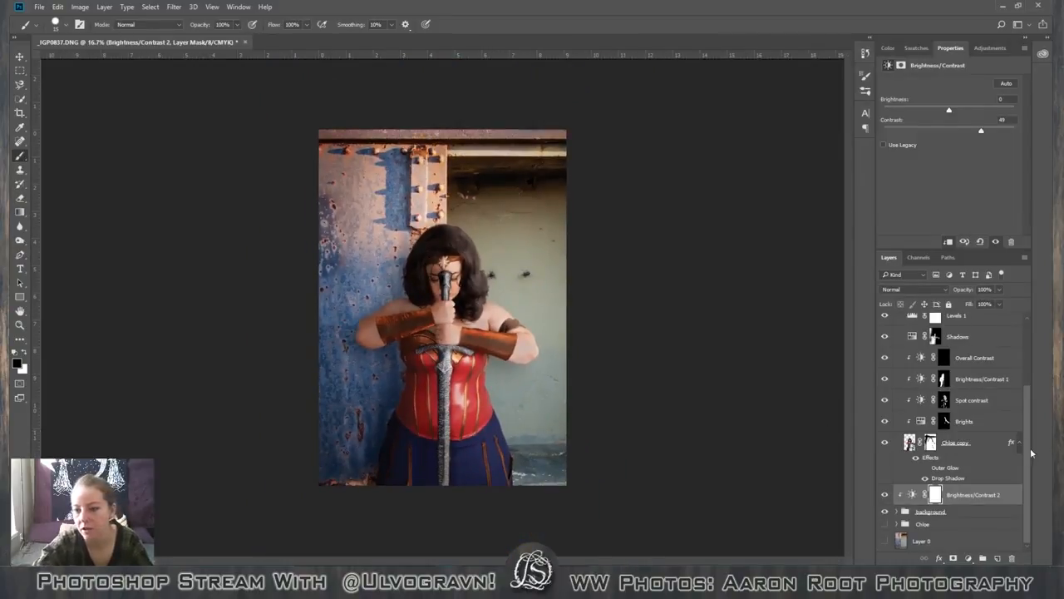
Compare the picture with the figure group's adjustment layers and Layer 3 temporarily hidden, restoring all of them.
left_click_drag(1026, 445, 1025, 336)
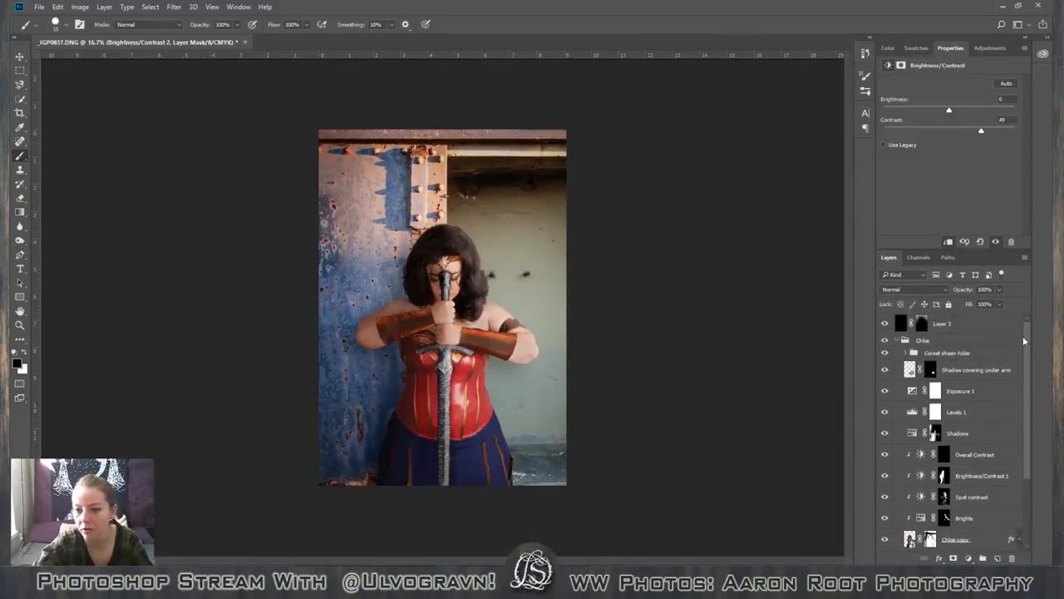
left_click(897, 341)
left_click(897, 340)
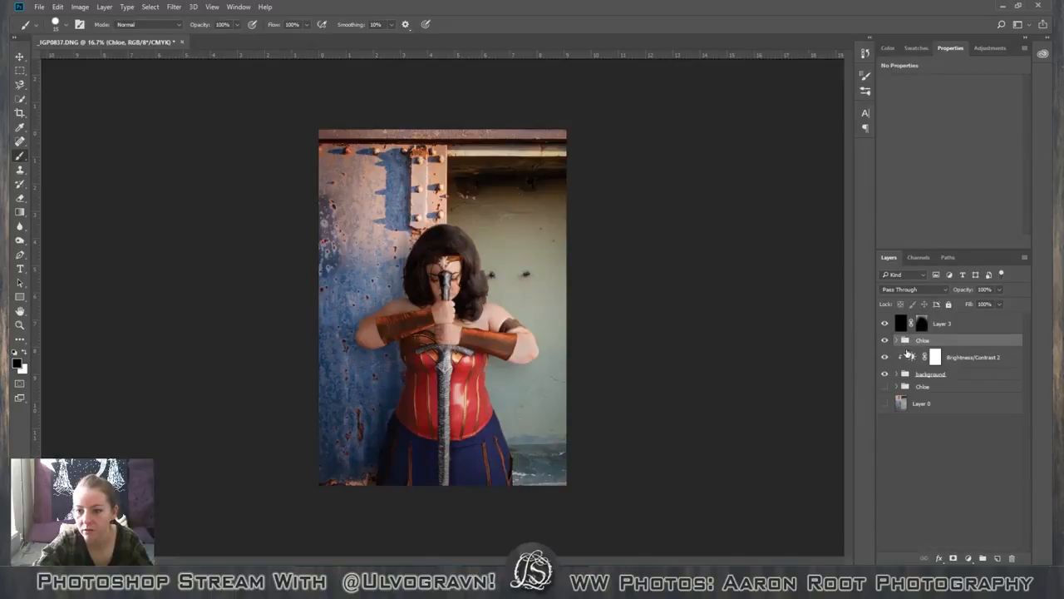
left_click(897, 340)
scroll(1027, 370, "down", 3)
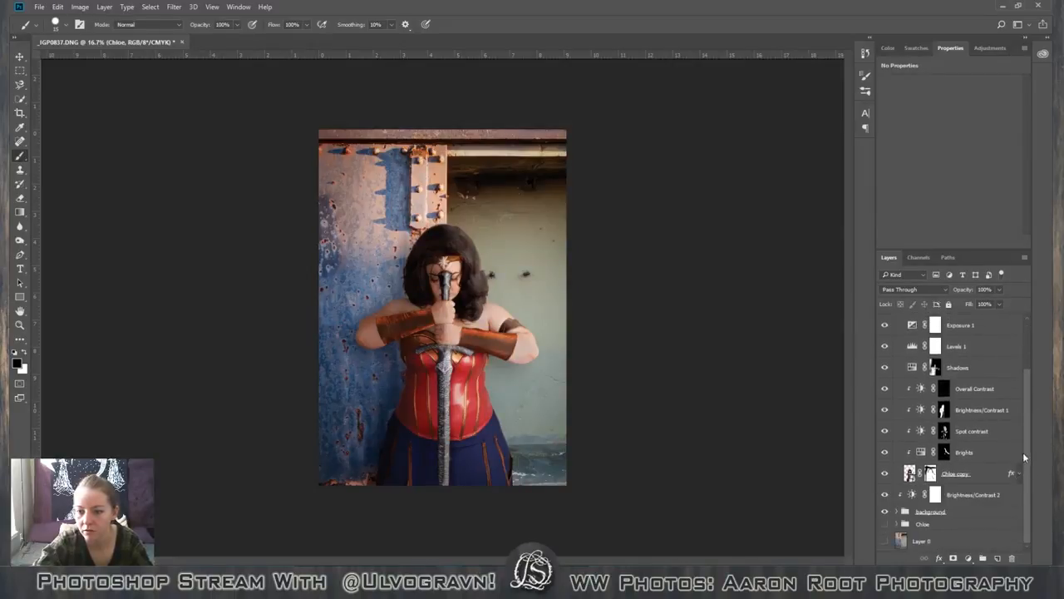
left_click_drag(1027, 455, 1032, 389)
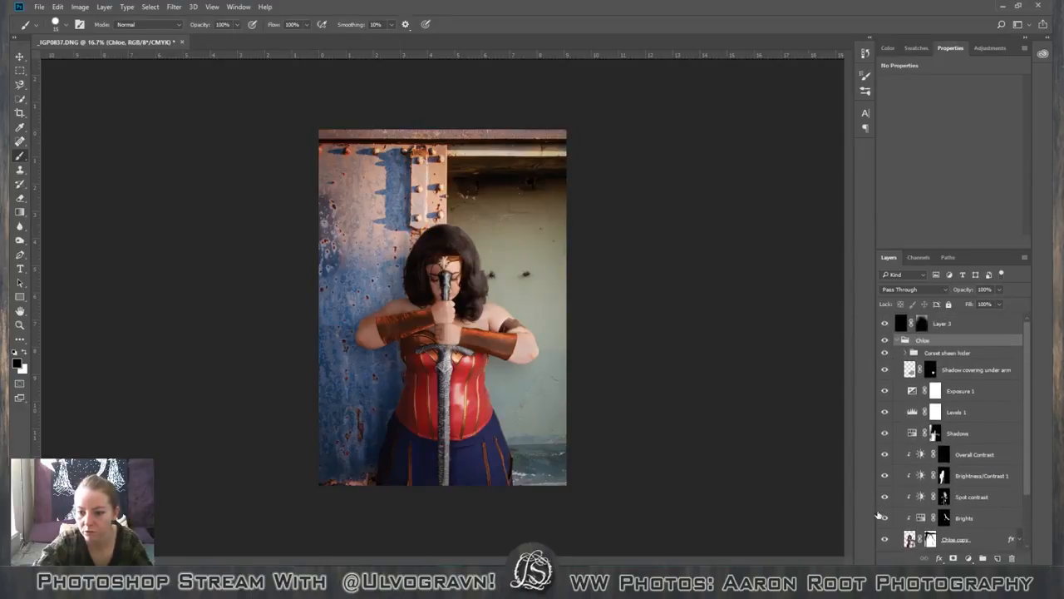
left_click_drag(884, 517, 882, 377)
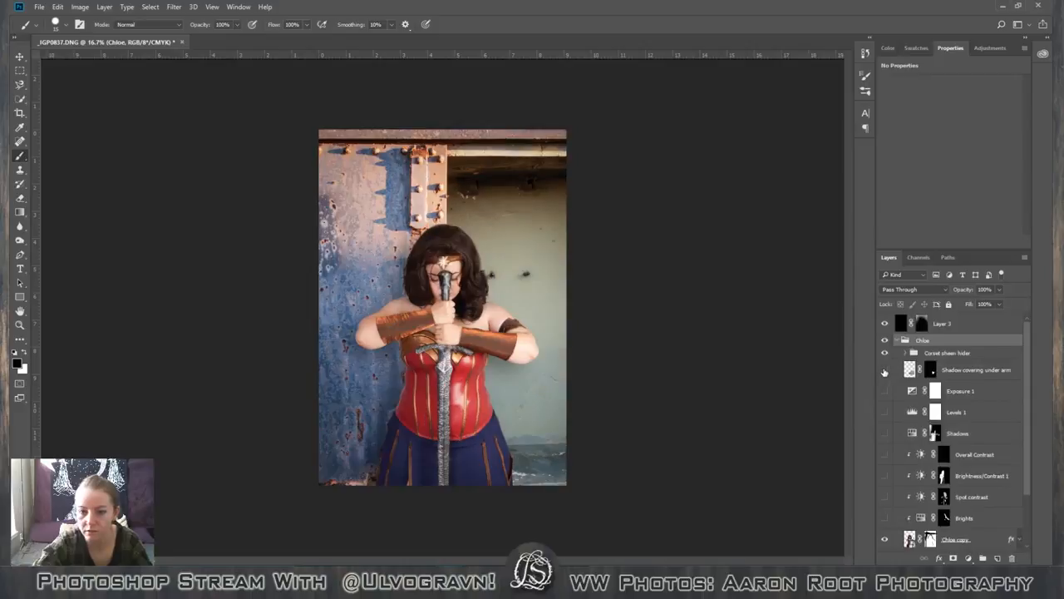
left_click(885, 324)
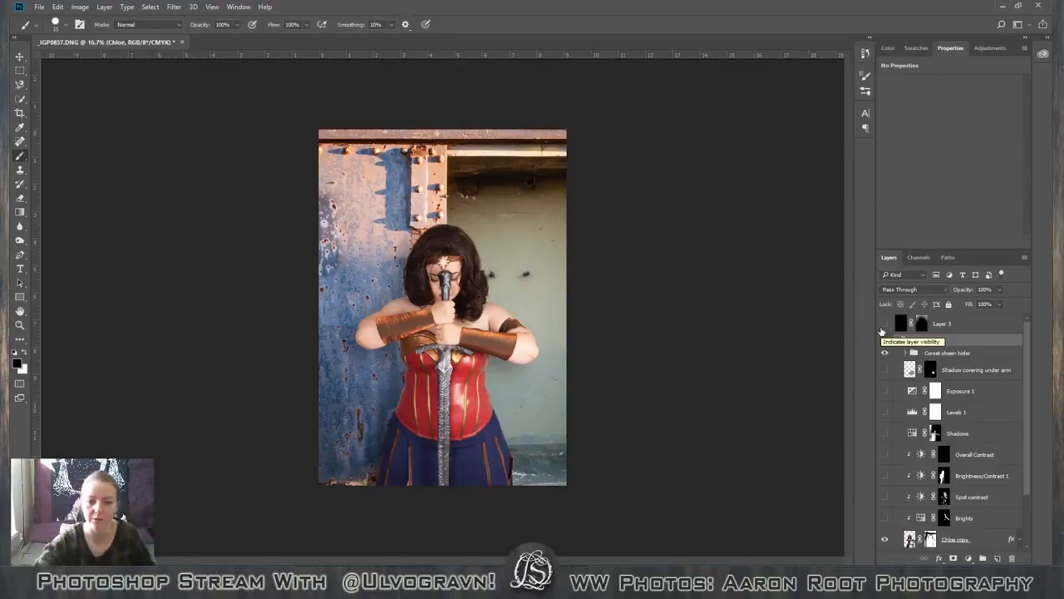
left_click(884, 325)
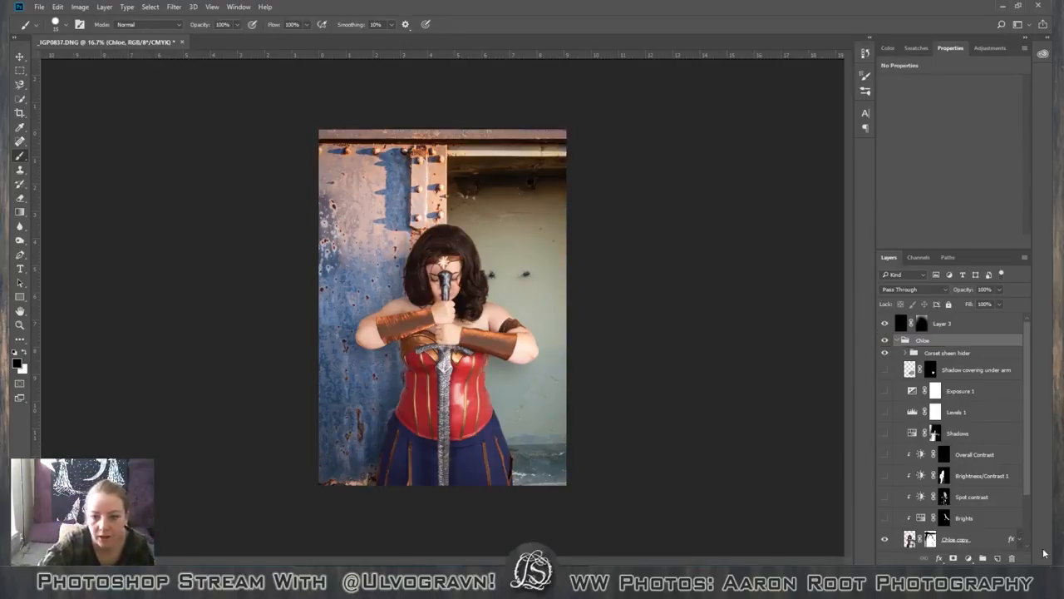
left_click_drag(885, 369, 882, 520)
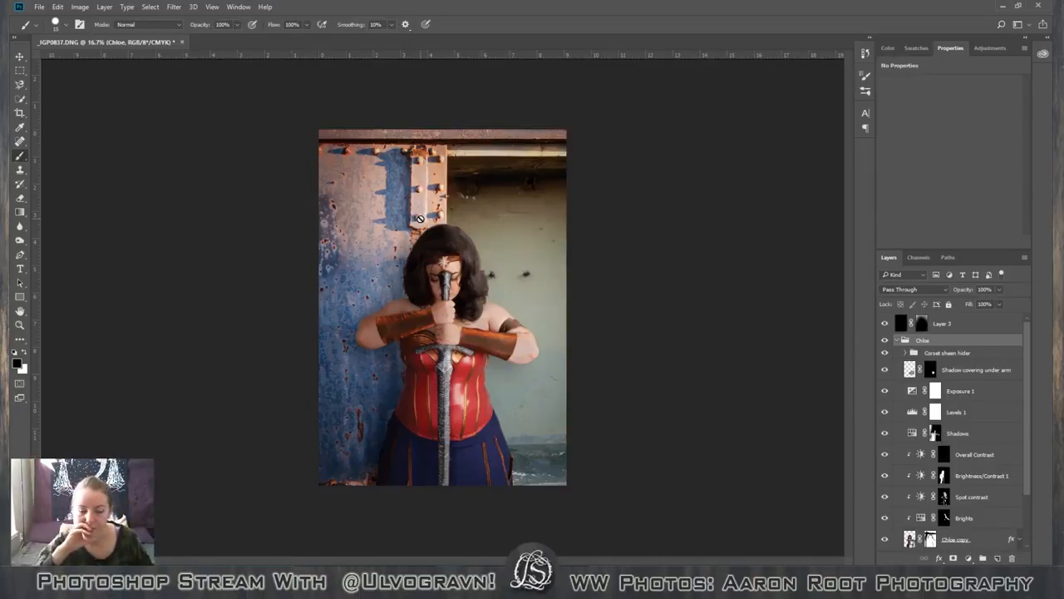
Examine the gripping hand, the face and the headband star up close for details that need more contrast.
scroll(420, 219, "up", 3)
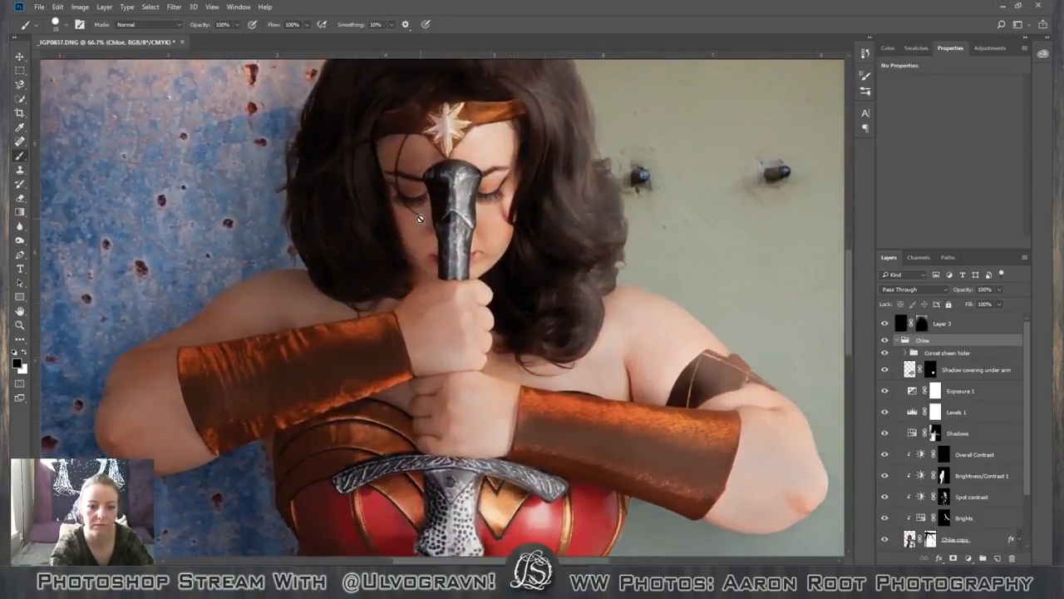
scroll(420, 220, "up", 2)
key("space")
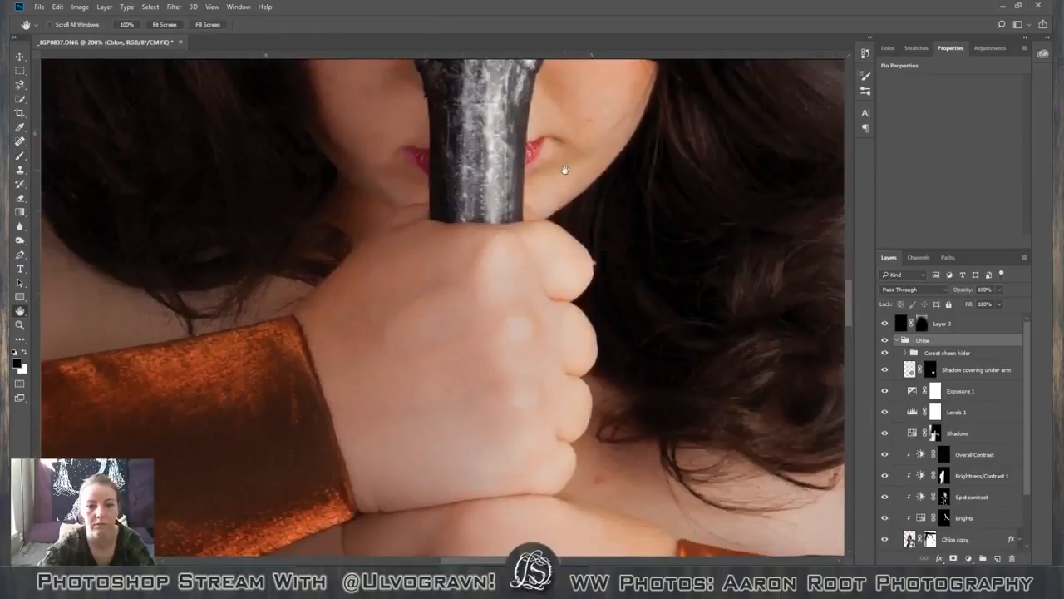
left_click_drag(565, 171, 541, 300)
left_click_drag(574, 264, 572, 279)
left_click_drag(470, 326, 645, 196)
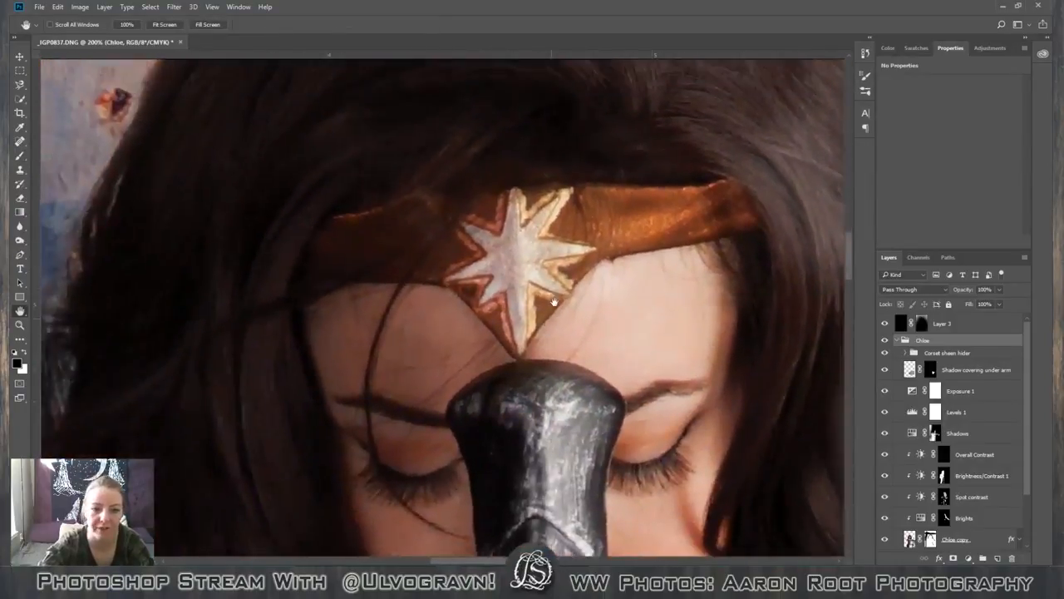
left_click_drag(560, 234, 554, 316)
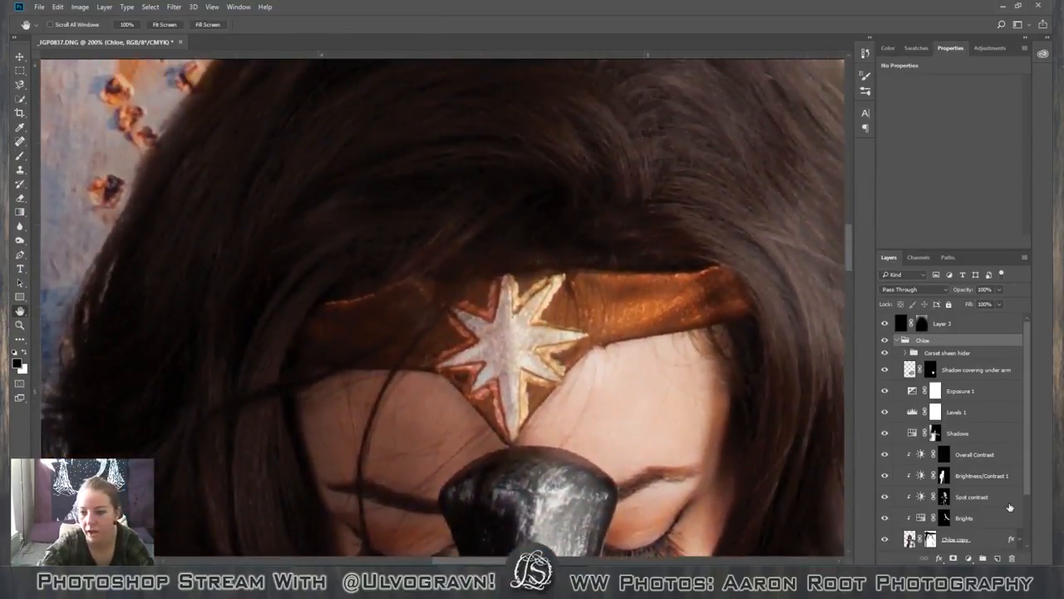
scroll(1021, 459, "down", 2)
scroll(1021, 458, "up", 2)
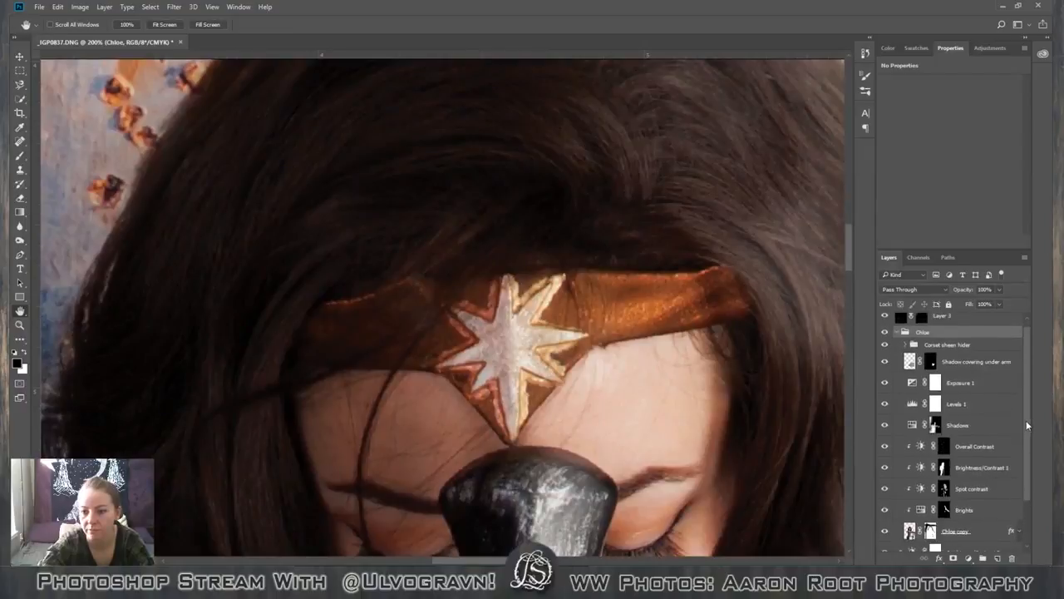
Add a Brightness/Contrast adjustment layer directly above Spot contrast and name it Star Contrast.
left_click(997, 385)
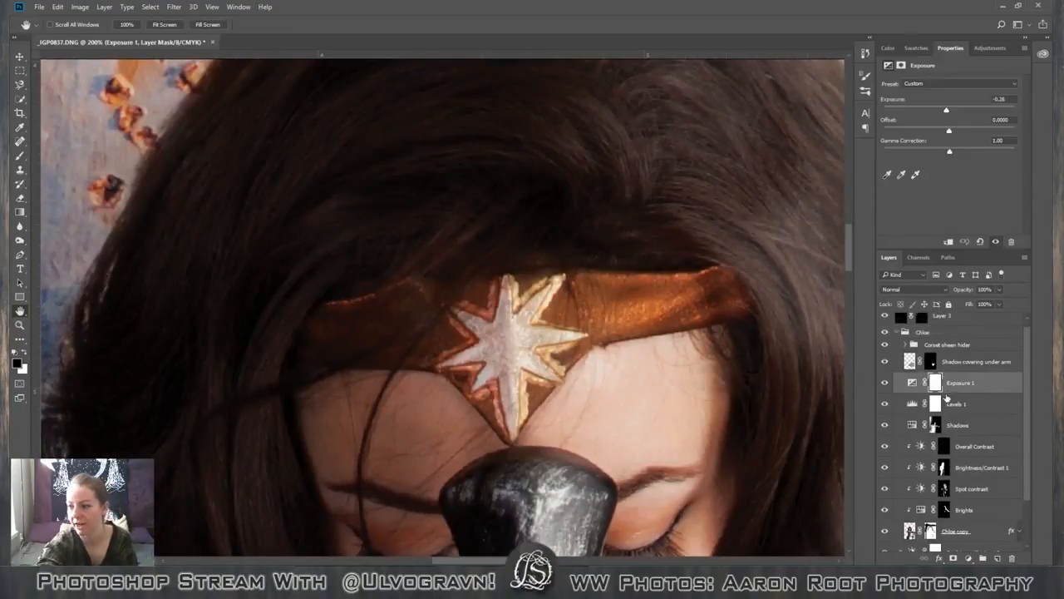
scroll(1027, 398, "down", 2)
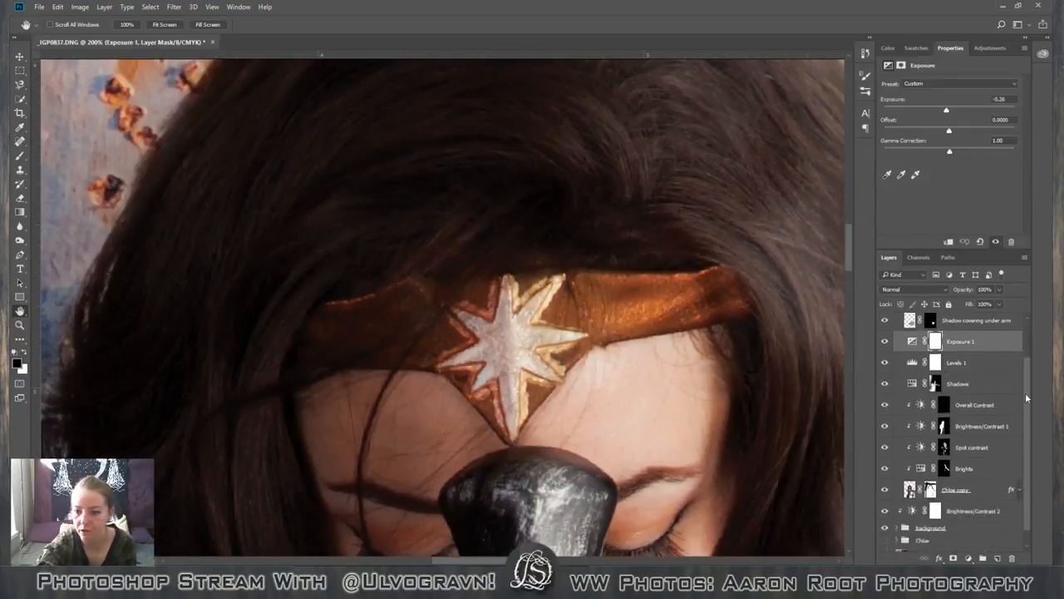
scroll(1027, 398, "down", 1)
left_click(991, 434)
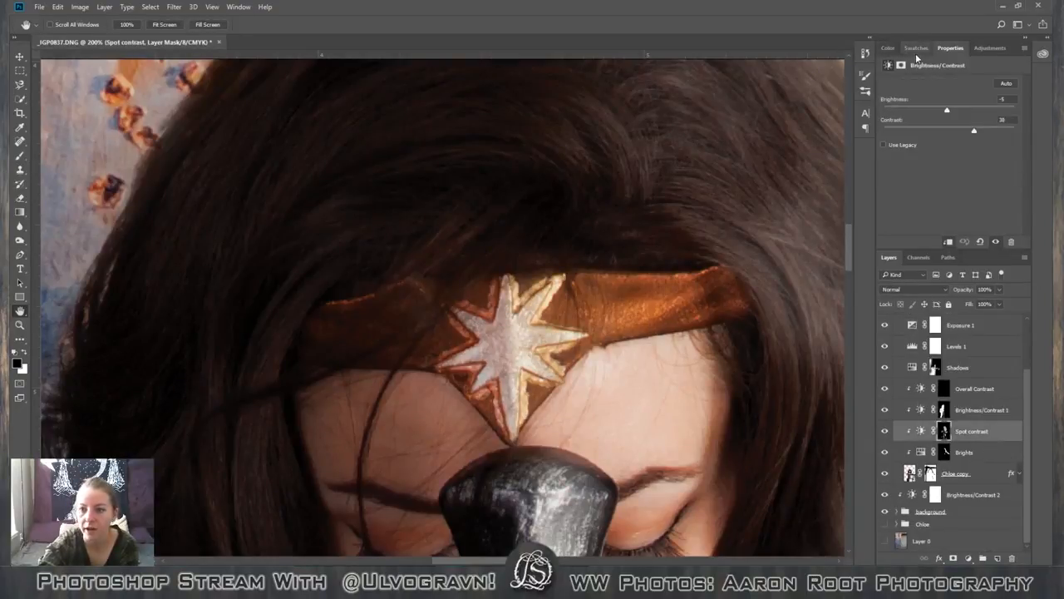
left_click(988, 49)
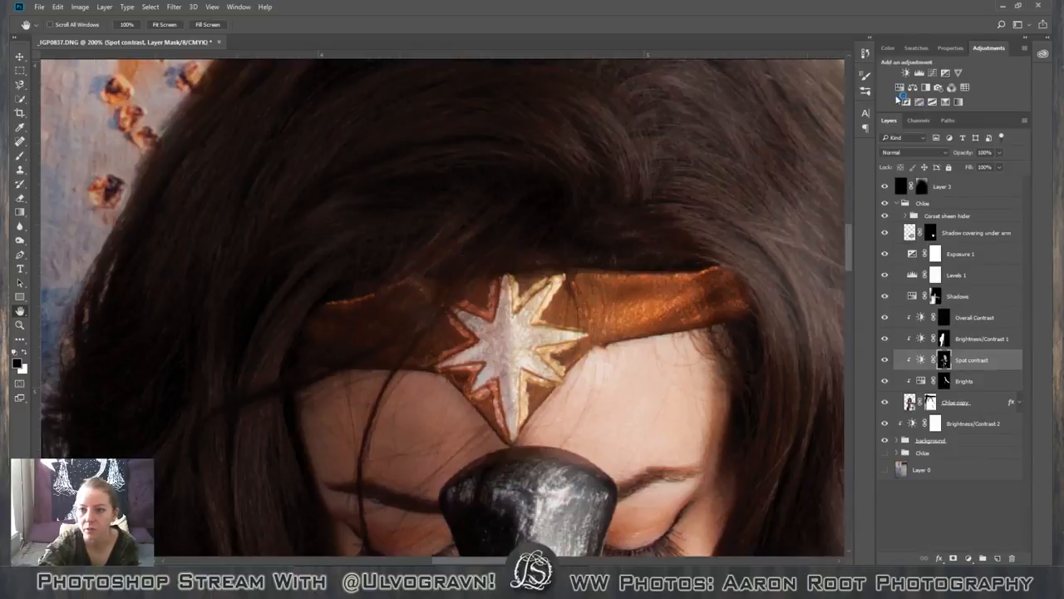
left_click(906, 71)
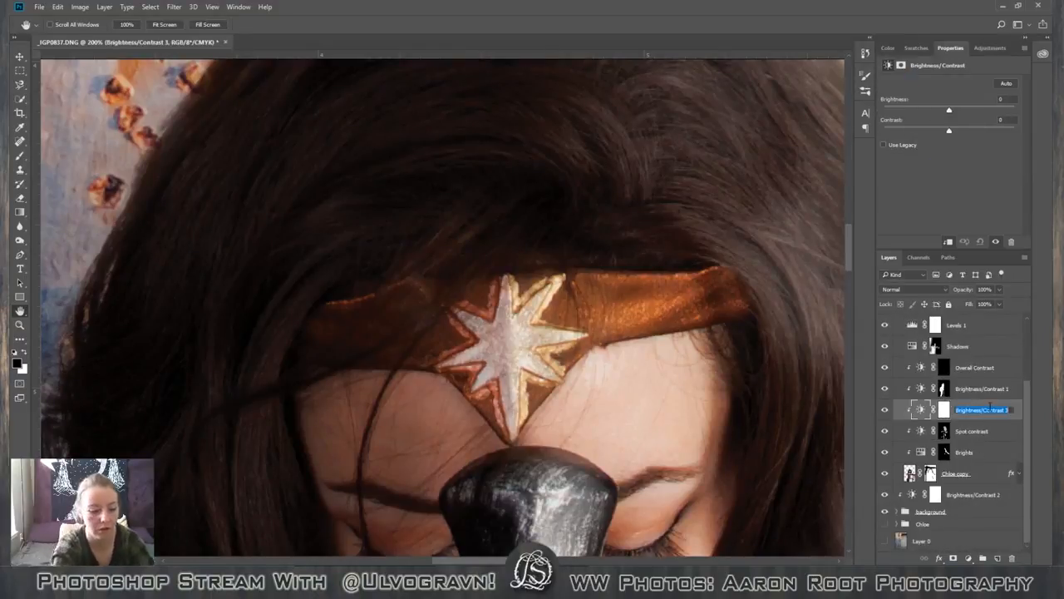
double_click(988, 410)
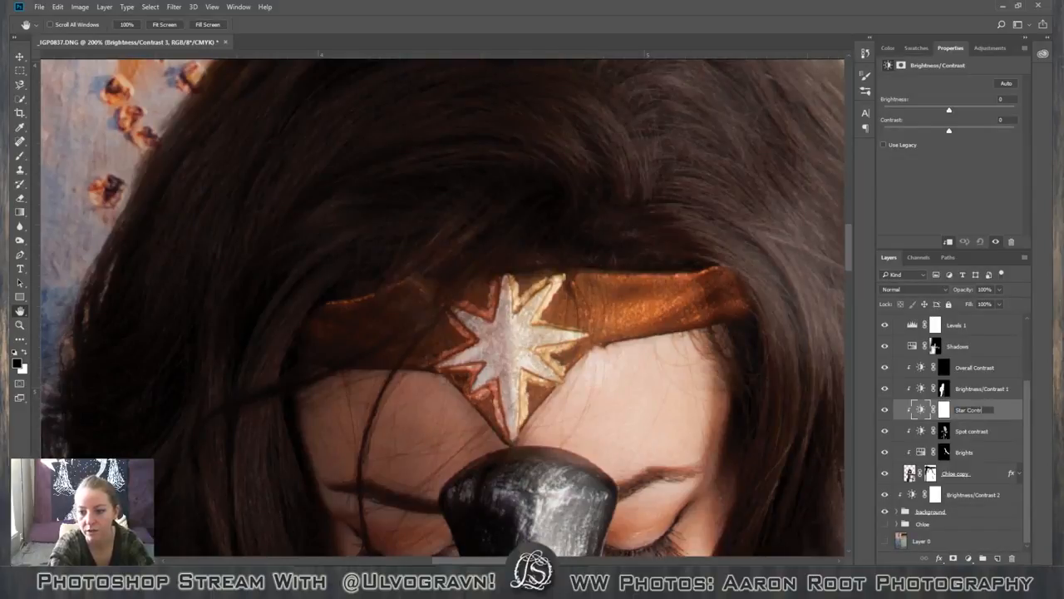
type("Star Contrast")
key("Return")
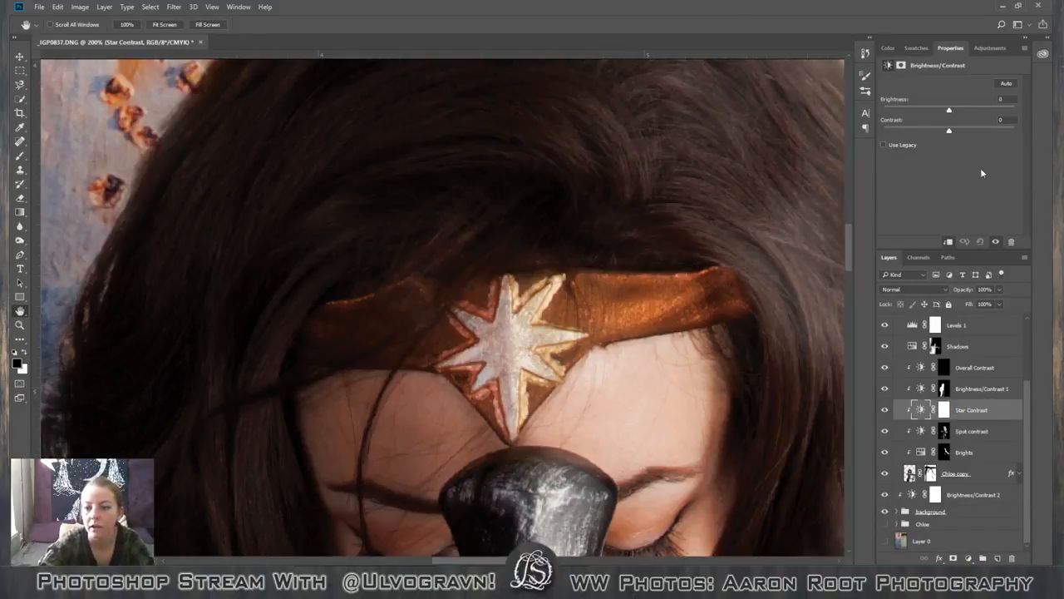
Set the Star Contrast layer's contrast to 76 and judge the effect on the whole figure.
left_click_drag(949, 133, 1001, 133)
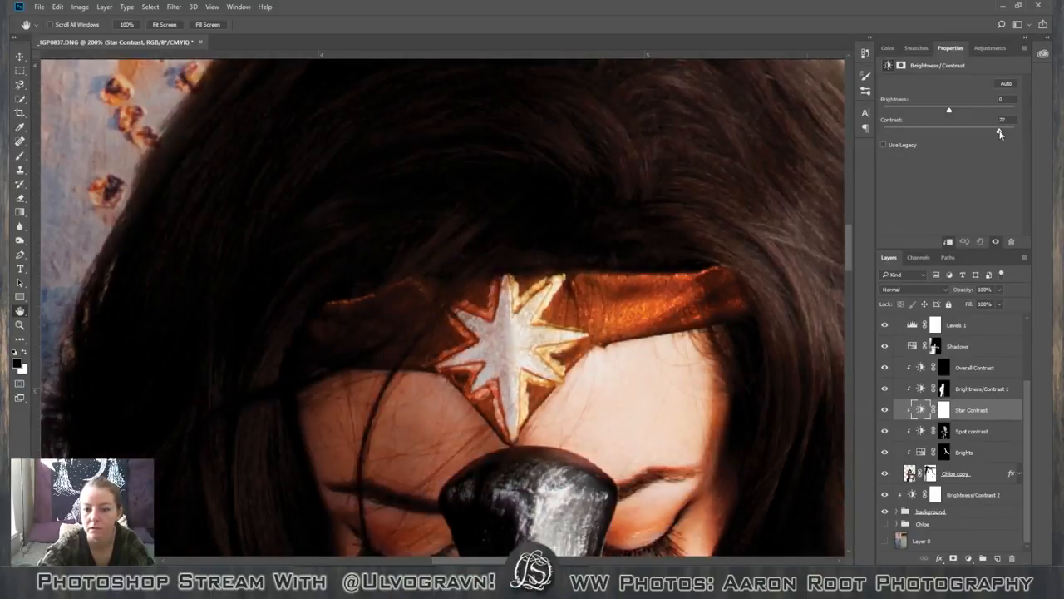
key("ctrl+0")
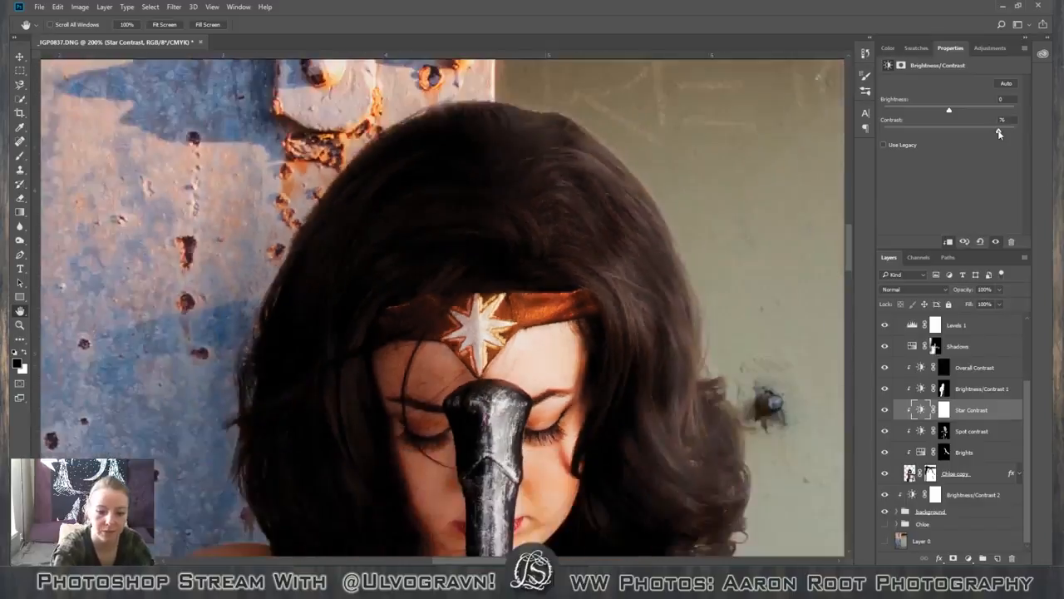
key("ctrl+minus")
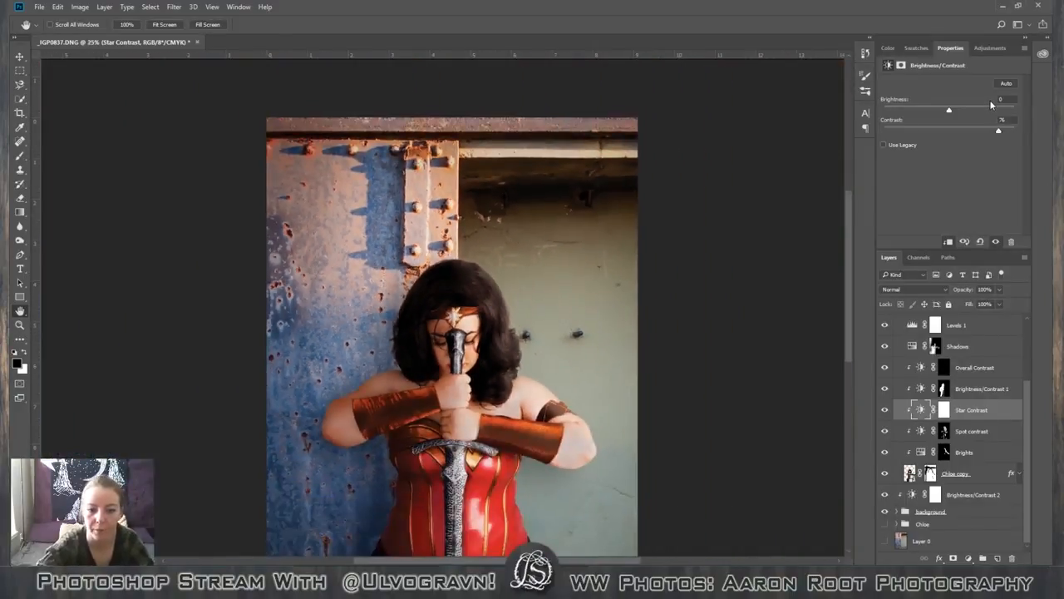
scroll(677, 310, "down", 8)
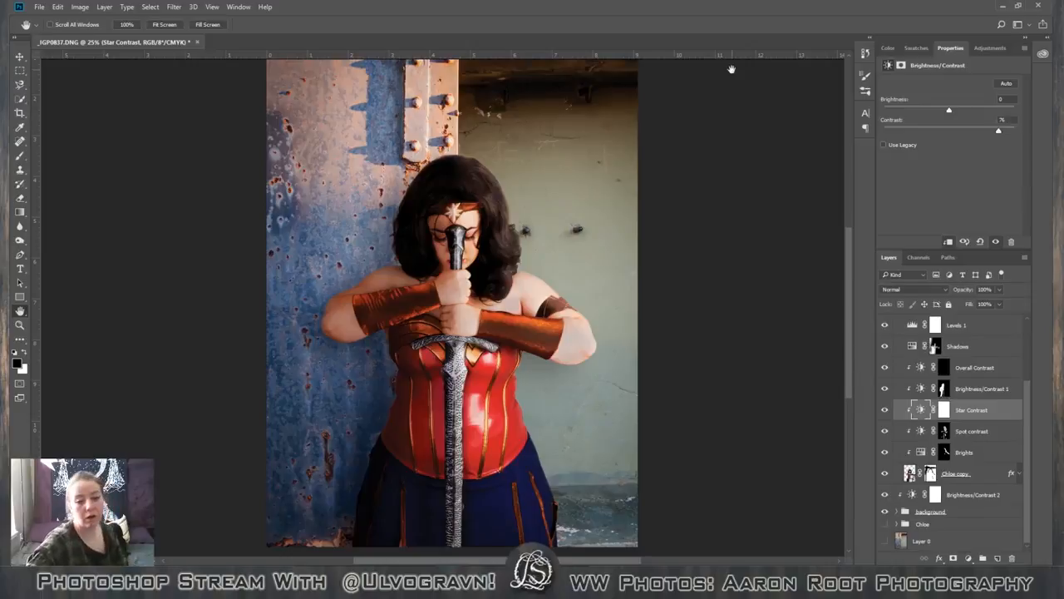
Fill the Star Contrast layer's mask with black to hide its effect.
left_click(944, 410)
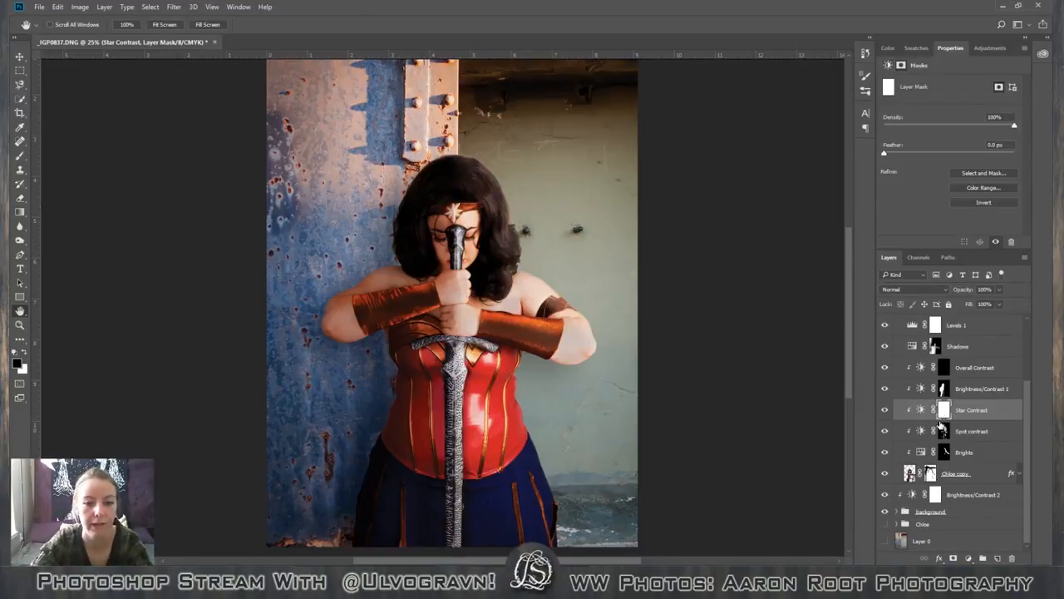
key("shift+BackSpace")
left_click(608, 171)
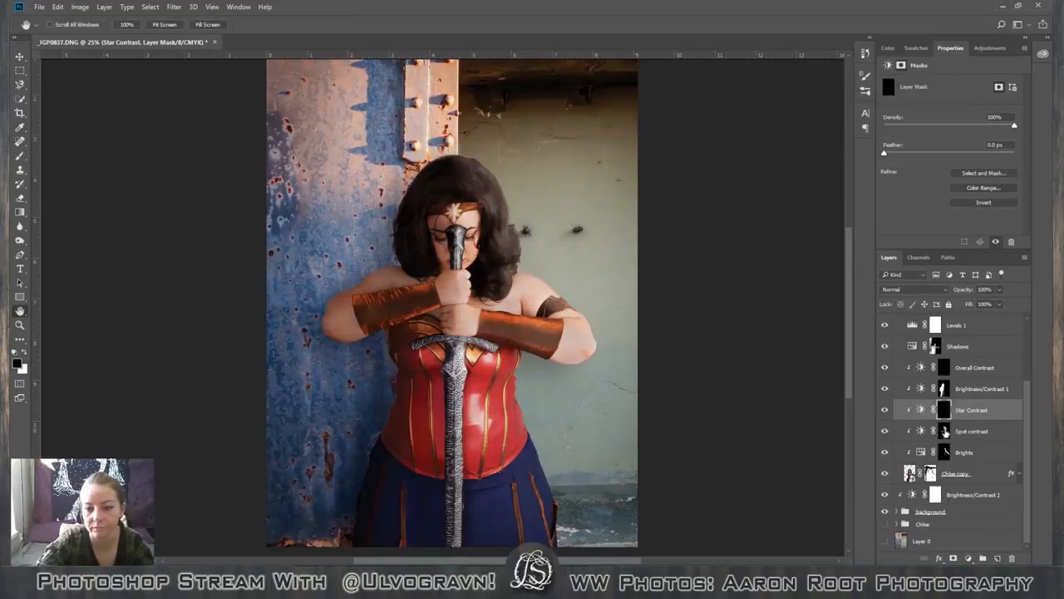
Paint white on the Star Contrast mask over the middle of the headband star to bring out its contrast.
key("b")
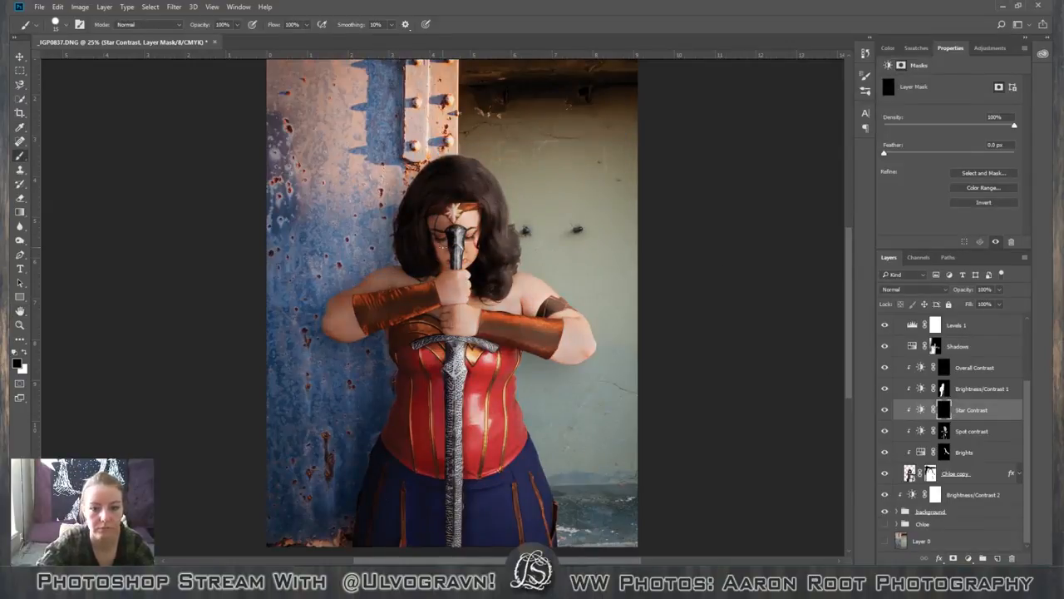
key("ctrl+plus")
key("ctrl+plus")
key("ctrl+plus")
key("ctrl+plus")
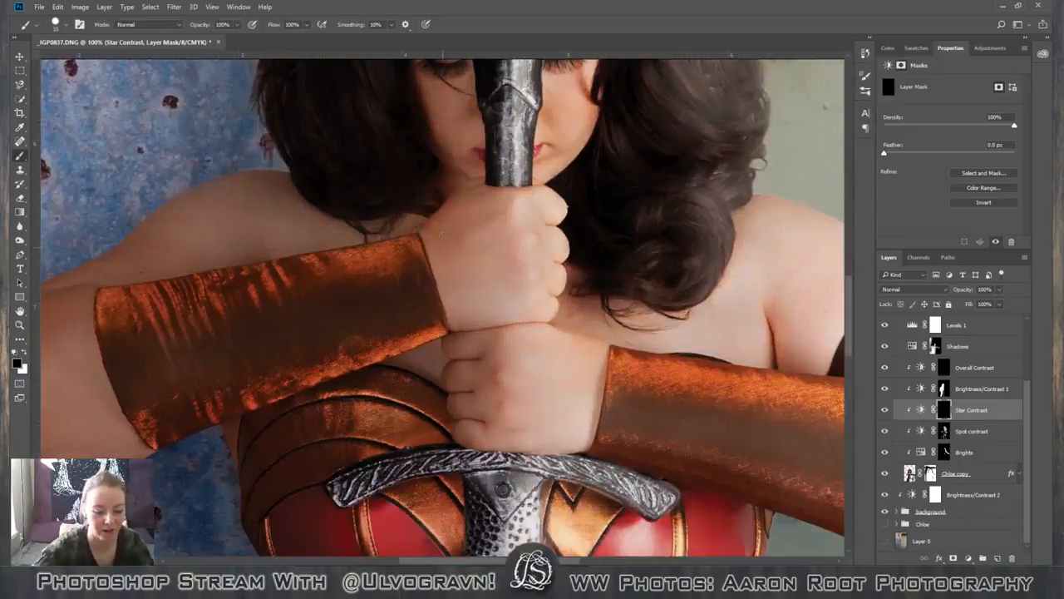
key("space")
left_click_drag(570, 214, 510, 351)
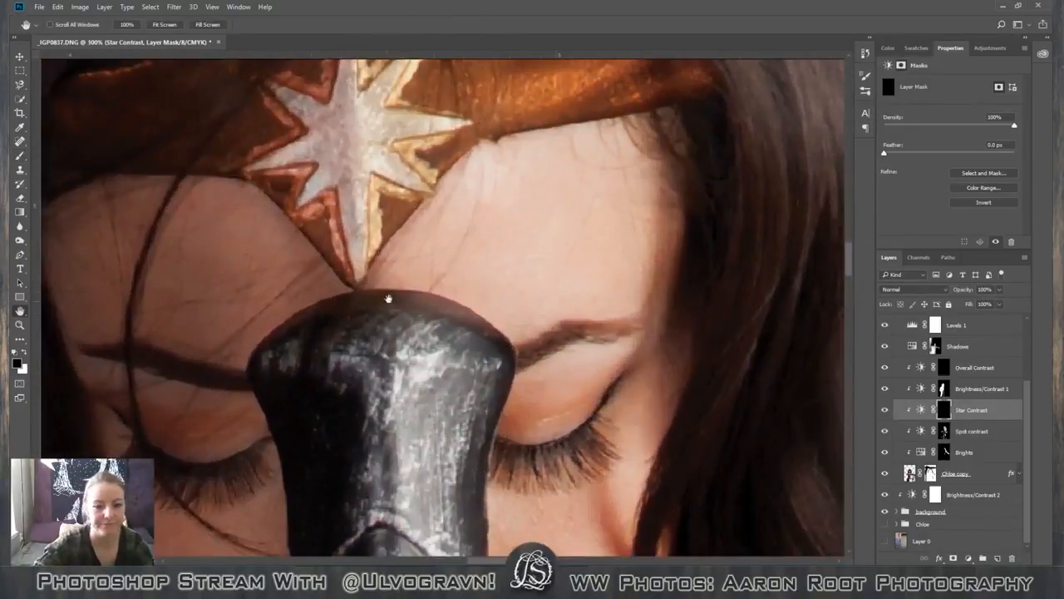
left_click_drag(388, 301, 360, 341)
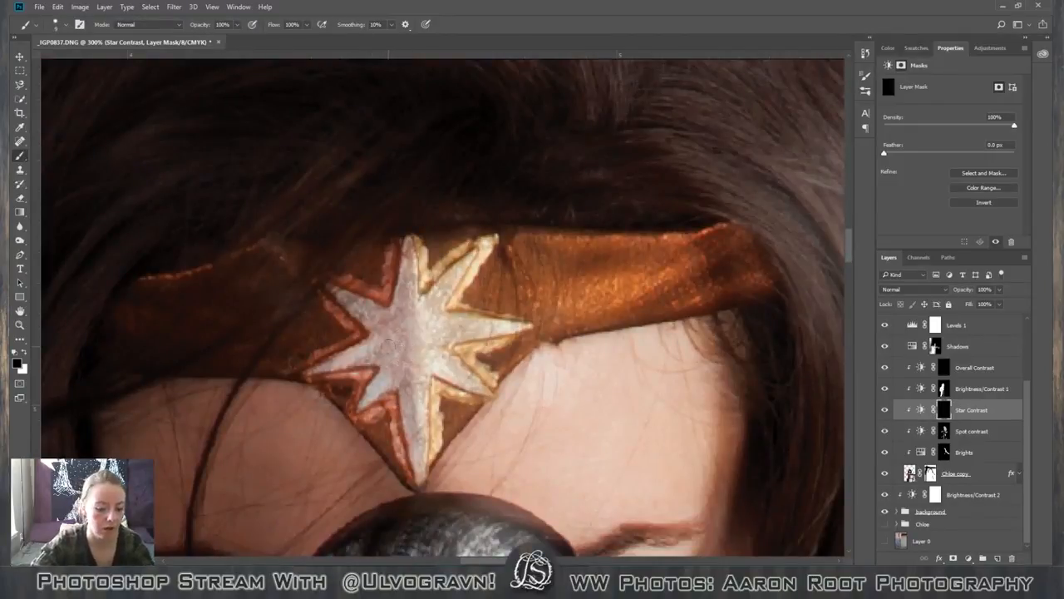
key("x")
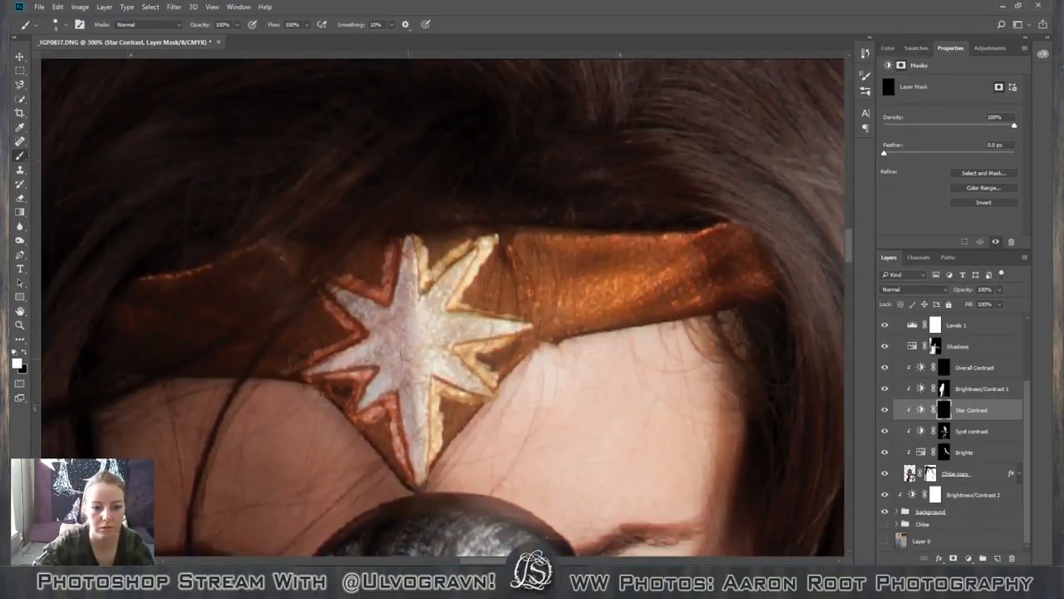
mouse_move(406, 329)
left_mouse_down()
mouse_move(400, 362)
mouse_move(387, 328)
left_mouse_up()
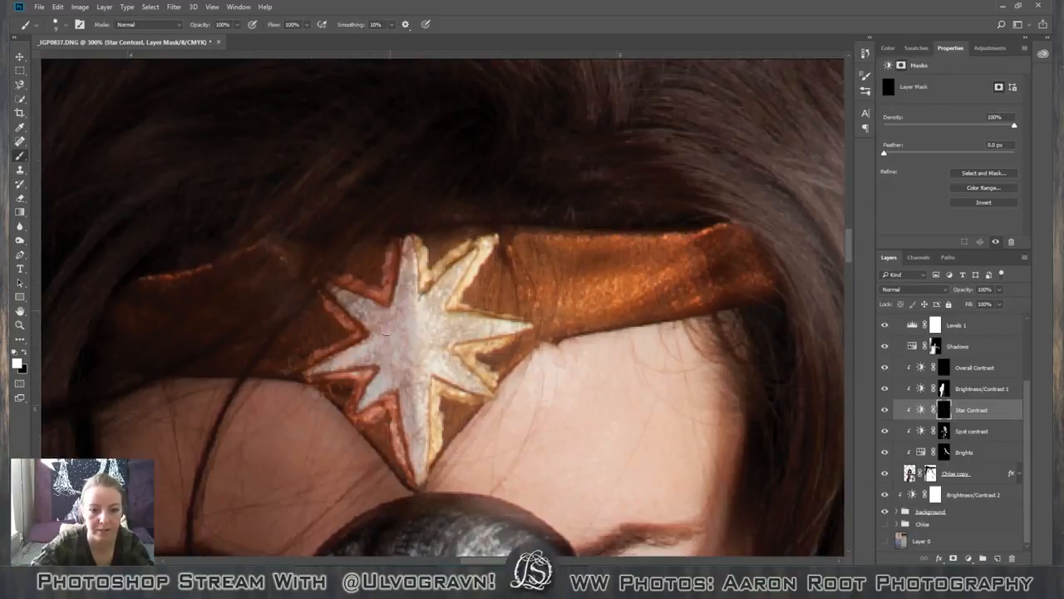
Paint the star's points and gold outlines white on the Star Contrast mask, adjusting the brush size to fit them.
key("bracketright")
key("bracketright")
key("bracketright")
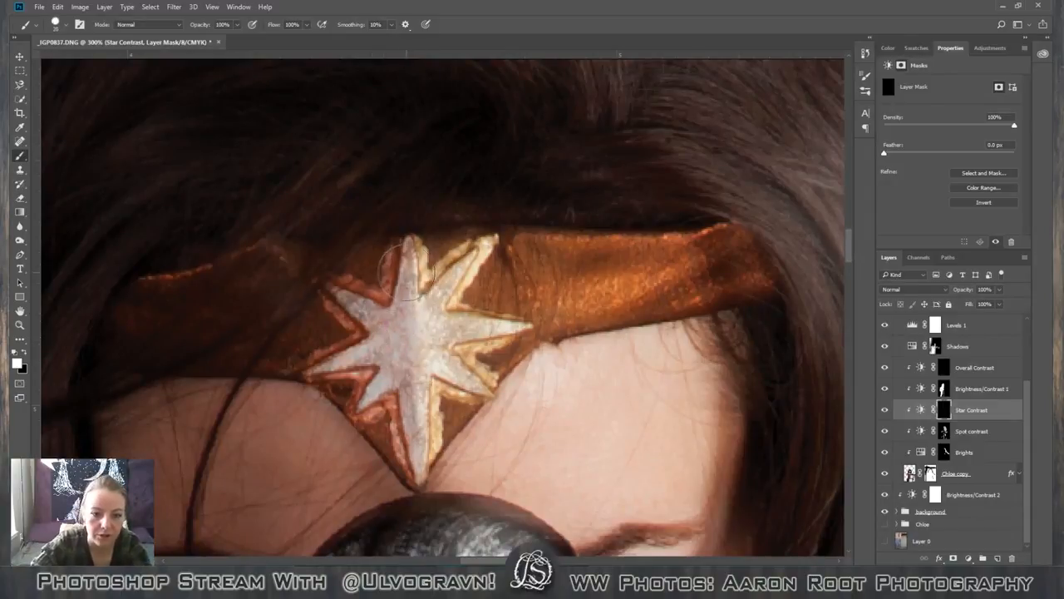
key("bracketleft")
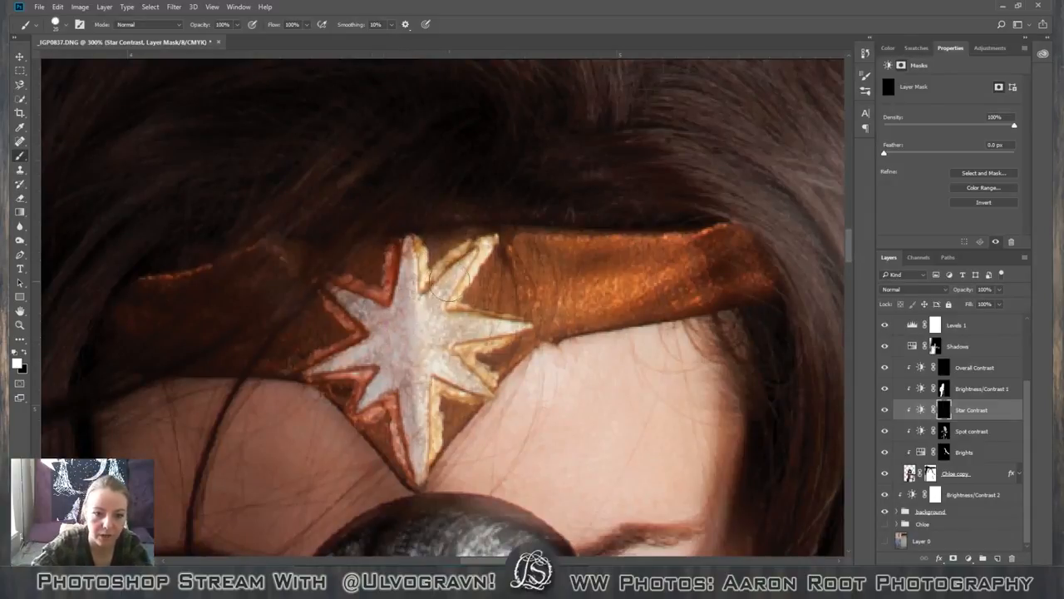
key("bracketleft")
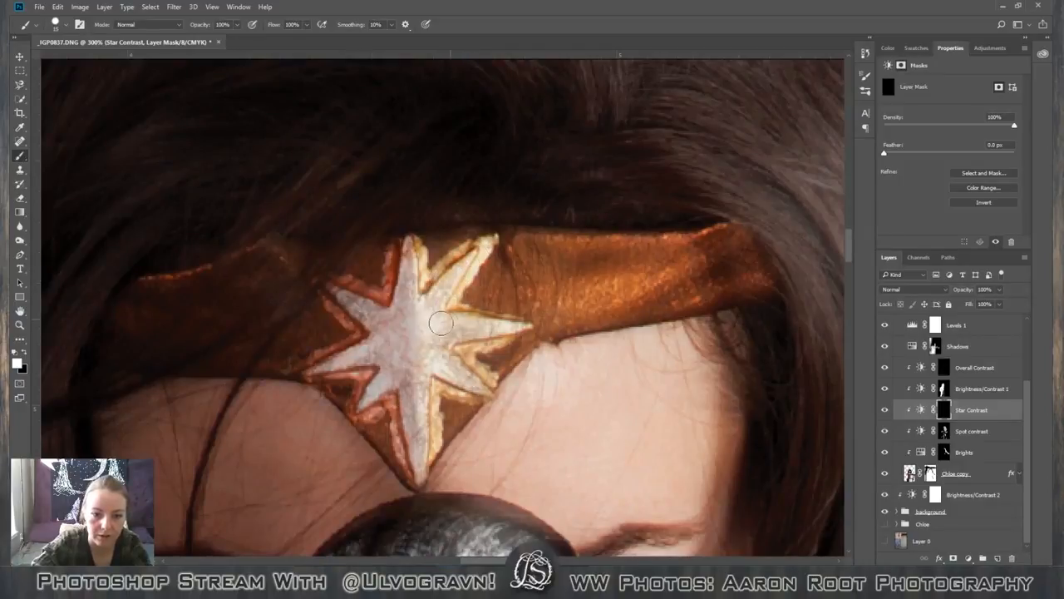
mouse_move(503, 329)
left_mouse_down()
mouse_move(444, 344)
mouse_move(472, 379)
mouse_move(416, 388)
mouse_move(421, 449)
mouse_move(344, 408)
mouse_move(371, 358)
mouse_move(353, 328)
mouse_move(402, 307)
mouse_move(403, 249)
left_mouse_up()
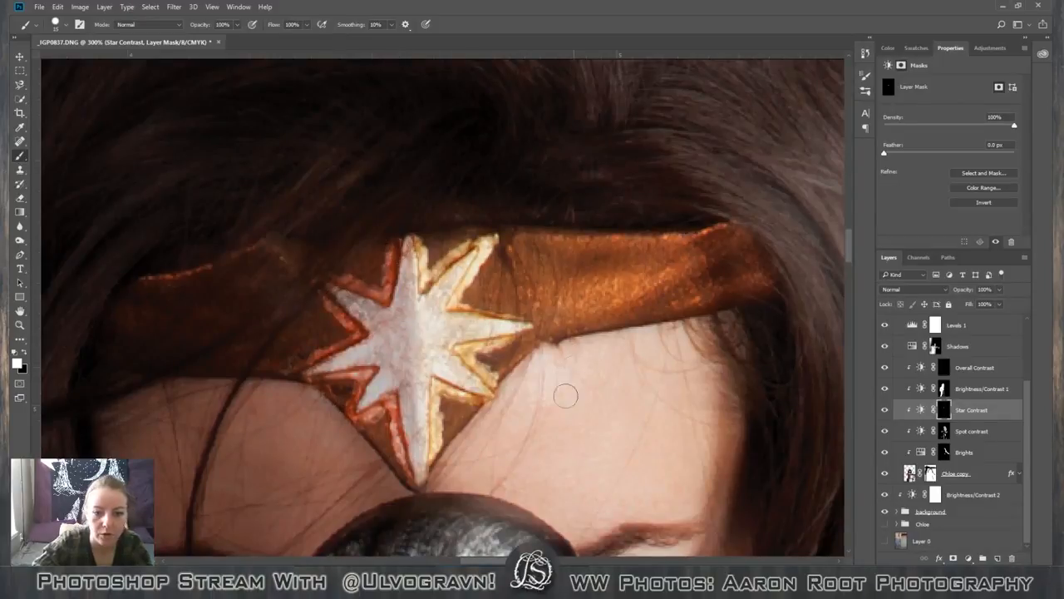
Judge the headband star's contrast against the face and the whole figure.
key("ctrl+minus")
key("ctrl+minus")
key("ctrl+minus")
key("ctrl+minus")
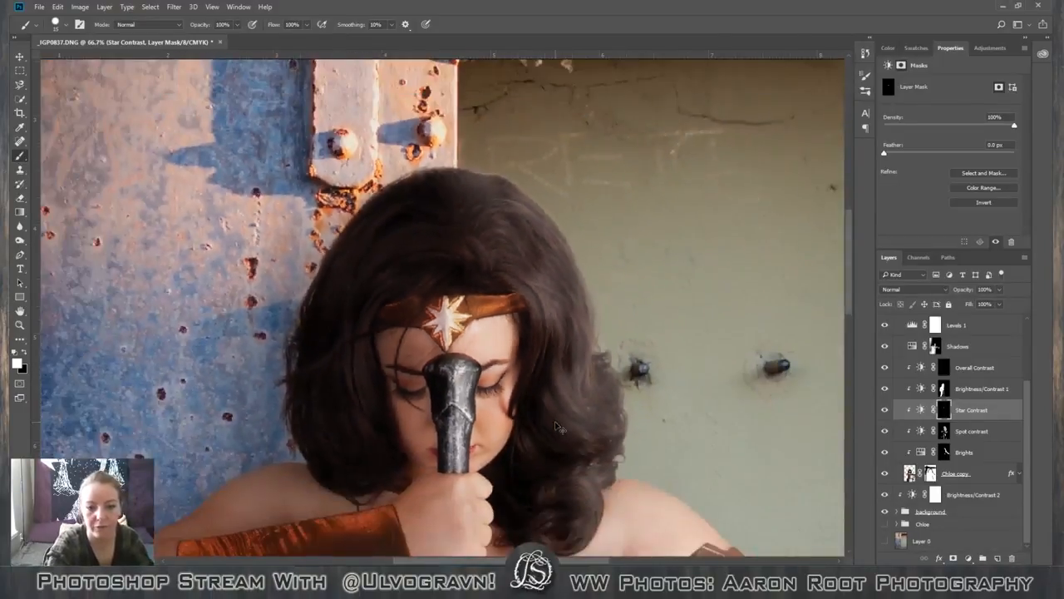
key("ctrl+minus")
key("ctrl+minus")
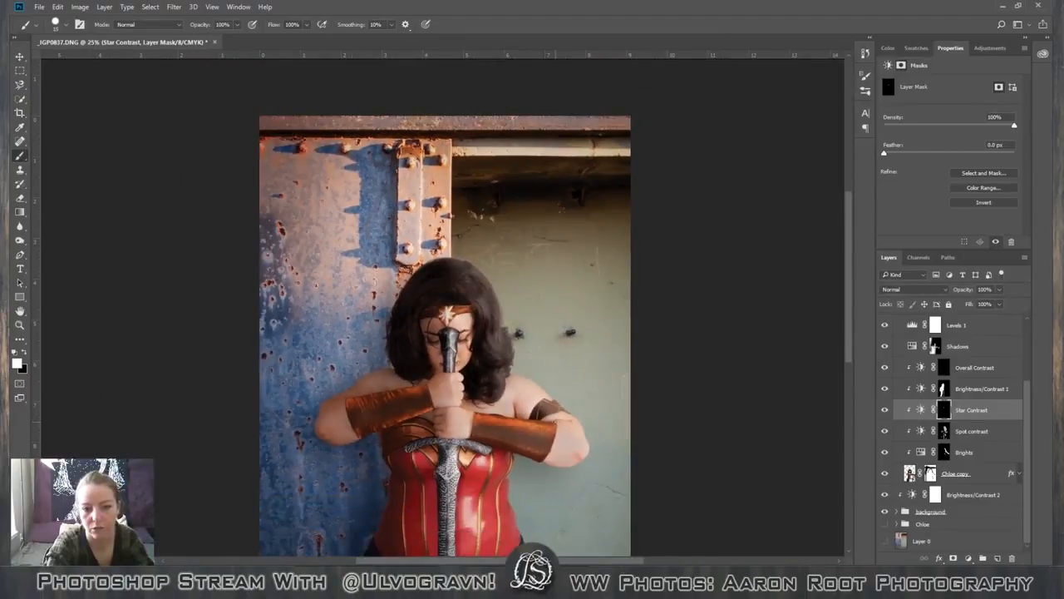
key("ctrl+plus")
key("ctrl+plus")
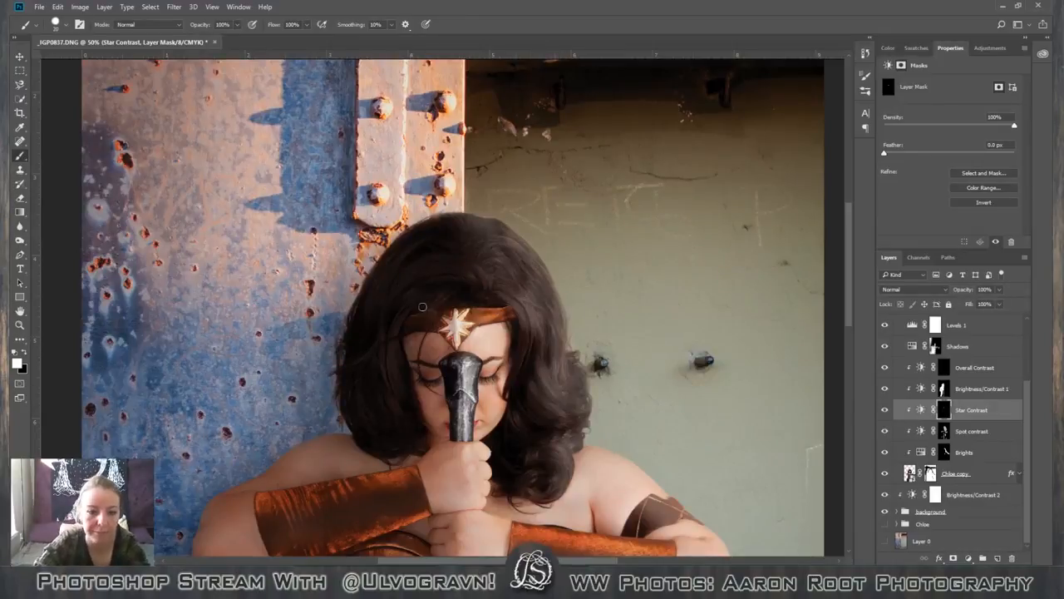
Lower the brush opacity to 20% and examine the sword, bracers and corset for areas needing more contrast.
key("3")
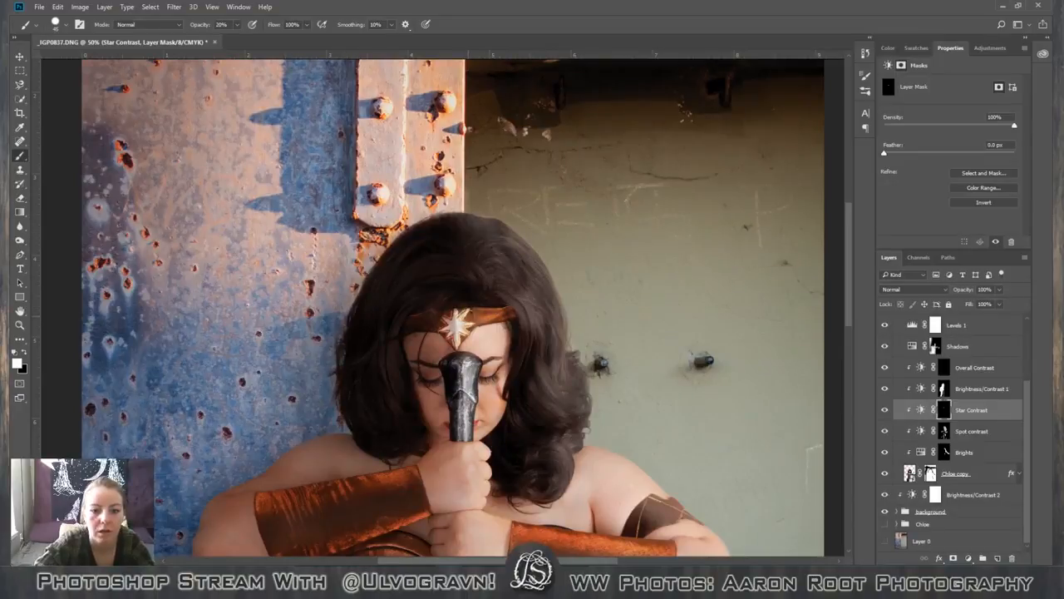
scroll(519, 377, "down", 5)
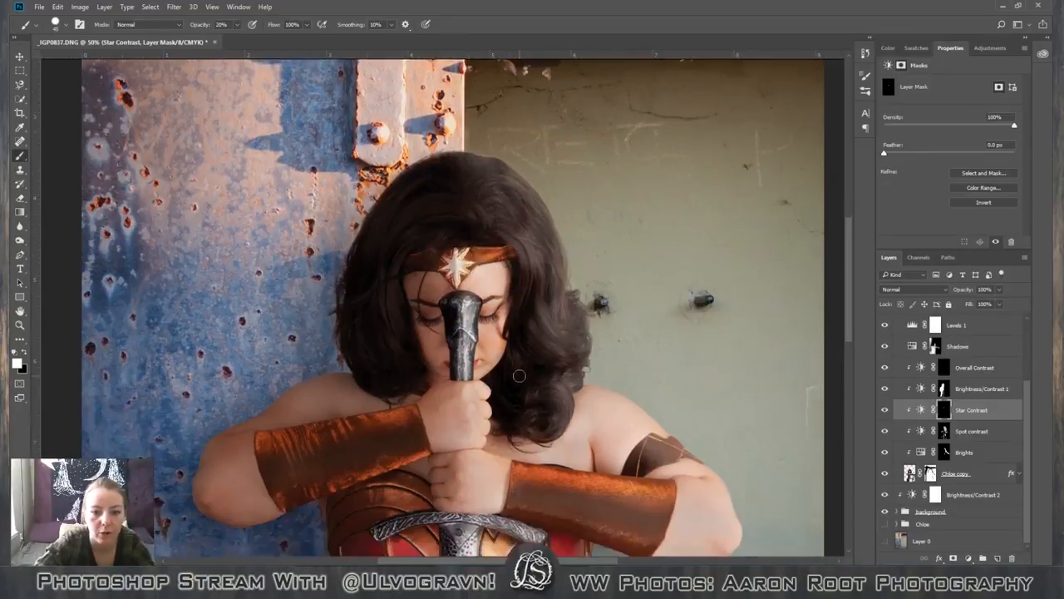
scroll(519, 377, "down", 2)
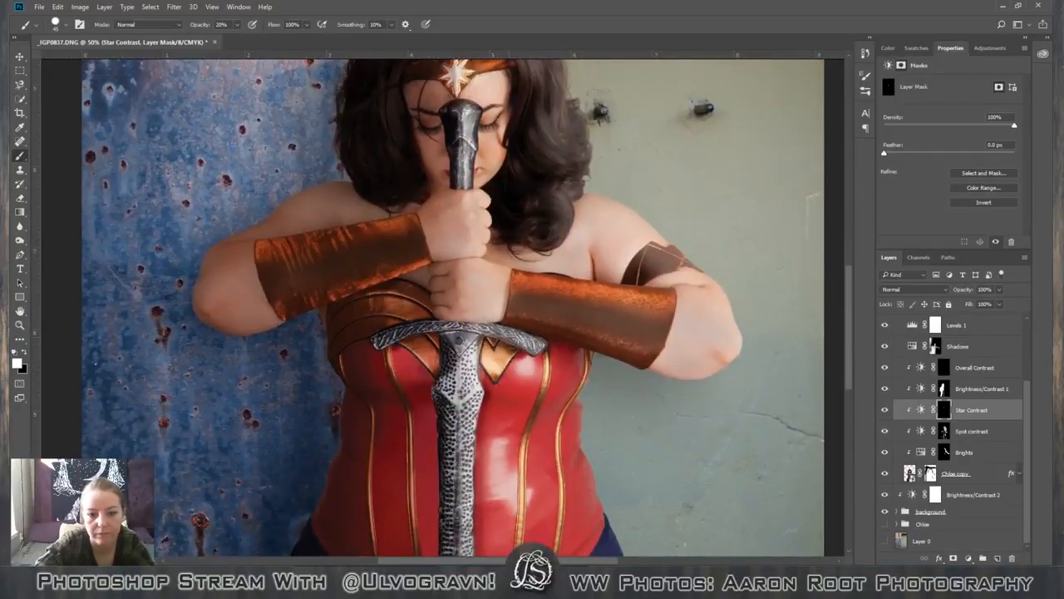
scroll(449, 358, "down", 3)
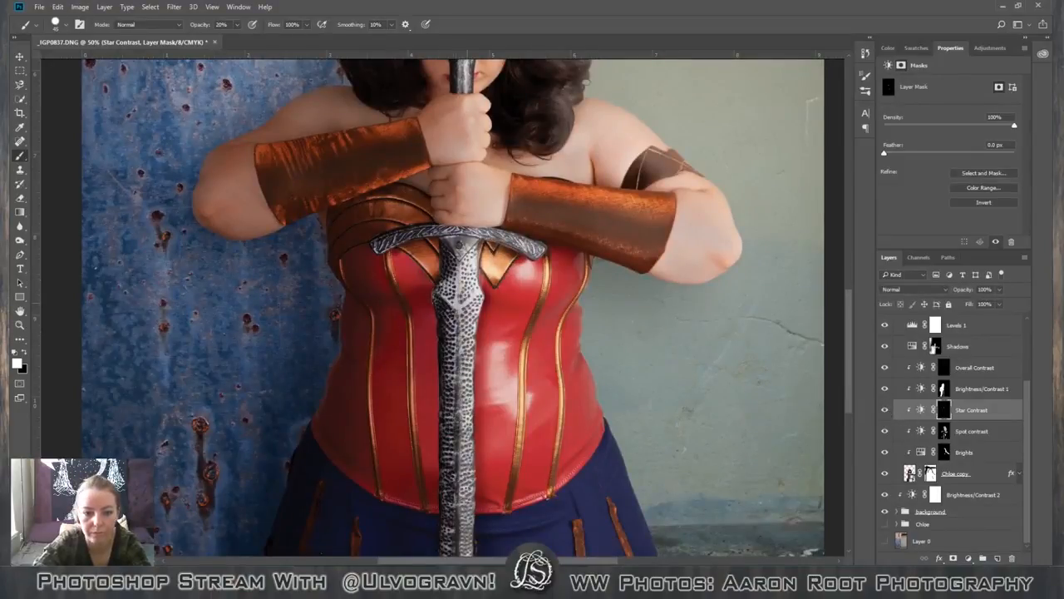
left_click_drag(453, 426, 459, 513)
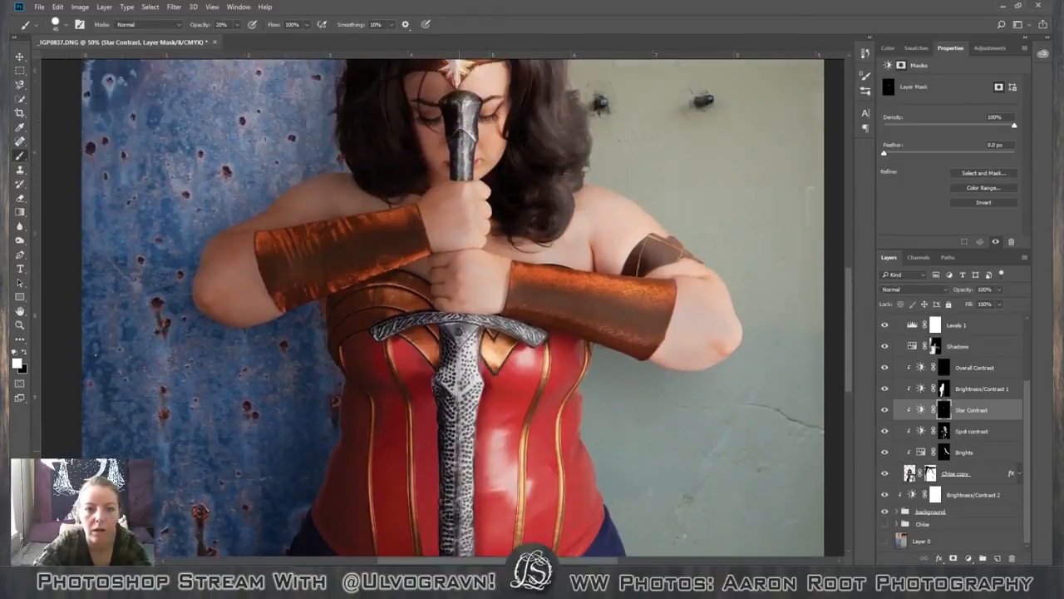
scroll(446, 389, "up", 6)
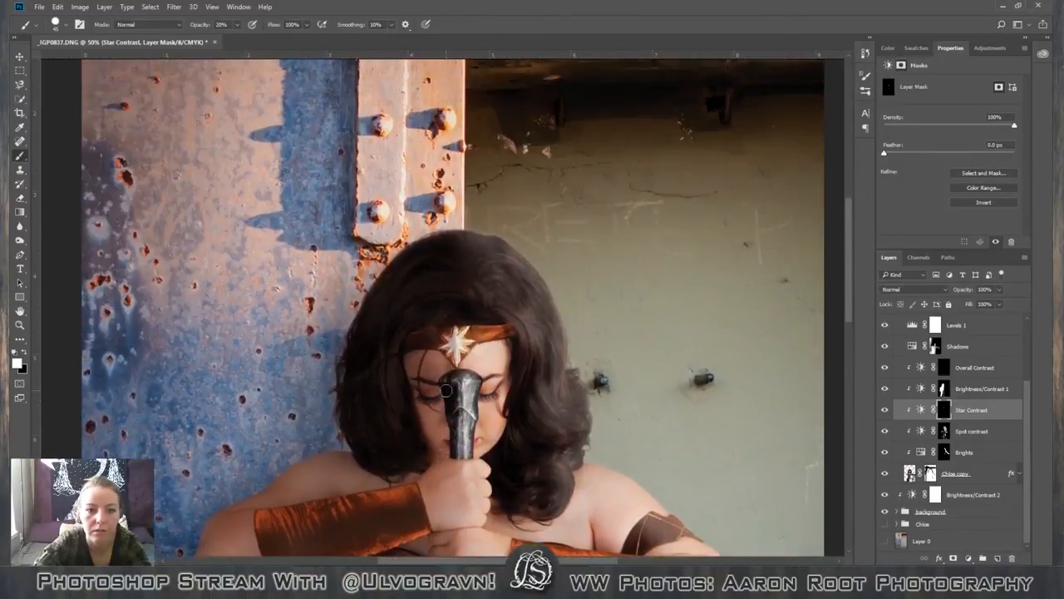
scroll(446, 389, "up", 2)
scroll(446, 389, "down", 2)
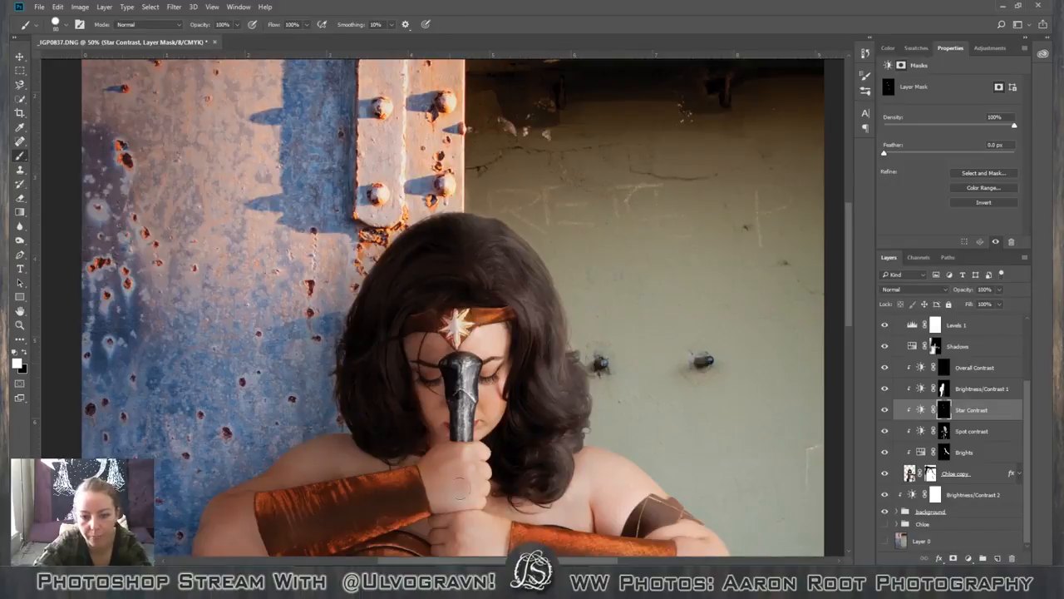
Paint the sword white on the Star Contrast mask at 100% opacity, working down the blade to its lower end.
scroll(462, 489, "down", 5)
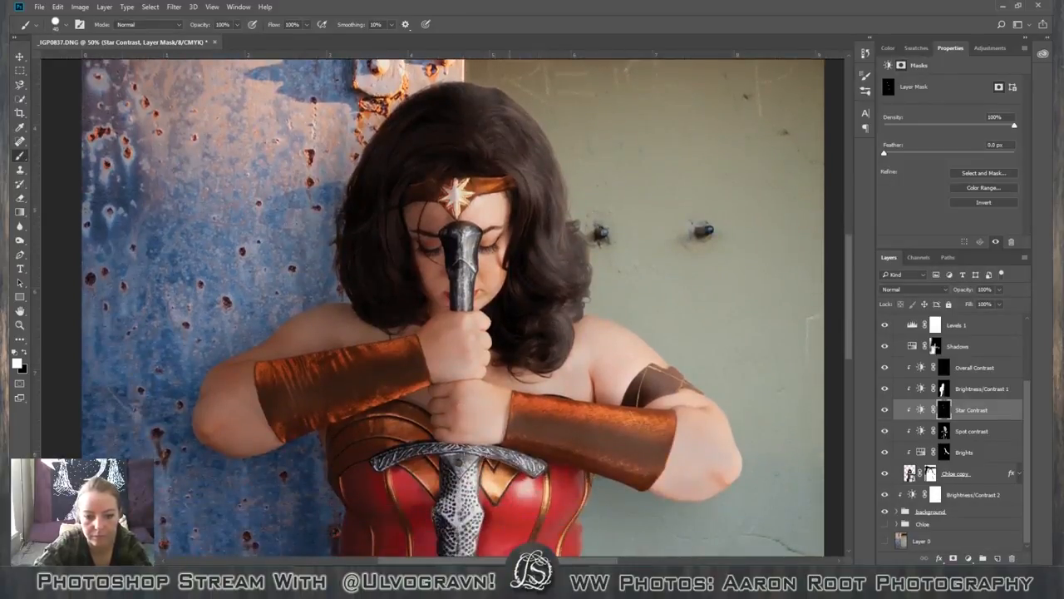
scroll(471, 472, "down", 9)
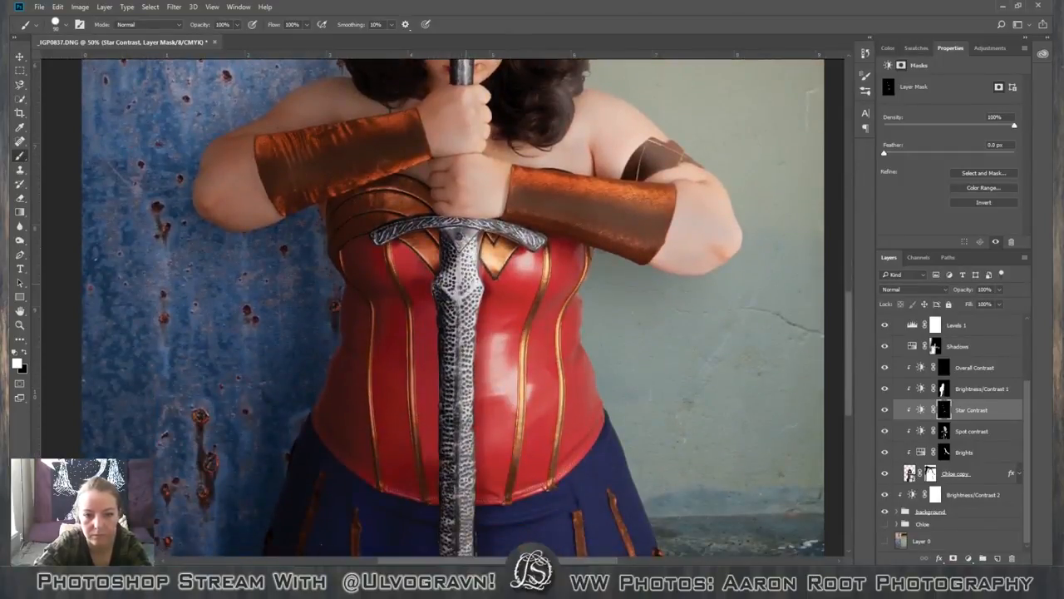
scroll(436, 505, "down", 5)
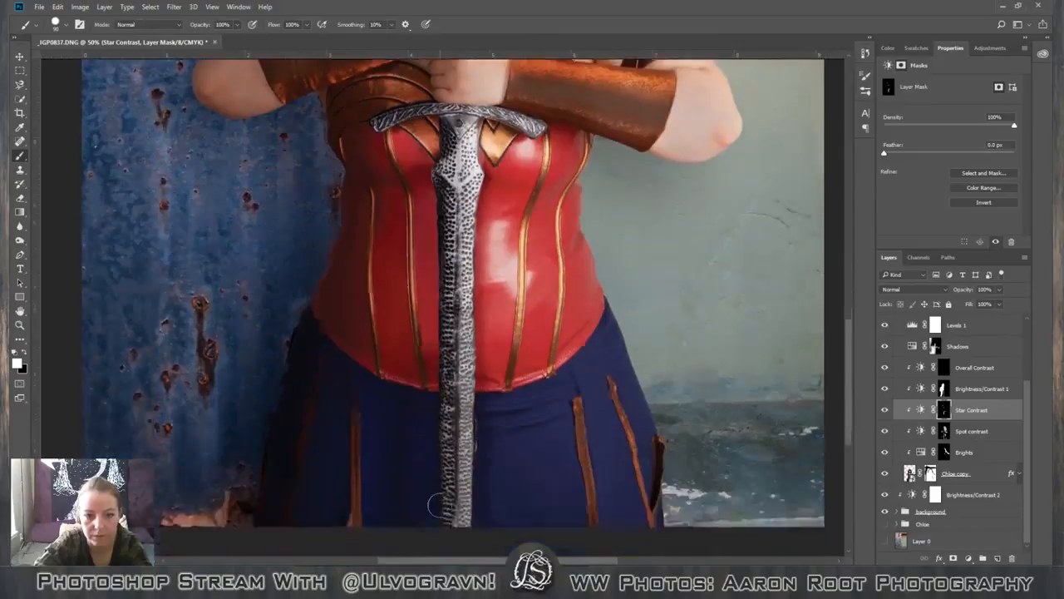
scroll(436, 504, "down", 3)
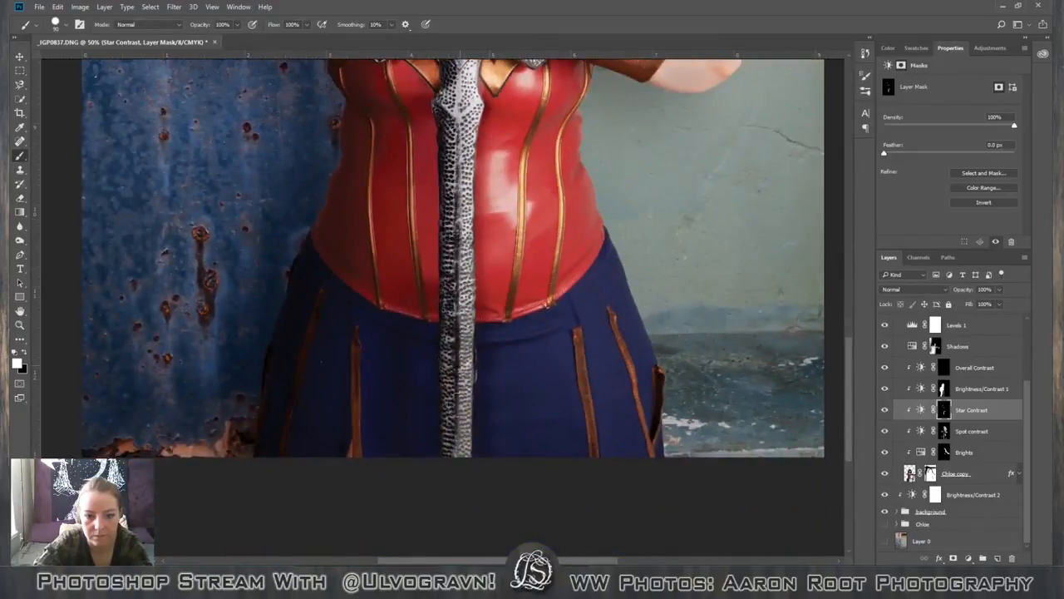
Review the whole picture from the metal beam to the skirt, checking how the sword and star contrast fit the background.
scroll(469, 475, "up", 11)
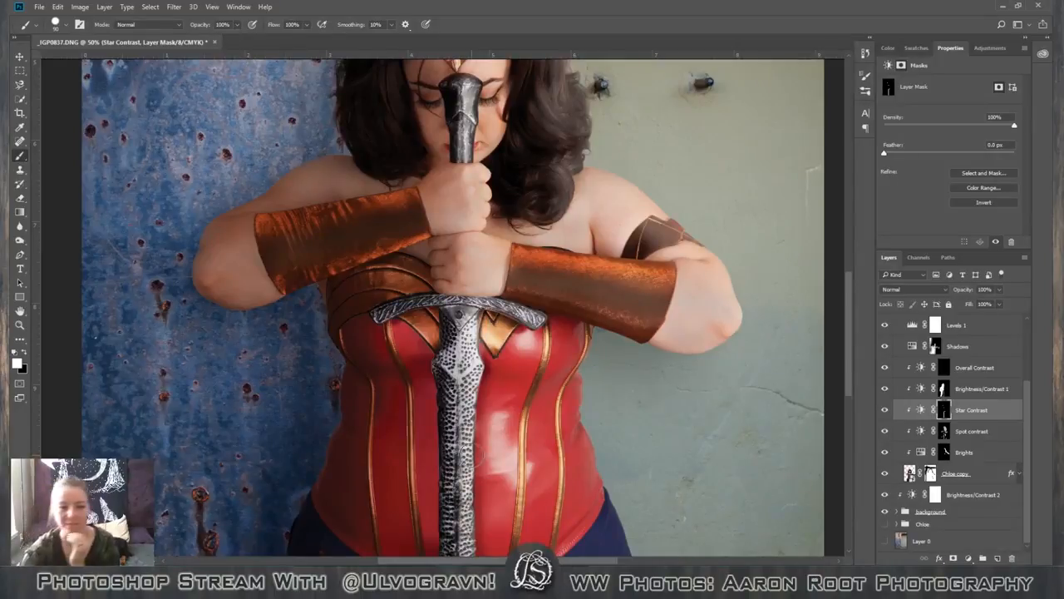
scroll(389, 370, "up", 5)
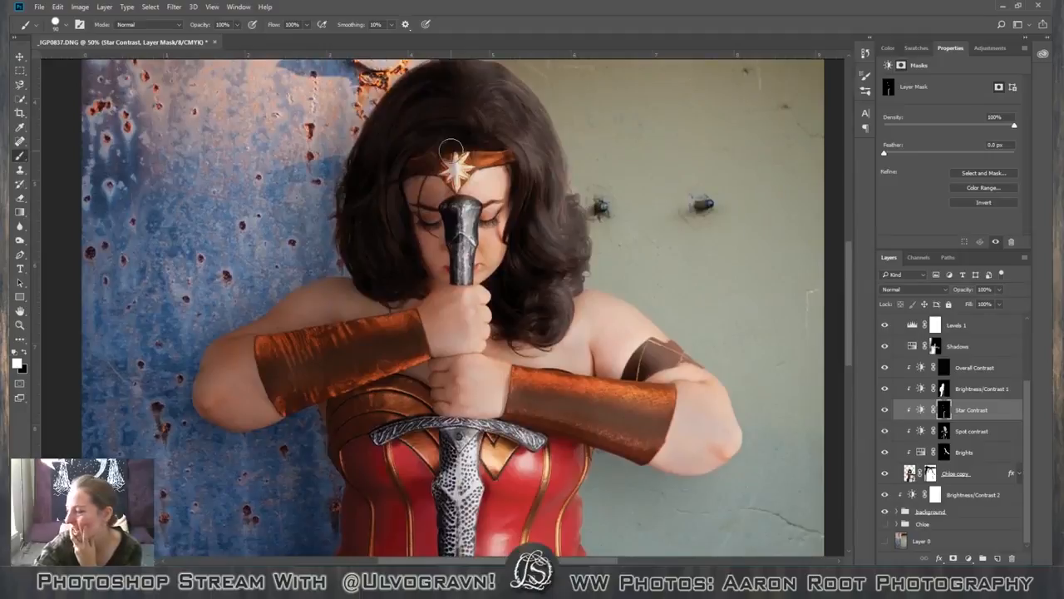
scroll(461, 175, "up", 5)
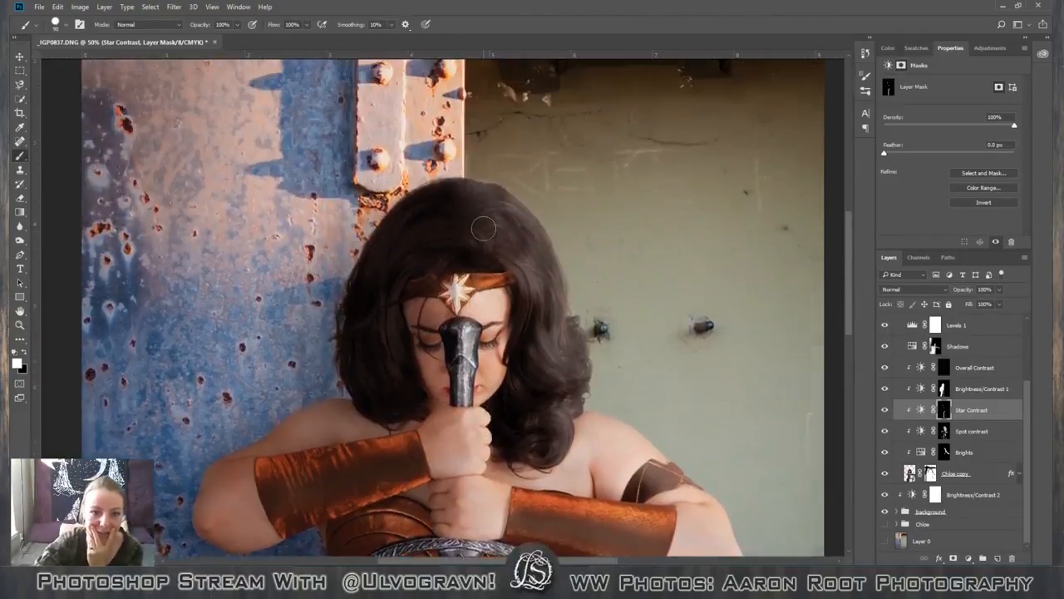
scroll(483, 228, "up", 7)
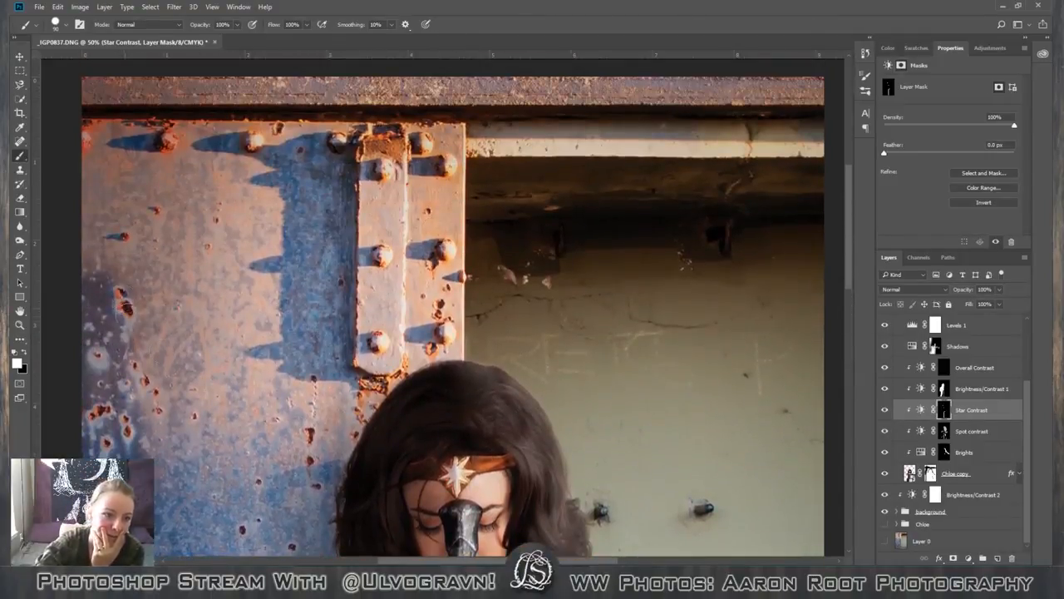
scroll(137, 234, "up", 4)
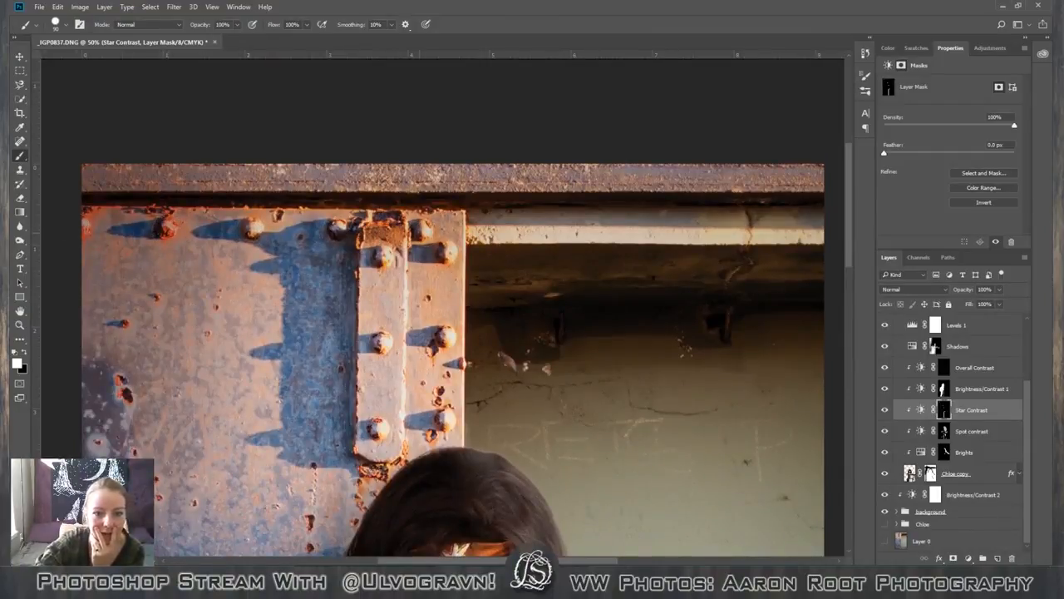
scroll(393, 290, "down", 7)
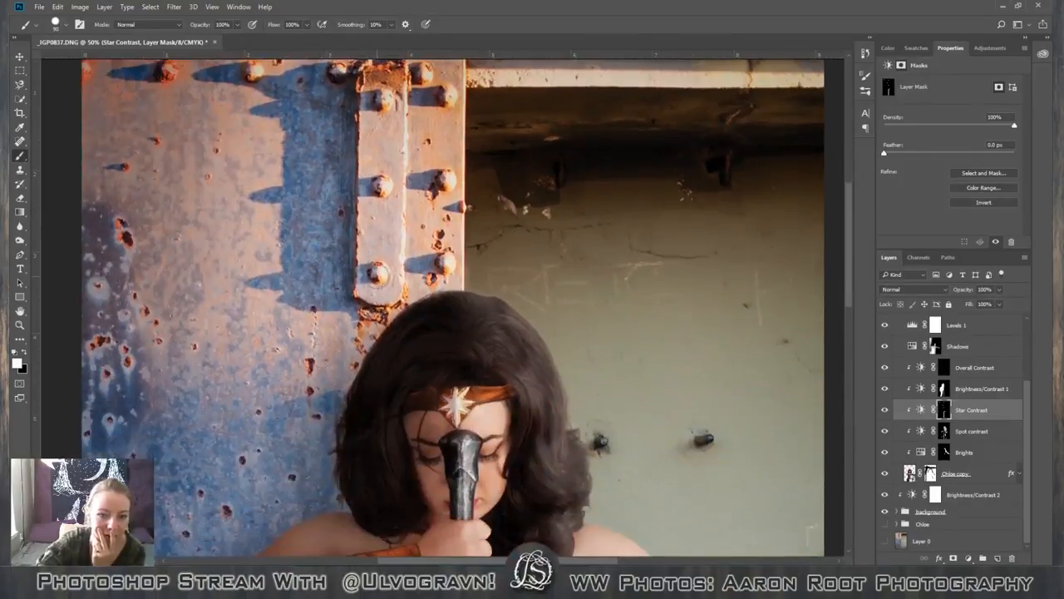
scroll(355, 397, "down", 14)
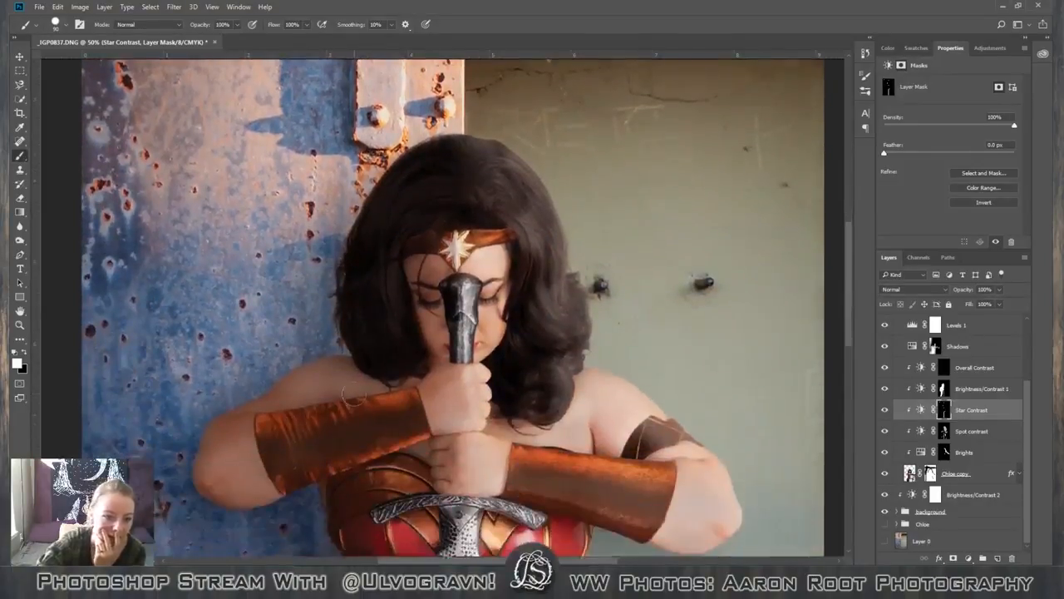
scroll(383, 390, "down", 10)
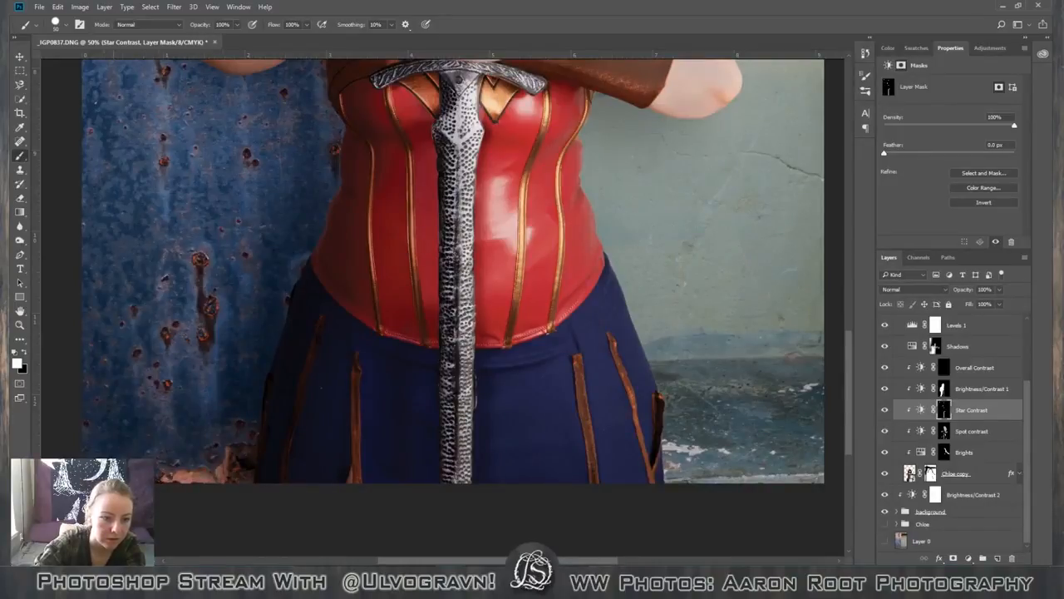
scroll(558, 458, "up", 1)
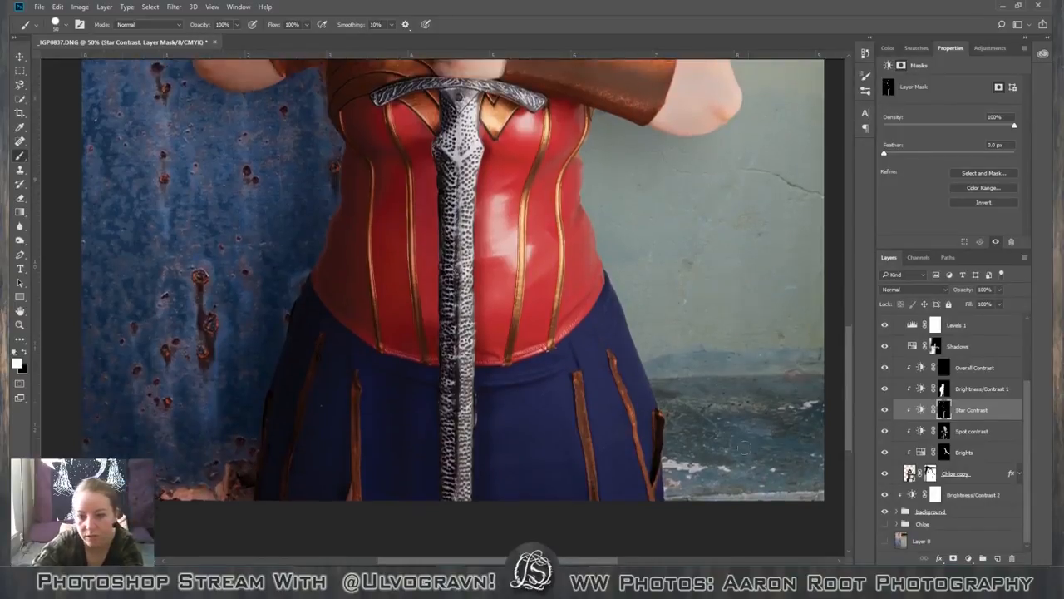
scroll(743, 448, "up", 10)
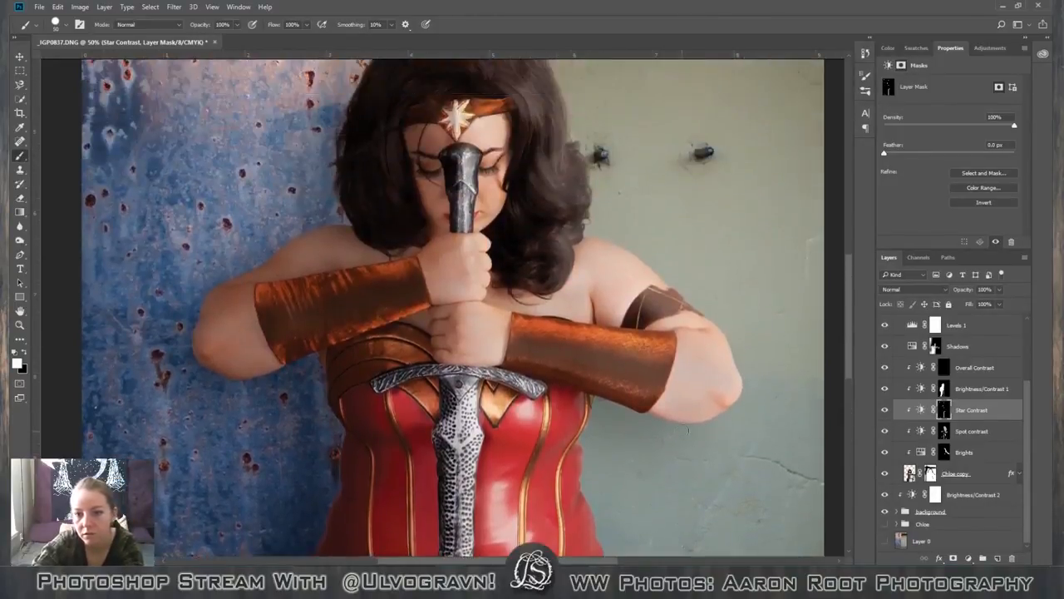
scroll(688, 429, "up", 10)
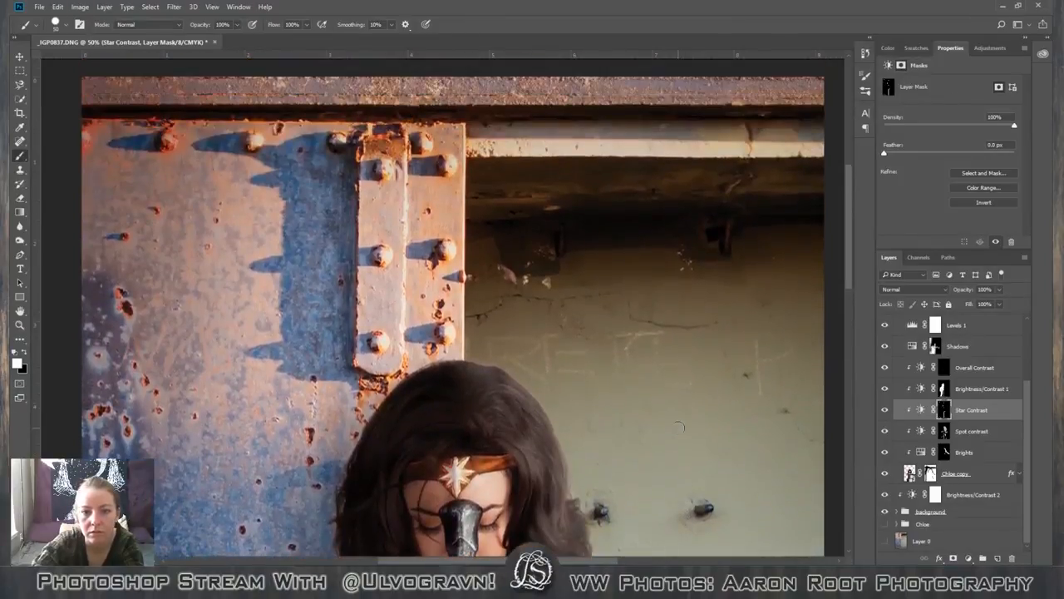
Compare the whole picture with the Star Contrast layer hidden and shown to judge its effect on star and sword.
scroll(679, 426, "up", 3)
scroll(678, 428, "down", 3)
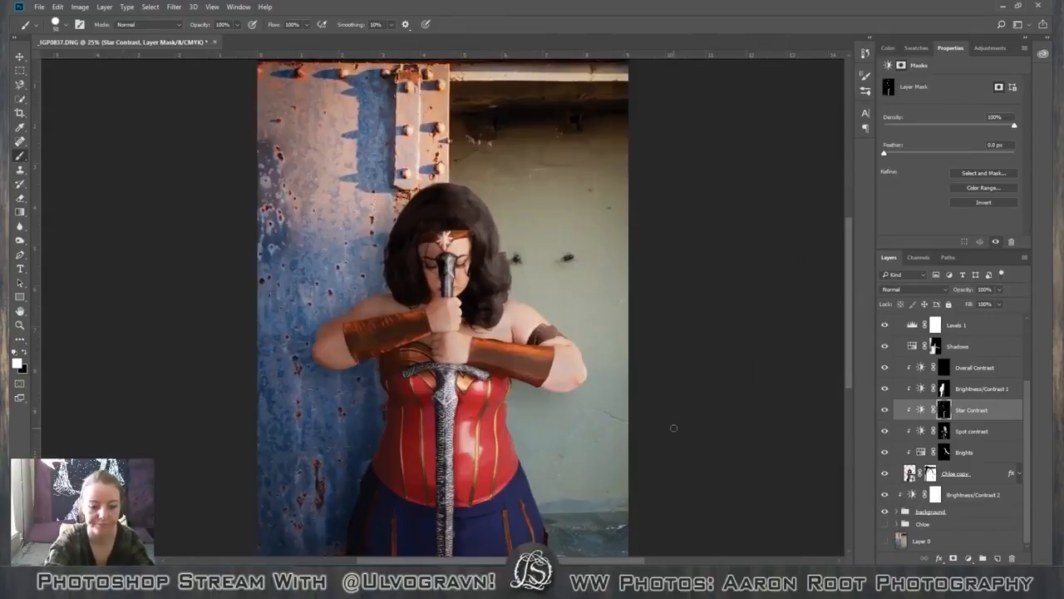
key("ctrl+minus")
left_click(885, 410)
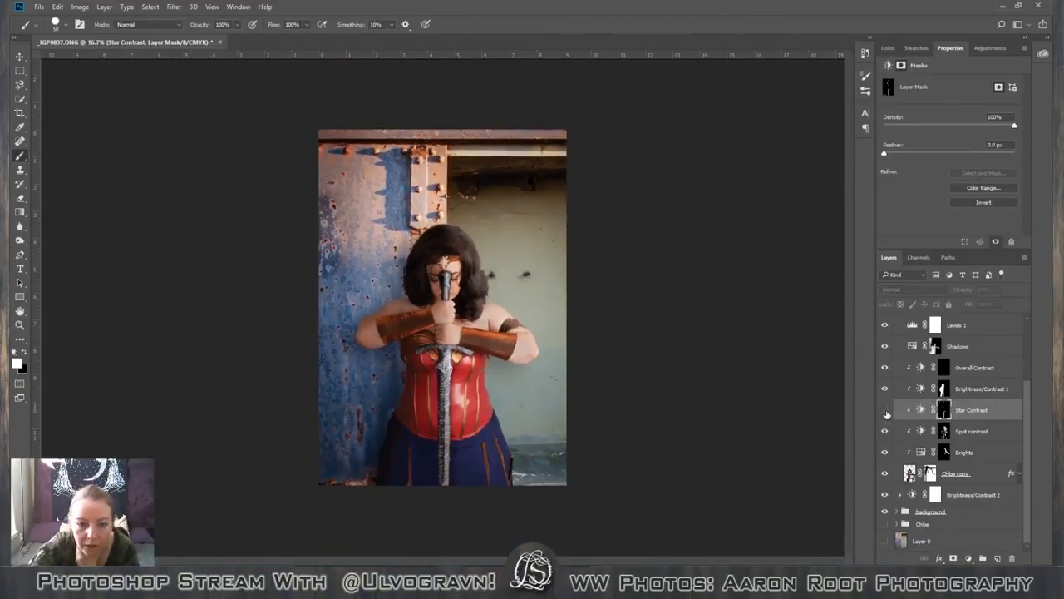
left_click(884, 410)
left_click(884, 410)
left_click(884, 410)
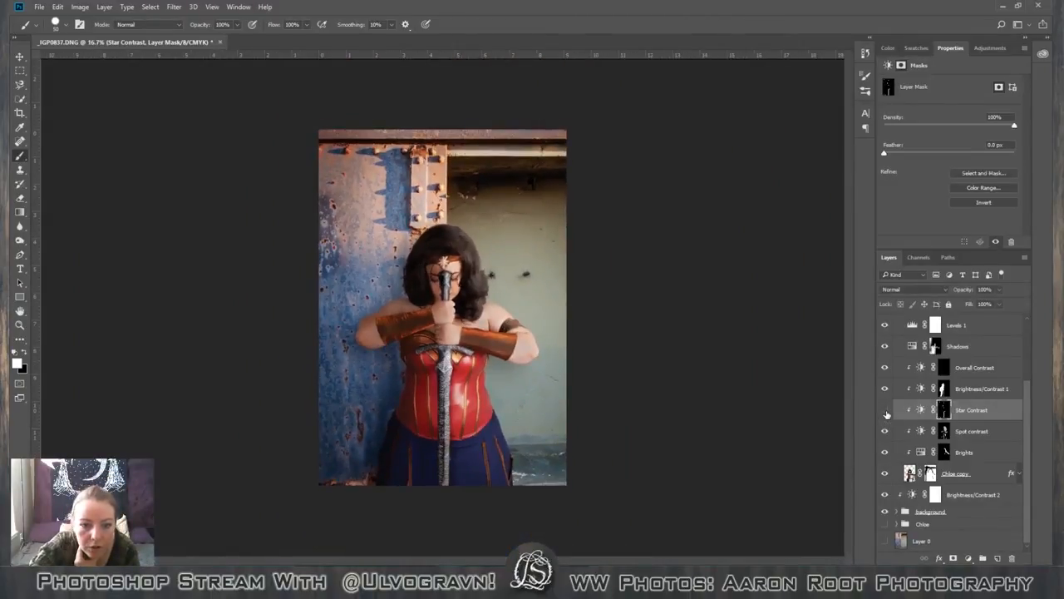
left_click(885, 411)
left_click(886, 410)
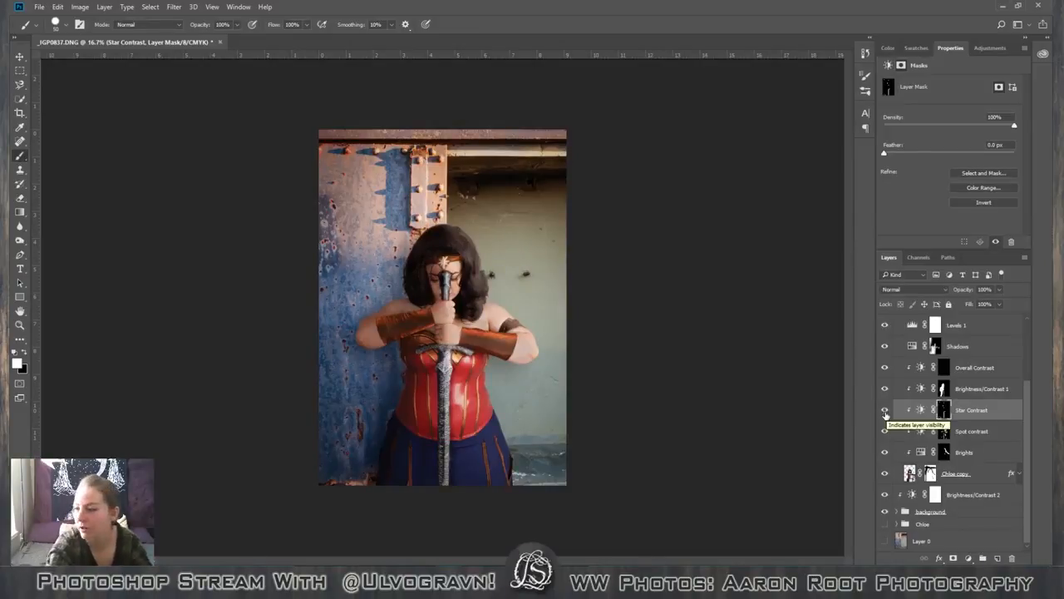
Collapse the Corset sheen hider group and add a new empty layer above it inside the figure's group.
key("ctrl+plus")
key("ctrl+plus")
key("ctrl+plus")
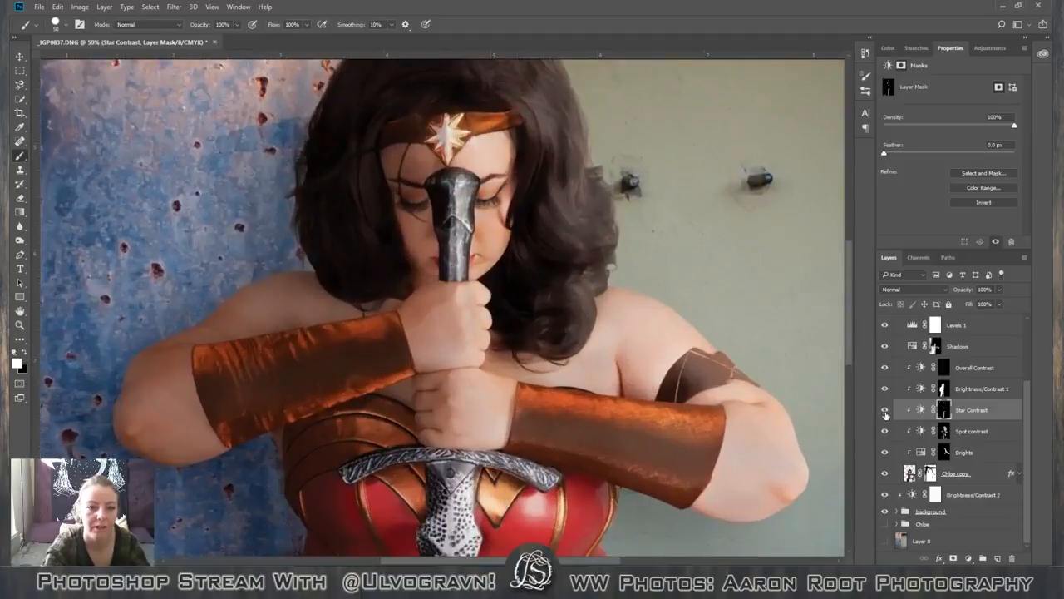
key("space")
left_click_drag(567, 225, 560, 405)
left_click_drag(1022, 426, 1026, 346)
left_click(905, 352)
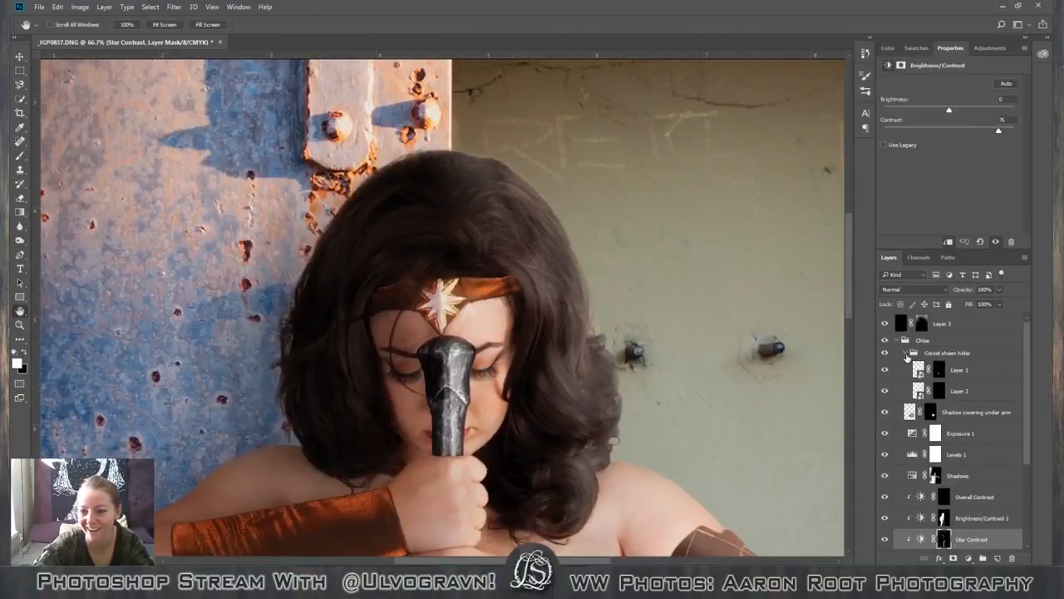
left_click(906, 352)
left_click(952, 352)
left_click(998, 557)
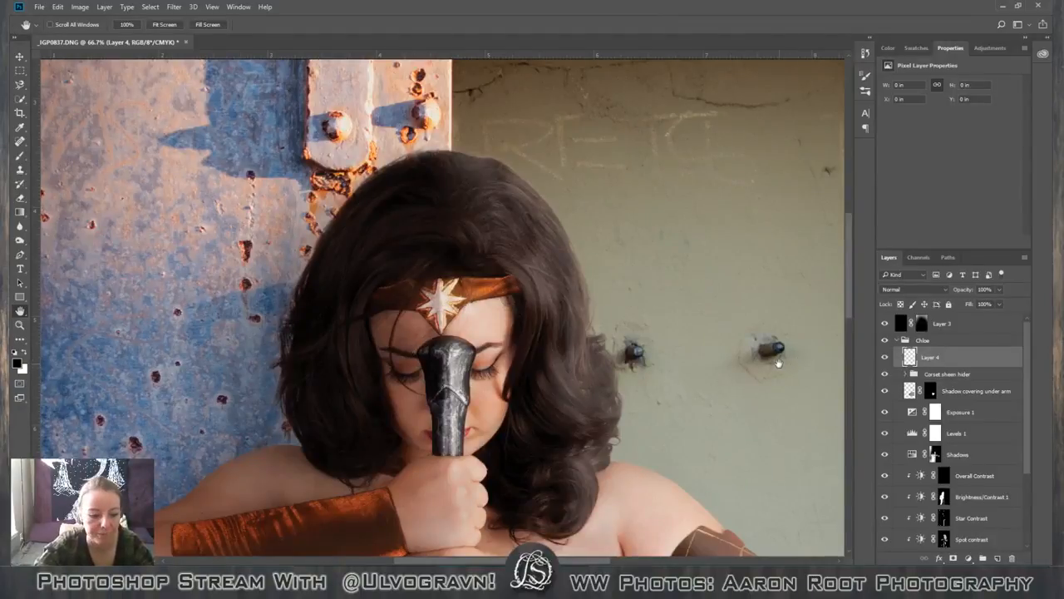
Fill the new layer with white at 100% opacity in Normal mode.
key("shift+F5")
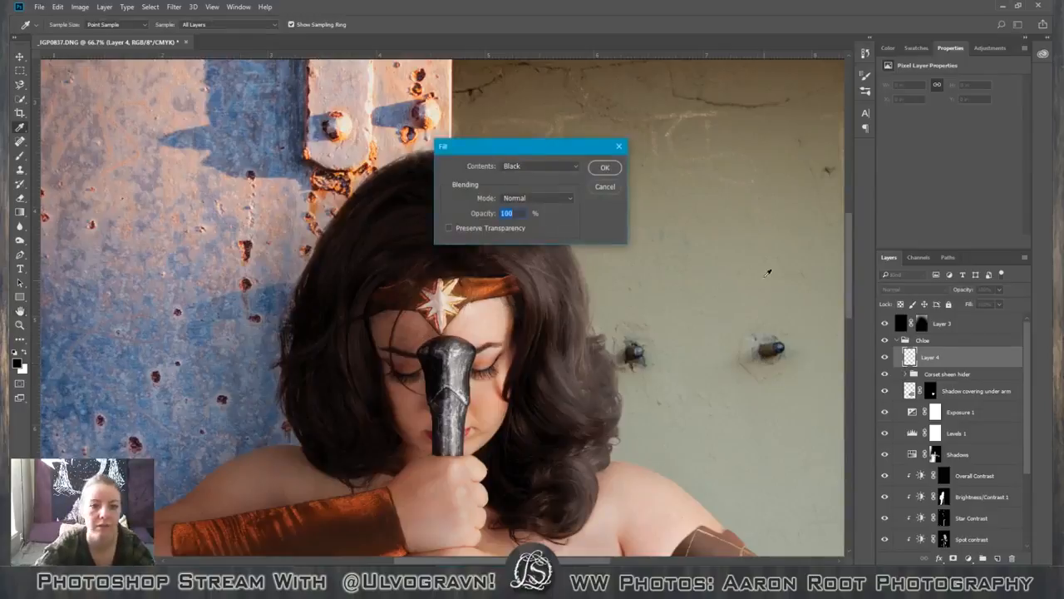
left_click(526, 167)
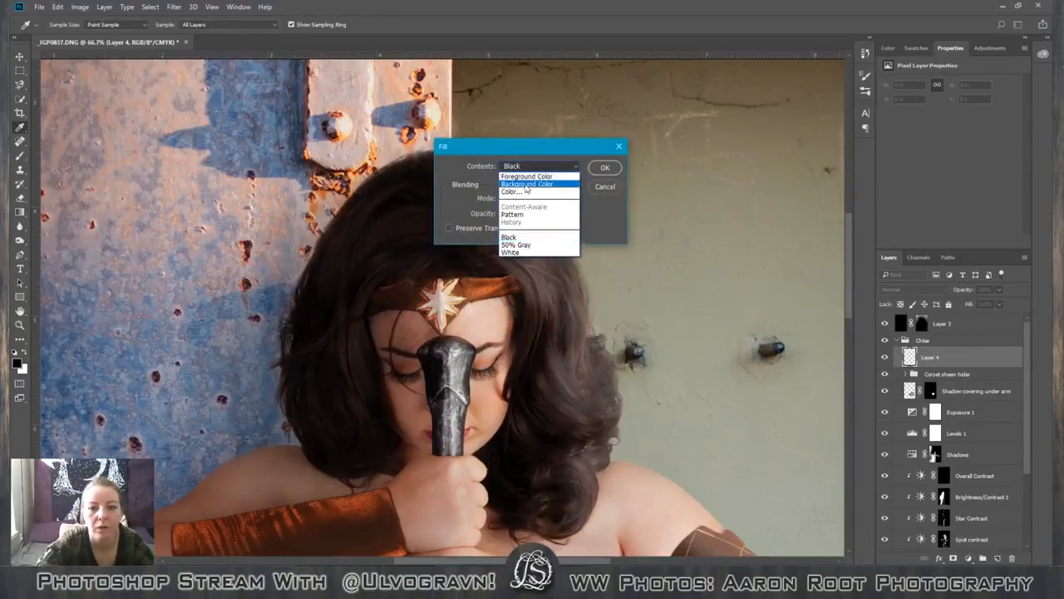
left_click(529, 254)
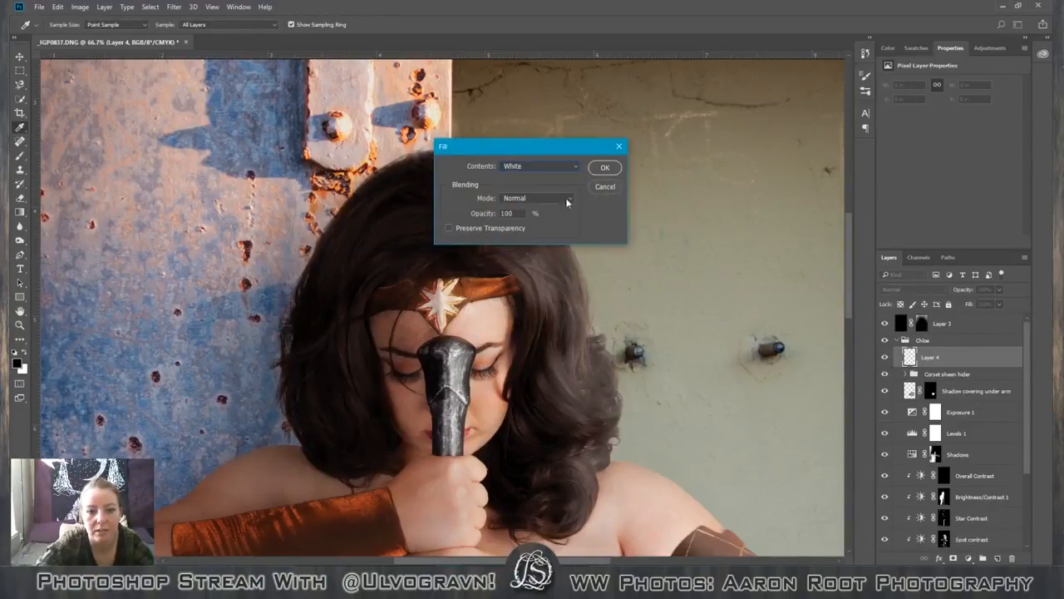
left_click(599, 168)
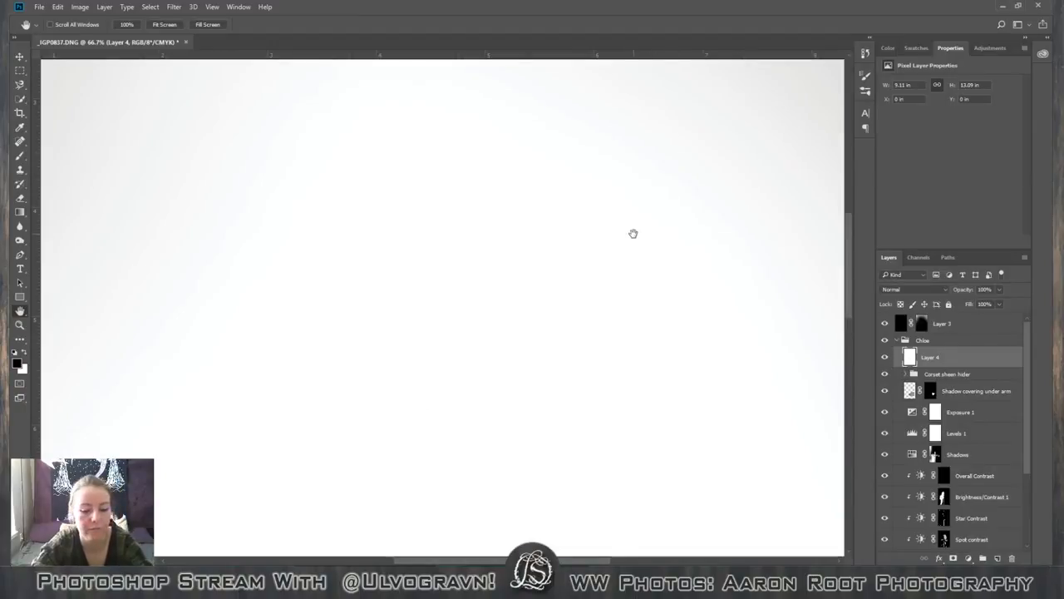
Add a layer mask to the white Layer 4 and fill the mask with black.
left_click(955, 558)
key("shift+F5")
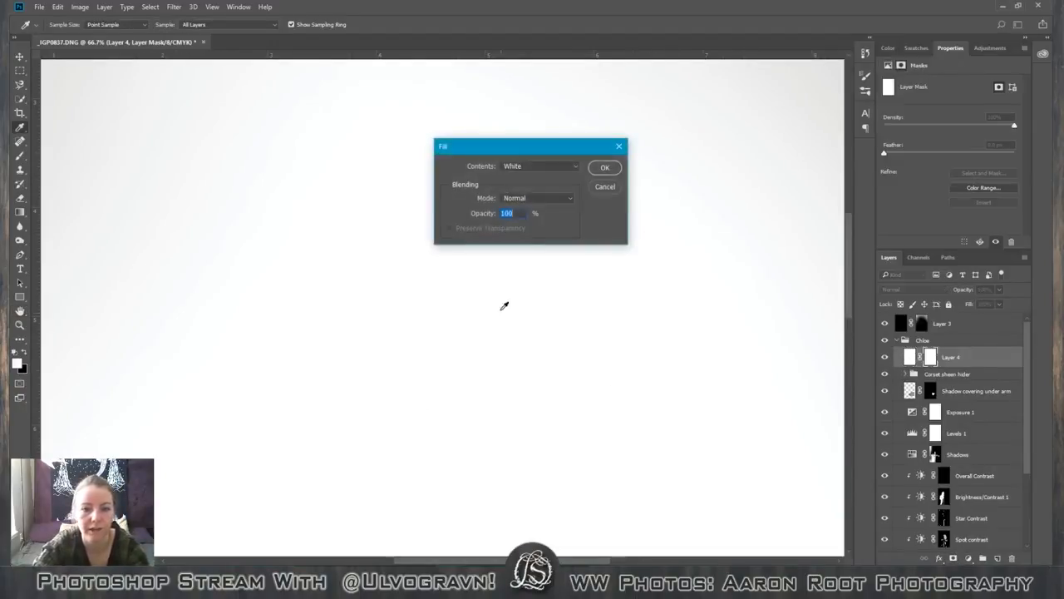
left_click(550, 169)
left_click(540, 239)
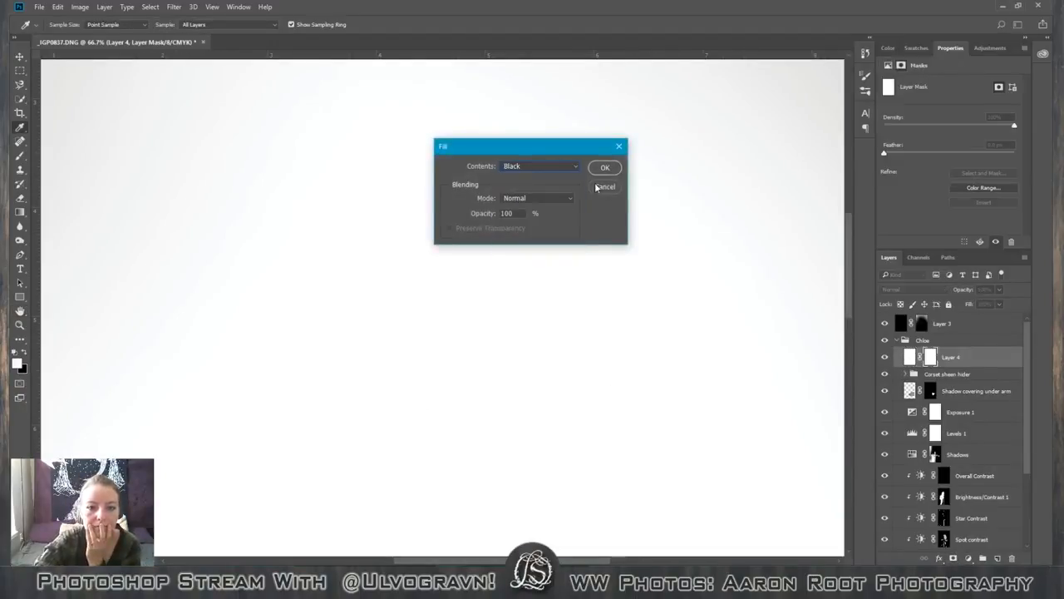
left_click(606, 167)
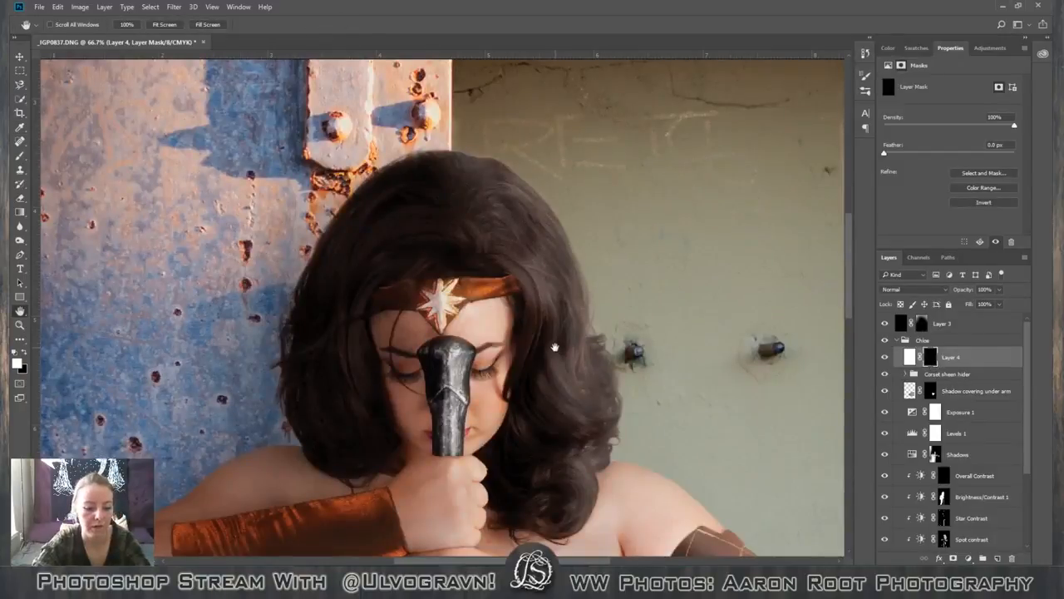
Try a white radial gradient on the Layer 4 mask, spreading from the headband star to the edge of the hair.
key("g")
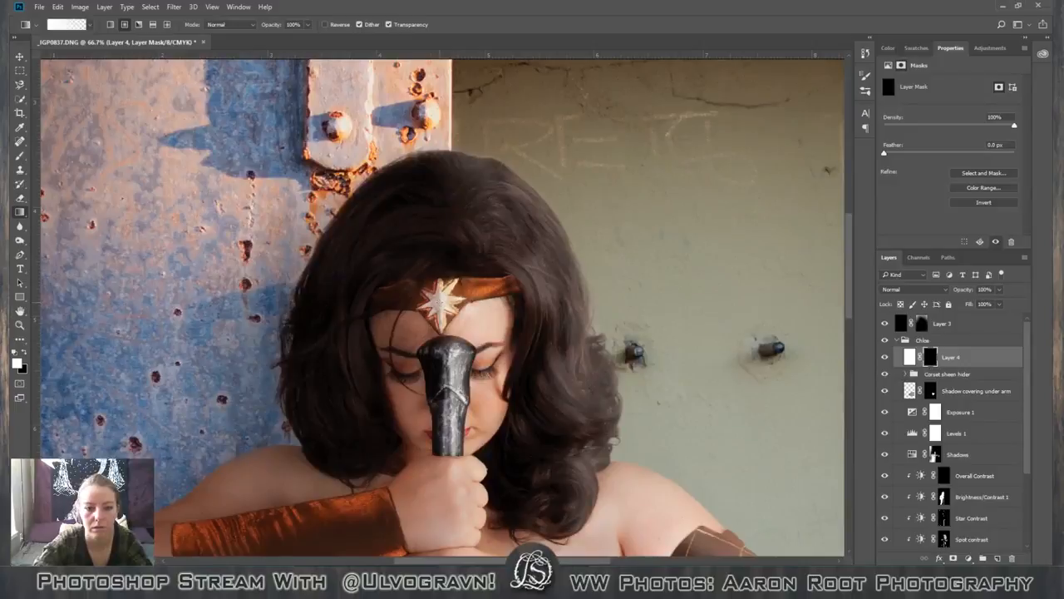
left_click_drag(474, 302, 619, 302)
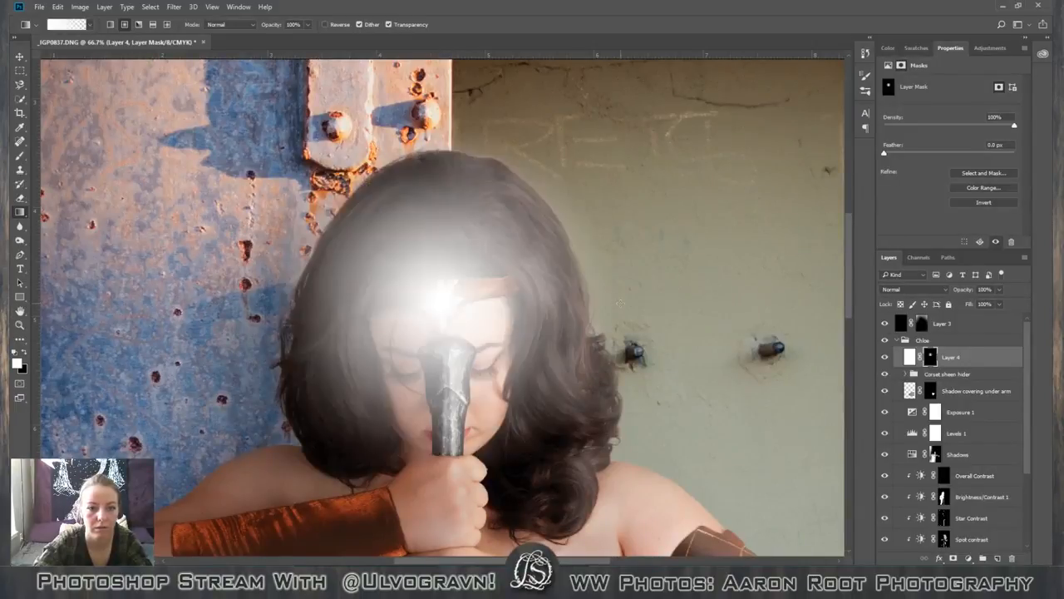
key("ctrl+minus")
key("ctrl+minus")
key("ctrl+minus")
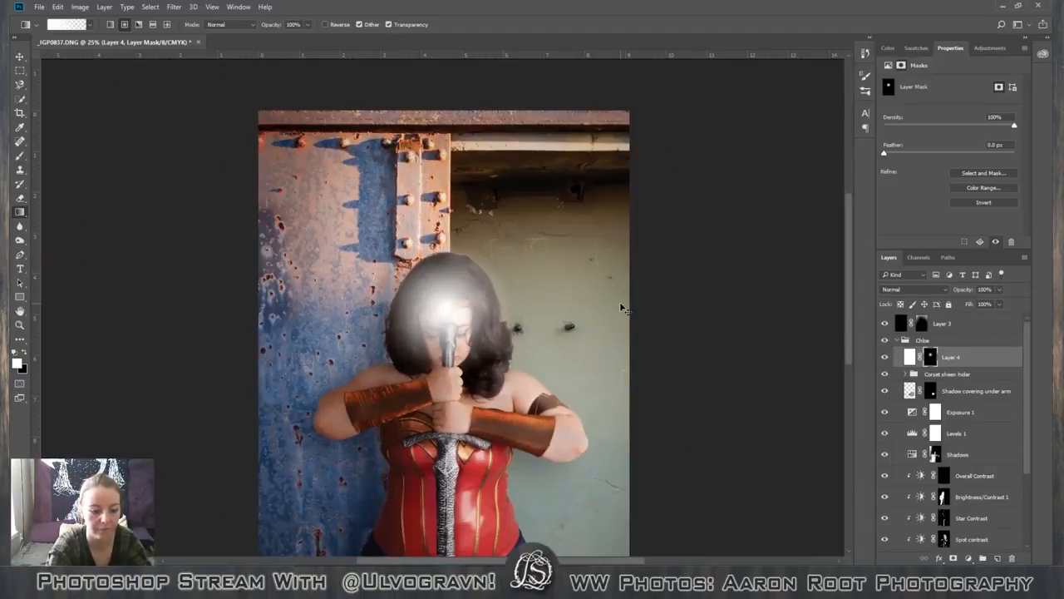
key("ctrl+z")
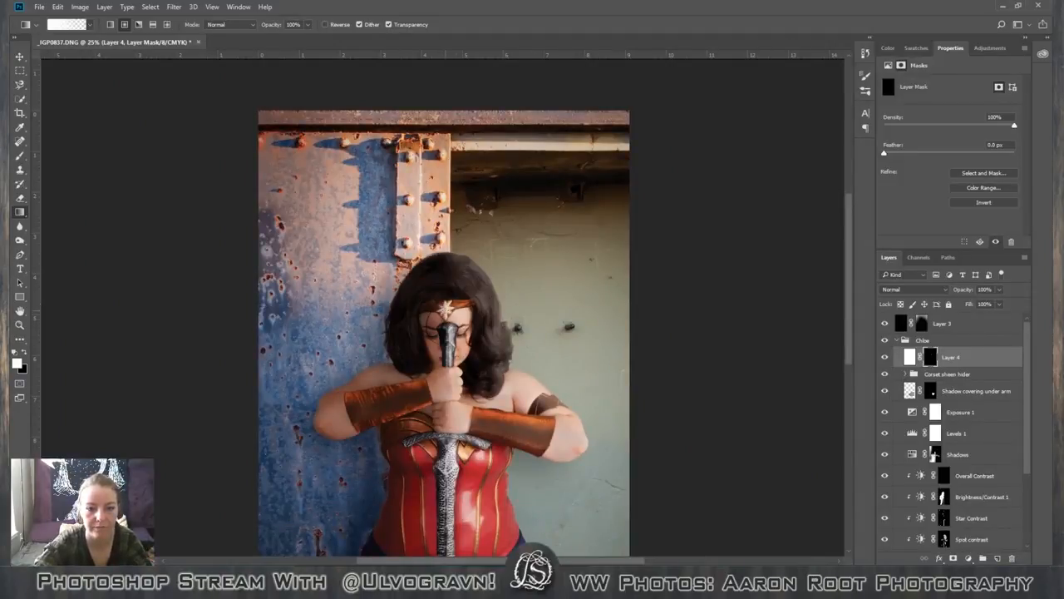
Try a much larger radial glow from the star past the picture's edge, and refill the mask with black.
left_click_drag(447, 309, 661, 285)
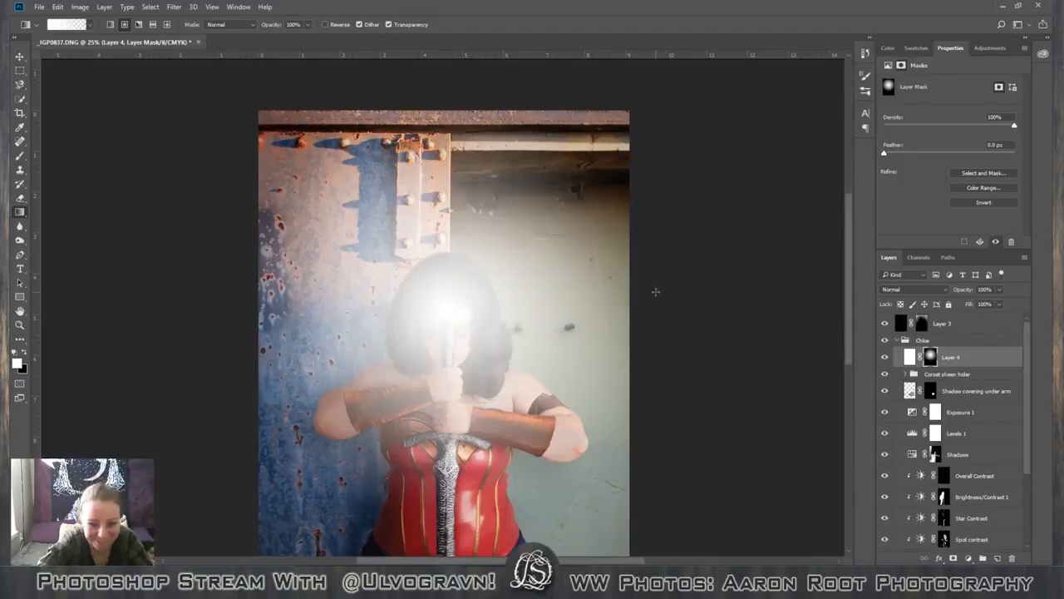
left_click(986, 356)
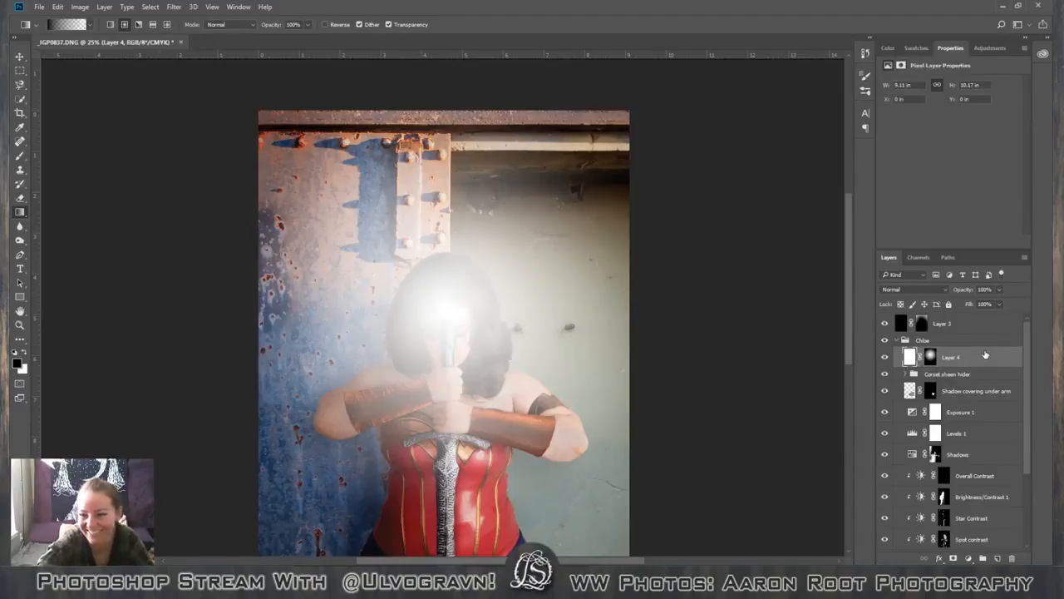
left_click(1001, 290)
left_click_drag(960, 303, 965, 302)
key("Escape")
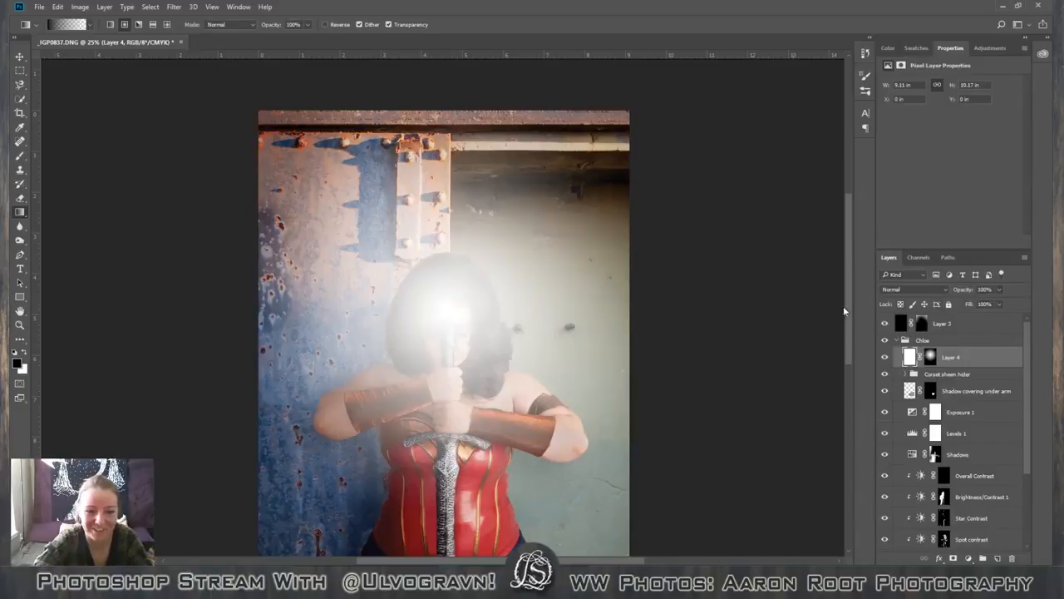
left_click(932, 358)
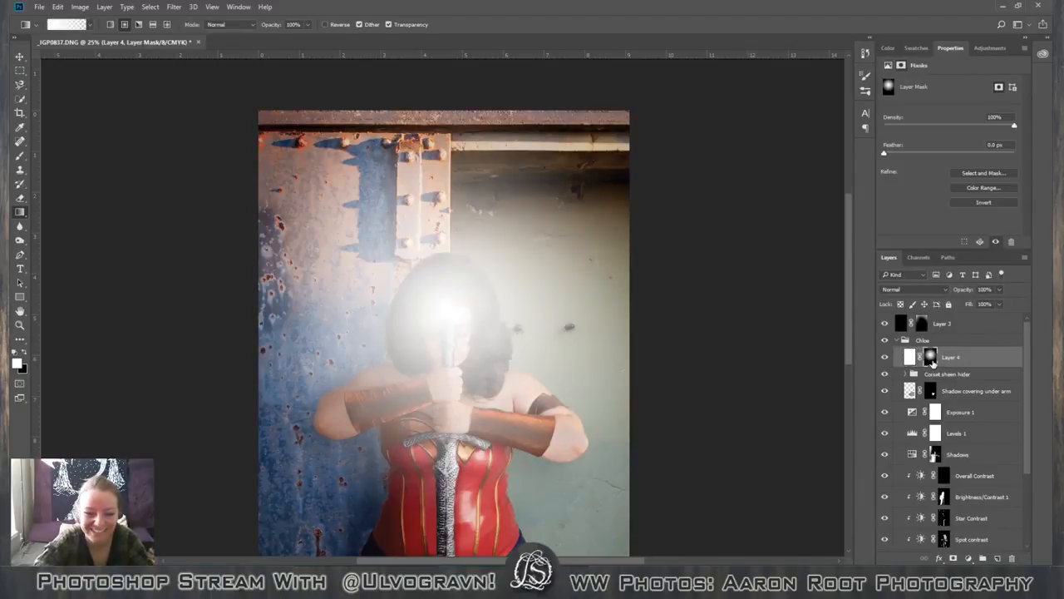
key("shift+F5")
key("Return")
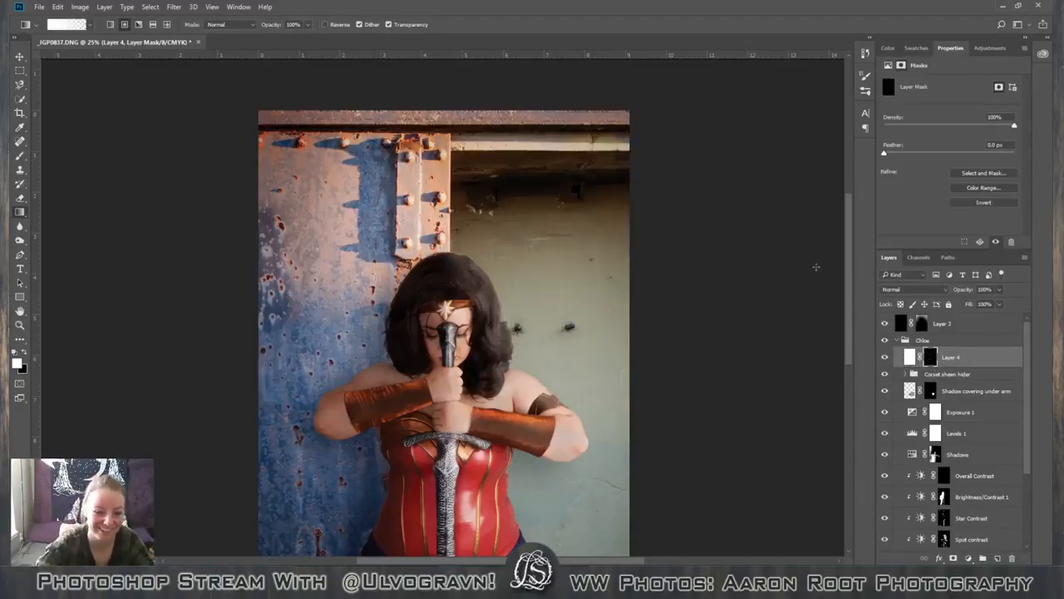
Try two small radial glows around the headband star on the mask and undo each one.
left_click_drag(447, 308, 466, 304)
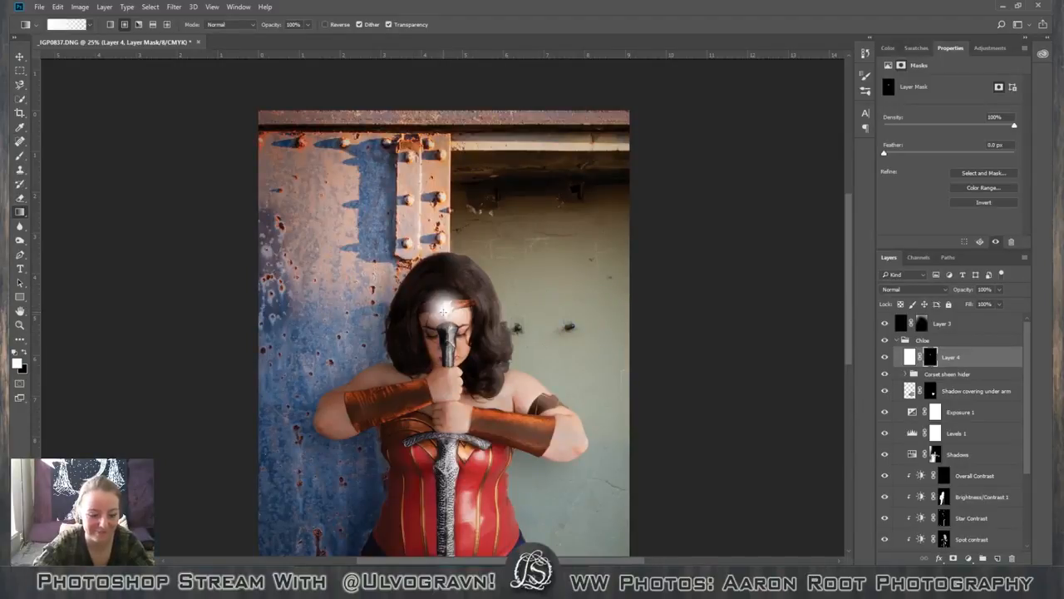
key("ctrl+z")
left_click_drag(448, 309, 474, 308)
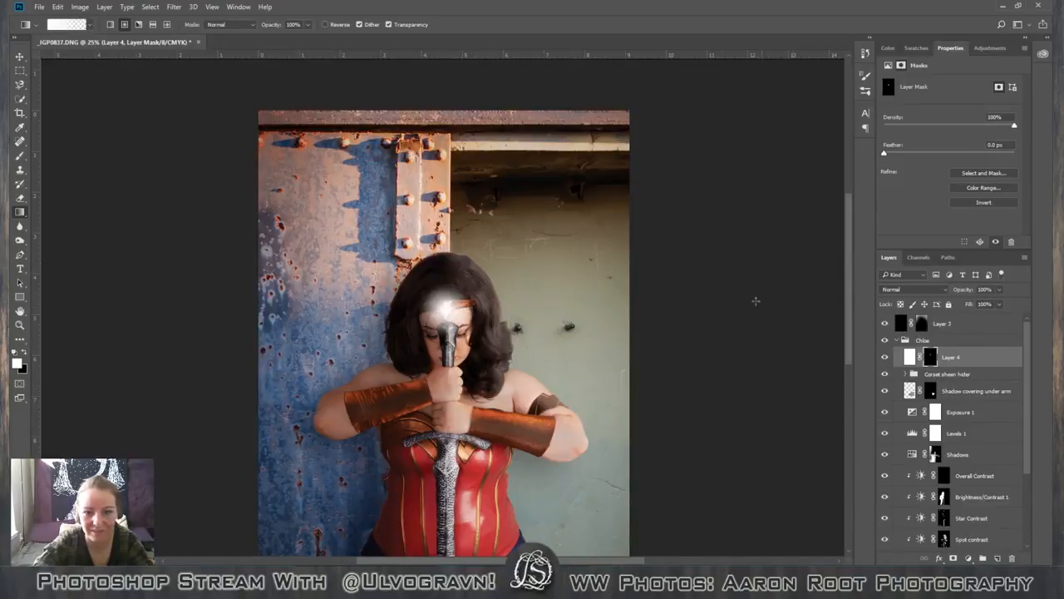
key("ctrl+z")
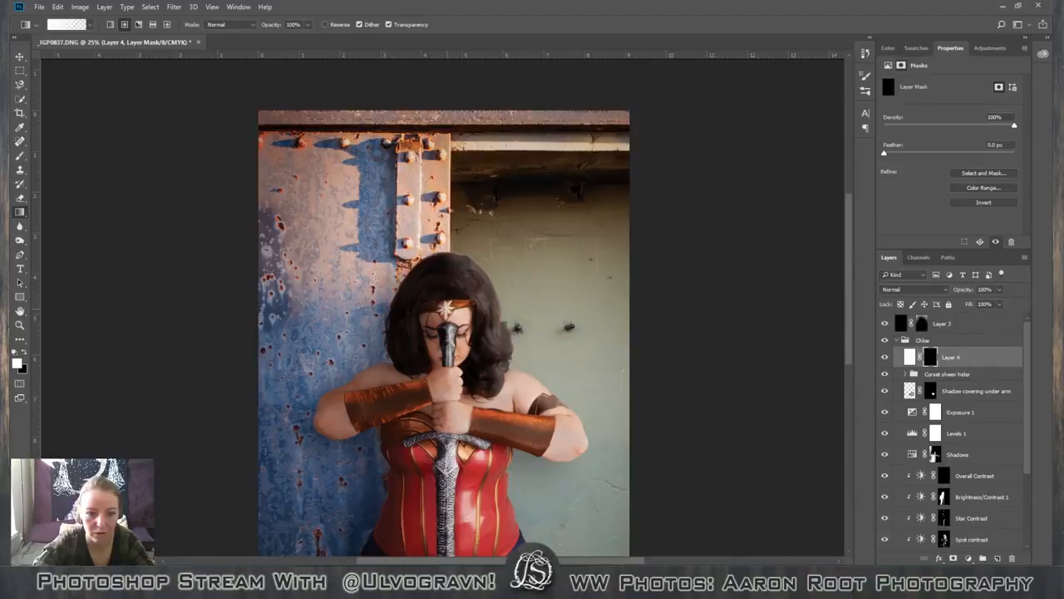
Draw a small white radial gradient around the headband star on the mask and lower the layer opacity to 73%.
left_click_drag(449, 308, 477, 309)
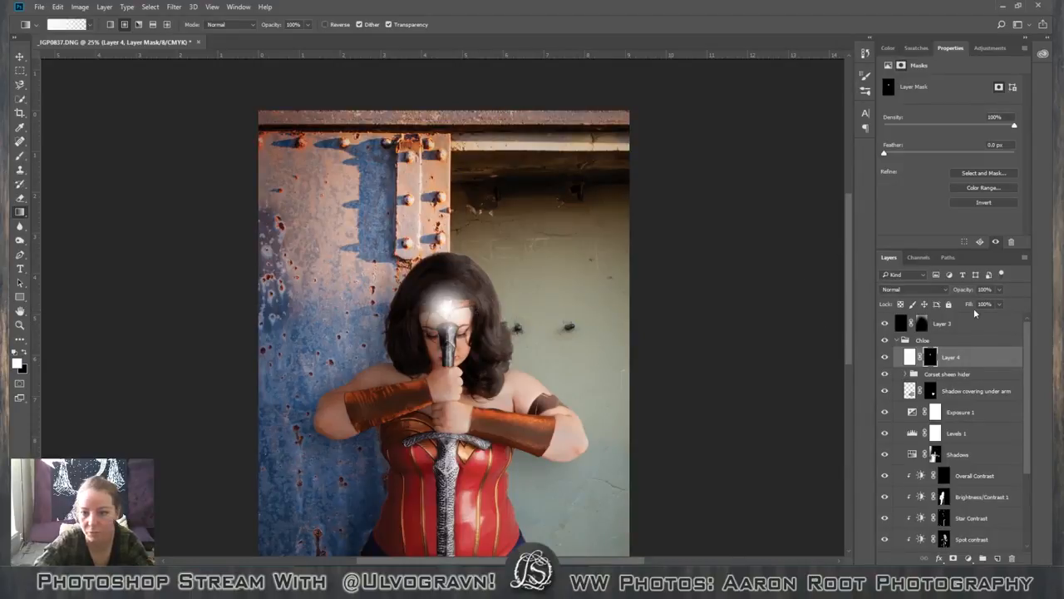
left_click(998, 291)
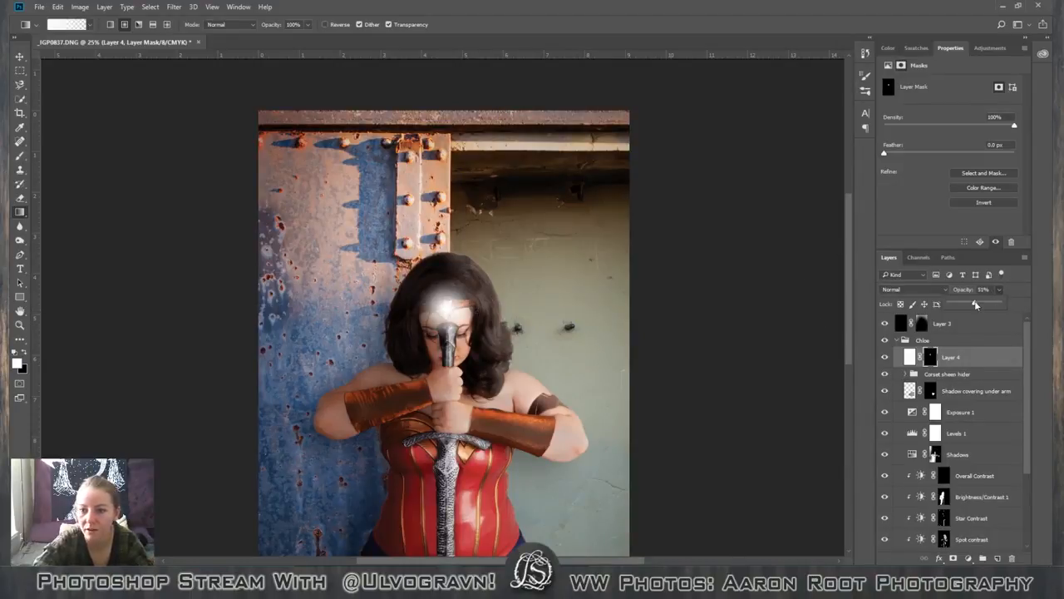
left_click_drag(976, 305, 990, 304)
Set the blend mode of the white glow layer, Layer 4, to Screen.
left_click(909, 356)
left_click(913, 289)
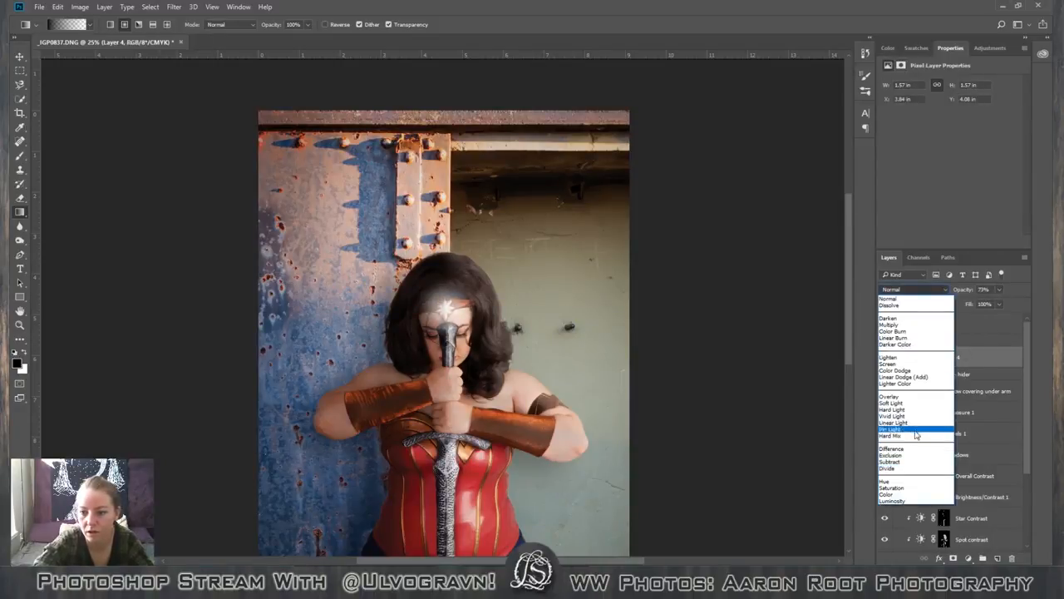
left_click(906, 363)
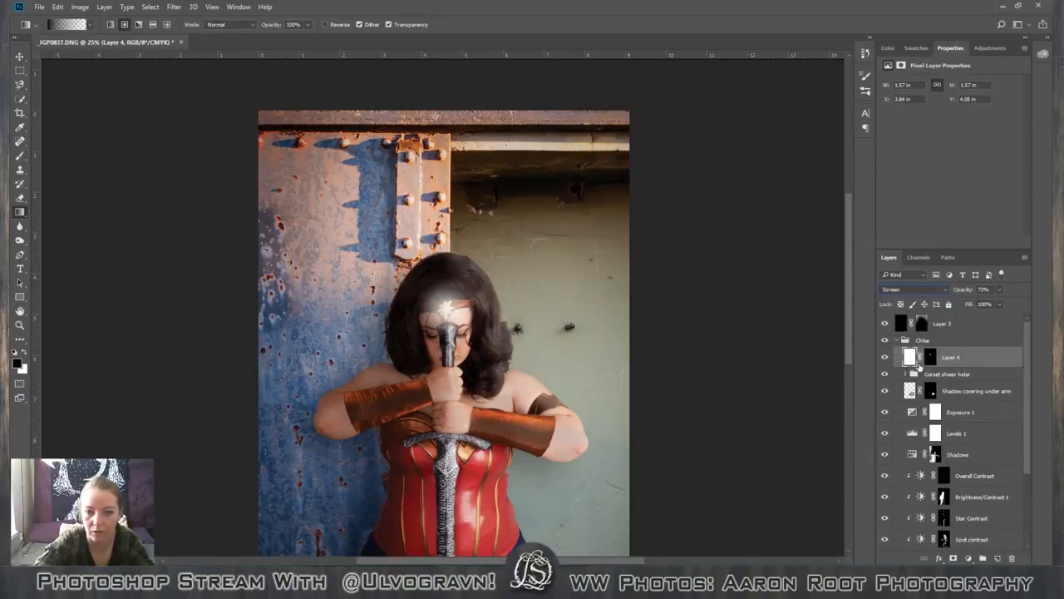
Add a Color Overlay effect to the glow layer, Layer 4, keeping the headband star in view.
double_click(909, 364)
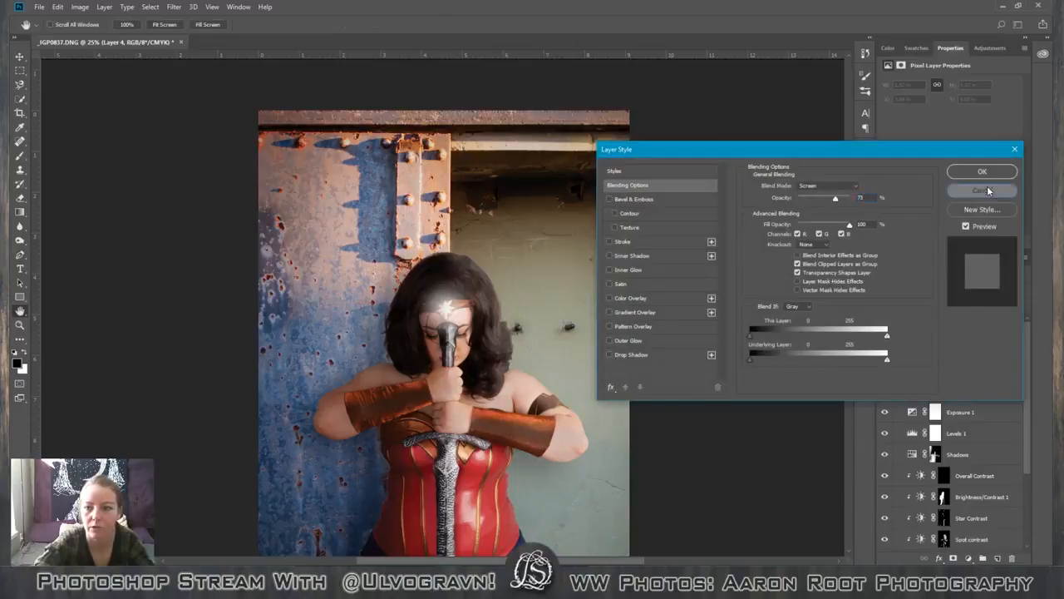
left_click(987, 191)
double_click(906, 359)
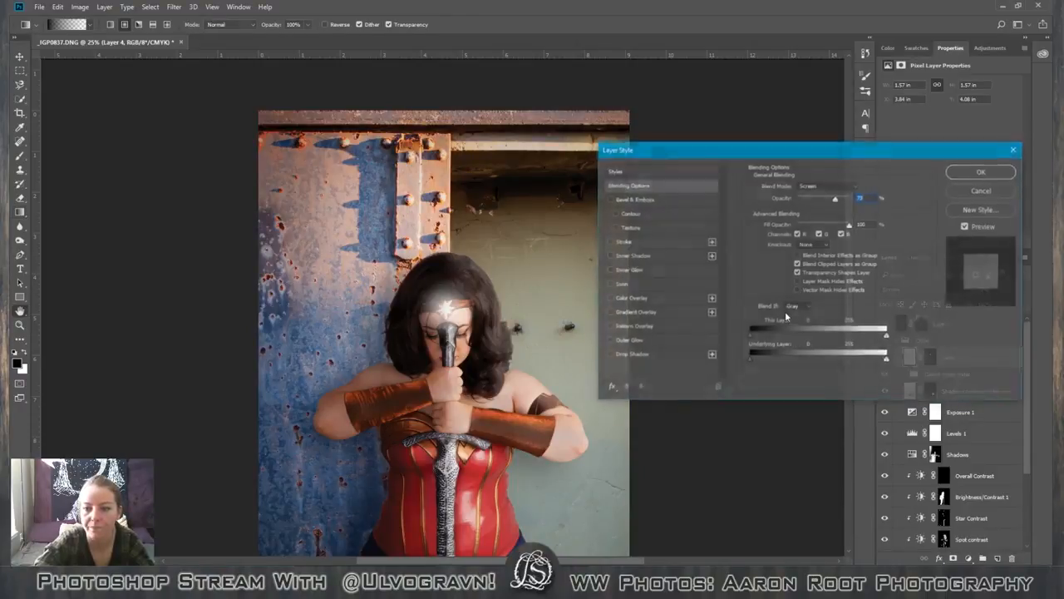
left_click(658, 298)
left_click_drag(794, 147, 789, 113)
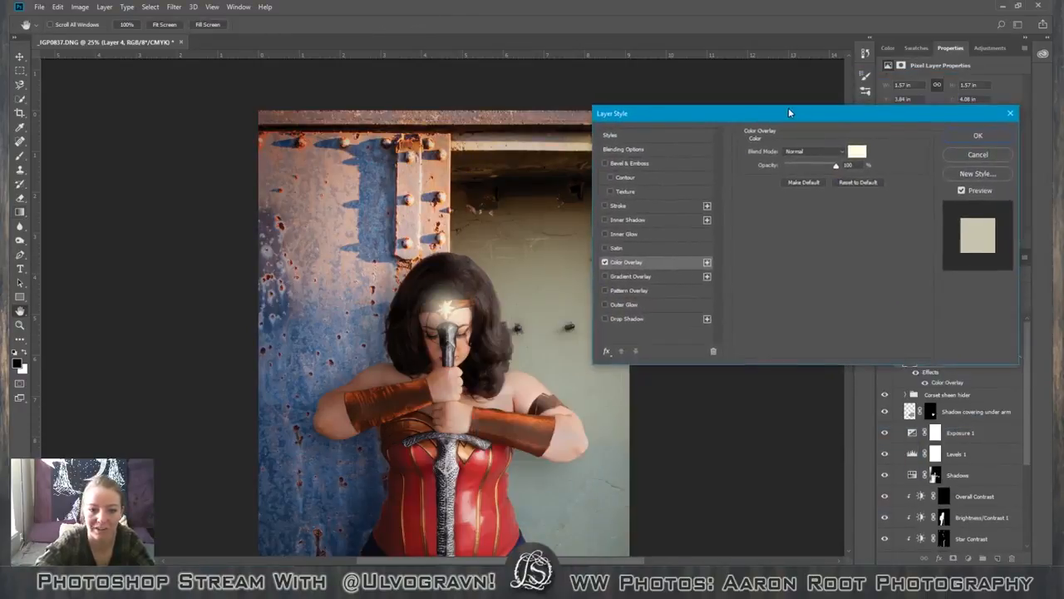
left_click_drag(883, 116, 332, 47)
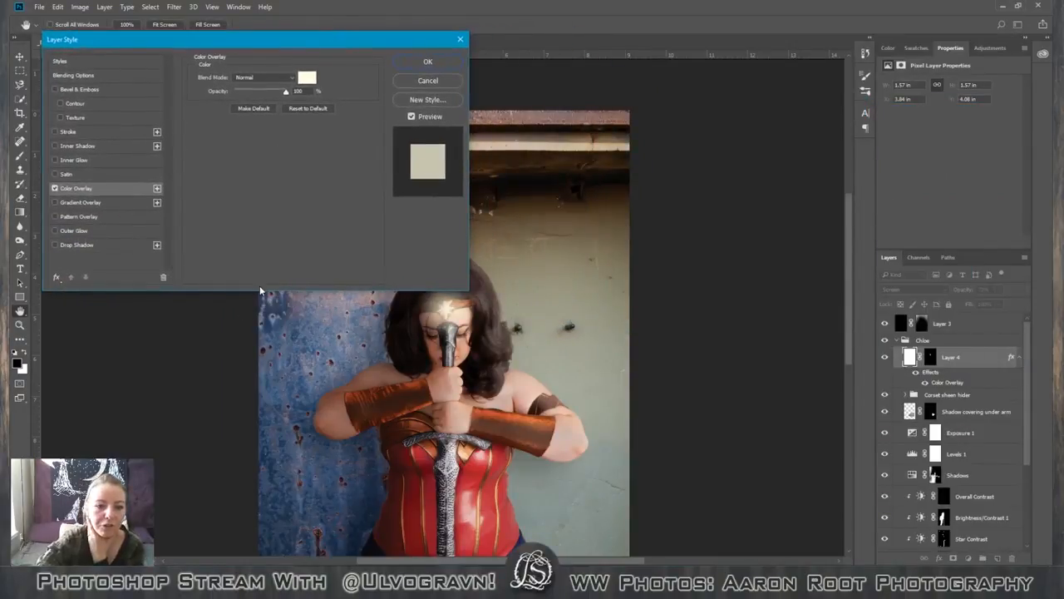
Try a slightly paler yellow, #ffffe6, as the colour of the glow's overlay.
left_click(308, 79)
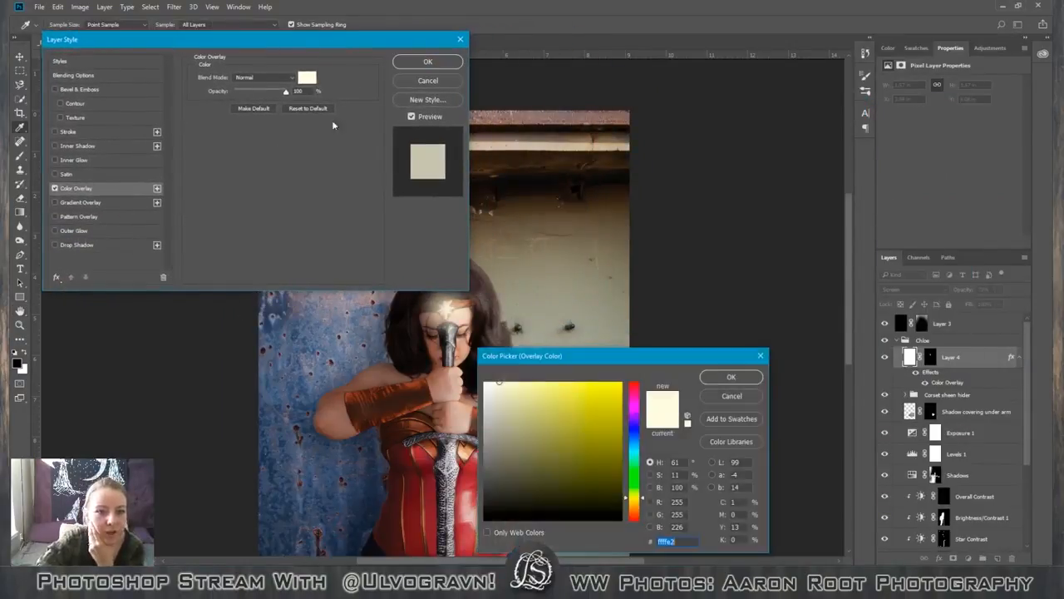
mouse_move(490, 383)
left_mouse_down()
mouse_move(545, 390)
mouse_move(511, 394)
mouse_move(509, 415)
mouse_move(487, 391)
mouse_move(486, 379)
mouse_move(497, 381)
left_mouse_up()
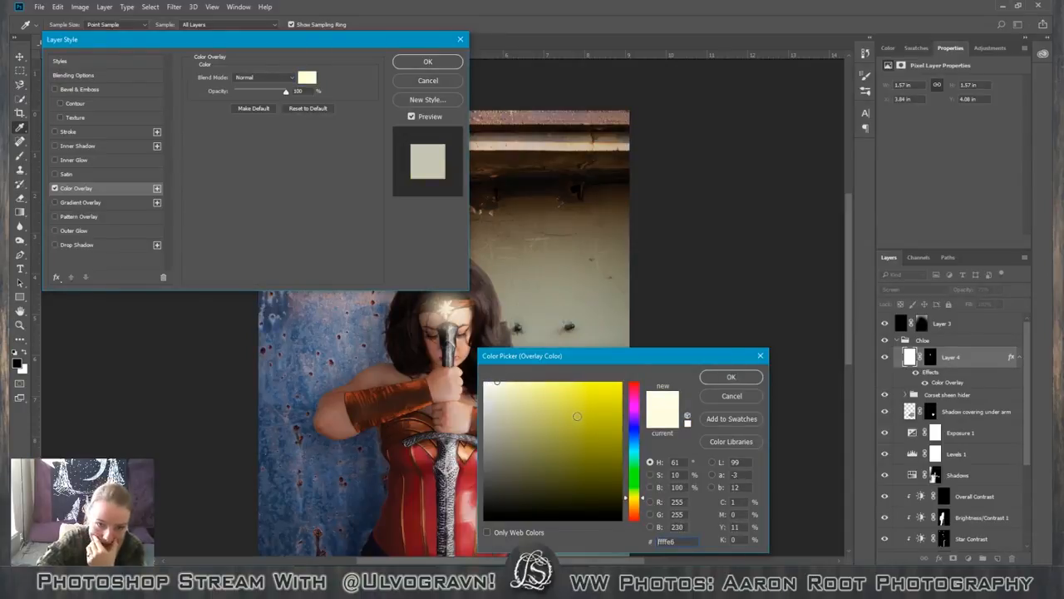
left_click(733, 377)
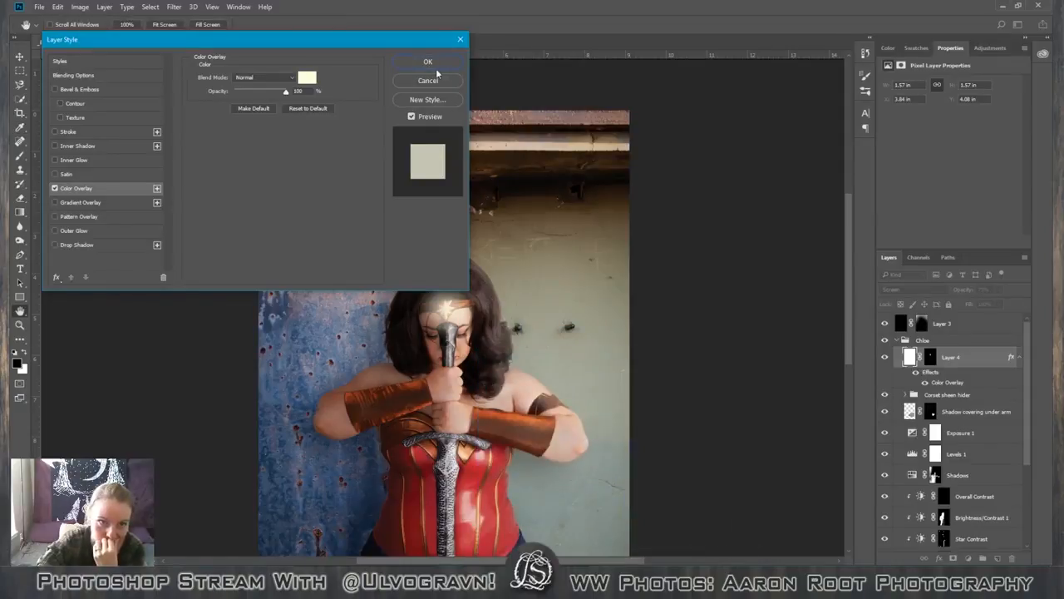
Set the Color Overlay of Layer 4 to pure white, #ffffff, and apply the layer style.
left_click(307, 77)
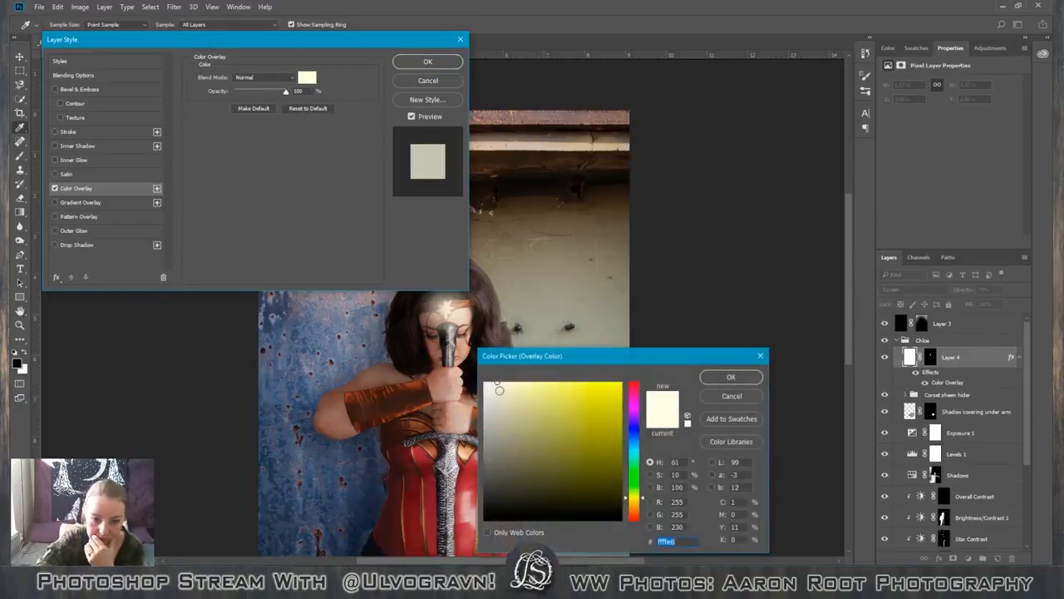
type("ffffff")
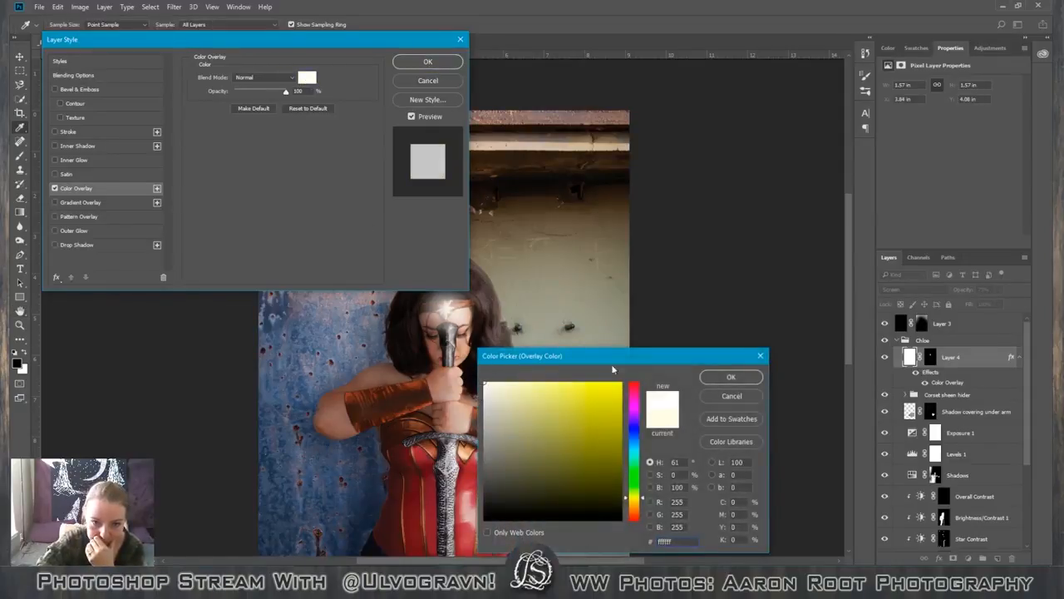
left_click(705, 377)
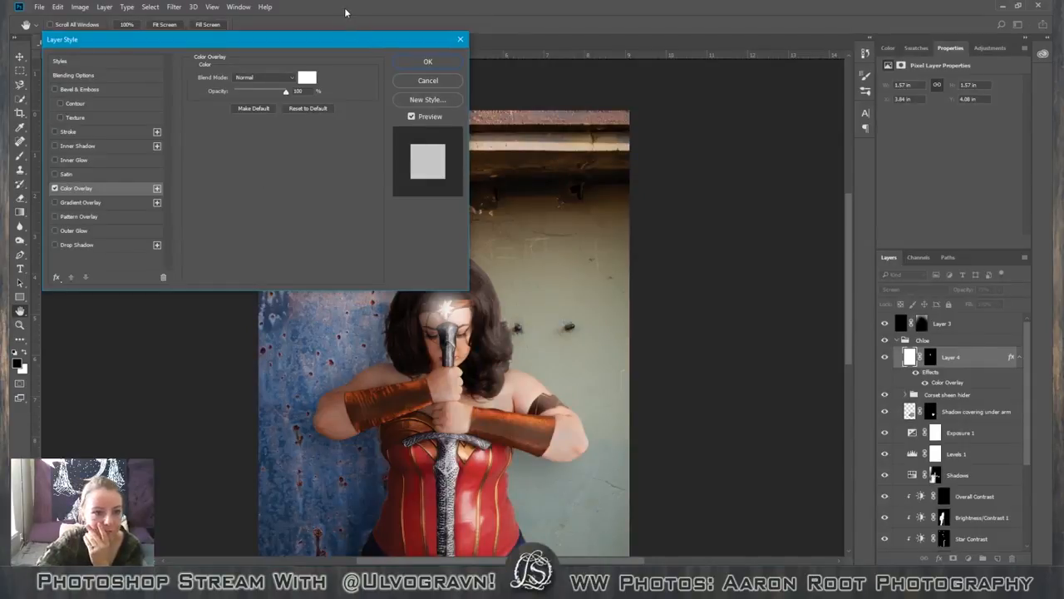
left_click_drag(368, 34, 855, 141)
left_click(919, 171)
key("g")
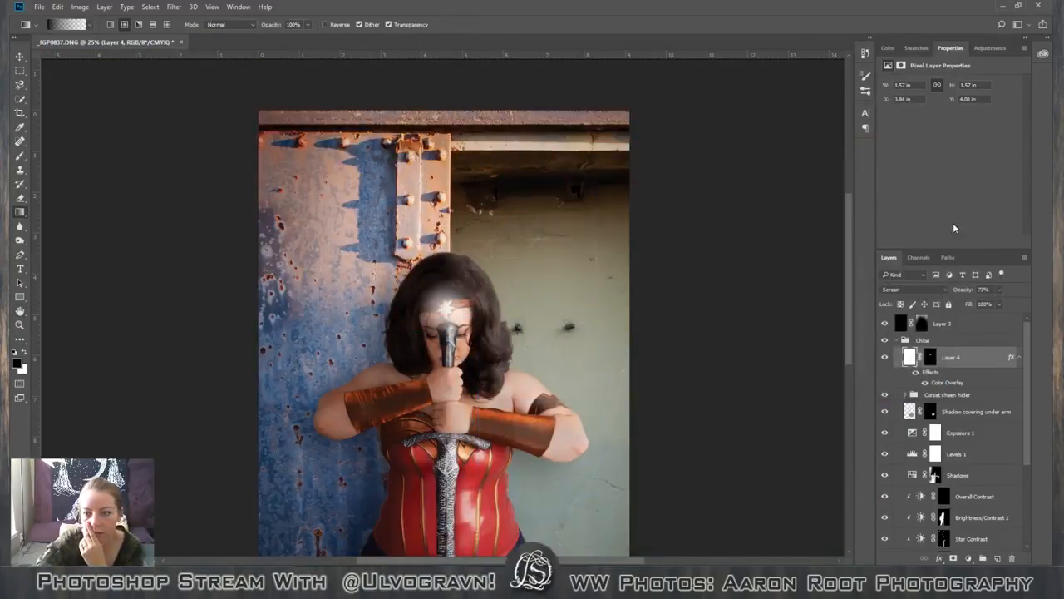
Set the opacity of the star glow layer, Layer 4, to 78%.
left_click(999, 289)
mouse_move(997, 301)
left_mouse_down()
mouse_move(1018, 303)
mouse_move(1001, 302)
left_mouse_up()
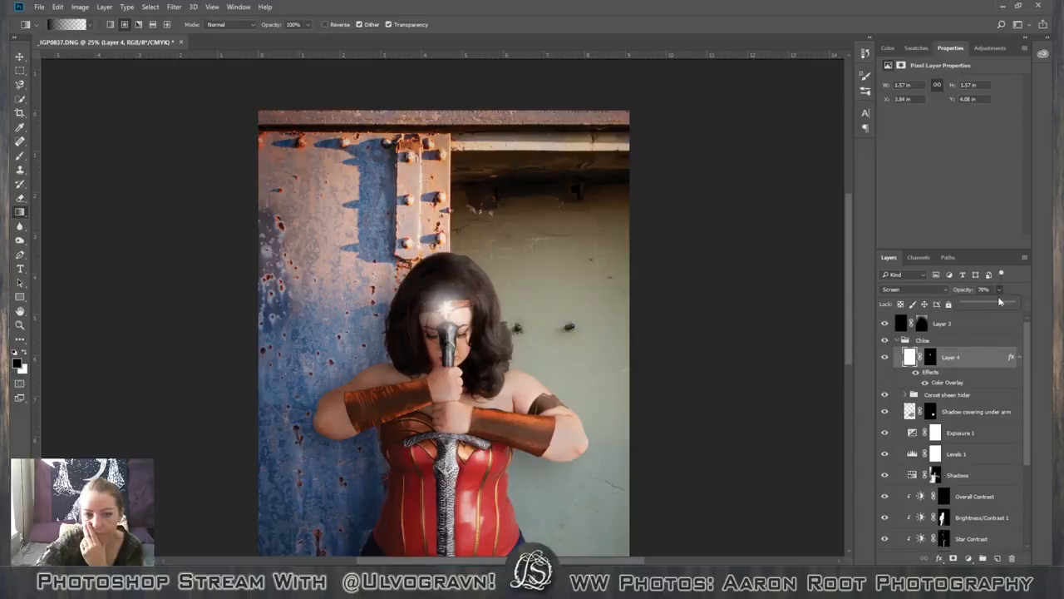
scroll(874, 376, "down", 1)
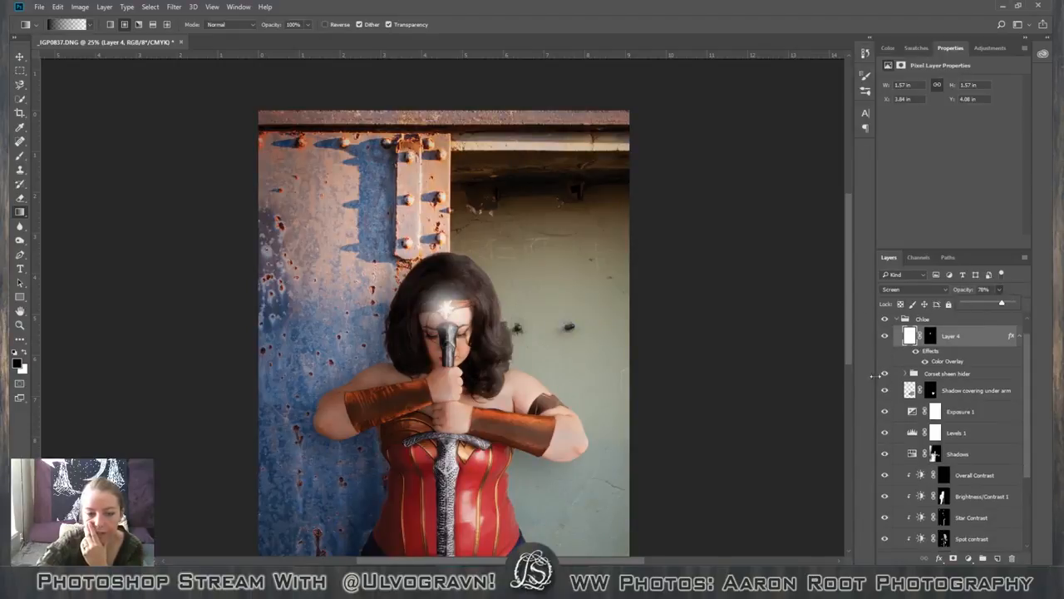
mouse_move(1028, 364)
left_mouse_down()
mouse_move(1028, 374)
mouse_move(1028, 356)
left_mouse_up()
scroll(625, 363, "down", 5)
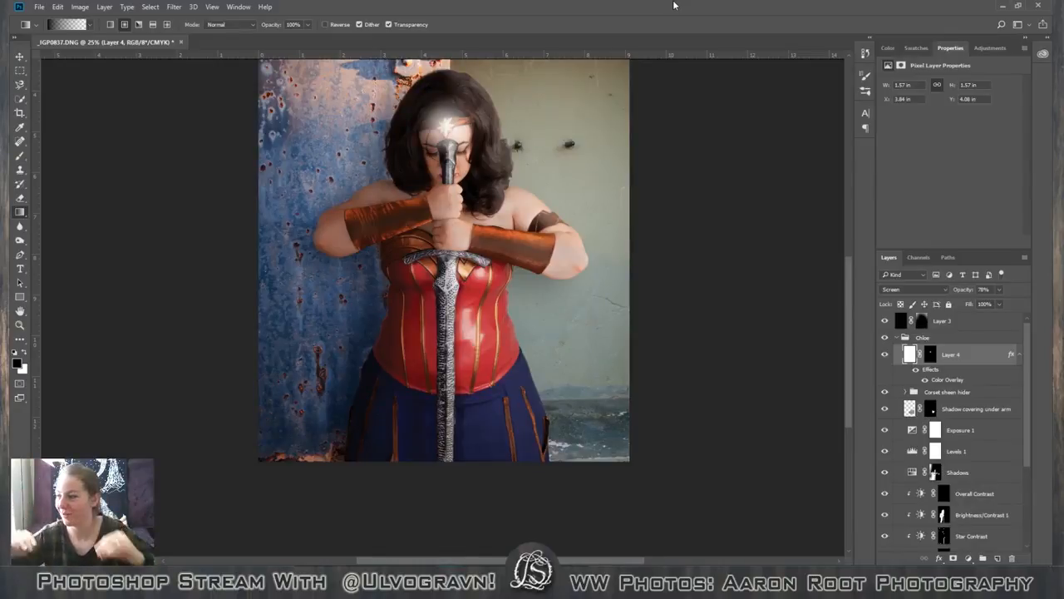
Compare the corset and sword with the Shadows, Brightness/Contrast 1 and Brights adjustment layers each hidden and shown.
key("ctrl+plus")
key("ctrl+plus")
key("ctrl+plus")
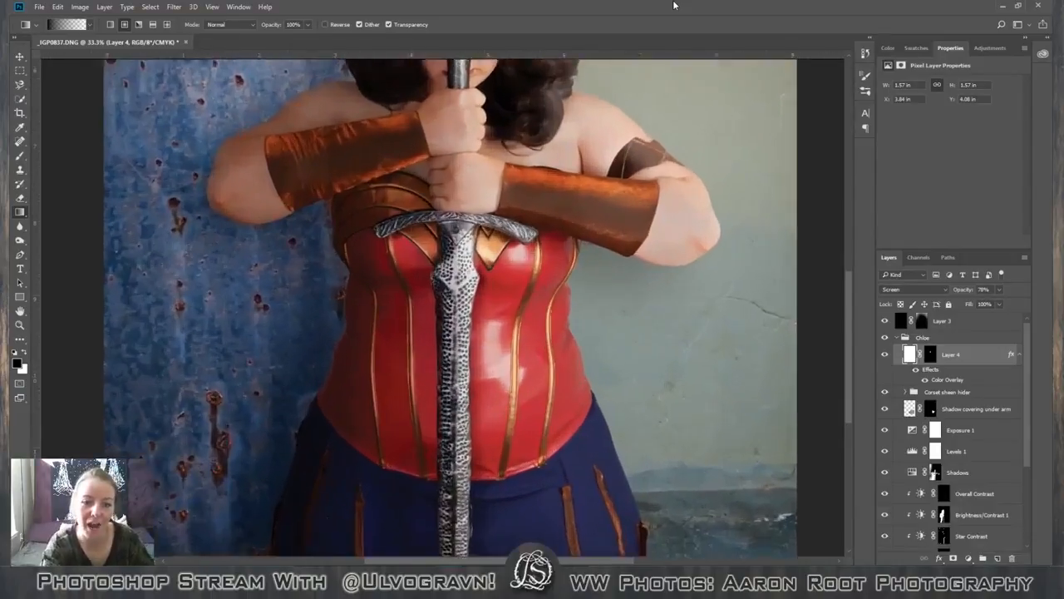
key("ctrl+plus")
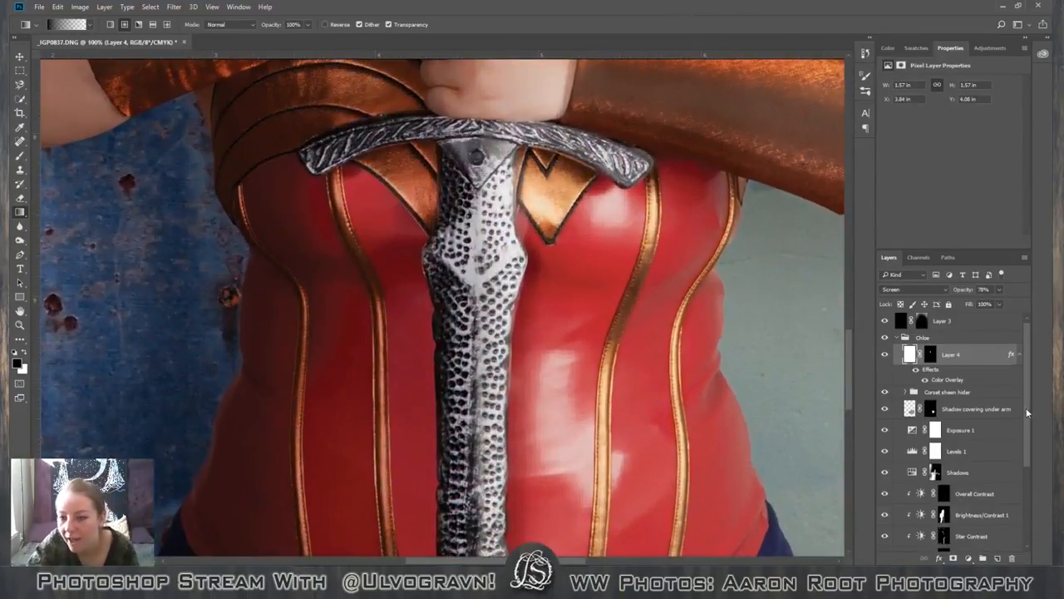
left_click_drag(1028, 408, 1028, 539)
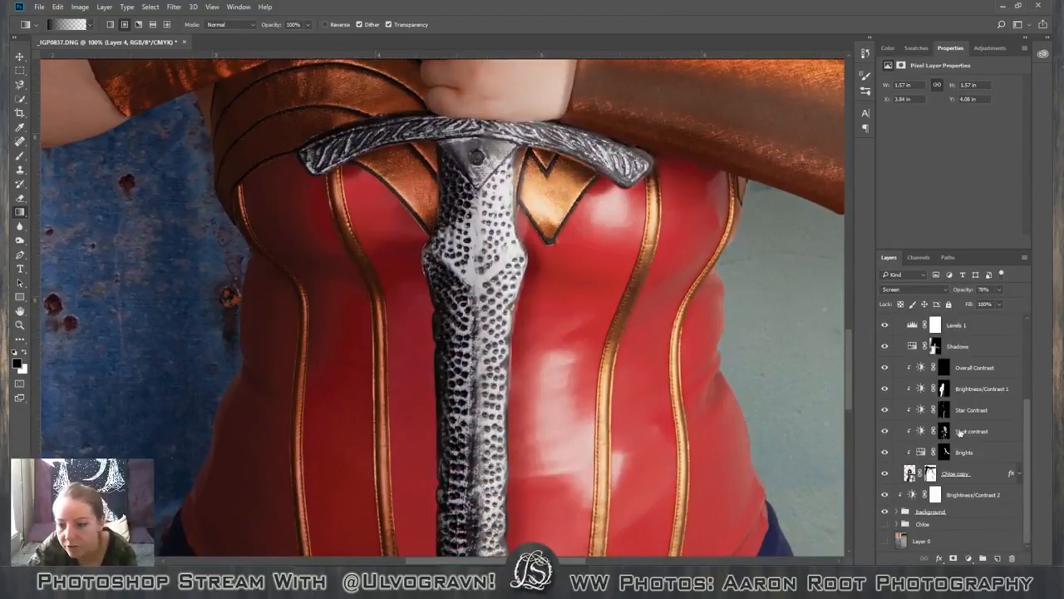
scroll(970, 425, "up", 1)
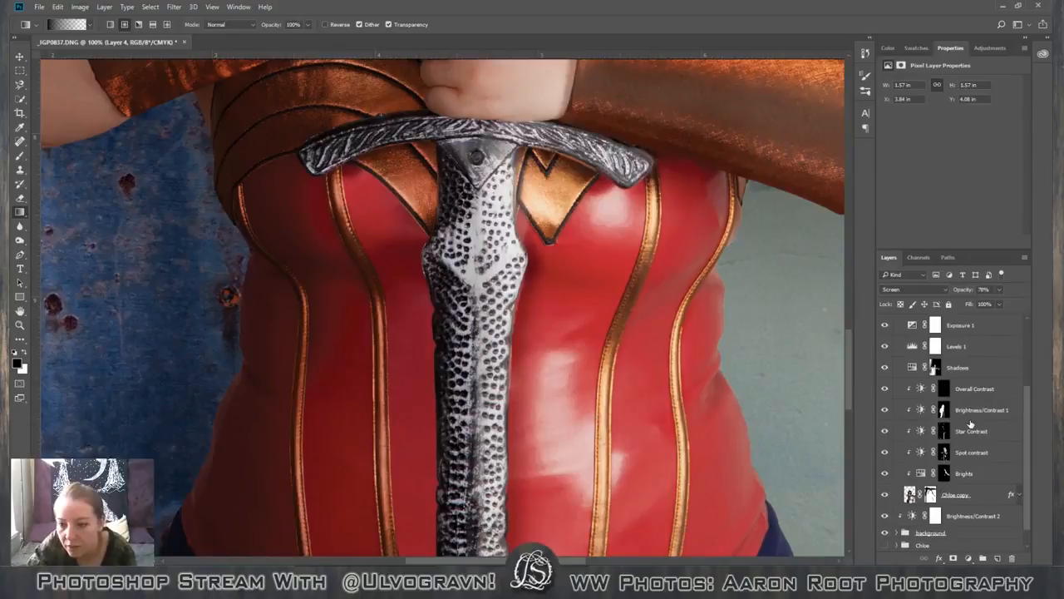
scroll(970, 424, "up", 1)
left_click(886, 389)
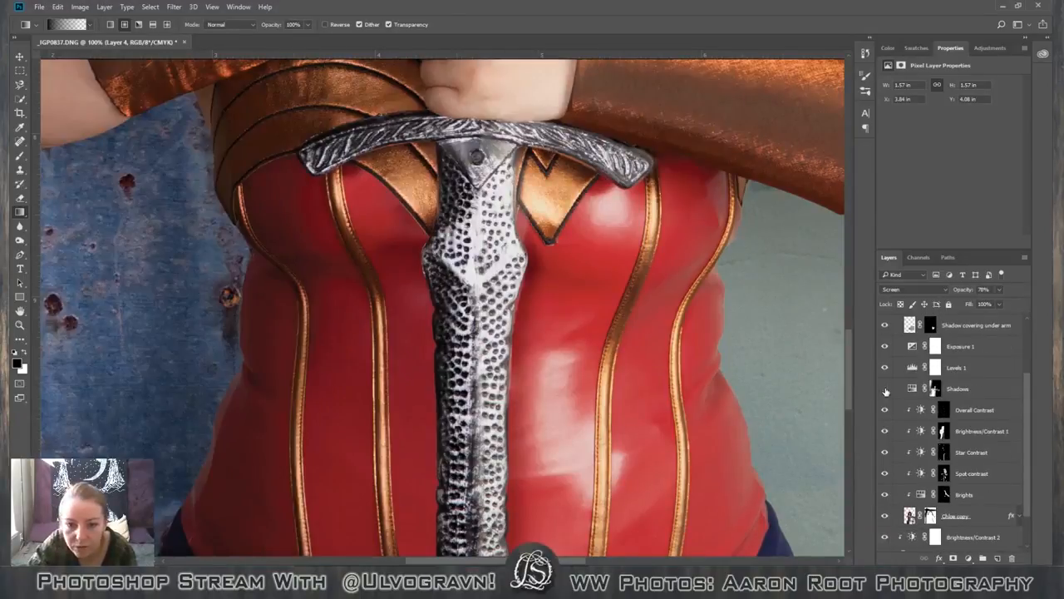
left_click(886, 389)
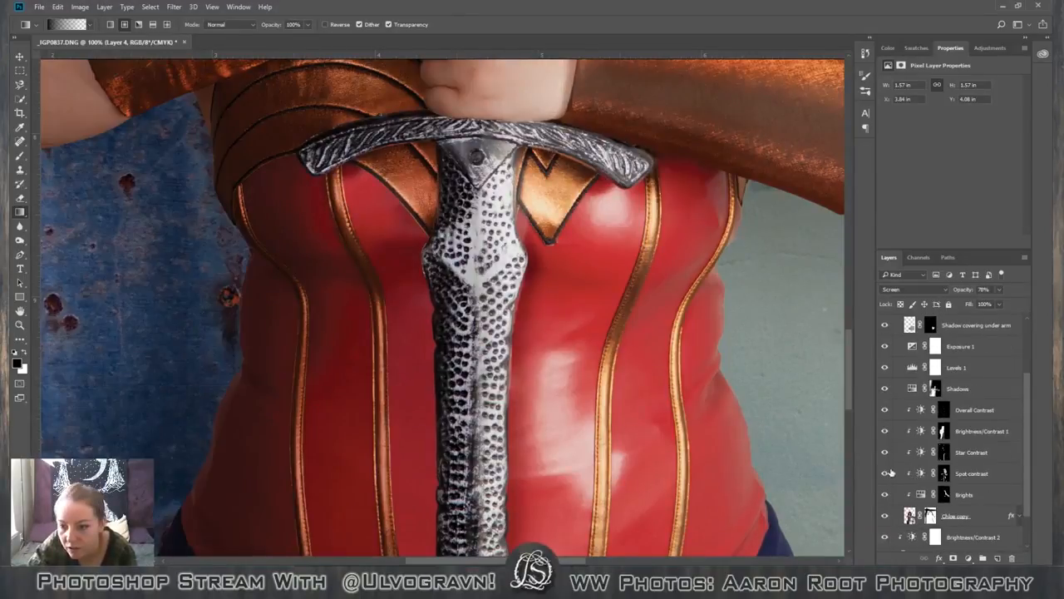
left_click(903, 432)
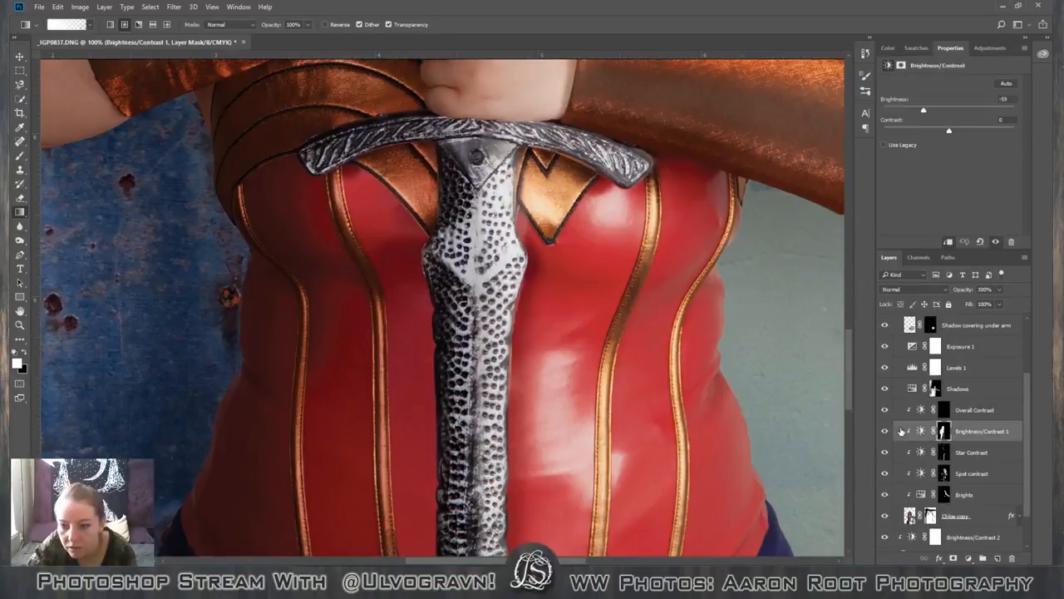
left_click(886, 431)
left_click(885, 431)
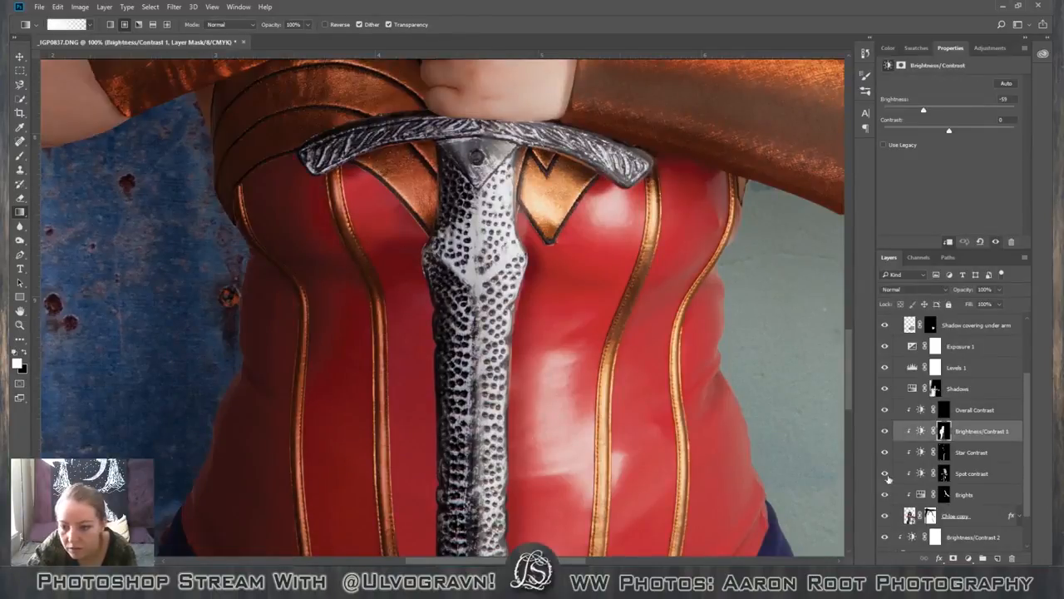
left_click(885, 496)
left_click(885, 496)
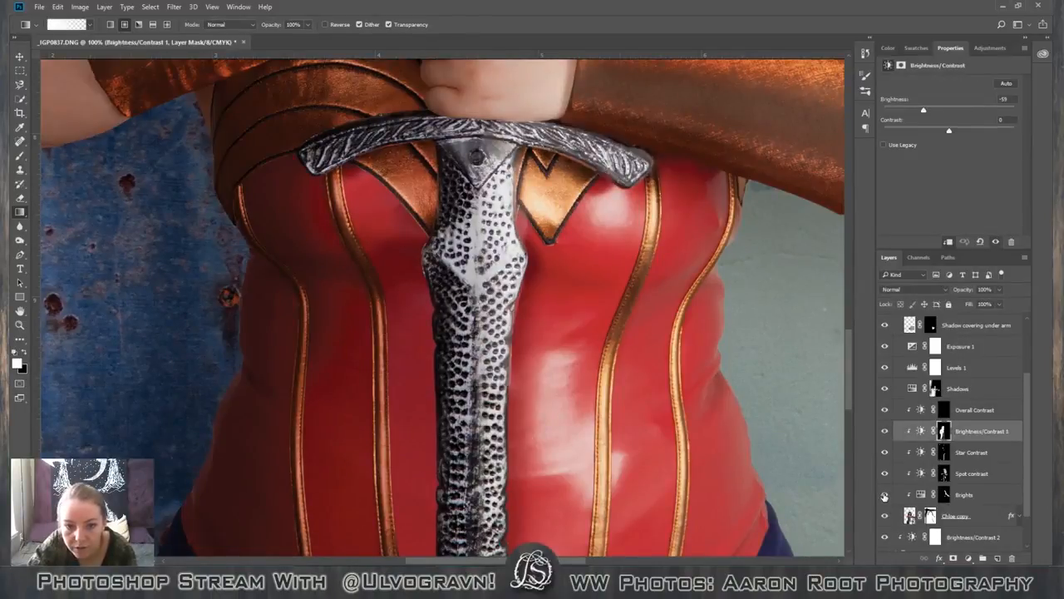
Select the Brights layer's mask and set up a small black brush, about 20 px, for retouching beside the sword blade.
left_click(945, 496)
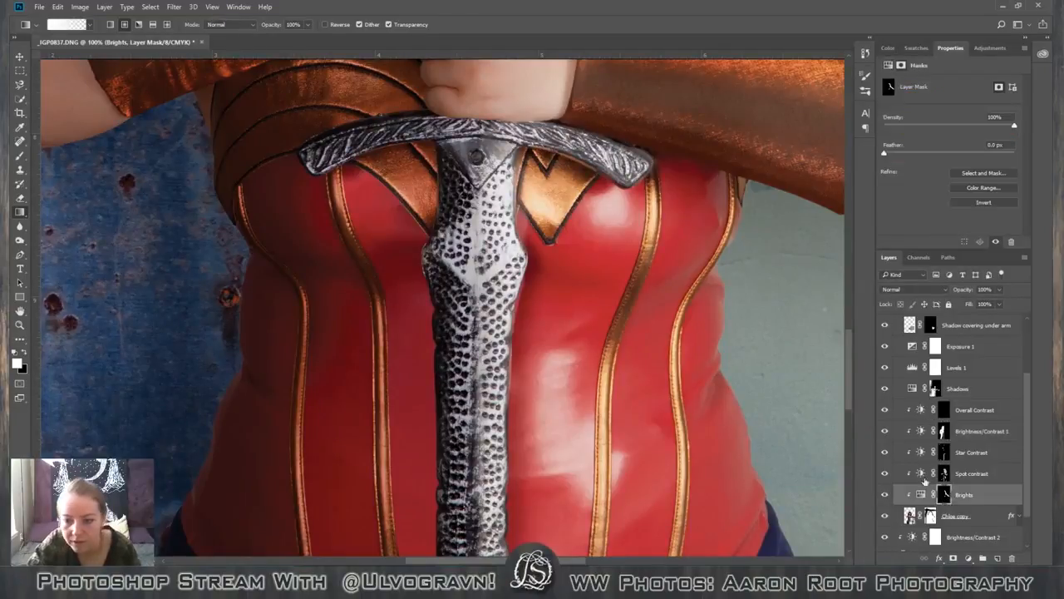
key("b")
key("bracketleft")
key("bracketleft")
key("bracketleft")
key("bracketleft")
key("bracketleft")
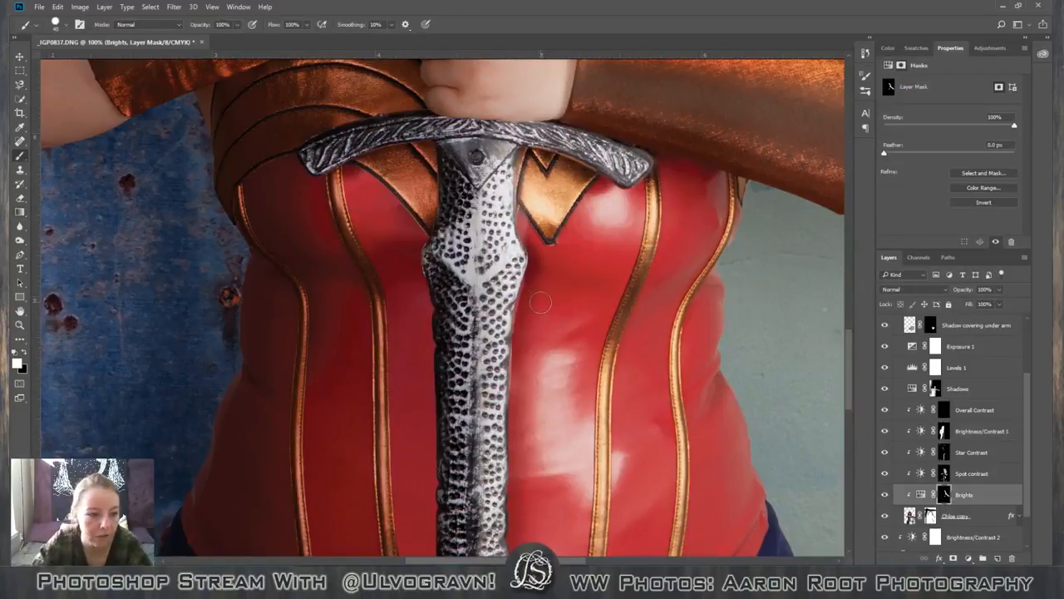
key("x")
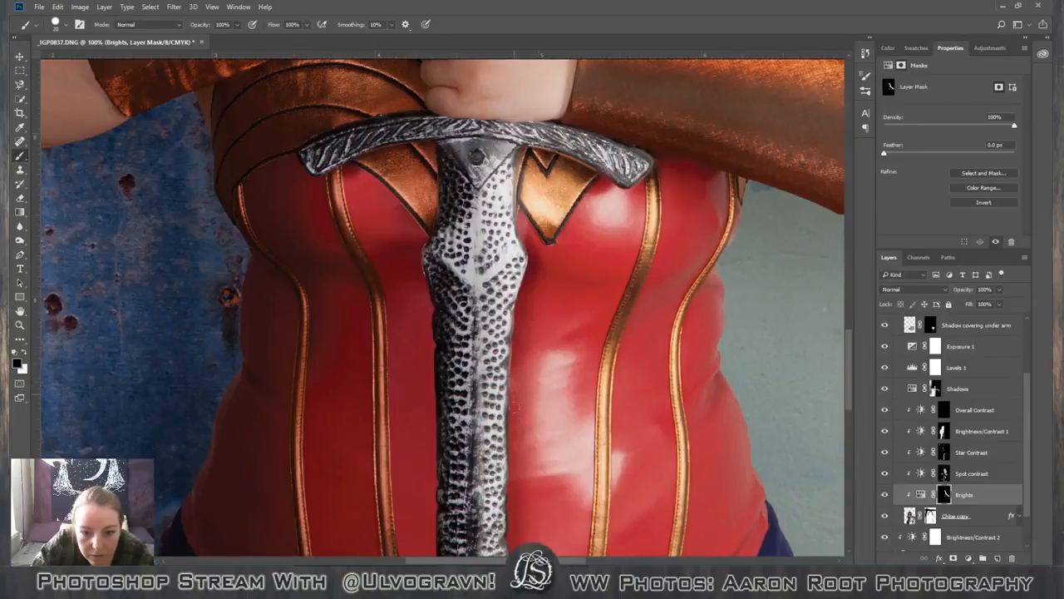
Examine the sword edges, corset and skirt close up and in the whole figure for remaining retouching flaws.
scroll(515, 409, "down", 5)
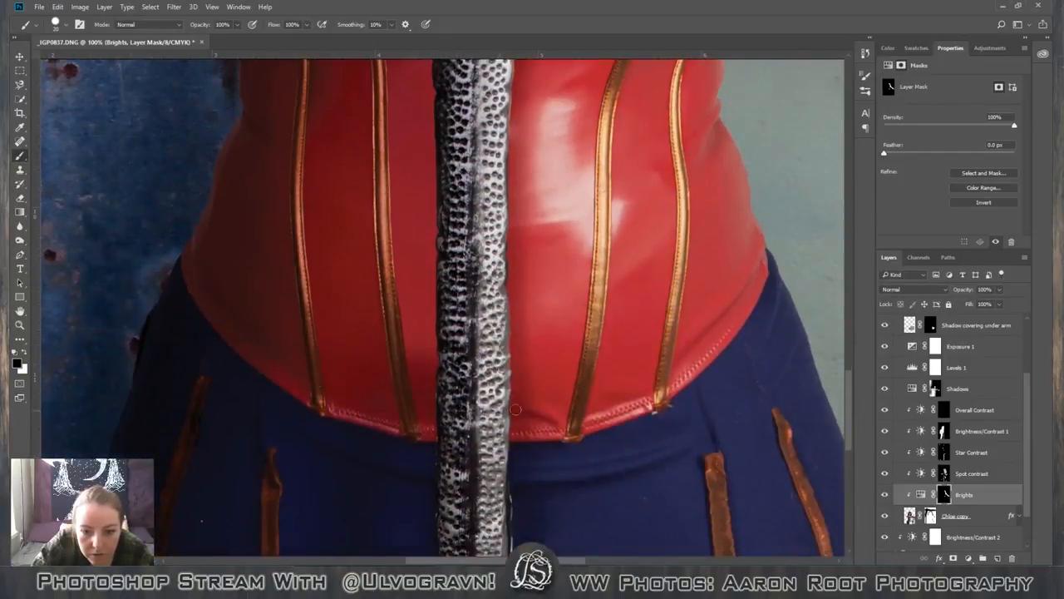
scroll(590, 429, "down", 3)
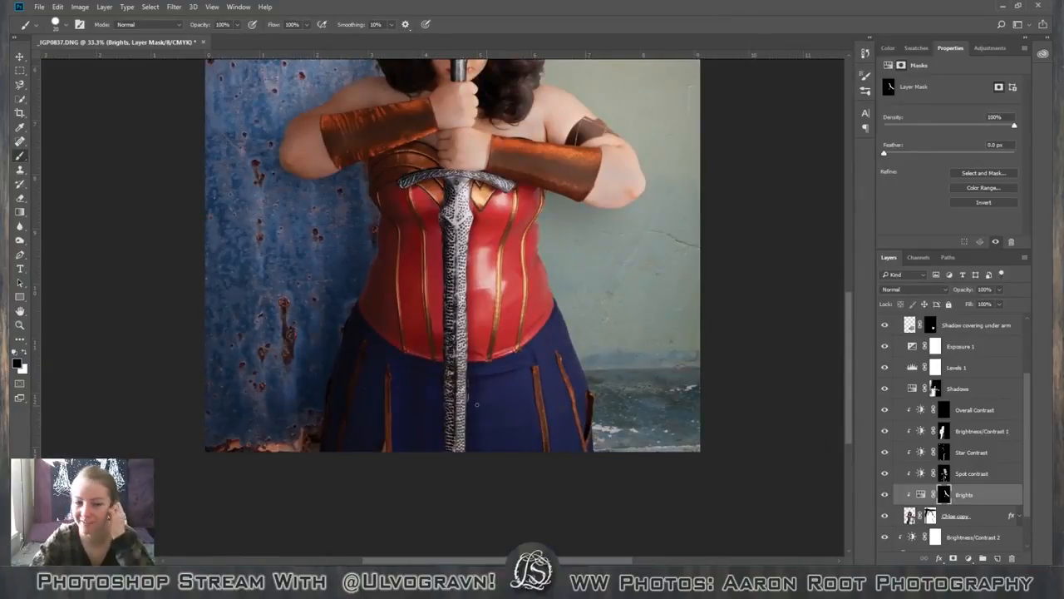
scroll(477, 404, "up", 3)
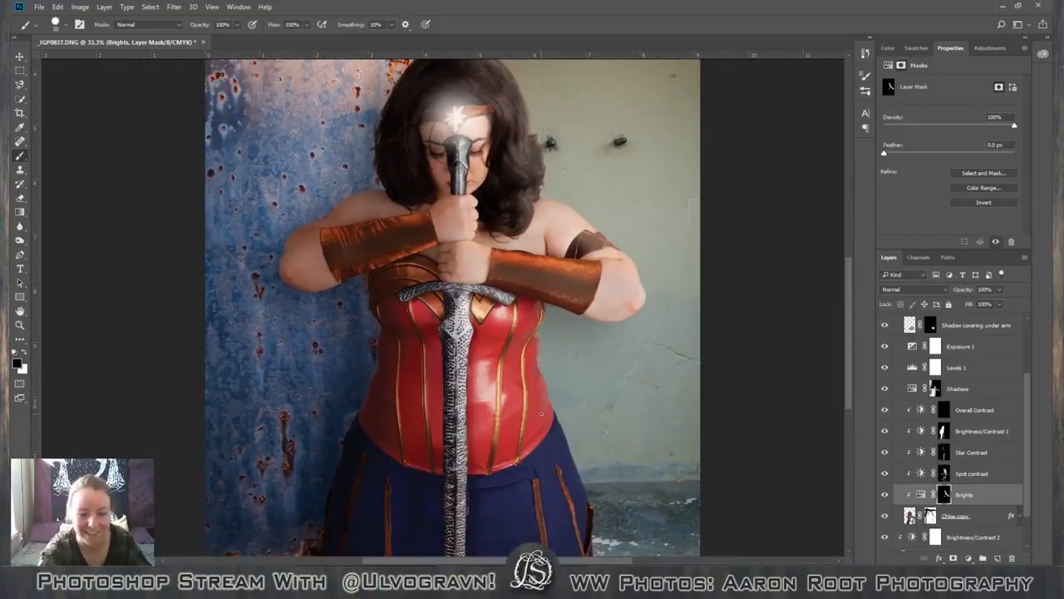
key("ctrl+minus")
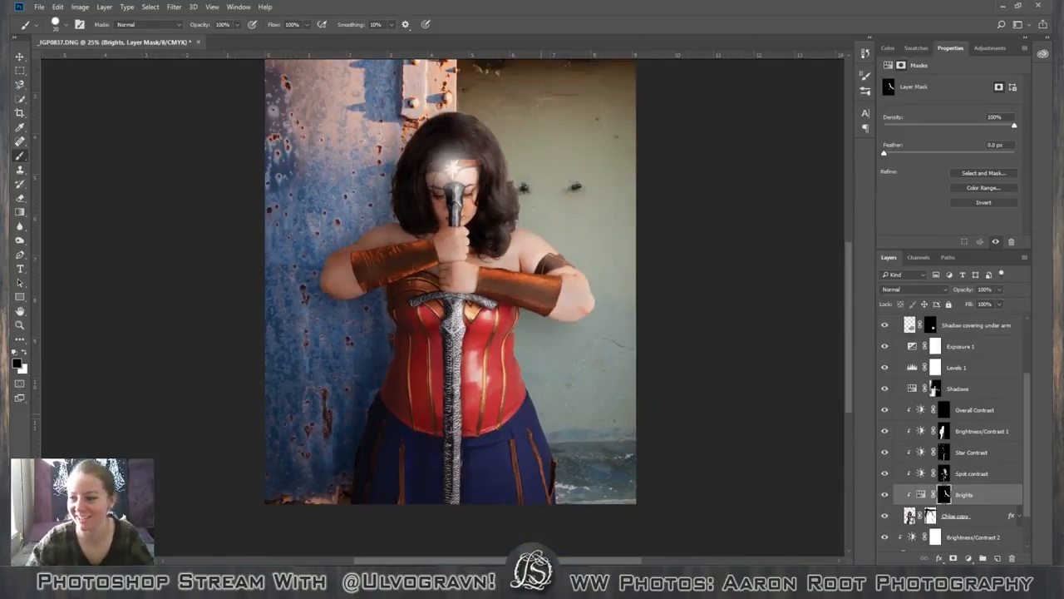
key("v")
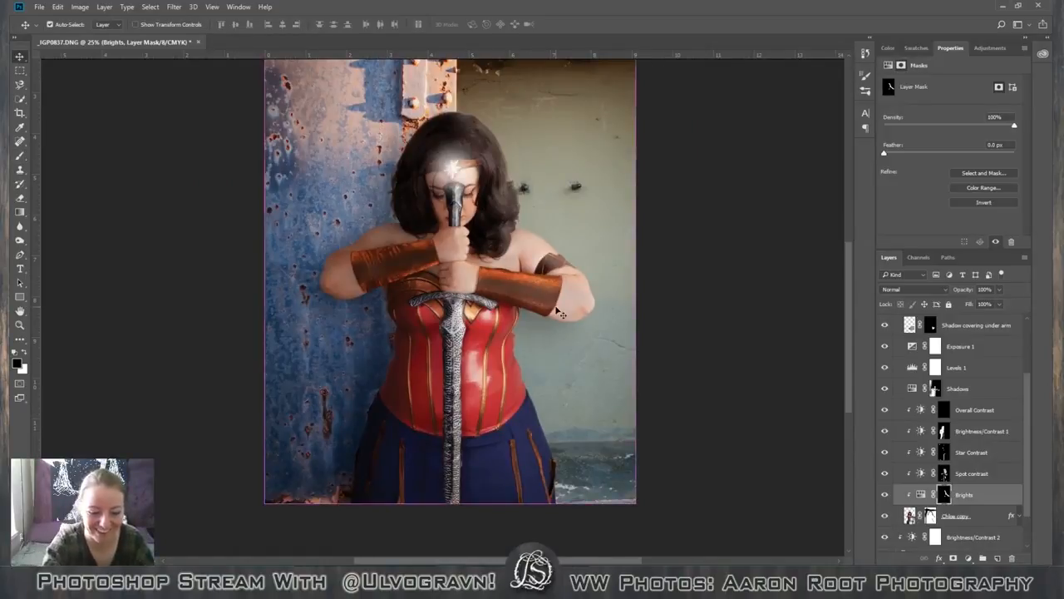
key("ctrl+plus")
key("ctrl+plus")
key("ctrl+plus")
key("h")
left_click_drag(526, 397, 522, 222)
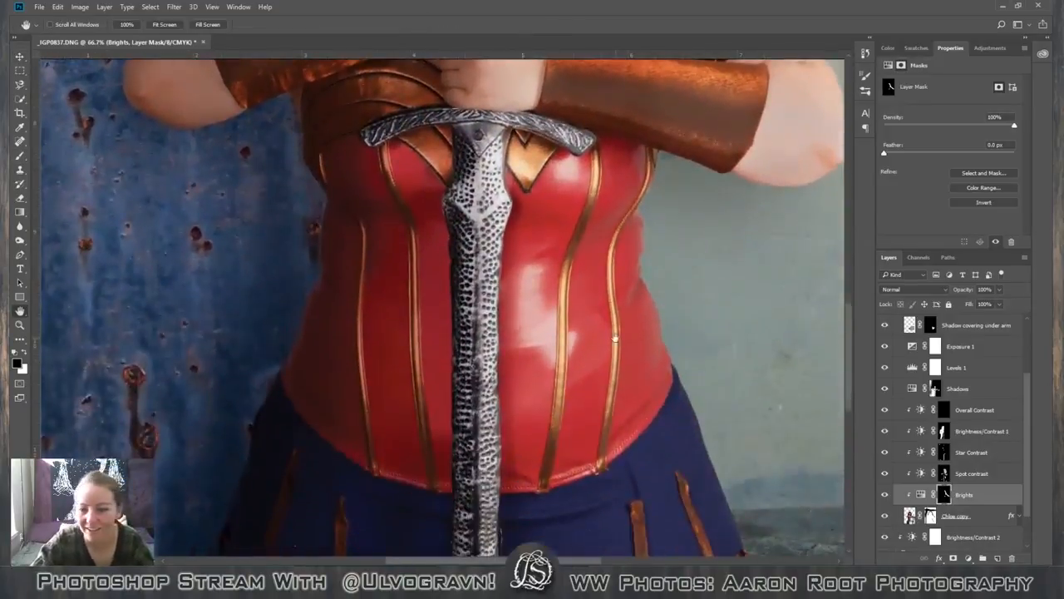
scroll(844, 399, "down", 4)
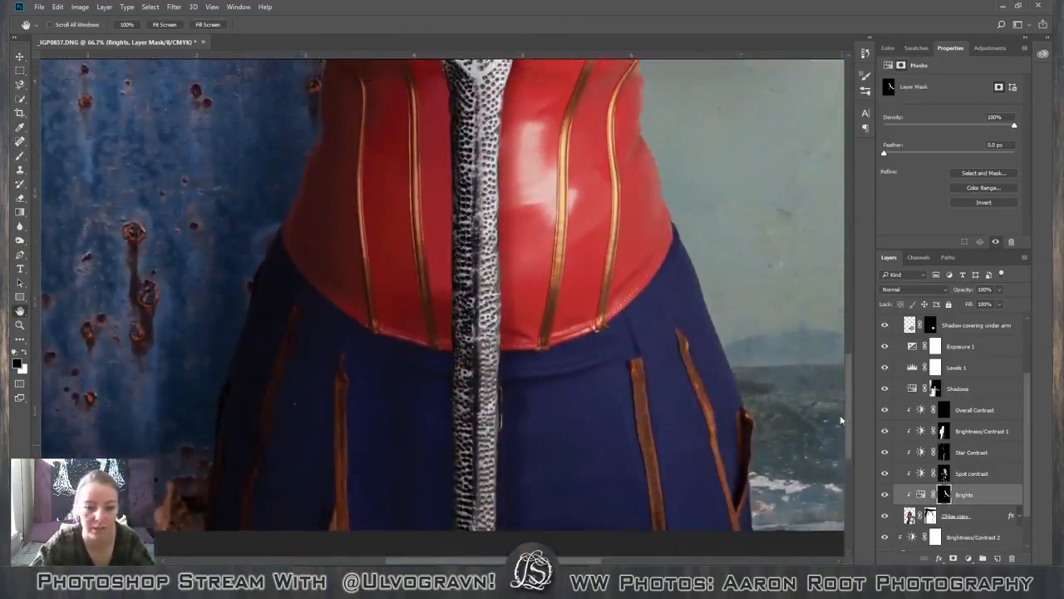
scroll(842, 390, "up", 4)
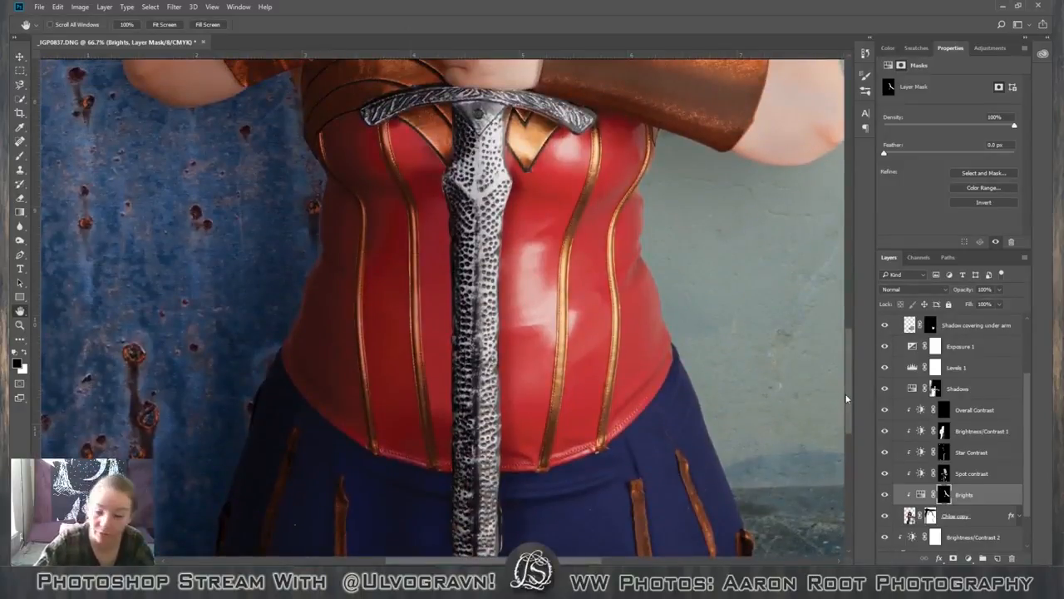
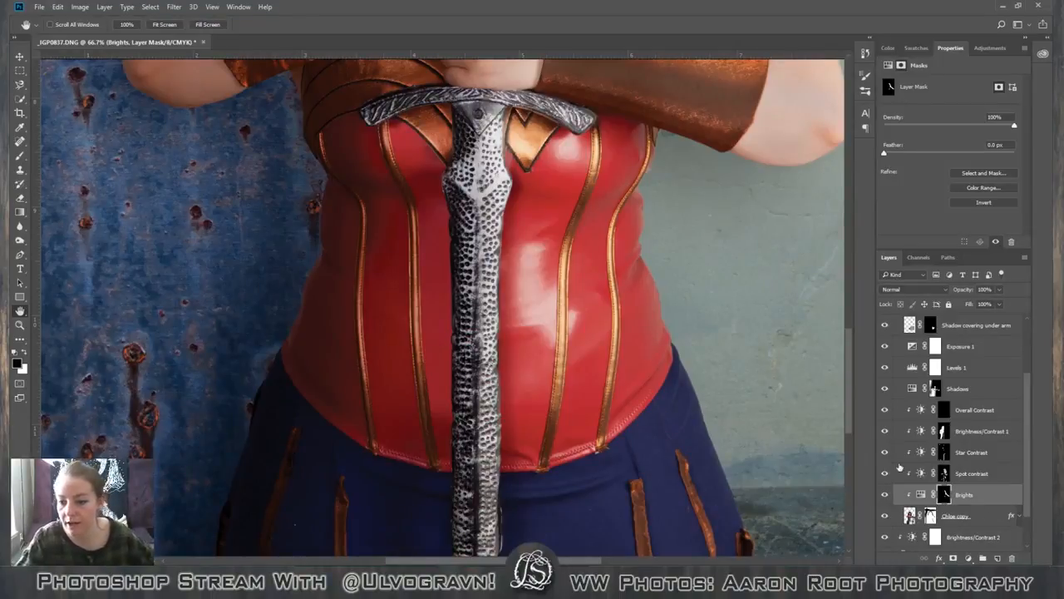
Make the figure's smart object layer directly below the Brights adjustment layer active.
scroll(998, 505, "down", 2)
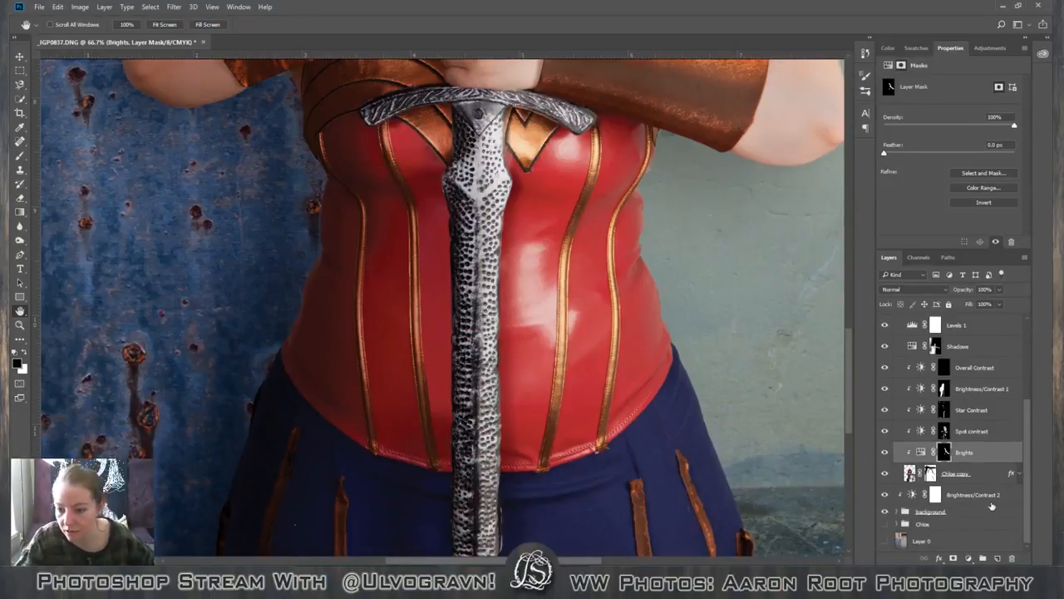
left_click(984, 481)
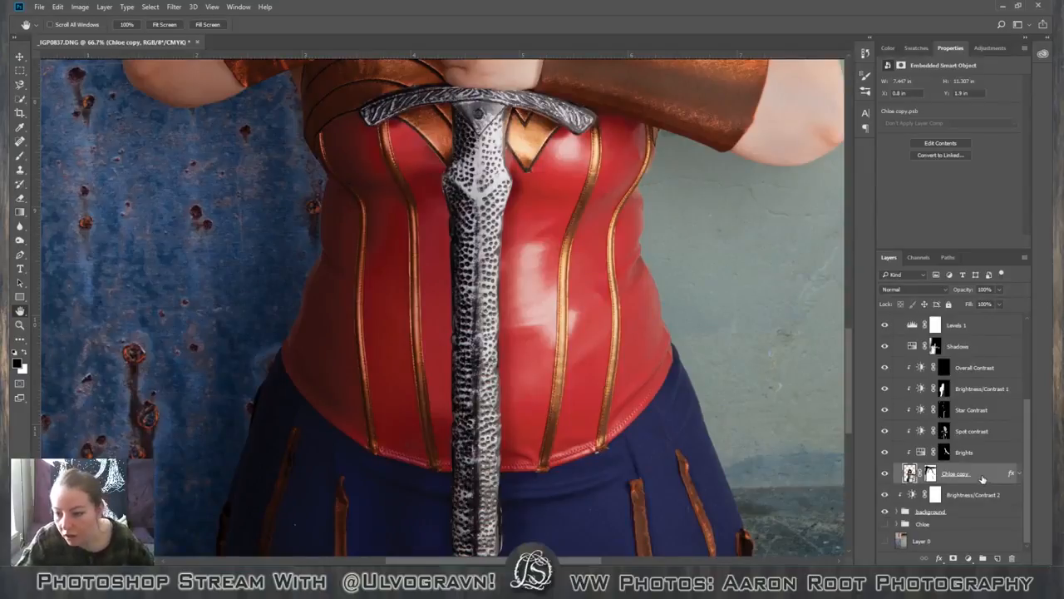
scroll(325, 233, "up", 1)
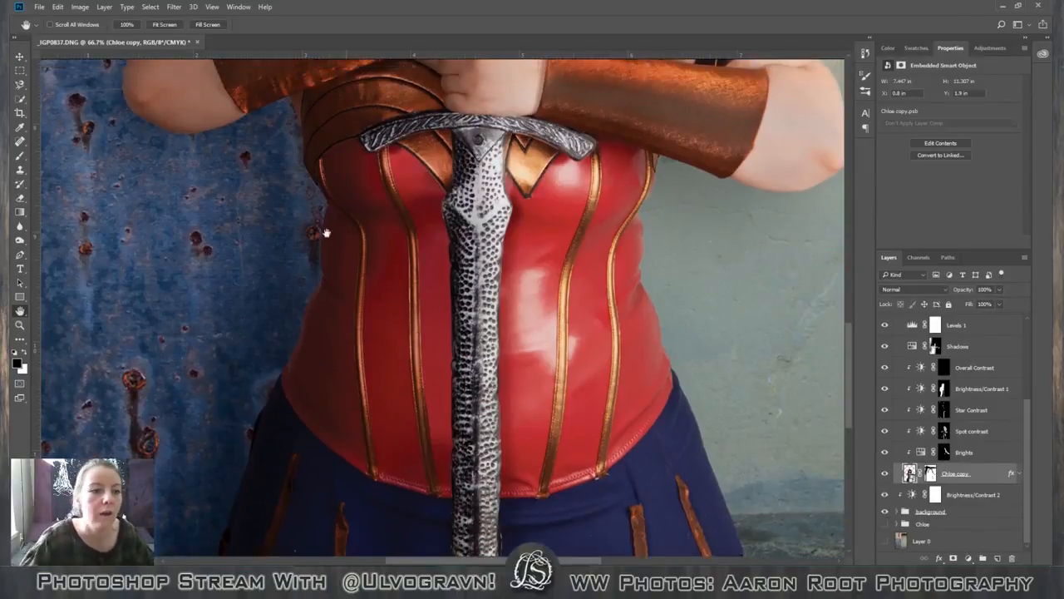
left_click(20, 84)
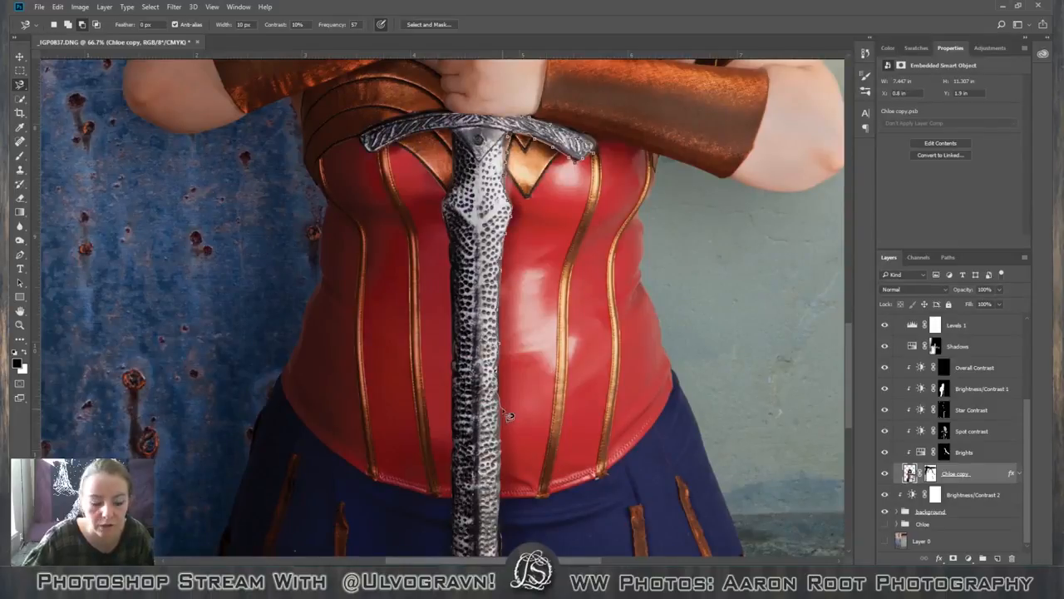
key("Escape")
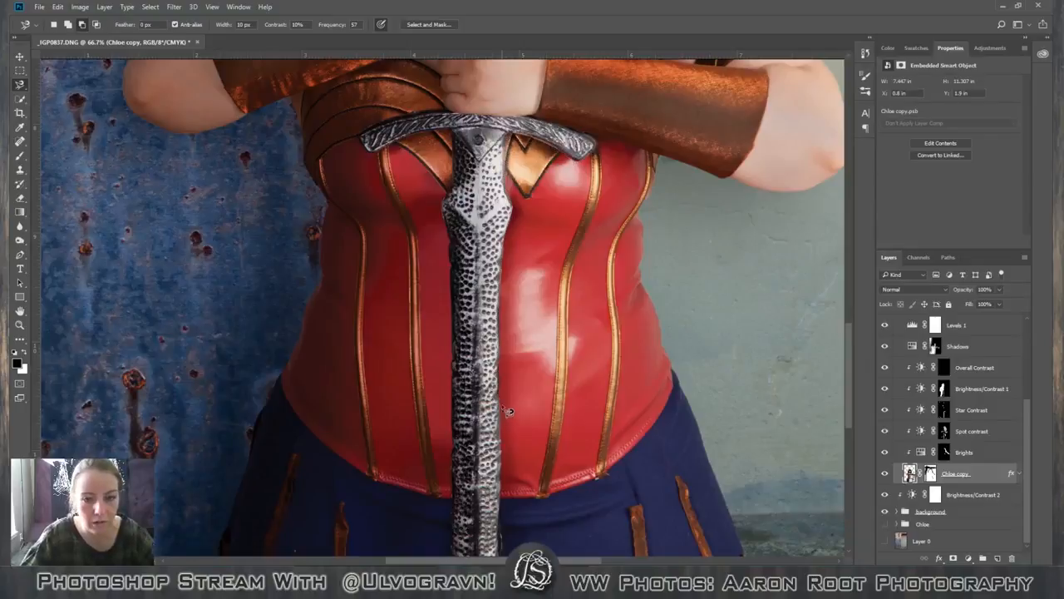
right_click(23, 88)
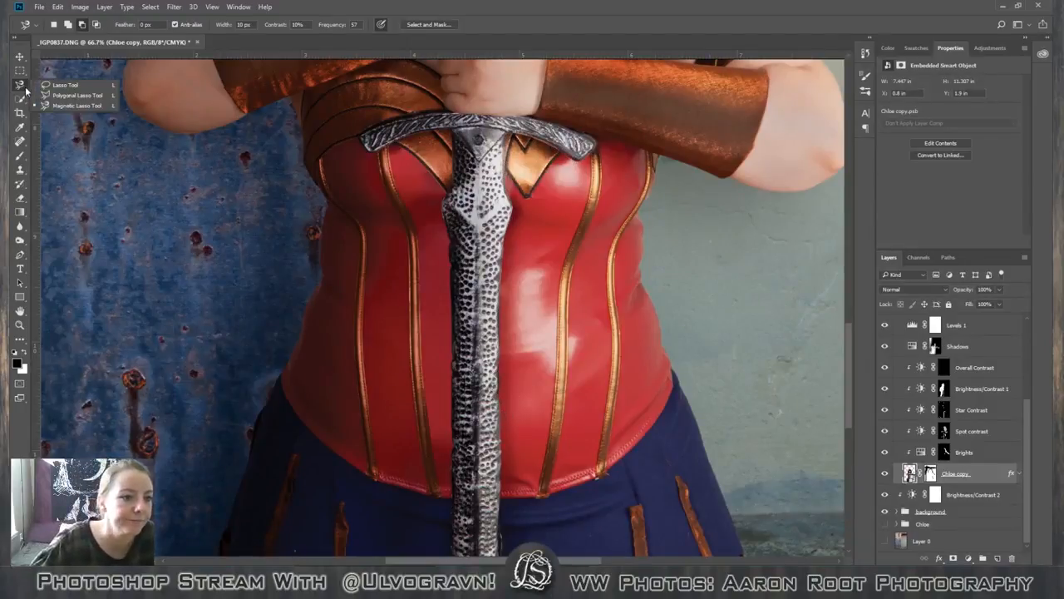
Select the sword blade down to the photo's lower edge using the Quick Selection tool with a brush size of 90.
left_click(20, 99)
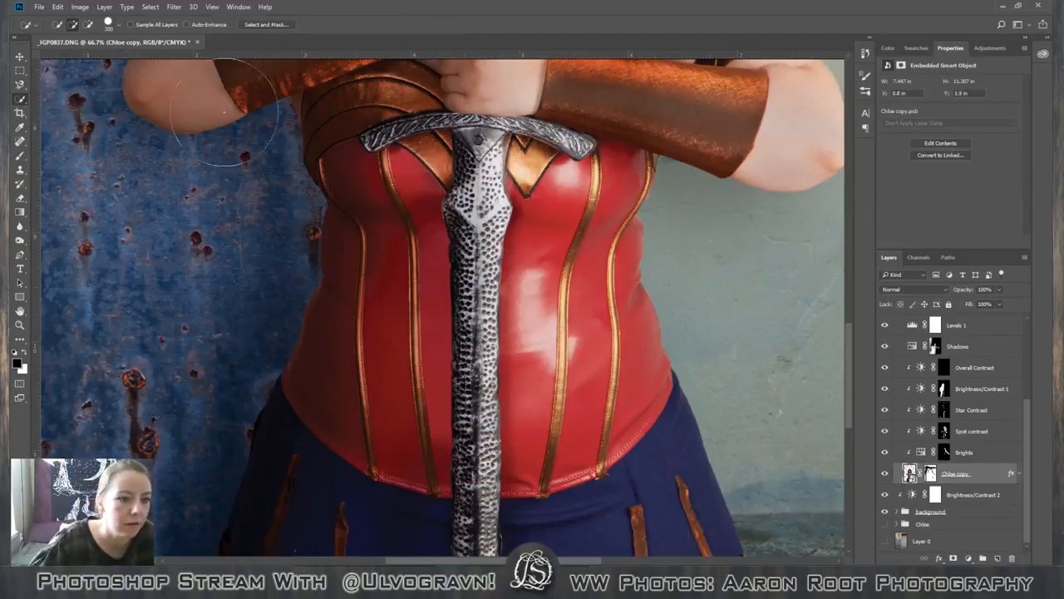
key("bracketleft")
key("bracketleft")
key("bracketleft")
key("bracketleft")
key("bracketleft")
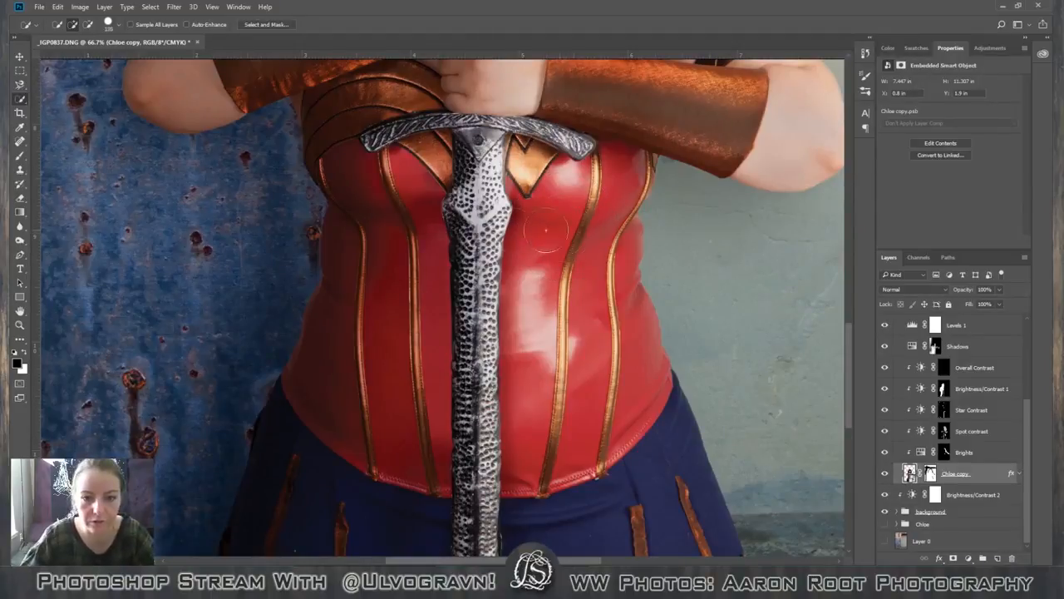
key("bracketleft")
key("bracketleft")
mouse_move(476, 206)
left_mouse_down()
mouse_move(475, 311)
mouse_move(498, 395)
mouse_move(480, 399)
mouse_move(475, 445)
left_mouse_up()
scroll(462, 449, "down", 3)
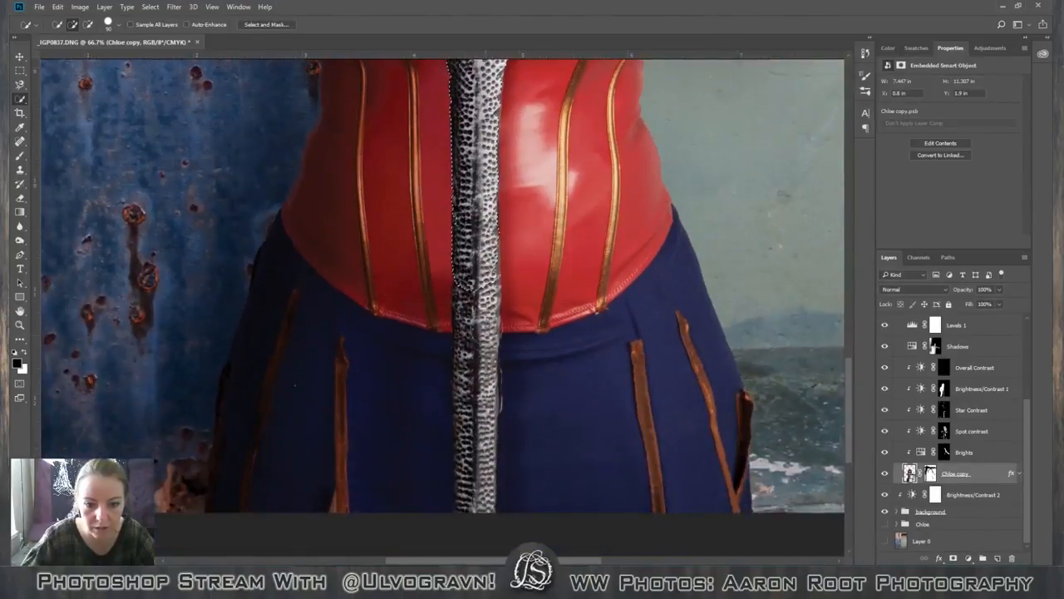
left_click_drag(479, 384, 471, 530)
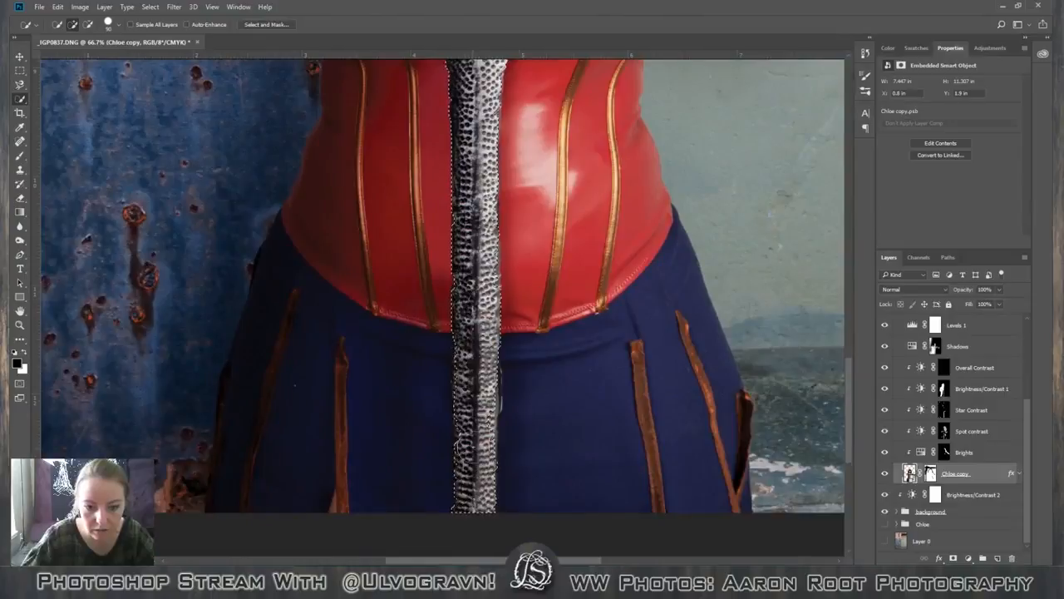
left_click(501, 374)
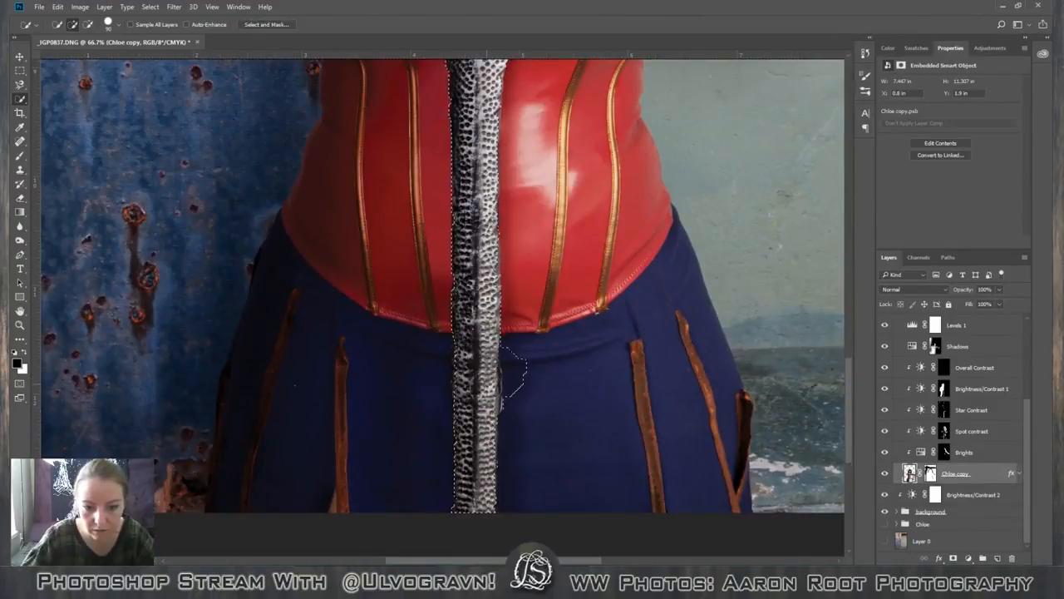
Try to add both arms of the sword's crossguard to the selection using a smaller Quick Selection brush.
scroll(498, 460, "up", 3)
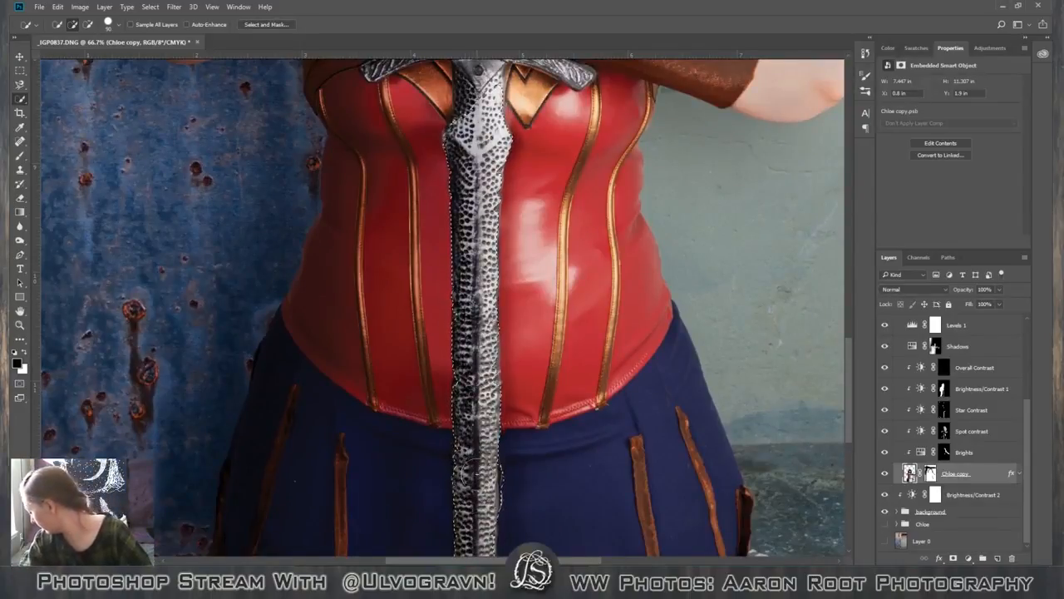
scroll(503, 408, "up", 1)
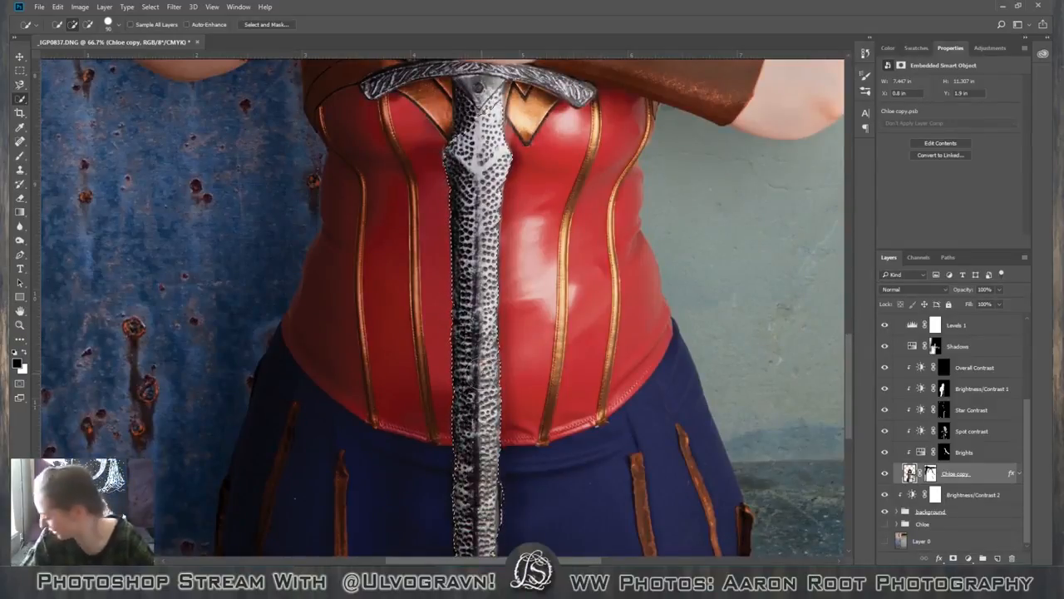
scroll(453, 466, "up", 2)
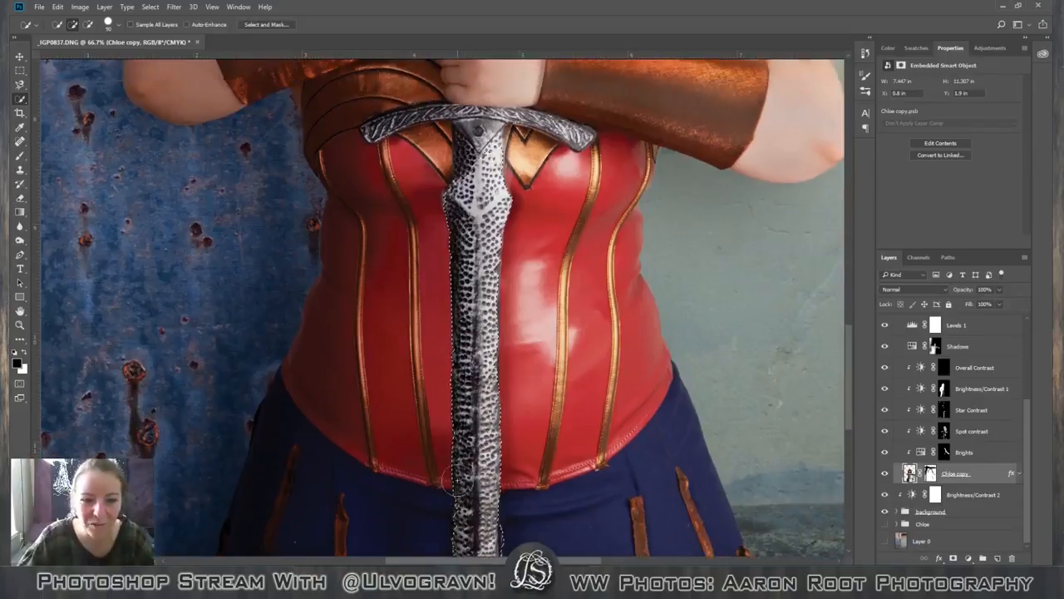
scroll(454, 479, "up", 3)
scroll(454, 479, "up", 4)
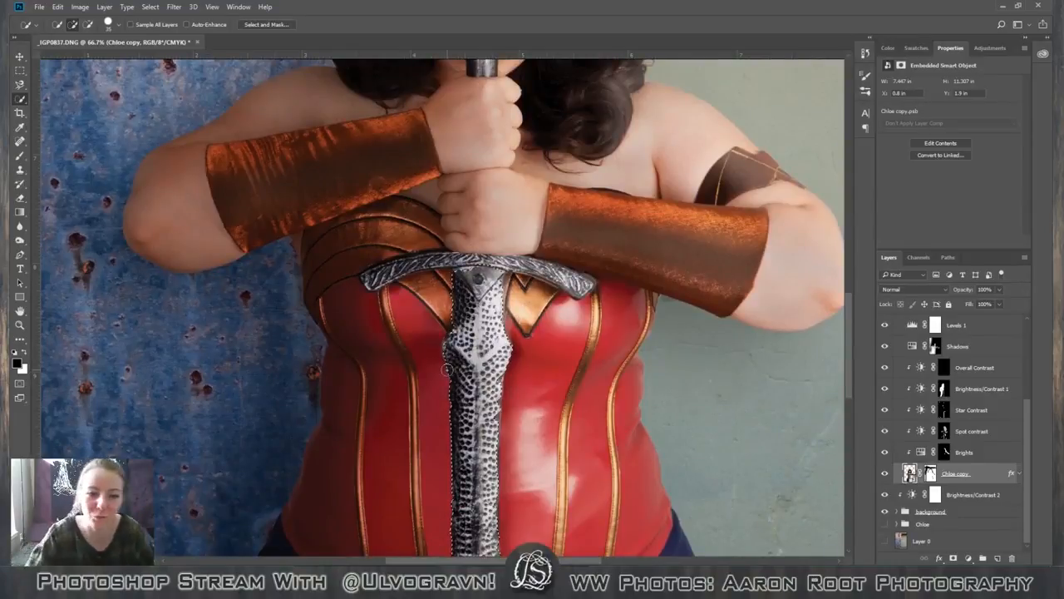
left_click_drag(375, 280, 429, 261)
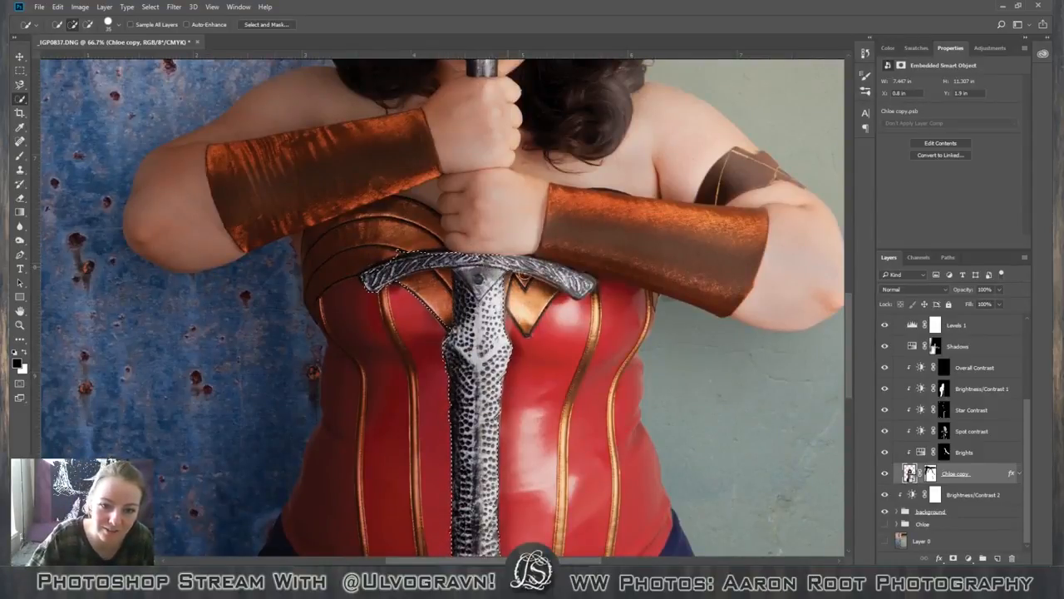
left_click_drag(540, 268, 579, 284)
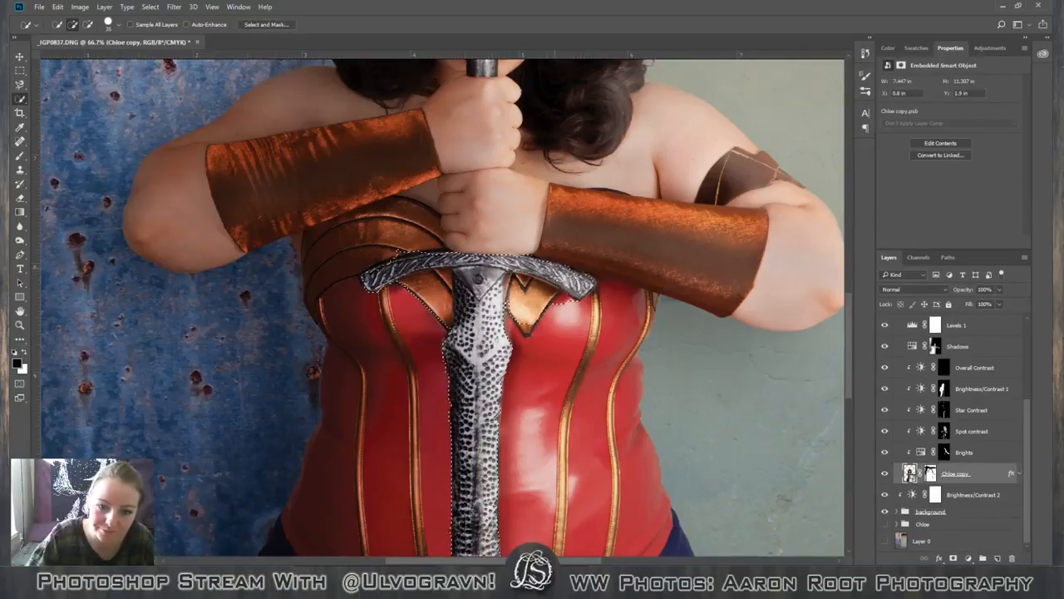
Subtract the crossguard, the gold bodice trim and the upper blade from the selection with the Lasso tool.
scroll(443, 308, "down", 3)
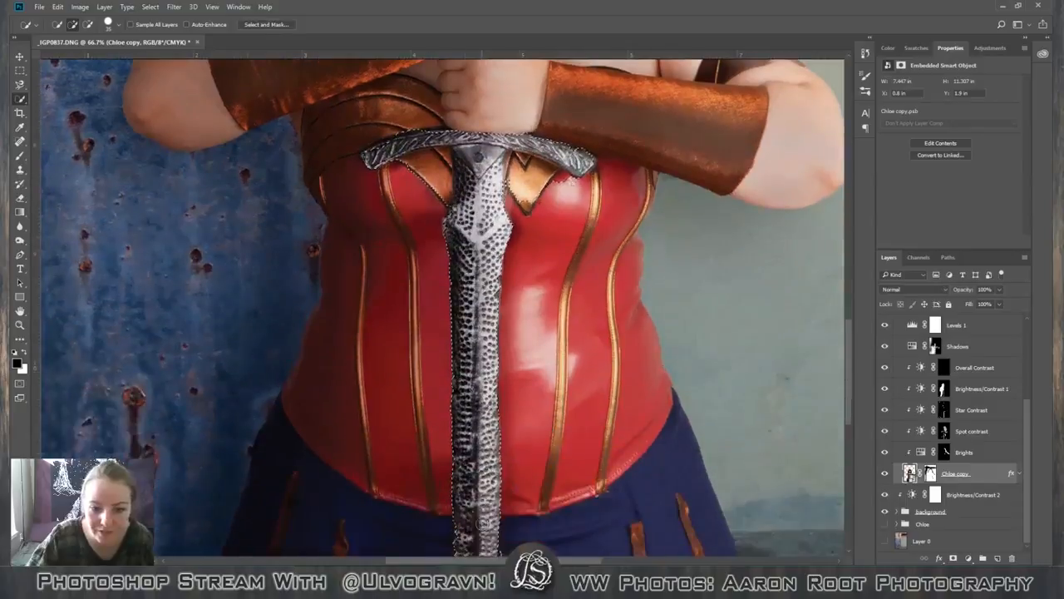
scroll(443, 308, "up", 3)
left_click(20, 85)
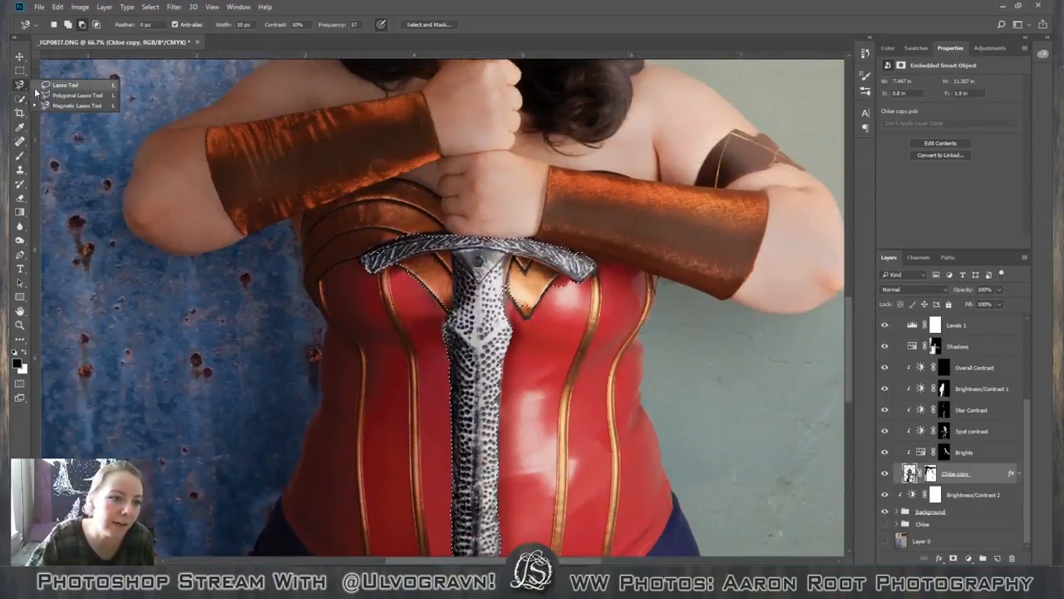
left_click(60, 85)
mouse_move(395, 177)
left_mouse_down()
mouse_move(611, 420)
mouse_move(477, 199)
mouse_move(400, 184)
left_mouse_up()
scroll(183, 333, "up", 1)
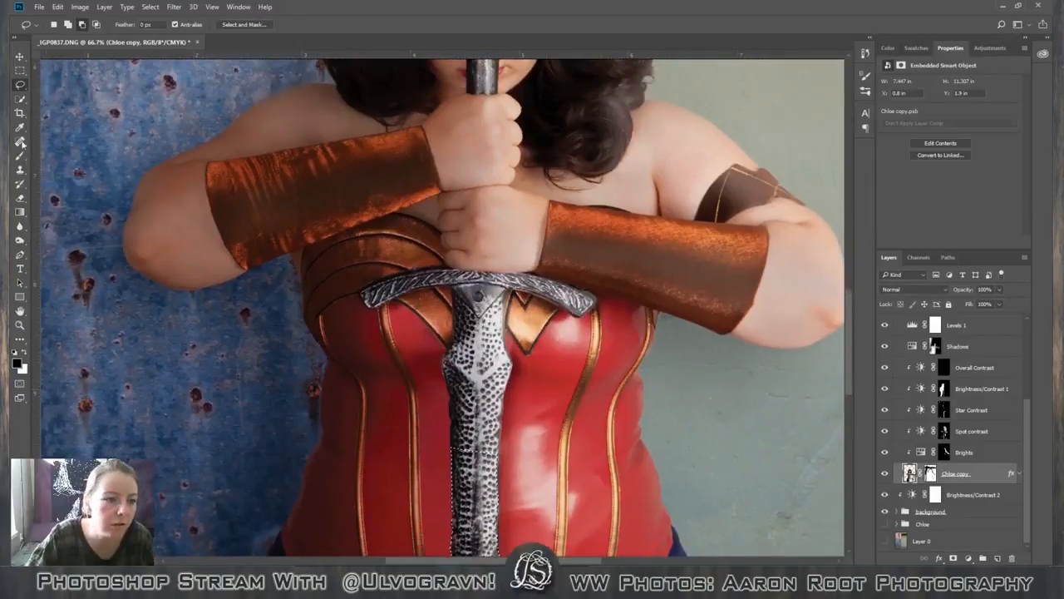
Add the upper blade below the crossguard to the selection with the Quick Selection tool.
left_click(20, 84)
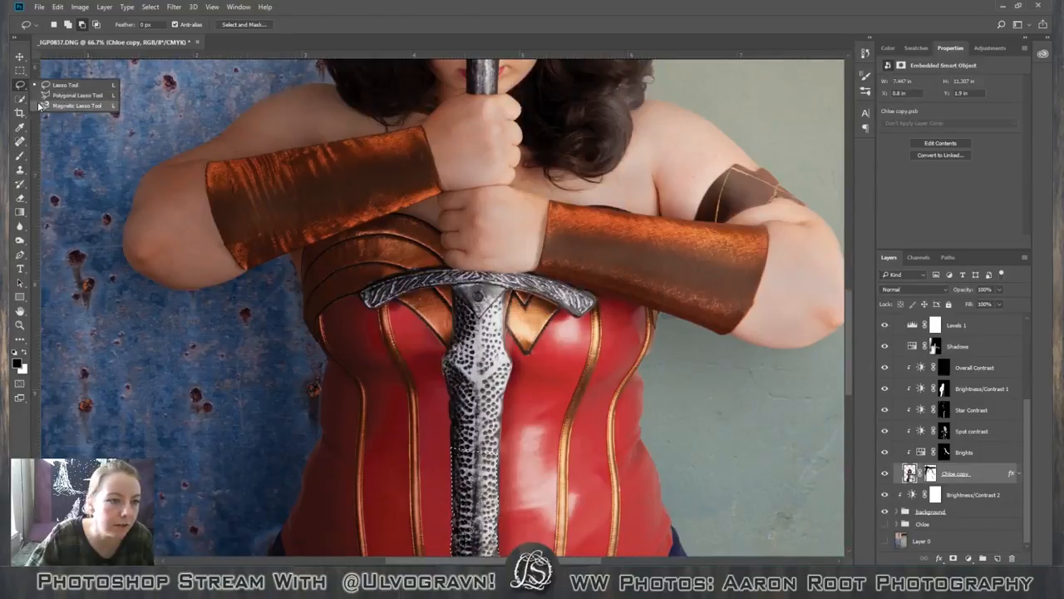
left_click(50, 106)
left_click(21, 99)
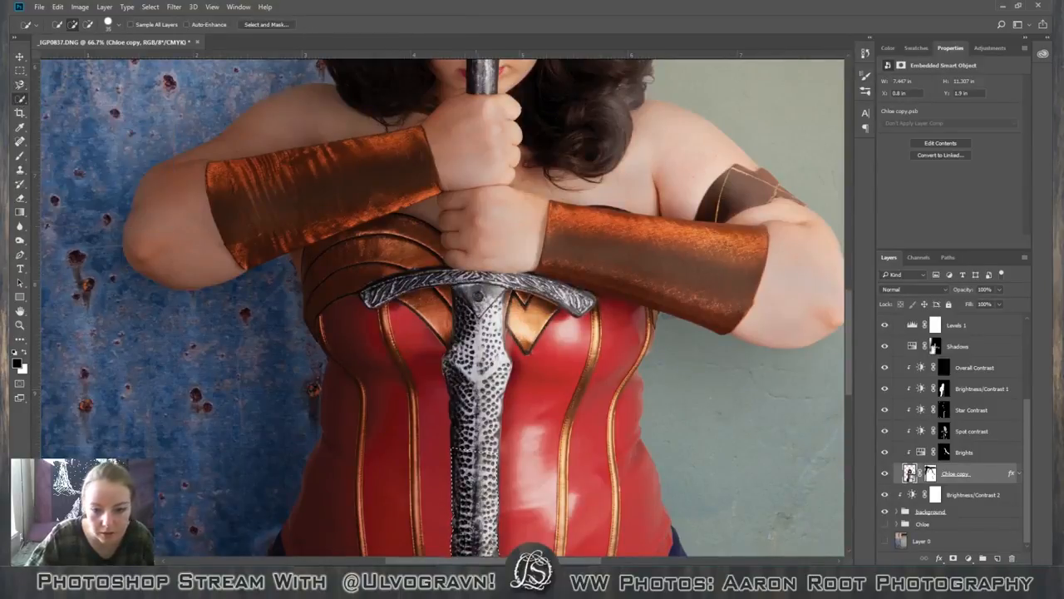
mouse_move(483, 416)
left_mouse_down()
mouse_move(478, 297)
mouse_move(461, 452)
mouse_move(462, 442)
left_mouse_up()
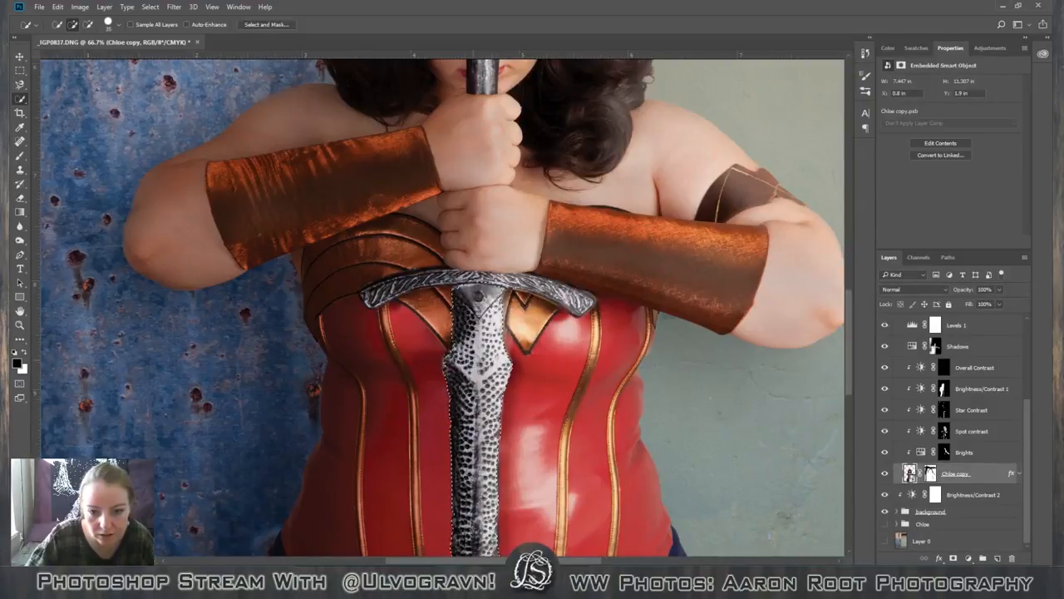
Add the sword's crossguard to the selection by tracing its outline freehand with the Lasso tool.
scroll(506, 353, "up", 2)
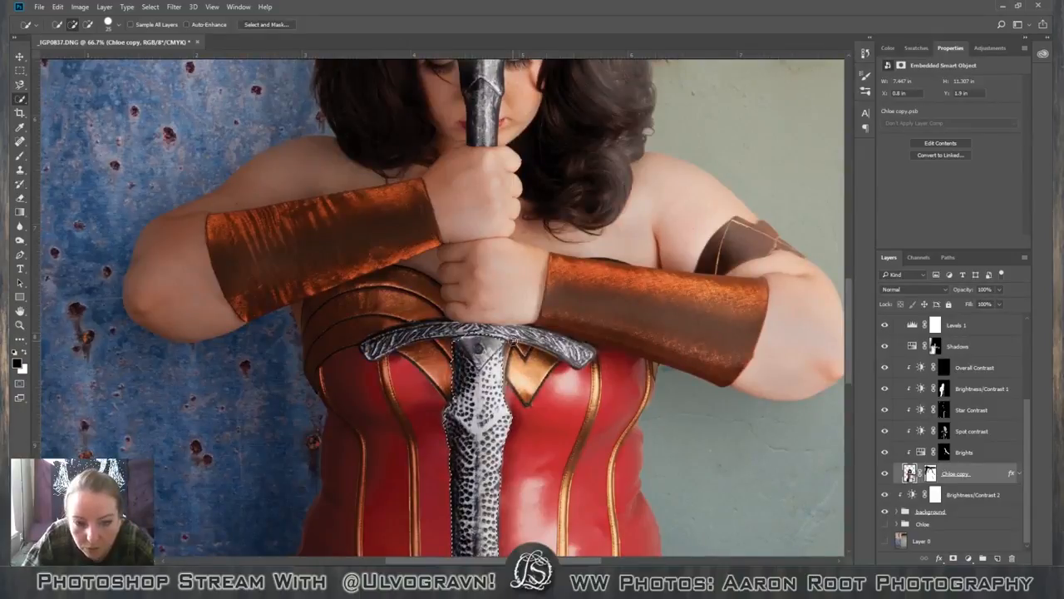
left_click_drag(532, 335, 561, 342)
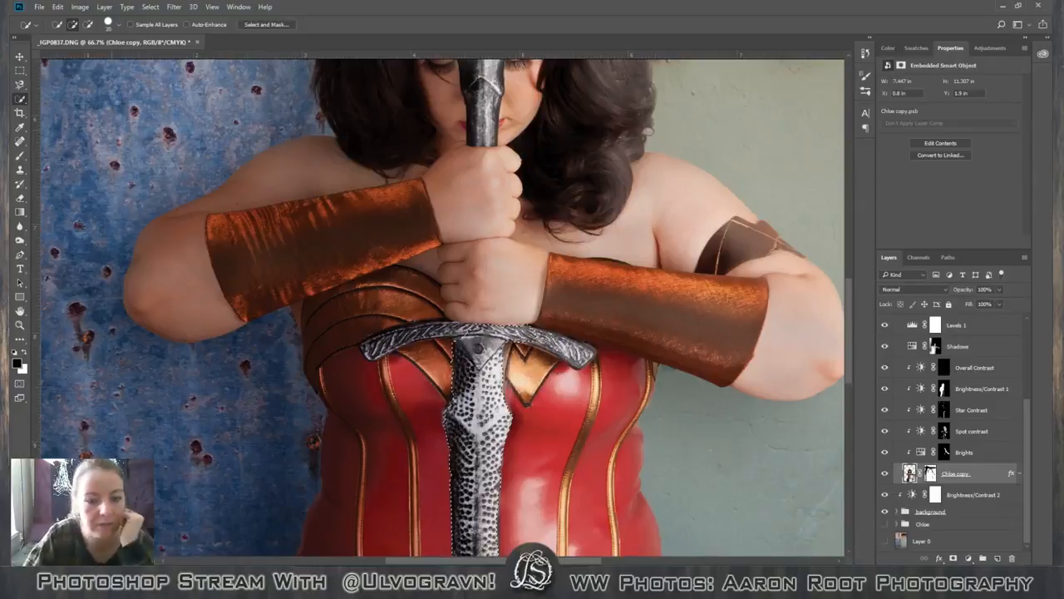
left_click(20, 85)
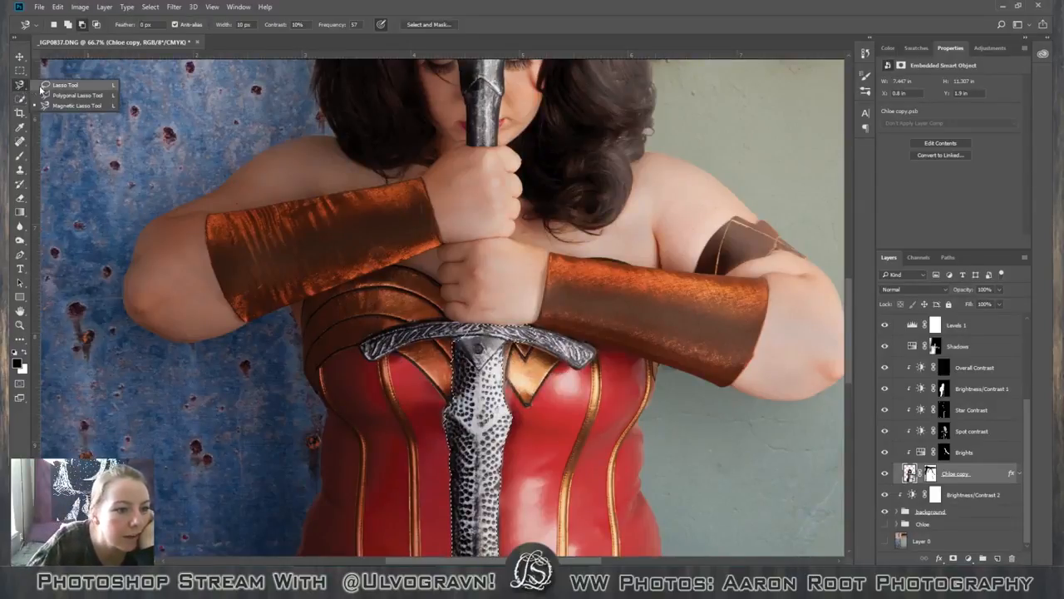
left_click(47, 87)
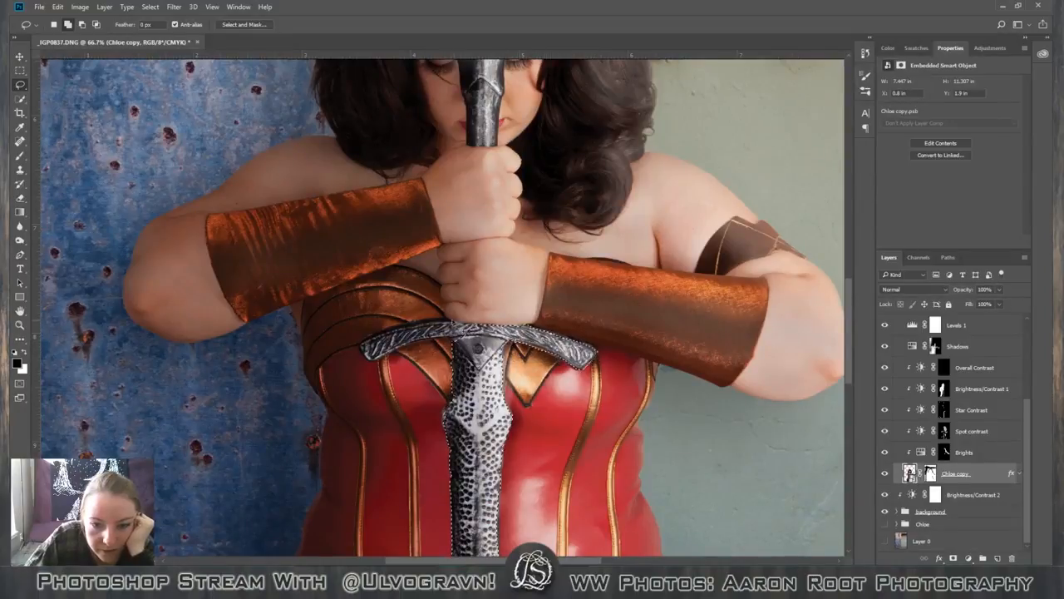
left_click_drag(434, 330, 371, 344)
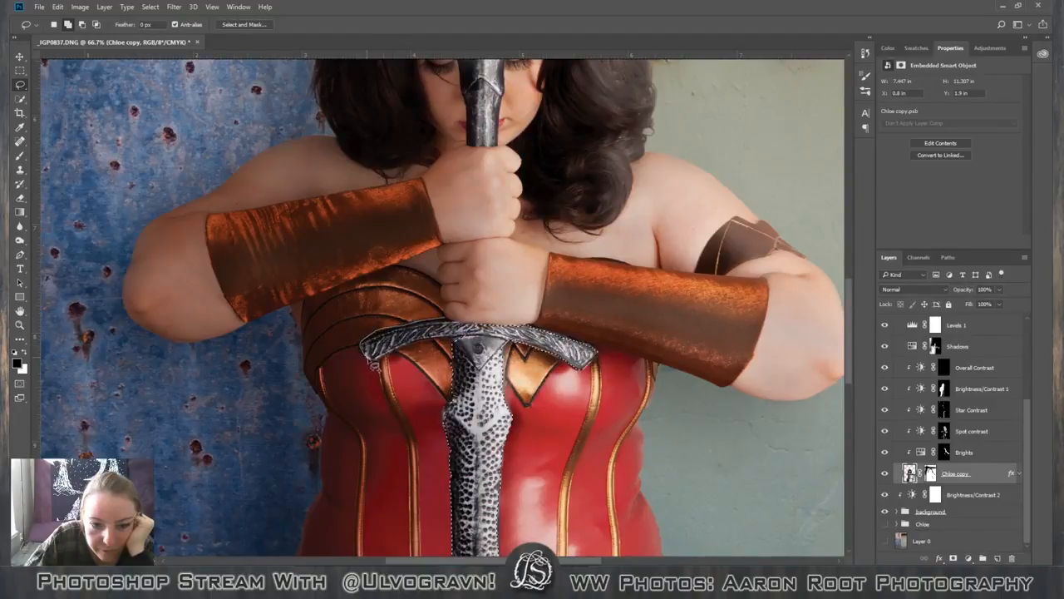
mouse_move(386, 366)
left_mouse_down()
mouse_move(419, 348)
mouse_move(474, 343)
left_mouse_up()
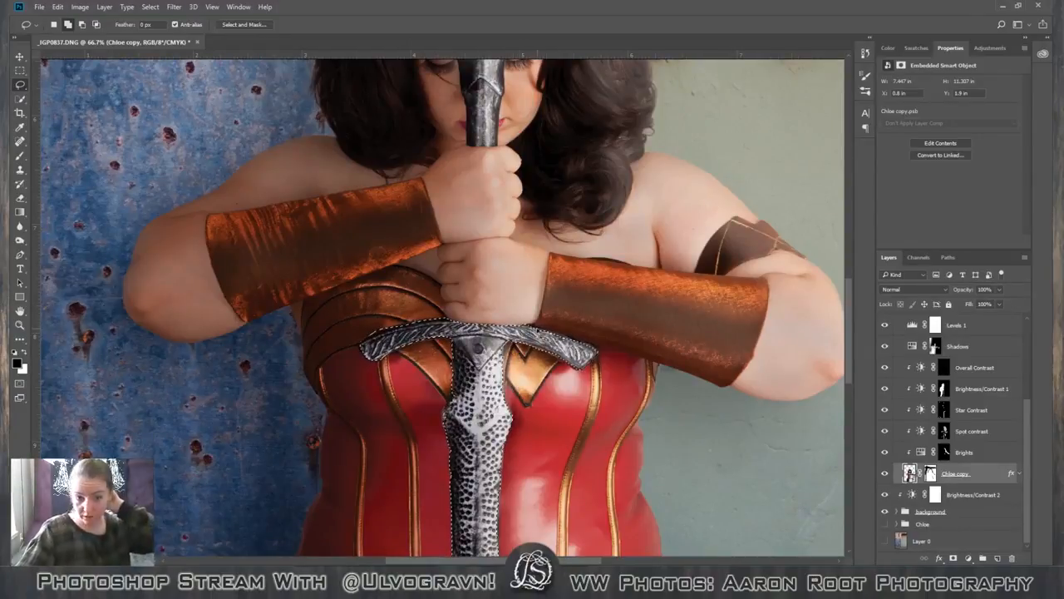
Examine the selection's outline along the whole blade, from the crossguard down to the picture's lower edge.
scroll(541, 331, "down", 1)
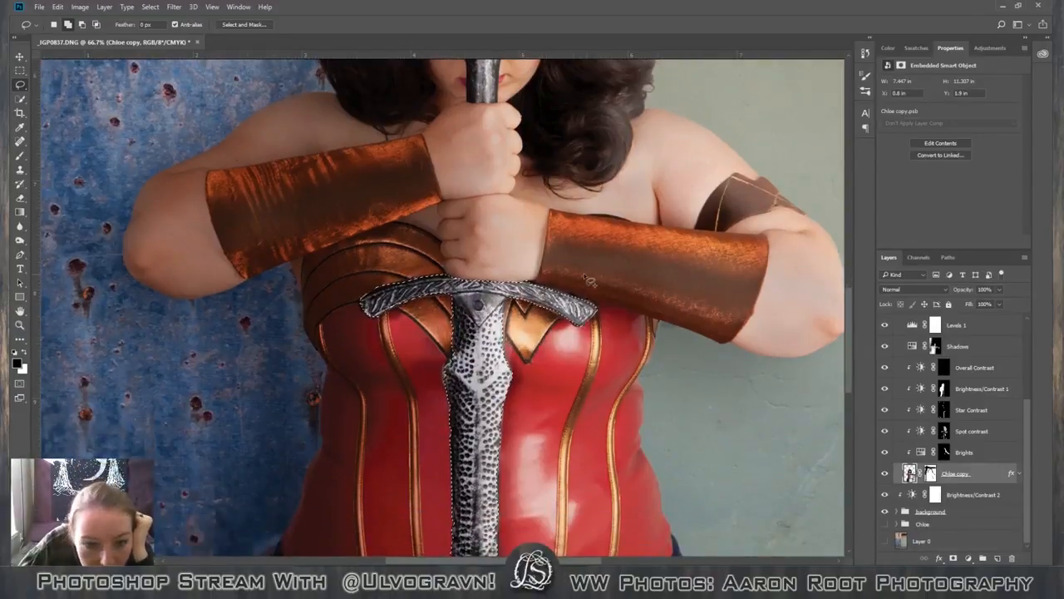
scroll(549, 368, "down", 1)
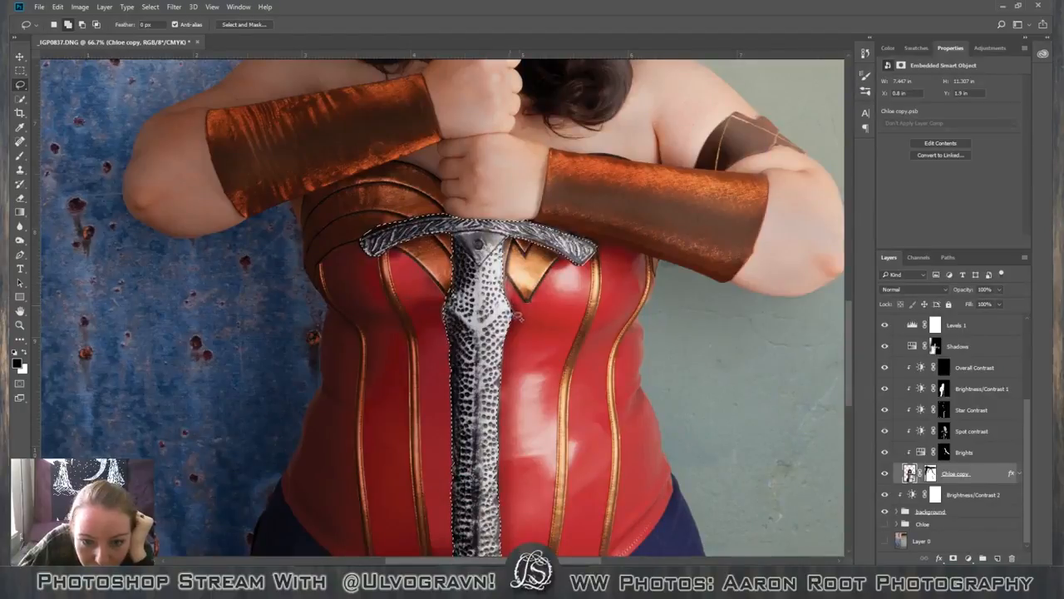
scroll(493, 330, "down", 3)
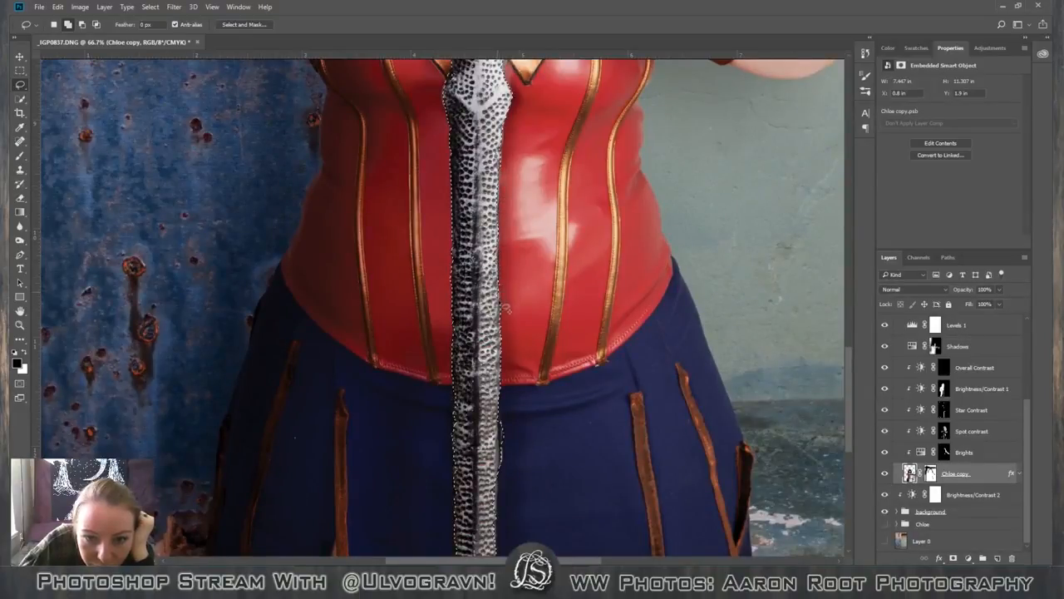
scroll(536, 345, "down", 2)
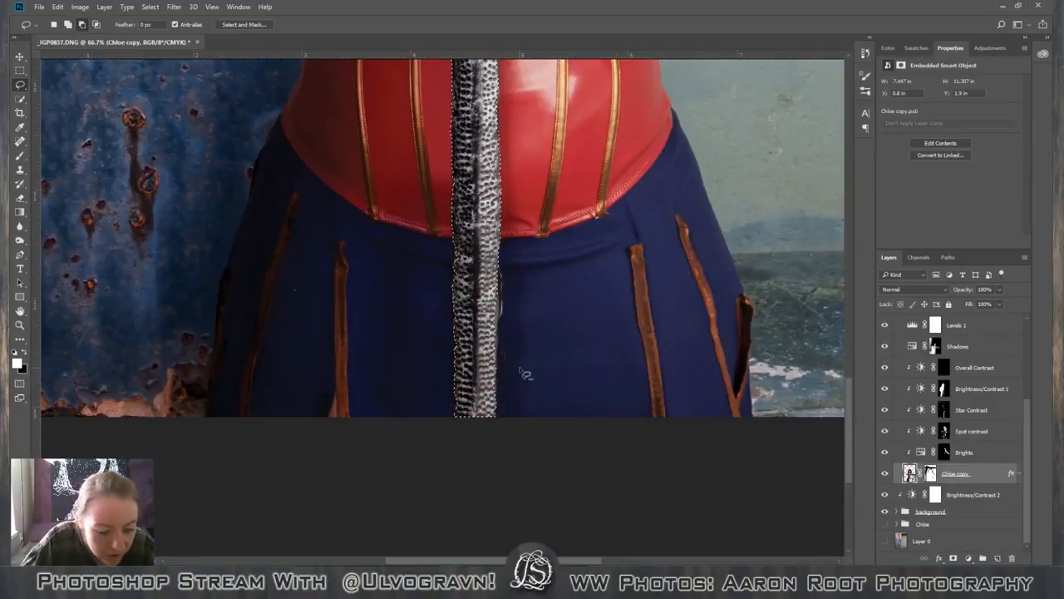
left_click(68, 24)
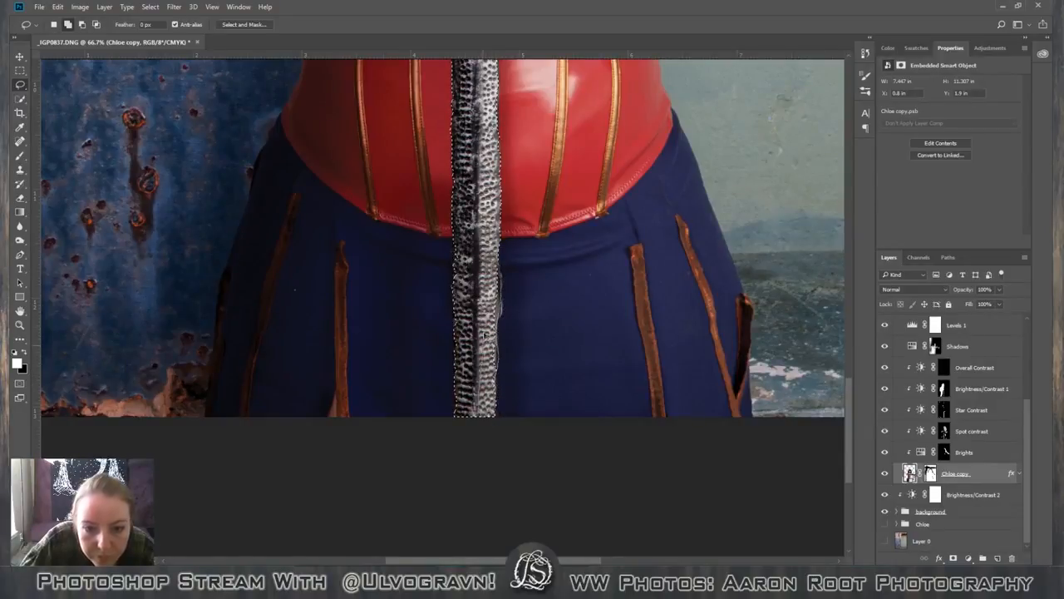
scroll(479, 334, "down", 2)
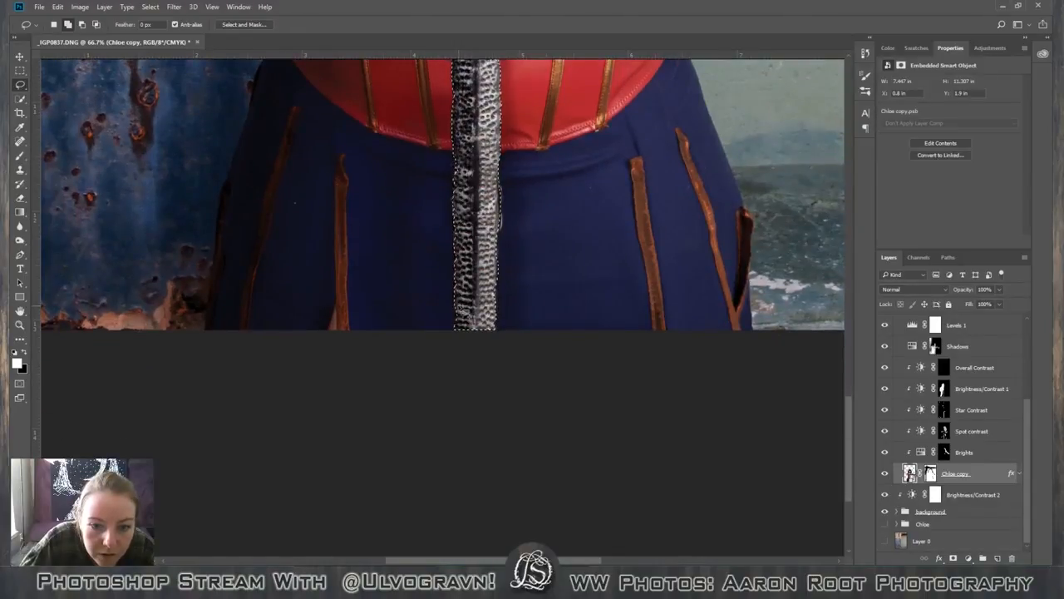
scroll(468, 332, "up", 5)
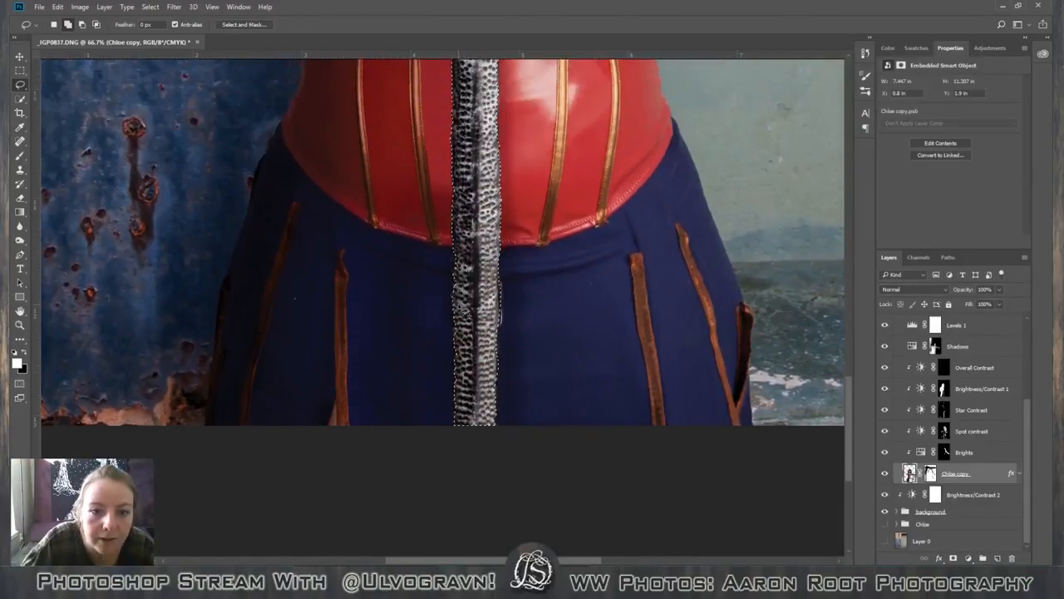
scroll(450, 279, "up", 4)
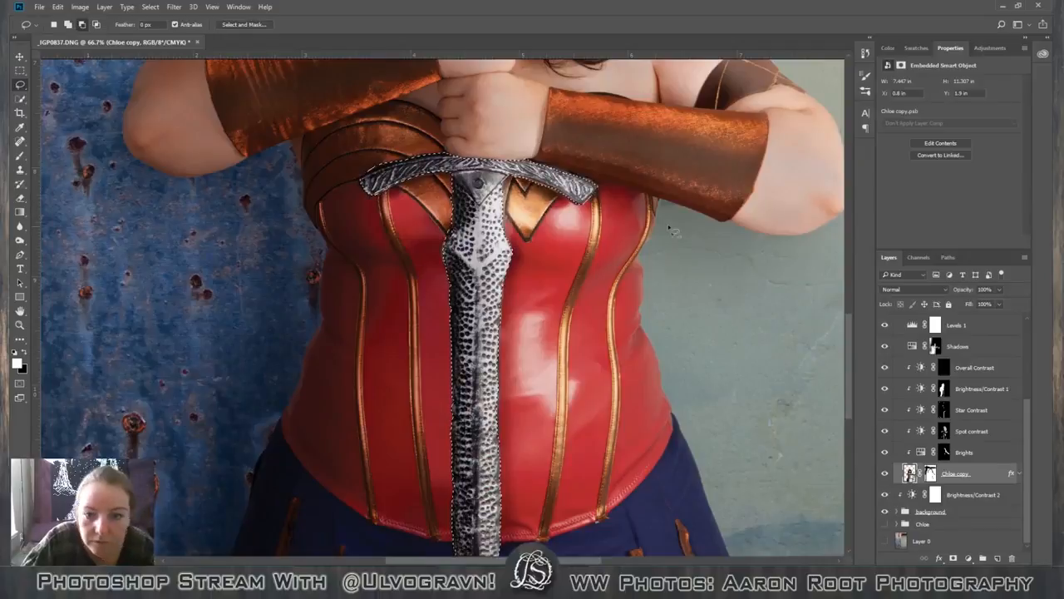
scroll(720, 255, "down", 3)
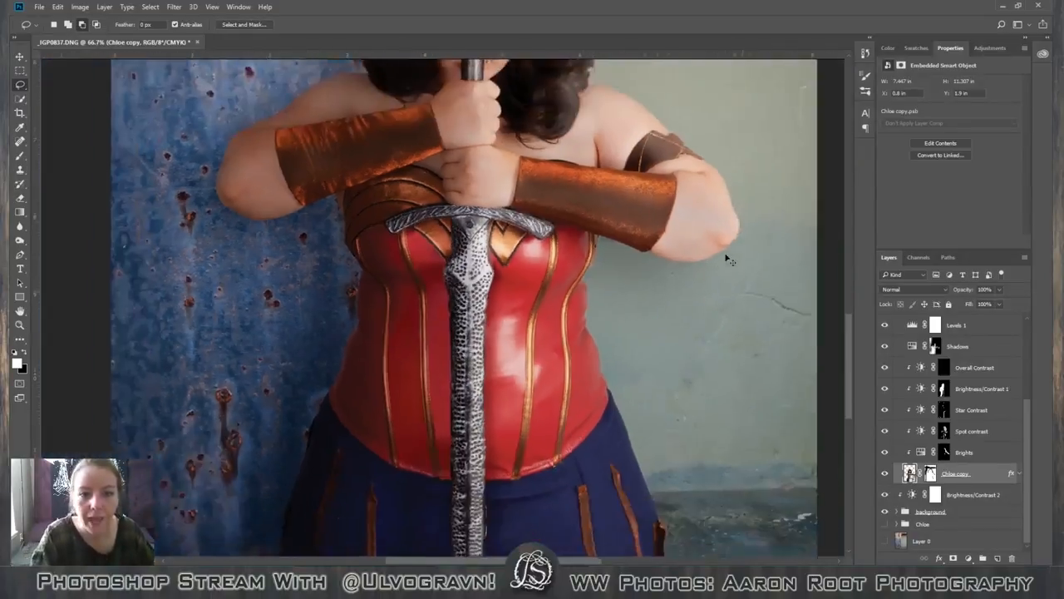
scroll(730, 260, "up", 6)
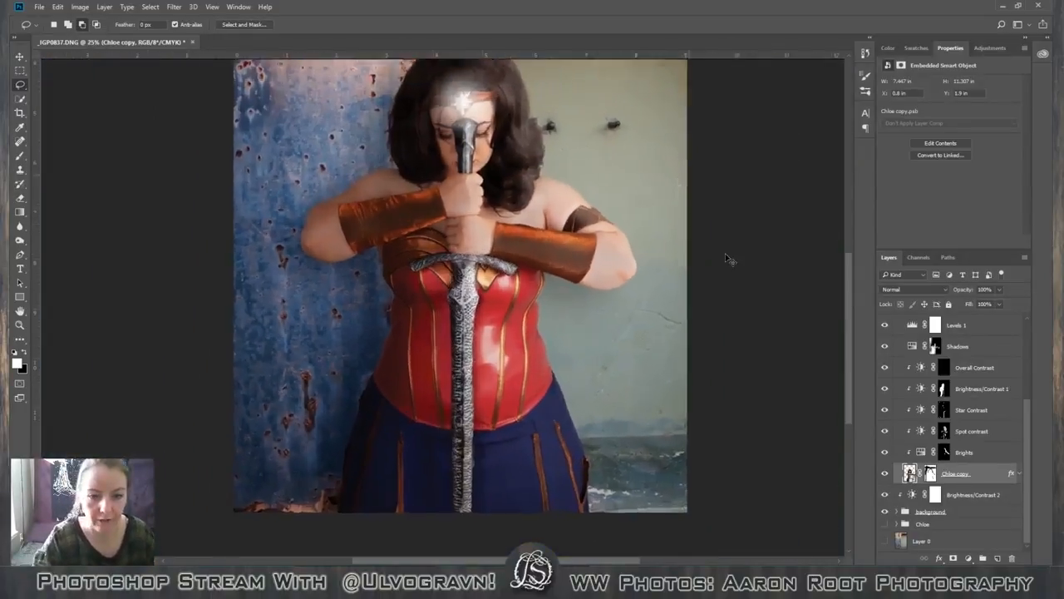
key("h")
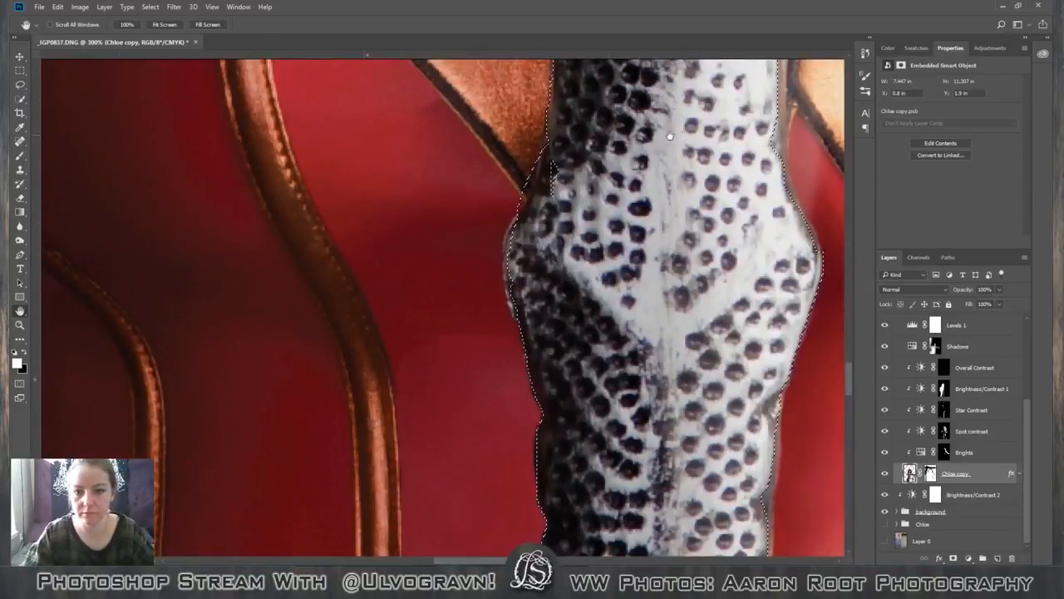
left_click_drag(670, 136, 645, 200)
left_click(20, 84)
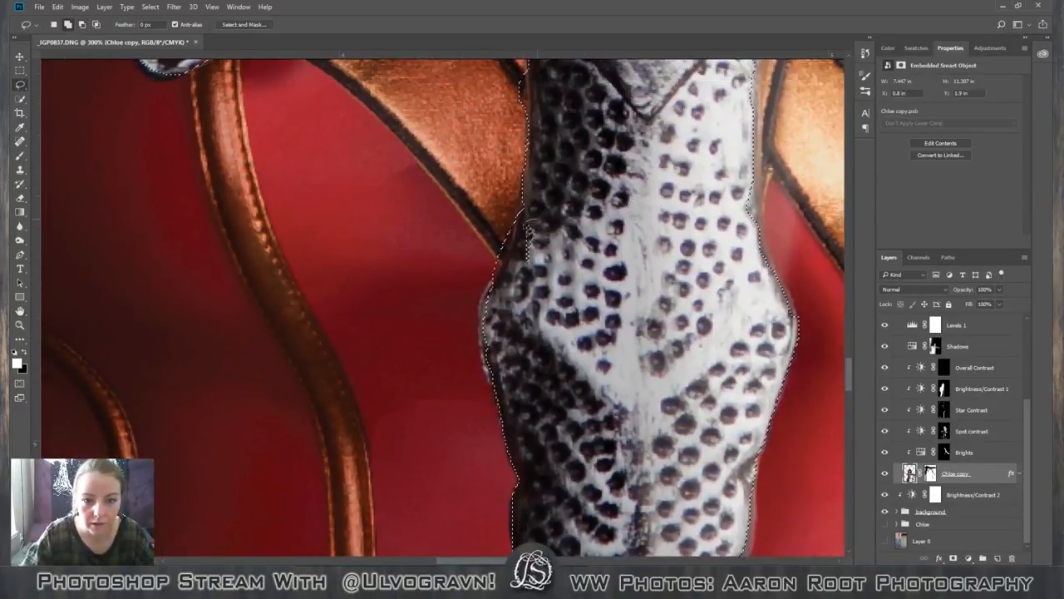
Add the sword's pommel and grip above the hands to the selection with the Quick Selection tool.
key("h")
scroll(516, 380, "up", 10)
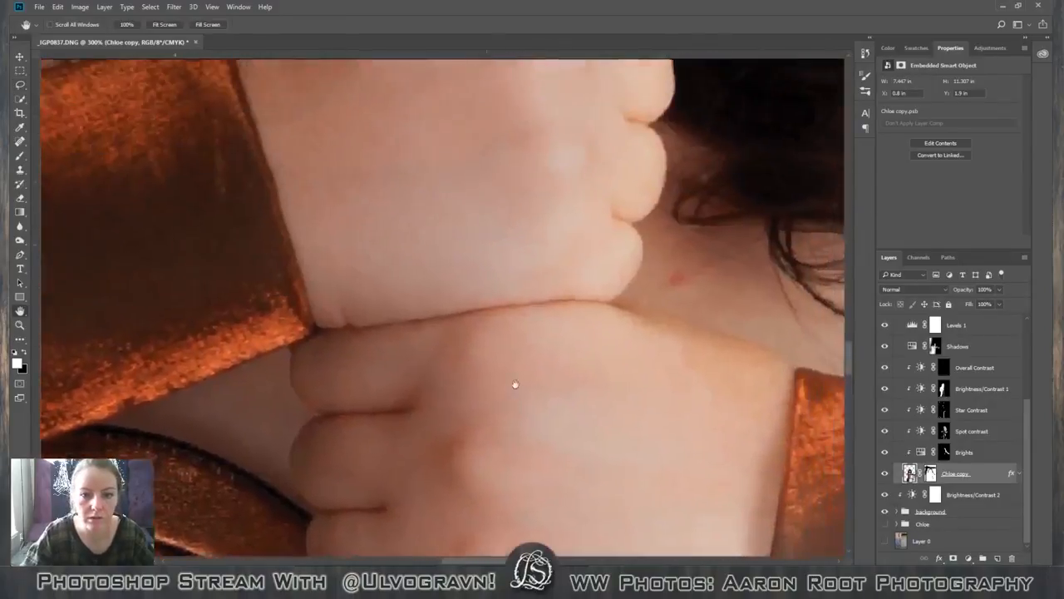
left_click_drag(488, 365, 466, 219)
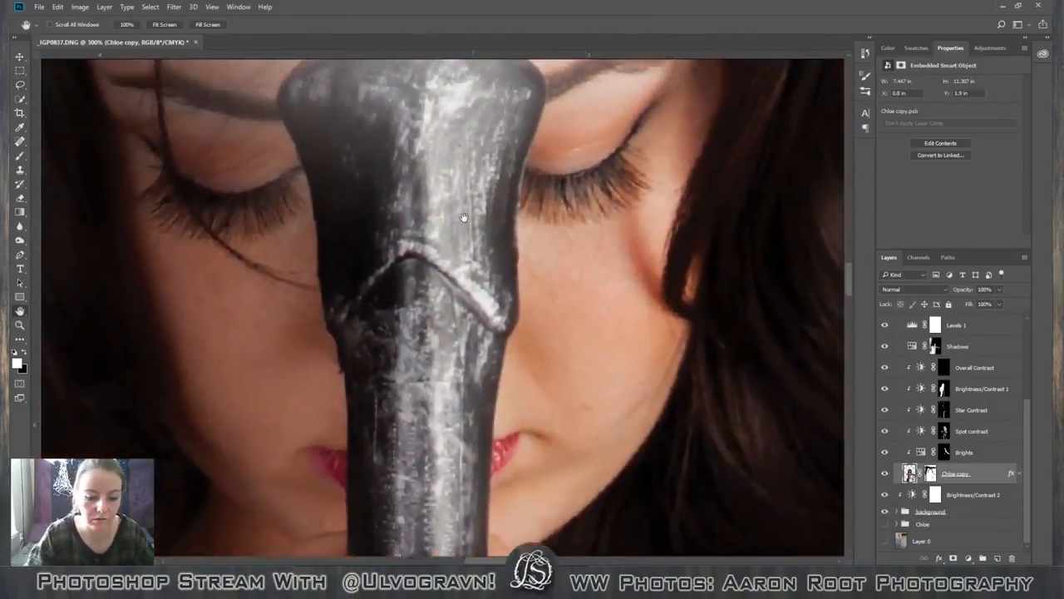
key("ctrl+minus")
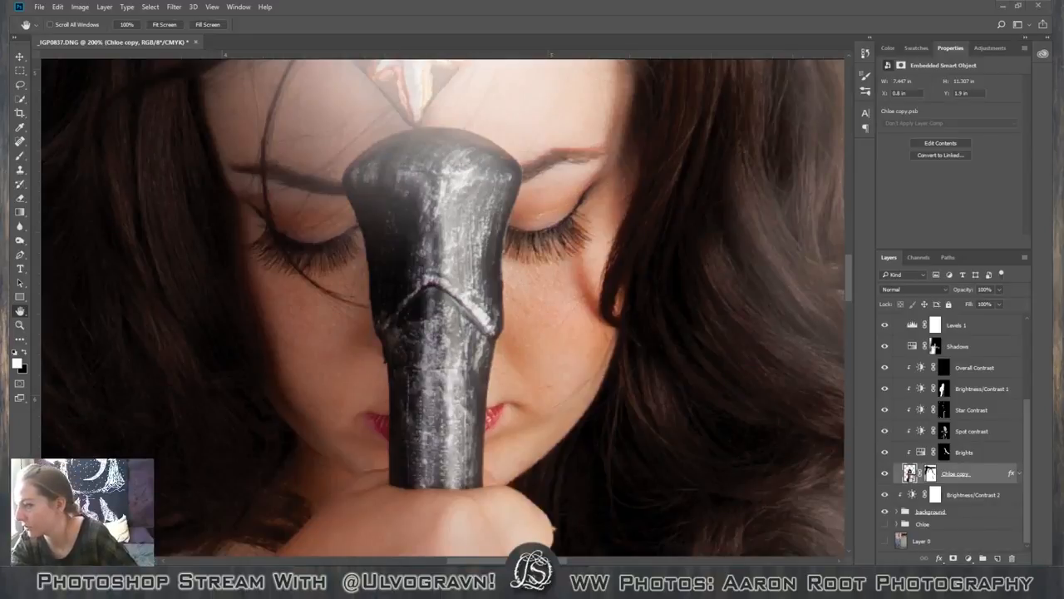
scroll(520, 376, "down", 2)
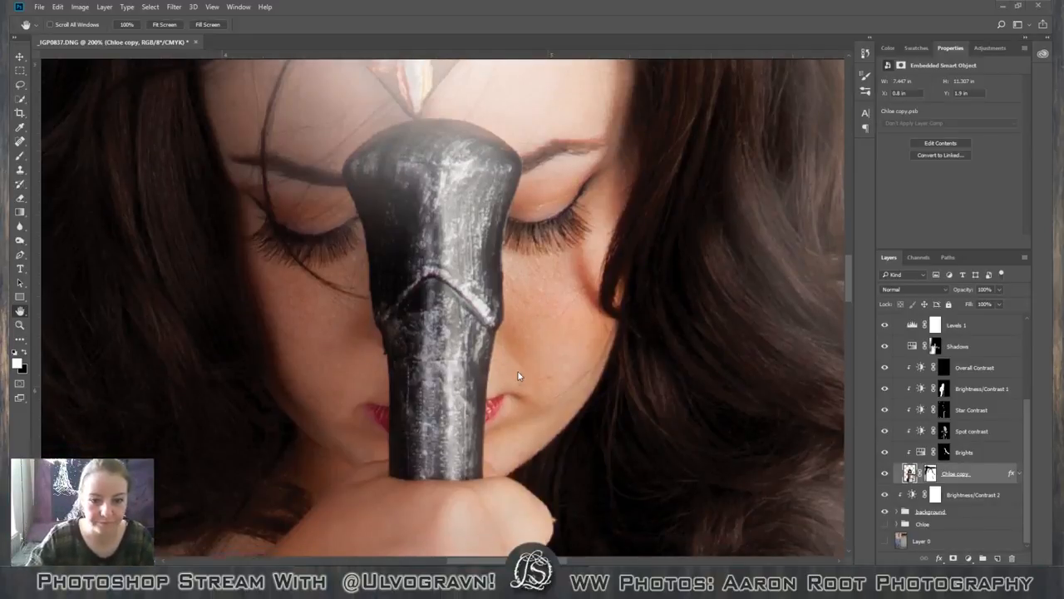
scroll(520, 376, "up", 6)
scroll(520, 376, "down", 2)
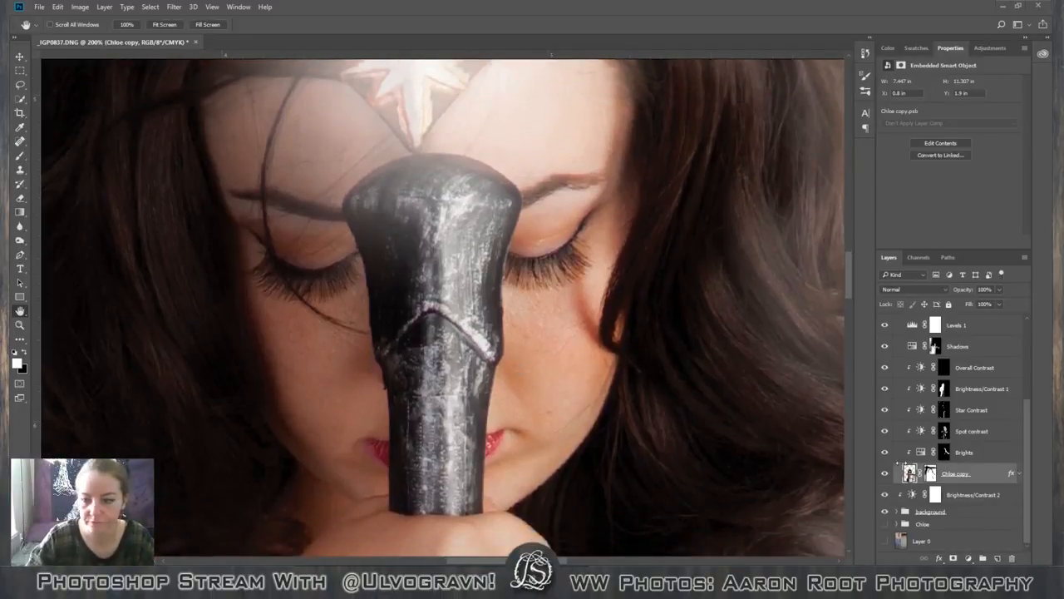
left_click(21, 99)
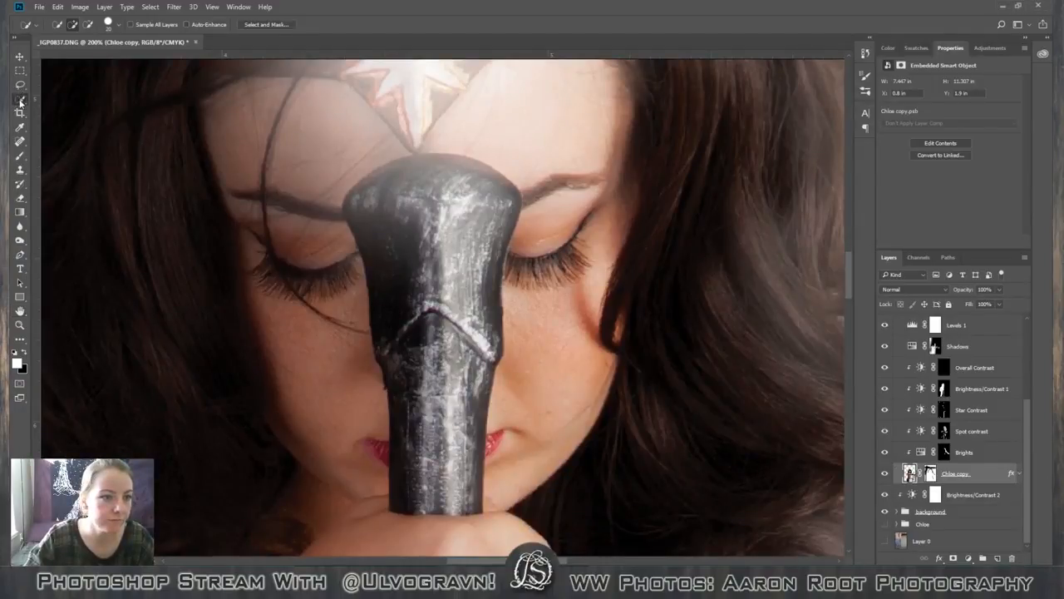
mouse_move(409, 202)
left_mouse_down()
mouse_move(457, 333)
mouse_move(446, 404)
mouse_move(453, 501)
mouse_move(406, 399)
mouse_move(390, 250)
mouse_move(416, 188)
mouse_move(483, 306)
left_mouse_up()
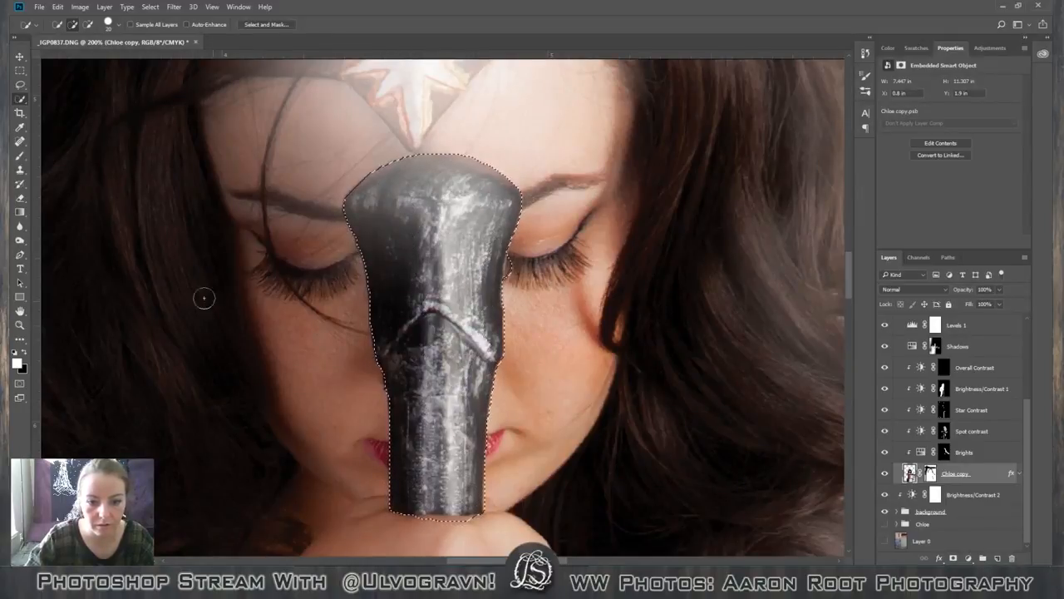
Trim the selection's lower edge where the grip meets the hand, subtracting the overlap with the Lasso tool.
left_click(20, 84)
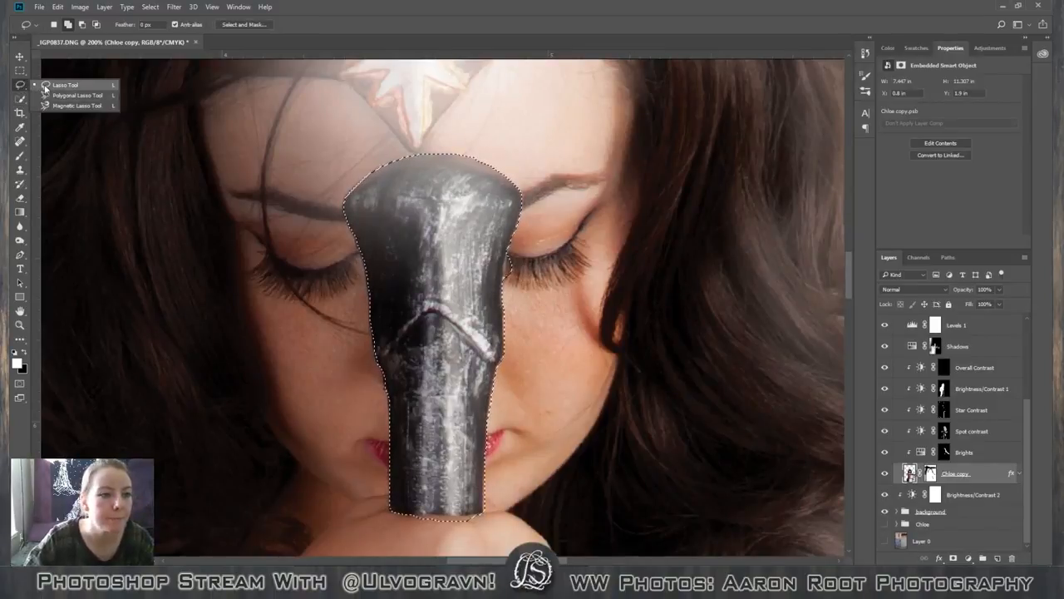
left_click(50, 85)
left_click(84, 26)
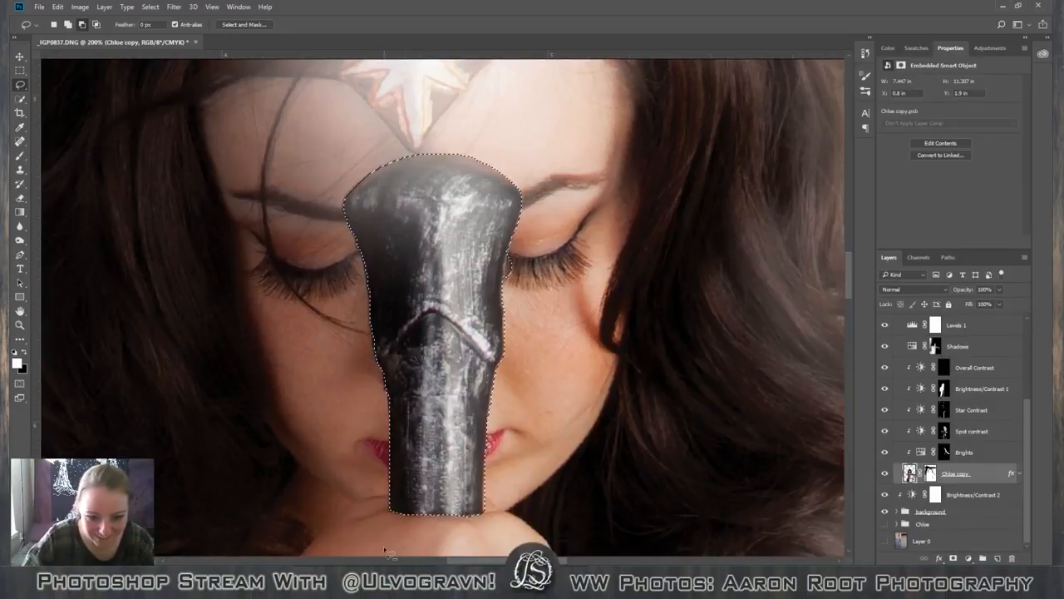
Add the missed strips along the crossguard's upper edge to the selection with the Lasso tool.
scroll(517, 513, "up", 1)
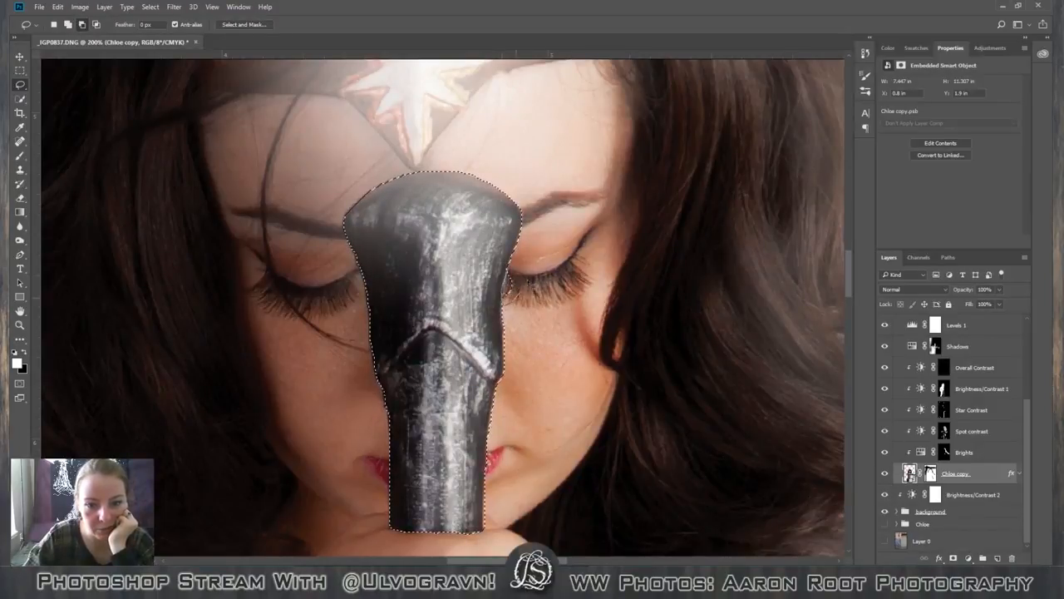
scroll(283, 286, "down", 3)
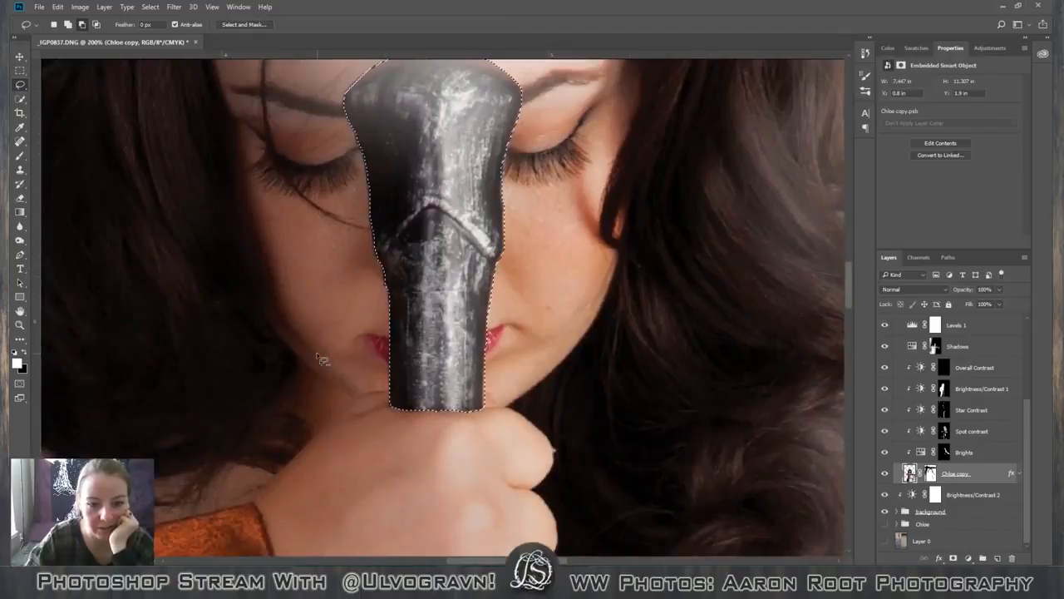
scroll(319, 358, "down", 2)
scroll(507, 374, "down", 7)
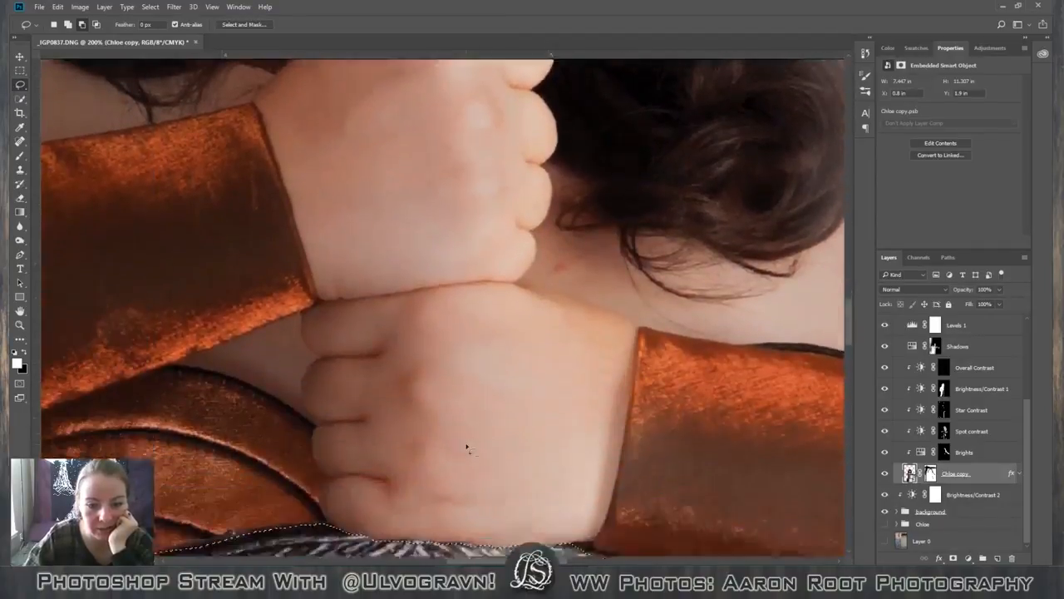
scroll(466, 448, "down", 10)
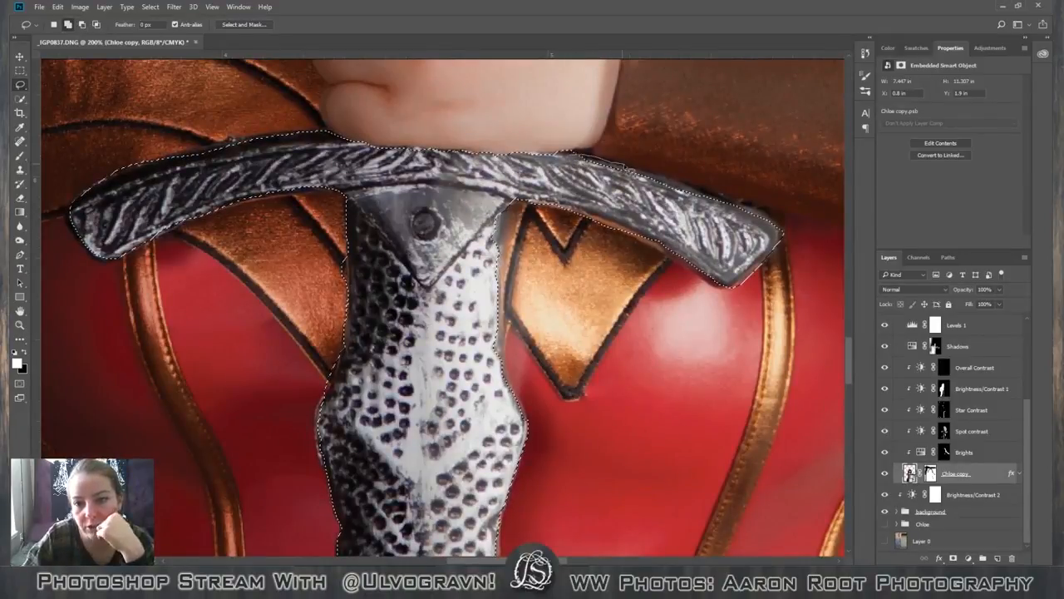
left_click_drag(625, 167, 731, 201)
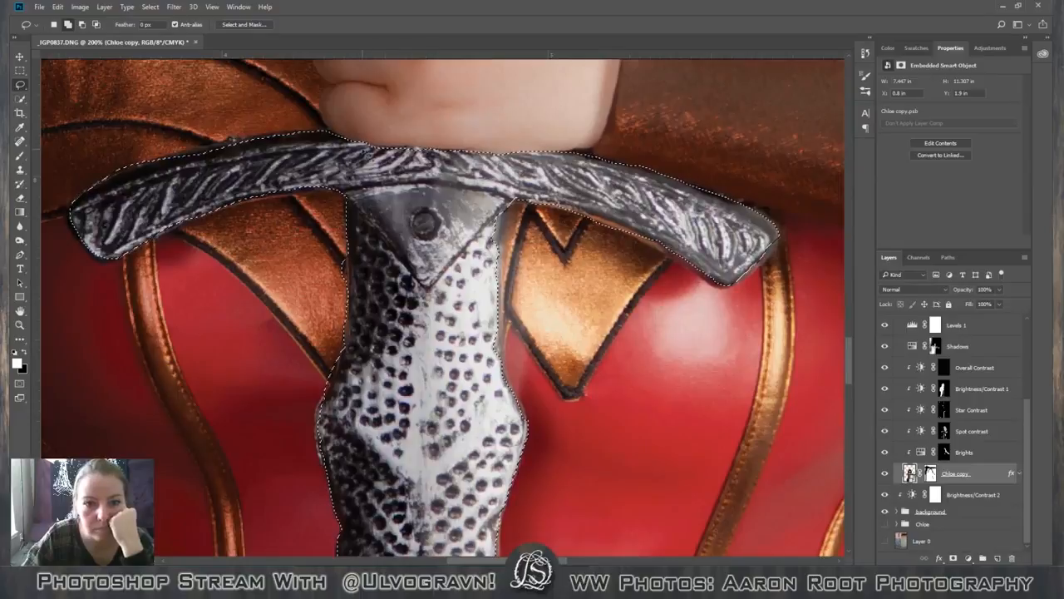
mouse_move(364, 148)
left_mouse_down()
mouse_move(448, 150)
mouse_move(457, 189)
mouse_move(376, 170)
left_mouse_up()
Subtract the slivers of gold bodice trim beneath the crossguard's right arm from the selection with the Lasso tool.
scroll(539, 69, "down", 3)
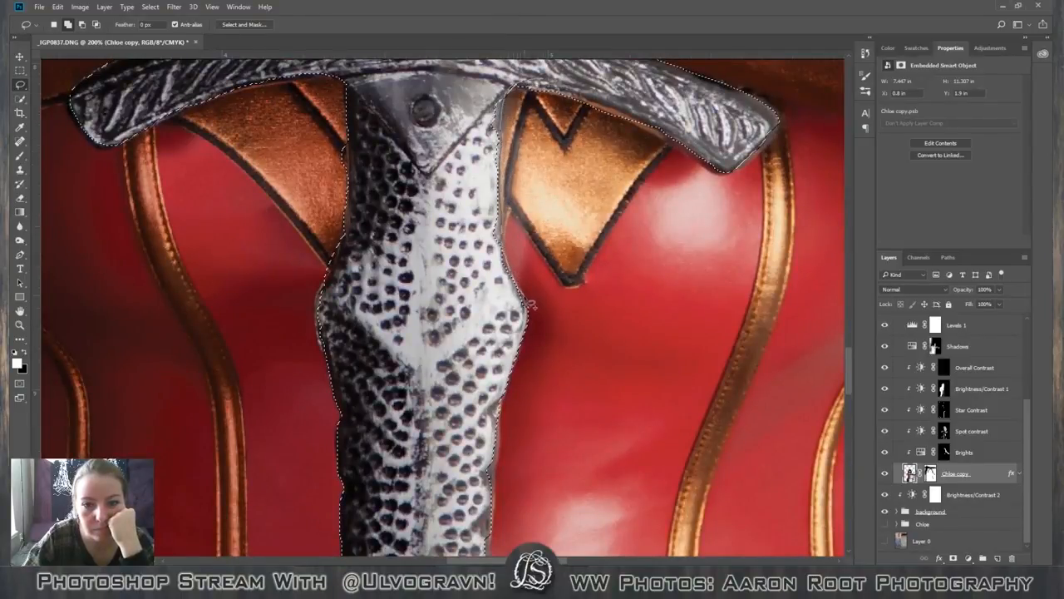
scroll(410, 135, "up", 3)
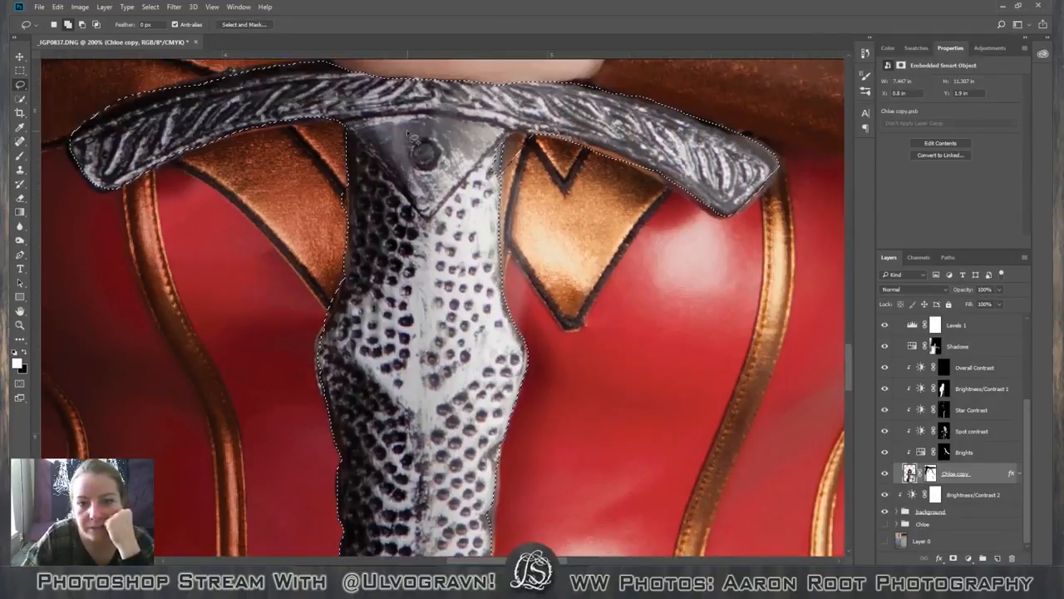
scroll(410, 134, "up", 2)
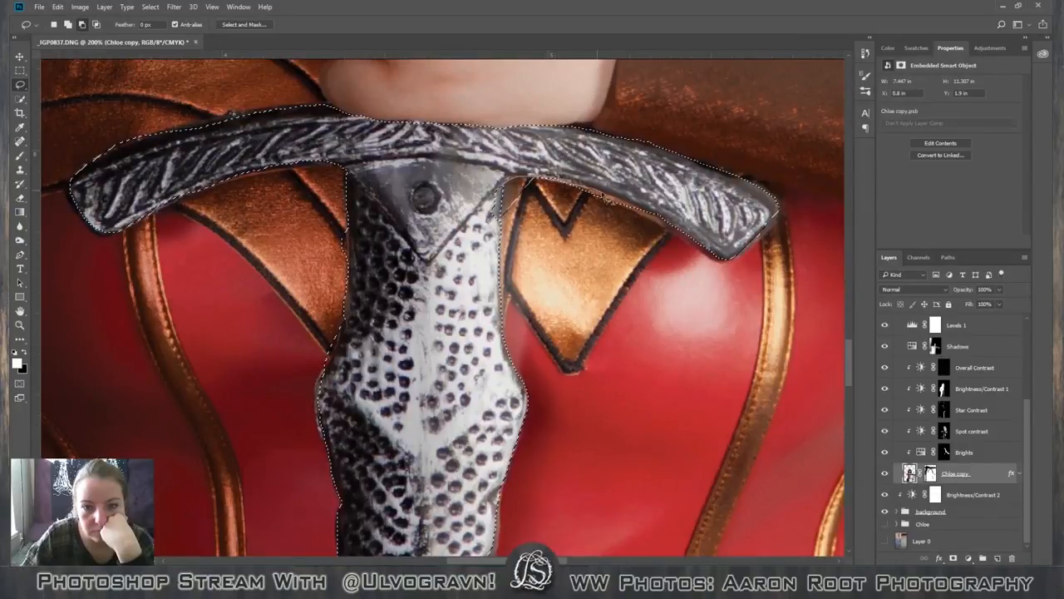
mouse_move(638, 214)
left_mouse_down()
mouse_move(676, 248)
mouse_move(596, 268)
mouse_move(523, 234)
left_mouse_up()
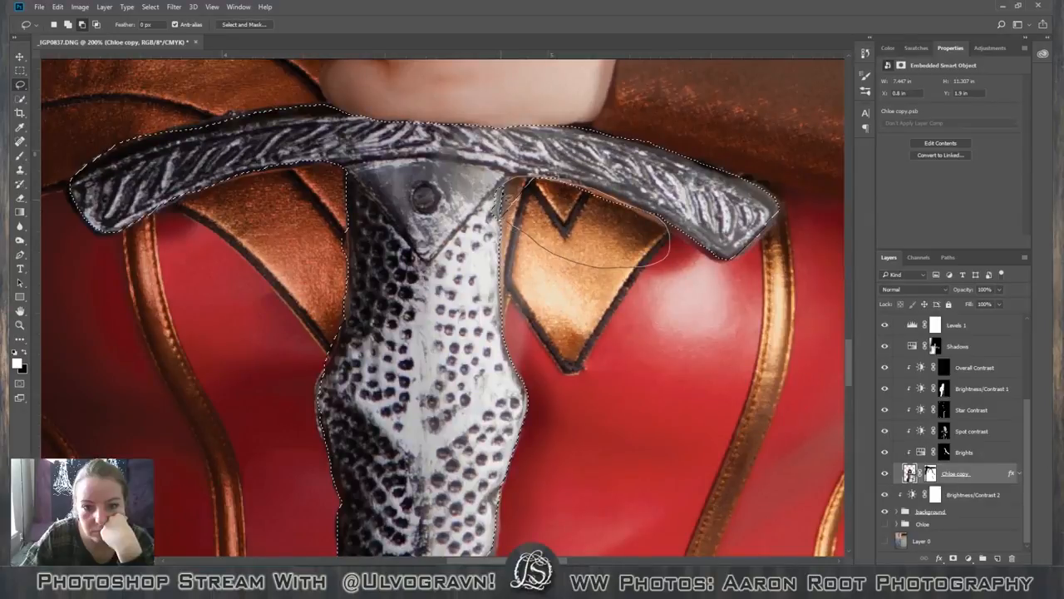
left_click_drag(504, 198, 502, 193)
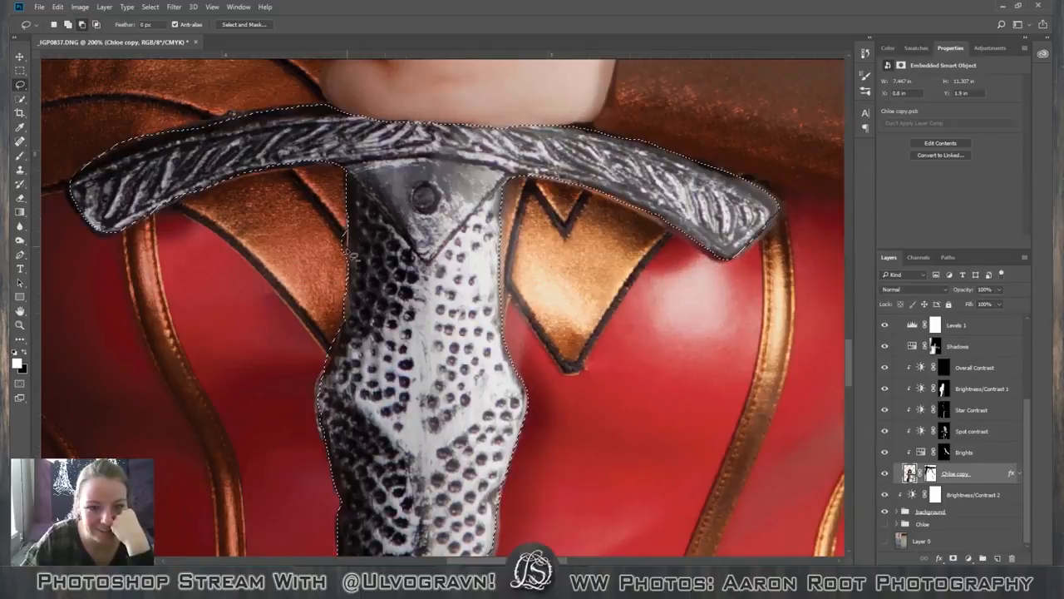
Add the missed sliver along the blade's right edge over the red bodice to the selection with the Lasso tool.
scroll(349, 287, "down", 3)
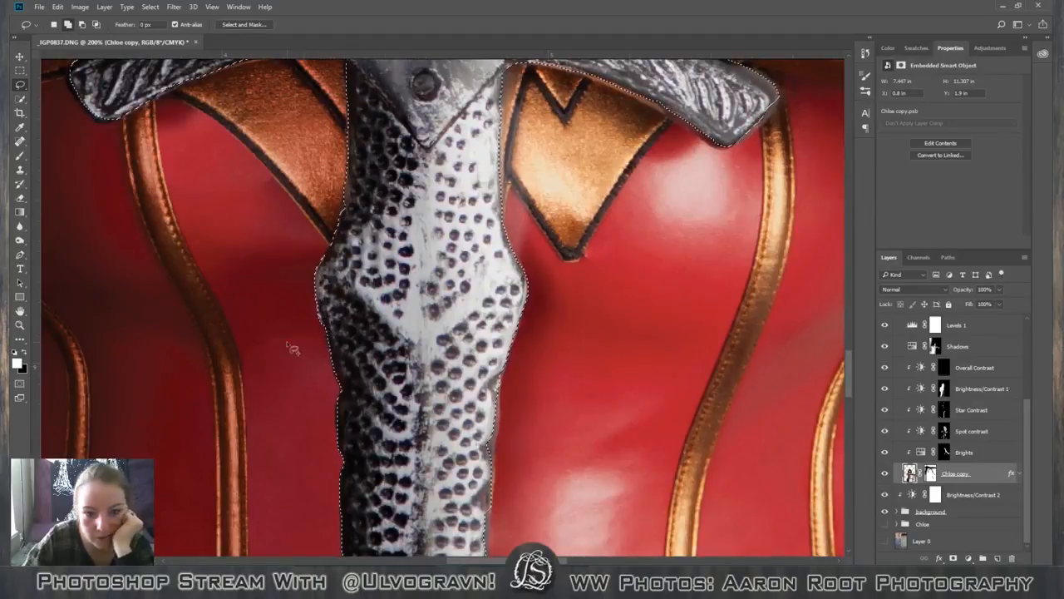
scroll(366, 299, "down", 1)
scroll(372, 320, "down", 3)
scroll(369, 320, "down", 4)
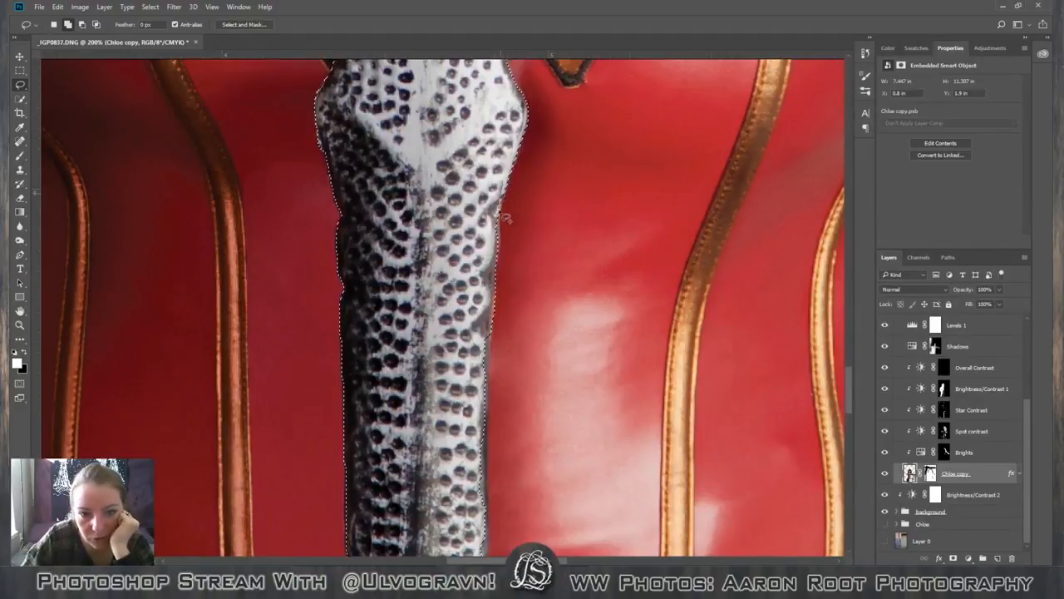
scroll(414, 223, "down", 5)
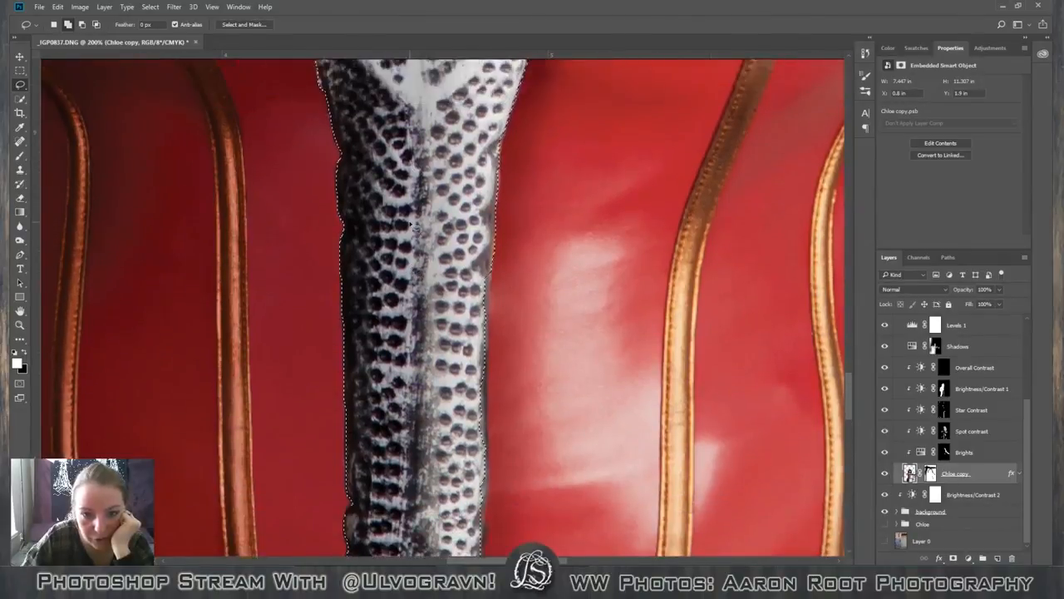
scroll(448, 218, "down", 1)
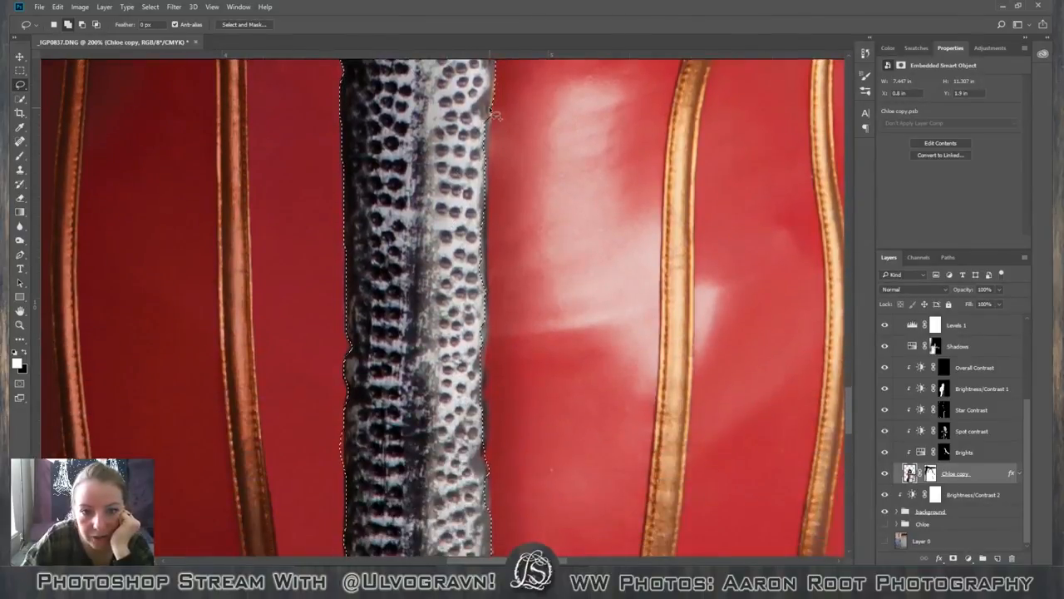
mouse_move(490, 117)
left_mouse_down()
mouse_move(476, 327)
mouse_move(430, 283)
mouse_move(436, 123)
mouse_move(493, 152)
mouse_move(493, 131)
mouse_move(496, 304)
mouse_move(485, 335)
mouse_move(416, 275)
left_mouse_up()
scroll(489, 120, "down", 2)
scroll(416, 275, "down", 3)
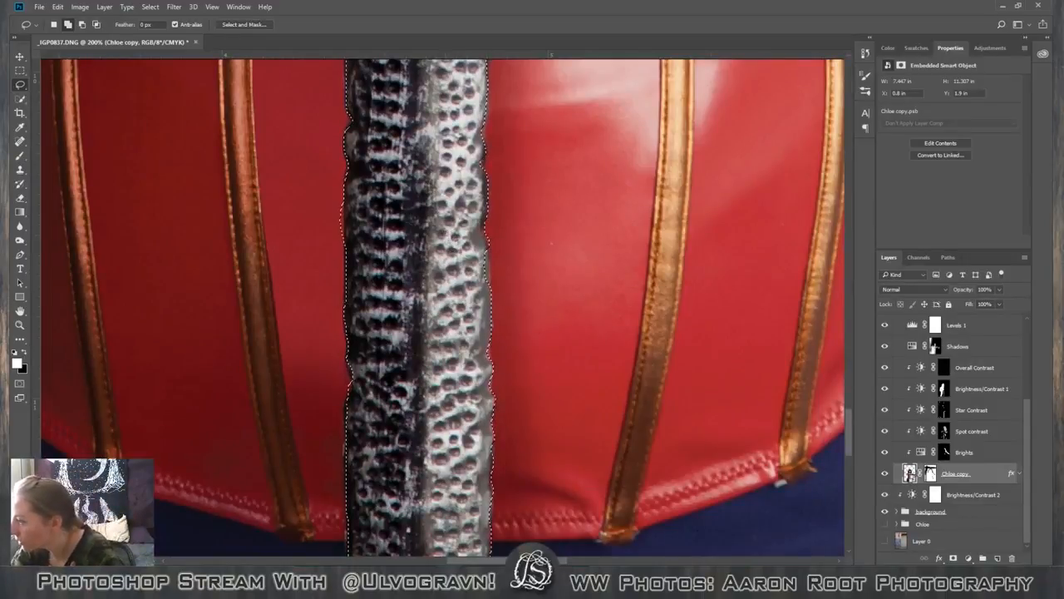
Subtract the slight overlap beside the blade's right edge at the bodice hem from the selection with the Lasso tool.
key("ctrl+d")
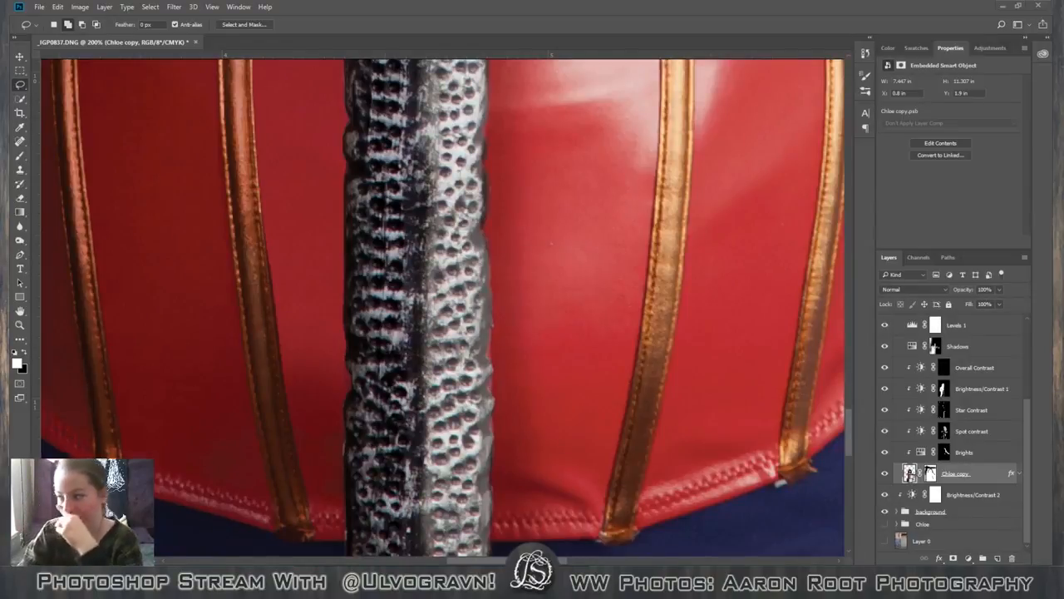
scroll(405, 331, "down", 2)
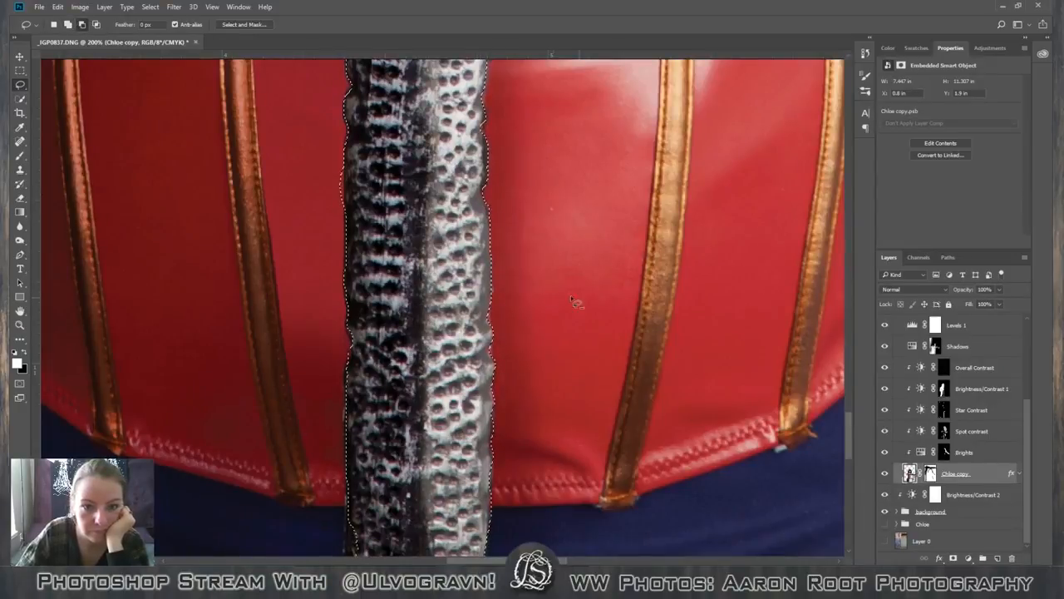
scroll(518, 283, "down", 5)
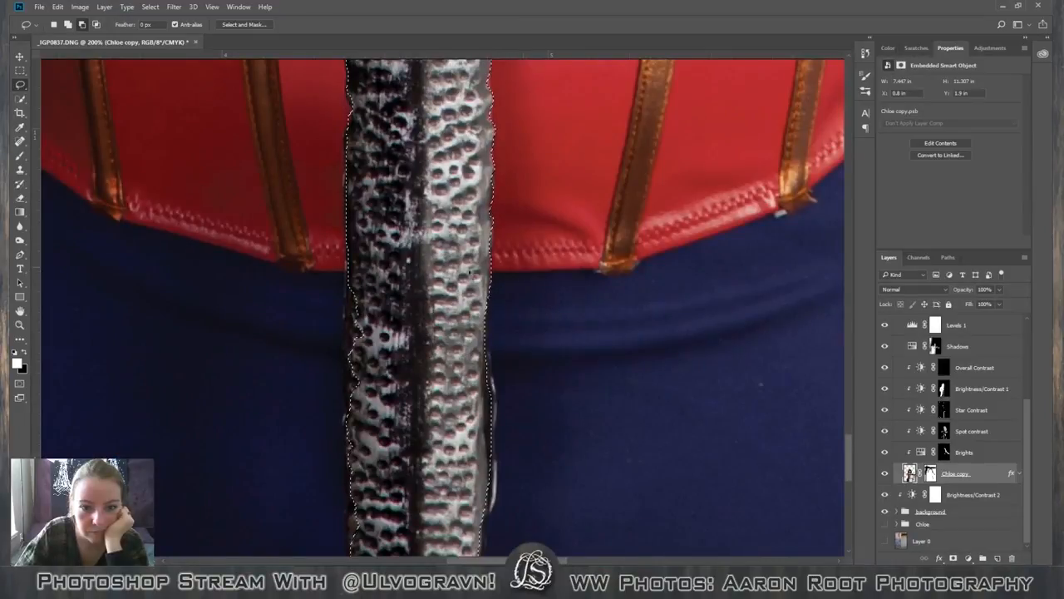
left_click(72, 26)
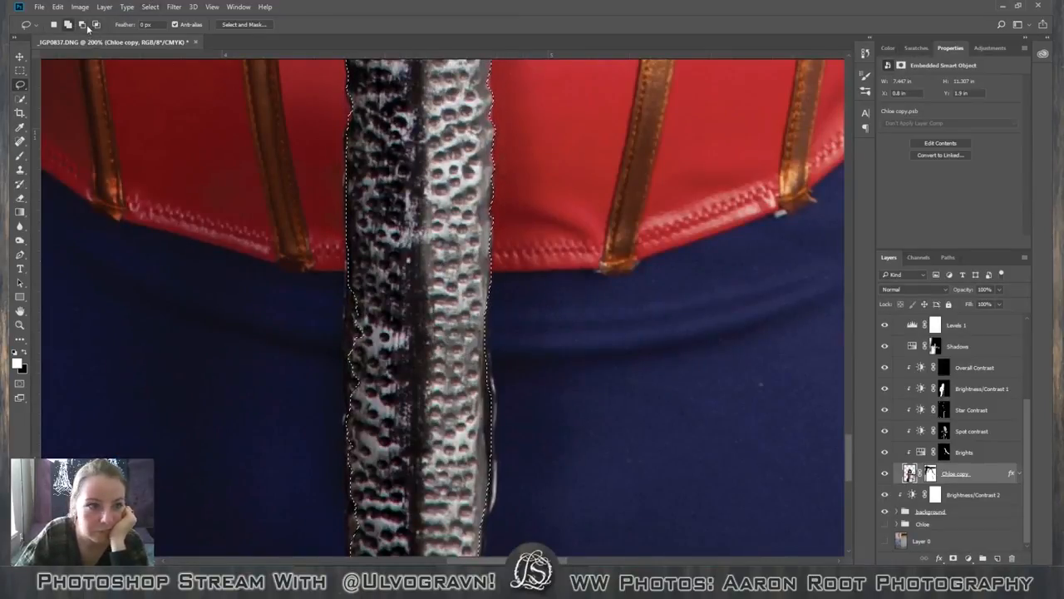
mouse_move(491, 252)
left_mouse_down()
mouse_move(489, 283)
mouse_move(550, 218)
mouse_move(499, 244)
left_mouse_up()
scroll(589, 382, "down", 1)
scroll(589, 384, "down", 4)
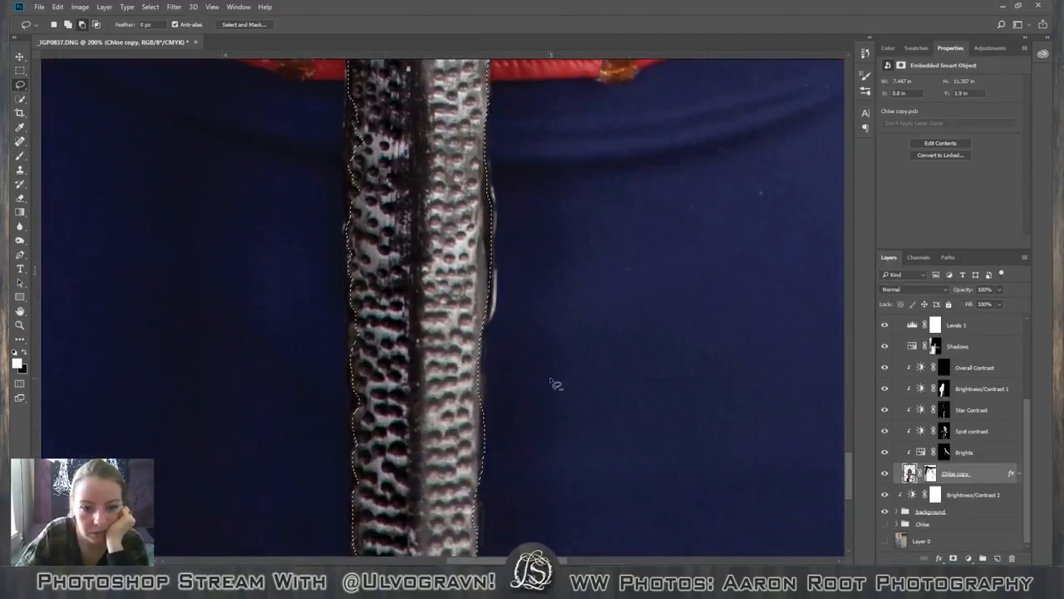
Add the bulging strip on the blade's right edge just below the bodice hem to the selection with the Lasso tool.
scroll(554, 373, "up", 2)
scroll(545, 374, "down", 1)
scroll(542, 373, "down", 2)
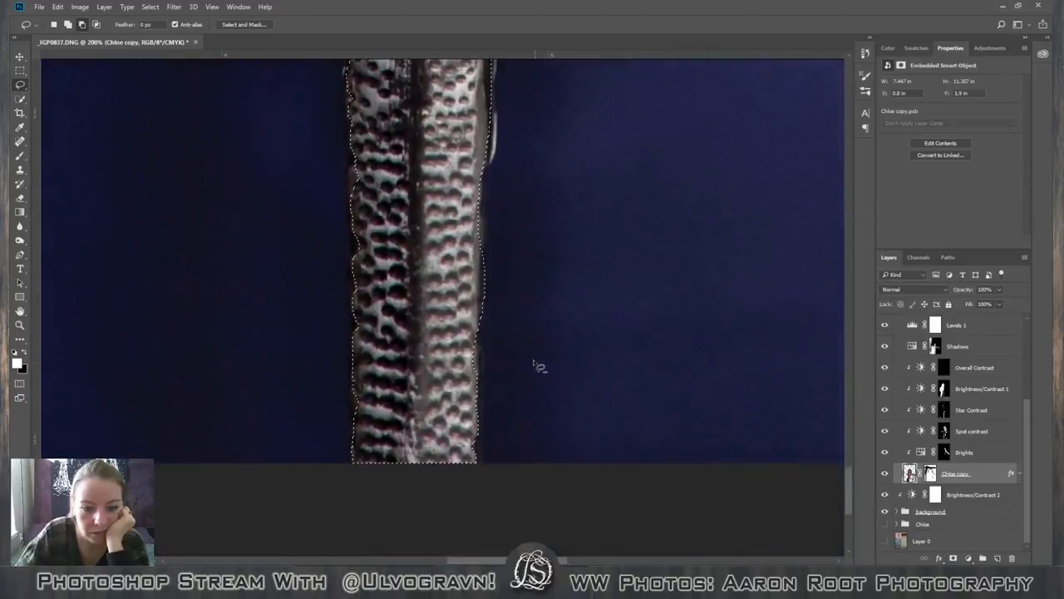
scroll(530, 357, "up", 1)
scroll(531, 354, "up", 5)
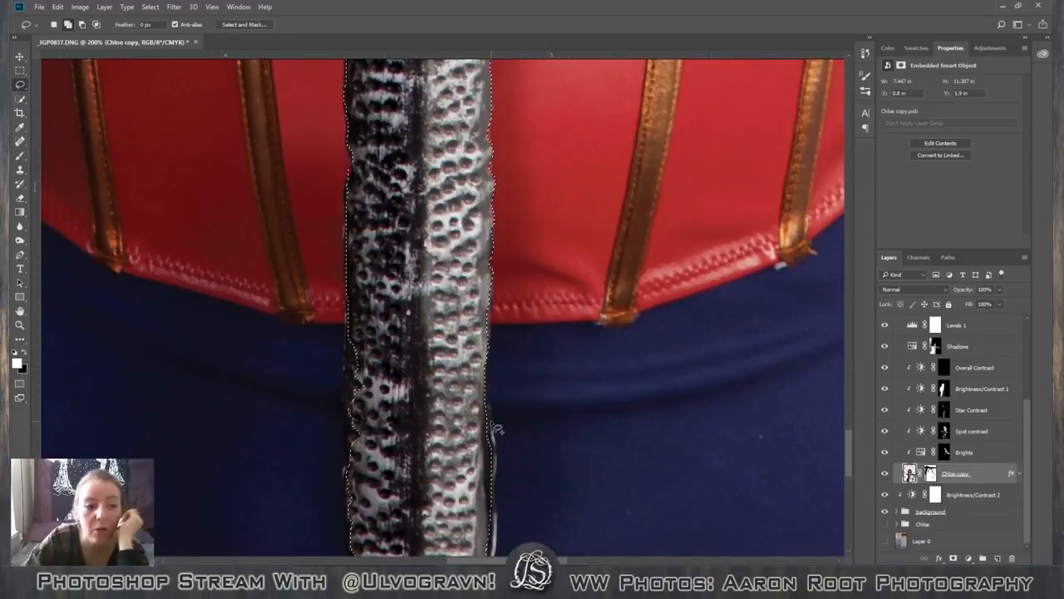
scroll(447, 308, "down", 3)
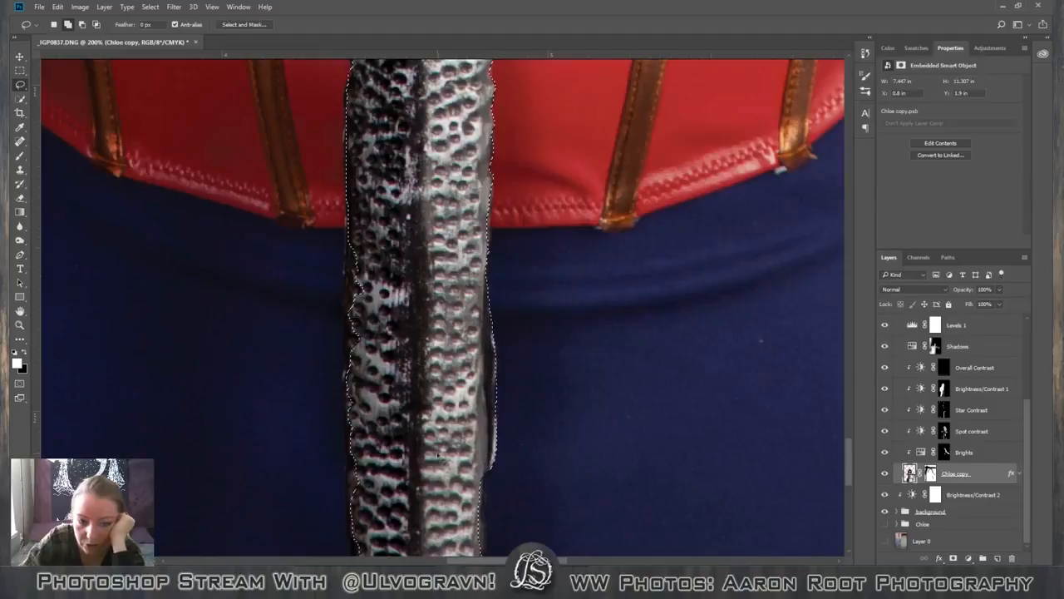
Add the missed strips along the right edge of the blade's lowest section to the selection with the Lasso tool.
scroll(495, 310, "down", 8)
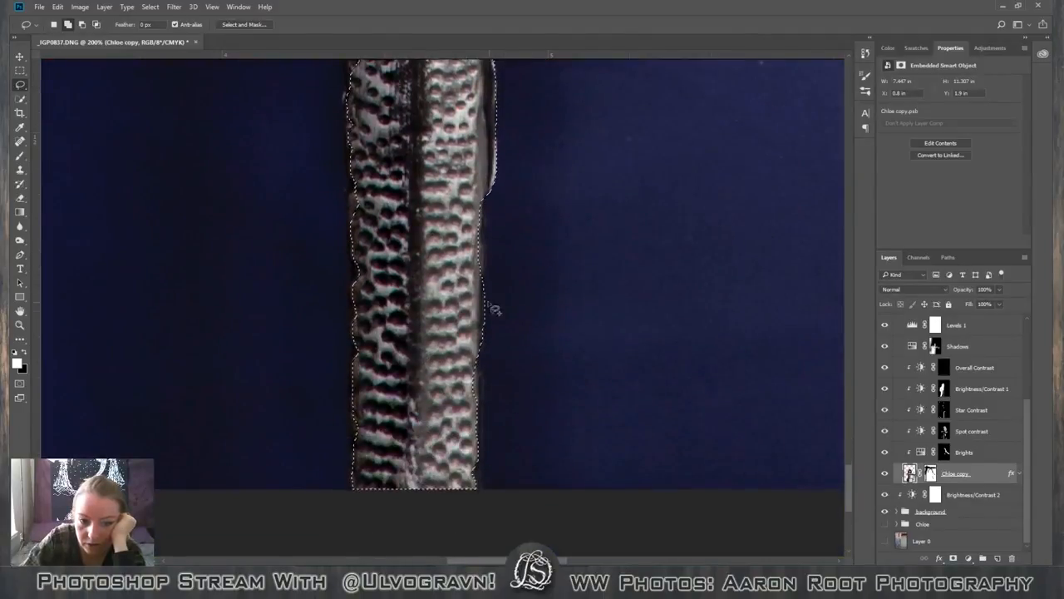
left_click_drag(486, 385, 478, 516)
mouse_move(472, 357)
left_mouse_down()
mouse_move(491, 455)
mouse_move(482, 499)
left_mouse_up()
mouse_move(489, 197)
left_mouse_down()
mouse_move(488, 277)
mouse_move(488, 254)
mouse_move(489, 266)
mouse_move(470, 309)
left_mouse_up()
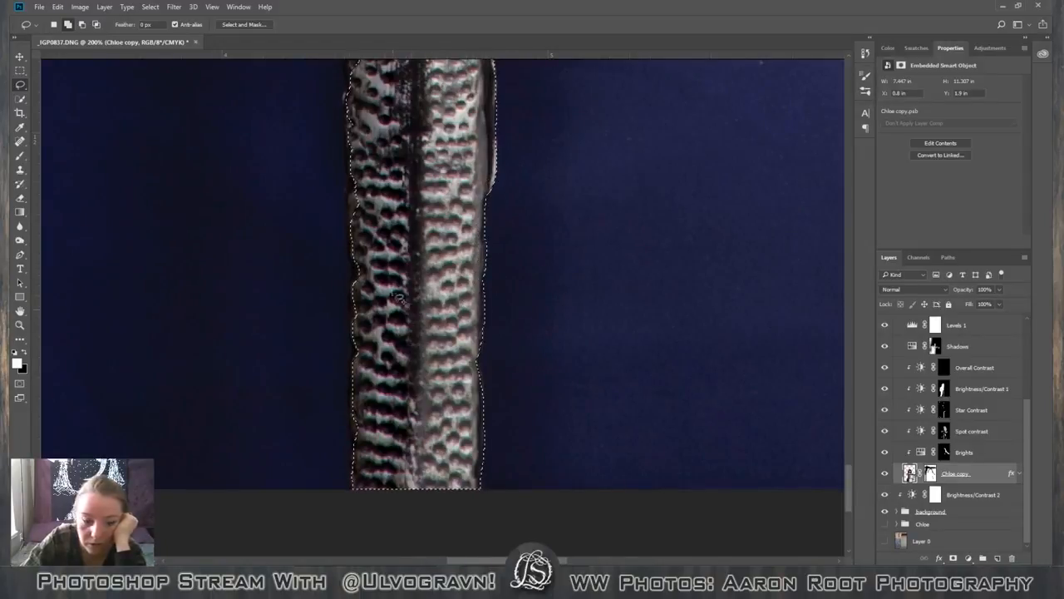
Add the dark border along the blade's left edge, from the image's lower edge up to the bodice hem, to the selection.
mouse_move(358, 135)
left_mouse_down()
mouse_move(347, 197)
mouse_move(356, 453)
left_mouse_up()
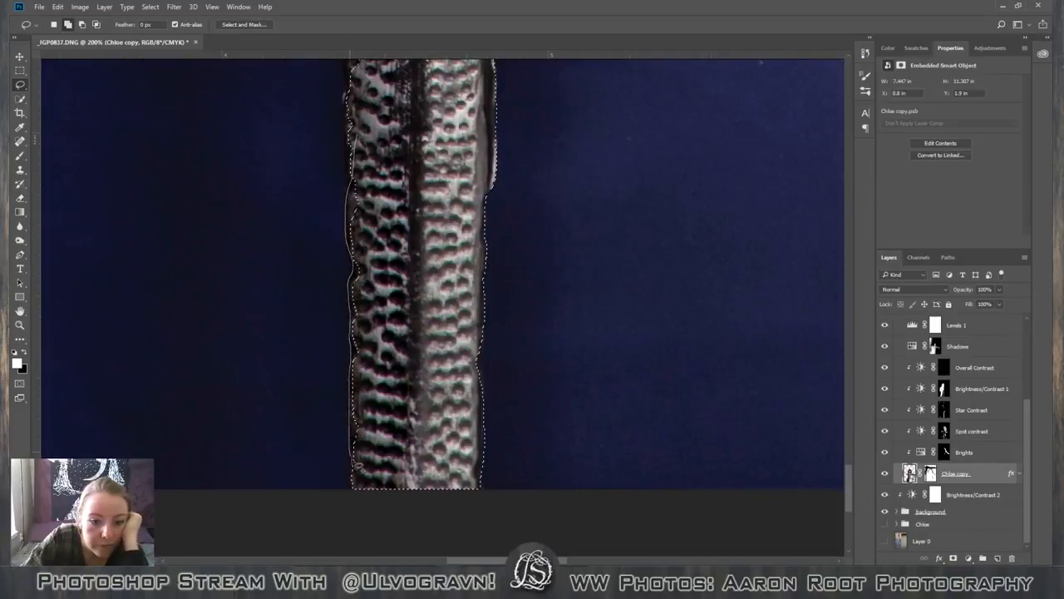
left_click_drag(360, 492, 359, 491)
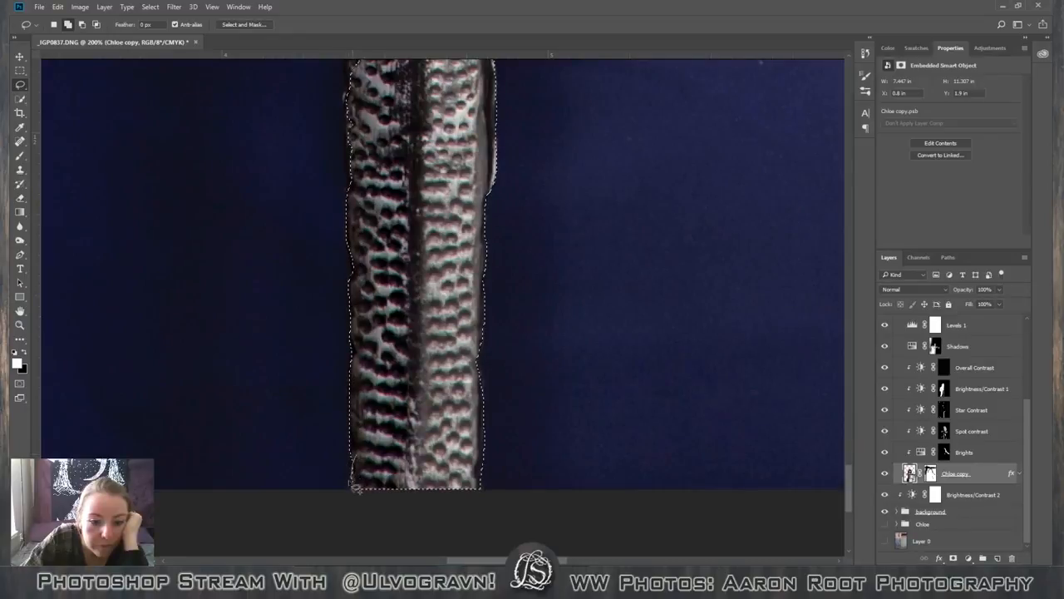
scroll(375, 289, "up", 5)
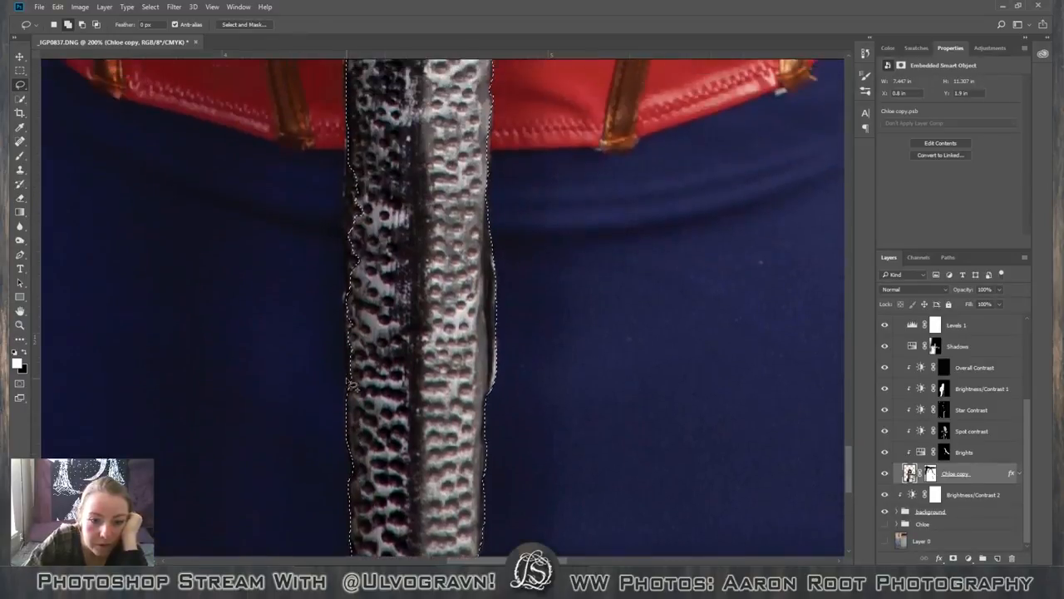
scroll(377, 290, "up", 1)
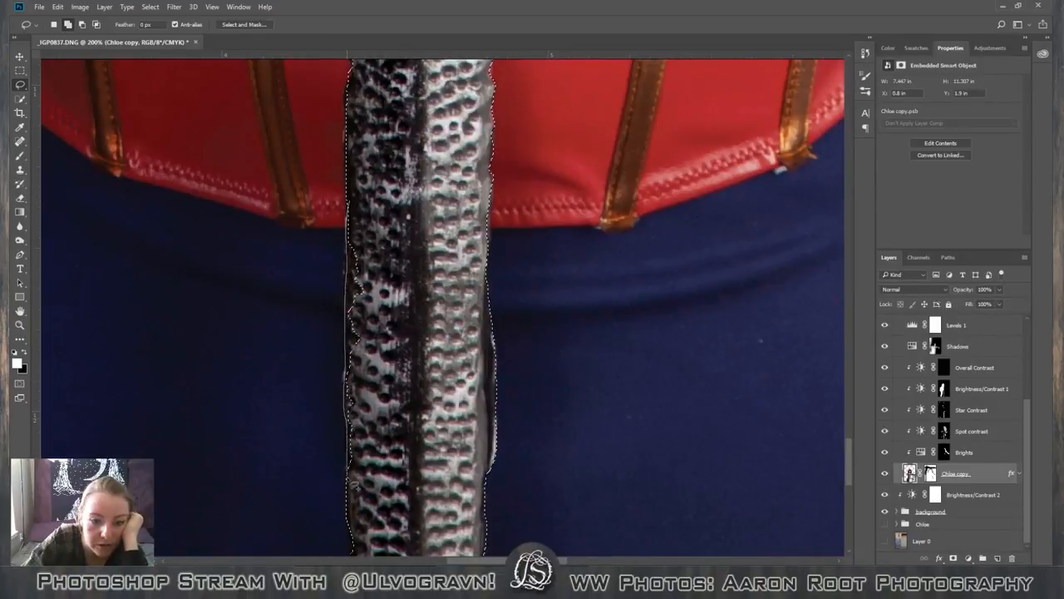
scroll(409, 342, "up", 3)
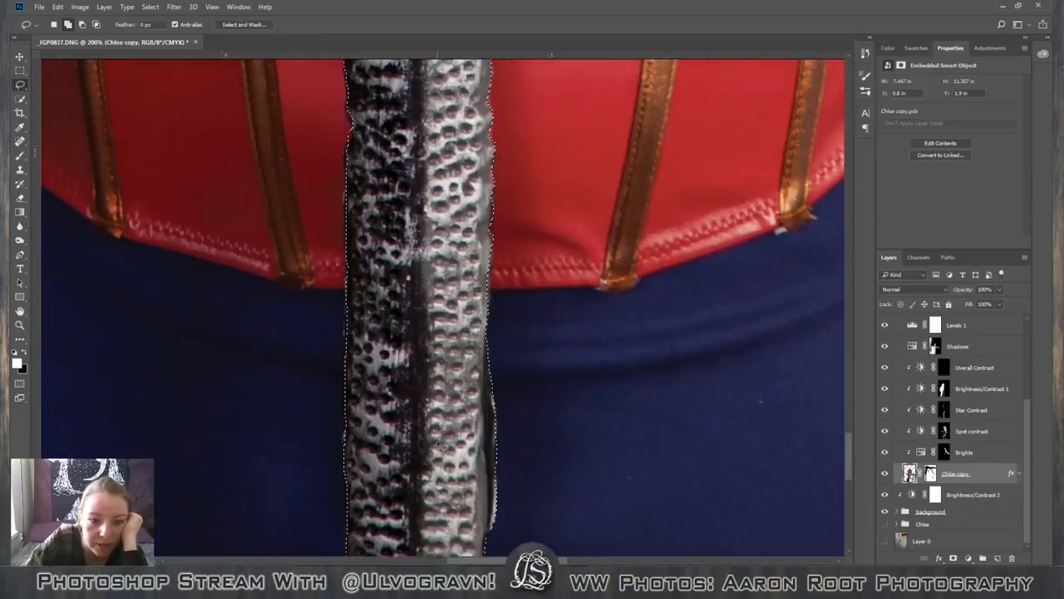
scroll(432, 441, "up", 3)
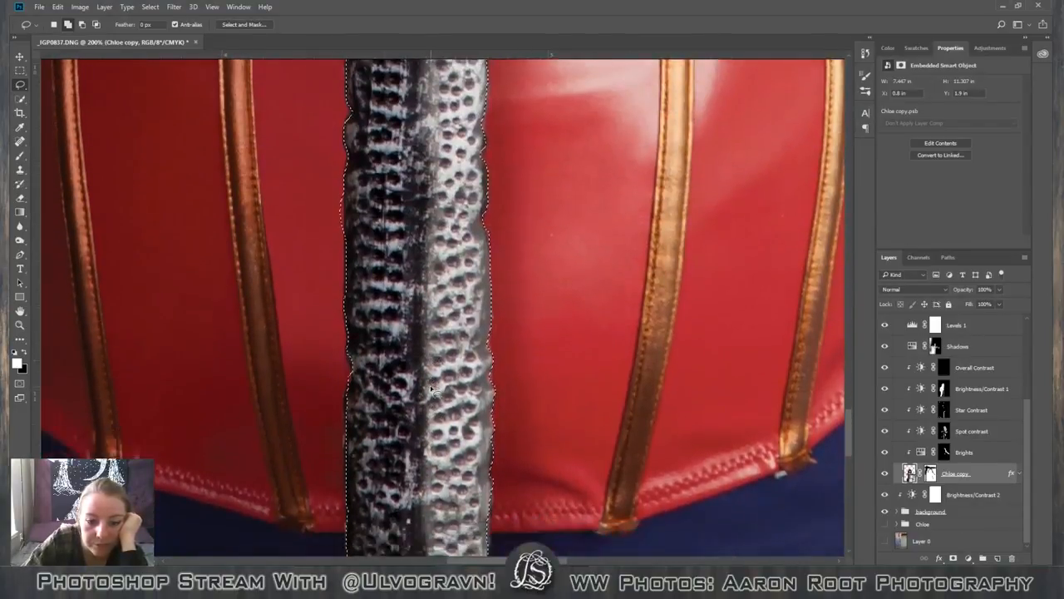
Refine the selection along the blade's left edge over the bodice, adding missed slivers and subtracting overlaps with the Lasso tool.
scroll(432, 389, "down", 2)
scroll(431, 388, "down", 4)
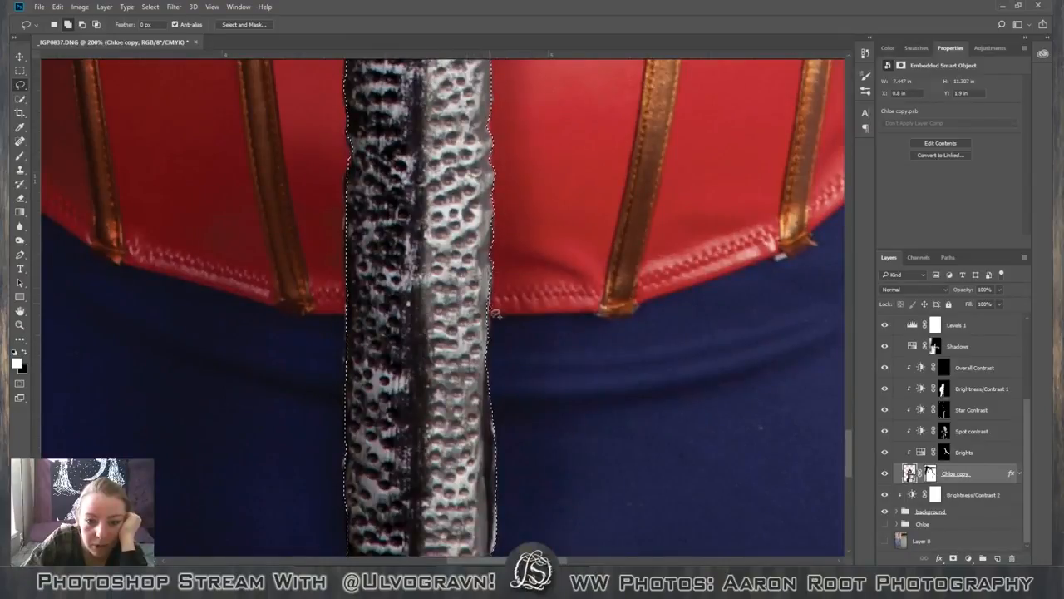
scroll(382, 326, "up", 5)
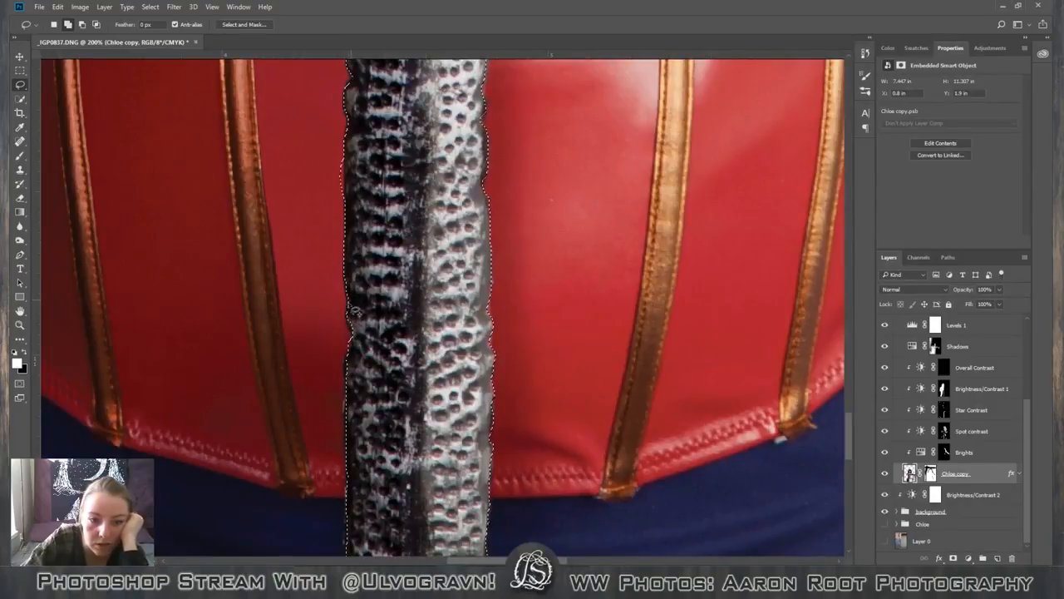
scroll(352, 253, "up", 1)
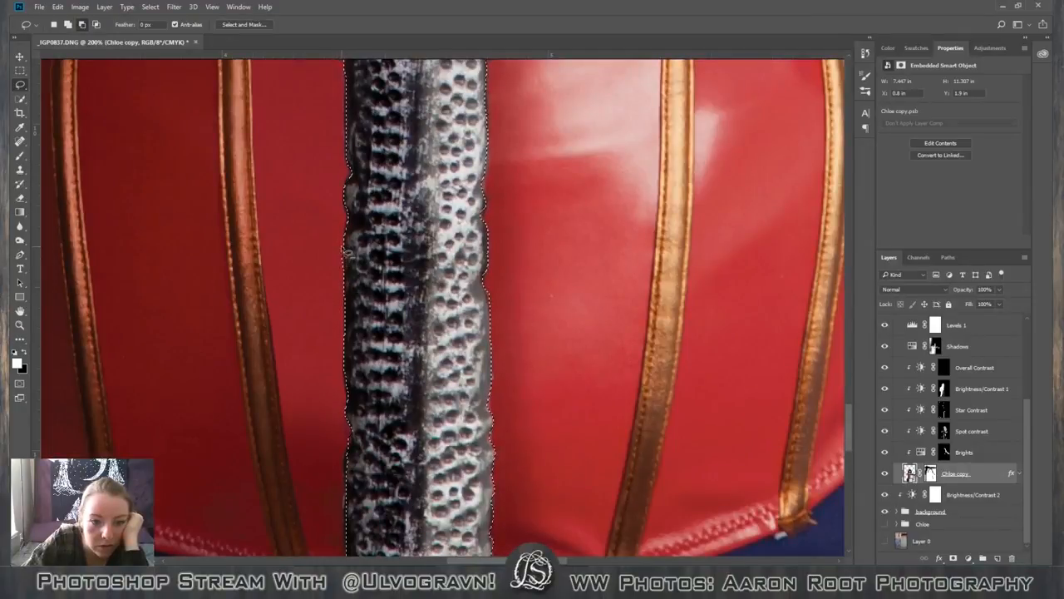
scroll(319, 301, "up", 2)
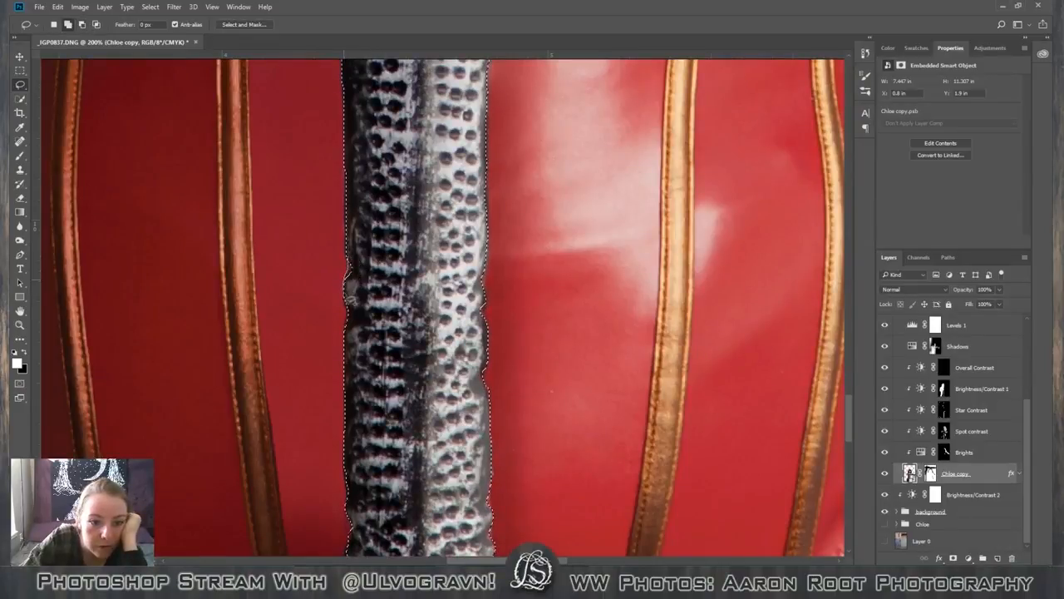
scroll(500, 355, "up", 1)
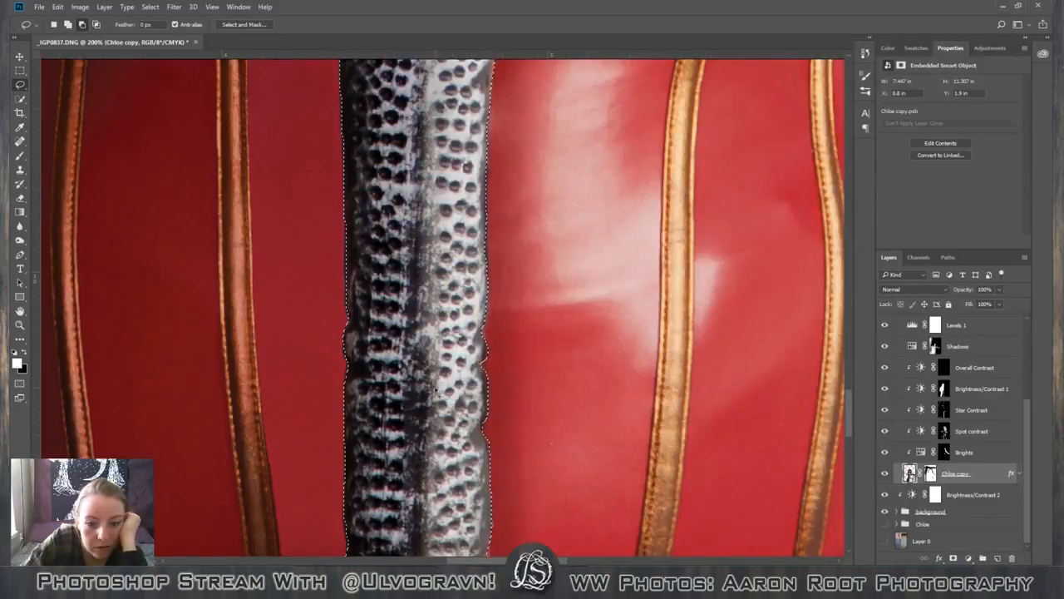
scroll(436, 390, "up", 5)
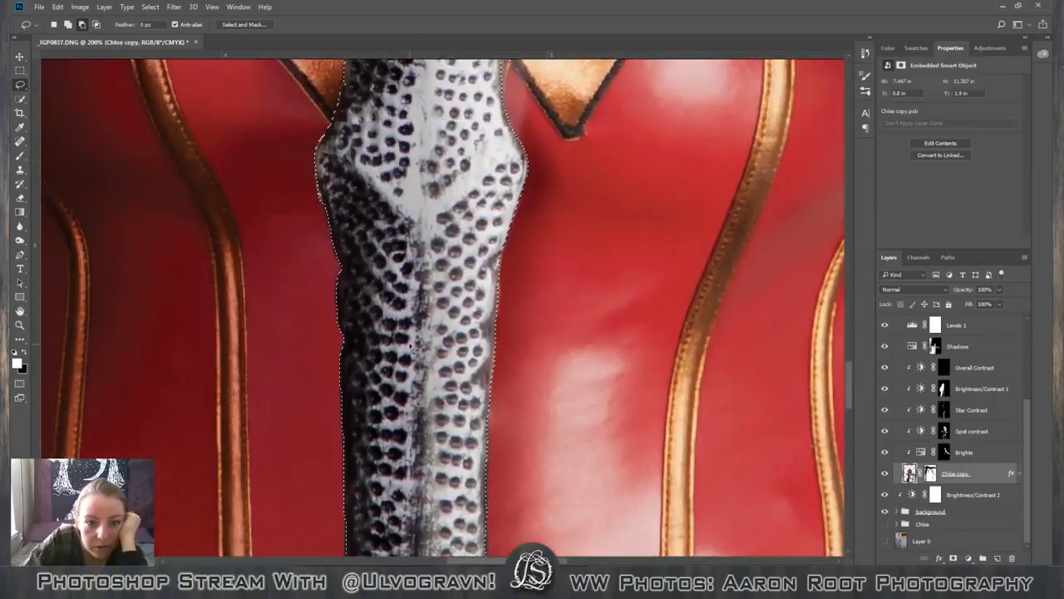
Refine the selection below the crossguard and along its right arm's upper edge with the Lasso tool's add and subtract modes.
scroll(411, 345, "up", 5)
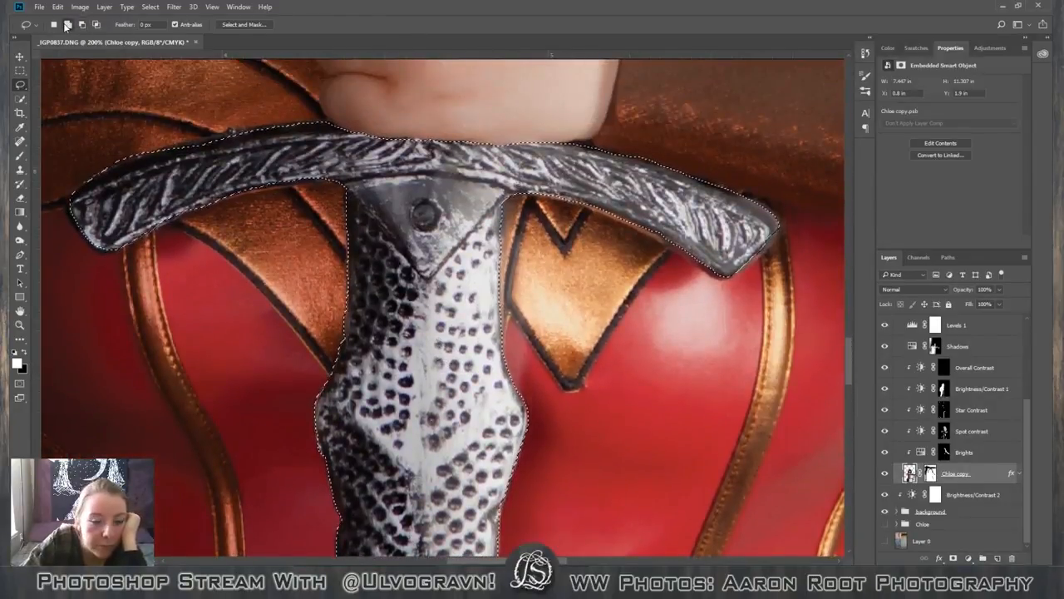
left_click(68, 25)
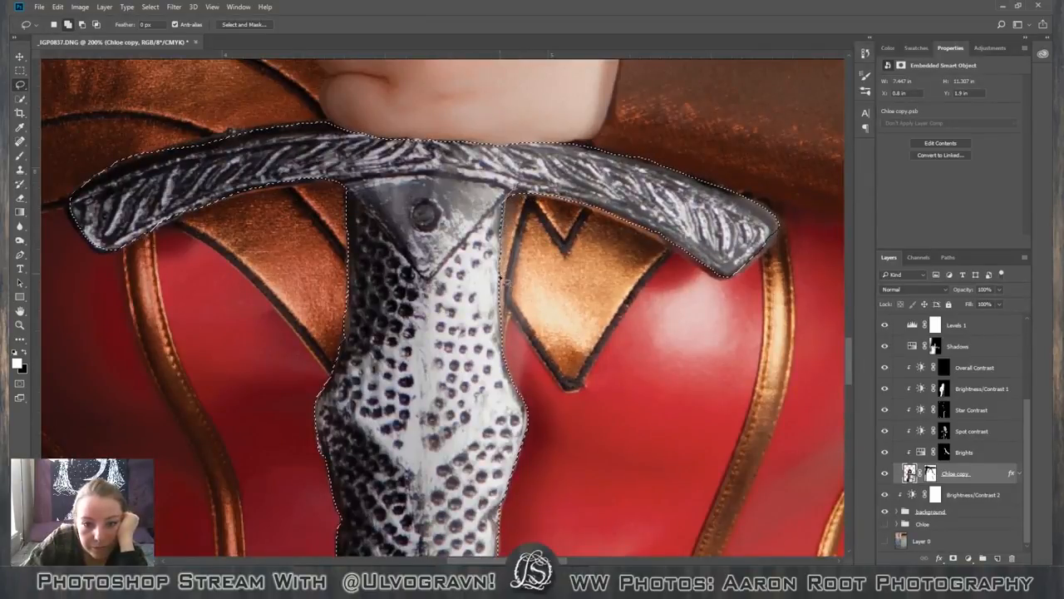
scroll(460, 284, "up", 3)
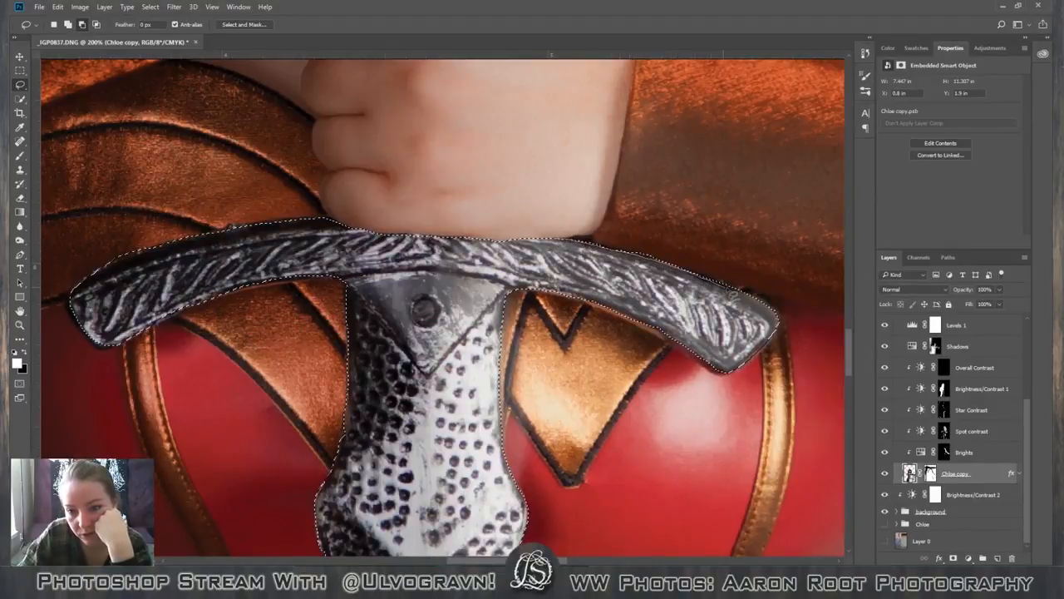
mouse_move(804, 242)
left_mouse_down()
mouse_move(627, 145)
mouse_move(483, 178)
left_mouse_up()
Save the sword selection as a new channel named "sword" in the same document.
scroll(541, 390, "down", 2)
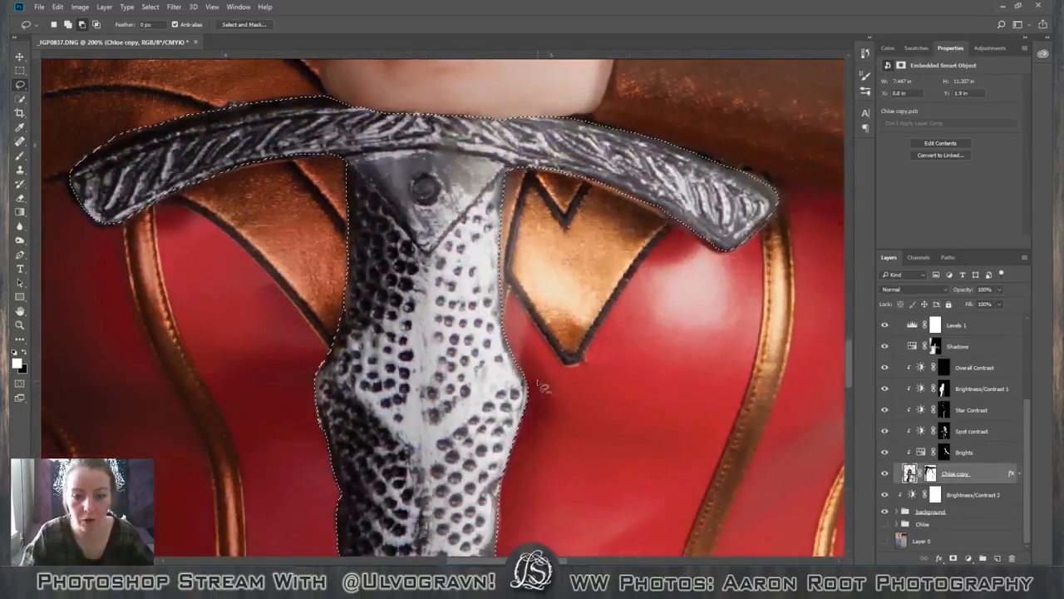
key("ctrl+minus")
key("ctrl+minus")
key("ctrl+minus")
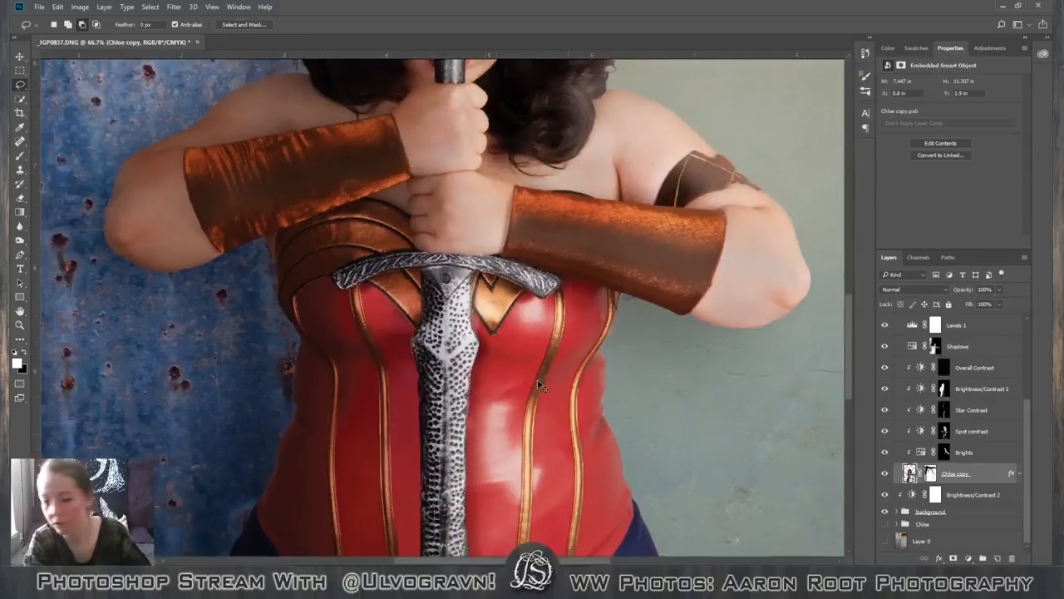
key("ctrl+minus")
key("ctrl+minus")
key("ctrl+minus")
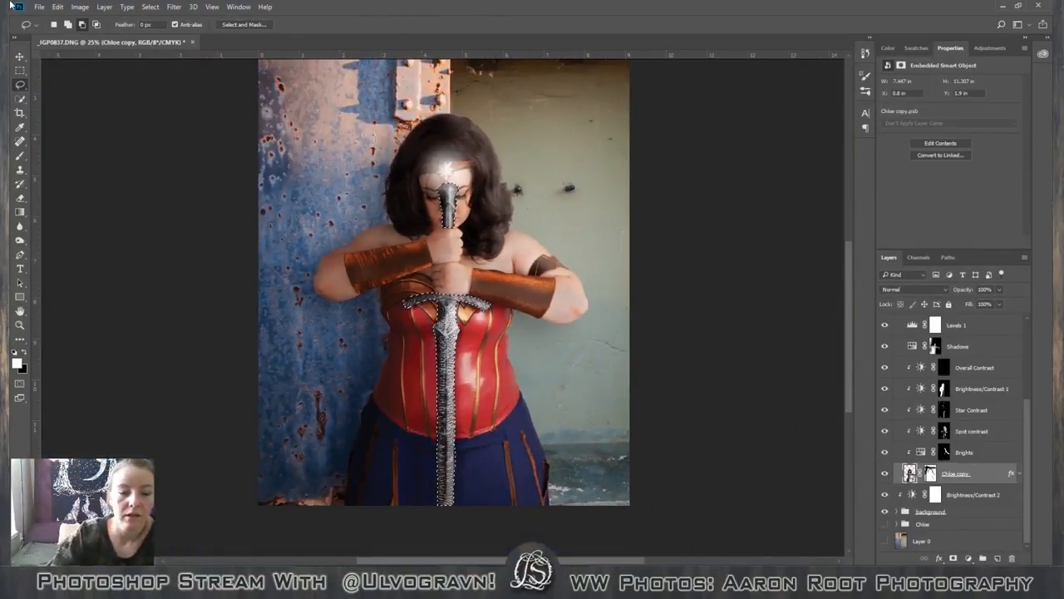
left_click(151, 8)
left_click(169, 230)
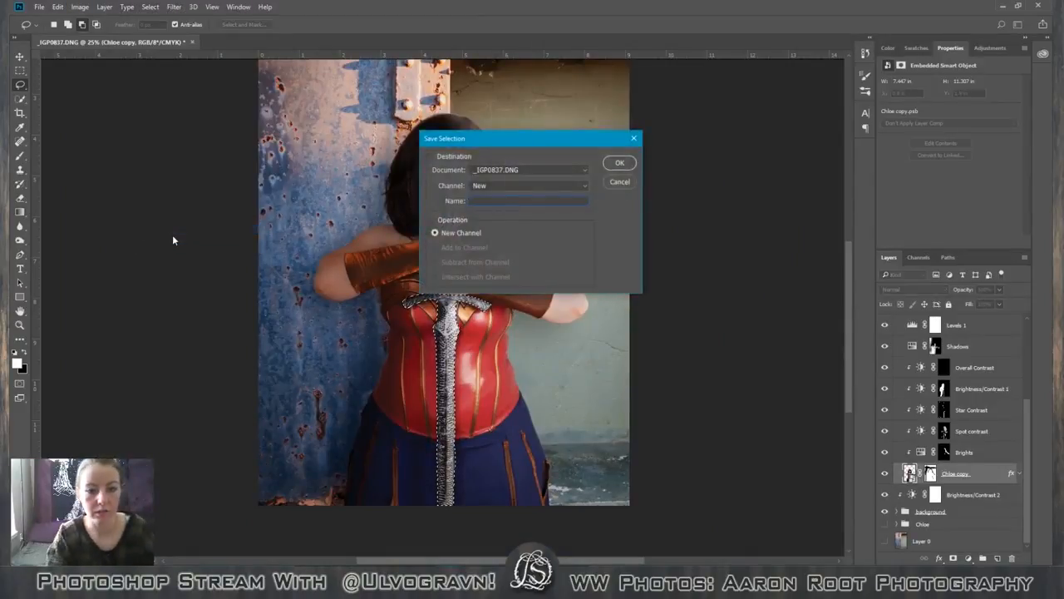
type("sword")
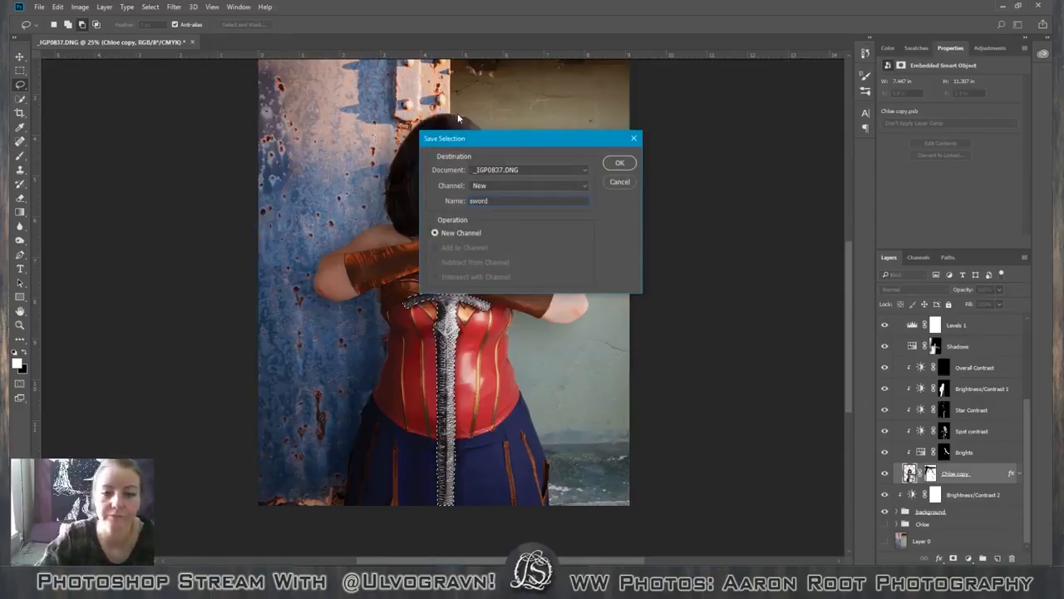
left_click(621, 164)
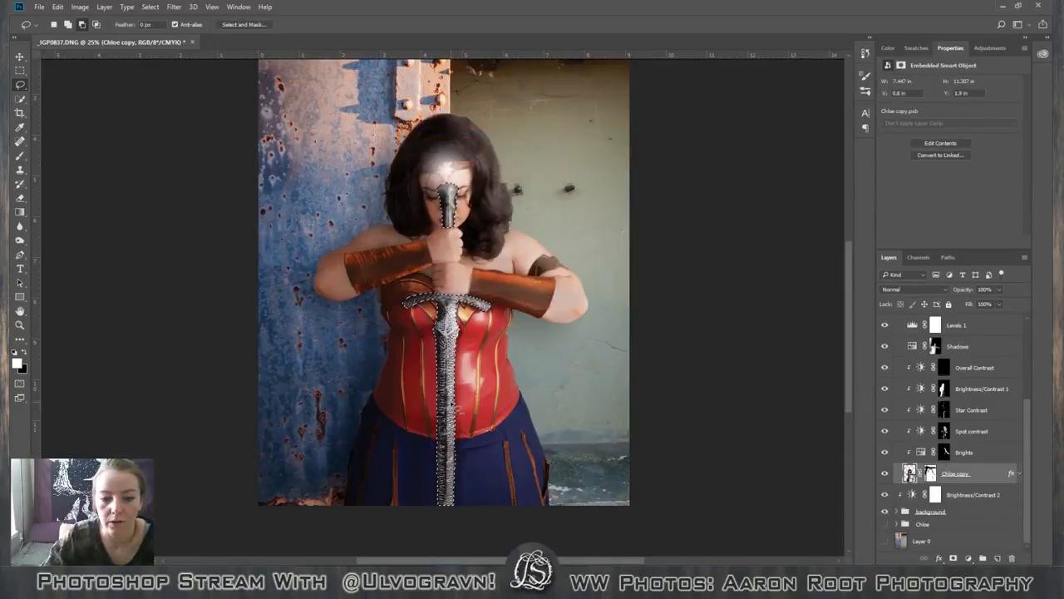
Inspect the sword selection in Select and Mask with the Overlay view, from the pommel down to the image's lower edge, without applying changes.
right_click(452, 172)
left_click(585, 181)
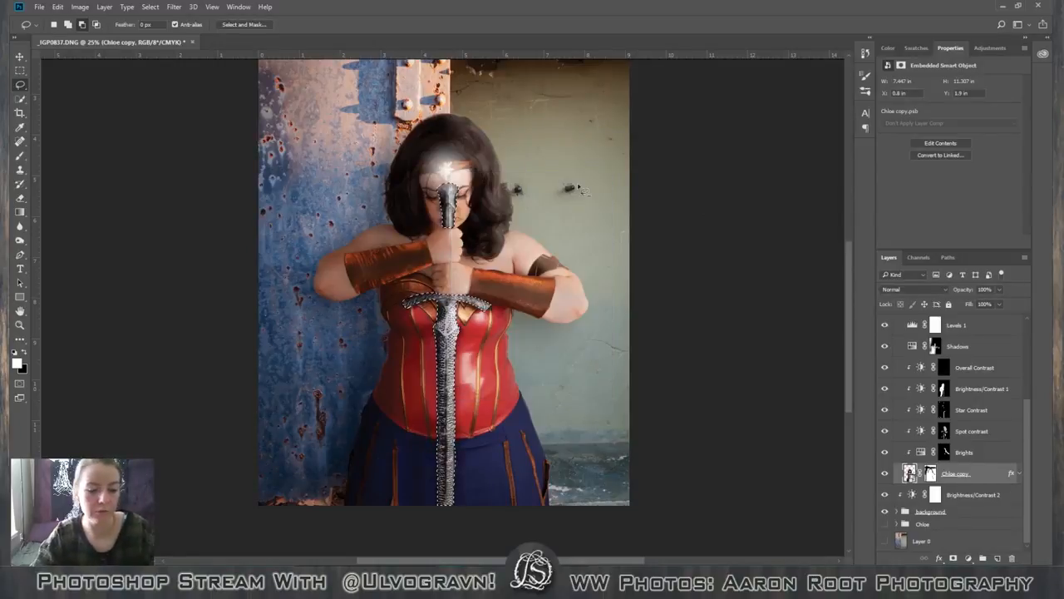
left_click(243, 24)
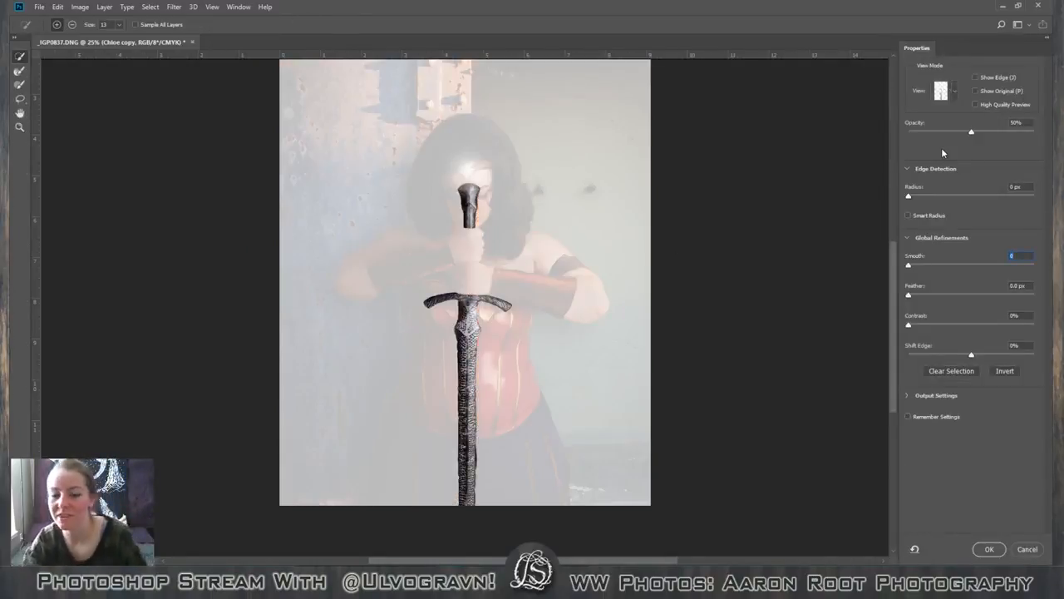
left_click(954, 92)
left_click(954, 92)
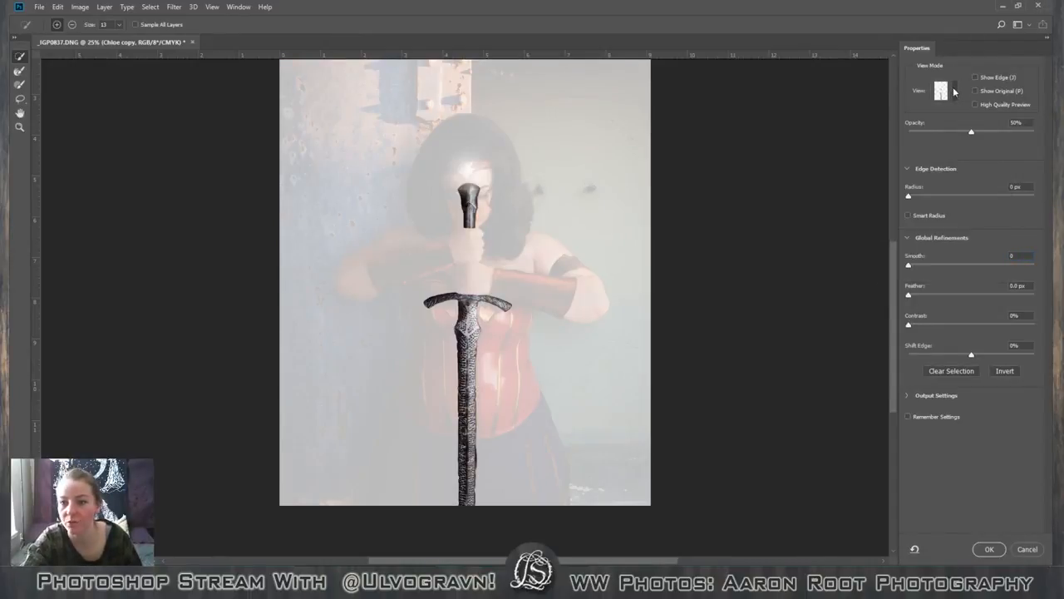
left_click(951, 101)
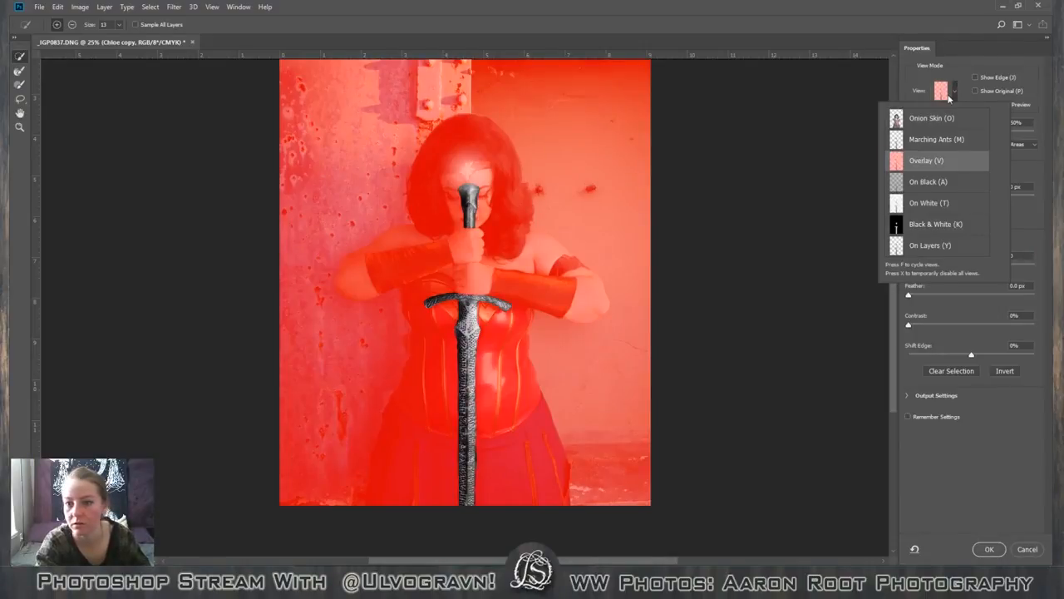
left_click(345, 13)
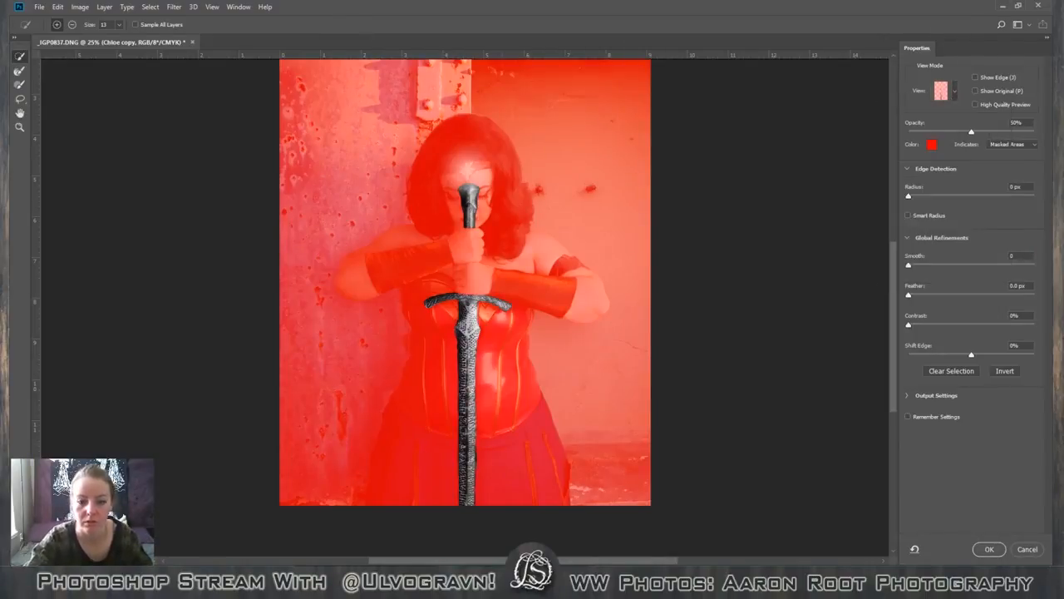
scroll(852, 201, "up", 5)
scroll(853, 200, "down", 3)
scroll(853, 201, "up", 4)
scroll(853, 200, "down", 4)
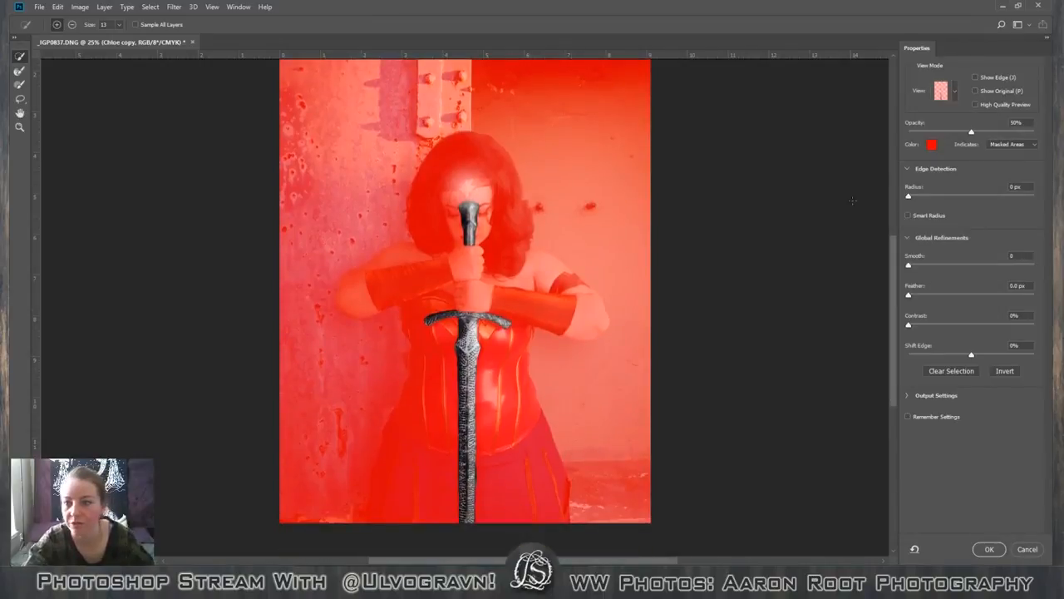
key("ctrl+plus")
key("ctrl+plus")
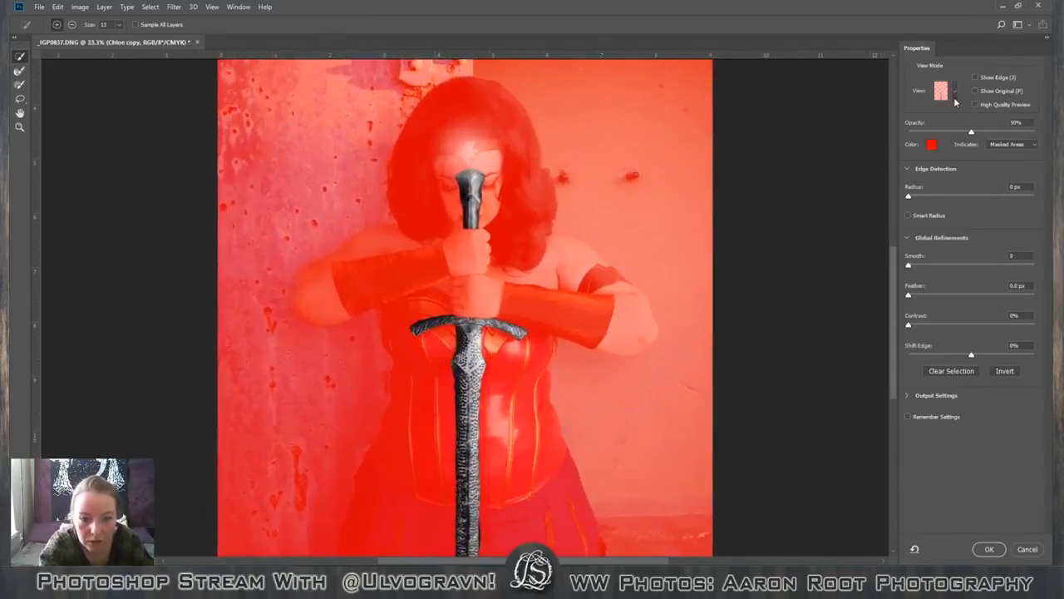
scroll(516, 259, "down", 7)
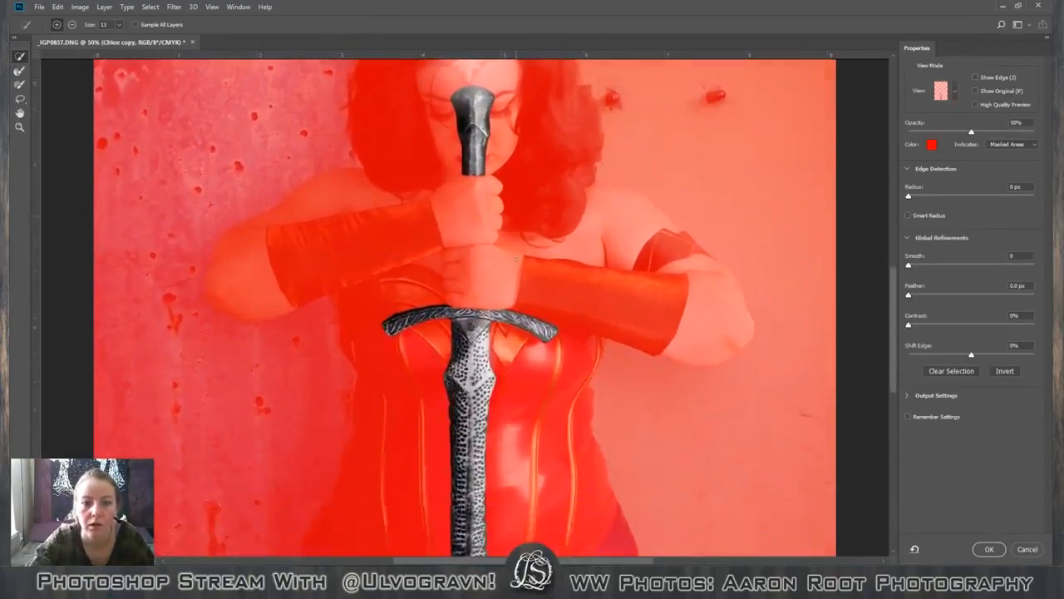
scroll(517, 257, "down", 1)
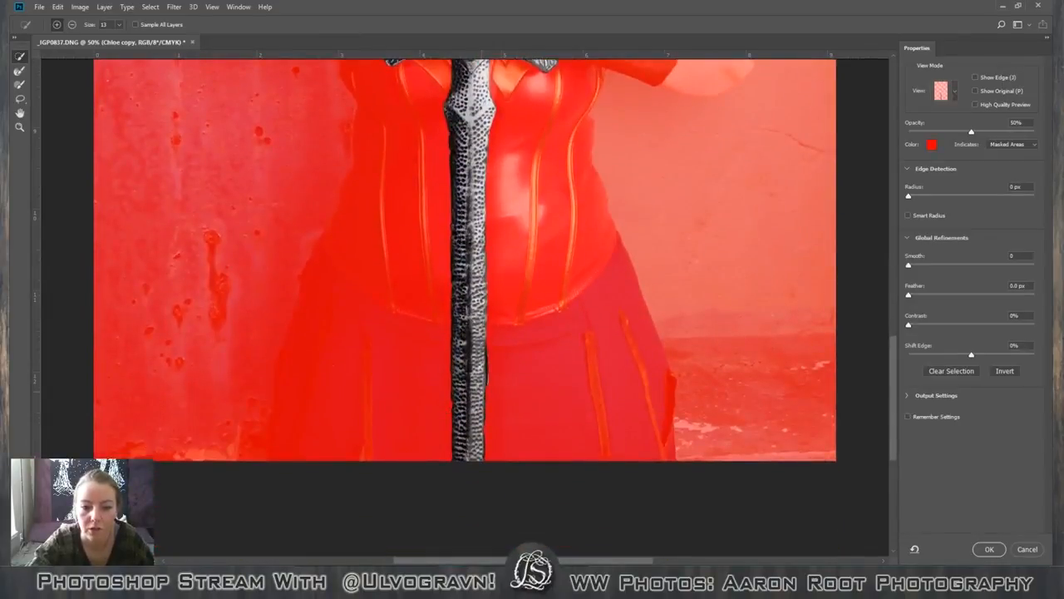
left_click(1027, 549)
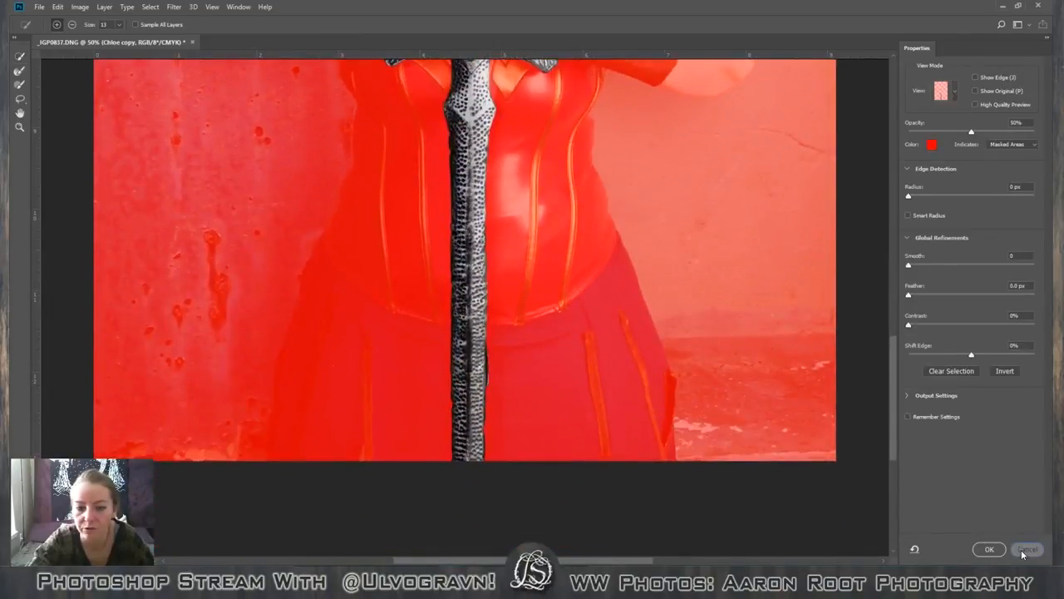
Subtract the bulge on the blade's right edge below the bodice hem from the selection with the Lasso tool.
key("ctrl+plus")
key("ctrl+plus")
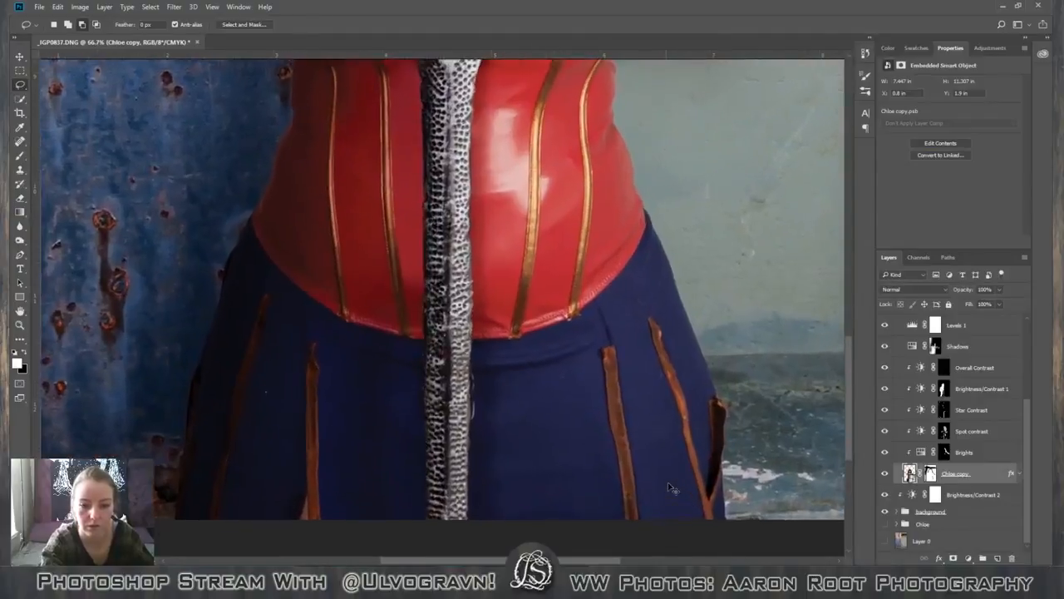
scroll(571, 498, "down", 4)
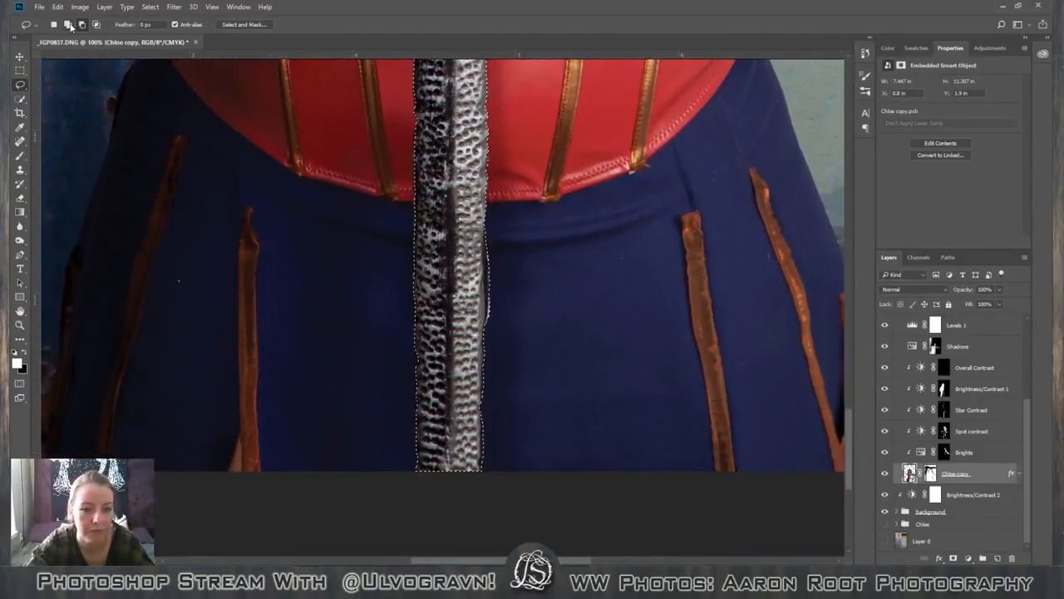
left_click(81, 25)
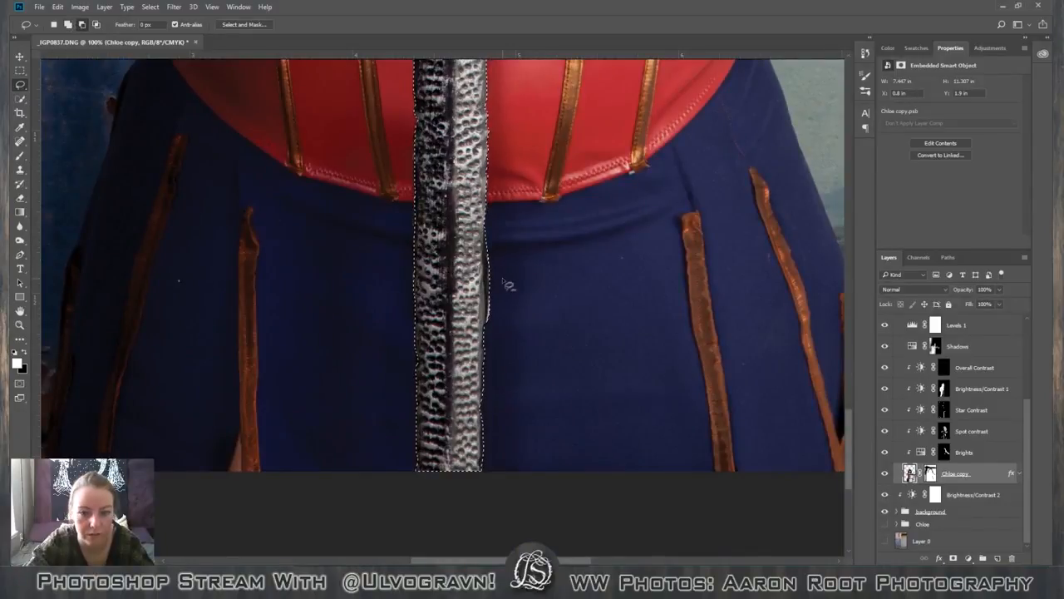
mouse_move(489, 277)
left_mouse_down()
mouse_move(488, 314)
mouse_move(509, 311)
left_mouse_up()
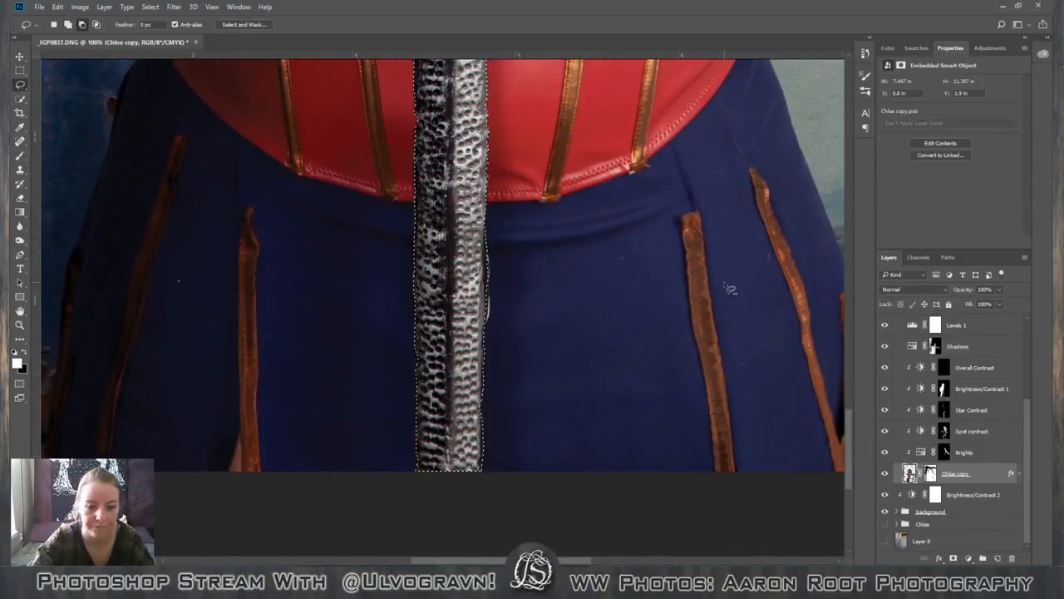
Check the whole sword's cutout against the faded image in Select and Mask, without applying changes.
key("ctrl+minus")
key("ctrl+minus")
key("ctrl+minus")
key("ctrl+minus")
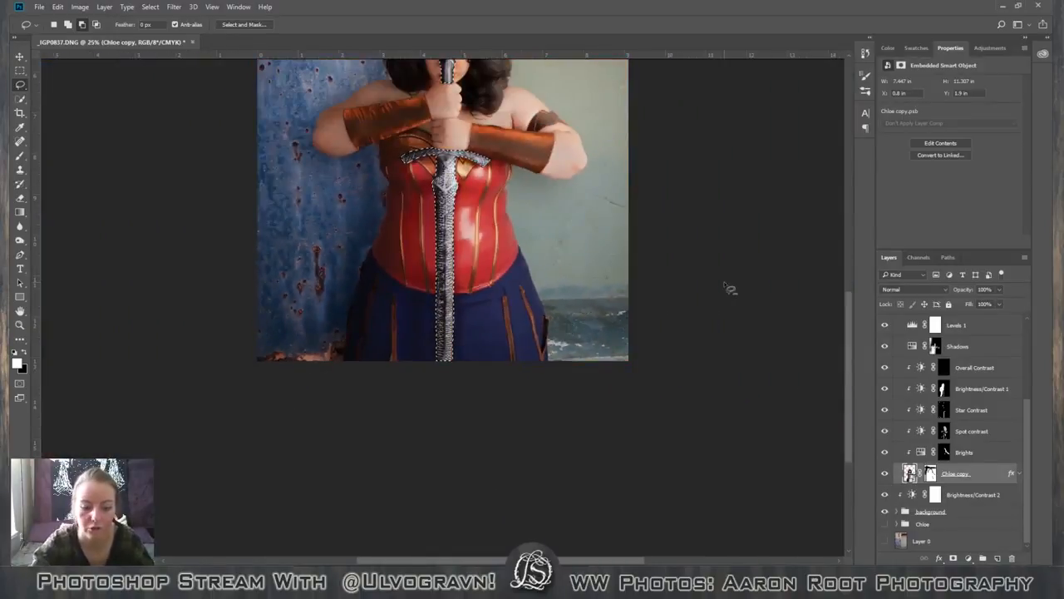
scroll(729, 287, "up", 3)
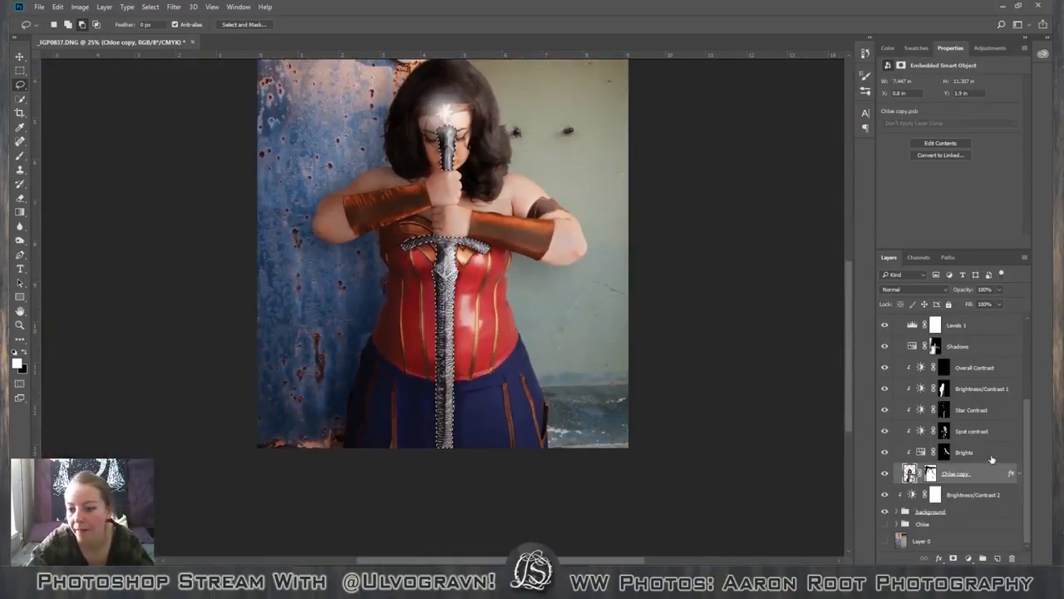
left_click(250, 25)
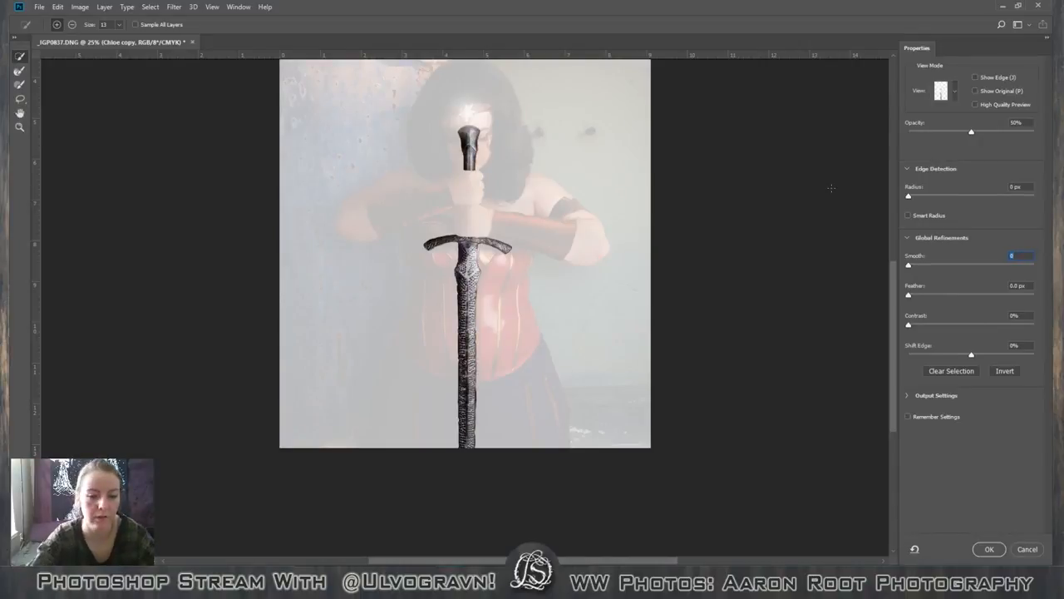
left_click(1018, 548)
Add the missed dark slivers along the upper edge of the crossguard's left arm to the selection with the Lasso tool.
key("ctrl+plus")
key("ctrl+plus")
key("ctrl+plus")
key("ctrl+plus")
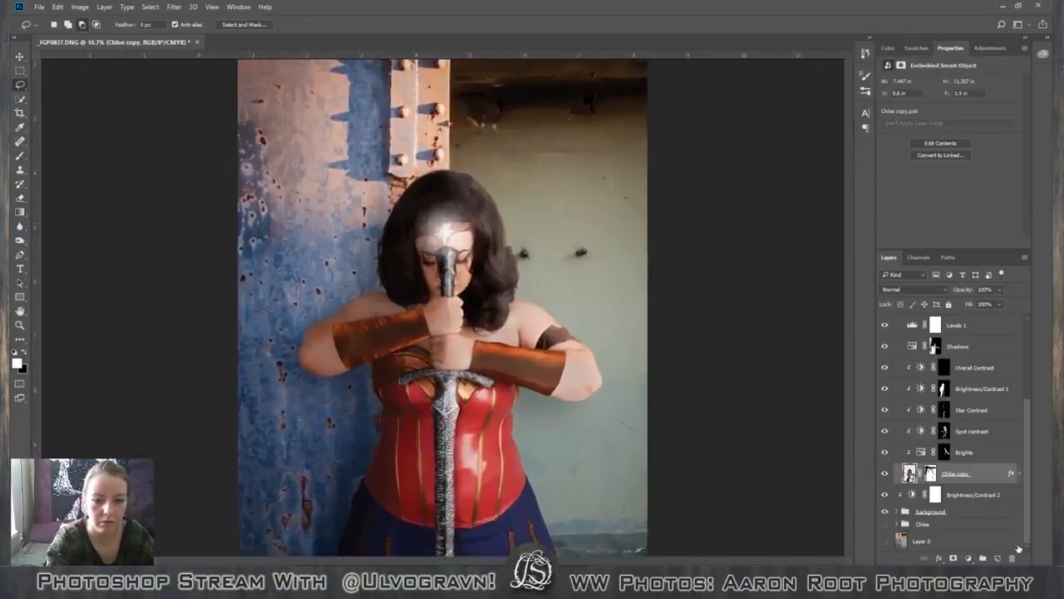
key("space")
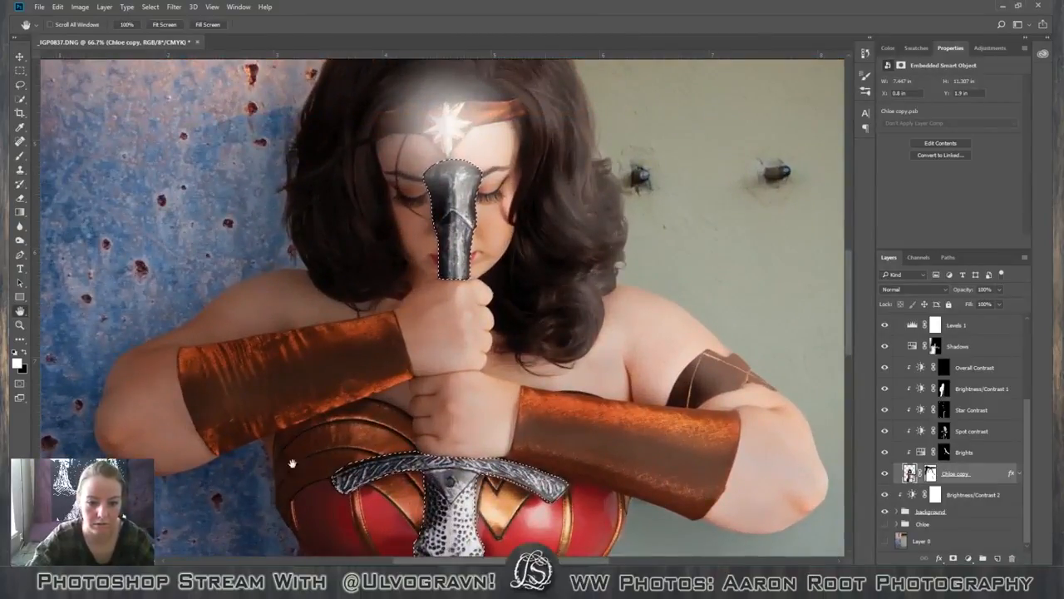
left_click_drag(320, 515, 400, 333)
key("ctrl+plus")
key("ctrl+plus")
key("ctrl+plus")
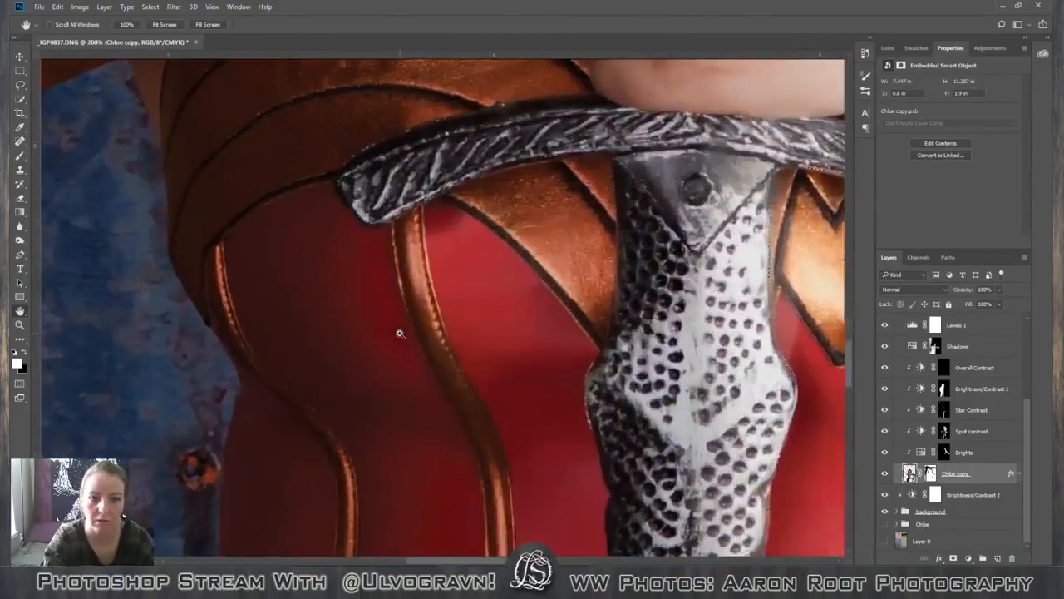
scroll(400, 333, "up", 3)
left_click_drag(430, 330, 430, 347)
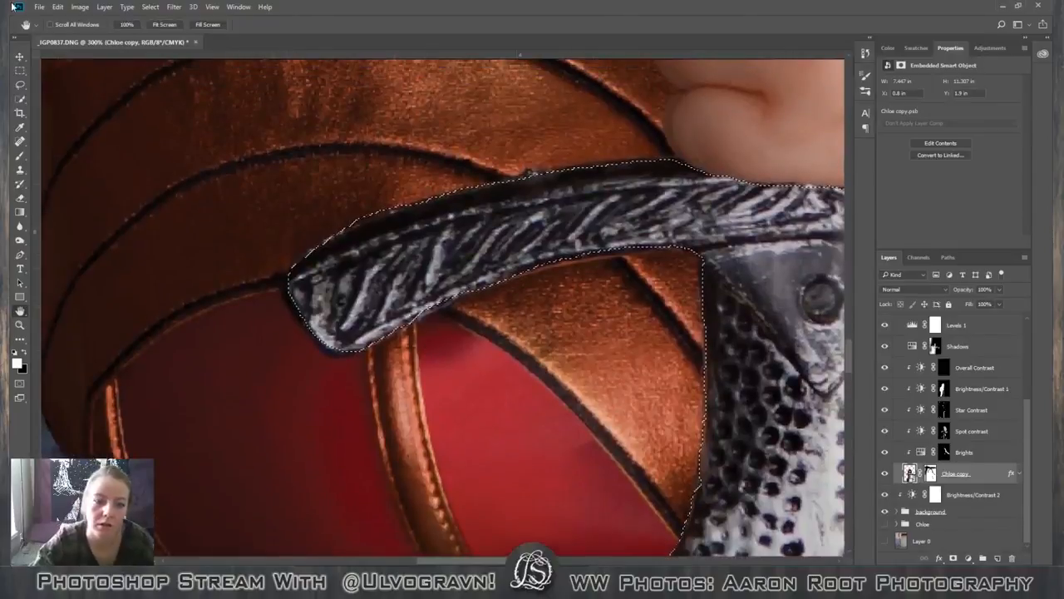
left_click(20, 86)
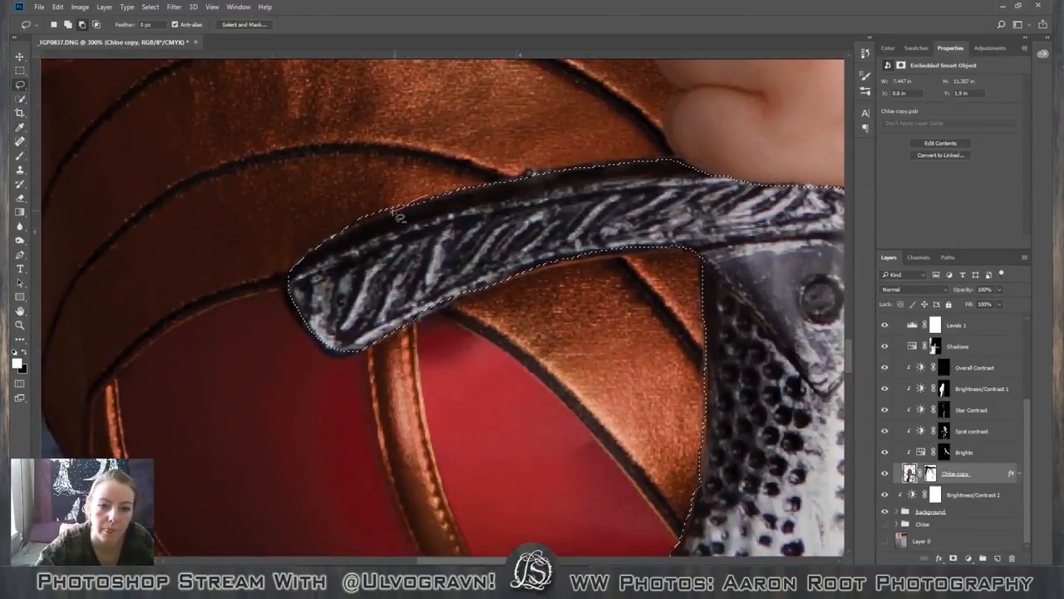
left_click_drag(368, 221, 534, 171)
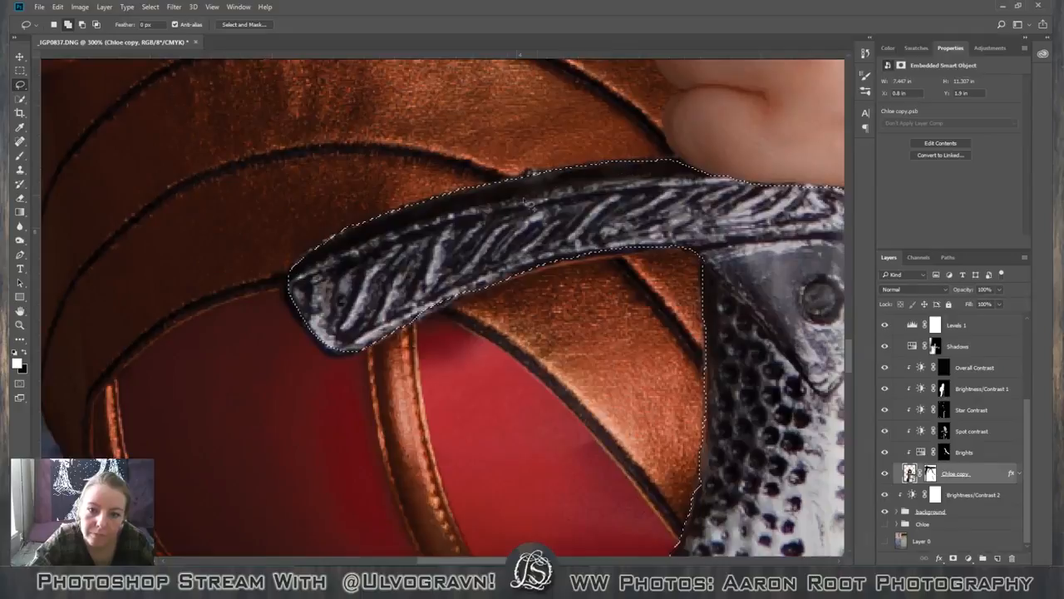
Add missed bits along the left arm's lower edge to the selection and subtract the overlap along the blade's left edge below the crossguard.
scroll(522, 212, "down", 2)
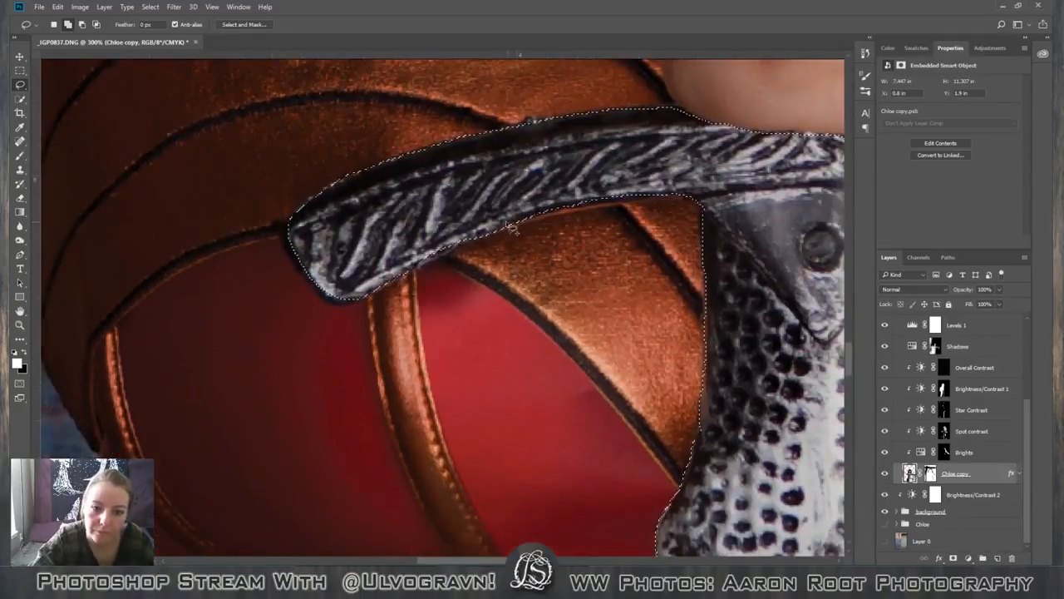
mouse_move(507, 224)
left_mouse_down()
mouse_move(426, 266)
mouse_move(462, 220)
left_mouse_up()
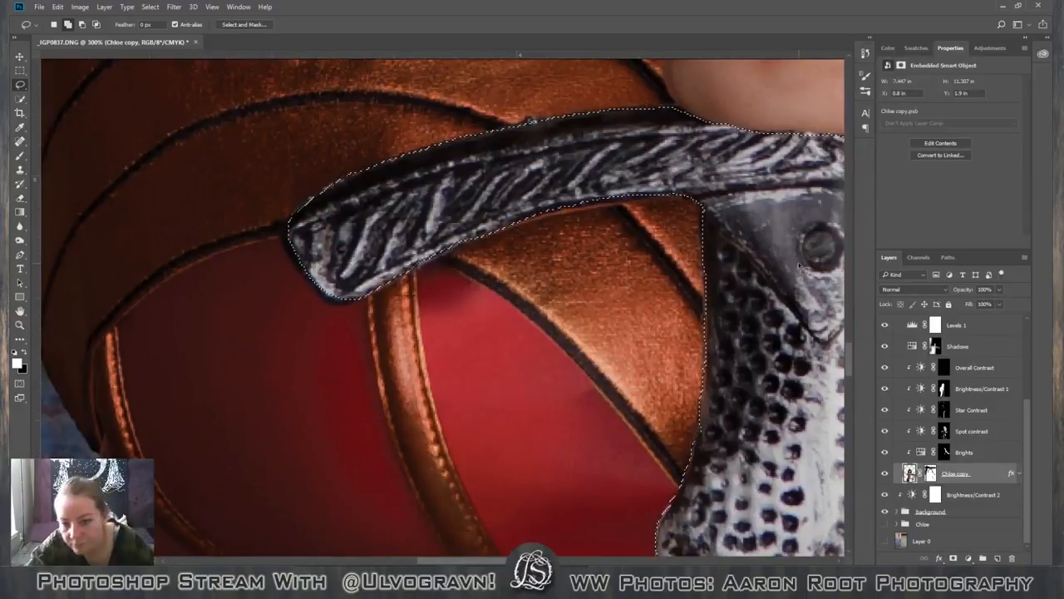
scroll(799, 266, "down", 2)
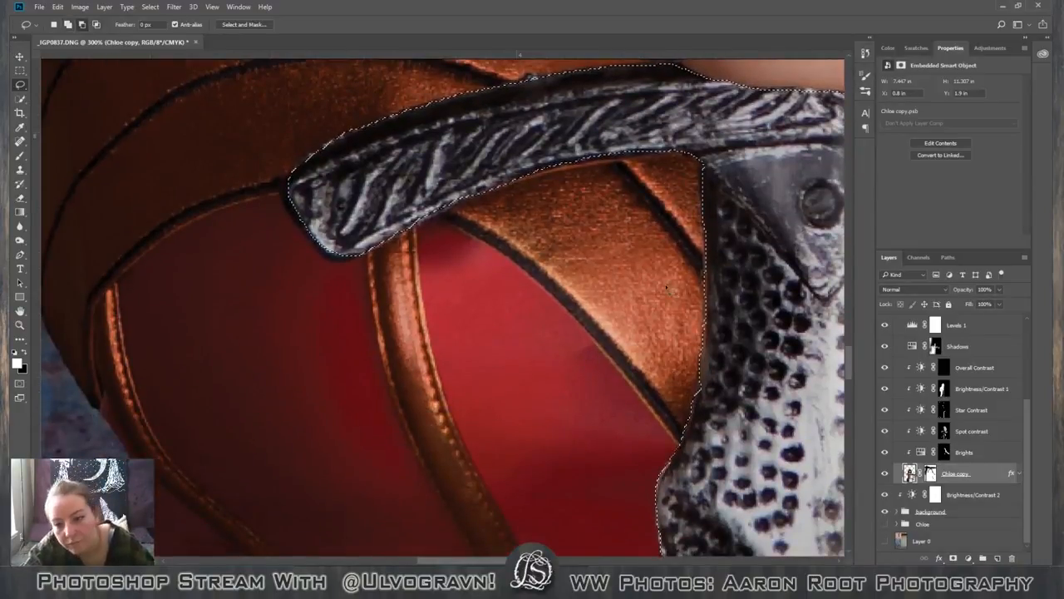
mouse_move(706, 264)
left_mouse_down()
mouse_move(700, 389)
mouse_move(585, 387)
left_mouse_up()
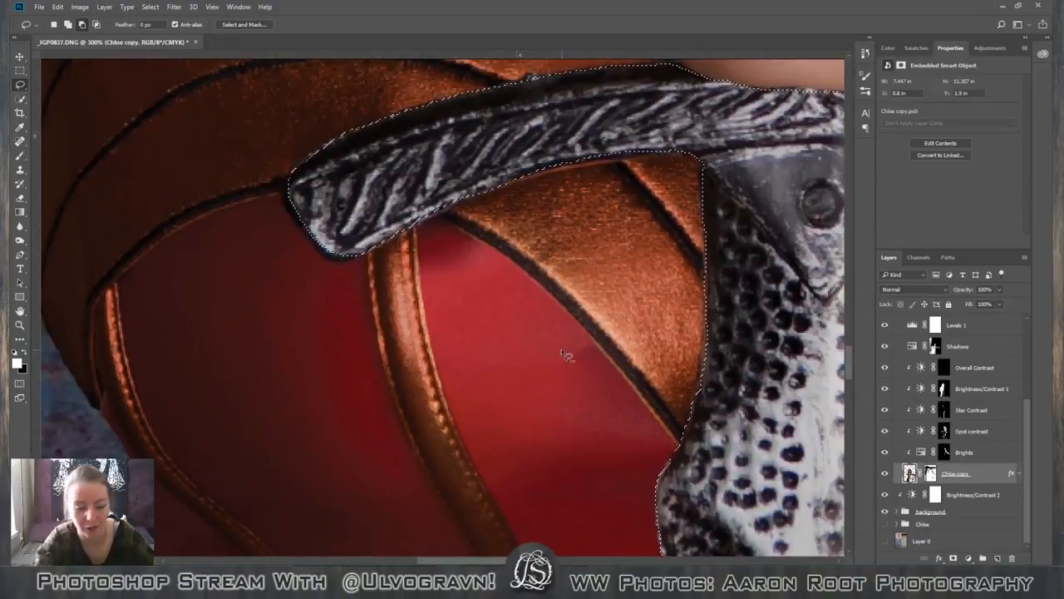
Apply a Smooth of 2 to the sword selection in Select and Mask and copy the sword to its own layer.
scroll(563, 355, "down", 7)
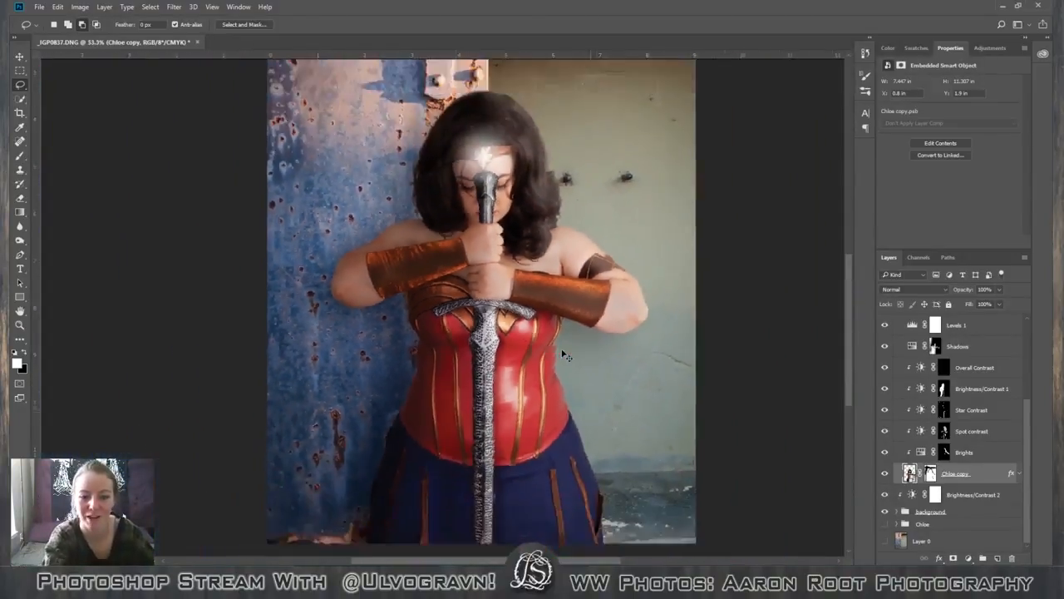
left_click(243, 25)
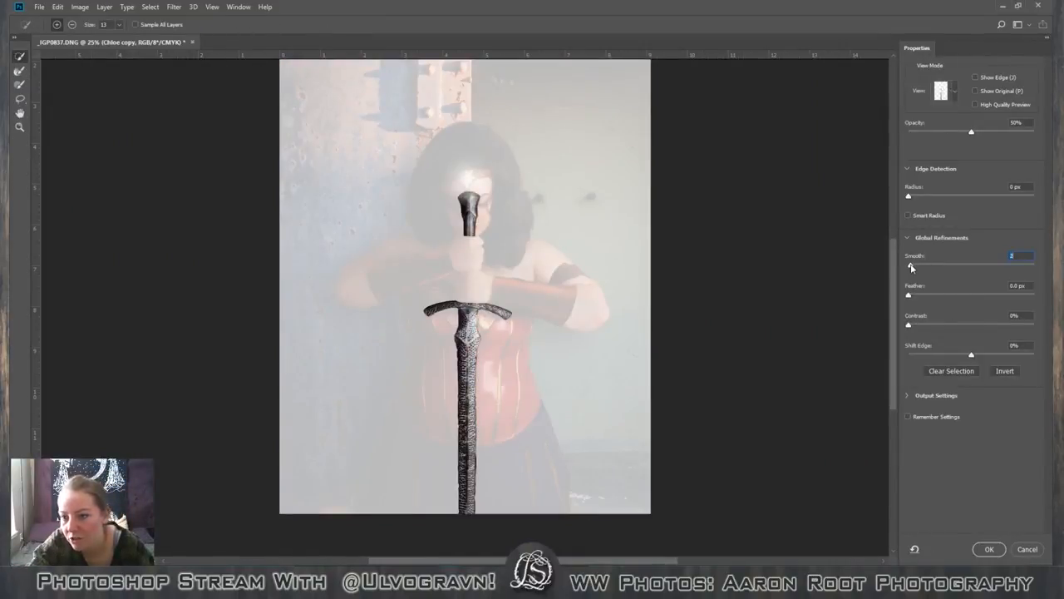
left_click(987, 549)
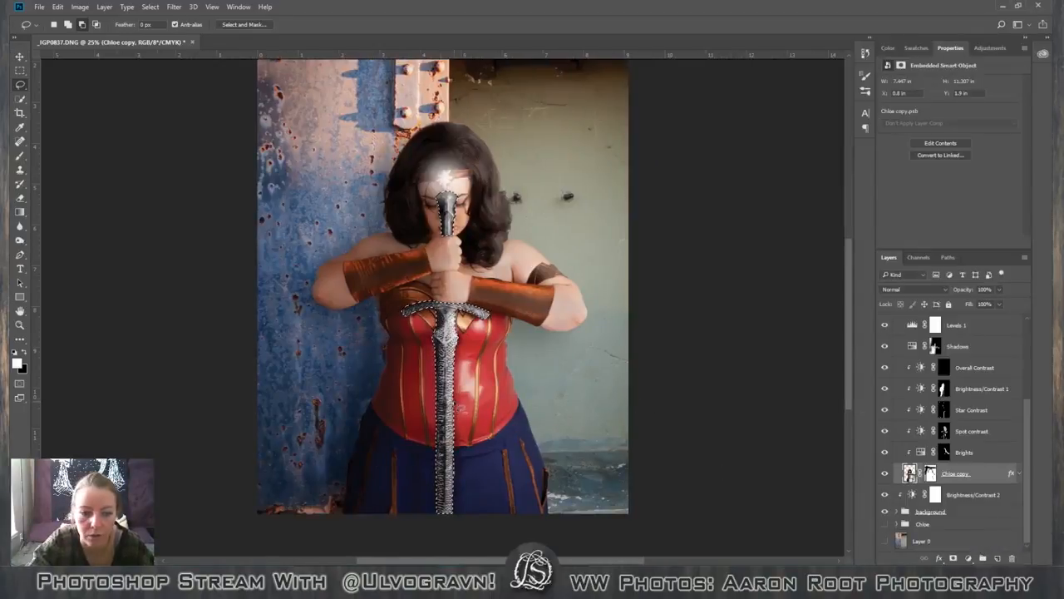
right_click(454, 171)
left_click(493, 258)
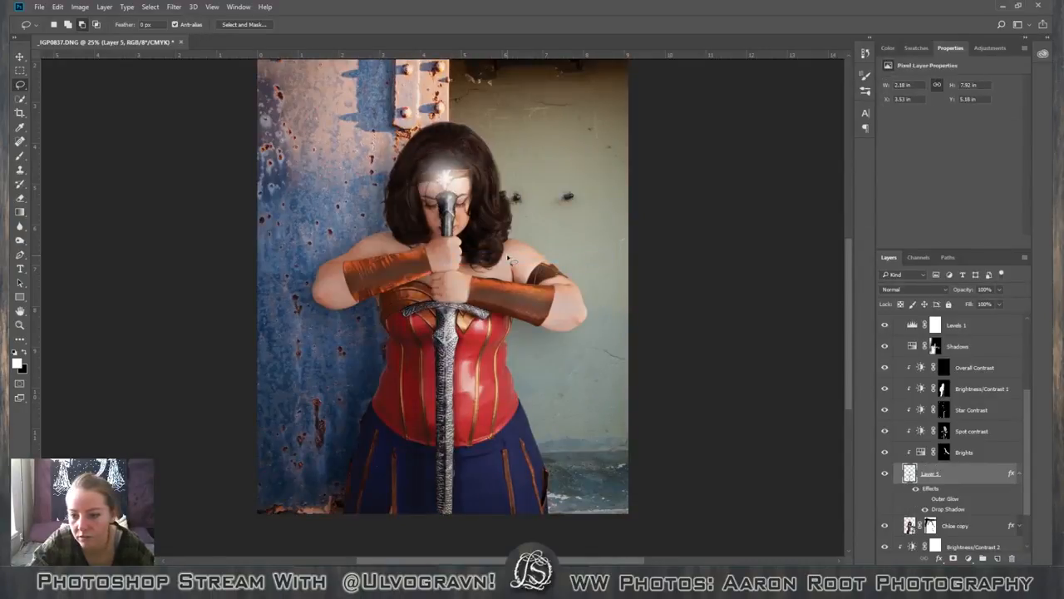
left_click(923, 508)
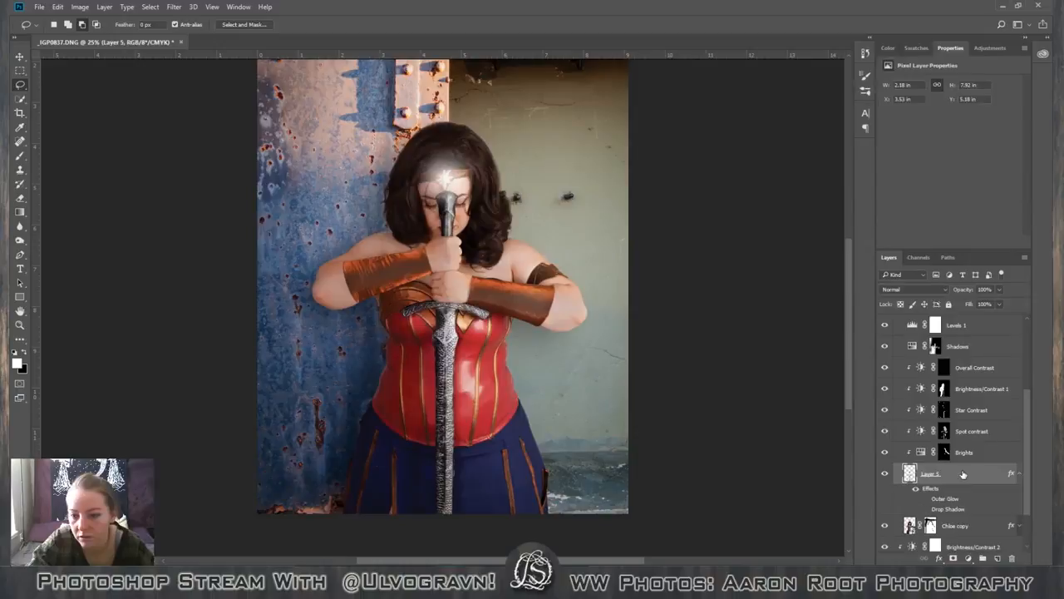
left_click_drag(963, 473, 971, 340)
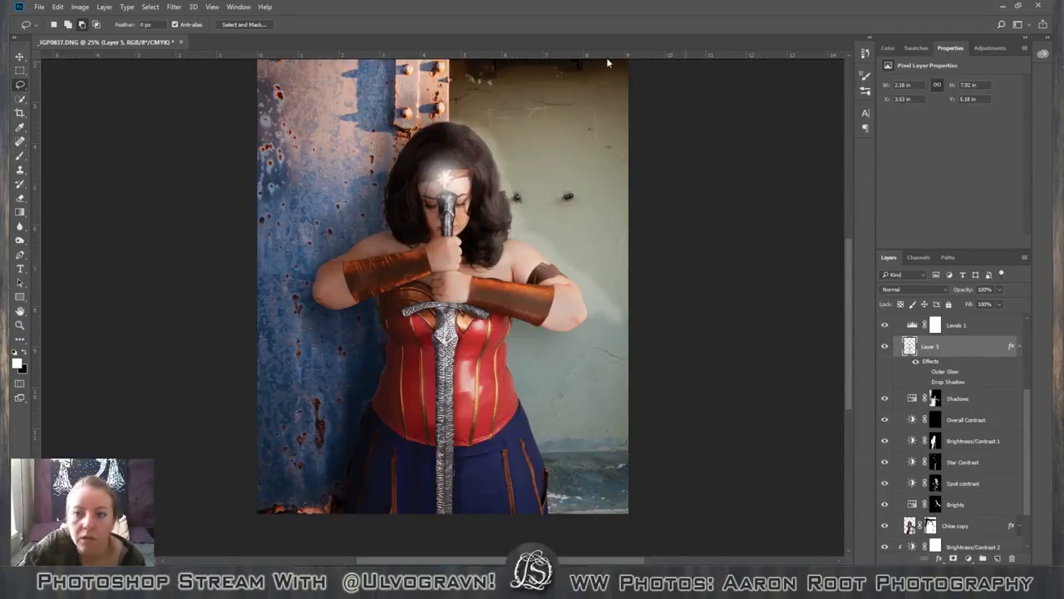
left_click(866, 53)
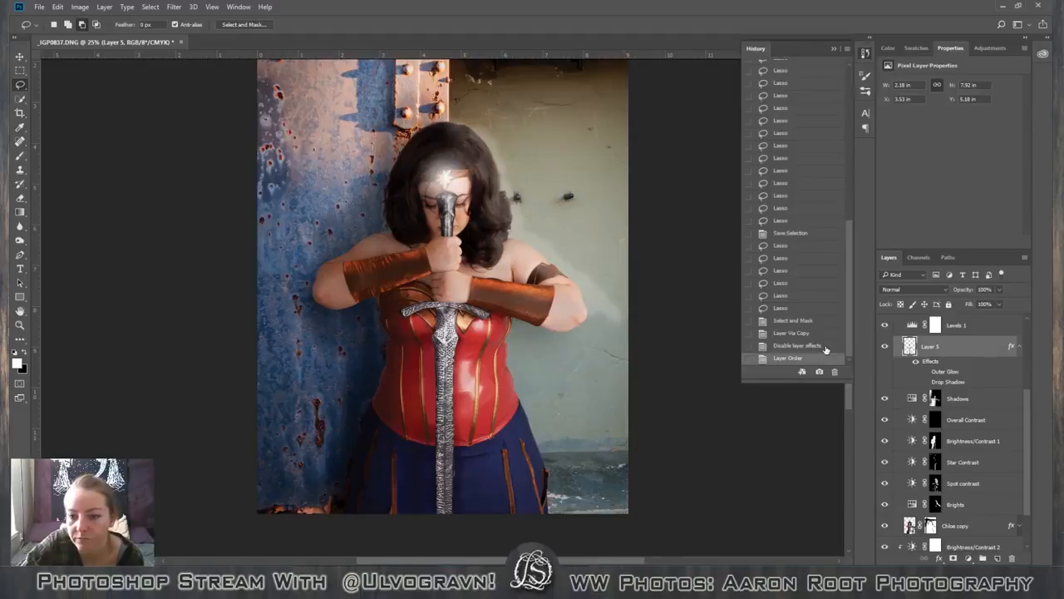
left_click(834, 373)
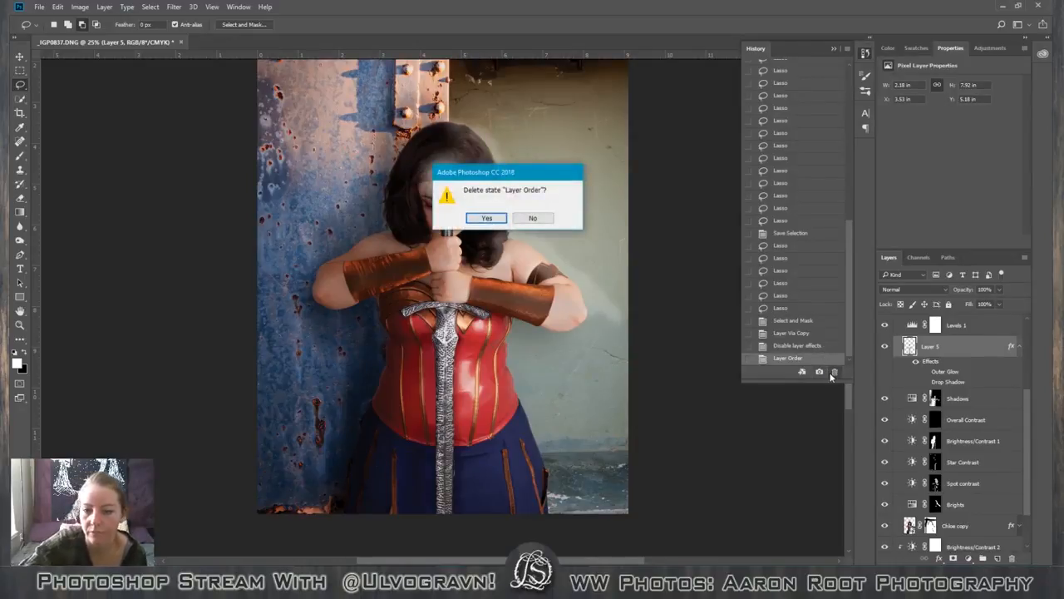
key("Return")
left_click(834, 373)
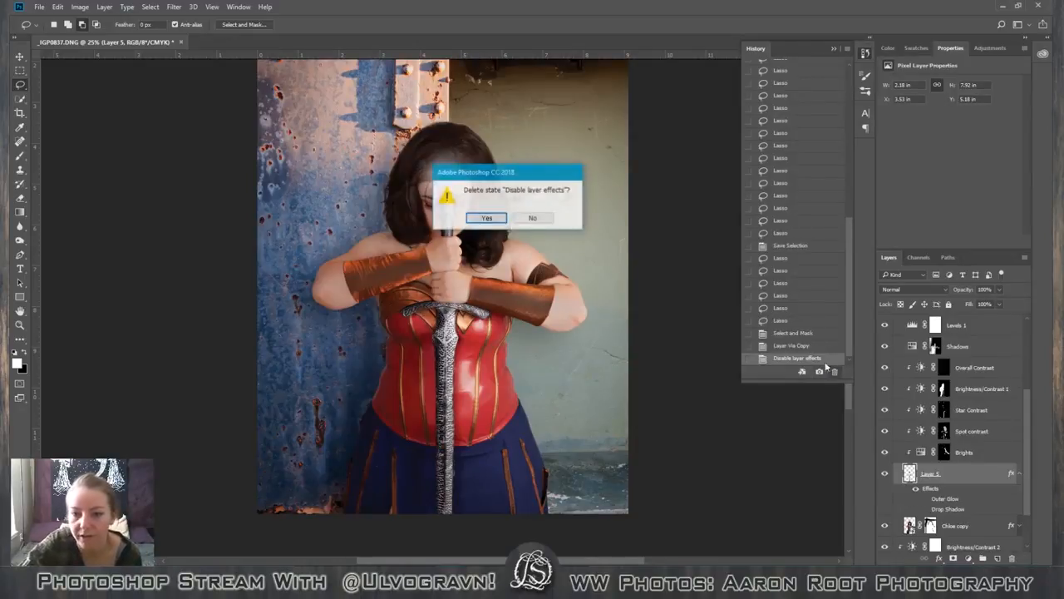
left_click(485, 218)
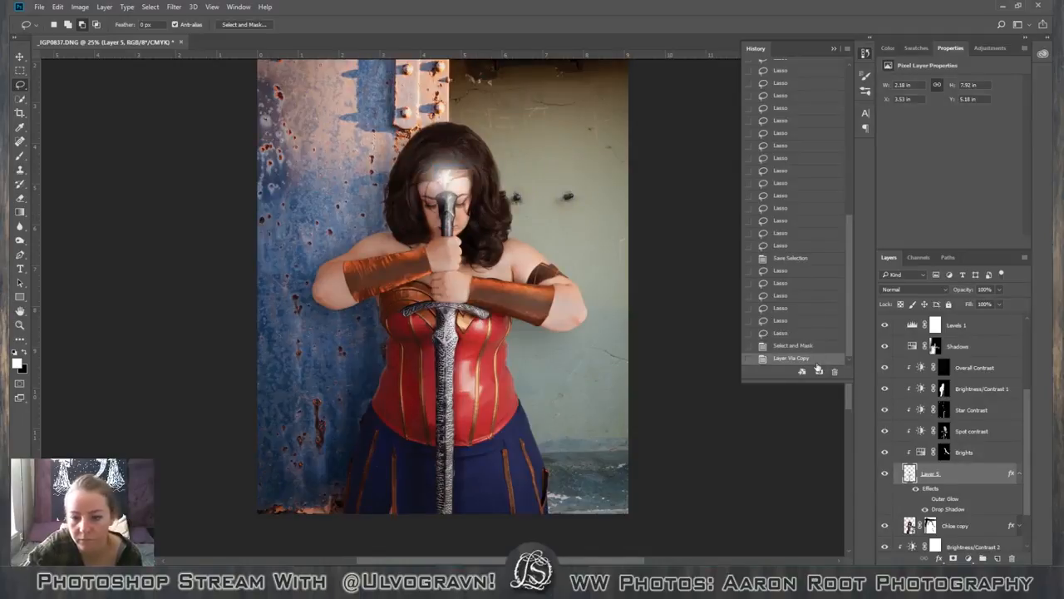
Collapse the sword copy's effects and compare the image with and without that layer, leaving it hidden.
left_click(1019, 475)
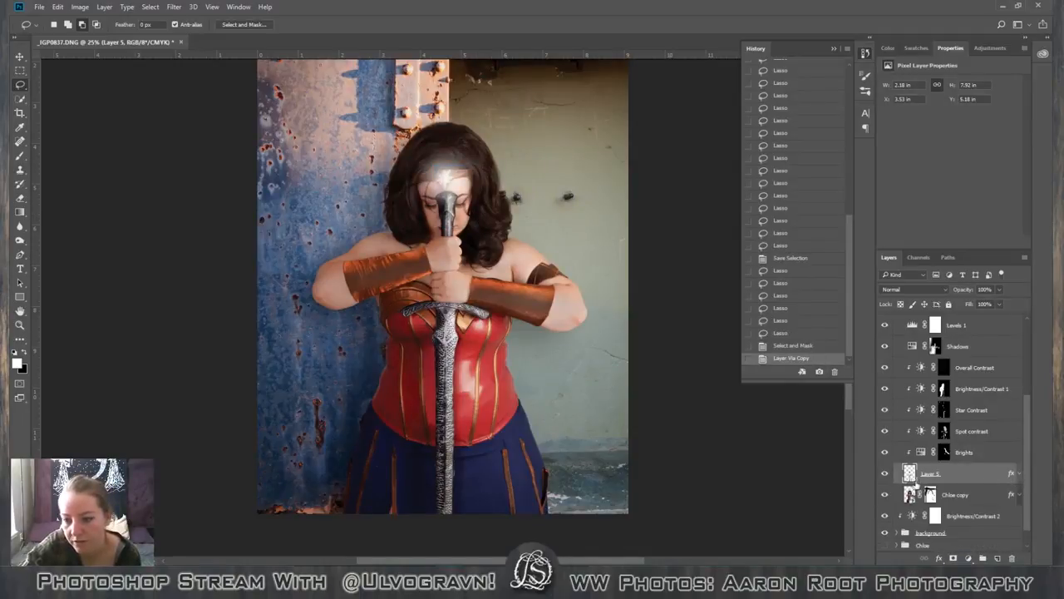
left_click(886, 474)
left_click(886, 474)
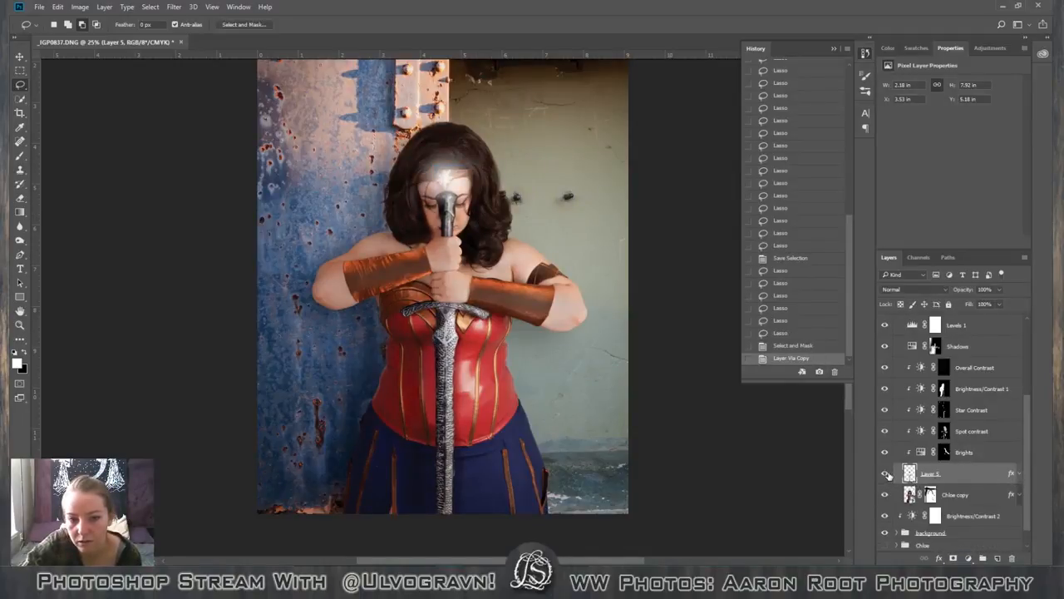
left_click(887, 474)
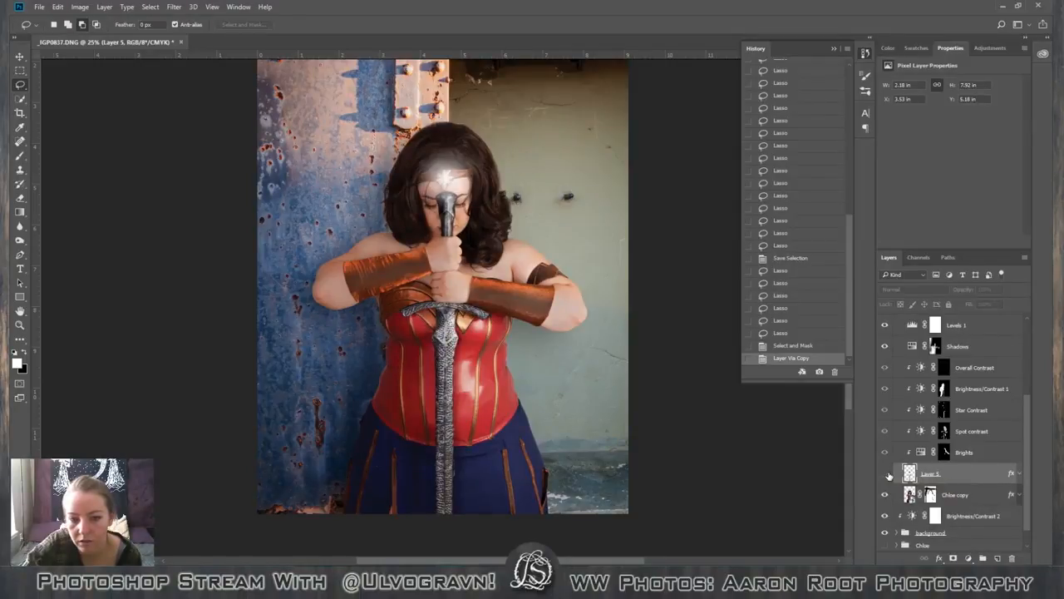
left_click(886, 474)
left_click(887, 473)
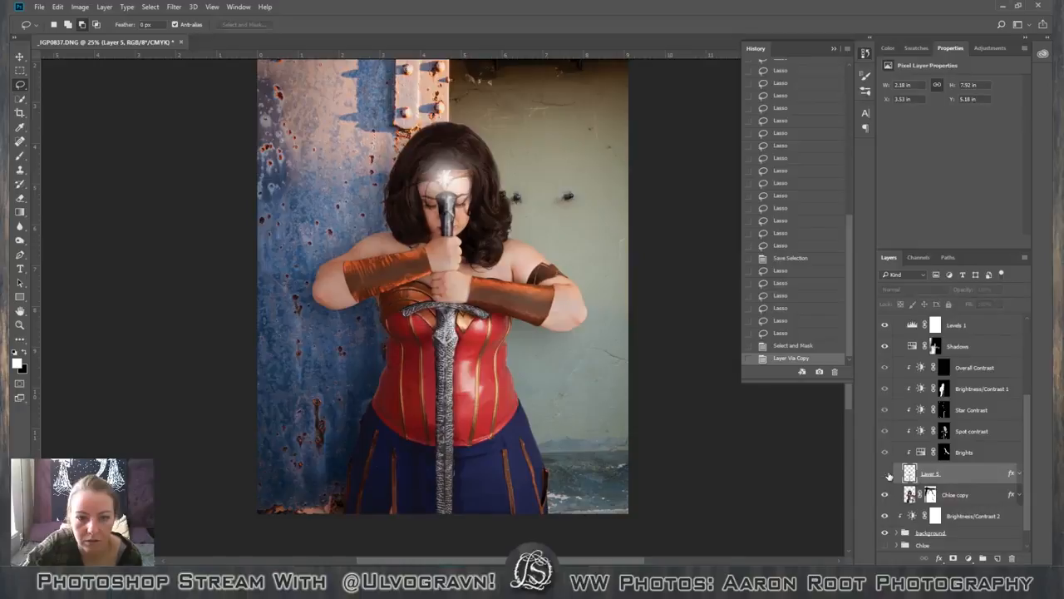
left_click(886, 474)
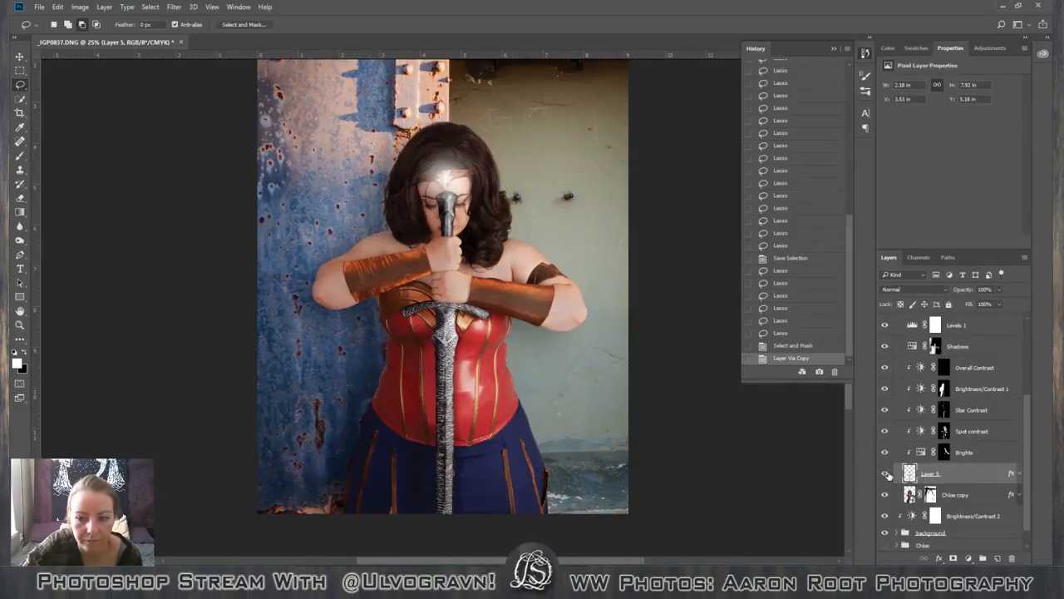
left_click(886, 474)
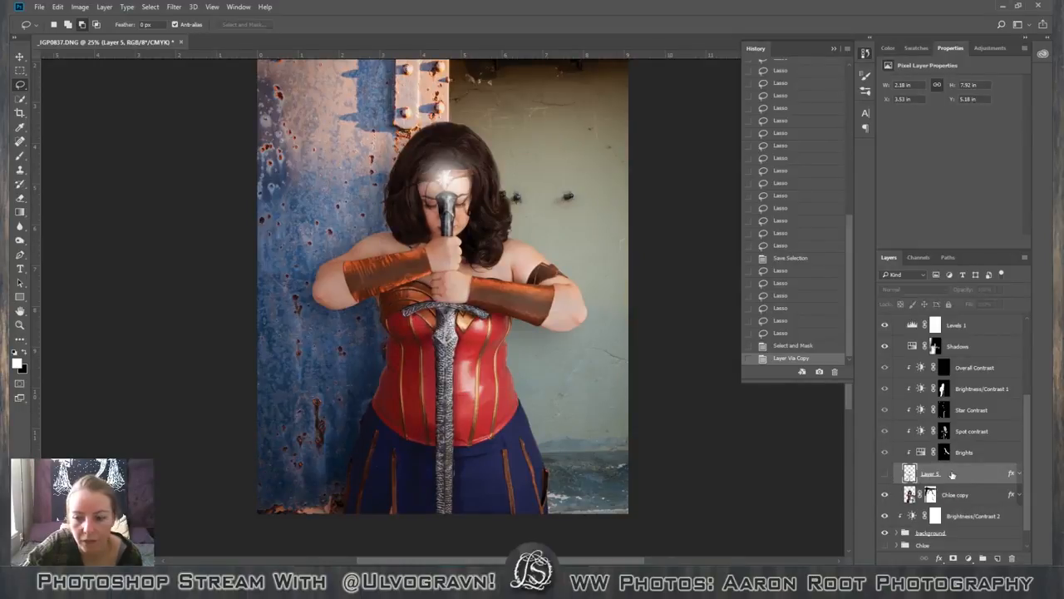
Create a layer group directly below the Brights adjustment and move the sword copy and the figure's layer into it.
left_click_drag(940, 474, 973, 353)
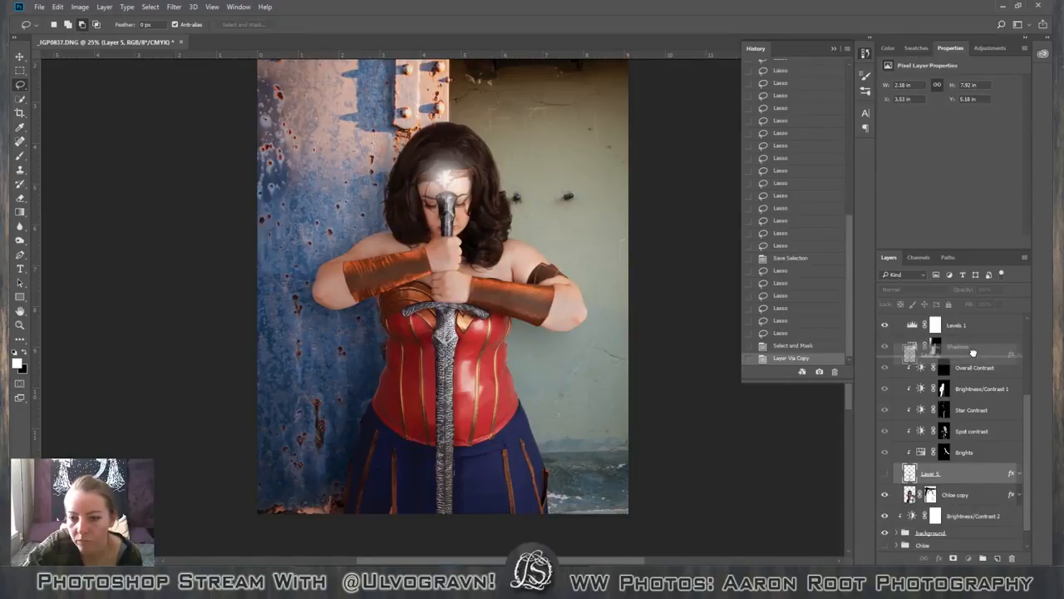
left_click_drag(973, 352, 969, 476)
left_click(983, 558)
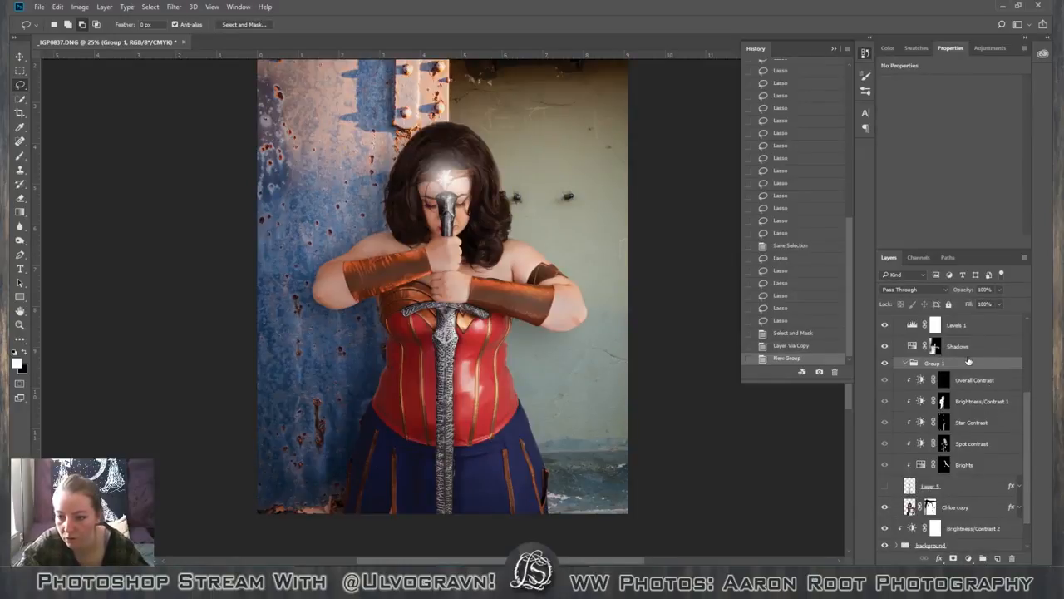
left_click_drag(970, 363, 965, 468)
left_click(964, 486)
left_click(965, 506, "shift")
left_click(905, 470)
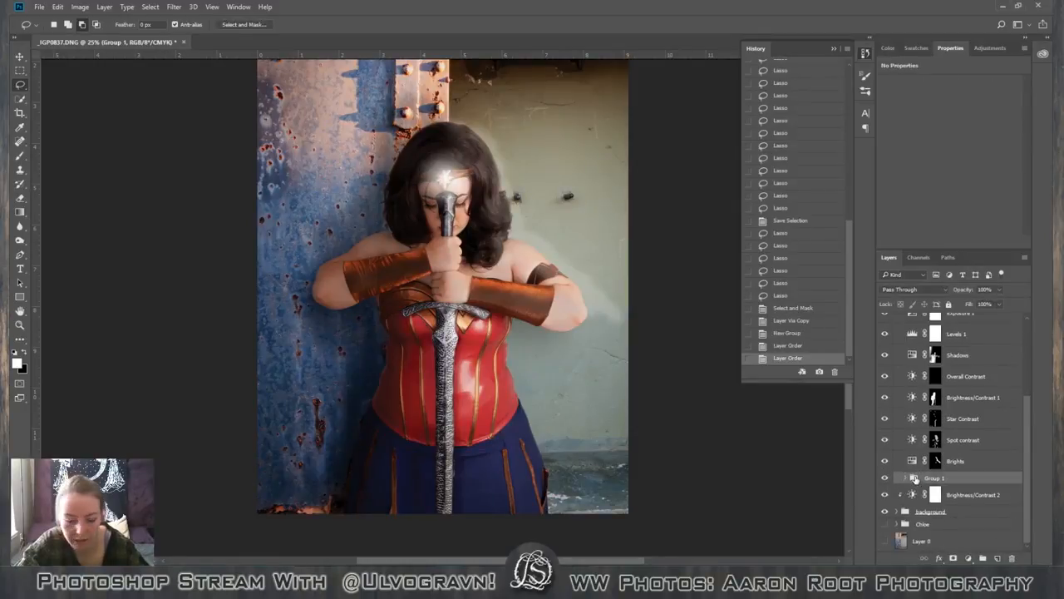
Clip the Brights, Spot contrast, Star Contrast, Brightness/Contrast 1 and Overall Contrast adjustments to the new group.
left_click(914, 469, "alt")
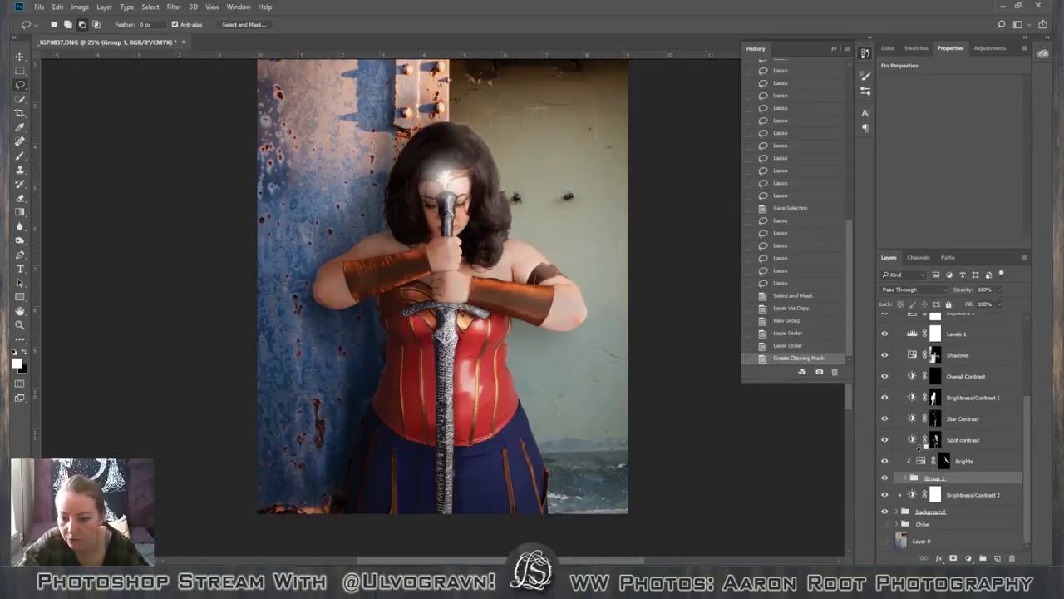
left_click(918, 449, "alt")
left_click(921, 428, "alt")
left_click(923, 407, "alt")
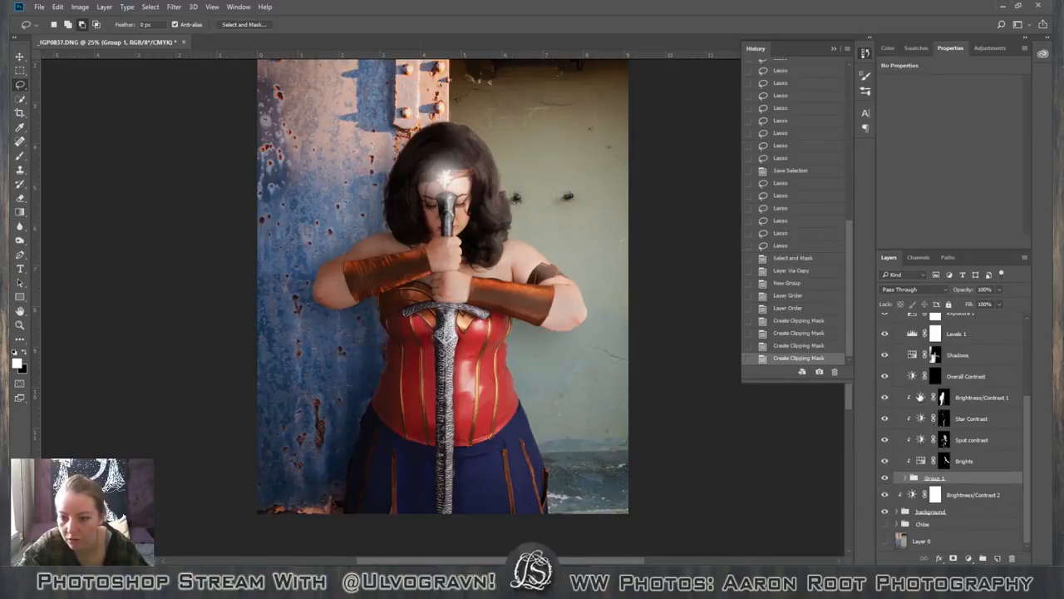
left_click(921, 387, "alt")
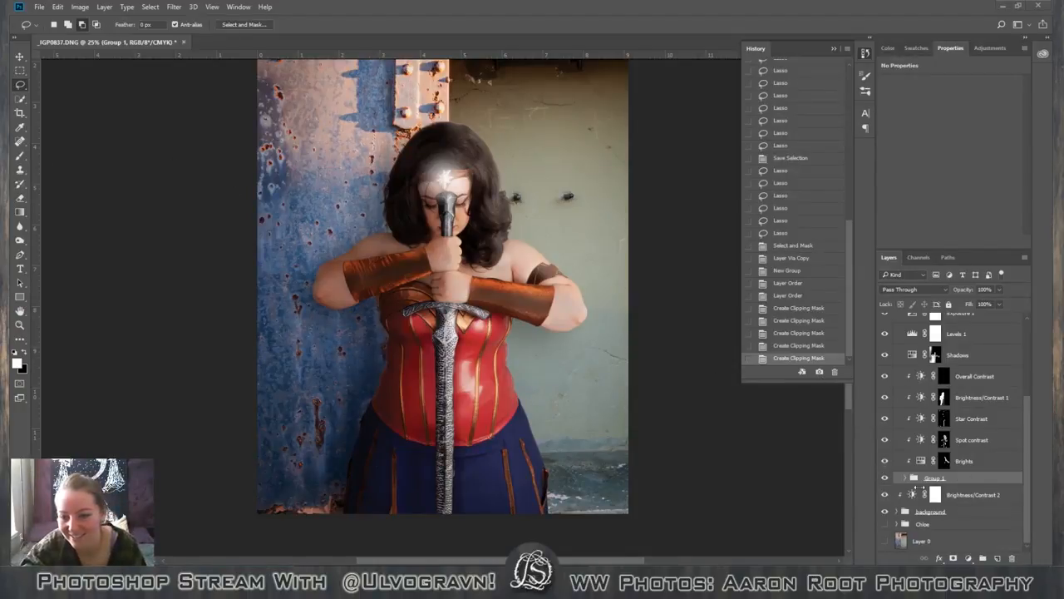
Expand the group and compare the image with and without the sword copy, leaving that layer shown.
left_click(906, 478)
scroll(956, 466, "down", 2)
left_click(969, 455)
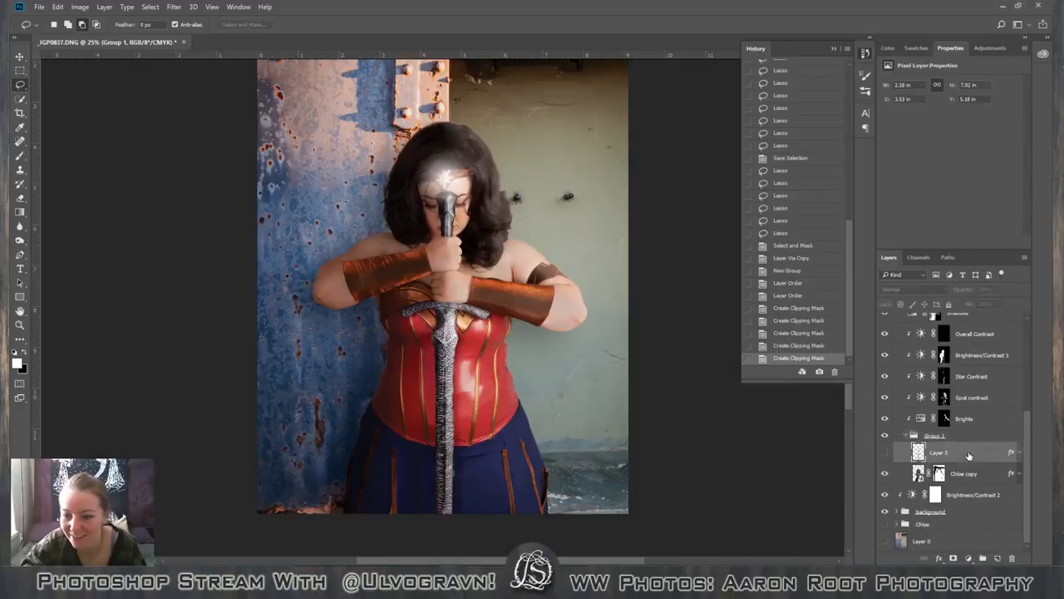
left_click(884, 452)
left_click(887, 453)
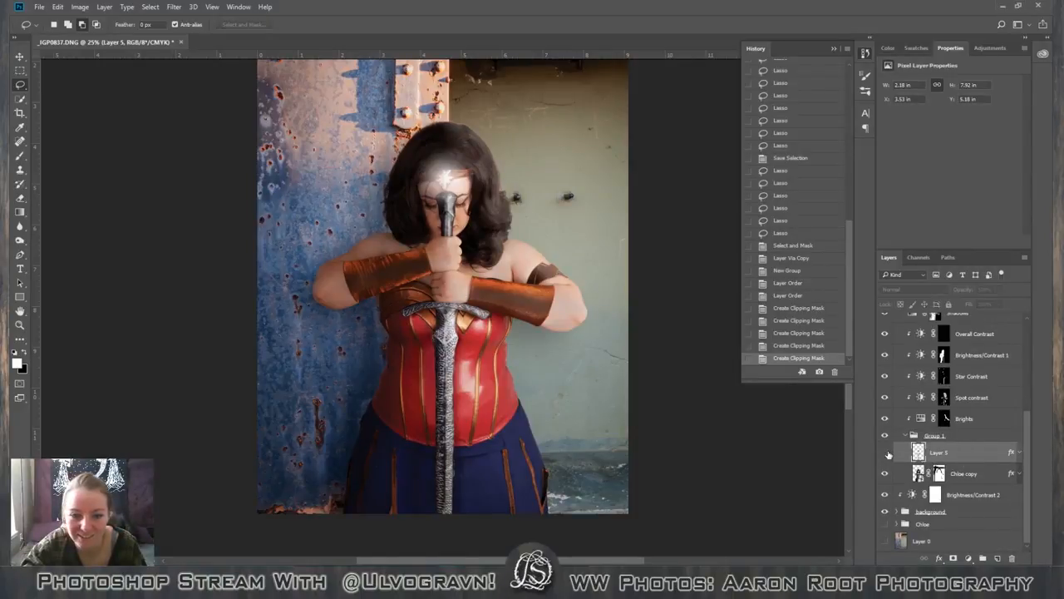
left_click(887, 456)
left_click(886, 456)
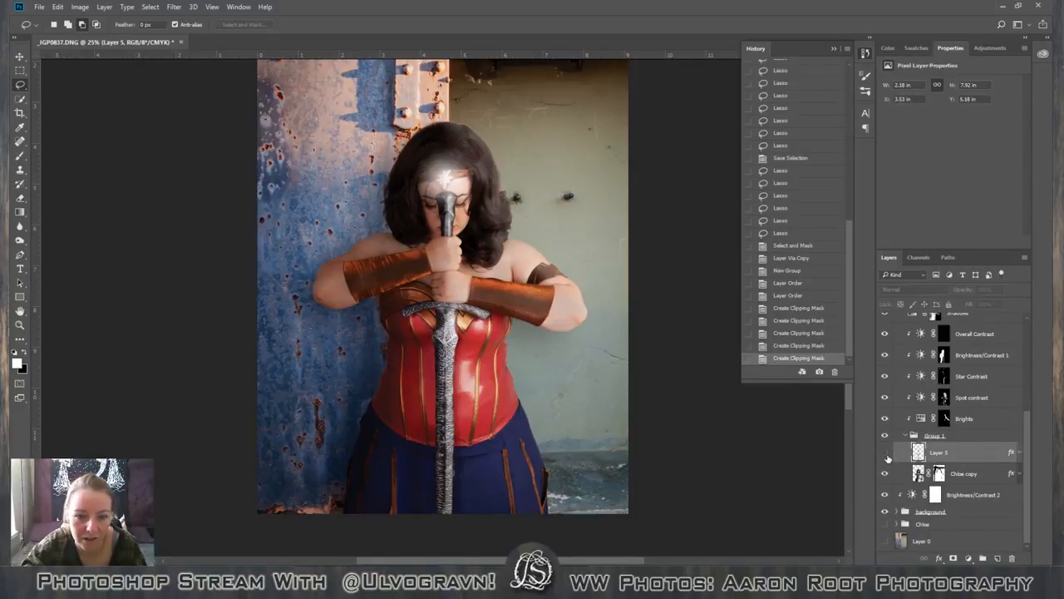
left_click(886, 456)
left_click(887, 457)
left_click(886, 456)
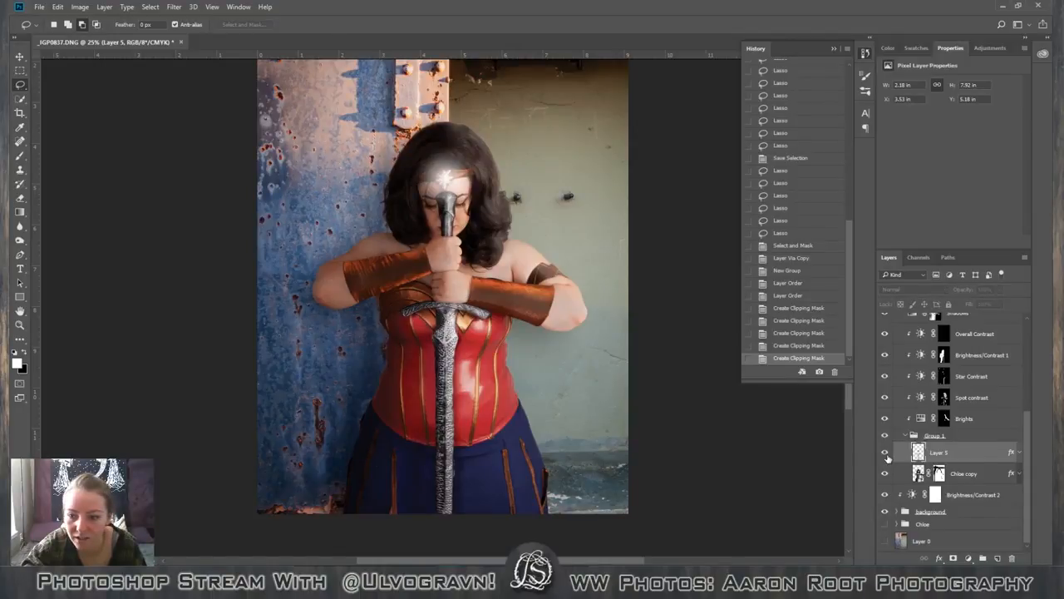
left_click(887, 457)
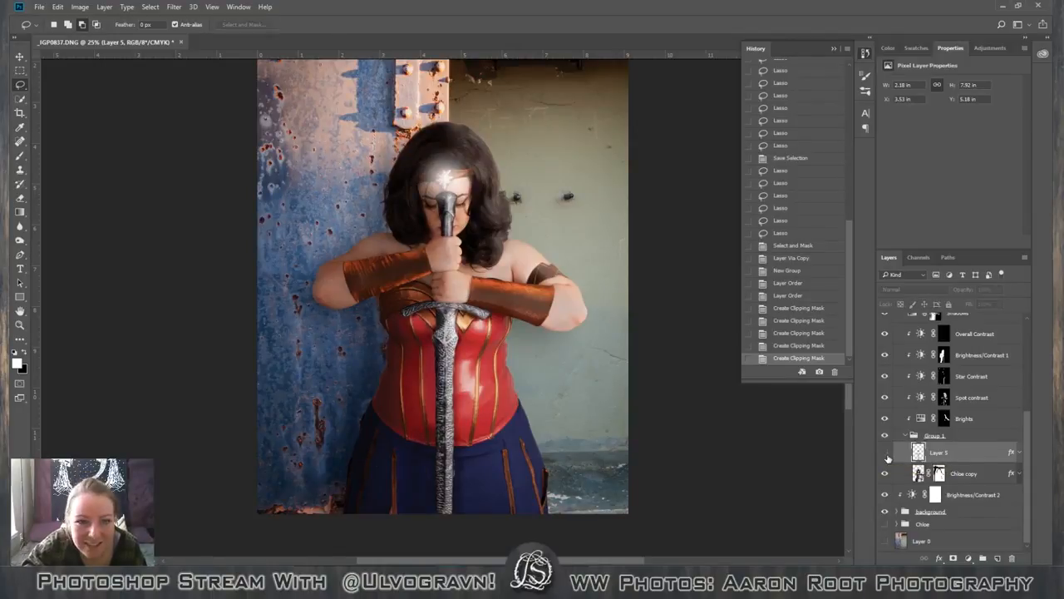
left_click(887, 456)
left_click(888, 457)
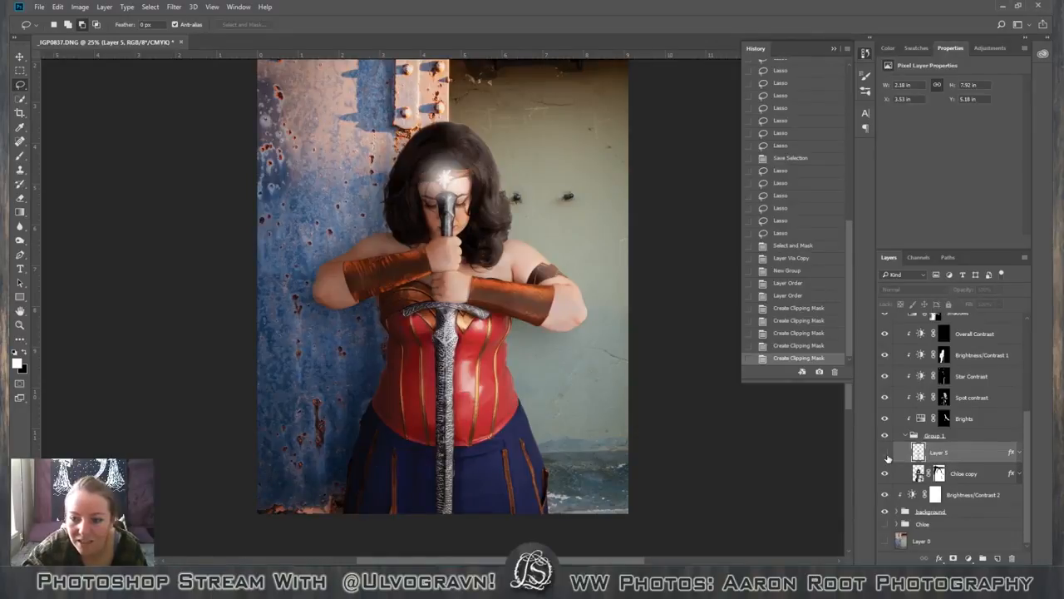
left_click(887, 456)
left_click(887, 456)
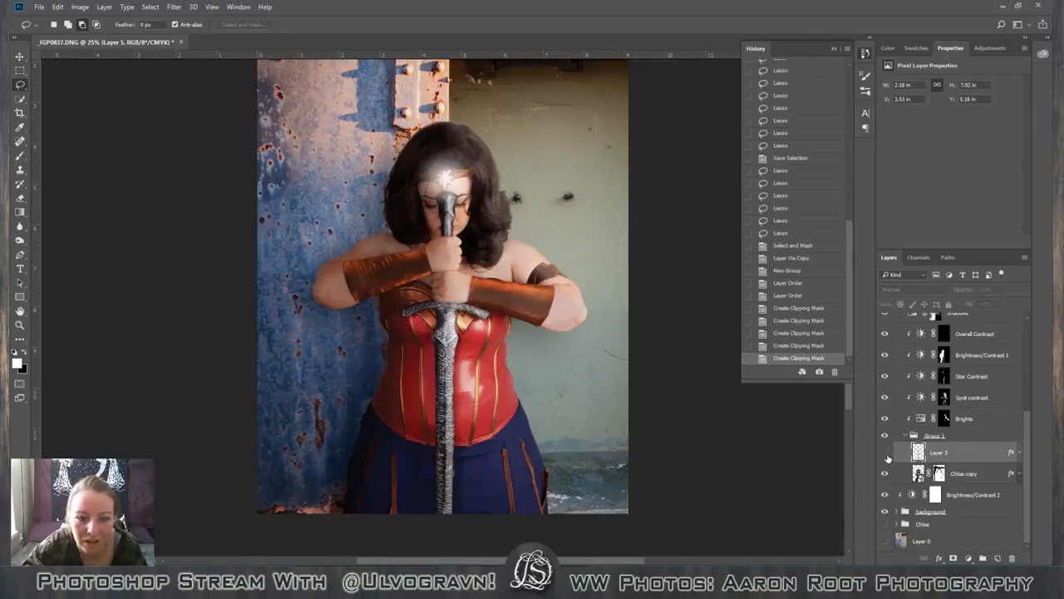
left_click(887, 457)
left_click(887, 456)
left_click(887, 456)
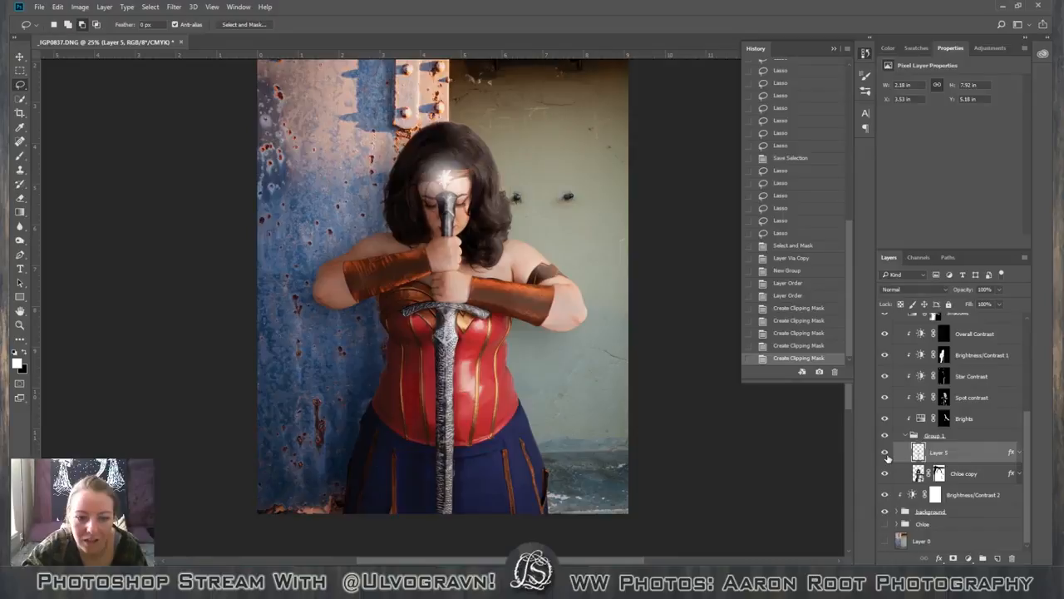
left_click(887, 456)
left_click(887, 456)
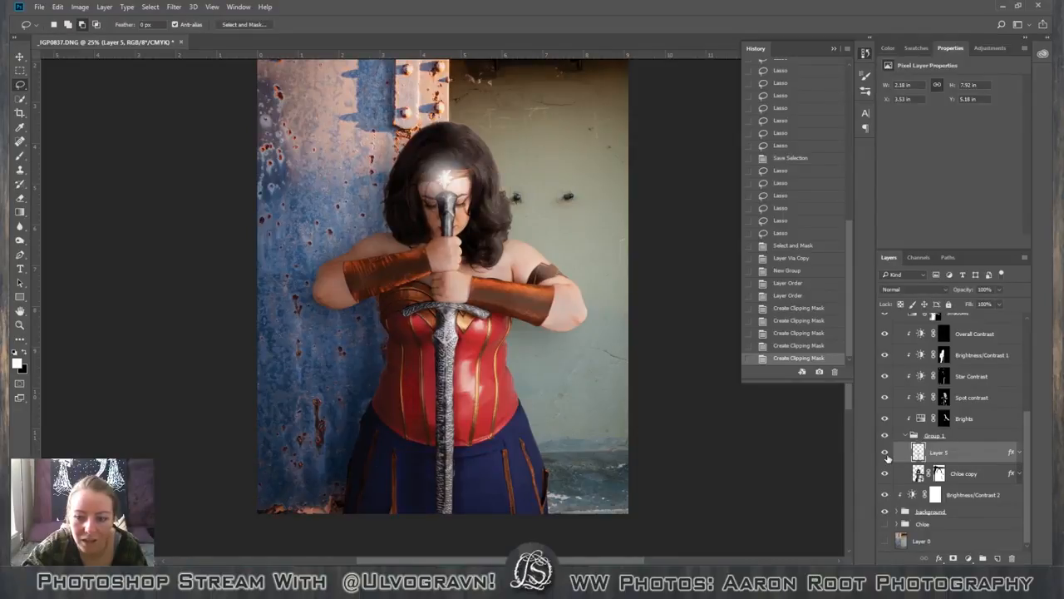
left_click(887, 456)
left_click(887, 456)
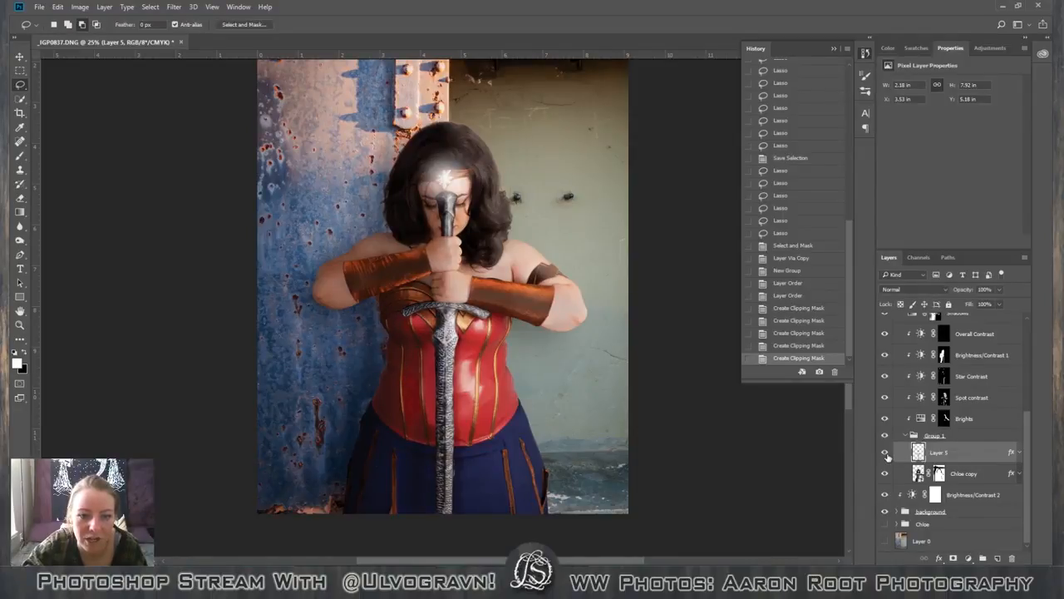
left_click(887, 457)
left_click(887, 456)
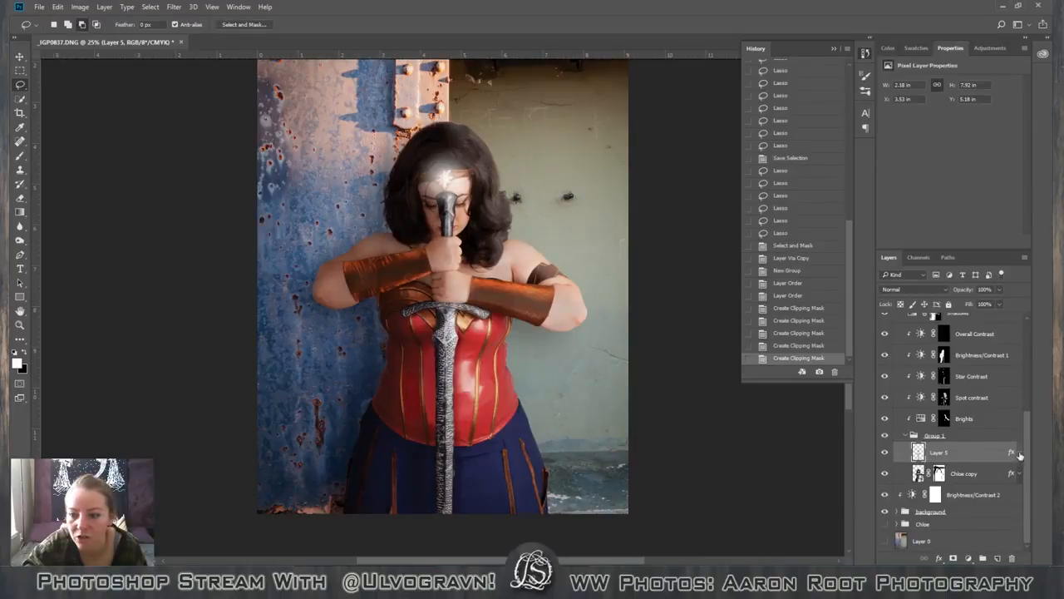
Expand the sword layer's effects and compare the image with and without that layer and its Drop Shadow, leaving both shown.
left_click(1017, 454)
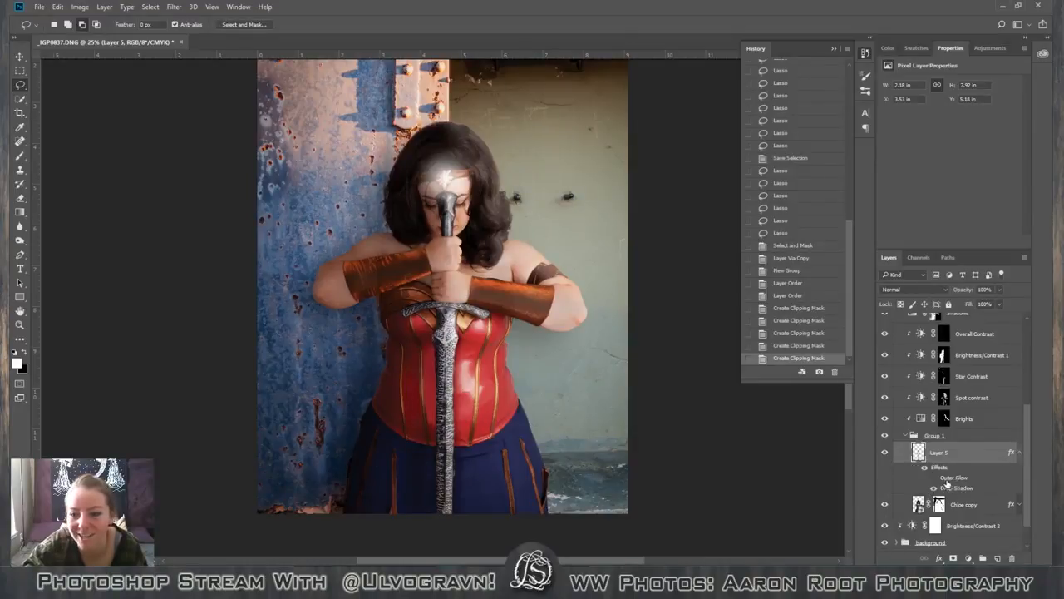
left_click(887, 457)
left_click(887, 456)
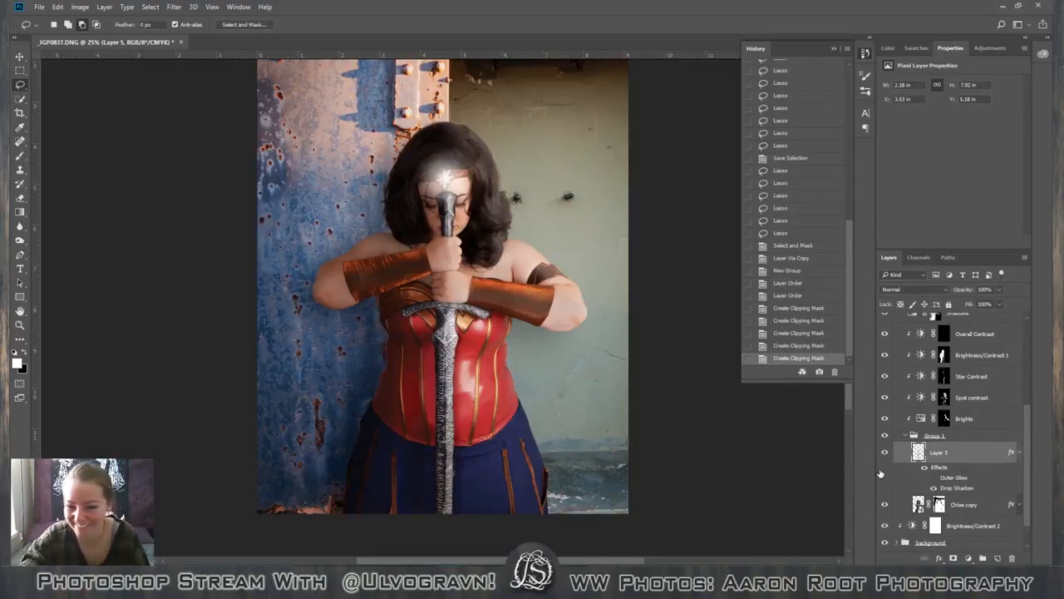
left_click(933, 488)
left_click(933, 488)
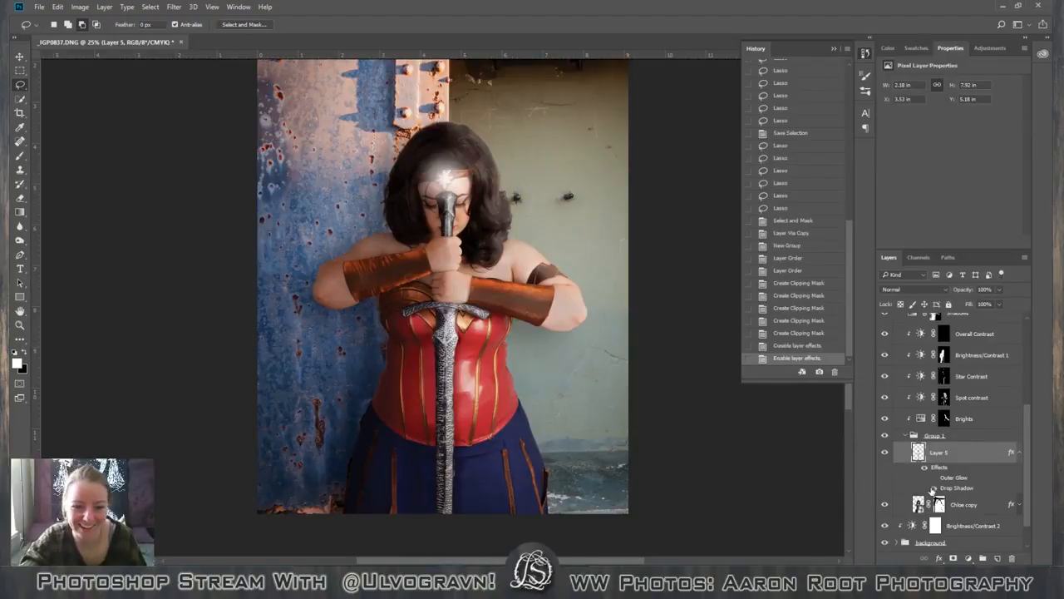
Enable the Outer Glow on the sword layer with the color ffffff and the Softer technique.
double_click(992, 478)
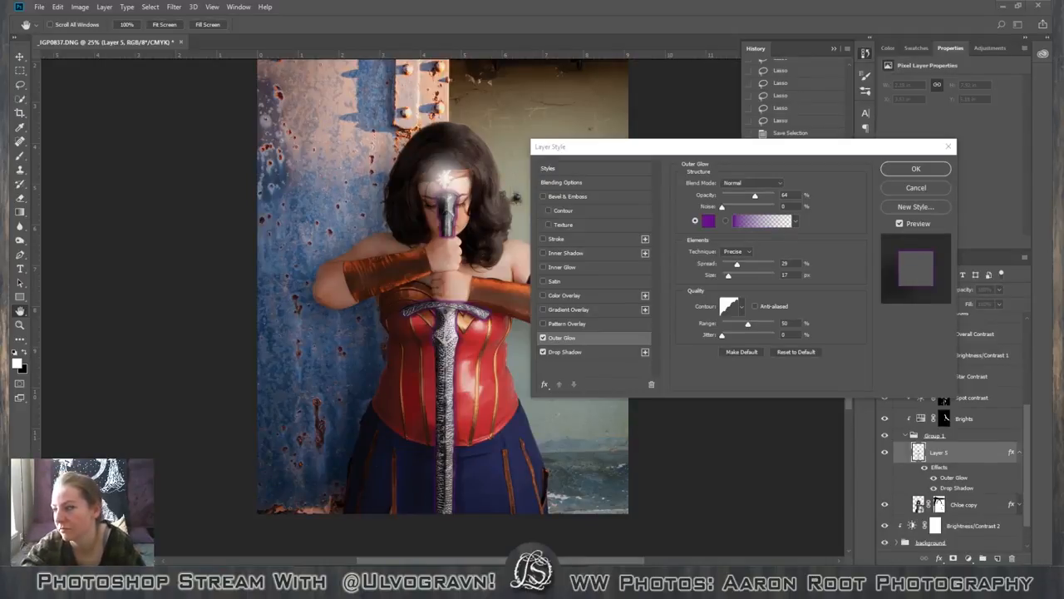
left_click(708, 221)
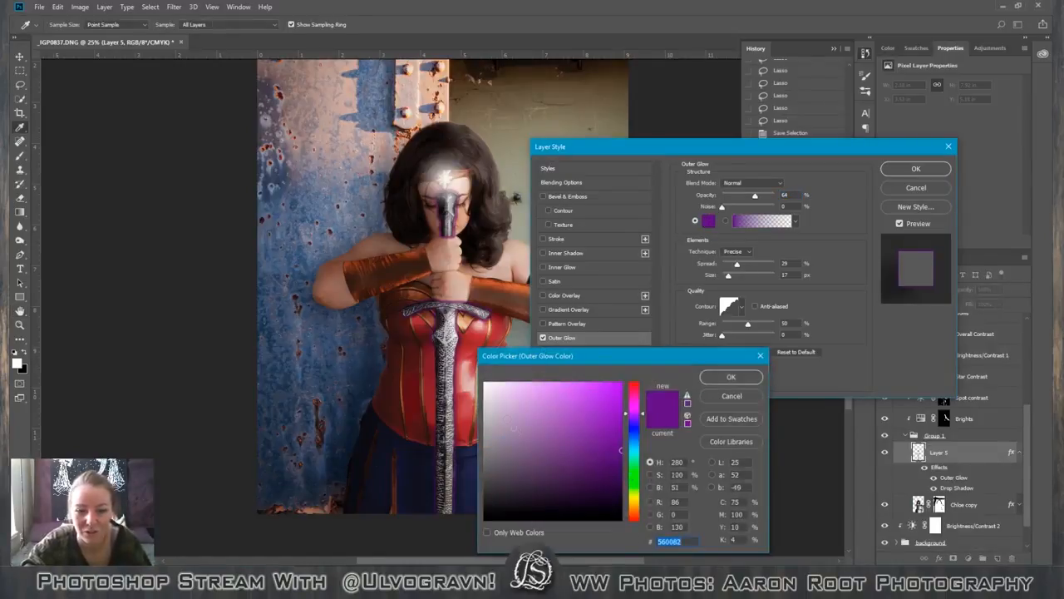
type("ffffff")
left_click(732, 379)
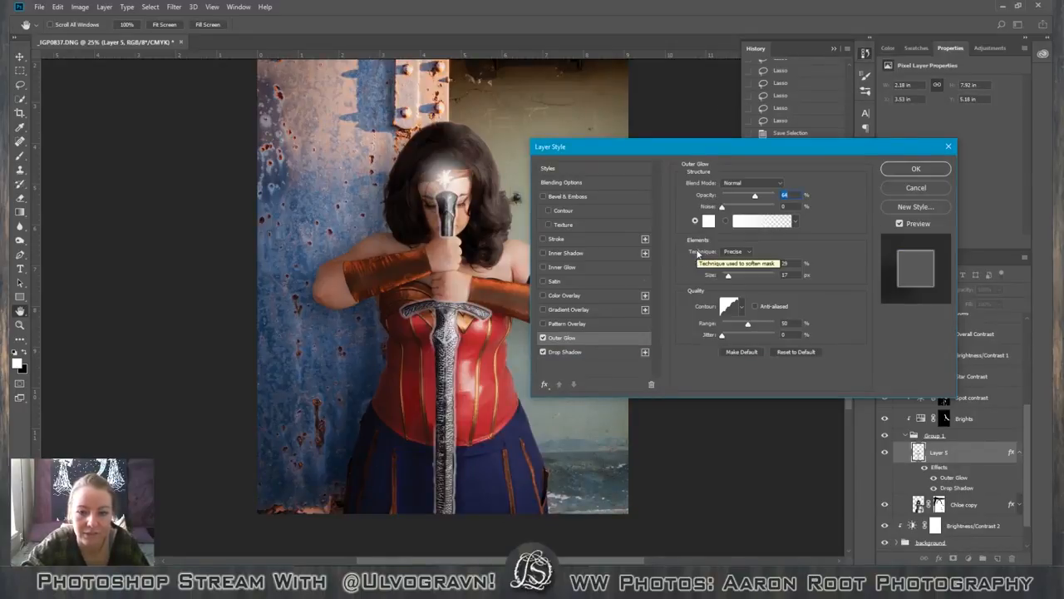
left_click(750, 253)
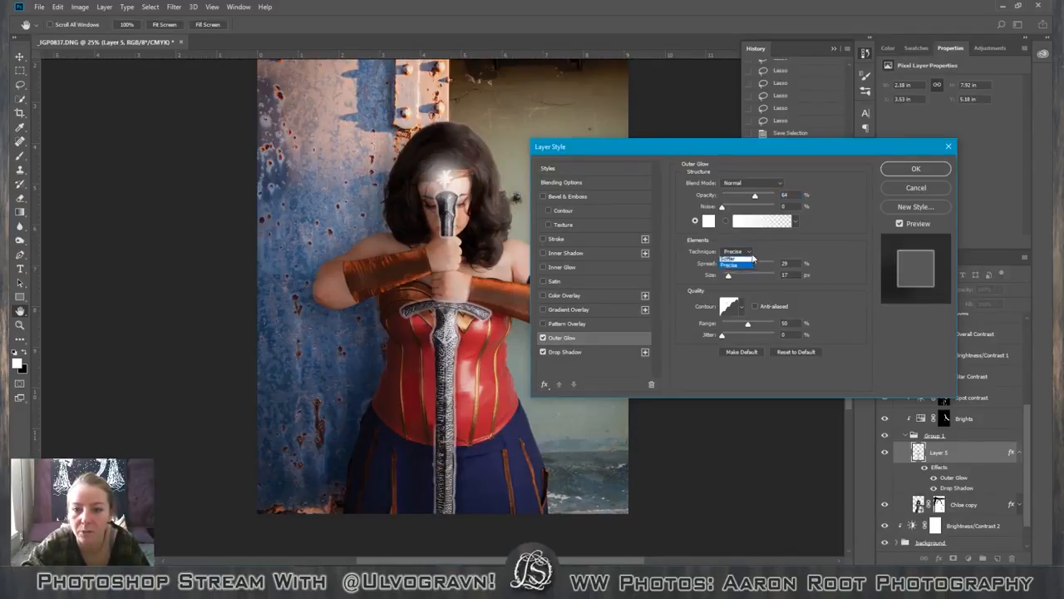
left_click(732, 259)
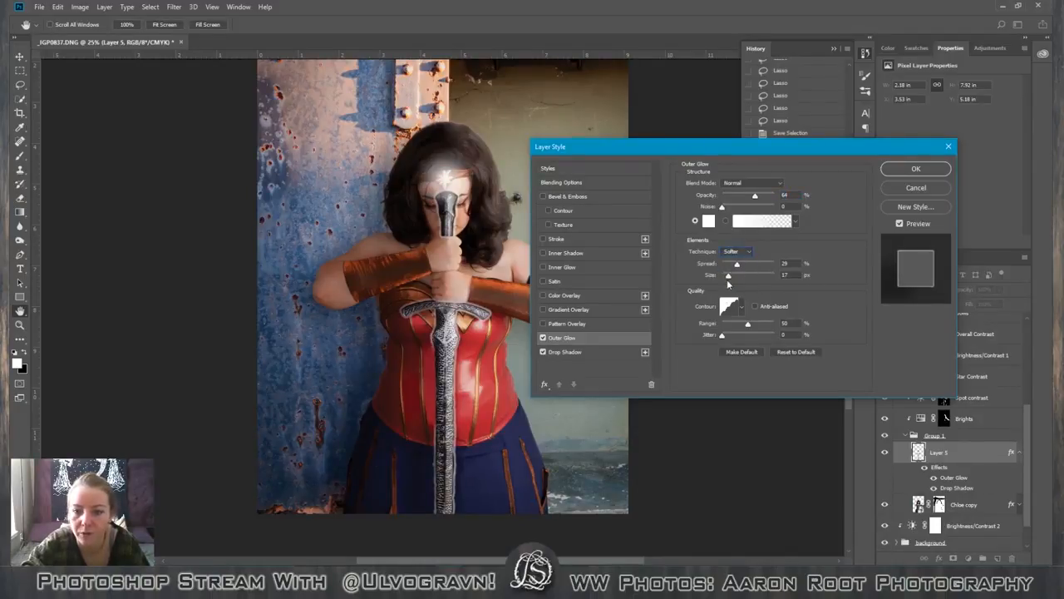
Switch the Outer Glow's contour to the straight linear preset and set the glow size to 38 px.
left_click_drag(729, 281, 763, 280)
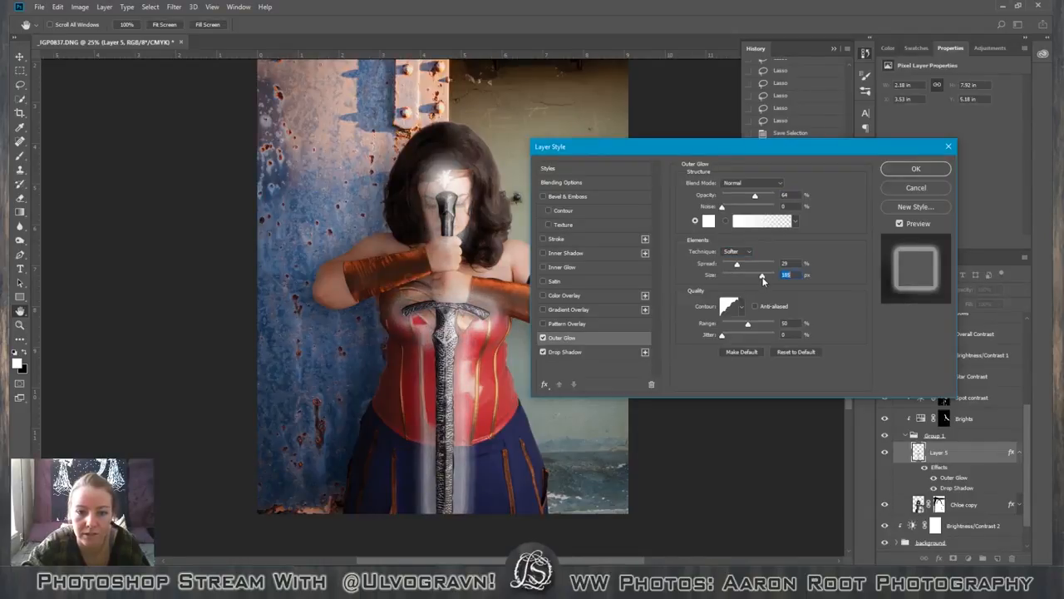
left_click(742, 306)
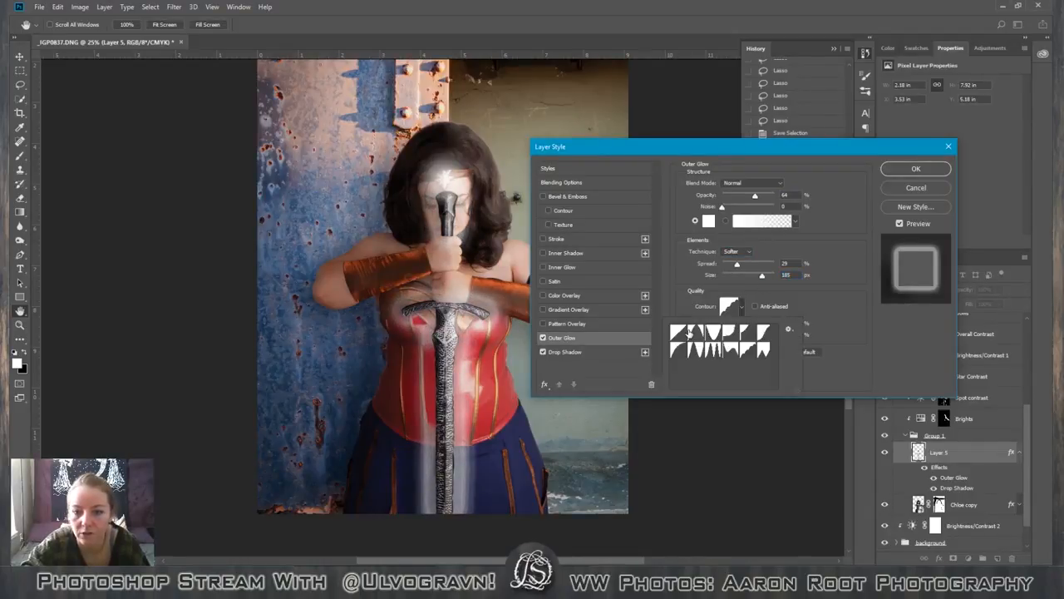
left_click(688, 333)
left_click(680, 333)
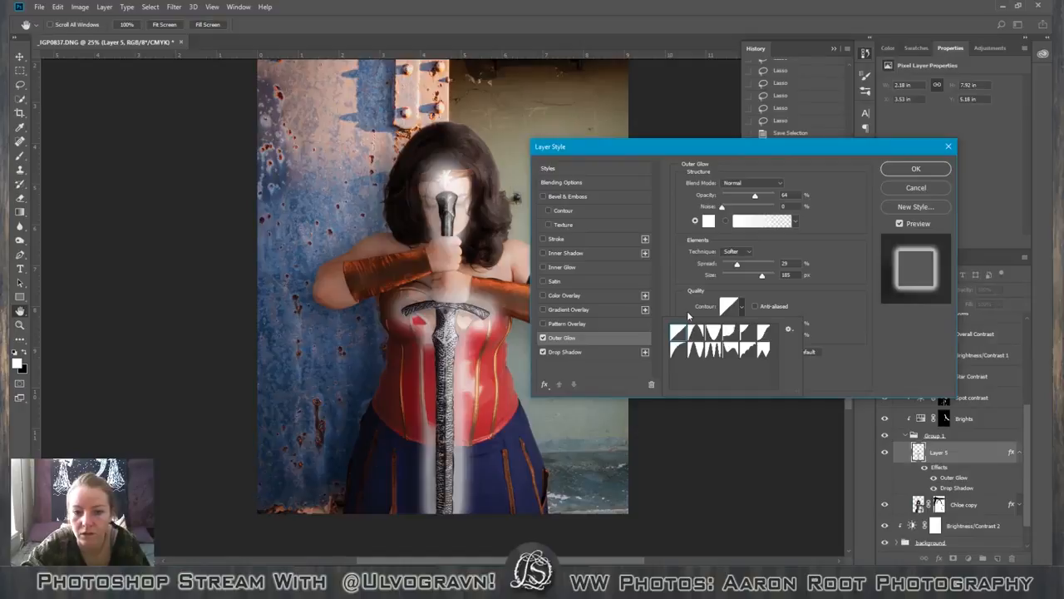
left_click(765, 275)
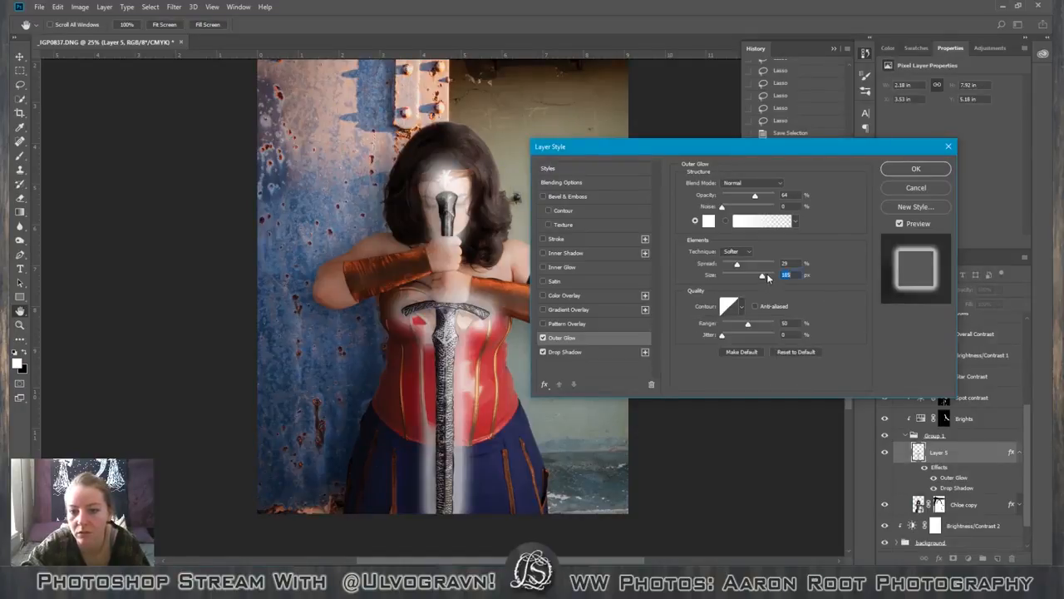
left_click_drag(764, 273, 733, 278)
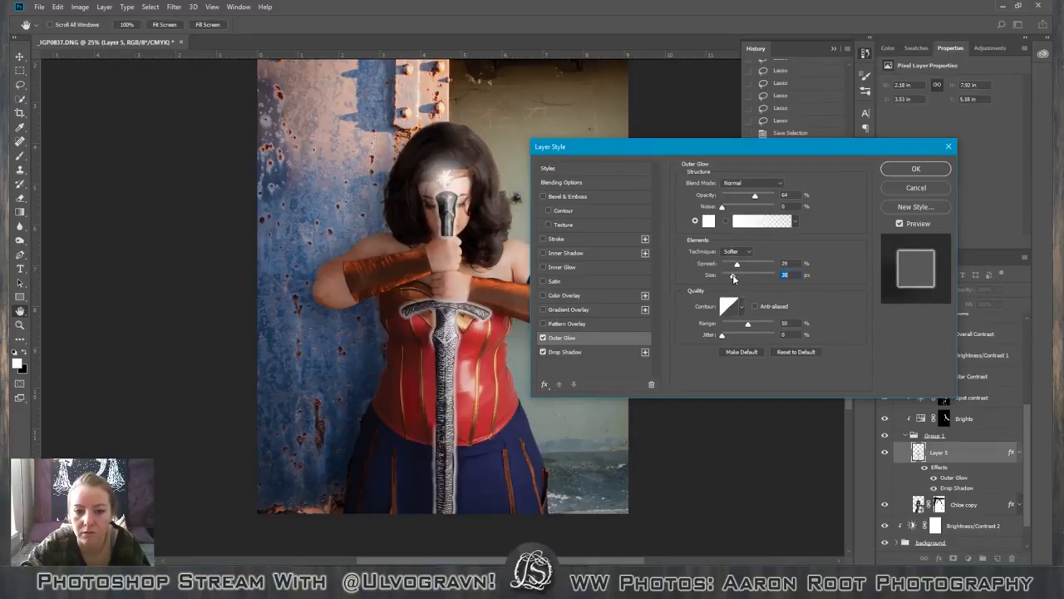
Set the Outer Glow to 84% opacity, 0% spread and 68 px size, and apply the layer style.
left_click_drag(756, 197, 773, 197)
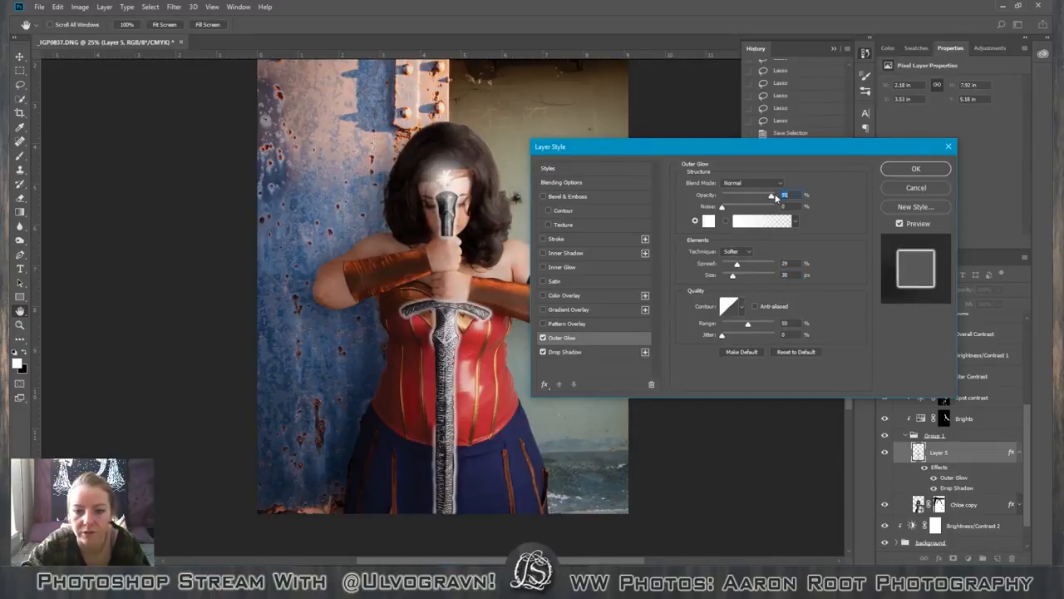
mouse_move(734, 278)
left_mouse_down()
mouse_move(750, 280)
mouse_move(734, 279)
left_mouse_up()
left_click_drag(774, 195, 748, 197)
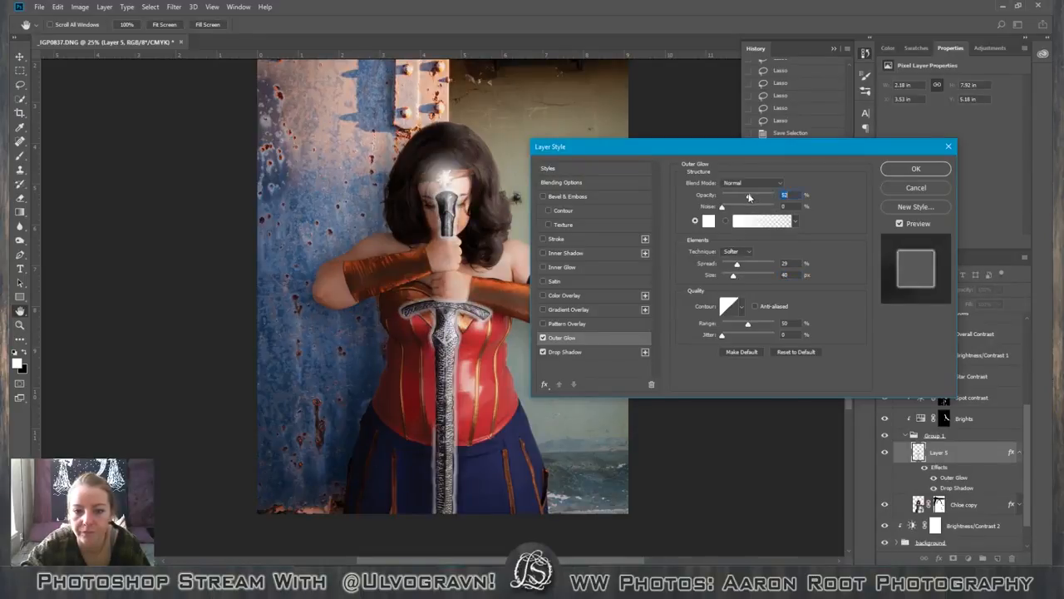
left_click(765, 199)
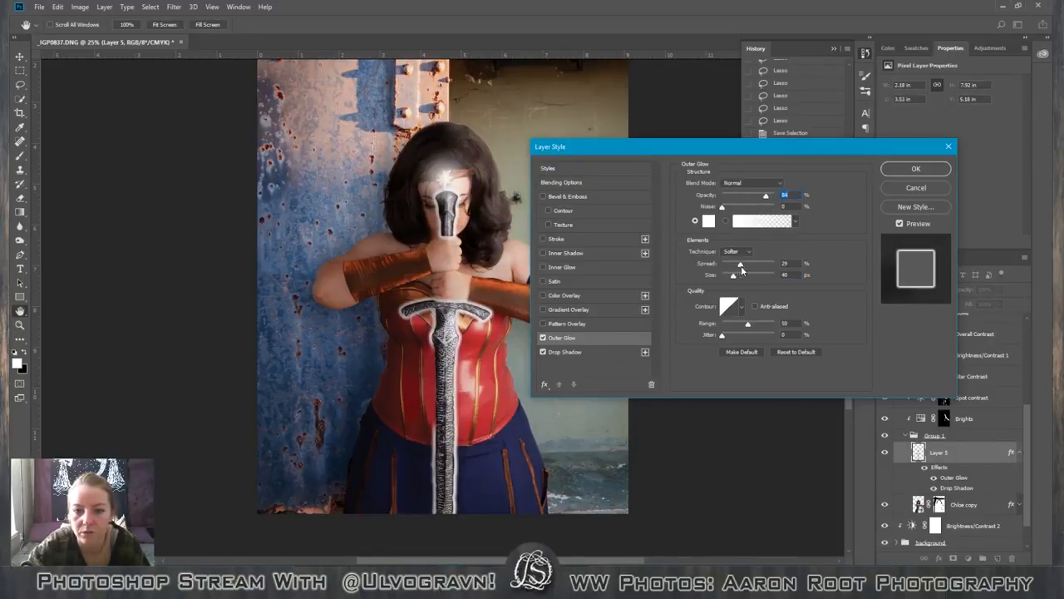
mouse_move(737, 265)
left_mouse_down()
mouse_move(770, 267)
mouse_move(703, 278)
mouse_move(755, 277)
mouse_move(740, 278)
left_mouse_up()
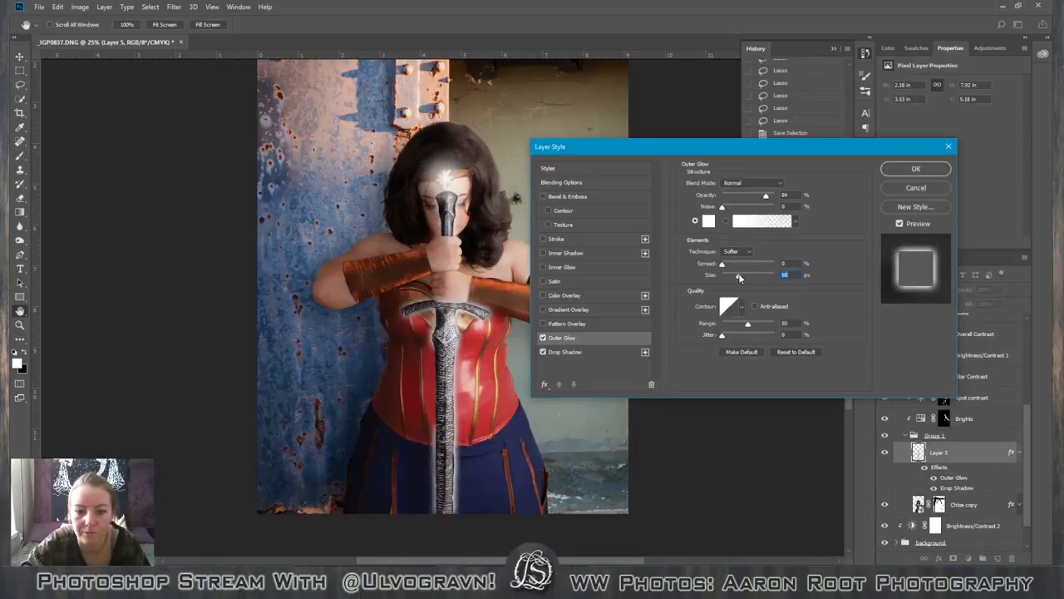
left_click(890, 171)
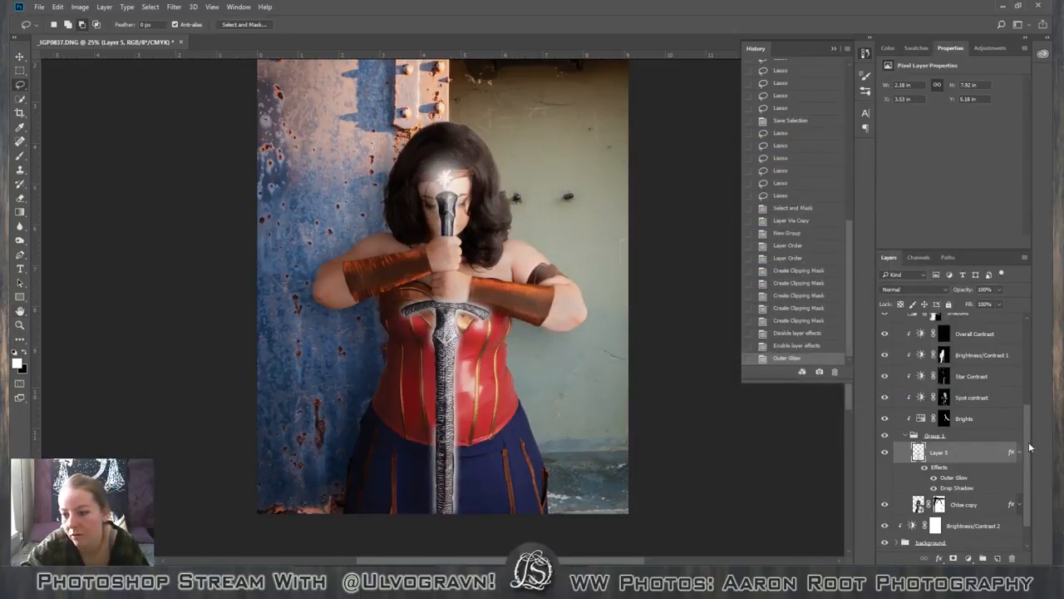
Compare the image with and without the glowing sword layer, leaving that layer hidden.
left_click_drag(1031, 446, 1008, 444)
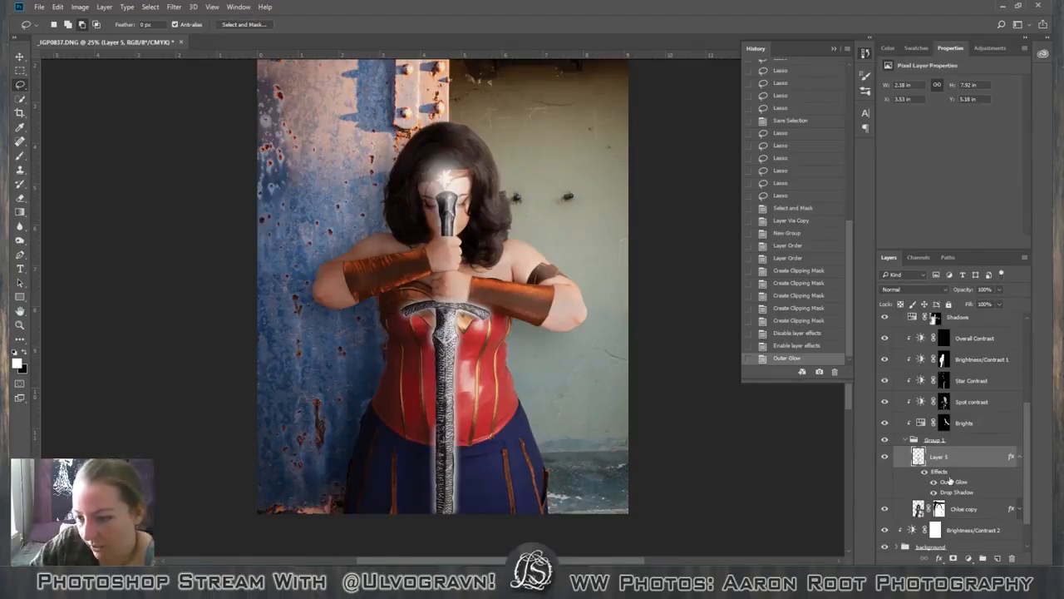
left_click(885, 457)
left_click(885, 456)
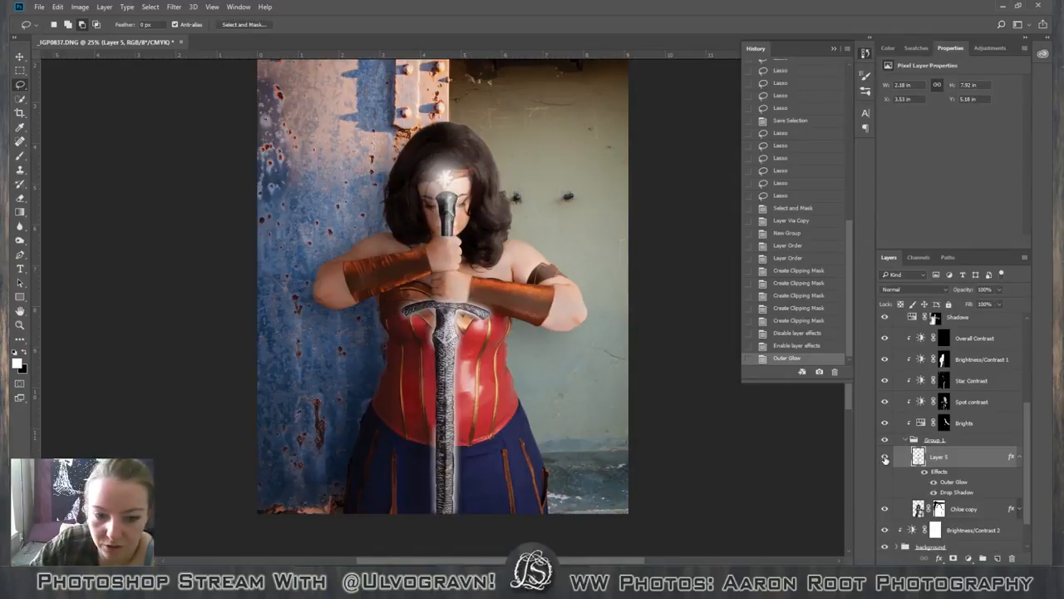
left_click(885, 457)
left_click(885, 457)
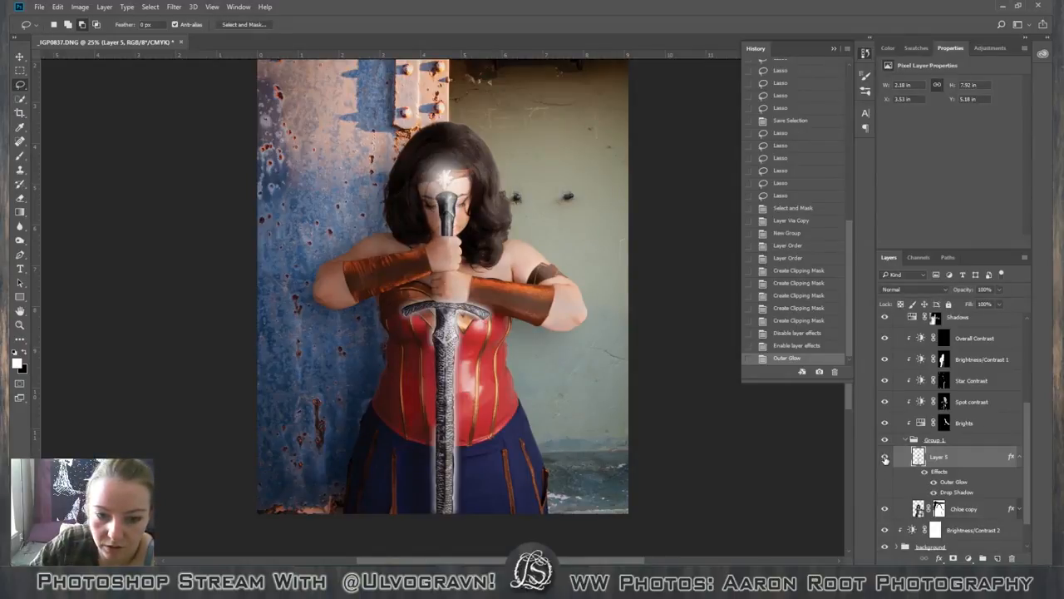
left_click(885, 457)
left_click(885, 456)
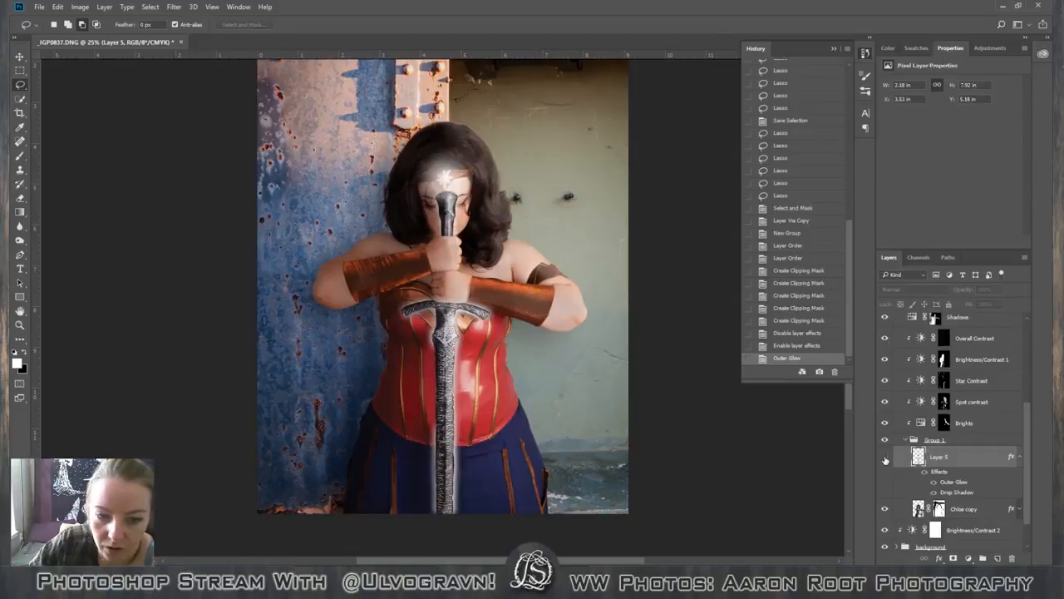
left_click(885, 456)
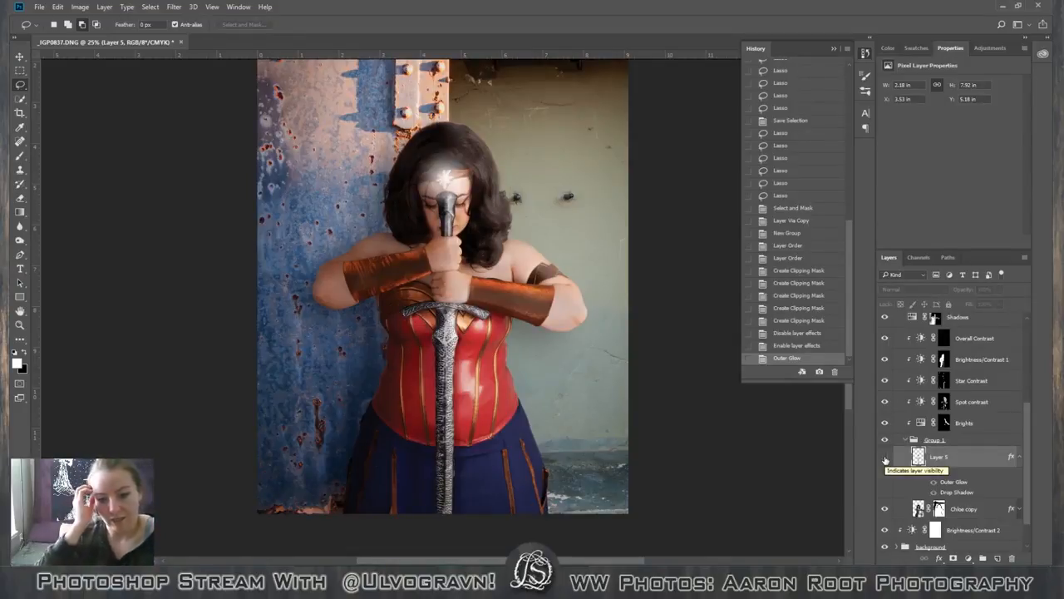
Move the Corset sheen hider group into Group 1 directly below the sword layer, and show the sword layer again.
left_click_drag(1027, 456, 1041, 367)
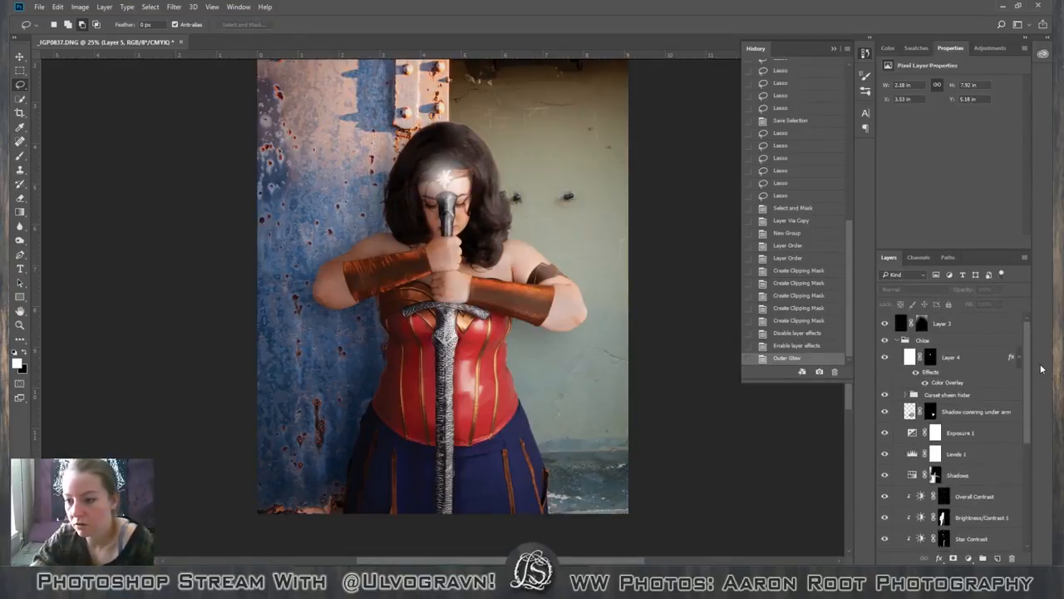
left_click(974, 381)
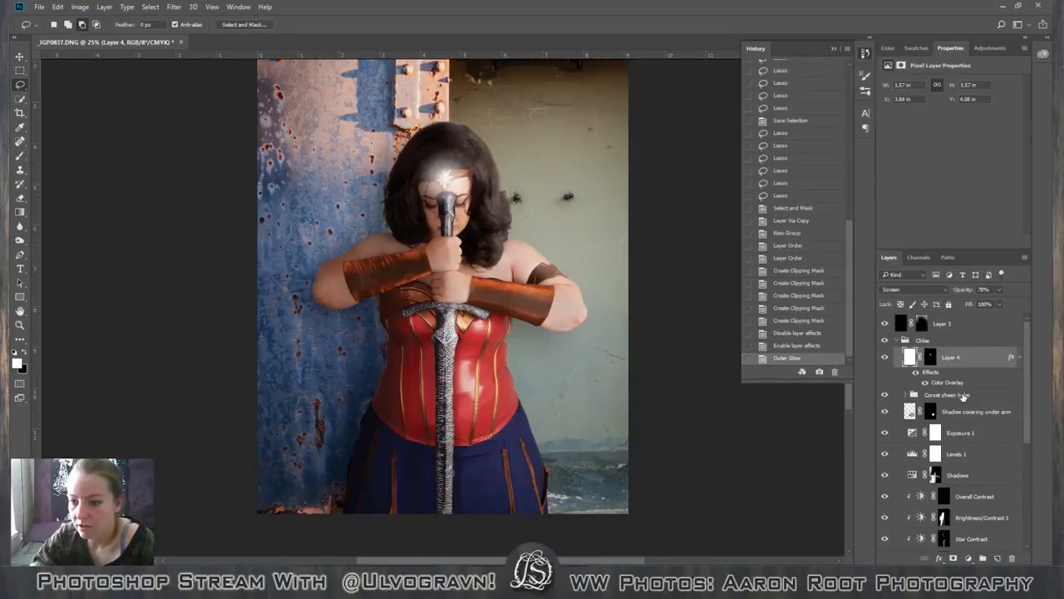
left_click(964, 395)
scroll(1022, 399, "down", 3)
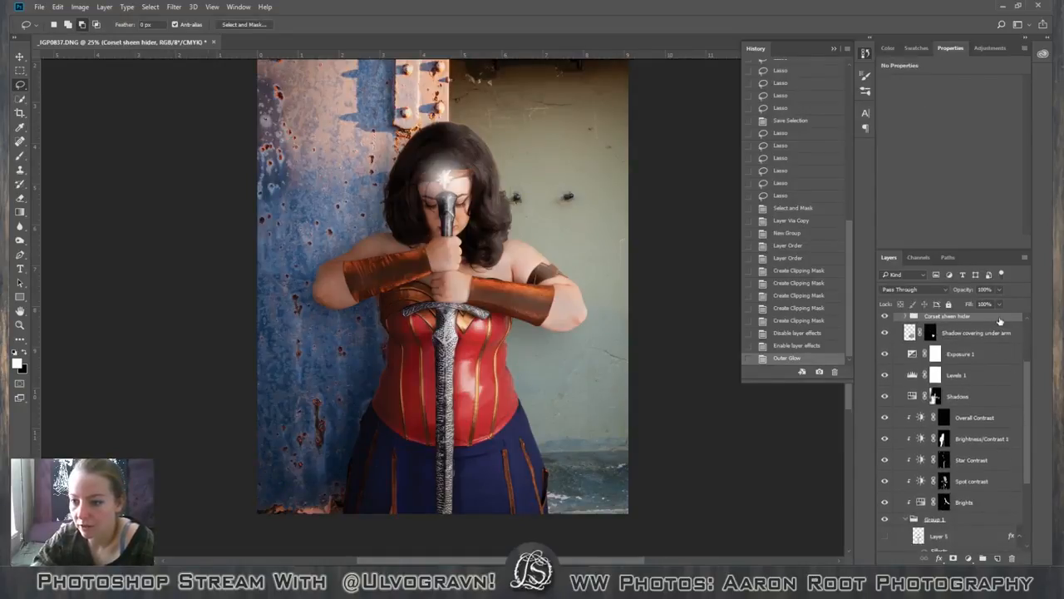
left_click_drag(1000, 322, 1003, 525)
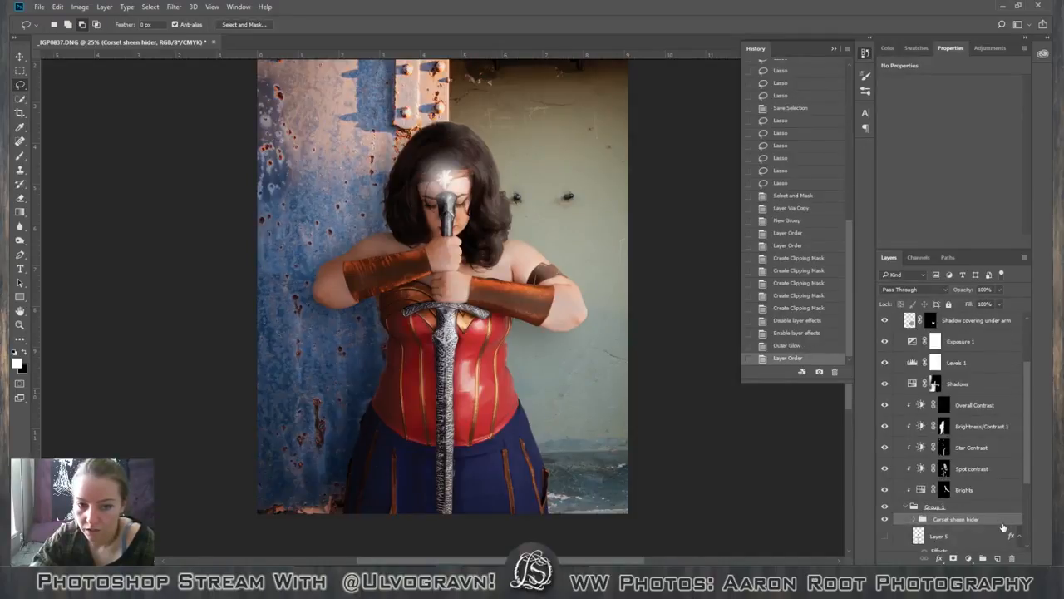
scroll(984, 527, "down", 4)
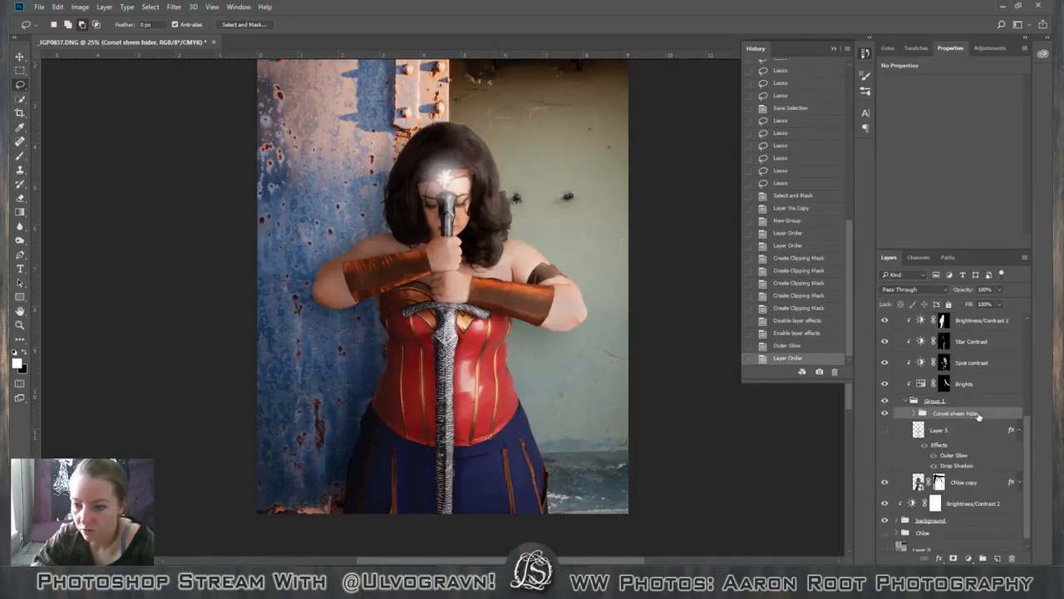
left_click_drag(979, 415, 965, 472)
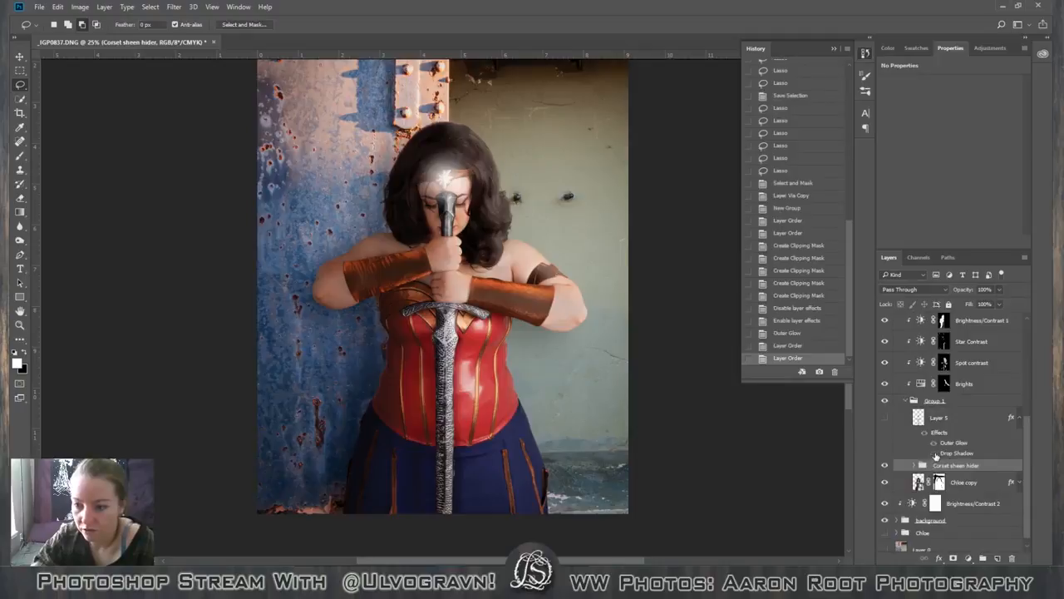
left_click(885, 417)
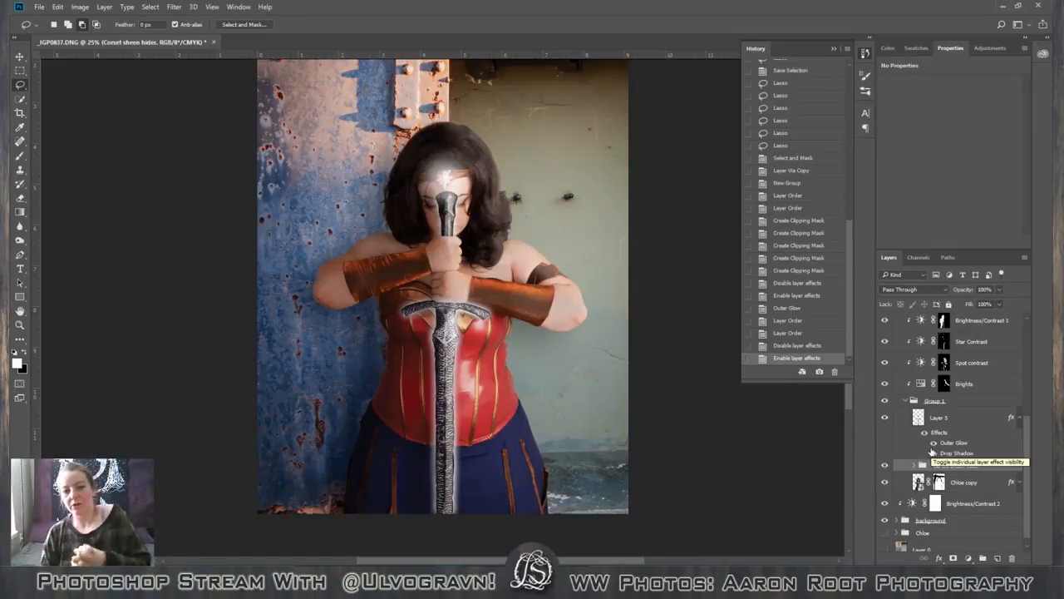
Set the sword layer's Outer Glow to 64% opacity and 114 px size, keeping the spread at 0%.
double_click(988, 482)
left_click(900, 189)
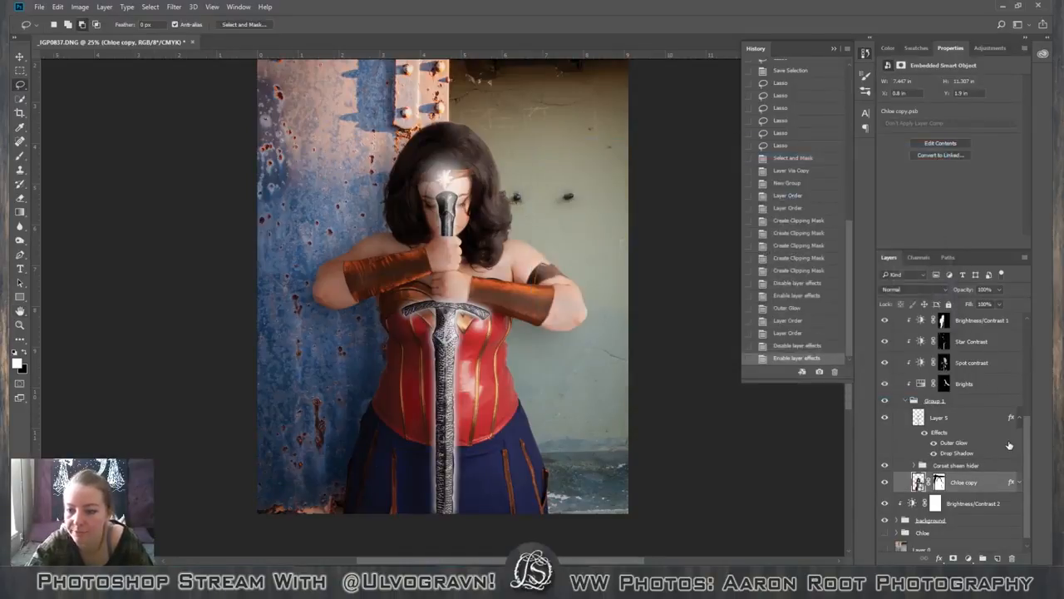
left_click(1009, 445)
double_click(1008, 446)
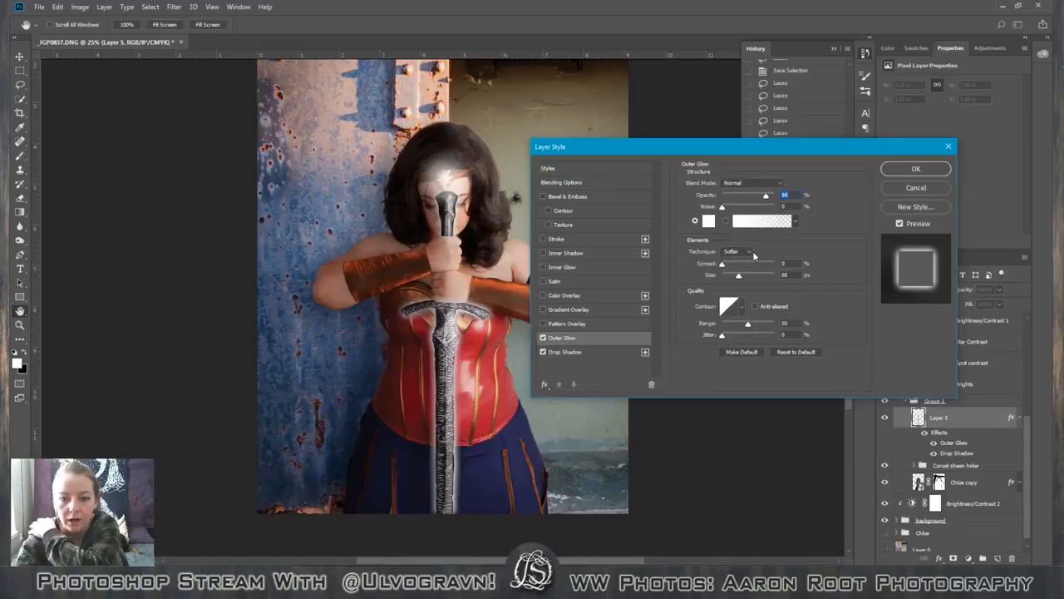
mouse_move(722, 264)
left_mouse_down()
mouse_move(773, 267)
mouse_move(754, 264)
mouse_move(748, 276)
mouse_move(757, 281)
mouse_move(710, 256)
left_mouse_up()
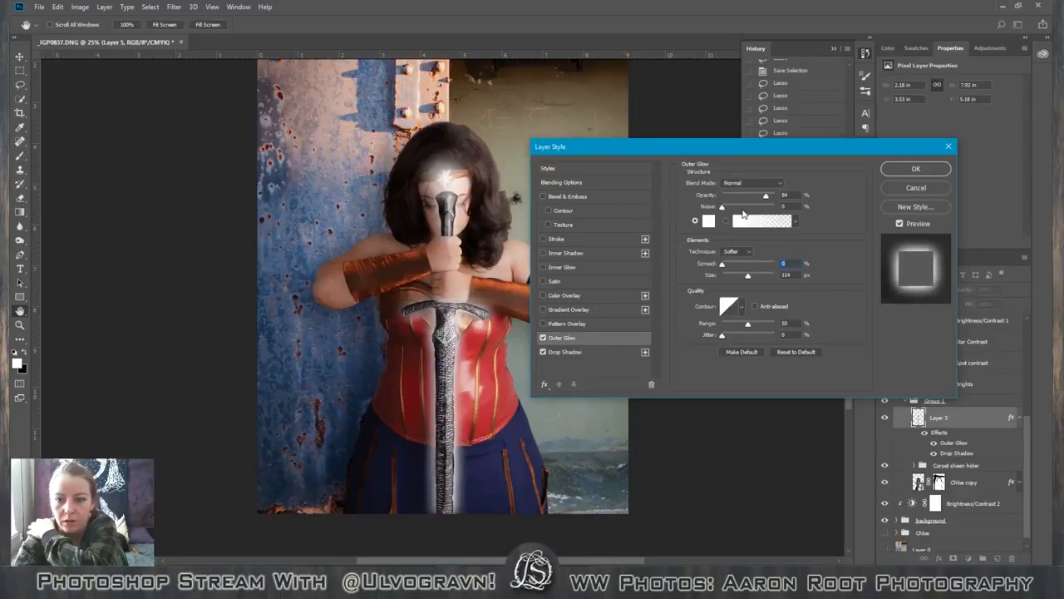
left_click_drag(767, 198, 759, 196)
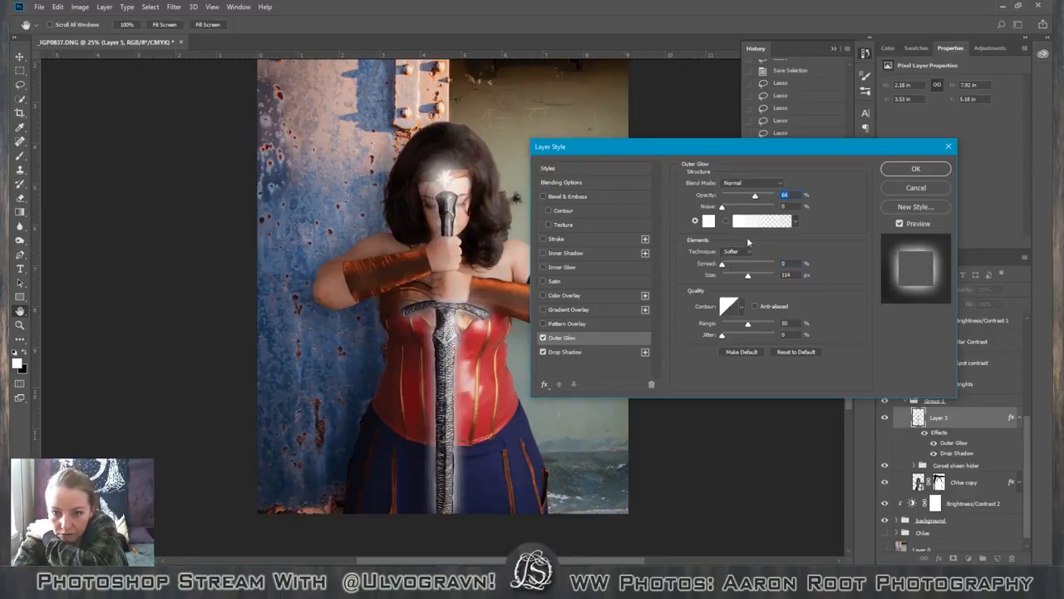
Set the Outer Glow colour to pale yellow fffef0 and apply the layer style.
left_click(709, 221)
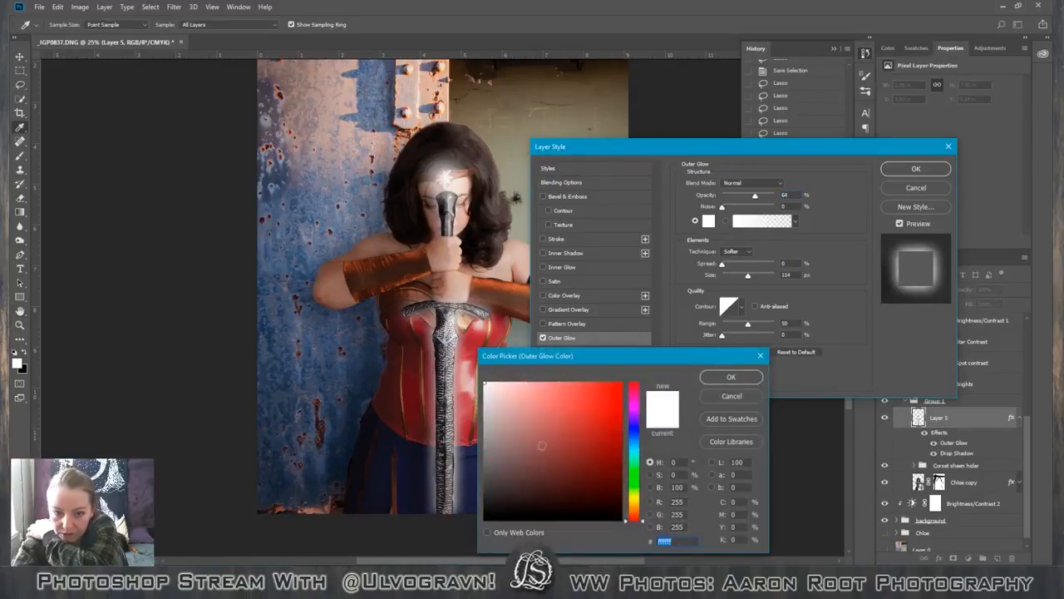
left_click_drag(635, 511, 637, 498)
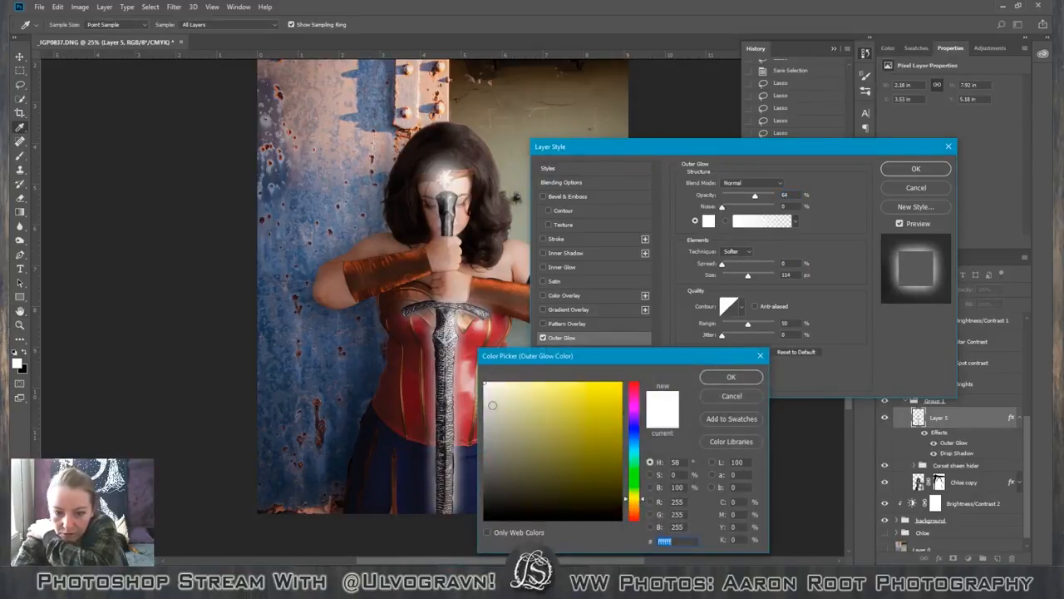
left_click(505, 384)
left_click_drag(505, 384, 493, 383)
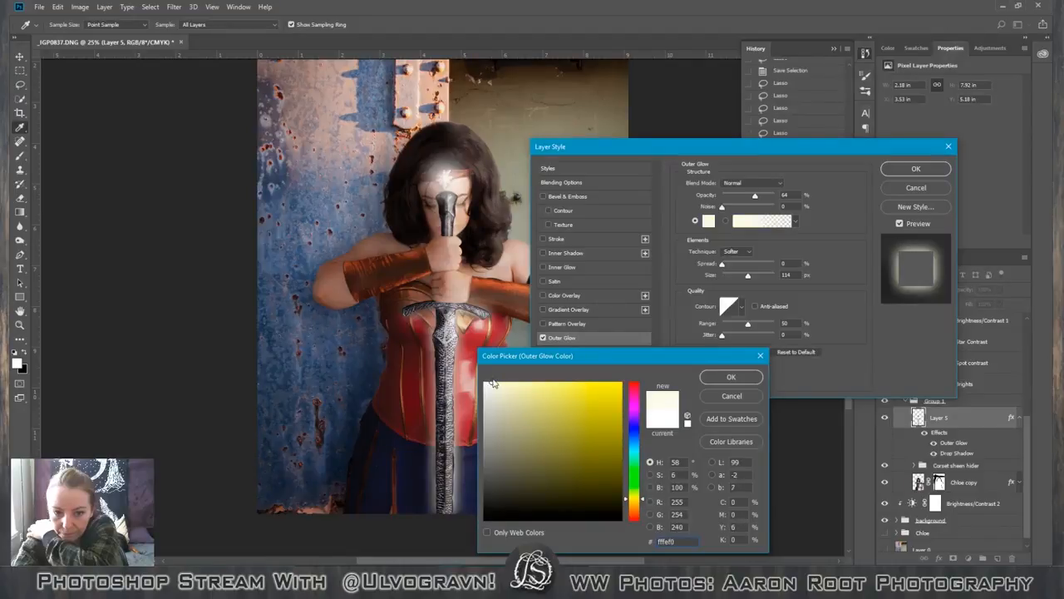
left_click(731, 377)
left_click(915, 168)
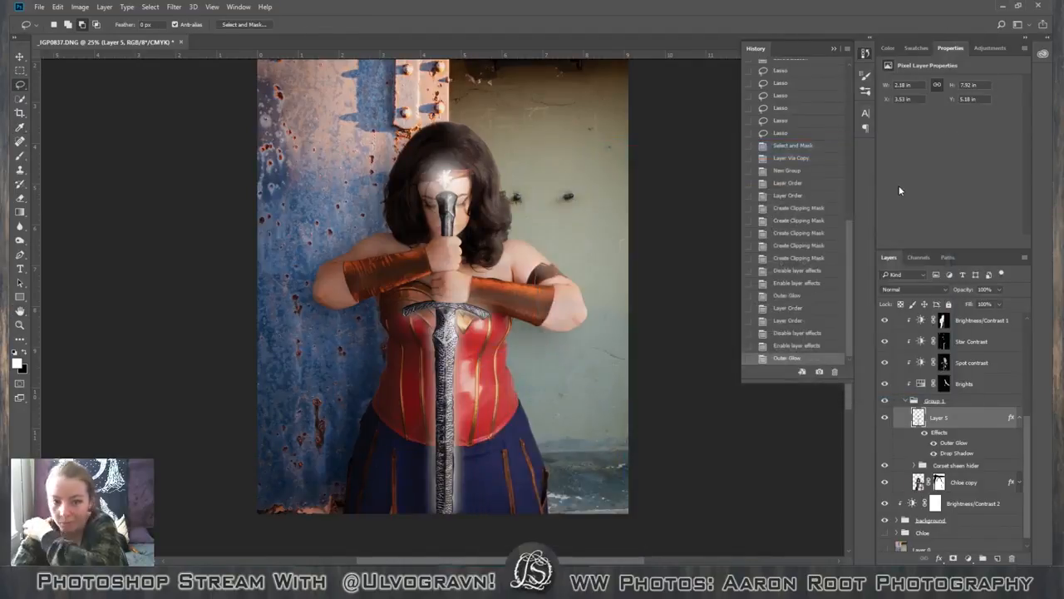
Add a new layer directly below Layer 3, above the figure's group, and fill it with white at 100% opacity.
key("ctrl+minus")
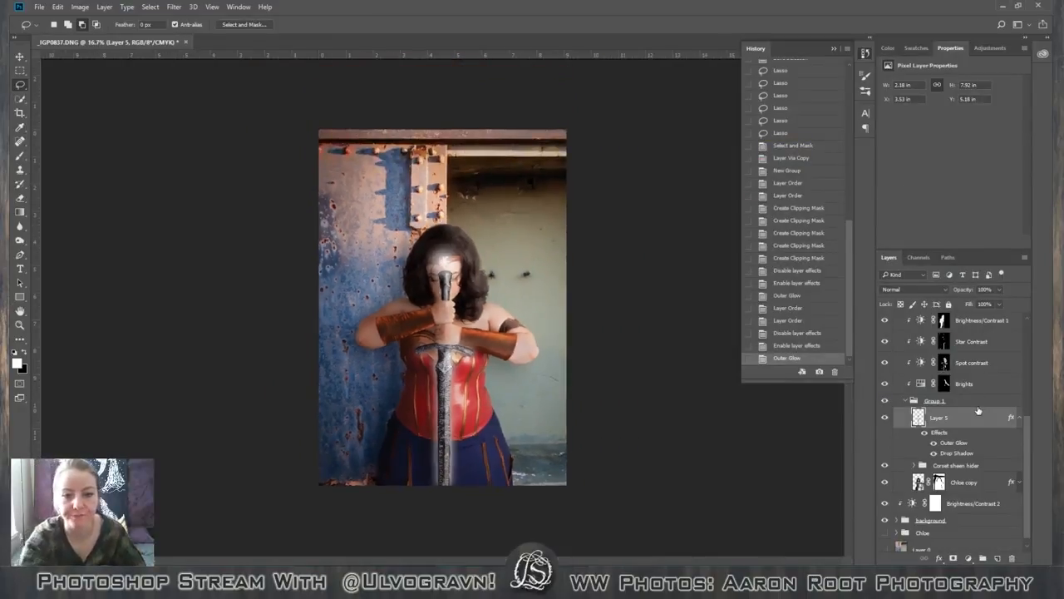
left_click(969, 319)
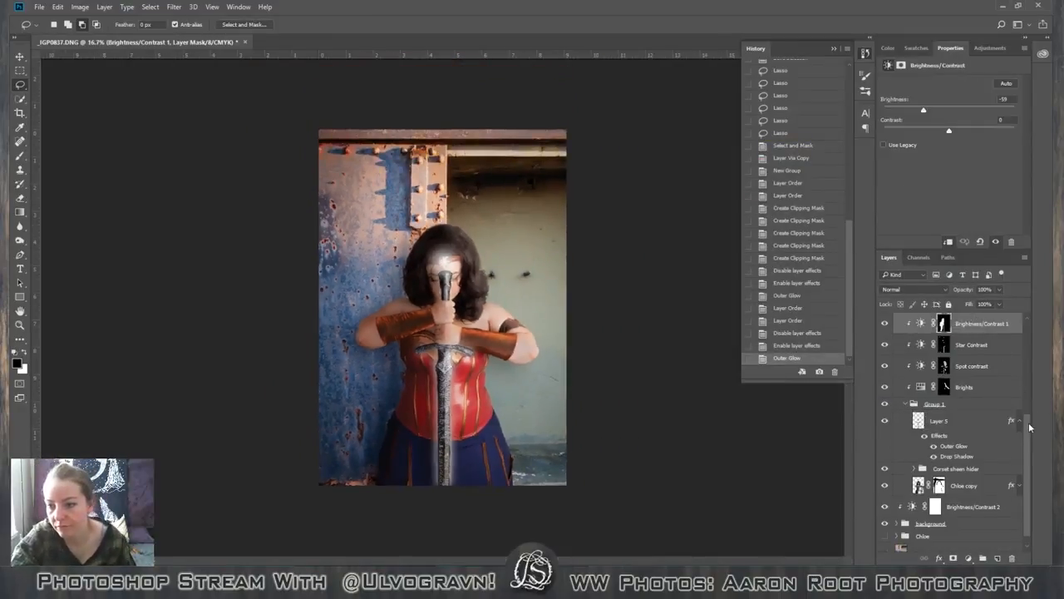
left_click_drag(1031, 428, 1040, 316)
left_click(988, 333)
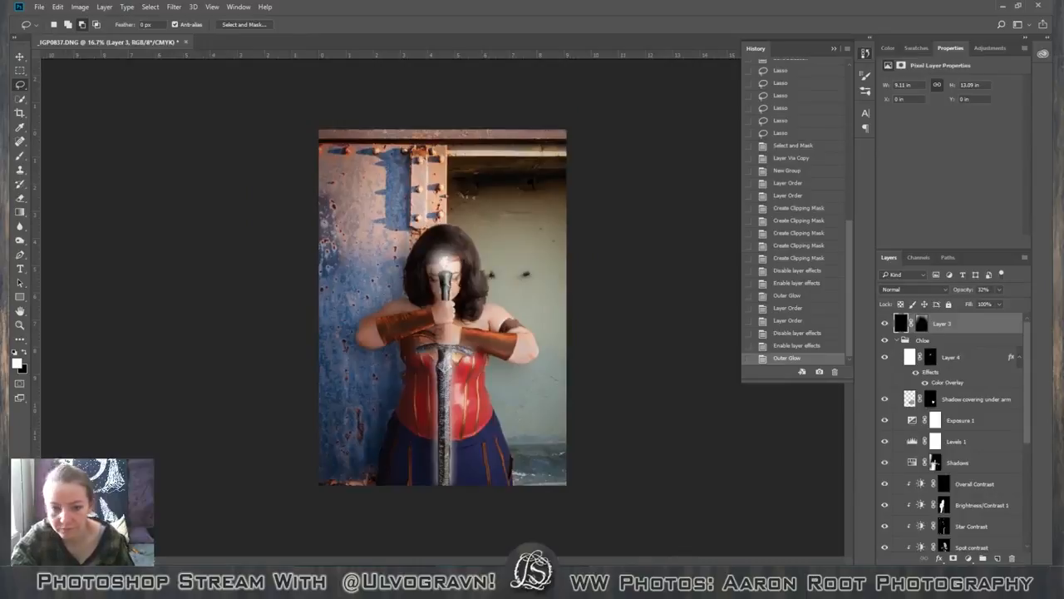
left_click(998, 558)
left_click_drag(963, 322, 954, 356)
key("shift+F5")
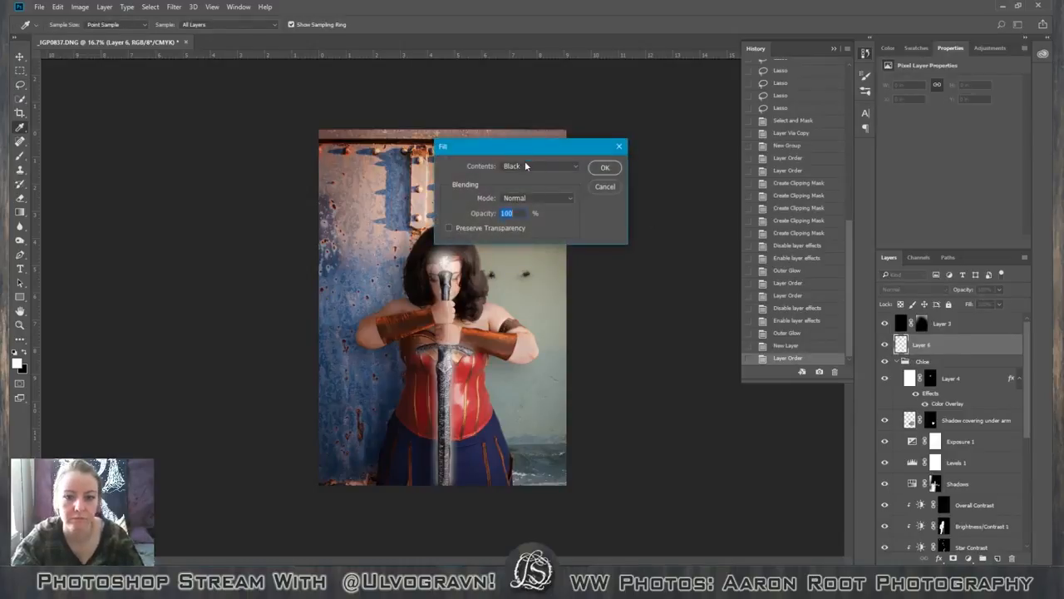
left_click(539, 166)
left_click(533, 253)
left_click(605, 167)
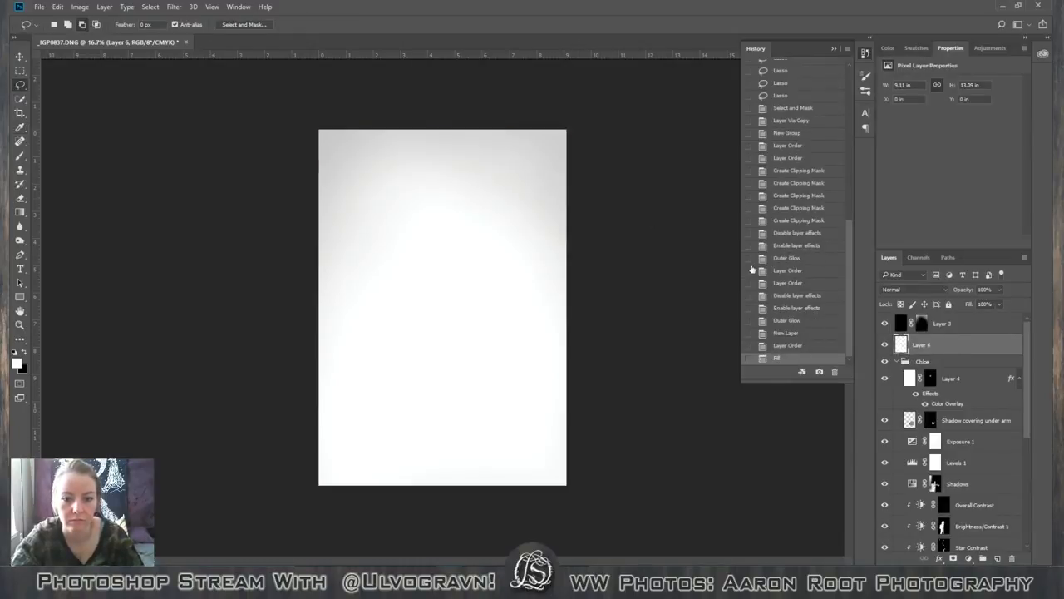
Add a layer mask to the white layer and fill the mask with black.
left_click(954, 558)
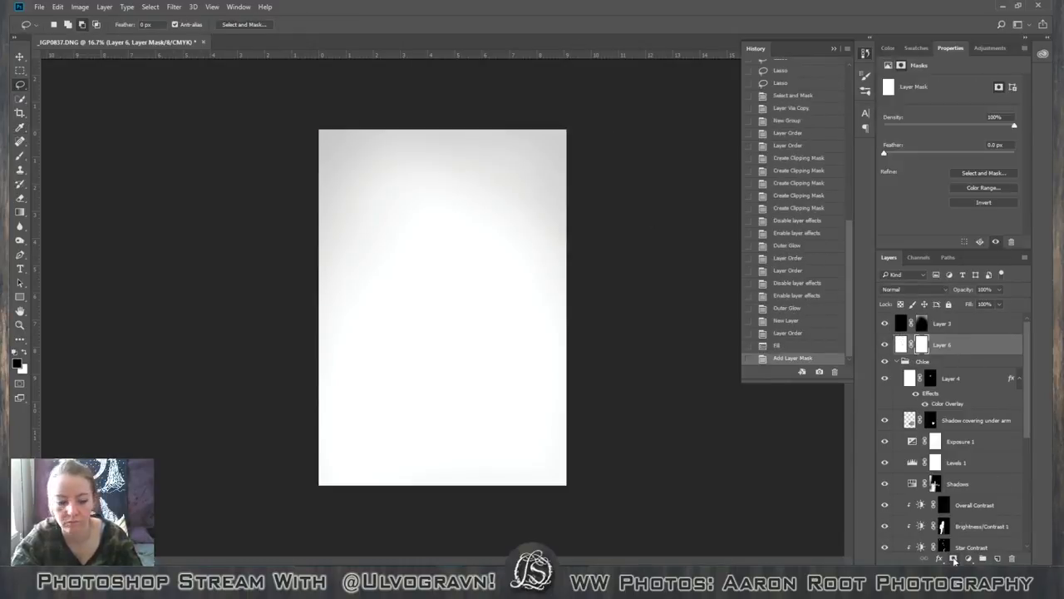
key("shift+F5")
left_click(568, 167)
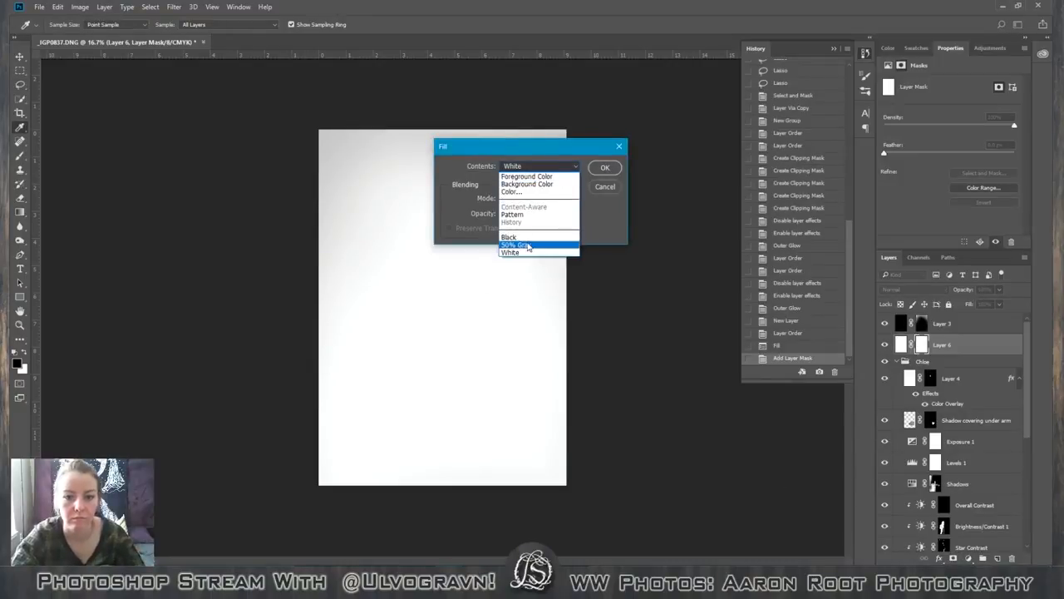
left_click(532, 237)
left_click(606, 167)
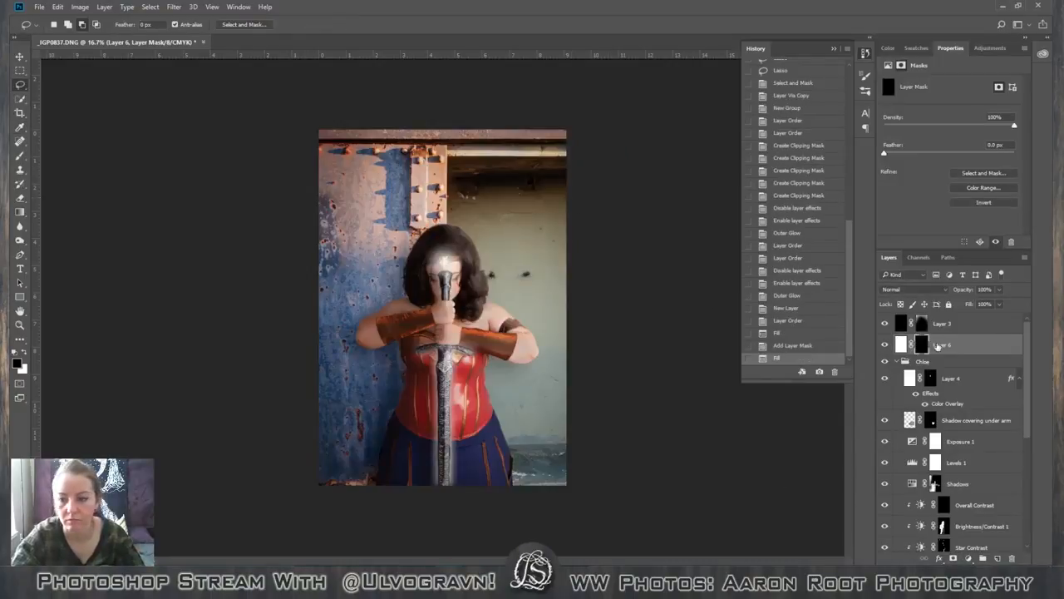
Align a single vertical guide with the sword's centreline and remove the surplus vertical guides.
left_click_drag(40, 428, 445, 430)
key("ctrl+plus")
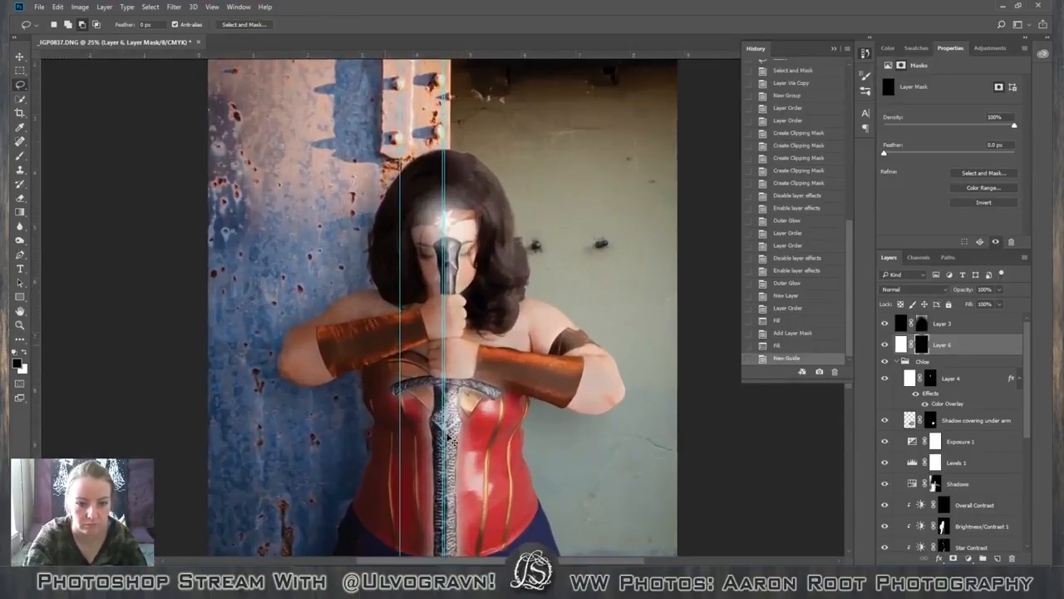
scroll(448, 439, "up", 3)
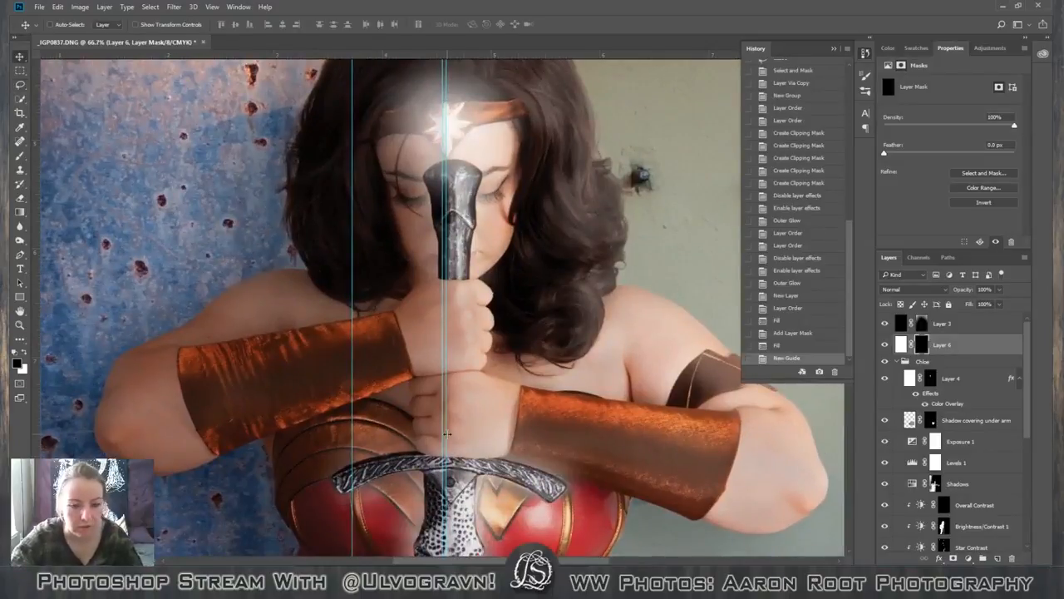
left_click_drag(447, 433, 17, 355)
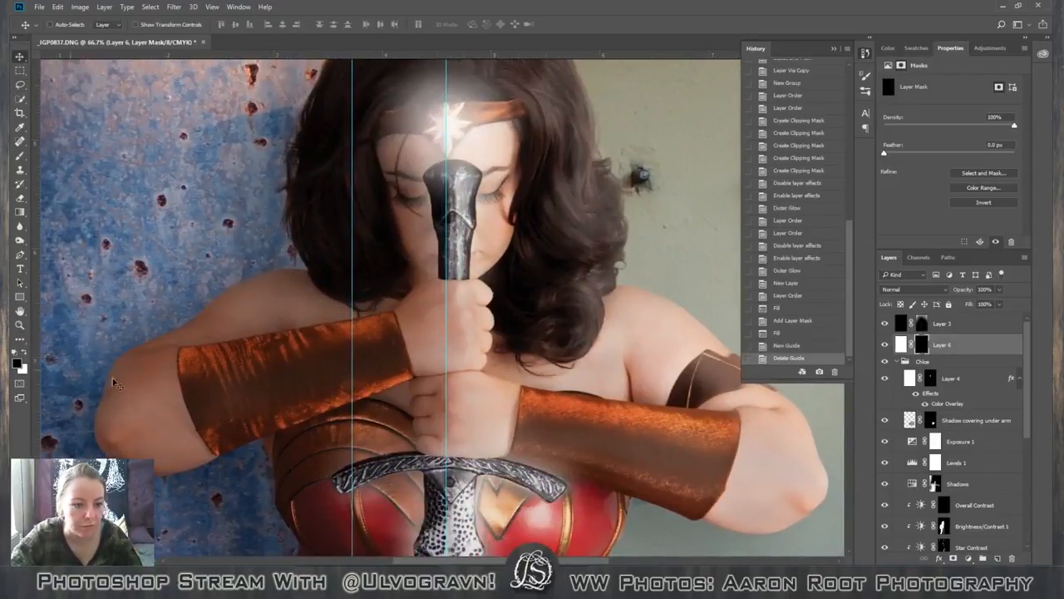
left_click_drag(446, 423, 25, 428)
left_click_drag(353, 420, 451, 442)
scroll(455, 447, "down", 2)
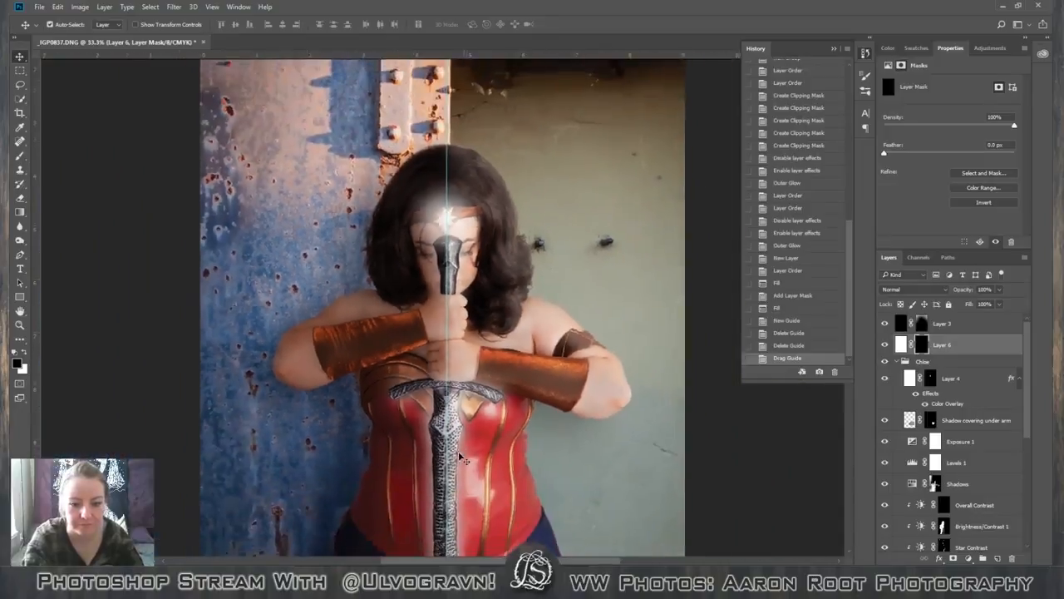
scroll(460, 456, "down", 2)
scroll(460, 456, "up", 1)
scroll(460, 456, "down", 1)
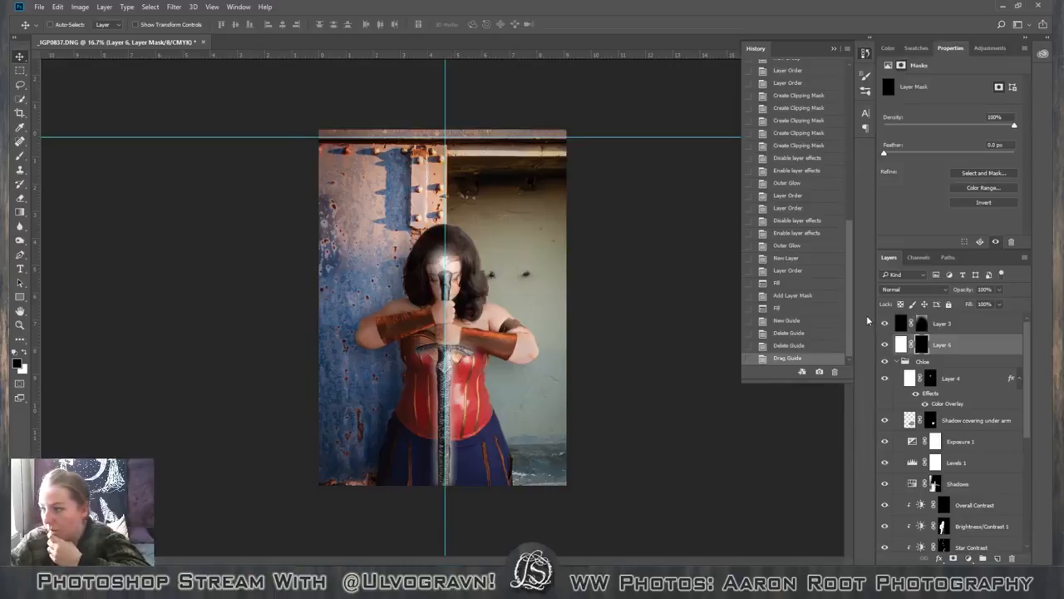
left_click_drag(1025, 379, 1012, 475)
left_click(998, 444)
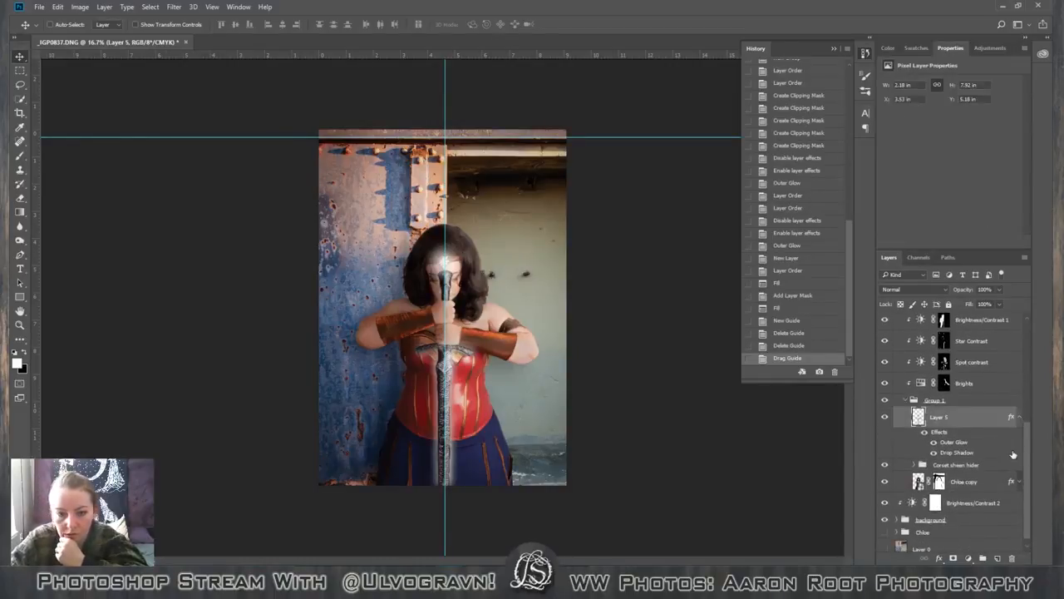
double_click(1000, 450)
left_click(544, 267)
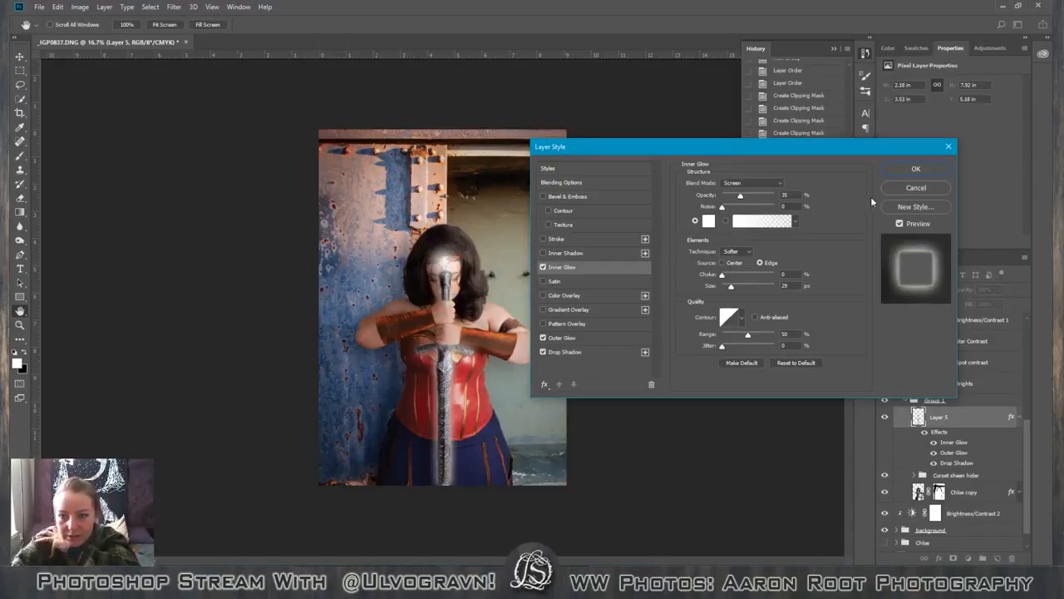
left_click(914, 187)
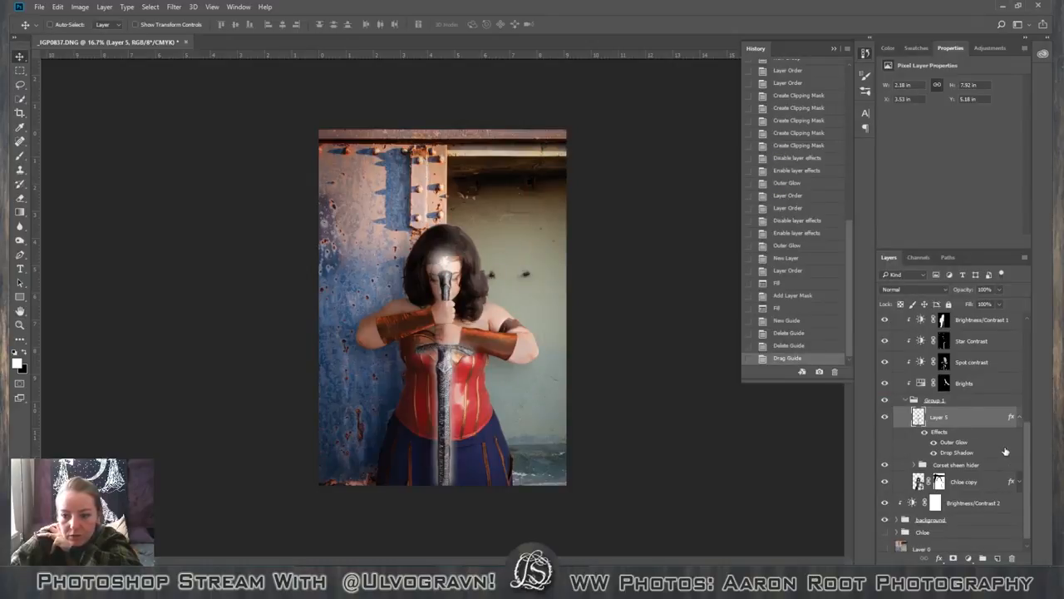
Add an Inner Glow to the sword layer alongside its Outer Glow and apply the layer style.
double_click(954, 441)
left_click(543, 268)
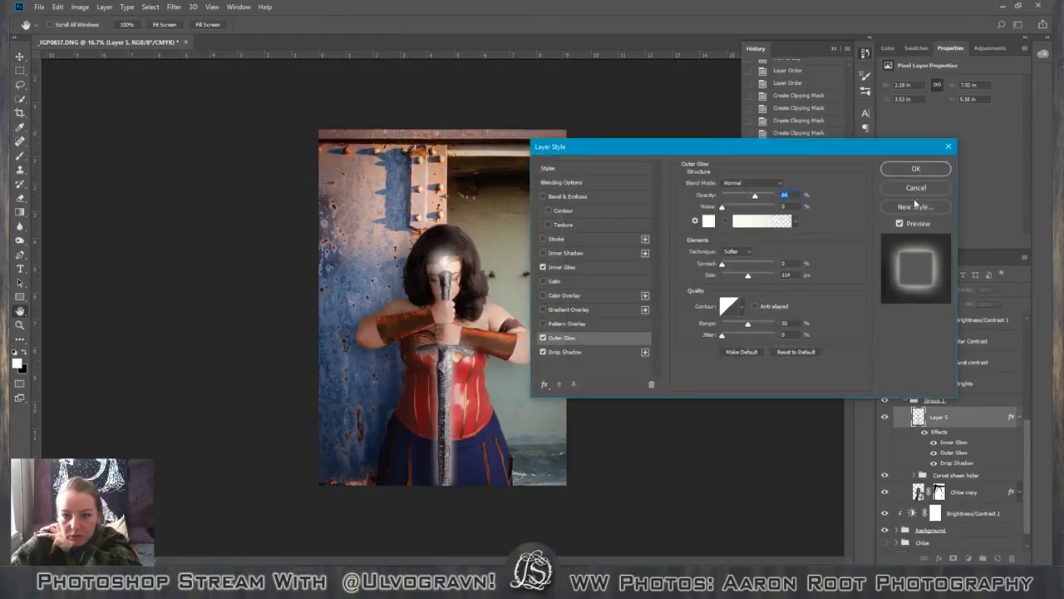
left_click(916, 169)
Compare the image with and without Layer 4, leaving that layer visible.
left_click_drag(1029, 444, 1022, 366)
scroll(1021, 364, "up", 2)
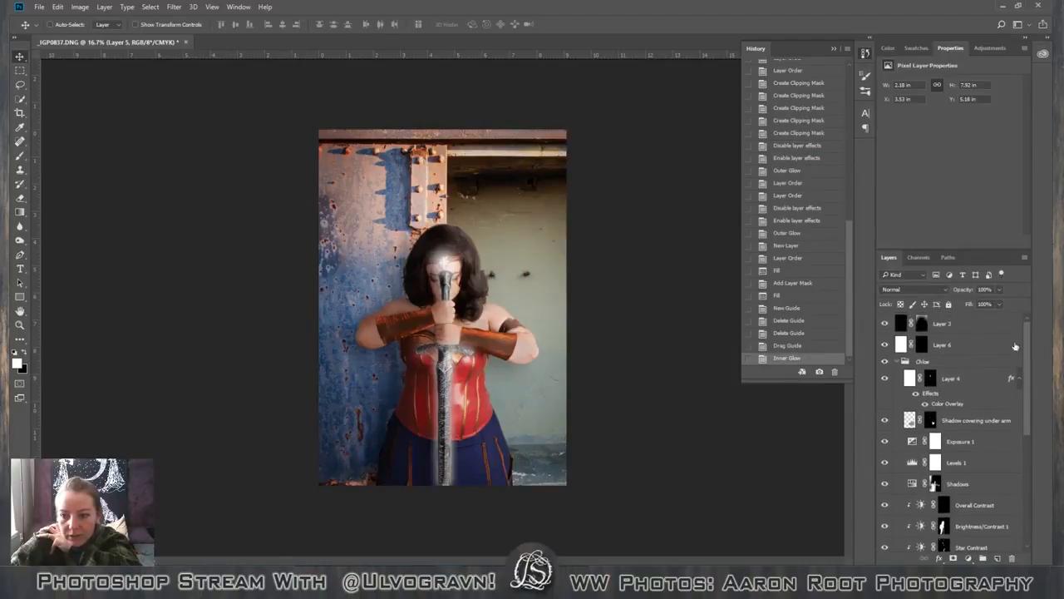
left_click(885, 379)
left_click(885, 379)
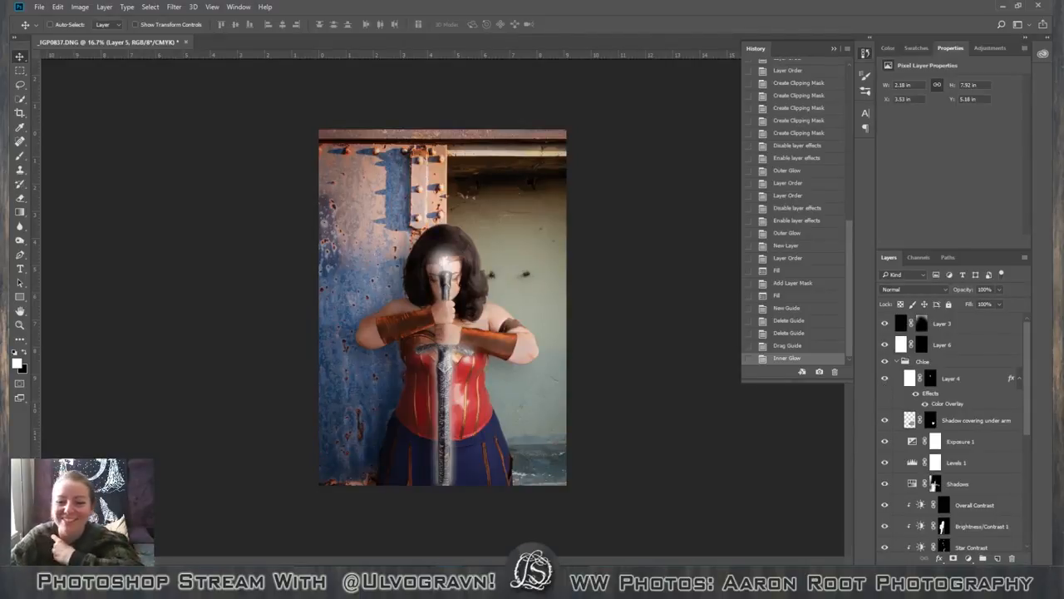
Open the Inner Glow settings of the sword's Layer 5 and display the available contour presets.
scroll(1029, 420, "down", 2)
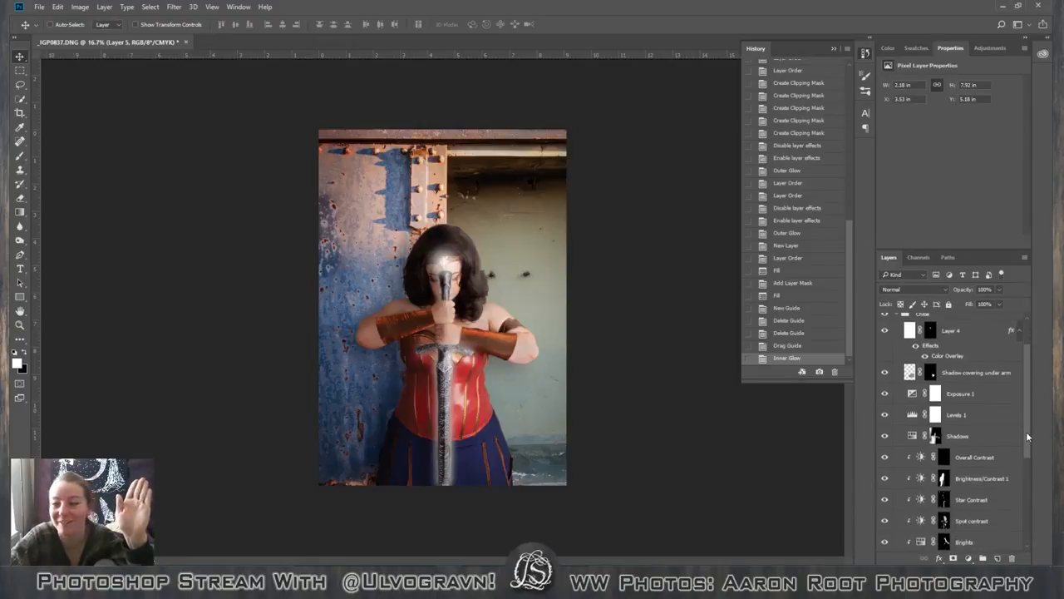
scroll(1028, 436, "down", 1)
scroll(1030, 445, "down", 5)
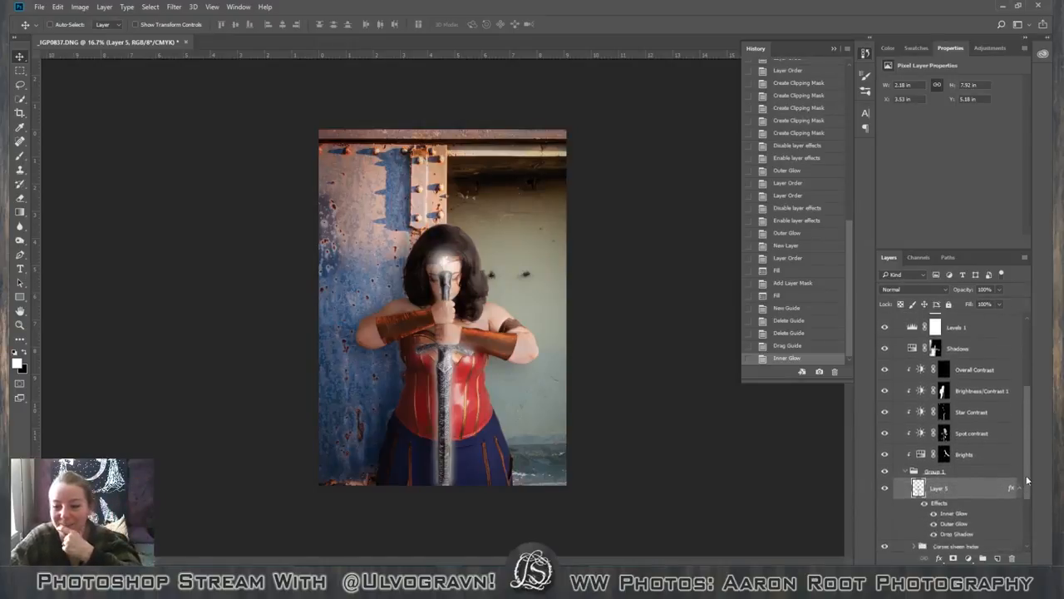
double_click(1007, 485)
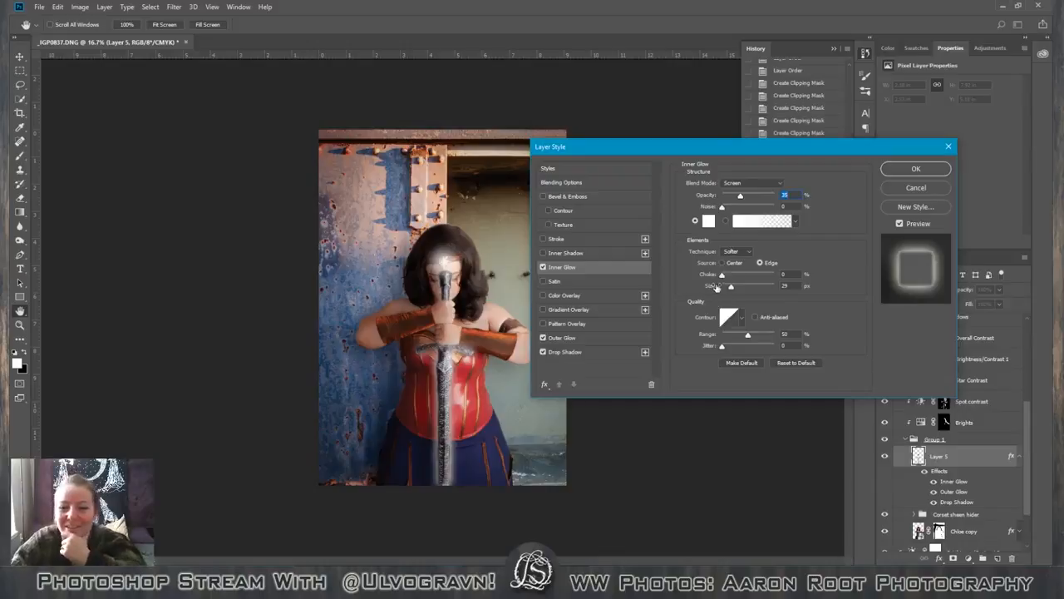
left_click(740, 320)
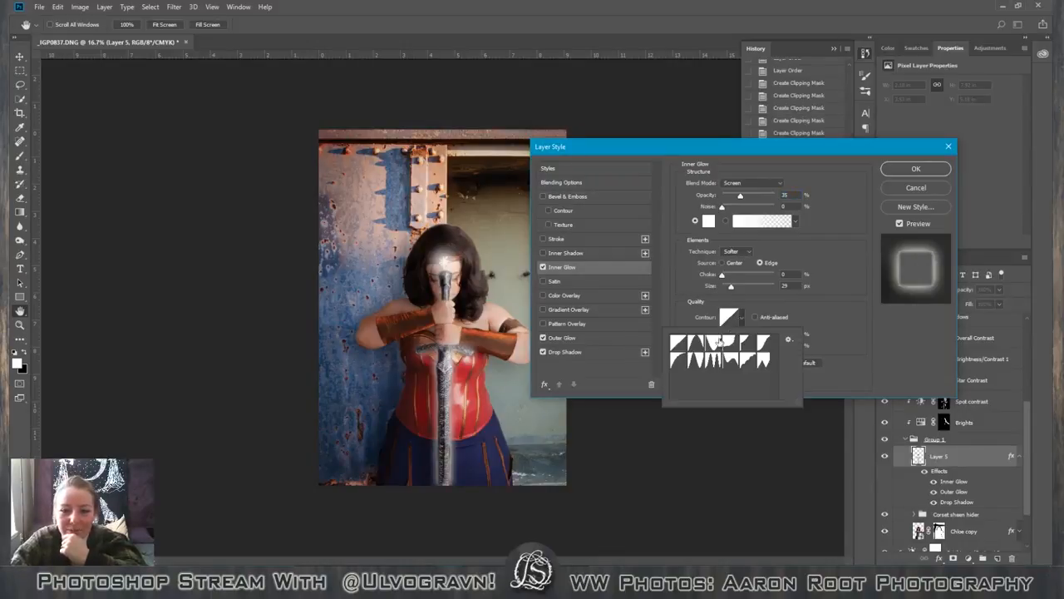
Try the cone contour and step back and forth through the other presets for the sword's inner glow.
left_click(697, 347)
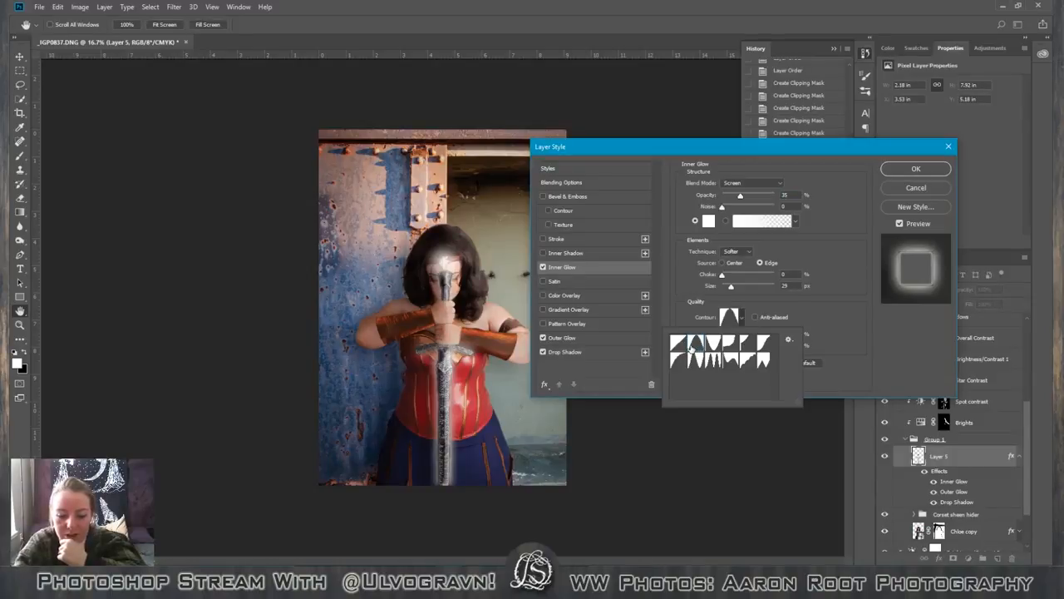
key("Right")
key("Right")
key("Right")
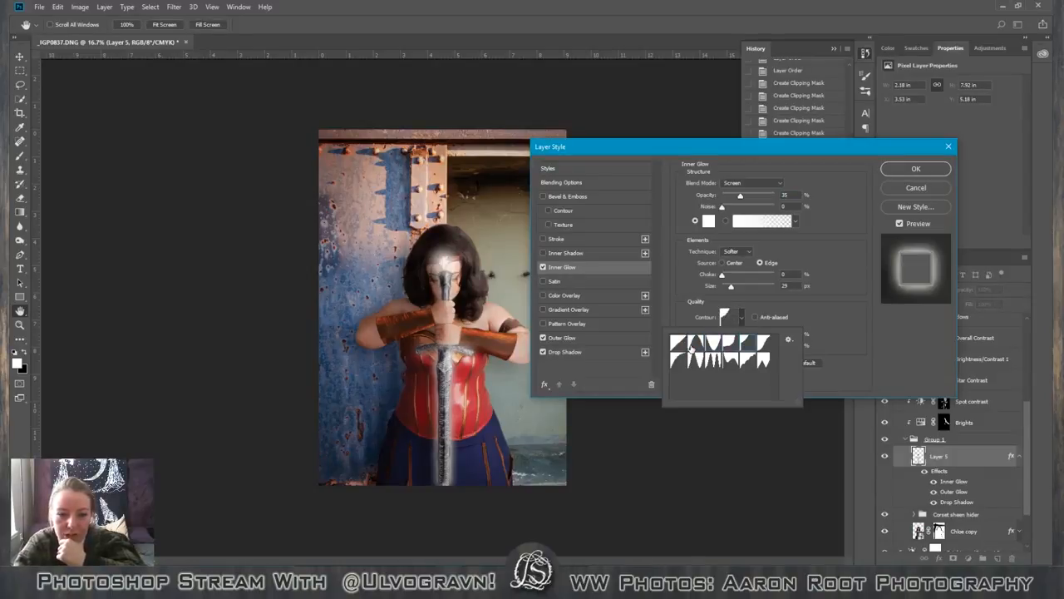
key("Left")
key("Right")
key("Right")
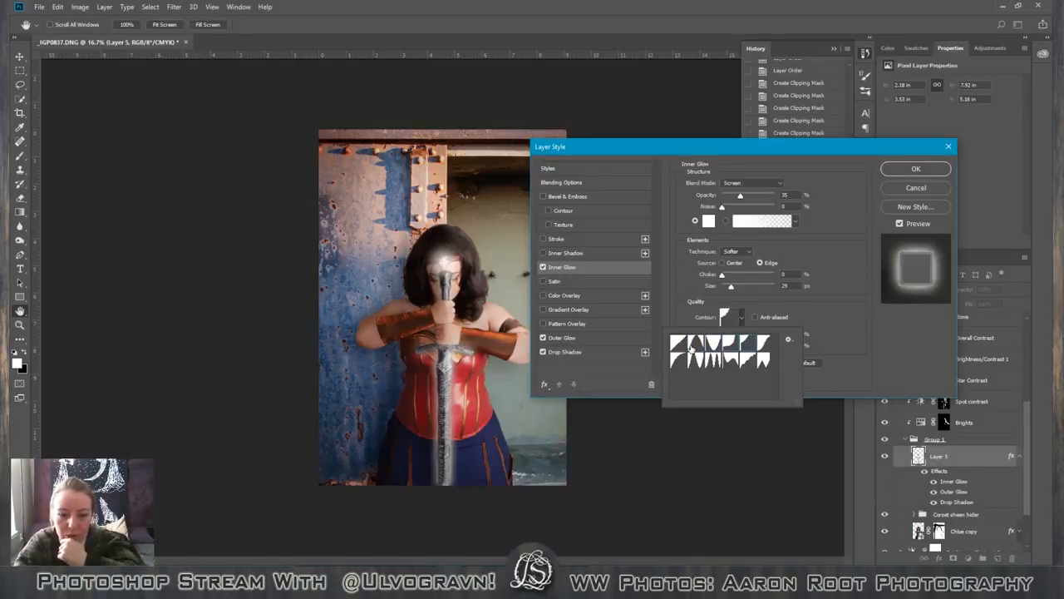
key("Right")
key("Right")
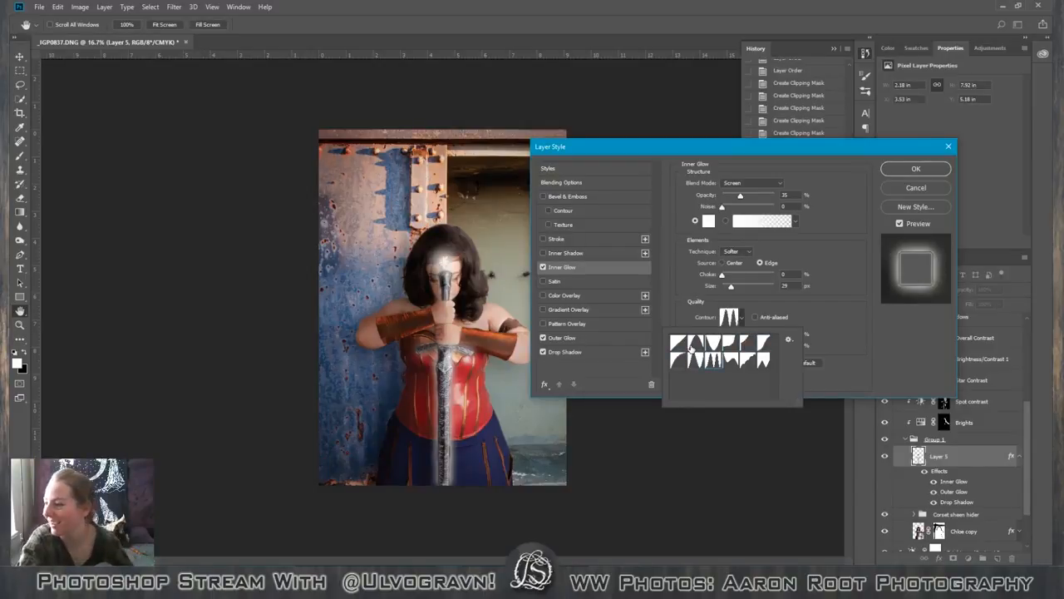
key("Left")
key("Left")
key("Left")
key("Left")
key("Left")
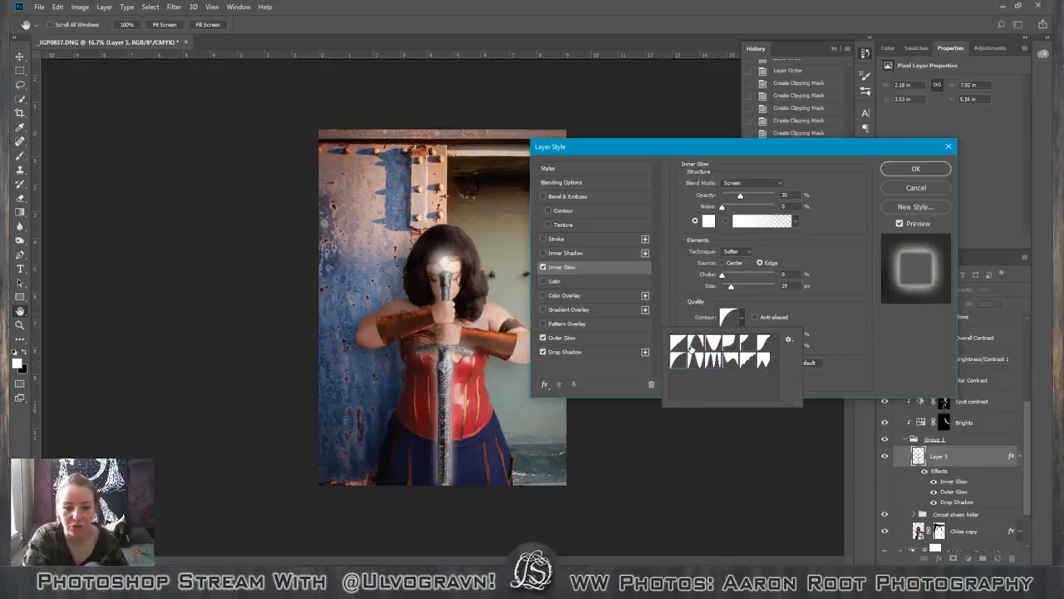
key("Right")
key("Right")
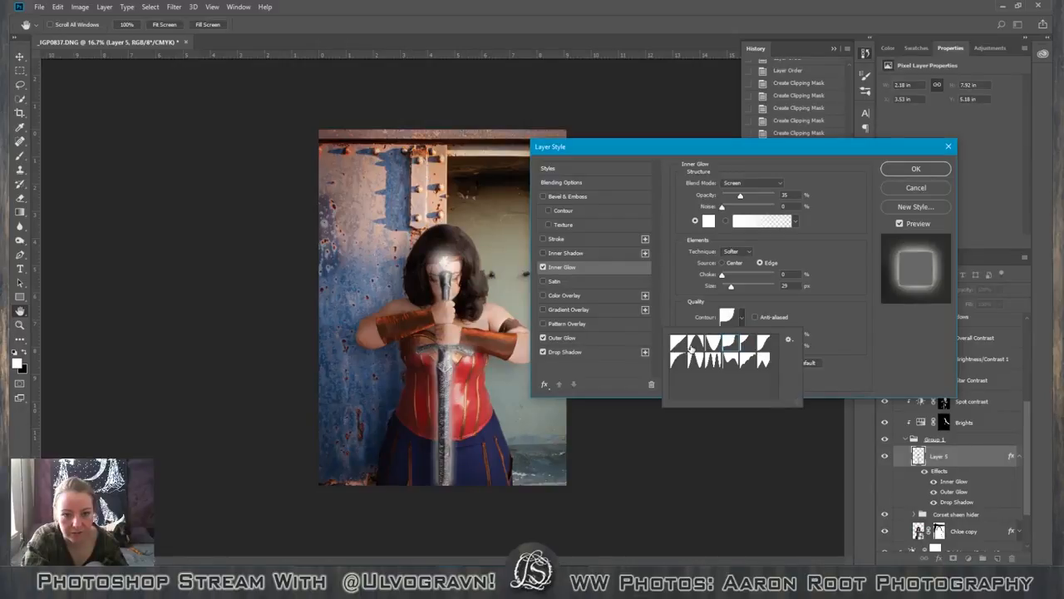
key("Right")
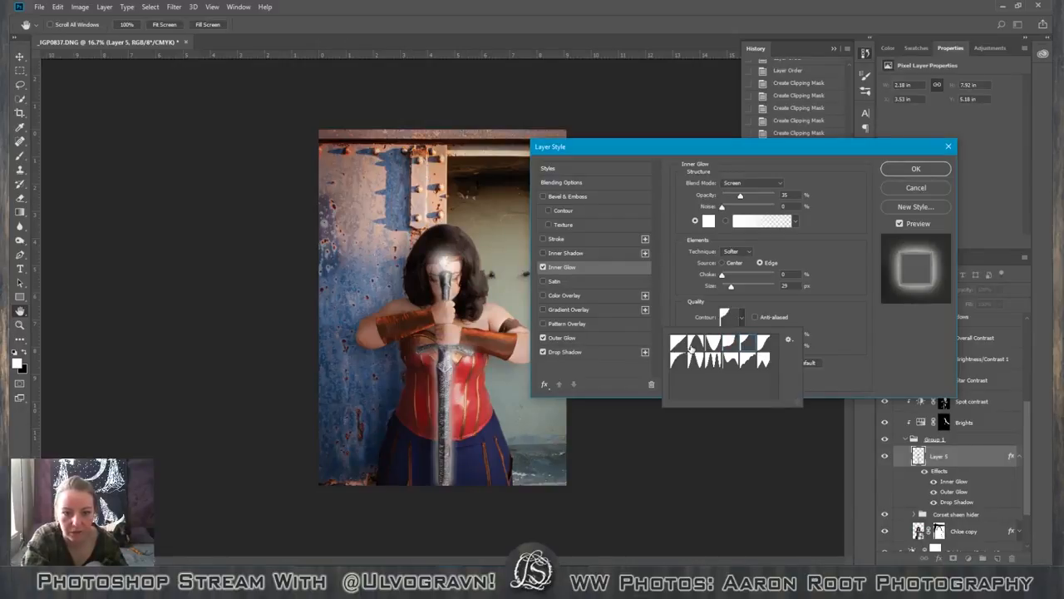
key("Right")
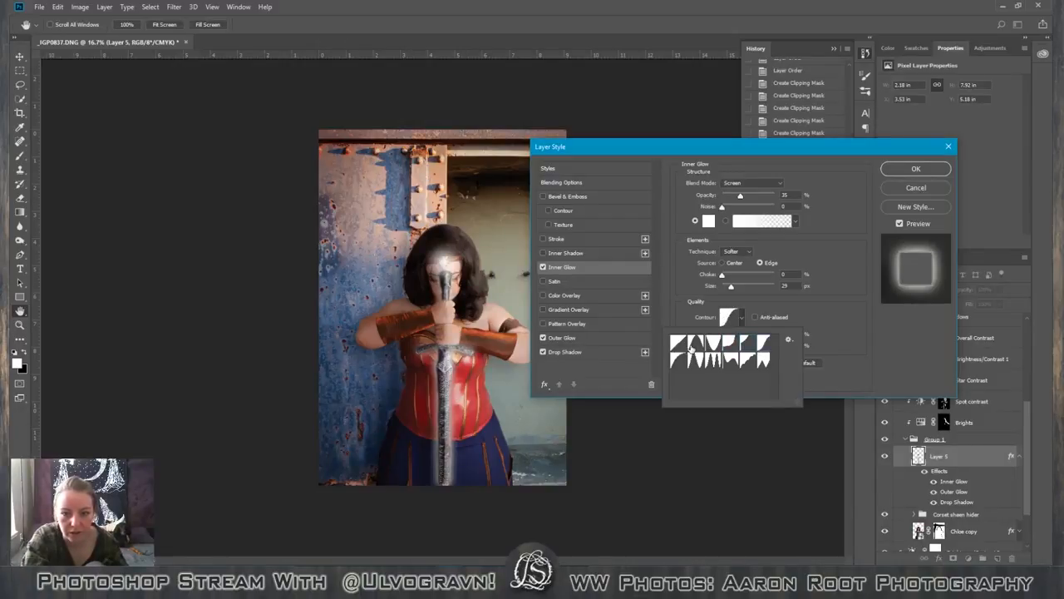
key("Right")
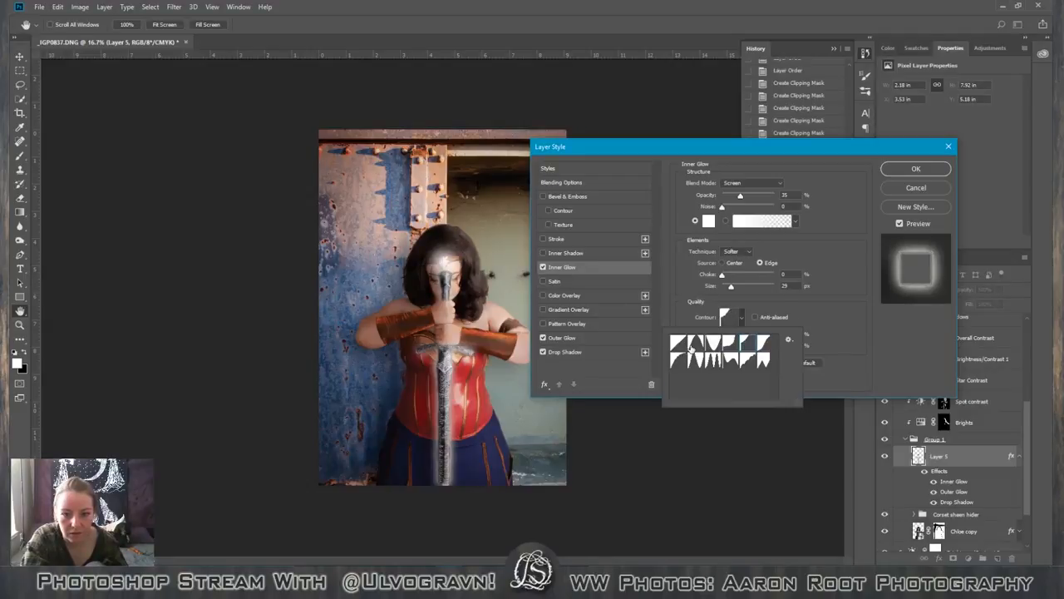
Try the deep cove, S-curve, half-round, double-ring, stepped and sawtooth contours on the sword's inner glow.
left_click(737, 346)
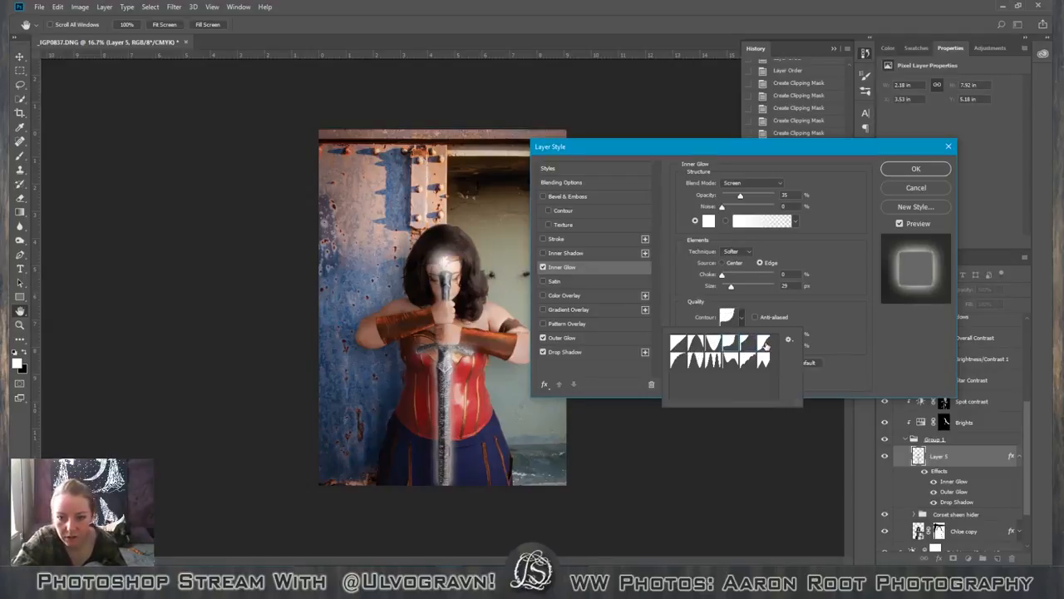
left_click(764, 344)
left_click(728, 350)
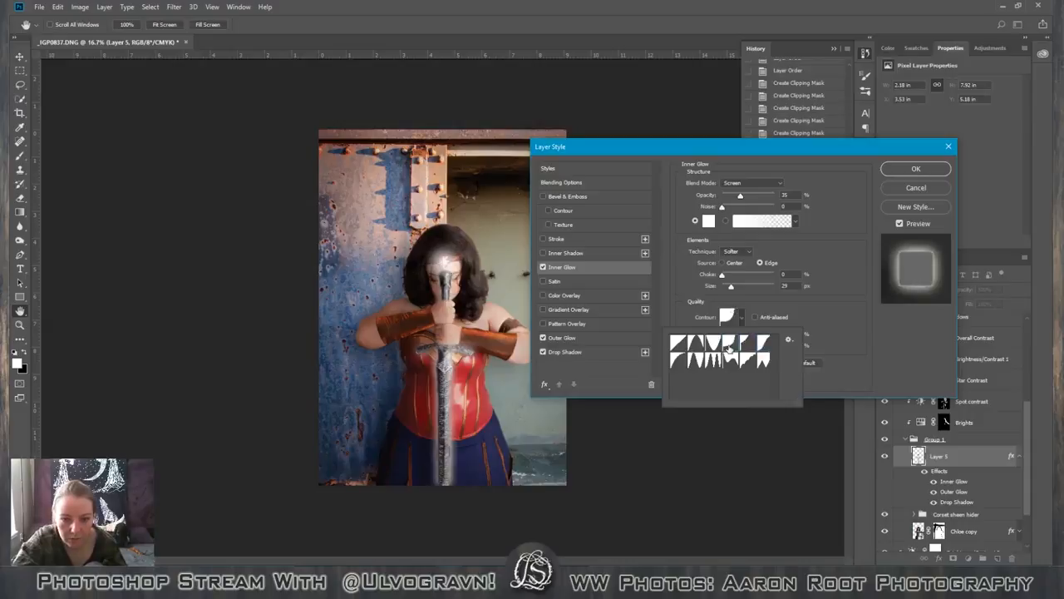
left_click(766, 346)
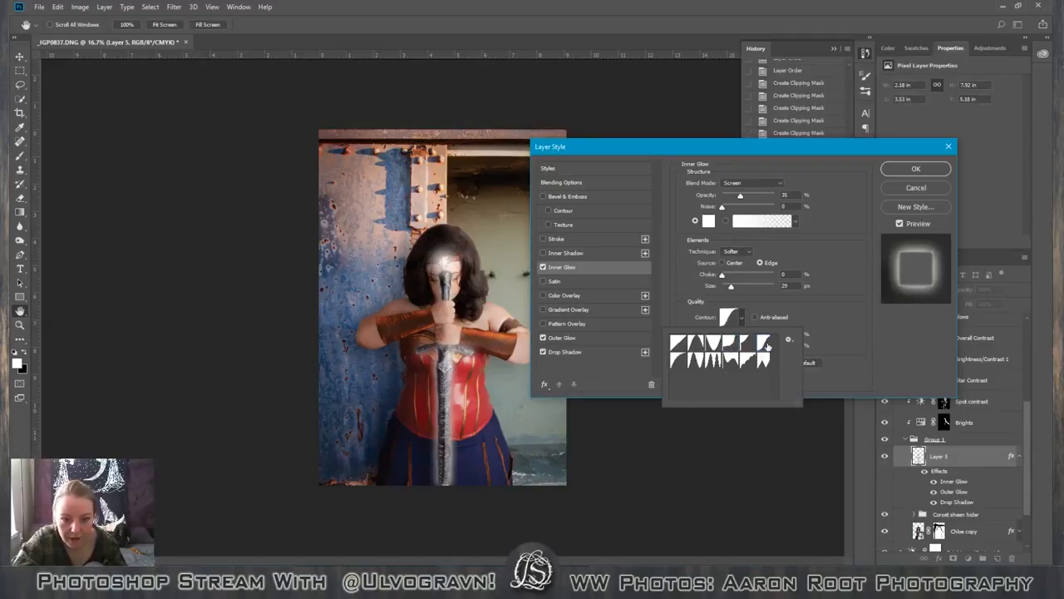
left_click(677, 366)
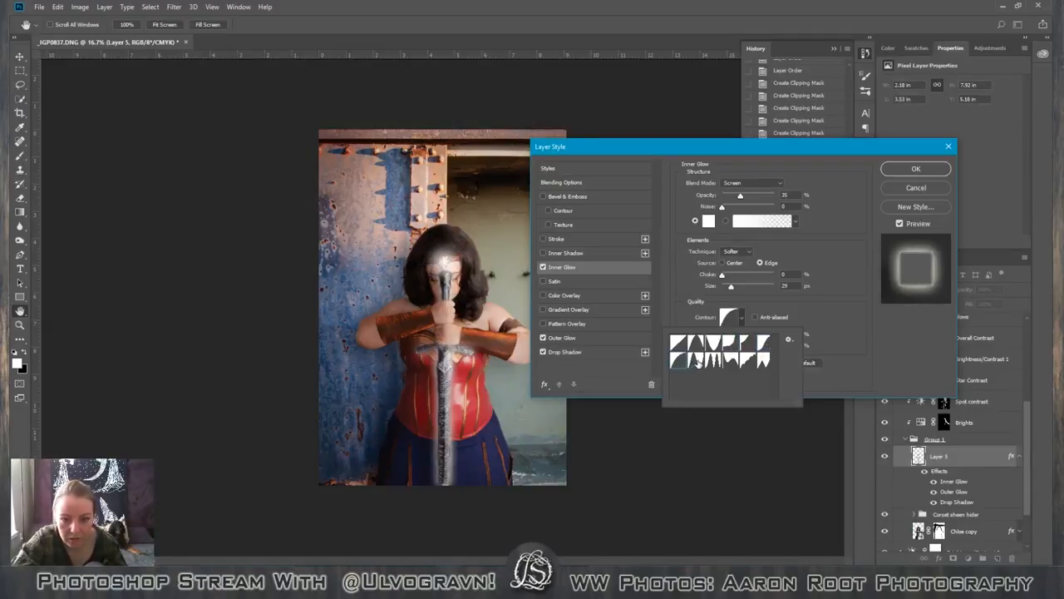
left_click(706, 362)
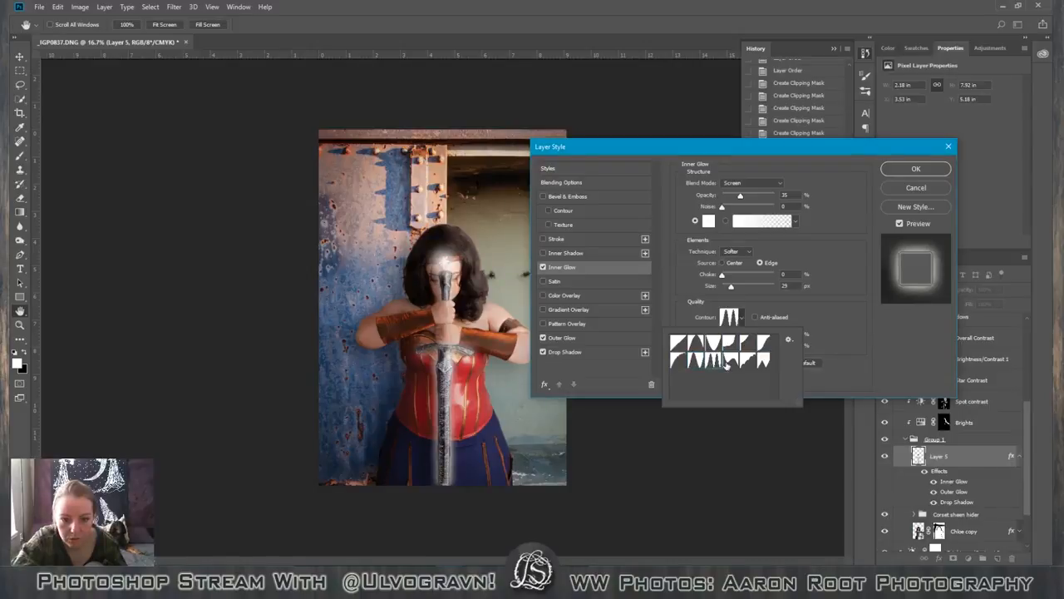
left_click(728, 365)
left_click(755, 364)
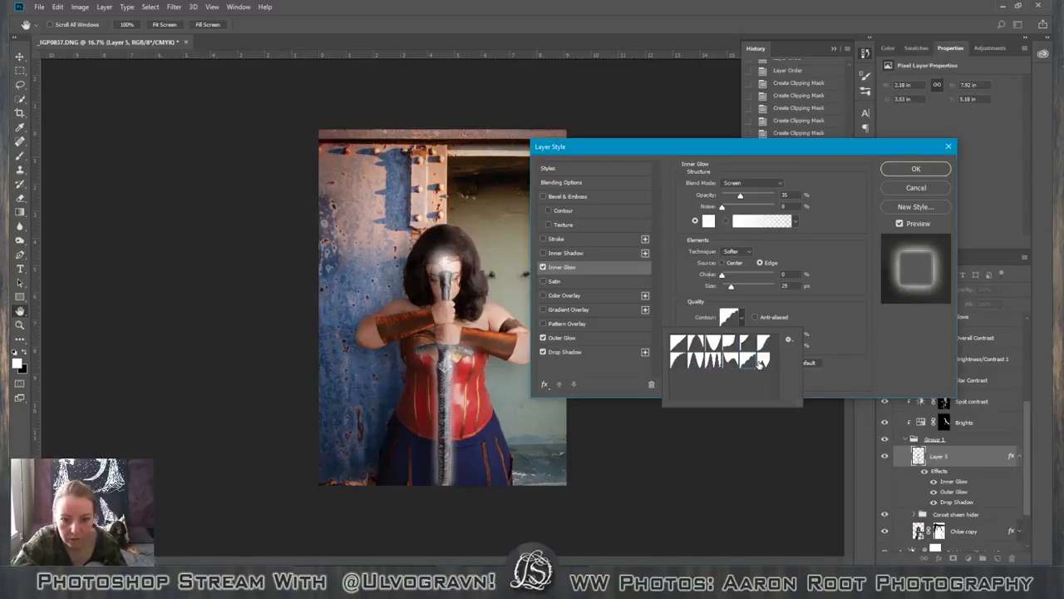
left_click(763, 363)
Compare the S-curve contour with the stepped and sawtooth ones on the inner glow, ending on the sawtooth.
left_click(760, 351)
left_click(763, 343)
left_click(752, 360)
left_click(763, 342)
left_click(764, 361)
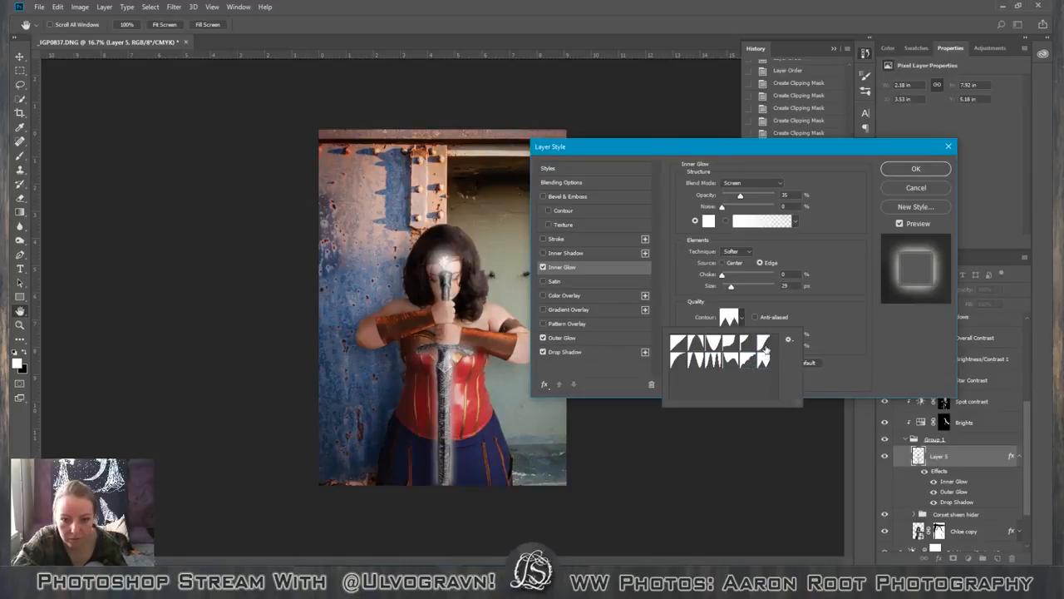
left_click(764, 344)
left_click(766, 362)
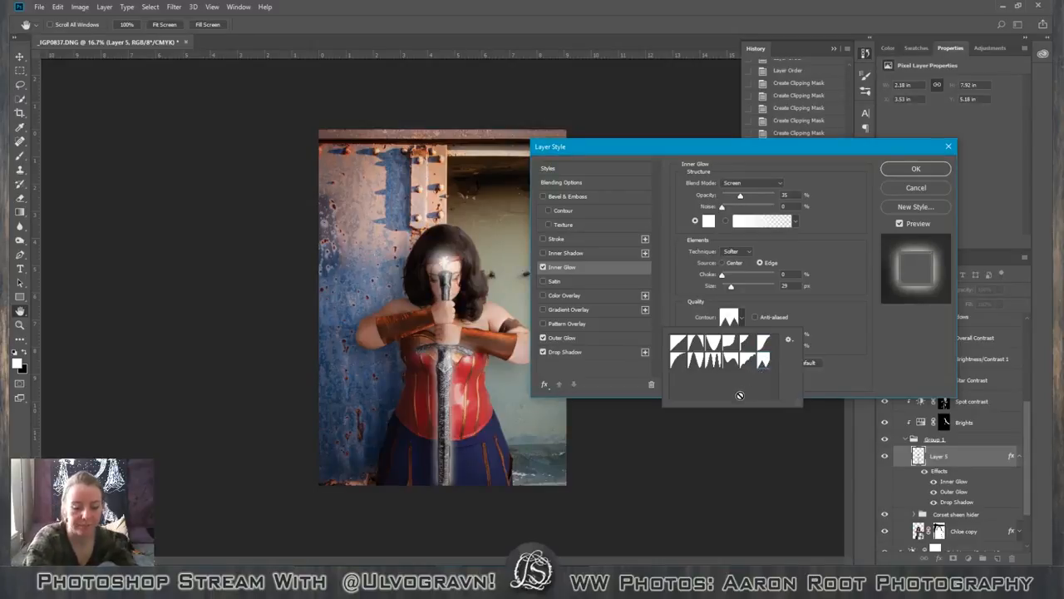
Set the sword's inner glow contour to the S-curve preset while viewing the image at 25%.
key("ctrl+plus")
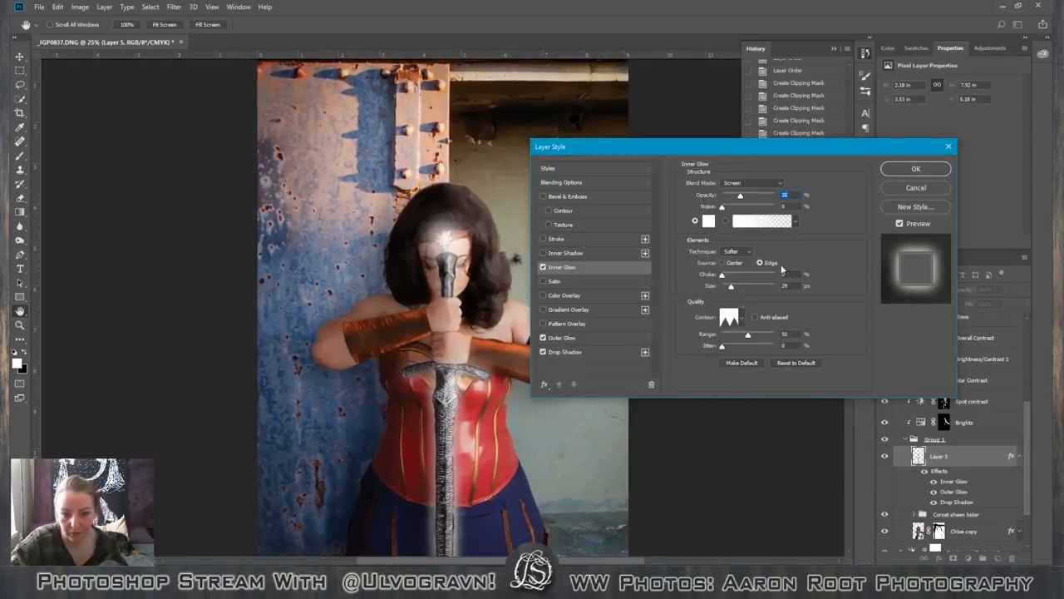
left_click(746, 317)
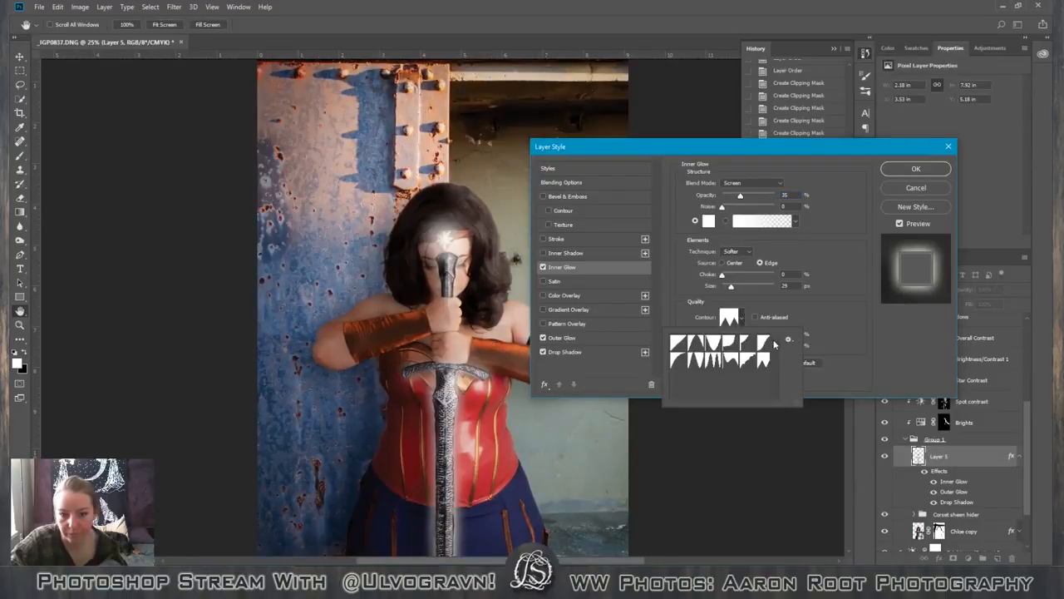
left_click(765, 342)
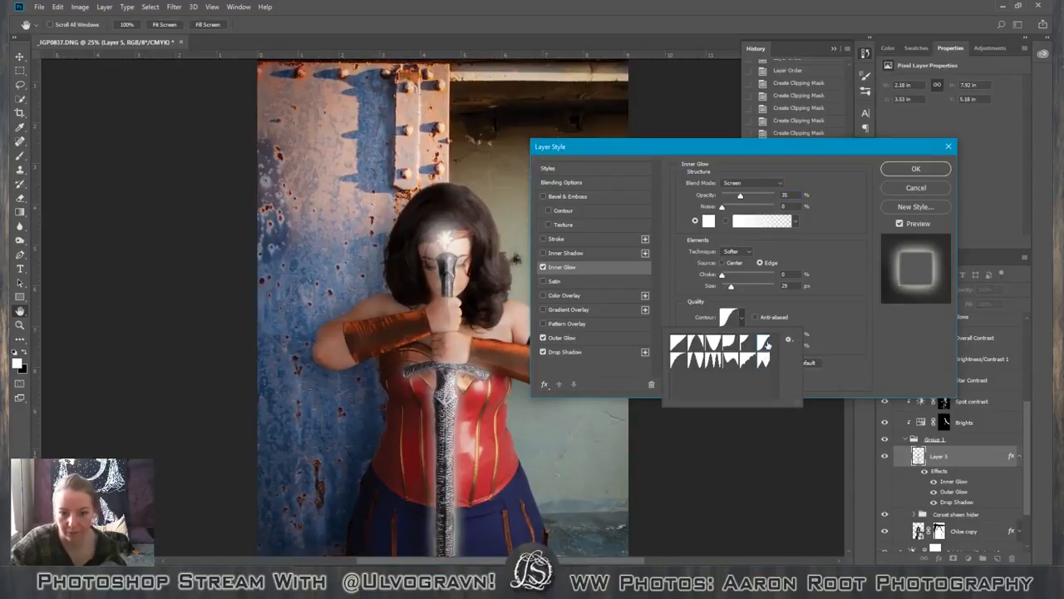
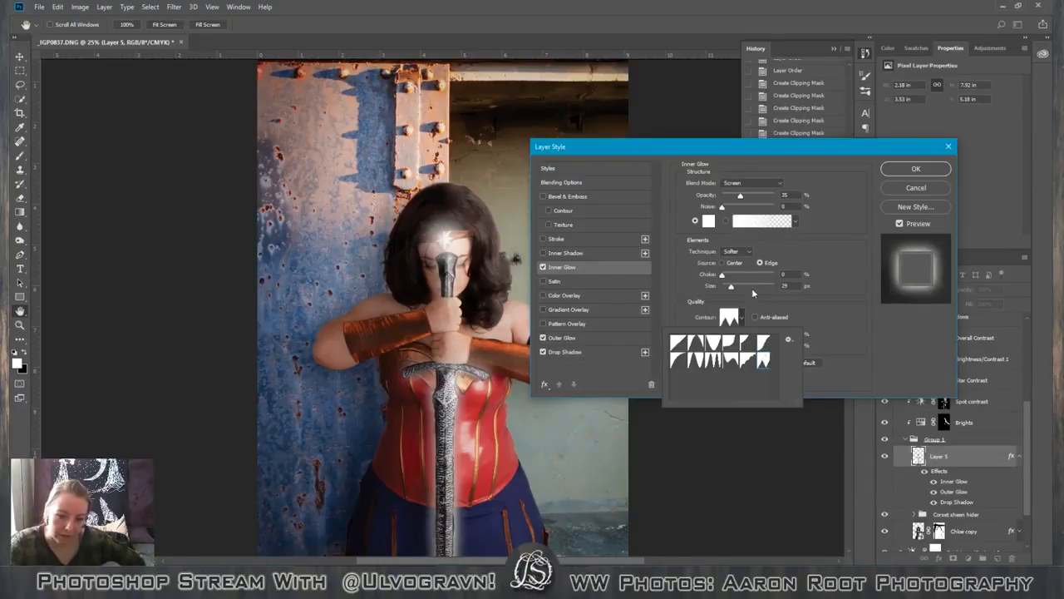
Set the inner glow contour back to the S-curve preset and briefly try a contoured bevel on the sword.
left_click(763, 343)
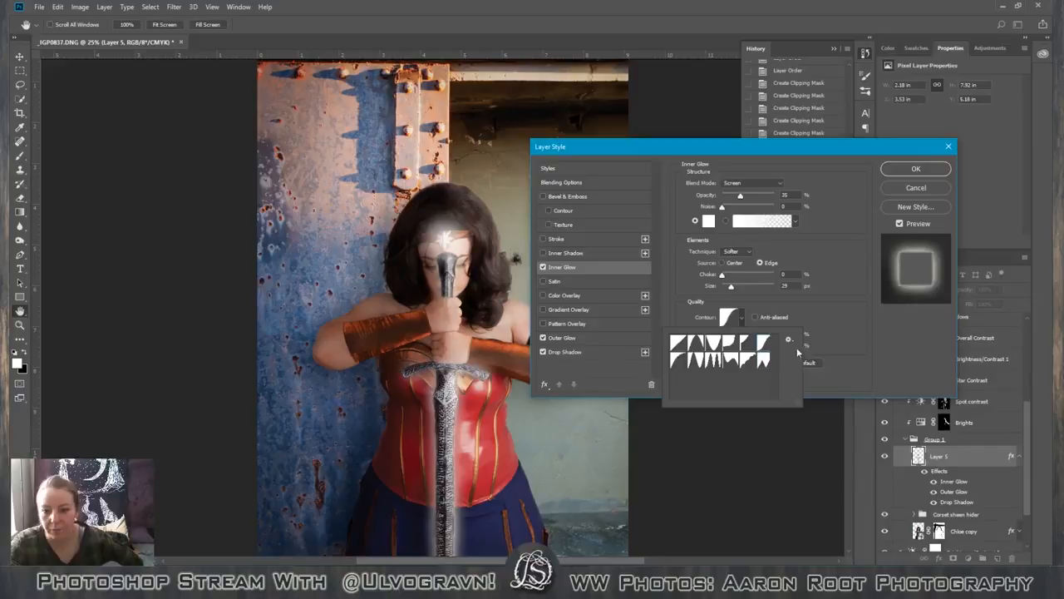
left_click(855, 324)
left_click(549, 210)
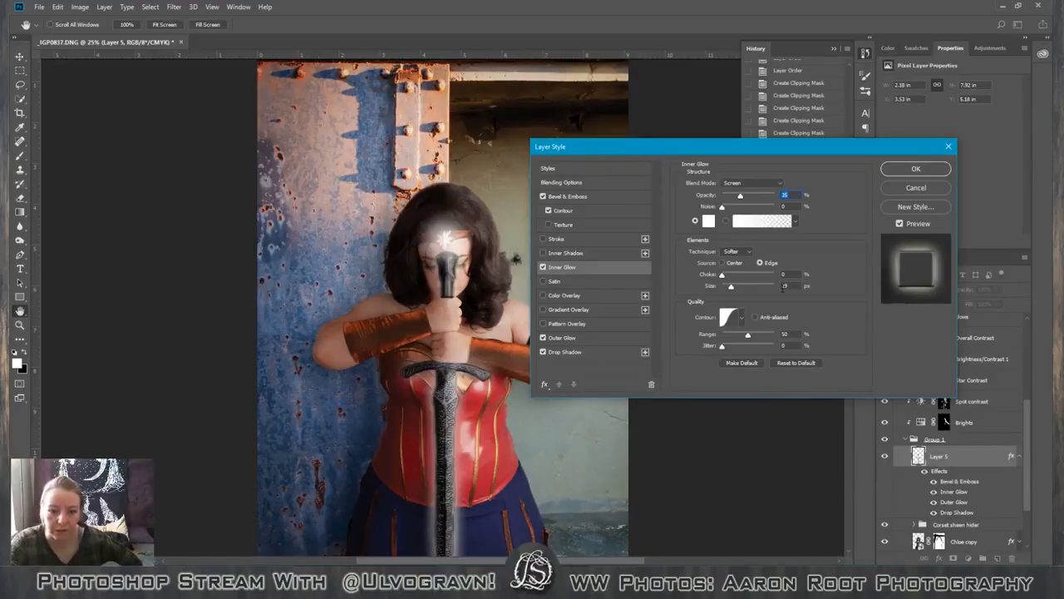
left_click(543, 197)
Add a near-black outside stroke to the sword, 1 px in size at 44% opacity.
left_click(543, 239)
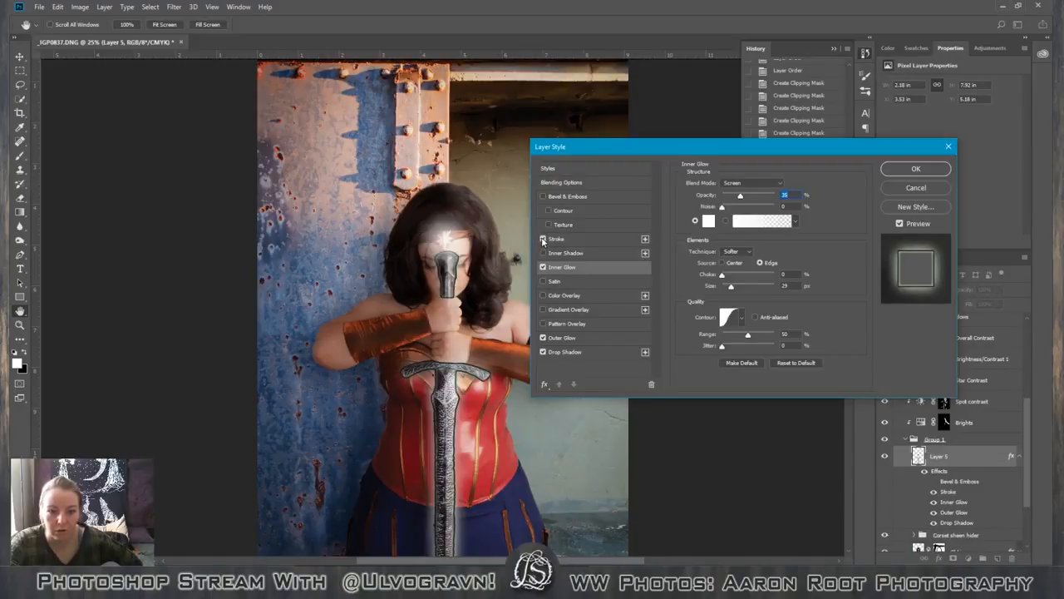
left_click(578, 238)
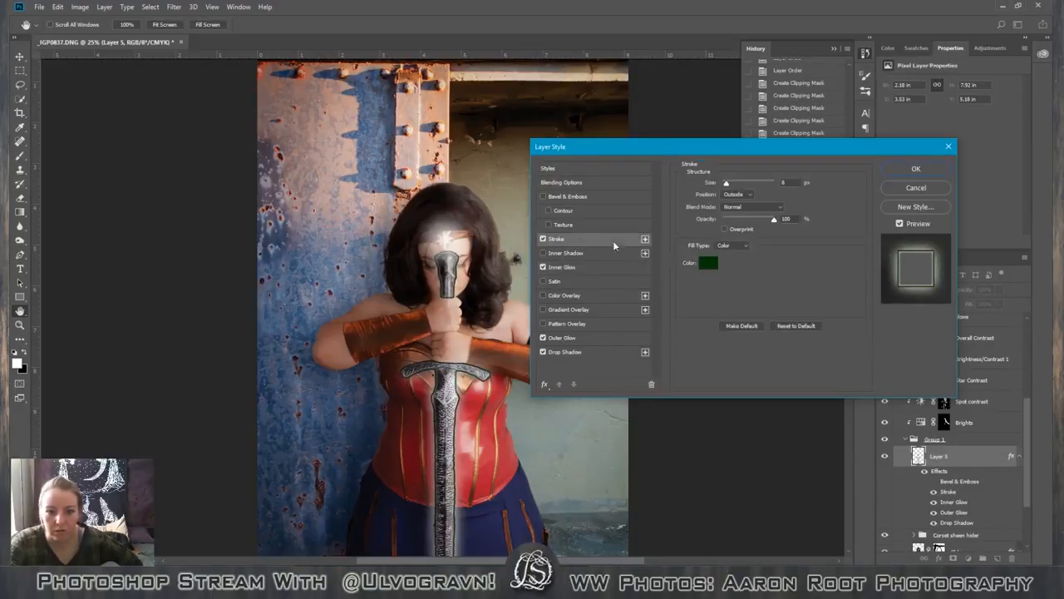
left_click(708, 263)
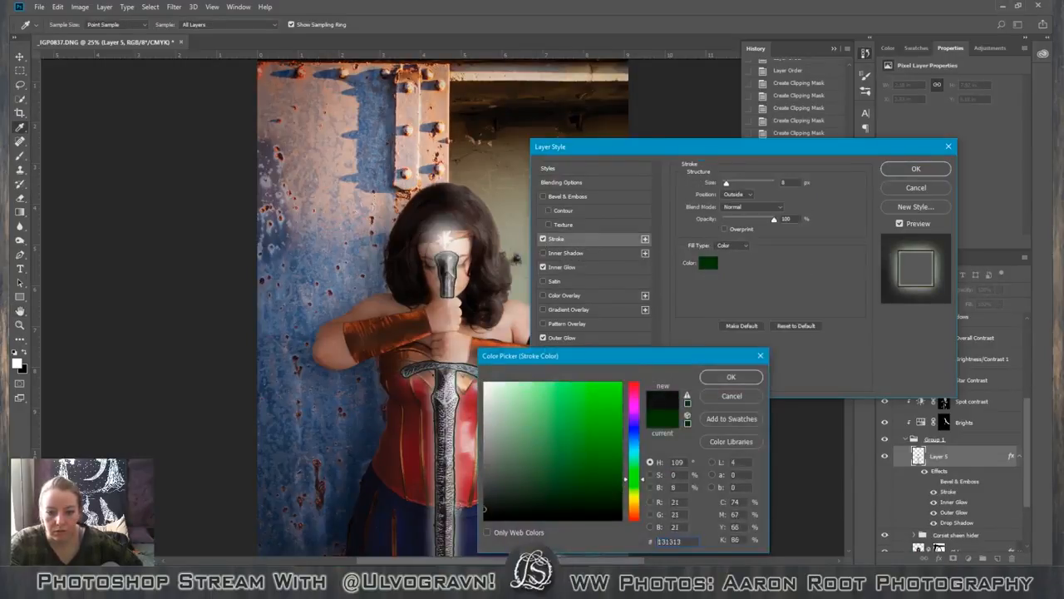
left_click(731, 377)
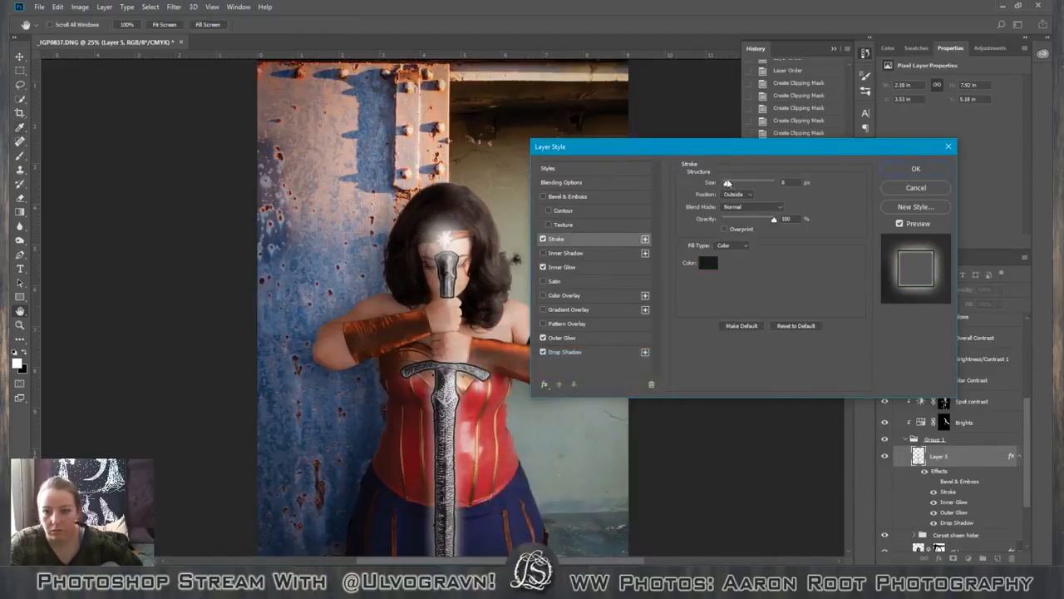
left_click_drag(726, 182, 720, 184)
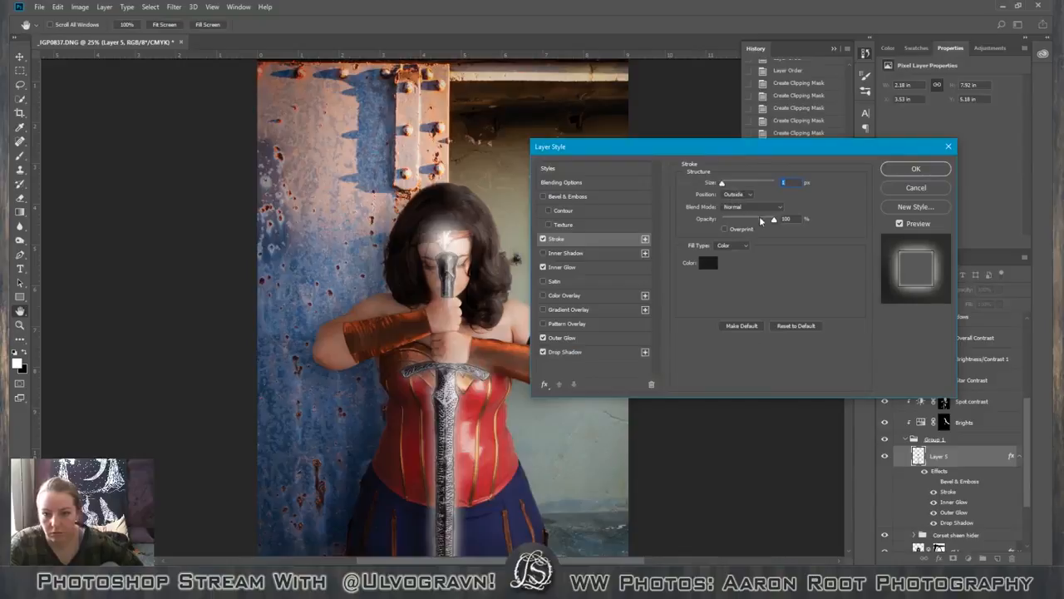
left_click_drag(774, 221, 757, 223)
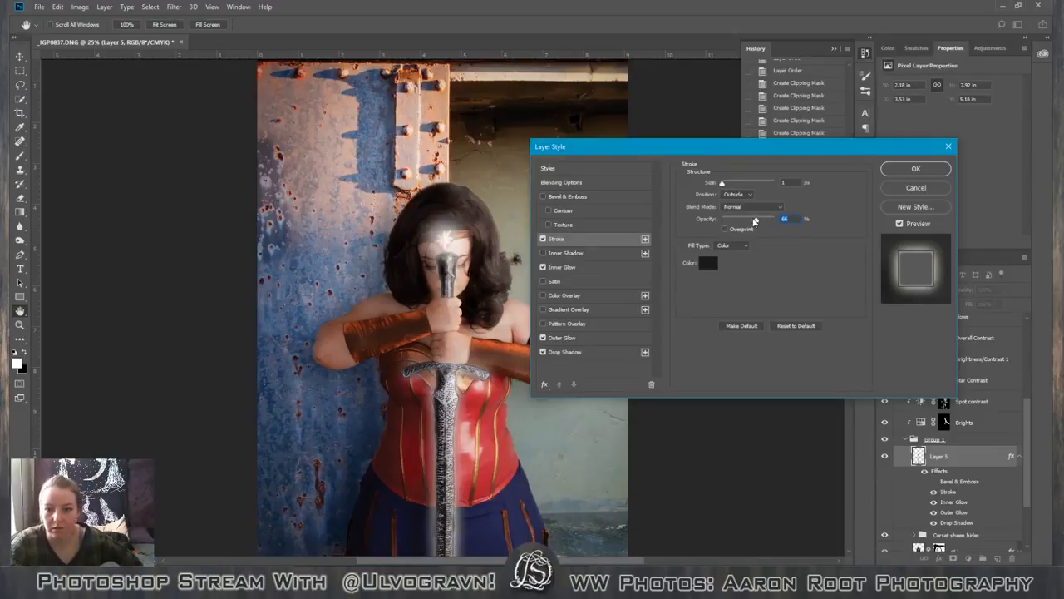
left_click_drag(755, 220, 672, 214)
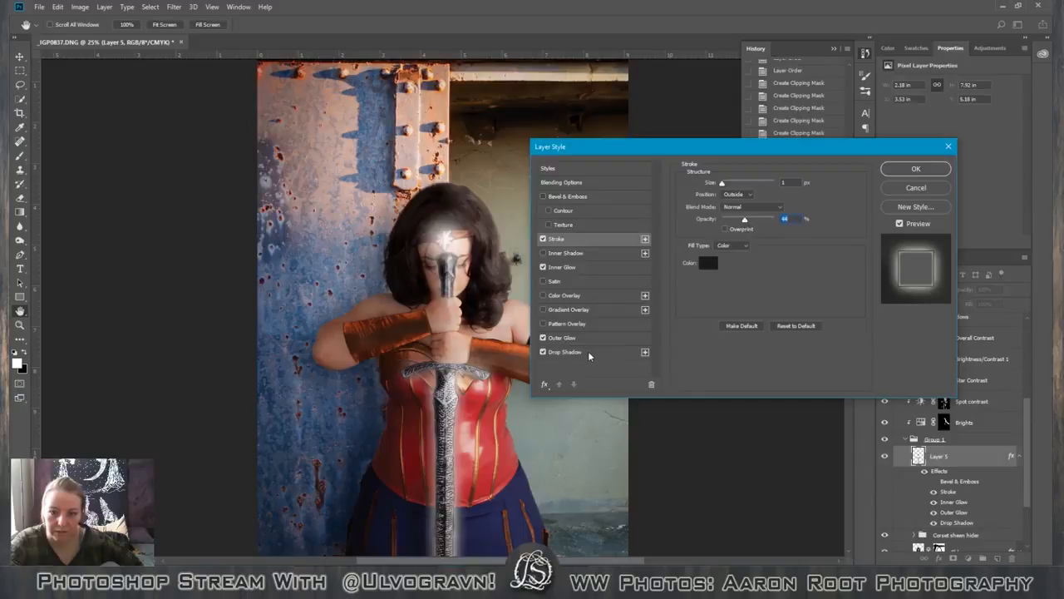
Review the outer and inner glow settings and compare the sawtooth and S-curve contours on the inner glow, ending on the sawtooth.
left_click(608, 338)
left_click(610, 267)
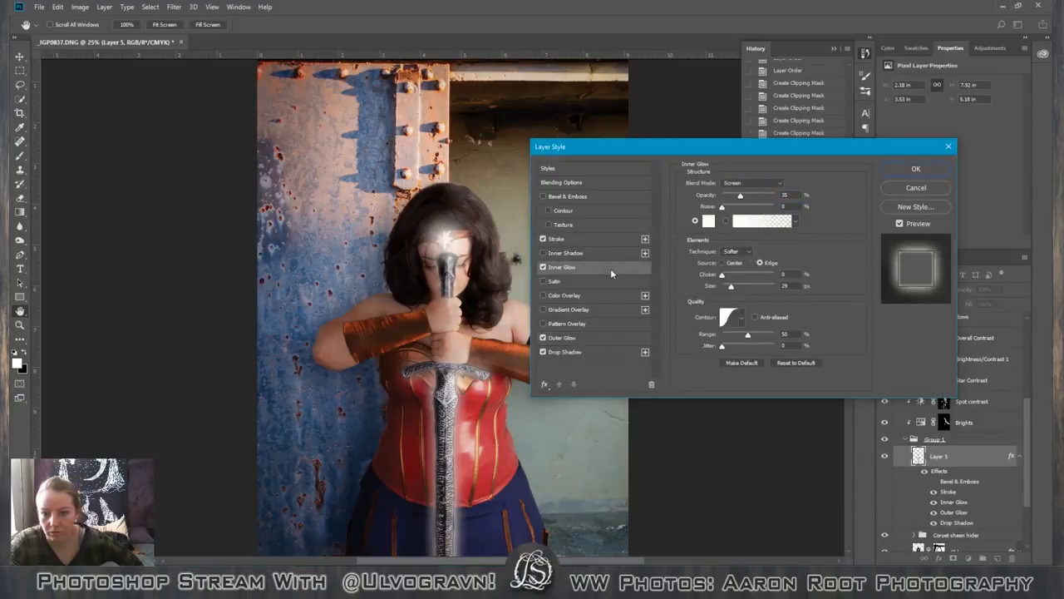
left_click(595, 338)
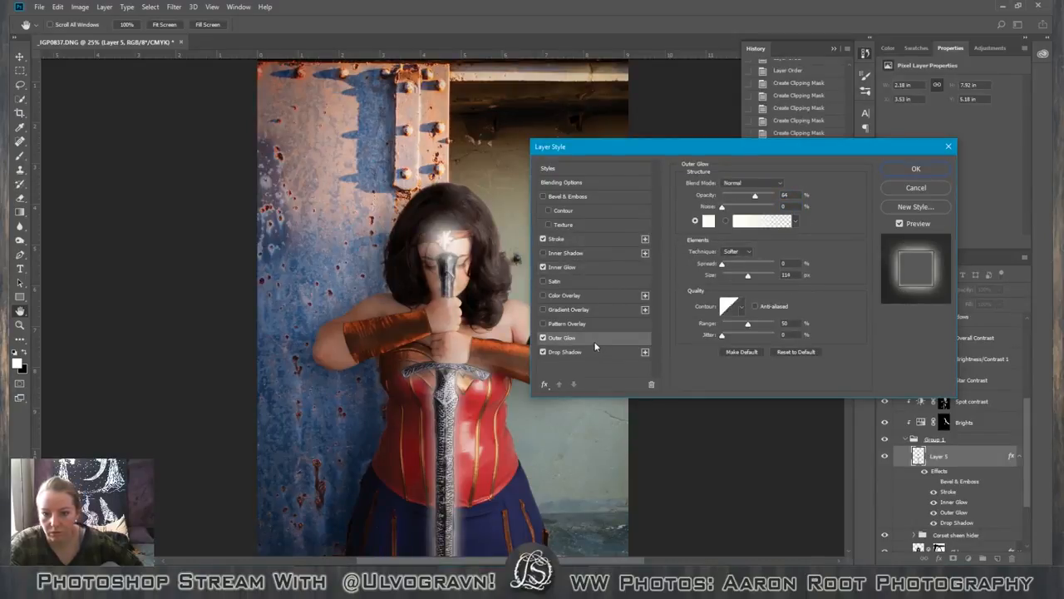
left_click(616, 263)
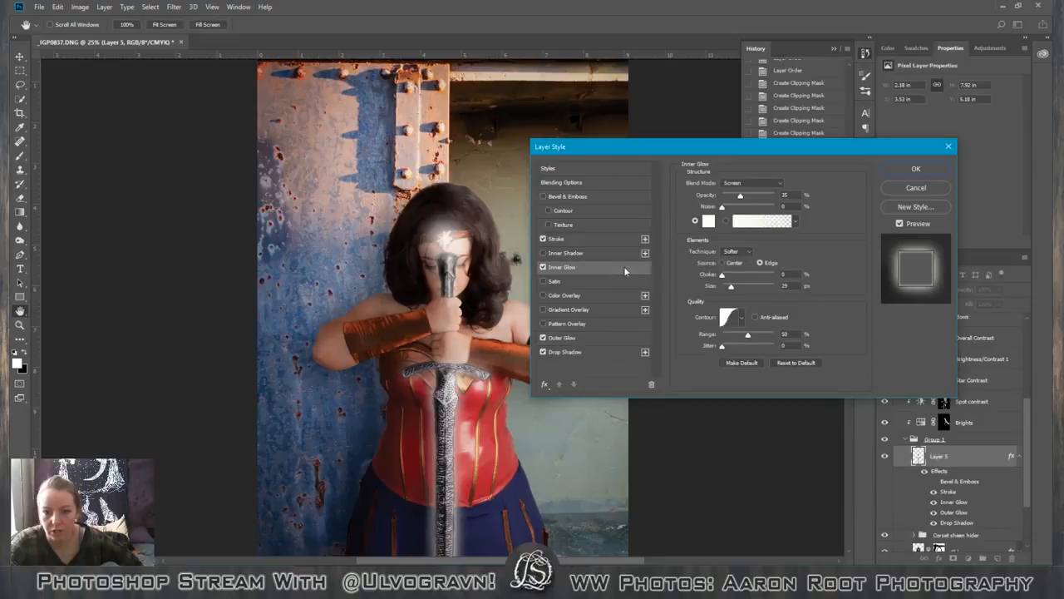
left_click(738, 316)
left_click(764, 359)
left_click(766, 345)
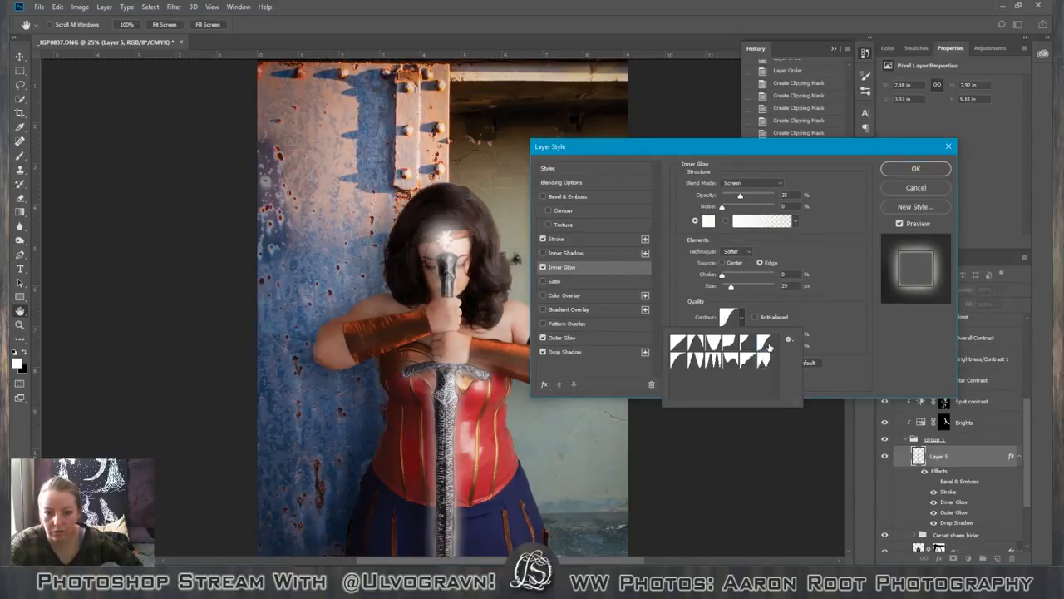
left_click(767, 363)
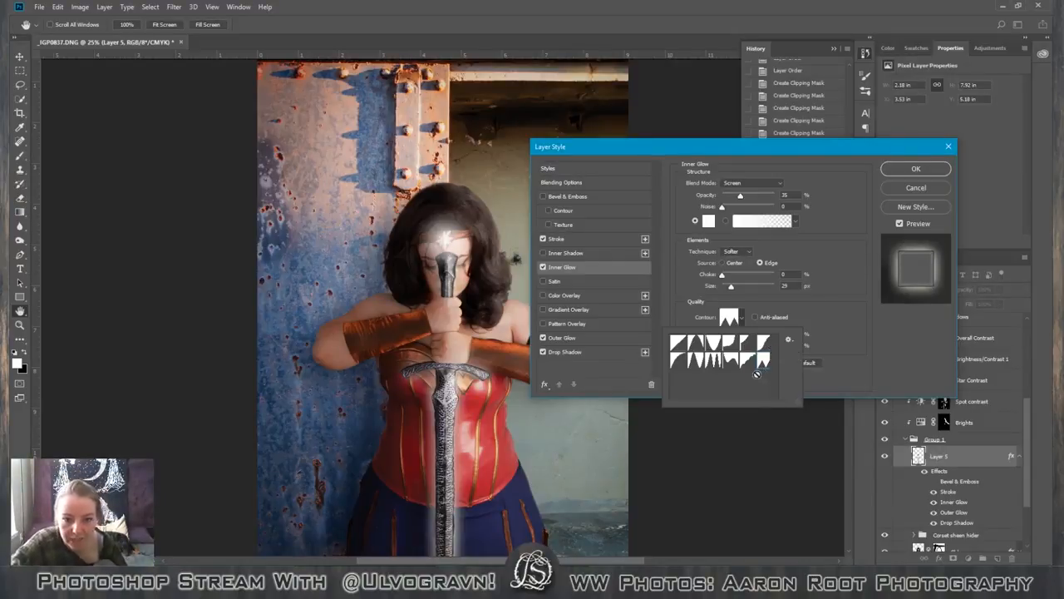
left_click(767, 349)
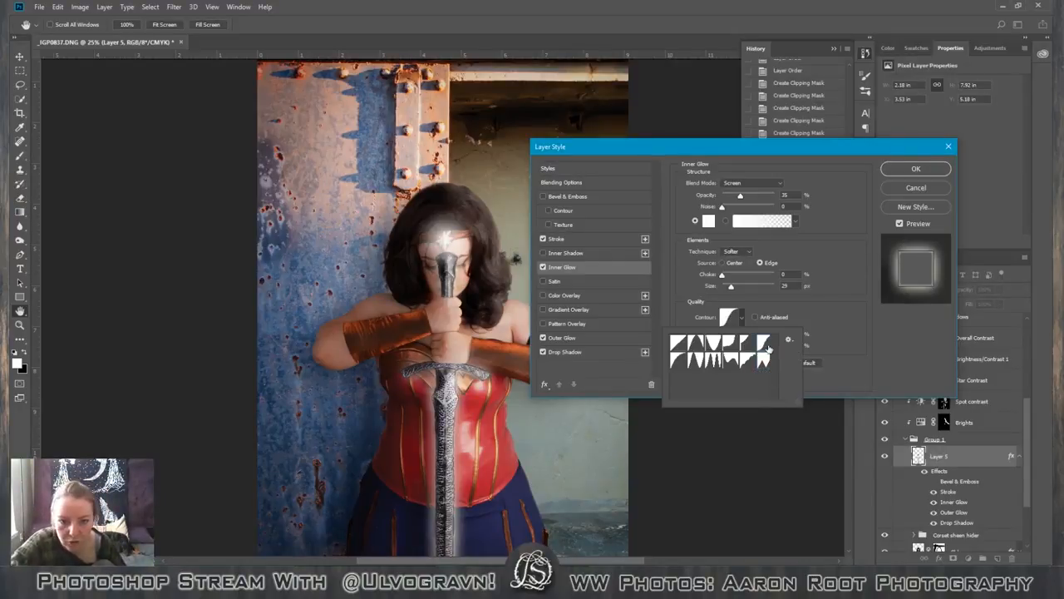
left_click(769, 361)
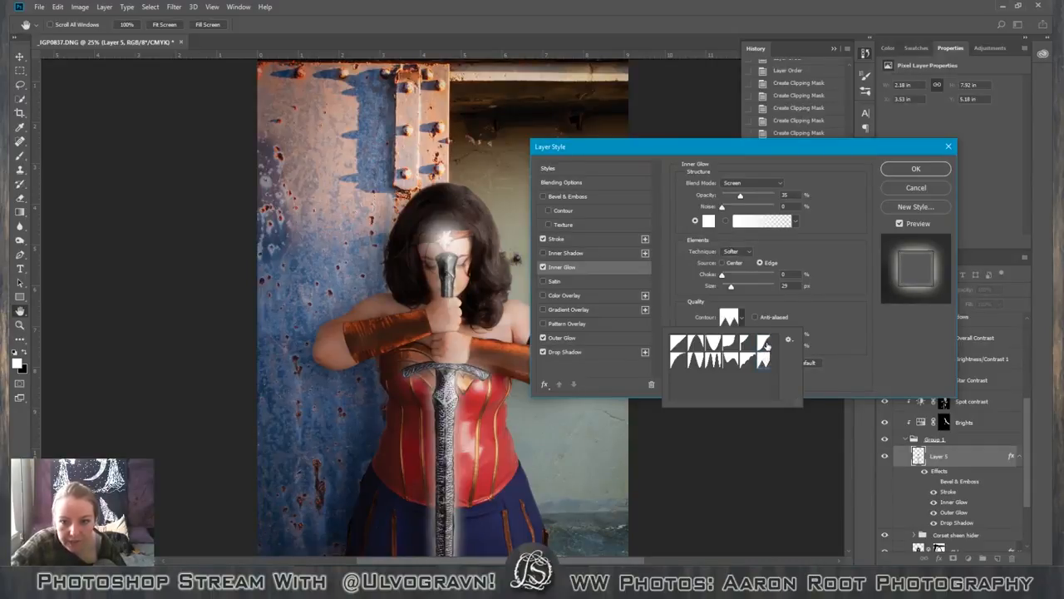
left_click(833, 316)
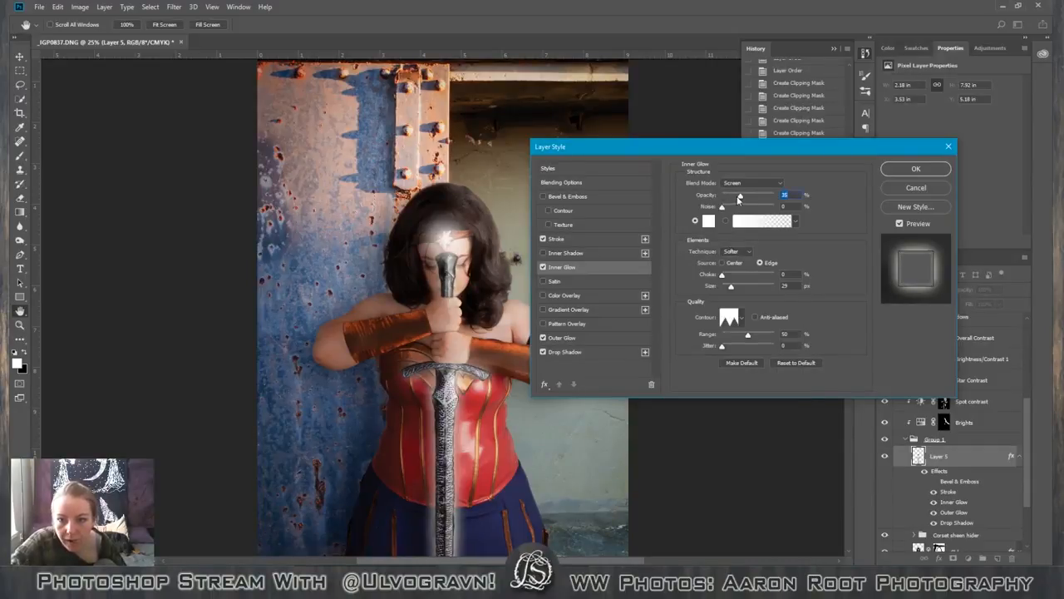
Lower the inner glow's opacity to 32% and set its contour to the S-curve preset.
mouse_move(740, 197)
left_mouse_down()
mouse_move(726, 197)
mouse_move(764, 201)
mouse_move(738, 198)
left_mouse_up()
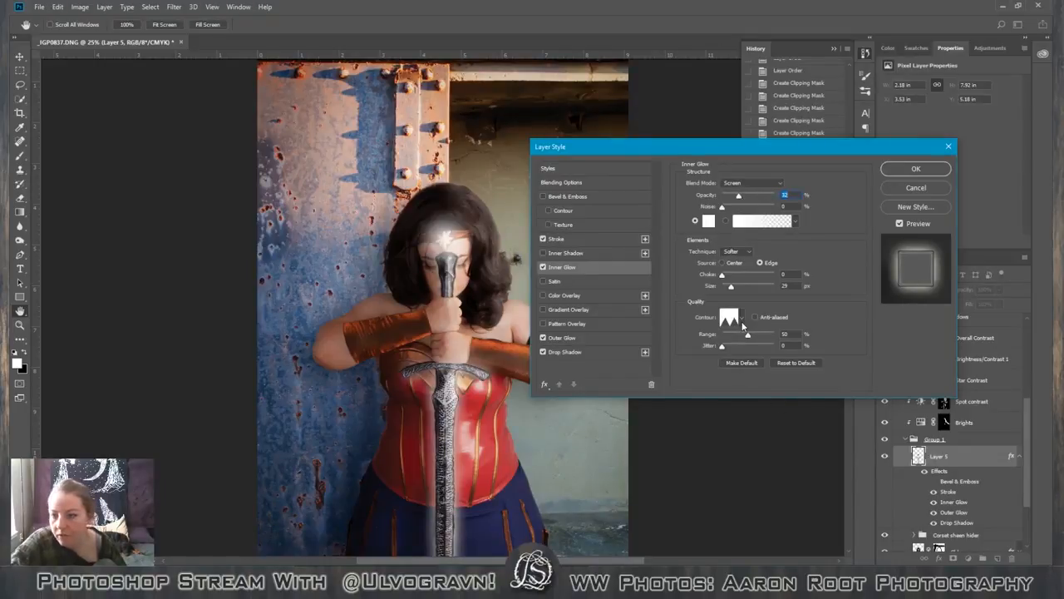
left_click(742, 320)
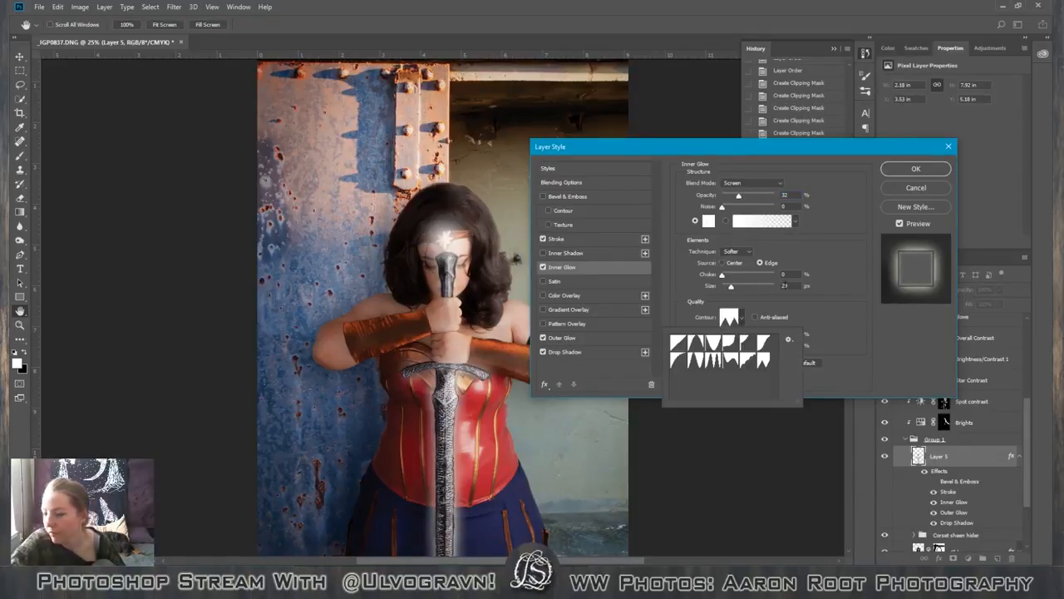
left_click(735, 340)
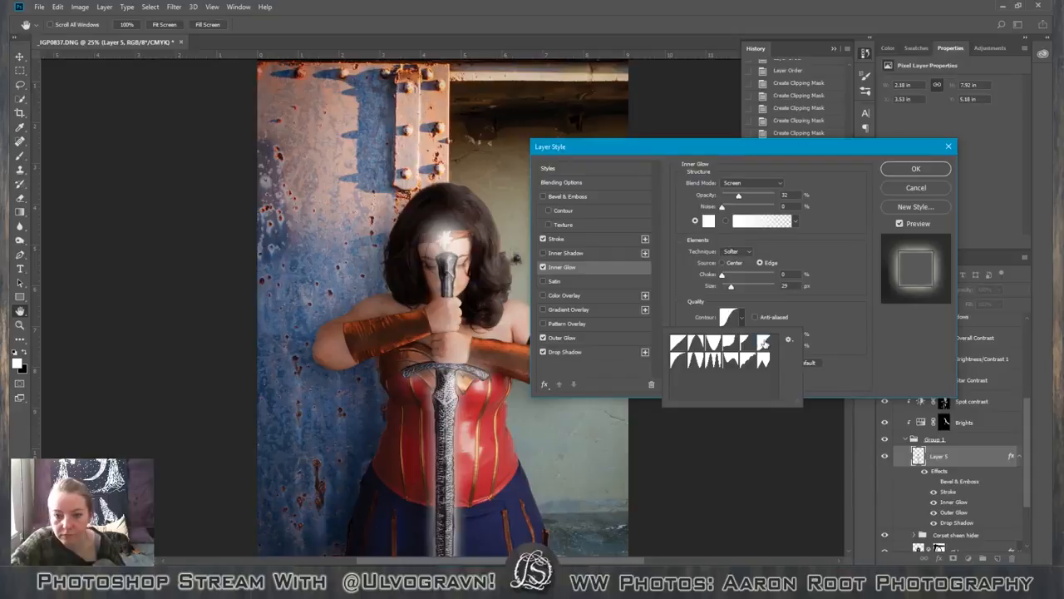
left_click(865, 327)
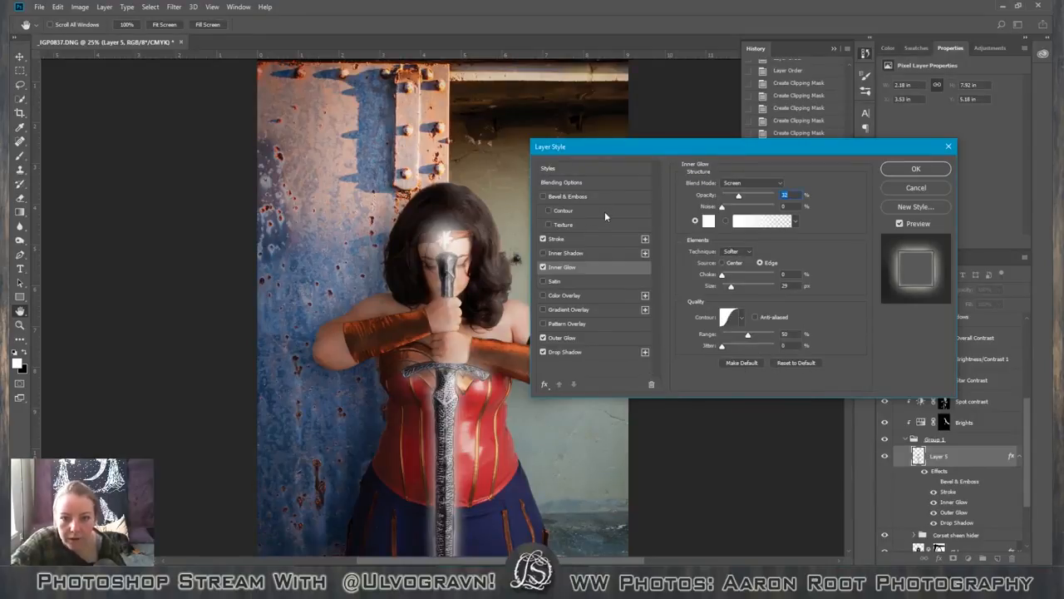
Switch off the sword's stroke and try Bevel & Emboss with its contour option enabled instead.
left_click(543, 238)
left_click(548, 211)
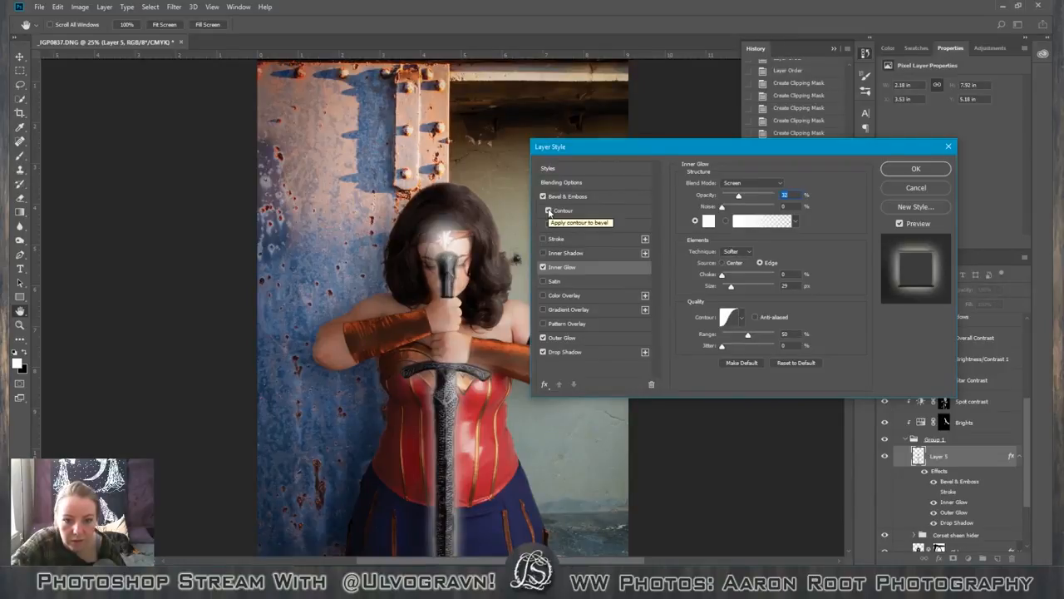
left_click(605, 212)
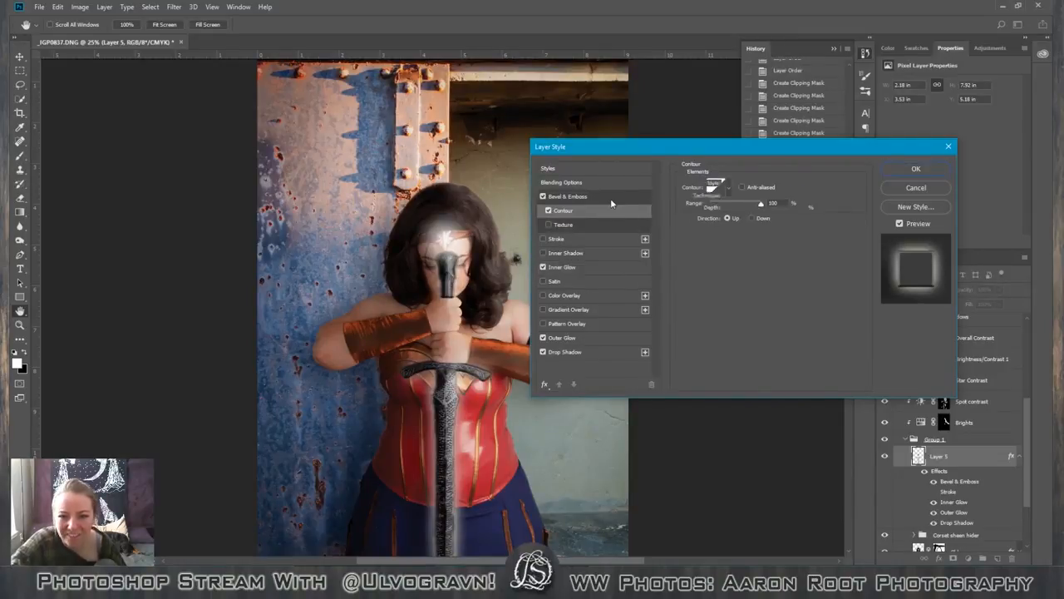
left_click(610, 198)
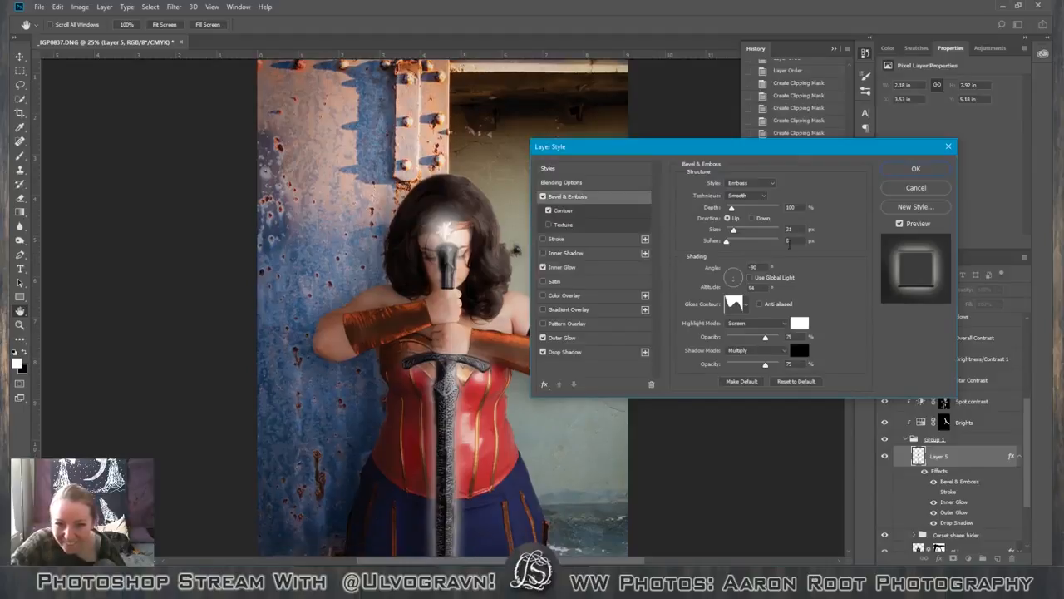
Try the bevel's Chisel Hard technique with a size of 27 px, and change the technique to Chisel Soft.
left_click(753, 195)
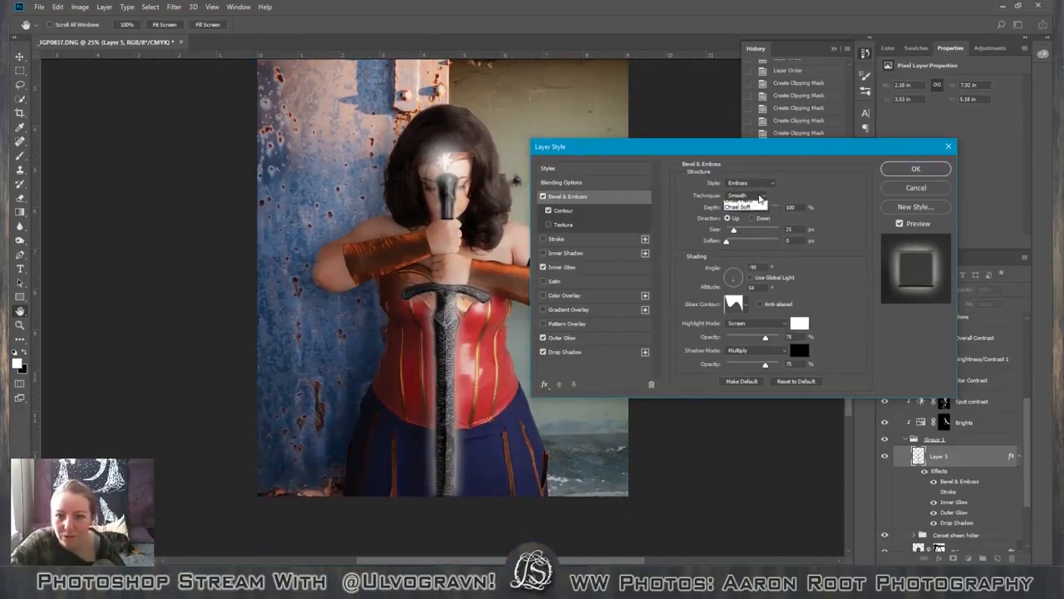
left_click(749, 209)
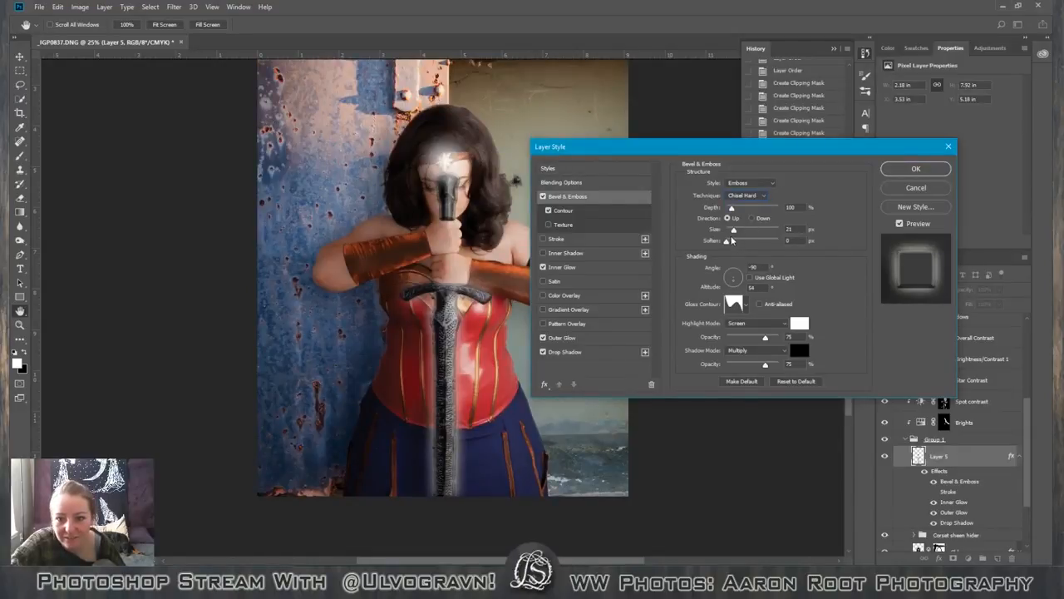
left_click_drag(735, 233, 735, 230)
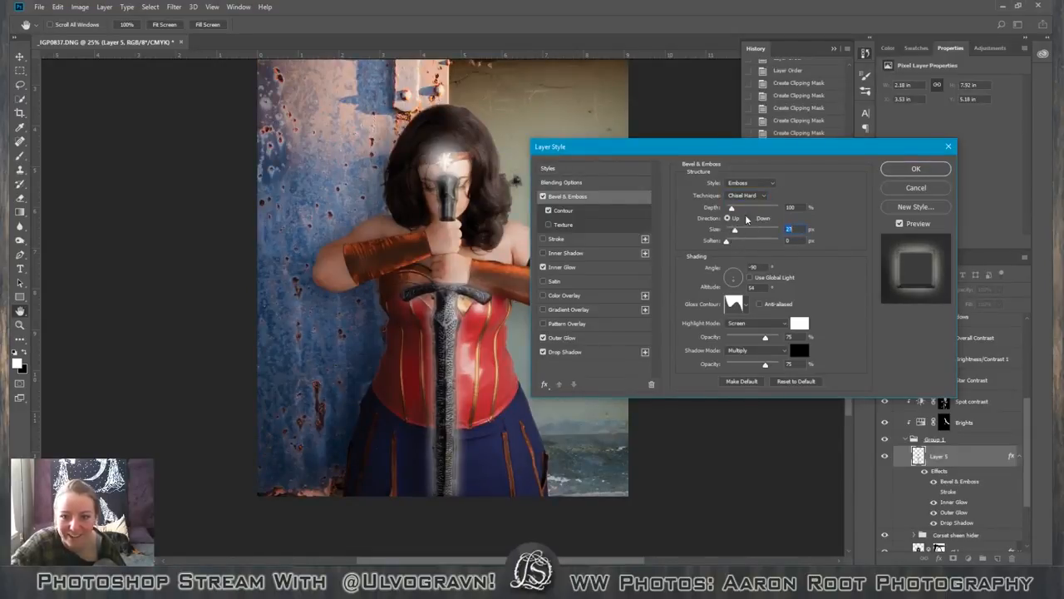
left_click(755, 196)
left_click(750, 217)
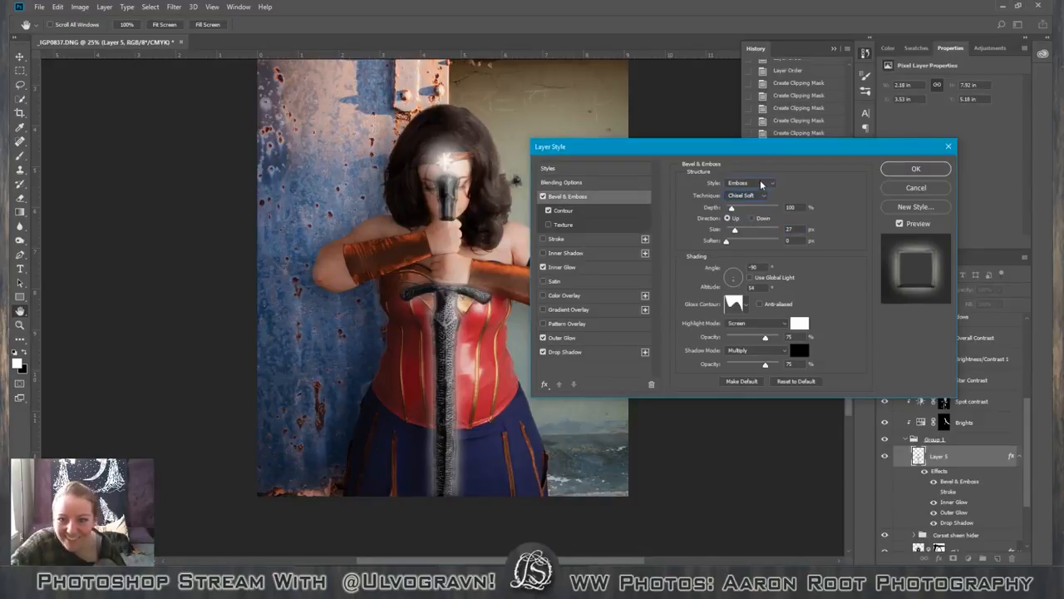
Try the Outer Bevel style, return to Emboss, and reduce the bevel's size to 6 px.
left_click(760, 183)
left_click(745, 192)
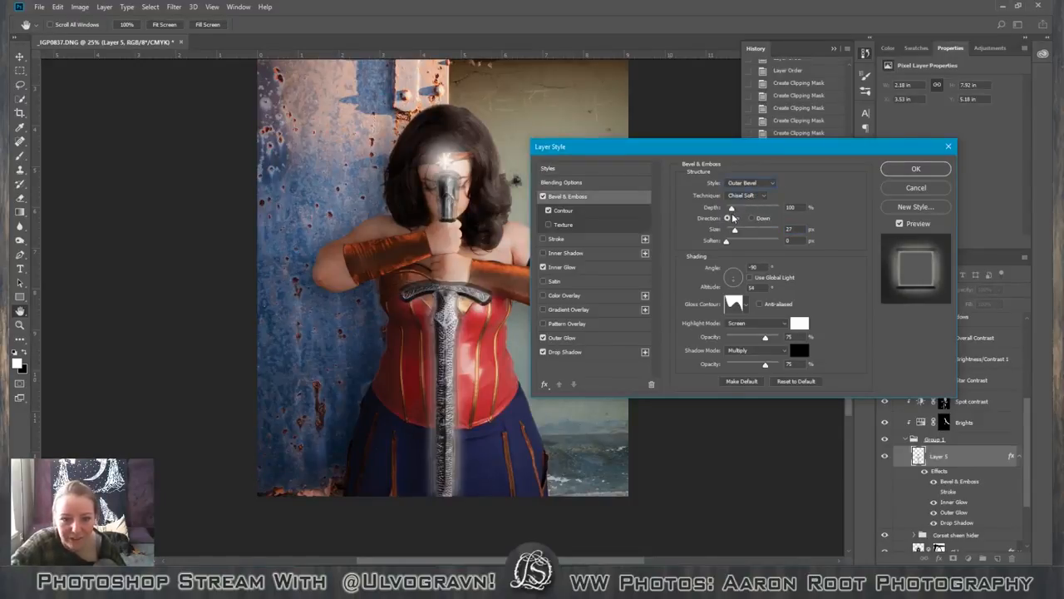
left_click(747, 184)
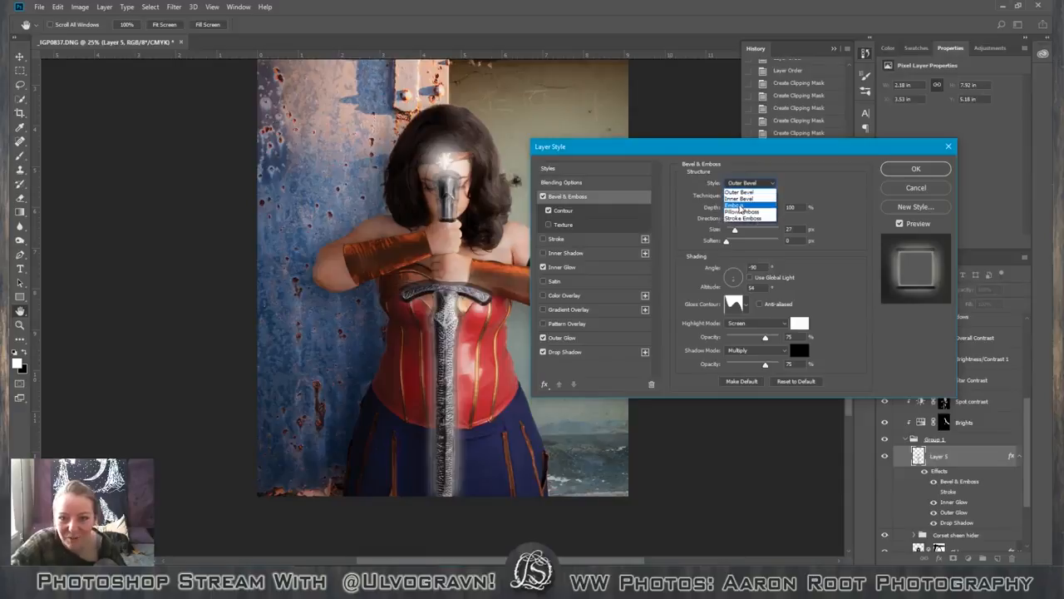
left_click(741, 206)
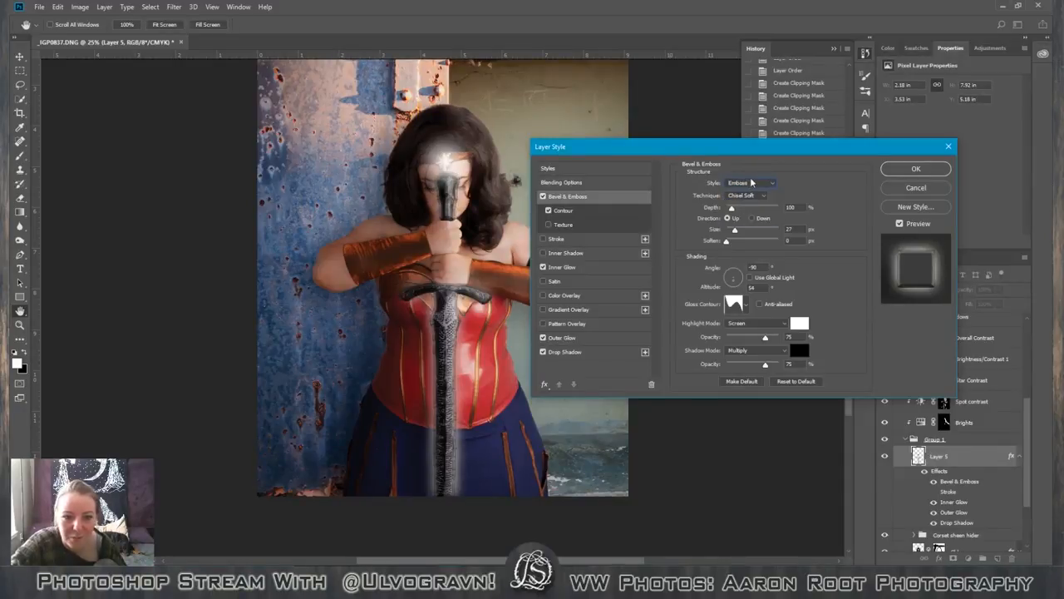
left_click_drag(734, 230, 730, 231)
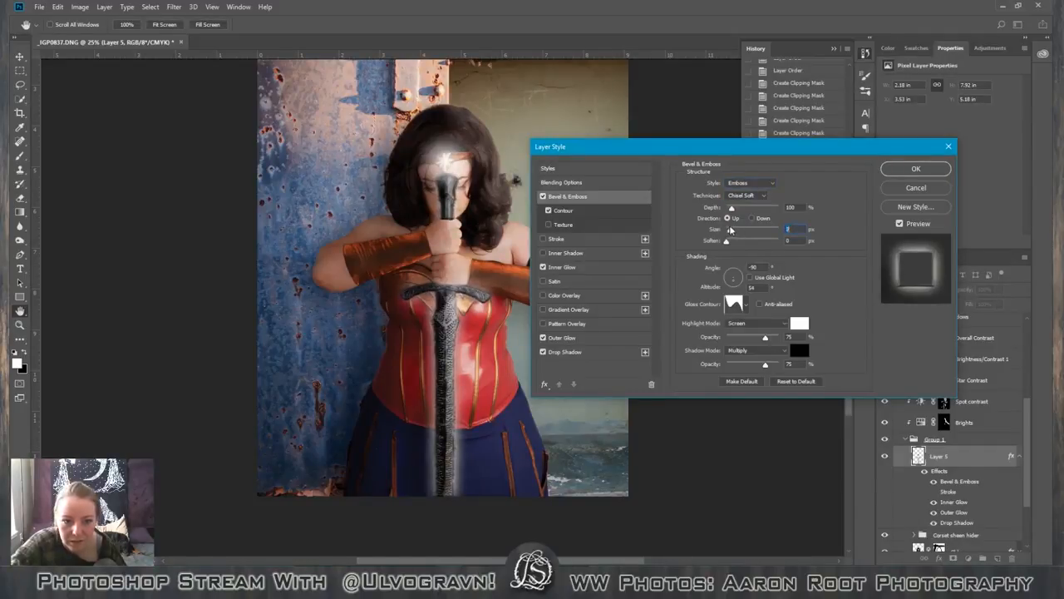
Switch off the sword's Bevel & Emboss, turn its stroke back on, and set the stroke colour to dark grey #383838.
left_click(543, 196)
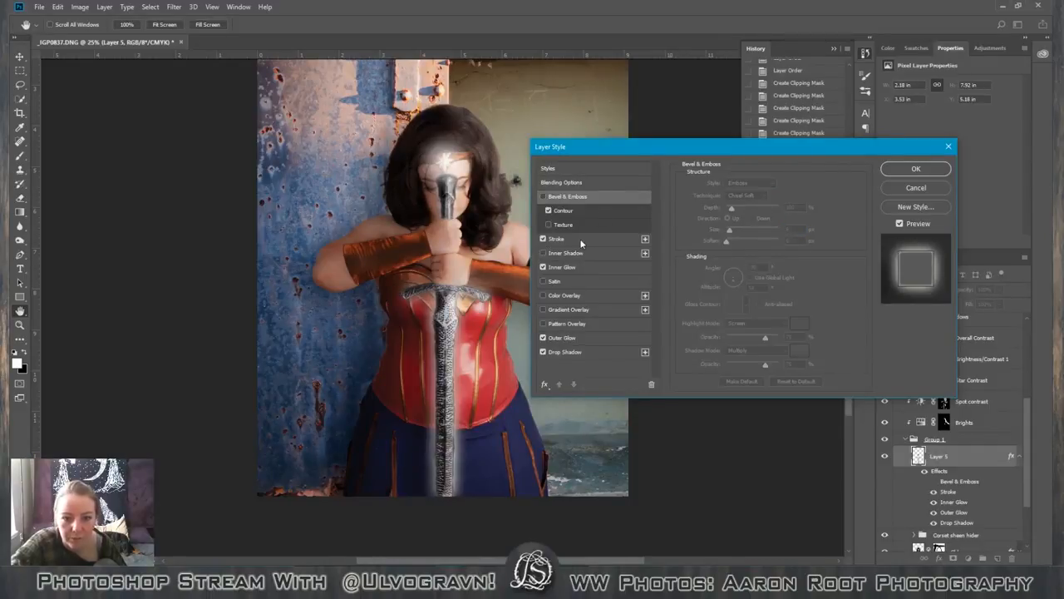
left_click(555, 240)
left_click(708, 263)
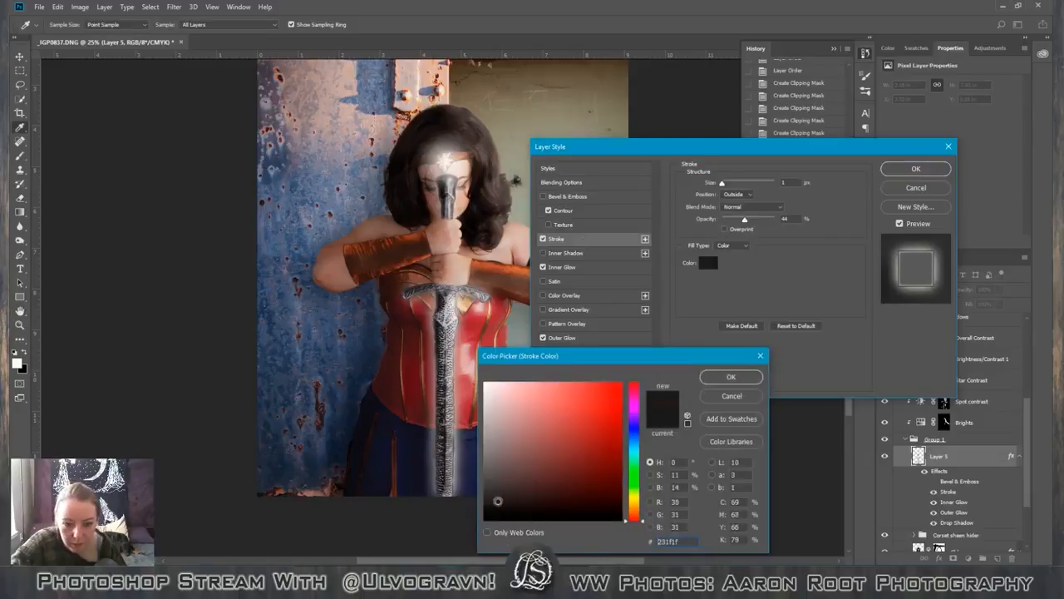
left_click(487, 473)
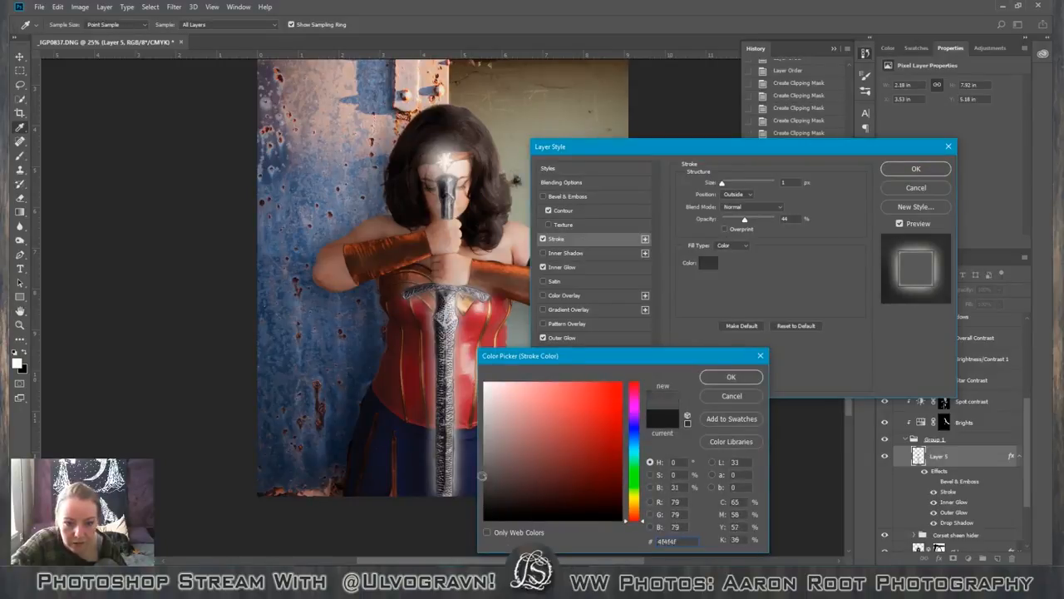
left_click_drag(487, 472, 481, 466)
left_click(483, 477)
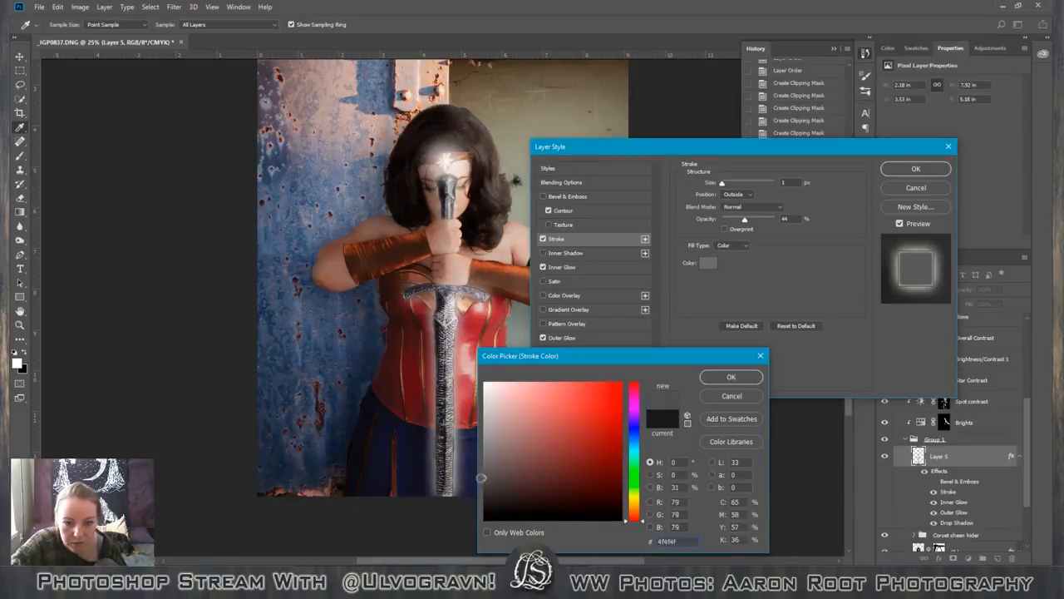
left_click_drag(483, 478, 479, 493)
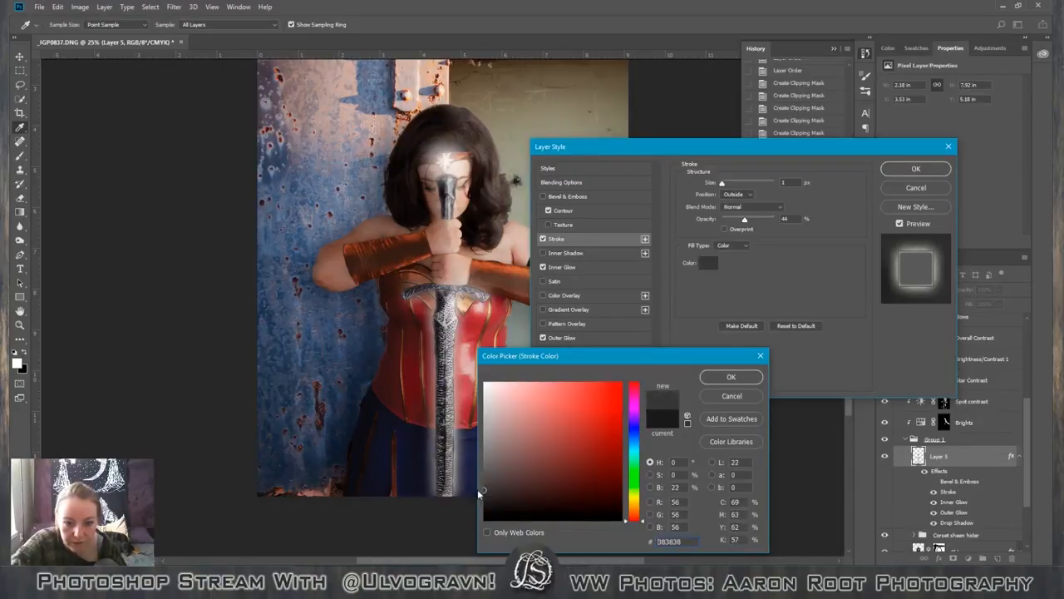
left_click(723, 379)
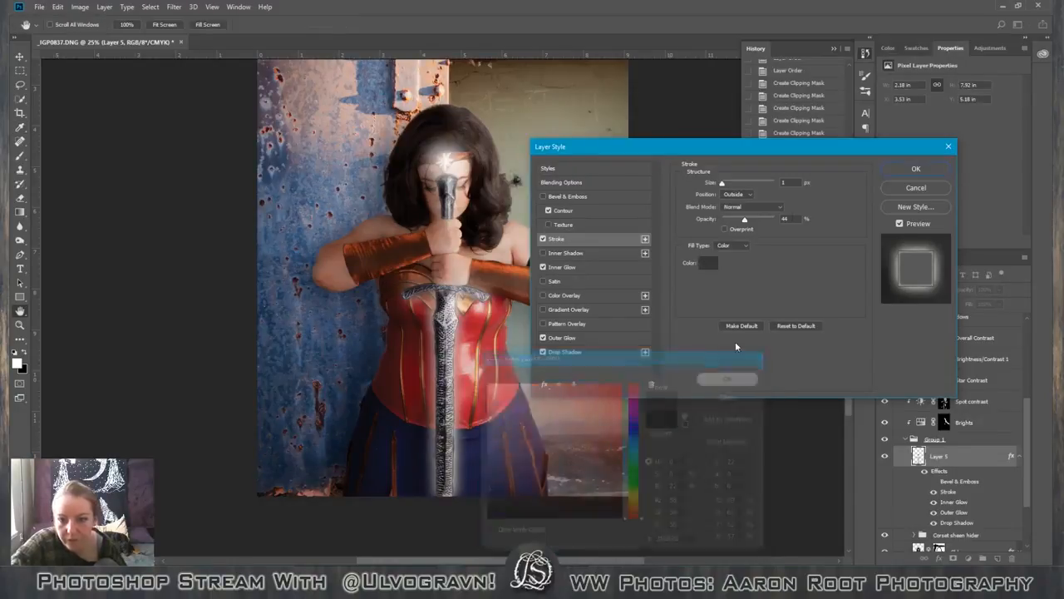
Enable overprint for the sword's stroke, raise its opacity to 80%, and darken its colour to #272727.
left_click_drag(749, 221, 751, 221)
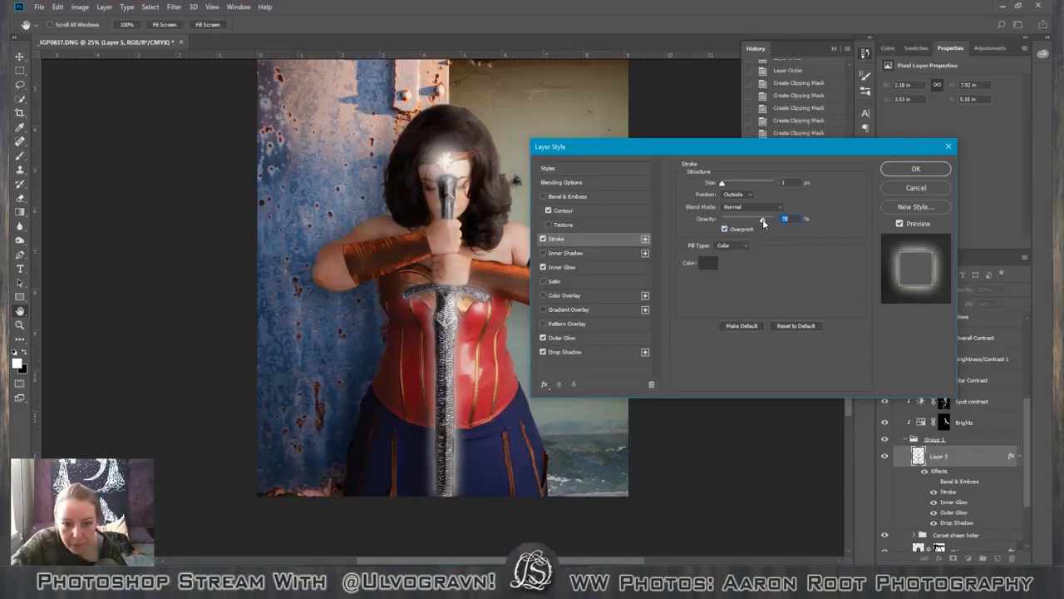
left_click_drag(764, 223, 765, 222)
left_click(708, 262)
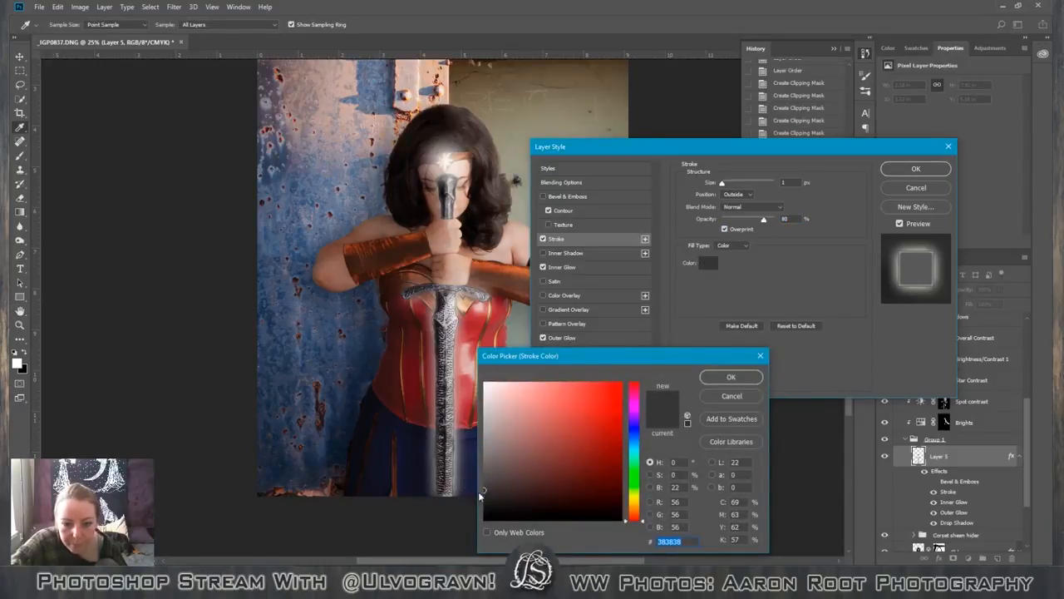
left_click_drag(479, 493, 480, 497)
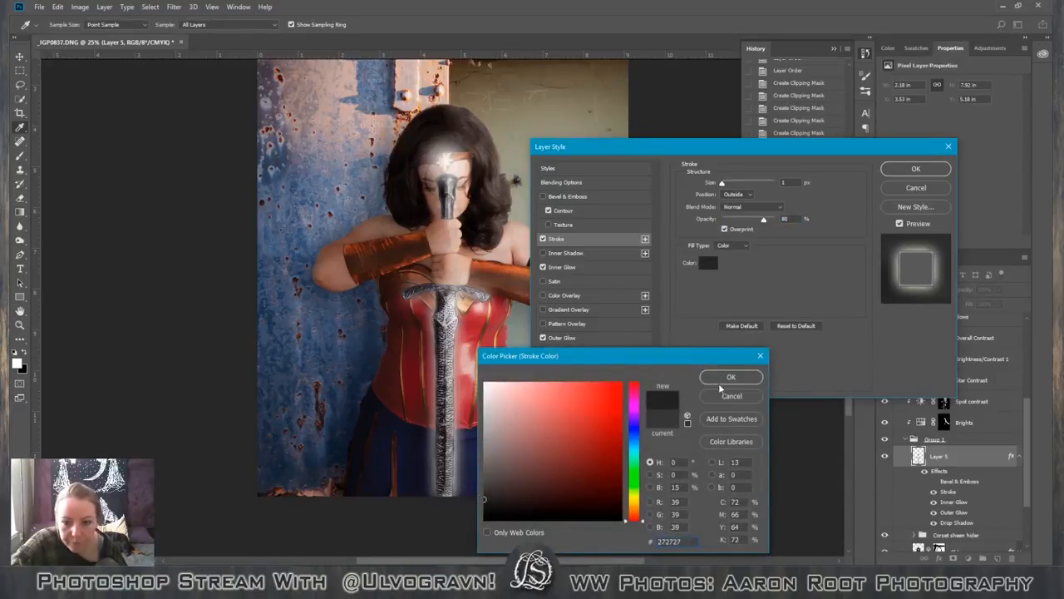
left_click(723, 378)
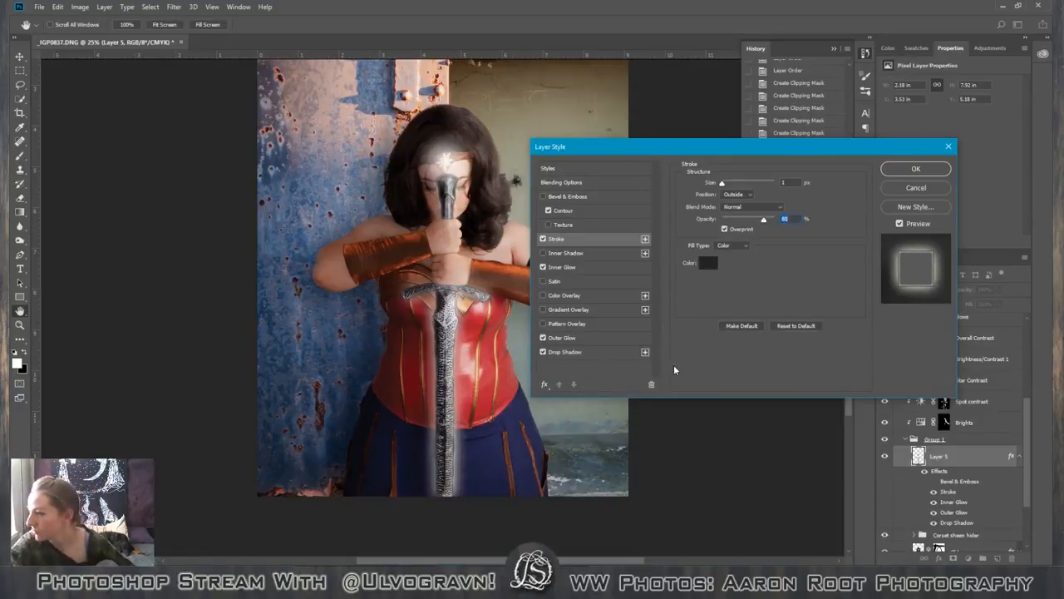
Compare the sword with and without its outer and inner glows, leaving both effects on.
left_click(597, 336)
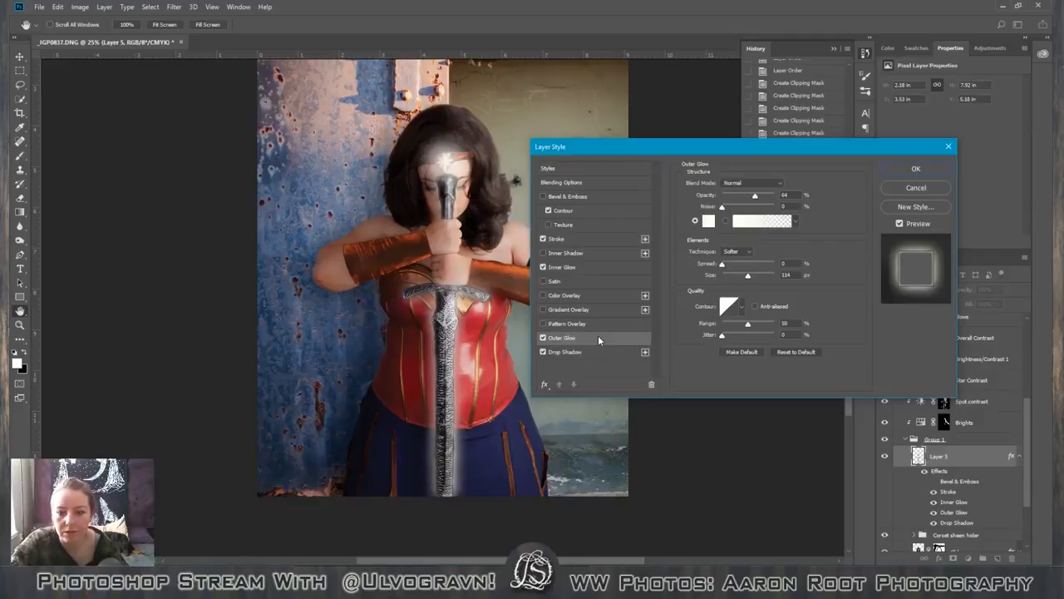
left_click(542, 337)
left_click(543, 337)
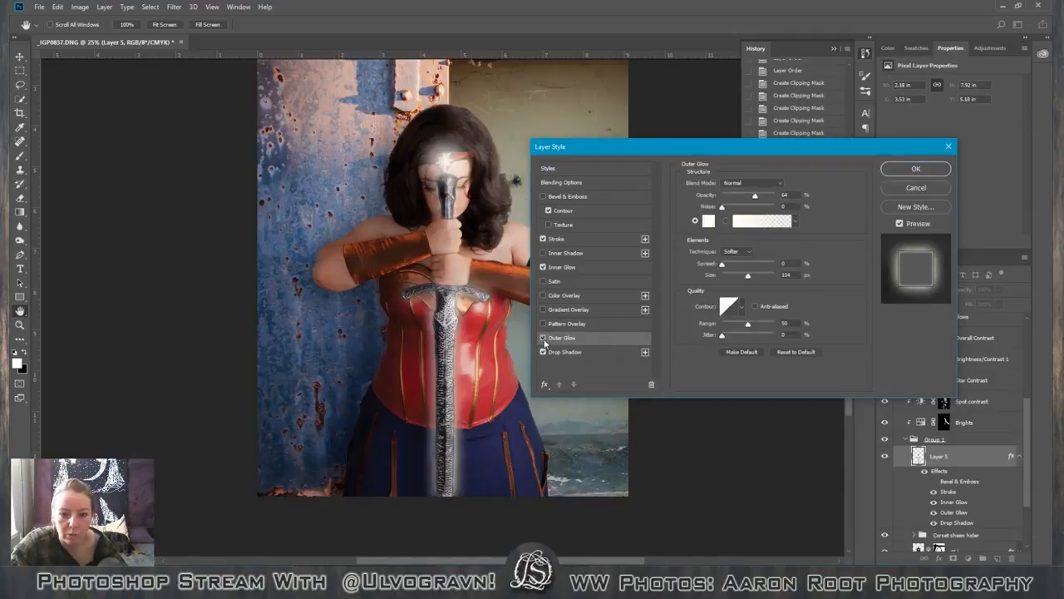
left_click(543, 338)
left_click(543, 267)
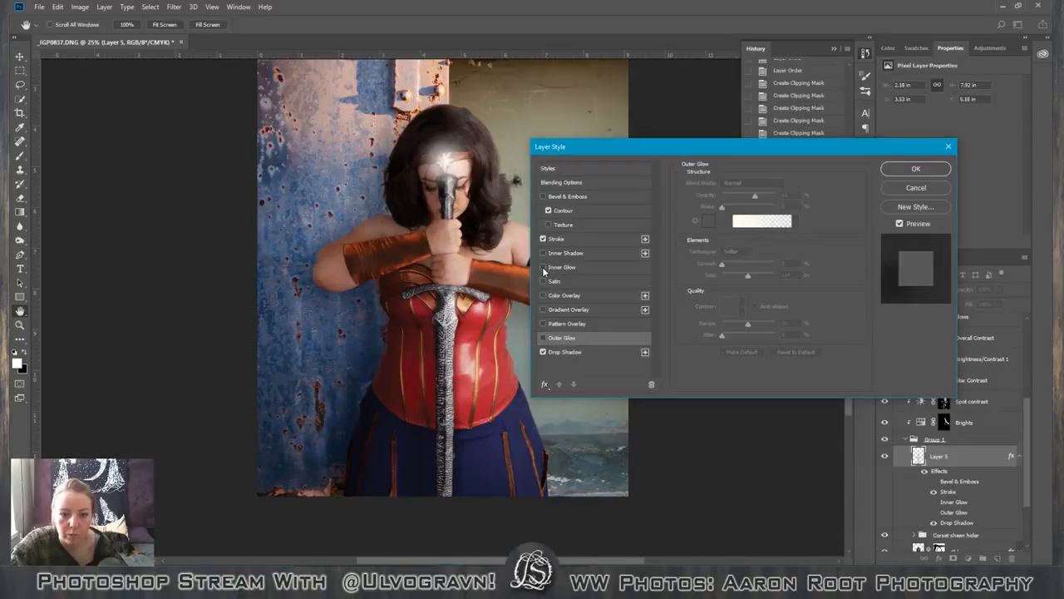
left_click(543, 267)
left_click(543, 267)
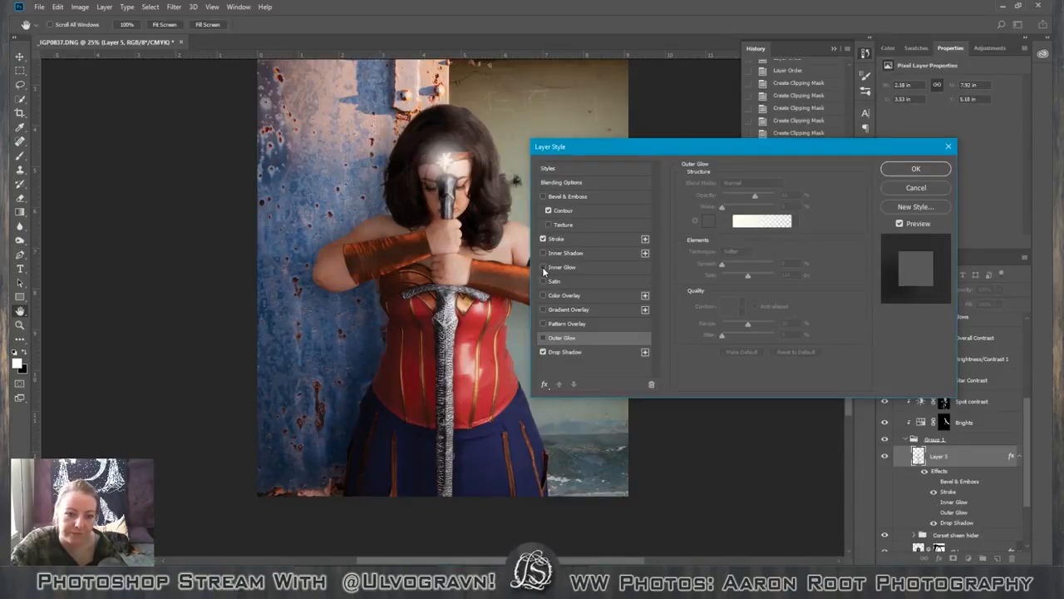
left_click(543, 266)
left_click(543, 267)
left_click(543, 337)
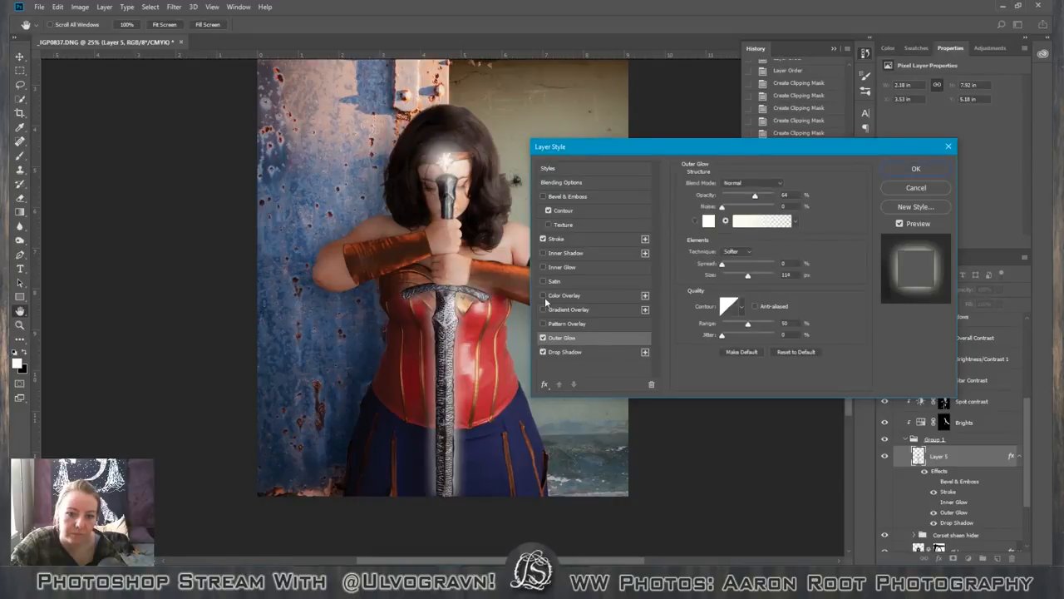
left_click(544, 266)
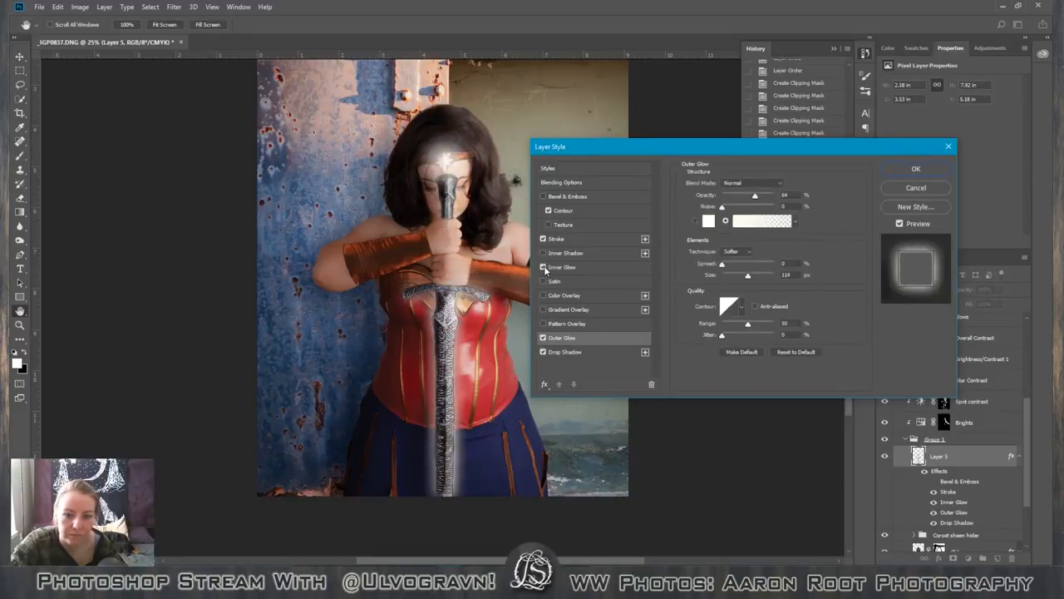
Try the outer glow's other contour presets, return to the linear contour, and apply the layer style.
left_click(742, 308)
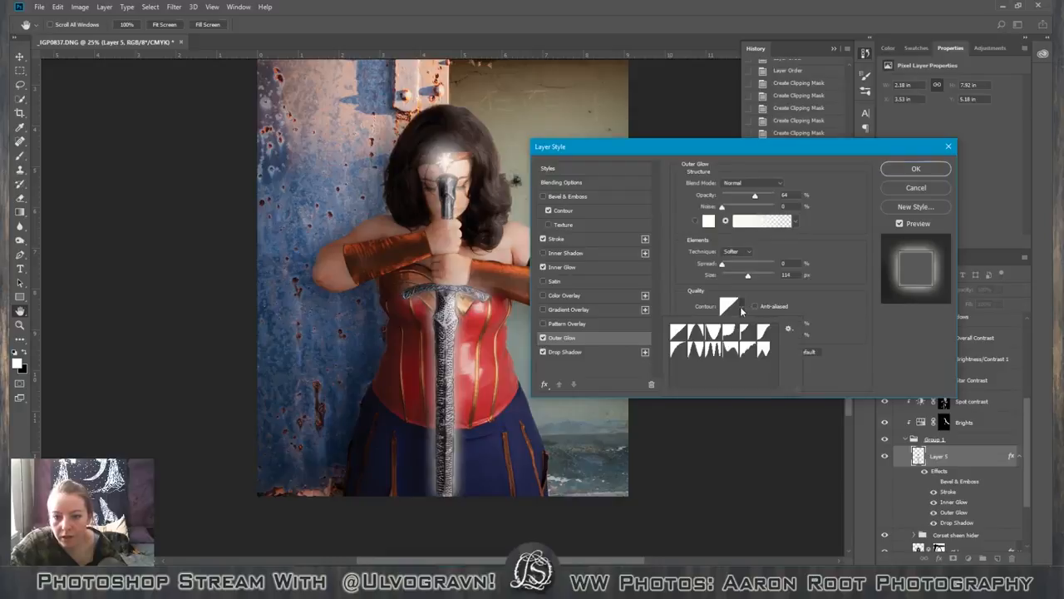
left_click(701, 339)
key("Right")
key("Right")
key("Right")
key("Right")
key("Right")
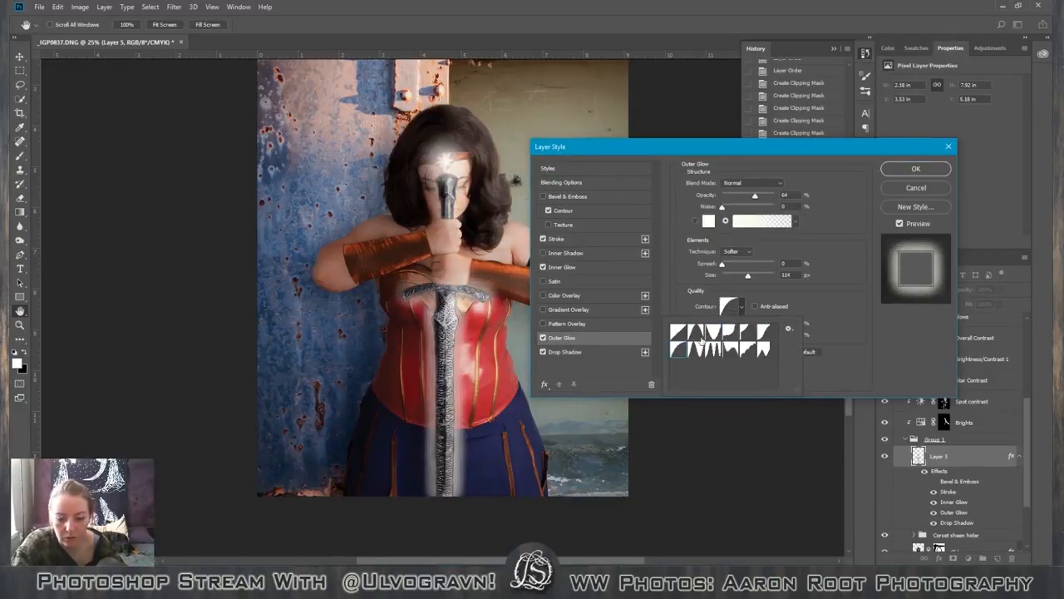
key("Right")
key("Right")
key("Right")
key("Right")
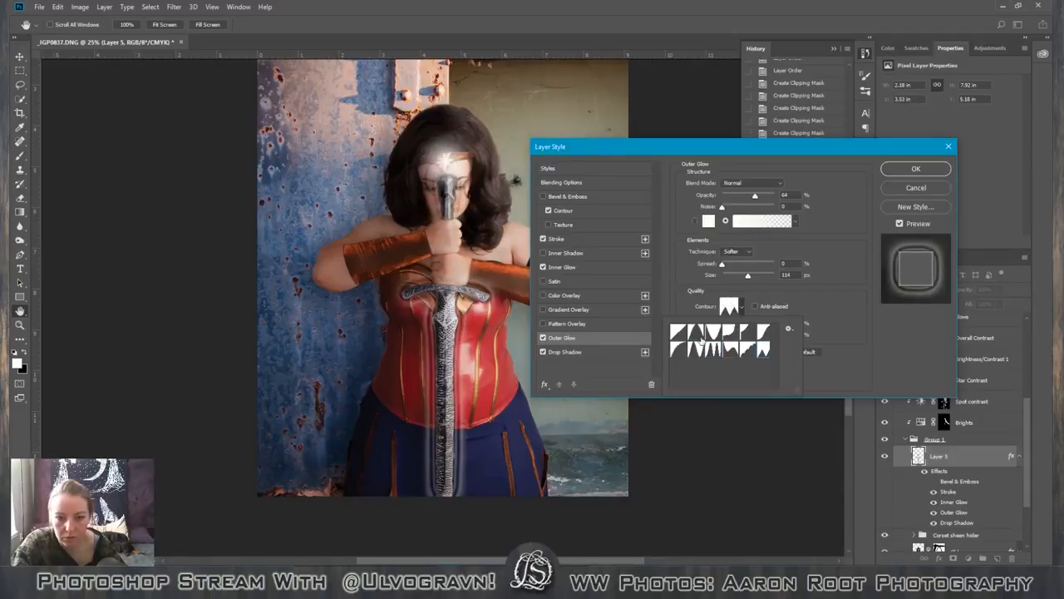
key("Right")
key("Right")
key("Right")
key("Right")
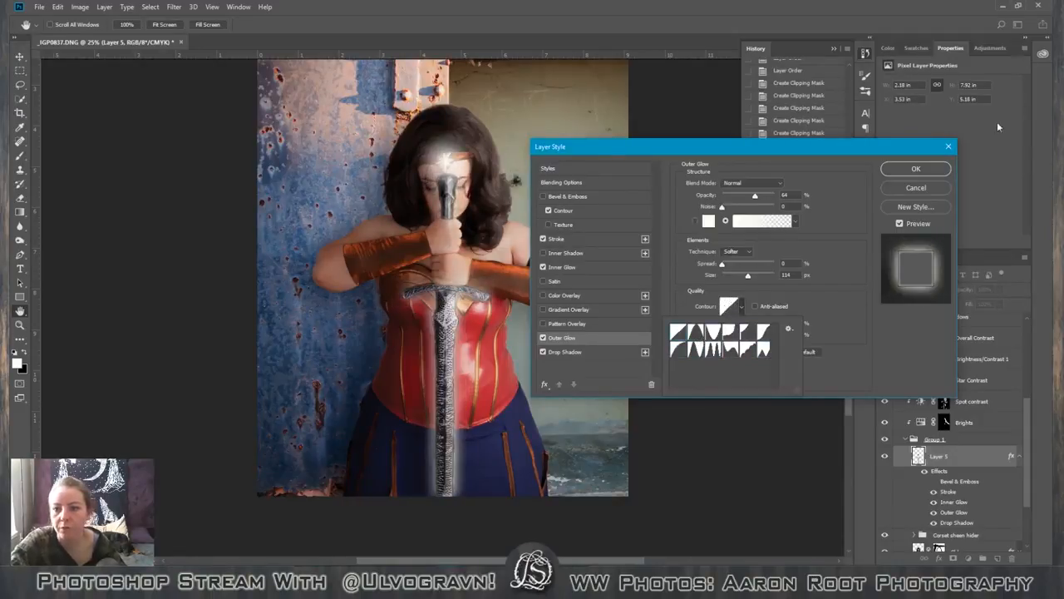
left_click(916, 169)
left_click(916, 169)
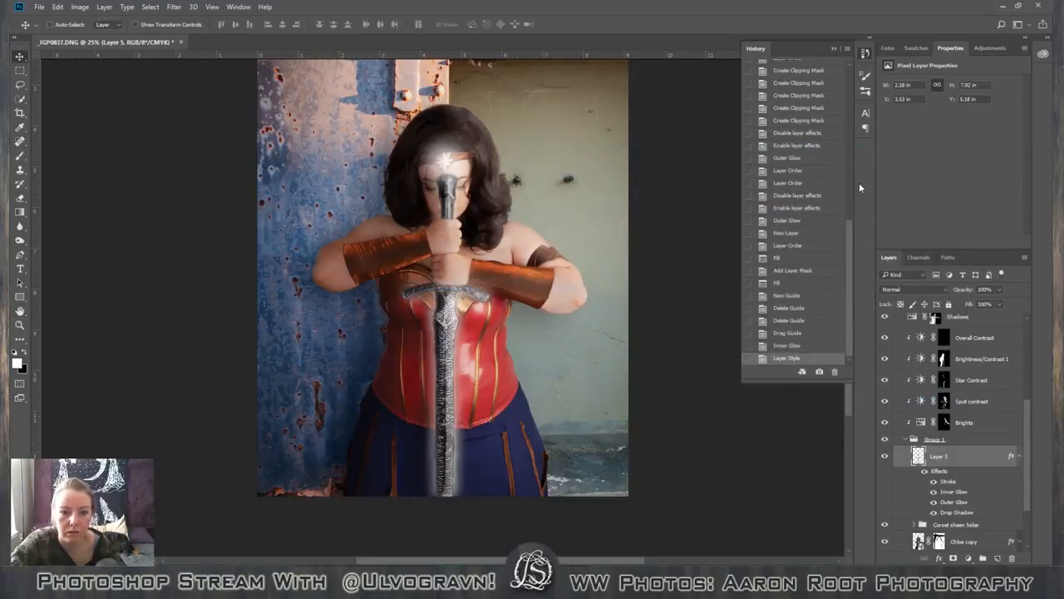
Review the whole composite and look through the layer stack around Group 1, including Brightness/Contrast 2 and the woman's smart object layer.
key("ctrl+minus")
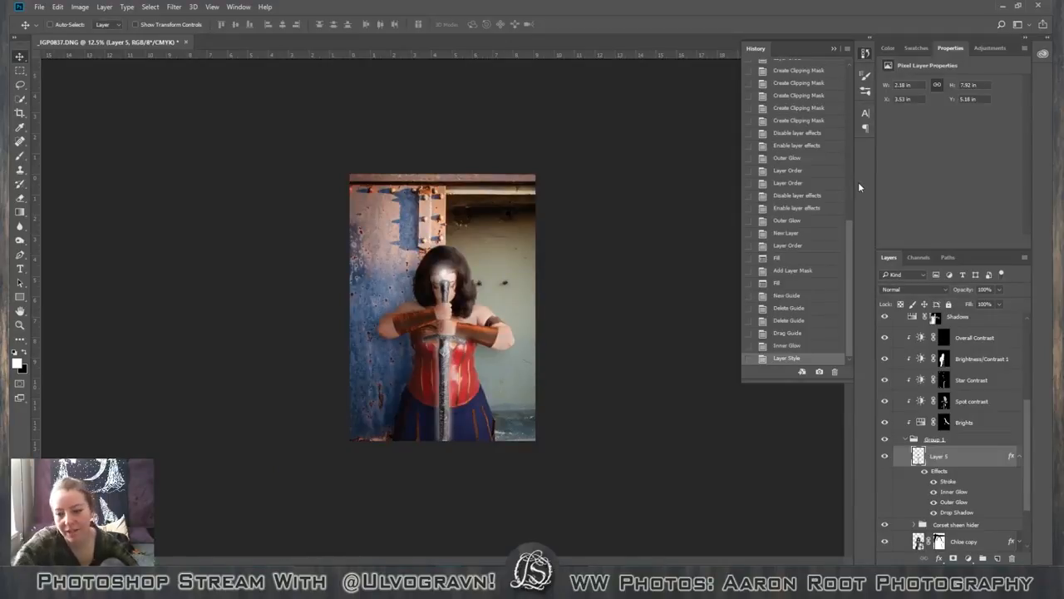
left_click(903, 440)
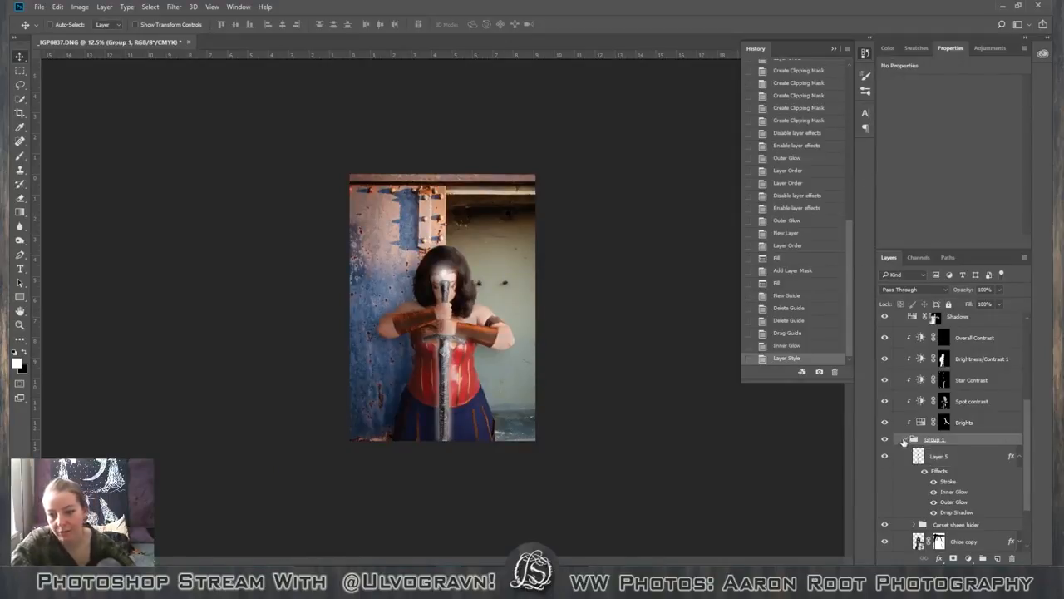
left_click_drag(1026, 453, 1021, 412)
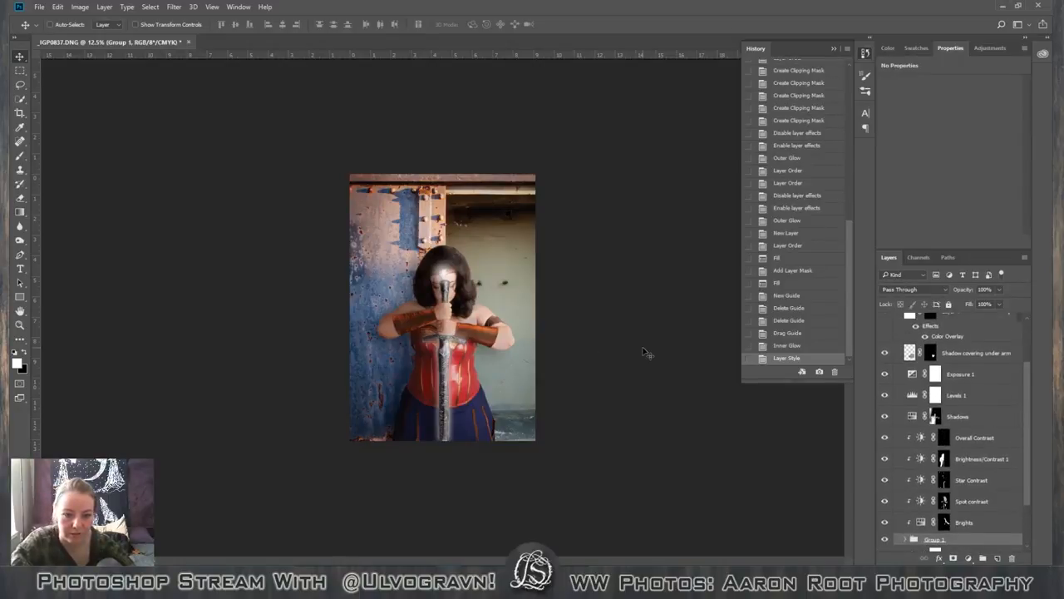
left_click_drag(1028, 491, 1028, 536)
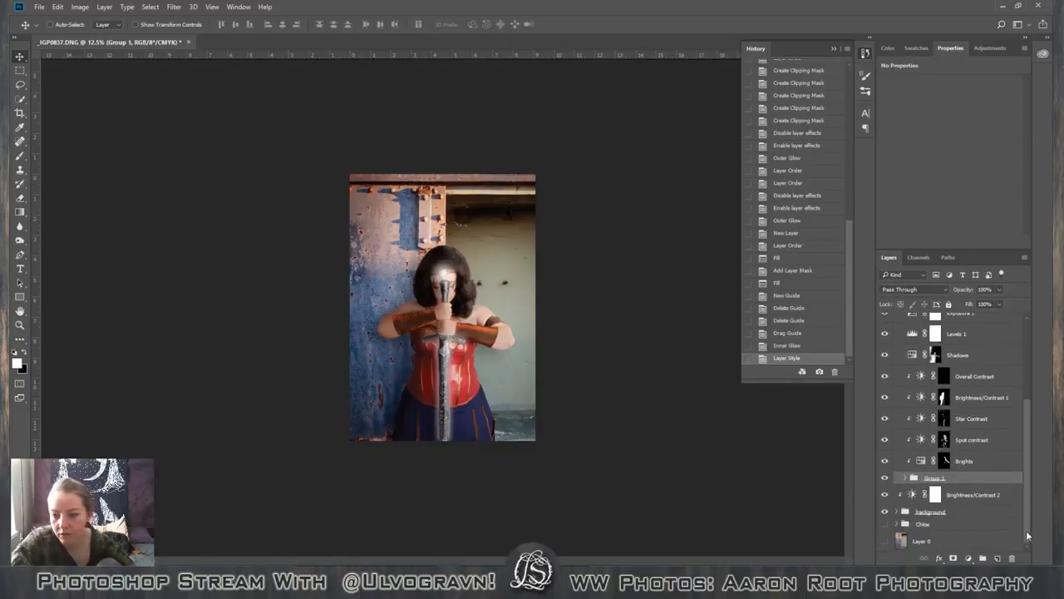
left_click(1014, 498)
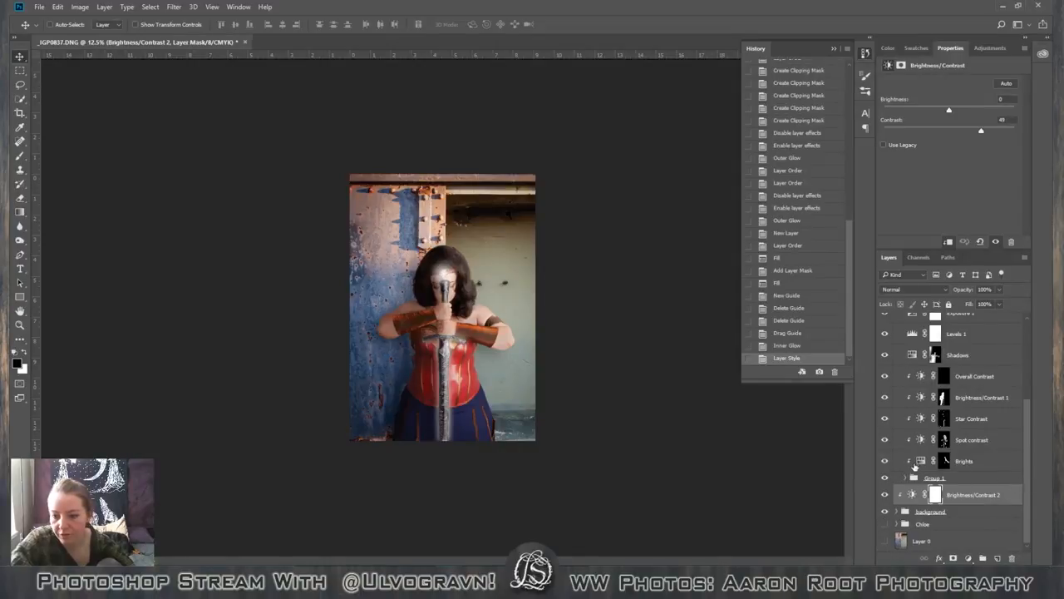
scroll(914, 467, "up", 4)
scroll(913, 463, "down", 5)
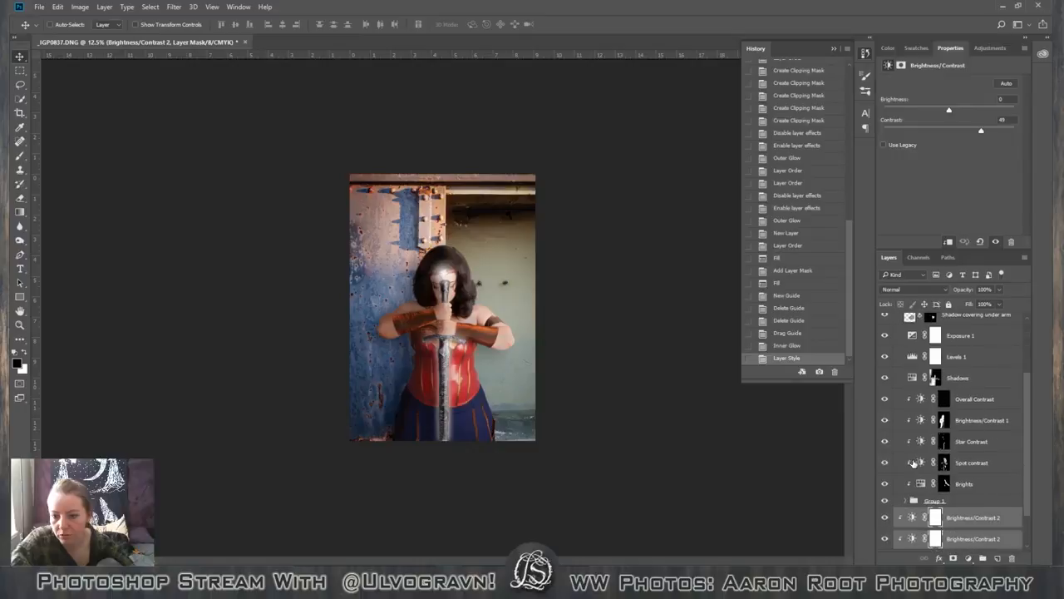
left_click(908, 501)
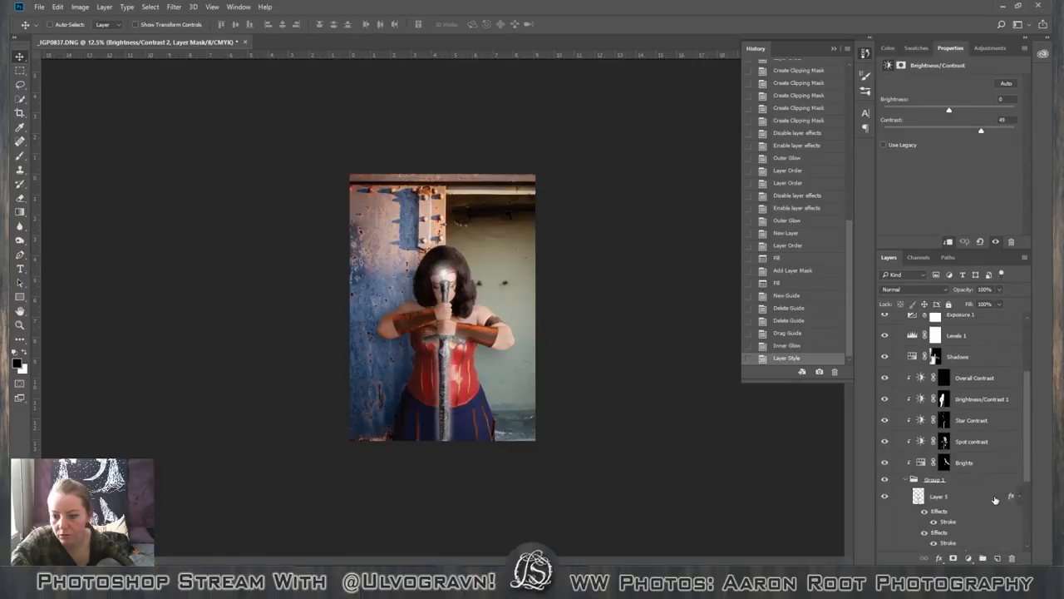
scroll(989, 490, "down", 6)
left_click(986, 477)
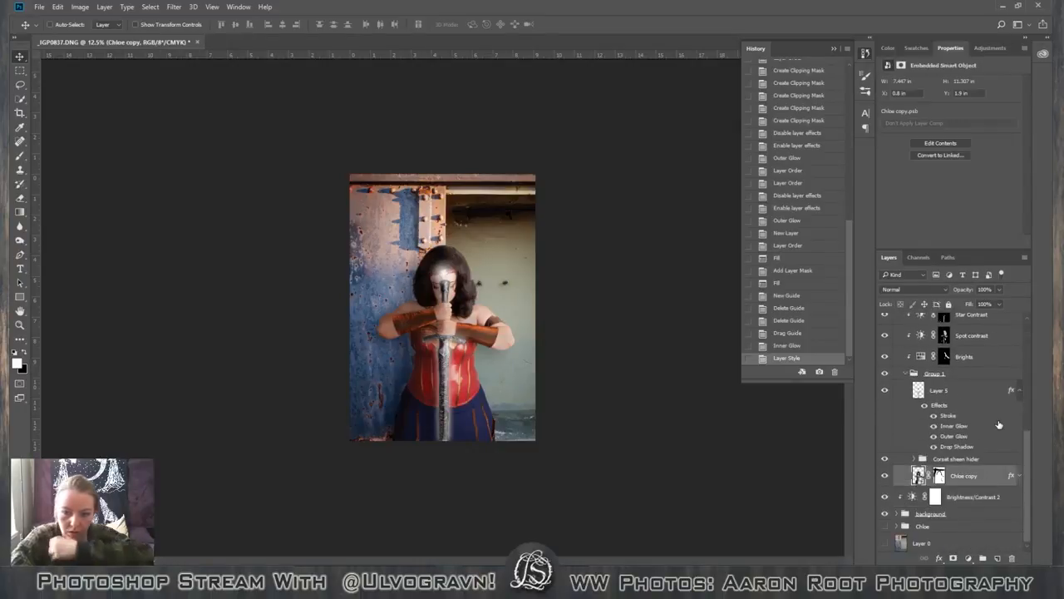
Reopen the sword's layer style, try a pattern overlay and switch it off, leaving the outer glow settings open.
double_click(999, 425)
left_click(574, 324)
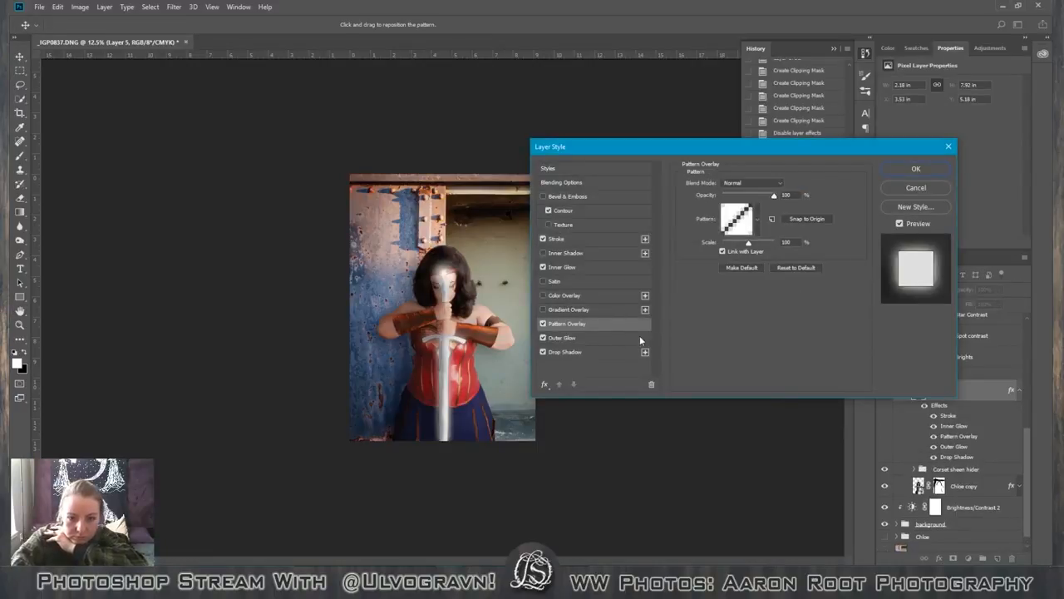
left_click(636, 337)
left_click(544, 324)
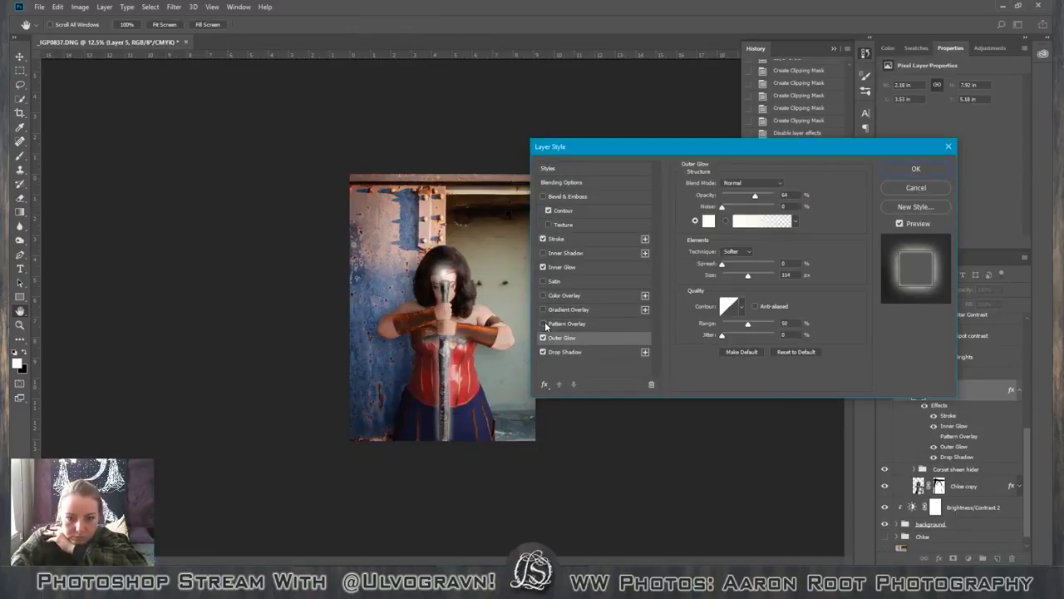
left_click(544, 323)
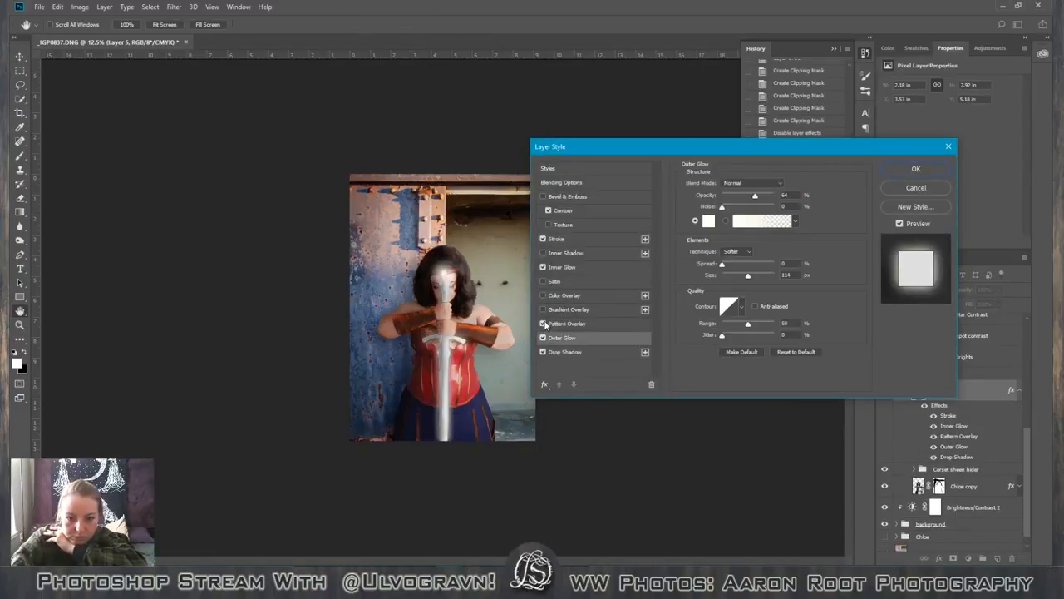
left_click(543, 324)
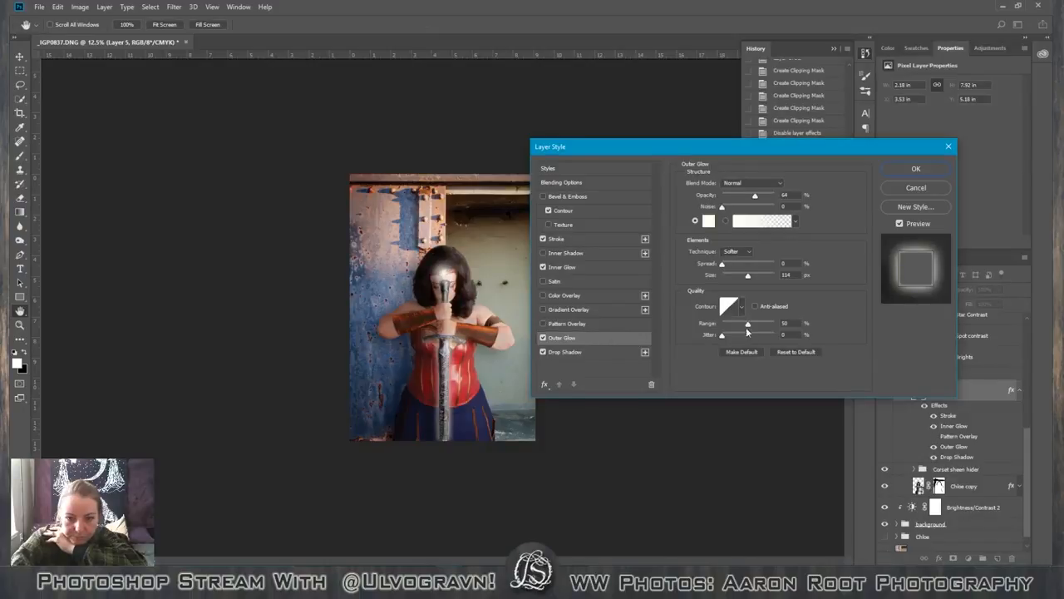
Reduce the outer glow's range to 29% and increase its size to 139 px.
mouse_move(751, 326)
left_mouse_down()
mouse_move(720, 329)
mouse_move(754, 331)
mouse_move(737, 331)
left_mouse_up()
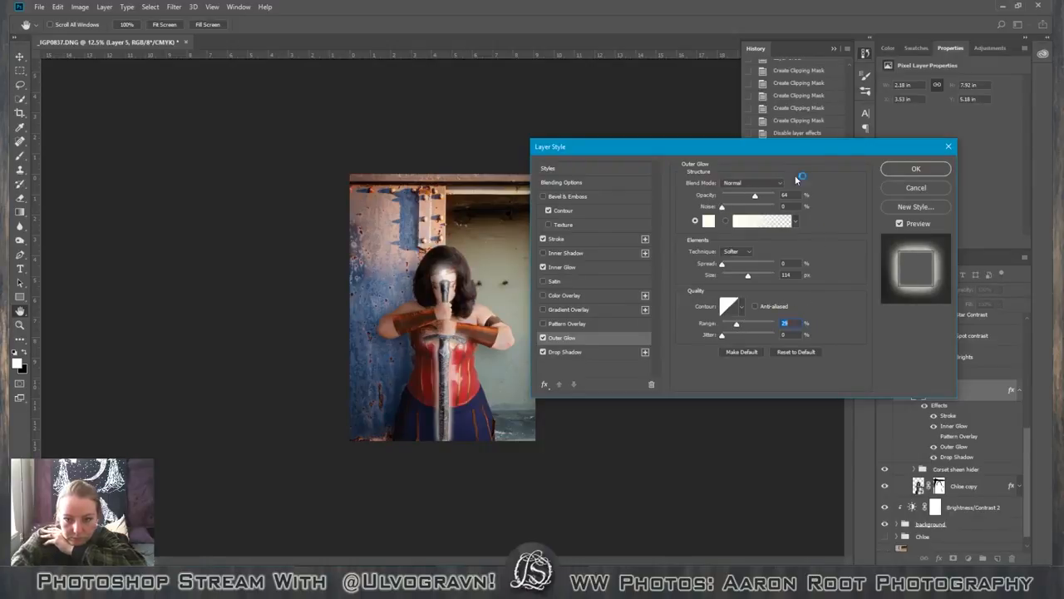
left_click_drag(748, 277, 755, 278)
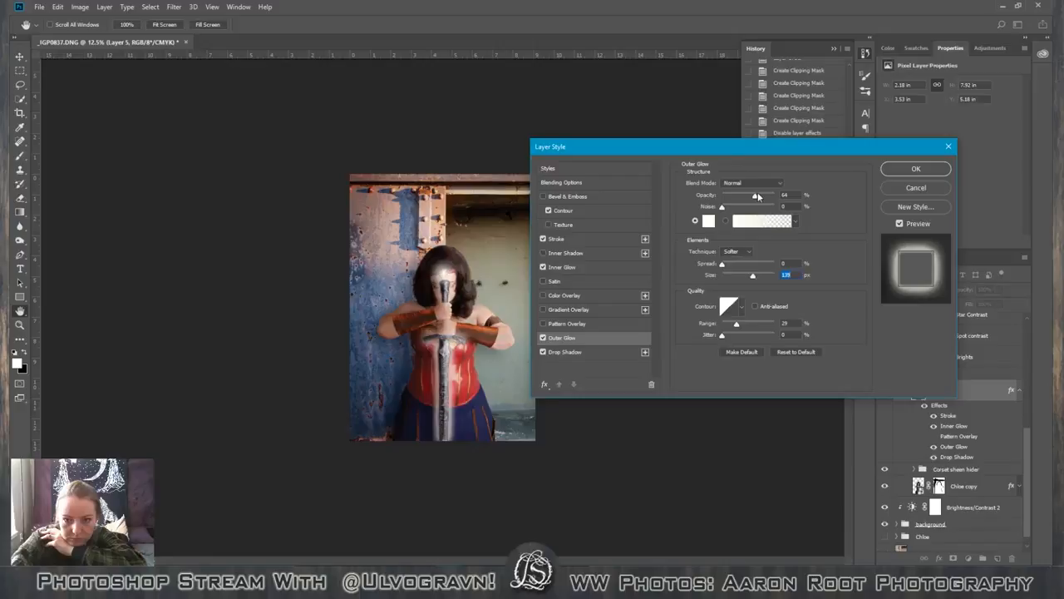
Try the Precise technique for the outer glow, return to Softer, and leave the jitter at 0%.
left_click(747, 251)
left_click(745, 266)
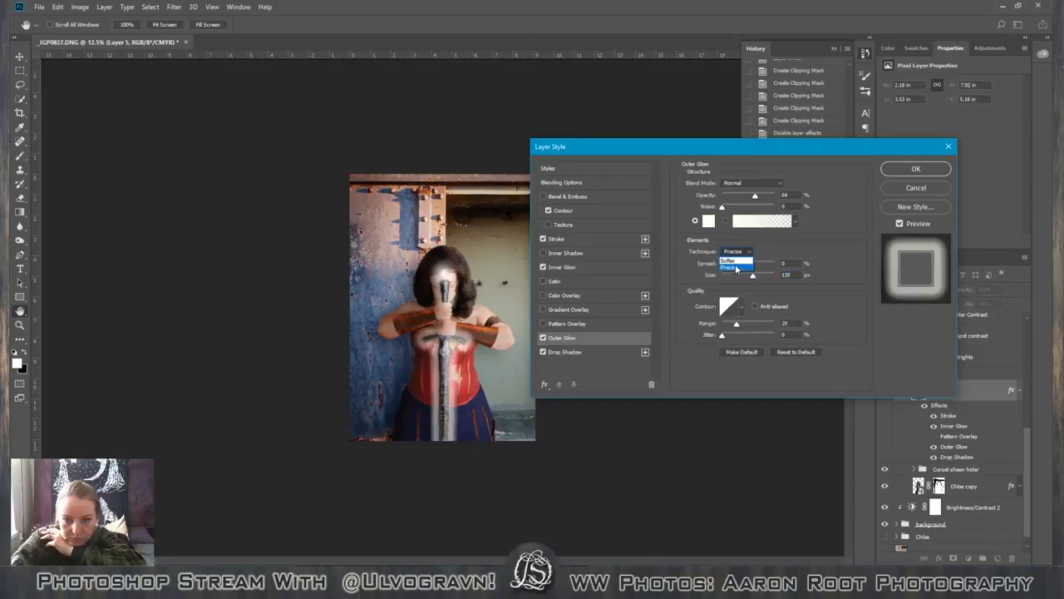
left_click(733, 262)
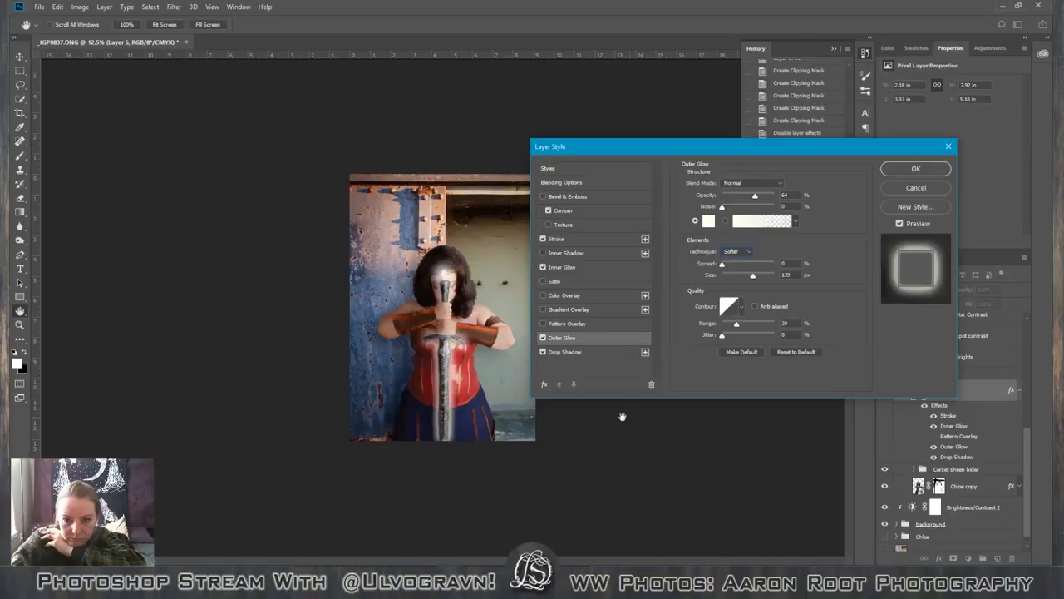
mouse_move(721, 335)
left_mouse_down()
mouse_move(751, 337)
mouse_move(712, 344)
left_mouse_up()
Inspect the sword's glow up close and discard the pending layer style changes.
key("ctrl+plus")
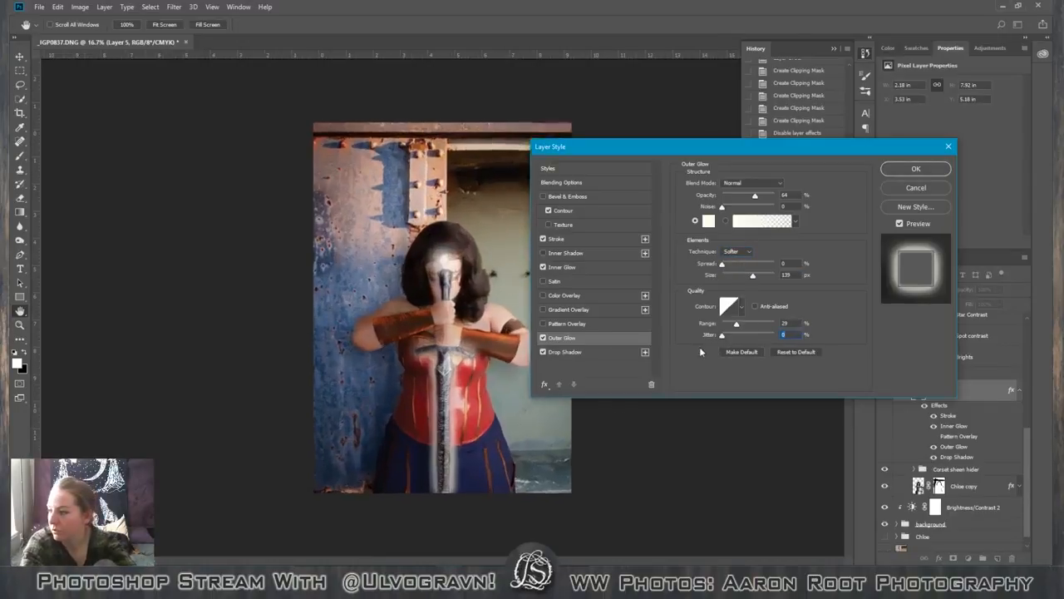
key("ctrl+plus")
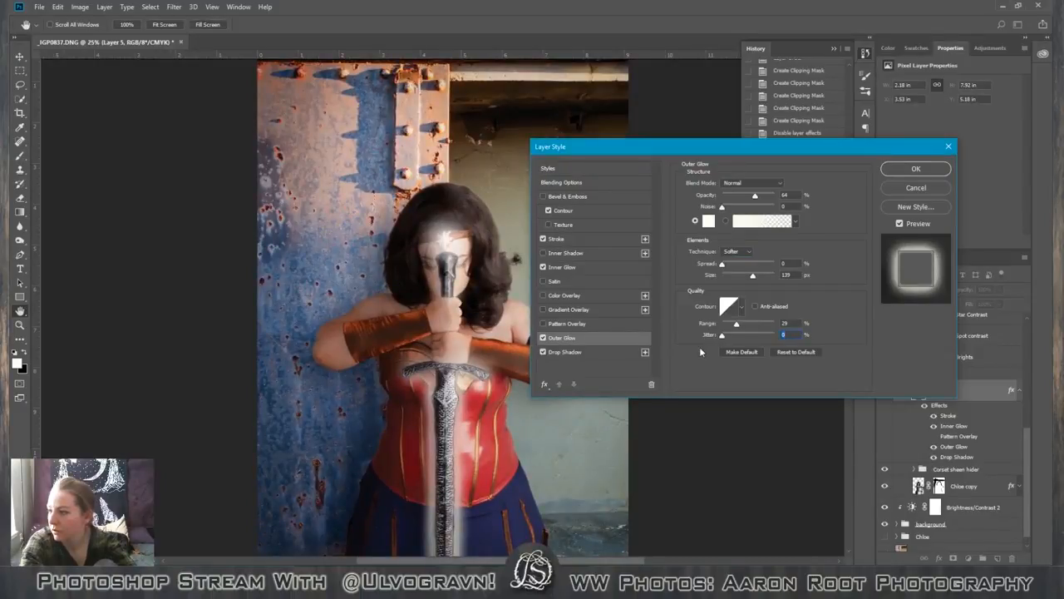
key("ctrl+plus")
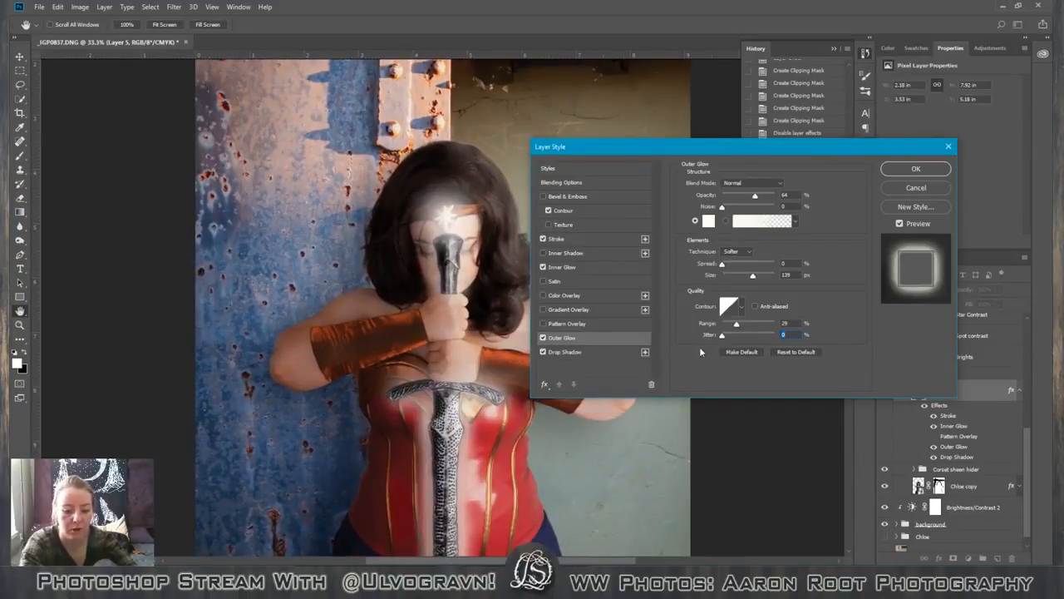
key("ctrl+minus")
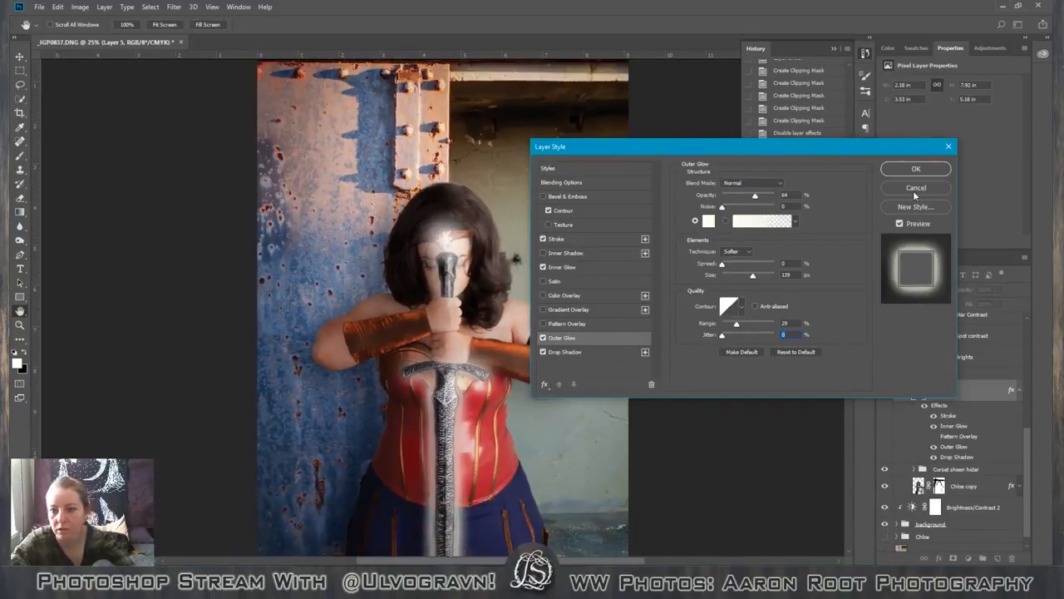
left_click_drag(915, 154, 745, 198)
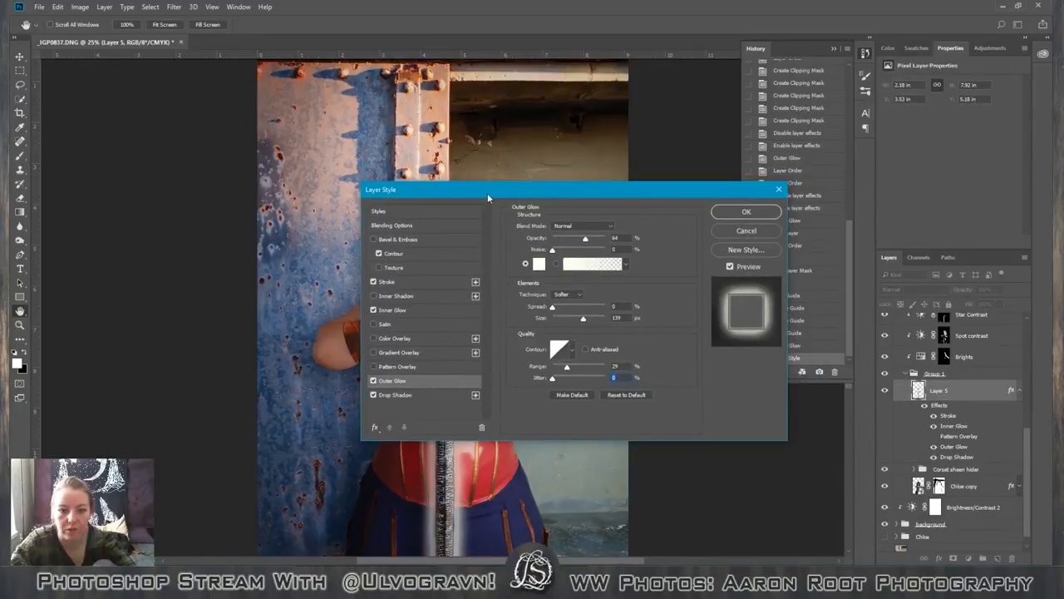
left_click_drag(567, 190, 748, 147)
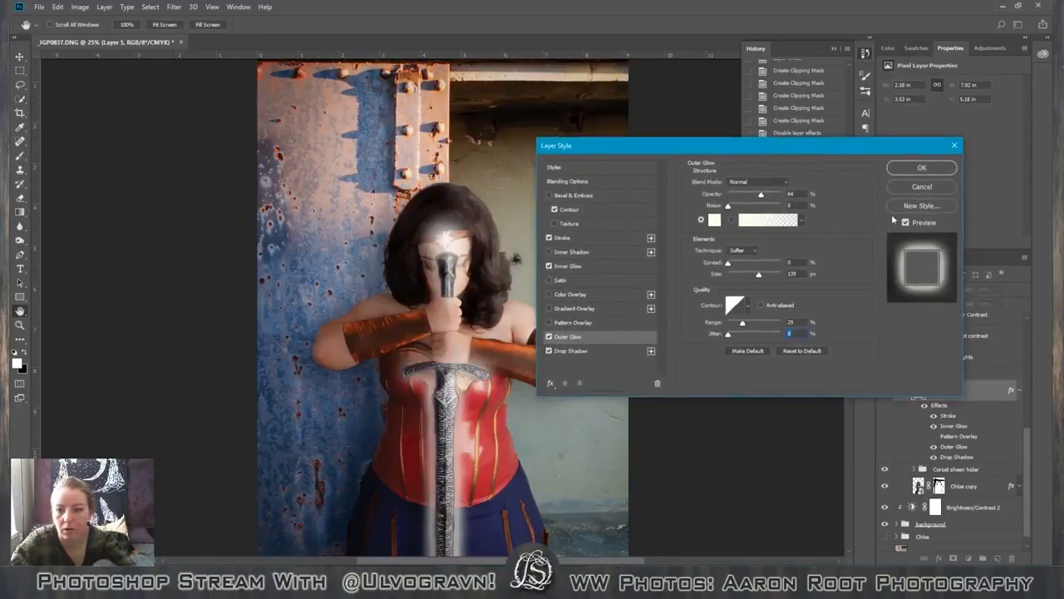
left_click(933, 191)
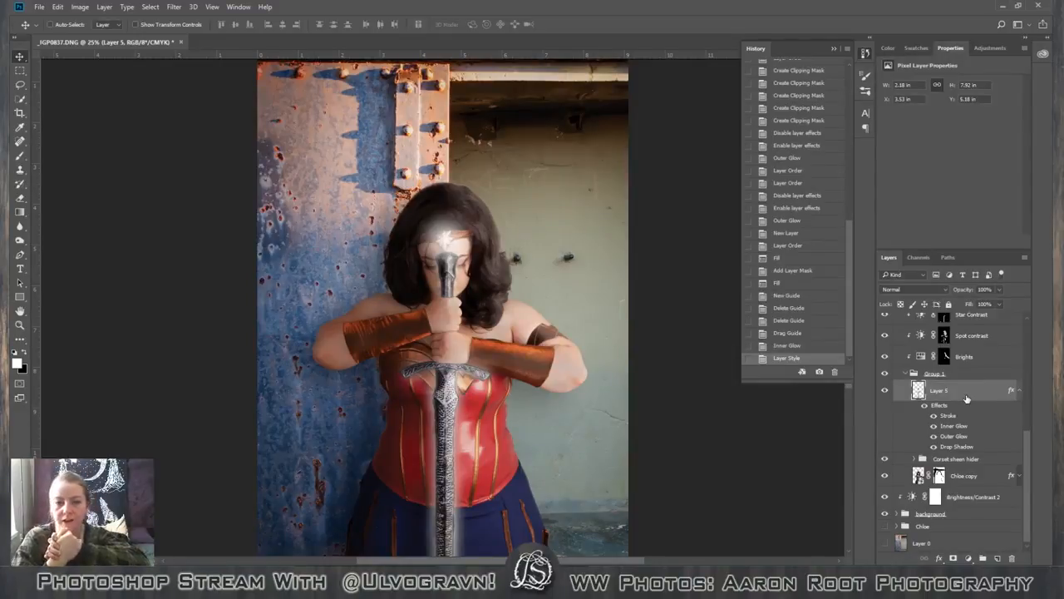
Copy the layer style of the sword's Layer 5 and clear it from the layer.
right_click(970, 424)
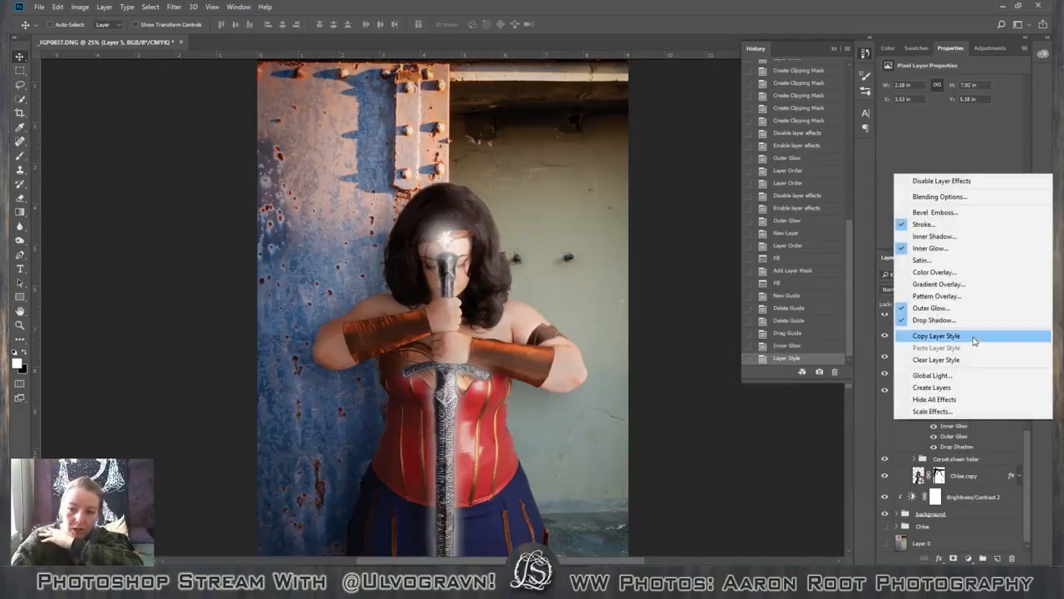
left_click(987, 337)
right_click(948, 419)
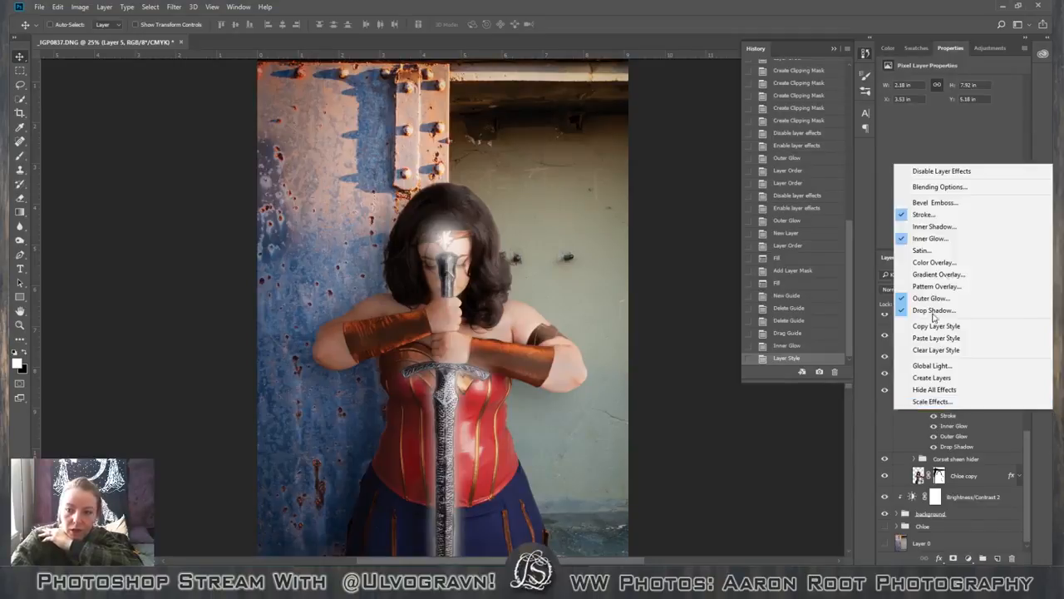
left_click(960, 349)
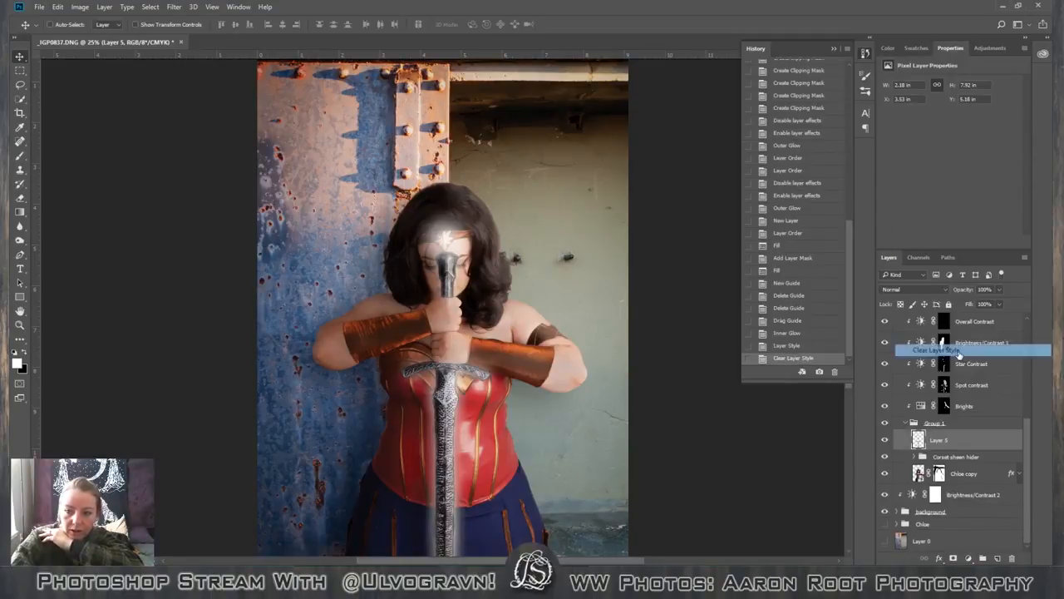
Convert Layer 5 to a smart object and paste the copied layer style onto it.
right_click(980, 445)
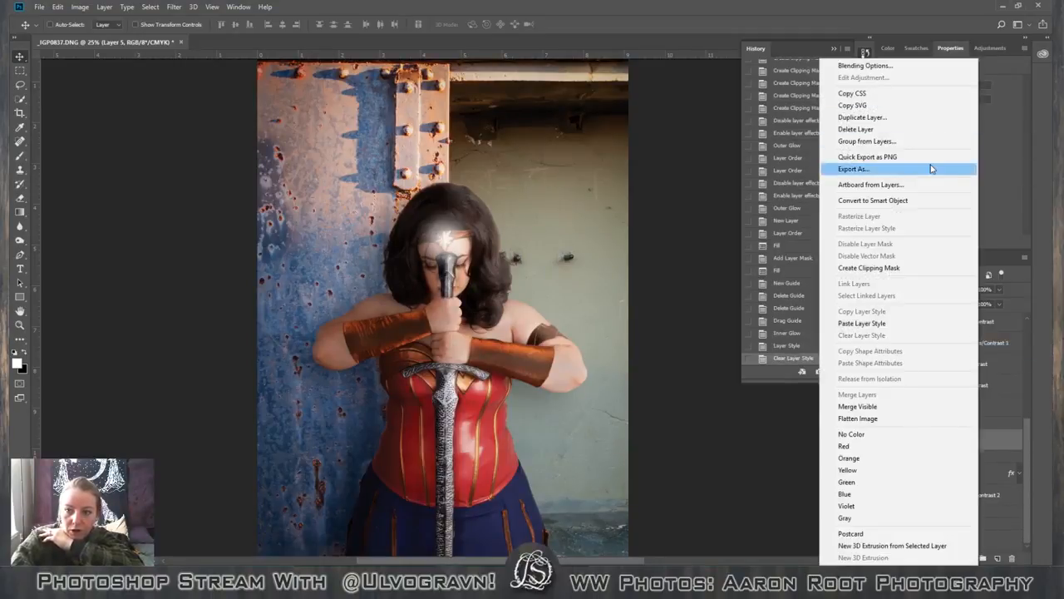
left_click(915, 203)
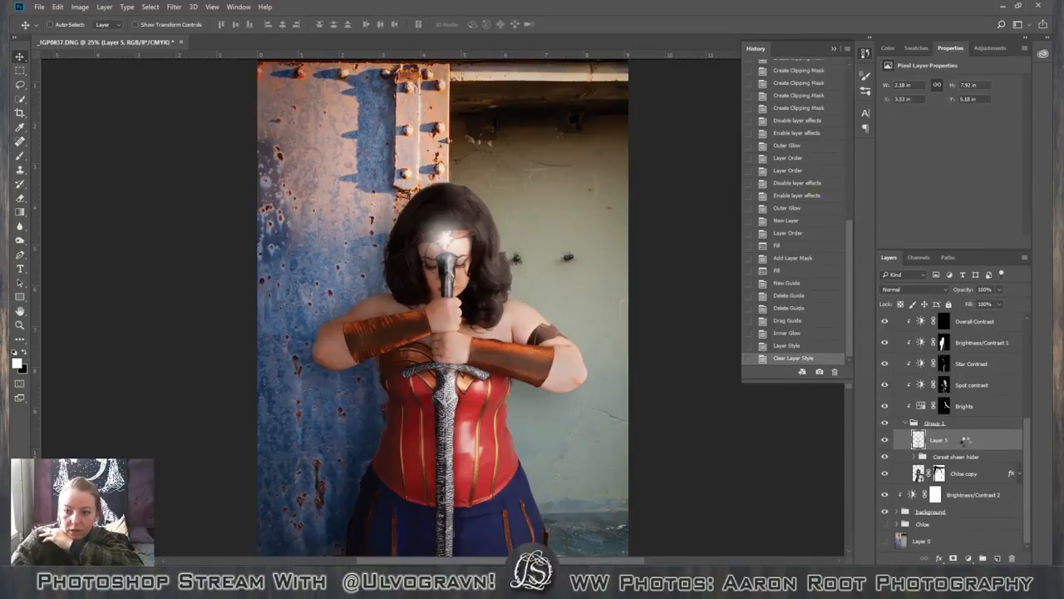
right_click(967, 445)
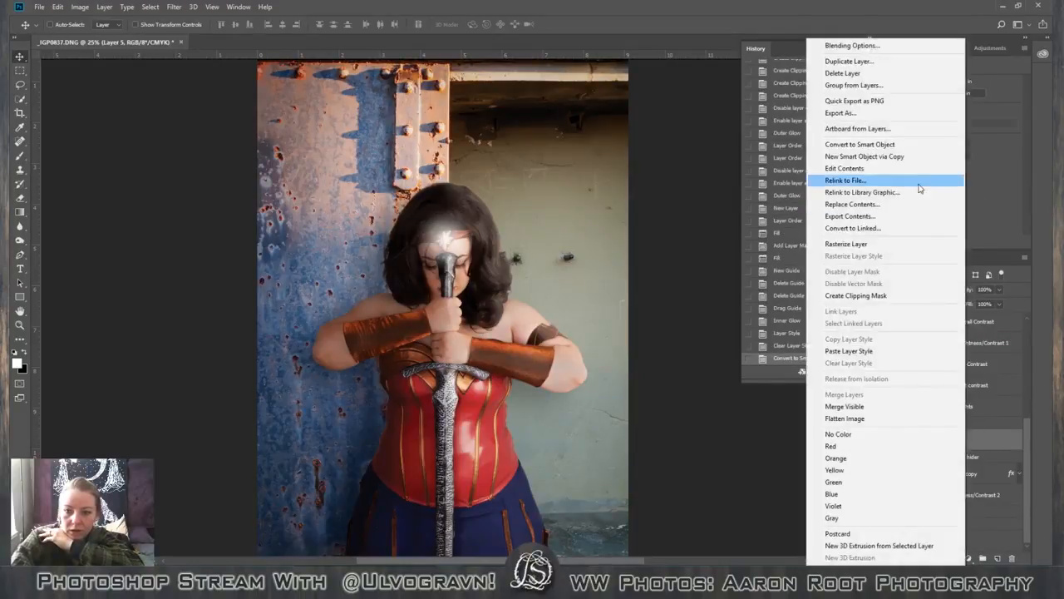
left_click(905, 351)
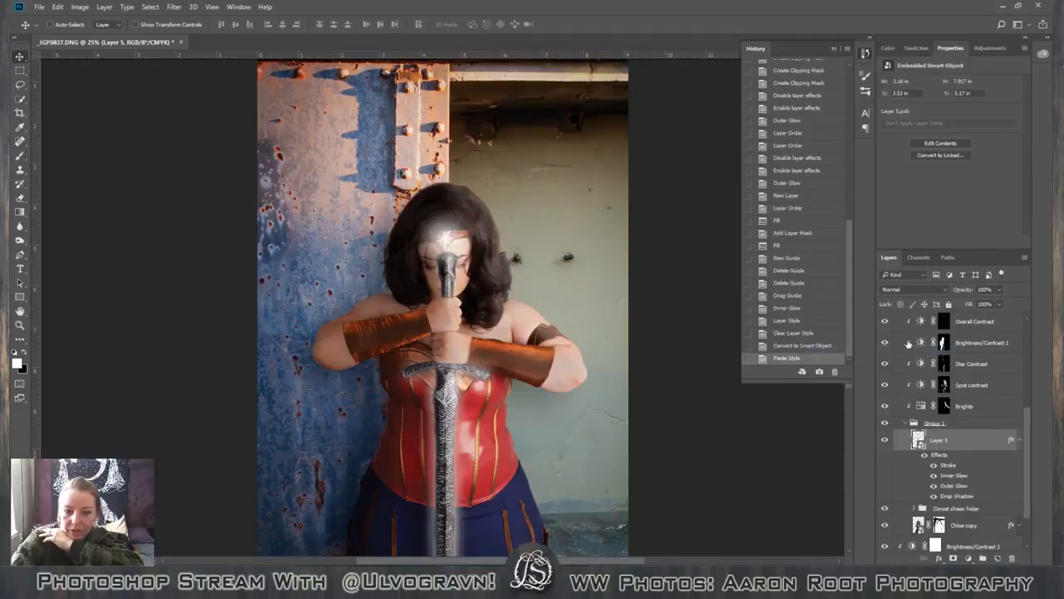
Apply Smart Sharpen to the sword smart object with 33% amount, 2.0 px radius, 10% noise reduction and Gaussian Blur removal.
scroll(898, 359, "down", 2)
left_click(170, 8)
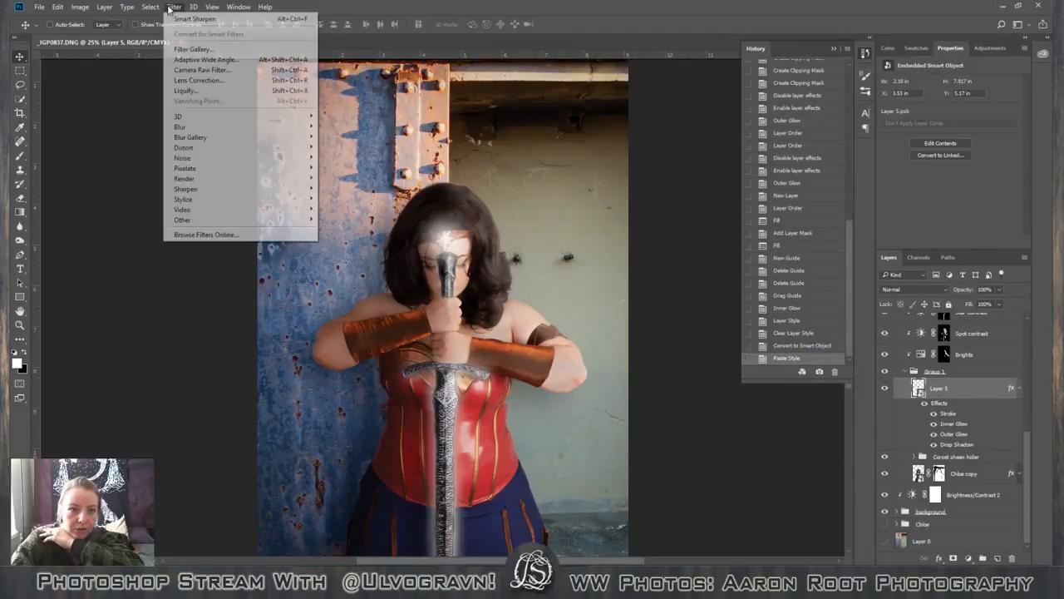
mouse_move(218, 189)
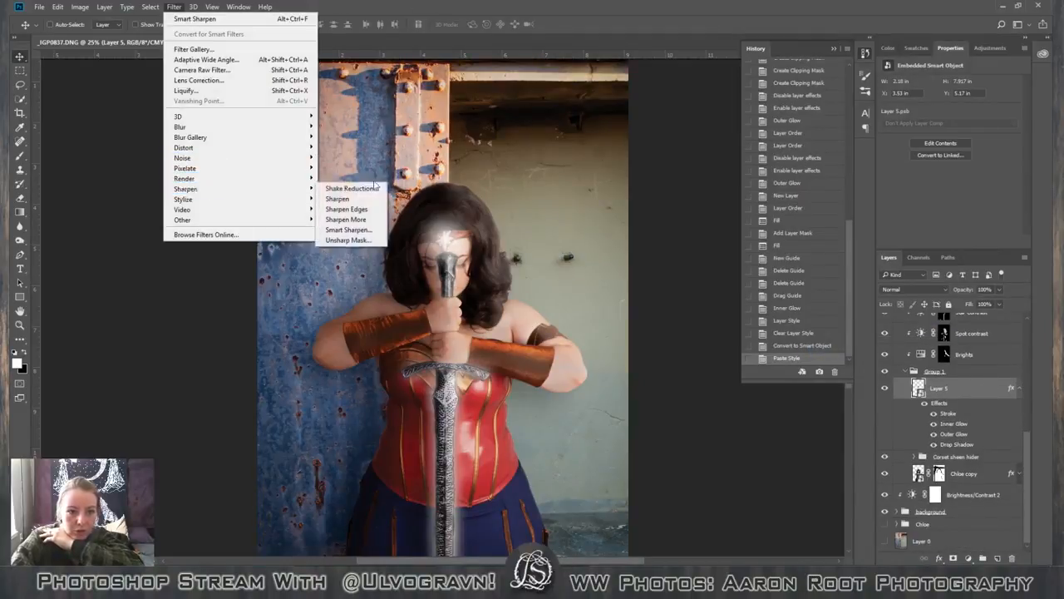
left_click(349, 230)
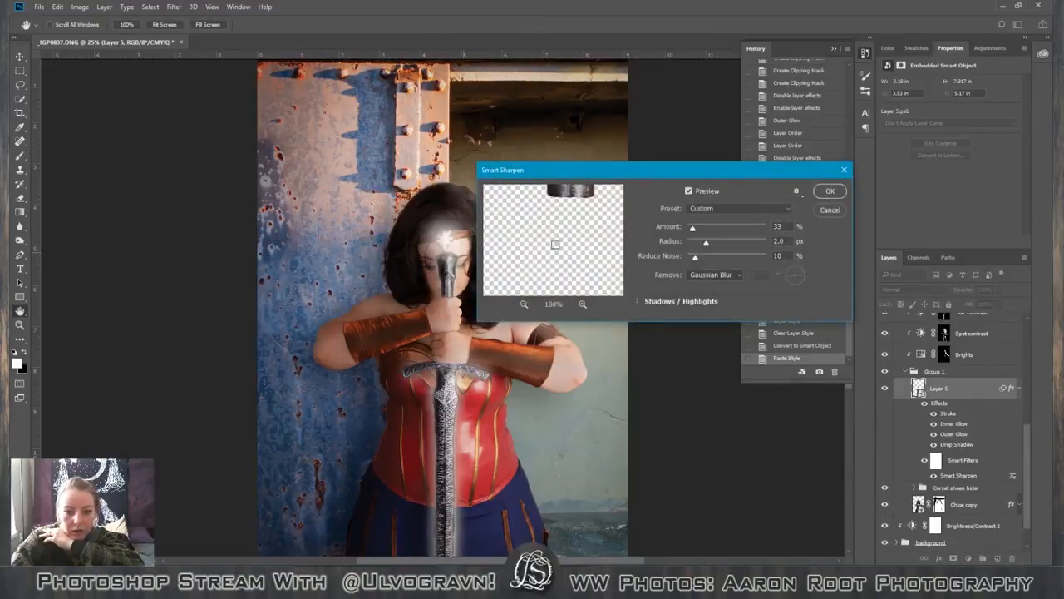
left_click(829, 191)
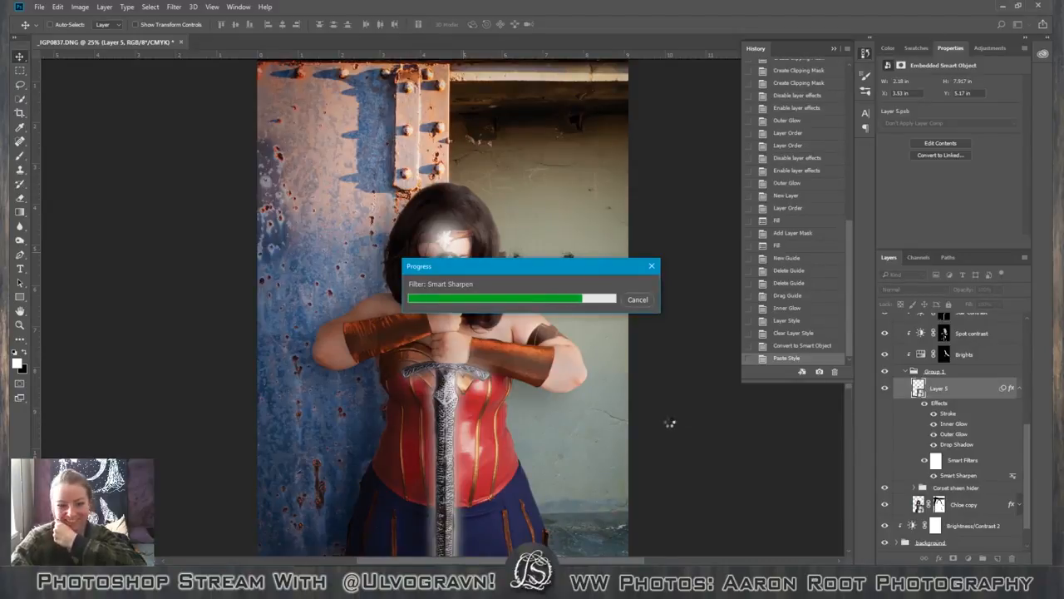
Rename the sharpened smart object layer in Group 1 as Sword.
scroll(677, 399, "down", 2)
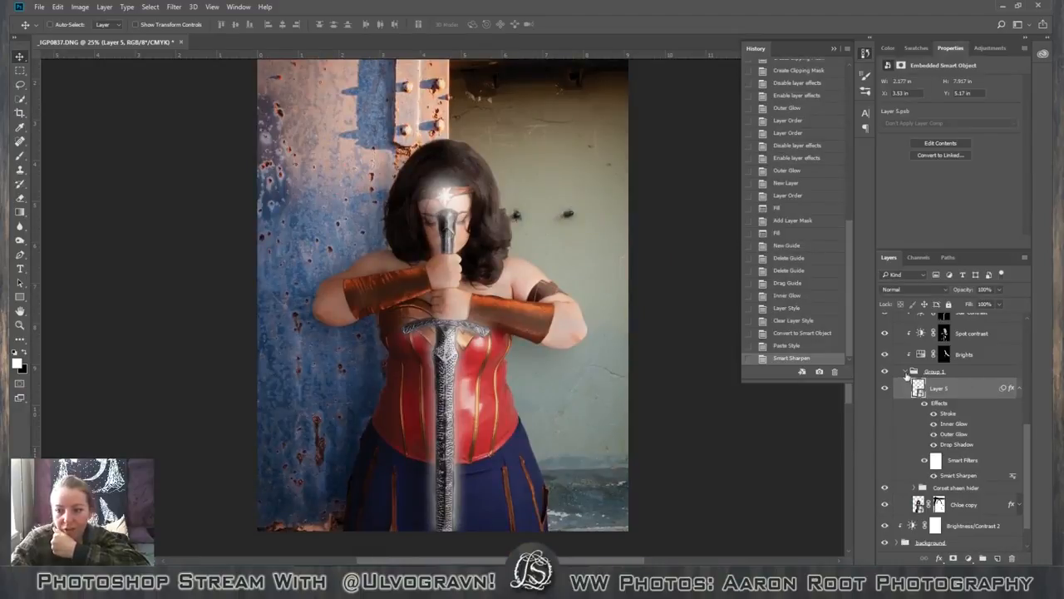
double_click(941, 389)
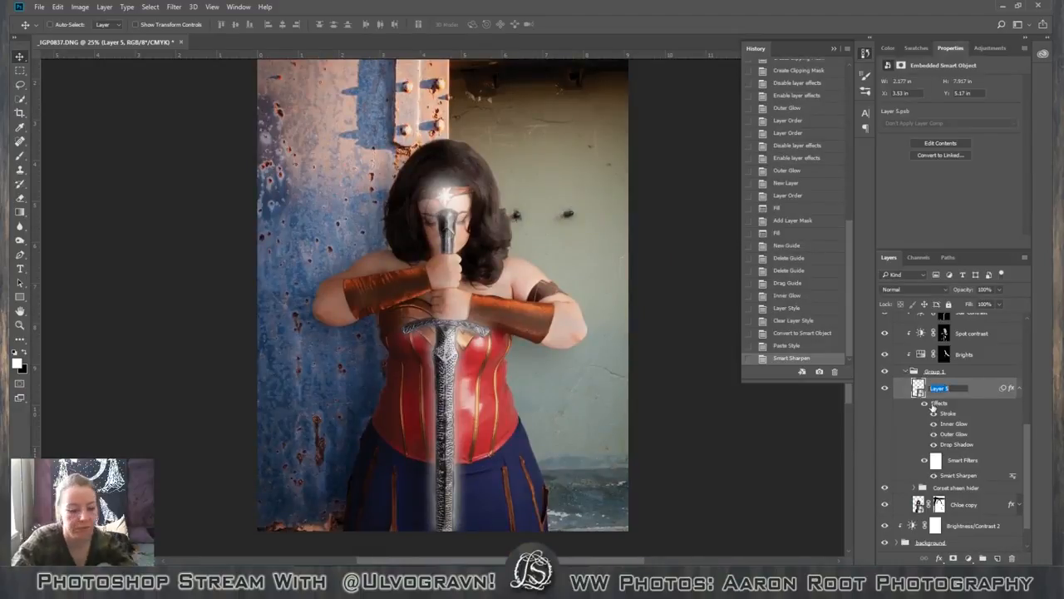
type("Sword")
key("Return")
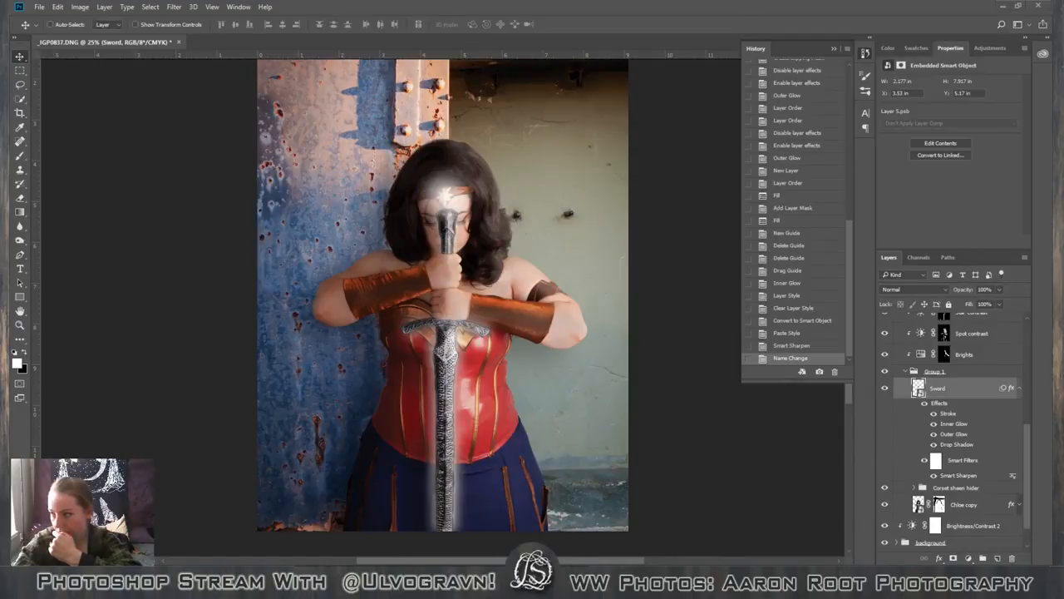
Switch to the Chrome browser and look through the Mara Jade portfolio gallery, including the light saber photo.
left_click_drag(1063, 3, 760, 78)
scroll(829, 217, "down", 3)
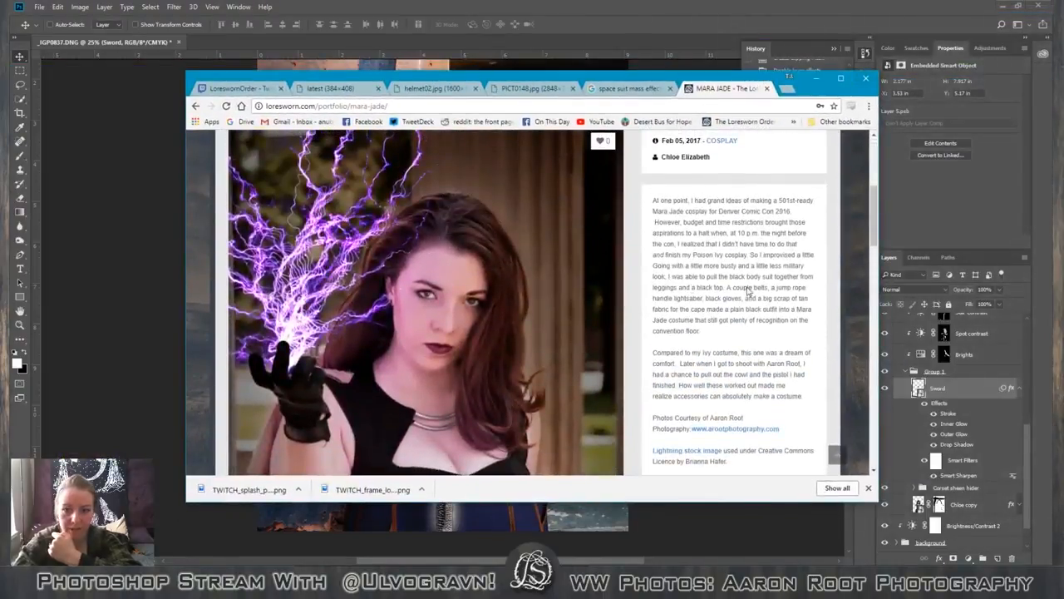
left_click(841, 79)
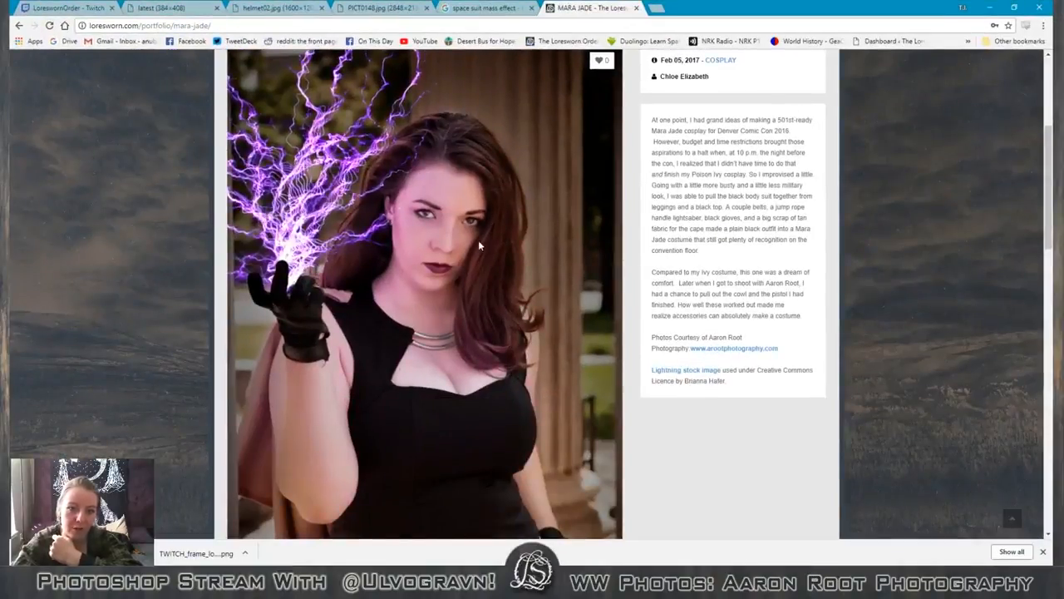
scroll(420, 283, "down", 5)
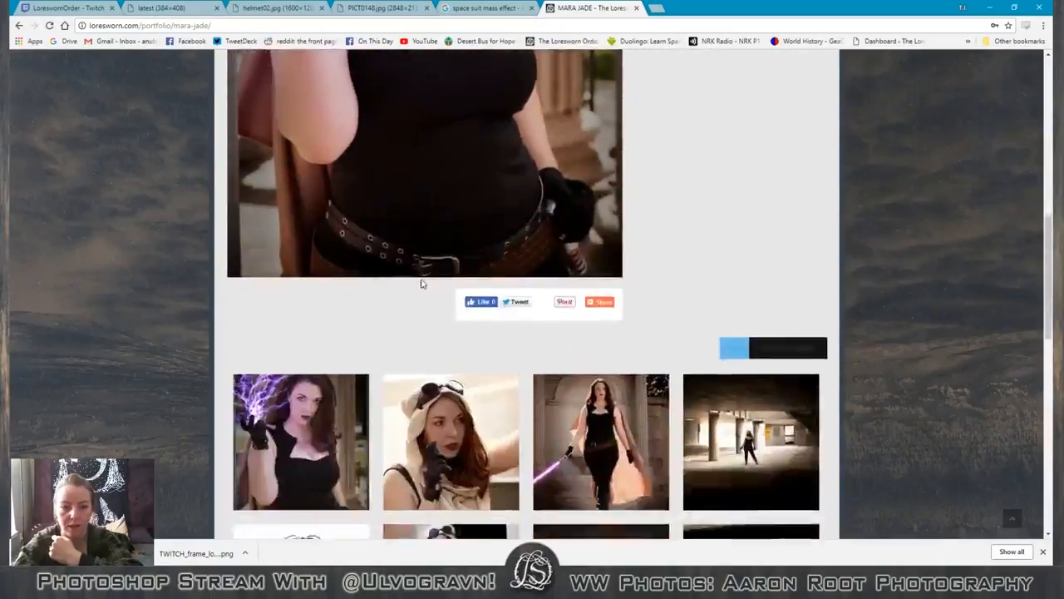
scroll(421, 284, "down", 6)
scroll(420, 283, "up", 4)
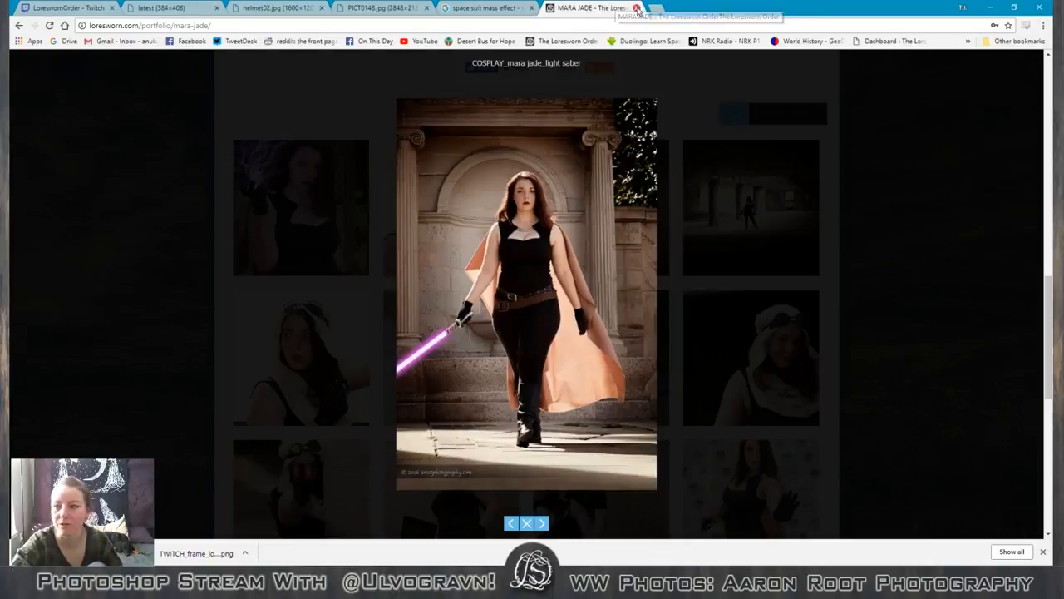
Close the Mara Jade and space suit search tabs, and move the browser window away to return to Photoshop.
left_click(636, 8)
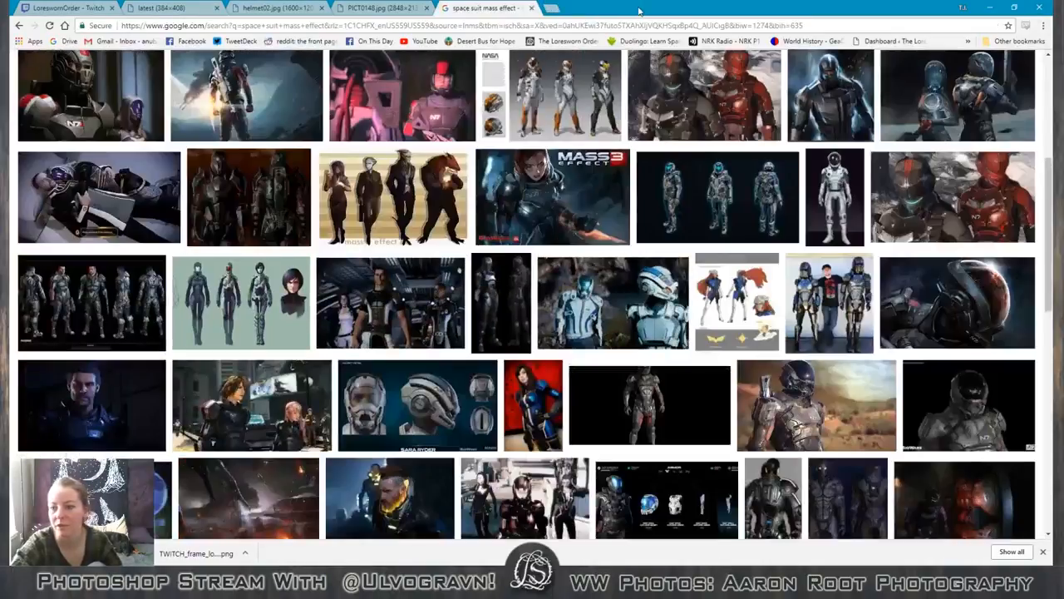
left_click(533, 8)
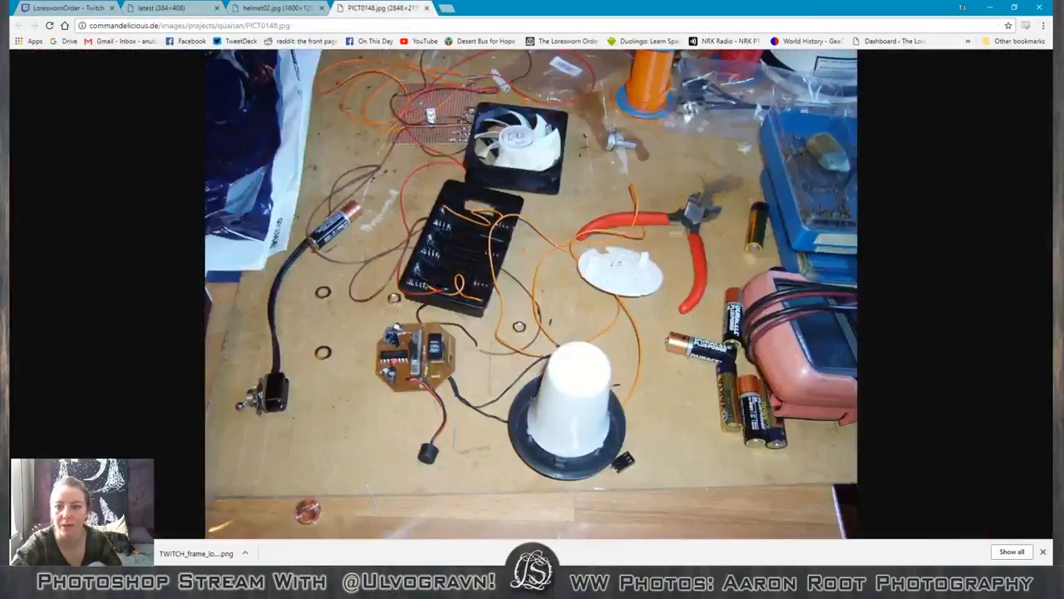
left_click(1014, 8)
left_click_drag(637, 65, 1063, 70)
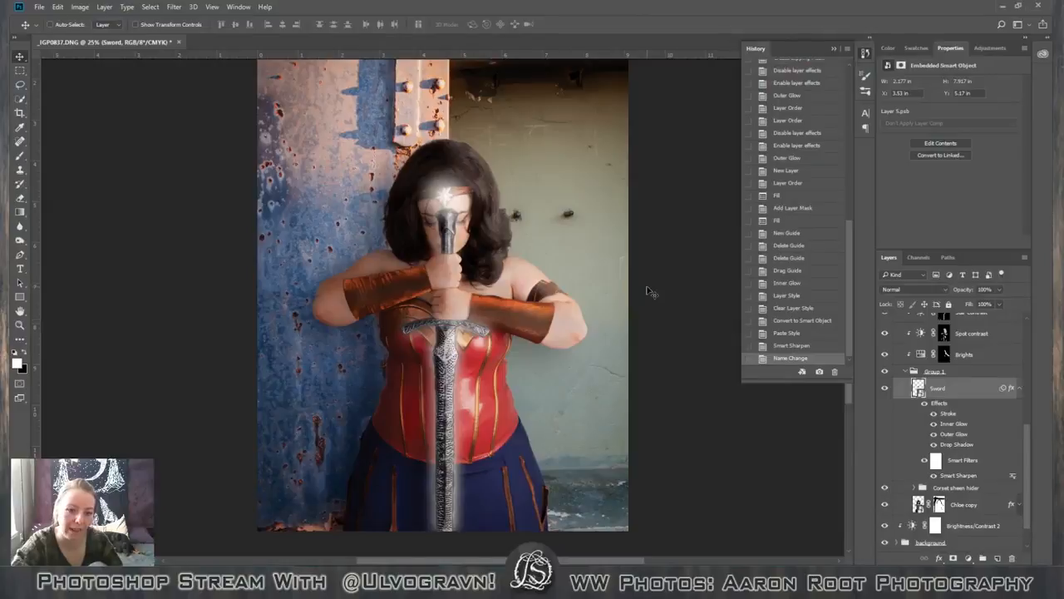
scroll(646, 291, "up", 5)
scroll(646, 292, "up", 6)
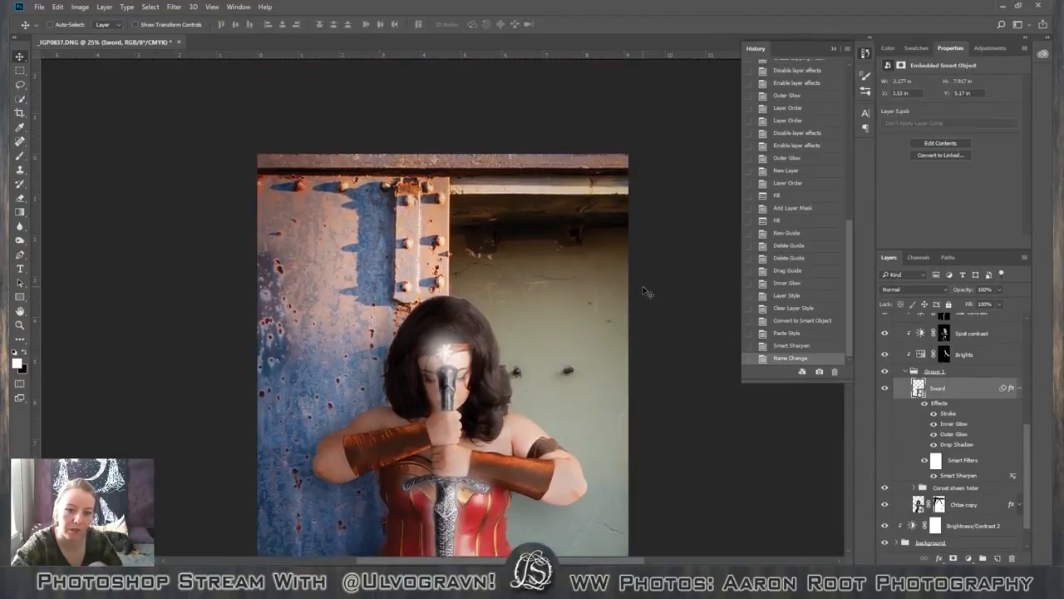
scroll(645, 293, "down", 4)
scroll(644, 292, "down", 4)
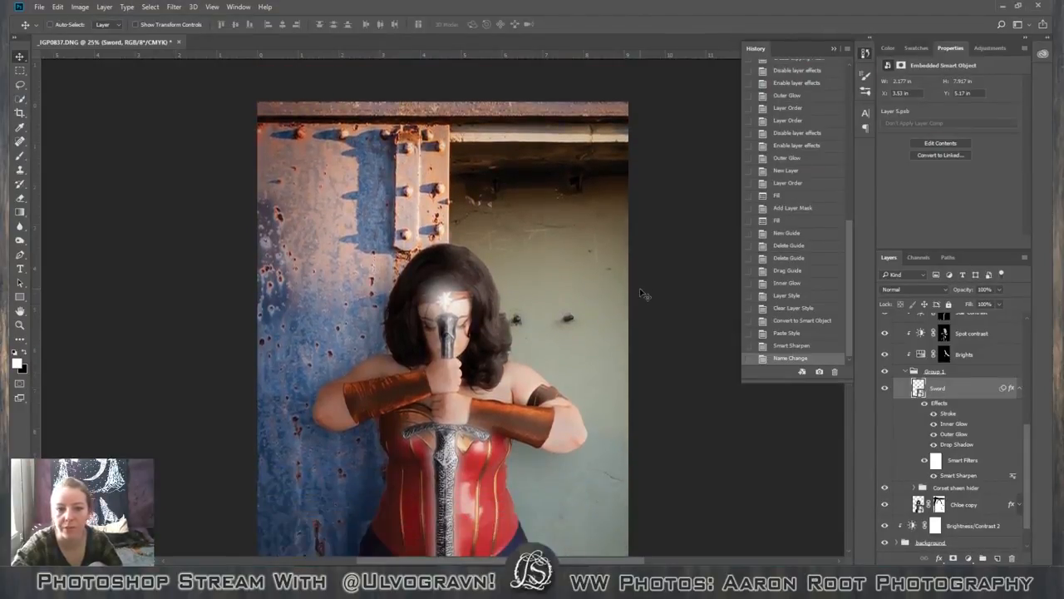
scroll(637, 292, "down", 2)
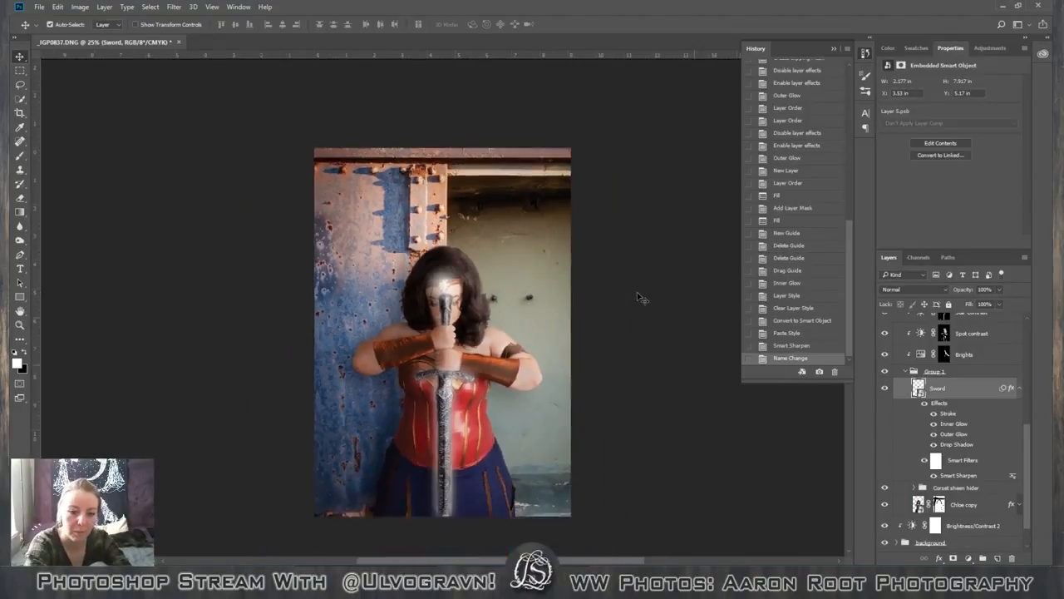
scroll(637, 291, "up", 1)
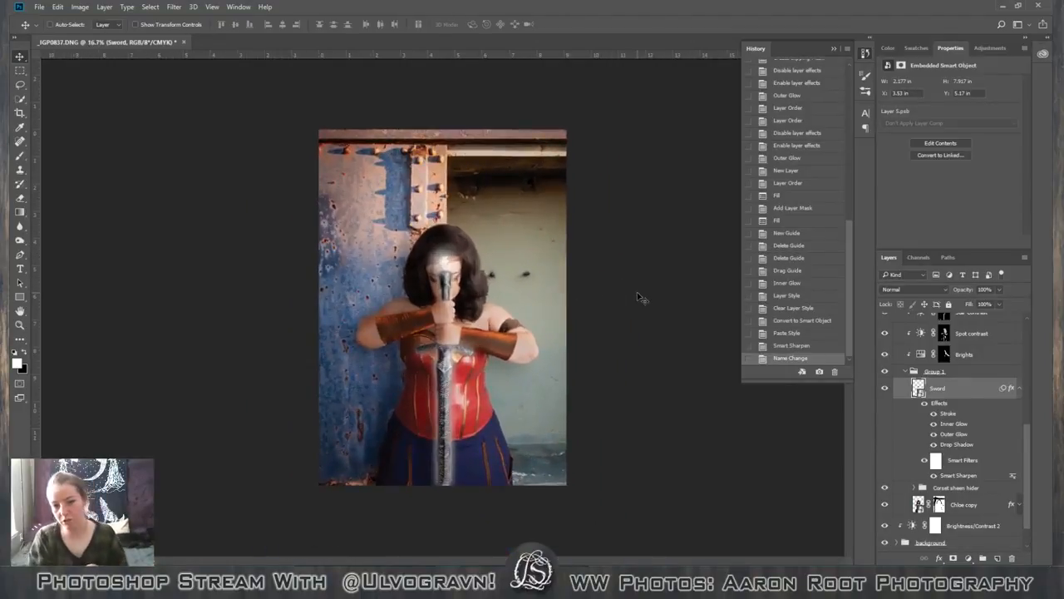